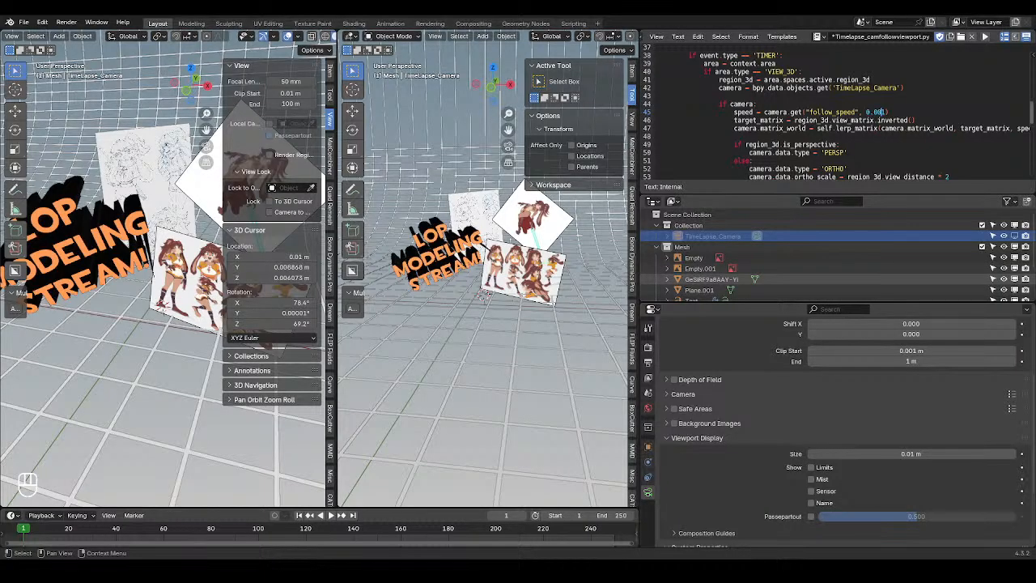
Rearrange the workspace by narrowing the first 3D viewport and widening the second into the space of the editor column beside it
left_click(733, 186)
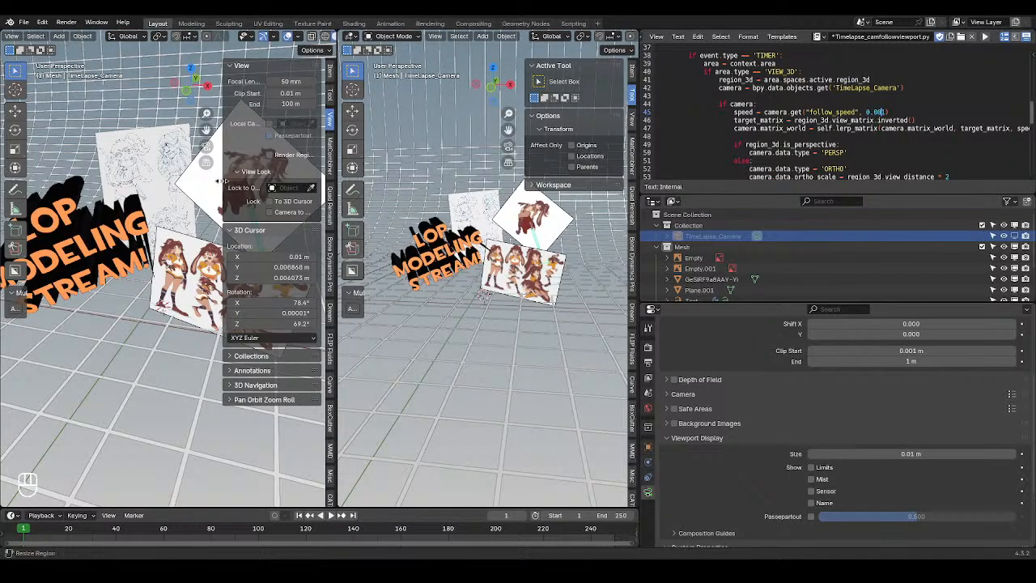
left_click_drag(334, 165, 300, 165)
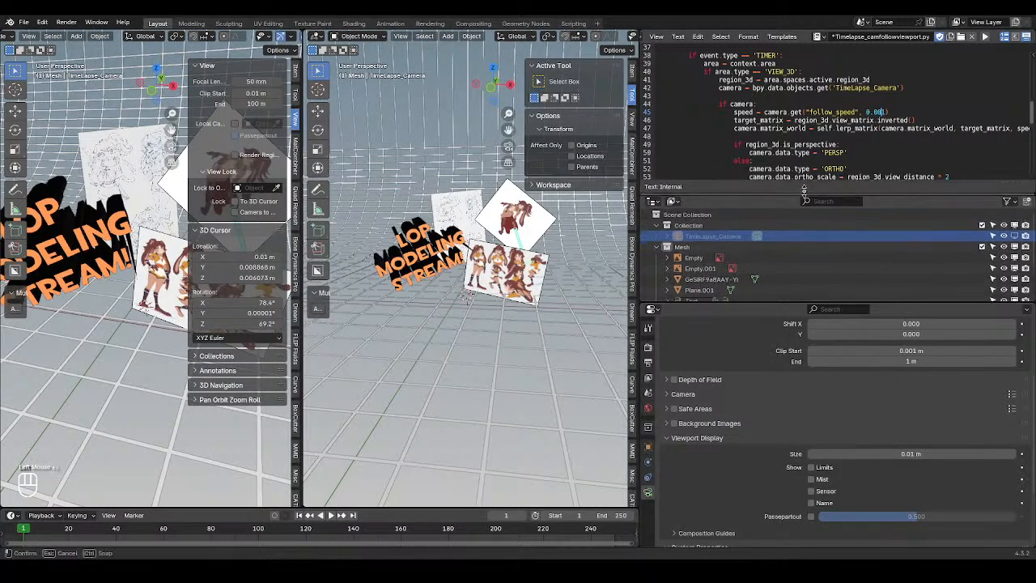
left_click_drag(795, 195, 834, 81)
Delete the "LOP MODELING STREAM!" text and the curved wireframe grid backdrop from the scene
scroll(550, 219, "up", 2)
scroll(549, 218, "up", 2)
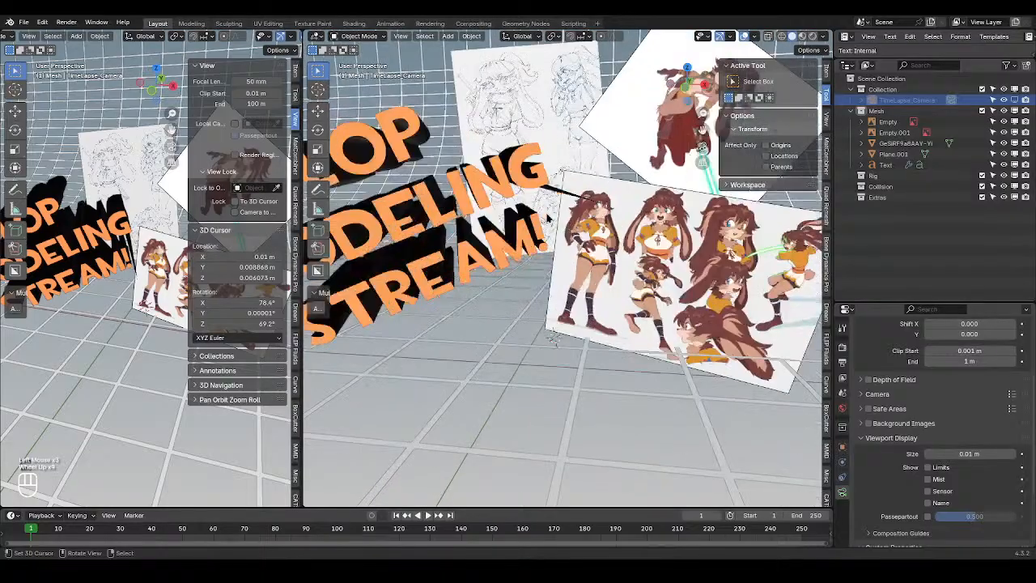
scroll(466, 248, "down", 3)
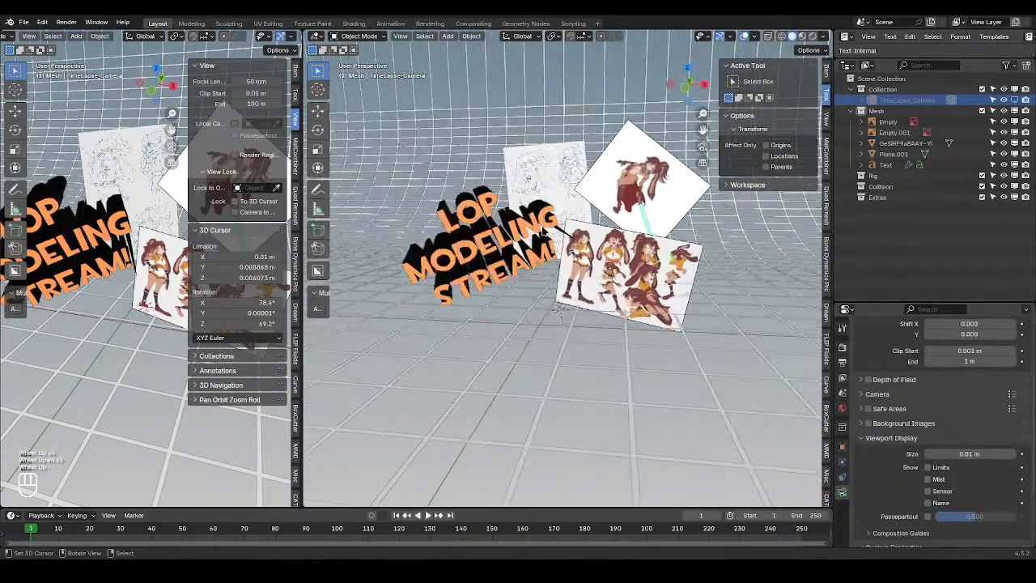
scroll(541, 206, "down", 2)
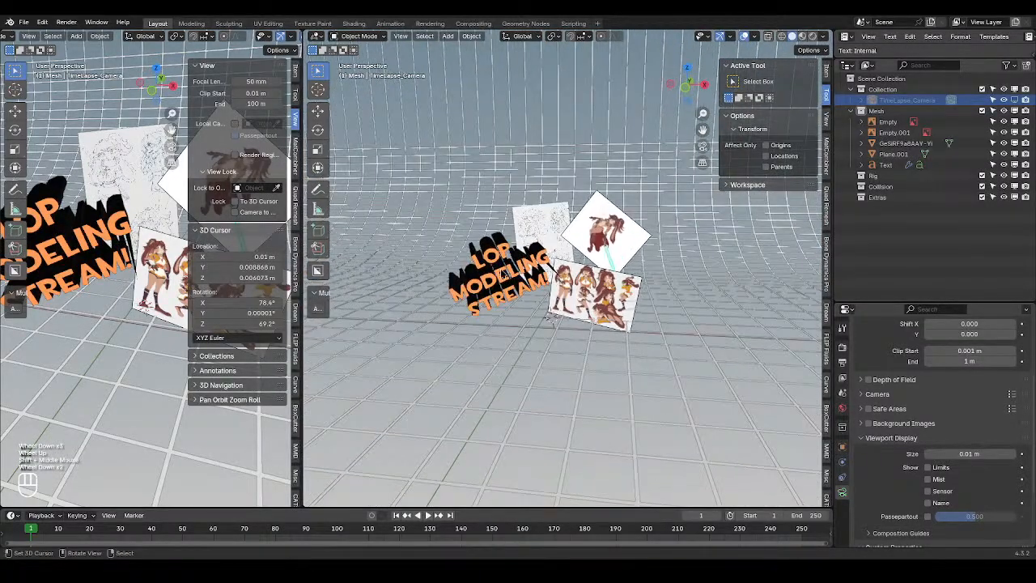
left_click(502, 273)
right_click(591, 130, "shift")
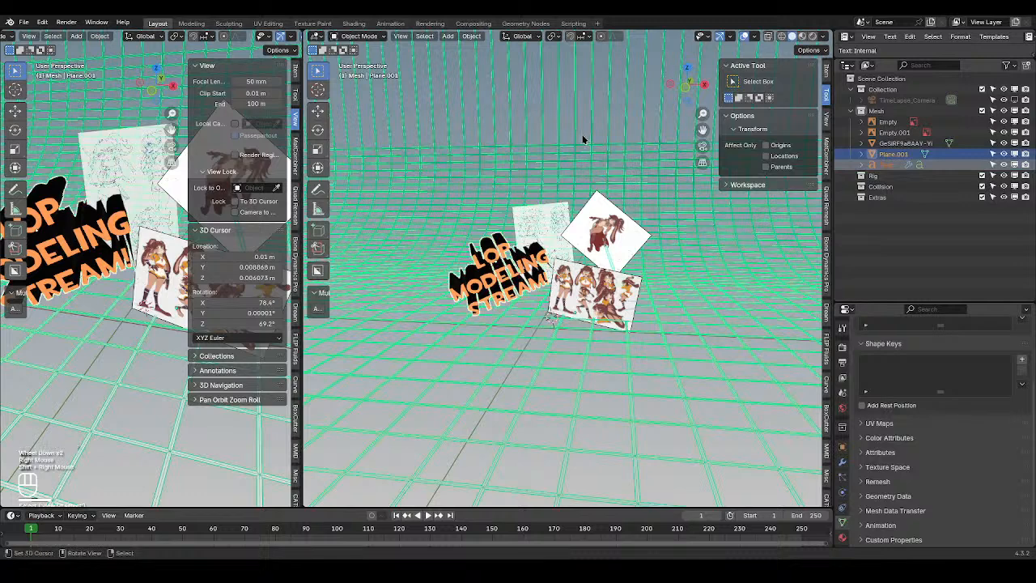
key("x")
left_click(582, 153)
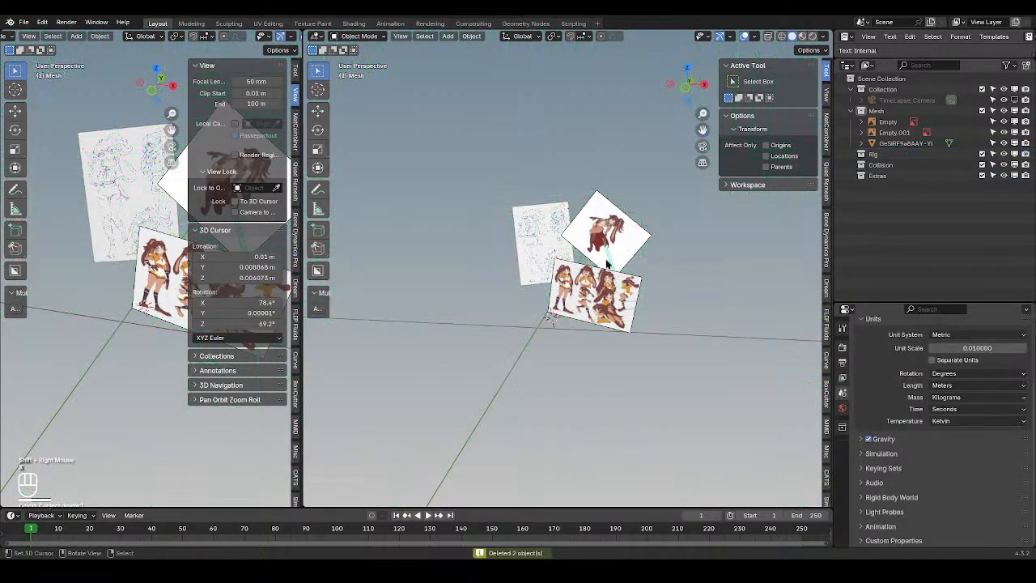
Clear the colour character sheet's rotation and location, and stand it upright by rotating it 90° about the X axis
scroll(607, 264, "up", 2)
right_click(601, 275)
key("alt+r")
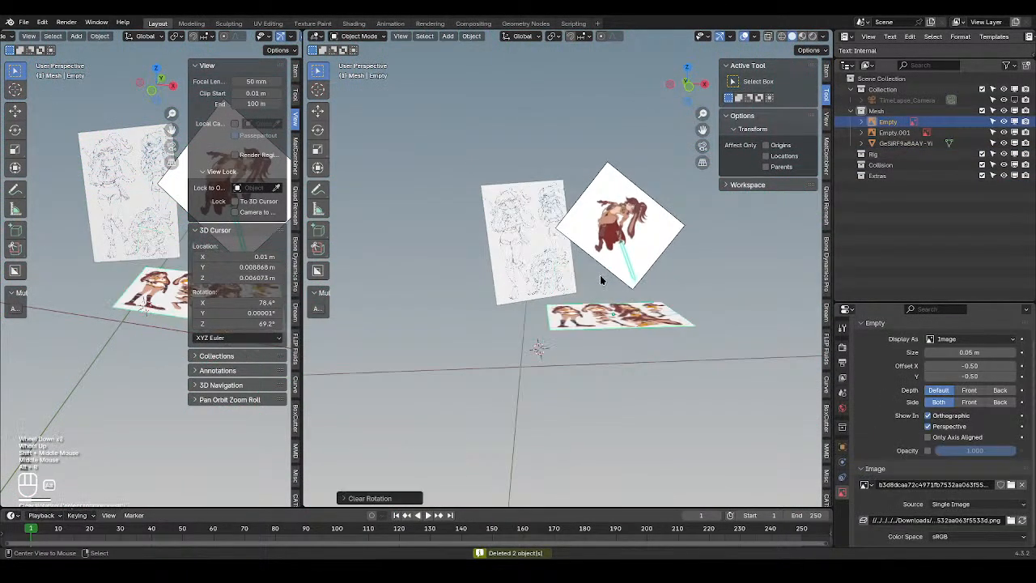
key("alt+g")
key("r")
key("x")
key("KP_9")
key("KP_0")
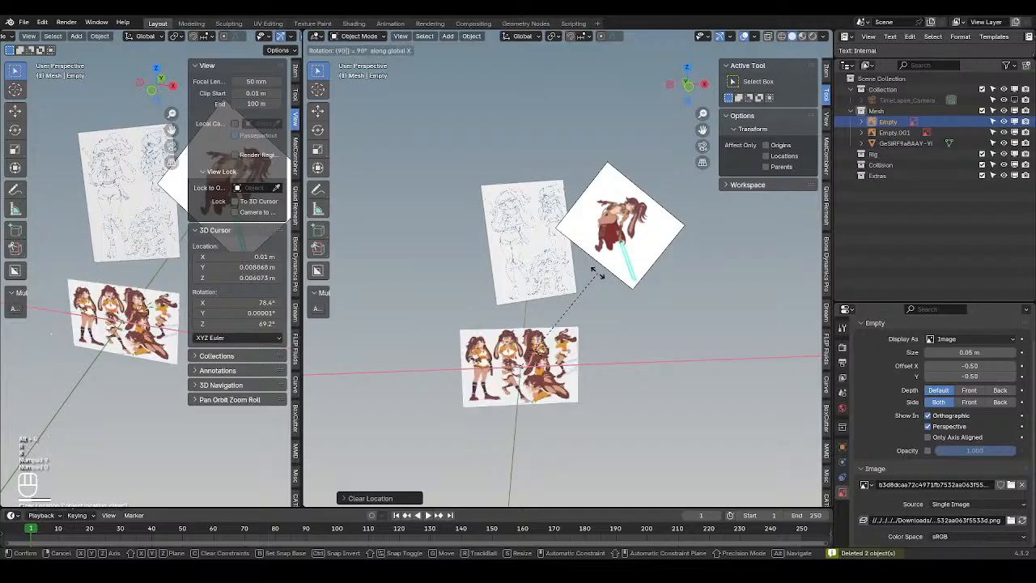
key("Return")
Move the colour character sheet in front view so its lower edge rests on the ground line beside the Z axis
scroll(597, 272, "up", 1)
middle_click_drag(597, 272, 599, 302)
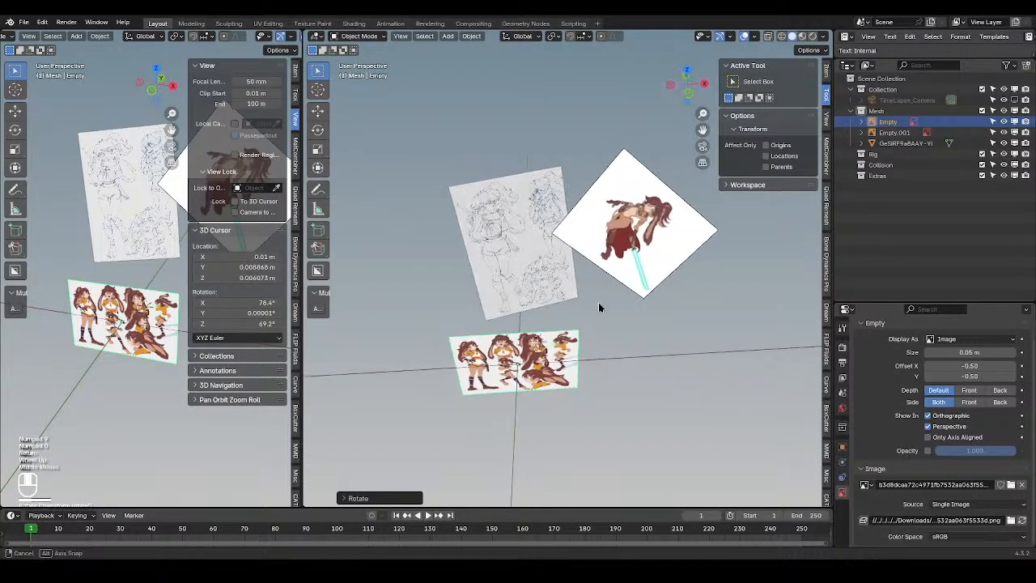
key("g")
key("shift+z")
left_click(645, 268)
middle_click_drag(527, 359, 559, 356, "alt")
middle_click_drag(559, 357, 588, 371, "alt")
scroll(587, 371, "up", 1)
key("g")
left_click(605, 305)
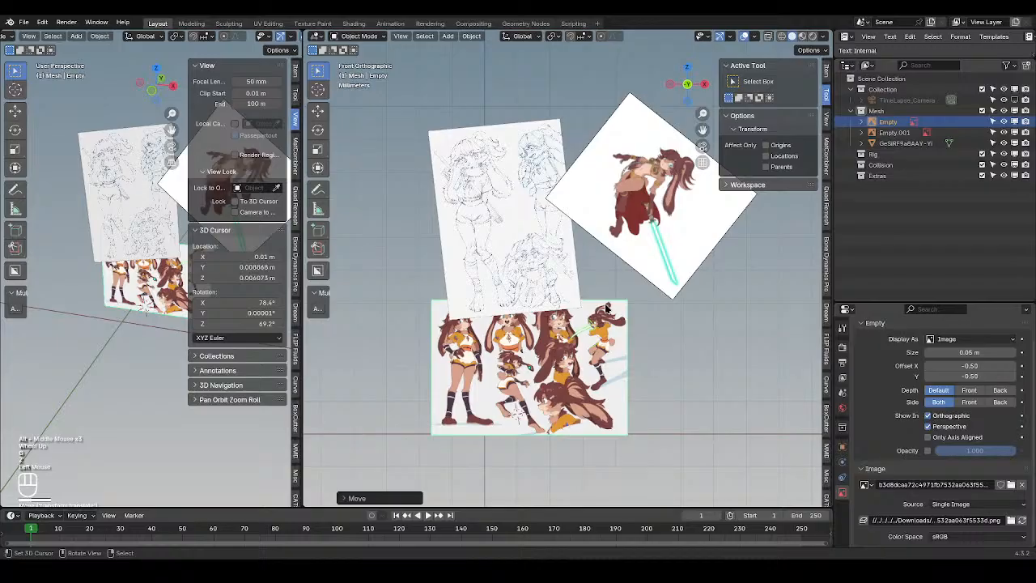
Clear the sketch sheet's rotation, rotate it 90° about X, and move it to the left of the colour character sheet
left_click(502, 243)
key("alt+r")
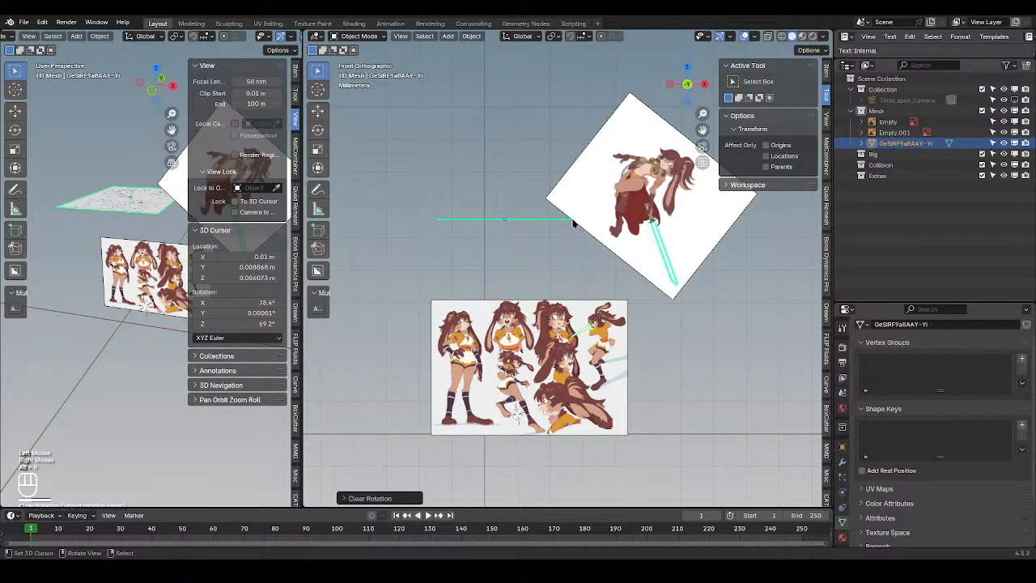
type("r90")
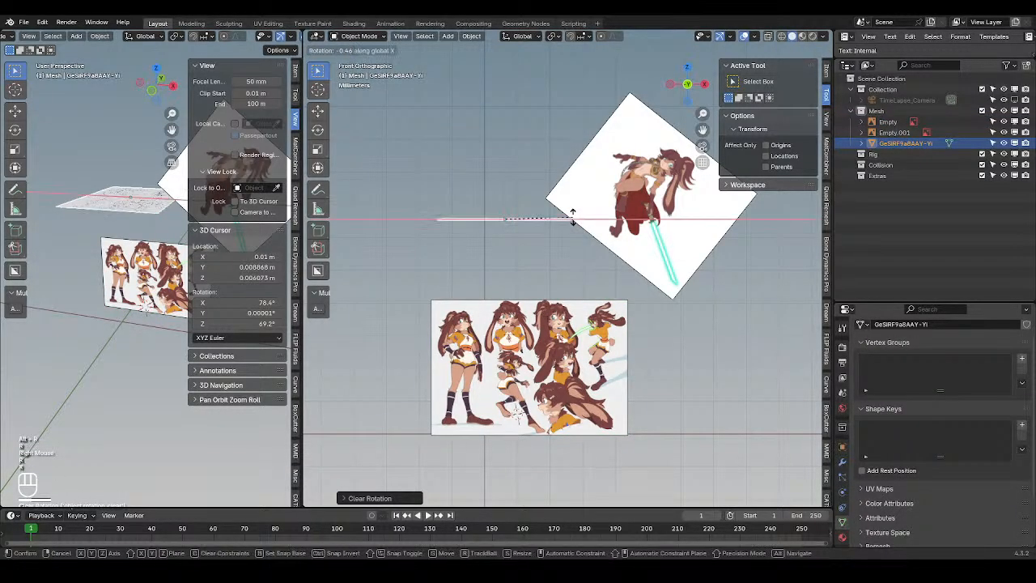
key("Return")
scroll(486, 208, "down", 1)
key("g")
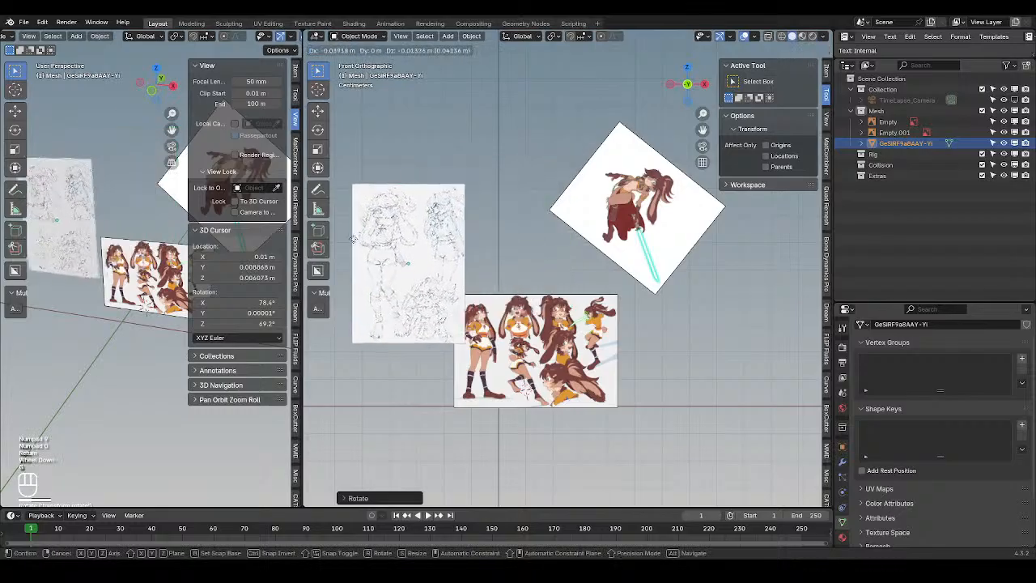
left_click(348, 242)
Clear the sword-pose image's rotation, rotate it 90° about X, and move it toward the right side of the colour sheet
right_click(599, 205)
key("alt+r")
type("r90")
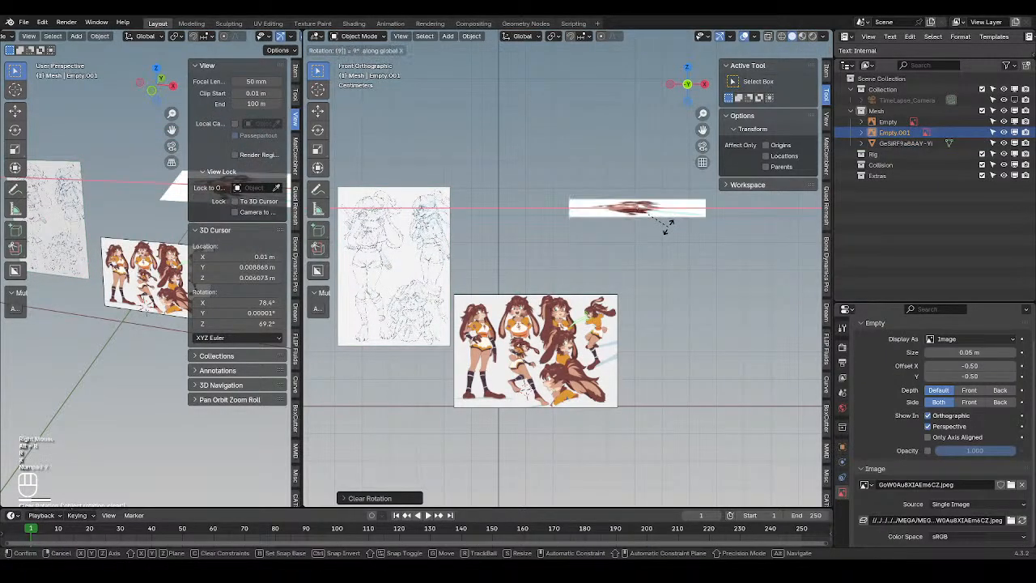
key("Return")
scroll(670, 232, "up", 2)
key("g")
left_click(703, 312)
Rescale the sword-pose image to roughly match the other references and place it clear of the colour sheet on its right
key("s")
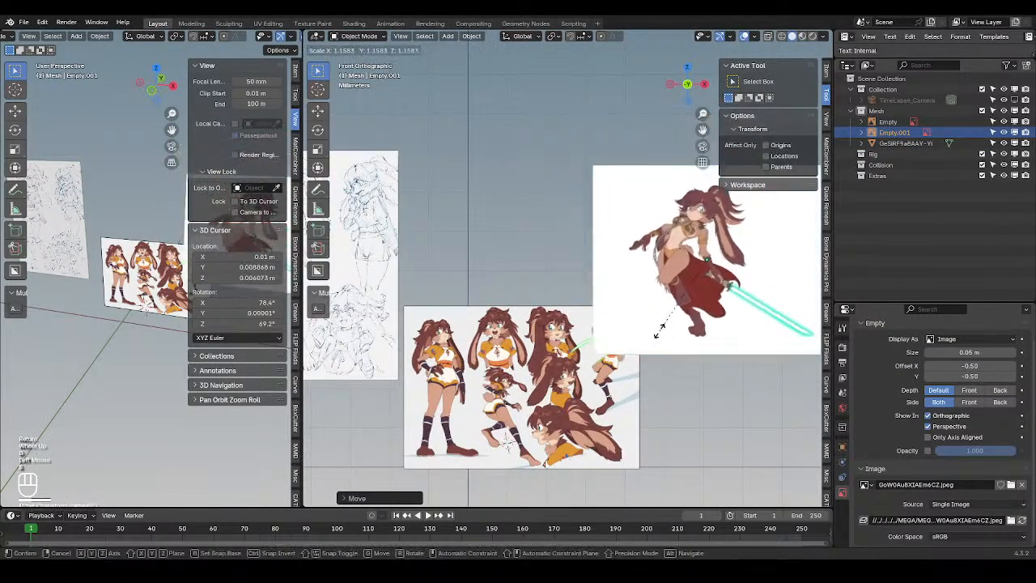
left_click(587, 362)
key("g")
left_click(685, 371)
scroll(654, 379, "down", 2)
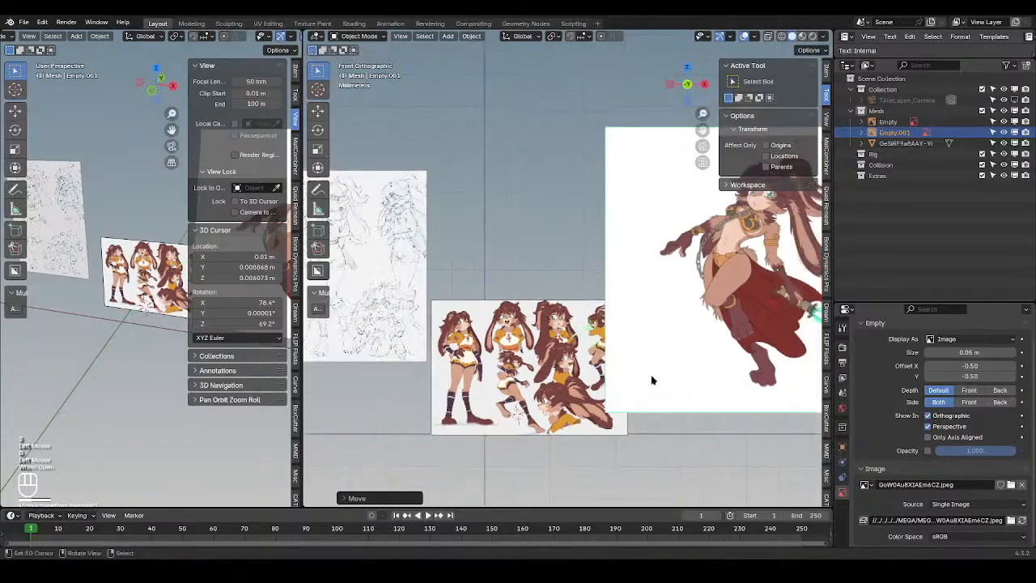
key("s")
left_click(675, 333)
Enlarge the colour character sheet and reposition it along Z and X, with the standing figure's feet near the ground line
right_click(519, 340)
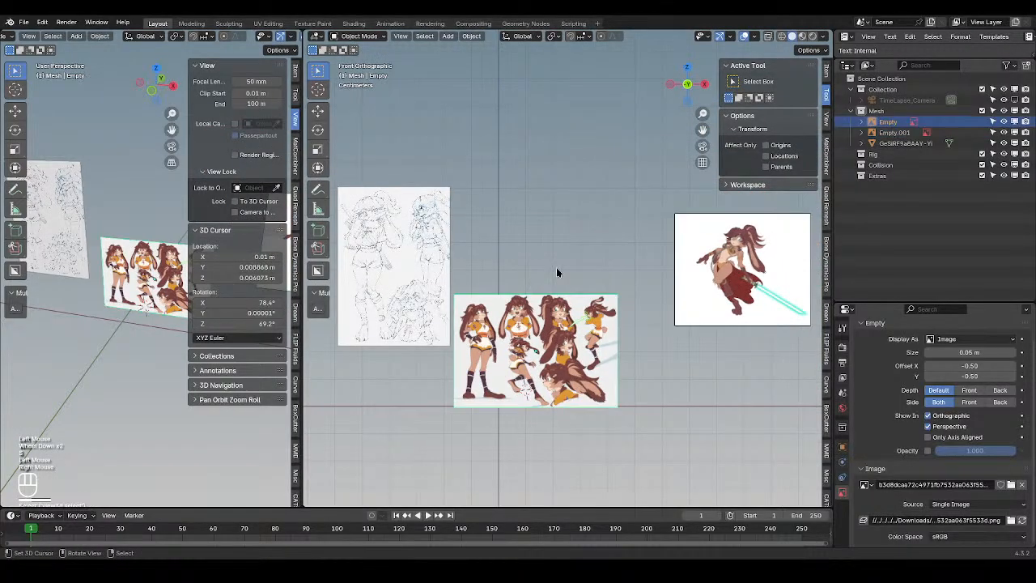
scroll(556, 268, "up", 2)
key("s")
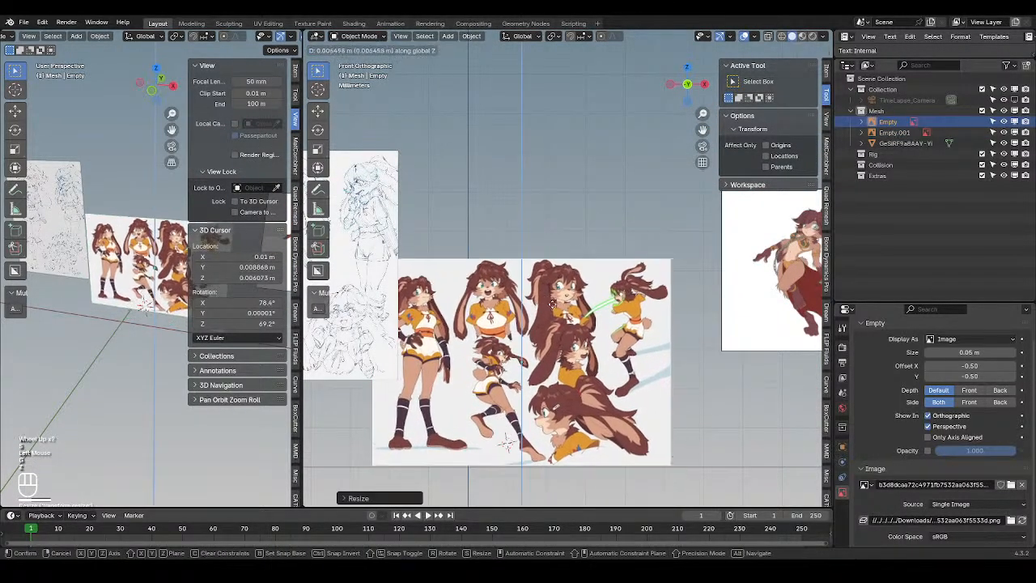
left_click(549, 321)
key("g")
key("z")
key("x")
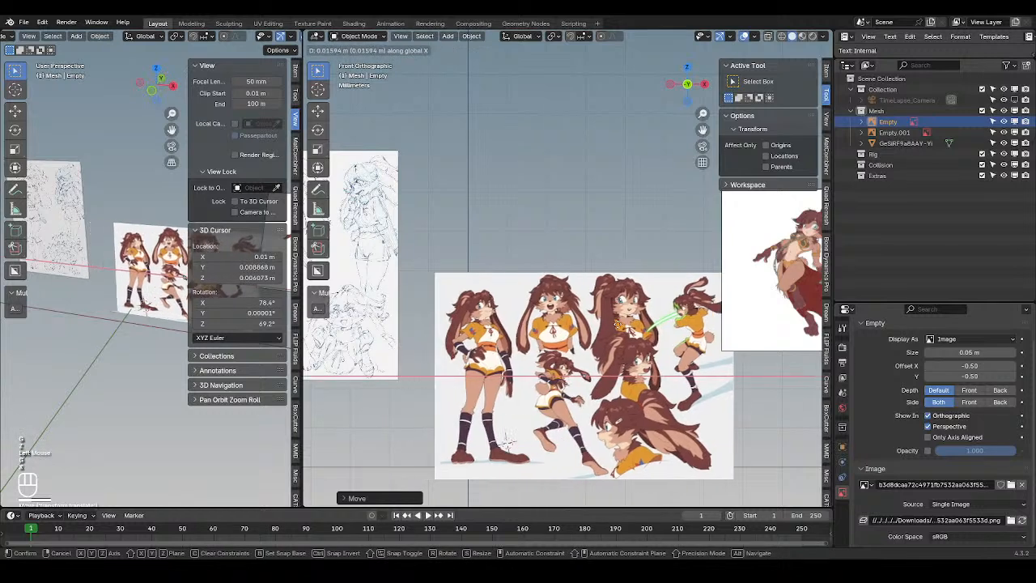
left_click(590, 335)
Enlarge the sketch sheet so its standing figure is larger, and place it directly beside the colour character sheet
middle_click_drag(576, 372, 714, 378, "shift")
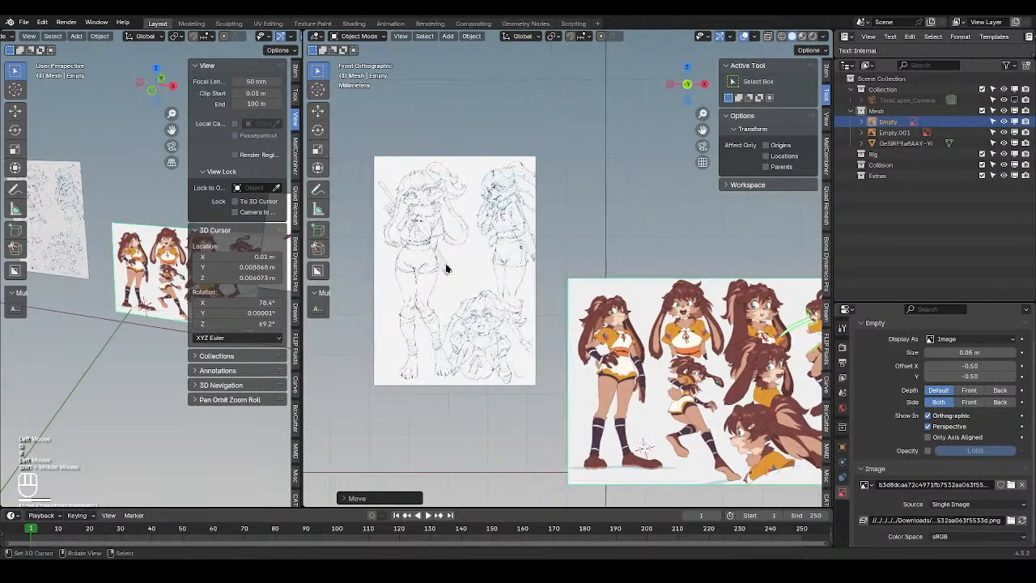
right_click(447, 269)
key("s")
left_click(561, 238)
key("g")
left_click(583, 282)
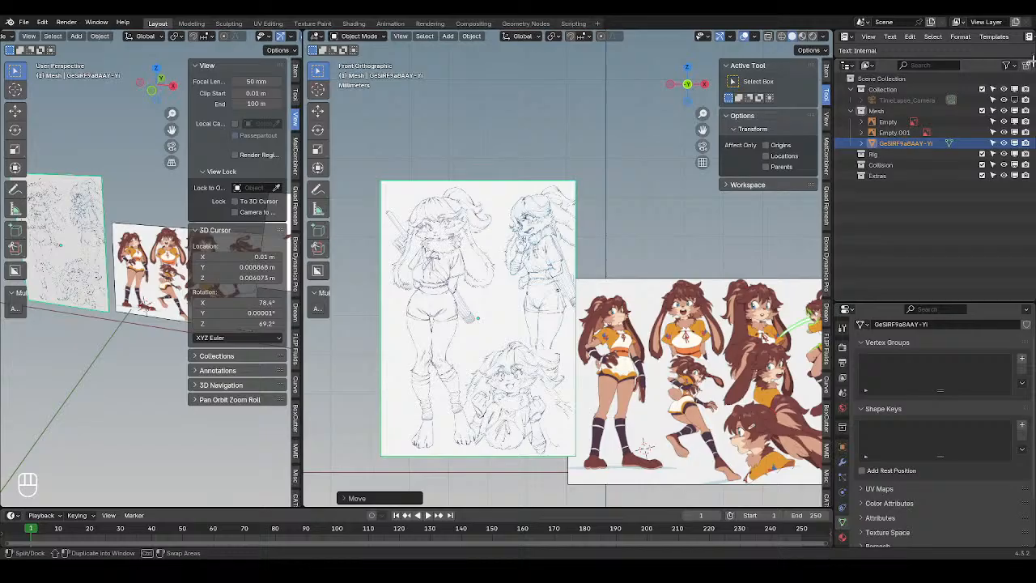
Split the Outliner area horizontally and turn the new lower area into an Image Editor
left_click_drag(1033, 58, 1009, 100)
right_click(1009, 100)
left_click_drag(1033, 58, 1013, 129)
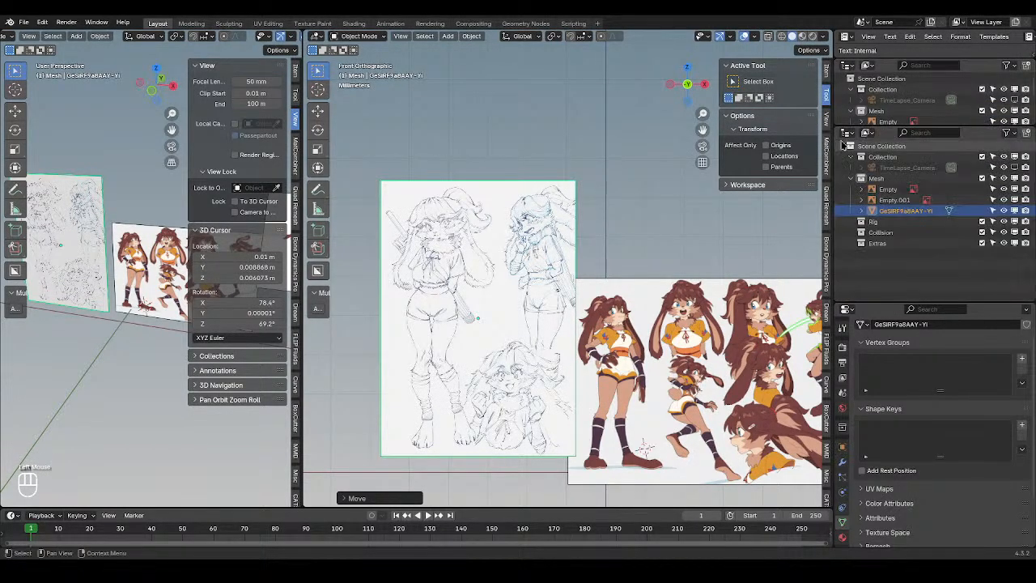
left_click(846, 134)
left_click(490, 174)
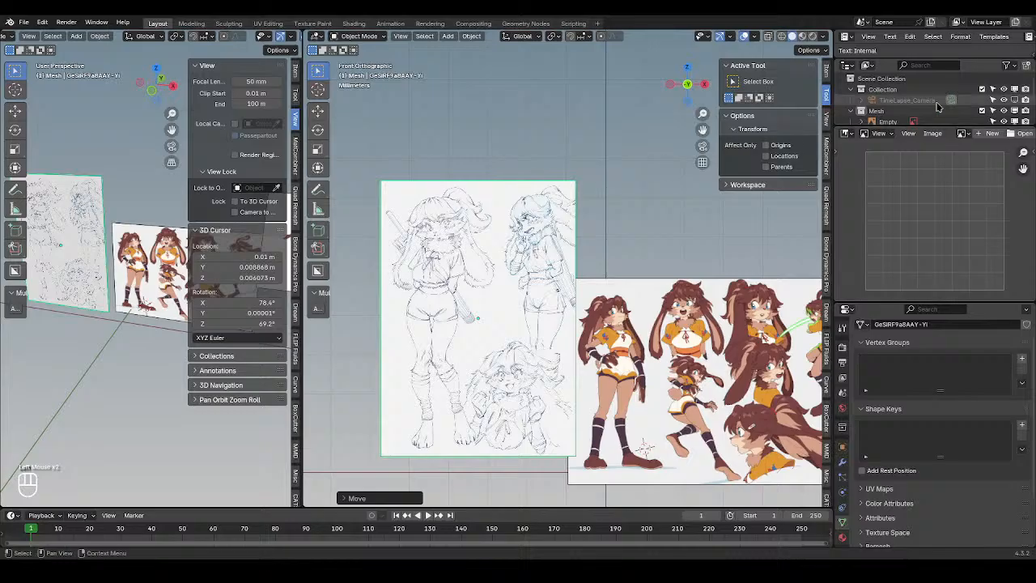
Load b3d8dcaa72c4971fb7532aa063f5533d.png into the new Image Editor and zoom out on the characters
left_click(962, 133)
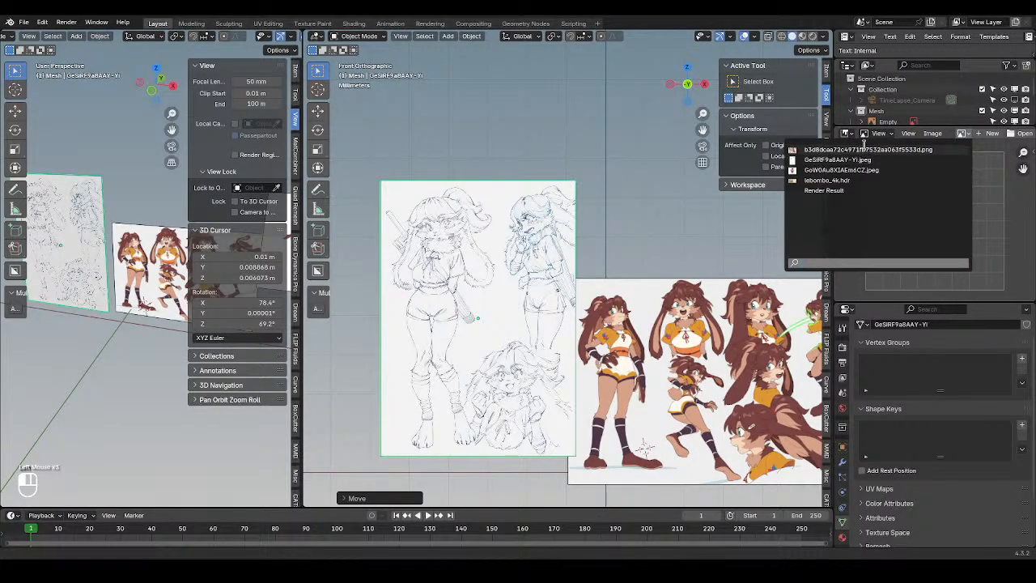
left_click(866, 149)
scroll(901, 251, "down", 2)
middle_click_drag(901, 251, 941, 275)
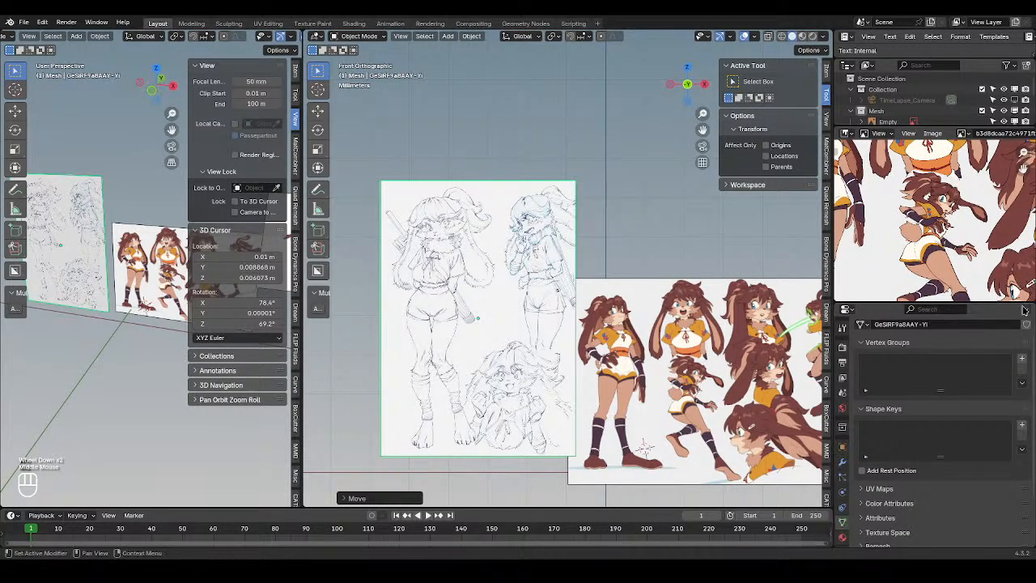
Split the Properties area horizontally and turn its upper part into a second Image Editor
left_click_drag(1030, 304, 1028, 467)
left_click(846, 310)
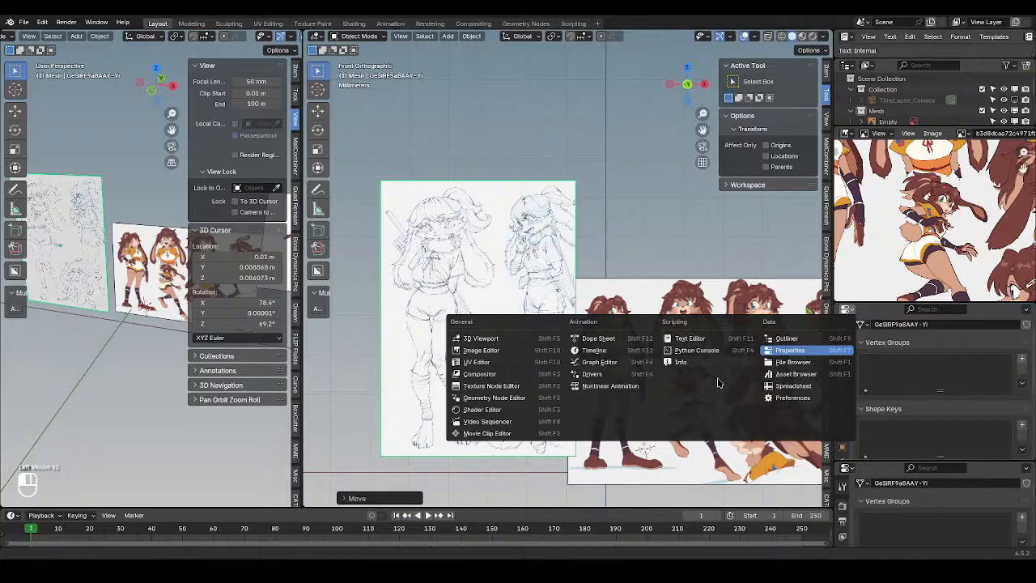
left_click(515, 351)
Load GeSIRF9a8AAY-Yi.jpeg into the second Image Editor and frame the heads of the two standing sketches
left_click(962, 310)
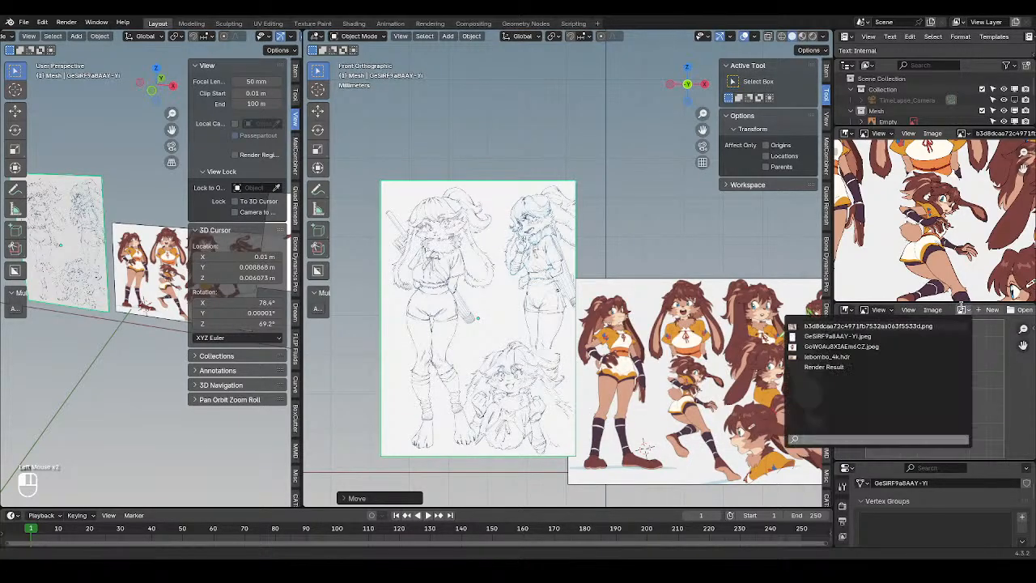
left_click(838, 336)
scroll(923, 381, "down", 5)
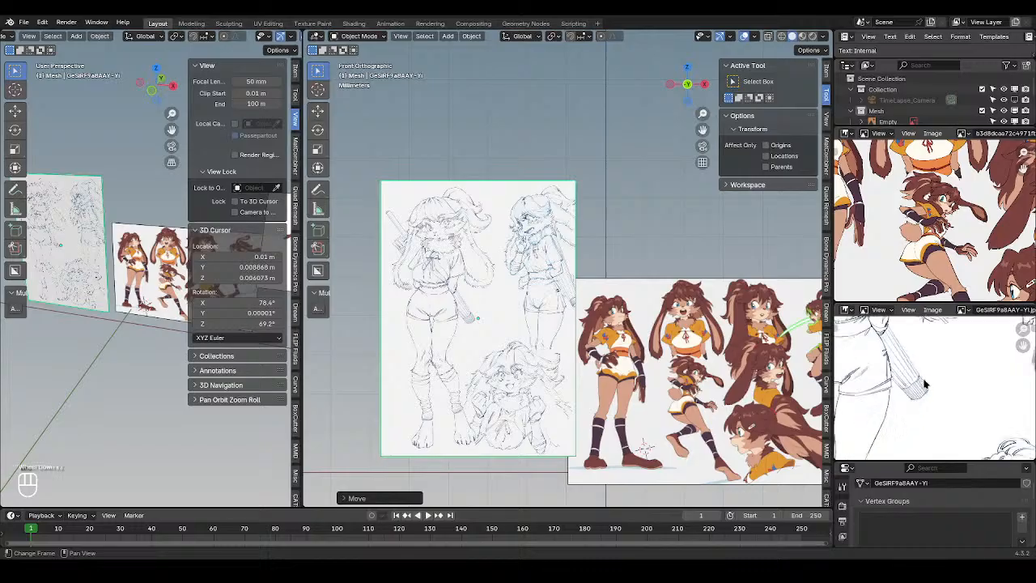
scroll(918, 372, "up", 2)
middle_click_drag(918, 372, 920, 438)
scroll(921, 438, "up", 1)
mouse_move(896, 404)
middle_mouse_down()
mouse_move(918, 430)
mouse_move(878, 418)
mouse_move(898, 403)
middle_mouse_up()
scroll(903, 429, "down", 1)
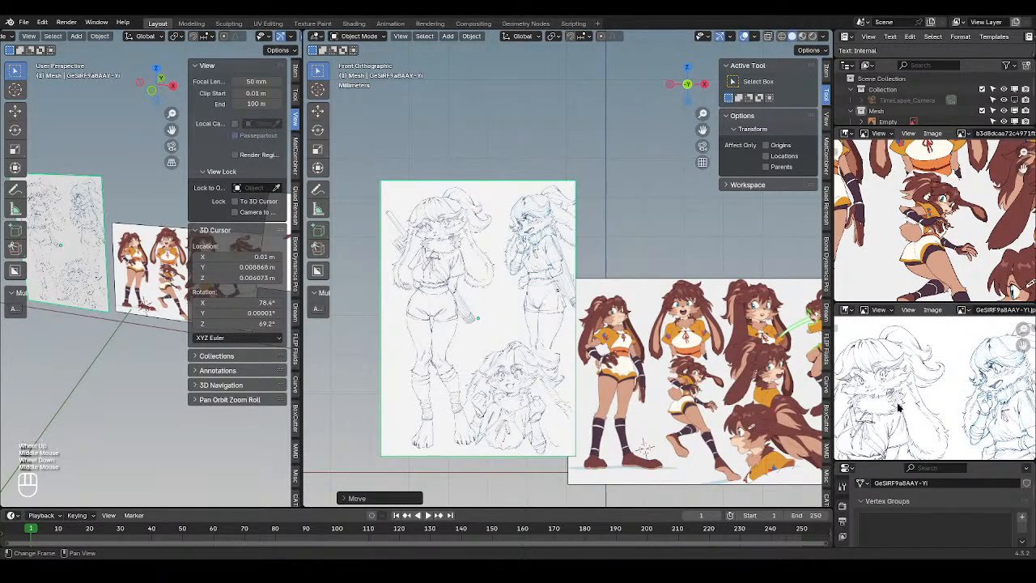
Frame the standing character's upper body in the colour reference editor and the front-facing head in the sketch reference editor
scroll(931, 199, "up", 2)
mouse_move(907, 194)
middle_mouse_down()
mouse_move(1012, 279)
mouse_move(991, 270)
middle_mouse_up()
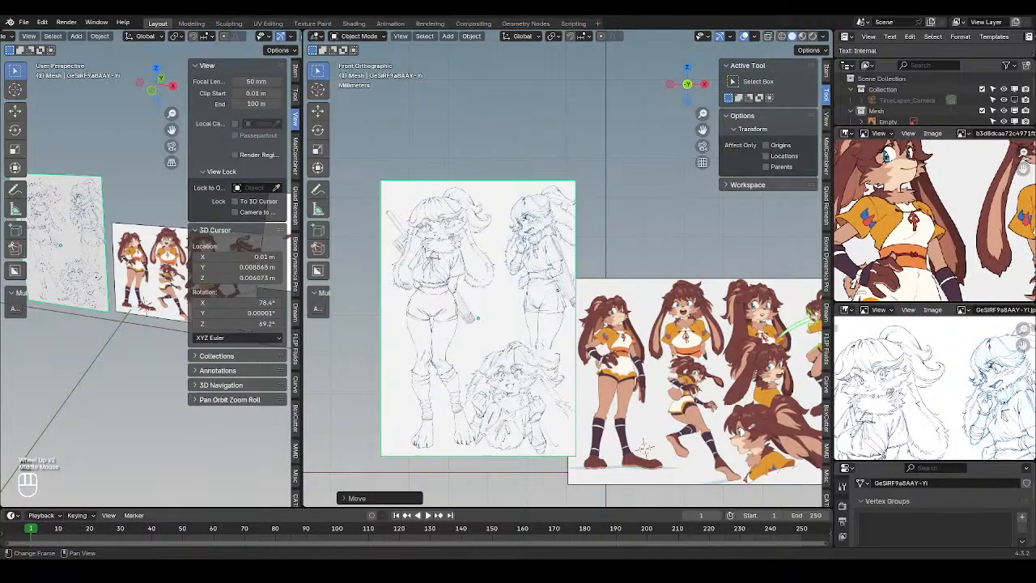
scroll(931, 392, "up", 1)
middle_click_drag(943, 389, 980, 400)
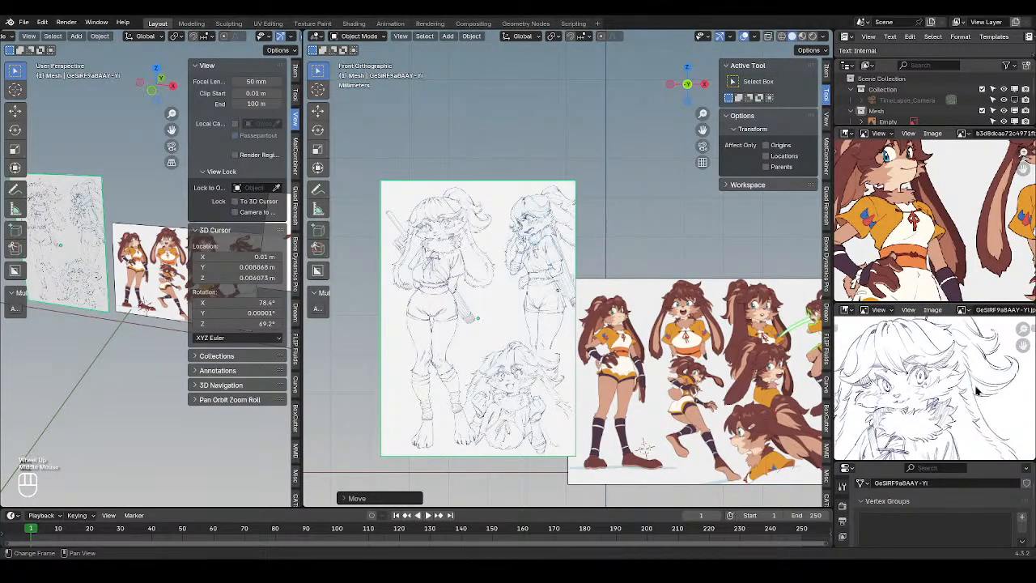
Shift the sketch sheet slightly to the left in front view to leave a small gap beside the colour character sheet
scroll(660, 328, "down", 2)
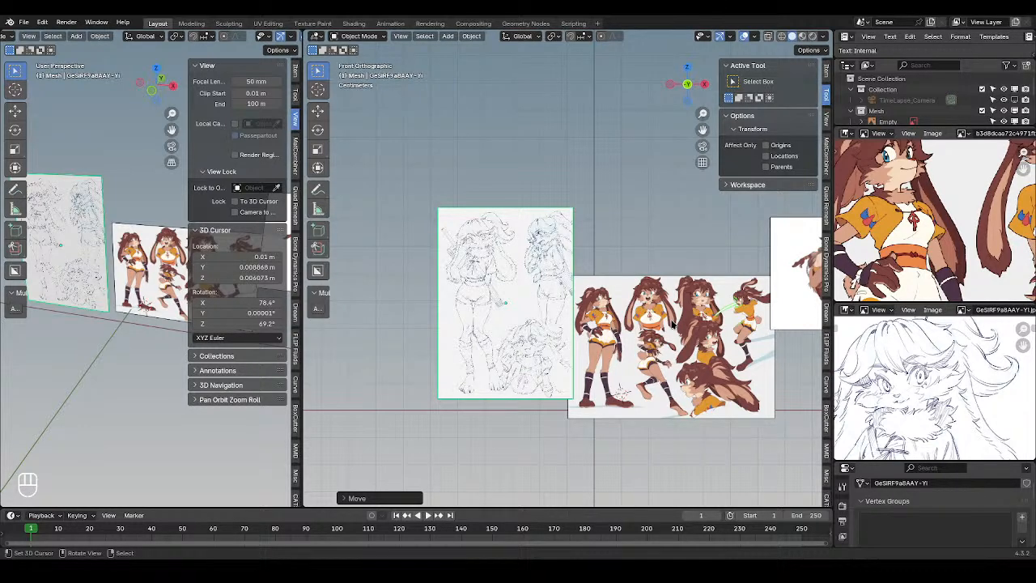
scroll(531, 215, "up", 1)
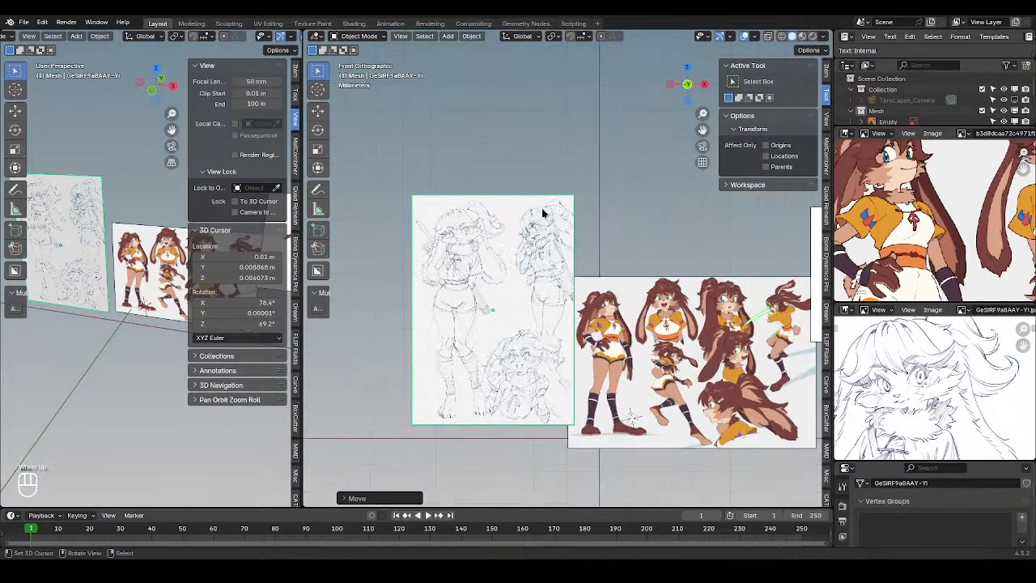
scroll(638, 264, "up", 1)
scroll(637, 243, "down", 1)
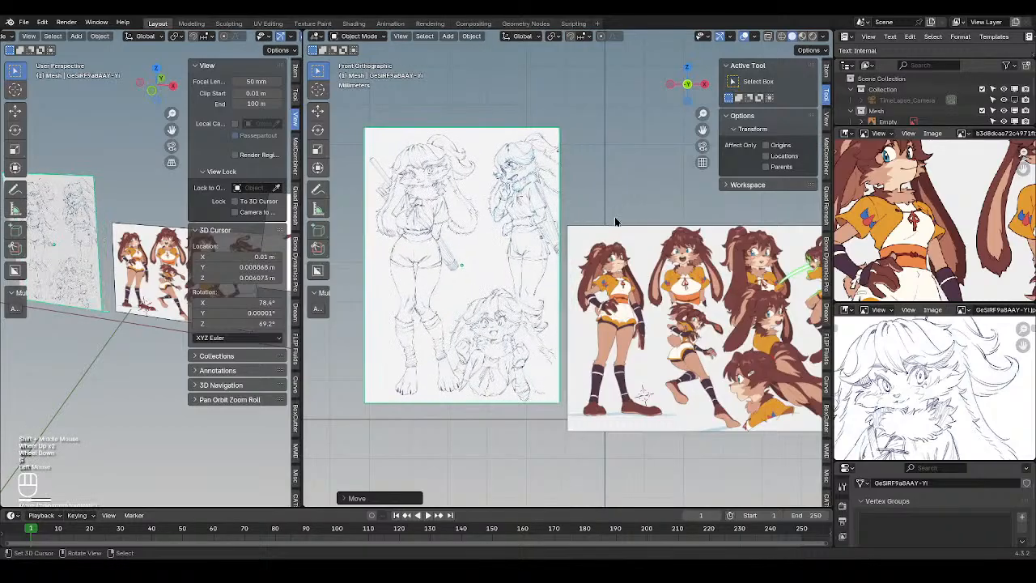
Move the sketch sheet backward along the Y axis, toward the plane of the colour character sheet
scroll(615, 217, "down", 2)
middle_click_drag(117, 344, 124, 349)
scroll(125, 349, "down", 1)
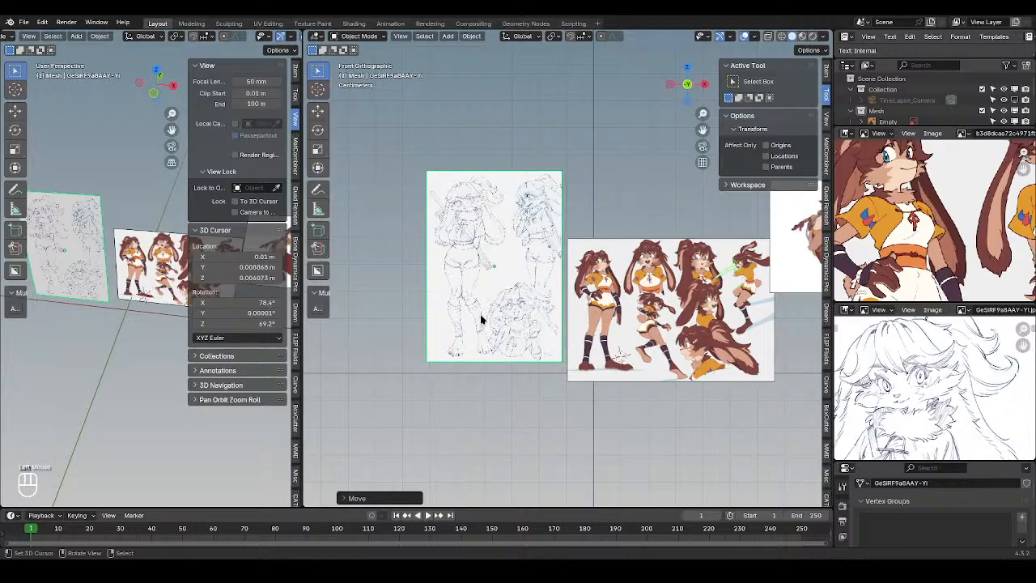
mouse_move(450, 306)
middle_mouse_down()
mouse_move(544, 314)
mouse_move(557, 305)
mouse_move(612, 340)
middle_mouse_up()
scroll(557, 304, "up", 1)
key("g")
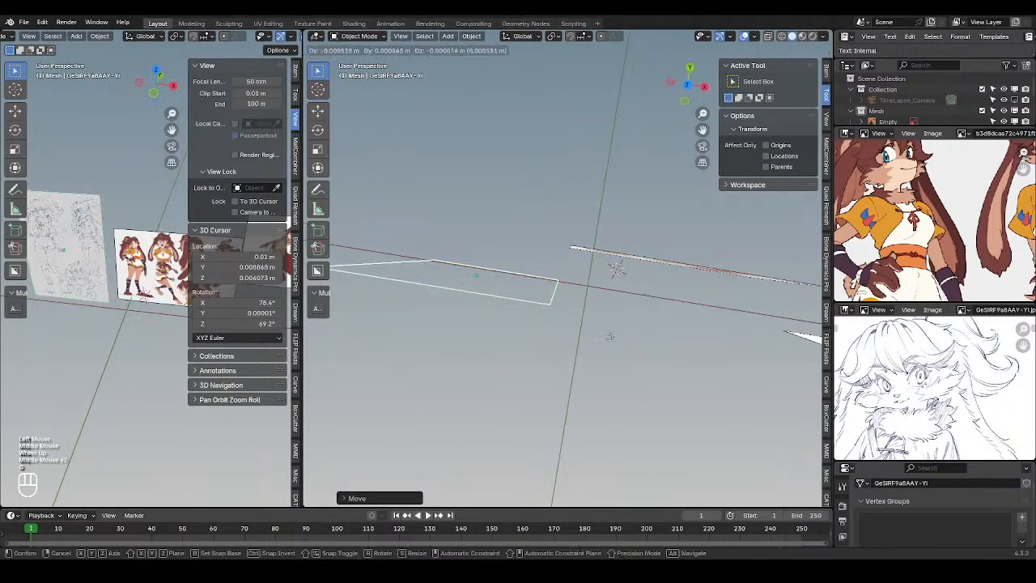
key("y")
left_click(646, 304)
Select the reference image of the single action pose and shift it along the Y axis
scroll(685, 314, "down", 3)
mouse_move(685, 314)
middle_mouse_down("shift")
mouse_move(658, 292)
mouse_move(675, 216)
mouse_move(584, 226)
mouse_move(597, 227)
mouse_move(561, 259)
mouse_move(553, 232)
middle_mouse_up("shift")
right_click(658, 292)
key("g")
key("y")
left_click(646, 292)
Examine the colour character sheet up close, especially the standing full-body pose, from the front and at a slight angle
scroll(646, 293, "up", 1)
scroll(561, 259, "up", 2)
scroll(561, 259, "up", 1)
scroll(553, 232, "down", 1)
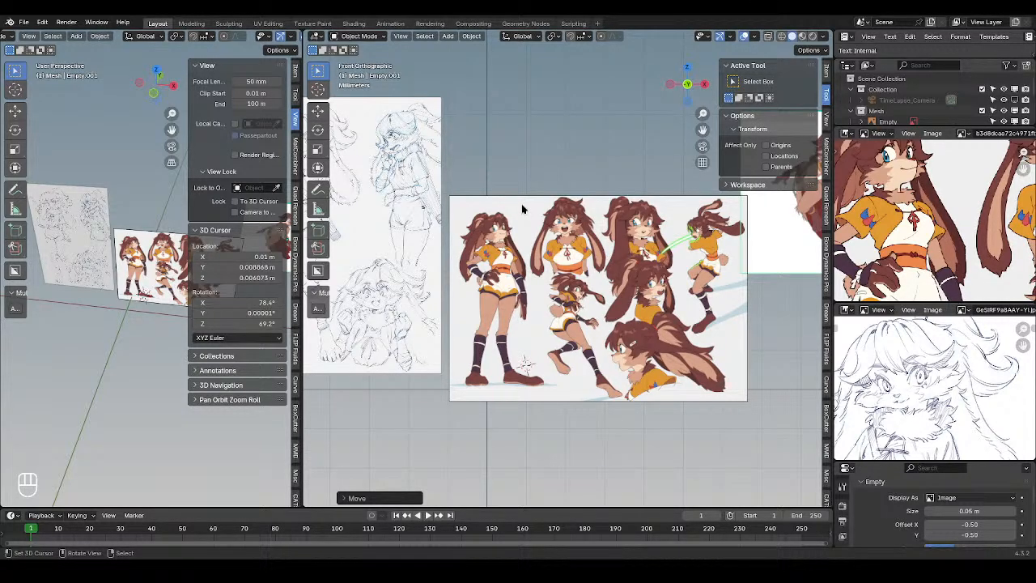
scroll(522, 209, "down", 1)
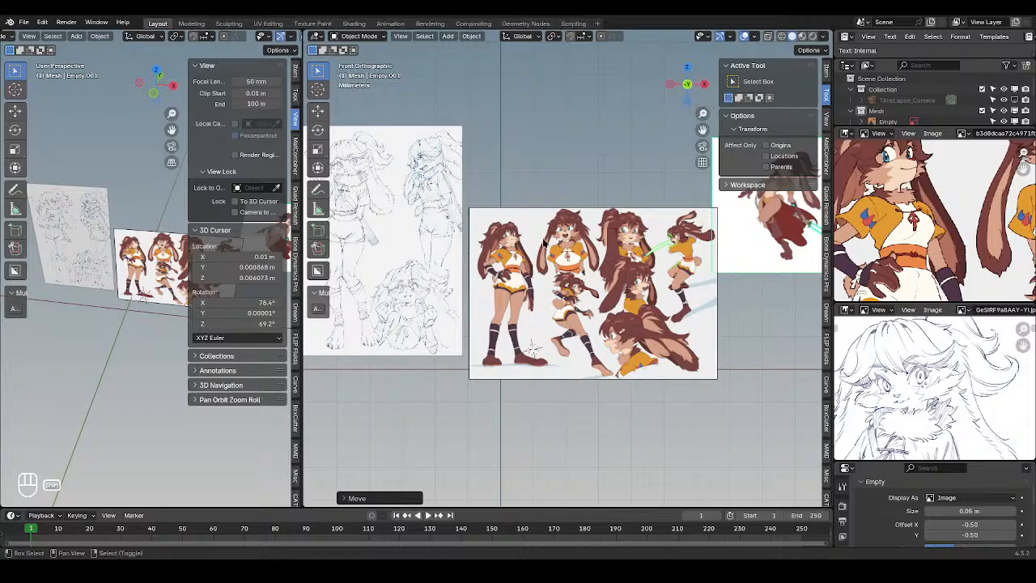
middle_click_drag(544, 240, 539, 175, "shift")
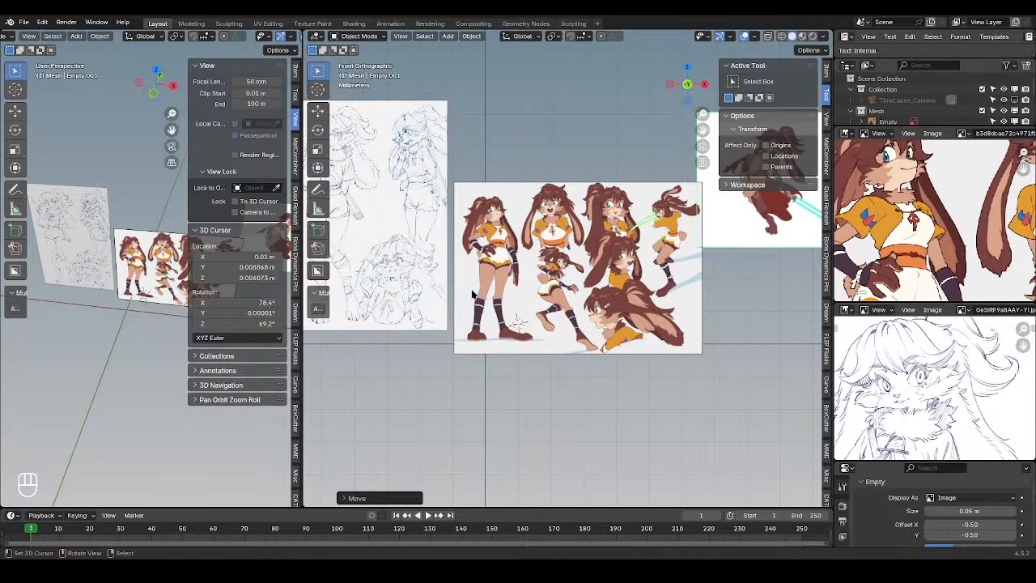
scroll(470, 295, "up", 4)
middle_click_drag(469, 295, 517, 304, "shift")
scroll(516, 305, "down", 1)
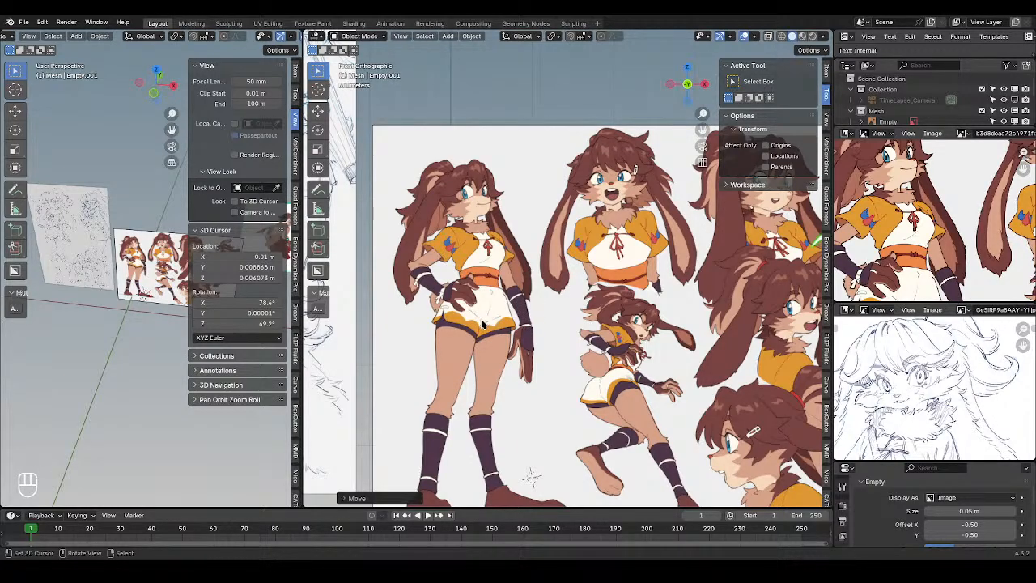
scroll(483, 324, "down", 1)
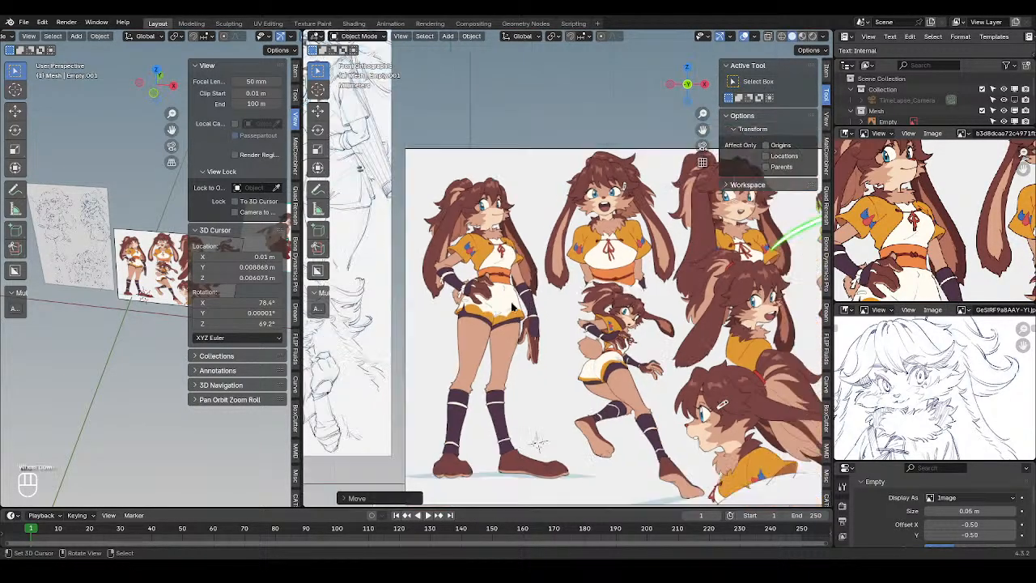
middle_click_drag(482, 324, 501, 293, "shift")
scroll(501, 268, "down", 1)
scroll(501, 268, "down", 1)
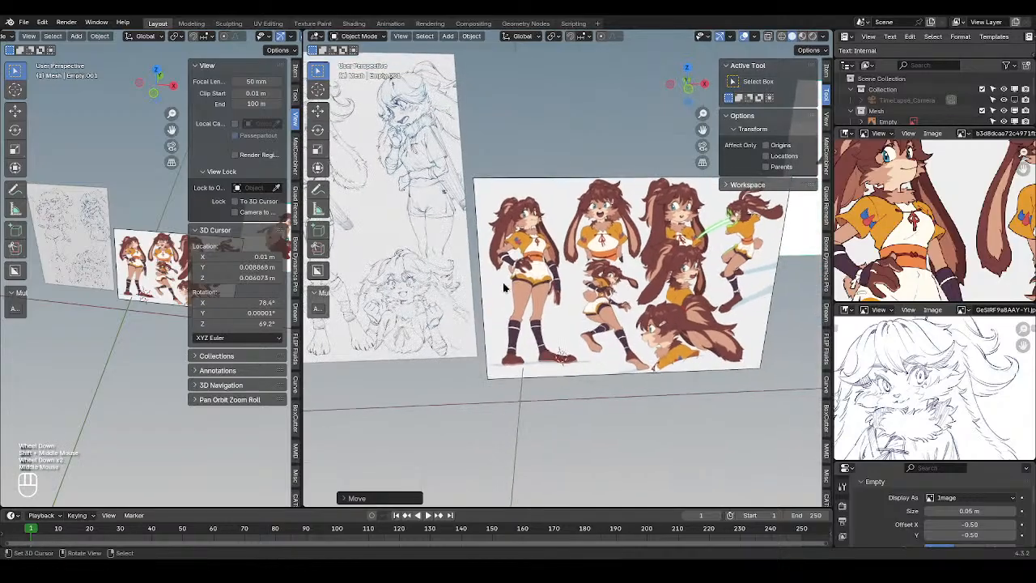
scroll(501, 293, "up", 2)
left_click(24, 21)
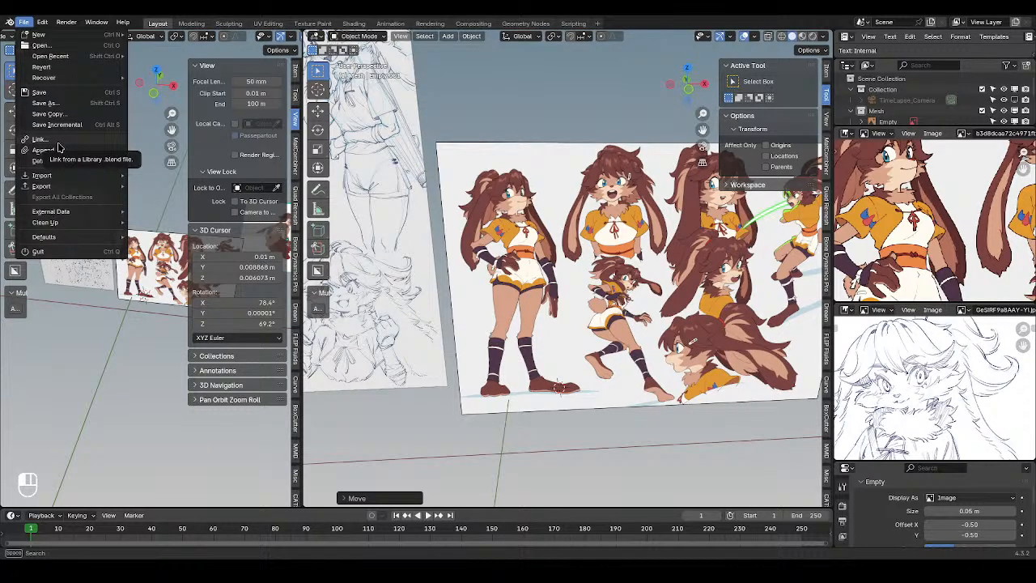
mouse_move(18, 77)
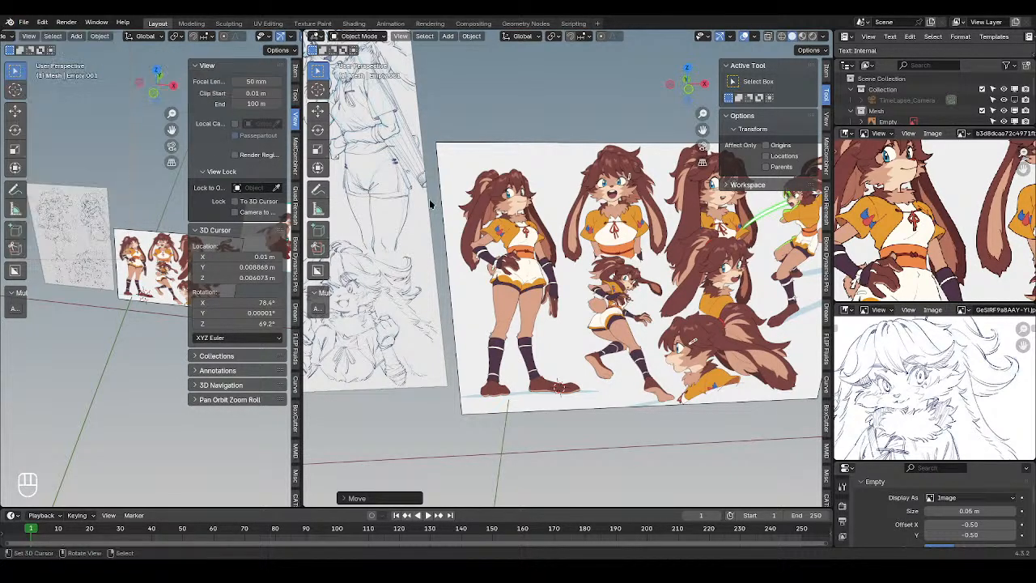
scroll(534, 171, "down", 2)
middle_click_drag(534, 171, 528, 193)
scroll(518, 171, "up", 1)
scroll(523, 179, "down", 2)
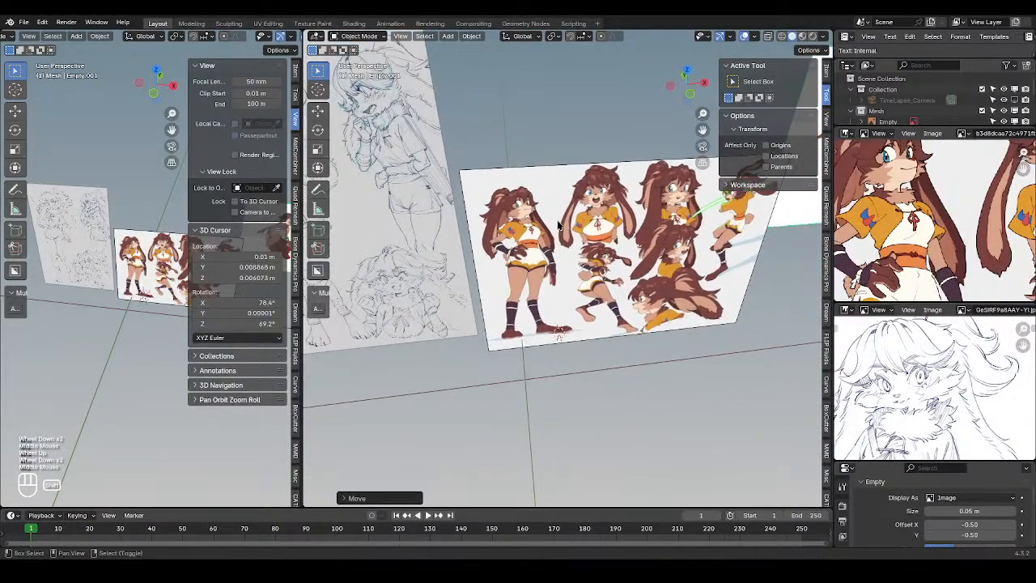
Add a mesh cube at the 3D cursor, near the feet of the standing character
key("shift+a")
mouse_move(560, 226)
left_click(599, 232)
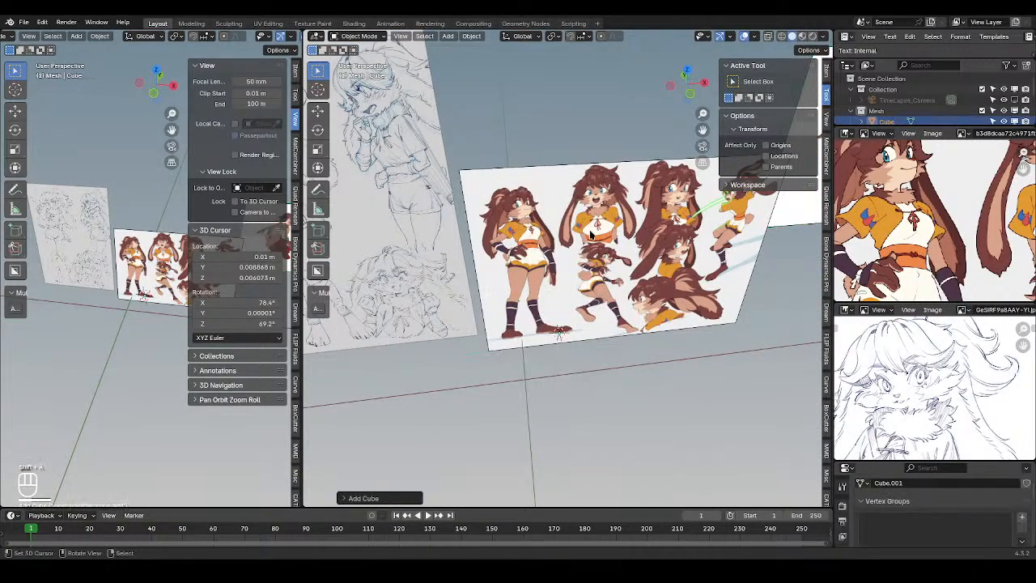
scroll(559, 323, "down", 1)
key("g")
right_click(588, 276)
scroll(590, 277, "down", 2)
Scale the cube's mesh up in Edit Mode until it is clearly visible in front of the colour sheet
key("Tab")
key("s")
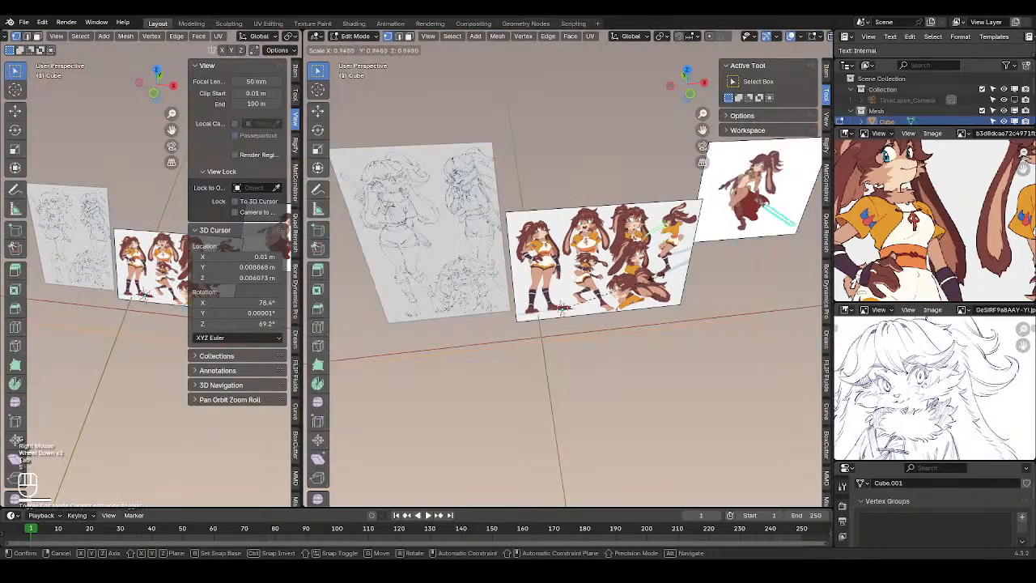
left_click(603, 292)
key("s")
left_click(579, 302)
key("s")
left_click(590, 293)
key("Tab")
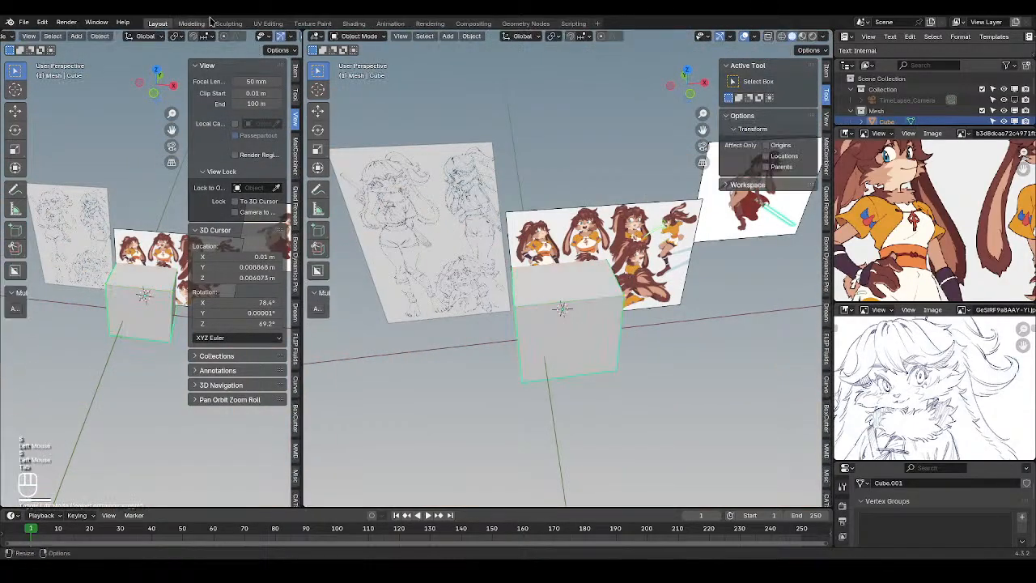
Show the Auto-Rig Pro tools in the main viewport
left_click(42, 22)
mouse_move(24, 23)
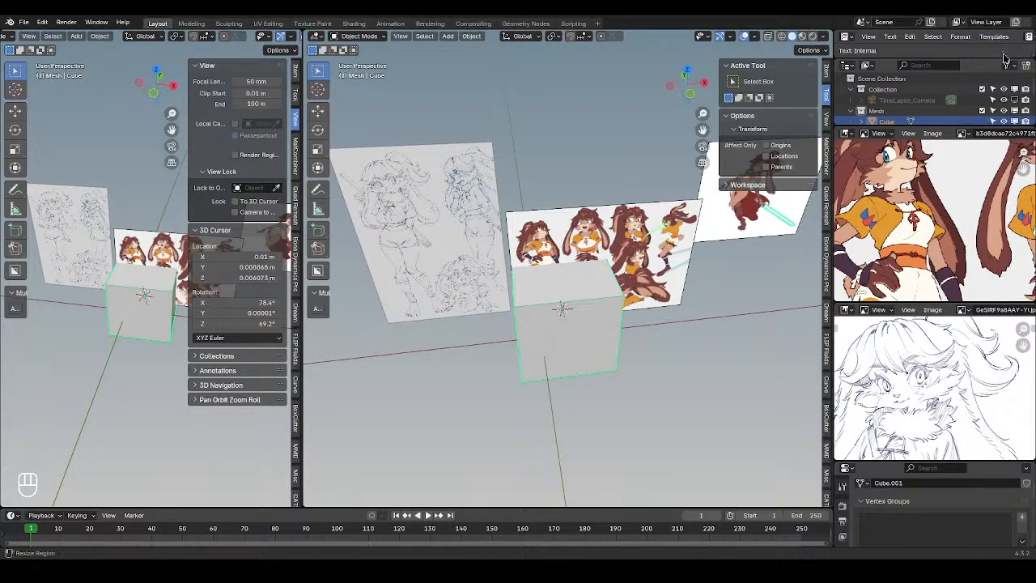
middle_click_drag(536, 304, 515, 304)
scroll(562, 294, "down", 1)
scroll(566, 293, "up", 2)
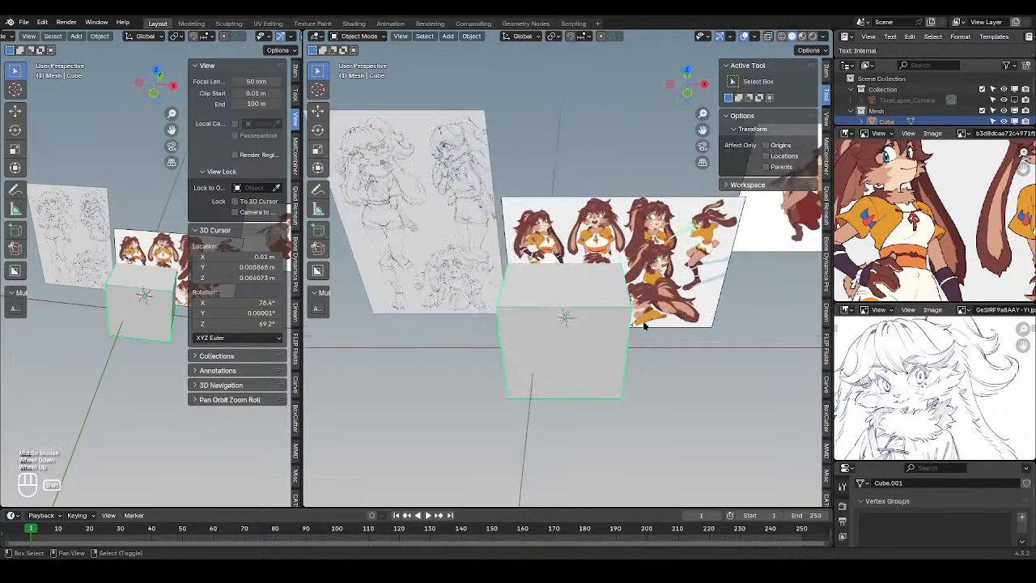
scroll(828, 453, "down", 7)
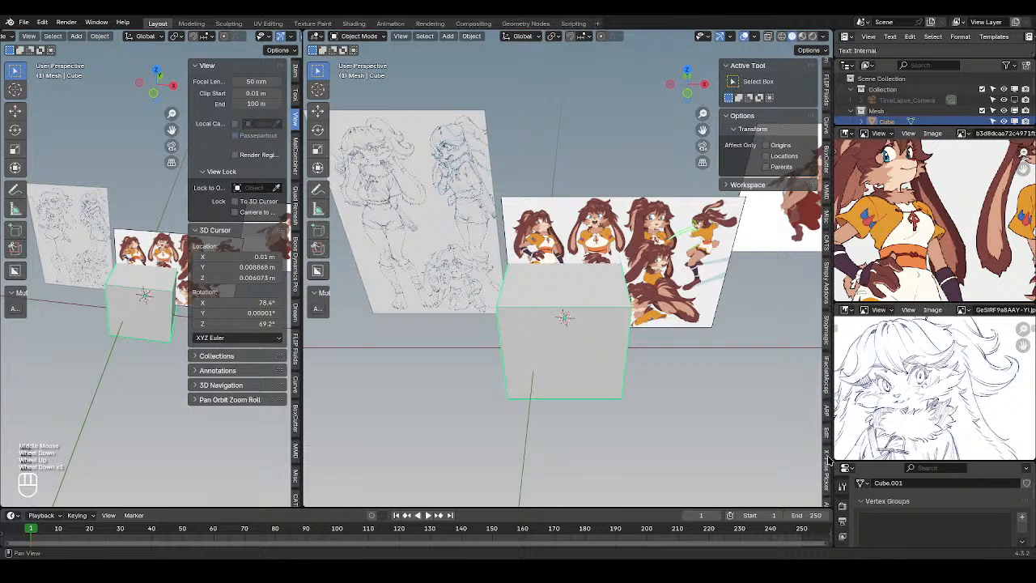
left_click(826, 411)
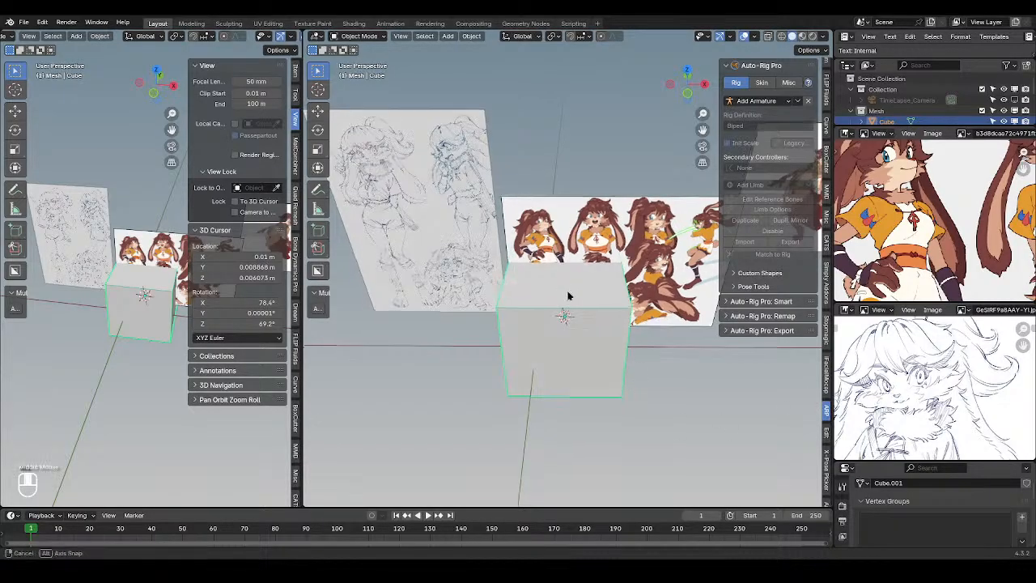
Reset the cube's location to the world origin and scale its mesh down in Edit Mode
middle_click_drag(570, 294, 638, 305)
key("g")
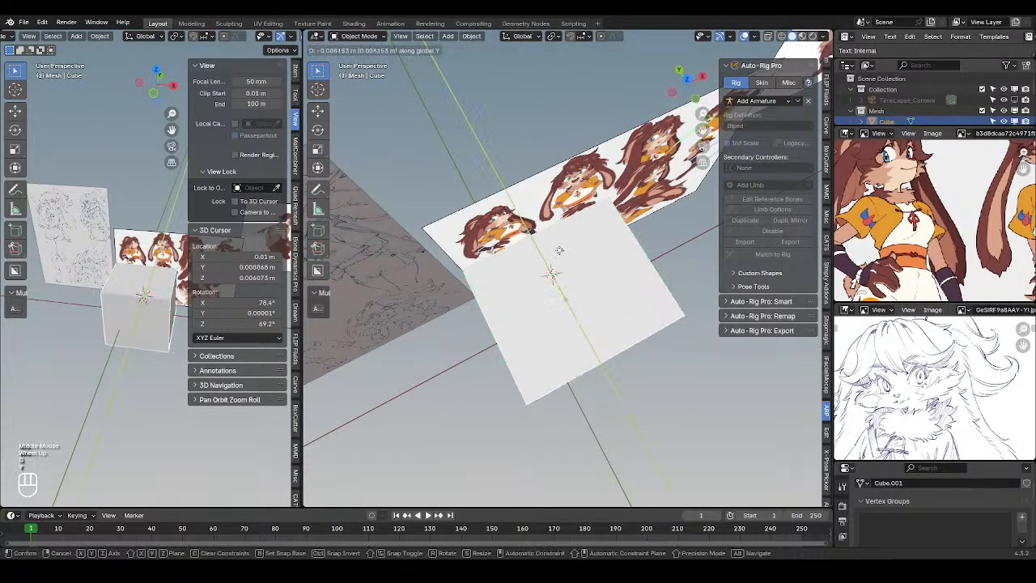
right_click(607, 335)
key("alt+g")
key("Tab")
key("s")
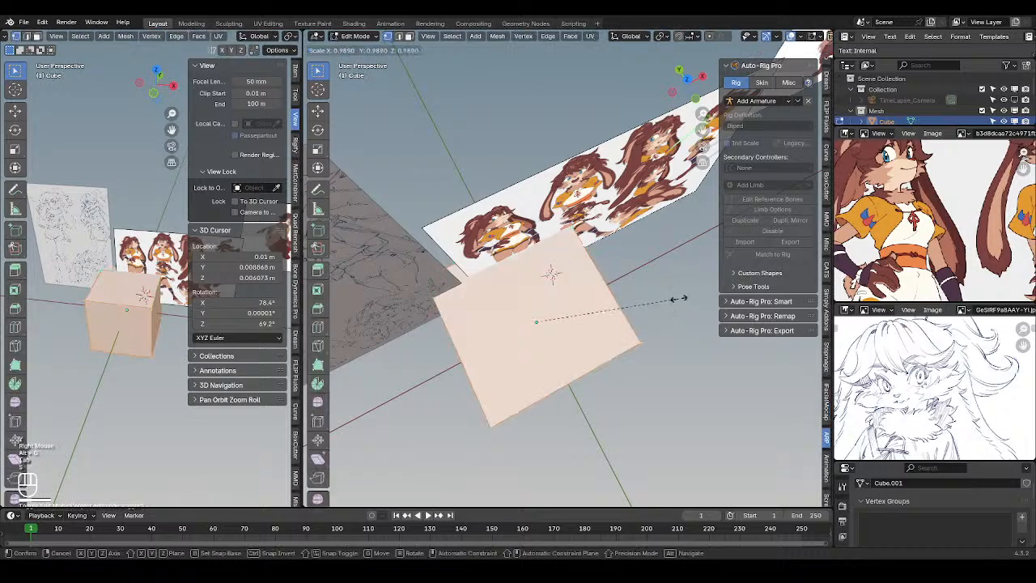
left_click(598, 316)
key("Tab")
middle_click_drag(598, 314, 579, 356)
key("Tab")
Try subdividing the whole cube with a single cut
middle_click_drag(579, 357, 608, 305, "shift")
scroll(609, 304, "up", 1)
key("w")
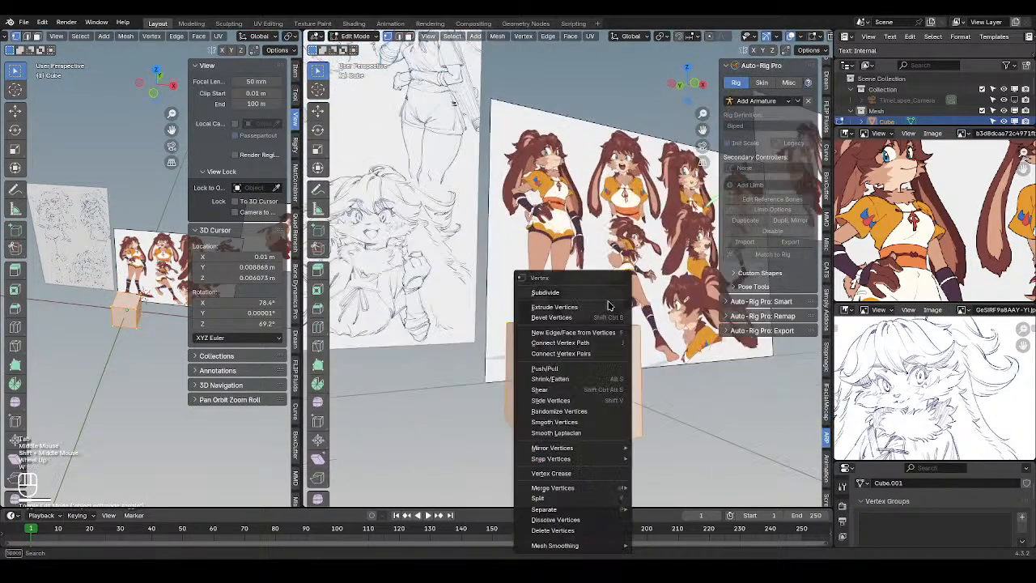
left_click(559, 292)
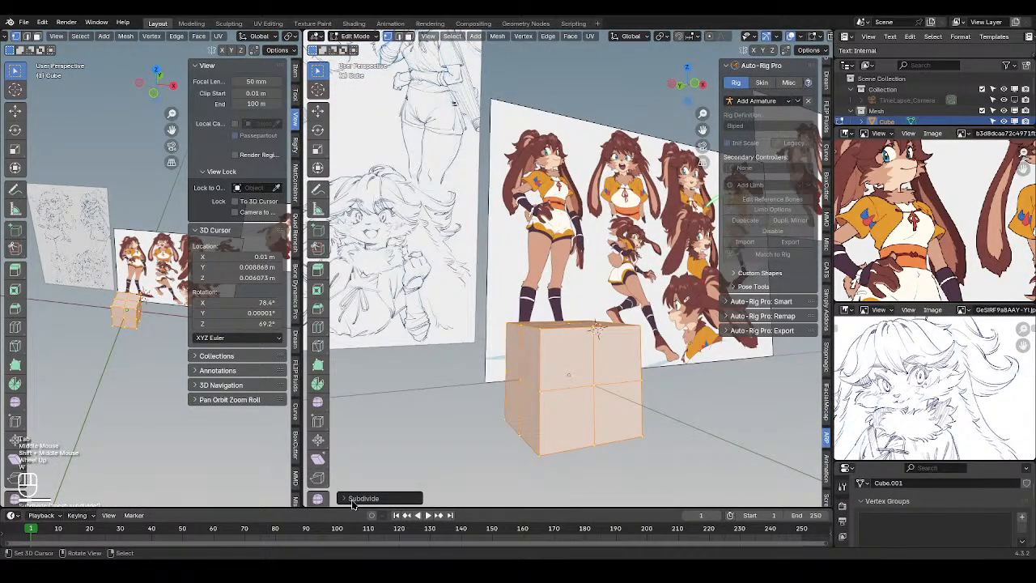
left_click_drag(374, 472, 413, 451)
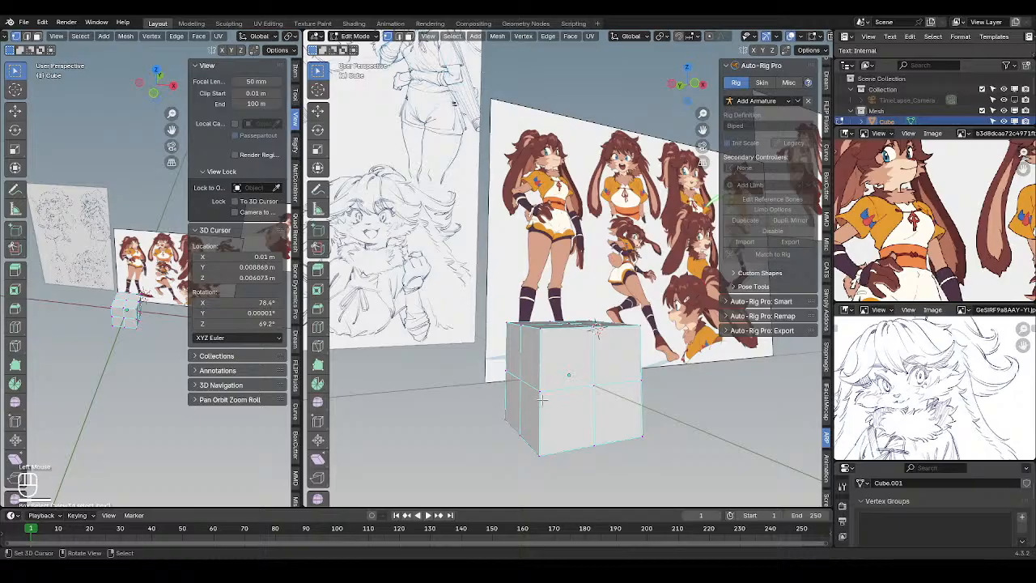
key("ctrl+z")
key("ctrl+z")
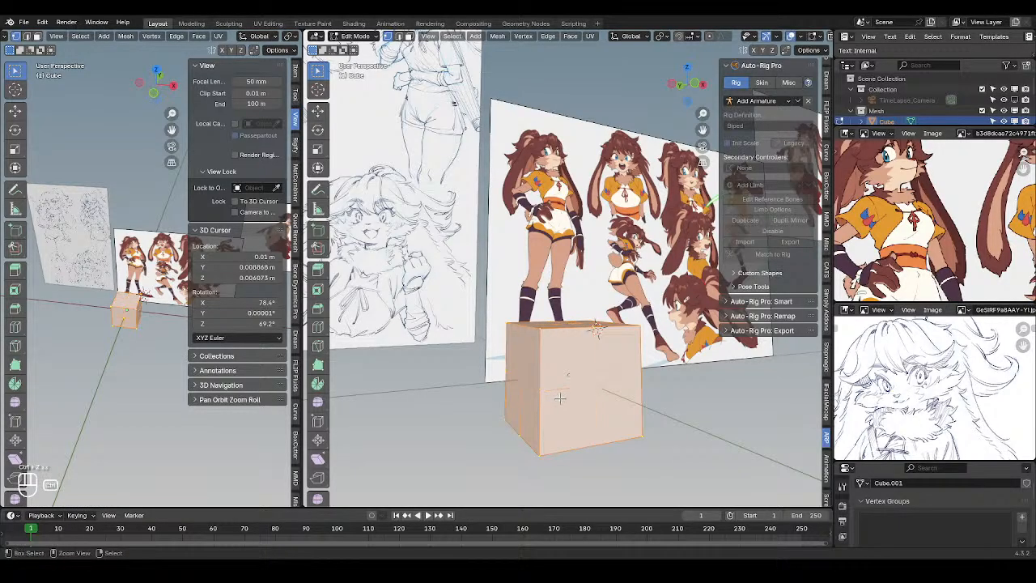
Open the Preferences and save the current file
left_click(42, 22)
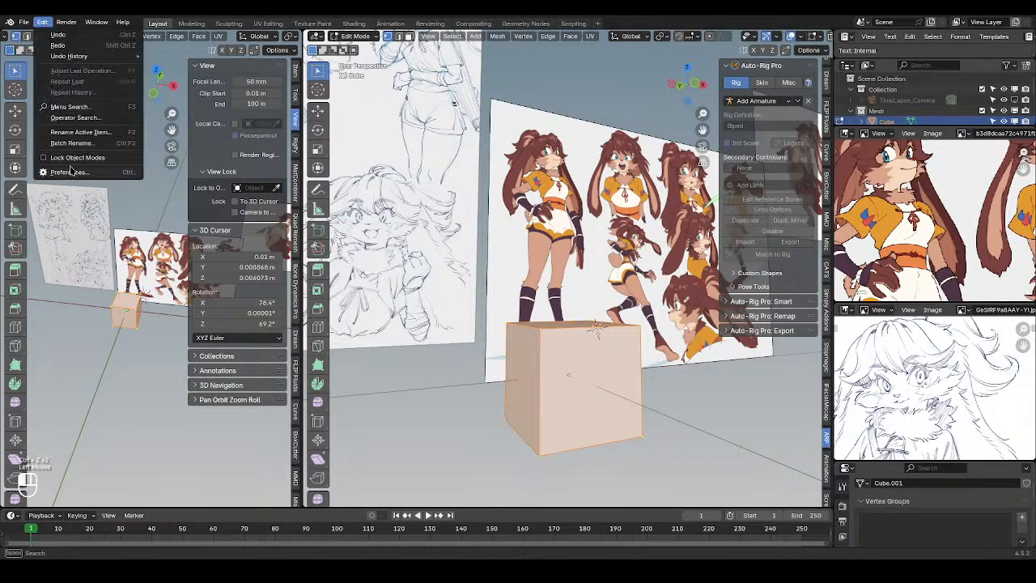
left_click(72, 173)
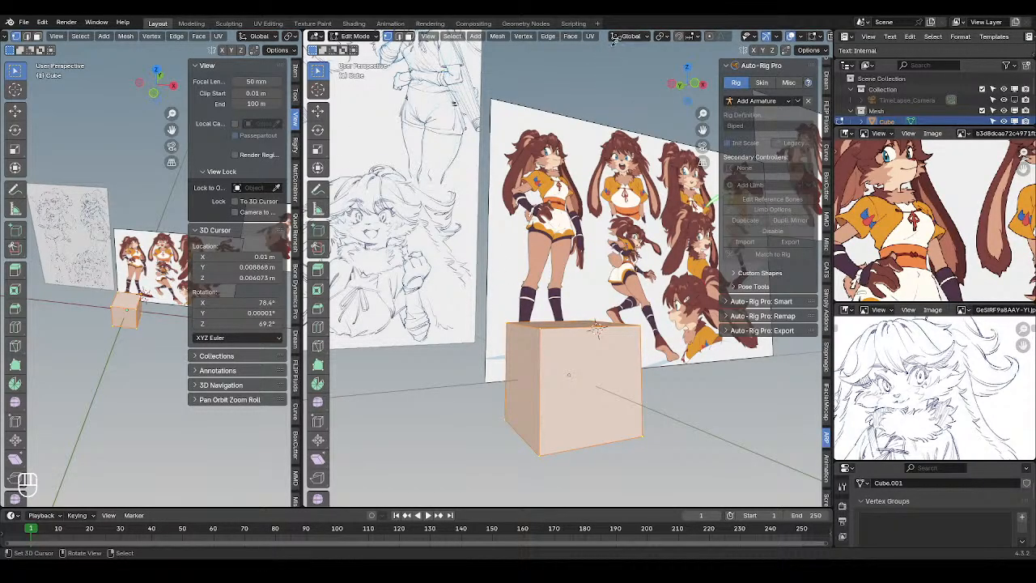
middle_click_drag(609, 118, 595, 138)
key("ctrl+s")
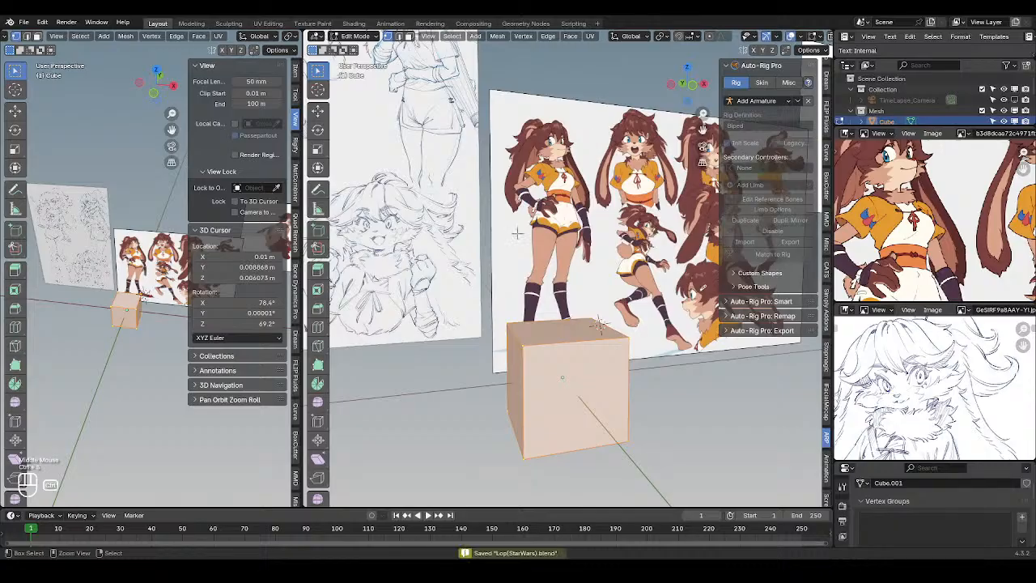
Subdivide the whole cube with the number of cuts set to 7
middle_click_drag(591, 471, 546, 401, "shift")
scroll(540, 363, "up", 1)
key("w")
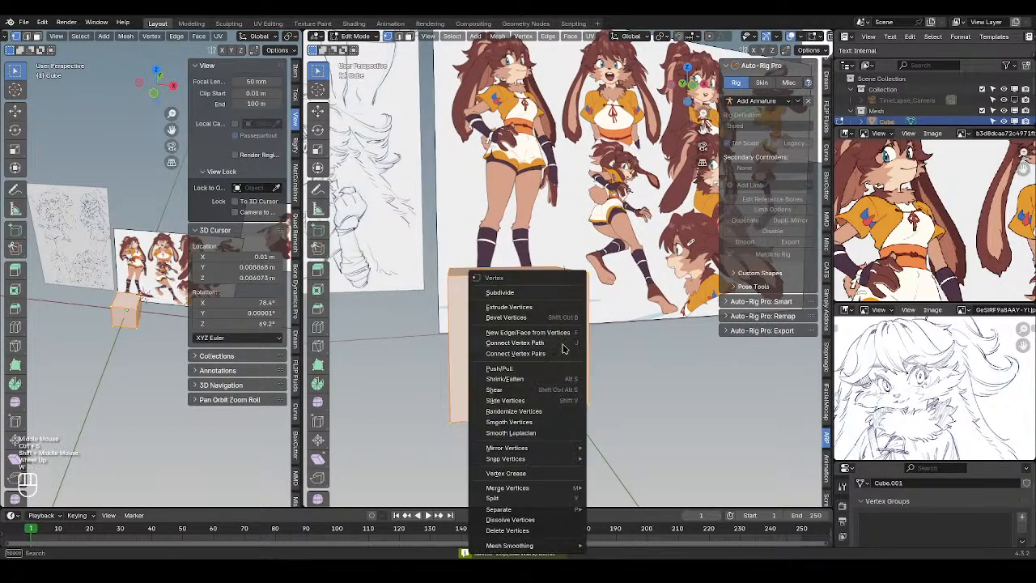
left_click(541, 293)
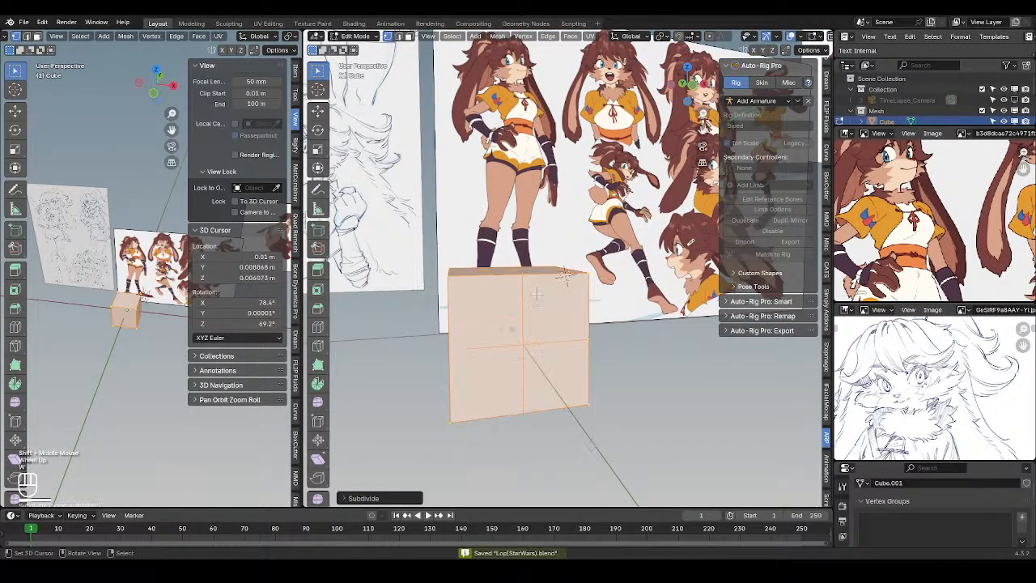
left_click(353, 494)
left_click(479, 425)
left_click(478, 425)
left_click(478, 425)
left_click(479, 425)
left_click(479, 425)
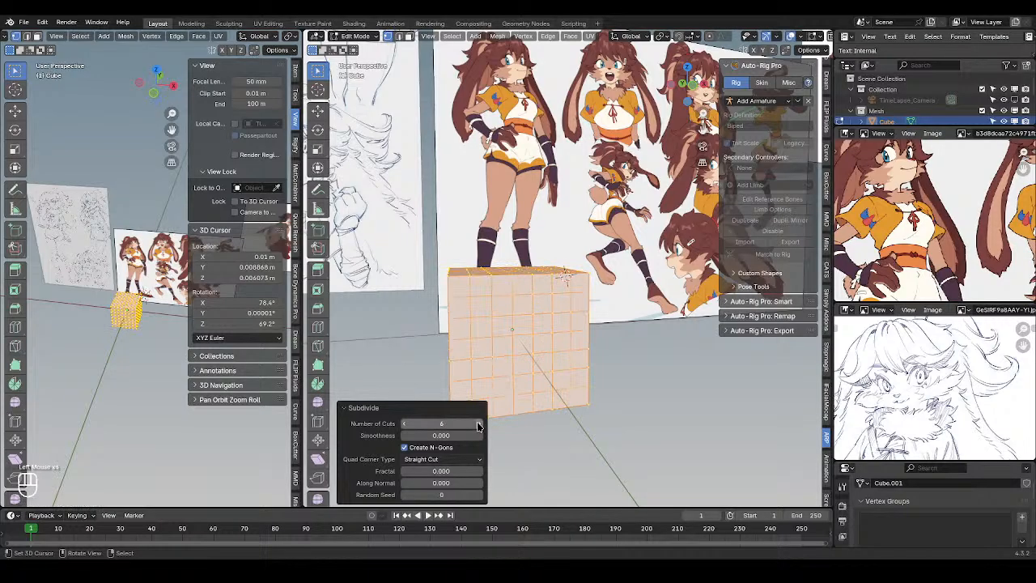
left_click(479, 426)
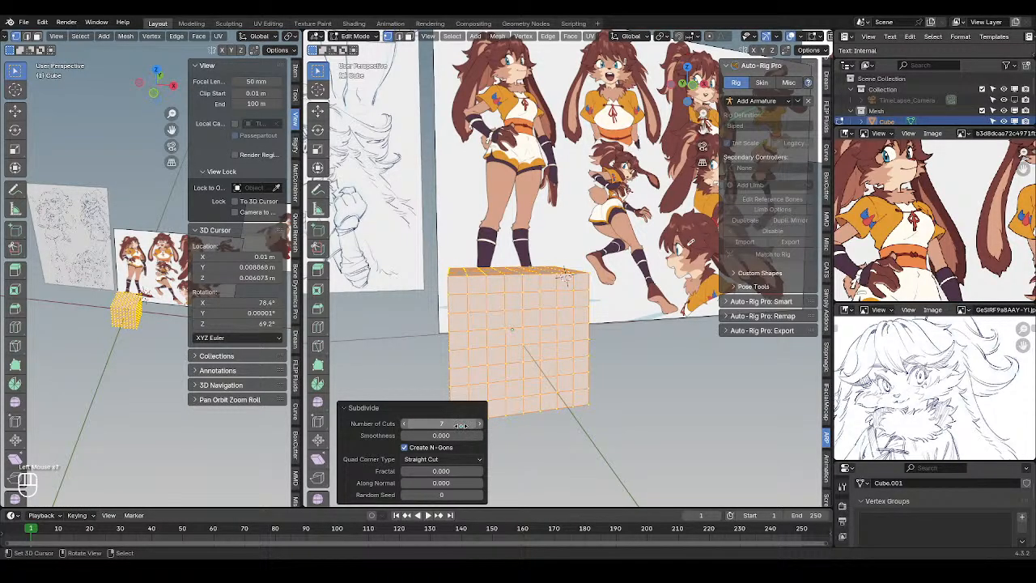
Round the subdivided cube into a sphere with smoothness 1 and reduce the number of cuts to 3
left_click(442, 434)
type("1")
key("Return")
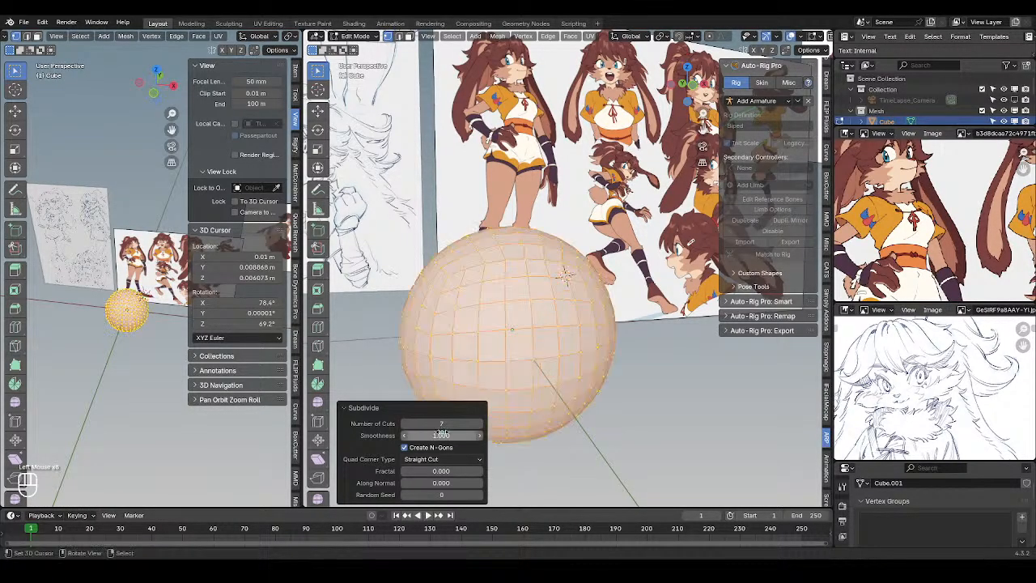
left_click(404, 423)
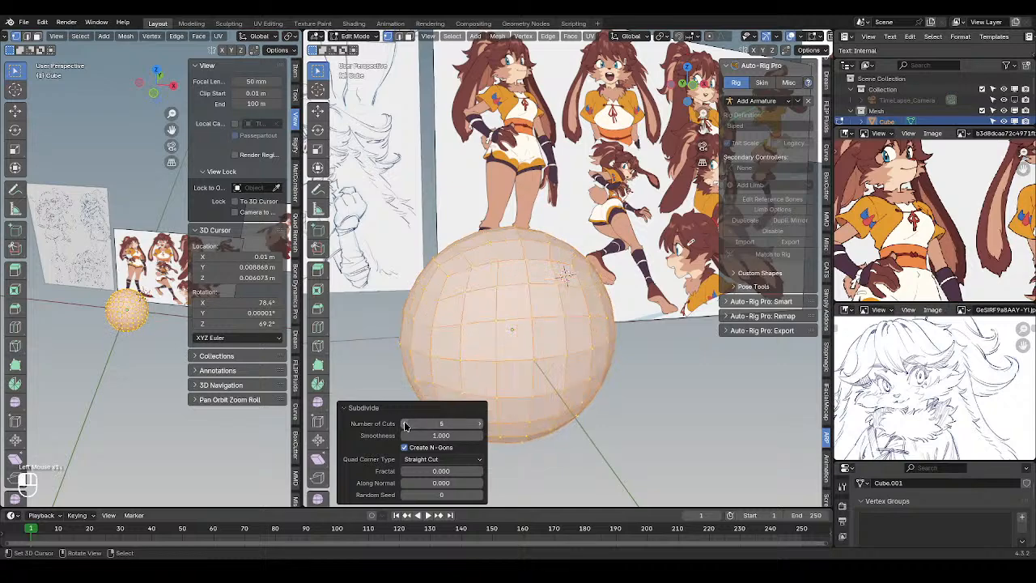
left_click(404, 424)
left_click(404, 423)
left_click(404, 423)
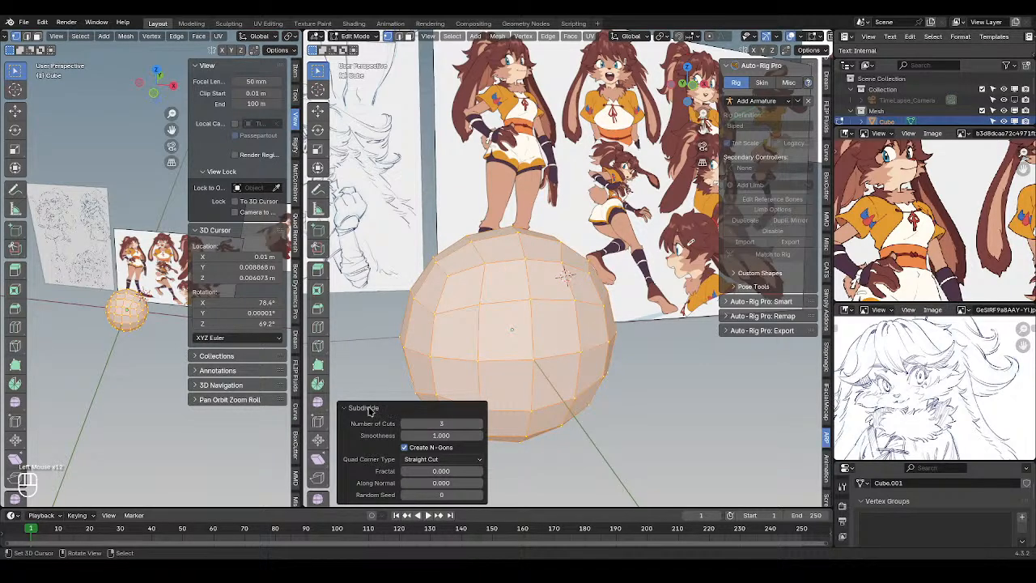
left_click(370, 412)
Return the sphere to Object Mode and display it as a wireframe in front view
scroll(601, 356, "down", 2)
mouse_move(629, 331)
middle_mouse_down()
mouse_move(601, 356)
mouse_move(645, 323)
mouse_move(616, 333)
middle_mouse_up()
key("Tab")
scroll(615, 334, "up", 1)
key("z")
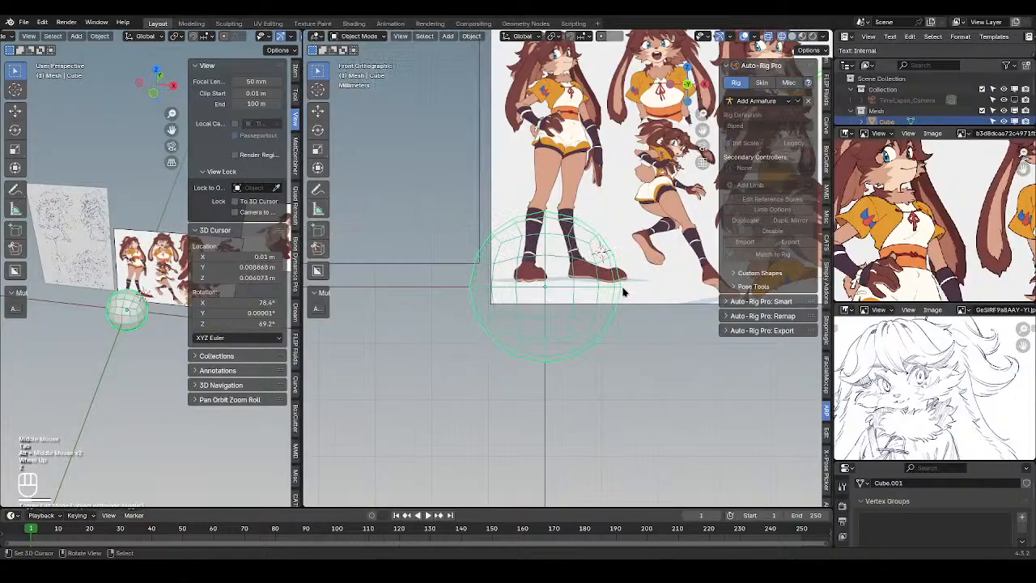
Raise the sphere along the Z axis over the upper body of the coloured standing figure and display it in solid shading
key("z")
key("g")
key("z")
left_click(640, 124)
mouse_move(640, 124)
middle_mouse_down("shift")
mouse_move(657, 275)
mouse_move(637, 314)
middle_mouse_up("shift")
key("z")
scroll(657, 275, "up", 2)
key("z")
scroll(636, 314, "down", 2)
key("g")
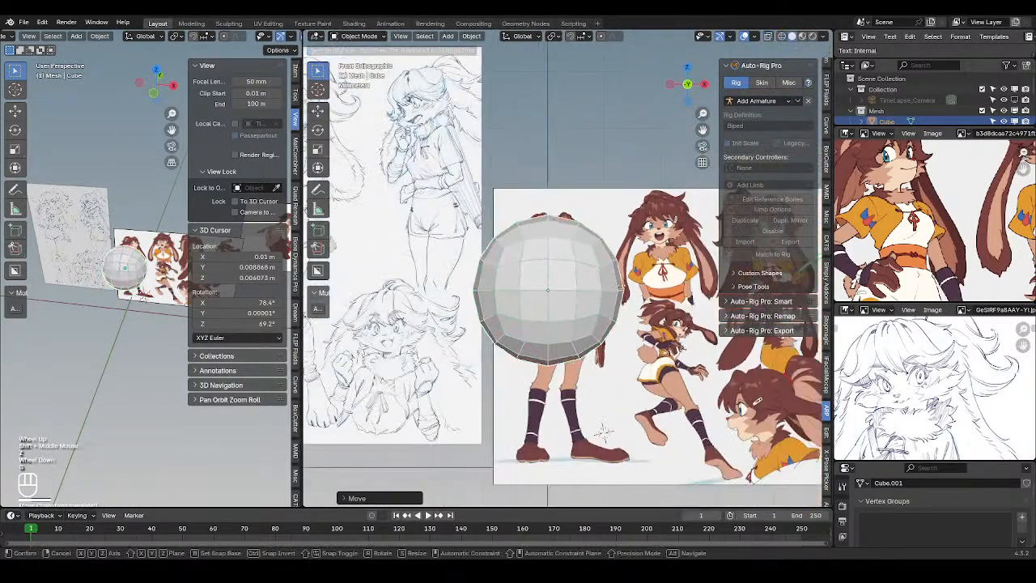
key("z")
left_click(637, 250)
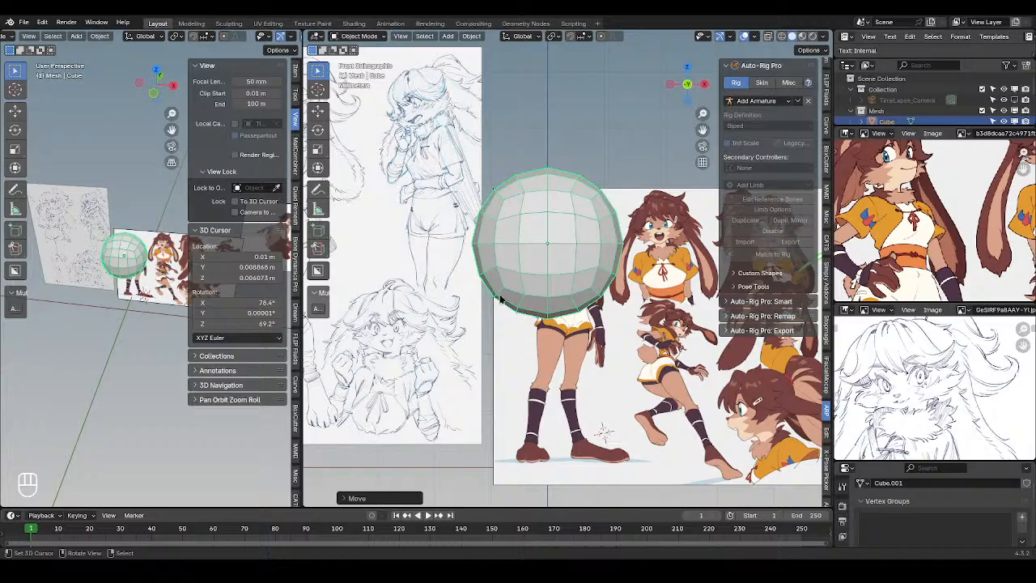
In Edit Mode, delete the vertices of the sphere's left half as seen from the front
scroll(500, 300, "up", 3)
scroll(583, 250, "down", 3)
key("alt+z")
key("Tab")
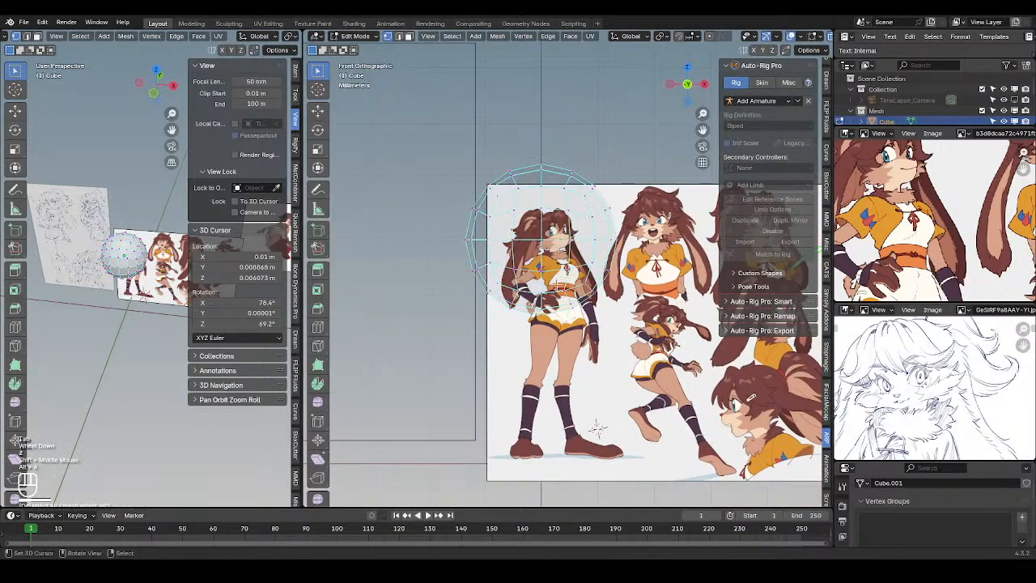
key("b")
left_click_drag(525, 353, 469, 109)
key("x")
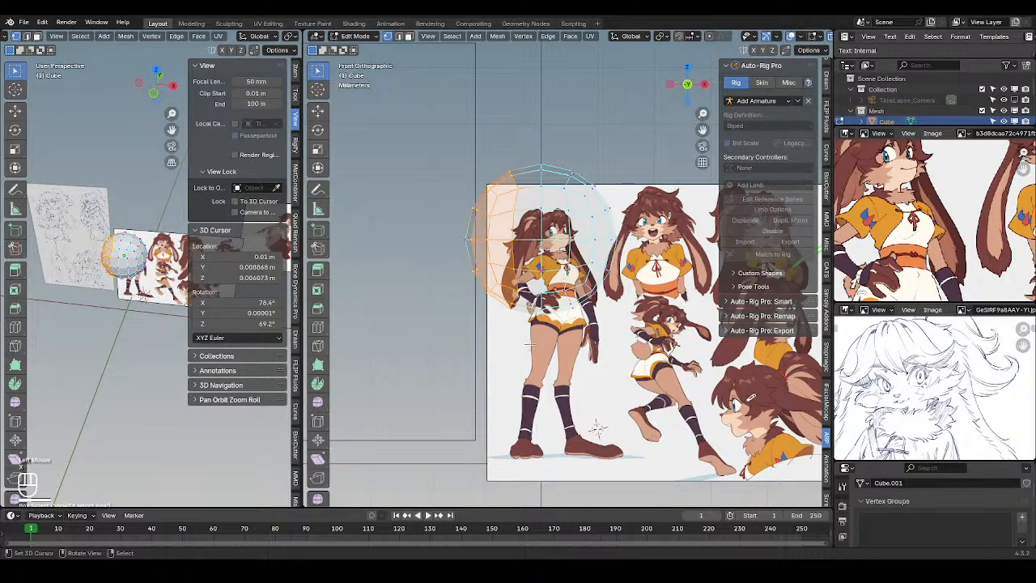
key("x")
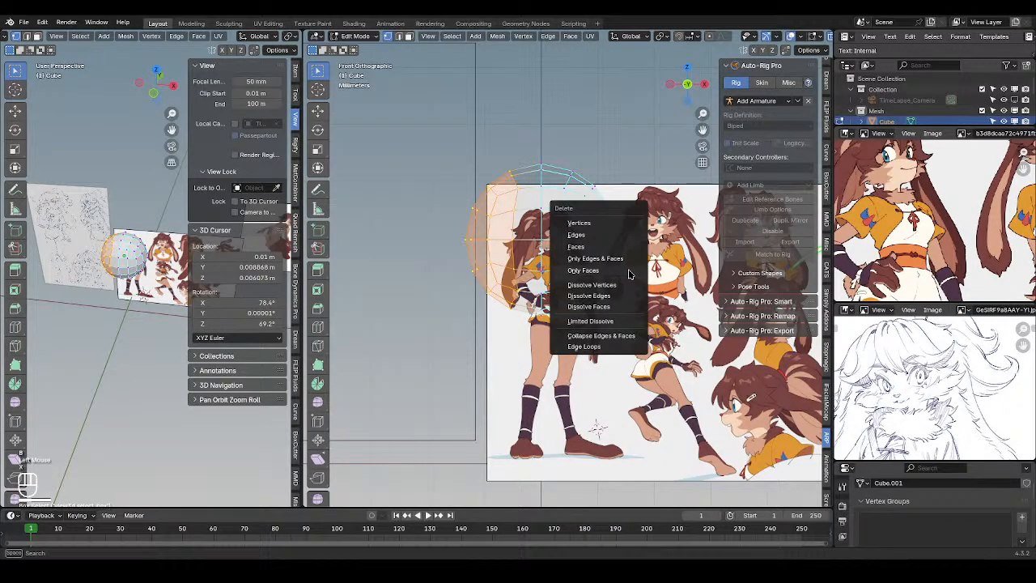
left_click(613, 226)
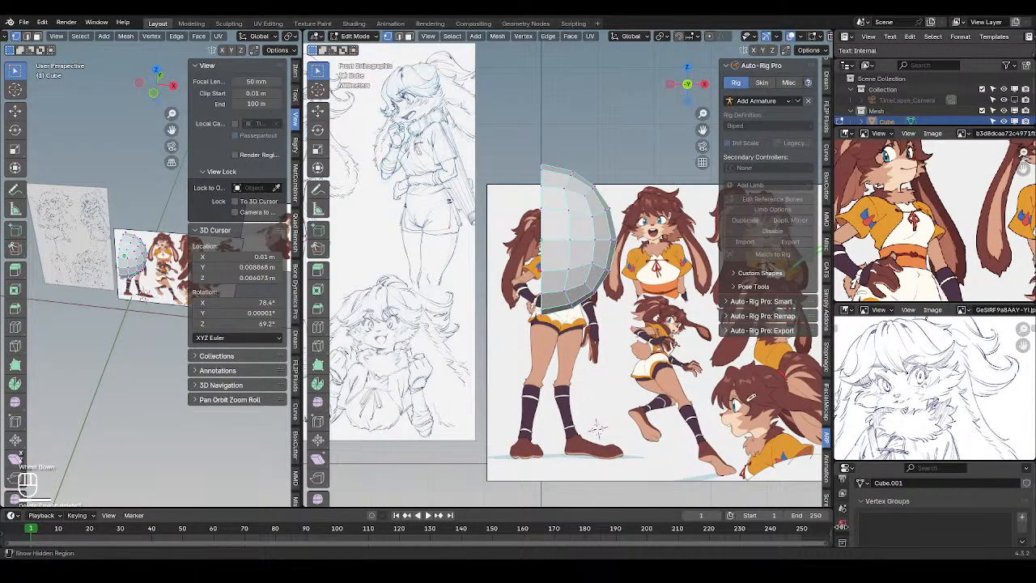
Add a Mirror modifier to the half sphere and enable Clipping
scroll(843, 526, "down", 2)
left_click(844, 512)
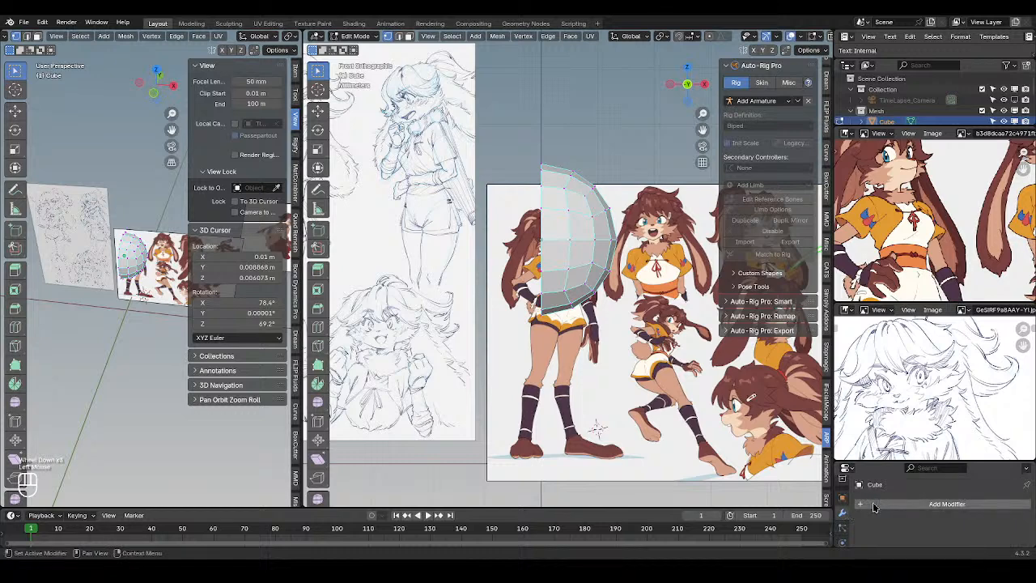
left_click(875, 506)
mouse_move(845, 491)
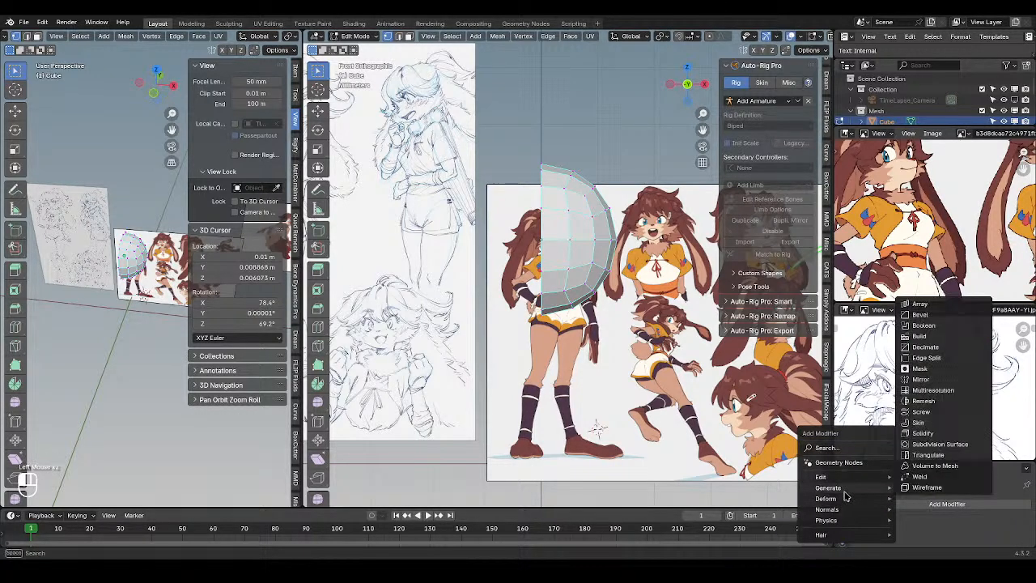
left_click(939, 380)
scroll(947, 502, "down", 3)
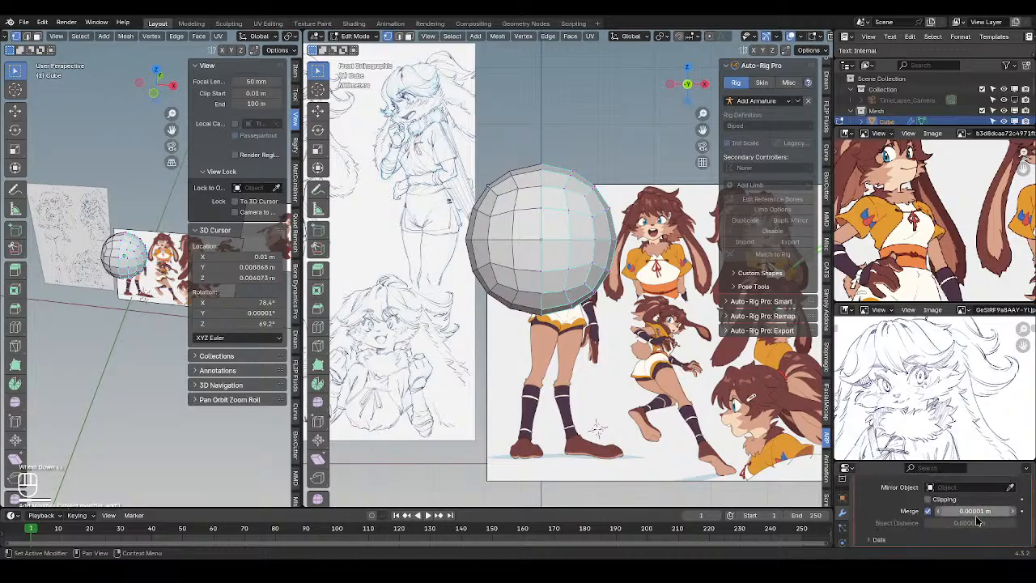
left_click(954, 501)
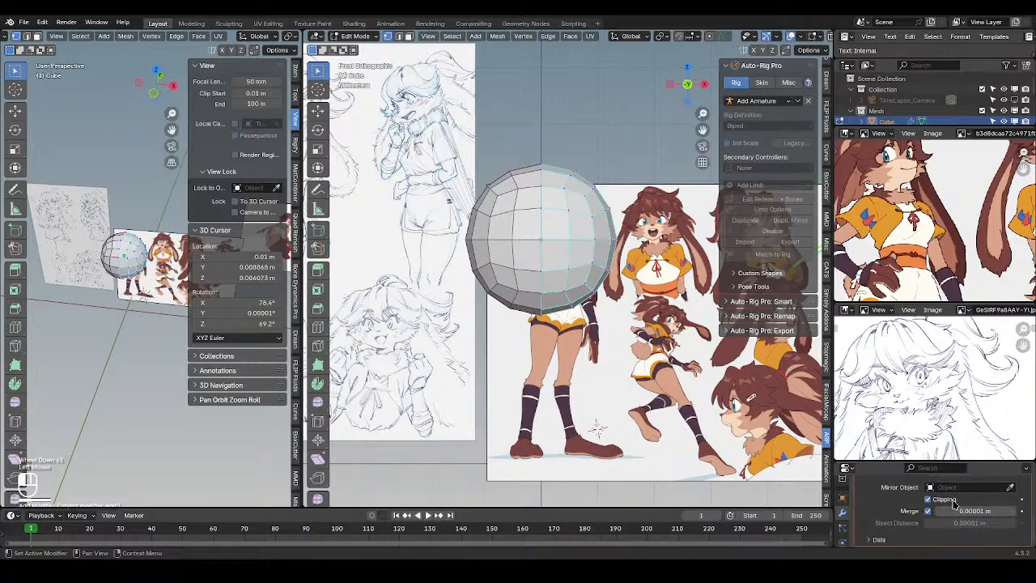
Turn off the wireframe overlay and return the mirrored sphere to Object Mode in front view
left_click(801, 38)
left_click(773, 71)
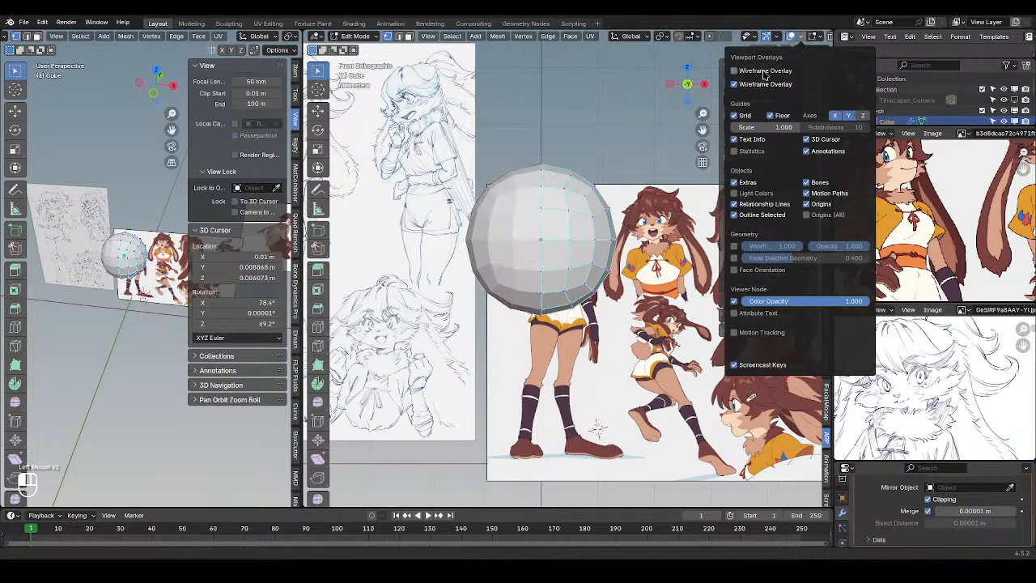
scroll(546, 206, "down", 1)
scroll(546, 206, "up", 2)
middle_click_drag(550, 216, 608, 282, "shift")
scroll(552, 251, "down", 1)
key("Tab")
scroll(567, 263, "down", 2)
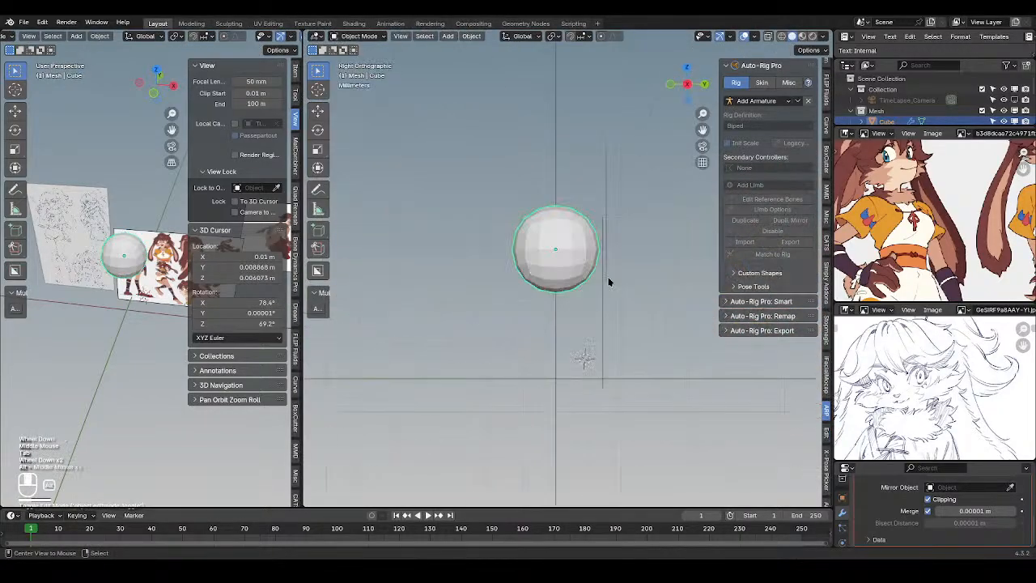
scroll(577, 275, "up", 2)
scroll(577, 275, "down", 1)
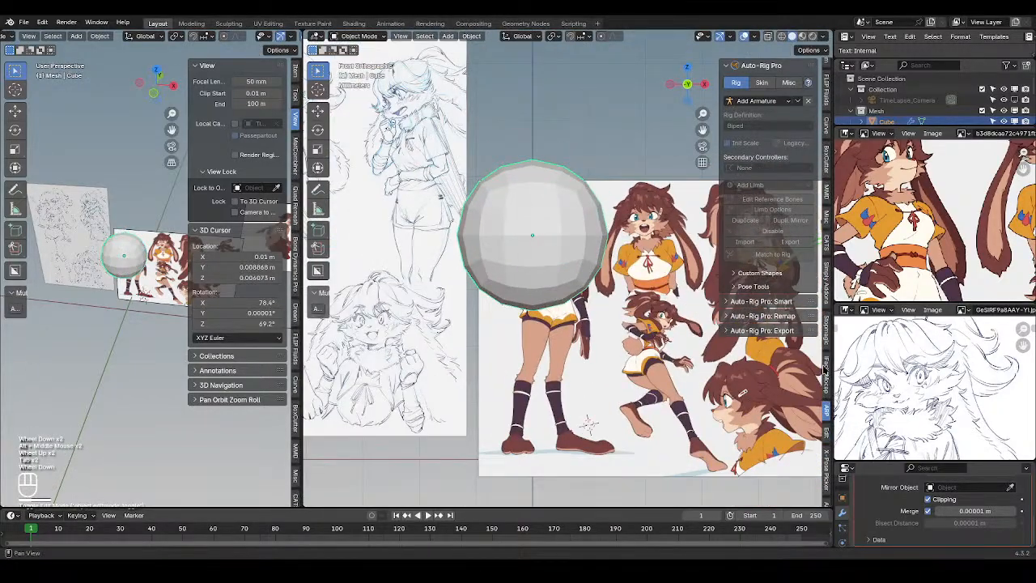
Add a Human armature with Auto-Rig Pro as a proportion guide
left_click(771, 124)
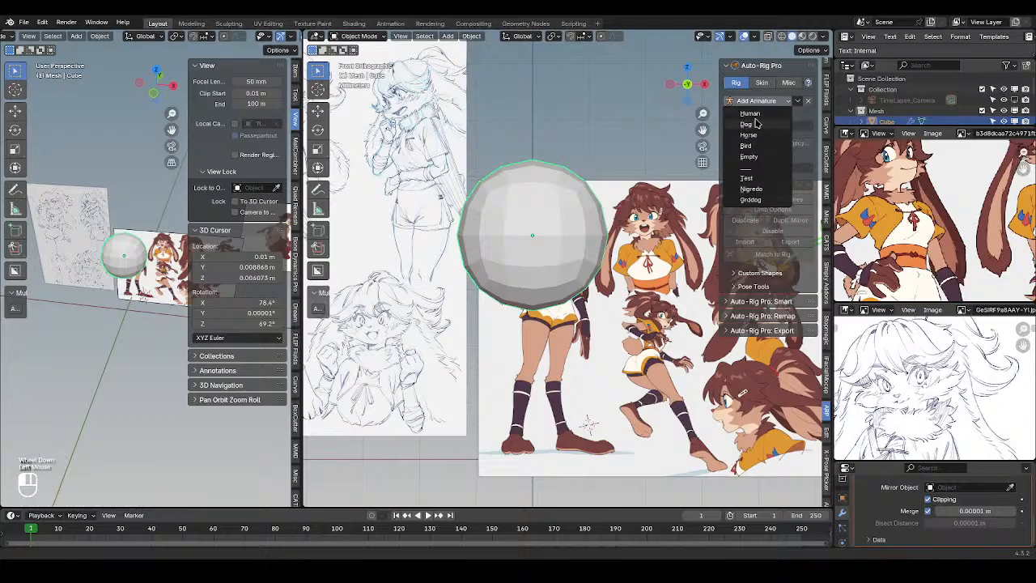
left_click(759, 117)
middle_click_drag(575, 369, 583, 315, "shift")
key("z")
key("z")
scroll(607, 291, "down", 2)
scroll(596, 289, "up", 1)
Select the sphere together with the reference images and snap the 3D cursor to the world origin
right_click(591, 266)
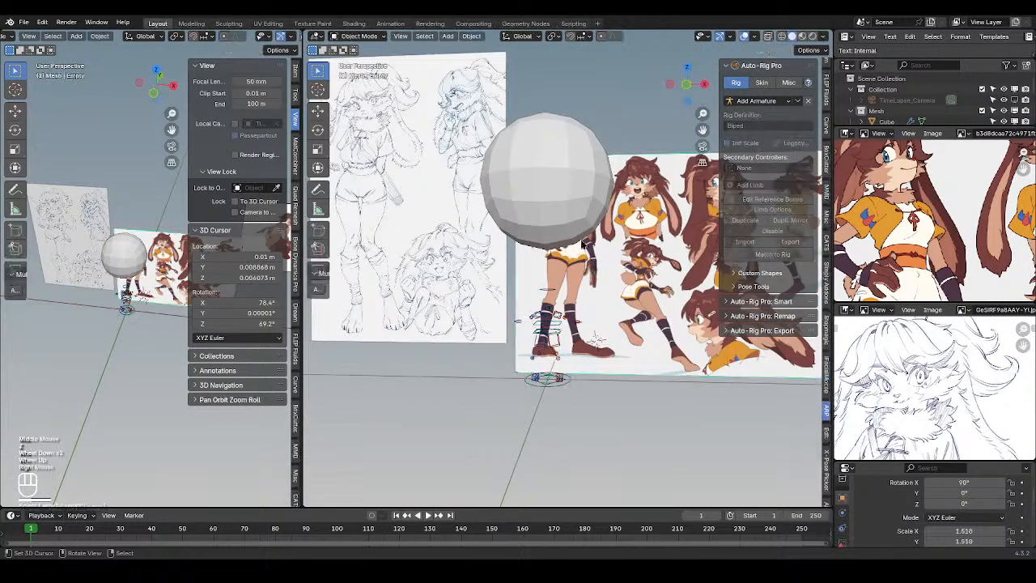
scroll(587, 258, "down", 1)
right_click(577, 210)
scroll(576, 210, "down", 2)
right_click(516, 196, "shift")
right_click(619, 234, "shift")
right_click(695, 217, "shift")
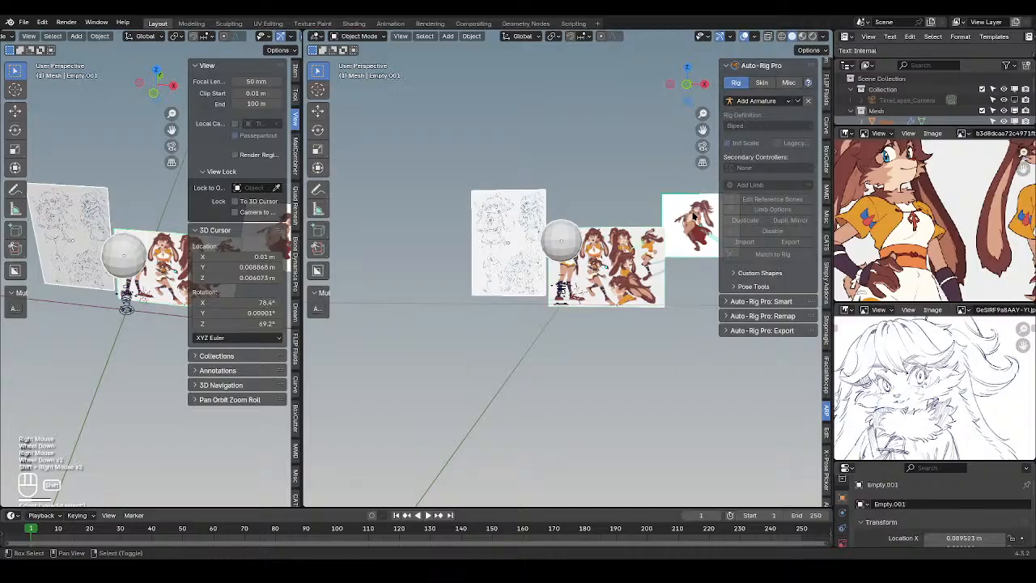
key("s")
right_click(653, 192)
key("shift+s")
left_click(497, 283)
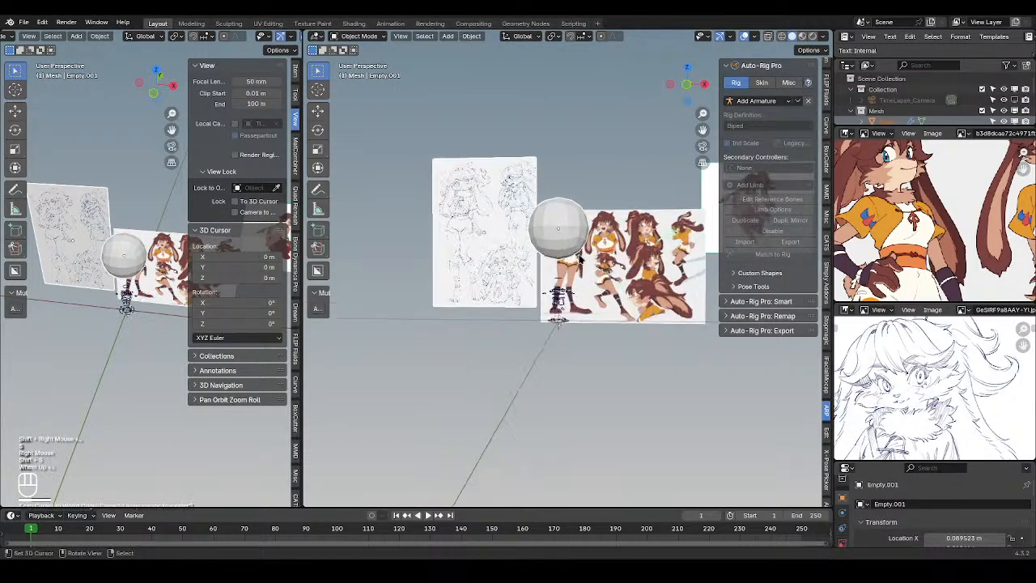
Scale the selected sphere and reference images down around the world origin towards the armature's size
scroll(580, 253, "up", 2)
key("s")
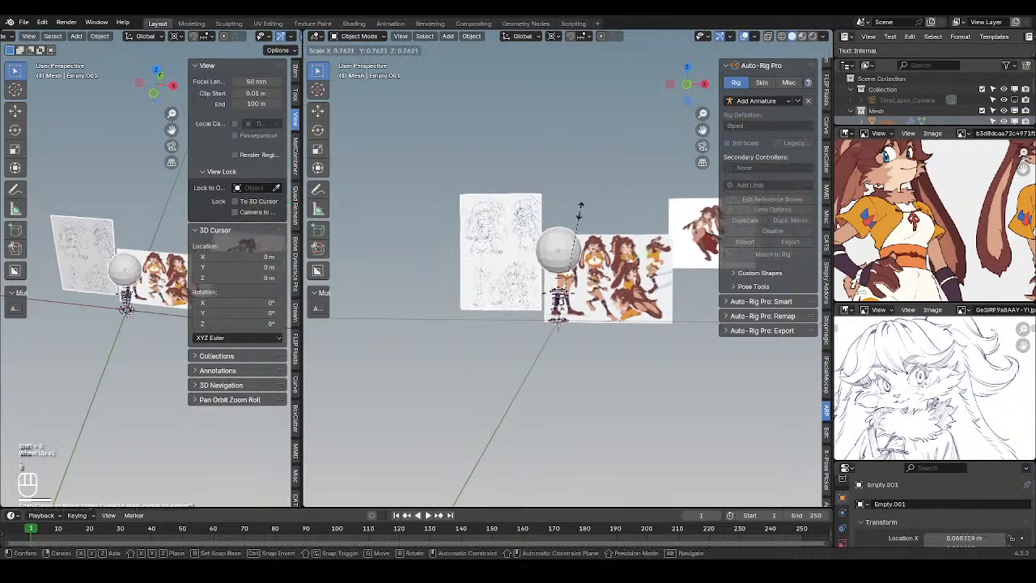
right_click(569, 234)
scroll(569, 235, "up", 2)
key("s")
left_click(514, 272)
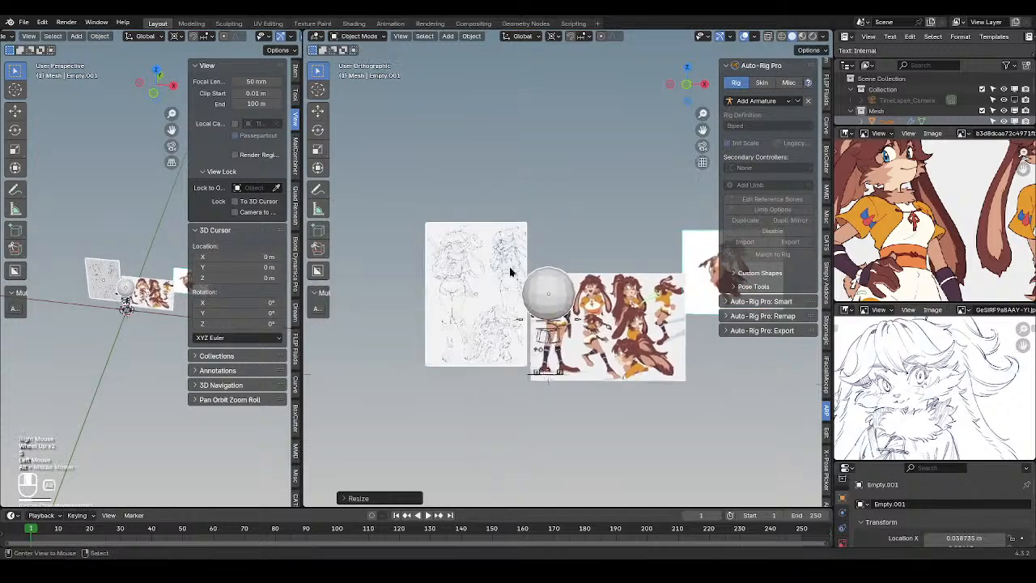
In front view, shrink the sphere and reference images further and shift them so the standing figure lines up with the armature
middle_click_drag(510, 271, 470, 277, "alt")
middle_click_drag(567, 304, 651, 318, "alt")
scroll(627, 195, "up", 2)
middle_click_drag(626, 196, 615, 207, "shift")
scroll(615, 206, "up", 2)
key("s")
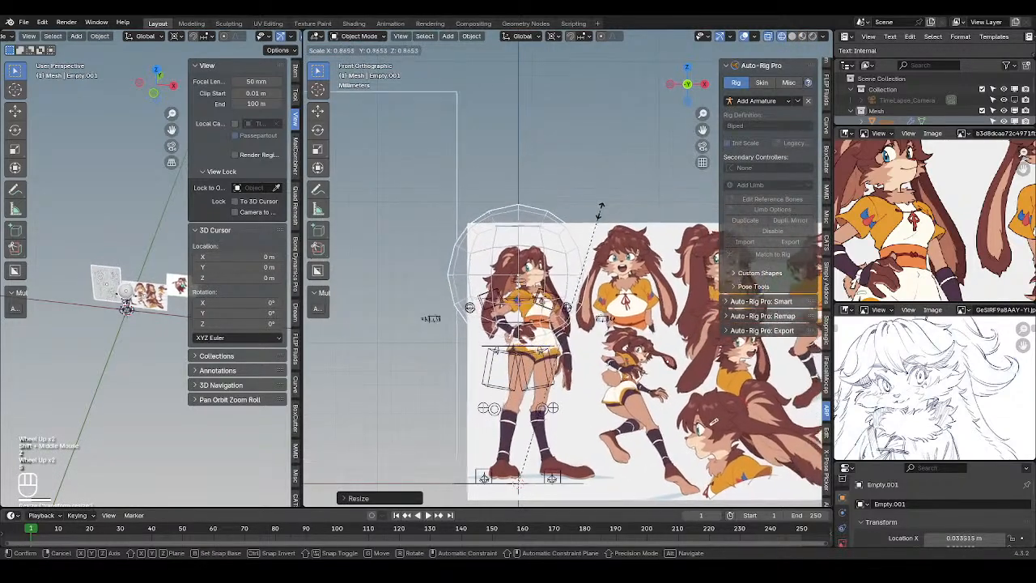
left_click(594, 226)
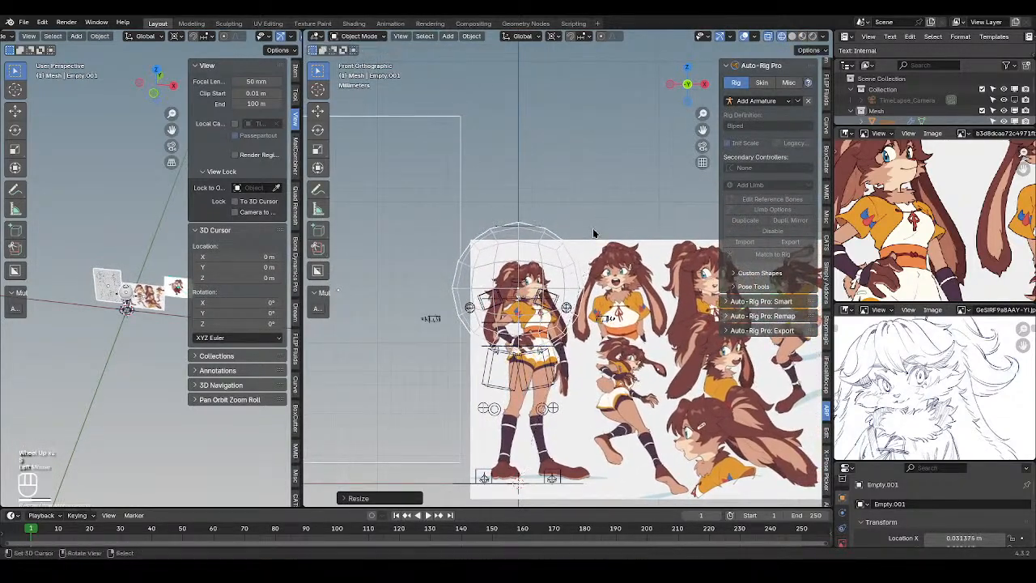
middle_click_drag(596, 214, 632, 194, "shift")
key("g")
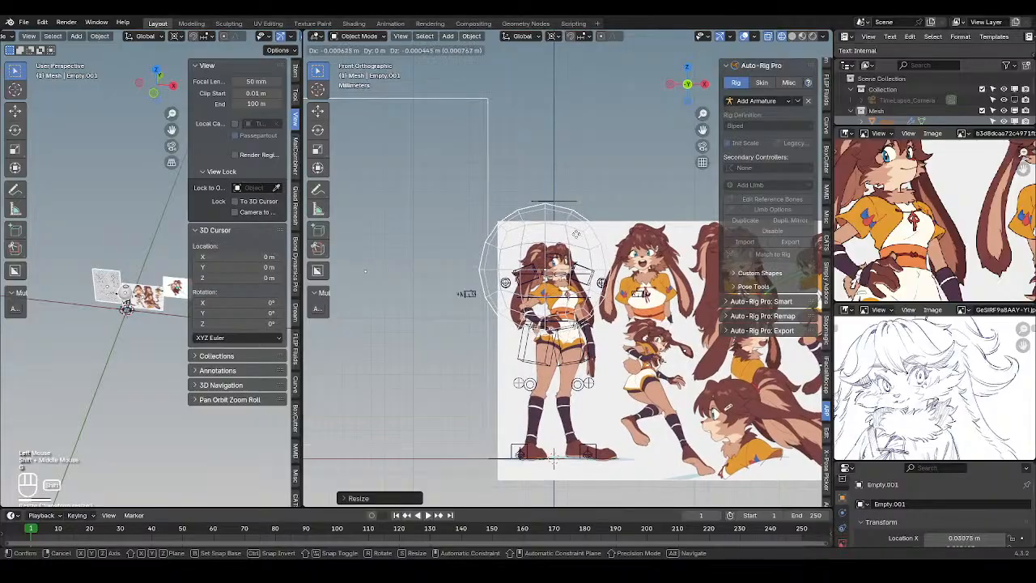
left_click(563, 232)
Select only the sphere and apply its object transform
left_click(570, 227)
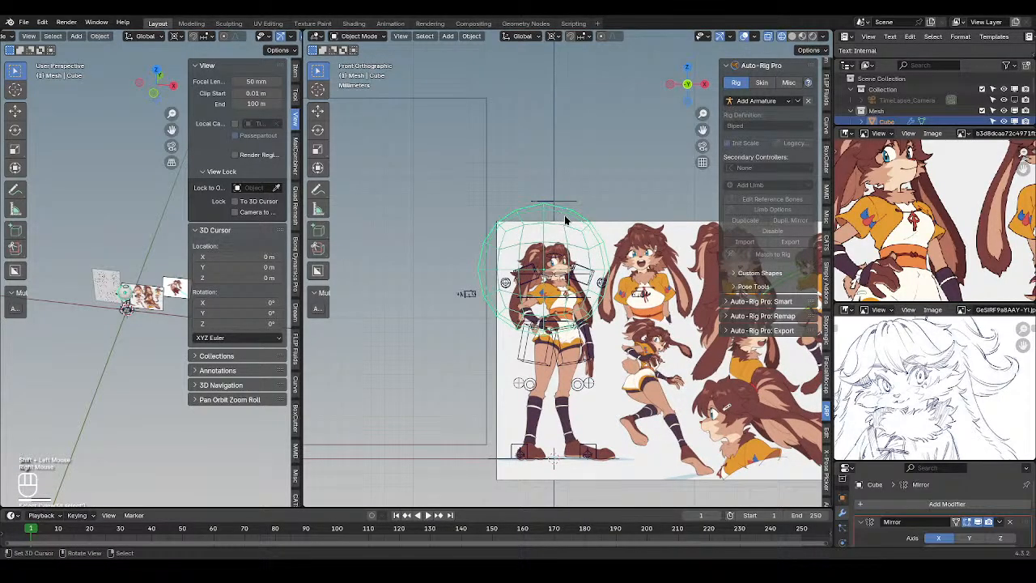
scroll(571, 228, "up", 3)
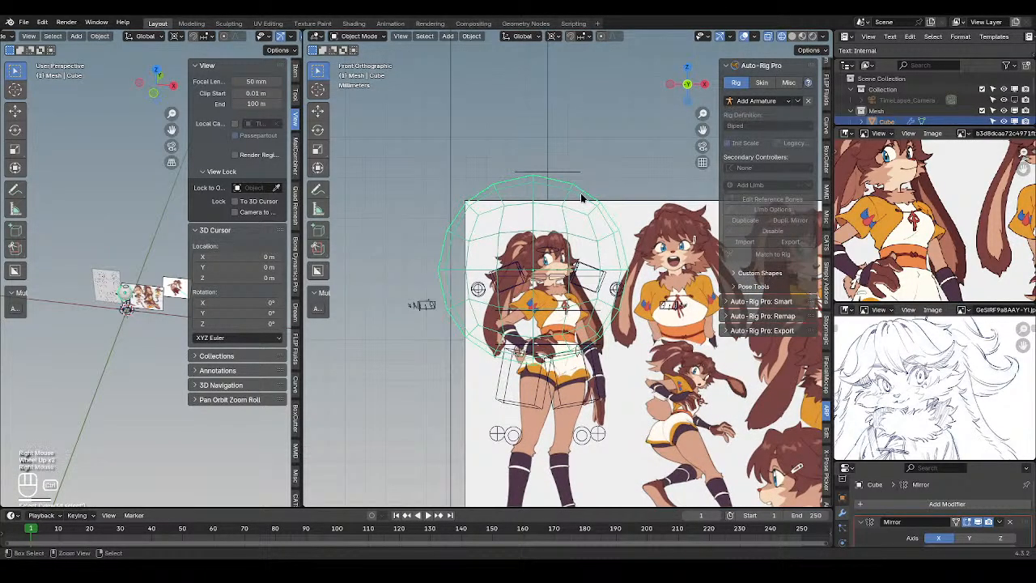
key("ctrl+a")
left_click(534, 214)
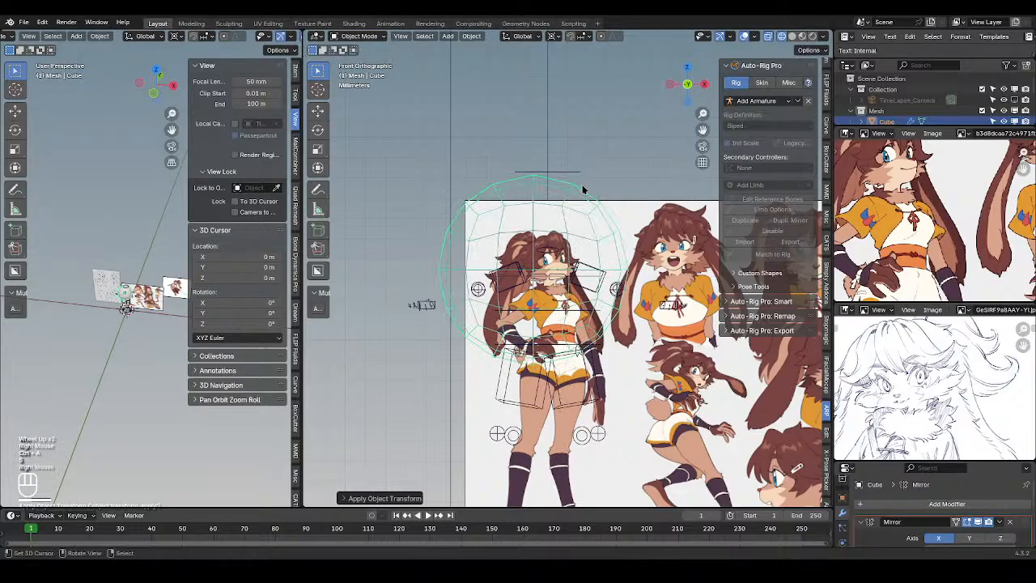
Select all of the sphere's mesh, return to Object Mode and shrink the sphere to roughly the standing figure's head size
key("Tab")
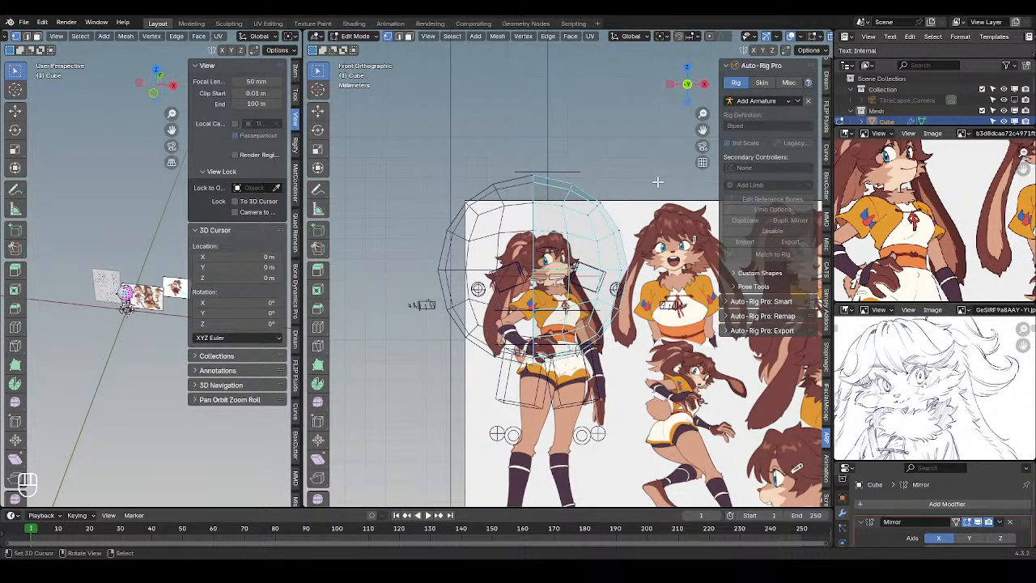
scroll(557, 276, "up", 1)
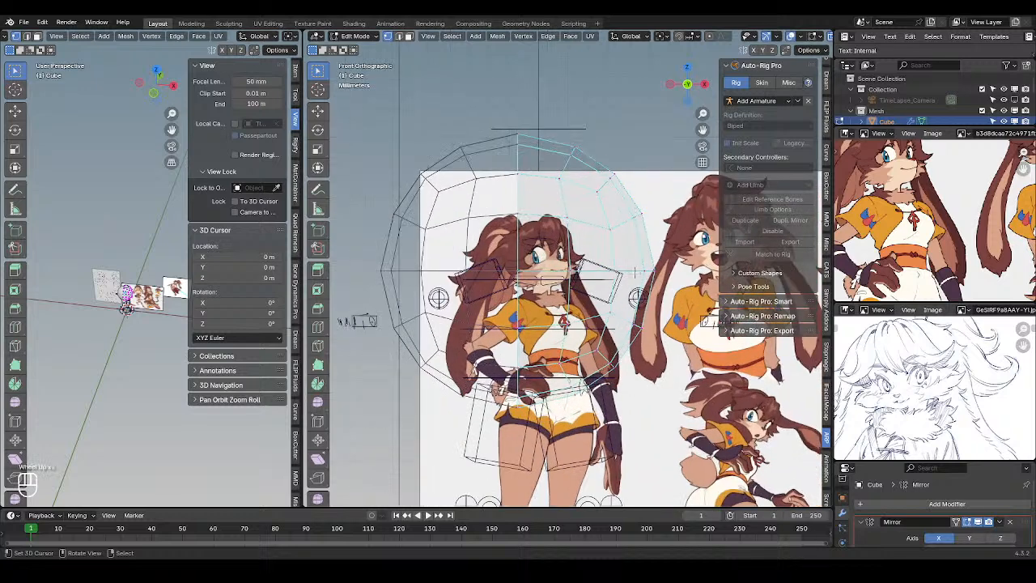
key("a")
key("Tab")
key("s")
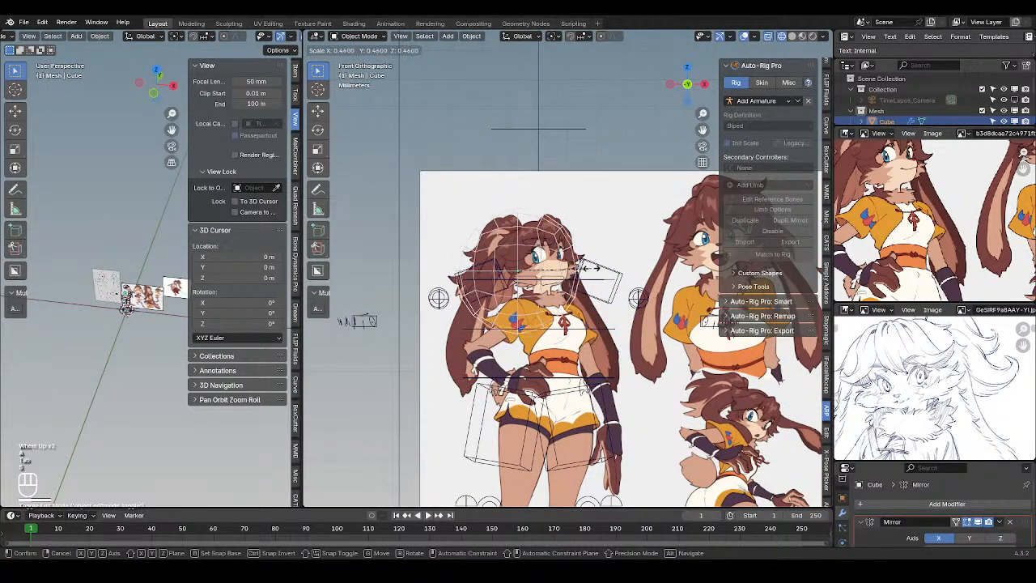
left_click(577, 270)
scroll(569, 269, "up", 2)
key("s")
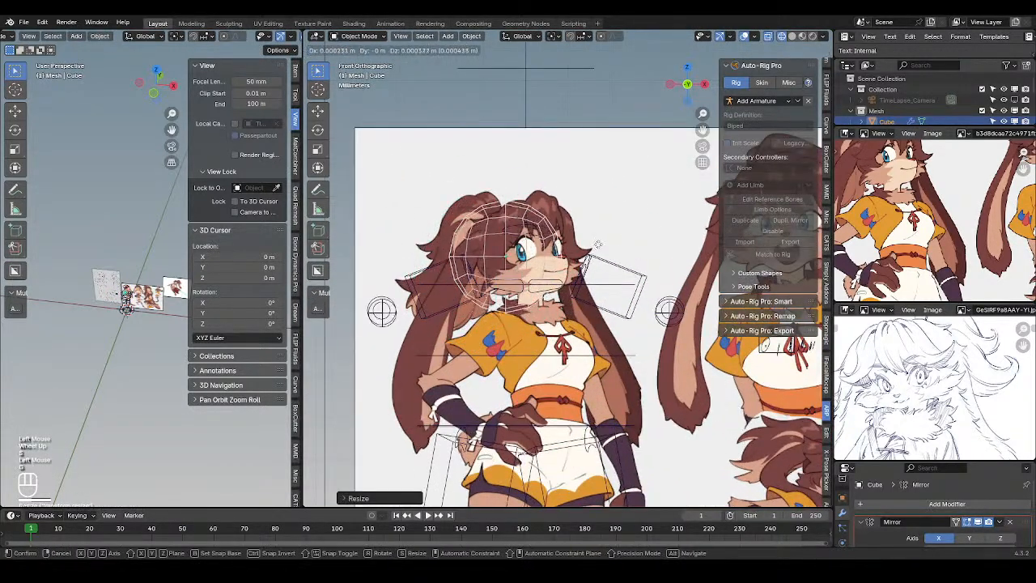
Move the sphere vertically over the head of the standing figure
left_click(603, 247)
key("z")
key("g")
key("z")
left_click(607, 238)
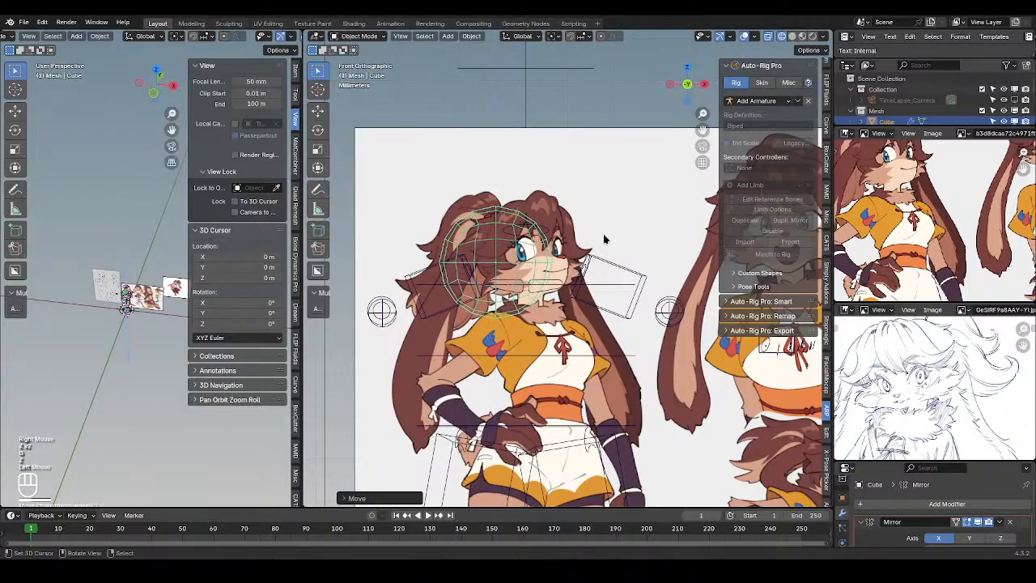
Shrink the sphere slightly more and raise it along the Z axis to fit the figure's head
key("s")
left_click(598, 243)
key("g")
key("z")
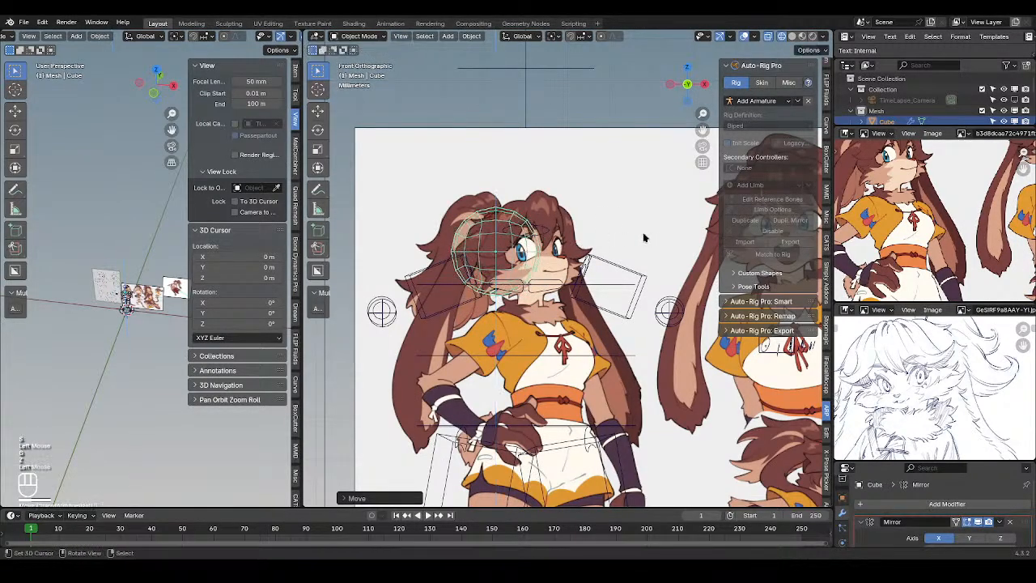
left_click(623, 237)
Enter Edit Mode on the sphere and examine the character's face in the sketch reference image
key("Tab")
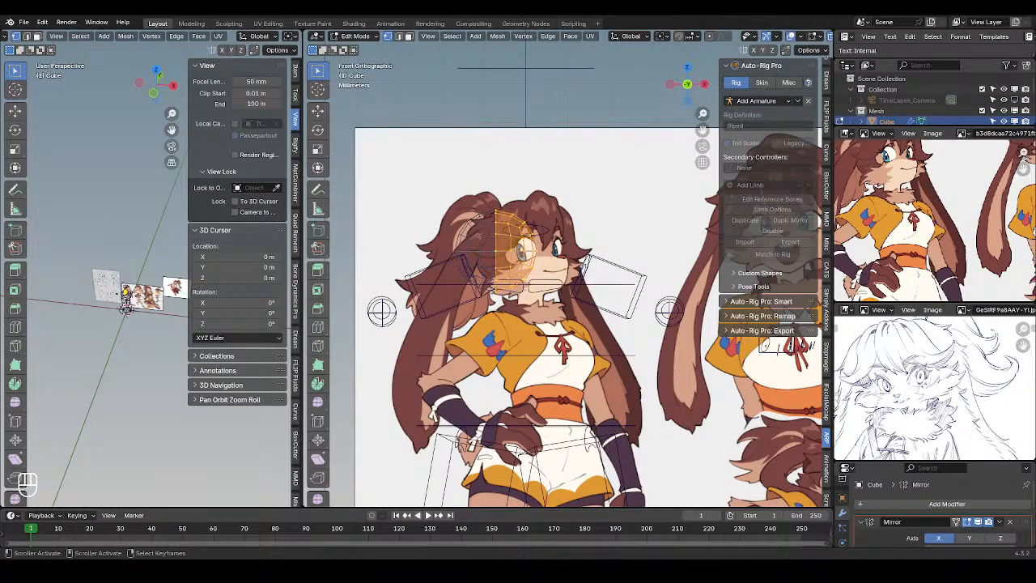
scroll(557, 241, "down", 2)
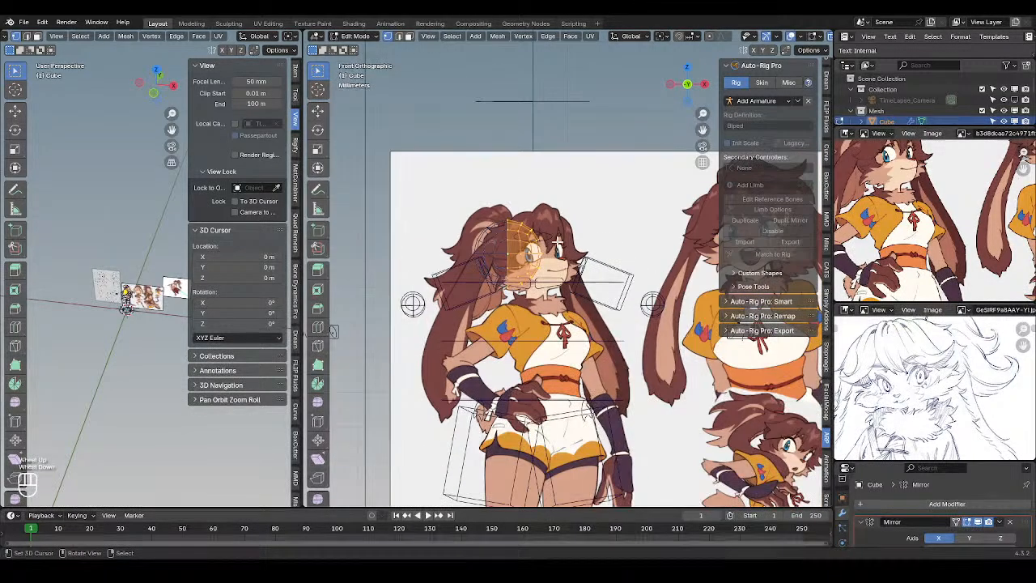
scroll(569, 271, "up", 1)
middle_click_drag(571, 273, 565, 266, "shift")
scroll(939, 409, "down", 1)
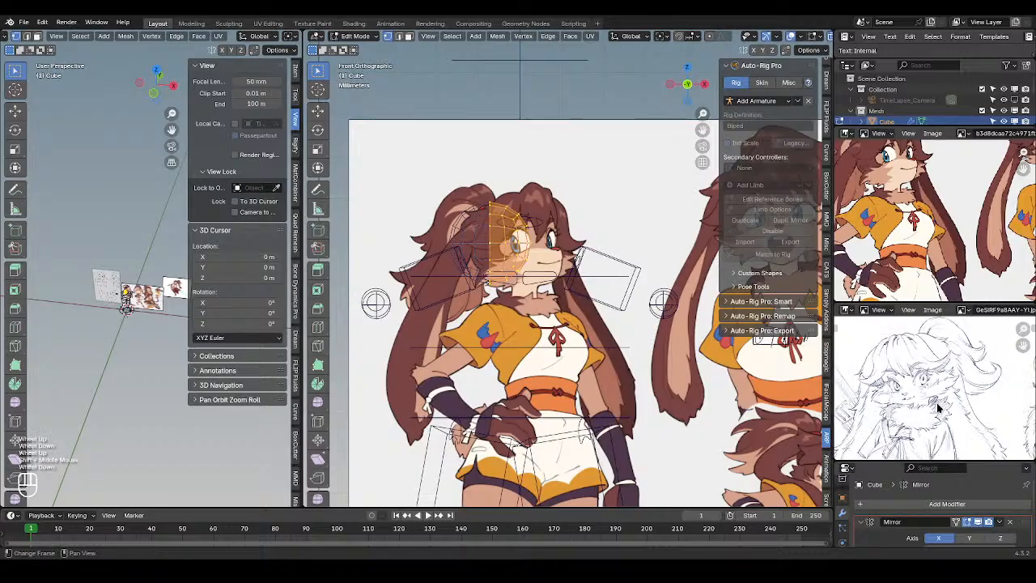
scroll(939, 409, "up", 1)
middle_click_drag(940, 409, 966, 407)
scroll(966, 407, "up", 1)
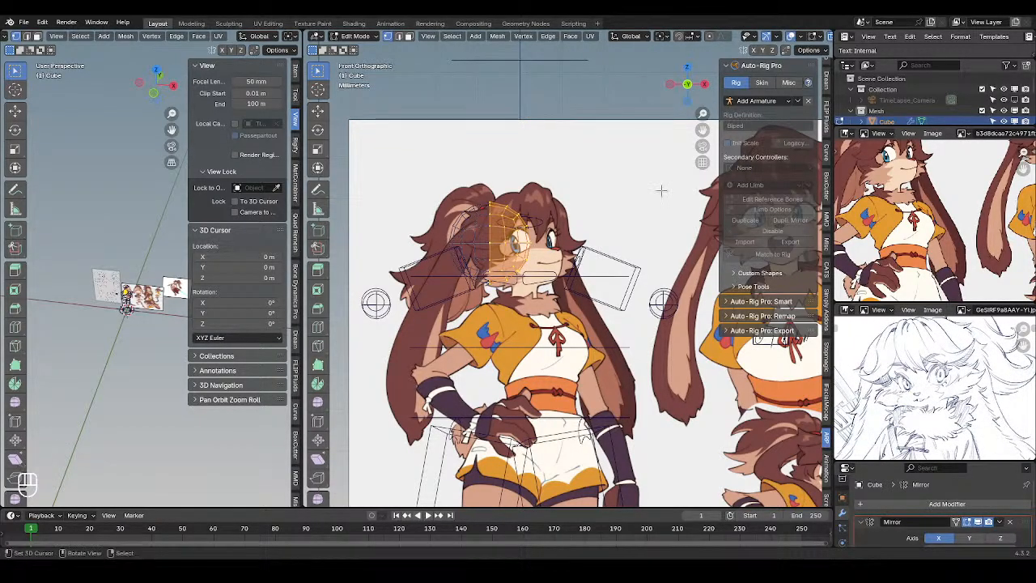
Duplicate the head sphere in Object Mode and move the copy down along Z over the figure's chest
scroll(461, 310, "up", 1)
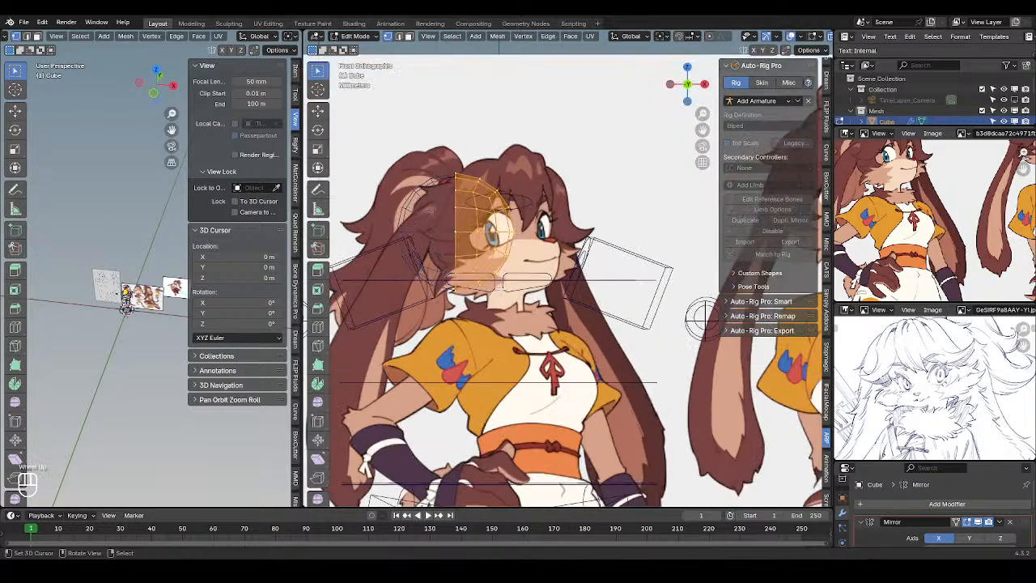
middle_click_drag(486, 304, 536, 286, "shift")
key("Tab")
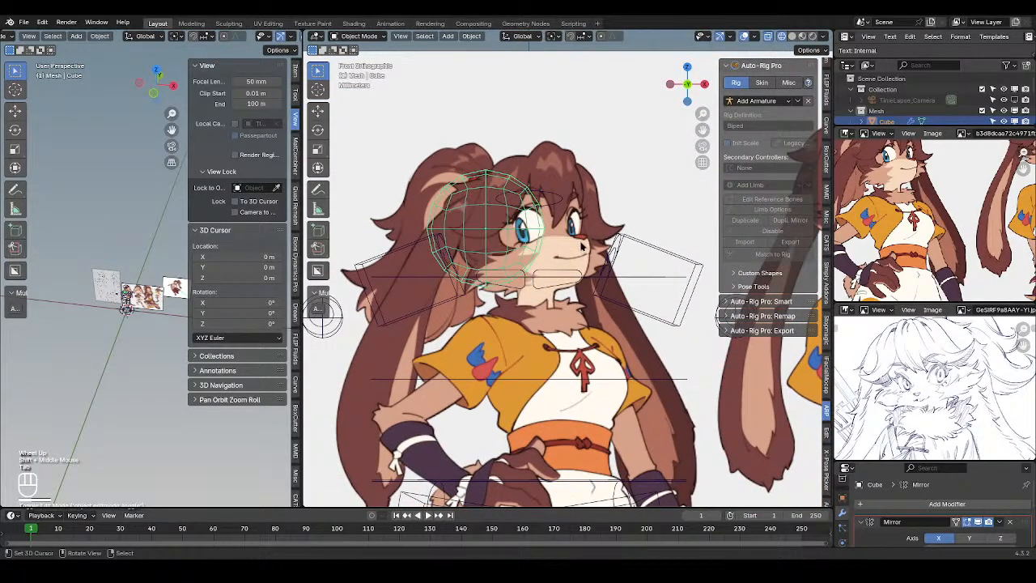
key("shift+d")
key("z")
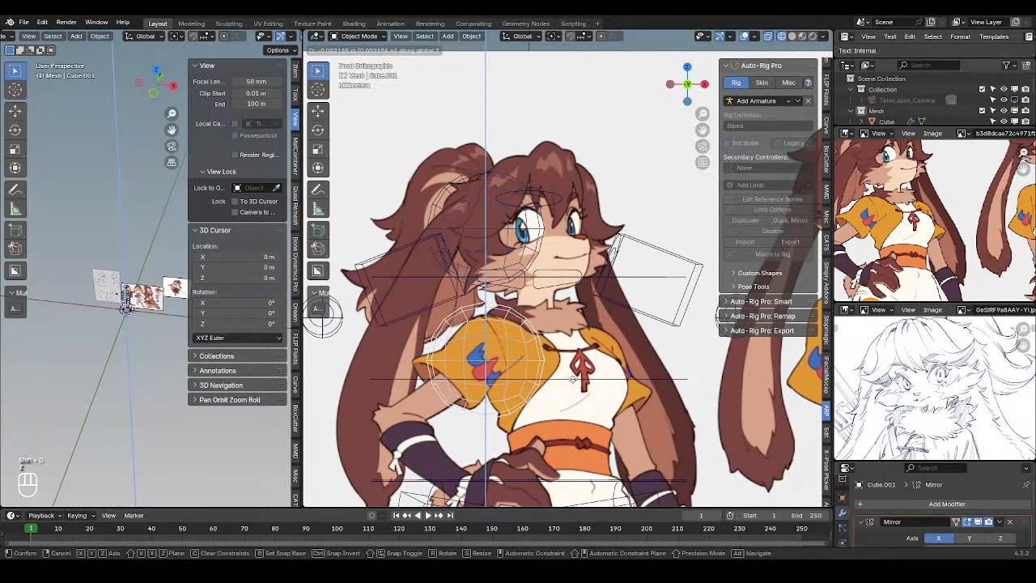
left_click(572, 387)
Enable proportional editing in Edit Mode and pull the chest sphere's lower end down along Z to lengthen it into a torso
middle_click_drag(529, 419, 549, 372, "shift")
middle_click_drag(664, 269, 703, 245, "shift")
key("Tab")
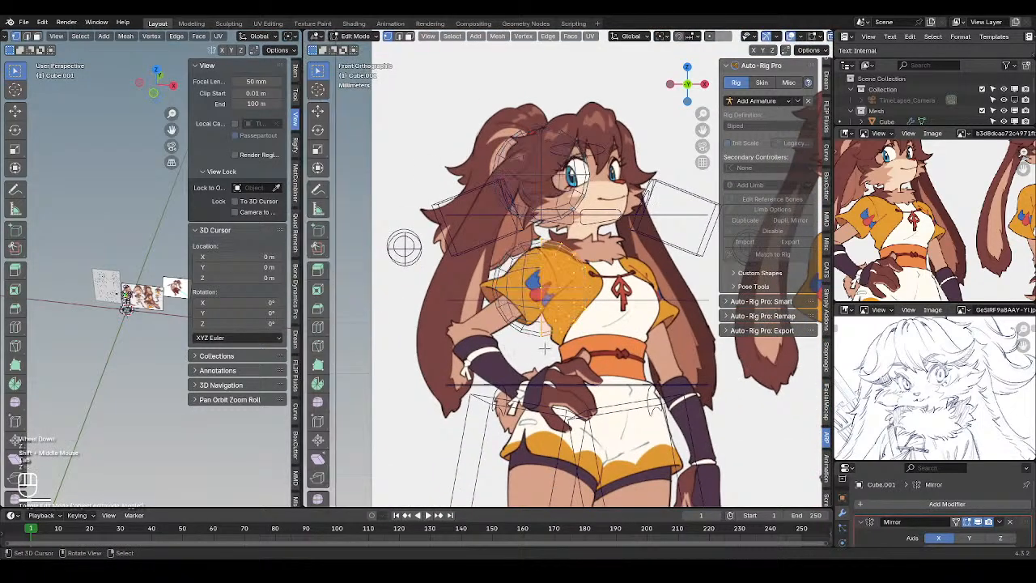
key("g")
key("o")
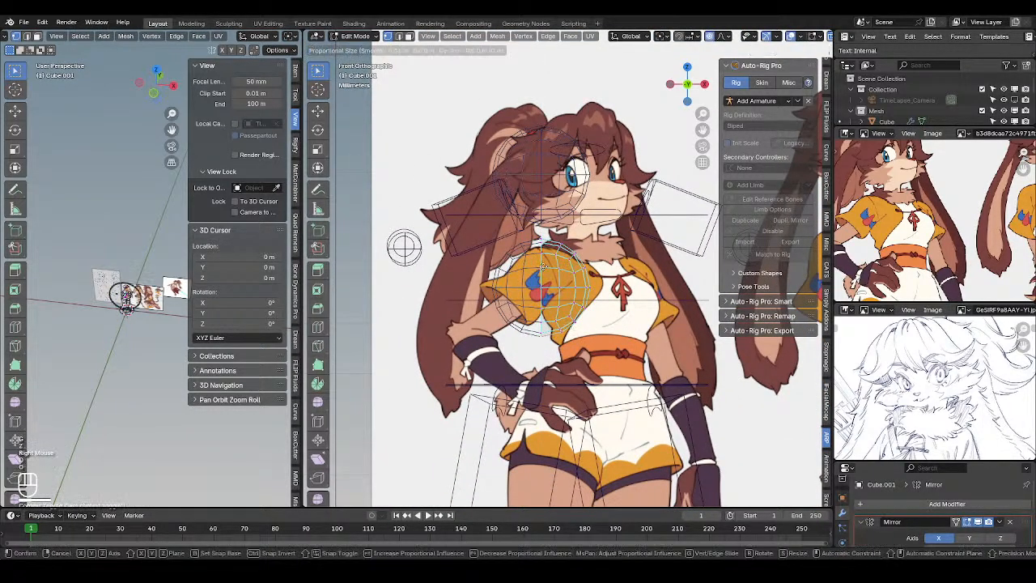
key("z")
scroll(644, 250, "up", 8)
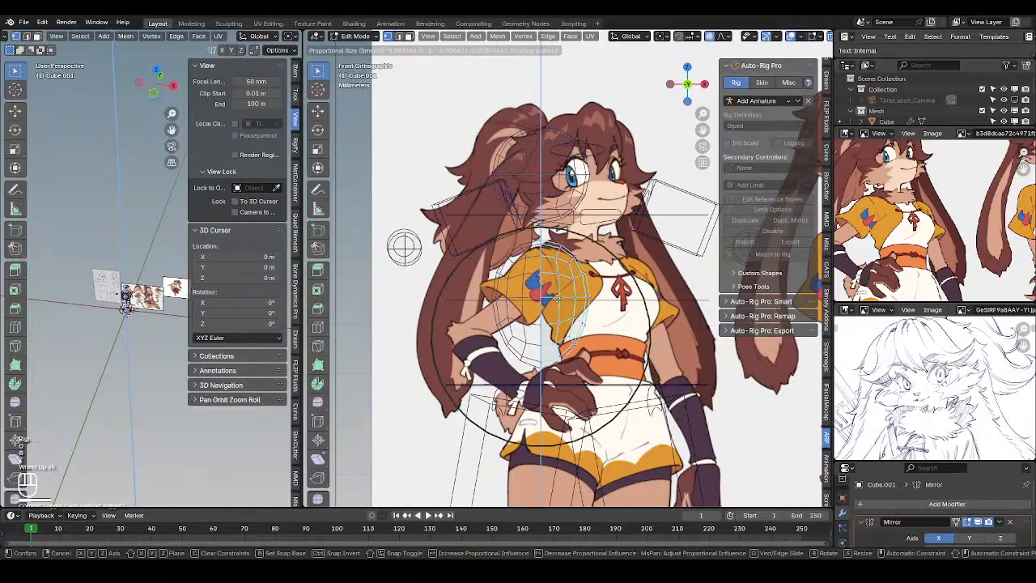
key("z")
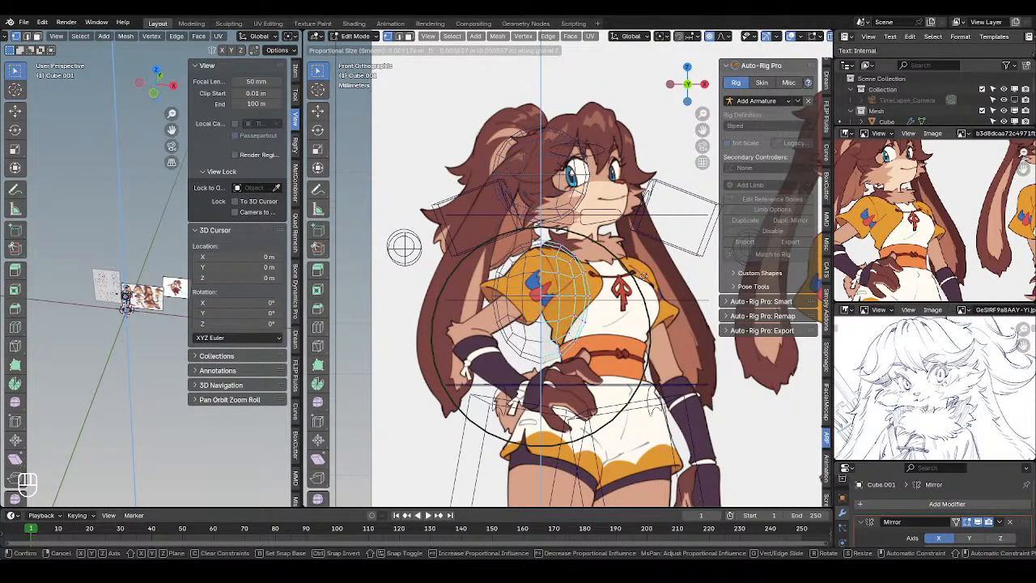
left_click(643, 277)
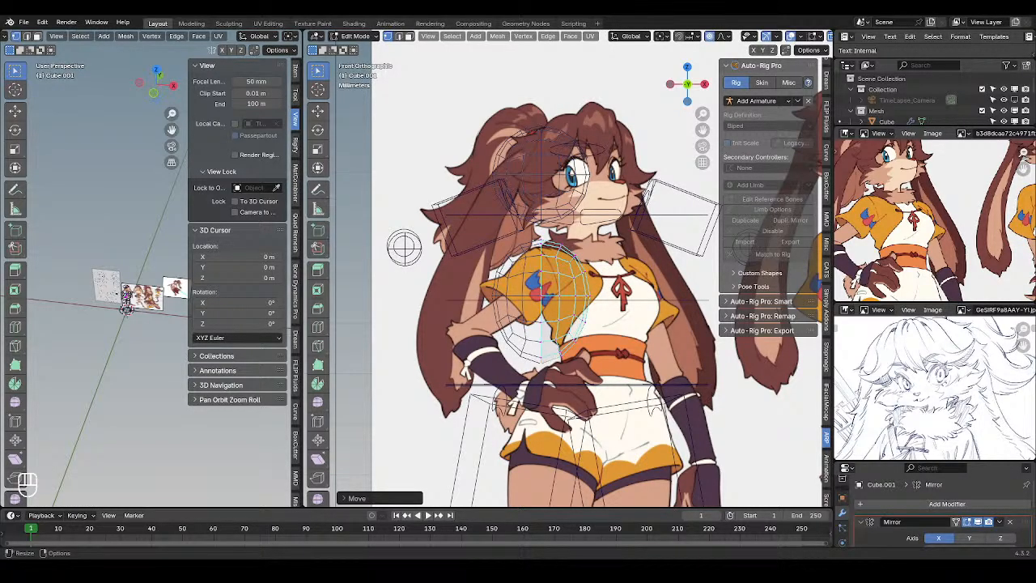
left_click(921, 373)
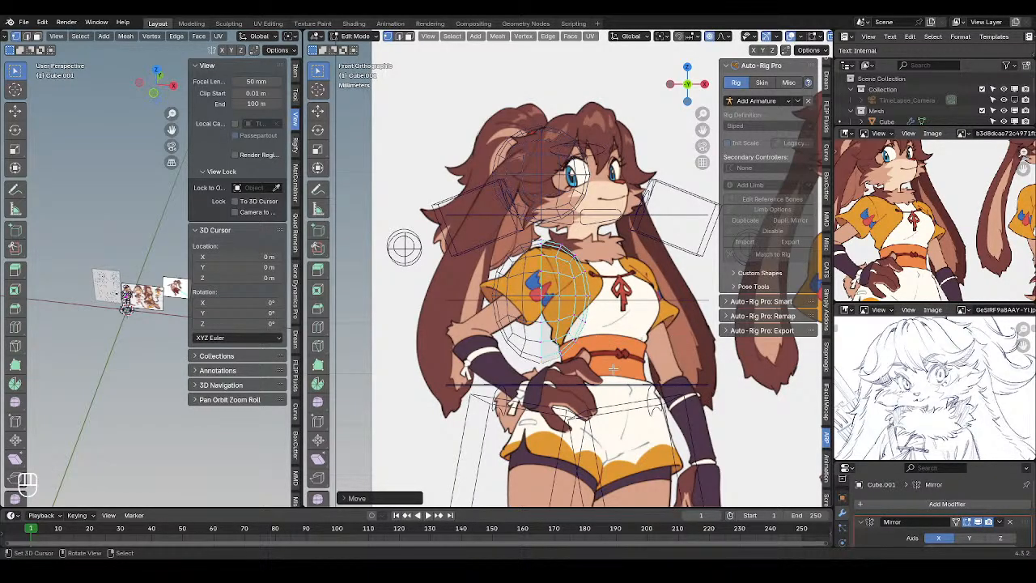
scroll(604, 355, "up", 1)
middle_click_drag(645, 356, 640, 341, "shift")
scroll(641, 341, "up", 1)
key("s")
key("z")
right_click(636, 342)
key("s")
key("z")
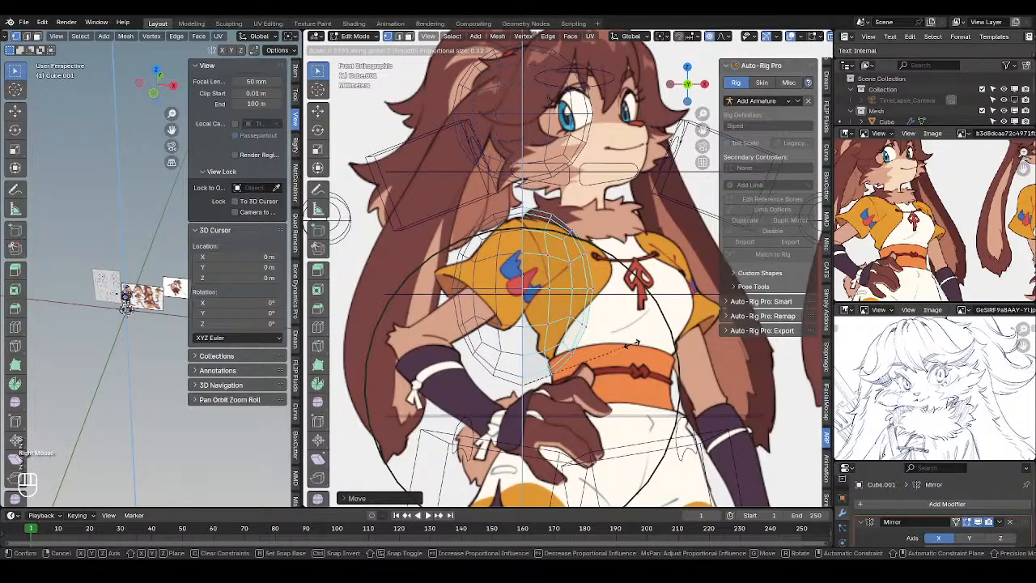
scroll(632, 345, "up", 1)
scroll(632, 345, "down", 2)
right_click(634, 344)
Scale the lower part of the torso sphere with proportional editing to slim it slightly
key("s")
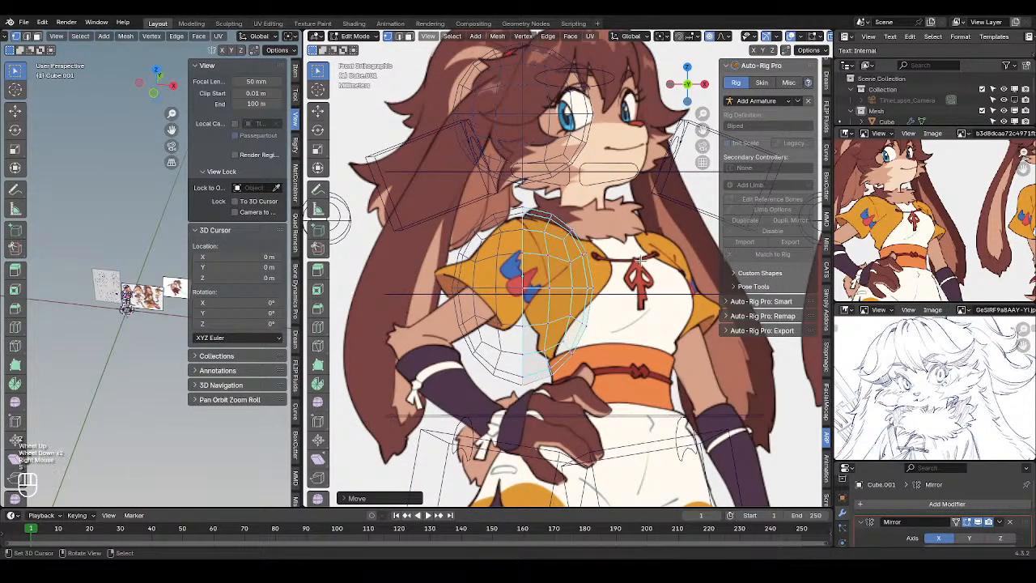
key("s")
left_click(669, 258)
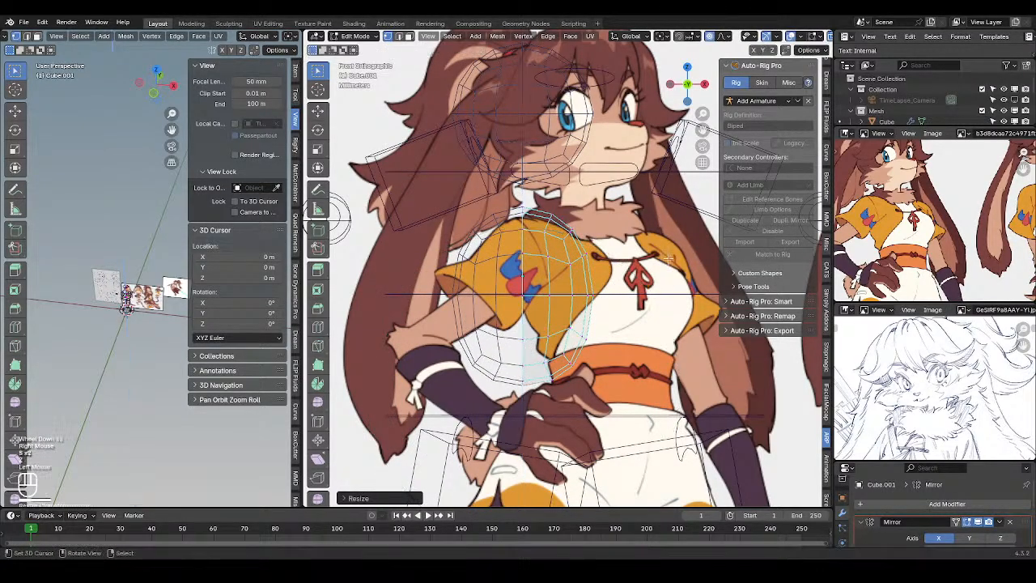
key("s")
key("shift+z")
right_click(648, 268)
key("s")
left_click(603, 288)
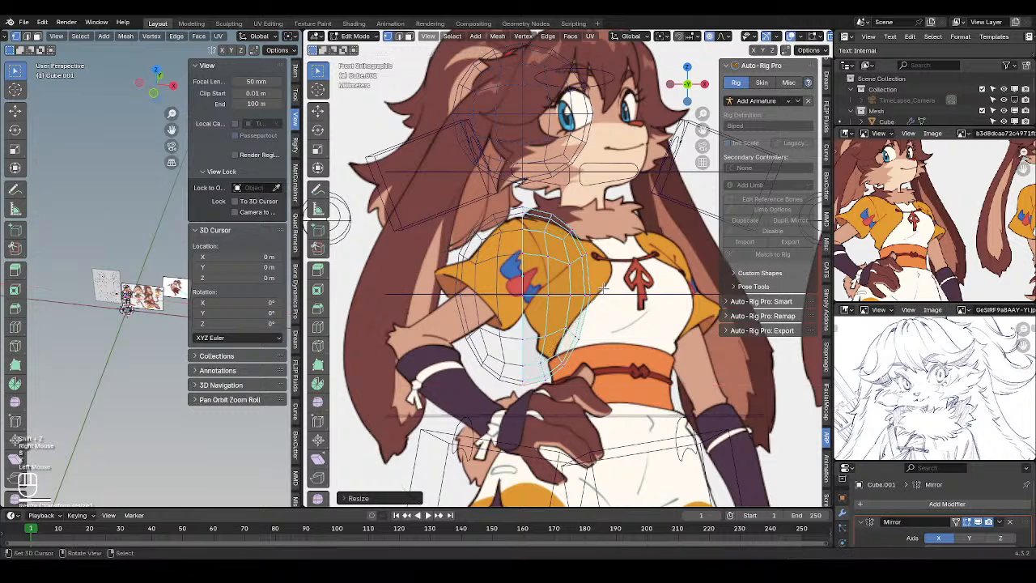
Delete the character1 rig collection together with its whole hierarchy
scroll(599, 258, "down", 1)
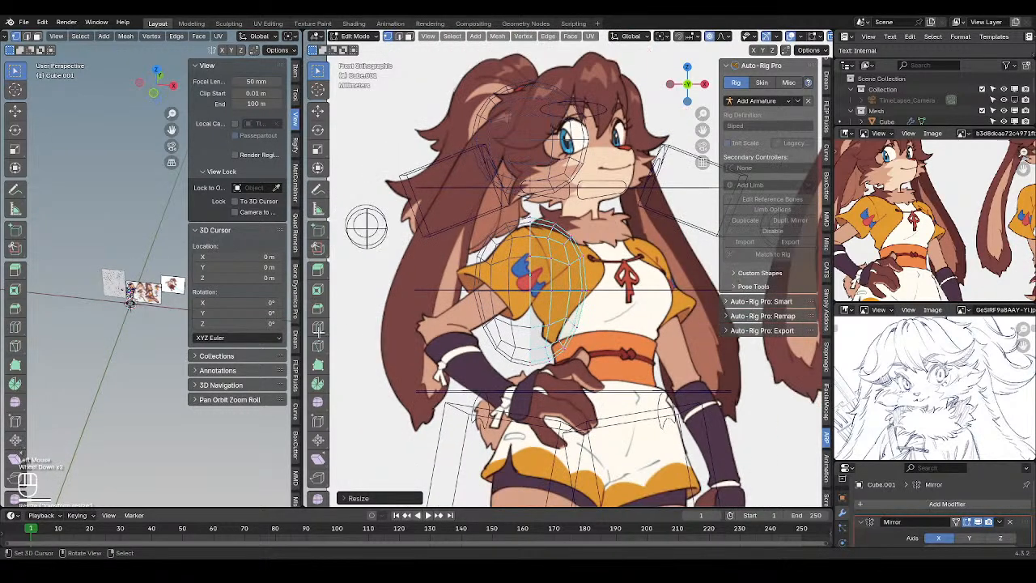
scroll(896, 123, "down", 1)
scroll(896, 123, "down", 4)
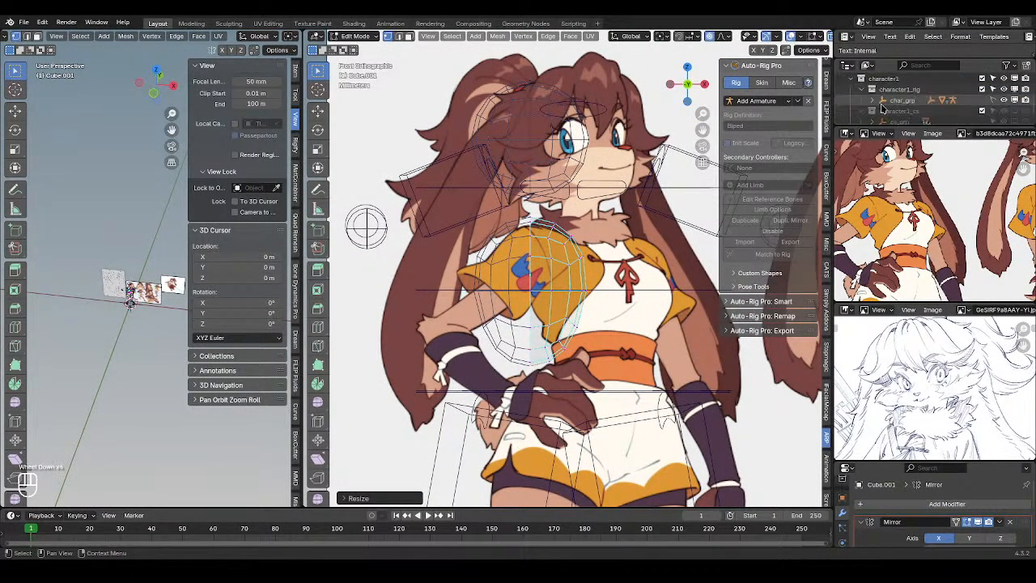
left_click(902, 83)
scroll(902, 87, "down", 1)
scroll(902, 87, "down", 1)
left_click(901, 112, "shift")
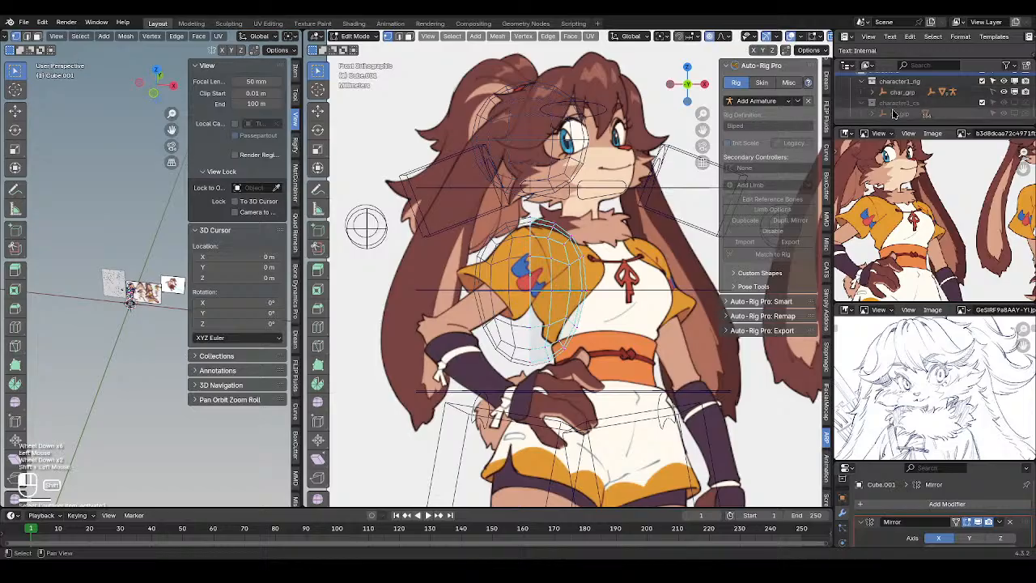
scroll(903, 111, "up", 2)
scroll(905, 109, "down", 1)
right_click(905, 111)
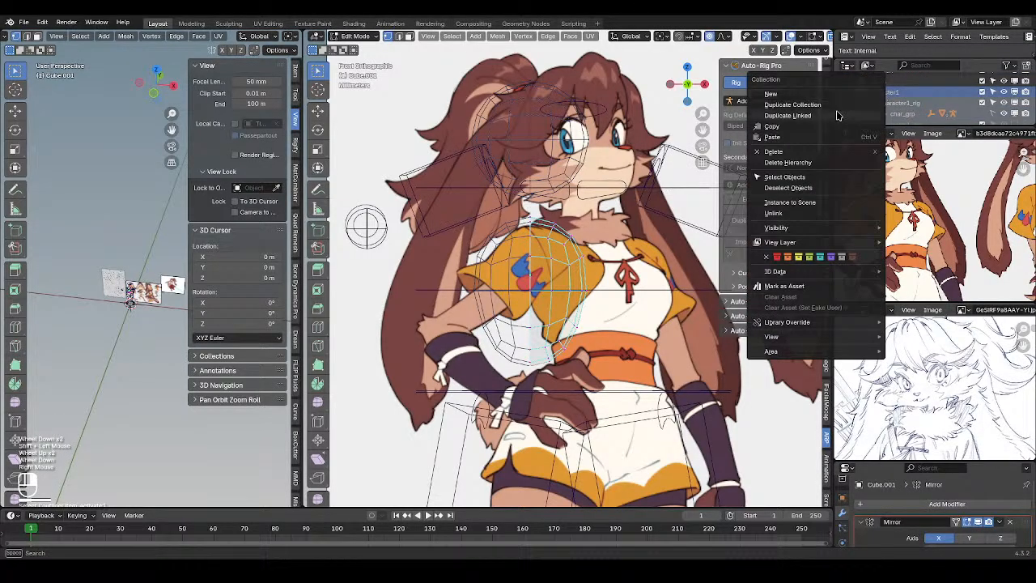
left_click(813, 162)
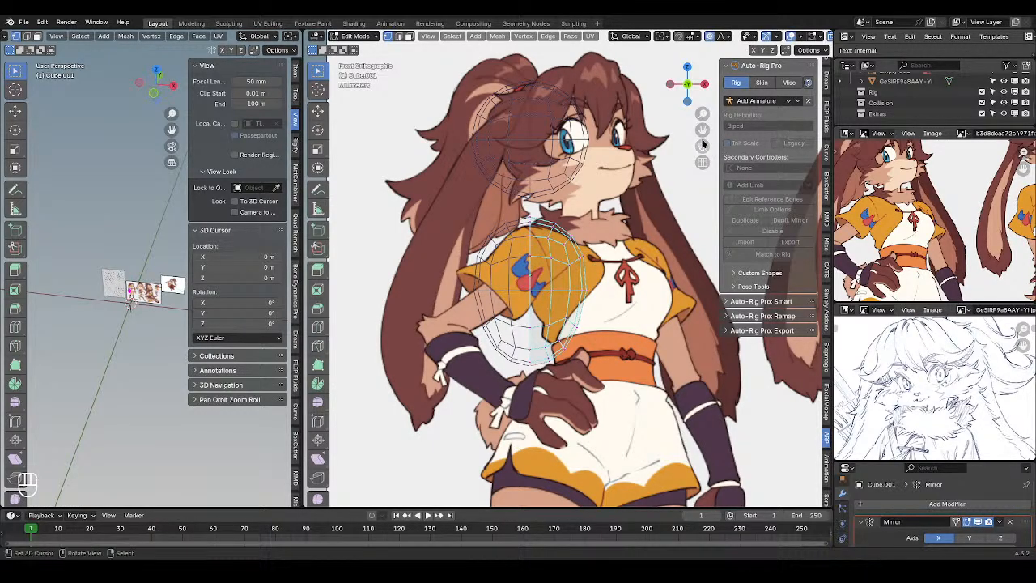
scroll(618, 344, "up", 2)
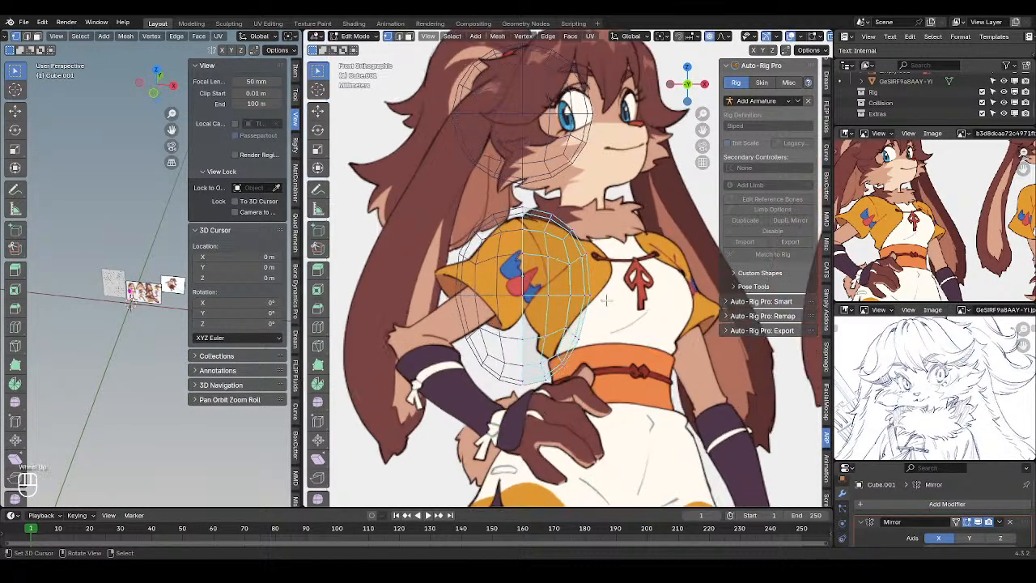
right_click(535, 208)
key("g")
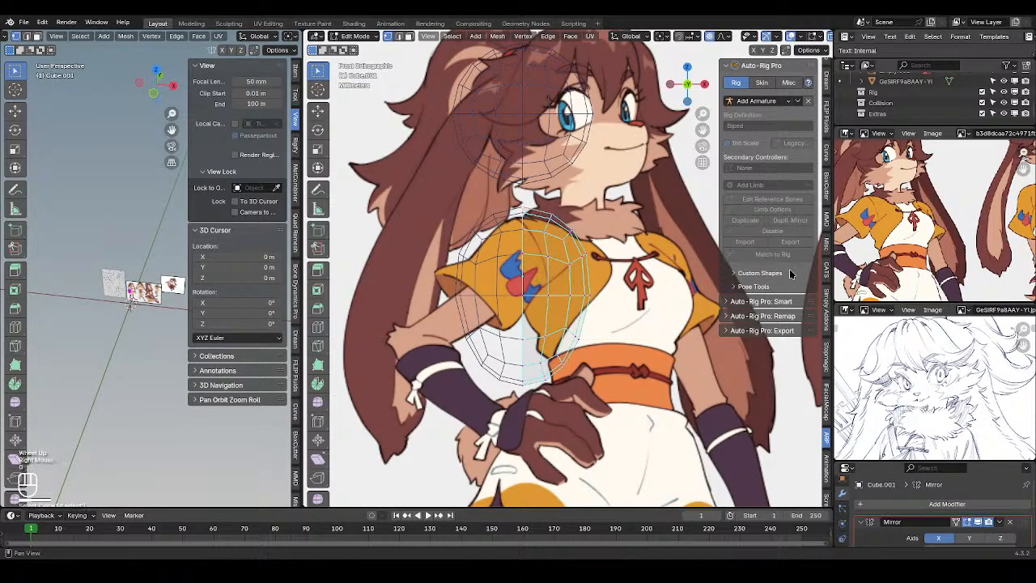
middle_click_drag(687, 263, 651, 279, "shift")
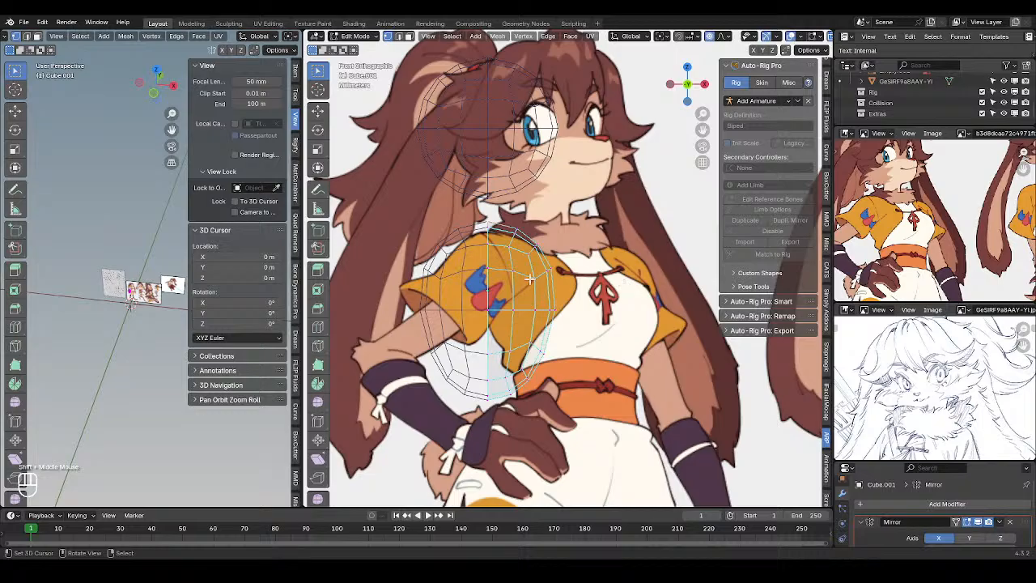
scroll(525, 270, "up", 1)
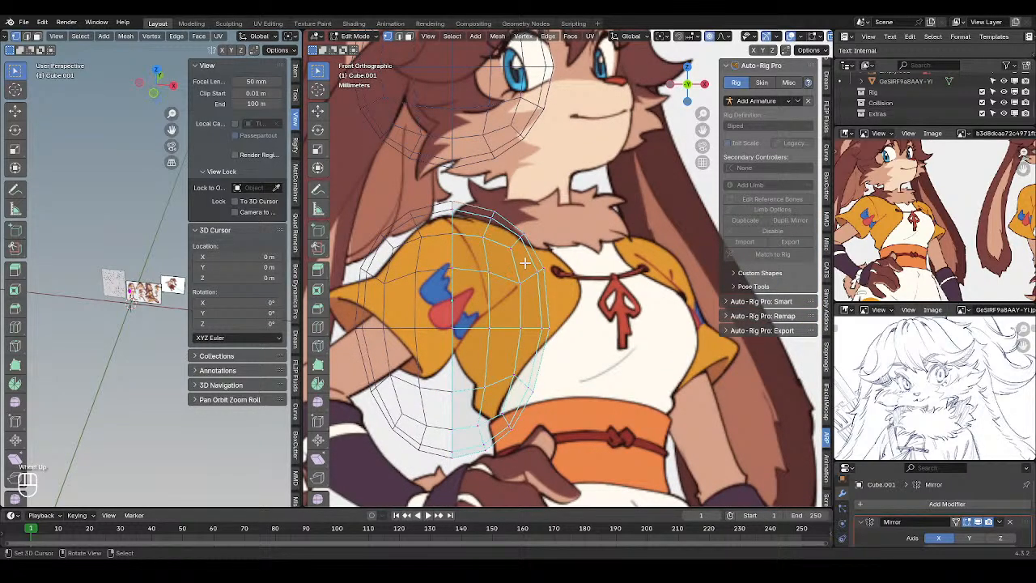
scroll(479, 226, "up", 1)
scroll(478, 225, "down", 1)
middle_click_drag(567, 221, 599, 243, "shift")
In the right side view, narrow the torso's lower end along Y with proportional scaling around its bottom vertex
scroll(581, 219, "down", 2)
scroll(534, 222, "up", 1, "alt")
scroll(532, 223, "down", 2)
right_click(457, 388)
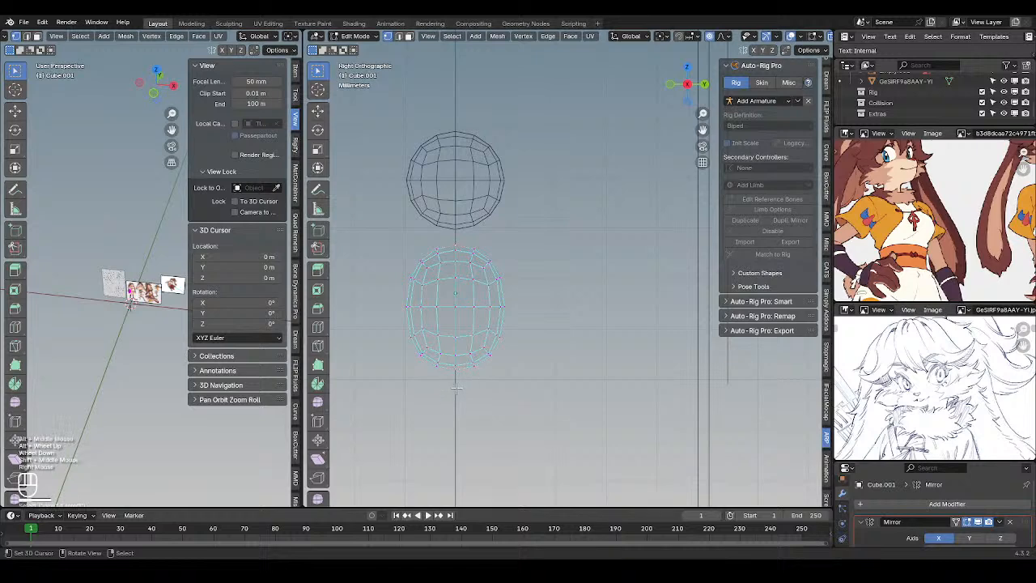
scroll(595, 352, "up", 1)
key("s")
key("y")
scroll(521, 365, "down", 2)
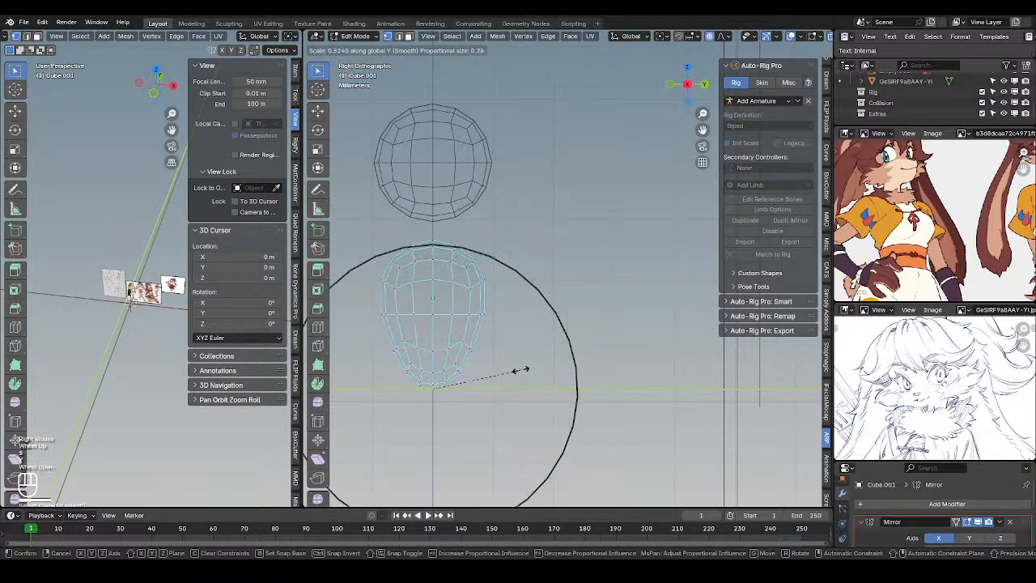
left_click(523, 364)
Narrow the torso's upper end along Y with proportional scaling around its top vertex
right_click(433, 233)
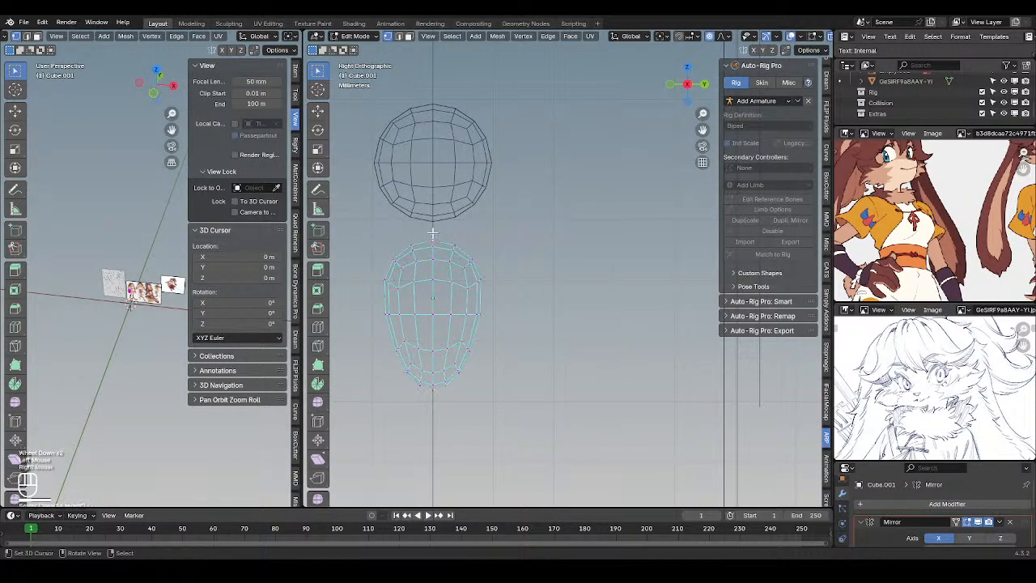
key("s")
key("y")
scroll(537, 245, "up", 3)
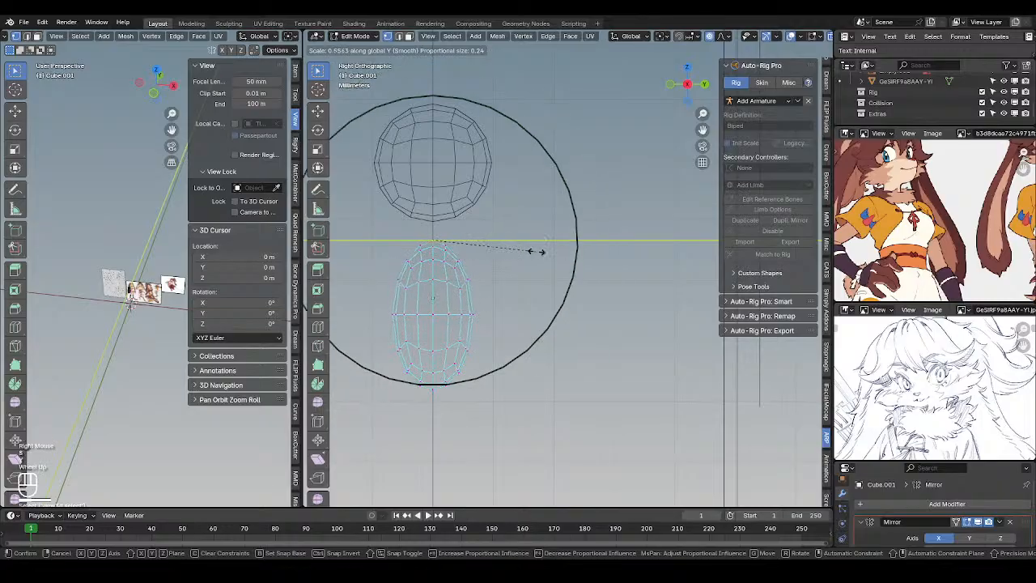
scroll(524, 240, "down", 1)
left_click(519, 239)
Shift the torso's top vertex slightly backward along Y with a smaller proportional editing radius
key("g")
key("y")
scroll(538, 234, "up", 2)
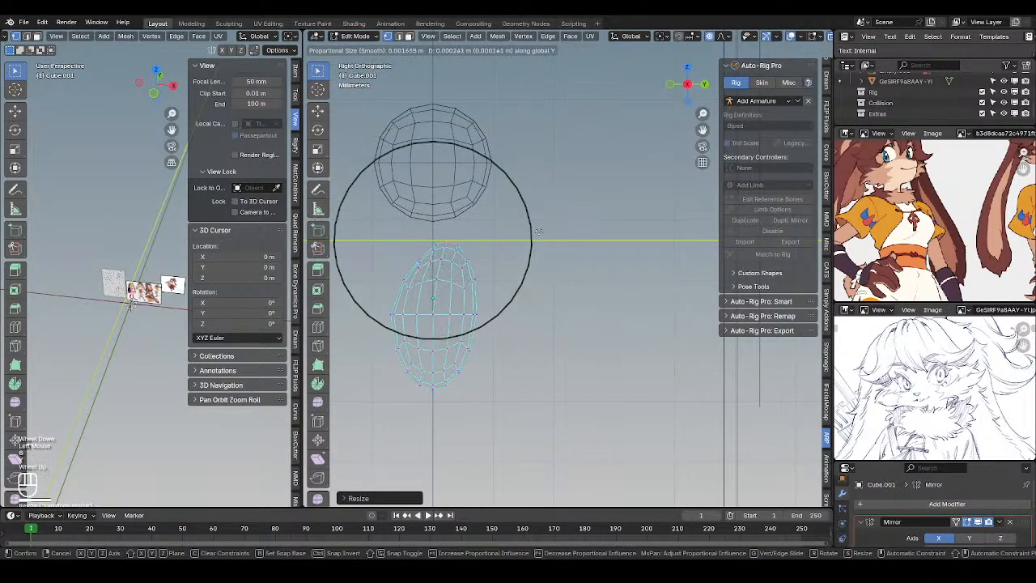
left_click(534, 230)
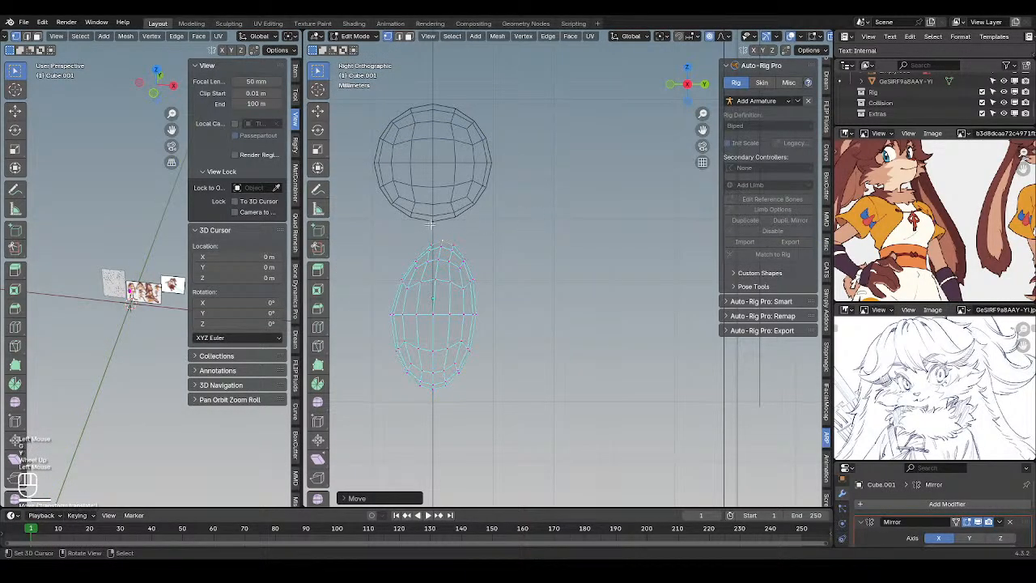
Return to the front view and Object Mode, duplicate the head sphere and move the copy down along Z over the hips
middle_click_drag(431, 225, 497, 221, "alt")
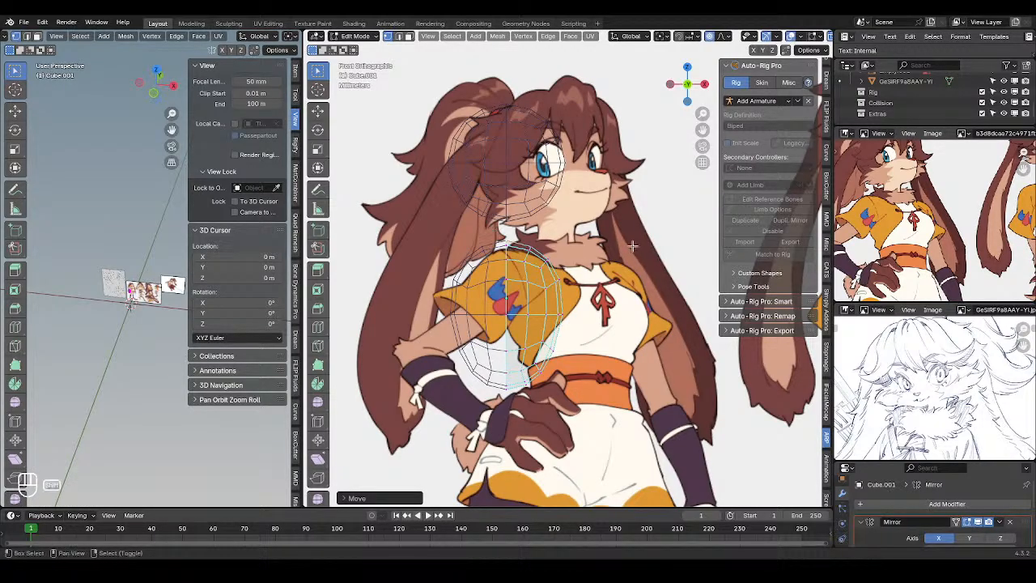
middle_click_drag(543, 260, 551, 231, "shift")
key("Tab")
right_click(542, 151)
right_click(532, 164)
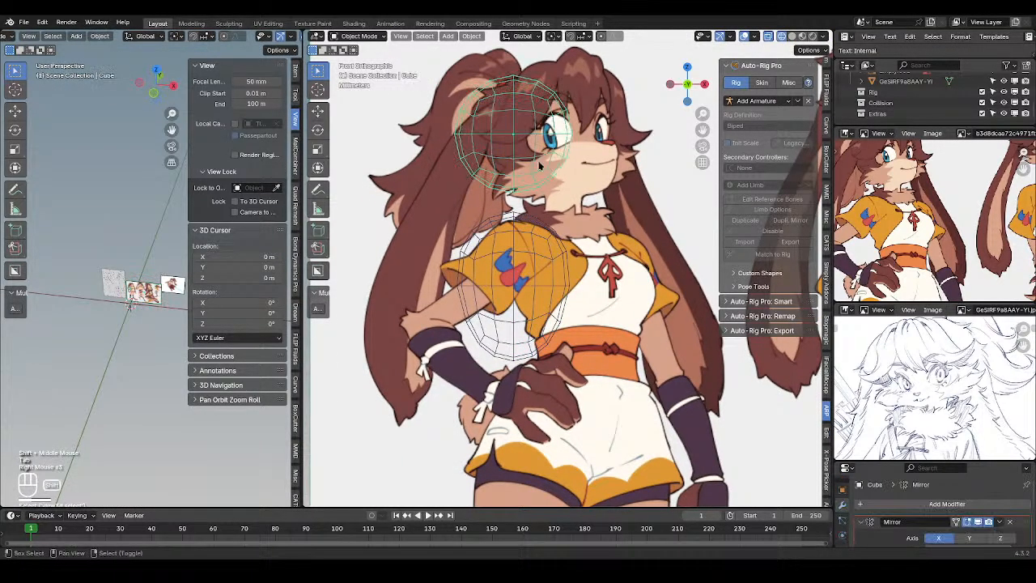
scroll(558, 166, "down", 1, "shift")
middle_click_drag(559, 166, 572, 141, "shift")
key("shift+d")
key("z")
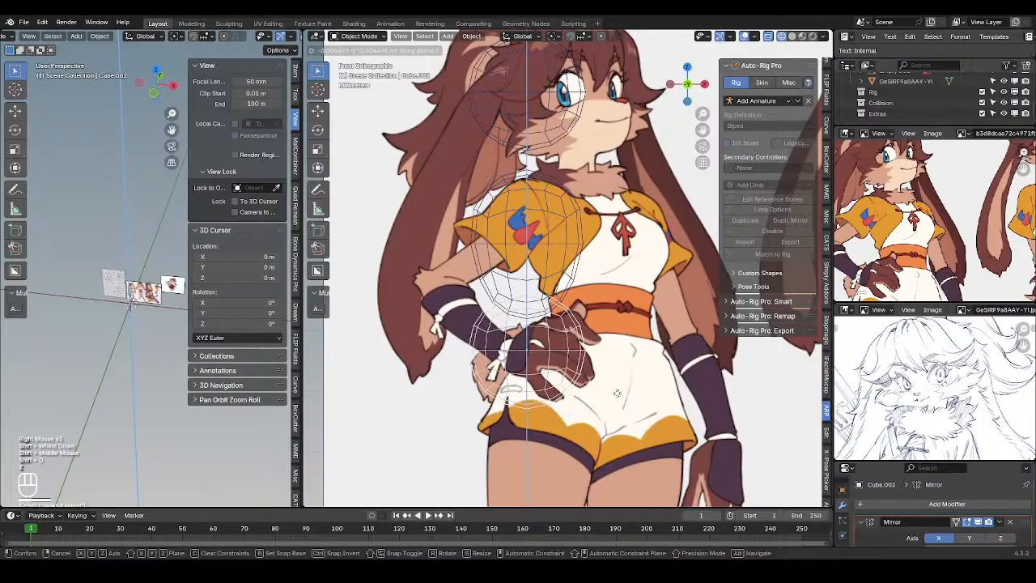
left_click(567, 357)
key("Tab")
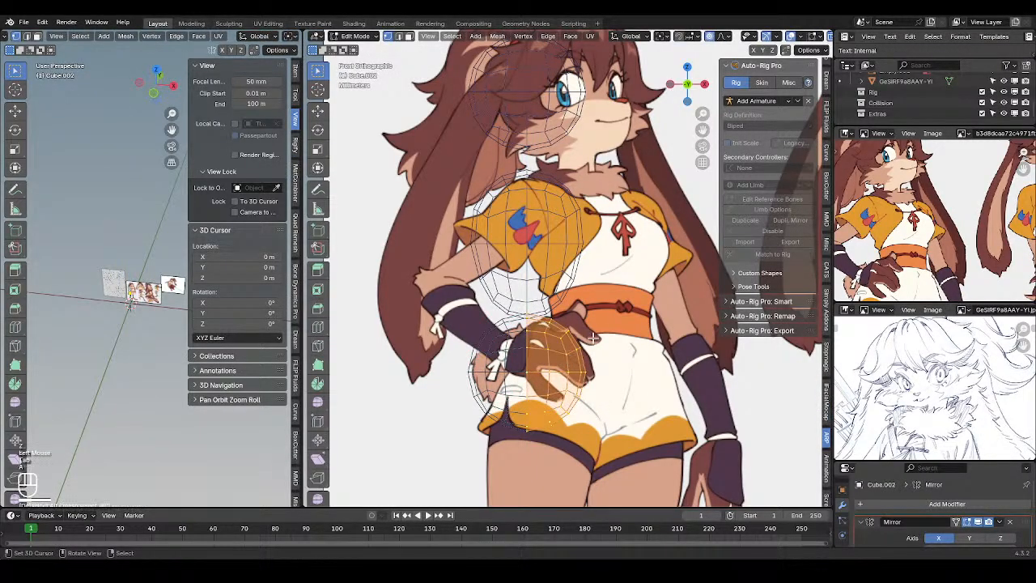
key("s")
right_click(581, 339)
key("Tab")
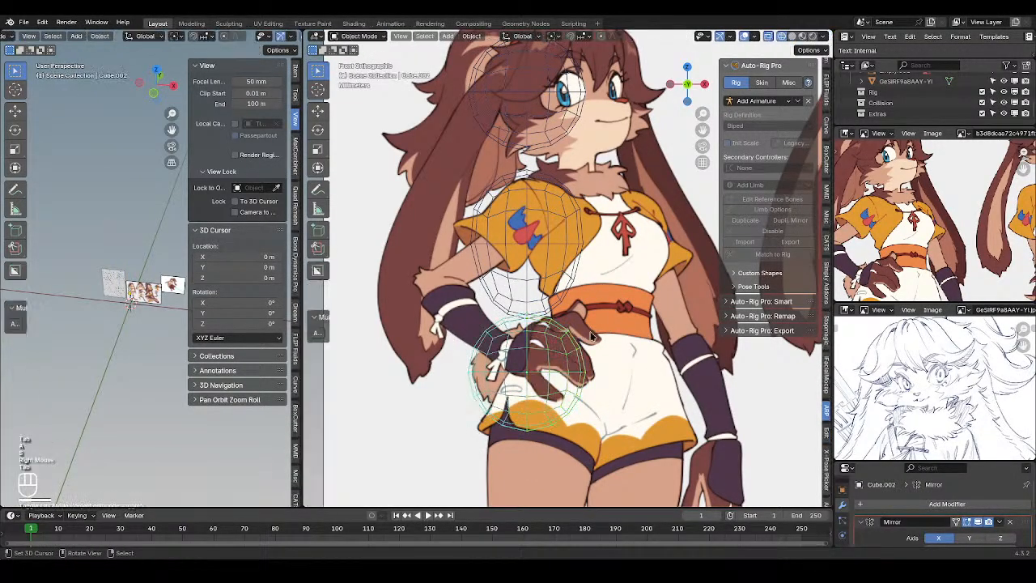
Widen the hip sphere along the X axis in Object Mode
key("s")
key("x")
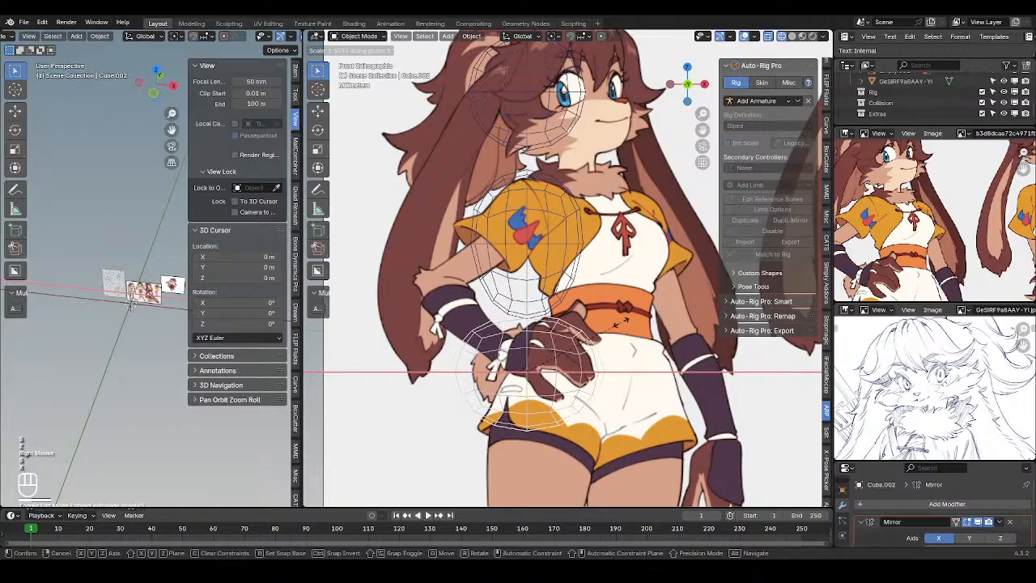
left_click(630, 319)
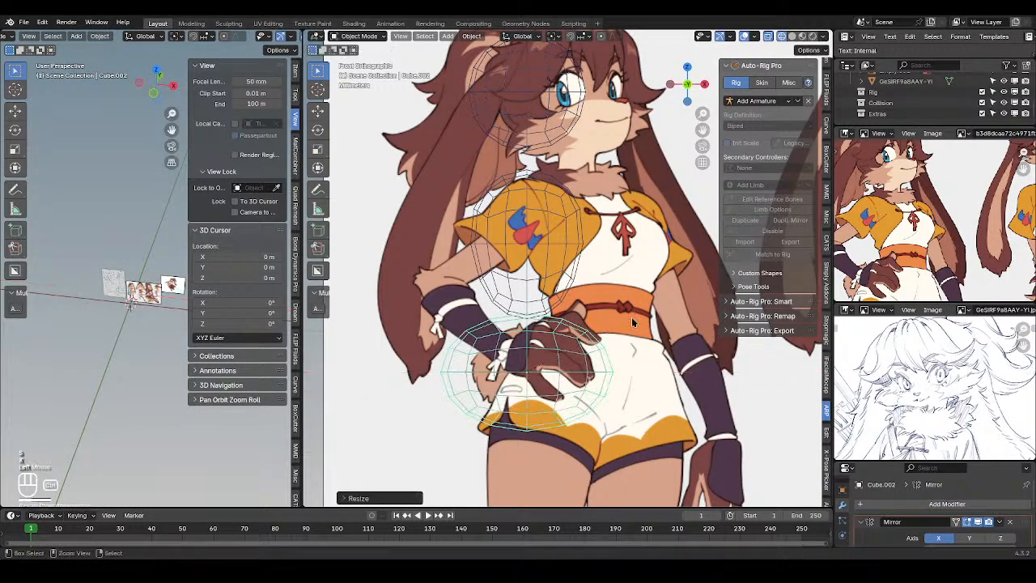
Apply the hip sphere's scale and raise its top vertex along Z in Edit Mode with proportional editing
key("ctrl+a")
left_click(634, 324)
key("Tab")
key("z")
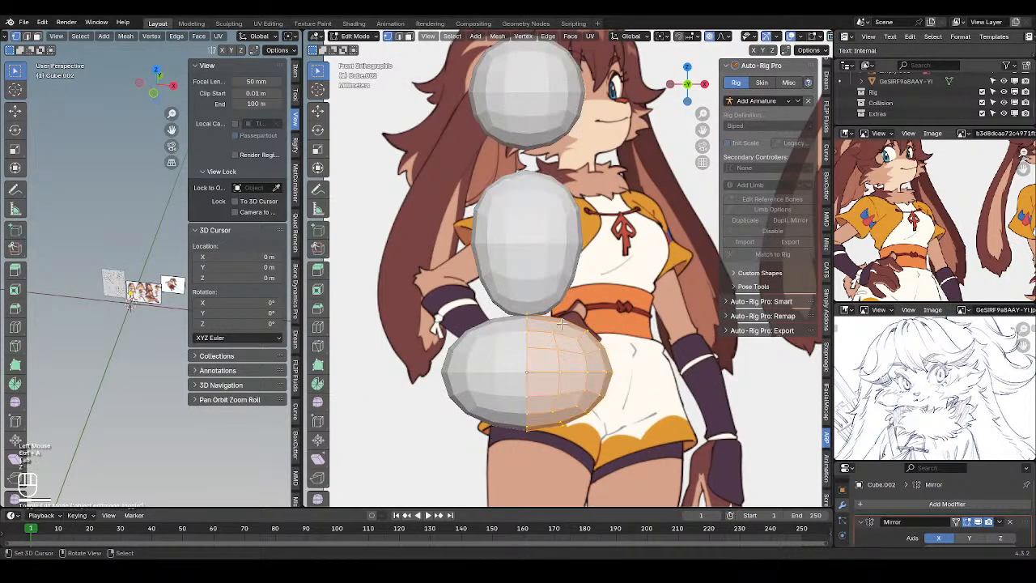
key("z")
right_click(544, 312)
right_click(536, 309)
key("g")
key("z")
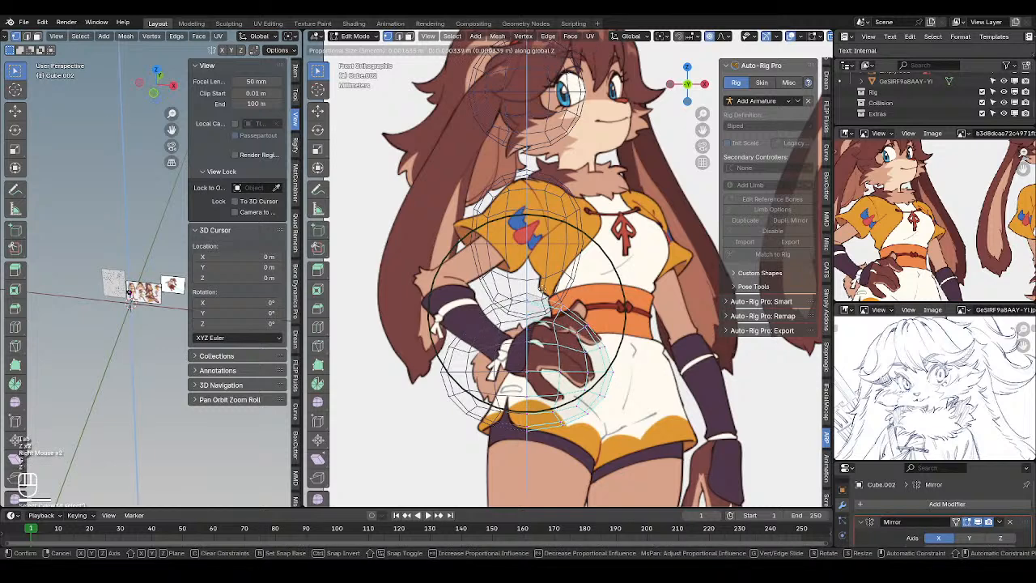
scroll(542, 287, "down", 2)
left_click(548, 270)
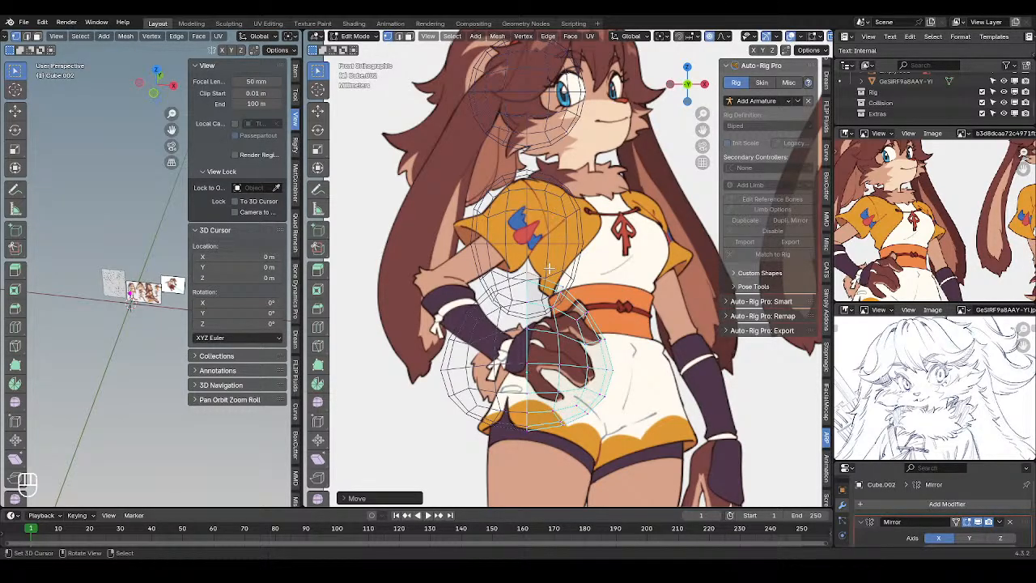
In the right view with wireframe shading, pull the hips' lower back vertex backward with proportional editing
middle_click_drag(548, 270, 587, 239, "alt")
scroll(566, 259, "up", 2)
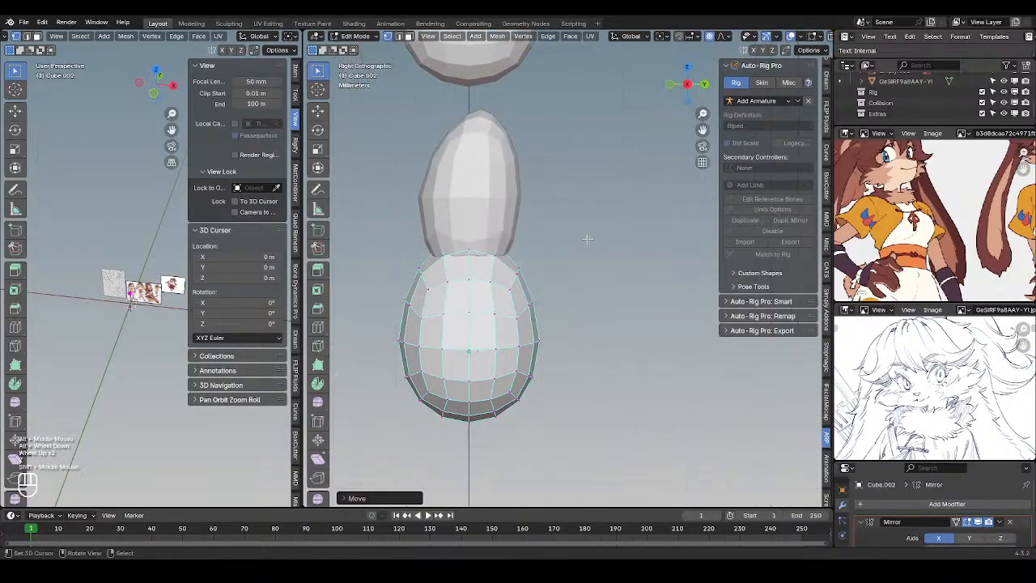
key("shift+z")
scroll(437, 425, "down", 1)
middle_click_drag(437, 425, 466, 415, "shift")
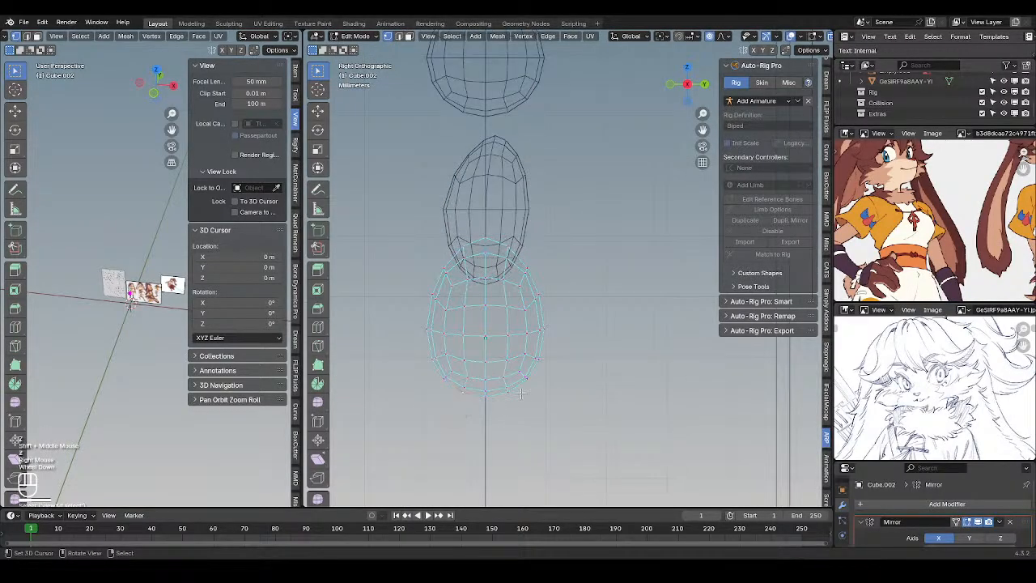
right_click_drag(523, 394, 566, 379)
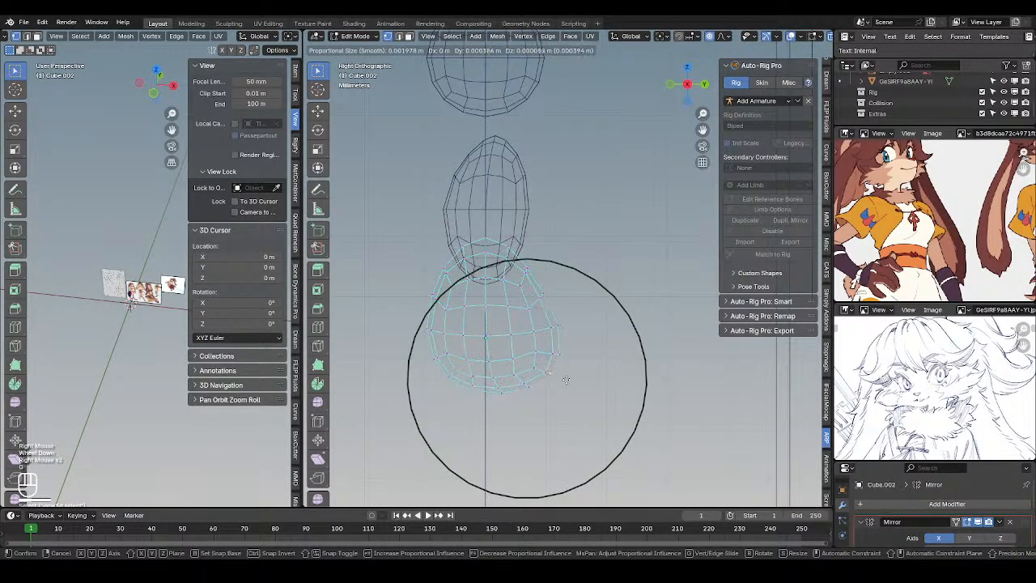
left_click(567, 378)
Move the hips' lower front vertex slightly inward and up with proportional editing
right_click(459, 386)
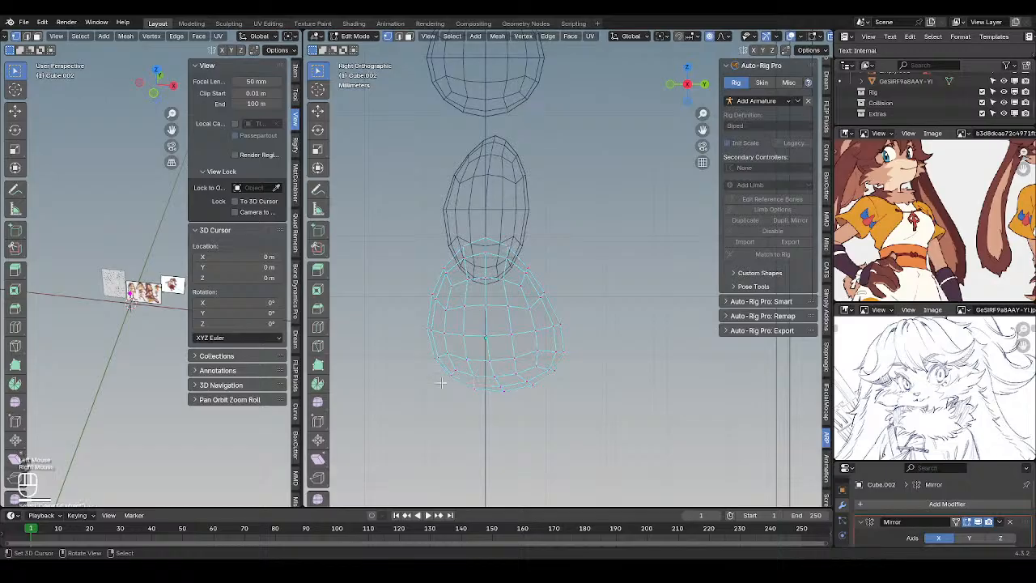
right_click(440, 383)
key("g")
left_click(453, 369)
Rotate the hips' upper end slightly around its top vertex and scale it along Y with proportional editing
right_click(460, 223)
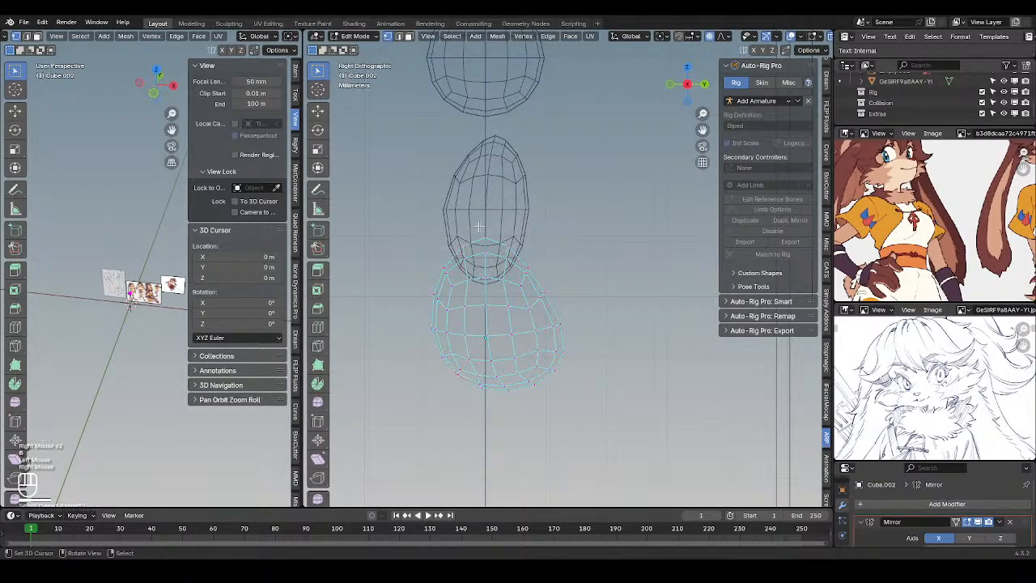
key("s")
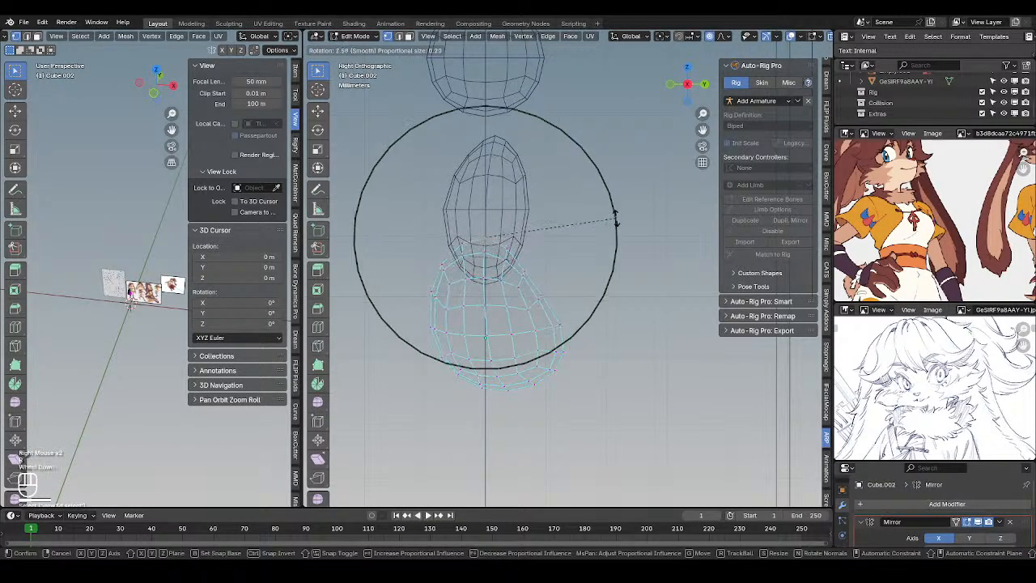
scroll(639, 216, "down", 2)
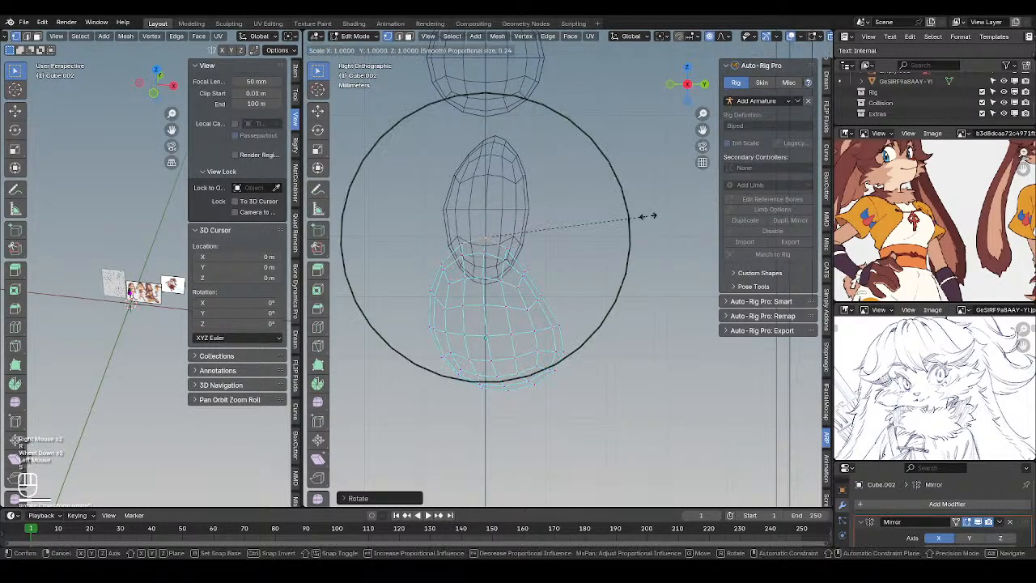
left_click(606, 214)
Pull the hips' upper front up and forward with a smaller proportional editing radius, and return to Object Mode
right_click(431, 253)
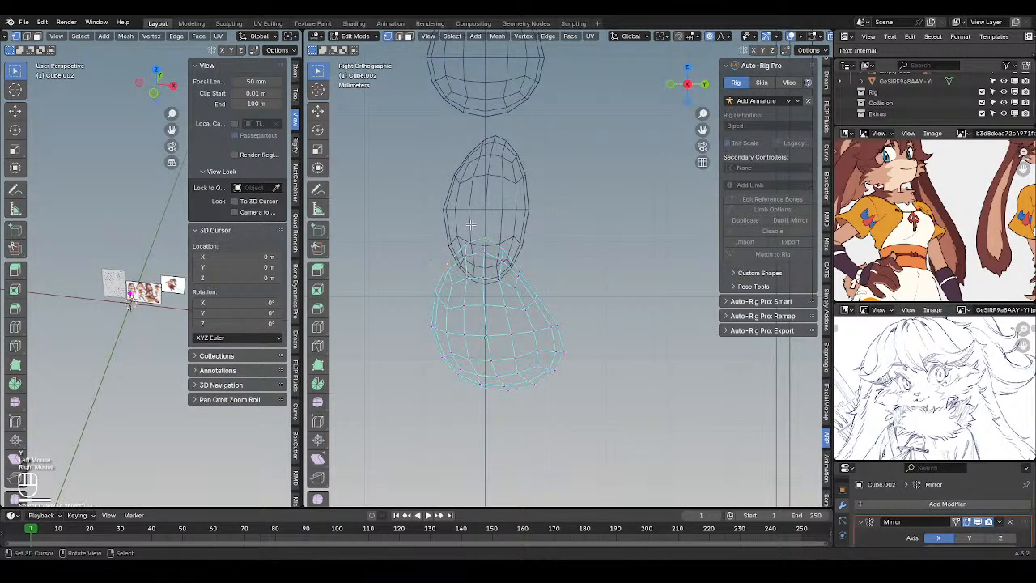
key("g")
scroll(457, 228, "up", 5)
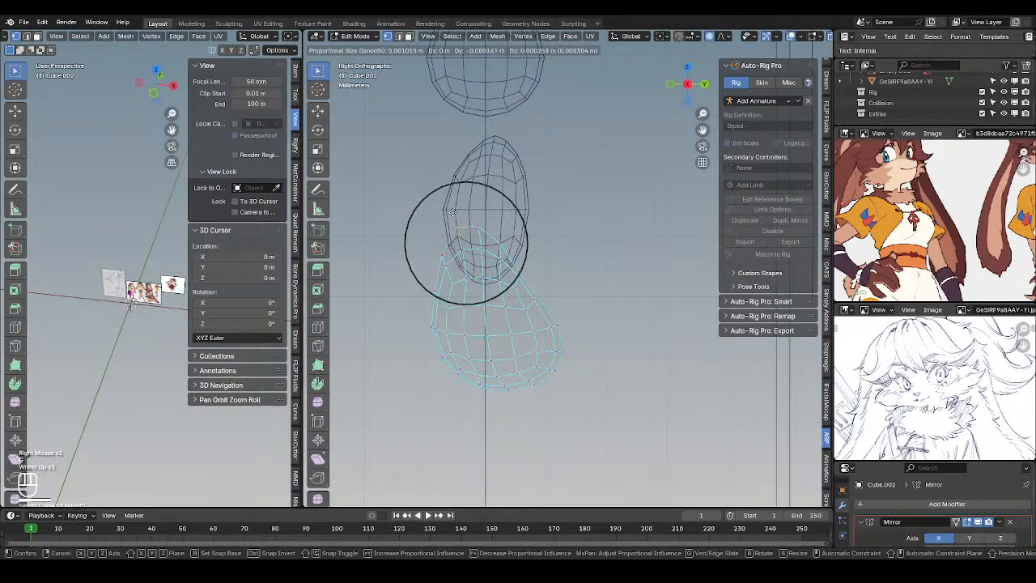
left_click(449, 220)
key("z")
key("Tab")
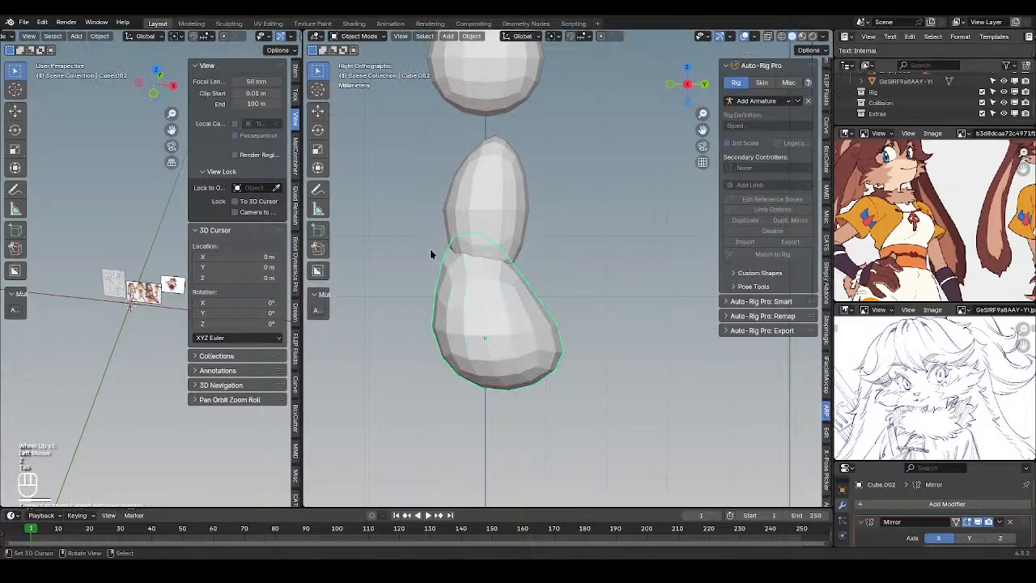
In the front view, duplicate the head sphere and place the copy beside the torso at shoulder height
mouse_move(432, 253)
middle_mouse_down("alt")
mouse_move(496, 246)
mouse_move(532, 264)
middle_mouse_up("alt")
key("alt+a")
scroll(495, 245, "down", 3)
scroll(518, 235, "up", 1, "shift")
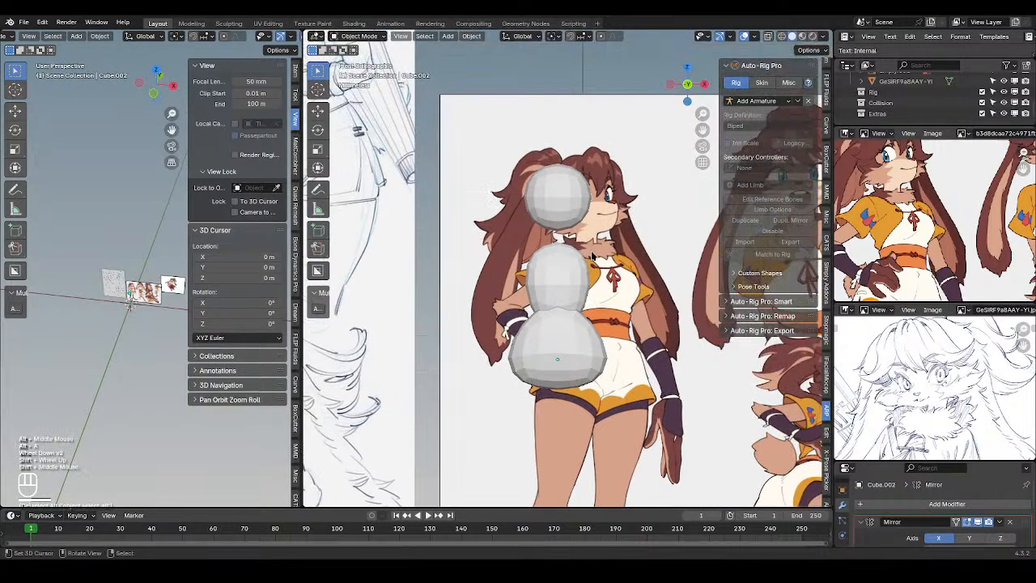
scroll(541, 251, "up", 2)
key("z")
middle_click_drag(599, 139, 578, 183, "shift")
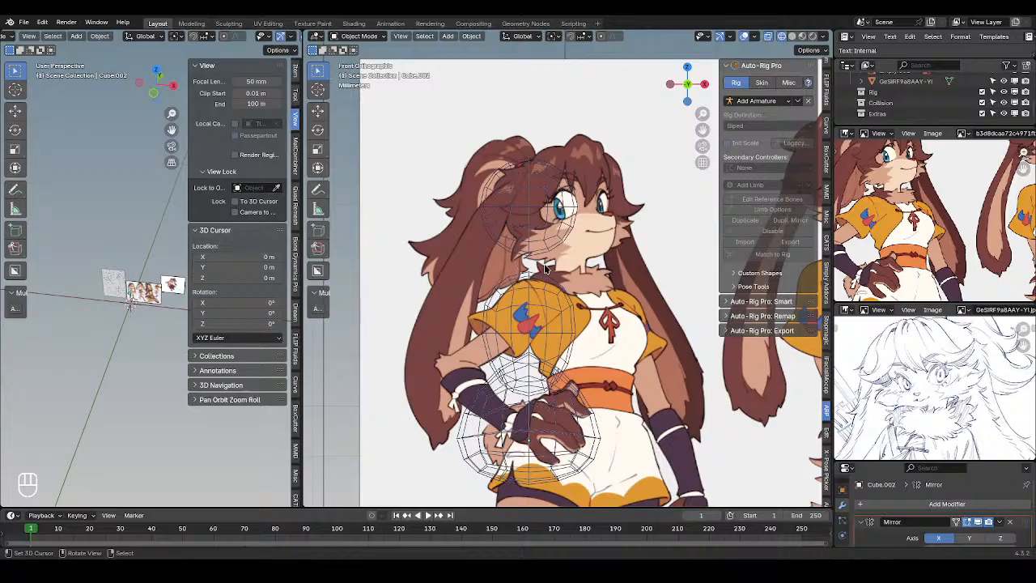
right_click(542, 298)
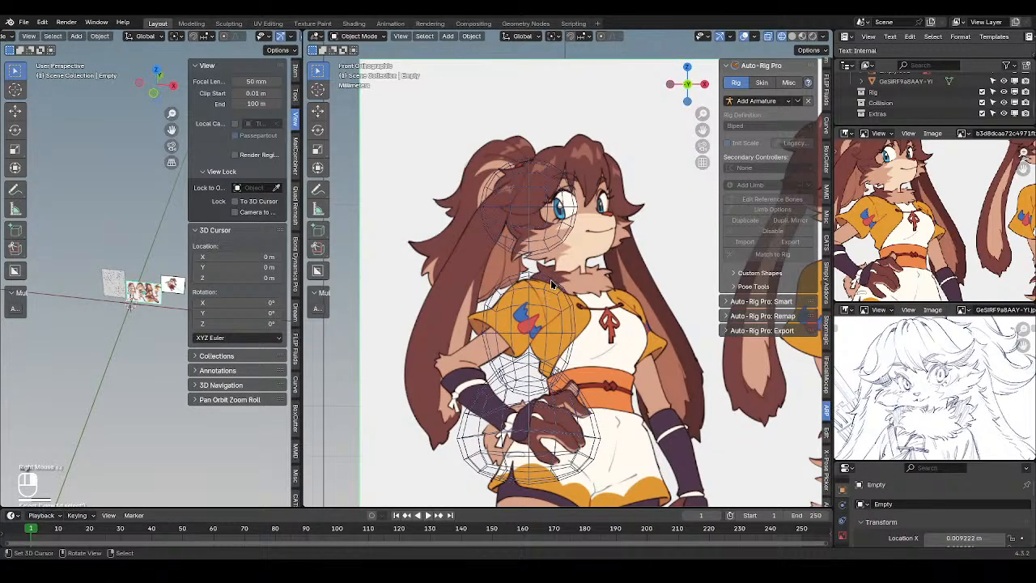
right_click(551, 283)
right_click(551, 283)
right_click(540, 208)
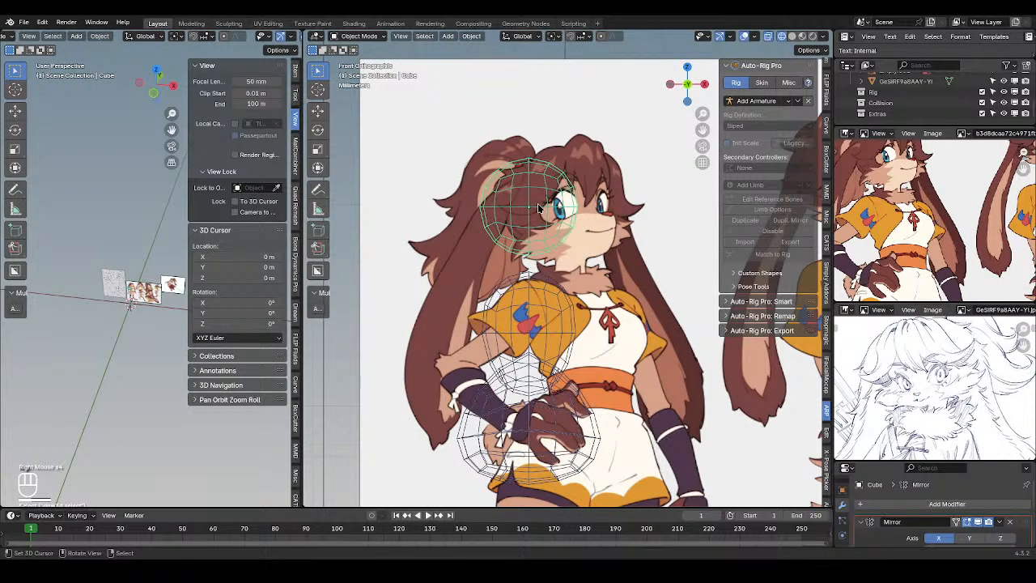
key("shift+d")
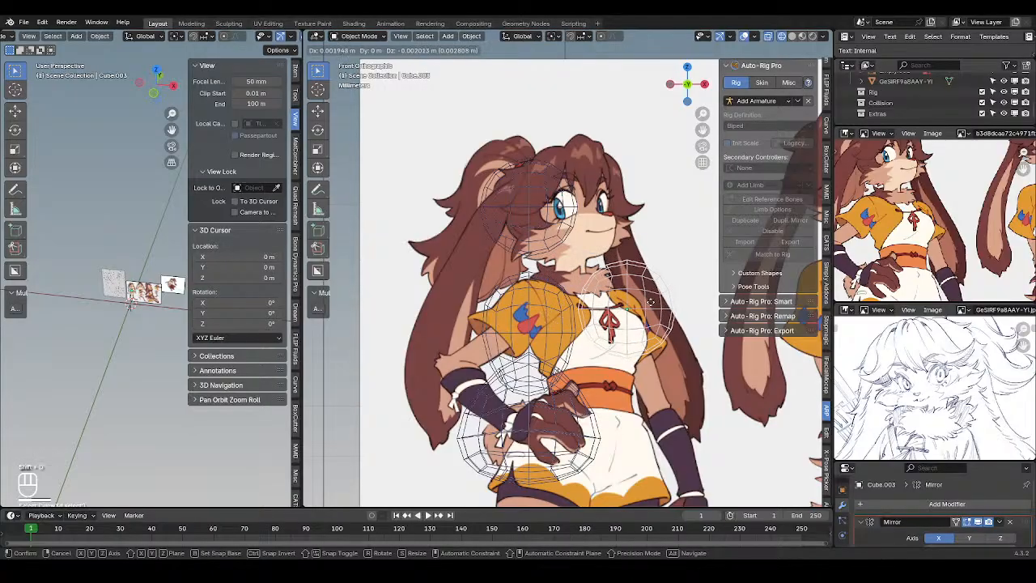
left_click(646, 306)
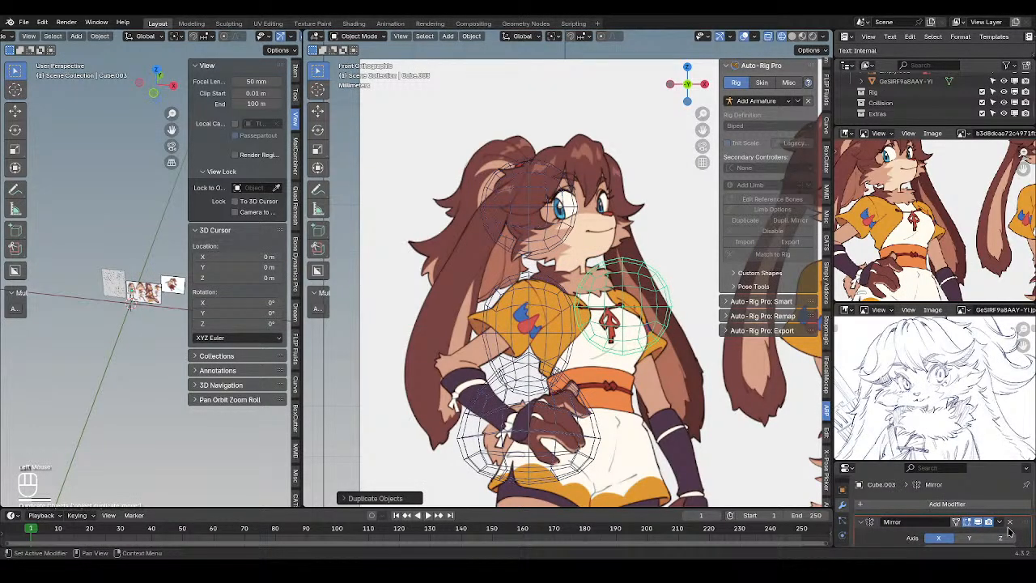
Duplicate the new sphere's Mirror modifier and apply the first one
left_click(1000, 522)
left_click(939, 461)
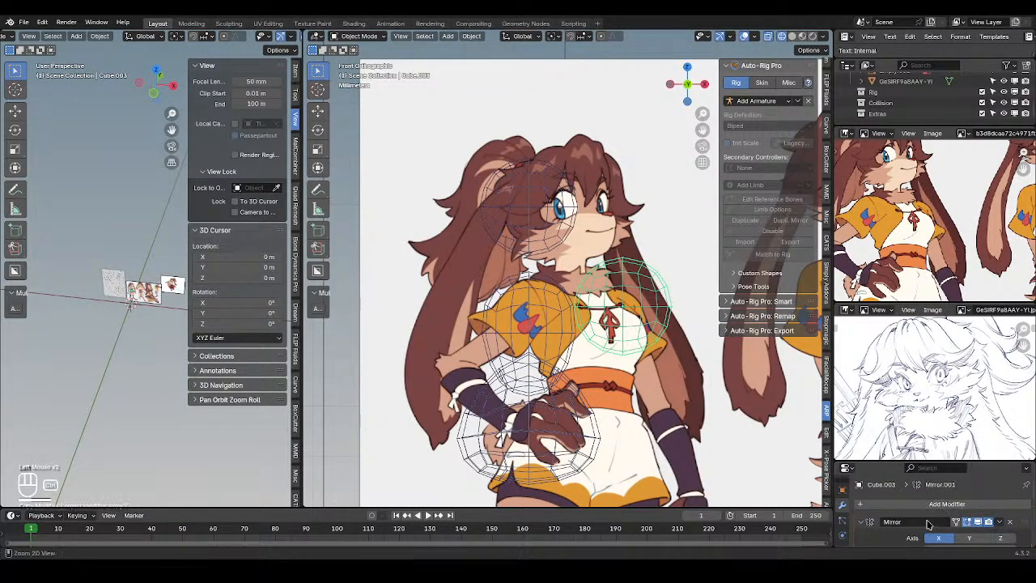
key("ctrl+a")
scroll(1013, 523, "down", 2)
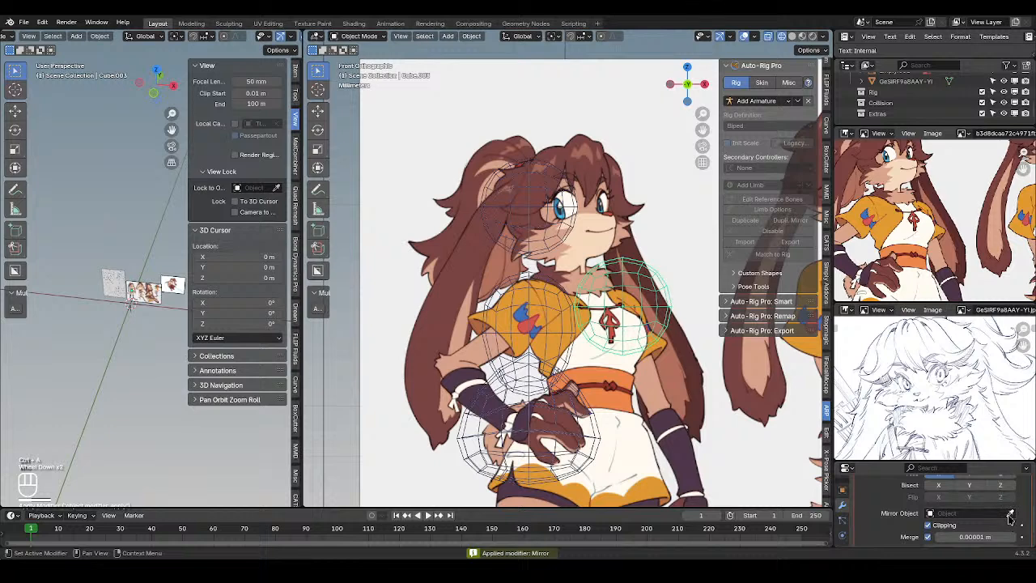
left_click(1010, 516)
left_click(526, 301)
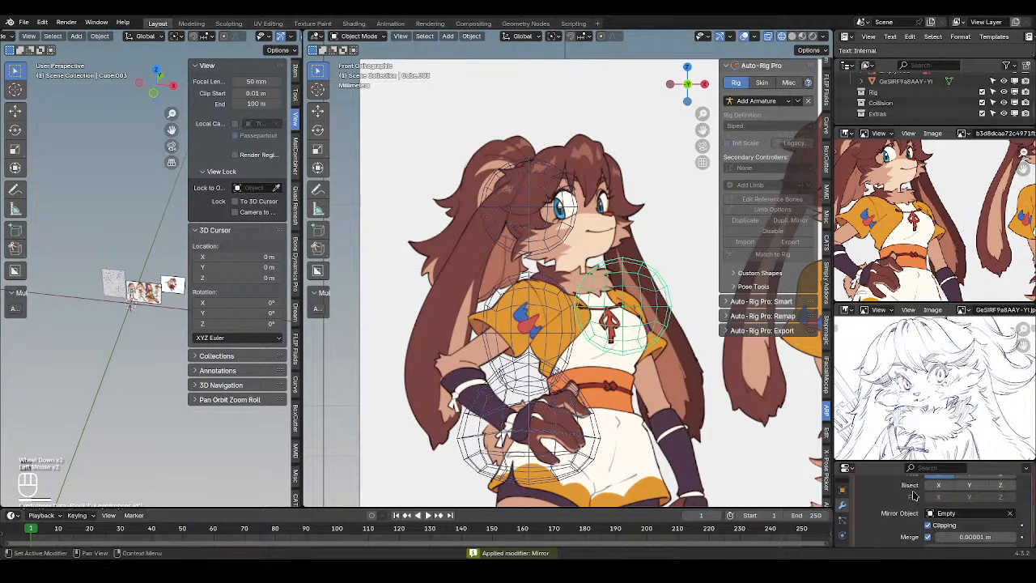
left_click(1009, 514)
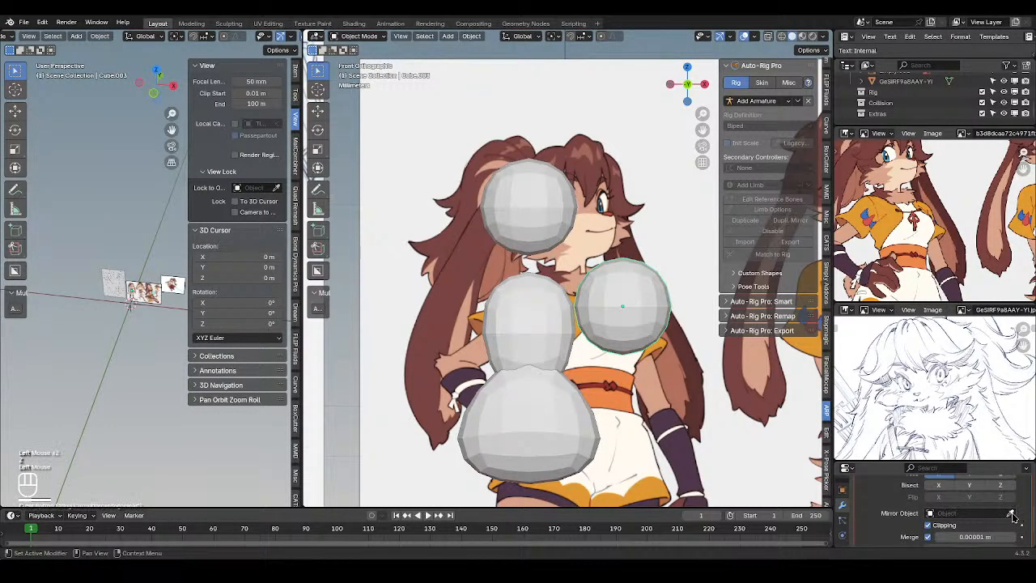
Set the torso mesh as the mirror object of the shoulder sphere's remaining Mirror modifier
left_click(1012, 516)
left_click(603, 298)
Shrink the shoulder sphere in Edit Mode, and in Object Mode move it against the torso's upper side
key("Tab")
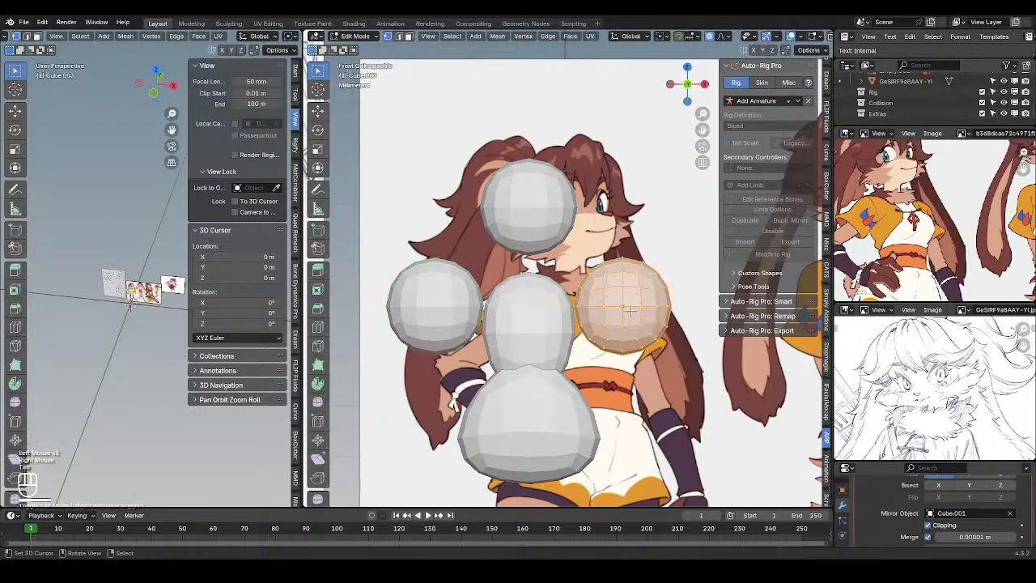
scroll(727, 424, "up", 1)
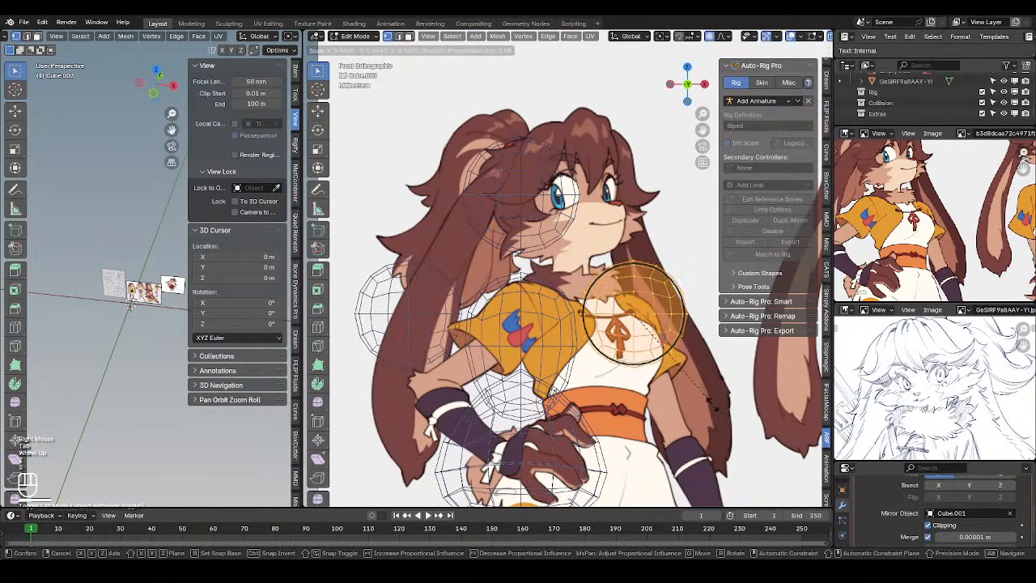
key("Tab")
key("g")
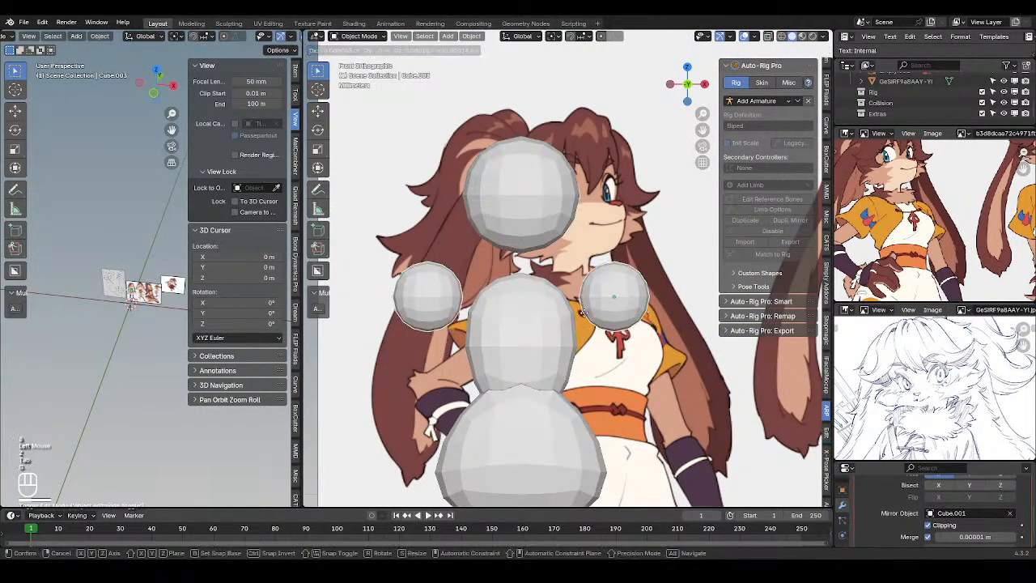
left_click(625, 353)
scroll(559, 305, "up", 2)
middle_click_drag(578, 284, 592, 291, "shift")
scroll(592, 292, "down", 1)
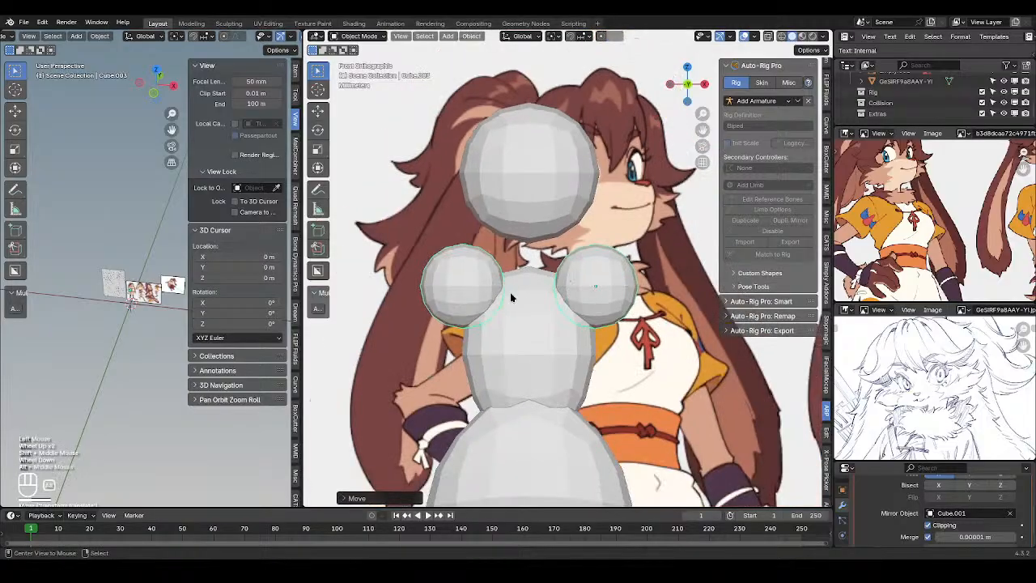
Save the file and shift the shoulder spheres backward along Y in the right view
middle_click_drag(505, 250, 502, 220, "alt")
key("ctrl+s")
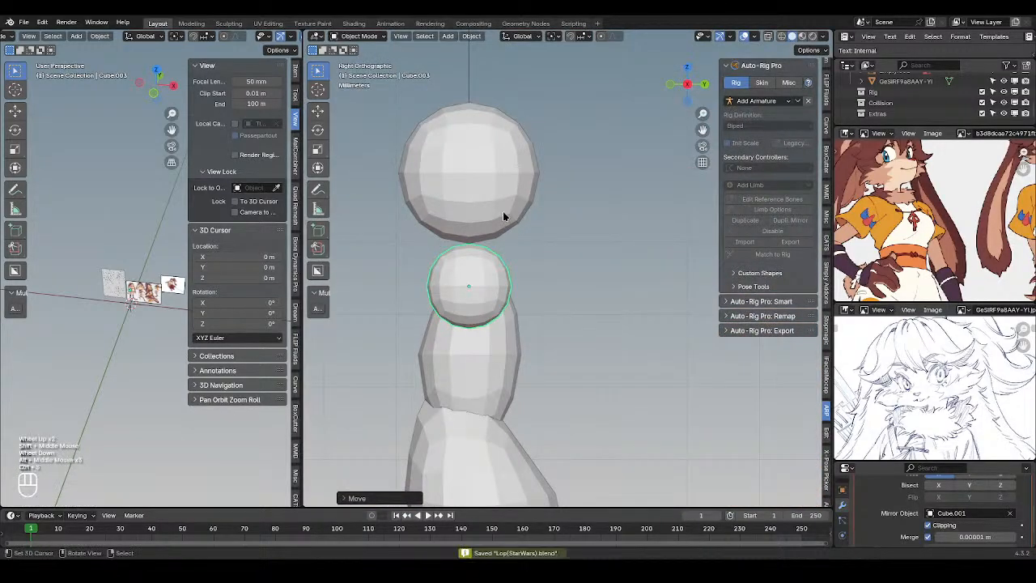
middle_click_drag(531, 260, 577, 261, "shift")
scroll(578, 263, "down", 1)
scroll(567, 266, "up", 2)
key("z")
scroll(524, 275, "up", 1)
key("g")
key("y")
left_click(550, 284)
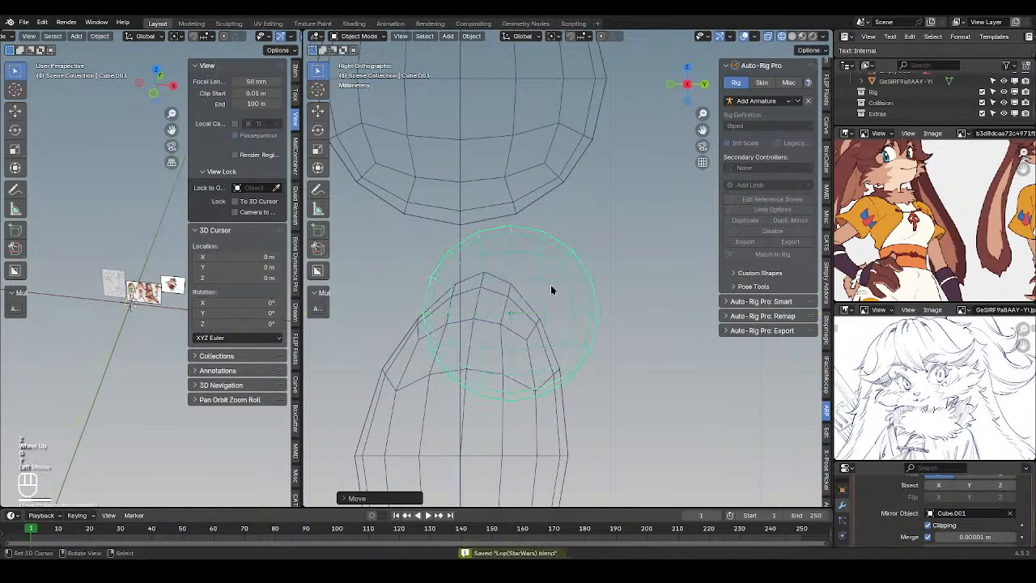
scroll(542, 267, "down", 1)
key("z")
Frame the shoulder sphere in the perspective viewport and widen that viewport so the whole figure fits
scroll(77, 288, "up", 3)
middle_click_drag(77, 289, 82, 246, "shift")
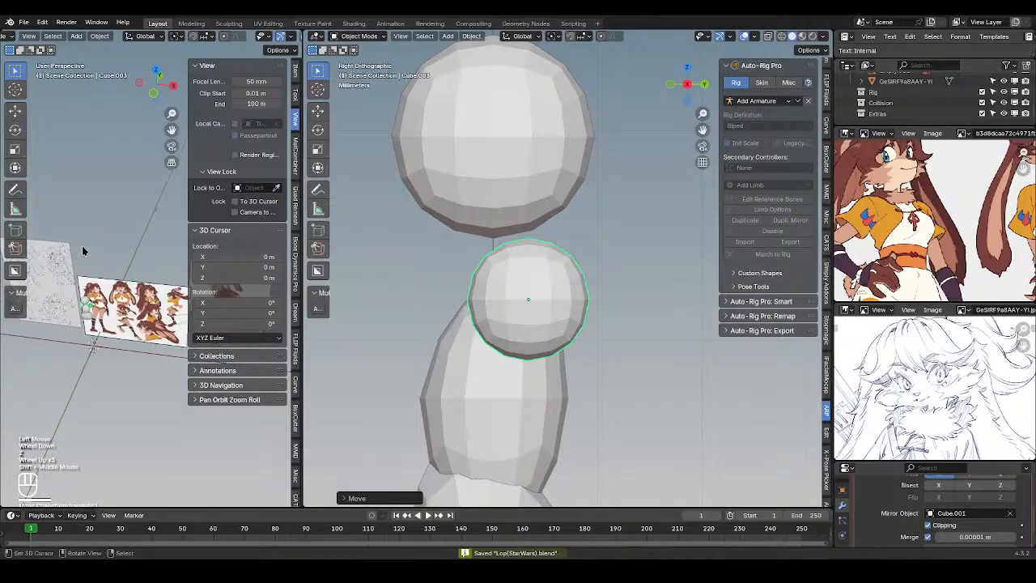
key("KP_Decimal")
scroll(82, 259, "down", 2)
scroll(125, 264, "up", 1)
middle_click_drag(87, 309, 107, 258)
scroll(126, 268, "up", 1)
left_click_drag(296, 288, 499, 260)
scroll(234, 293, "up", 2)
scroll(241, 288, "down", 2)
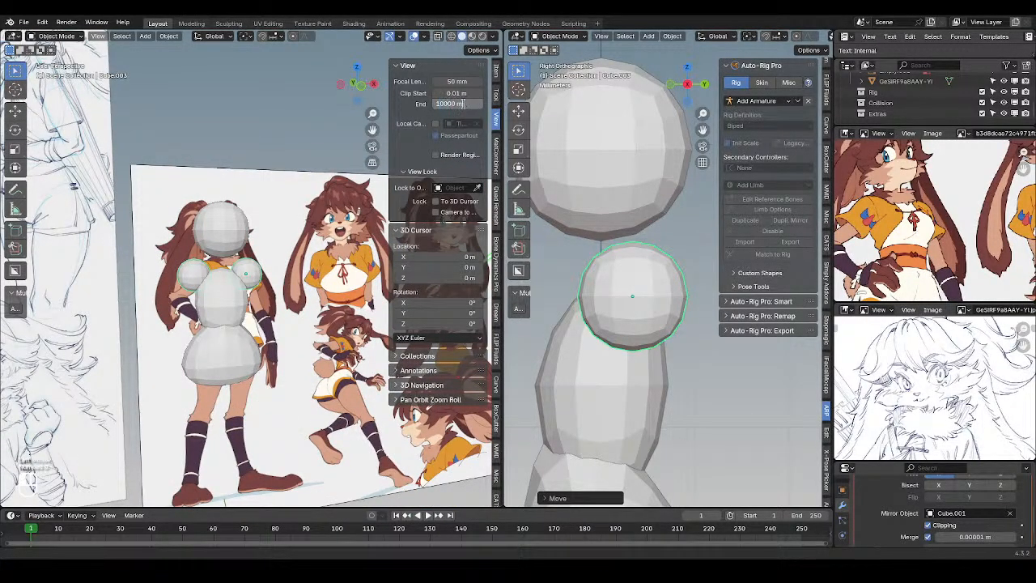
Set the perspective viewport's clip end to 10000 m and its clip start to 0.0001 m
key("Return")
scroll(267, 225, "up", 2)
scroll(266, 224, "down", 1)
left_click(468, 94)
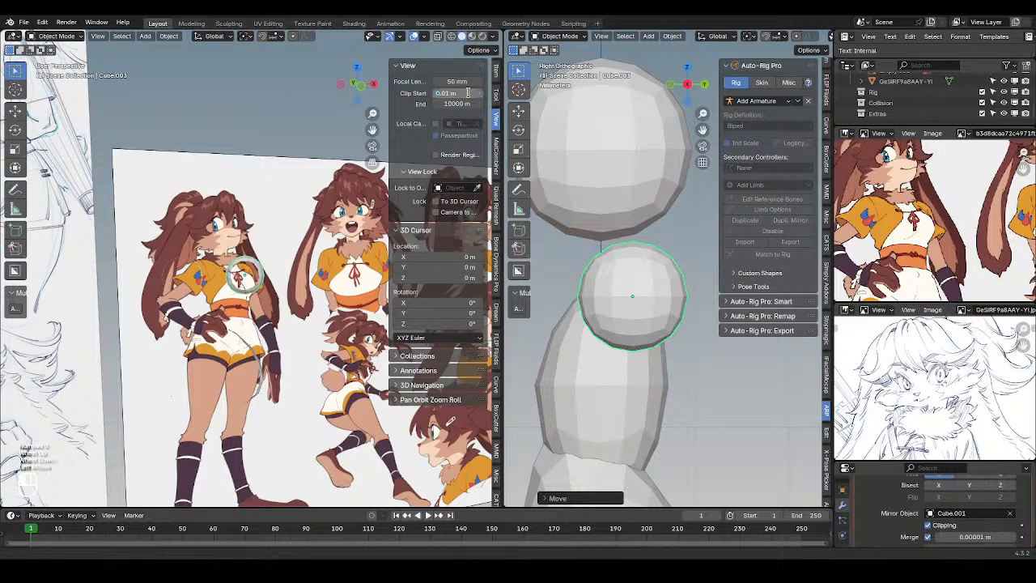
type("00")
key("Return")
scroll(272, 262, "down", 1)
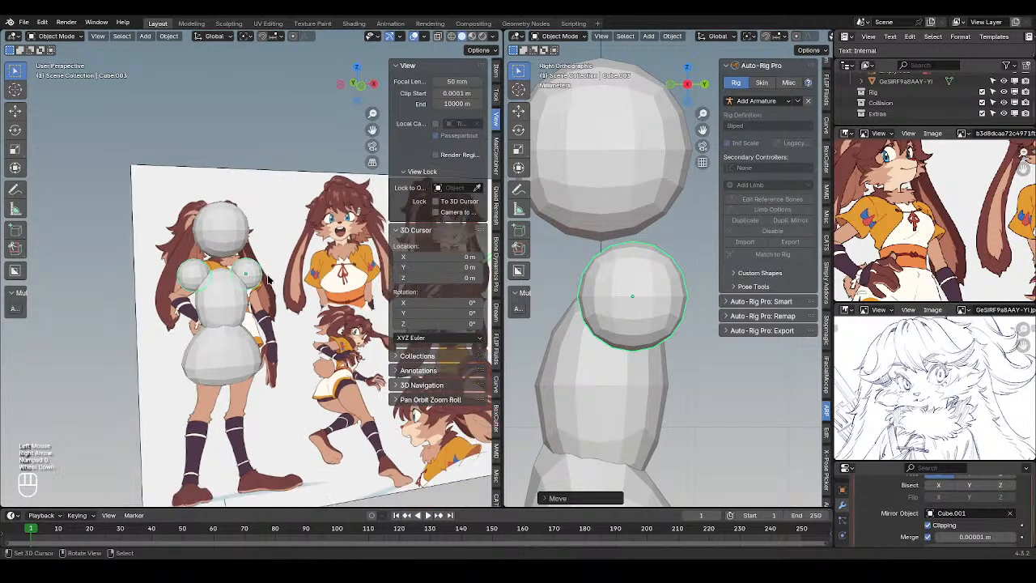
Examine the blocked-out body against the reference images in the perspective viewport
mouse_move(267, 266)
middle_mouse_down()
mouse_move(234, 283)
mouse_move(259, 291)
mouse_move(221, 286)
mouse_move(137, 312)
mouse_move(11, 282)
mouse_move(243, 296)
mouse_move(194, 285)
mouse_move(238, 268)
mouse_move(208, 265)
middle_mouse_up()
scroll(231, 287, "down", 4)
scroll(227, 289, "up", 2)
scroll(226, 289, "up", 1)
scroll(177, 295, "down", 2)
scroll(209, 296, "up", 1, "shift")
scroll(209, 297, "up", 1)
scroll(209, 297, "up", 1, "shift")
scroll(193, 285, "up", 1)
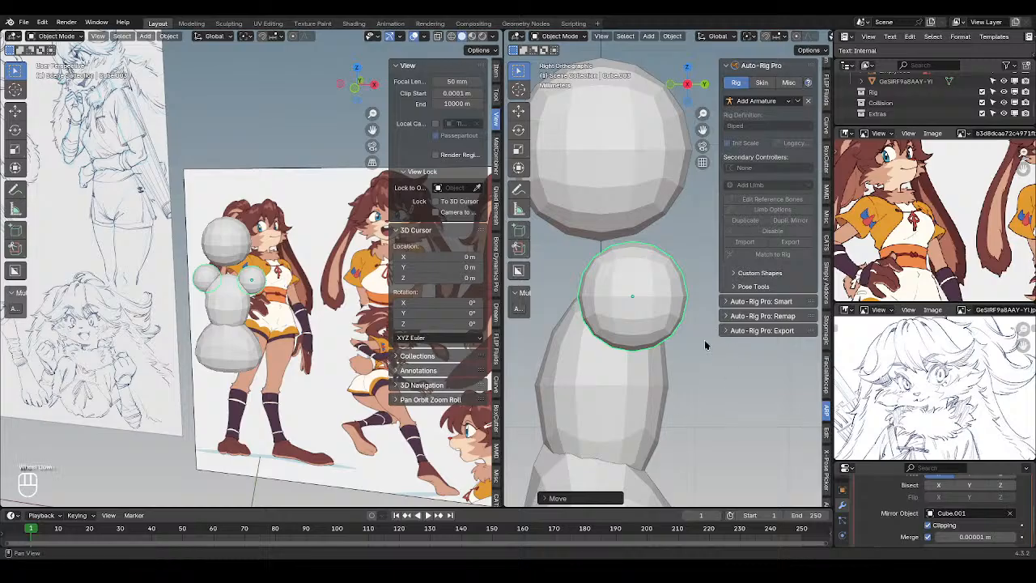
Scale the shoulder sphere's mesh down further in Edit Mode and return to the front view
middle_click_drag(682, 323, 677, 296, "shift")
scroll(657, 276, "down", 2)
scroll(662, 301, "up", 2)
key("Tab")
key("s")
left_click(664, 297)
scroll(676, 305, "up", 2)
scroll(677, 305, "down", 1)
scroll(680, 306, "down", 1)
scroll(680, 304, "up", 1)
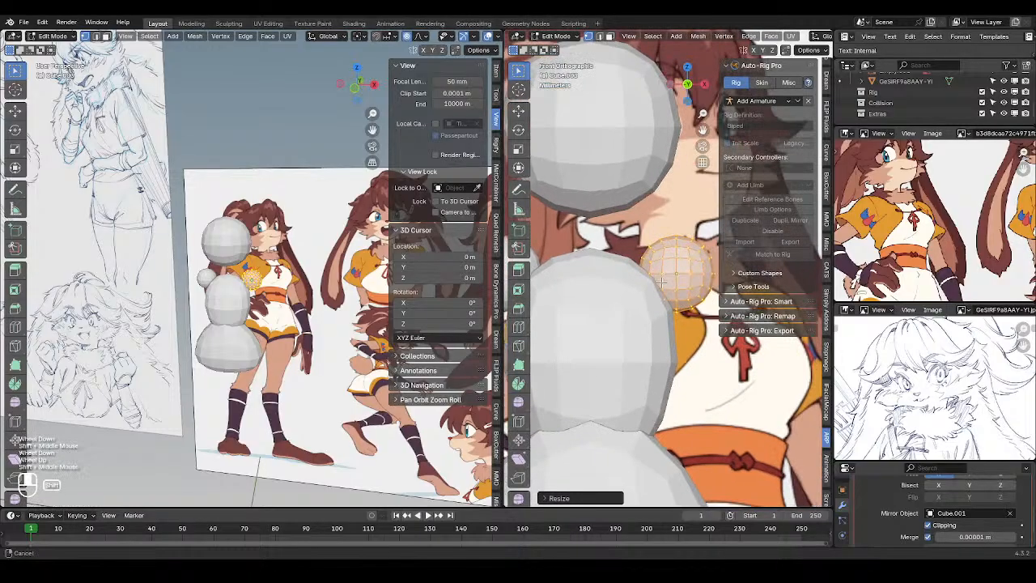
Examine the shoulder and torso spheres against the reference figure in the perspective and front views
middle_click_drag(340, 259, 268, 227)
scroll(275, 235, "up", 2)
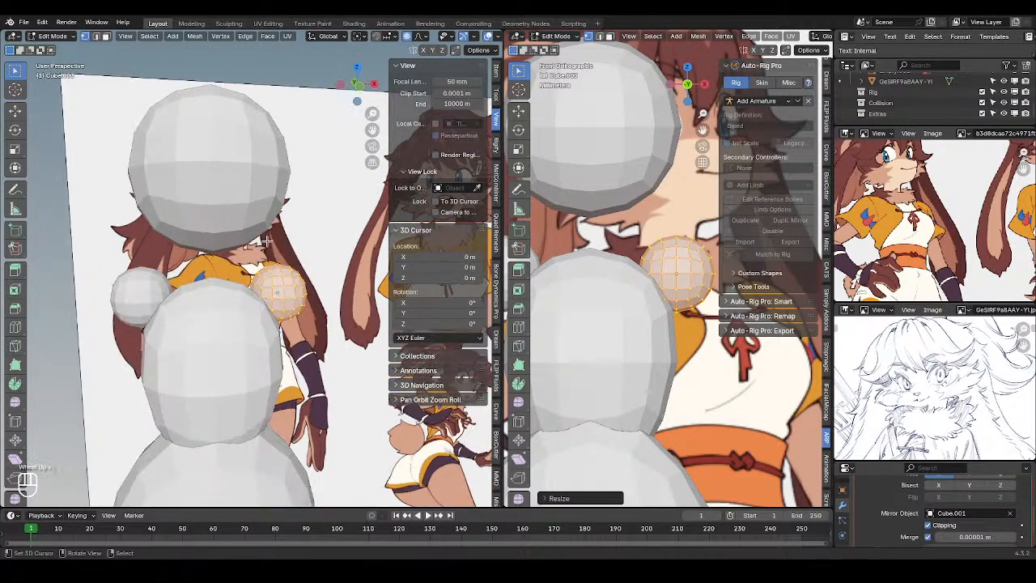
scroll(127, 243, "up", 2)
scroll(655, 278, "down", 2)
key("Tab")
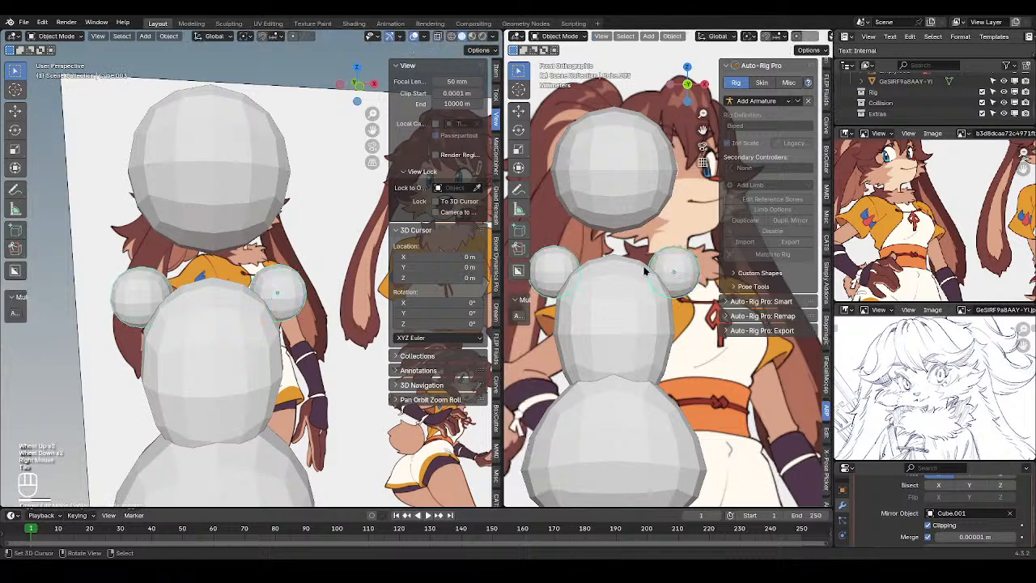
right_click(645, 272)
key("Tab")
right_click(643, 251)
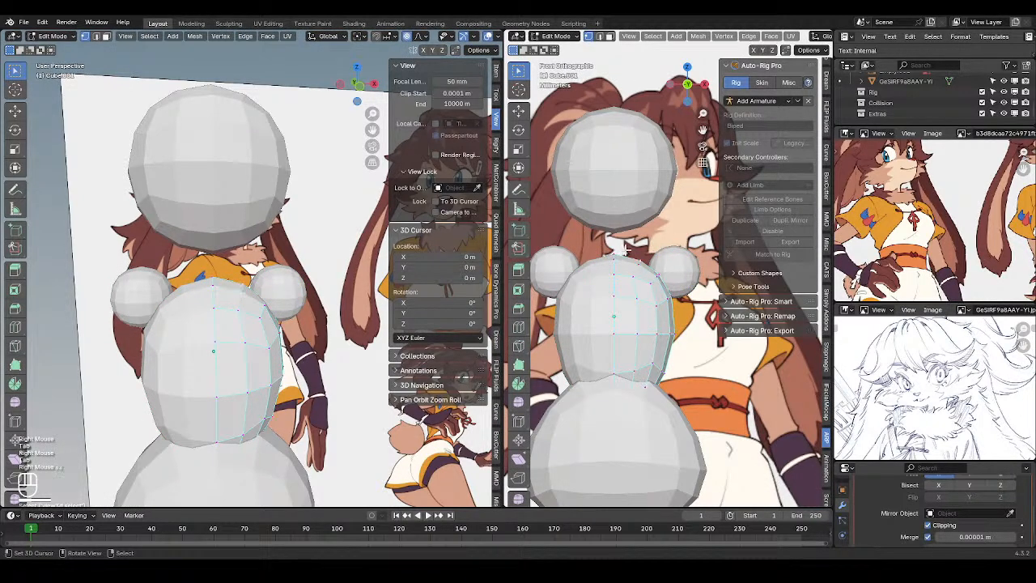
right_click(672, 236)
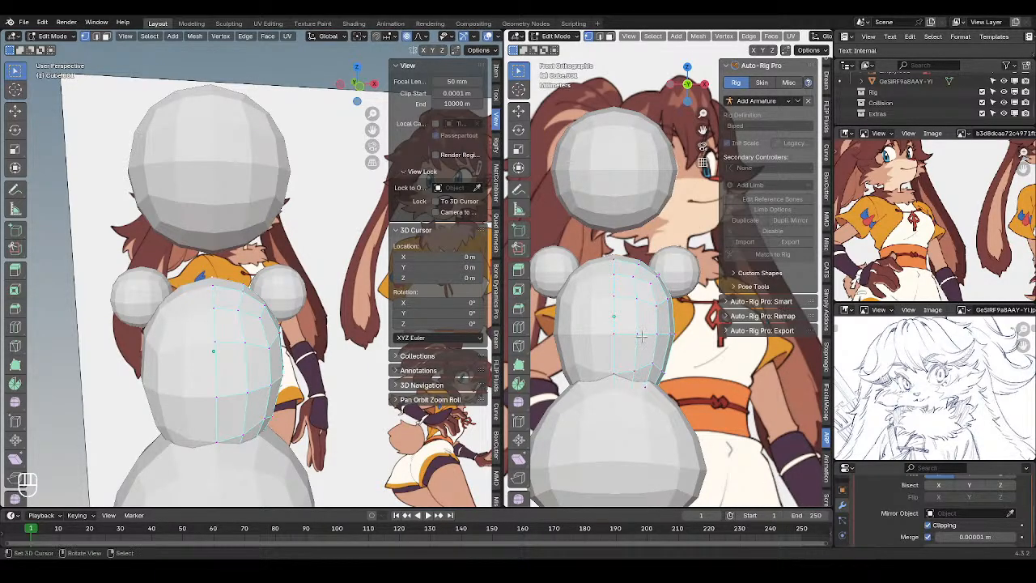
scroll(306, 330, "down", 3)
middle_click_drag(289, 336, 261, 275, "shift")
scroll(631, 356, "down", 2)
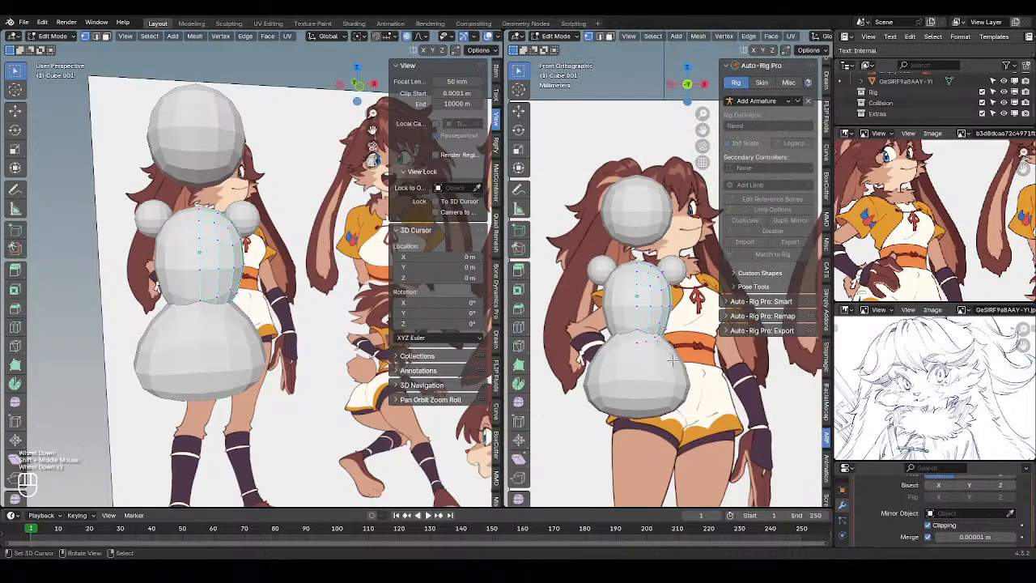
Move the hip shape slightly and rotate it a little in the side view
scroll(632, 357, "up", 1)
middle_click_drag(639, 357, 630, 354, "alt")
key("Tab")
right_click(625, 387)
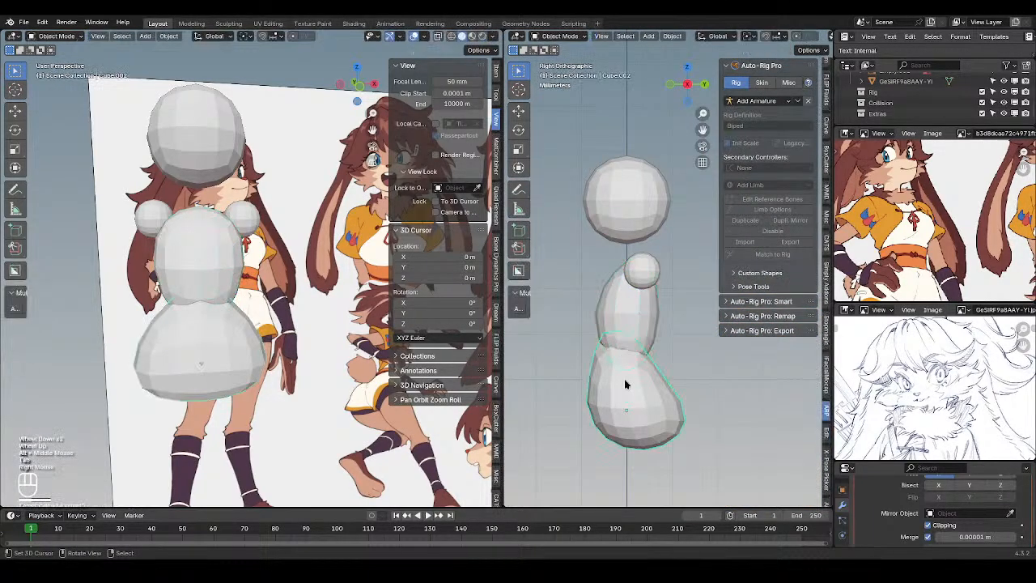
key("g")
left_click(650, 393, "shift")
scroll(650, 394, "down", 1)
scroll(700, 331, "up", 1)
key("r")
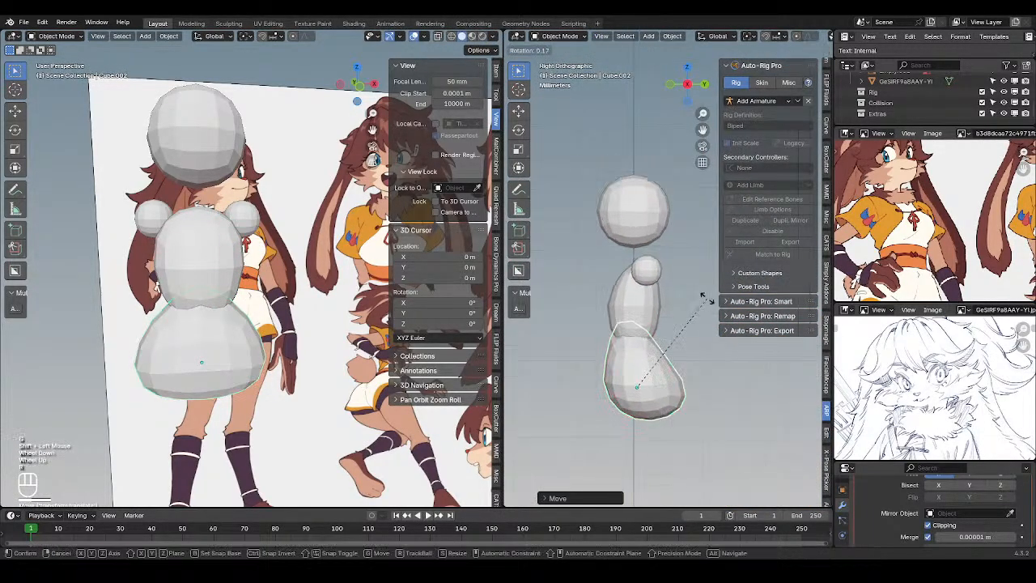
left_click(702, 307)
Select the torso shape in the front view and snap the 3D cursor to it
key("alt+a")
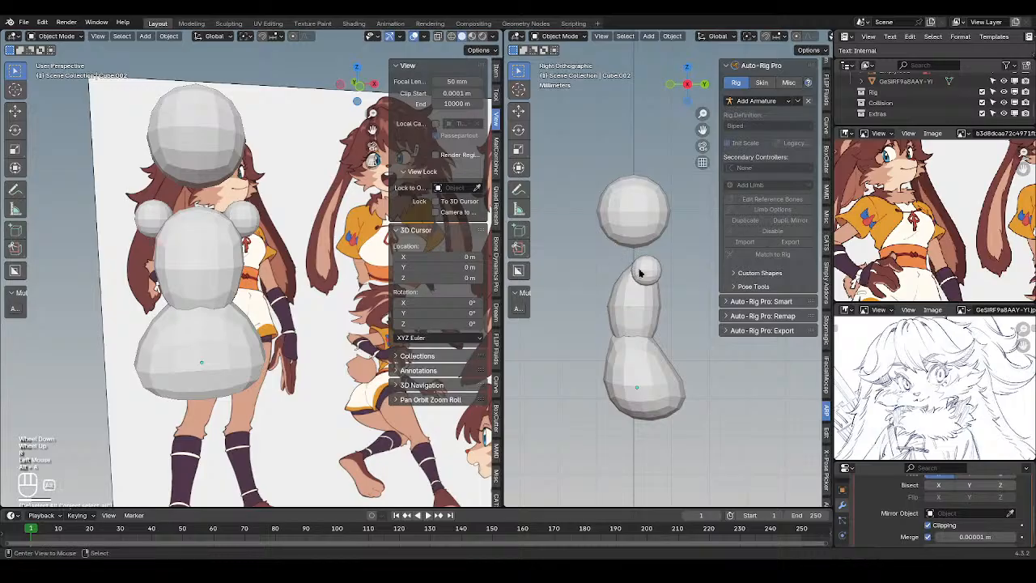
middle_click_drag(648, 278, 625, 239, "alt")
scroll(625, 238, "up", 1)
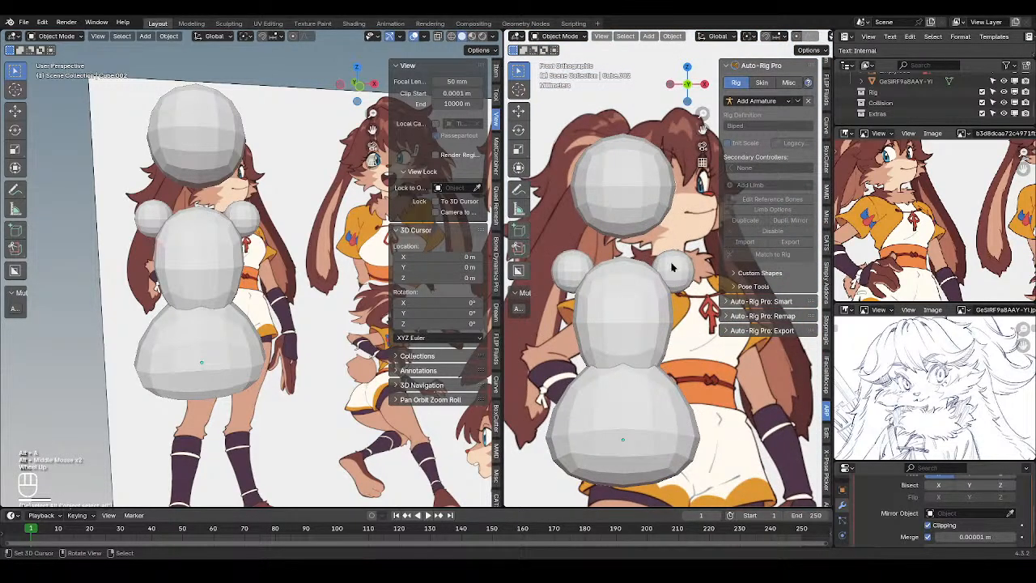
right_click(640, 270)
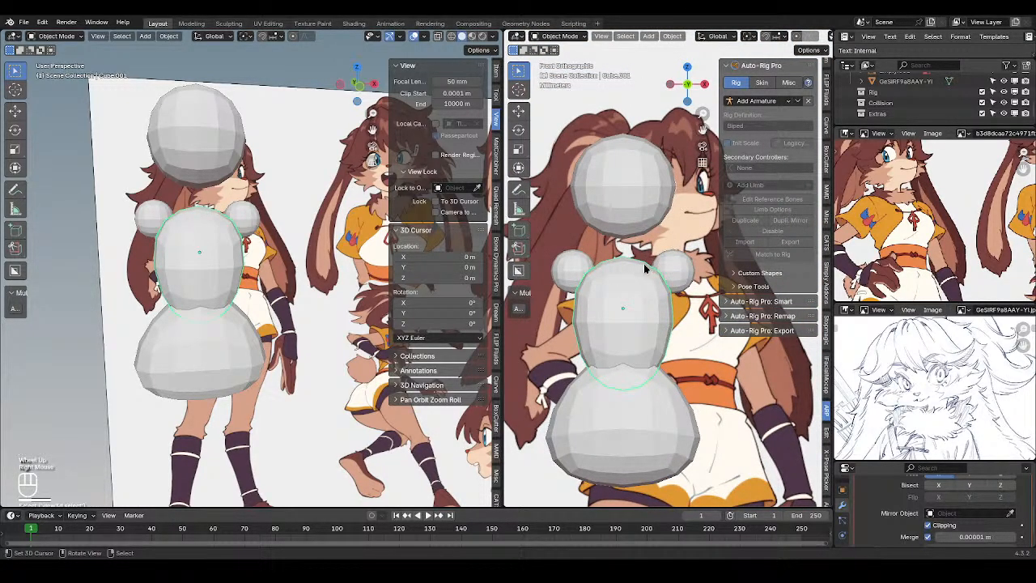
key("shift+s")
Add a mesh circle with 12 vertices at the 3D cursor
key("shift+a")
mouse_move(662, 348)
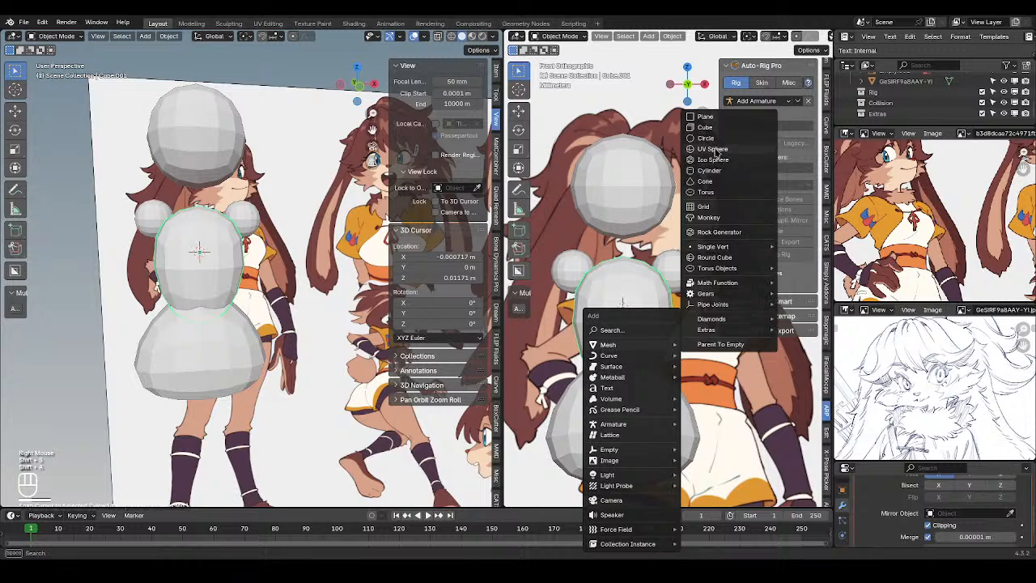
left_click(716, 139)
left_click(562, 498)
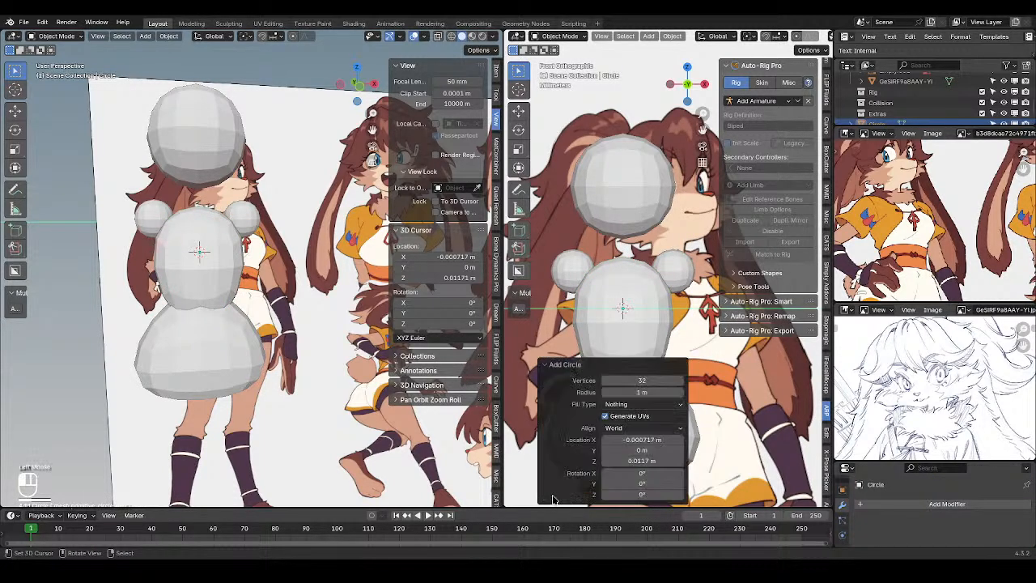
left_click(663, 371)
left_click(562, 498)
left_click(648, 378)
key("Return")
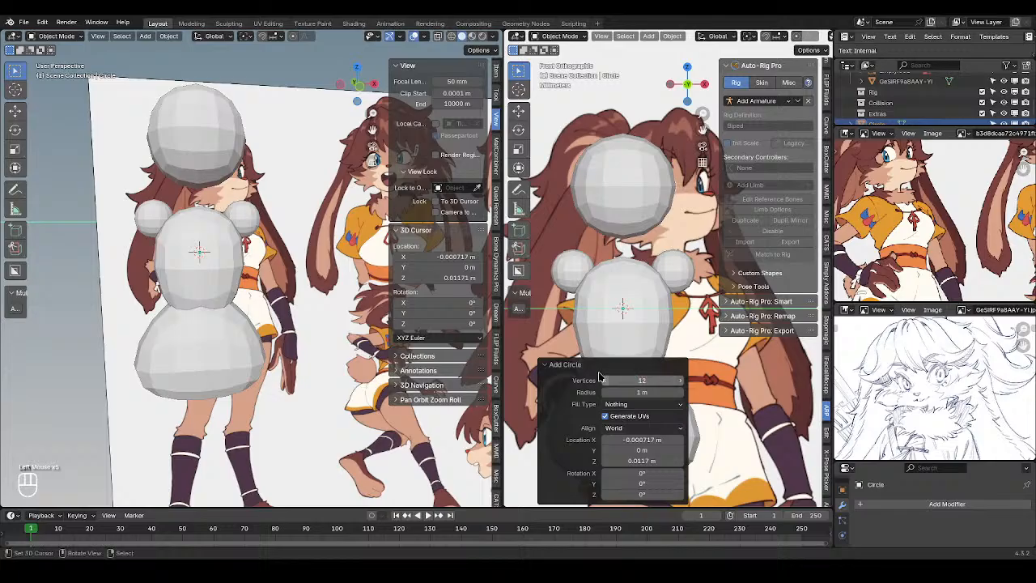
left_click(583, 366)
Scale the new circle's mesh down towards the figure's size in Edit Mode
middle_click_drag(677, 302, 694, 360)
scroll(645, 351, "down", 5)
scroll(645, 351, "down", 2)
key("Tab")
key("s")
left_click(668, 360)
key("s")
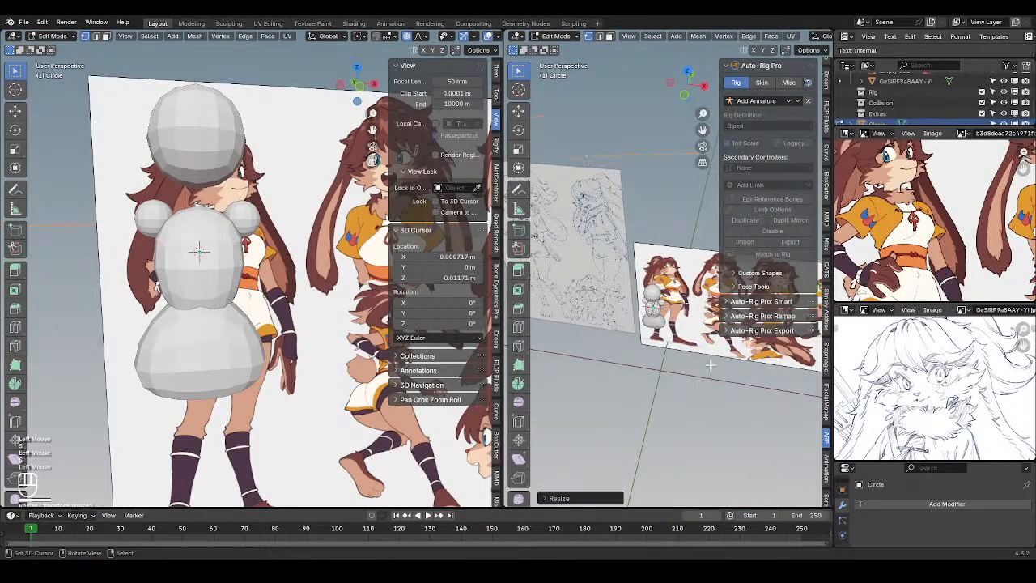
left_click(657, 336)
Scale the circle's selection along the X axis and shift it along the Y axis with proportional editing
scroll(646, 340, "up", 2)
right_click(634, 364)
key("s")
scroll(688, 360, "down", 9)
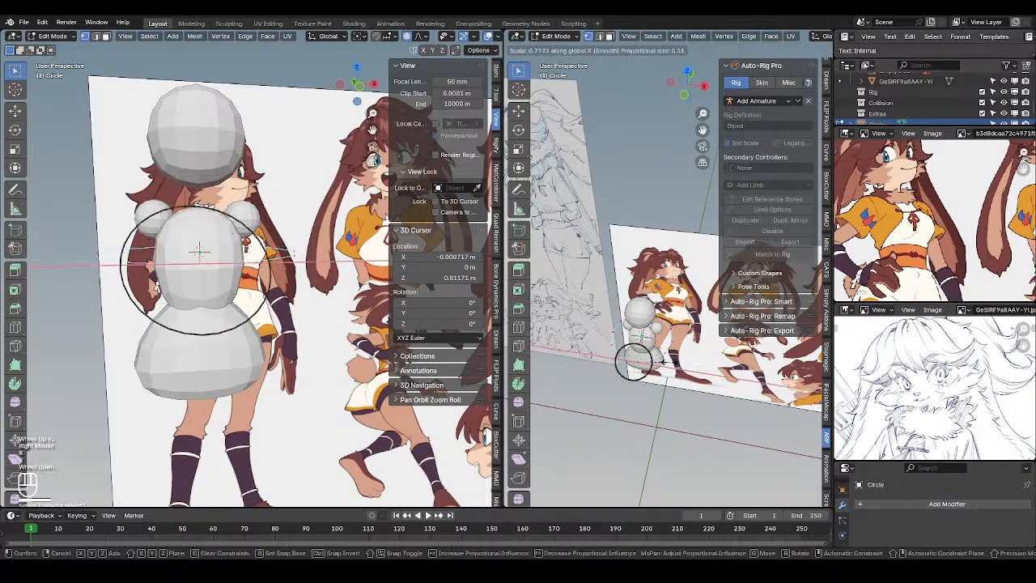
key("x")
left_click(660, 362)
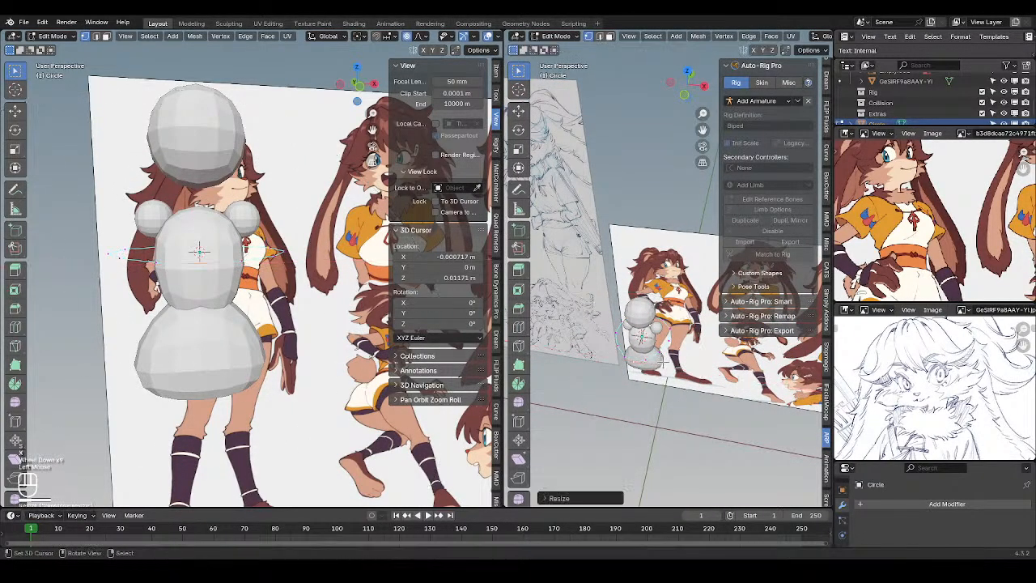
scroll(672, 357, "up", 2)
key("g")
key("y")
scroll(679, 353, "down", 1)
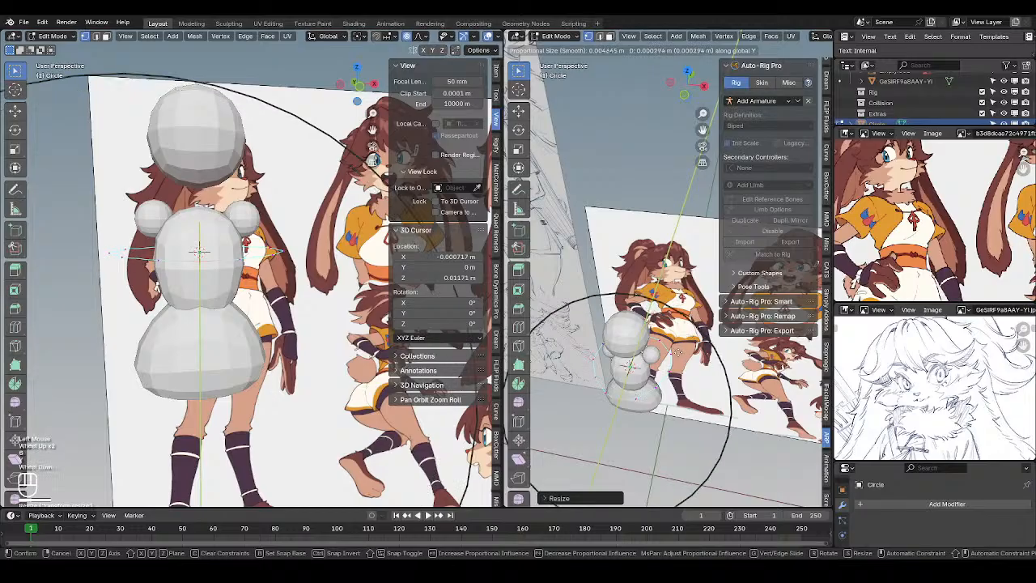
left_click(678, 353)
Move the circle object up to shoulder height at the base of the neck in the front view
middle_click_drag(681, 357, 715, 395, "alt")
key("Tab")
right_click(716, 395)
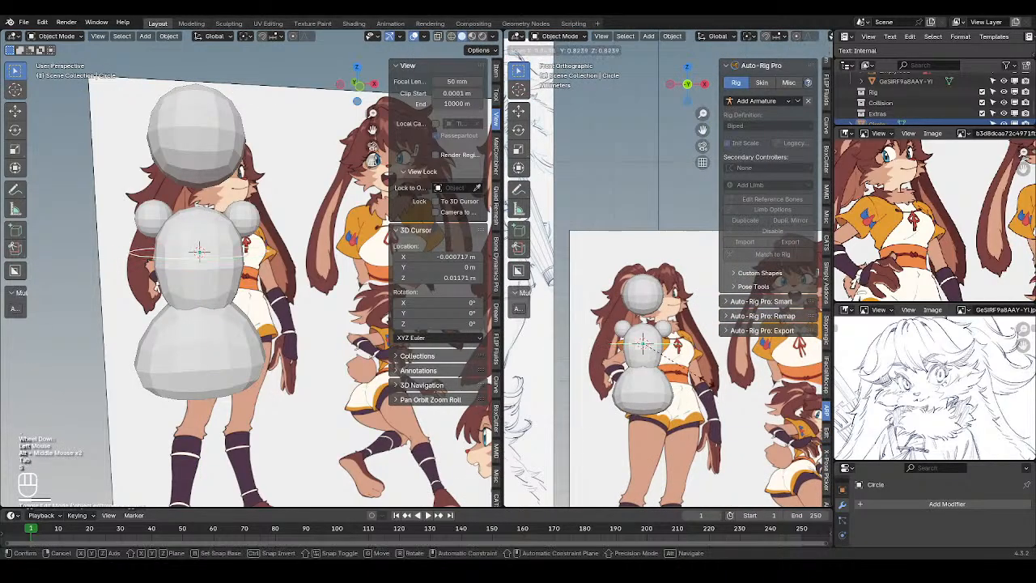
key("g")
left_click(693, 376)
Try to scale the circle's mesh down to neck width in Edit Mode
scroll(693, 376, "up", 2)
key("Tab")
key("s")
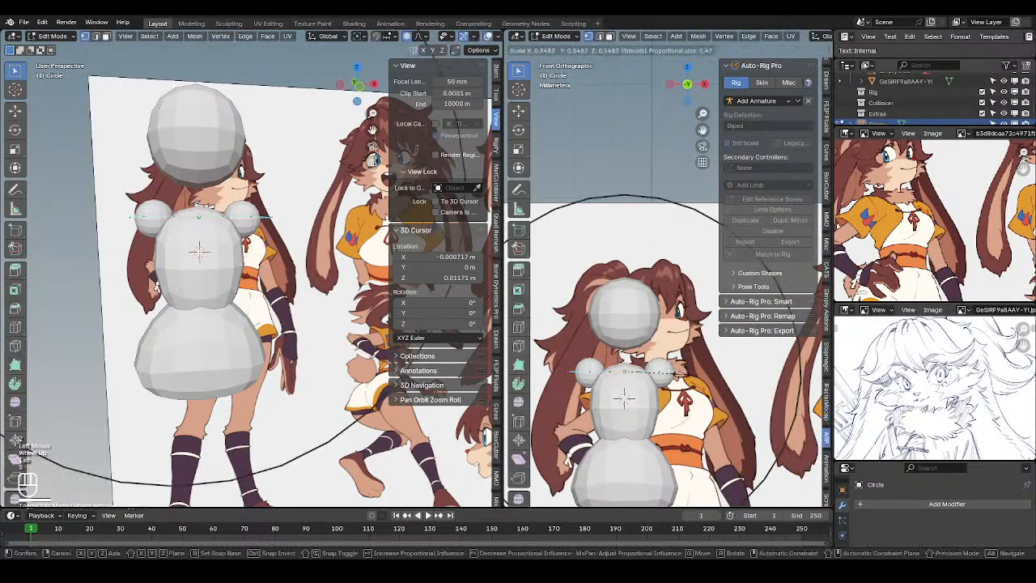
left_click(639, 366)
key("s")
left_click(617, 357)
Frame the circle and set the modelling viewport's clip start to 0.001 m
middle_click_drag(626, 338, 652, 365)
key("KP_Decimal")
scroll(654, 368, "up", 5)
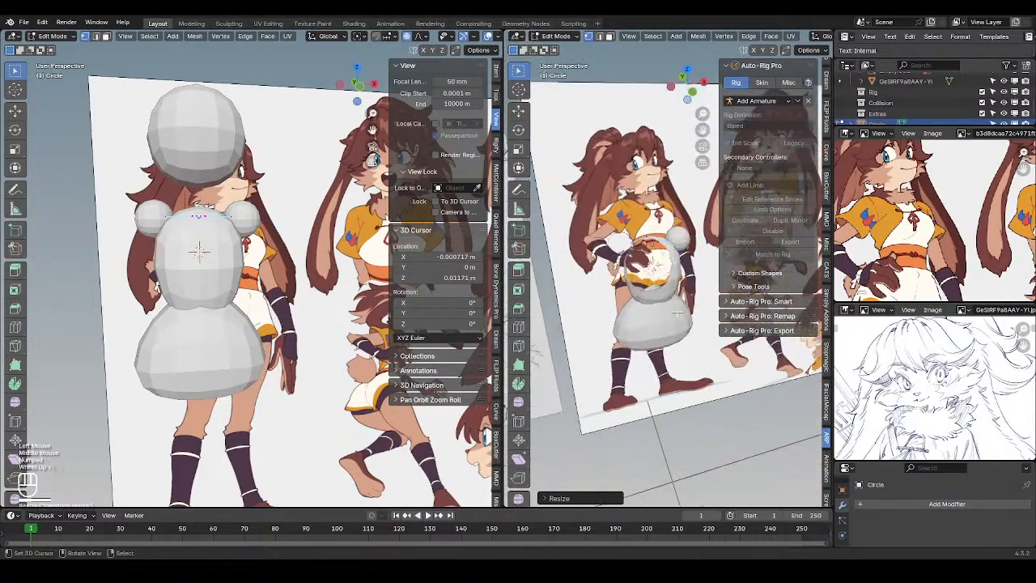
scroll(826, 167, "up", 7)
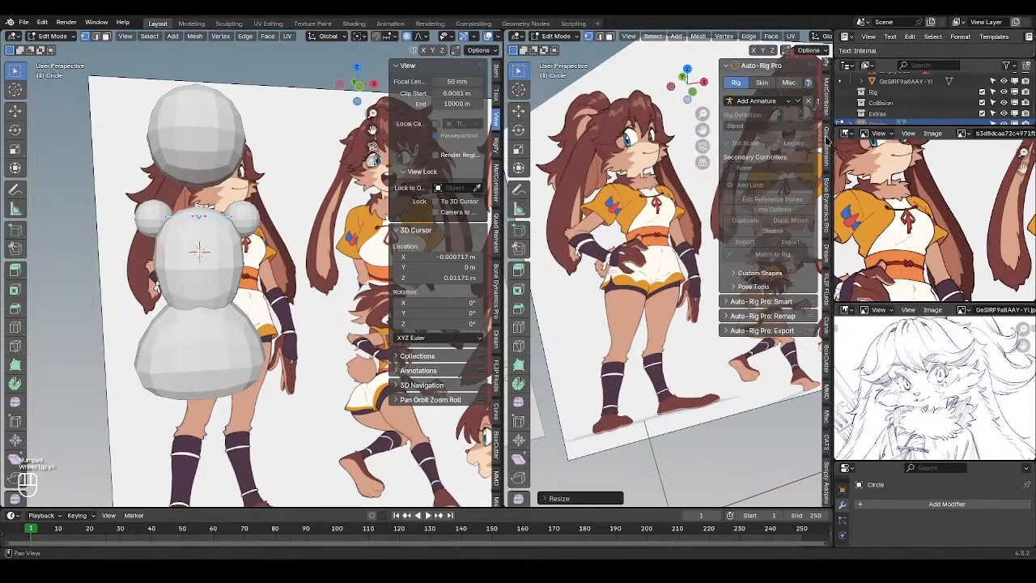
left_click(826, 120)
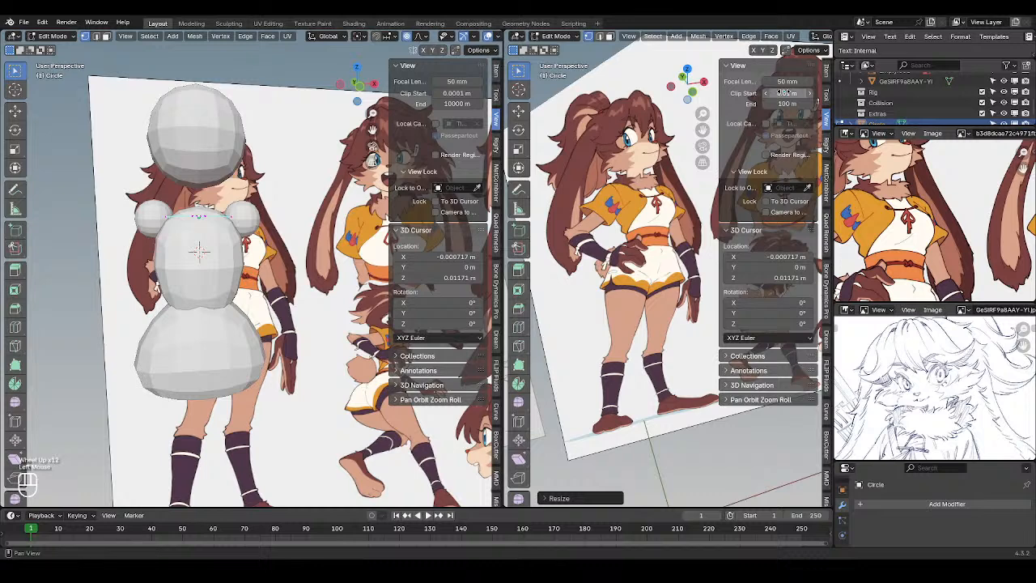
left_click(784, 93)
key("Right")
type("0")
key("Return")
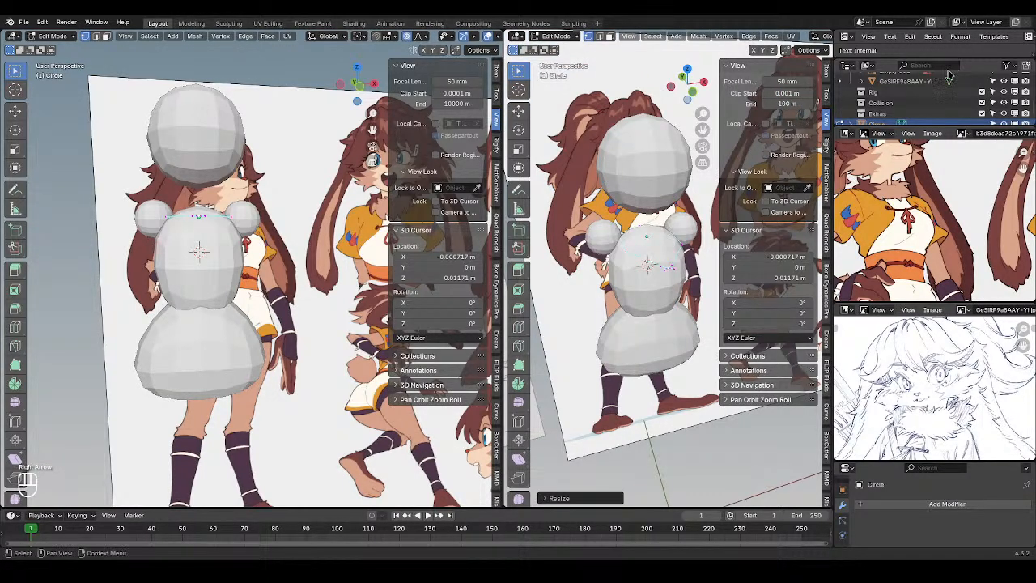
Undo the circle's Edit Mode scaling and leave the circle in Object Mode
scroll(950, 75, "up", 4)
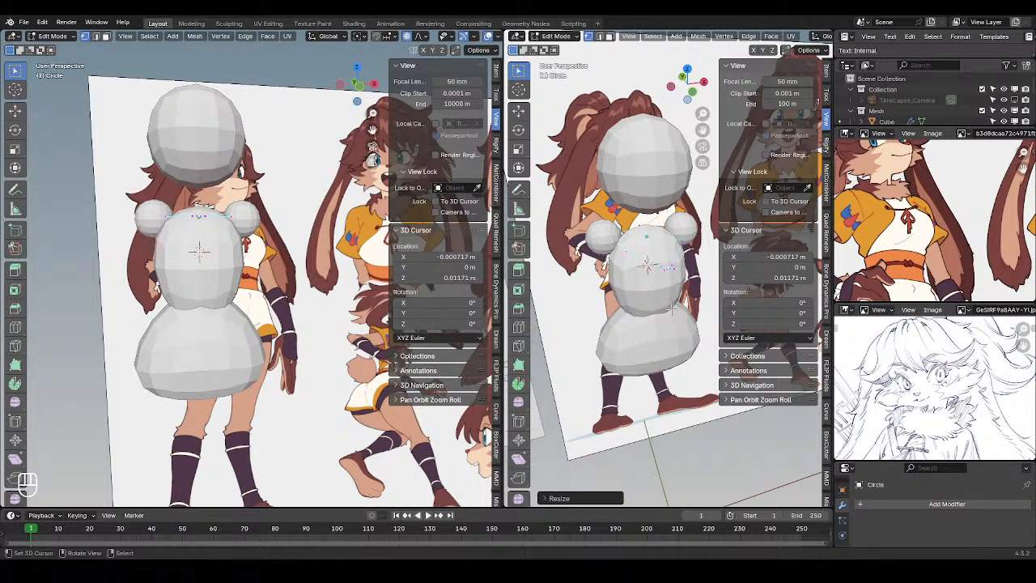
mouse_move(671, 311)
middle_mouse_down()
mouse_move(634, 319)
mouse_move(678, 301)
middle_mouse_up()
scroll(652, 314, "up", 2)
scroll(634, 318, "down", 1)
key("Tab")
key("z")
key("z")
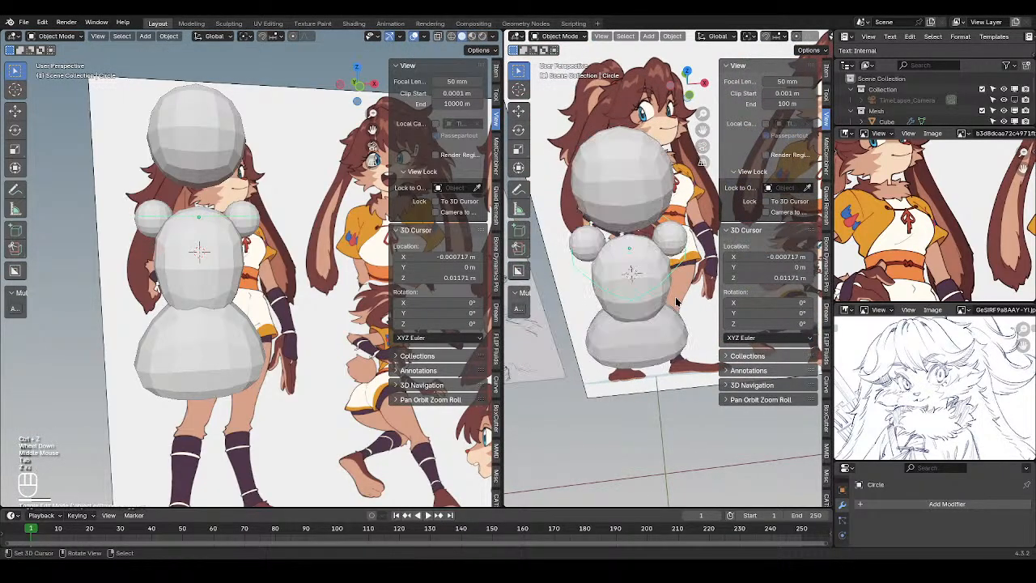
scroll(688, 296, "down", 2)
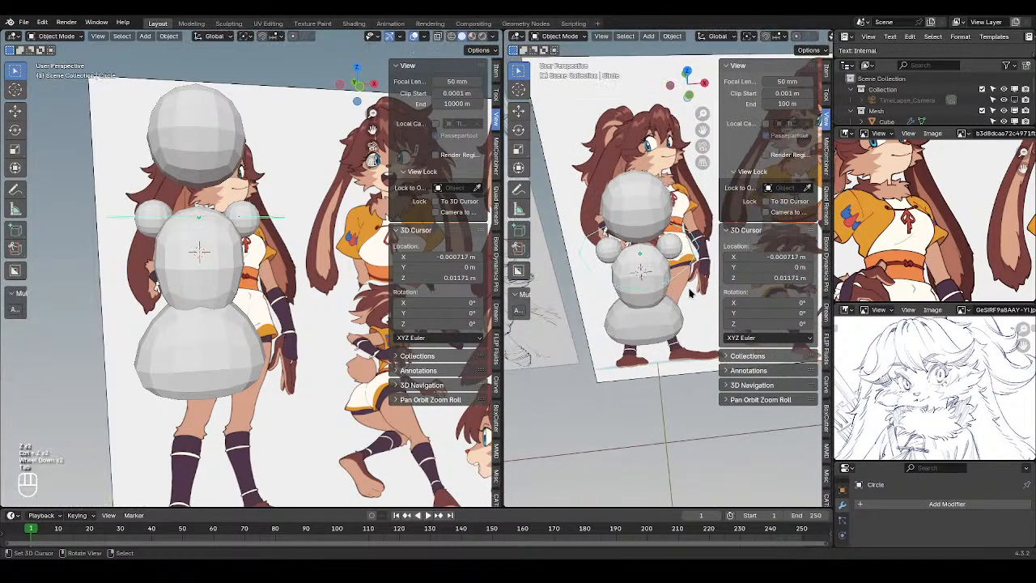
Scale the circle object down to neck width, refining its size in the front wireframe view
key("s")
left_click(657, 279)
scroll(658, 281, "up", 2)
key("s")
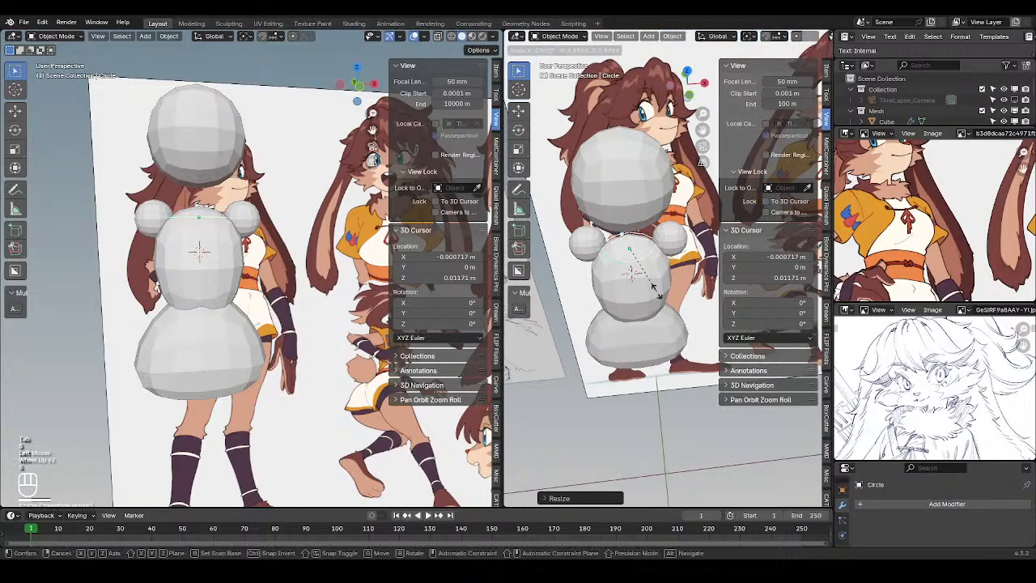
left_click(626, 290)
middle_click_drag(627, 290, 657, 323, "alt")
key("z")
scroll(648, 293, "up", 1)
scroll(657, 322, "up", 1)
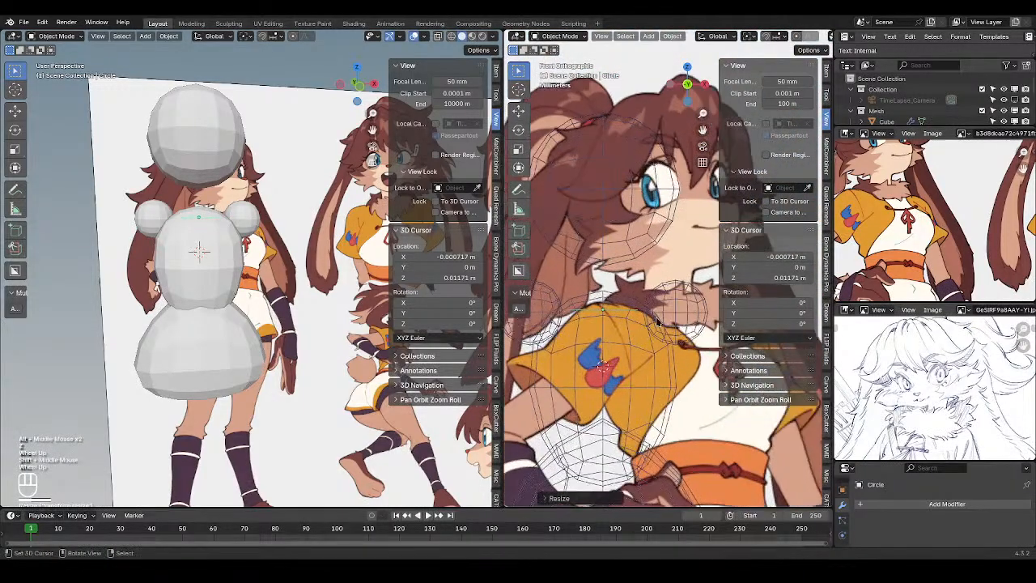
key("s")
left_click(637, 324)
scroll(638, 333, "down", 1)
Extrude the whole circle upward along Z to the underside of the head to form the neck
key("Tab")
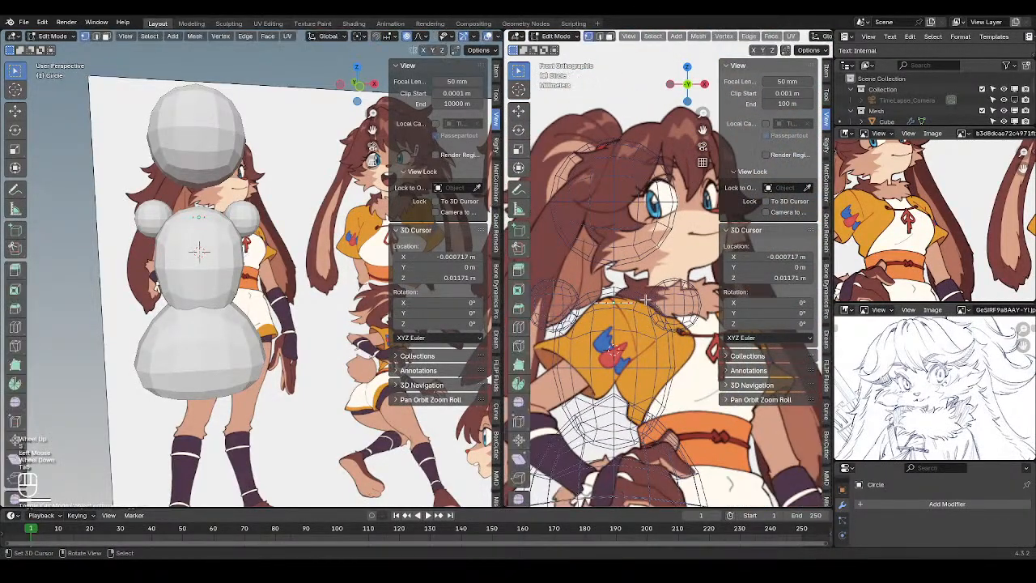
key("g")
right_click(645, 301)
key("a")
key("e")
key("z")
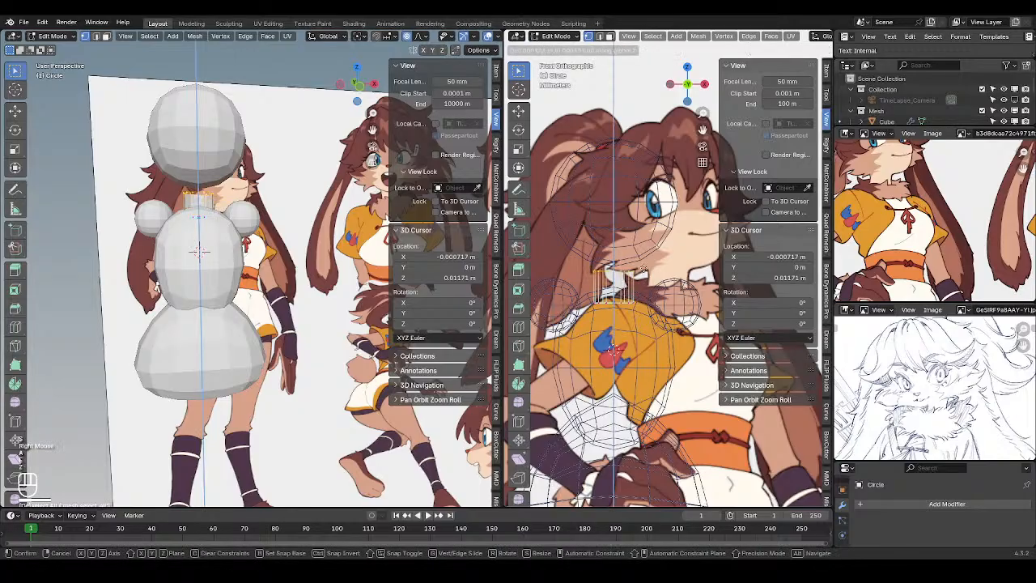
left_click(645, 257)
key("alt+z")
scroll(645, 256, "up", 2)
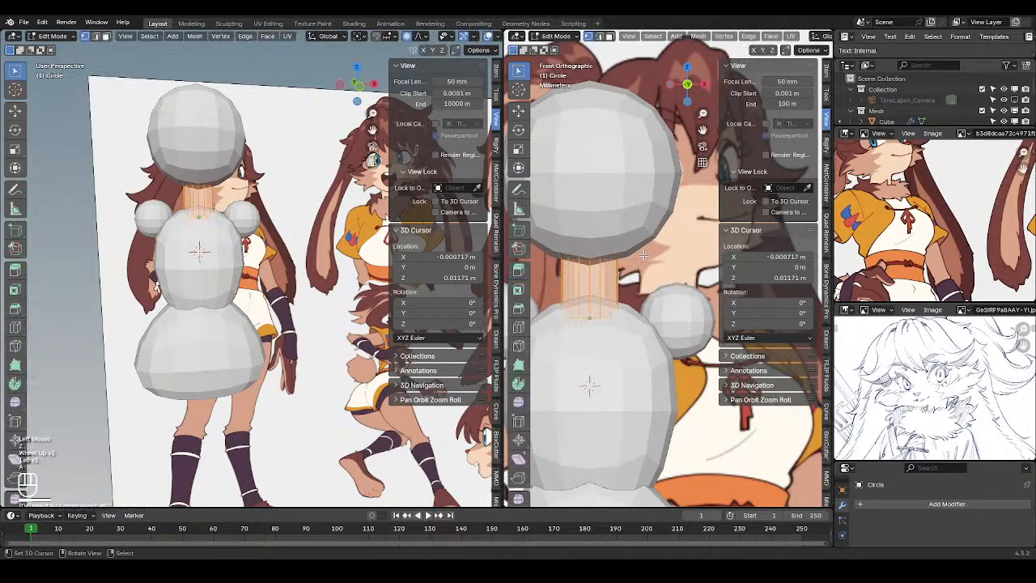
Recalculate the neck cylinder's normals and merge its vertices by distance
key("shift+n")
middle_click_drag(644, 256, 637, 278)
key("z")
scroll(636, 279, "up", 1)
key("Tab")
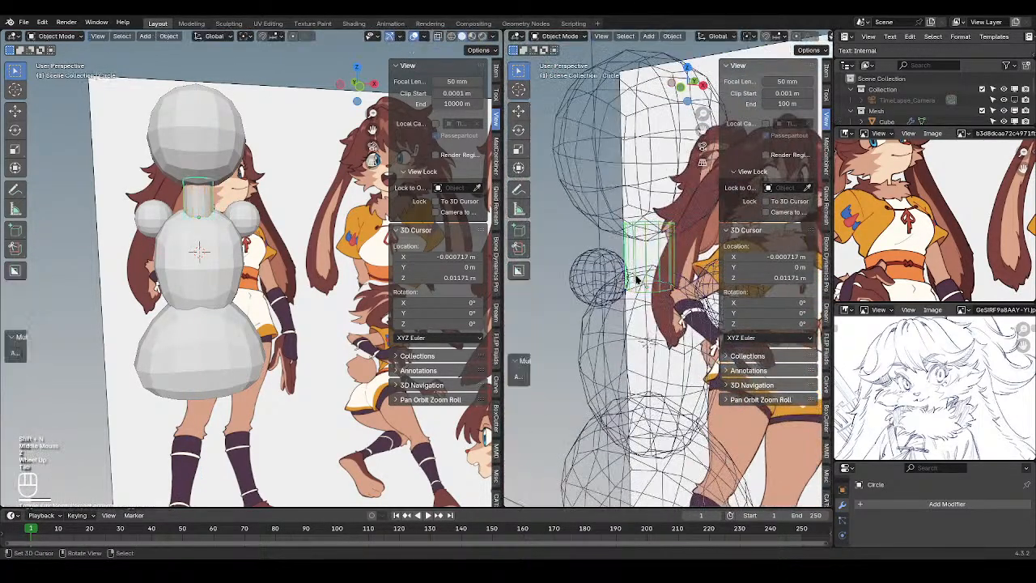
key("Tab")
key("m")
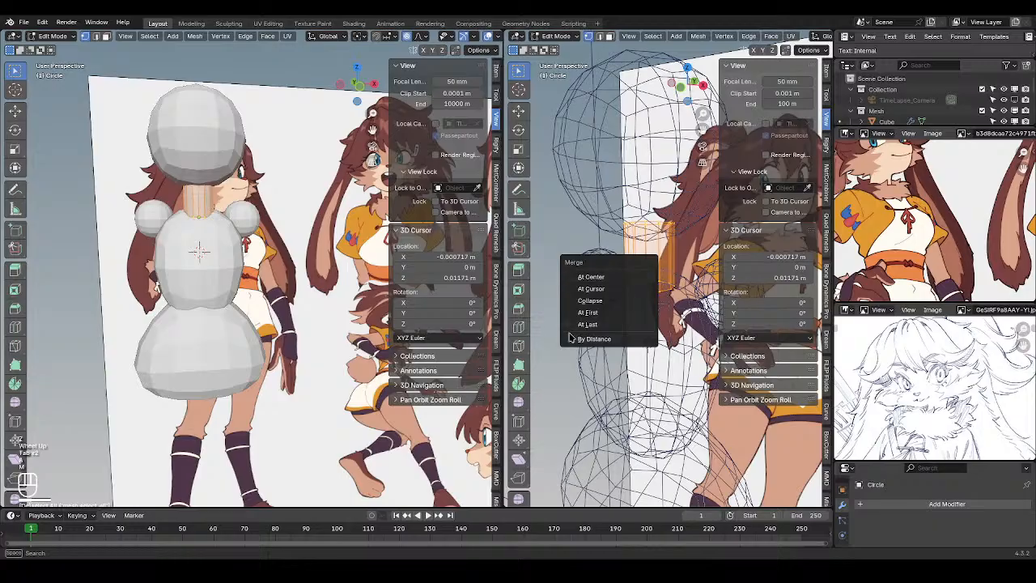
left_click(594, 338)
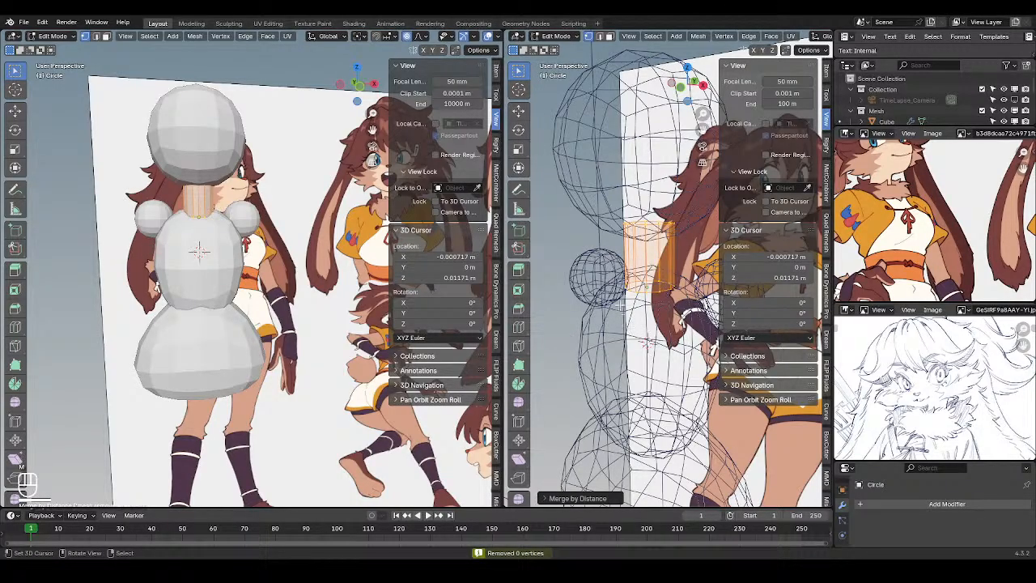
Scale down the neck cylinder's top edge loop in the right wireframe view so the neck tapers toward the head
key("shift+z")
middle_click_drag(621, 306, 603, 295)
middle_click_drag(603, 296, 542, 298, "alt")
scroll(573, 291, "down", 1)
key("shift+z")
right_click(580, 268, "alt")
middle_click_drag(579, 269, 638, 262, "shift")
scroll(638, 263, "down", 3)
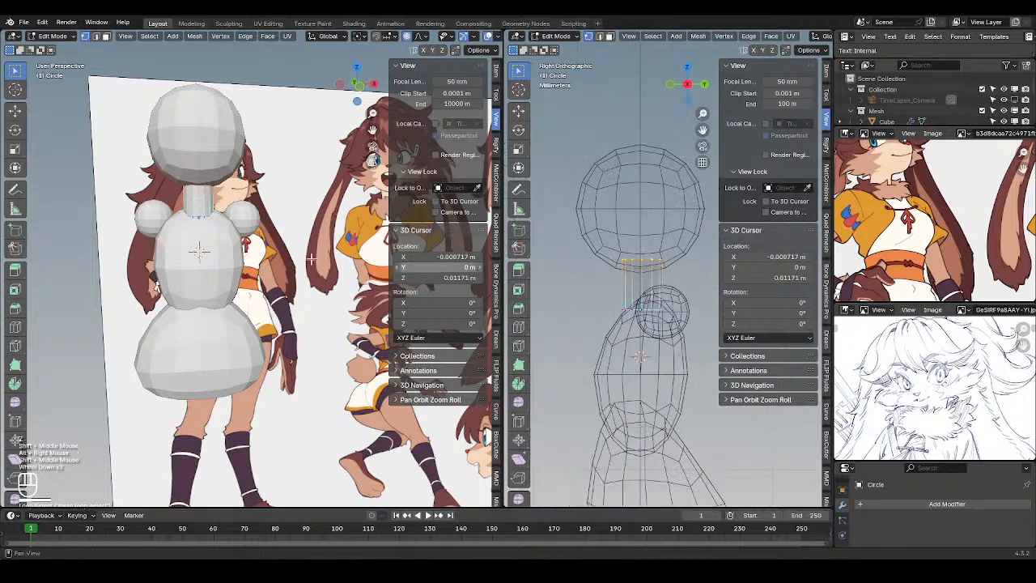
middle_click_drag(310, 260, 340, 258)
right_click(646, 377)
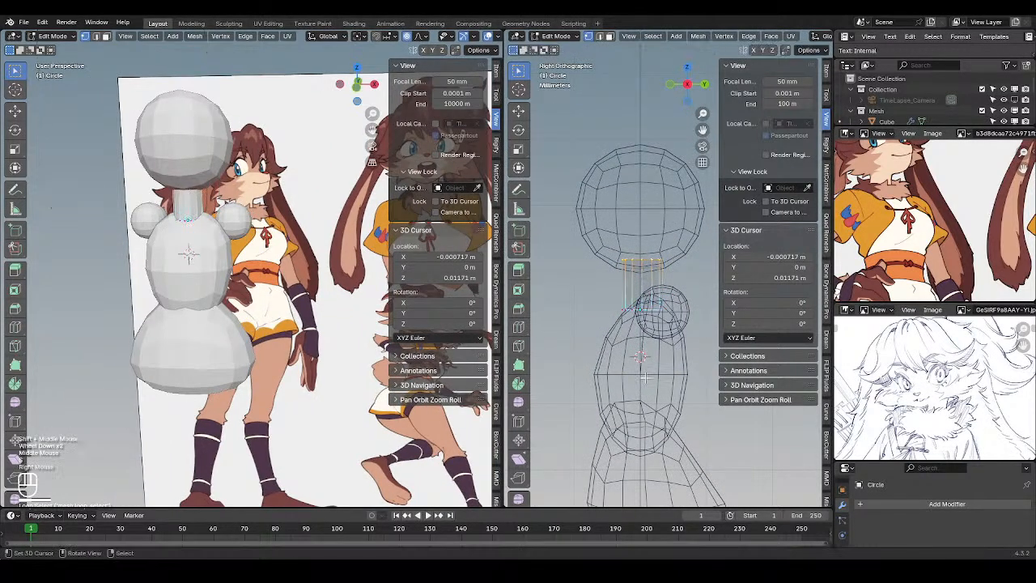
key("s")
left_click(640, 364)
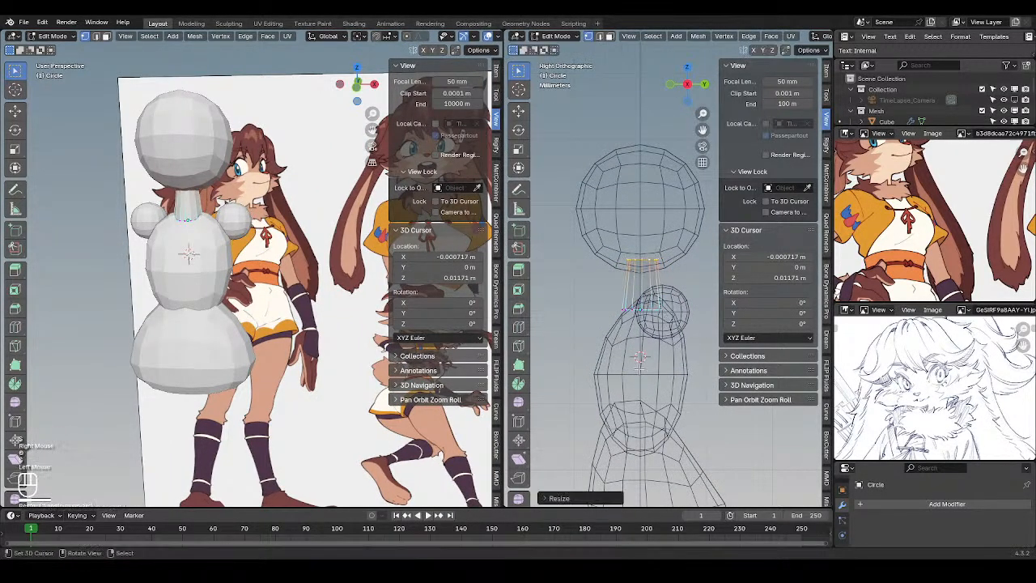
Move the entire neck mesh along Y toward the back of the torso, and select its top edge loop for adjustment
key("a")
key("g")
key("y")
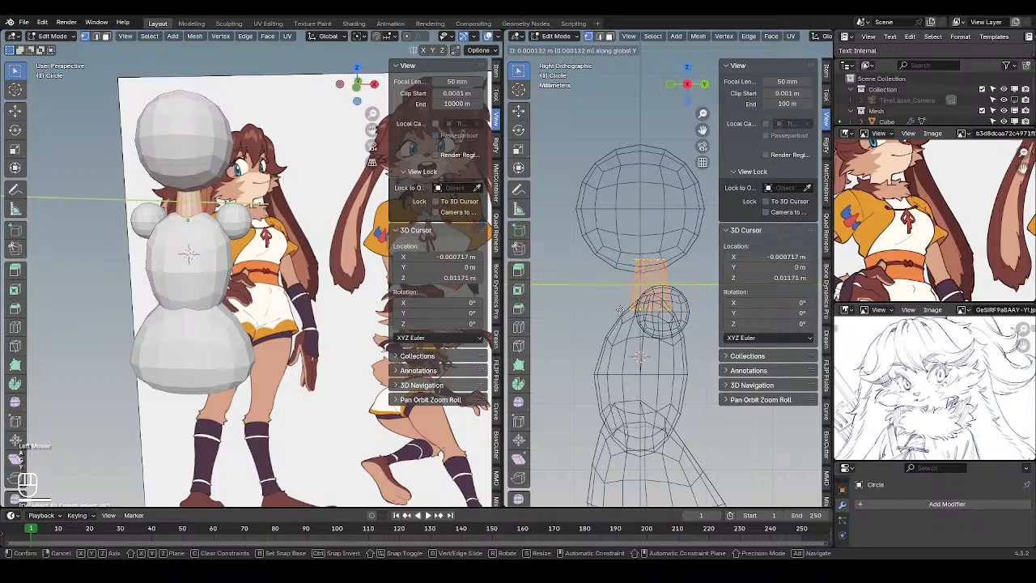
left_click(620, 310)
left_click(640, 261, "alt")
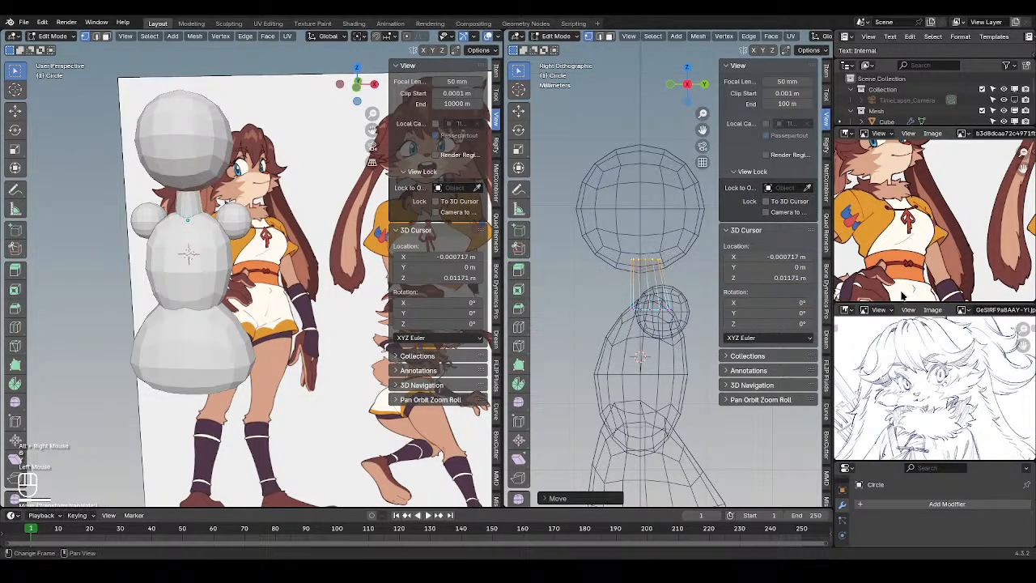
Bring the other character poses into view in the colour reference image and enlarge its image editor
scroll(931, 235, "down", 2)
middle_click_drag(956, 273, 913, 289)
scroll(912, 289, "up", 1)
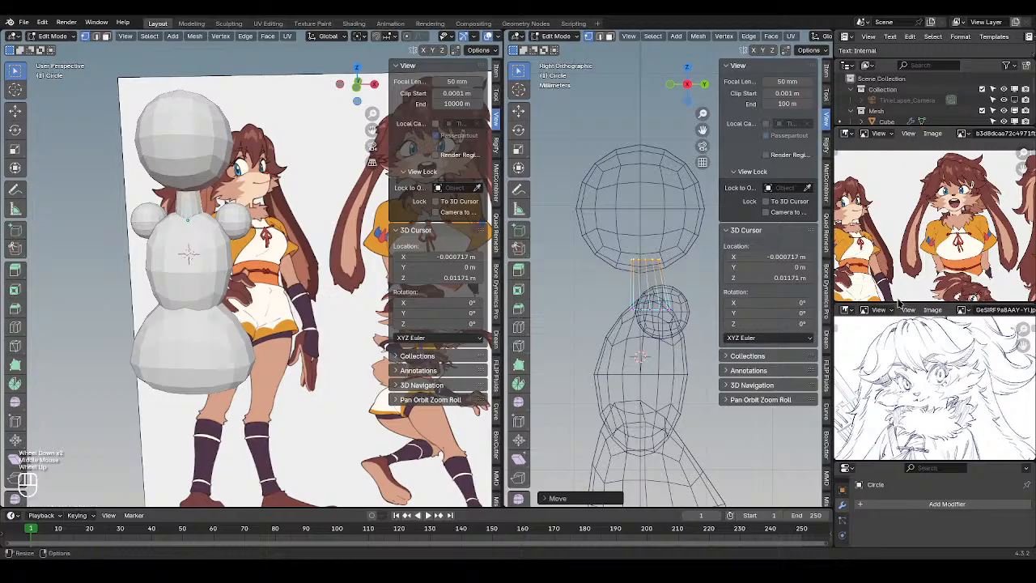
left_click_drag(898, 307, 885, 345)
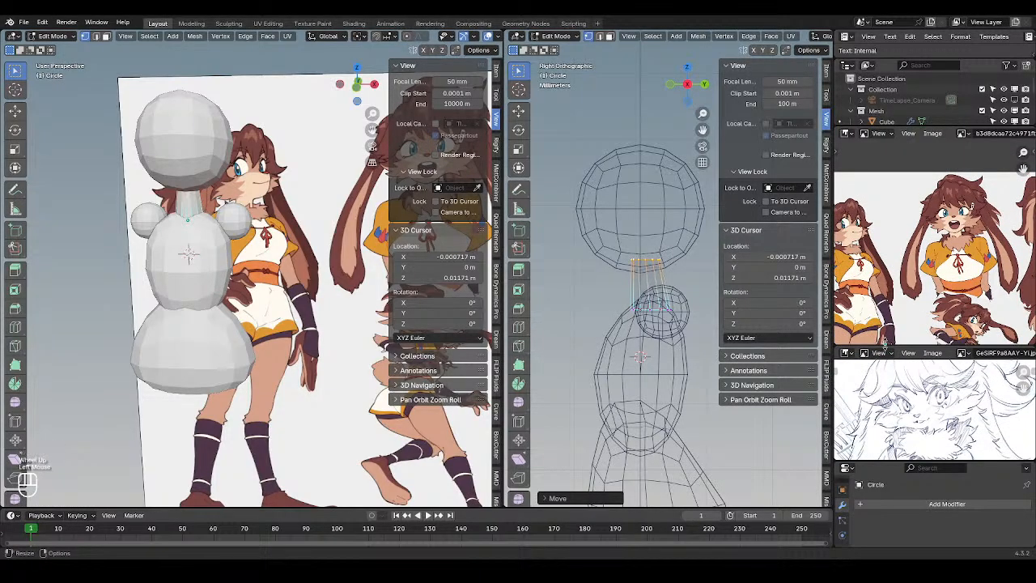
Leave Edit Mode and move the reference image along X in the front view to place the front-facing pose behind the model
middle_click_drag(741, 356, 668, 366, "alt")
scroll(706, 364, "down", 1)
key("Tab")
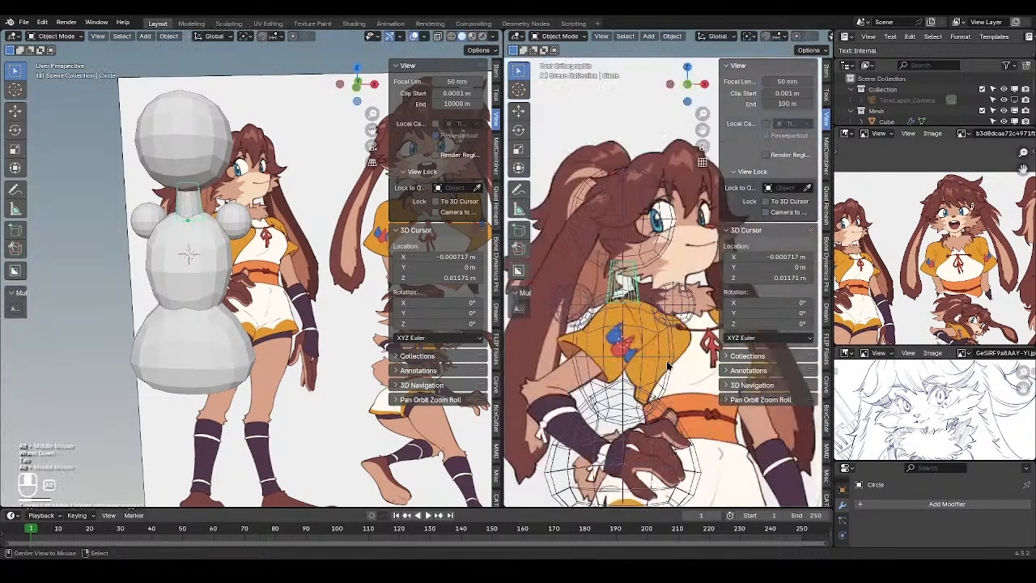
scroll(668, 366, "down", 3)
middle_click_drag(756, 231, 710, 223, "shift")
right_click(710, 223)
key("g")
key("x")
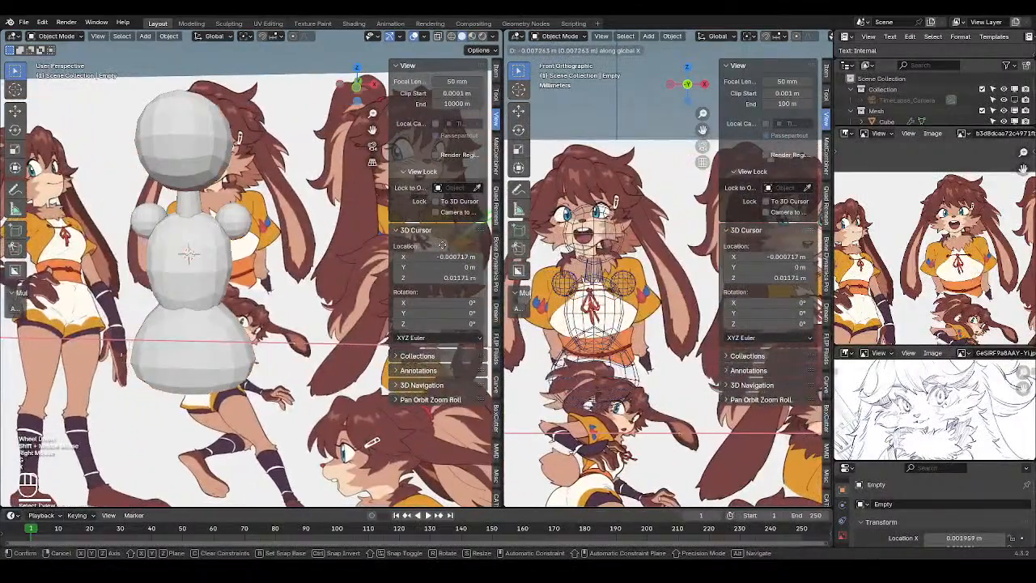
left_click(567, 278)
Scale the reference image down and reposition it to fit the front-facing pose to the blocked-out body
scroll(567, 278, "up", 3)
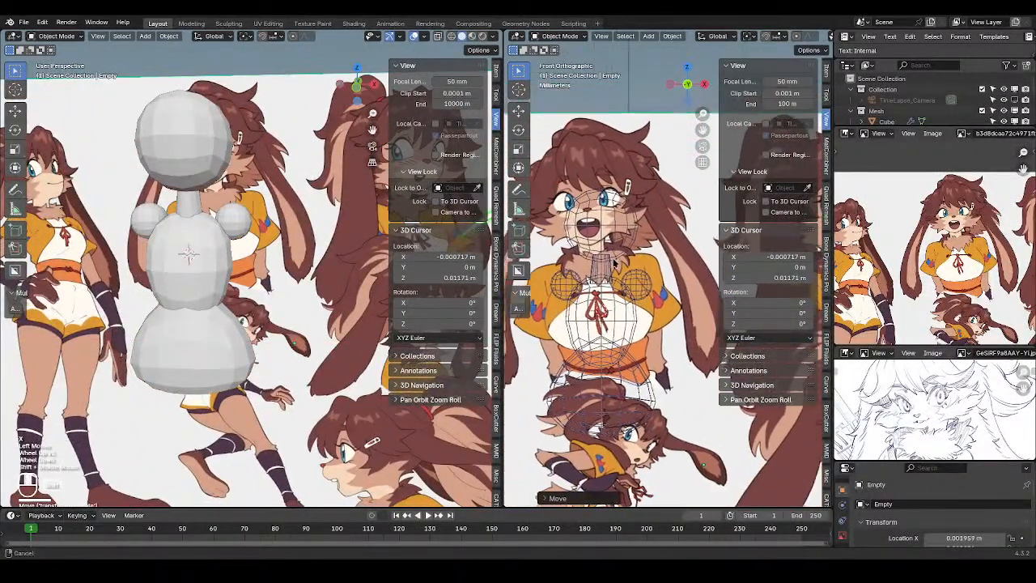
scroll(613, 260, "up", 1)
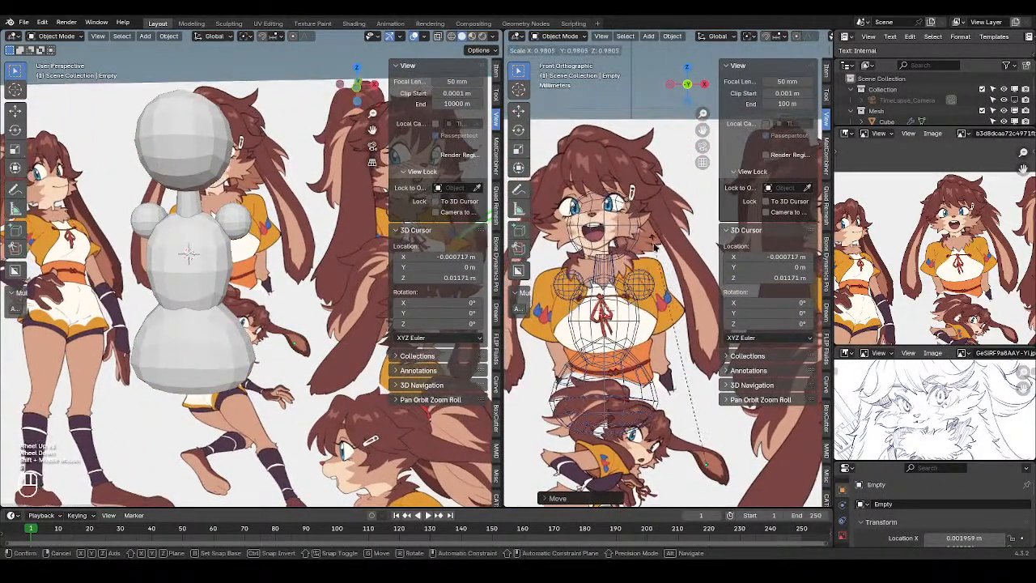
right_click(196, 243, "shift")
key("s")
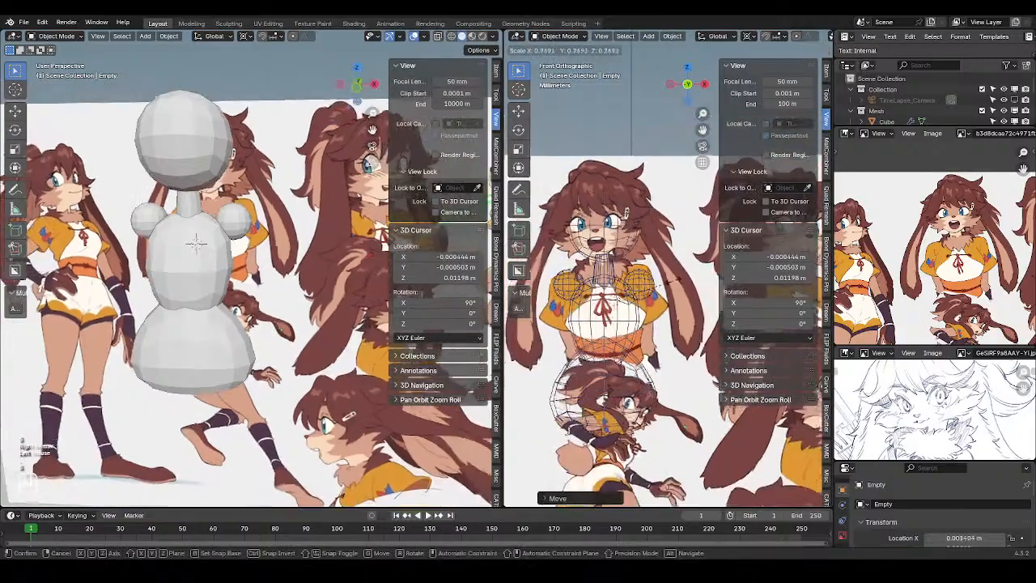
left_click(677, 285)
key("g")
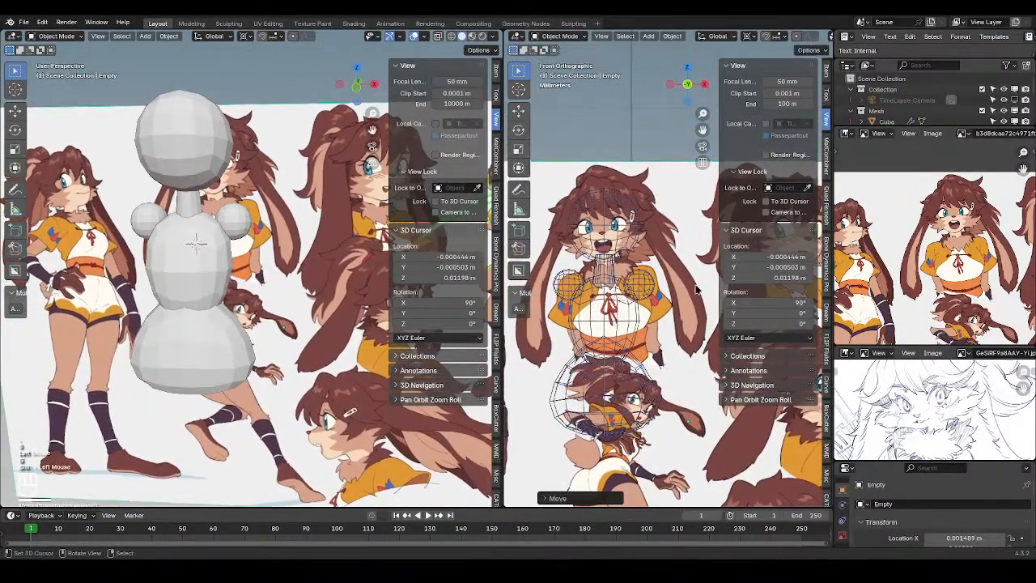
left_click(687, 288)
key("g")
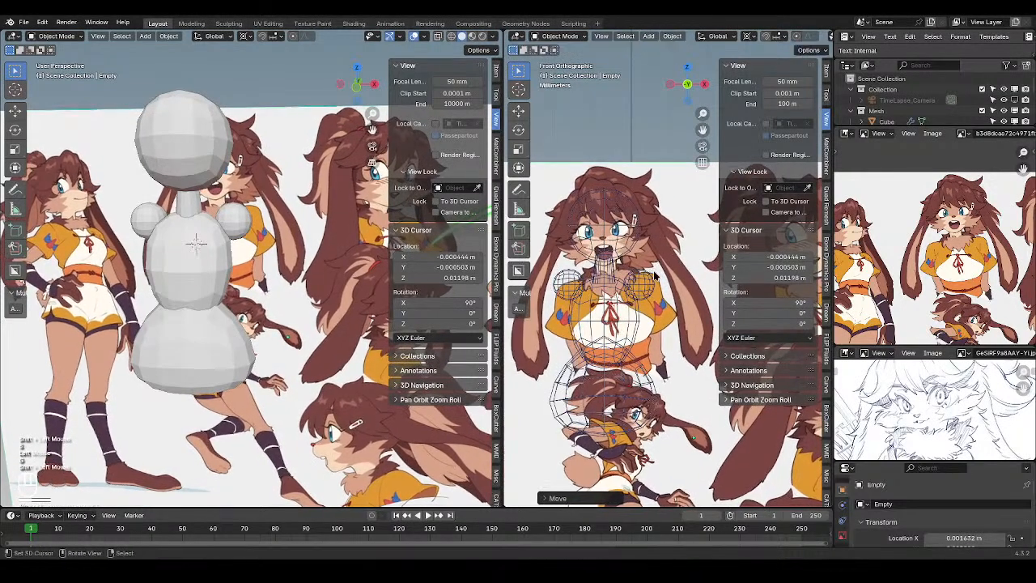
left_click(660, 258)
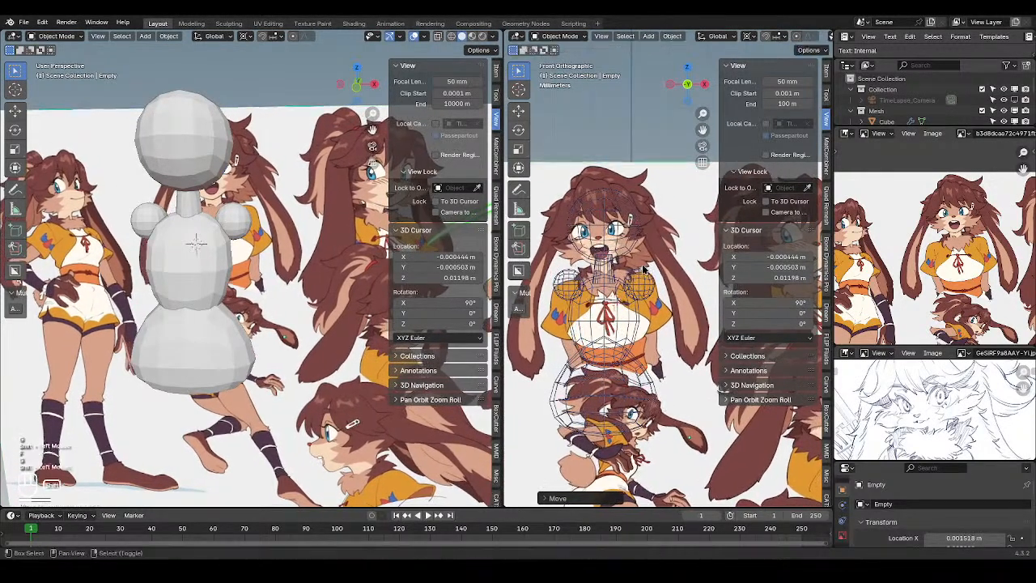
Rotate the reference image slightly to straighten the front-facing pose and realign it with the model's centre line
key("r")
left_click(694, 230)
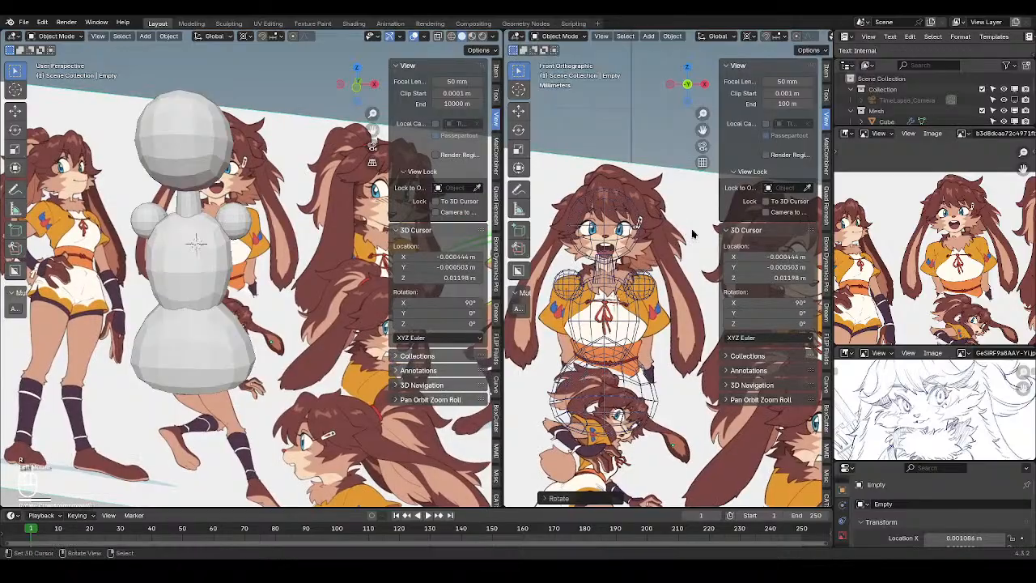
key("g")
left_click(690, 230, "shift")
Move the mirrored shoulder spheres slightly outward and down to match the front-facing pose
right_click(642, 284)
left_click(641, 281)
scroll(638, 278, "up", 1)
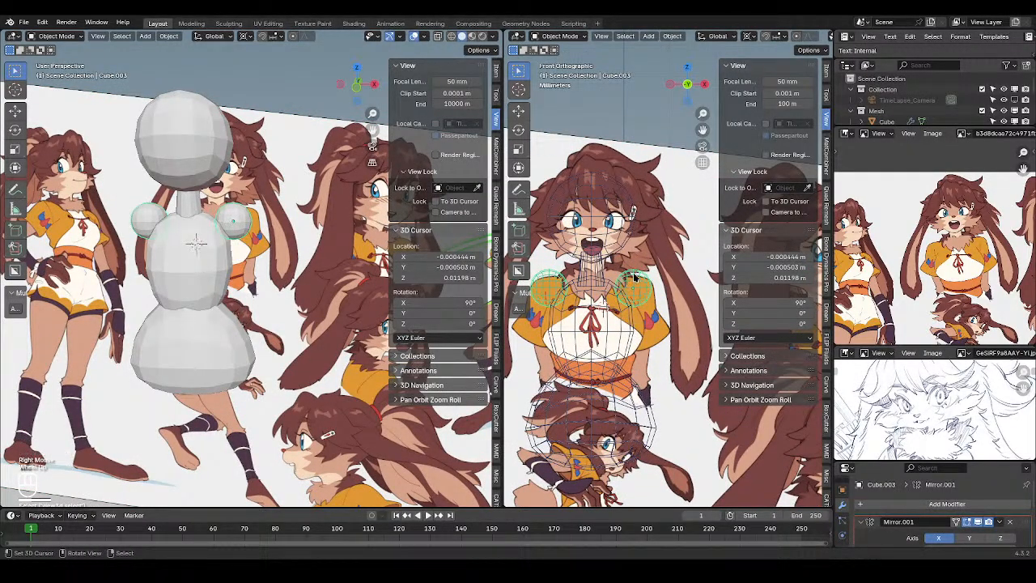
key("g")
left_click(639, 284)
key("g")
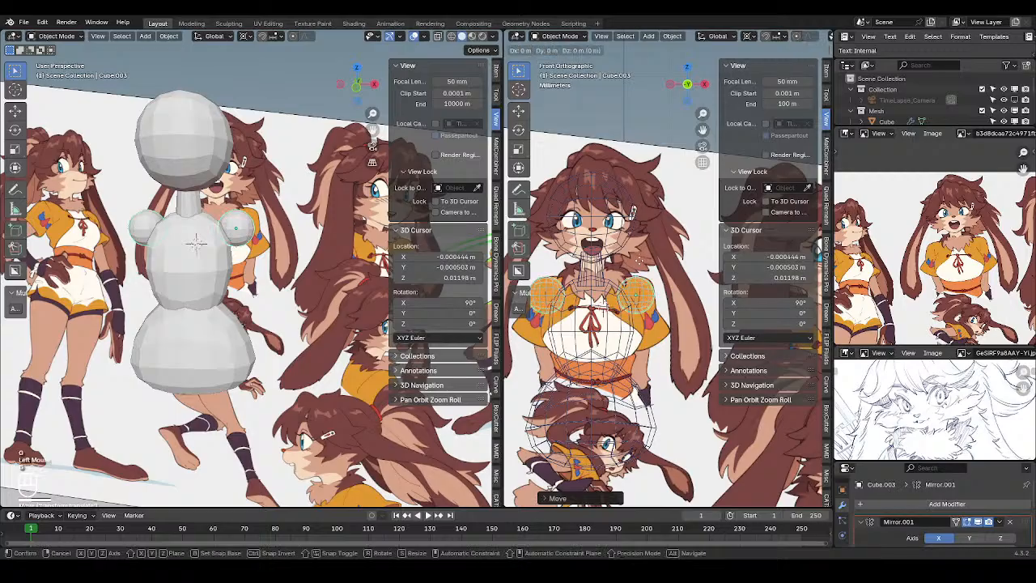
right_click(196, 241)
Raise the torso's upper vertices along Z in Edit Mode using smooth proportional editing
left_click(196, 241, "shift")
key("Tab")
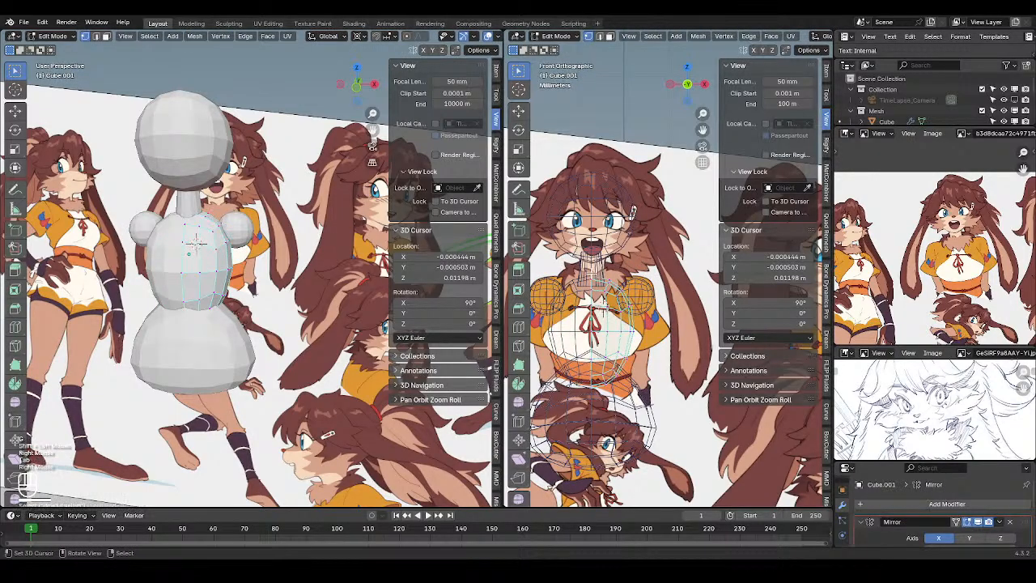
key("g")
key("z")
key("o")
scroll(196, 241, "up", 19)
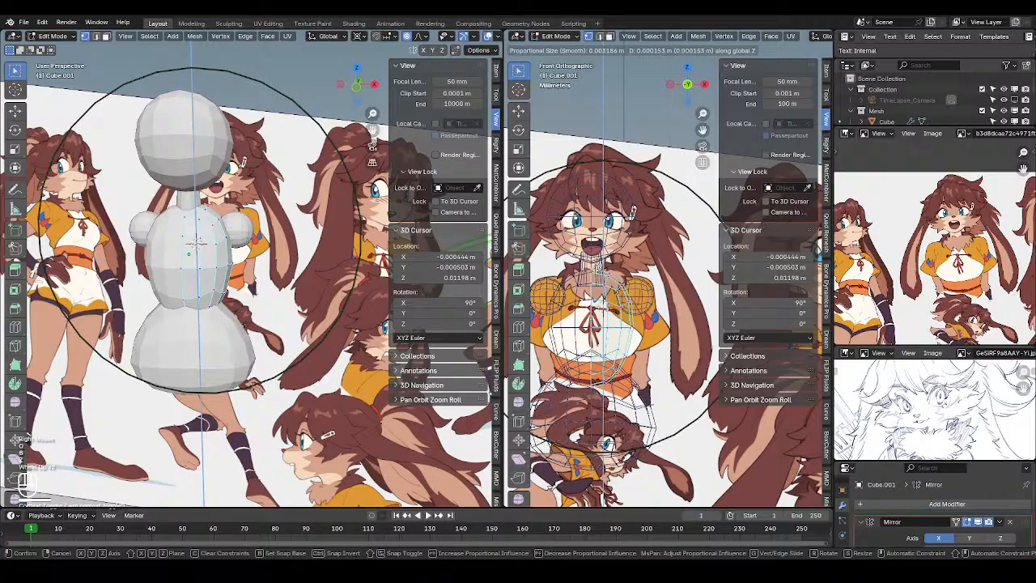
left_click(196, 241)
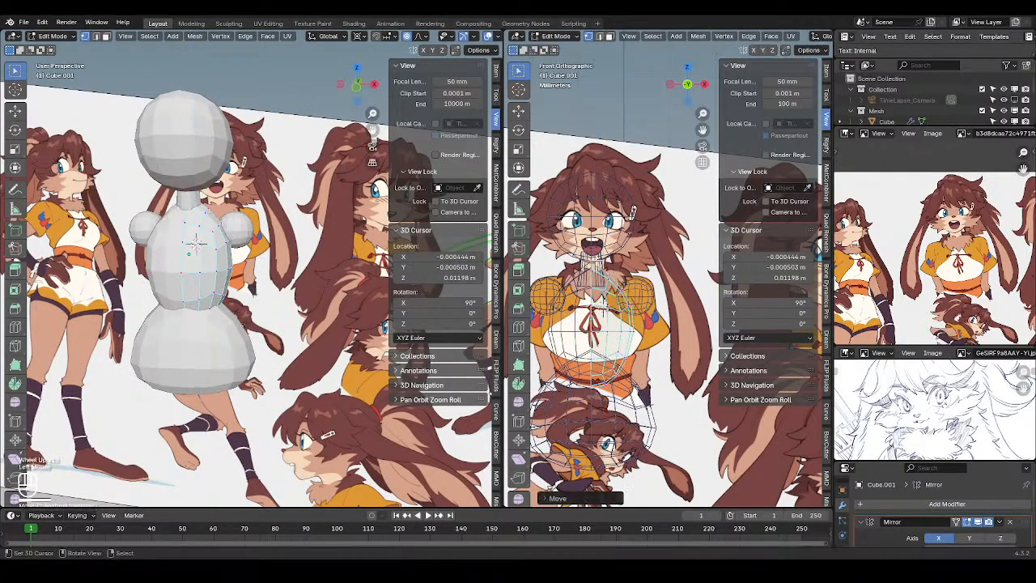
key("g")
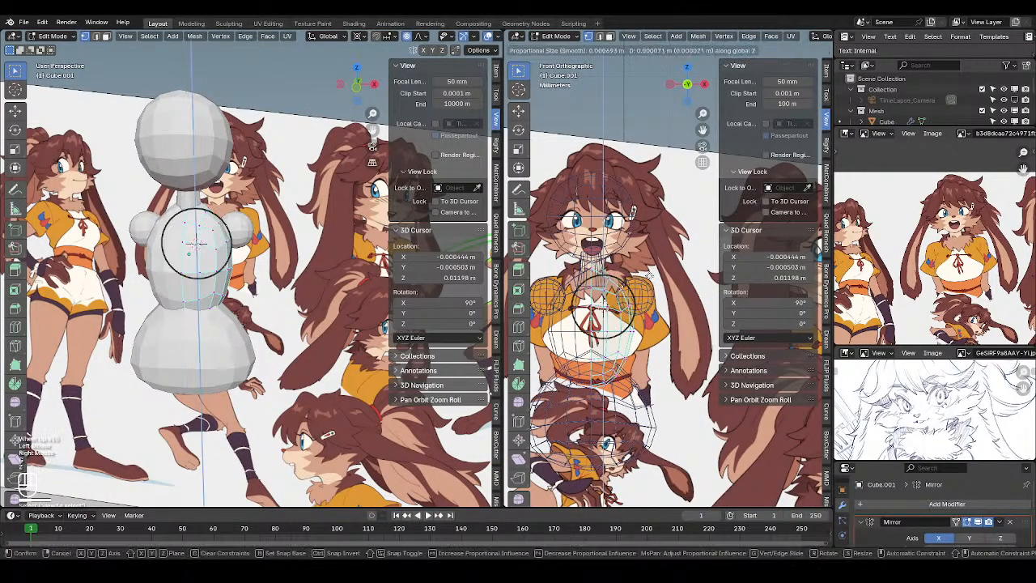
left_click(676, 279, "shift")
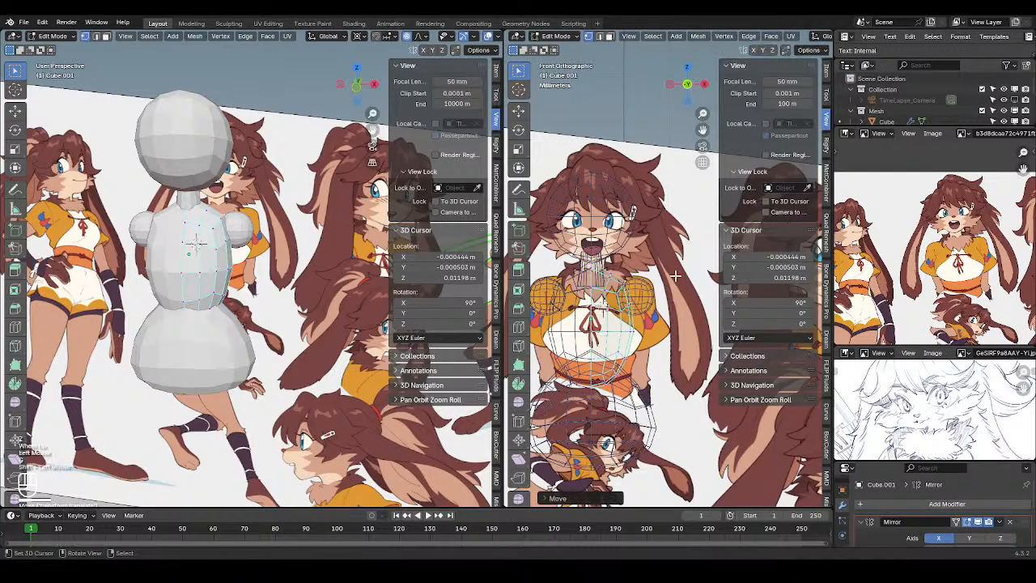
Display the front view in solid shading and return the torso to Object Mode
key("z")
key("z")
scroll(599, 323, "down", 1)
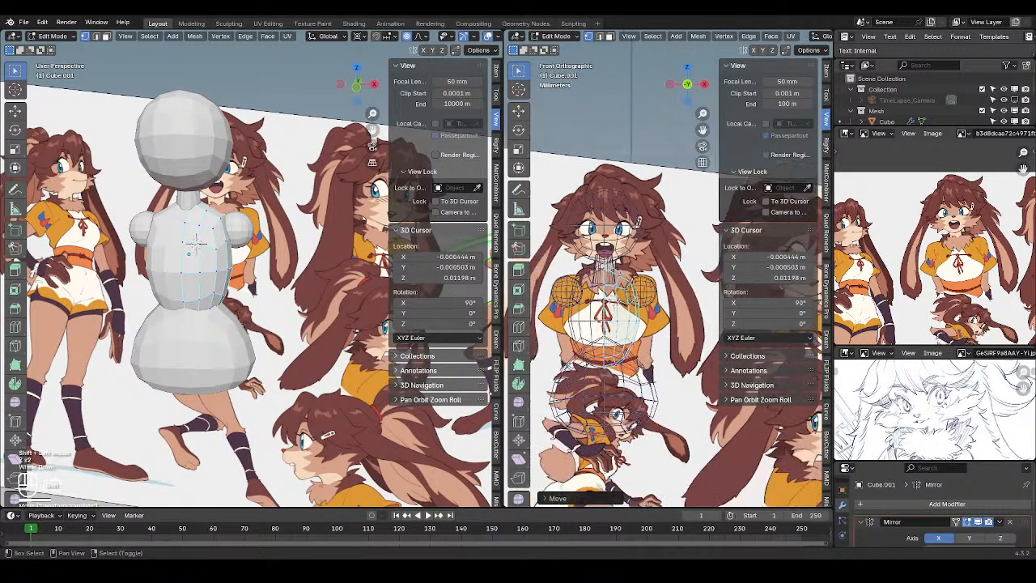
middle_click_drag(616, 313, 641, 278, "shift")
key("z")
key("shift+z")
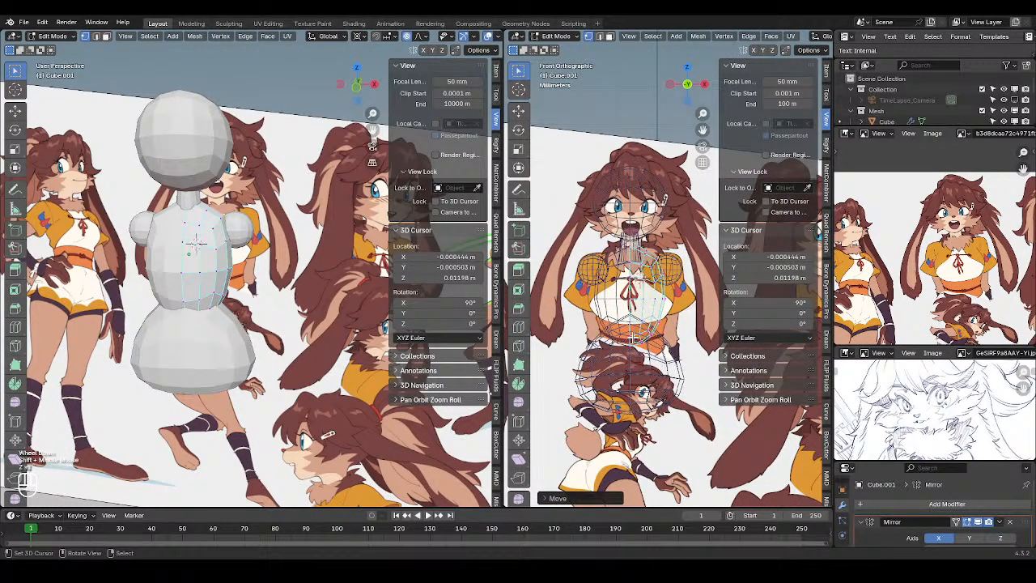
key("z")
key("Tab")
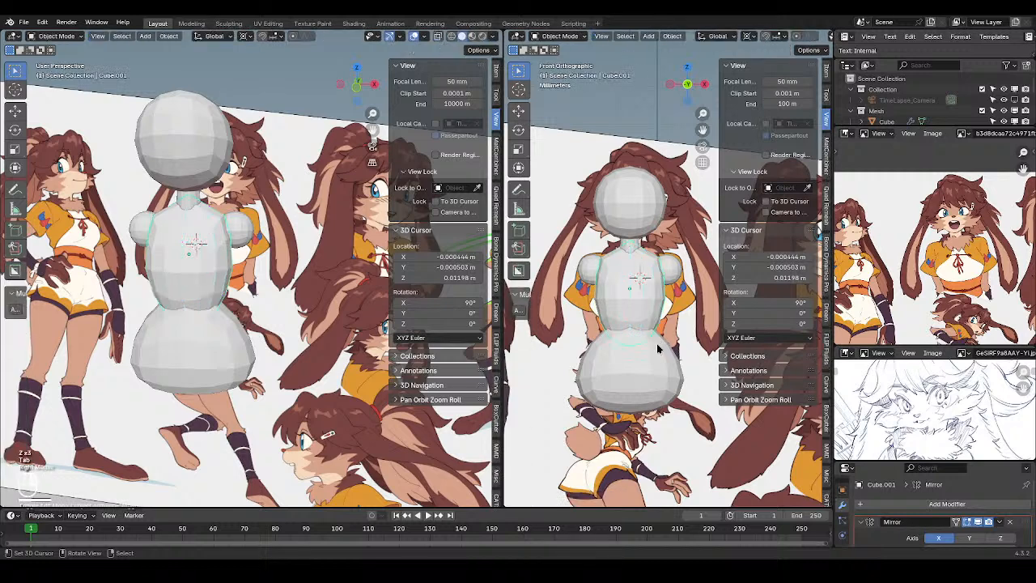
Pull the hip shape's upper side vertices inward with a smaller proportional editing radius to narrow it below the waist
right_click(667, 344)
key("Tab")
right_click(669, 344)
key("g")
right_click(667, 344)
right_click(664, 343, "alt")
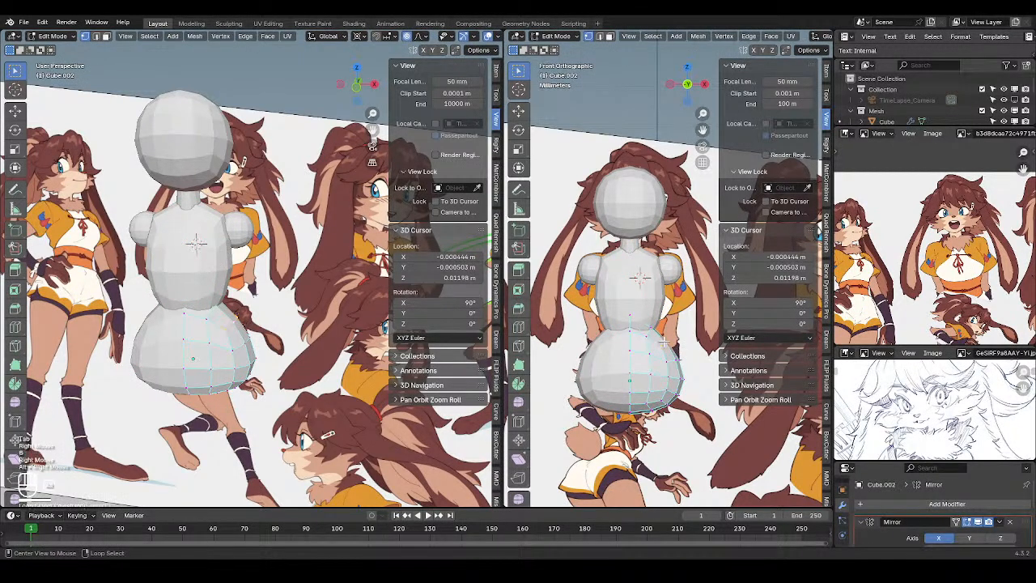
key("g")
scroll(658, 347, "down", 2)
scroll(657, 348, "down", 4)
right_click(657, 348)
key("g")
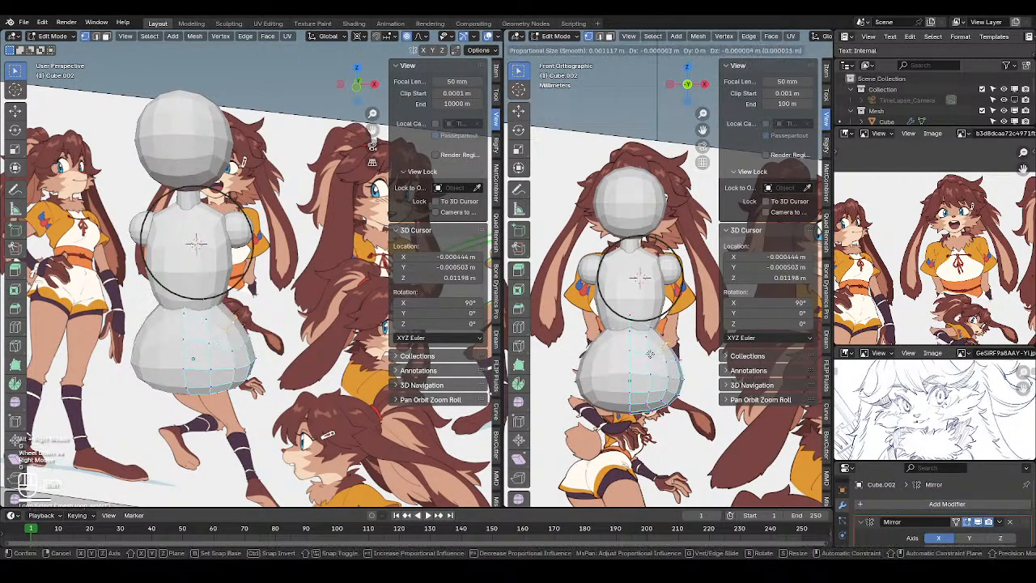
left_click(648, 352, "shift")
scroll(670, 330, "down", 1, "alt")
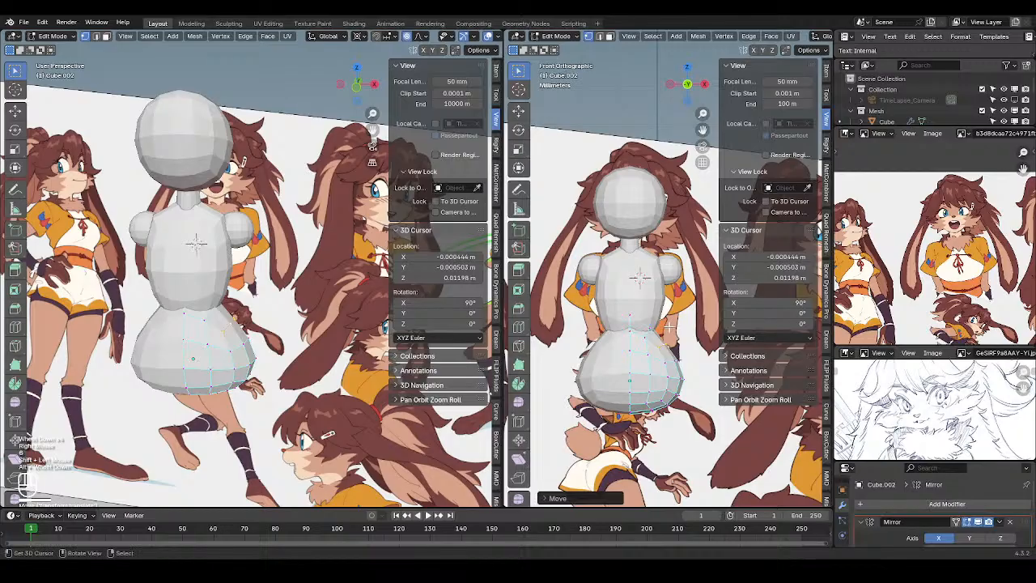
Resize the whole shoulder sphere mesh in Edit Mode and move it slightly inward and down
key("Tab")
right_click(668, 272)
key("Tab")
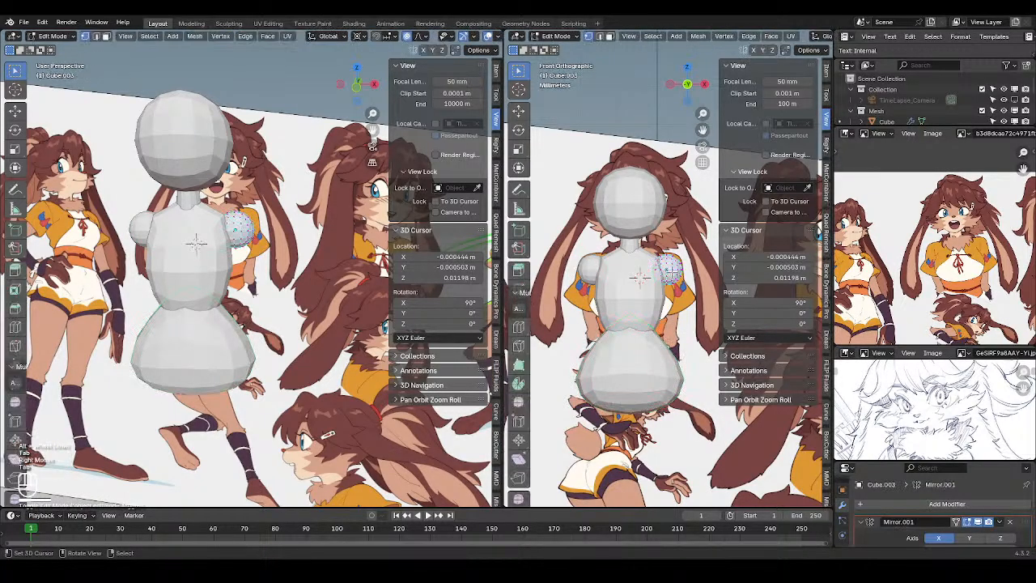
key("a")
key("s")
left_click(689, 253)
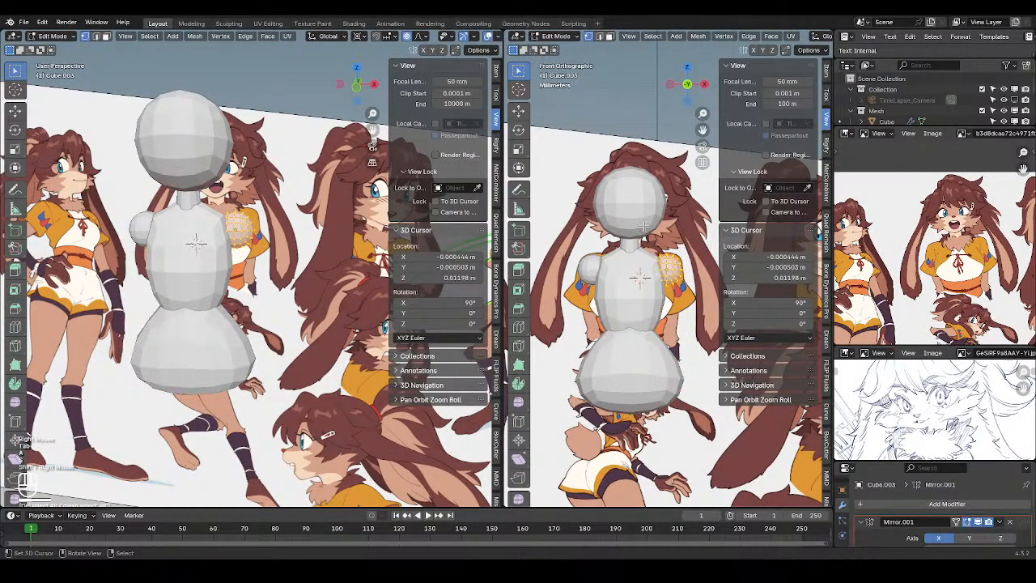
key("g")
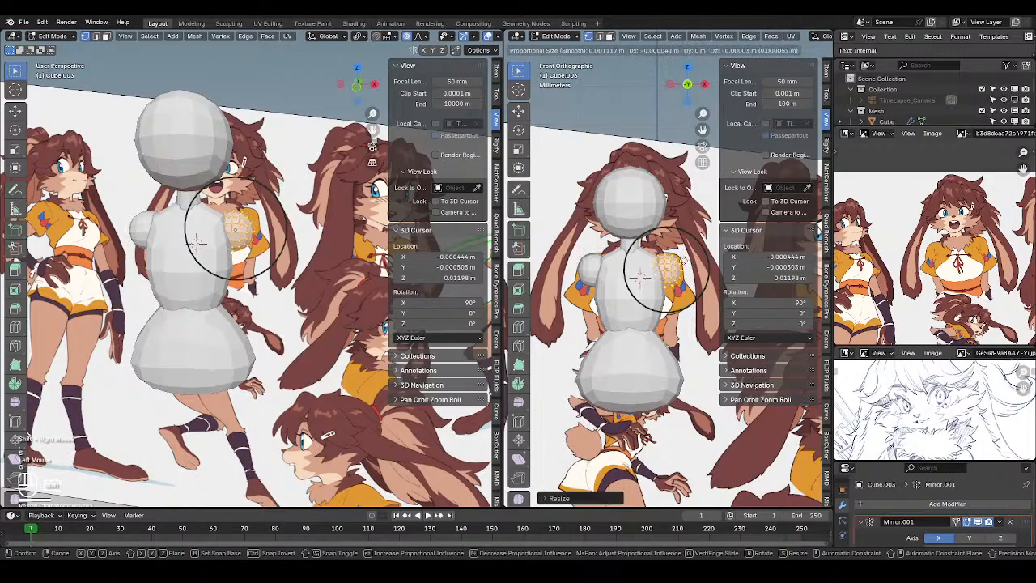
left_click(681, 260)
key("Tab")
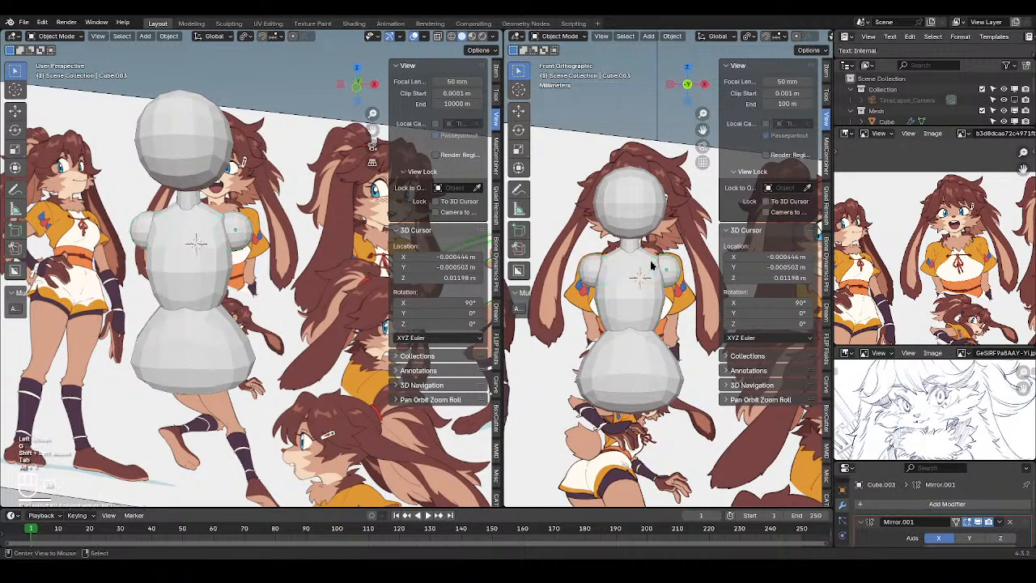
Pull the torso's upper chest vertices forward in the right side view with proportional editing
middle_click_drag(685, 255, 632, 258, "alt")
scroll(632, 257, "up", 2)
left_click(632, 258)
key("Tab")
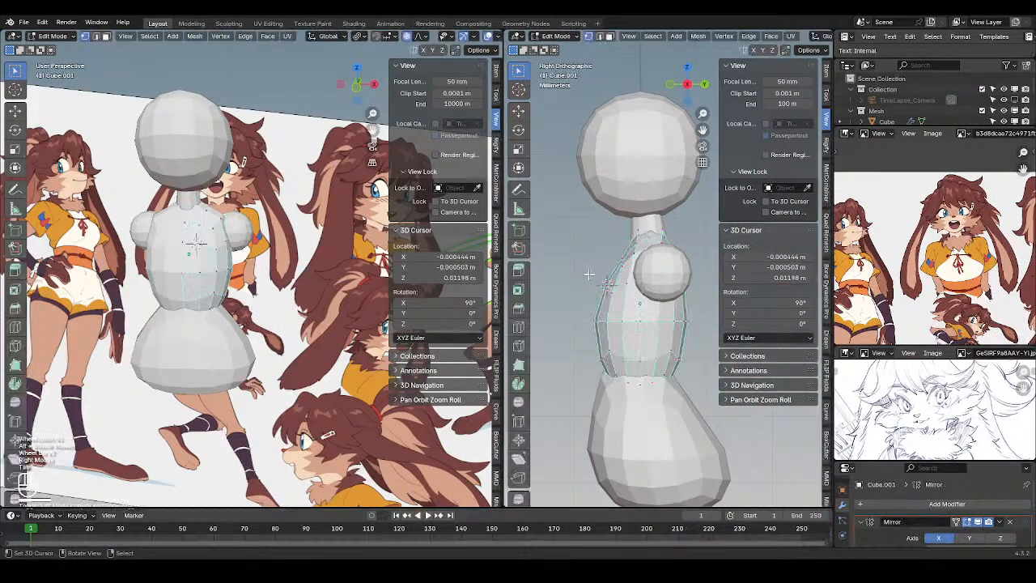
key("g")
left_click(550, 258, "shift")
scroll(566, 267, "down", 1)
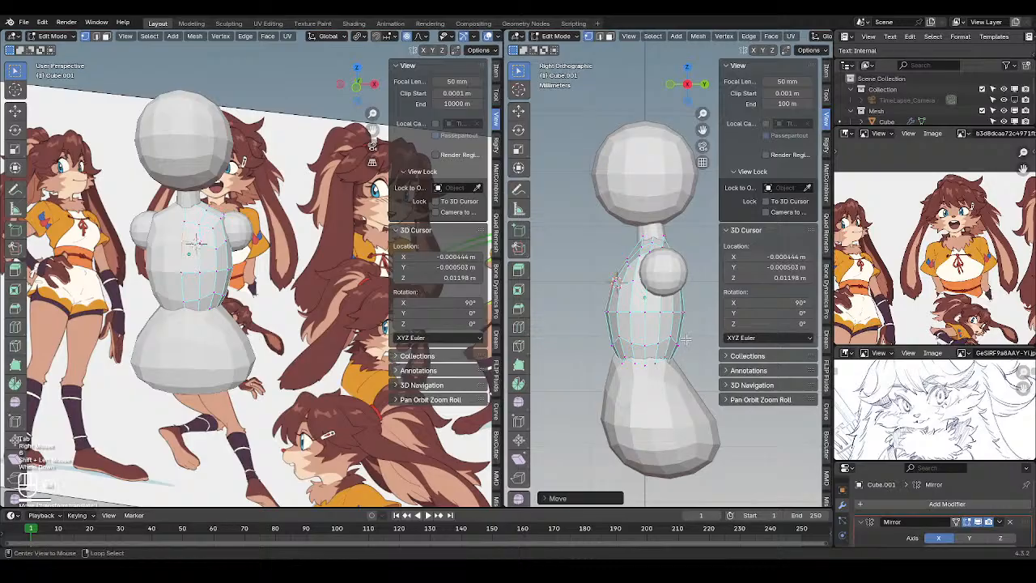
Adjust the torso's lower back vertices in the right side view with proportional editing
right_click(683, 347)
key("g")
scroll(677, 347, "down", 2)
left_click(680, 344)
Select the torso's lower back edge loop in wireframe, trim the selection and nudge it, then return to Object Mode
right_click(675, 343, "alt")
key("z")
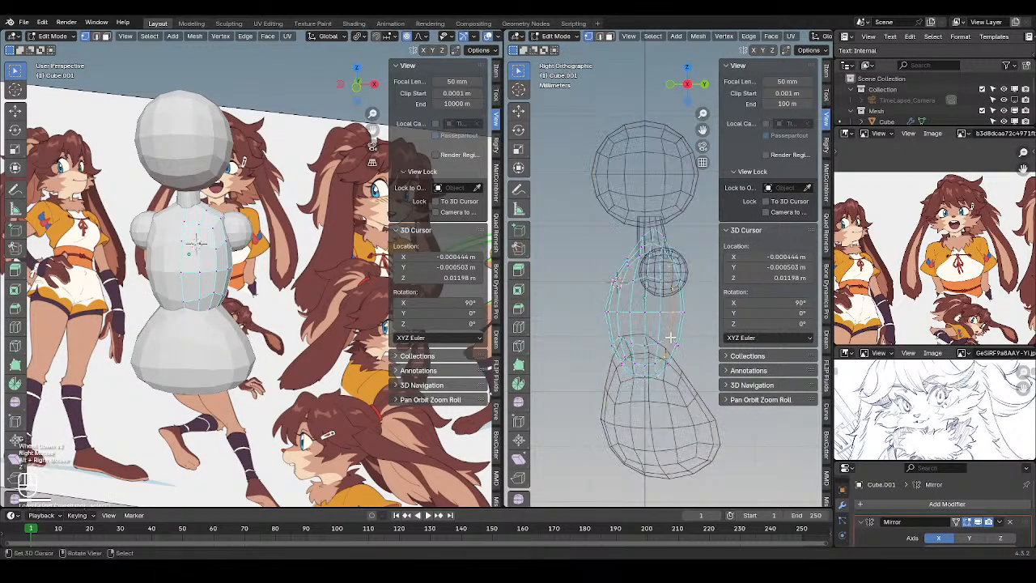
right_click(674, 342, "alt")
key("c")
scroll(613, 350, "down", 3)
middle_click_drag(613, 349, 650, 344)
right_click(655, 340)
key("z")
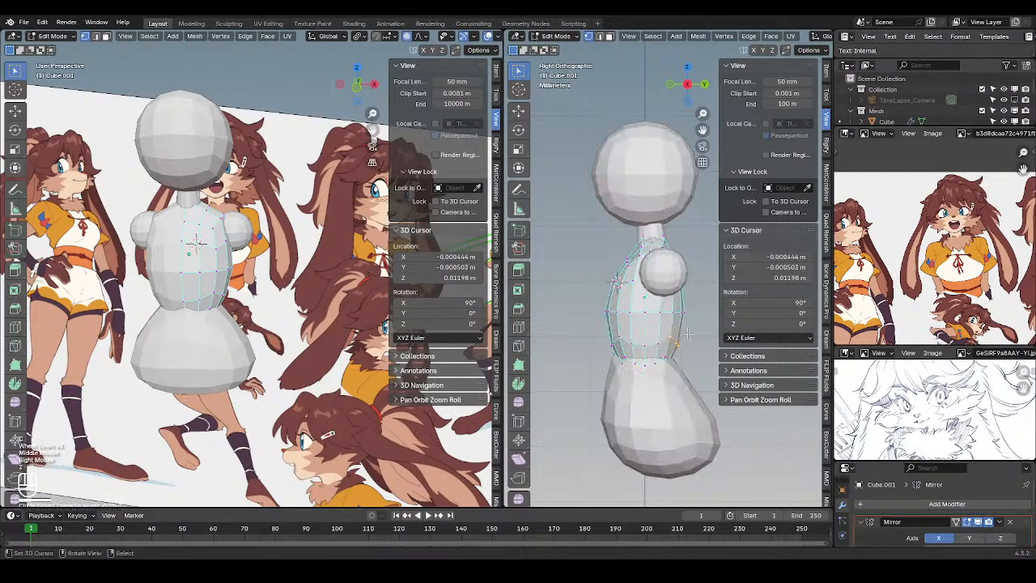
key("g")
left_click(655, 337, "shift")
scroll(655, 335, "down", 2)
key("Tab")
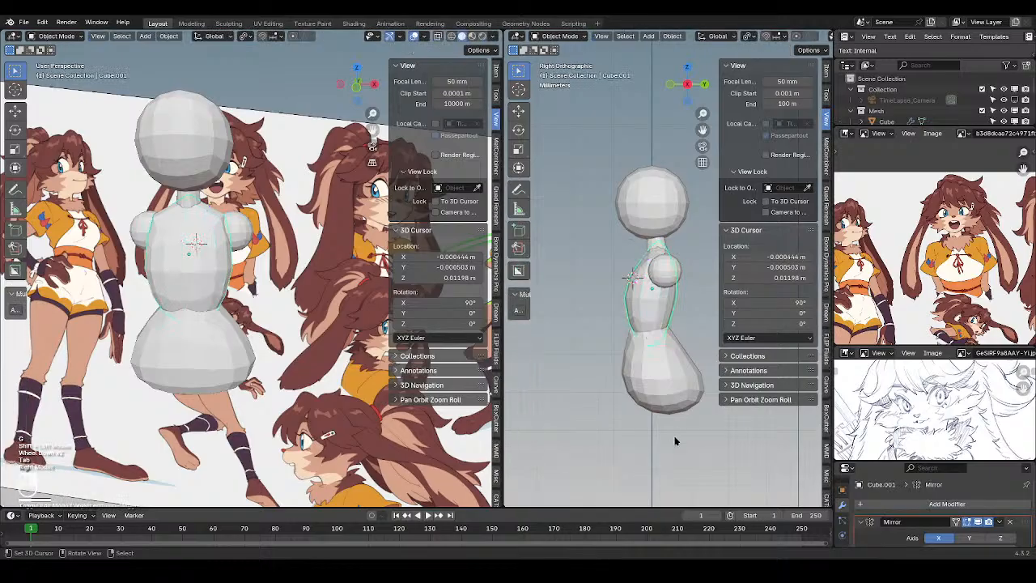
Reshape the hip mesh's rear vertices in the right side view with proportional editing, then return to Object Mode
right_click(679, 421)
key("Tab")
right_click(710, 388)
key("g")
scroll(688, 389, "down", 5)
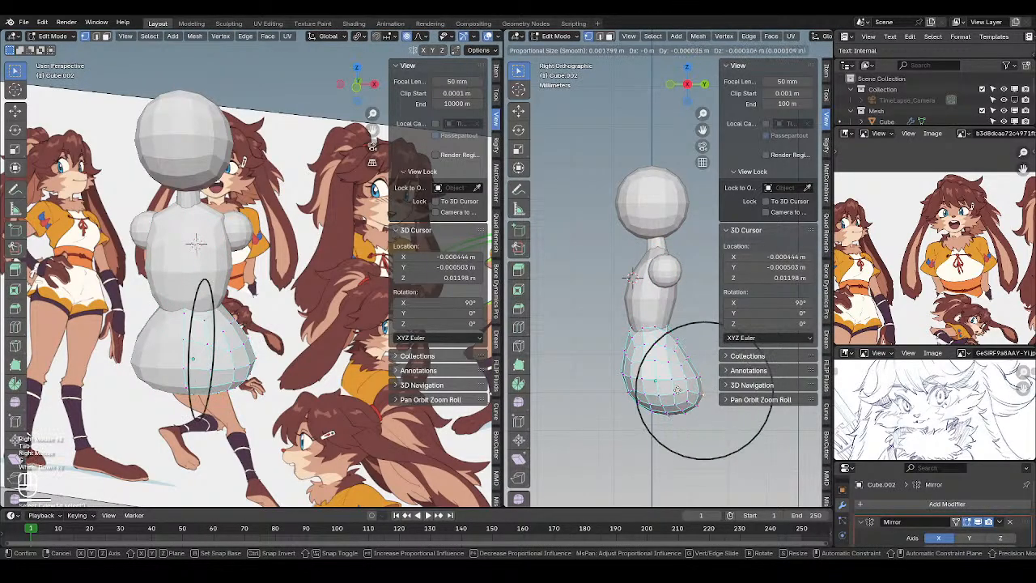
right_click(670, 389)
key("g")
left_click(636, 387, "shift")
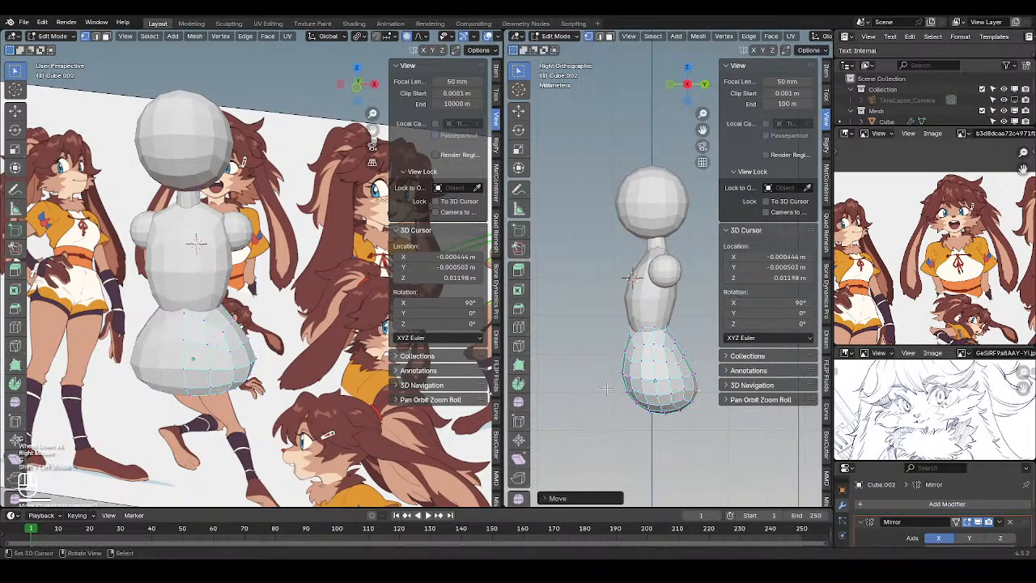
key("Tab")
Switch to the front view and compare the hip mesh with the reference in wireframe and solid shading
middle_click_drag(620, 389, 607, 403, "alt")
key("z")
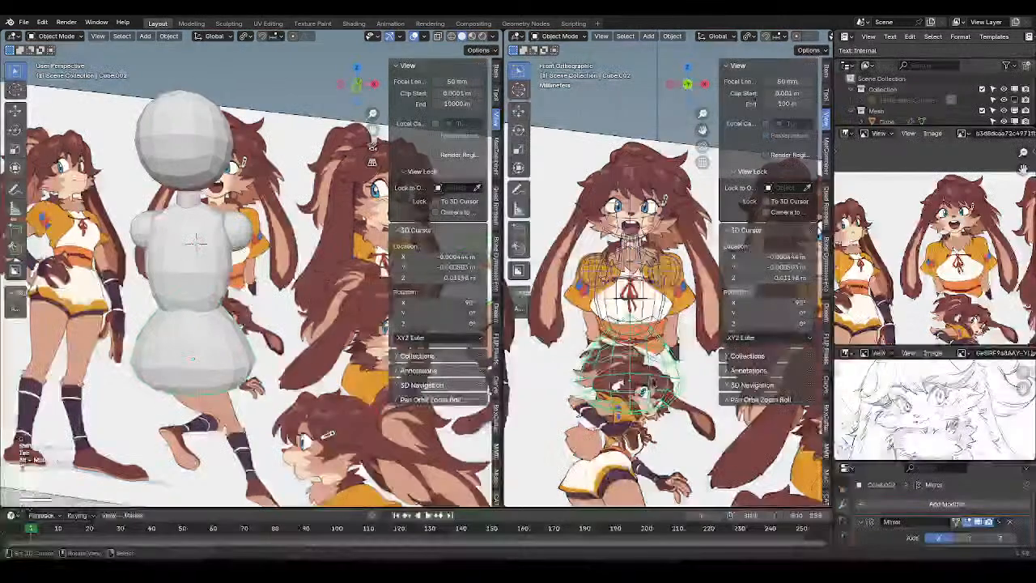
key("z")
scroll(647, 384, "down", 3)
scroll(658, 382, "up", 2)
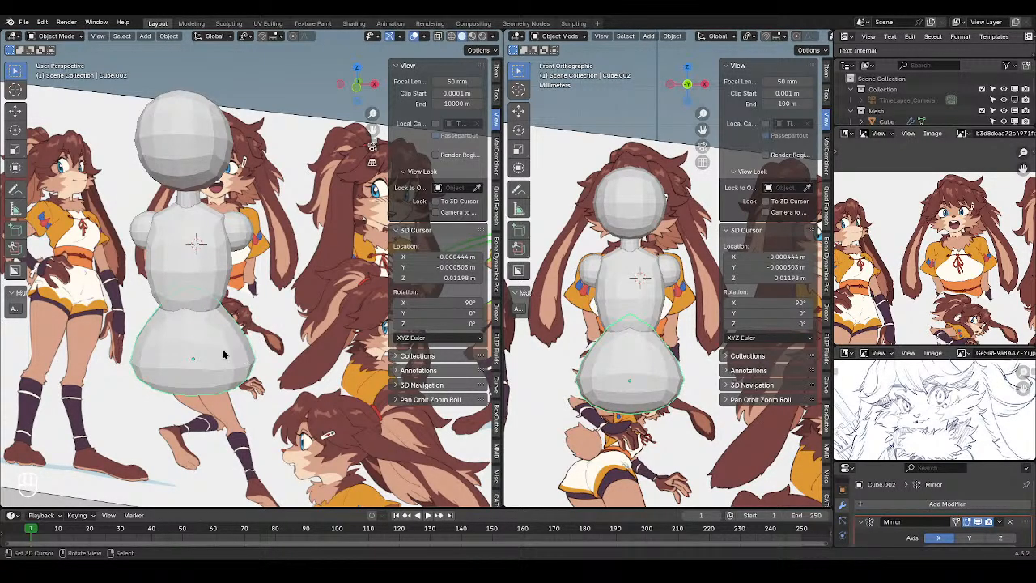
Enlarge the lower reference image area and pan both reference images to show the characters' hips and upper legs
scroll(224, 353, "down", 2)
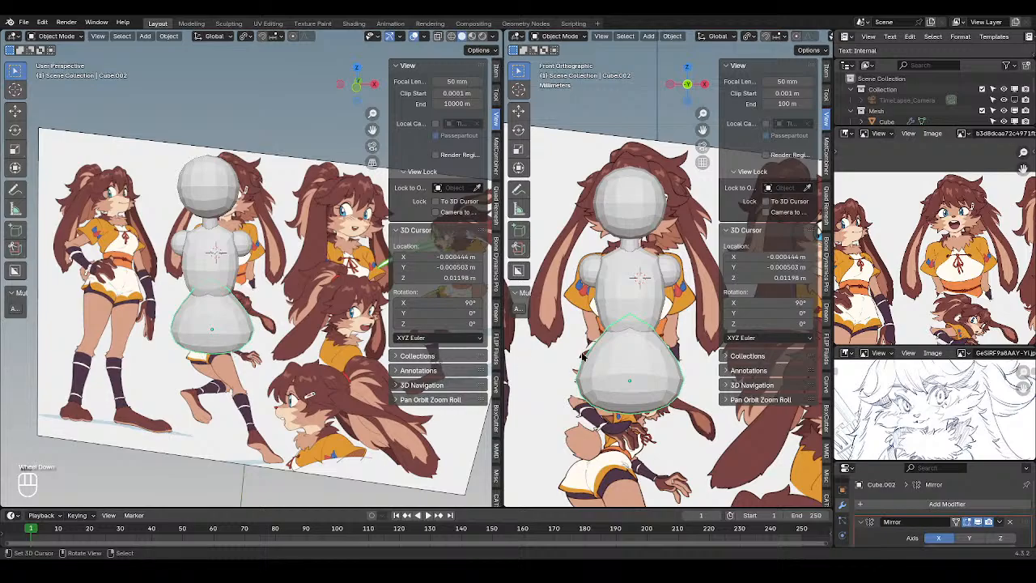
scroll(933, 421, "down", 3)
left_click_drag(949, 346, 943, 332)
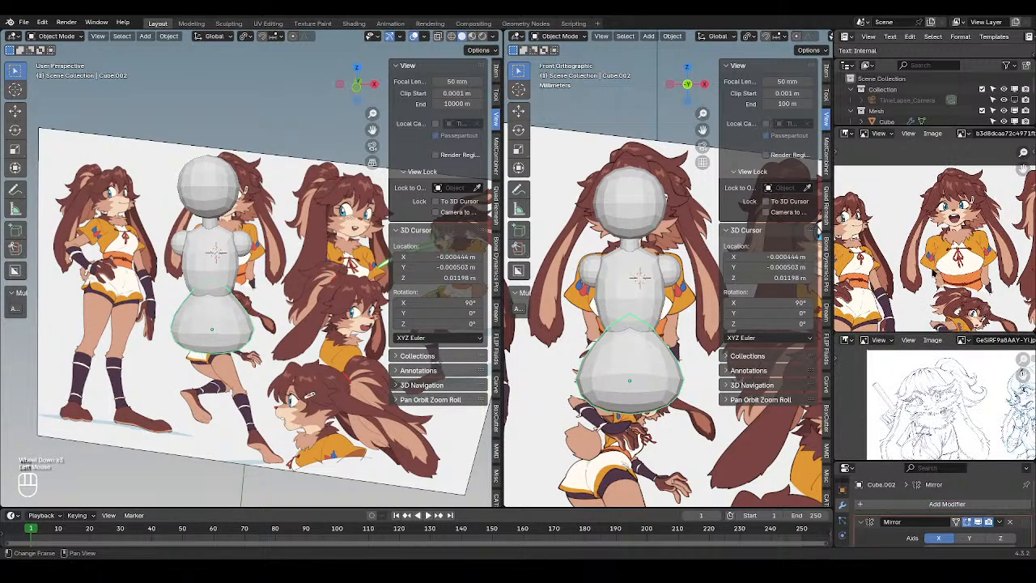
scroll(935, 272, "down", 1)
middle_click_drag(937, 276, 946, 241)
middle_click_drag(949, 407, 943, 365)
mouse_move(942, 405)
middle_mouse_down()
mouse_move(931, 366)
mouse_move(910, 415)
mouse_move(921, 314)
mouse_move(914, 429)
mouse_move(923, 381)
mouse_move(921, 392)
middle_mouse_up()
scroll(940, 389, "up", 1)
scroll(937, 392, "down", 1)
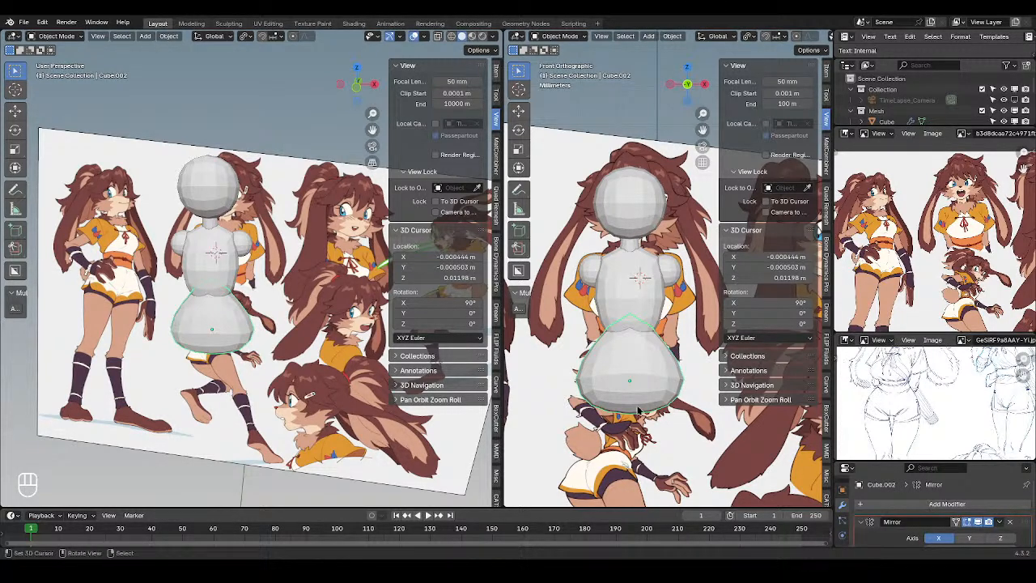
Examine the blocked-out body's proportions against the reference figures in the perspective and front views
scroll(306, 391, "up", 3)
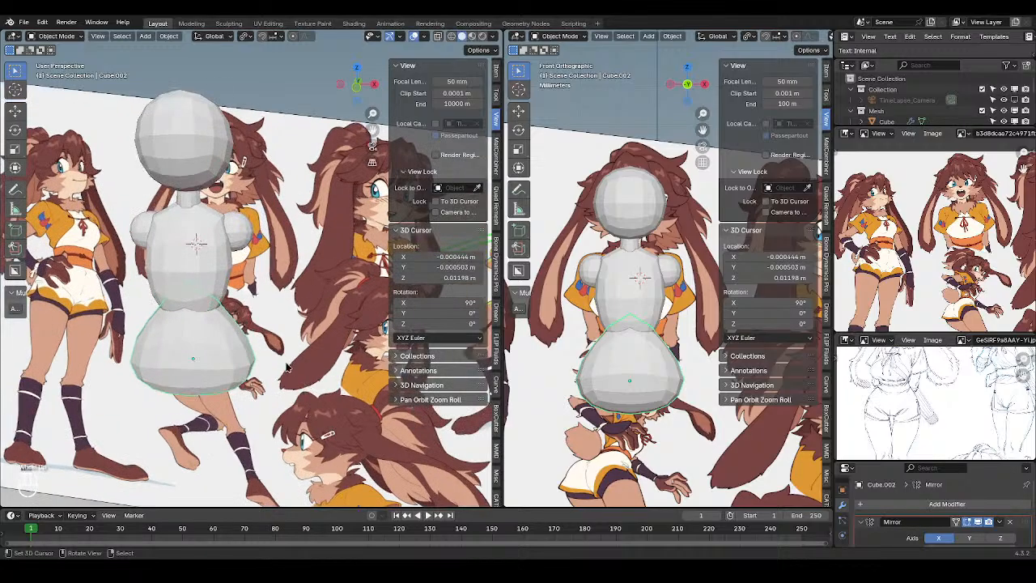
scroll(285, 366, "up", 1)
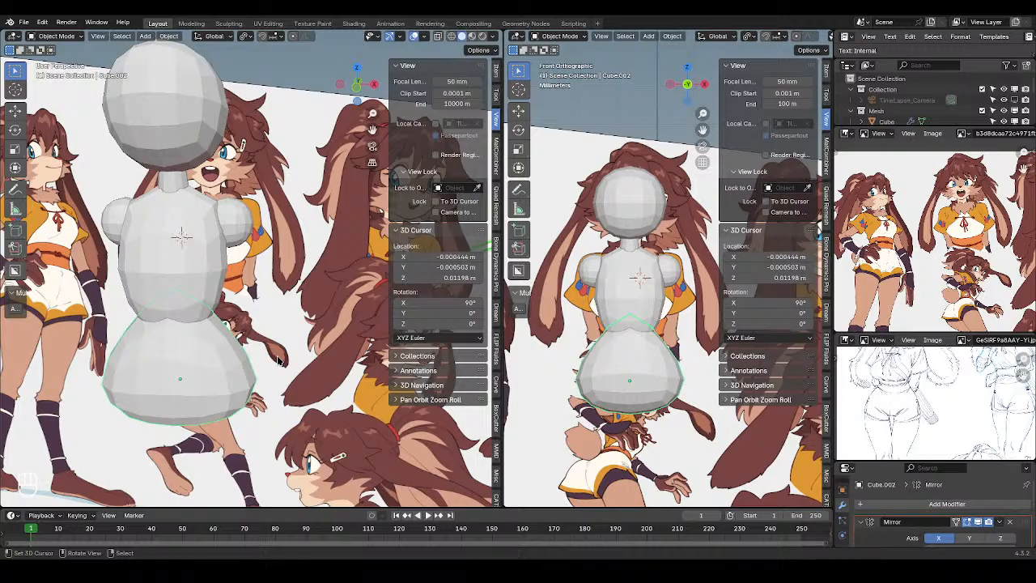
scroll(206, 324, "up", 1)
middle_click_drag(189, 294, 205, 281, "shift")
scroll(205, 280, "down", 1)
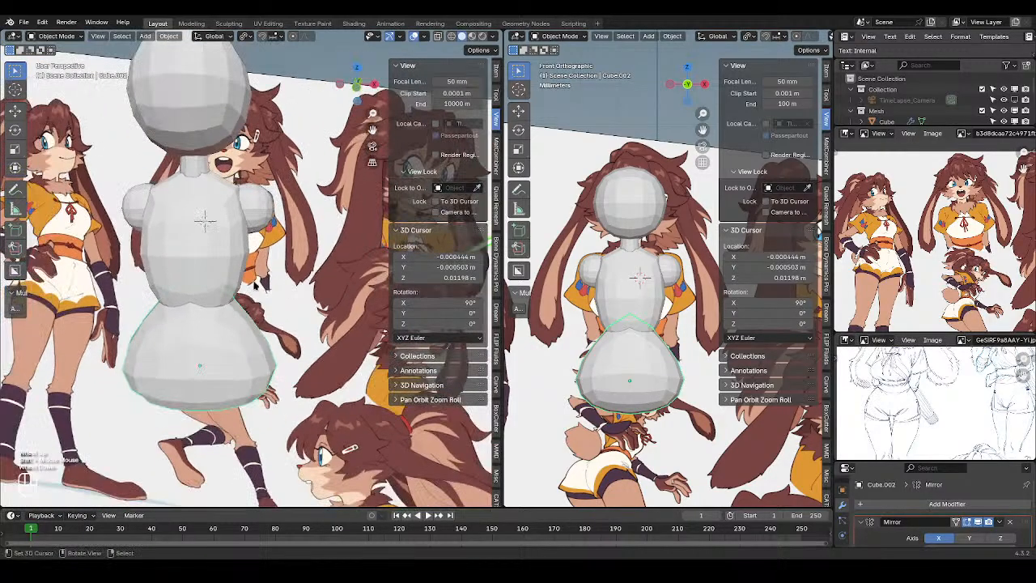
middle_click_drag(498, 416, 510, 392)
scroll(600, 388, "down", 3)
scroll(639, 382, "up", 2)
scroll(663, 357, "down", 1)
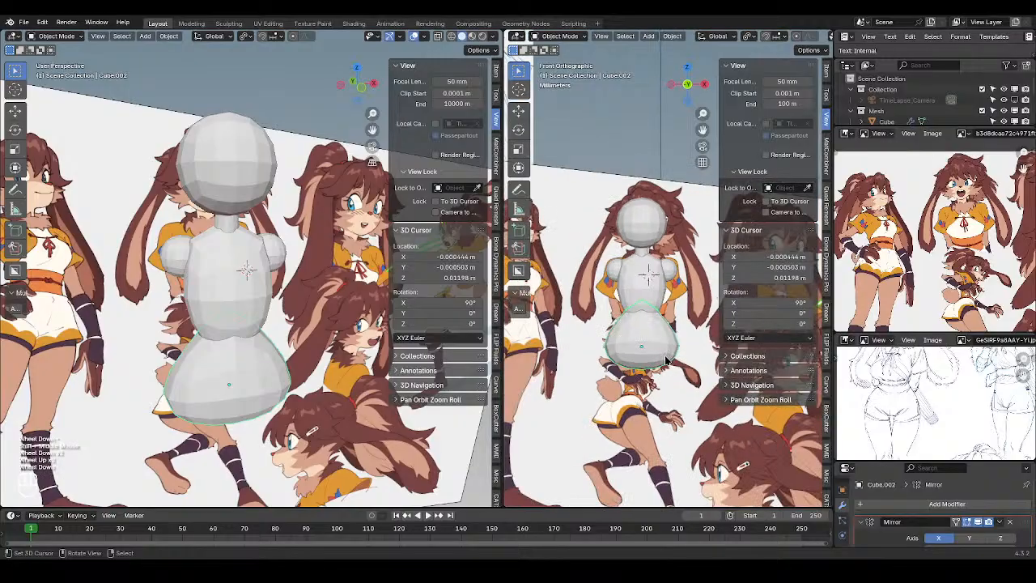
right_click(650, 347)
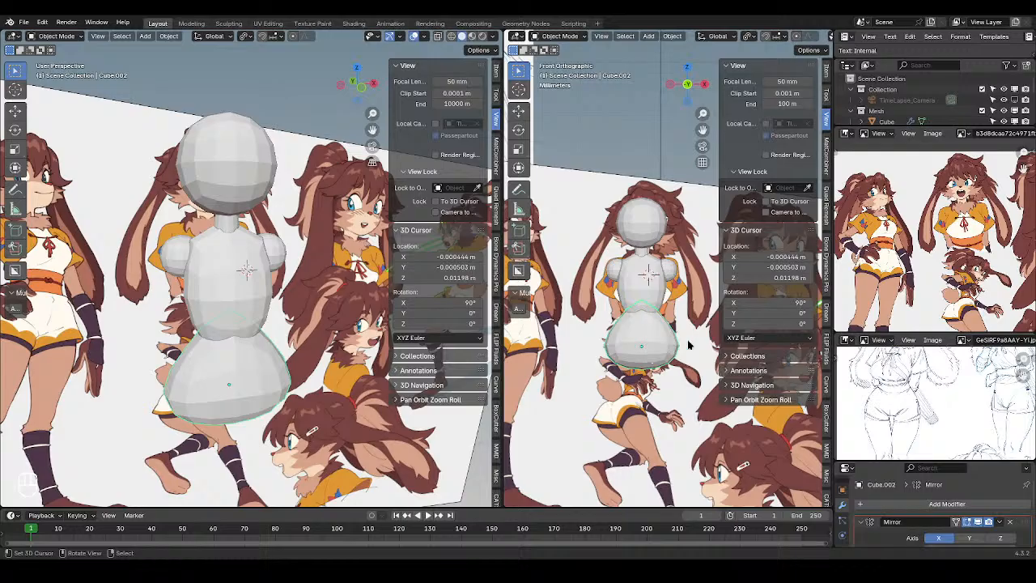
scroll(688, 346, "up", 1)
scroll(686, 346, "up", 1, "shift")
mouse_move(675, 345)
middle_mouse_down("shift")
mouse_move(666, 309)
mouse_move(682, 274)
middle_mouse_up("shift")
scroll(664, 308, "down", 2)
scroll(590, 275, "up", 1)
scroll(682, 274, "down", 1)
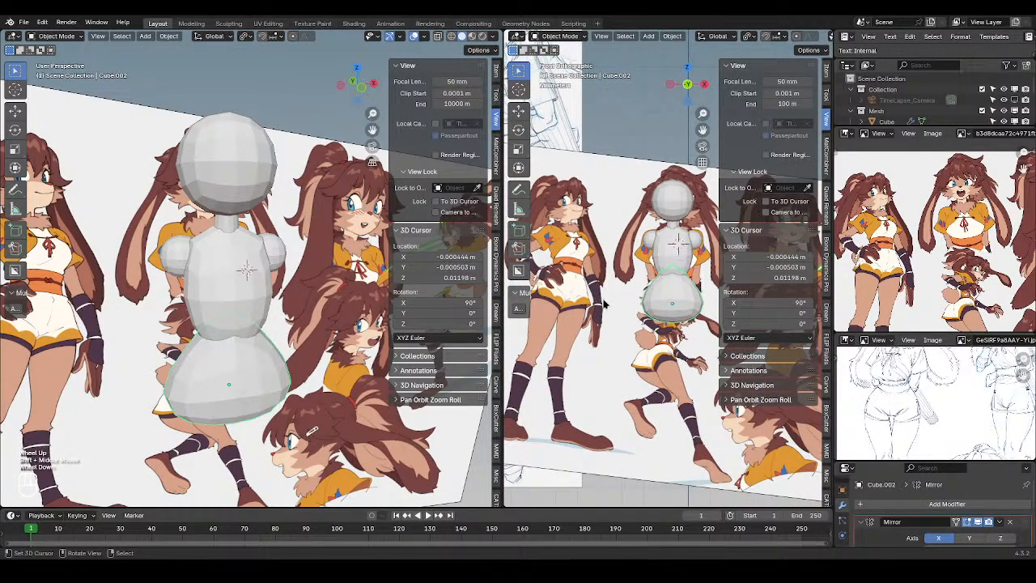
Select the tilted background reference image and set its Y rotation to 0°
right_click(624, 358)
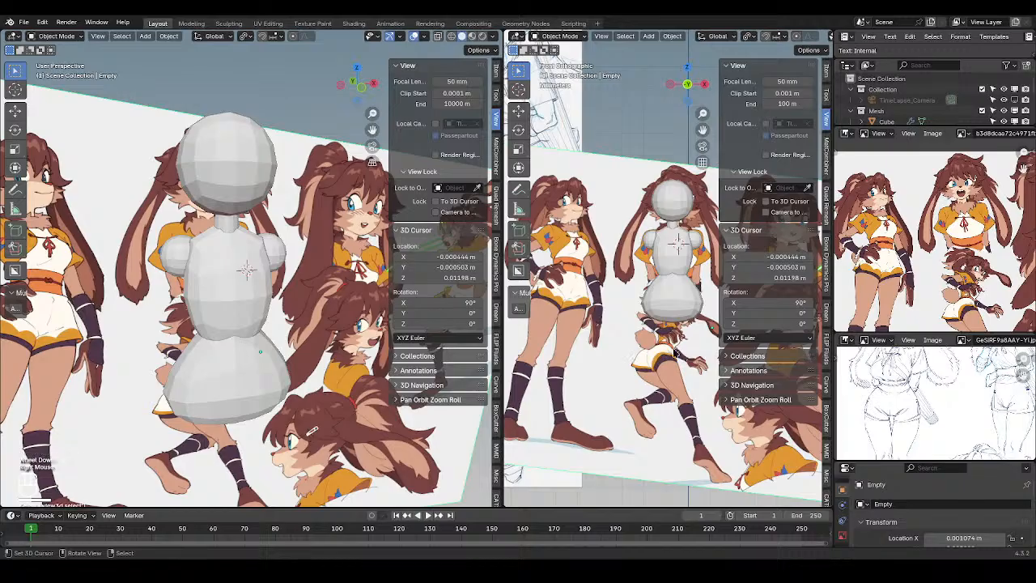
scroll(662, 356, "down", 1)
middle_click_drag(662, 357, 634, 343, "shift")
left_click(827, 73)
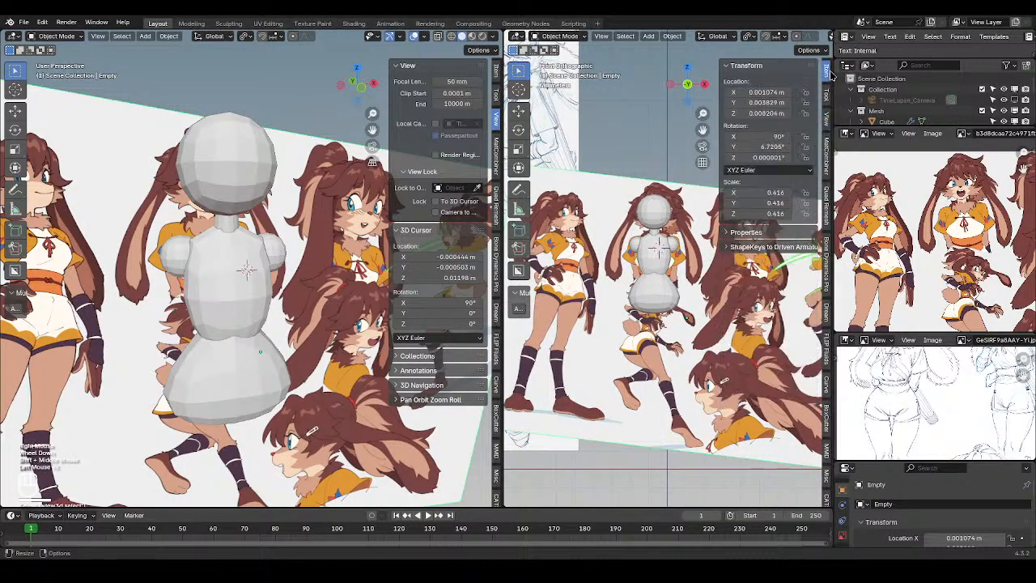
left_click(752, 146)
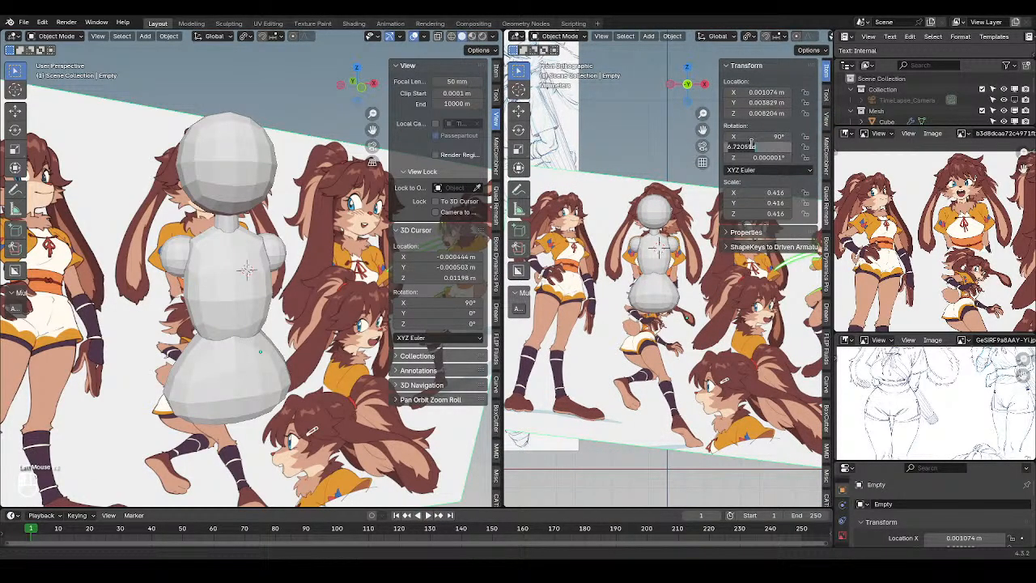
type("0")
key("Return")
Move the standing reference figure behind the body meshes and scale the reference image to 0.460
scroll(604, 260, "up", 2)
key("g")
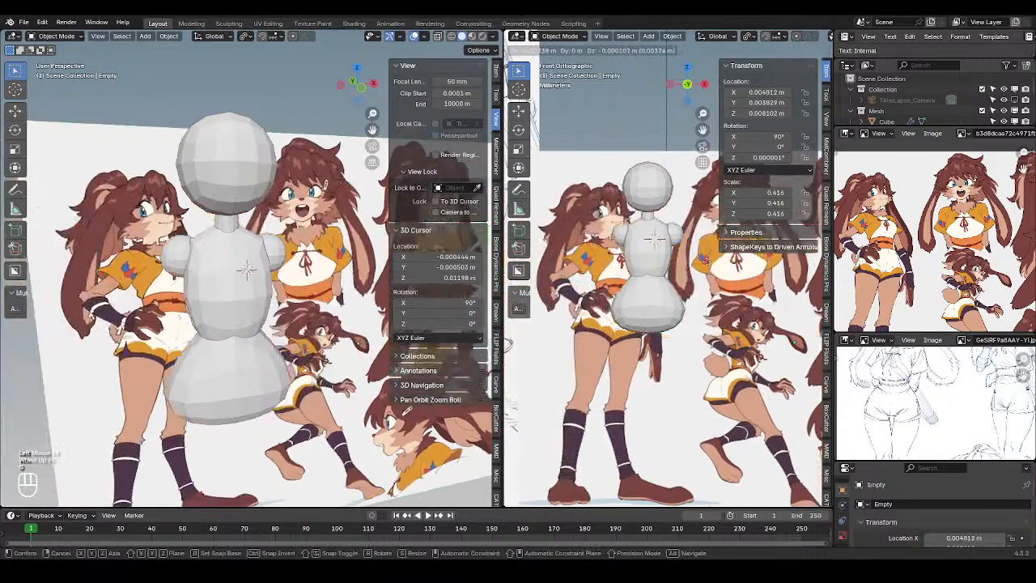
left_click(643, 253)
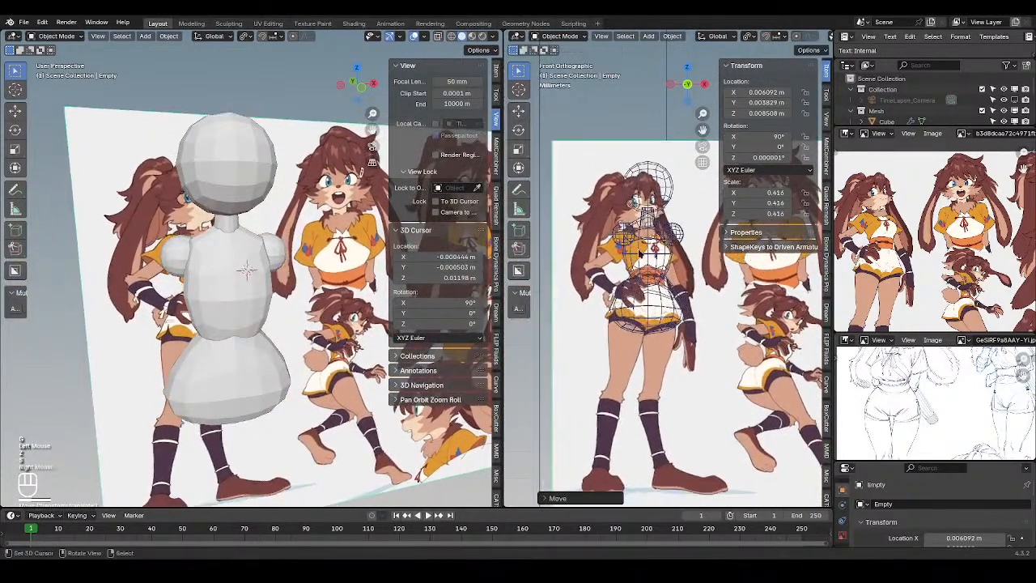
left_click(650, 295)
key("s")
left_click(633, 291)
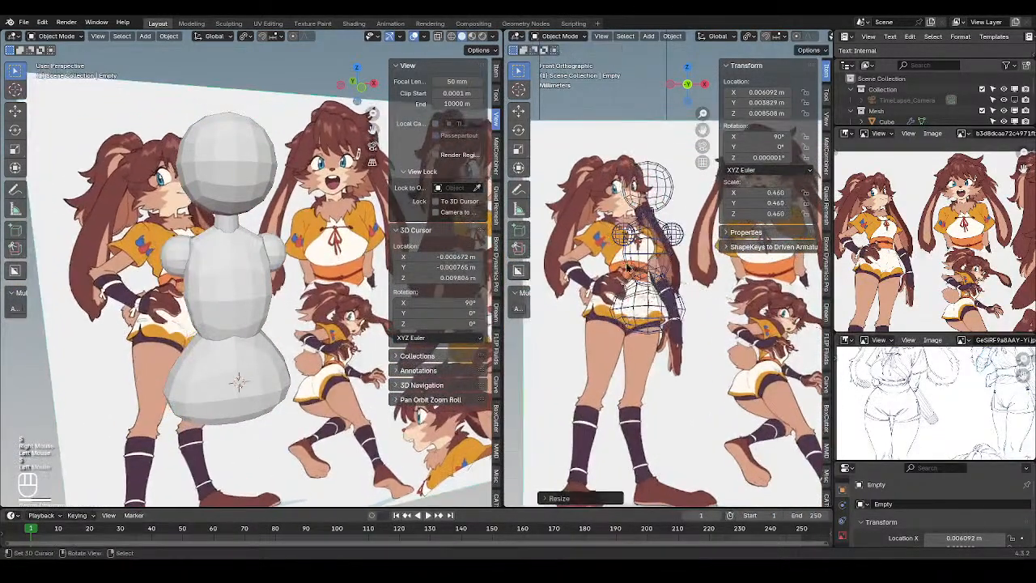
Reposition the reference image to line the standing figure up with the wireframe body and scale it to 0.464
key("g")
left_click(660, 294)
key("s")
left_click(660, 294)
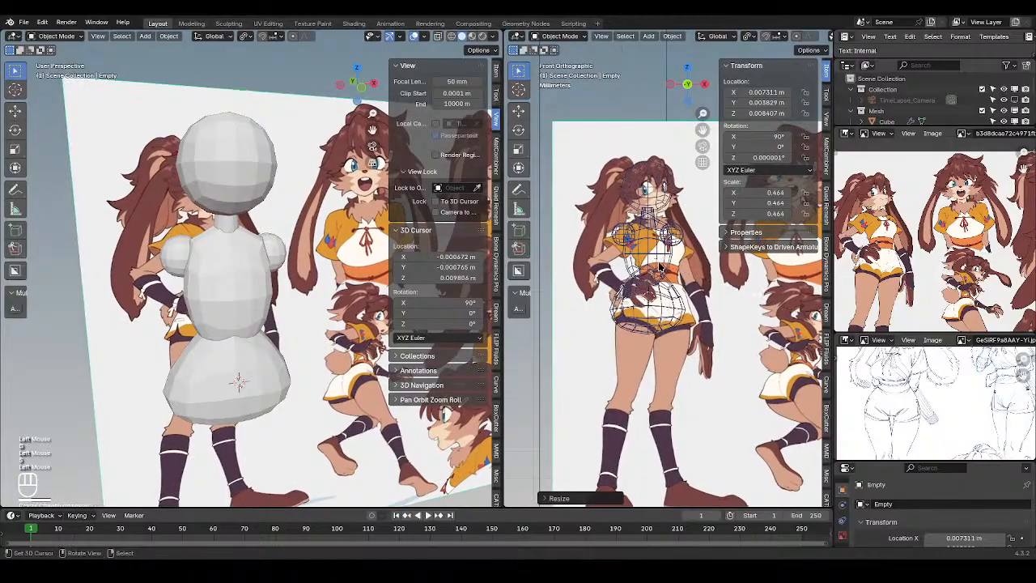
key("g")
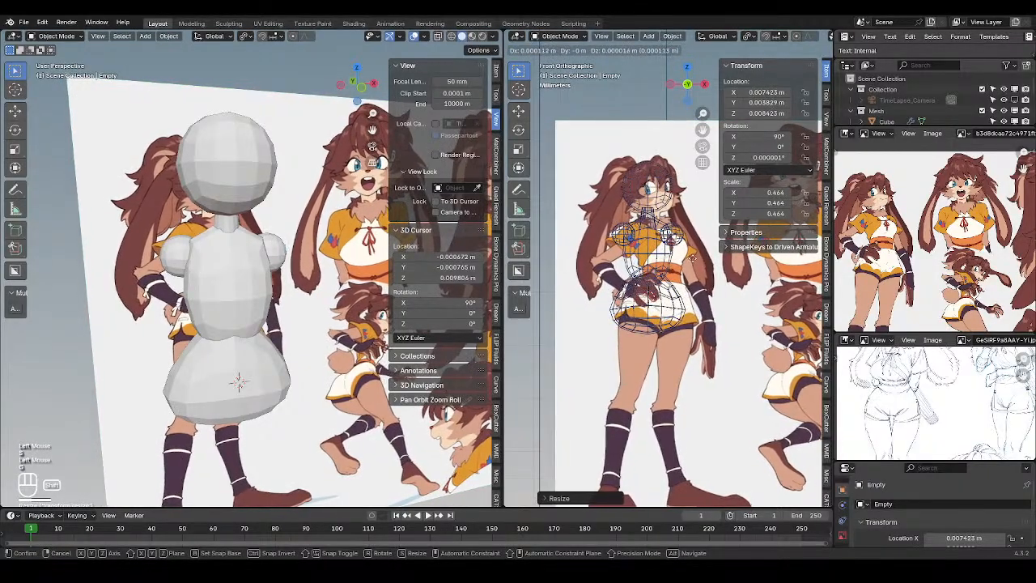
left_click(637, 286, "shift")
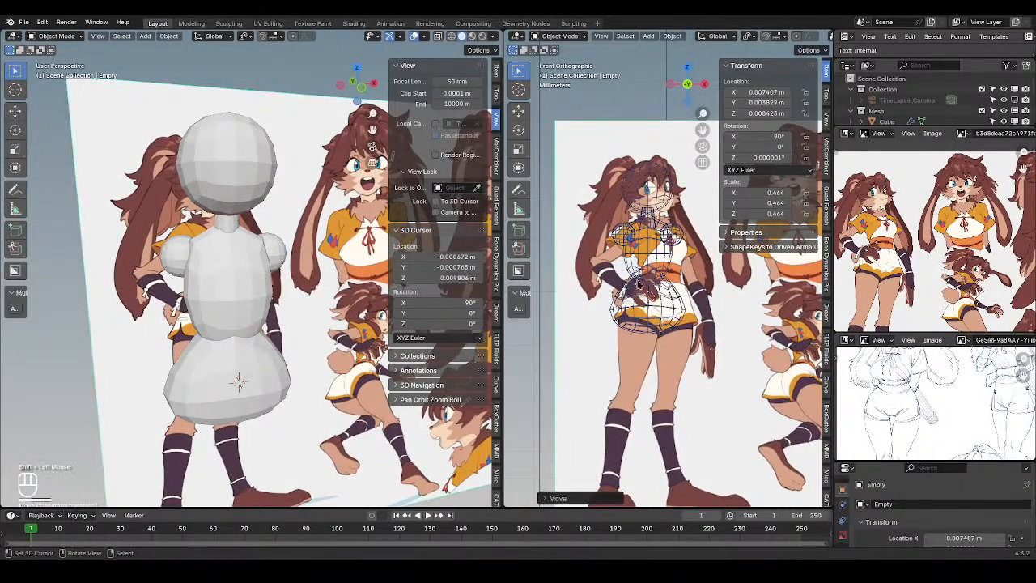
Shift the reference image along the X axis to an X location of about 0.00696 m
scroll(638, 286, "up", 1)
scroll(636, 284, "up", 1)
key("g")
key("x")
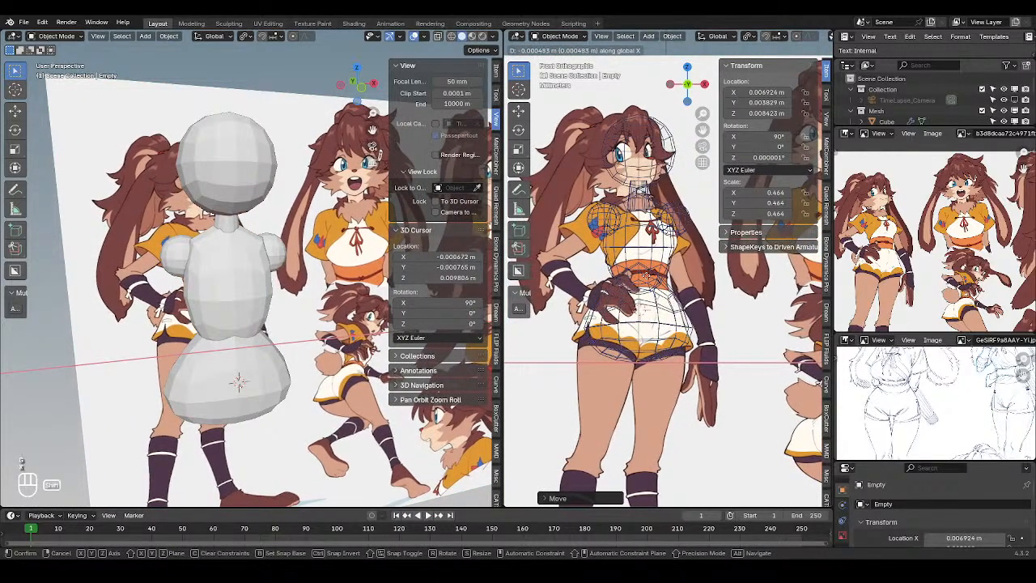
left_click(660, 275, "shift")
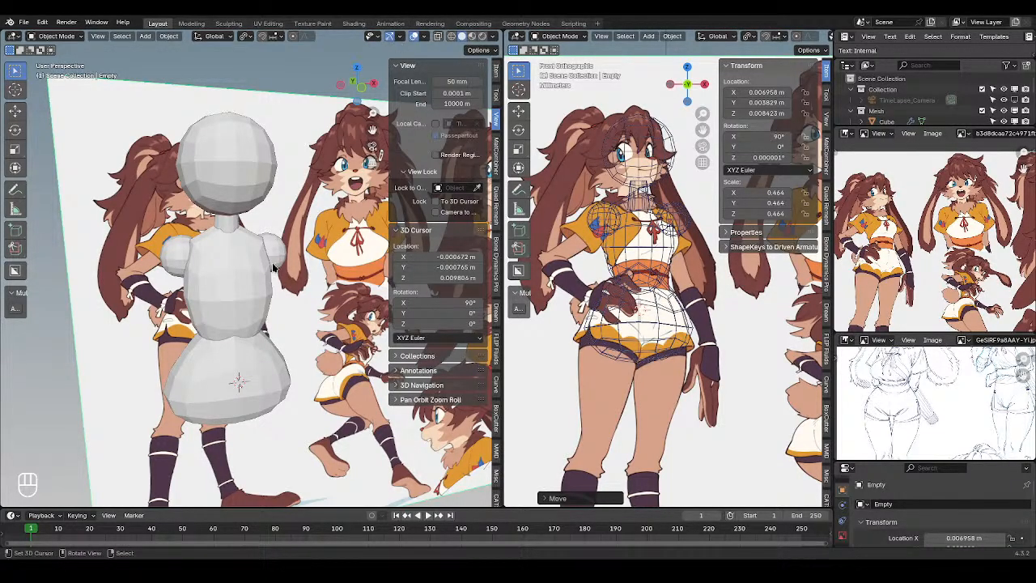
Snap the 3D cursor to the hip mesh and add a mesh circle there
scroll(285, 381, "down", 2)
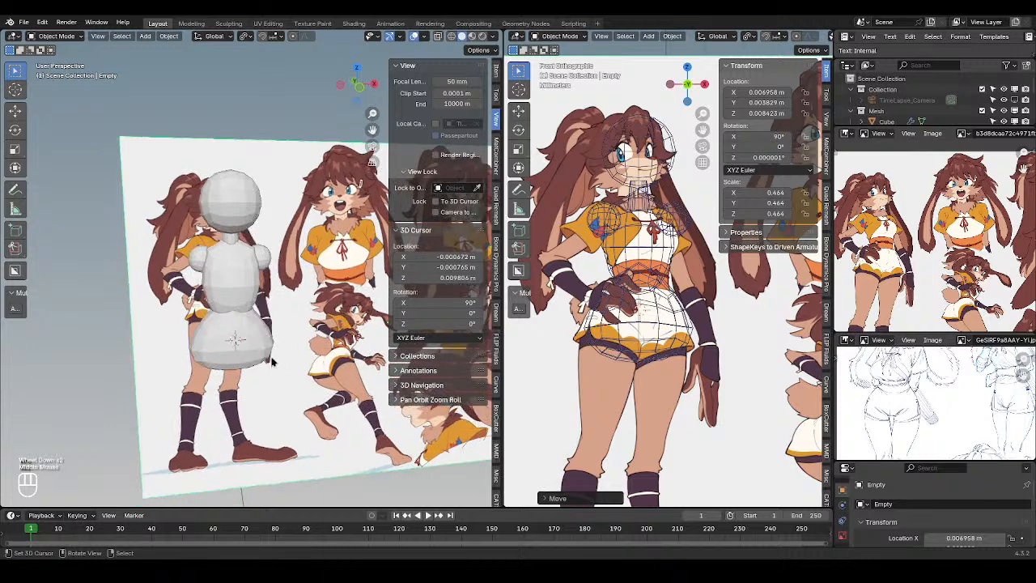
scroll(661, 375, "up", 1, "shift")
middle_click_drag(661, 375, 695, 346, "shift")
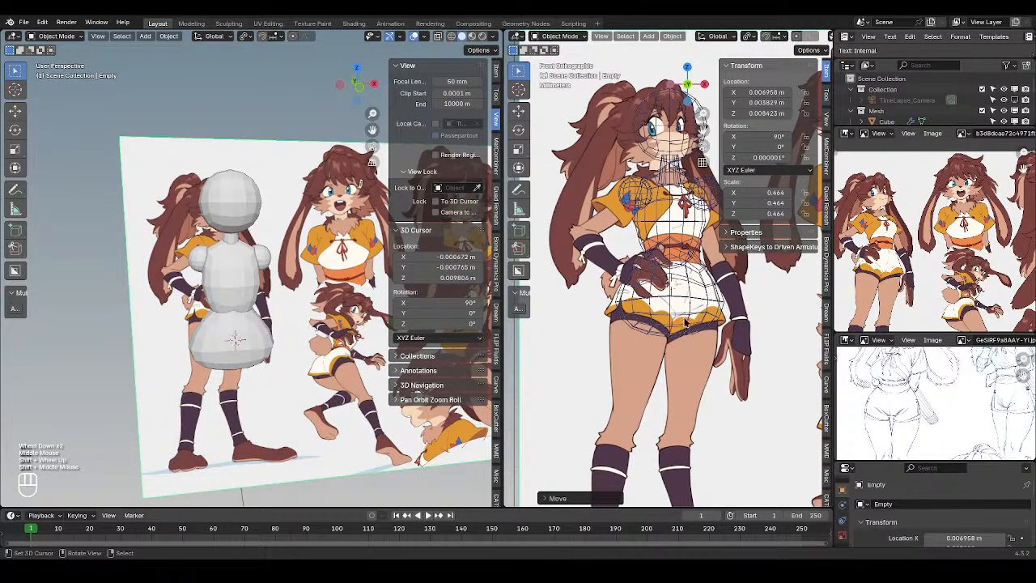
key("shift")
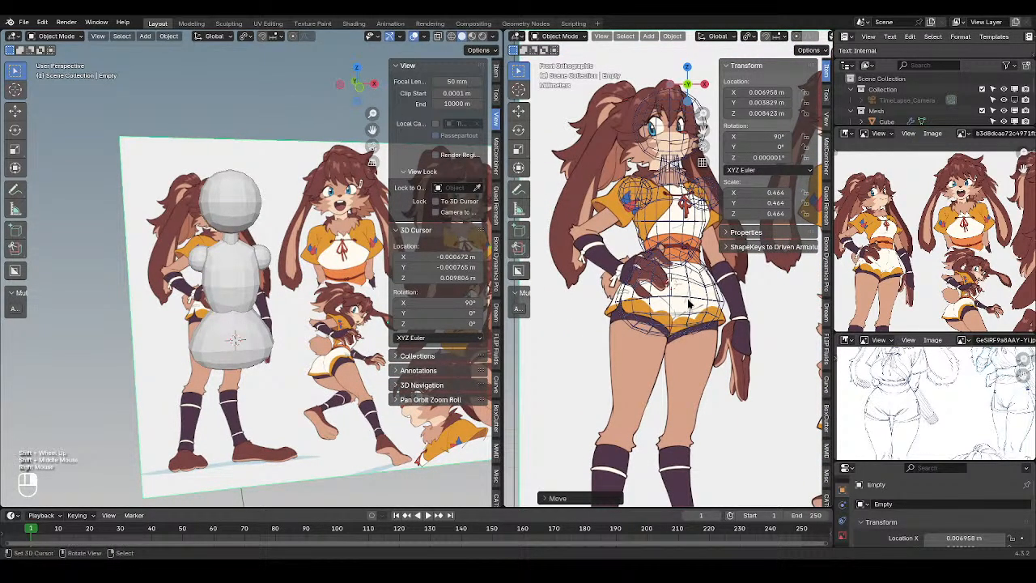
right_click(695, 301, "shift")
scroll(684, 312, "down", 1)
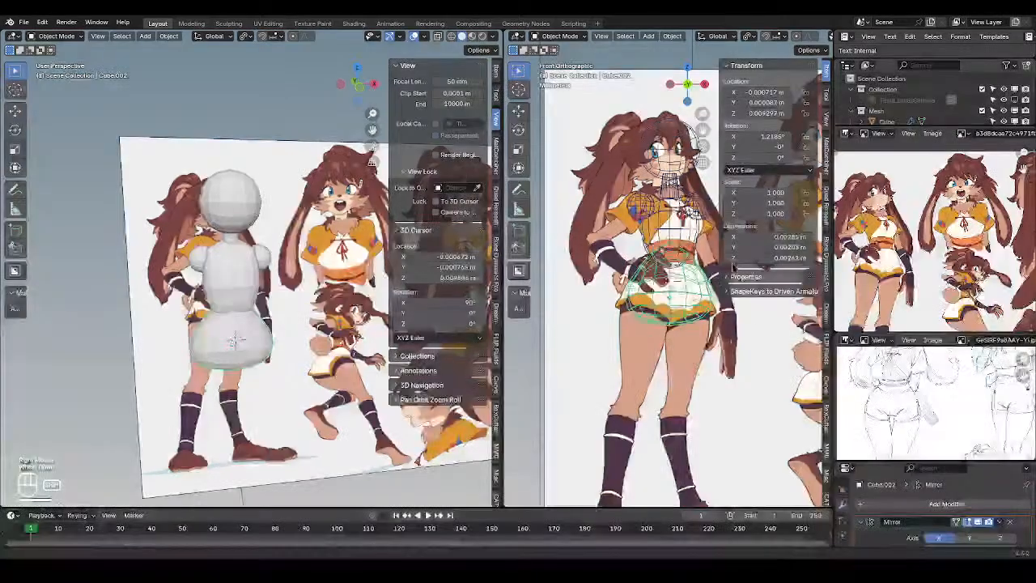
key("shift+s")
key("shift+a")
mouse_move(692, 350)
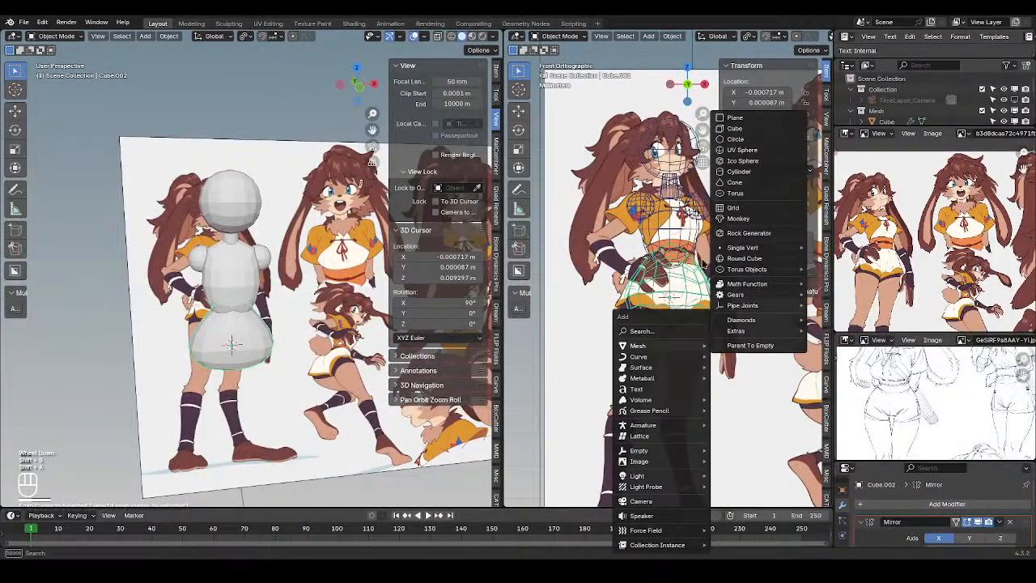
left_click(759, 141)
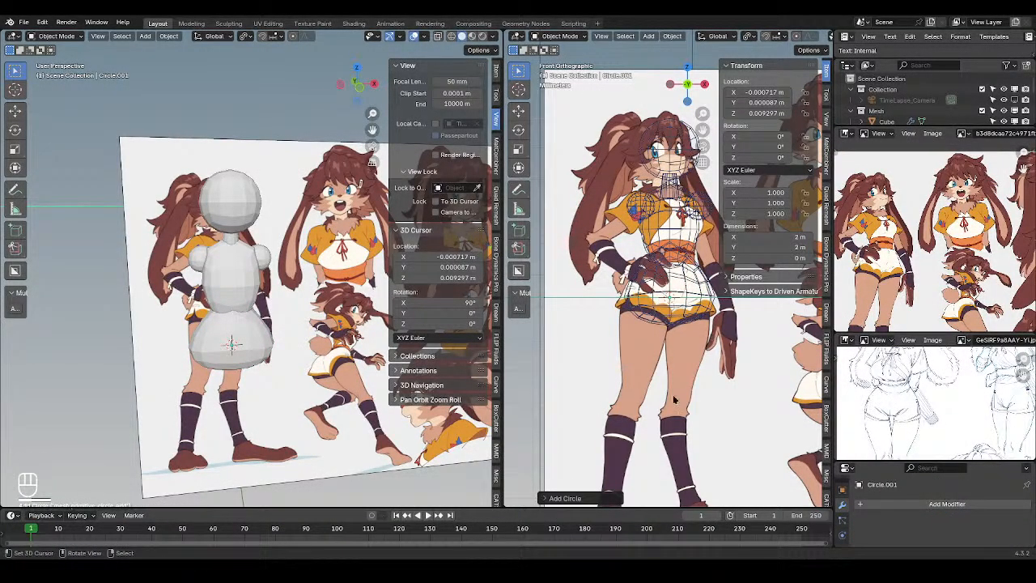
Scale the new circle's vertices down to about 0.00324 m across
middle_click_drag(673, 395, 712, 374)
scroll(727, 367, "down", 2)
key("Tab")
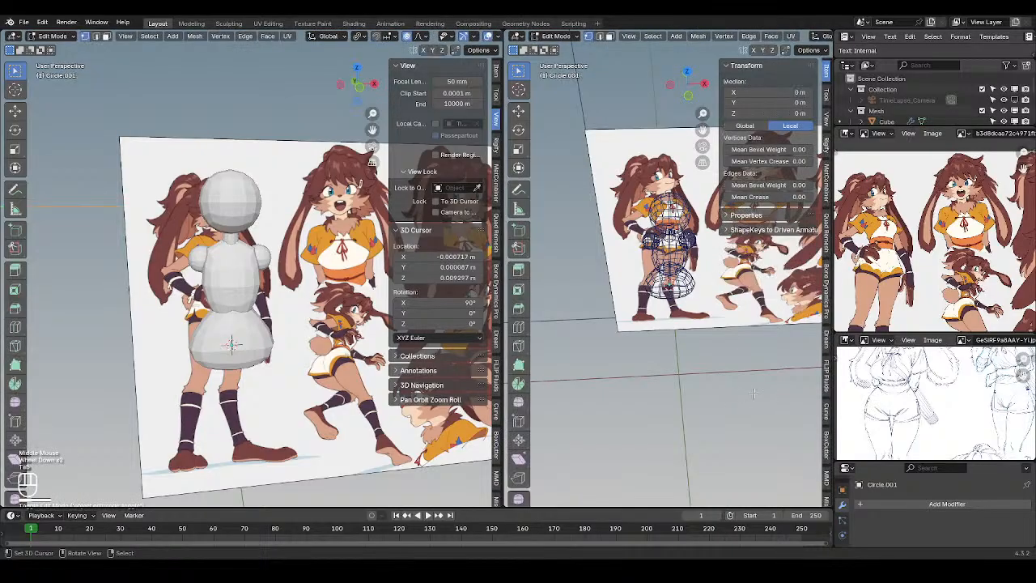
key("s")
left_click(689, 329)
key("s")
left_click(688, 329)
key("s")
left_click(689, 329)
key("s")
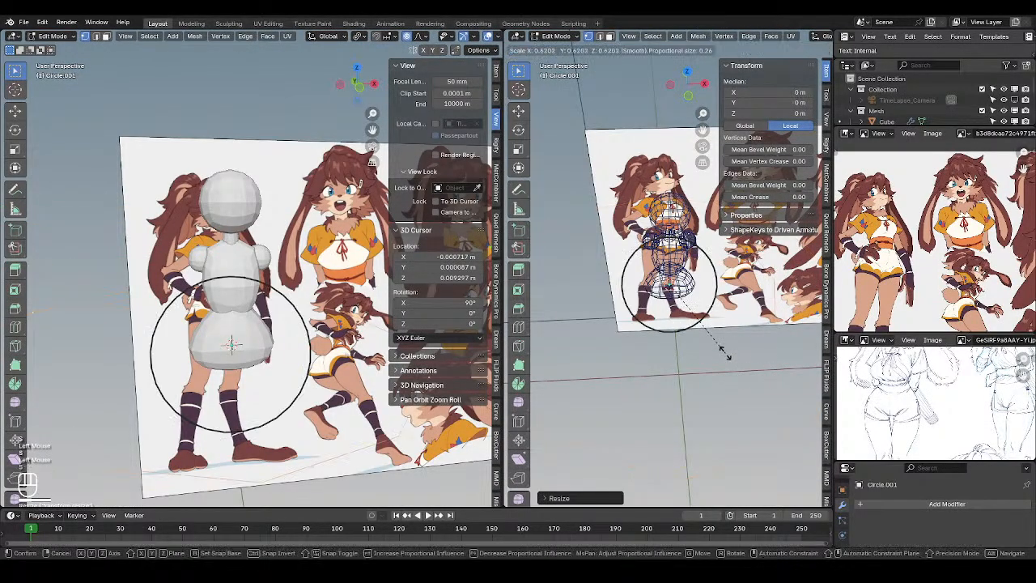
left_click(665, 301)
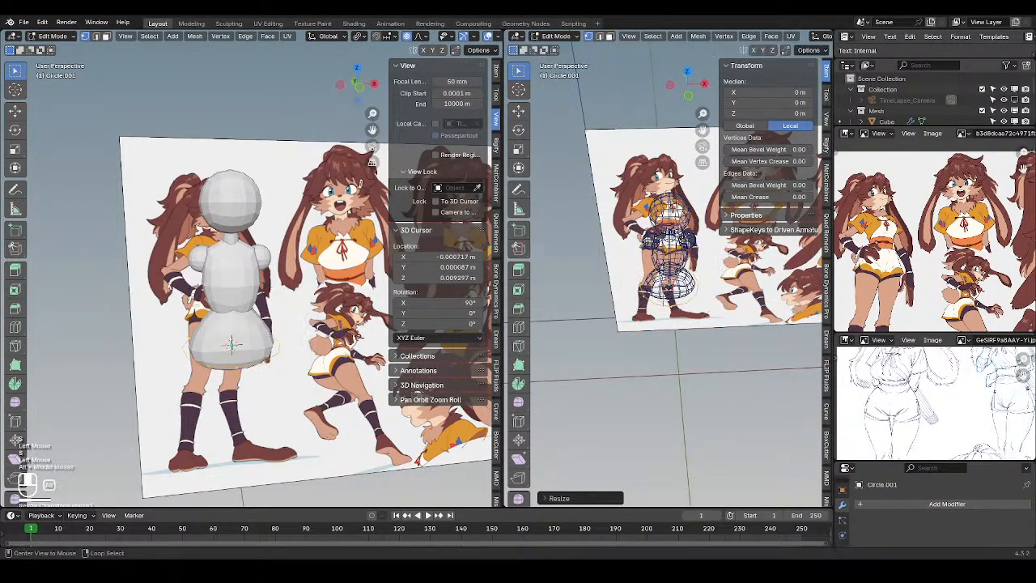
Move the circle below the hips in front view, to about X -0.00021 m and Z 0.00782 m
middle_click_drag(645, 298, 670, 311, "alt")
scroll(664, 301, "up", 5)
key("Tab")
scroll(681, 303, "down", 1)
scroll(685, 305, "down", 1, "shift")
key("g")
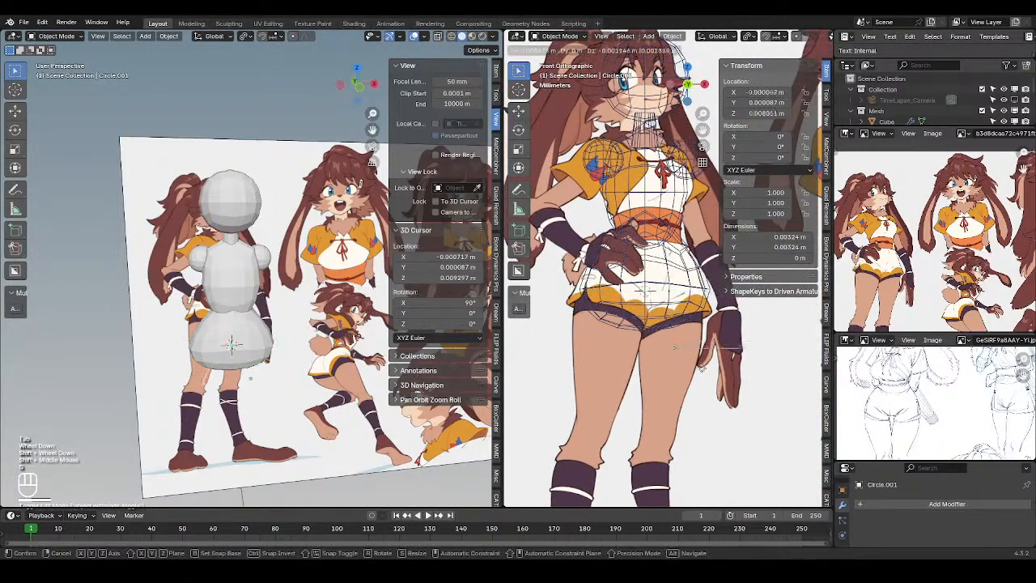
left_click(695, 384)
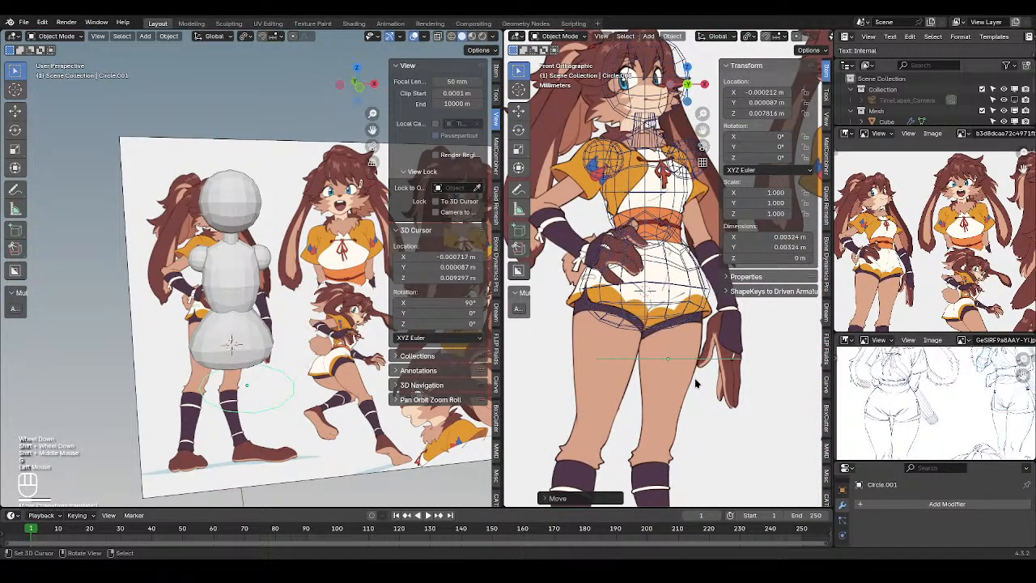
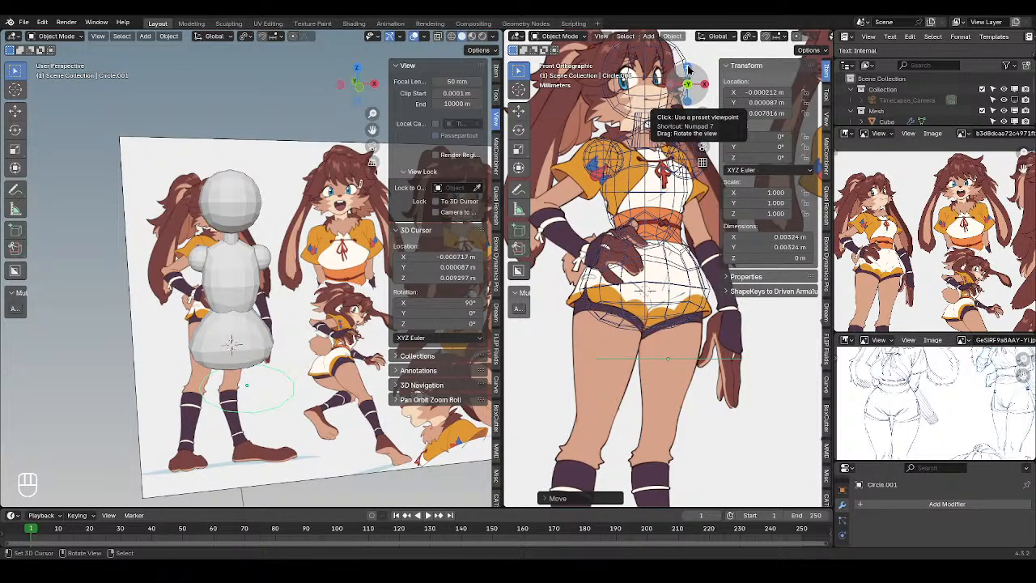
Scale the circle's vertices down to about thigh width, 0.00135 m across
scroll(688, 71, "down", 2)
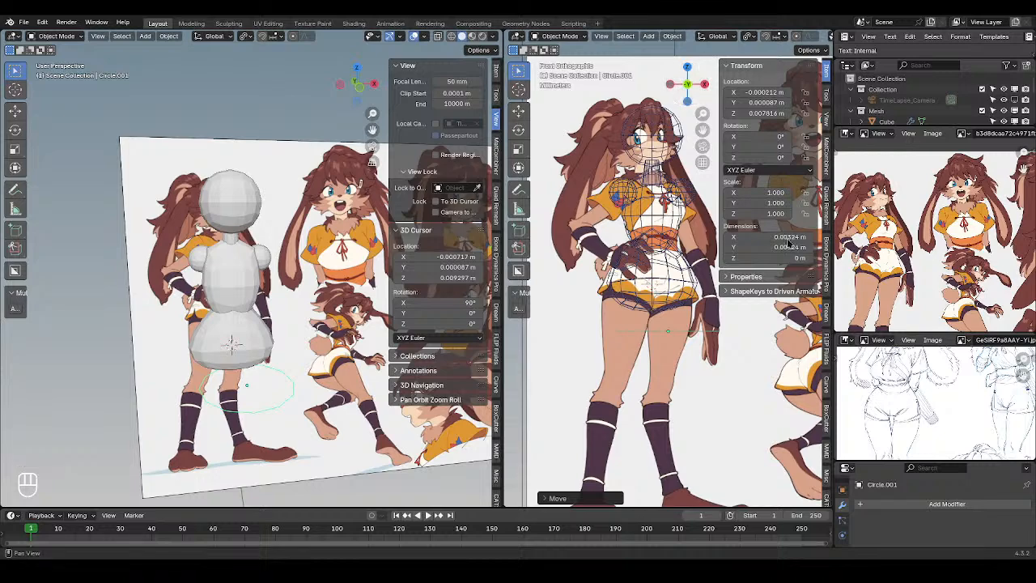
scroll(702, 356, "down", 1)
scroll(703, 380, "up", 2)
middle_click_drag(703, 389, 669, 387, "shift")
scroll(674, 377, "up", 1)
key("Tab")
scroll(679, 377, "down", 1)
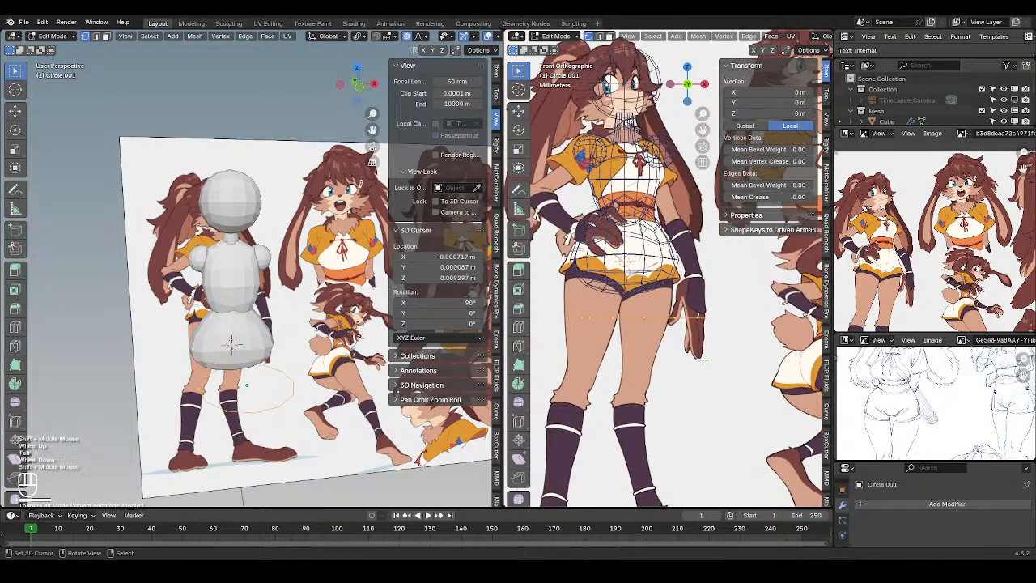
key("s")
left_click(656, 346)
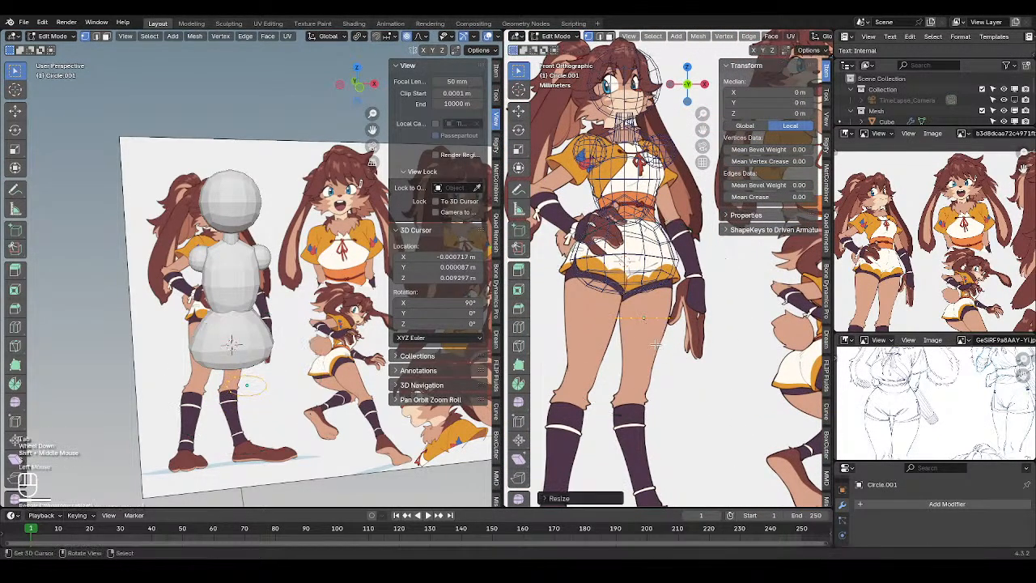
Move the circle onto the reference figure's other thigh, at about X -0.00152 m and Z 0.00819 m
scroll(660, 344, "up", 1)
scroll(664, 344, "down", 2)
middle_click_drag(668, 344, 680, 341, "shift")
key("Tab")
scroll(684, 338, "up", 1)
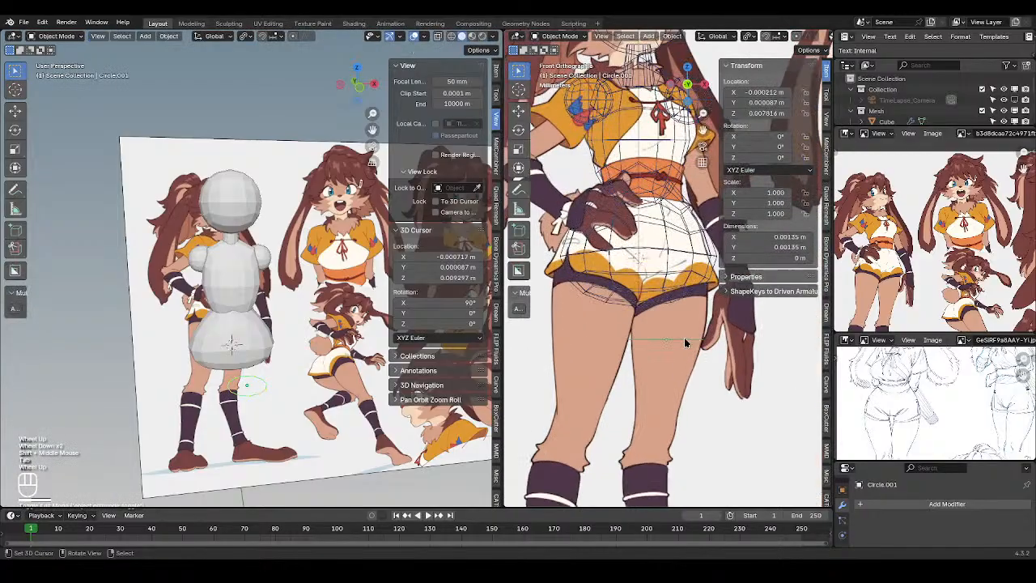
key("g")
left_click(591, 314)
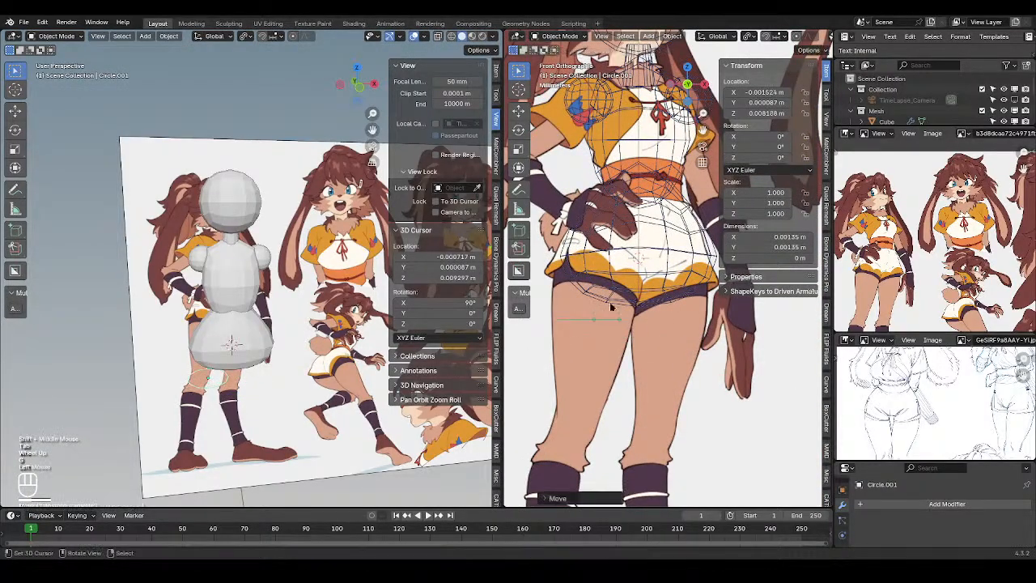
Rotate the circle about 11.4° around Y and move it up to the top of the thigh
scroll(610, 302, "up", 1)
scroll(625, 297, "down", 1)
middle_click_drag(626, 297, 636, 282, "shift")
key("r")
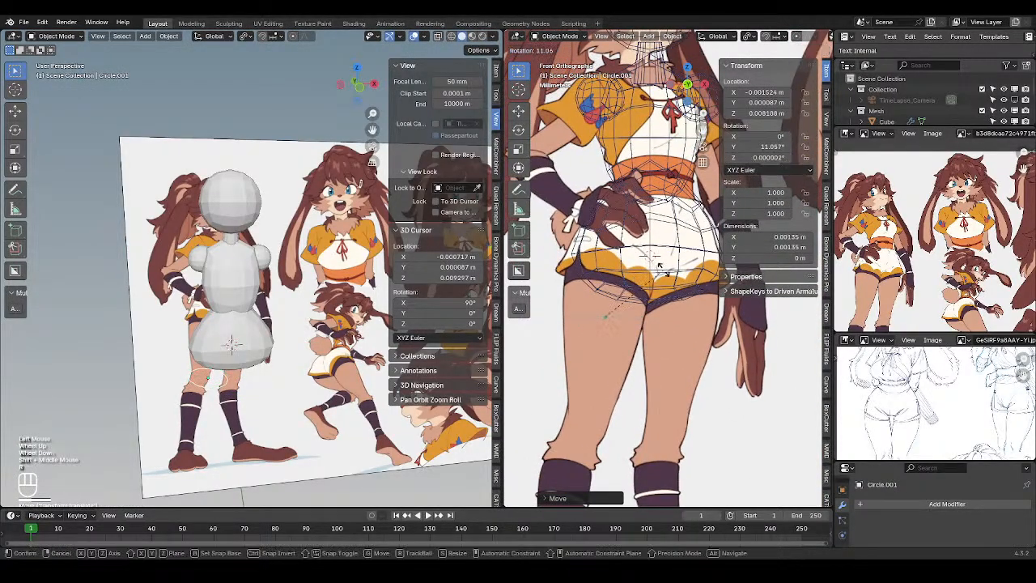
left_click(661, 265)
key("g")
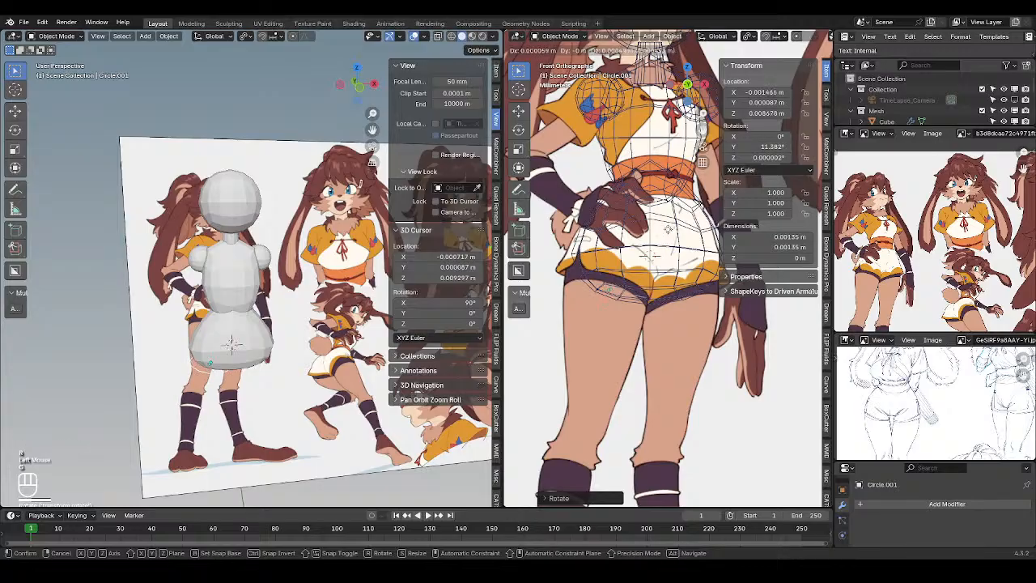
left_click(668, 230)
Scale the circle to 1.086 and nudge it under the shorts to about X -0.00153 m and Z 0.00864 m
key("s")
left_click(662, 228)
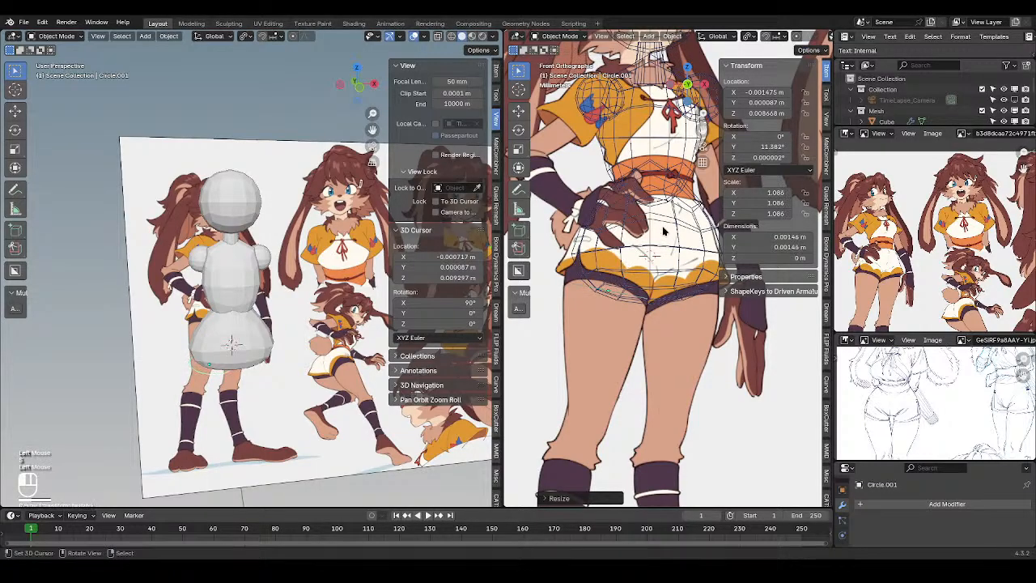
key("g")
left_click(656, 229)
key("Tab")
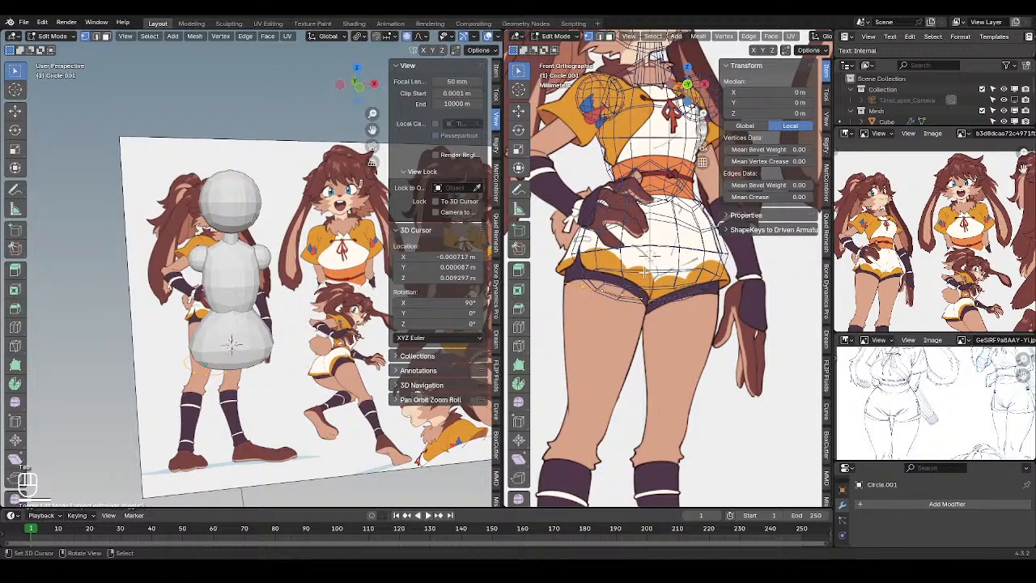
key("Tab")
key("g")
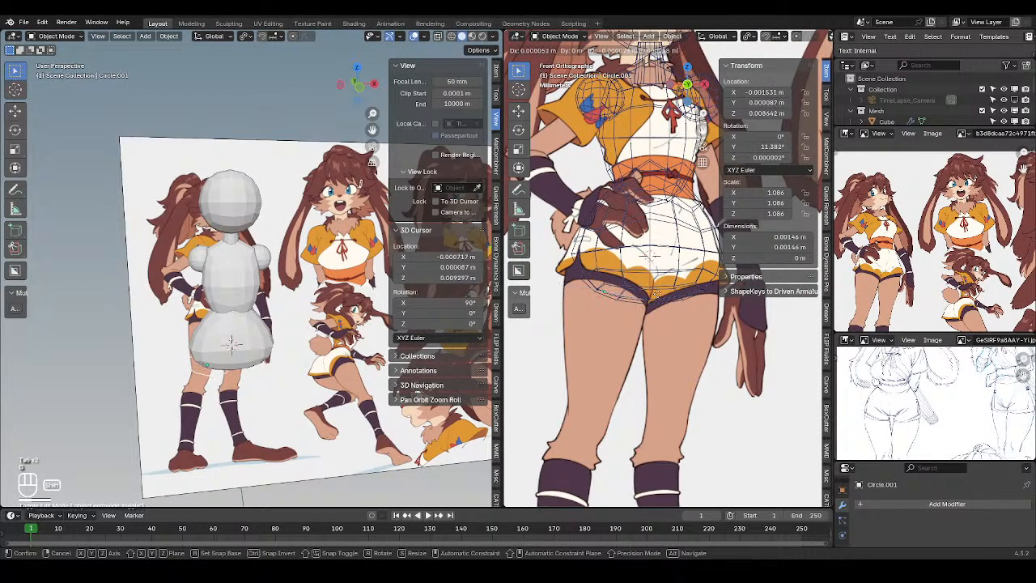
left_click(657, 294, "shift")
Extrude the circle about 0.00238 m down its local Z axis and shrink the lower ring to fit above the knee
key("Tab")
key("e")
key("z")
key("z")
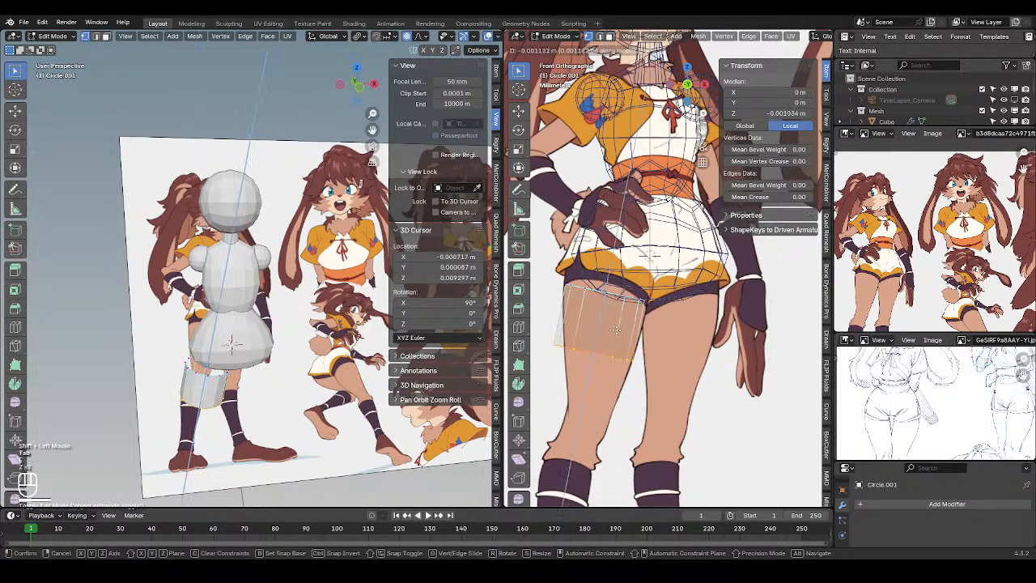
left_click(660, 376)
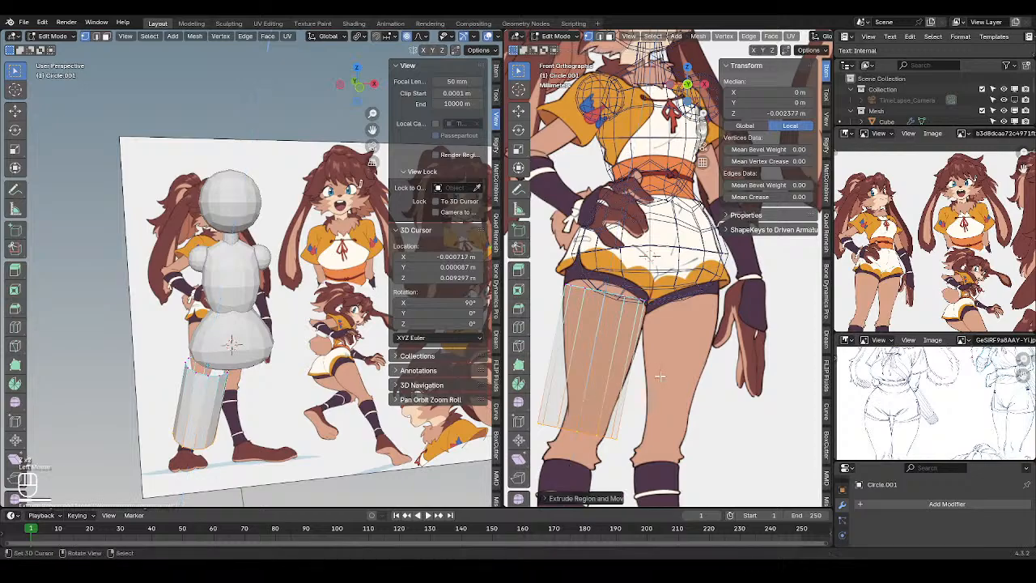
key("s")
left_click(611, 389)
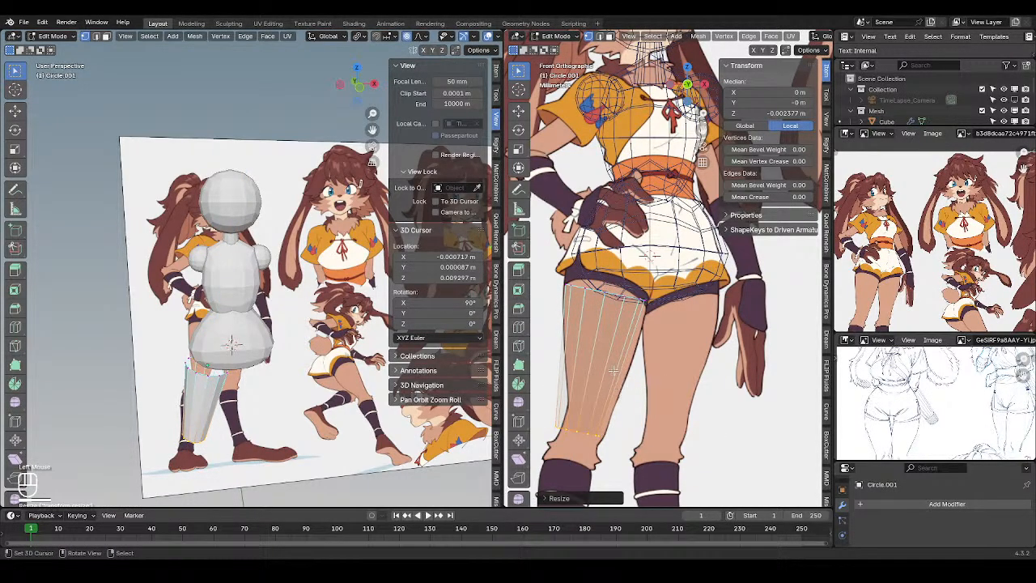
Add an edge loop around the thigh and slide it down to a local Z of about -0.00174 m
key("ctrl+r")
left_click(609, 382)
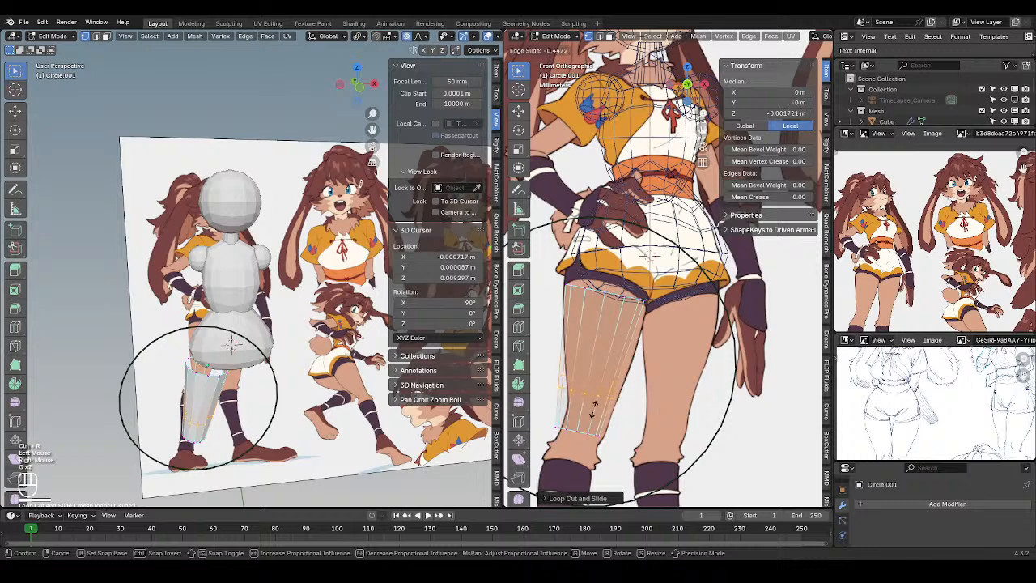
left_click(607, 401)
key("s")
right_click(698, 384, "shift")
key("s")
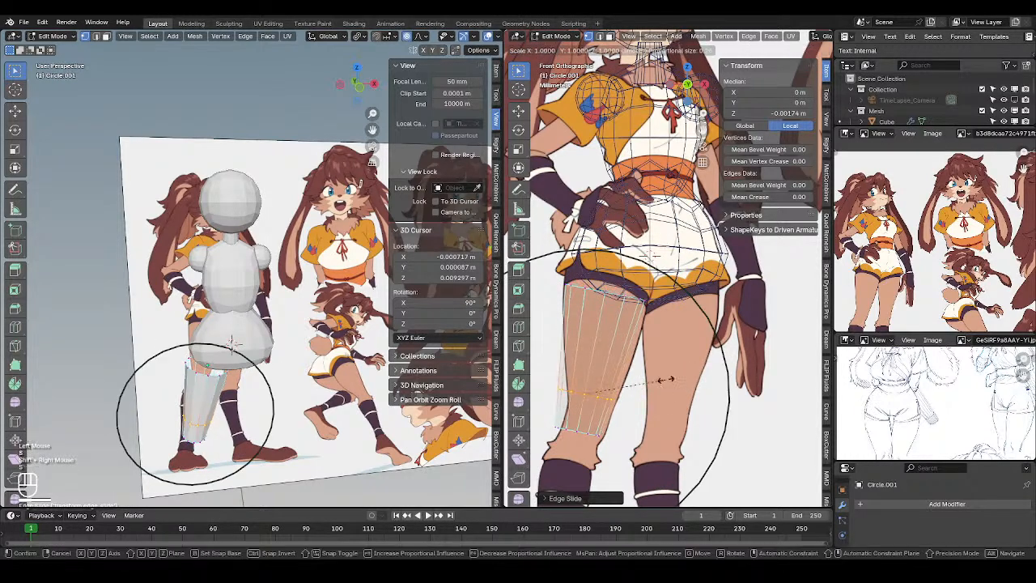
key("z")
key("z")
right_click(646, 383)
Scale the thigh's new edge loop along its local X axis with a smaller proportional editing radius
key("s")
key("x")
key("x")
scroll(641, 383, "up", 3)
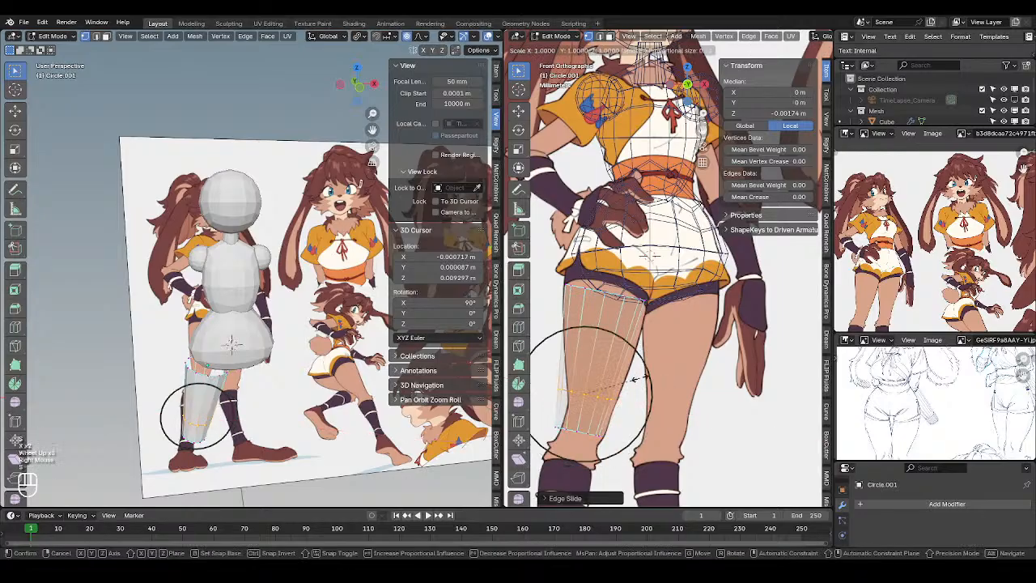
left_click(671, 383)
key("alt+z")
key("alt+z")
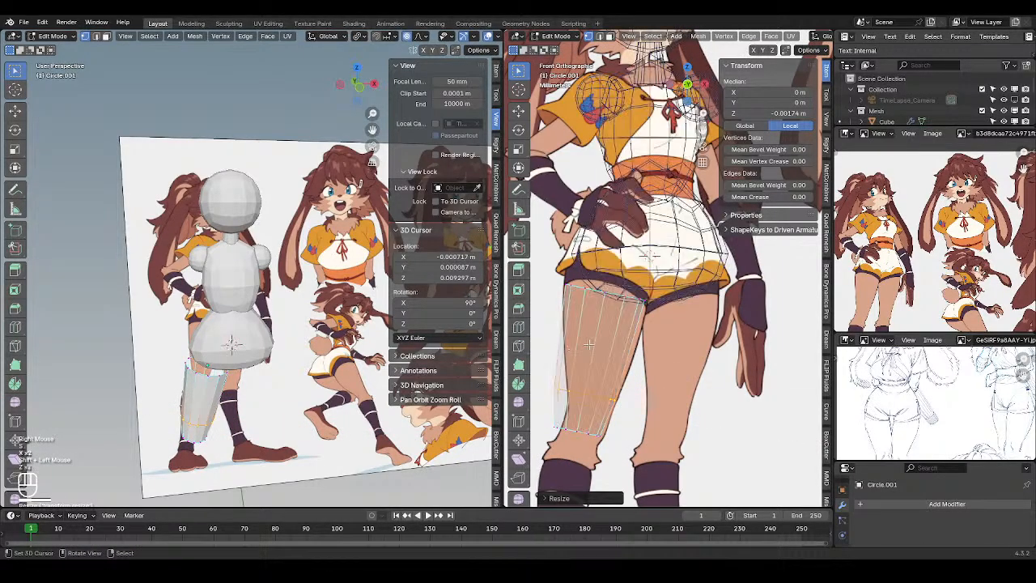
key("Tab")
key("shift+d")
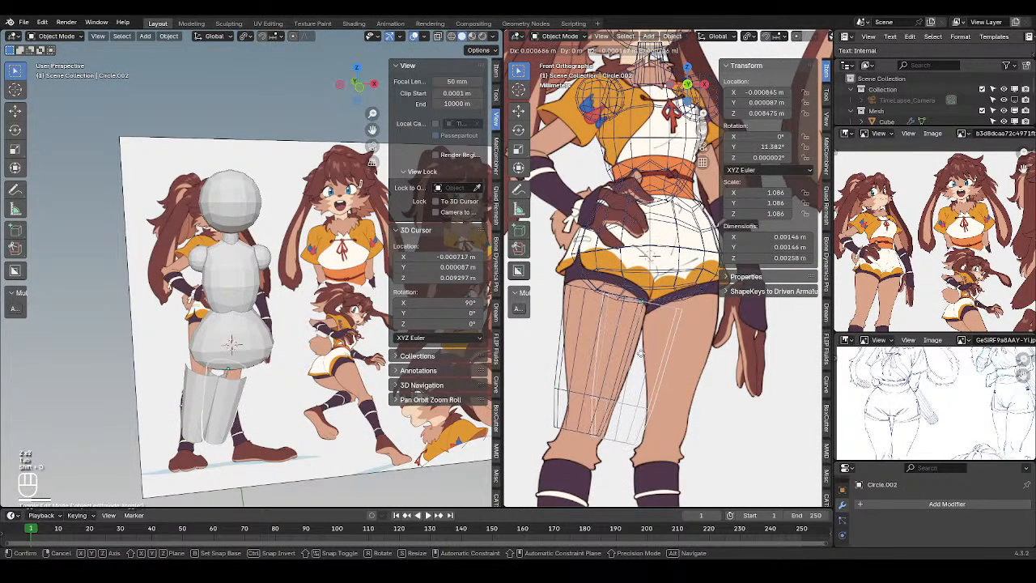
right_click(639, 357)
key("x")
Make a linked duplicate of the thigh over the reference's other leg and rotate it nearly upright
right_click(607, 364)
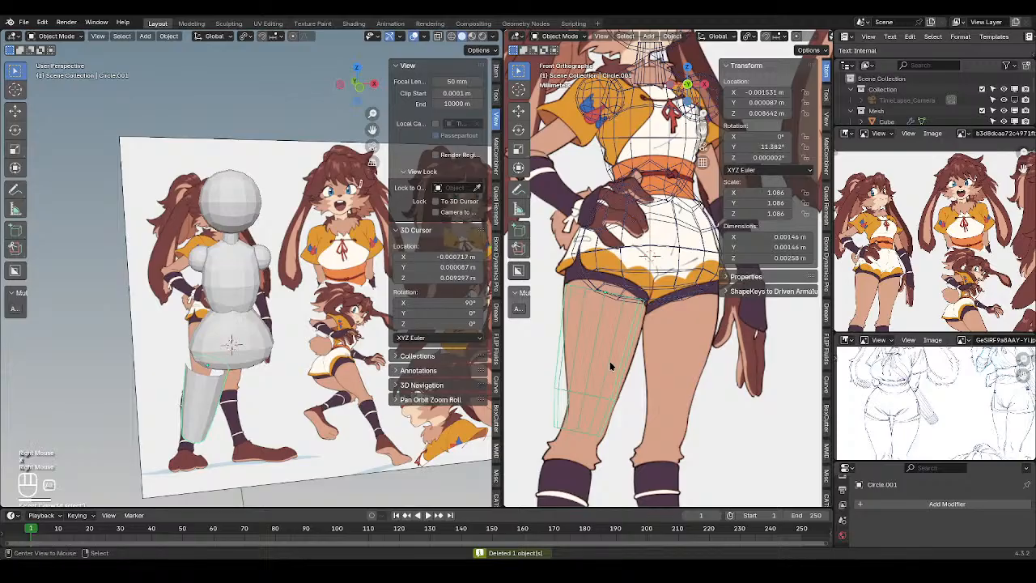
key("shift+d")
left_click(685, 366)
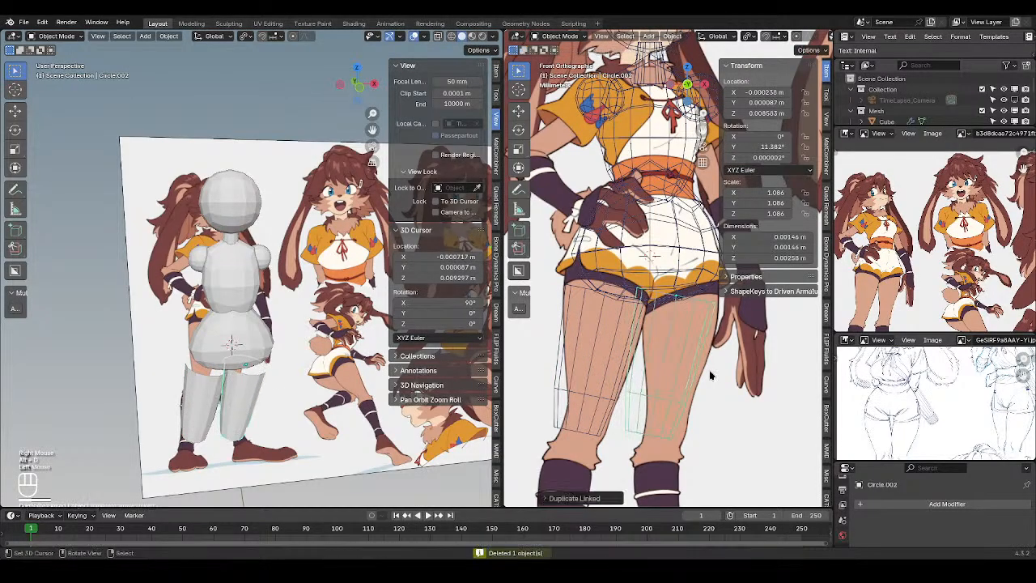
key("r")
left_click(718, 359)
Trackball-rotate the duplicated thigh to about 52° around Z, tilt it to follow the leg, and move it to X -0.0002 m
key("r")
key("r")
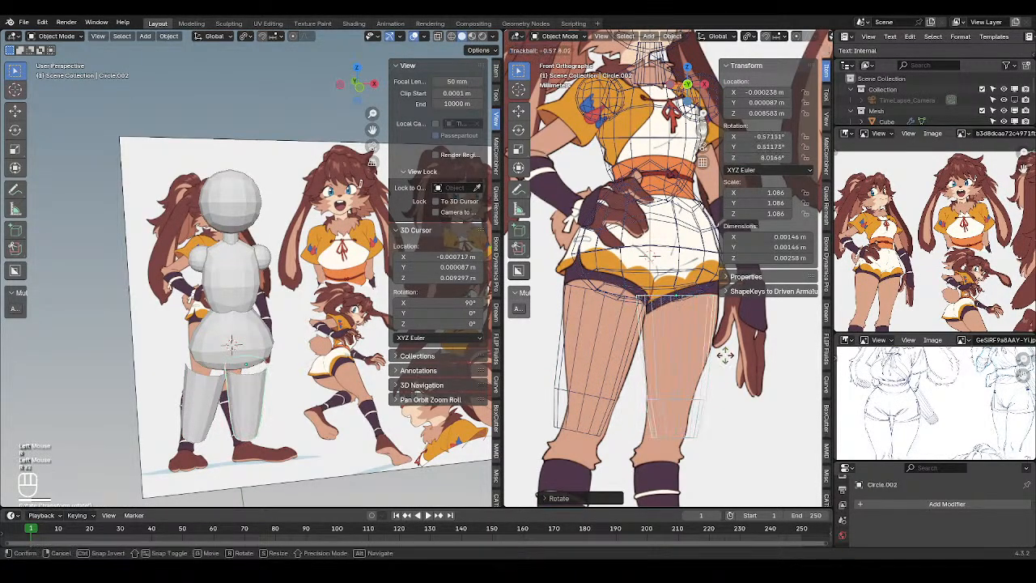
left_click(751, 362)
key("alt+z")
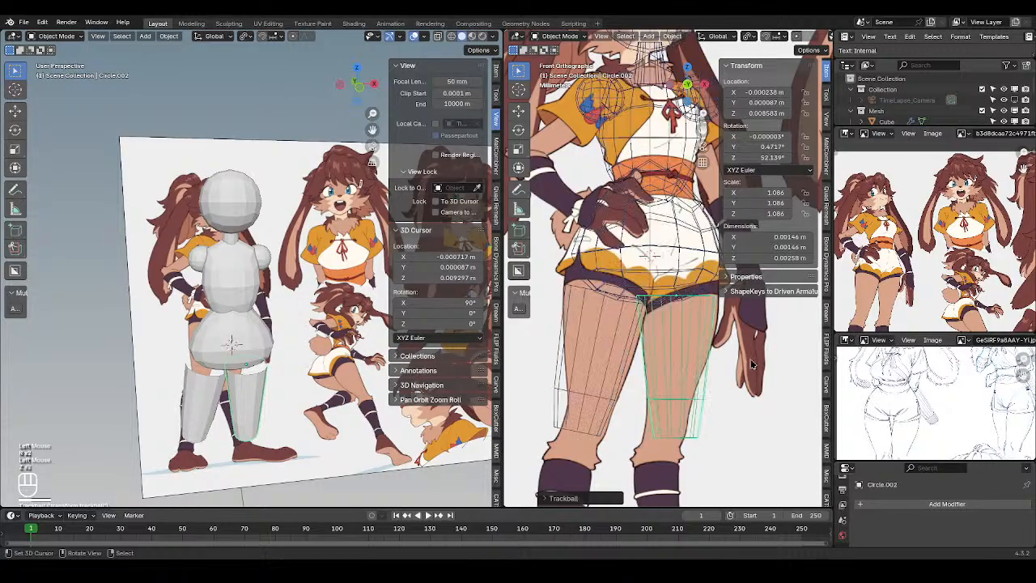
key("r")
key("r")
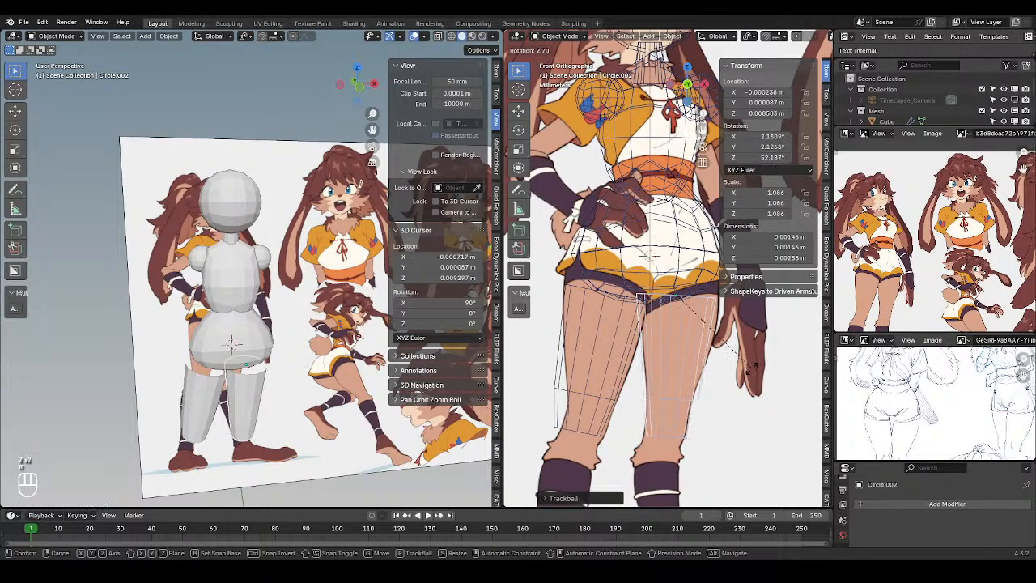
left_click(752, 369)
key("g")
left_click(729, 361, "shift")
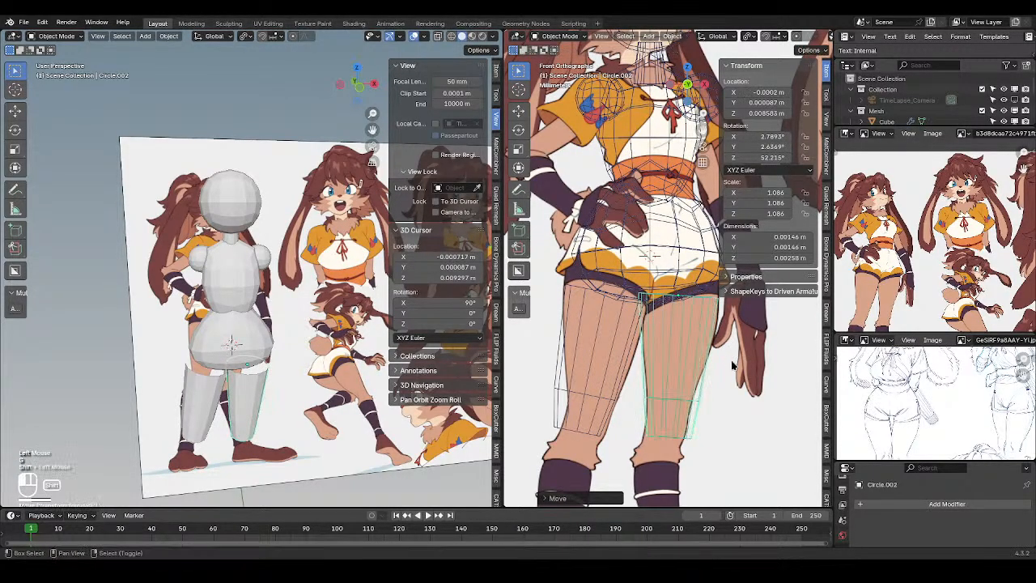
Narrow the original thigh's lower edge loop along the X axis and shift it to a local X of about -0.00001 m
right_click(606, 394)
key("Tab")
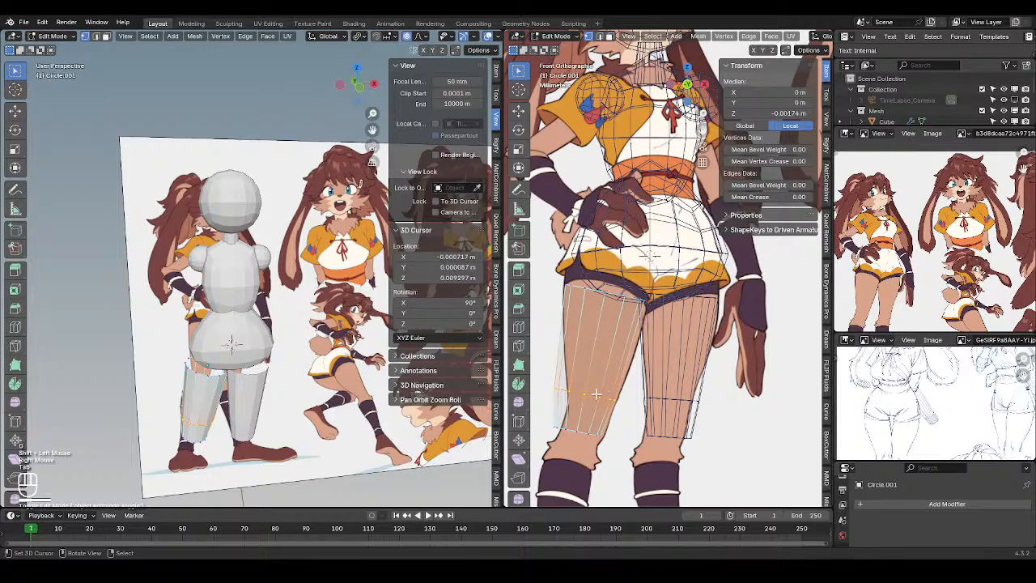
key("s")
key("x")
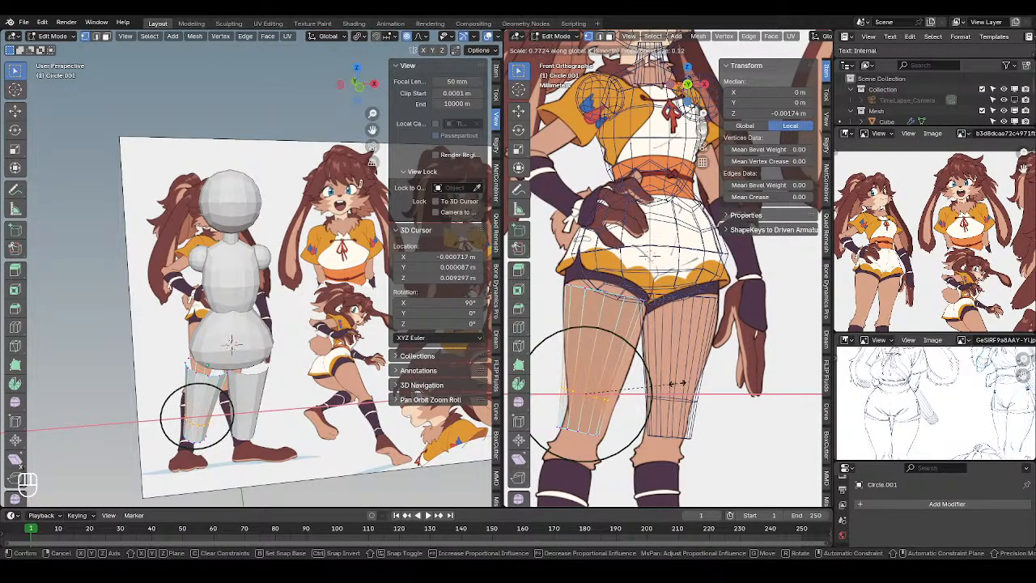
left_click(677, 384)
key("g")
key("x")
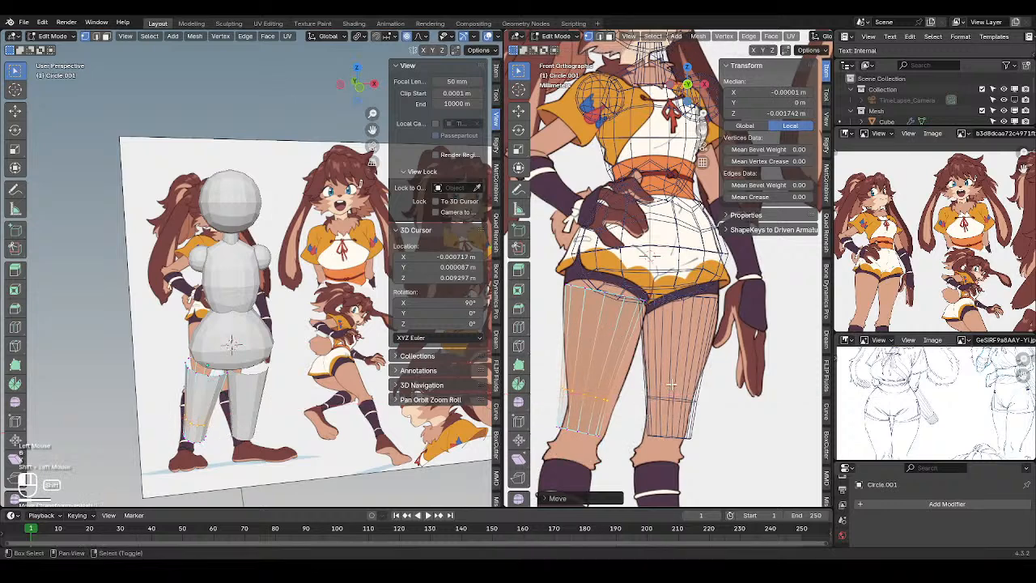
left_click(671, 385)
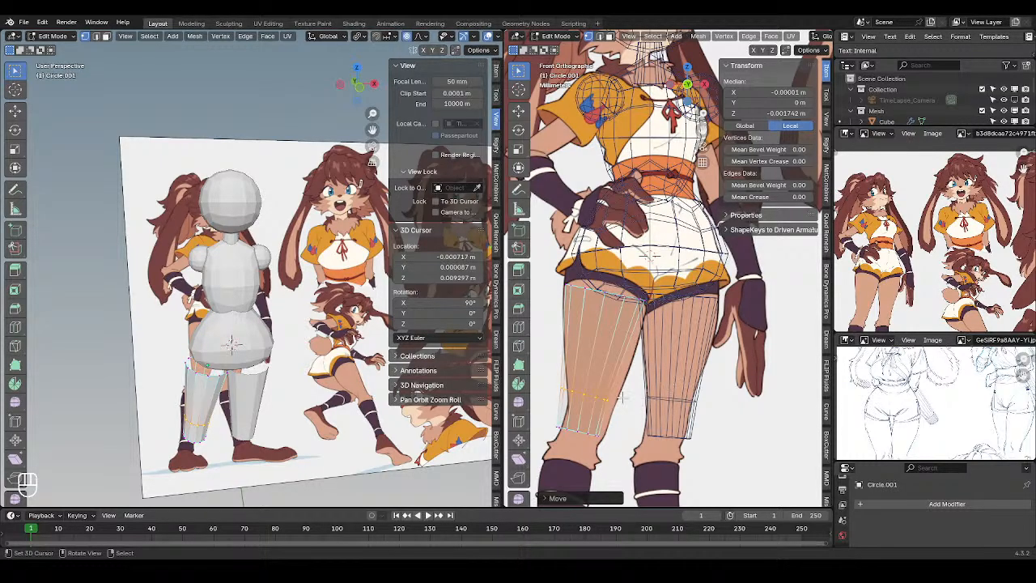
middle_click_drag(658, 389, 642, 361, "shift")
scroll(677, 371, "up", 1)
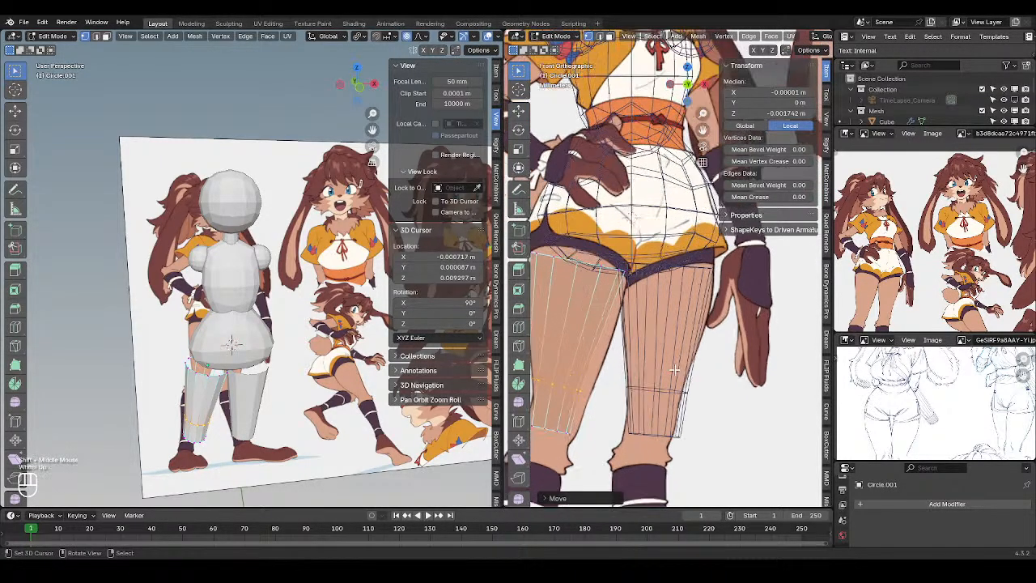
Switch mesh editing from the original thigh to its linked duplicate on the other leg
key("Tab")
right_click(678, 388)
key("Tab")
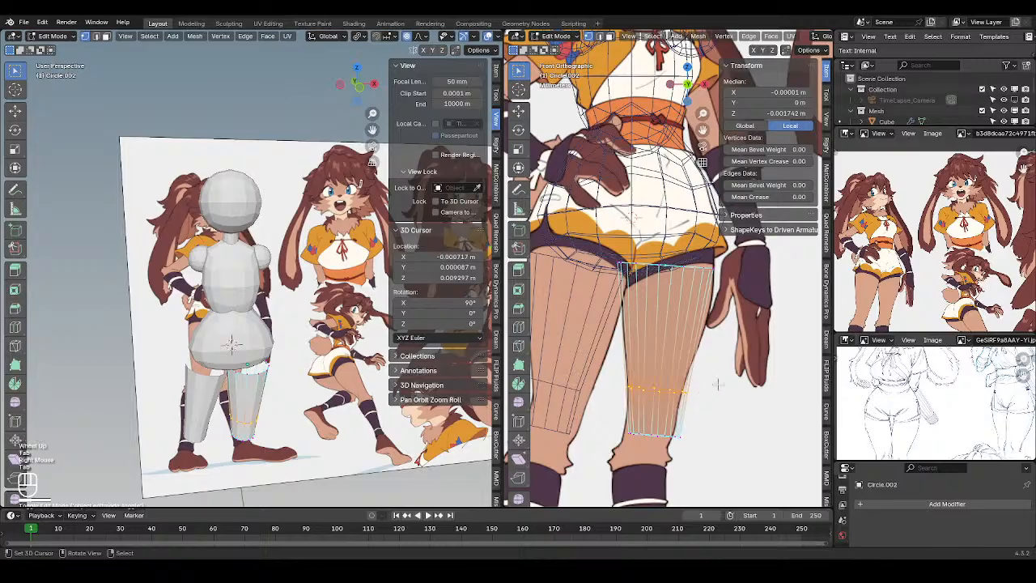
key("s")
key("y")
key("y")
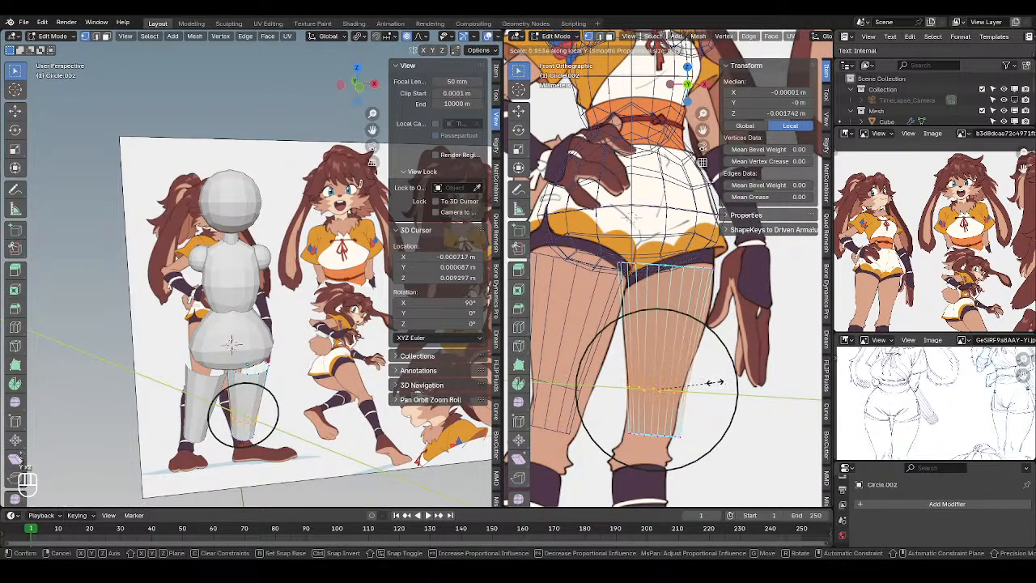
key("alt+z")
key("x")
key("x")
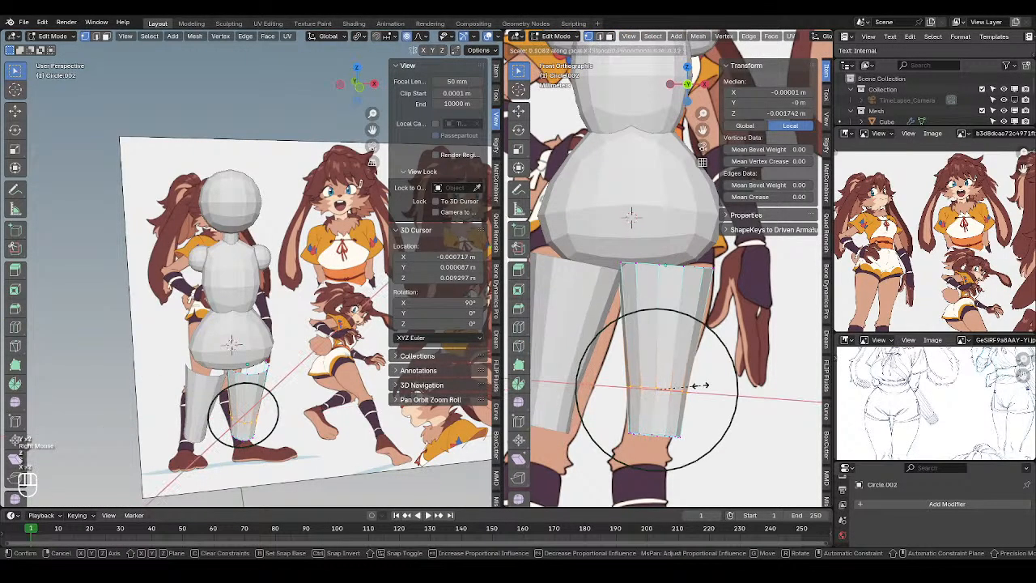
right_click(682, 390)
middle_click_drag(683, 391, 685, 403)
scroll(696, 397, "down", 1)
middle_click_drag(745, 364, 716, 414)
key("s")
key("z")
key("z")
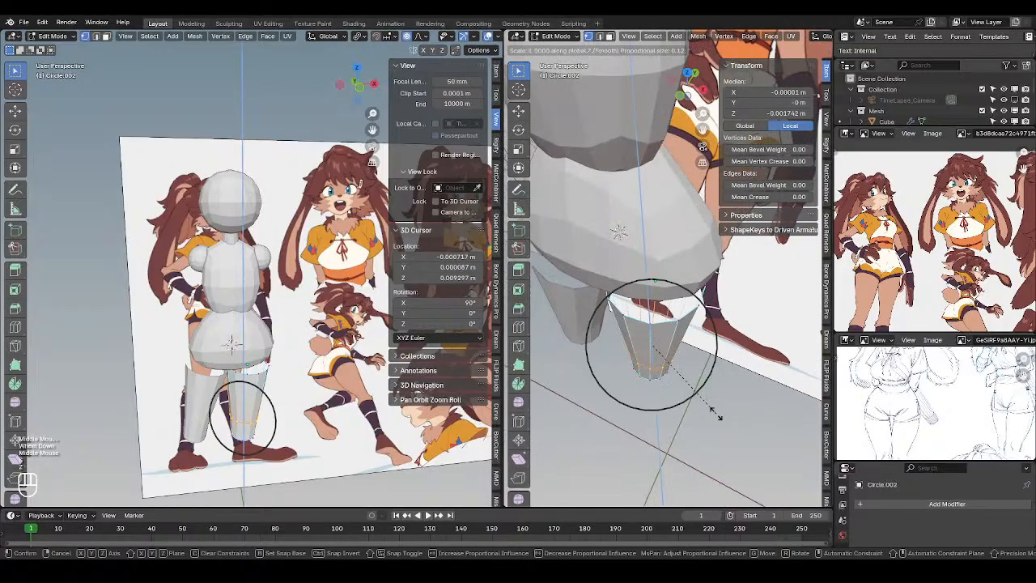
right_click(698, 393)
key("s")
key("y")
key("y")
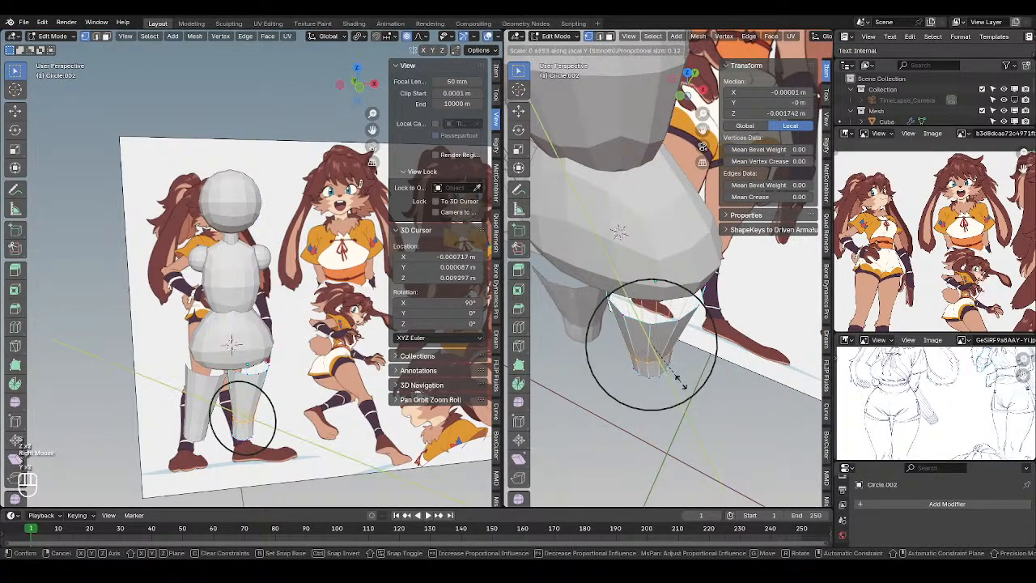
right_click(673, 388)
middle_click_drag(674, 389, 712, 348)
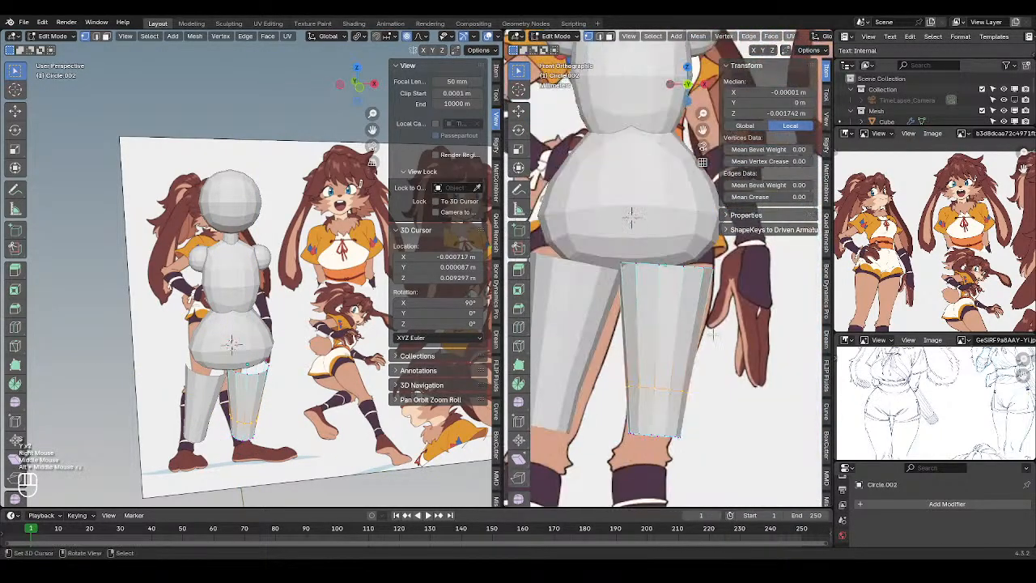
Scale the duplicated thigh's lower edge loop along its local Y axis to fit the reference leg in wireframe
key("z")
key("s")
right_click(706, 348)
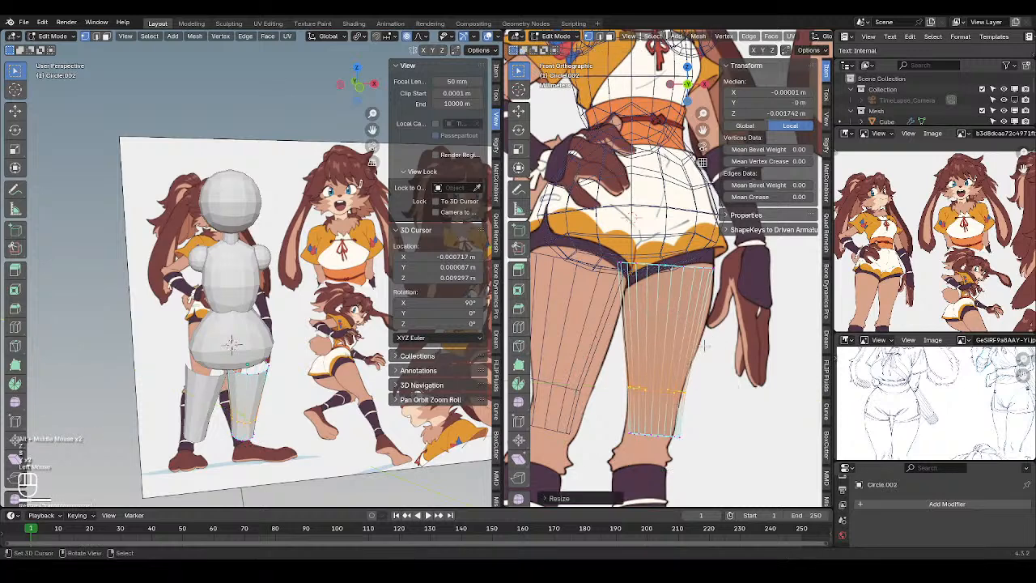
key("s")
key("y")
key("y")
right_click(707, 345, "shift")
scroll(708, 344, "down", 3)
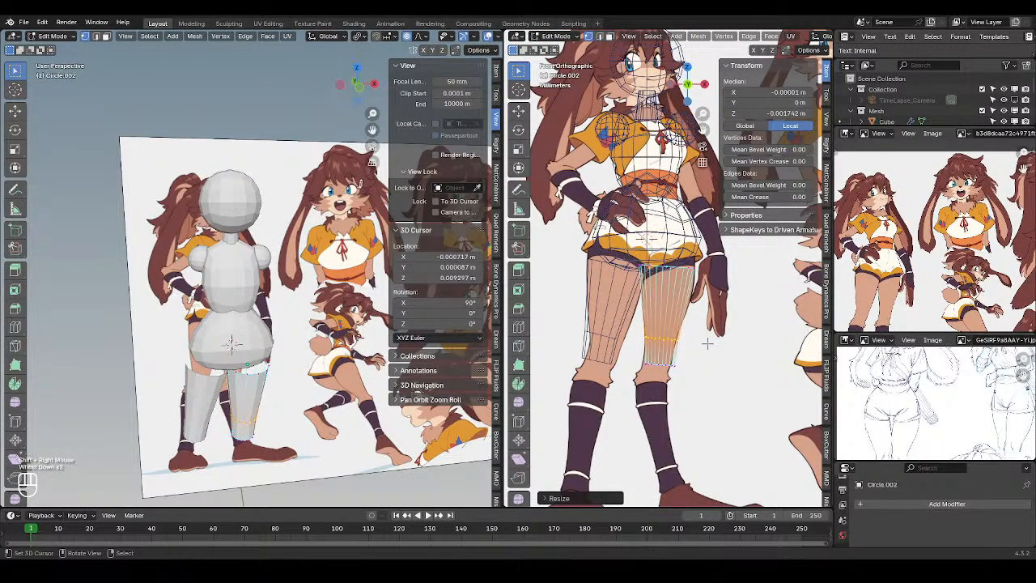
key("g")
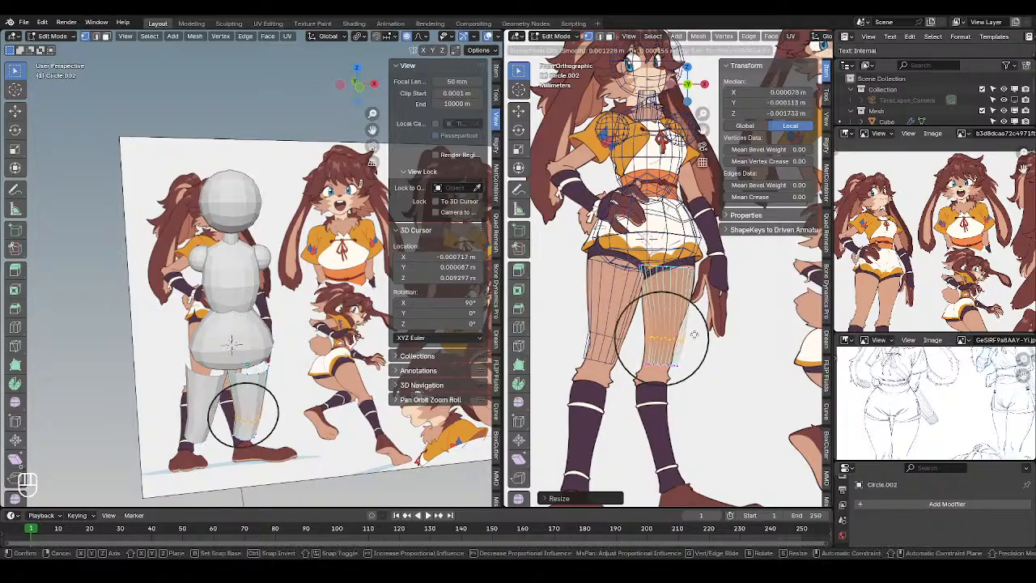
right_click(687, 335)
Add an edge loop around the middle of the thigh and adjust its thickness with Shrink/Fatten
scroll(636, 314, "up", 2)
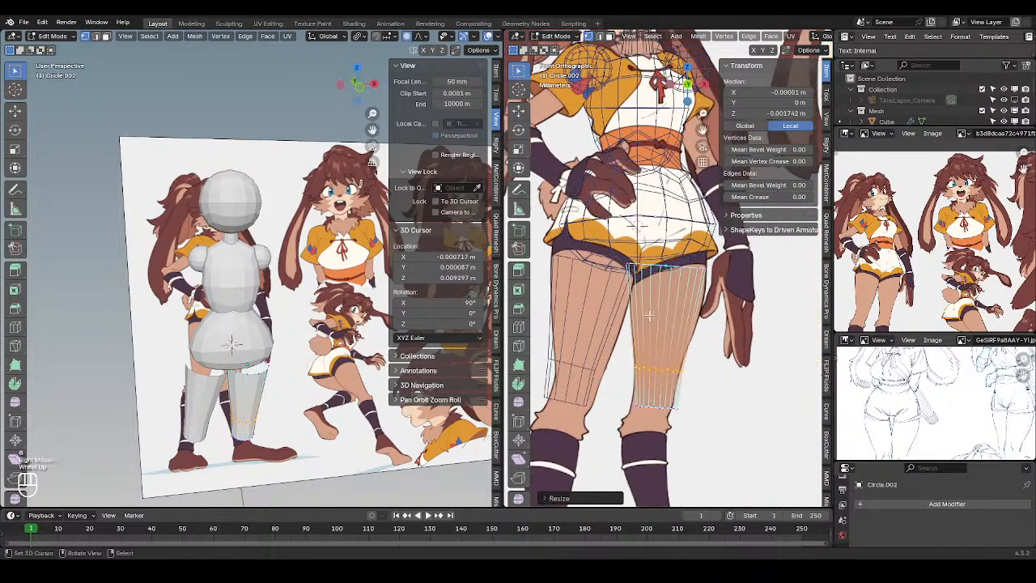
key("ctrl+r")
left_click(654, 315, "ctrl")
right_click(658, 314)
key("alt+s")
right_click(793, 313)
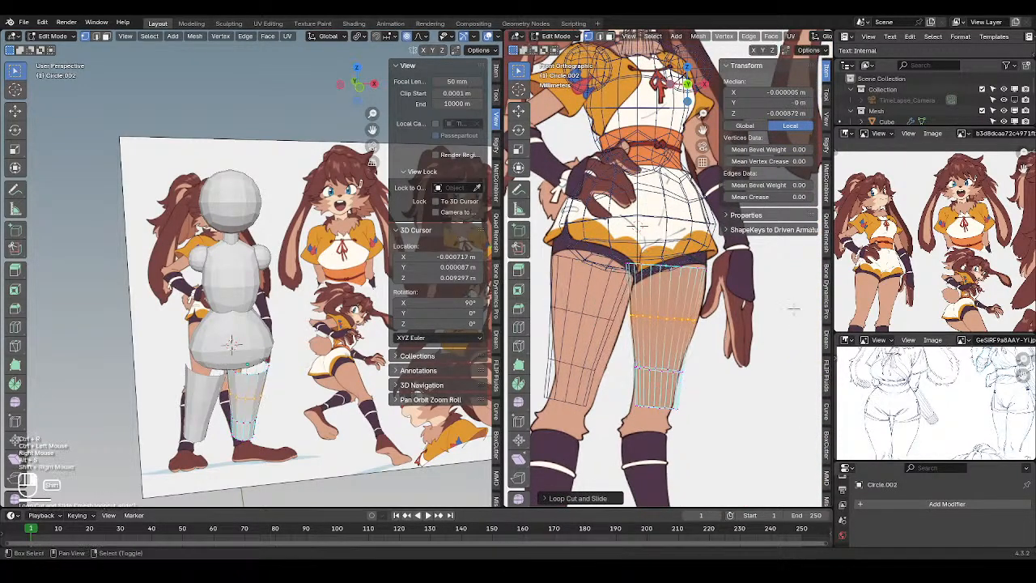
key("alt+s")
left_click(771, 312)
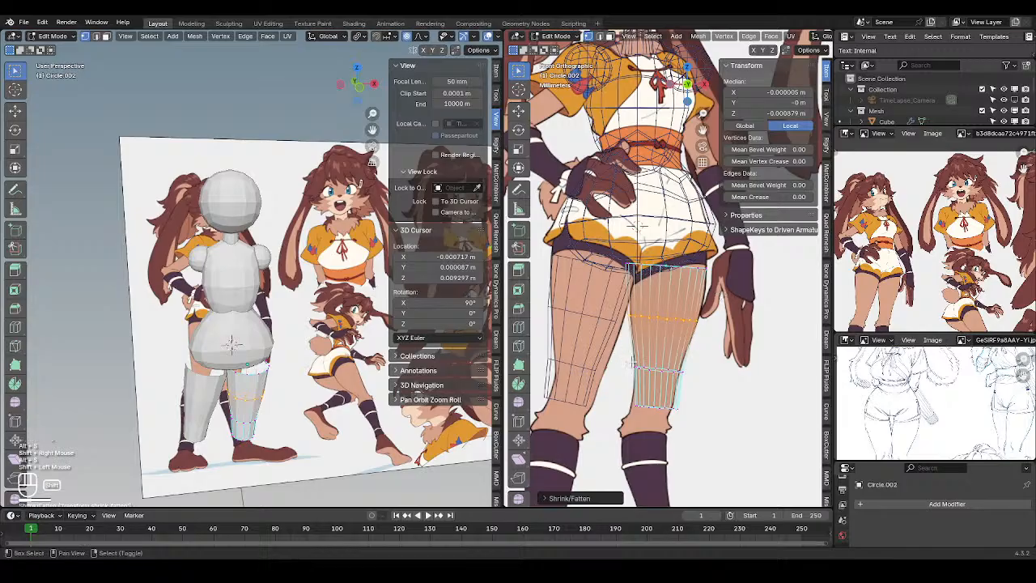
Extrude the thigh's bottom edge loop down to the knee at a local Z of about -0.00267 m and shrink it
middle_click_drag(631, 361, 654, 324, "shift")
right_click(686, 374, "alt")
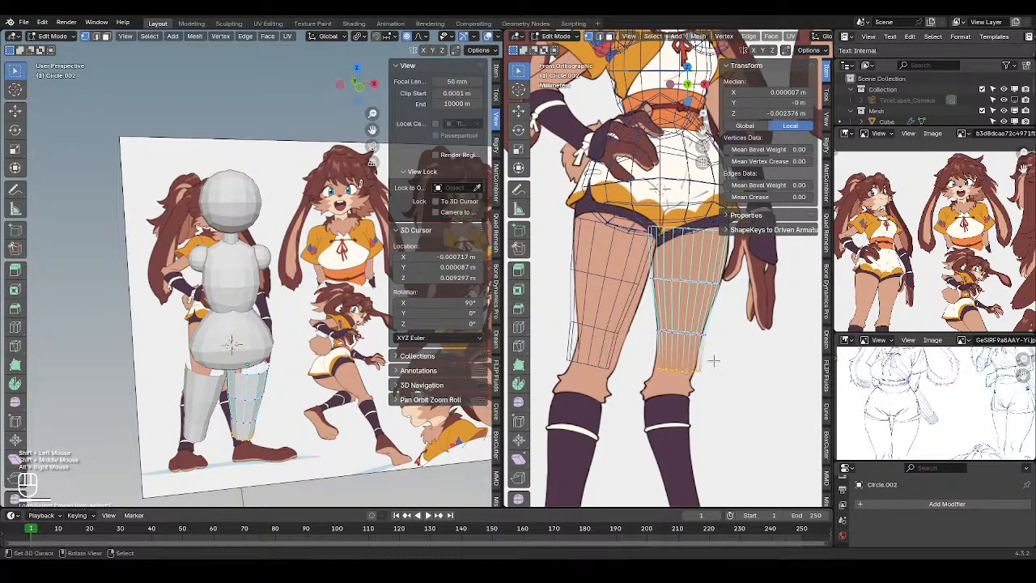
key("g")
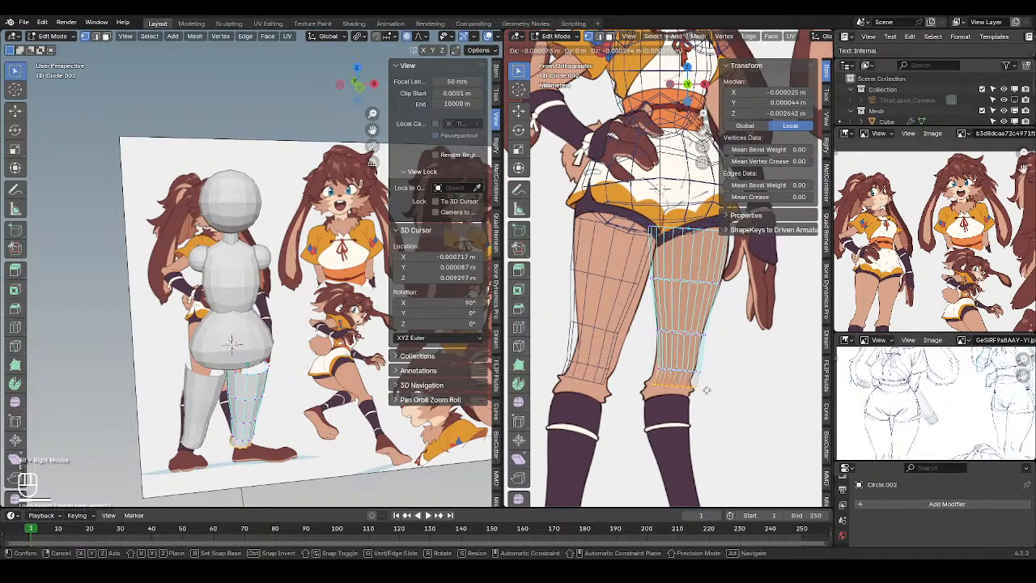
left_click(709, 384)
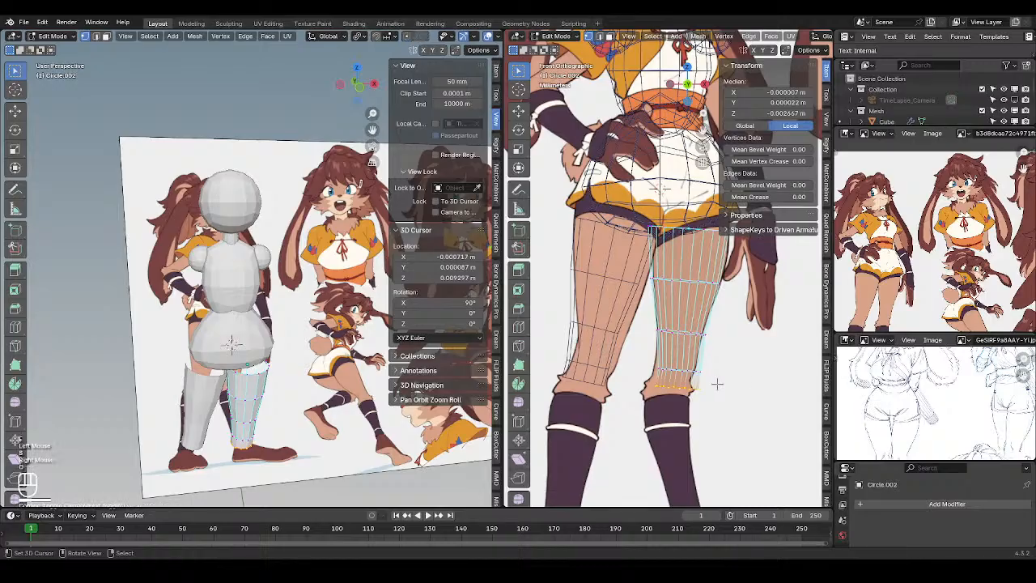
key("s")
left_click(703, 391)
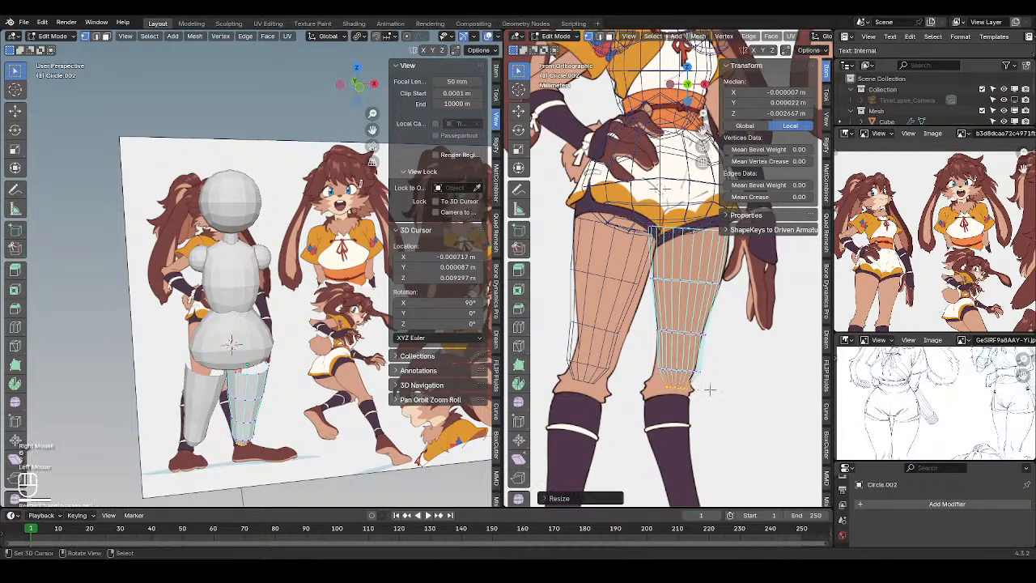
Extrude the knee loop in place, merge it into one vertex, and move that tip to a local Z of about -0.002745 m
key("g")
left_click(698, 364)
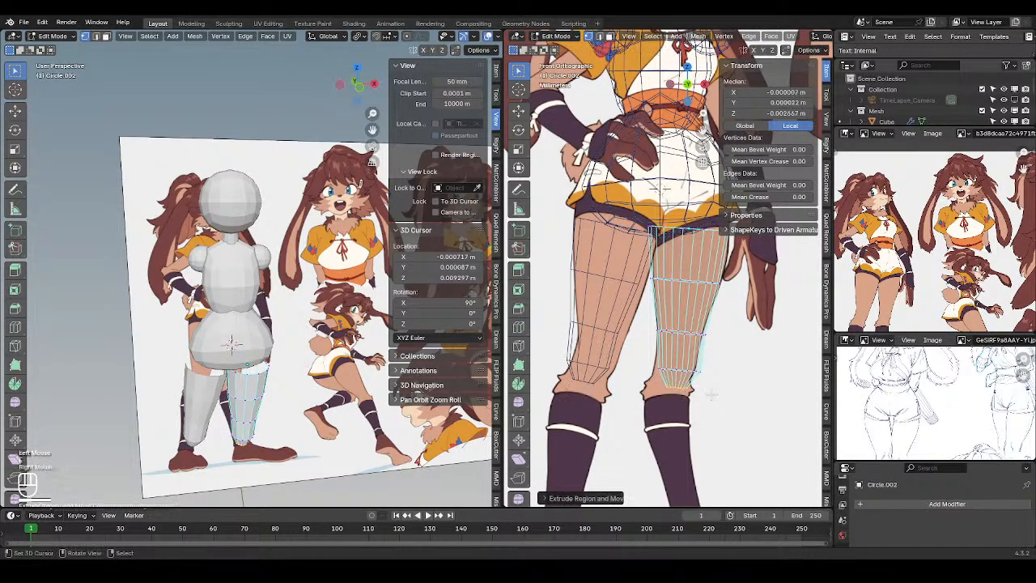
key("m")
left_click(692, 345)
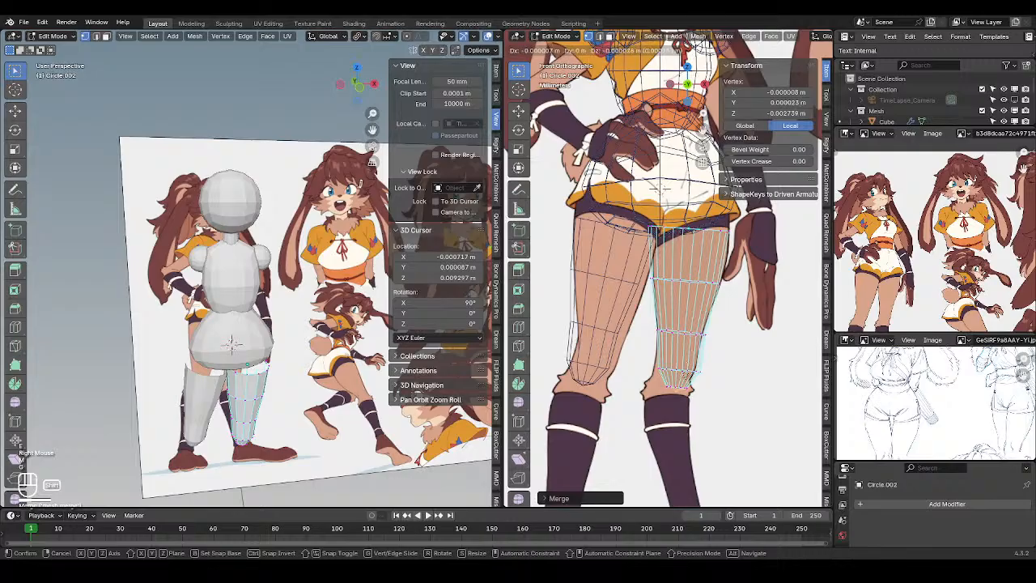
left_click(688, 374)
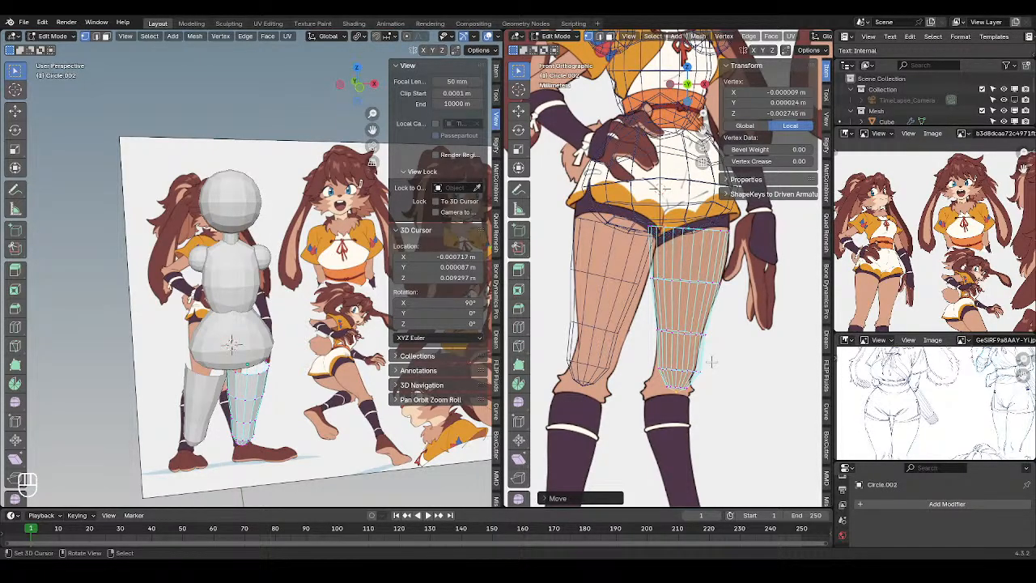
Leave mesh editing, select both thighs and clear their rotation
key("Tab")
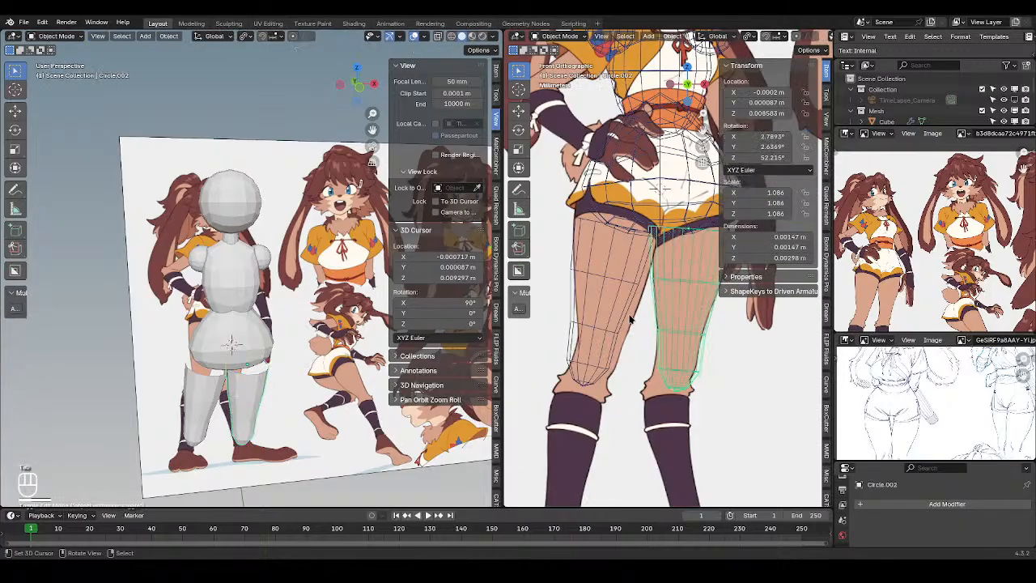
right_click(630, 315)
right_click(631, 315)
key("r")
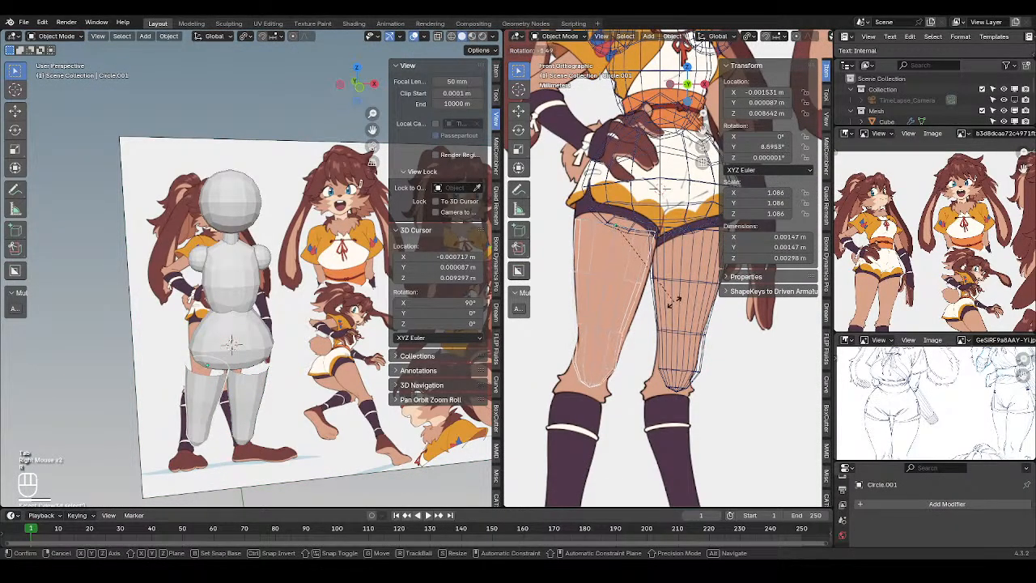
right_click(674, 299)
right_click(689, 288, "shift")
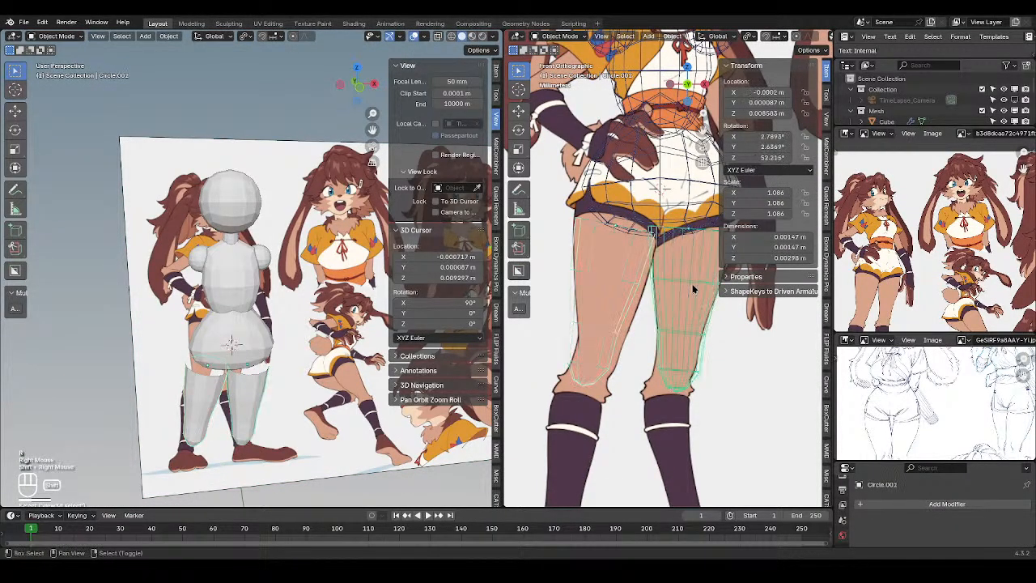
key("alt+r")
Delete the duplicated thigh and select the remaining original thigh
right_click(707, 360)
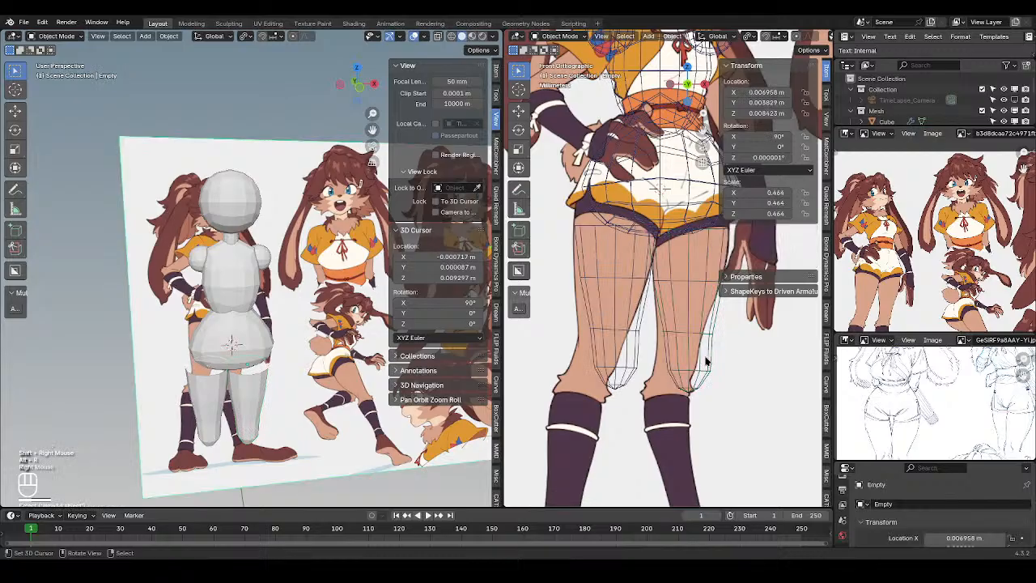
key("x")
key("x")
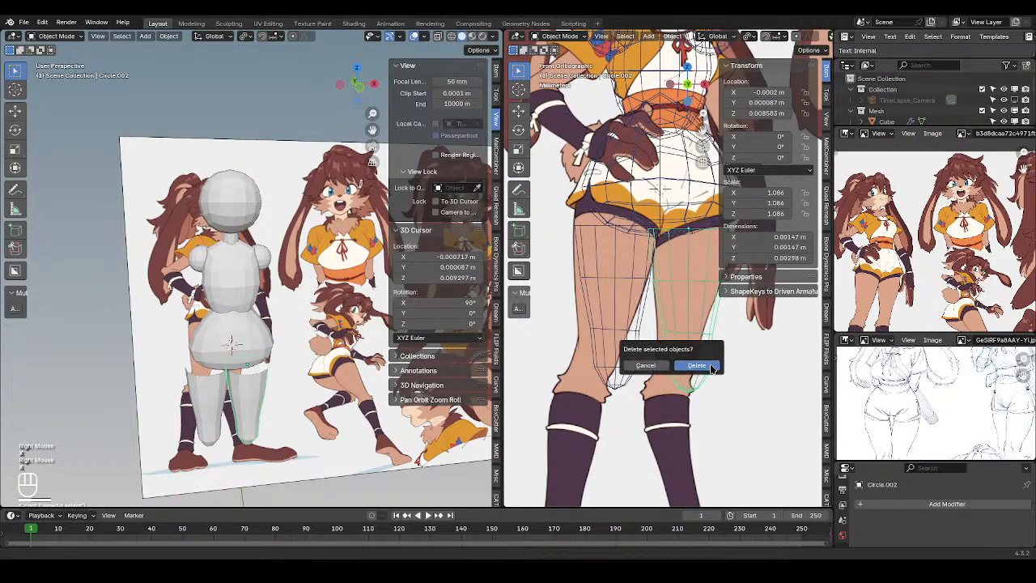
left_click(692, 357)
right_click(639, 310)
right_click(657, 298)
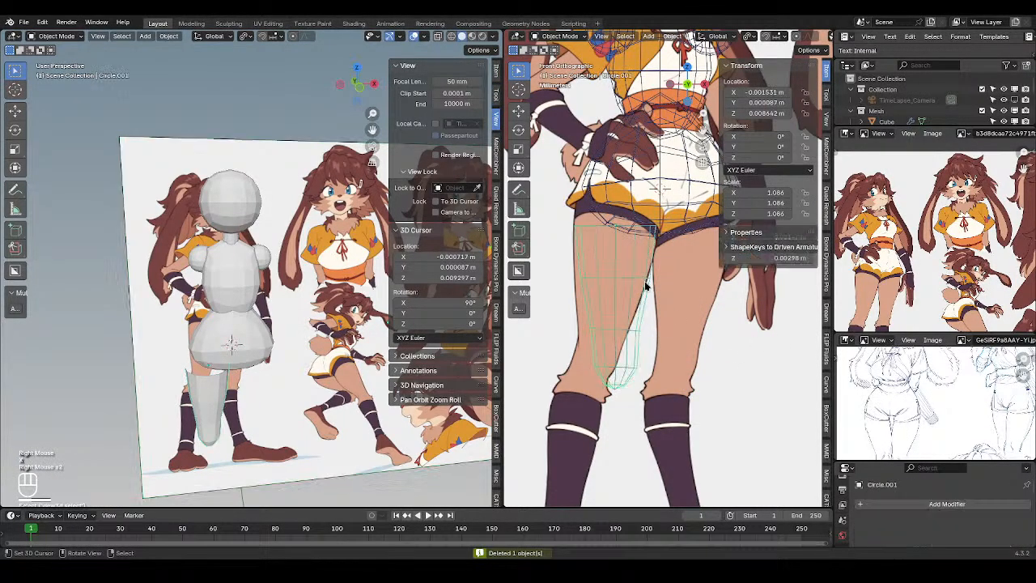
Add a Mirror modifier to the thigh with the hips, Cube.002, as the mirror object
left_click(885, 505)
mouse_move(865, 488)
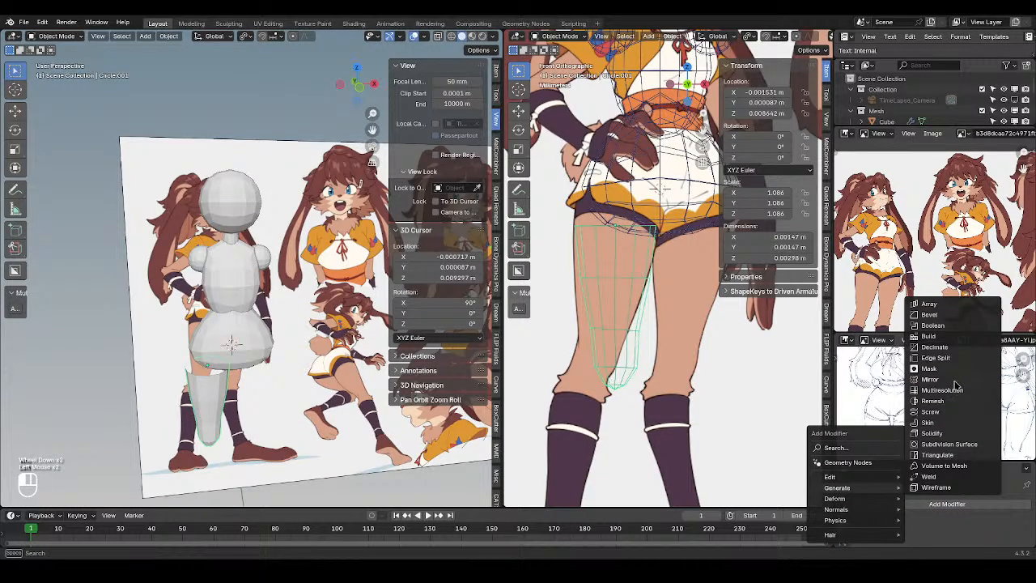
left_click(962, 386)
scroll(989, 522, "down", 2)
left_click(1010, 514)
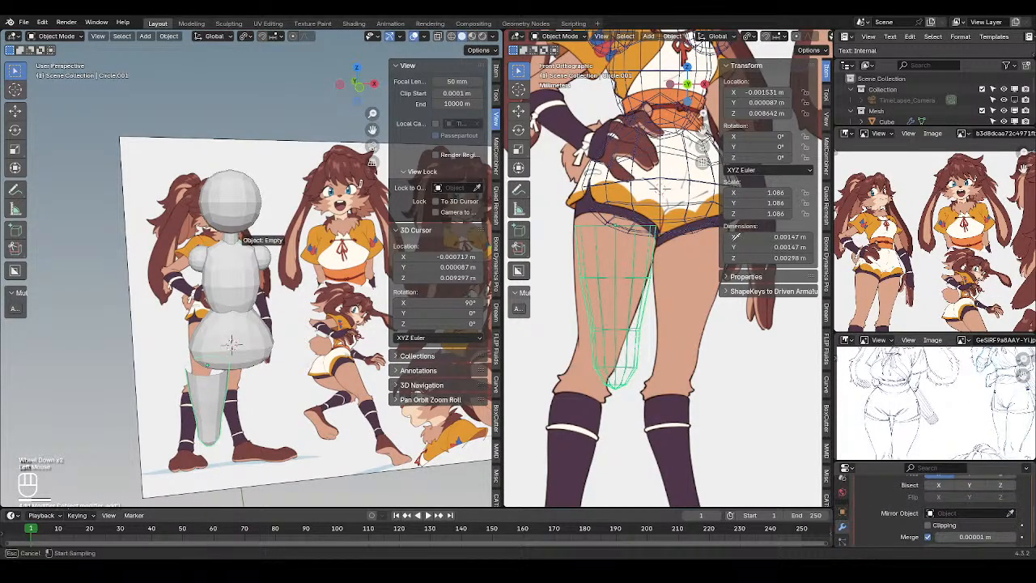
left_click(657, 180)
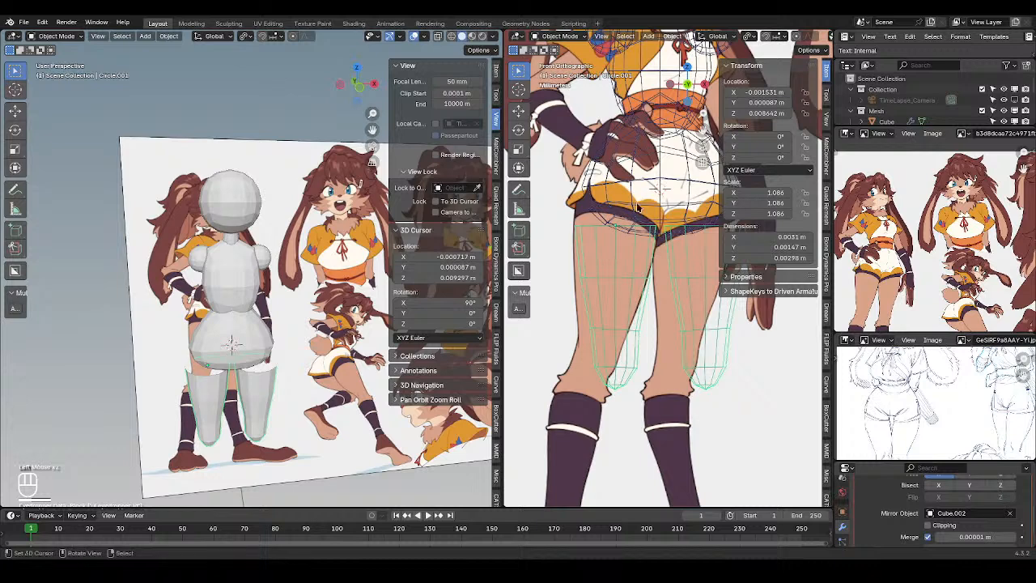
Return to solid shading and nudge the mirrored thigh slightly downward beneath the hips
middle_click_drag(605, 247, 607, 271, "shift")
right_click(581, 271)
scroll(585, 267, "down", 1)
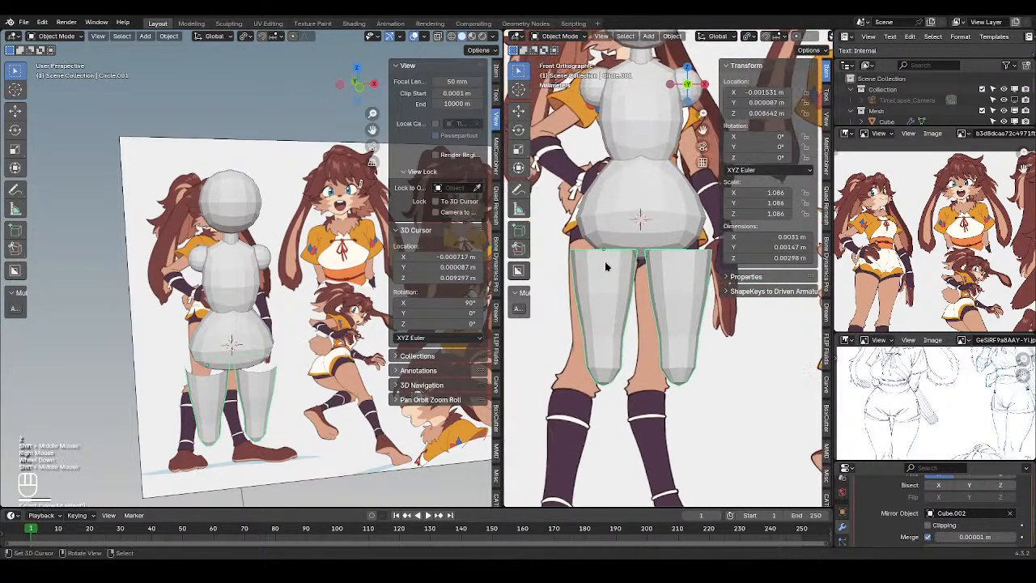
key("g")
left_click(616, 283, "shift")
Extrude the thigh's top edge loop straight up into the hips by about 0.0006 m and resize it
key("Tab")
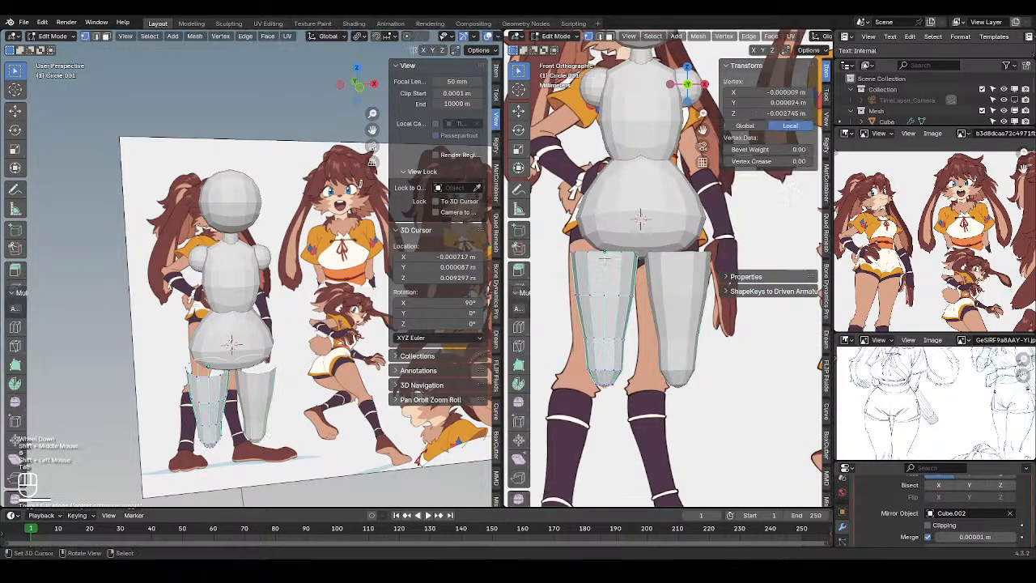
key("z")
right_click(585, 251, "alt")
key("z")
key("e")
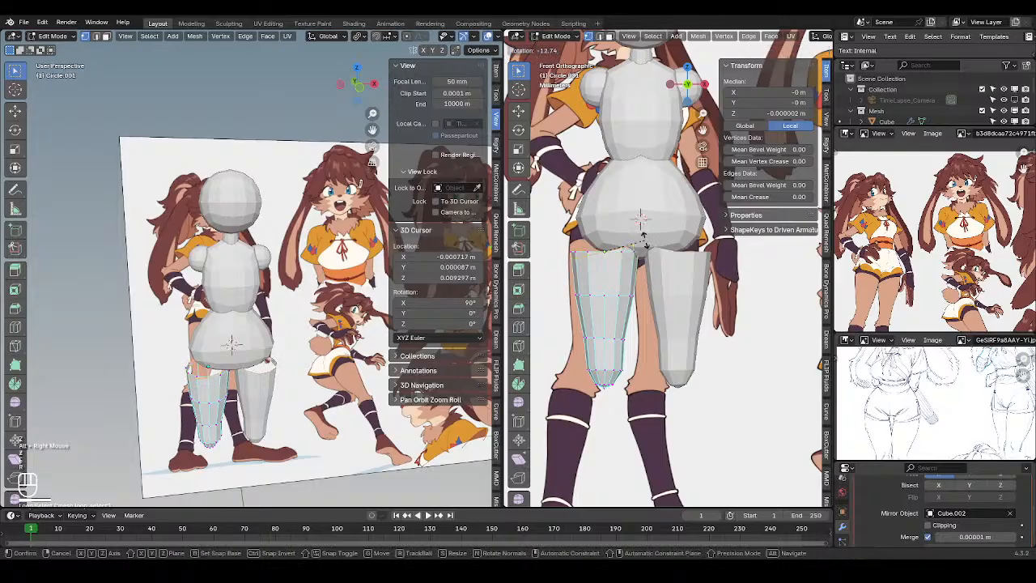
key("s")
right_click(644, 227)
key("g")
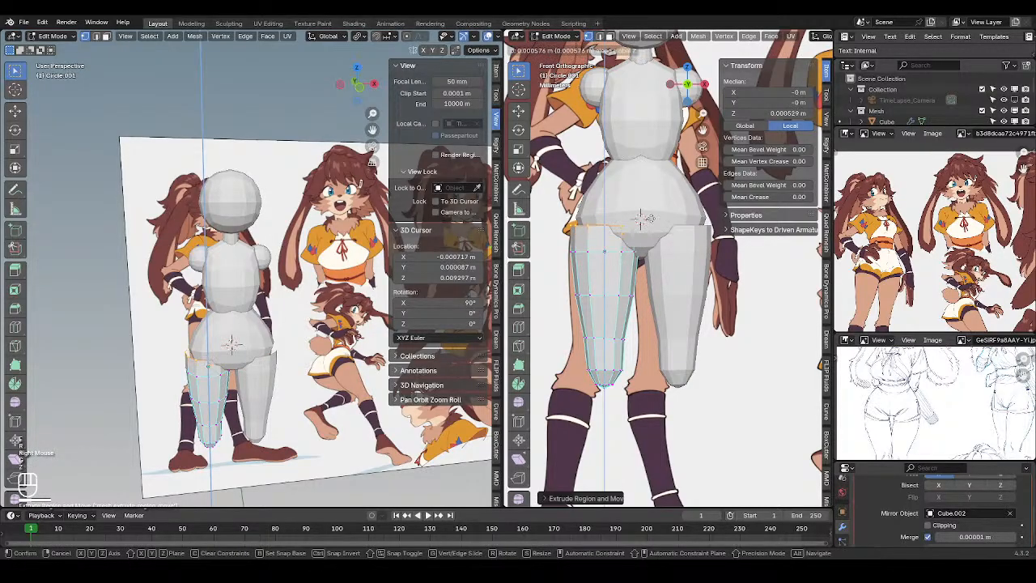
left_click(676, 222)
key("g")
left_click(672, 224)
Tilt the new top loop to follow the hip and move it to local X 0.000004 m and Z 0.000539 m
key("g")
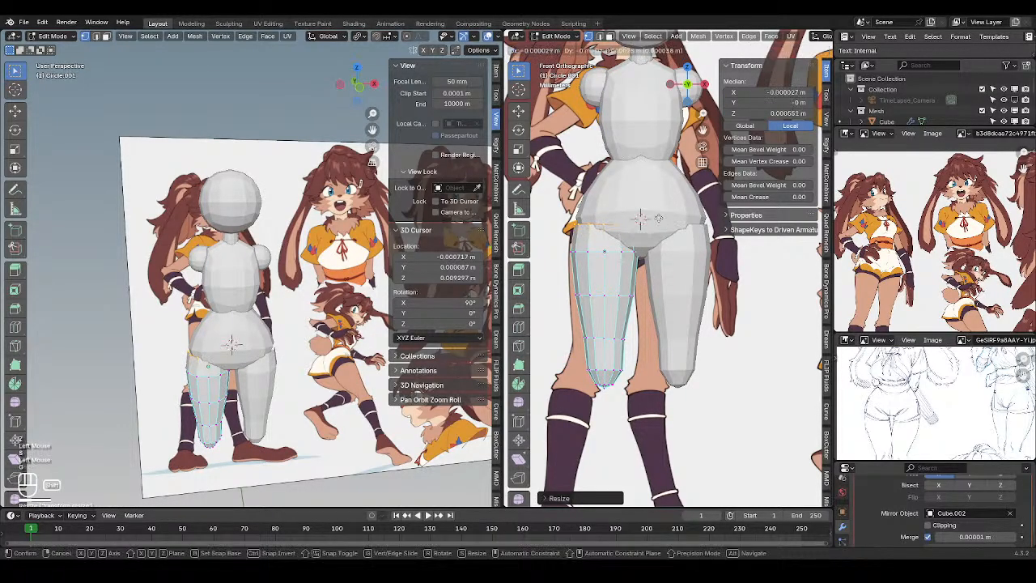
left_click(662, 204, "shift")
key("r")
left_click(668, 214)
key("g")
left_click(669, 217, "shift")
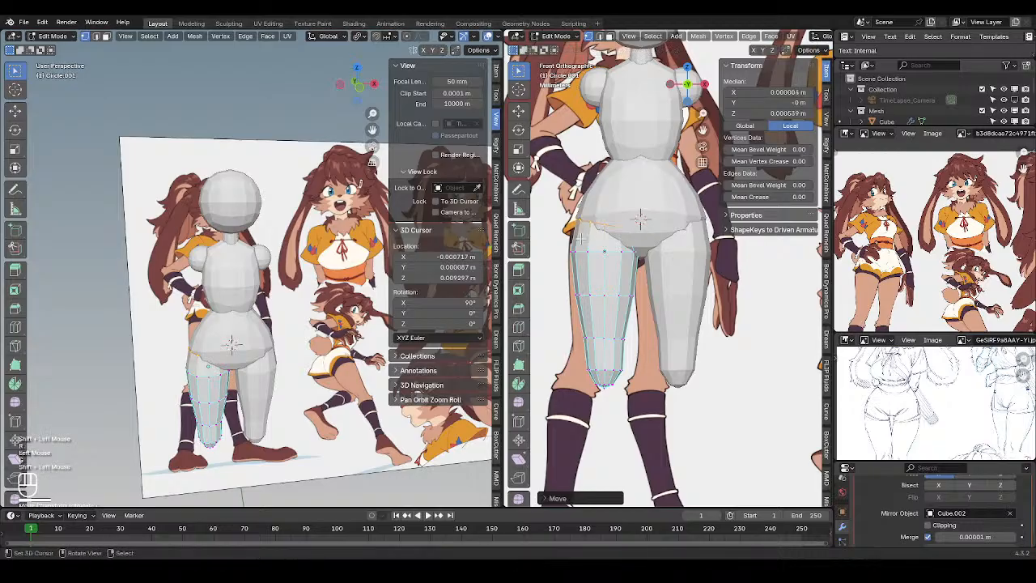
middle_click_drag(660, 217, 635, 225, "alt")
scroll(637, 227, "down", 1)
scroll(636, 227, "up", 1)
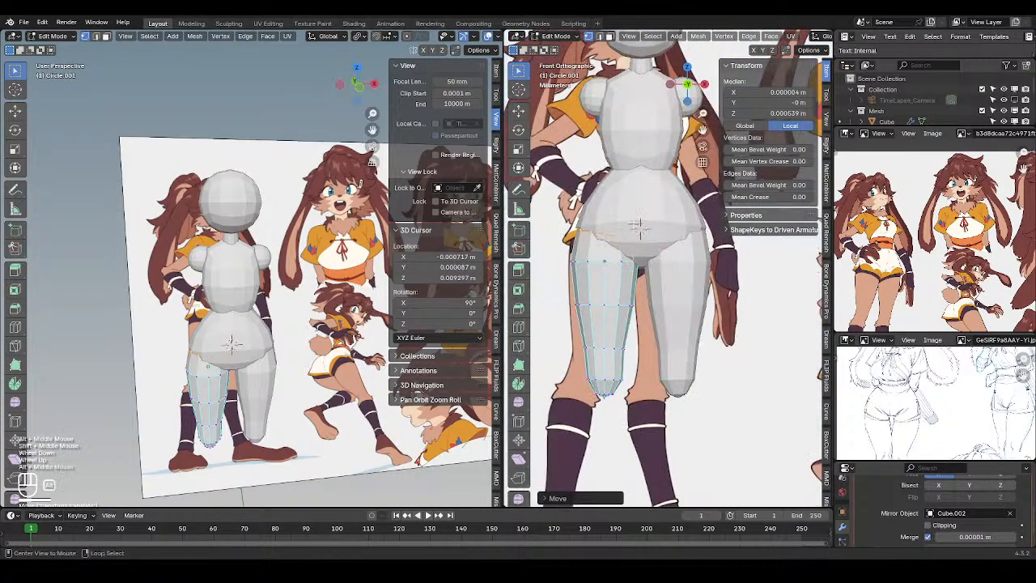
Extrude the thigh's top edge loop further up into the hips to local X 0.000123 m, Z 0.001053 m, and resize it
middle_click_drag(235, 311, 234, 267)
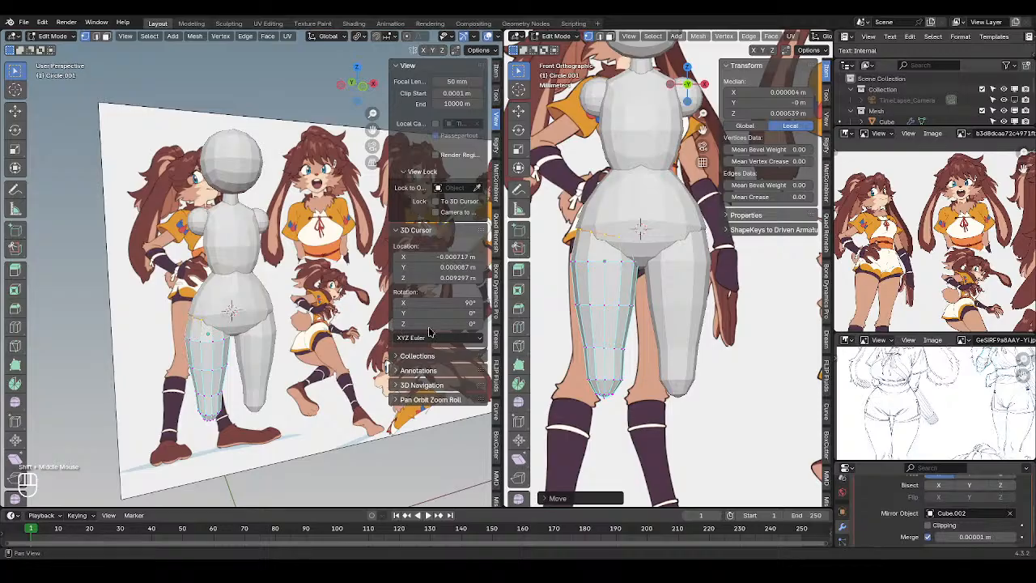
scroll(607, 259, "up", 1)
middle_click_drag(607, 259, 662, 279, "shift")
scroll(663, 279, "up", 2)
key("e")
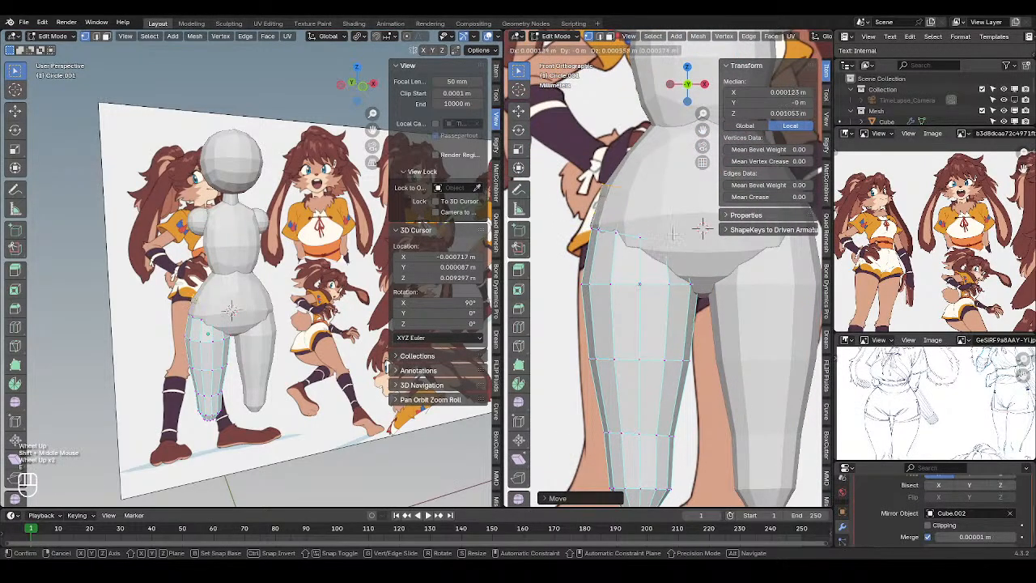
left_click(666, 262)
key("alt+z")
key("s")
left_click(627, 246)
Reposition and tilt the newly extruded top loop so it follows the hip's slope in the reference
key("g")
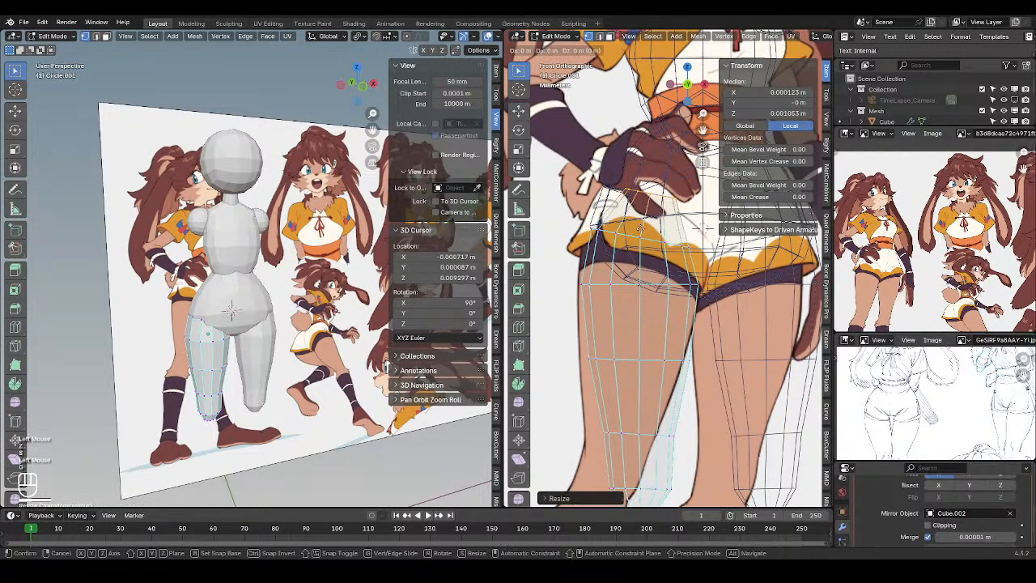
left_click(622, 253)
key("r")
left_click(622, 255)
Extrude the top loop once more and merge it into a single vertex at local X 0.000161 m, Z 0.001122 m, closing the thigh
key("e")
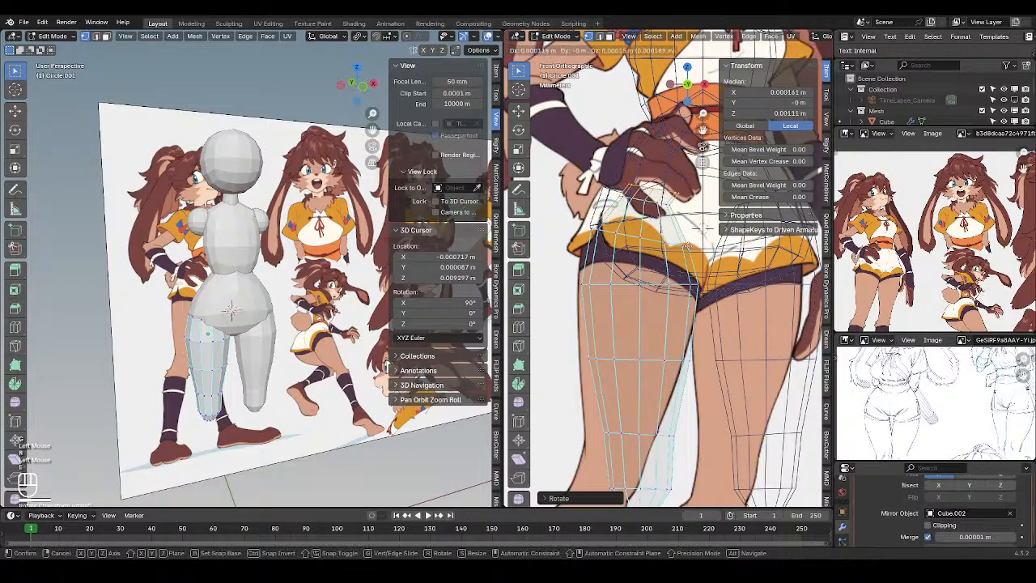
left_click(689, 245)
key("m")
left_click(687, 246)
scroll(665, 258, "down", 2)
key("z")
scroll(664, 245, "down", 1)
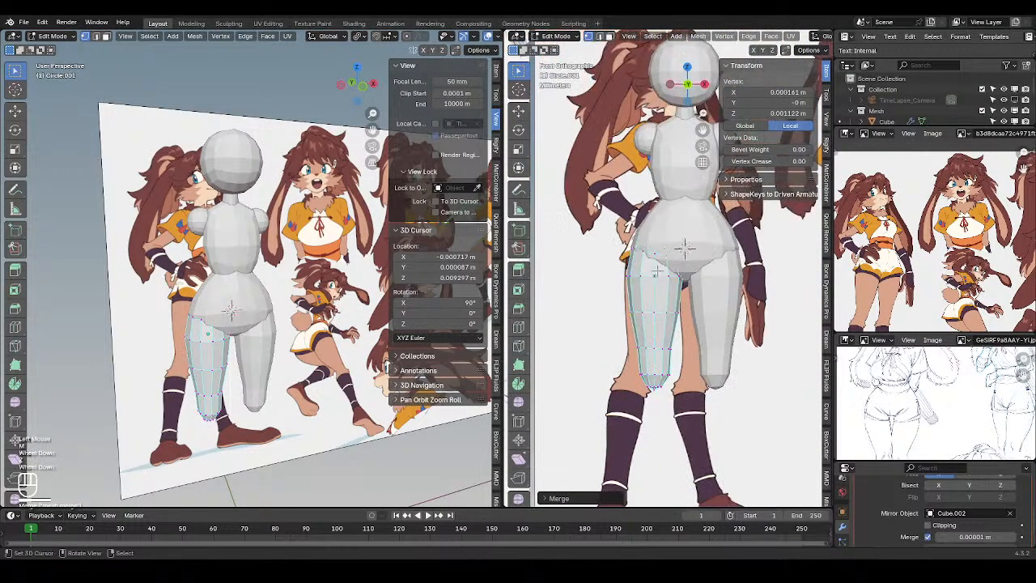
Scale the lengthwise edge loop on the thigh's front along local X using smooth proportional editing with a size of about 0.07
middle_click_drag(664, 244, 679, 267)
middle_click_drag(647, 208, 648, 178)
scroll(648, 186, "down", 1)
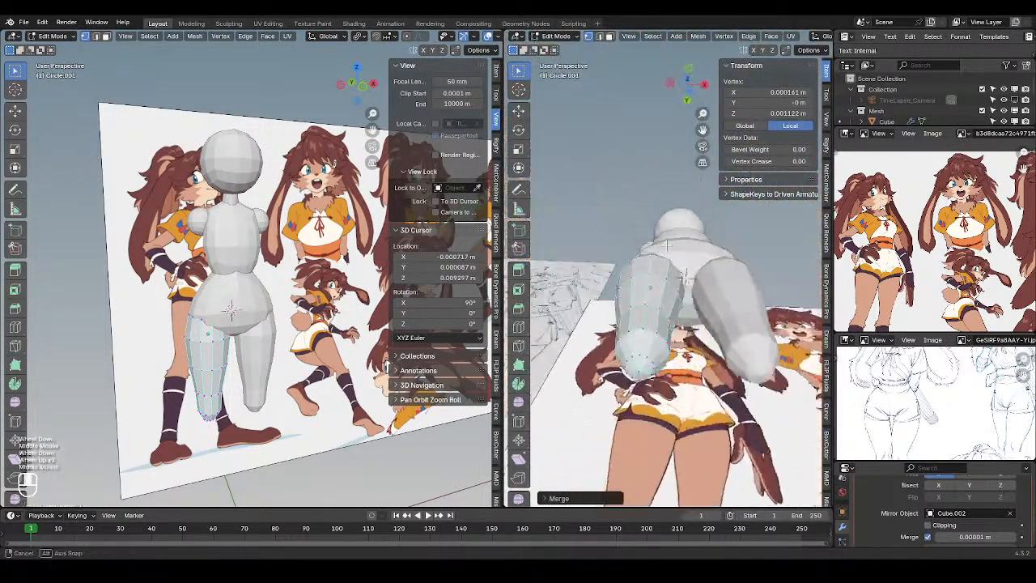
scroll(648, 194, "up", 2)
right_click(644, 320, "alt")
middle_click_drag(660, 307, 680, 283)
scroll(681, 283, "down", 1)
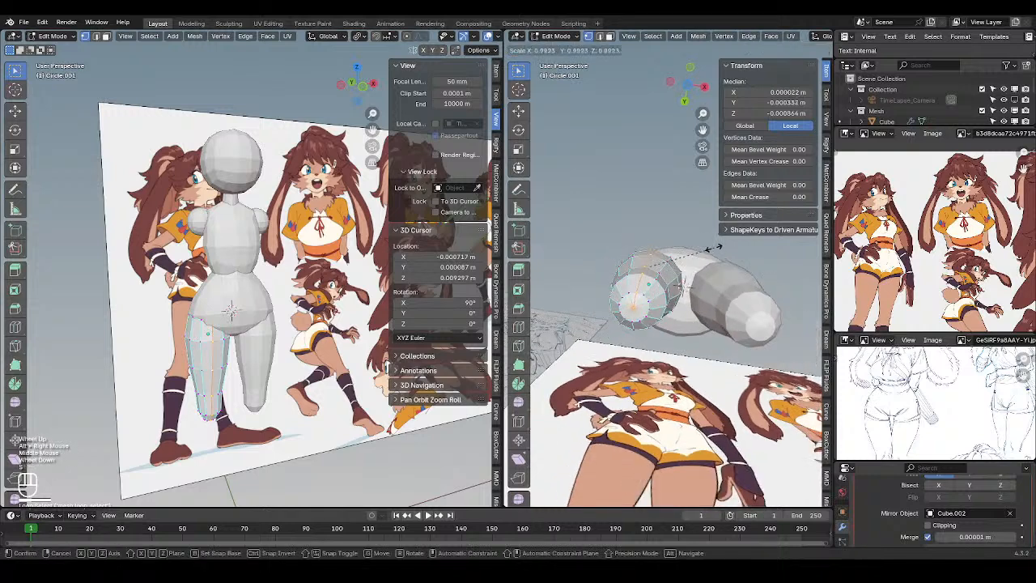
key("s")
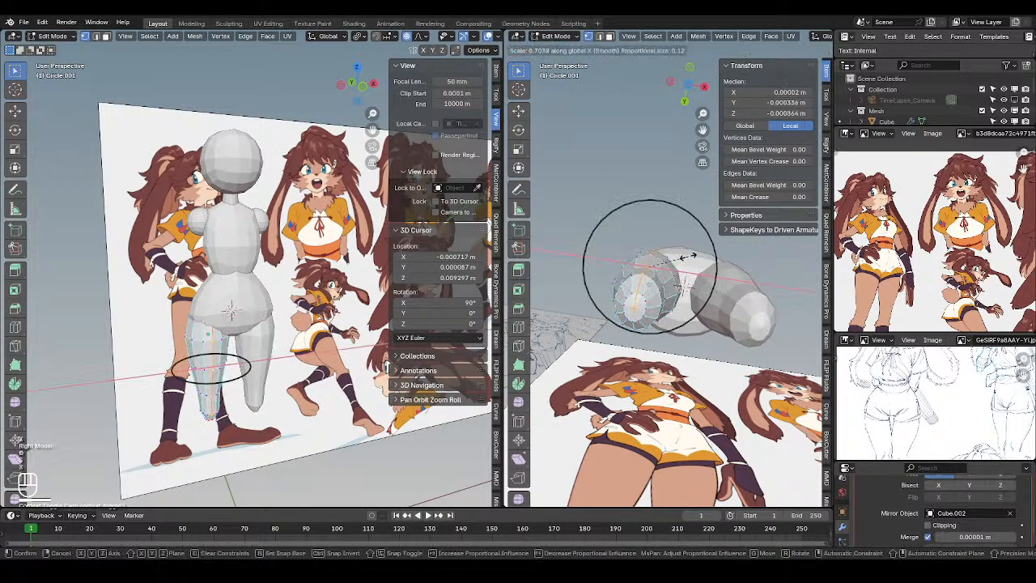
scroll(697, 267, "up", 4)
key("x")
key("x")
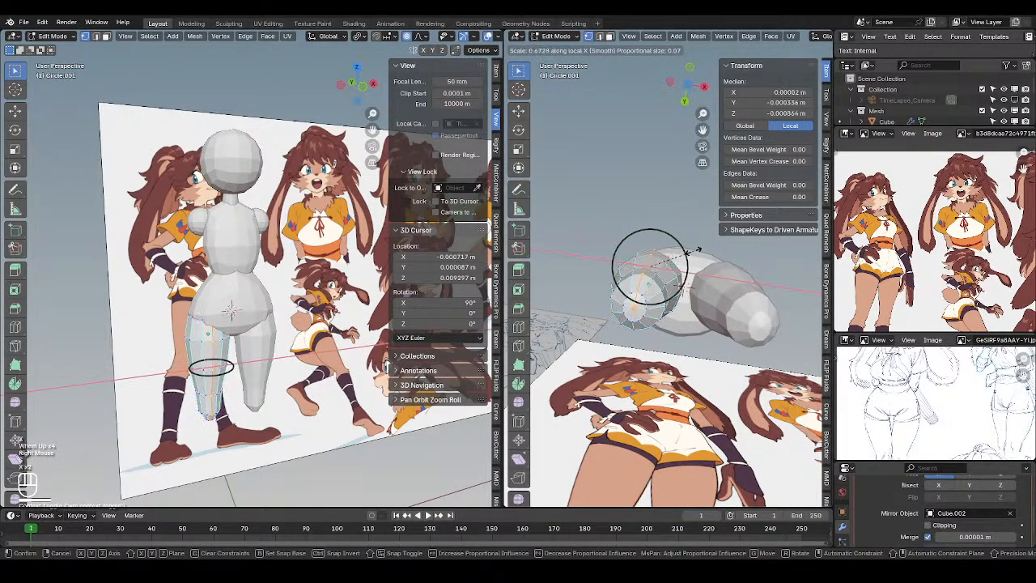
left_click(708, 248)
Vertex-slide the thigh's mid-height vertices beside the front centre edge to even out their spacing
middle_click_drag(709, 248, 523, 308)
key("Tab")
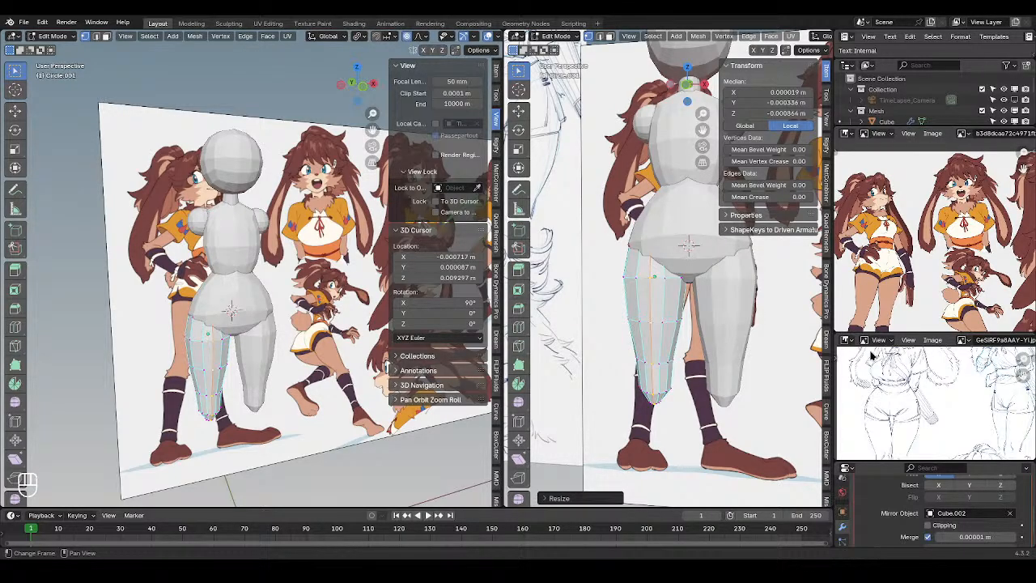
scroll(698, 289, "down", 2)
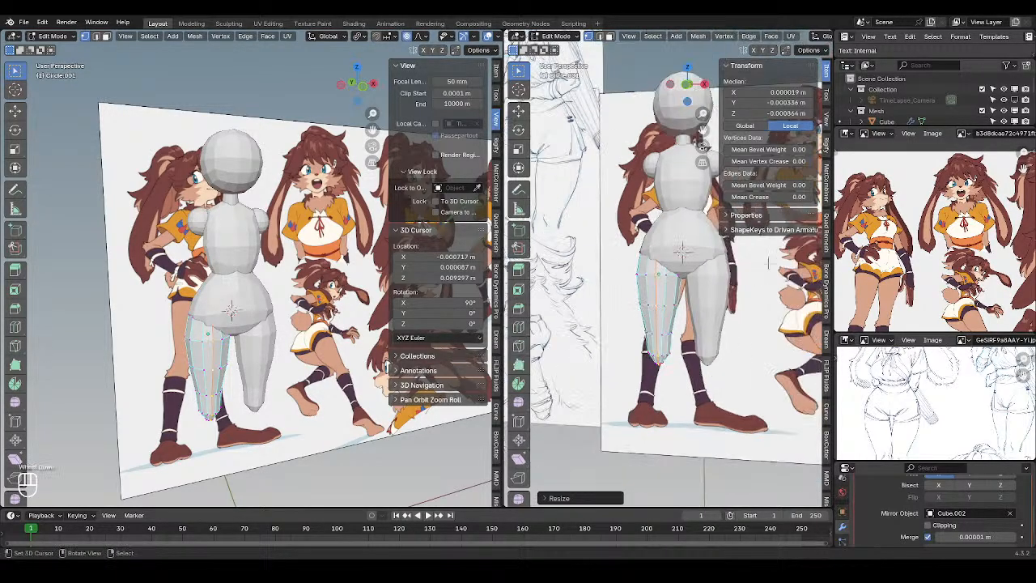
middle_click_drag(698, 289, 671, 279, "alt")
scroll(671, 279, "up", 2)
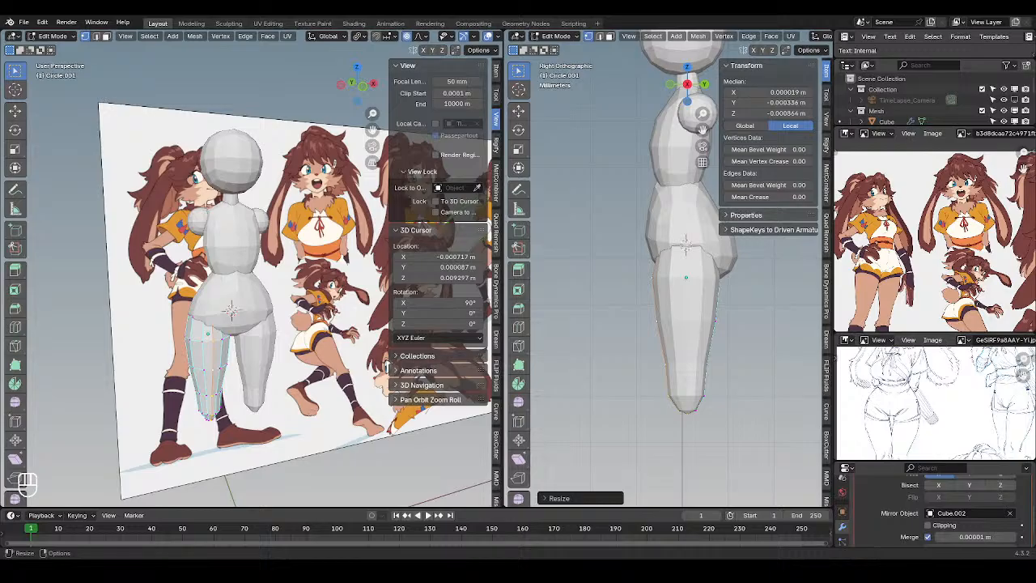
middle_click_drag(715, 273, 620, 283, "alt")
scroll(573, 294, "up", 2)
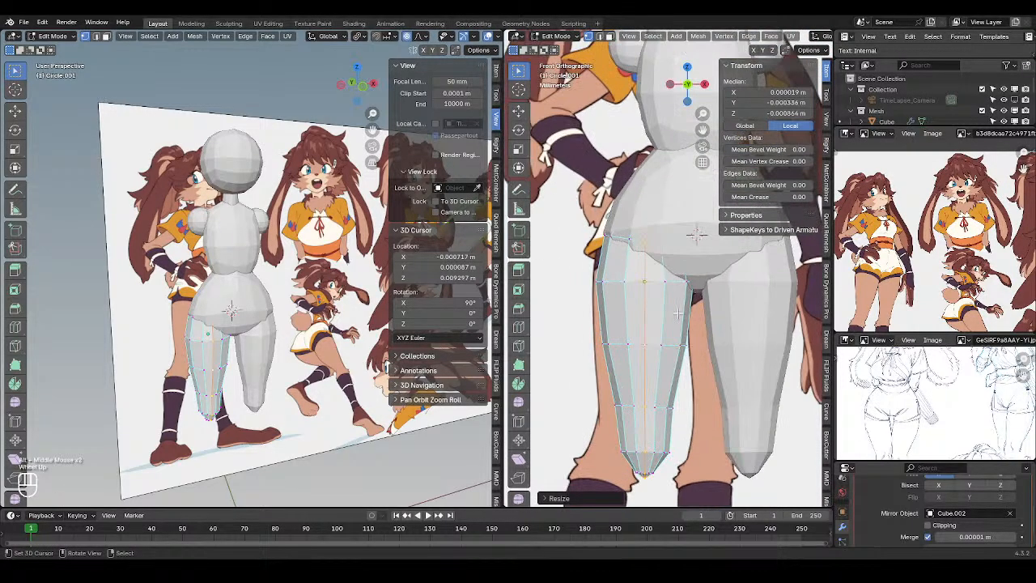
right_click(688, 363)
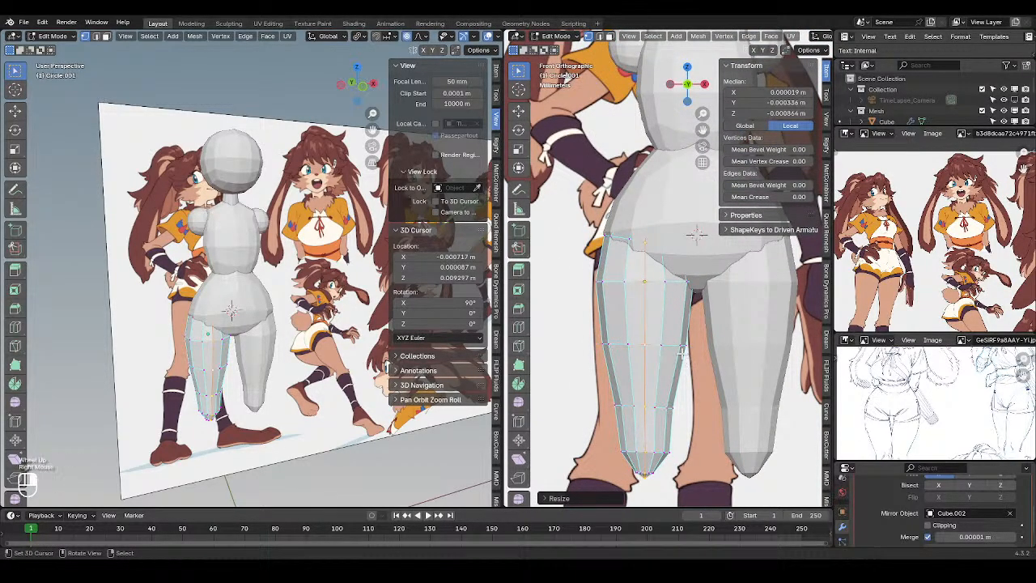
right_click(674, 344)
middle_click_drag(675, 331, 607, 368)
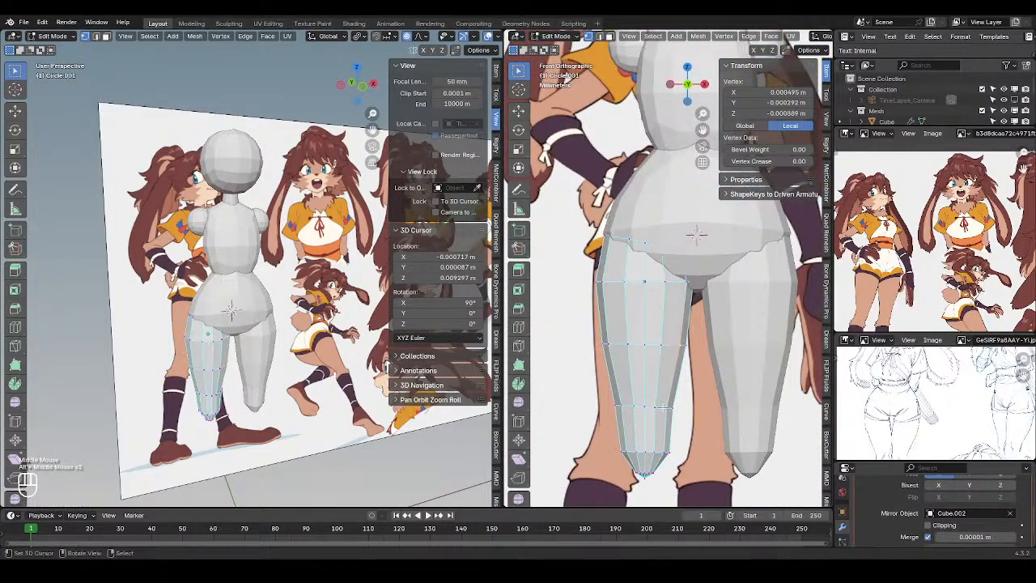
key("g")
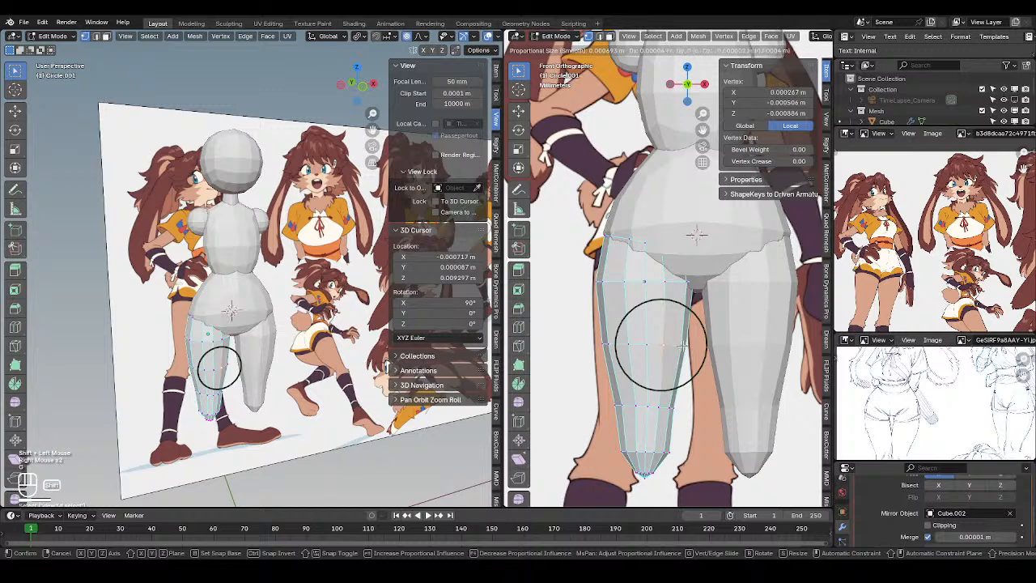
key("g")
left_click(650, 349, "shift")
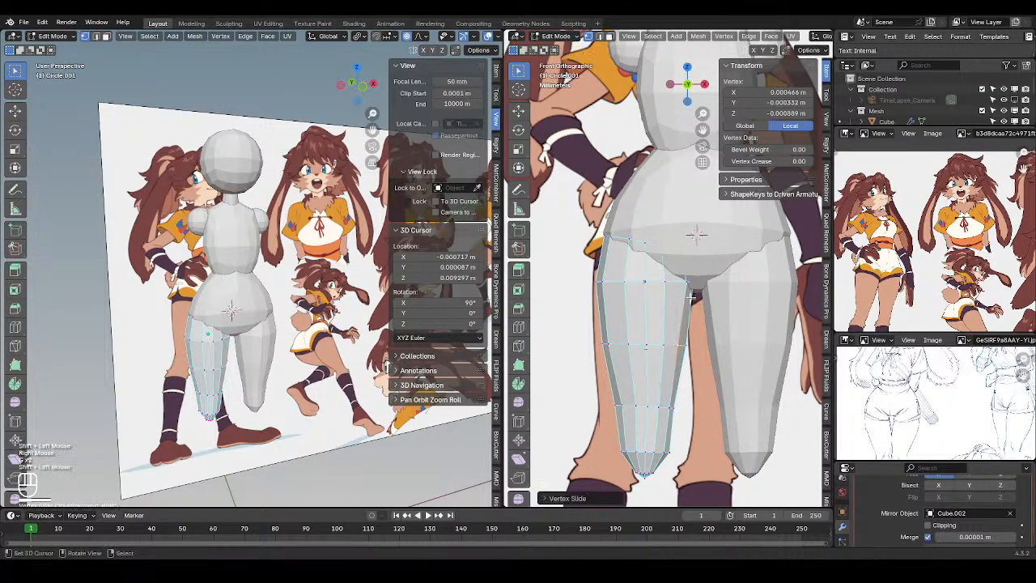
Move the inner upper-thigh vertex of the leg mesh slightly outward and downward below the hip
right_click(684, 279)
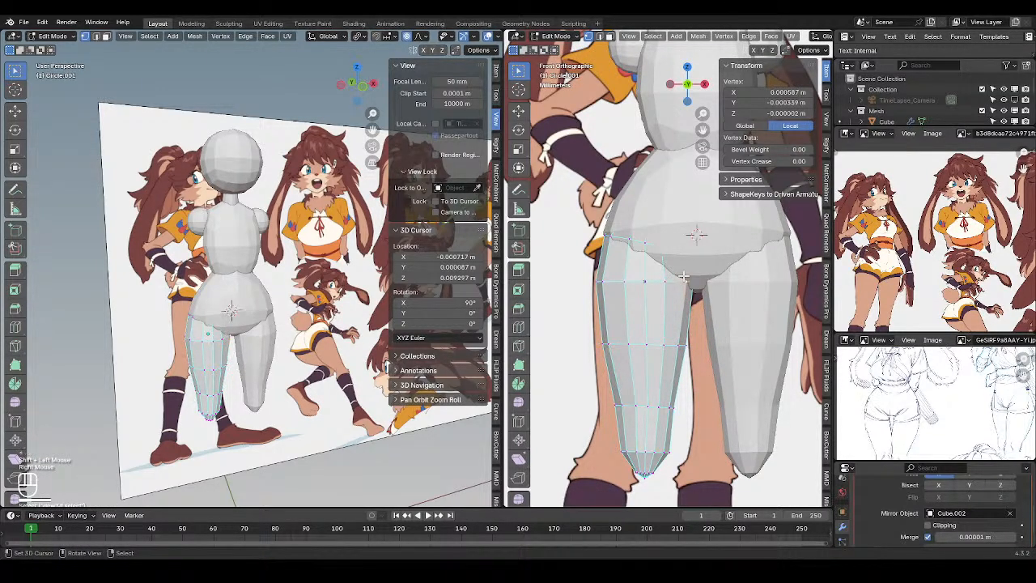
key("g")
left_click(695, 237, "shift")
Shift the vertex on the lower-thigh ring of the leg outward along X with proportional editing
middle_click_drag(695, 237, 653, 316)
middle_click_drag(645, 466, 642, 394, "shift")
scroll(642, 394, "up", 1)
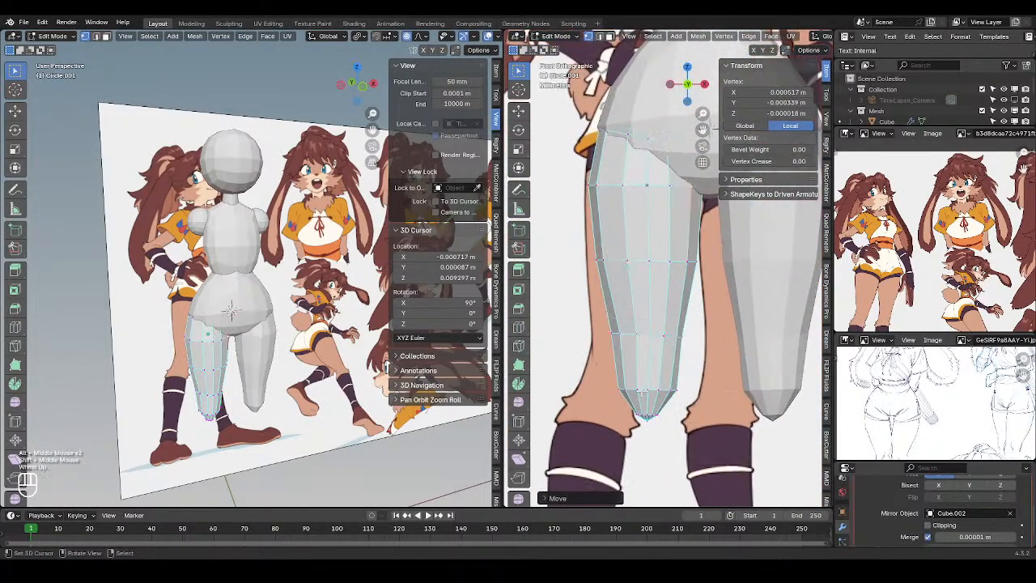
right_click(646, 389)
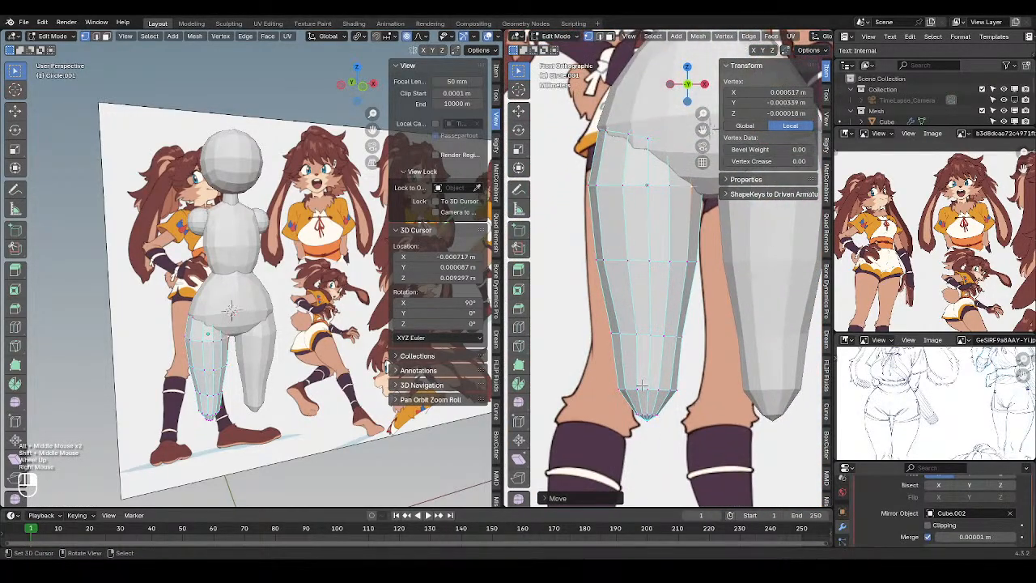
right_click(641, 336)
key("g")
key("x")
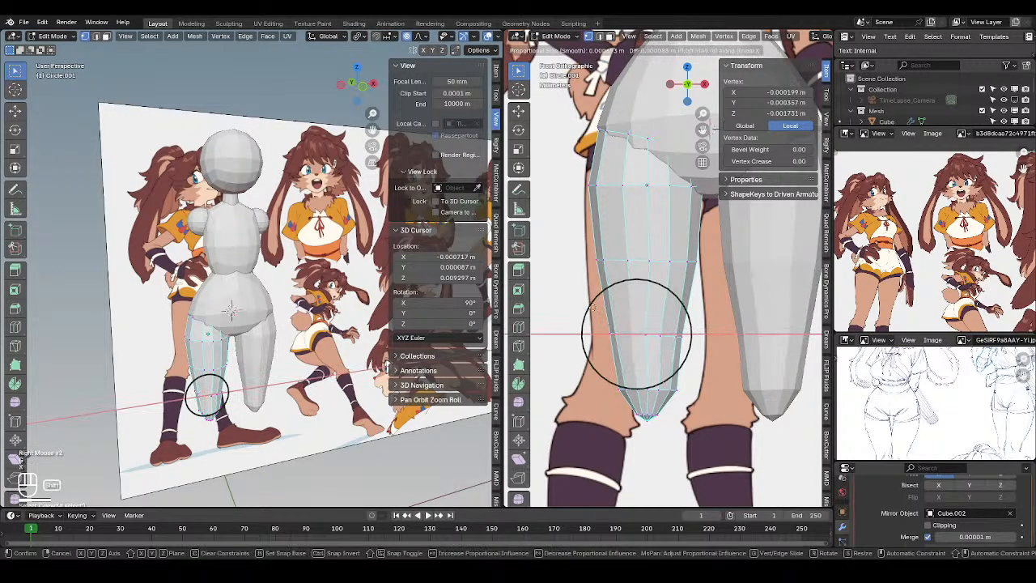
left_click(591, 307, "shift")
Shift one vertex near the leg's lower end and one on the mid-thigh ring along X with proportional editing
right_click(633, 391)
key("g")
key("x")
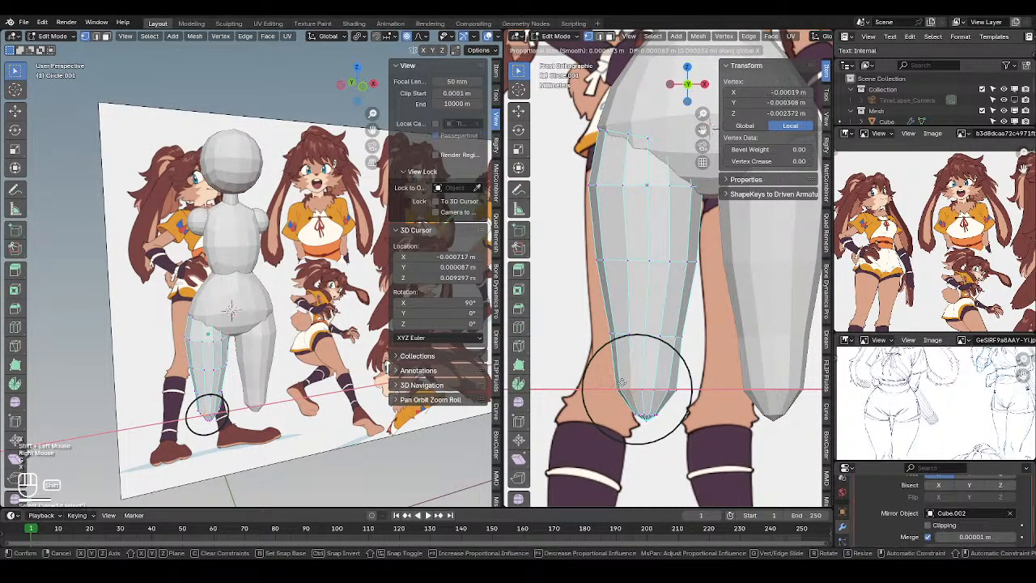
left_click(621, 383)
right_click(630, 269)
key("g")
key("x")
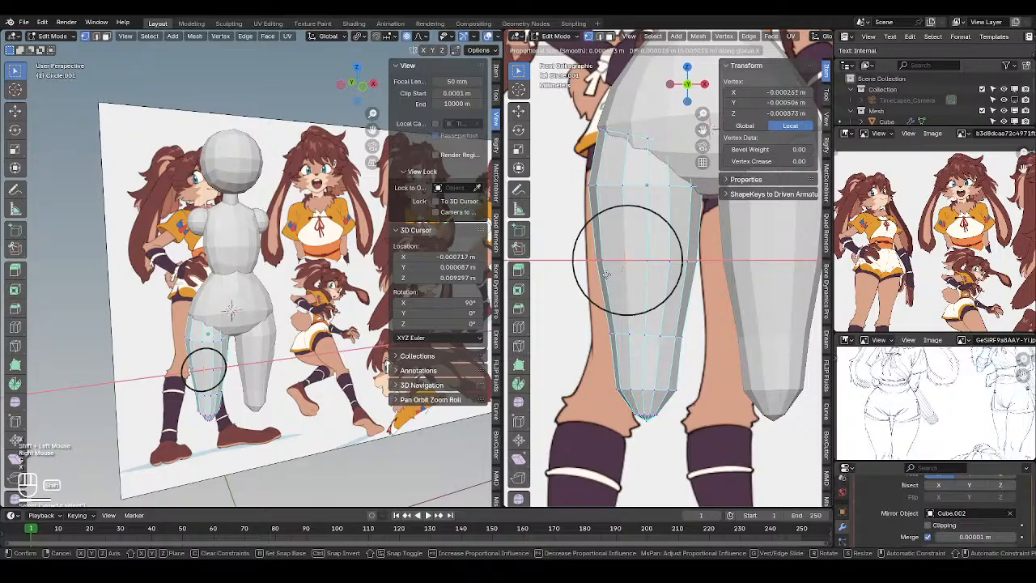
left_click(607, 274, "shift")
Leave mesh editing and examine the blocked-out thighs against the full-body front reference
scroll(638, 210, "down", 1)
middle_click_drag(638, 210, 664, 166)
key("Tab")
middle_click_drag(670, 212, 690, 236)
scroll(624, 256, "down", 2)
mouse_move(609, 267)
middle_mouse_down()
mouse_move(624, 256)
mouse_move(742, 272)
mouse_move(761, 255)
middle_mouse_up()
middle_click_drag(653, 227, 611, 279, "shift")
mouse_move(611, 279)
middle_mouse_down()
mouse_move(729, 279)
mouse_move(678, 257)
mouse_move(579, 259)
middle_mouse_up()
scroll(630, 254, "down", 1)
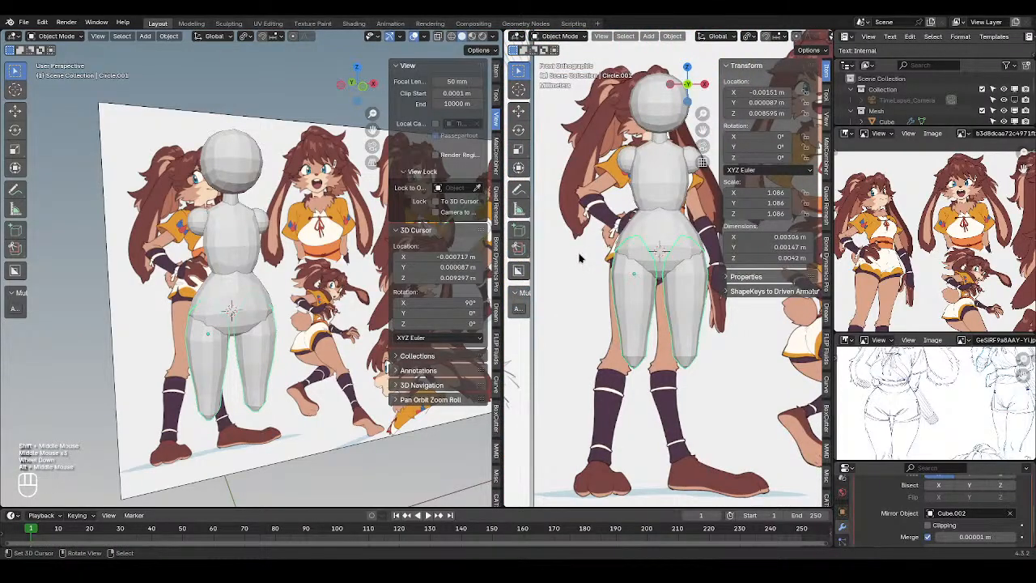
middle_click_drag(664, 389, 652, 372, "shift")
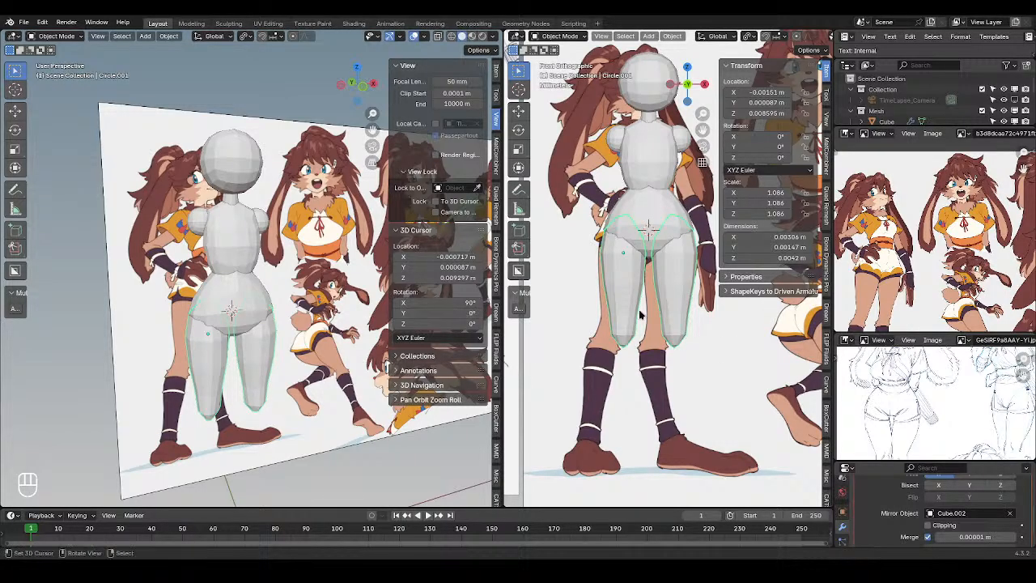
scroll(668, 254, "up", 2)
middle_click_drag(669, 253, 664, 245, "shift")
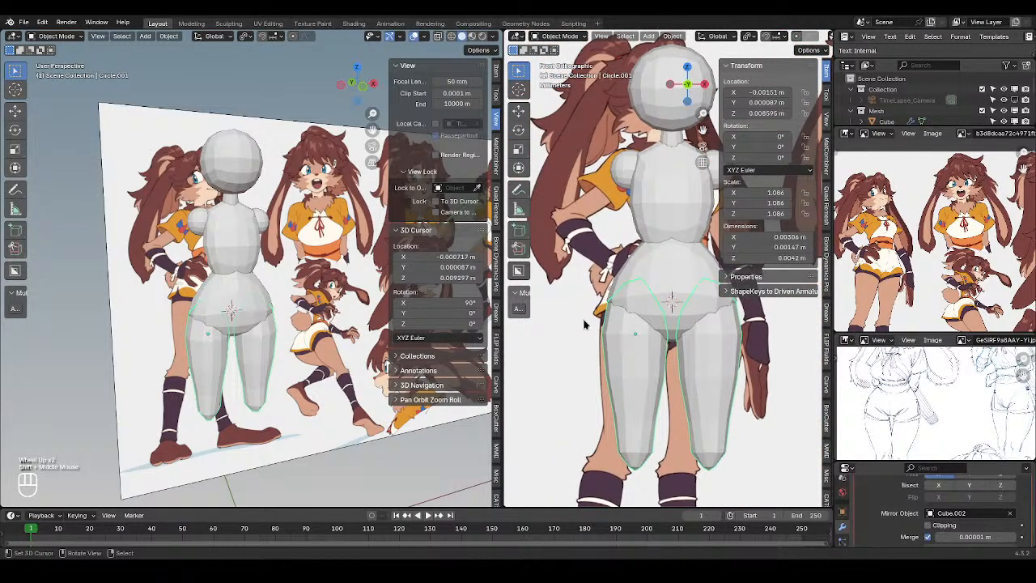
key("Tab")
key("z")
right_click(641, 372, "alt")
key("z")
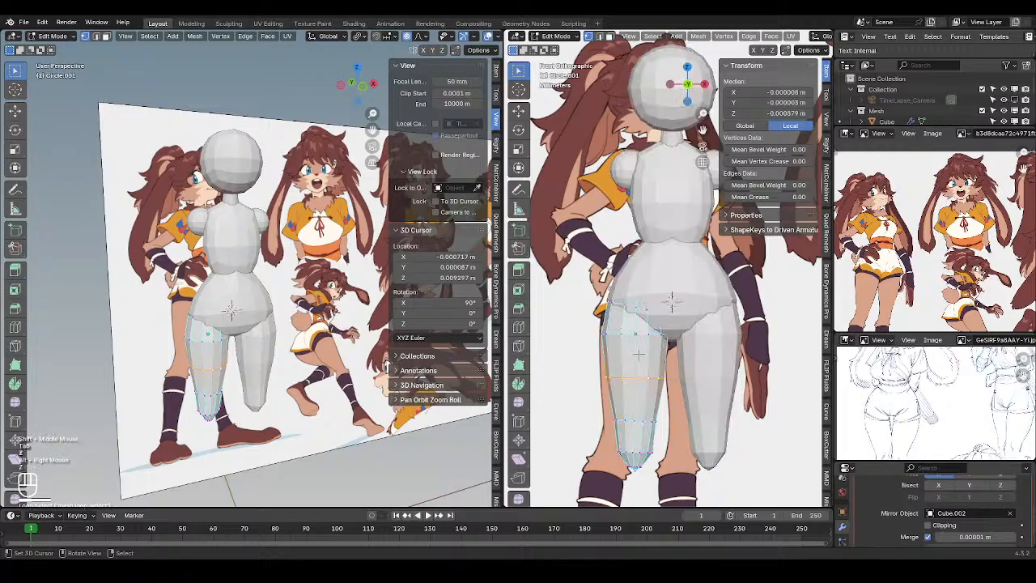
middle_click_drag(636, 303, 616, 312, "shift")
scroll(615, 312, "down", 2)
key("Tab")
Add a circle mesh and move it up and sideways to the reference character's bent arm
key("shift+a")
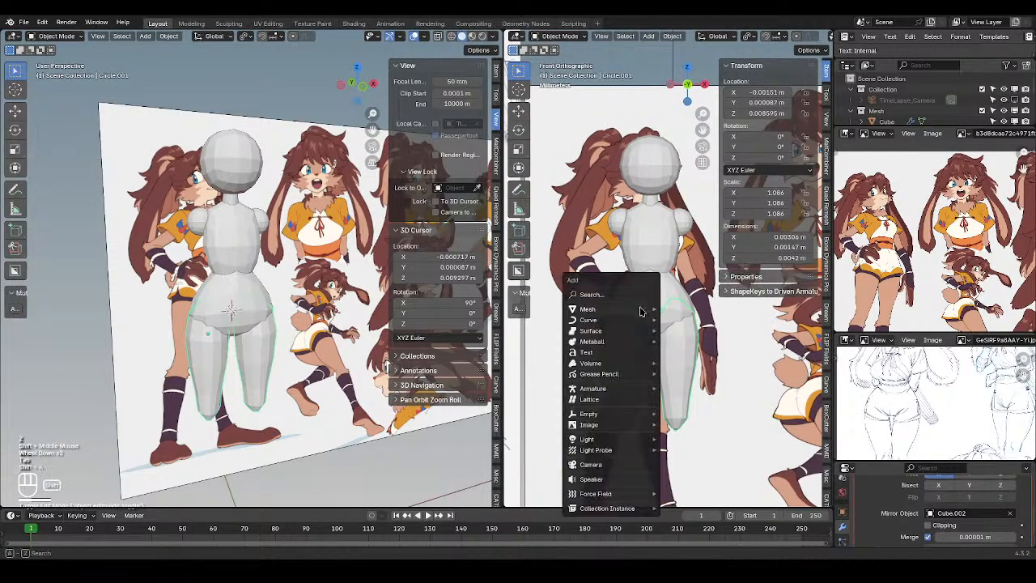
mouse_move(605, 316)
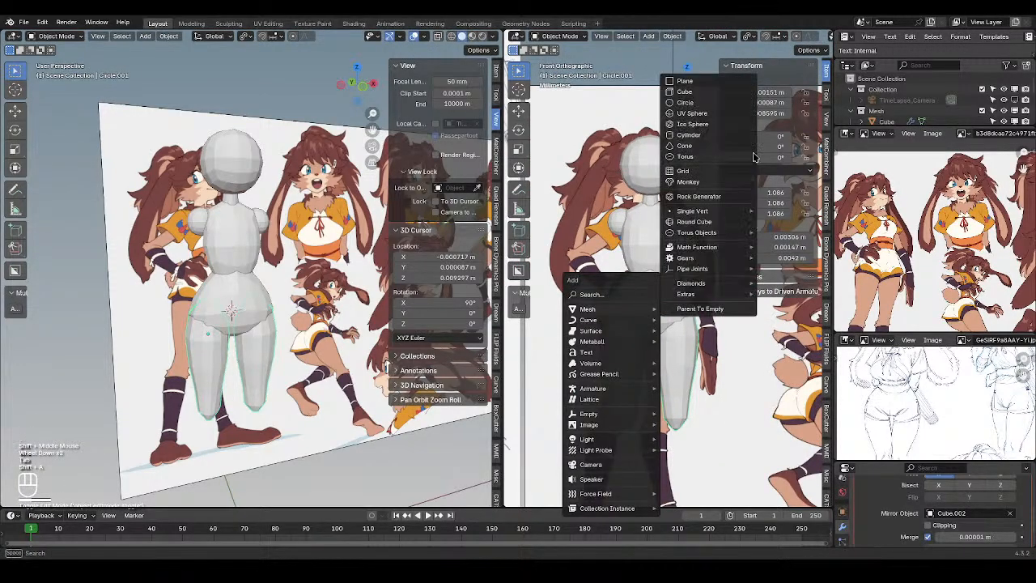
left_click(705, 103)
middle_click_drag(596, 232, 553, 267, "shift")
scroll(559, 279, "down", 2)
key("g")
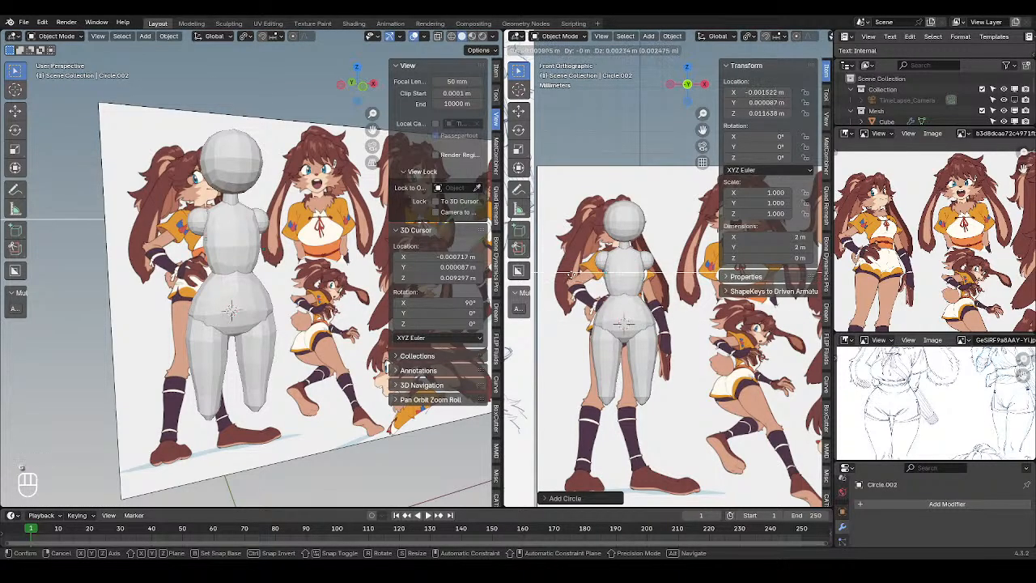
left_click(554, 275)
Scale the circle down to about 0.00055 m across to suit the thickness of the arm
scroll(553, 274, "up", 2)
middle_click_drag(621, 272, 732, 344, "shift")
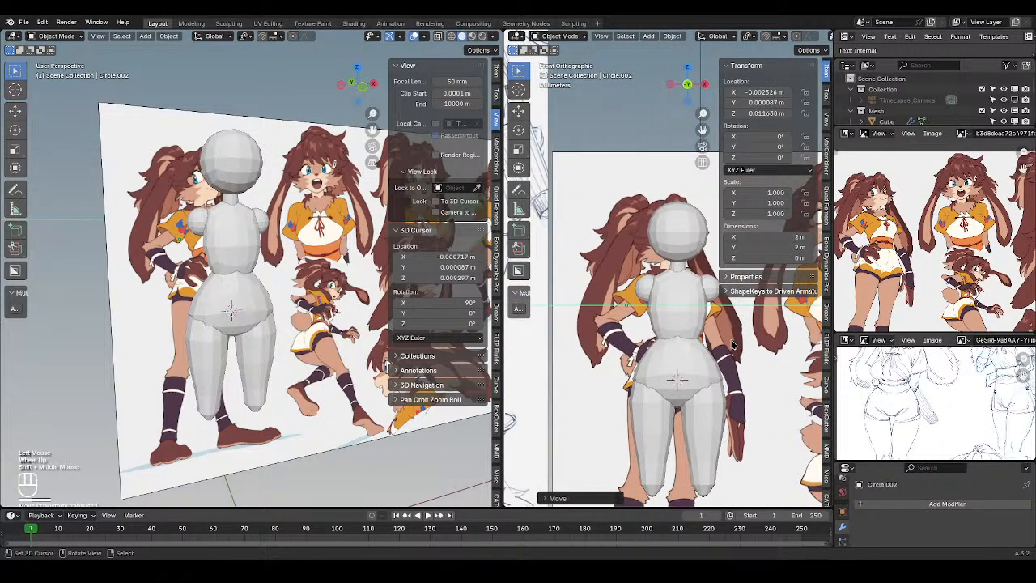
key("s")
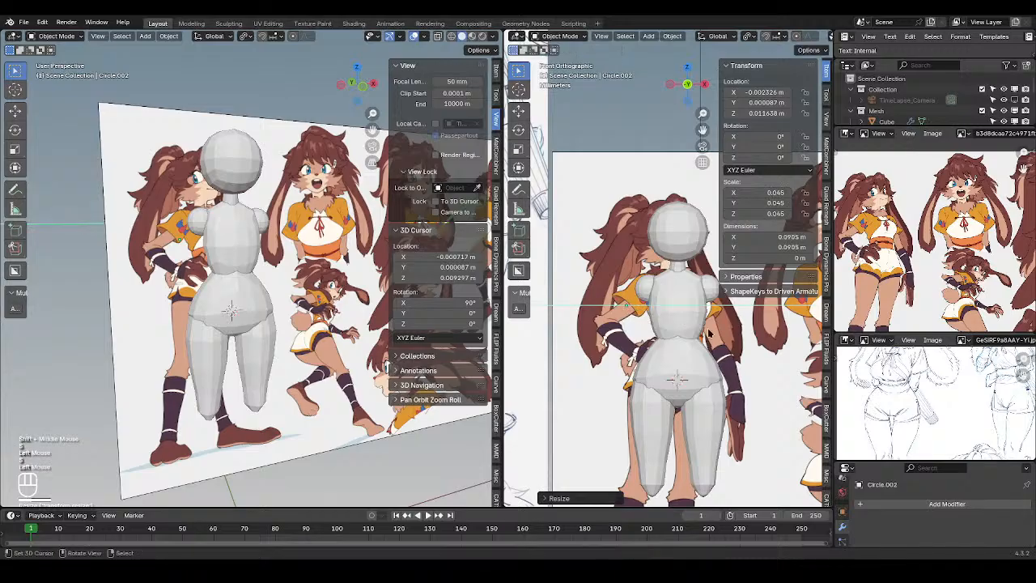
left_click(657, 323)
scroll(656, 317, "up", 1)
key("s")
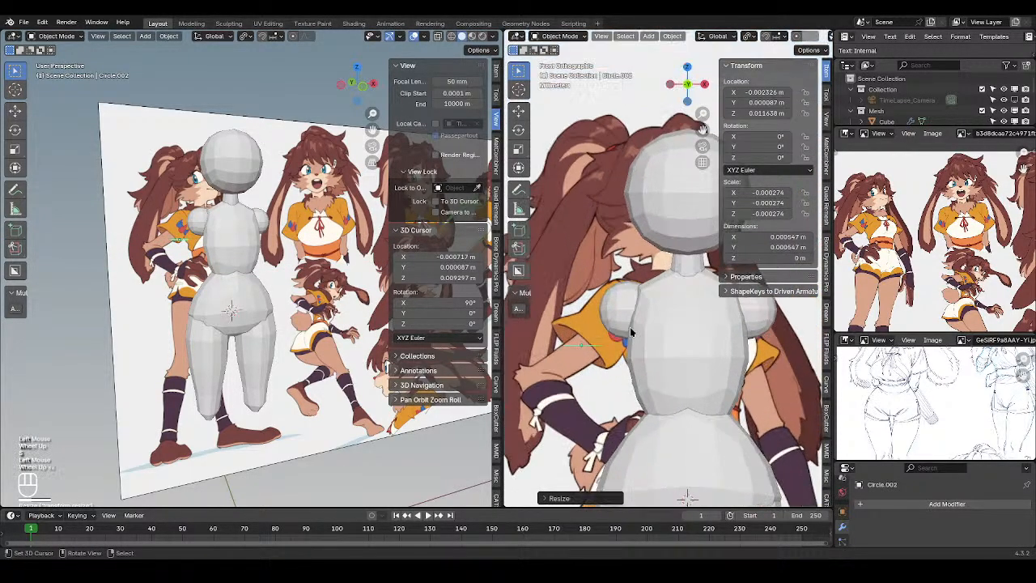
Fit the circle to the shoulder by moving it there, tilting it about 49° across the upper arm and enlarging it slightly
scroll(630, 326, "up", 2)
left_click(648, 303)
key("r")
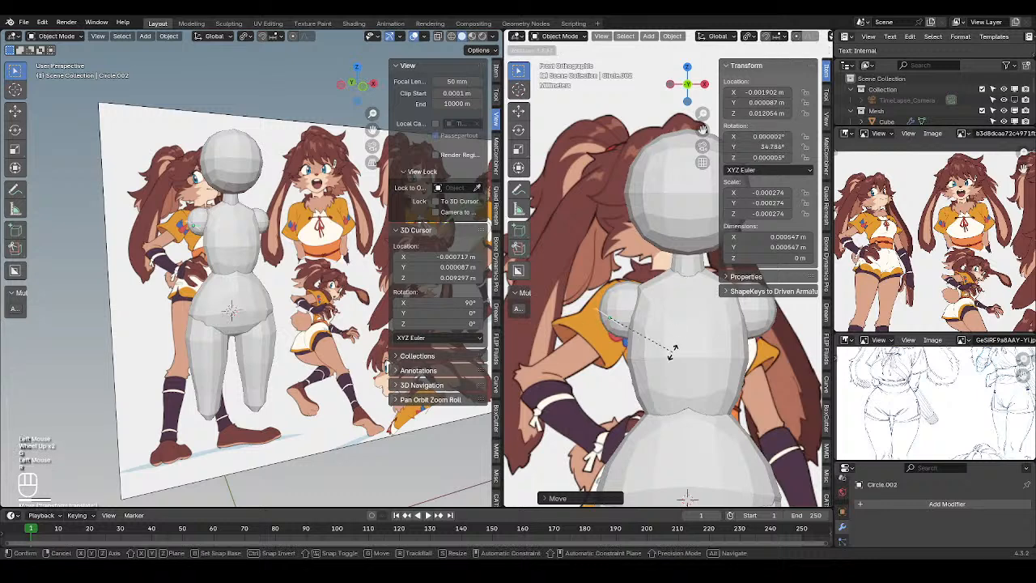
left_click(631, 346)
key("g")
left_click(636, 347)
key("s")
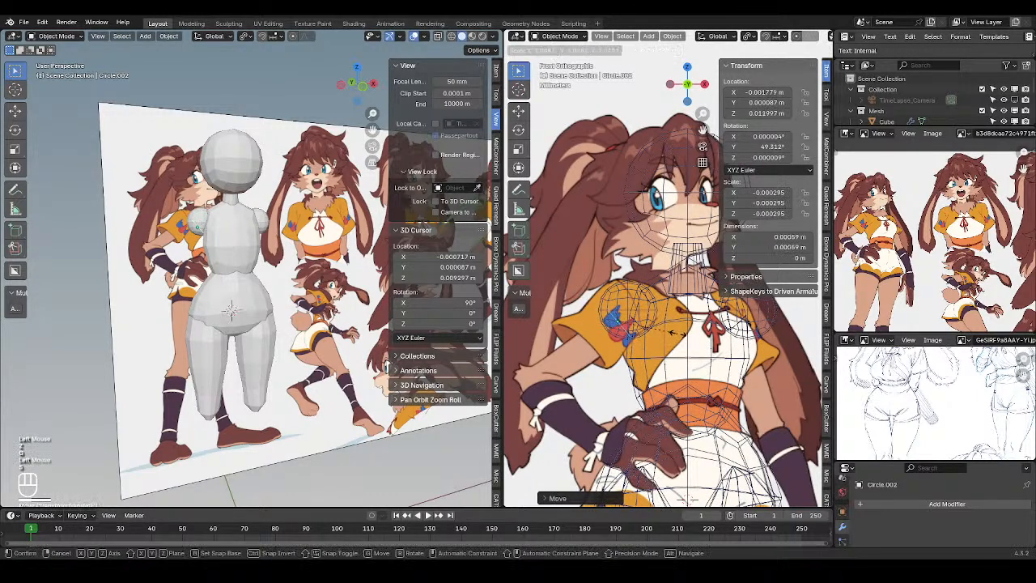
left_click(677, 337)
Extrude the circle along its local Z axis from the shoulder to the reference elbow, forming the upper arm
key("Tab")
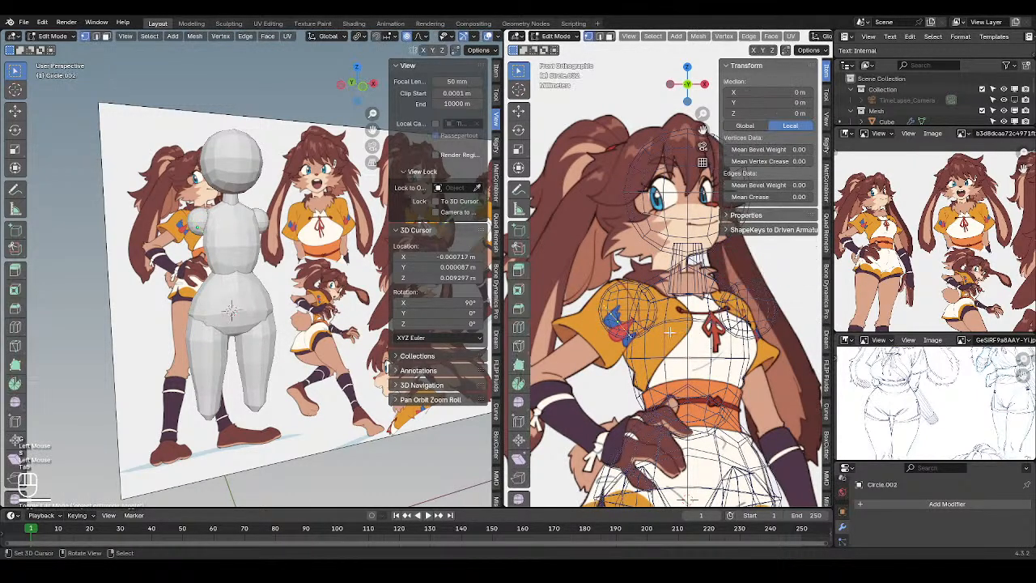
key("g")
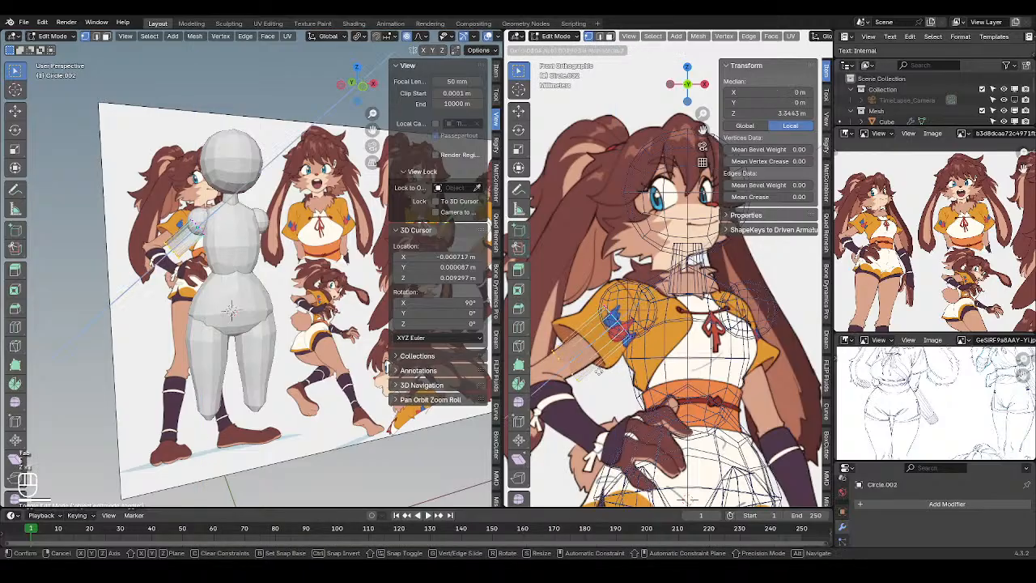
left_click(591, 376)
scroll(608, 369, "up", 3)
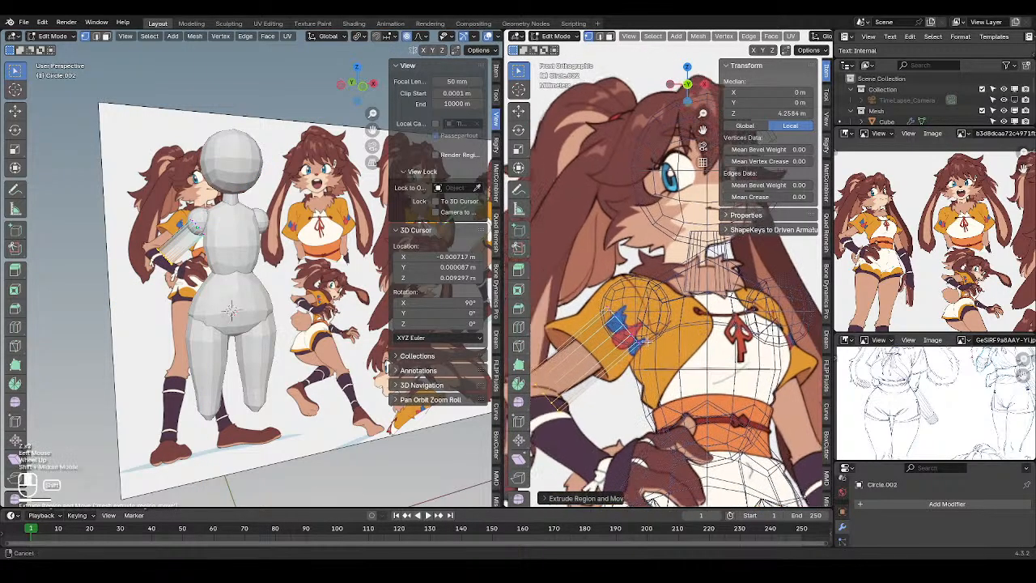
Shrink the elbow-end ring of the upper arm and adjust its position along the arm's length
middle_click_drag(607, 369, 640, 356, "shift")
key("s")
left_click(646, 355)
scroll(646, 356, "down", 1)
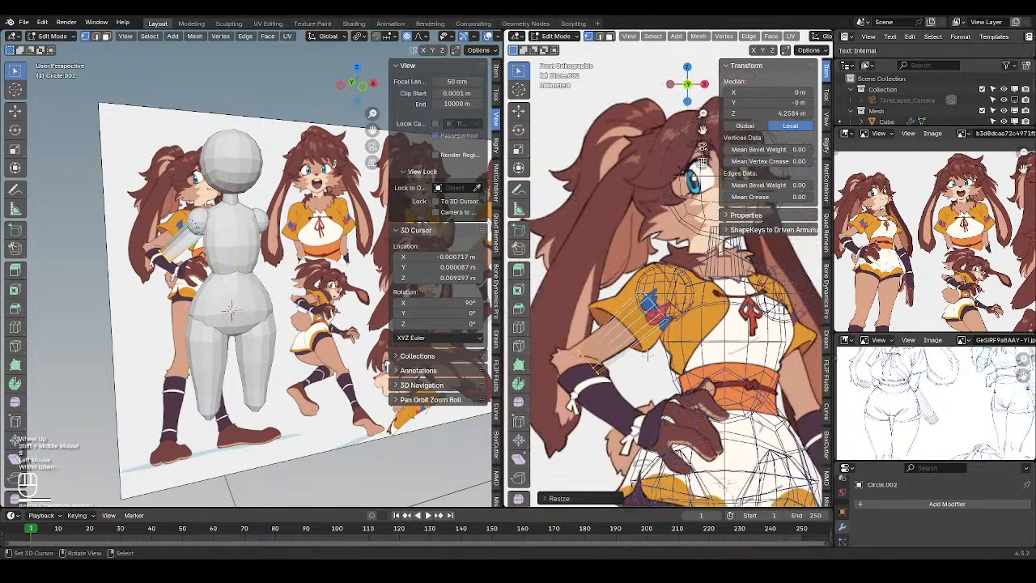
key("g")
left_click(671, 307)
Select the shoulder-end edge loop of the upper arm and slide it slightly along the arm
right_click(666, 309, "alt")
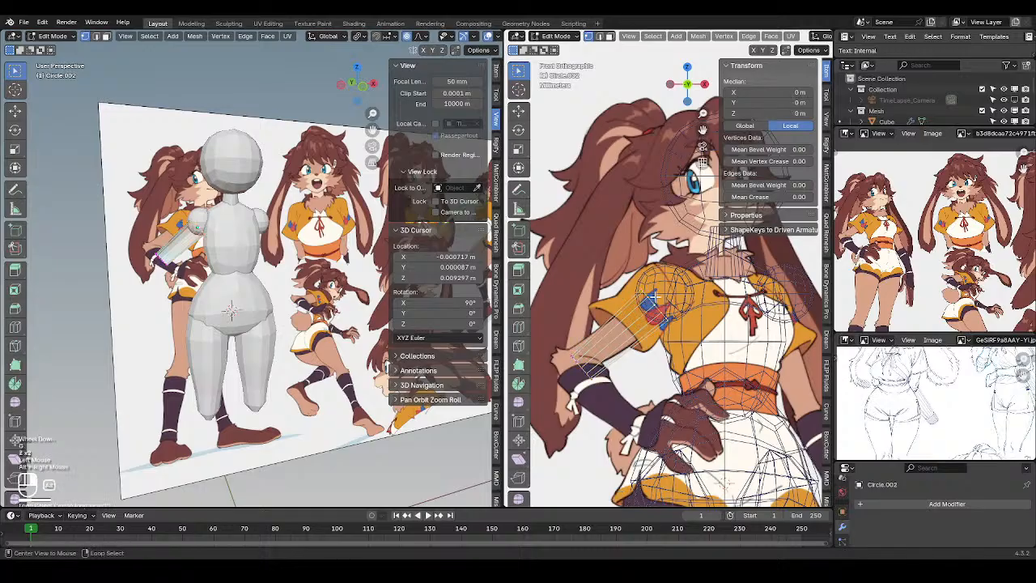
key("g")
key("g")
left_click(656, 303)
Extrude the shoulder-end loop farther into the shoulder, scale the new ring down and slide it along the arm
key("e")
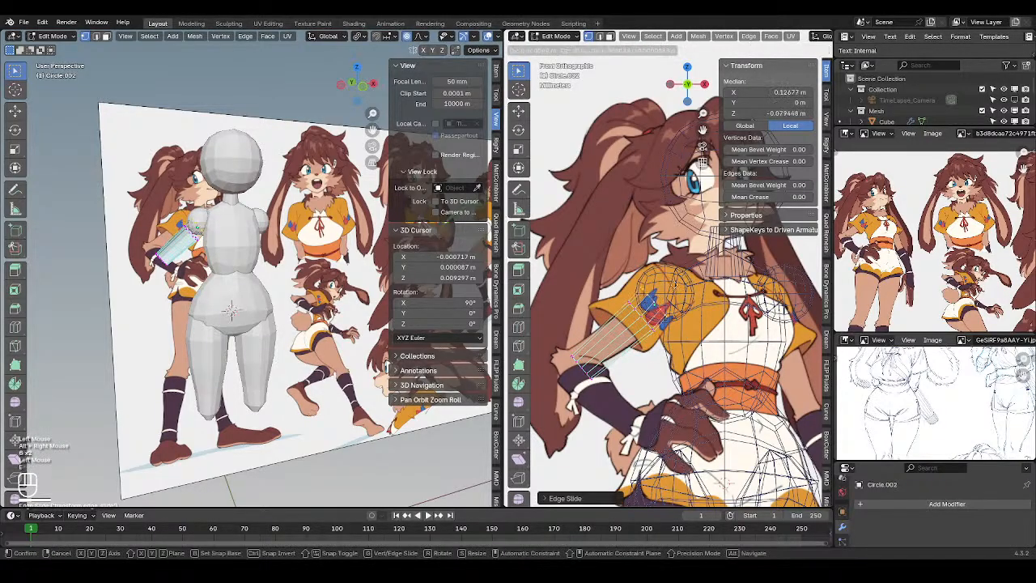
left_click(692, 275)
key("s")
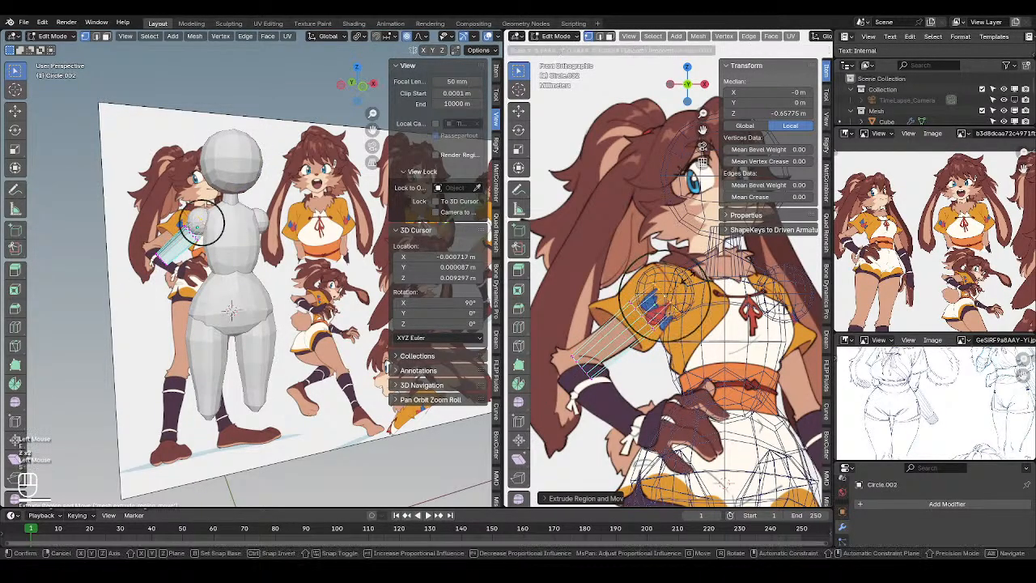
left_click(679, 281)
key("g")
key("g")
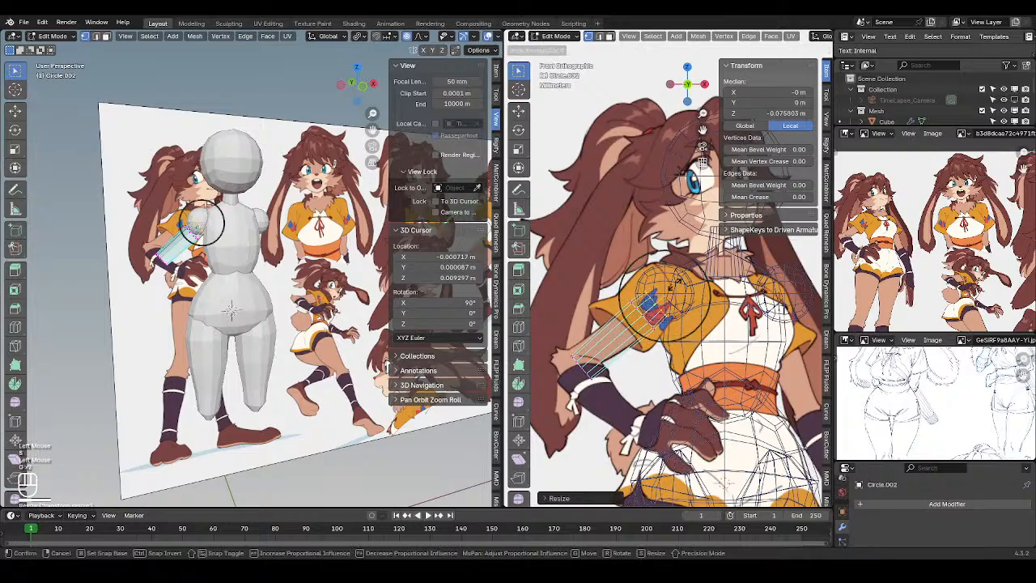
left_click(693, 274)
Extrude the shoulder-end ring once more along local Z and merge it into a single point to close it
key("g")
key("z")
key("z")
left_click(693, 274)
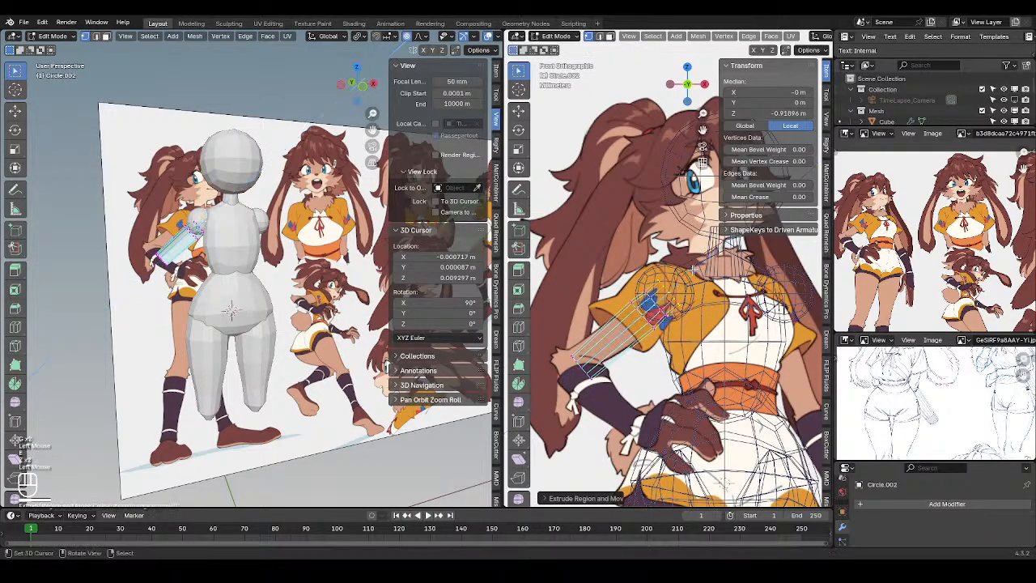
key("m")
left_click(693, 270)
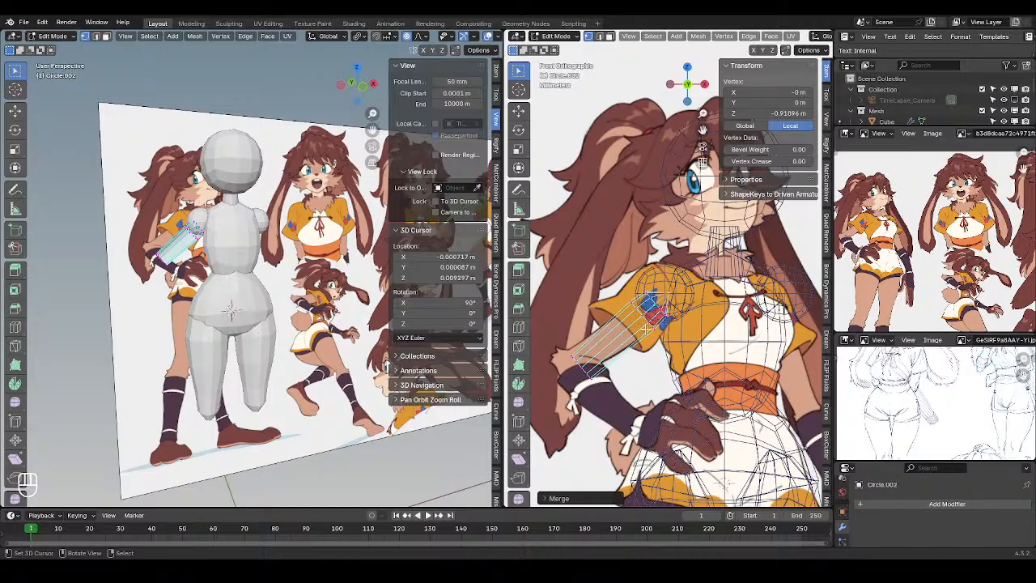
Select the open edge loop at the elbow and extrude it a short distance past the joint
scroll(646, 328, "up", 1)
middle_click_drag(646, 328, 660, 308, "shift")
scroll(658, 312, "down", 2)
scroll(644, 348, "up", 2)
middle_click_drag(641, 355, 609, 317, "shift")
scroll(608, 316, "up", 1)
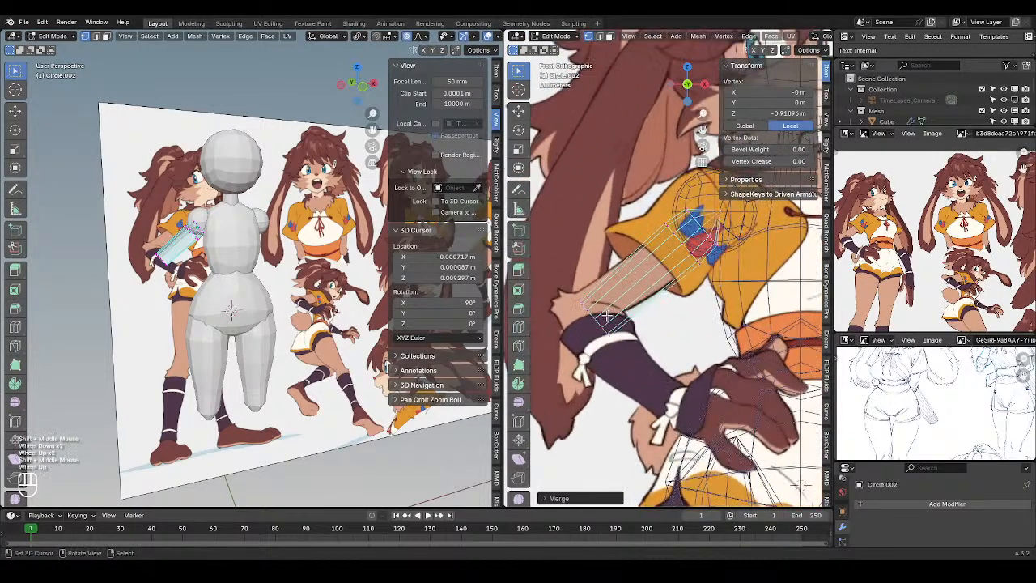
right_click(608, 317, "alt")
key("e")
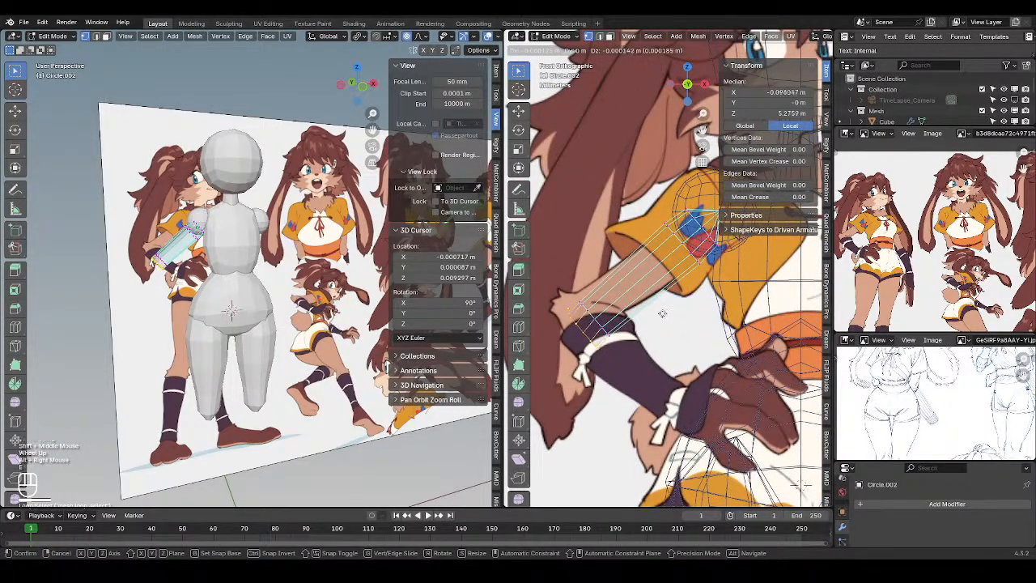
left_click(662, 315)
Turn off proportional editing, scale the new elbow ring down and move it into line with the arm's end
key("s")
right_click(682, 308)
key("o")
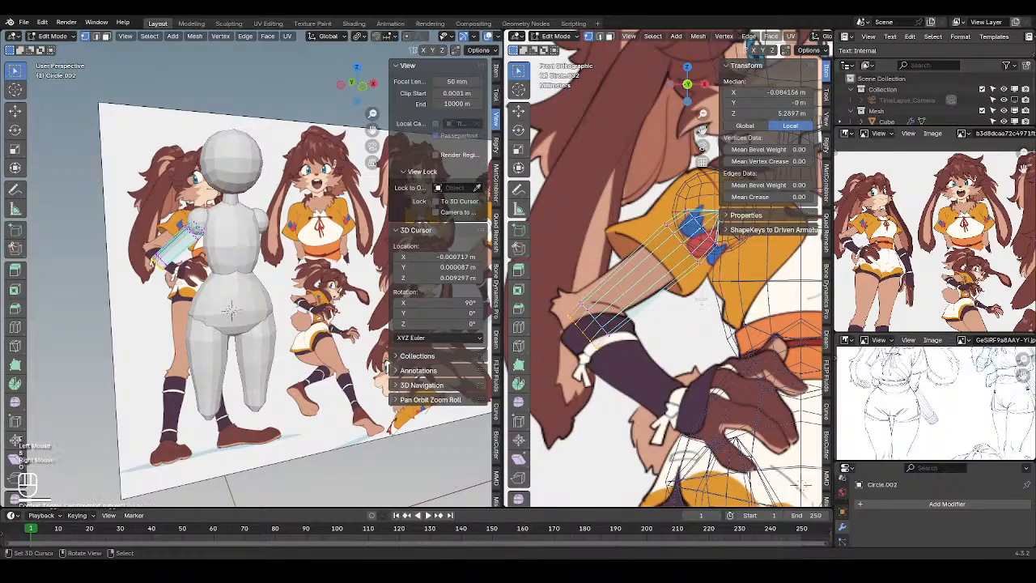
key("s")
left_click(662, 311)
key("g")
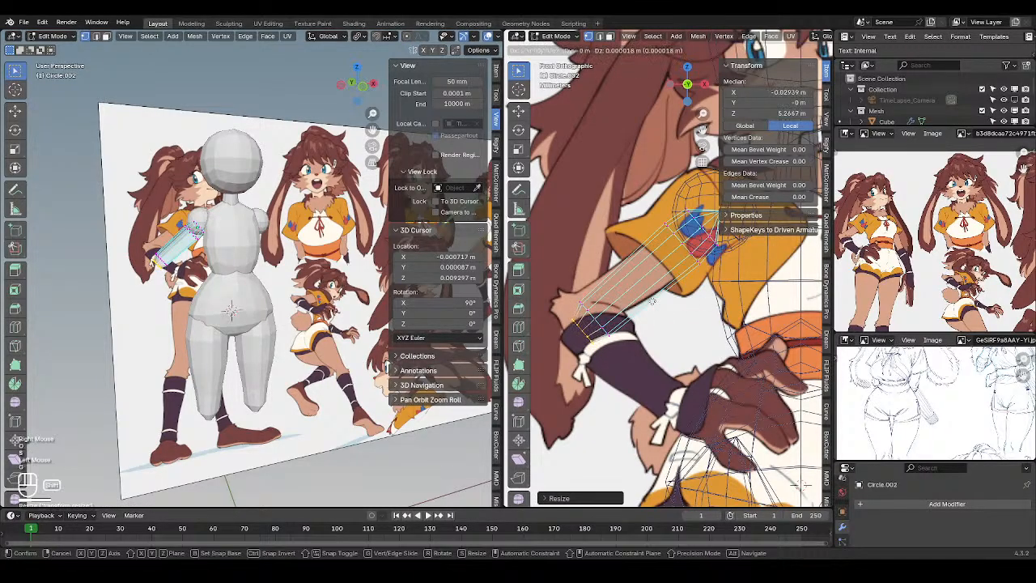
left_click(653, 301, "shift")
Extrude the small elbow ring outward and merge it into a single point to cap the elbow
key("e")
left_click(646, 311)
key("m")
left_click(642, 313)
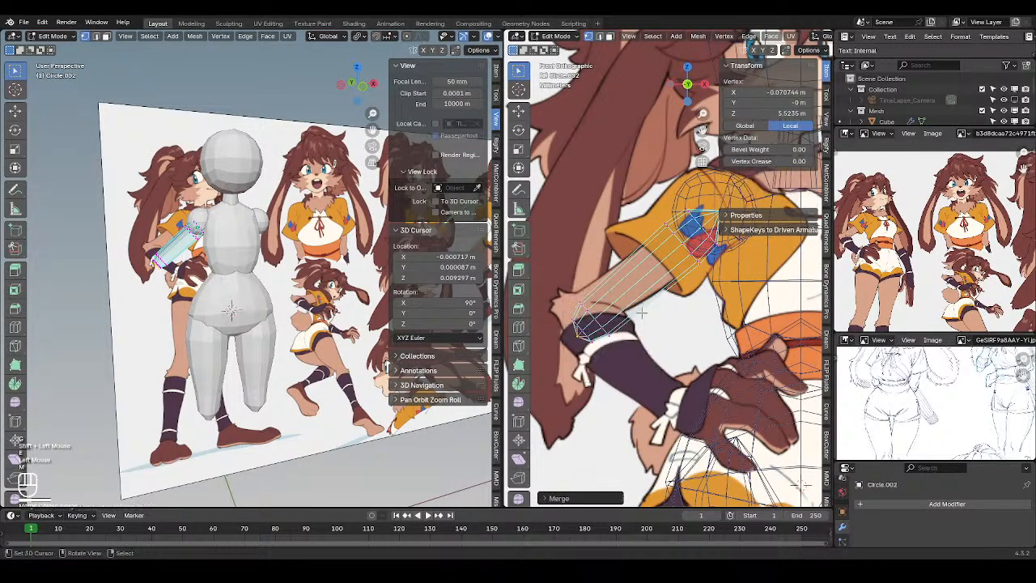
Add a centred loop cut around the middle of the upper arm and return to Object Mode
key("ctrl+r")
left_click(656, 281)
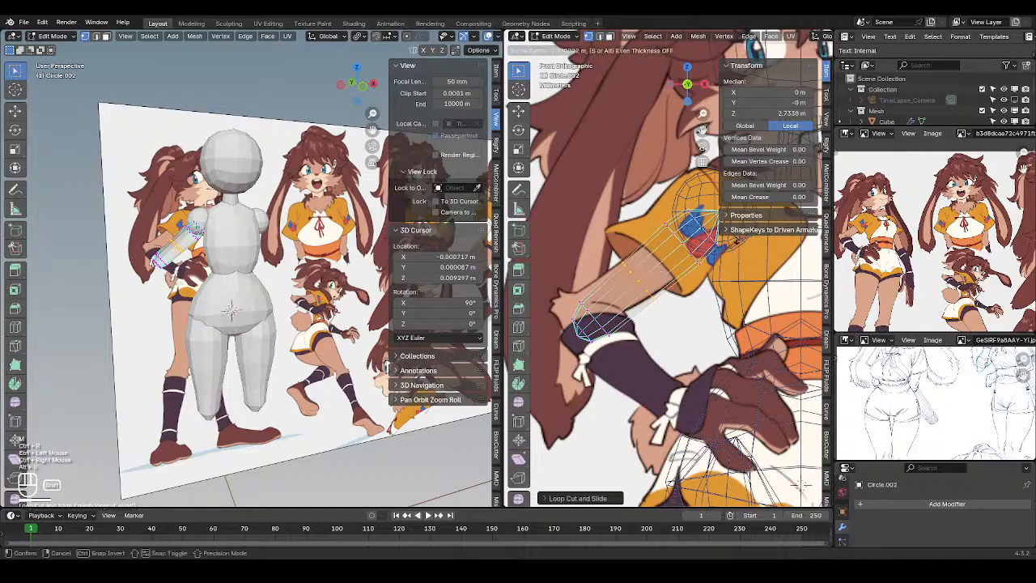
scroll(685, 248, "down", 2)
right_click(685, 239)
key("Tab")
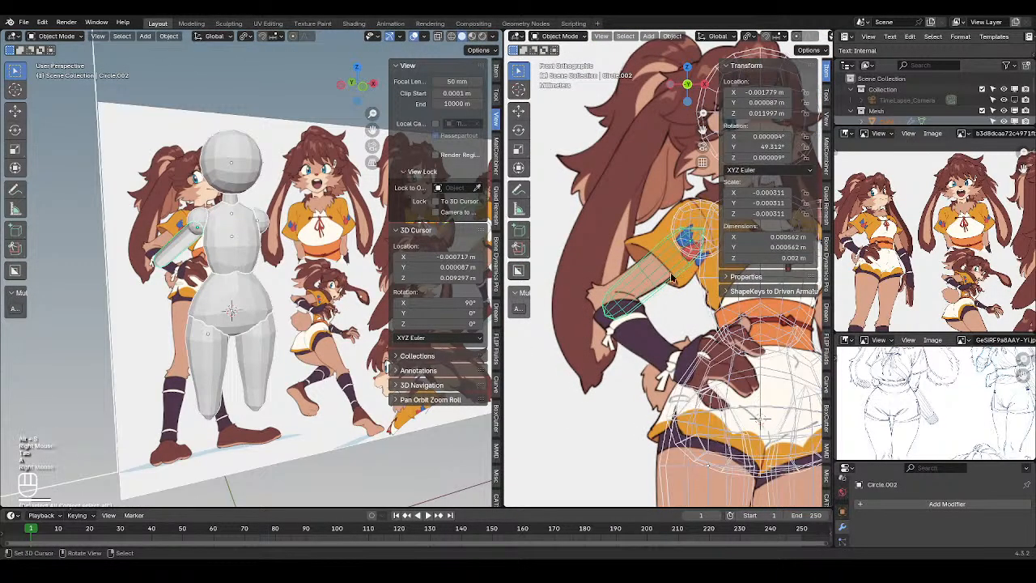
Apply the scale of the upper arm object
right_click(678, 278)
key("ctrl+a")
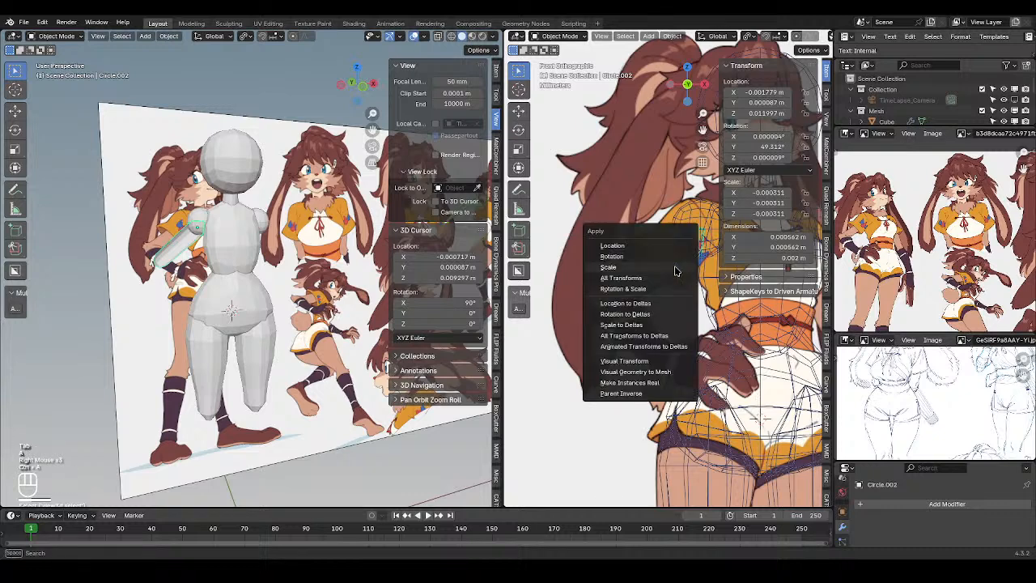
left_click(668, 272)
Adjust the thickness of the upper arm's middle ring with Shrink/Fatten and return to Object Mode
key("Tab")
key("alt+s")
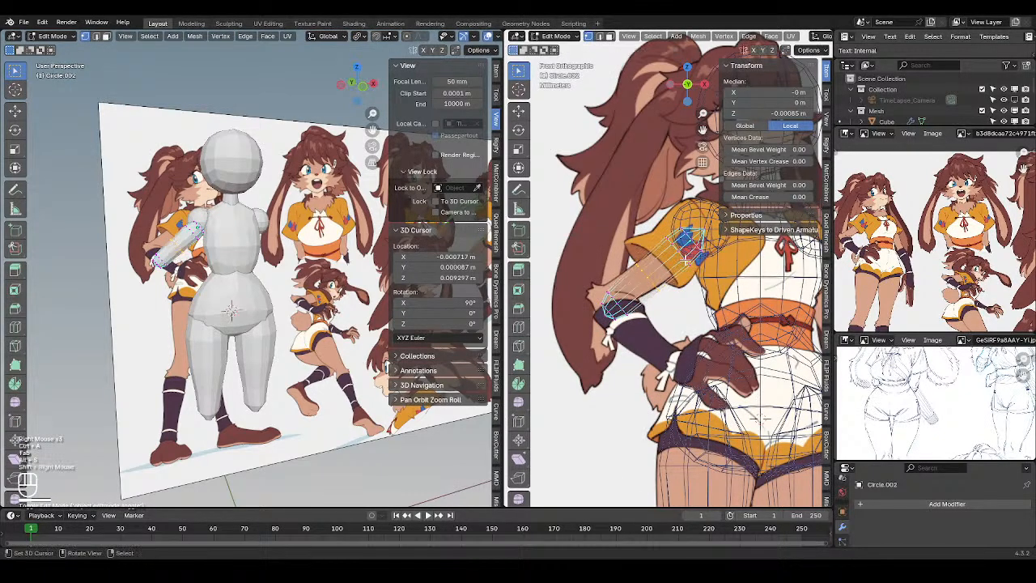
left_click(672, 272)
key("Tab")
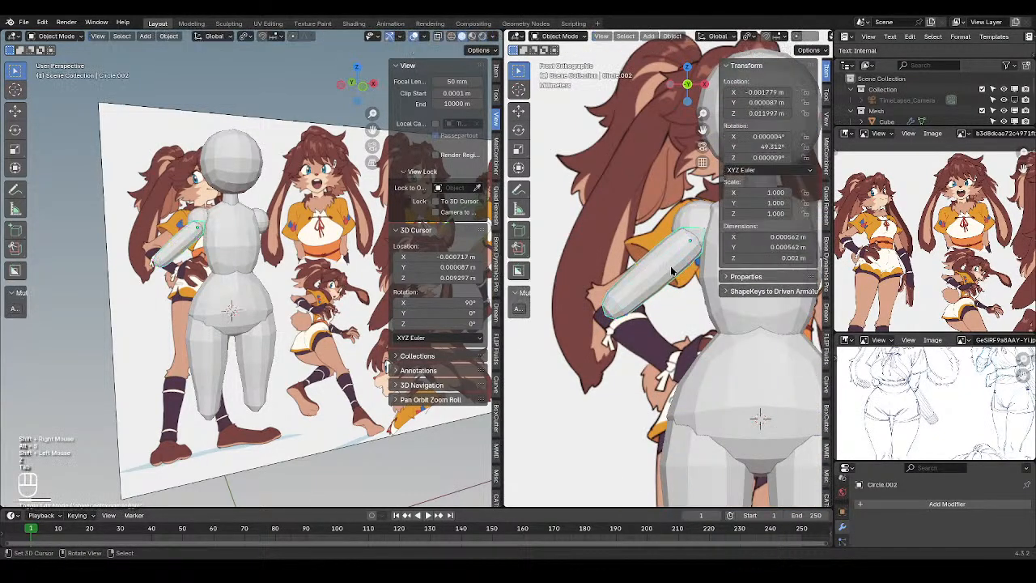
Move the upper arm slightly up and outward so its top sits inside the shoulder
scroll(626, 220, "down", 1)
scroll(678, 239, "up", 1)
key("g")
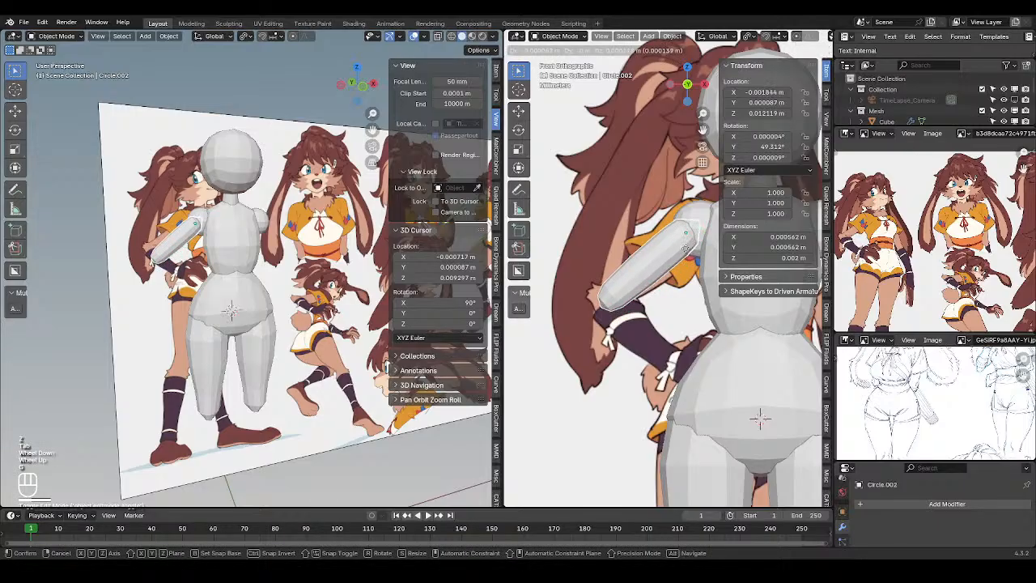
left_click(693, 254)
Duplicate the upper arm as a forearm, rotate the copy toward the hip and place its upper end at the elbow
scroll(693, 253, "down", 1)
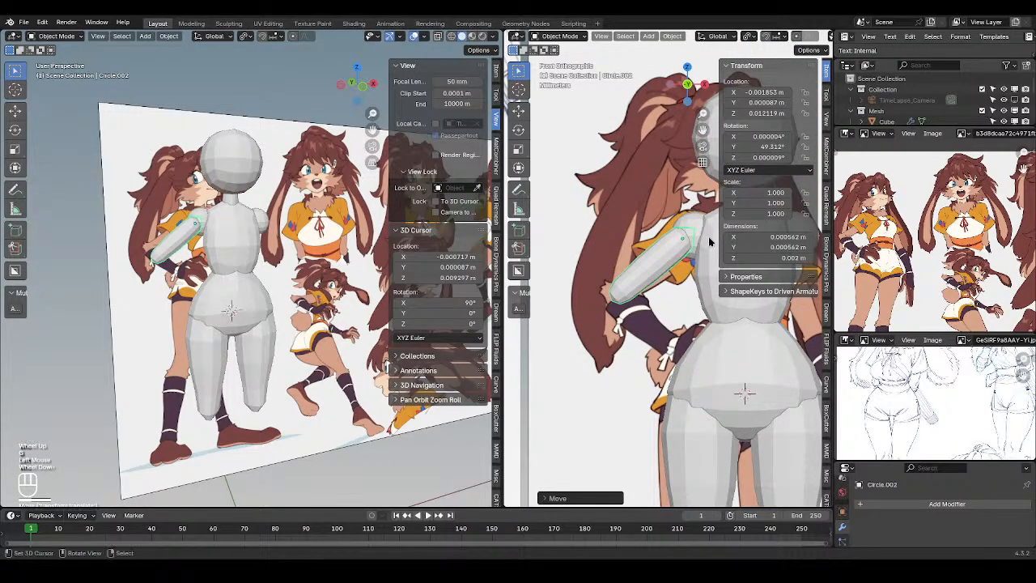
key("shift+d")
left_click(688, 259)
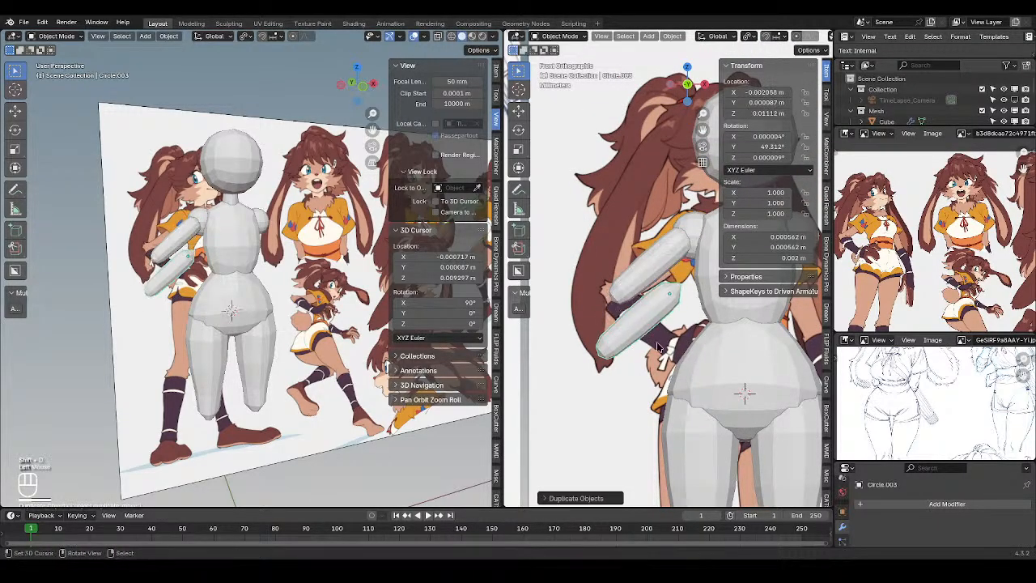
key("r")
left_click(693, 281)
key("g")
left_click(635, 280)
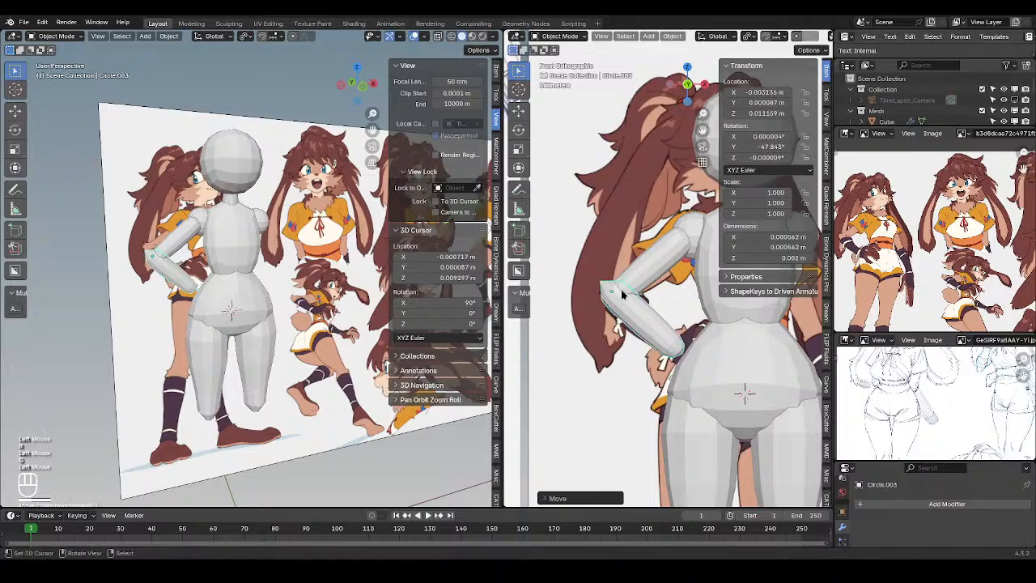
In wireframe view, refine the forearm's position and rotate it to about -45.6° on Y to match the reference arm
key("z")
scroll(667, 284, "up", 2)
key("r")
left_click(680, 315)
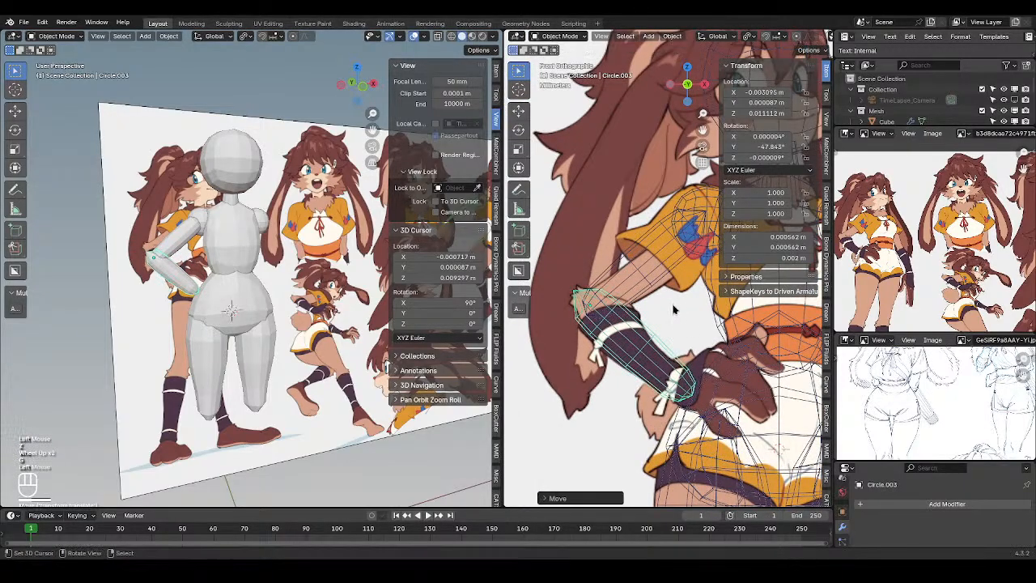
key("r")
left_click(684, 316)
key("g")
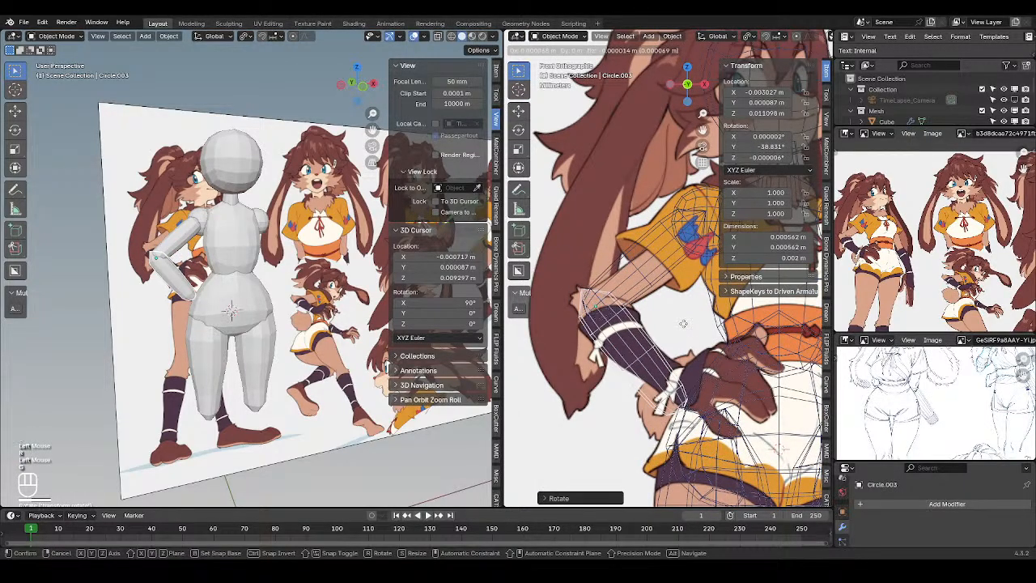
left_click(685, 325)
key("r")
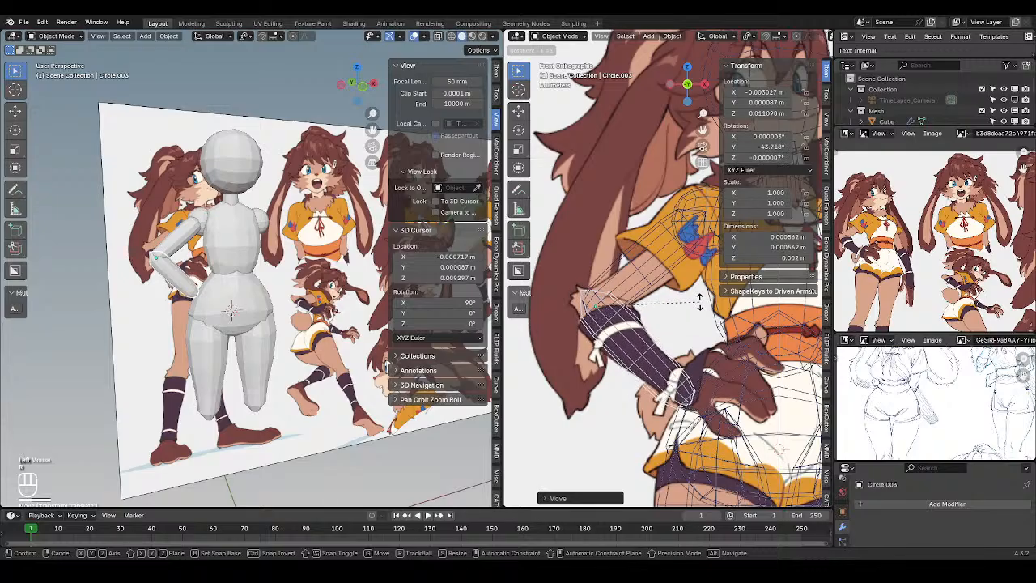
left_click(701, 298)
Adjust the thickness of the forearm's middle ring with Shrink/Fatten and select the ring just below the elbow
key("Tab")
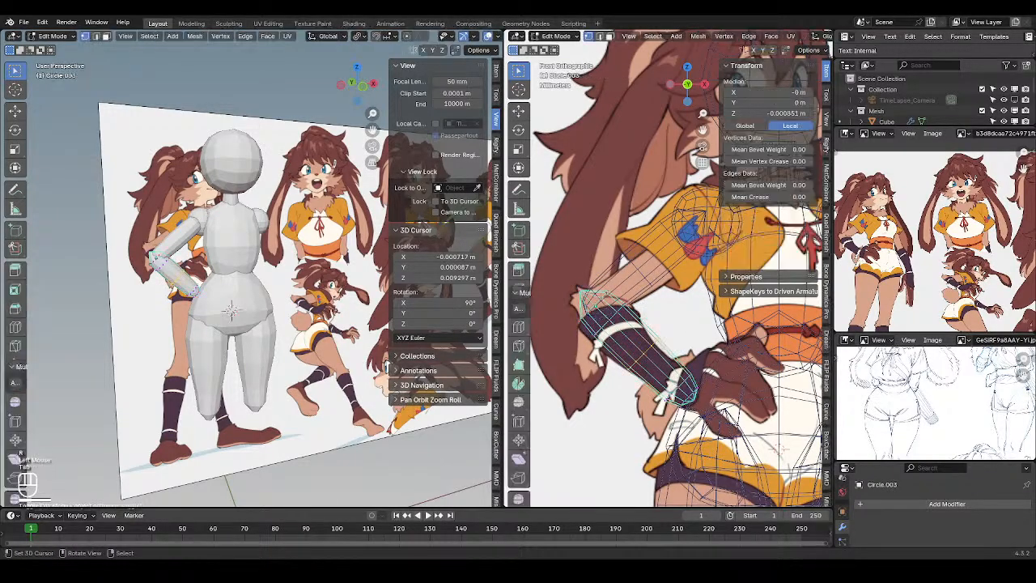
right_click(663, 371, "alt")
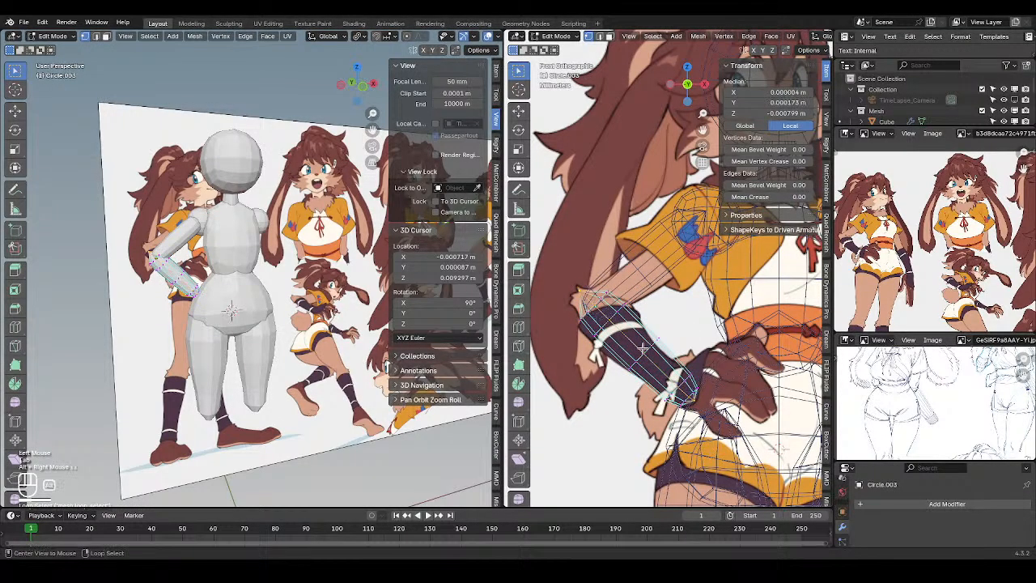
right_click(646, 350, "alt")
key("alt+s")
right_click(741, 300, "shift")
key("alt+s")
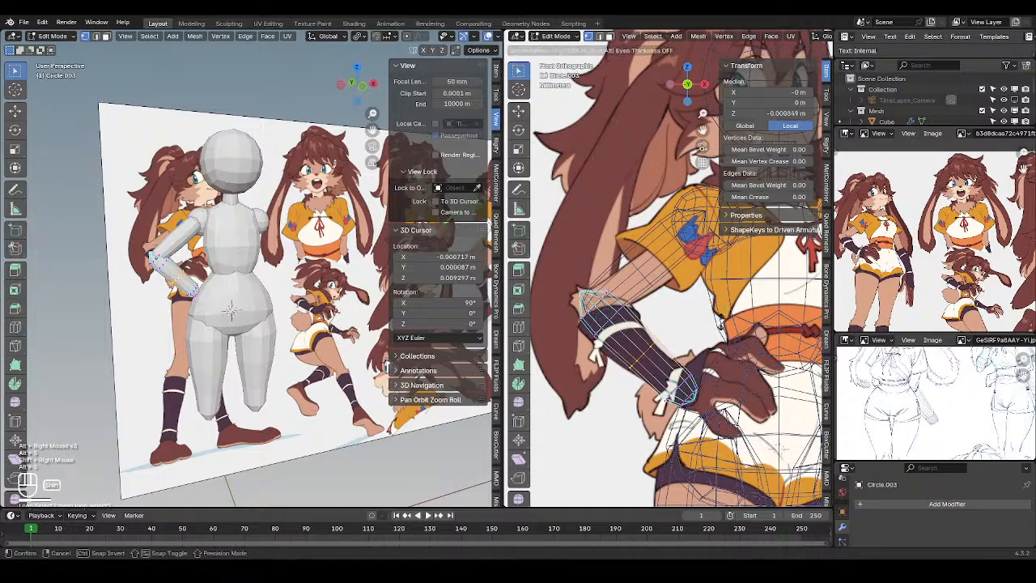
left_click(742, 300, "shift")
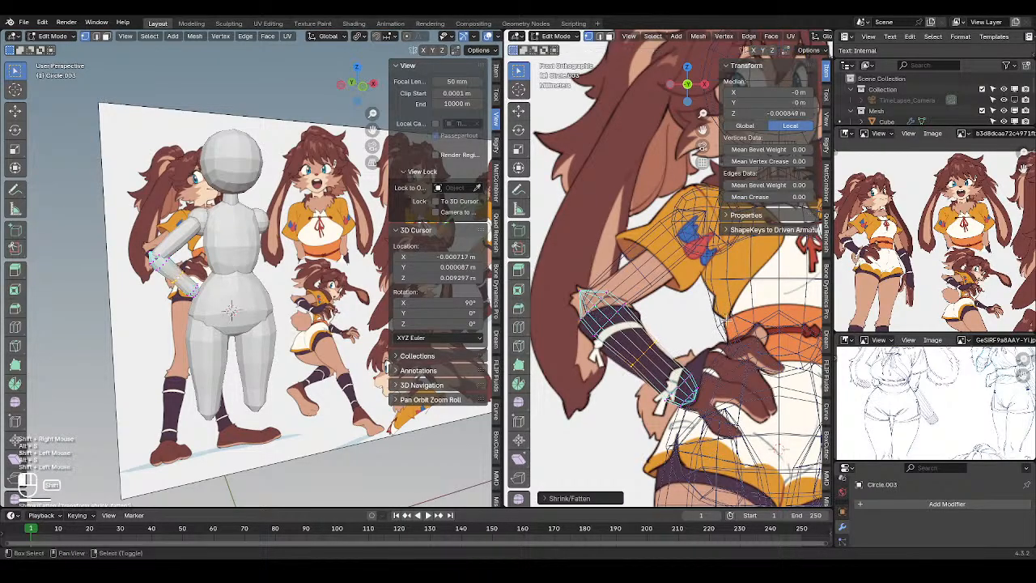
right_click(615, 311, "alt")
key("alt+s")
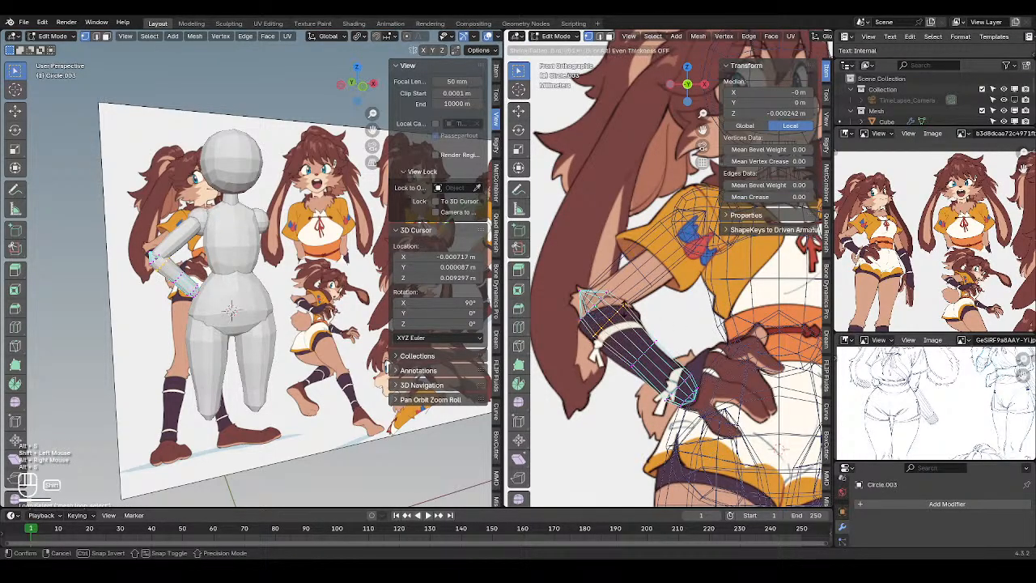
right_click(686, 279, "shift")
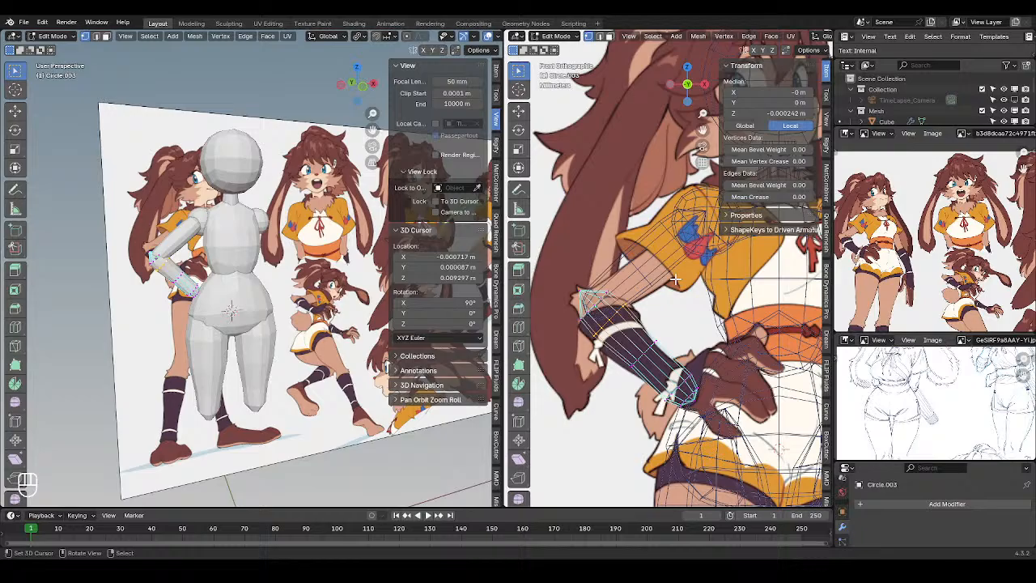
key("s")
key("z")
key("z")
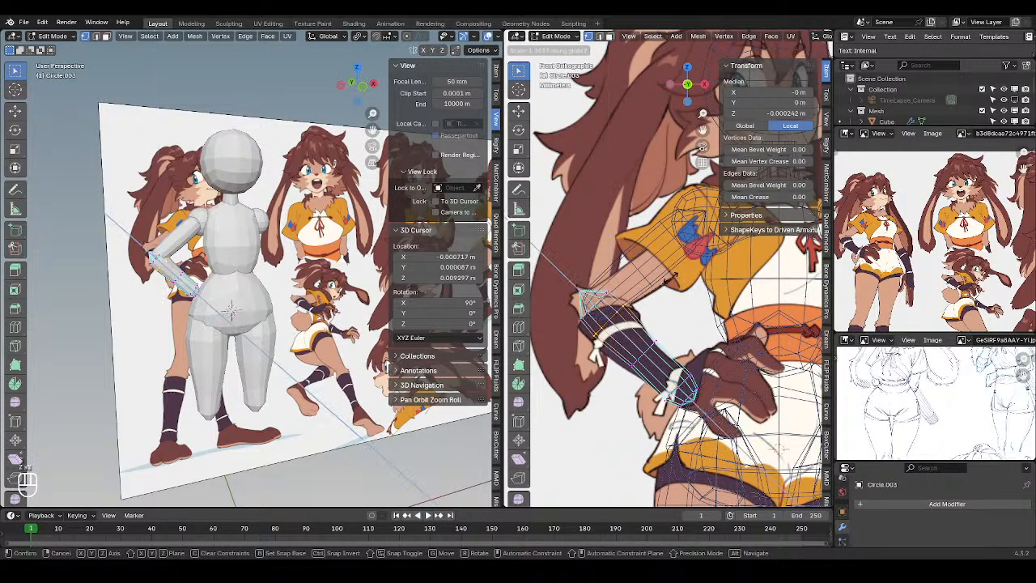
right_click(652, 282)
Widen the selected ring below the elbow along its local X axis and show the mesh as solid
key("s")
key("x")
key("x")
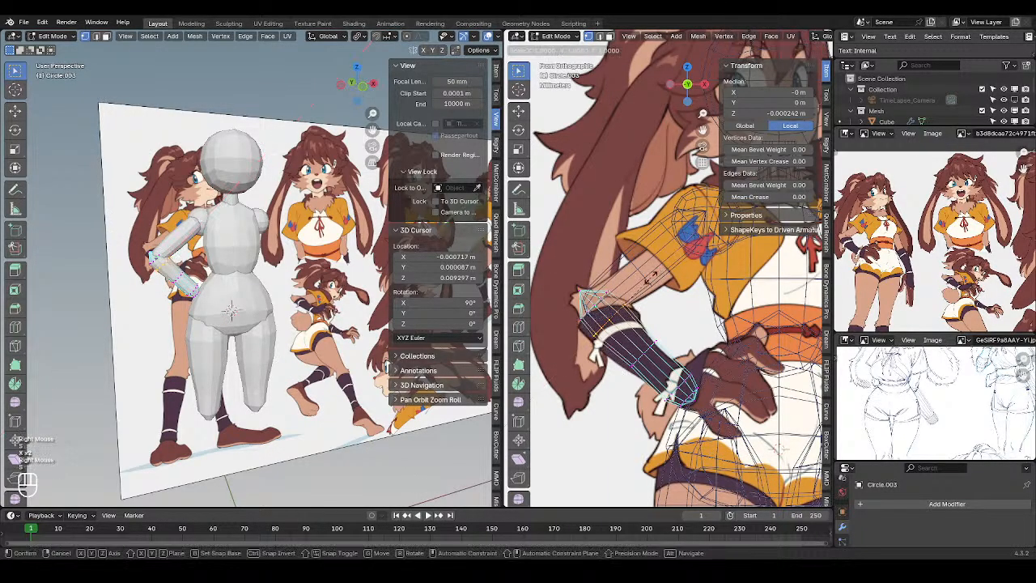
left_click(650, 276)
key("alt+z")
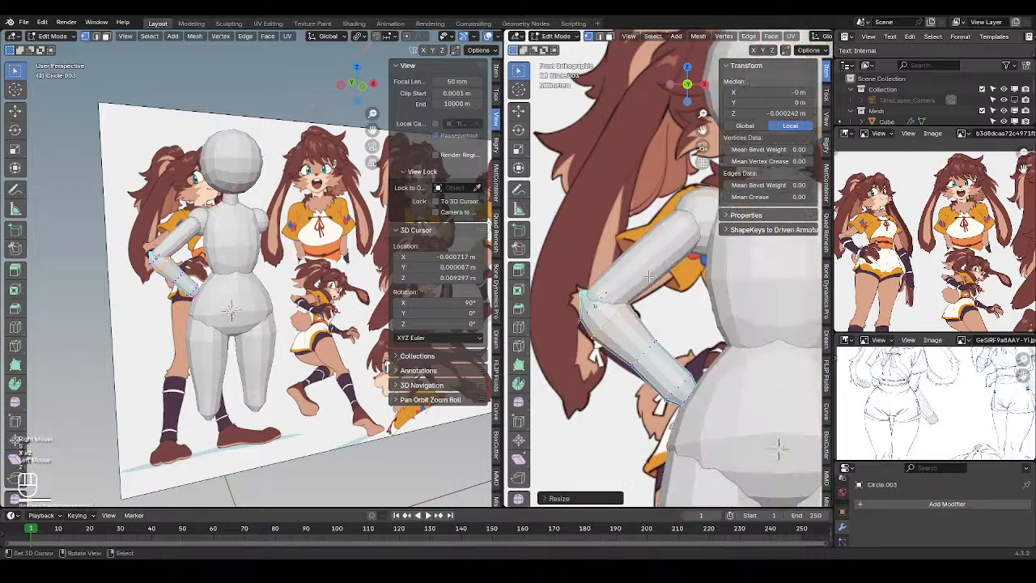
Narrow the forearm's wrist ring along its local X axis and return to Object Mode
right_click(684, 390, "alt")
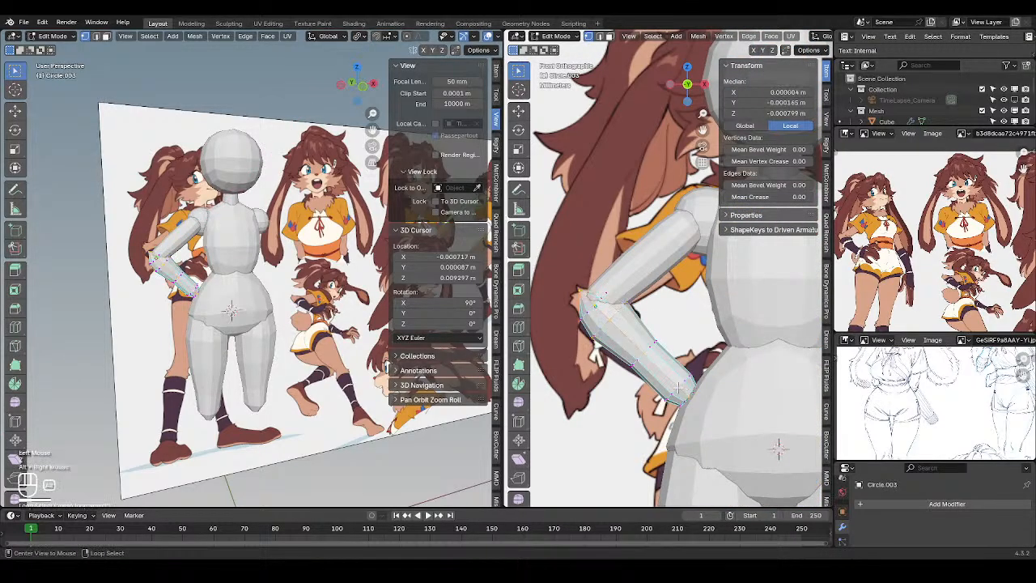
right_click(694, 381, "alt")
key("s")
key("x")
key("x")
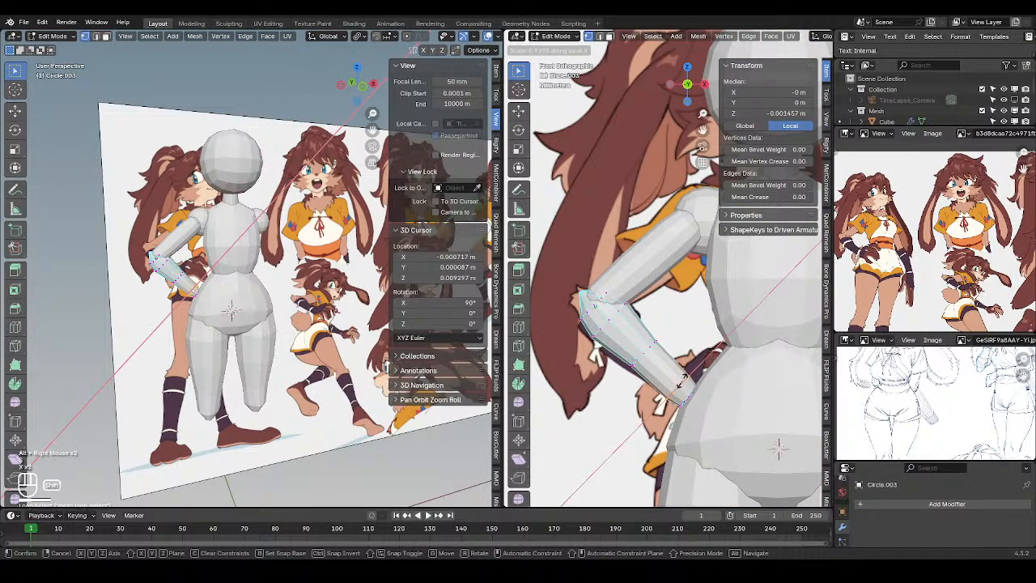
left_click(679, 387, "shift")
scroll(680, 372, "down", 2)
key("Tab")
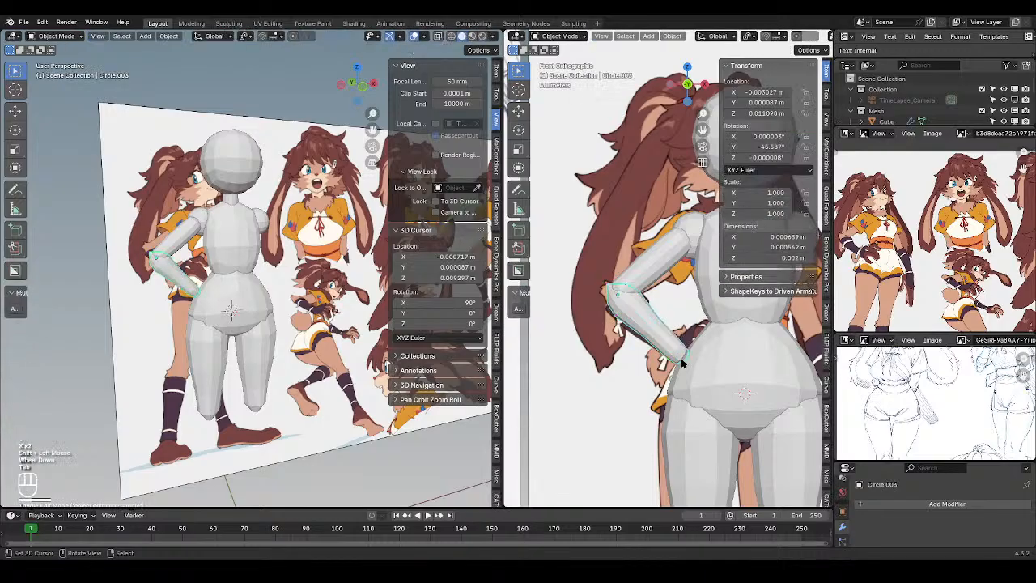
Rotate the forearm to about 55.2° on Y so it extends outward from the upper arm
scroll(683, 360, "down", 1)
key("r")
left_click(632, 392)
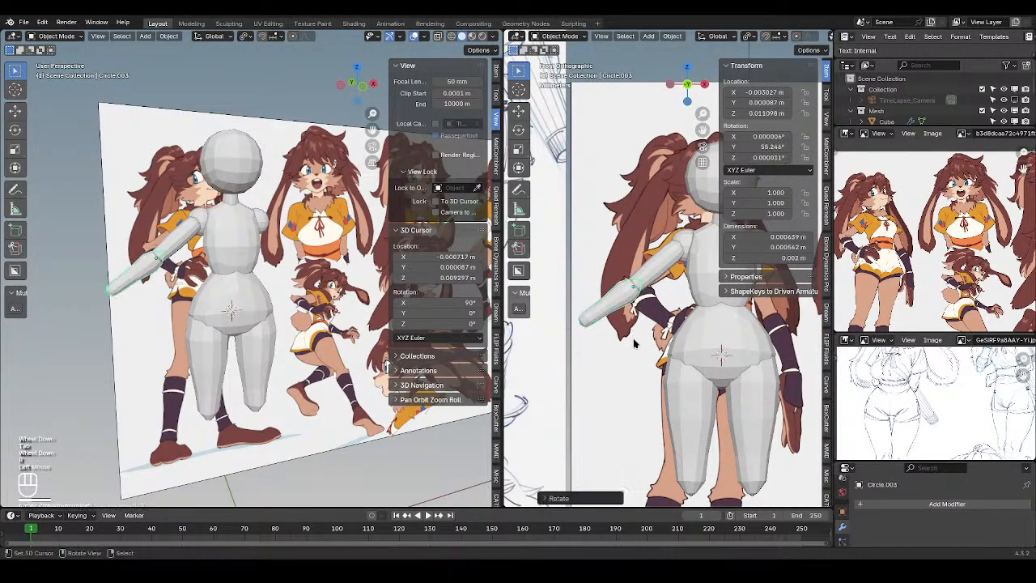
Examine the arm and body proportions against the reference art in wireframe view
scroll(607, 263, "up", 1)
middle_click_drag(606, 261, 619, 289, "shift")
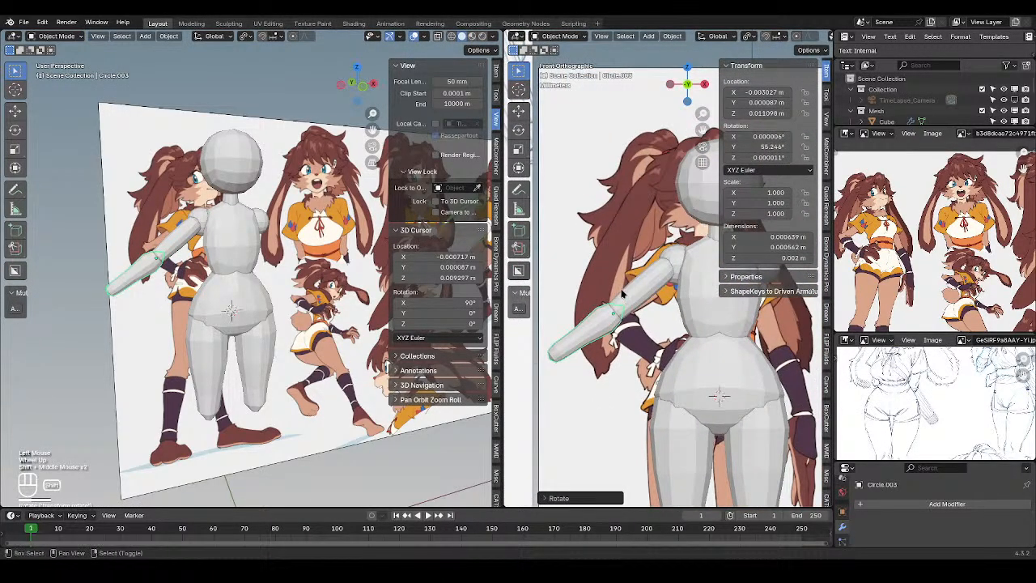
middle_click_drag(683, 294, 659, 269, "shift")
scroll(658, 269, "down", 1)
key("z")
middle_click_drag(674, 323, 606, 328, "shift")
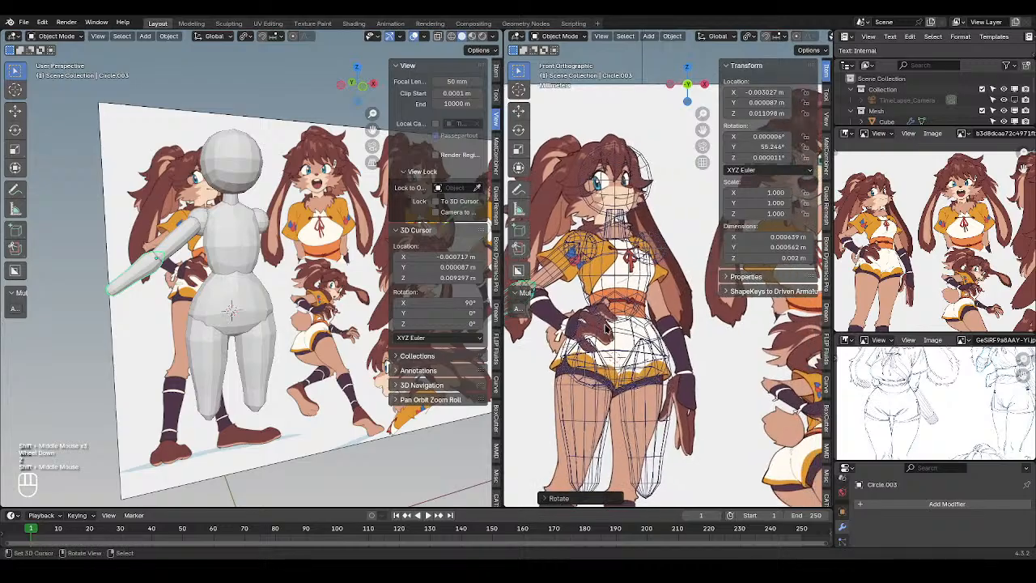
middle_click_drag(916, 384, 868, 282)
scroll(721, 409, "down", 1)
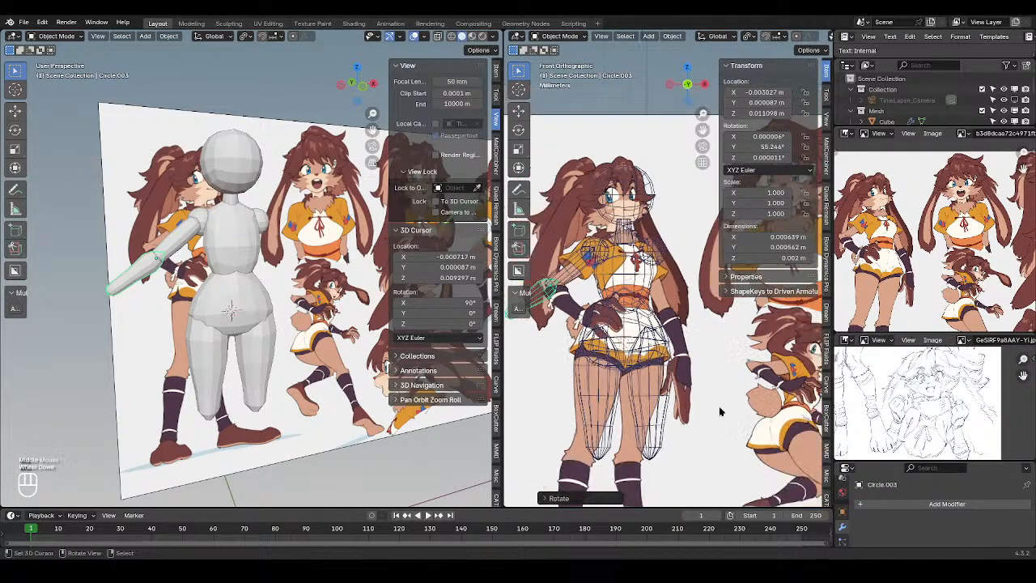
middle_click_drag(721, 410, 773, 458, "shift")
scroll(627, 394, "down", 1, "shift")
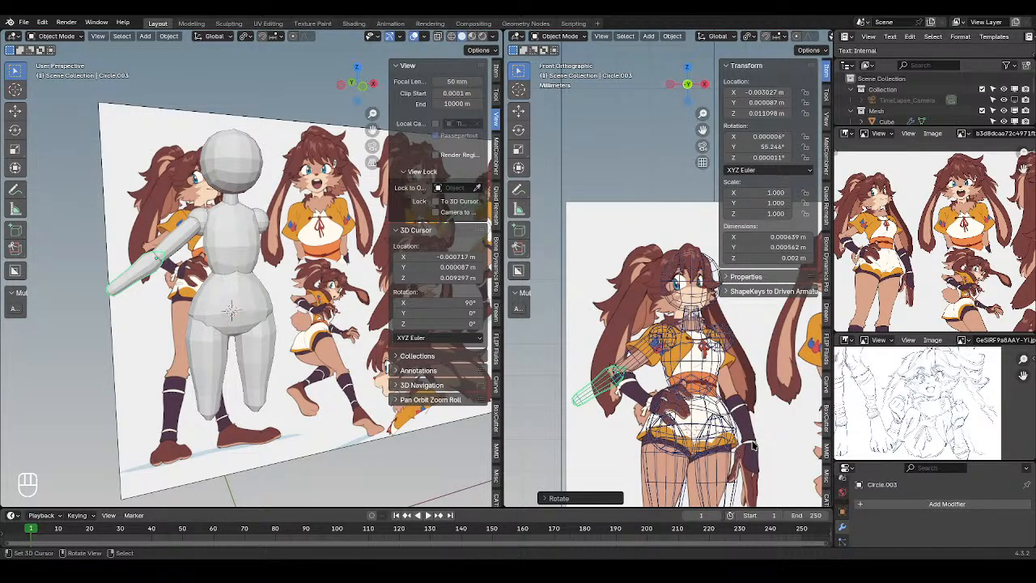
scroll(735, 533, "up", 2)
scroll(662, 378, "up", 3)
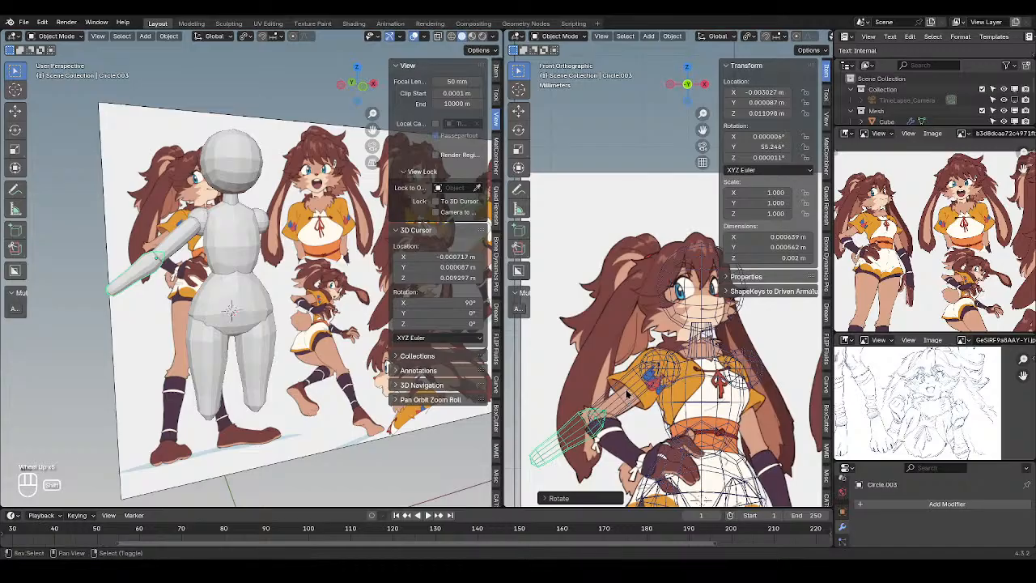
Add the upper arm to the forearm selection as the active object
right_click(629, 397, "shift")
middle_click_drag(628, 397, 633, 376, "shift")
key("r")
right_click(727, 357)
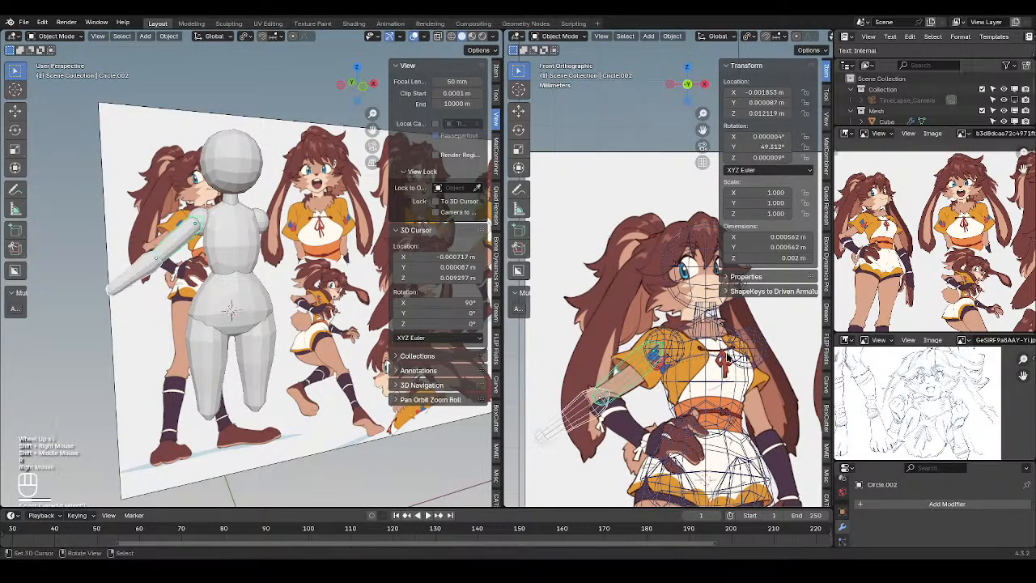
key("r")
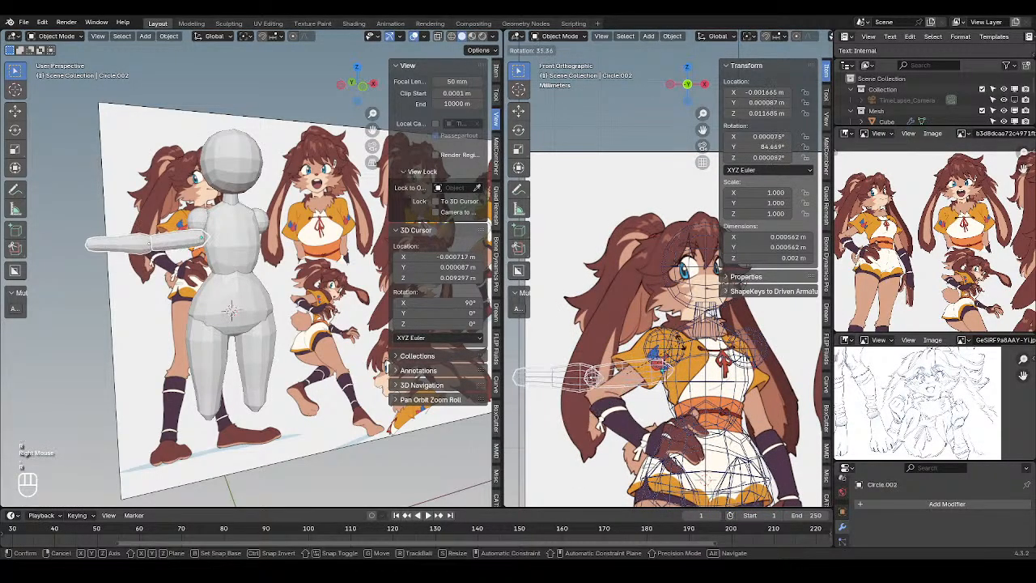
right_click(680, 349)
Set the pivot point to Active Element and rotate both arm pieces about the shoulder until the upper arm is at about 89° on Y
key("period")
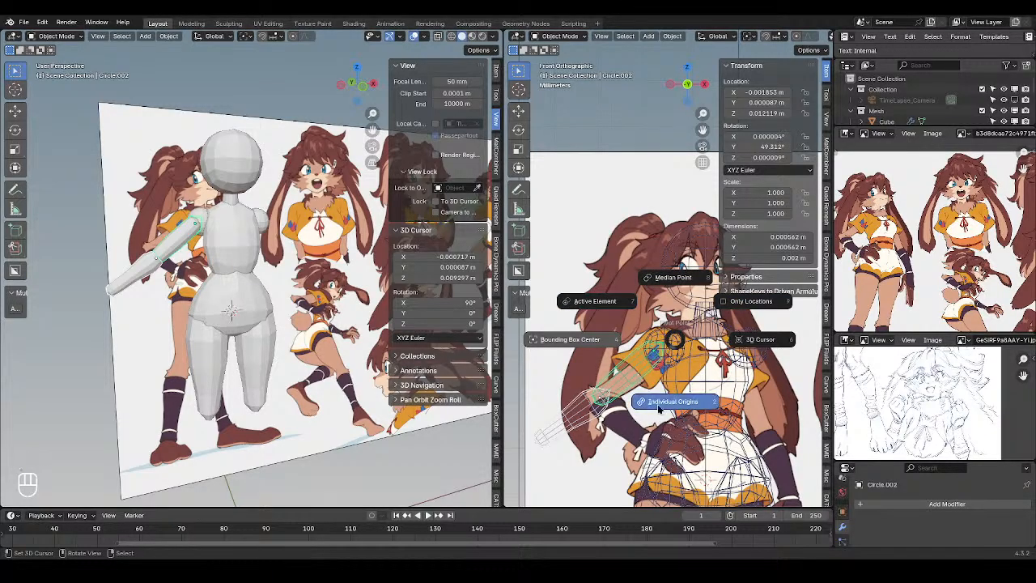
left_click(587, 298)
key("r")
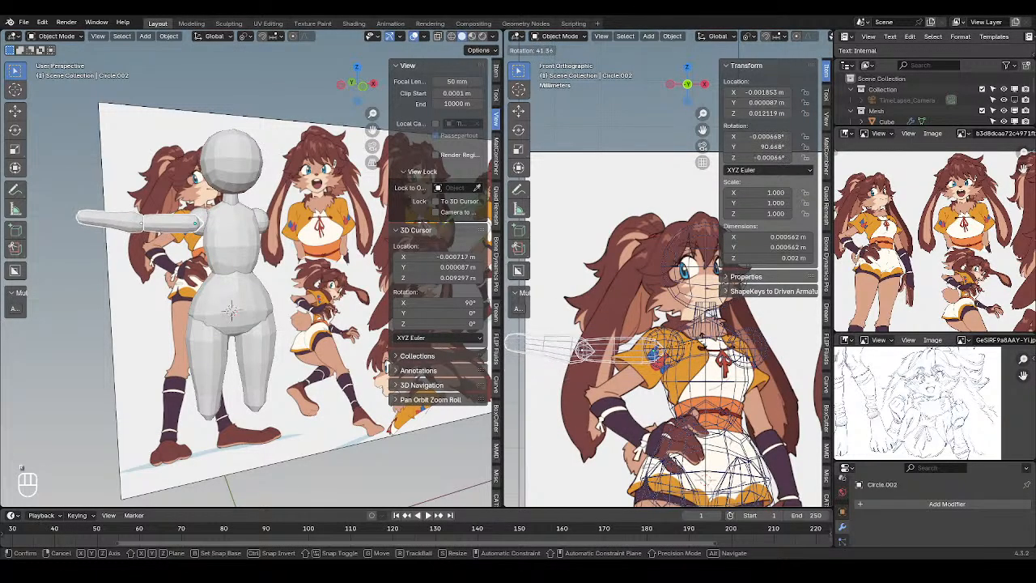
left_click(695, 326)
scroll(693, 322, "up", 2)
scroll(691, 320, "down", 2)
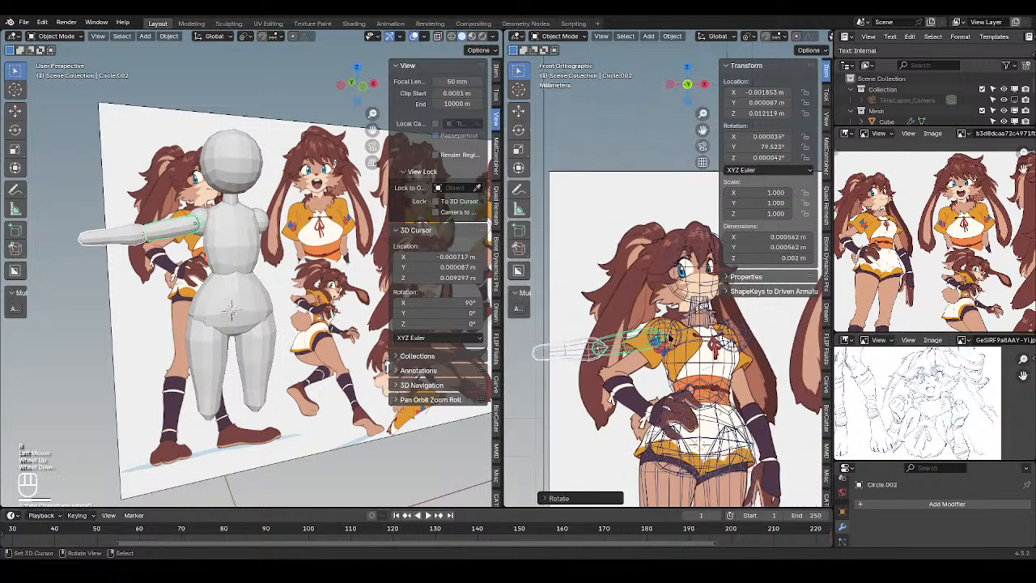
mouse_move(690, 321)
middle_mouse_down("alt")
mouse_move(651, 320)
mouse_move(690, 321)
middle_mouse_up("alt")
scroll(688, 322, "up", 3)
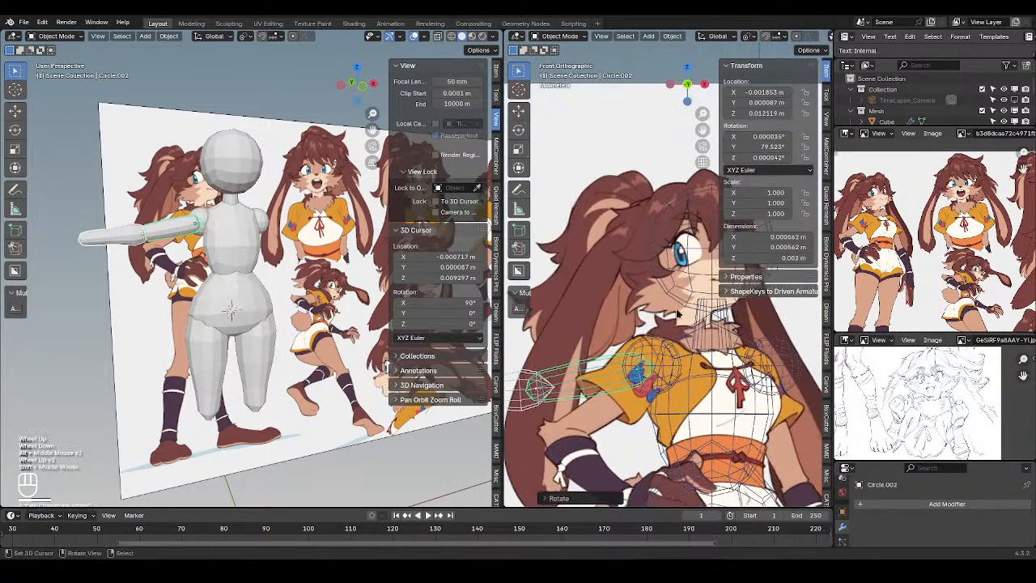
key("r")
left_click(695, 318)
Move both arm pieces in front view so the upper arm meets the shoulder, at about X -0.001712 m and Z 0.012083 m
scroll(694, 318, "down", 2)
key("g")
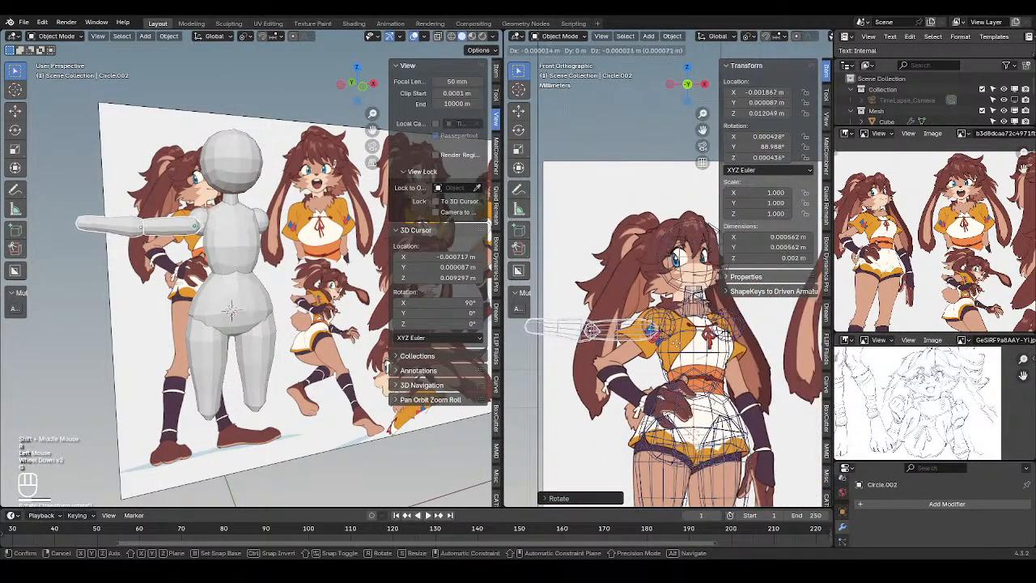
left_click(681, 341)
key("z")
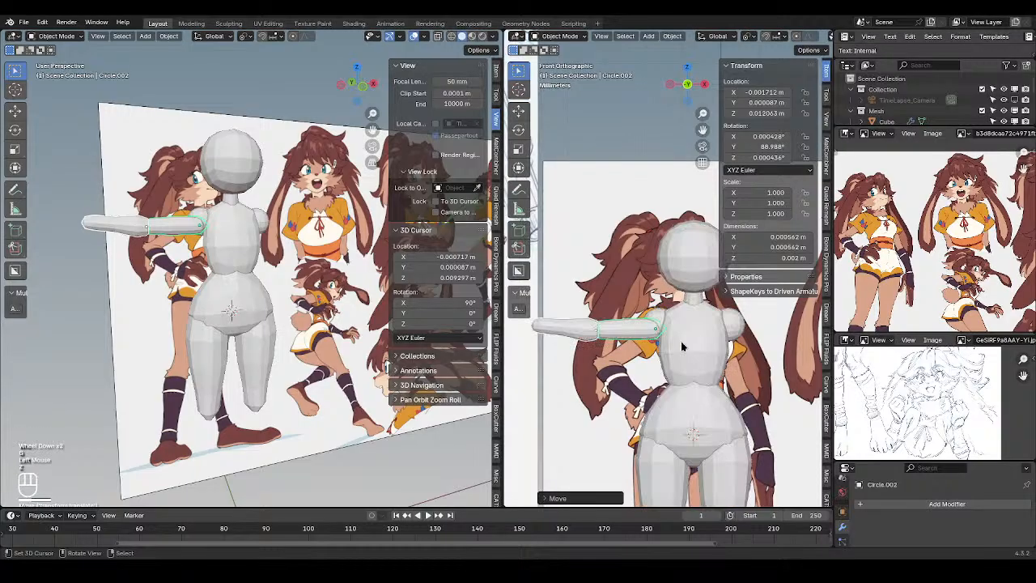
key("g")
left_click(681, 343)
Shift both arm pieces along the Y axis until the upper arm is at about 0.000284 m
middle_click_drag(681, 332, 689, 384)
middle_click_drag(690, 384, 652, 280, "shift")
key("g")
key("y")
left_click(653, 319)
Rotate both arm pieces about the shoulder in top view until the upper arm is at about -4.6° on Z
mouse_move(654, 251)
middle_mouse_down("alt")
mouse_move(627, 245)
mouse_move(652, 252)
middle_mouse_up("alt")
middle_click_drag(650, 279, 658, 328, "alt")
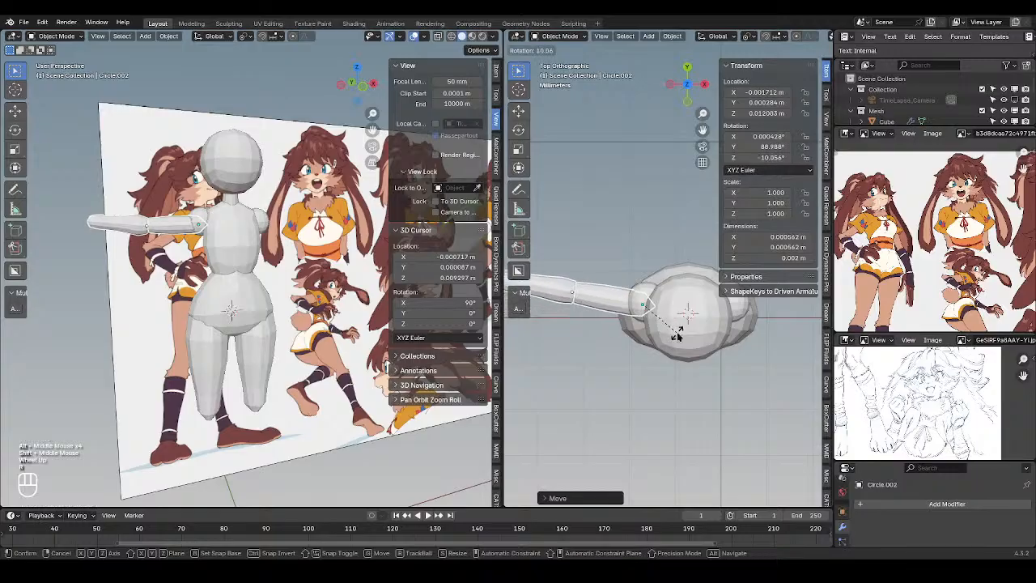
left_click(680, 337)
middle_click_drag(626, 325, 668, 323, "shift")
scroll(659, 317, "down", 1)
key("r")
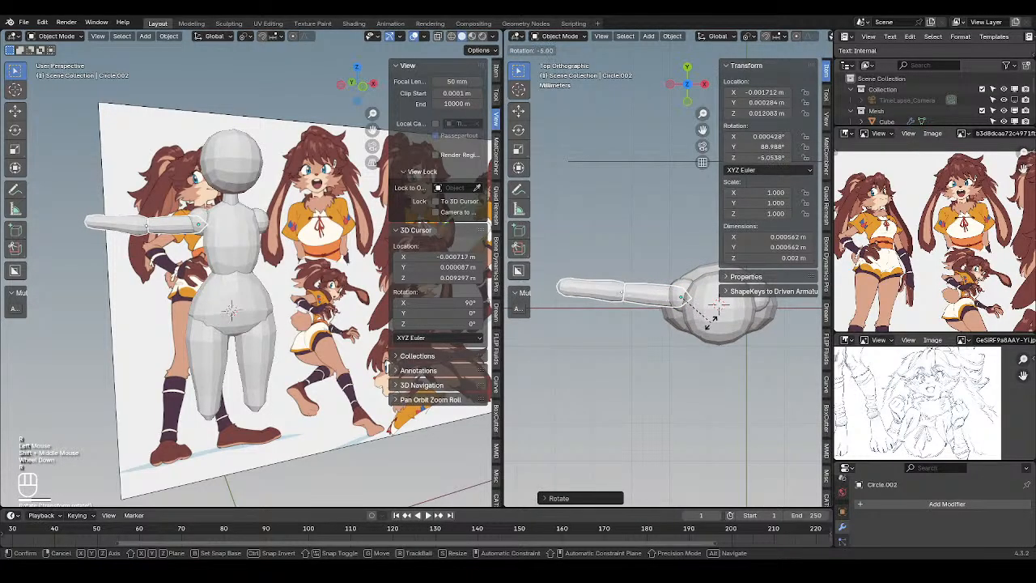
left_click(710, 325)
key("r")
left_click(593, 292)
Bend the forearm forward at the elbow in top view to about 11.3° on Z
left_click(594, 291)
key("r")
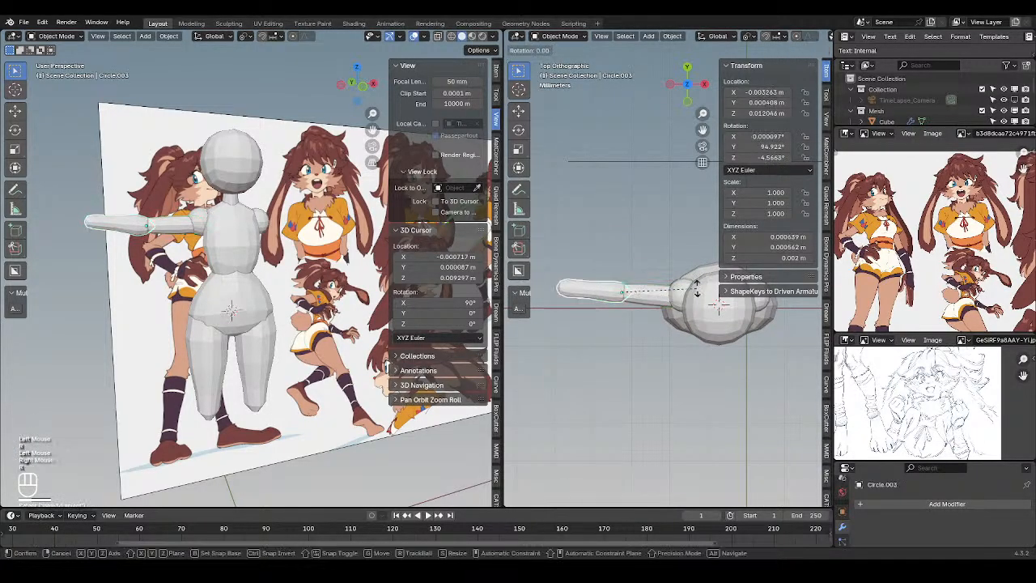
left_click(692, 271)
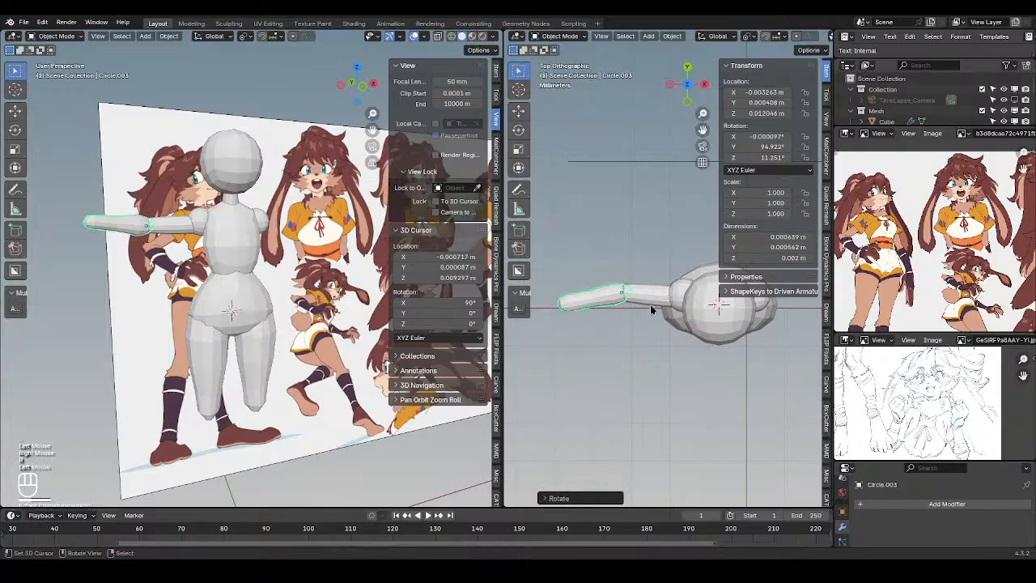
Select the forearm with the upper arm as active object and rotate both in top view until the upper arm is at about -6° on Z
right_click(634, 349)
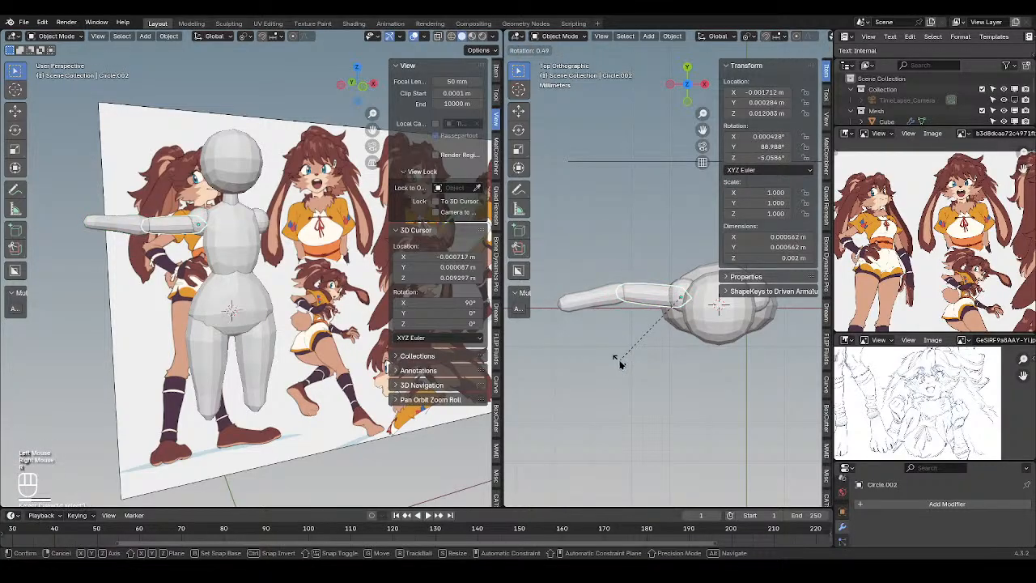
right_click(597, 296, "shift")
right_click(637, 295, "shift")
key("r")
left_click(602, 316)
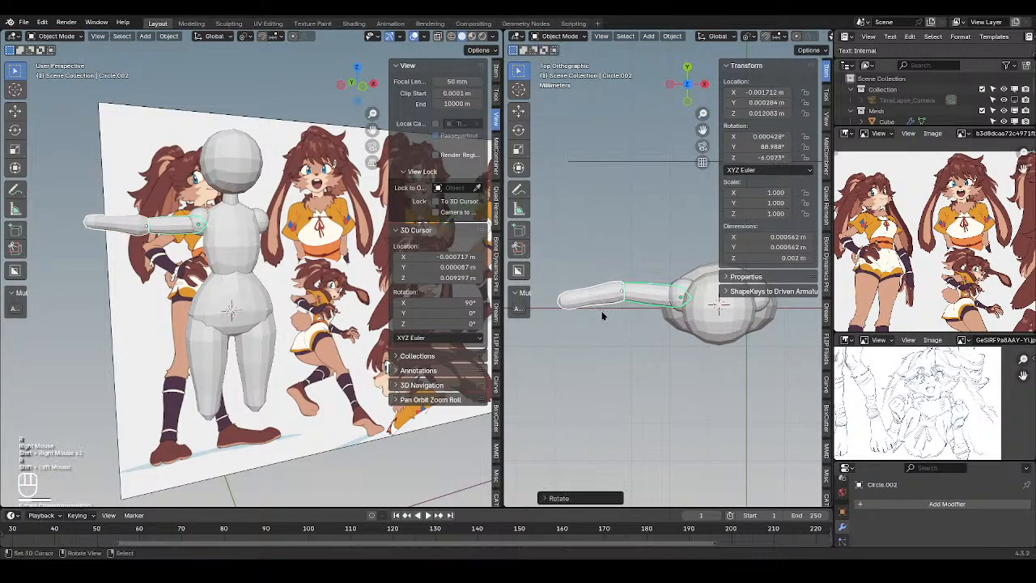
Move both arm pieces in front view so the upper arm sits at about X -0.00168 m and Z 0.012107 m
scroll(664, 338, "down", 1)
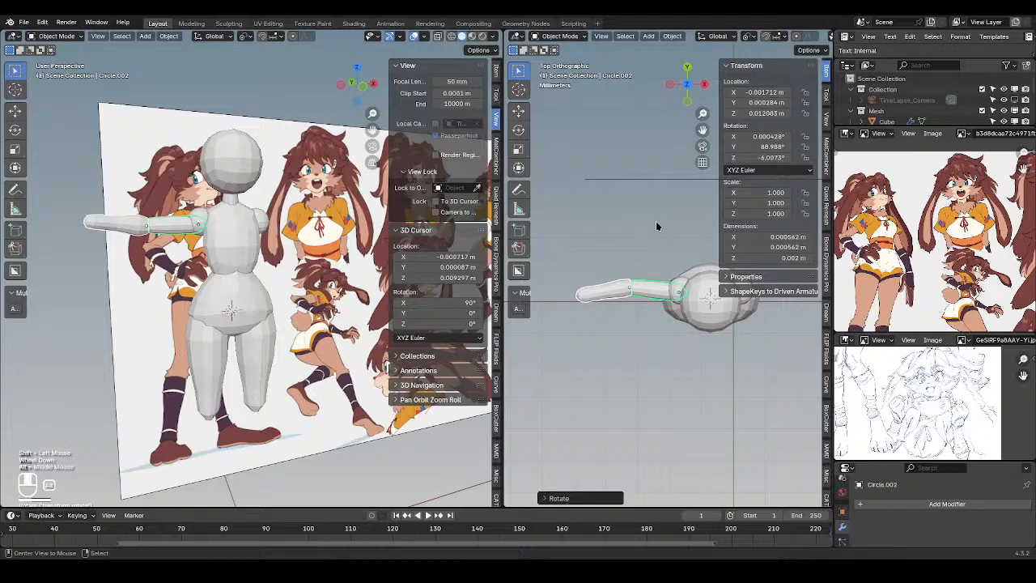
middle_click_drag(656, 222, 555, 248, "alt")
scroll(656, 376, "up", 1)
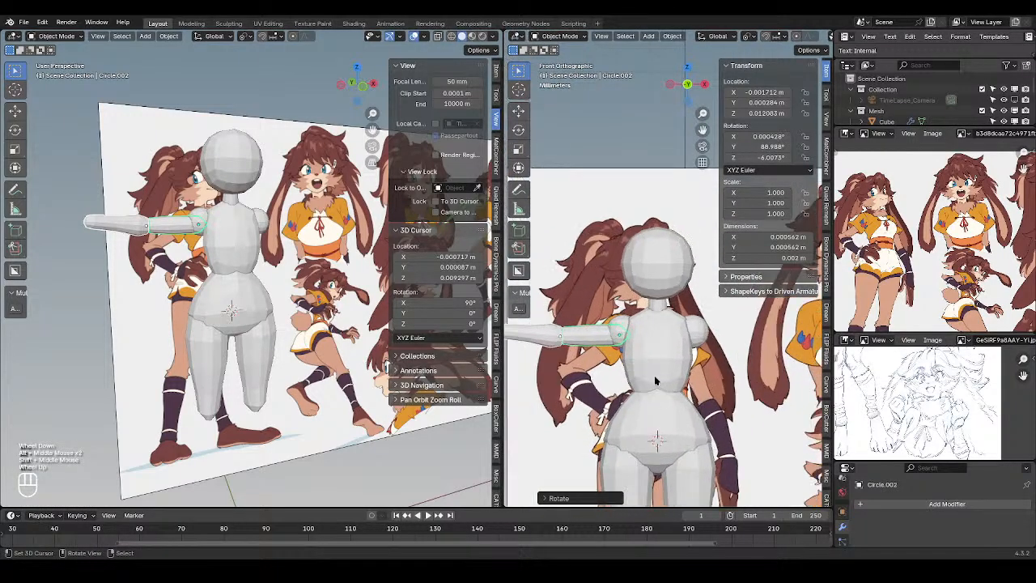
key("g")
left_click(659, 372, "shift")
Rotate both arm pieces about the shoulder in front view until the upper arm is at about 87.4° on Y
scroll(648, 357, "down", 2)
middle_click_drag(637, 344, 650, 345, "shift")
key("r")
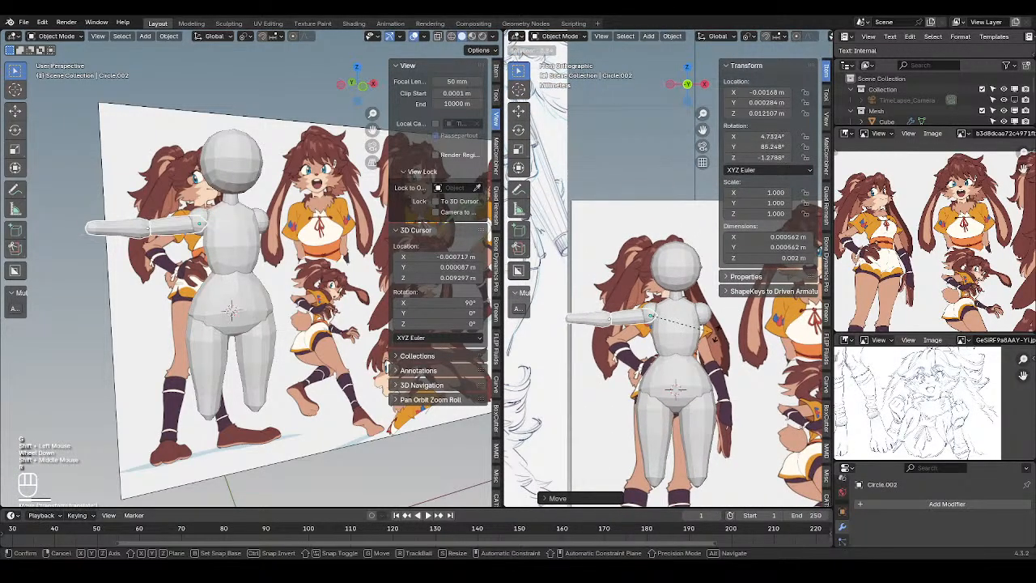
left_click(712, 335)
Select only the forearm and rotate it slightly about the elbow in front view
scroll(610, 323, "up", 1)
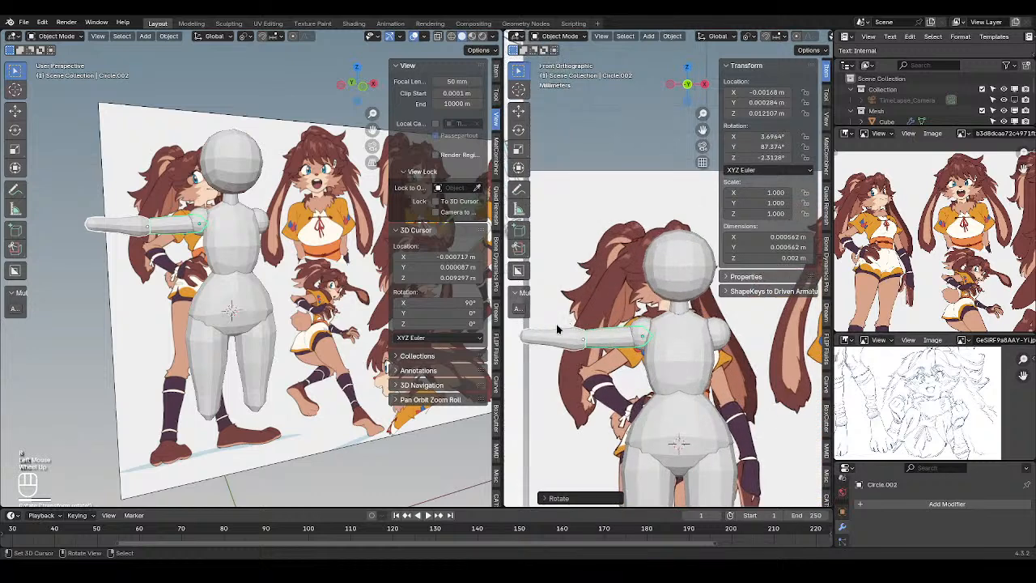
right_click(559, 338)
key("r")
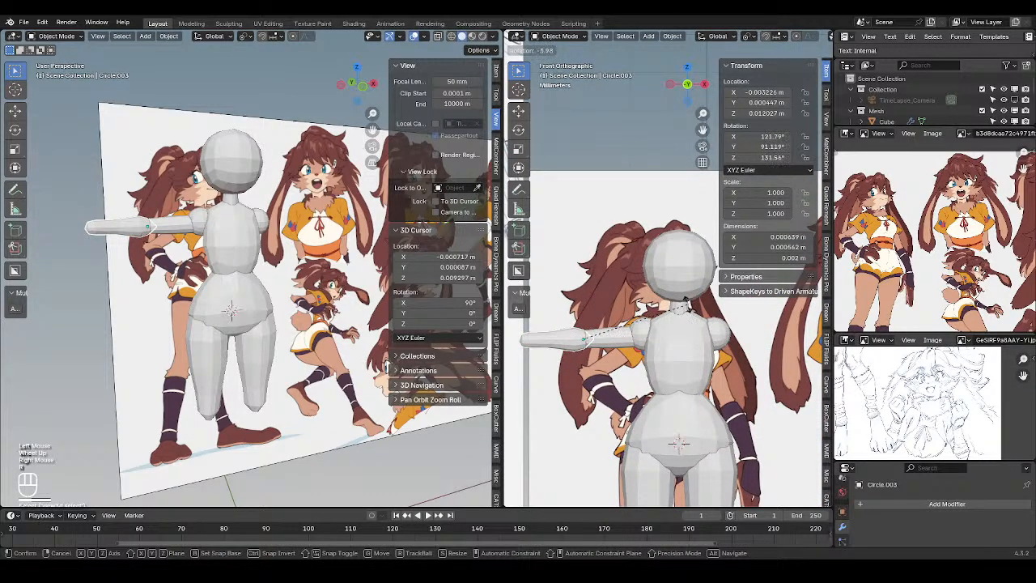
left_click(686, 305)
Move the forearm's edge loop next to the elbow slightly upward in Edit Mode and return to Object Mode
middle_click_drag(567, 350, 673, 328, "shift")
scroll(579, 356, "up", 2)
key("Tab")
scroll(574, 363, "up", 1)
right_click(653, 349, "alt")
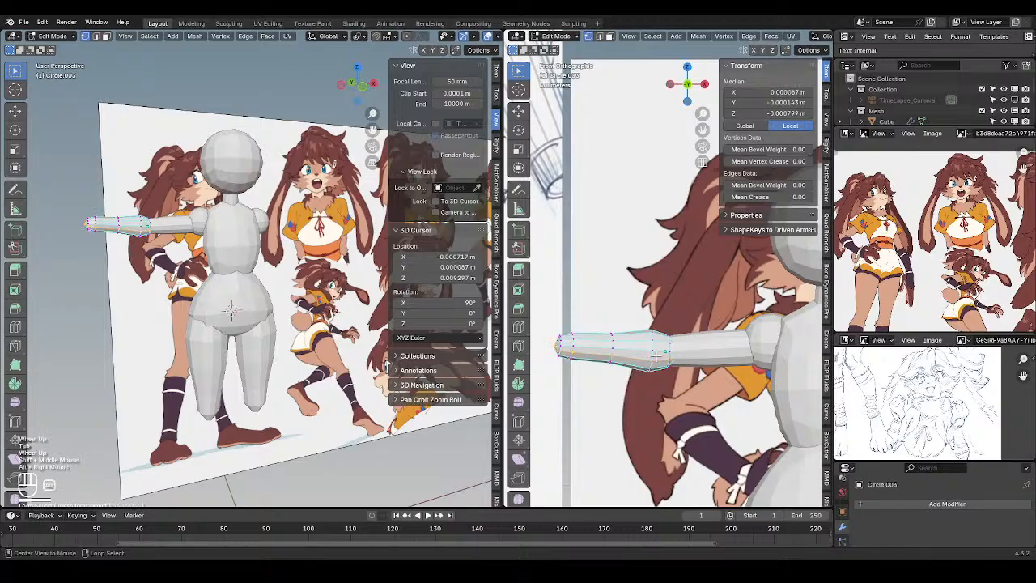
key("g")
left_click(661, 332, "shift")
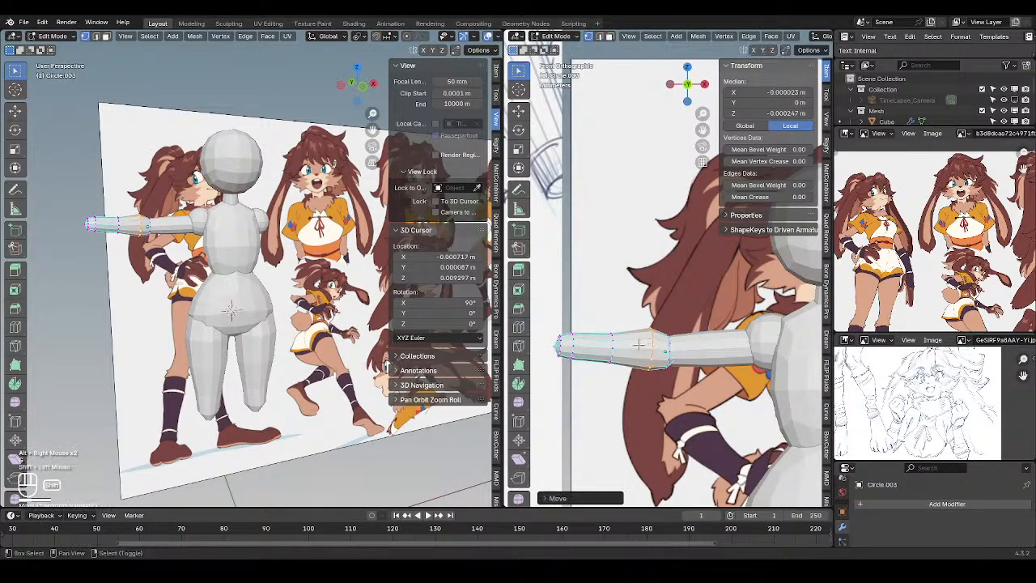
right_click(611, 348, "alt")
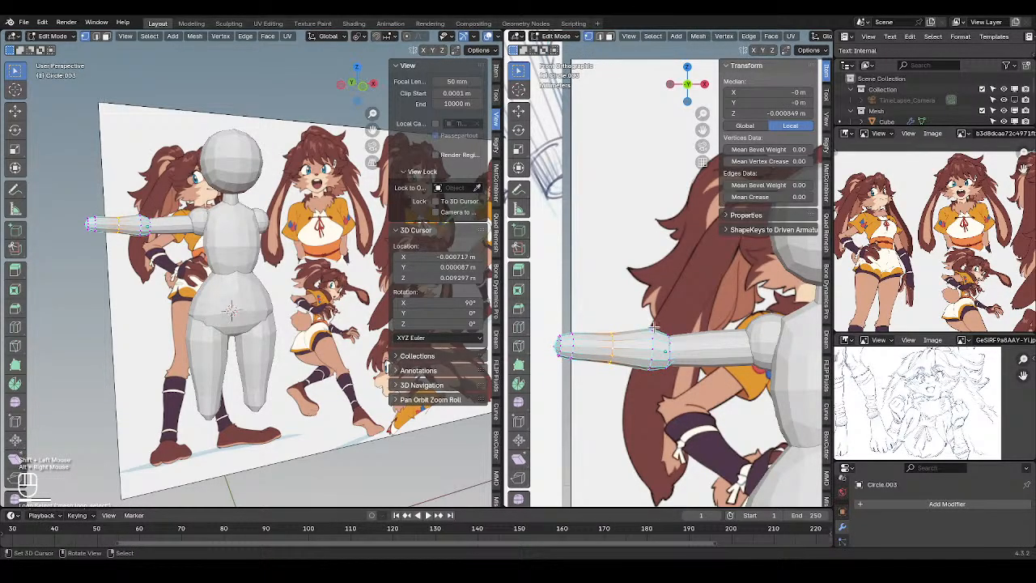
scroll(654, 327, "down", 1)
scroll(689, 348, "down", 1)
middle_click_drag(689, 348, 664, 331, "shift")
key("Tab")
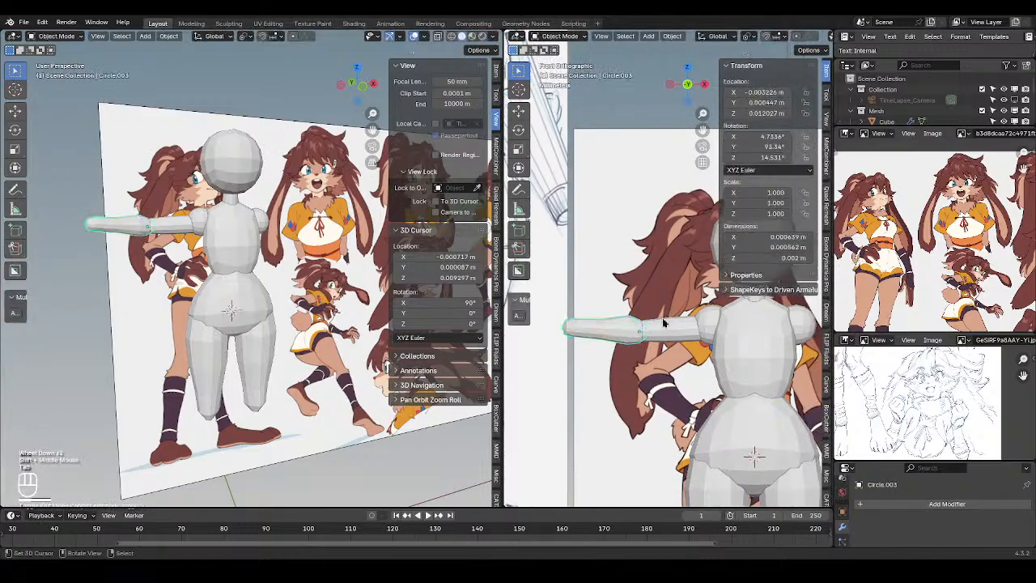
Rotate the forearm about the elbow in front view to about 91.8° on Y
key("Tab")
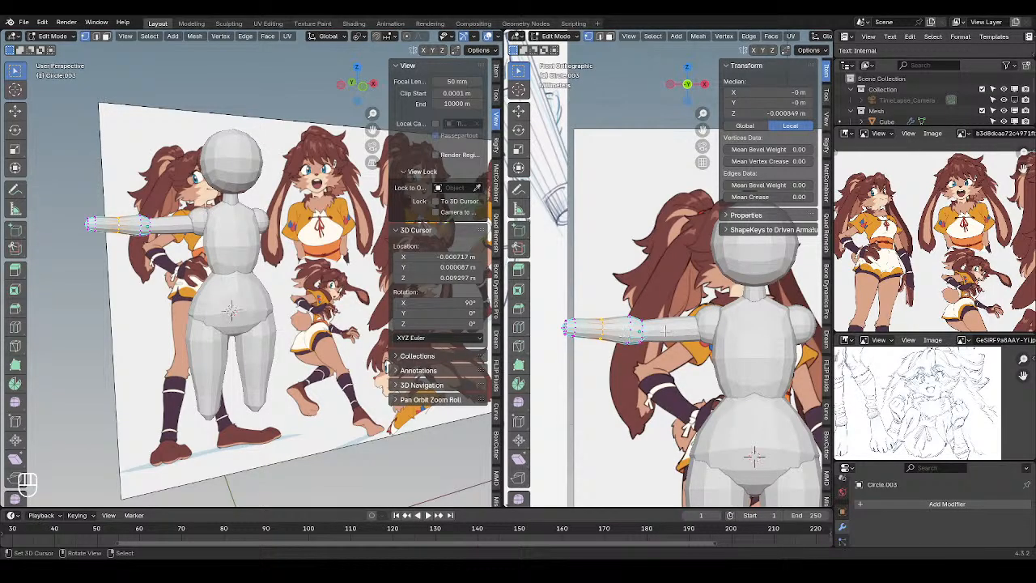
key("Tab")
key("r")
left_click(707, 320)
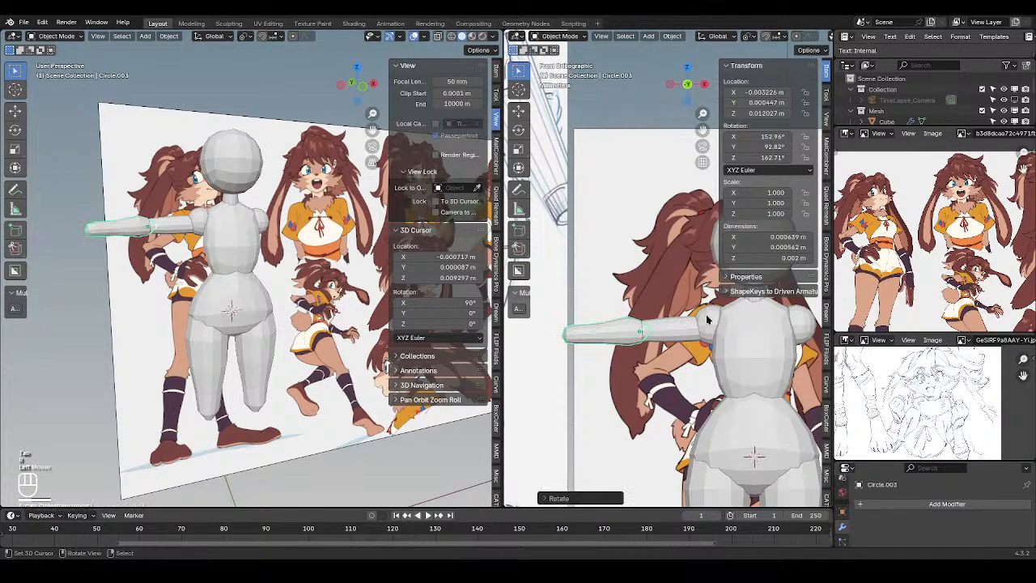
key("r")
left_click(716, 338, "shift")
middle_click_drag(717, 342, 687, 350, "shift")
scroll(687, 351, "down", 2)
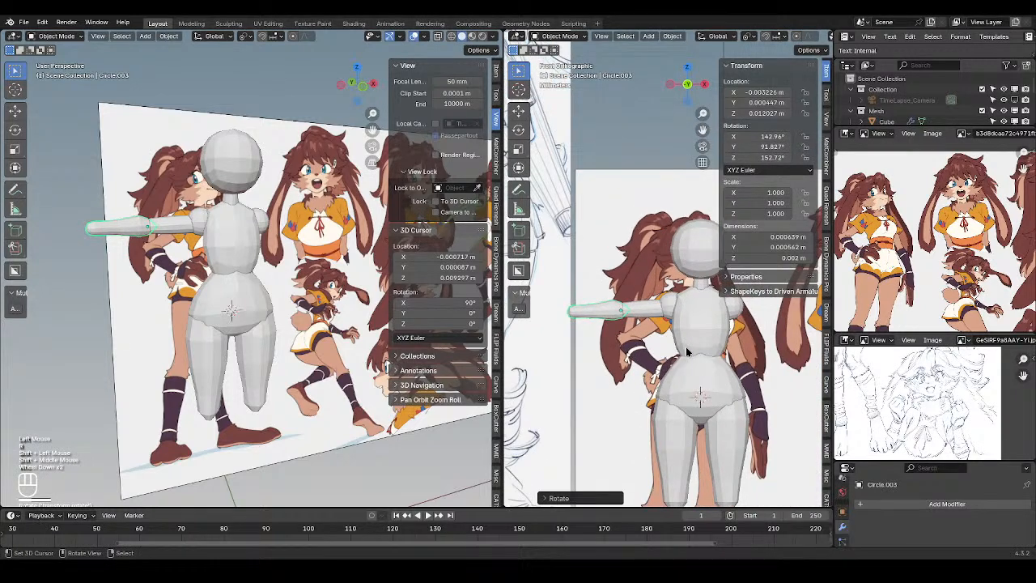
Add a Mirror modifier to the forearm and pick the torso (Cube.001) as its mirror object
left_click(889, 504)
mouse_move(893, 507)
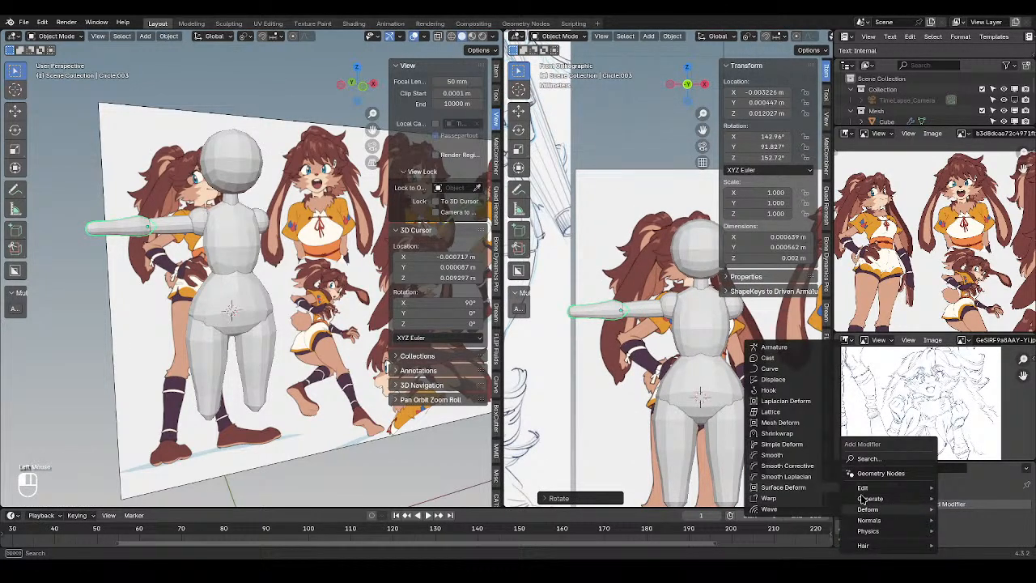
left_click(769, 390)
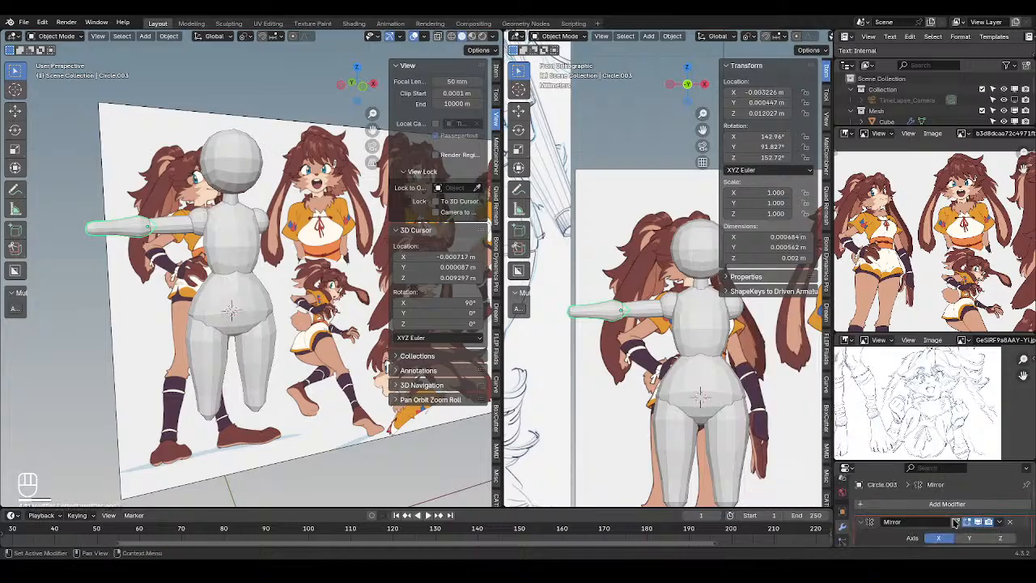
scroll(1010, 533, "down", 1)
left_click(1010, 533)
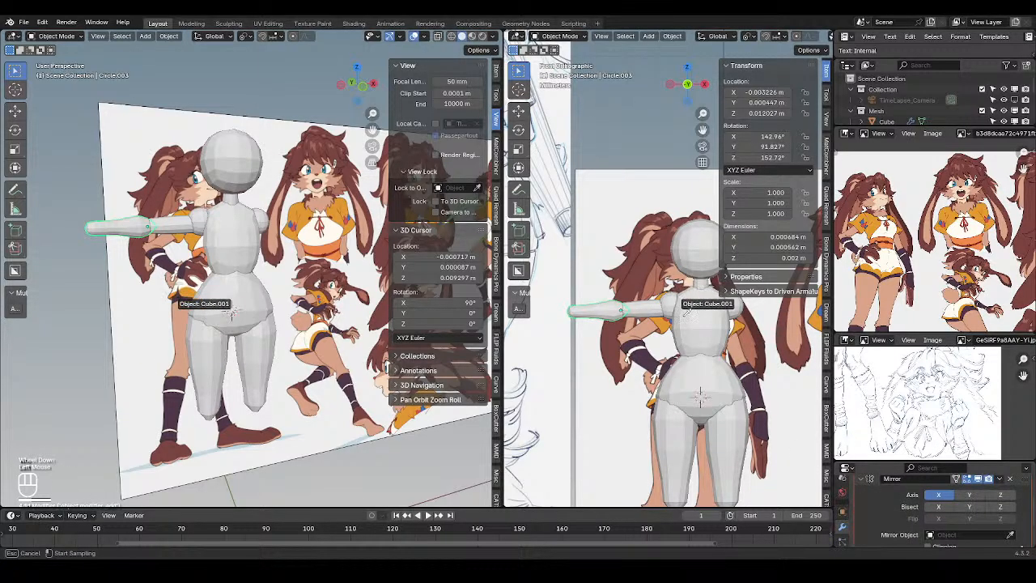
left_click(684, 295)
Add a Mirror modifier to the upper arm, also using the torso (Cube.001) as mirror object
left_click(639, 308)
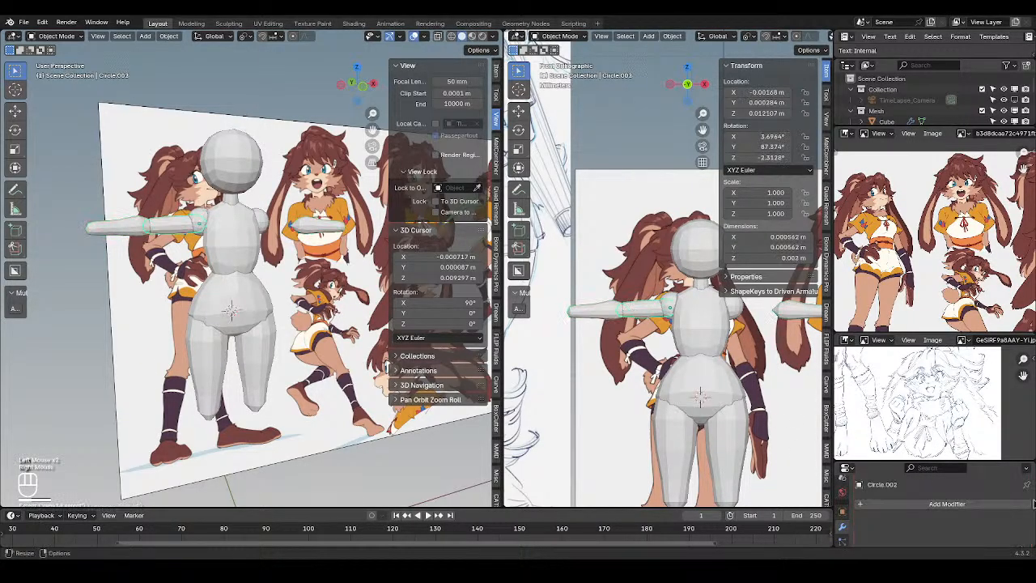
left_click(940, 506)
mouse_move(955, 500)
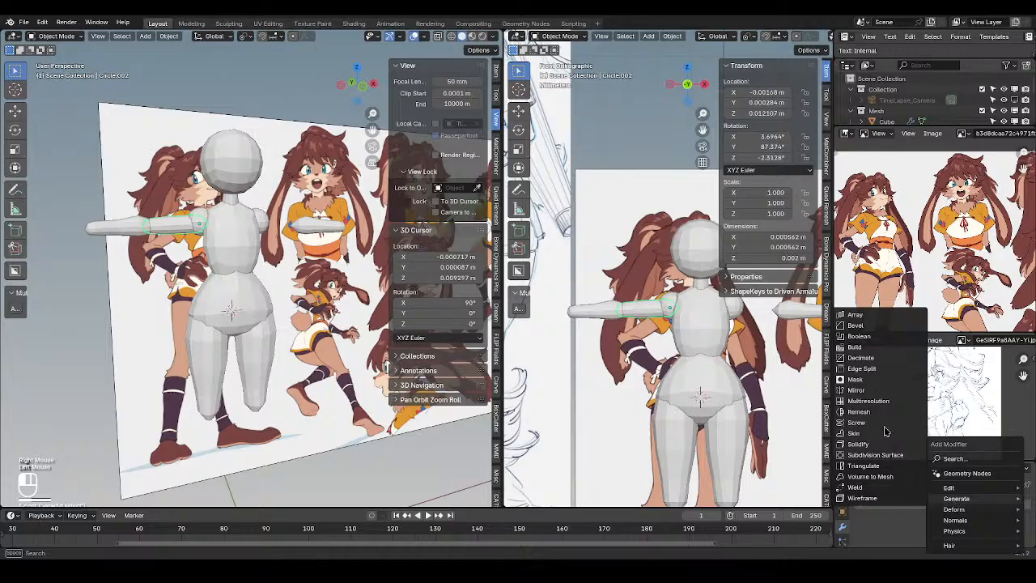
left_click(873, 392)
scroll(1024, 537, "down", 2)
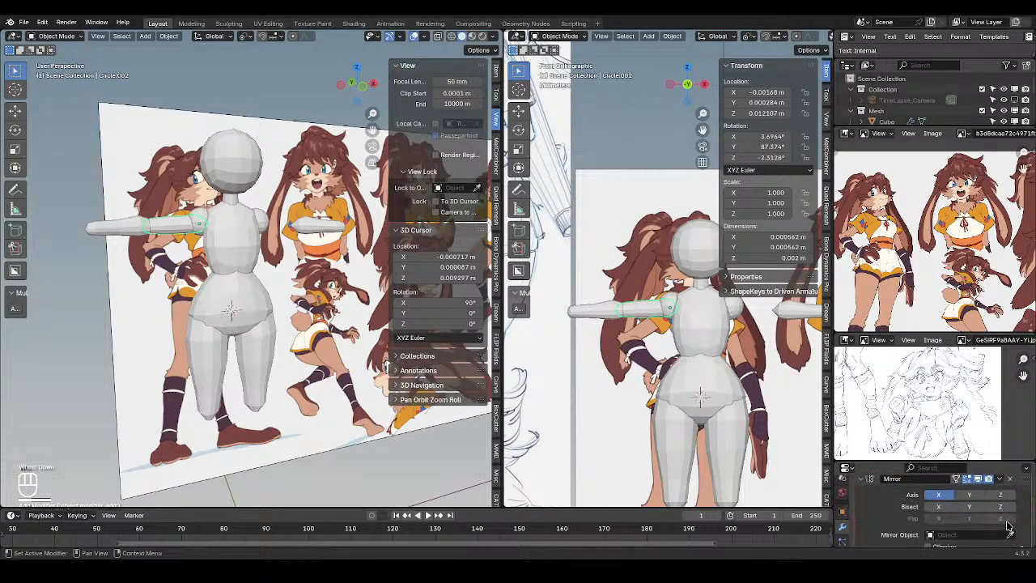
left_click(1010, 534)
left_click(696, 339)
Duplicate the mirrored forearm and place the copy below the thighs at about X -0.001559 m and Z 0.004479 m
scroll(697, 338, "down", 2)
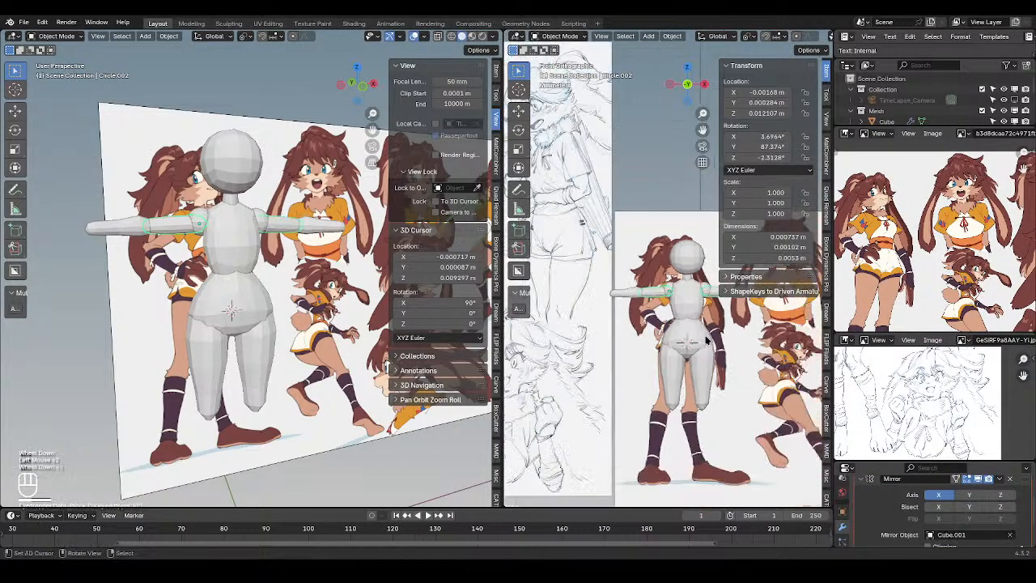
middle_click_drag(696, 338, 643, 311, "shift")
scroll(647, 321, "up", 1, "shift")
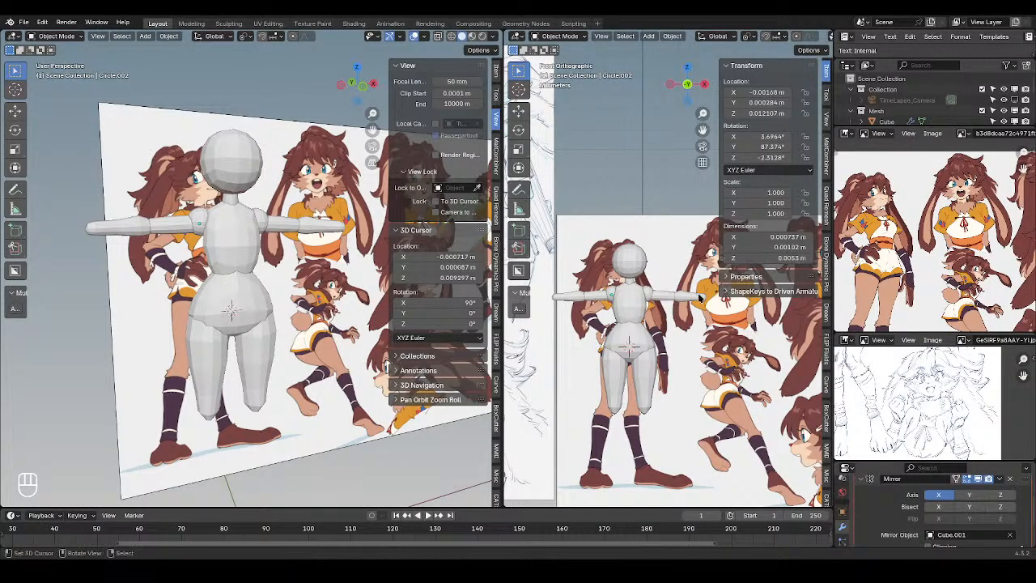
right_click(682, 298)
middle_click_drag(659, 324, 642, 290, "shift")
right_click(563, 269)
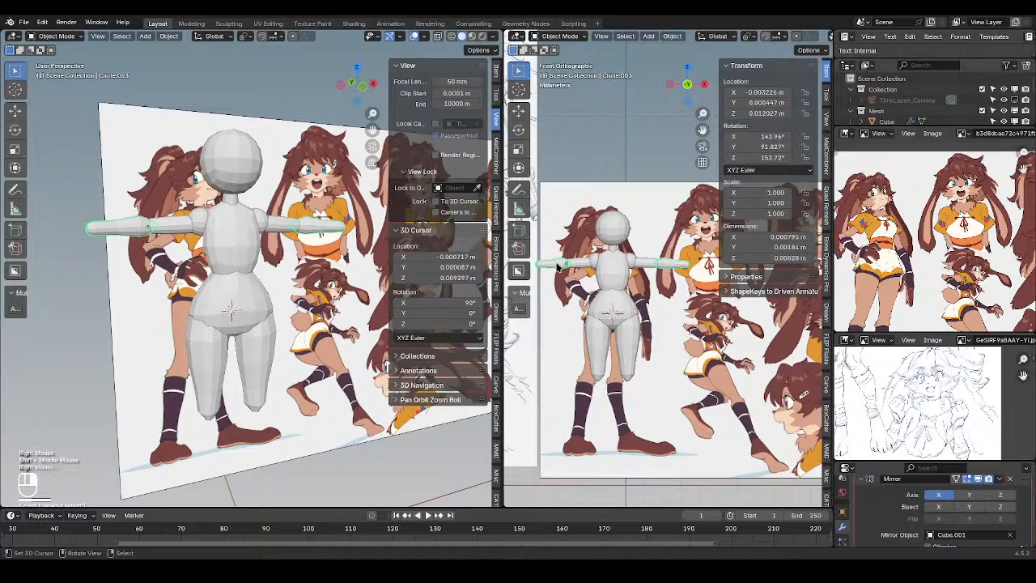
key("shift+d")
left_click(596, 403)
Clear the rotation of the duplicated limb so that it hangs vertically as a lower leg
scroll(613, 394, "up", 2)
middle_click_drag(613, 394, 645, 337, "shift")
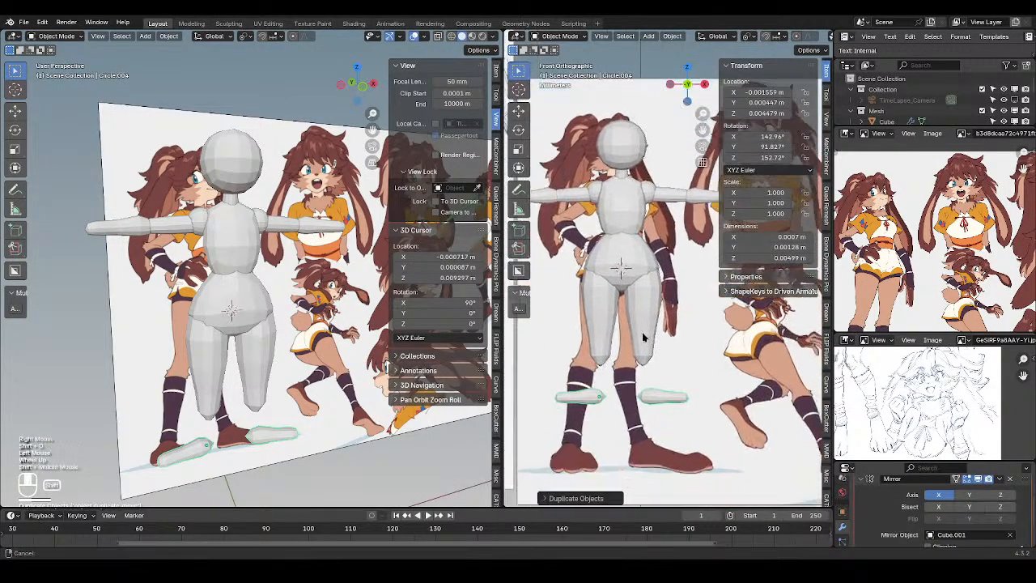
scroll(638, 368, "up", 2)
middle_click_drag(637, 377, 693, 334, "shift")
key("r")
right_click(629, 309)
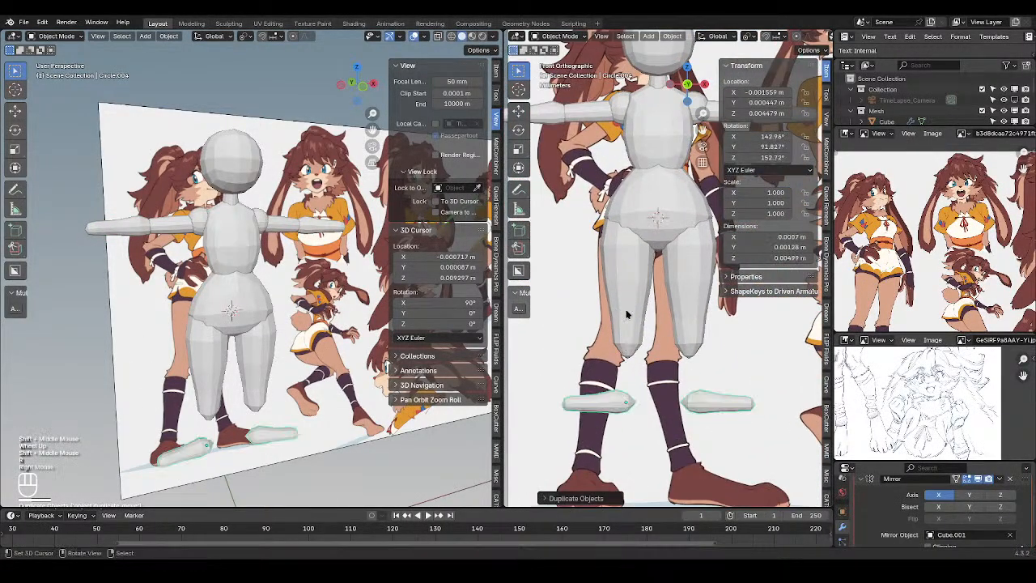
key("alt+r")
Scale the lower leg up to about 1.596 and move it directly beneath the thigh
key("s")
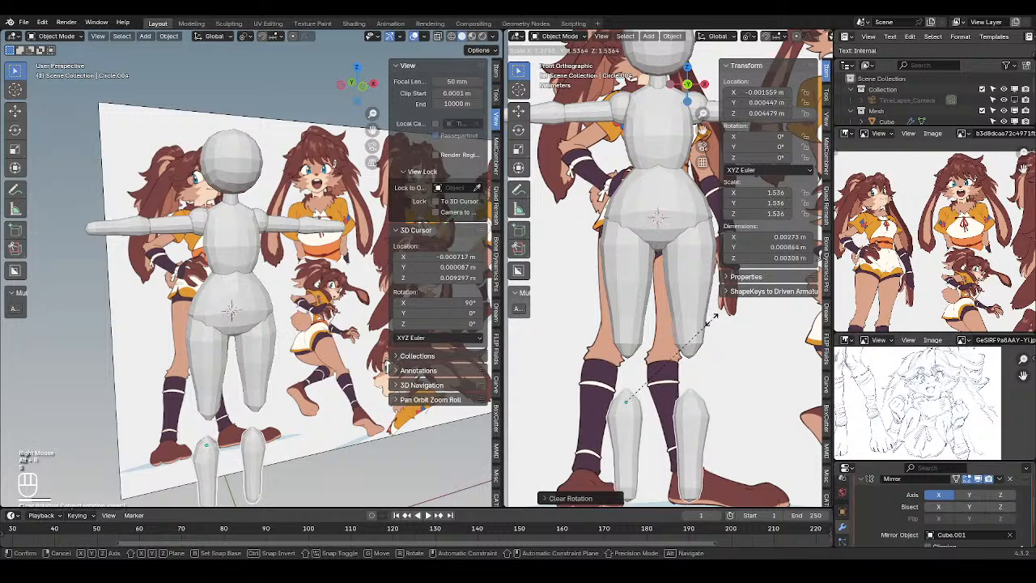
left_click(684, 357)
key("g")
left_click(667, 334)
Show the model in wireframe, move the lower leg over the reference's dark legging and rotate it to about 10.6° on Y
key("shift+z")
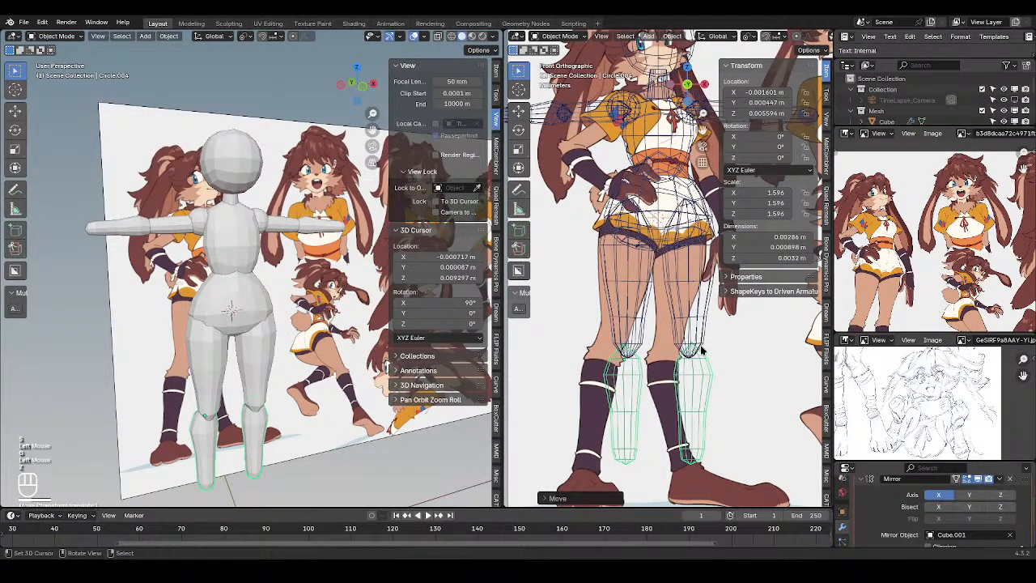
key("g")
left_click(663, 363)
key("r")
left_click(671, 380)
Scale the lower leg up to about 1.708 and align it over the reference's dark legging
key("g")
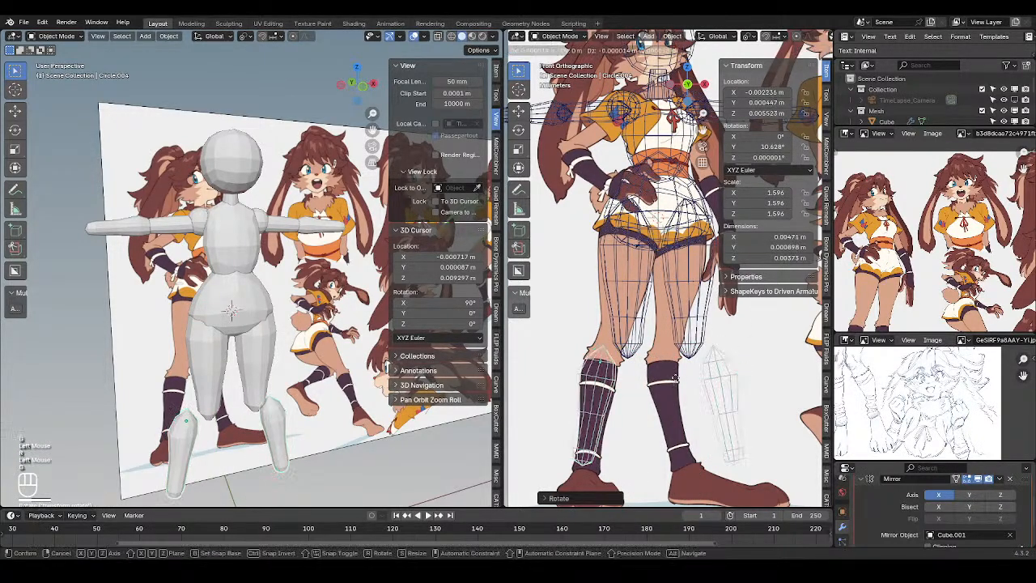
left_click(675, 379)
middle_click_drag(675, 380, 682, 348, "shift")
key("s")
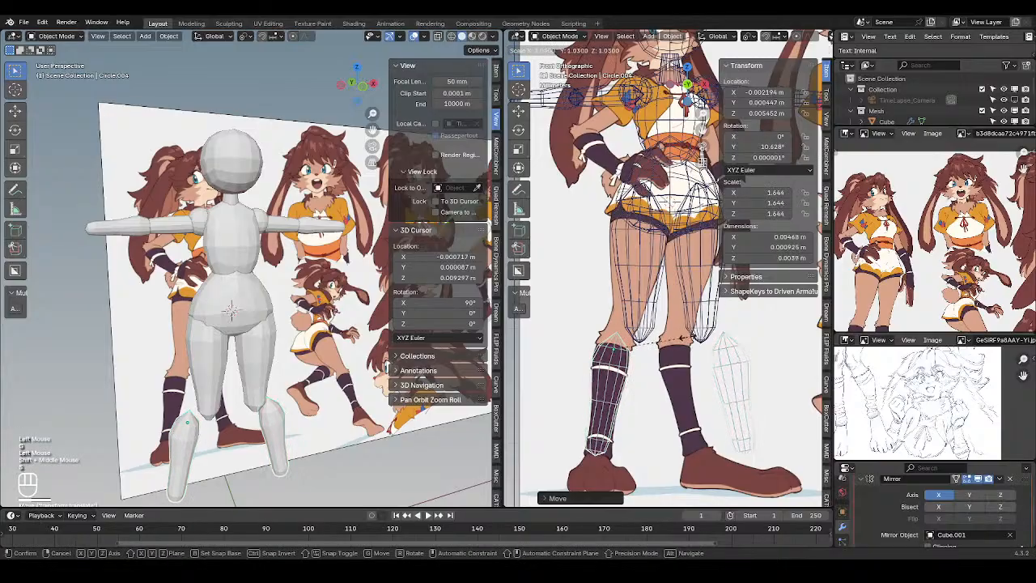
left_click(686, 338)
key("g")
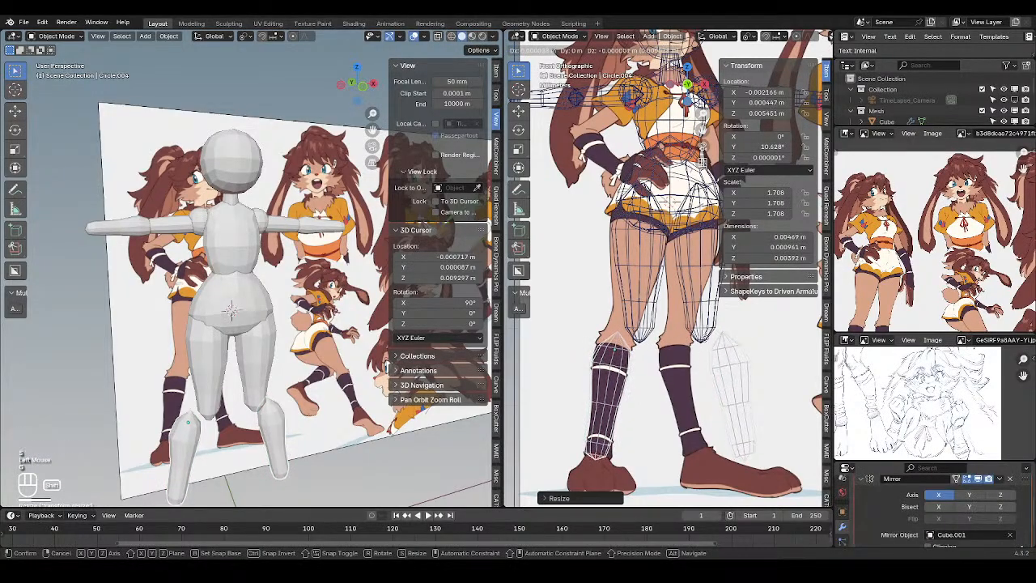
left_click(684, 334, "shift")
Edit the lower leg's mesh and shift its ankle-end vertices sideways to follow the bottom of the reference legging
key("z")
scroll(635, 401, "up", 1)
middle_click_drag(634, 402, 663, 382, "shift")
key("shift+z")
key("Tab")
key("c")
scroll(617, 457, "down", 2)
left_click(617, 455)
right_click(625, 429)
key("g")
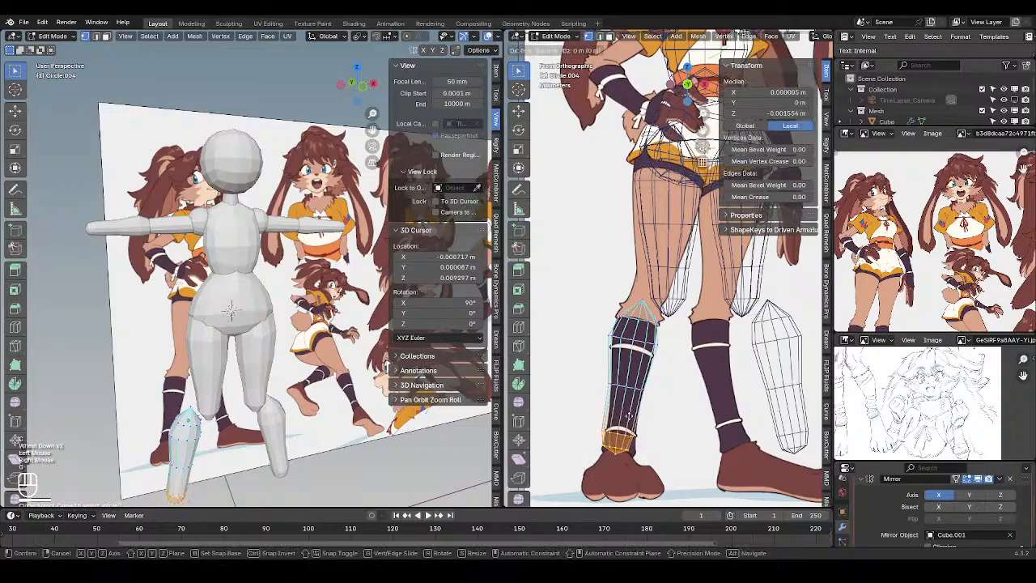
left_click(638, 414)
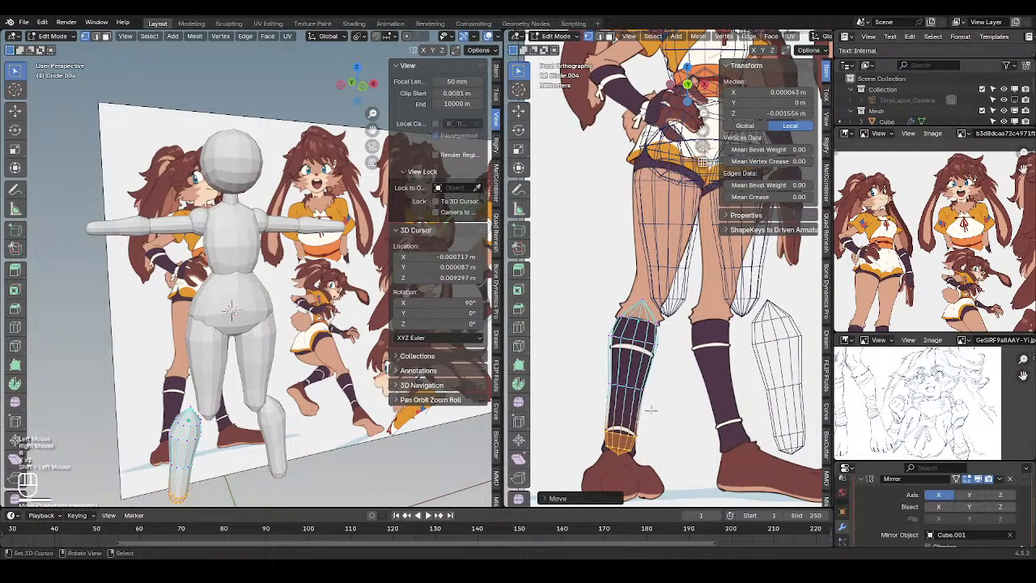
Pull the lower leg's bottom tip vertex down along local Z into the reference foot and return to object mode
right_click(617, 457)
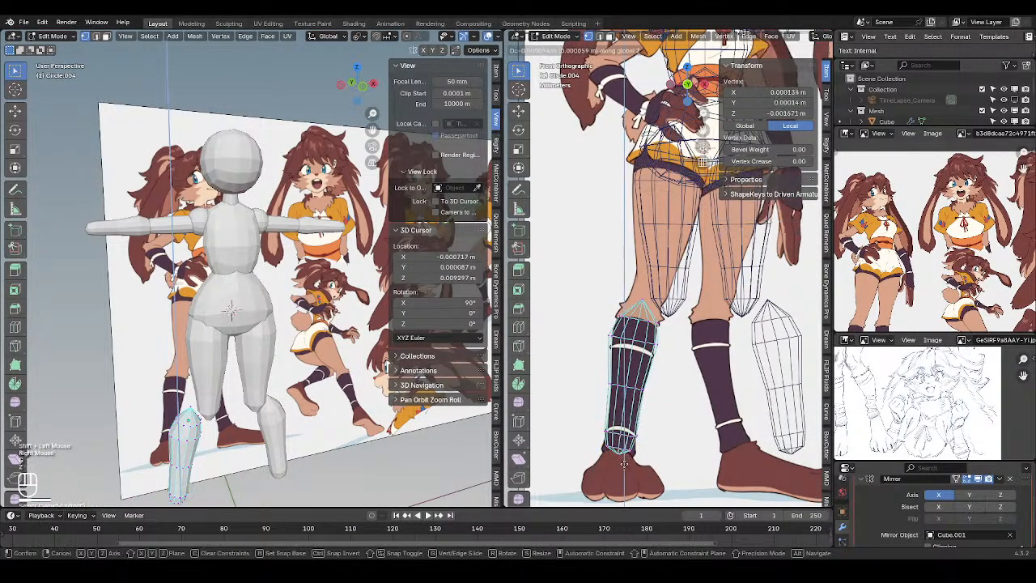
key("g")
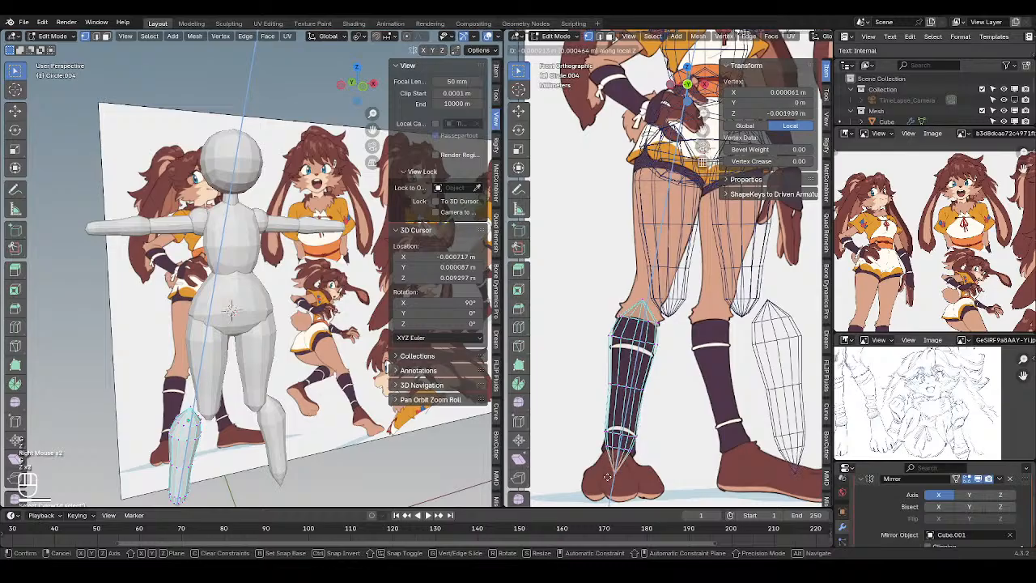
left_click(617, 425)
key("Tab")
Clear the lower leg's rotation and move it beneath the thigh to about X -0.001541, Y 0.000258 and Z 0.005912 m
right_click(633, 356)
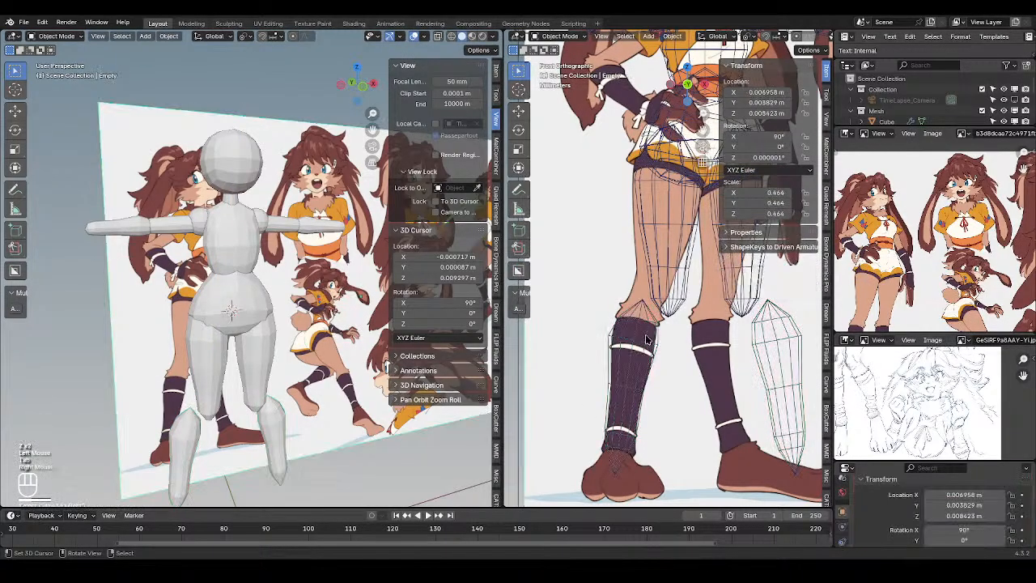
key("z")
right_click(648, 342)
key("r")
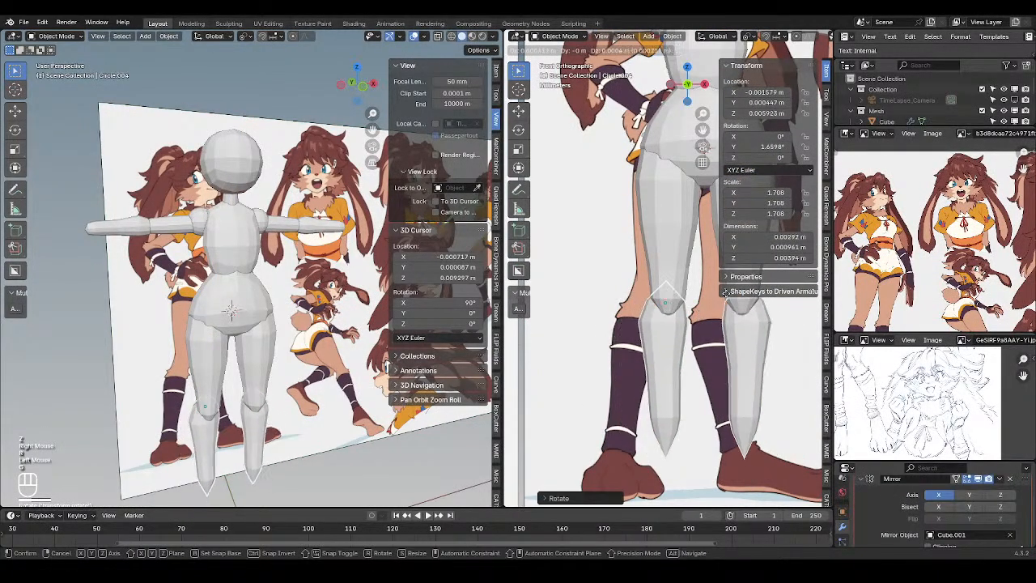
left_click(687, 314)
scroll(687, 314, "down", 2)
key("alt+r")
key("g")
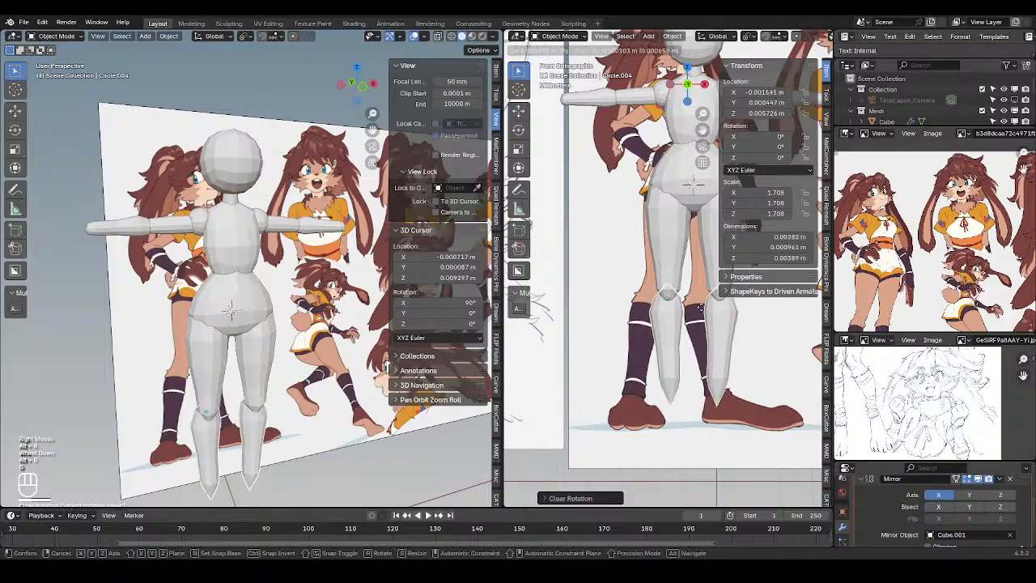
left_click(707, 310)
mouse_move(707, 312)
middle_mouse_down("alt")
mouse_move(715, 318)
mouse_move(666, 330)
mouse_move(696, 330)
middle_mouse_up("alt")
scroll(679, 320, "up", 1)
key("g")
key("y")
left_click(702, 321, "shift")
scroll(696, 330, "down", 1)
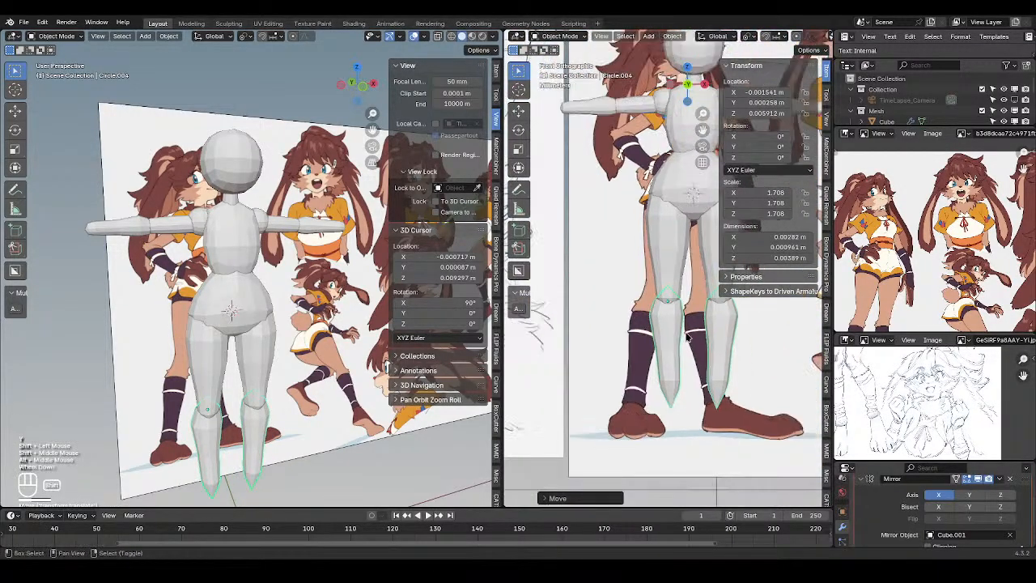
From the side, move the lower leg's top tip vertex about 0.000294 m forward and its upper edge loop slightly backward along Y
scroll(703, 336, "up", 2)
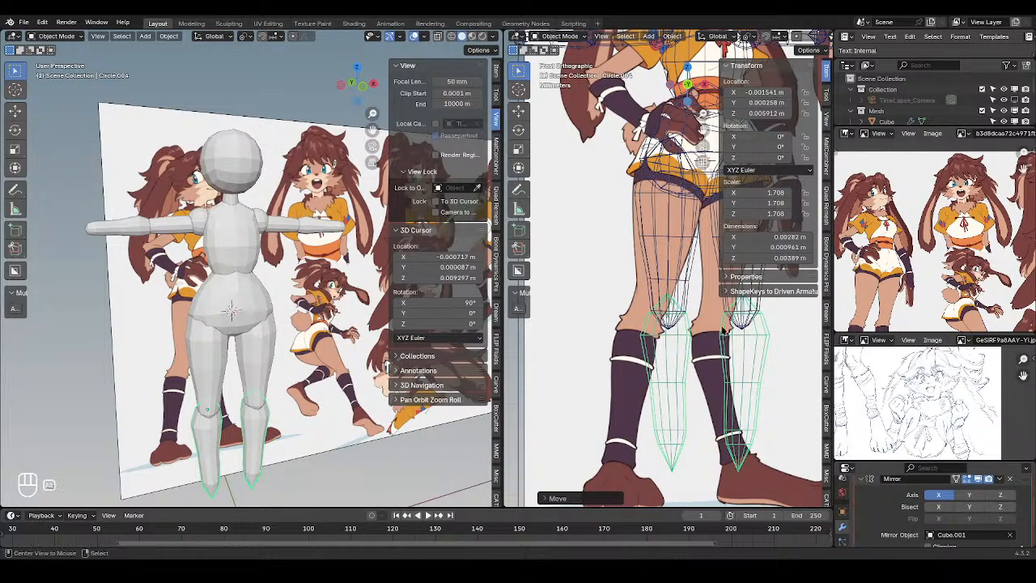
middle_click_drag(725, 329, 677, 293, "alt")
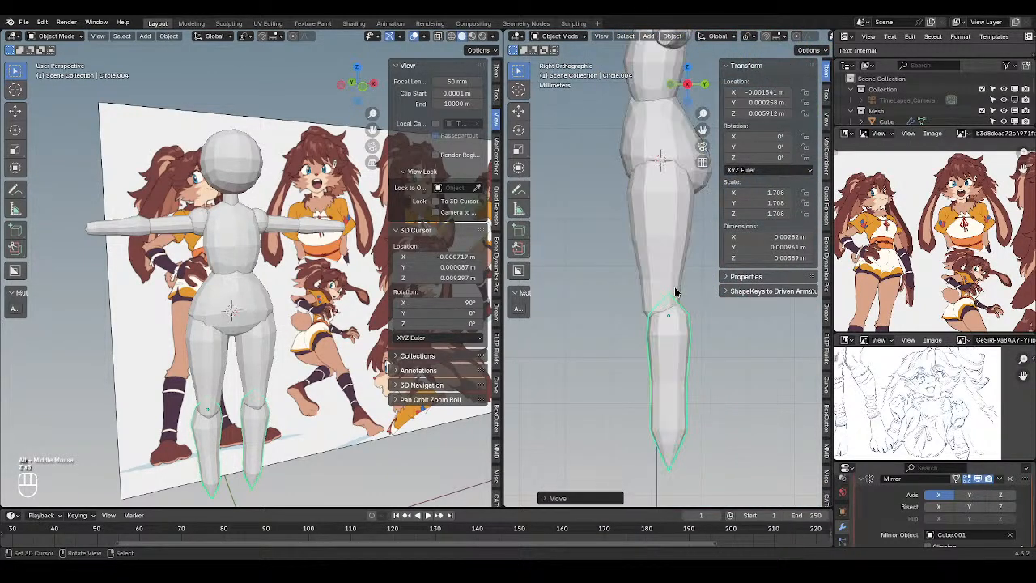
key("Tab")
left_click(647, 312)
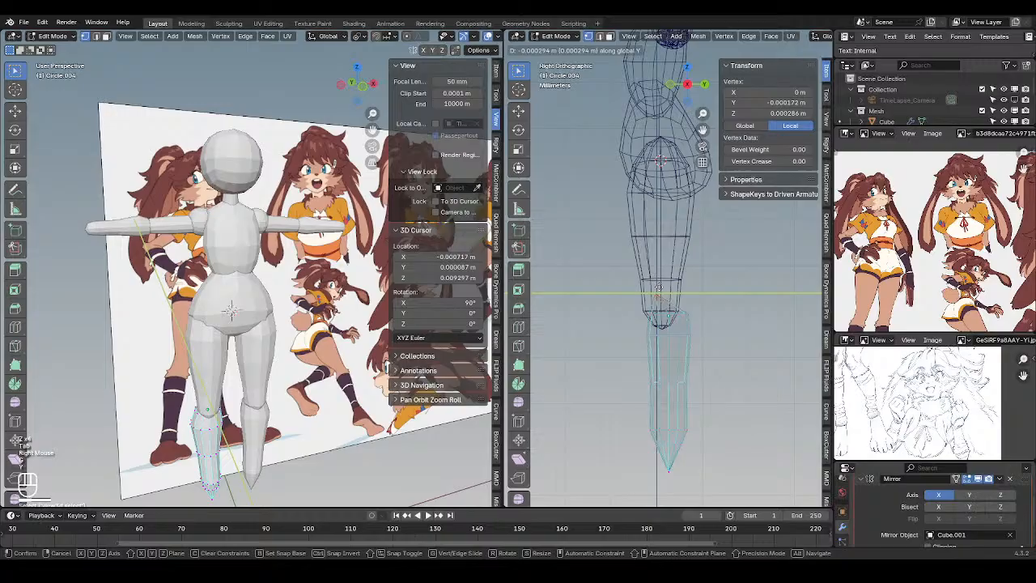
left_click(650, 313, "alt")
key("g")
key("y")
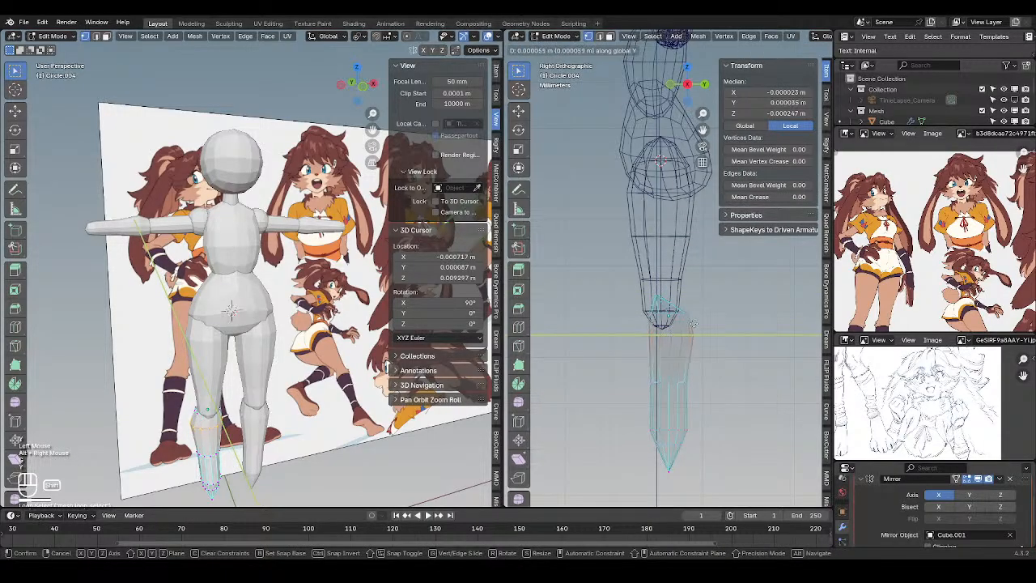
left_click(693, 324)
Select the lower leg's middle and lower edge loops and shift them slightly backward along Y
key("alt+a")
key("c")
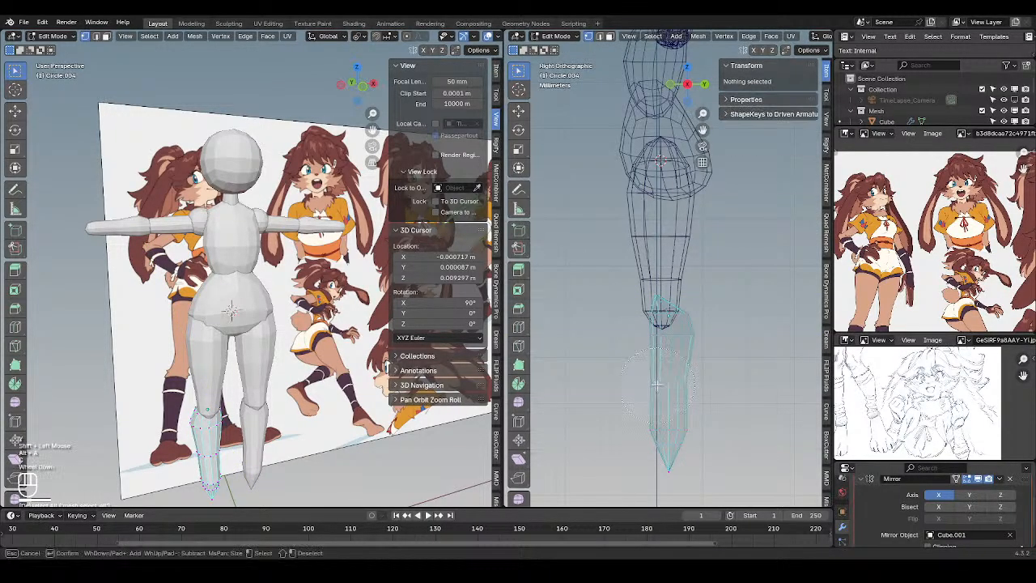
left_click_drag(657, 386, 671, 399)
right_click(672, 400)
key("g")
key("y")
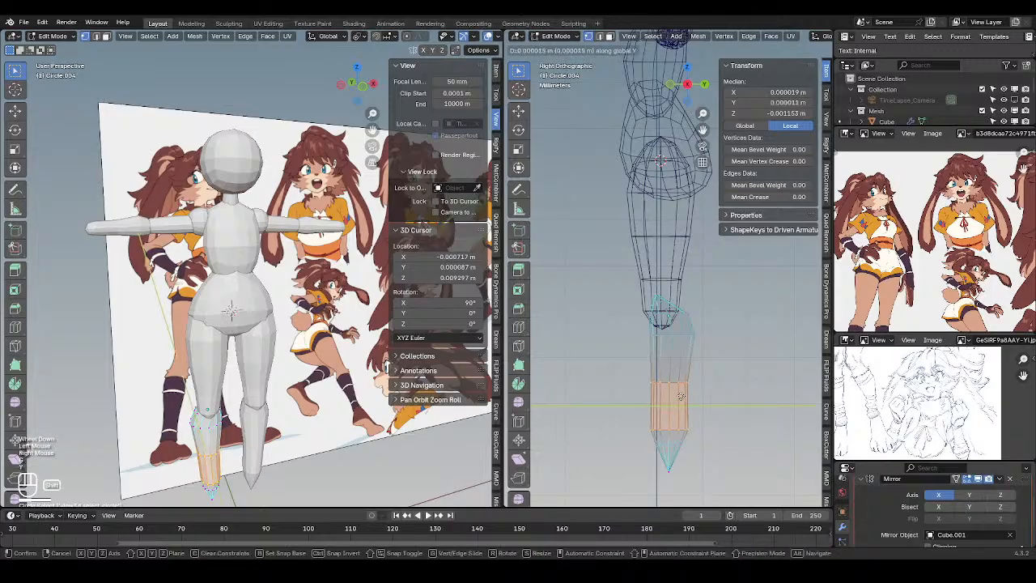
left_click(693, 390, "shift")
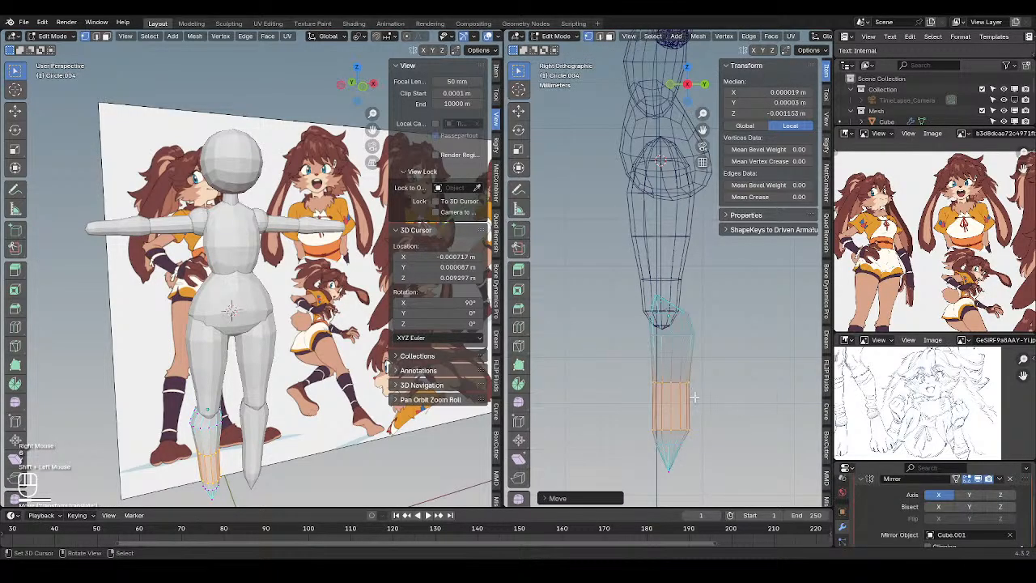
Move the lower leg's bottom tip vertex along Y towards the front
right_click(687, 459)
key("g")
key("y")
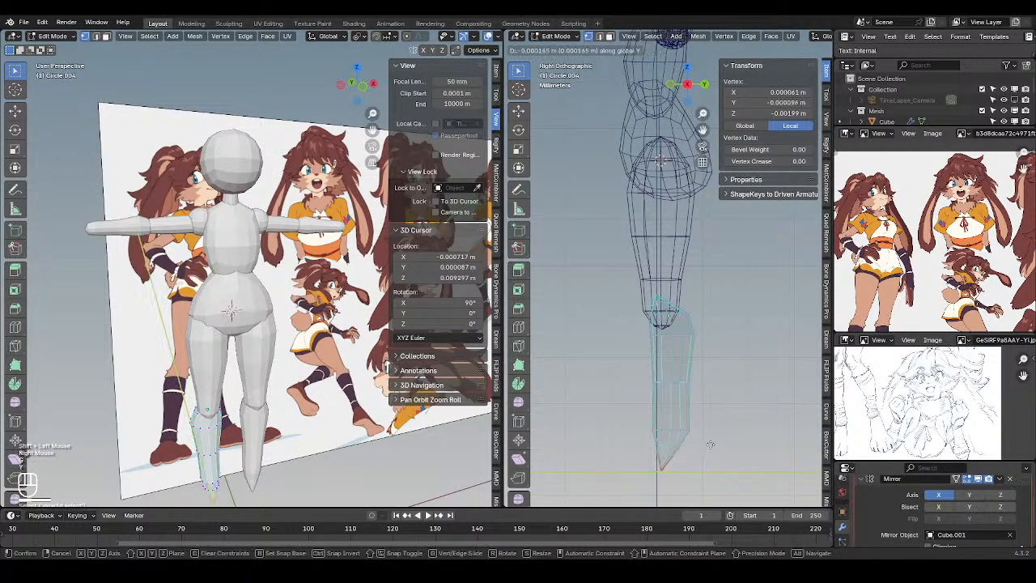
left_click(709, 444)
Select the edge loop above the bottom tip and widen it along Y
right_click(709, 442, "alt")
right_click(707, 433, "alt")
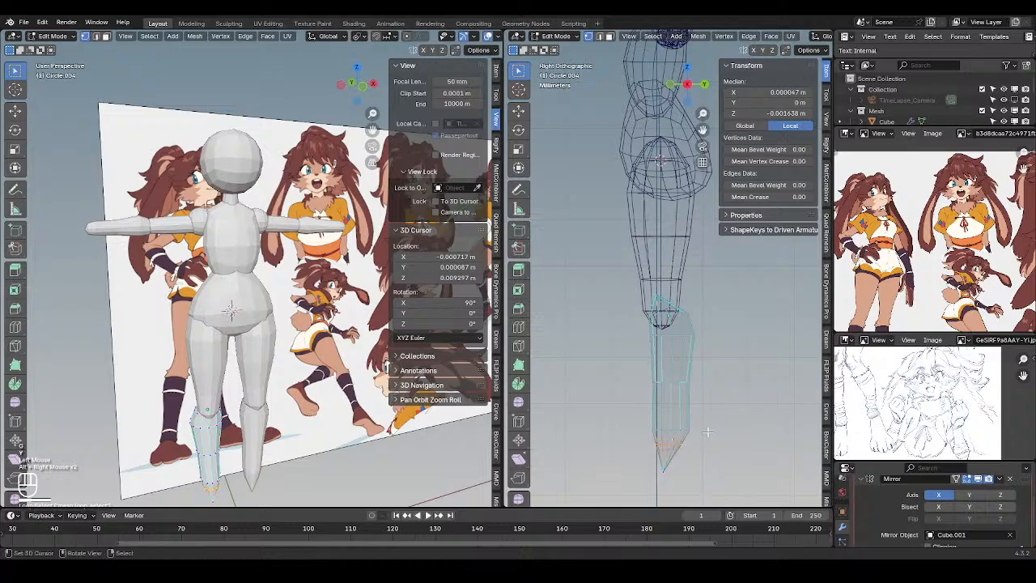
key("s")
key("y")
right_click(719, 427, "shift")
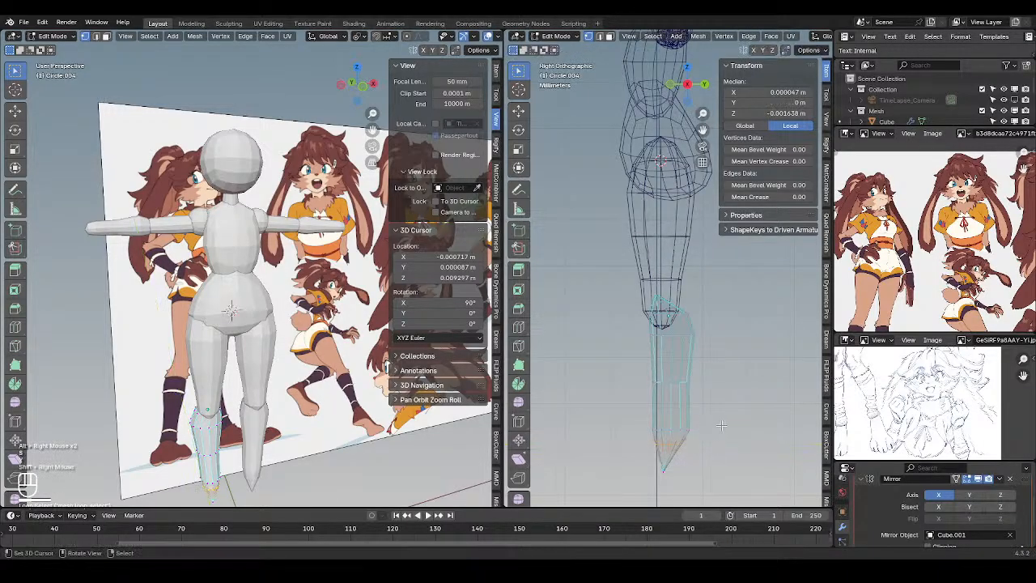
key("s")
key("y")
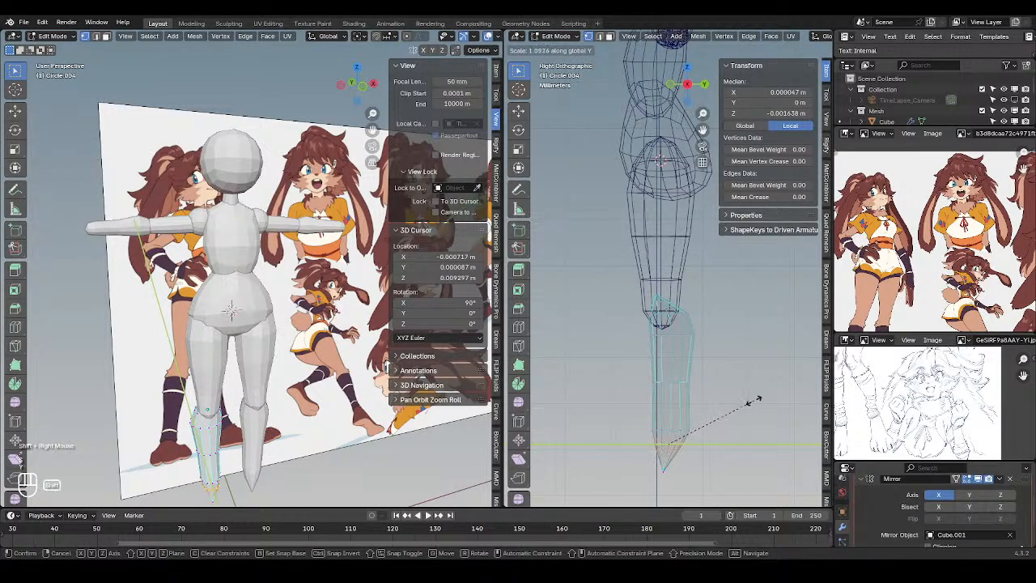
left_click(785, 377, "shift")
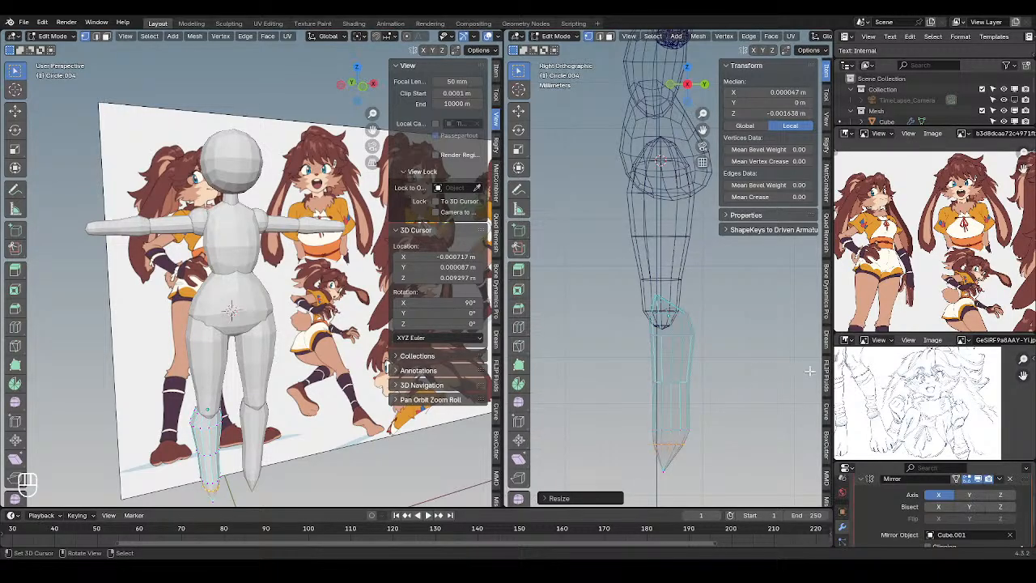
Turn on proportional editing and adjust the rear vertex at mid-calf to shape the back of the lower leg
scroll(639, 362, "up", 1)
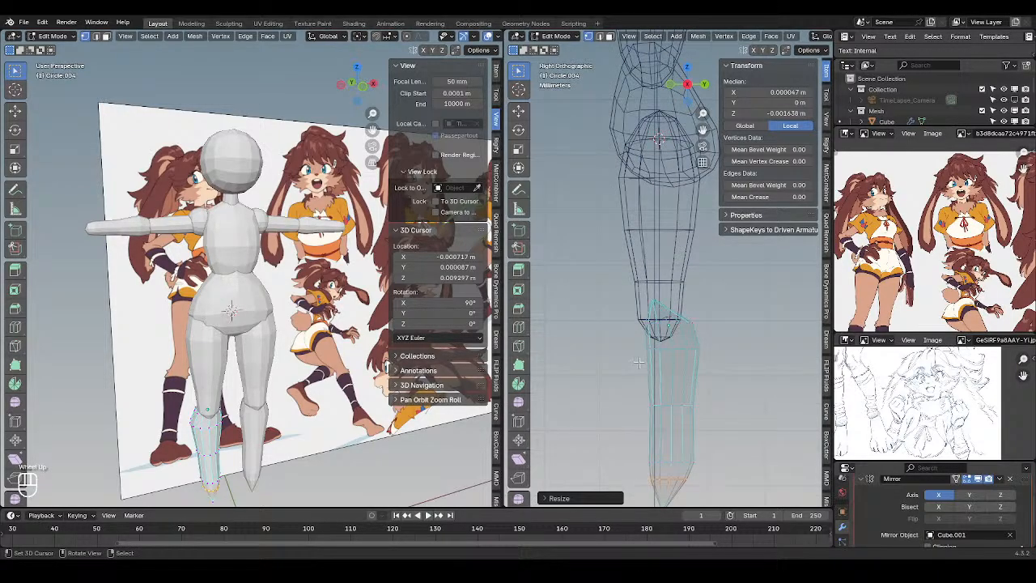
right_click(701, 402)
key("g")
right_click(729, 405, "shift")
key("o")
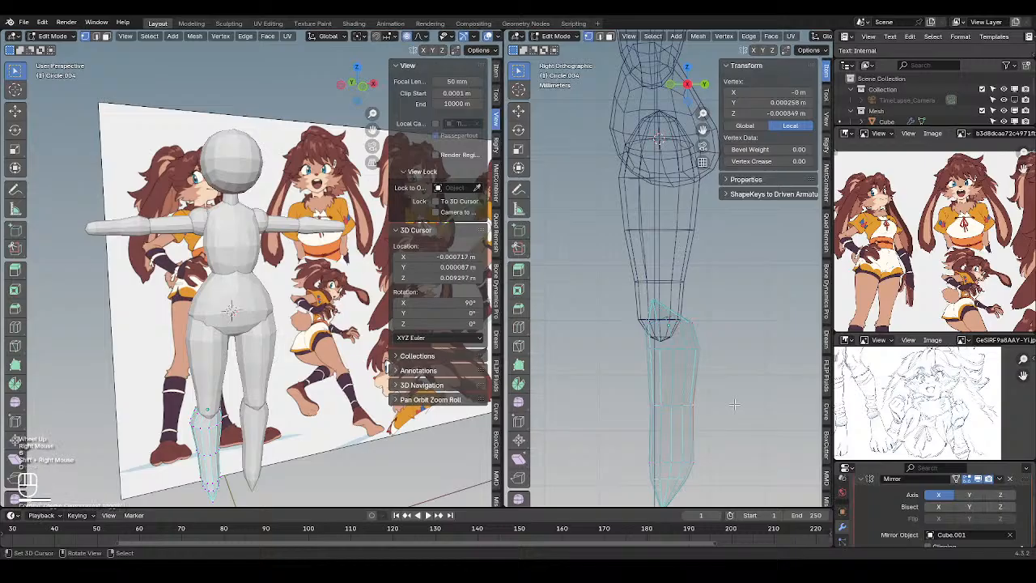
key("g")
right_click(769, 391, "shift")
key("g")
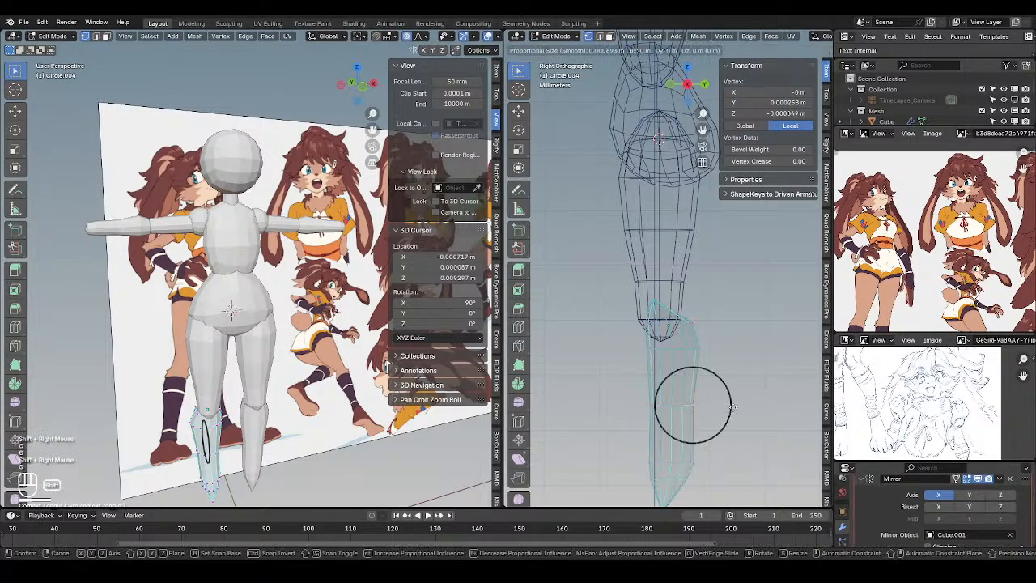
left_click(767, 392, "shift")
Pull the rear vertex near the ankle inward with proportional editing to about Y 0.000206 m in local space
right_click(699, 463)
key("g")
scroll(684, 465, "down", 1)
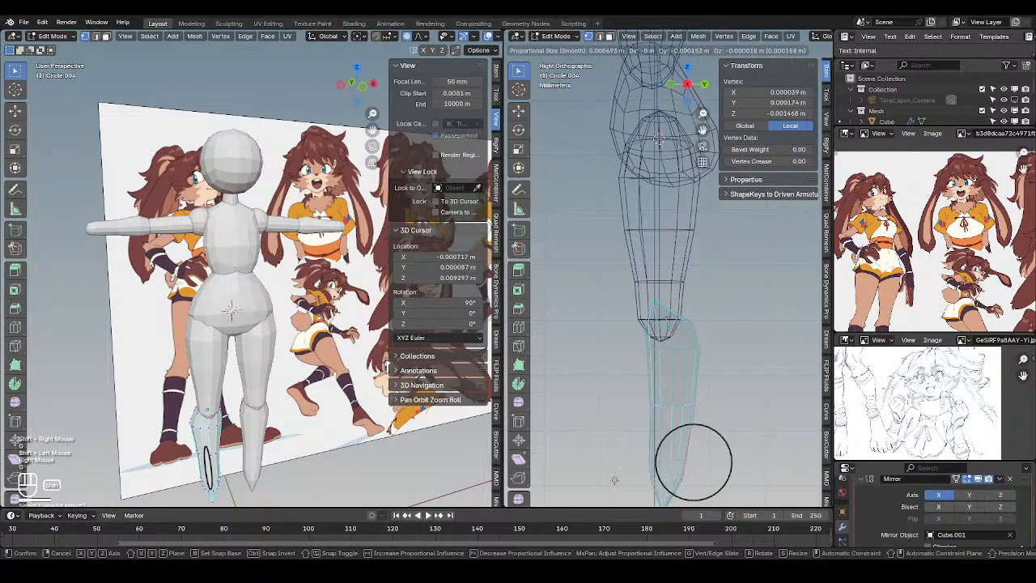
right_click(614, 480)
key("g")
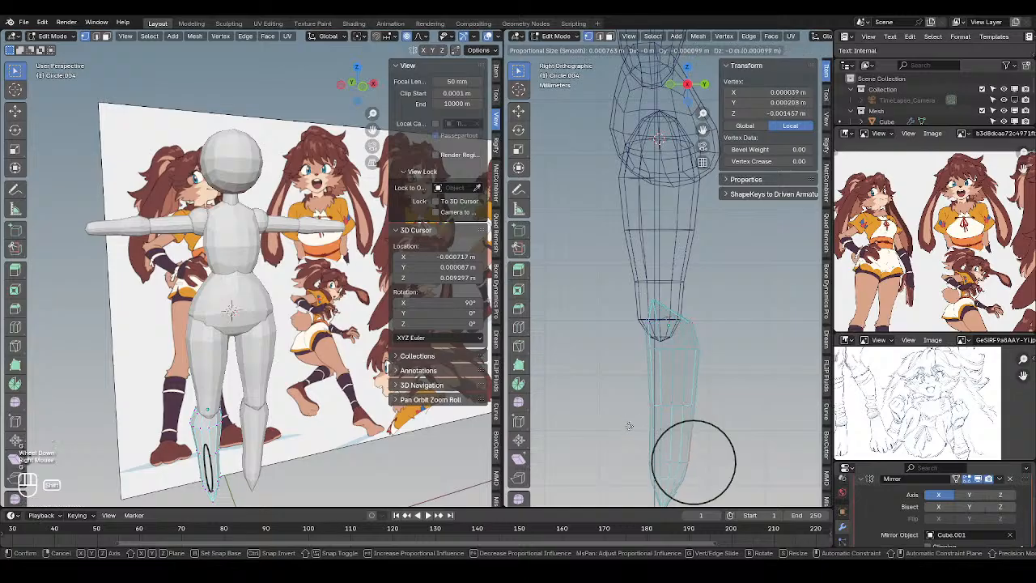
left_click(652, 421, "shift")
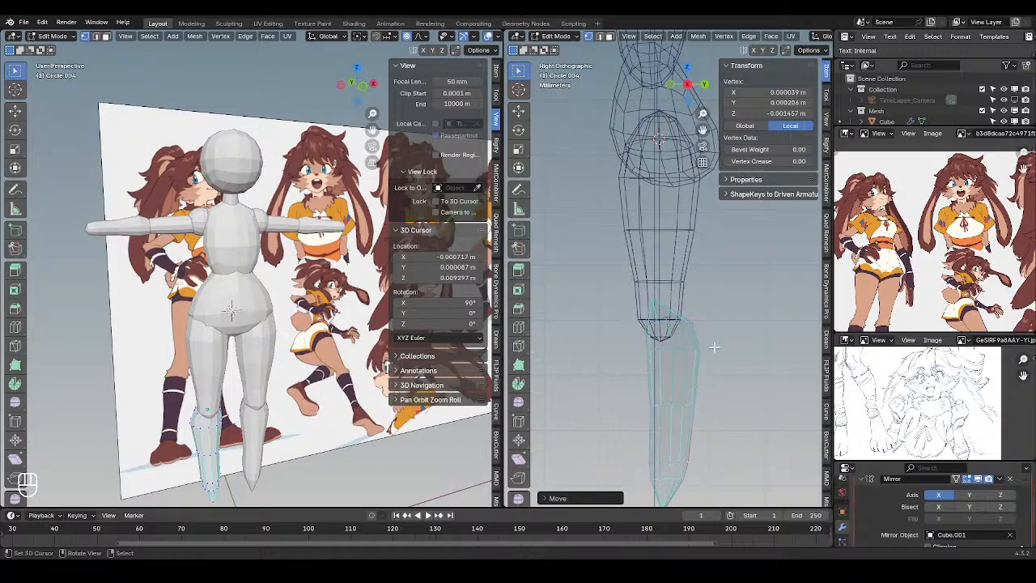
Reposition the upper rear calf vertex with proportional editing and return to solid shading
key("g")
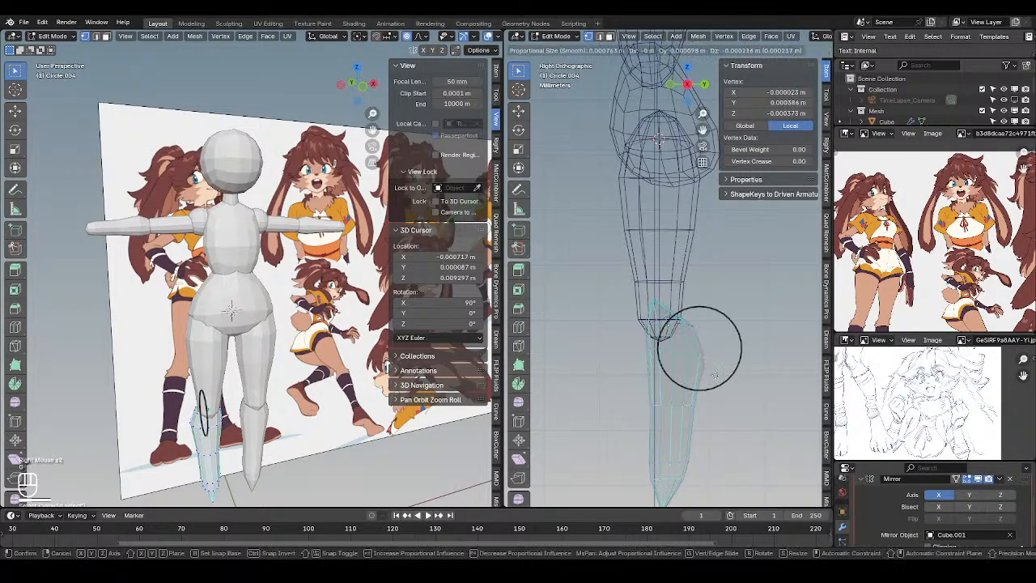
scroll(697, 360, "down", 2)
left_click(717, 408, "shift")
key("z")
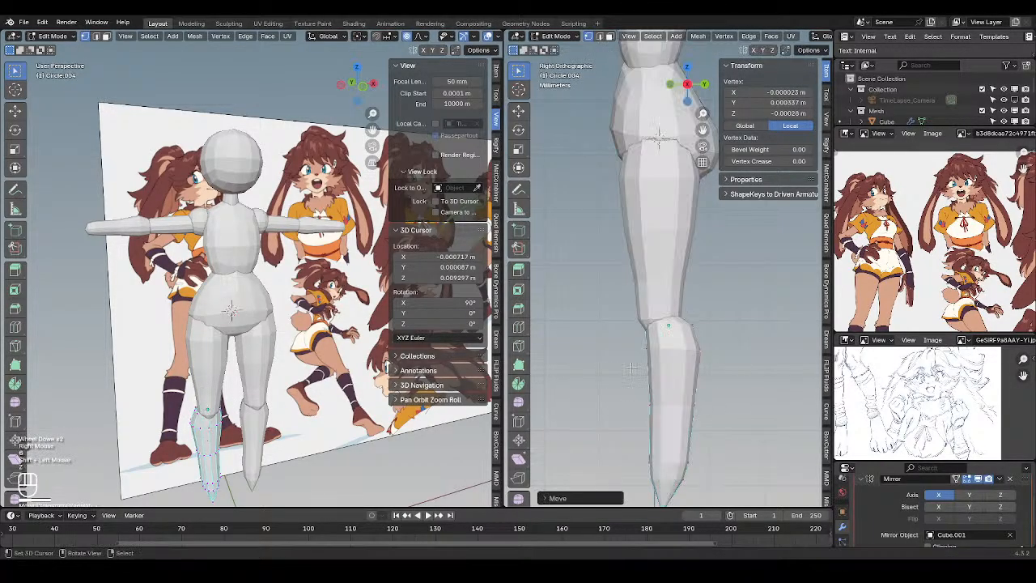
From the front, rotate the lower leg's upper edge loop about 7.5° with proportional editing and return to object mode
middle_click_drag(637, 365, 704, 358, "alt")
right_click(674, 354, "alt")
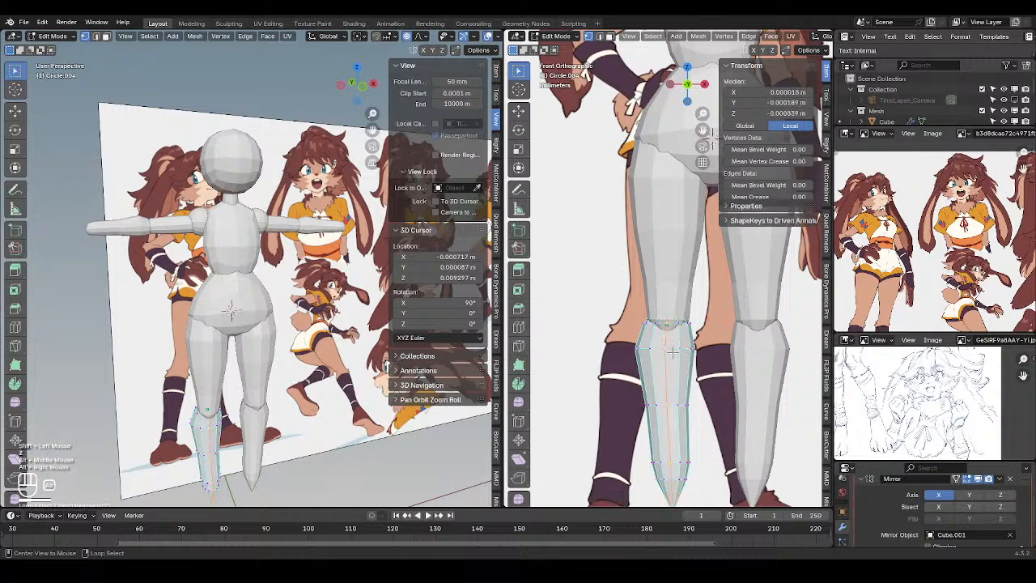
right_click(681, 351, "alt")
key("z")
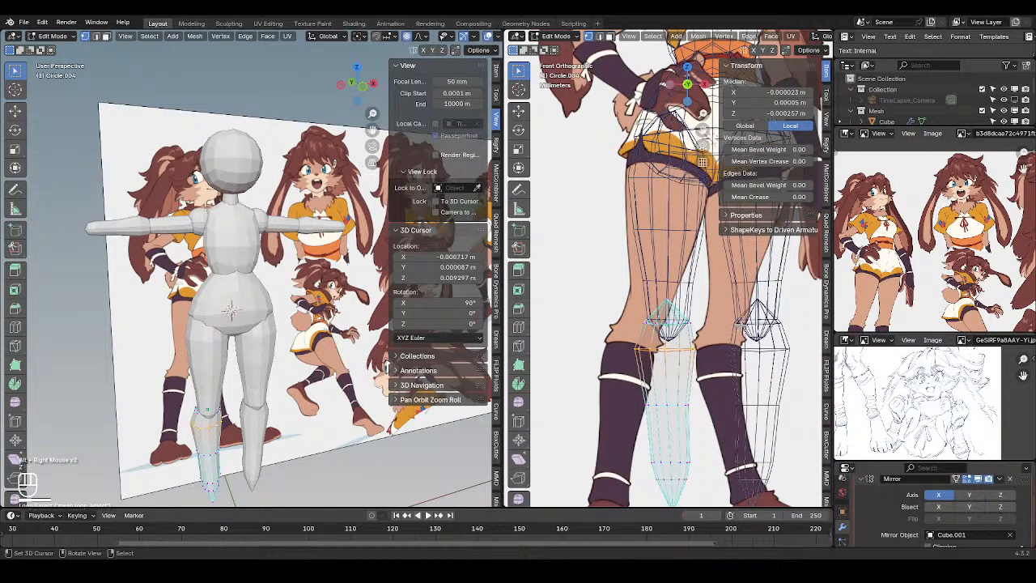
key("shift+z")
key("g")
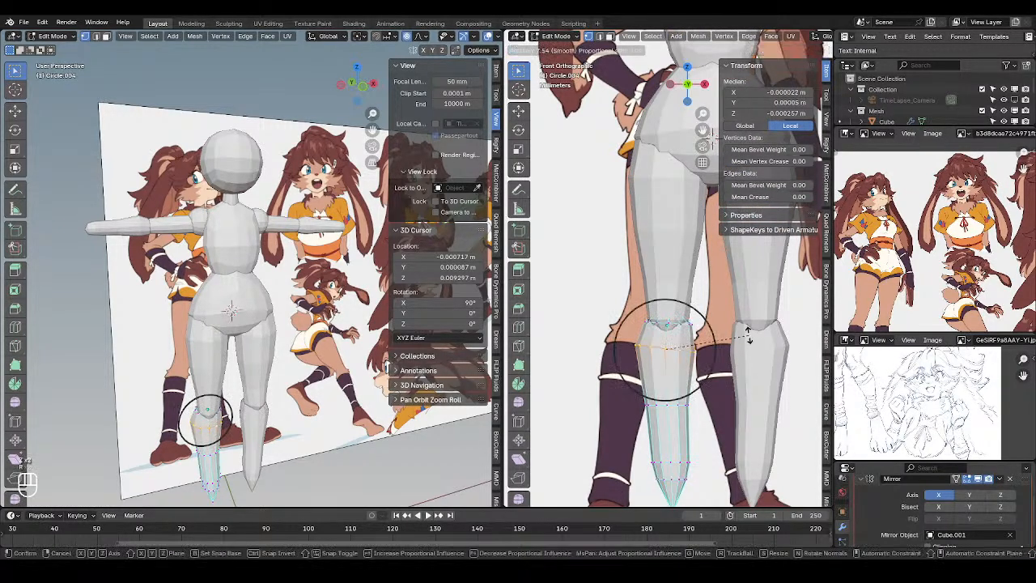
scroll(749, 335, "up", 1)
left_click(747, 334)
scroll(733, 335, "down", 2)
key("Tab")
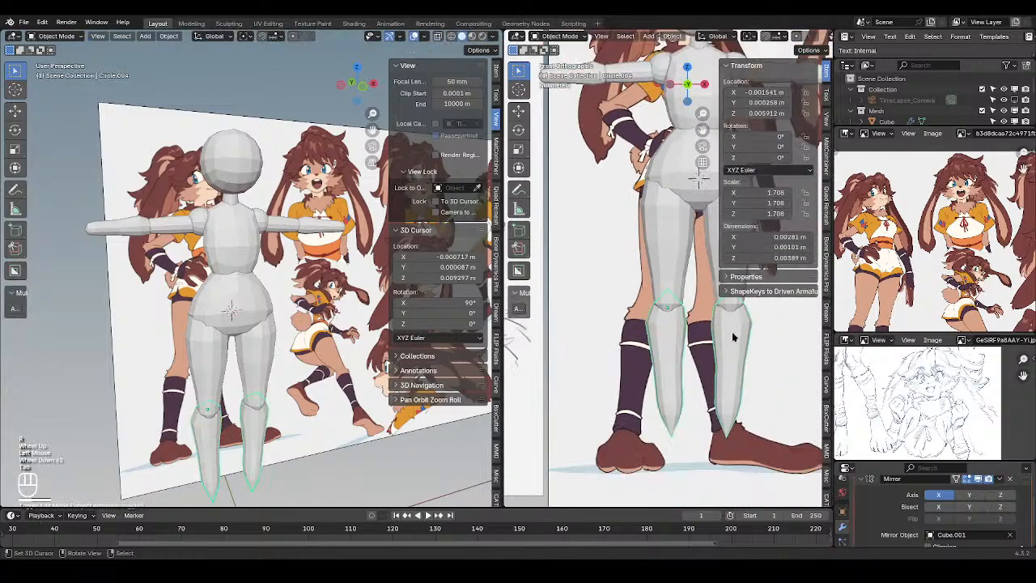
Display the front view in wireframe and, in object mode, place the 3D cursor at the reference ankle, Z about 0.003143 m
scroll(729, 308, "down", 1)
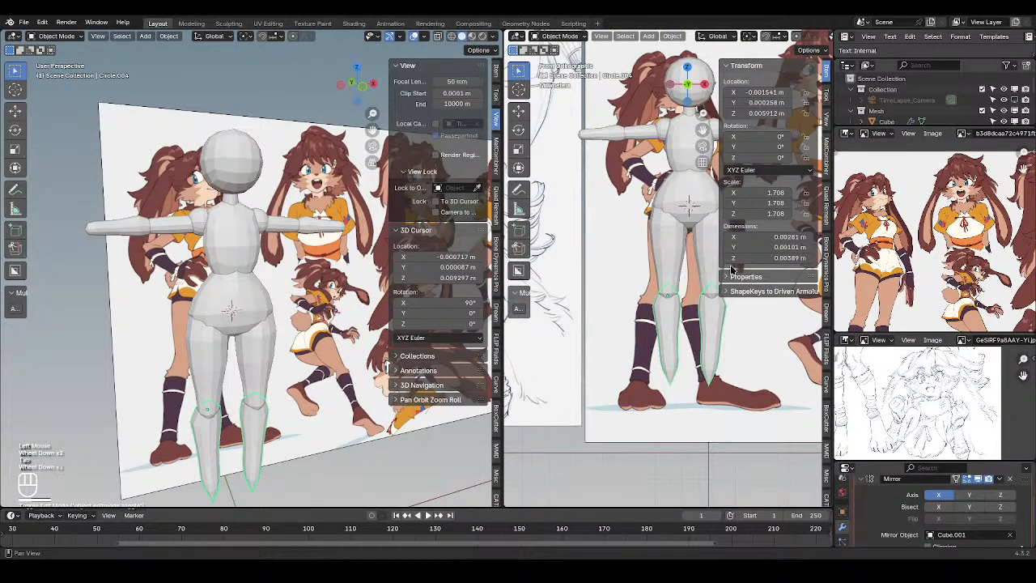
scroll(664, 248, "up", 1, "shift")
middle_click_drag(674, 243, 621, 312, "shift")
scroll(622, 310, "up", 1)
key("Tab")
scroll(640, 292, "down", 1)
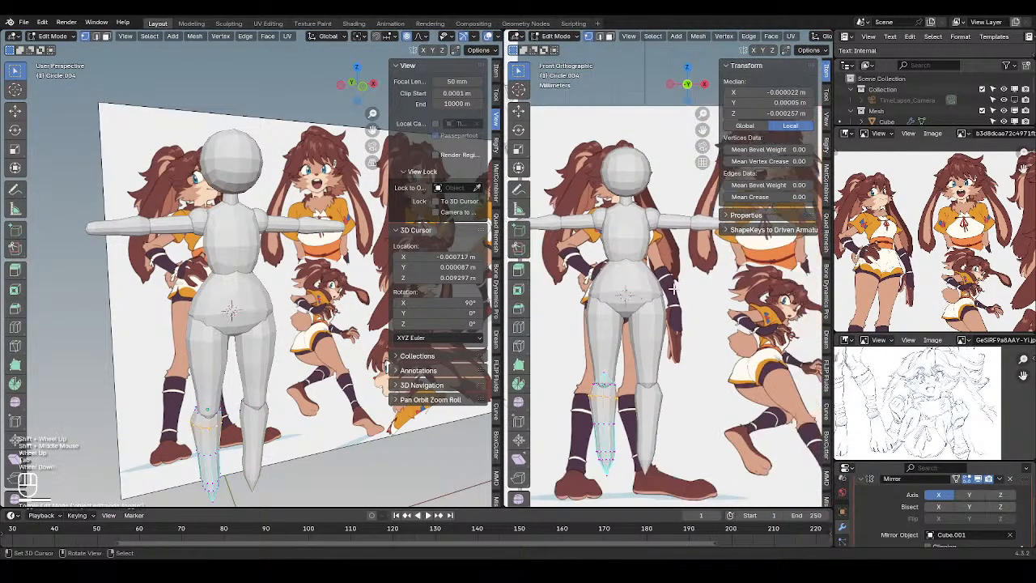
middle_click_drag(687, 277, 639, 309, "alt")
key("z")
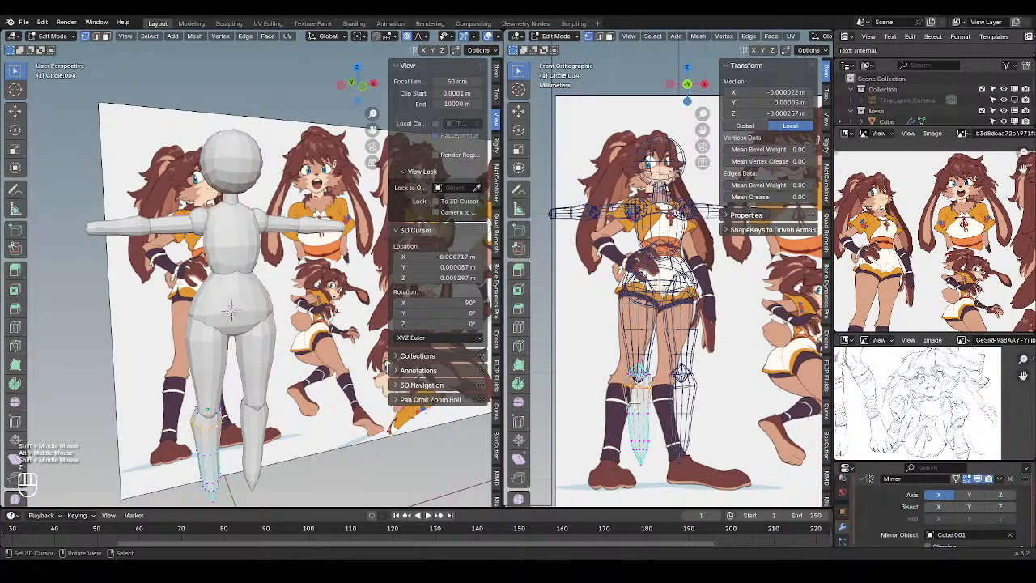
middle_click_drag(729, 386, 694, 310, "shift")
scroll(694, 310, "up", 2)
key("Tab")
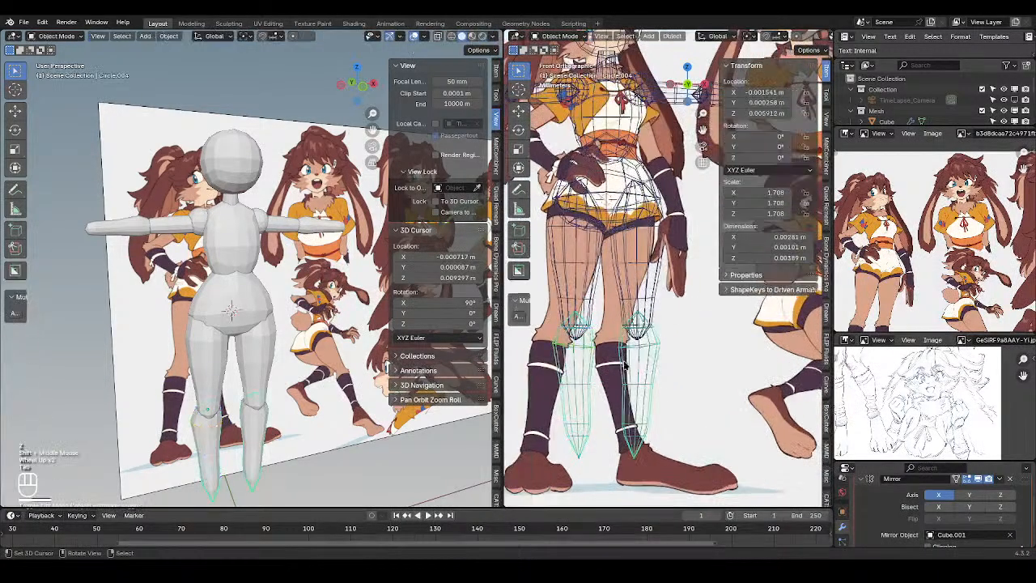
middle_click_drag(630, 431, 644, 424, "shift")
left_click(643, 422)
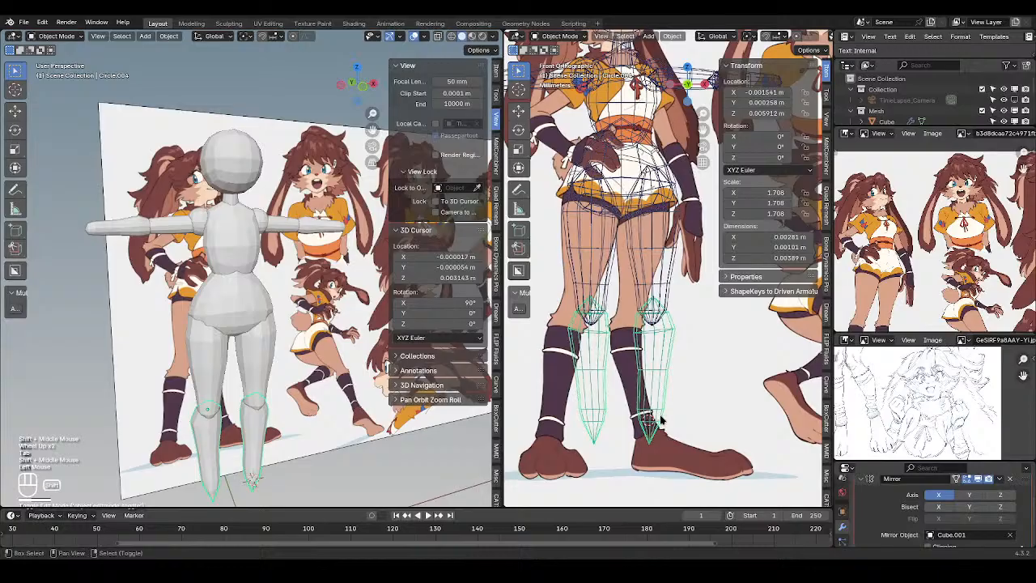
Add a mesh cube at the 3D cursor as the starting block for the foot
key("shift+a")
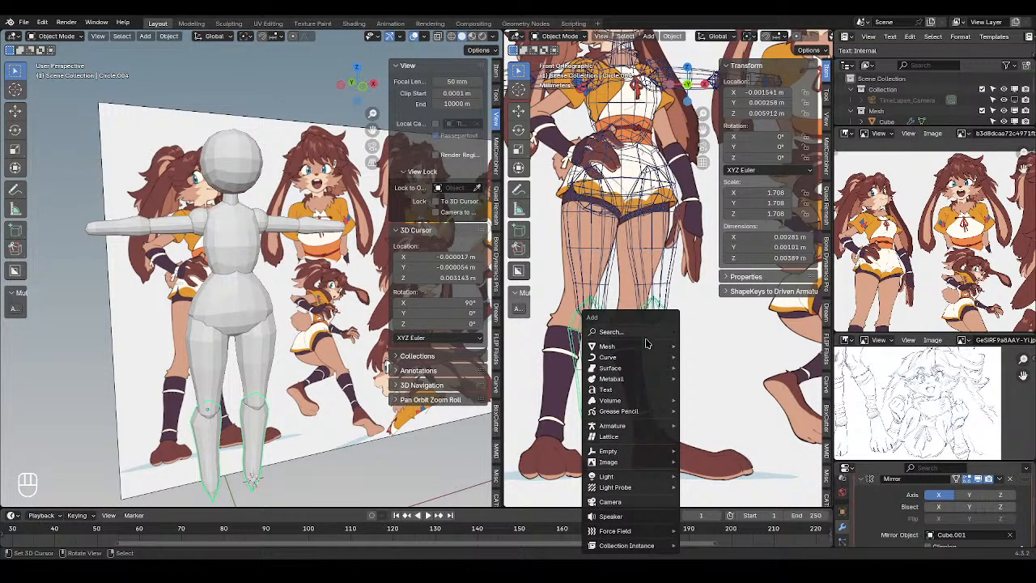
key("Escape")
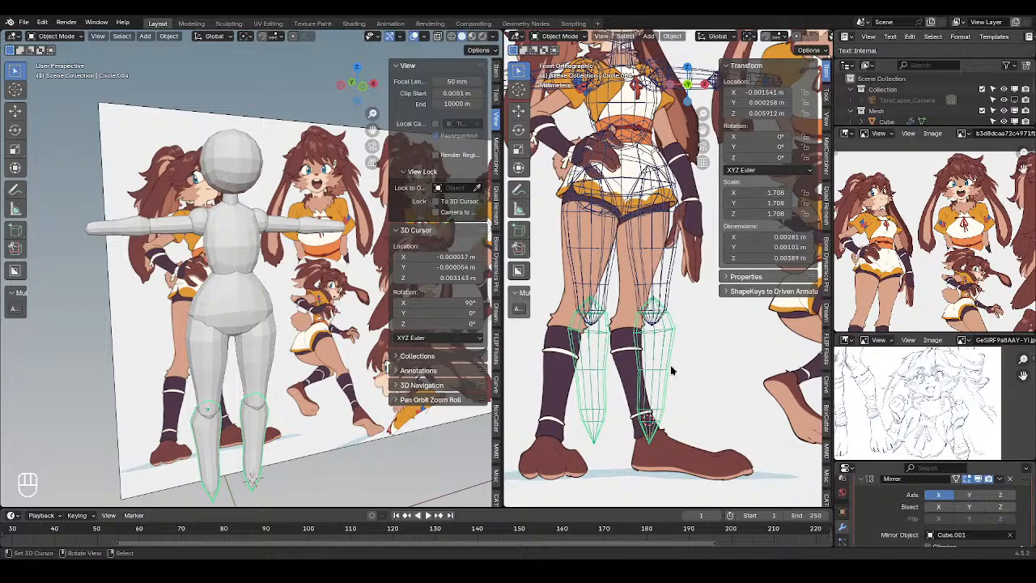
key("shift+a")
mouse_move(595, 347)
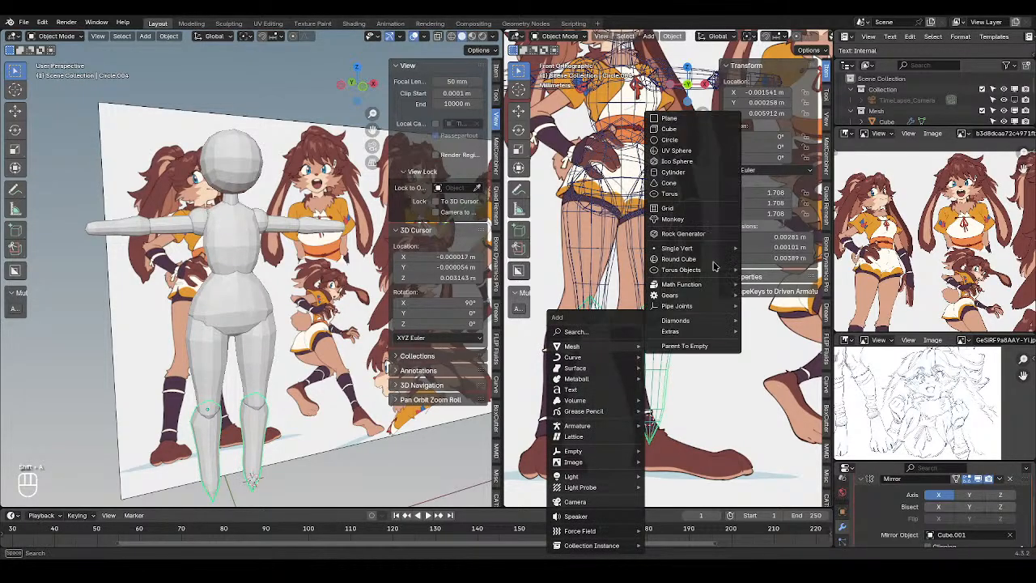
left_click(684, 132)
Scale the new cube down uniformly to a scale of 0.000566, about 0.00113 m per side
middle_click_drag(657, 409, 626, 340, "shift")
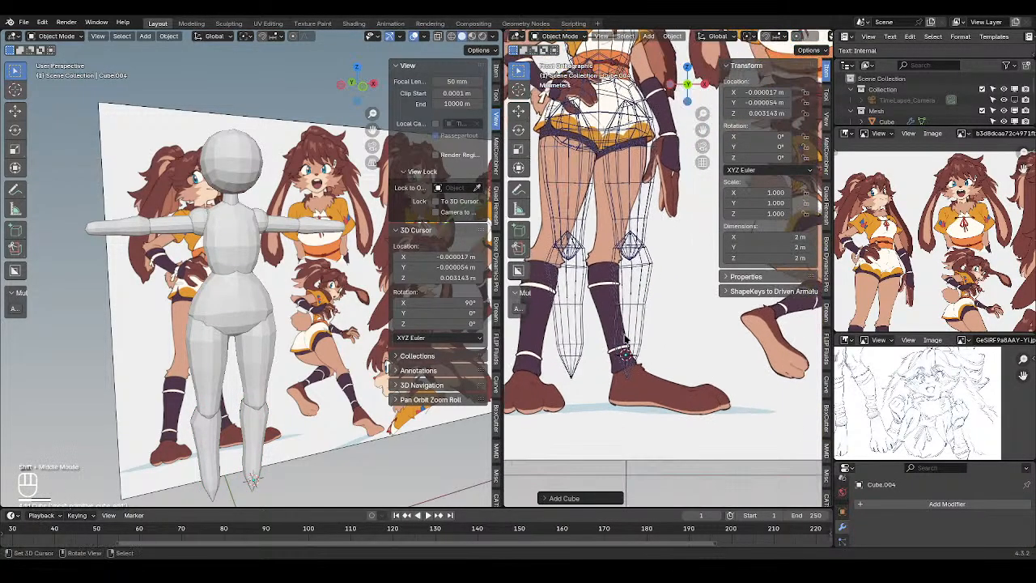
key("s")
left_click(686, 386)
key("s")
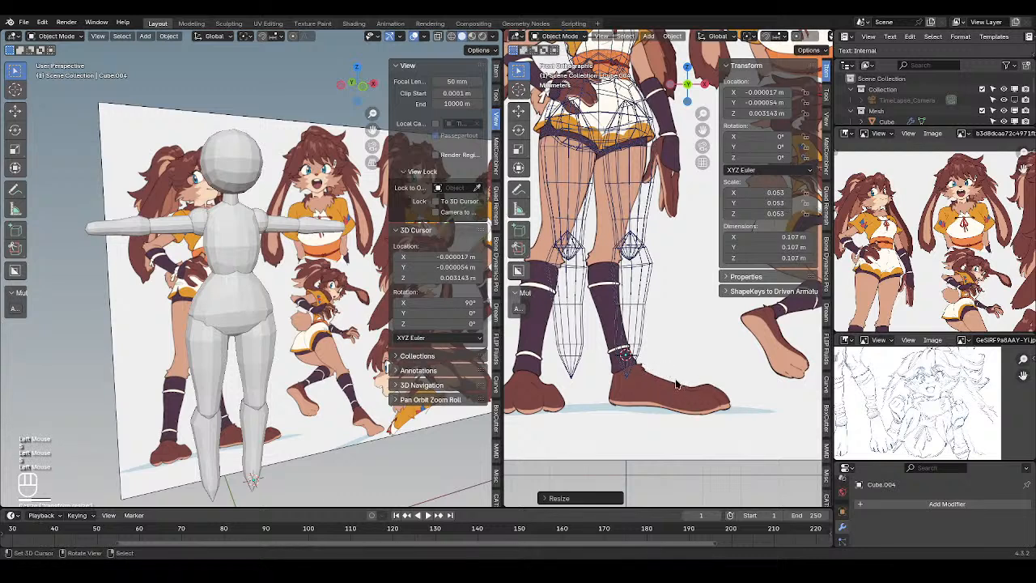
left_click(662, 384)
key("s")
left_click(686, 391)
key("s")
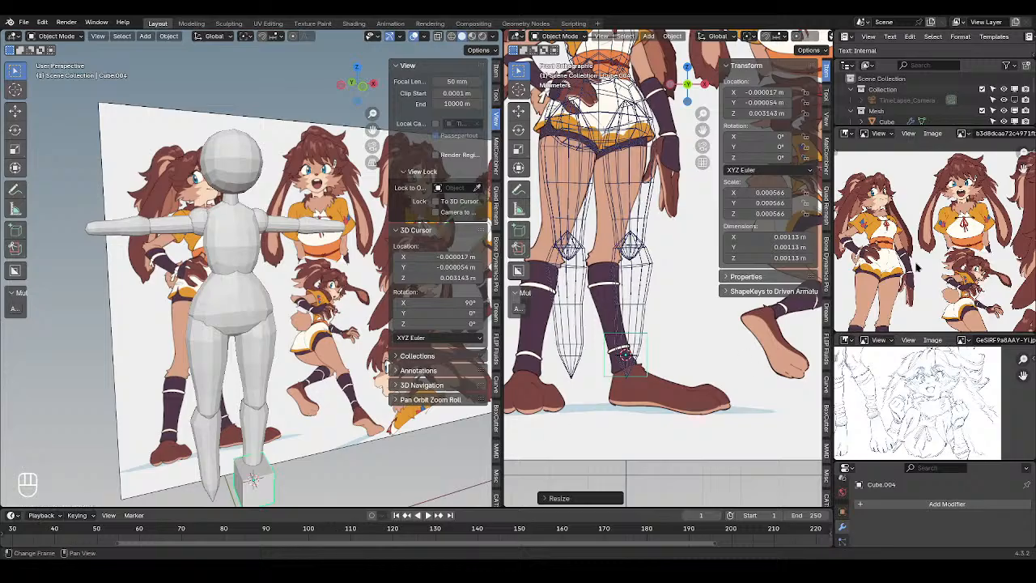
Lower the cube along global Z to about 0.002392 m so it sits at the height of the reference foot
middle_click_drag(248, 357, 229, 259, "shift")
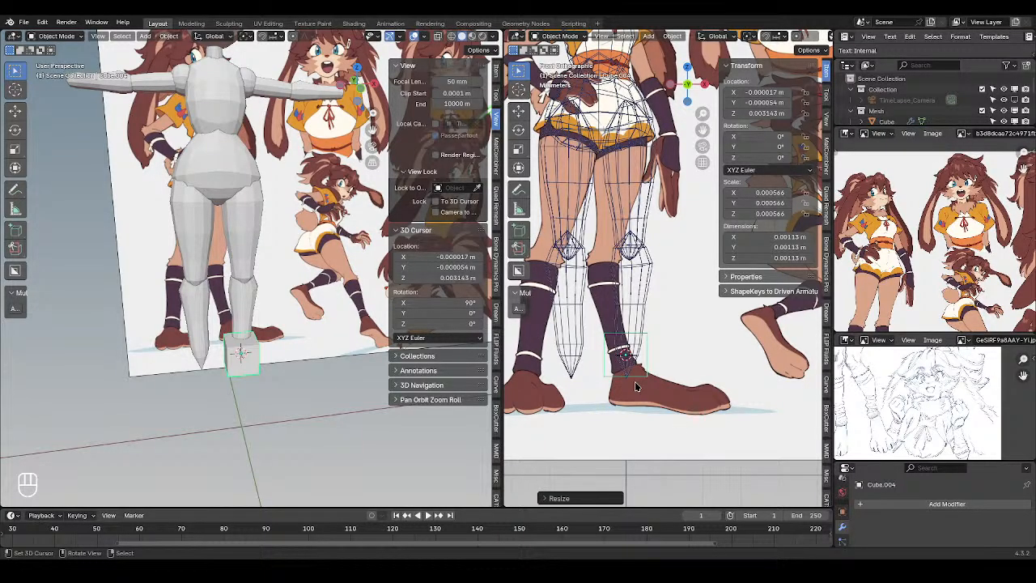
scroll(635, 382, "up", 2)
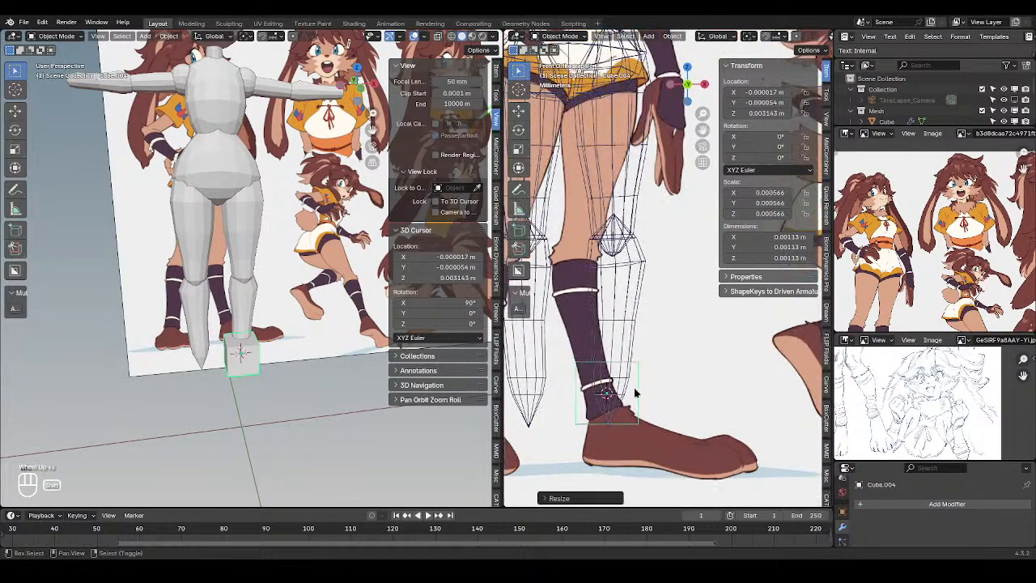
middle_click_drag(635, 382, 662, 364, "shift")
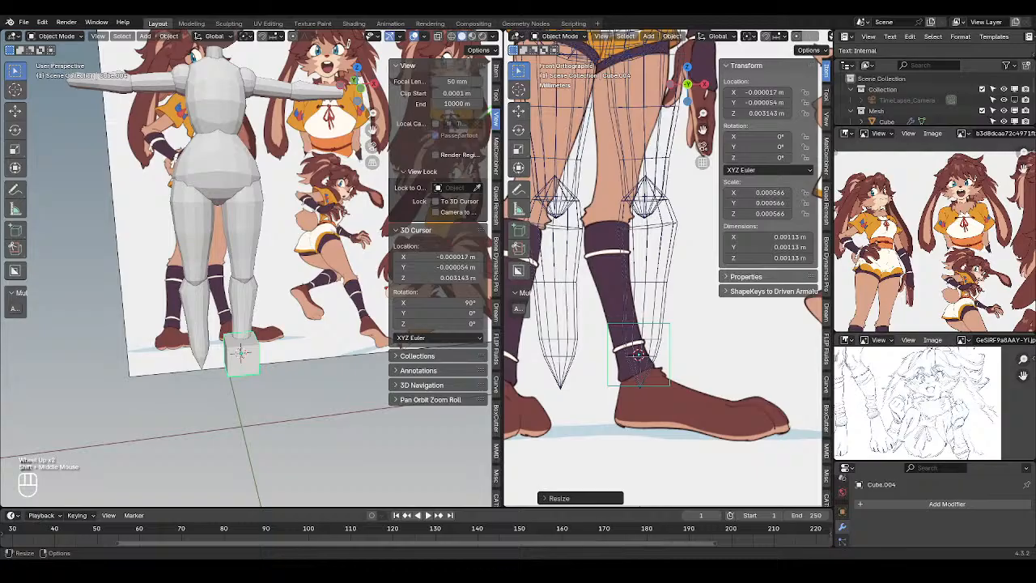
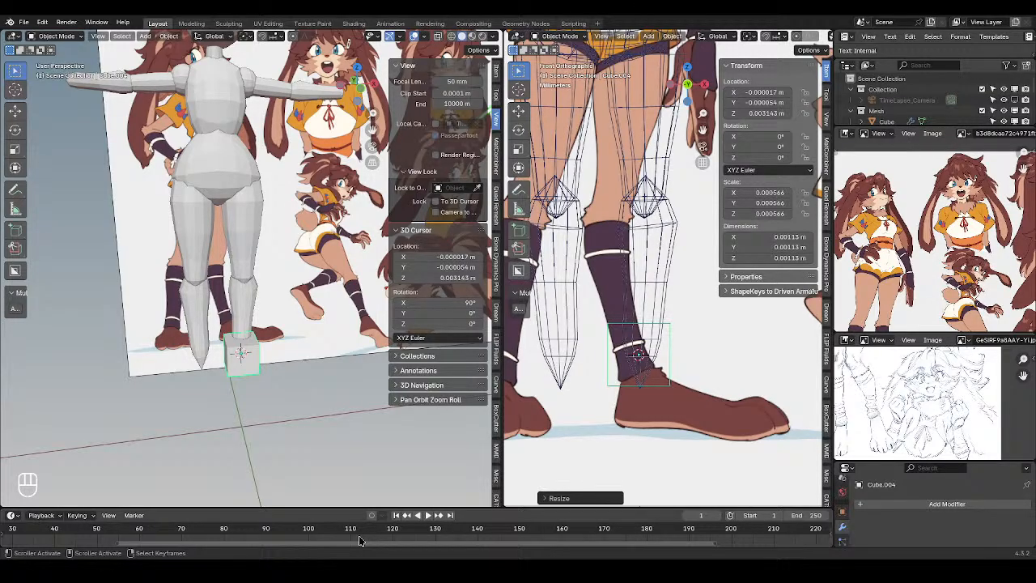
middle_click_drag(659, 483, 671, 382, "shift")
scroll(671, 382, "up", 1)
key("g")
key("z")
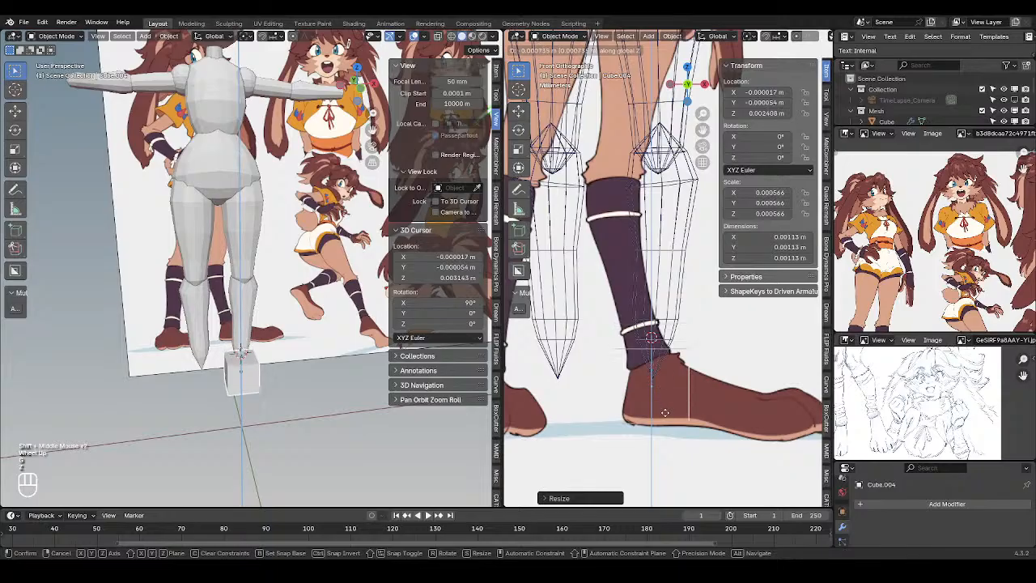
left_click(652, 394)
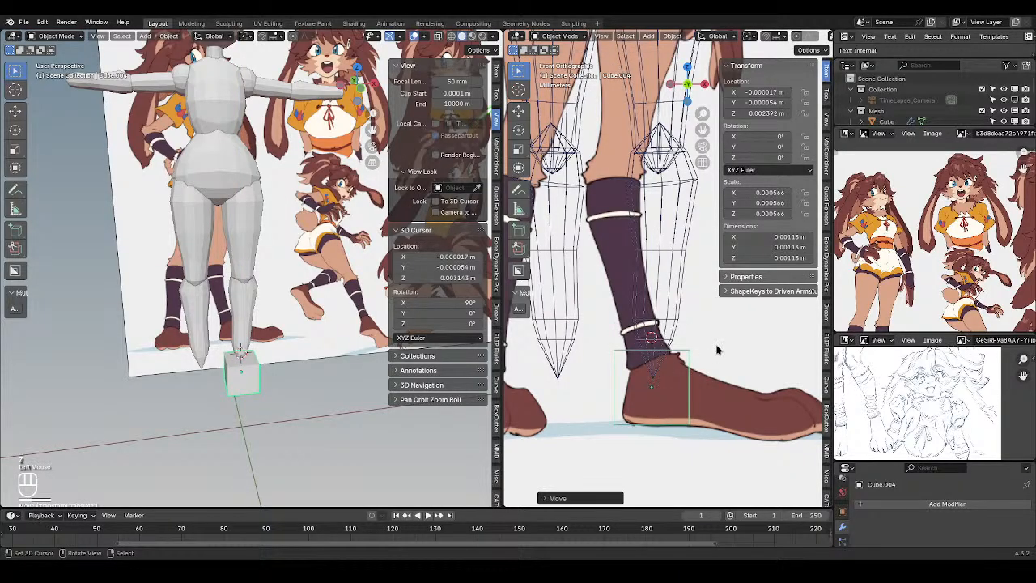
Shift the cube over the heel of the reference foot, to about X 0.00014 m and Z 0.002372 m
middle_click_drag(733, 331, 706, 316, "shift")
scroll(666, 346, "up", 1)
key("g")
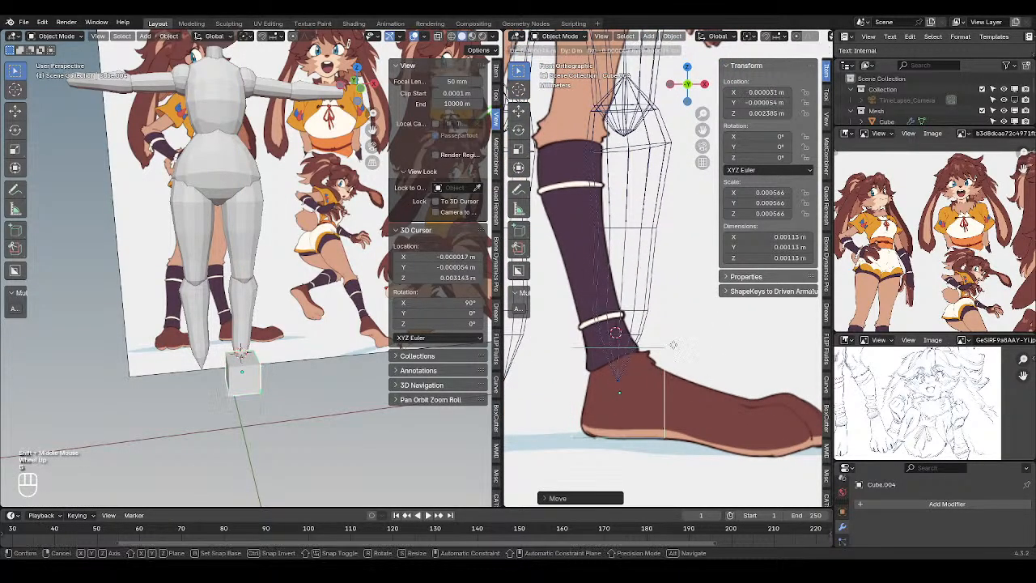
left_click(681, 345)
scroll(680, 344, "down", 1)
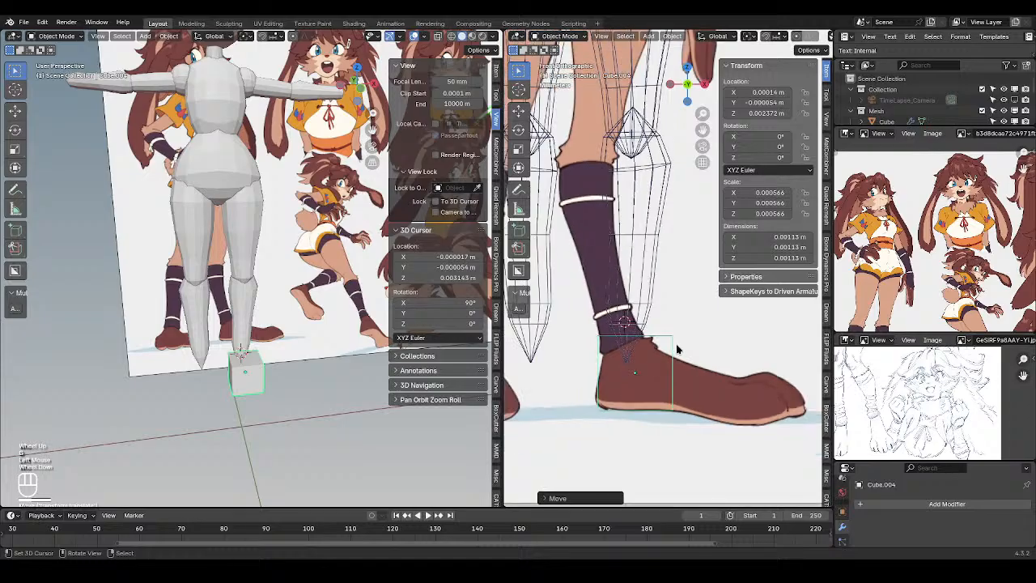
Rotate the cube -90° about global Z
key("r")
key("z")
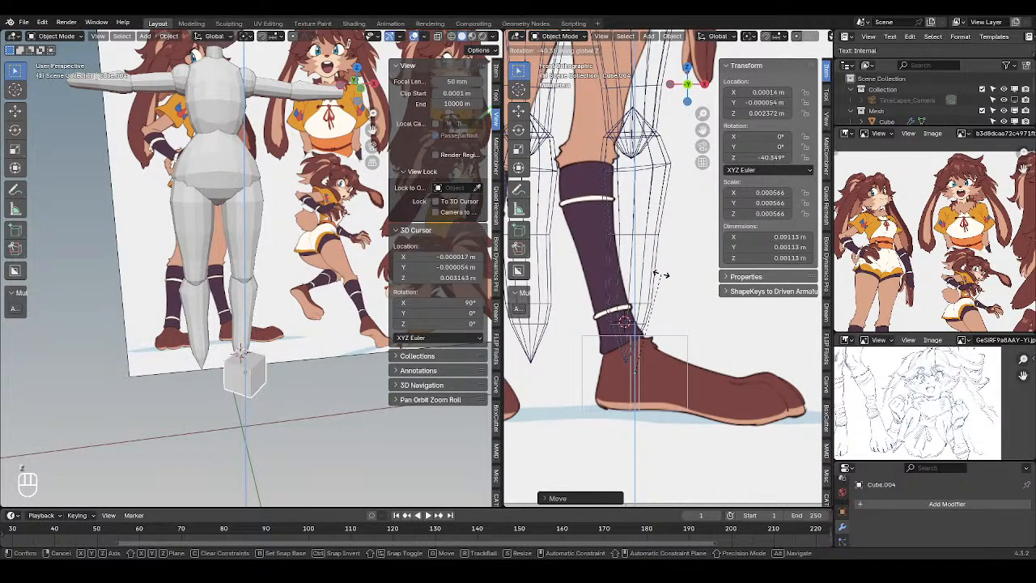
type("-90")
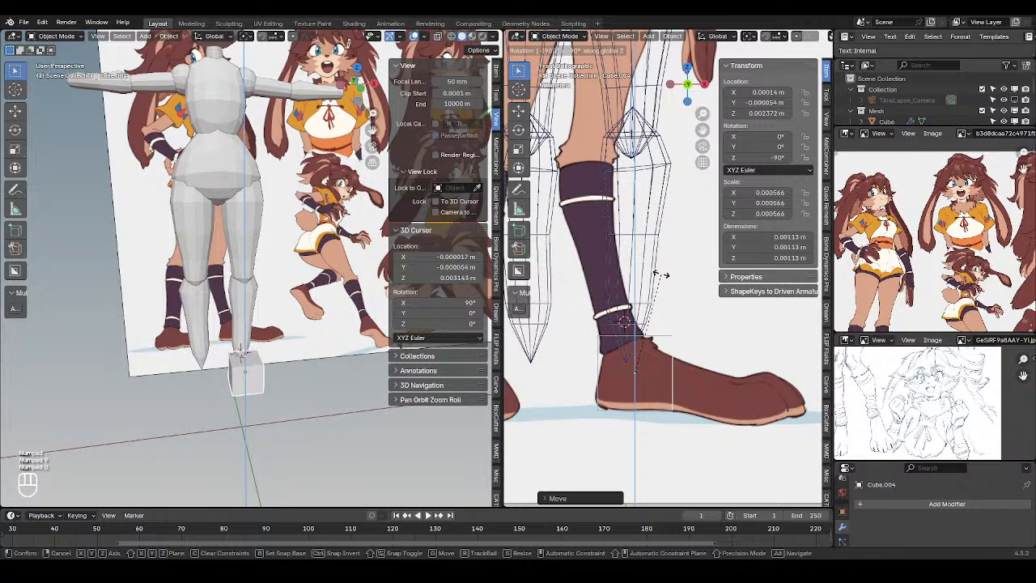
key("Return")
In edit mode, select the cube's top vertices and narrow them along global X toward the ankle width
key("Tab")
key("alt+a")
key("c")
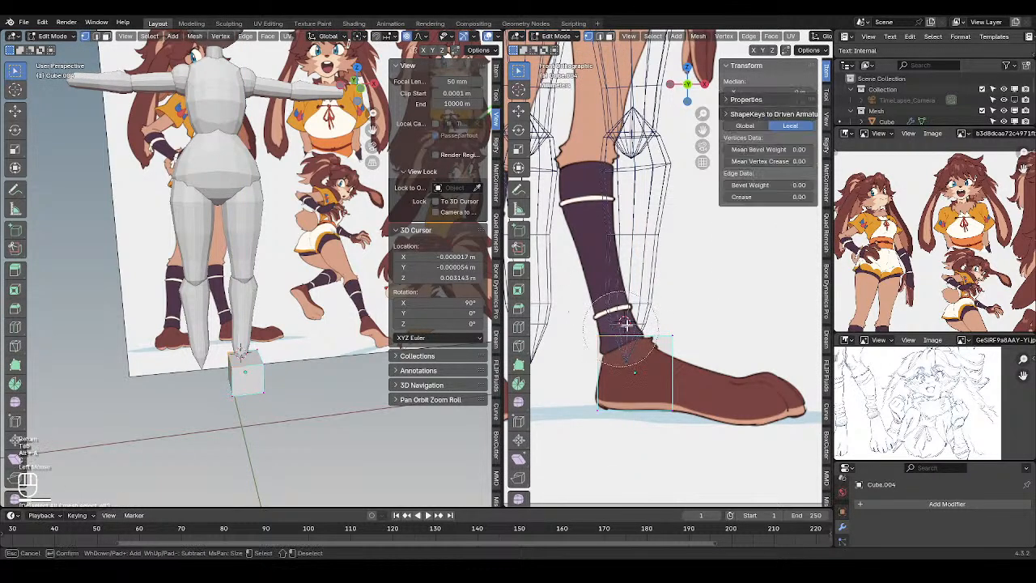
left_click_drag(626, 325, 678, 324)
right_click(682, 323)
key("s")
key("y")
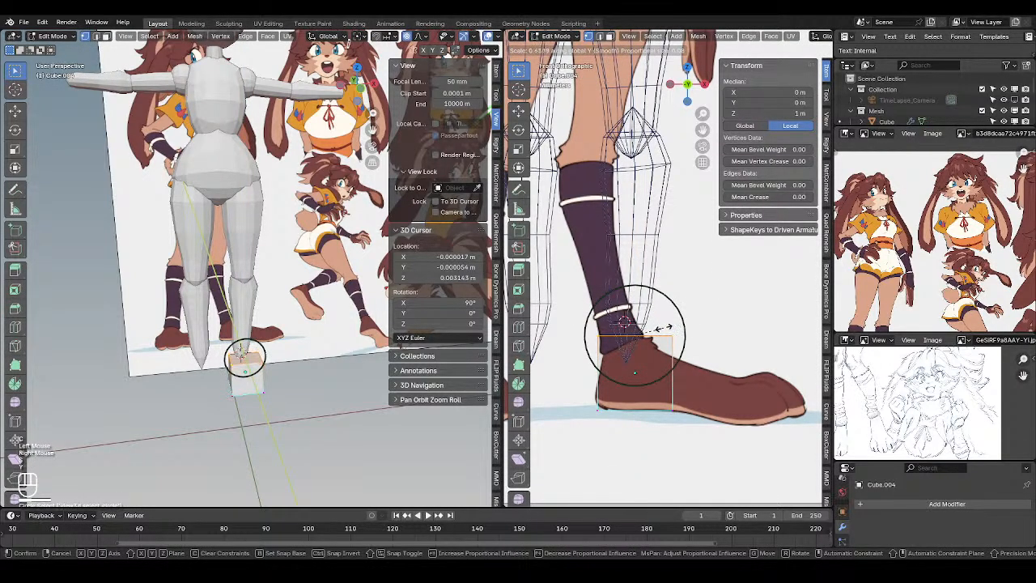
key("x")
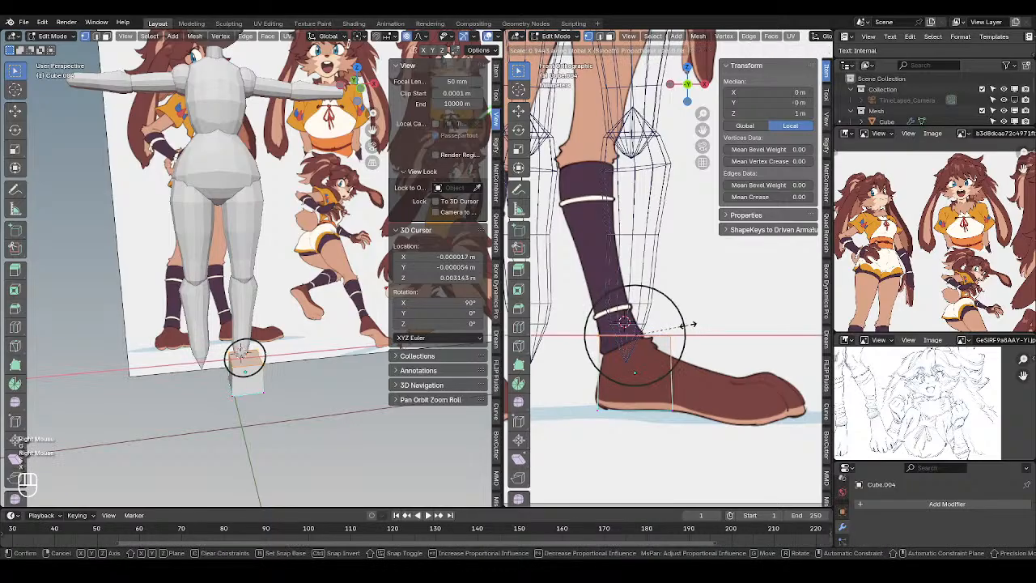
left_click(672, 329)
Tilt and shift the block's top face to match the slanted ankle line of the reference, then clear the selection
key("r")
left_click(688, 318)
key("g")
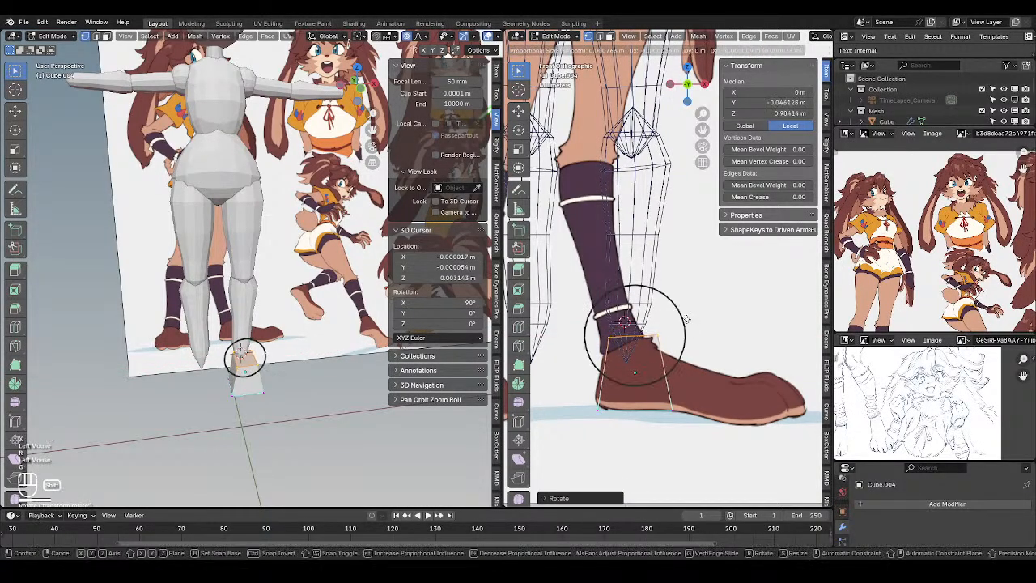
left_click(684, 321)
key("r")
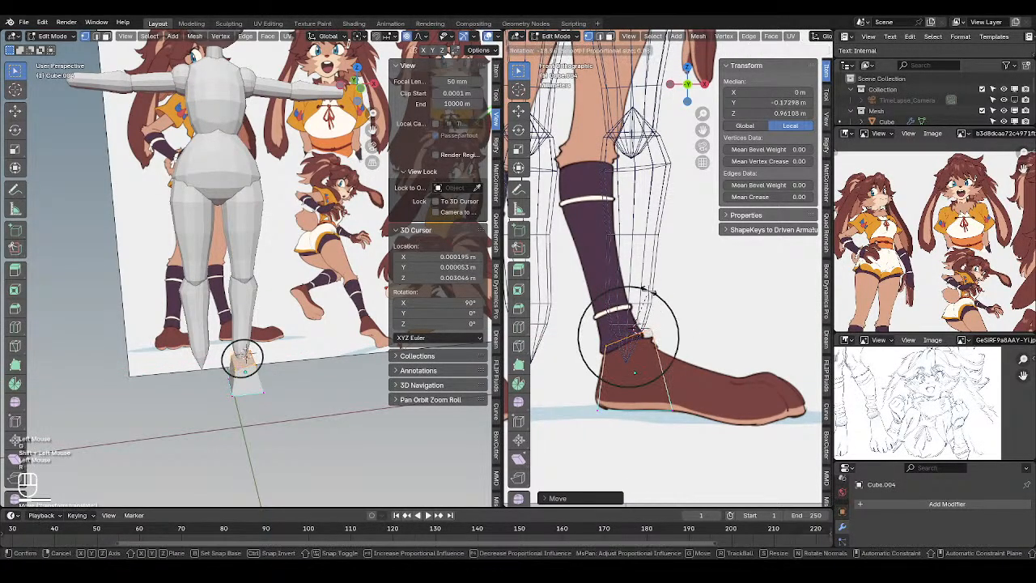
left_click(649, 291)
key("g")
left_click(647, 301, "shift")
key("alt+a")
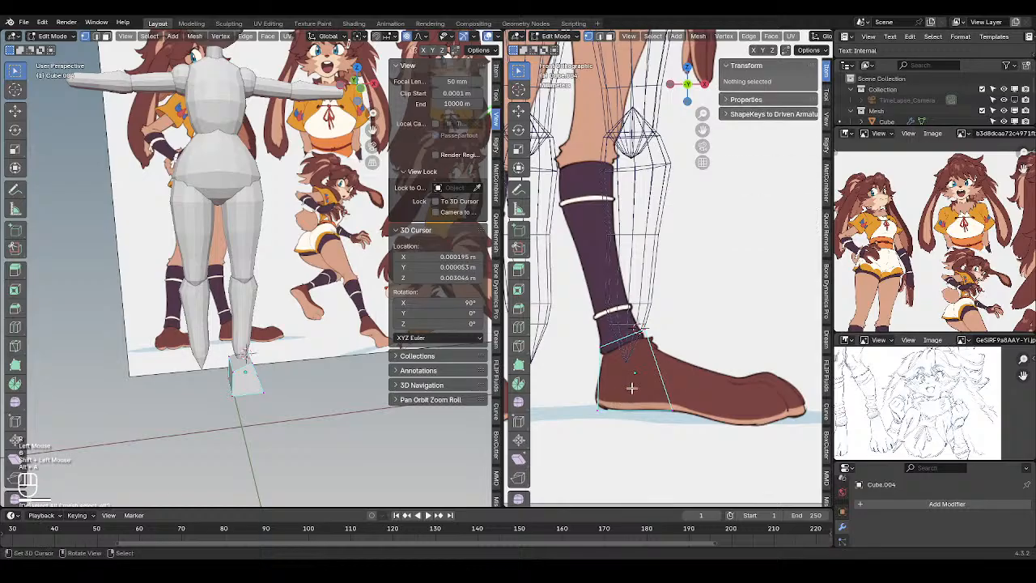
Extrude the block's toe-side face along global X toward the toes, to about Y 2.3201 m in local space
key("c")
left_click_drag(664, 338, 673, 397)
right_click(675, 396)
key("e")
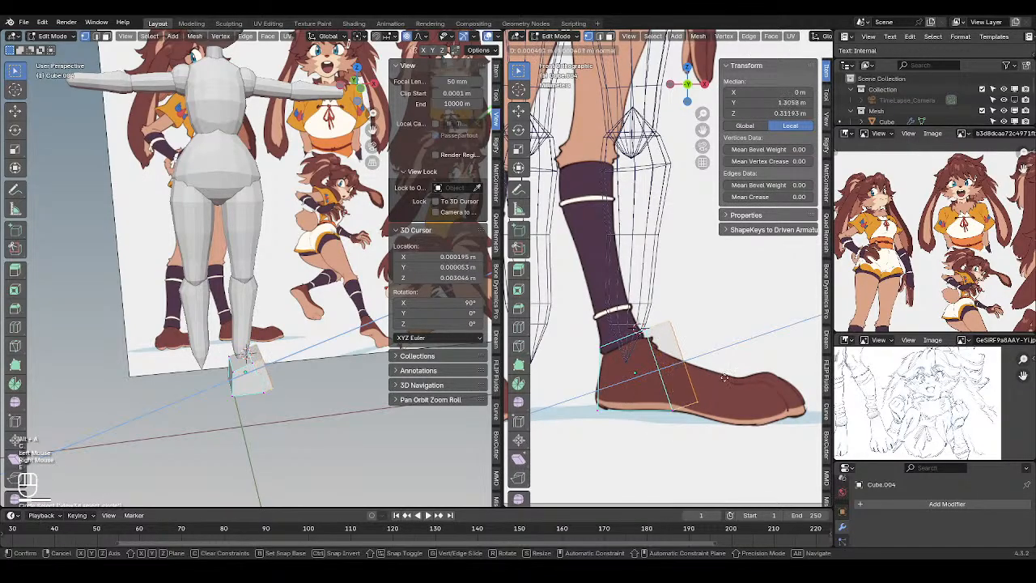
key("x")
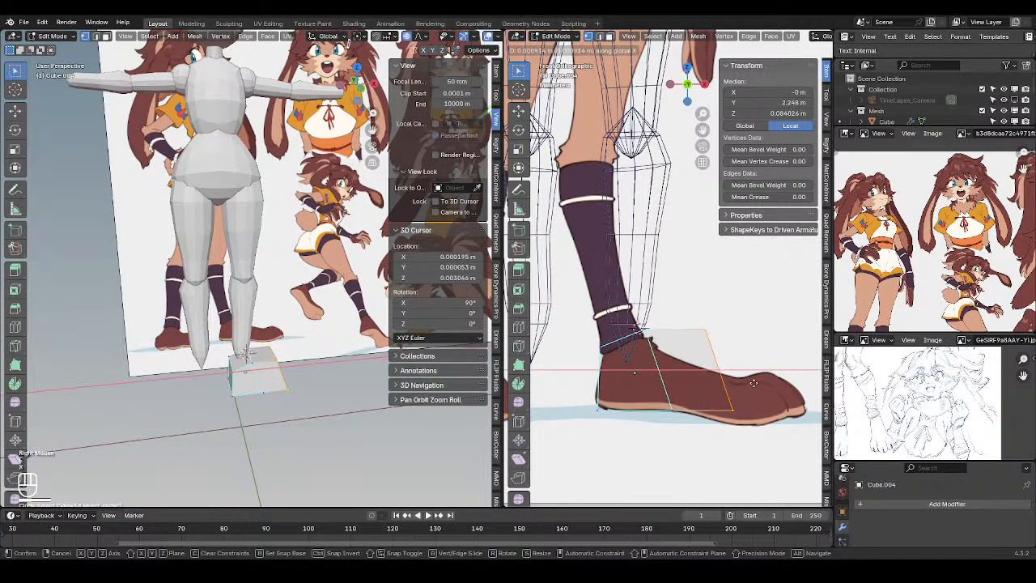
left_click(754, 383)
Lower the upper vertices of the extruded end so the instep slopes down along the top of the reference foot
key("c")
middle_click(747, 416)
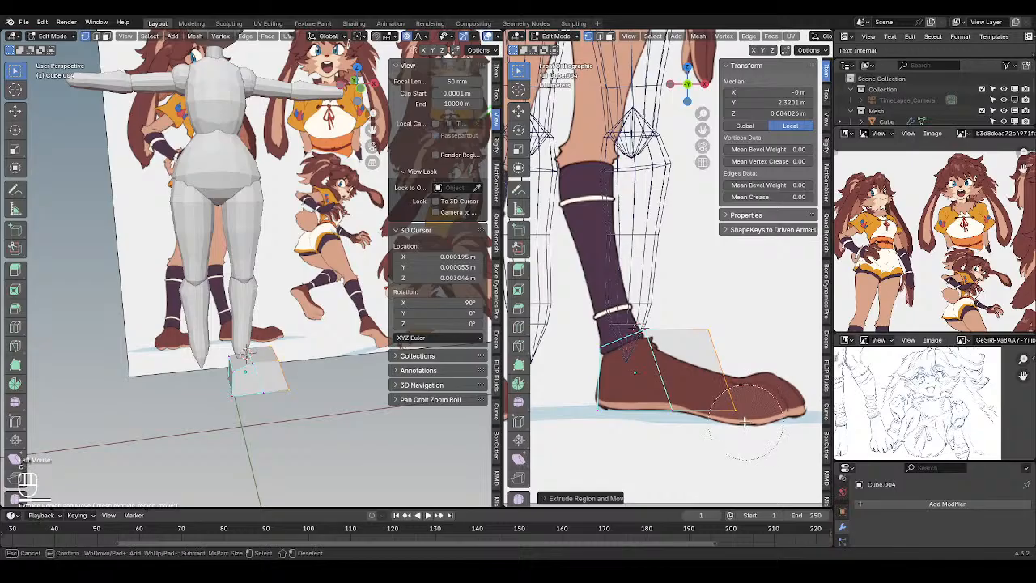
right_click(742, 413)
key("g")
left_click(749, 429)
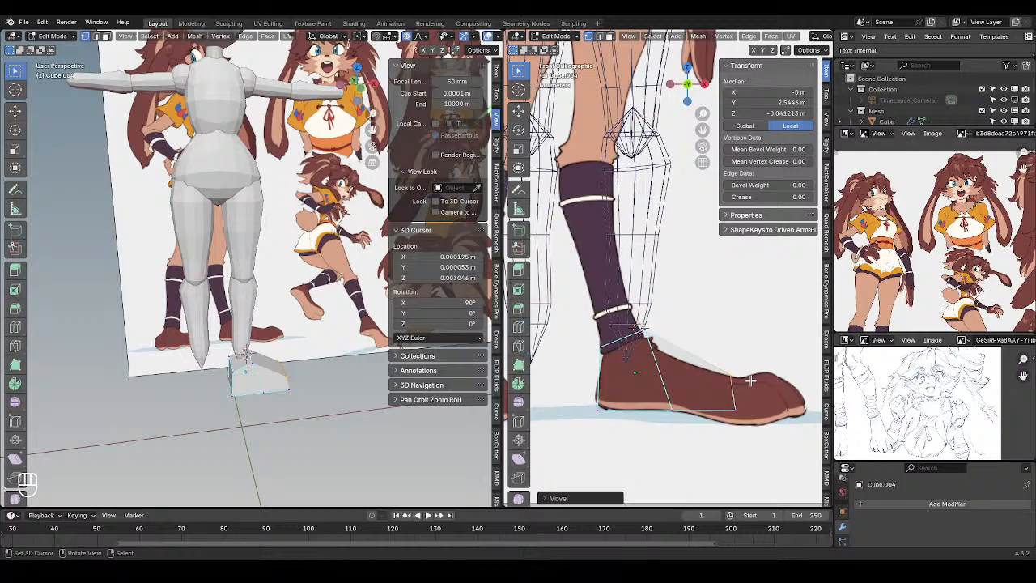
Add a centred horizontal loop cut around the foot block and try scaling the loop along global Z
right_click(664, 409)
key("c")
left_click(679, 397)
right_click(676, 394)
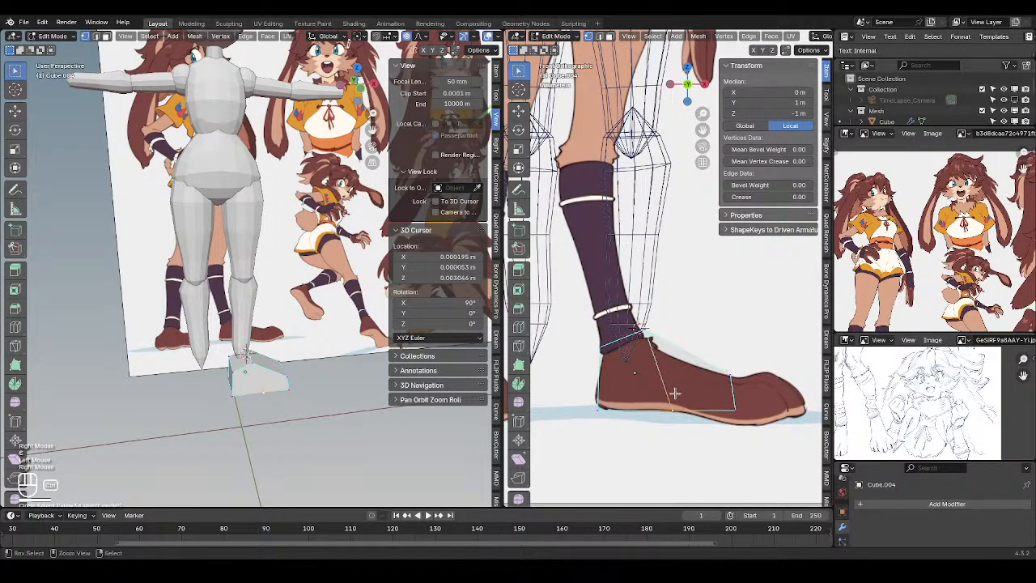
key("ctrl+r")
left_click(675, 394)
right_click(676, 393)
scroll(675, 393, "down", 1)
scroll(783, 330, "up", 1)
key("s")
key("z")
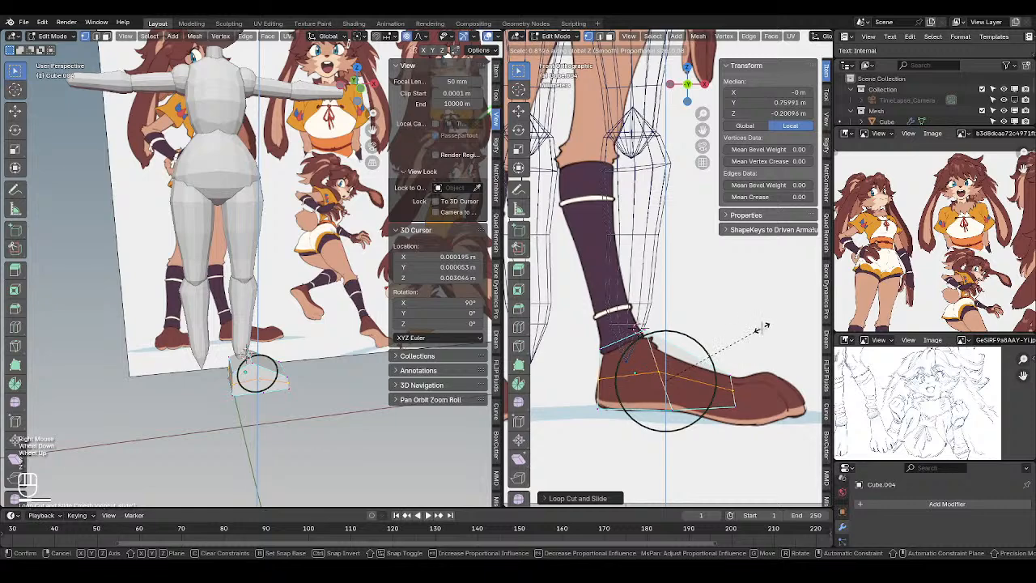
right_click(756, 330)
Return to object mode and examine the foot block against the reference in solid shading
middle_click_drag(736, 336, 680, 353)
key("shift+z")
scroll(656, 348, "down", 1)
key("Tab")
middle_click_drag(680, 354, 714, 357, "alt")
left_click_drag(715, 357, 689, 356, "alt")
middle_click_drag(689, 356, 715, 354, "alt")
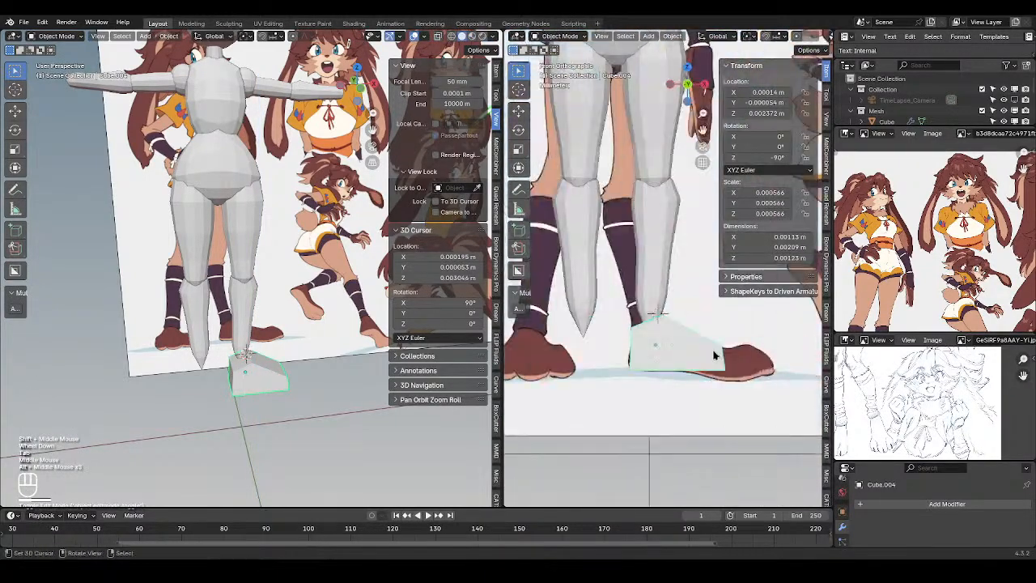
Make a linked duplicate of the foot block over the front-facing reference foot and clear its rotation
key("z")
key("g")
left_click(718, 337)
key("alt+d")
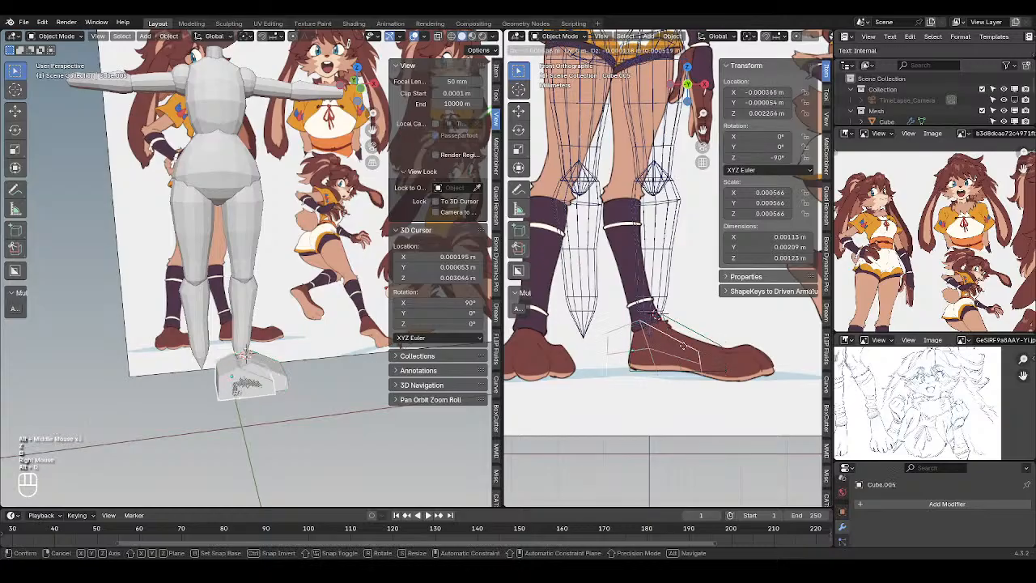
left_click(593, 350)
key("alt+r")
middle_click_drag(655, 350, 740, 340, "shift")
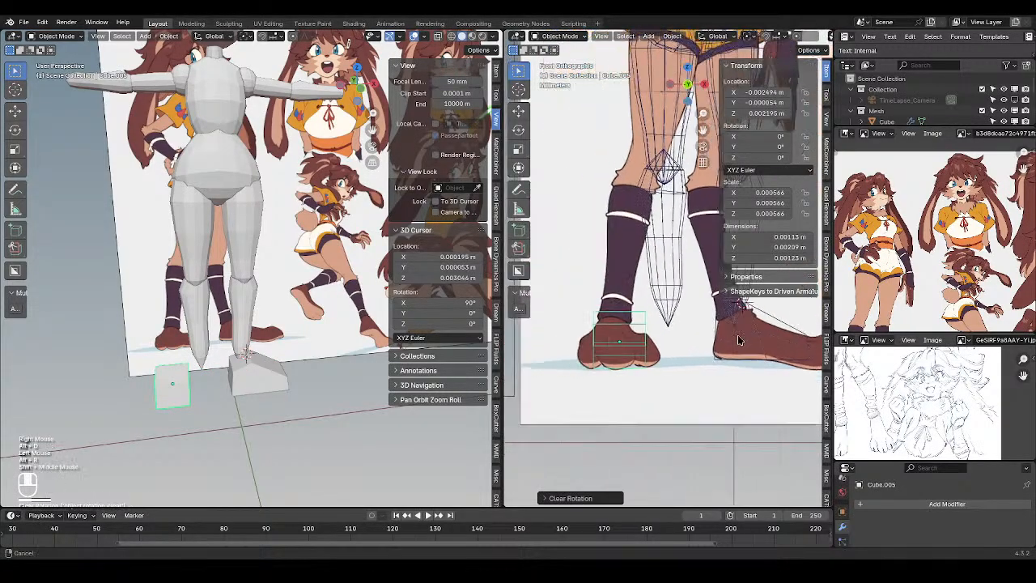
Slide the duplicated foot block along global X toward the outer side of the front-facing reference foot
scroll(729, 341, "down", 1)
scroll(720, 343, "up", 1)
key("g")
key("x")
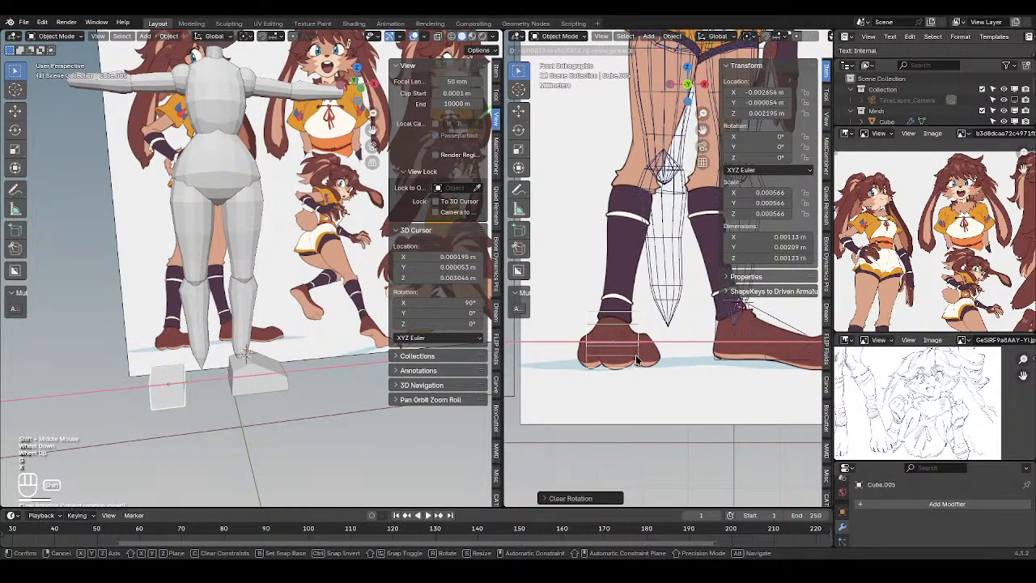
left_click(638, 360)
key("Tab")
key("Tab")
right_click(780, 316)
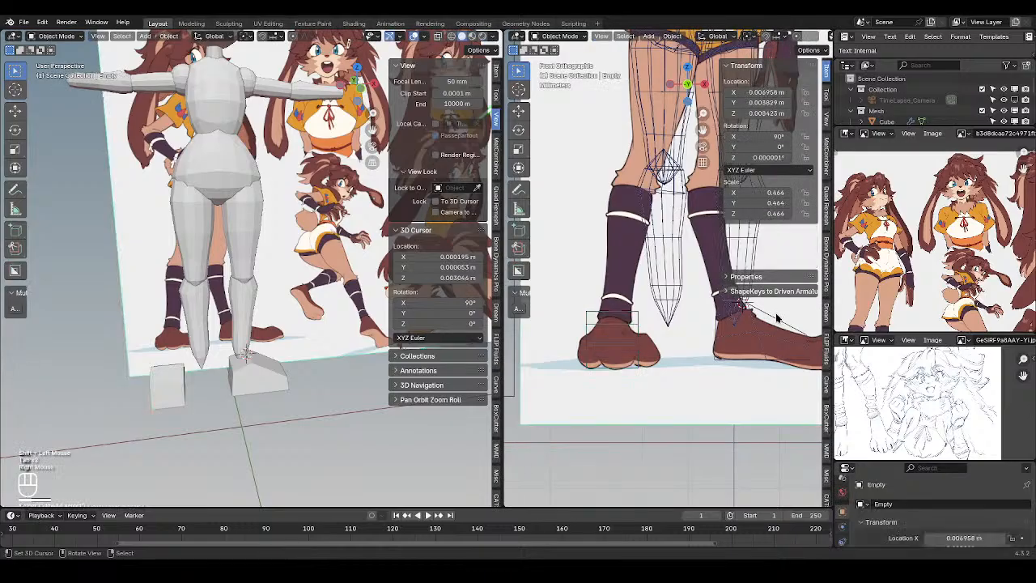
Edit the original foot block and narrow its upper ankle vertices along global Y to a scale of about 0.55
right_click(767, 320)
key("Tab")
key("alt+a")
key("c")
left_click(733, 313)
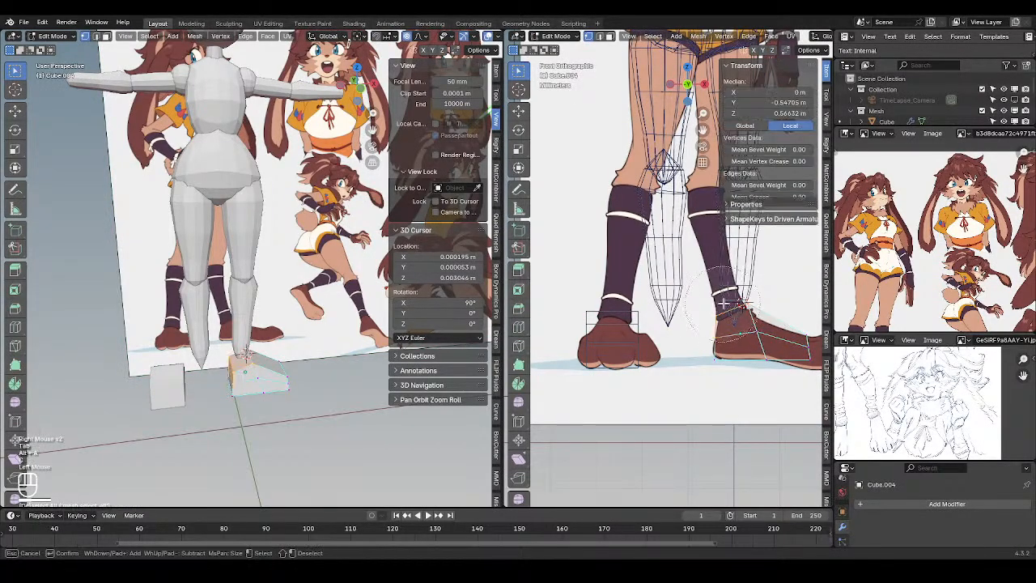
scroll(743, 330, "up", 1)
middle_click(749, 346)
right_click(768, 355)
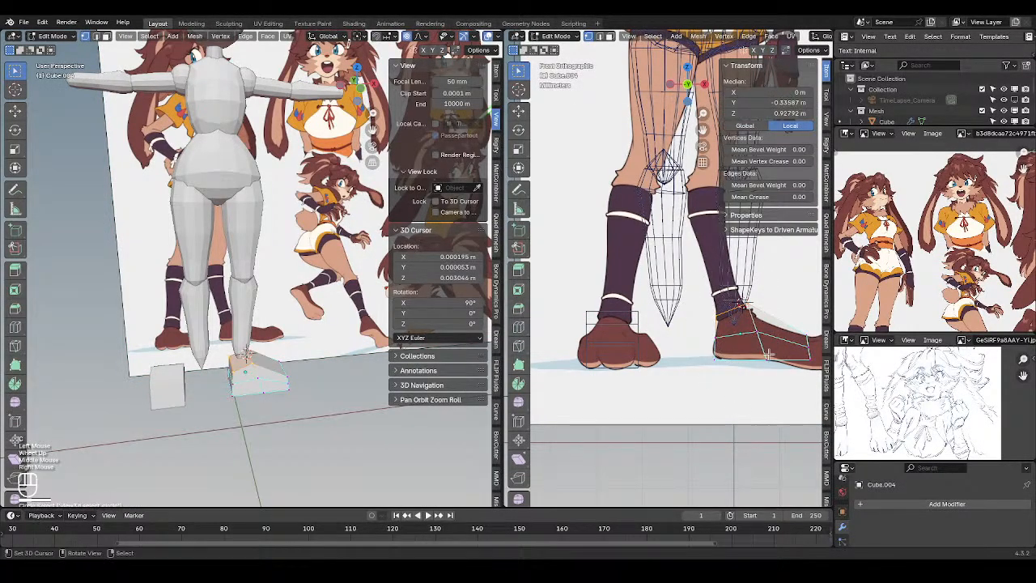
key("s")
key("x")
right_click(677, 345)
key("s")
key("y")
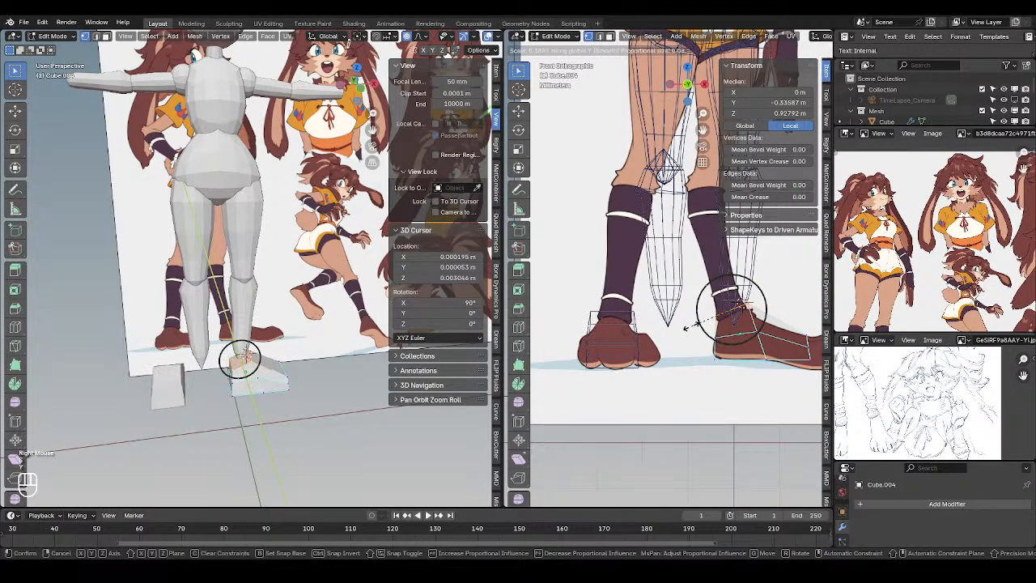
right_click(686, 332)
key("s")
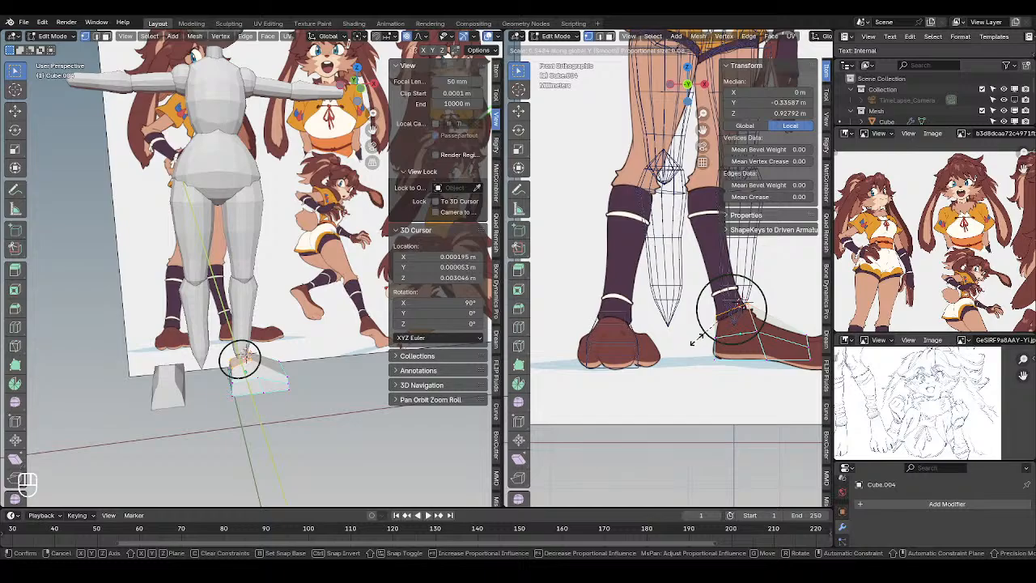
left_click(694, 340)
Select all the sole vertices of the foot block and narrow them slightly along global Y
mouse_move(738, 350)
middle_mouse_down("shift")
mouse_move(727, 340)
mouse_move(705, 357)
middle_mouse_up("shift")
key("alt+a")
key("c")
left_click_drag(694, 362, 780, 364)
right_click(640, 362)
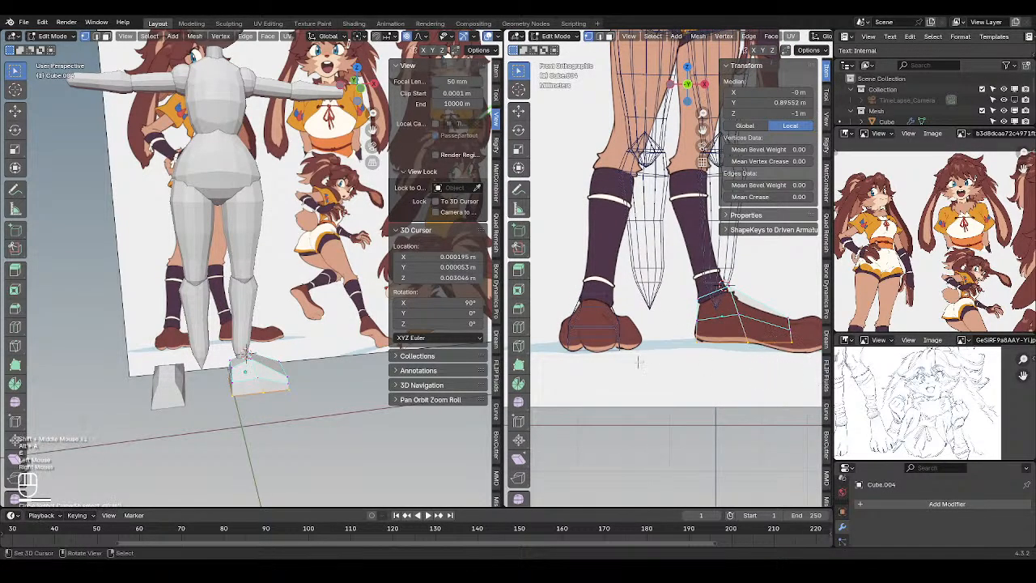
key("s")
key("y")
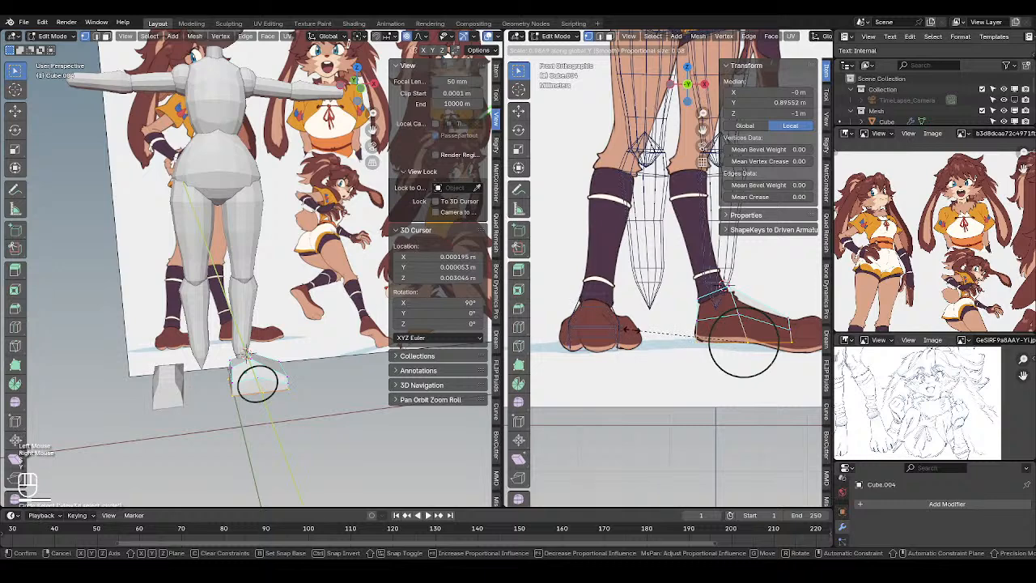
left_click(643, 323)
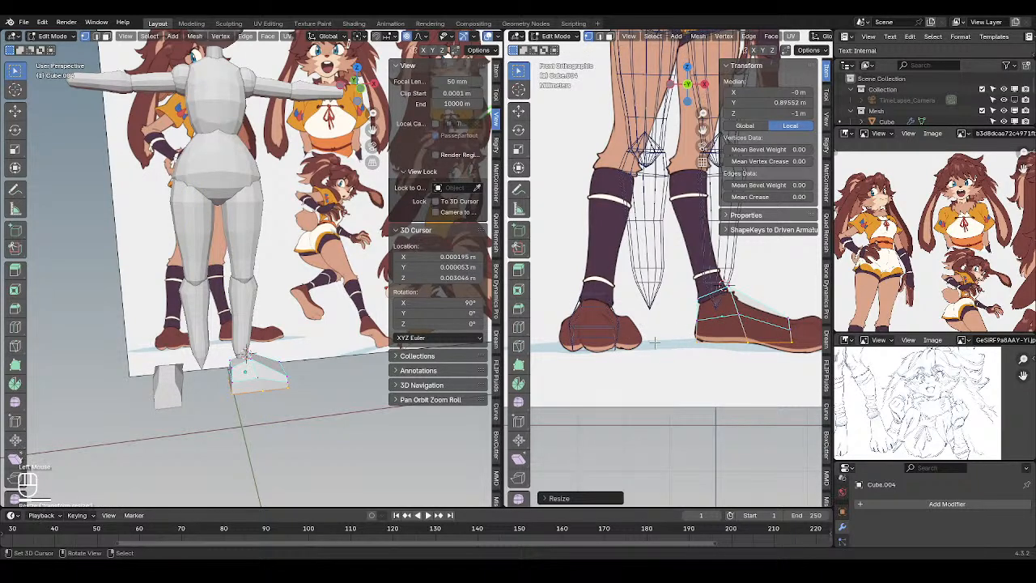
Add a centred vertical loop cut through the forefoot section of the foot block
middle_click_drag(774, 325, 719, 310, "shift")
scroll(776, 343, "up", 2)
middle_click_drag(777, 345, 711, 310, "shift")
scroll(757, 343, "up", 1)
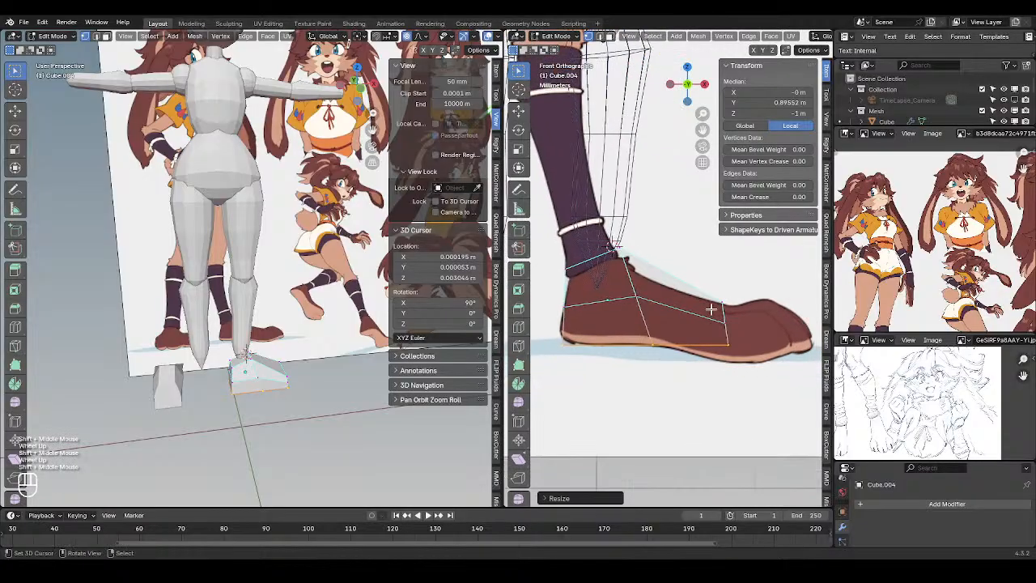
key("alt+a")
left_click(743, 338)
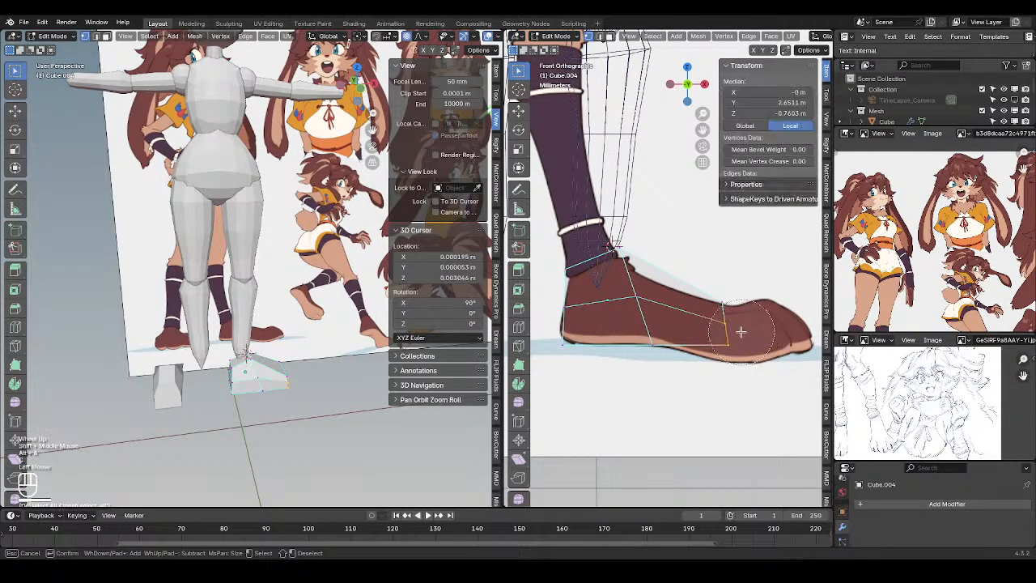
key("g")
right_click(730, 343)
key("ctrl+r")
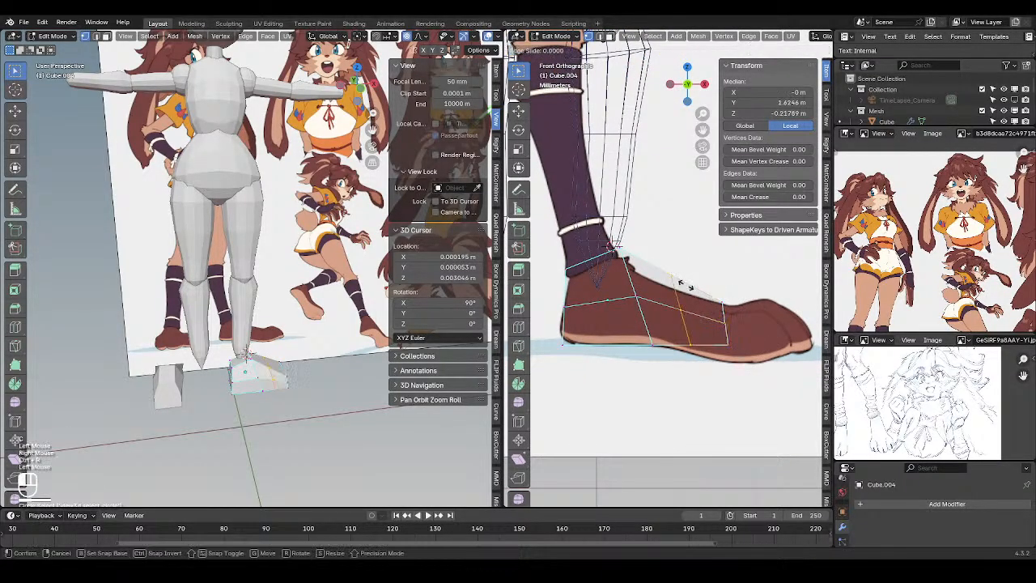
left_click(686, 285)
right_click(685, 285)
Move the mid-height vertices below the ankle slightly down and toward the heel
key("alt+a")
left_click(631, 306)
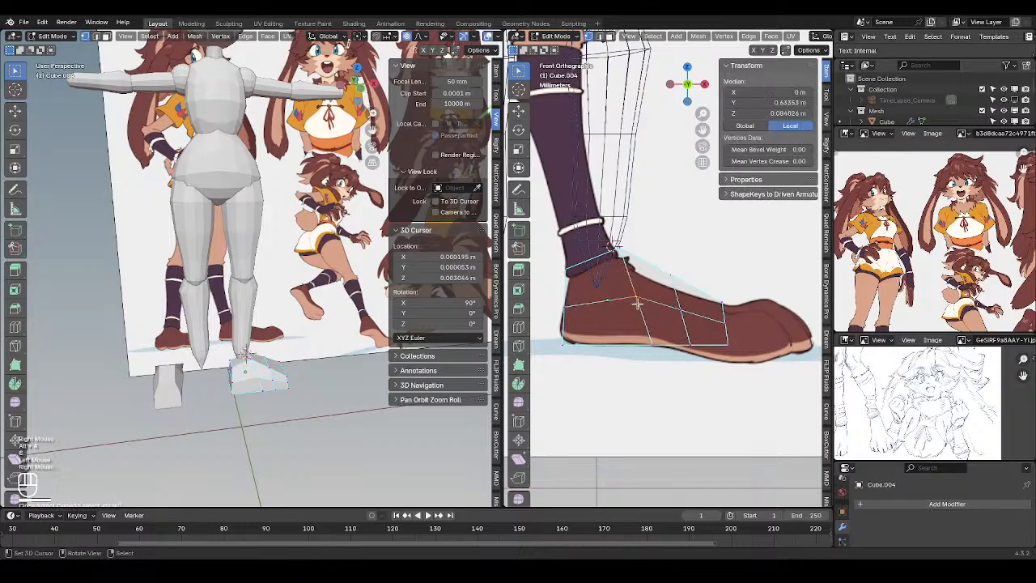
key("g")
left_click(639, 336, "shift")
key("alt+a")
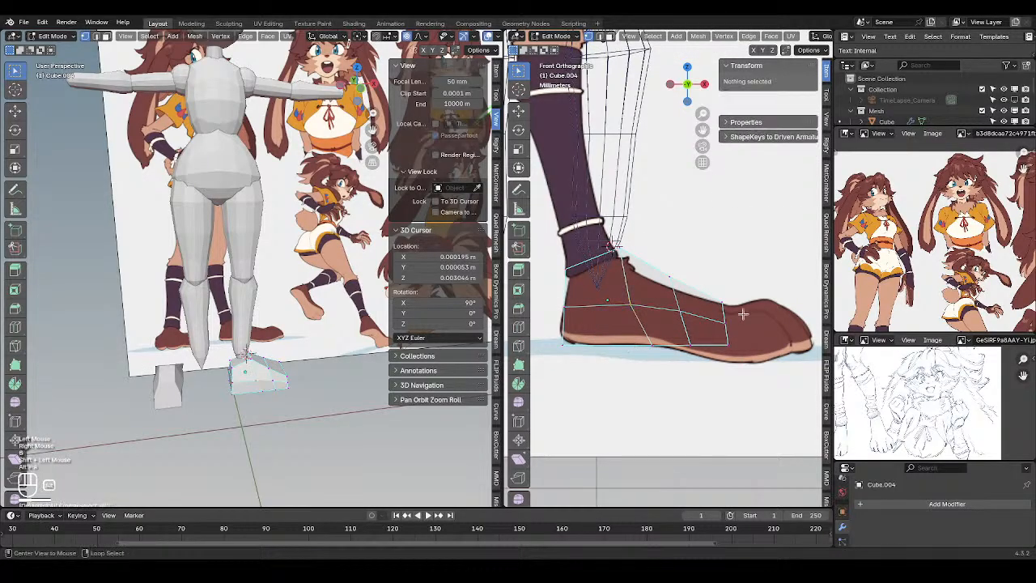
With a smaller proportional radius, push the toe end's mid-height edge forward and down to about Y 2.84 m, Z -0.63 m local
scroll(733, 324, "up", 1)
key("c")
scroll(721, 338, "up", 2)
left_click(736, 332)
right_click(736, 332)
key("g")
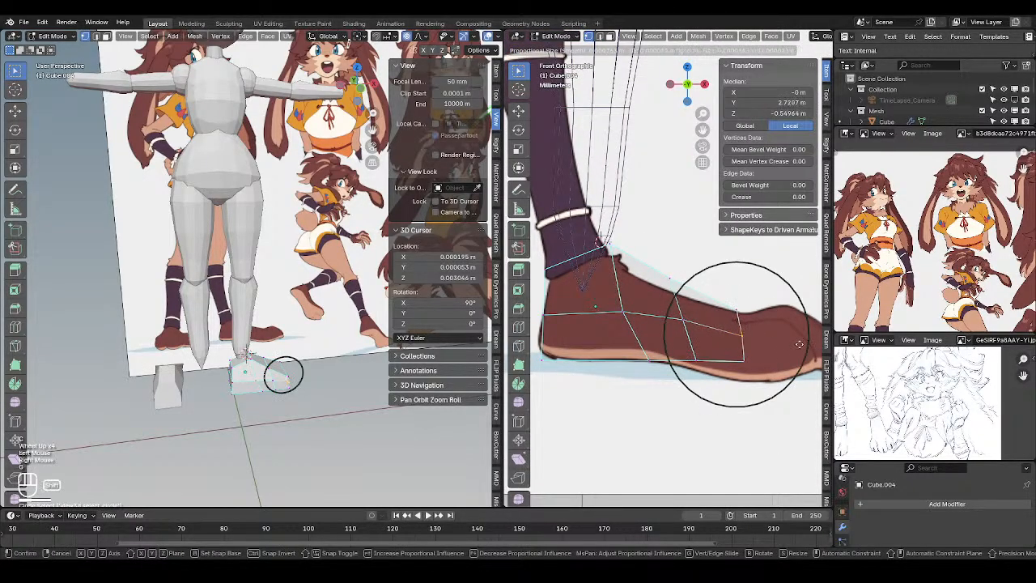
scroll(802, 344, "up", 1, "shift")
scroll(809, 347, "up", 8)
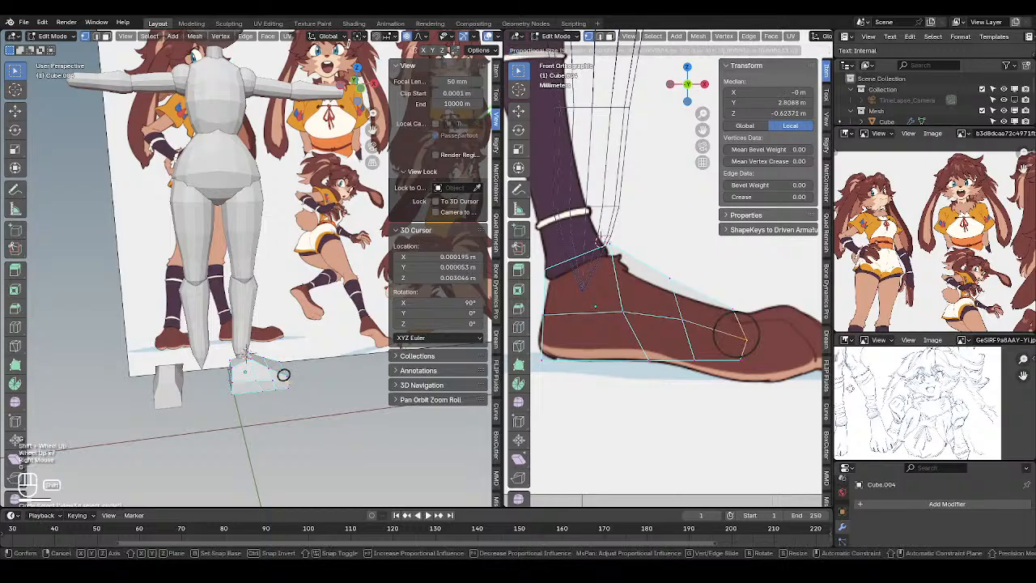
left_click(809, 346, "shift")
Deselect the vertices, return to object mode and clear the foot block's rotation so it faces forward
scroll(810, 347, "down", 2)
middle_click_drag(810, 346, 765, 276, "shift")
scroll(704, 255, "down", 3)
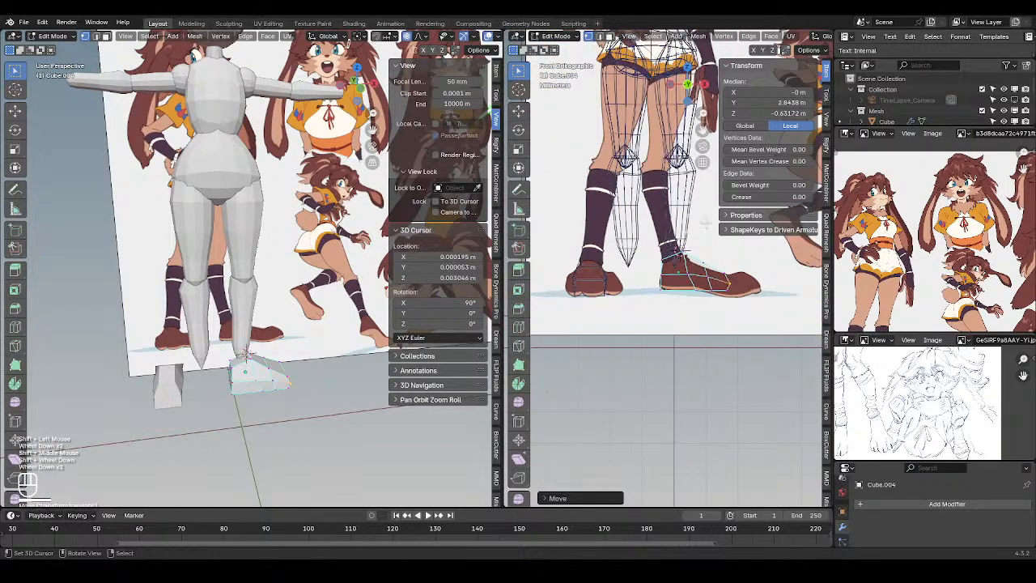
middle_click_drag(705, 255, 711, 332)
key("z")
scroll(711, 332, "up", 1)
key("z")
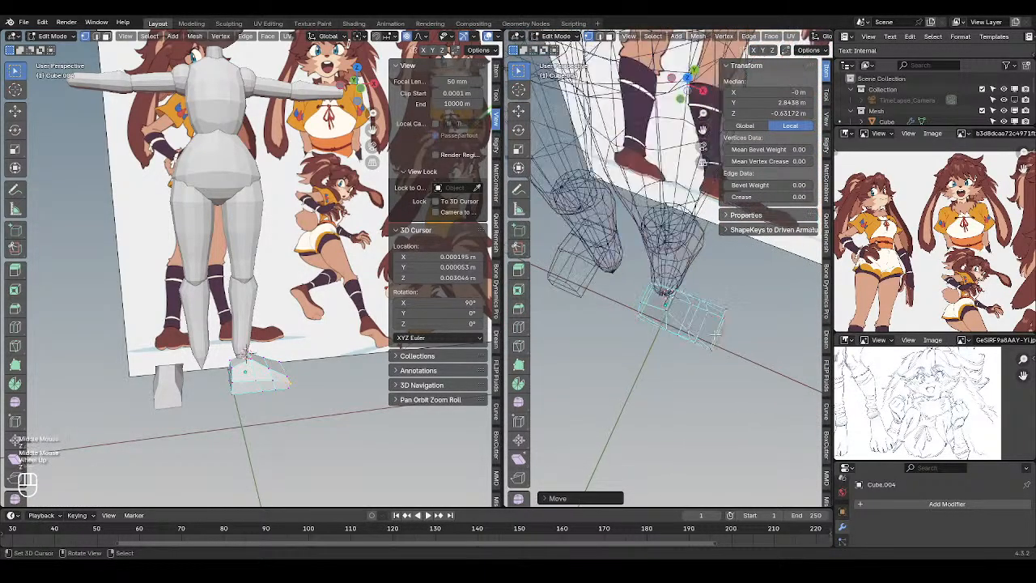
key("alt+a")
scroll(729, 323, "down", 2)
right_click(732, 321)
key("Tab")
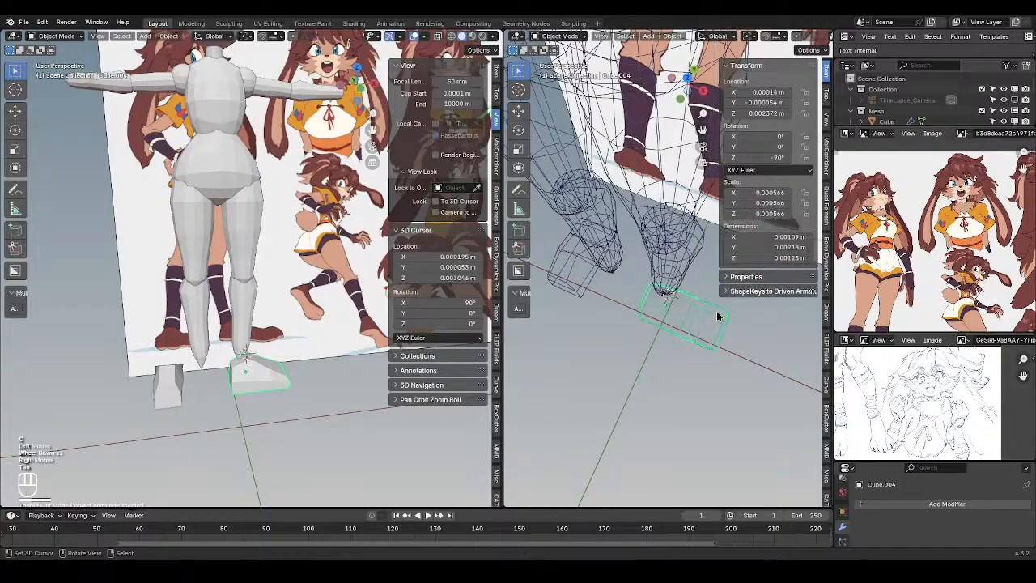
right_click(719, 318)
key("alt+r")
Examine the foot block from below in edit mode and compare it with the feet in the character reference
mouse_move(714, 320)
middle_mouse_down("alt")
mouse_move(708, 251)
mouse_move(675, 269)
mouse_move(674, 161)
mouse_move(664, 162)
middle_mouse_up("alt")
key("z")
scroll(675, 270, "up", 1, "shift")
key("Tab")
scroll(674, 162, "up", 1)
scroll(664, 162, "up", 1)
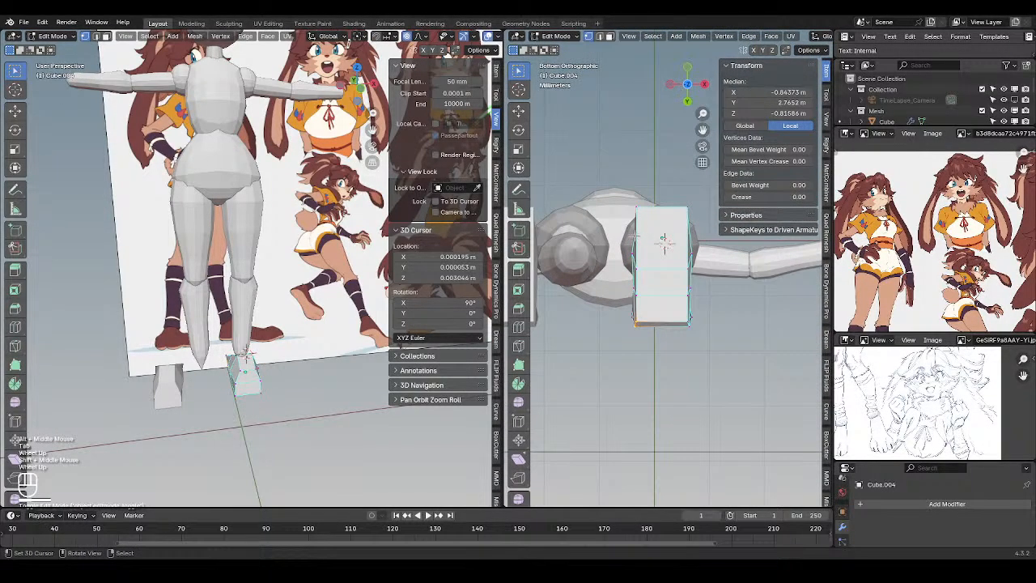
middle_click_drag(932, 272, 958, 158)
middle_click_drag(362, 278, 246, 209)
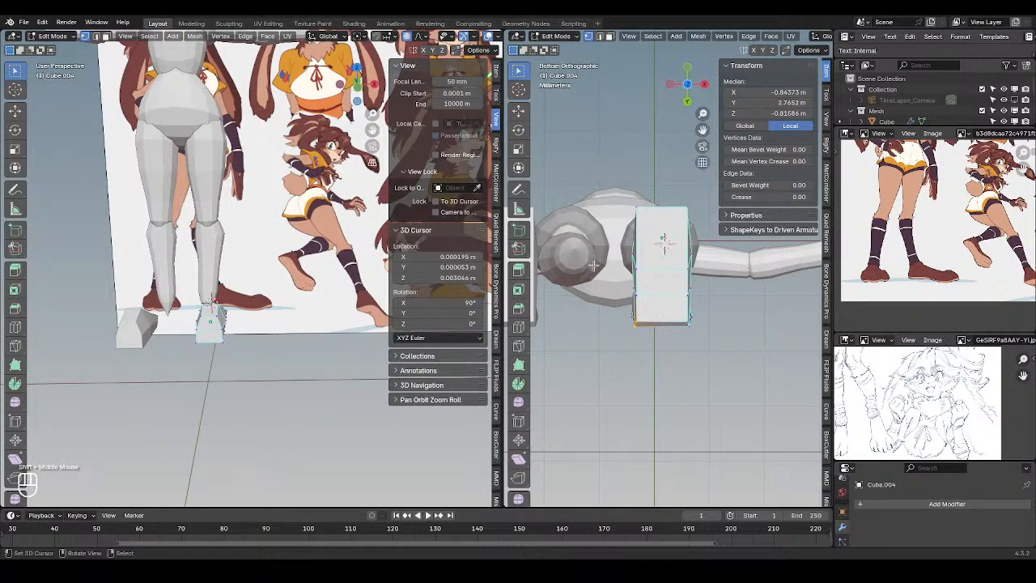
Select the toe-end vertices in wireframe and narrow them along global X to a scale of about 0.49
scroll(594, 265, "up", 2)
key("shift+z")
key("alt+a")
key("c")
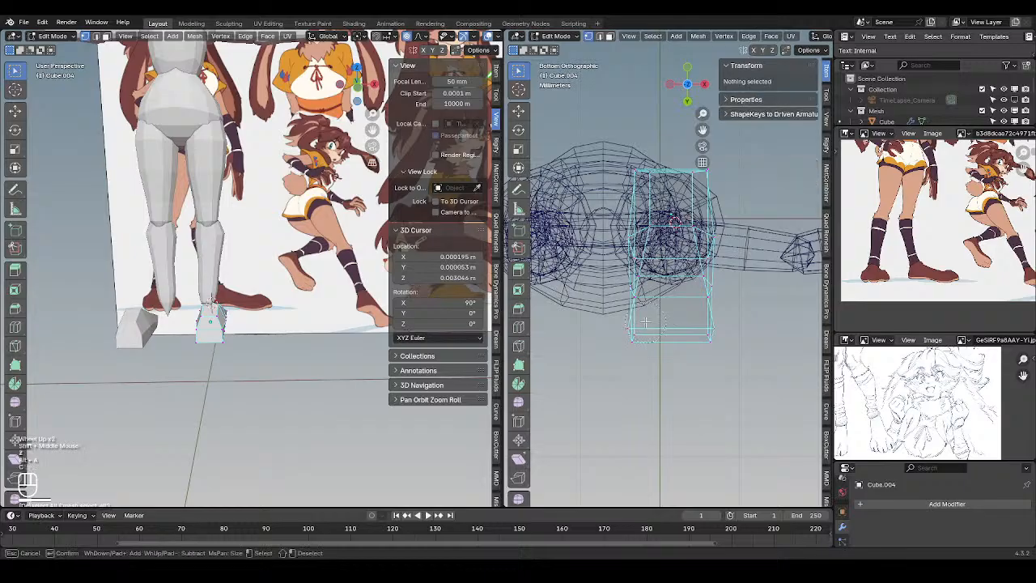
left_click_drag(651, 337, 708, 333)
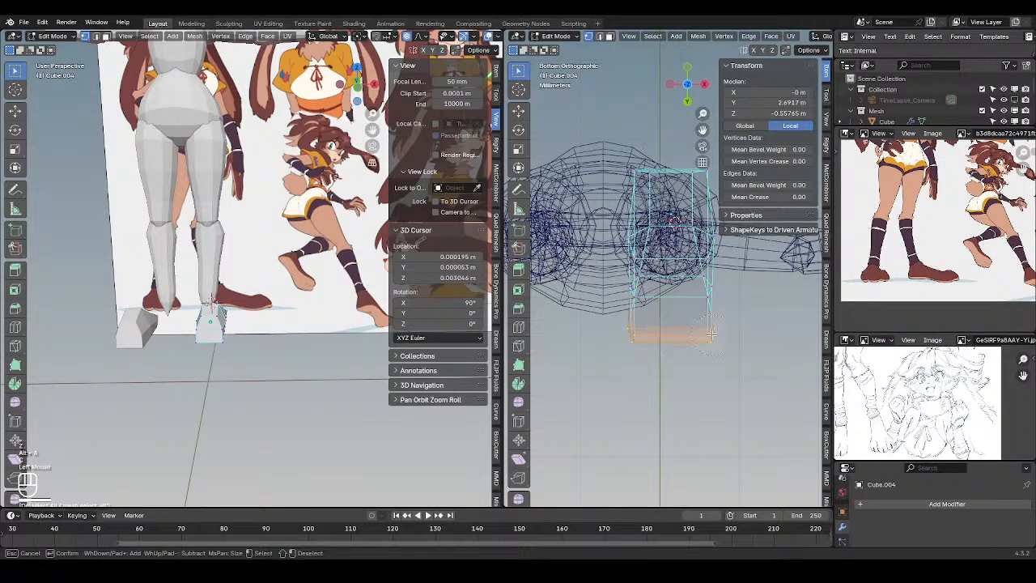
right_click(723, 331)
key("s")
key("x")
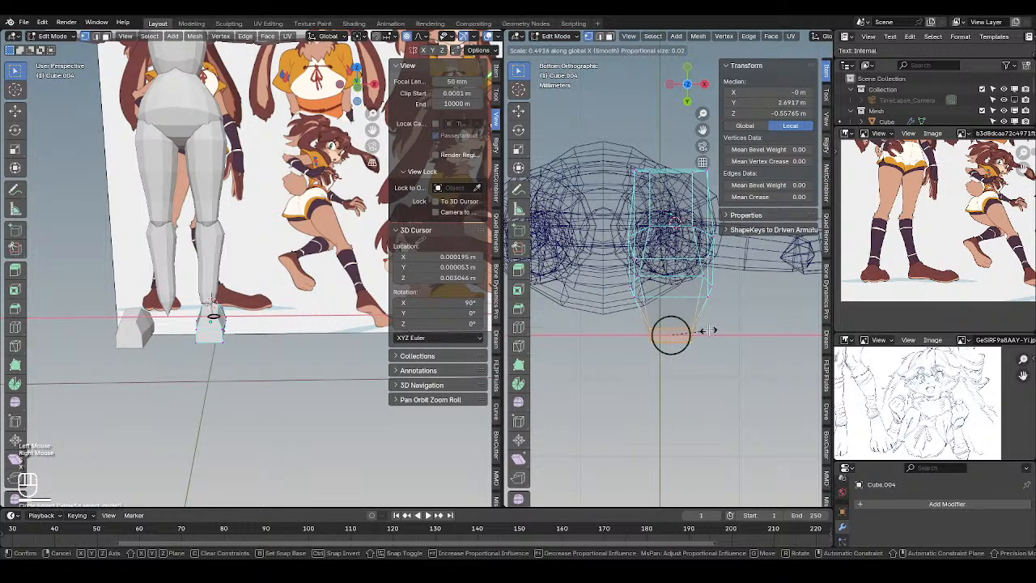
left_click(709, 330)
Add a centred lengthwise loop cut along the foot block and show it in solid shading
key("ctrl+r")
left_click(659, 287)
right_click(658, 287)
key("shift+z")
Scale the lengthwise centre loop slightly outward to round the foot's toe, top, heel and sole
key("alt+s")
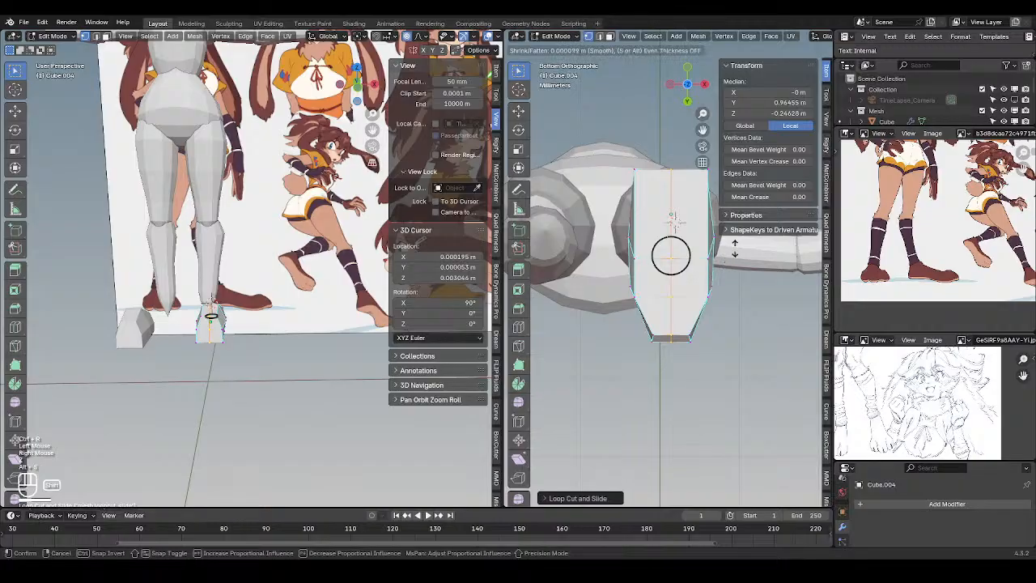
right_click(735, 249, "shift")
key("alt+s")
right_click(763, 222, "shift")
key("alt+s")
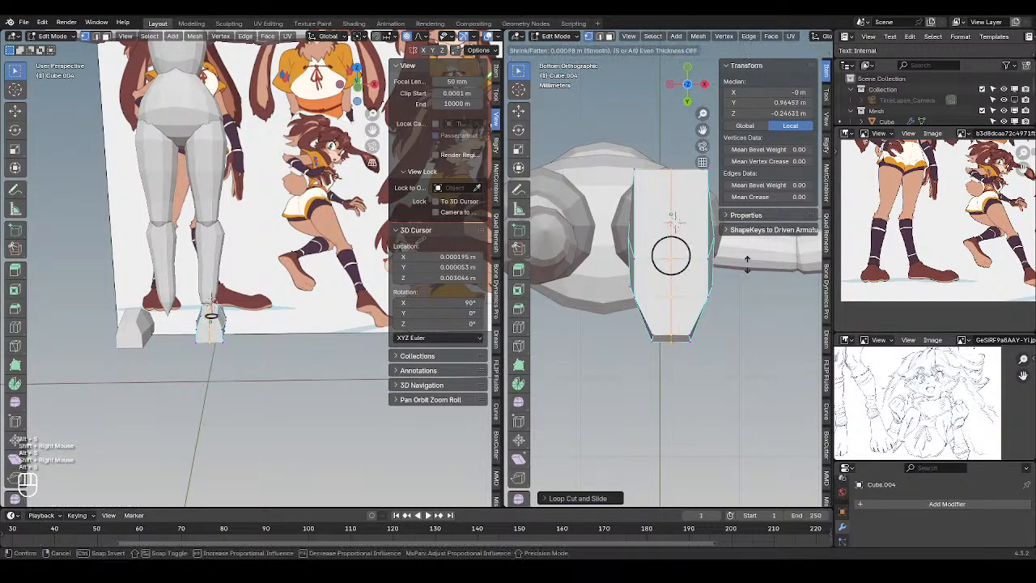
right_click(747, 263)
middle_click_drag(746, 263, 791, 331)
scroll(791, 330, "down", 2)
key("alt+s")
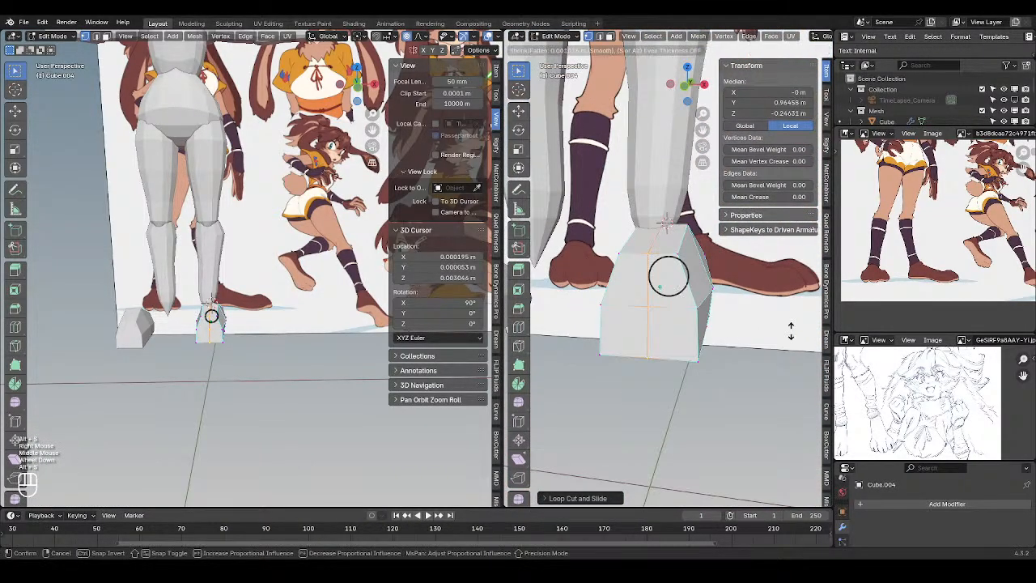
right_click(789, 329)
key("s")
left_click(775, 314, "shift")
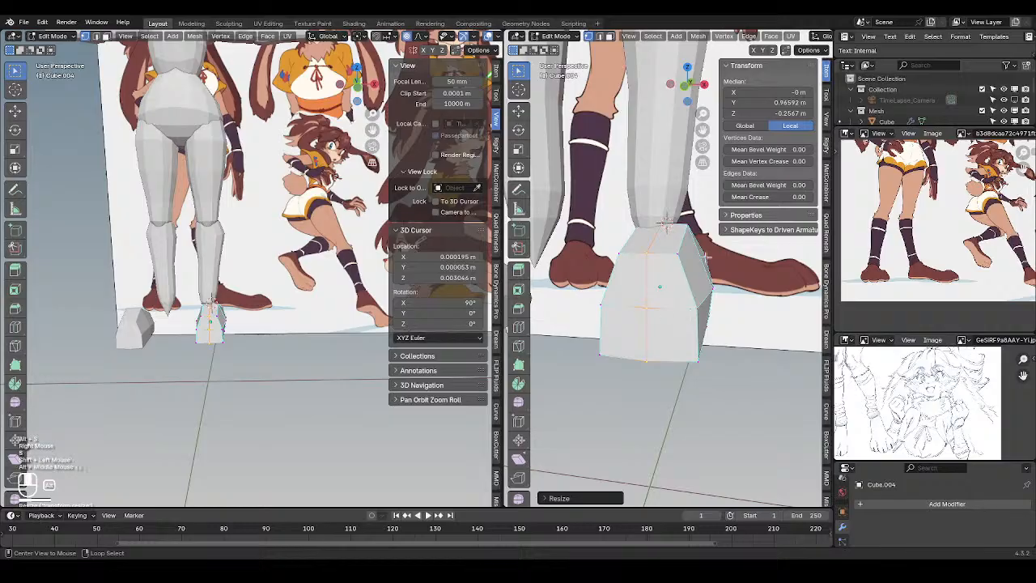
Select the crosswise edge loop at the forefoot from the bottom view and adjust the foot's width along global X
scroll(706, 256, "down", 1, "alt")
middle_click_drag(706, 256, 733, 261, "alt")
key("z")
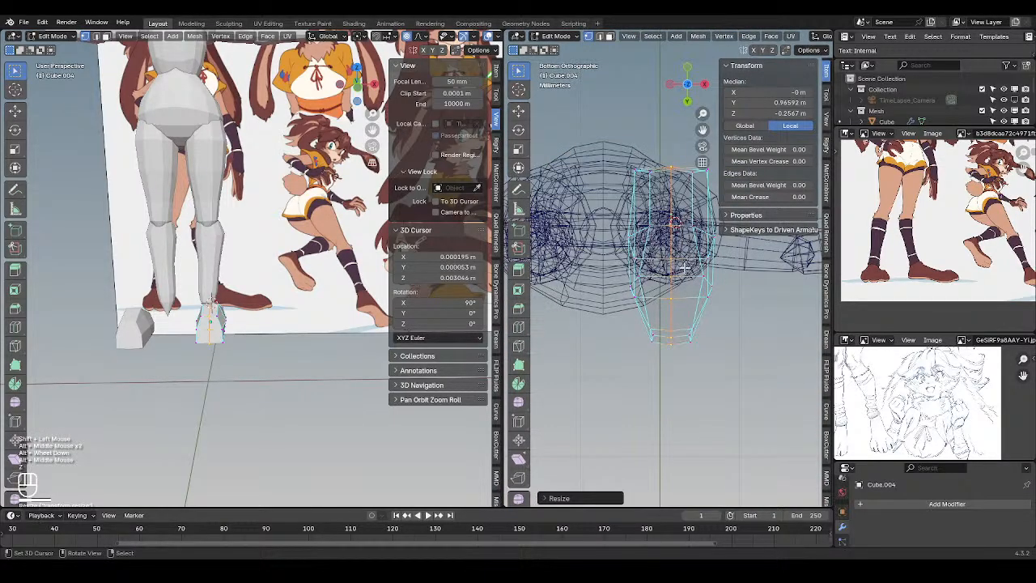
key("z")
right_click(686, 297, "alt")
key("z")
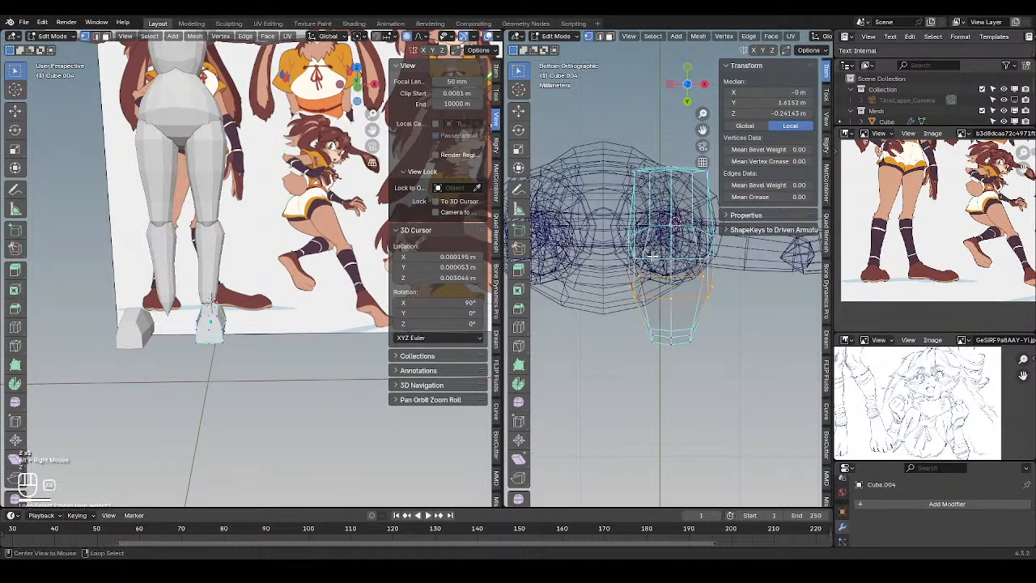
key("alt+q")
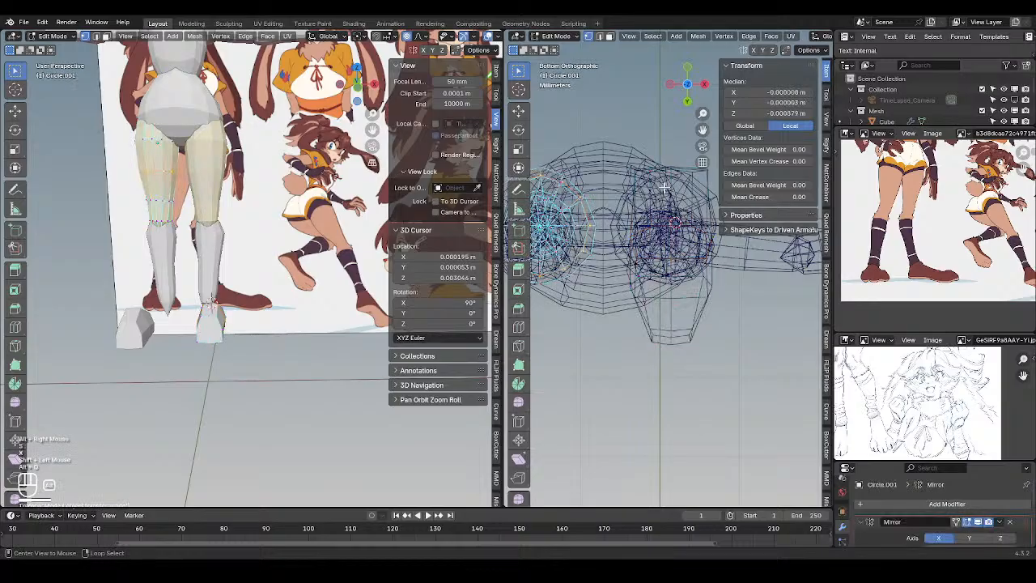
key("z")
key("Tab")
right_click(671, 188)
key("Tab")
key("z")
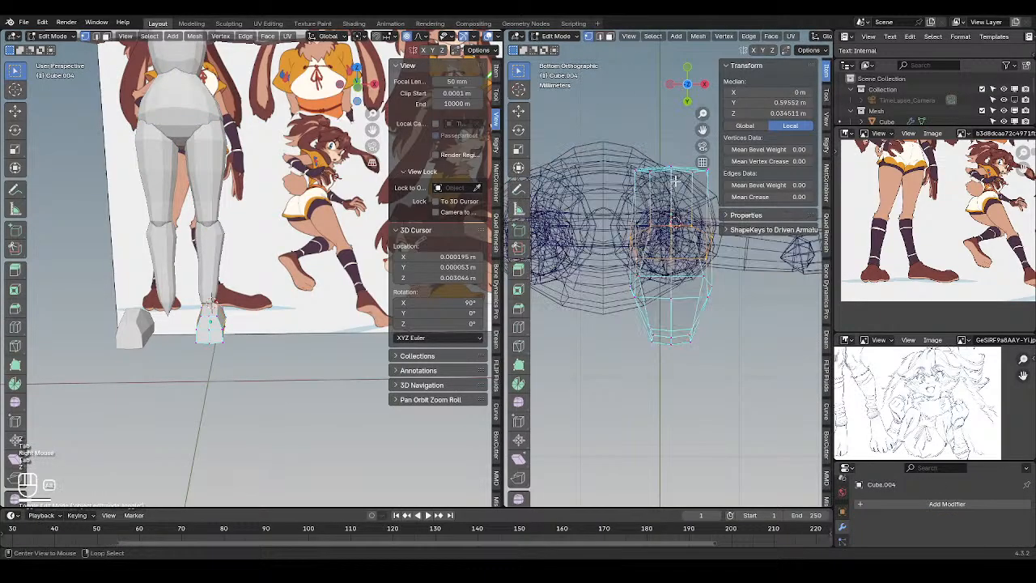
Select the vertices at the foot block's wider end in wireframe and widen them along global X
key("alt+a")
key("c")
left_click_drag(639, 170, 704, 170)
middle_click_drag(688, 186, 677, 199, "shift")
key("z")
scroll(677, 200, "down", 1)
key("s")
key("x")
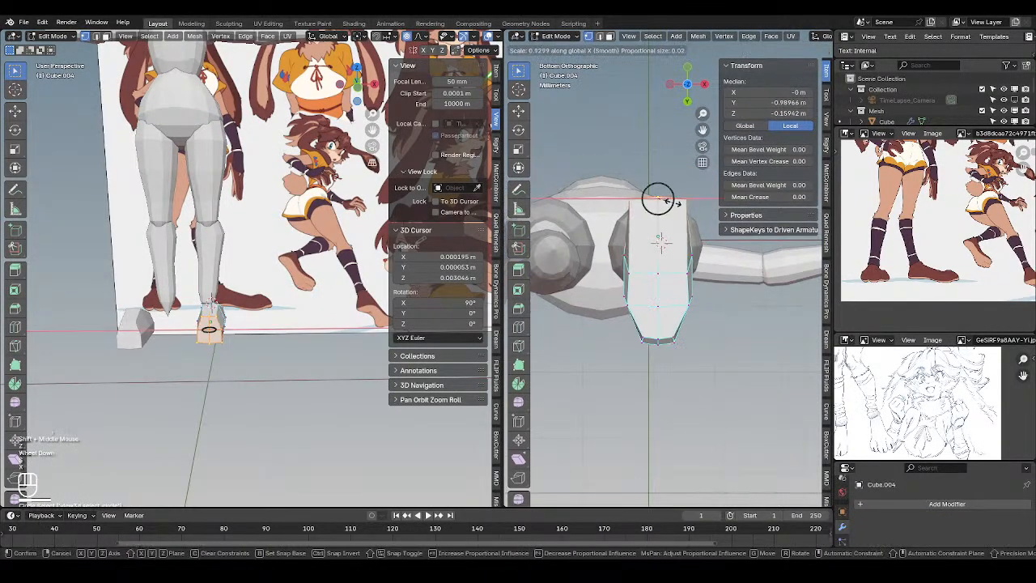
left_click(659, 201)
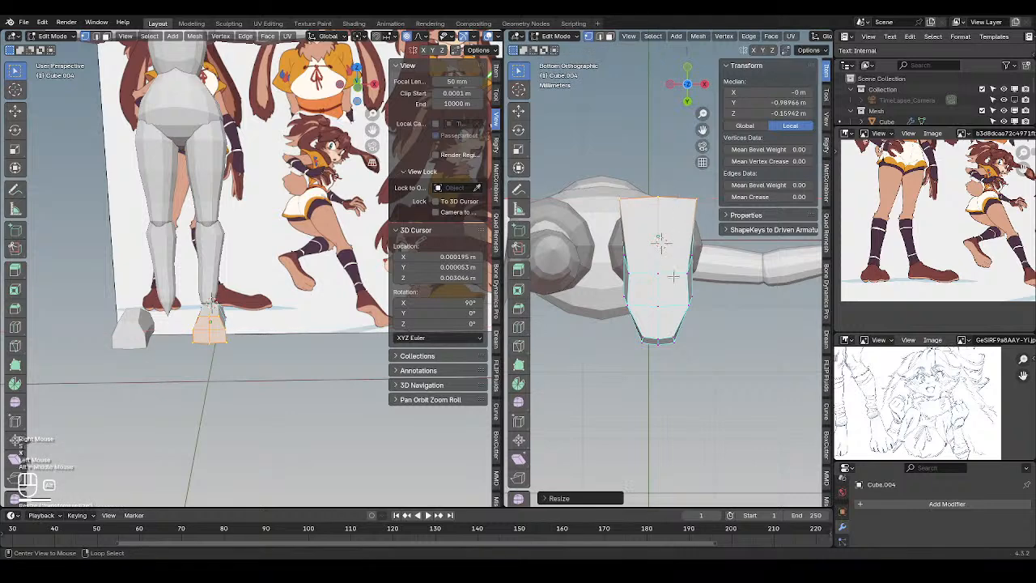
Widen the selected end of the foot further along global X to match the reference in front view
middle_click_drag(673, 277, 753, 325, "alt")
key("z")
scroll(701, 323, "down", 2)
scroll(702, 322, "up", 2)
key("s")
key("x")
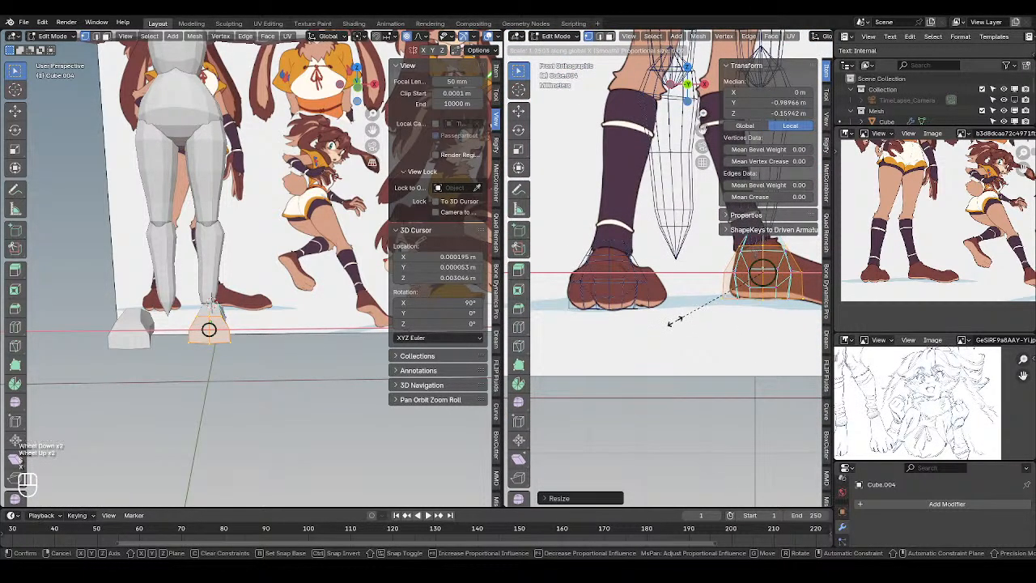
left_click(677, 319)
key("z")
scroll(682, 314, "down", 1)
scroll(682, 312, "up", 1)
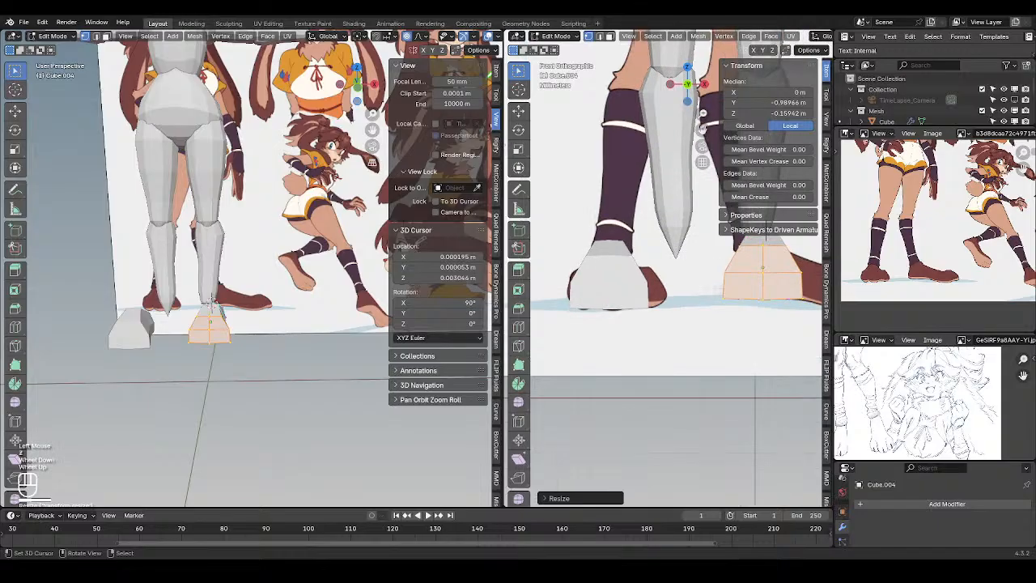
Leave mesh editing and shift the whole foot along global Y relative to the shin
middle_click_drag(684, 304, 687, 323, "shift")
middle_click_drag(689, 298, 709, 320, "shift")
scroll(677, 326, "down", 1)
key("Tab")
scroll(708, 321, "down", 1)
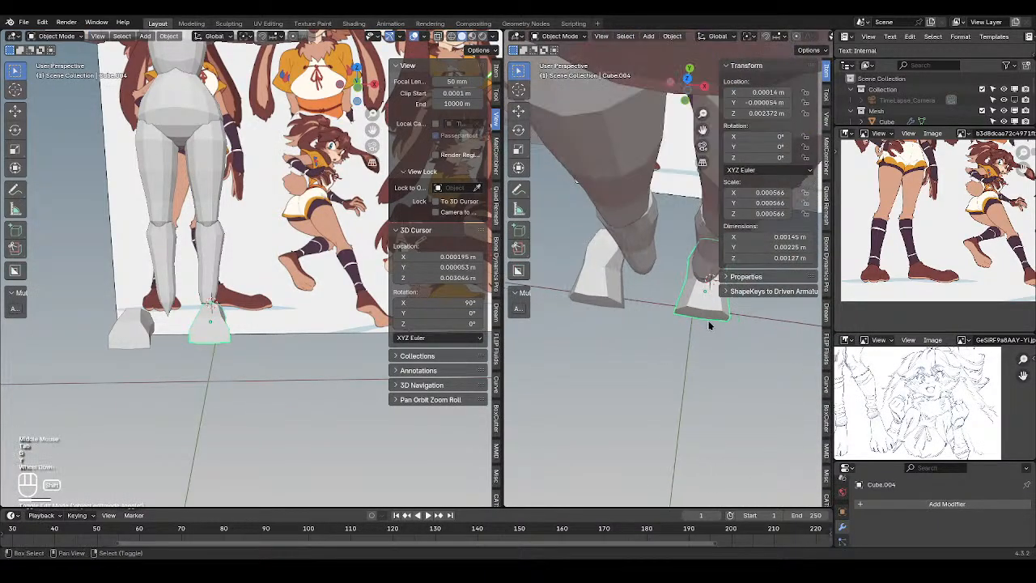
key("g")
left_click(698, 327)
middle_click_drag(699, 327, 641, 280)
middle_click_drag(654, 285, 548, 280)
scroll(559, 280, "down", 1)
middle_click_drag(652, 267, 694, 352)
key("r")
key("z")
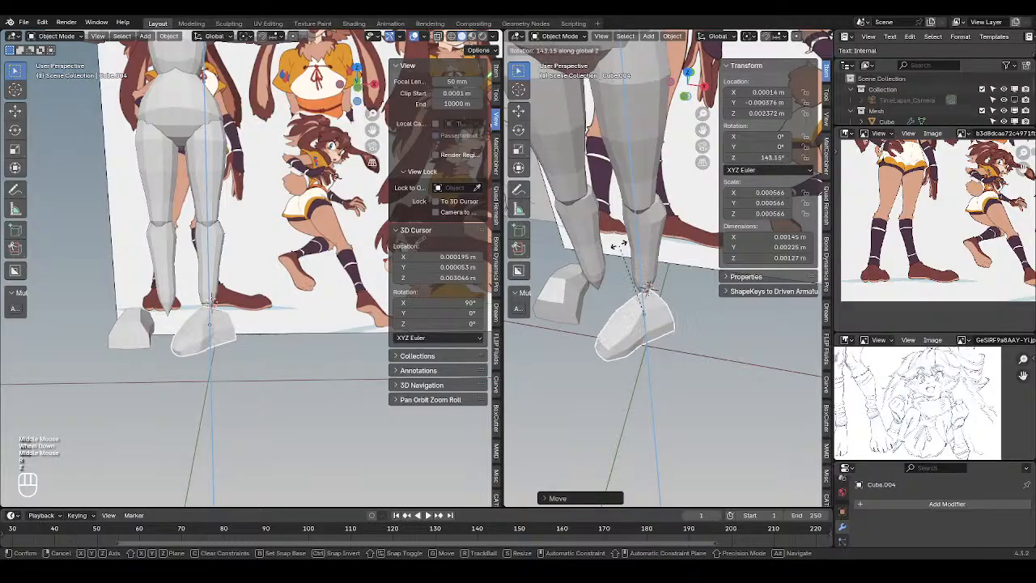
right_click(675, 291)
Select the vertices at the foot's narrow end in wireframe and widen them along global X to a scale of about 1.85
scroll(676, 295, "down", 1)
middle_click_drag(677, 295, 615, 322)
scroll(614, 323, "up", 3)
middle_click_drag(678, 292, 682, 344, "alt")
key("Tab")
scroll(668, 322, "up", 2)
key("shift+z")
middle_click_drag(644, 261, 679, 265, "shift")
key("alt+a")
scroll(678, 263, "up", 1)
key("c")
scroll(679, 264, "down", 1)
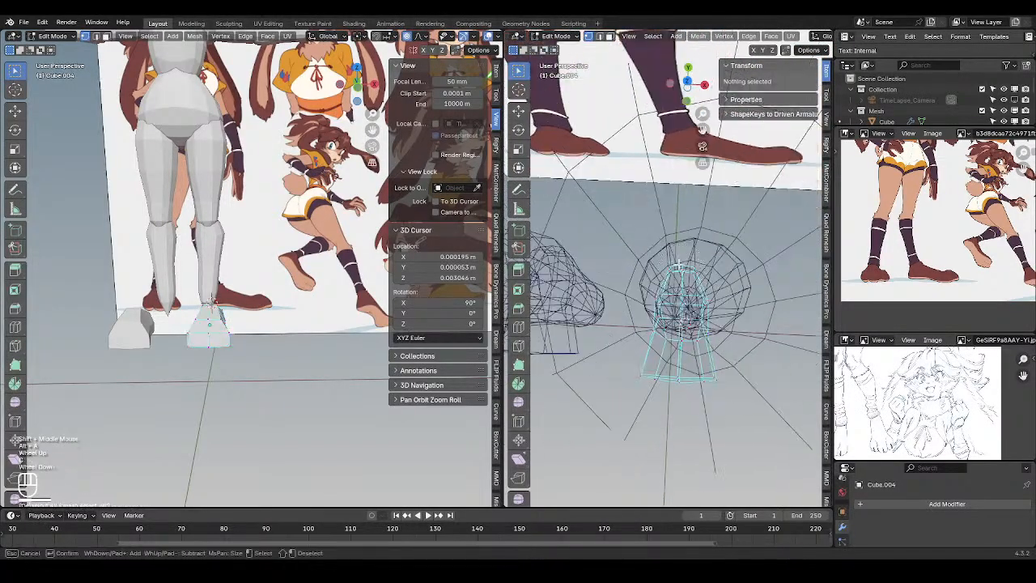
left_click(678, 268)
right_click(680, 270)
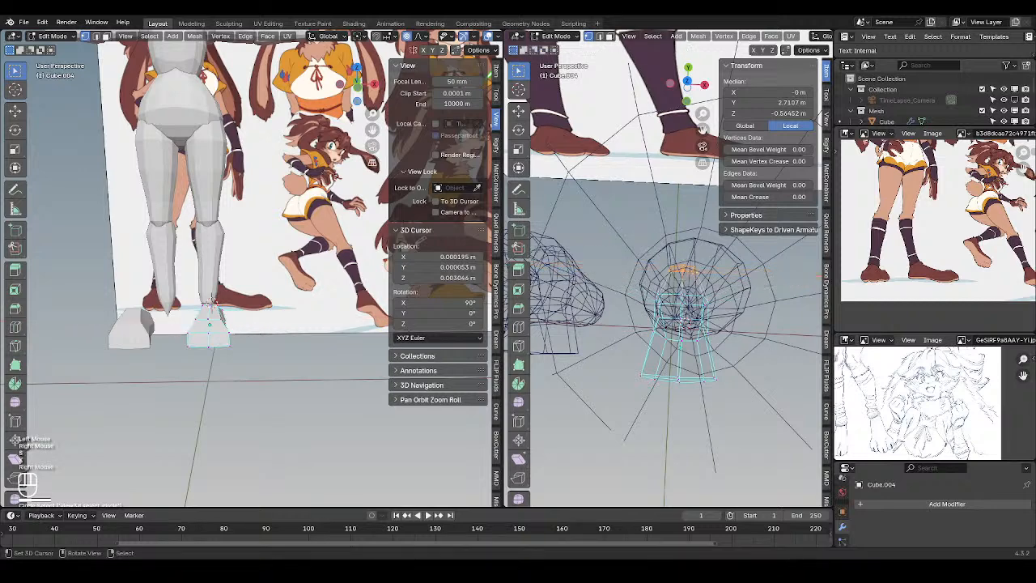
key("s")
key("x")
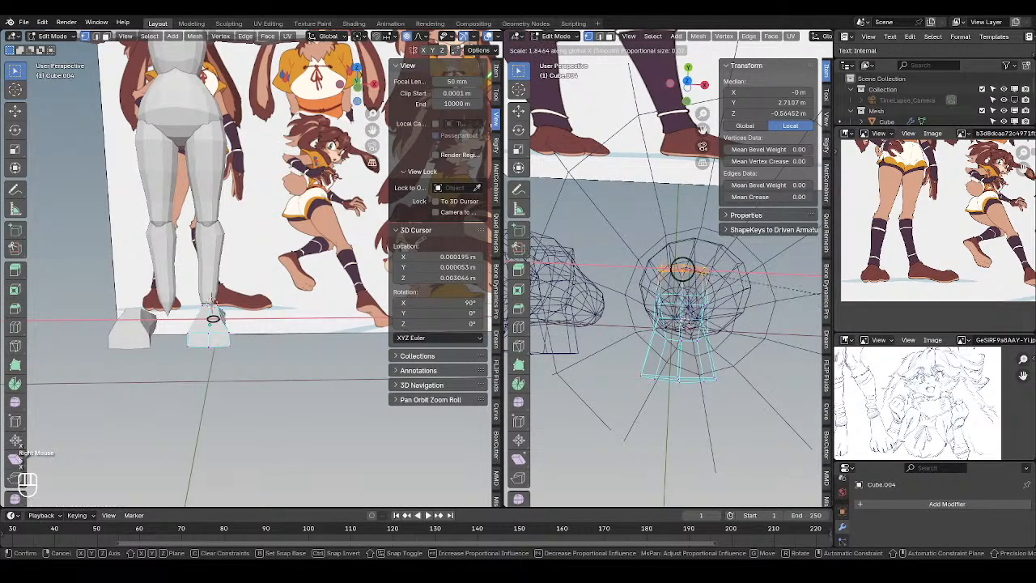
left_click(818, 292)
Select the vertices at the opposite, flared end of the foot and narrow them along global X into a heel
key("alt+a")
key("c")
left_click_drag(650, 376, 722, 381)
right_click(735, 382)
key("s")
key("x")
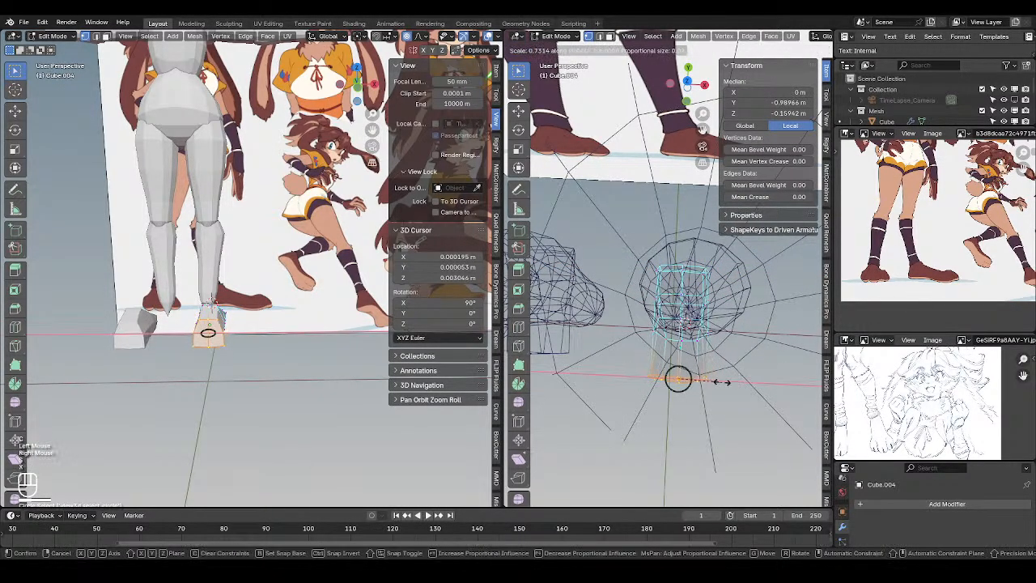
left_click(709, 386)
Select the corner edges at the heel end and slide them to shape the back of the foot
key("alt+a")
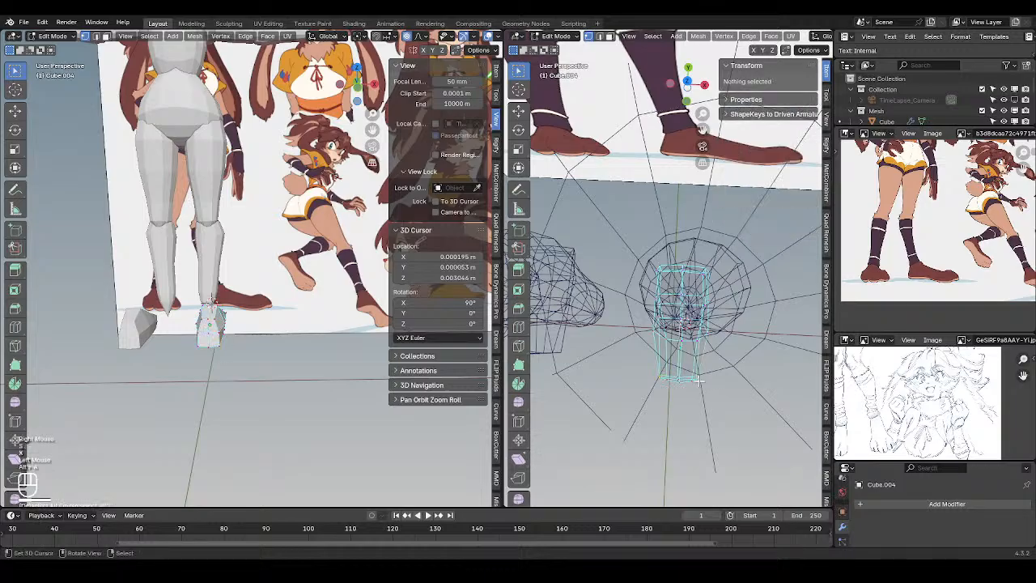
middle_click_drag(709, 386, 689, 373)
left_click(658, 382, "alt")
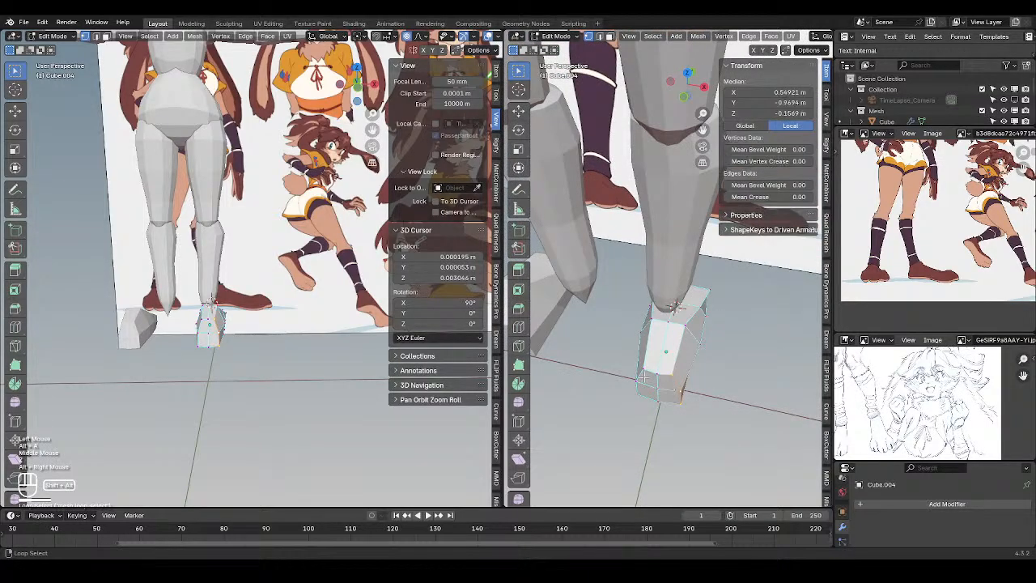
key("g")
key("g")
left_click(677, 317, "shift")
Rotate the whole foot 180° about the global Z axis in Object Mode
mouse_move(677, 317)
middle_mouse_down()
mouse_move(684, 385)
mouse_move(714, 334)
mouse_move(668, 325)
middle_mouse_up()
key("Tab")
right_click(667, 326)
type("r")
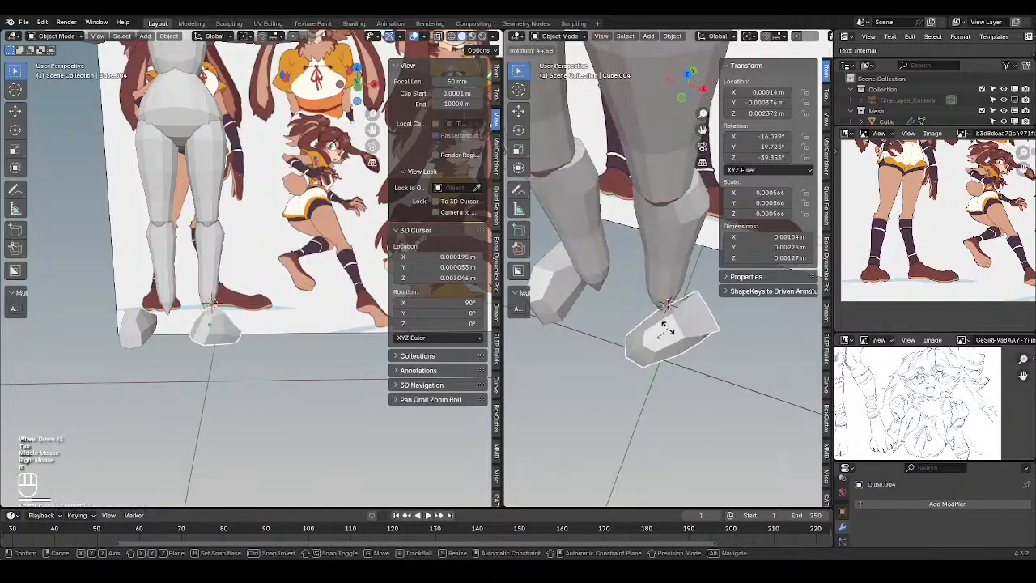
type("z180")
key("Return")
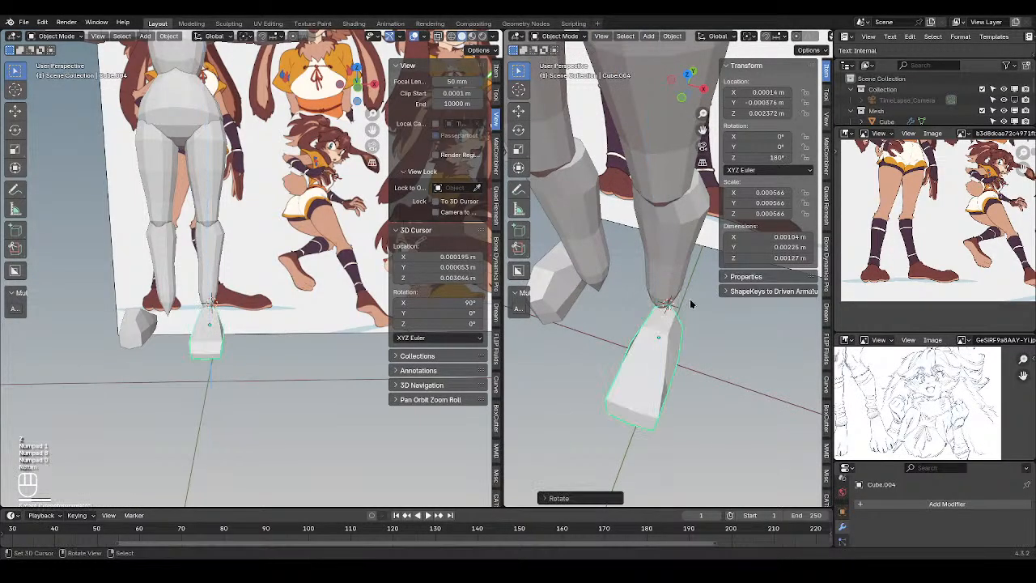
Move the turned foot back along global Y so its heel sits beneath the shin
scroll(699, 315, "down", 2)
middle_click_drag(699, 315, 655, 293)
scroll(616, 278, "up", 2)
key("g")
key("y")
left_click(640, 287)
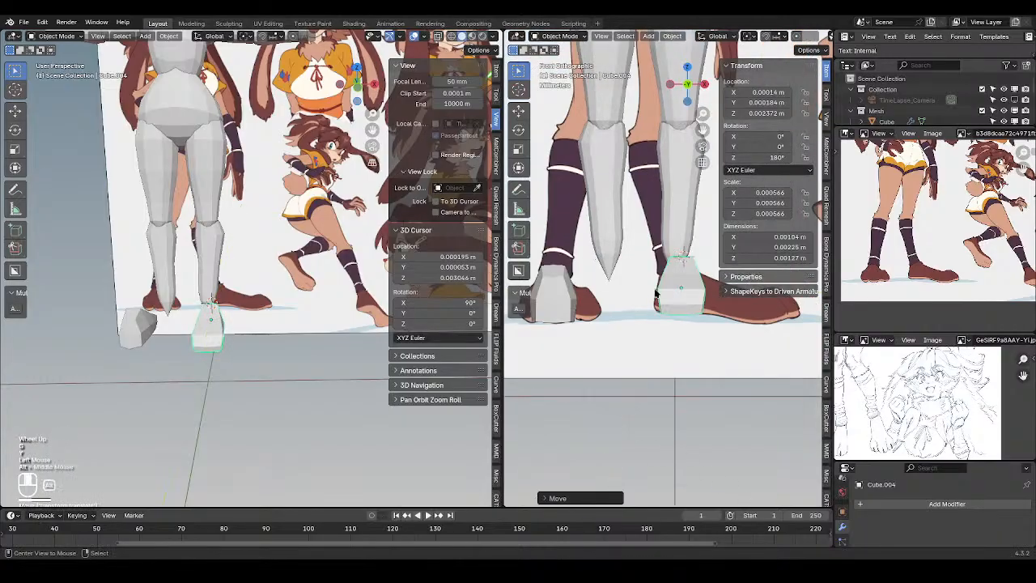
Align the foot with the lower end of the shin in front view
middle_click_drag(743, 280, 713, 298, "shift")
scroll(712, 299, "up", 1)
key("g")
left_click(682, 279, "shift")
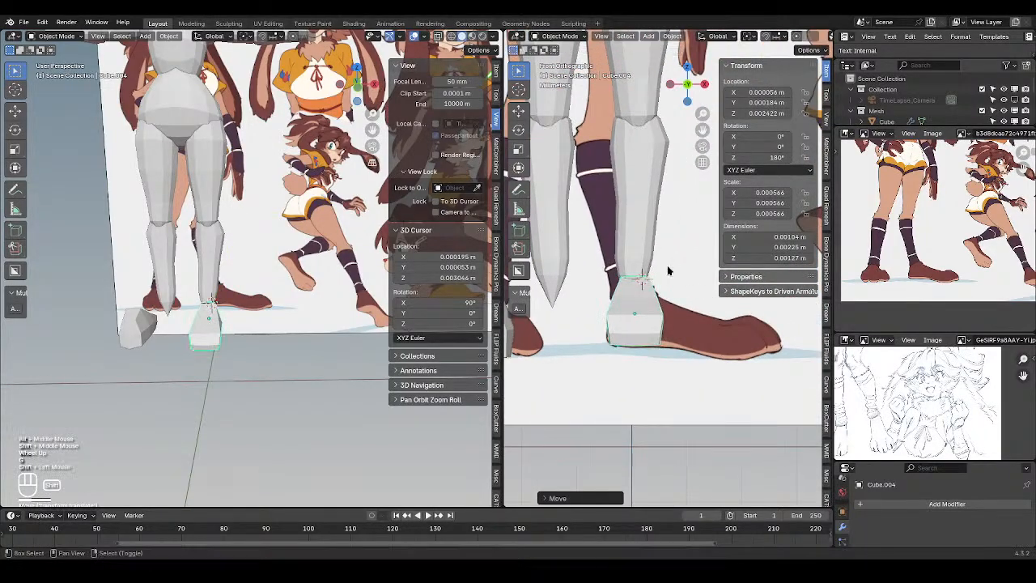
Select all vertices at the foot's toe end in wireframe and return to solid shading
scroll(669, 270, "down", 2)
mouse_move(669, 269)
middle_mouse_down()
mouse_move(612, 281)
mouse_move(637, 238)
mouse_move(733, 156)
mouse_move(681, 278)
middle_mouse_up()
mouse_move(680, 277)
middle_mouse_down("alt")
mouse_move(670, 282)
mouse_move(739, 309)
mouse_move(731, 365)
middle_mouse_up("alt")
key("Tab")
scroll(696, 291, "up", 1)
key("alt+a")
key("z")
key("z")
key("c")
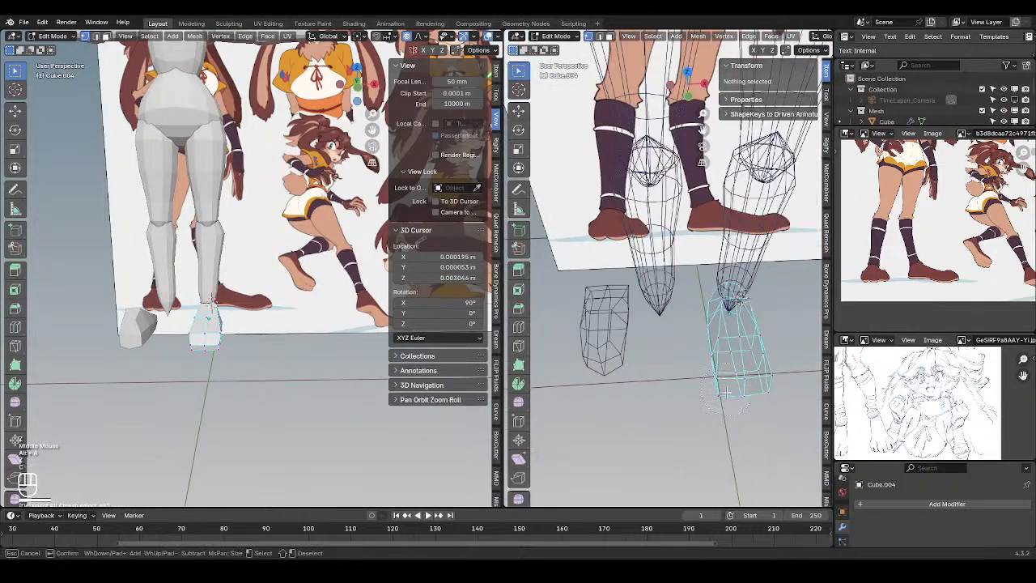
left_click_drag(727, 395, 760, 387)
right_click(755, 384)
mouse_move(750, 381)
middle_mouse_down()
mouse_move(622, 307)
mouse_move(674, 303)
mouse_move(659, 310)
middle_mouse_up()
key("c")
right_click(658, 312)
key("z")
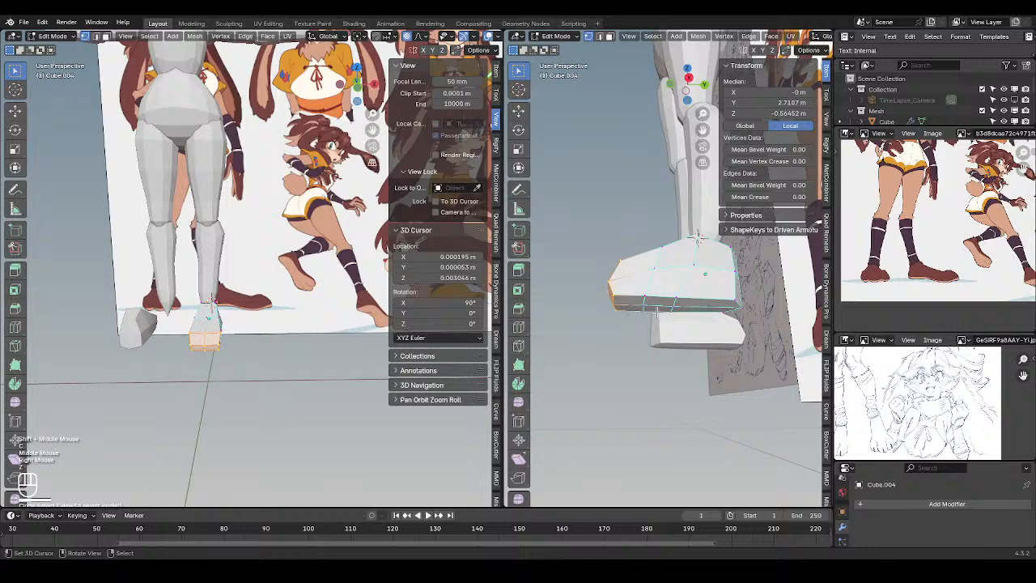
middle_click_drag(652, 314, 692, 305, "alt")
scroll(692, 305, "down", 1)
scroll(695, 311, "up", 1)
key("s")
key("x")
right_click(701, 339)
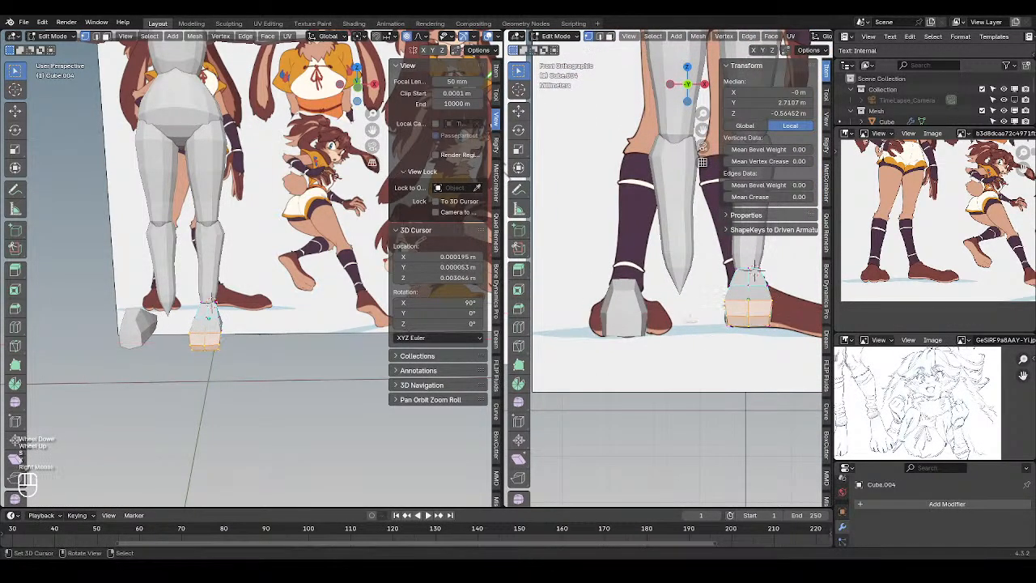
Rotate the duplicate foot beside the body 180° about the global Z axis
middle_click_drag(701, 339, 634, 305)
key("Tab")
right_click(634, 305)
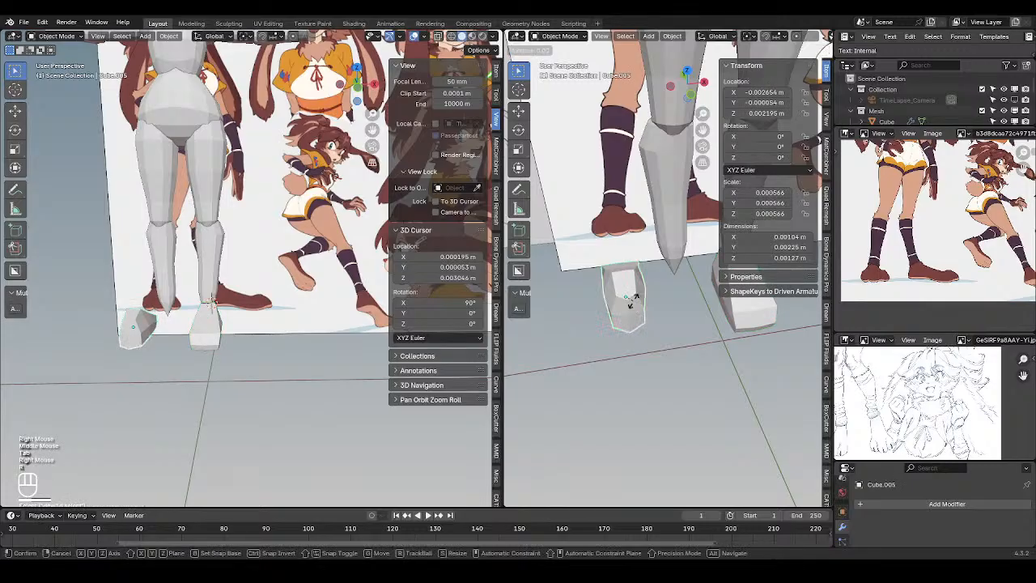
key("r")
key("z")
key("KP_0")
key("Return")
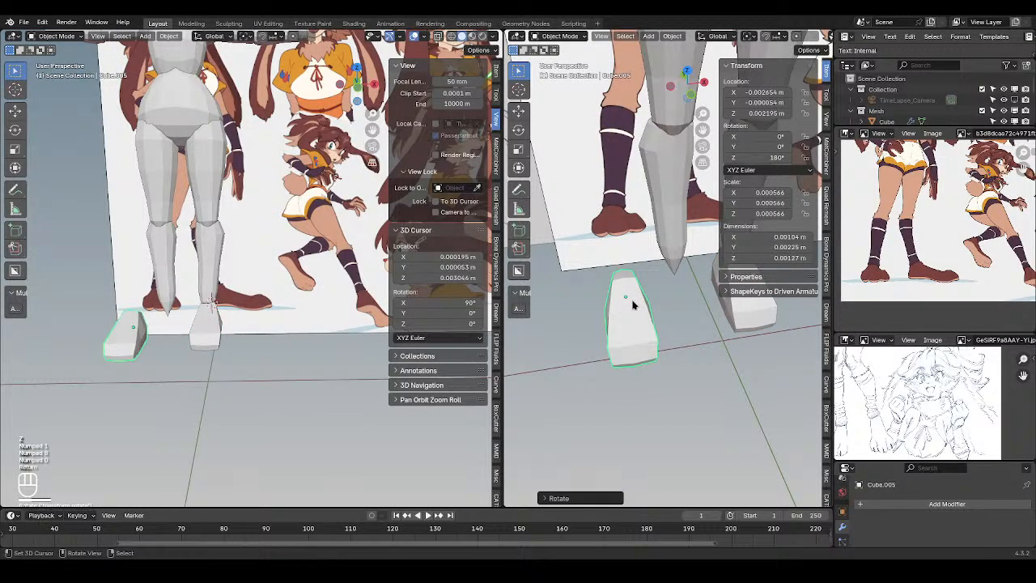
Widen the duplicate foot's toe end along global X against the front-view reference
mouse_move(634, 305)
middle_mouse_down("shift")
mouse_move(651, 292)
mouse_move(628, 300)
middle_mouse_up("shift")
key("Tab")
key("z")
middle_click_drag(627, 300, 620, 338, "alt")
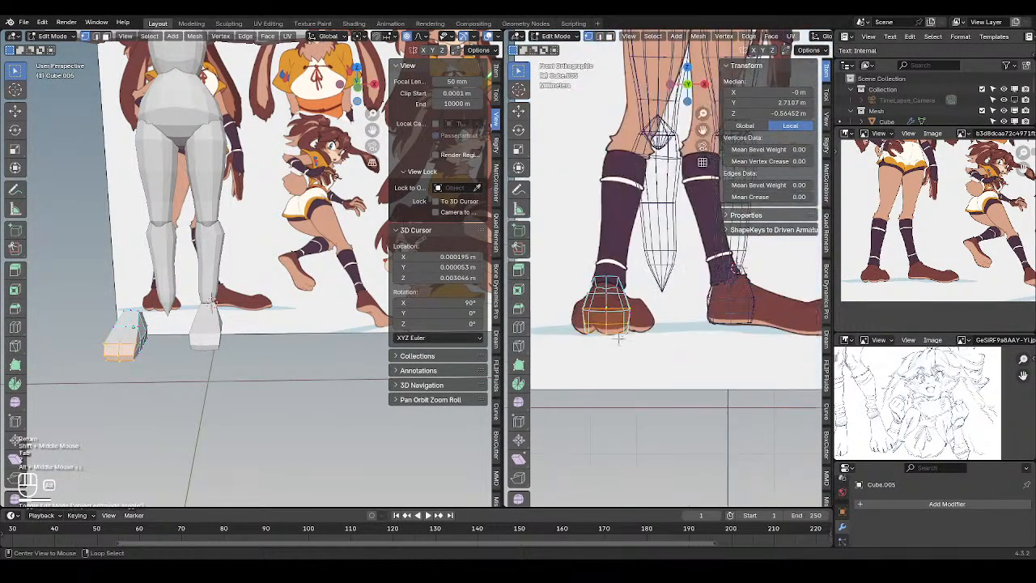
scroll(619, 338, "up", 1)
key("s")
key("x")
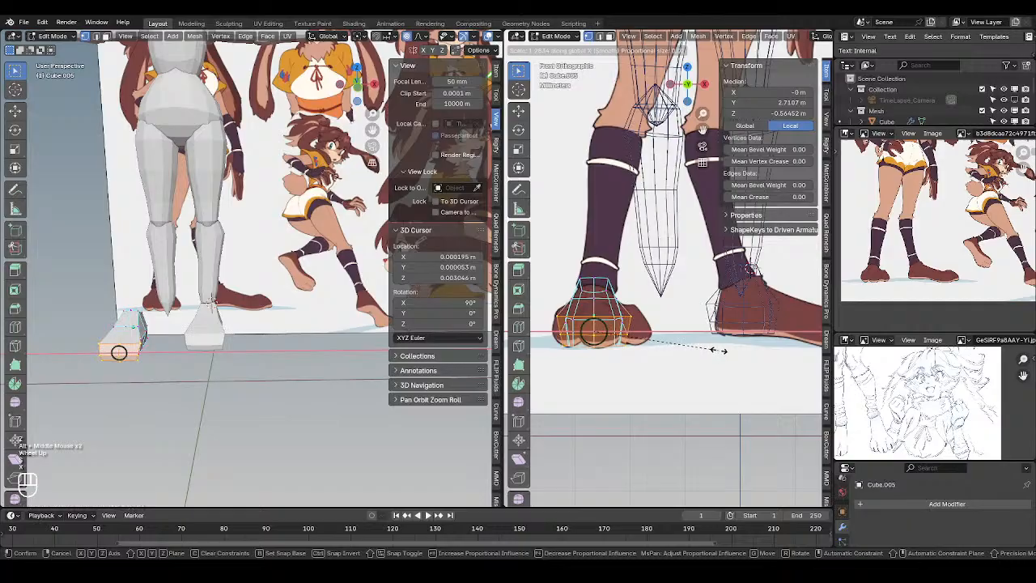
left_click(719, 350)
Reduce the selection to the lower toe vertices and scale them slightly along global X
key("c")
right_click(645, 300)
key("s")
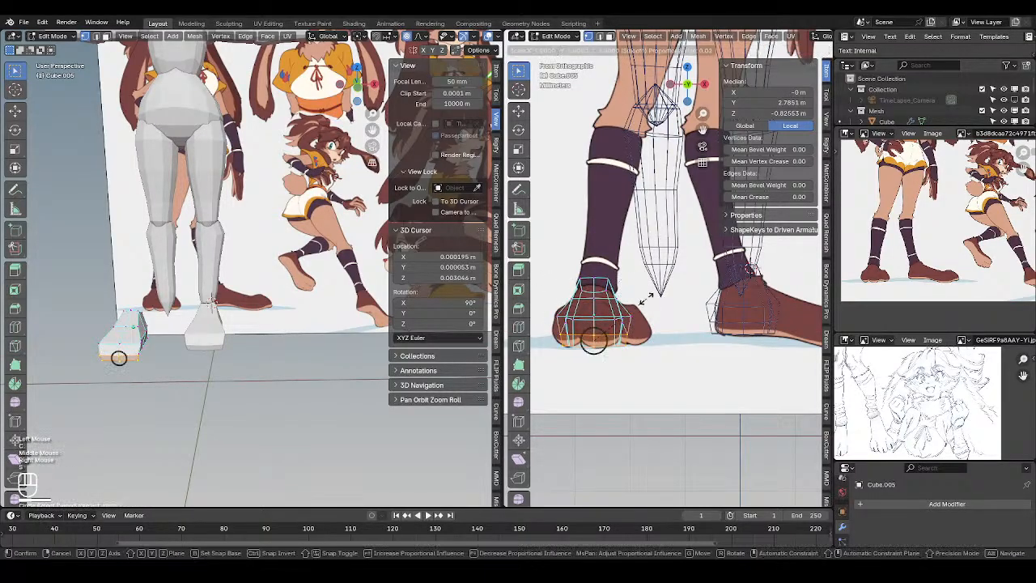
key("x")
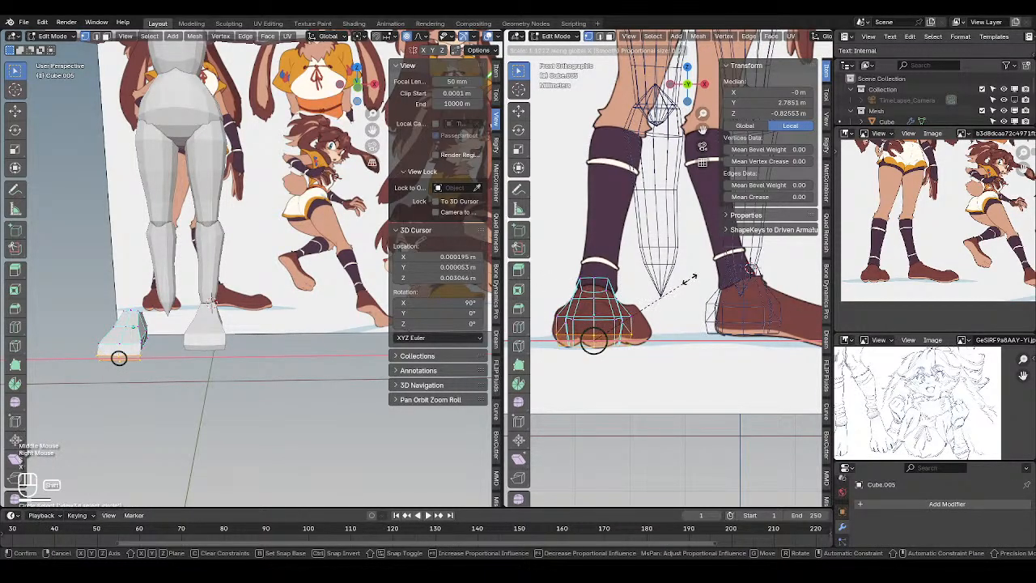
left_click(693, 283, "shift")
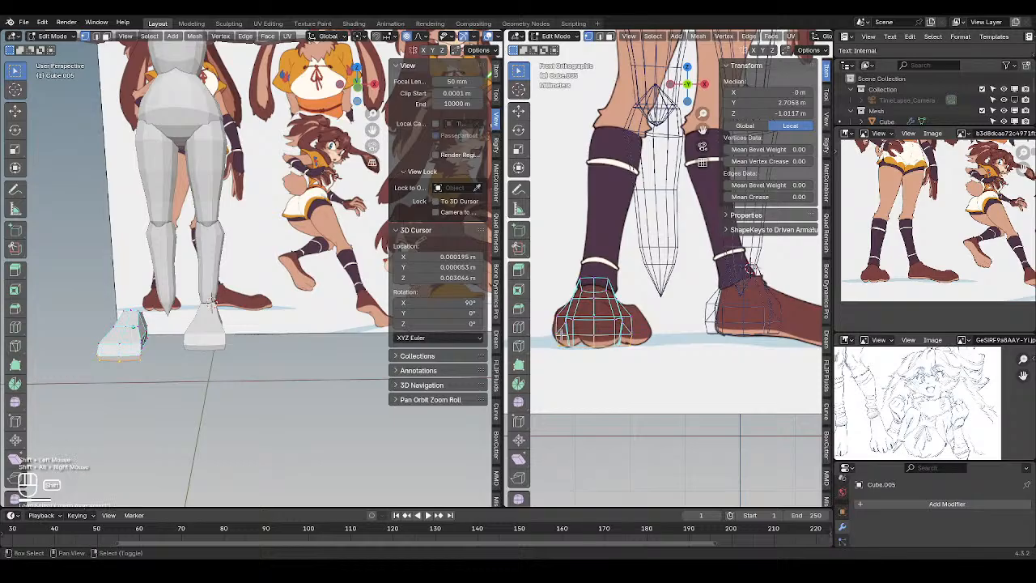
Adjust the toe's bottom edge to follow the reference outline and return to Object Mode in solid shading
key("g")
left_click(625, 321)
key("shift+z")
key("Tab")
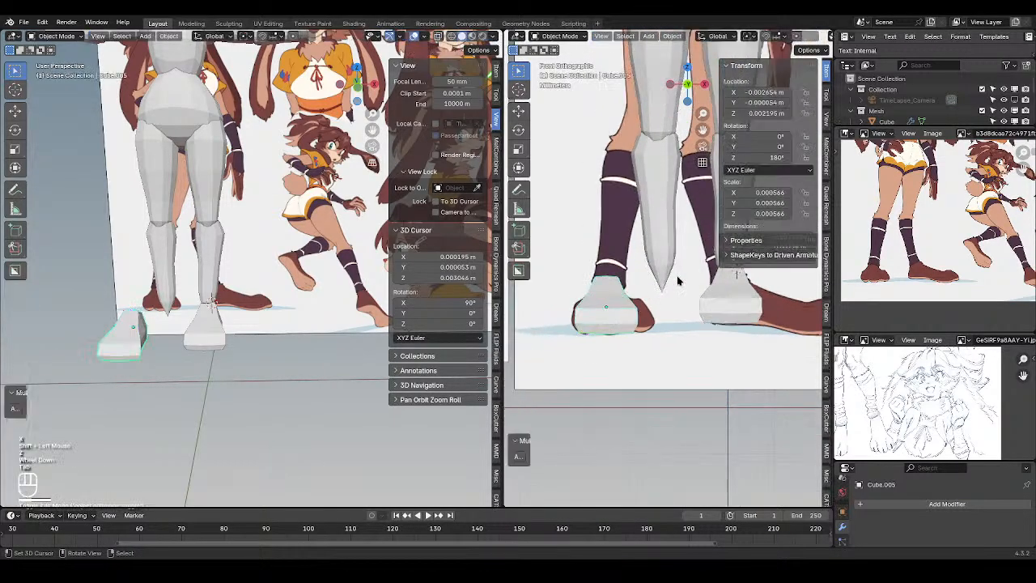
Examine the foot under the leg and compare its toe shape with the front-view reference
middle_click_drag(680, 282, 939, 246)
scroll(741, 335, "down", 2)
scroll(740, 335, "up", 1)
right_click(678, 243)
key("Tab")
scroll(718, 291, "up", 4)
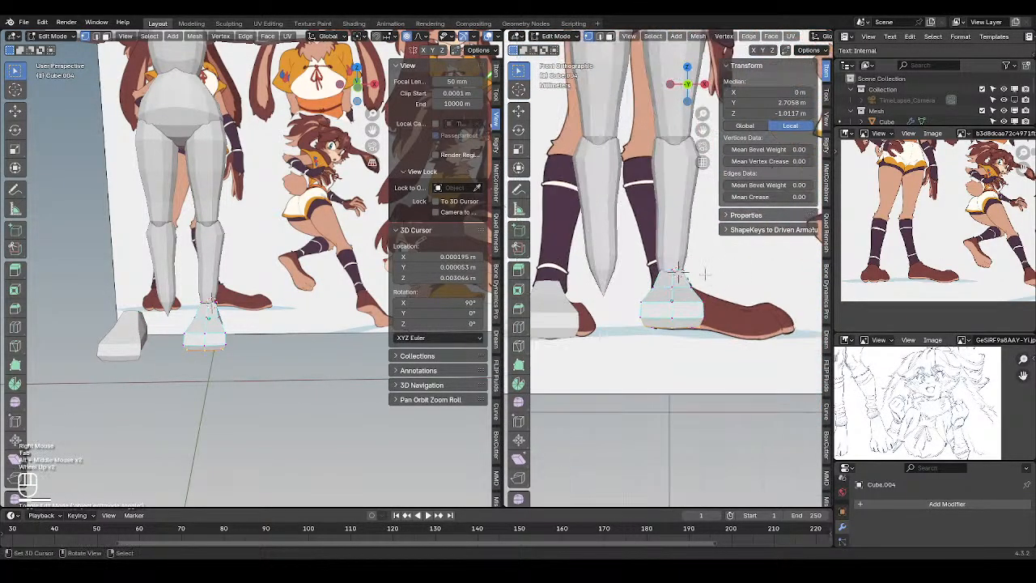
mouse_move(717, 292)
middle_mouse_down("alt")
mouse_move(722, 354)
mouse_move(717, 291)
middle_mouse_up("alt")
scroll(649, 317, "down", 1)
scroll(644, 316, "down", 2)
key("Tab")
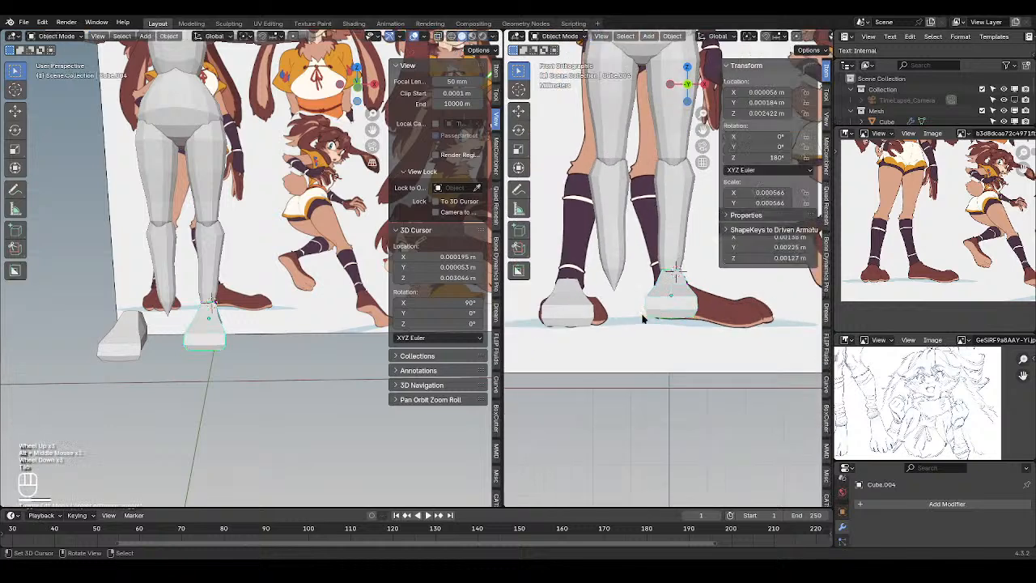
Delete the duplicate foot standing over the reference art
right_click(582, 313)
key("x")
left_click(583, 313)
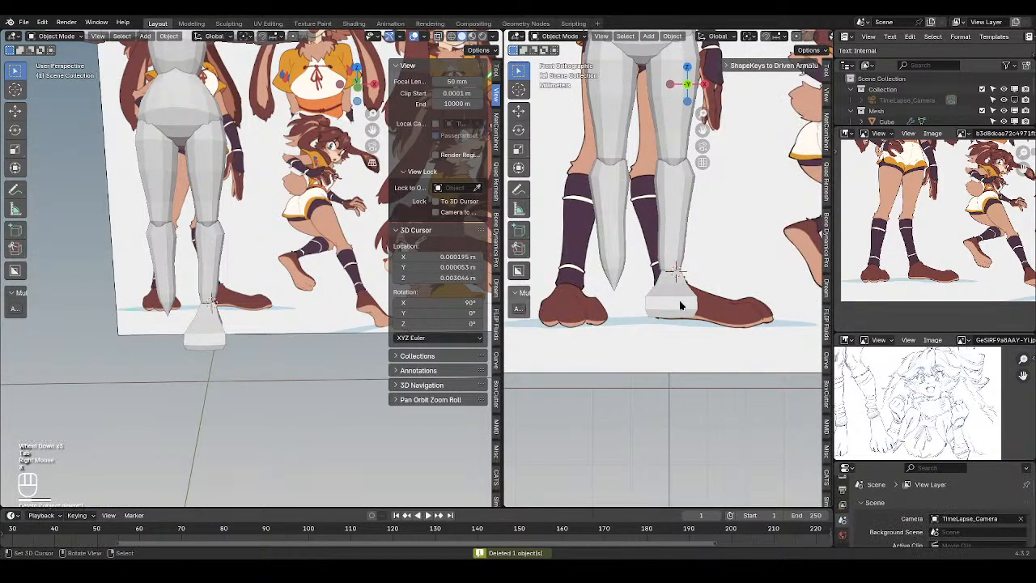
Add a Mirror modifier to the remaining foot with the hip mesh Cube.002 as the mirror object
left_click(944, 507)
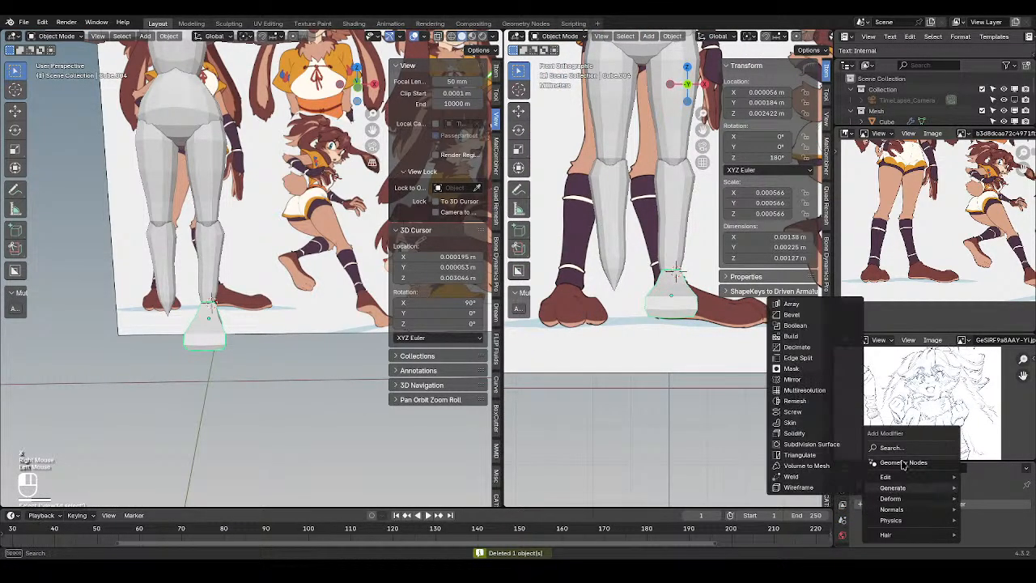
left_click(791, 379)
scroll(1012, 498, "down", 2)
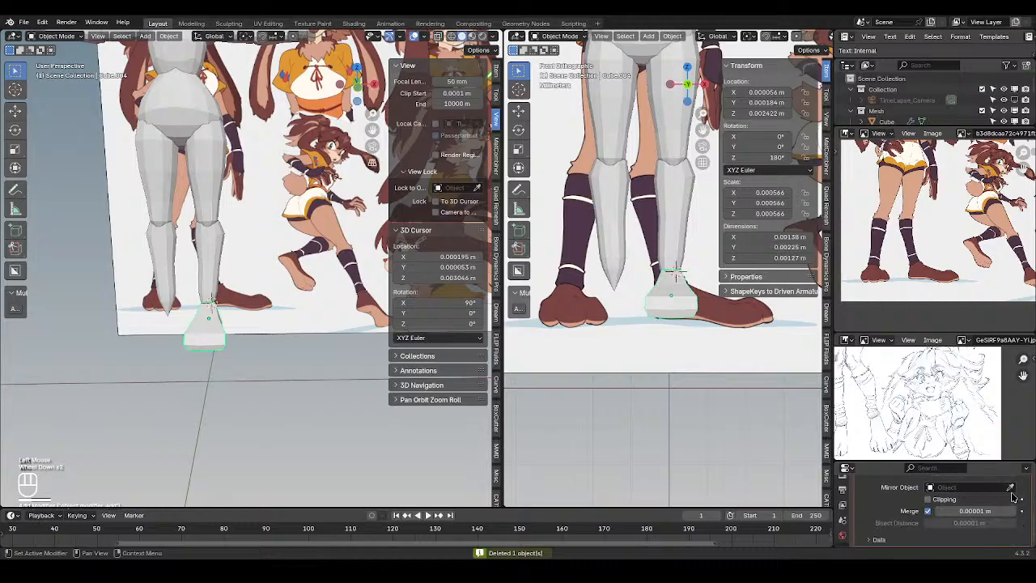
left_click(644, 64)
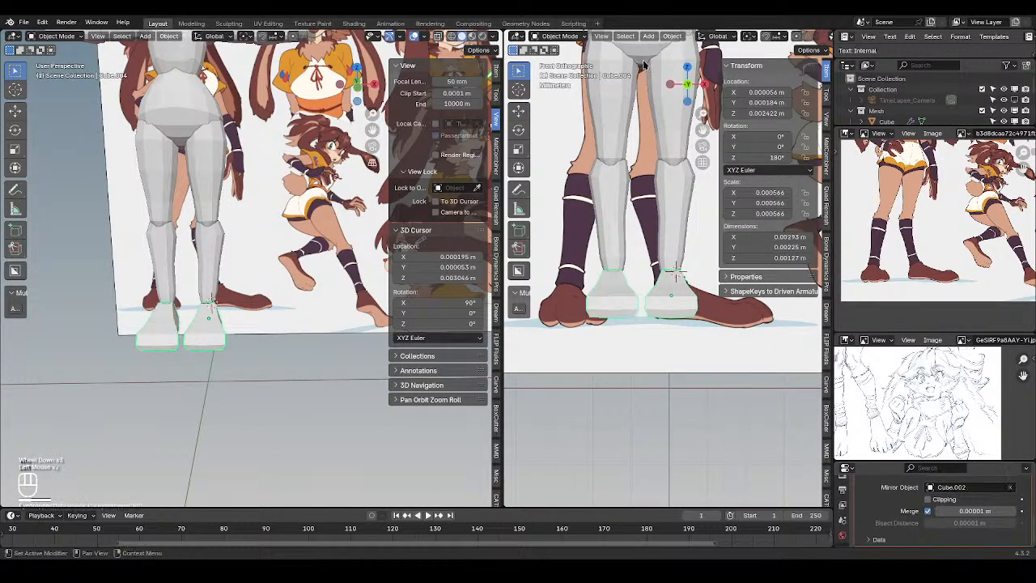
Rotate the mirrored foot outward by about 5.6° in bottom view
right_click(703, 315)
right_click(677, 294)
scroll(678, 294, "down", 1)
middle_click_drag(678, 294, 665, 229, "shift")
scroll(654, 227, "up", 1)
key("Tab")
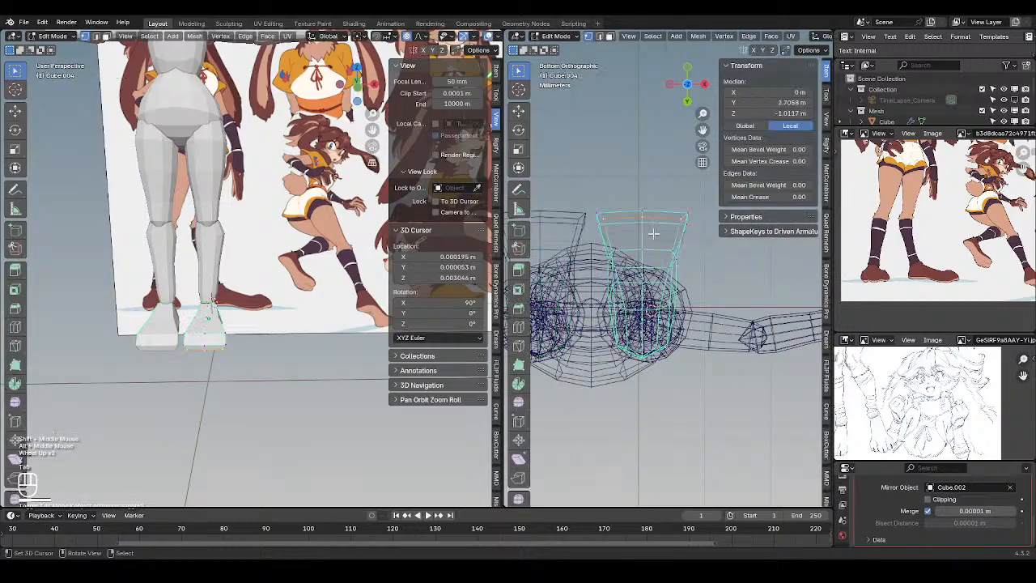
scroll(654, 231, "up", 2)
key("Tab")
key("r")
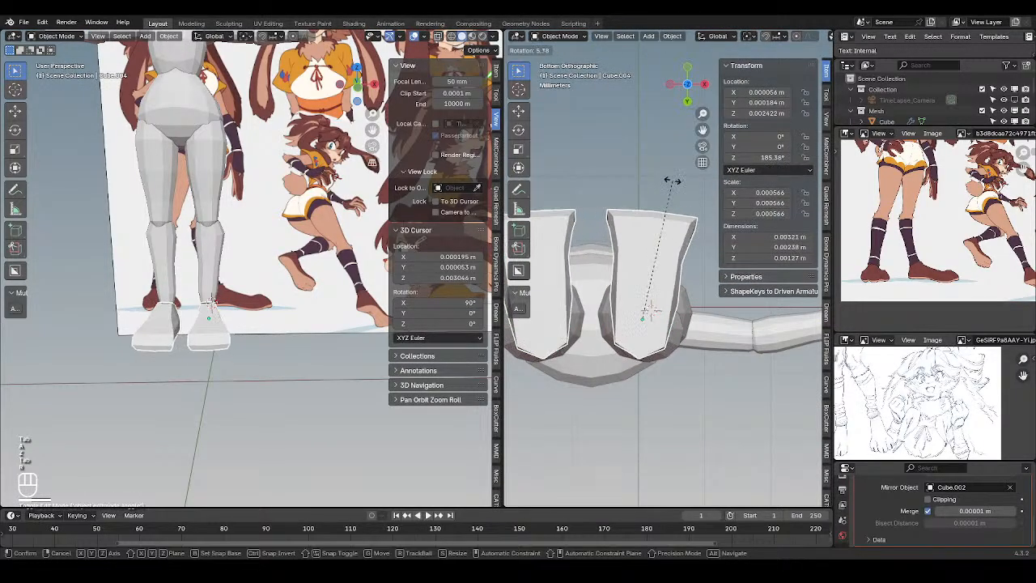
left_click(679, 184)
Enter Edit Mode on the foot and select the inner-side vertices just behind the toe
key("Tab")
key("shift+z")
key("alt+a")
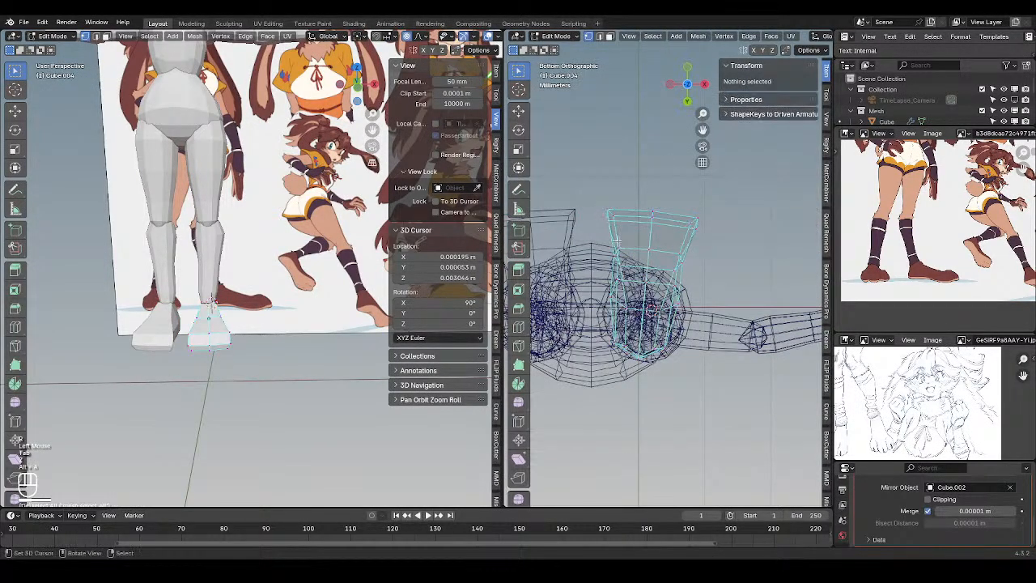
right_click(613, 251)
right_click(615, 255, "shift")
Try to move the foot's inner-side vertices along X and reposition a vertex nearer the heel
key("z")
key("g")
key("x")
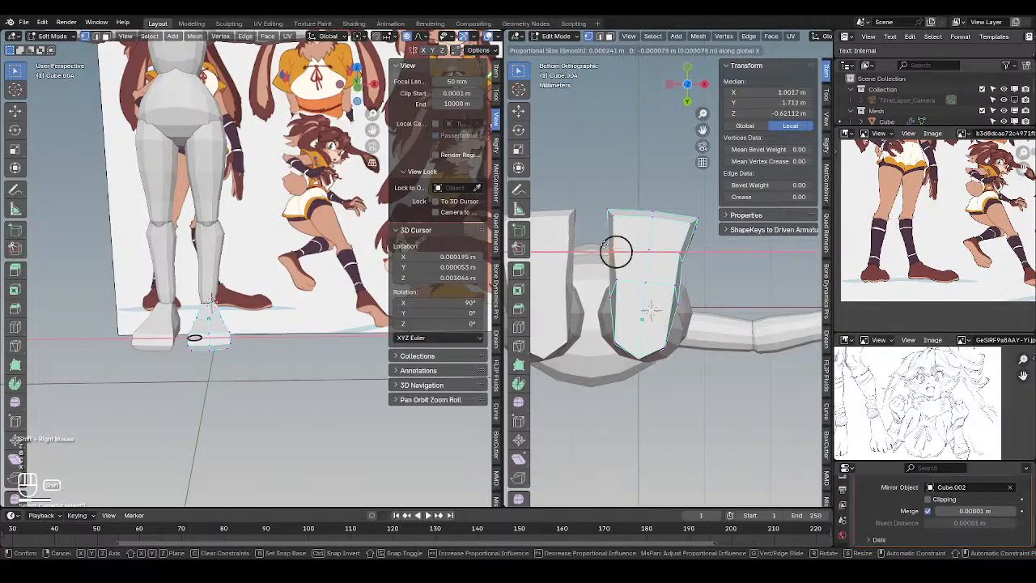
left_click(606, 253, "shift")
key("shift+z")
right_click(611, 298)
key("z")
key("g")
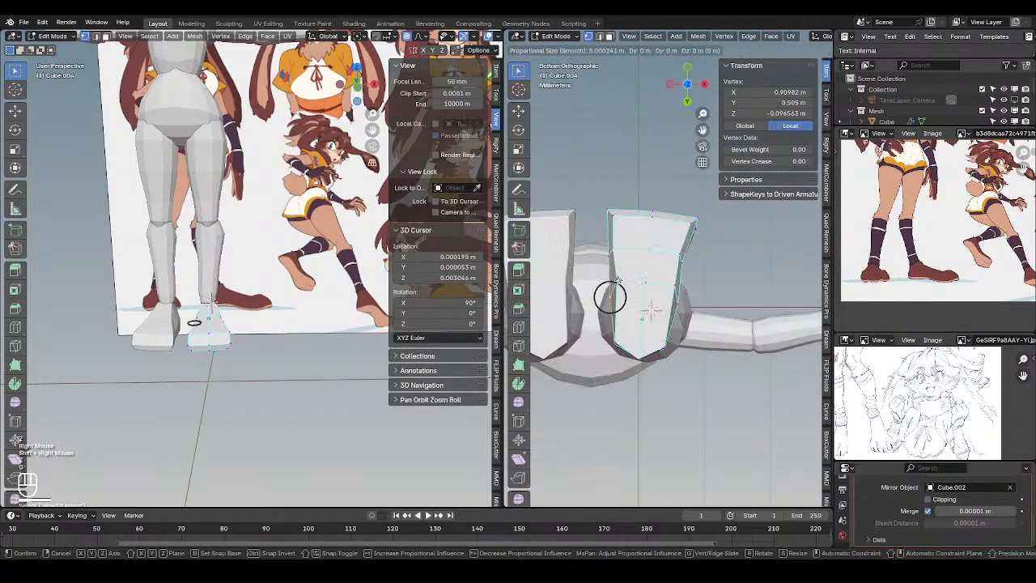
right_click(654, 275, "shift")
key("ctrl+z")
key("ctrl+z")
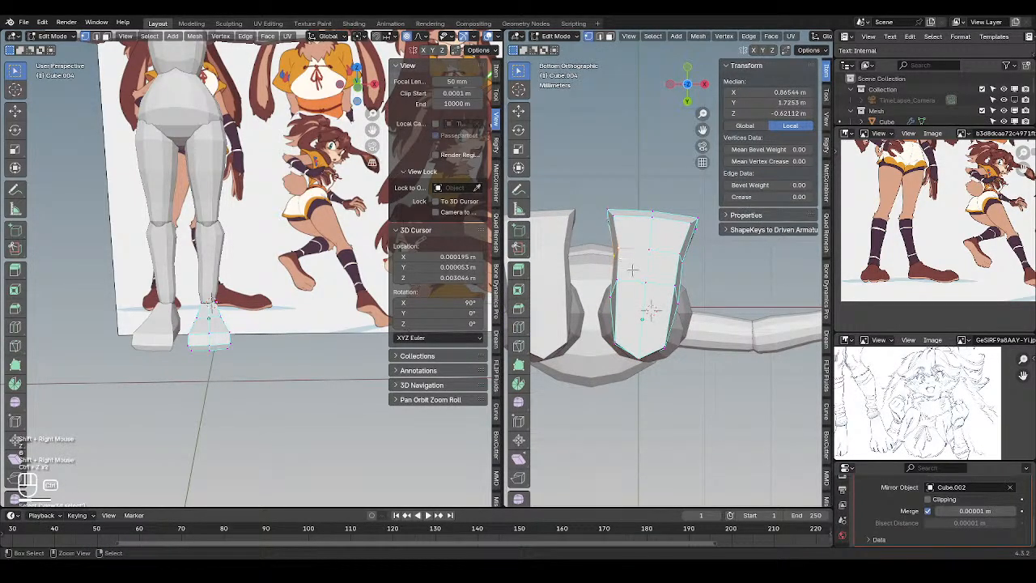
Reposition the inner-side vertices behind the toe and shift the inner toe corner vertices without changing their height
key("g")
left_click(616, 253)
key("shift+z")
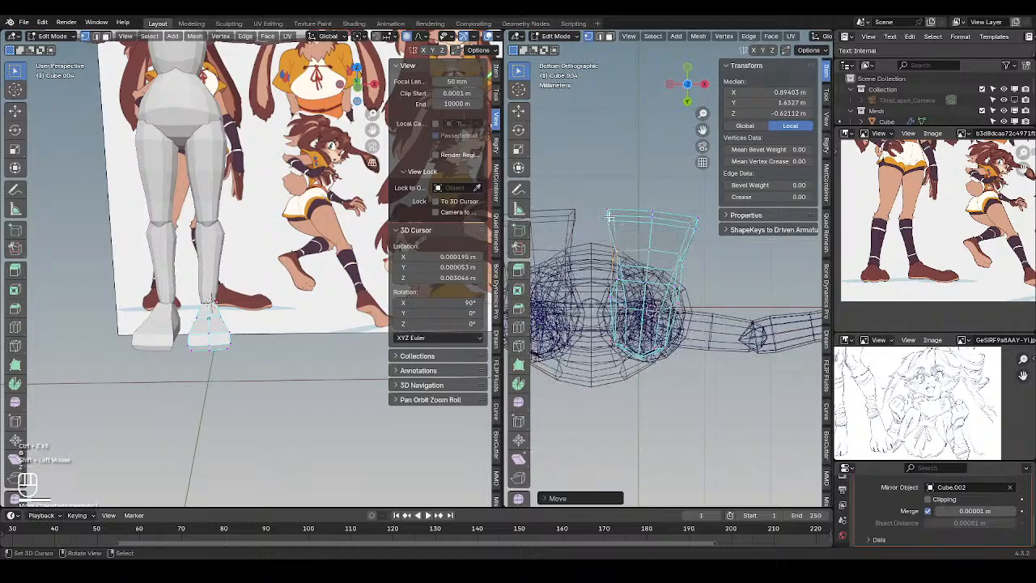
right_click(607, 209)
right_click(615, 217, "shift")
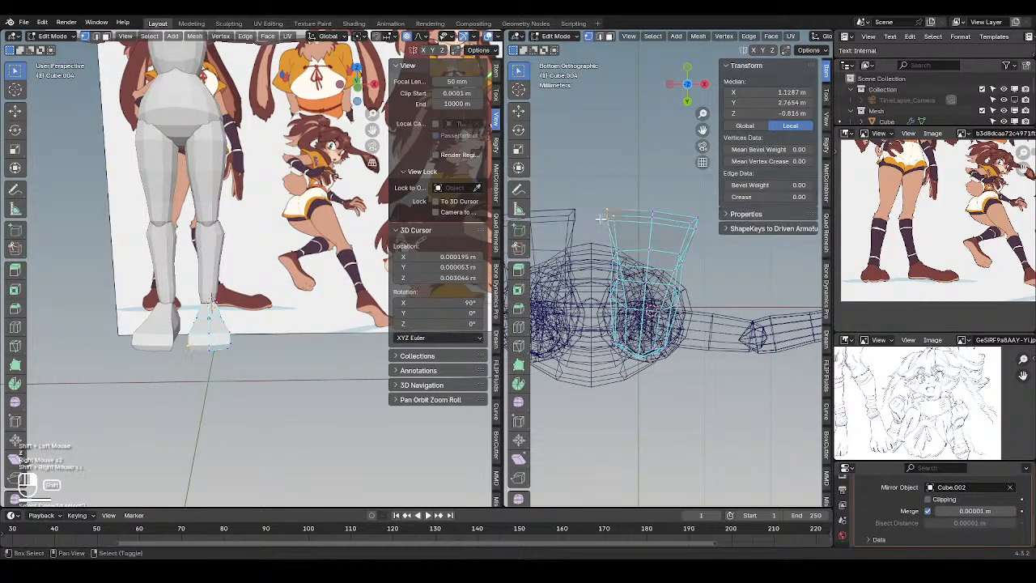
key("shift+z")
key("g")
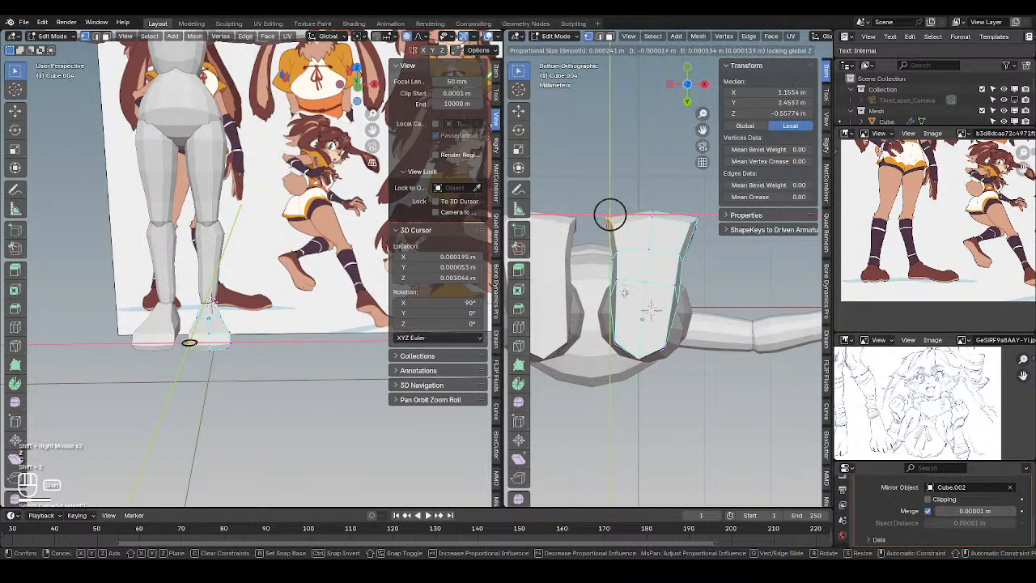
left_click(610, 215)
Select all vertices at the toe's front end and extrude them forward in side view
key("shift+z")
key("c")
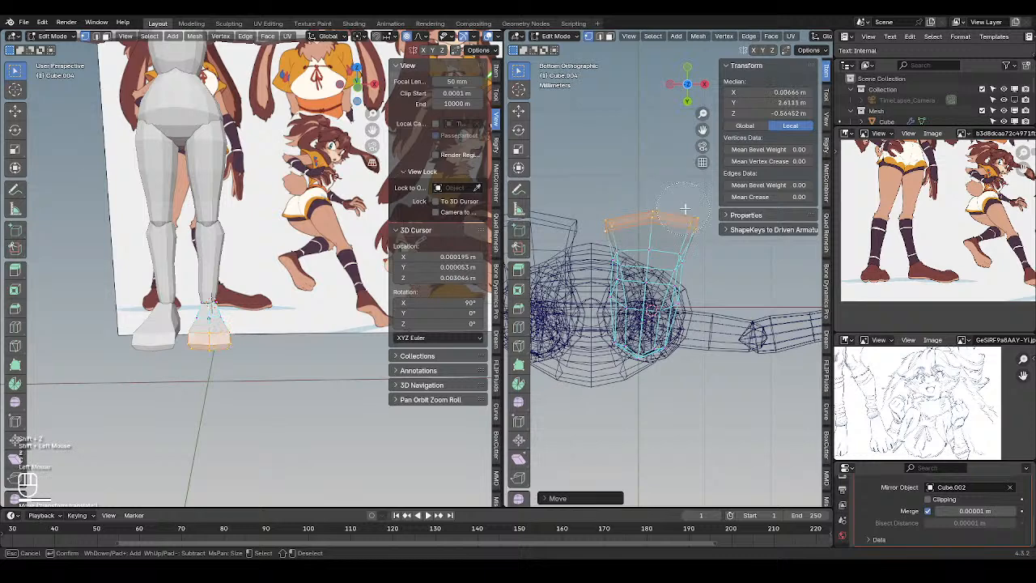
right_click(685, 209)
left_click_drag(613, 241, 659, 263, "alt")
scroll(678, 318, "down", 1)
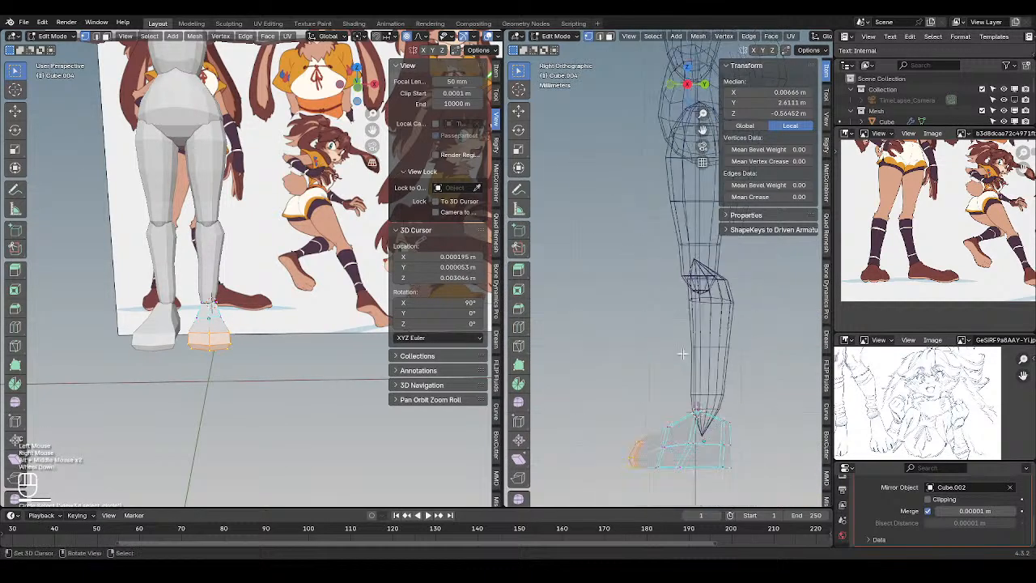
middle_click_drag(678, 317, 697, 237, "shift")
scroll(680, 275, "up", 2)
key("e")
right_click(633, 392)
Scale down the extruded toe tip without proportional editing and lower it to taper the front of the foot
key("s")
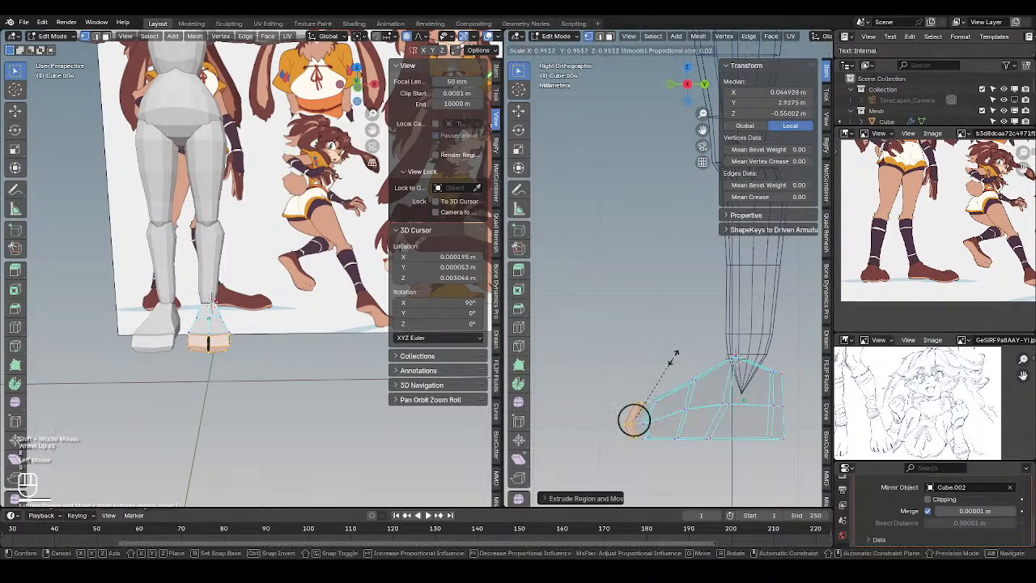
left_click(655, 369)
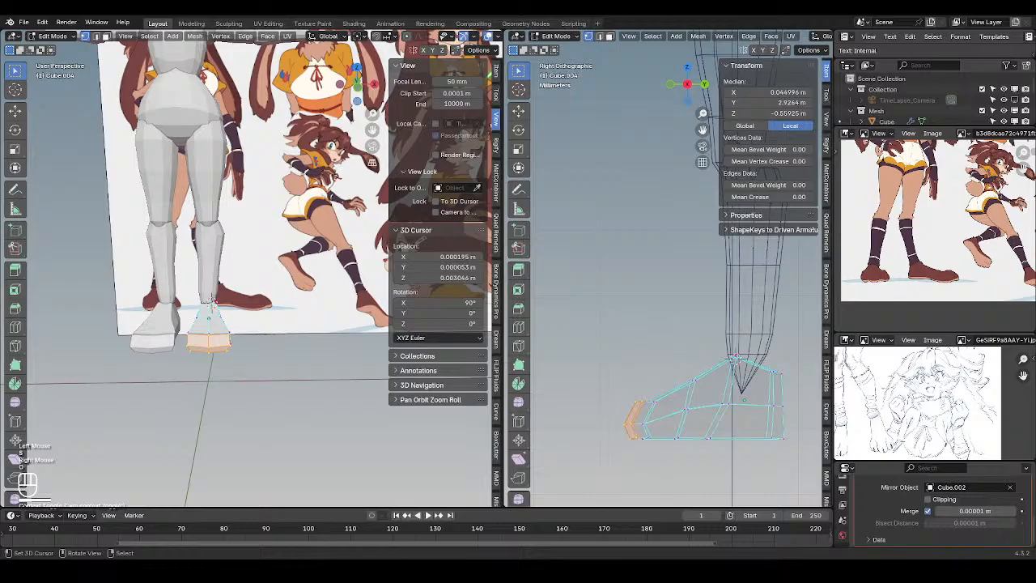
key("s")
left_click(683, 357)
key("g")
left_click(635, 357, "shift")
key("z")
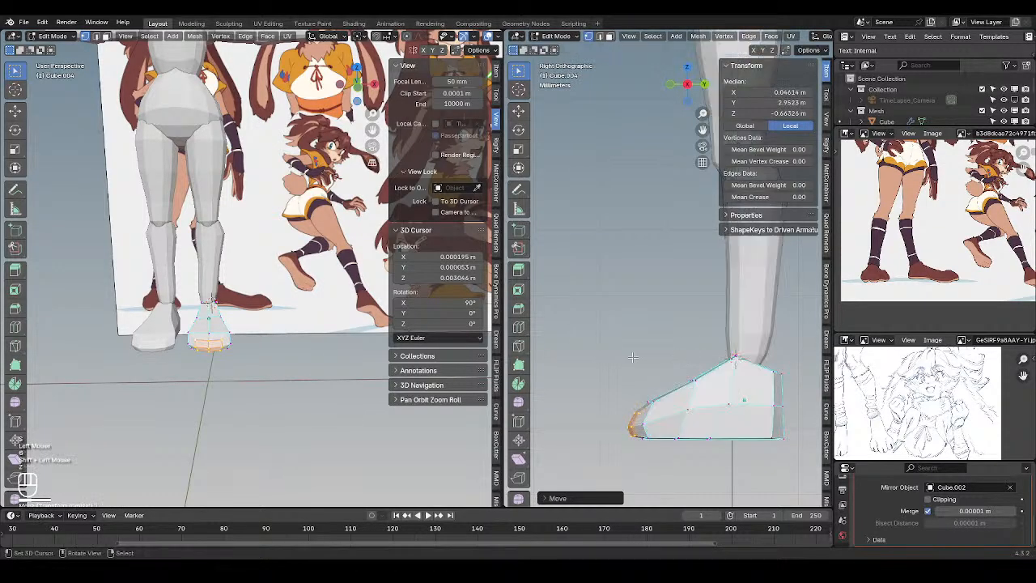
Adjust the edge loop on the inner side of the foot's instep
middle_click_drag(634, 357, 674, 369)
scroll(731, 386, "down", 1)
key("Tab")
key("Tab")
scroll(706, 328, "up", 1)
right_click(625, 377, "alt")
key("g")
left_click(636, 357, "shift")
Edge-slide the edges on the foot's outer side to reshape the instep, and return to Object Mode
right_click(687, 374, "alt")
key("g")
key("g")
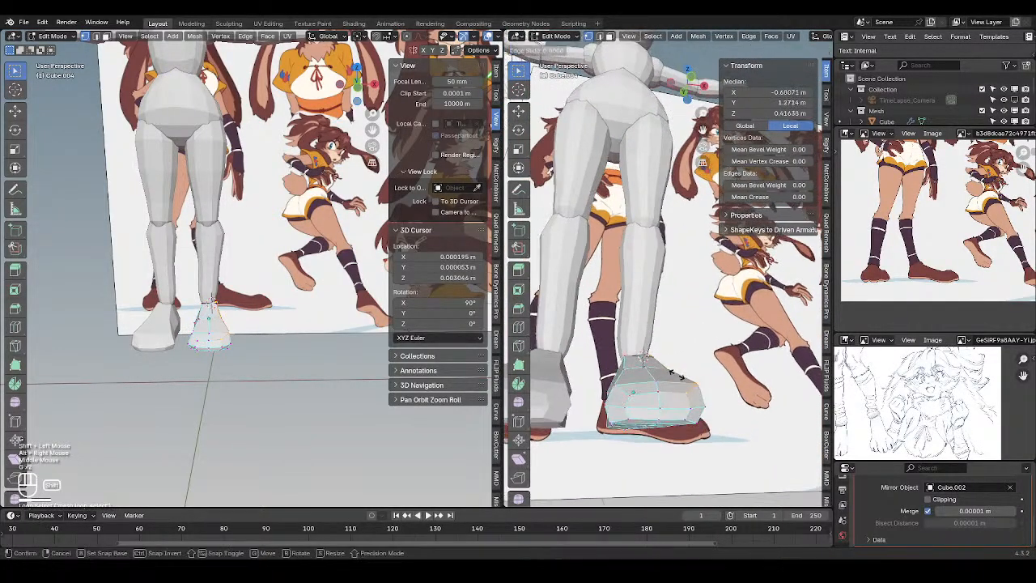
left_click(646, 362, "shift")
key("g")
key("g")
left_click(652, 368)
scroll(672, 397, "down", 1, "shift")
key("Tab")
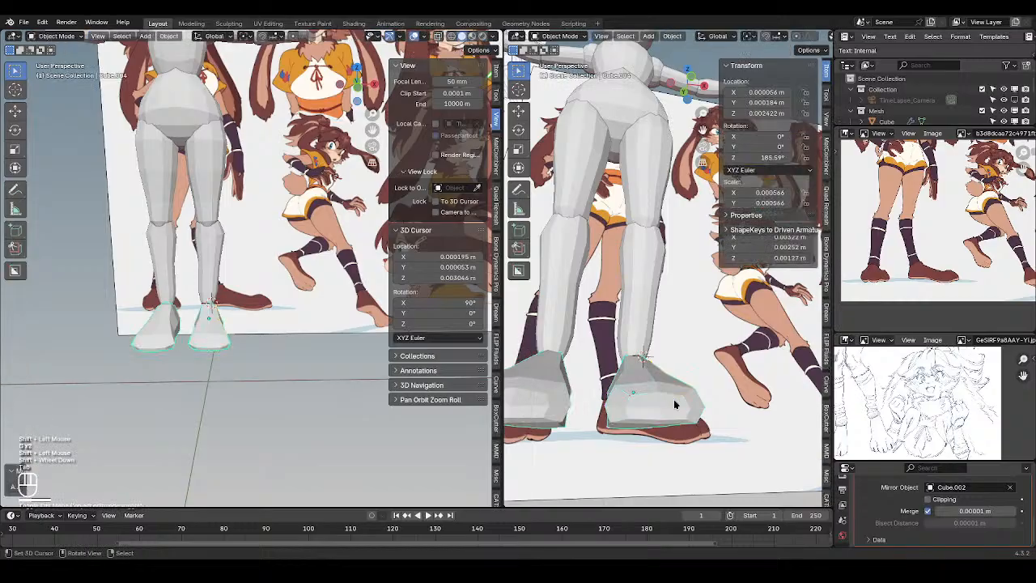
Check the reshaped feet from several angles and save the file
scroll(675, 405, "down", 2)
middle_click_drag(675, 405, 715, 393)
scroll(670, 319, "down", 1)
scroll(670, 320, "down", 1, "shift")
middle_click_drag(264, 314, 225, 320)
key("ctrl+s")
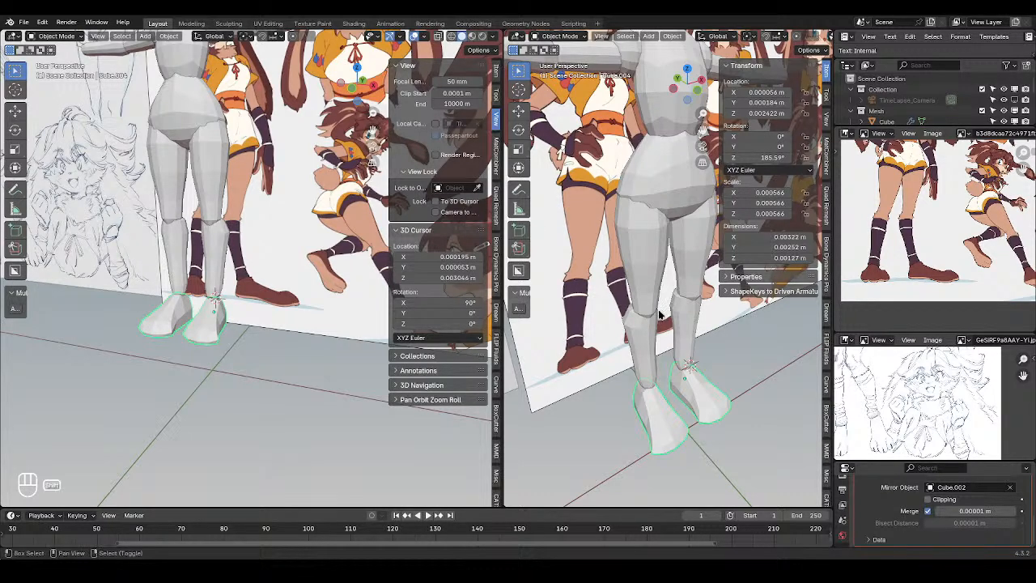
Open the thigh mesh for editing in side view and select its top centre vertex
middle_click_drag(660, 314, 641, 400, "shift")
scroll(634, 286, "down", 2)
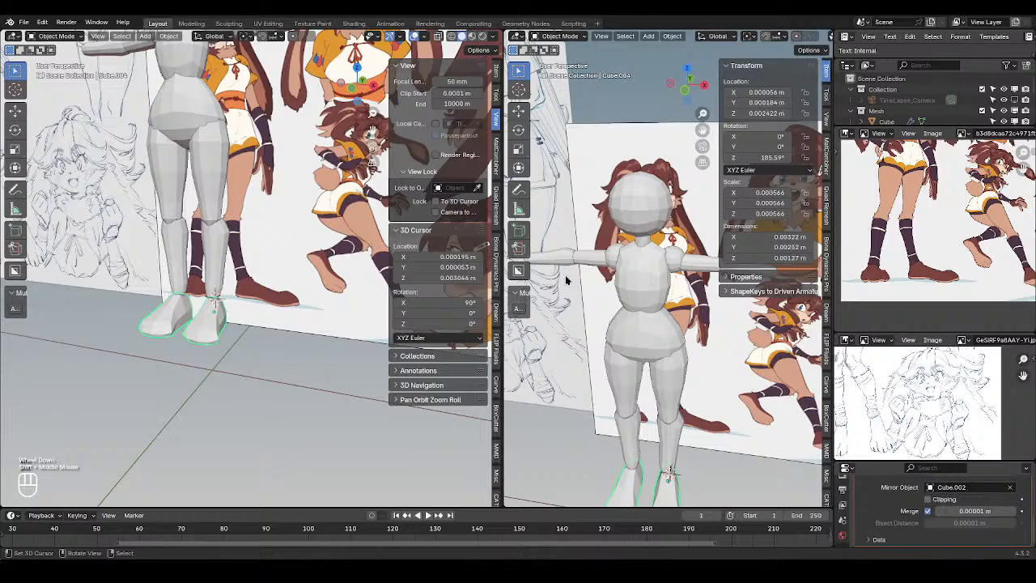
scroll(685, 332, "down", 2)
middle_click_drag(687, 343, 634, 384, "shift")
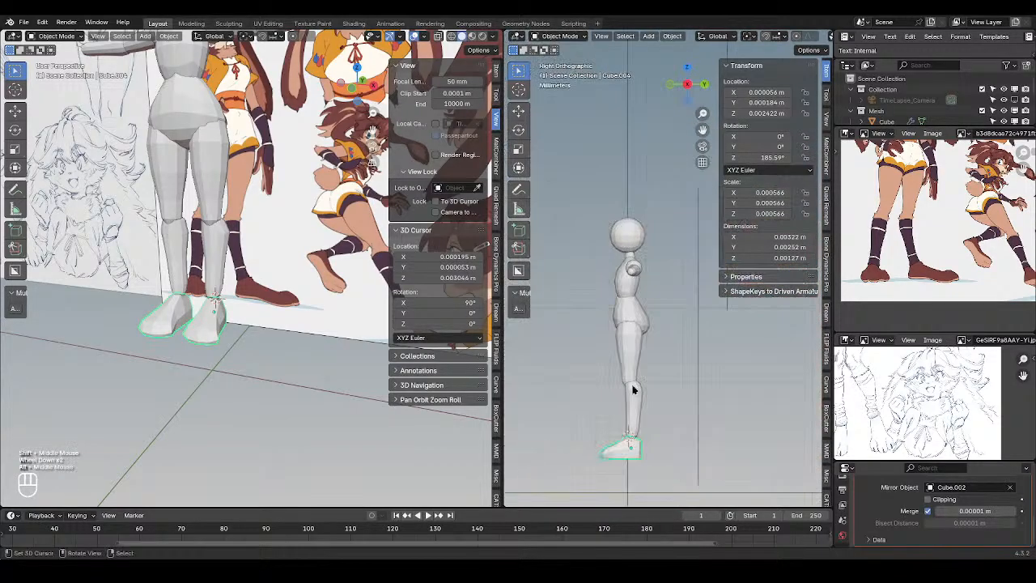
scroll(636, 380, "up", 1)
mouse_move(645, 330)
middle_mouse_down("shift")
mouse_move(676, 315)
mouse_move(664, 329)
middle_mouse_up("shift")
scroll(677, 315, "up", 2)
right_click(665, 326)
scroll(664, 328, "up", 1)
key("Tab")
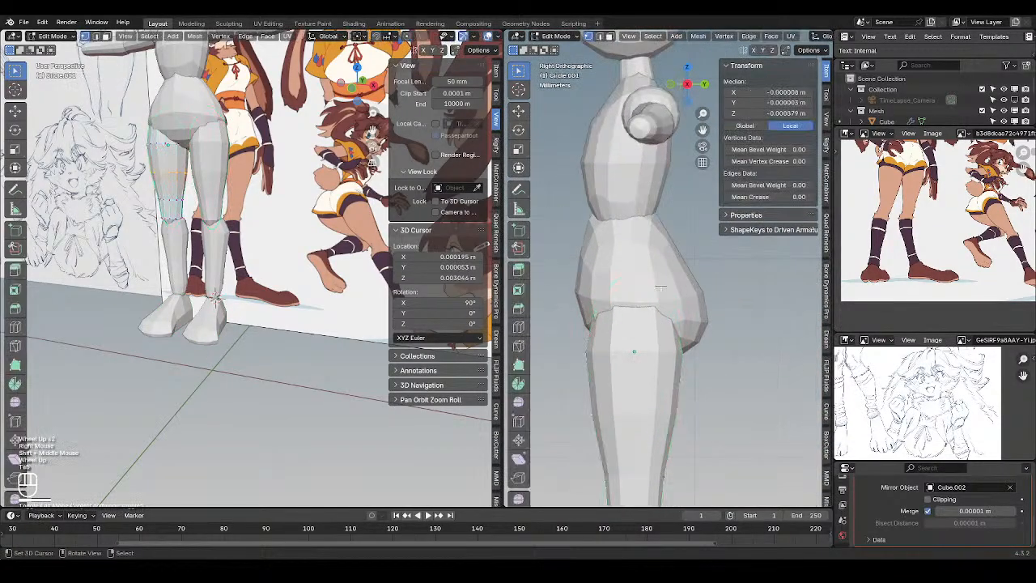
right_click(646, 263)
right_click(640, 262)
key("z")
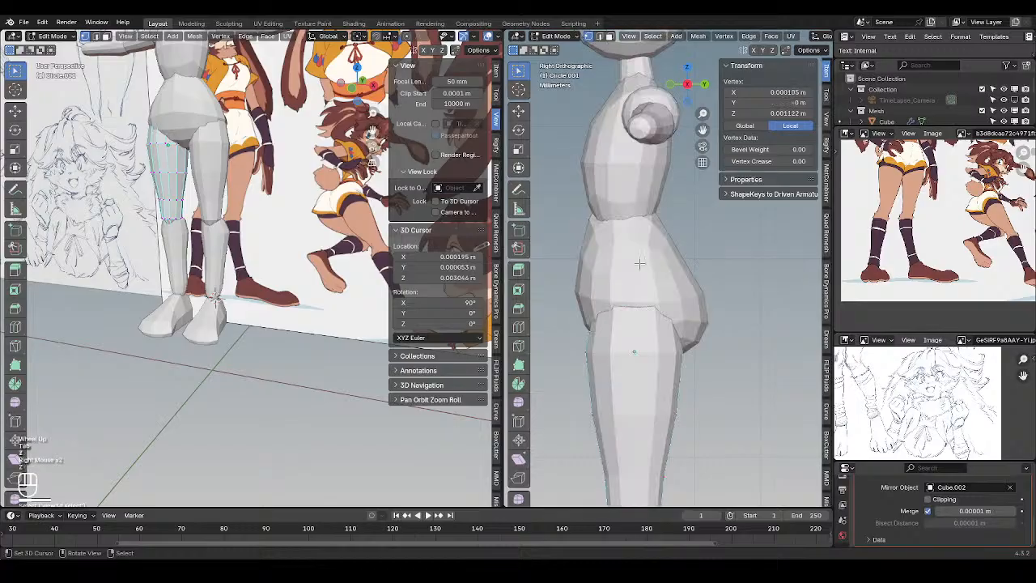
key("g")
scroll(654, 260, "down", 2)
key("z")
right_click(663, 264)
key("z")
key("g")
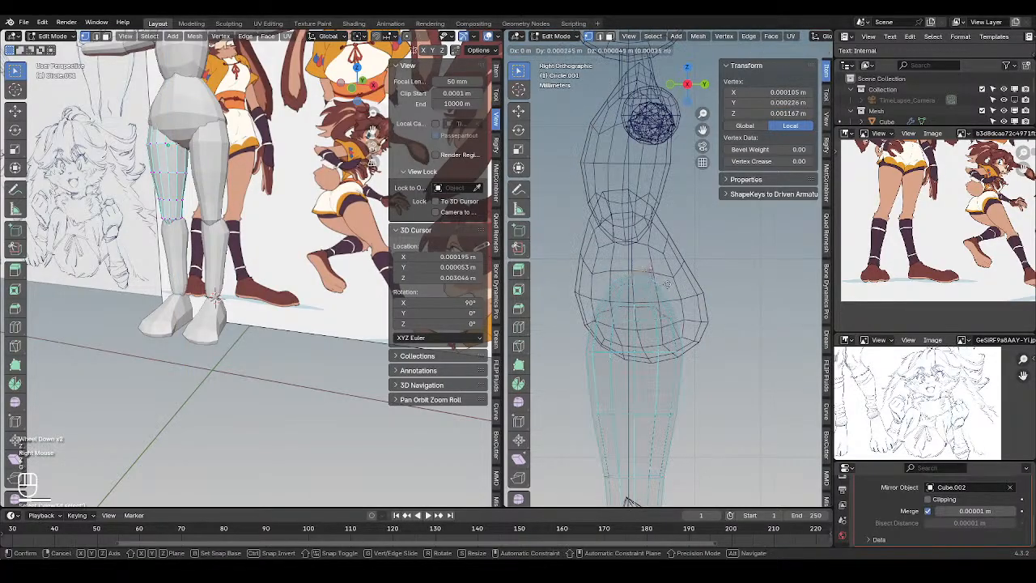
right_click(667, 286)
key("g")
scroll(680, 283, "down", 8)
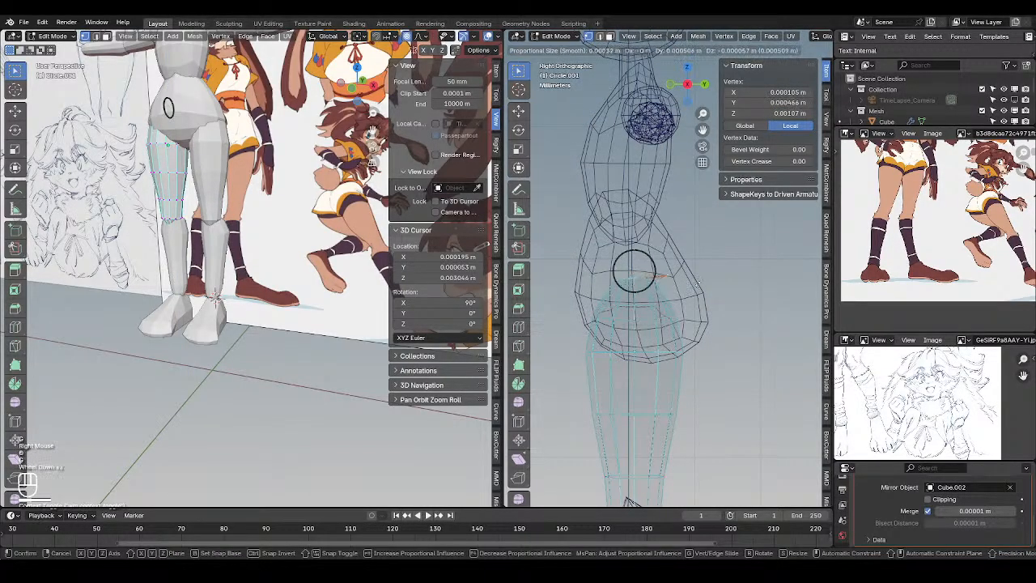
scroll(698, 285, "down", 3)
right_click(692, 288)
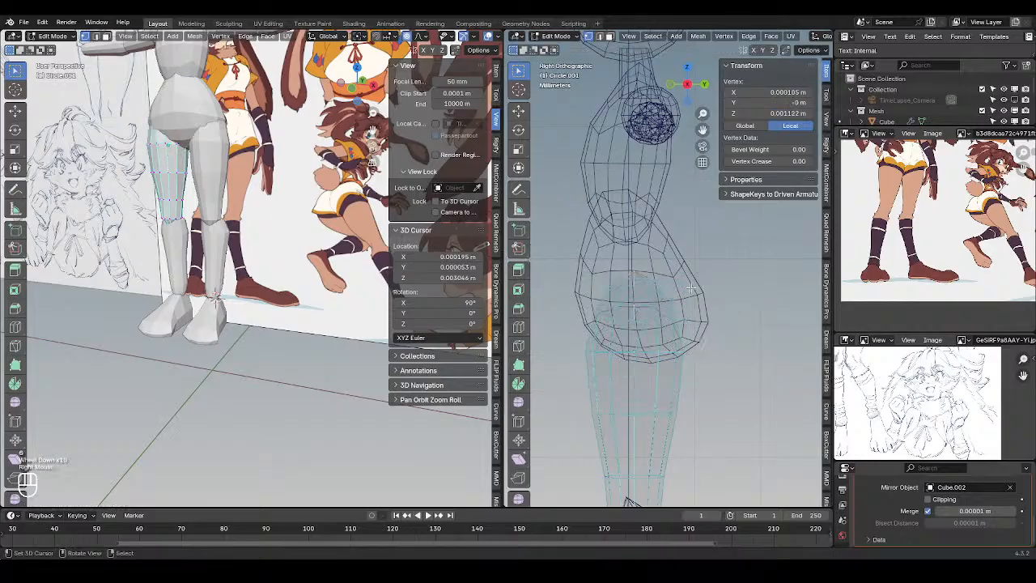
Move the thigh's top vertex backward along Y to about 0.000048 m with proportional editing, and return to Object Mode
key("g")
key("y")
left_click(672, 299, "shift")
key("shift+z")
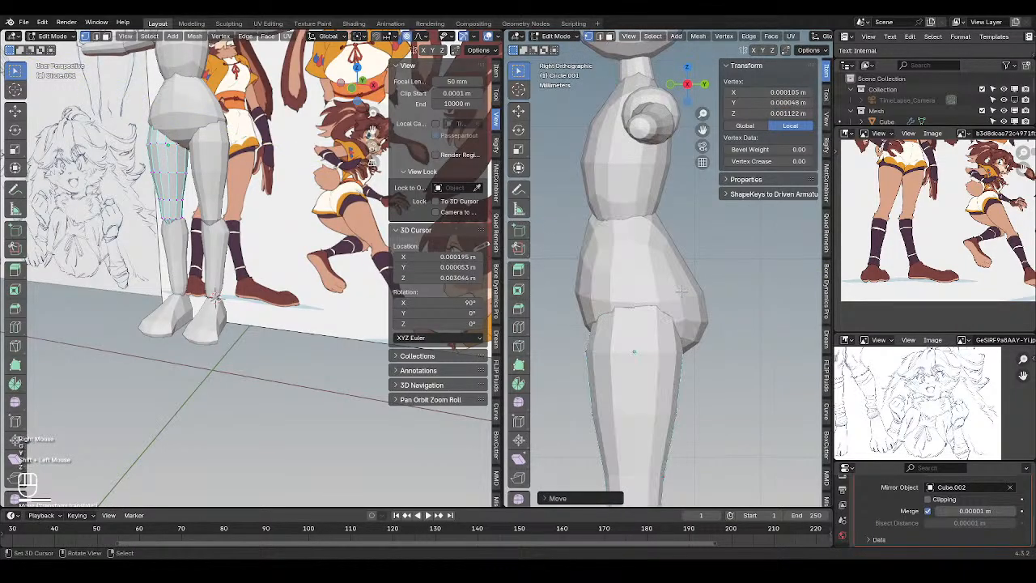
middle_click_drag(661, 225, 671, 163, "shift")
scroll(566, 235, "down", 1)
middle_click_drag(562, 238, 662, 249, "alt")
scroll(648, 243, "down", 1)
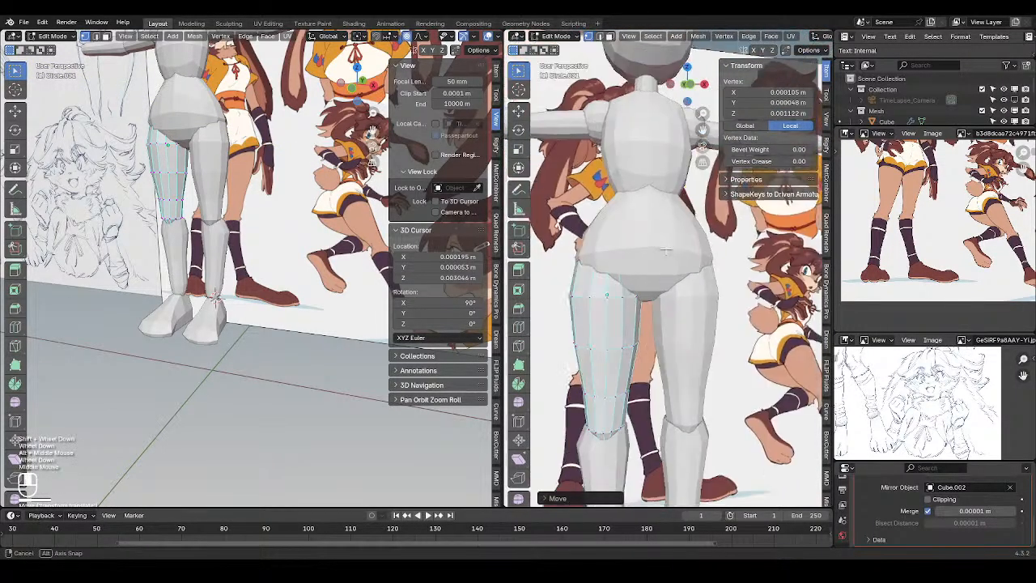
key("Tab")
scroll(658, 254, "down", 1)
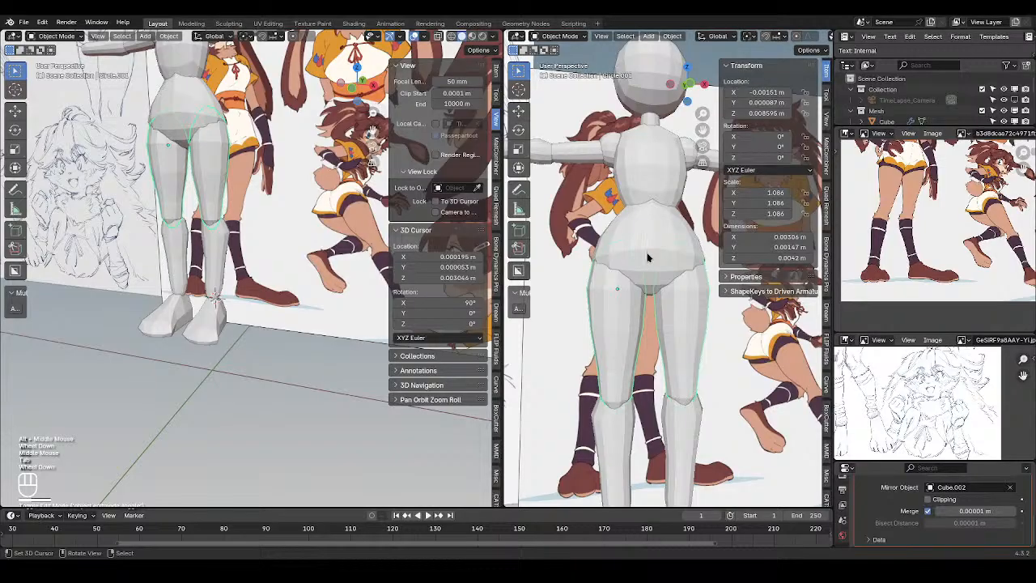
Examine the proportions of the whole blocked-out body, from the head down to the legs and feet
scroll(648, 257, "down", 1)
middle_click_drag(648, 257, 625, 273)
scroll(648, 235, "down", 1)
scroll(620, 272, "up", 2)
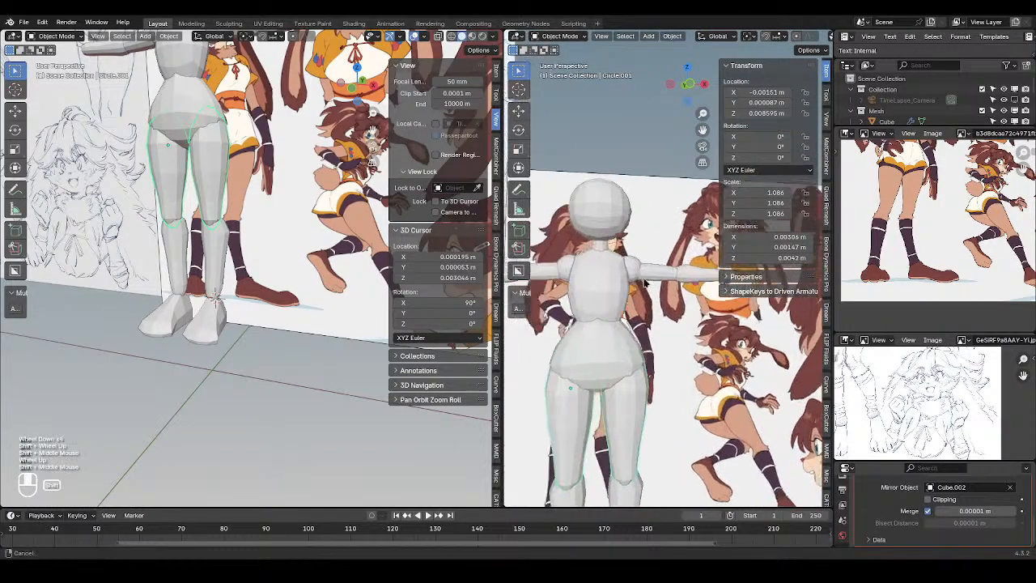
scroll(636, 251, "up", 1)
middle_click_drag(618, 238, 657, 262, "shift")
right_click(641, 247)
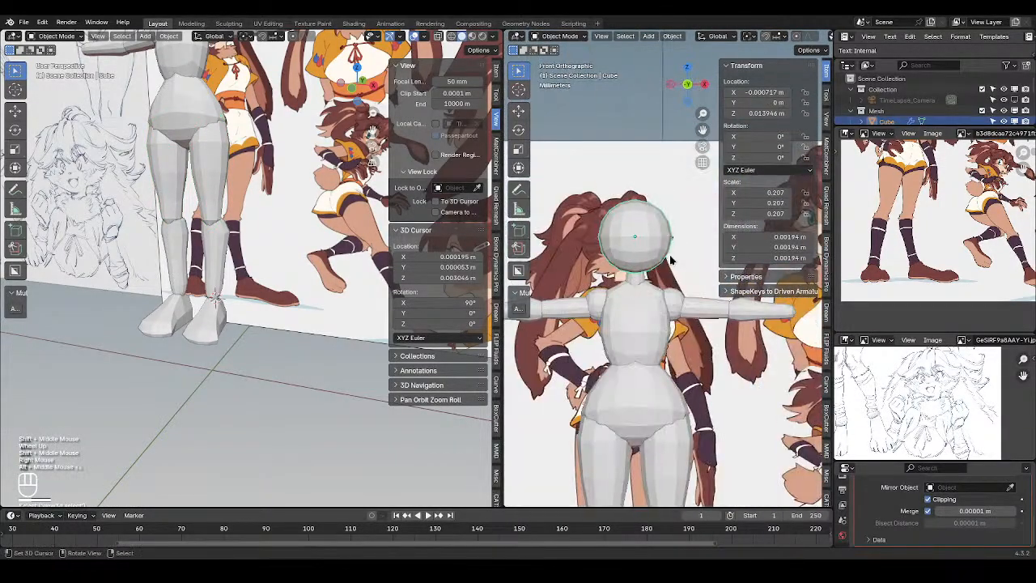
scroll(664, 280, "down", 1)
middle_click_drag(676, 324, 682, 344)
middle_click_drag(682, 405, 689, 234, "shift")
middle_click_drag(688, 283, 641, 279)
scroll(689, 309, "up", 2)
scroll(614, 292, "down", 2)
scroll(936, 251, "up", 3)
Look over the legs, action pose and head close-ups on the colour reference sheet
middle_click_drag(953, 187, 885, 181)
scroll(871, 187, "down", 2)
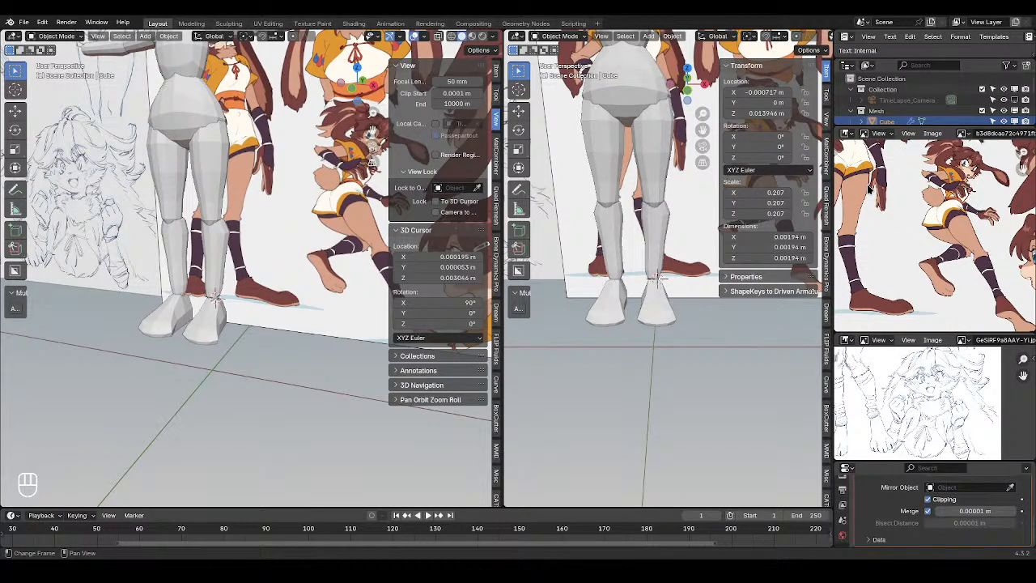
middle_click_drag(923, 218, 971, 270)
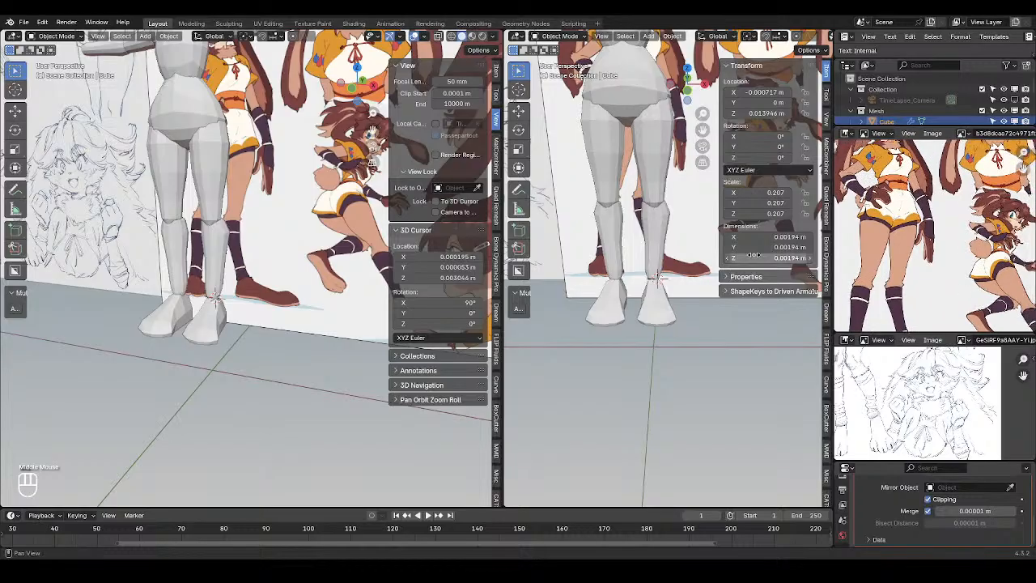
middle_click_drag(959, 229, 945, 163)
middle_click_drag(908, 221, 876, 279)
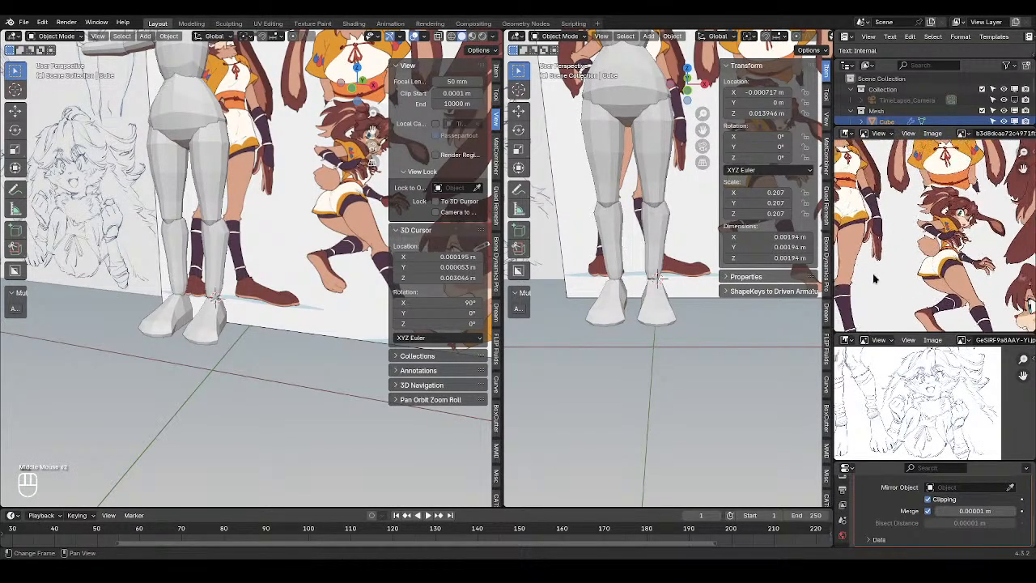
middle_click_drag(956, 243, 870, 292)
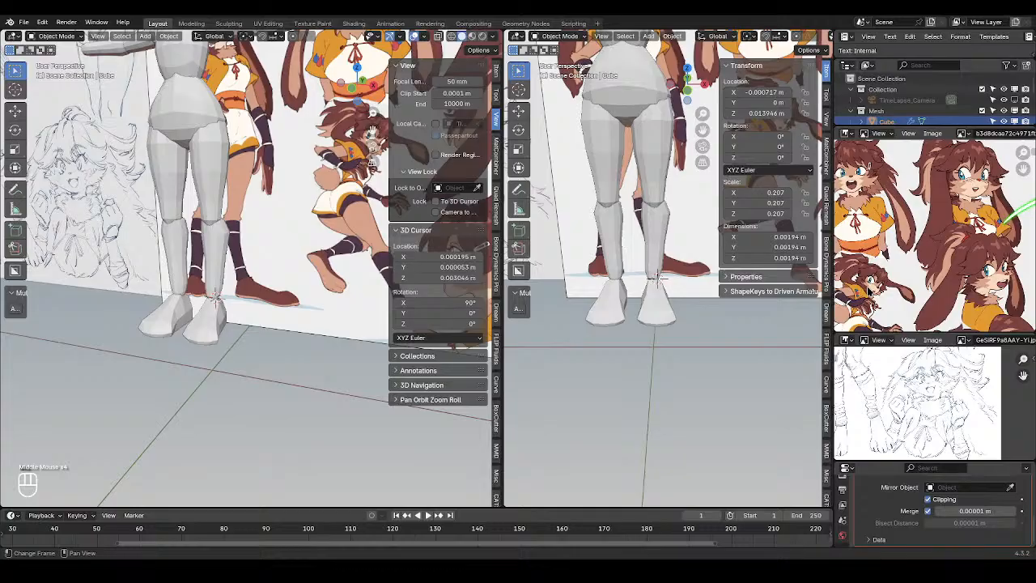
scroll(870, 290, "down", 1)
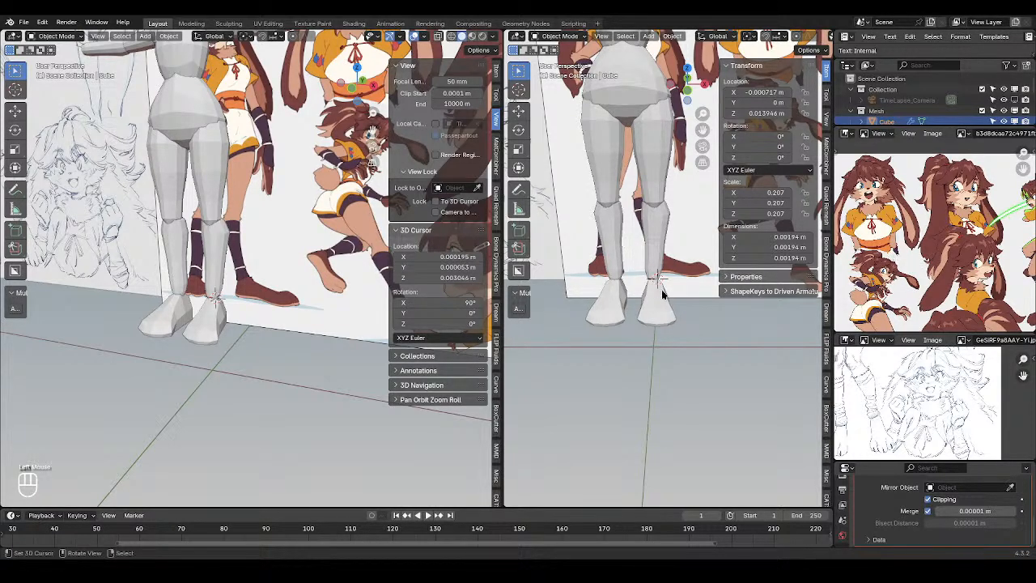
Select the foot in side view and move it forward along Y to about 0.000037 m, under the shin
middle_click_drag(662, 294, 659, 301, "alt")
right_click(697, 310)
key("z")
scroll(698, 310, "up", 2)
key("Tab")
scroll(703, 311, "up", 1)
key("Tab")
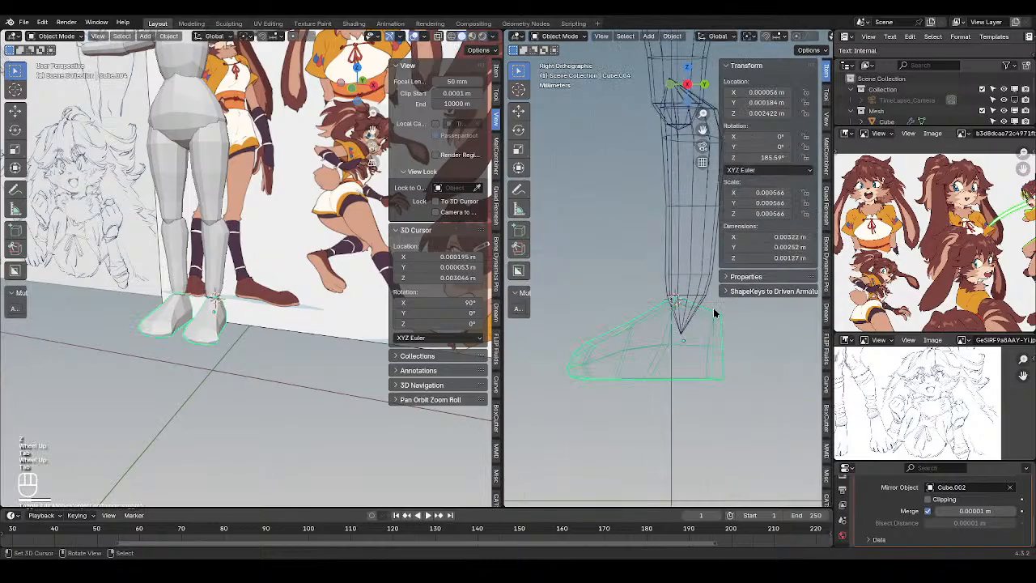
key("Tab")
key("z")
key("alt+a")
middle_click_drag(702, 296, 677, 290, "shift")
key("Tab")
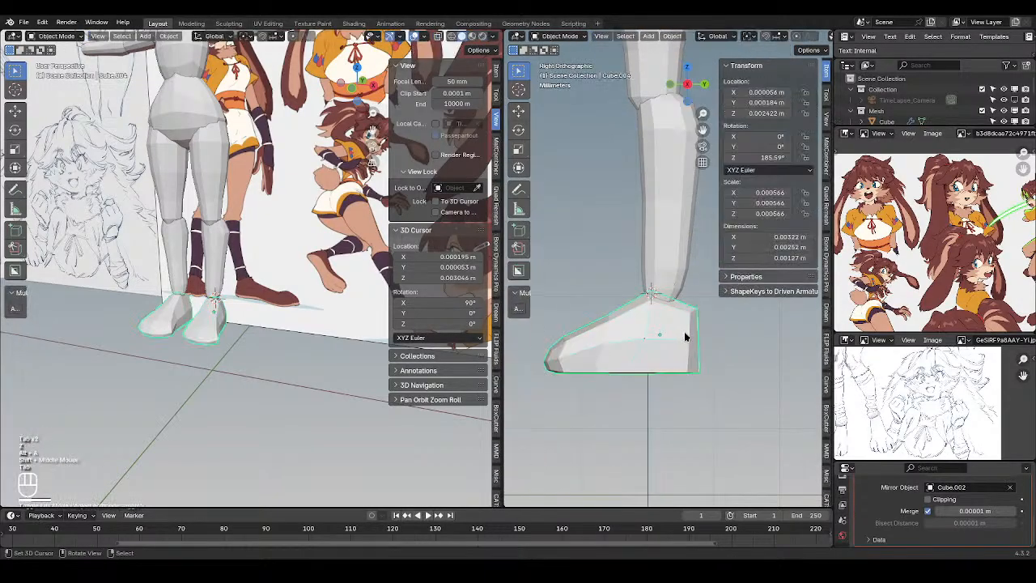
left_click(684, 331)
Edit the foot mesh and shift the mid-height heel vertices along Y with proportional editing at about 0.000516 m size
key("Tab")
key("alt+a")
key("z")
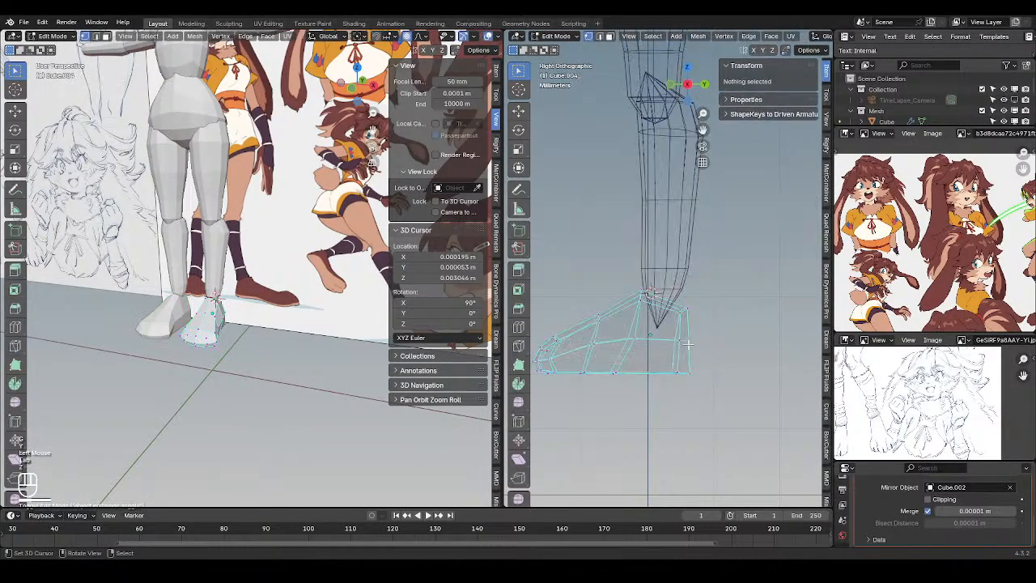
key("c")
scroll(685, 346, "up", 1)
left_click(685, 346)
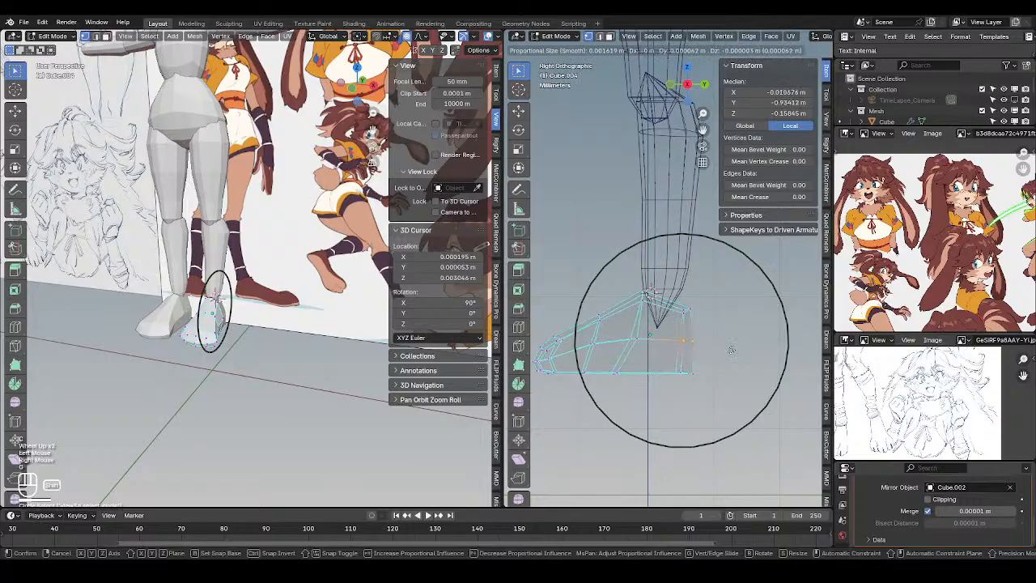
scroll(705, 348, "up", 12)
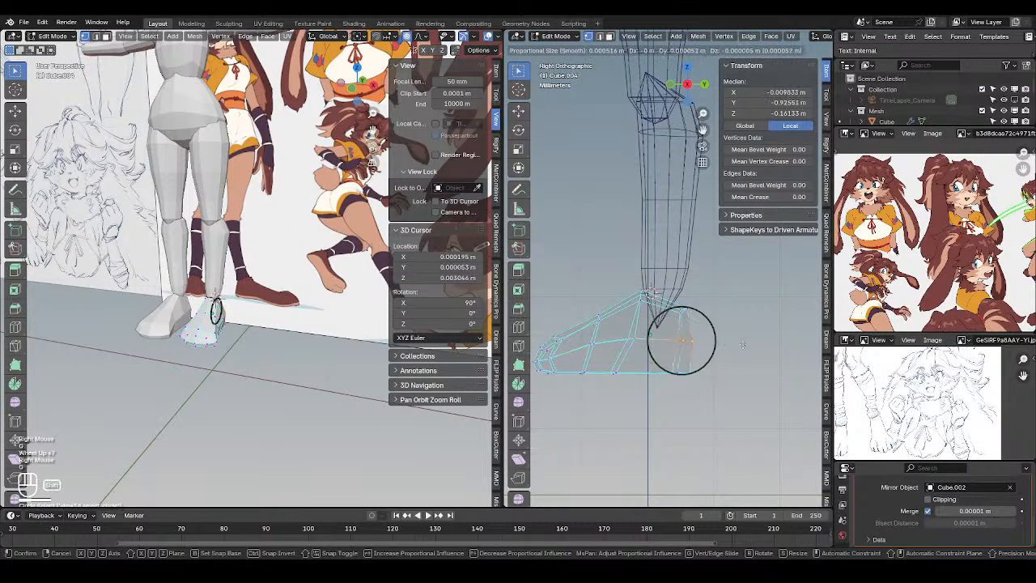
right_click(711, 342, "shift")
key("g")
key("y")
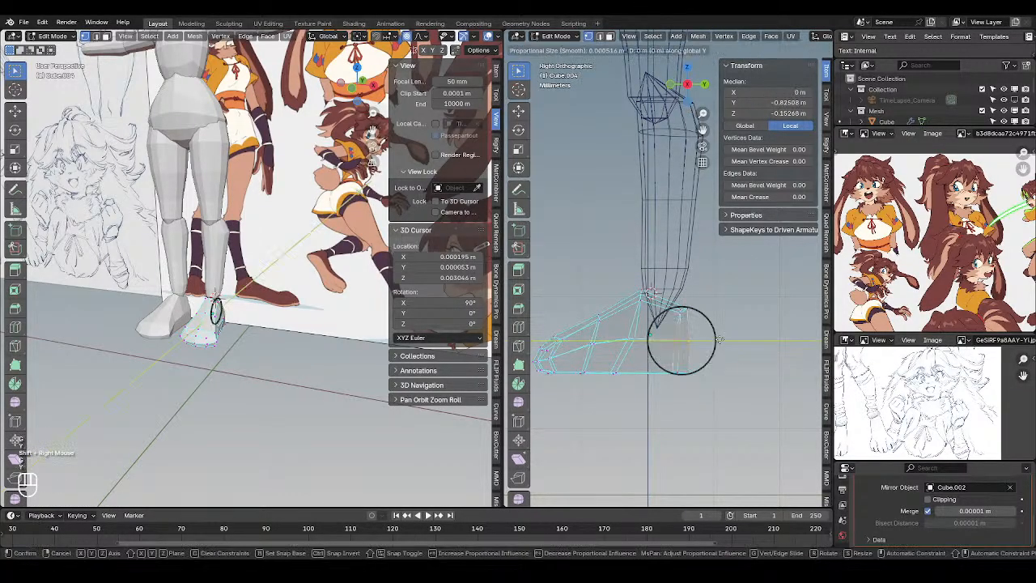
left_click(720, 341)
Move the foot's upper heel vertices forward along Y and nudge them up to slope the heel into the ankle
key("alt+a")
key("c")
left_click(688, 309)
right_click(688, 309)
key("g")
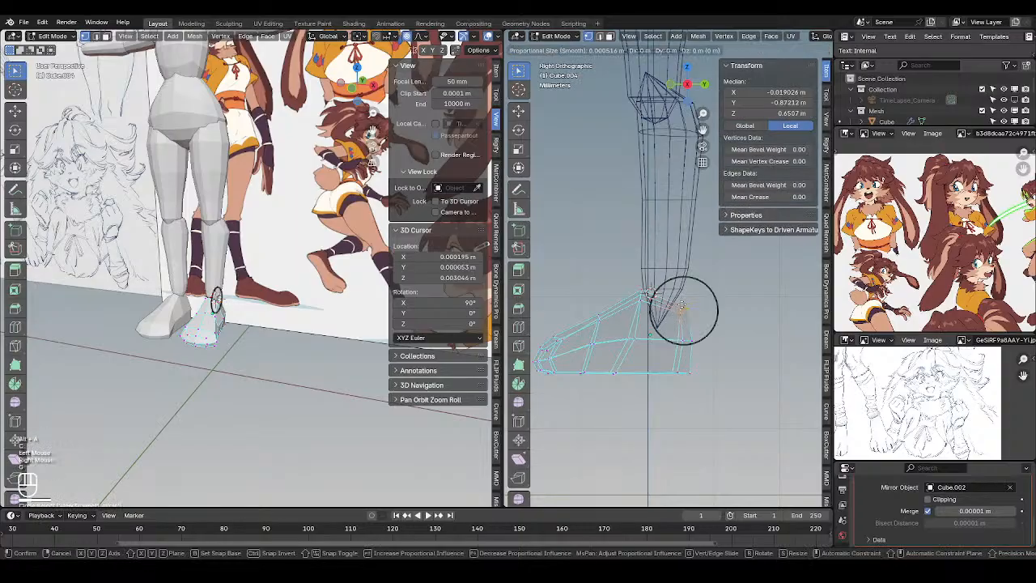
key("y")
left_click(590, 277, "shift")
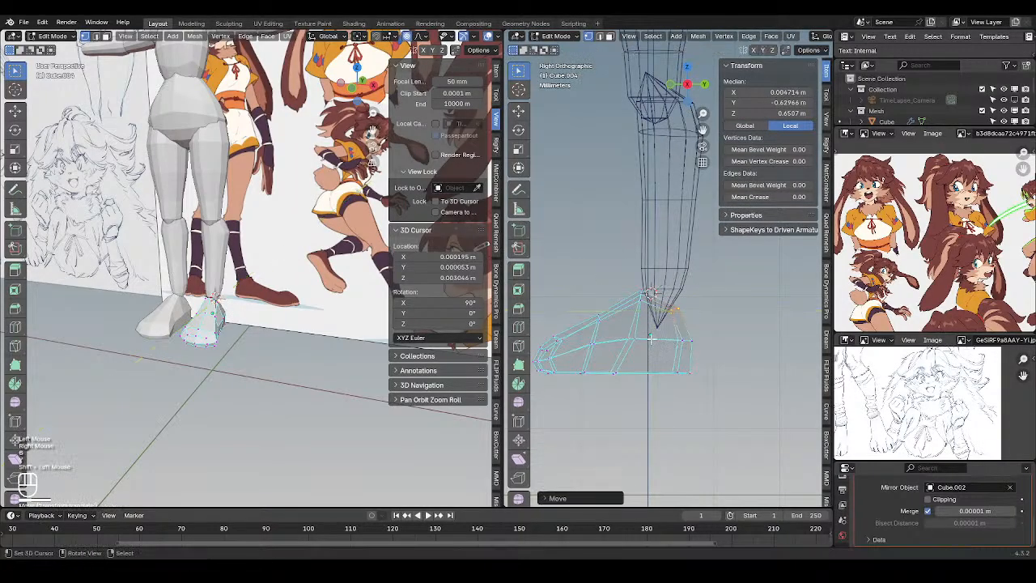
key("g")
left_click(577, 271, "shift")
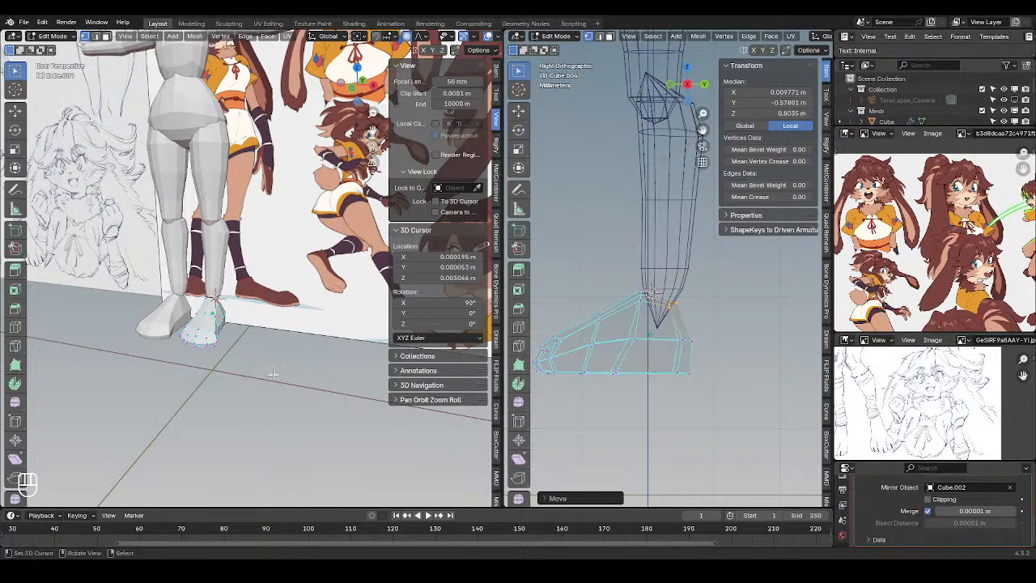
Edge-slide two vertex loops on the underside of the foot's toe end to reshape the sole
scroll(272, 374, "up", 3)
mouse_move(652, 304)
middle_mouse_down()
mouse_move(689, 352)
mouse_move(648, 341)
mouse_move(676, 312)
middle_mouse_up()
scroll(639, 334, "down", 1)
mouse_move(676, 312)
middle_mouse_down()
mouse_move(667, 333)
mouse_move(717, 311)
mouse_move(693, 207)
middle_mouse_up()
key("z")
scroll(717, 312, "up", 3)
scroll(706, 267, "down", 2)
scroll(696, 217, "down", 1)
middle_click_drag(669, 286, 672, 338)
scroll(671, 308, "up", 2)
right_click(671, 336, "alt")
right_click(669, 332, "alt")
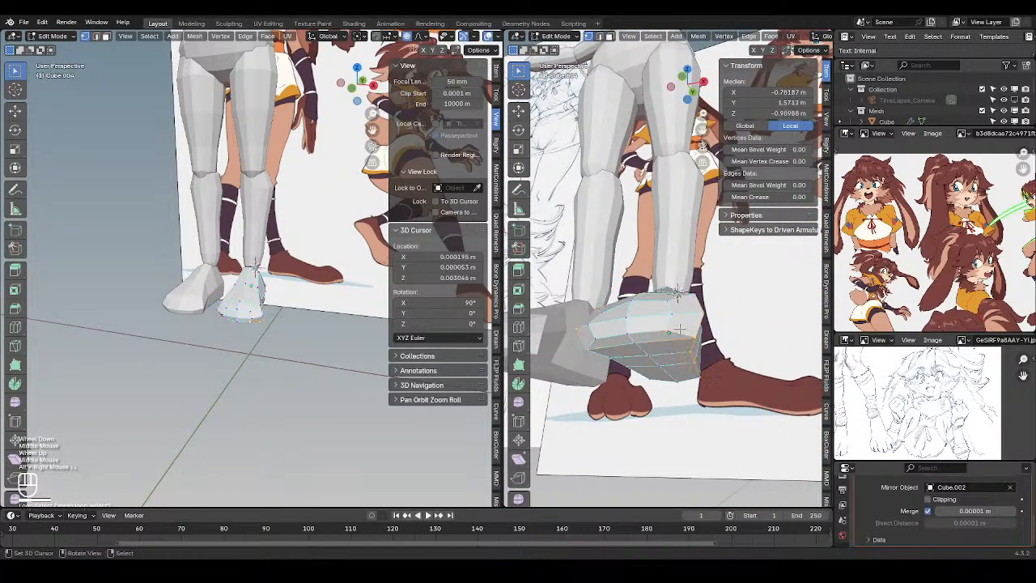
key("g")
key("g")
left_click(642, 339, "shift")
right_click(596, 345, "alt")
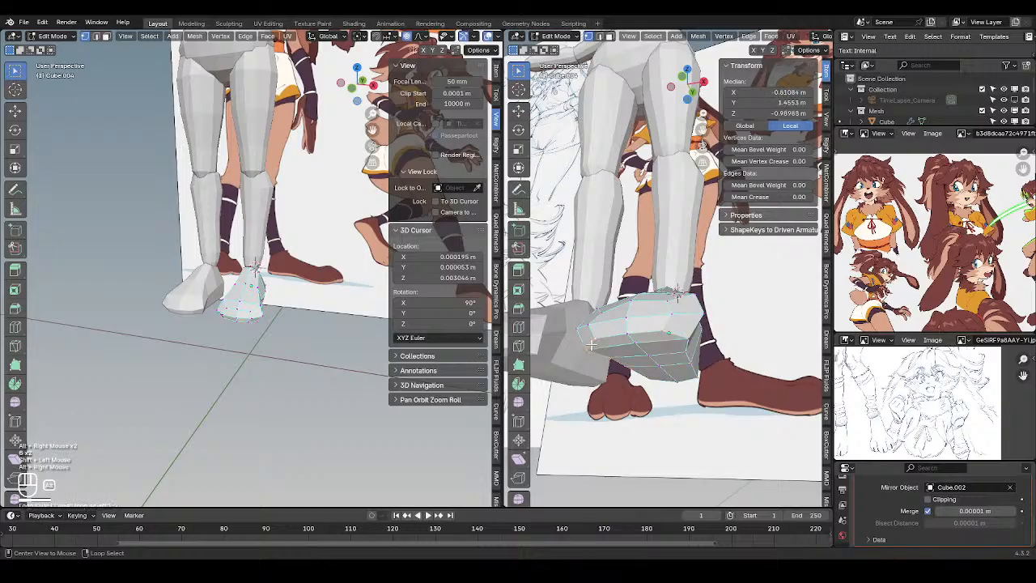
key("g")
key("g")
left_click(629, 338, "shift")
Return to Object Mode and examine the reshaped foot against the lower leg in side view
middle_click_drag(629, 339, 717, 282)
scroll(628, 336, "down", 1)
scroll(718, 283, "down", 2)
middle_click_drag(699, 218, 637, 298, "shift")
scroll(702, 304, "down", 1)
scroll(632, 315, "up", 2)
key("Tab")
scroll(641, 312, "down", 1)
scroll(667, 304, "down", 1)
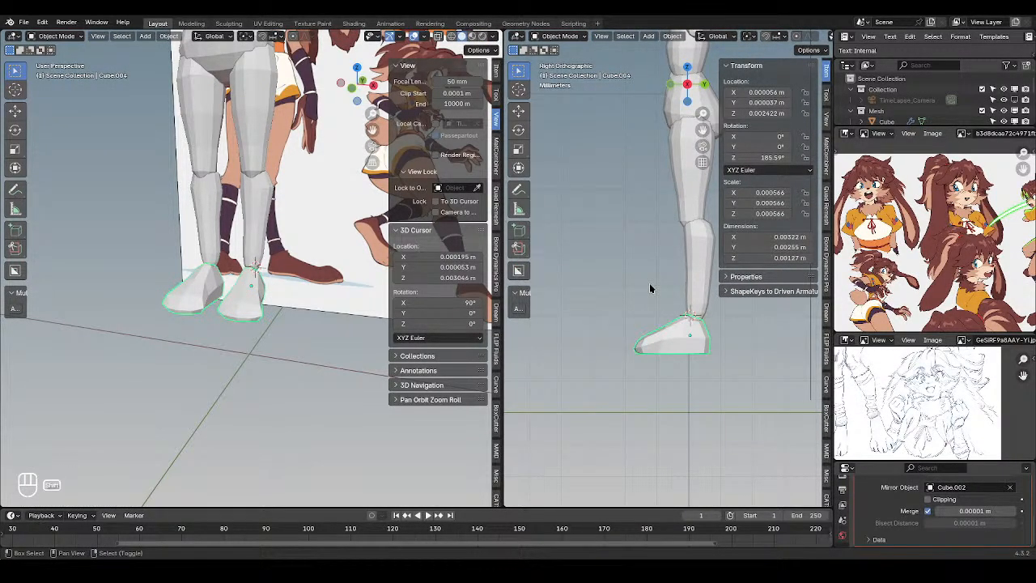
scroll(649, 289, "up", 2)
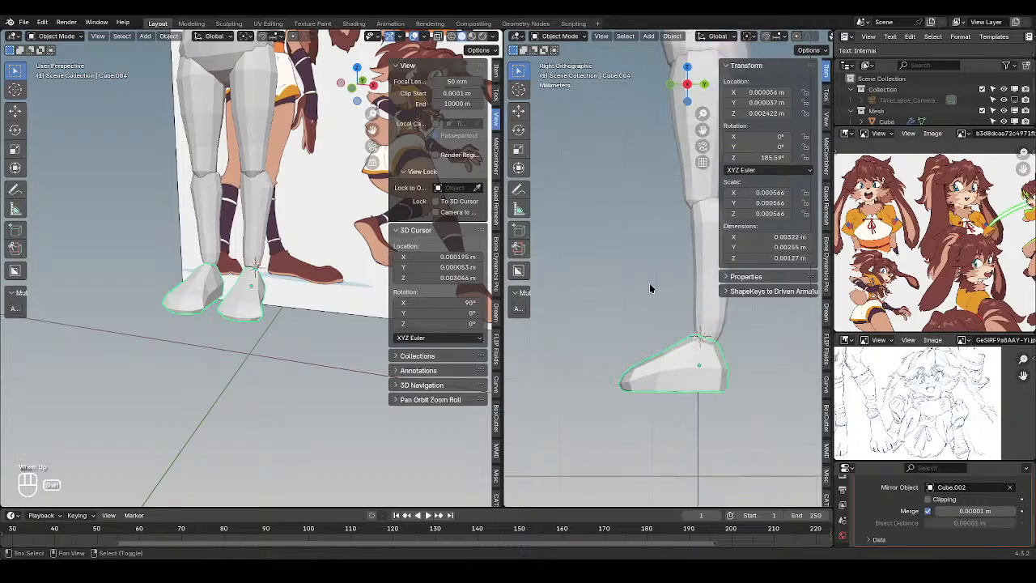
Snap the 3D cursor to the foot and add a cube there in front wireframe view
key("shift+s")
left_click(682, 409)
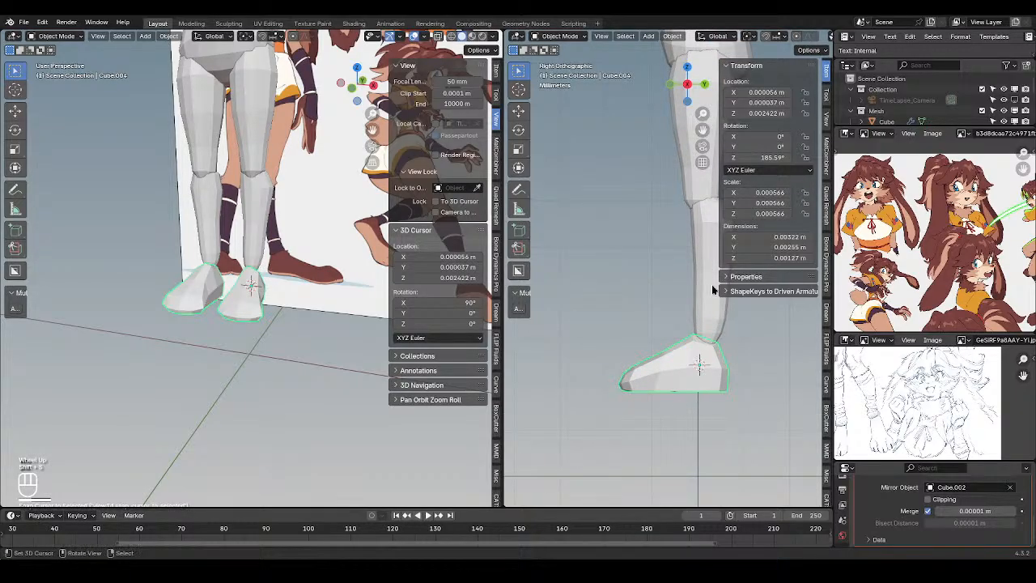
middle_click_drag(630, 354, 669, 362, "alt")
scroll(626, 397, "up", 1)
middle_click_drag(623, 400, 646, 345, "shift")
scroll(639, 390, "up", 1)
key("alt+z")
key("shift+a")
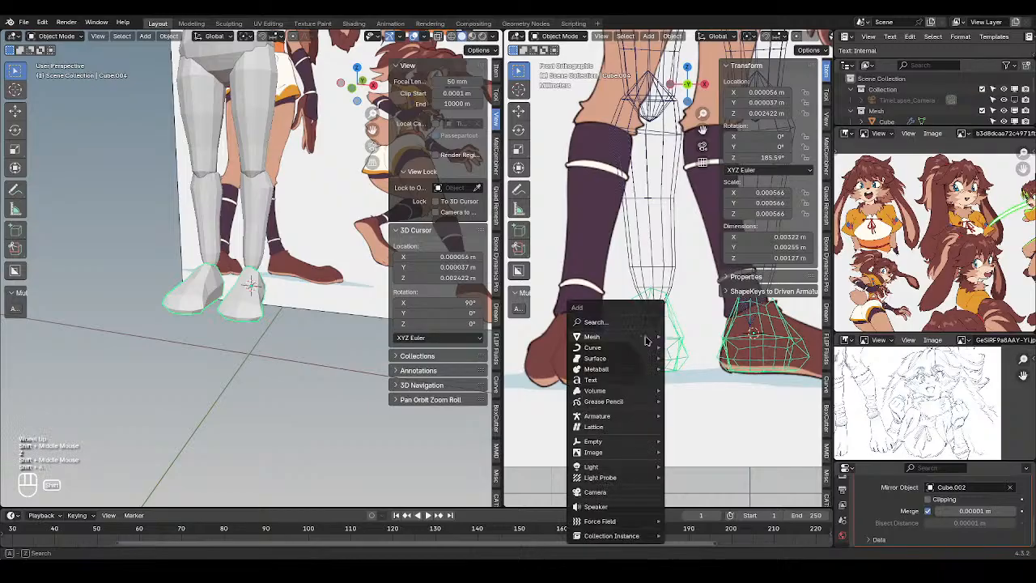
mouse_move(618, 340)
key("shift+a")
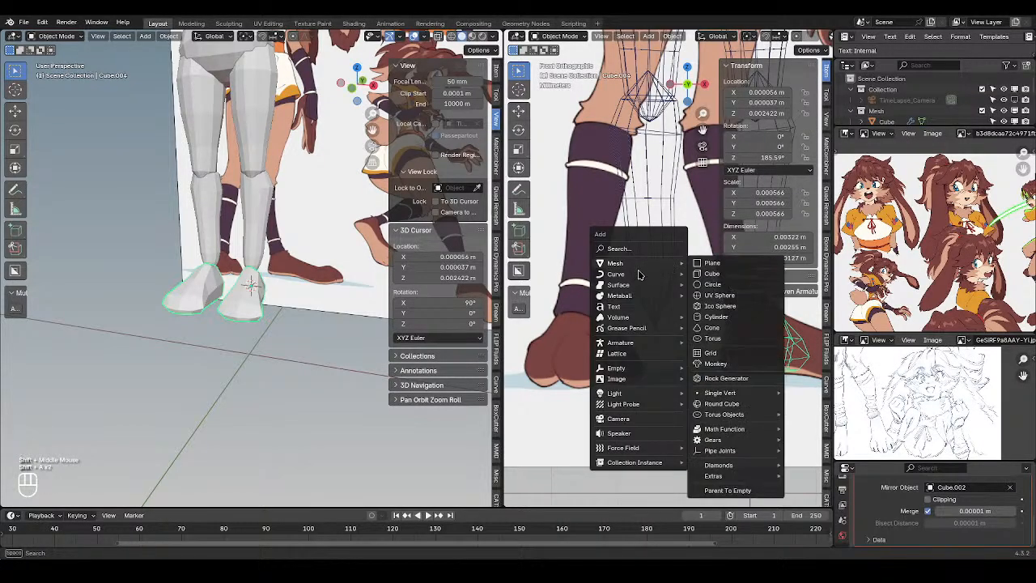
mouse_move(661, 263)
left_click(753, 275)
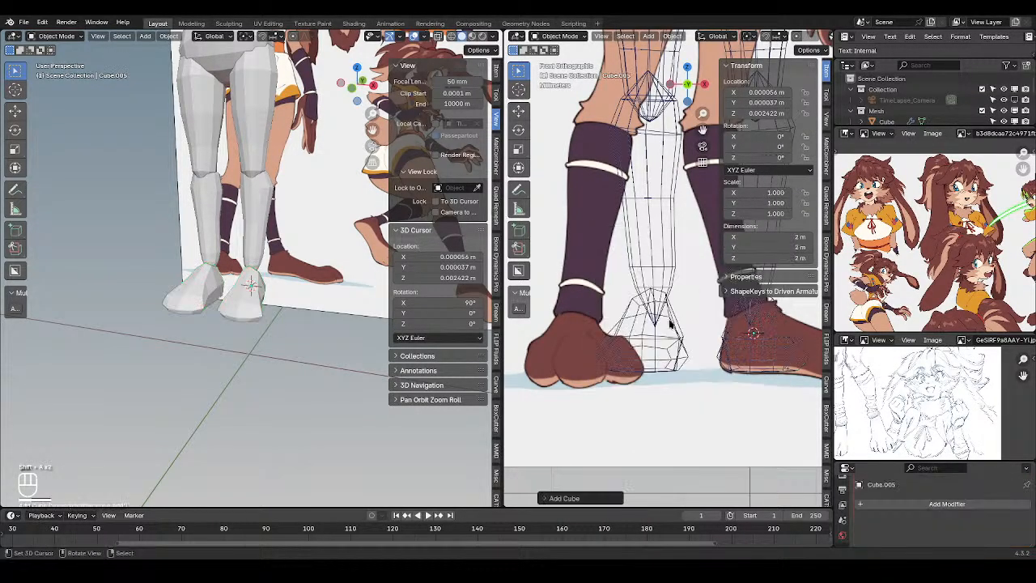
Move the cube over the reference art's front-facing foot and scale it down to about 0.00084 m
scroll(685, 318, "down", 2)
key("g")
left_click(591, 336)
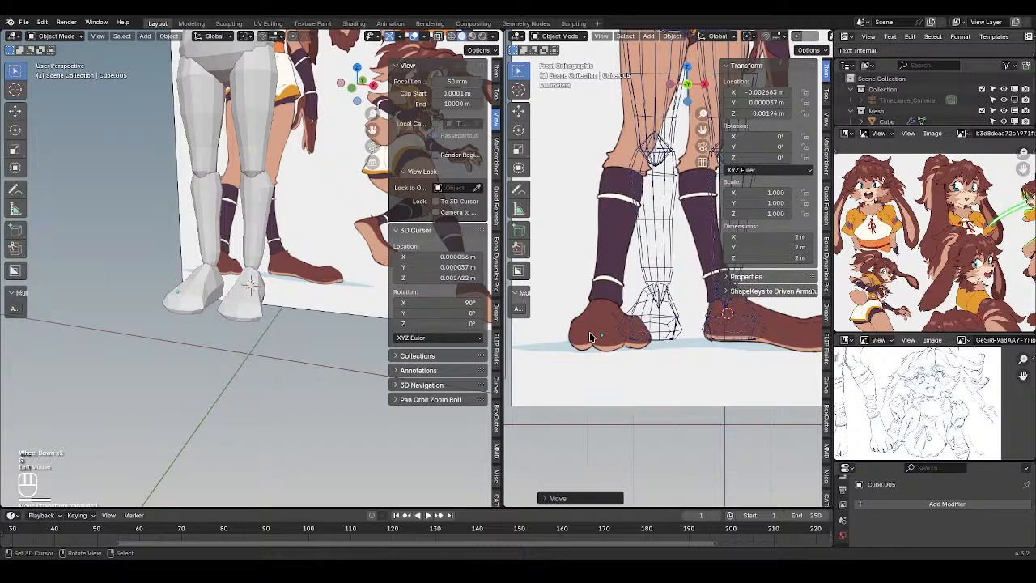
key("s")
left_click(704, 373)
key("s")
left_click(759, 366)
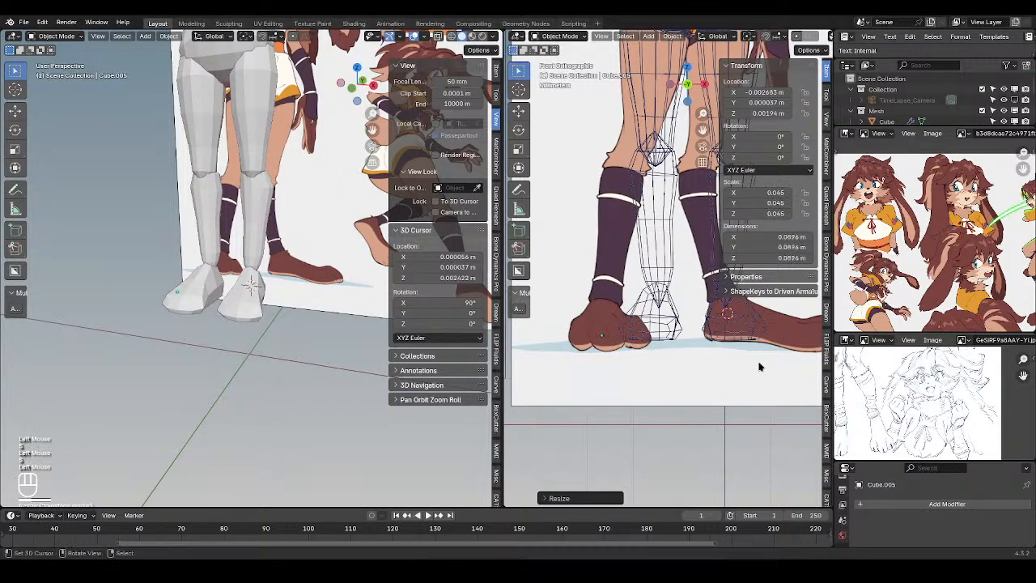
key("s")
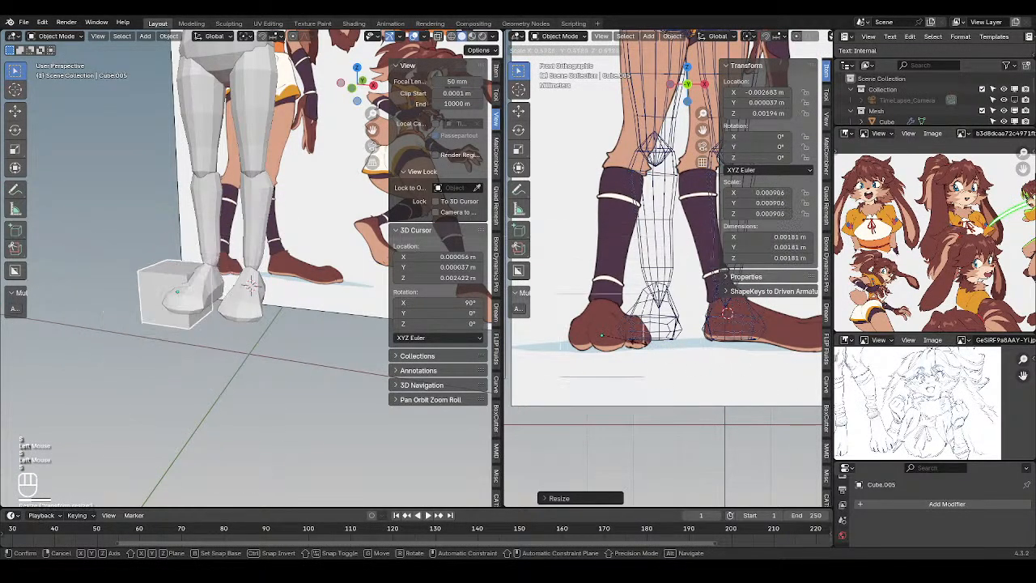
left_click(662, 358)
Apply the cube's scale and nudge the cube sideways over the middle toe of the reference foot
key("Tab")
key("Tab")
key("ctrl+a")
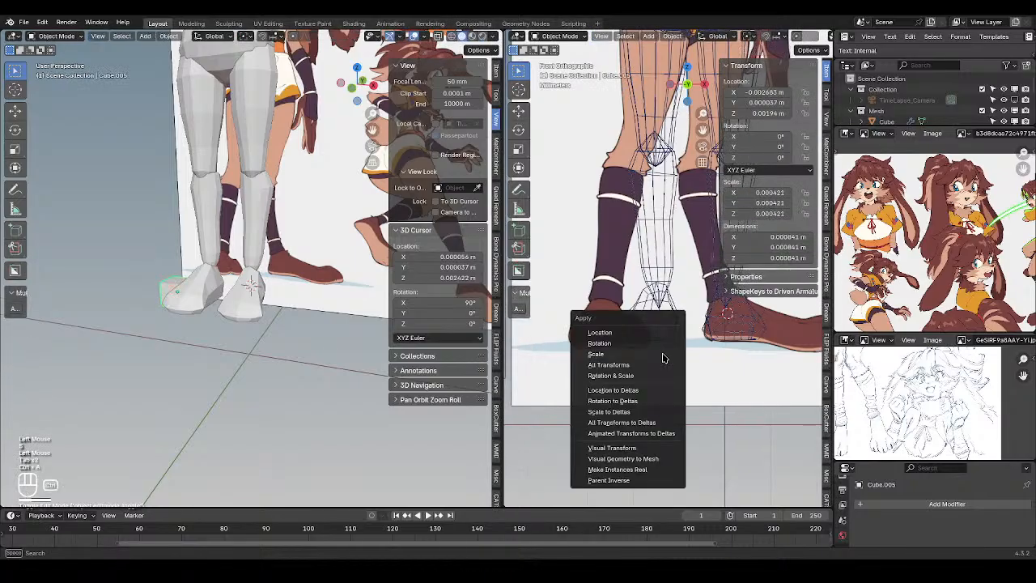
left_click(663, 356)
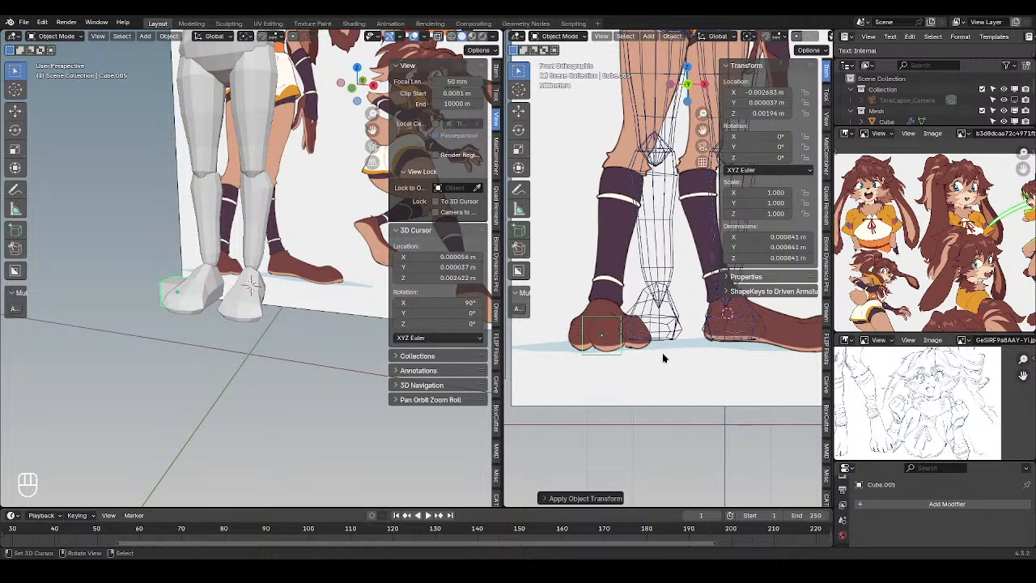
scroll(634, 344, "up", 2)
middle_click_drag(646, 323, 639, 357, "shift")
scroll(640, 356, "up", 2)
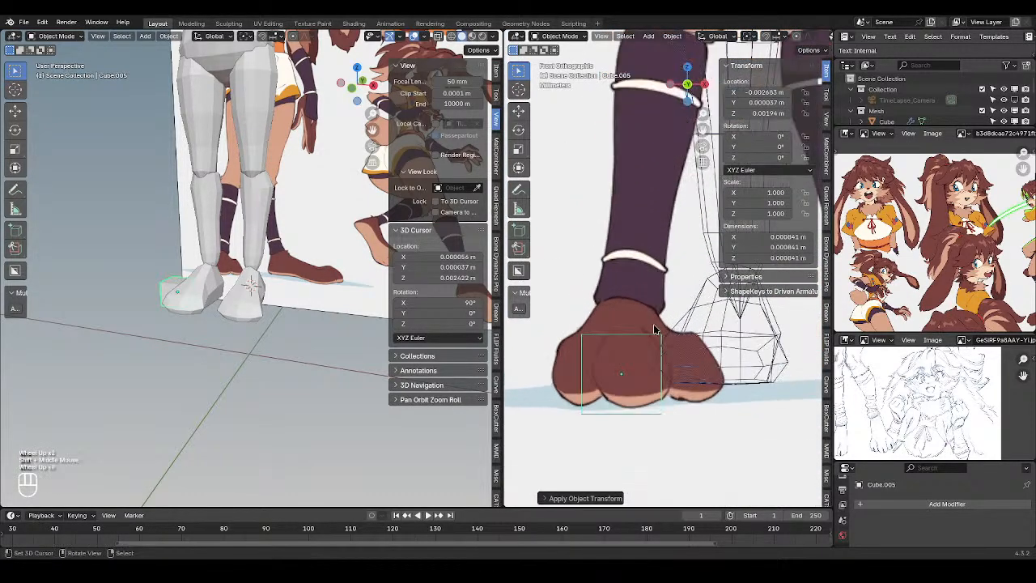
key("g")
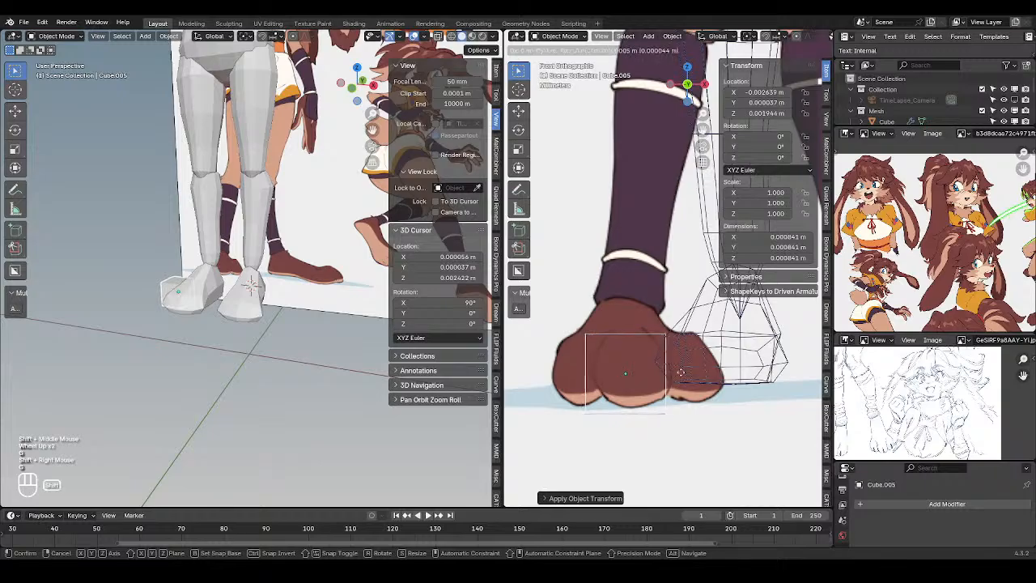
left_click(718, 371, "shift")
Edit the cube's mesh and add a centred horizontal loop cut
key("Tab")
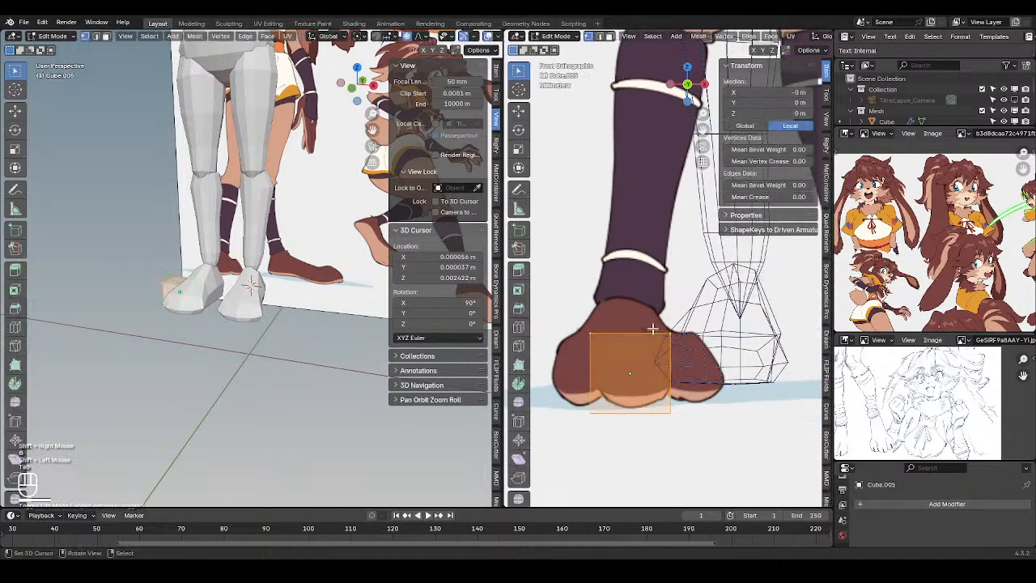
key("ctrl+r")
left_click(603, 380)
right_click(604, 379)
Select the cube's top vertices and narrow them along X with a small proportional editing radius
key("alt+a")
key("c")
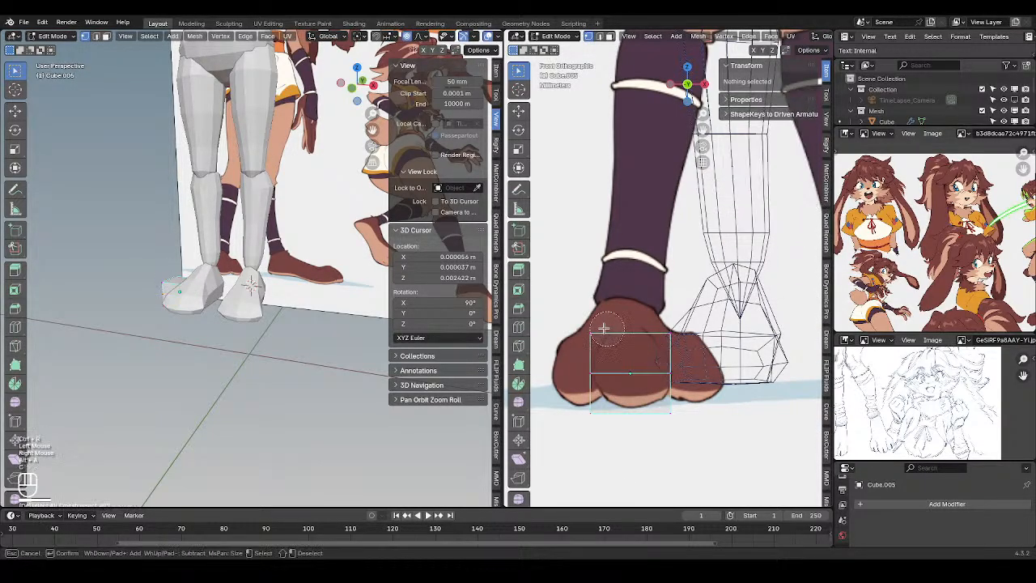
left_click_drag(605, 329, 676, 339)
right_click(679, 344)
key("s")
key("x")
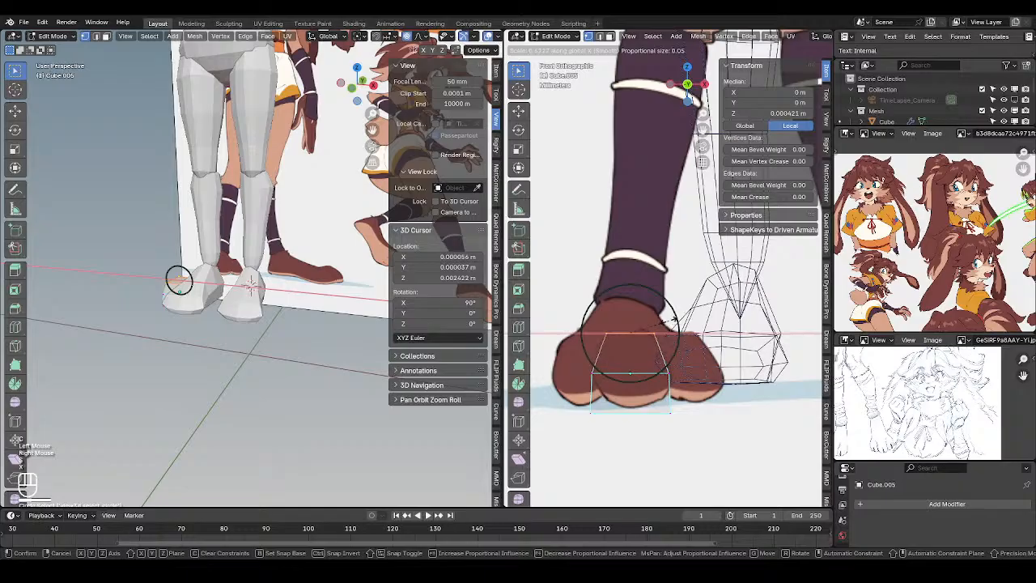
scroll(664, 324, "up", 2)
scroll(662, 325, "up", 2)
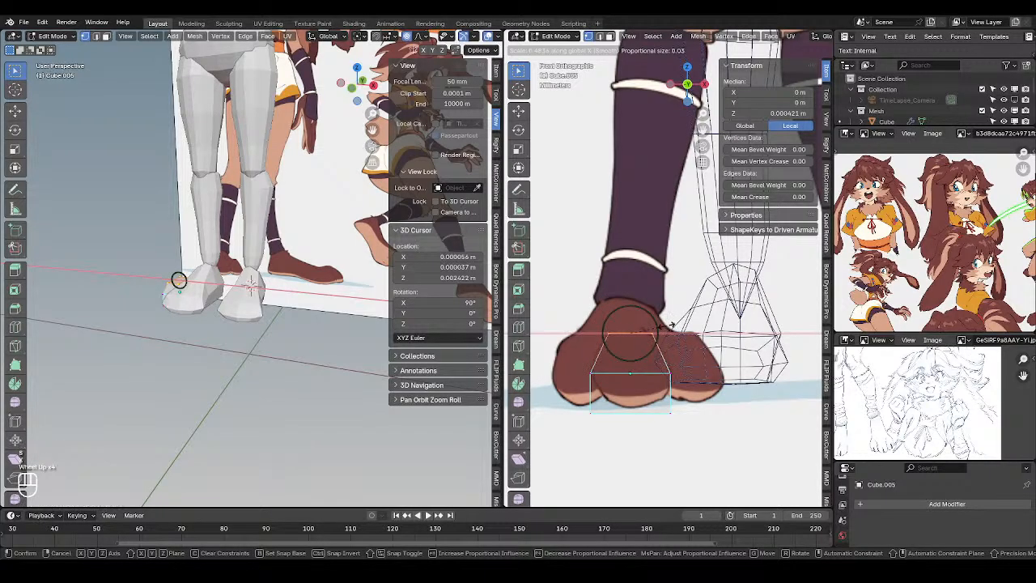
left_click(654, 347)
Select the cube's bottom vertices and narrow them along X to follow the toe outline
key("alt+a")
key("c")
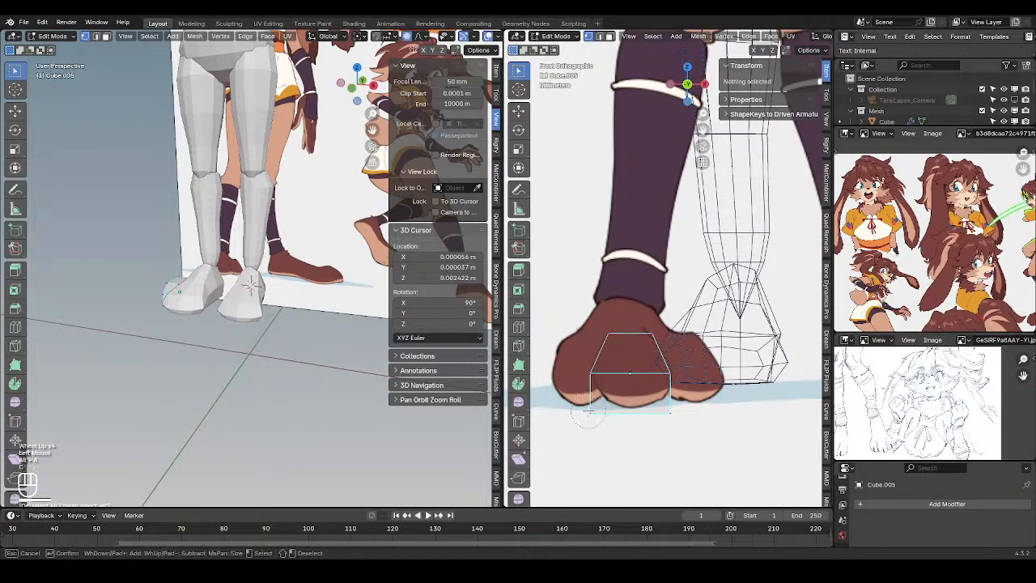
left_click_drag(595, 411, 659, 414)
right_click(665, 412)
key("s")
key("x")
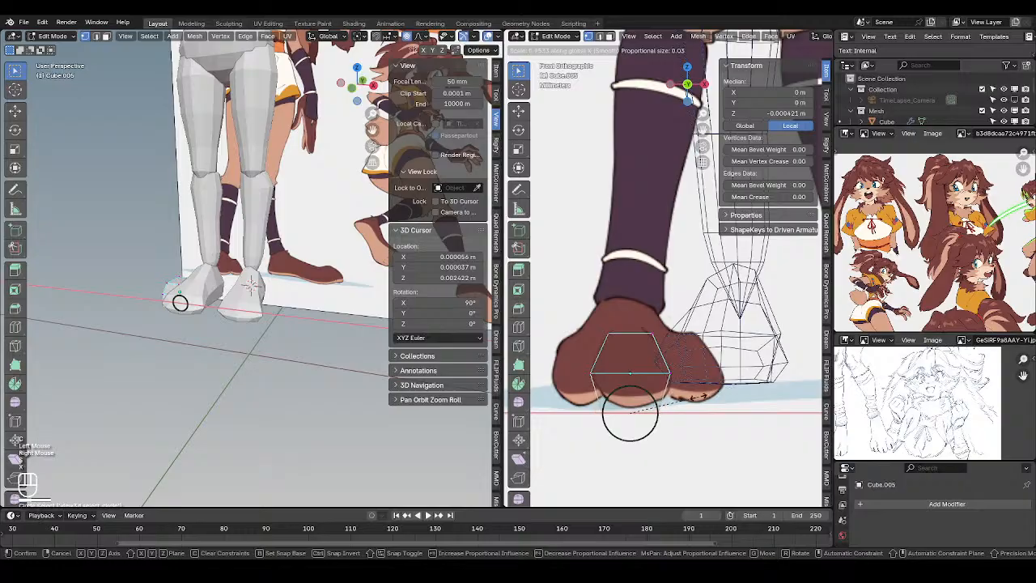
left_click(684, 398)
Add a centred vertical loop cut to the toe block and push it slightly outward with Shrink/Fatten
key("ctrl+r")
left_click(623, 359)
right_click(622, 359)
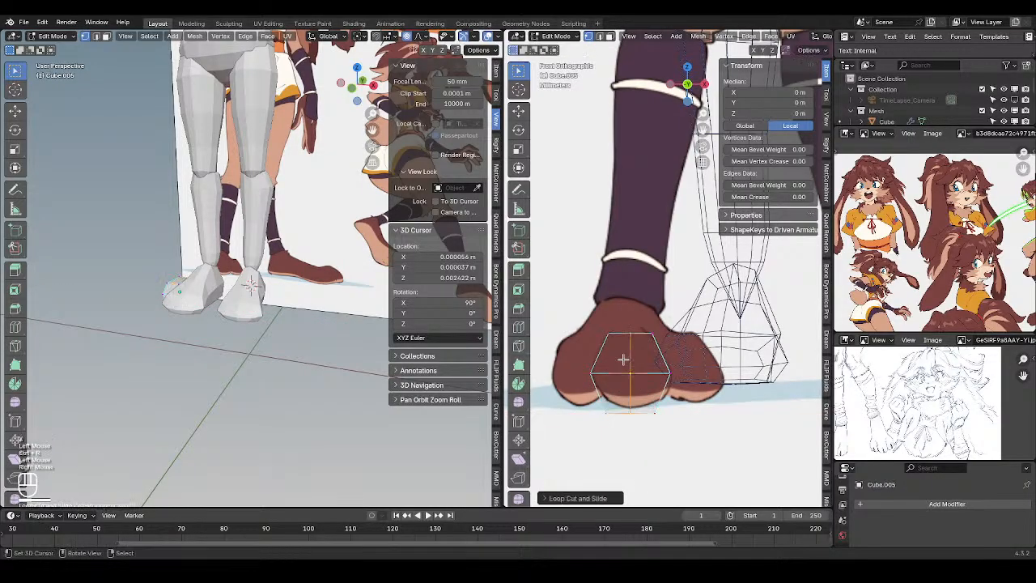
key("alt+s")
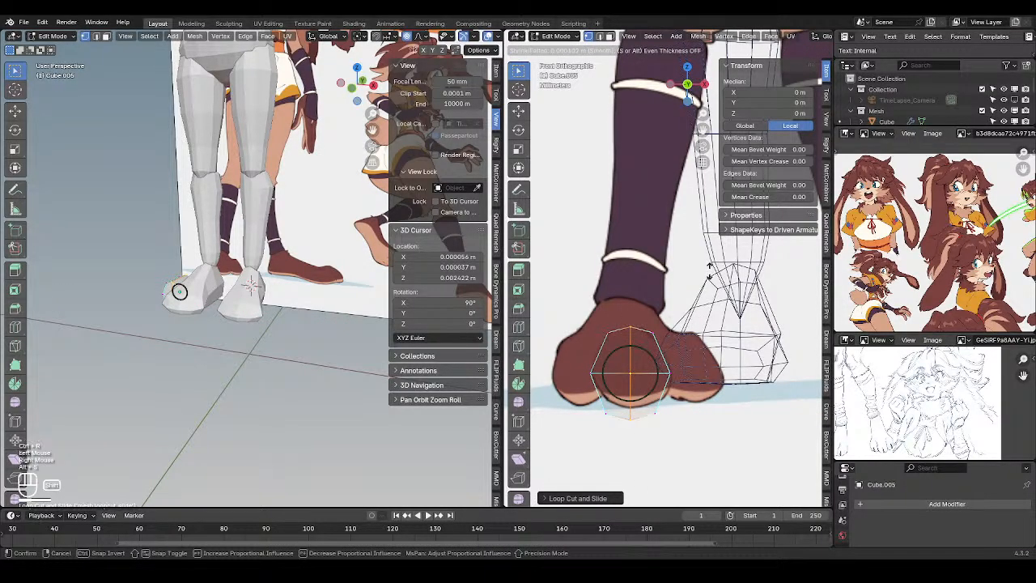
left_click(707, 270)
key("alt+a")
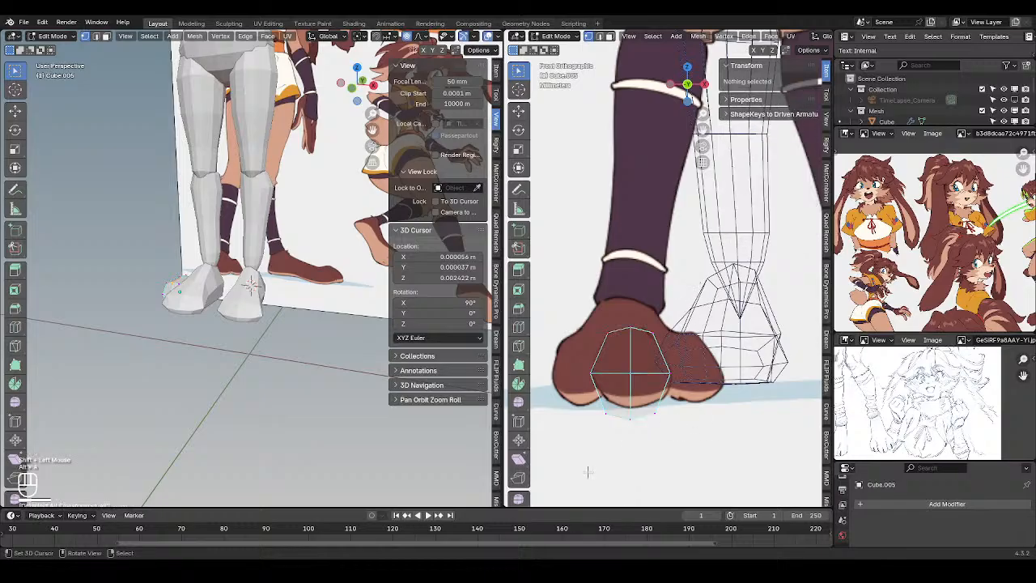
Move the toe block's bottom vertices up along Z by about 0.000079 m to meet the reference toe's underside
key("c")
left_click_drag(616, 421, 664, 421)
right_click(665, 419)
key("g")
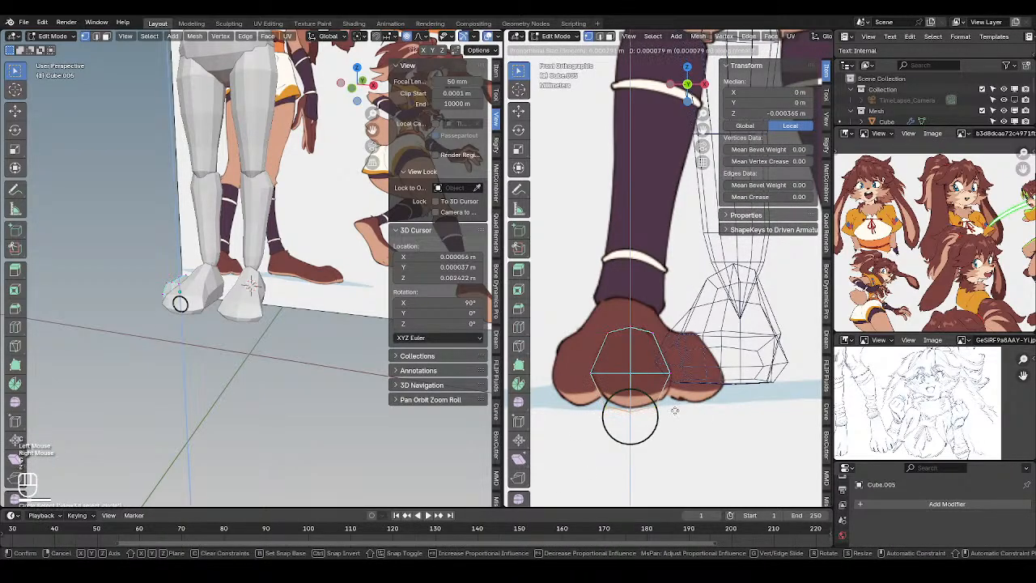
left_click(673, 411)
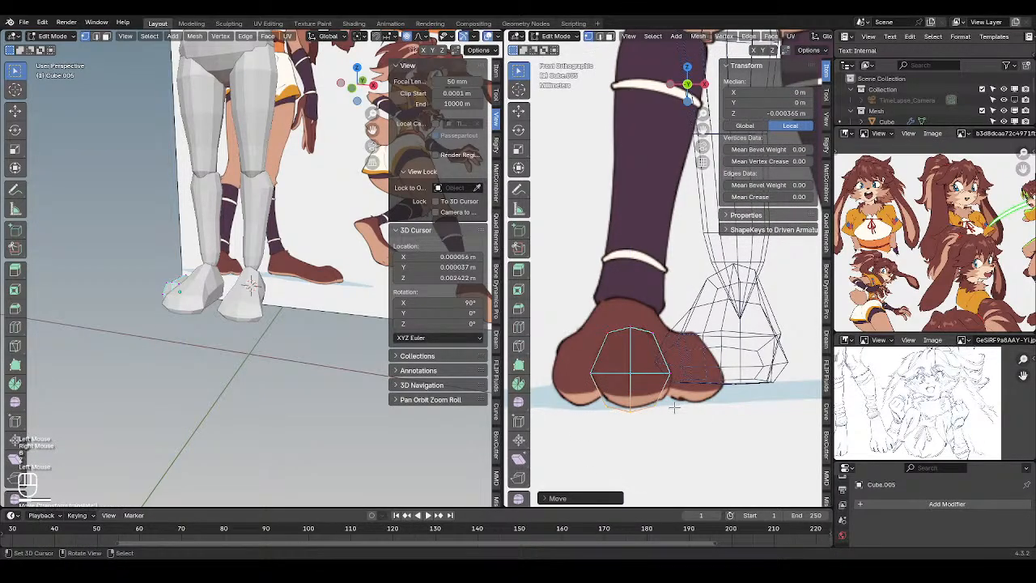
Select the toe block's upper side vertices, slide them along their edges and scale them along X to round the top outline
key("z")
key("z")
key("alt+a")
key("c")
left_click_drag(608, 331, 660, 332)
right_click(660, 332)
key("g")
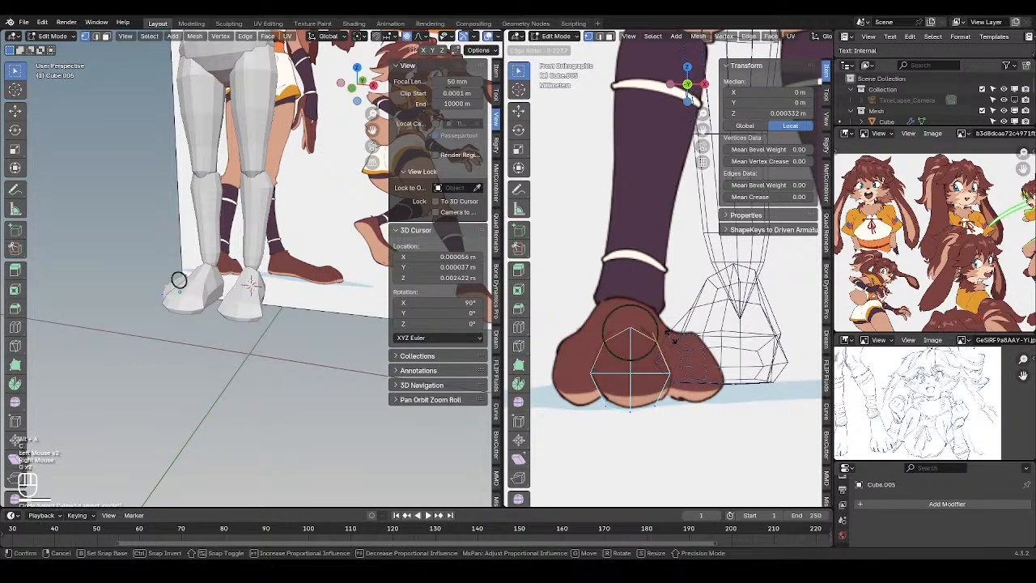
left_click(672, 338)
key("s")
key("x")
left_click(688, 332, "shift")
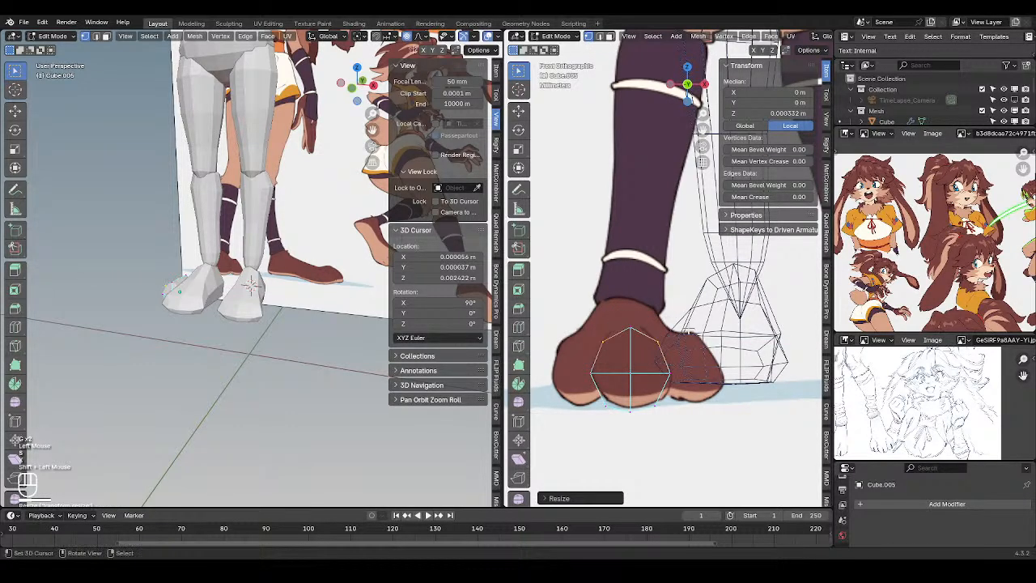
Add a centred loop cut around the toe block, halfway along its length
scroll(635, 306, "down", 1)
middle_click_drag(643, 299, 648, 332)
key("z")
key("ctrl+r")
left_click(603, 344)
right_click(603, 344)
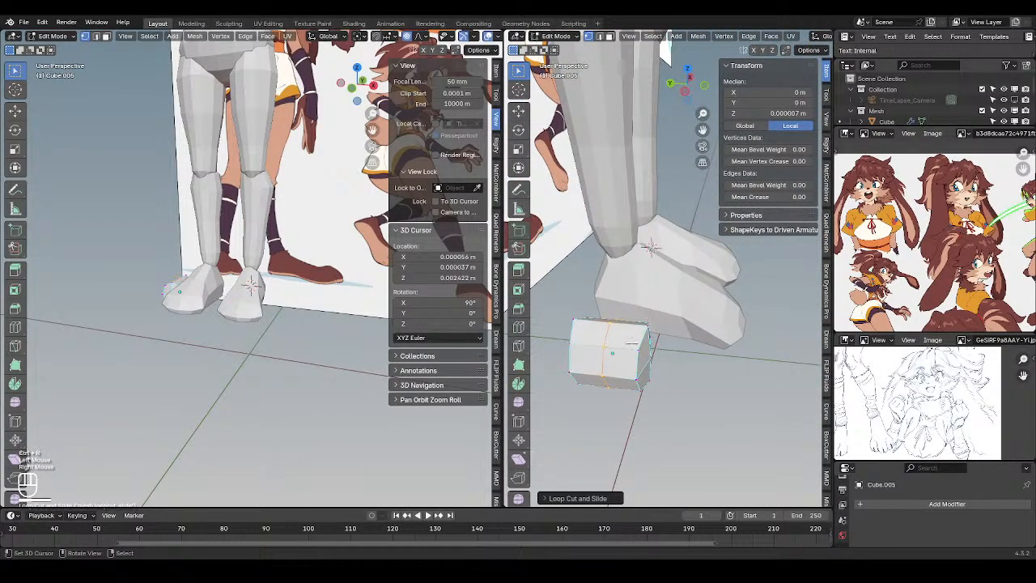
Select the whole toe mesh and apply Volume Smoothing to it
key("a")
right_click(621, 367)
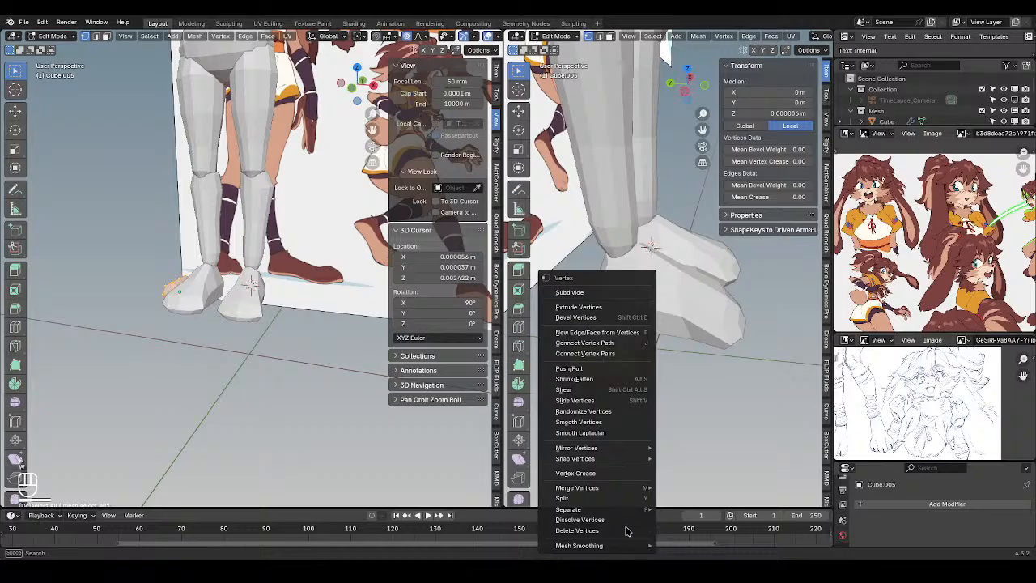
mouse_move(613, 545)
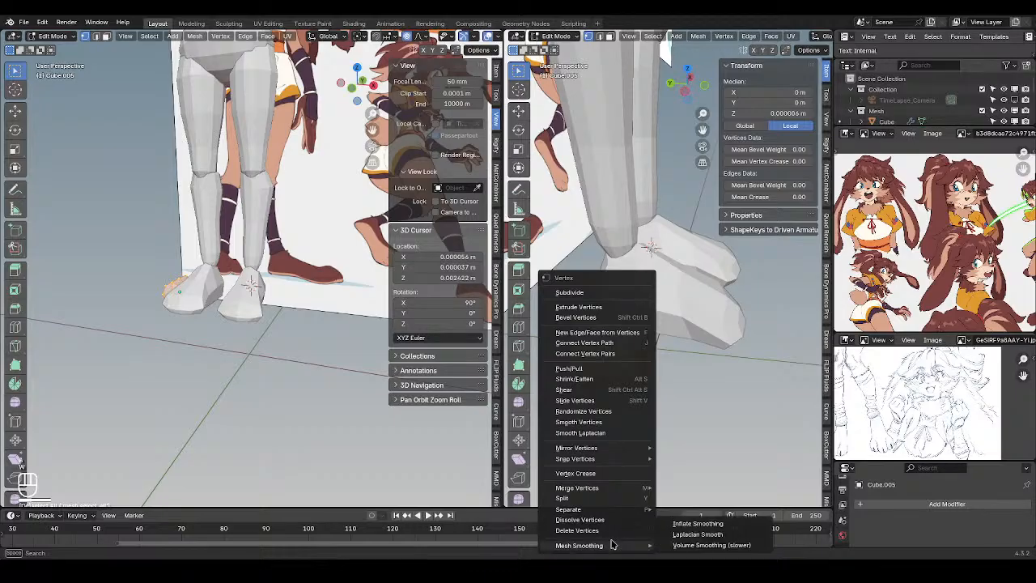
left_click(680, 554)
Move the toe object slightly in front view to X -0.00255 m, Z 0.001984 m over the reference middle toe
middle_click_drag(706, 351, 668, 307)
key("z")
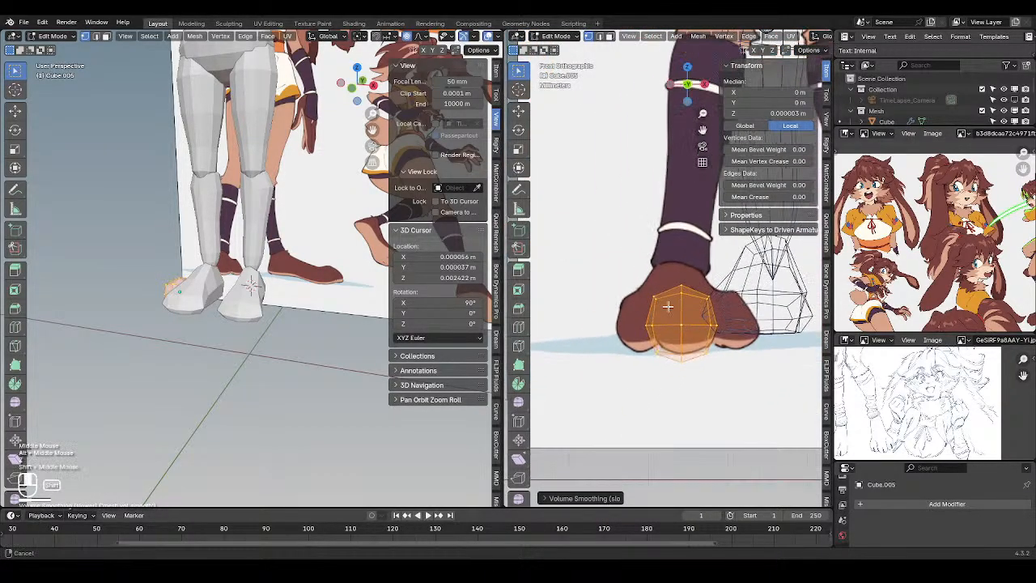
scroll(692, 370, "up", 1)
key("Tab")
key("g")
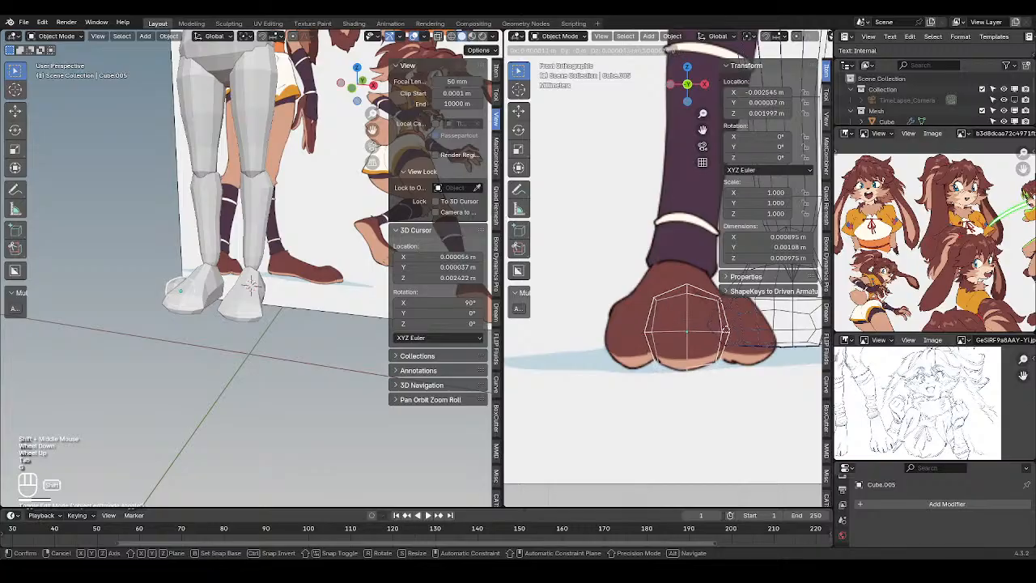
left_click(735, 340)
Select the toe's rear end vertices in side view and extrude them a short distance backward
key("Tab")
middle_click_drag(735, 333, 688, 323, "alt")
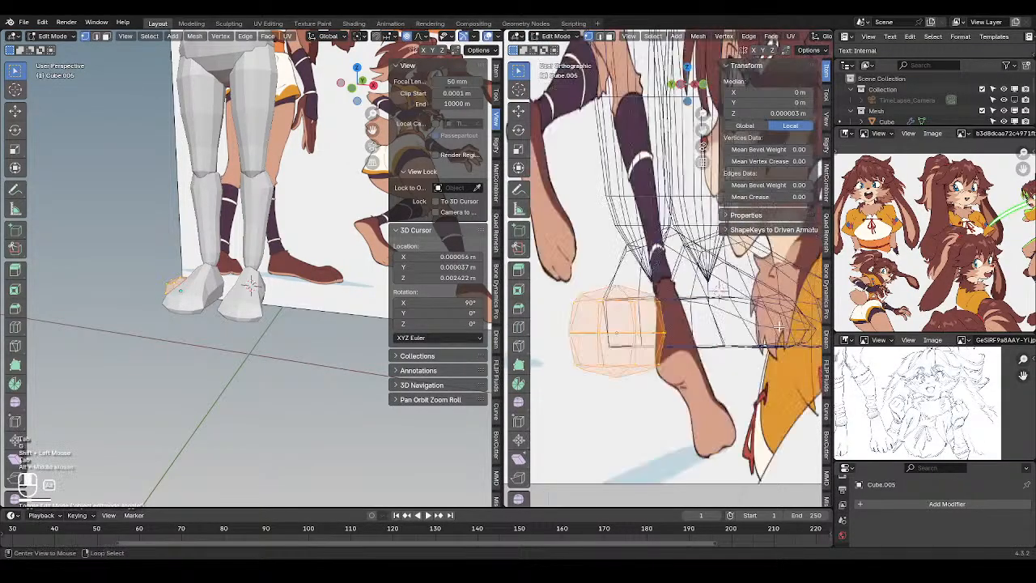
middle_click_drag(606, 317, 712, 314, "shift")
key("alt+a")
key("c")
scroll(687, 361, "down", 1)
left_click_drag(674, 359, 672, 290)
right_click(674, 293)
key("e")
left_click(733, 320)
key("s")
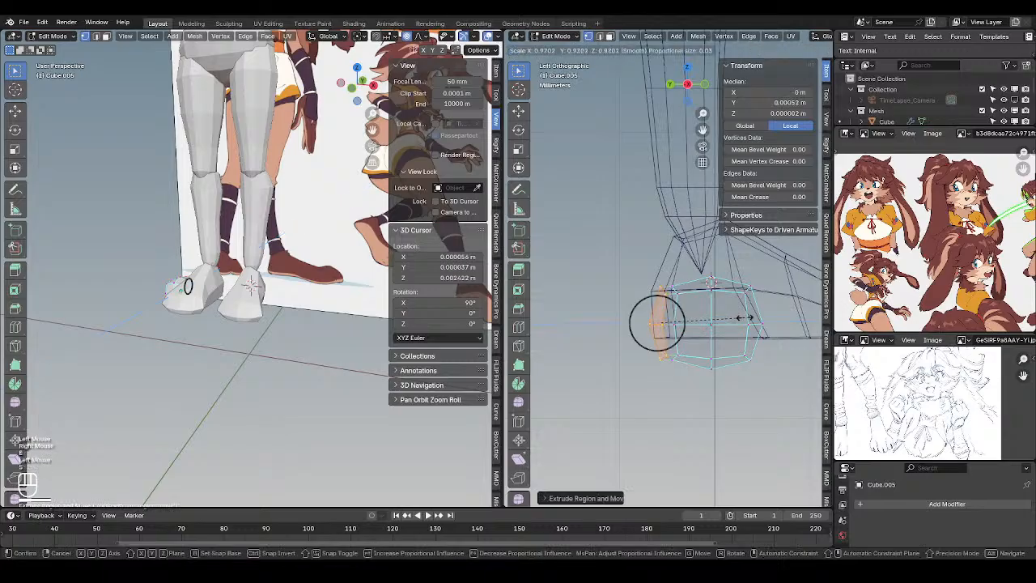
left_click(735, 321)
key("ctrl+z")
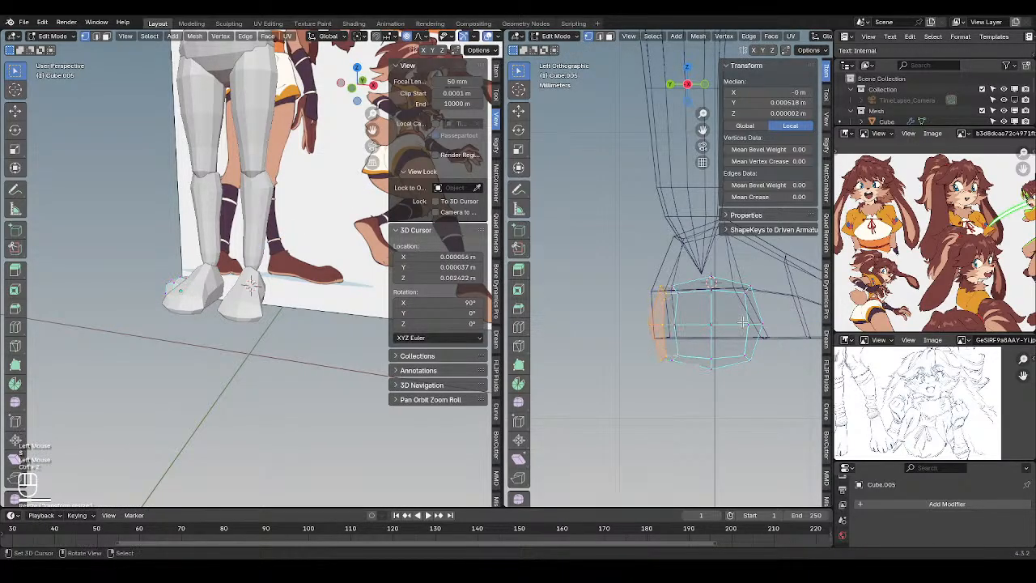
Scale the extruded rear end of the toe slightly smaller with a reduced proportional editing radius
key("s")
scroll(738, 322, "up", 7)
right_click(720, 330)
key("s")
left_click(723, 329)
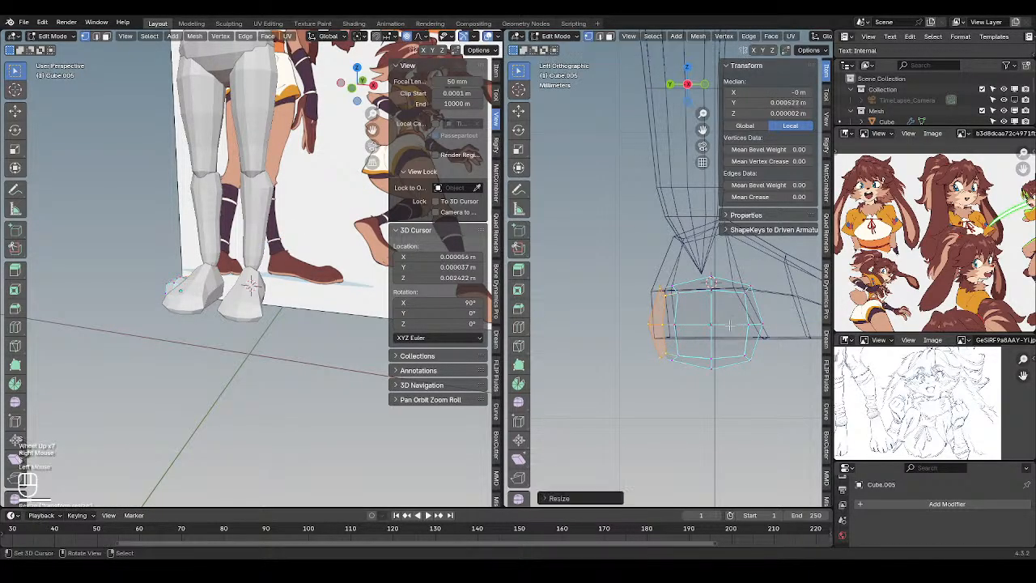
Lower the toe's rear end slightly and rotate it to tilt the end face
key("g")
scroll(729, 330, "down", 5)
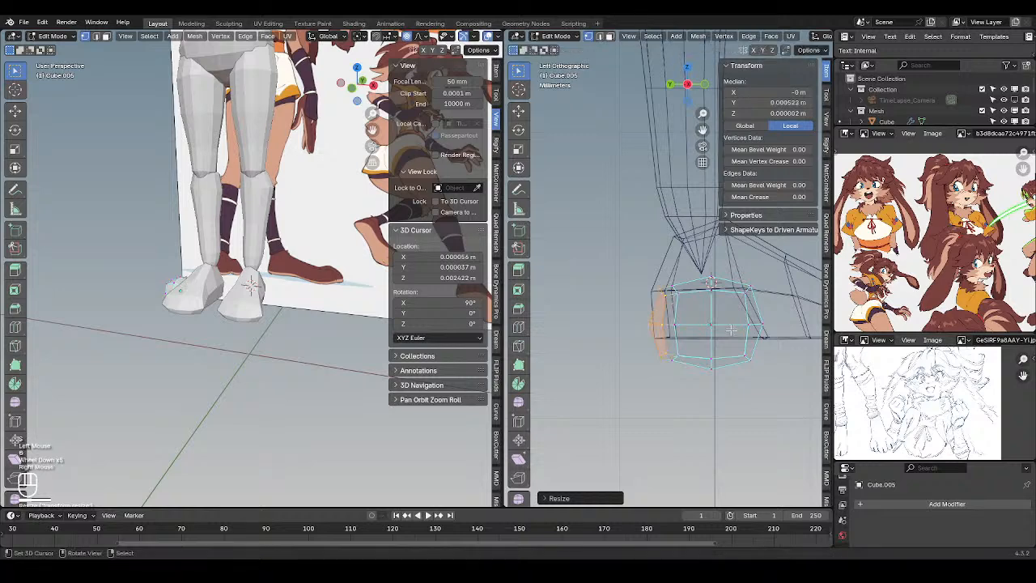
left_click(747, 354)
key("r")
left_click(752, 341)
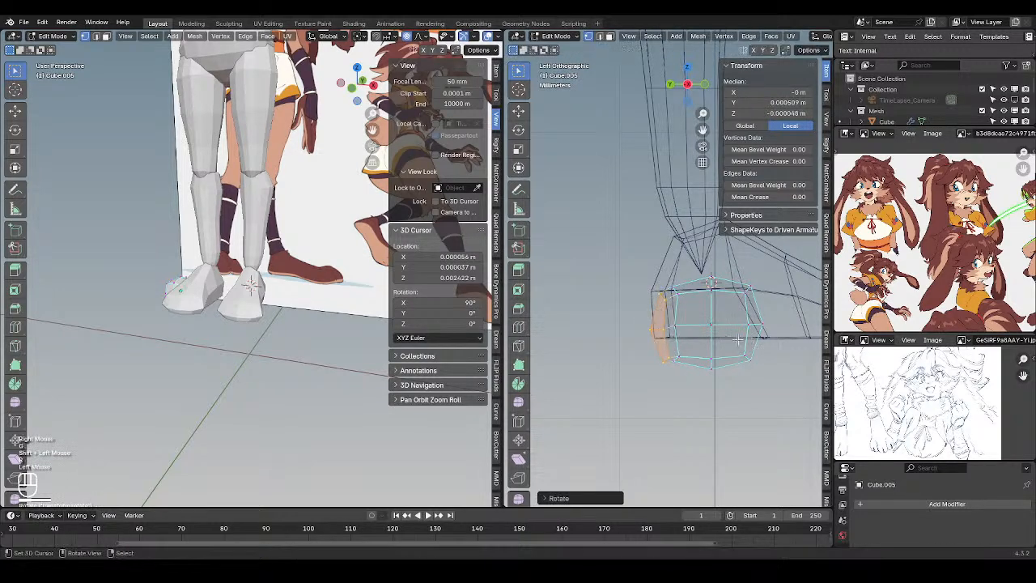
Extrude the toe's rear end farther backward and slightly down, to a local median Y of about 0.001222 m
key("e")
left_click(690, 348)
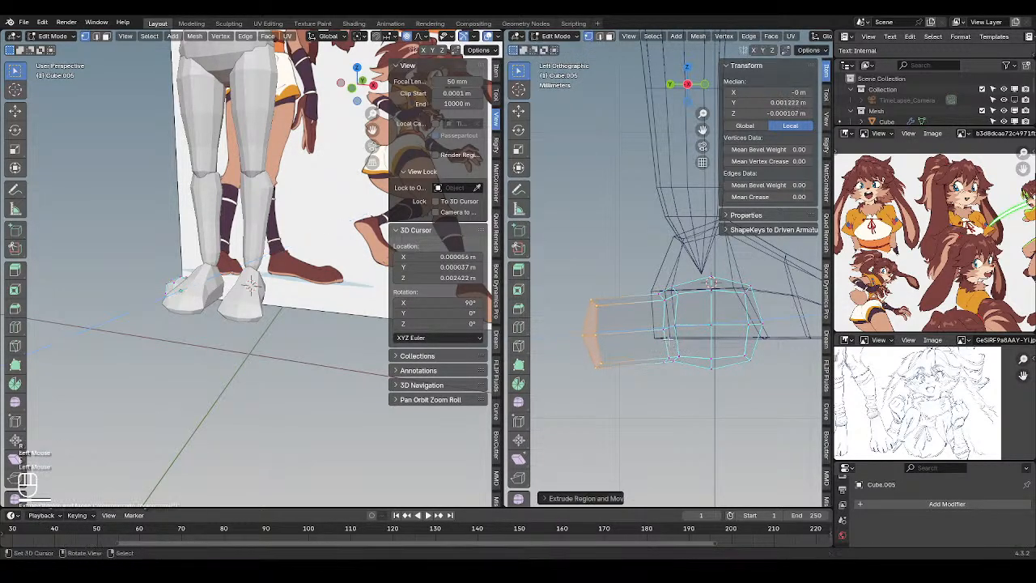
scroll(690, 352, "down", 3)
middle_click_drag(690, 352, 691, 409)
scroll(733, 310, "up", 2)
key("alt+s")
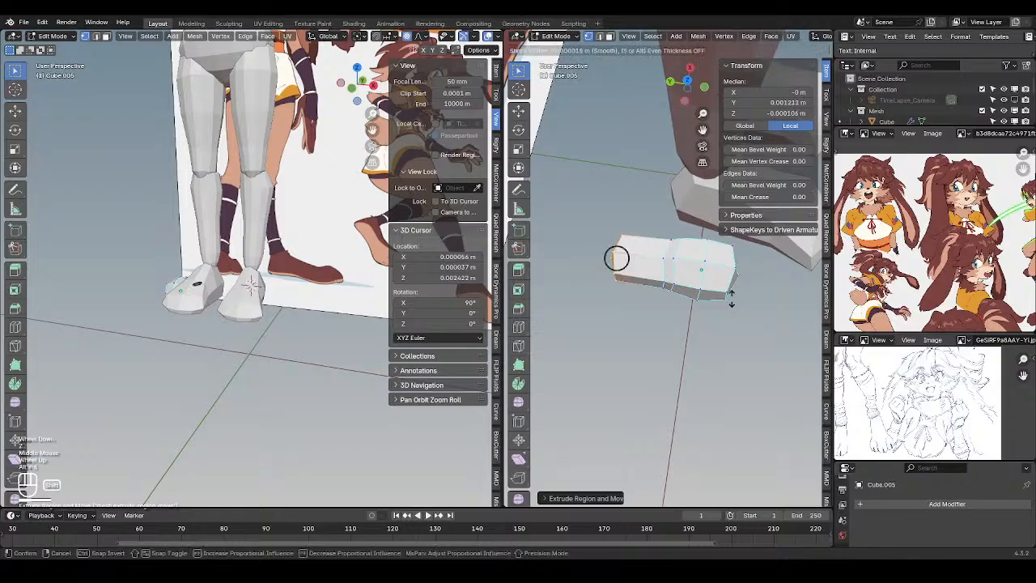
right_click(733, 307, "shift")
Add a centred loop cut to the toe's new rear segment and pinch it inward with Shrink/Fatten
key("ctrl+r")
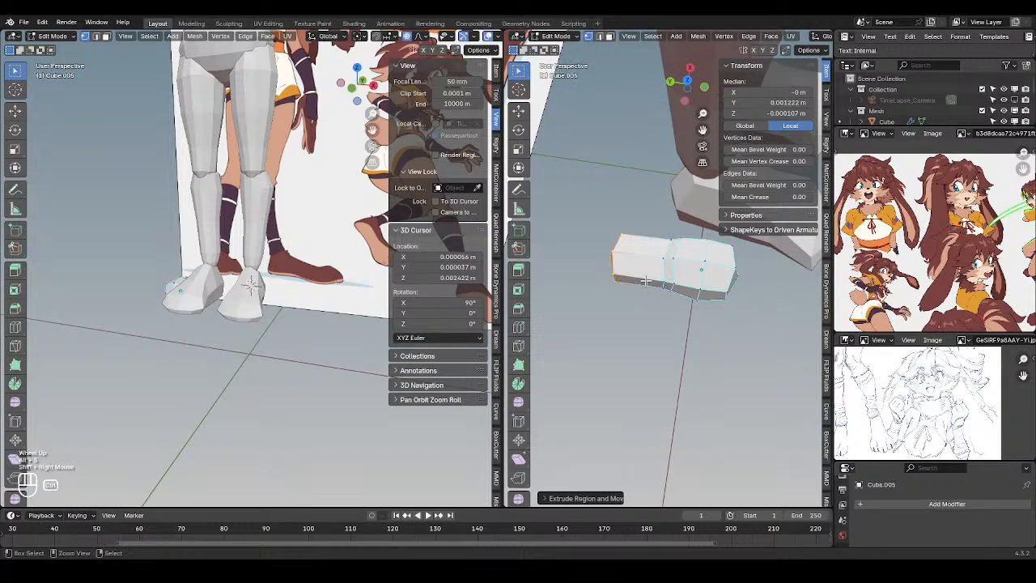
left_click(651, 280, "ctrl")
right_click(655, 279)
key("alt+s")
left_click(712, 258, "shift")
scroll(712, 258, "down", 2)
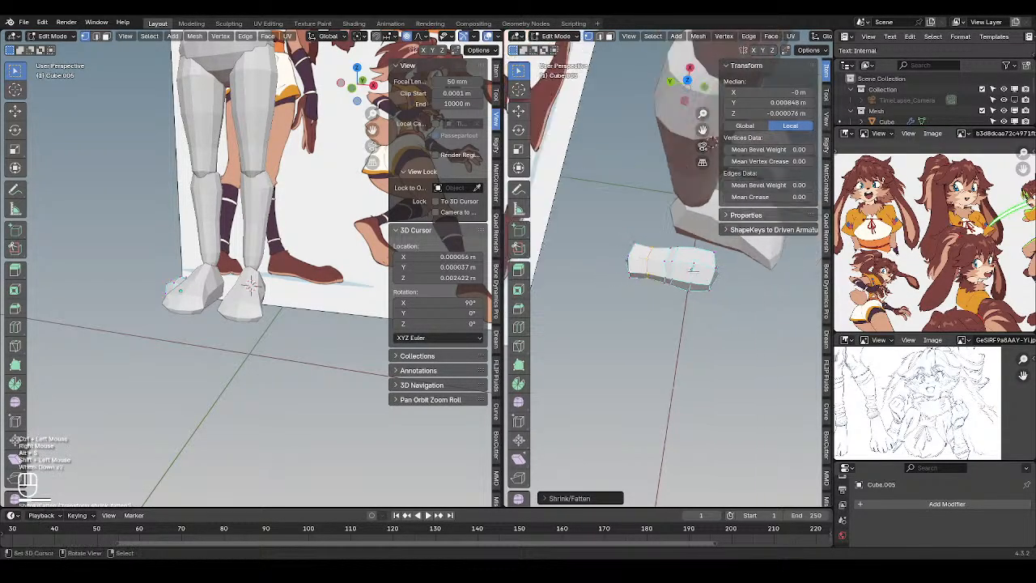
Leave mesh editing and compare the toe's shape with the feet in the reference image from several angles
middle_click_drag(712, 258, 701, 289)
key("Tab")
scroll(682, 239, "down", 1)
scroll(621, 247, "down", 2)
scroll(719, 363, "up", 2)
scroll(701, 289, "up", 1)
middle_click_drag(870, 269, 871, 194)
scroll(870, 194, "up", 1)
middle_click_drag(860, 304, 858, 238)
scroll(858, 238, "up", 2)
scroll(284, 294, "up", 2)
middle_click_drag(284, 294, 354, 310)
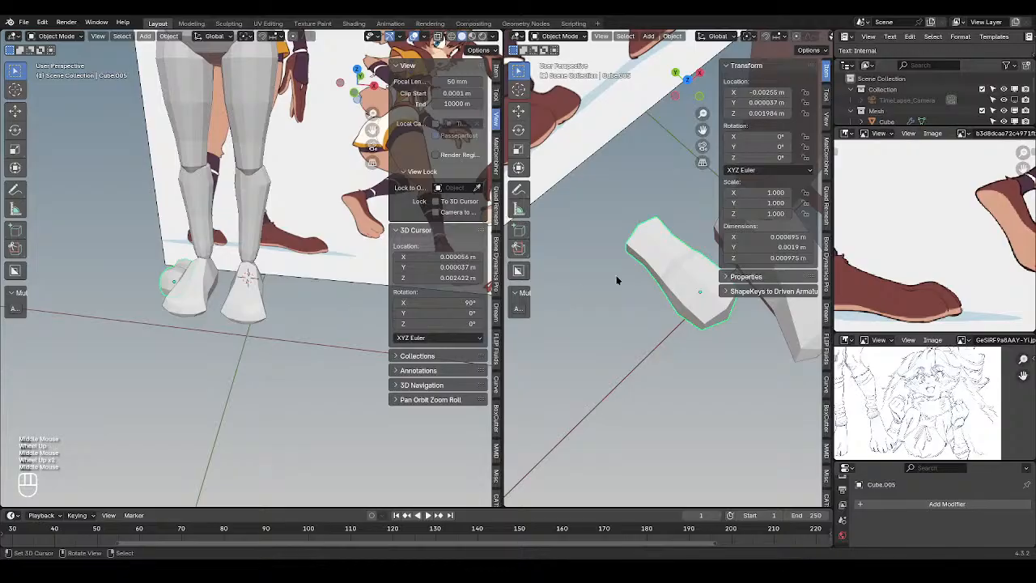
Move the toe object in front view onto the side-view foot reference, at X 0.001564 m, Z 0.001916 m
scroll(656, 279, "down", 1)
middle_click_drag(640, 321, 597, 284)
scroll(578, 278, "down", 1, "shift")
scroll(578, 278, "up", 1, "shift")
scroll(639, 280, "down", 1)
key("g")
left_click(712, 296)
Rotate the toe object 90° about Z so that its side profile faces the front view
scroll(711, 296, "up", 1)
middle_click_drag(712, 296, 684, 299, "shift")
scroll(685, 300, "up", 1)
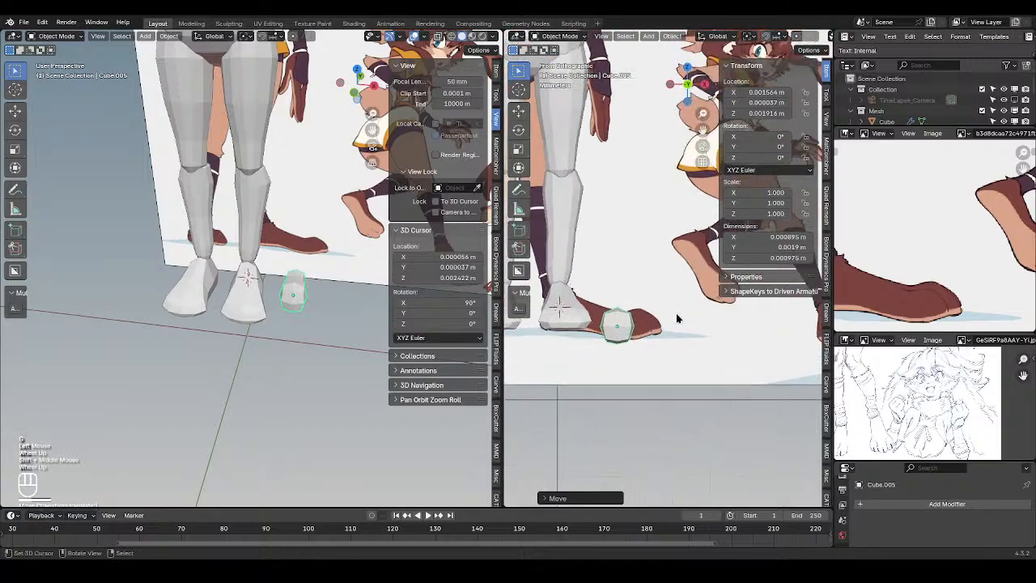
type("rz")
type("90")
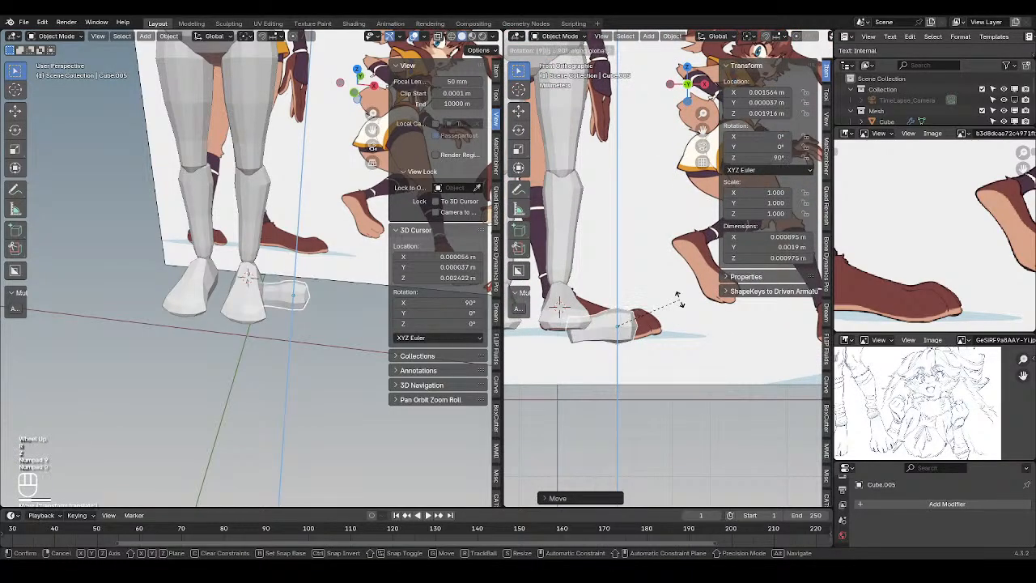
left_click(680, 303)
Move the toe object so its profile lines up with the front end of the side-view reference foot
scroll(679, 303, "up", 1)
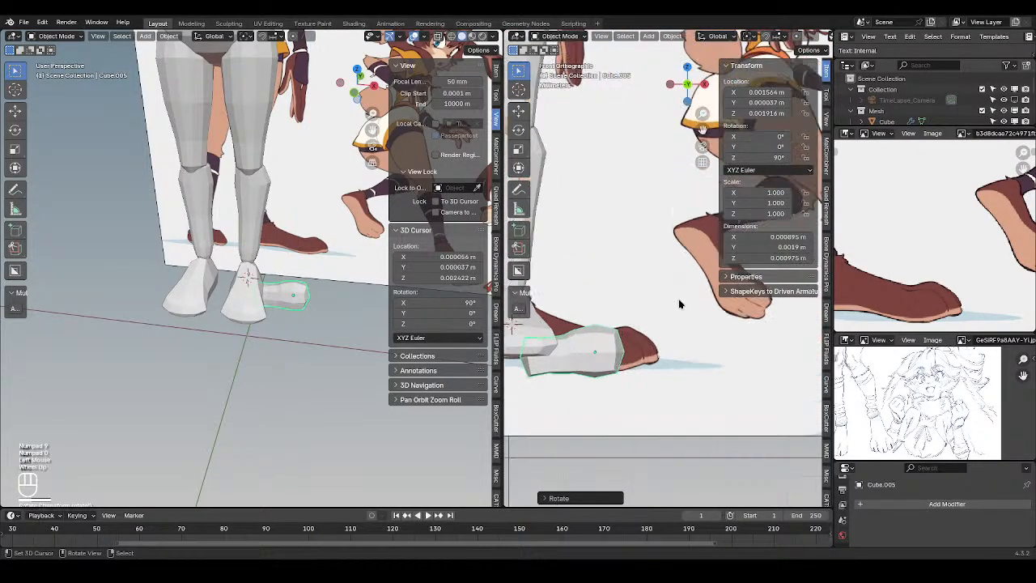
middle_click_drag(679, 303, 669, 319, "shift")
scroll(668, 319, "up", 2)
key("g")
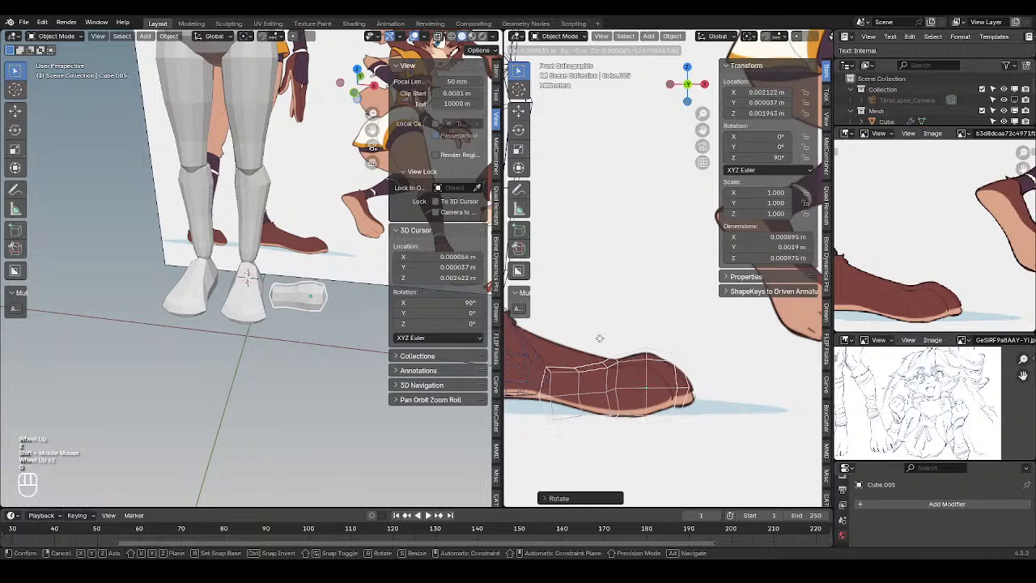
left_click(624, 352)
Move the toe's lower front and bottom middle vertices with proportional editing to follow the reference toe's tip and sole
key("Tab")
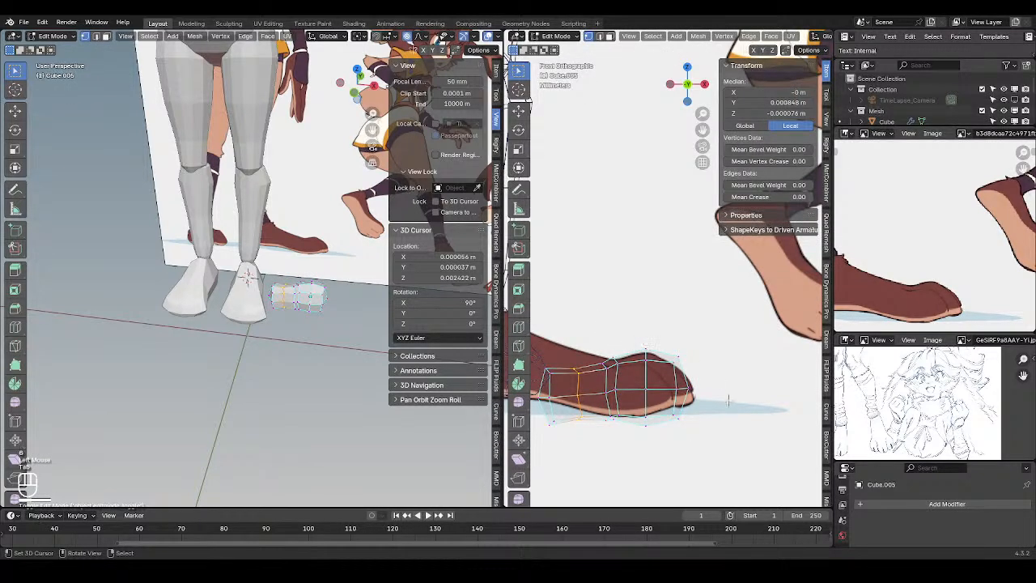
left_click(702, 392)
key("g")
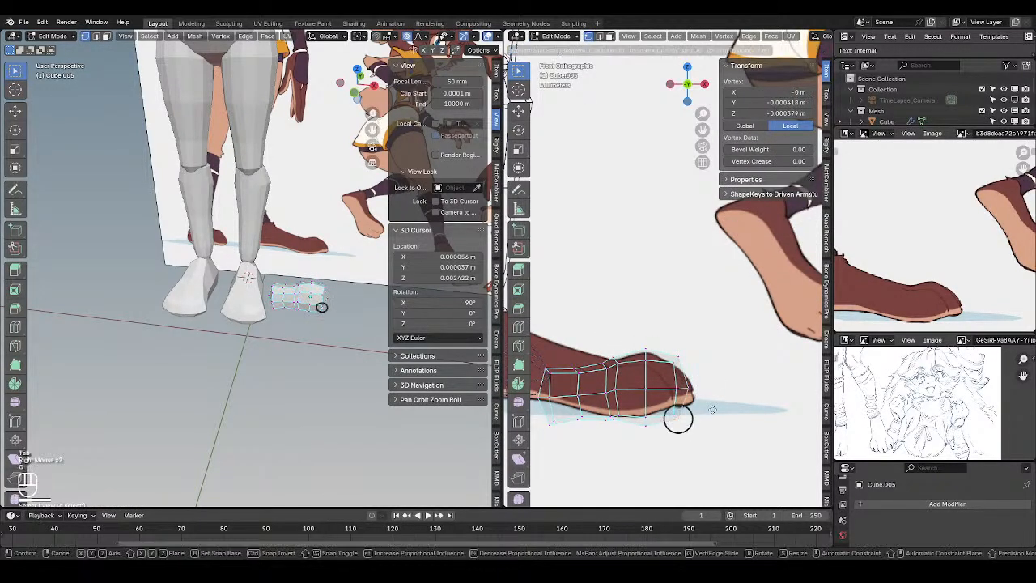
scroll(742, 400, "down", 6)
scroll(742, 400, "down", 4)
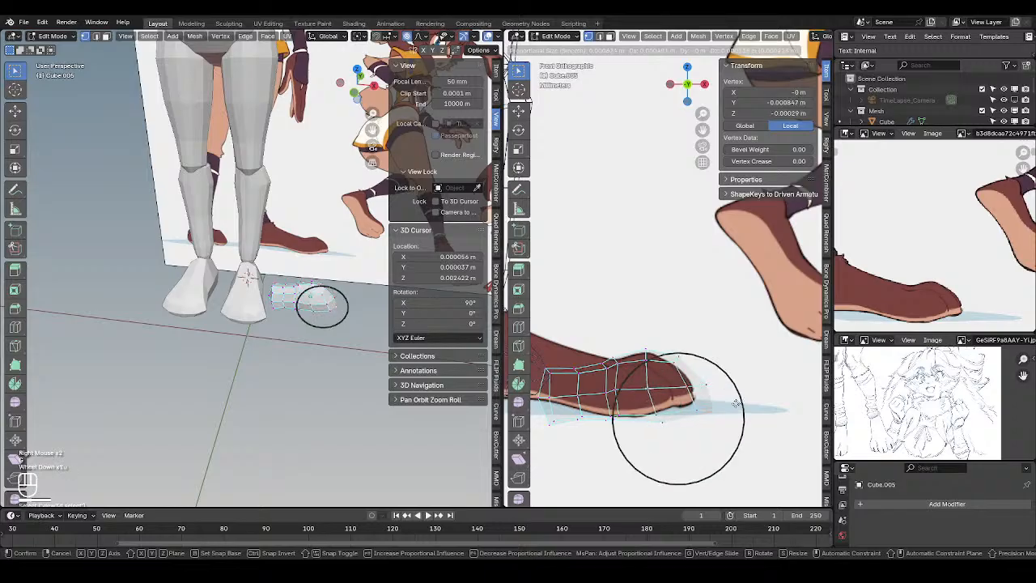
scroll(743, 398, "up", 2)
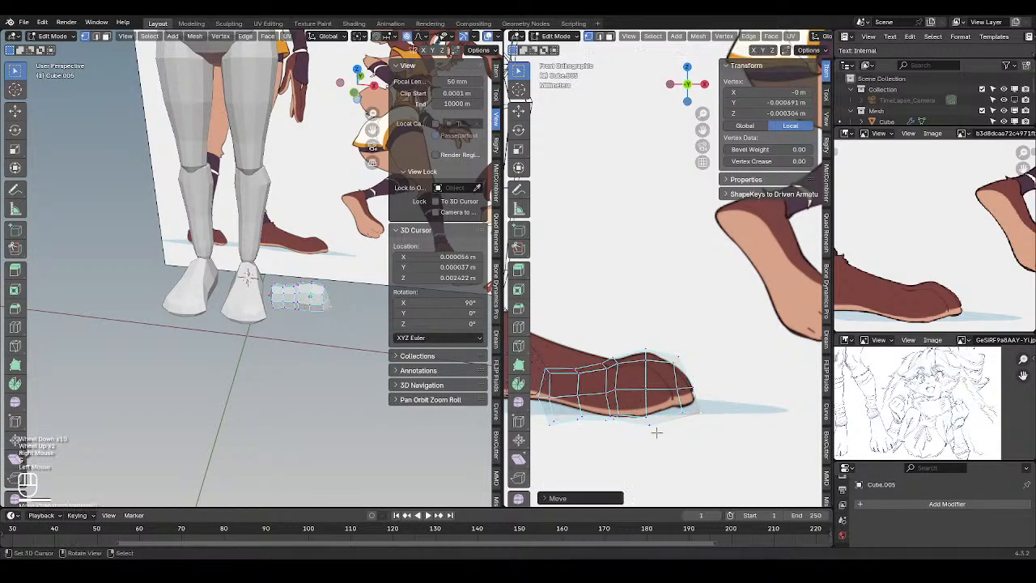
left_click(657, 422)
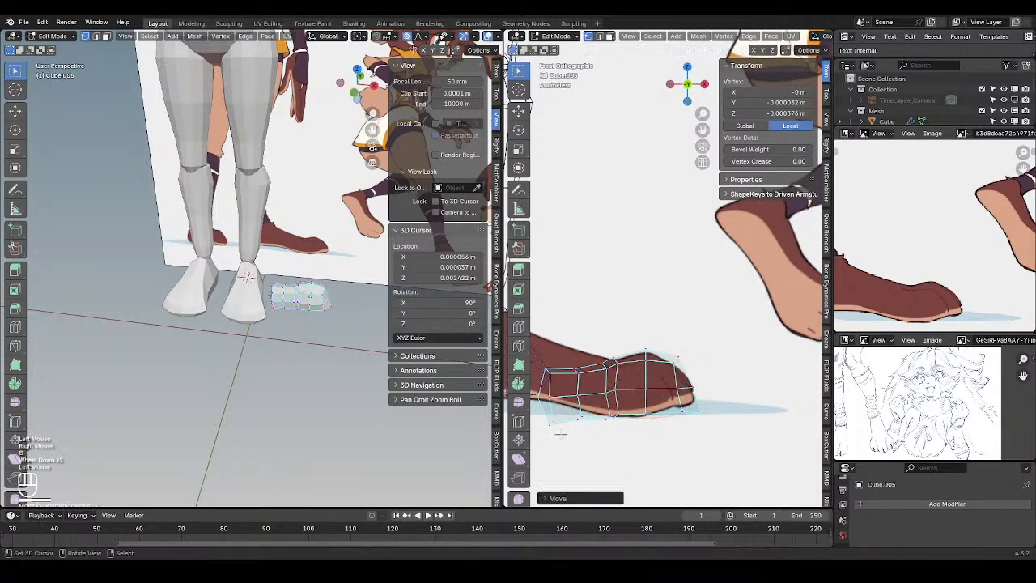
Raise the toe's rear centre vertex along Z and shift it forward with a larger proportional editing radius
middle_click_drag(561, 431, 606, 395, "shift")
key("g")
key("z")
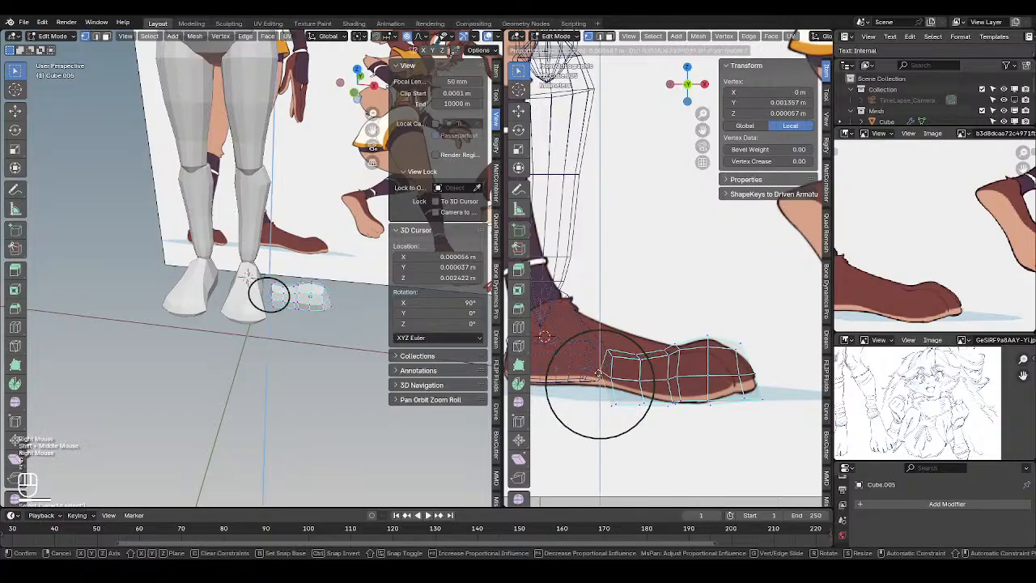
scroll(600, 369, "down", 2)
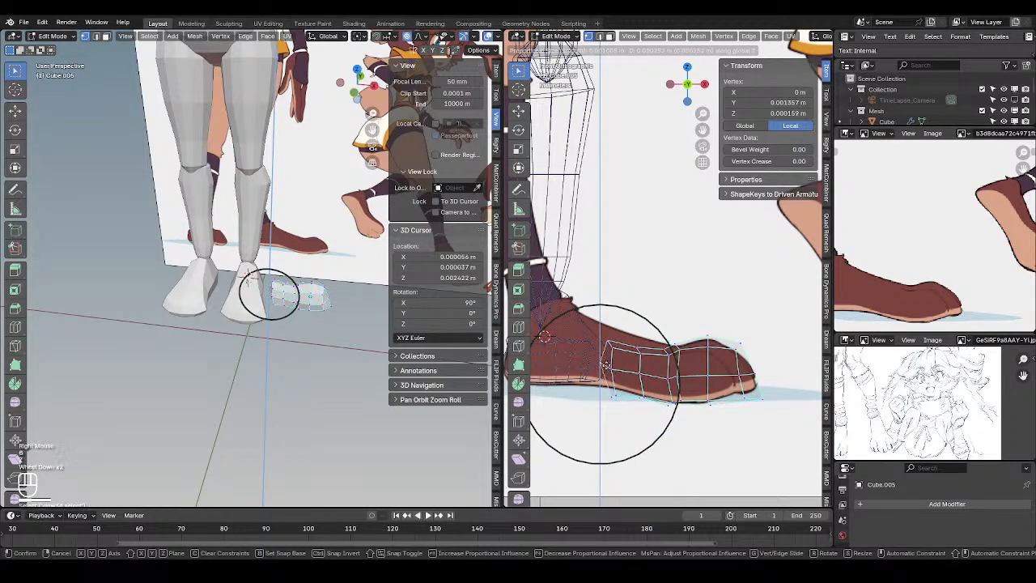
left_click(617, 363)
key("g")
scroll(624, 366, "down", 6)
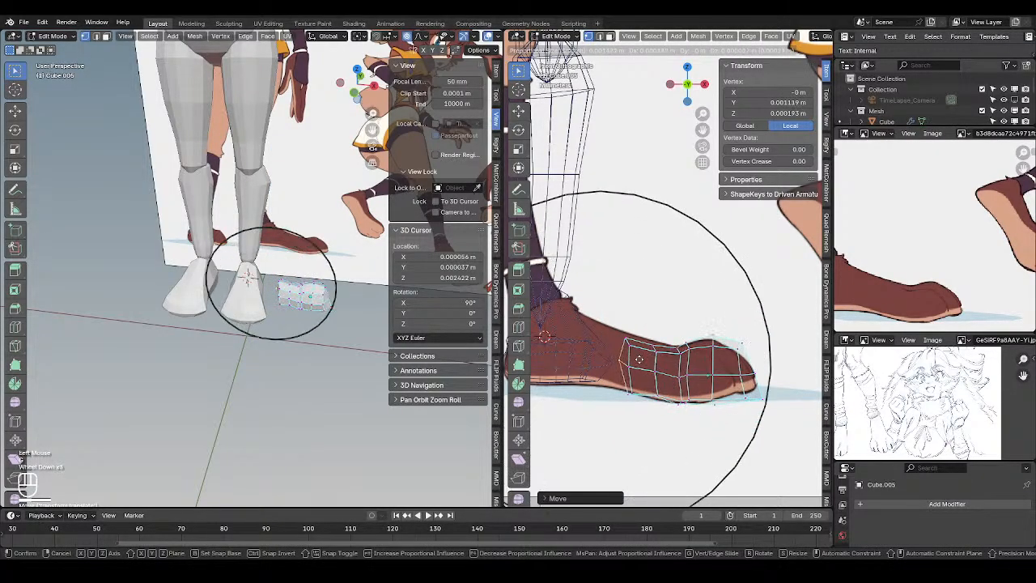
left_click(650, 373)
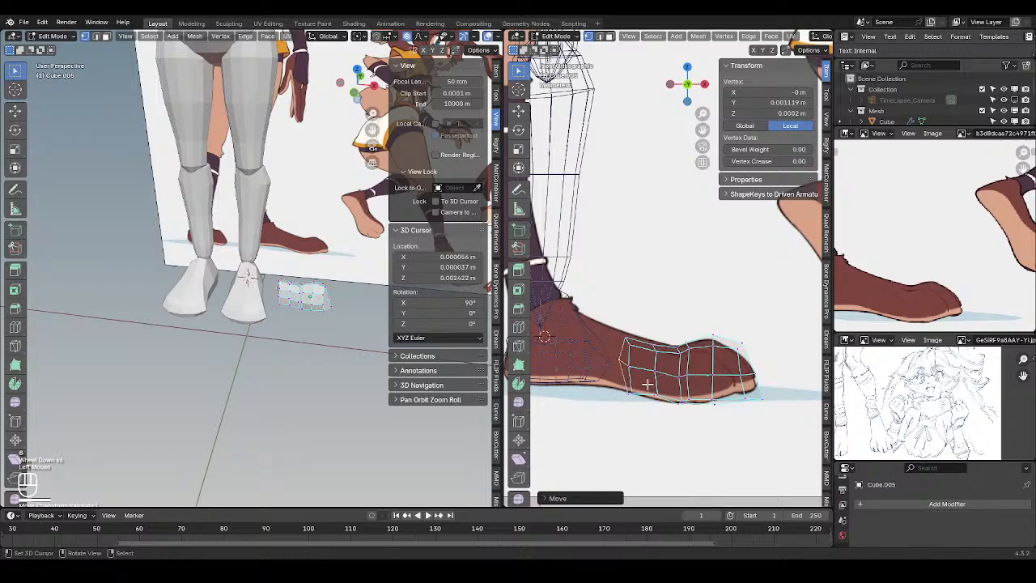
Select the toe's rear bottom edge vertices and edge-slide them up to the reference sole line
right_click(618, 398)
right_click(628, 385, "shift")
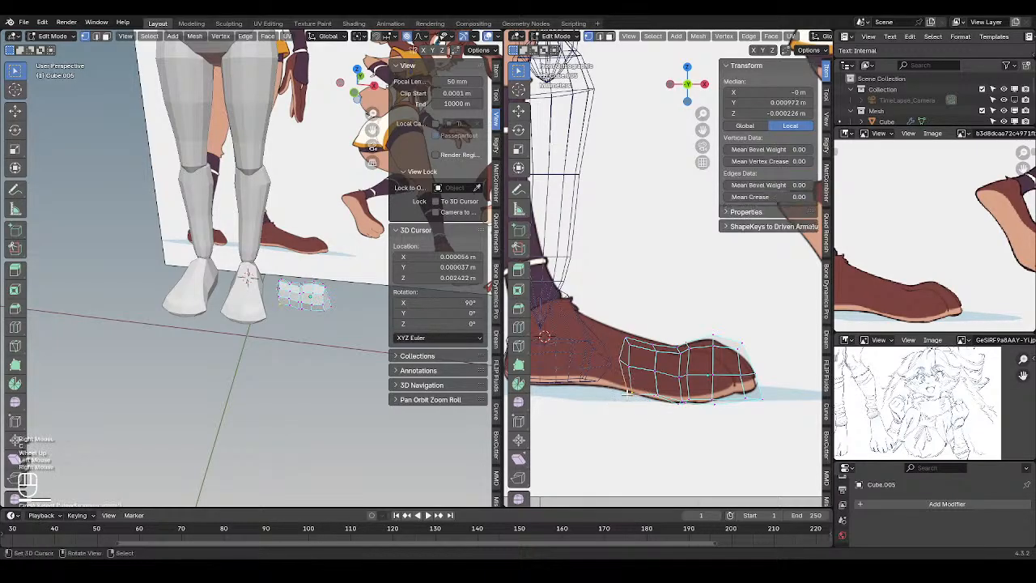
key("g")
scroll(628, 385, "up", 3)
key("g")
left_click(636, 382)
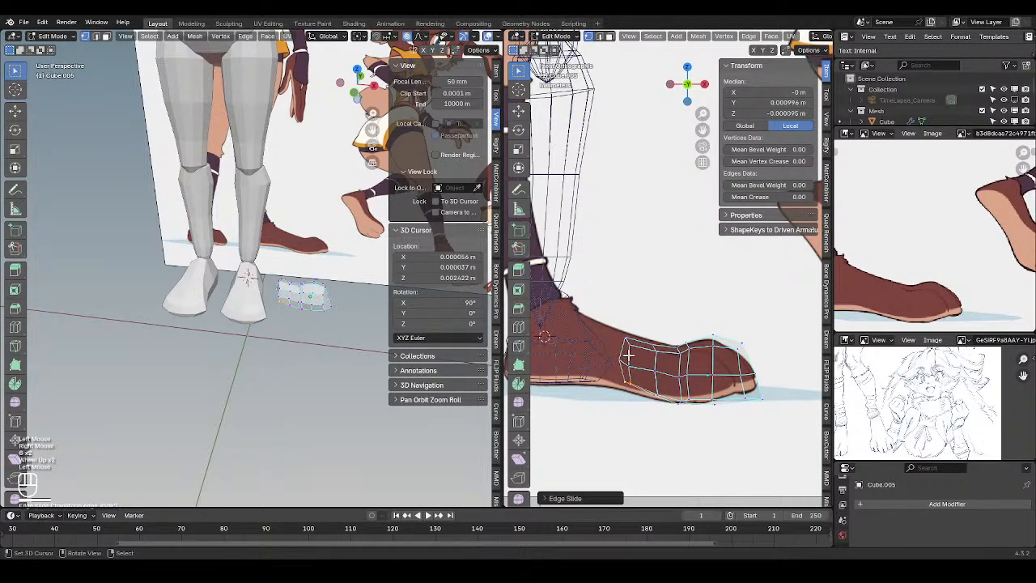
Select the toe's rear top edge and edge-slide it down inside the reference foot outline
right_click(629, 354, "alt")
key("g")
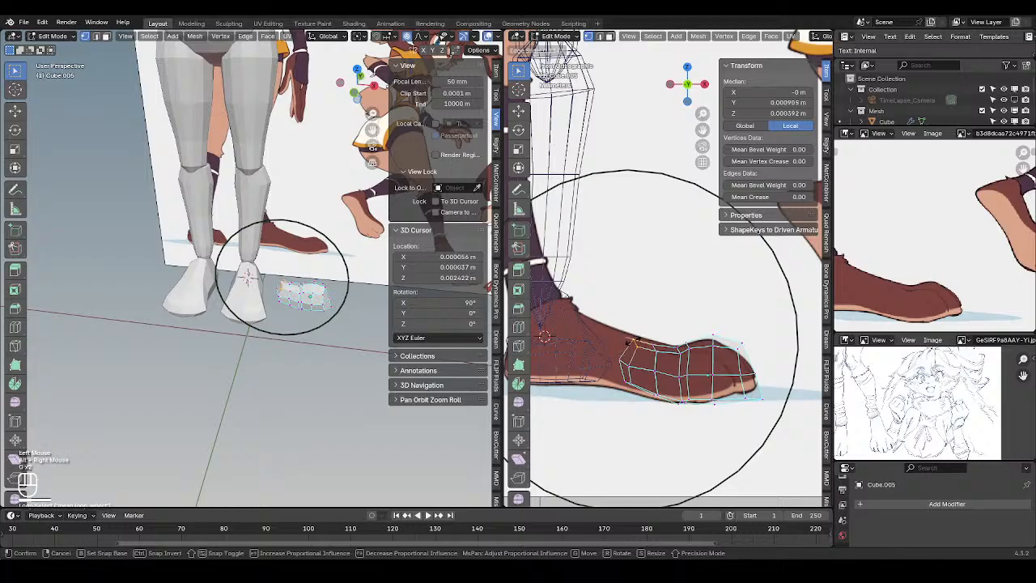
key("g")
left_click(630, 342)
left_click(628, 344)
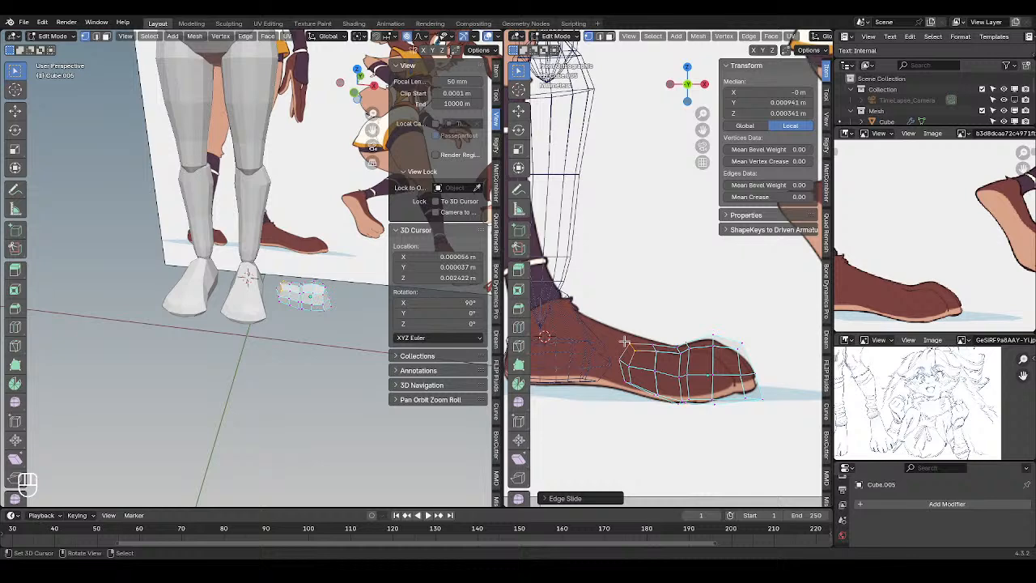
Edge-slide the toe tip's upper edge back and down in several small adjustments to follow the reference toe outline
middle_click_drag(661, 310, 664, 287, "shift")
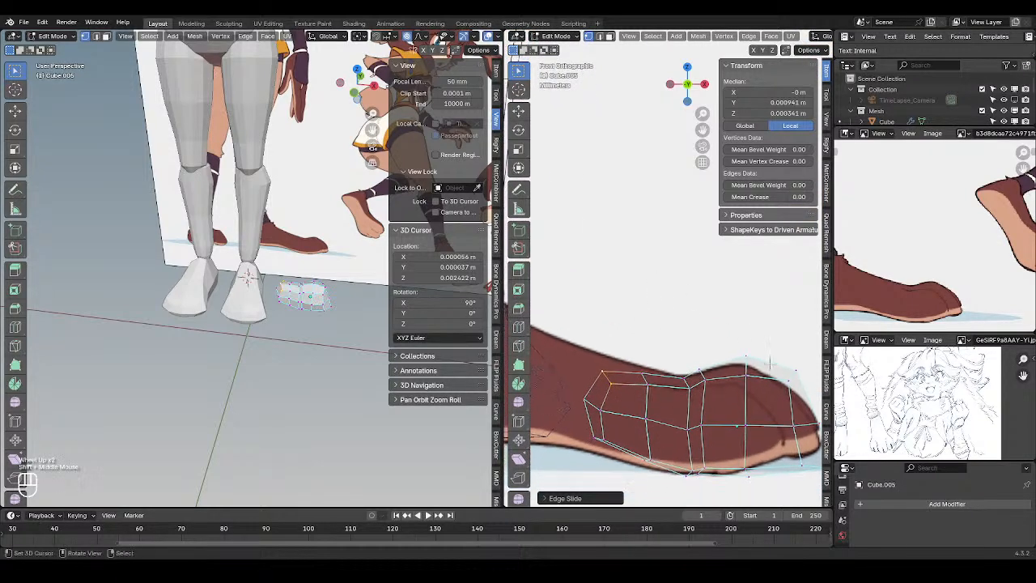
middle_click_drag(794, 384, 729, 336, "shift")
scroll(731, 336, "up", 1)
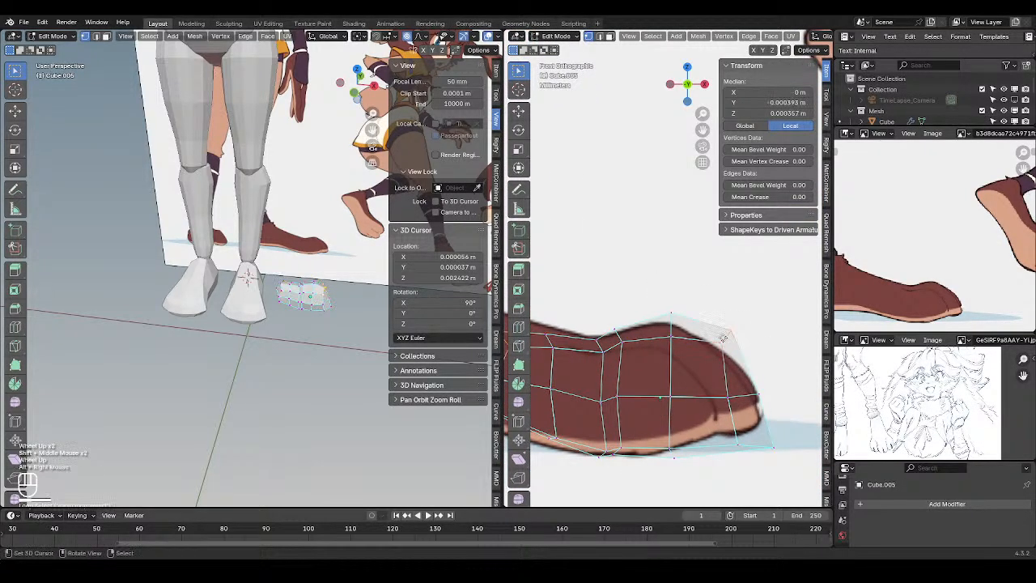
key("g")
key("g")
left_click(730, 346)
key("g")
key("g")
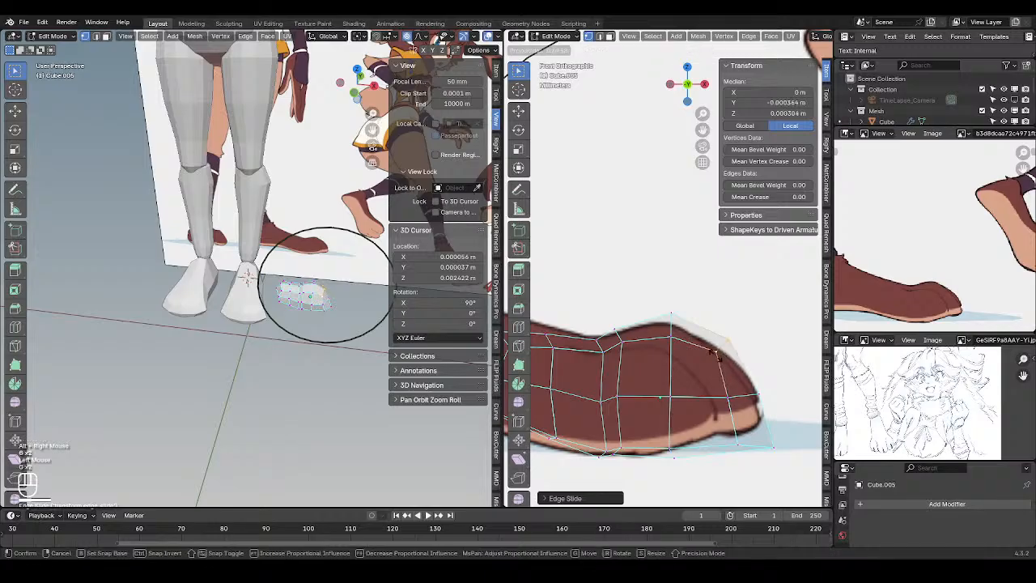
right_click(705, 353)
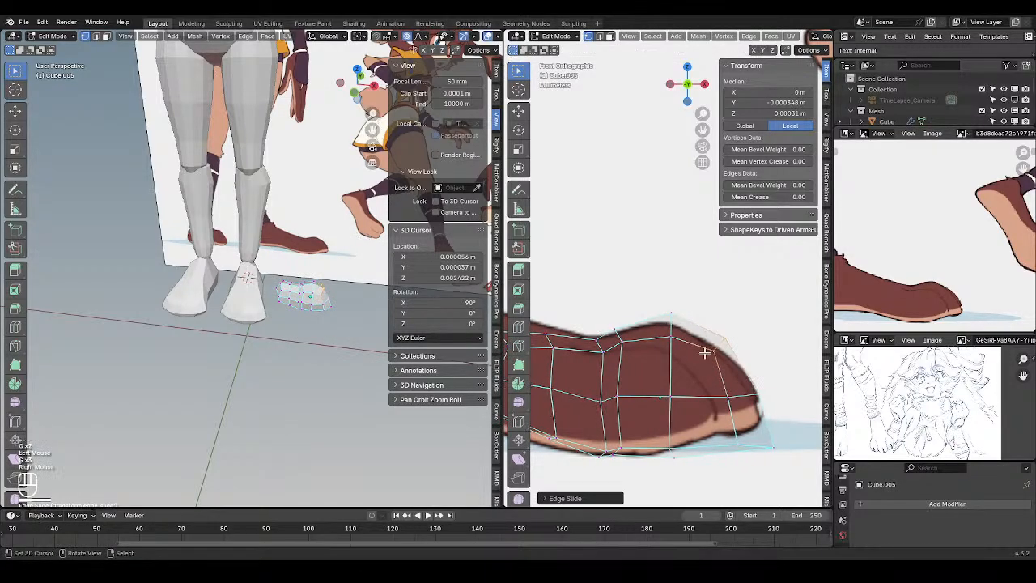
key("g")
key("g")
left_click(702, 352)
scroll(664, 340, "down", 1)
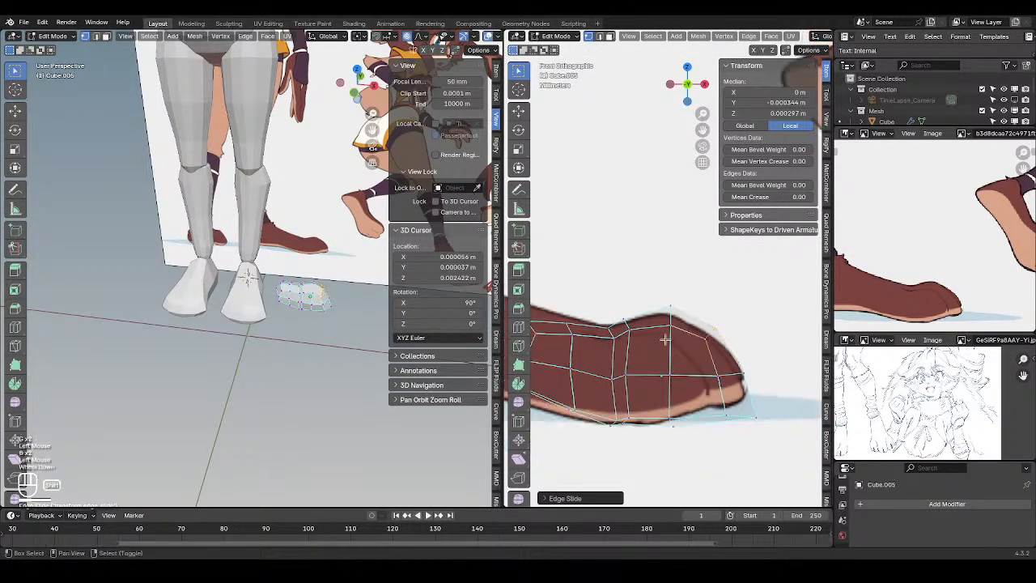
Select the upper vertices at the crease in the middle of the toe and edge-slide them down to the reference's upper contour
middle_click_drag(665, 340, 732, 322, "shift")
right_click(687, 324)
right_click(685, 324)
key("c")
scroll(676, 328, "up", 1)
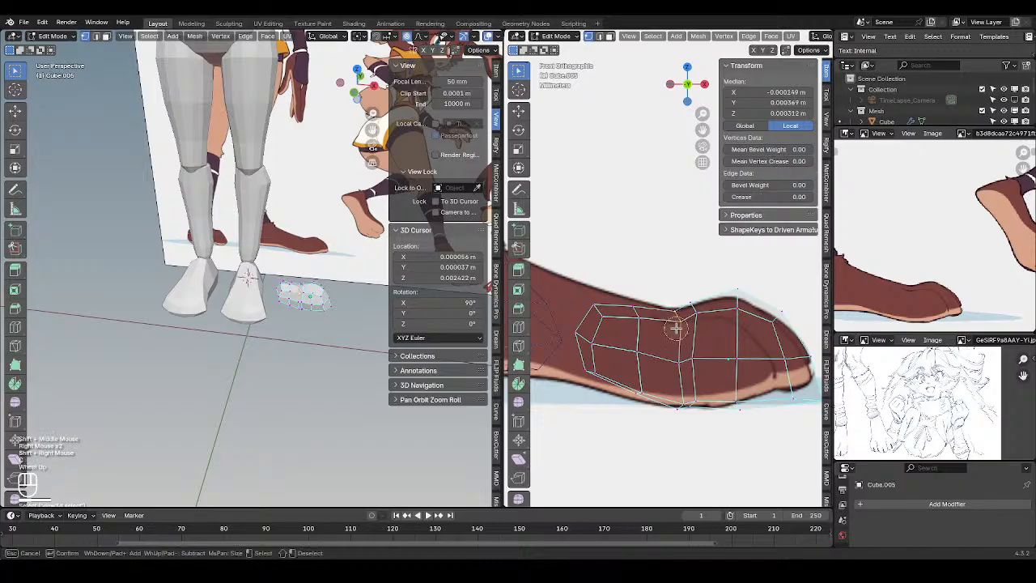
key("g")
key("g")
left_click(644, 320, "shift")
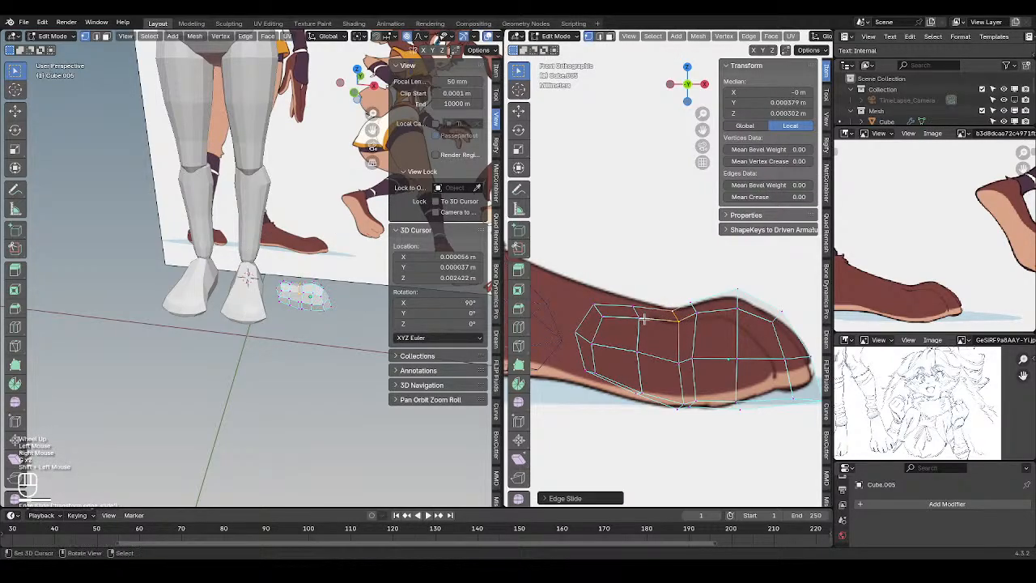
Select the two close edge loops around the middle of the toe, even them out with Volume Smoothing, and clear the selection
scroll(732, 367, "down", 1)
left_click(696, 340)
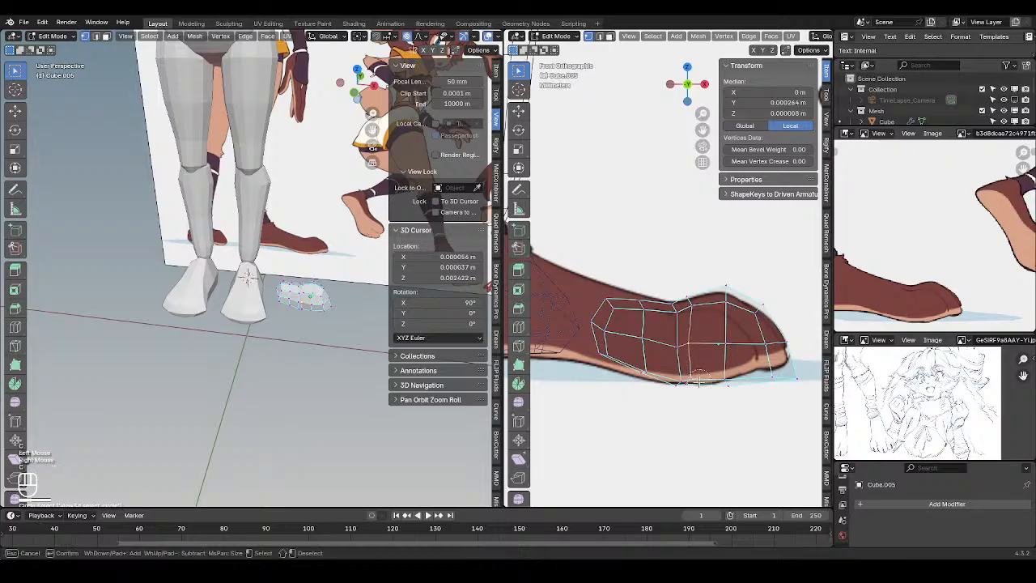
mouse_move(701, 378)
left_mouse_down()
mouse_move(682, 360)
mouse_move(680, 305)
left_mouse_up()
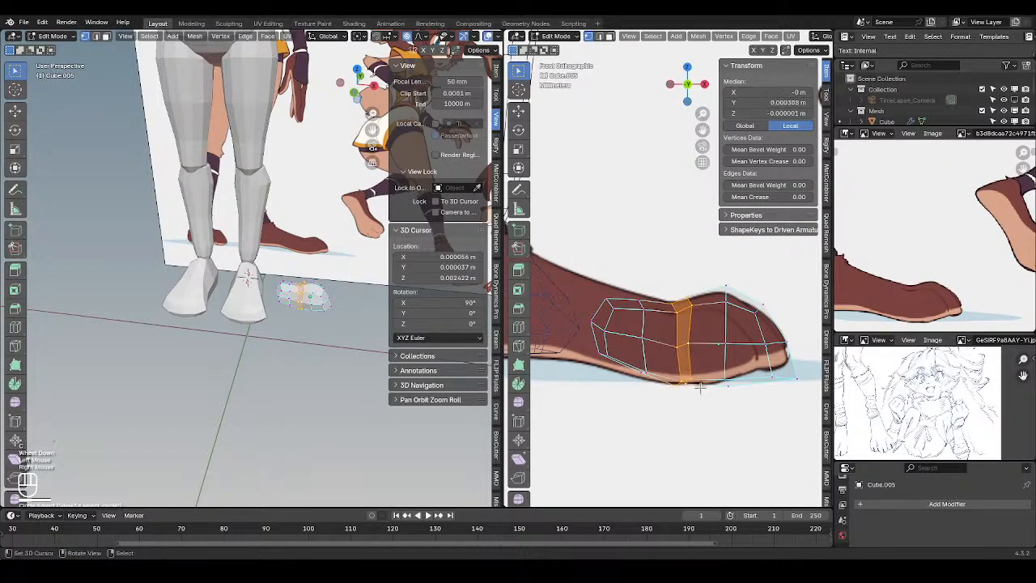
key("ctrl+v")
left_click(753, 410)
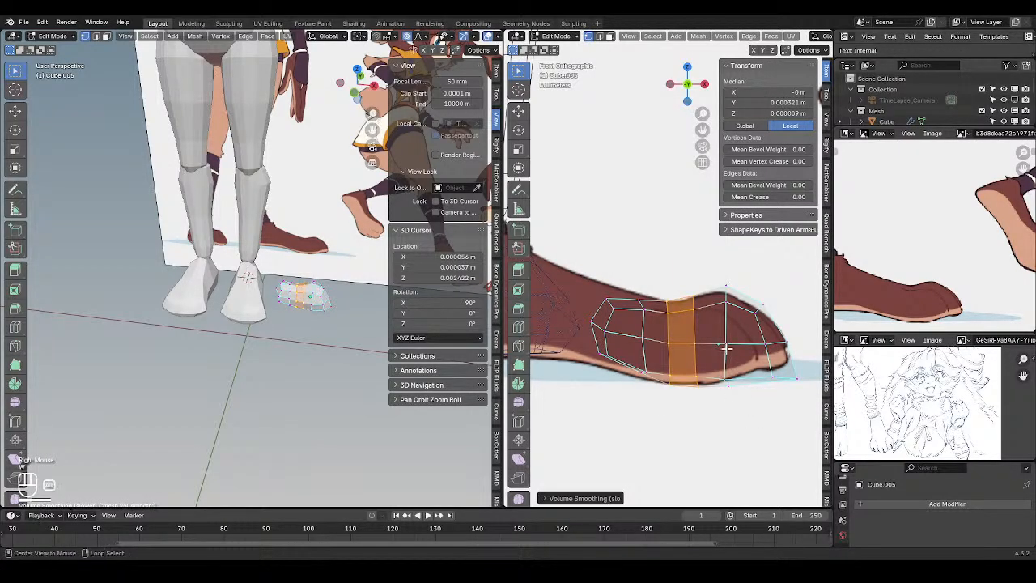
key("alt+a")
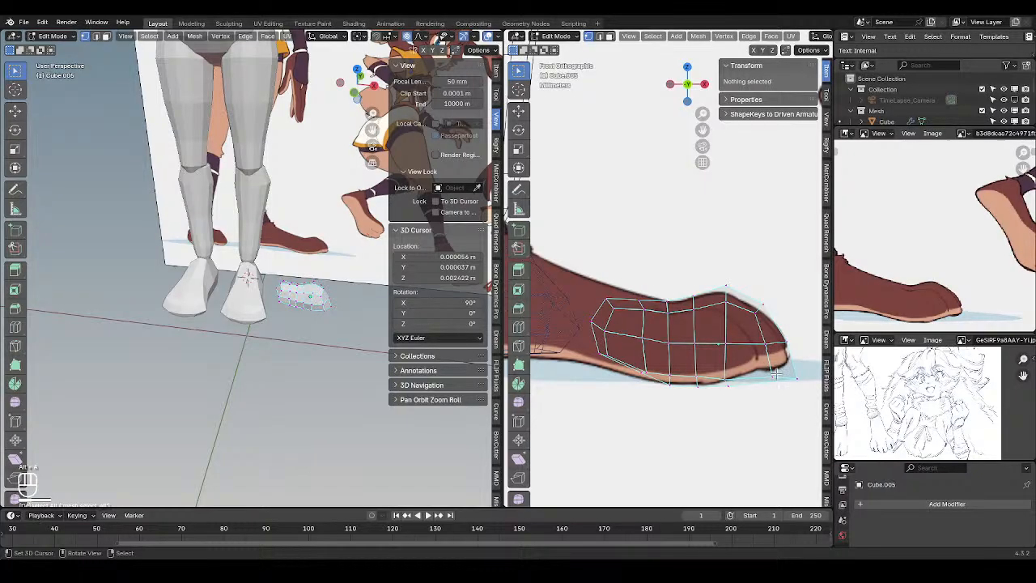
Select the sole vertices of the loop behind the toe tip and edge-slide them forward along the sole
middle_click_drag(783, 361, 762, 356, "shift")
key("c")
left_click(709, 381)
right_click(709, 382)
key("c")
left_click(708, 379)
right_click(708, 379)
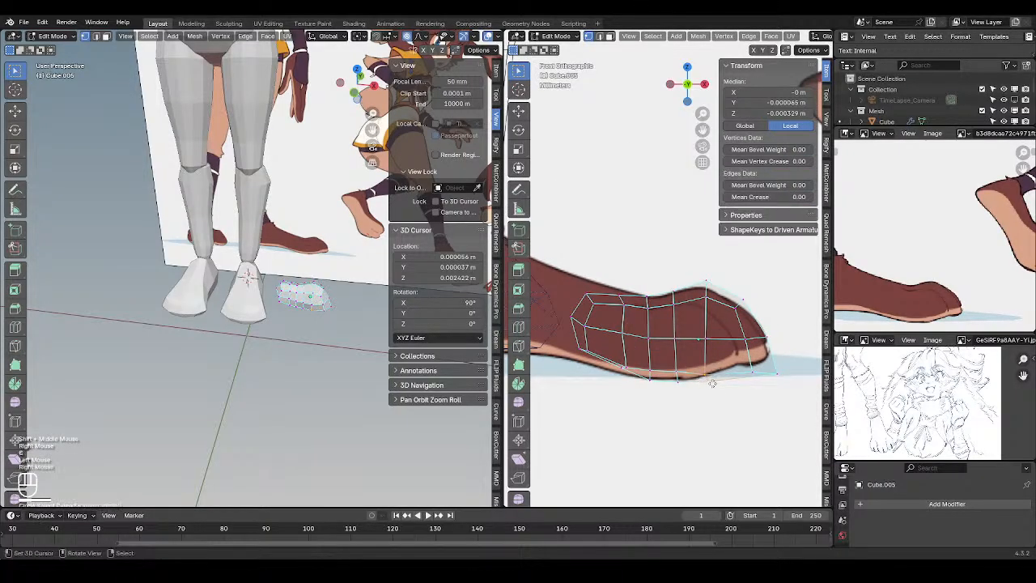
key("g")
key("g")
left_click(736, 385)
Turn off proportional editing and adjust the selected sole vertices along their normals with Shrink/Fatten
key("alt+s")
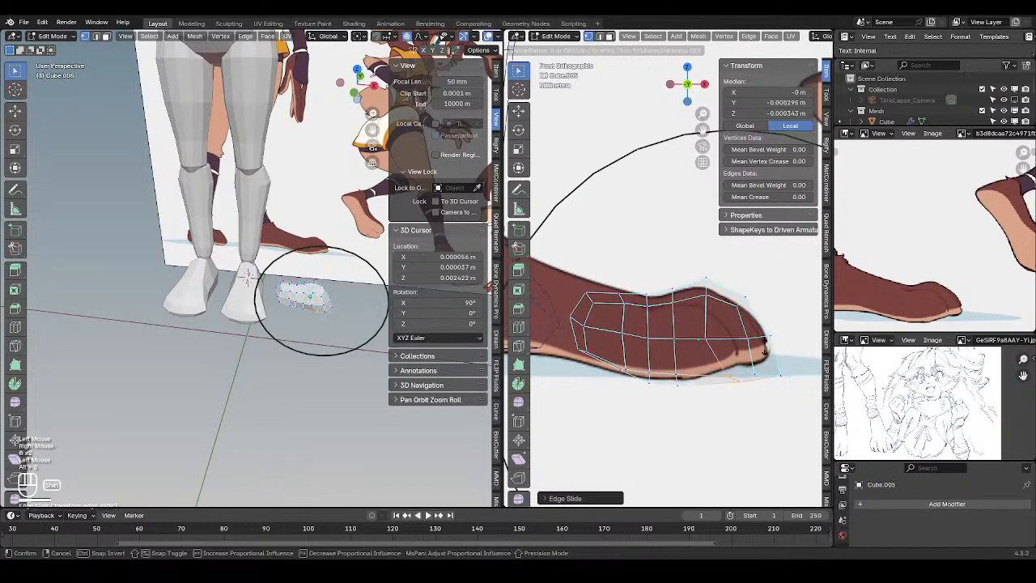
right_click(763, 344)
key("alt+s")
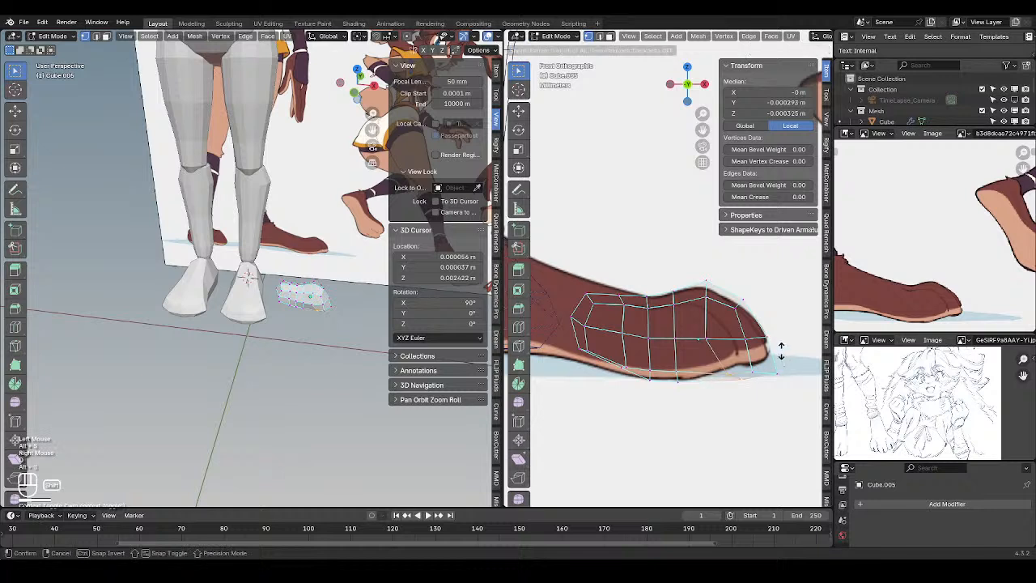
left_click(779, 348, "shift")
Select the mid-height side vertices above the shifted sole edge and move them slightly forward and down
left_click(717, 345, "shift")
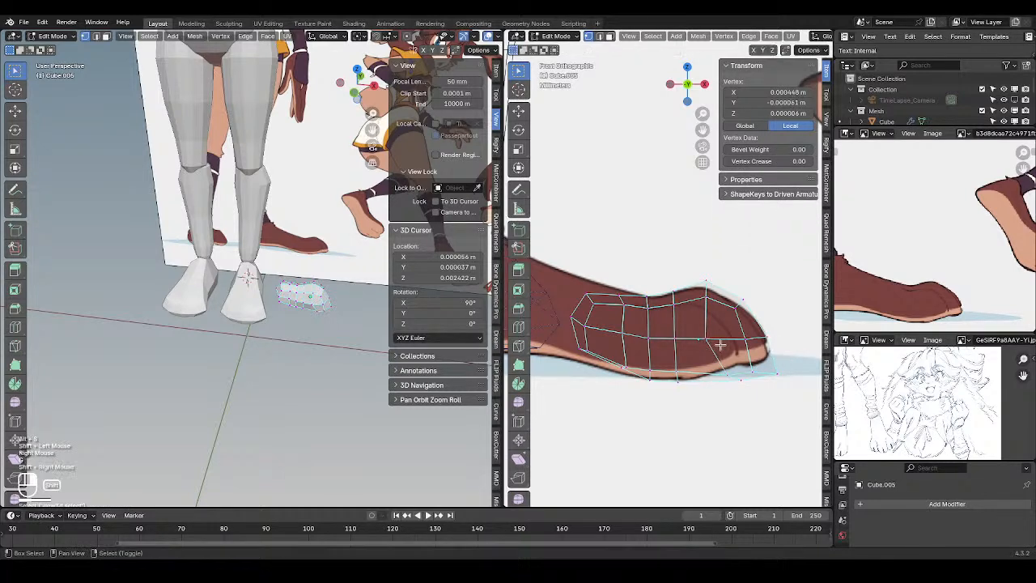
key("g")
left_click(705, 341, "shift")
Select the bottom front edge of the toe tip and edge-slide it up toward the reference sole line
right_click(762, 369, "alt")
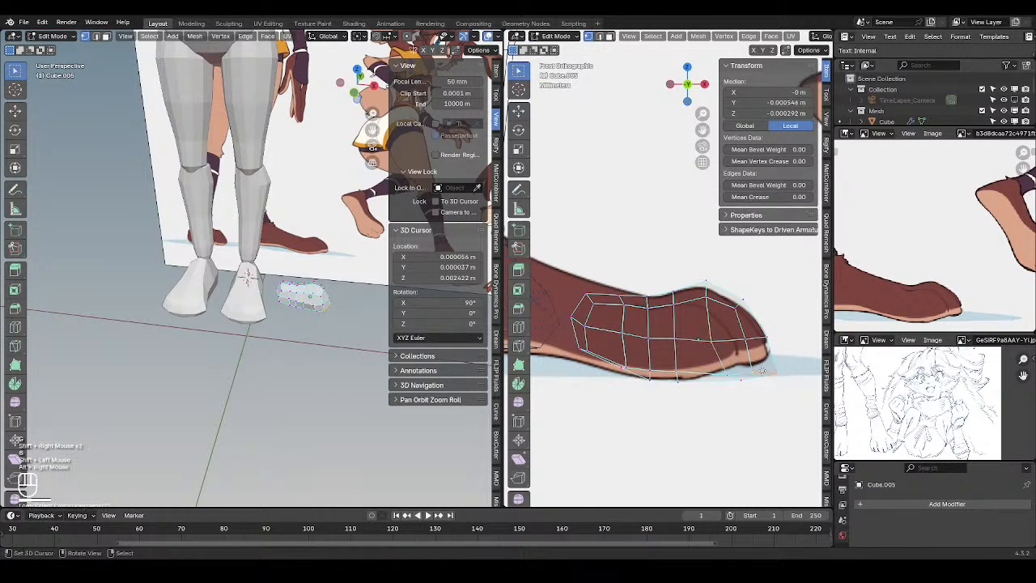
key("g")
key("g")
left_click(761, 353, "shift")
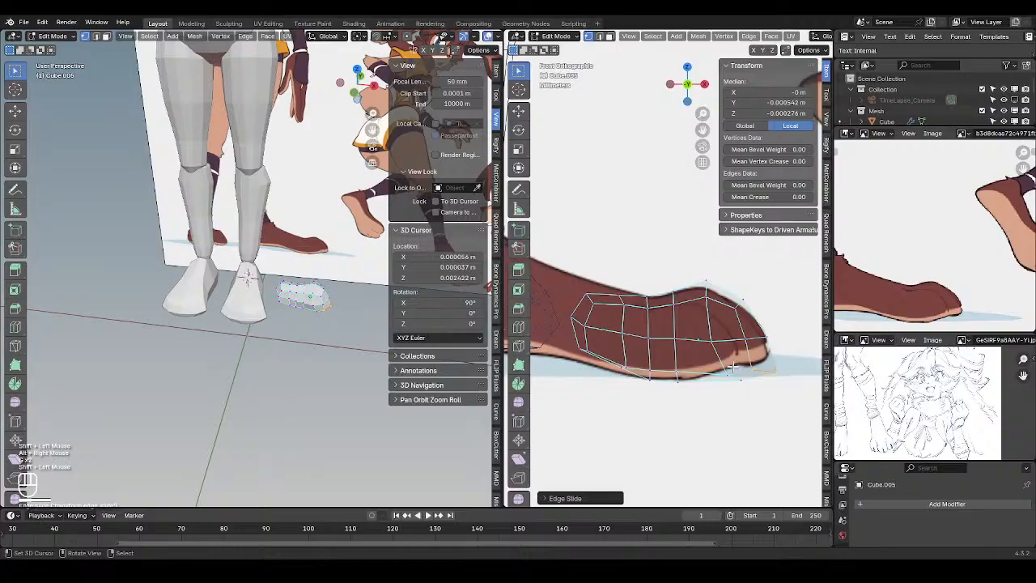
scroll(731, 317, "down", 2)
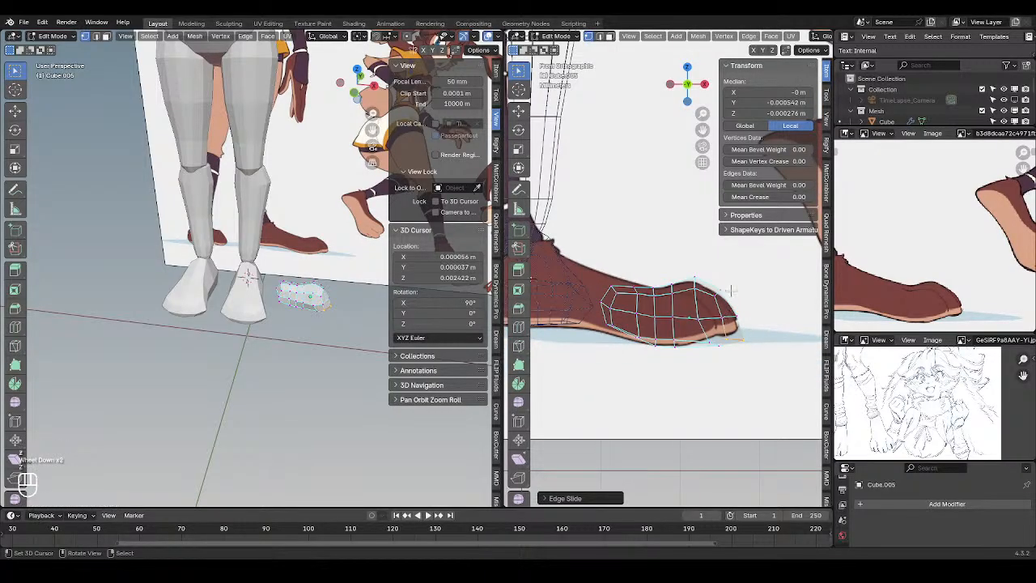
Clear the toe object's rotation in Object Mode and reopen its mesh in Edit Mode from the front view
scroll(731, 290, "up", 1)
key("Tab")
middle_click_drag(740, 304, 703, 284)
scroll(696, 315, "down", 1)
scroll(662, 285, "down", 2)
key("alt+r")
scroll(689, 283, "down", 2)
middle_click_drag(703, 284, 641, 274, "alt")
scroll(677, 283, "up", 2)
key("Tab")
scroll(679, 283, "up", 1)
scroll(679, 283, "up", 2)
scroll(641, 274, "down", 1)
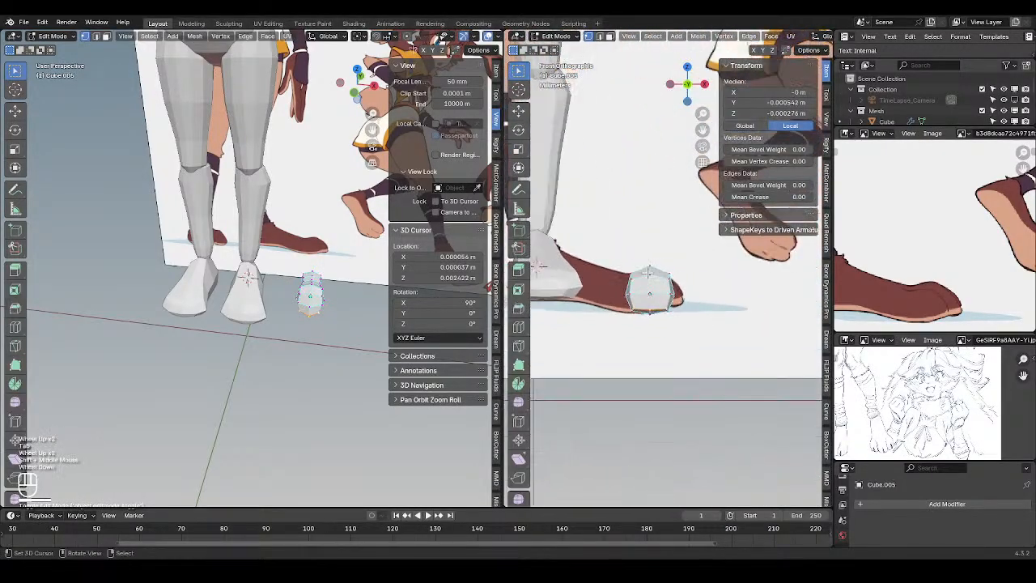
Select the lengthwise edge loop along one upper side of the toe and edge-slide it to adjust the cross-section
key("z")
scroll(625, 282, "up", 2)
key("z")
right_click(613, 278, "alt")
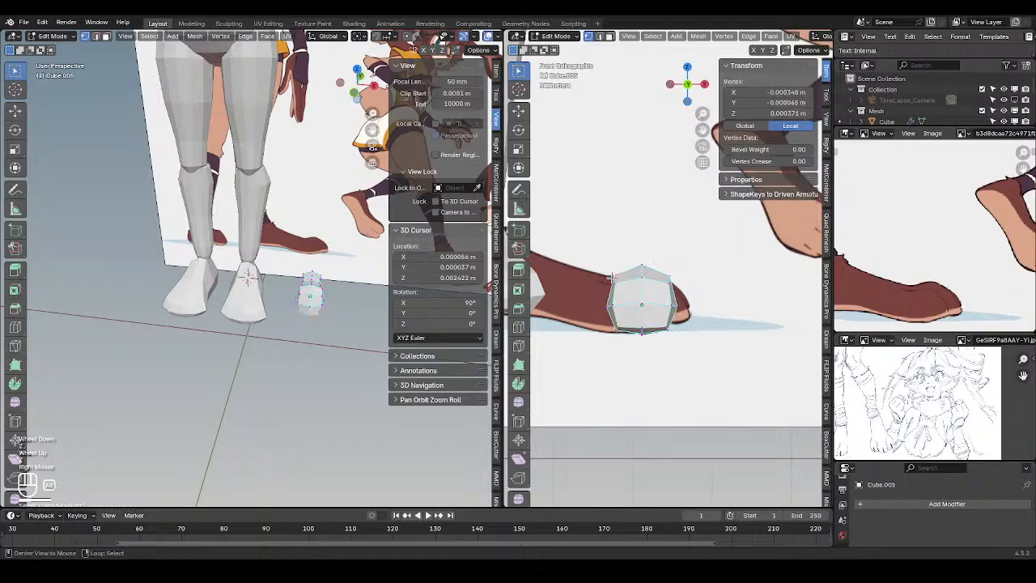
right_click(614, 279, "alt")
key("s")
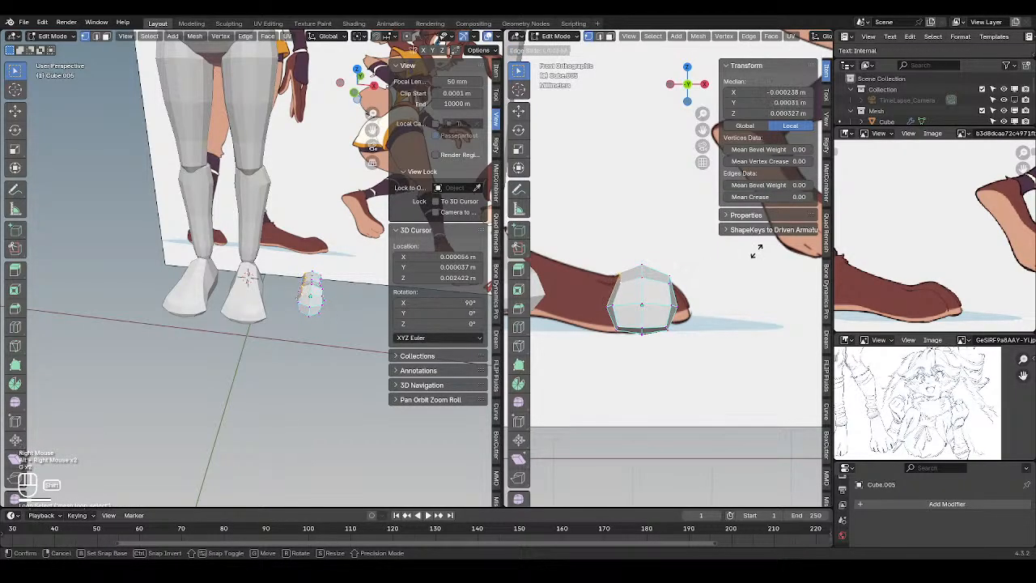
Edge-slide the edge loops on both sides of the toe's upper surface to refine its rounded profile
left_click(756, 251, "shift")
right_click(670, 279, "alt")
key("g")
key("g")
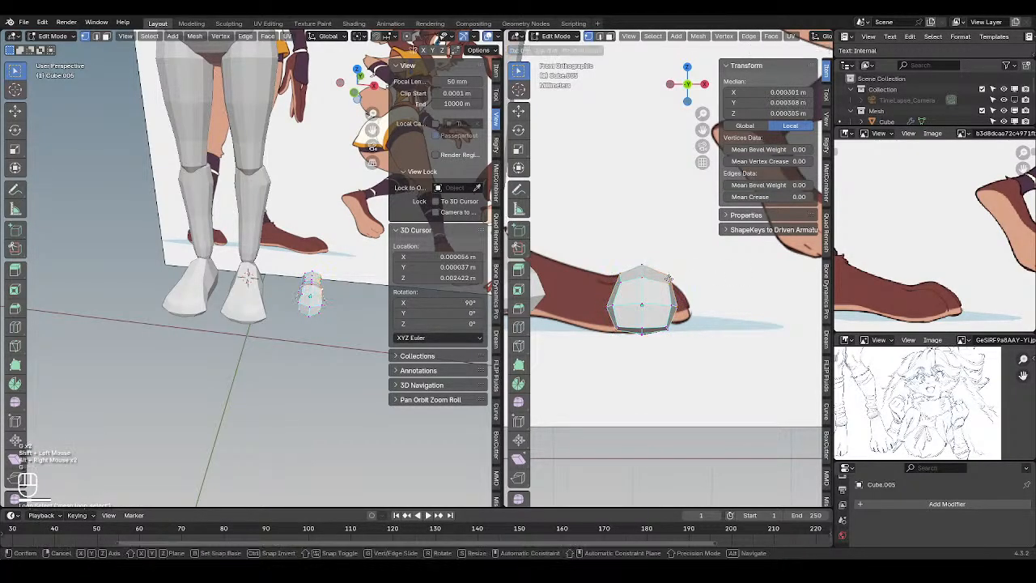
left_click(580, 243, "shift")
key("g")
key("s")
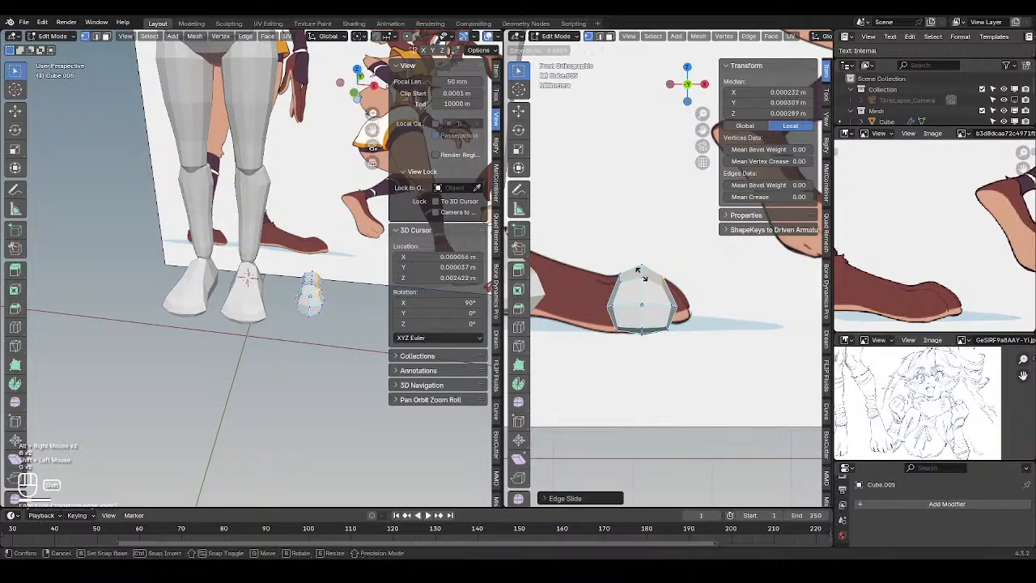
right_click(620, 277, "alt")
key("g")
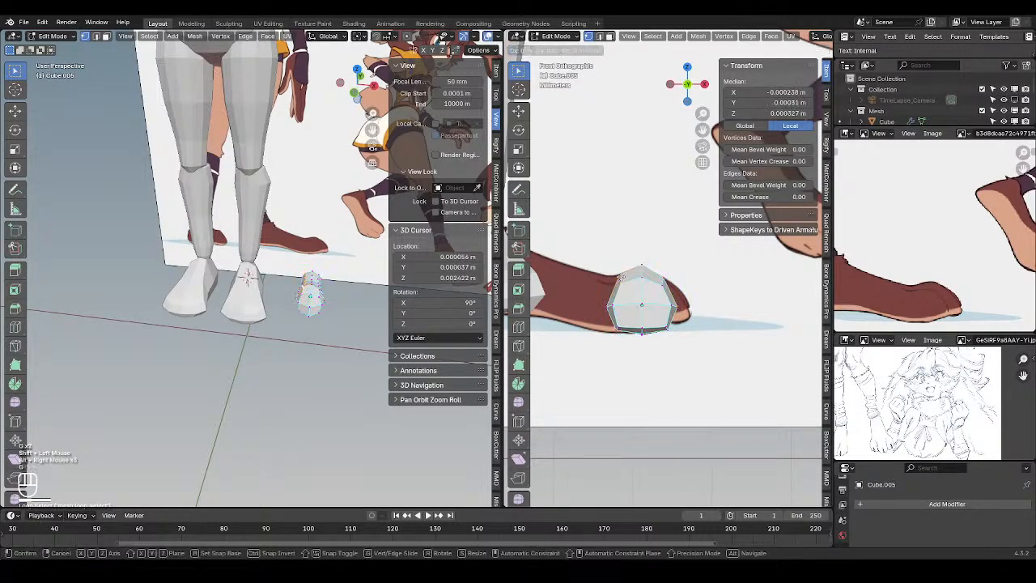
Move the toe object within the horizontal plane to a spot just in front of the foot
scroll(605, 294, "down", 1)
key("Tab")
scroll(615, 298, "down", 2)
scroll(624, 300, "up", 1)
middle_click_drag(628, 300, 686, 325)
scroll(659, 285, "down", 1)
key("g")
key("shift+z")
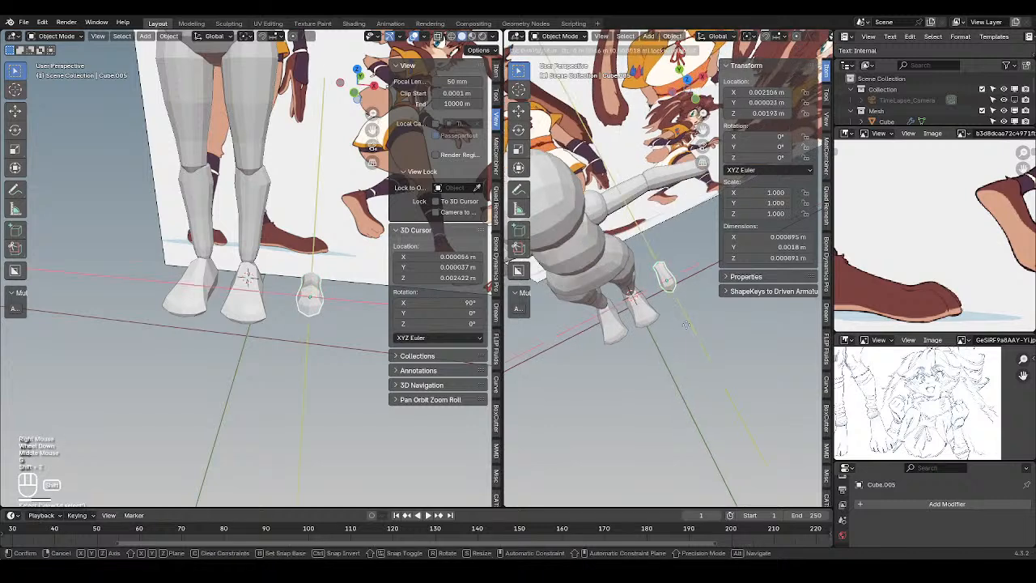
left_click(681, 376)
Shift all of the toe's mesh forward along its local Y axis so the origin sits nearer its base
key("Tab")
scroll(703, 355, "up", 2)
key("a")
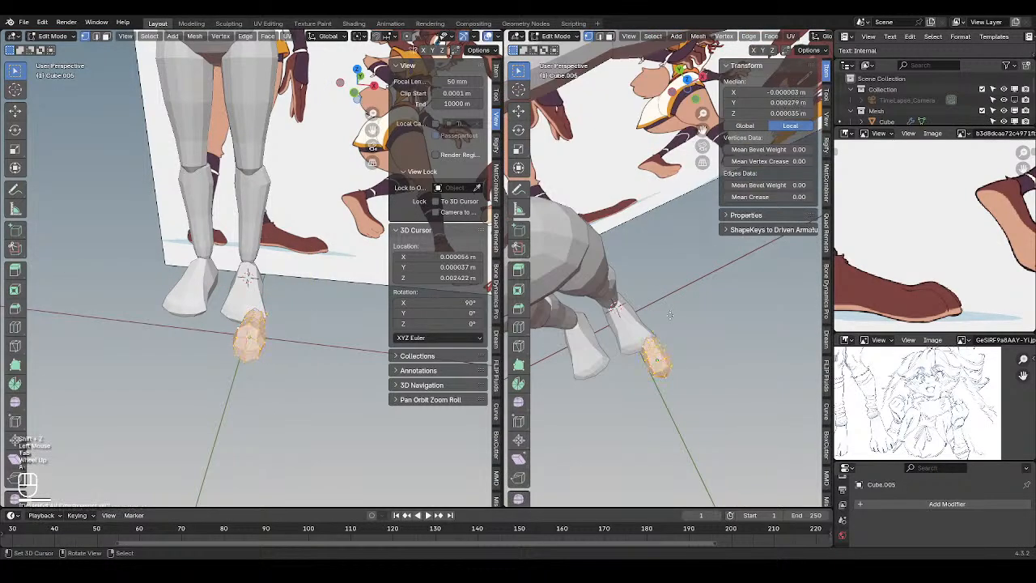
key("g")
key("y")
key("y")
left_click(687, 328)
key("Tab")
Place the toe against the front of the foot at about X 0.0002 m, Y -0.0015 m, Z 0.0021 m
key("g")
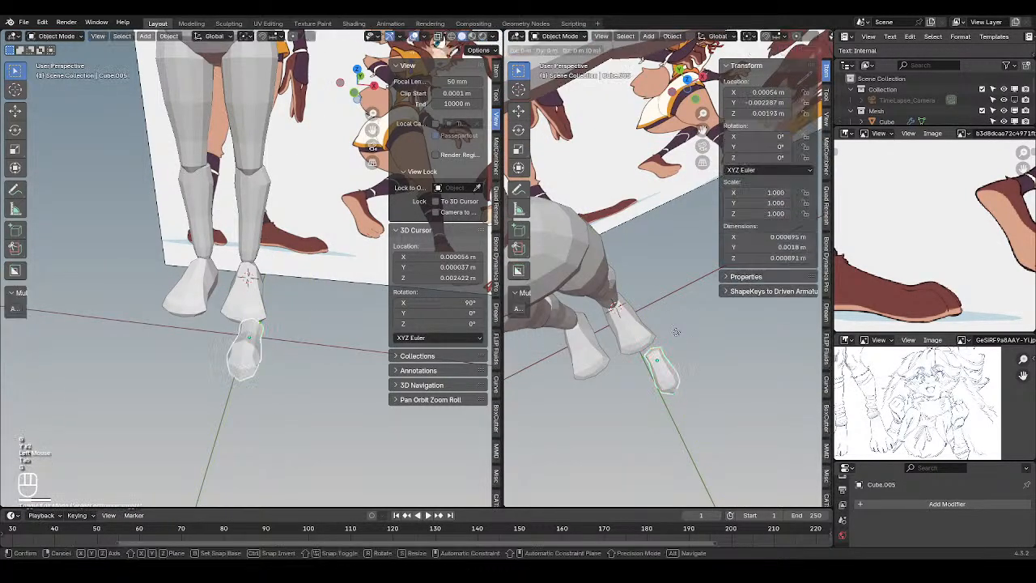
key("shift+z")
left_click(657, 306)
middle_click_drag(657, 306, 713, 305, "alt")
scroll(637, 306, "up", 2)
key("z")
scroll(711, 300, "up", 3)
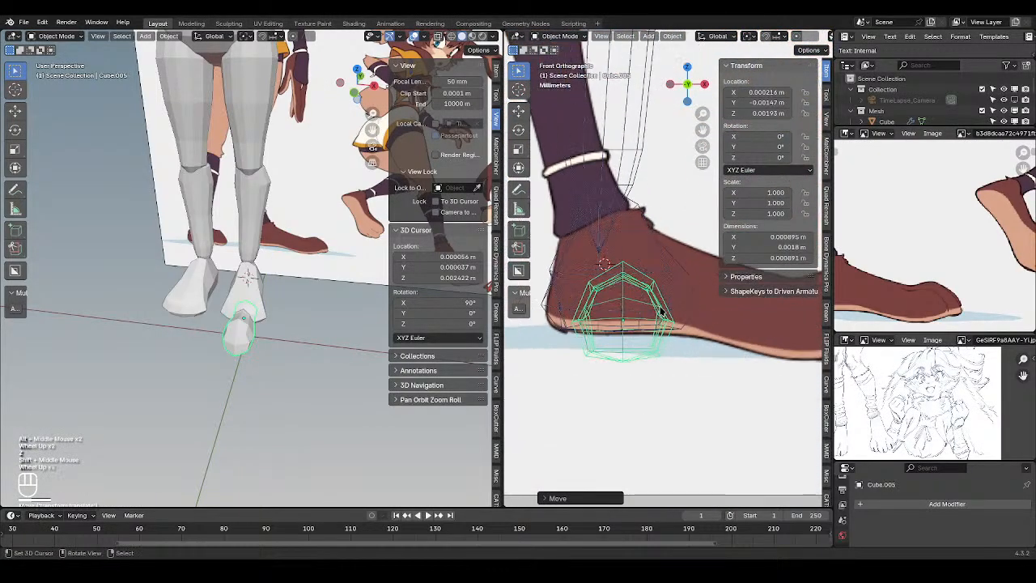
key("g")
left_click(660, 297)
Nudge the toe slightly up and back into the foot in the side view, to about Y -0.0014 m
key("z")
scroll(661, 297, "down", 2)
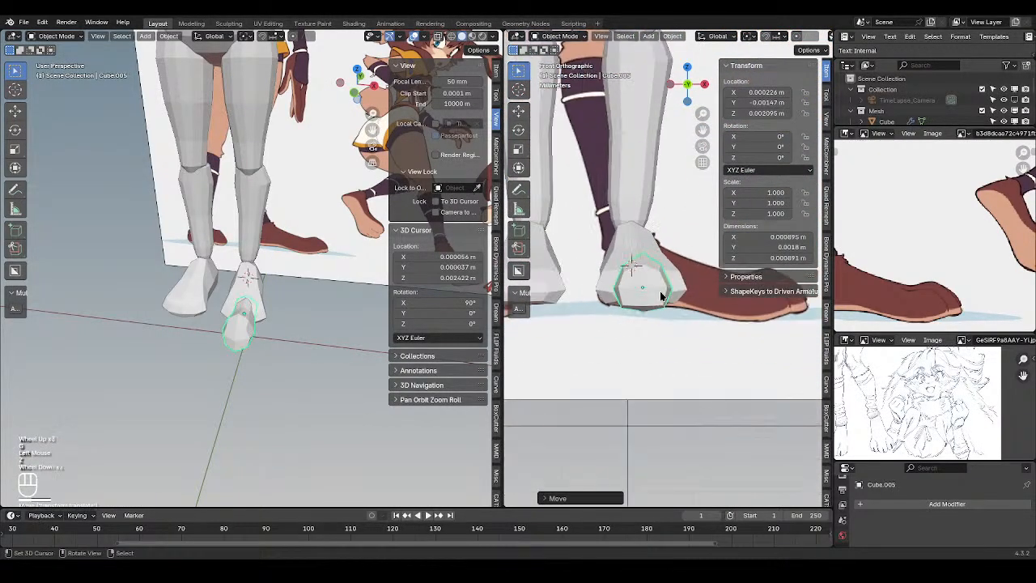
scroll(565, 289, "down", 1, "alt")
middle_click_drag(662, 295, 613, 247, "alt")
scroll(690, 251, "up", 2)
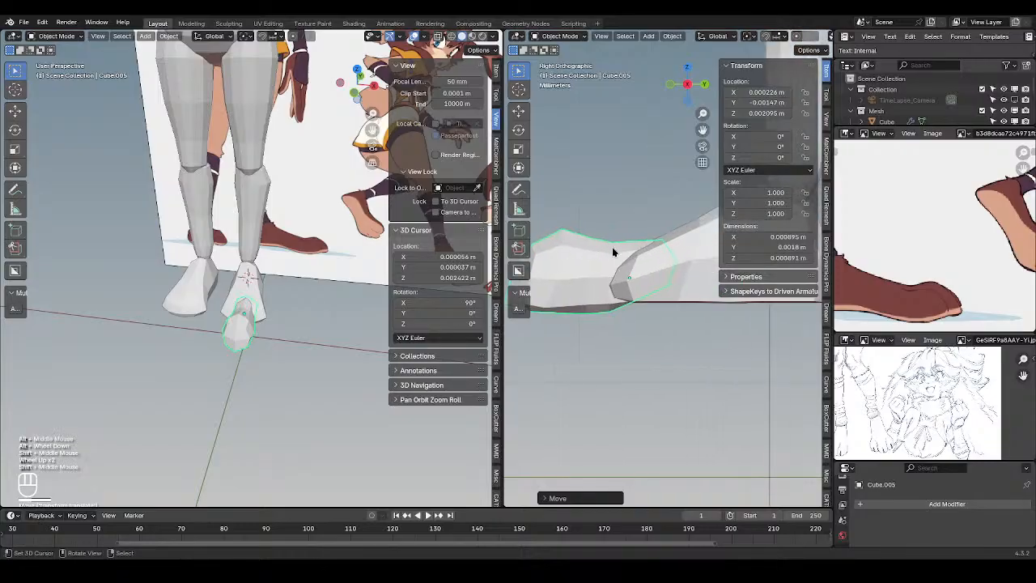
key("g")
left_click(611, 249)
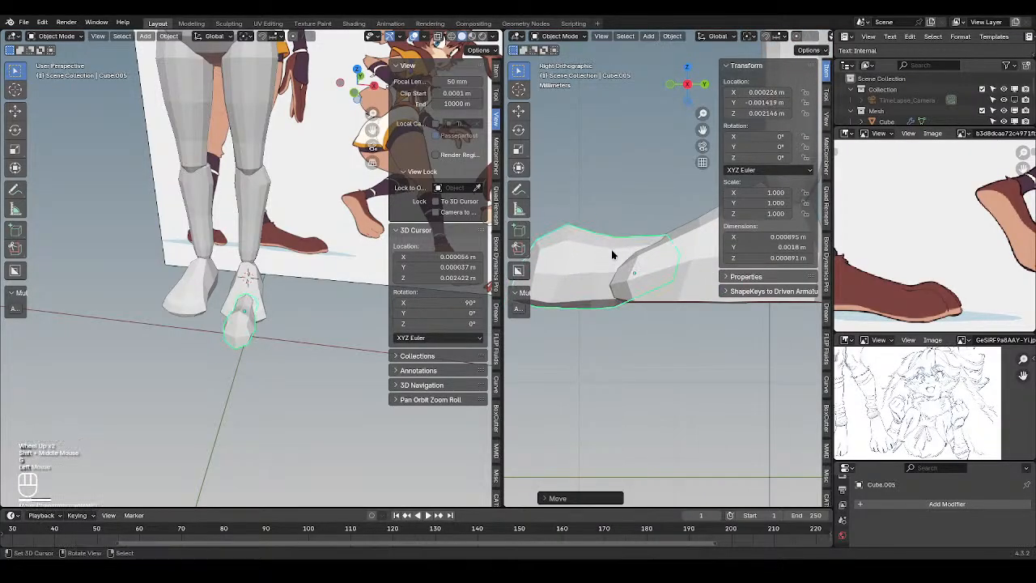
Rotate the toe about 3° around Z in the top view and shift it slightly sideways on the foot
scroll(611, 250, "down", 2)
middle_click_drag(611, 249, 740, 336)
scroll(680, 298, "up", 1)
middle_click_drag(678, 299, 632, 265)
scroll(688, 284, "down", 1)
middle_click_drag(649, 358, 653, 299, "alt")
scroll(653, 289, "down", 1)
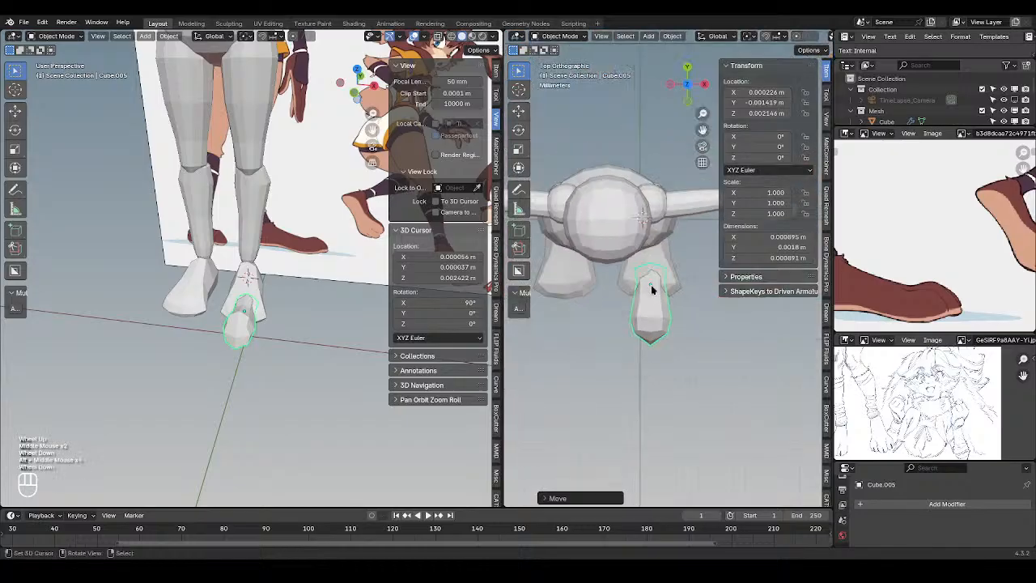
scroll(653, 289, "up", 1)
key("r")
key("z")
left_click(712, 315)
key("g")
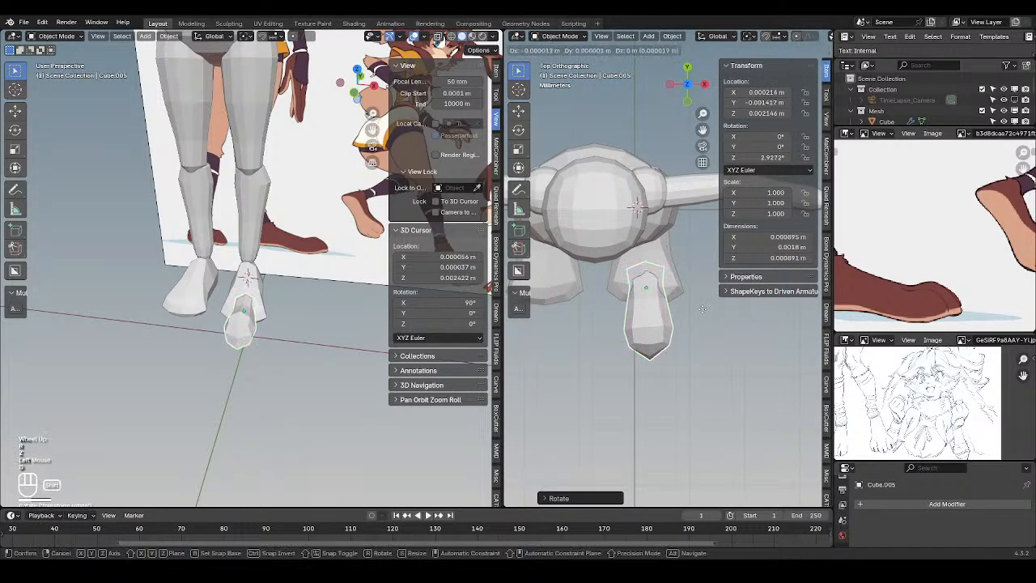
left_click(703, 314, "shift")
Duplicate the toe as the inner toe, rotated to about -13.8° around Z and scaled to about 0.84
key("shift+d")
left_click(646, 319)
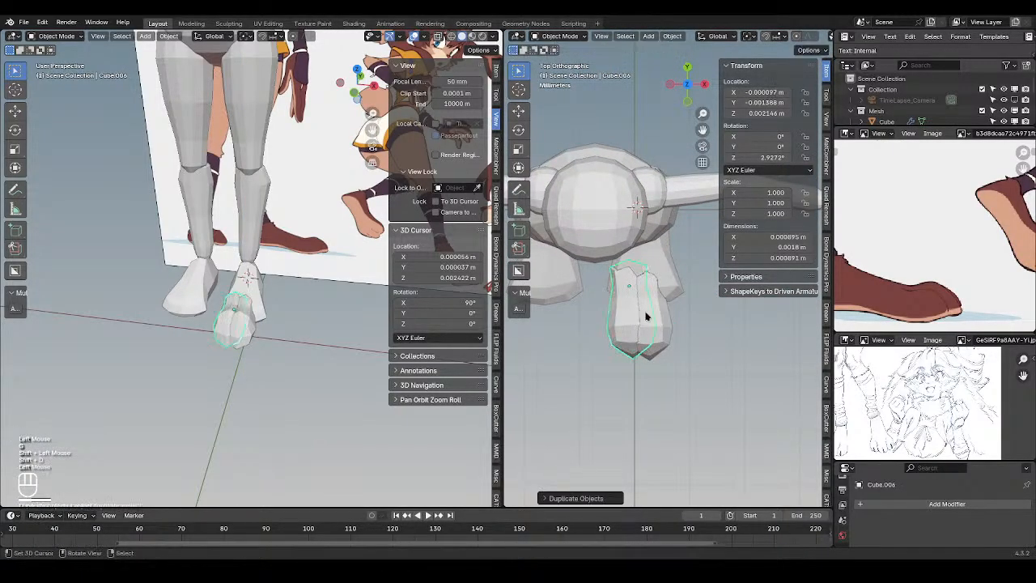
key("r")
left_click(689, 315)
key("s")
left_click(686, 310)
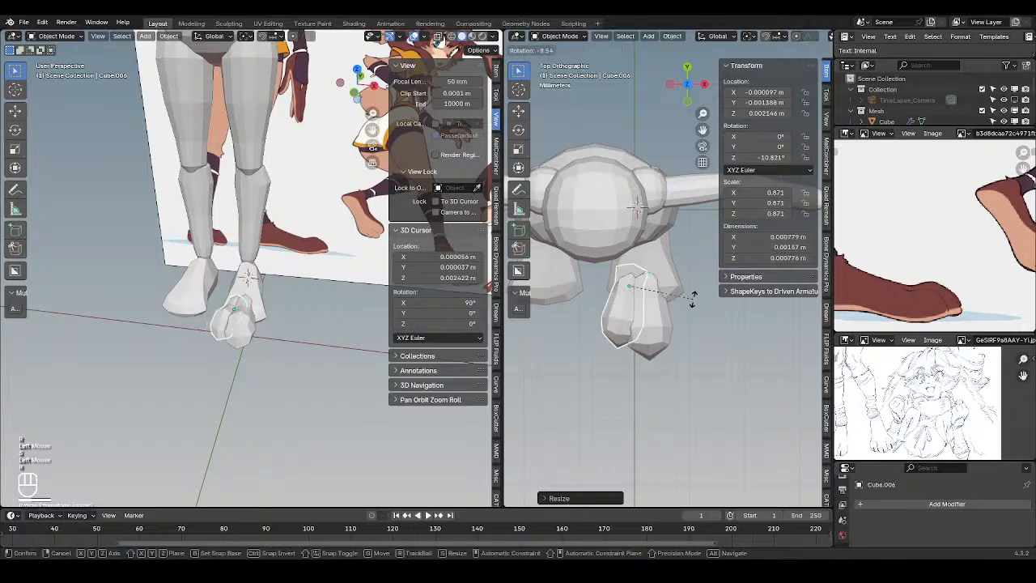
key("g")
left_click(685, 294, "shift")
key("r")
left_click(704, 293)
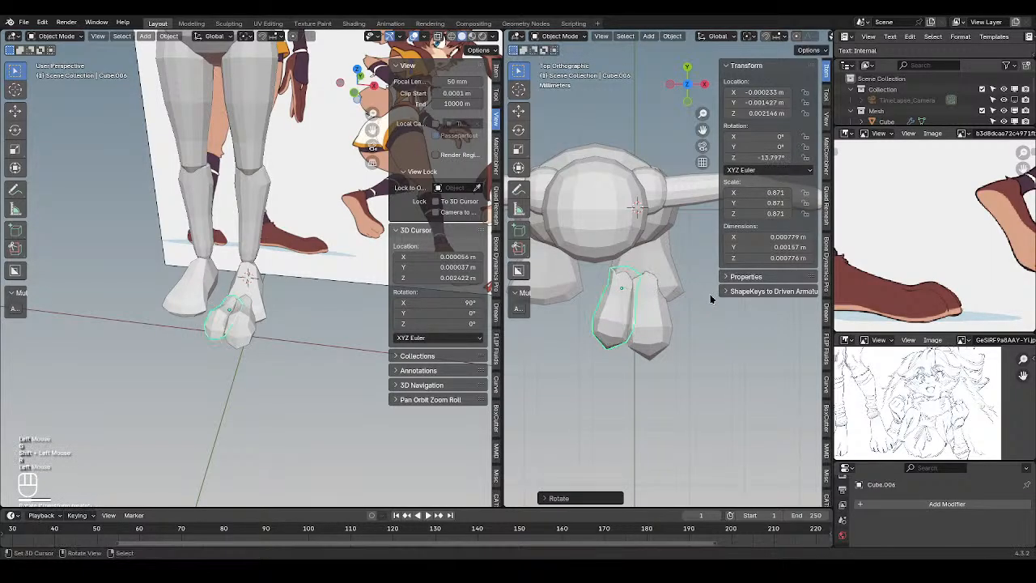
key("s")
left_click(678, 302)
middle_click_drag(678, 303, 662, 307, "shift")
Duplicate the inner toe as the outer toe, rotated to about 23° around Z and scaled to about 0.76
key("shift+d")
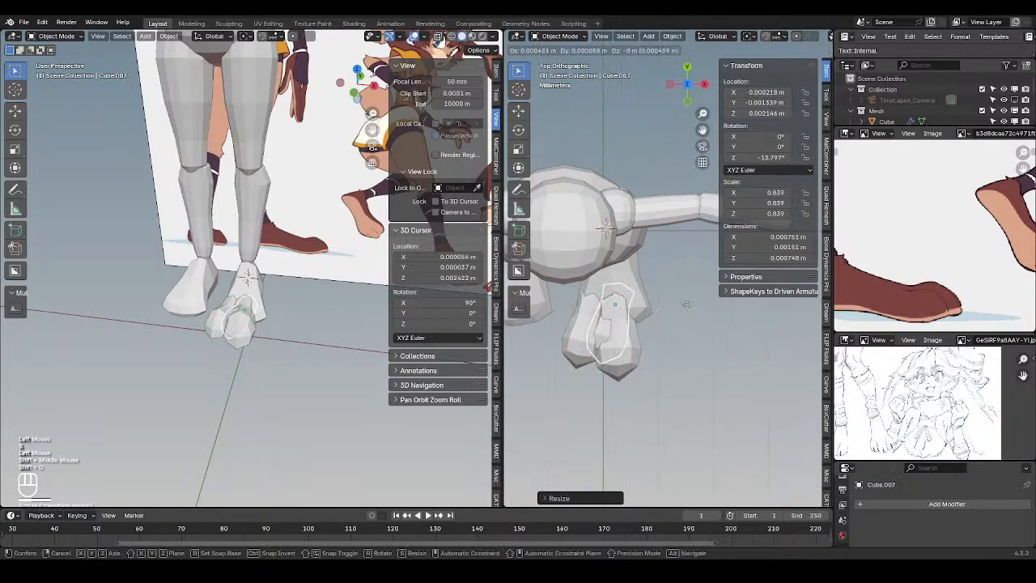
left_click(712, 308)
key("r")
left_click(689, 268)
key("s")
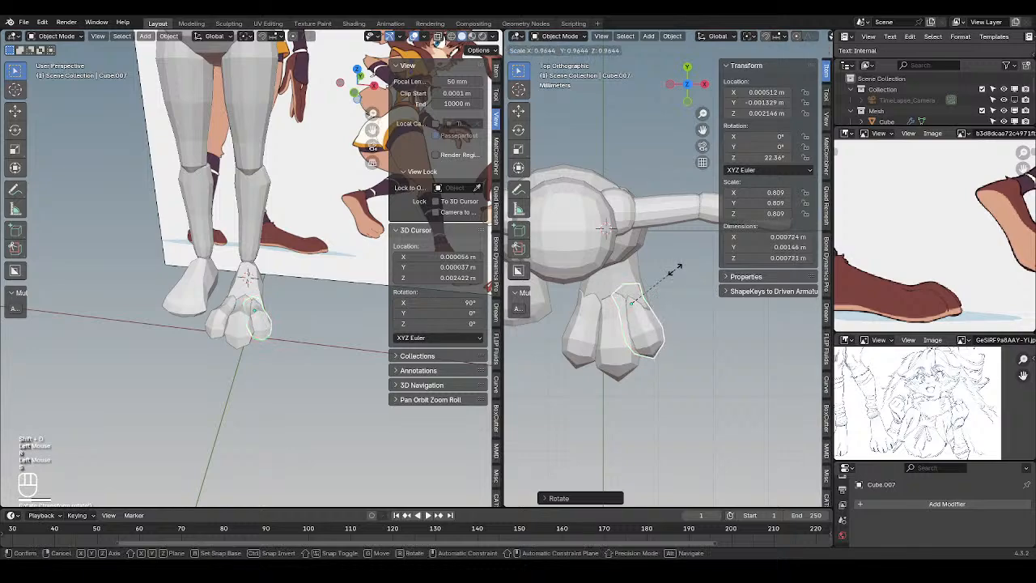
left_click(680, 267)
key("r")
left_click(681, 266)
key("g")
left_click(714, 263)
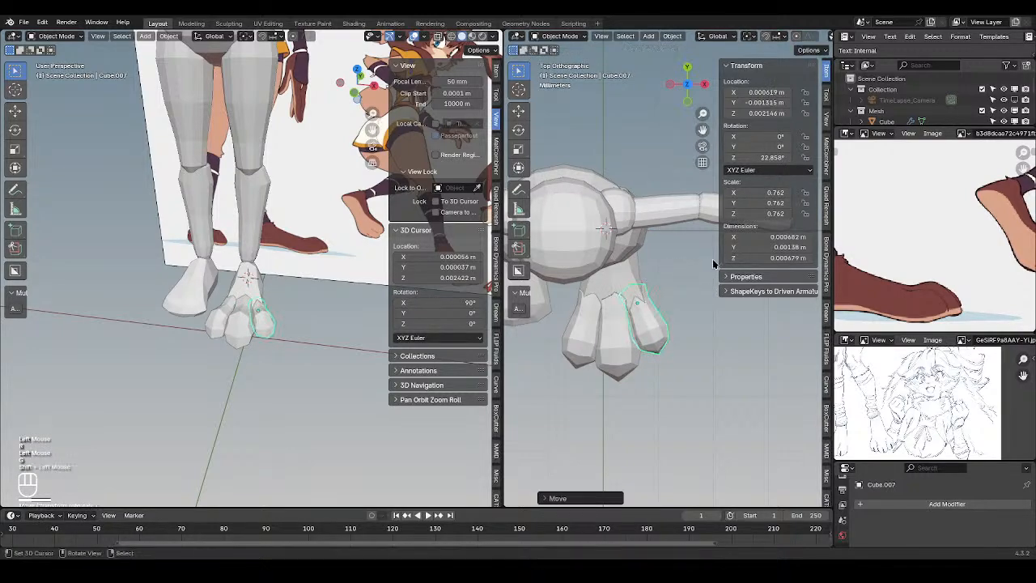
Snap the 3D cursor to the foot object
middle_click_drag(704, 252, 613, 259)
scroll(669, 291, "down", 5)
scroll(624, 289, "up", 3)
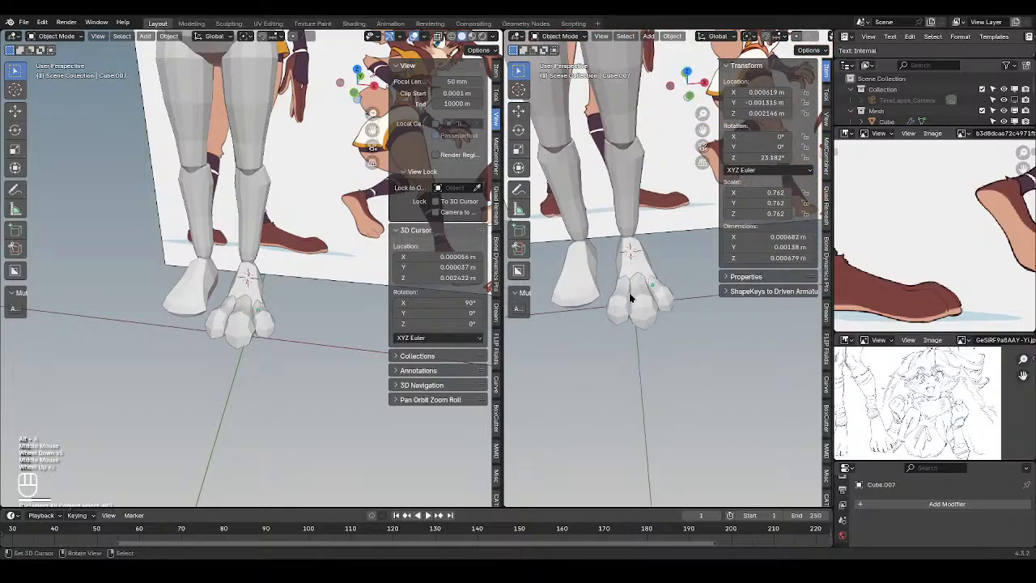
scroll(651, 287, "down", 1)
scroll(643, 277, "up", 1)
right_click(638, 247)
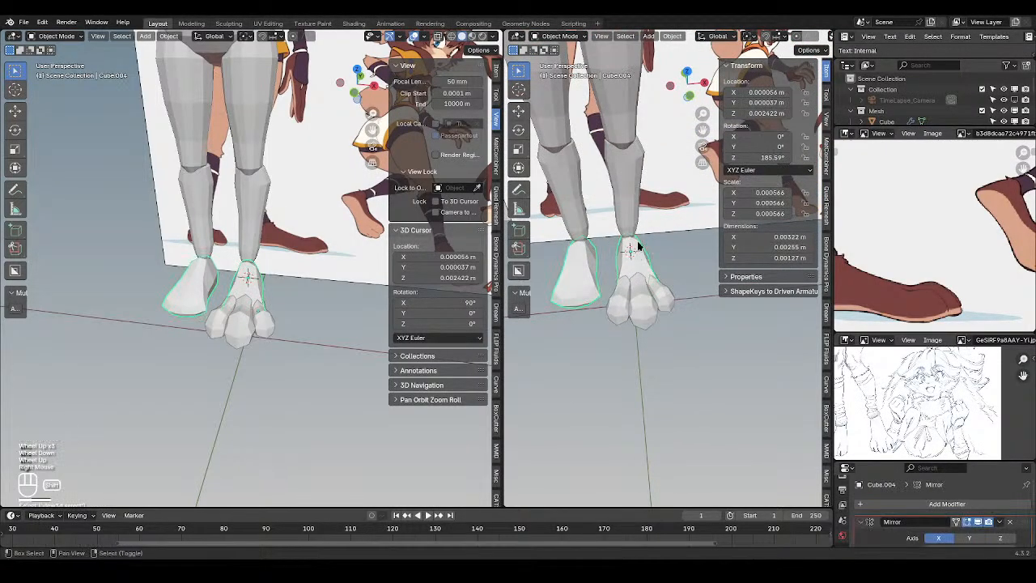
key("shift+s")
left_click(648, 280)
scroll(646, 303, "up", 1)
middle_click_drag(645, 303, 638, 318)
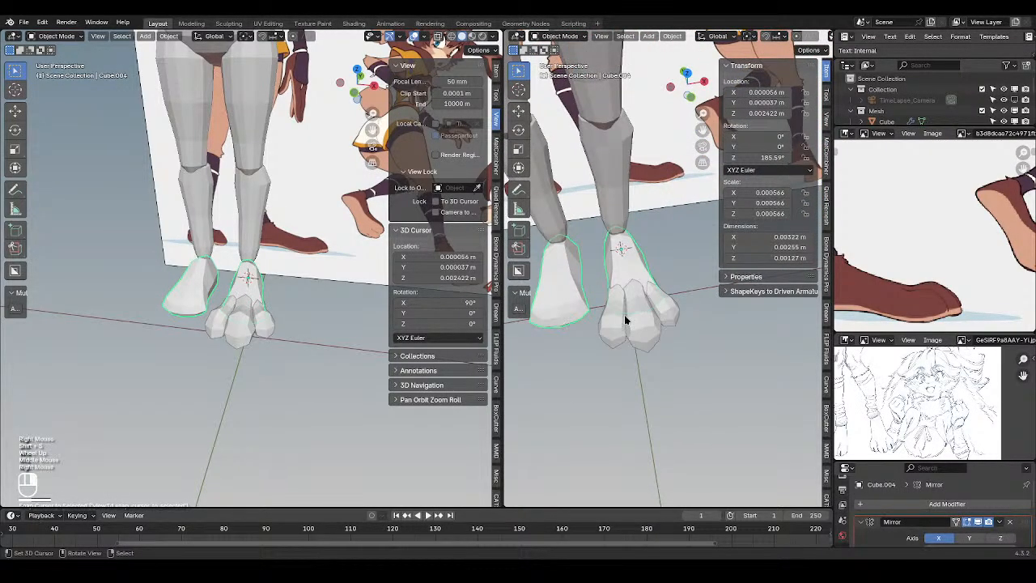
Parent the three toes to the foot object and select only the foot
right_click(640, 324, "shift")
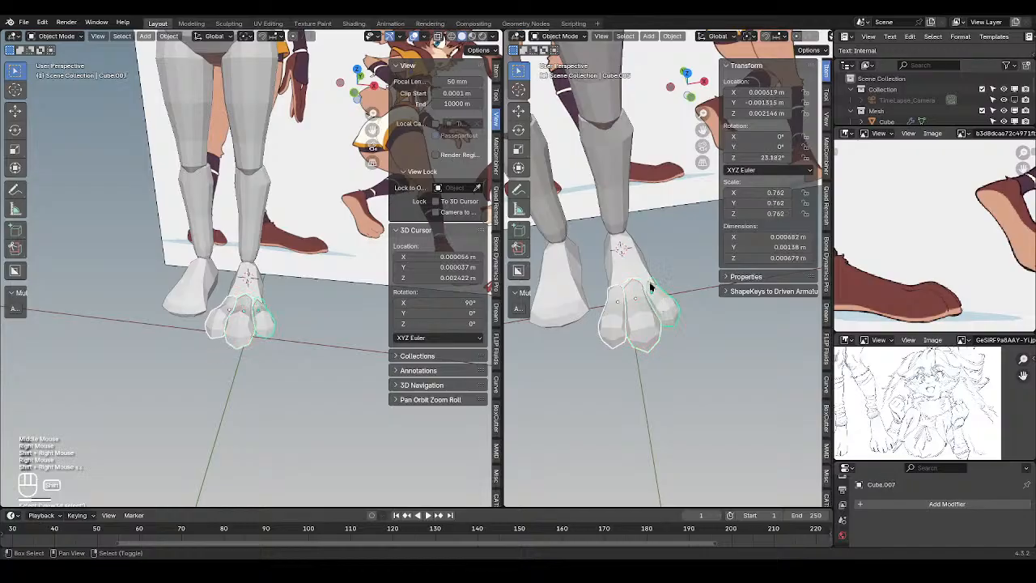
right_click(649, 281, "shift")
key("ctrl+p")
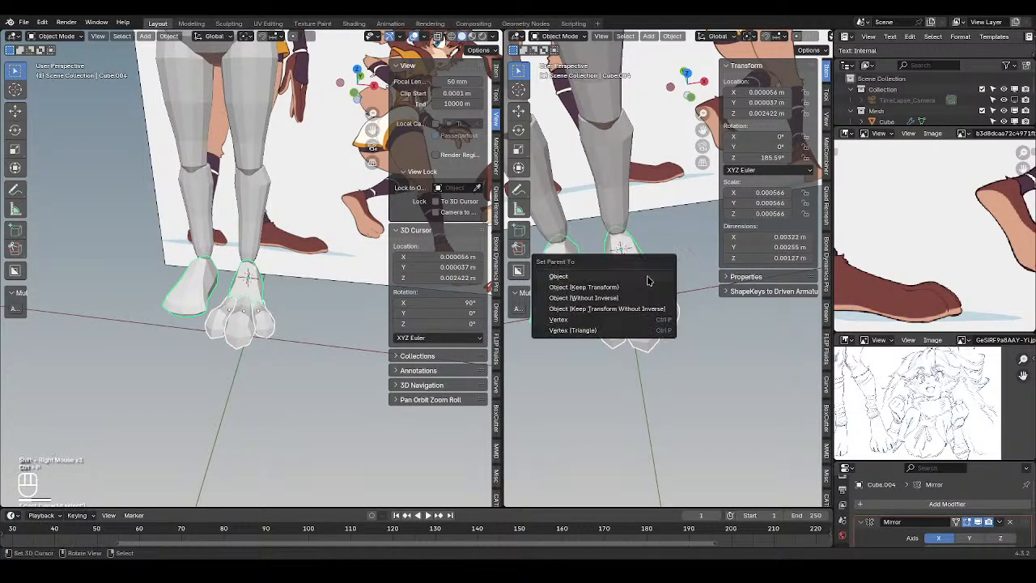
left_click(648, 281)
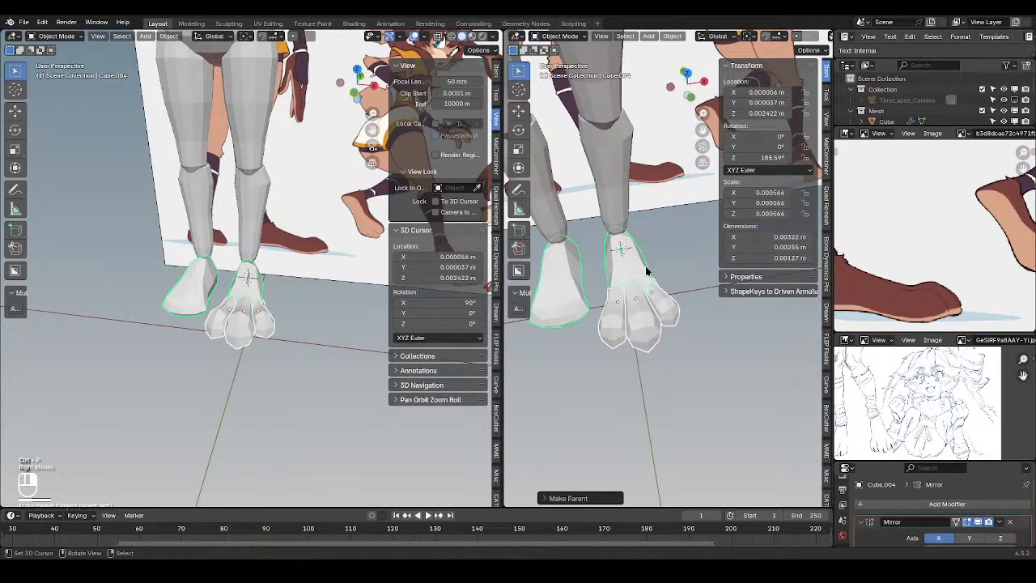
right_click(646, 271)
key("r")
key("z")
right_click(687, 239)
Rotate the foot with its parented toes 90° around the global Z axis
key("r")
key("z")
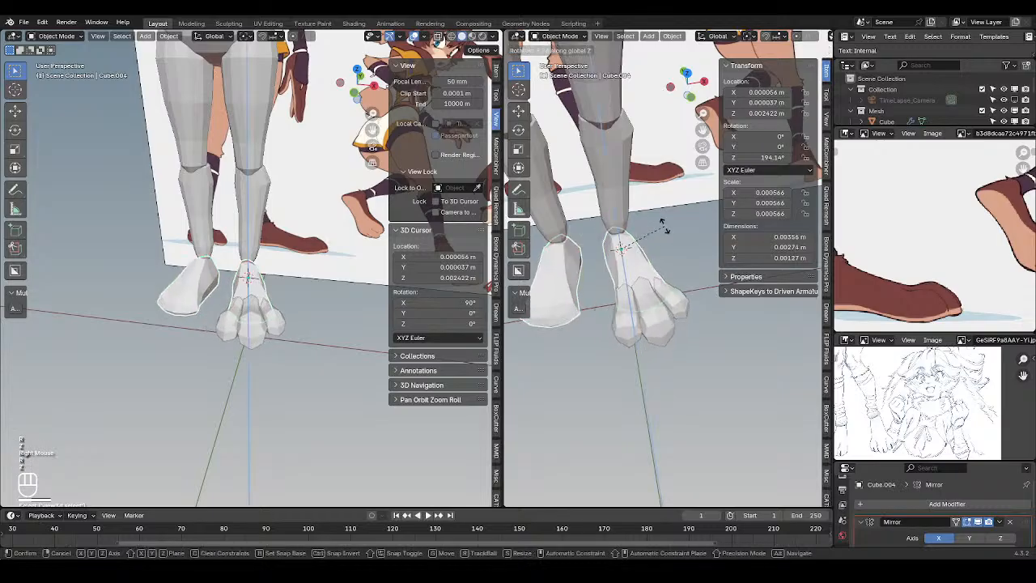
key("KP_9")
key("KP_0")
key("Return")
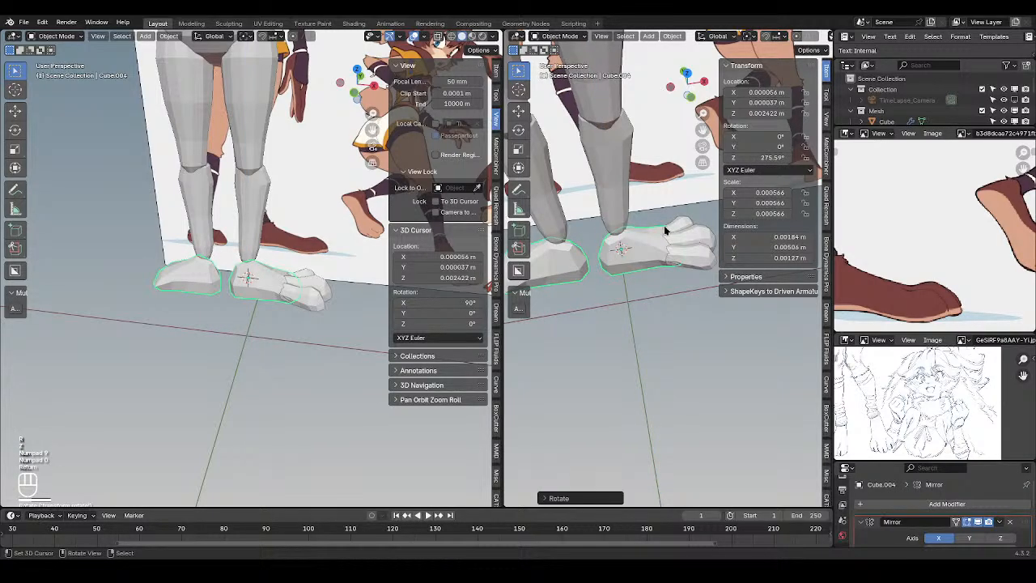
Move the foot mesh's vertices at the back of the ankle to match the reference drawing in the front view
middle_click_drag(698, 209, 621, 236, "alt")
scroll(622, 234, "down", 1, "alt")
middle_click_drag(705, 257, 679, 257, "alt")
middle_click_drag(797, 255, 602, 222, "alt")
scroll(601, 238, "up", 1)
scroll(599, 230, "up", 1)
key("Tab")
key("alt+a")
key("c")
scroll(573, 244, "up", 1)
left_click_drag(570, 246, 581, 250)
key("g")
left_click(580, 226, "shift")
Move the lower heel vertices to follow the reference foot's heel outline
key("c")
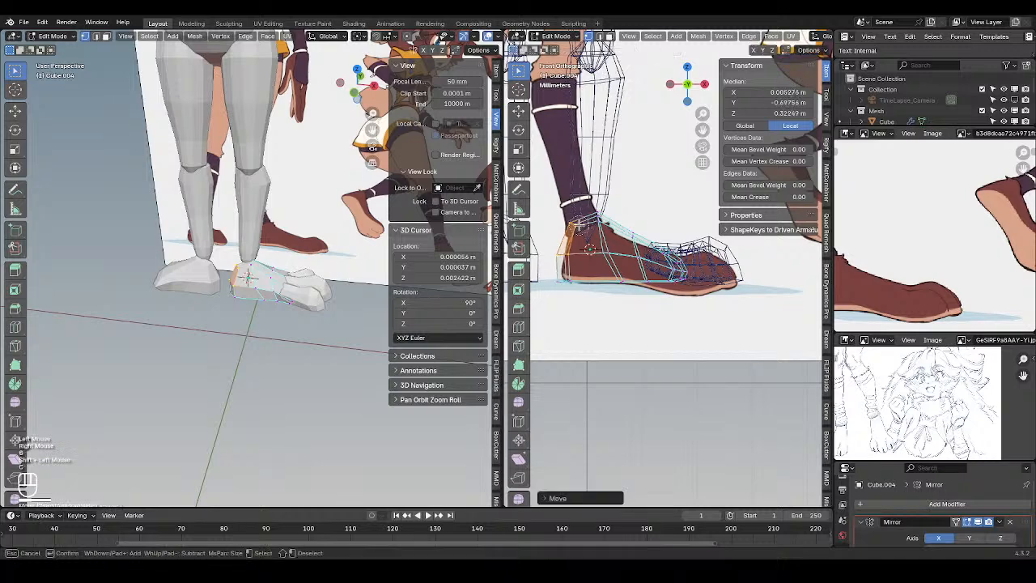
key("g")
left_click(605, 224, "shift")
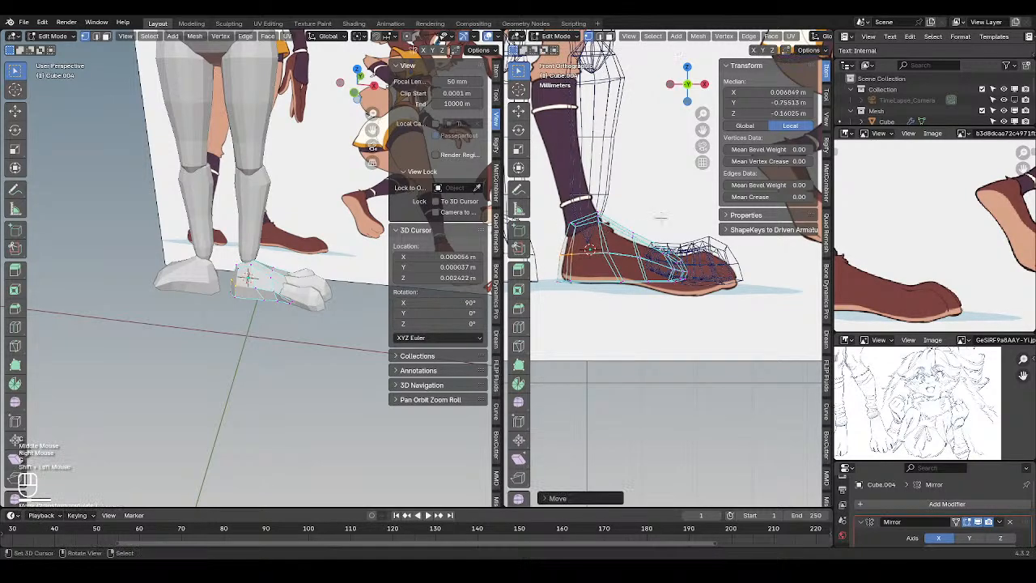
Move the vertices of the foot's instep loop vertically to fit the top contour of the reference foot
key("alt+a")
key("c")
left_click(633, 233)
scroll(634, 256, "up", 2)
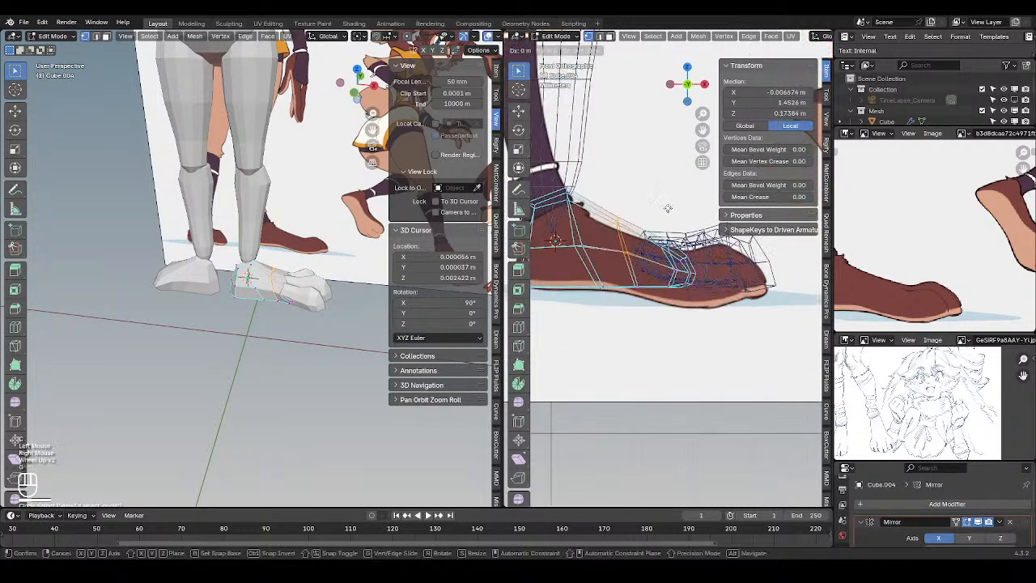
key("alt+a")
key("c")
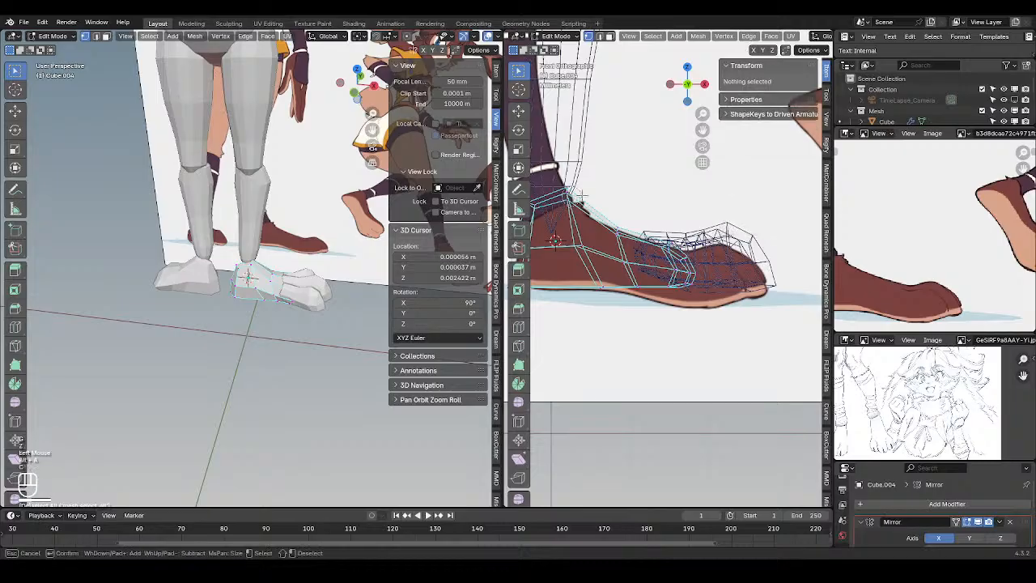
right_click(577, 198)
Lower the bottom front vertices of the foot vertically toward the reference sole line
middle_click_drag(676, 263, 662, 255, "shift")
key("alt+a")
scroll(663, 255, "up", 1)
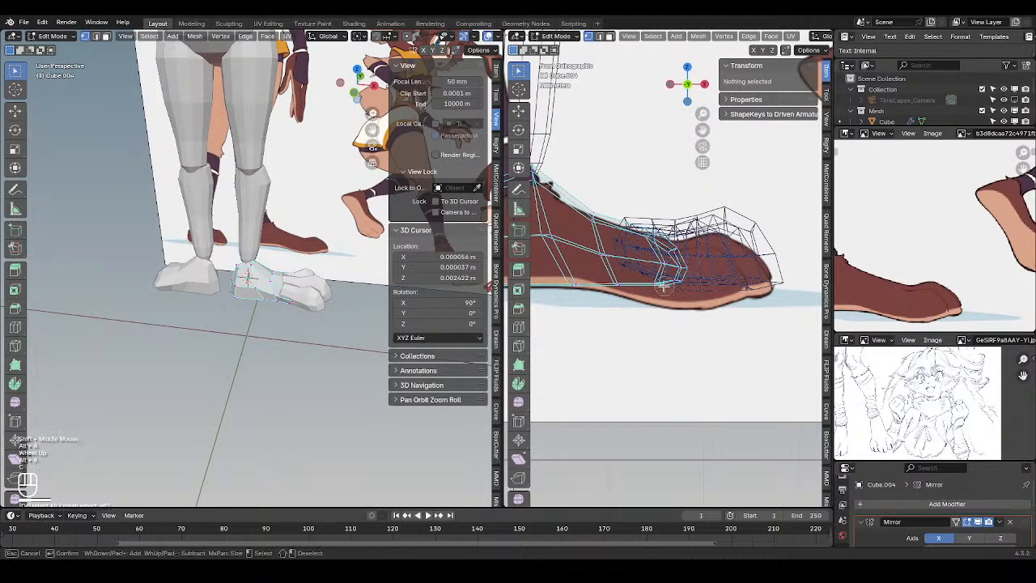
left_click(667, 283)
key("g")
left_click(688, 280)
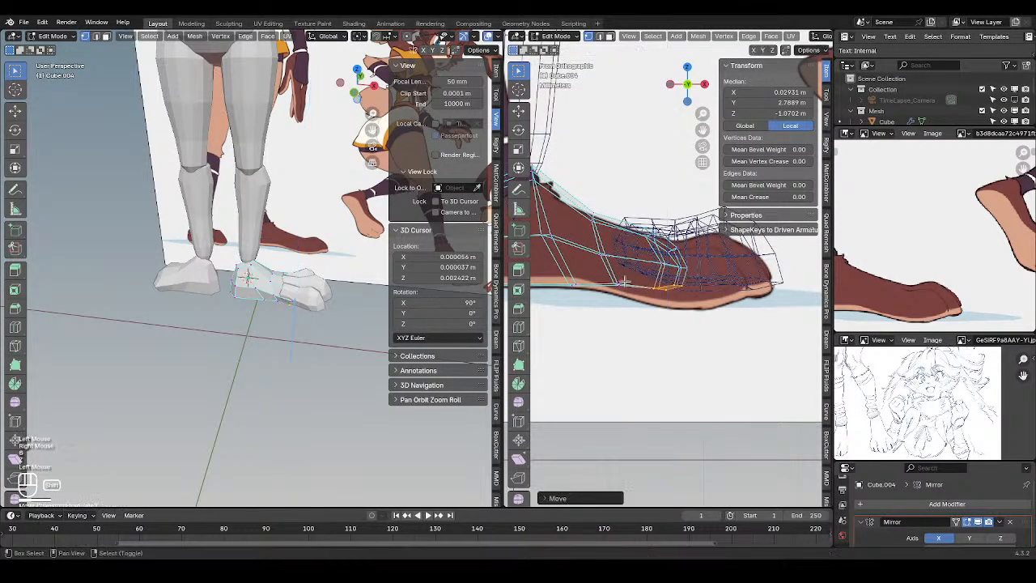
Move the bottom vertices in the middle of the foot to follow the reference arch
middle_click_drag(584, 284, 676, 272, "shift")
key("alt+a")
scroll(664, 271, "down", 1)
key("c")
left_click(660, 273)
right_click(660, 273)
key("g")
left_click(660, 279, "shift")
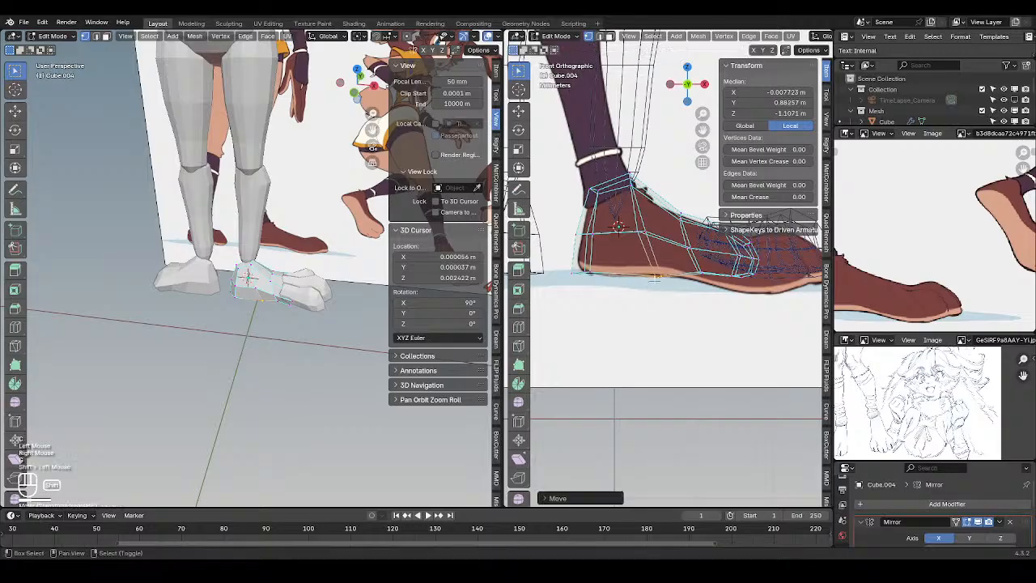
key("z")
Select the three toe objects and lower them vertically toward the toe outline of the reference foot
middle_click_drag(753, 267, 651, 265, "shift")
scroll(701, 278, "up", 1)
key("Tab")
right_click(703, 277)
key("z")
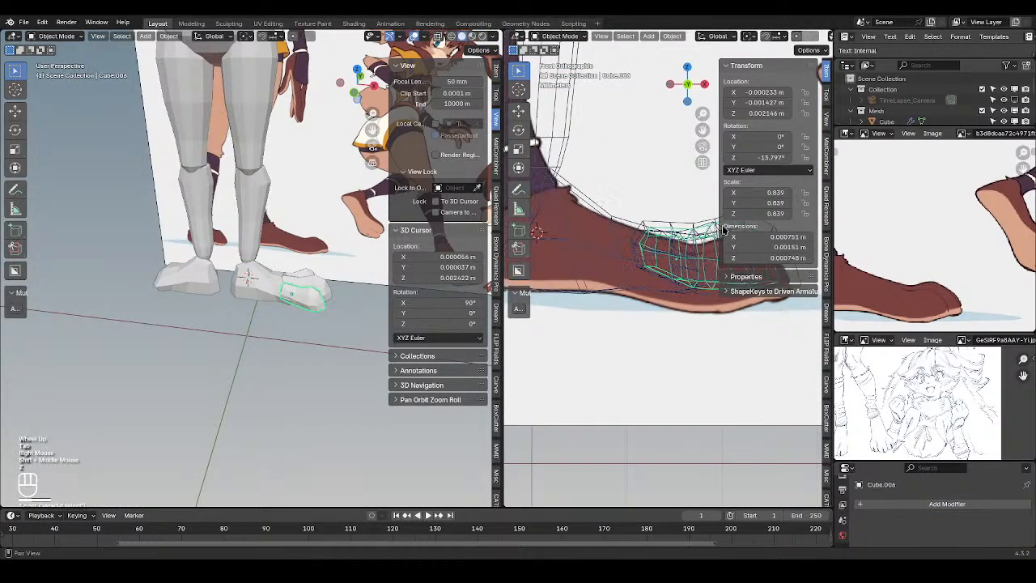
middle_click_drag(750, 227, 669, 231, "shift")
right_click(680, 227, "shift")
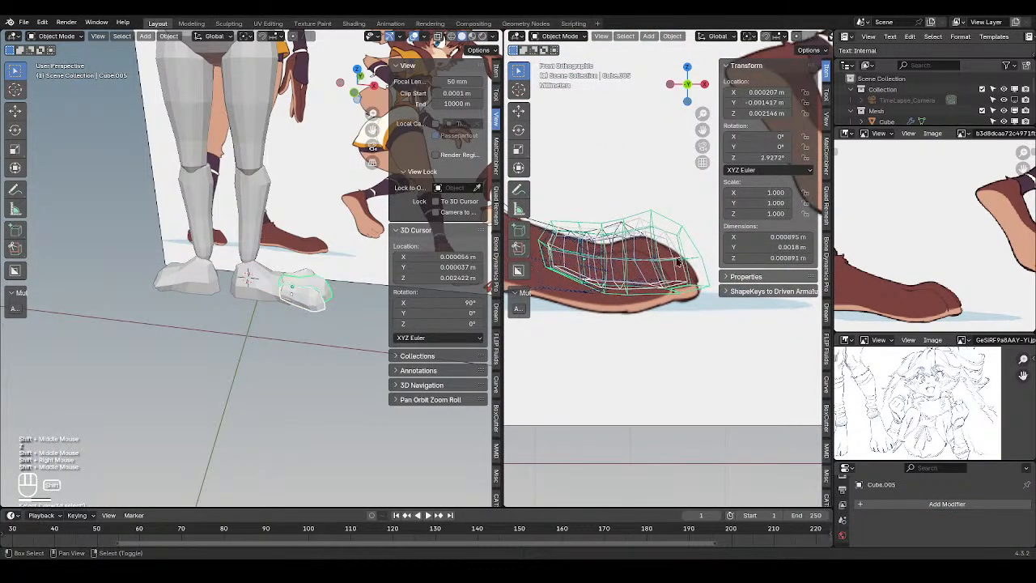
right_click(613, 231, "shift")
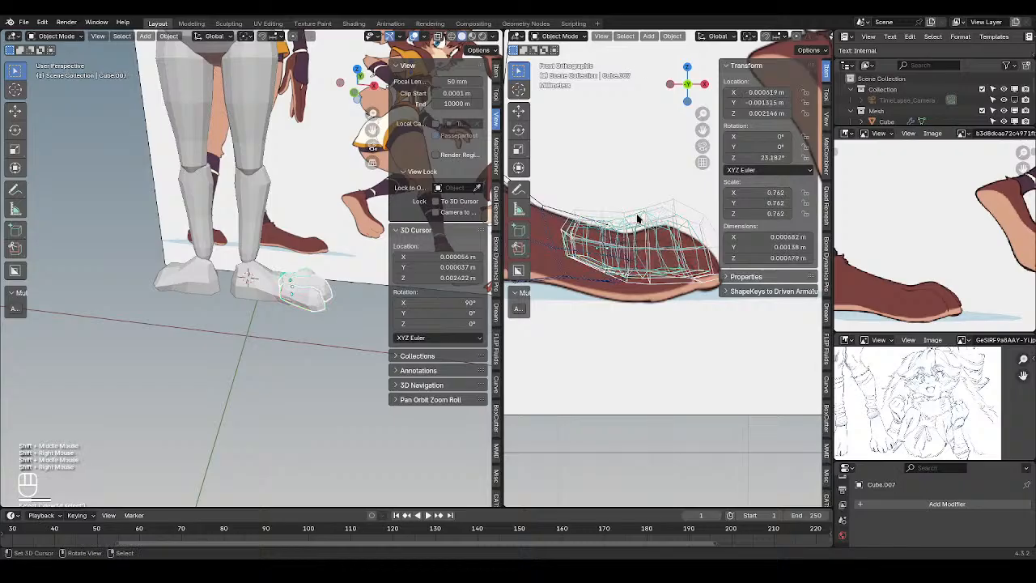
key("g")
left_click(640, 225)
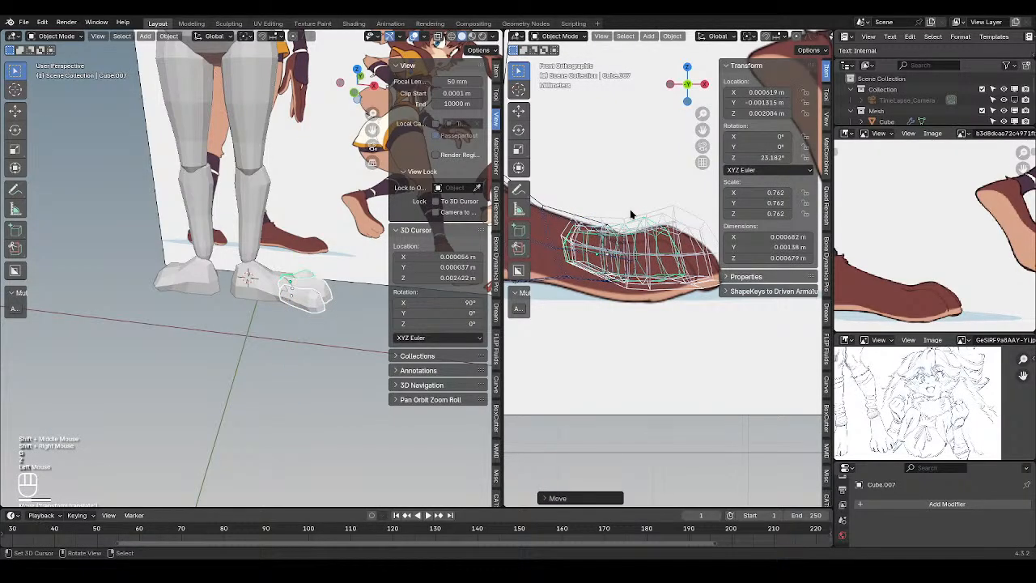
Flatten the three toes along the Z axis and lower them to fit inside the reference toe outline
mouse_move(654, 192)
middle_mouse_down("shift")
mouse_move(617, 184)
mouse_move(642, 185)
mouse_move(662, 158)
middle_mouse_up("shift")
key("z")
key("z")
scroll(645, 177, "up", 1)
key("s")
right_click(639, 162, "shift")
key("s")
key("z")
left_click(639, 167)
key("g")
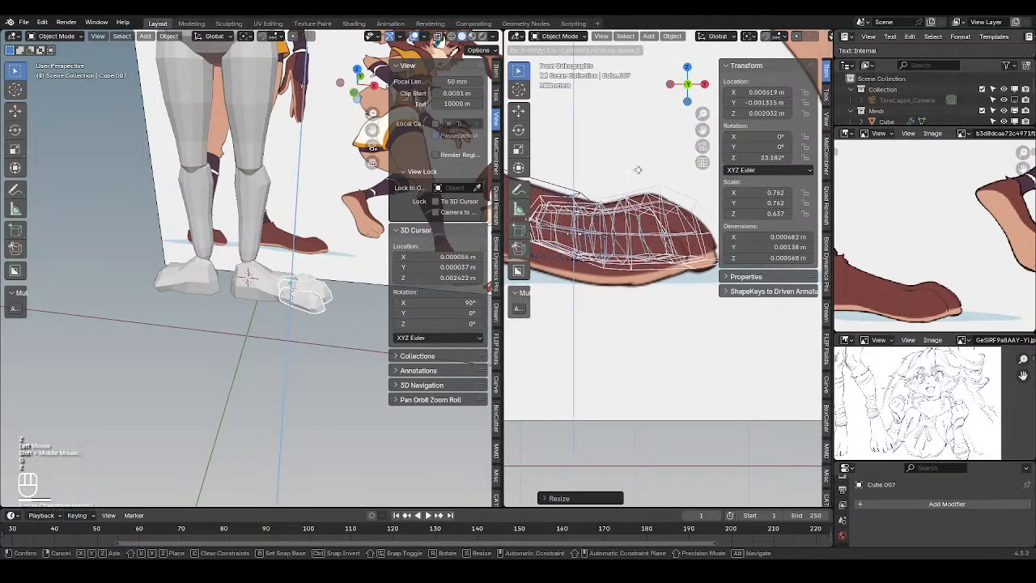
key("z")
left_click(637, 174)
scroll(637, 176, "down", 3)
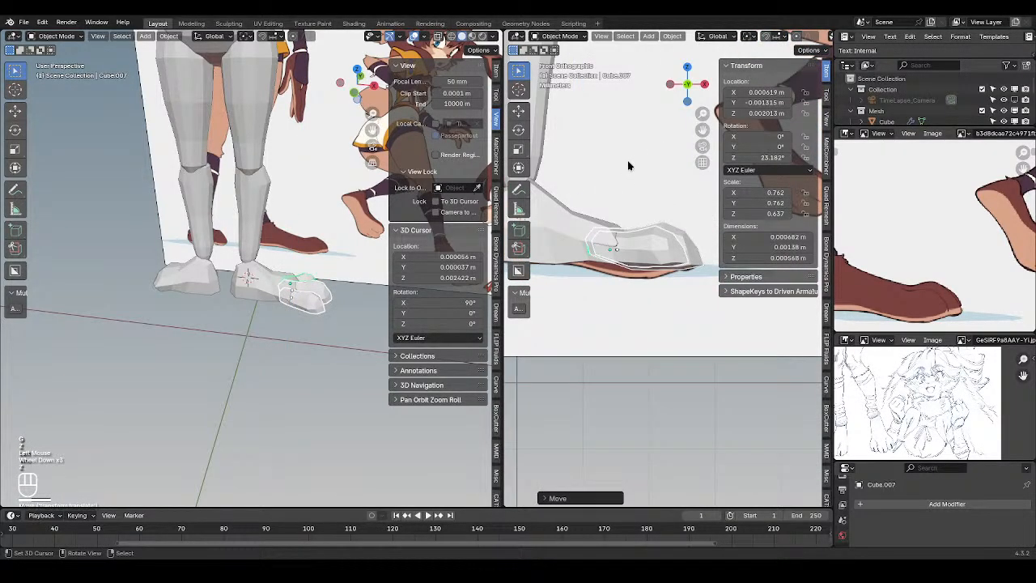
Shift the inner toe slightly along the Y axis to adjust its placement beside the middle toe
middle_click_drag(628, 162, 683, 298)
scroll(636, 233, "up", 2)
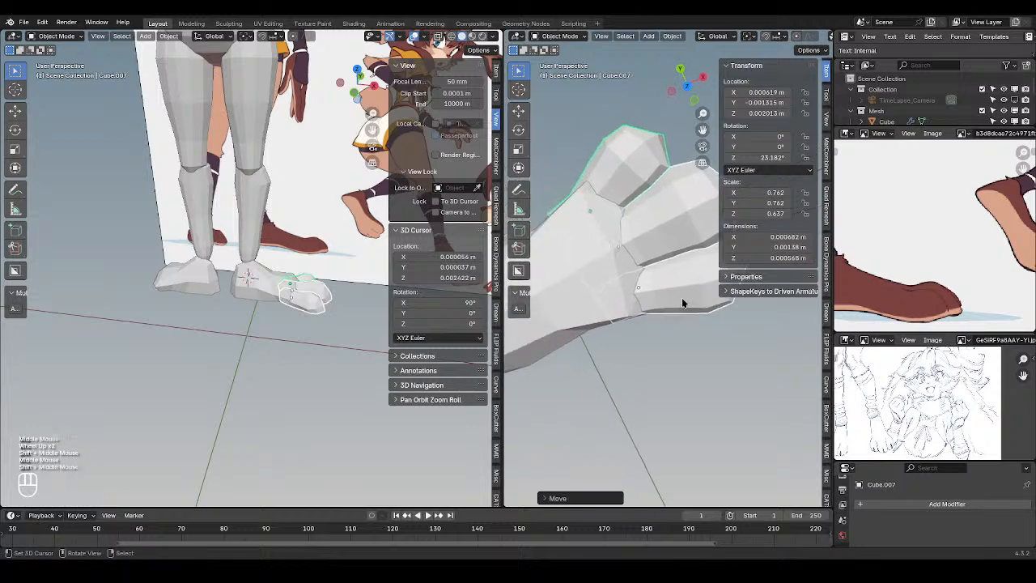
scroll(681, 297, "down", 2)
middle_click_drag(688, 217, 535, 252)
key("z")
key("z")
scroll(630, 209, "down", 3)
scroll(534, 253, "up", 1, "shift")
middle_click_drag(534, 253, 519, 263, "shift")
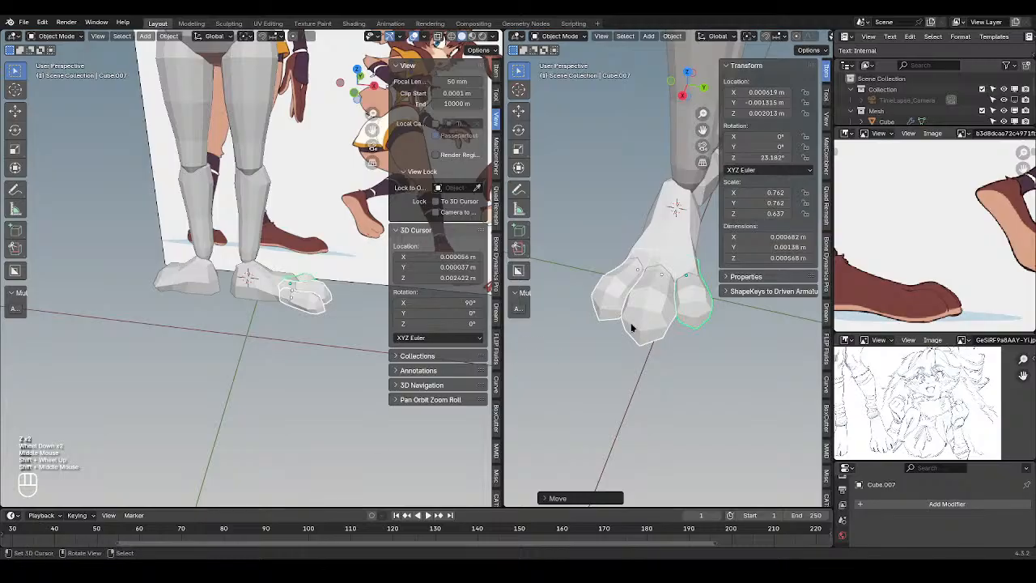
scroll(631, 323, "down", 1)
middle_click_drag(632, 324, 668, 358)
right_click(673, 317)
scroll(670, 320, "up", 2)
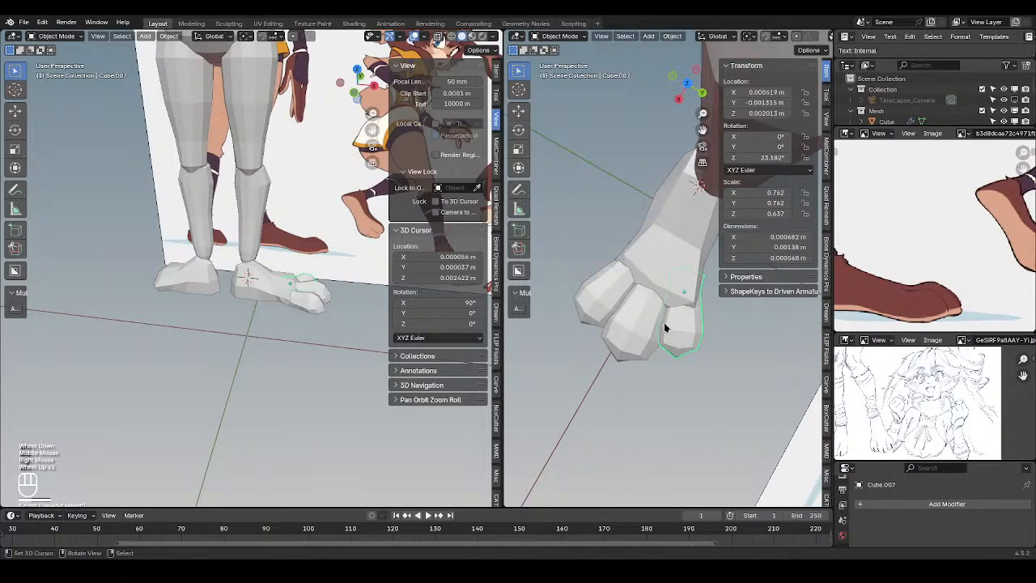
key("g")
key("y")
right_click(614, 335, "shift")
Move the inner toe back and slightly down in the front view, behind the tip of the middle toe
key("z")
mouse_move(609, 336)
middle_mouse_down("alt")
mouse_move(622, 322)
mouse_move(528, 346)
middle_mouse_up("alt")
scroll(559, 280, "down", 1)
scroll(558, 280, "up", 2)
key("z")
middle_click_drag(563, 273, 667, 254, "shift")
right_click(668, 251)
key("z")
scroll(648, 252, "up", 1)
scroll(667, 255, "down", 1)
key("g")
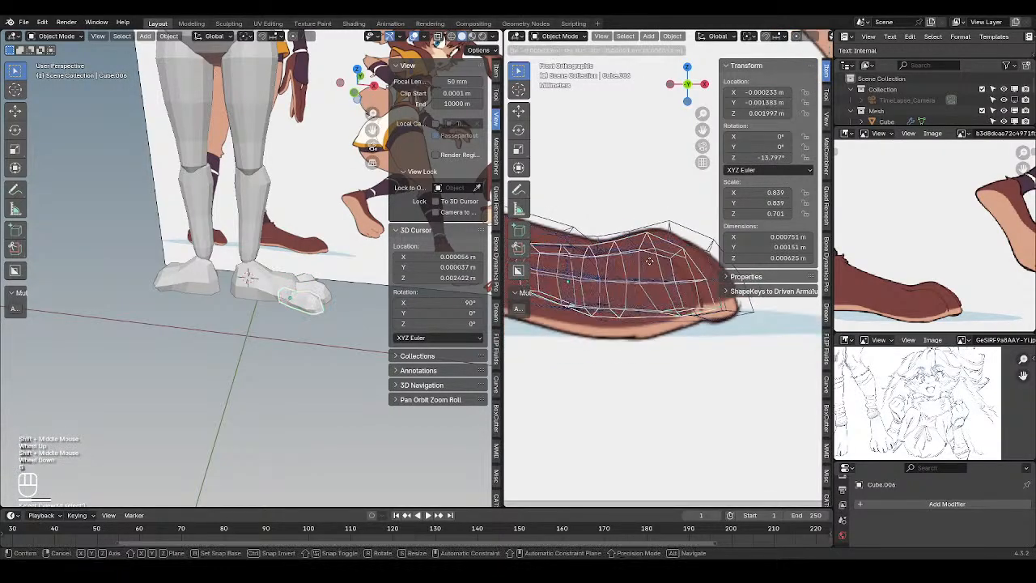
right_click(649, 261)
scroll(647, 262, "down", 1)
key("g")
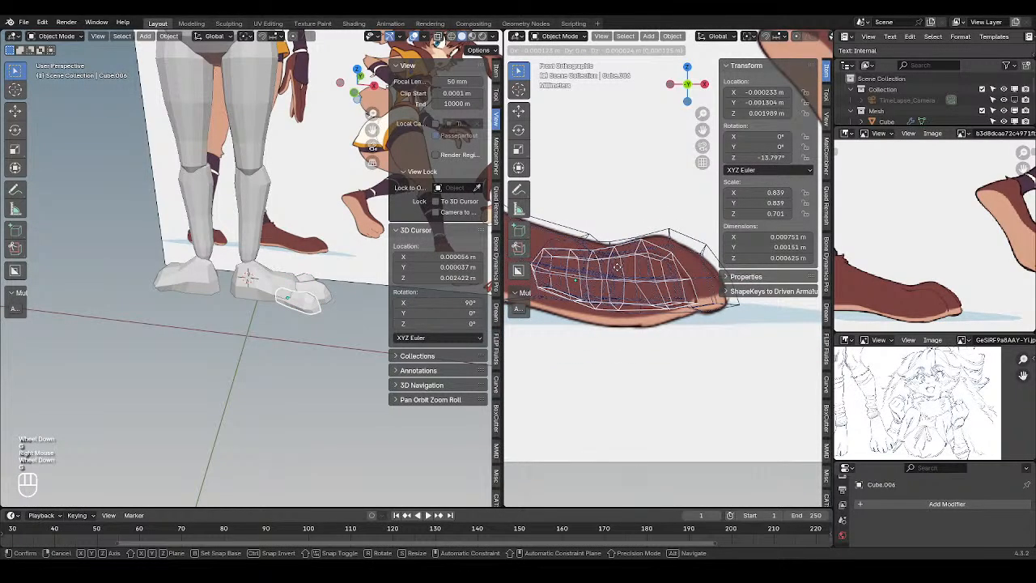
left_click(616, 273)
key("z")
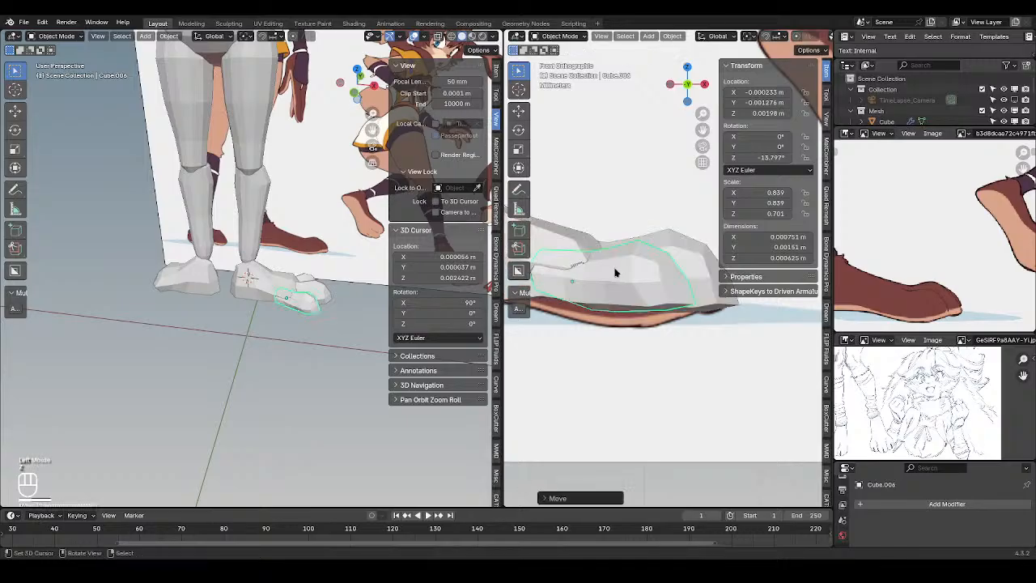
scroll(624, 272, "down", 2)
key("r")
key("r")
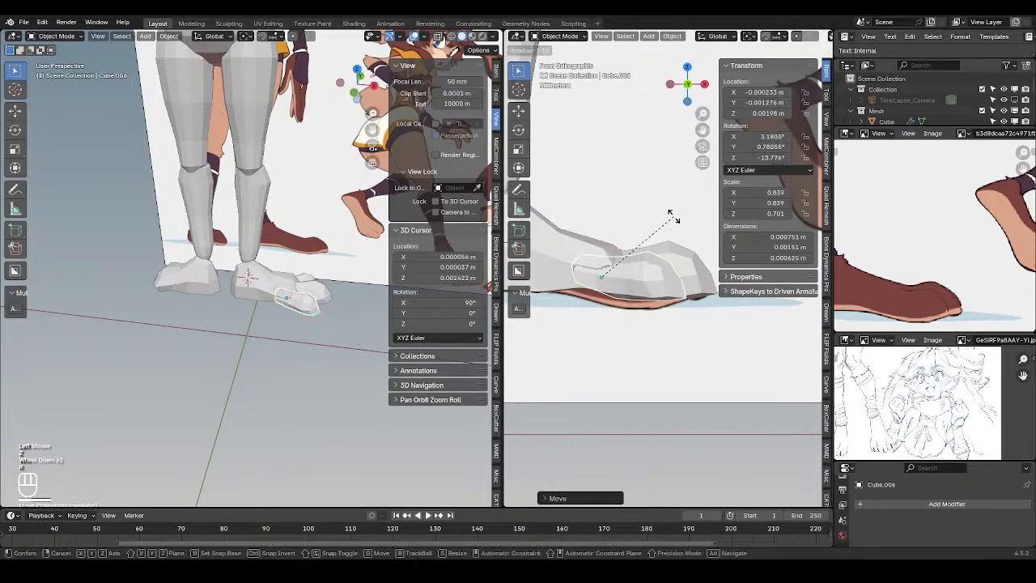
right_click(684, 190)
Move the outer toe slightly upward in the front view to follow the top contour of the reference toes
middle_click_drag(671, 197, 632, 218)
right_click(650, 239)
key("z")
middle_click_drag(675, 268, 645, 199, "alt")
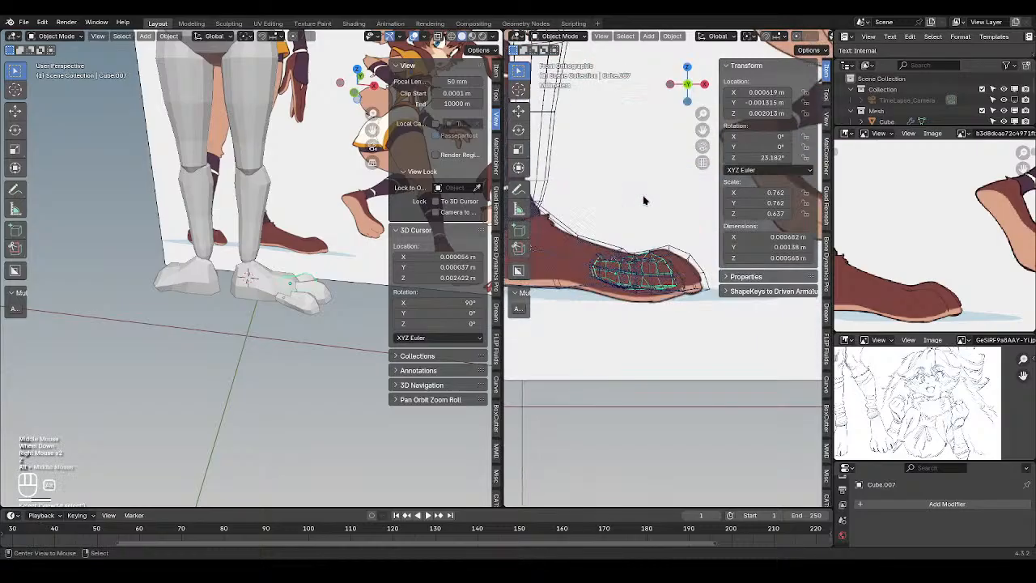
scroll(653, 246, "up", 2)
key("g")
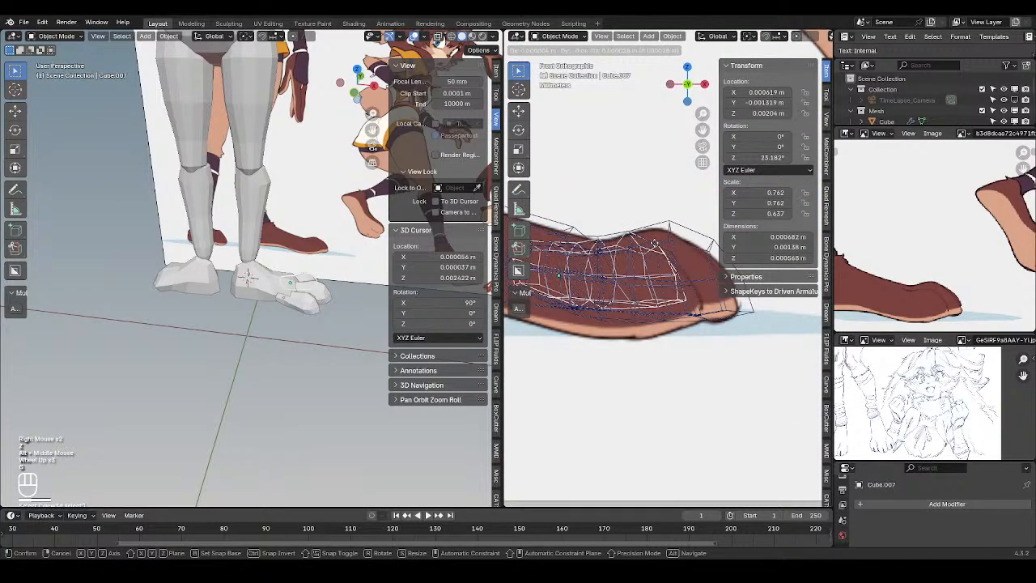
left_click(654, 245)
middle_click_drag(625, 225, 585, 249, "alt")
mouse_move(585, 249)
middle_mouse_down("alt")
mouse_move(557, 267)
mouse_move(604, 260)
middle_mouse_up("alt")
key("z")
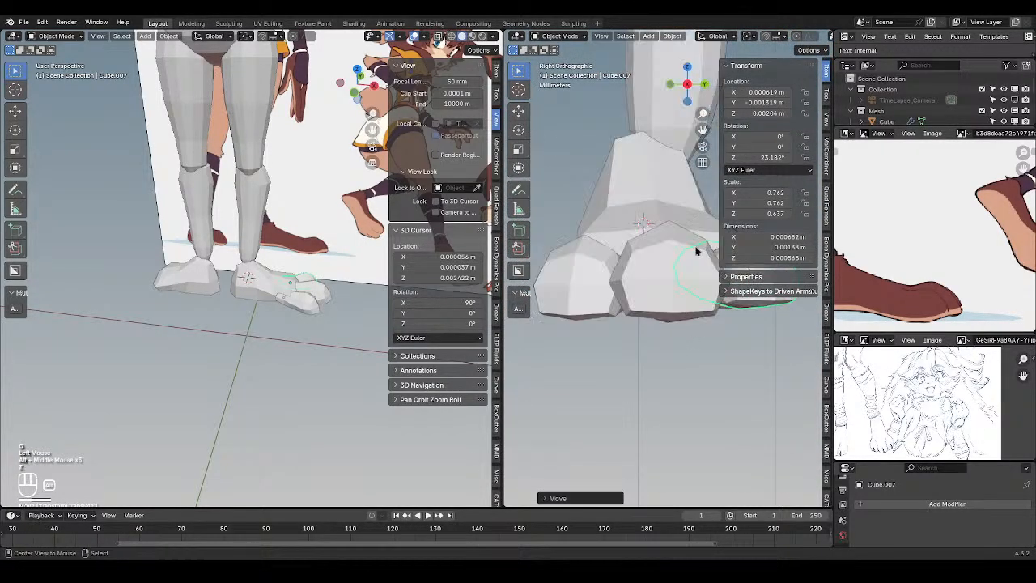
Scale the outer toe up very slightly, to about 0.765 in X and Y, checking it from below
middle_click_drag(696, 251, 682, 196, "alt")
middle_click_drag(626, 191, 560, 195, "shift")
scroll(620, 203, "down", 3)
key("s")
left_click(617, 280, "shift")
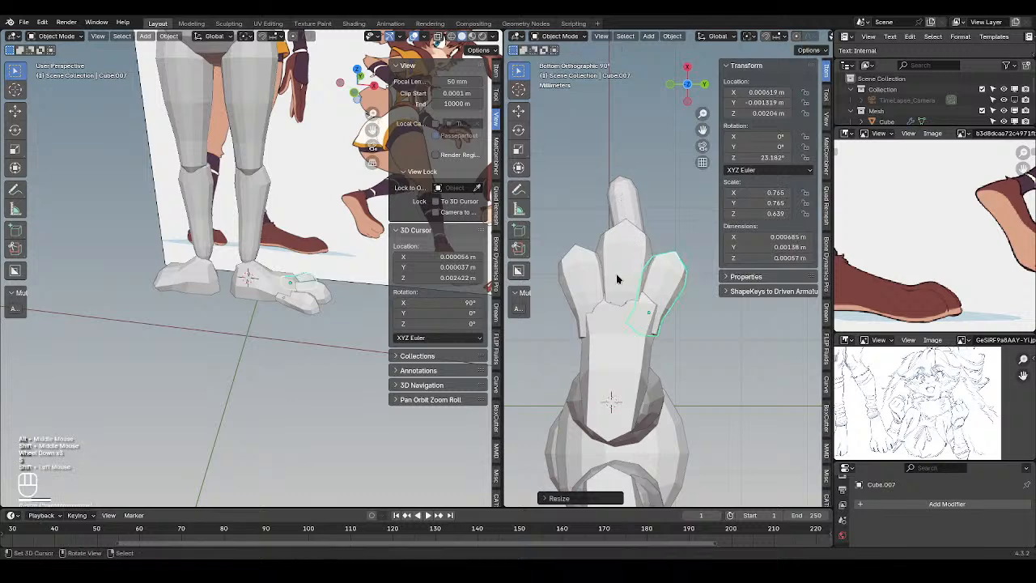
Move the inner side vertices of the midfoot outward from the bottom view to widen the foot toward the inner toe
right_click(654, 368)
key("Tab")
key("z")
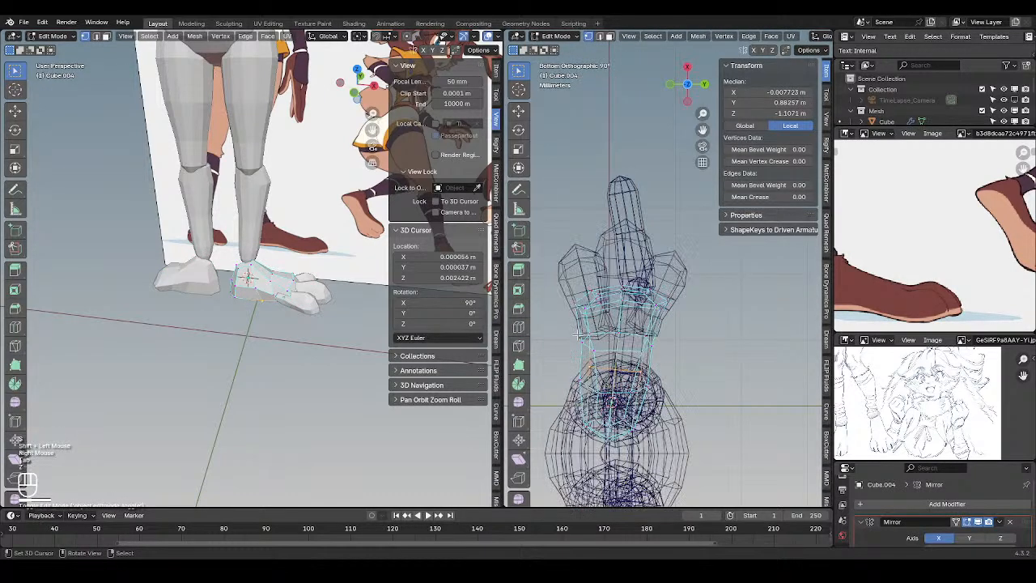
right_click(586, 337)
right_click(588, 334, "shift")
key("z")
key("g")
key("x")
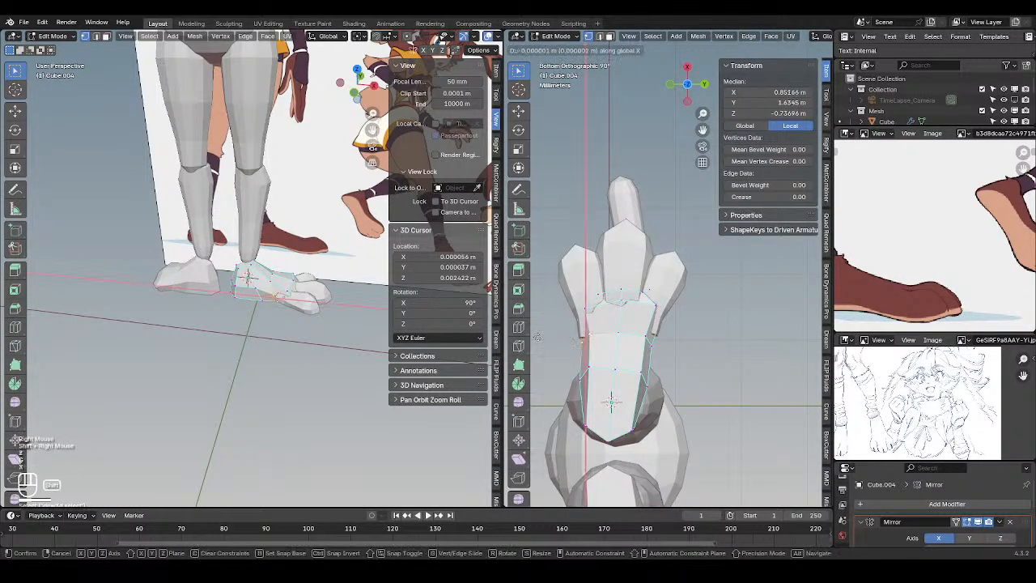
right_click(647, 320, "shift")
key("g")
left_click(605, 313, "shift")
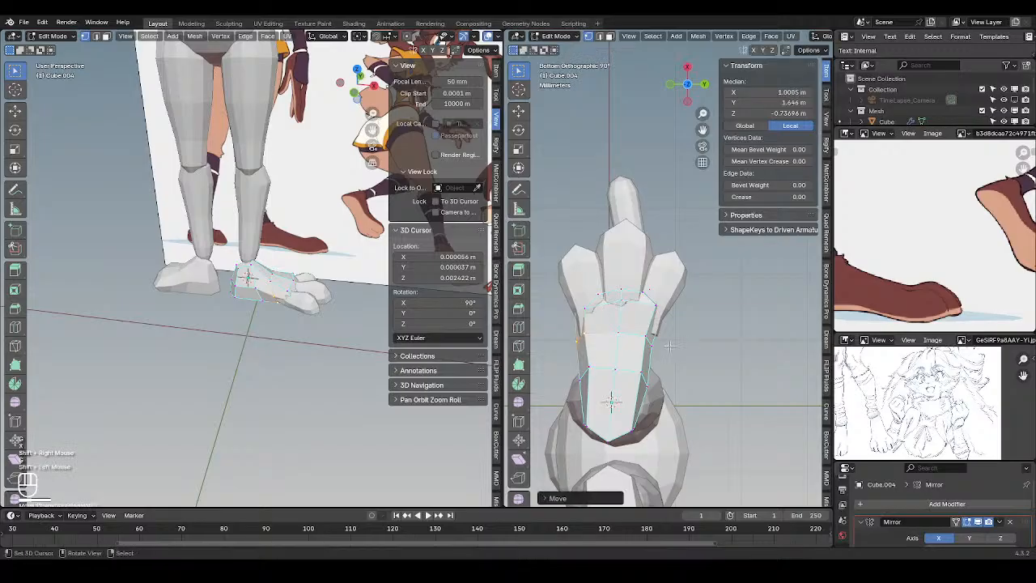
Move the outer side vertices of the midfoot outward toward the outer toe and finish editing the foot mesh
right_click(658, 344)
right_click(651, 335, "shift")
key("g")
left_click(725, 351, "shift")
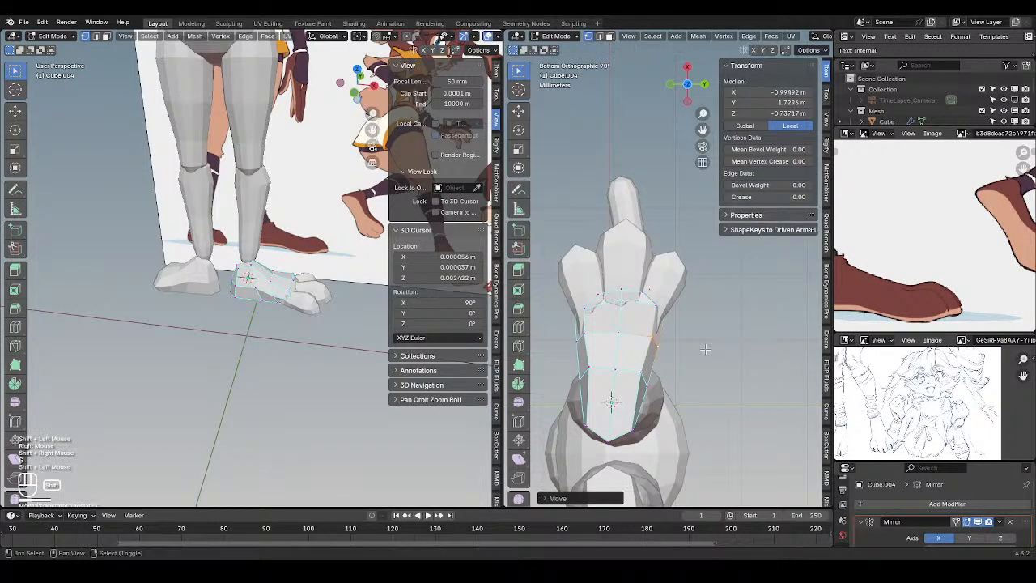
scroll(664, 260, "down", 2)
key("Tab")
middle_click_drag(692, 297, 647, 268, "alt")
key("alt+d")
right_click(639, 261)
key("ctrl+z")
Save the file, and clear the foot's rotation to turn it 180° around the Z axis instead
key("ctrl+s")
key("r")
right_click(626, 254)
key("alt+r")
scroll(647, 267, "down", 1)
type("r")
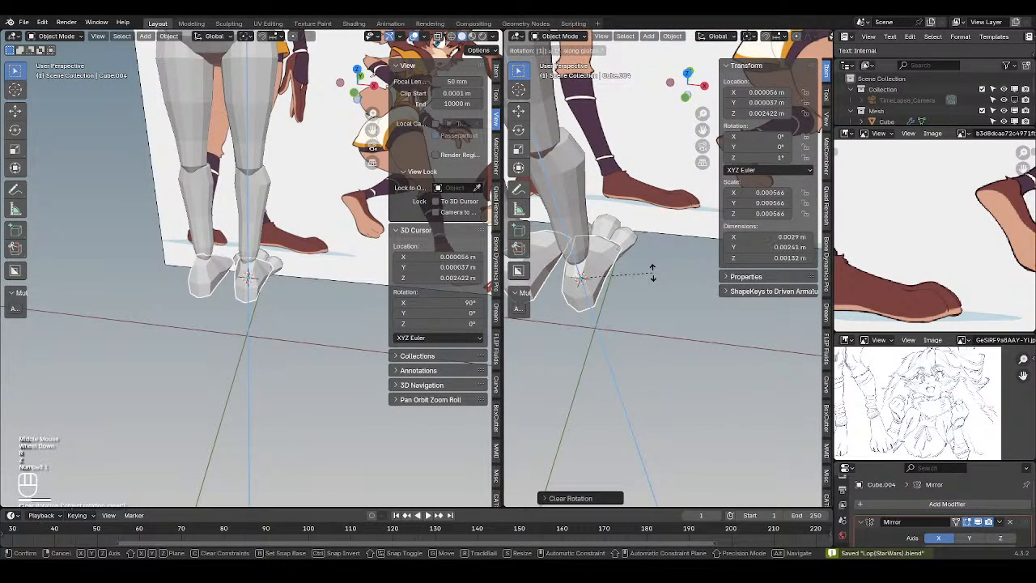
type("80")
key("Return")
Add a centred loop cut across the foot mesh between the heel and the midfoot
middle_click_drag(652, 271, 693, 317, "shift")
key("Tab")
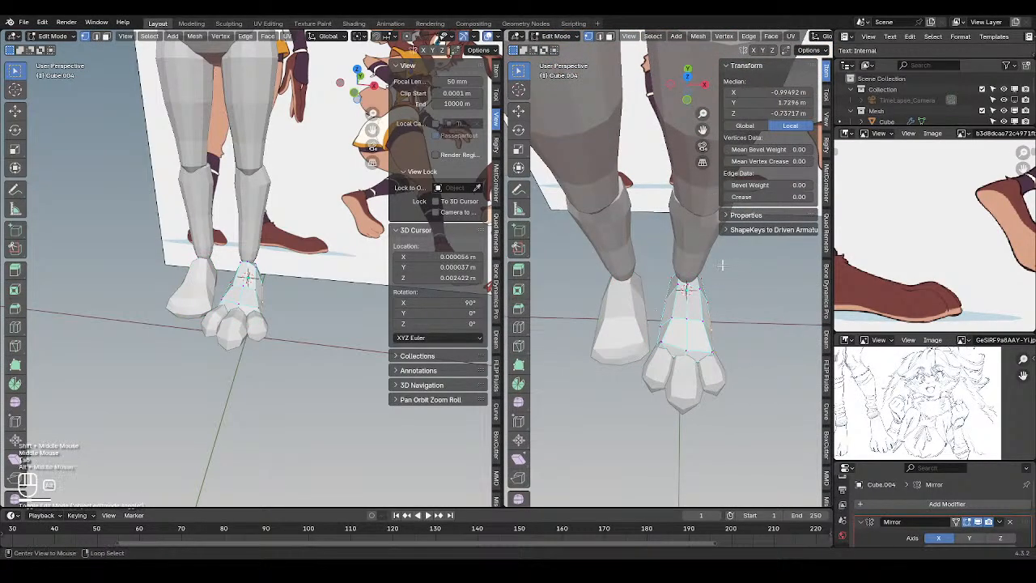
middle_click_drag(722, 264, 677, 193, "alt")
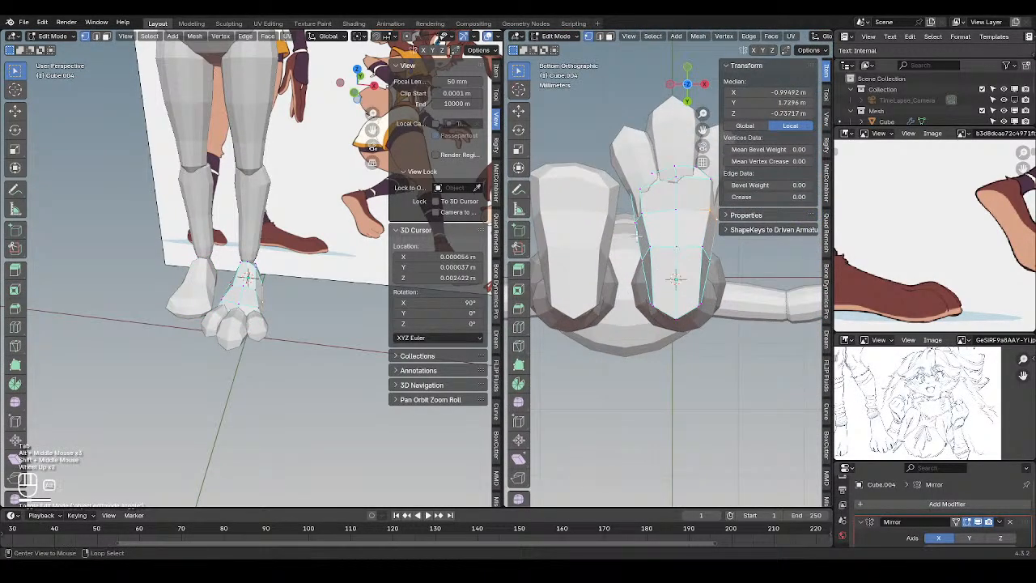
key("shift+z")
key("ctrl+r")
left_click(652, 277)
right_click(653, 277)
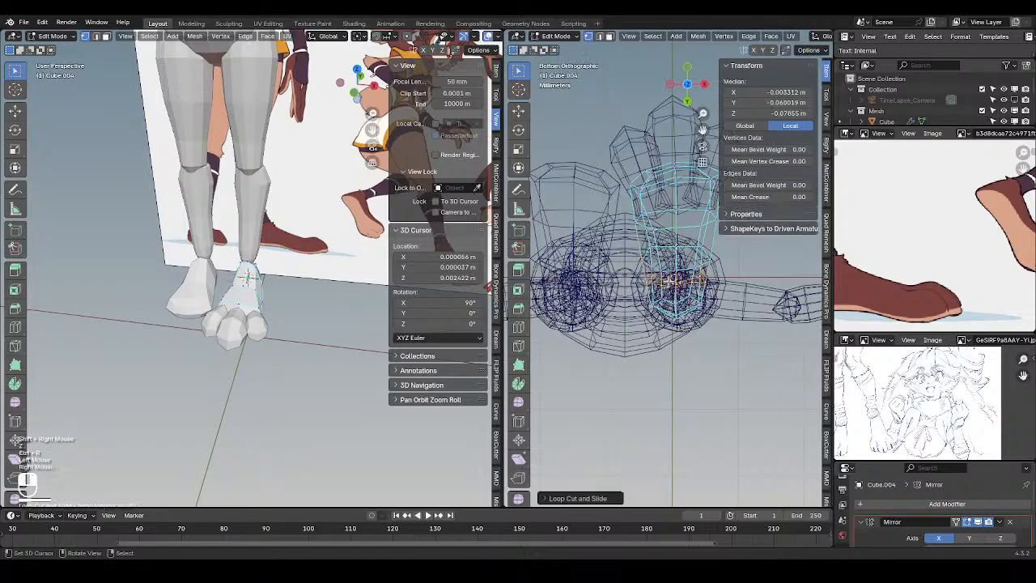
key("shift+z")
Move the vertices on the inner side of the arch toward the foot's centre to narrow it, and finish mesh editing
right_click(631, 256)
key("g")
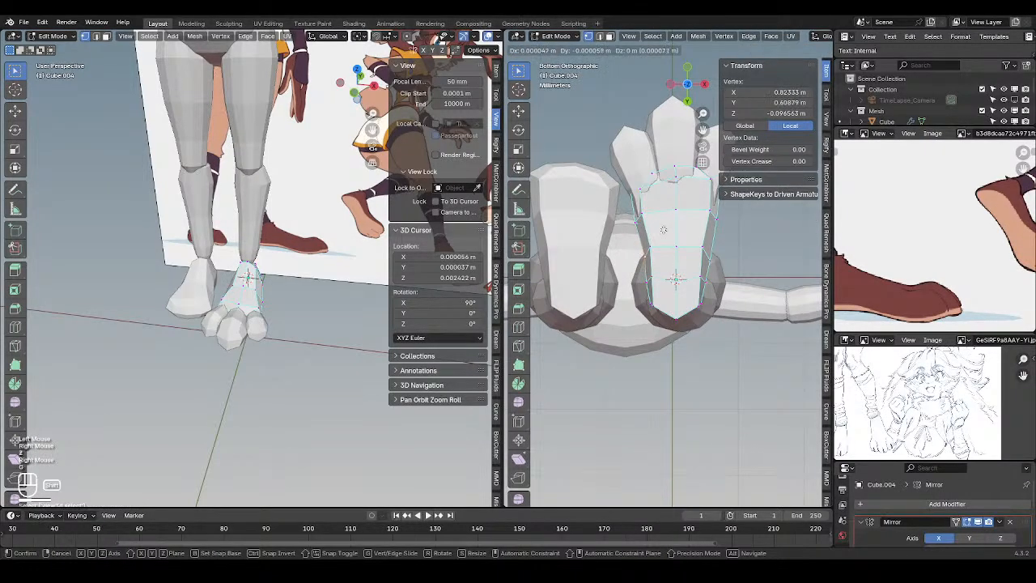
left_click(648, 254, "shift")
right_click(688, 244, "shift")
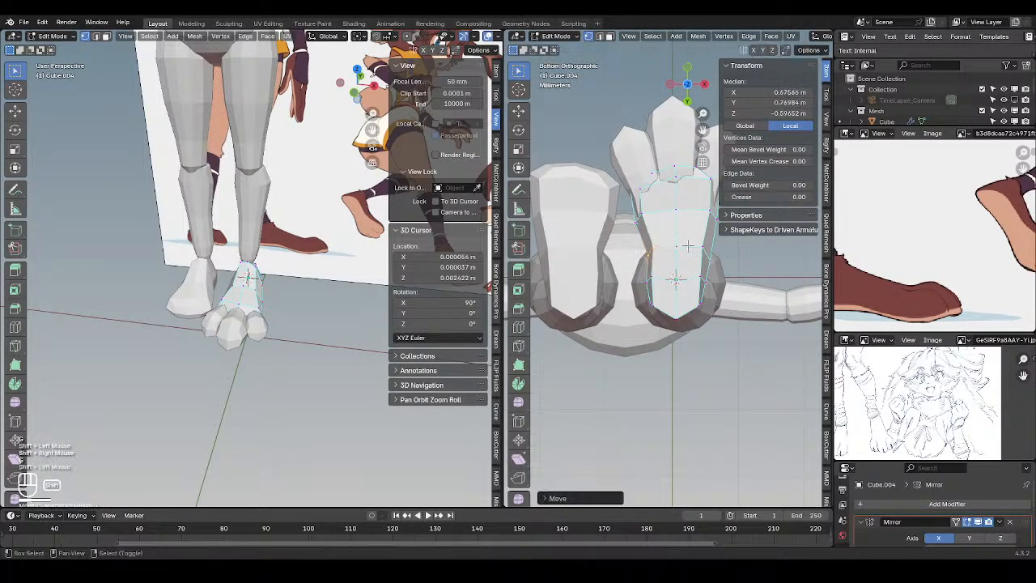
scroll(680, 267, "up", 1)
scroll(680, 267, "down", 2)
key("Tab")
Rotate the foot a few degrees in the bottom view so the toes point slightly outward
scroll(654, 175, "down", 2)
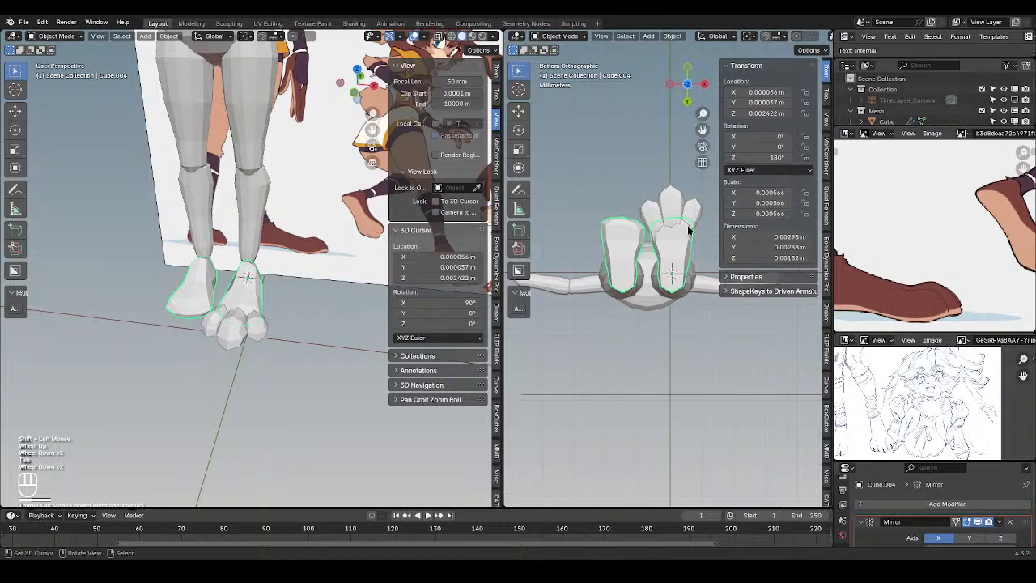
key("r")
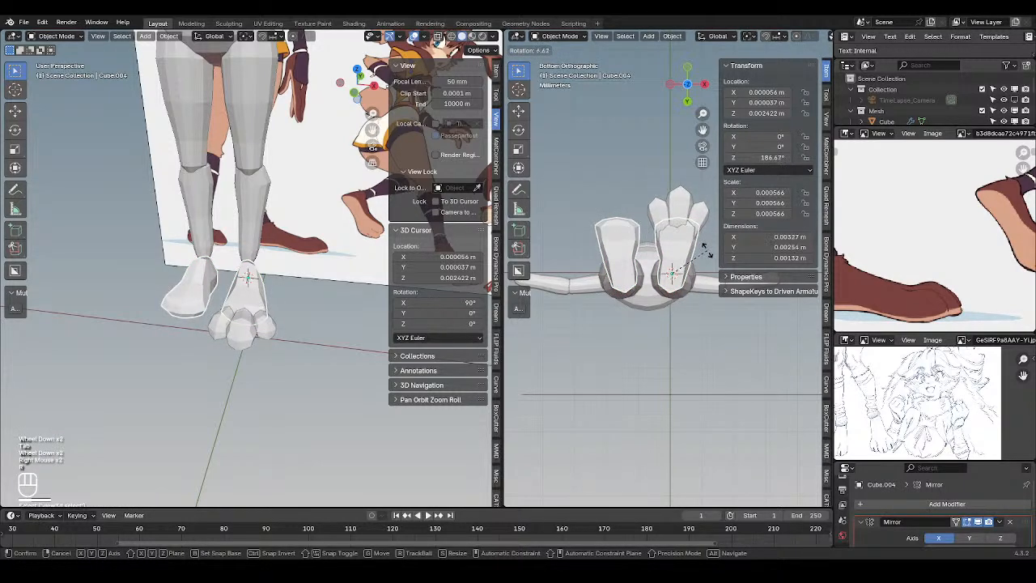
left_click(707, 255)
Lower the outer toe along the Z axis and tilt it slightly in the front view
middle_click_drag(655, 125, 679, 257, "alt")
scroll(660, 215, "up", 1)
middle_click_drag(679, 257, 639, 253, "alt")
scroll(648, 252, "up", 3)
right_click(662, 257)
key("g")
key("z")
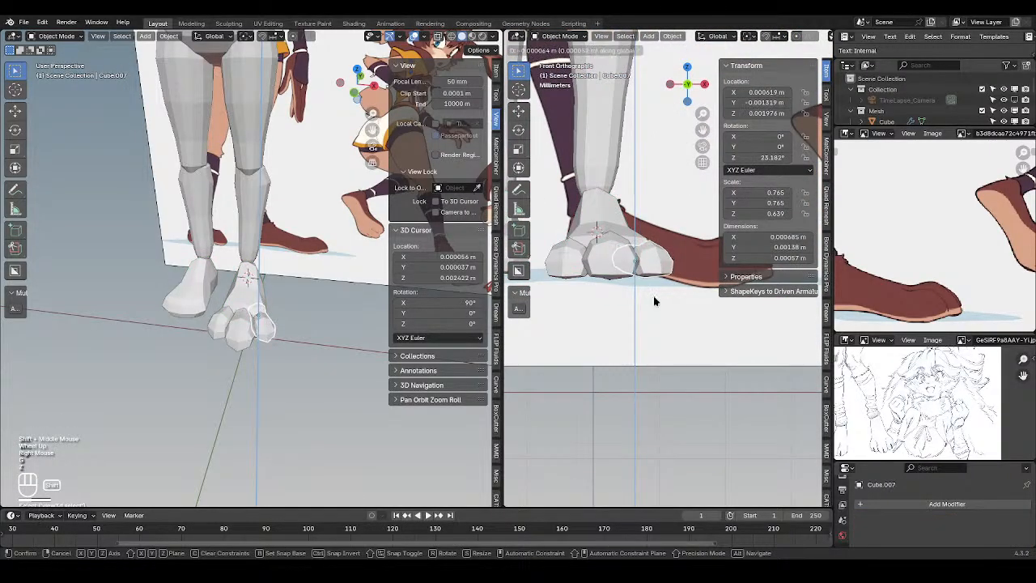
left_click(682, 289)
key("r")
left_click(683, 289)
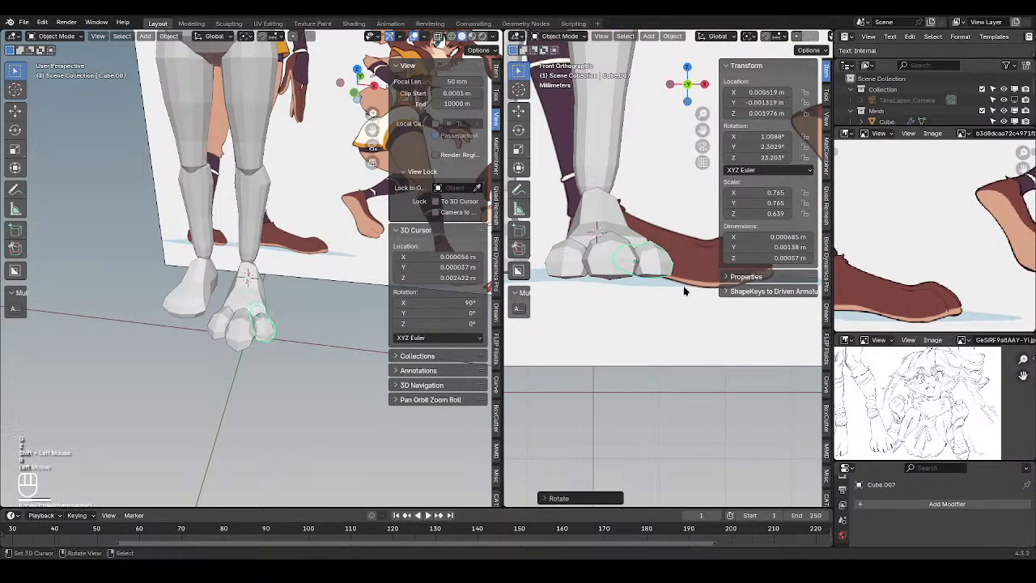
Adjust the height of the foot's upper outer vertex behind the outer toe along the Z axis
key("alt+a")
scroll(633, 229, "down", 2)
middle_click_drag(632, 229, 640, 271)
right_click(641, 272)
key("Tab")
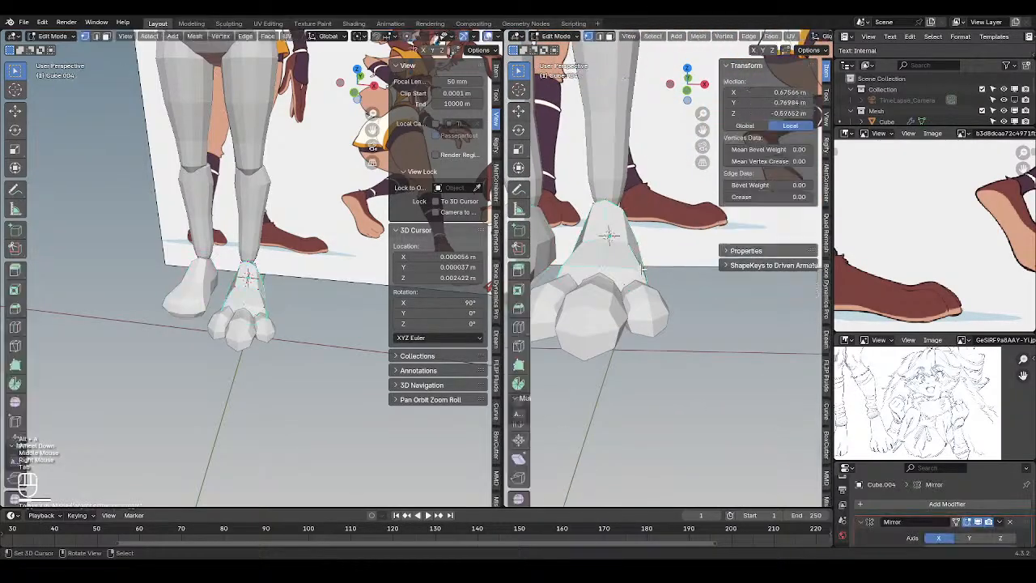
right_click(647, 274)
key("g")
key("z")
left_click(650, 273)
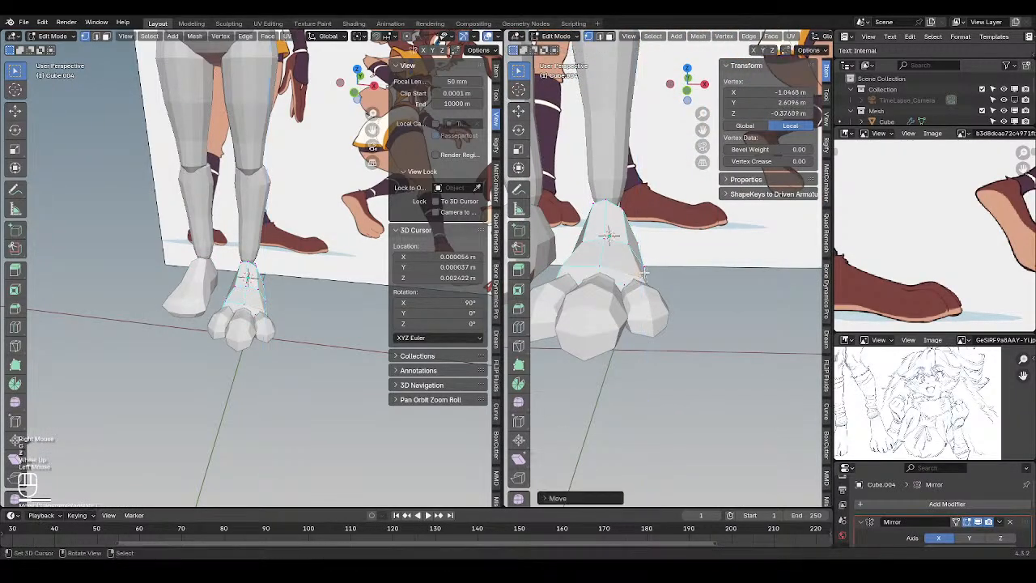
Lower the foot's upper inner vertex behind the inner toe along the Z axis
middle_click_drag(650, 273, 652, 275)
key("g")
key("z")
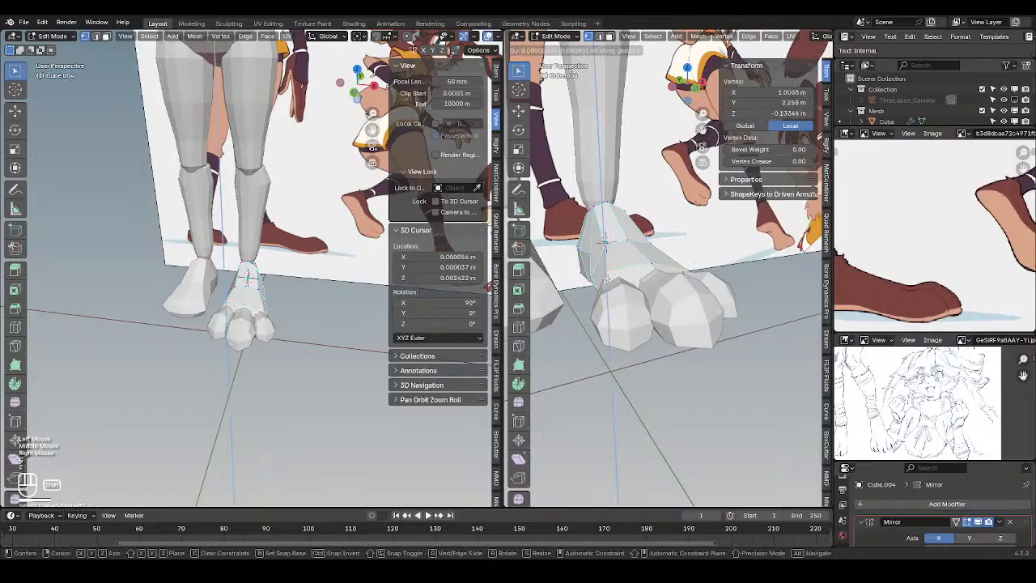
left_click(590, 320)
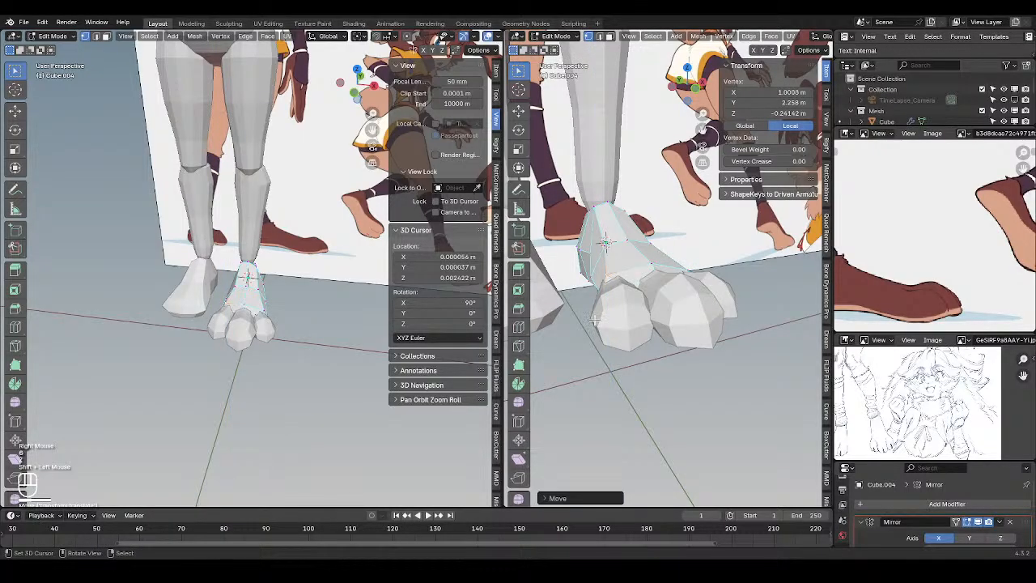
Copy the foot's Mirror modifier to the three toes so both feet have them
scroll(703, 297, "down", 2)
middle_click_drag(703, 296, 648, 340)
scroll(611, 281, "down", 1)
key("Tab")
scroll(612, 281, "down", 3)
scroll(631, 263, "up", 1)
scroll(680, 287, "up", 2)
scroll(659, 312, "up", 2)
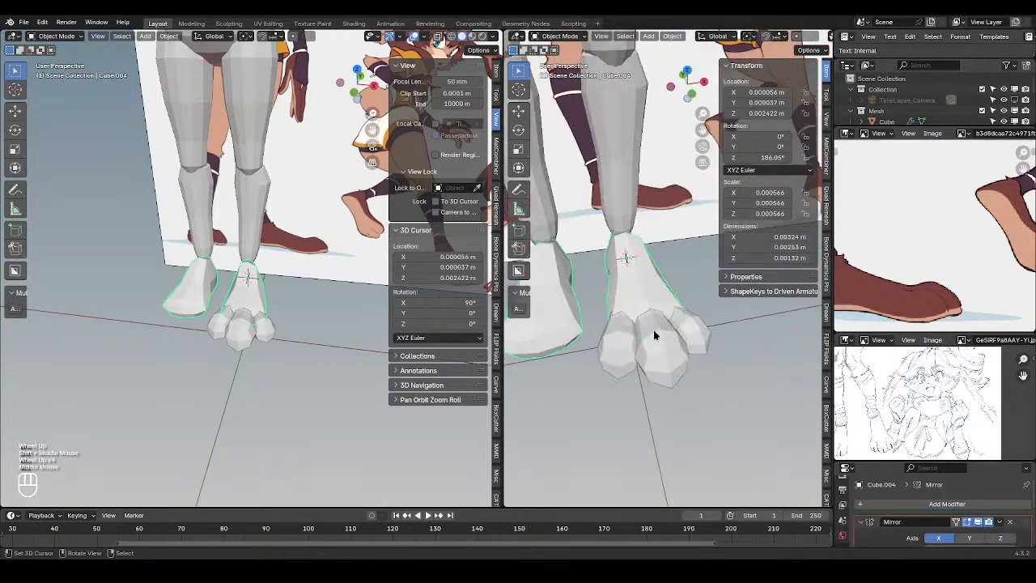
right_click(648, 340)
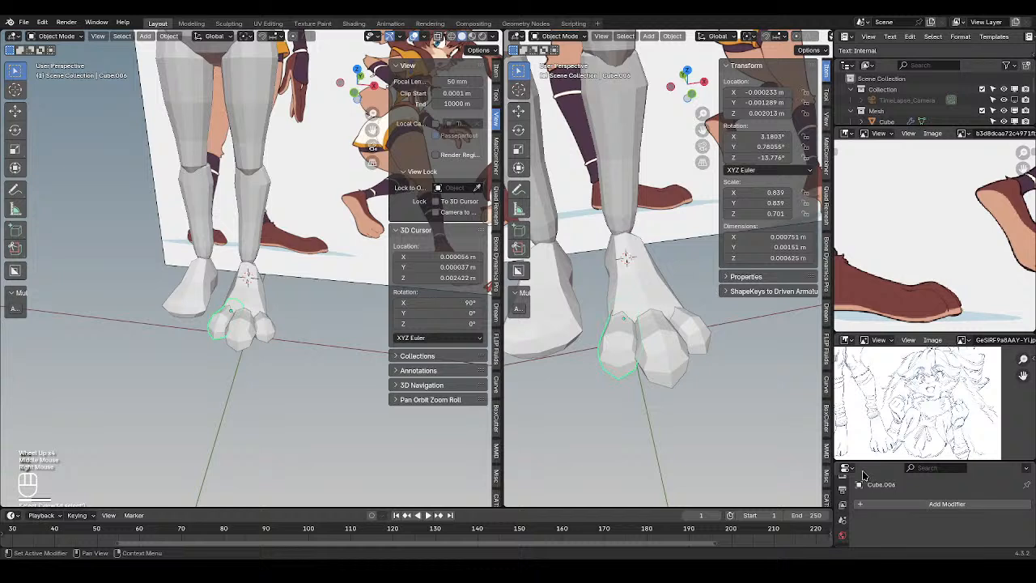
right_click(666, 343, "shift")
right_click(693, 333, "shift")
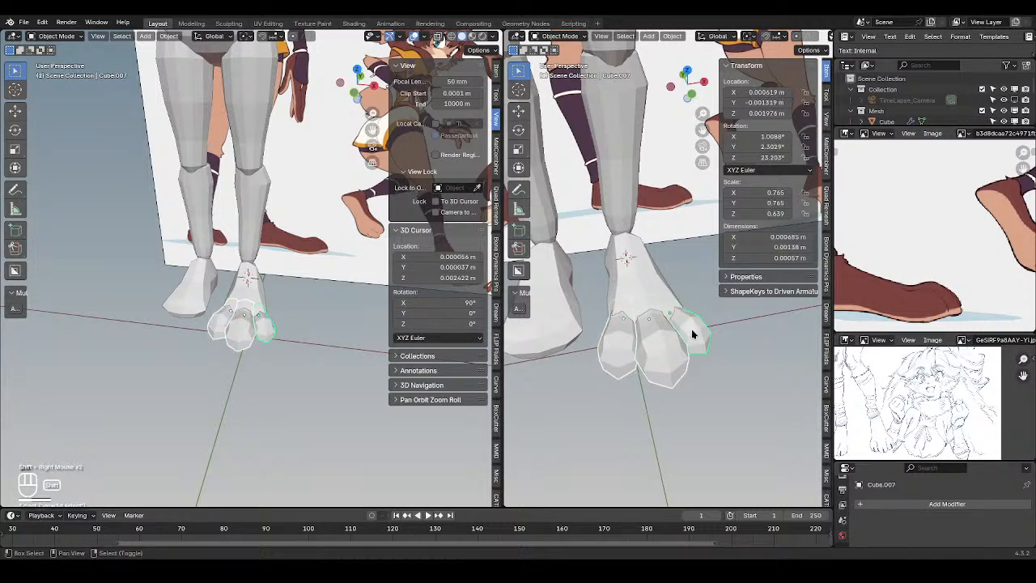
right_click(654, 282, "shift")
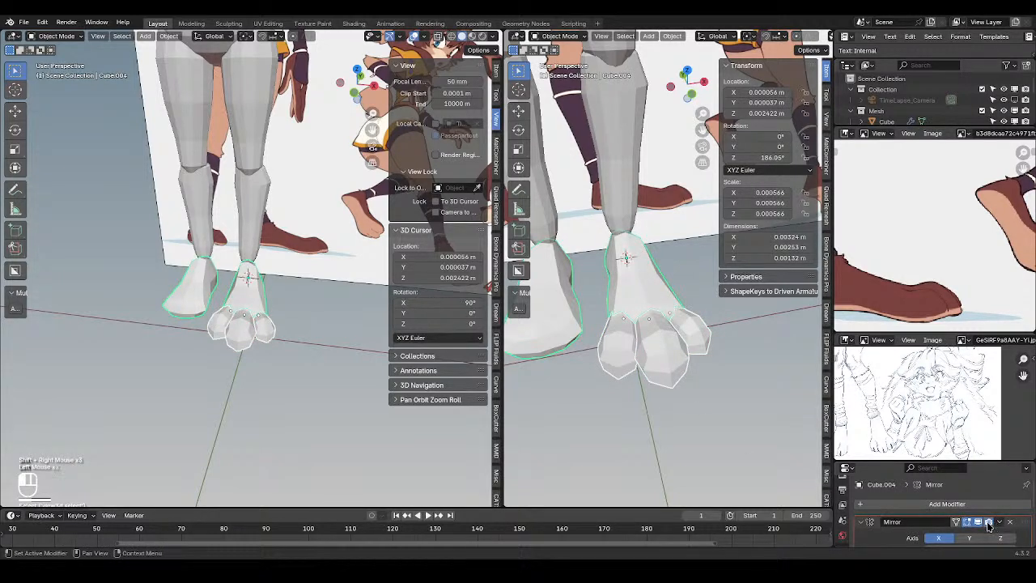
left_click(1002, 523)
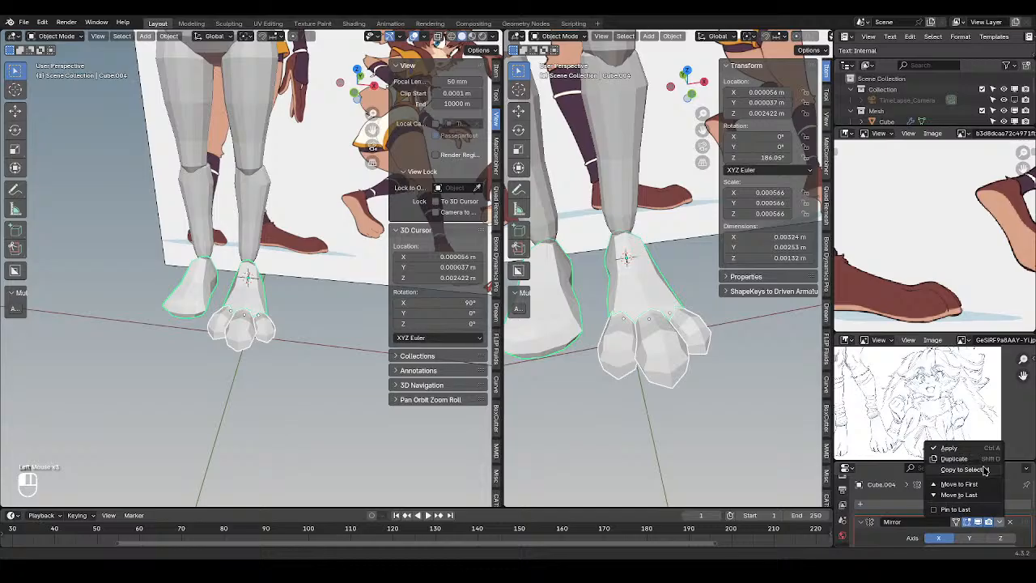
left_click(984, 470)
scroll(613, 334, "down", 2)
middle_click_drag(614, 334, 617, 336, "shift")
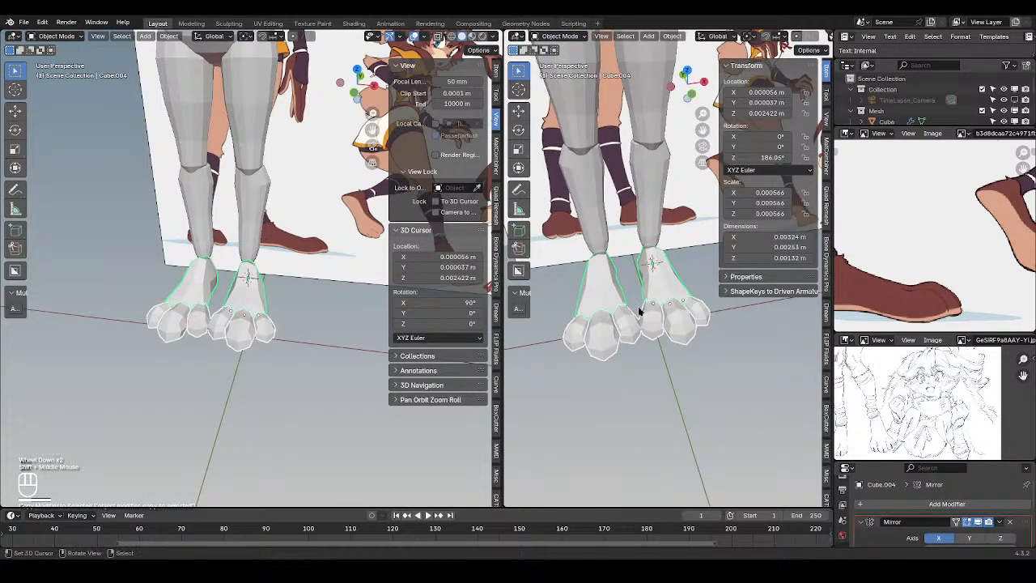
middle_click_drag(619, 290, 698, 287)
right_click(664, 302)
key("r")
key("z")
right_click(691, 309)
Shift the foot with its toes along the X axis in the front view to line it up under the lower leg
scroll(691, 312, "down", 2)
scroll(670, 255, "up", 3)
scroll(670, 256, "up", 3)
scroll(698, 287, "down", 1)
scroll(698, 286, "up", 1)
key("g")
key("x")
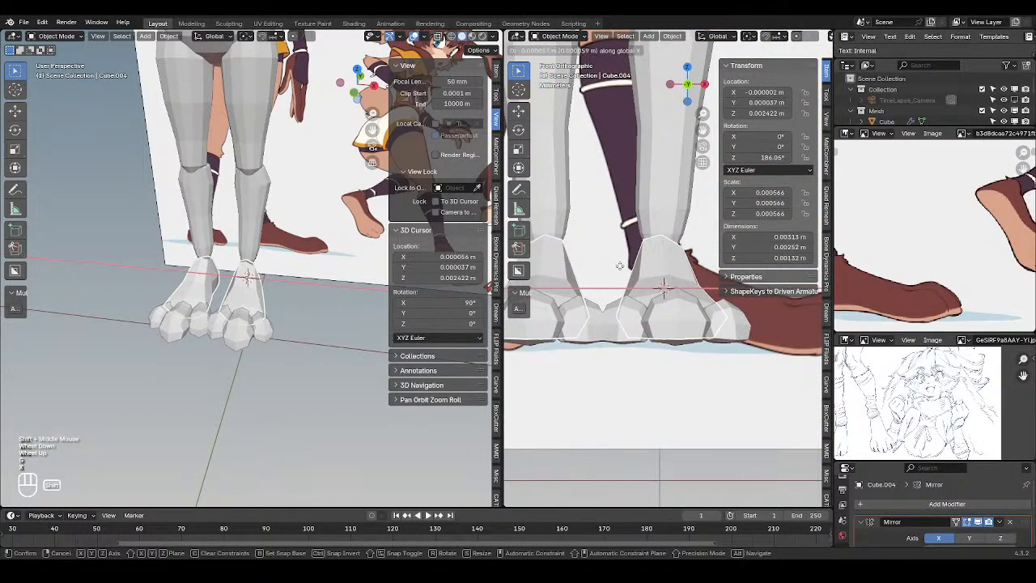
scroll(620, 265, "down", 4)
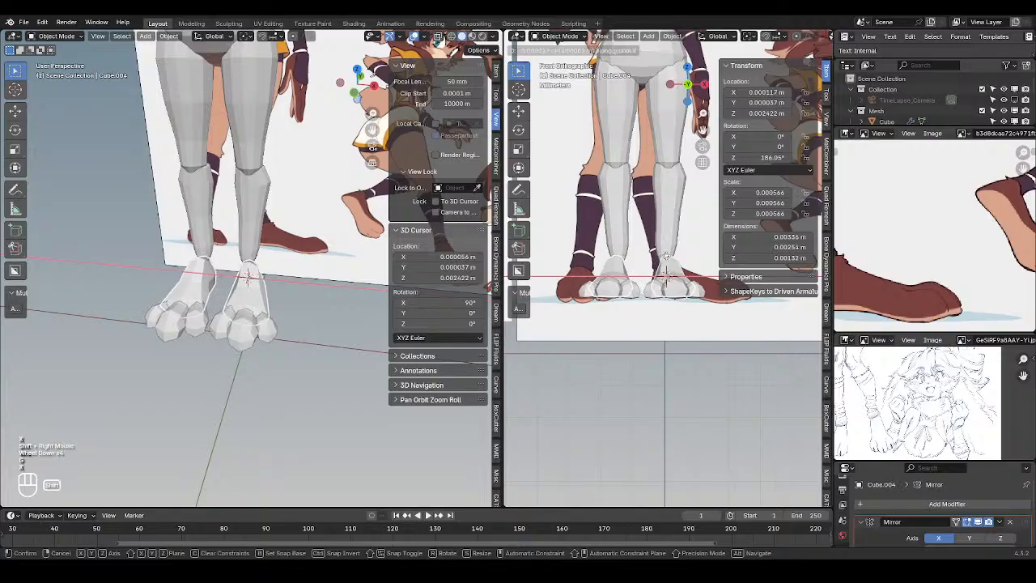
left_click(661, 259, "shift")
scroll(660, 257, "up", 2)
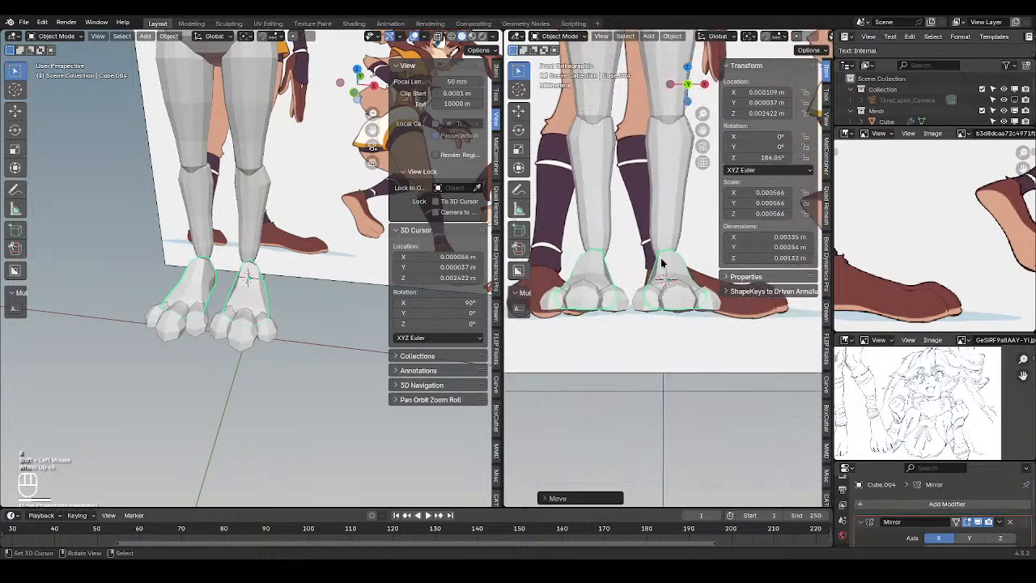
key("g")
key("x")
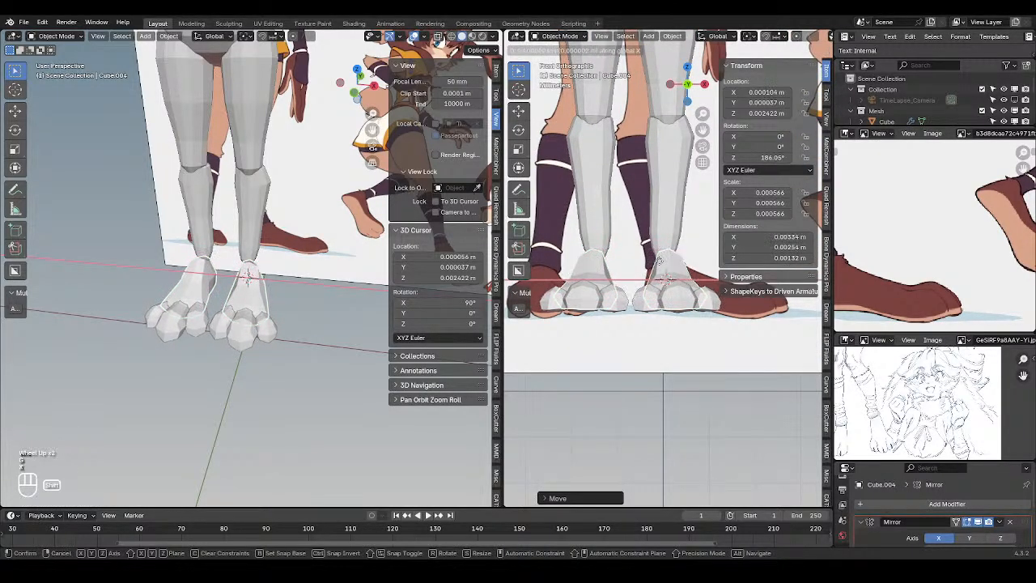
left_click(585, 212, "shift")
Rotate the lower leg in the front view to about 1.55° on Y
right_click(585, 212)
scroll(585, 212, "down", 2)
middle_click_drag(585, 212, 626, 281, "shift")
key("r")
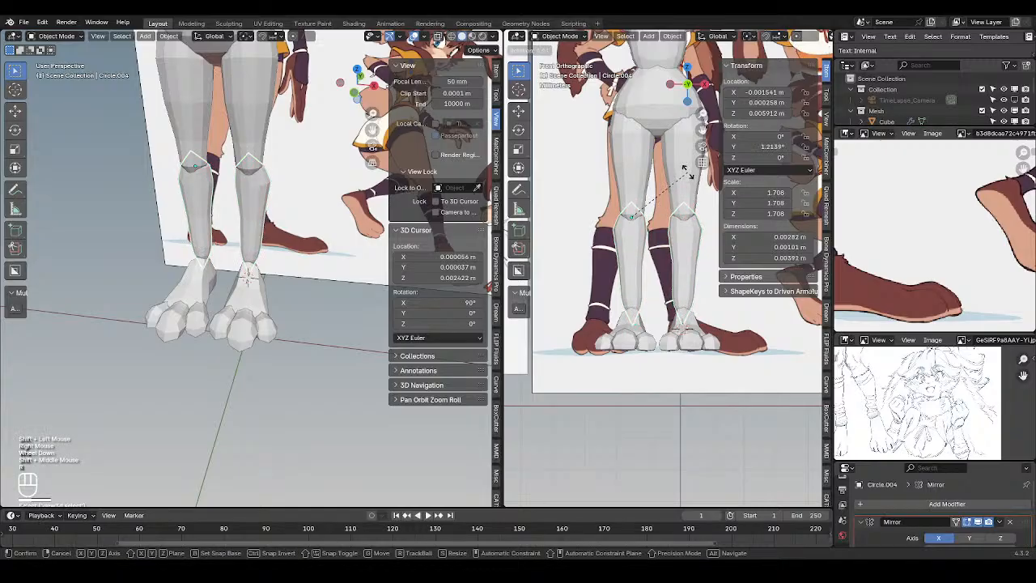
left_click(684, 171)
key("alt+a")
Widen the front-view viewport and centre the upper body in it
scroll(684, 171, "down", 3)
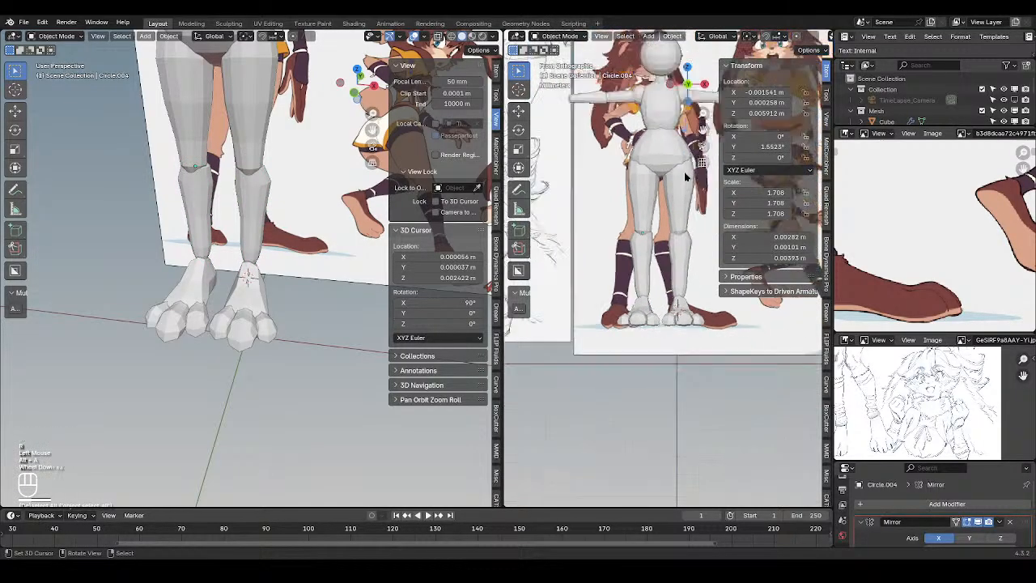
middle_click_drag(684, 172, 662, 230, "shift")
middle_click_drag(662, 230, 611, 242)
middle_click_drag(611, 241, 630, 244, "alt")
scroll(630, 243, "up", 2)
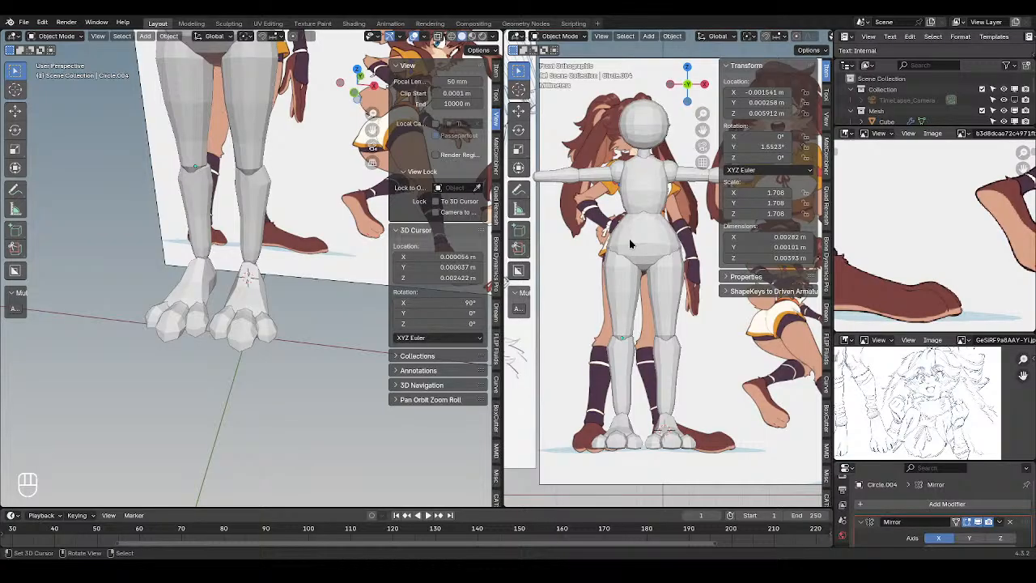
left_click_drag(502, 438, 421, 438)
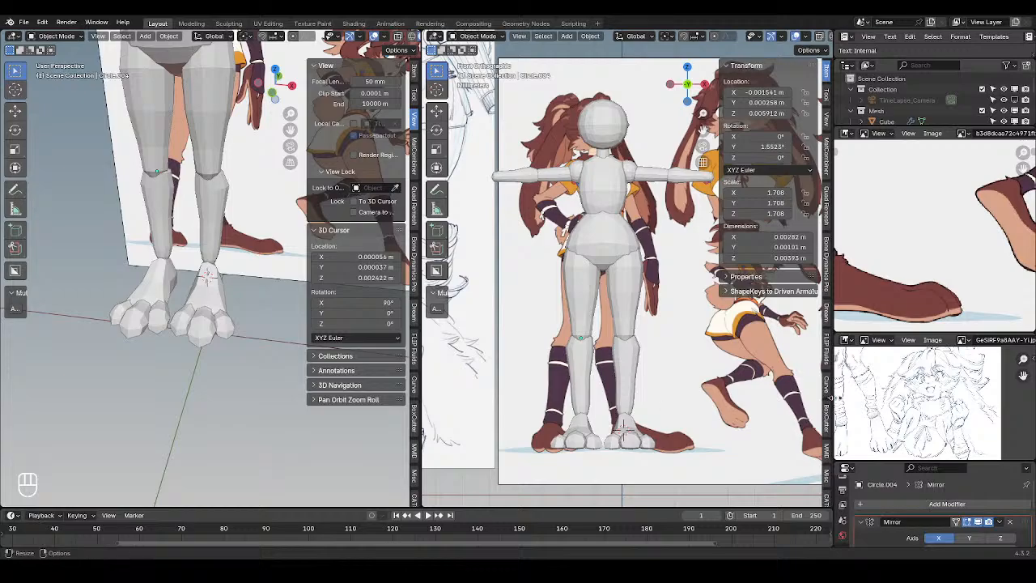
middle_click_drag(639, 203, 617, 296, "shift")
scroll(607, 299, "up", 2)
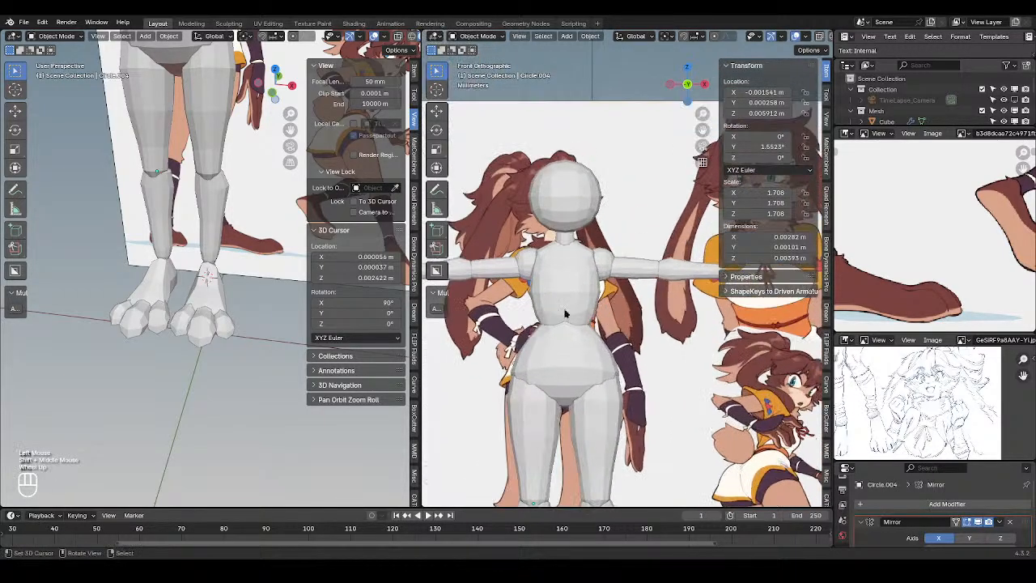
right_click(568, 308)
key("r")
right_click(625, 266)
scroll(599, 348, "down", 3)
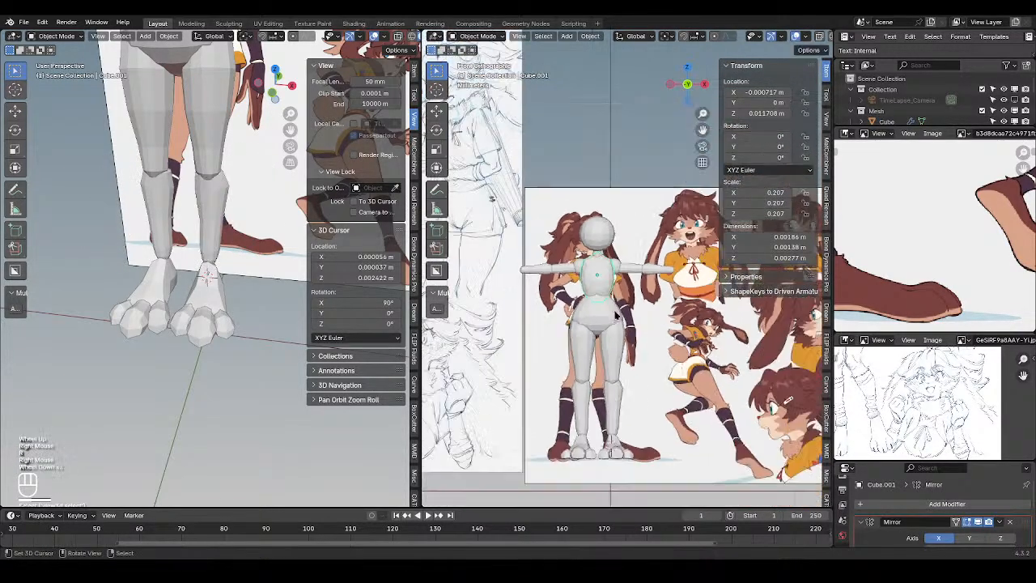
Replace the lower leg's Mirror Object with the pelvis mesh, Cube.002
left_click(607, 385)
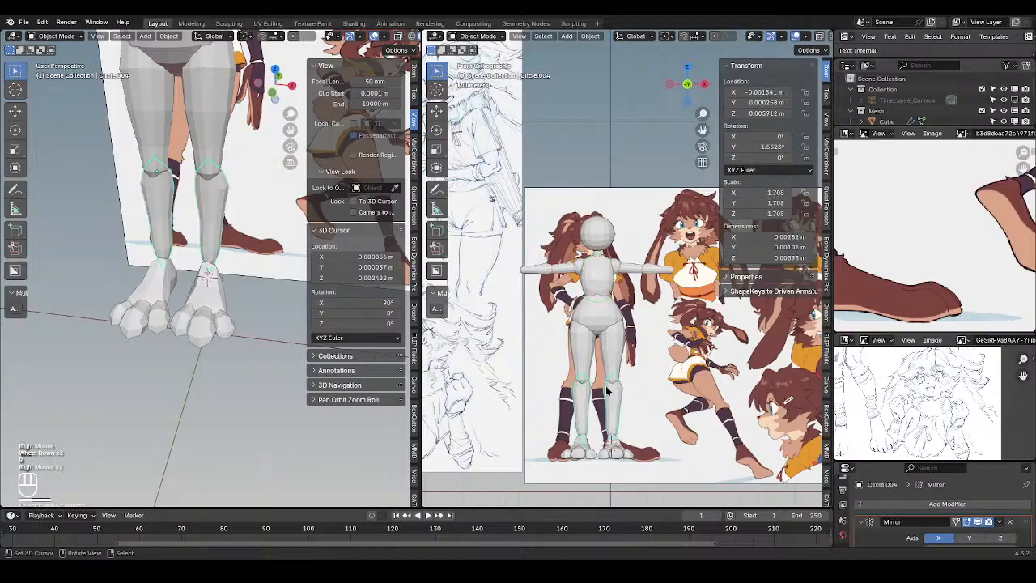
scroll(1010, 527, "down", 5)
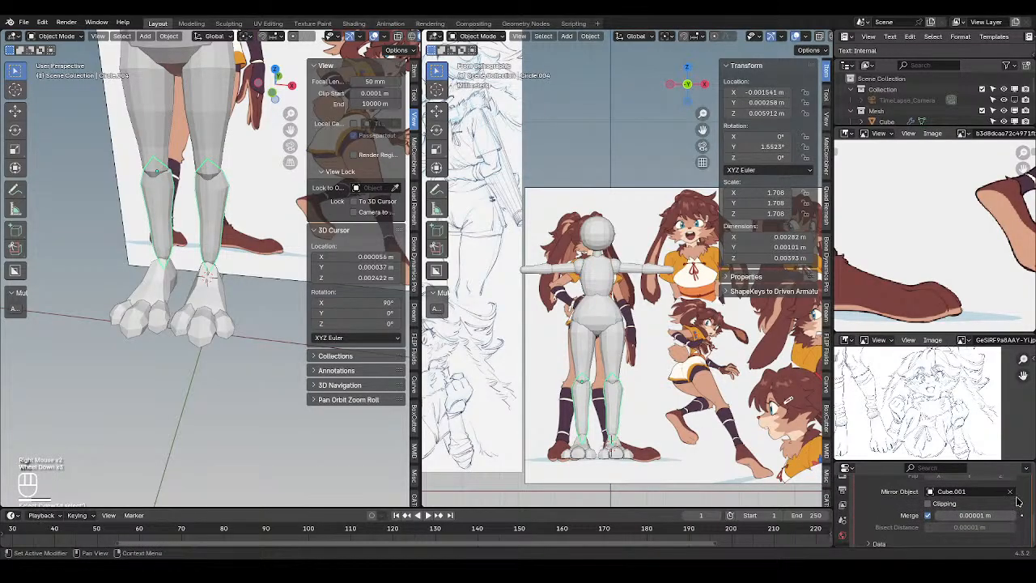
left_click(1011, 492)
left_click(1011, 492)
left_click(611, 321)
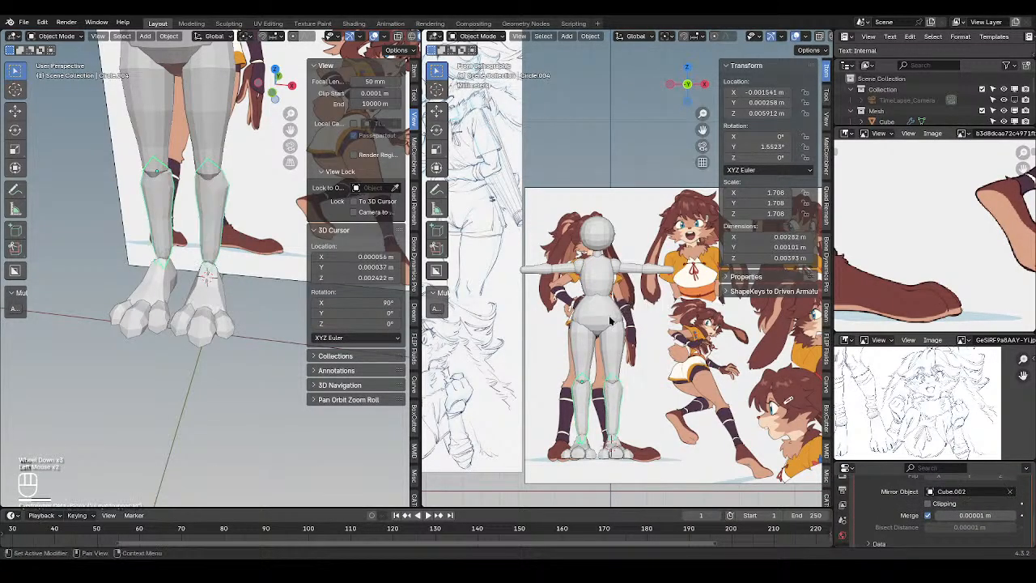
right_click(606, 284)
key("r")
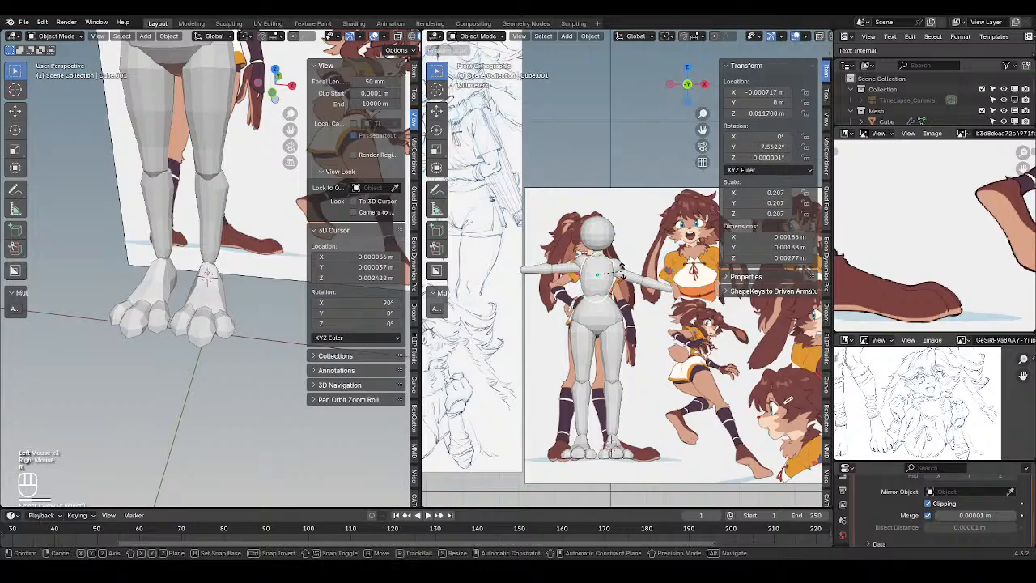
right_click(662, 263)
scroll(662, 262, "up", 1)
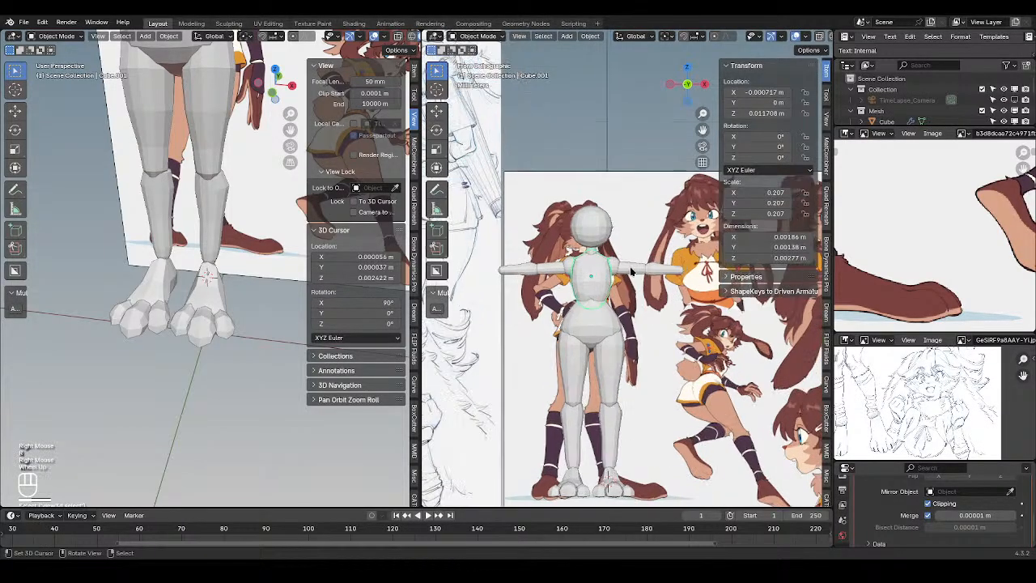
right_click(622, 266)
key("Tab")
scroll(617, 264, "up", 2)
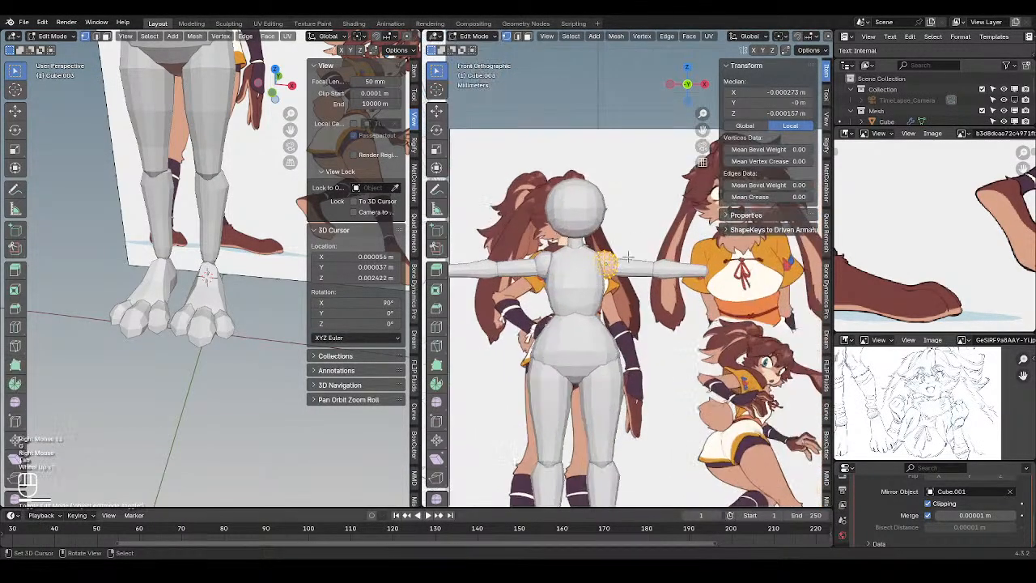
key("Tab")
right_click(609, 275)
key("r")
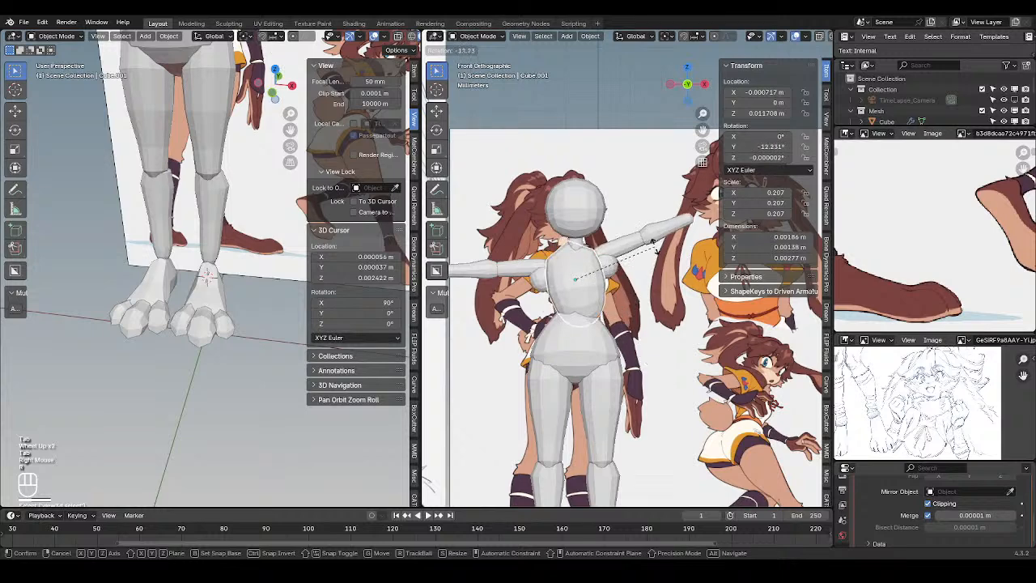
right_click(603, 263)
right_click(609, 259)
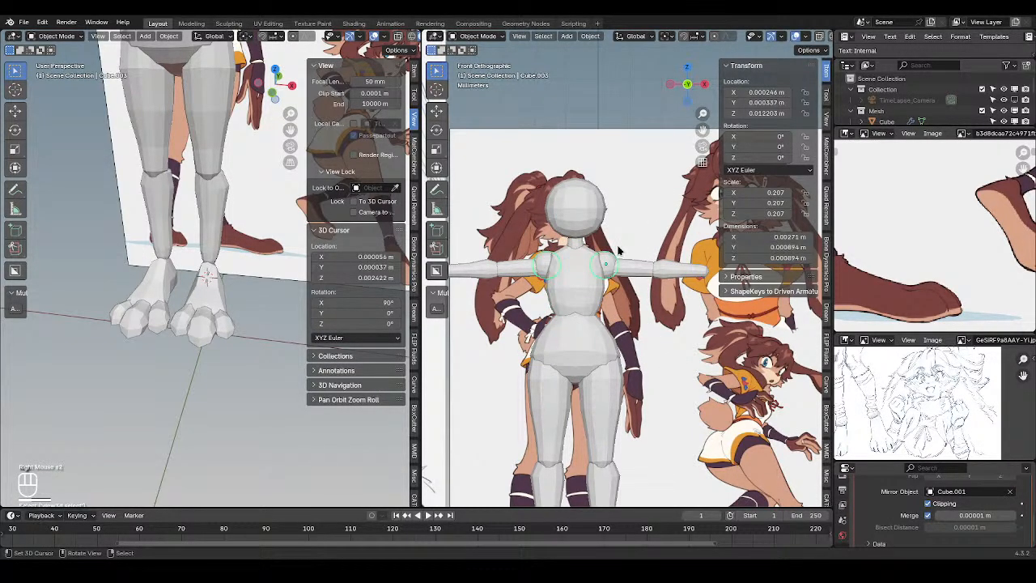
right_click(580, 287)
key("r")
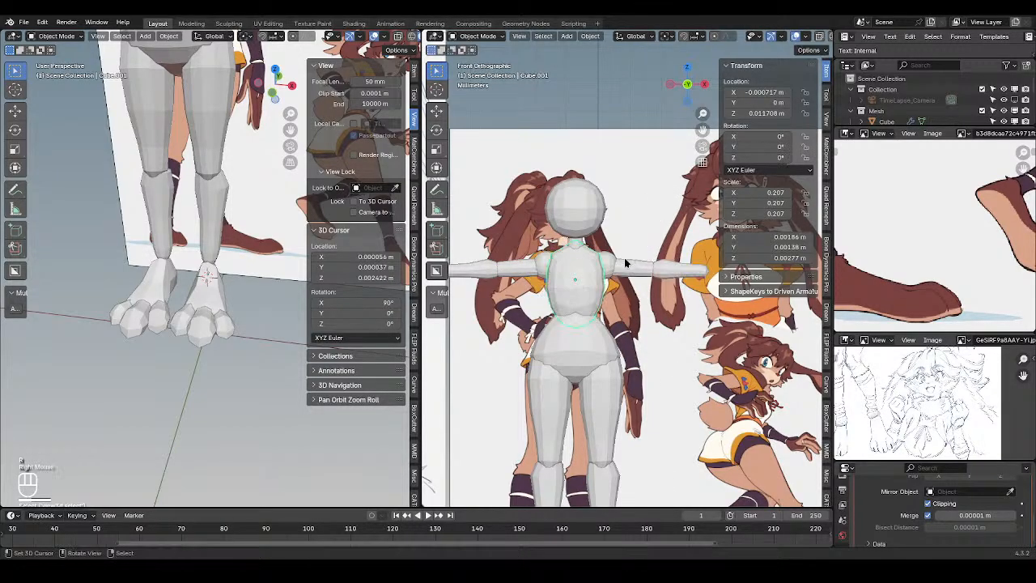
right_click(648, 237)
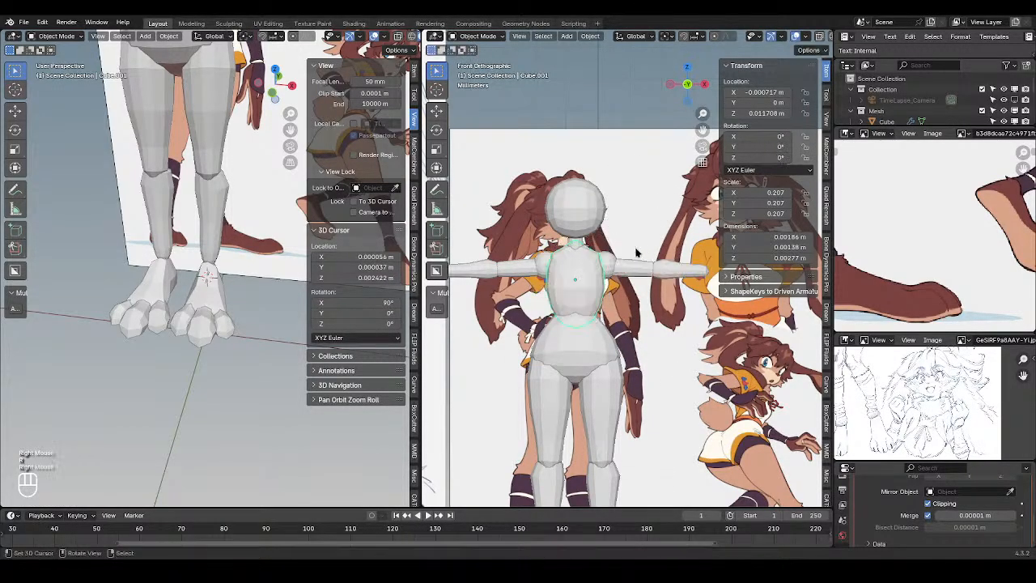
Select the head sphere and show the model in wireframe over the reference face
scroll(633, 261, "up", 1)
scroll(630, 259, "down", 2)
mouse_move(586, 207)
middle_mouse_down("shift")
mouse_move(587, 229)
mouse_move(535, 227)
mouse_move(514, 238)
mouse_move(559, 249)
mouse_move(597, 243)
middle_mouse_up("shift")
scroll(587, 228, "down", 1)
scroll(587, 228, "up", 1)
key("z")
scroll(587, 228, "up", 1)
right_click(585, 223)
scroll(555, 213, "up", 1)
scroll(578, 239, "down", 1)
key("z")
scroll(563, 243, "down", 1)
scroll(579, 241, "up", 2)
scroll(567, 248, "up", 1)
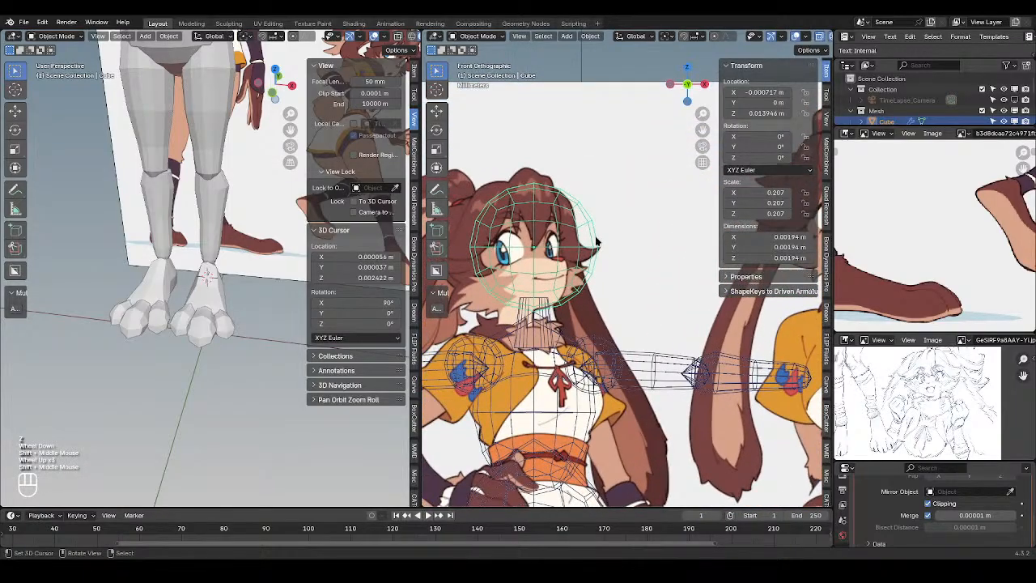
Duplicate the head sphere, scale the copy down to 0.127 and lower it along Z to the lower face
right_click(537, 245)
right_click(538, 246)
key("shift+d")
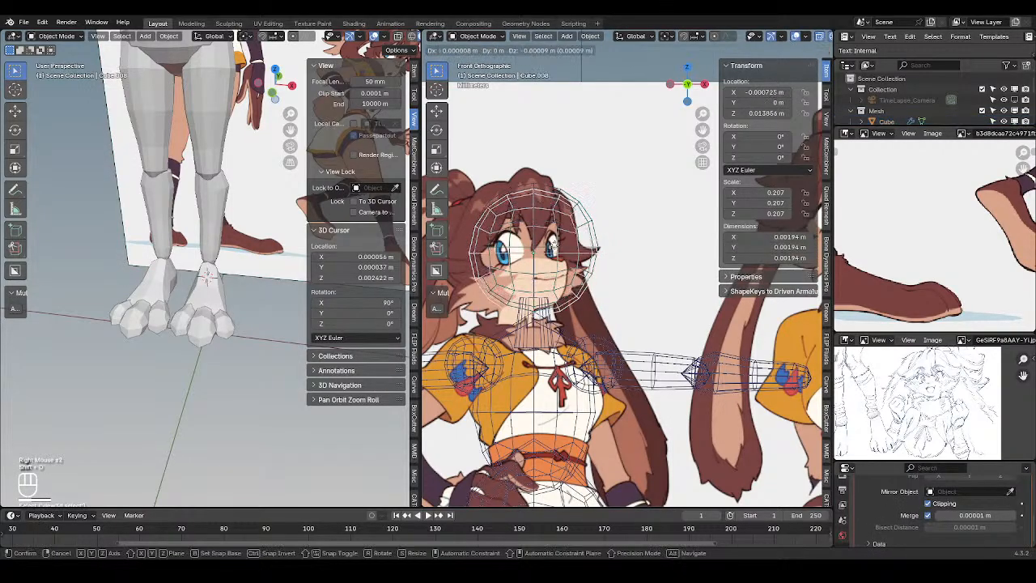
key("z")
left_click(555, 253)
key("s")
left_click(590, 266)
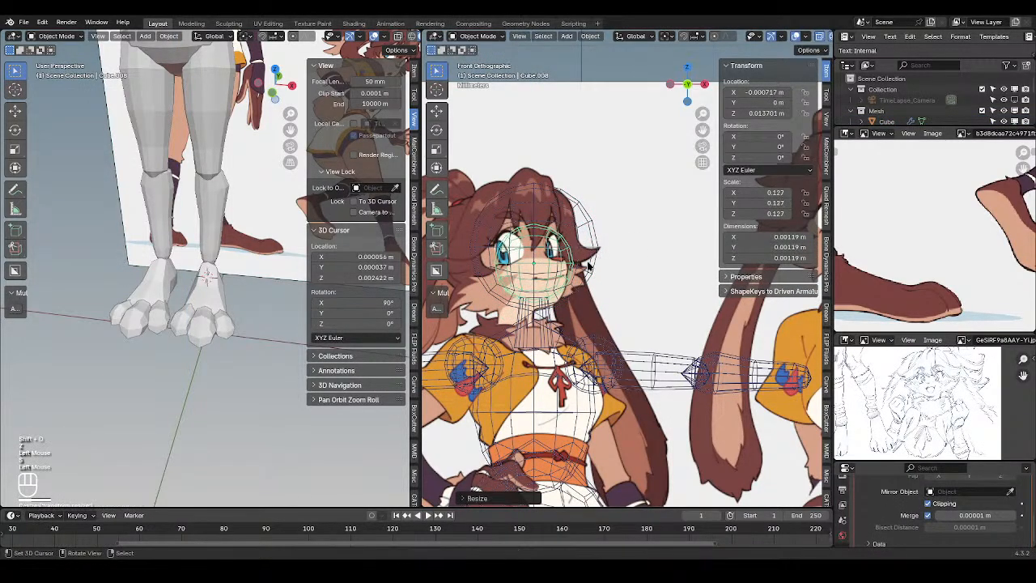
key("g")
key("z")
left_click(585, 280)
Widen the small face sphere along the X axis to a scale of about 0.139
scroll(585, 279, "down", 3)
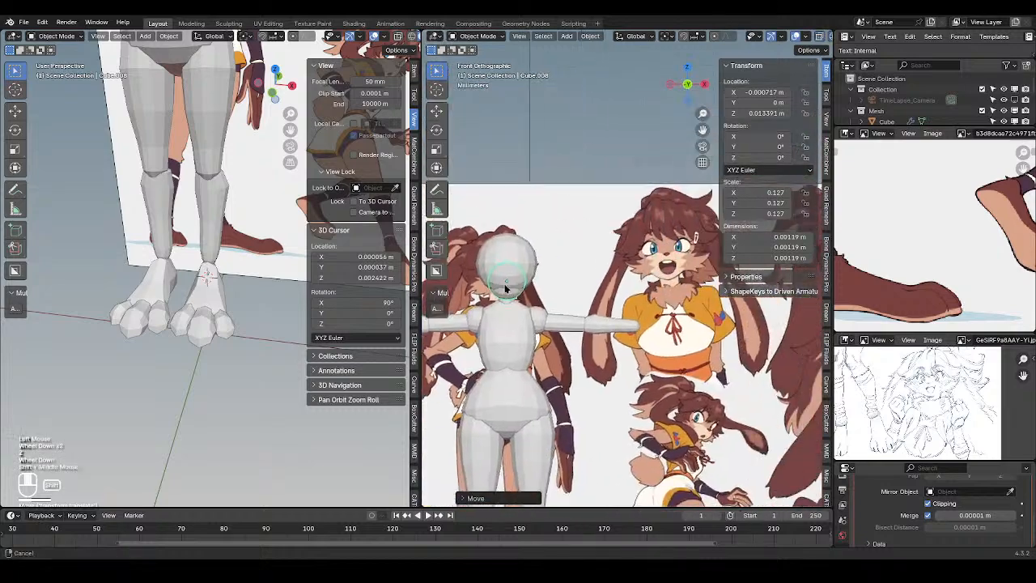
middle_click_drag(500, 288, 597, 270, "shift")
scroll(532, 295, "up", 3)
scroll(535, 295, "down", 1, "shift")
scroll(534, 294, "up", 1, "shift")
scroll(591, 282, "up", 1)
key("s")
key("x")
left_click(584, 282)
Move the small sphere to the front of the face in the side view and tilt it to about -21.8° on X
key("z")
scroll(609, 271, "up", 1, "shift")
scroll(613, 267, "up", 1)
key("g")
left_click(603, 270)
key("r")
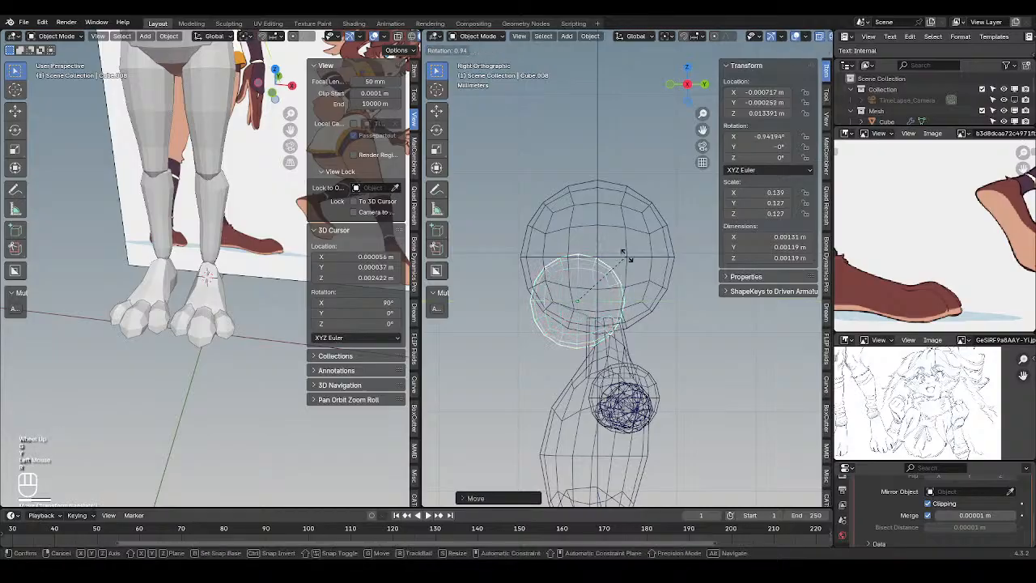
left_click(629, 280)
key("g")
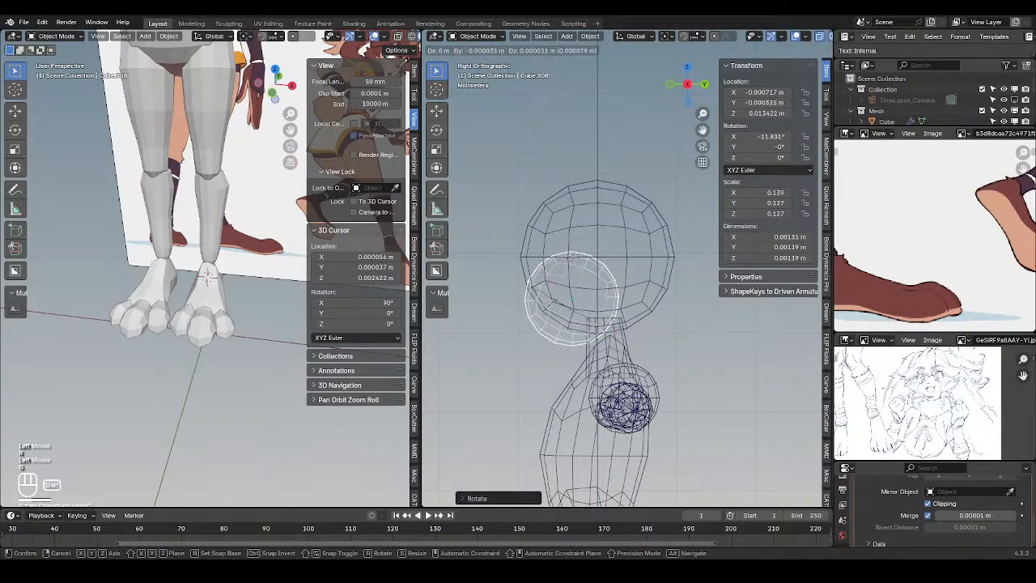
left_click(559, 303, "shift")
Raise the underside vertices of the small face sphere in Edit Mode, using proportional editing with a reduced influence radius
key("Tab")
right_click(560, 347)
right_click(572, 346)
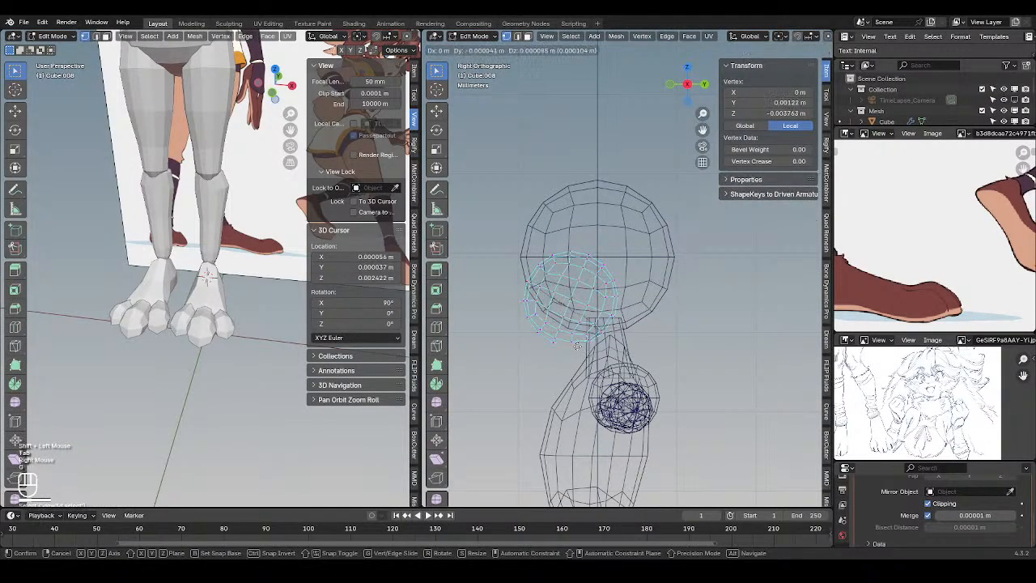
key("g")
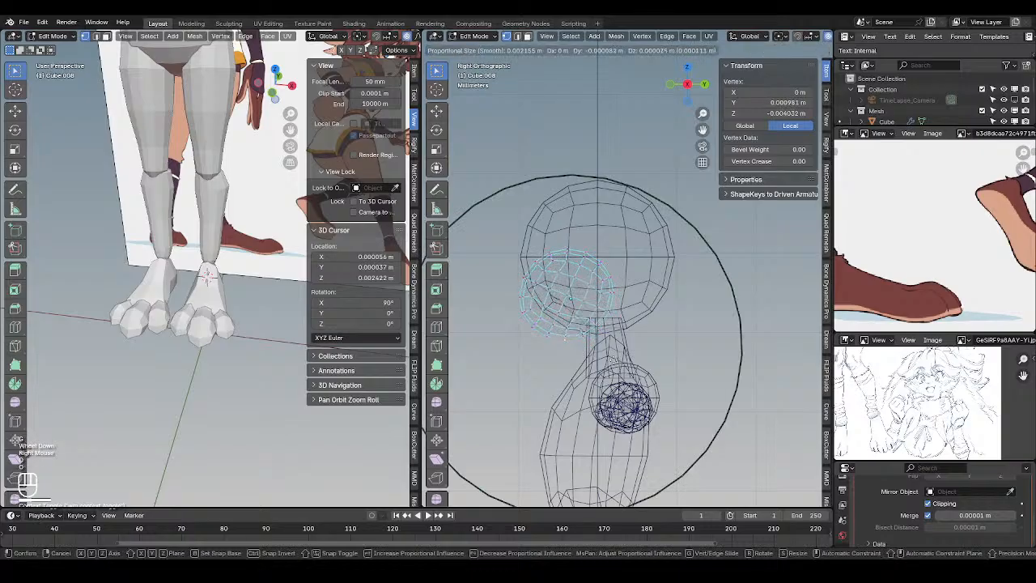
scroll(619, 360, "up", 6)
right_click(618, 354)
key("g")
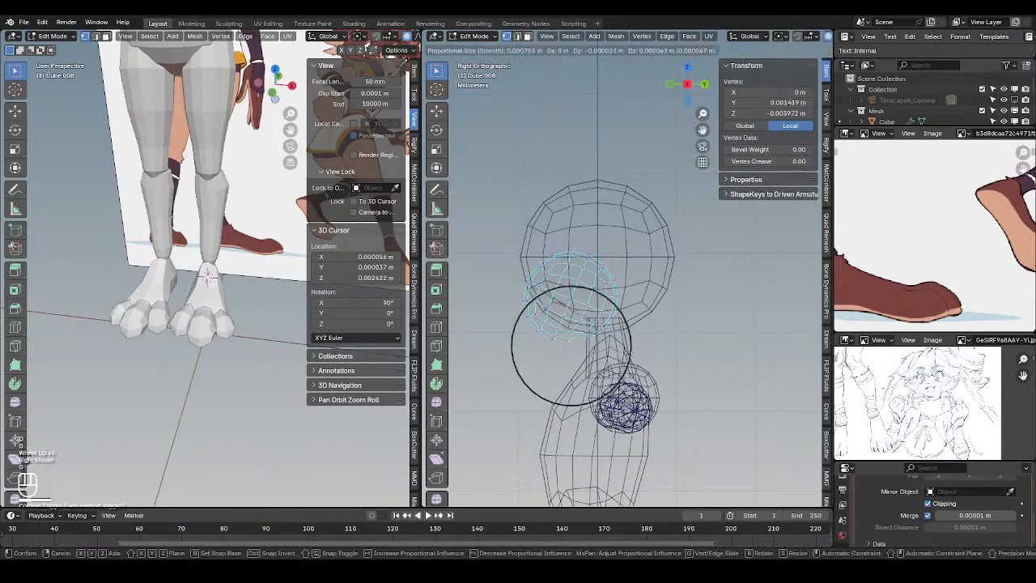
left_click(591, 355)
right_click(546, 343)
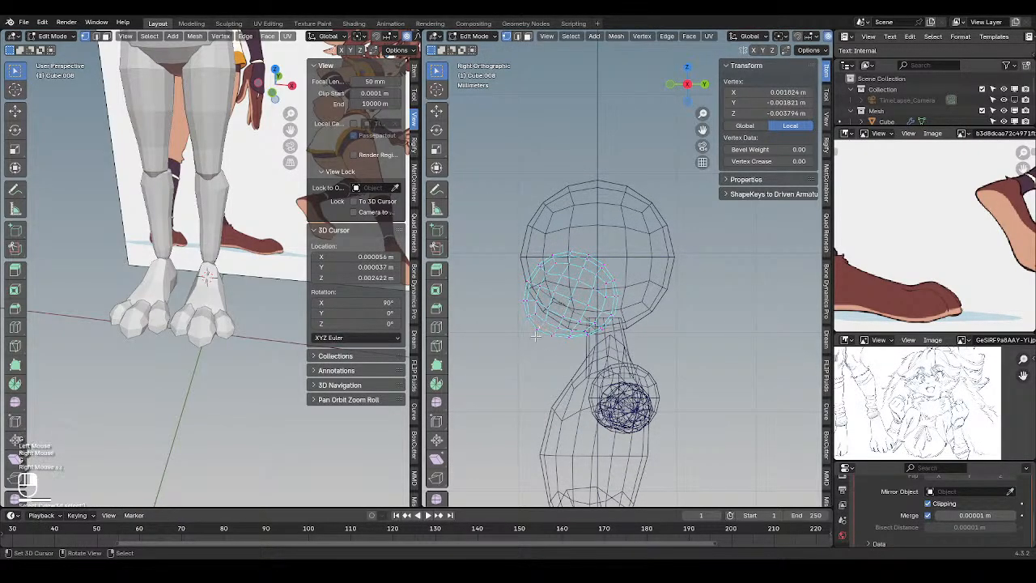
right_click(535, 336)
key("g")
left_click(544, 345)
Scale the small sphere's chin area along Z and narrow it along X with proportional editing, then return to Object Mode
key("s")
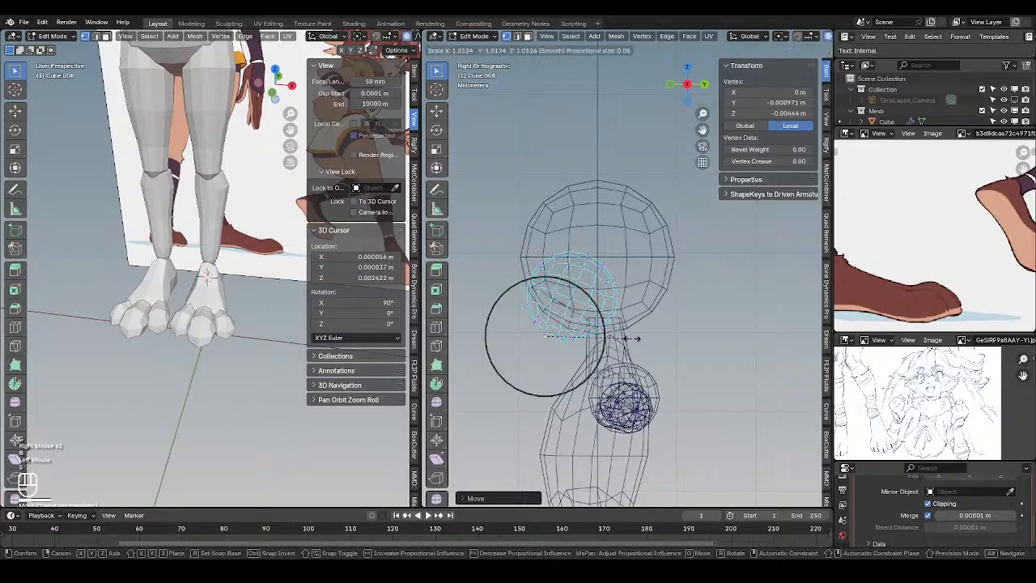
key("z")
scroll(613, 333, "down", 1)
left_click(613, 332)
middle_click_drag(613, 333, 653, 331, "alt")
key("z")
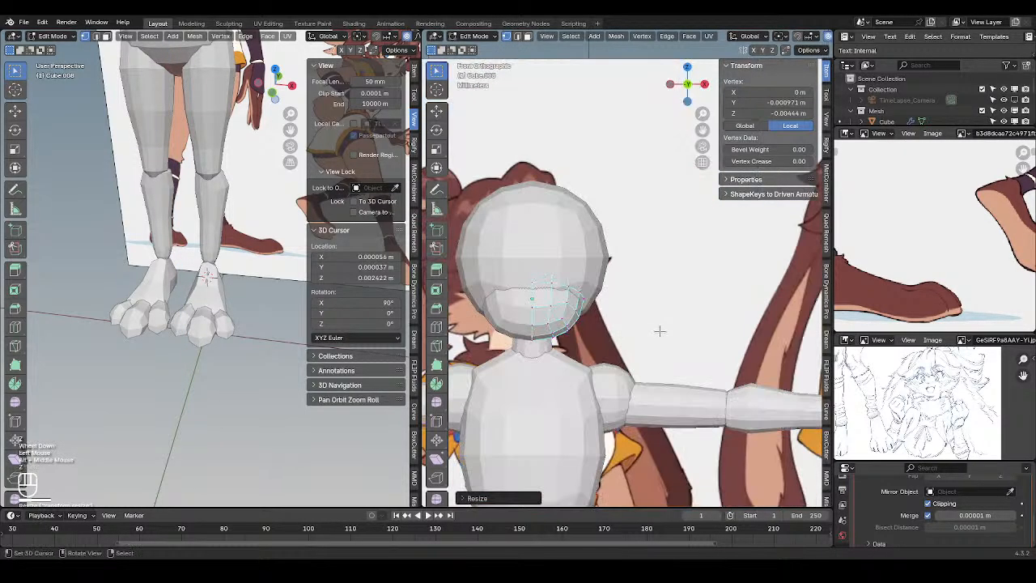
key("s")
key("x")
scroll(626, 335, "down", 3)
scroll(592, 349, "up", 3)
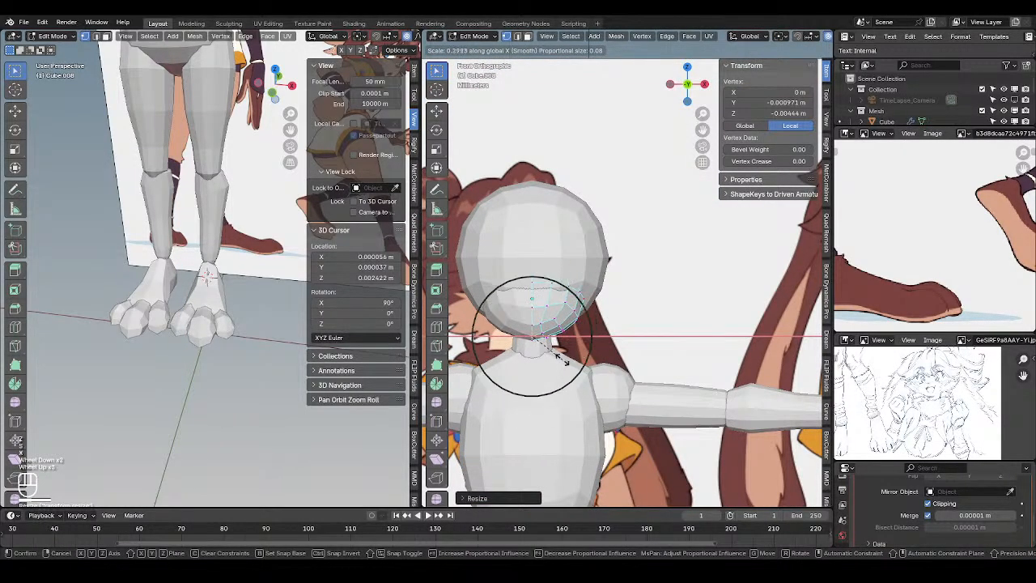
left_click(566, 354)
key("Tab")
Lower the small face sphere slightly in the side view to about Z 0.01338 m
middle_click_drag(618, 297, 565, 303, "alt")
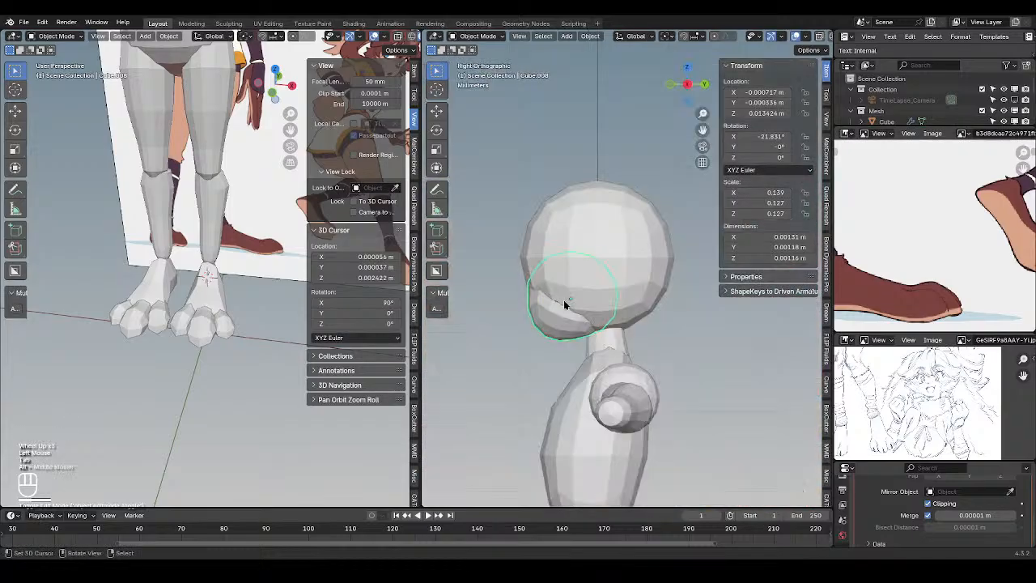
key("z")
key("g")
left_click(575, 328, "shift")
key("z")
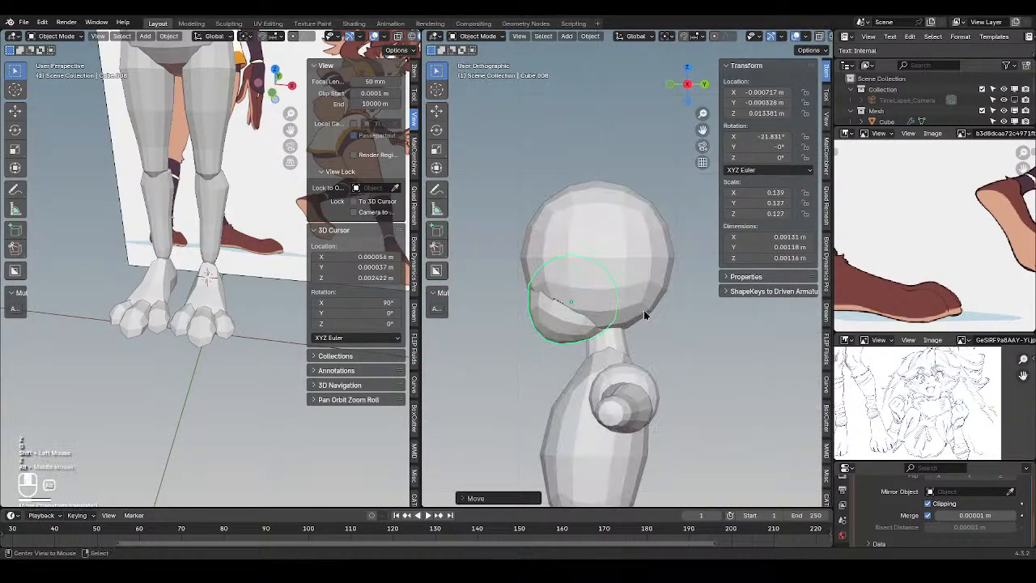
mouse_move(644, 311)
middle_mouse_down("alt")
mouse_move(620, 316)
mouse_move(629, 298)
middle_mouse_up("alt")
scroll(620, 316, "down", 1)
key("z")
key("z")
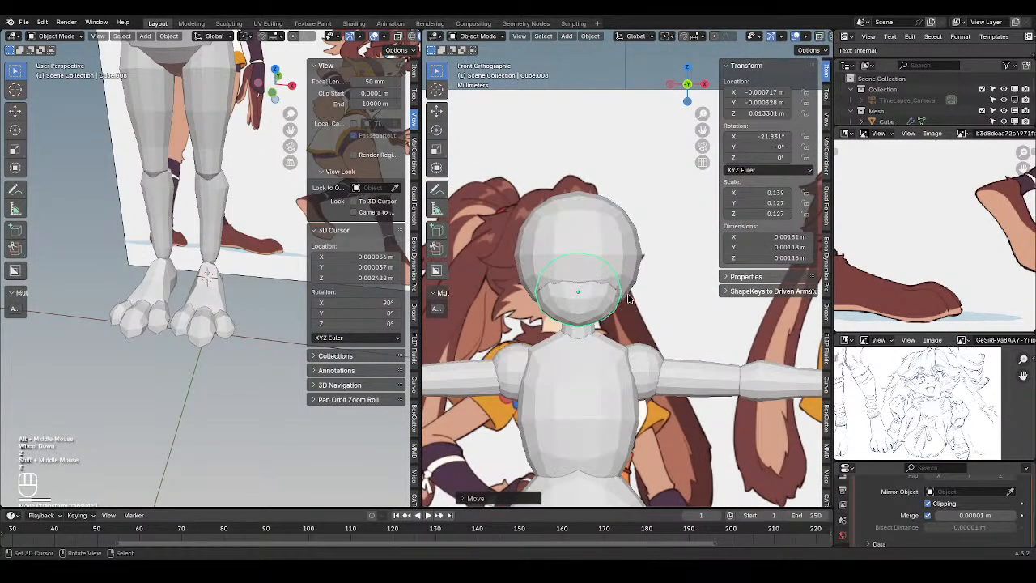
scroll(636, 277, "down", 1)
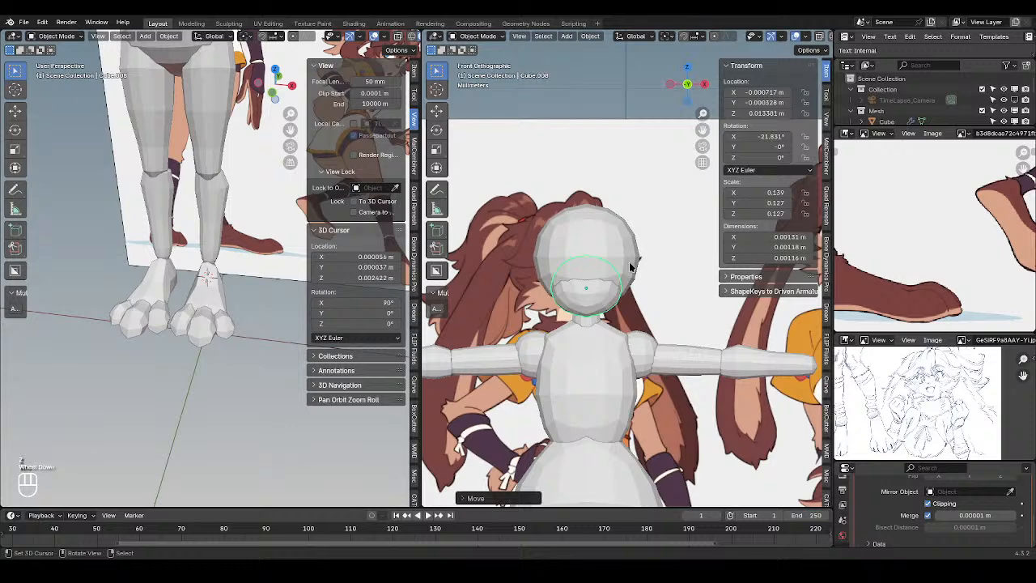
Raise the head and lower-face spheres together along Z, placing the head at about 0.01402 m
right_click(625, 247, "shift")
key("g")
key("z")
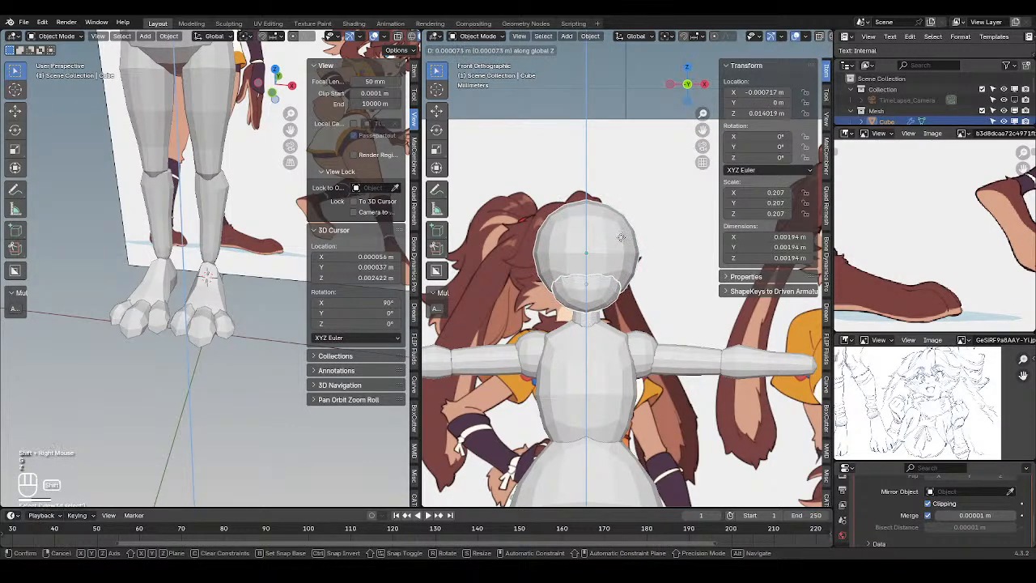
left_click(620, 237, "shift")
key("alt+a")
Bring the full figure into view and save the blend file
scroll(621, 237, "down", 3)
middle_click_drag(630, 241, 573, 227, "shift")
scroll(589, 260, "down", 1)
middle_click_drag(572, 330, 571, 209, "shift")
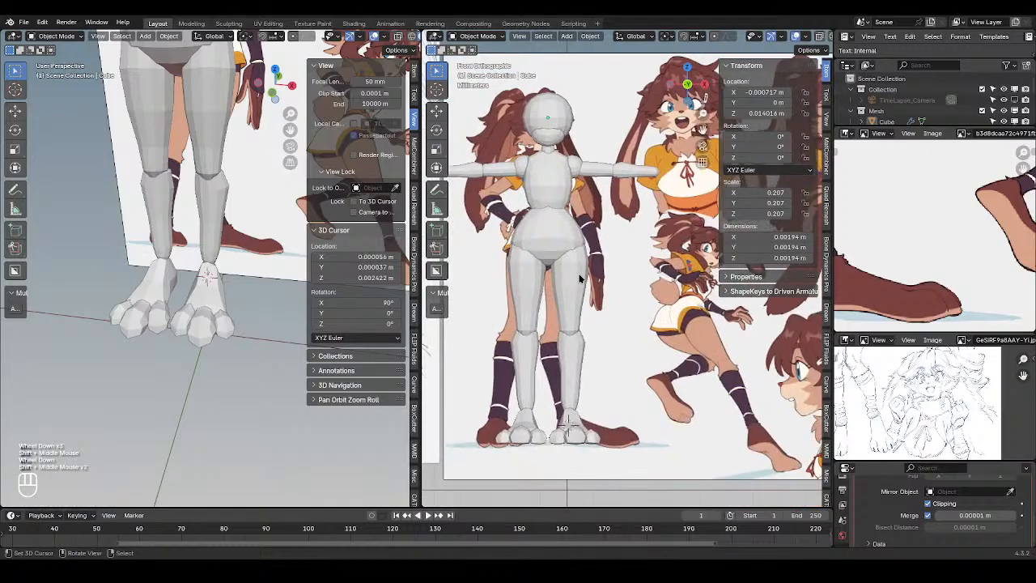
key("ctrl+s")
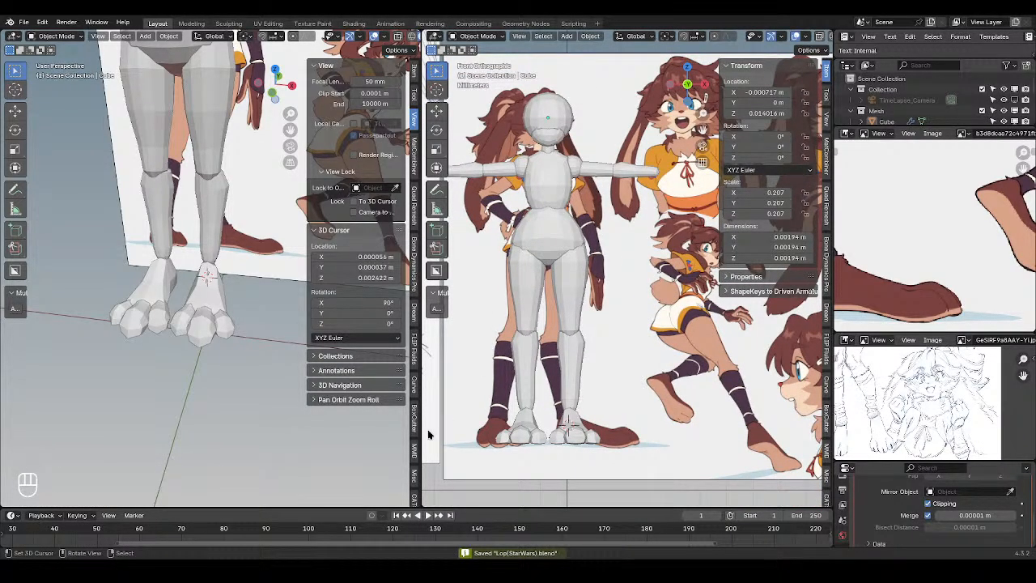
Place the 3D cursor over the crouching reference figure's bent hand and add a cube there
scroll(445, 421, "up", 2)
middle_click_drag(614, 134, 652, 193, "shift")
scroll(620, 357, "down", 2)
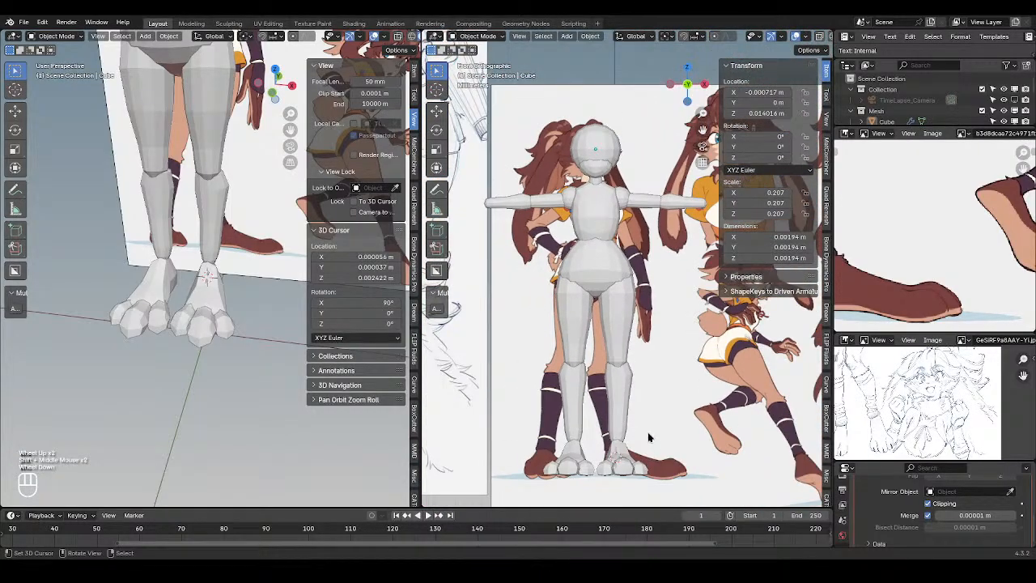
scroll(627, 327, "up", 2)
middle_click_drag(626, 284, 515, 257, "shift")
middle_click_drag(666, 274, 656, 295, "shift")
scroll(648, 300, "up", 1, "shift")
scroll(621, 316, "up", 1)
left_click(662, 327)
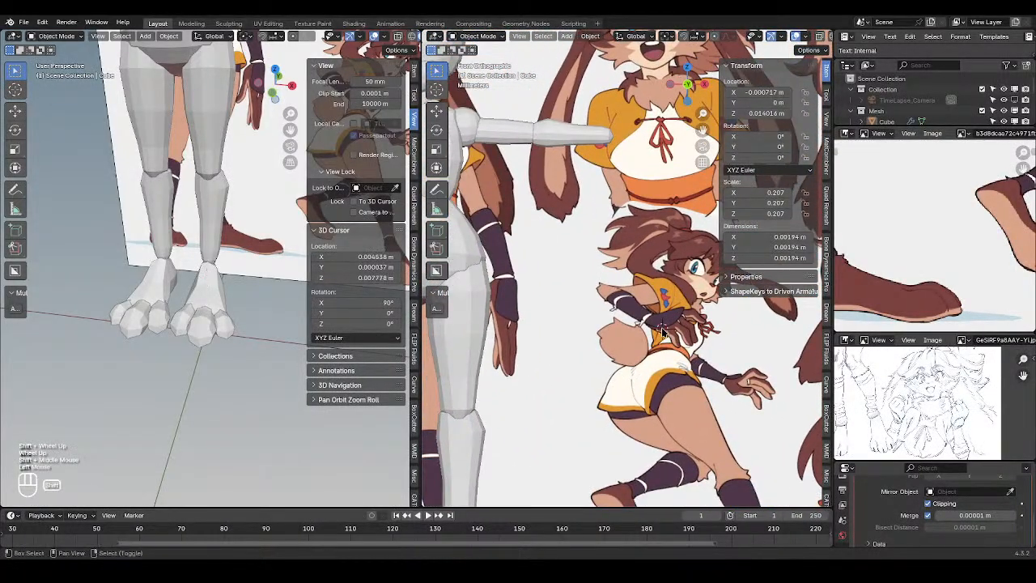
key("shift+a")
mouse_move(643, 327)
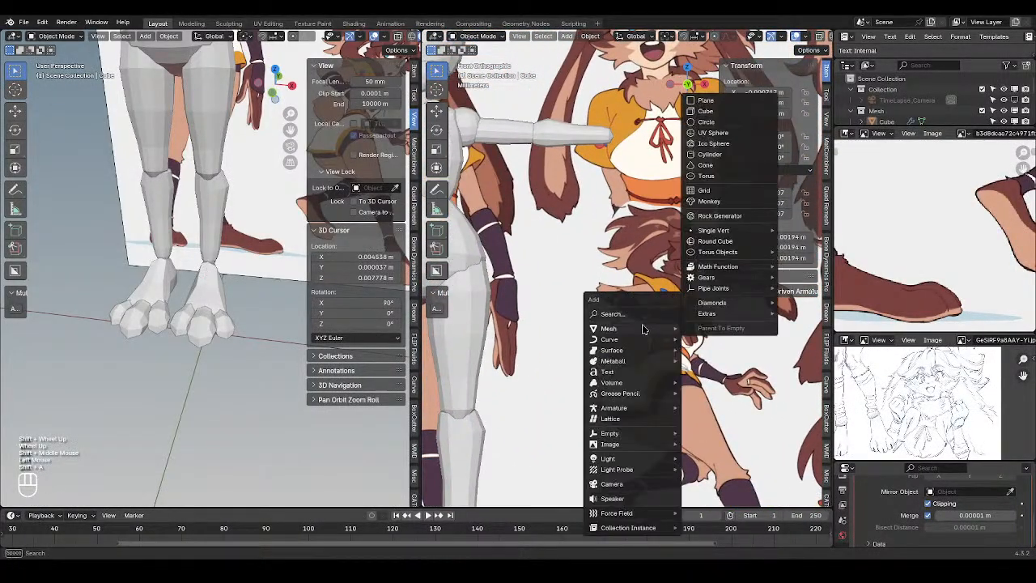
left_click(703, 112)
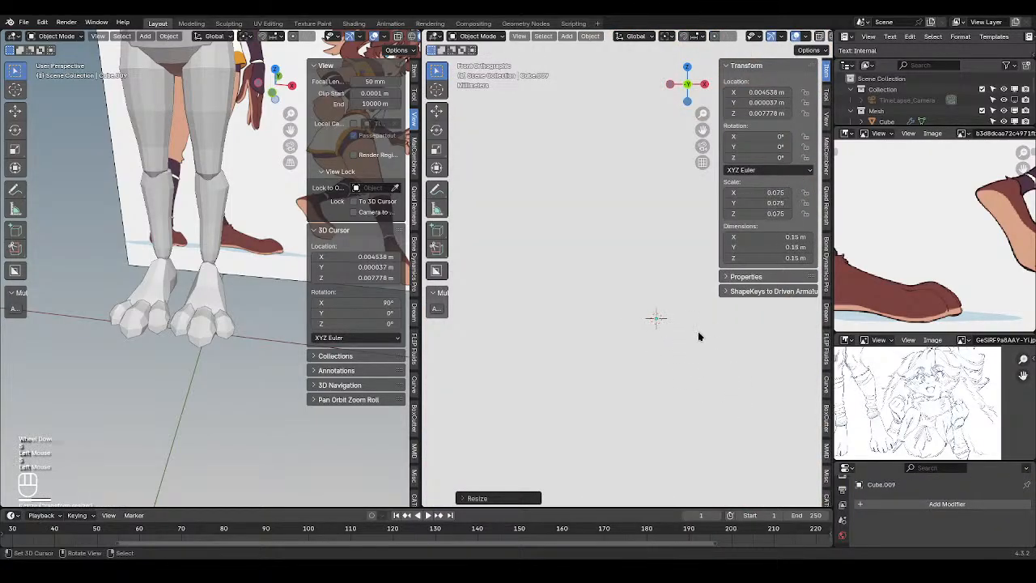
Scale the new cube down to about 0.000398 to match the size of the reference hand
key("s")
left_click(689, 337)
key("s")
left_click(660, 328)
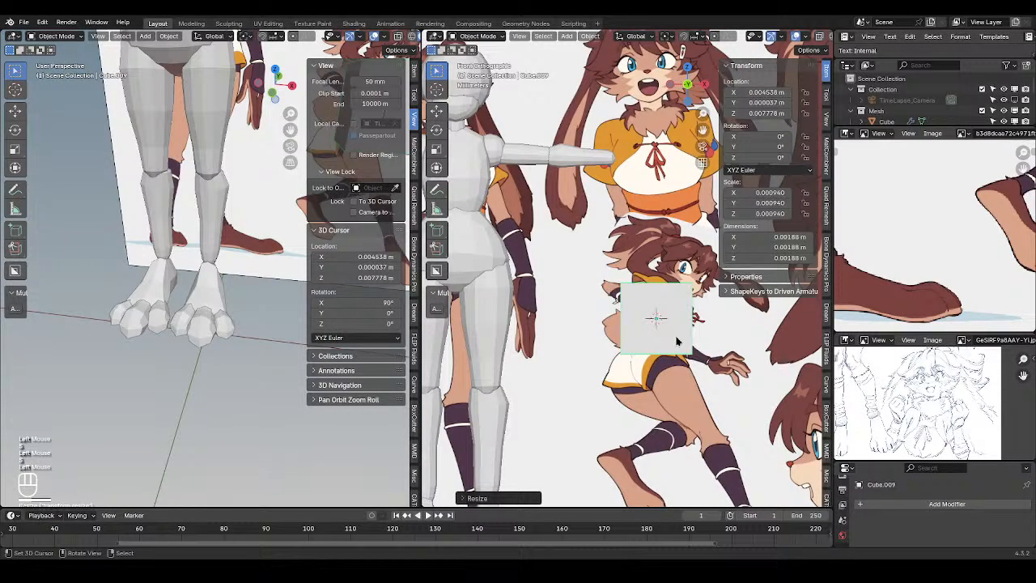
scroll(676, 342, "up", 1)
key("s")
left_click(685, 367)
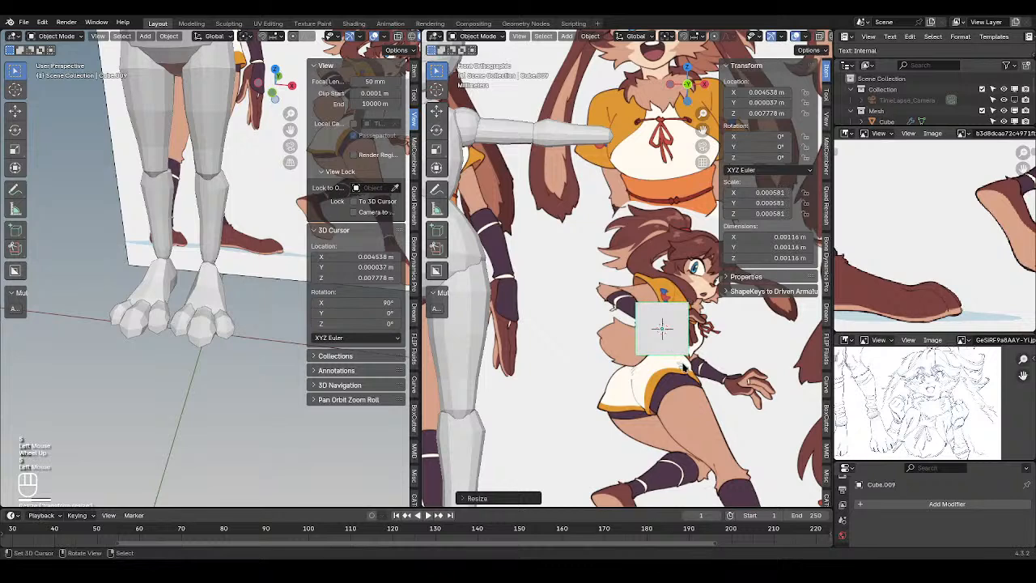
scroll(684, 367, "up", 1)
middle_click_drag(684, 366, 656, 356, "shift")
scroll(655, 356, "up", 1)
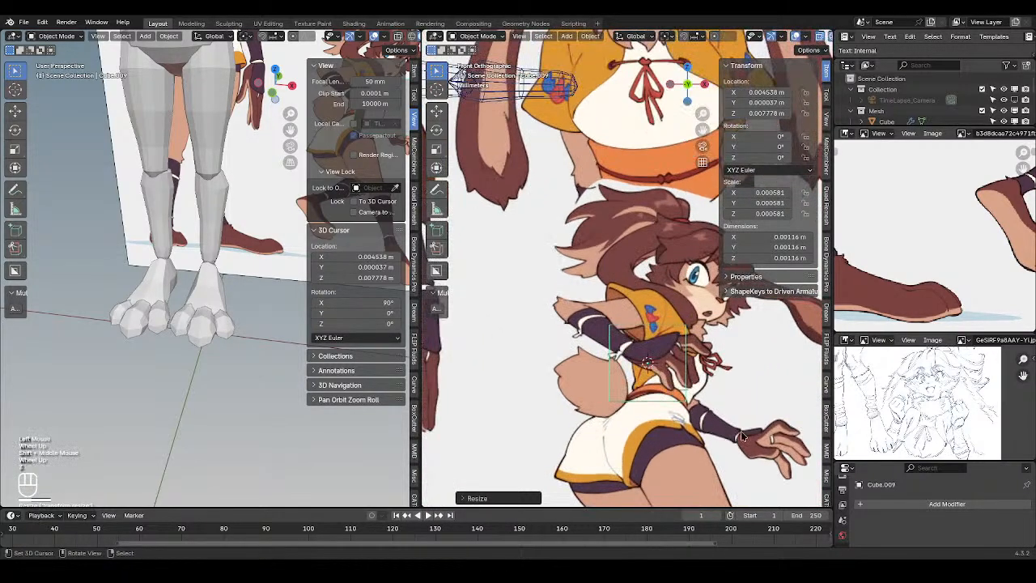
key("s")
left_click(715, 412)
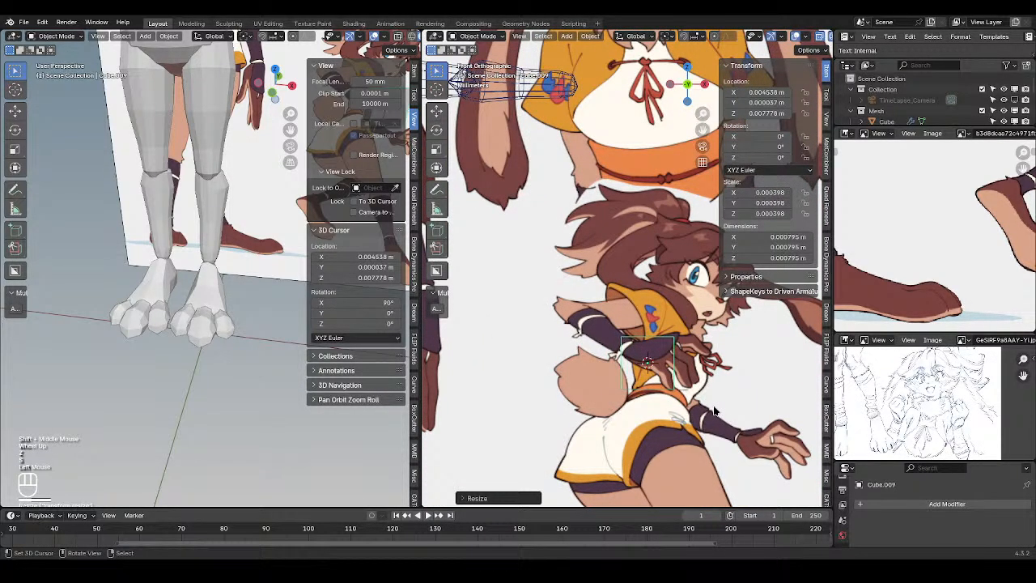
Flatten the cube's mesh along Z in Edit Mode to a box about 0.0003 m thick
key("Tab")
key("s")
key("z")
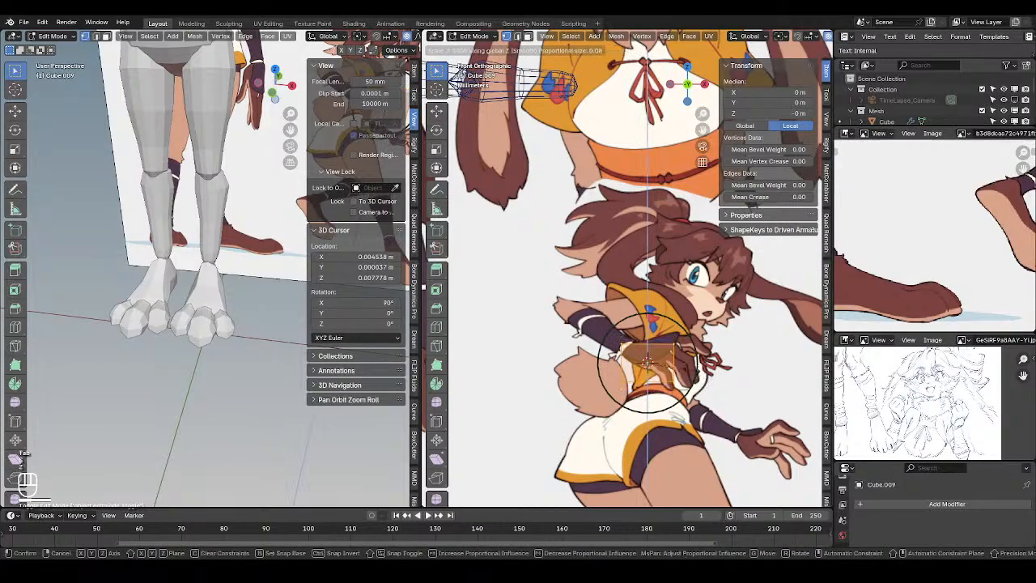
left_click(670, 366)
key("alt+a")
key("c")
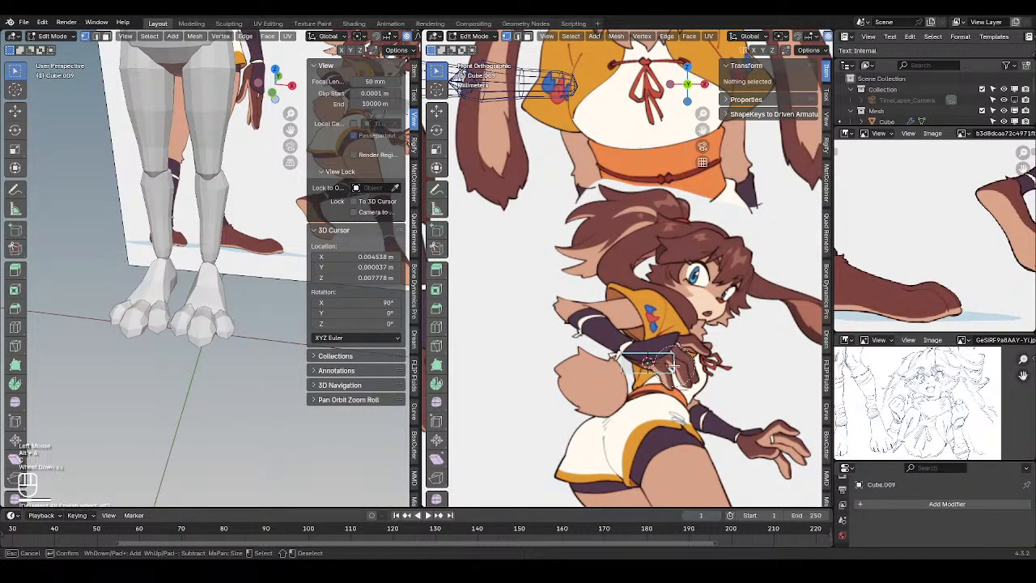
left_click(673, 366)
right_click(672, 366)
Move the box over the reference hand and trackball-rotate it to about 25.9°, 4.2° and -18.3° on X, Y and Z
key("g")
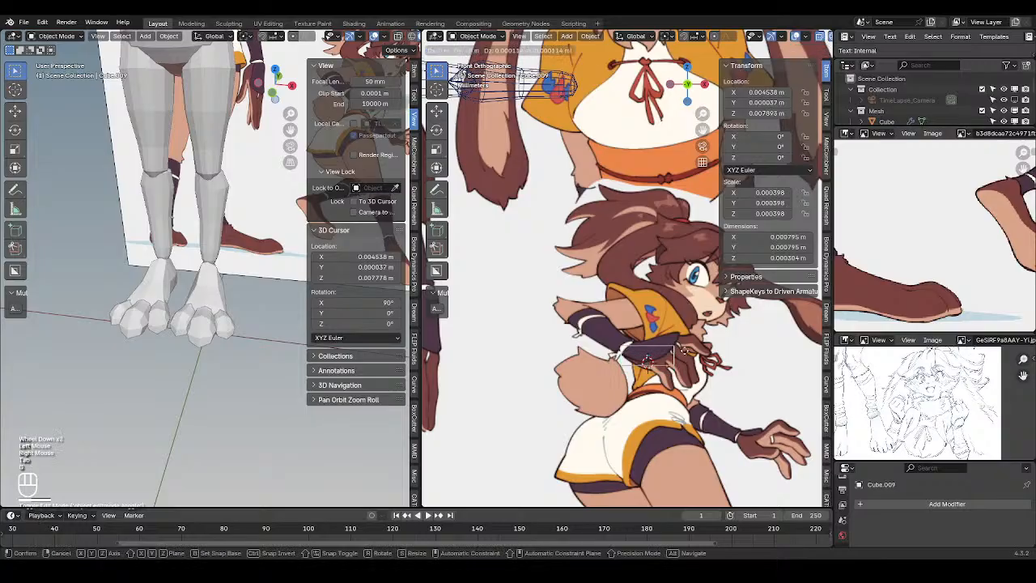
left_click(685, 345)
key("r")
key("r")
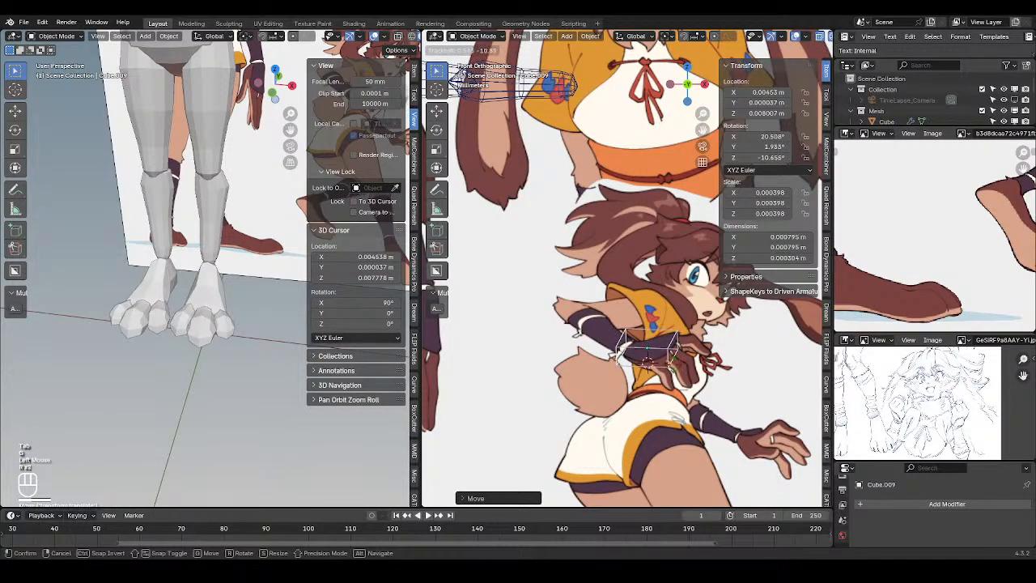
left_click(648, 348)
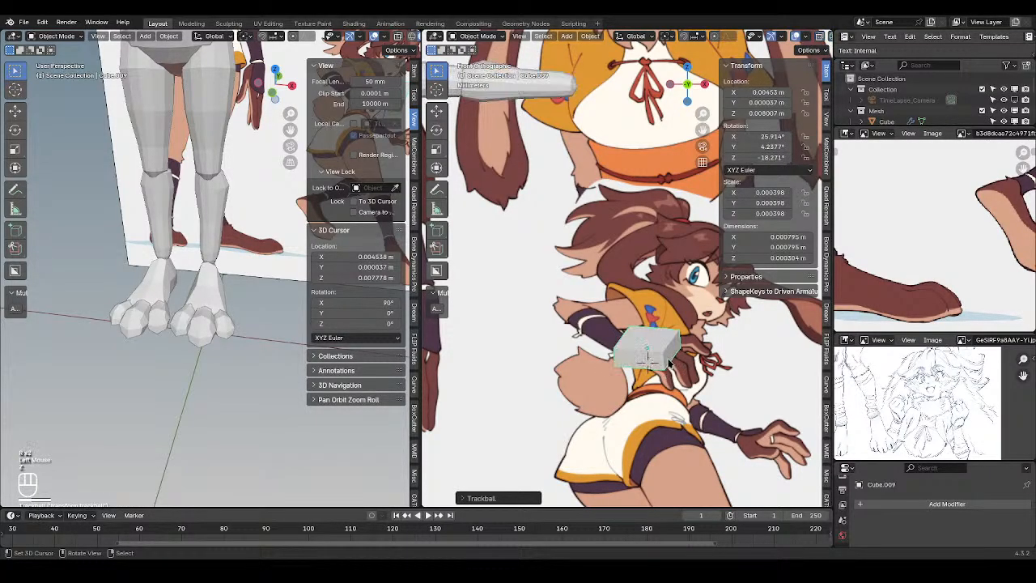
Select only the vertices at the wrist end of the hand box in Edit Mode
key("Tab")
key("alt+a")
key("c")
scroll(635, 347, "down", 2)
left_click_drag(629, 332, 619, 358)
right_click(620, 356)
key("s")
key("x")
key("x")
left_click(665, 335)
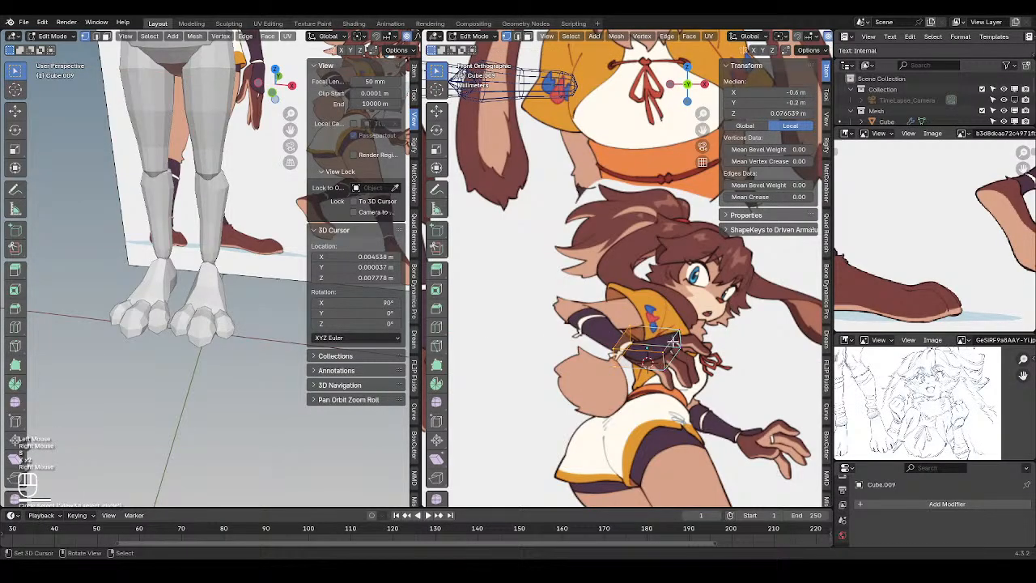
key("ctrl+z")
Narrow the wrist end of the hand box along its local Y axis and local Z axis
key("s")
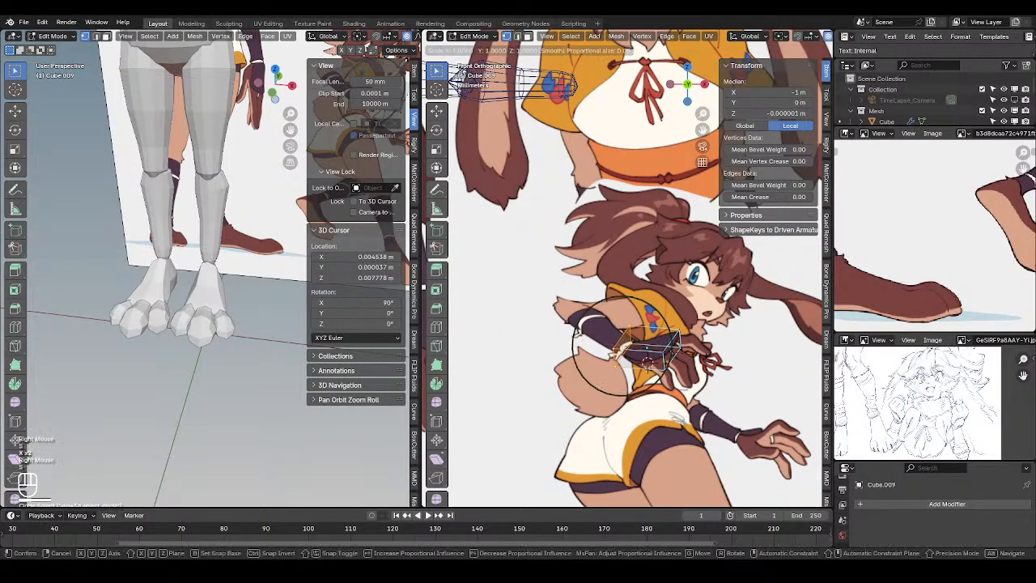
key("y")
key("y")
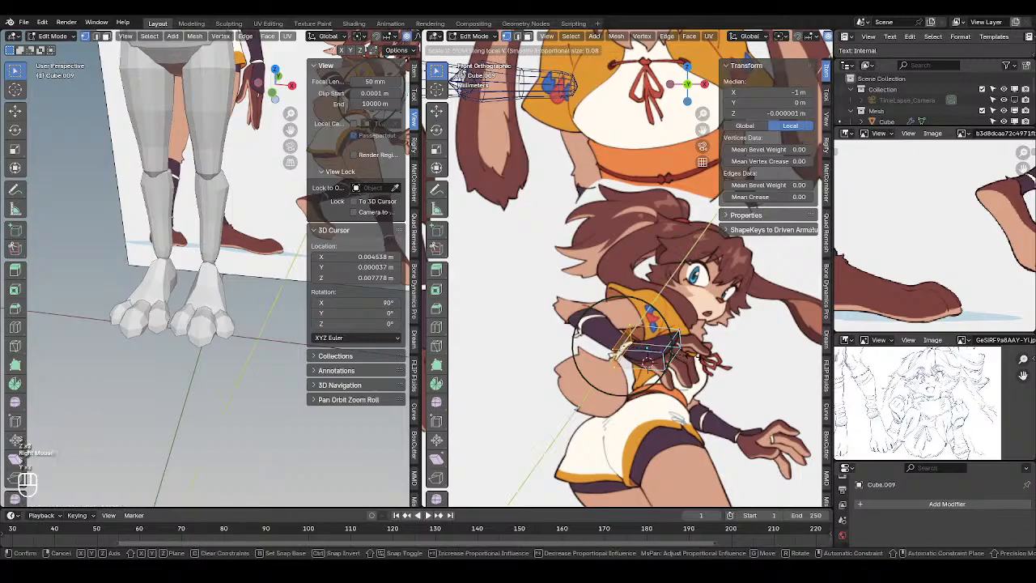
left_click(652, 360)
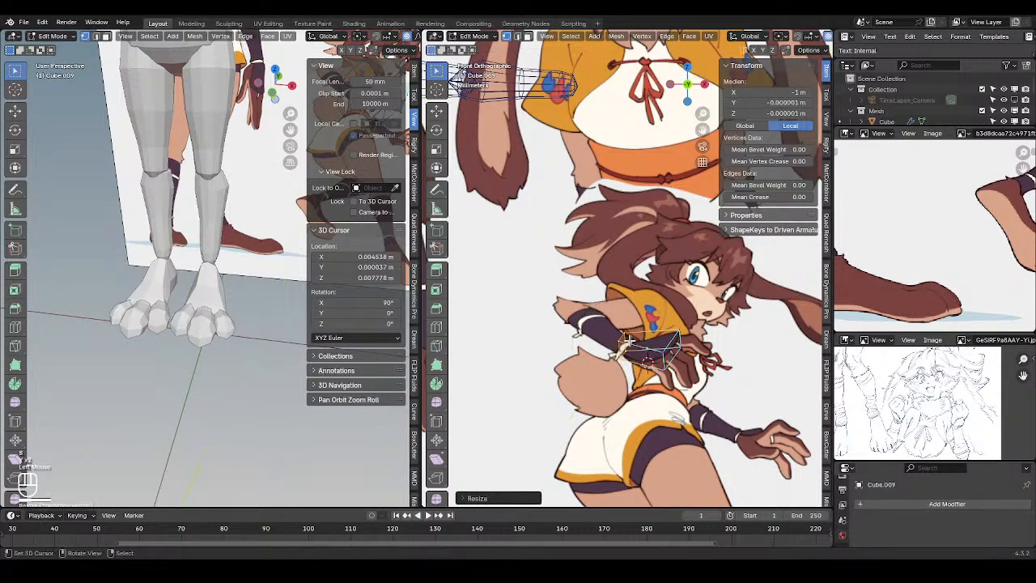
middle_click_drag(651, 360, 705, 290)
scroll(705, 291, "up", 2)
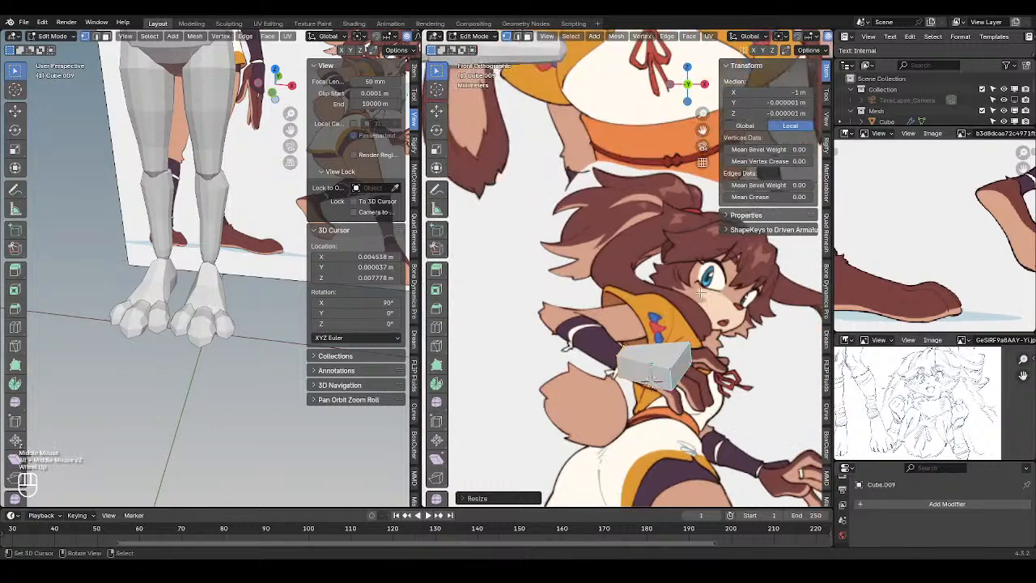
key("s")
key("z")
key("z")
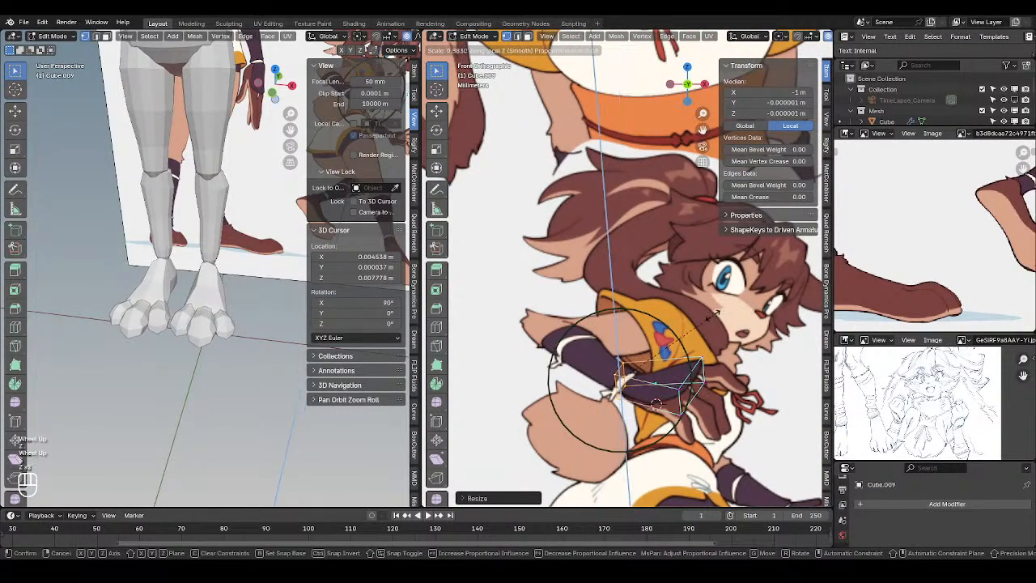
left_click(702, 329)
right_click(695, 394)
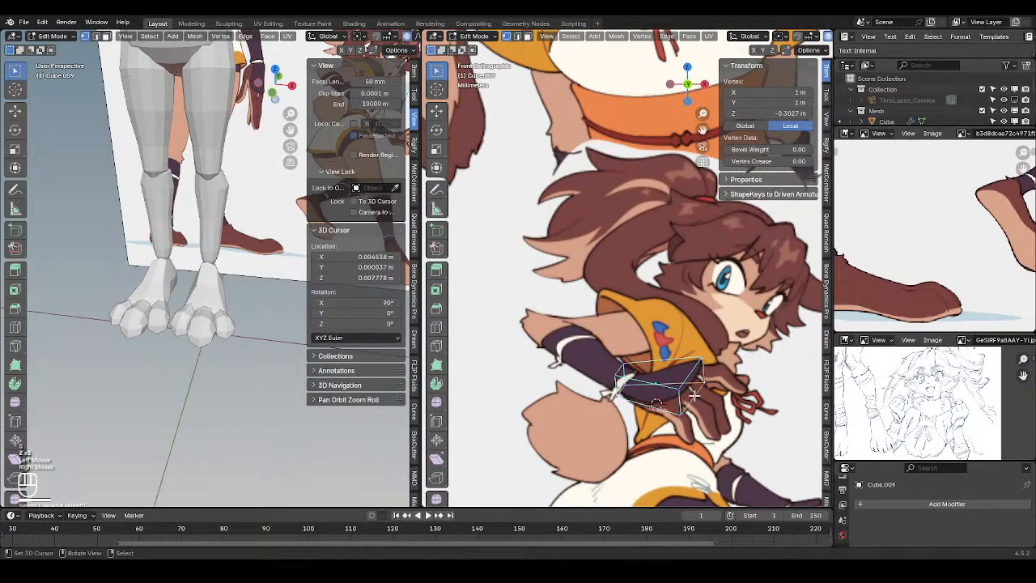
key("ctrl+r")
right_click(657, 371)
key("c")
left_click(620, 378)
middle_click(704, 385)
right_click(718, 390)
scroll(718, 382, "down", 1)
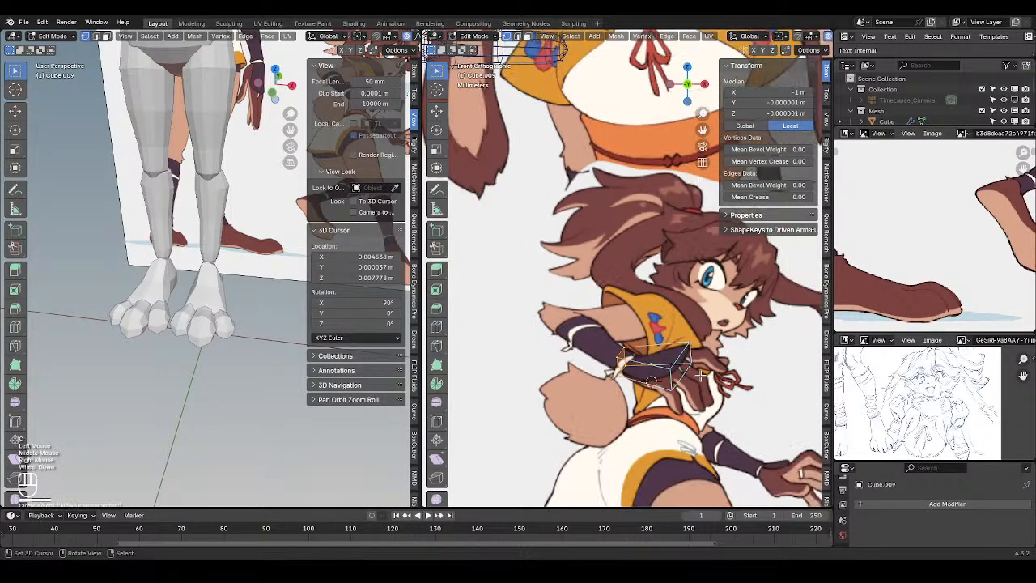
scroll(703, 375, "up", 1)
scroll(688, 377, "up", 1)
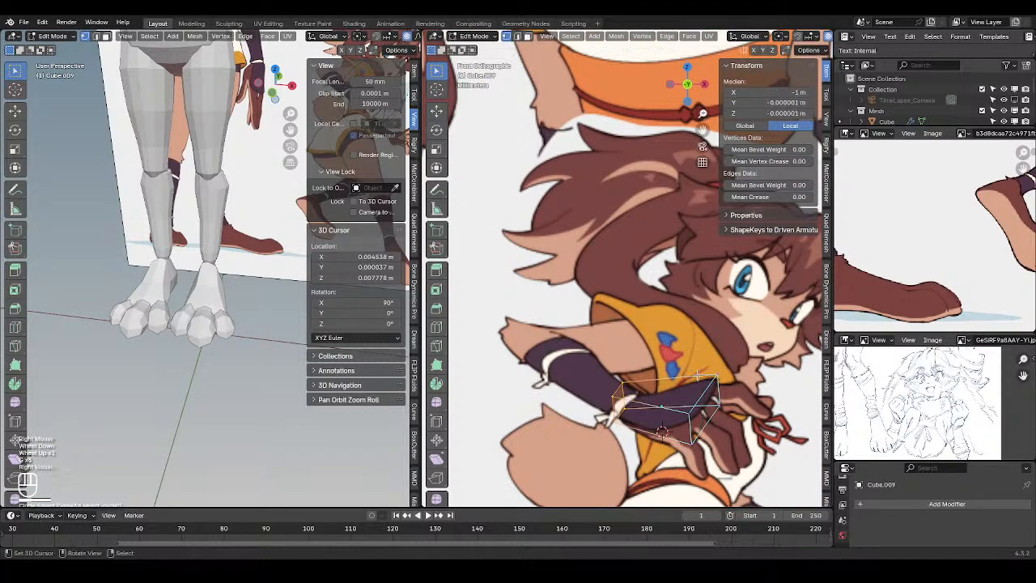
key("g")
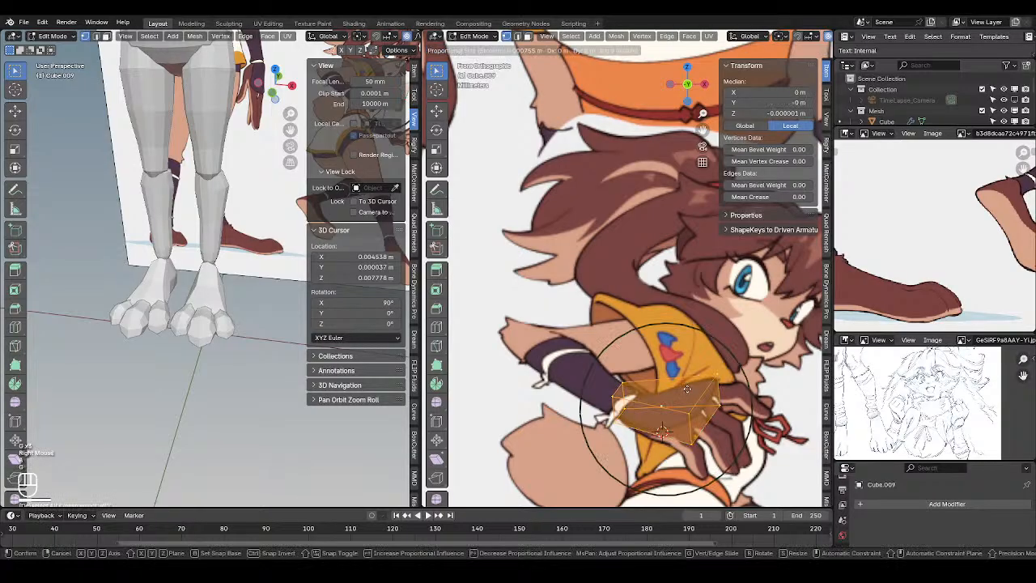
key("z")
right_click(687, 391)
Lower the hand box slightly along global Z in Object Mode, and return to editing its mesh
key("Tab")
key("g")
key("z")
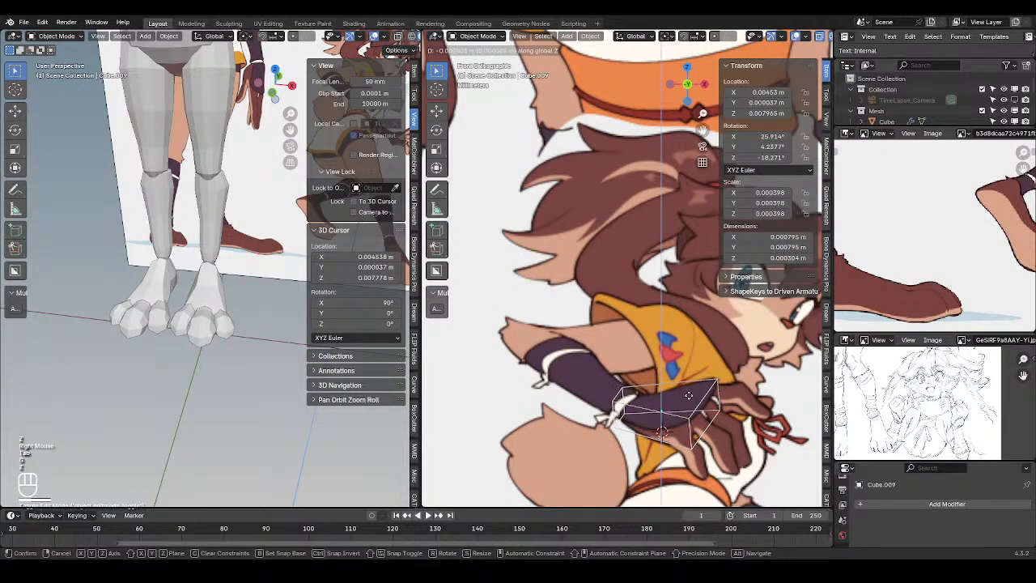
left_click(684, 398)
key("Tab")
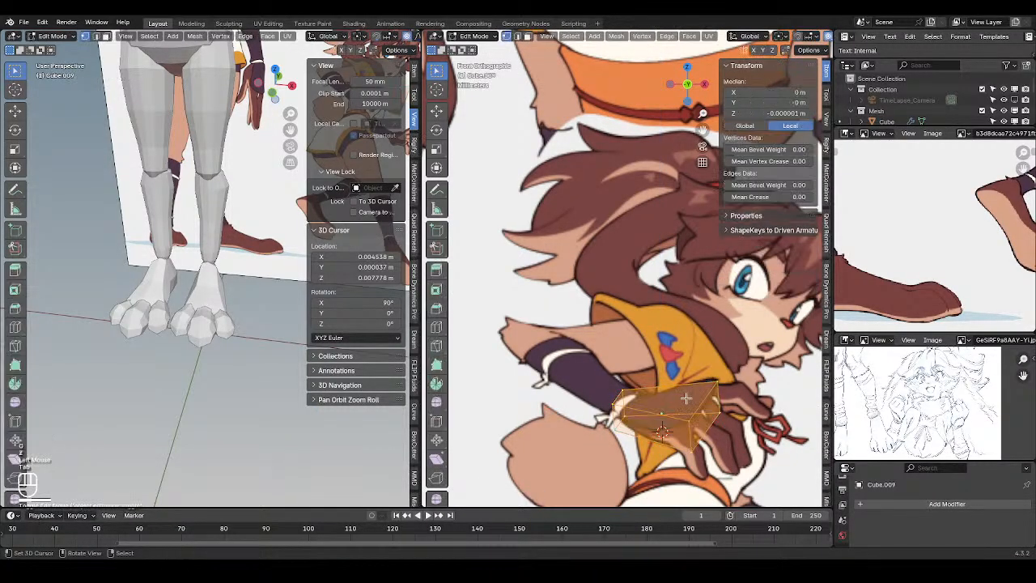
Add a loop cut across the middle of the hand box and shift it along local Z with a reduced proportional influence
key("ctrl+r")
left_click(651, 436)
right_click(651, 437)
key("g")
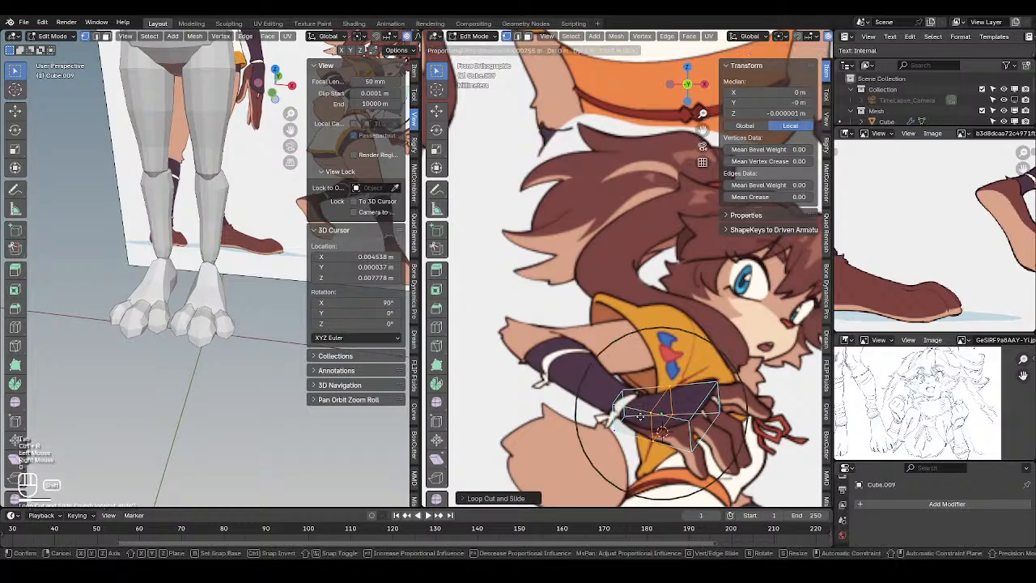
key("z")
key("z")
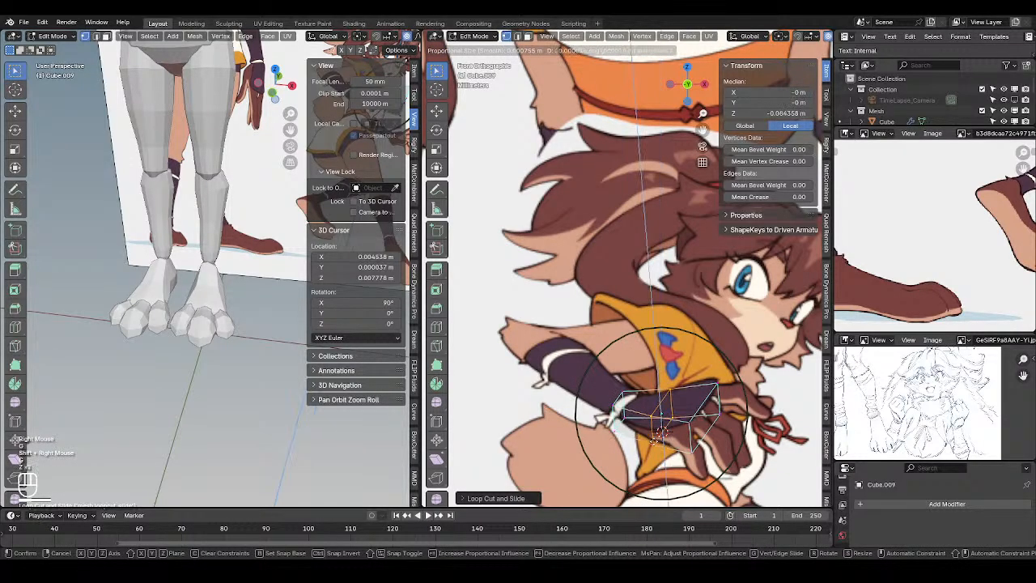
scroll(659, 437, "up", 4)
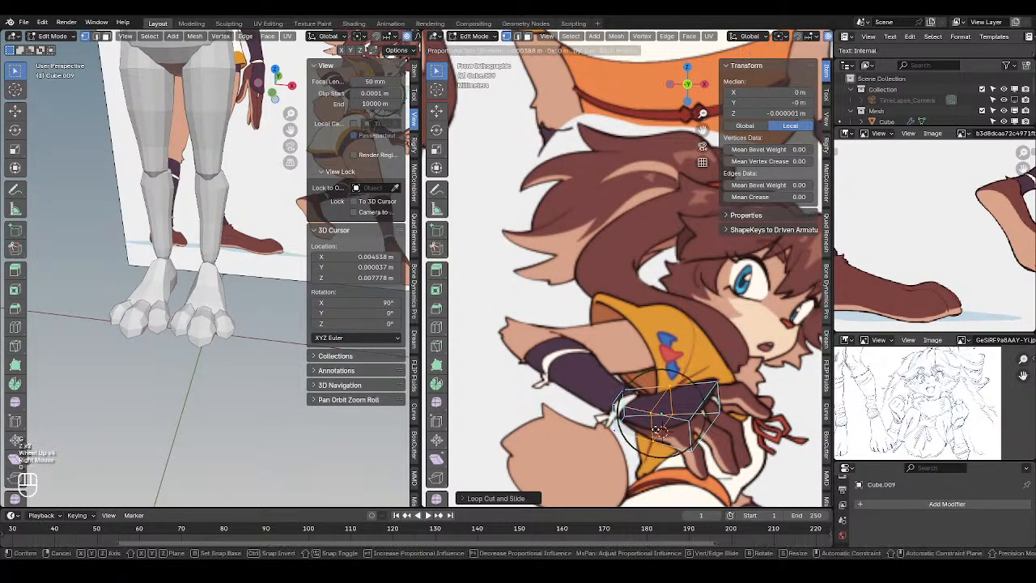
left_click(665, 465, "shift")
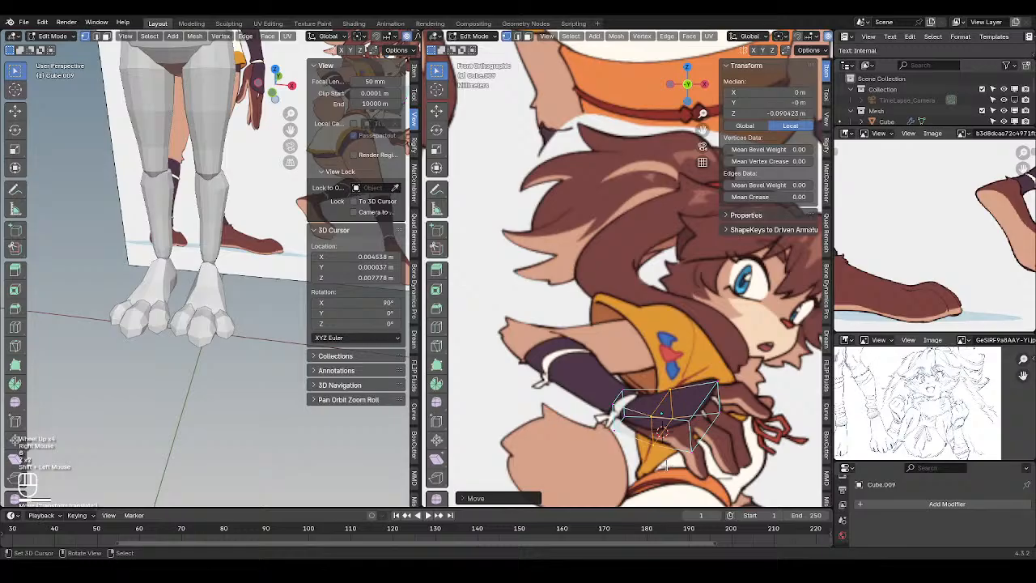
Edge-slide the lower edge at the hand box's finger end and add a loop cut around its side perimeter
right_click(709, 422, "alt")
key("g")
key("g")
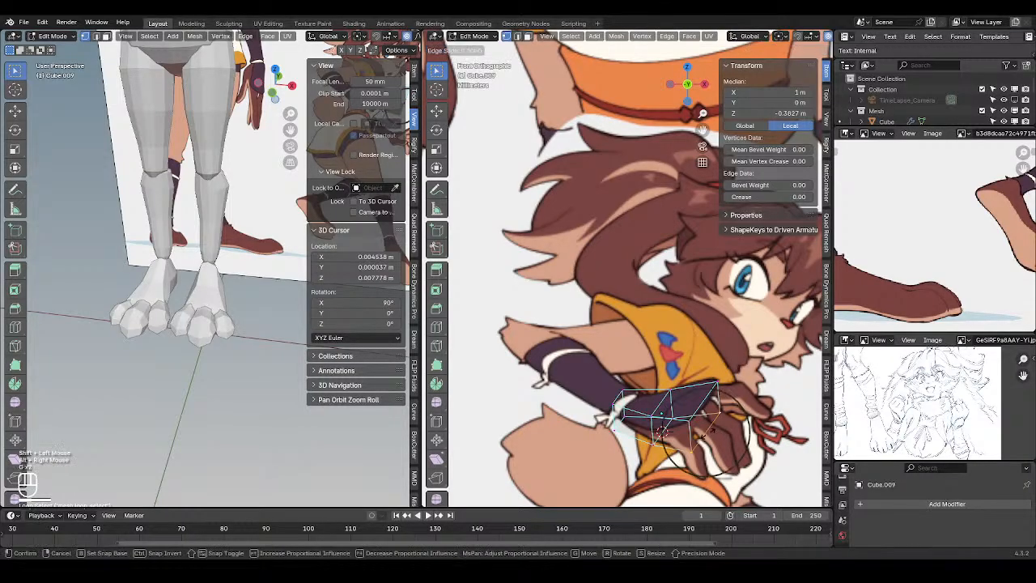
right_click(662, 432)
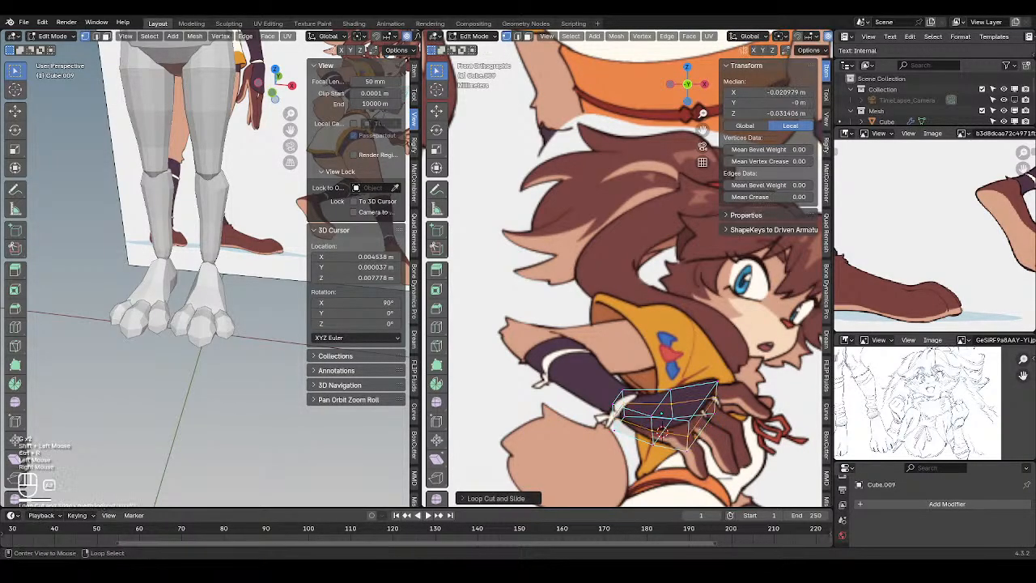
Scale the hand's perimeter loop outward with a small proportional influence to round the sides
key("alt+s")
right_click(606, 417)
key("s")
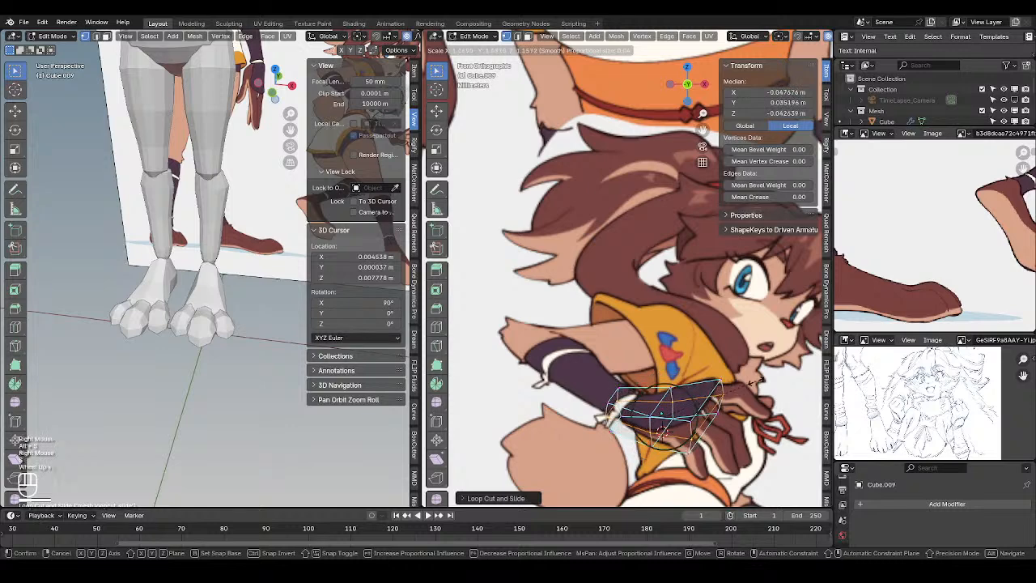
scroll(763, 378, "up", 4)
right_click(761, 379)
key("s")
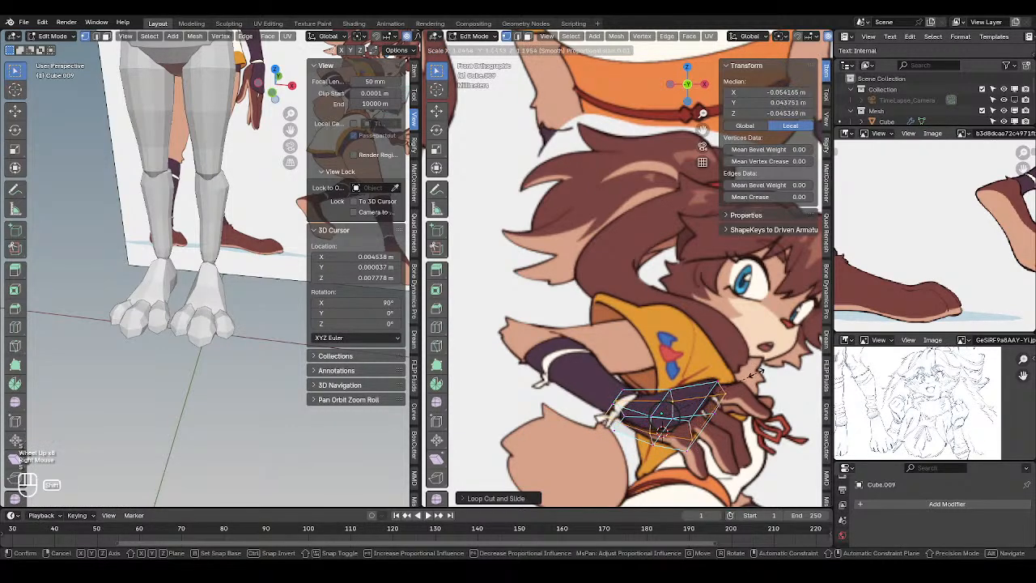
left_click(757, 372, "shift")
Add a lengthwise loop cut through the hand and keep only its finger-end vertices selected
key("ctrl+r")
left_click(707, 406)
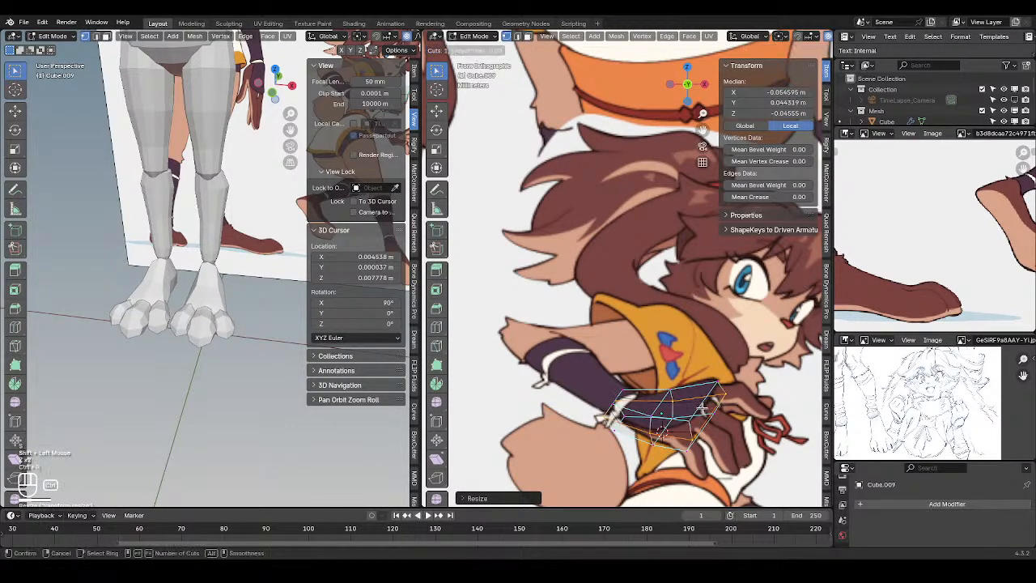
right_click(706, 407)
key("c")
scroll(648, 413, "down", 2)
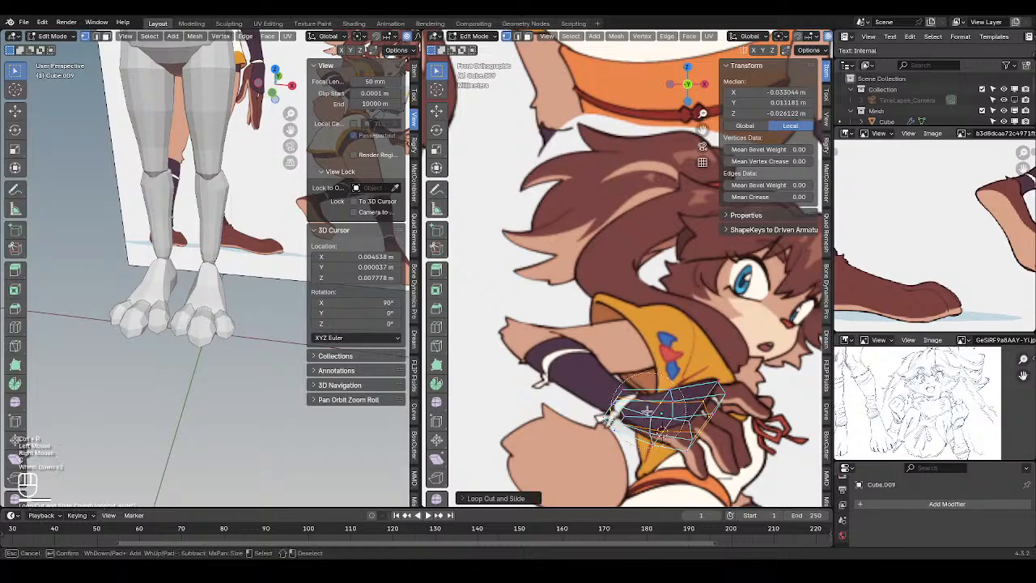
middle_click_drag(656, 417, 623, 405)
right_click(623, 405)
key("g")
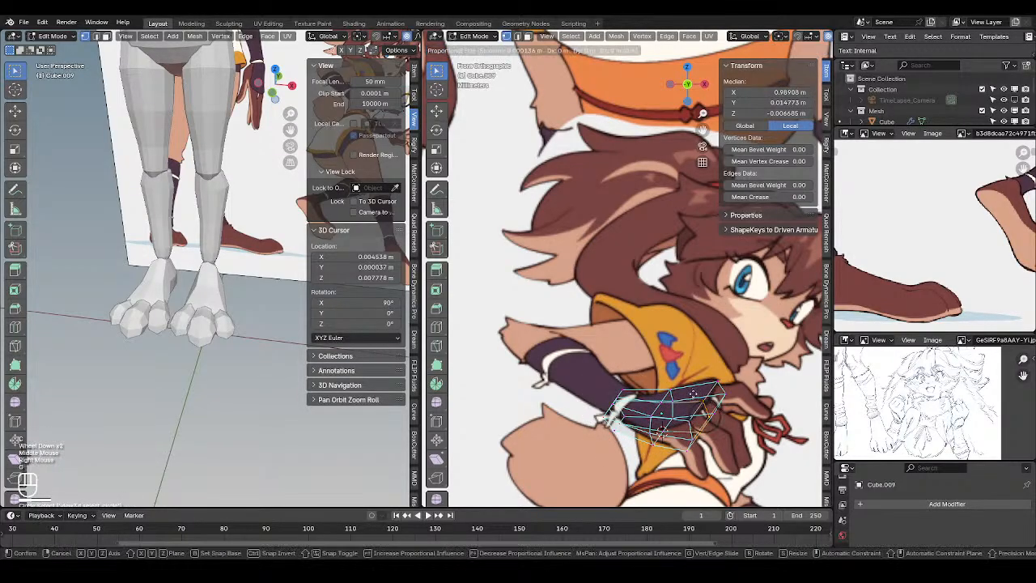
key("z")
key("z")
right_click(706, 396, "shift")
key("g")
key("y")
key("y")
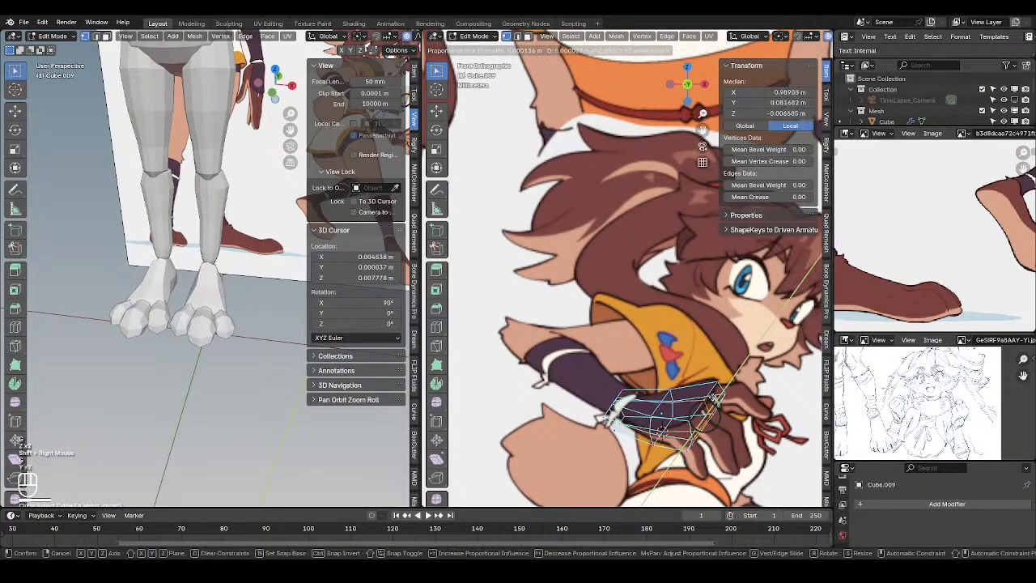
right_click(720, 396, "shift")
Move the middle vertices at the finger end outward along the hand's local X axis
key("g")
key("x")
key("x")
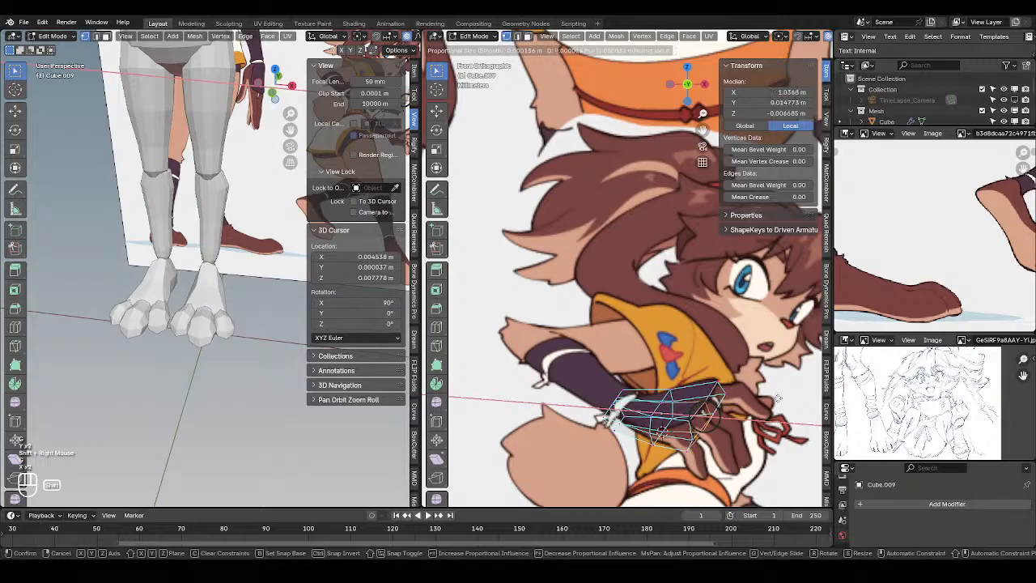
left_click(805, 393, "shift")
Select the lengthwise loop's vertices at the wrist end and move them along the hand's local X axis
right_click(699, 412, "alt")
key("c")
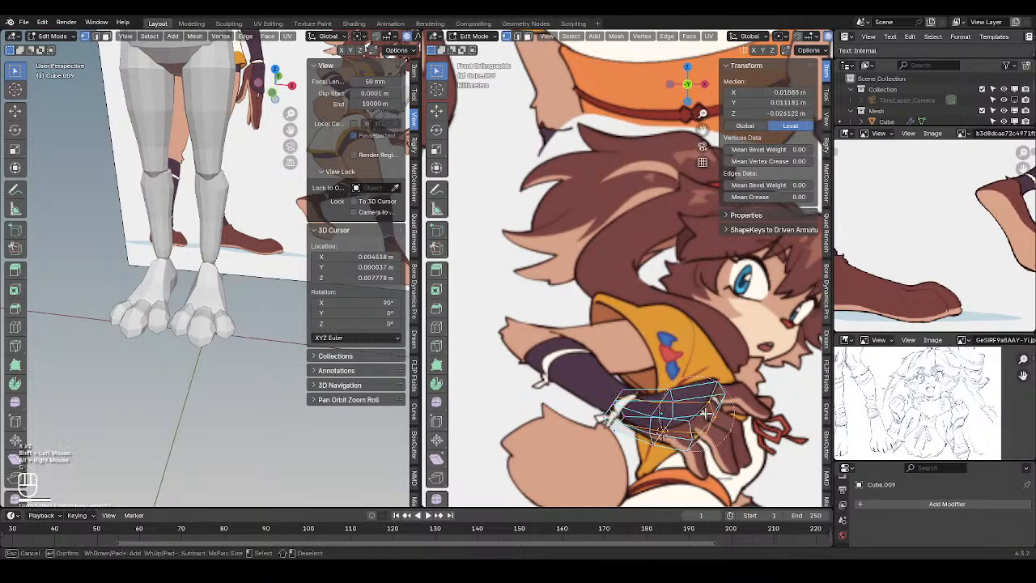
scroll(720, 419, "down", 2)
right_click(723, 418)
key("g")
key("x")
key("x")
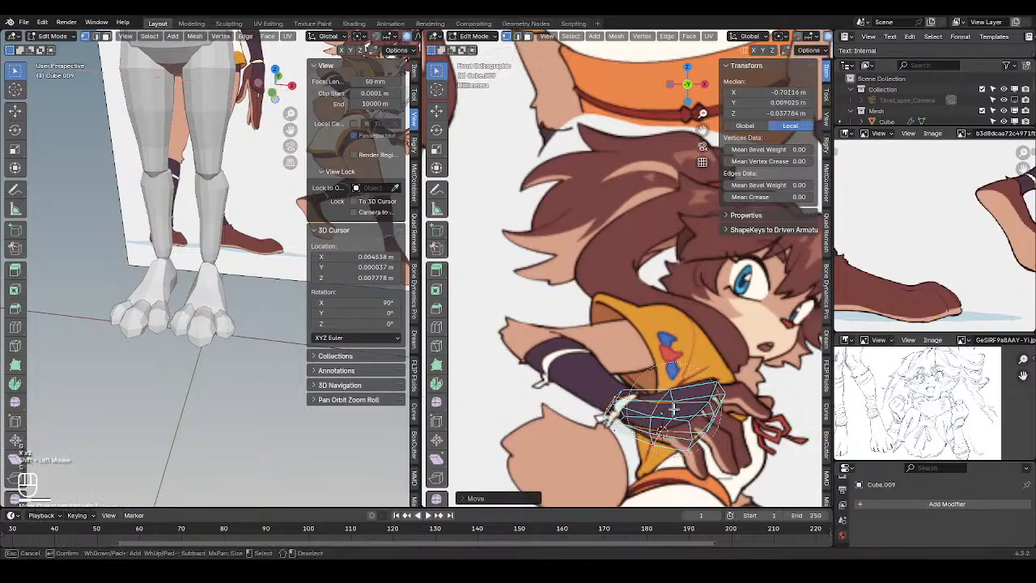
left_click(681, 427, "shift")
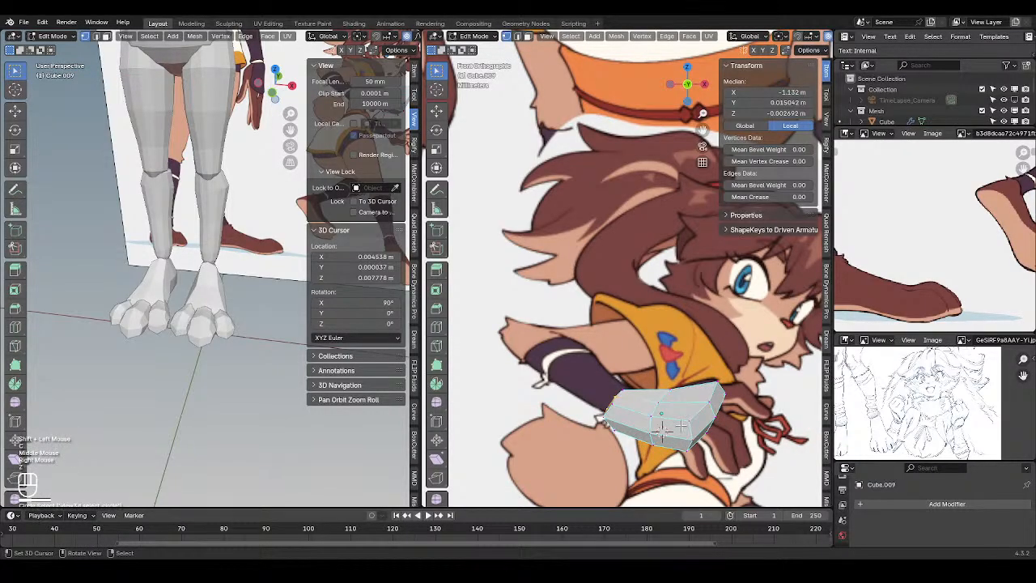
key("alt+z")
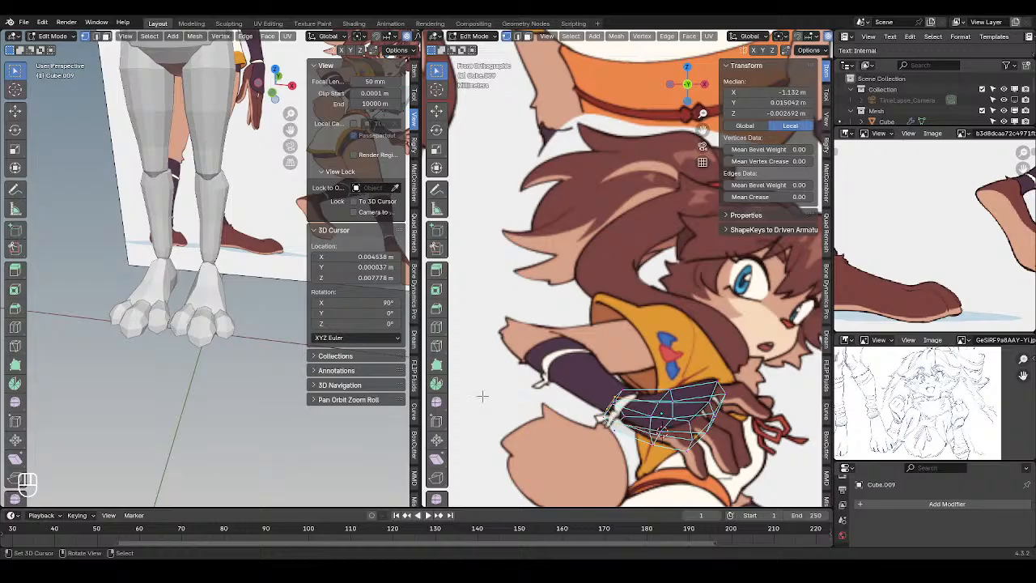
scroll(733, 379, "up", 1)
middle_click_drag(716, 419, 686, 379, "shift")
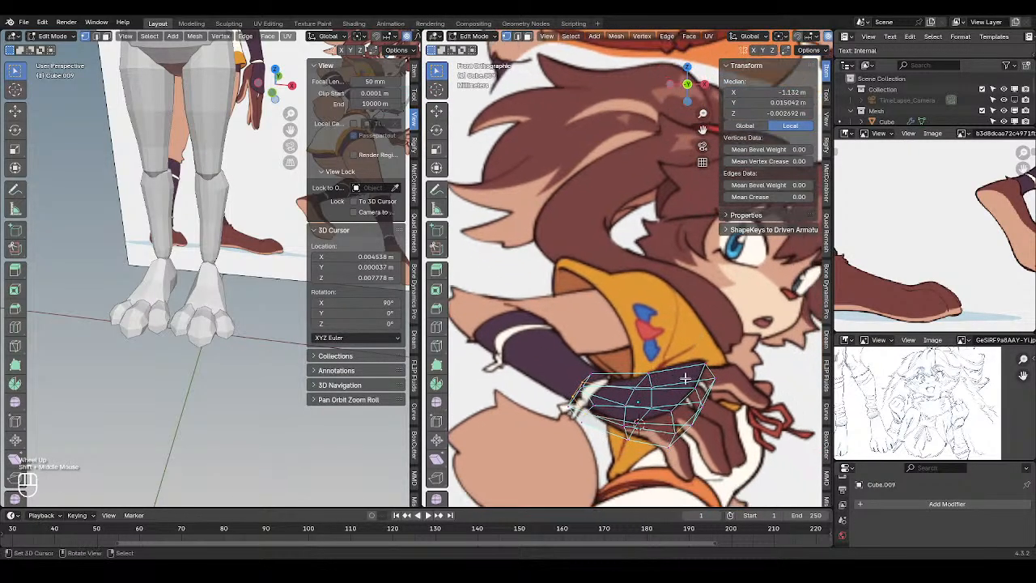
right_click(676, 391, "alt")
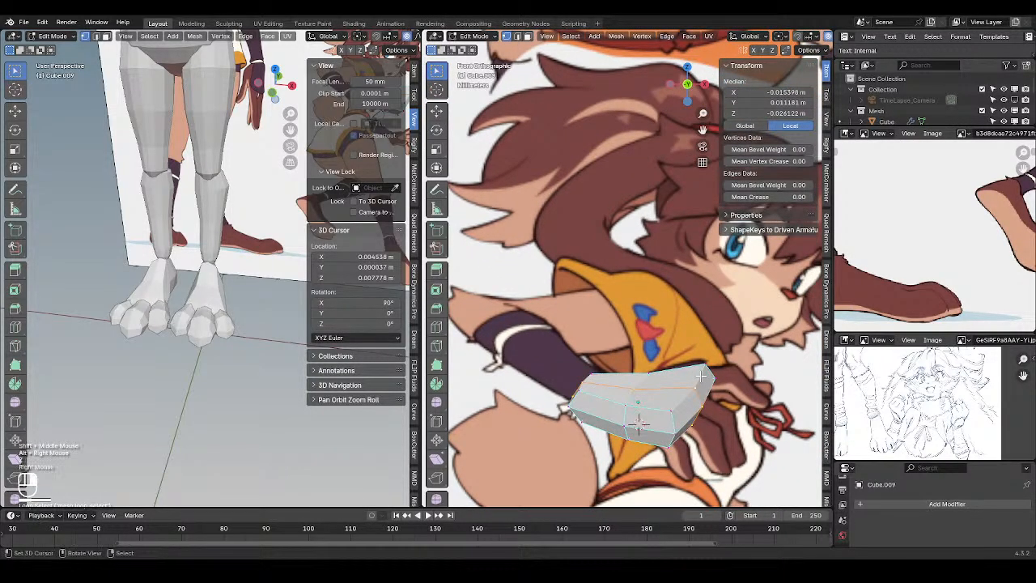
right_click(688, 386)
scroll(692, 379, "down", 2)
Clear the hand object's rotation in Object Mode
key("Tab")
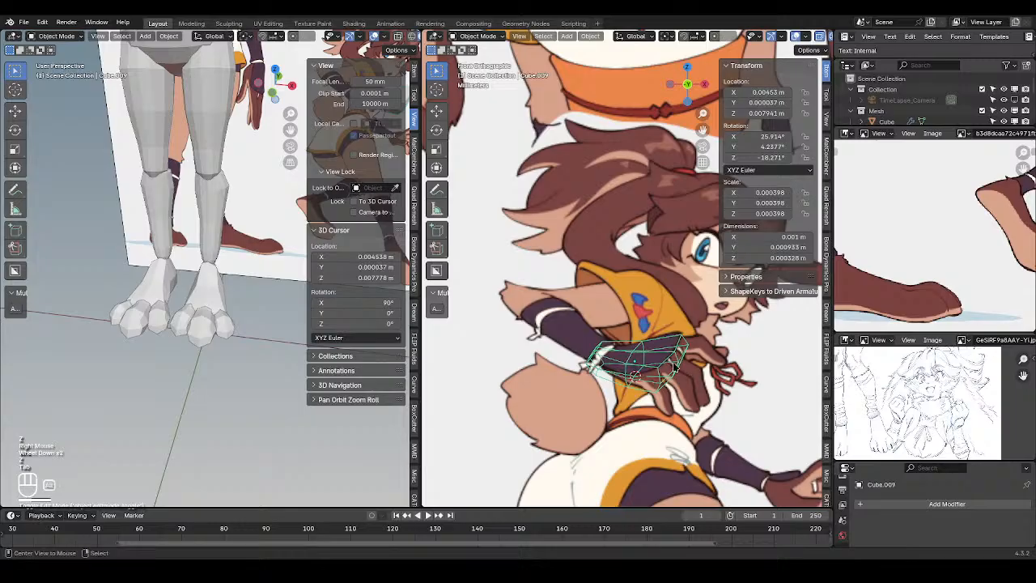
key("alt+r")
scroll(651, 366, "down", 1)
middle_click_drag(650, 363, 668, 381, "shift")
scroll(659, 340, "down", 2)
middle_click_drag(653, 316, 678, 351, "shift")
scroll(679, 352, "up", 1)
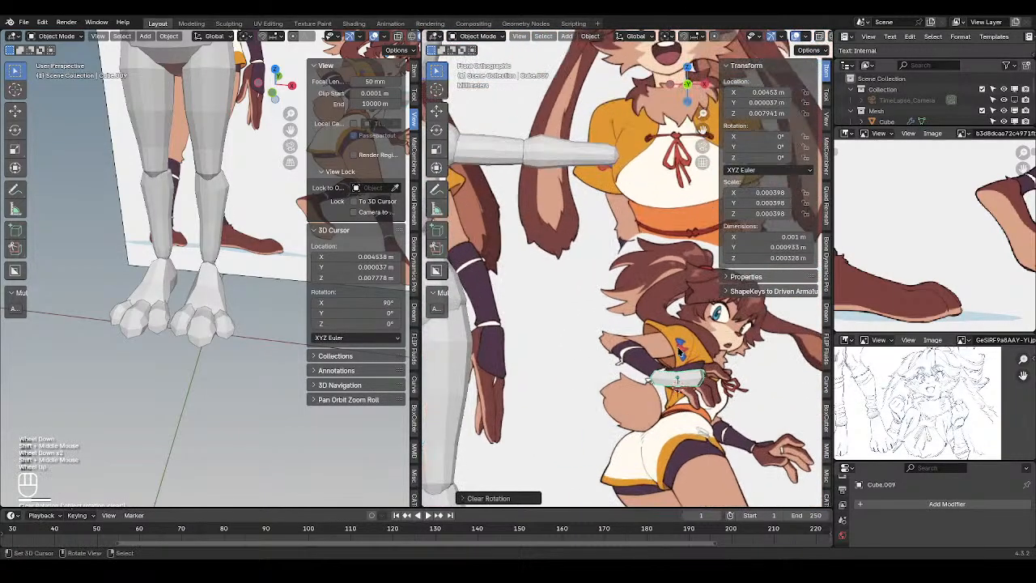
Move the hand onto the hanging hand in the front reference and rotate it to about 80.8° on Y
key("r")
left_click(723, 397)
key("g")
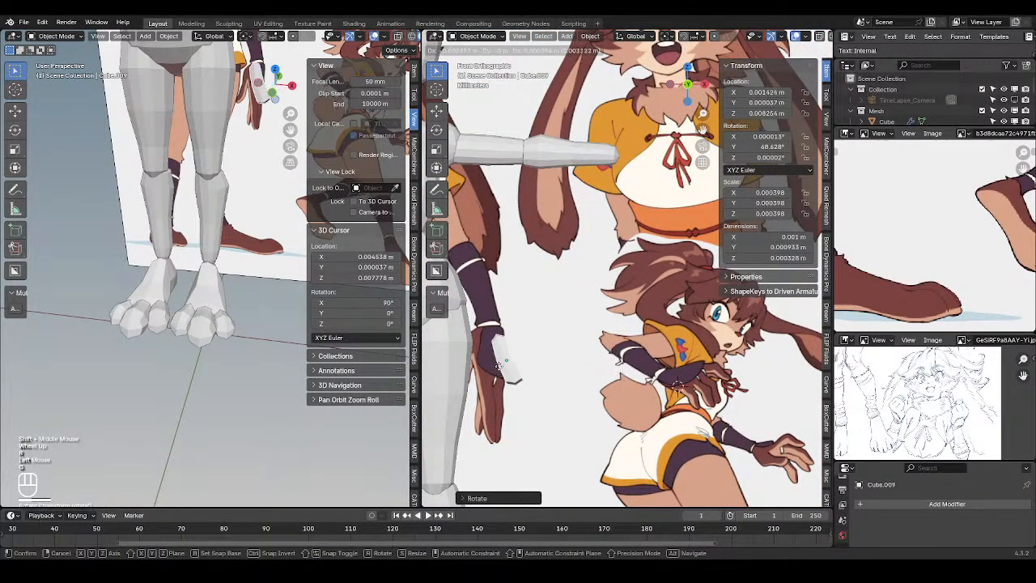
left_click(519, 364)
scroll(490, 364, "up", 1)
key("shift+z")
middle_click_drag(502, 361, 631, 333, "shift")
scroll(631, 333, "down", 1)
scroll(631, 333, "up", 2)
key("r")
left_click(639, 357)
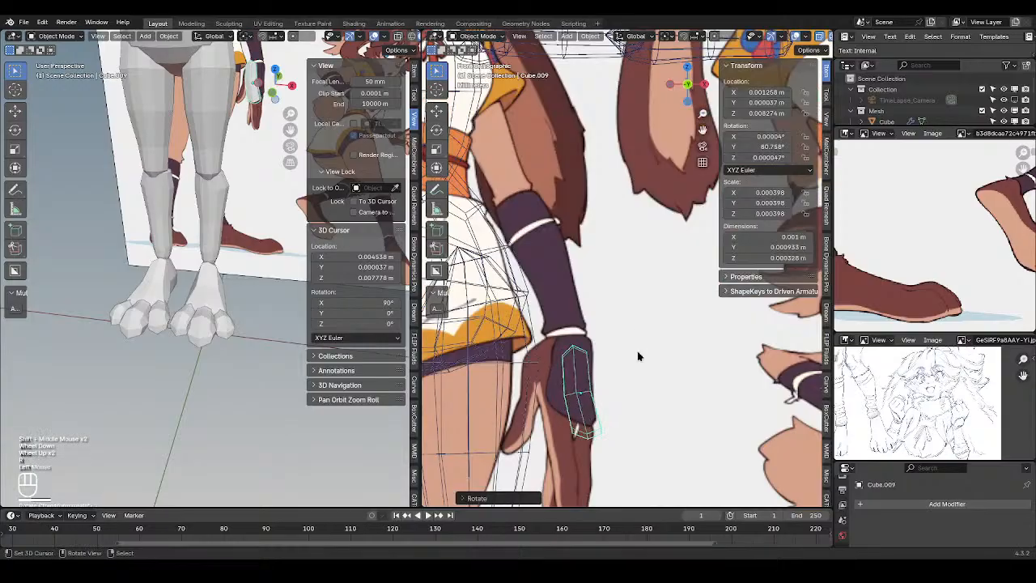
Trackball-rotate the hand to about -16.6°, 79.1° and -60.5° on X, Y and Z, and place its narrow end at the wrist
key("r")
key("r")
left_click(601, 350)
key("r")
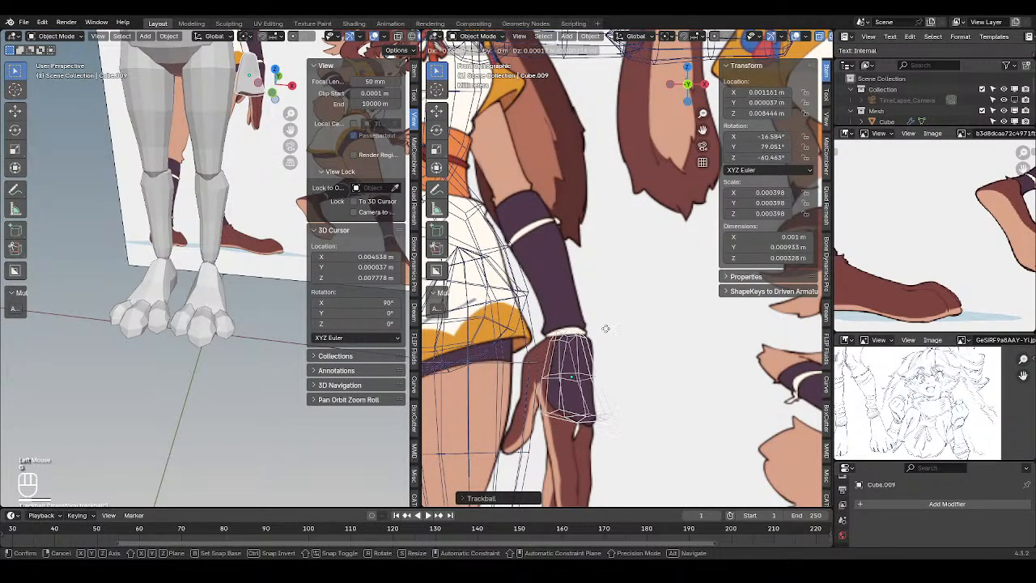
left_click(607, 333)
Widen the edge loop across the middle of the hand along its local Y axis in Edit Mode
key("shift+z")
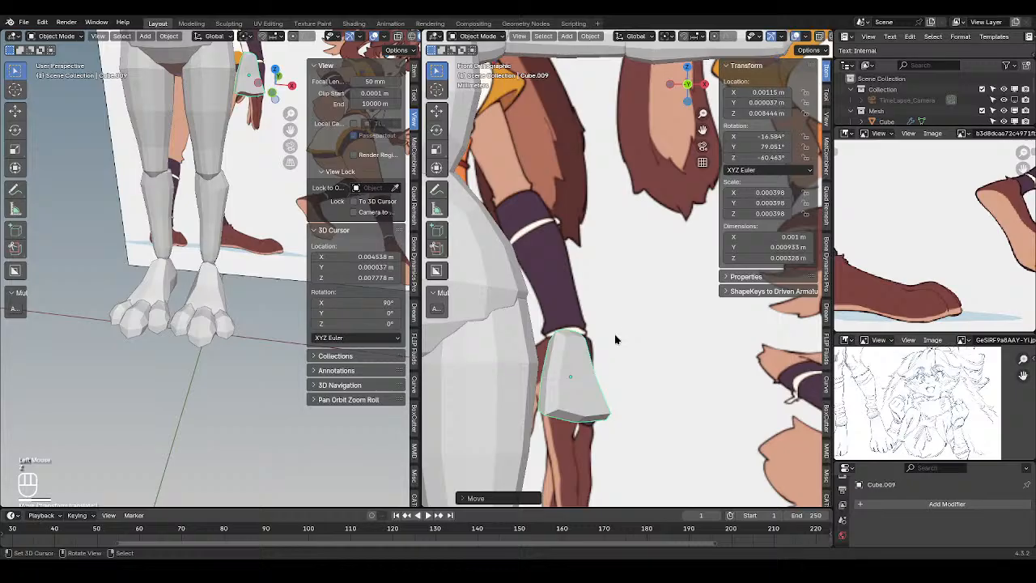
scroll(625, 338, "down", 1)
middle_click_drag(623, 337, 572, 335)
key("Tab")
scroll(574, 344, "up", 1)
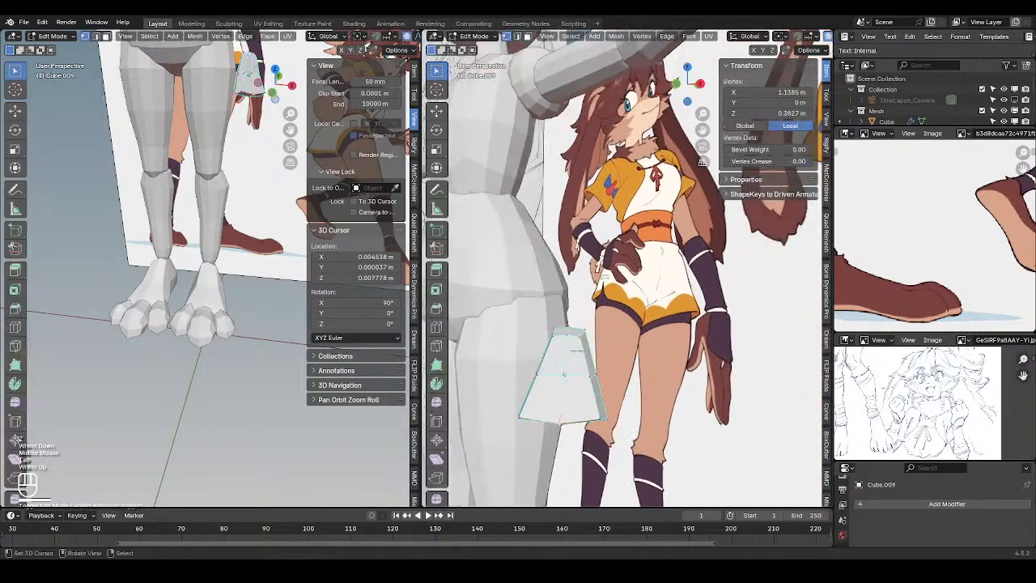
right_click(580, 370, "alt")
key("s")
key("z")
key("z")
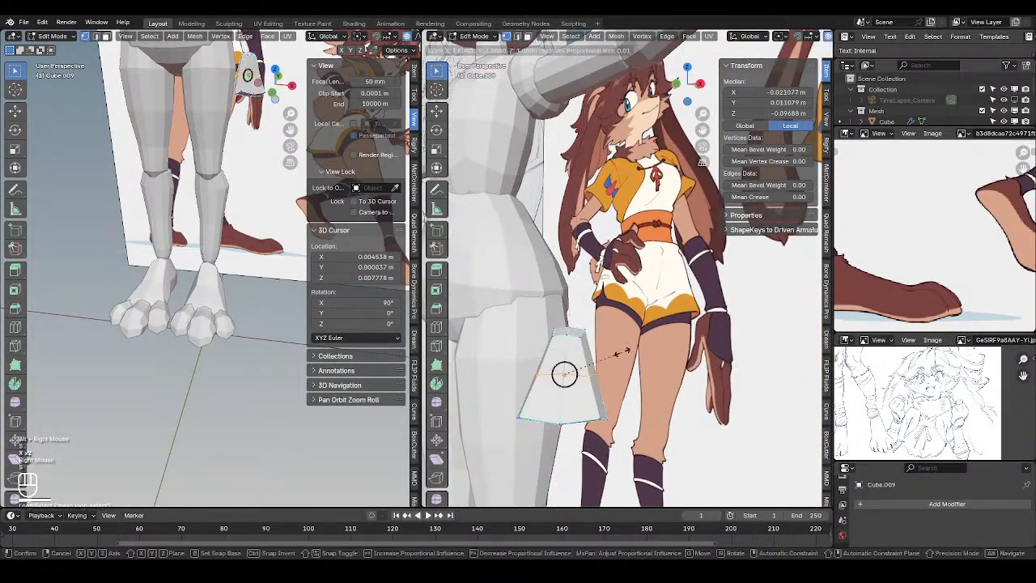
key("y")
key("y")
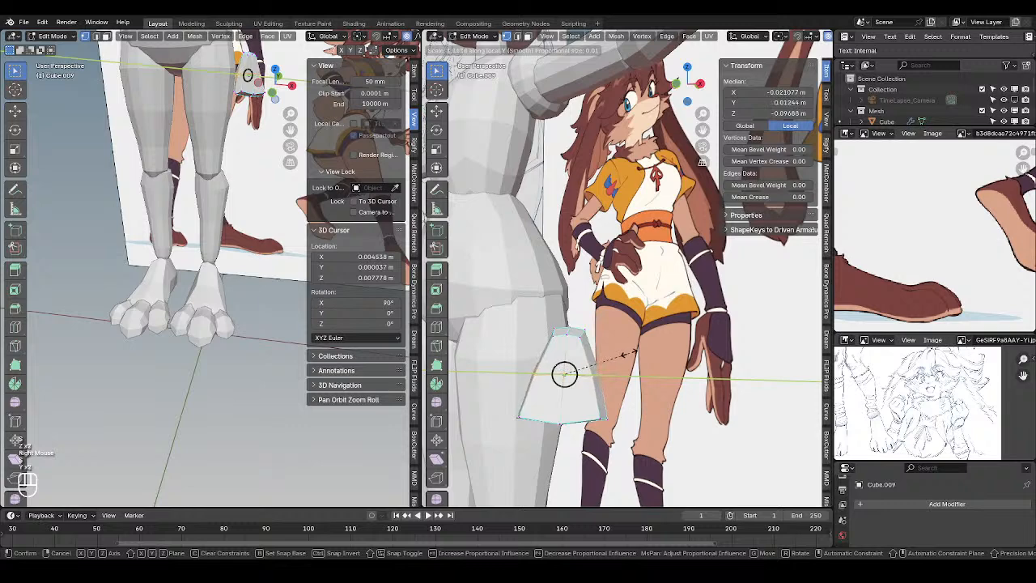
left_click(636, 348)
Show the hand mesh in wireframe from the front and deselect all its vertices
mouse_move(596, 354)
middle_mouse_down("alt")
mouse_move(629, 354)
mouse_move(602, 352)
middle_mouse_up("alt")
key("z")
key("z")
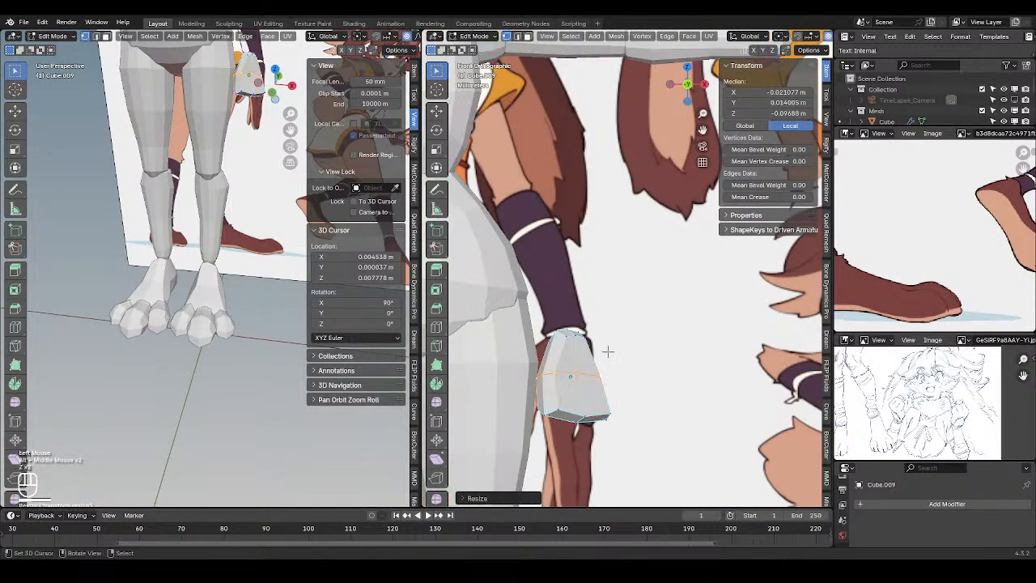
key("Tab")
key("Tab")
key("z")
key("alt+a")
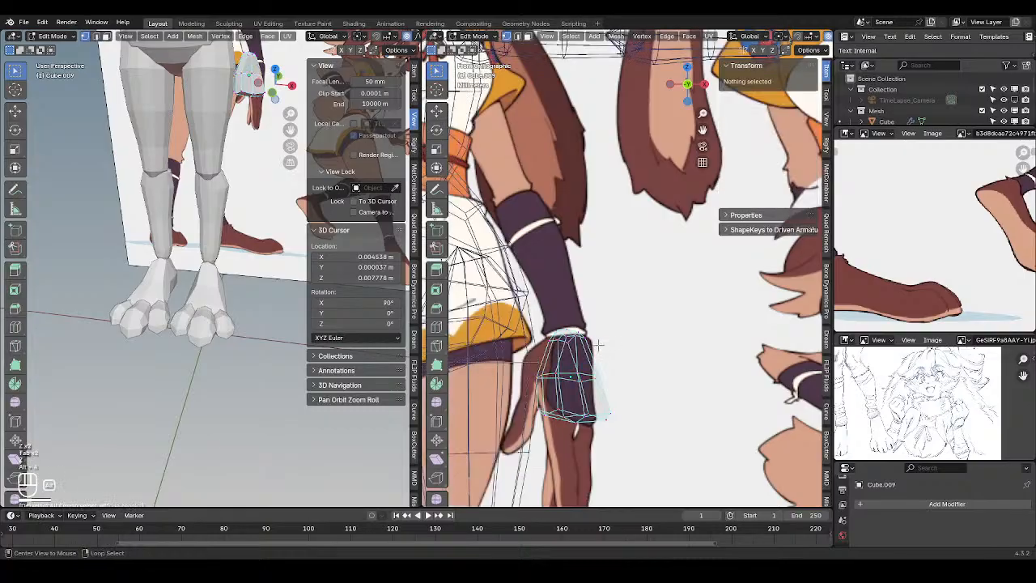
Select the hand's wrist-end vertices and widen them along their local Y axis
key("c")
left_click(572, 333)
middle_click(578, 397)
right_click(580, 412)
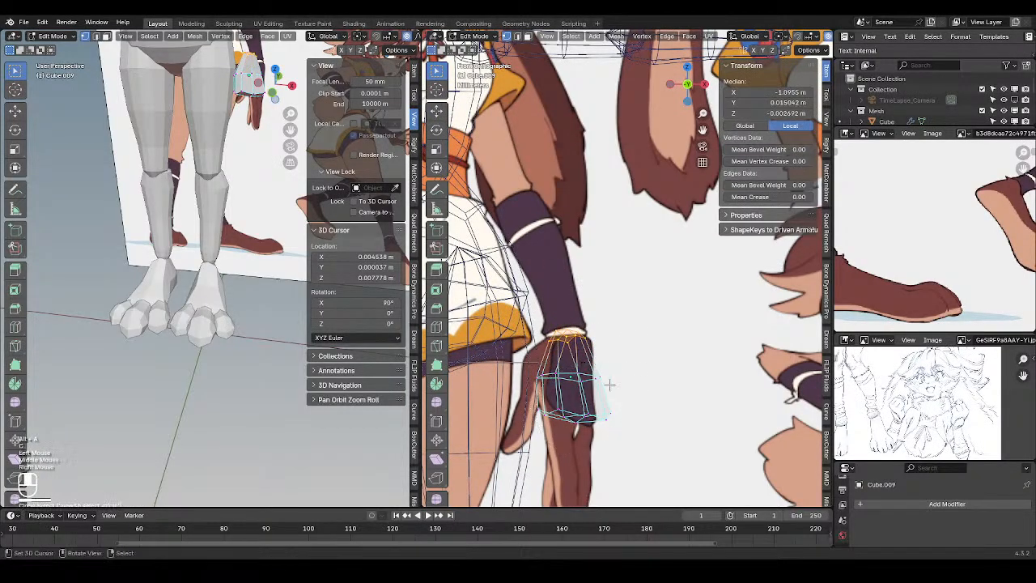
key("z")
mouse_move(625, 364)
middle_mouse_down()
mouse_move(595, 377)
mouse_move(600, 356)
middle_mouse_up()
key("s")
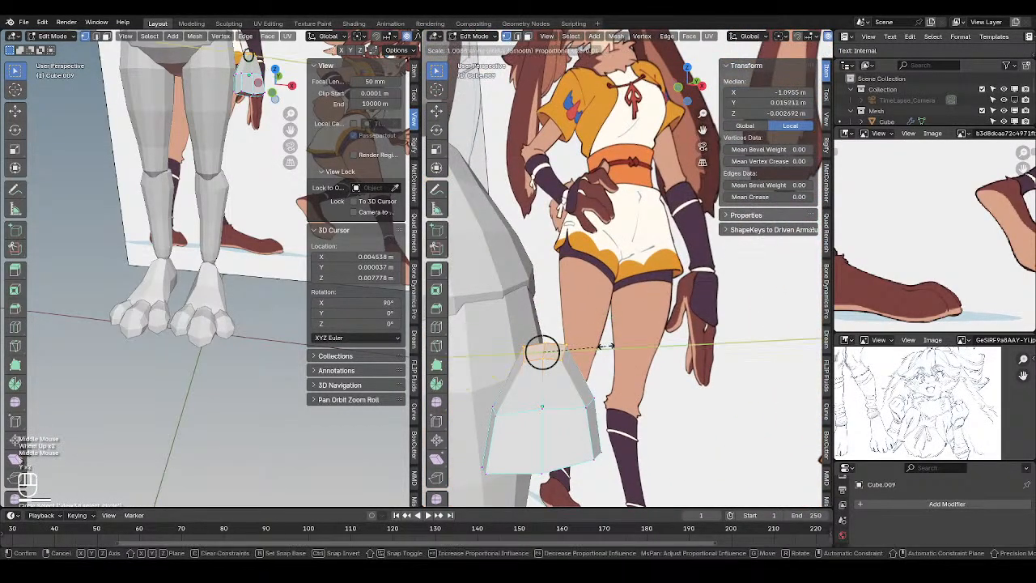
left_click(609, 343)
Edge-slide the outer wrist edges on both sides of the hand slightly toward the palm to round the wrist end
key("g")
key("g")
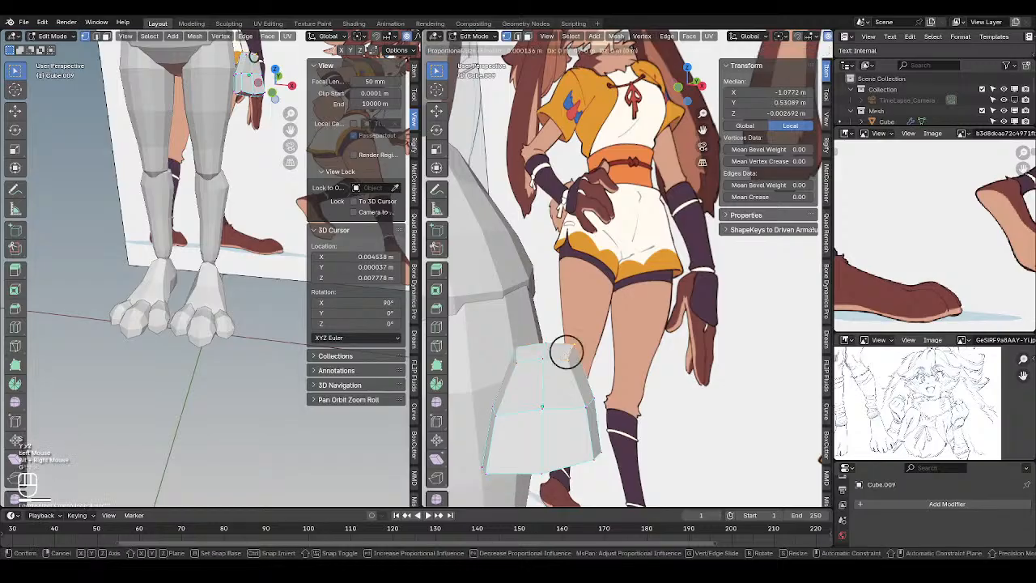
left_click(582, 387, "shift")
key("g")
key("g")
left_click(572, 391, "shift")
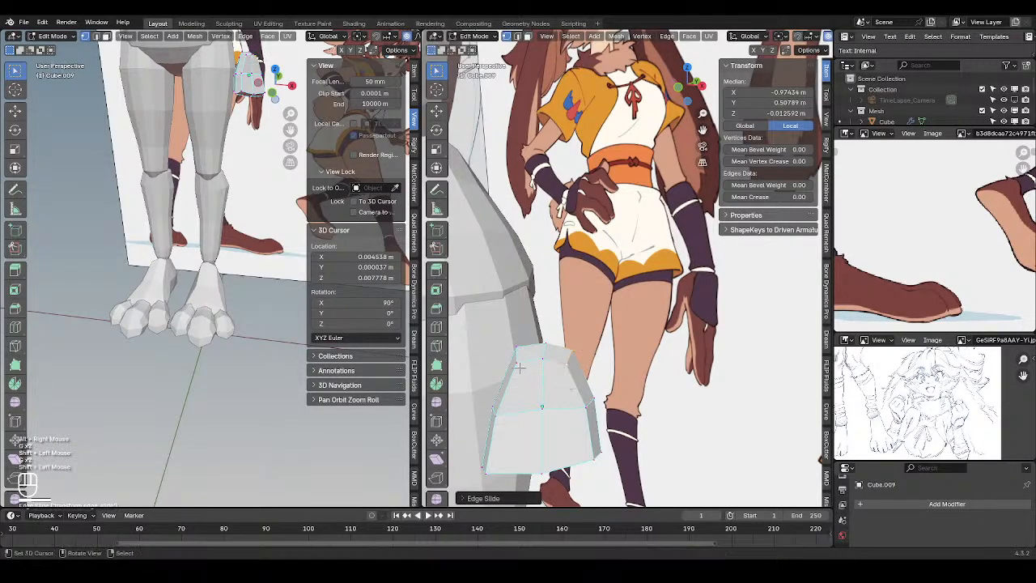
right_click(520, 356, "alt")
key("g")
key("g")
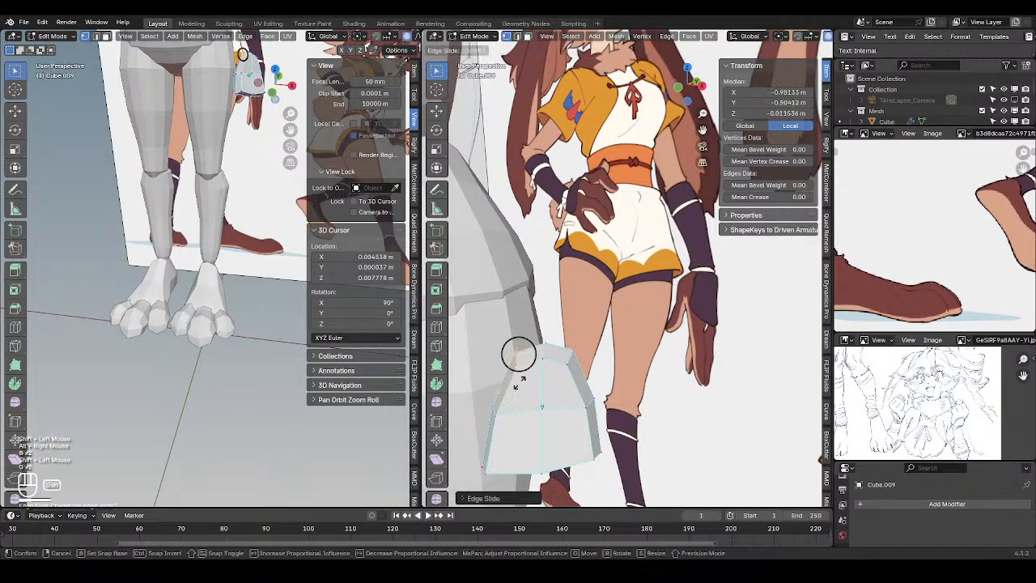
scroll(557, 371, "down", 1)
Nudge the hand onto the front reference in Object Mode and rotate it to about -35.6°, 80.3° and -79.1° on X, Y and Z
key("Tab")
middle_click_drag(516, 386, 580, 354)
scroll(558, 370, "down", 2)
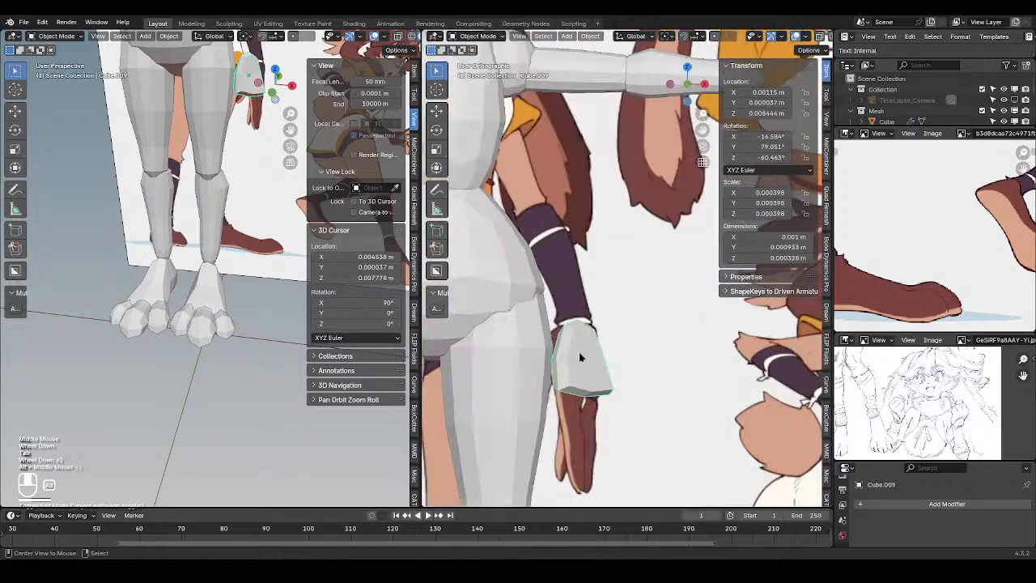
key("shift+z")
key("g")
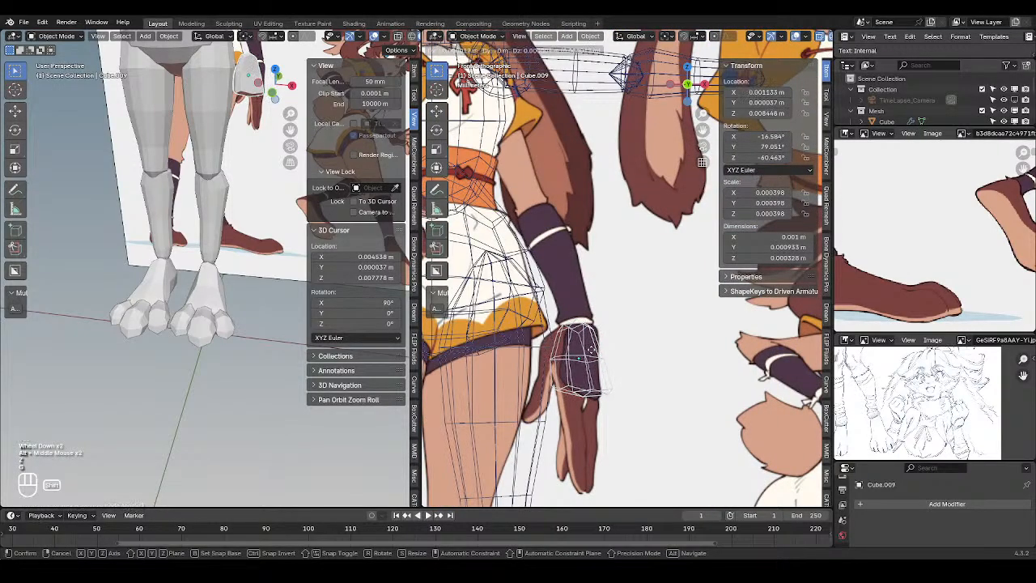
left_click(599, 350)
key("r")
left_click(662, 331)
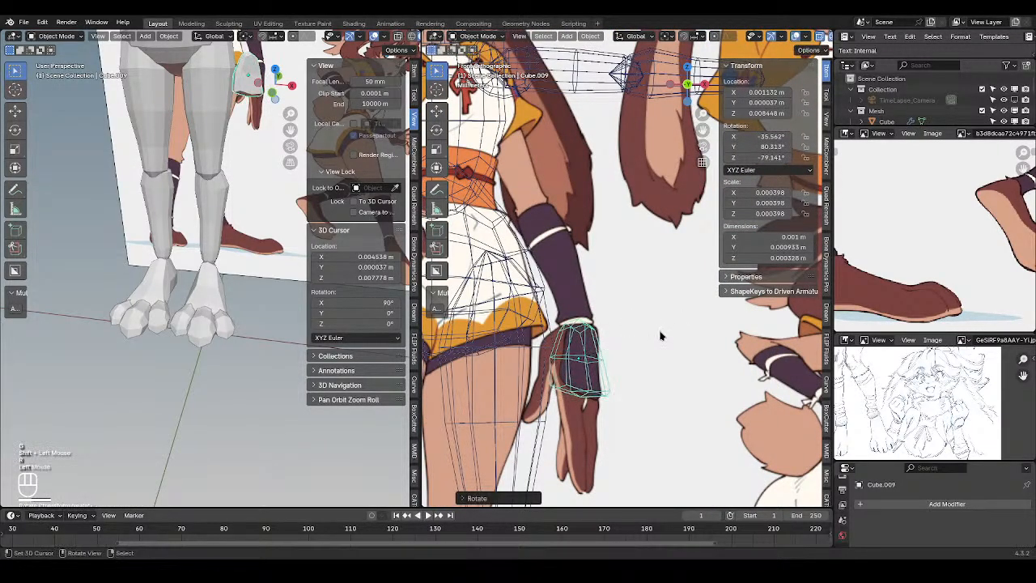
key("shift+z")
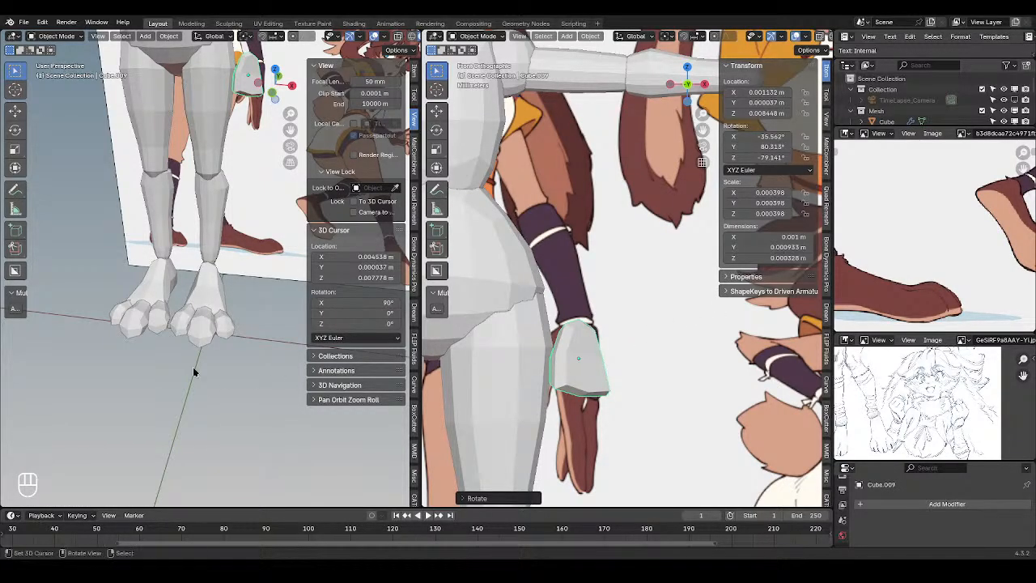
Examine the hand's size and placement against the body and the front reference in solid and wireframe shading
middle_click_drag(191, 288, 204, 409, "shift")
scroll(217, 292, "up", 1)
middle_click_drag(223, 247, 226, 259, "shift")
scroll(219, 266, "down", 2)
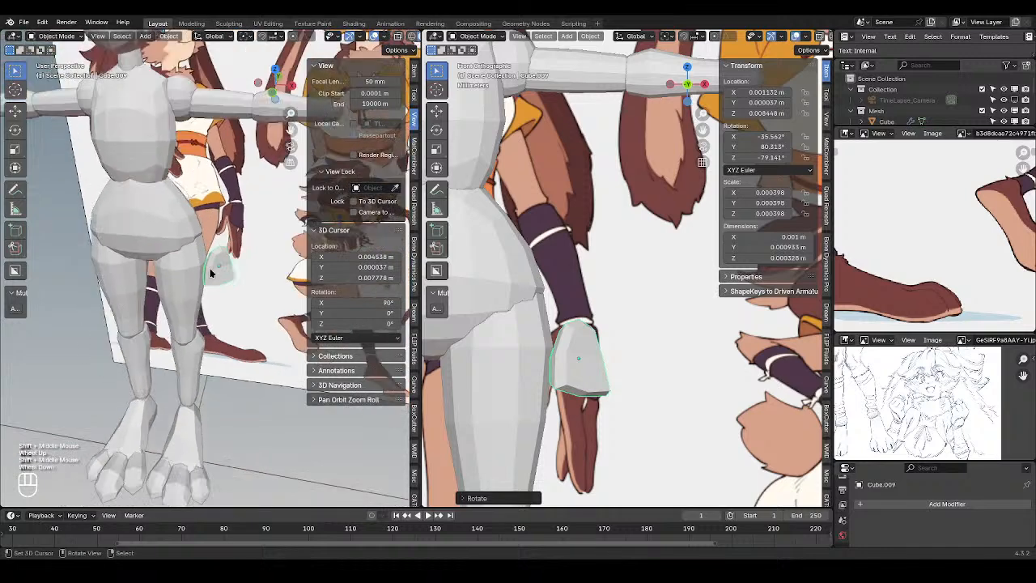
scroll(457, 285, "down", 2)
key("shift+z")
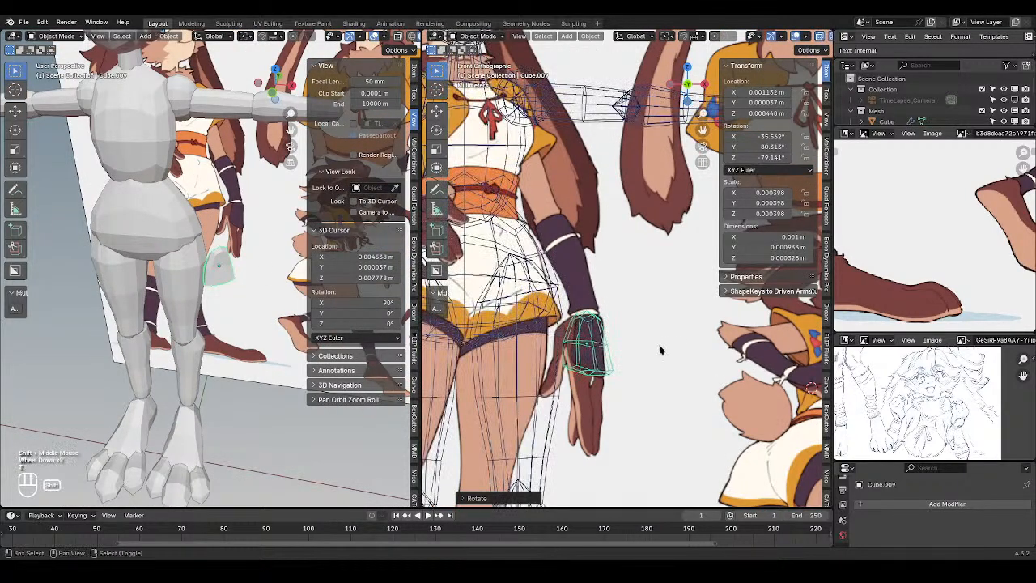
scroll(633, 361, "up", 1)
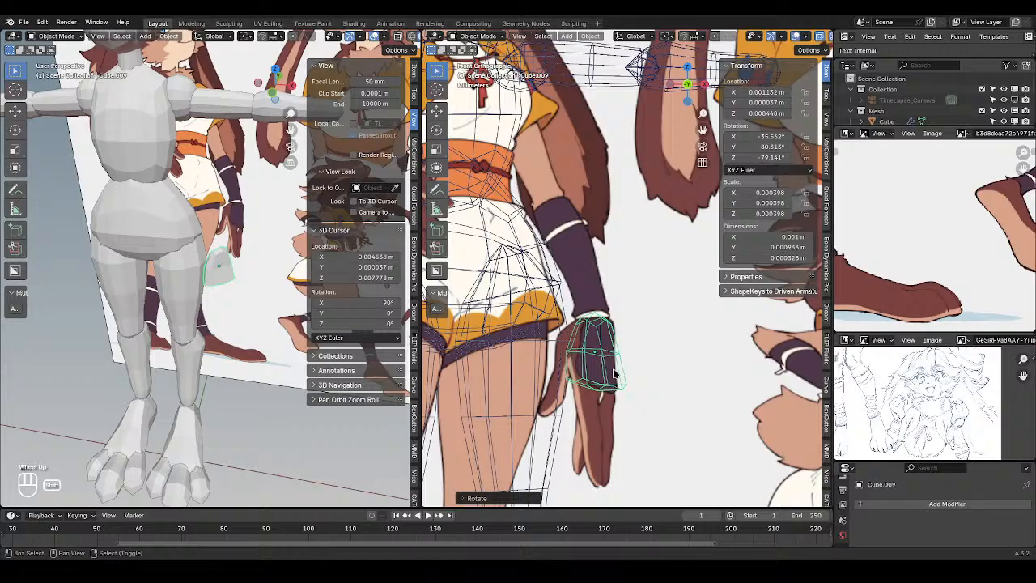
key("shift+z")
scroll(596, 379, "up", 2)
scroll(608, 375, "down", 2)
Bevel the edge loop across the middle of the hand in Edit Mode
middle_click_drag(621, 374, 589, 357)
key("Tab")
right_click(586, 357, "alt")
key("ctrl+b")
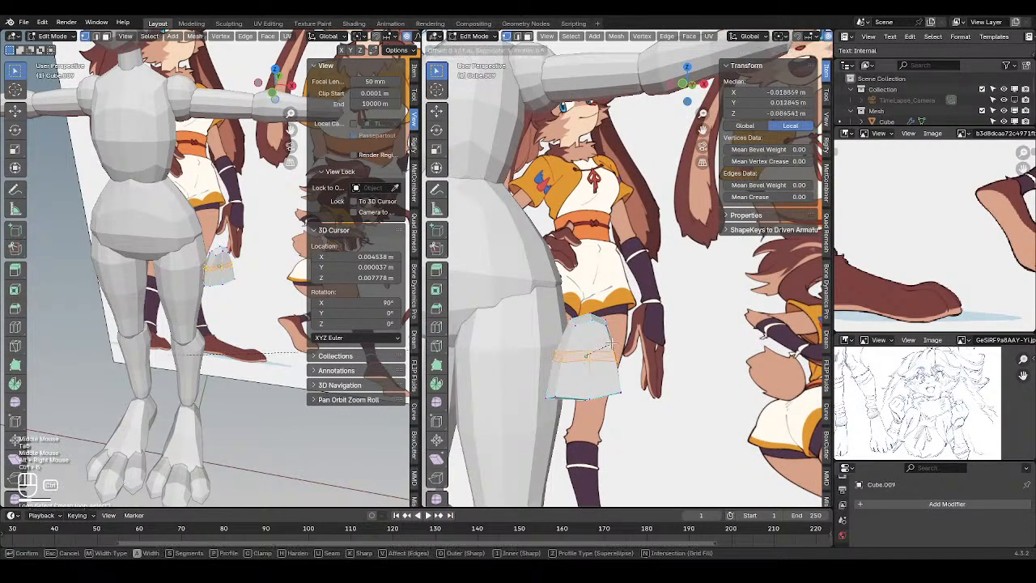
left_click(622, 337)
Return to Object Mode and clear the hand's rotation
middle_click_drag(621, 338, 699, 354)
key("Tab")
scroll(673, 304, "down", 3)
key("alt+r")
left_click_drag(699, 355, 664, 342, "alt")
middle_click_drag(639, 343, 701, 297, "alt")
scroll(664, 348, "up", 2)
Select the central edge loop running lengthwise around the hand in Edit Mode and limit the selection with circle select
key("Tab")
middle_click_drag(701, 296, 555, 318)
middle_click_drag(555, 318, 712, 341, "shift")
scroll(715, 369, "up", 2)
right_click(737, 381, "alt")
scroll(737, 382, "down", 2)
key("z")
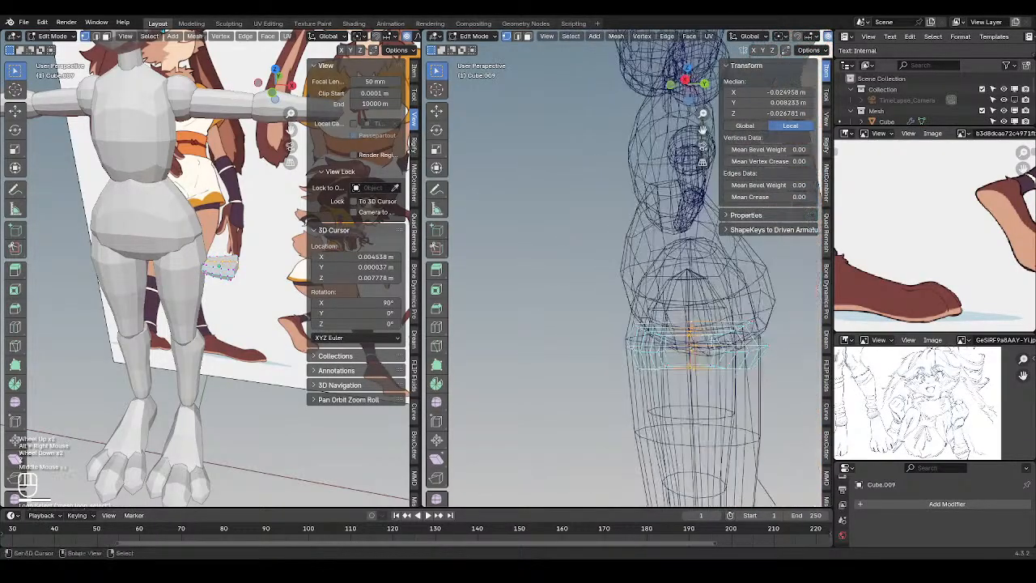
key("c")
scroll(696, 367, "up", 1)
right_click(696, 368)
key("z")
key("g")
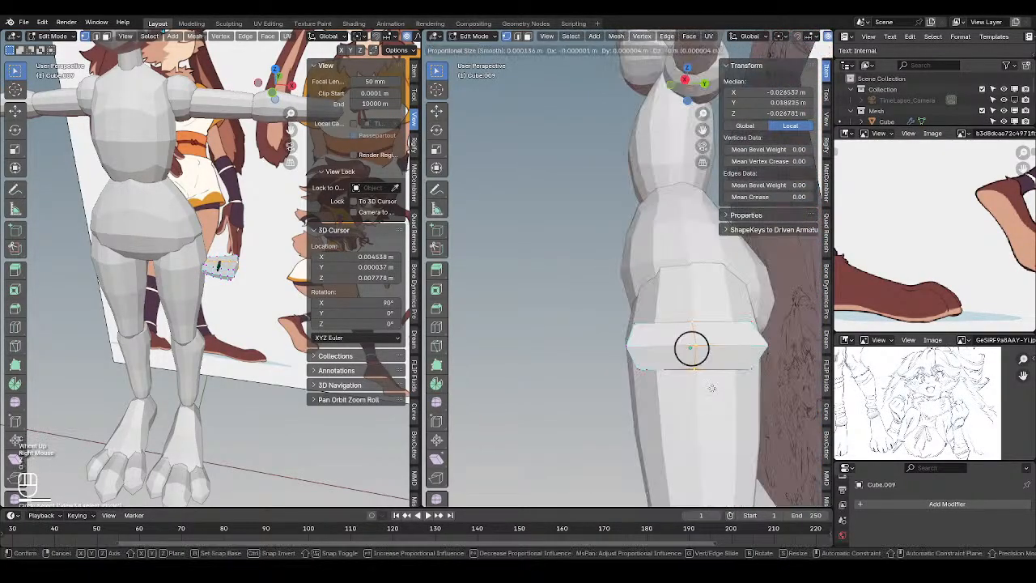
key("z")
right_click(714, 373)
Keep only the upper-side centre vertices selected and raise them along global Z to a local Z median of about 0.541 m
key("z")
key("c")
middle_click(696, 365)
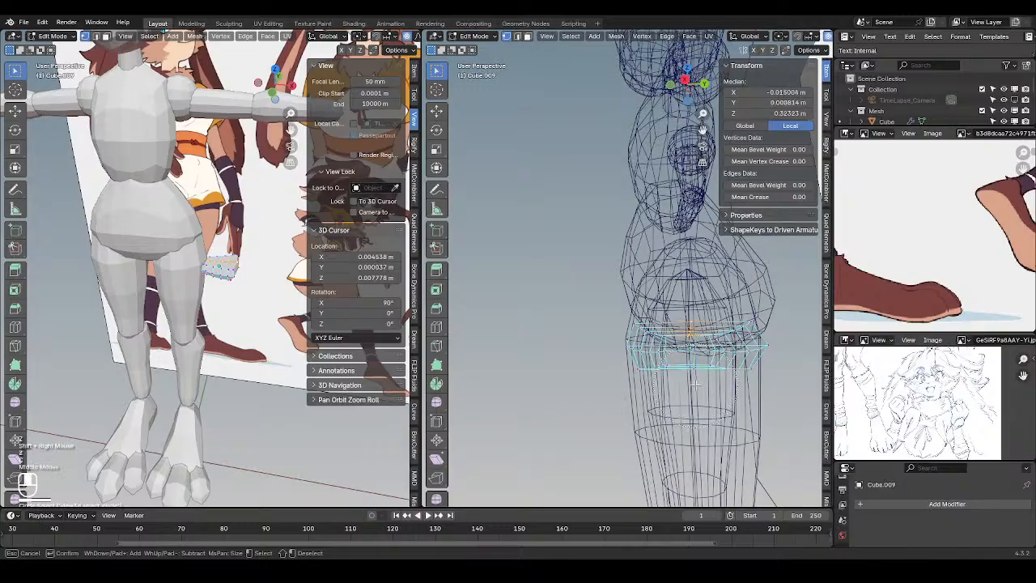
right_click(695, 365)
key("z")
key("alt+s")
right_click(734, 310, "shift")
key("g")
key("z")
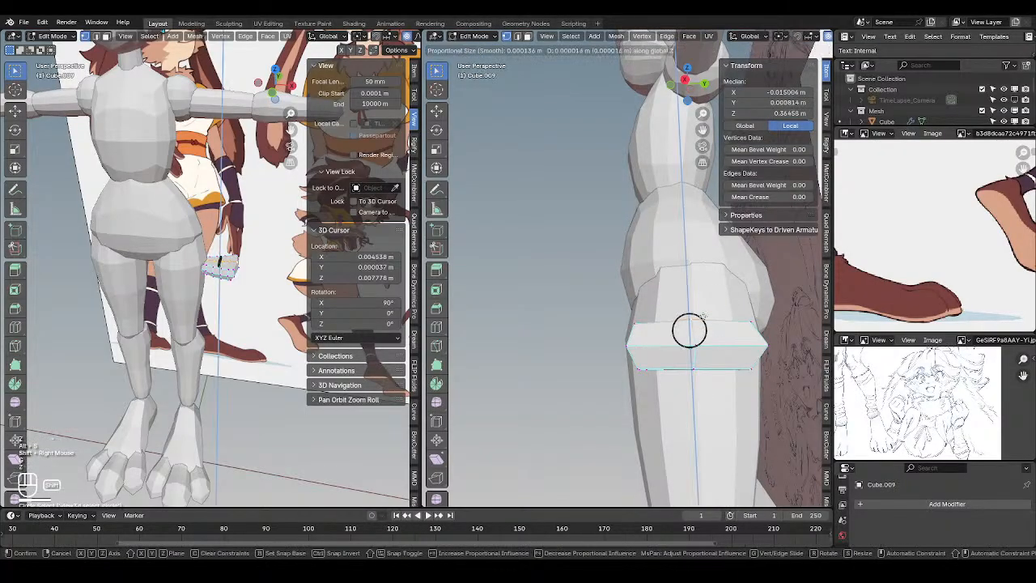
left_click(709, 239, "shift")
Try a two-segment bevel on the hand's lengthwise centre edge loop and undo it
middle_click_drag(706, 252, 640, 334)
scroll(749, 319, "down", 1)
key("Tab")
key("Tab")
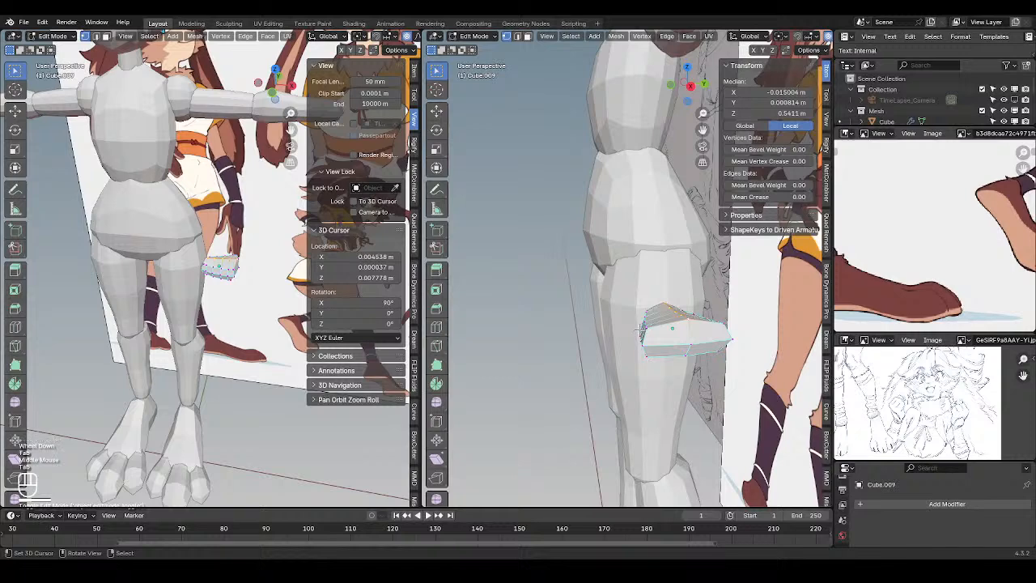
right_click(689, 328, "alt")
key("ctrl+b")
scroll(713, 322, "up", 3)
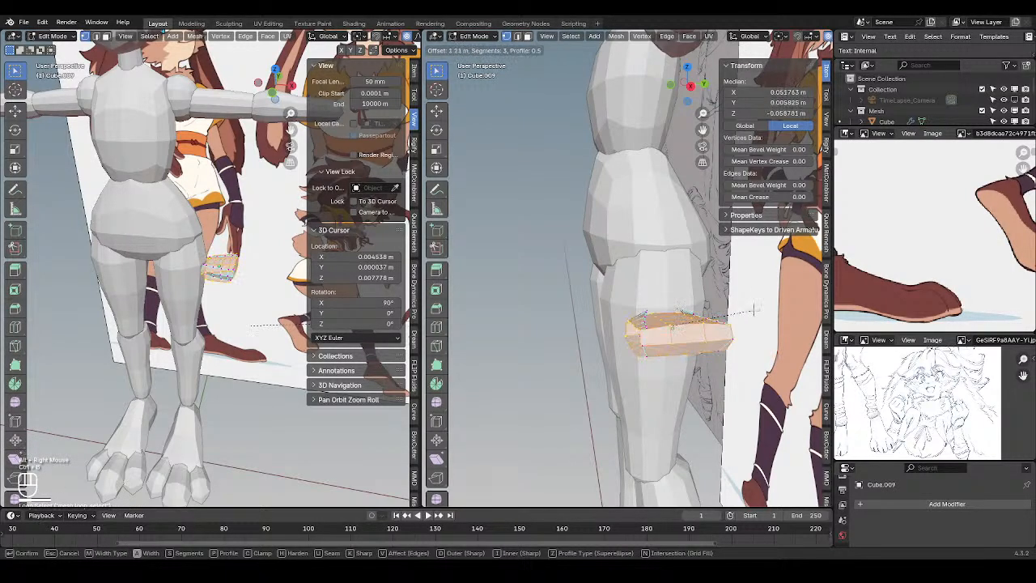
scroll(729, 316, "down", 1)
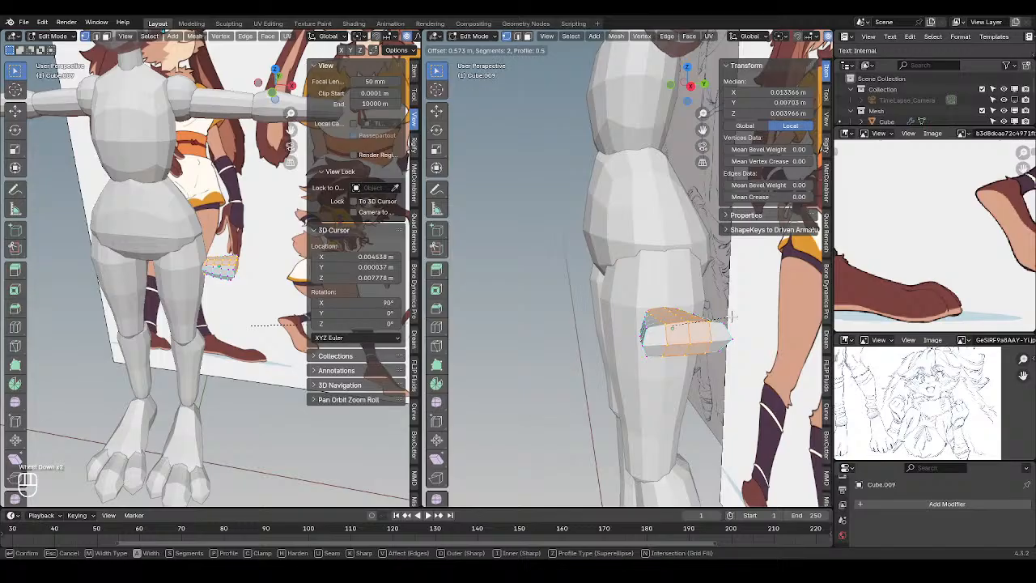
left_click(728, 318)
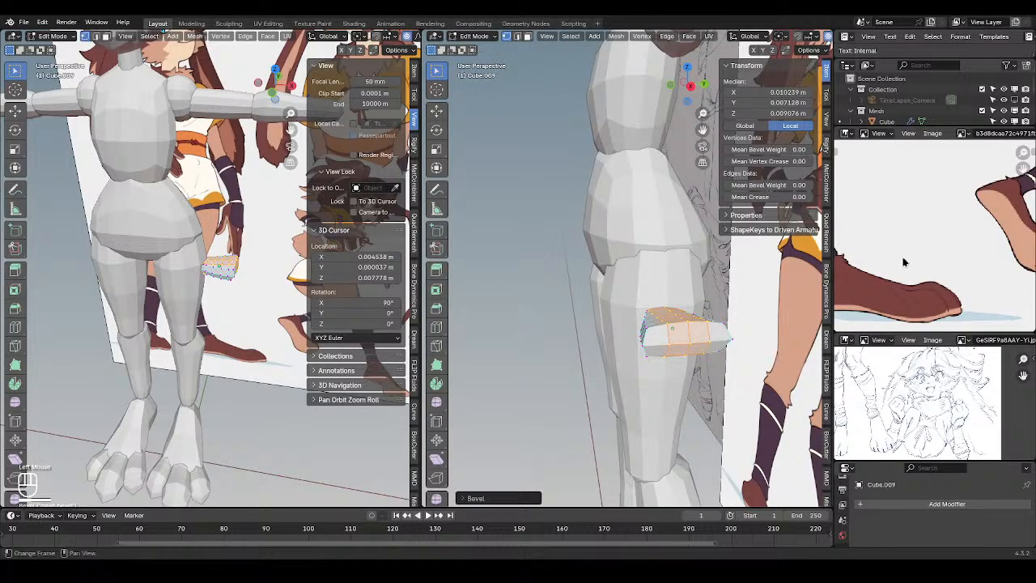
middle_click_drag(728, 317, 691, 321)
key("ctrl+z")
Bevel the hand's lengthwise centre edge loop with three segments, using Percent width at about 61%
key("ctrl+b")
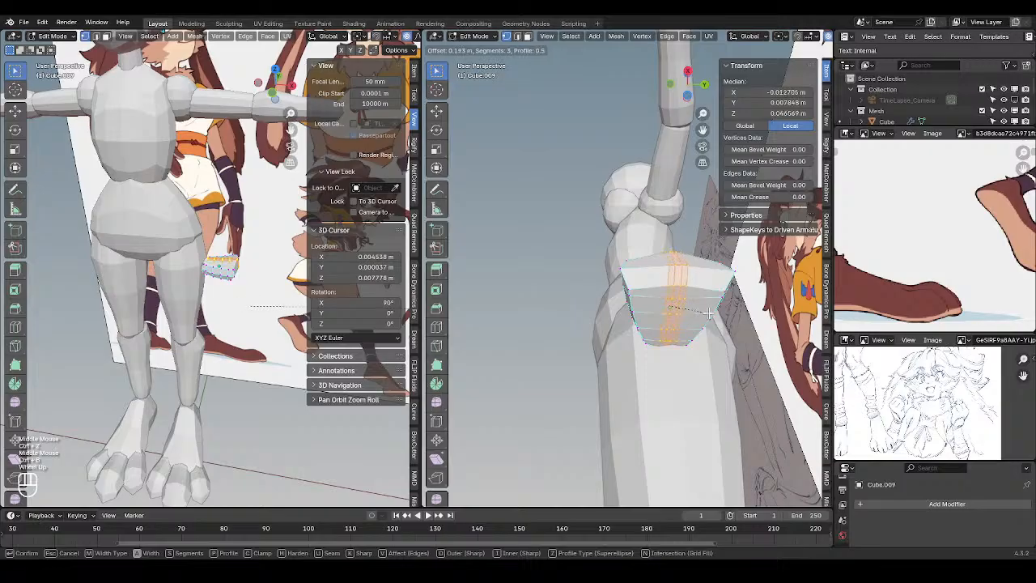
scroll(716, 308, "up", 1)
key("m")
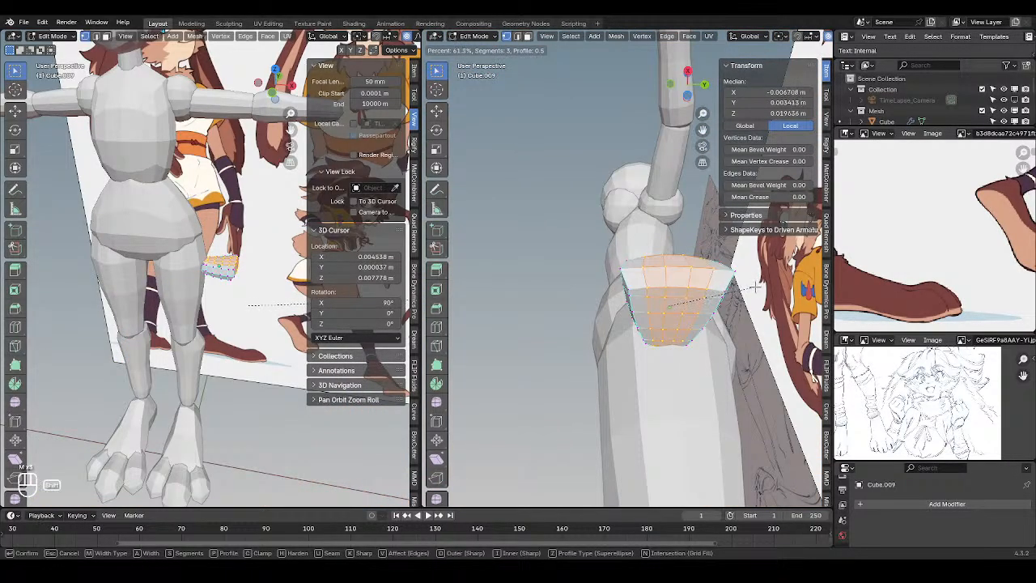
left_click(754, 287, "shift")
middle_click_drag(693, 310, 692, 316)
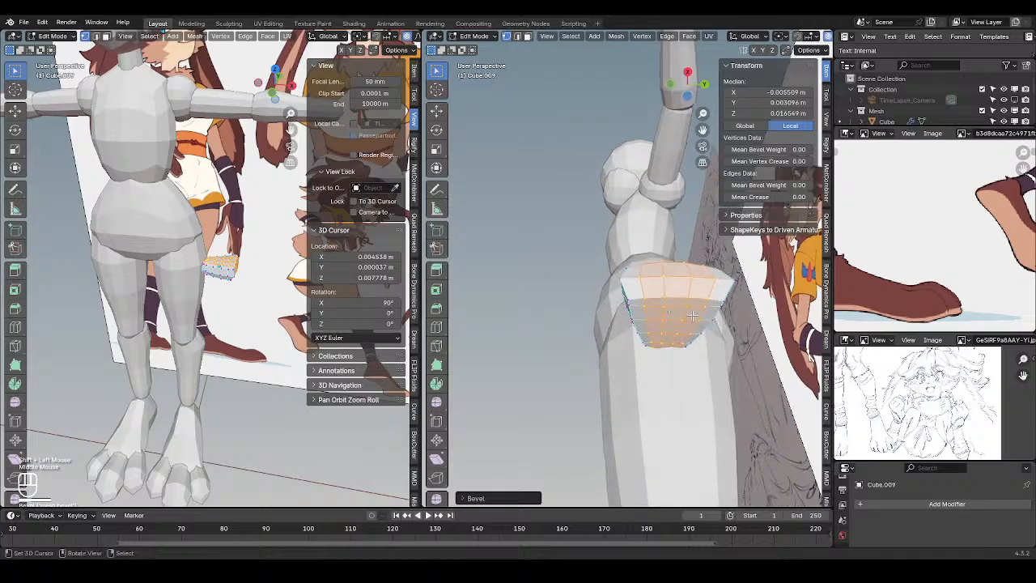
scroll(693, 316, "down", 1)
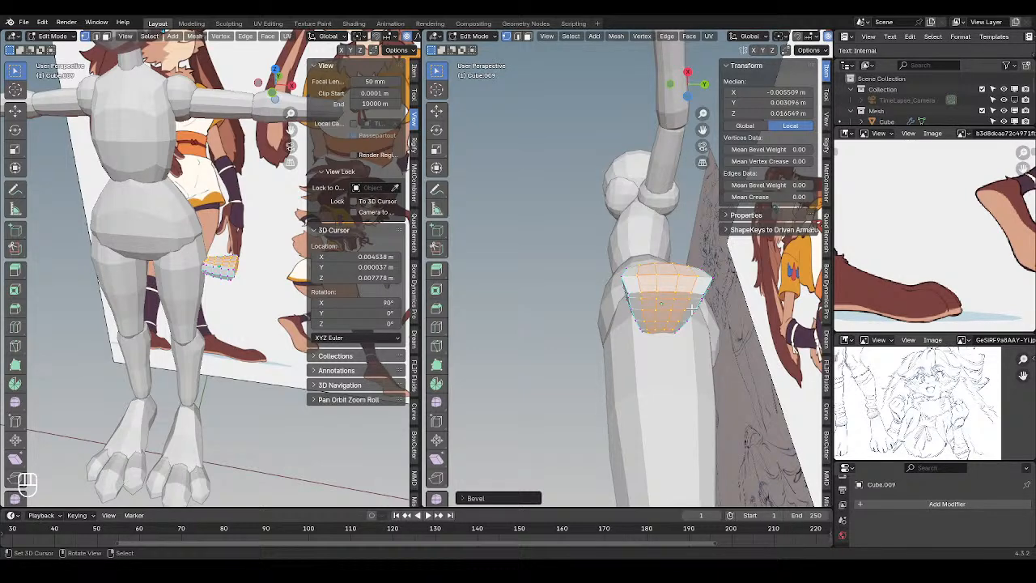
scroll(618, 344, "up", 2)
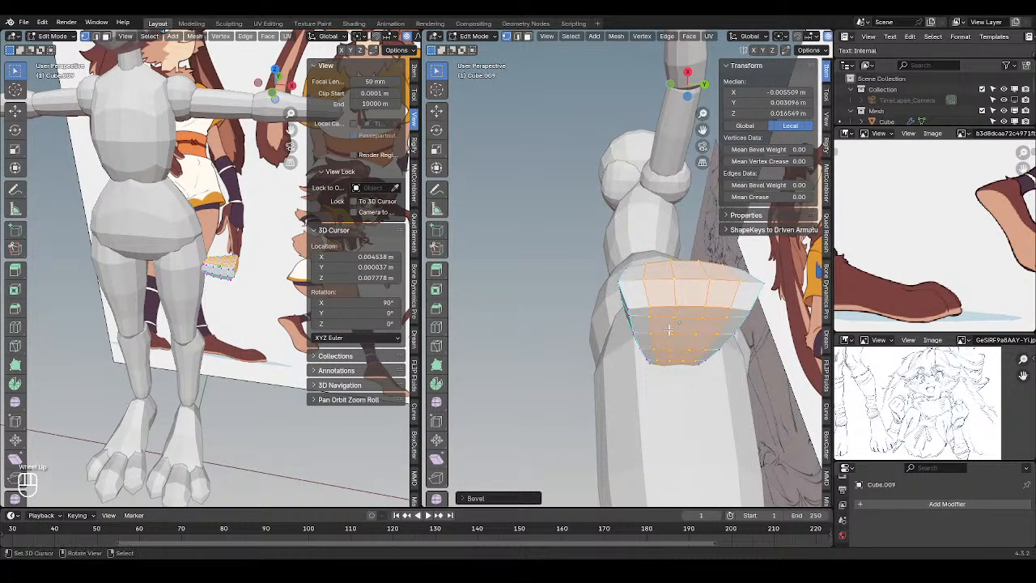
Select the two middle lengthwise edge loops of the hand, keeping only their vertices on the underside
right_click(675, 325, "alt")
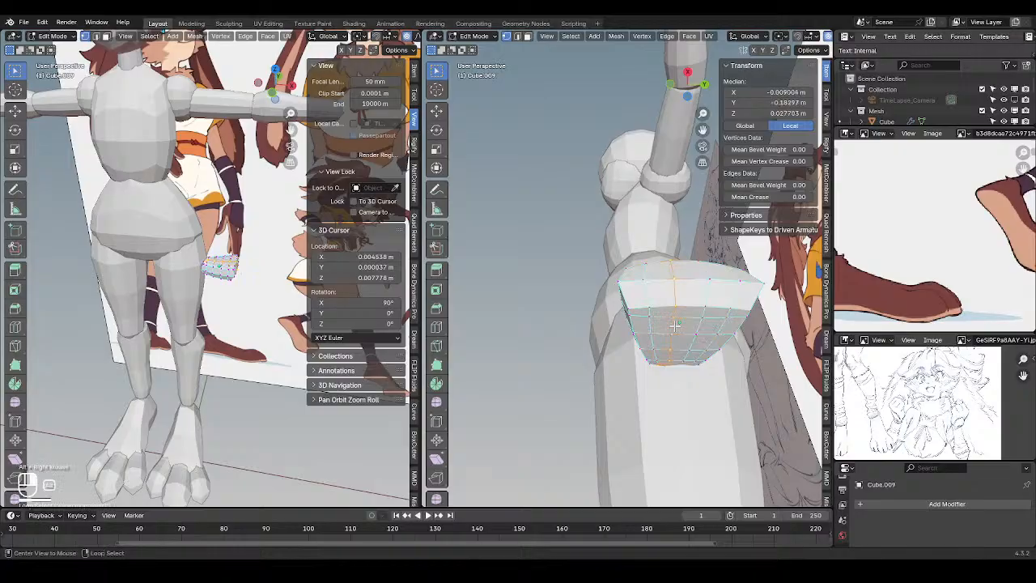
key("z")
mouse_move(673, 283)
middle_mouse_down()
mouse_move(670, 337)
mouse_move(670, 311)
middle_mouse_up()
key("z")
right_click(670, 325, "alt+shift")
key("z")
key("c")
right_click(670, 311)
key("z")
scroll(674, 311, "up", 1)
Scale the two middle underside loops closer together along global Y
key("s")
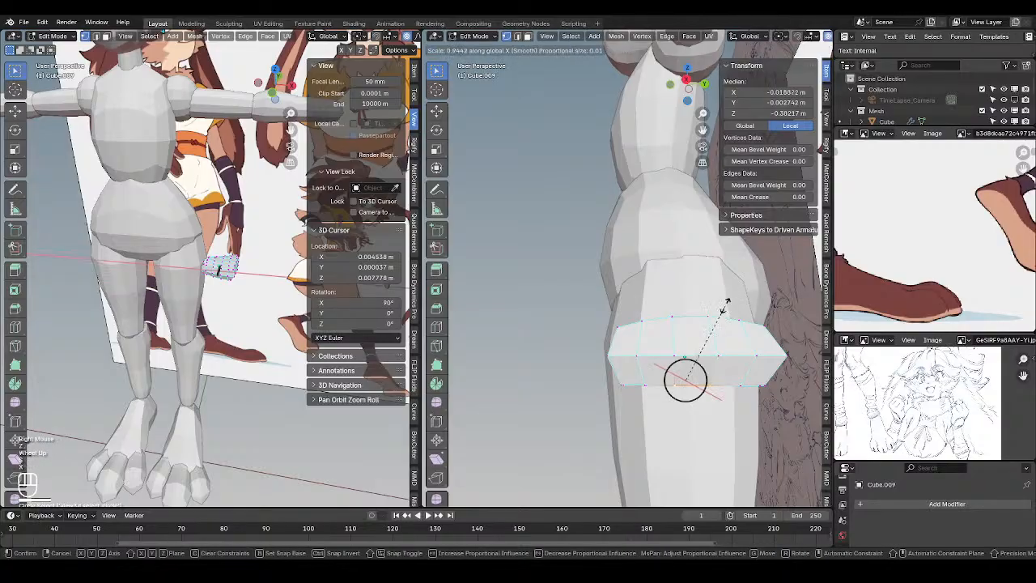
right_click(744, 305)
key("s")
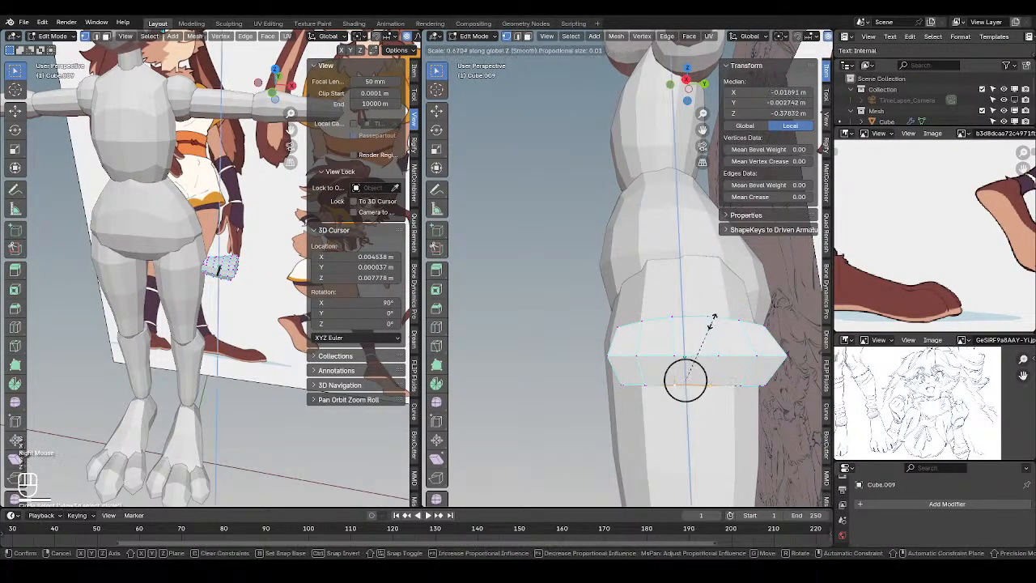
key("y")
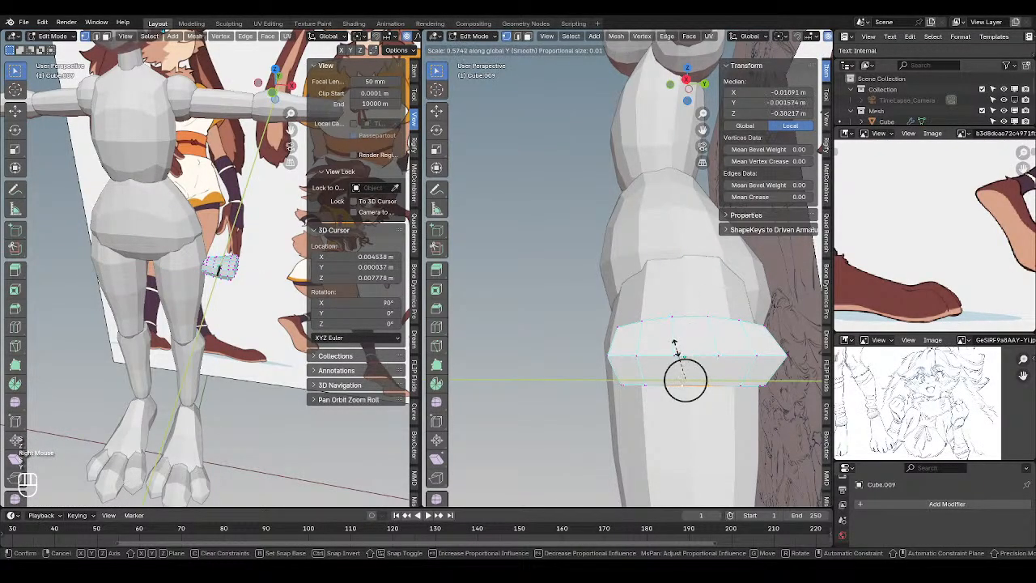
left_click(653, 362)
key("s")
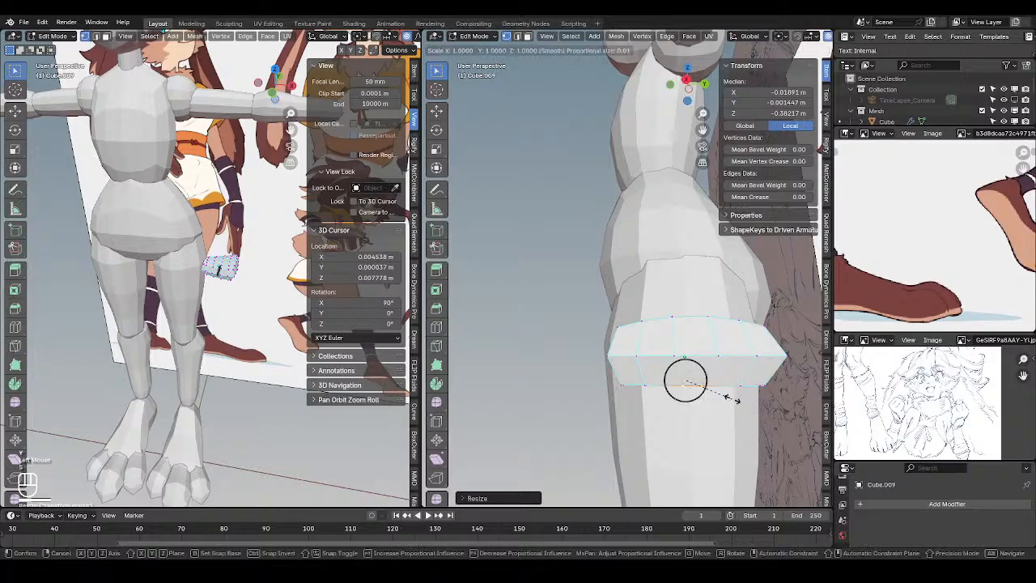
key("y")
right_click(719, 390)
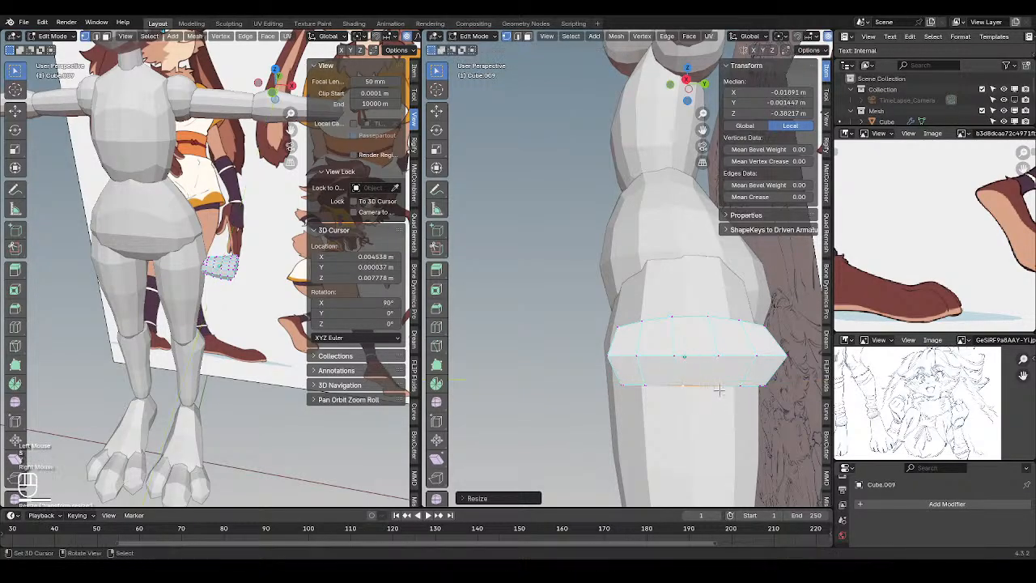
key("s")
key("y")
left_click(709, 388)
Raise the middle underside vertices about 0.00004 m along global Z with a smooth proportional size of 0.000112 m
key("g")
key("z")
scroll(707, 379, "up", 1)
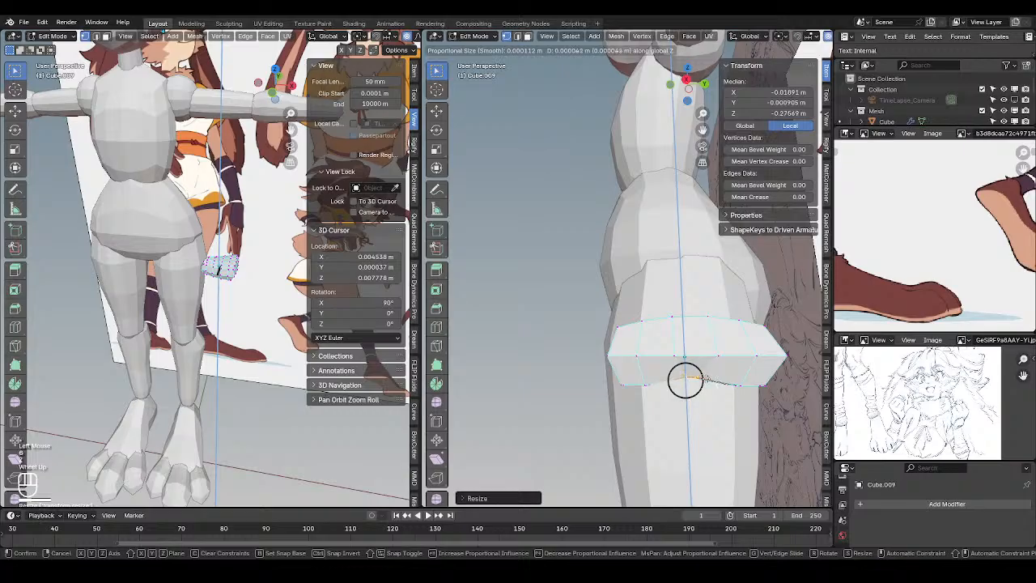
left_click(708, 378)
Hide the lower side edge loops on both sides of the hand and select the underside crosswise row near its narrow end
scroll(707, 378, "up", 1)
middle_click_drag(708, 379, 659, 324)
scroll(702, 314, "down", 1)
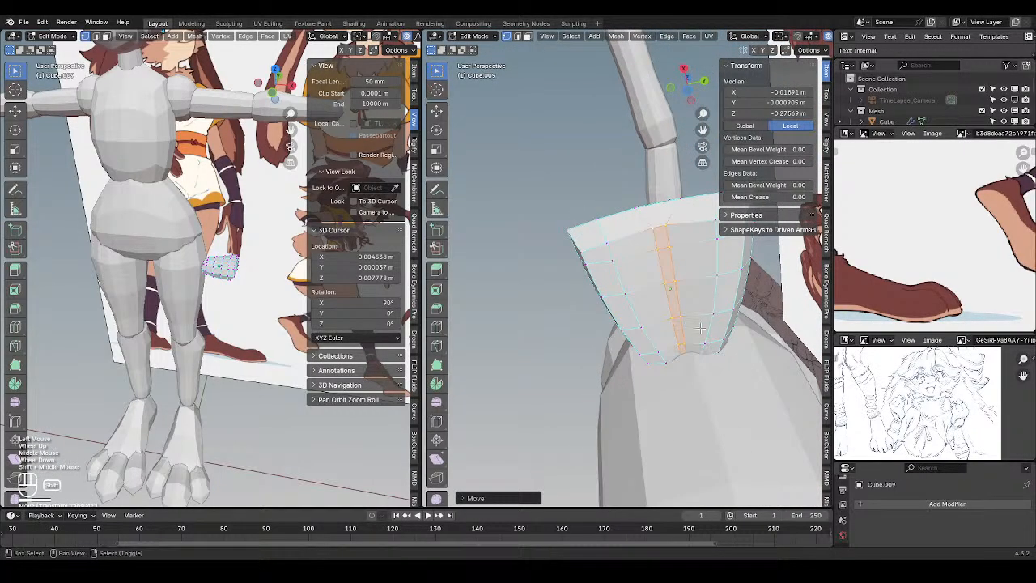
right_click(644, 327)
right_click(714, 314, "shift")
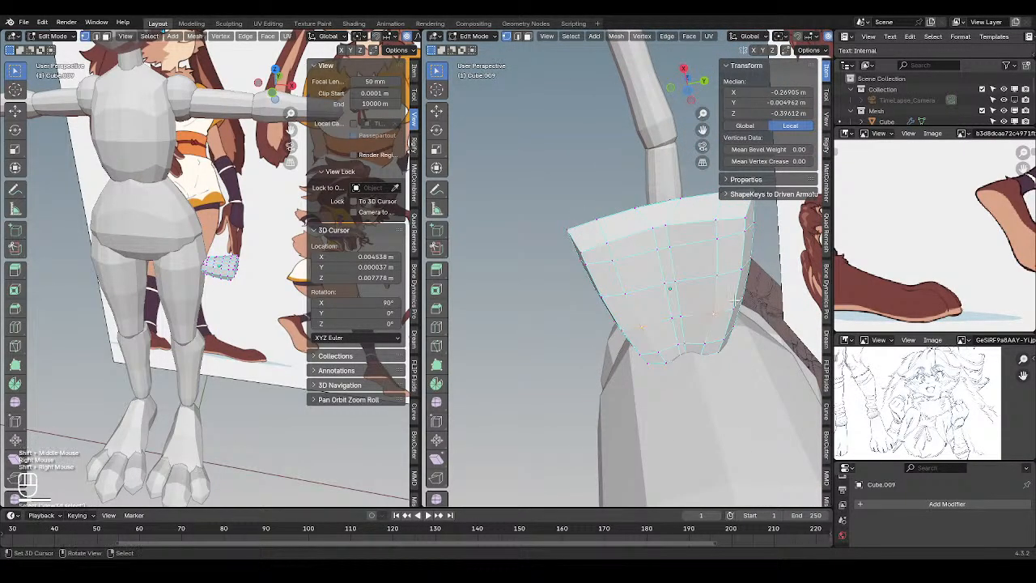
right_click(620, 293, "alt")
right_click(620, 304, "alt")
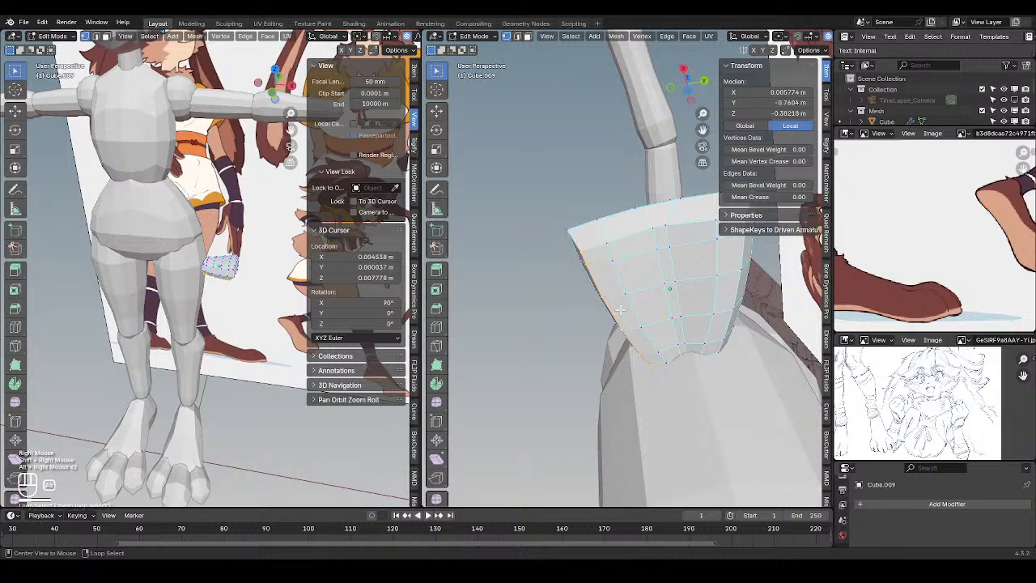
right_click(736, 302, "alt+shift")
key("h")
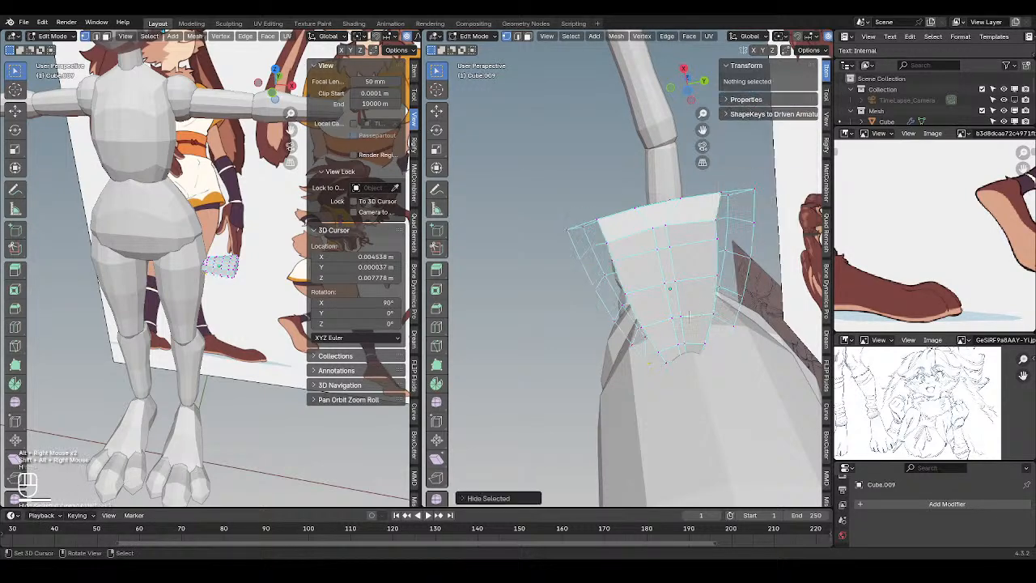
right_click(703, 315, "alt")
key("s")
right_click(716, 305)
key("s")
key("y")
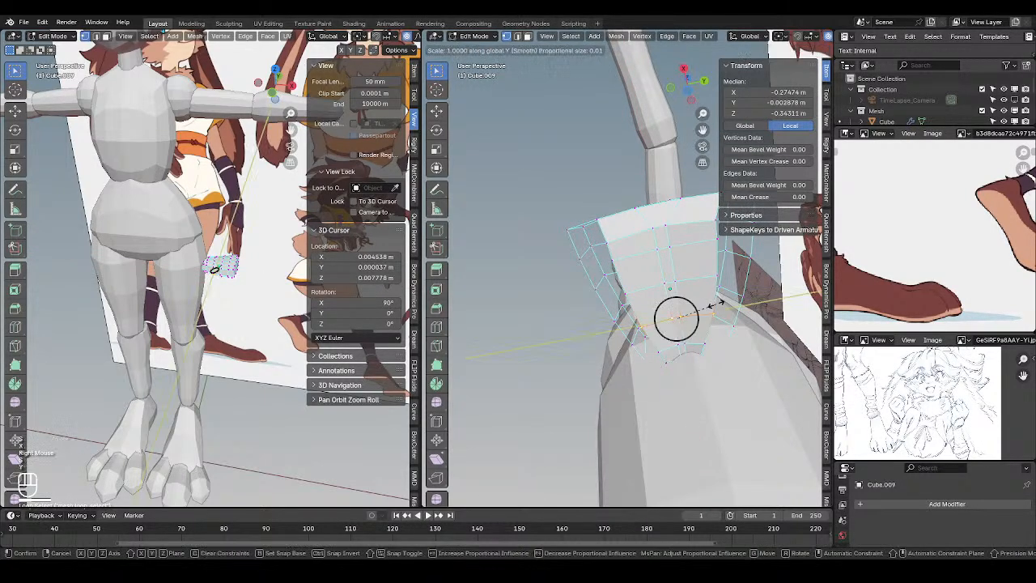
scroll(689, 307, "down", 6)
scroll(689, 308, "down", 2)
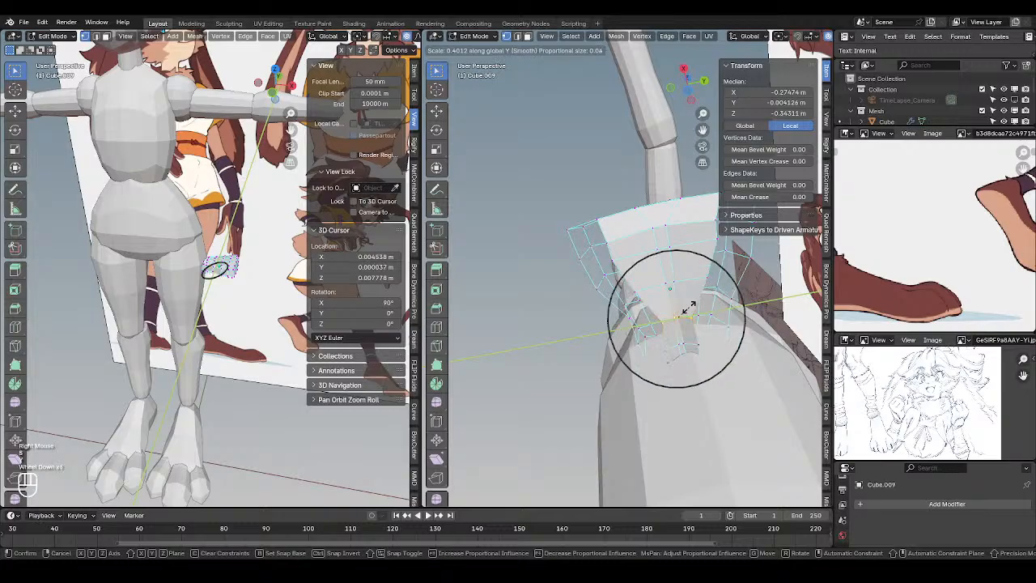
scroll(684, 203, "up", 1)
right_click(680, 59)
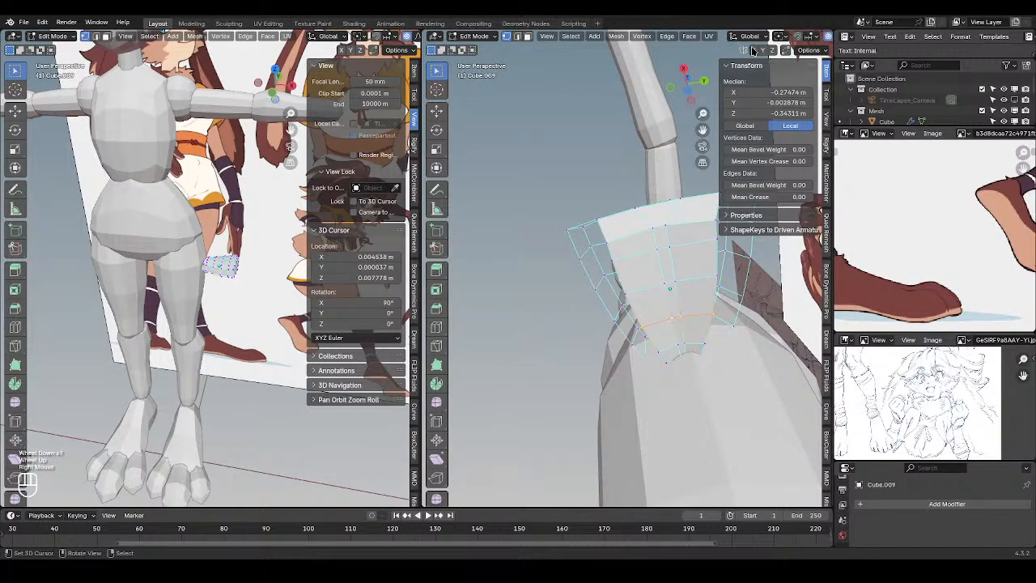
Narrow the selected underside row along global Y, using smooth proportional editing limited to connected geometry
scroll(802, 38, "down", 2)
left_click(798, 38)
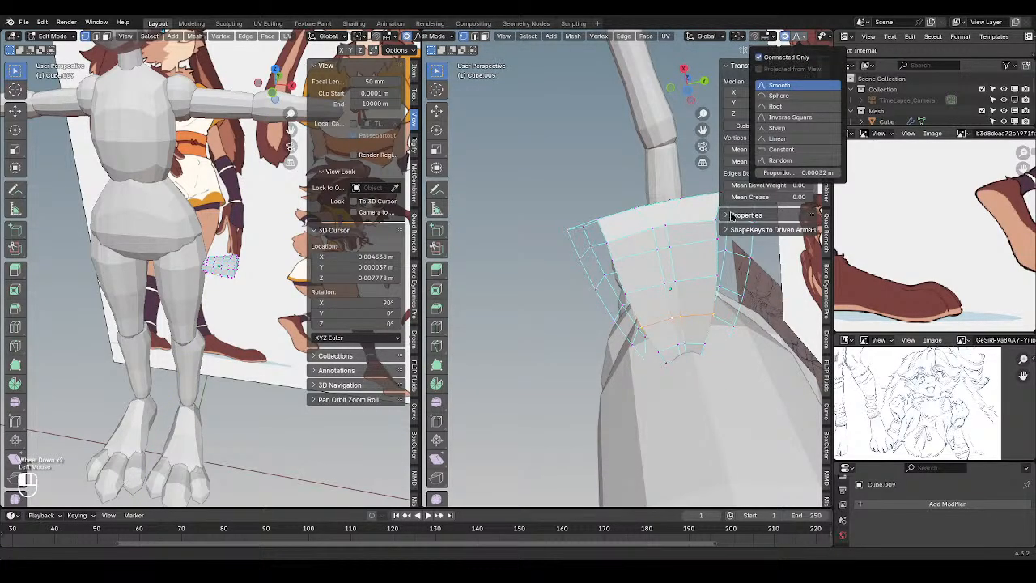
key("s")
key("y")
scroll(720, 309, "down", 5)
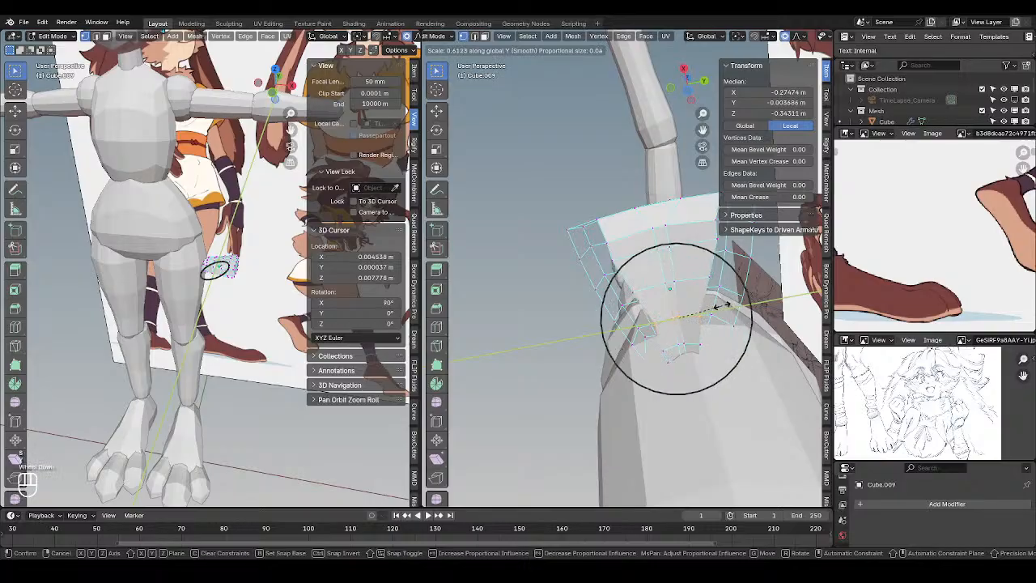
left_click(711, 309)
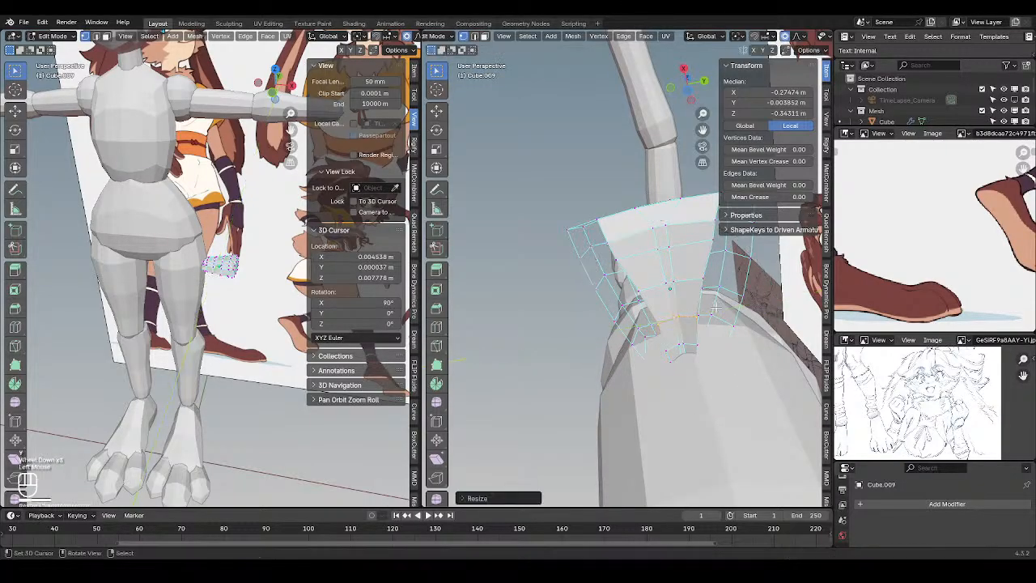
Reveal the hand's hidden geometry and check its shape against the front reference
scroll(711, 309, "down", 1)
key("alt+h")
middle_click(634, 306, "alt")
key("Tab")
middle_click_drag(634, 306, 515, 349)
key("Tab")
middle_click_drag(628, 304, 598, 311, "alt")
scroll(244, 277, "up", 2)
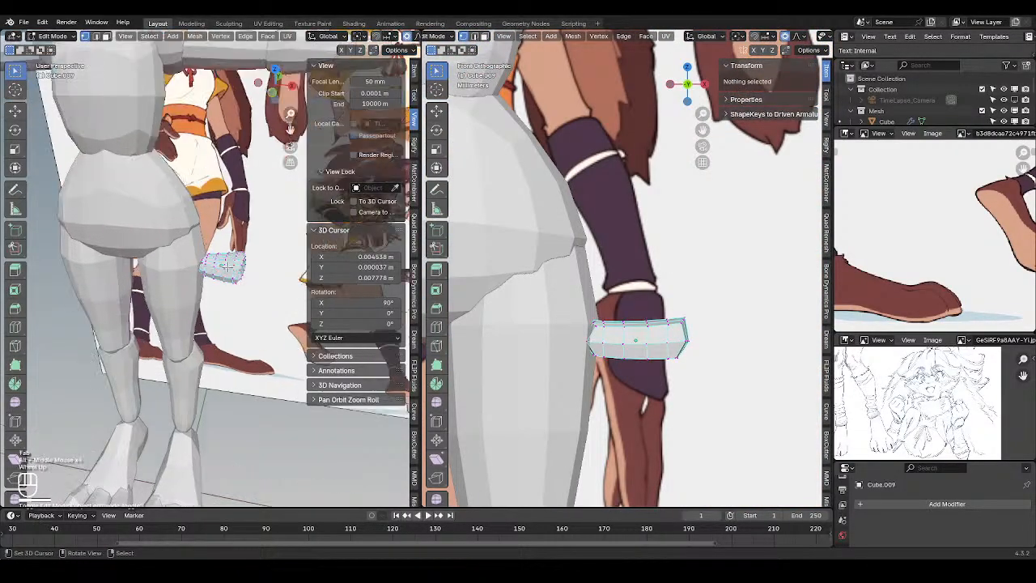
Bevel the loop around the hand's mid-height at about 48% width, splitting it into two loops, and clear the selection
scroll(720, 361, "up", 1)
key("z")
right_click(695, 354, "alt")
key("ctrl+b")
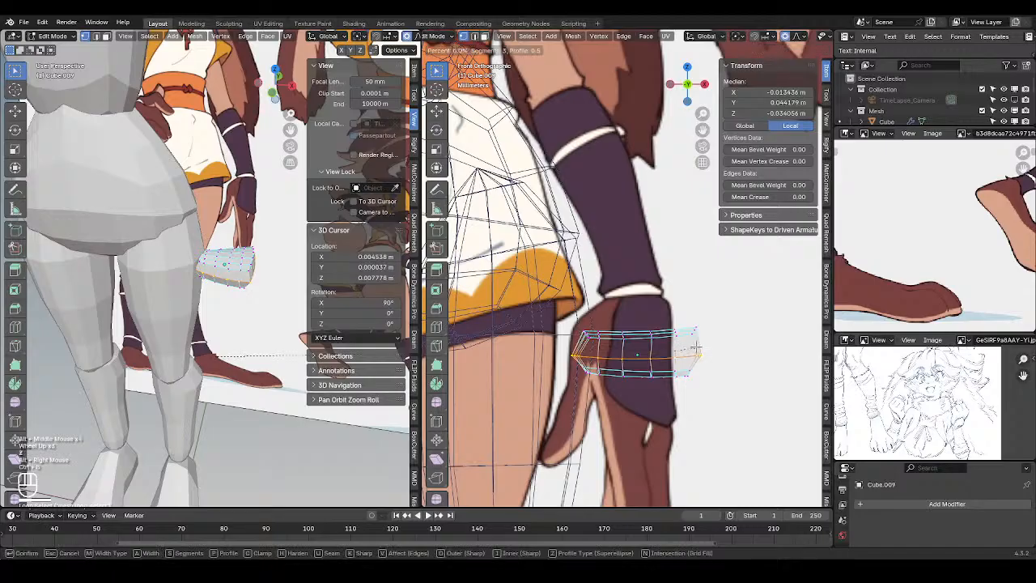
scroll(711, 340, "down", 1)
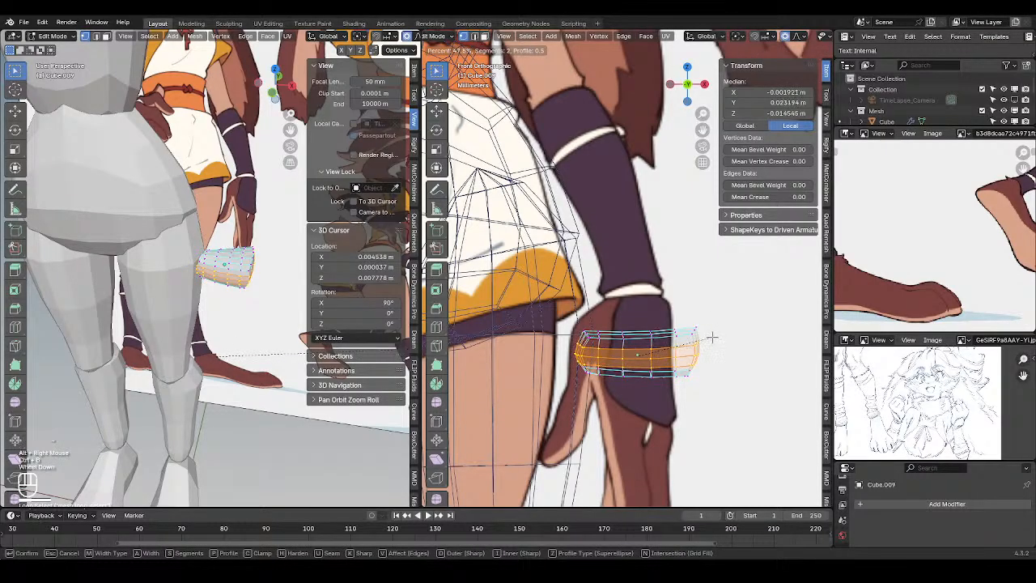
scroll(711, 339, "down", 1)
left_click(709, 336)
key("z")
key("alt+a")
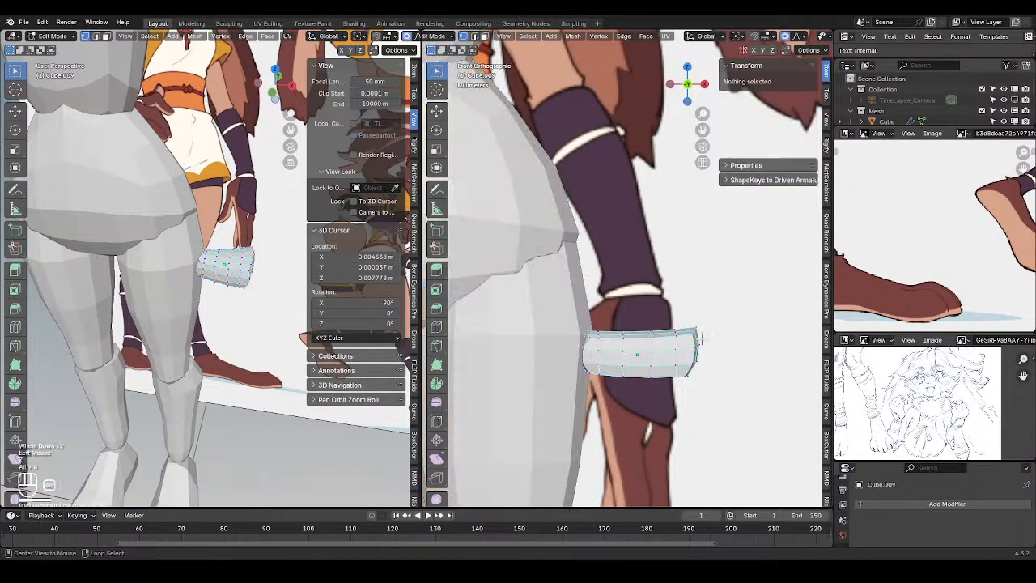
Edge-slide one of the hand's underside loops to adjust its spacing
scroll(709, 336, "down", 1)
middle_click_drag(708, 336, 652, 366)
scroll(660, 347, "up", 1)
right_click(660, 348, "alt")
scroll(664, 348, "up", 2)
key("g")
key("g")
left_click(694, 350)
Edge-slide the neighbouring underside loop of the hand in two small adjustments
right_click(689, 384, "alt")
key("g")
key("g")
left_click(697, 391)
key("g")
key("g")
left_click(695, 391)
Edge-slide the lower side edge loop on the hand's positive Y side
right_click(737, 357, "alt")
key("g")
key("g")
left_click(736, 358)
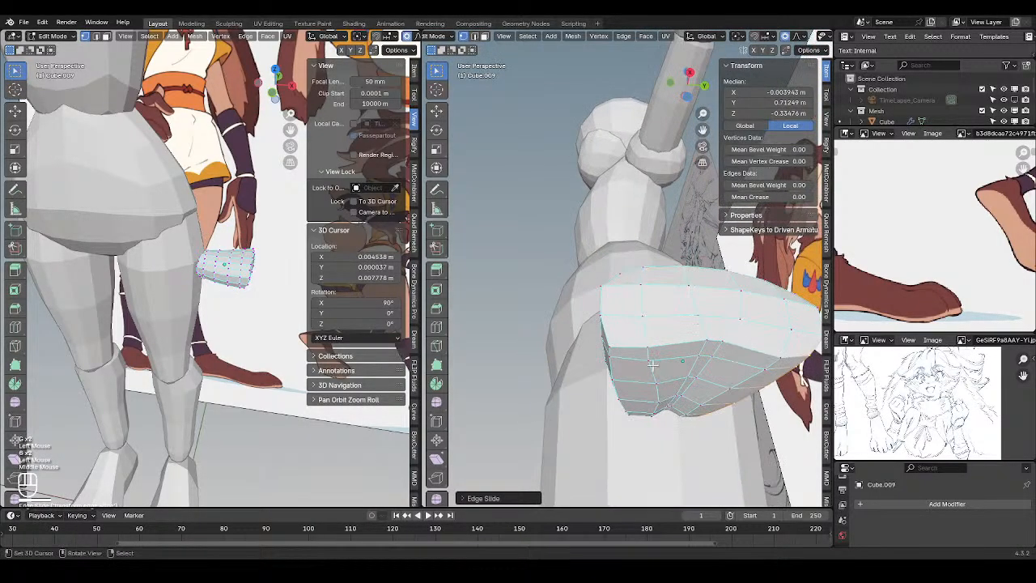
Vertex-slide the lower side edge loop on the hand's negative Y side upward to match the opposite side
key("Right")
right_click(677, 356, "alt")
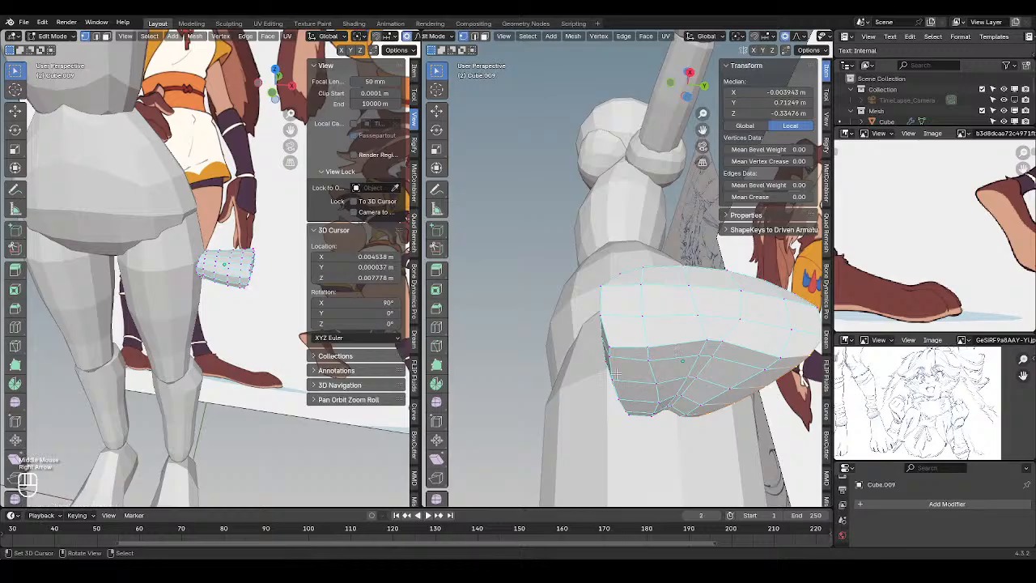
key("ctrl+g")
left_click(580, 367)
key("g")
key("g")
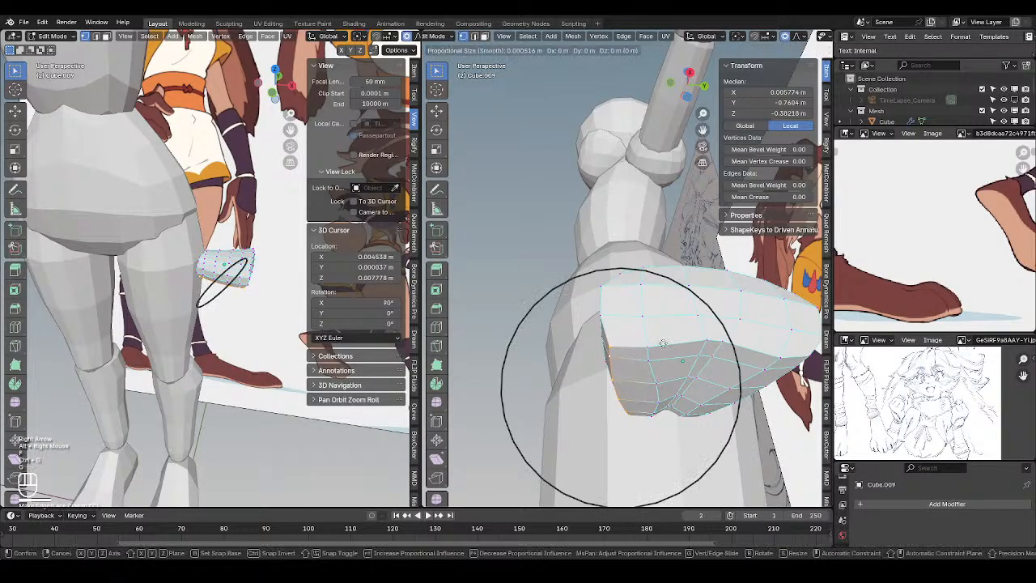
left_click(750, 334)
key("g")
key("g")
left_click(731, 322, "shift")
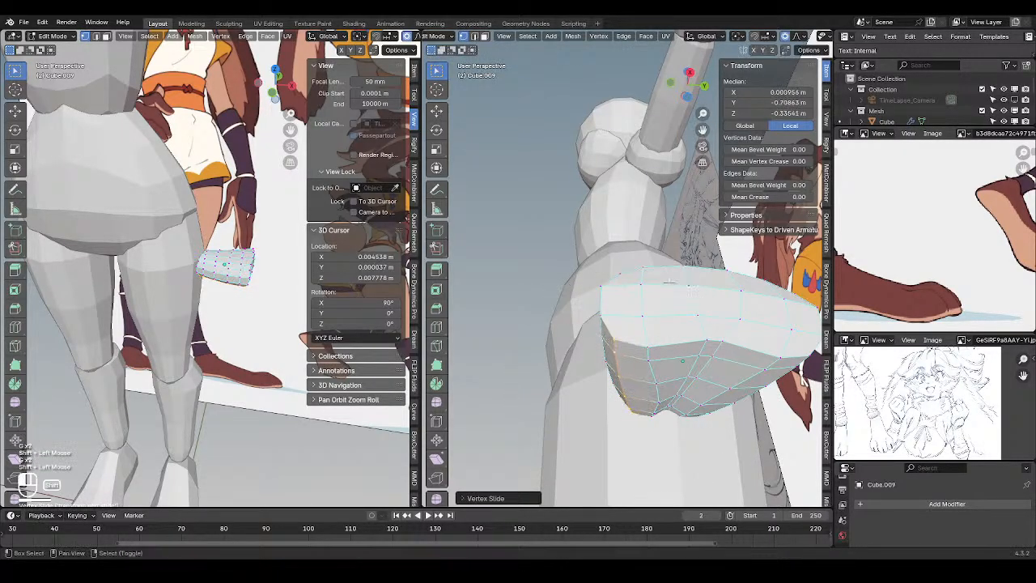
Save the Blender file
middle_click_drag(731, 322, 662, 309)
scroll(675, 305, "down", 1)
key("ctrl+s")
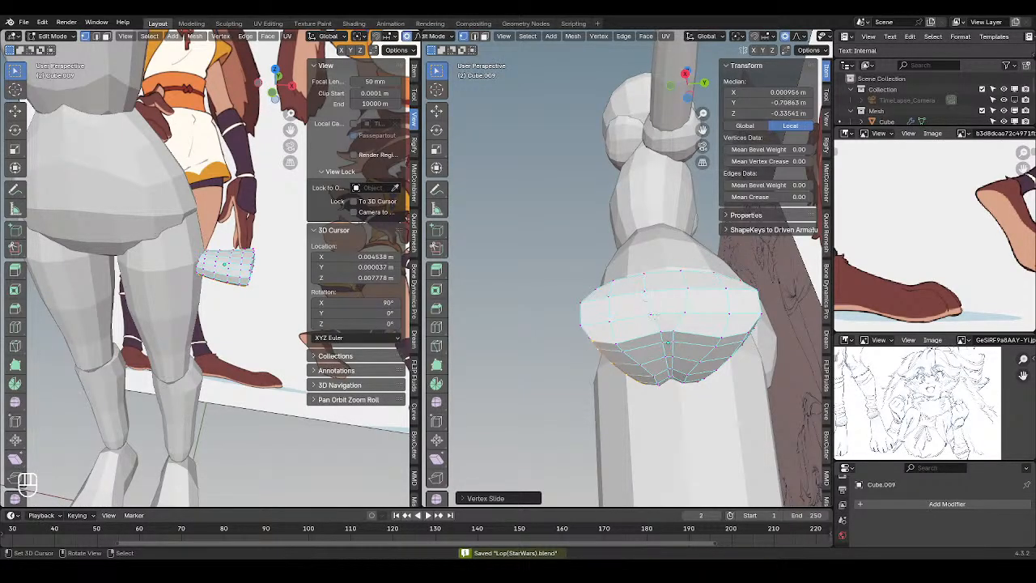
Select the two middle vertices in the lower row of the hand's wide end face
right_click(687, 312)
middle_click_drag(687, 313, 705, 345)
scroll(706, 345, "down", 1)
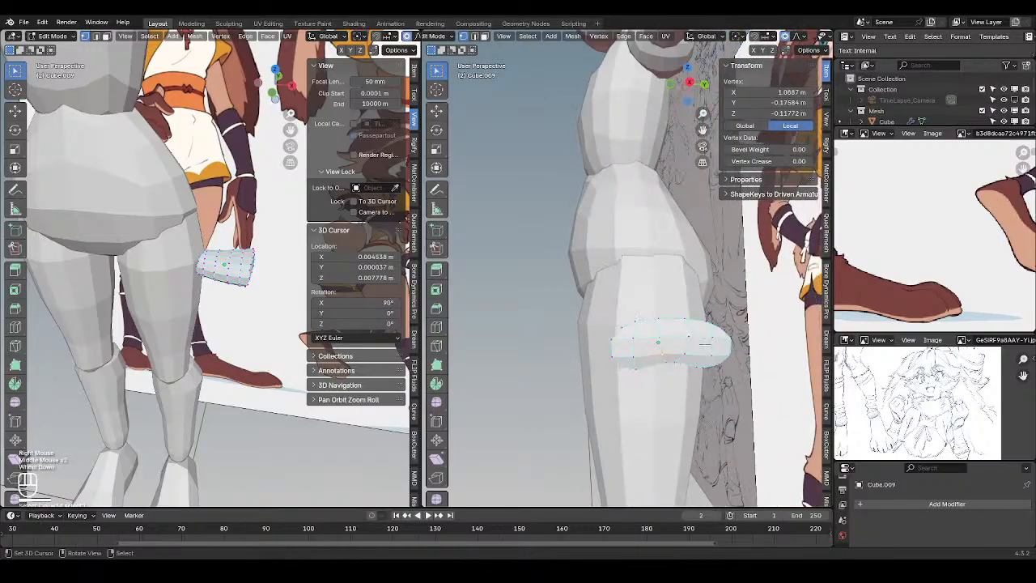
right_click(668, 353)
right_click(685, 353, "shift")
key("s")
key("x")
scroll(701, 352, "up", 3)
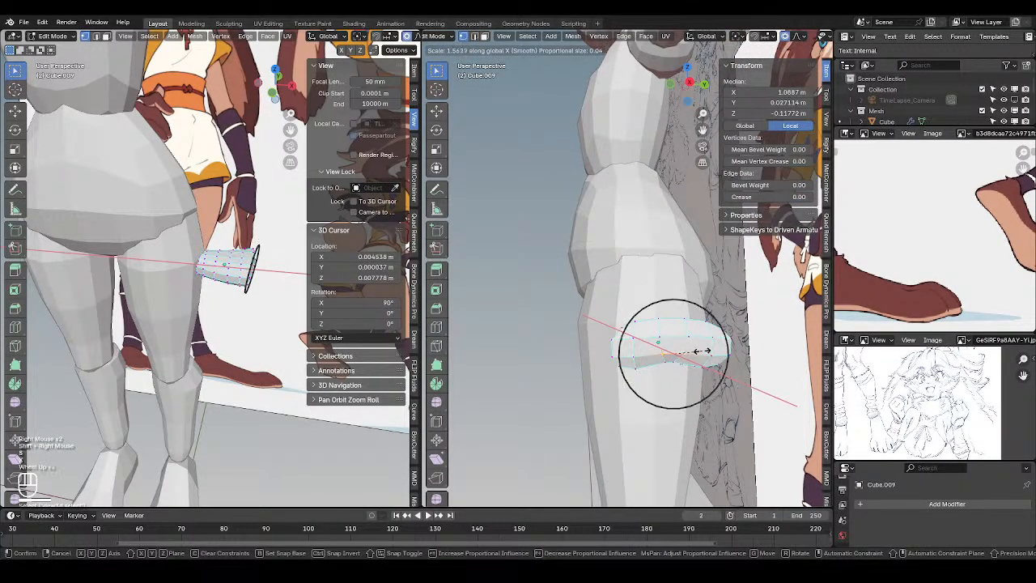
right_click(702, 351)
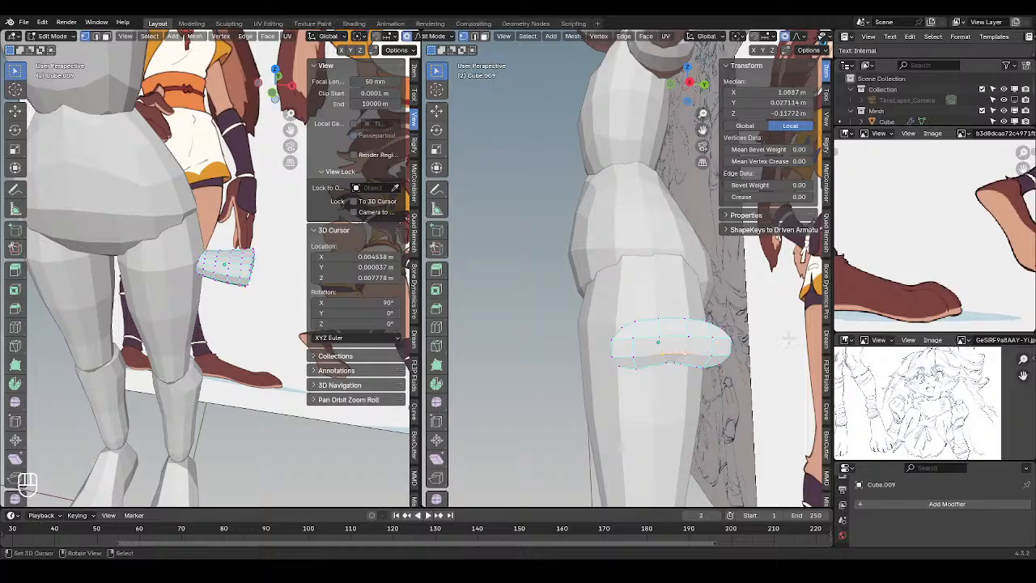
left_click(974, 417)
middle_click_drag(676, 379, 643, 316, "shift")
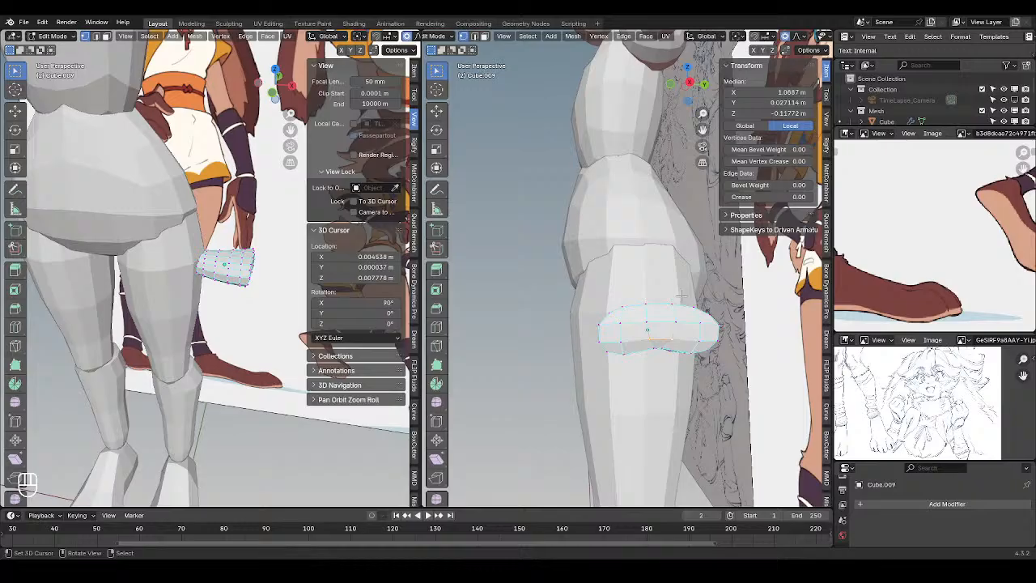
scroll(684, 325, "up", 1)
middle_click_drag(684, 325, 636, 310, "shift")
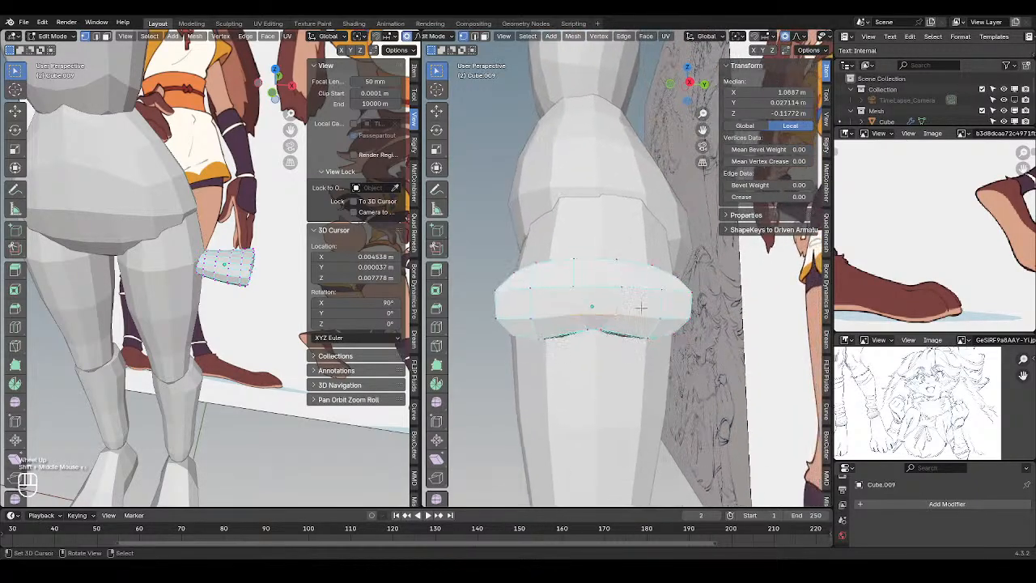
scroll(617, 317, "up", 2)
scroll(633, 330, "down", 1)
key("g")
key("z")
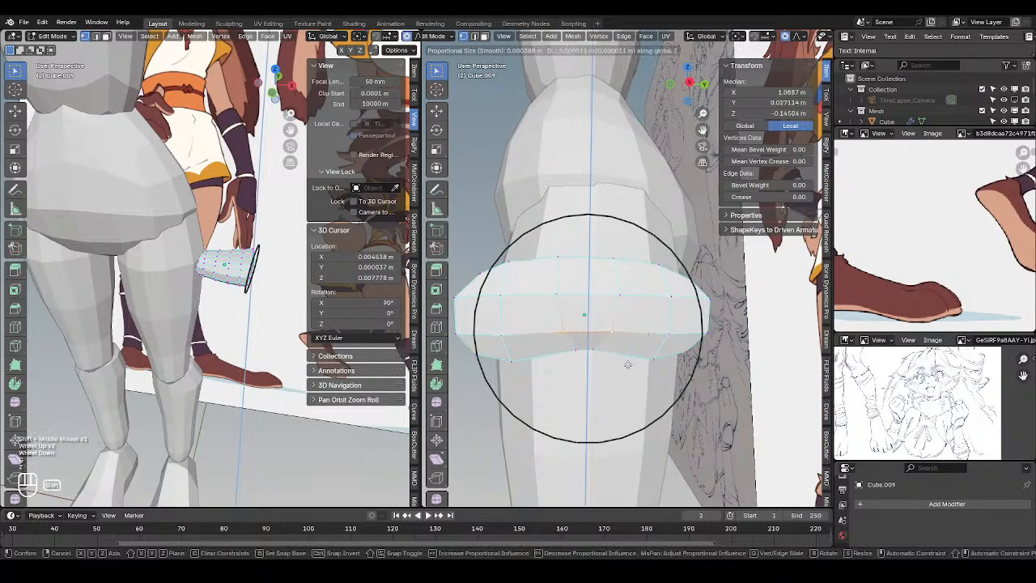
right_click(628, 363, "shift")
Lower the two selected vertices about 0.000027 m along global Z without proportional editing and scale them slightly apart
key("g")
key("z")
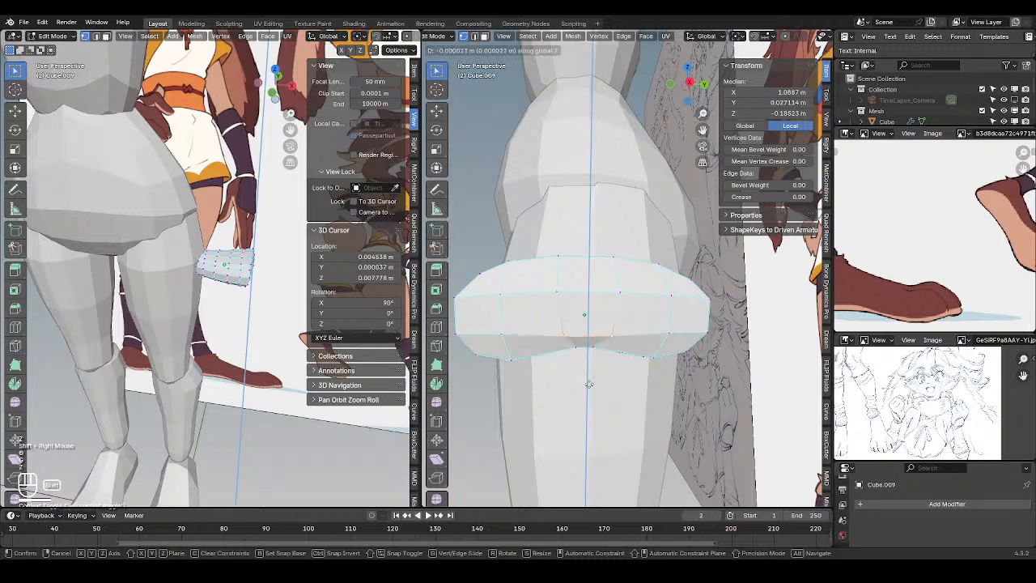
left_click(601, 377, "shift")
key("s")
left_click(792, 306, "shift")
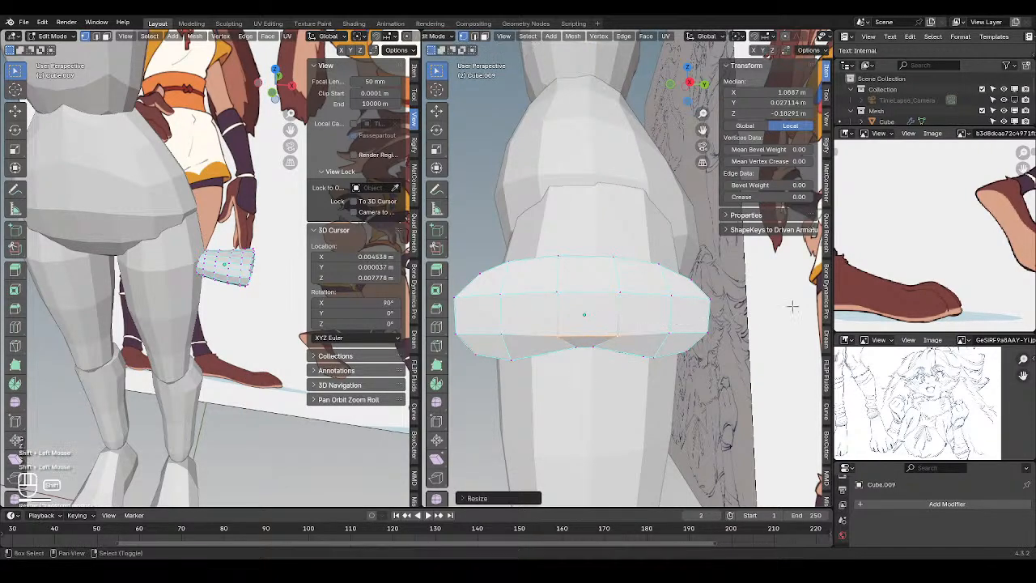
Select the underside edge loop at the hand's wide end and edge-slide it in two adjustments
scroll(752, 315, "down", 2)
middle_click_drag(752, 315, 702, 300)
scroll(693, 299, "up", 3)
right_click(696, 303, "alt")
key("g")
key("g")
left_click(675, 271, "shift")
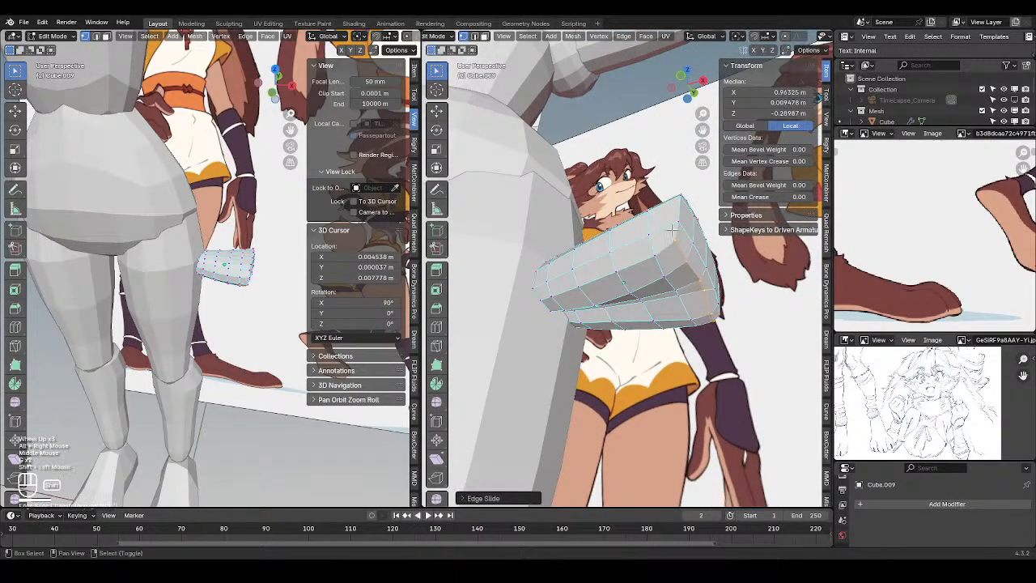
key("g")
key("g")
left_click(626, 251, "shift")
Leave Edit Mode, show the front view in wireframe, and snap the 3D cursor to the hand object
middle_click_drag(627, 251, 538, 283)
scroll(632, 283, "down", 1)
key("Tab")
scroll(573, 264, "down", 1)
scroll(574, 263, "down", 1)
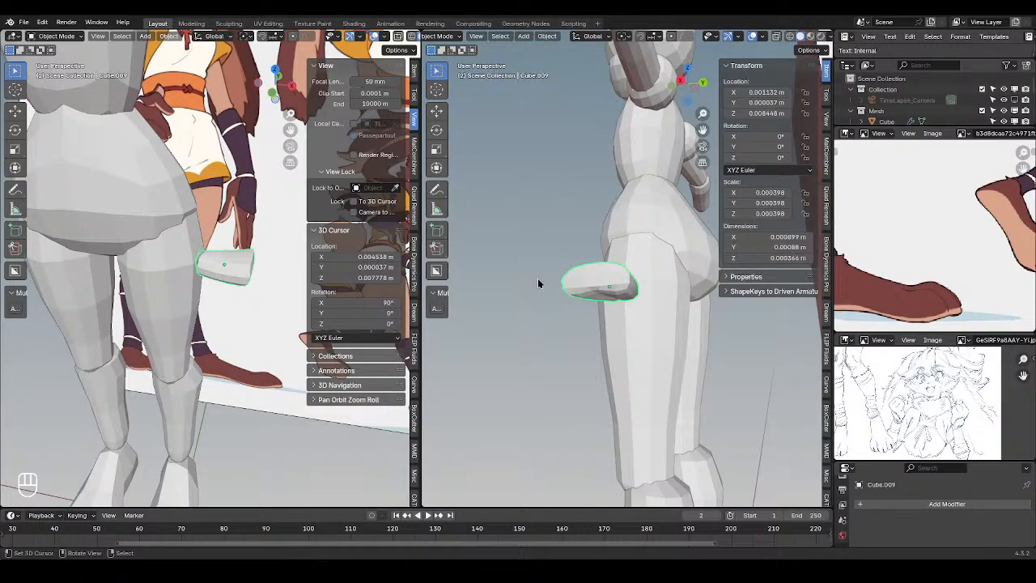
middle_click_drag(536, 278, 635, 280)
scroll(650, 283, "up", 2)
key("z")
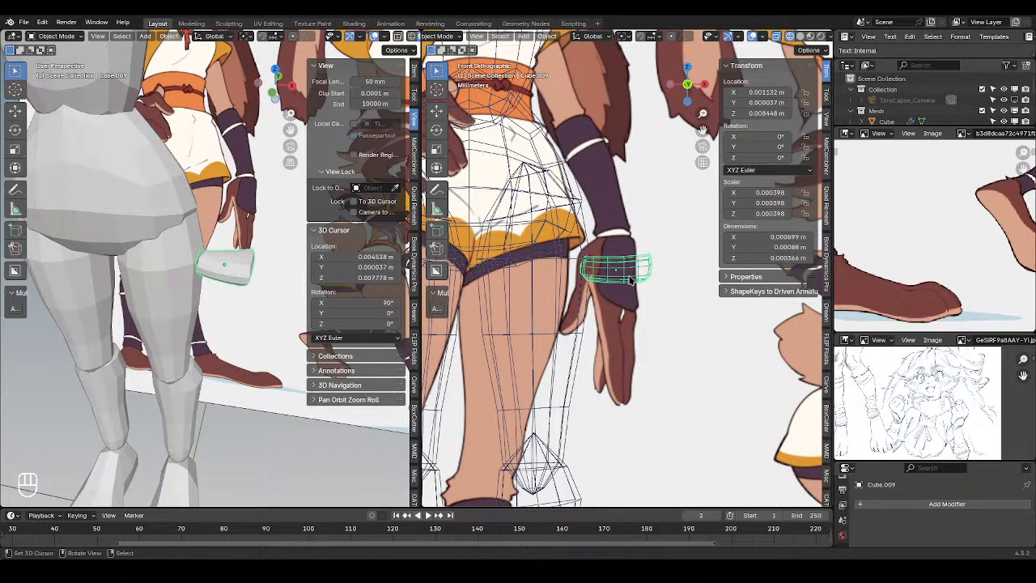
key("shift+s")
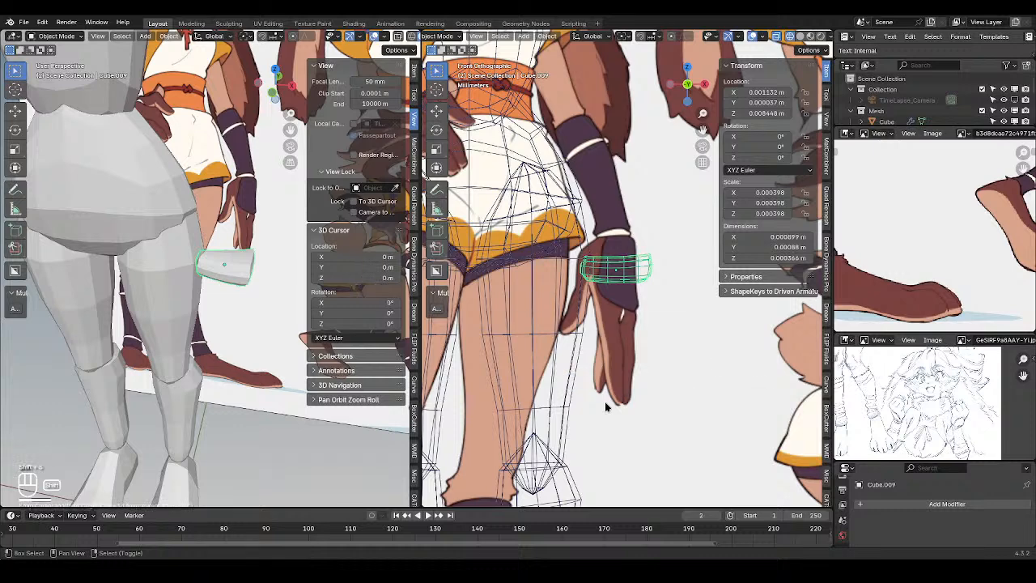
key("shift+s")
middle_click_drag(161, 304, 243, 273)
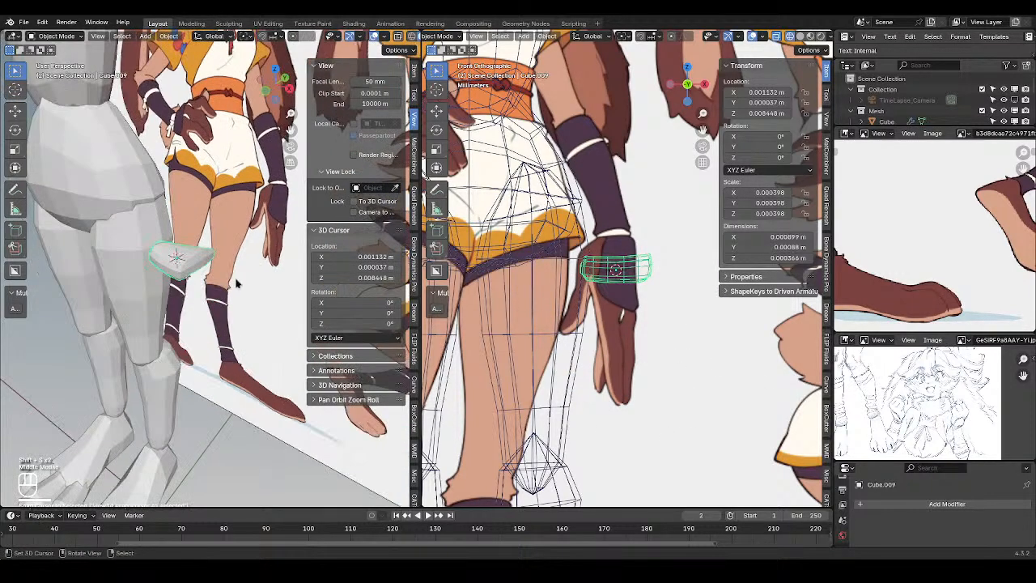
Add a mesh circle at the 3D cursor and adjust its vertex count
key("shift+a")
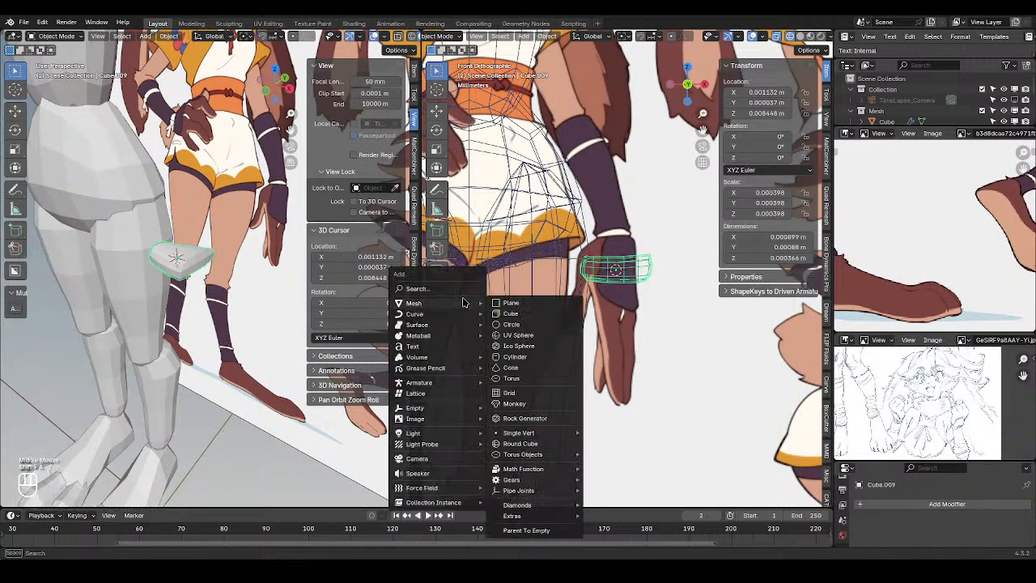
left_click(518, 332)
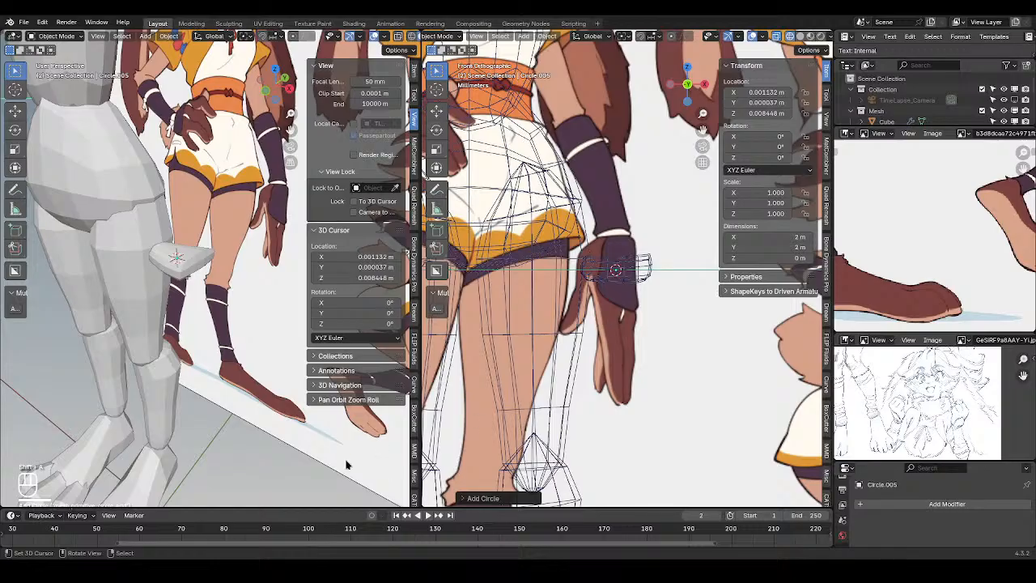
left_click(464, 496)
left_click(565, 379)
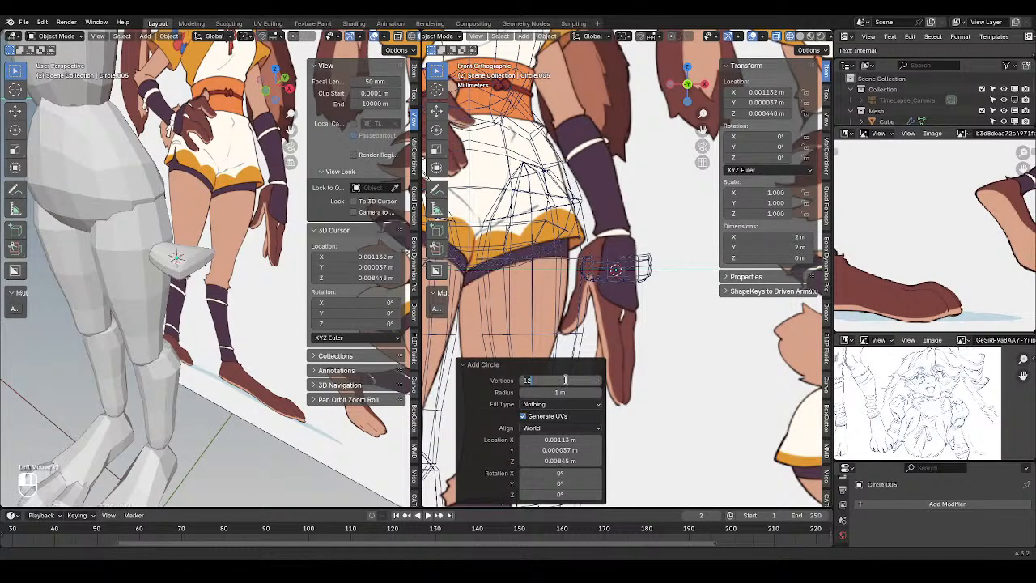
key("Return")
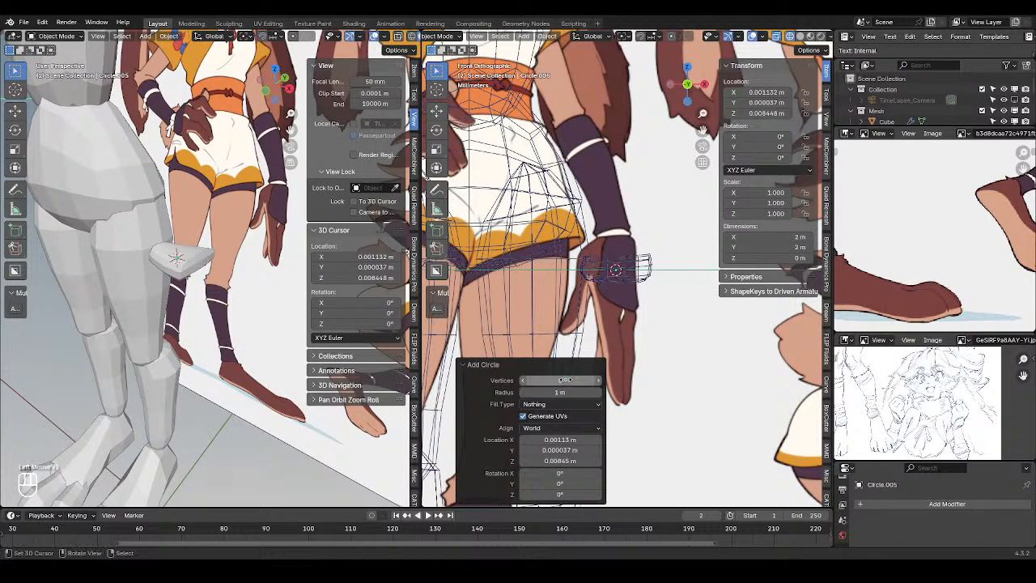
left_click(485, 365)
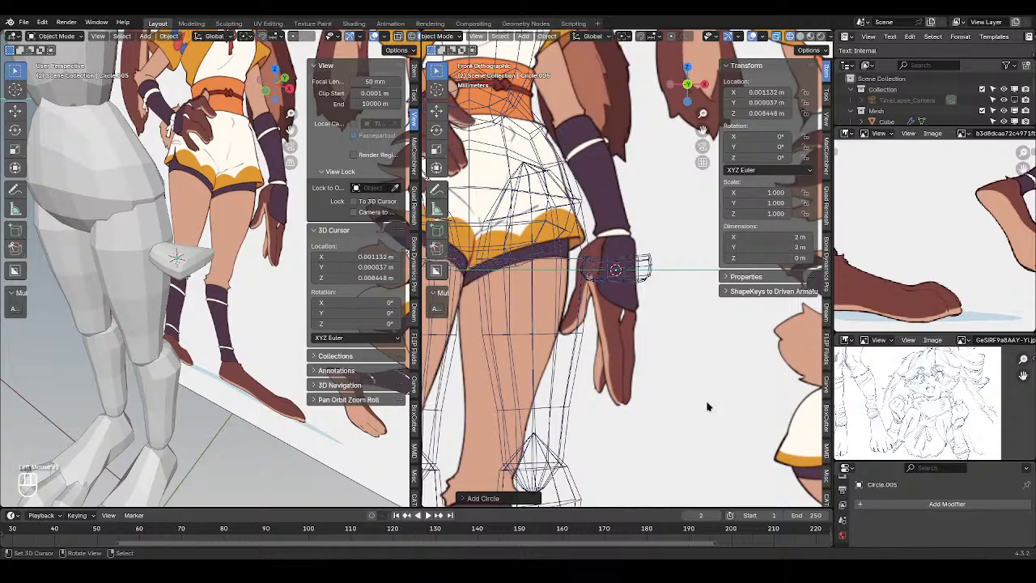
Scale the circle object to about 0.000534, place it at the base of the reference finger, and shrink its ring mesh to finger width
key("s")
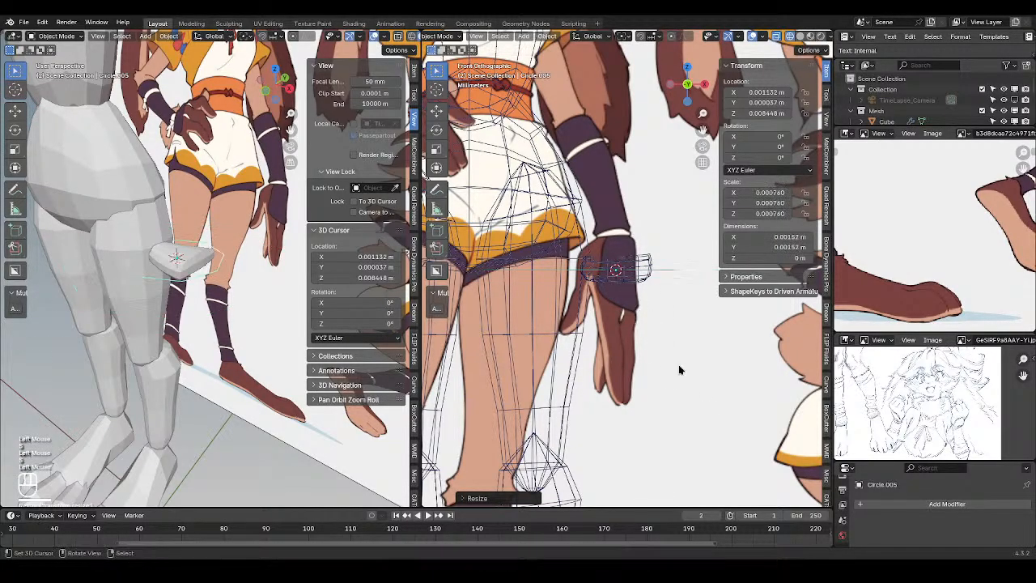
left_click(638, 343)
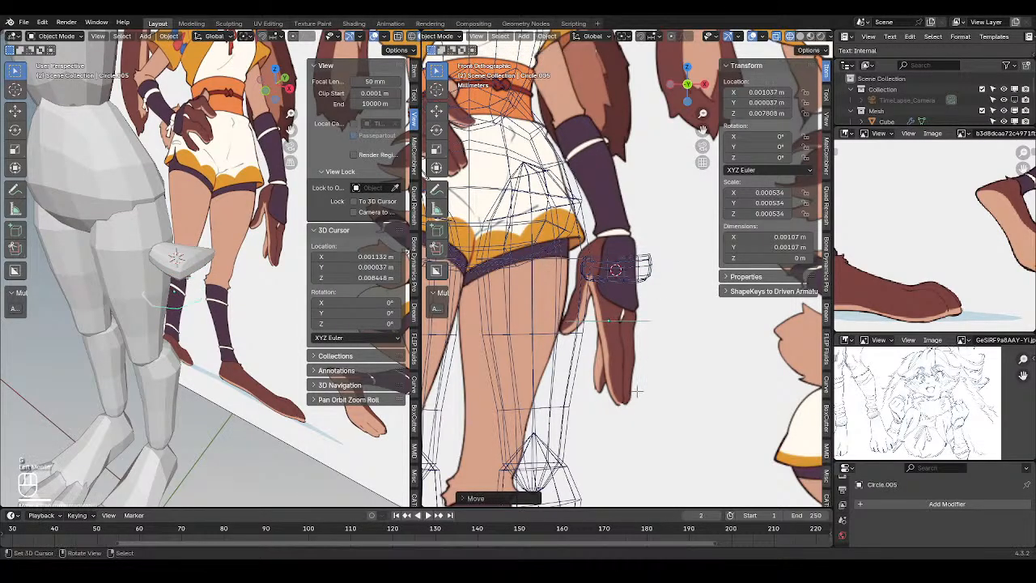
key("Tab")
scroll(688, 389, "up", 2)
key("s")
left_click(619, 360)
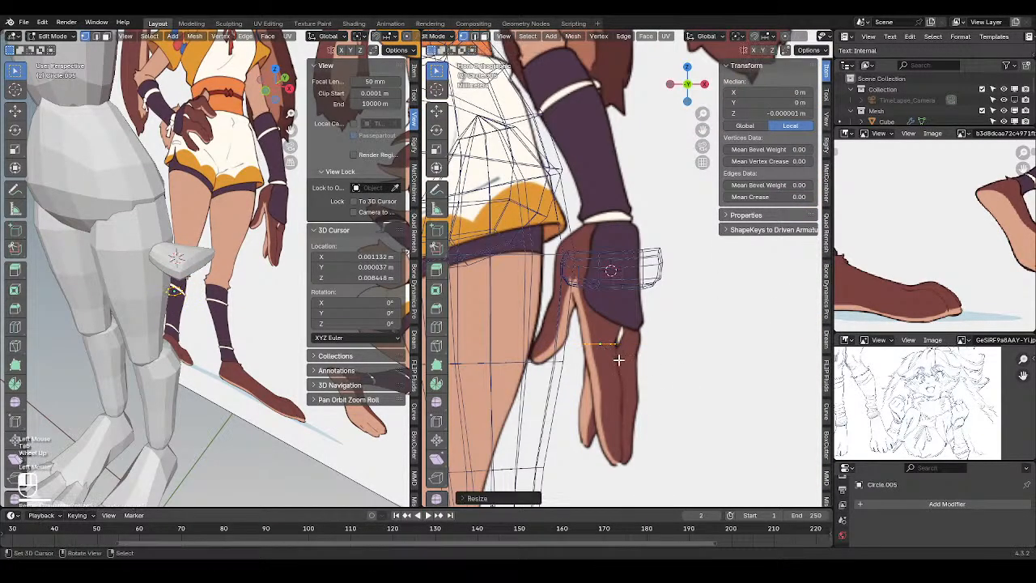
Rotate the circle object about -7.4° around Y to match the tilt of the reference finger
scroll(618, 359, "up", 2)
middle_click_drag(617, 358, 594, 319, "shift")
scroll(599, 338, "down", 1)
key("Tab")
key("r")
left_click(660, 318)
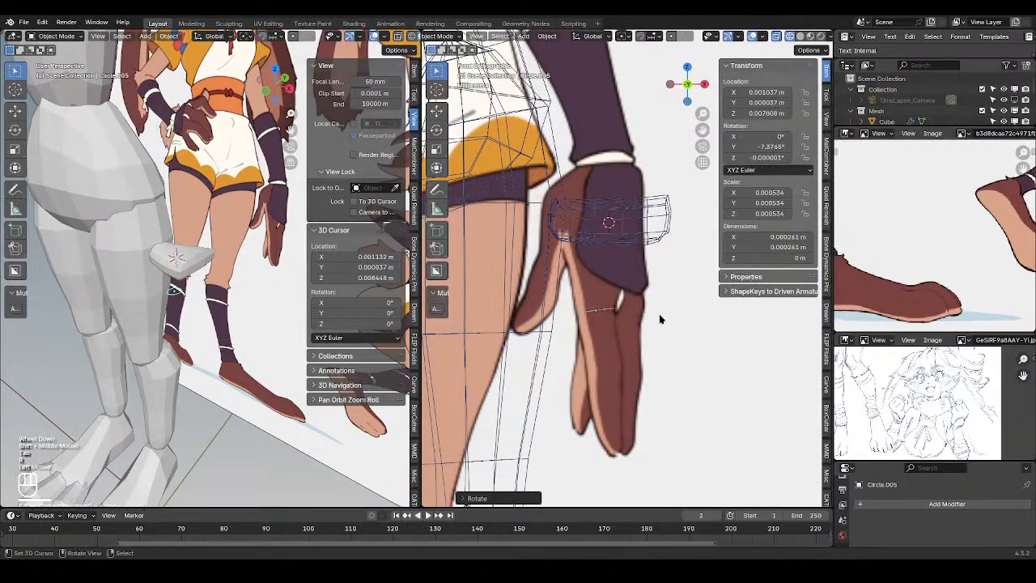
Extrude the ring about 1.72 m down along local Z toward the reference fingertip
scroll(585, 336, "down", 1)
key("Tab")
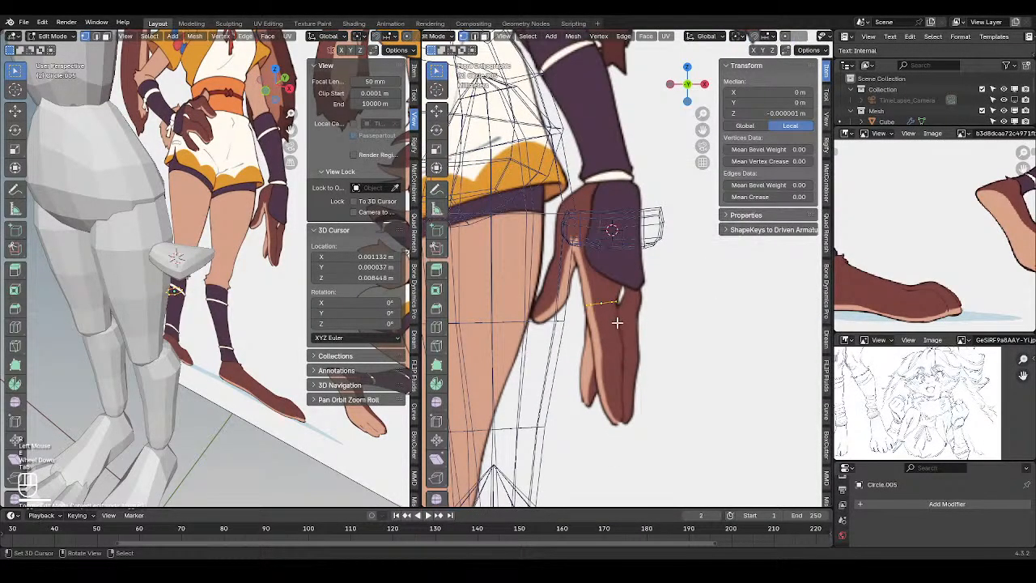
key("g")
key("z")
key("z")
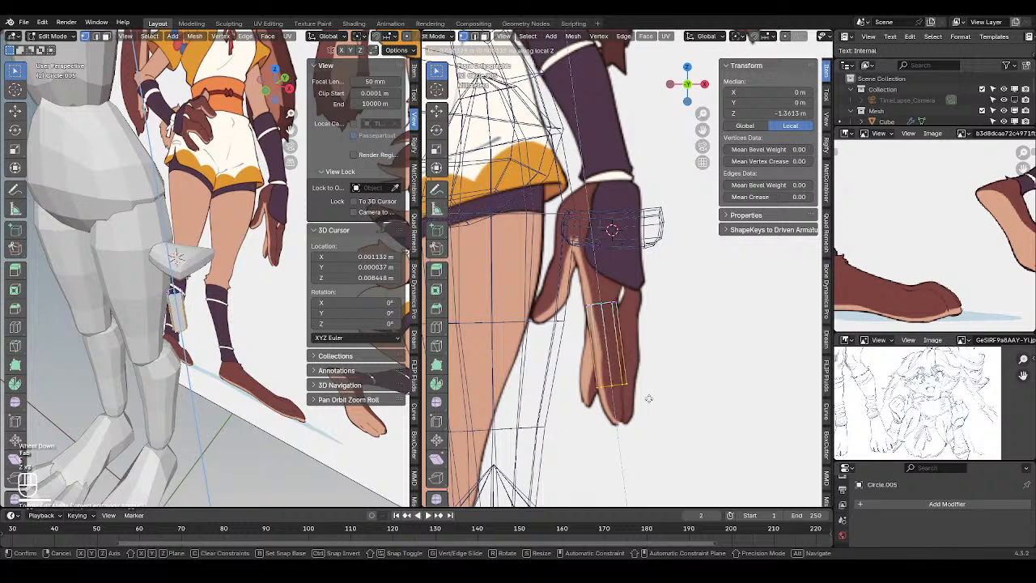
left_click(652, 415)
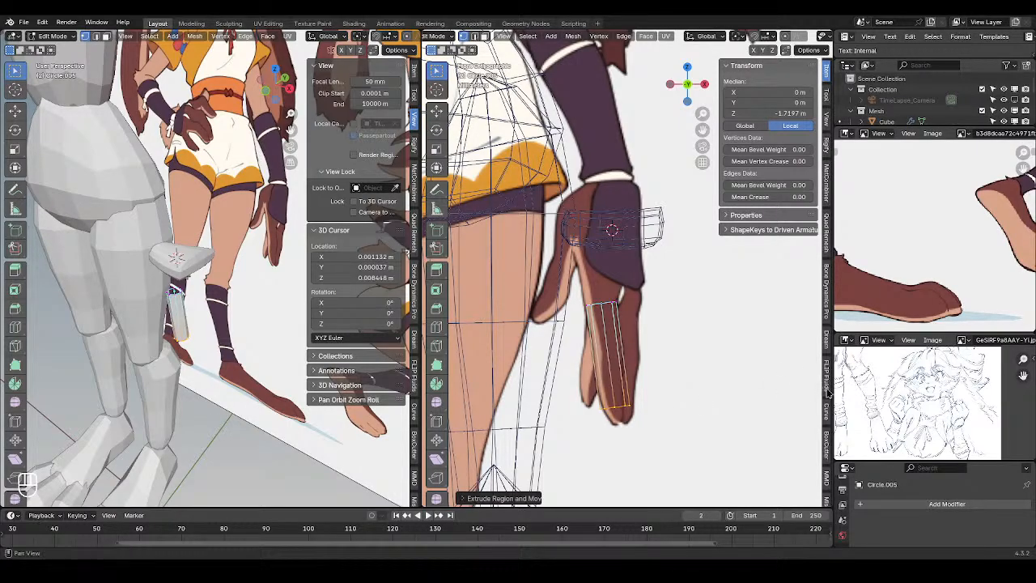
Scale down the extruded lower loop to taper the finger and rotate the finger object slightly to follow the reference
left_click(684, 390)
scroll(679, 381, "up", 1)
middle_click_drag(667, 366, 649, 335, "shift")
key("s")
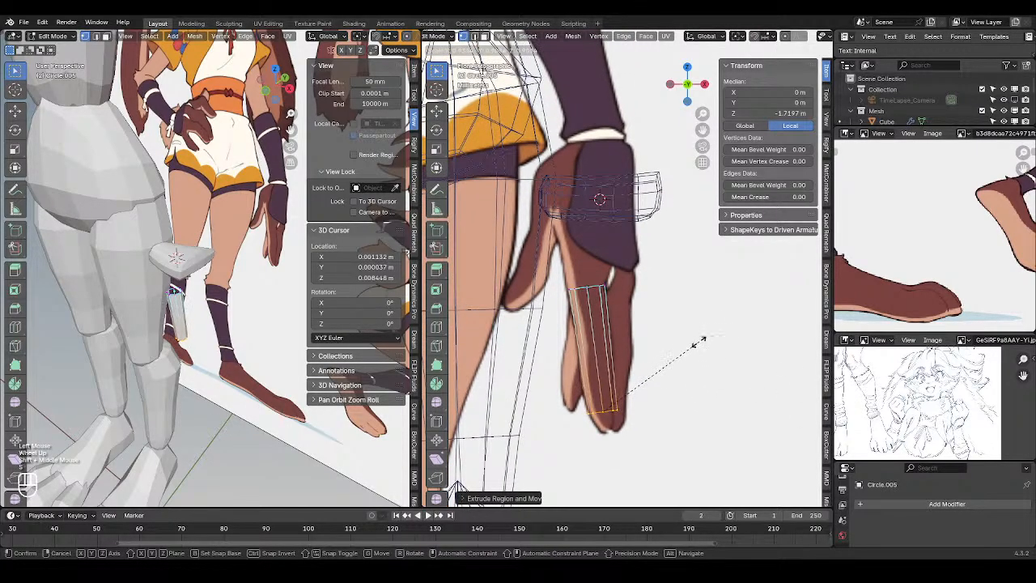
left_click(675, 353)
key("Tab")
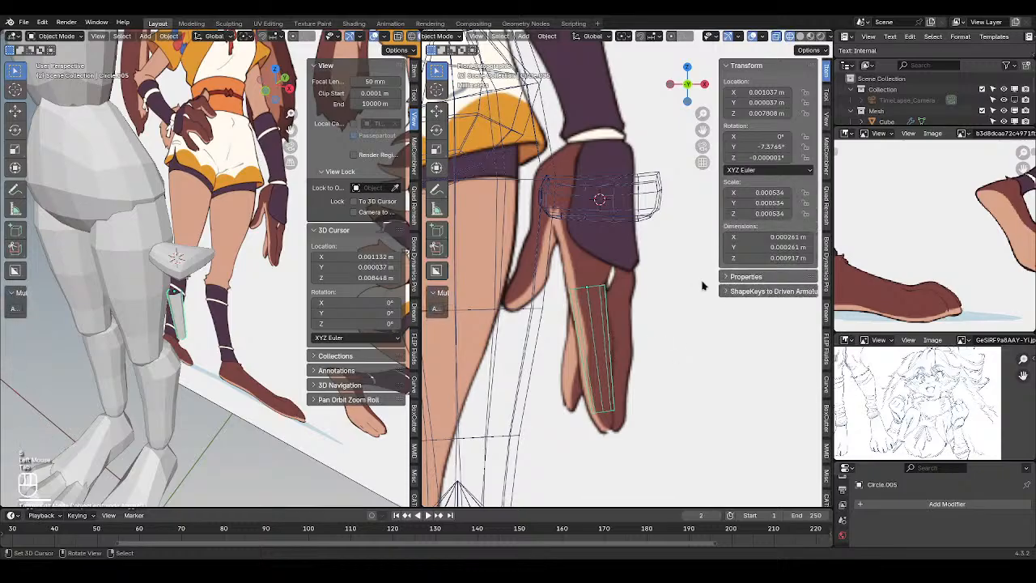
key("r")
left_click(703, 289)
Select the finger's upper edge loop and raise it about 0.1 m along Z
key("Tab")
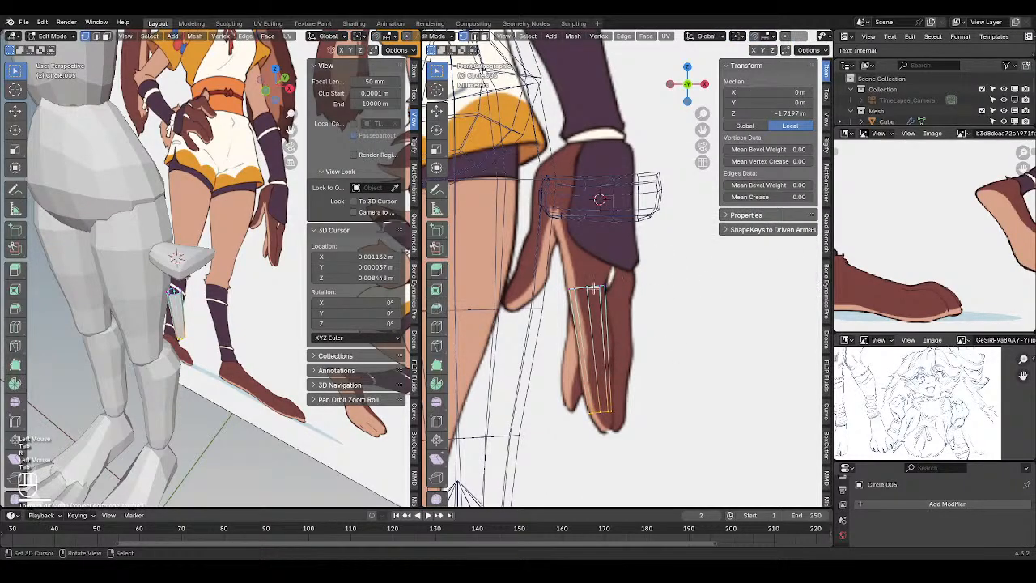
left_click(591, 287, "alt")
key("g")
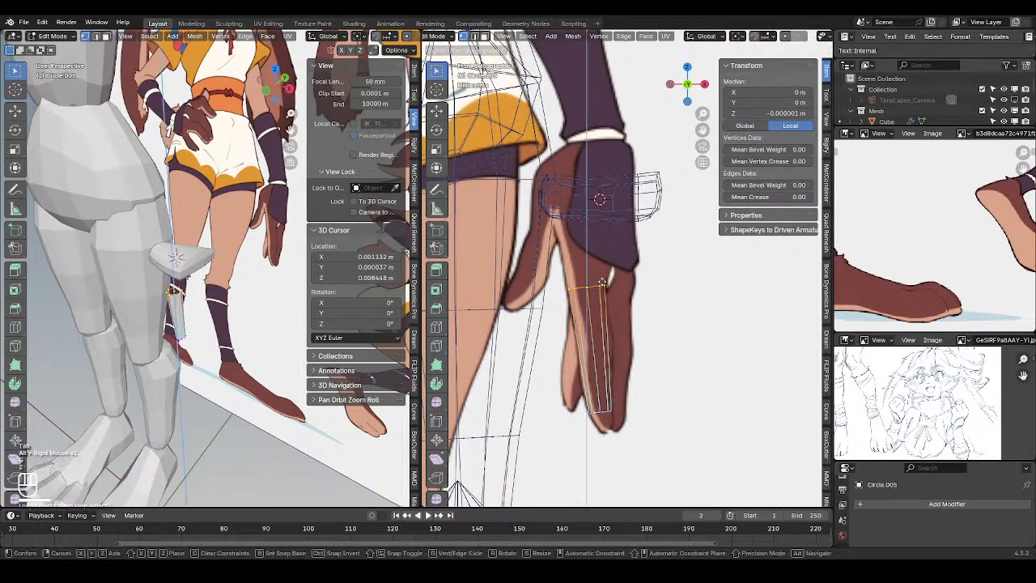
key("z")
left_click(610, 273)
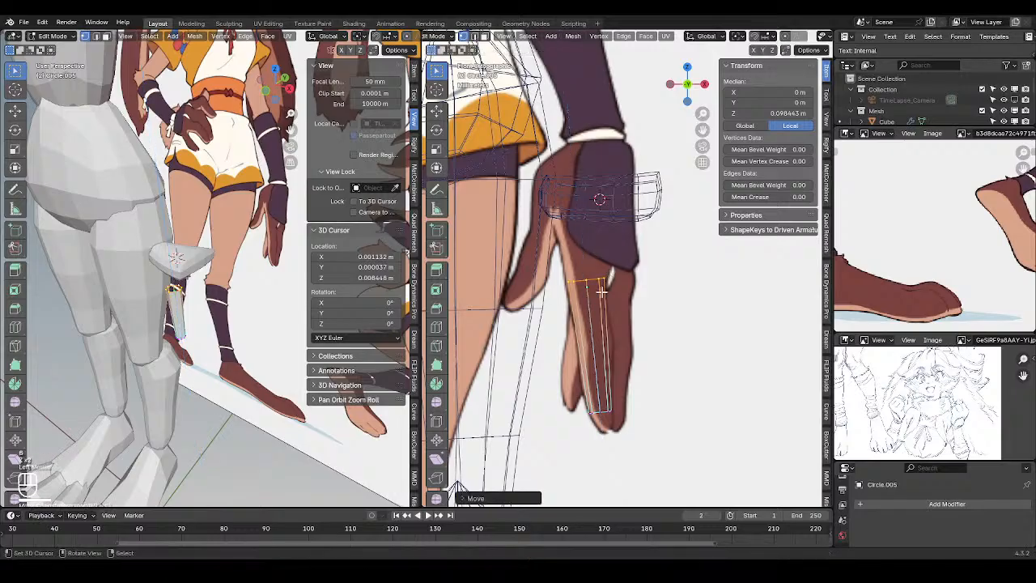
Extrude the finger's upper loop about 0.44 m upward along local Z for the knuckle section
key("e")
key("z")
key("z")
left_click(604, 264)
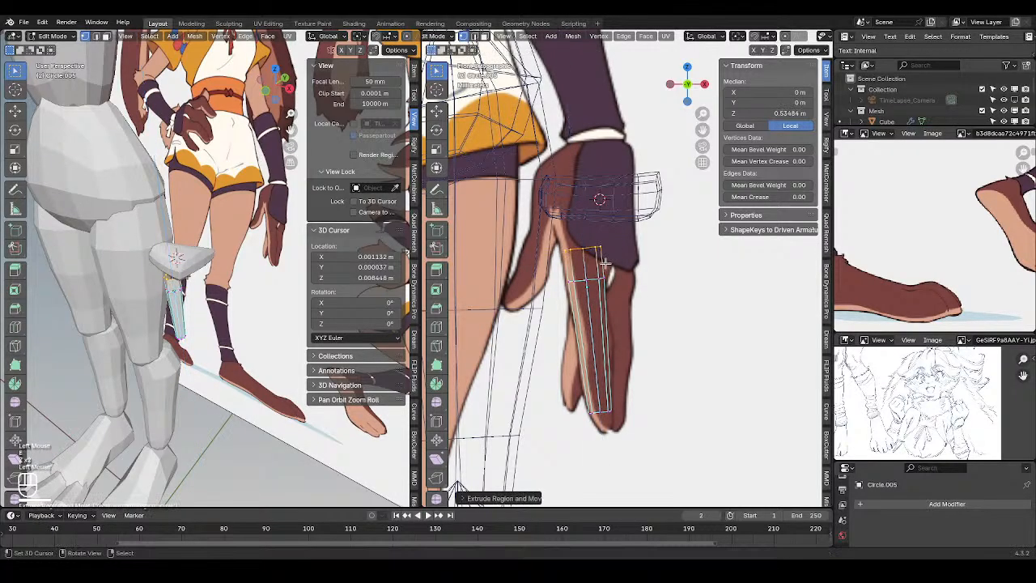
Move the vertices on the outer side of the new knuckle loop outward to widen the finger's base
key("c")
middle_click(555, 251)
right_click(554, 251)
scroll(553, 251, "up", 1)
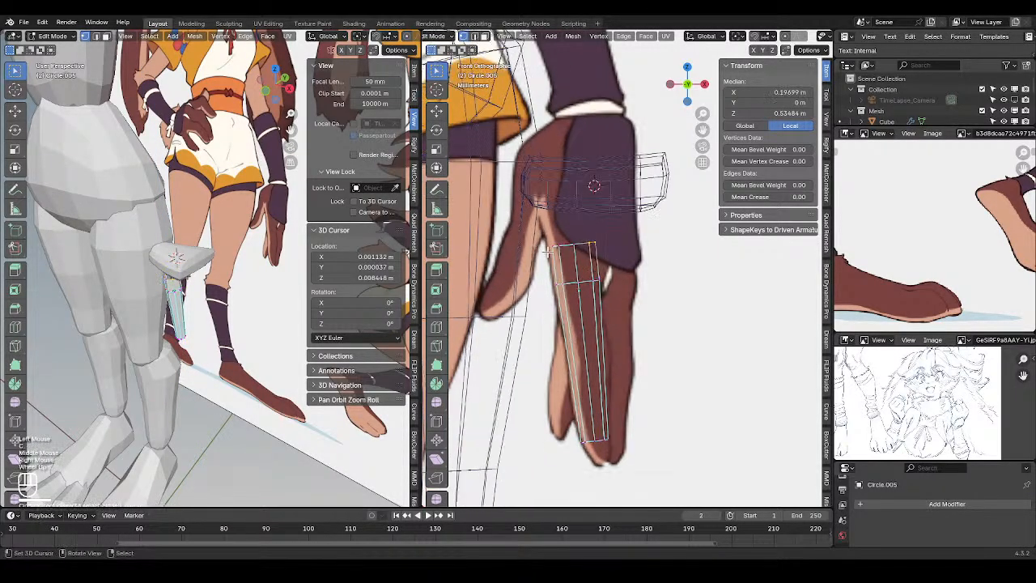
key("g")
left_click(549, 250)
Extrude the knuckle loop upward along local Z, scale it down, and merge its vertices at center to close the base
key("c")
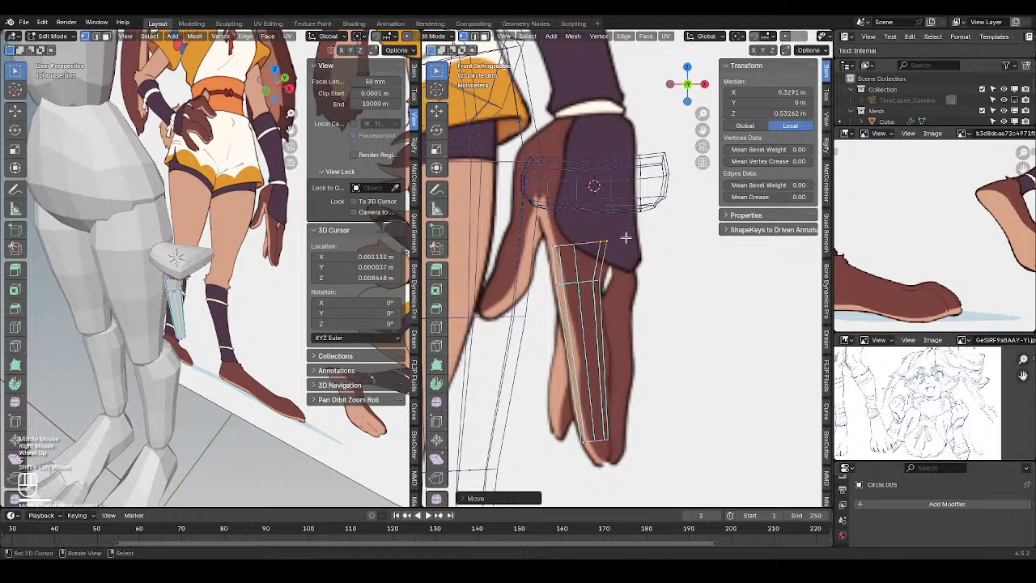
right_click(586, 230)
key("e")
key("z")
key("z")
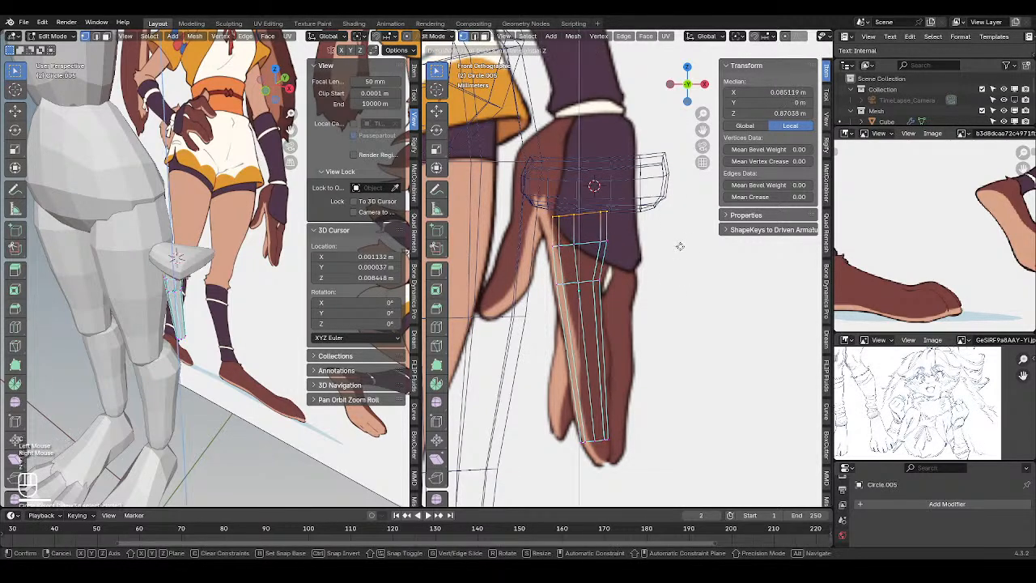
left_click(672, 241)
key("m")
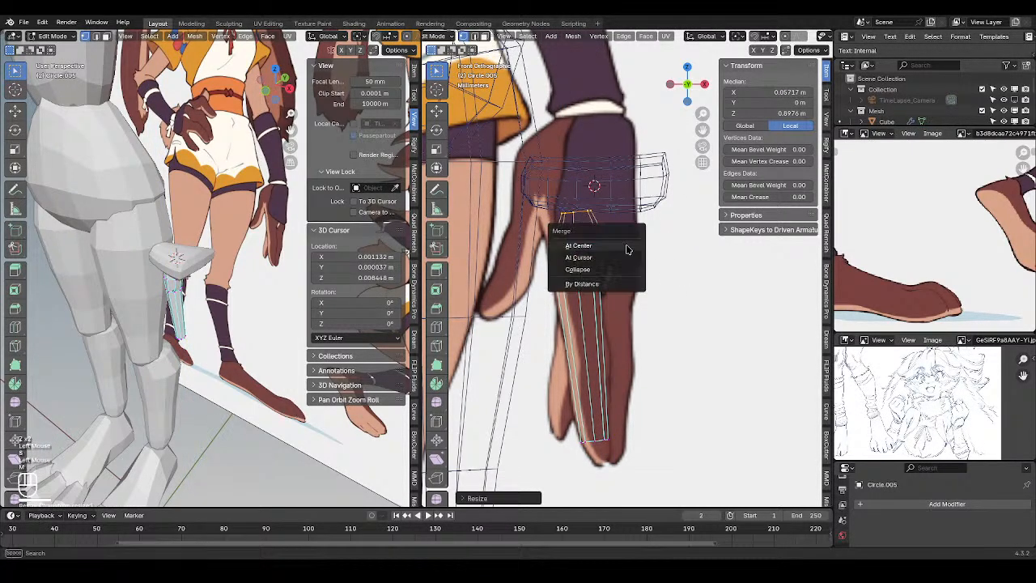
left_click(625, 245)
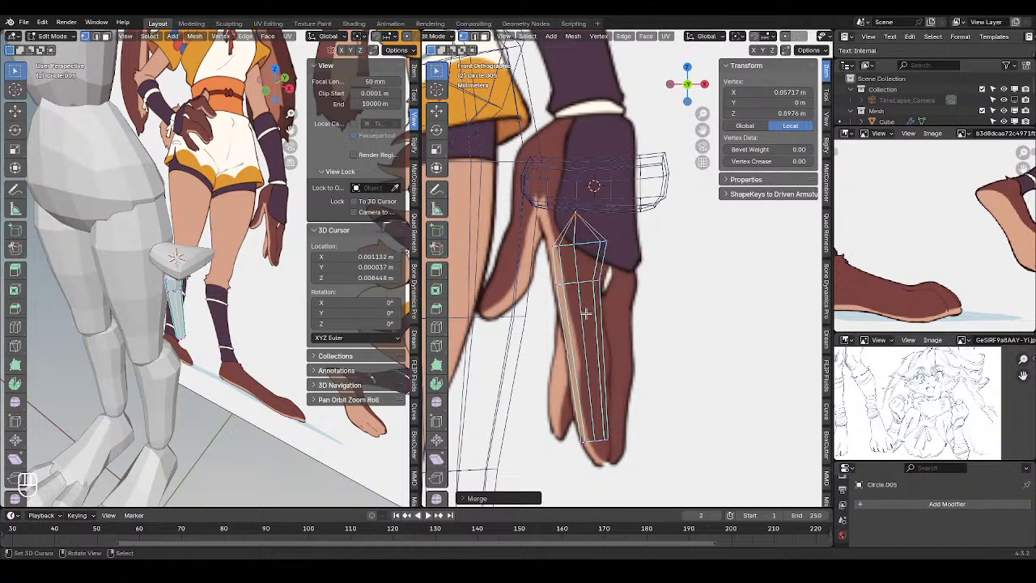
Add an edge loop at the finger's middle joint, edge-slide it into place, and scale and shift it to fit the reference
middle_click_drag(585, 314, 593, 298, "shift")
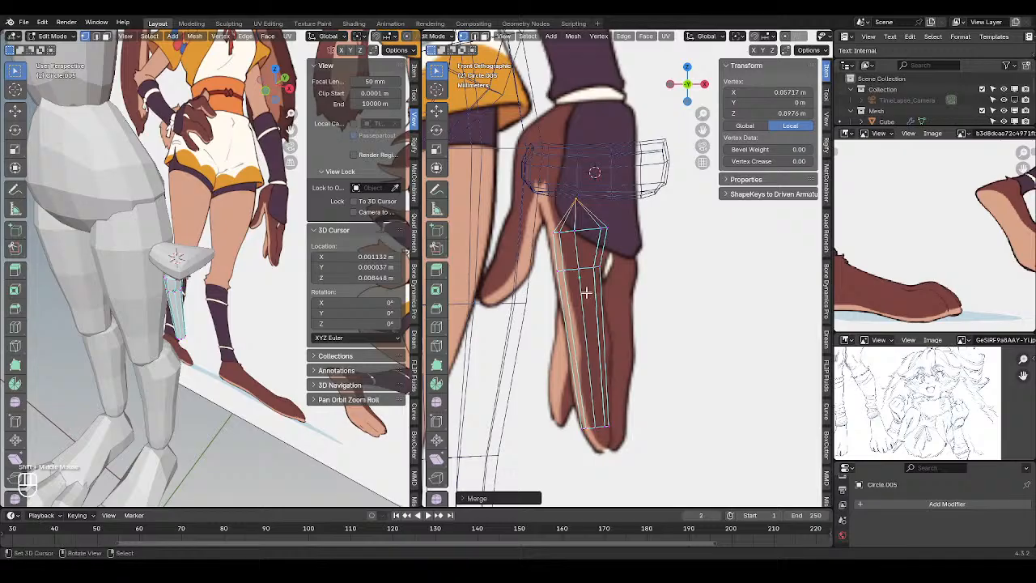
key("ctrl+r")
left_click(583, 308)
left_click(576, 316)
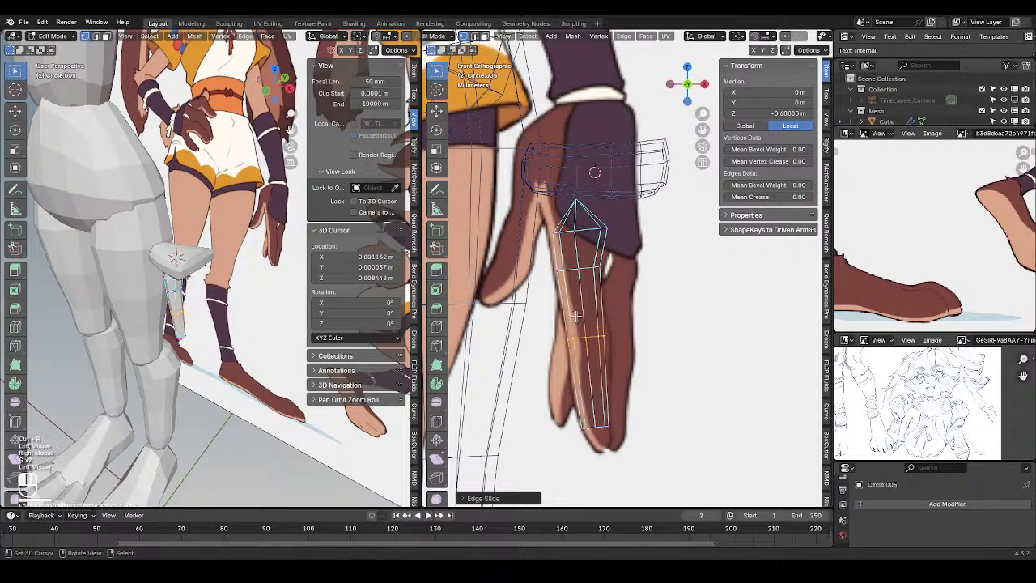
key("s")
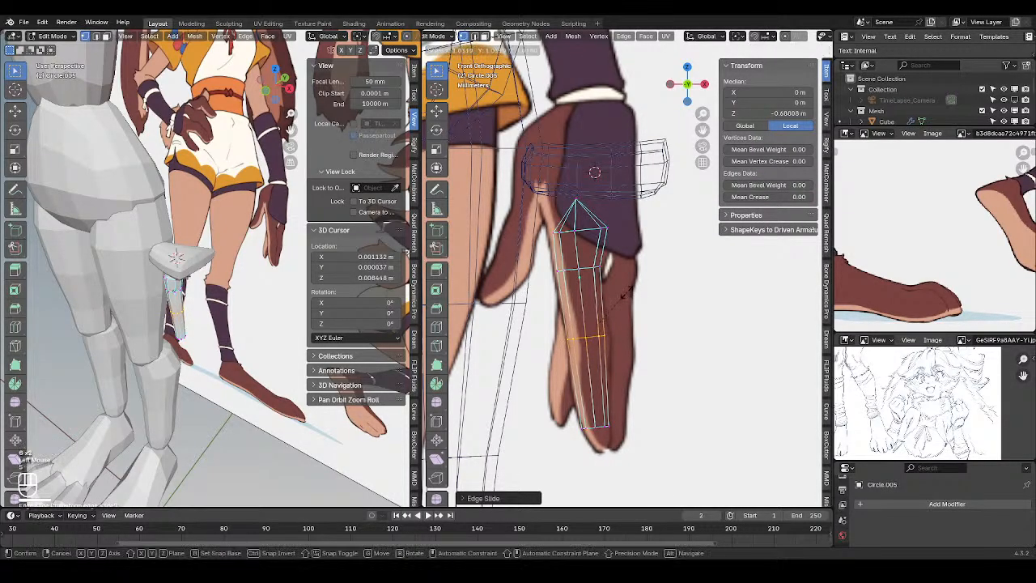
left_click(638, 291)
key("g")
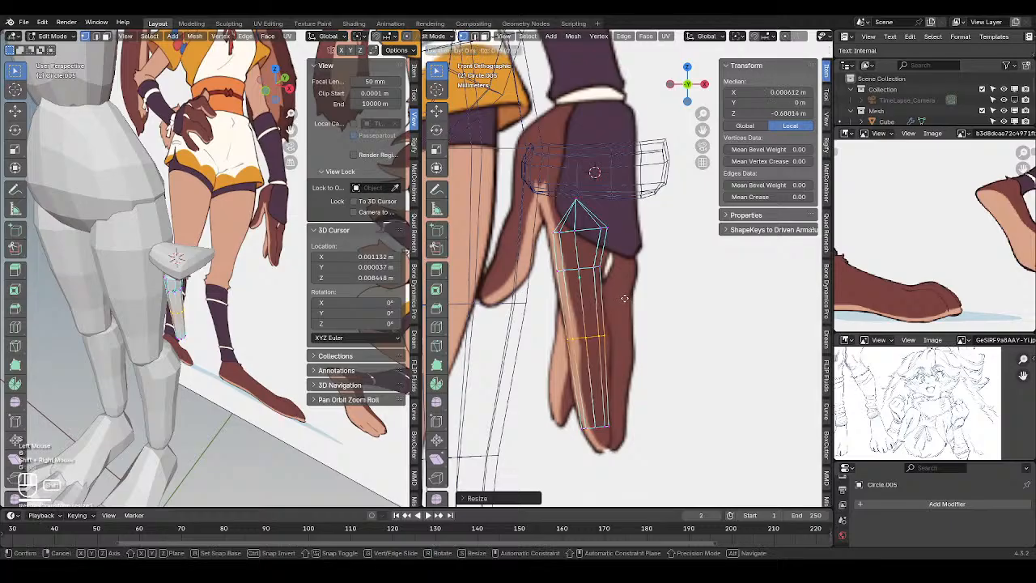
left_click(638, 296)
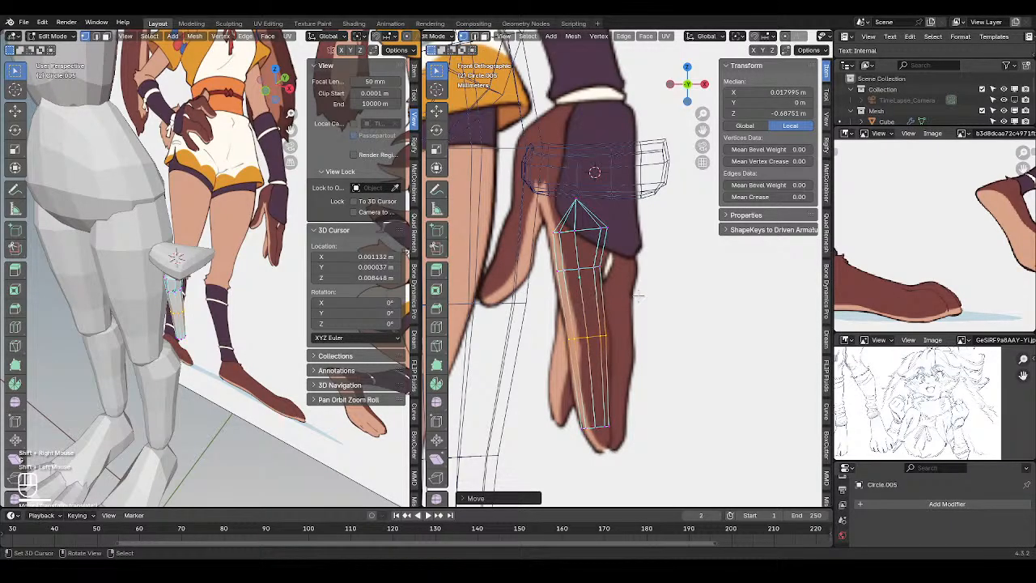
Add a second edge loop between the middle joint and the fingertip, then slide and shift it to fit the reference
key("ctrl+r")
left_click(600, 395)
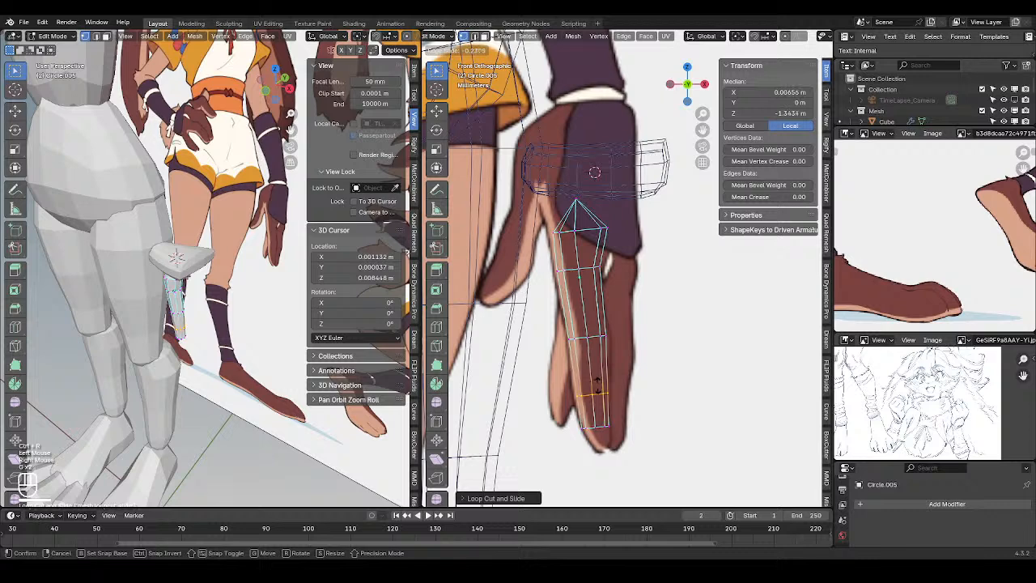
key("g")
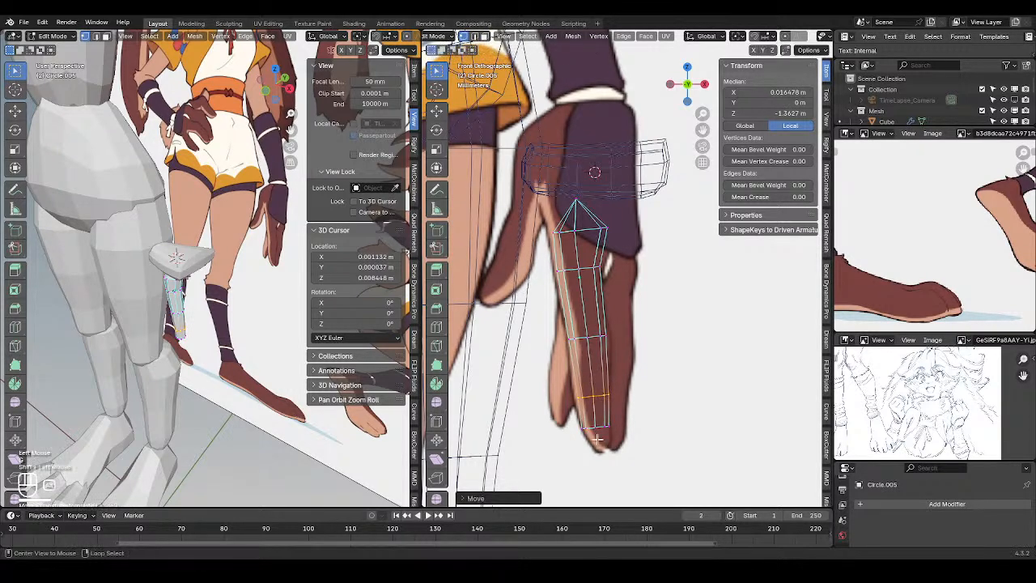
Extrude the finger's lower end loop toward the tip, then scale, rotate, and move it to fit the reference outline
left_click(626, 422)
key("s")
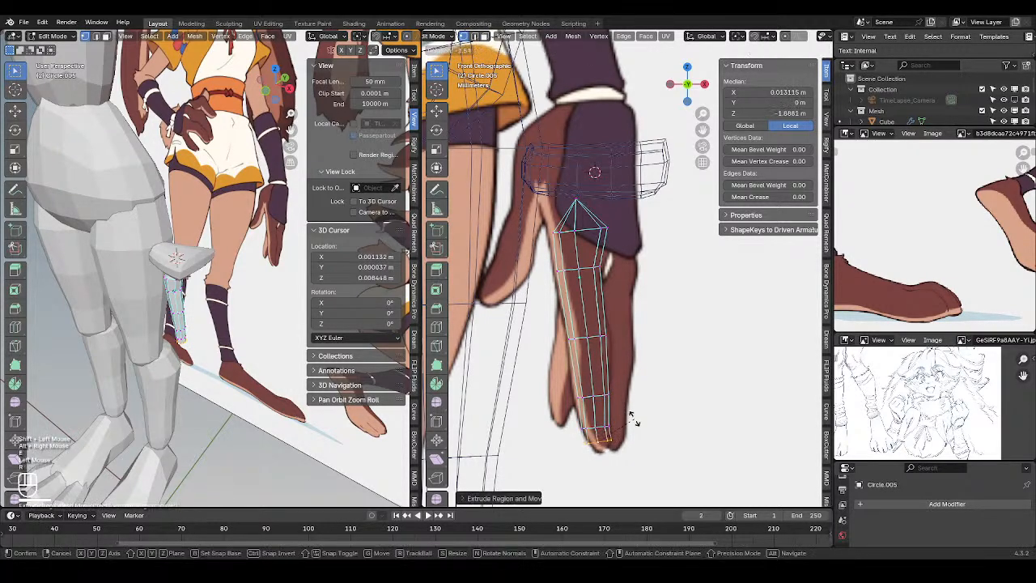
left_click(633, 417)
key("r")
left_click(640, 410)
key("g")
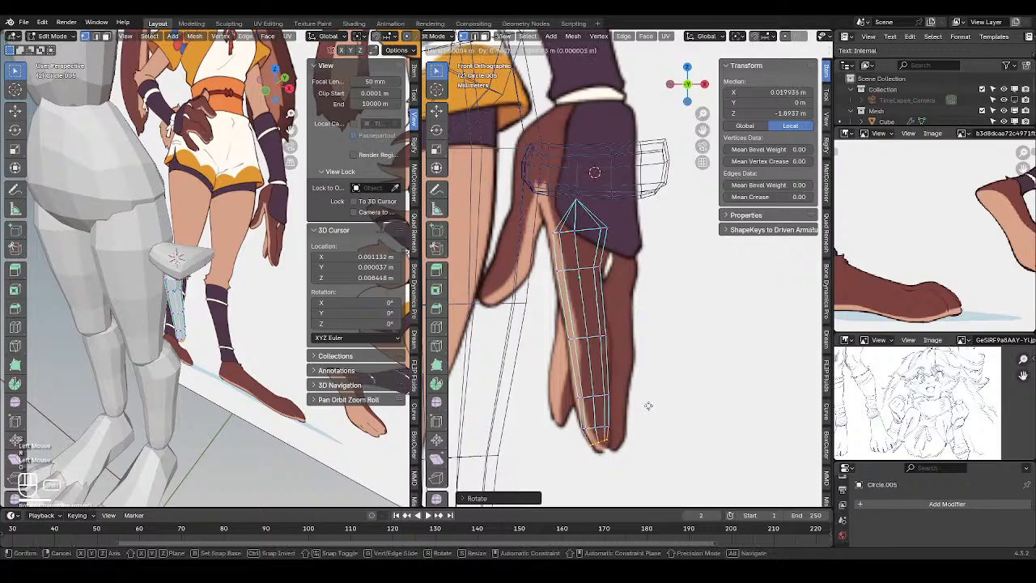
left_click(628, 411)
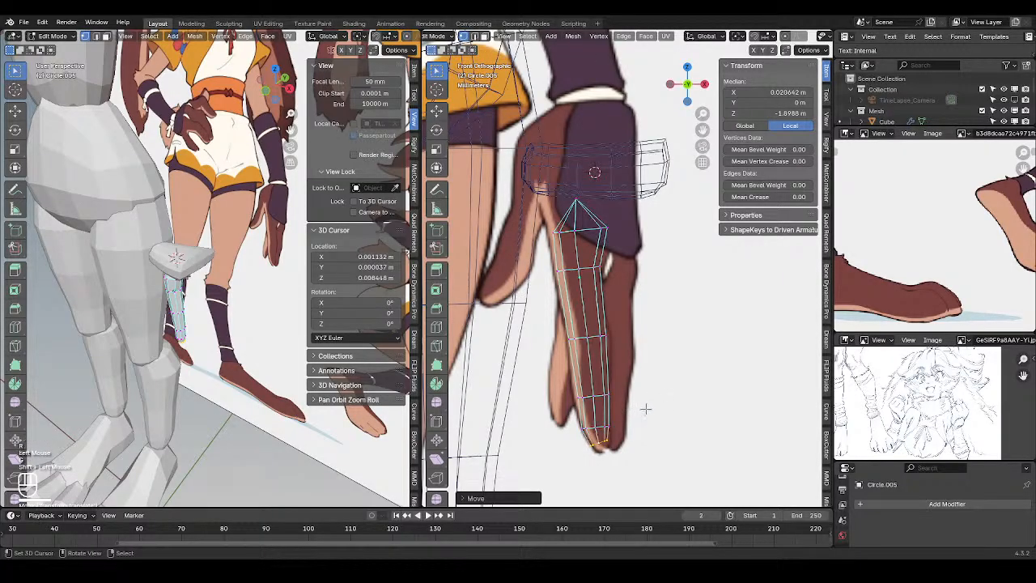
Extrude the end loop once more to the very tip of the reference finger and scale it down
scroll(628, 429, "up", 1)
key("g")
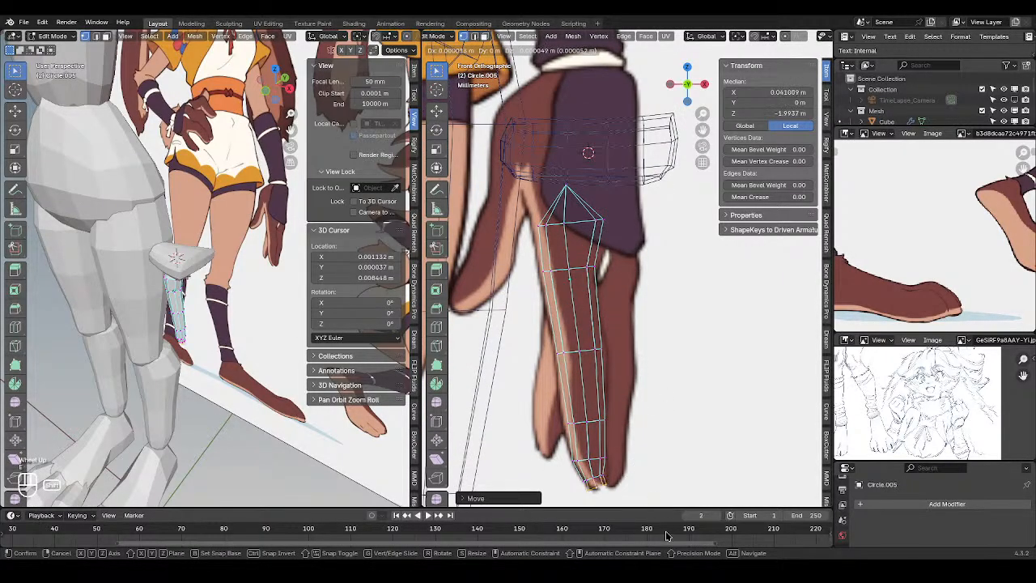
left_click(668, 534, "shift")
mouse_move(669, 440)
middle_mouse_down("shift")
mouse_move(666, 381)
mouse_move(684, 363)
mouse_move(656, 305)
mouse_move(562, 251)
mouse_move(595, 283)
mouse_move(652, 239)
middle_mouse_up("shift")
key("s")
left_click(652, 387)
Switch the view to solid shading and examine the finger's shape and its position under the palm
key("KP_Decimal")
scroll(641, 372, "down", 4)
scroll(657, 305, "down", 8)
scroll(595, 284, "down", 1)
scroll(595, 284, "up", 1)
key("z")
scroll(653, 239, "up", 1)
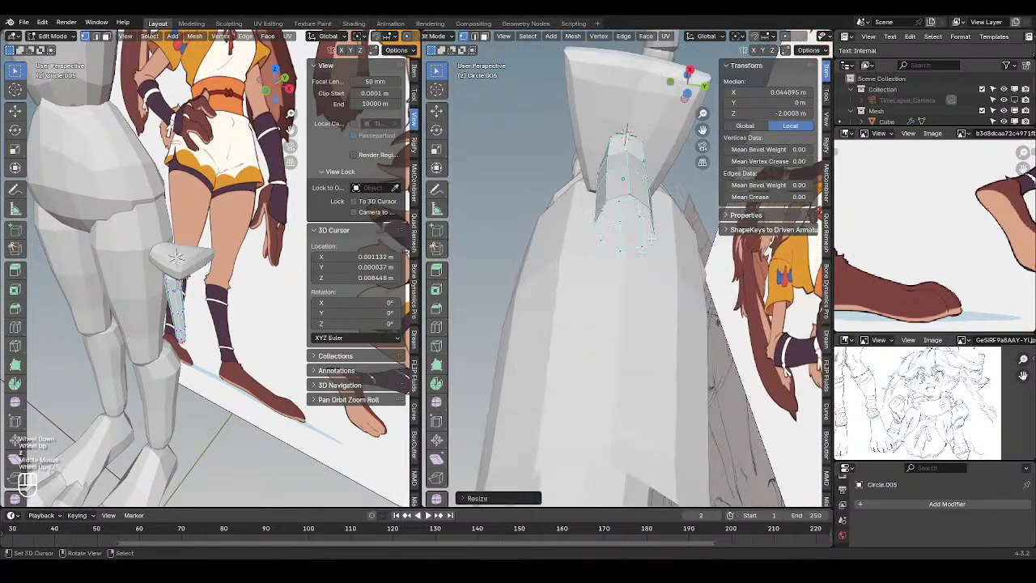
Set the viewport's clip start to 0.00001 m so the close-up finger displays without clipping
left_click(827, 123)
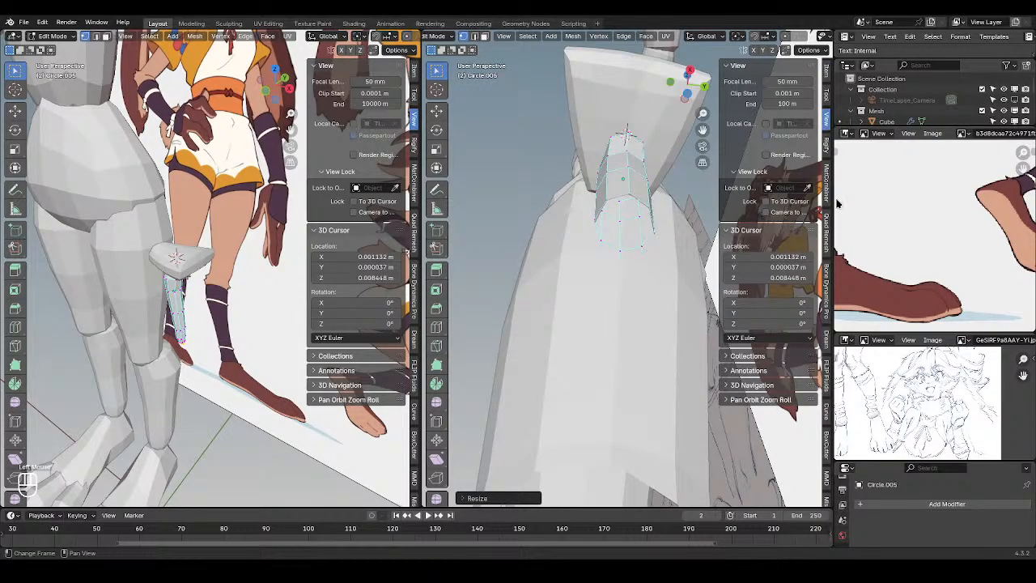
left_click(787, 103)
left_click(786, 93)
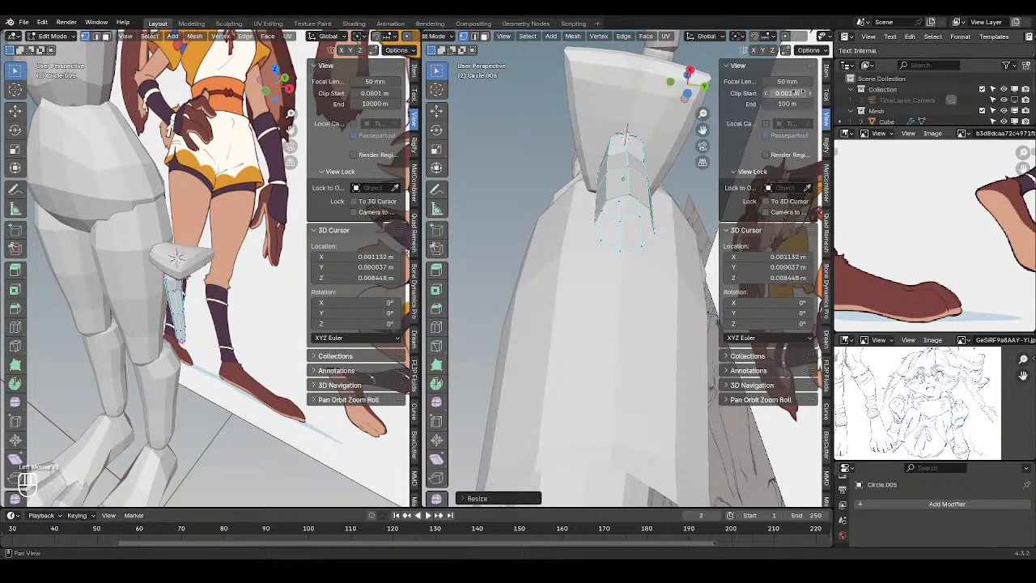
type("0.00001")
key("Return")
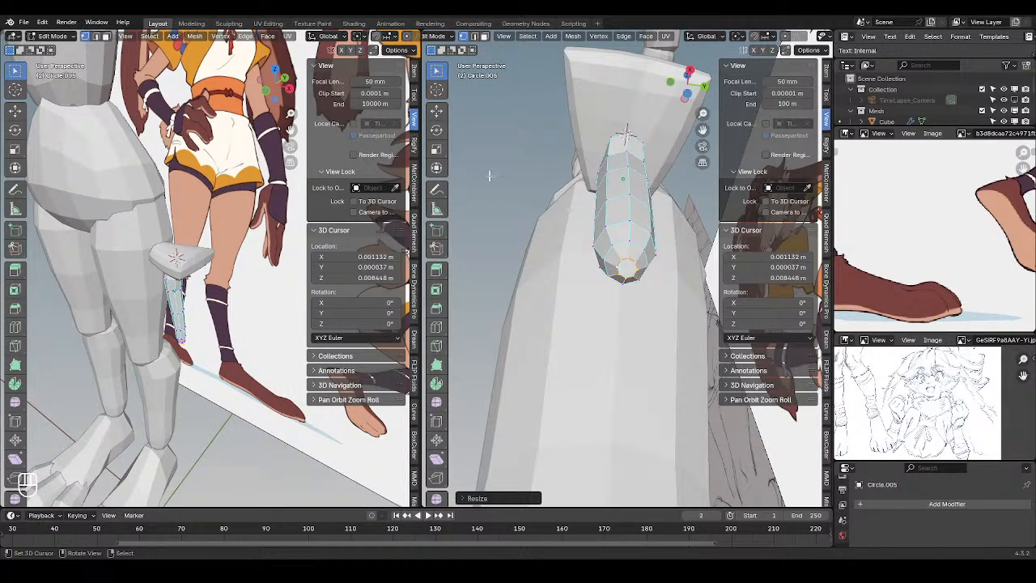
Close the open end loop at the fingertip by filling it with faces between its vertices
right_click(621, 274)
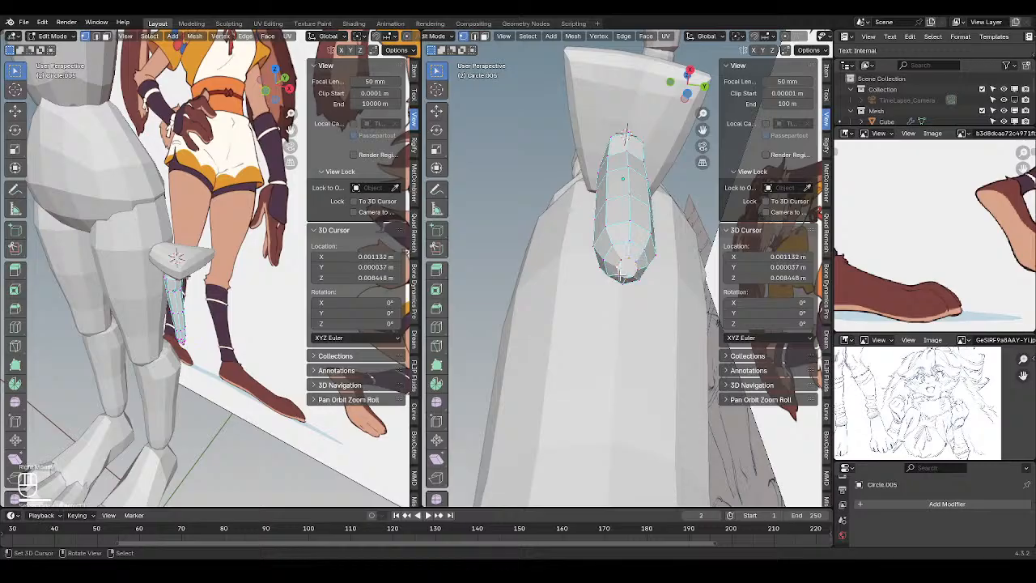
right_click(636, 267)
right_click(637, 280)
right_click(637, 280)
right_click(639, 279, "shift")
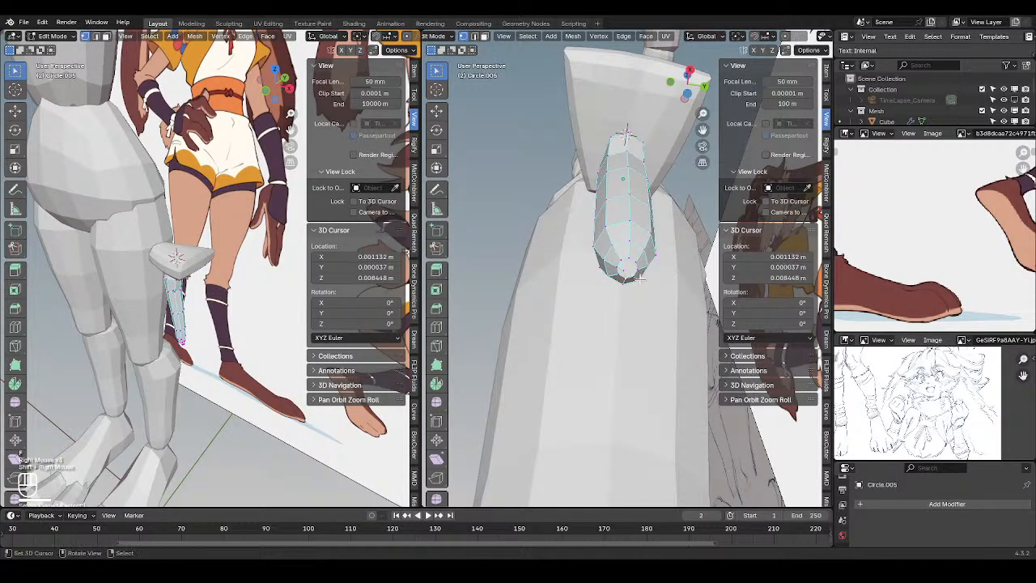
right_click(637, 274)
right_click(627, 277, "shift")
key("f")
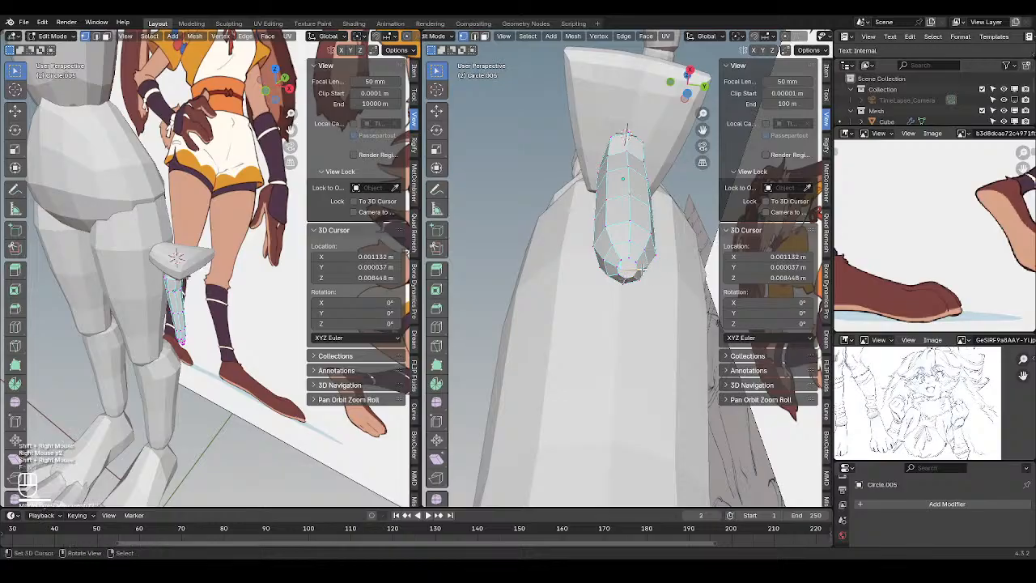
right_click(636, 268)
right_click(634, 259, "shift")
key("f")
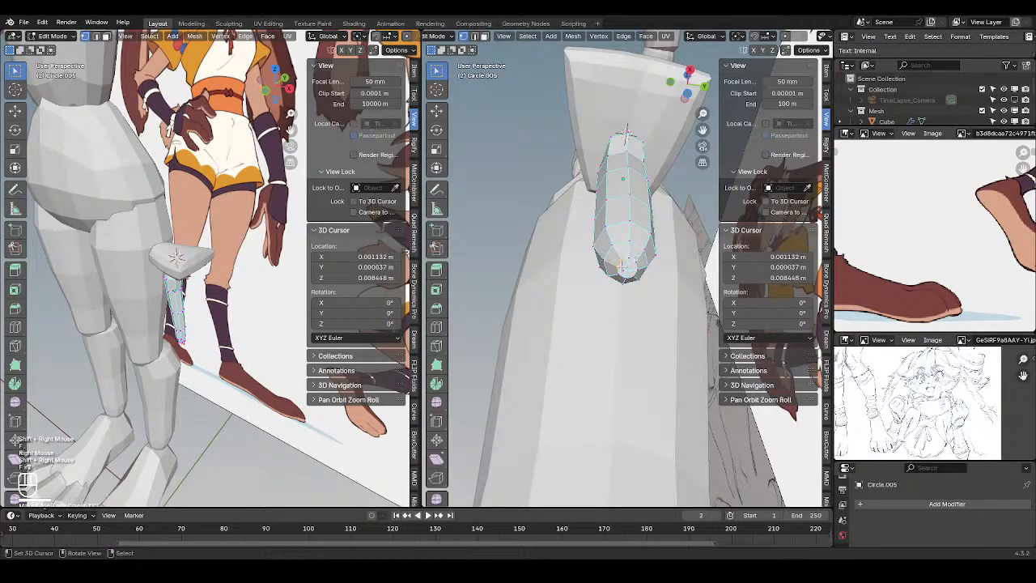
Select the fingertip vertices through the mesh and apply Volume Smoothing (slower) to them twice
mouse_move(625, 267)
middle_mouse_down()
mouse_move(717, 302)
mouse_move(648, 283)
mouse_move(632, 267)
middle_mouse_up()
key("shift+z")
key("alt+a")
key("c")
left_click(628, 273)
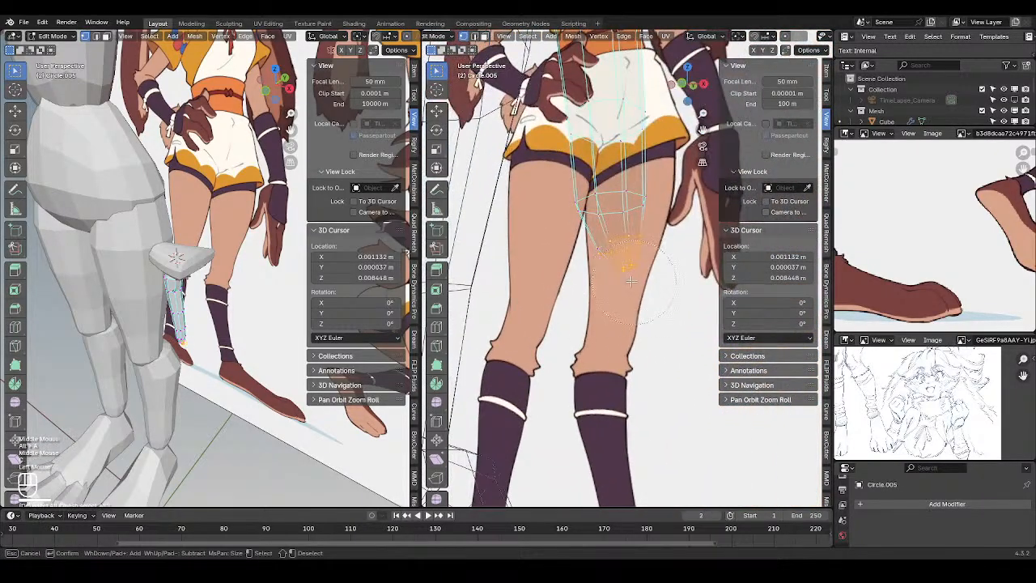
right_click(621, 273)
mouse_move(620, 524)
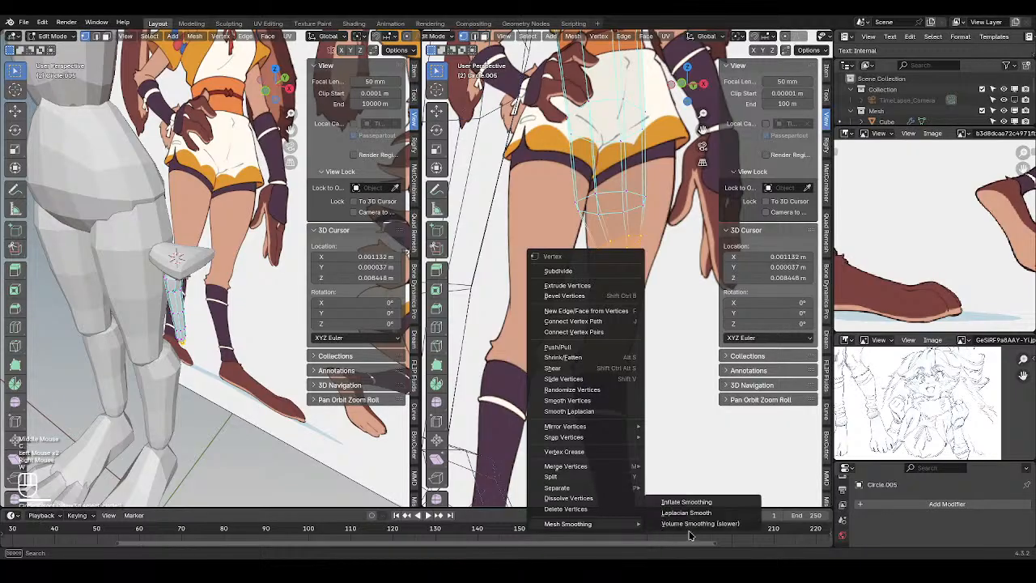
left_click(690, 524)
right_click(638, 324)
mouse_move(640, 315)
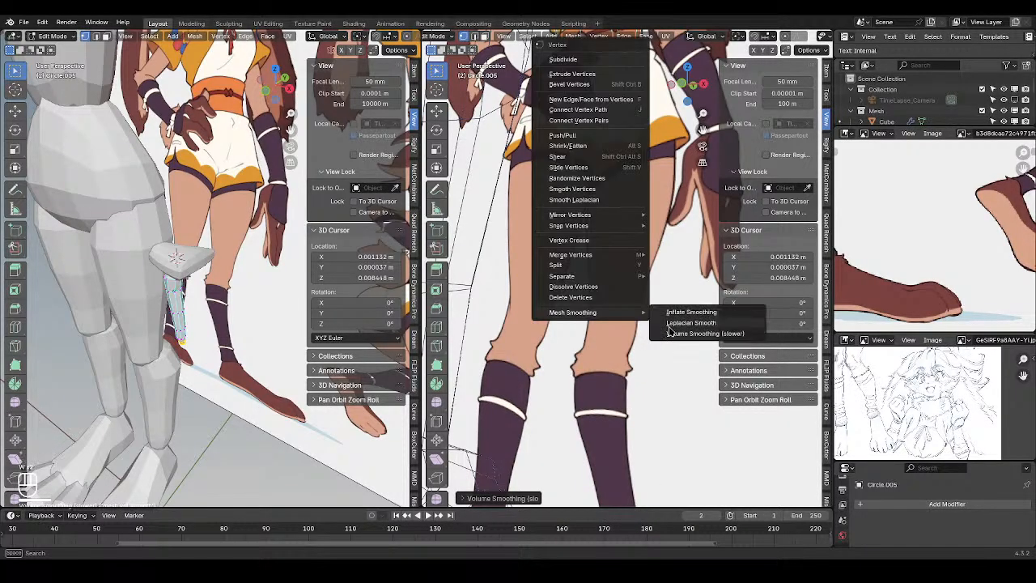
left_click(670, 332)
key("z")
In front view, select the edge loop just above the fingertip and scale it to fit the reference outline
middle_click_drag(636, 308, 612, 303)
mouse_move(612, 303)
middle_mouse_down("alt")
mouse_move(582, 299)
mouse_move(608, 282)
middle_mouse_up("alt")
right_click(624, 230, "alt")
key("alt+s")
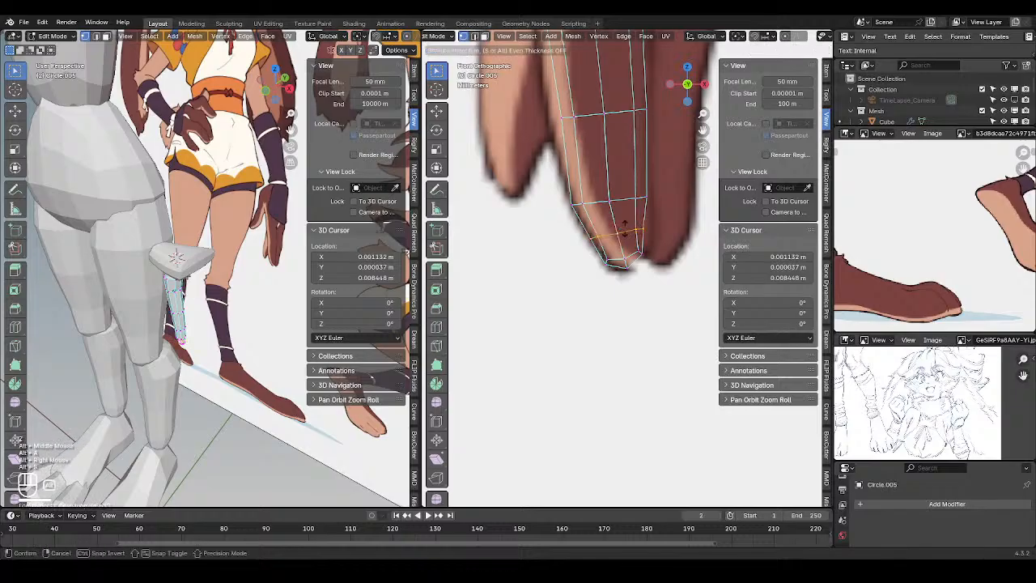
right_click(652, 203, "shift")
key("s")
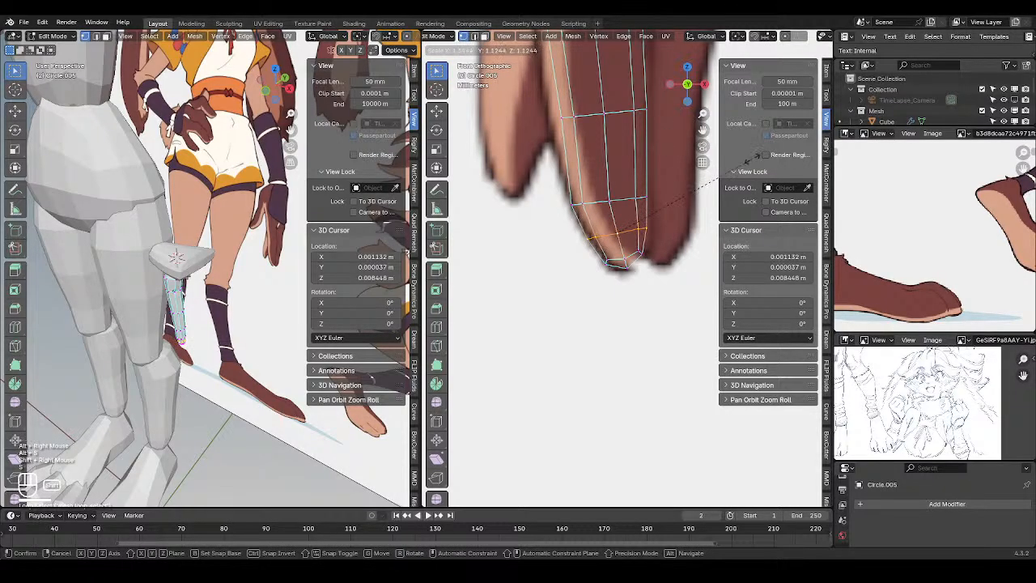
left_click(703, 178, "shift")
scroll(644, 202, "down", 3)
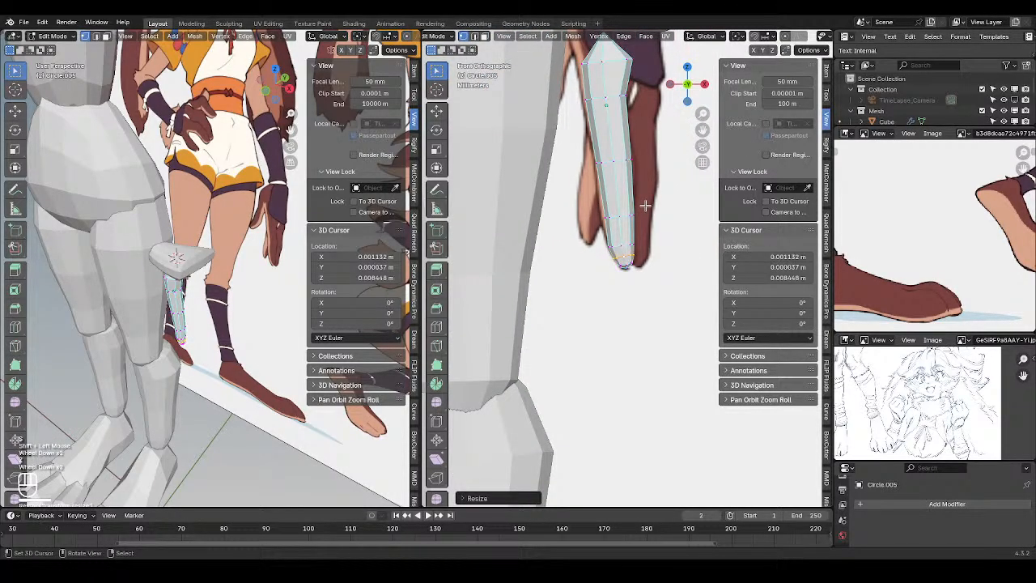
Shift the lower joint's edge loop to fit the reference, bevel it into three loops, and reposition them
scroll(648, 204, "up", 3)
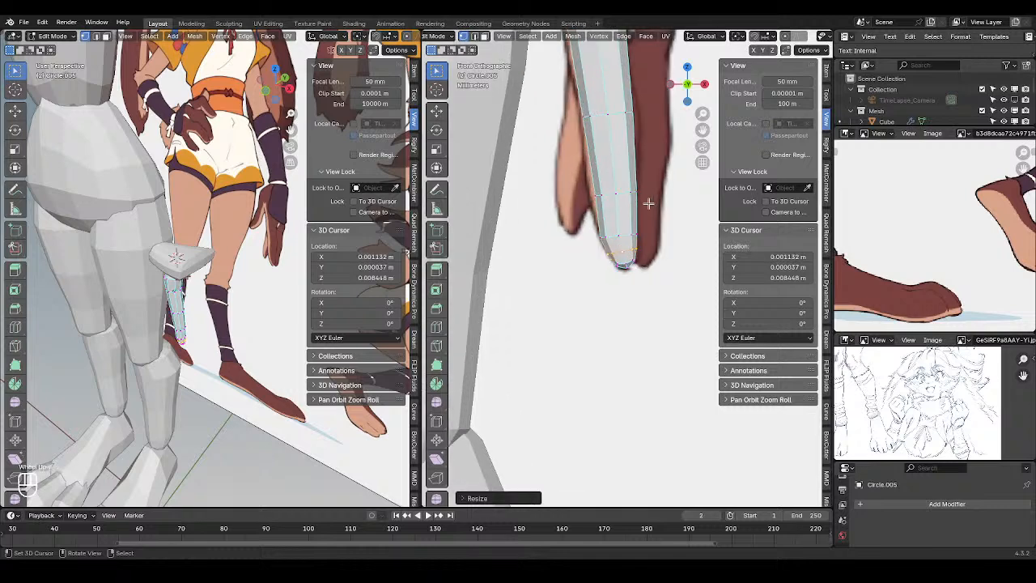
middle_click_drag(650, 203, 622, 204, "shift")
right_click(618, 205, "alt")
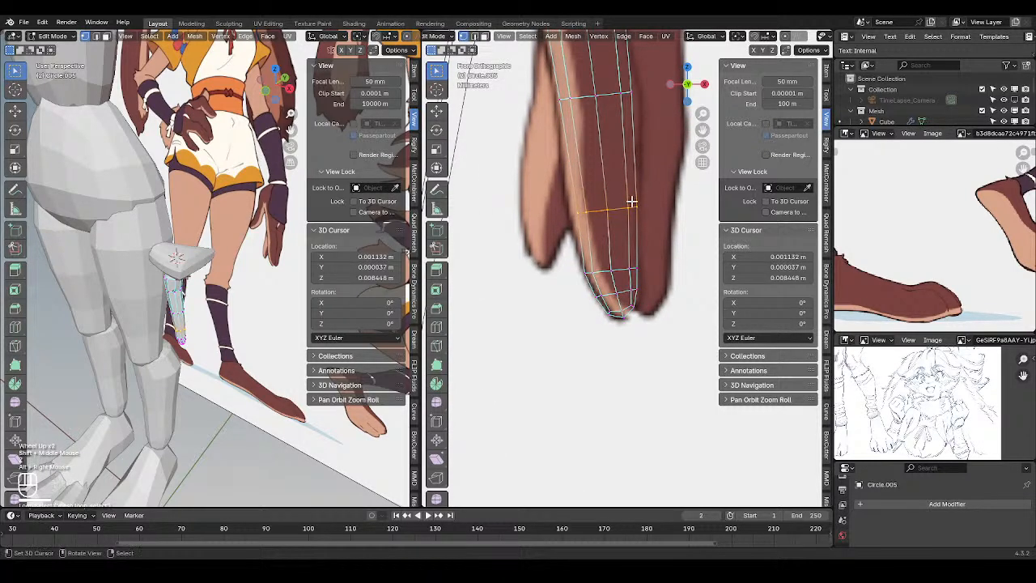
key("g")
left_click(639, 188)
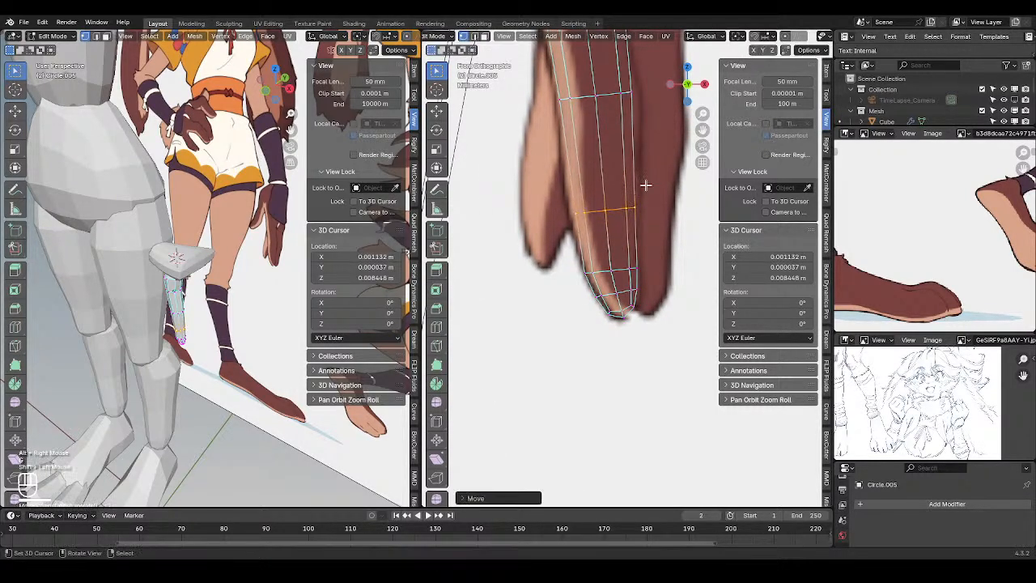
key("ctrl+b")
scroll(648, 179, "up", 1)
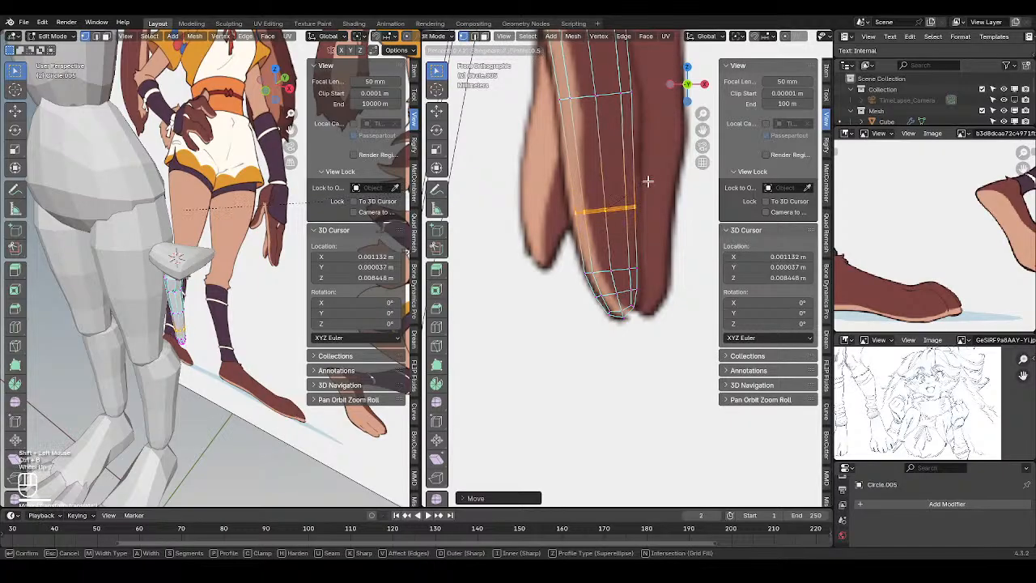
left_click(652, 179)
key("g")
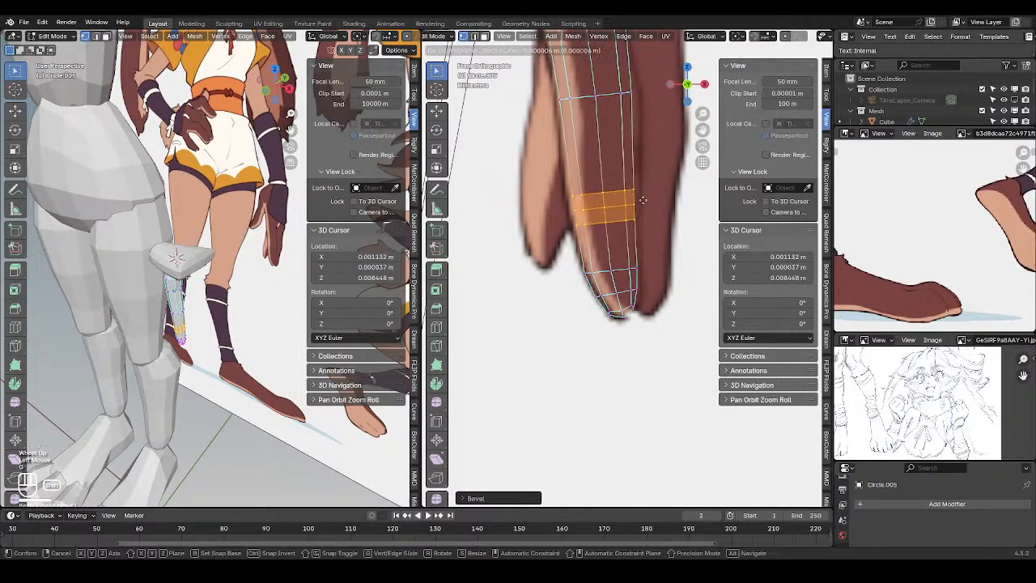
left_click(642, 200, "shift")
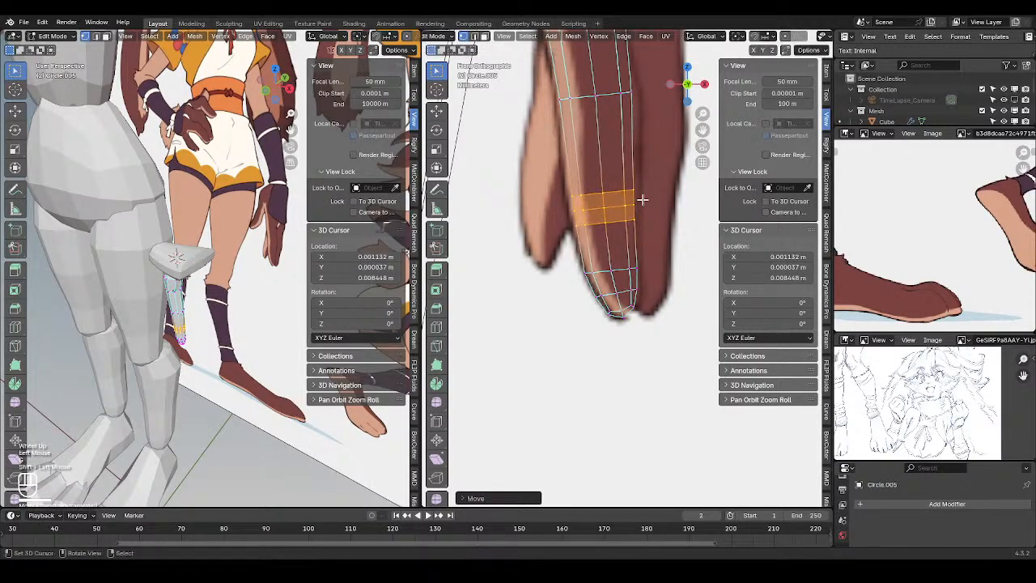
Add an edge loop just below the beveled lower joint and shift it to fit the reference outline
key("ctrl+r")
left_click(613, 244, "ctrl")
right_click(613, 243, "ctrl")
key("g")
left_click(612, 242, "shift")
Bevel the middle joint's edge loop into three closely spaced loops
middle_click_drag(628, 209, 608, 267, "shift")
right_click(606, 151, "alt")
key("ctrl+b")
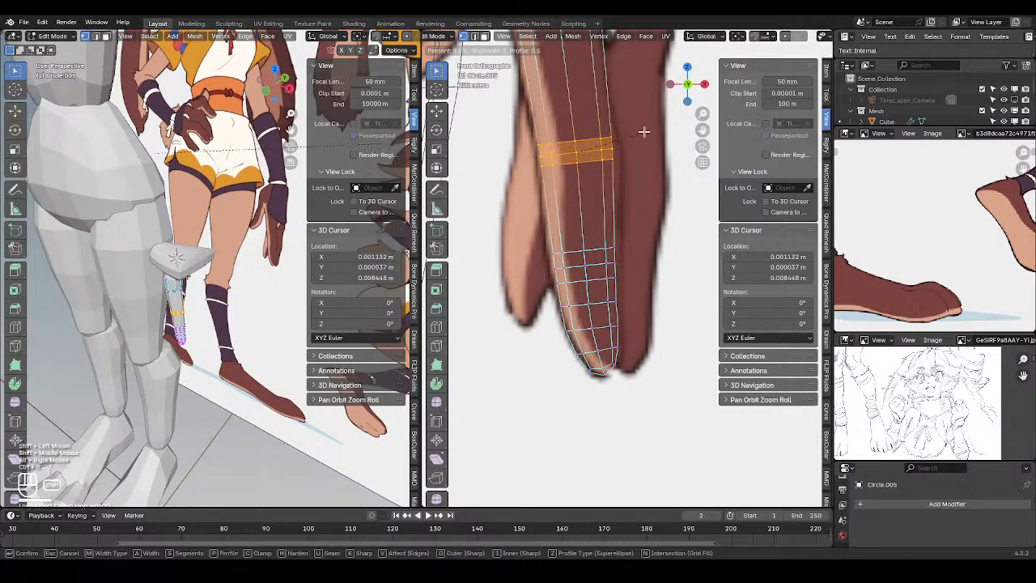
left_click(647, 131)
Add an edge loop between the two beveled joints, then shrink/fatten and shift it to fit the reference
key("ctrl+r")
left_click(577, 206)
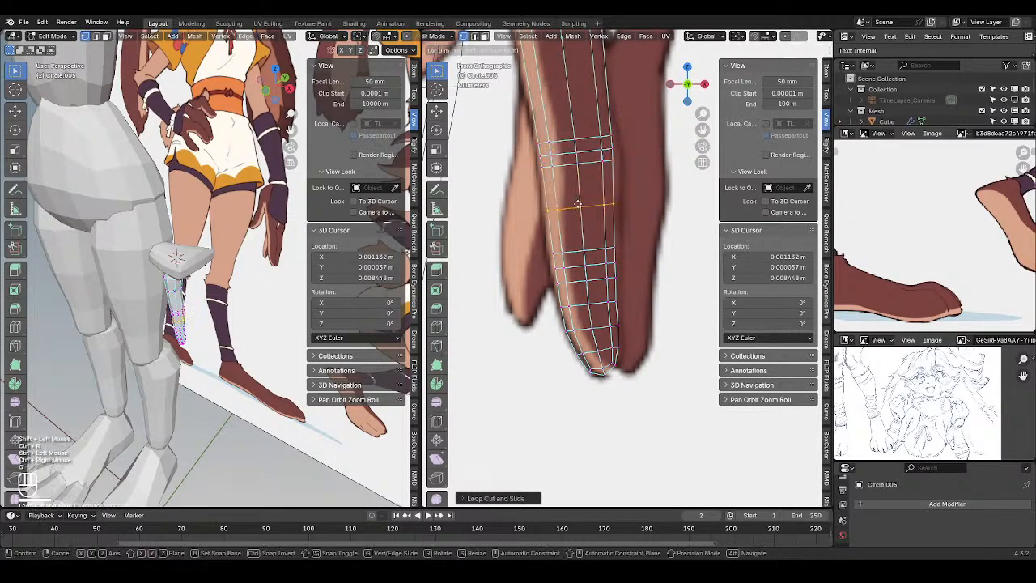
left_click(566, 207, "shift")
key("alt+s")
left_click(644, 172, "shift")
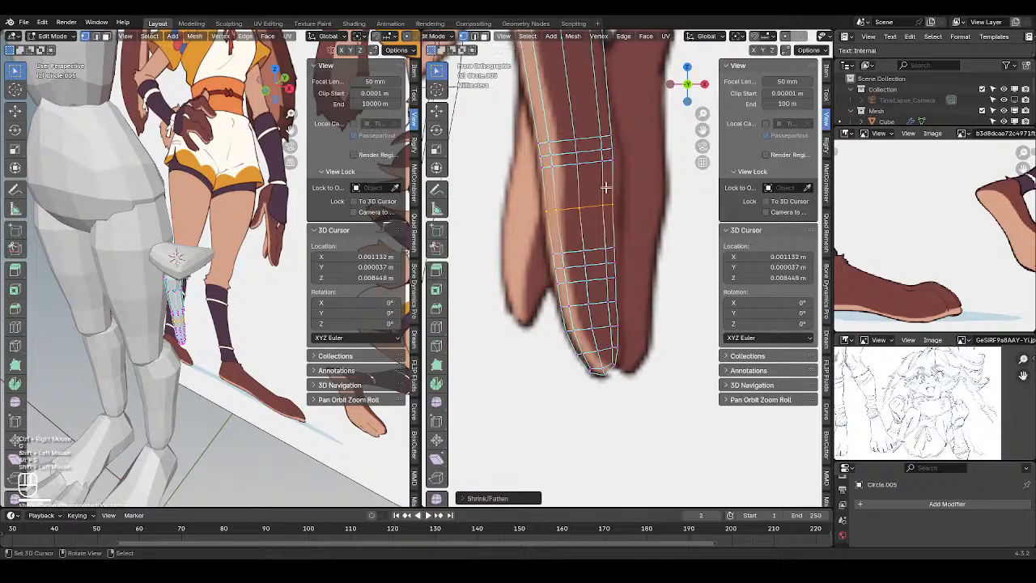
key("z")
scroll(606, 270, "down", 2)
mouse_move(606, 188)
middle_mouse_down("shift")
mouse_move(605, 270)
mouse_move(596, 191)
middle_mouse_up("shift")
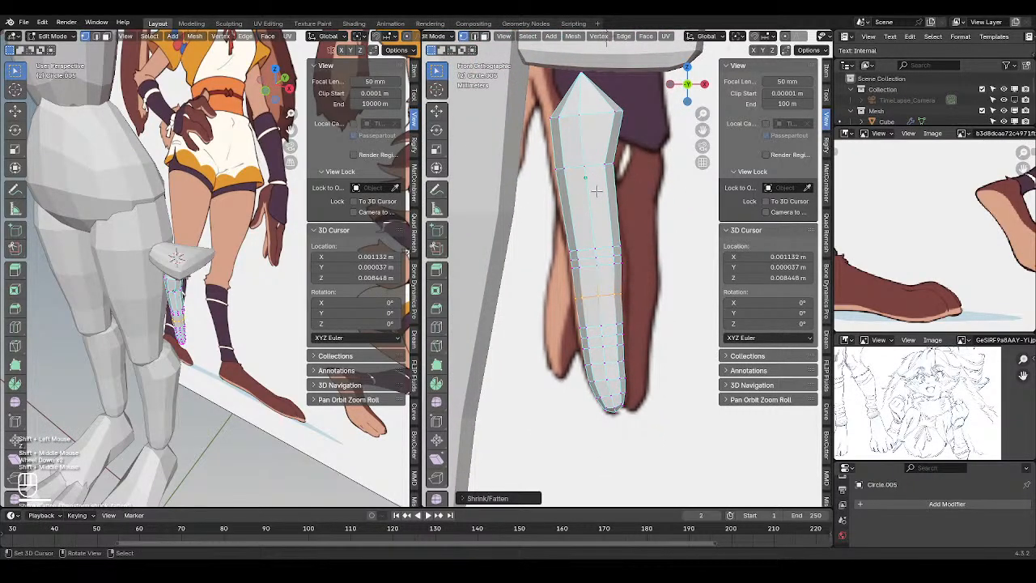
key("g")
left_click(610, 192)
Add an edge loop between the finger's base segment and the middle joint, then scale it to fit the reference
key("z")
key("ctrl+r")
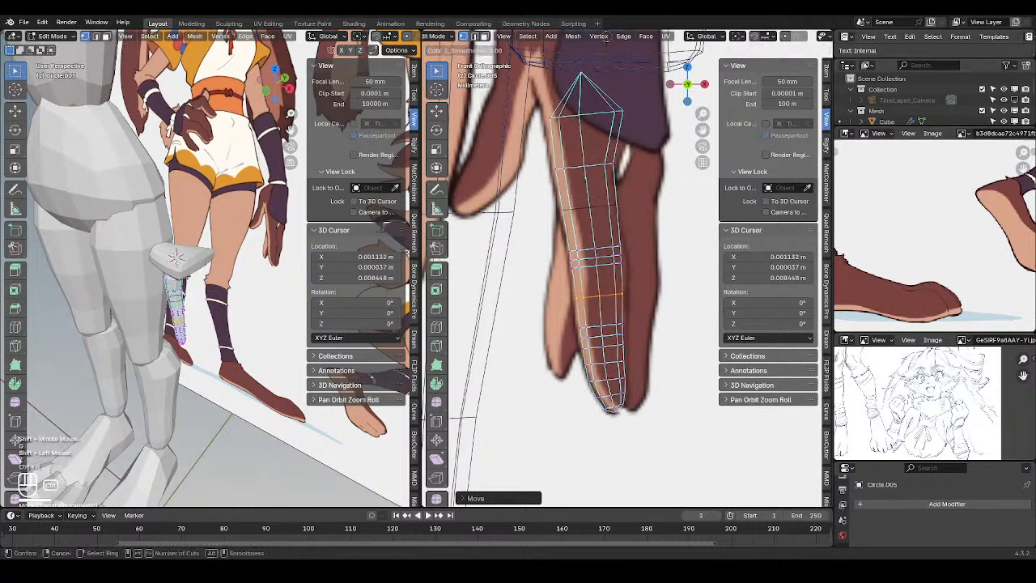
left_click(588, 204, "ctrl")
right_click(589, 203)
key("alt+s")
right_click(610, 174, "shift")
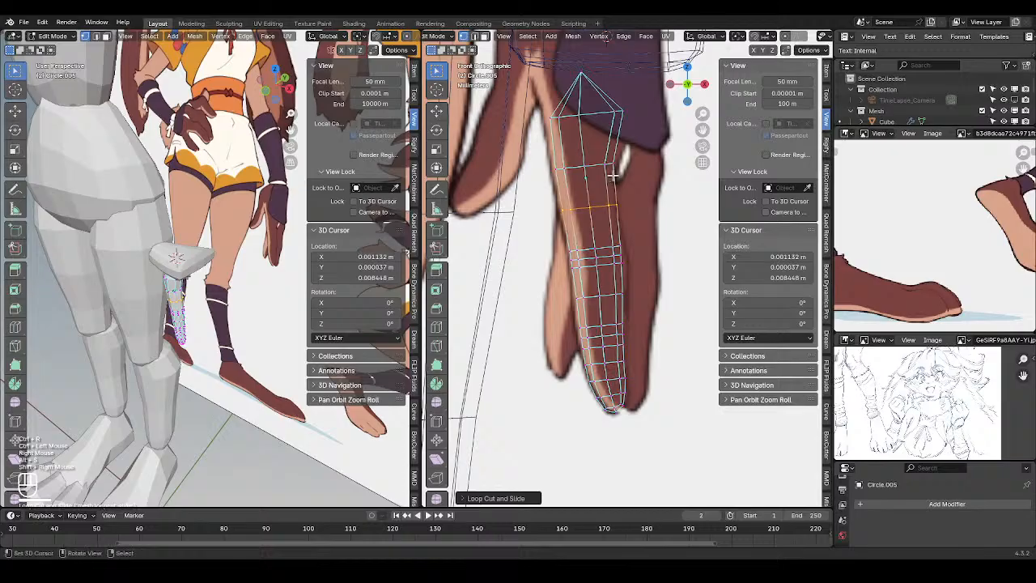
key("s")
key("y")
right_click(630, 176, "shift")
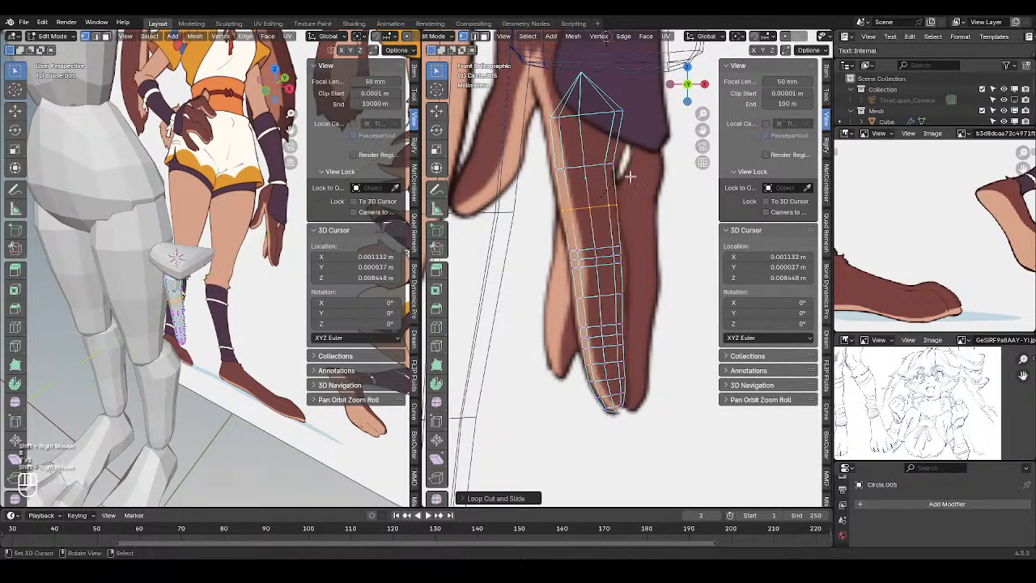
key("s")
left_click(635, 185, "shift")
key("z")
scroll(635, 188, "down", 2)
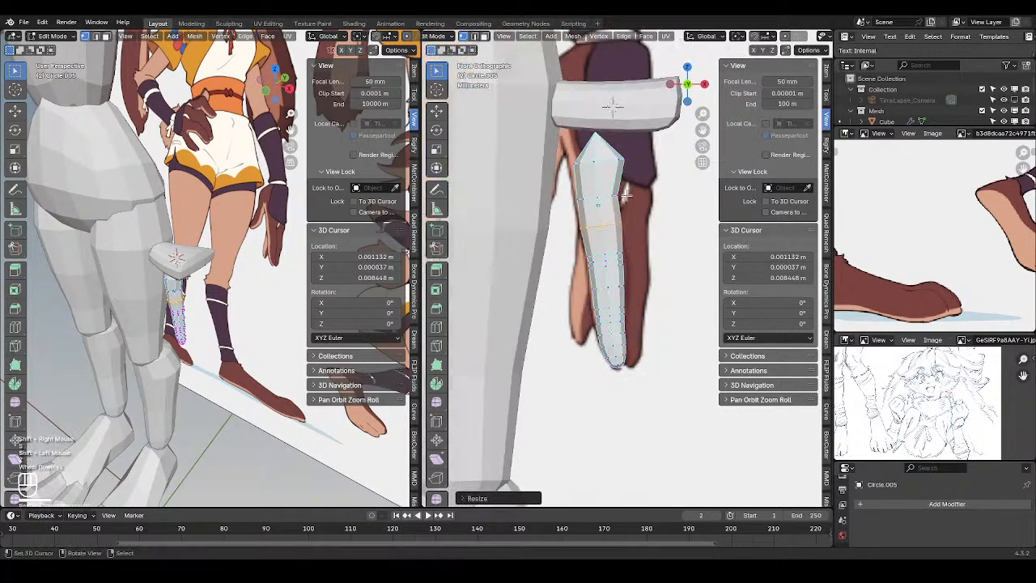
Check the finger's shape in Object Mode, then circle-select the vertices near the fingertip in wireframe
key("Tab")
mouse_move(630, 211)
middle_mouse_down()
mouse_move(515, 202)
mouse_move(472, 214)
mouse_move(638, 201)
mouse_move(591, 198)
middle_mouse_up()
mouse_move(591, 198)
middle_mouse_down("alt")
mouse_move(633, 200)
mouse_move(527, 201)
middle_mouse_up("alt")
key("Tab")
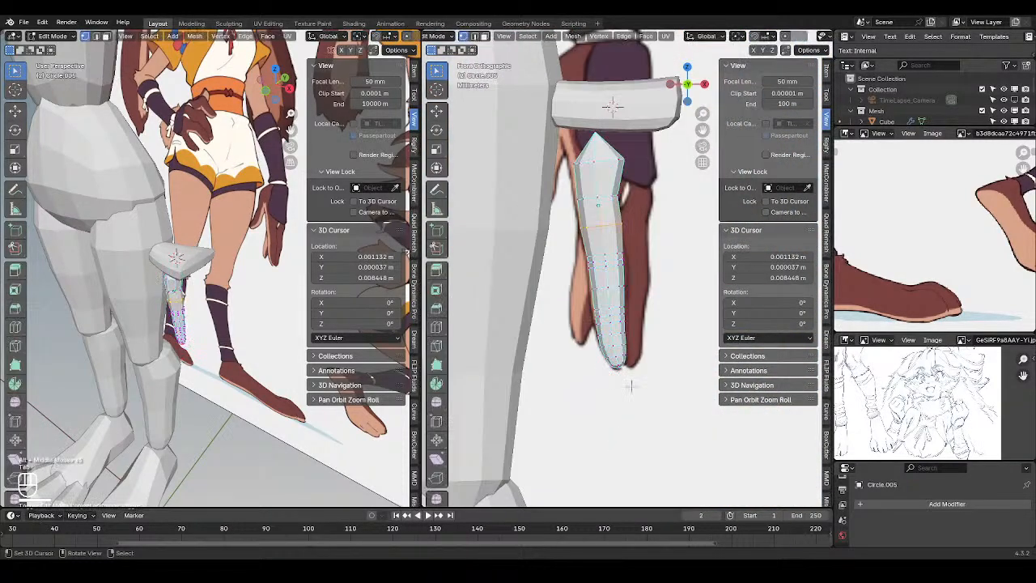
key("z")
middle_click_drag(644, 360, 647, 304, "shift")
scroll(639, 308, "up", 2)
key("c")
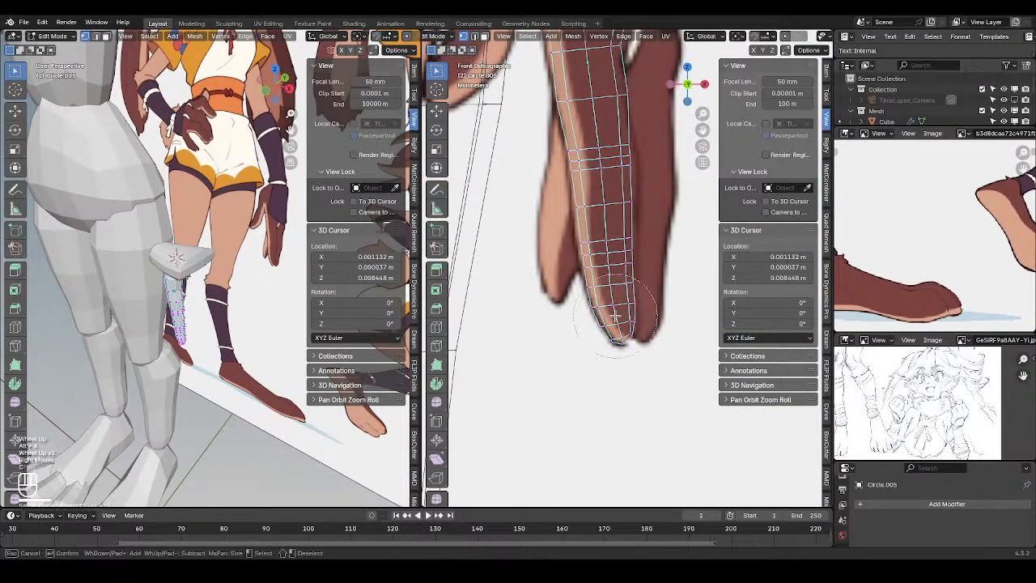
right_click(614, 314)
key("z")
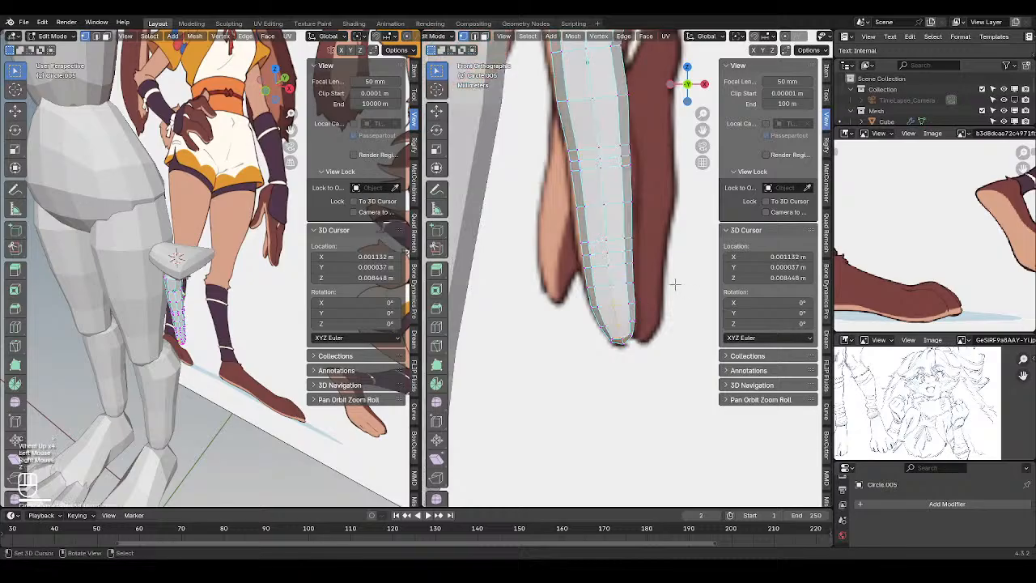
mouse_move(673, 282)
middle_mouse_down()
mouse_move(633, 285)
mouse_move(617, 253)
middle_mouse_up()
scroll(634, 283, "down", 1)
key("s")
key("x")
key("x")
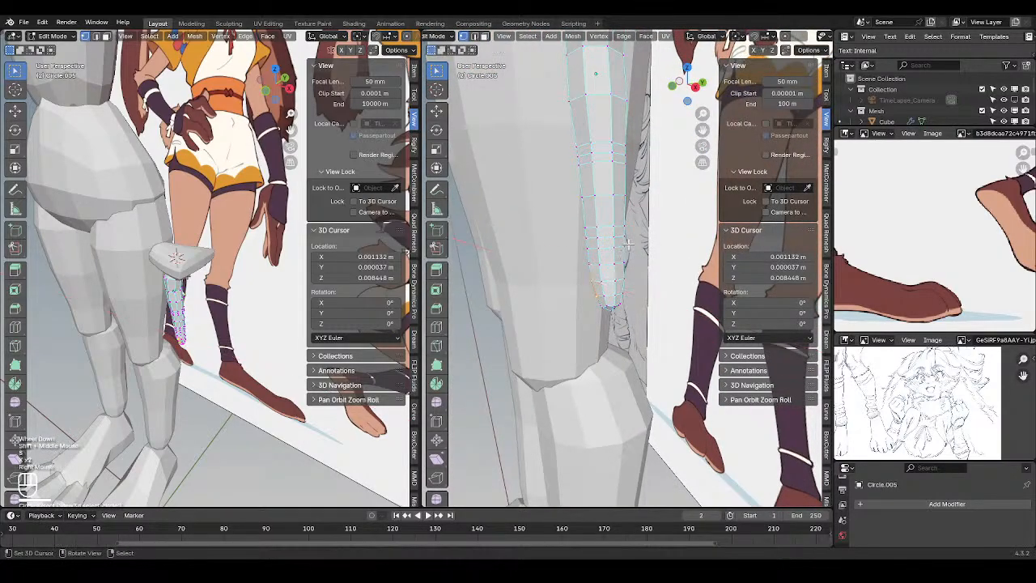
Enable proportional editing and scale the selected fingertip vertices up along the local Y axis
key("o")
right_click(649, 238)
middle_click_drag(649, 238, 632, 214)
key("s")
key("y")
key("y")
scroll(669, 238, "up", 2)
right_click(671, 235)
key("s")
key("y")
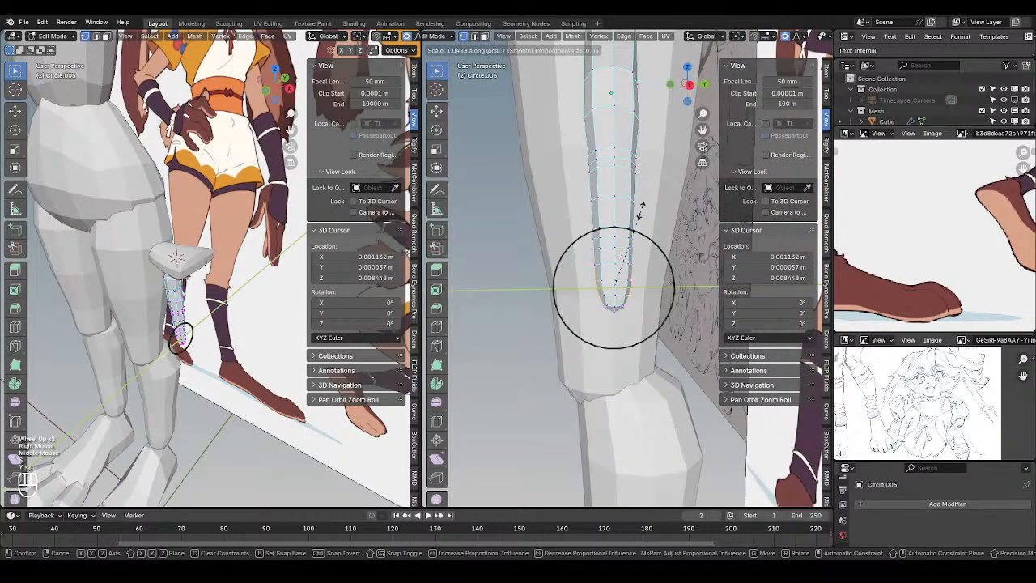
left_click(656, 208)
Try to shift the central column of vertices near the fingertip with proportional editing in the front wireframe view
middle_click_drag(656, 207, 680, 105)
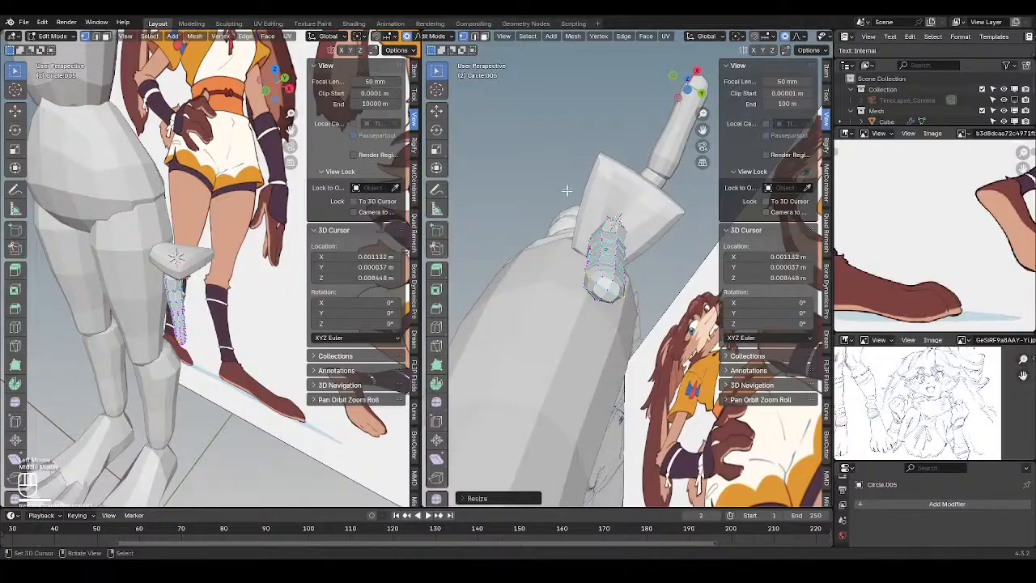
scroll(567, 191, "up", 2)
middle_click_drag(567, 191, 562, 283)
scroll(603, 277, "down", 1)
key("c")
scroll(602, 350, "up", 2)
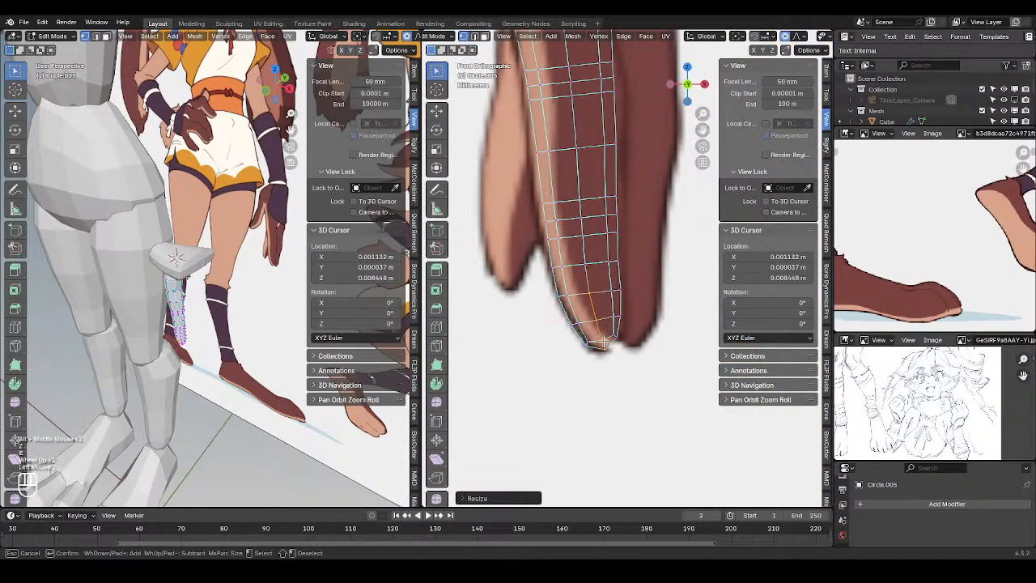
scroll(603, 343, "down", 1)
mouse_move(602, 296)
left_mouse_down()
mouse_move(584, 264)
mouse_move(577, 194)
left_mouse_up()
right_click(578, 195)
key("g")
scroll(578, 193, "down", 1)
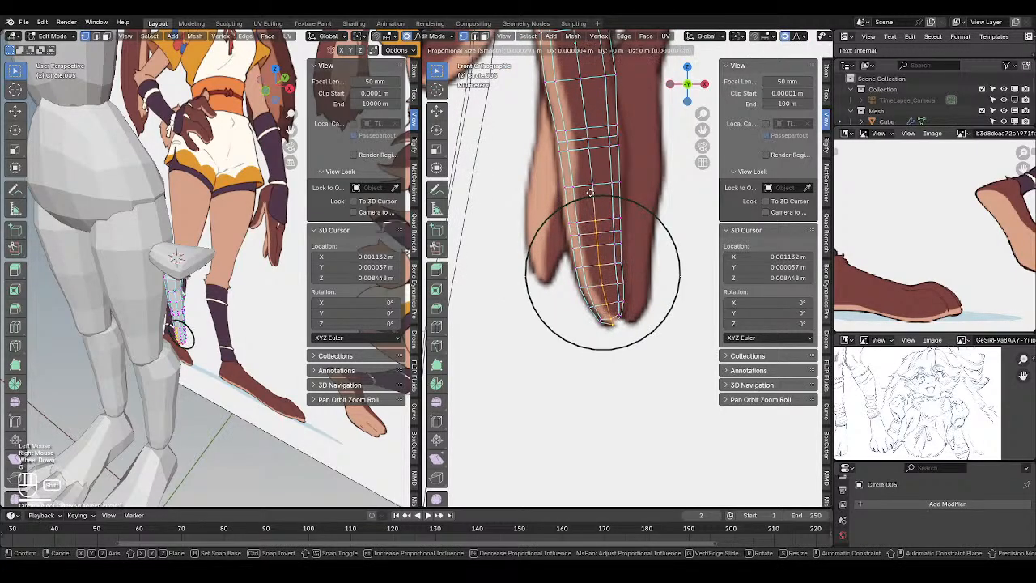
left_click(590, 191)
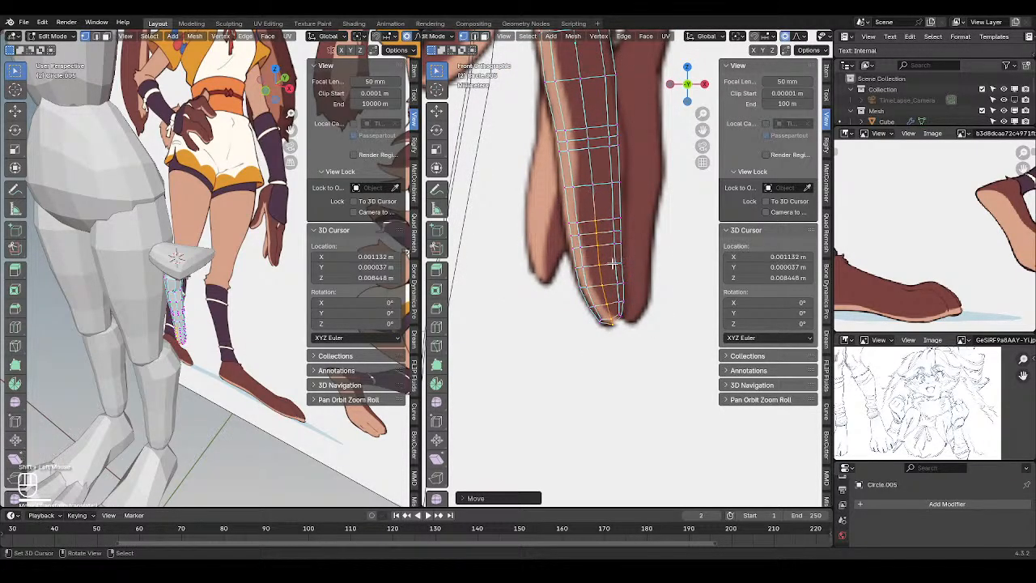
key("ctrl+z")
Move the central vertices near the fingertip sideways with a smaller proportional editing radius to follow the reference hand
key("g")
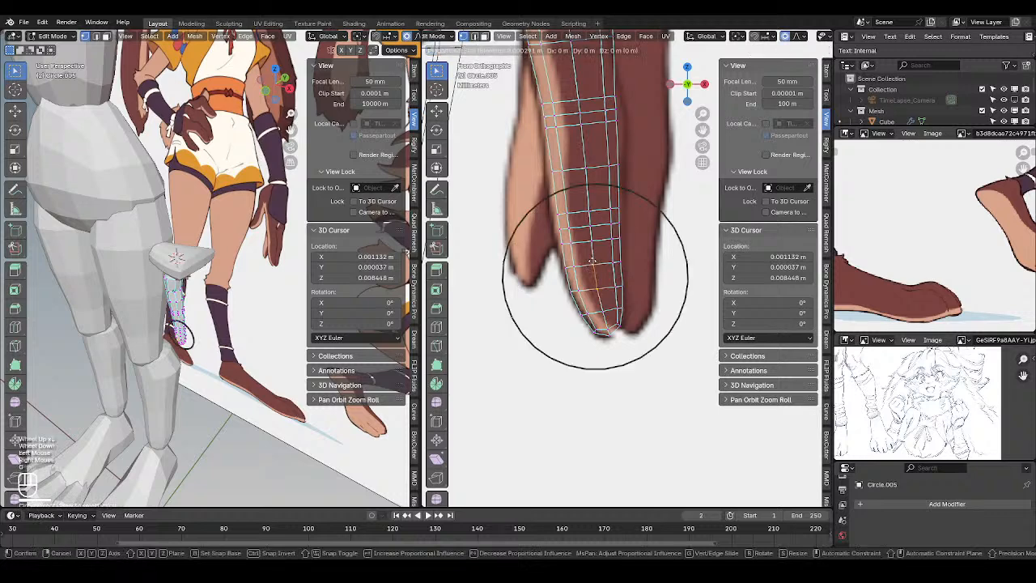
scroll(615, 256, "up", 6, "shift")
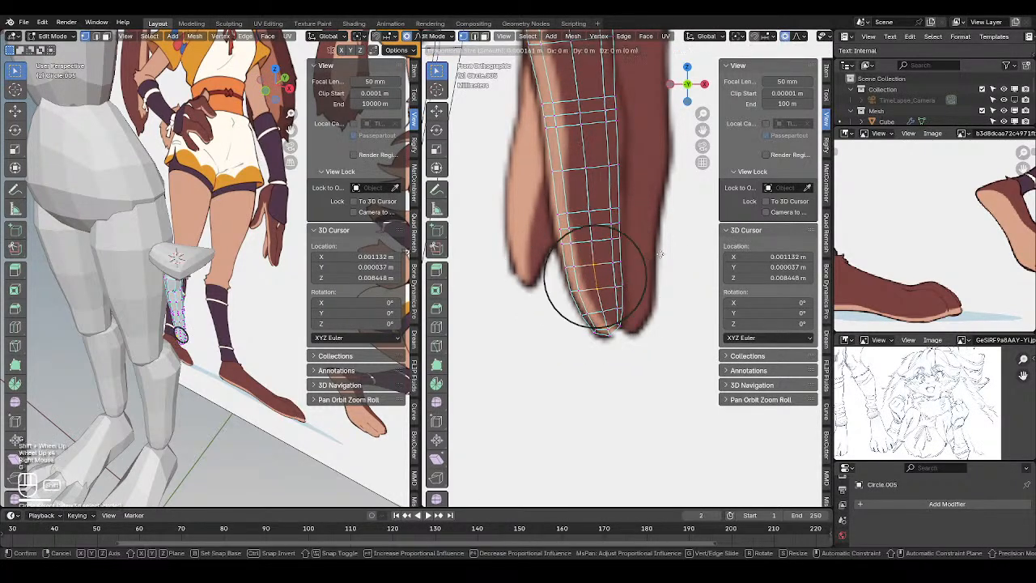
scroll(693, 248, "up", 2, "shift")
right_click(692, 249, "shift")
key("g")
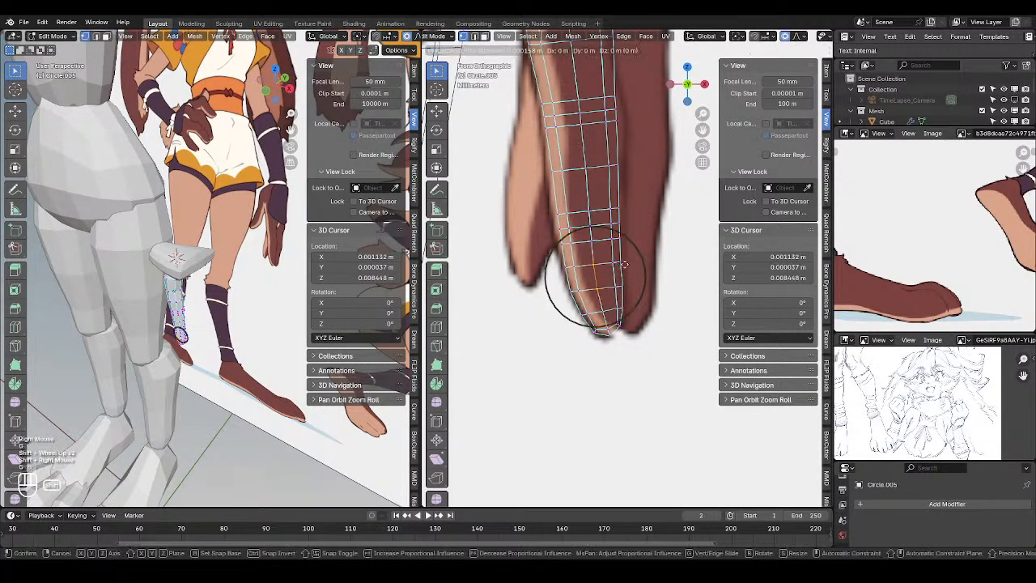
left_click(652, 258)
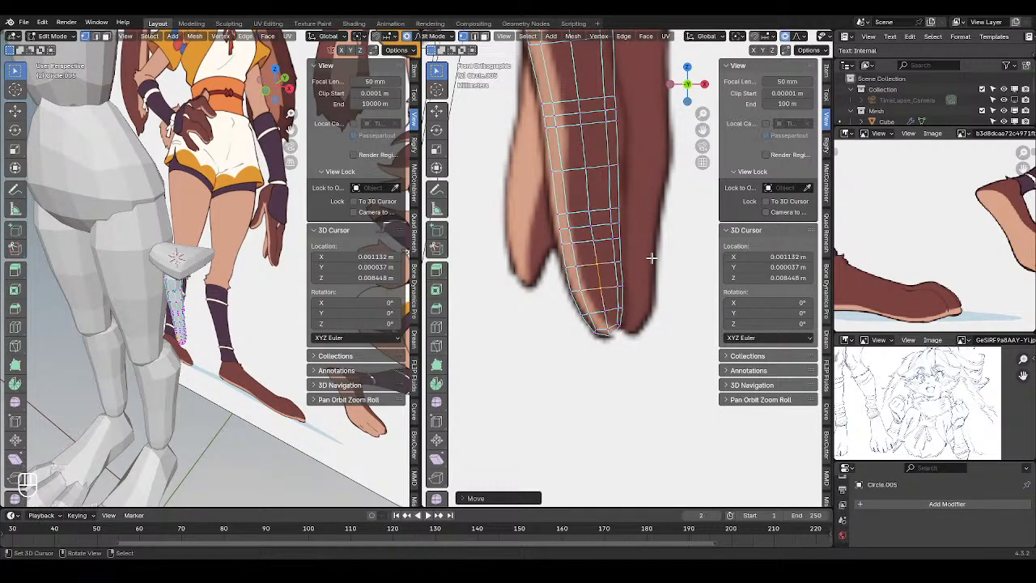
Circle-select the +X side vertices of the finger's lower joint in the front wireframe view
middle_click_drag(612, 184, 622, 245, "shift")
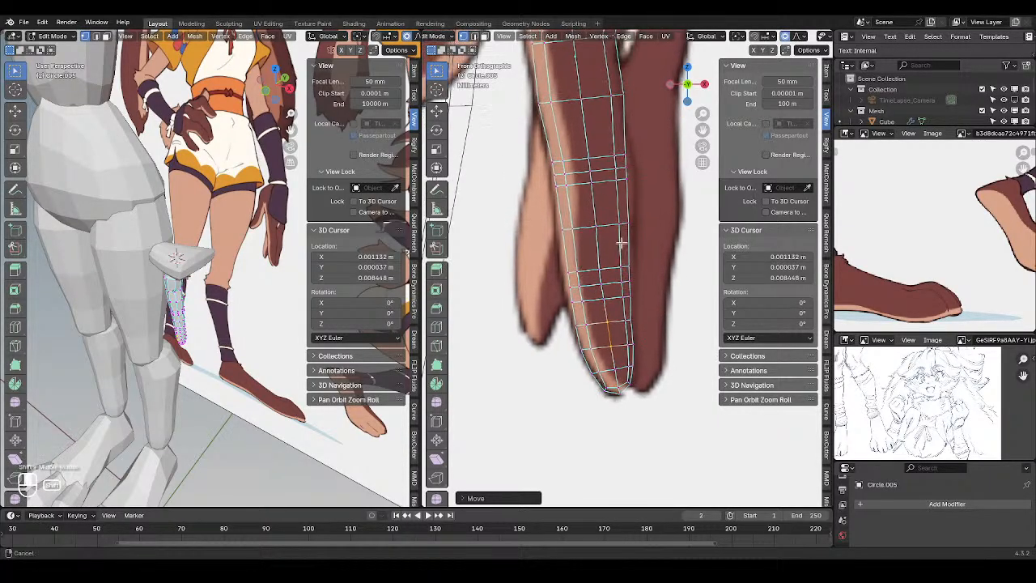
right_click(617, 295, "alt")
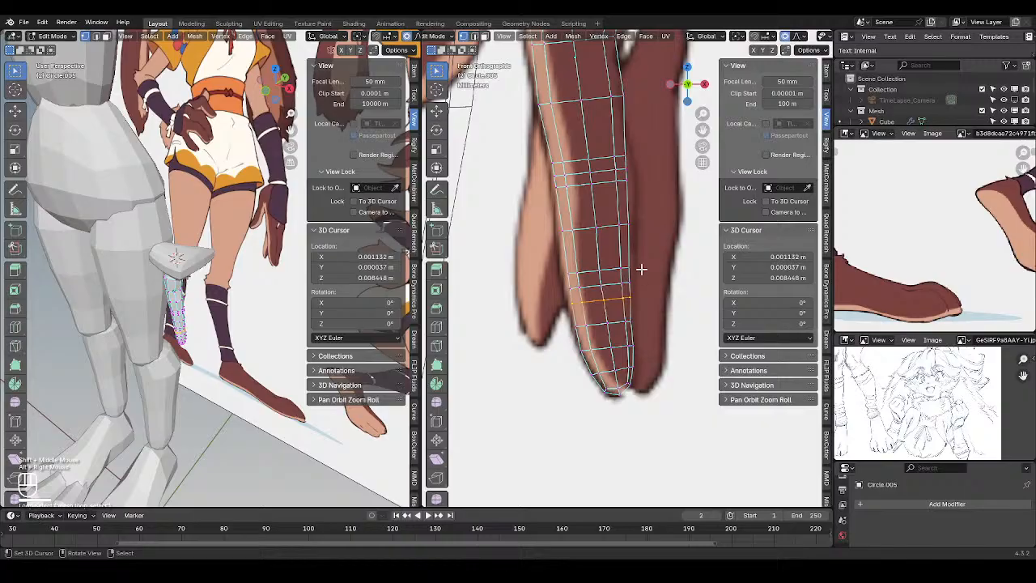
key("alt+a")
key("c")
scroll(627, 288, "up", 1)
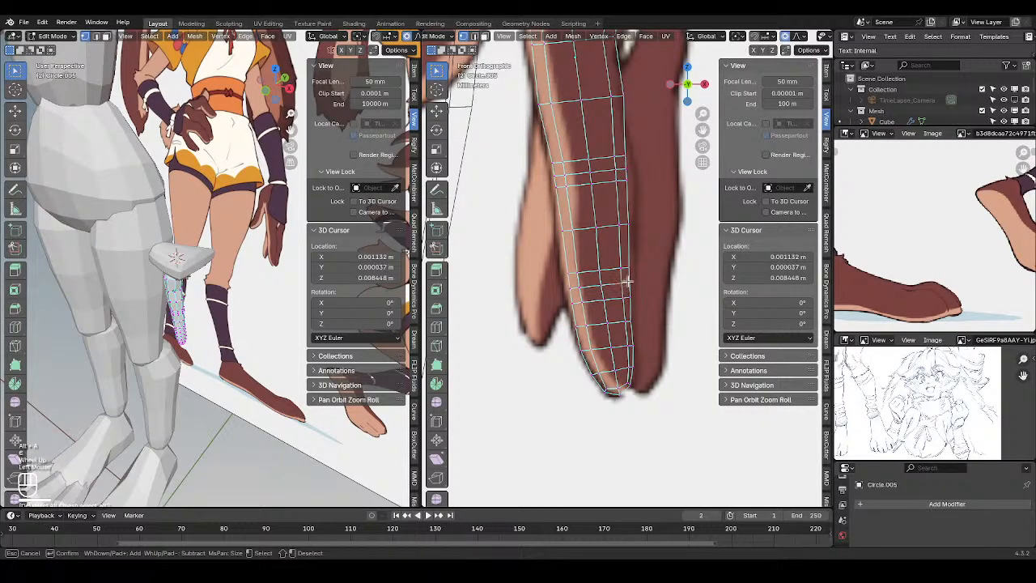
left_click(628, 281)
right_click(644, 281)
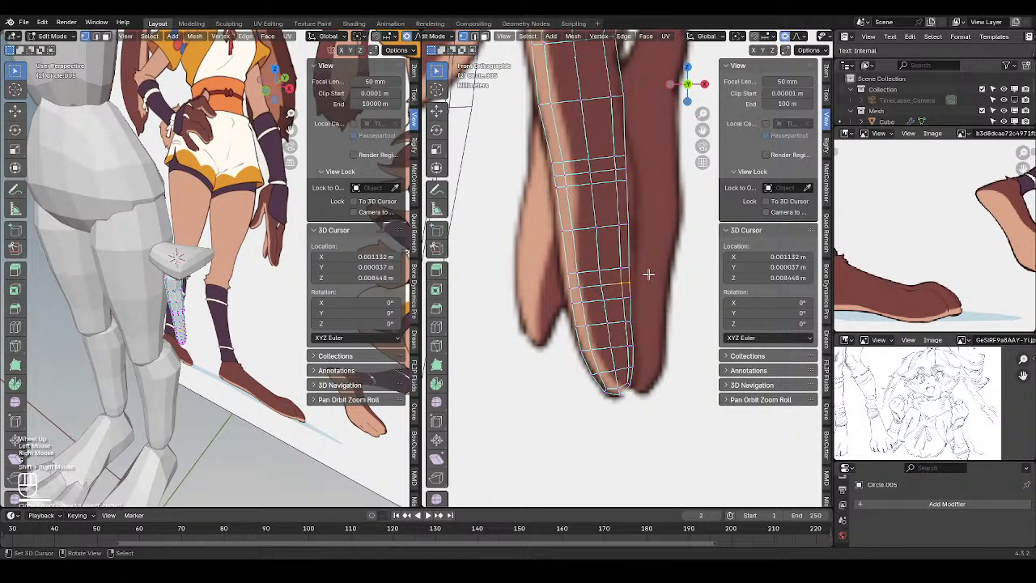
key("c")
scroll(625, 279, "up", 1)
right_click(626, 259)
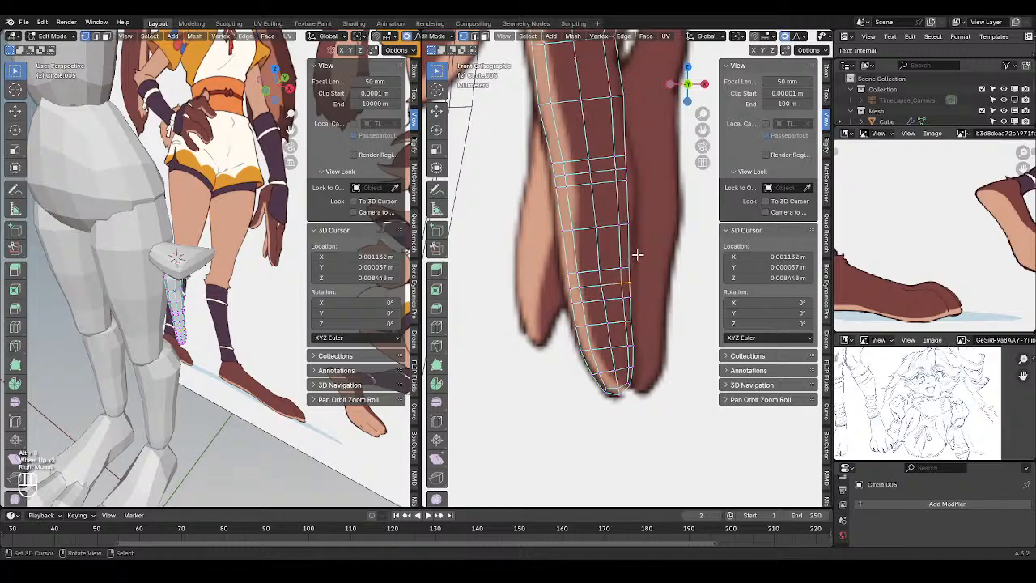
Apply the finger's object transform in Object Mode and return to editing its mesh
key("Tab")
key("ctrl+a")
left_click(610, 259)
key("Tab")
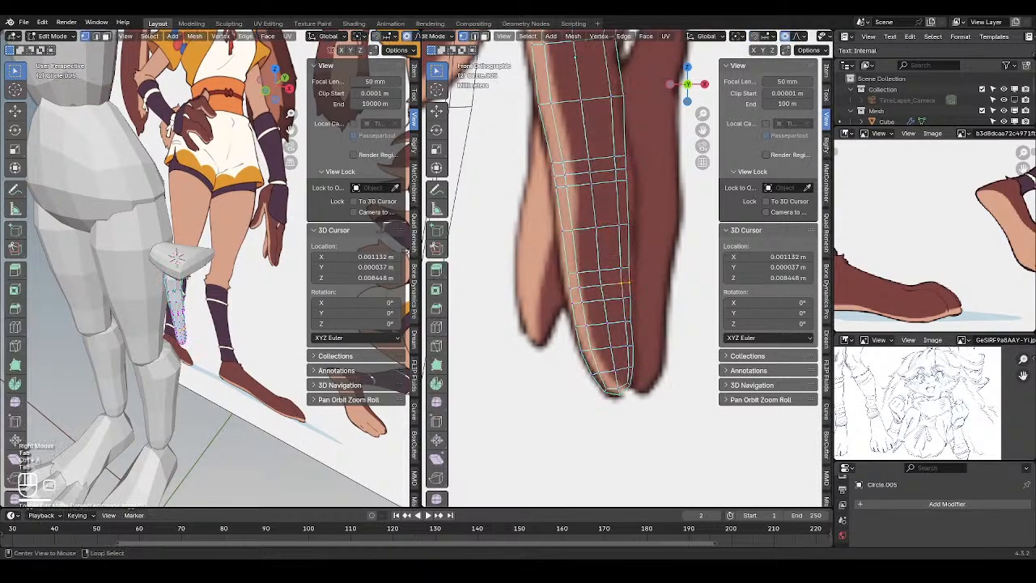
Fatten the selected lower-joint vertices outward with a reduced proportional editing radius
key("alt+s")
scroll(657, 213, "up", 1, "shift")
scroll(657, 213, "up", 4)
right_click(657, 213)
key("alt+s")
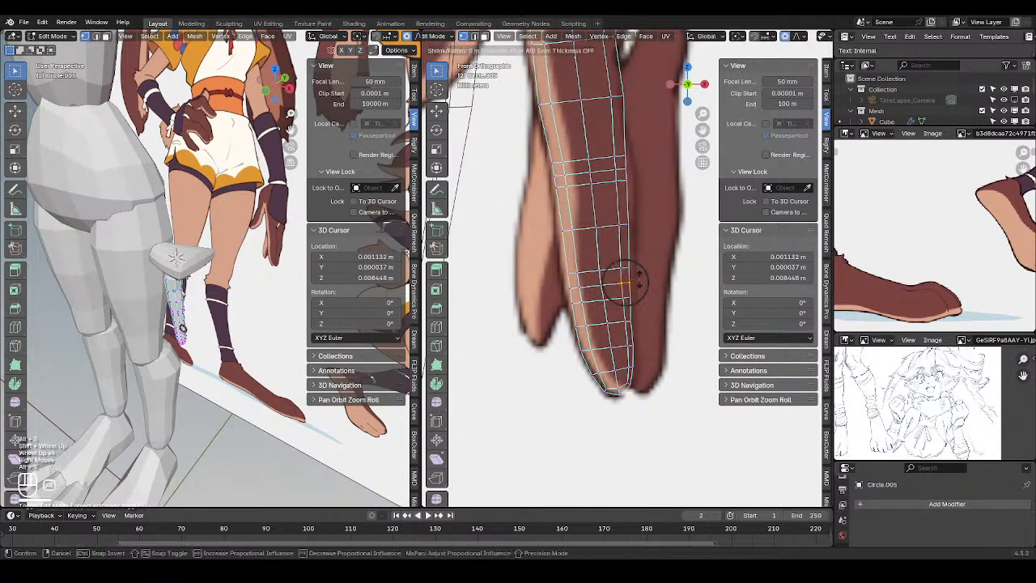
left_click(650, 258, "shift")
Circle-select the +X side vertices of the finger's middle joint and fatten them outward
right_click(628, 170)
key("c")
scroll(619, 169, "up", 2)
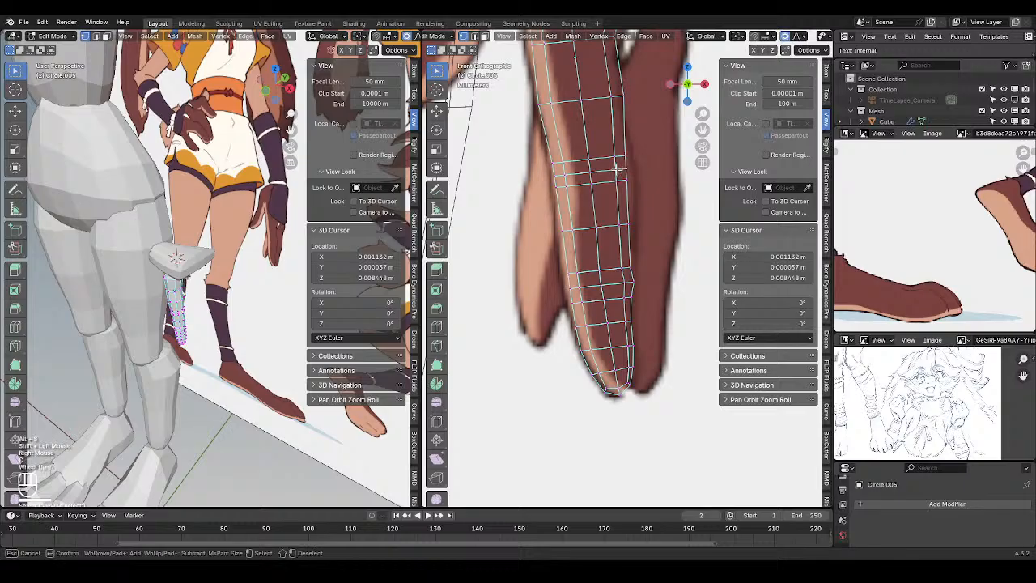
left_click(620, 169)
right_click(620, 169)
key("alt+s")
left_click(651, 144, "shift")
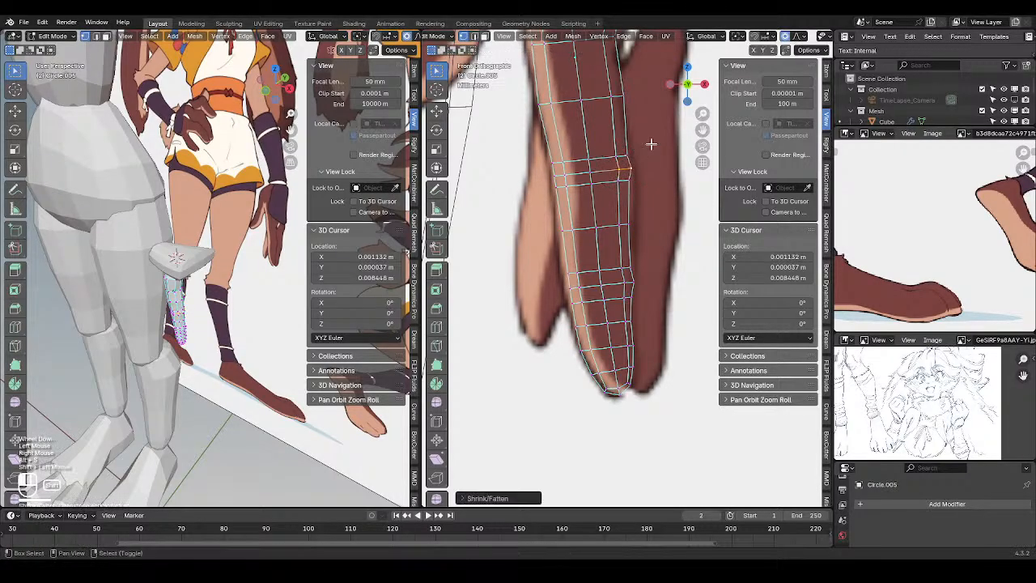
Circle-select the +X side vertices at the very end of the fingertip and fatten them with an enlarged proportional radius
scroll(652, 243, "down", 1)
key("alt+a")
scroll(641, 344, "up", 1)
key("c")
right_click(628, 386)
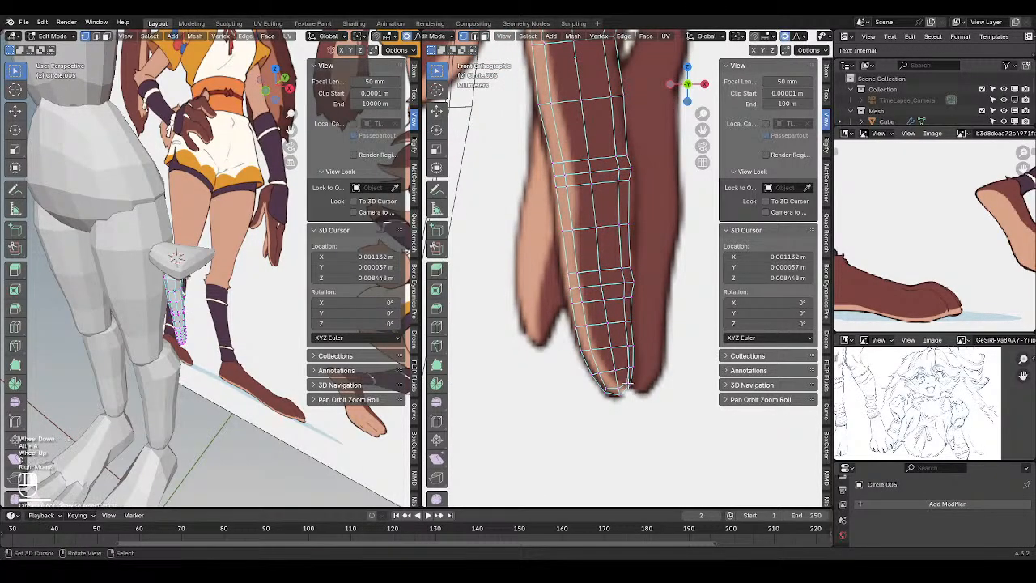
key("c")
left_click(628, 383)
right_click(627, 382)
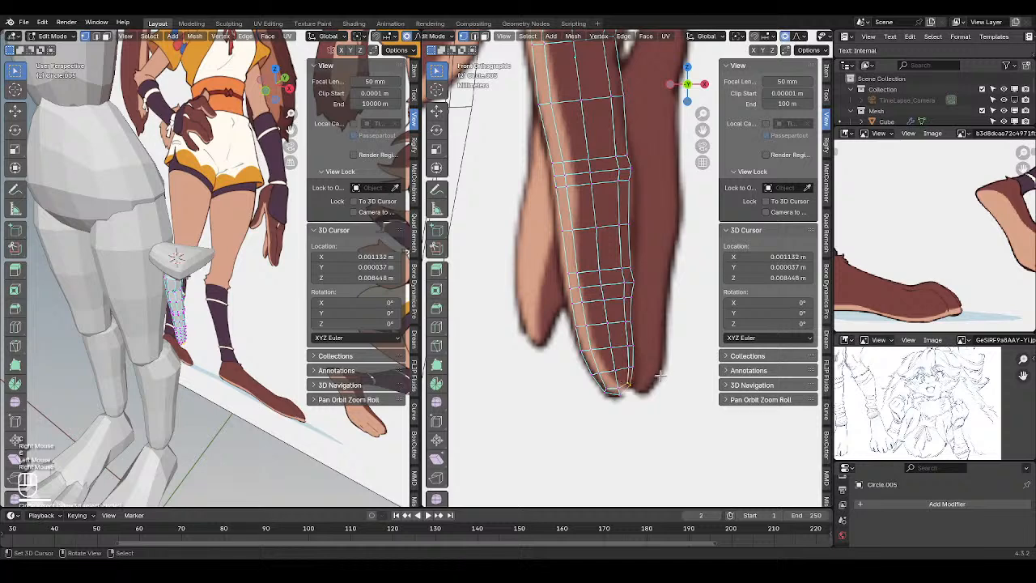
key("alt+s")
scroll(661, 368, "down", 1, "shift")
scroll(661, 366, "down", 3)
right_click(662, 361)
key("alt+s")
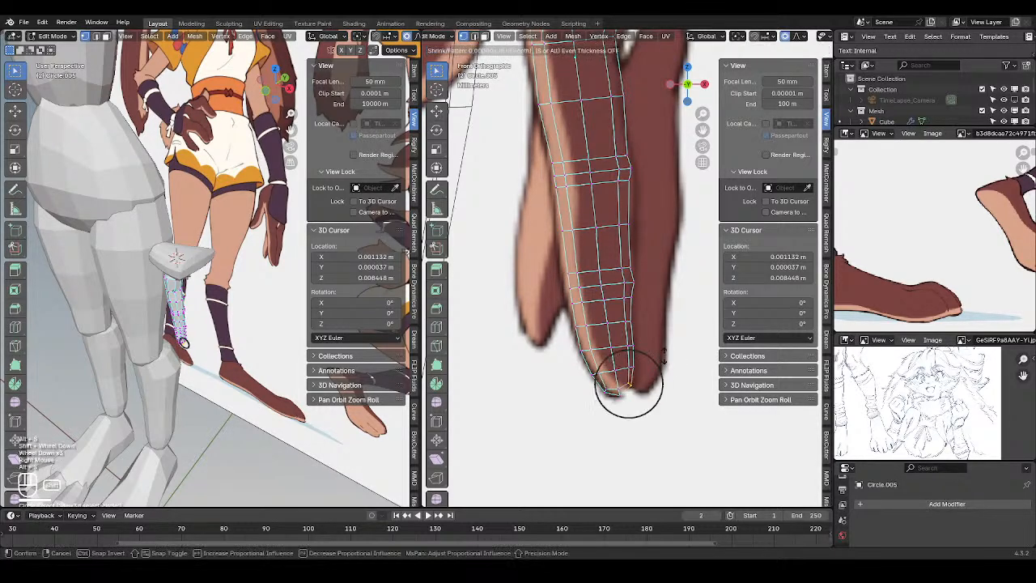
left_click(651, 327, "shift")
Circle-select the +X side vertices midway between the lower joint and the fingertip and fatten them outward
key("alt+a")
key("c")
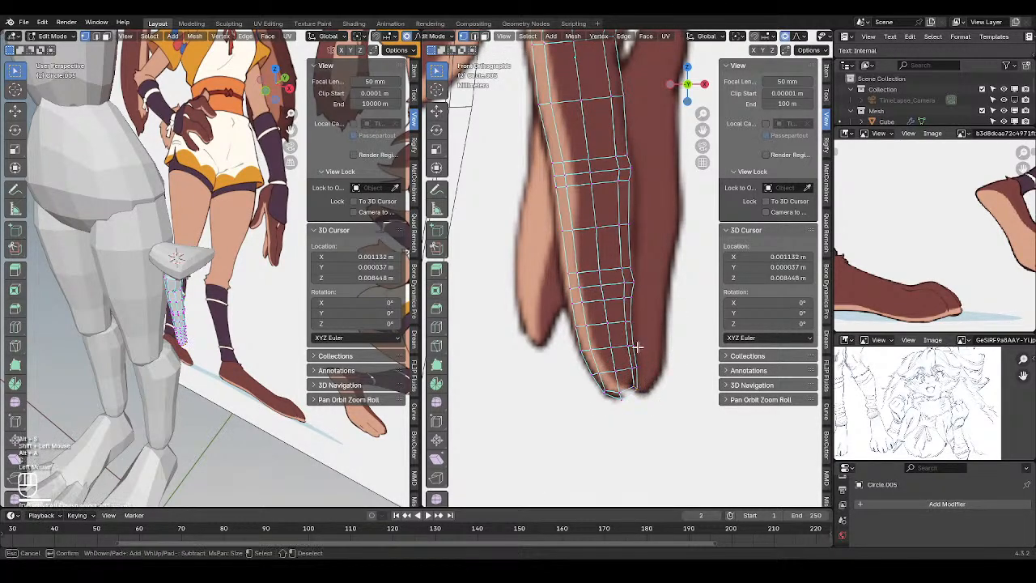
left_click(629, 344)
right_click(629, 344)
key("alt+s")
left_click(638, 285, "shift")
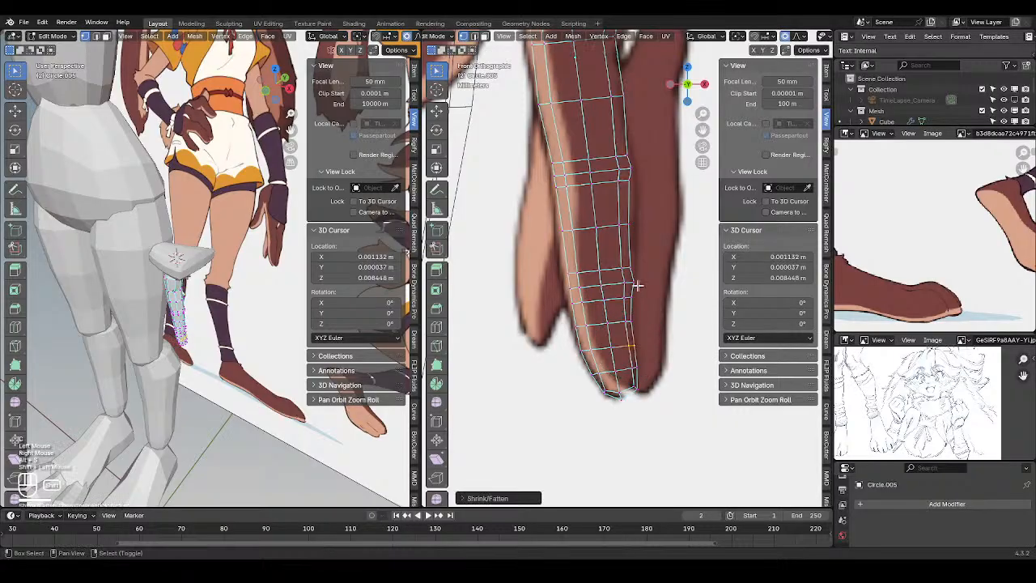
right_click(605, 391)
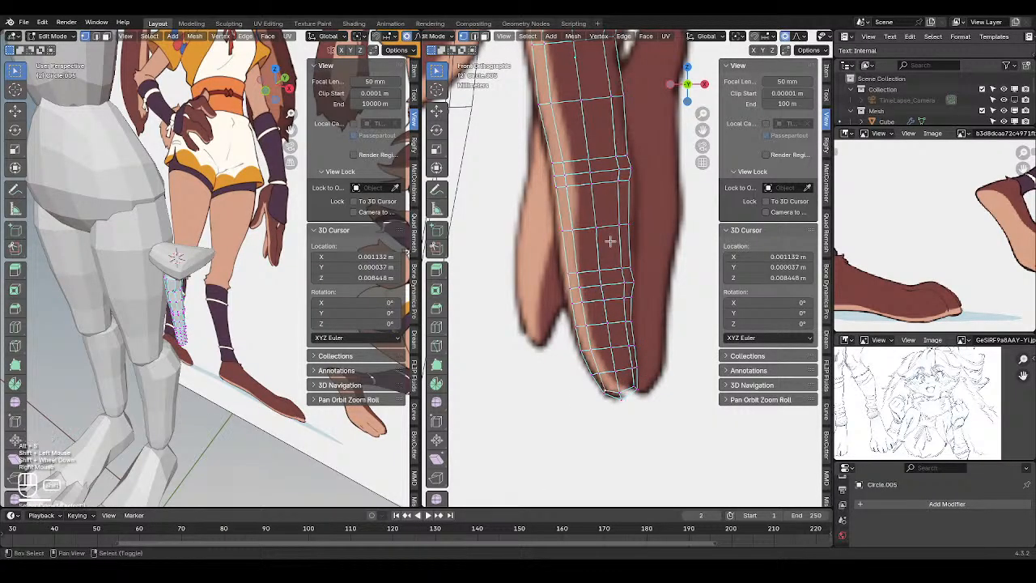
Bevel the edge loop between the two joints and the loop above the middle joint, each with one segment
middle_click_drag(610, 241, 606, 296, "shift")
right_click(606, 279, "alt")
scroll(621, 265, "down", 1)
key("ctrl+b")
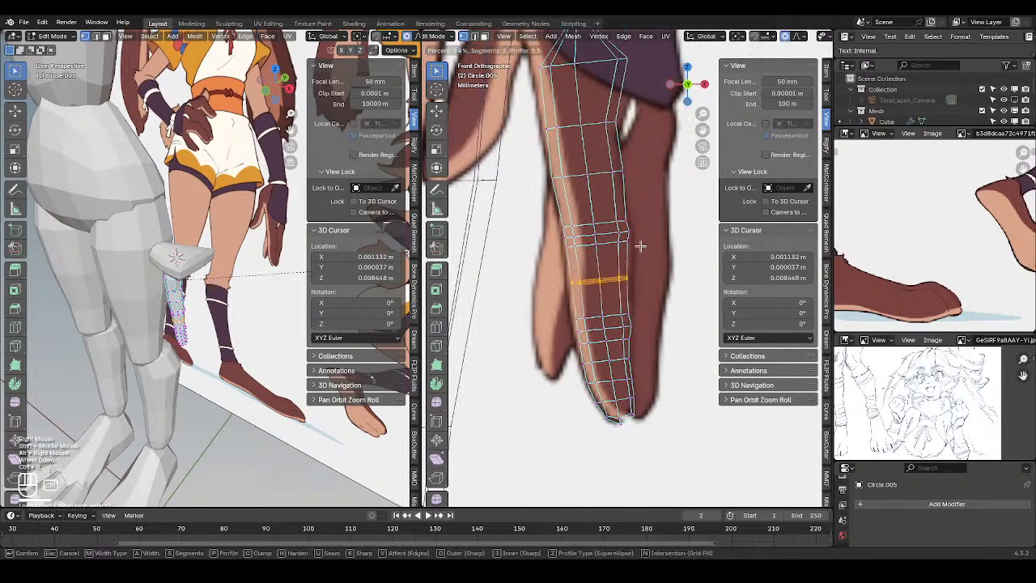
scroll(642, 243, "down", 1, "ctrl")
scroll(643, 243, "down", 1)
left_click(636, 233)
key("ctrl+b")
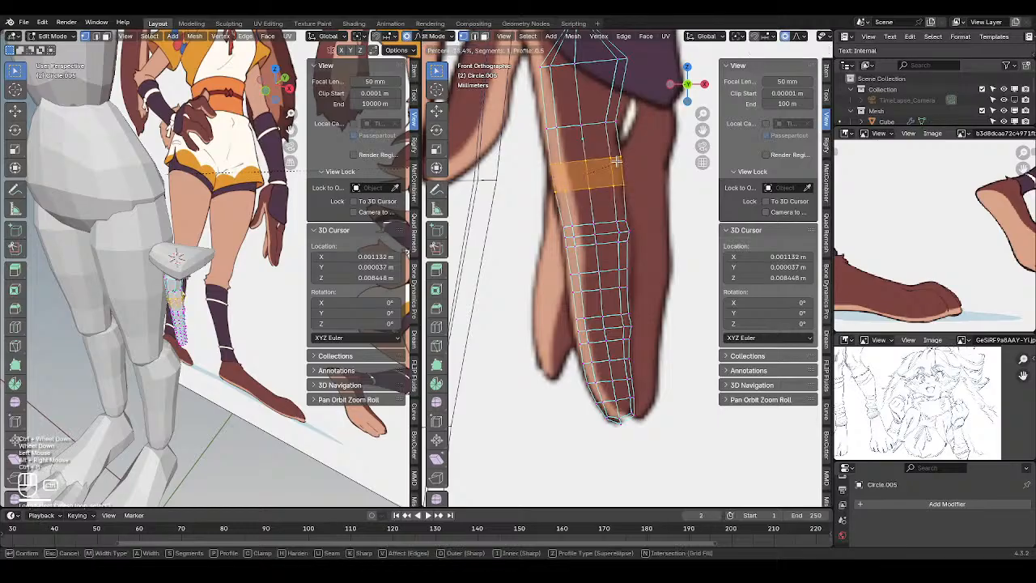
left_click(600, 121)
Add an edge loop across the finger's base segment just below its top, then fatten it outward
middle_click_drag(600, 120, 606, 184, "shift")
key("alt+a")
key("ctrl+r")
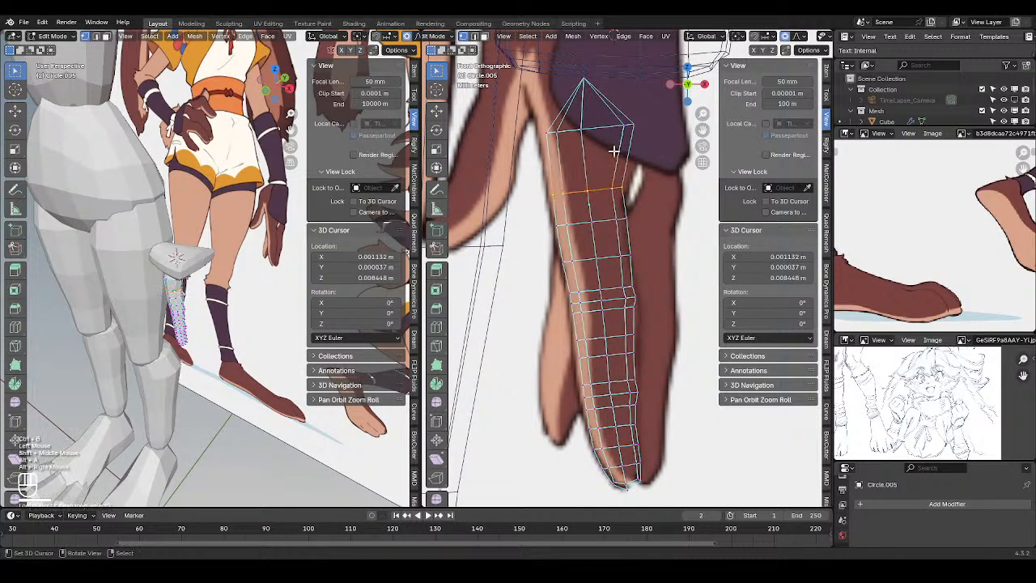
left_click(617, 153, "ctrl")
right_click(617, 154)
key("alt+s")
left_click(619, 121, "shift")
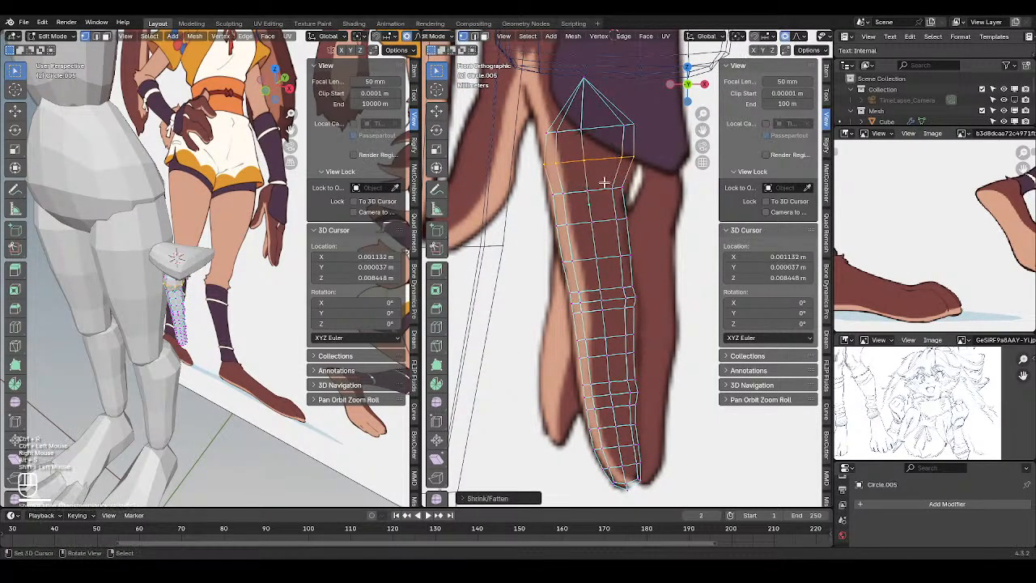
Bevel the edge loop directly below the new base loop with one segment and clear the selection
right_click(607, 184, "alt")
key("ctrl+b")
scroll(640, 160, "down", 1, "ctrl")
left_click(651, 154)
key("alt+a")
Select the central edge loops of the middle joint, lower joint and finger base, then apply an edge crease to them
scroll(650, 154, "down", 1)
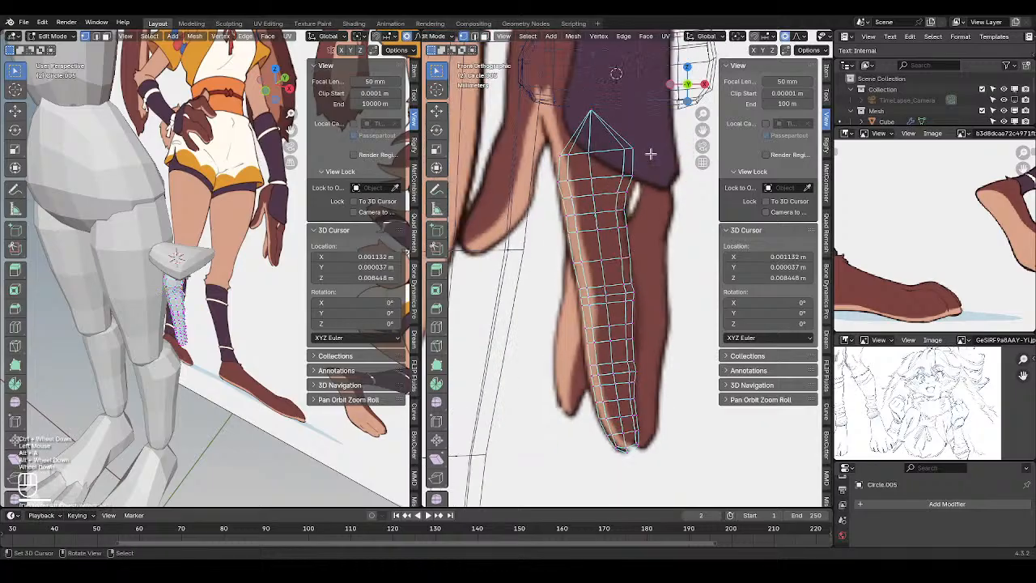
left_click(617, 294, "alt")
right_click(615, 371, "alt+shift")
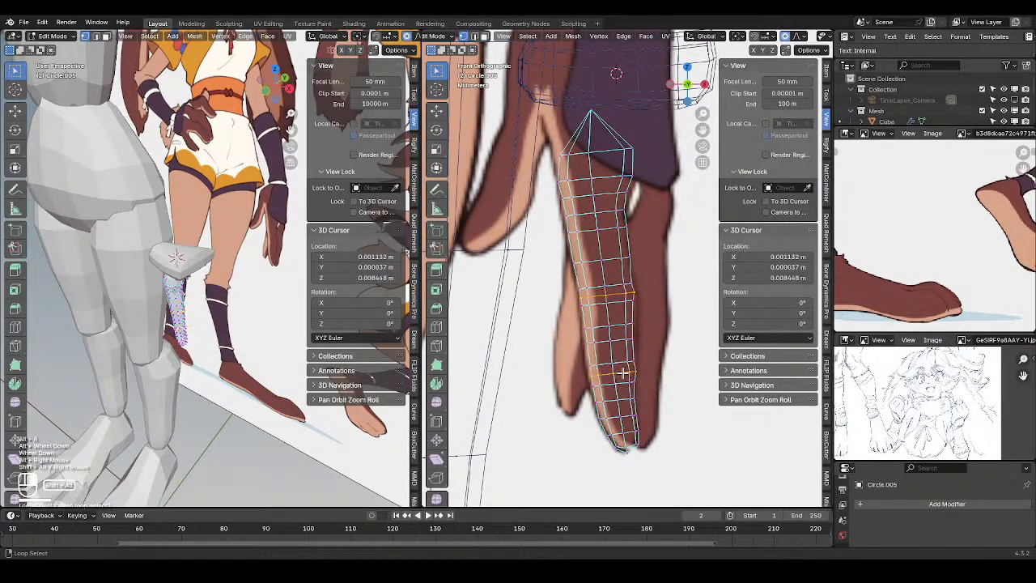
right_click(607, 182, "alt+shift")
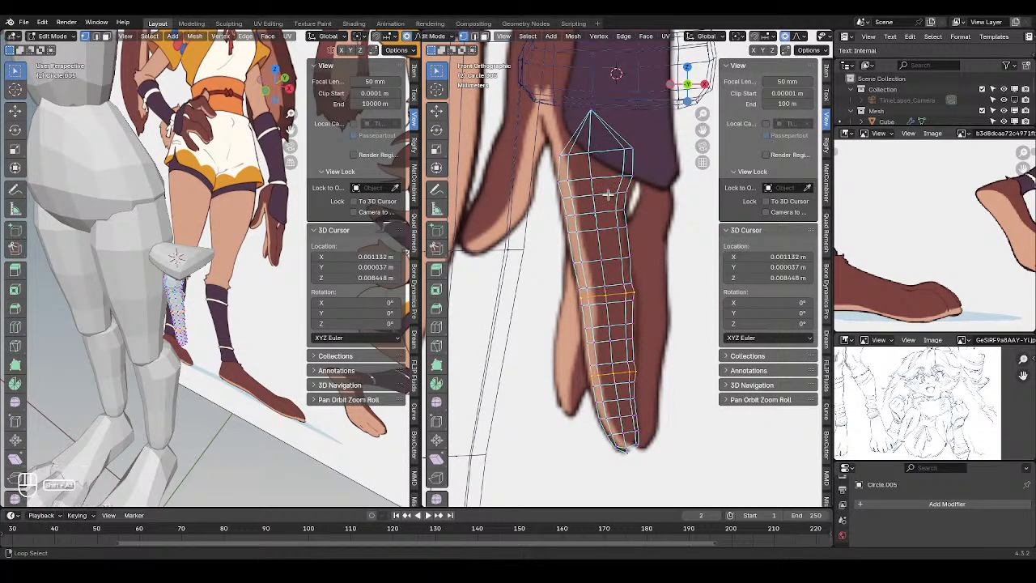
key("shift+e")
left_click(632, 241)
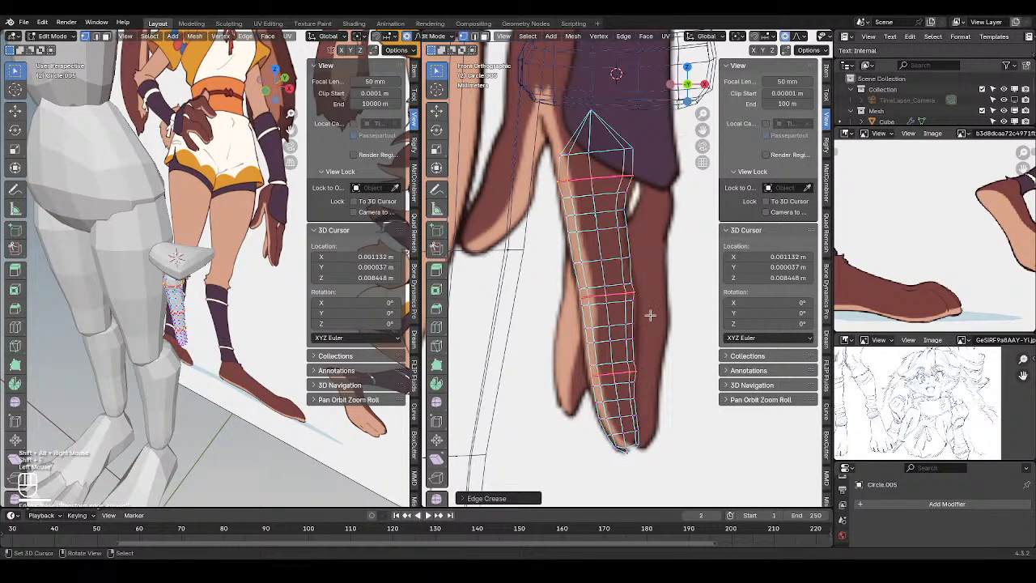
Inspect the finger's solid shape in Object Mode by trackball-rotating it, then cancel the rotation
scroll(650, 315, "down", 2)
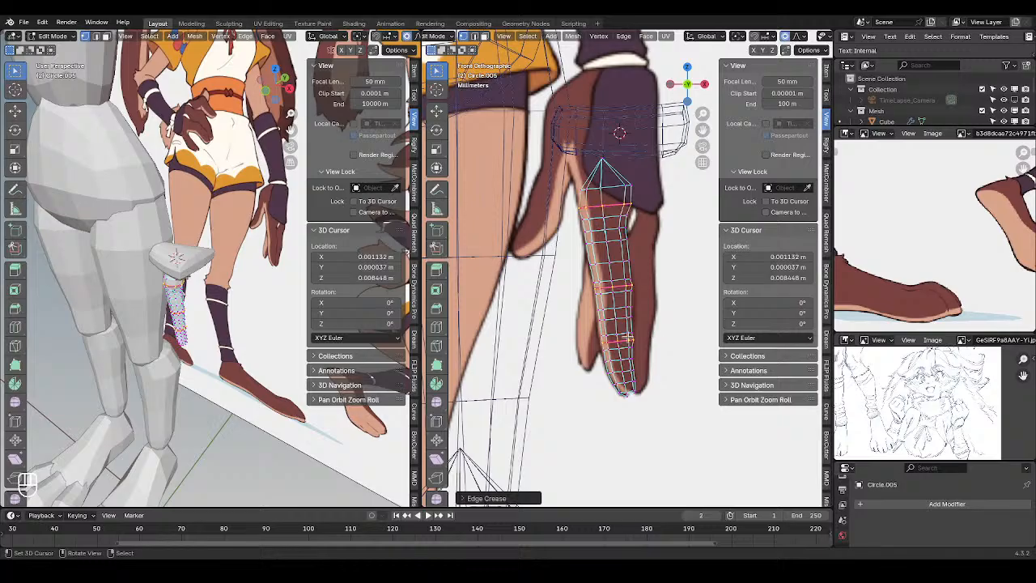
left_click(629, 332, "alt")
key("Tab")
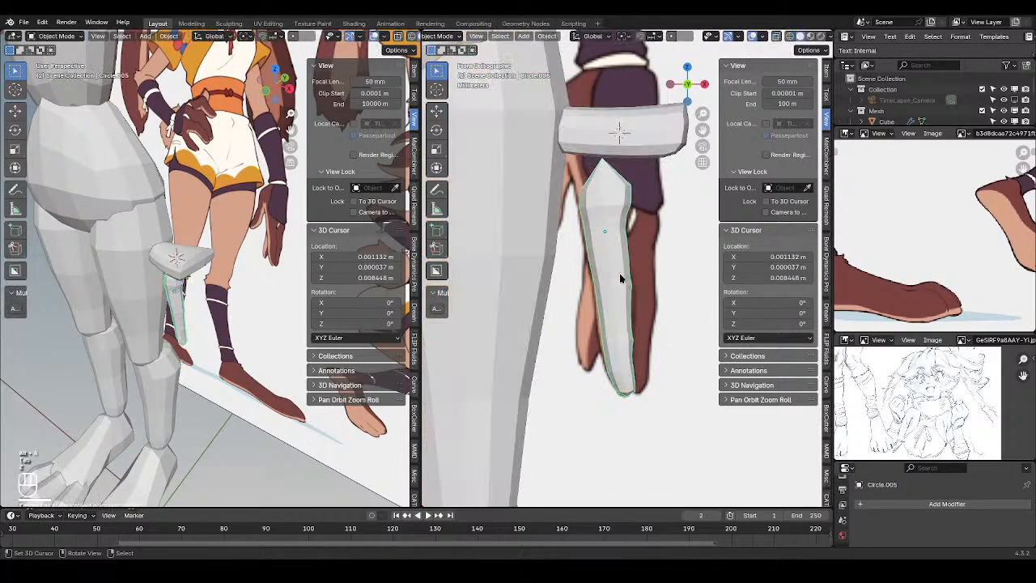
key("r")
key("r")
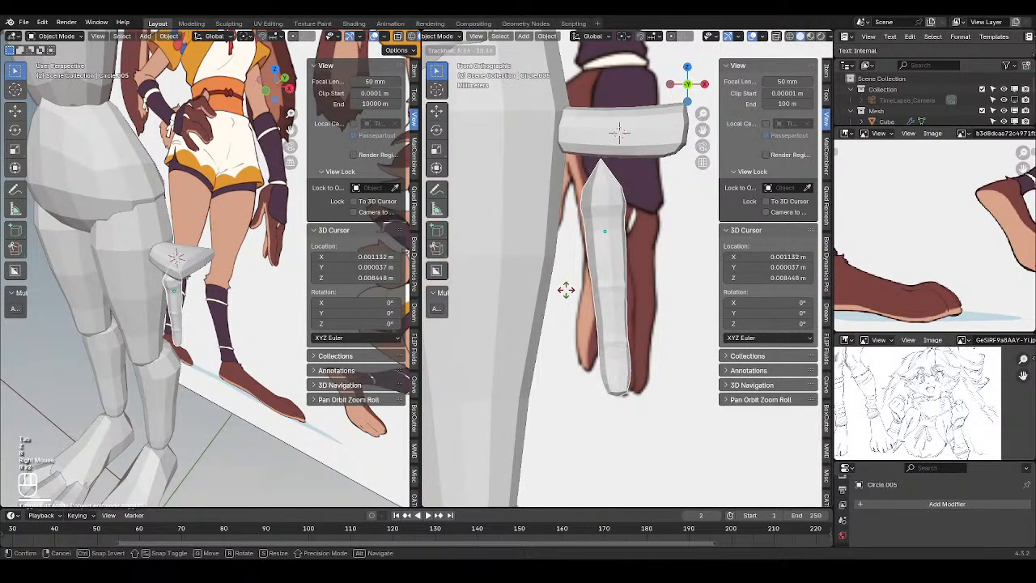
left_click(534, 300)
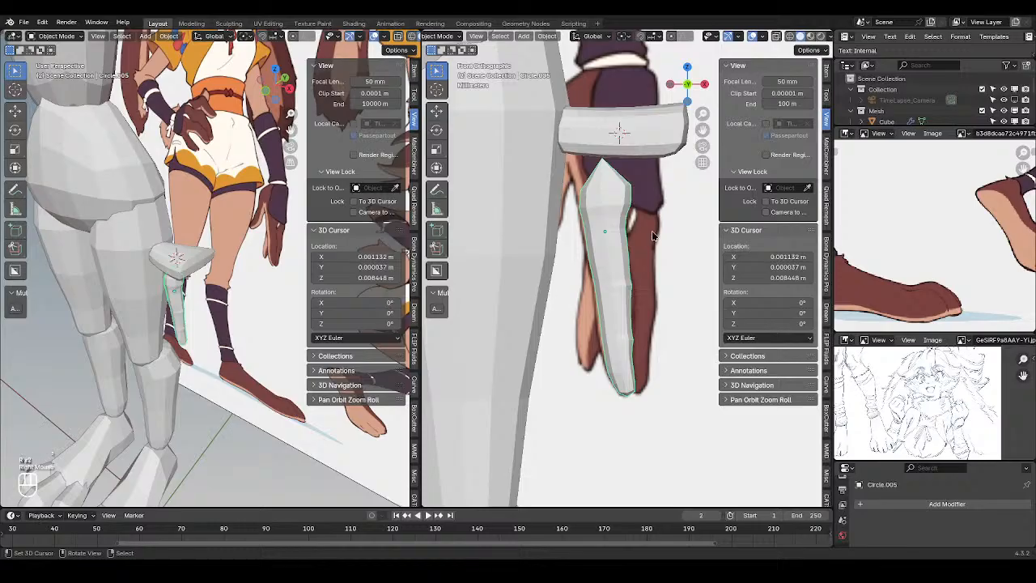
Inspect the first finger's mesh in Edit Mode from several angles, including the front
middle_click_drag(652, 233, 564, 200)
scroll(604, 198, "up", 1)
key("Tab")
scroll(565, 200, "up", 2)
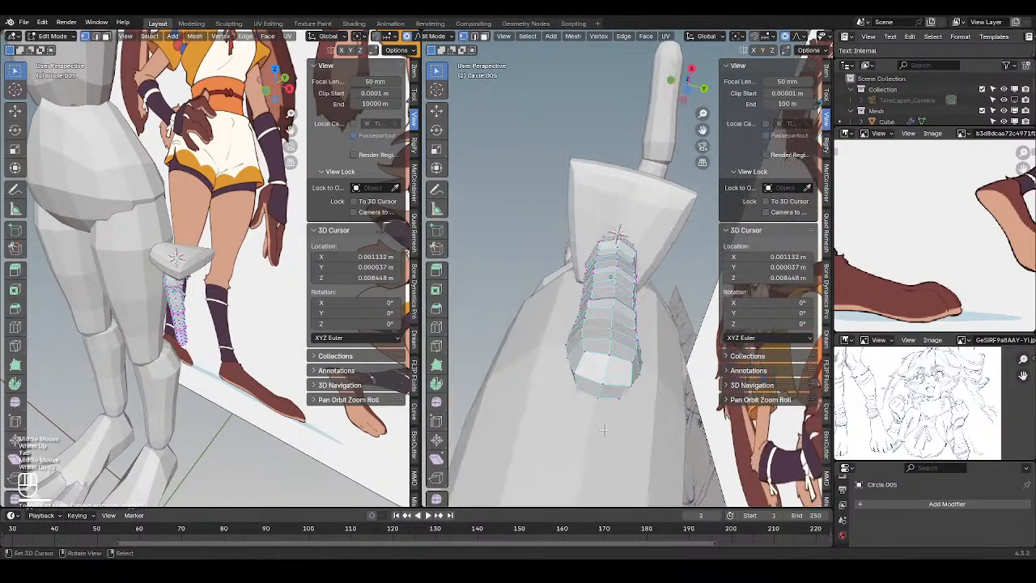
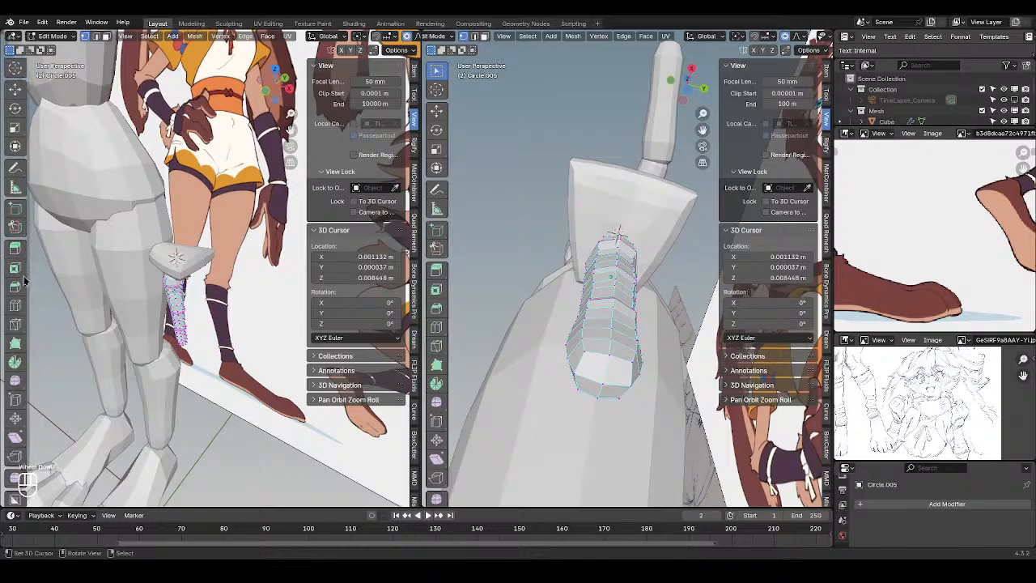
scroll(161, 248, "down", 2)
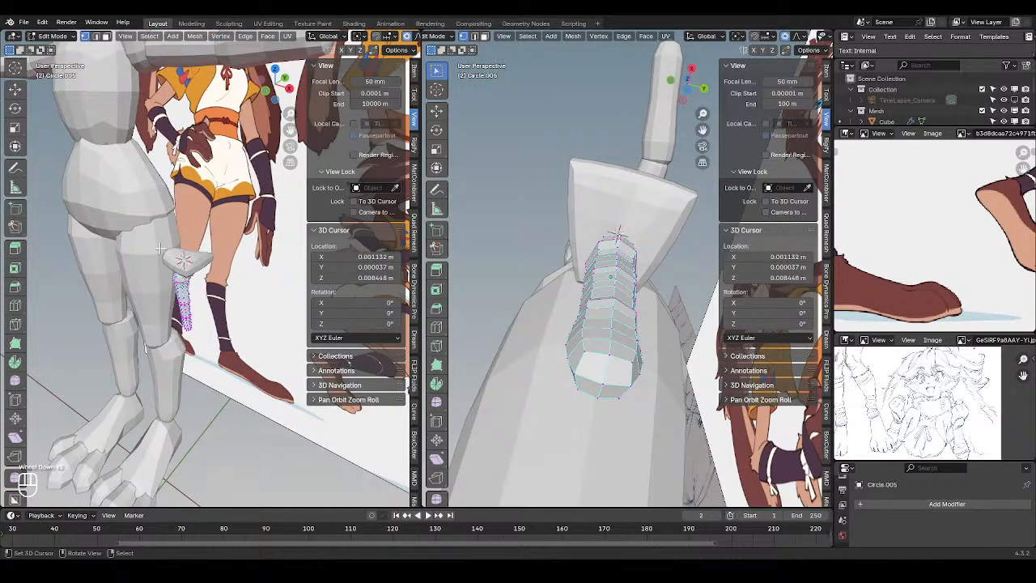
middle_click_drag(554, 304, 576, 356)
scroll(581, 243, "up", 2)
mouse_move(583, 241)
middle_mouse_down("shift")
mouse_move(622, 269)
mouse_move(595, 268)
mouse_move(639, 257)
mouse_move(648, 265)
mouse_move(647, 249)
mouse_move(640, 243)
mouse_move(654, 260)
mouse_move(625, 283)
mouse_move(643, 280)
mouse_move(632, 298)
middle_mouse_up("shift")
right_click(624, 270, "alt")
scroll(609, 268, "down", 3)
scroll(595, 268, "down", 2)
In wireframe front view, select the central column of vertices along the finger's base segment and try to move it
key("z")
key("z")
key("z")
key("alt+a")
key("c")
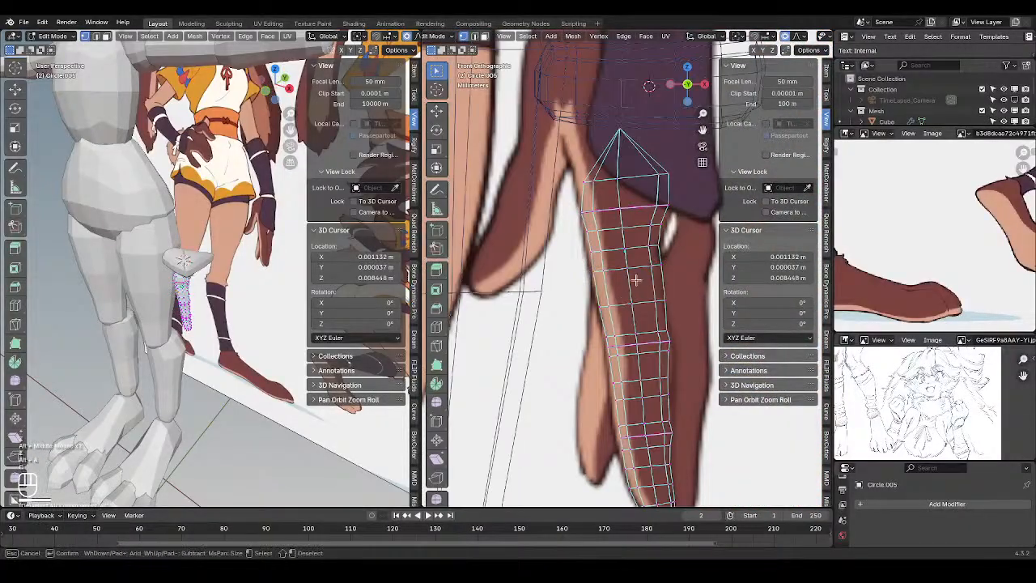
scroll(640, 264, "down", 2)
scroll(634, 251, "down", 2)
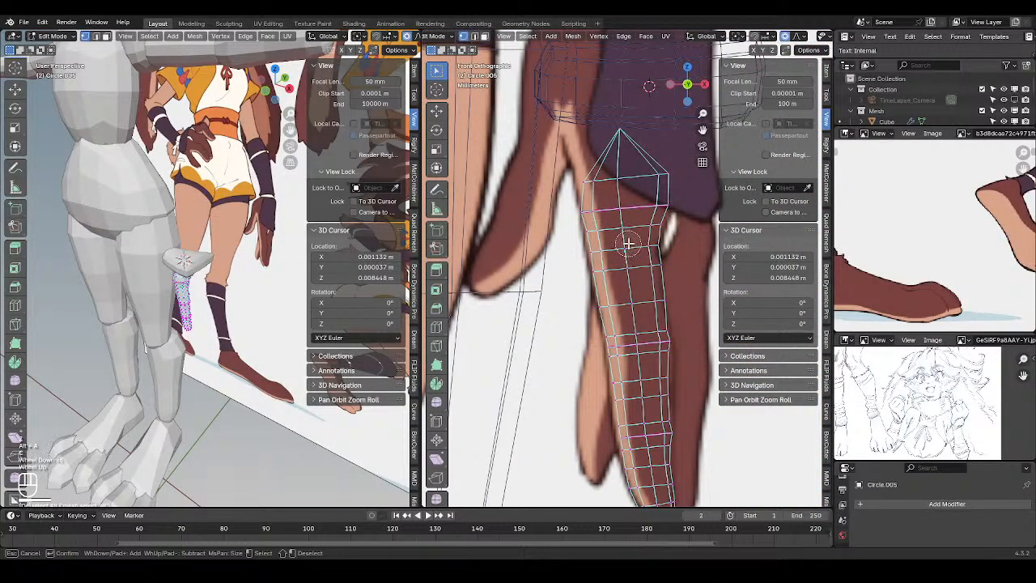
scroll(636, 258, "up", 1)
left_click(636, 265)
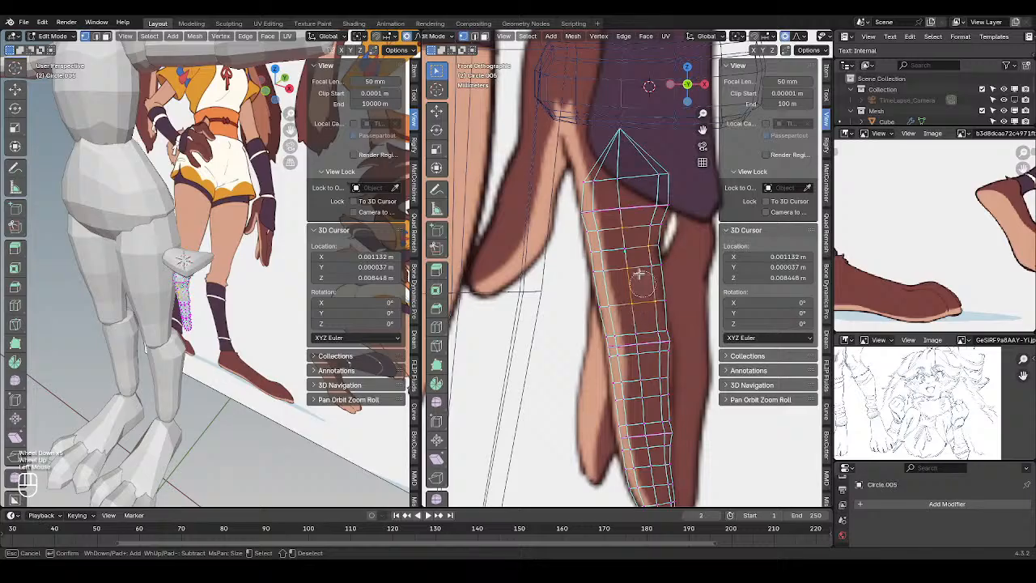
left_click_drag(639, 273, 637, 233)
right_click(637, 235)
key("g")
scroll(646, 257, "down", 2)
right_click(650, 261)
Extend the selection to the neighbouring column nearer the thumb-side gap and nudge it slightly with proportional editing
key("c")
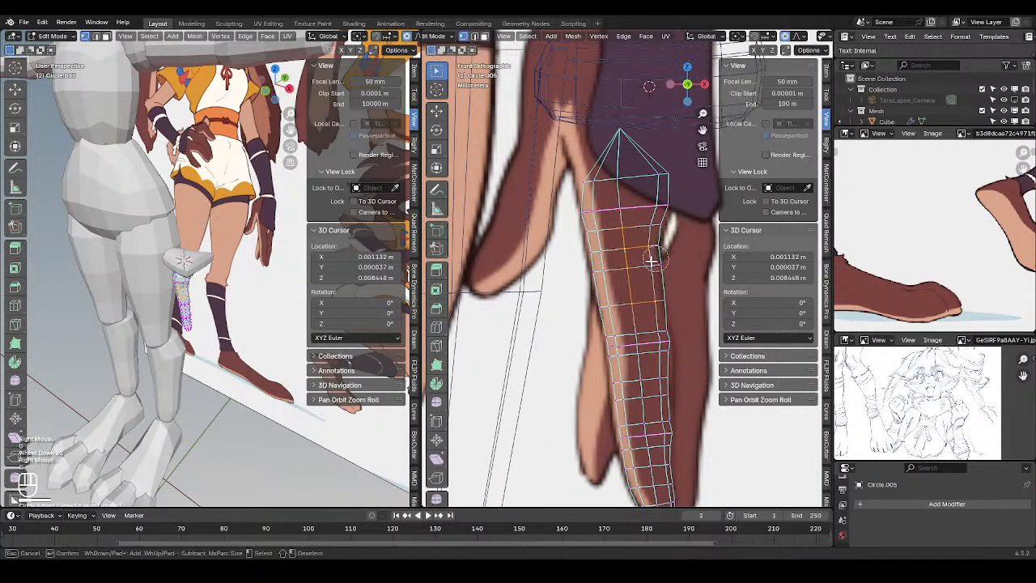
left_click_drag(654, 292, 647, 261)
right_click(644, 265)
key("g")
right_click(644, 261, "shift")
key("c")
left_click(646, 231)
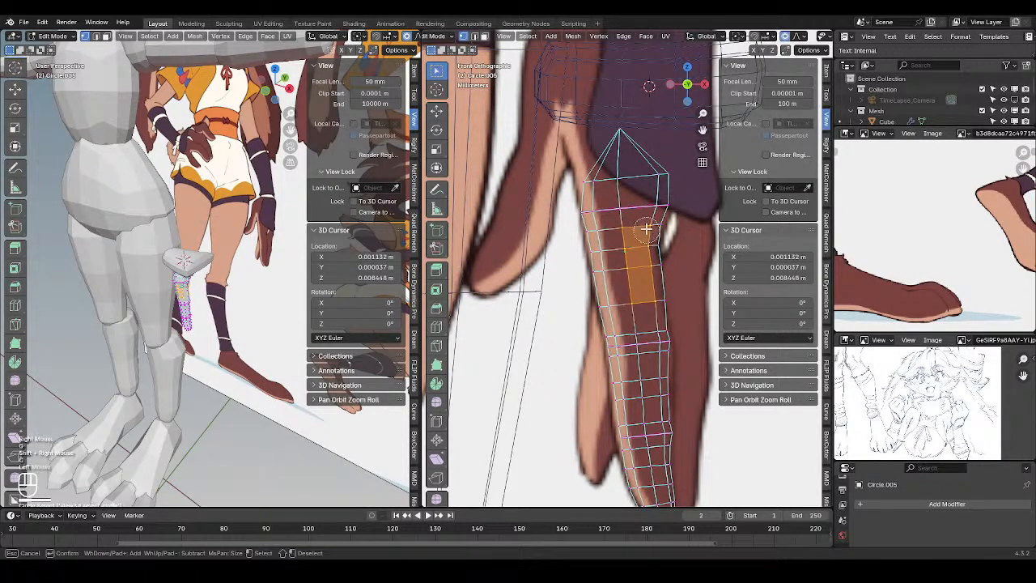
right_click(646, 230)
key("g")
scroll(696, 219, "down", 2, "shift")
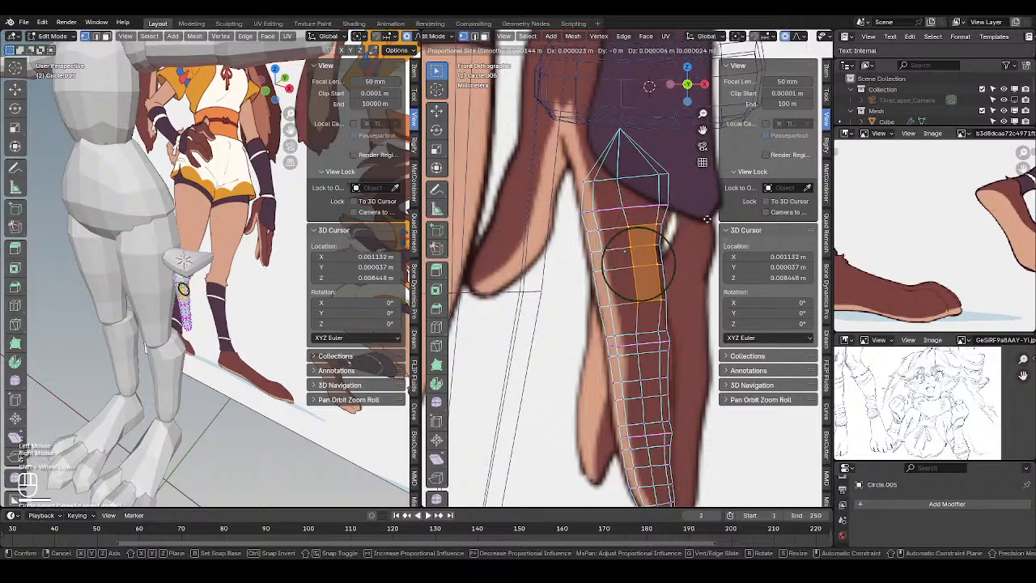
left_click(660, 217, "shift")
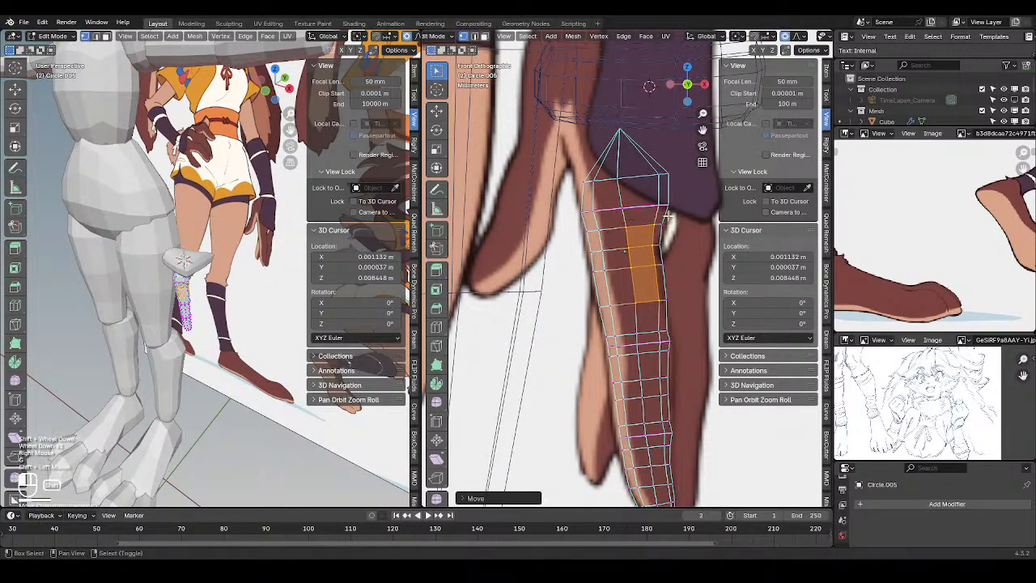
Nudge the vertices on the base segment's edge beside the gap with proportional editing to smooth the silhouette
right_click(662, 242)
key("g")
scroll(672, 237, "down", 1)
left_click(692, 231)
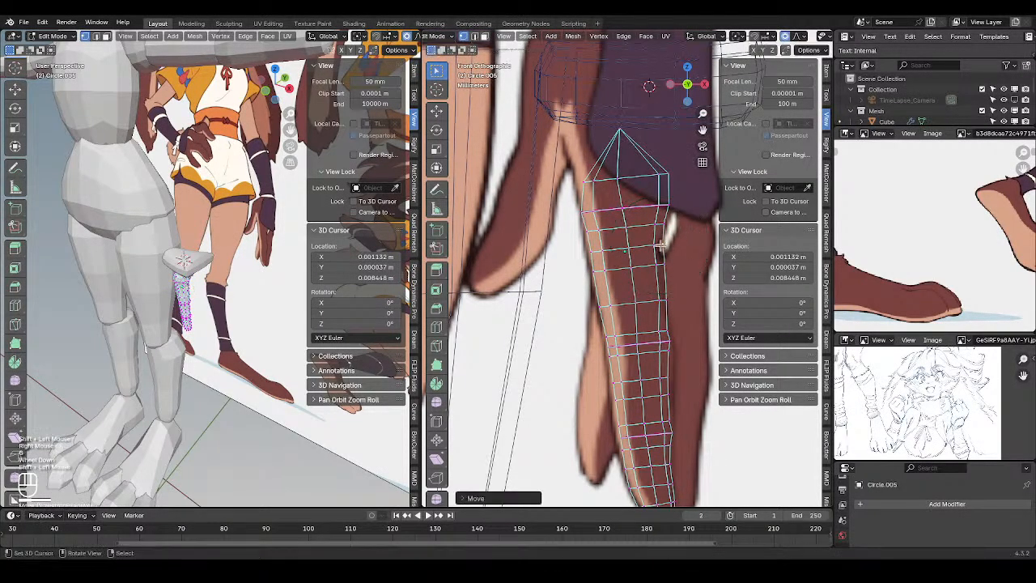
Examine the finger's cross-section in wireframe and solid shading from a steep angle, returning to the front view
scroll(680, 230, "down", 2)
middle_click_drag(680, 230, 639, 155)
key("z")
right_click(639, 282, "alt")
key("z")
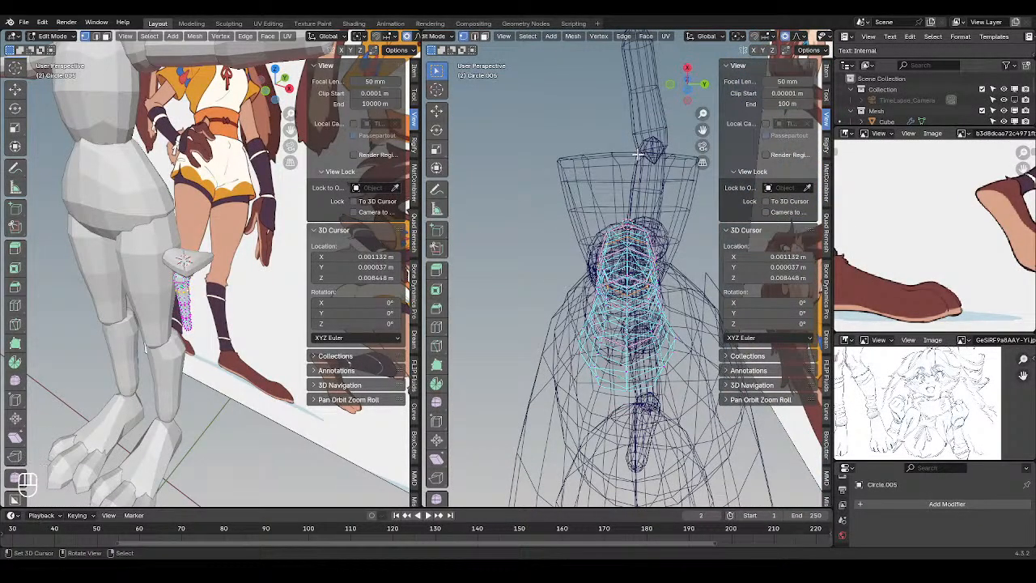
middle_click_drag(625, 215, 625, 255, "alt")
middle_click_drag(599, 257, 624, 261, "alt")
scroll(625, 260, "up", 2)
Clear the selection, select the central vertex column below the base crease loop, and try to move it sideways
key("alt+a")
key("c")
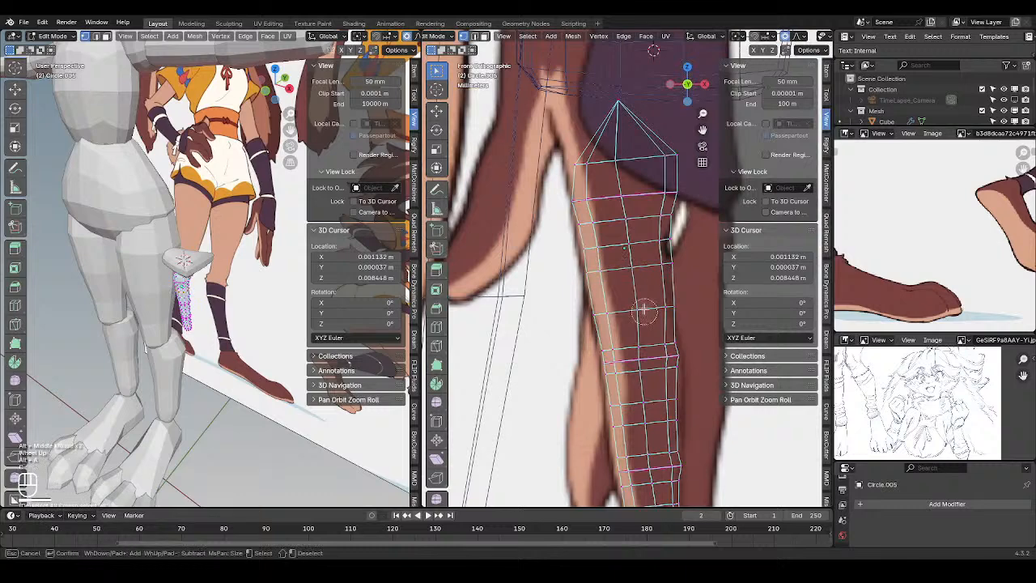
scroll(641, 302, "down", 1)
left_click(631, 306)
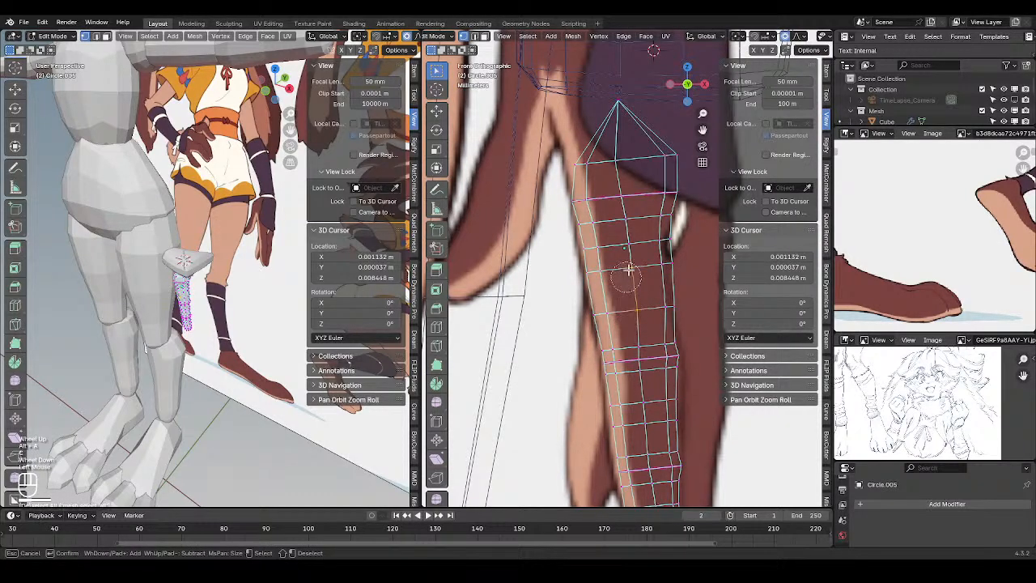
left_click_drag(629, 271, 629, 206)
middle_click(671, 241)
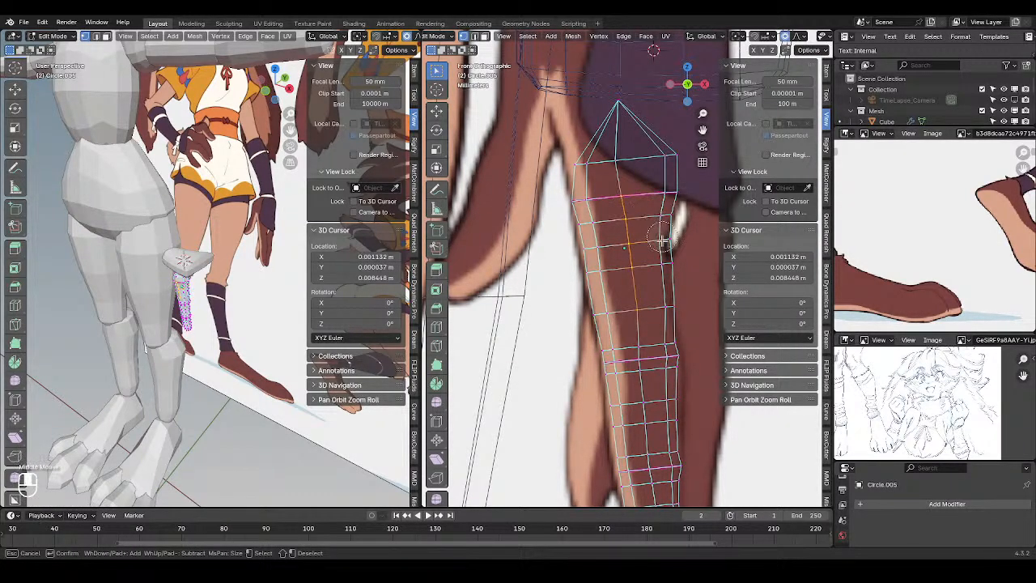
right_click(672, 253)
key("g")
scroll(663, 262, "down", 1)
scroll(658, 261, "up", 7)
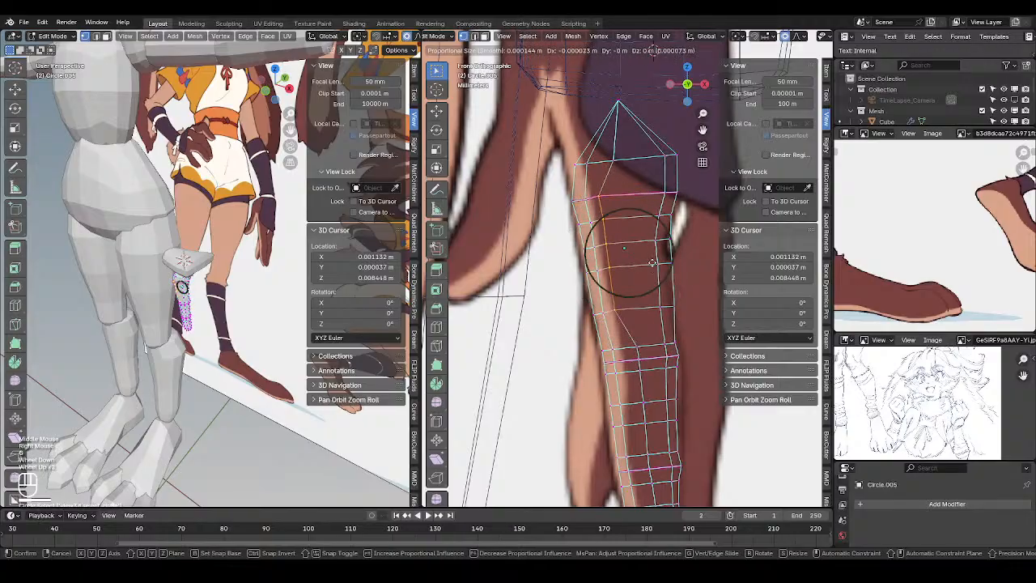
right_click(648, 263)
Add the neighbouring leg-side column to the selection, place the 3D cursor at the finger's edge, and try scaling along local X
key("c")
left_click(616, 308)
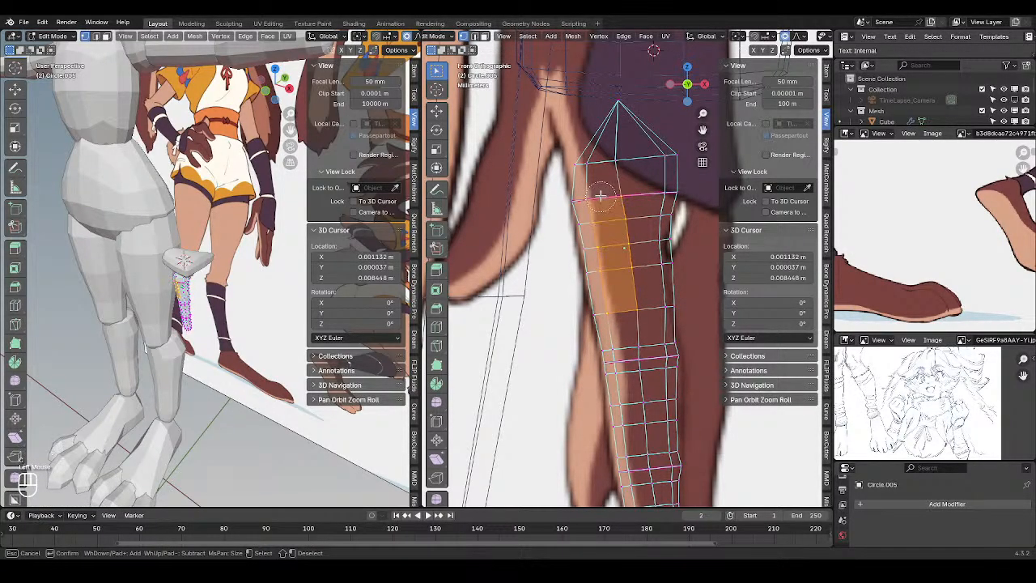
right_click(597, 261)
left_click(584, 273)
key("s")
key("x")
key("x")
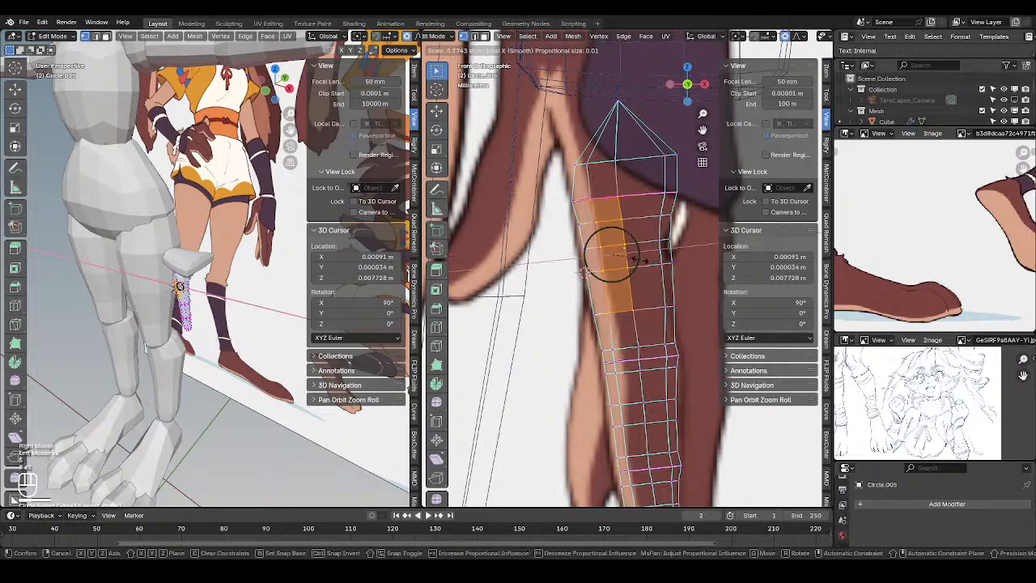
left_click(619, 261)
Scale the selected base-segment columns along local X around the 3D cursor with proportional editing
key("s")
key("x")
key("x")
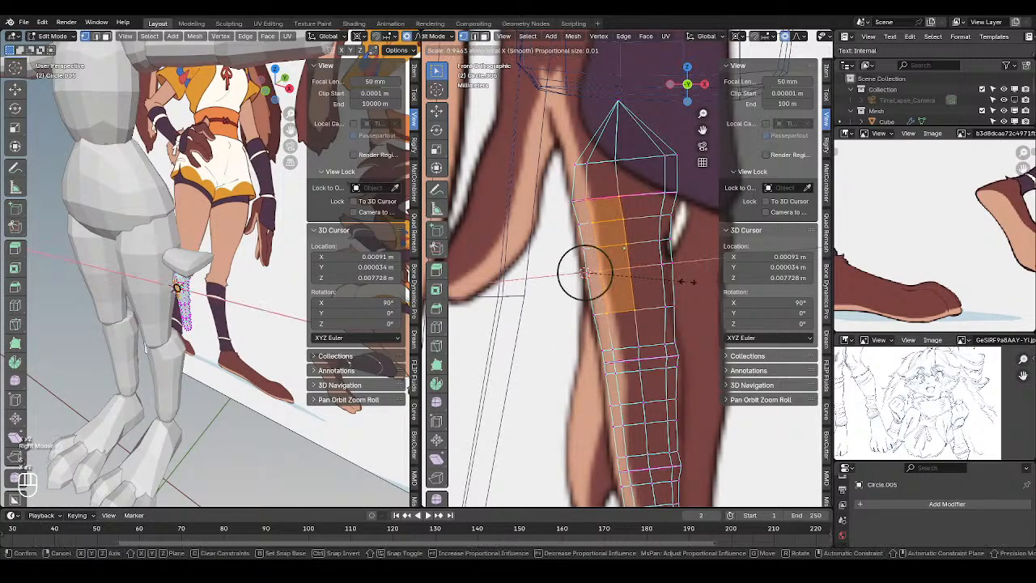
scroll(665, 284, "down", 3)
scroll(669, 283, "up", 3)
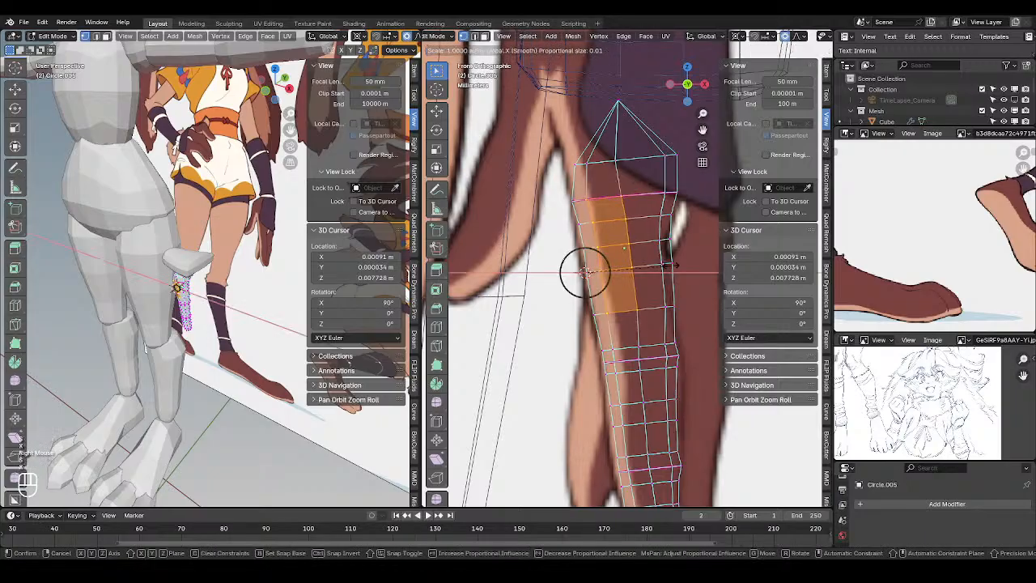
left_click(652, 270)
Inspect the finger from the side in Object Mode, then return to Edit Mode
key("Tab")
scroll(654, 273, "down", 3)
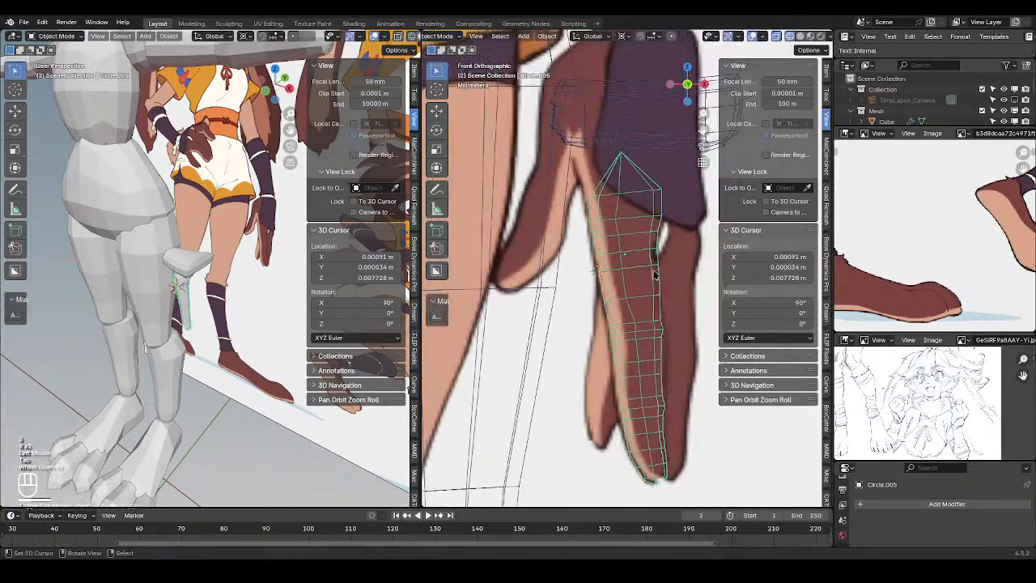
mouse_move(654, 275)
middle_mouse_down()
mouse_move(628, 261)
mouse_move(679, 265)
mouse_move(635, 285)
mouse_move(632, 305)
mouse_move(650, 306)
mouse_move(625, 272)
middle_mouse_up()
key("z")
scroll(646, 269, "up", 2)
key("Tab")
right_click(628, 262, "alt")
key("z")
key("z")
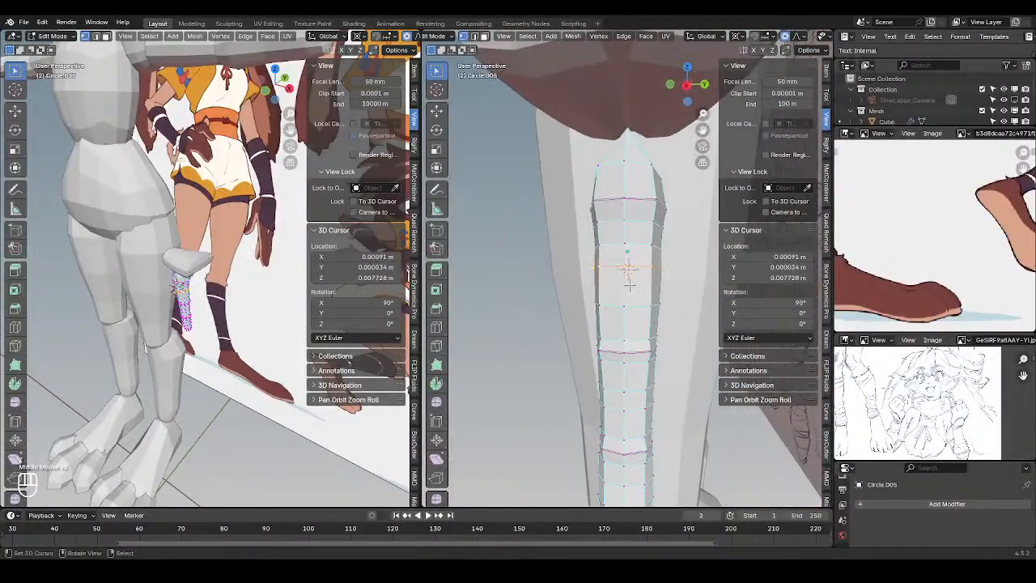
Select the centre-line vertices on the base segment's side face and try scaling them along local Y
right_click(622, 298)
right_click(621, 280, "shift")
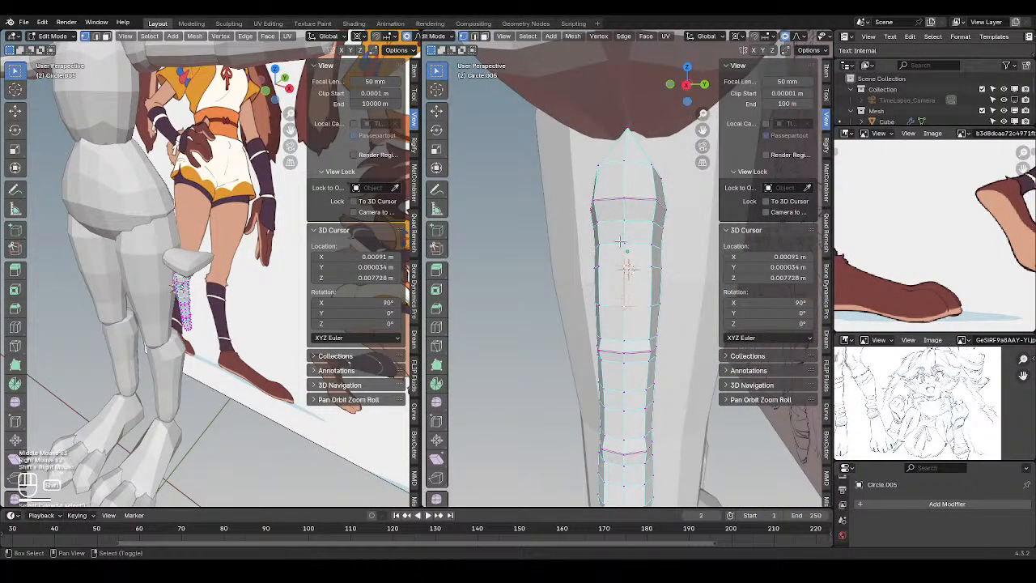
right_click(621, 243, "shift")
right_click(621, 230, "shift")
key("s")
key("y")
key("y")
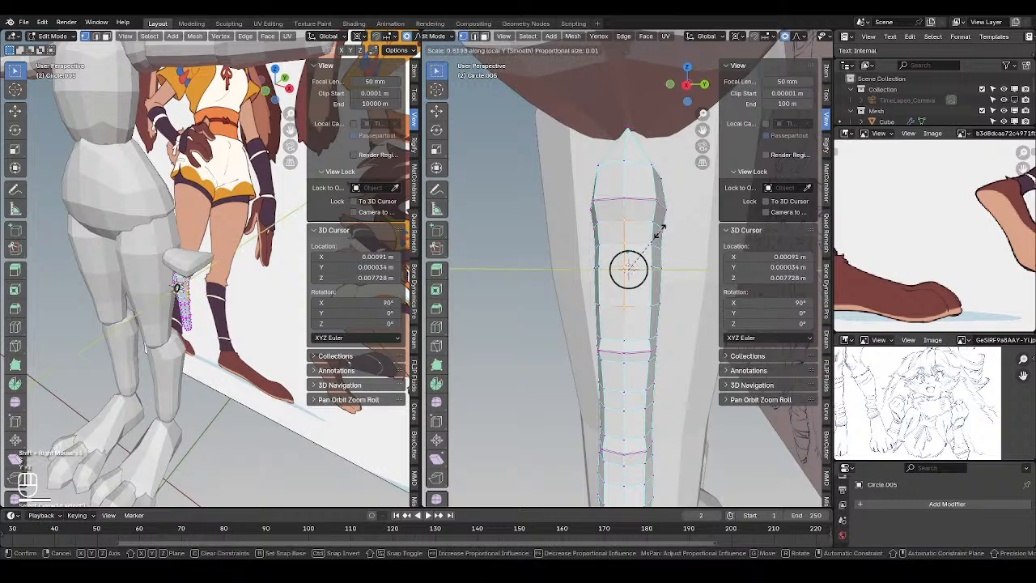
scroll(637, 243, "down", 5)
scroll(637, 242, "up", 3)
right_click(654, 232)
Scale the selected centre-line vertices inward along local Y around the 3D cursor with a reduced proportional falloff
key("s")
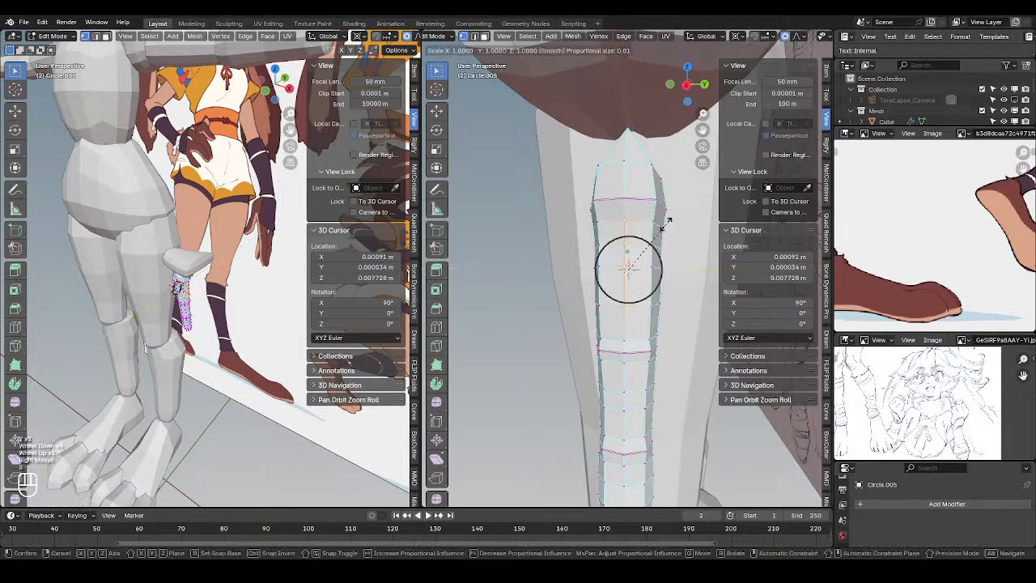
key("y")
key("y")
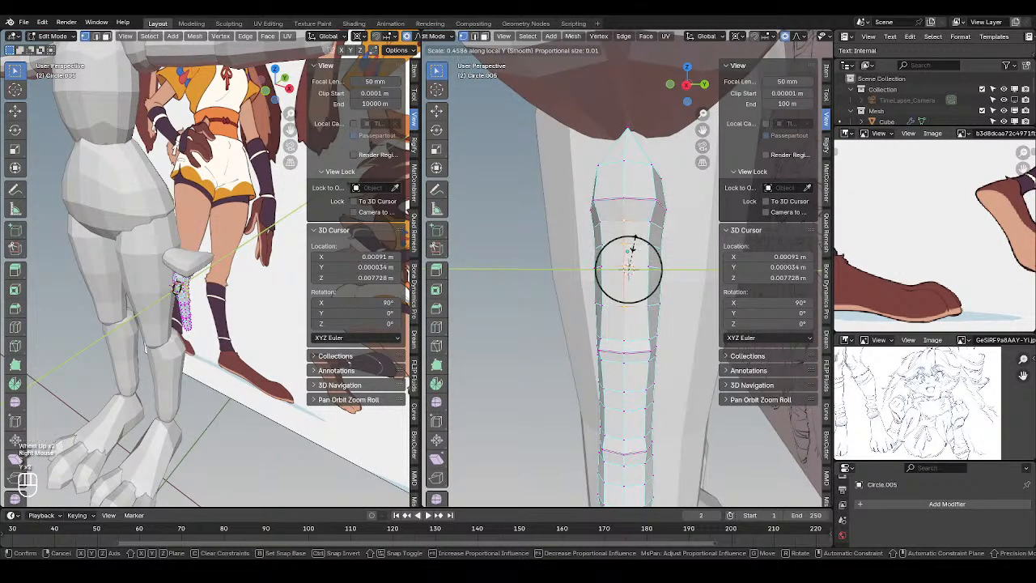
scroll(633, 243, "down", 5)
left_click(632, 241)
Inspect the finger's reshaped base segment in Object Mode by orbiting around it
scroll(632, 241, "down", 1)
middle_click_drag(632, 240, 658, 226)
key("Tab")
middle_click_drag(658, 226, 661, 181)
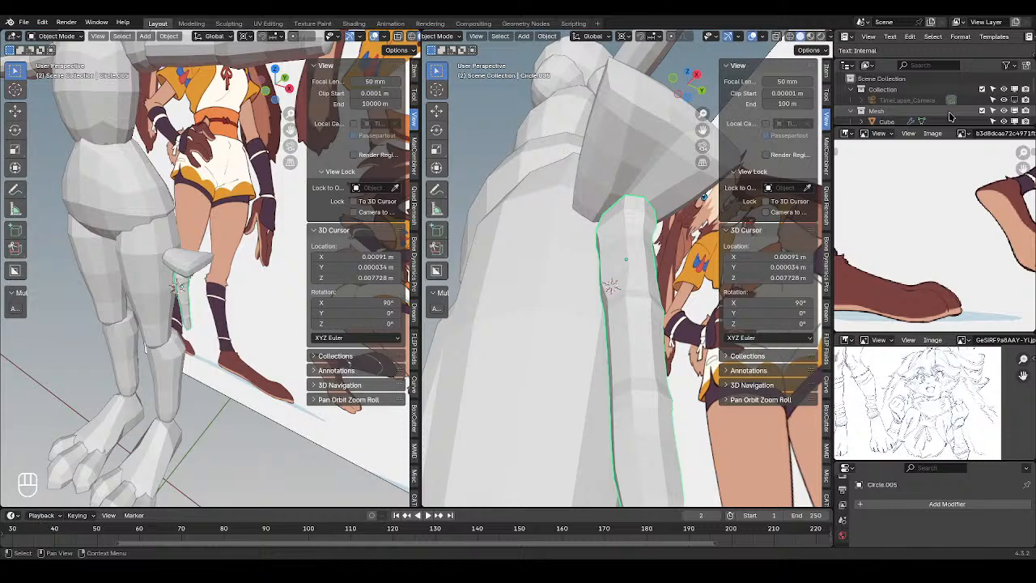
Enter Edit Mode on the finger mesh, select the edge loop around its middle segment and show the mesh as wireframe over the front reference
key("Tab")
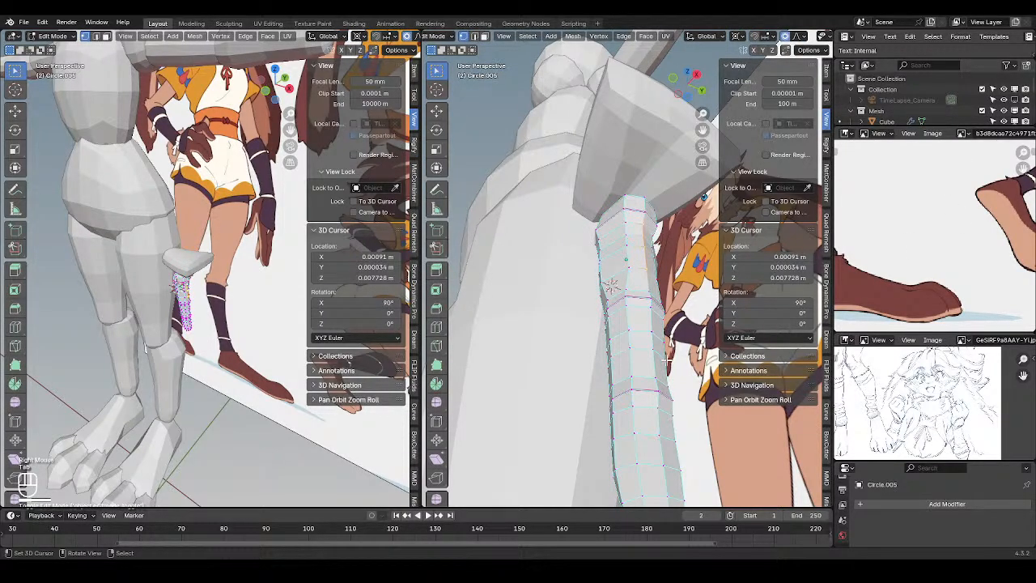
middle_click_drag(668, 362, 584, 365)
scroll(584, 364, "down", 1)
middle_click_drag(584, 364, 617, 295)
right_click(623, 357, "alt")
key("z")
scroll(640, 348, "up", 1)
scroll(640, 347, "up", 1)
key("KP_Decimal")
scroll(611, 302, "down", 1)
key("z")
scroll(606, 276, "down", 2)
key("z")
scroll(607, 276, "down", 1)
scroll(617, 295, "down", 2)
scroll(624, 308, "up", 2)
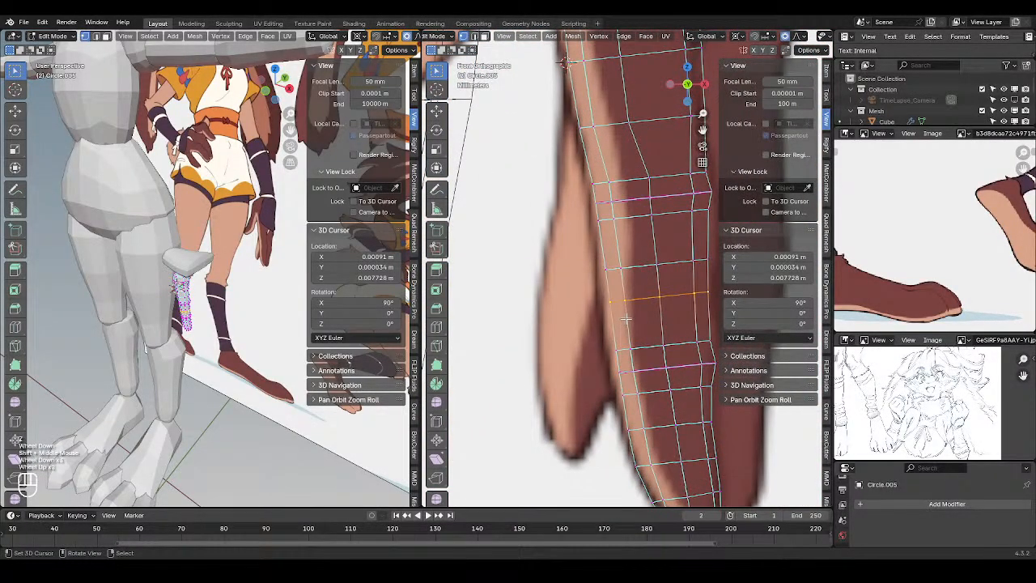
Nudge a vertex on the finger's side slightly with proportional editing to follow the finger outline in the front reference
middle_click_drag(626, 318, 619, 307, "shift")
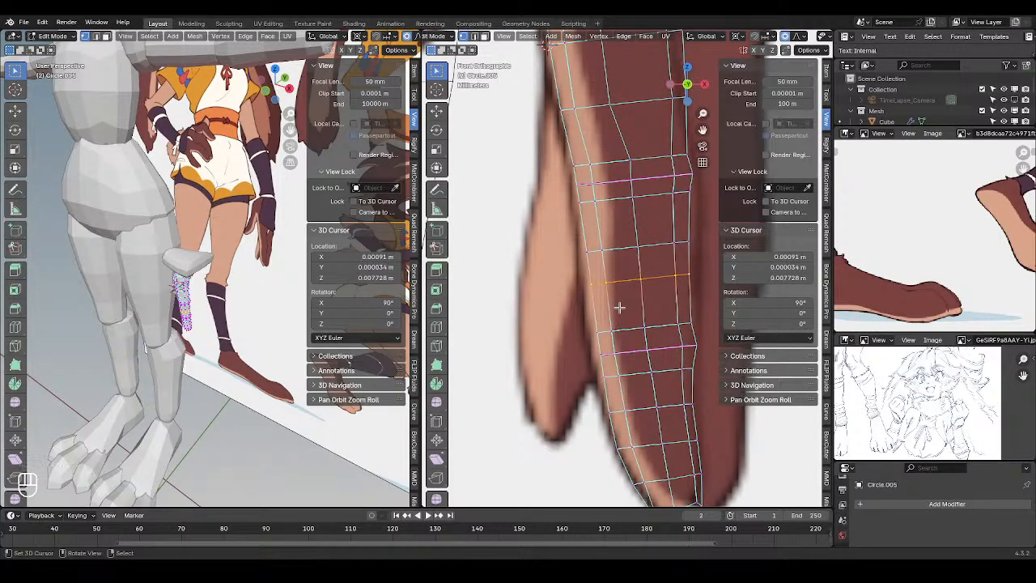
scroll(627, 313, "down", 1)
middle_click_drag(629, 314, 621, 282, "shift")
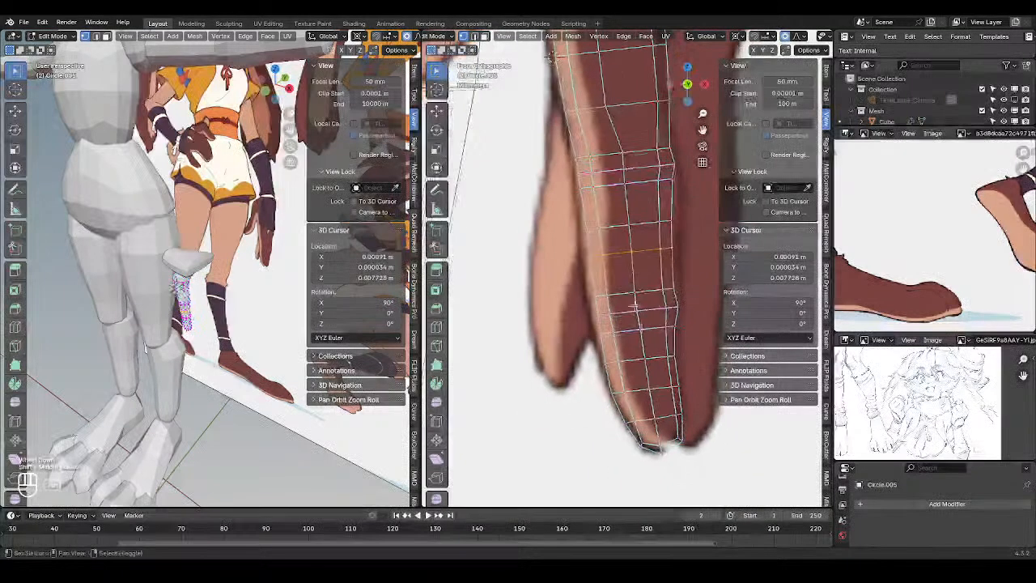
right_click(617, 426)
key("g")
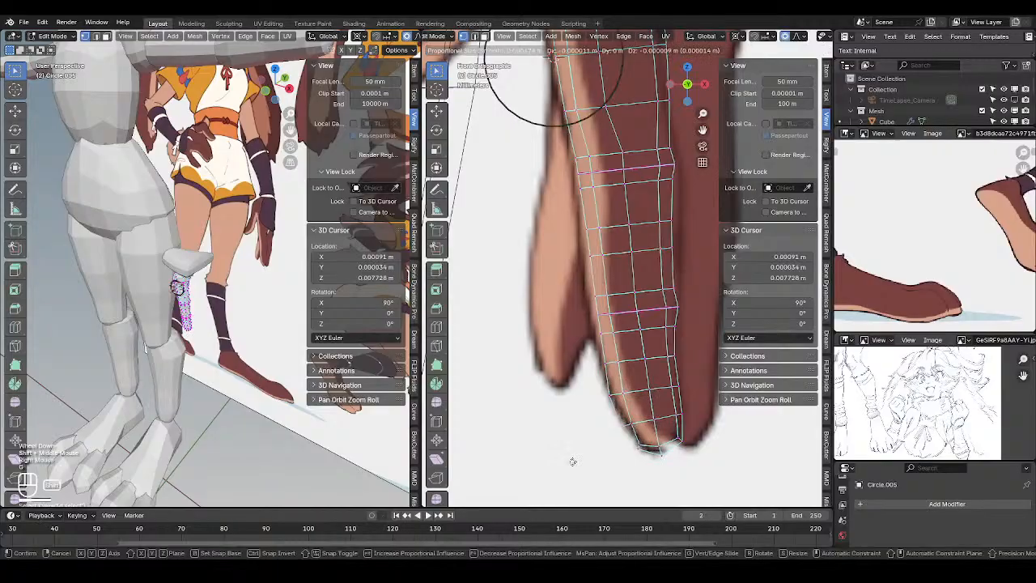
left_click(574, 461, "shift")
Return to solid shading and select the centre-line vertices near the fingertip
scroll(693, 422, "down", 2)
key("z")
mouse_move(703, 369)
middle_mouse_down()
mouse_move(604, 269)
mouse_move(575, 257)
middle_mouse_up()
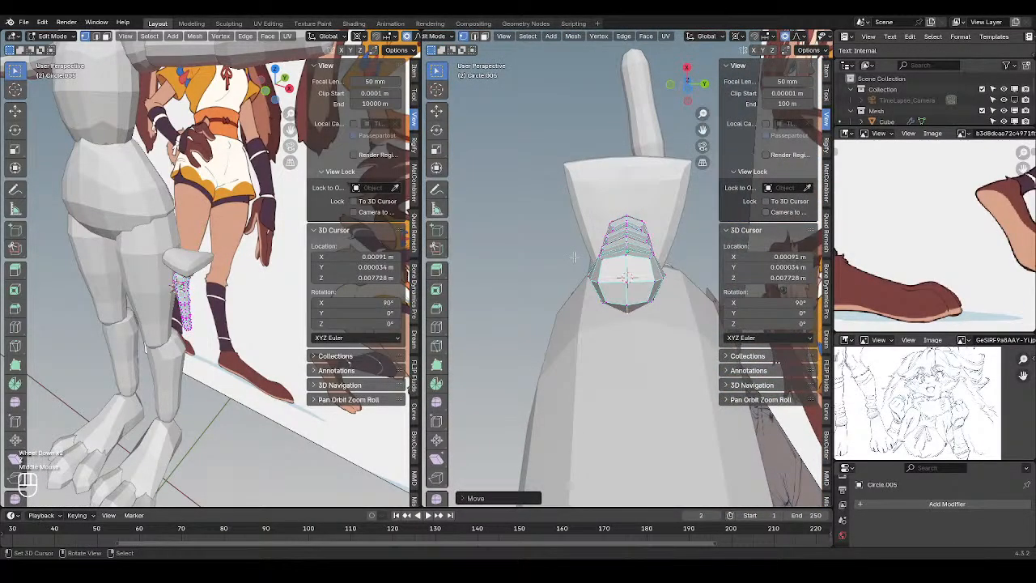
middle_click_drag(641, 271, 634, 354)
right_click(628, 214)
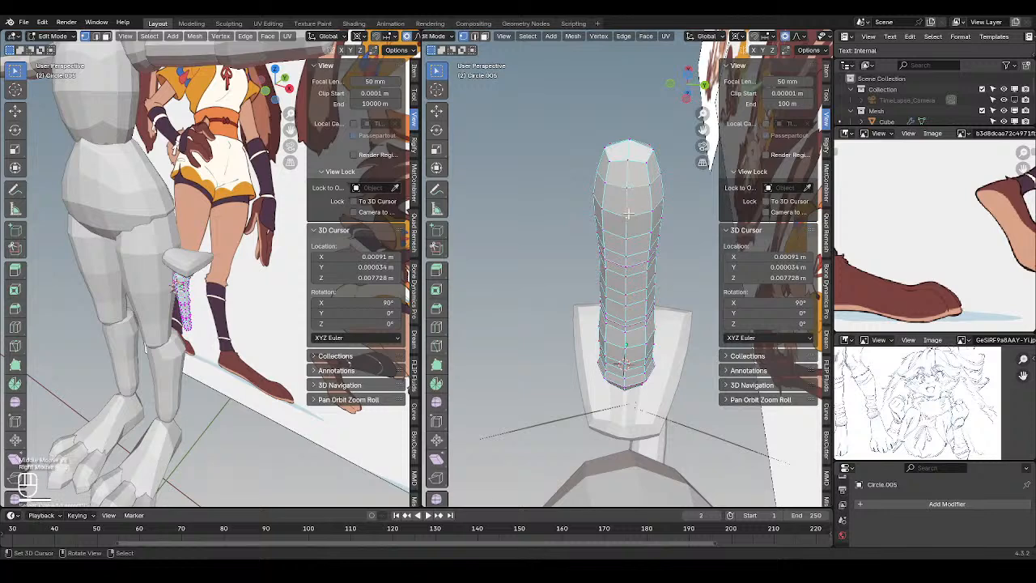
middle_click_drag(636, 184, 640, 243)
key("s")
key("x")
key("x")
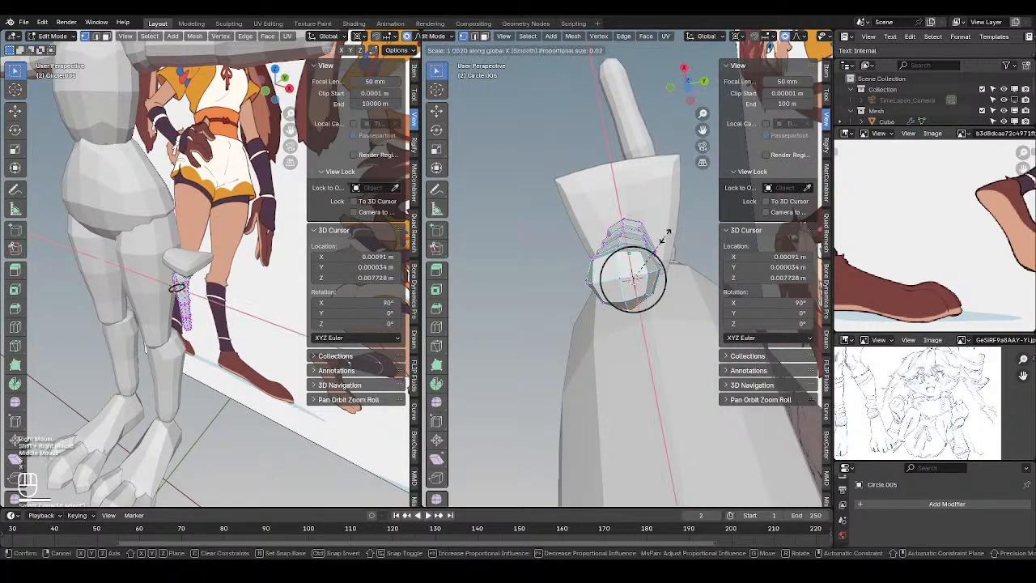
right_click(642, 245)
Scale the selected fingertip vertices along local Y with proportional editing at size 0.02
key("s")
key("y")
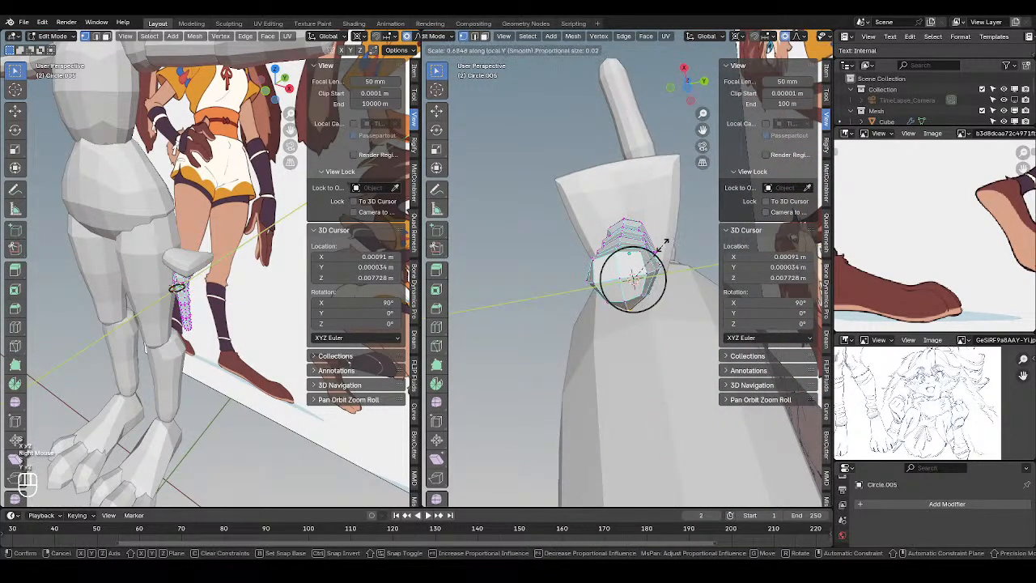
left_click(659, 243)
middle_click_drag(658, 243, 627, 262)
Circle-select the vertices along the inner side of the finger's middle segment in the see-through front view
key("Tab")
key("Tab")
key("alt+z")
key("c")
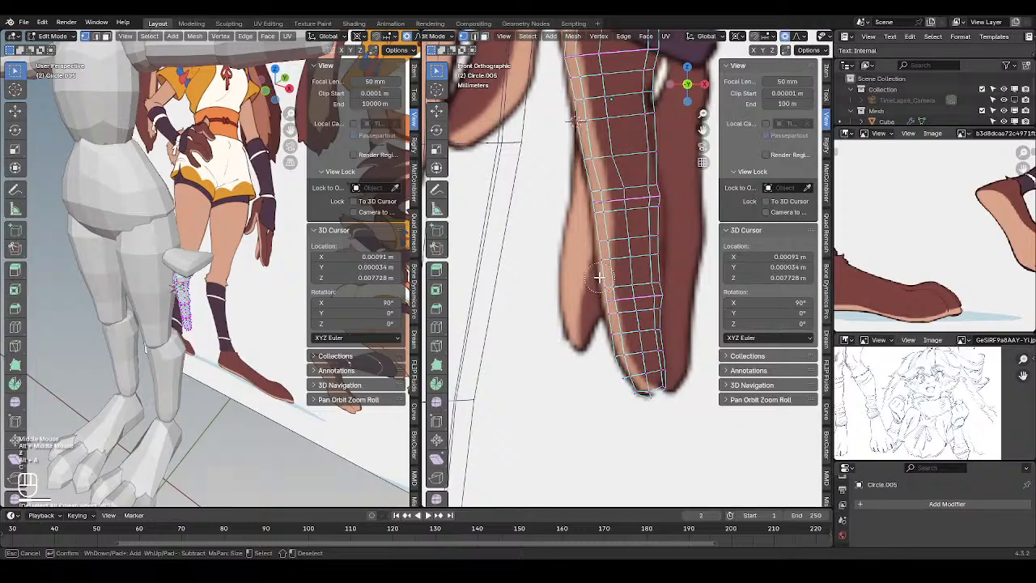
left_click_drag(599, 278, 596, 223)
right_click(596, 223)
key("z")
middle_click_drag(599, 227, 564, 105)
middle_click_drag(606, 217, 570, 192)
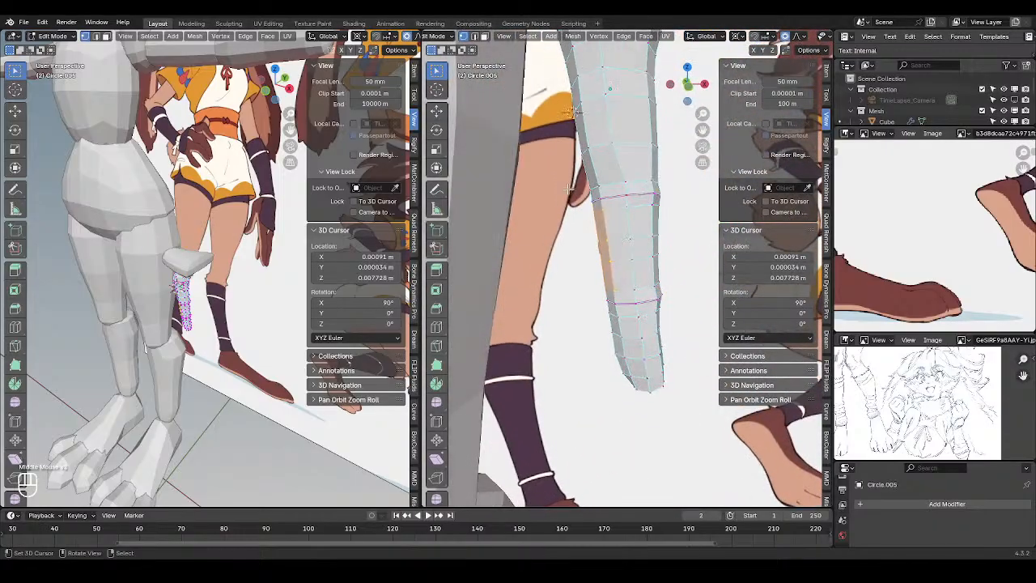
Scale the selected middle-segment side vertices along their local X axis with proportional editing
key("z")
middle_click_drag(636, 201, 675, 159)
key("s")
key("x")
key("x")
left_click(569, 192)
Scale the same middle-segment vertices along local Y with the proportional size reduced to 0.01
key("z")
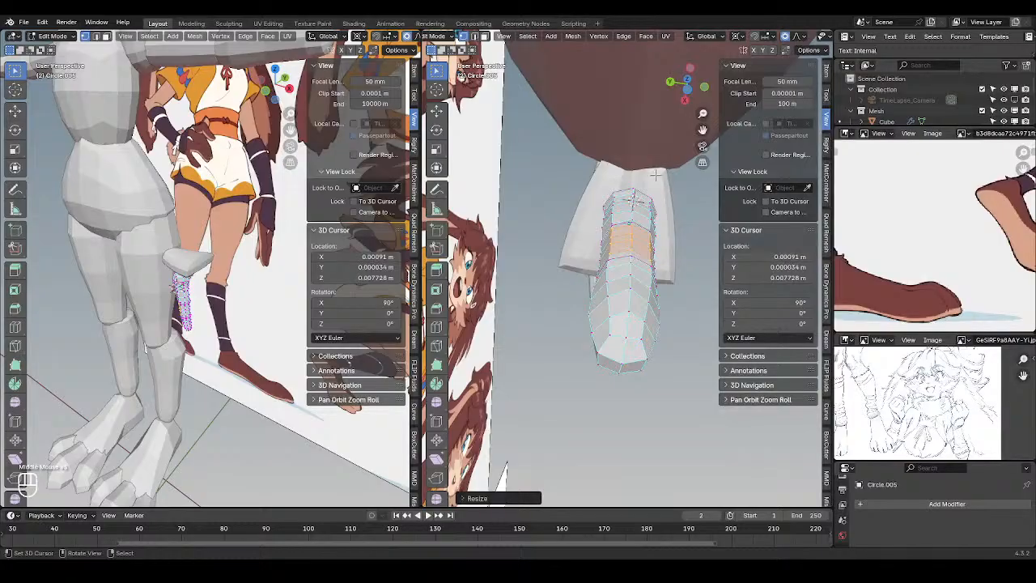
key("s")
key("y")
key("y")
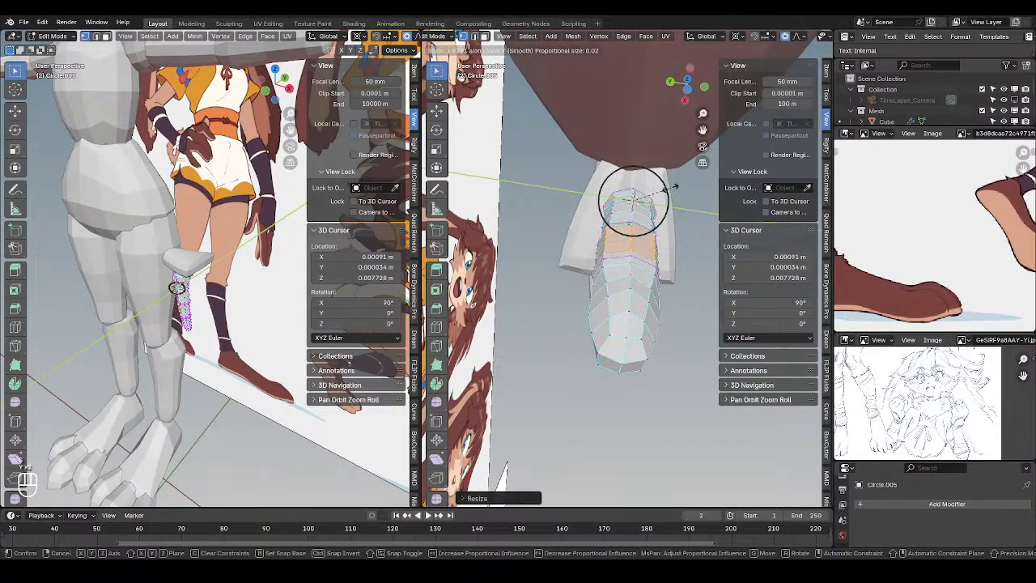
scroll(671, 188, "up", 1)
scroll(671, 188, "up", 2)
right_click(669, 188)
key("s")
key("y")
key("y")
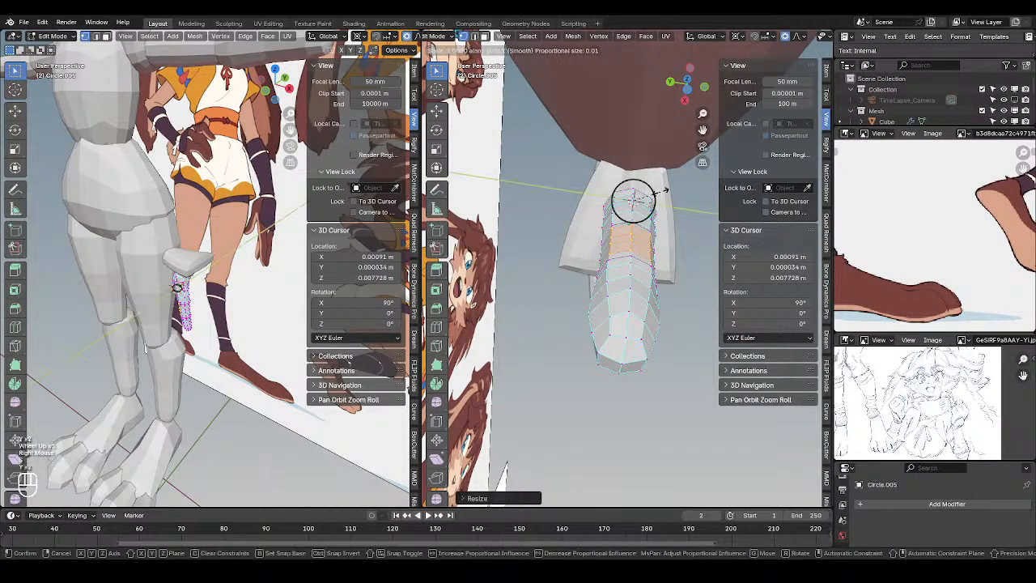
left_click(664, 192)
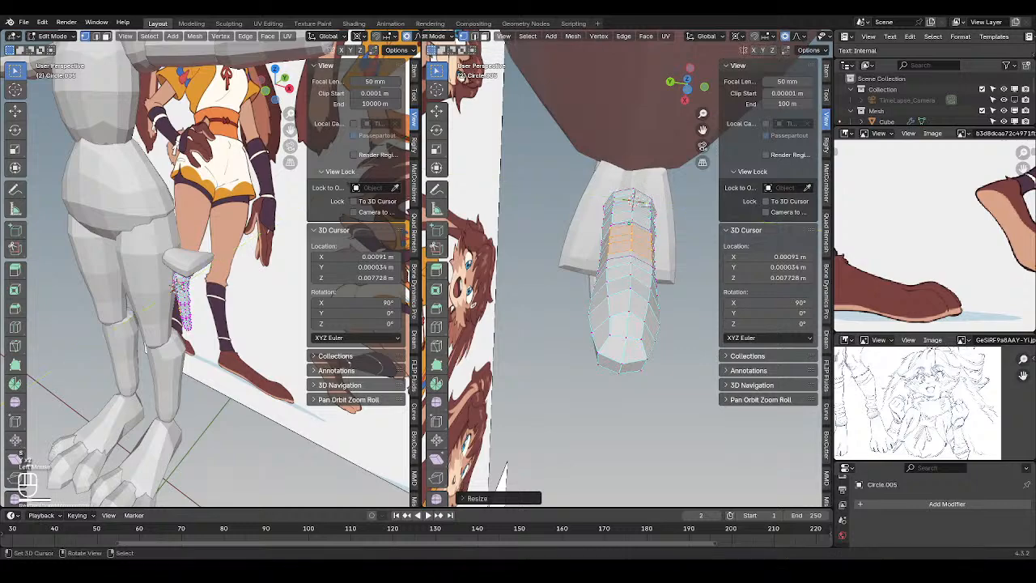
Examine the finger's thickness and segment proportions from several angles, both in and out of Edit Mode
key("Tab")
middle_click_drag(664, 192, 593, 255)
scroll(623, 252, "down", 1)
scroll(644, 257, "down", 2)
scroll(594, 255, "up", 3)
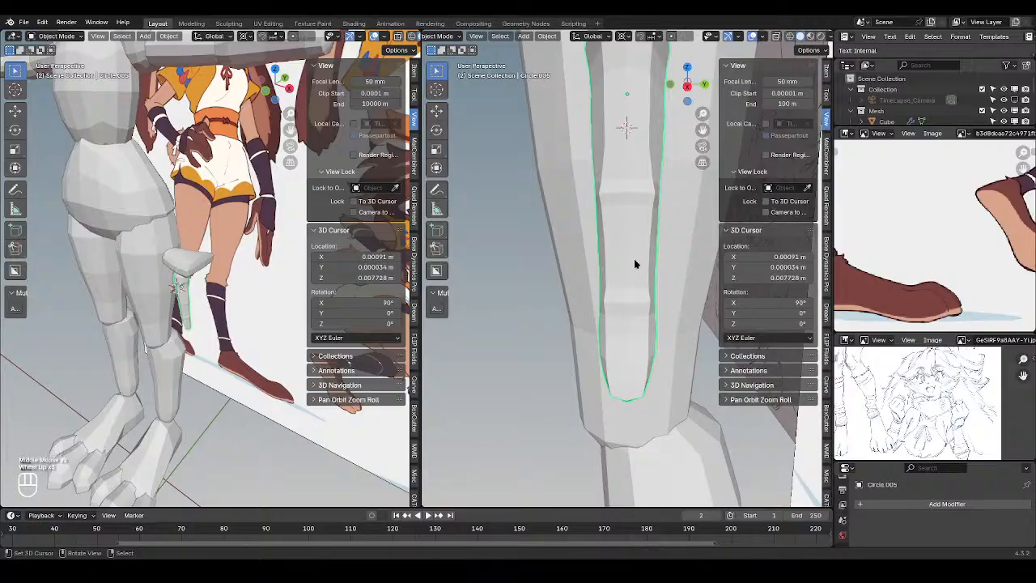
mouse_move(634, 264)
middle_mouse_down()
mouse_move(625, 273)
mouse_move(638, 242)
mouse_move(637, 256)
middle_mouse_up()
key("Tab")
scroll(625, 265, "down", 1)
middle_click_drag(637, 256, 643, 240)
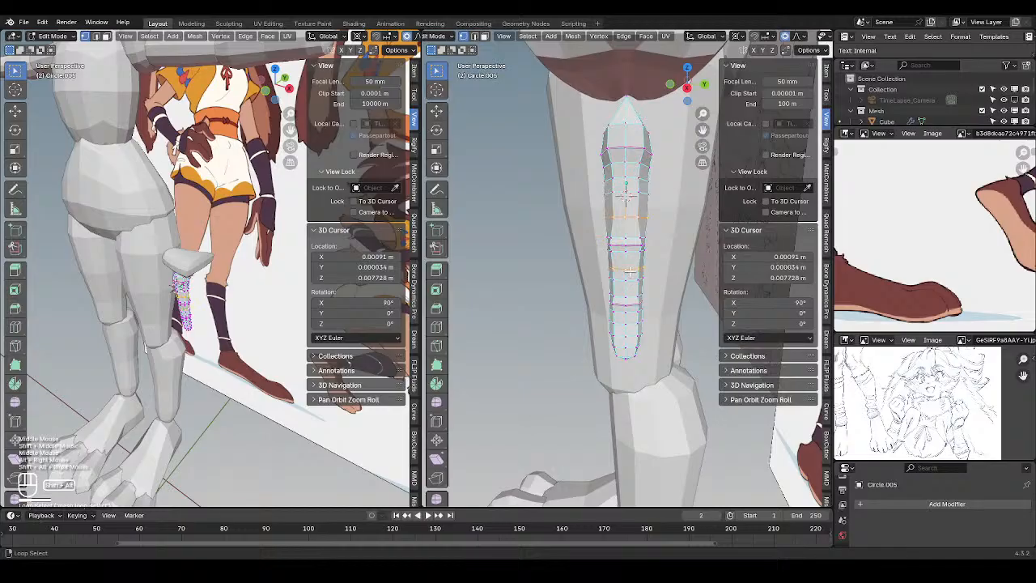
scroll(630, 270, "down", 1)
key("shift+z")
mouse_move(658, 255)
middle_mouse_down("alt")
mouse_move(672, 252)
mouse_move(643, 256)
middle_mouse_up("alt")
scroll(664, 251, "down", 1)
scroll(643, 255, "down", 1)
key("z")
middle_click_drag(643, 258, 564, 284)
scroll(550, 289, "up", 4)
middle_click_drag(563, 284, 611, 269)
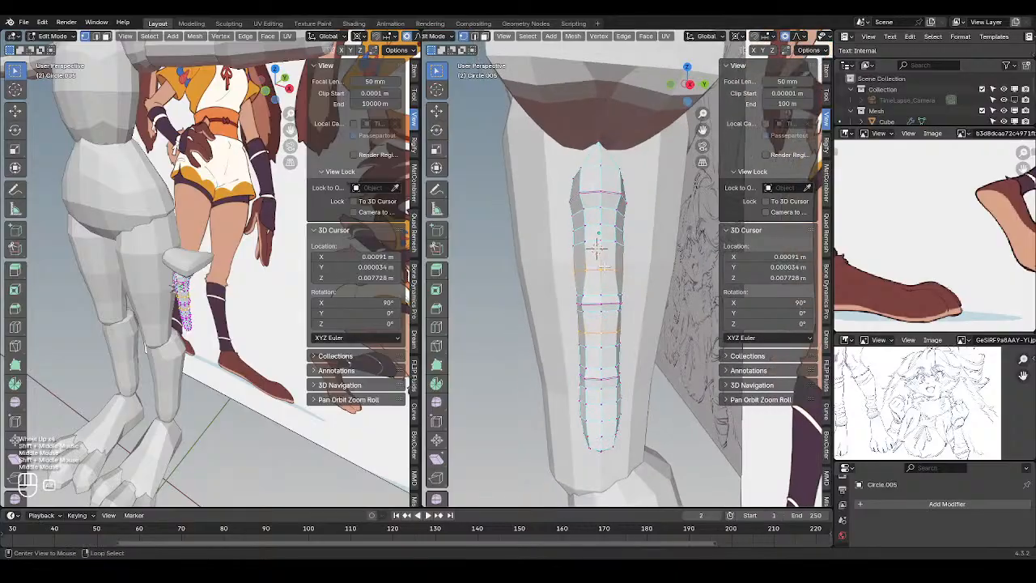
Select the edge loop across the segment nearest the palm and enlarge the proportional editing radius while test-scaling along local Y
right_click(608, 269, "alt")
key("s")
key("y")
key("y")
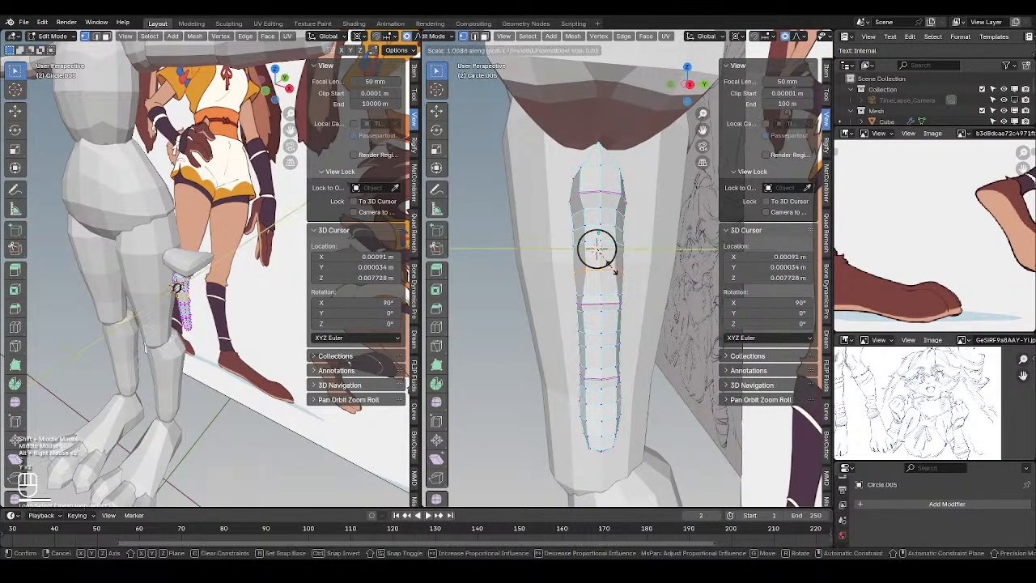
scroll(624, 263, "down", 3)
scroll(623, 262, "down", 8)
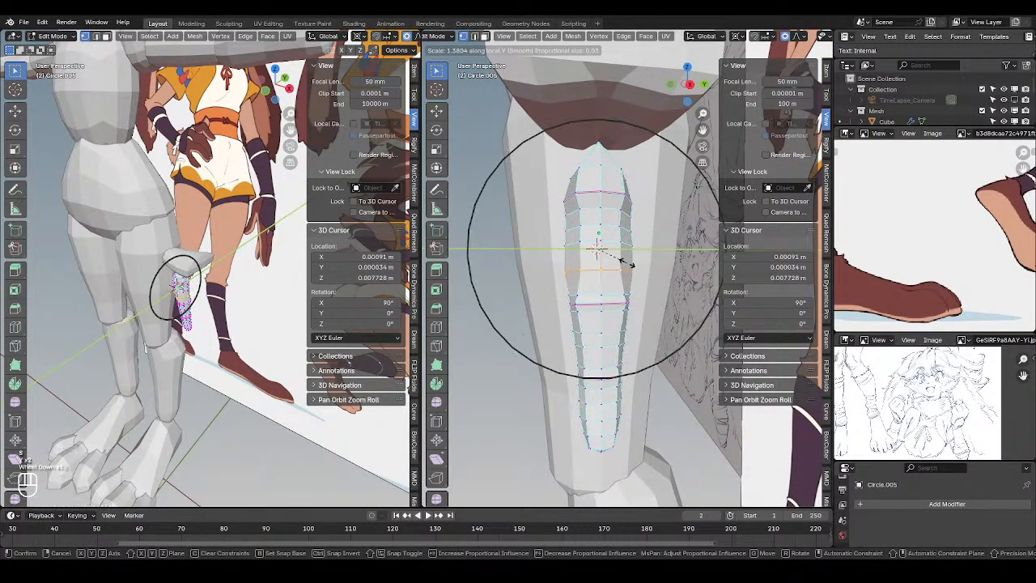
right_click(621, 264)
key("s")
key("y")
key("y")
scroll(630, 259, "down", 1)
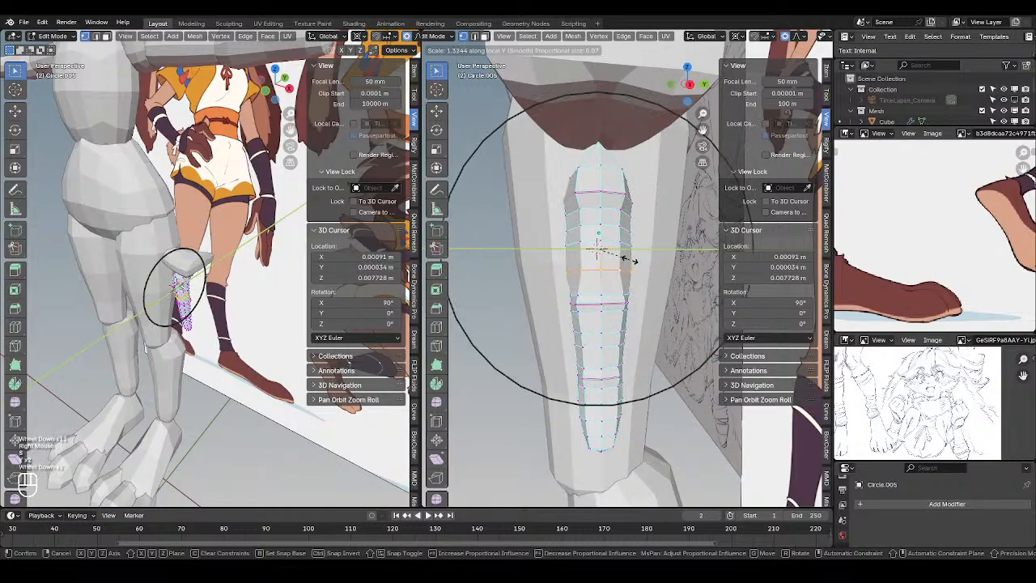
right_click(617, 266)
key("s")
key("y")
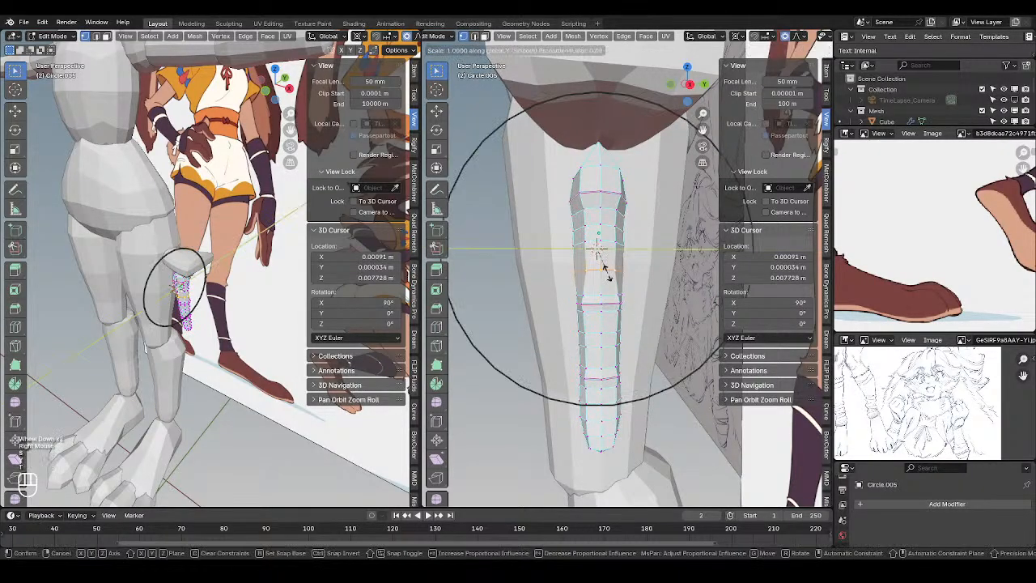
scroll(607, 270, "down", 2)
right_click(624, 271)
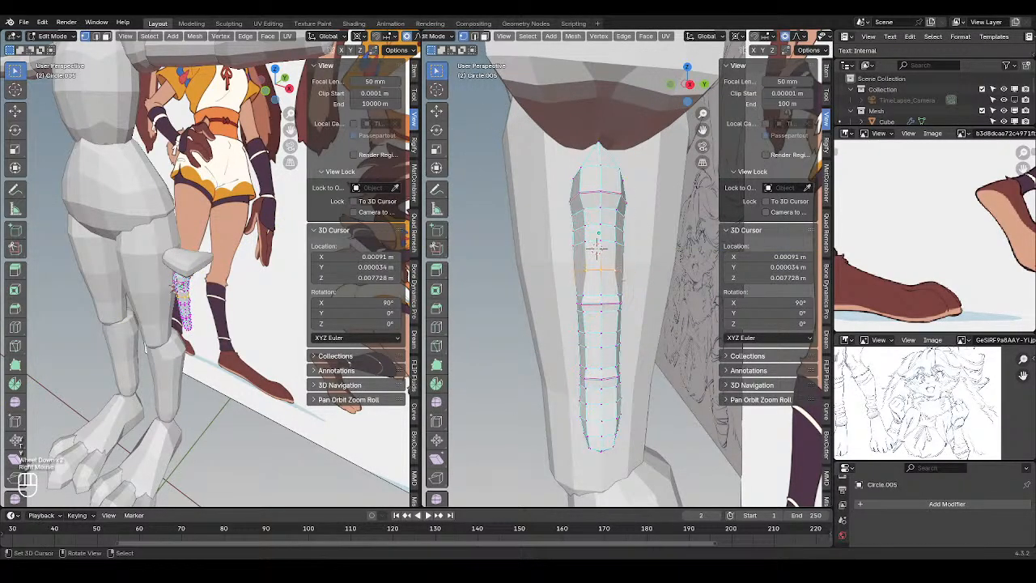
Widen the finger by scaling the selected loop along local Y with a proportional size of 0.11
key("s")
key("y")
key("y")
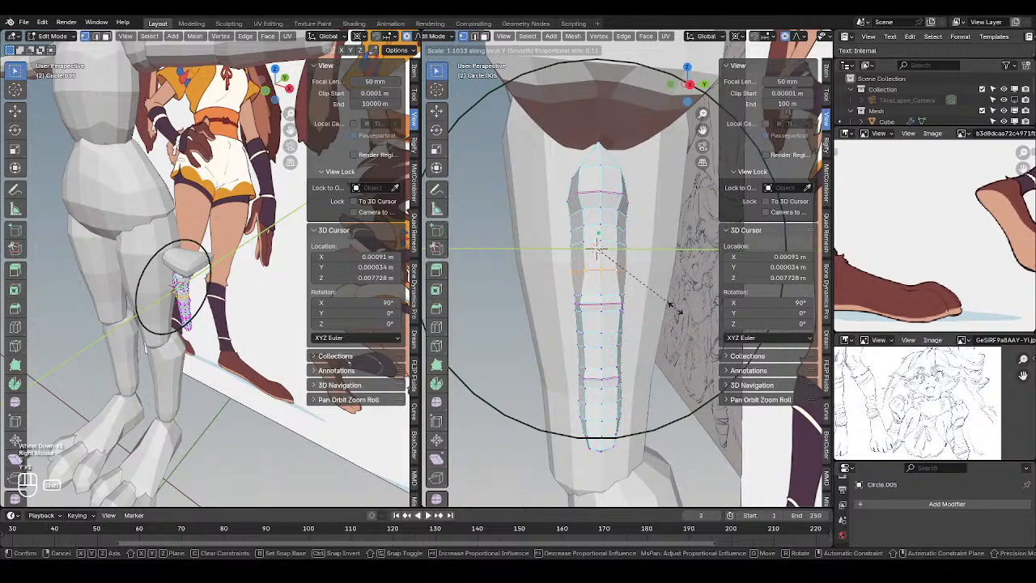
left_click(708, 302, "shift")
Leave Edit Mode and inspect the widened finger beside the palm, then against the front reference in wireframe
middle_click_drag(240, 364, 287, 328)
scroll(199, 273, "up", 1)
middle_click_drag(287, 328, 252, 362)
key("Tab")
scroll(607, 253, "down", 2)
middle_click_drag(607, 253, 415, 267)
scroll(621, 276, "down", 1)
scroll(544, 256, "up", 2)
scroll(547, 257, "up", 1)
scroll(578, 234, "down", 2)
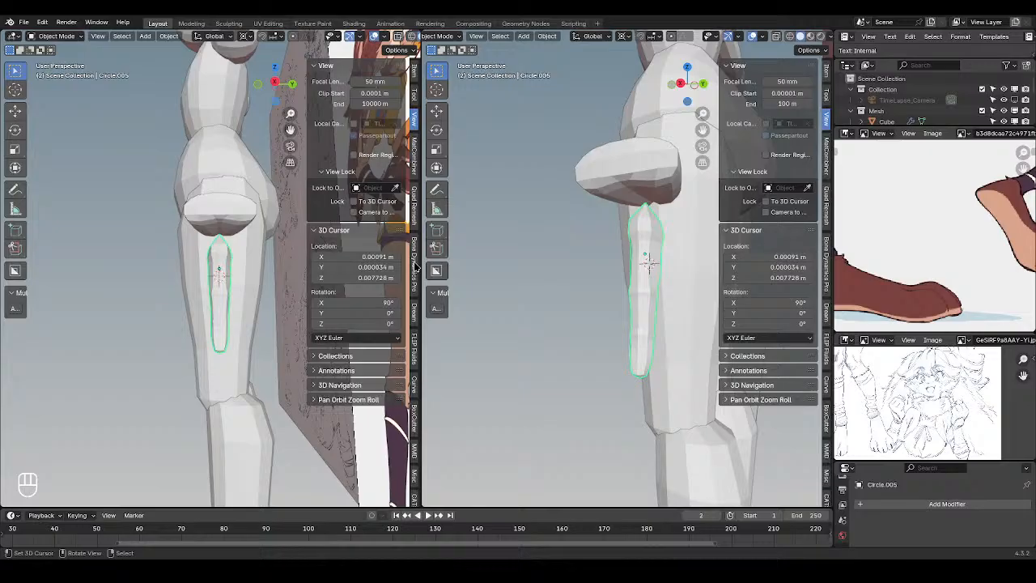
scroll(598, 322, "down", 2)
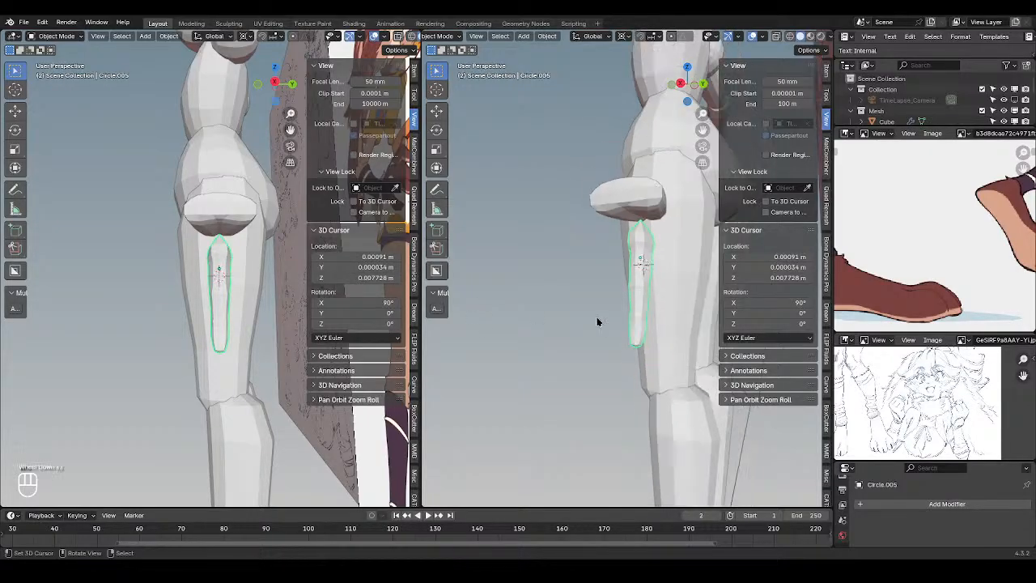
middle_click_drag(570, 304, 617, 312, "alt")
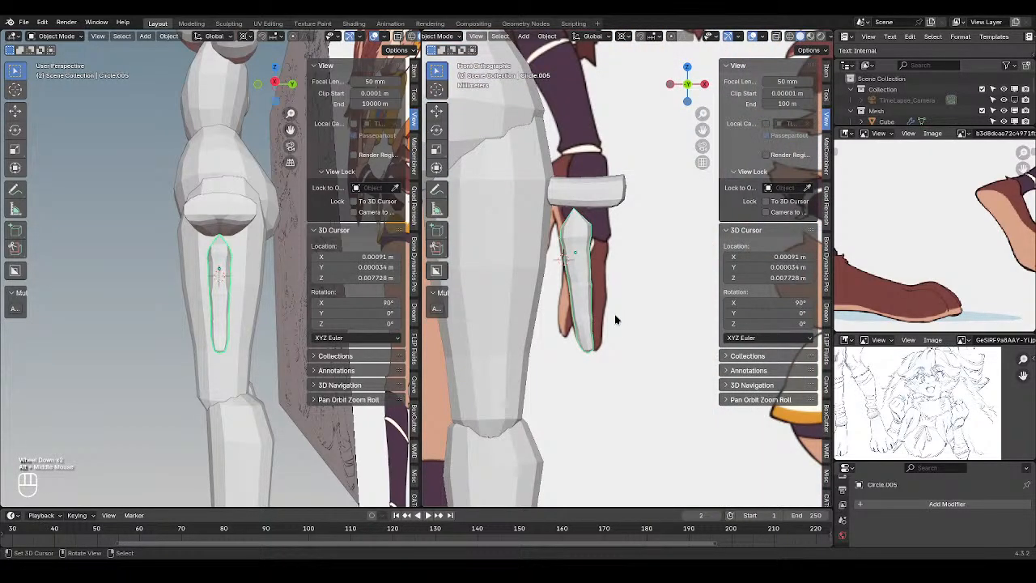
key("shift+z")
scroll(901, 258, "down", 4)
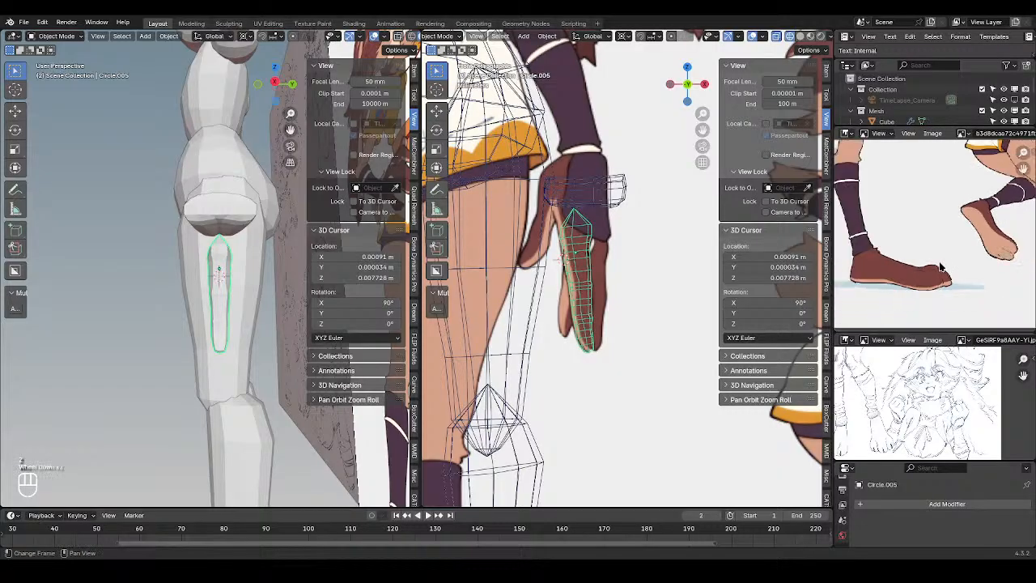
Examine the hand resting on the hip in the colour reference image for the shape of the fingers
middle_click_drag(901, 257, 898, 302)
scroll(897, 270, "up", 2)
middle_click_drag(892, 240, 949, 227, "shift")
scroll(936, 272, "down", 1)
scroll(910, 258, "up", 2)
scroll(920, 224, "up", 2)
scroll(919, 223, "up", 2)
middle_click_drag(874, 209, 913, 261)
scroll(588, 240, "up", 2)
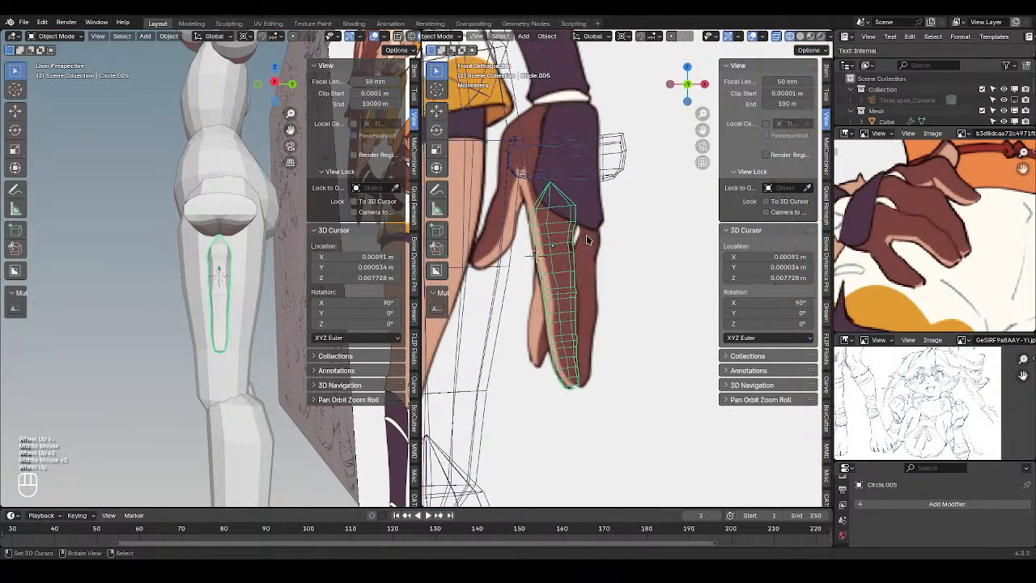
Return the finger to solid shading, re-enter Edit Mode and select the vertices on the loop at its base knuckle
middle_click_drag(587, 238, 555, 243)
key("z")
mouse_move(629, 244)
middle_mouse_down()
mouse_move(585, 255)
mouse_move(678, 232)
middle_mouse_up()
scroll(585, 255, "up", 2)
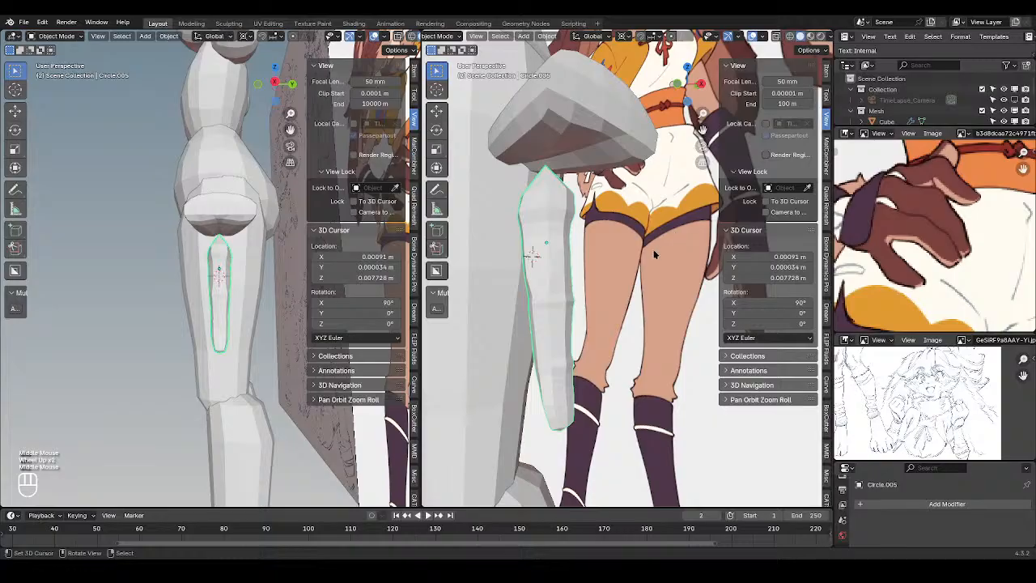
scroll(654, 254, "down", 1)
scroll(651, 255, "up", 1)
key("Tab")
middle_click_drag(650, 251, 632, 324)
middle_click_drag(631, 324, 635, 379, "shift")
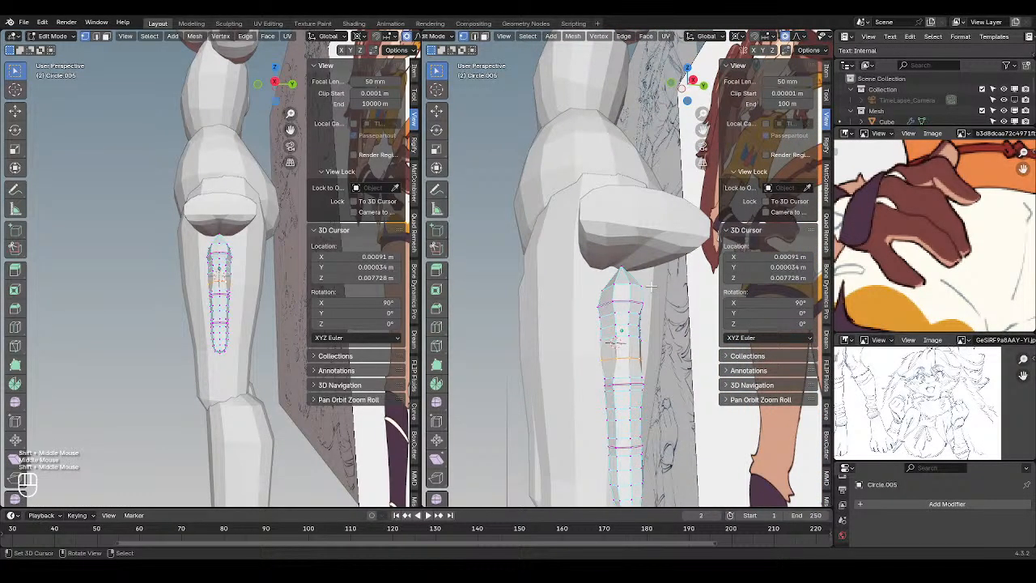
scroll(647, 335, "down", 1)
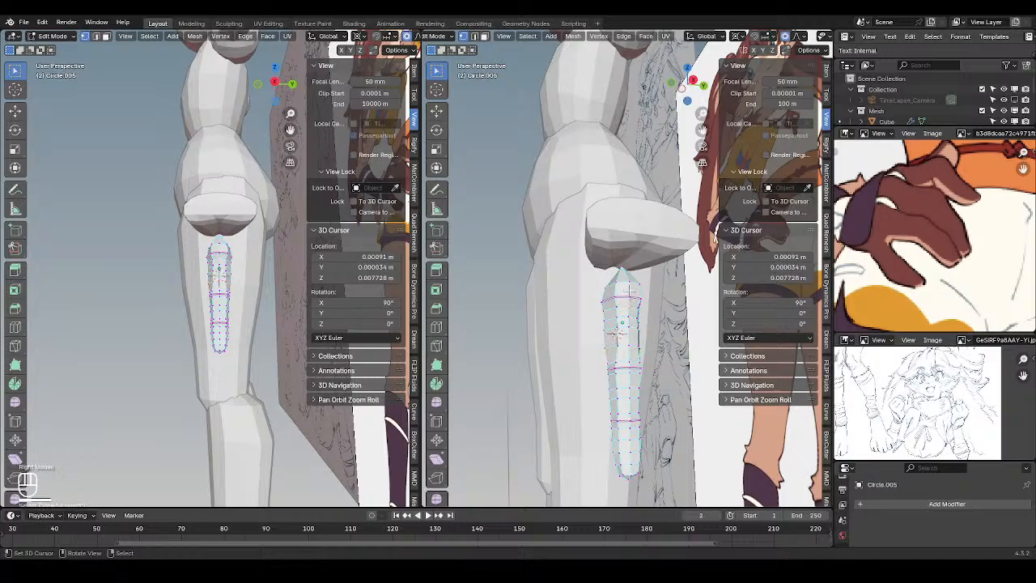
middle_click_drag(629, 281, 656, 259)
Apply Shrink/Fatten to the selected base knuckle vertices with a reduced proportional falloff, and inspect the finger in Object Mode
key("alt+s")
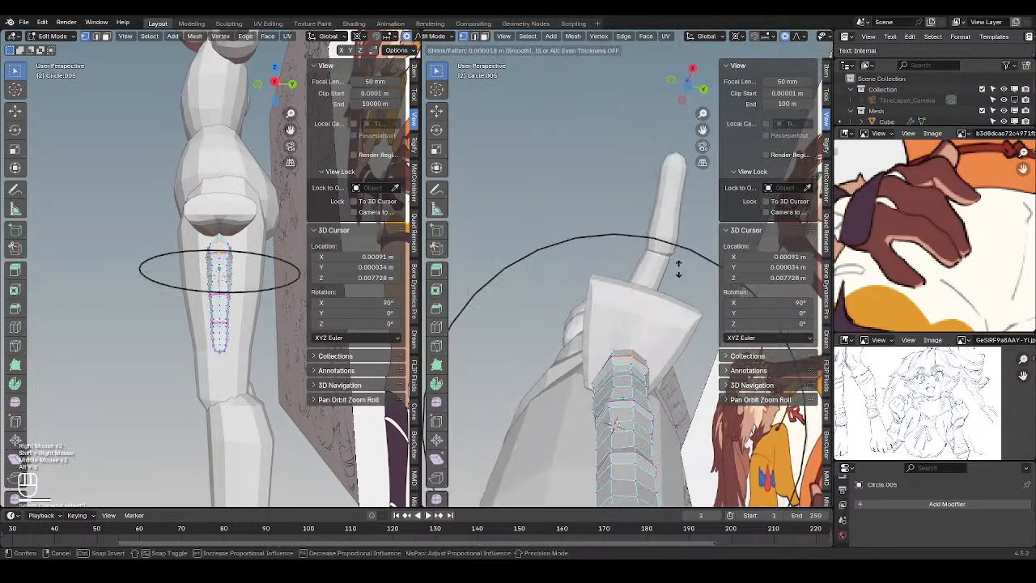
scroll(673, 261, "up", 3)
scroll(673, 261, "up", 4)
right_click(643, 309)
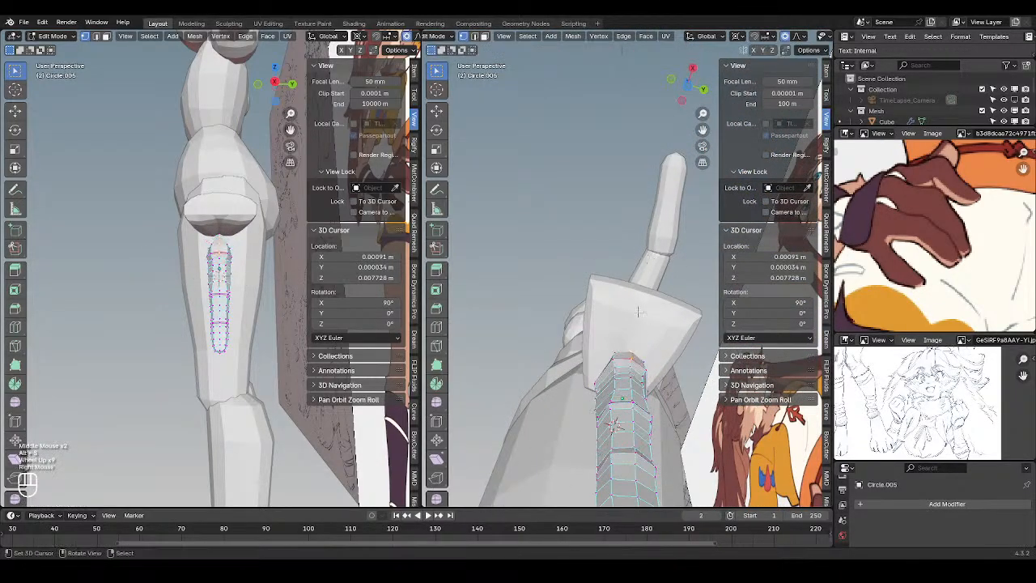
key("alt+s")
scroll(655, 303, "down", 3)
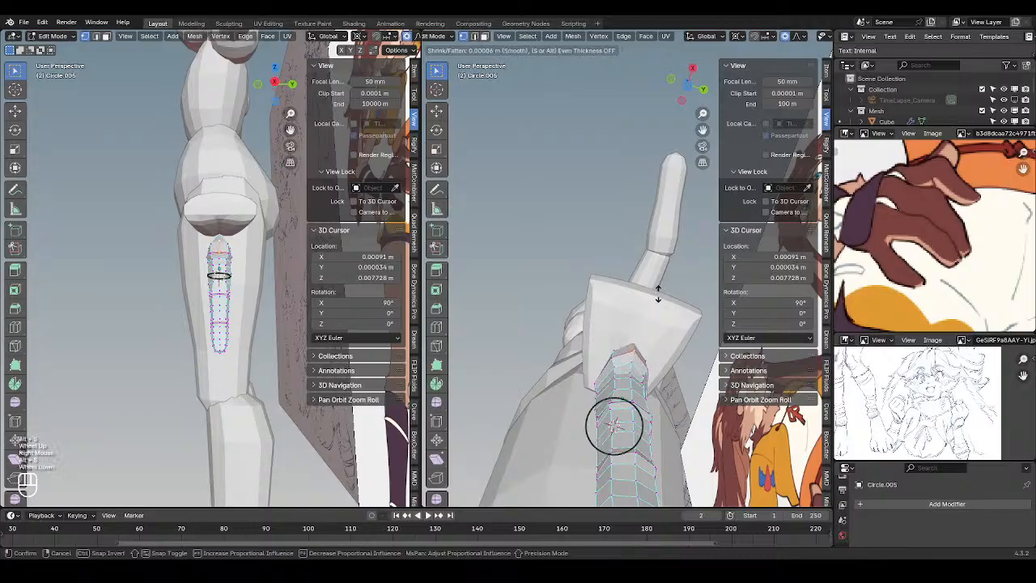
left_click(636, 305)
key("Tab")
middle_click_drag(546, 315, 611, 353)
scroll(613, 348, "down", 1)
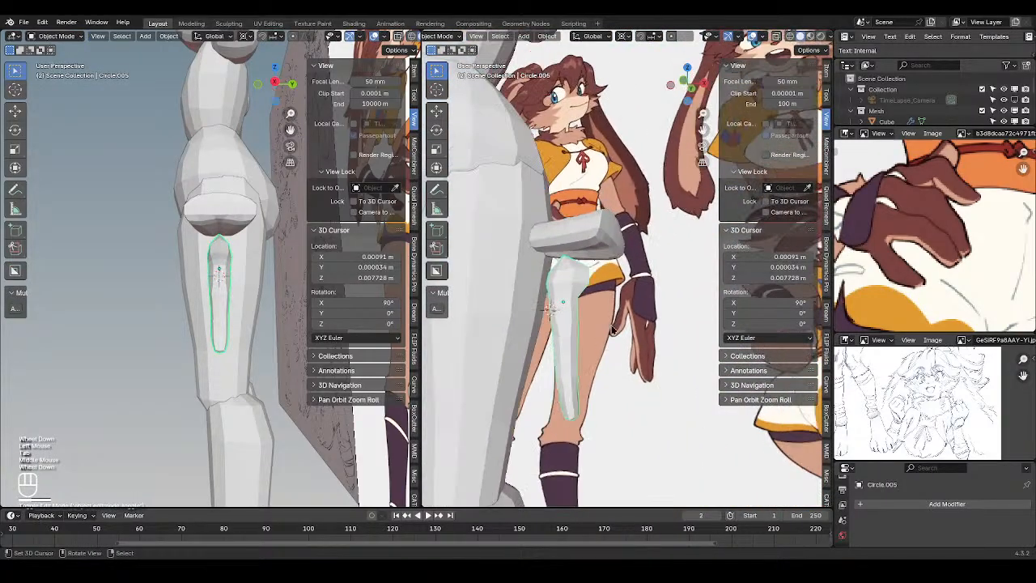
Apply Shrink/Fatten once more to the same base knuckle vertices in Edit Mode, returning to Object Mode to check the shape
key("Tab")
scroll(630, 315, "up", 1)
middle_click_drag(630, 315, 562, 224)
key("alt+s")
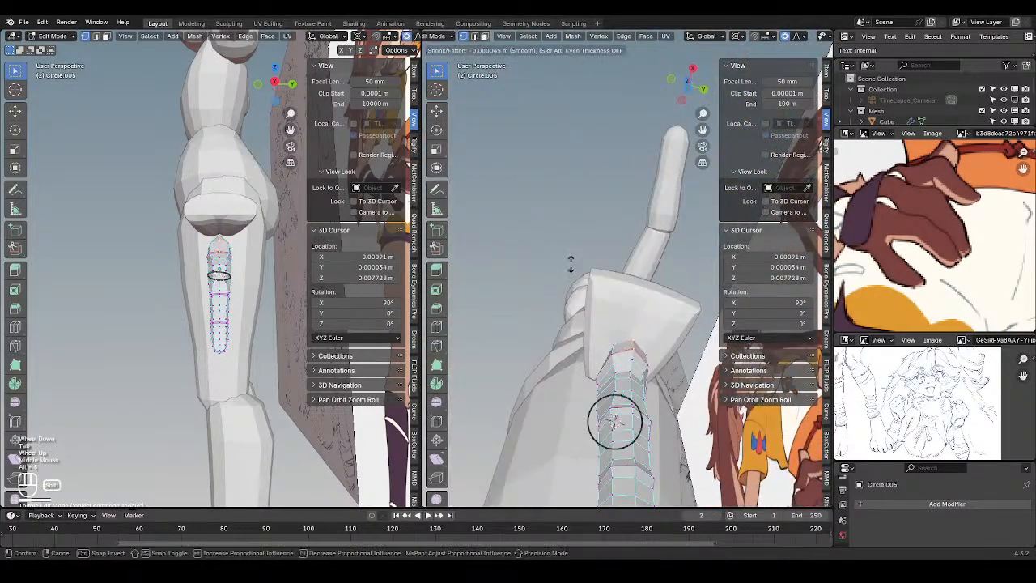
left_click(577, 278, "shift")
key("Tab")
middle_click_drag(591, 285, 567, 317)
scroll(635, 318, "down", 1)
In front view, move the selected knuckle vertices slightly with a proportional size of 0.000119 m, and inspect the finger in Object Mode
middle_click_drag(559, 316, 578, 318, "alt")
key("Tab")
scroll(580, 318, "up", 3)
scroll(625, 290, "up", 2)
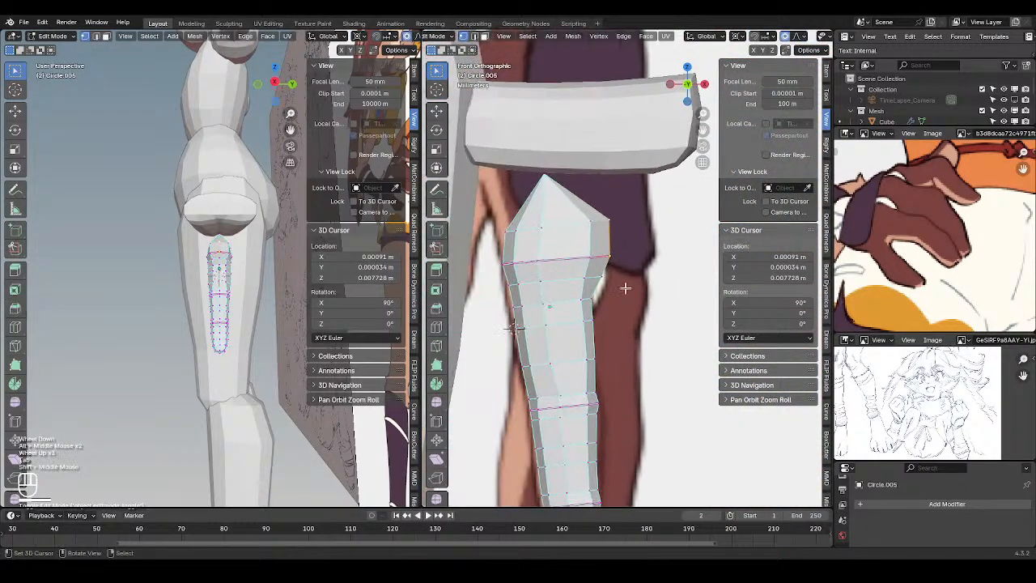
key("g")
scroll(610, 294, "up", 1)
right_click(607, 294)
key("g")
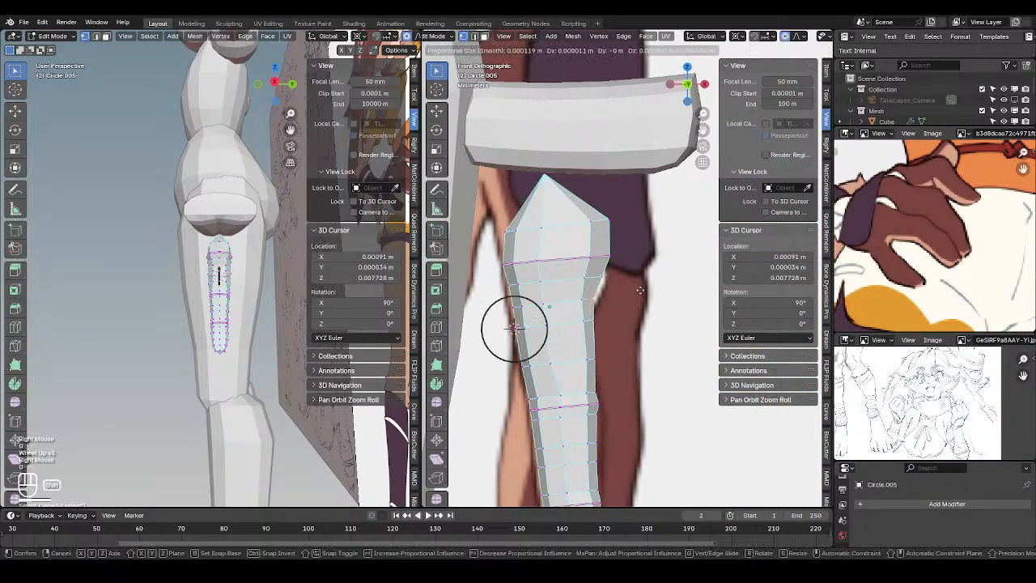
left_click(654, 284, "shift")
scroll(654, 284, "down", 2)
key("Tab")
middle_click_drag(654, 284, 511, 285)
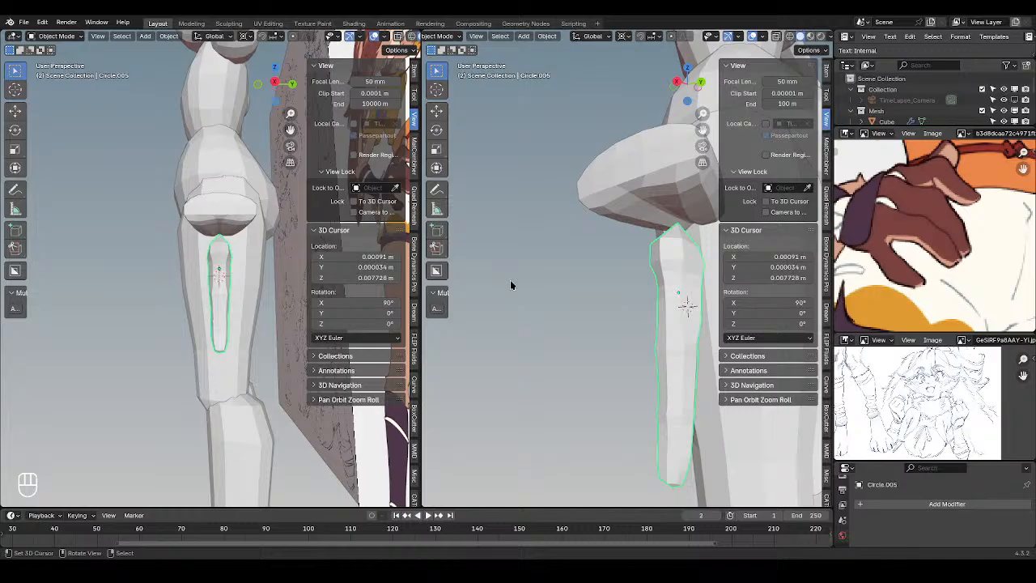
Examine the running pose in the colour reference image, focusing on the bare feet and toes
scroll(956, 284, "down", 3)
scroll(903, 246, "down", 3)
middle_click_drag(944, 284, 862, 187, "shift")
scroll(917, 231, "down", 1)
scroll(862, 188, "down", 1)
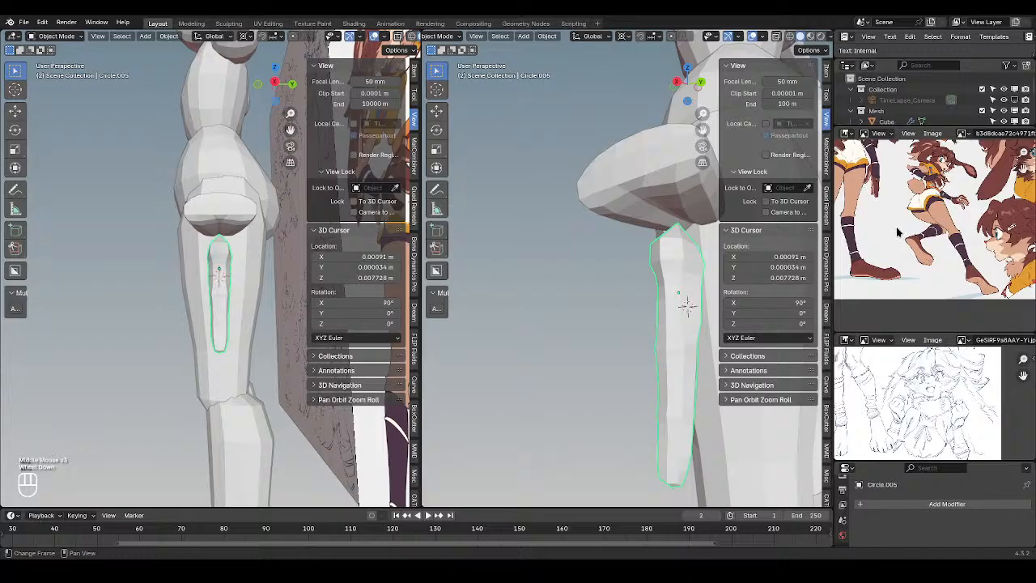
middle_click_drag(898, 233, 875, 225)
scroll(874, 225, "up", 1)
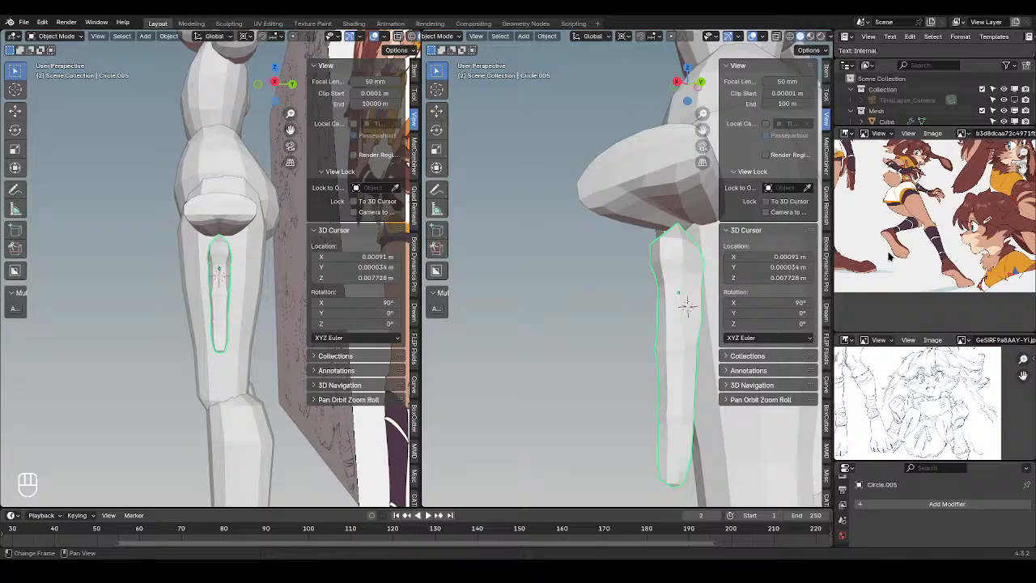
scroll(886, 252, "up", 3)
middle_click_drag(896, 251, 930, 261)
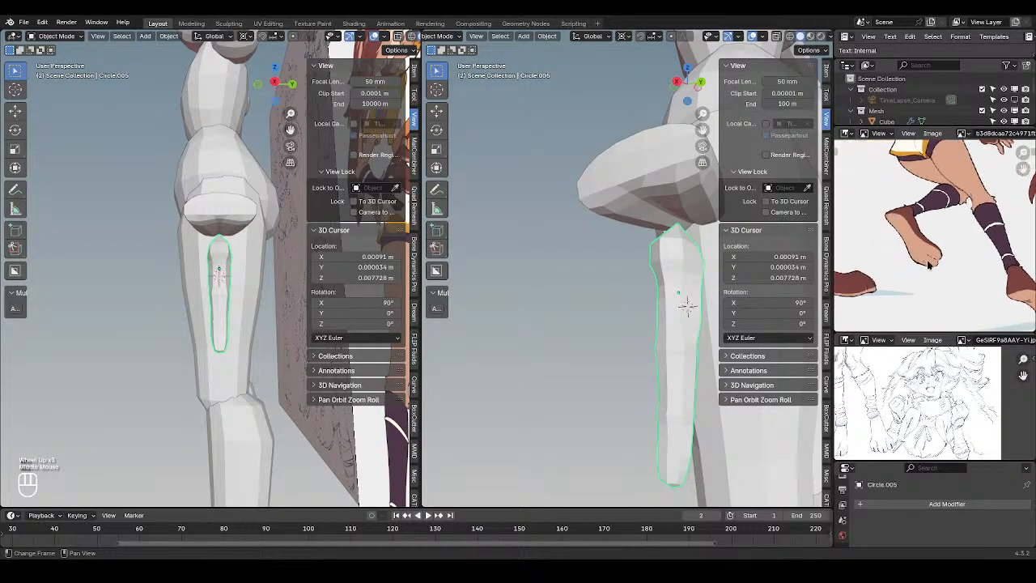
scroll(926, 266, "up", 1)
scroll(921, 276, "down", 1)
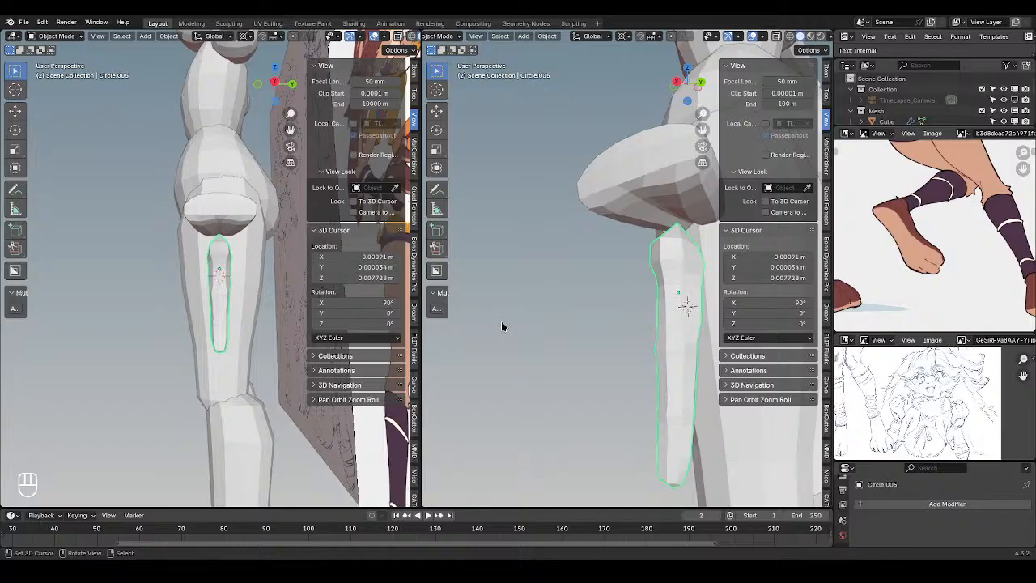
Show the finger in wireframe over the front reference and enter Edit Mode around its middle joint
scroll(510, 299, "down", 2)
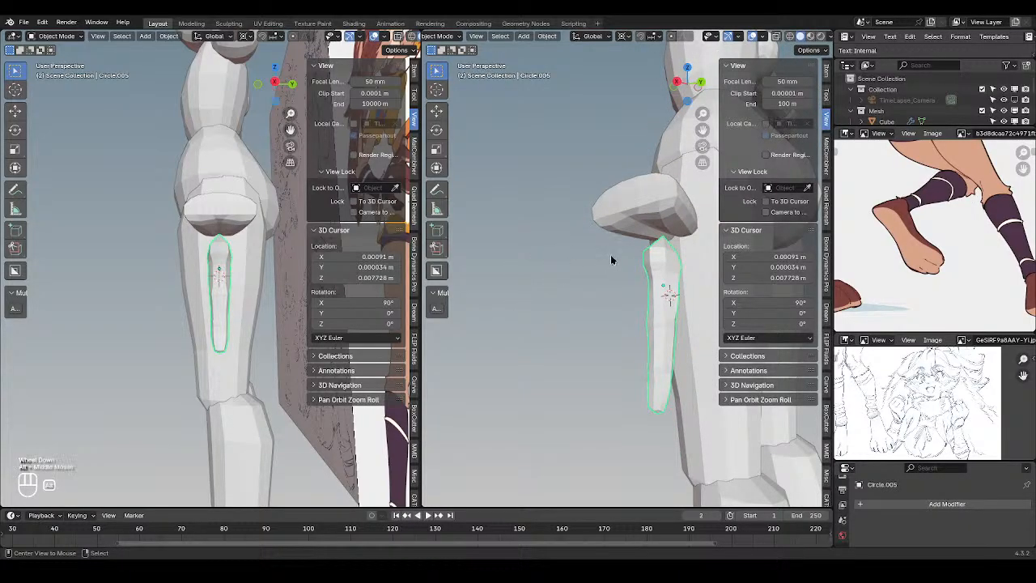
middle_click_drag(612, 260, 565, 255, "alt")
scroll(591, 263, "up", 2)
key("z")
scroll(590, 254, "up", 3)
key("Tab")
middle_click_drag(590, 313, 606, 265, "shift")
scroll(605, 279, "up", 2)
Circle-select the vertices just above the middle joint and move them slightly with a proportional size of 0.000119 m
right_click(603, 307)
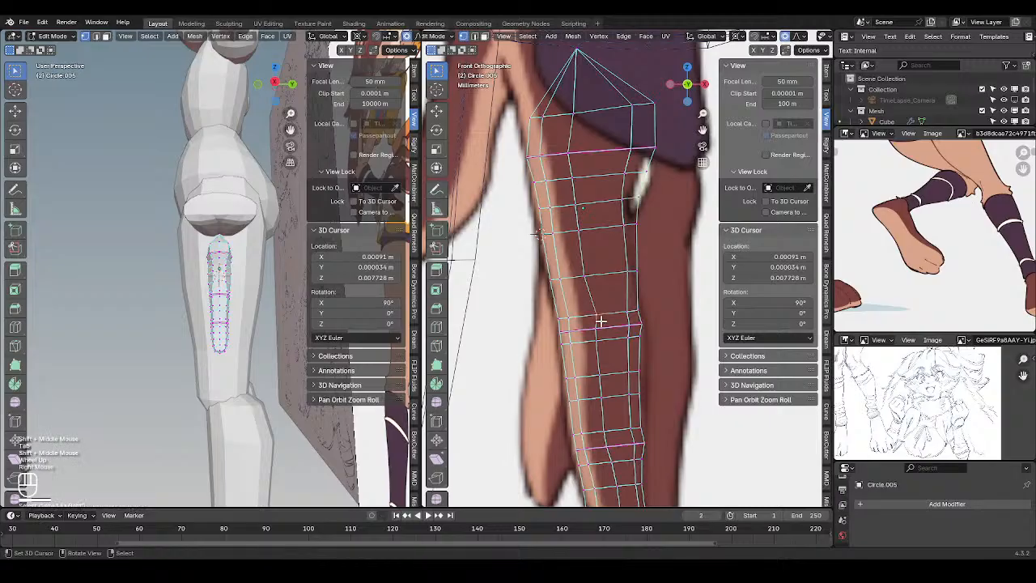
key("c")
right_click(598, 314)
key("g")
right_click(600, 314)
key("c")
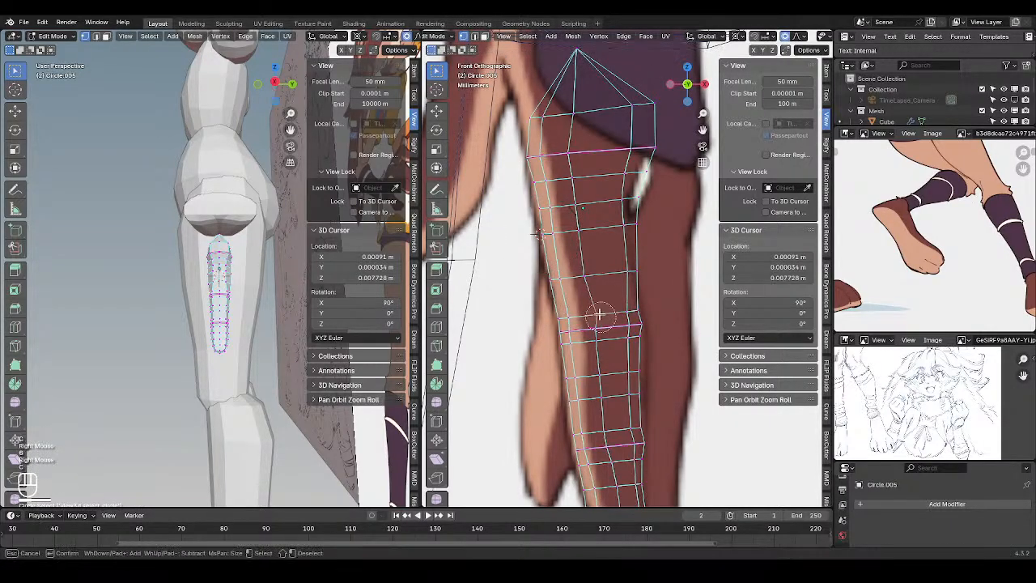
left_click(599, 313)
right_click(601, 306)
key("g")
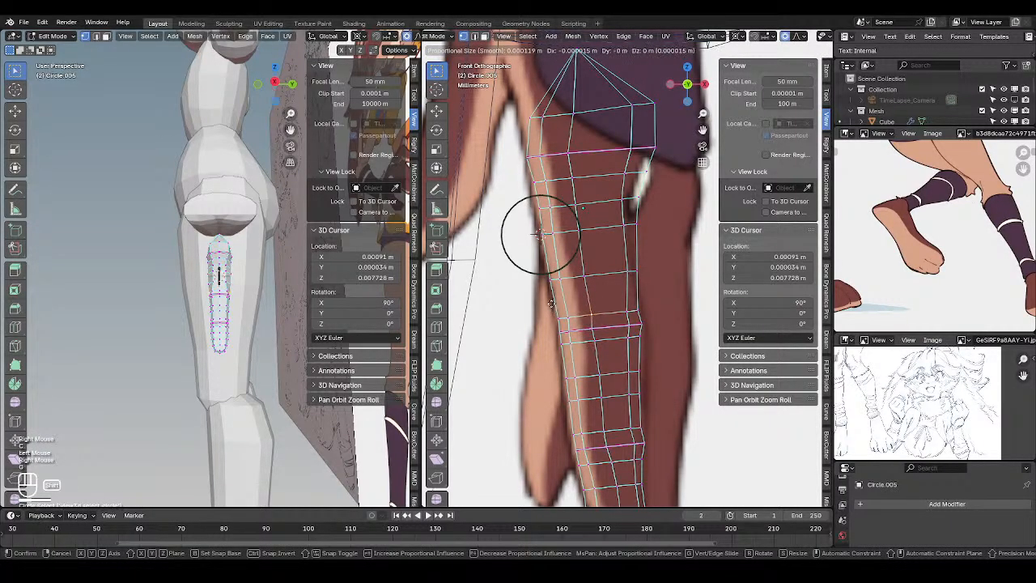
left_click(552, 307, "shift")
Select the vertex at the fingertip's corner and move it with an adjusted proportional falloff to fit the reference outline
middle_click_drag(638, 382, 650, 243, "shift")
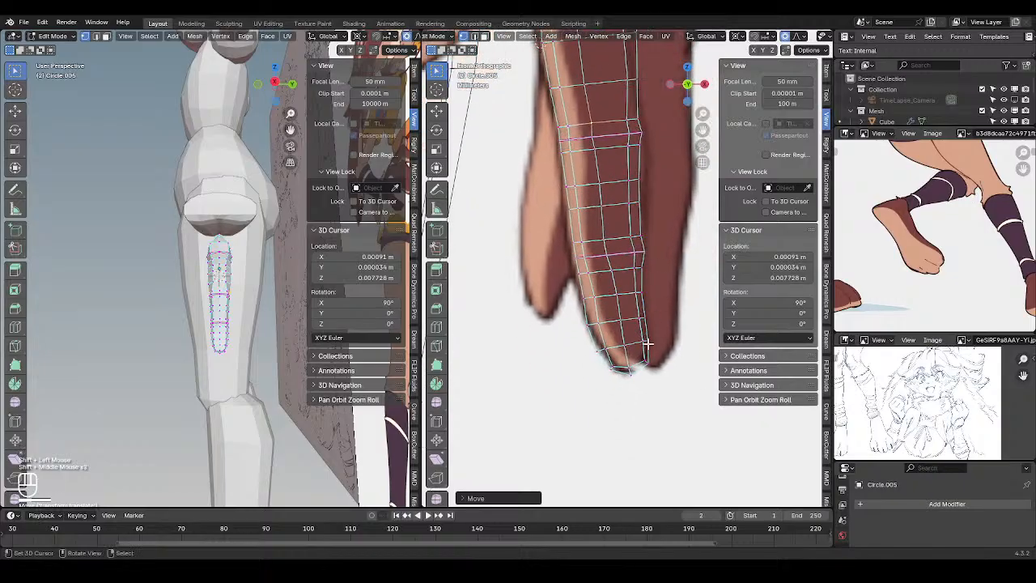
scroll(646, 348, "down", 1)
right_click(639, 354)
key("g")
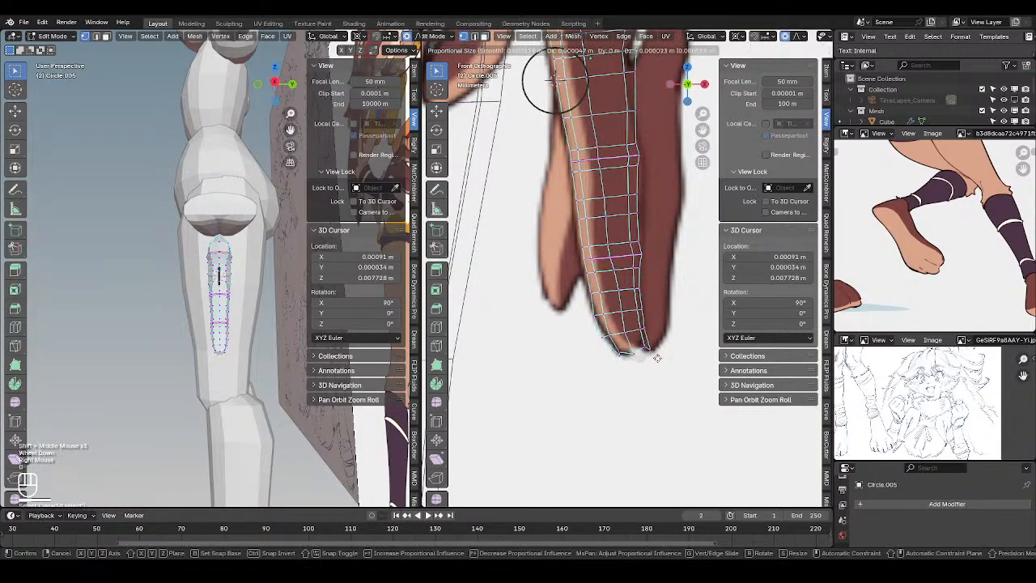
scroll(650, 354, "down", 2)
right_click(655, 356)
key("g")
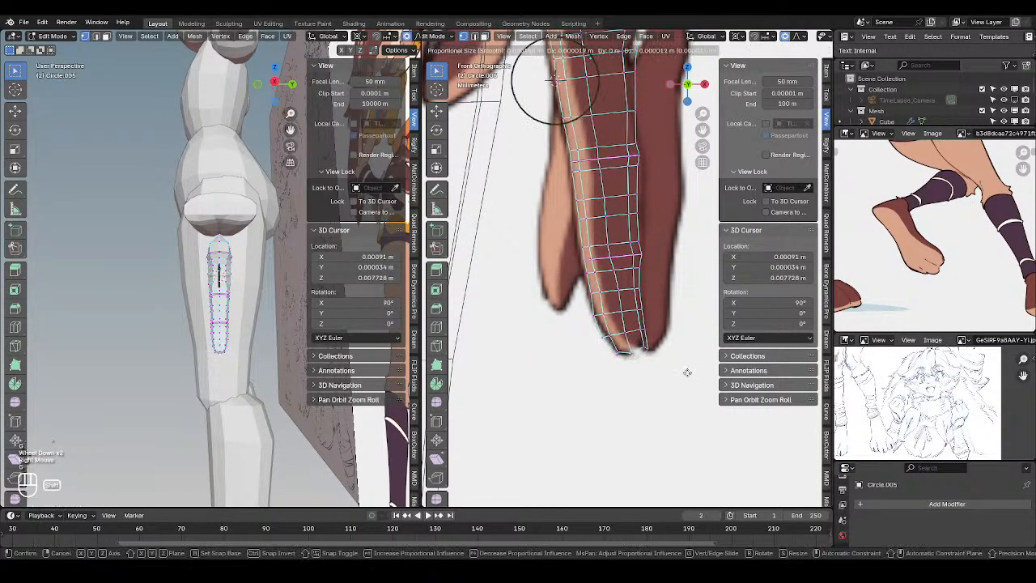
left_click(687, 373, "shift")
Reposition the fingertip's lowest vertices to round off the tip against the front reference, and return to solid shading
right_click(652, 357)
key("g")
scroll(680, 417, "up", 3, "shift")
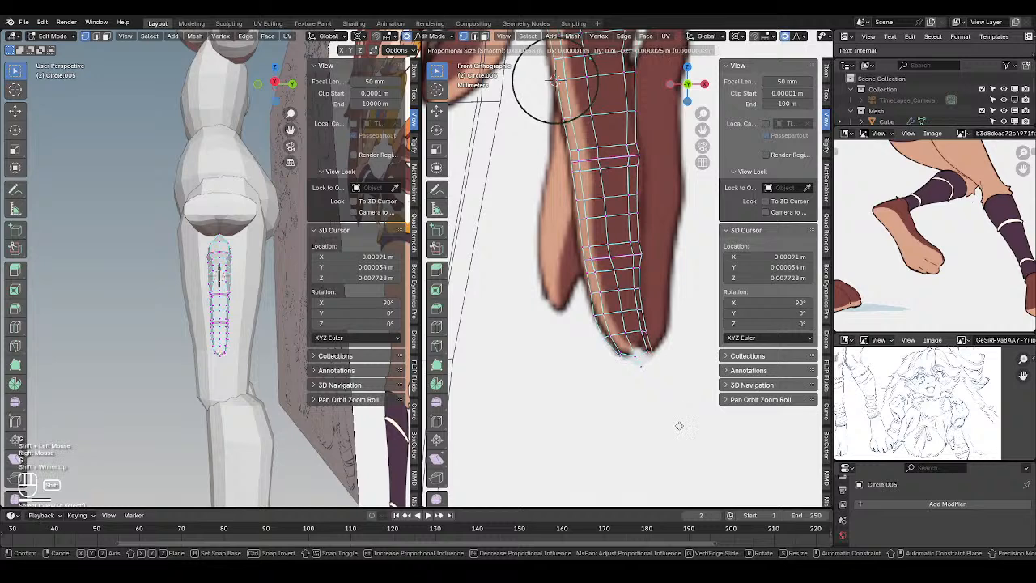
right_click(671, 412, "shift")
key("g")
left_click(660, 358, "shift")
key("z")
scroll(640, 262, "down", 2)
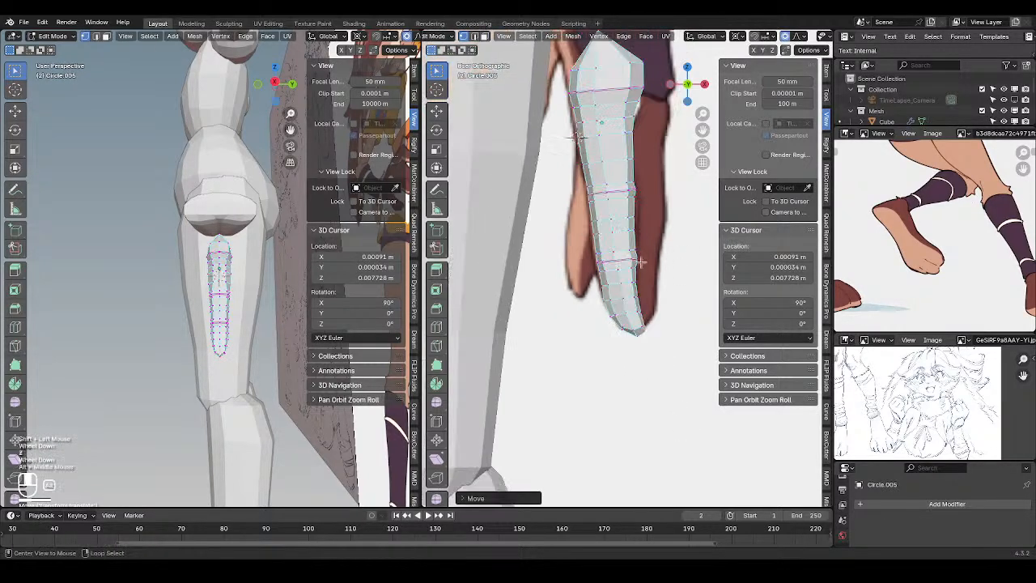
In right orthographic view, select the edge loop nearest the fingertip and try to scale it along X
middle_click_drag(640, 262, 556, 298, "alt")
scroll(595, 265, "up", 2)
right_click(634, 357, "alt")
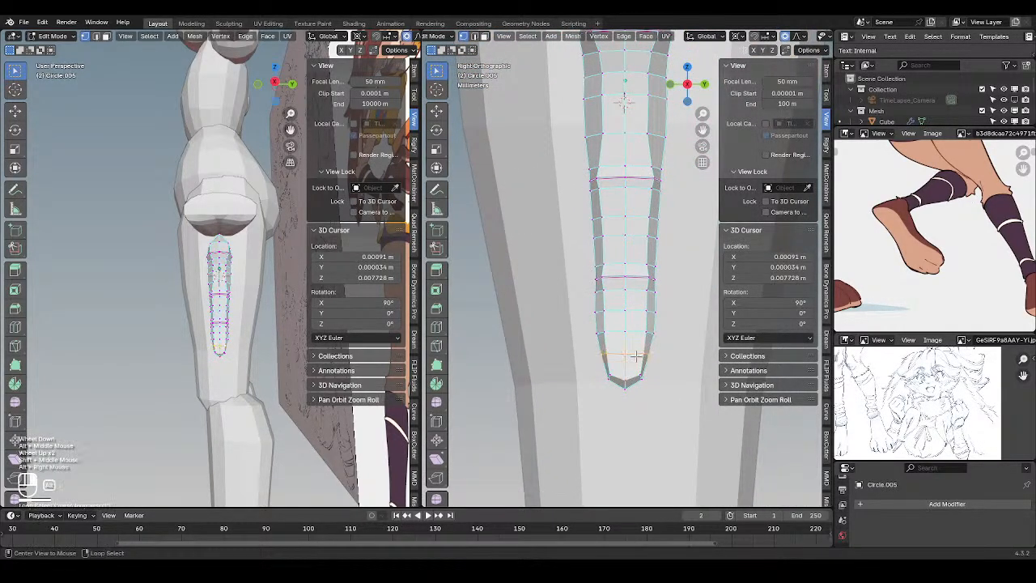
key("s")
key("x")
right_click(697, 340, "shift")
Examine the hand resting on the hip in the colour reference image for the shape of the fingertips
scroll(1026, 231, "down", 2)
middle_click_drag(1026, 230, 961, 260)
scroll(935, 275, "down", 2)
scroll(943, 231, "up", 2)
scroll(919, 227, "up", 1, "shift")
scroll(960, 258, "up", 3)
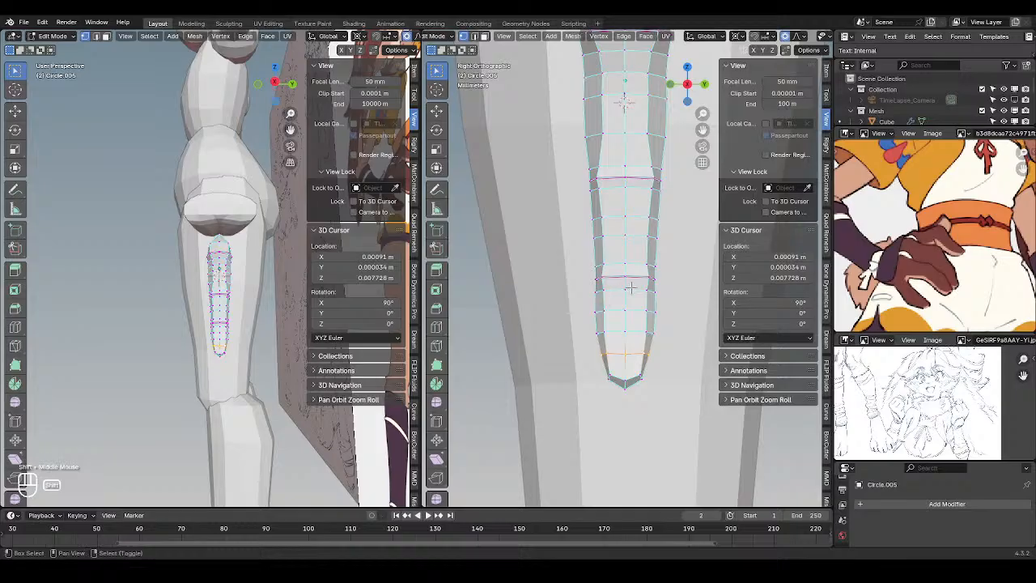
Widen the selected fingertip loop by scaling it along global Y with a proportional size of 0.01
middle_click_drag(623, 287, 582, 254, "shift")
scroll(581, 253, "up", 2)
key("s")
right_click(578, 253)
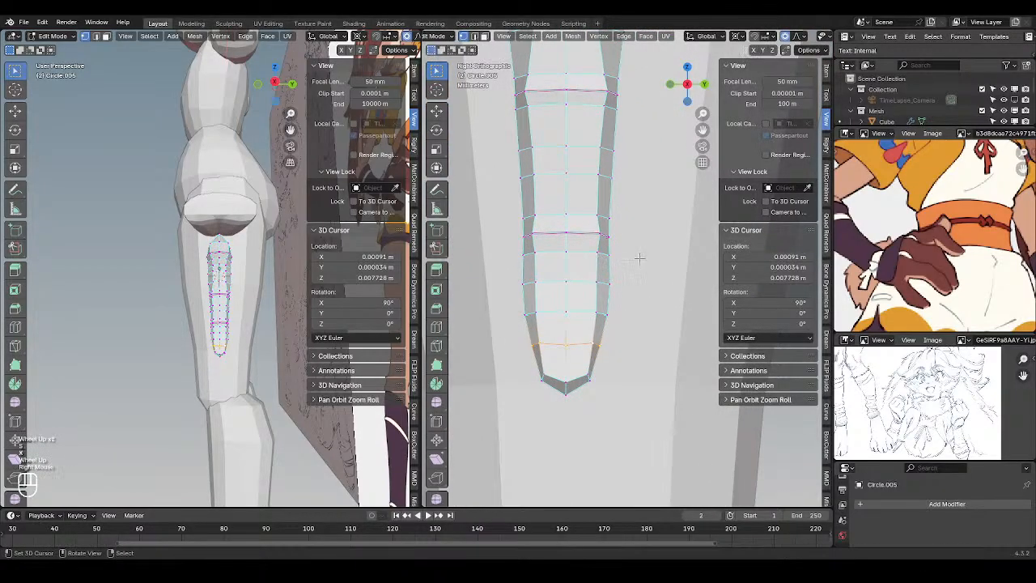
key("s")
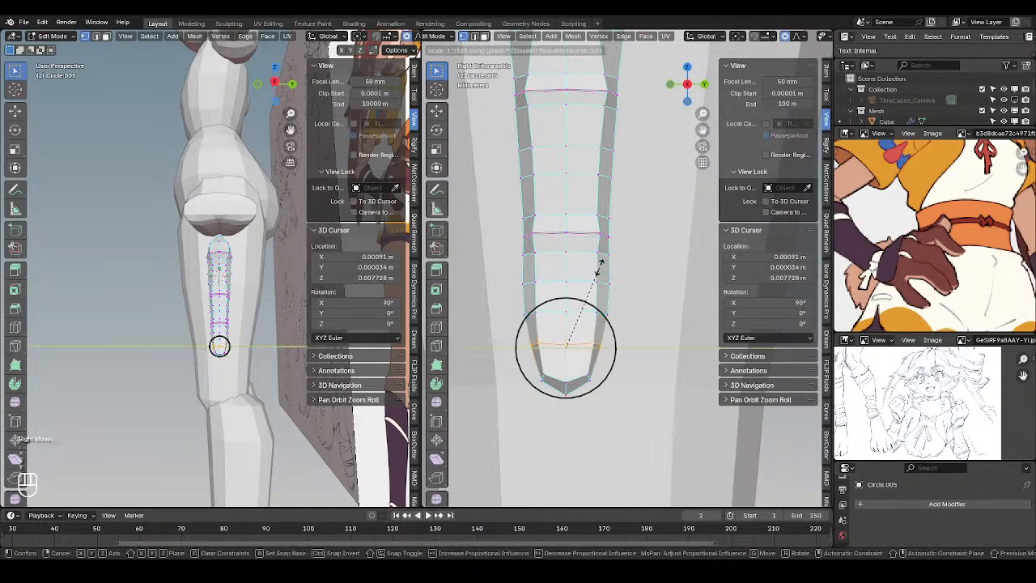
scroll(629, 259, "up", 2)
right_click(614, 270)
key("s")
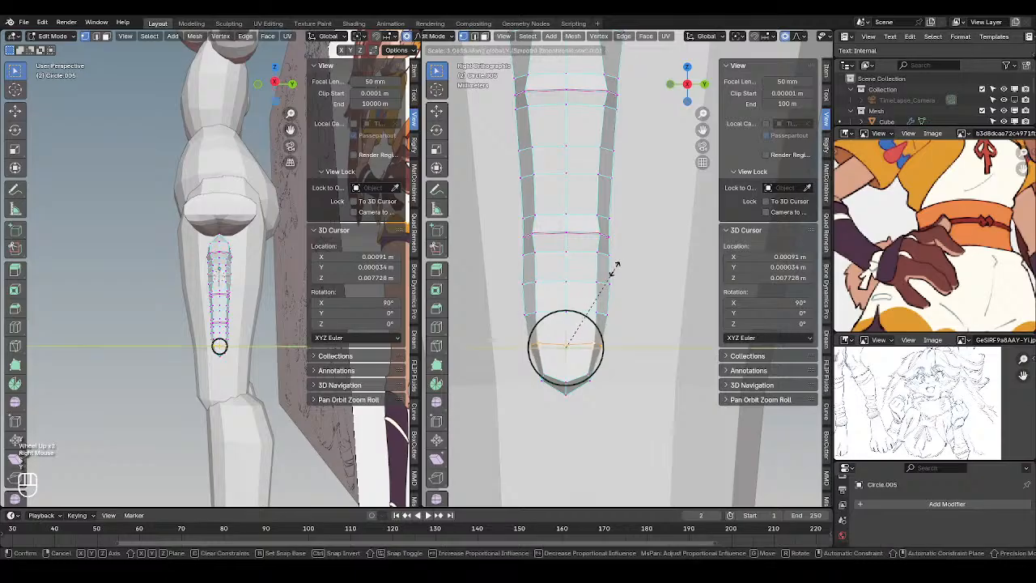
scroll(619, 269, "up", 2)
left_click(620, 268)
Select the two edge loops above the fingertip loop and widen them by scaling along Y
middle_click_drag(596, 204, 620, 270, "shift")
scroll(620, 270, "down", 1, "shift")
scroll(620, 270, "down", 1)
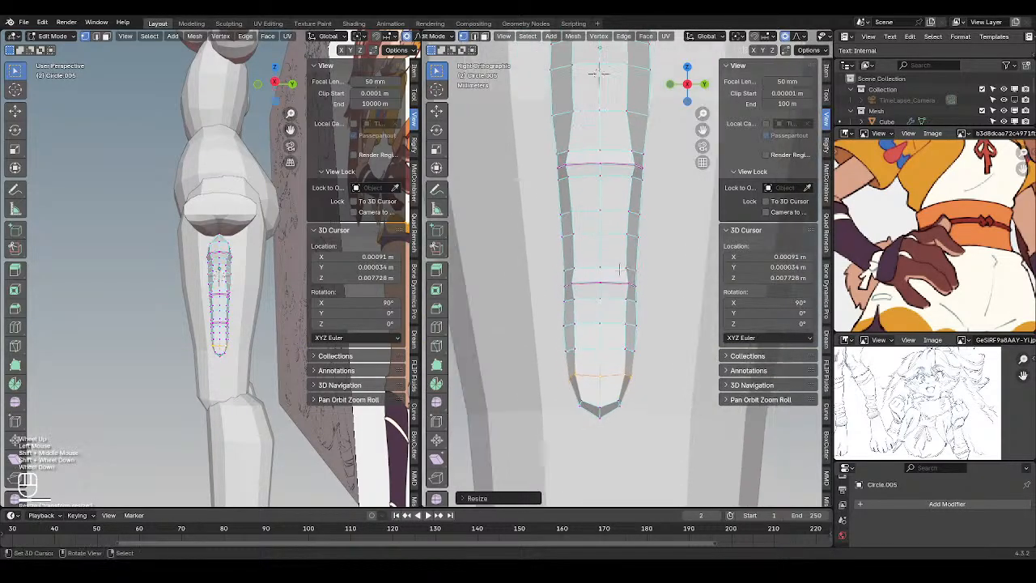
right_click(607, 323, "alt")
right_click(609, 349, "alt+shift")
key("s")
key("y")
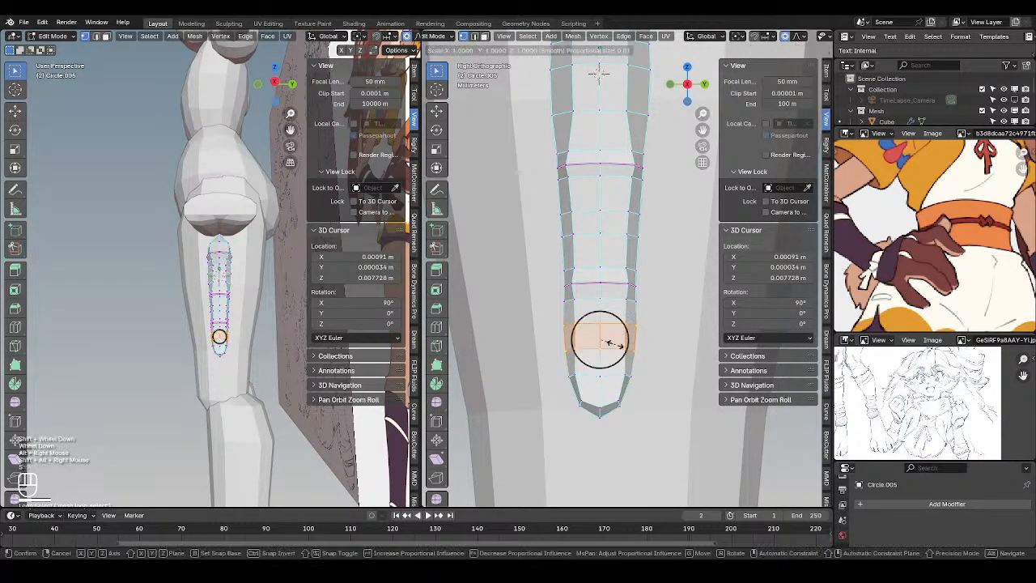
scroll(626, 344, "down", 3)
right_click(626, 345)
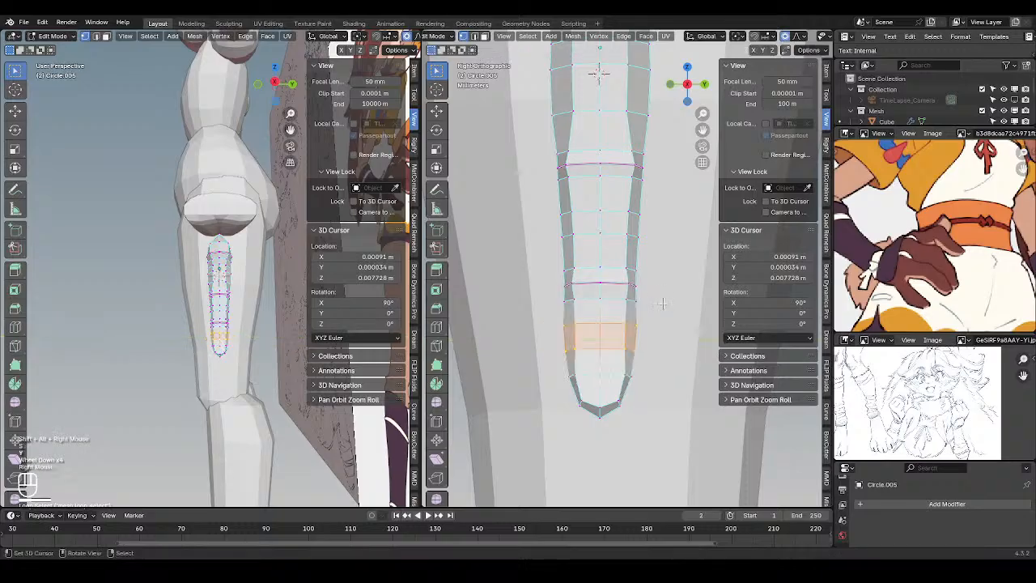
key("s")
key("y")
left_click(688, 295)
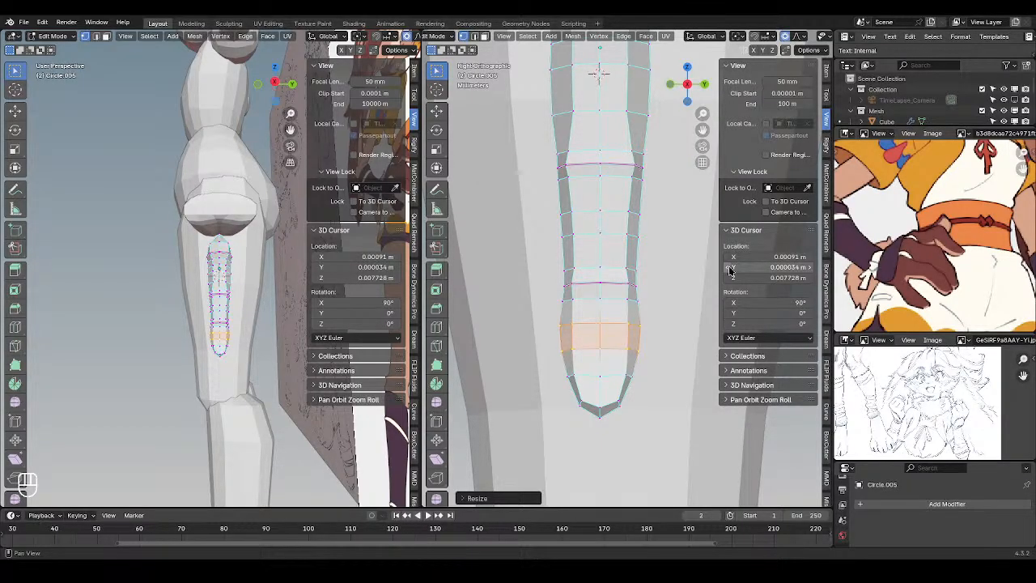
Select the crease loop at the finger's last joint and scale it along Y
left_click(653, 305, "alt")
key("s")
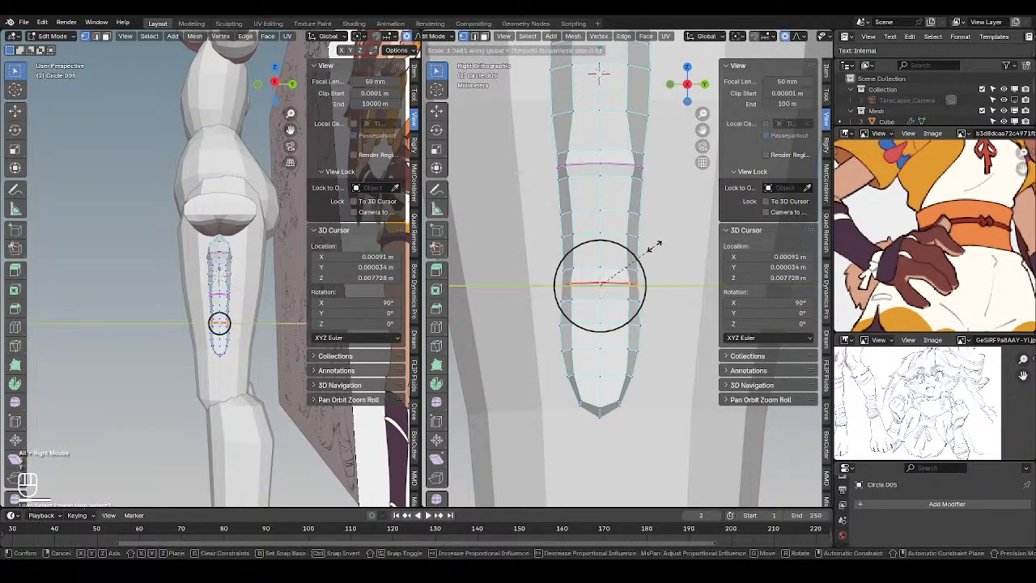
scroll(653, 246, "down", 1)
left_click(667, 238, "shift")
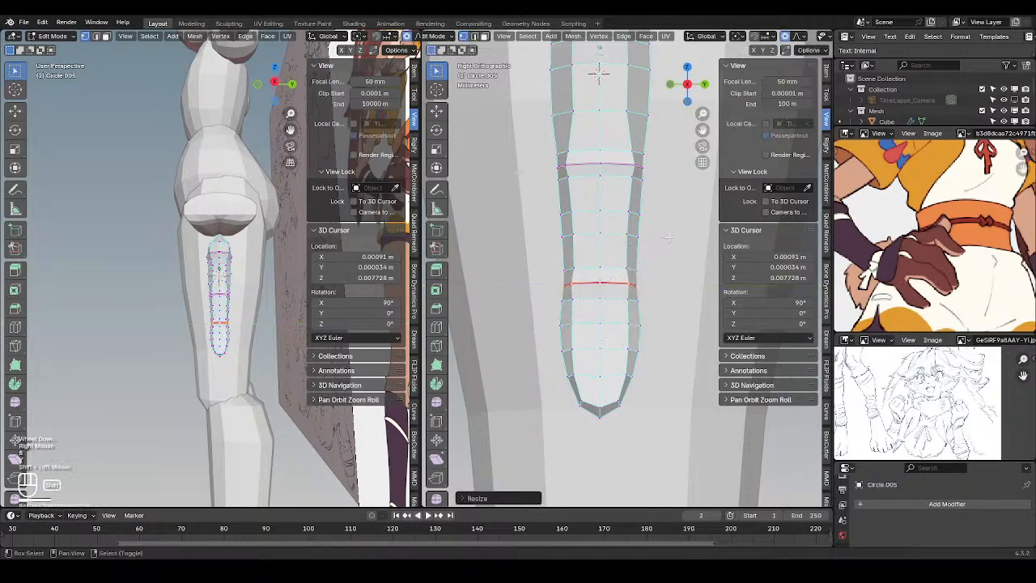
Select the two loops across the middle finger segment and widen them to about 1.04 along local Y with proportional size 0.02
right_click(596, 224, "alt")
key("s")
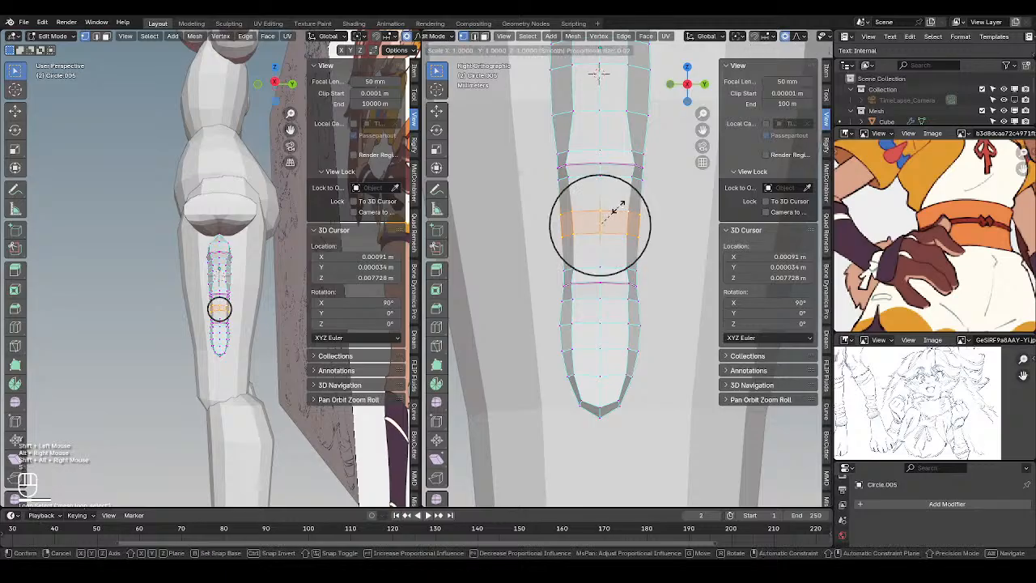
key("y")
key("y")
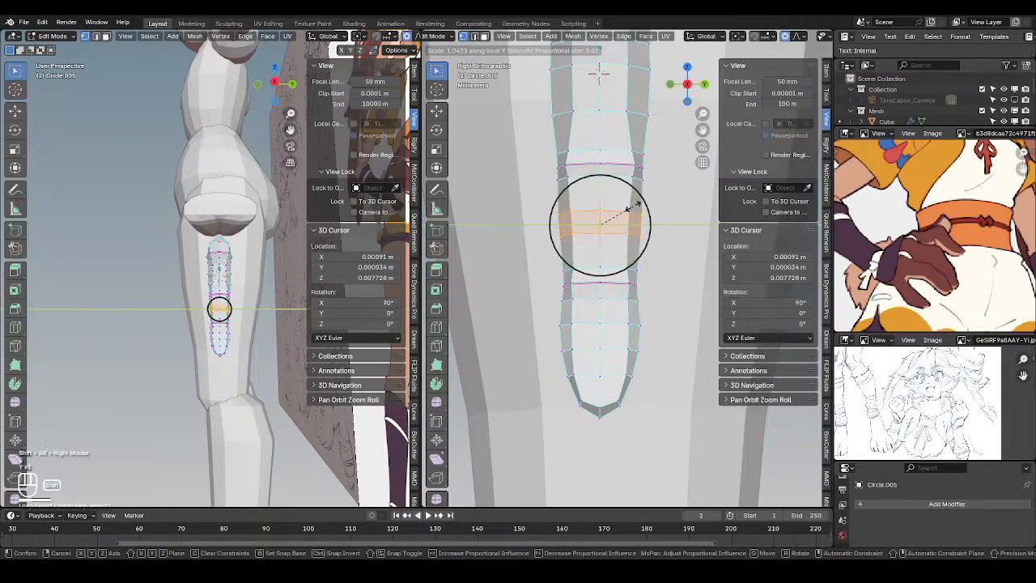
left_click(635, 208)
scroll(639, 195, "down", 2)
middle_click_drag(639, 195, 633, 244, "shift")
scroll(623, 251, "up", 1)
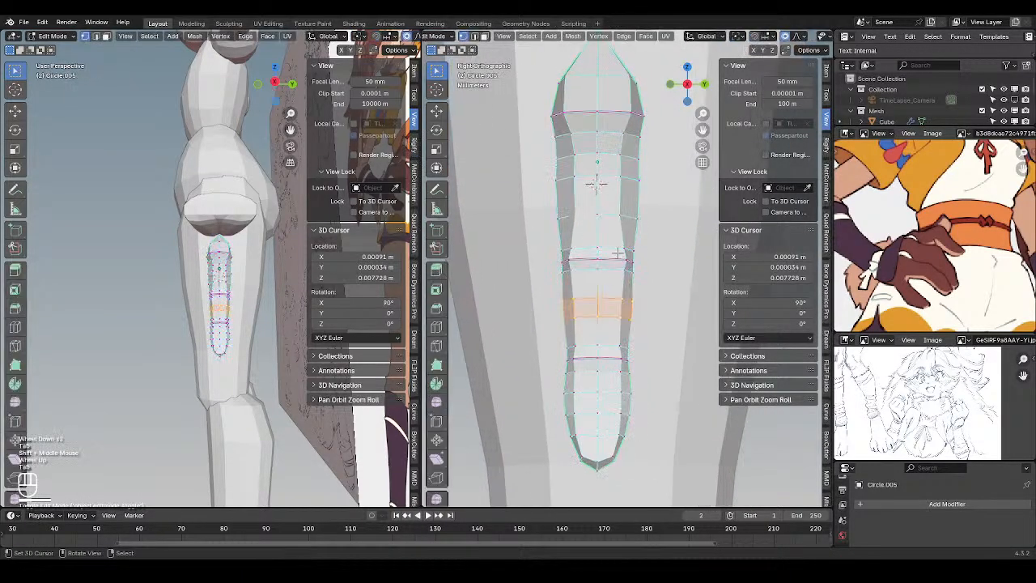
Select the centre vertices above and below the middle joint crease and scale them apart with proportional size 0.01
scroll(618, 253, "up", 1)
right_click(591, 259)
right_click(608, 234, "shift")
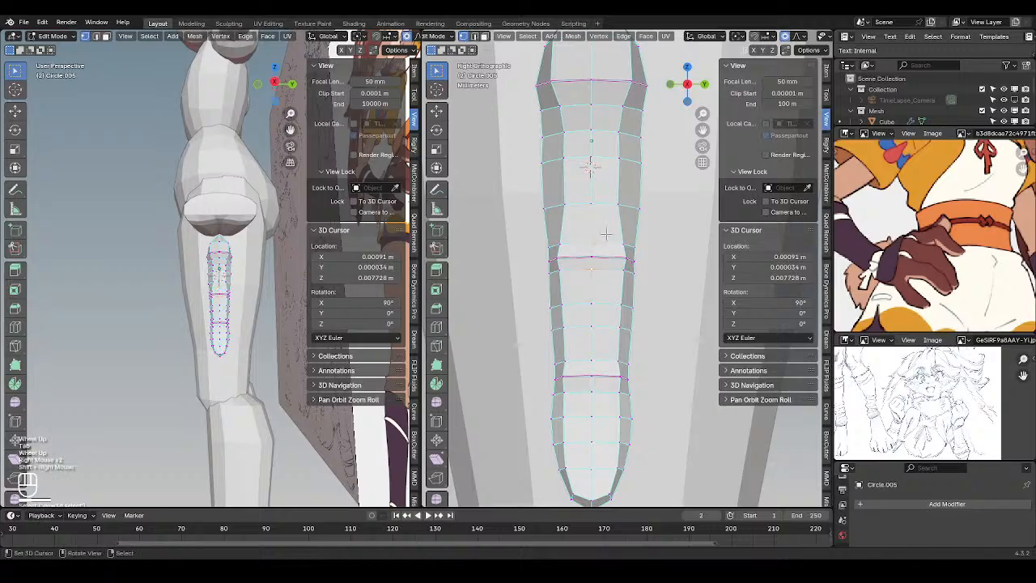
key("s")
scroll(610, 213, "up", 3)
right_click(606, 217)
key("s")
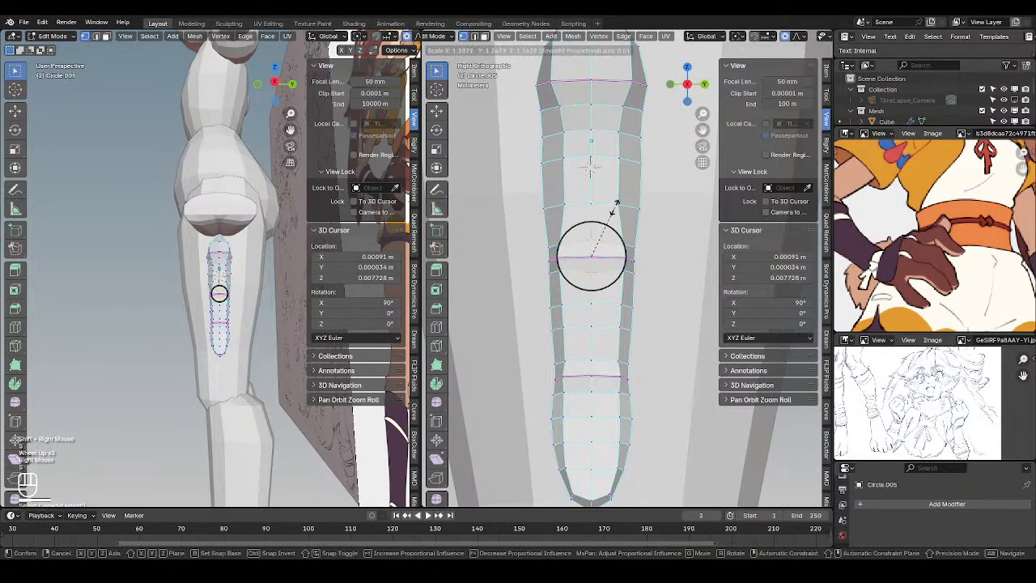
left_click(614, 209)
Select the centre vertices on either side of the last joint crease and scale them apart
right_click(624, 408)
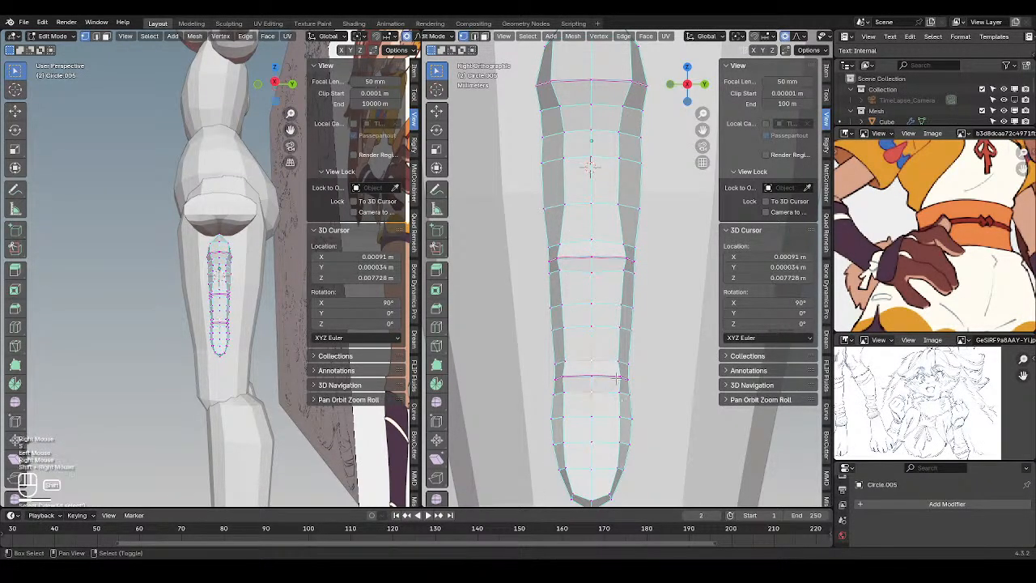
key("s")
left_click(643, 337)
scroll(636, 268, "down", 1)
middle_click_drag(611, 123, 648, 212, "shift")
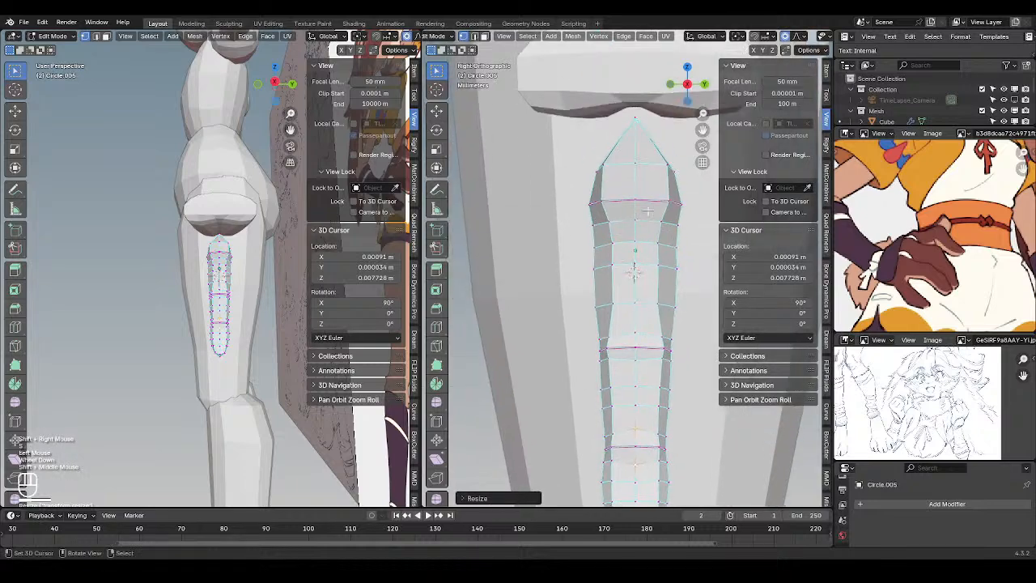
Move the centre vertex just below the knuckle crease and check the result on the shaded finger
right_click(628, 225)
key("g")
left_click(628, 267, "shift")
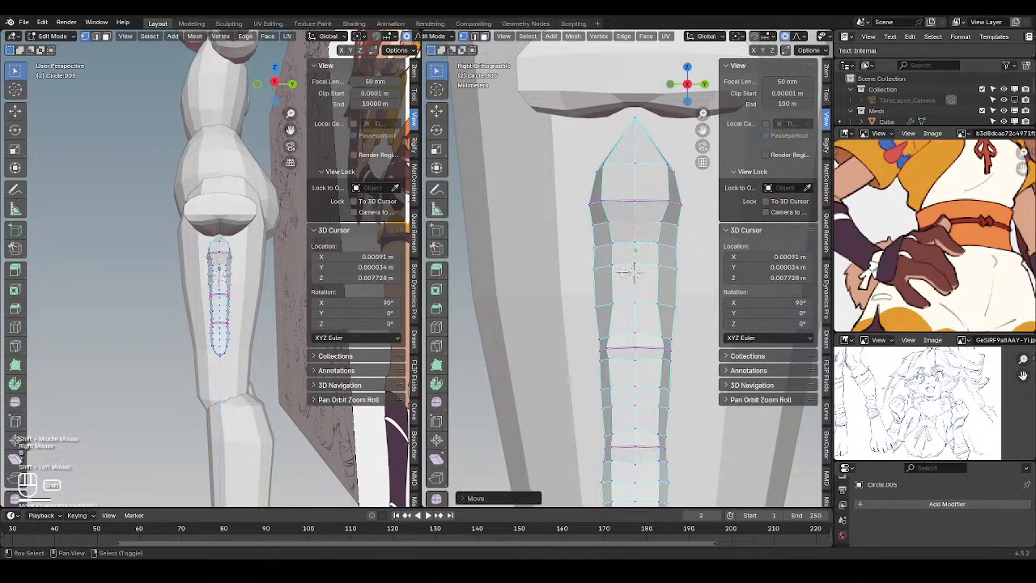
key("Tab")
scroll(629, 268, "down", 2)
middle_click_drag(585, 263, 616, 263)
key("Tab")
scroll(596, 226, "up", 1)
Isolate the finger in local view, select the four inner vertices on the fingertip's convex side and scale them along Y
middle_click_drag(616, 263, 567, 317, "alt")
key("z")
middle_click_drag(567, 320, 679, 297, "alt")
key("slash")
key("z")
scroll(583, 310, "up", 2)
scroll(672, 300, "up", 2)
right_click(591, 379)
right_click(592, 403, "shift")
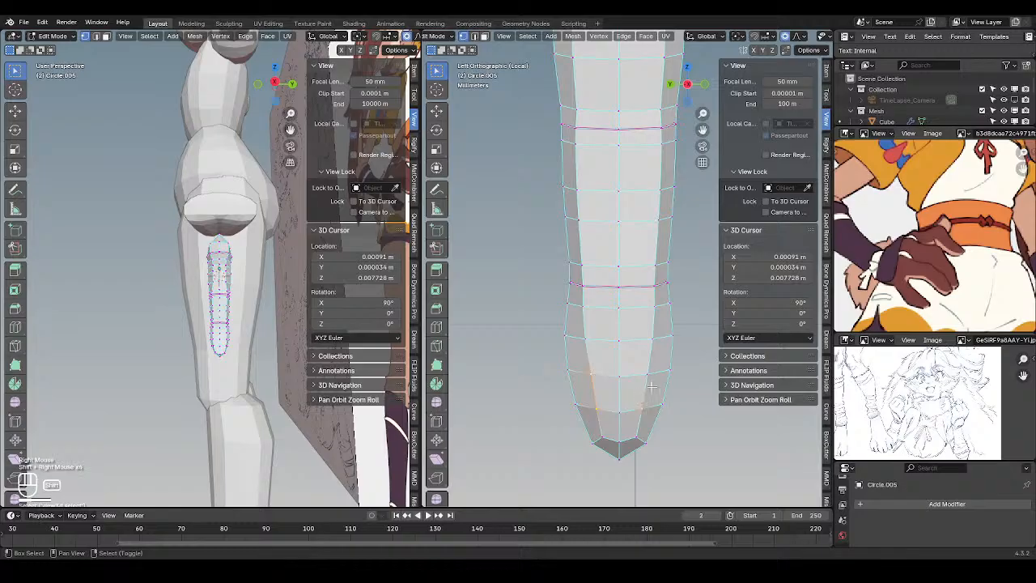
key("s")
right_click(640, 346)
key("s")
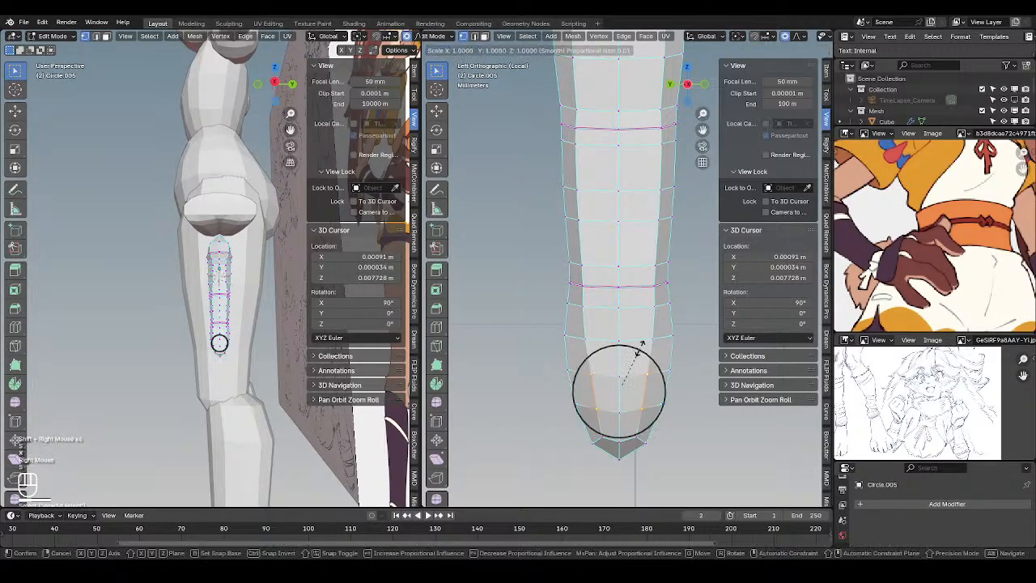
Select the two inner vertices of the loop above the fingertip pad and widen them along global Y with proportional size 0.01
right_click(654, 343)
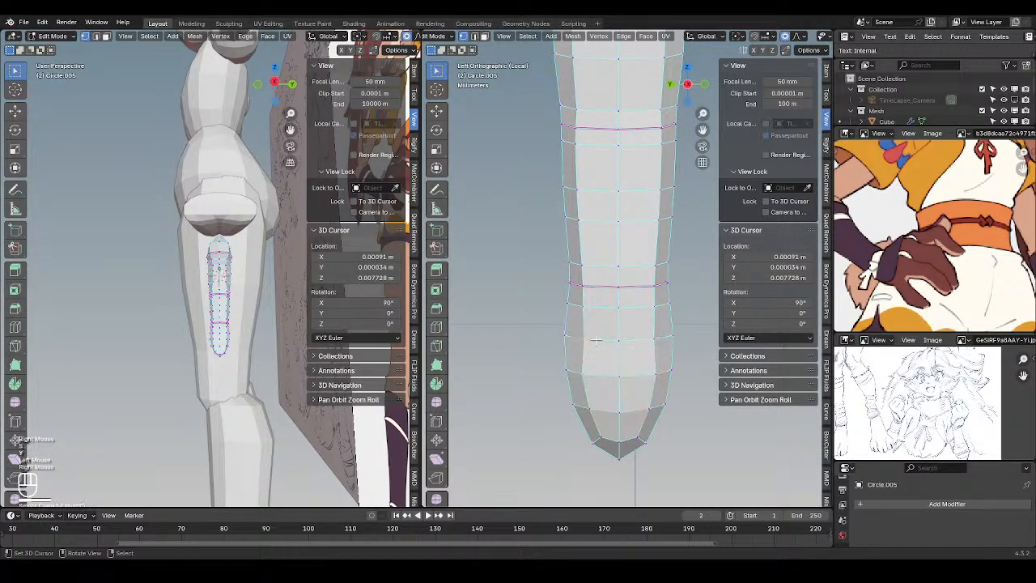
key("shift")
key("s")
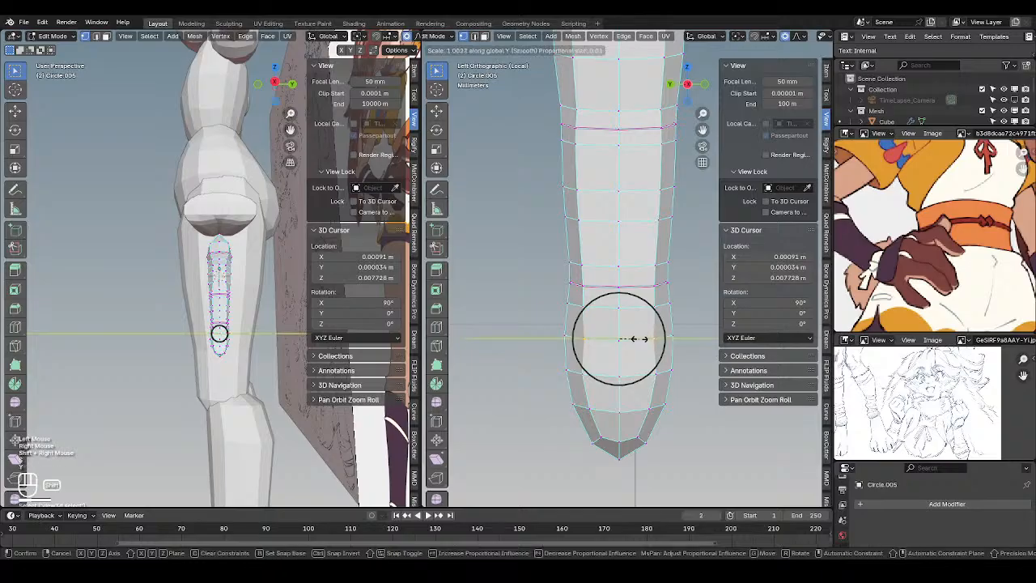
left_click(668, 329)
scroll(668, 330, "down", 4)
middle_click_drag(668, 330, 626, 297)
scroll(599, 273, "down", 1)
In see-through front view, select the convex-side vertices of the second loop below the last crease and move them outward
key("Tab")
scroll(599, 272, "up", 1)
key("Tab")
key("alt+z")
scroll(615, 292, "up", 4)
scroll(626, 297, "up", 1)
key("alt+a")
key("c")
left_click_drag(608, 333, 618, 329)
right_click(619, 329)
key("g")
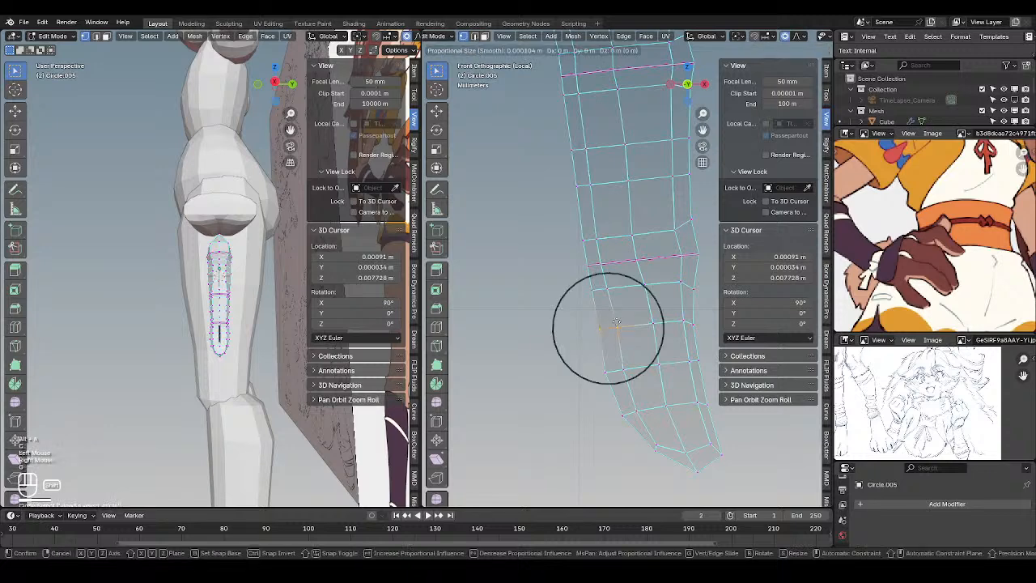
left_click(581, 319, "shift")
scroll(581, 319, "down", 1)
Select the two central side vertices in the fingertip segment and shift them toward the convex side
key("alt+a")
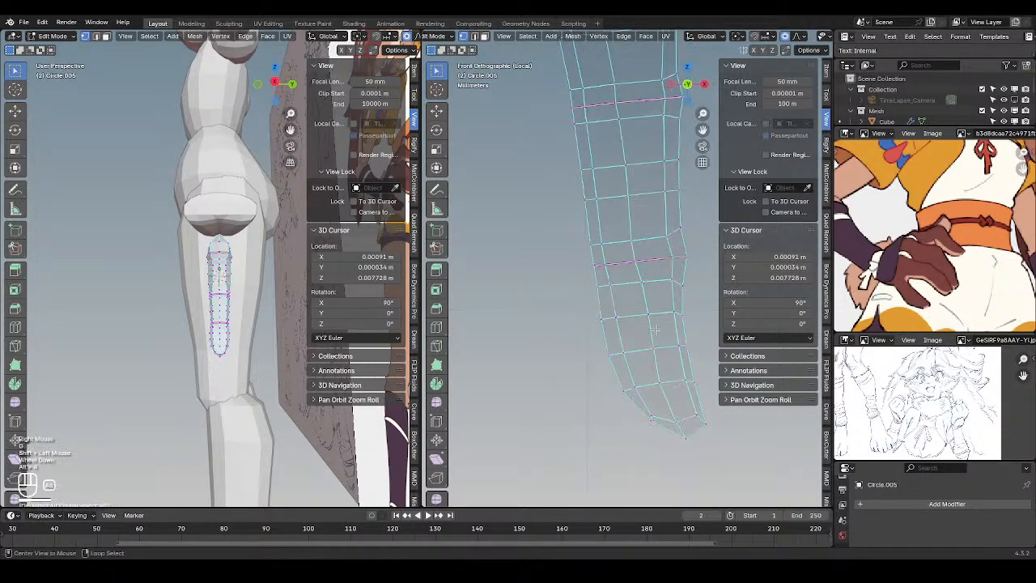
key("c")
left_click_drag(648, 317, 650, 350)
right_click(650, 352)
key("g")
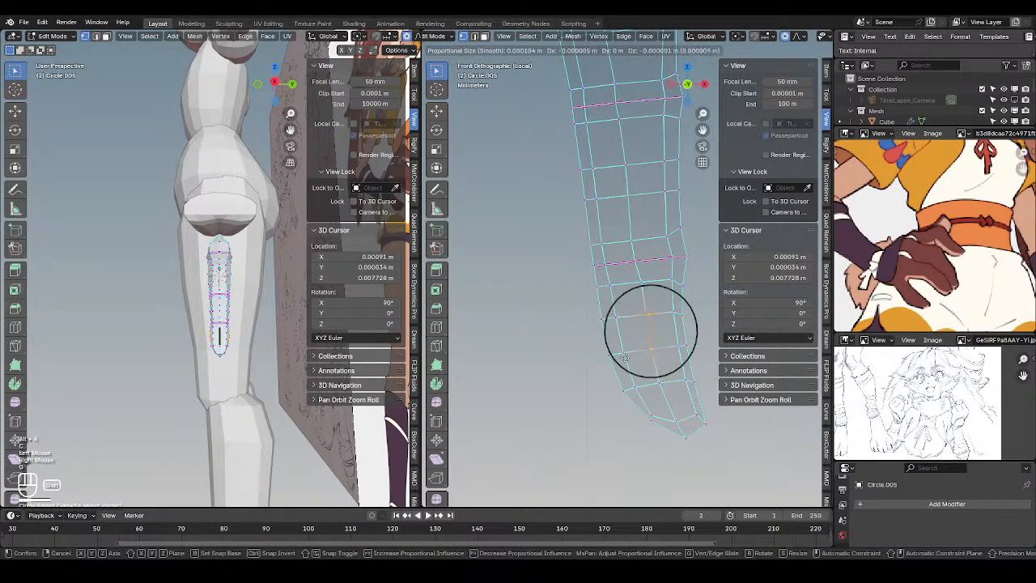
left_click(626, 357, "shift")
Select the corner vertex at the convex side of the fingertip's end loop and move it slightly outward
key("alt+a")
key("alt+a")
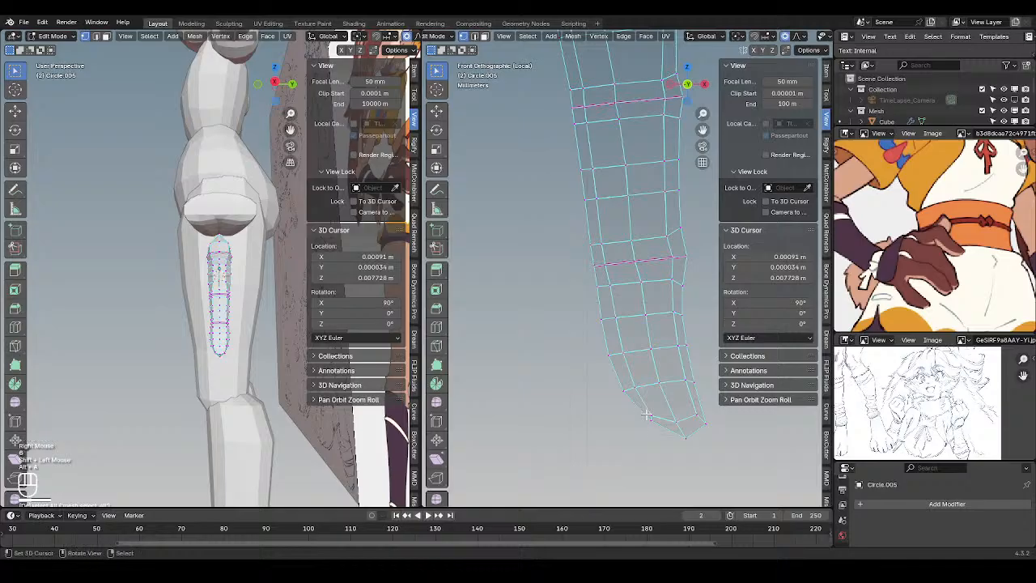
key("c")
left_click(647, 416)
right_click(646, 416)
key("g")
left_click(664, 478, "shift")
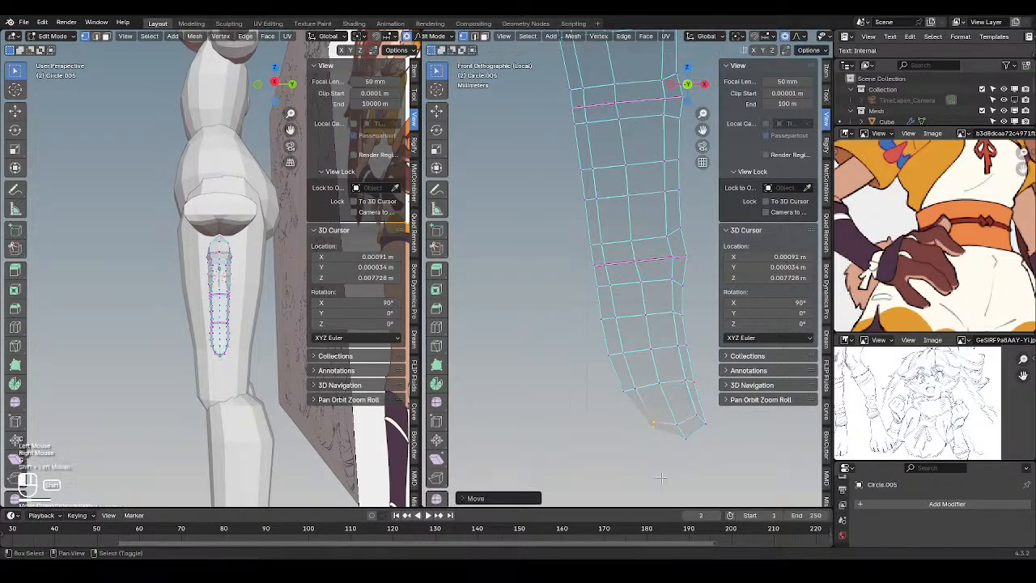
Select the convex-side vertices of the loop just above the end loop, then move and rotate them to round the tip
key("alt+a")
key("c")
left_click(628, 392)
right_click(627, 392)
key("g")
left_click(625, 413, "shift")
key("r")
left_click(678, 327)
key("g")
left_click(654, 334, "shift")
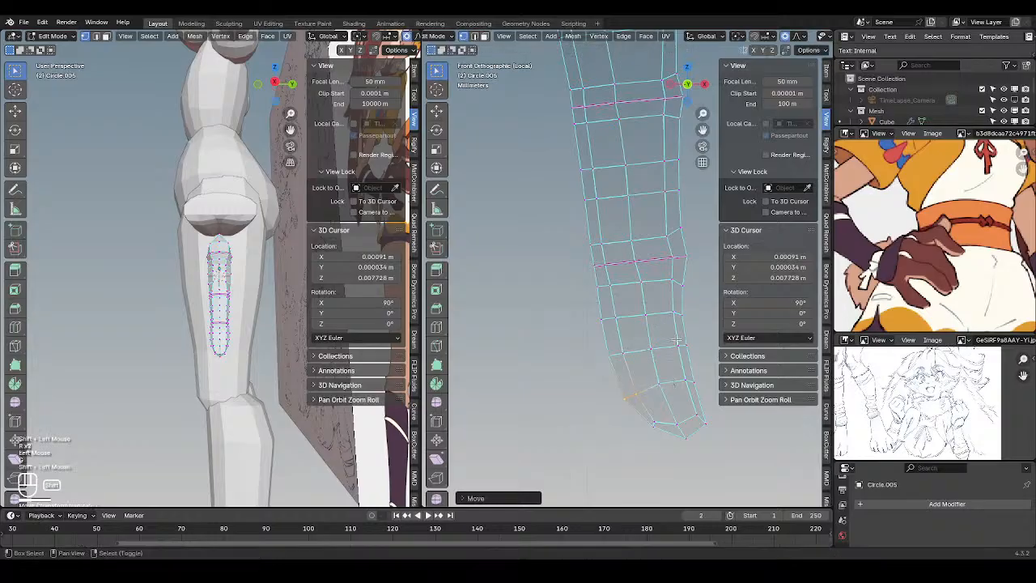
Select the convex-side vertices of the third loop below the last crease, then move and rotate them to follow the curve
key("alt+a")
key("c")
left_click(618, 357)
right_click(619, 357)
key("g")
left_click(620, 356, "shift")
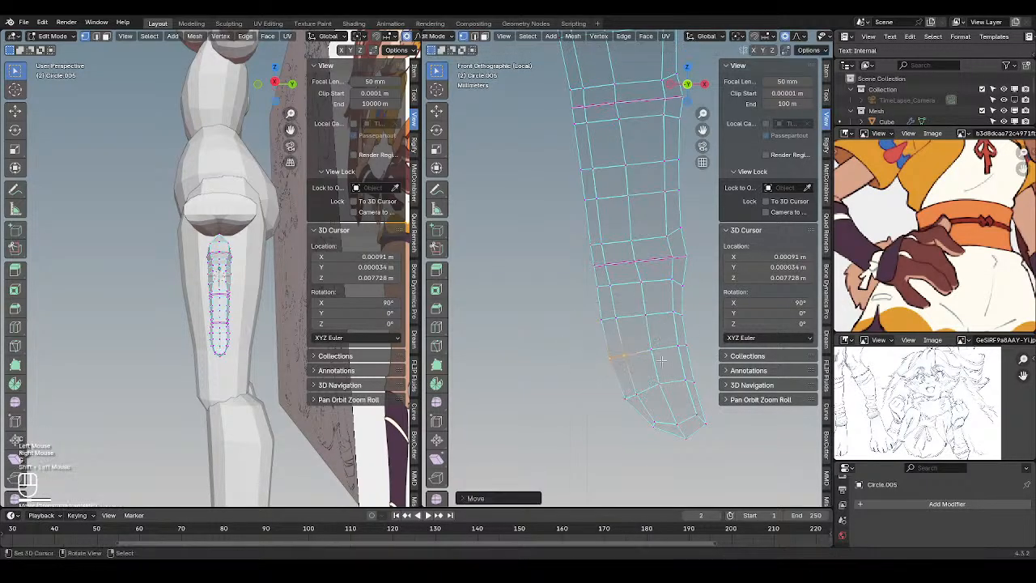
key("r")
left_click(671, 330)
scroll(678, 307, "down", 1)
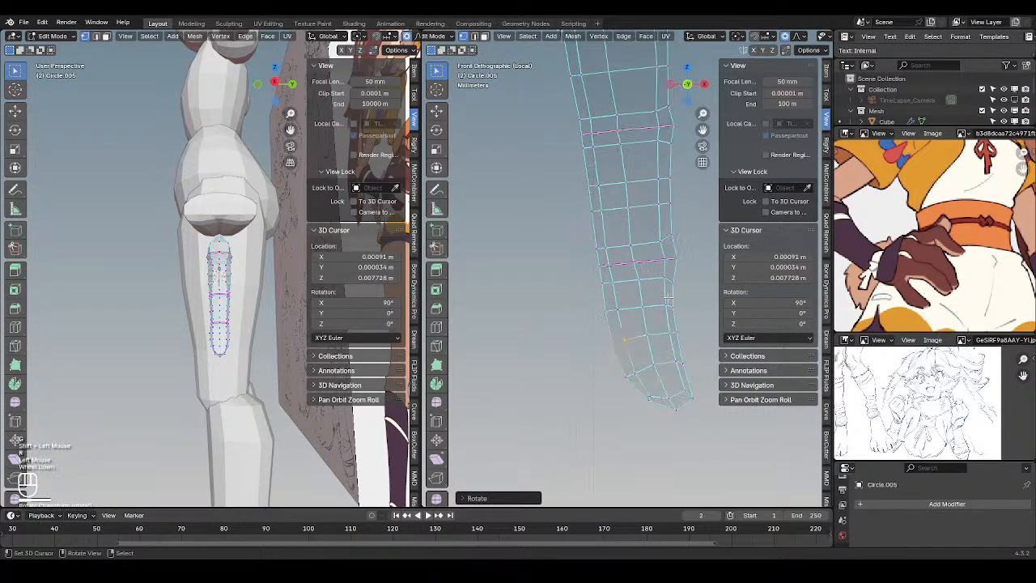
middle_click_drag(576, 267, 620, 300, "shift")
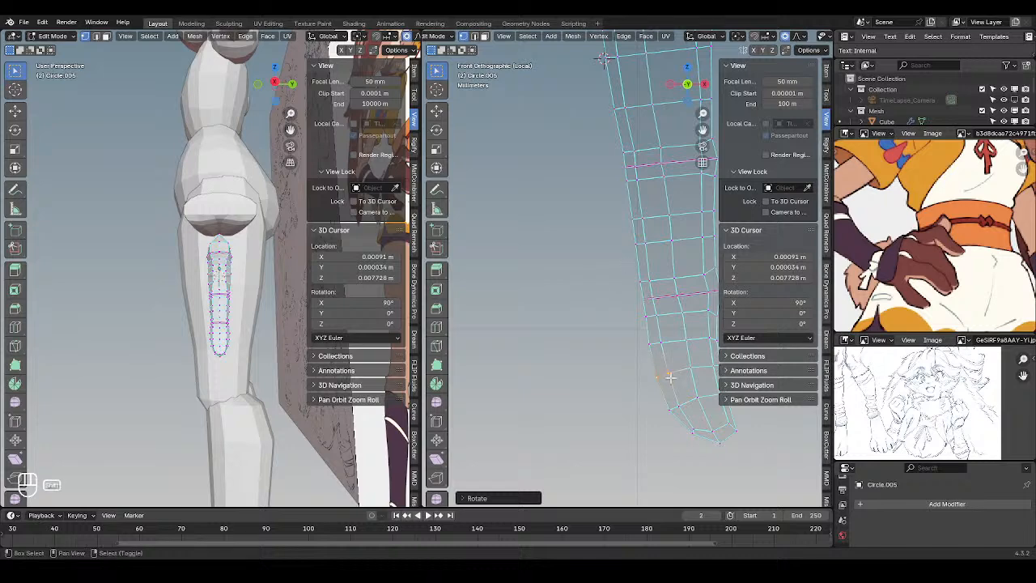
Adjust the position of the outermost convex-side vertex on the loop just above the end loop
middle_click_drag(631, 275, 682, 396, "shift")
scroll(660, 384, "up", 1)
middle_click_drag(639, 364, 628, 378, "shift")
right_click(628, 406)
key("g")
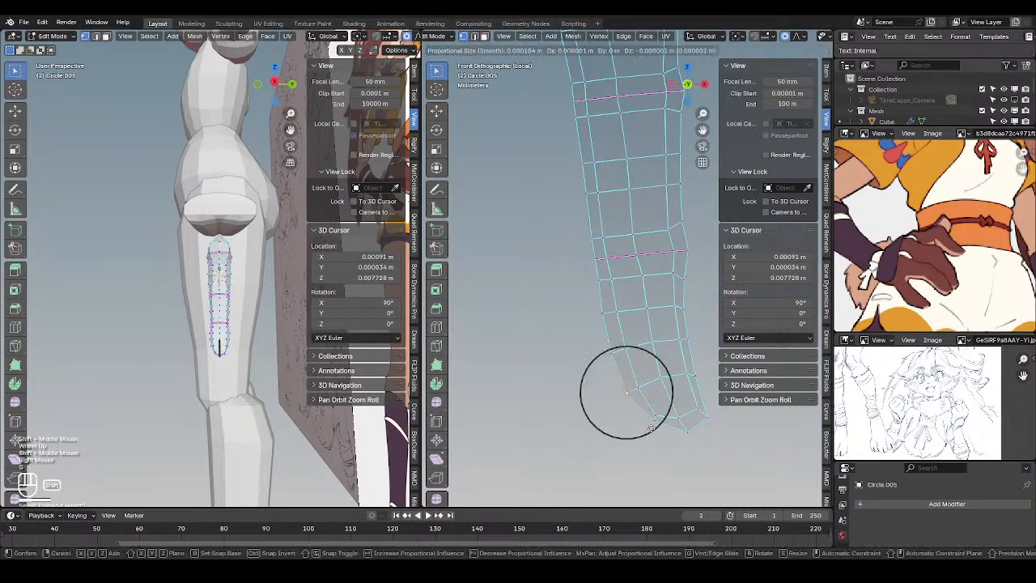
left_click(678, 453, "shift")
Reposition the convex-side corner vertex of the fingertip's end loop using a smaller proportional size of 0.000059 m
right_click(654, 425)
key("g")
right_click(655, 425)
right_click(654, 422)
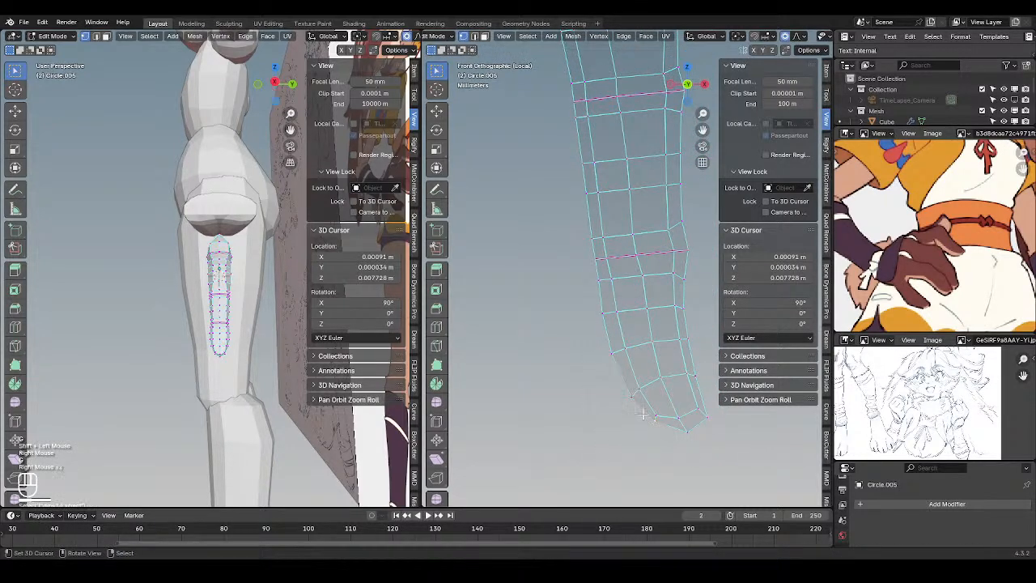
key("g")
scroll(645, 414, "up", 4)
right_click(652, 420)
key("g")
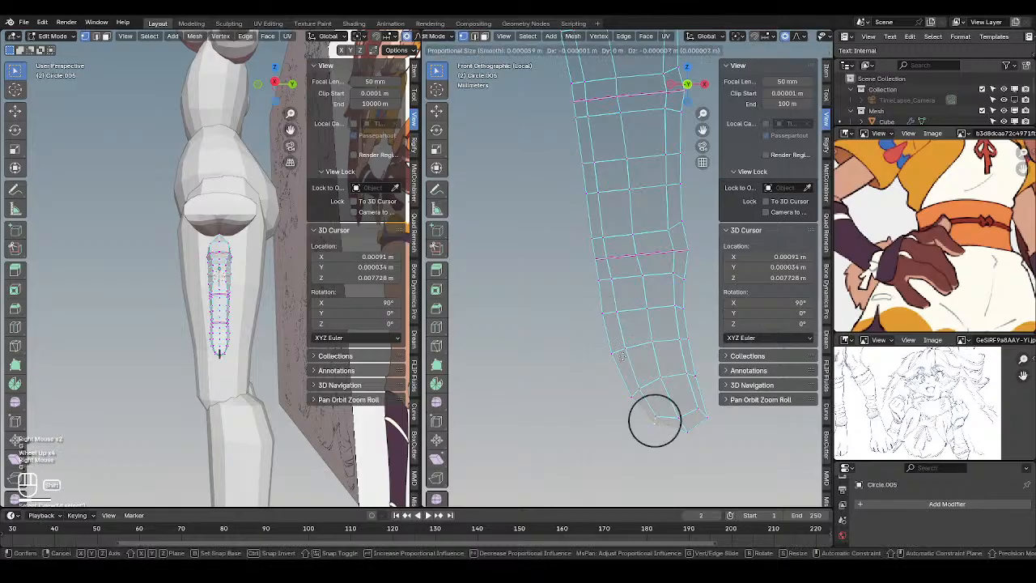
left_click(613, 354, "shift")
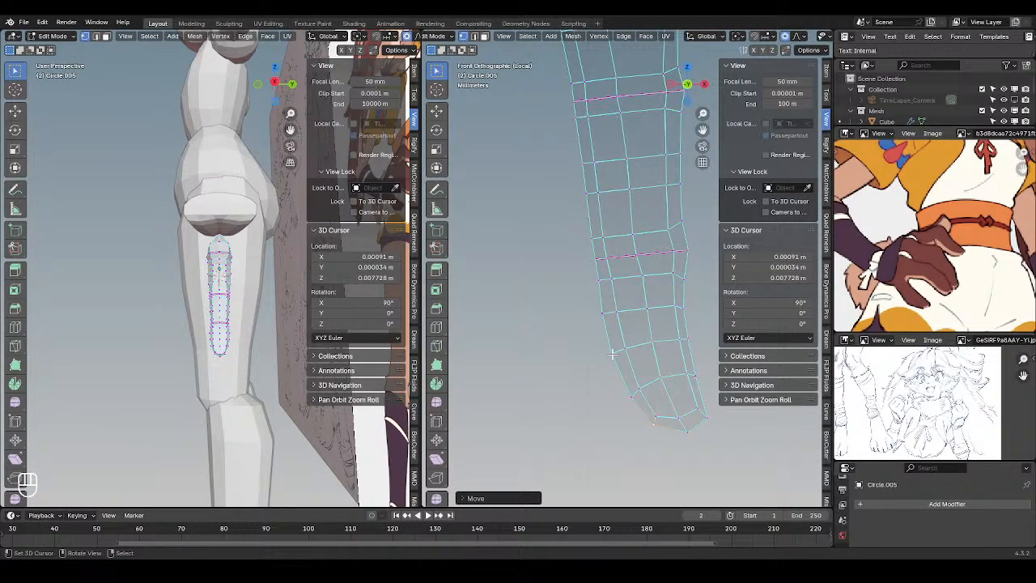
scroll(659, 387, "down", 1)
middle_click_drag(688, 389, 663, 388, "shift")
right_click(663, 389)
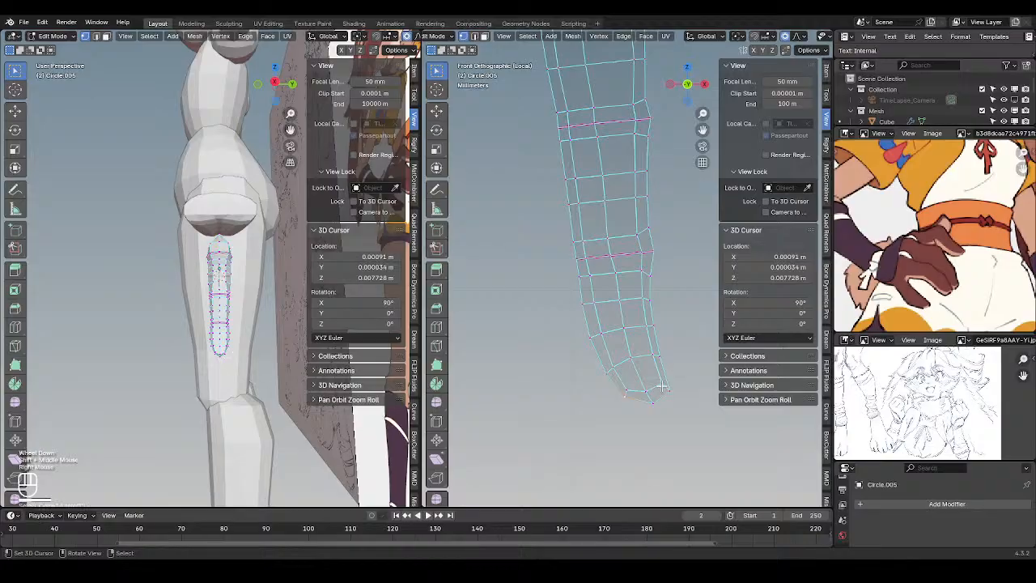
mouse_move(636, 351)
middle_mouse_down()
mouse_move(599, 358)
mouse_move(662, 344)
middle_mouse_up()
right_click(600, 359, "shift")
right_click(663, 344, "shift")
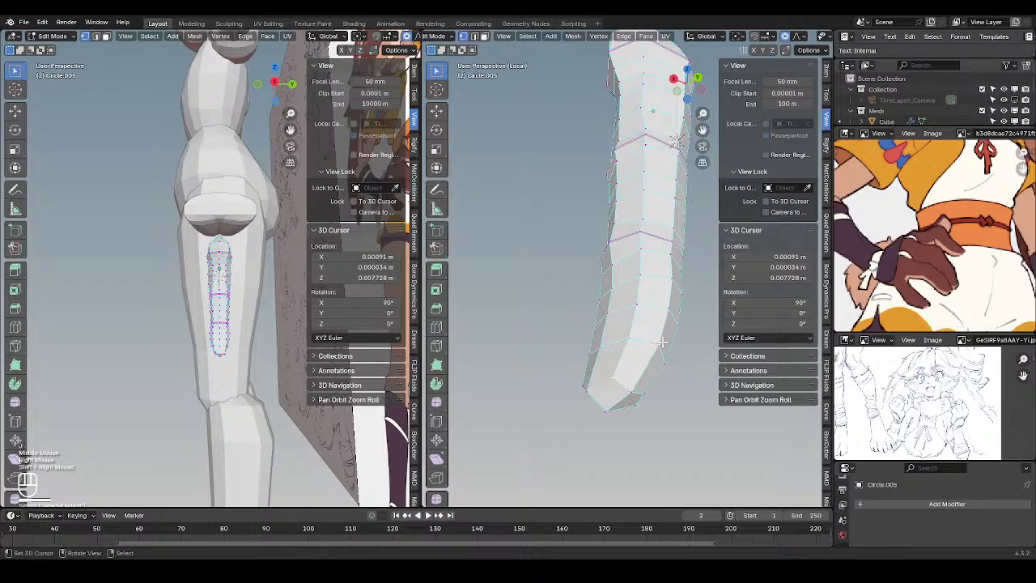
right_click(662, 344, "alt")
mouse_move(662, 344)
middle_mouse_down()
mouse_move(632, 304)
mouse_move(644, 340)
middle_mouse_up()
Select the three central side vertices down the fingertip segment, then move and slightly rotate them
key("alt+a")
key("c")
scroll(637, 361, "up", 2)
left_click_drag(637, 362, 617, 303)
right_click(617, 303)
key("g")
left_click(668, 272, "shift")
key("r")
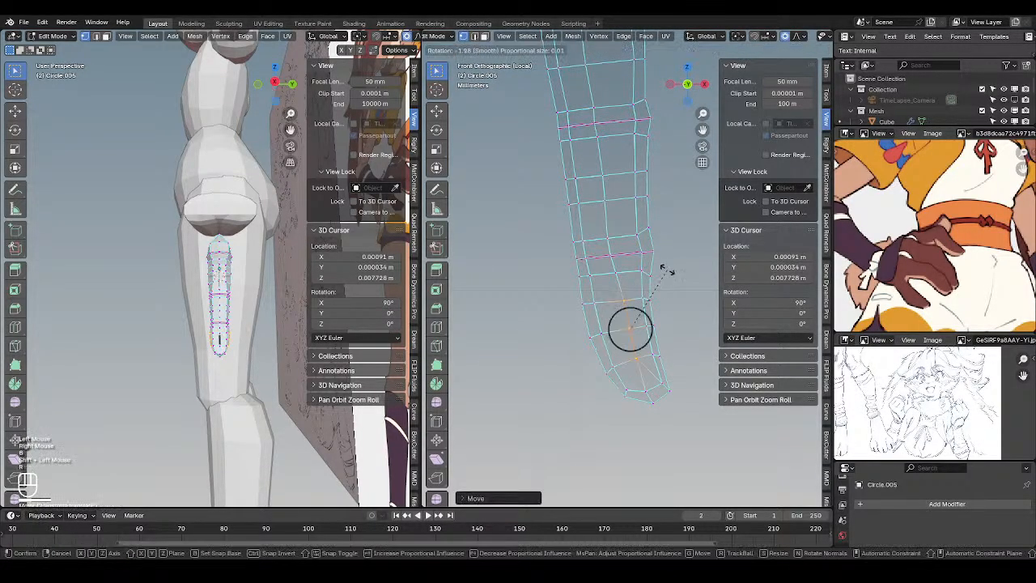
left_click(675, 273)
Examine the finger's overall form in shaded view from several angles, from the fingertip up to the knuckle
middle_click_drag(675, 273, 567, 263)
key("Tab")
middle_click_drag(566, 262, 551, 277)
scroll(551, 277, "down", 2)
middle_click_drag(550, 277, 672, 254)
scroll(636, 261, "up", 2)
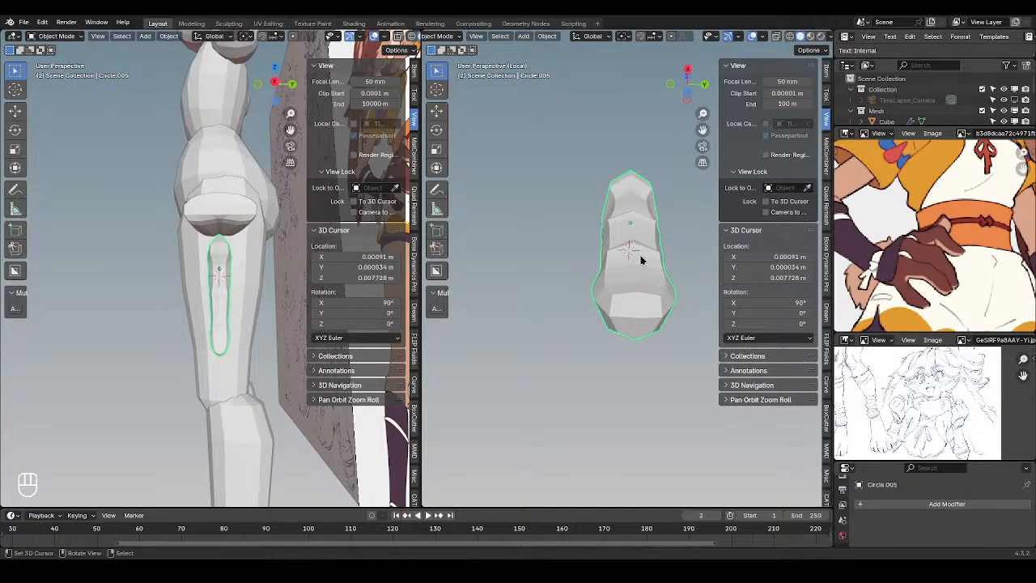
middle_click_drag(660, 284, 613, 357)
mouse_move(613, 356)
middle_mouse_down("shift")
mouse_move(615, 343)
mouse_move(613, 353)
middle_mouse_up("shift")
mouse_move(613, 353)
middle_mouse_down()
mouse_move(598, 316)
mouse_move(622, 287)
mouse_move(577, 285)
middle_mouse_up()
key("Tab")
scroll(597, 289, "up", 2)
scroll(619, 289, "down", 1)
scroll(578, 279, "down", 1)
middle_click_drag(585, 247, 587, 333, "shift")
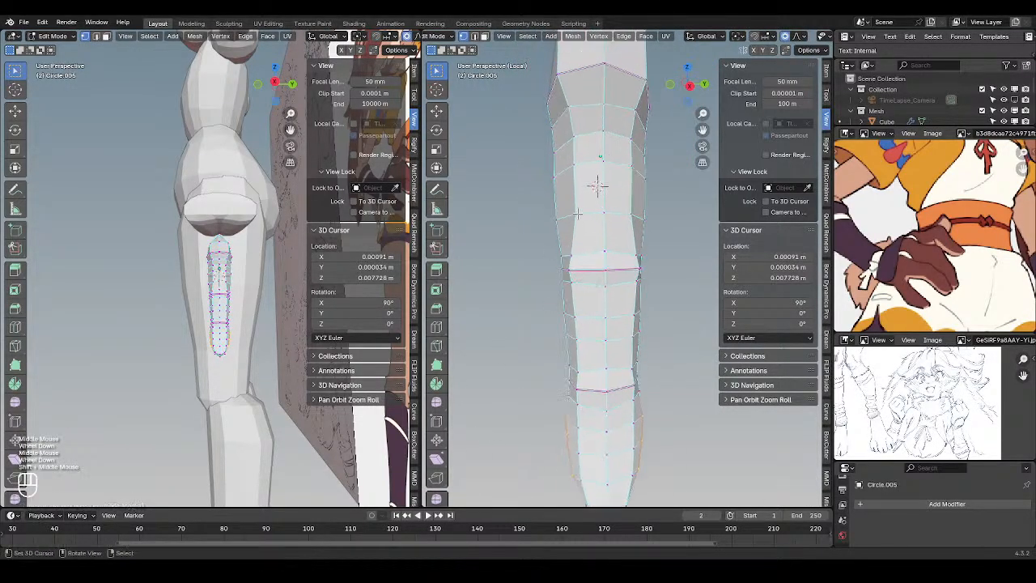
mouse_move(600, 211)
middle_mouse_down("shift")
mouse_move(585, 308)
mouse_move(607, 350)
mouse_move(581, 323)
middle_mouse_up("shift")
right_click(598, 367)
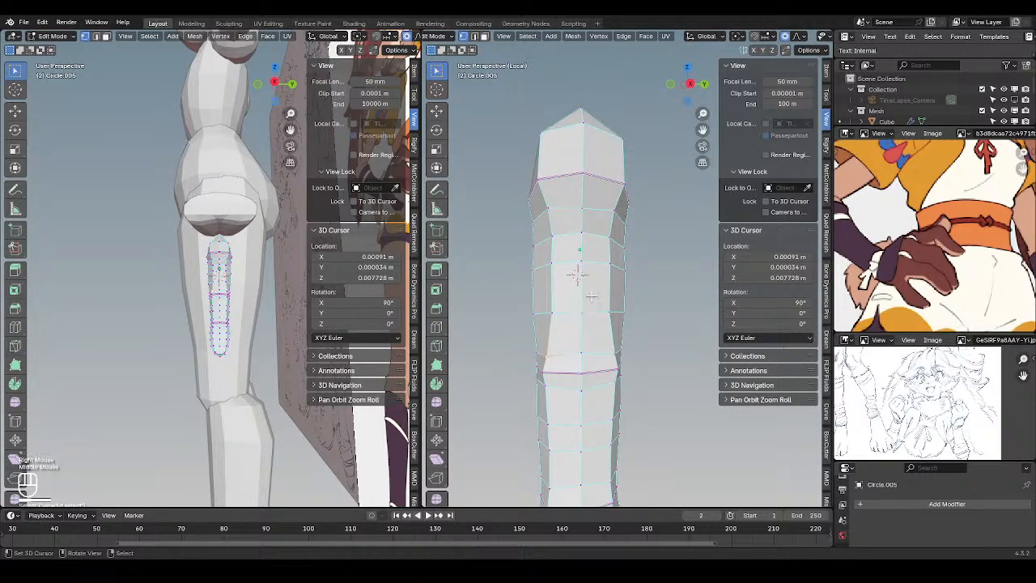
scroll(586, 360, "down", 1)
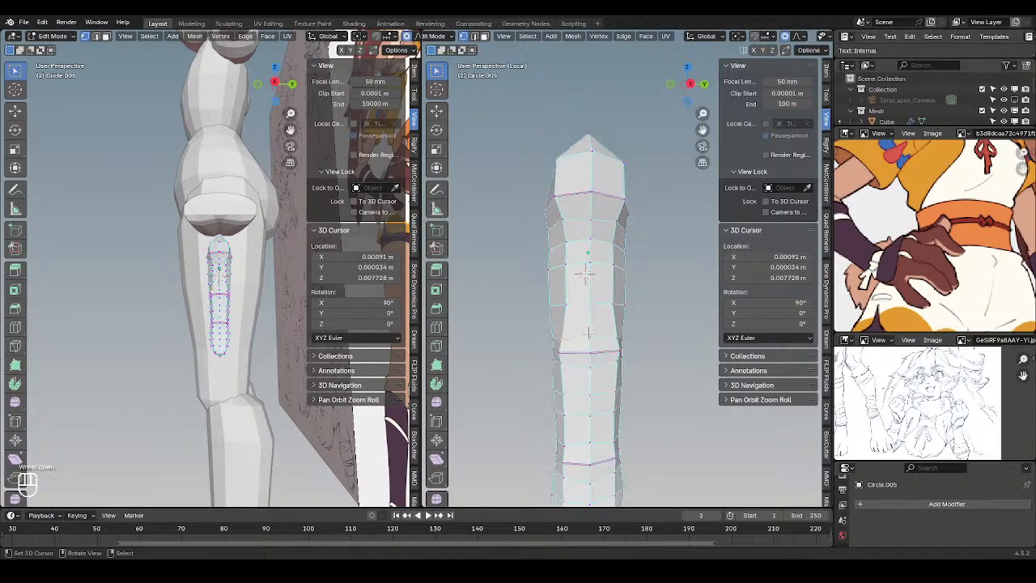
From the right view, select the two inner vertices of the second loop below the knuckle crease and scale them apart
middle_click_drag(603, 343, 622, 340, "alt")
middle_click_drag(619, 335, 582, 329, "alt")
scroll(574, 276, "up", 1)
right_click(609, 234)
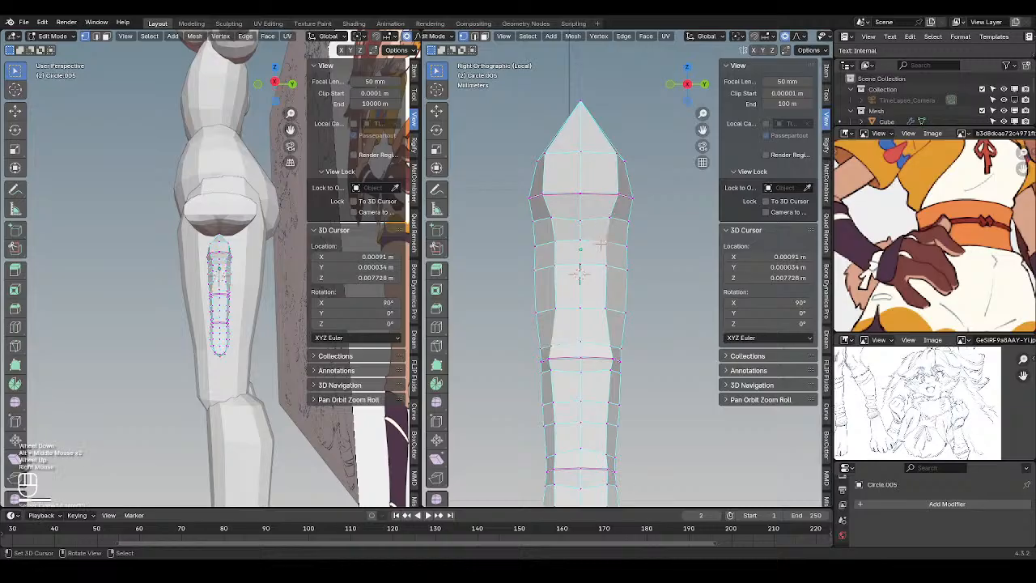
right_click(538, 241, "shift")
key("s")
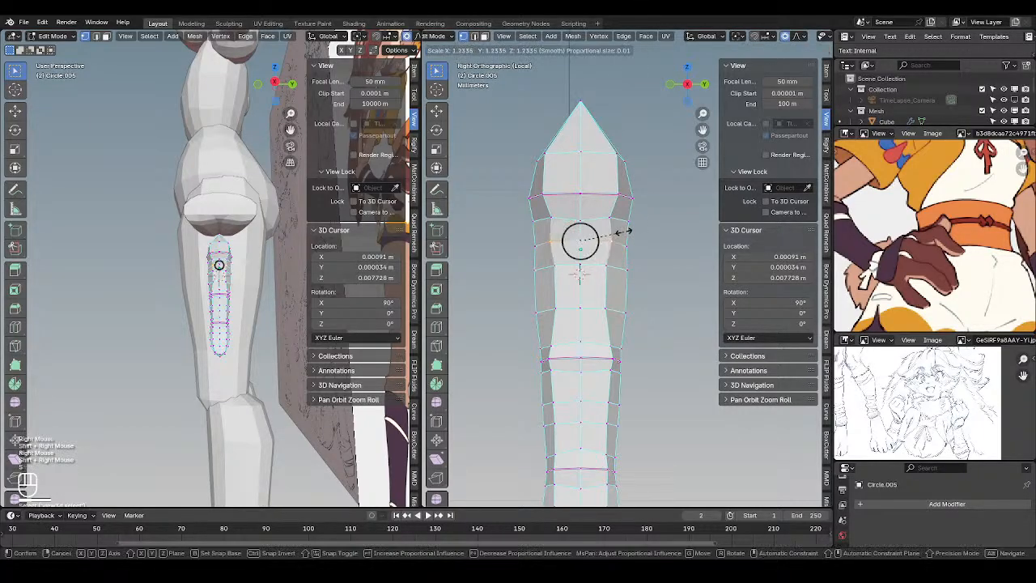
scroll(627, 231, "down", 1)
scroll(623, 232, "down", 6)
right_click(635, 220)
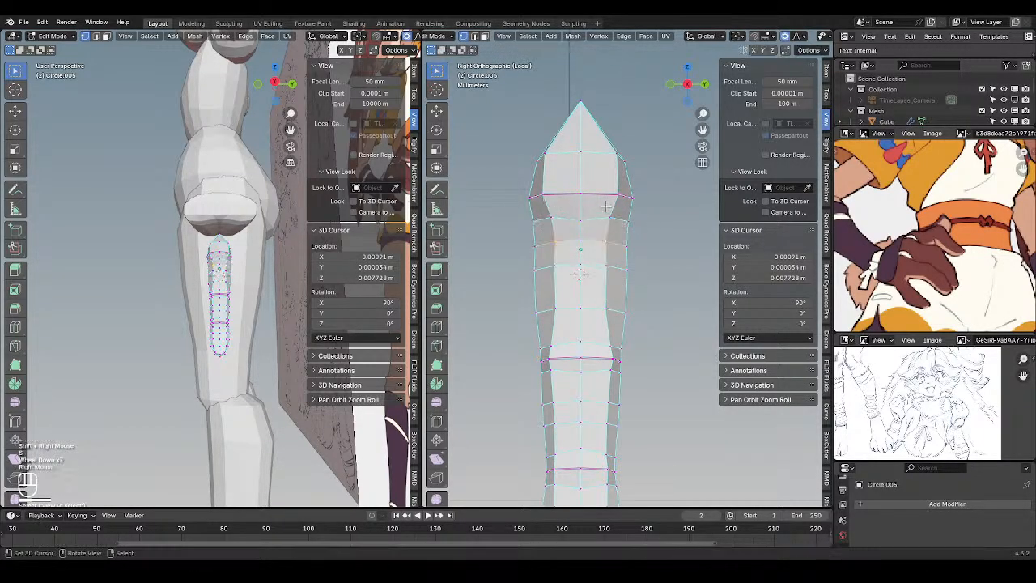
key("s")
right_click(613, 223)
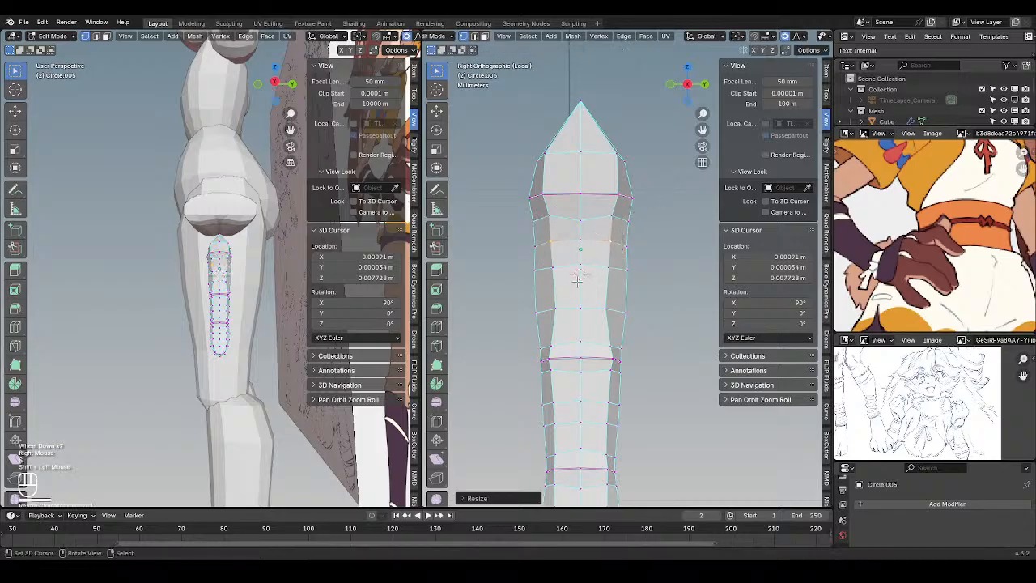
Scale apart the two inner vertices of the loop above the middle joint with proportional size 0.01 and check the shape
key("s")
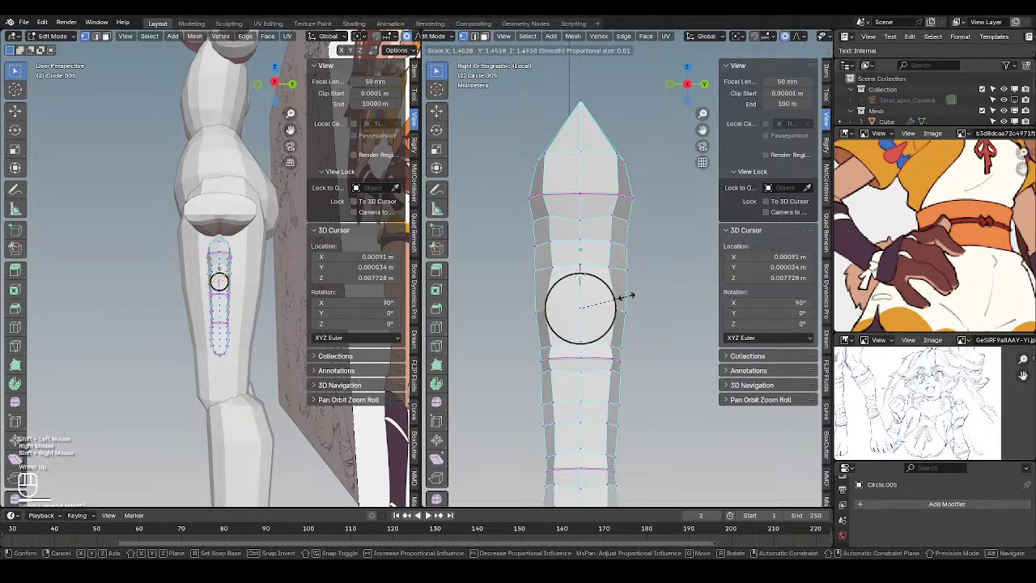
left_click(645, 279, "shift")
scroll(615, 275, "down", 2)
middle_click_drag(585, 269, 609, 265)
key("Tab")
key("Tab")
scroll(608, 266, "up", 2)
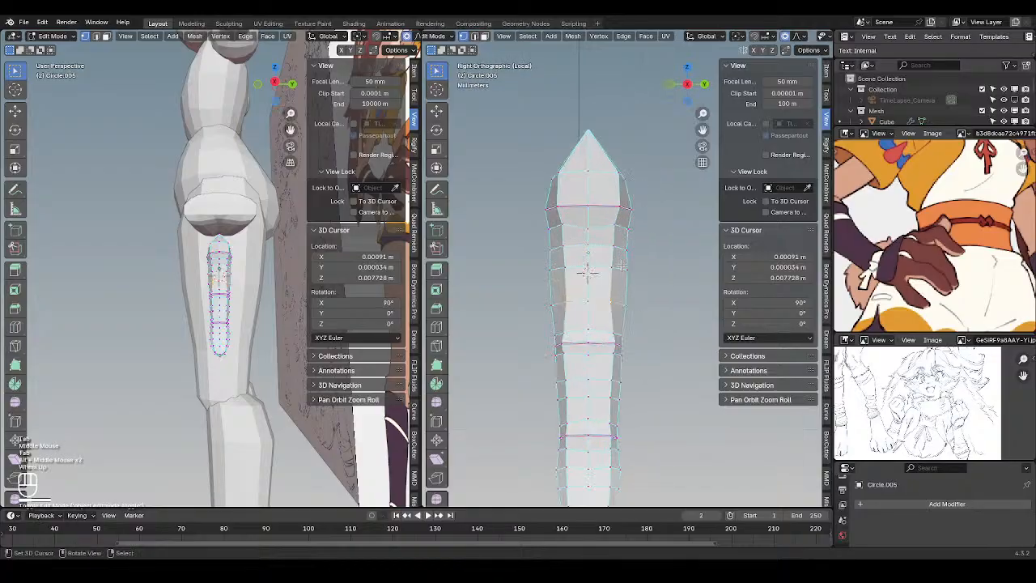
Select the four inner vertices of the two loops midway between the knuckle and middle joint and scale them apart
right_click(608, 265)
right_click(604, 314)
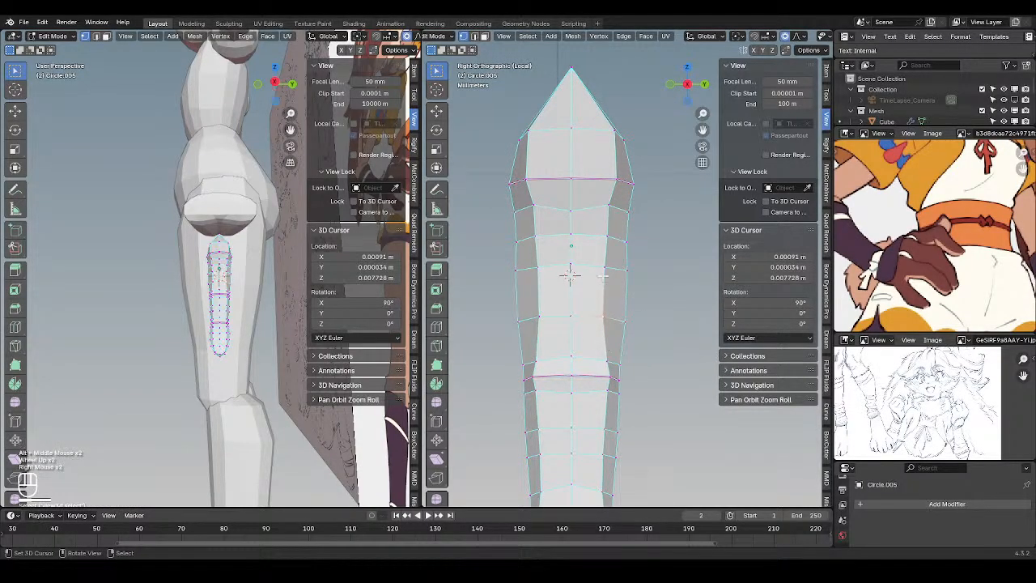
right_click(605, 263, "shift")
key("s")
right_click(630, 265, "shift")
right_click(540, 259, "shift")
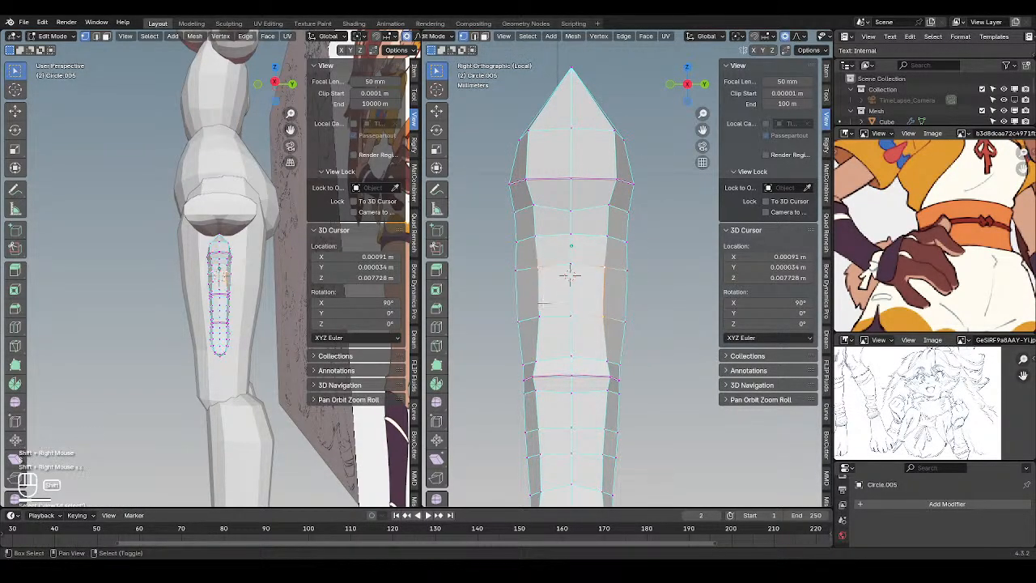
right_click(544, 304, "shift")
key("s")
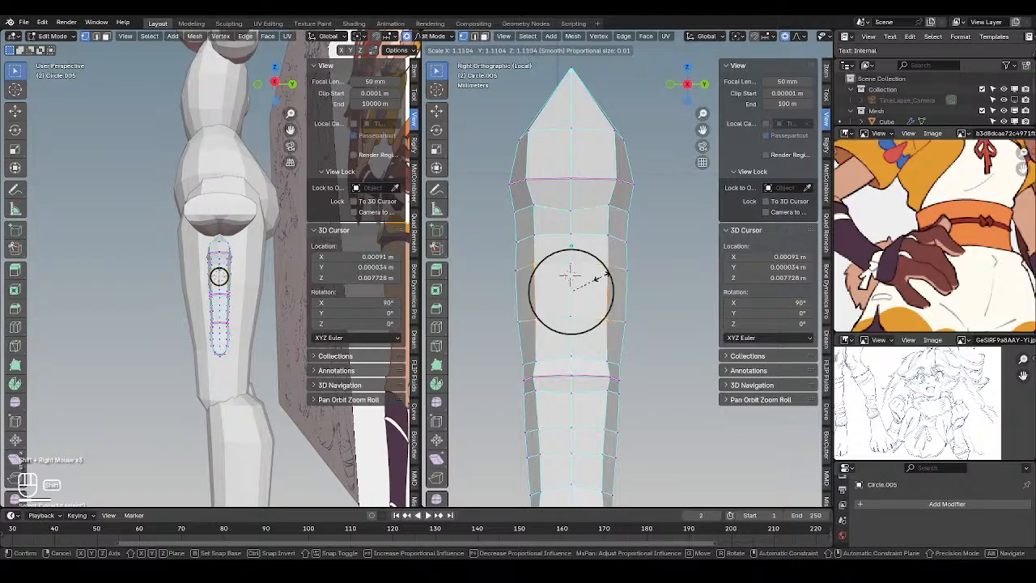
right_click(608, 276)
right_click(568, 264, "shift")
key("s")
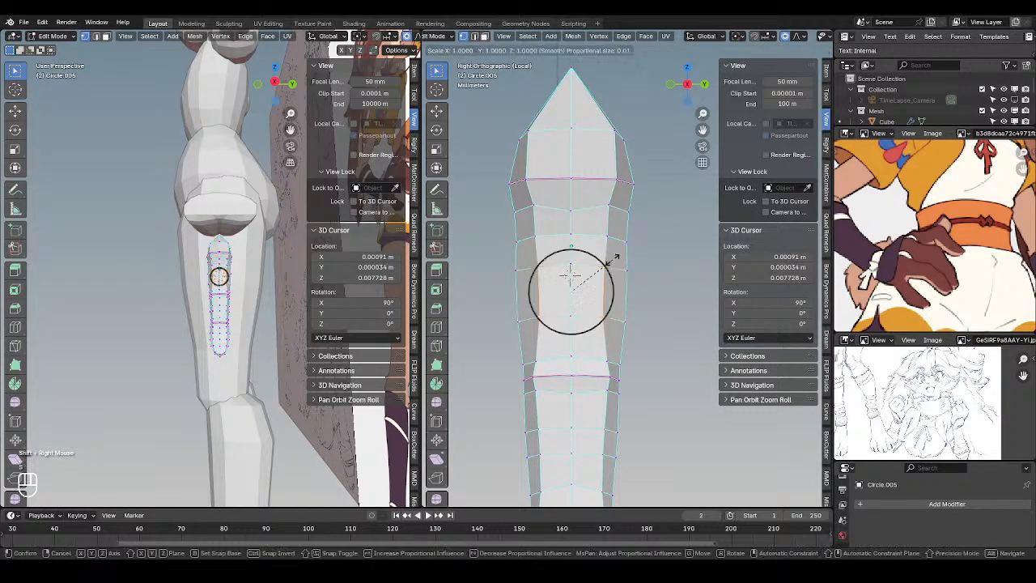
left_click(672, 253)
Examine the finger's side profile from the back view in shaded Object Mode
scroll(664, 255, "down", 1)
middle_click_drag(660, 257, 602, 261)
key("Tab")
scroll(531, 282, "down", 1)
scroll(613, 283, "down", 2)
scroll(530, 307, "down", 1)
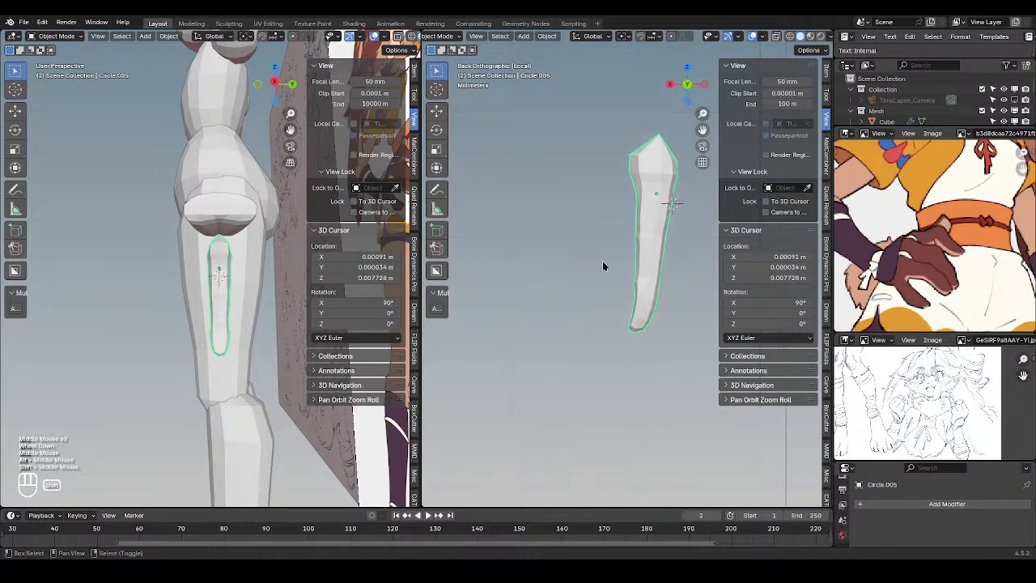
scroll(706, 289, "up", 2)
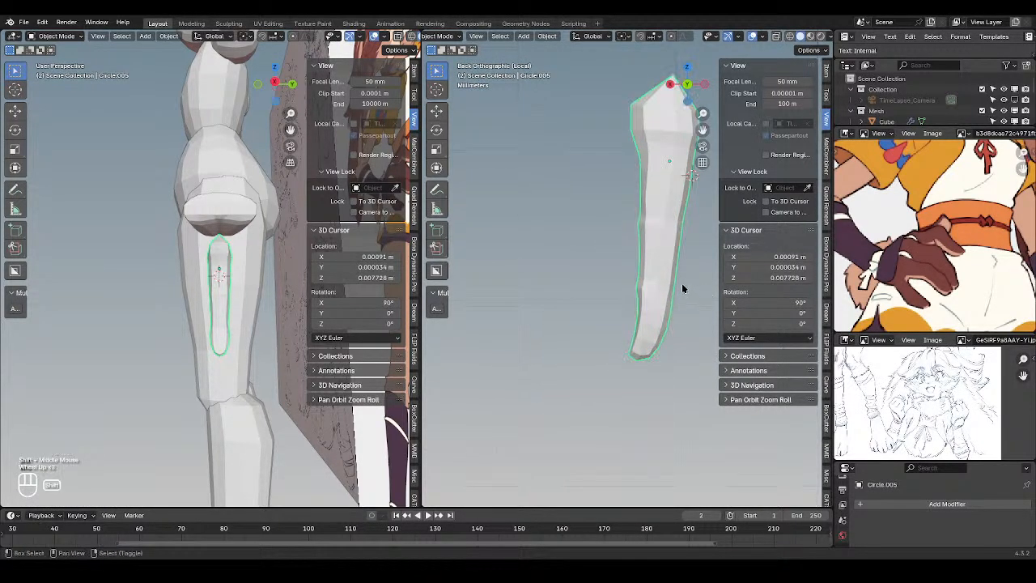
middle_click_drag(681, 283, 632, 288, "shift")
From the back view, select through the mesh the +X side vertices of two fingertip-segment loops and move them slightly outward
key("Tab")
scroll(633, 287, "up", 2)
key("c")
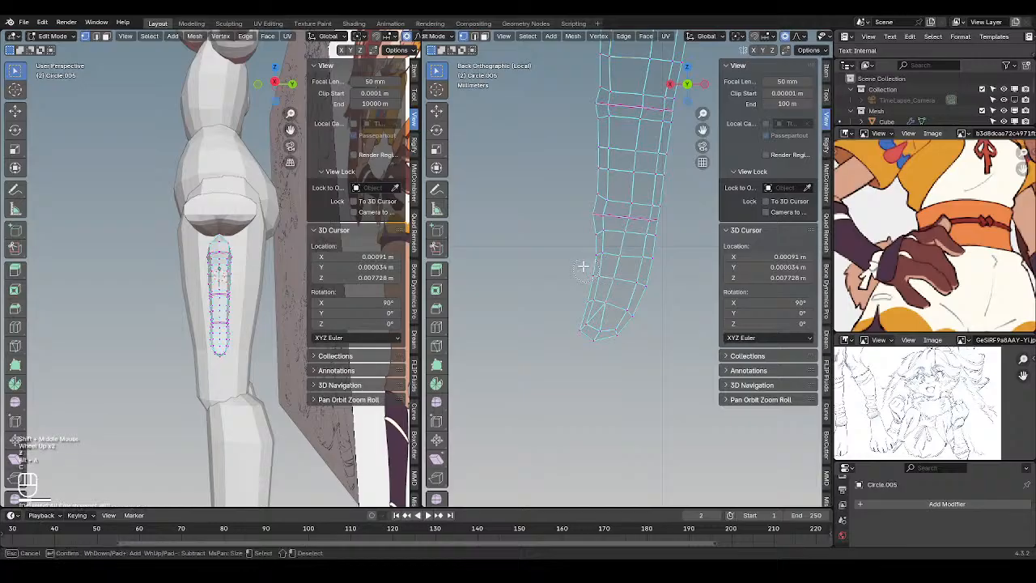
mouse_move(604, 252)
left_mouse_down()
mouse_move(603, 275)
mouse_move(621, 266)
left_mouse_up()
right_click(622, 266)
key("g")
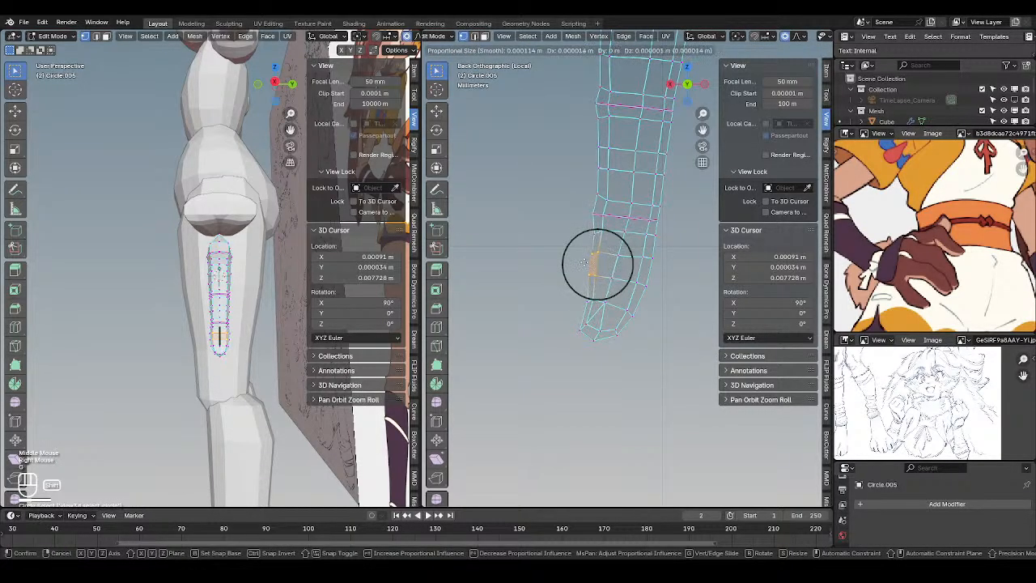
left_click(577, 284)
Narrow the selection to the +X side vertices of the loop nearest the fingertip's end and move them slightly outward
key("c")
left_click(586, 298)
right_click(586, 297)
key("c")
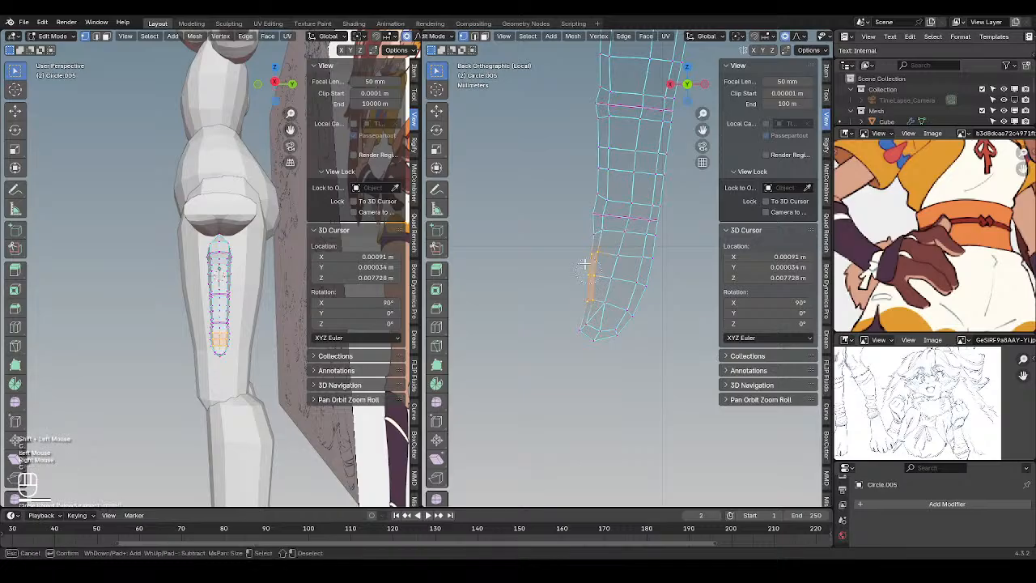
middle_click_drag(591, 259, 599, 273)
right_click(598, 273)
key("g")
left_click(574, 265, "shift")
key("z")
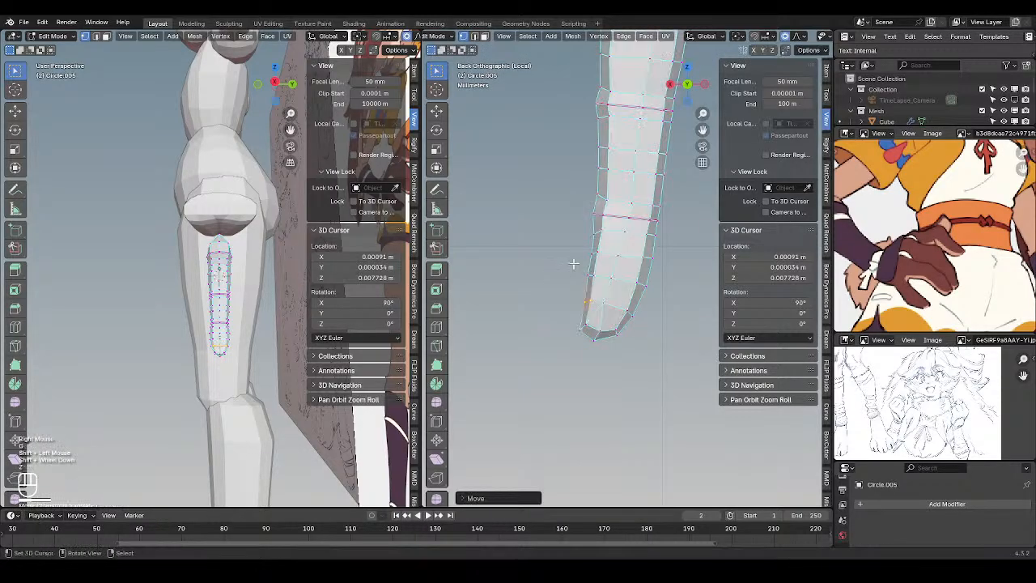
Examine the finger's profile and joint bulges in shaded and wireframe display from several angles
scroll(575, 265, "down", 1)
key("Tab")
scroll(580, 282, "down", 2)
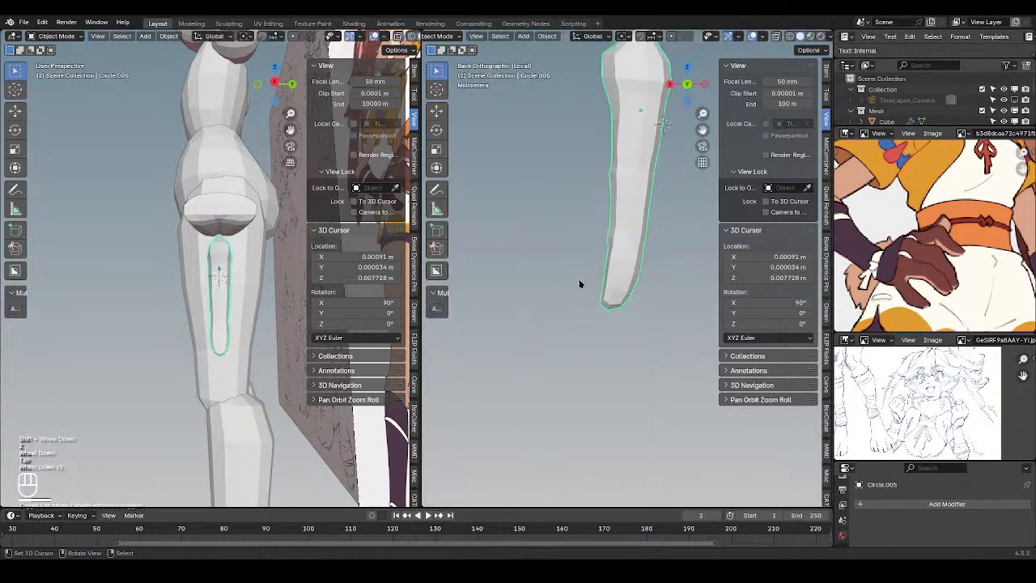
middle_click_drag(580, 282, 559, 272)
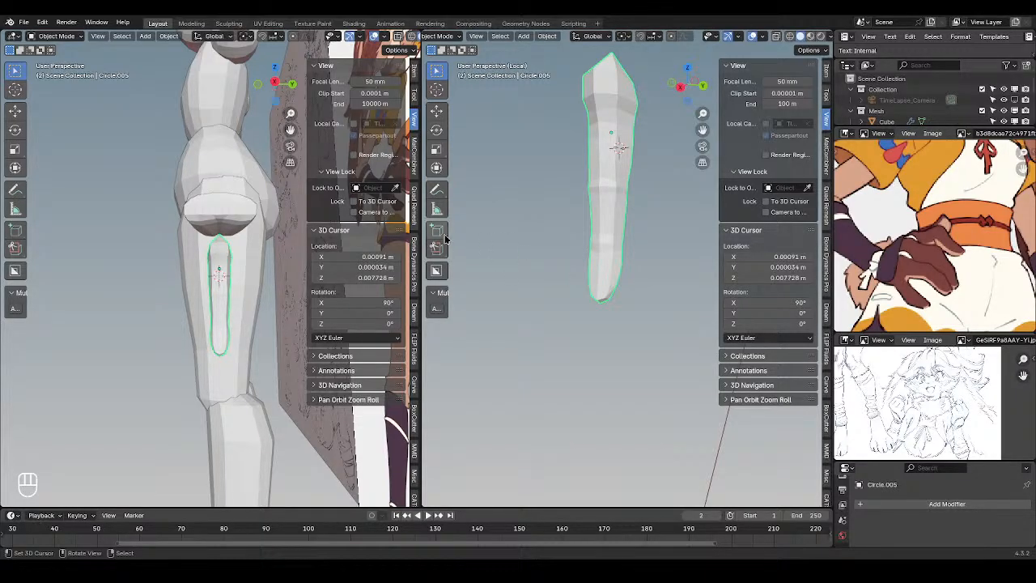
scroll(556, 259, "up", 1)
middle_click_drag(557, 259, 680, 254, "alt")
middle_click_drag(599, 238, 562, 299, "shift")
scroll(562, 300, "up", 1, "shift")
scroll(562, 299, "up", 2)
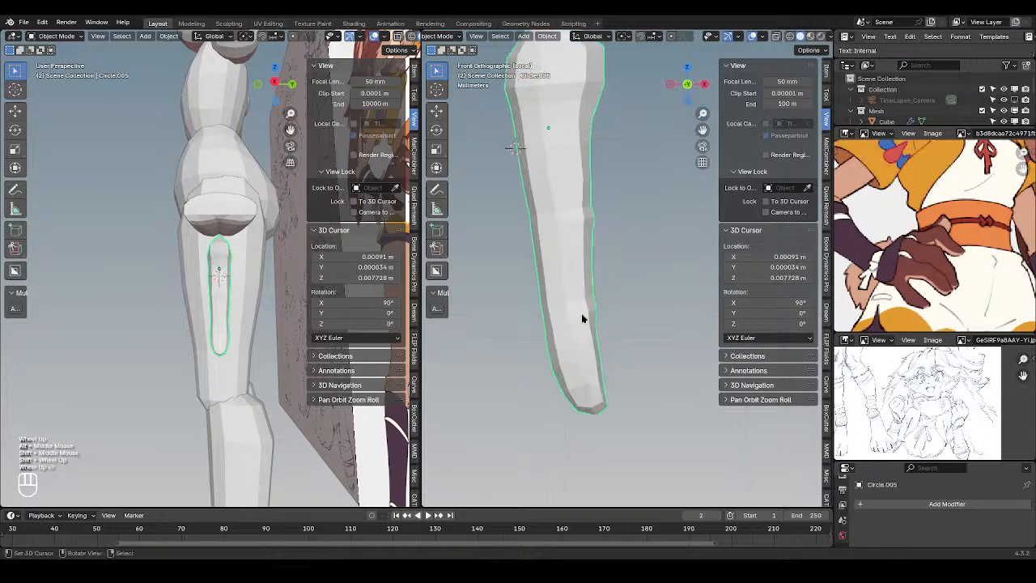
key("shift+z")
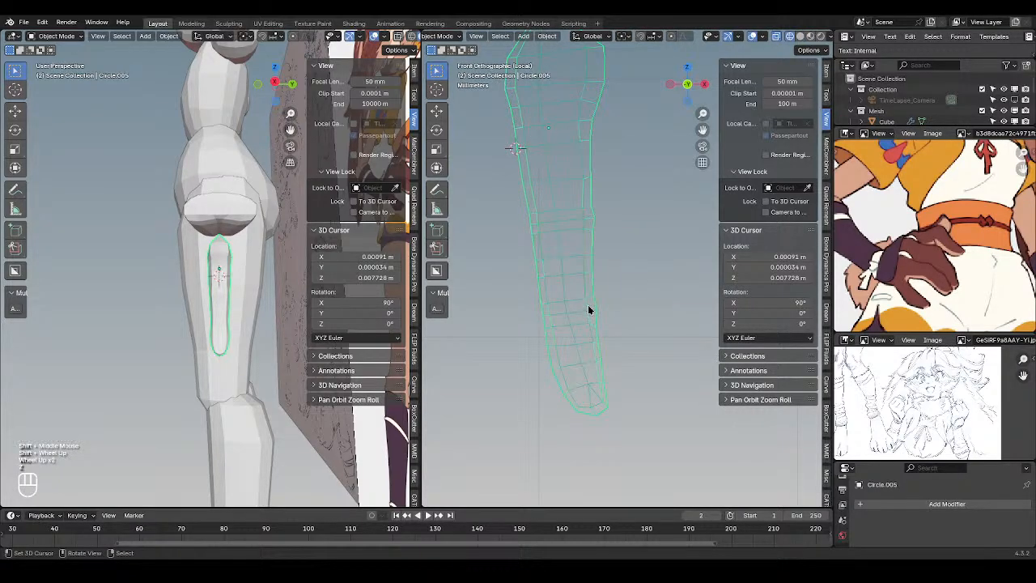
right_click(587, 303)
scroll(592, 308, "down", 1)
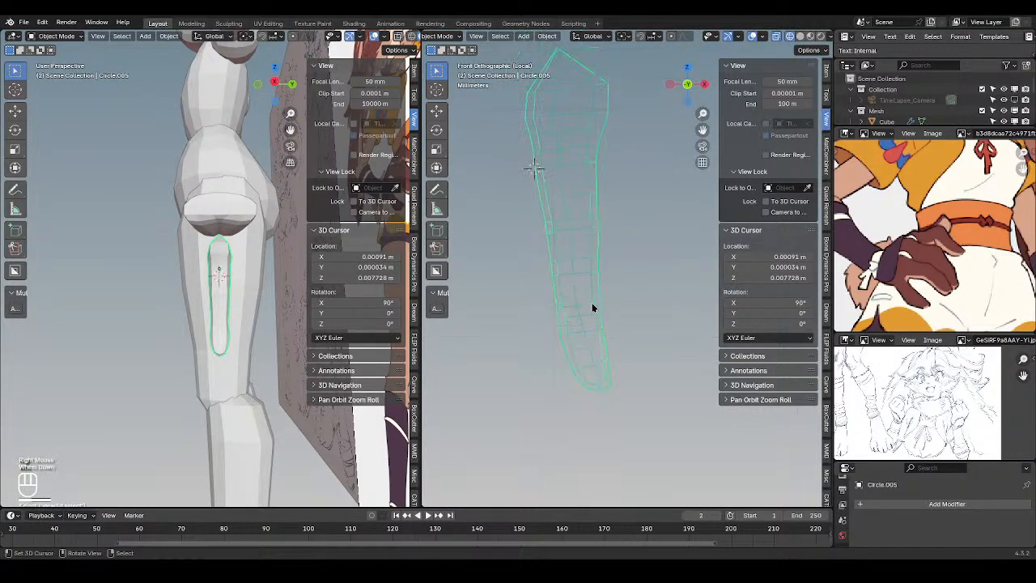
key("z")
middle_click_drag(592, 307, 663, 278)
Select the outer side vertices around the fingertip joint's crease and scale them slightly apart along the Y axis
key("Tab")
scroll(576, 307, "up", 2)
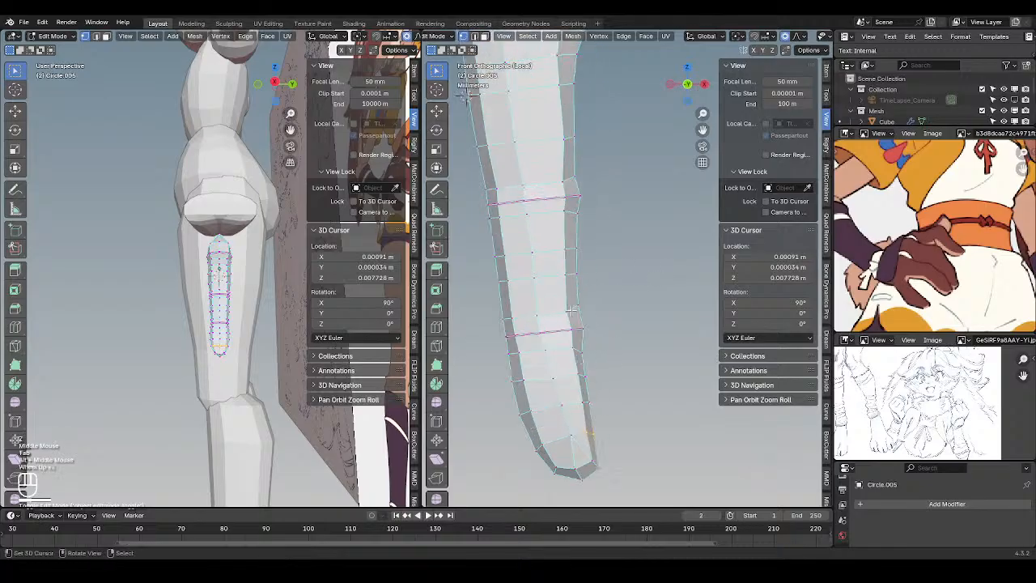
middle_click_drag(575, 307, 588, 272, "shift")
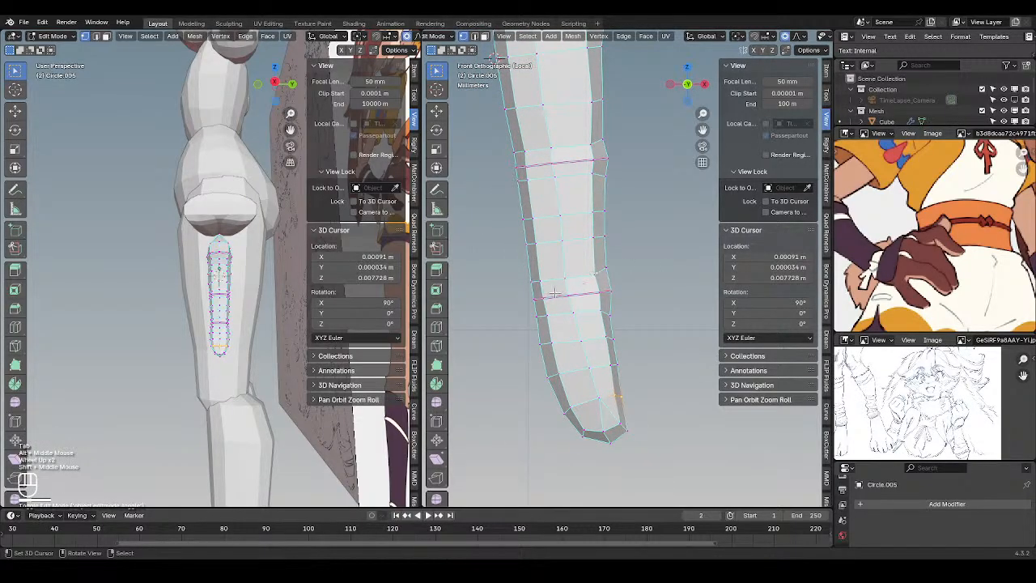
key("alt+z")
key("c")
left_click_drag(572, 307, 567, 288)
right_click(568, 287)
key("z")
middle_click_drag(568, 288, 626, 262, "alt")
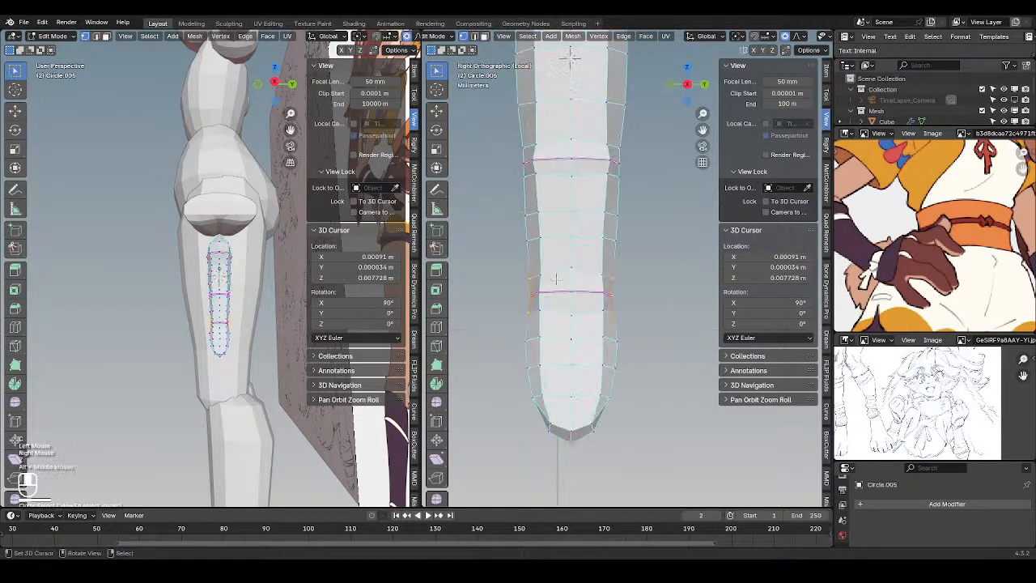
key("s")
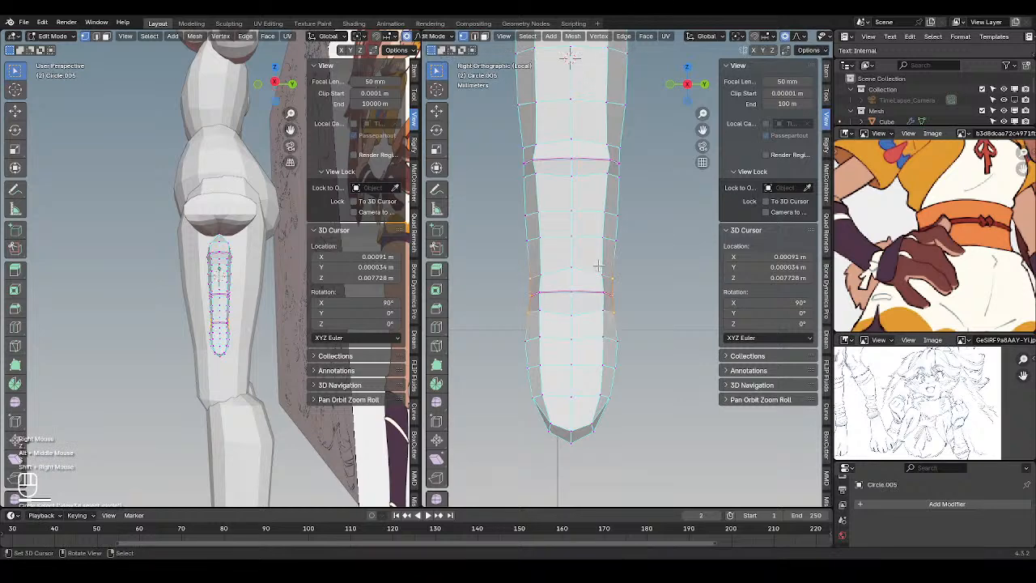
key("x")
key("y")
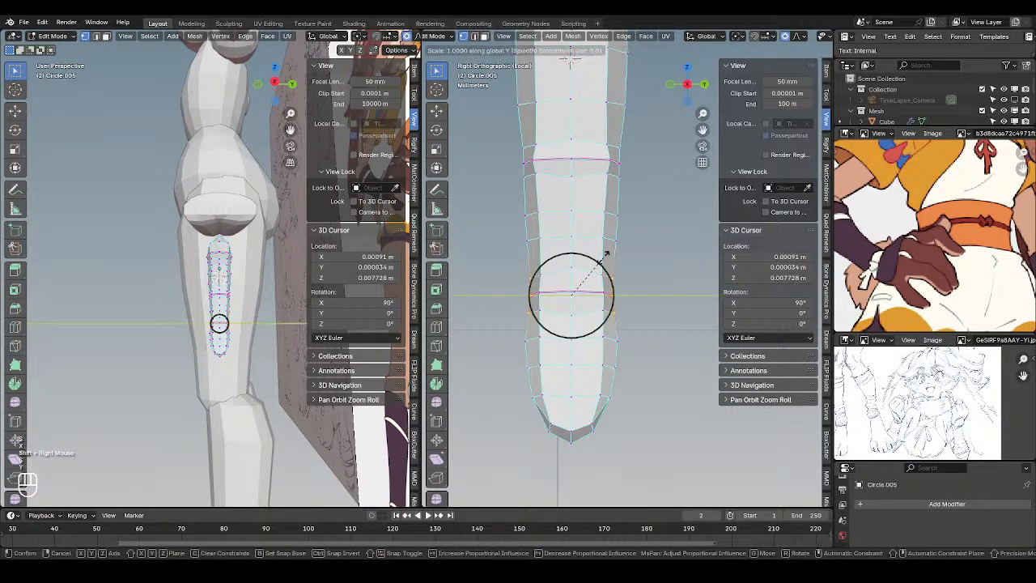
right_click(634, 250)
key("s")
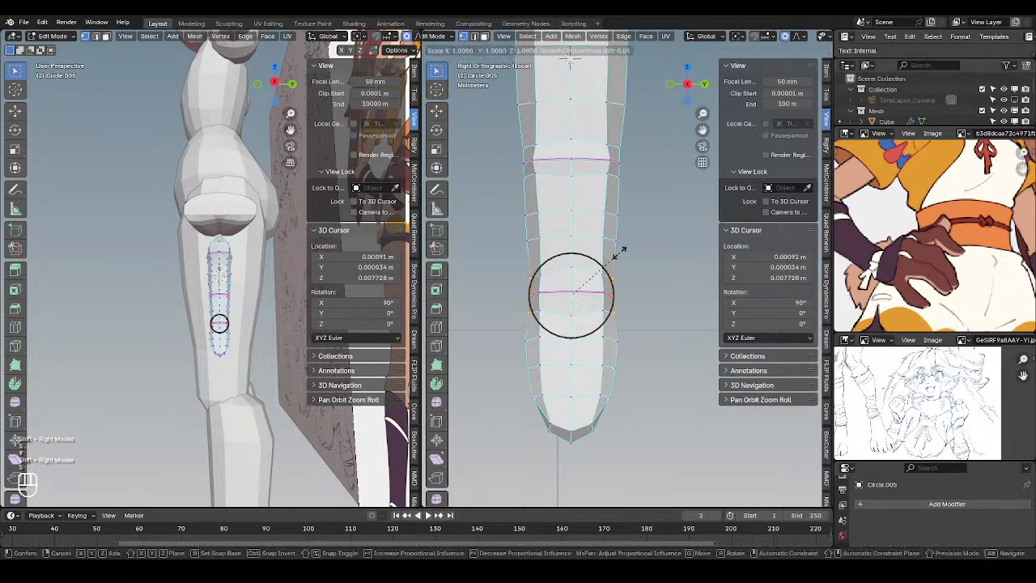
key("y")
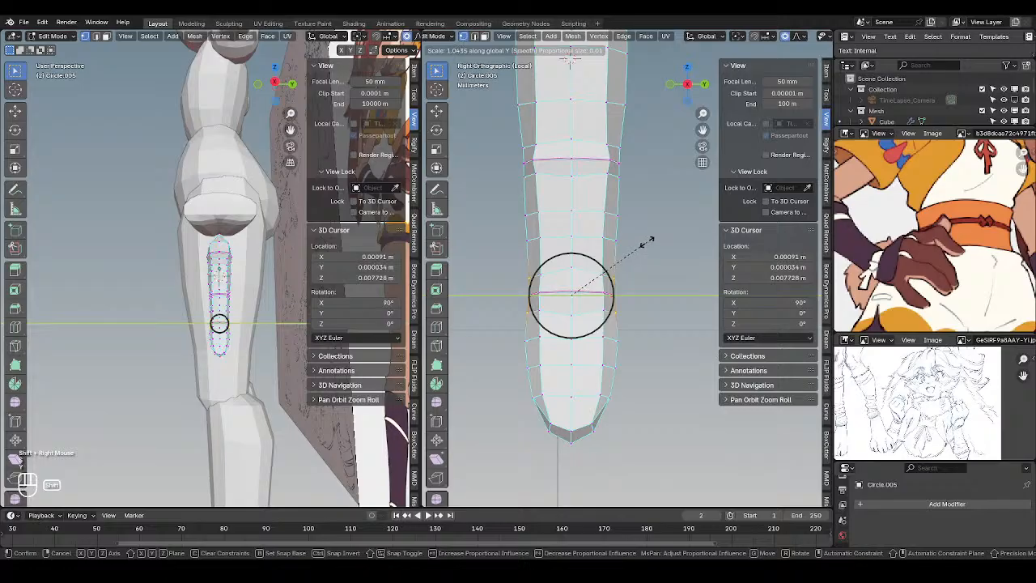
left_click(652, 240, "shift")
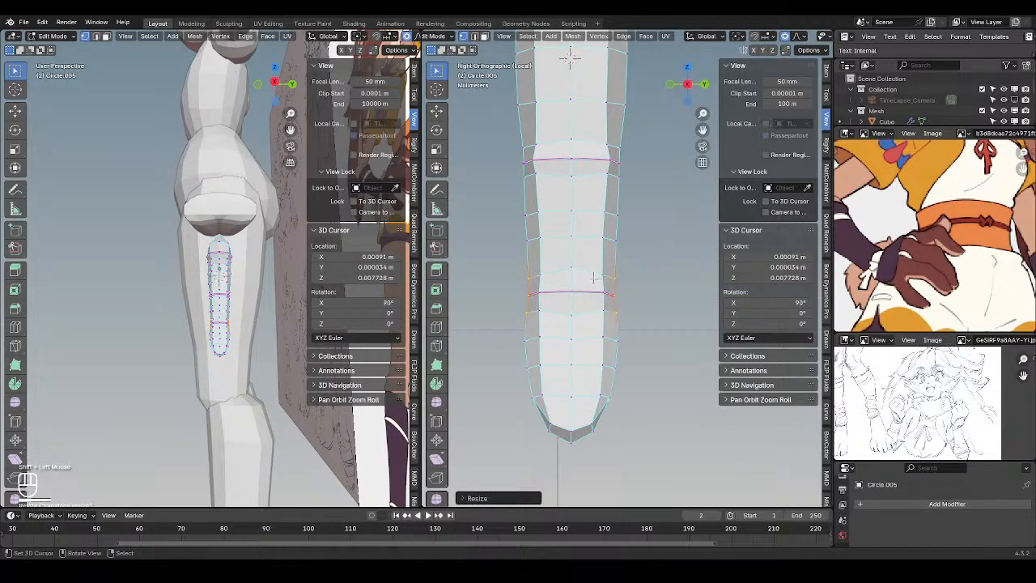
In the right view, select the two outermost vertices of the middle joint's crease loop
right_click(528, 295)
right_click(629, 297, "shift")
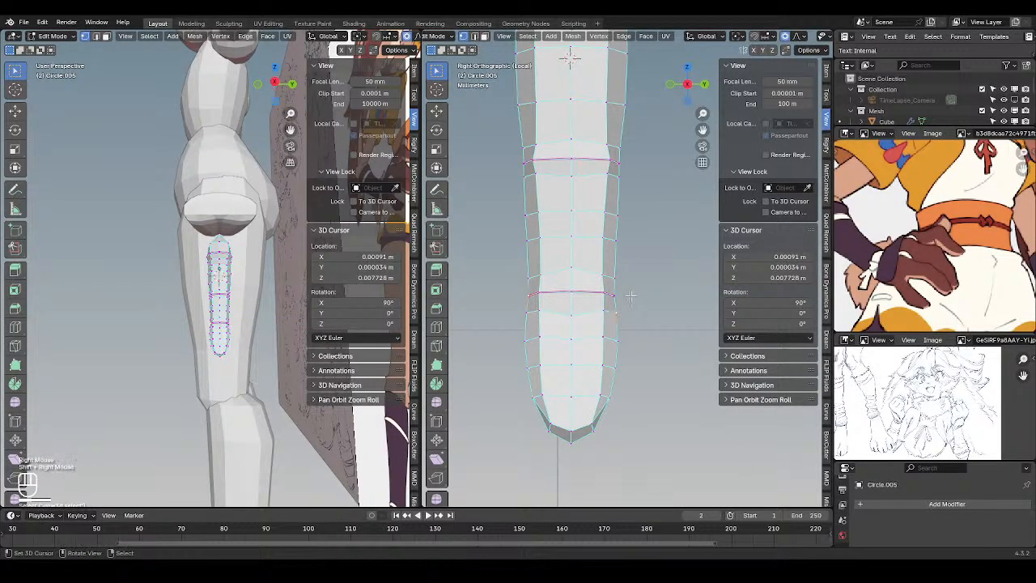
right_click(617, 293)
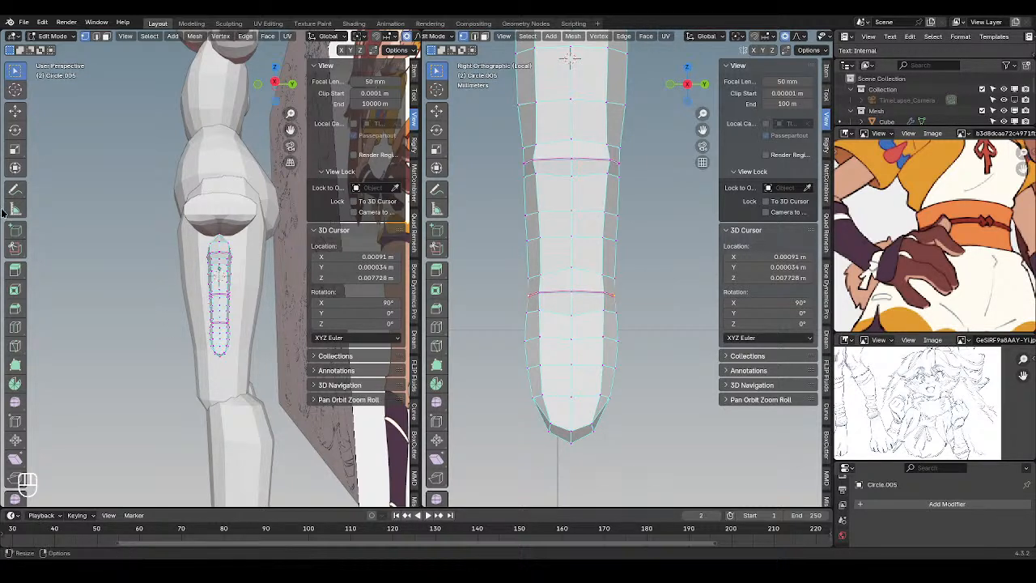
middle_click_drag(596, 165, 639, 213, "shift")
right_click(533, 201, "shift")
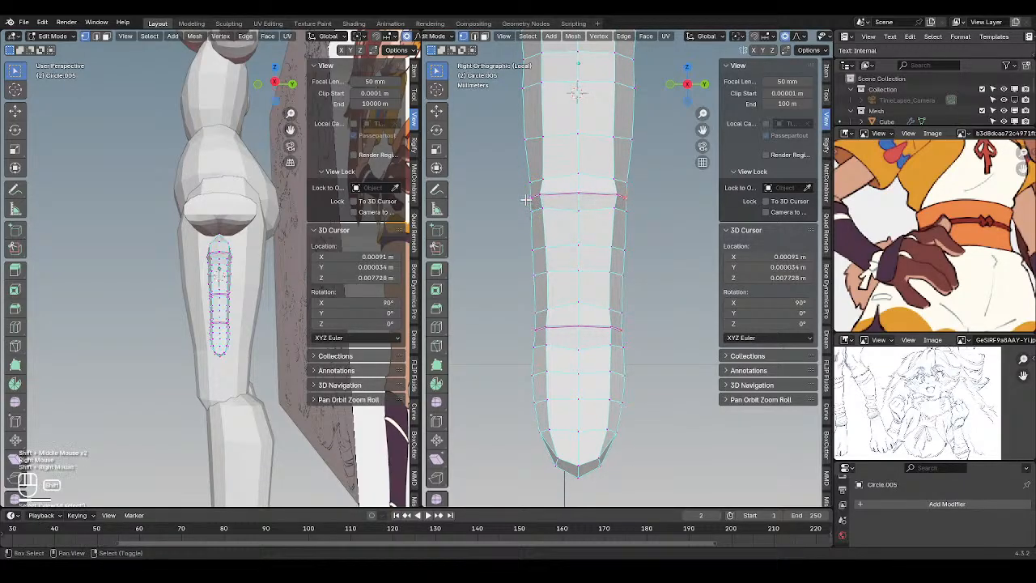
key("s")
right_click(469, 210)
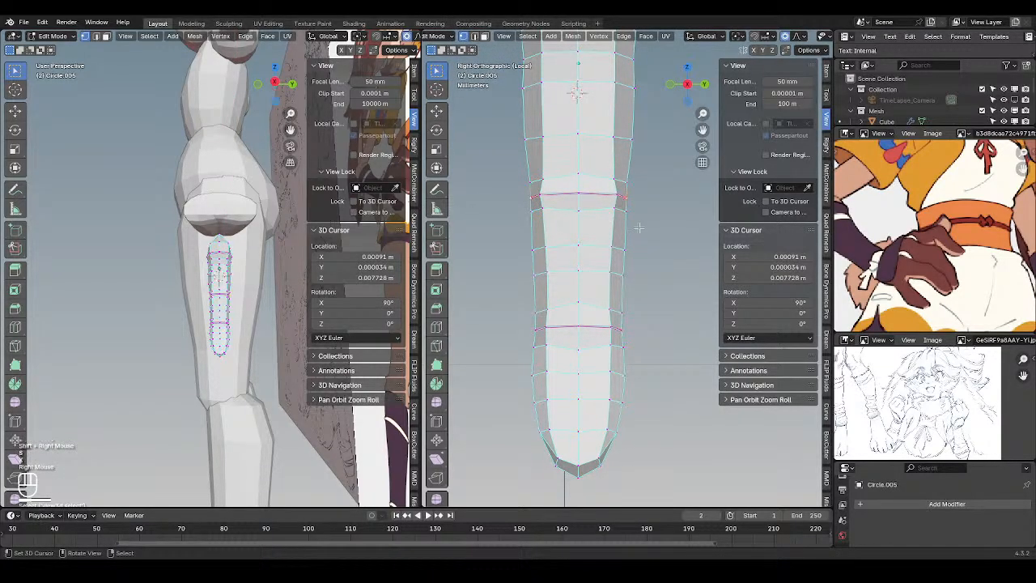
key("s")
right_click(648, 224)
key("s")
key("x")
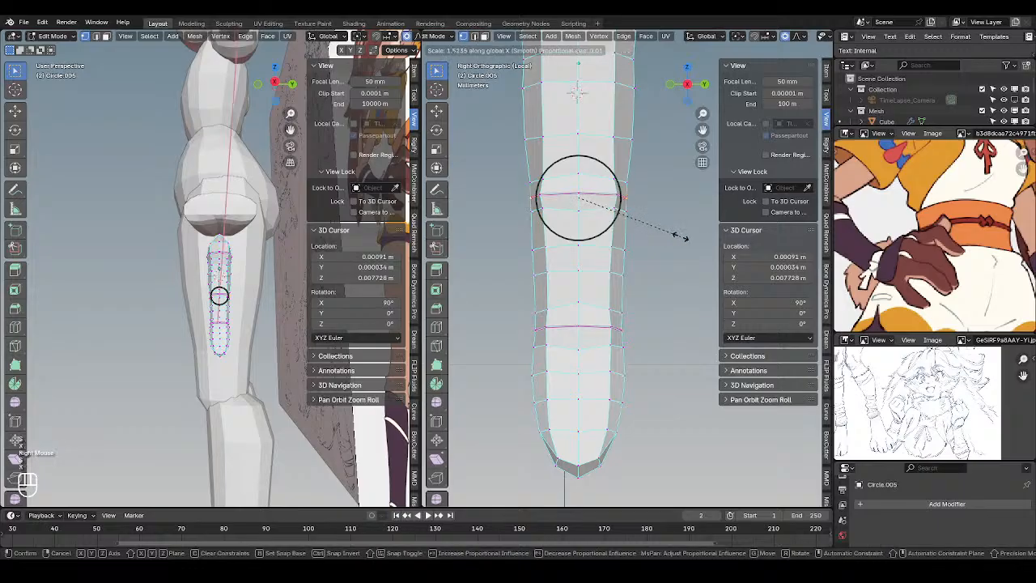
right_click(646, 223)
key("s")
key("x")
right_click(600, 238)
key("s")
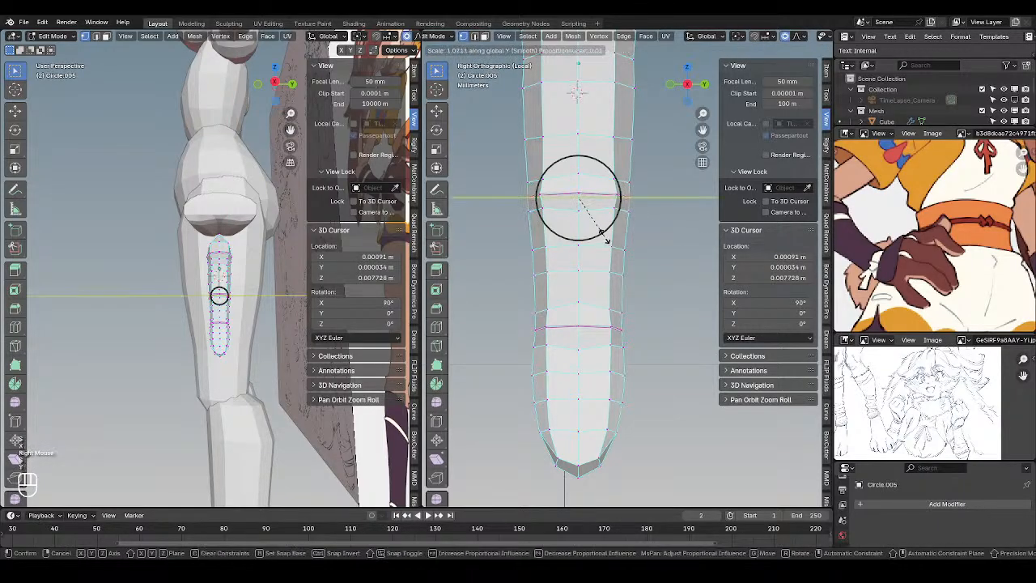
right_click(609, 233)
Scale the middle joint's two outer crease vertices apart along the Y axis and check the shaded shape
key("s")
key("y")
left_click(637, 248, "shift")
middle_click_drag(637, 248, 614, 284, "shift")
scroll(615, 268, "down", 1, "shift")
scroll(613, 284, "down", 1)
key("Tab")
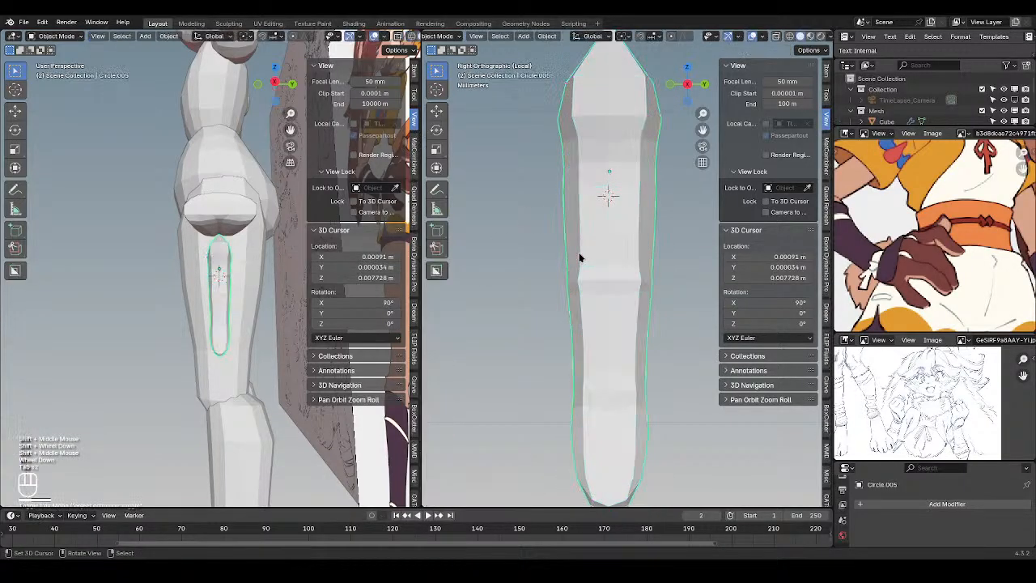
scroll(594, 270, "down", 1)
From the front view, select through the mesh the +X side vertices just below the middle joint's crease and move them slightly down
key("Tab")
scroll(594, 267, "up", 2)
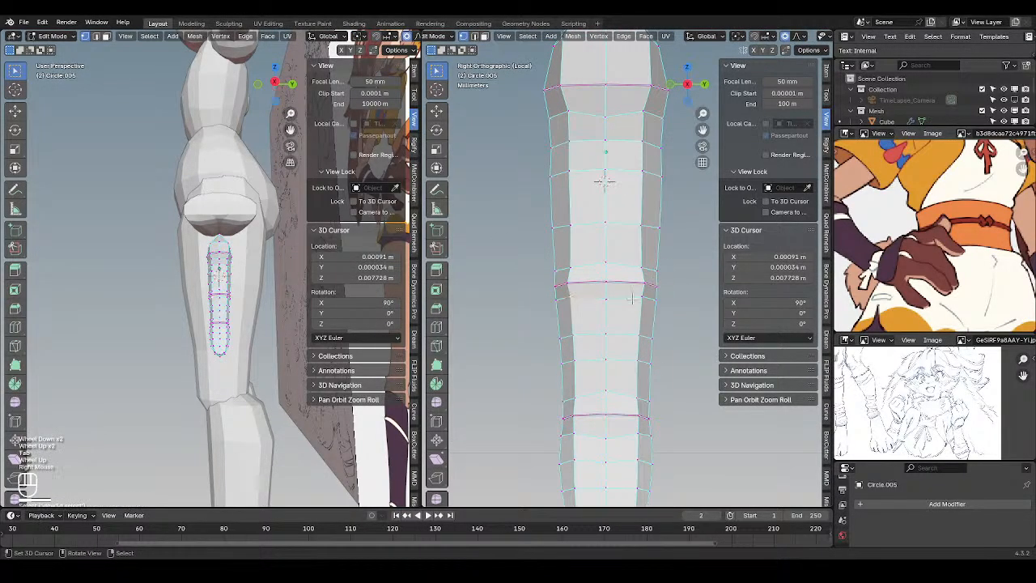
middle_click_drag(644, 297, 626, 290, "alt")
scroll(626, 290, "up", 2)
key("alt+z")
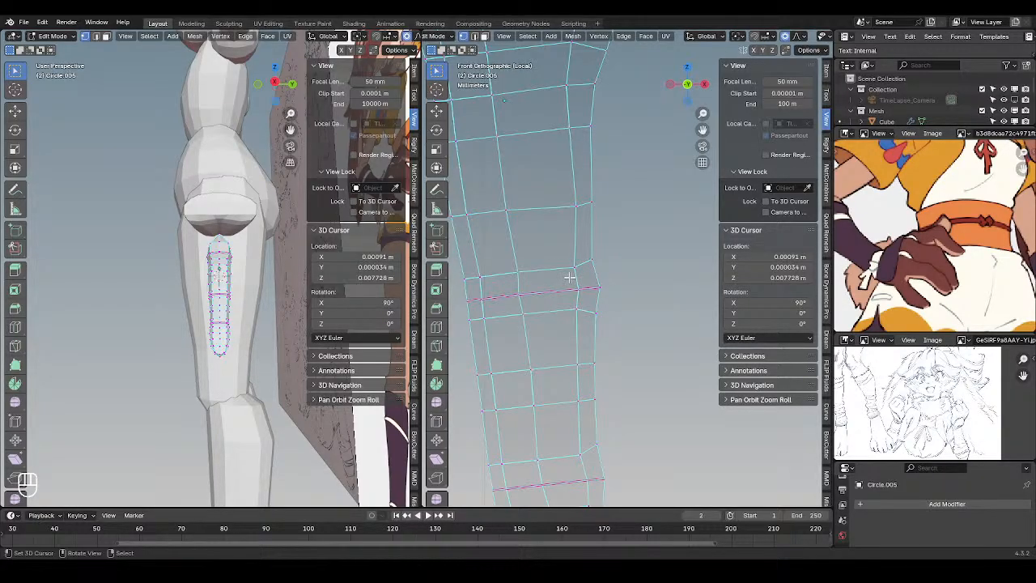
key("c")
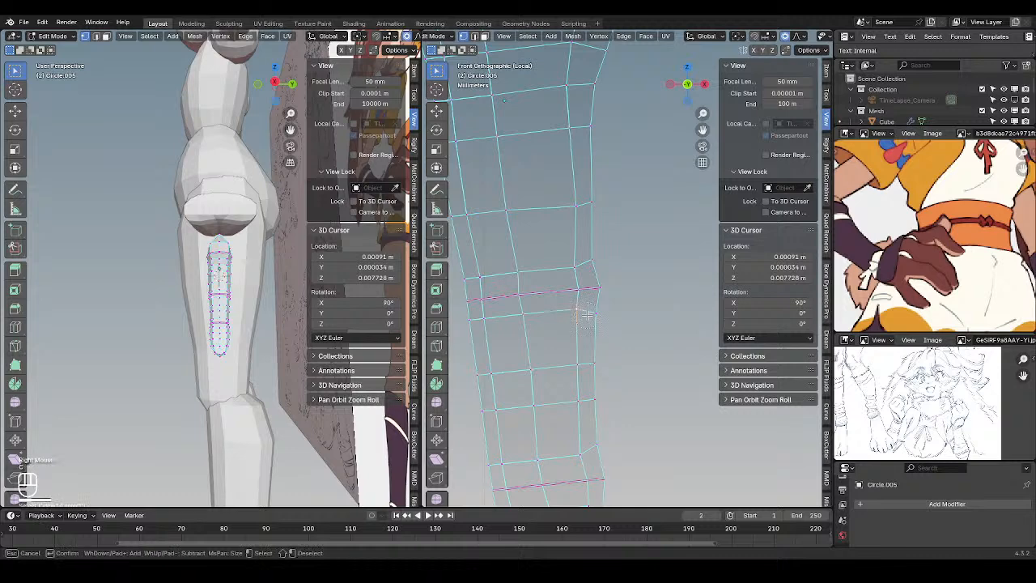
left_click(582, 313)
right_click(595, 323)
key("g")
scroll(603, 367, "up", 5)
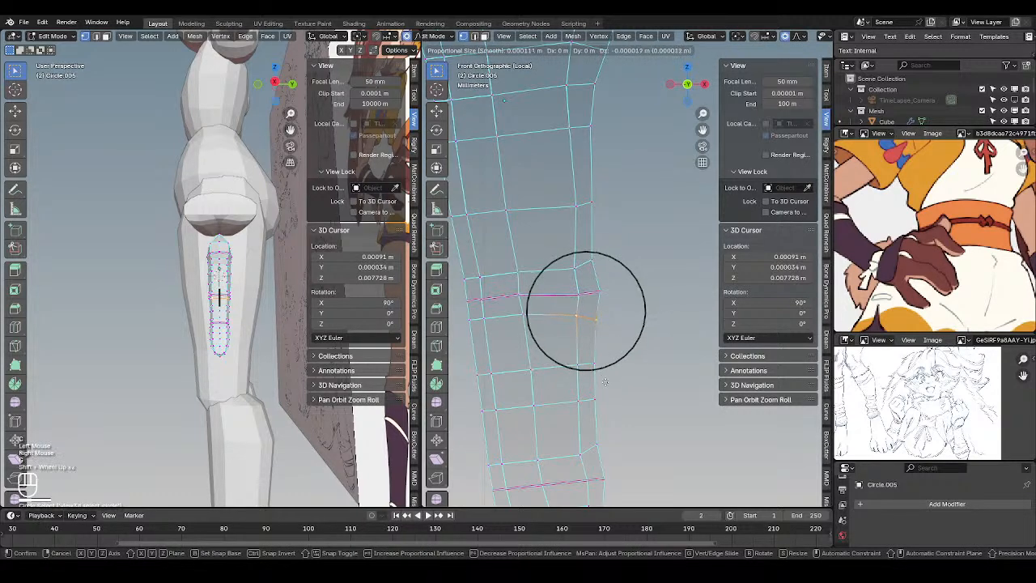
left_click(584, 344, "shift")
Select through the mesh the +X side vertices just above the middle joint's crease and move them slightly up
key("alt+a")
key("c")
left_click_drag(569, 257, 584, 258)
right_click(585, 257)
key("g")
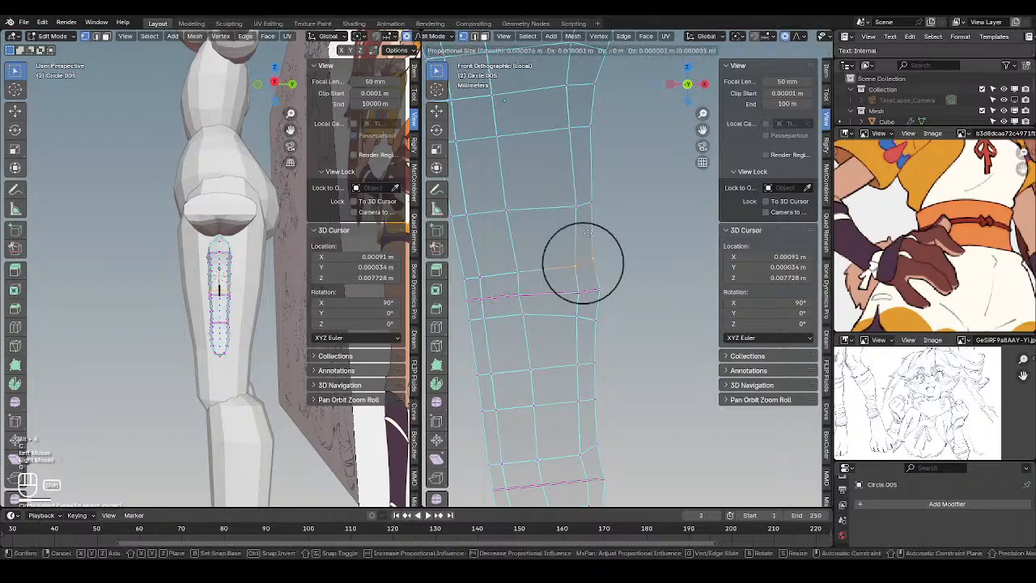
left_click(590, 186, "shift")
scroll(585, 192, "down", 2)
middle_click_drag(581, 194, 662, 184, "shift")
scroll(661, 184, "up", 2)
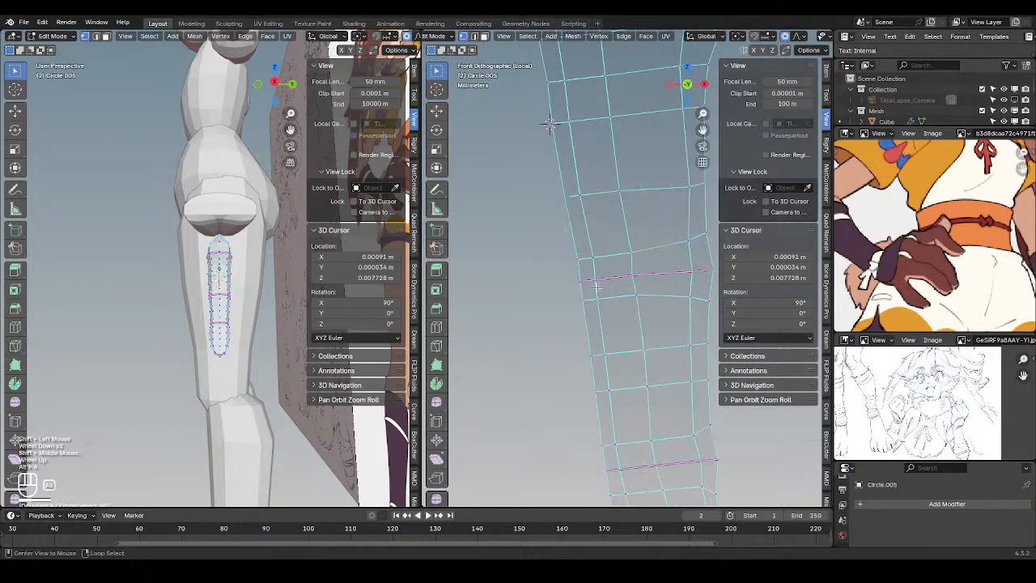
key("alt+a")
key("c")
left_click_drag(594, 306, 632, 306)
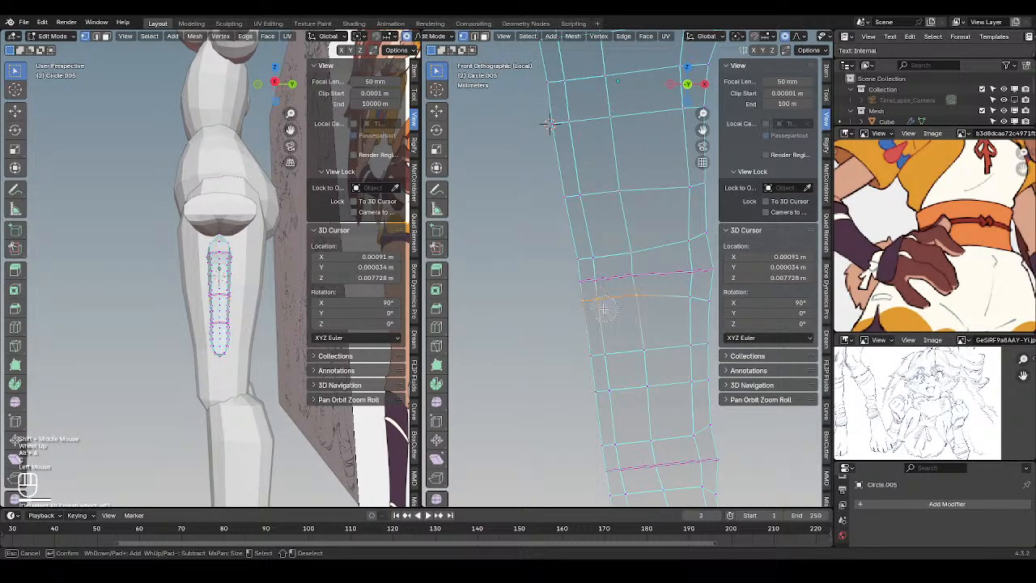
right_click(599, 302)
key("alt+a")
Select the -X side vertices of the loop crossing the finger's upper segment above the middle joint and move them slightly
scroll(597, 296, "down", 2)
scroll(595, 284, "up", 1)
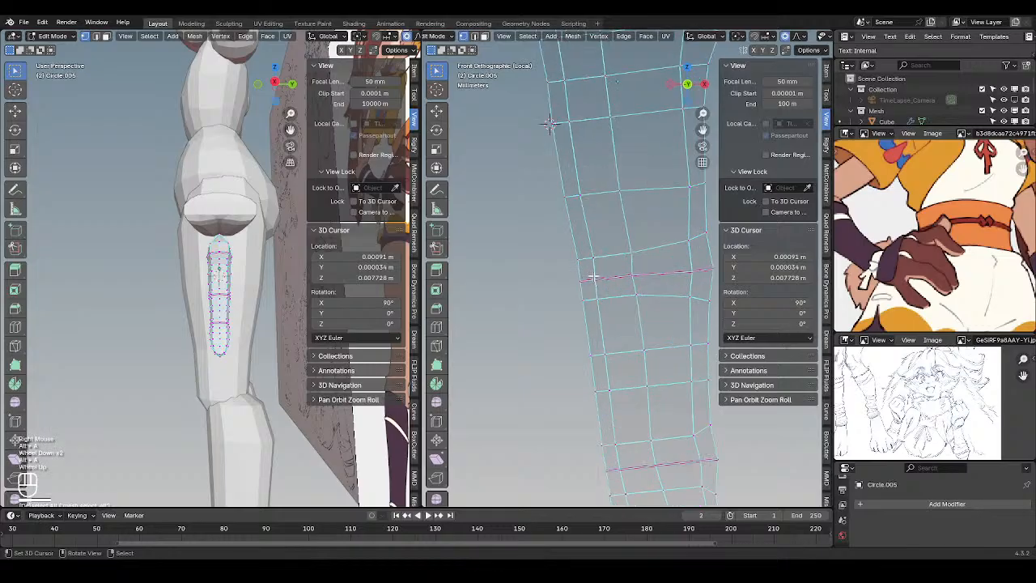
scroll(593, 276, "down", 2)
middle_click_drag(592, 173, 580, 219, "shift")
scroll(581, 219, "up", 1, "shift")
key("alt+a")
scroll(595, 277, "down", 2)
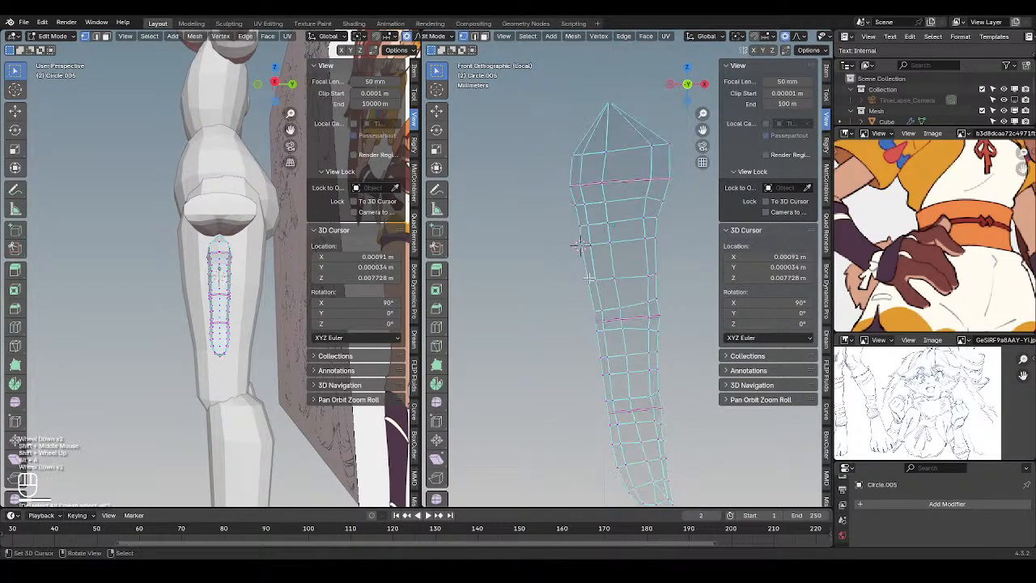
scroll(588, 283, "up", 1)
key("c")
left_click(584, 288)
right_click(583, 291)
key("g")
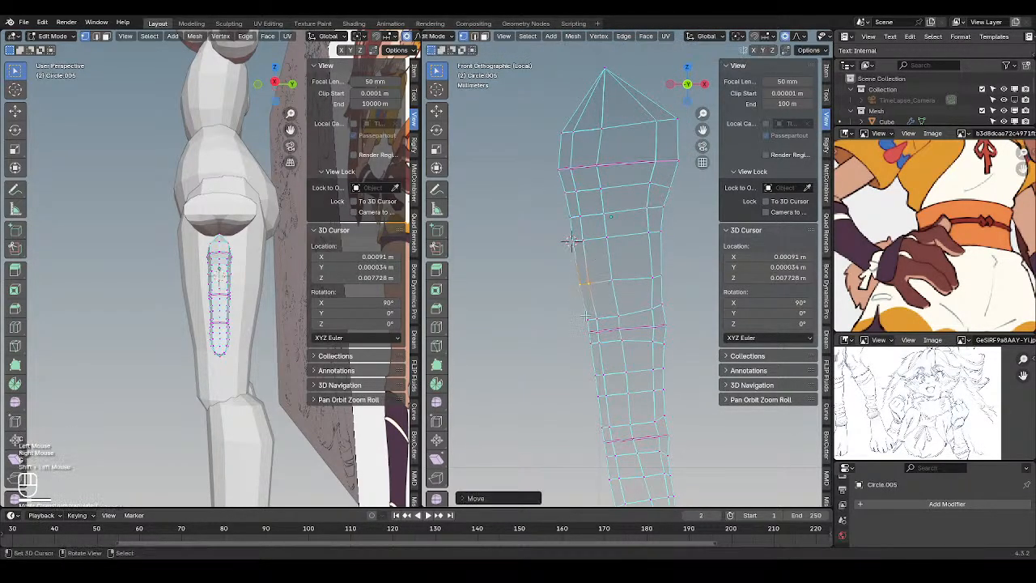
Select the -X side vertices just above the middle joint's crease and adjust them along their normals with Shrink/Fatten
left_click(577, 316)
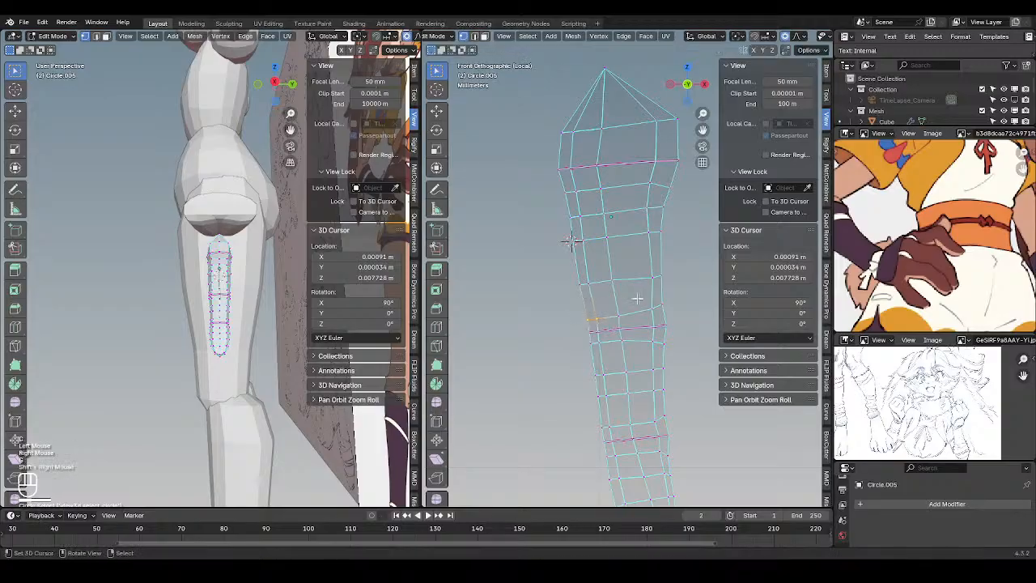
key("alt+s")
right_click(616, 275)
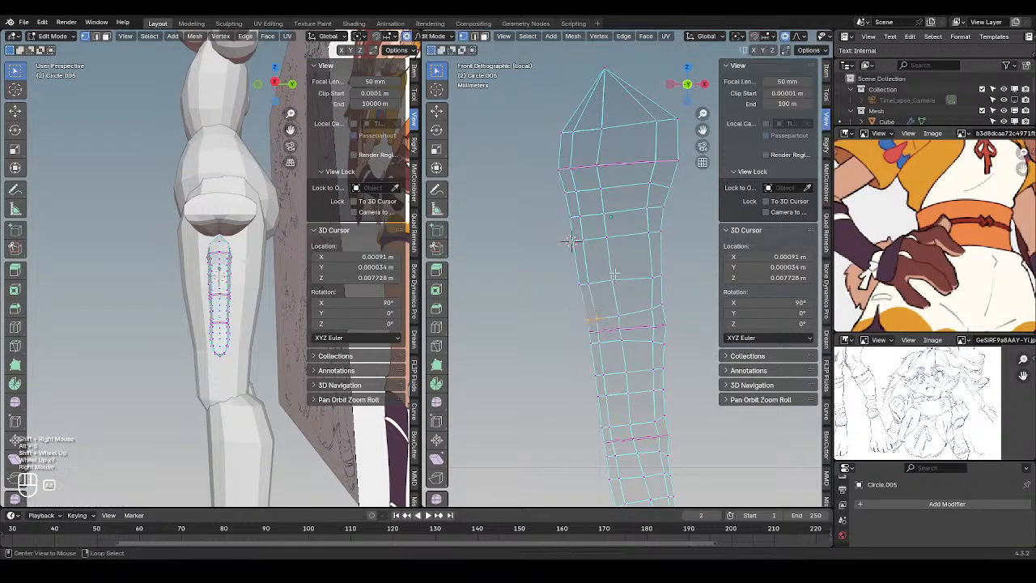
key("alt+s")
left_click(613, 263, "shift")
Check the middle joint's shaded shape from an angle and apply another slight Shrink/Fatten to the same -X side vertices
key("z")
key("Tab")
middle_click_drag(615, 278, 617, 325, "shift")
scroll(603, 269, "down", 1)
scroll(586, 280, "up", 2)
key("Tab")
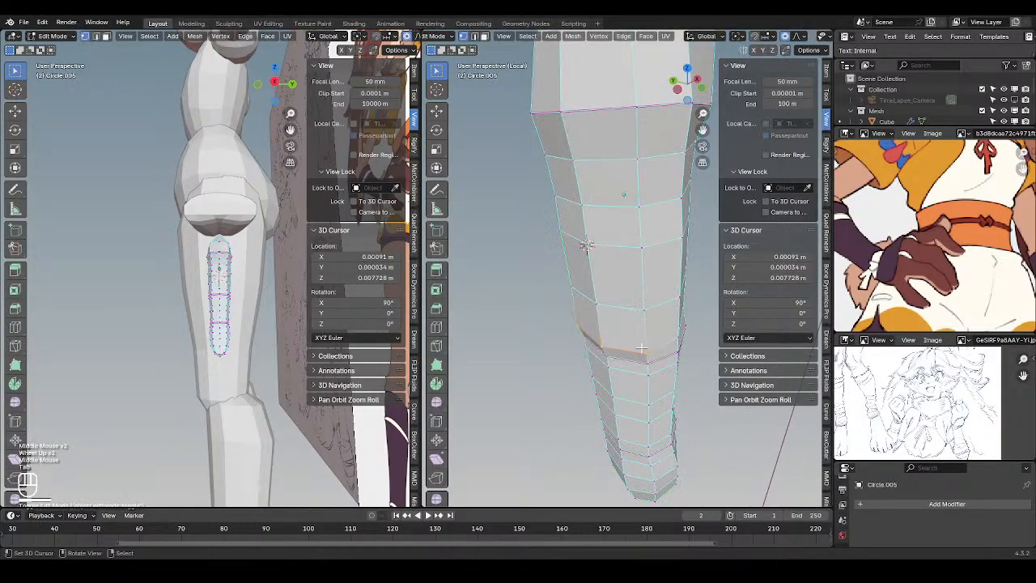
key("alt+s")
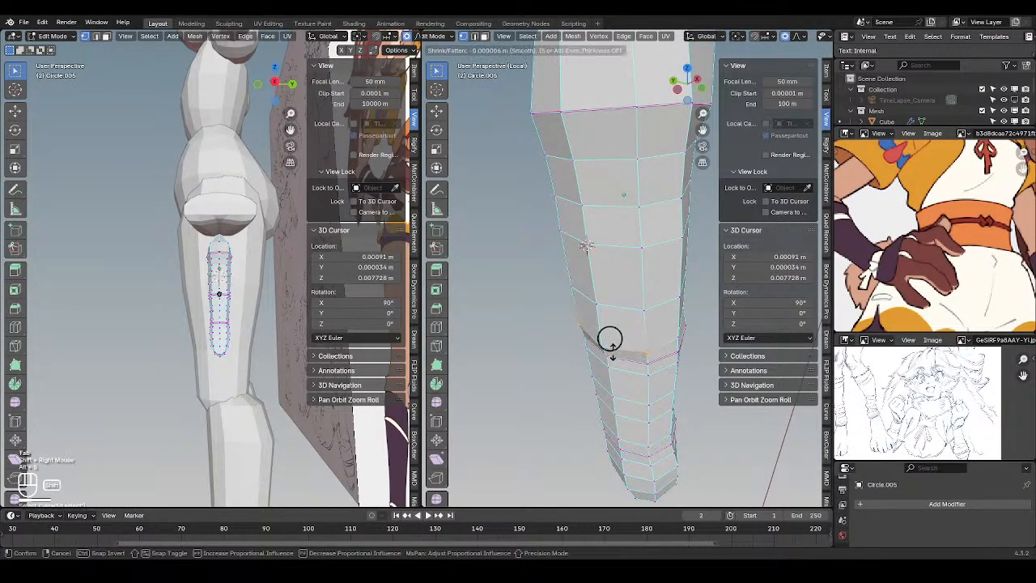
left_click(614, 354, "shift")
key("Tab")
middle_click_drag(637, 342, 641, 320)
key("Tab")
From the front view, select the -X side vertices just above the fingertip joint's crease and adjust them with Shrink/Fatten
scroll(614, 322, "up", 1)
middle_click(571, 340, "alt")
key("z")
key("alt+a")
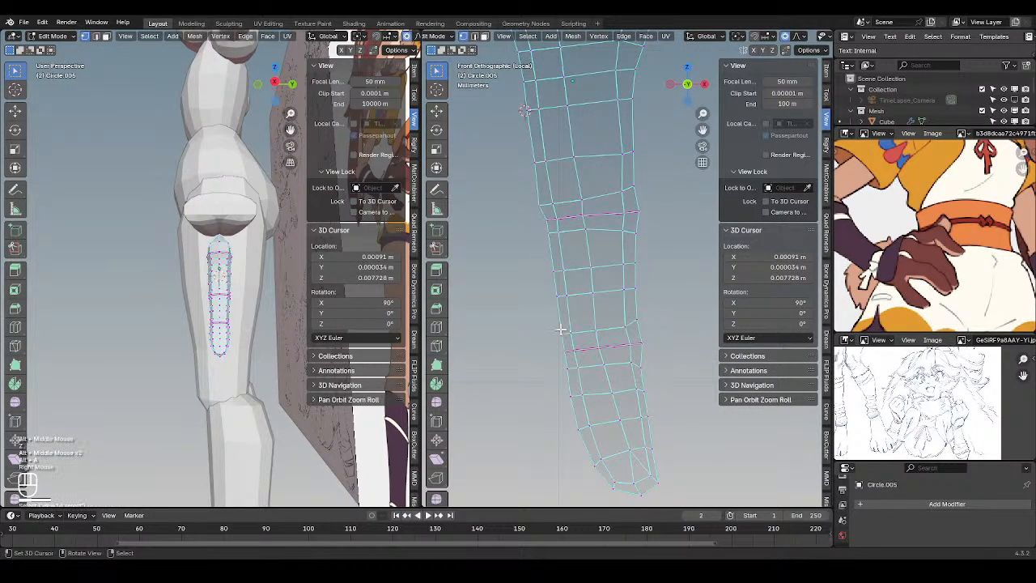
left_click(566, 332)
key("alt+s")
left_click(587, 323)
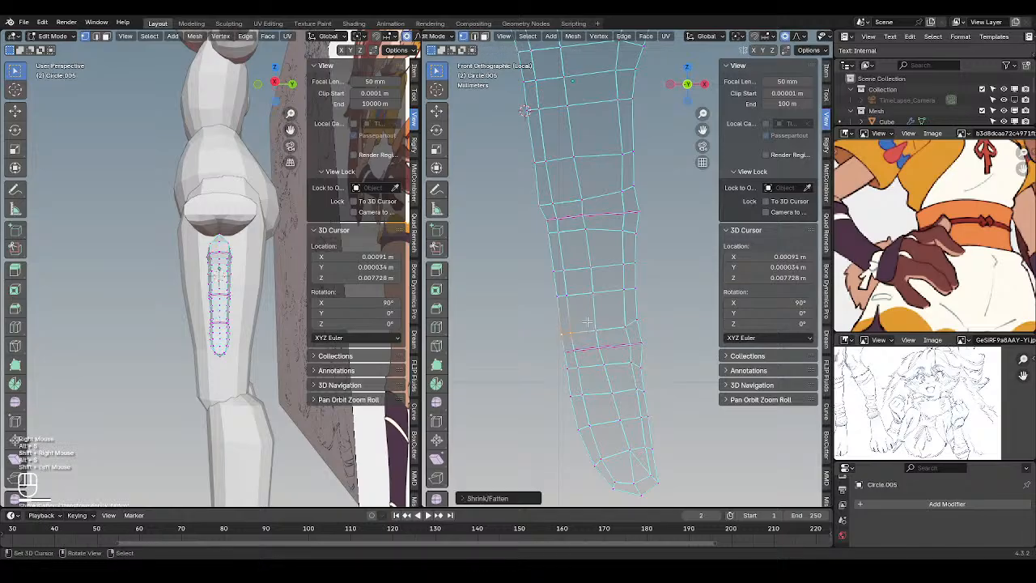
key("alt+s")
left_click(595, 330, "shift")
Deselect the inner vertices above the fingertip joint's crease, Shrink/Fatten and move the remaining outer ones, and check the shading
key("c")
middle_click(581, 331)
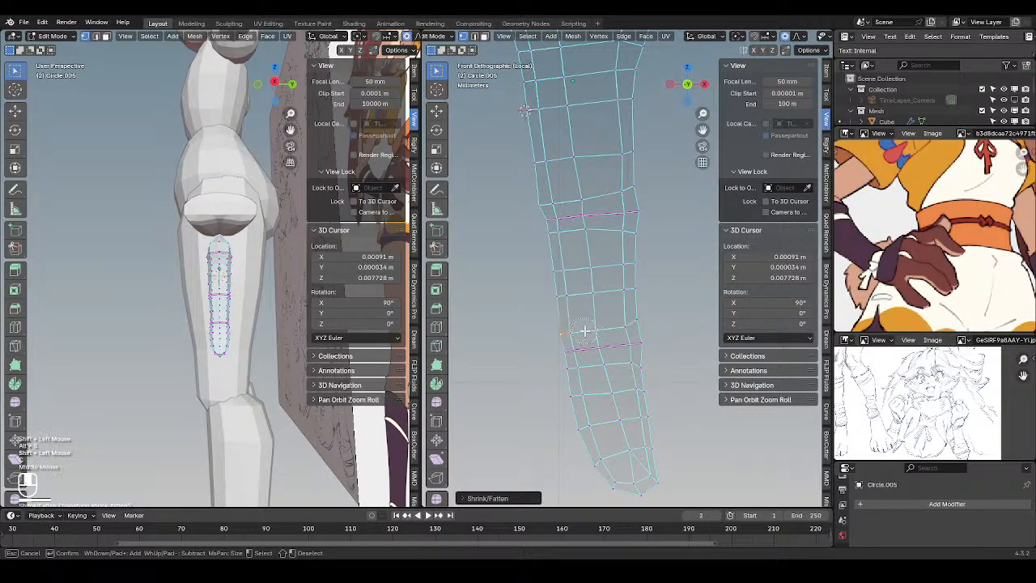
right_click(580, 329)
key("alt+s")
left_click(581, 327, "shift")
key("g")
left_click(586, 333, "shift")
key("z")
scroll(588, 337, "down", 1)
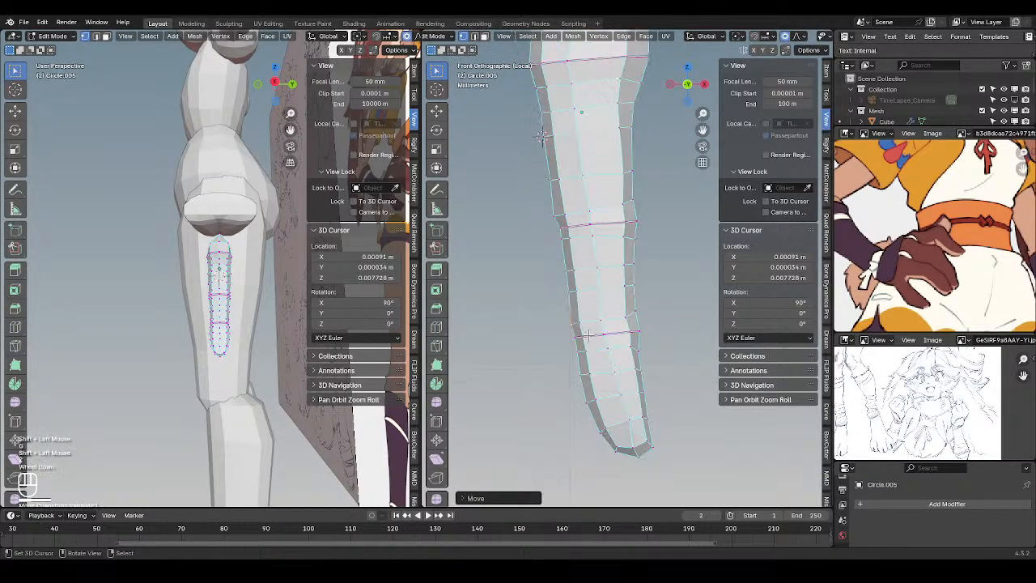
Select through the mesh the +X side vertices just below the fingertip joint's crease and move them slightly down and outward
key("z")
middle_click_drag(654, 354, 639, 339, "shift")
key("alt+a")
scroll(629, 347, "up", 3)
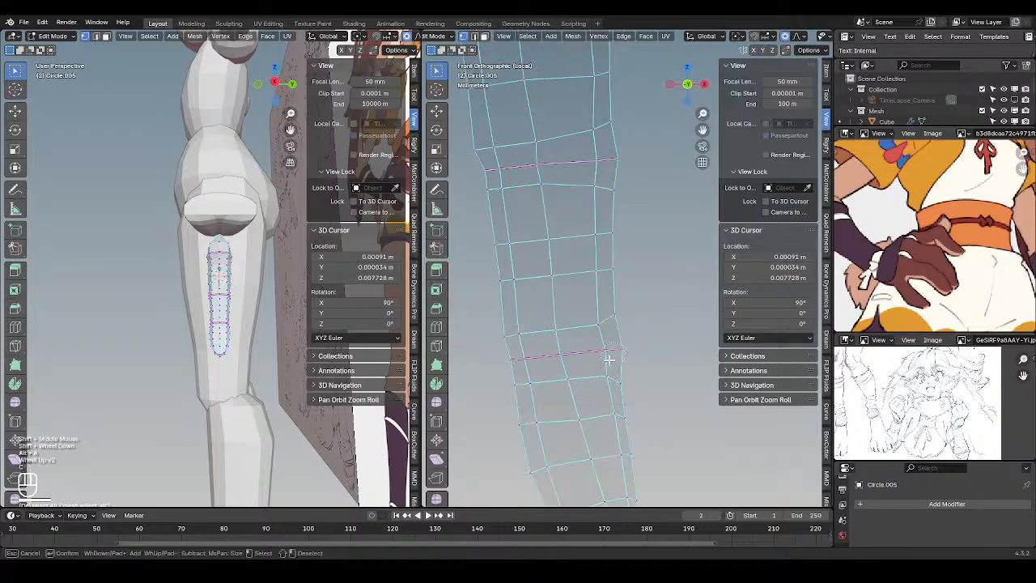
key("c")
left_click(613, 383)
right_click(617, 384)
key("g")
left_click(642, 414, "shift")
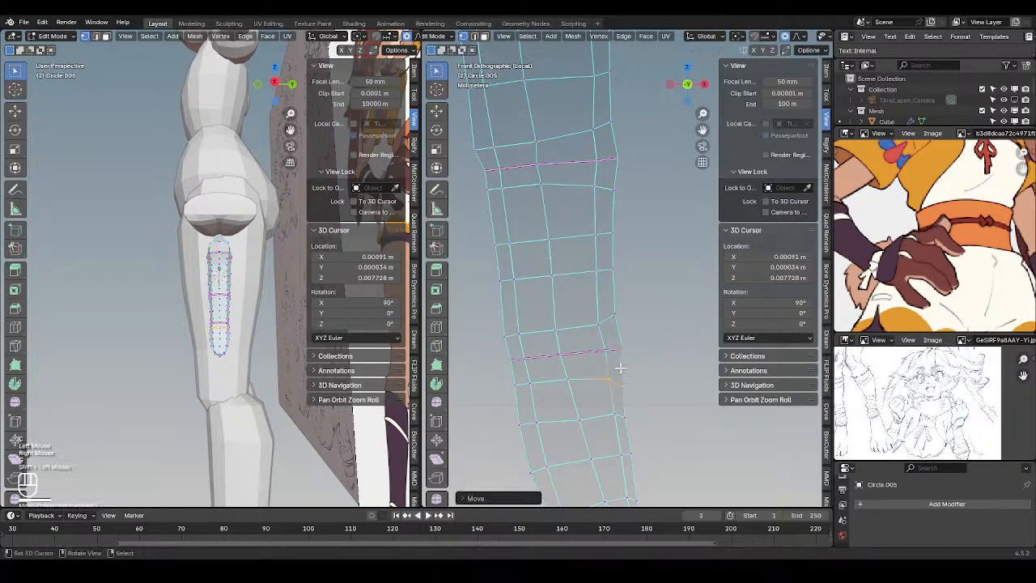
Select the +X side vertices just above the fingertip joint's crease and move them slightly up and outward
key("c")
right_click(618, 329)
key("alt+a")
key("alt+a")
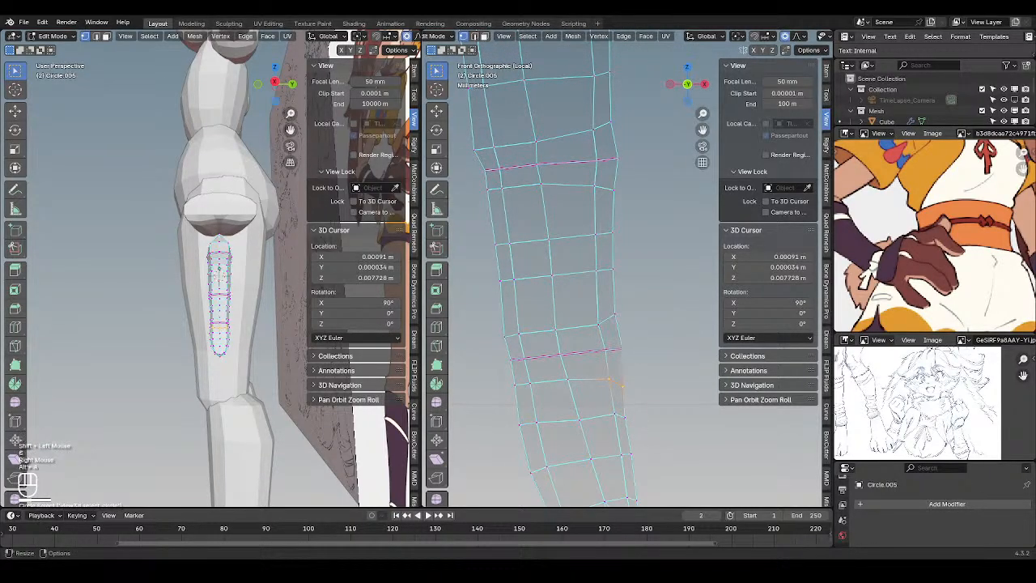
key("c")
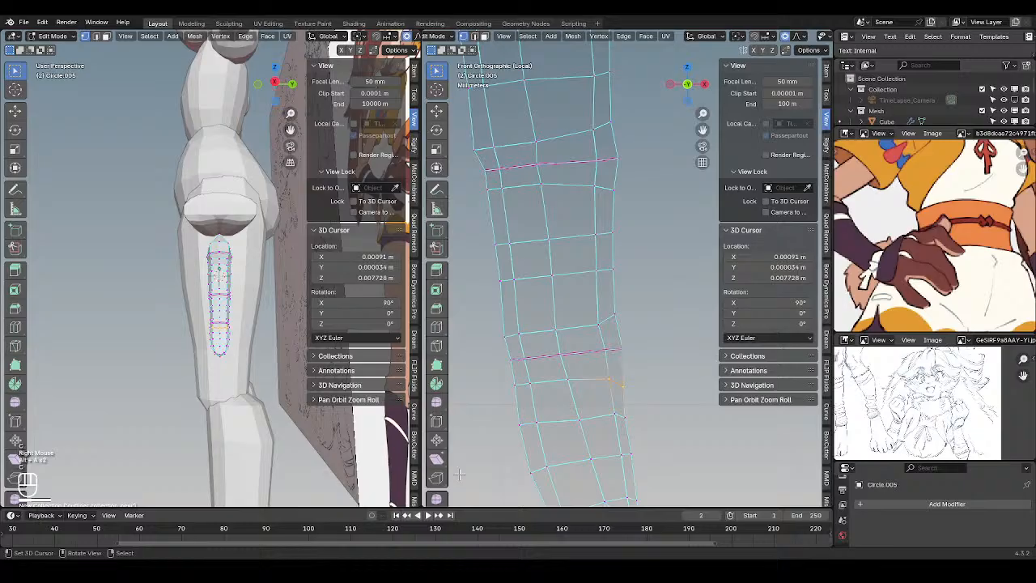
key("alt+a")
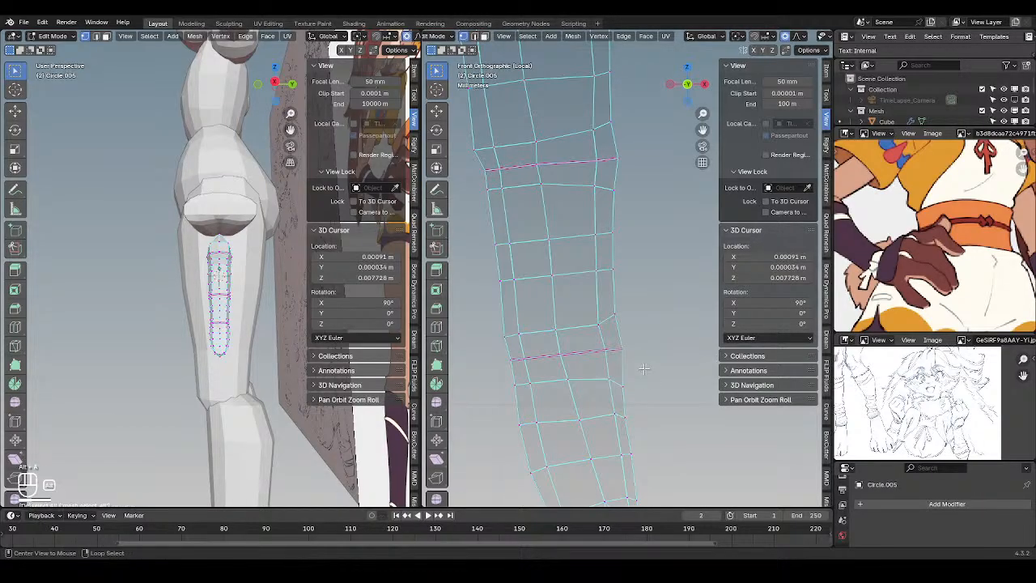
key("c")
left_click(609, 323)
right_click(609, 323)
key("g")
left_click(613, 267, "shift")
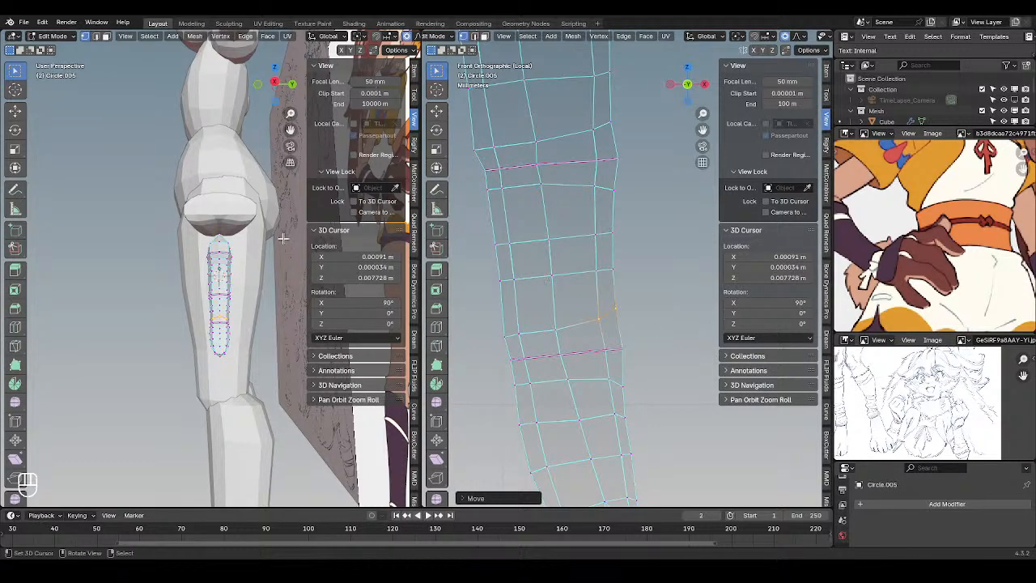
scroll(660, 297, "down", 1)
key("g")
left_click(655, 302, "shift")
Select the +X side vertices midway between the middle and fingertip joints and move them slightly outward
key("alt+a")
key("c")
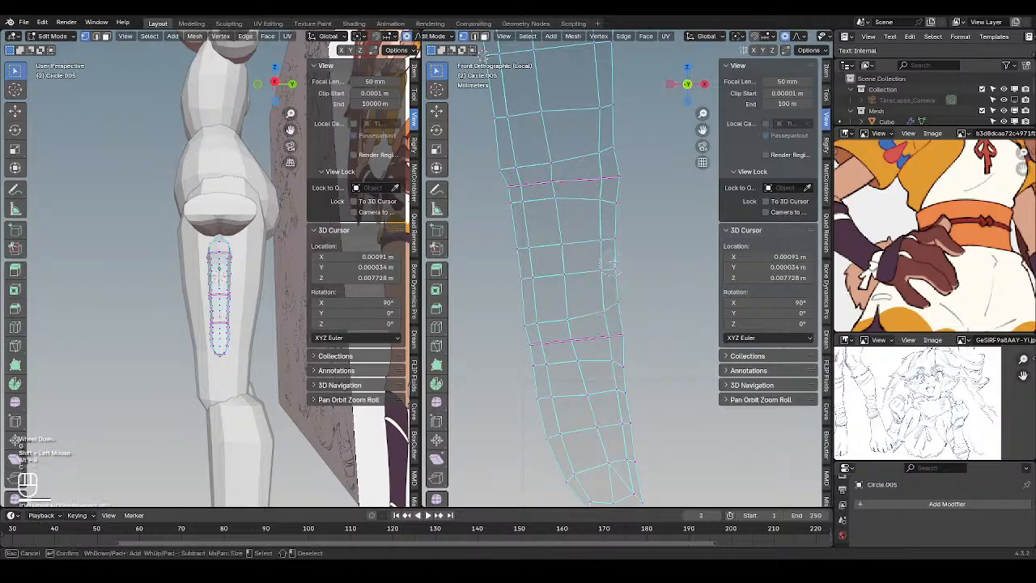
mouse_move(611, 267)
left_mouse_down()
mouse_move(613, 253)
mouse_move(604, 268)
left_mouse_up()
right_click(604, 268)
key("g")
left_click(637, 275, "shift")
scroll(635, 270, "down", 2)
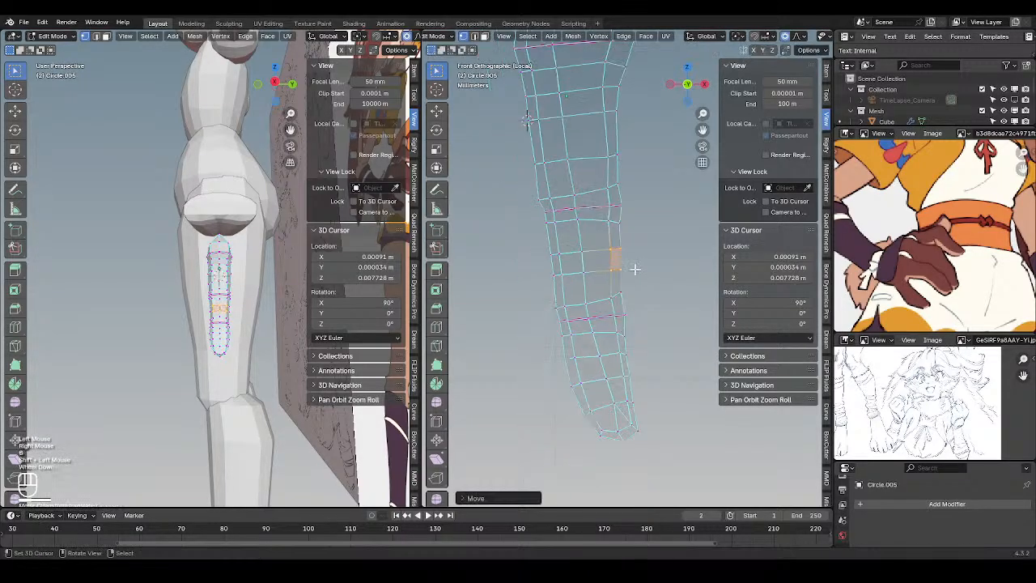
Select the -X side vertices midway between the middle and fingertip joints and move them slightly outward
key("alt+a")
left_click(555, 265)
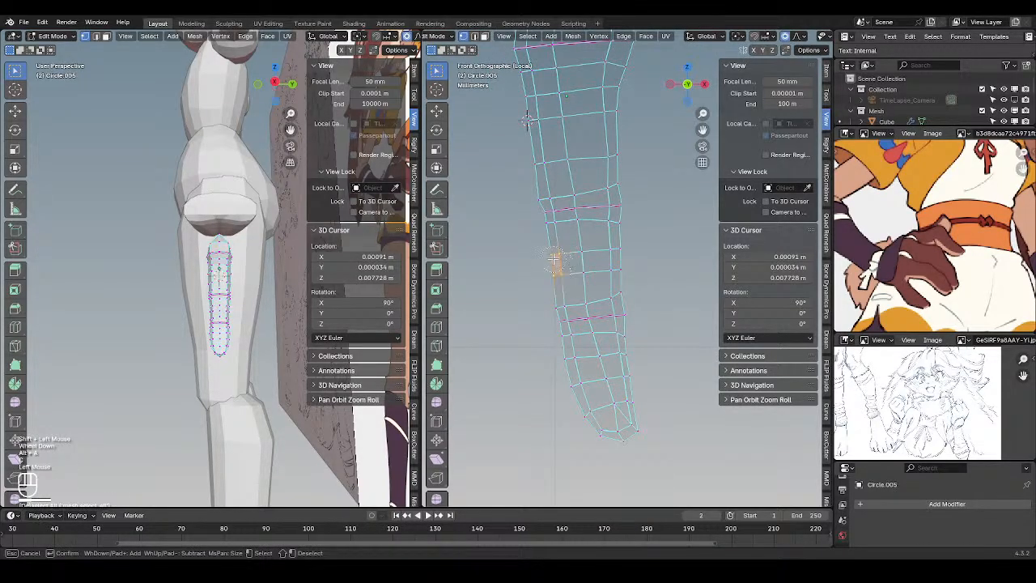
key("g")
left_click(537, 264, "shift")
middle_click_drag(560, 233, 587, 220, "shift")
Select the -X side vertices just below the middle joint's crease and move them slightly outward
key("alt+a")
key("c")
left_click(560, 223)
right_click(559, 223)
key("g")
left_click(535, 228, "shift")
key("alt+a")
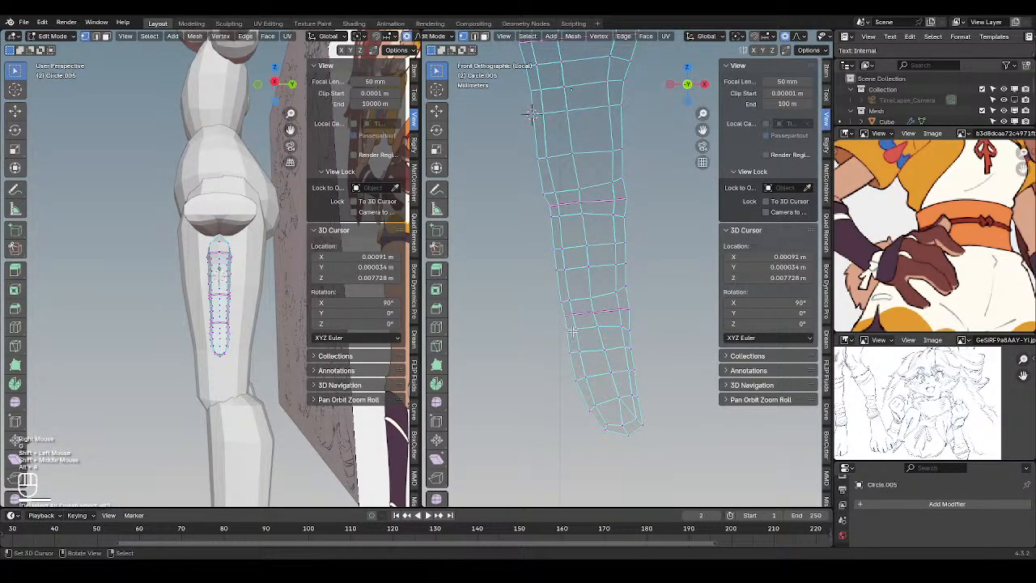
Return to Object Mode and examine the finger's overall shaded shape from different angles and distances
scroll(573, 330, "down", 1)
key("Tab")
scroll(573, 330, "down", 1)
mouse_move(574, 330)
middle_mouse_down()
mouse_move(655, 273)
mouse_move(514, 269)
mouse_move(481, 280)
mouse_move(639, 290)
mouse_move(579, 278)
mouse_move(669, 287)
mouse_move(719, 278)
mouse_move(606, 289)
mouse_move(648, 246)
mouse_move(576, 261)
middle_mouse_up()
scroll(616, 291, "up", 2)
scroll(585, 280, "up", 1)
scroll(719, 279, "down", 1)
scroll(717, 280, "down", 2)
scroll(620, 271, "down", 2)
key("z")
right_click(613, 261)
Leave local view, duplicate the finger and place the copy beside the character on the +X side
scroll(613, 260, "down", 1)
key("slash")
scroll(613, 259, "down", 1)
key("shift+d")
left_click(680, 246)
key("z")
scroll(643, 251, "down", 3)
scroll(576, 261, "down", 2)
key("g")
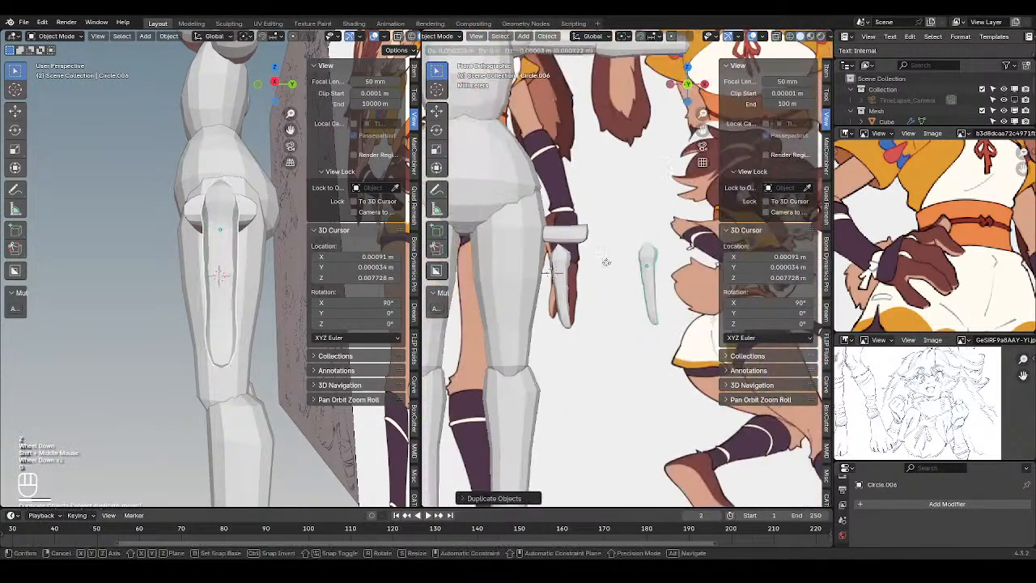
left_click(624, 271)
Rotate the duplicated finger until it lies horizontally and adjust its position beside the character
scroll(628, 271, "down", 2)
key("r")
left_click(672, 261)
key("g")
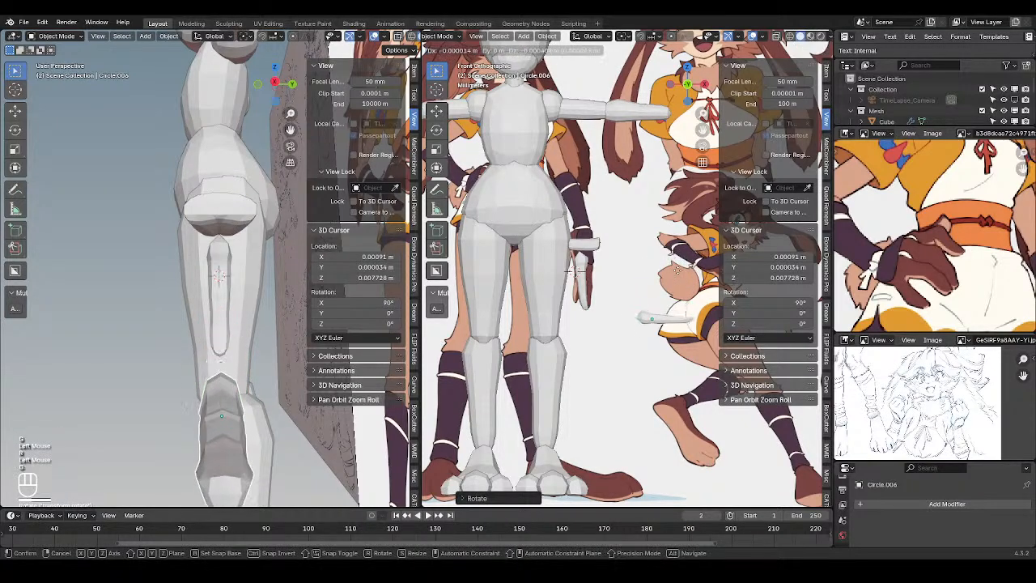
left_click(678, 272)
key("g")
left_click(679, 237, "shift")
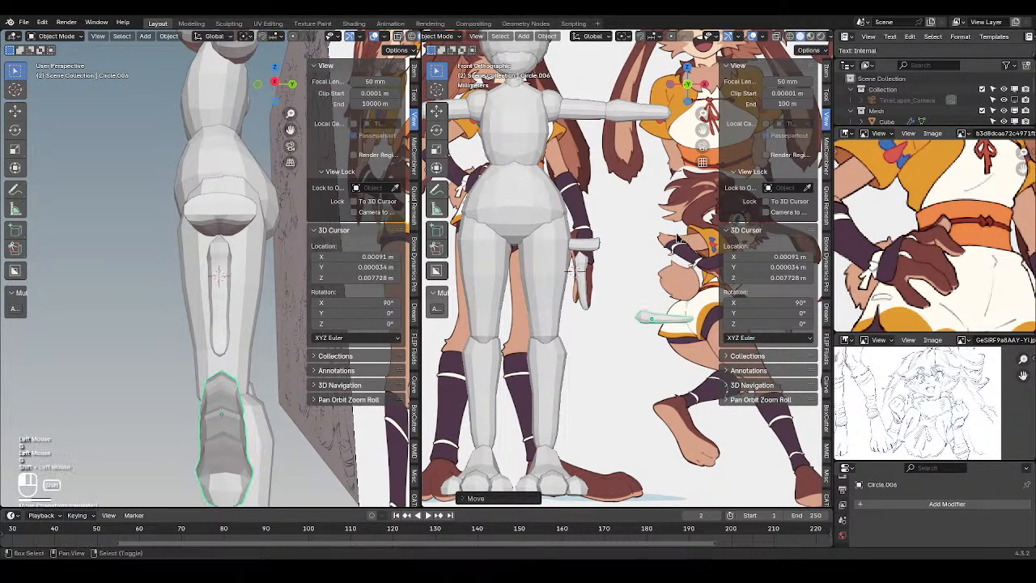
Select the original finger and, in wireframe, trackball-rotate it and then rotate it again to follow the reference hand's finger
middle_click_drag(643, 238, 583, 229, "shift")
scroll(652, 225, "up", 2)
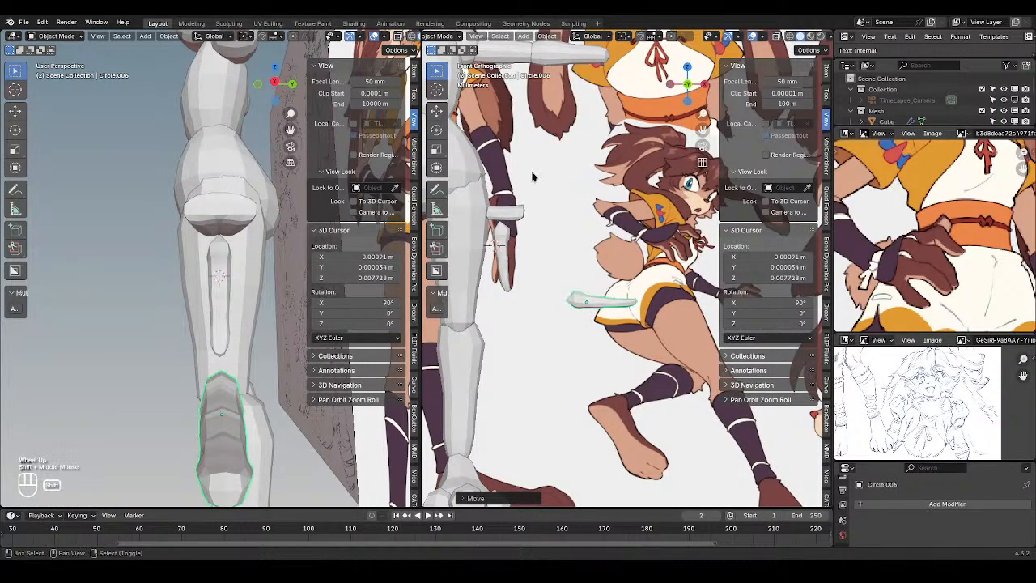
scroll(596, 199, "up", 2)
middle_click_drag(535, 176, 661, 228, "shift")
scroll(638, 252, "up", 2)
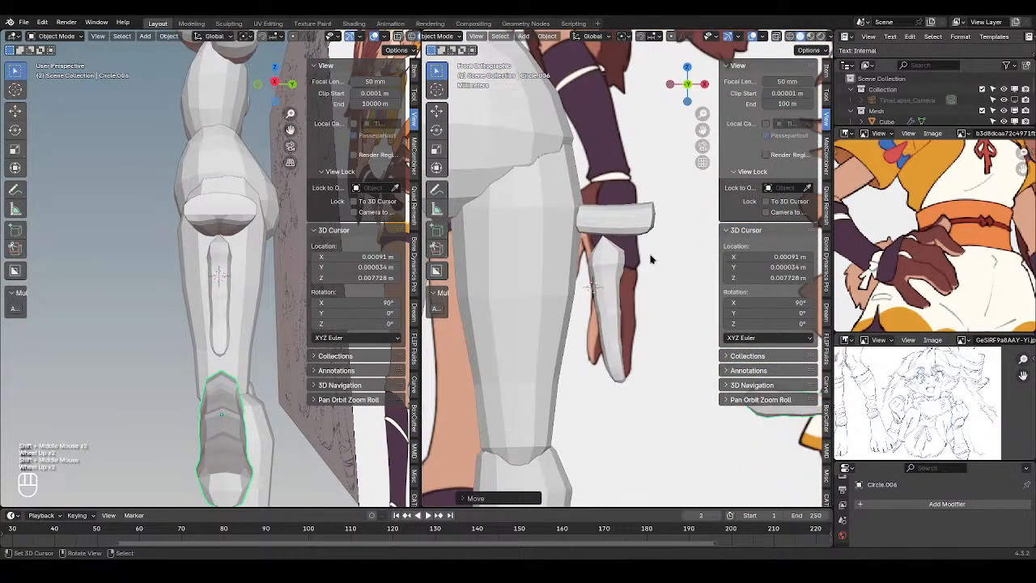
right_click(611, 270)
scroll(610, 270, "down", 1)
scroll(616, 273, "up", 2)
key("z")
scroll(637, 279, "up", 1)
key("r")
key("r")
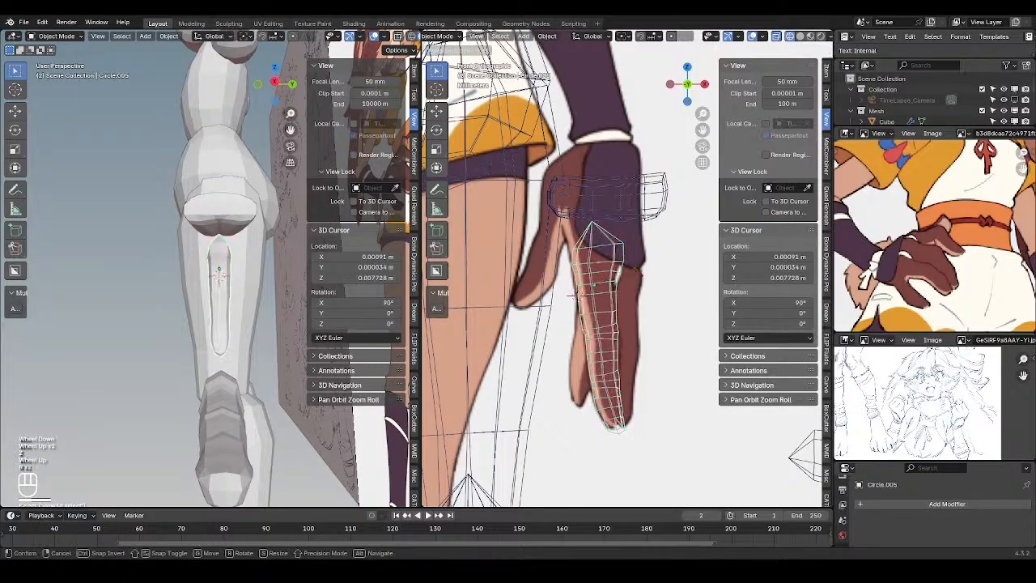
left_click(681, 267)
key("r")
left_click(681, 263)
Move the original finger slightly over the reference hand and check its alignment in wireframe and shaded display
key("z")
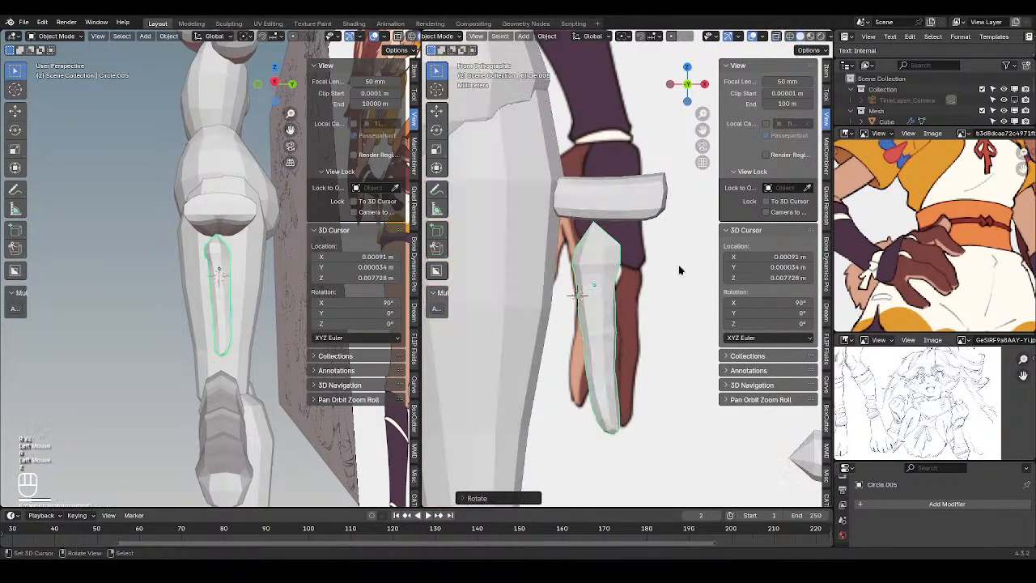
scroll(664, 275, "up", 1)
key("z")
key("g")
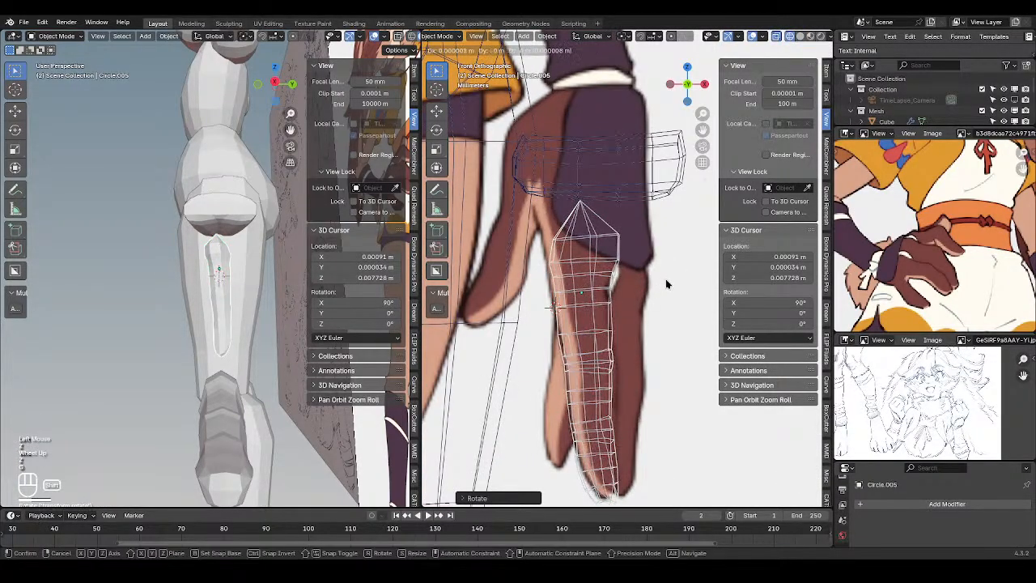
left_click(653, 293, "shift")
key("z")
key("Tab")
key("alt+z")
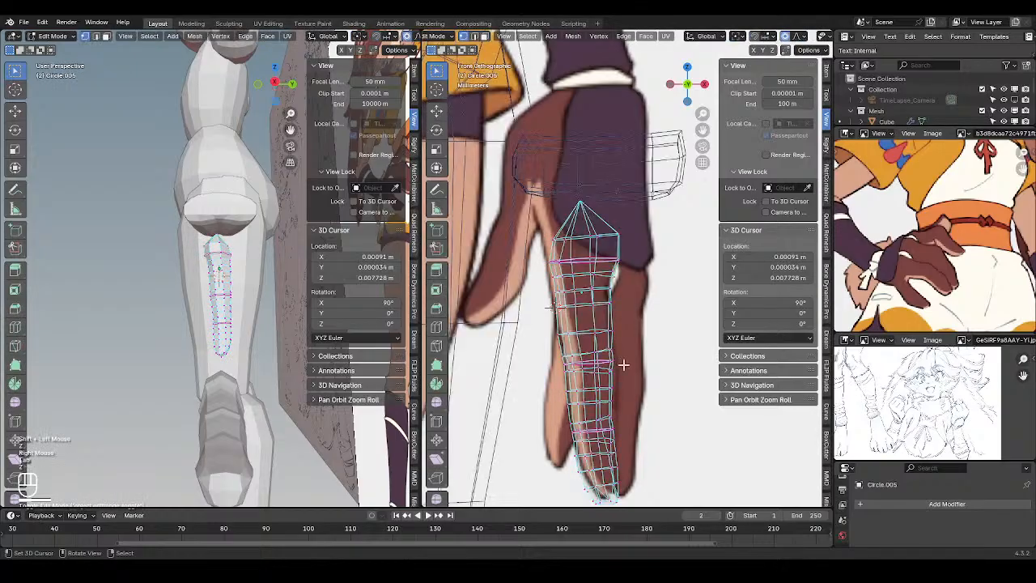
key("alt+z")
key("Tab")
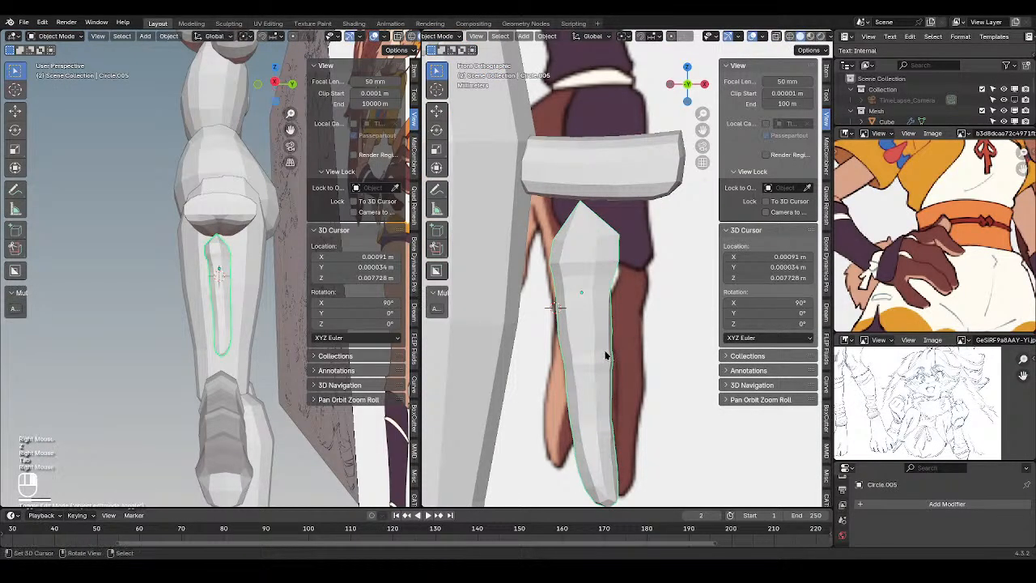
Select the reference image empty behind the finger and clear its rotation
right_click(607, 356)
key("alt+r")
scroll(615, 357, "down", 2)
scroll(624, 356, "up", 1)
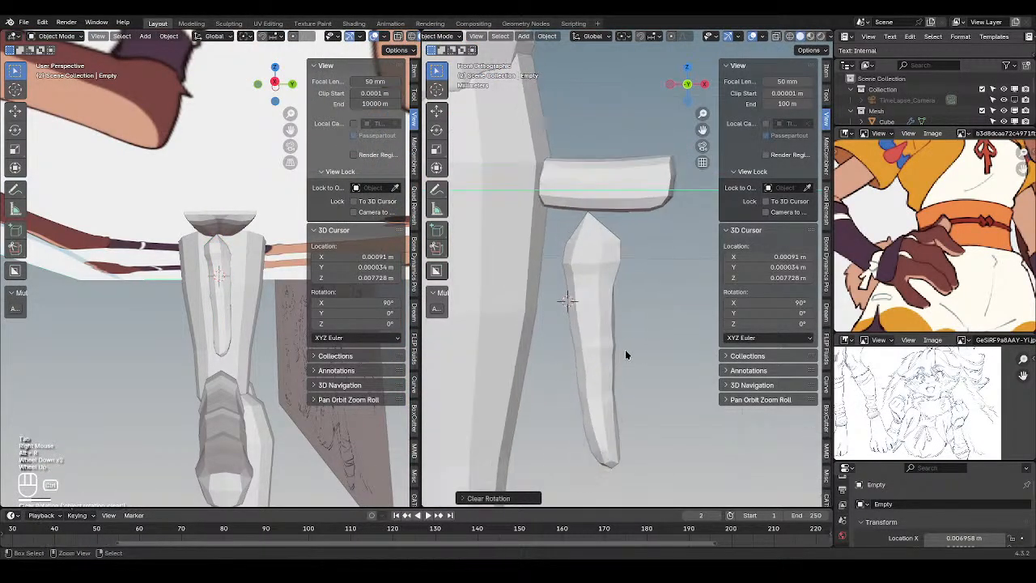
Save the file and undo the last rotation clear on the reference image empty
key("ctrl+s")
key("ctrl+z")
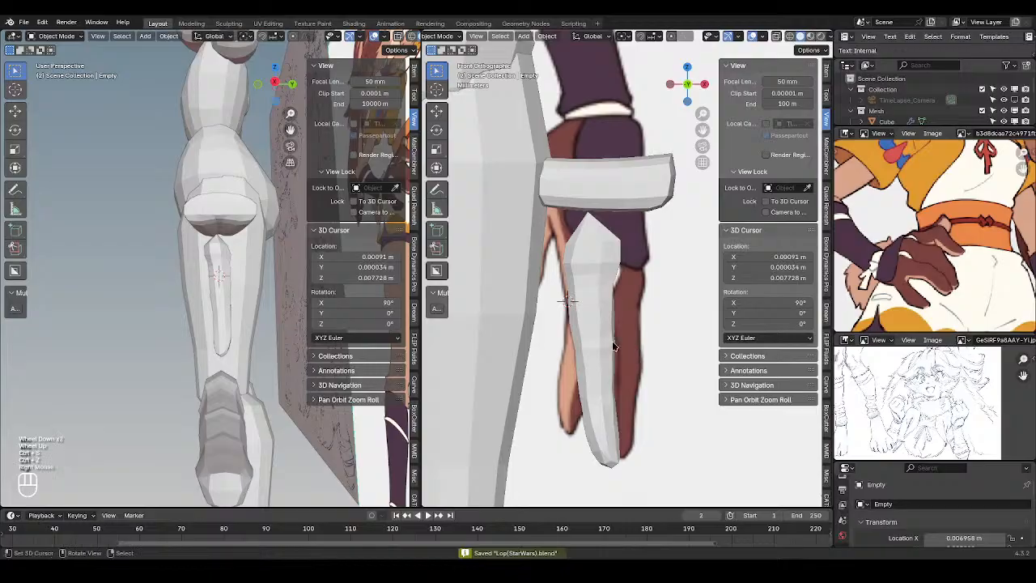
Select the original finger, enter Edit Mode and show its mesh in wireframe over the reference hand
right_click(615, 347)
key("alt+z")
scroll(617, 348, "up", 1)
middle_click_drag(618, 353, 622, 343, "shift")
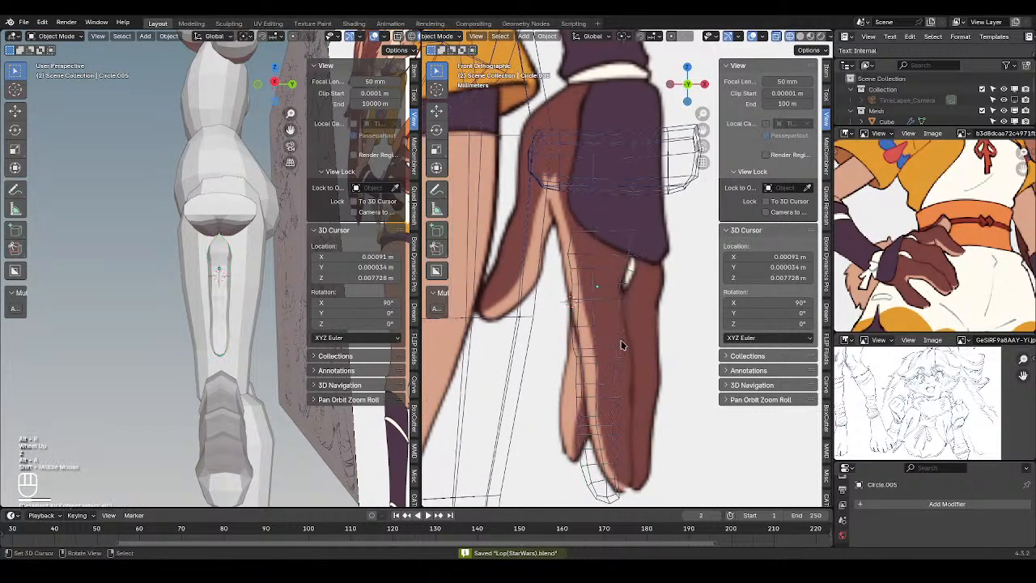
key("Tab")
key("Tab")
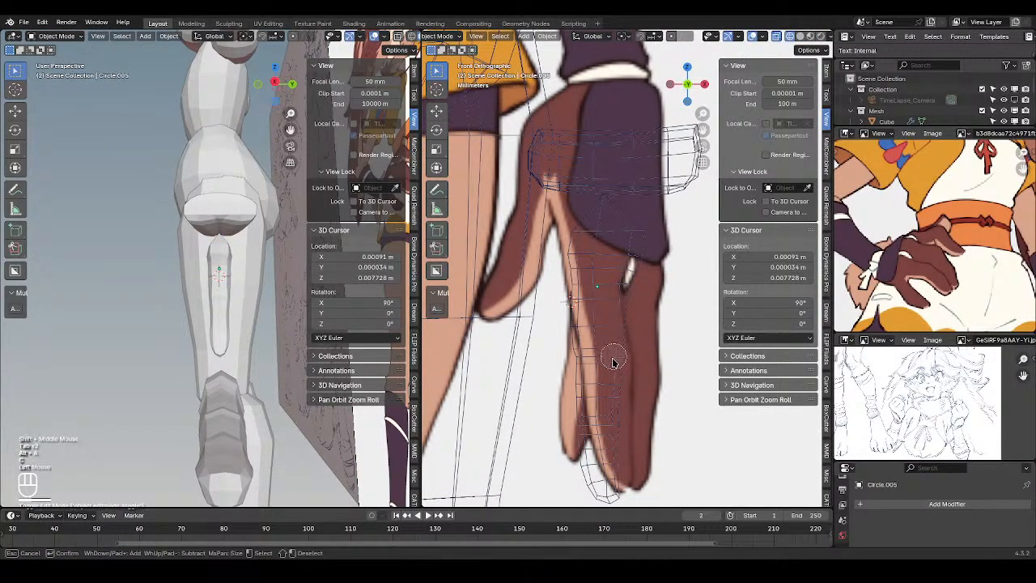
key("alt+z")
key("Tab")
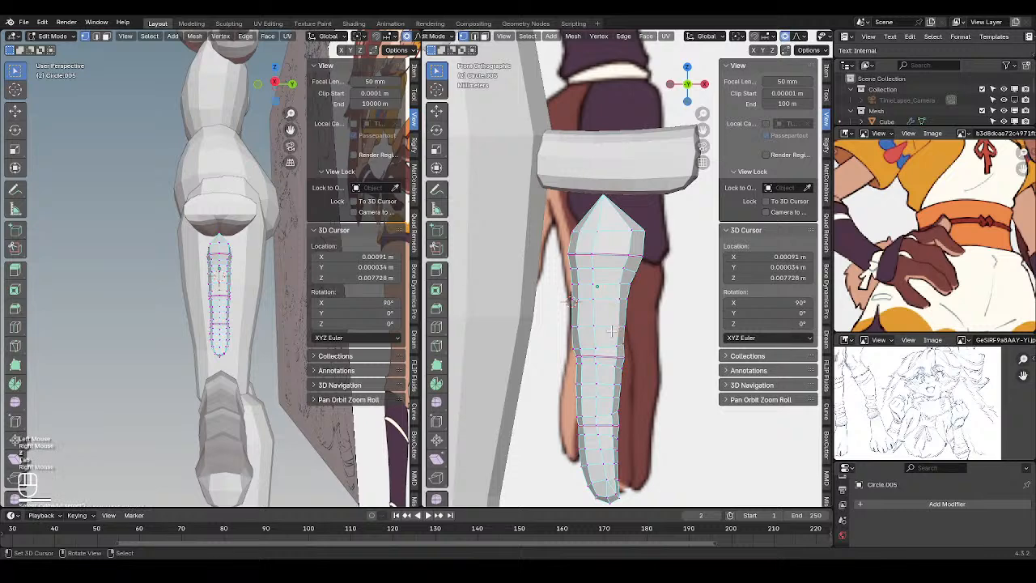
key("Tab")
key("Tab")
key("alt+z")
Circle-select the vertices on the outer side of the finger's middle joint and move them slightly outward with an adjusted proportional editing radius
key("c")
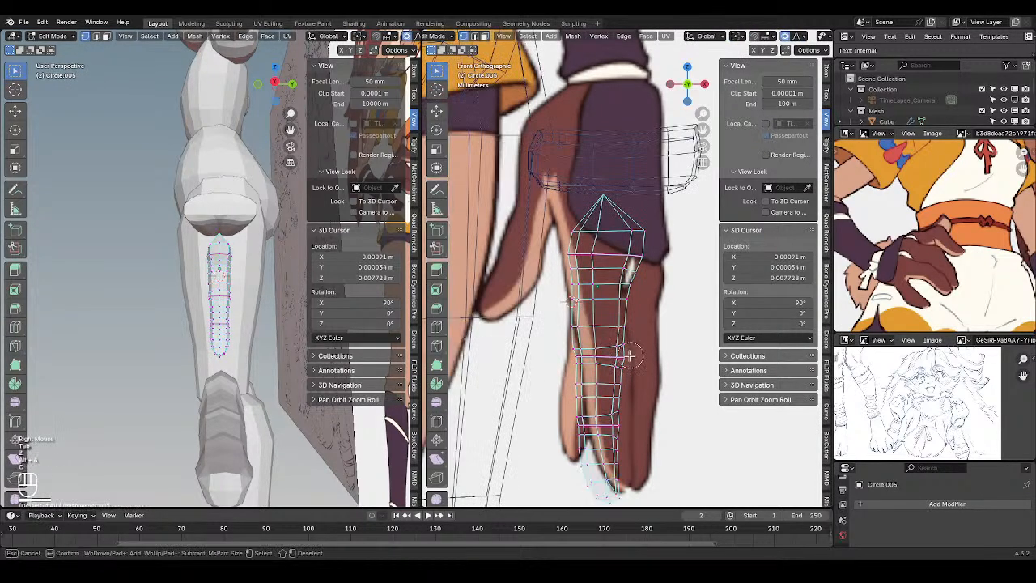
left_click(622, 354)
right_click(623, 356)
key("g")
scroll(645, 353, "down", 2, "shift")
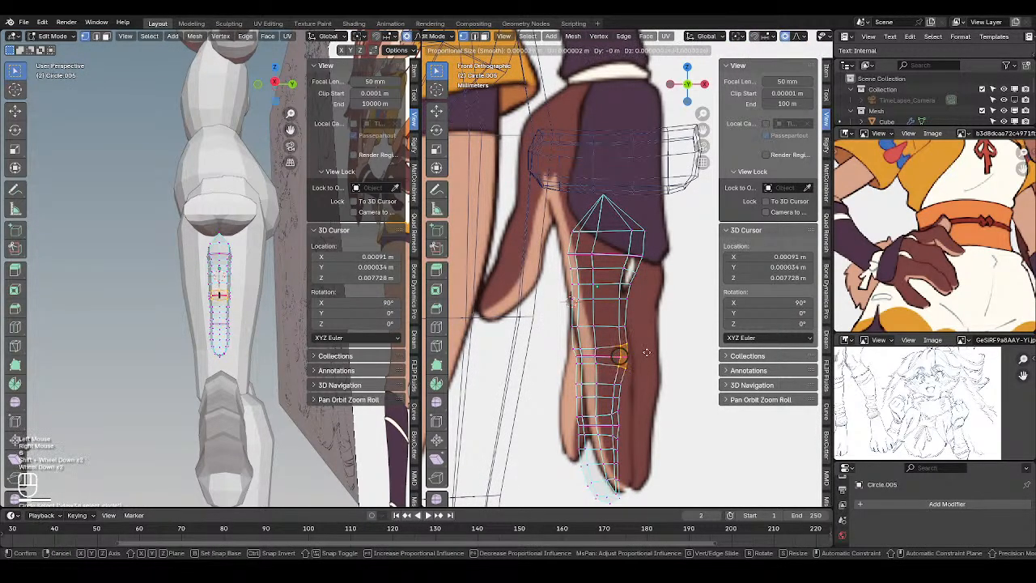
scroll(649, 353, "down", 6)
scroll(648, 354, "down", 6)
right_click(642, 354)
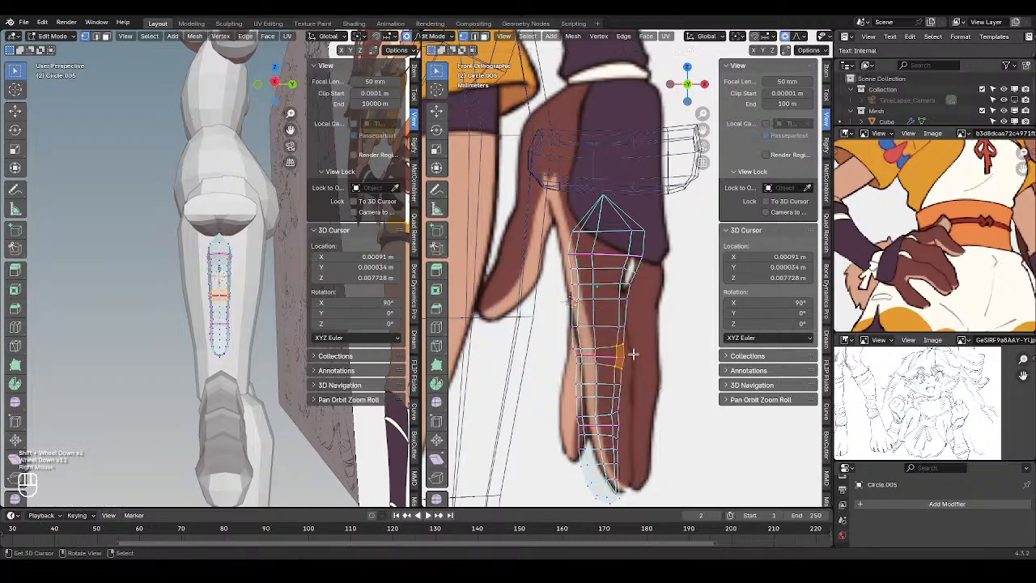
key("g")
left_click(656, 357, "shift")
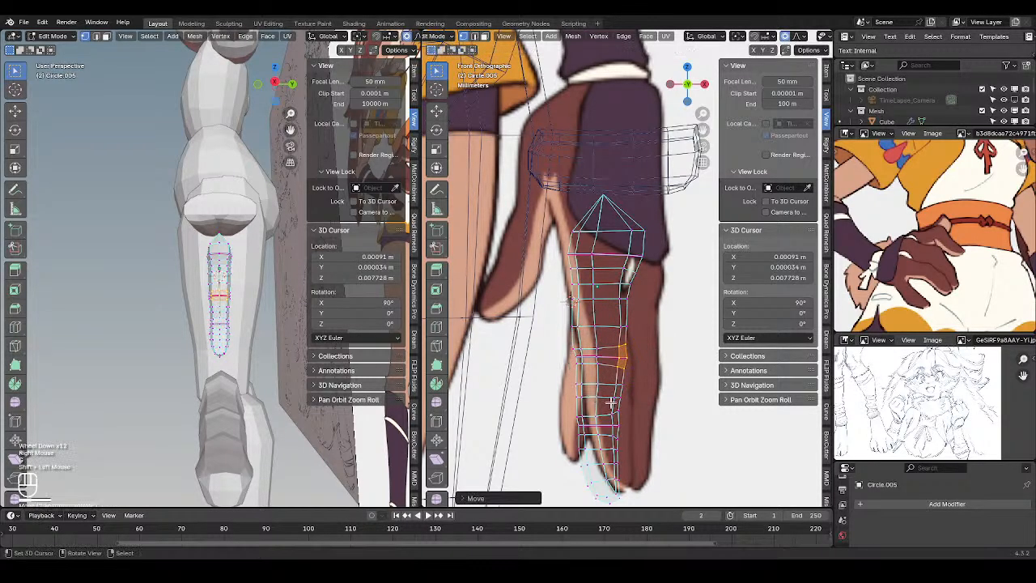
Circle-select the outer vertices of the joint nearer the fingertip and nudge them slightly outward
middle_click_drag(656, 356, 645, 400, "shift")
key("c")
left_click(637, 400)
right_click(637, 400)
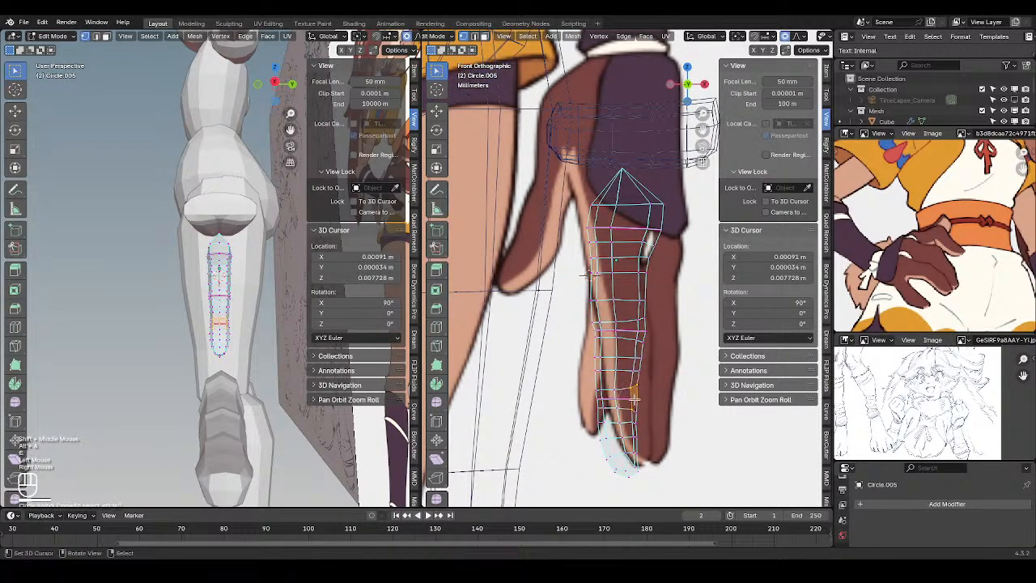
key("c")
scroll(637, 400, "down", 2)
right_click(653, 396)
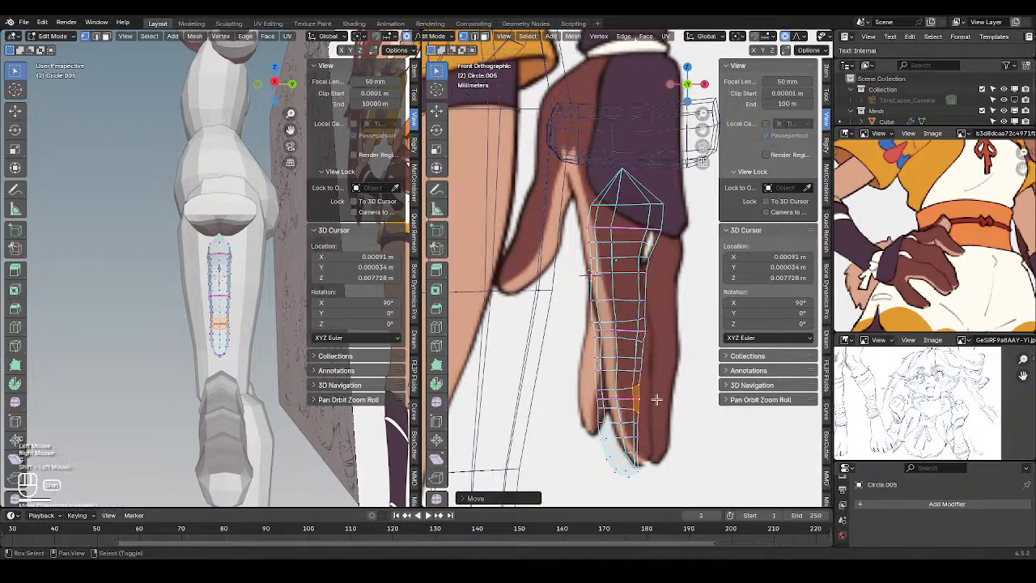
Return to Object Mode and try trackball-rotating the finger twice to match the reference hand
key("Tab")
key("r")
key("r")
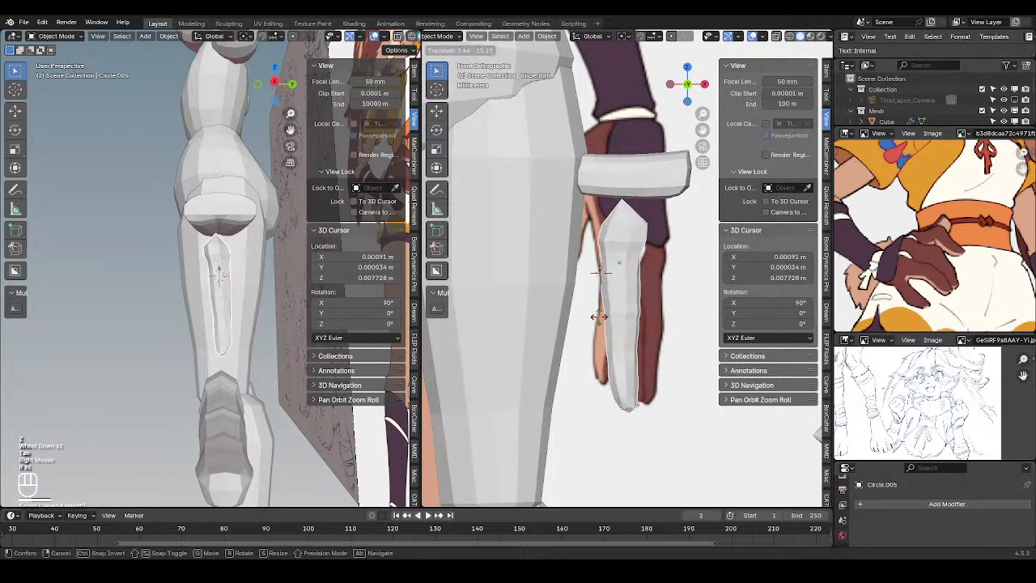
left_click(671, 295)
key("r")
key("r")
left_click(676, 290)
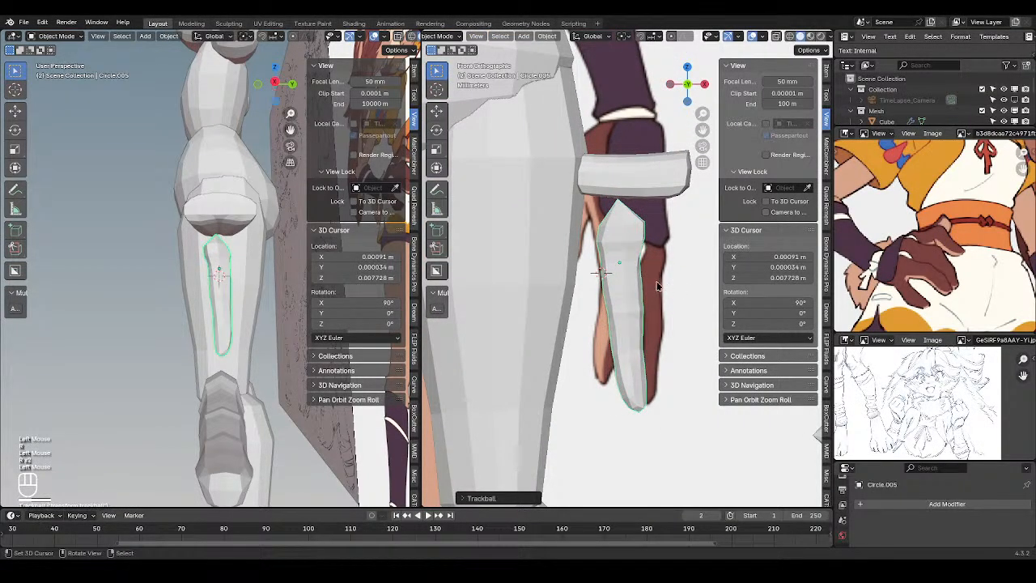
Clear the finger's rotation and inspect it against the body and the reference from an angle and from the front
key("alt+r")
scroll(667, 282, "down", 2)
middle_click_drag(669, 281, 628, 301)
key("alt+a")
scroll(578, 264, "up", 2)
scroll(627, 300, "down", 2)
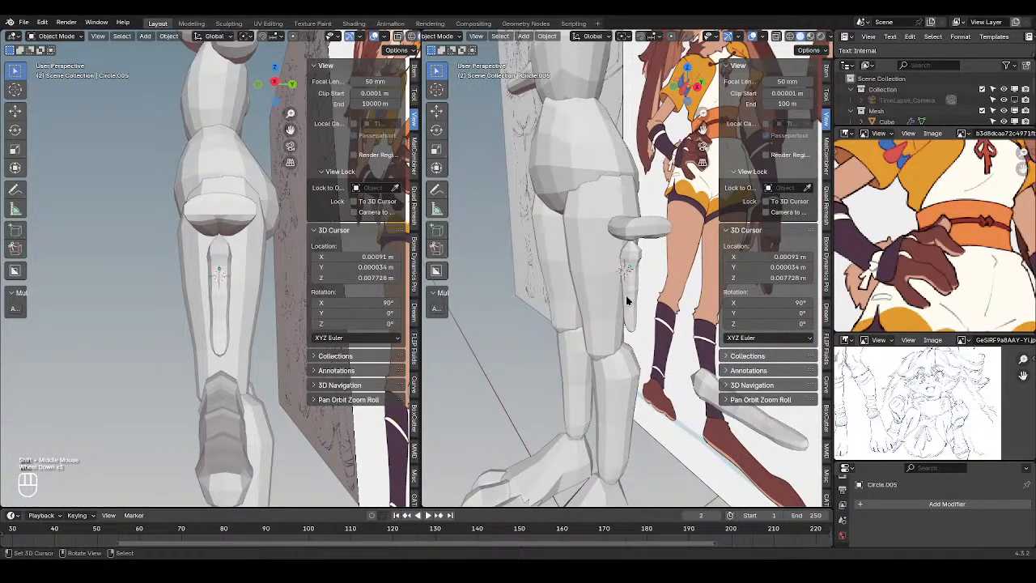
middle_click_drag(627, 299, 508, 285, "alt")
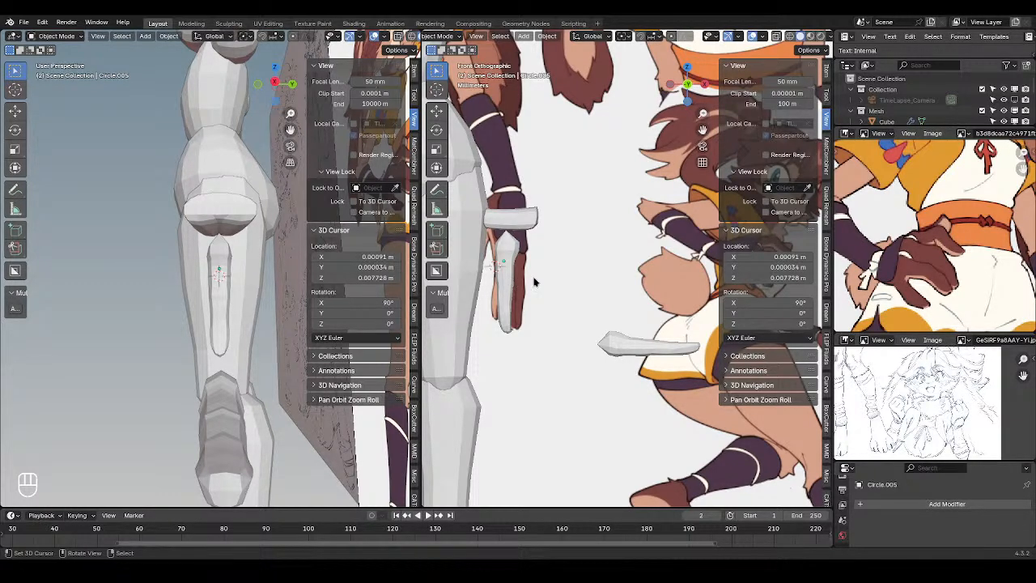
middle_click_drag(532, 277, 577, 271, "shift")
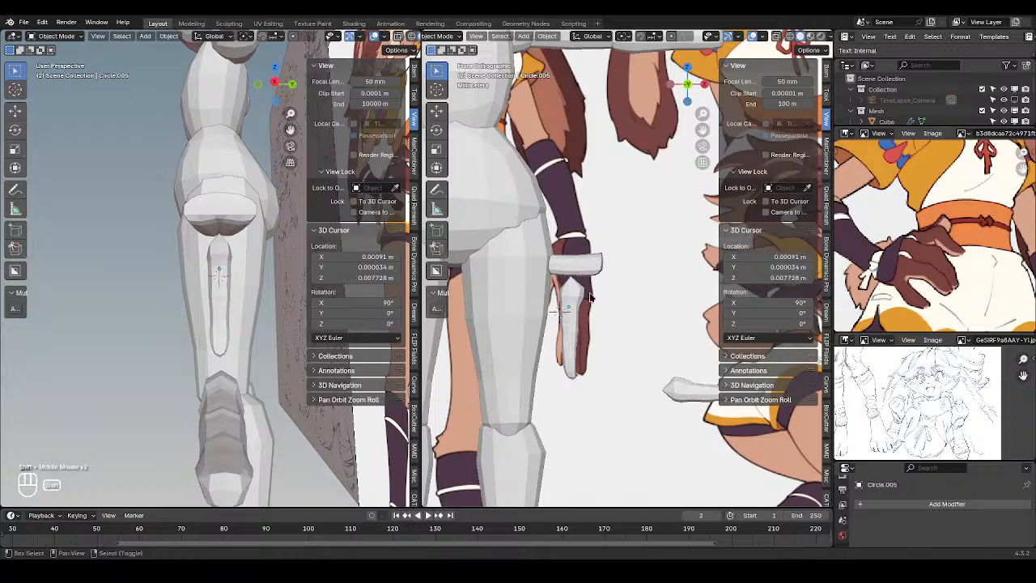
right_click(575, 297, "shift")
key("r")
right_click(581, 327)
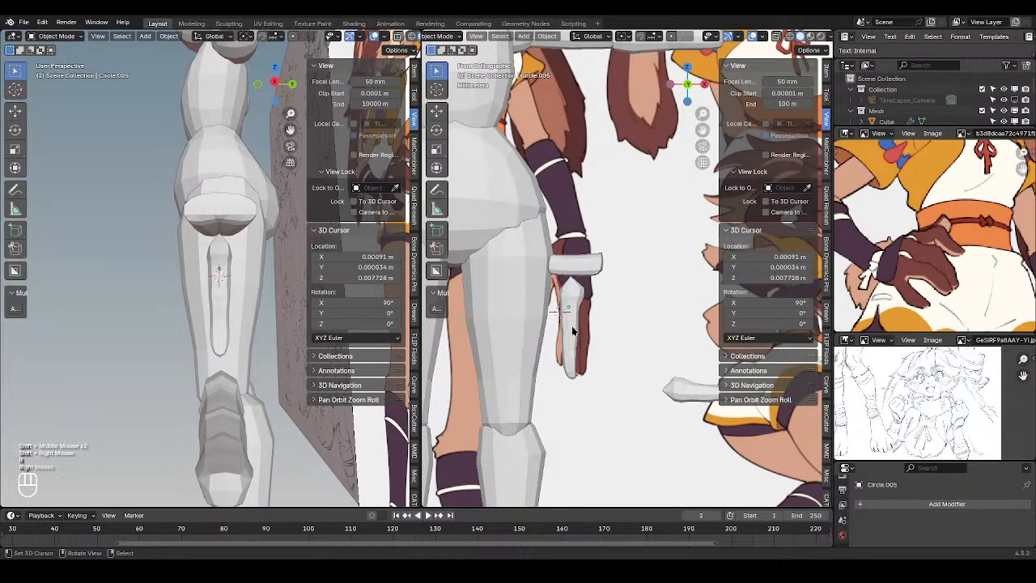
Select the upright finger beside the thigh and save the file
right_click(582, 327)
scroll(595, 322, "down", 1)
scroll(608, 317, "up", 3)
key("ctrl+s")
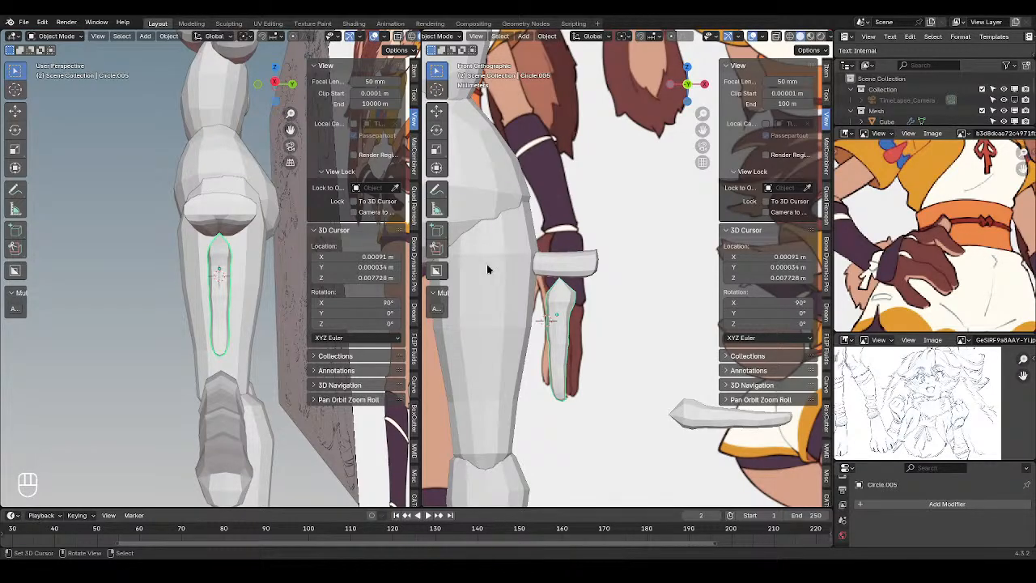
Widen the front-view viewport and orbit the perspective viewport to show the body together with the reference drawings
middle_click_drag(499, 278, 491, 322, "shift")
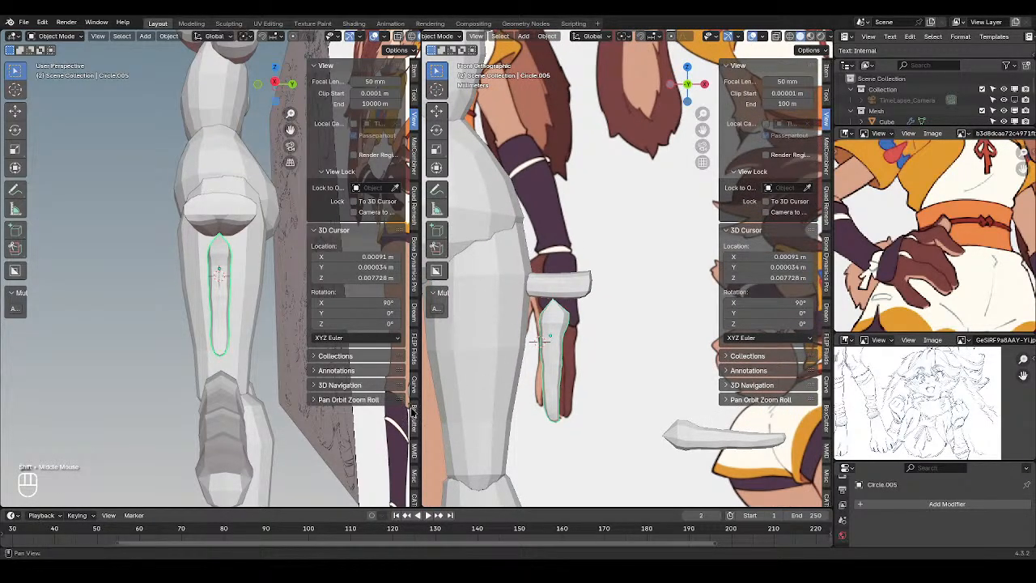
left_click_drag(419, 404, 399, 390)
scroll(151, 356, "down", 1)
mouse_move(150, 356)
middle_mouse_down()
mouse_move(203, 352)
mouse_move(154, 347)
middle_mouse_up()
middle_click_drag(154, 346, 188, 334)
middle_click_drag(188, 334, 187, 357, "shift")
scroll(119, 343, "down", 1)
scroll(571, 320, "up", 2)
scroll(574, 318, "down", 2)
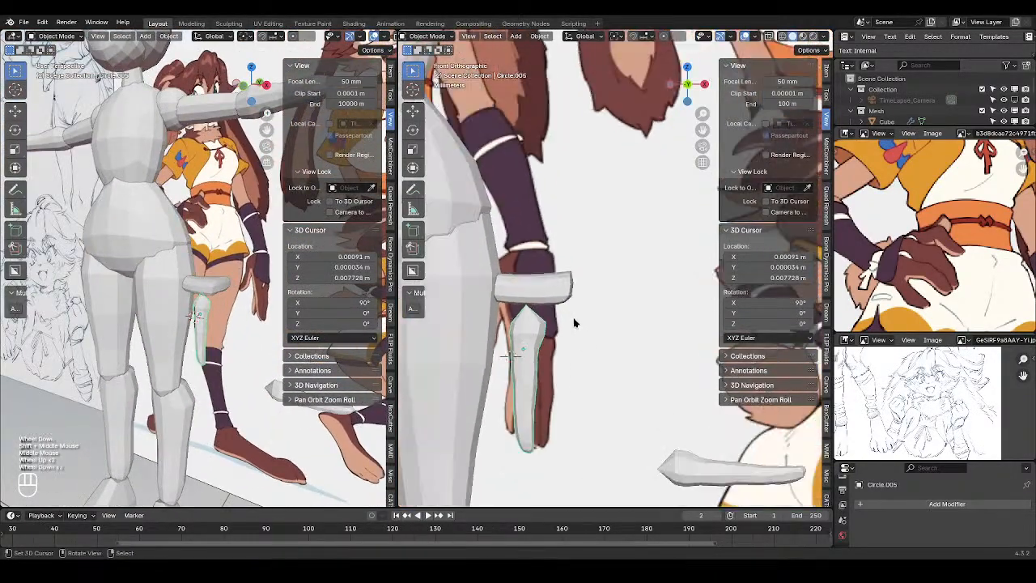
middle_click_drag(573, 317, 564, 316, "shift")
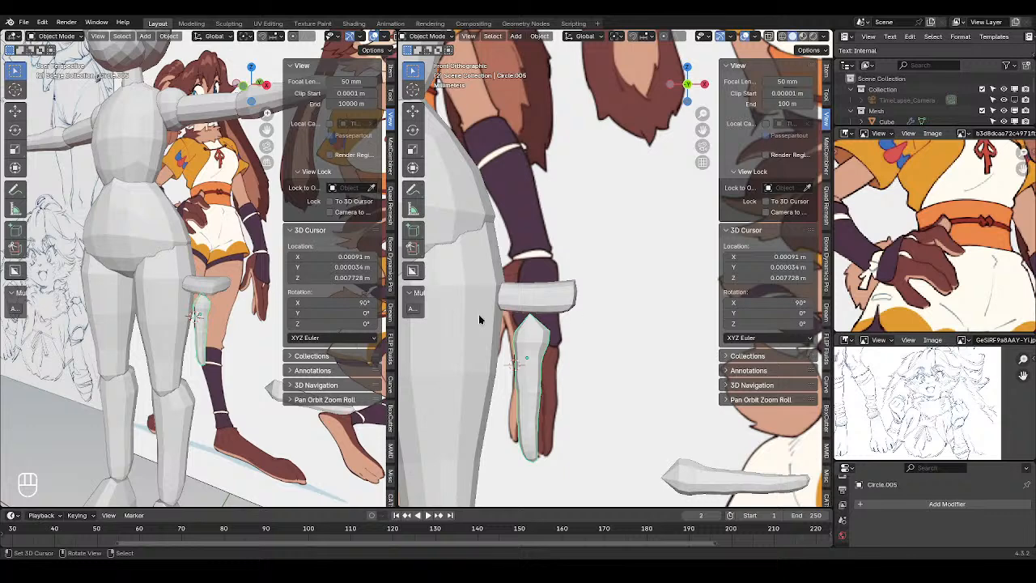
In Edit Mode, move the finger's whole mesh downward so its origin sits near the finger's base
left_click(529, 345)
scroll(529, 344, "down", 1)
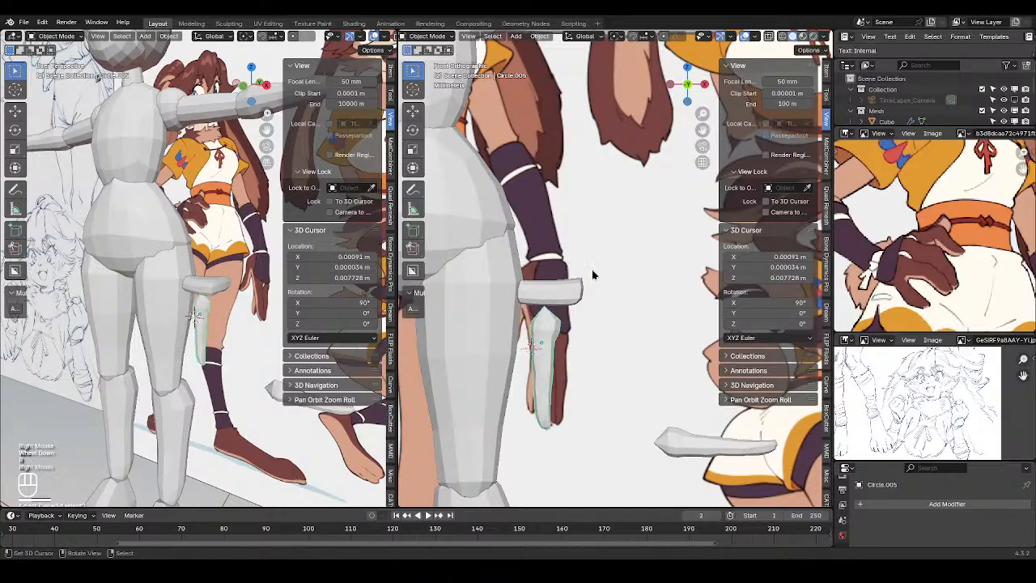
scroll(595, 273, "up", 2)
key("Tab")
middle_click_drag(594, 273, 615, 282, "shift")
scroll(613, 281, "up", 1)
key("g")
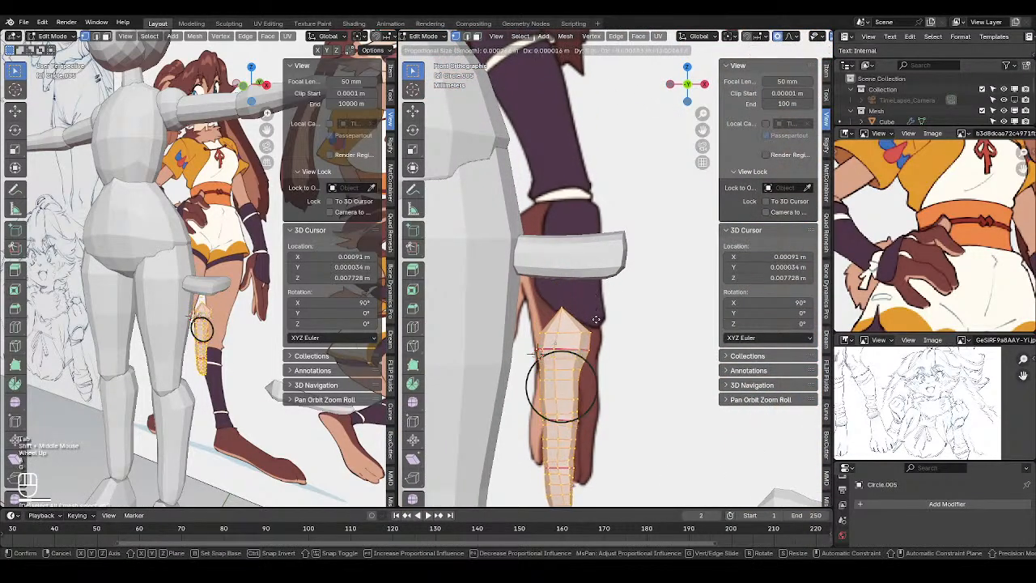
scroll(588, 311, "down", 1)
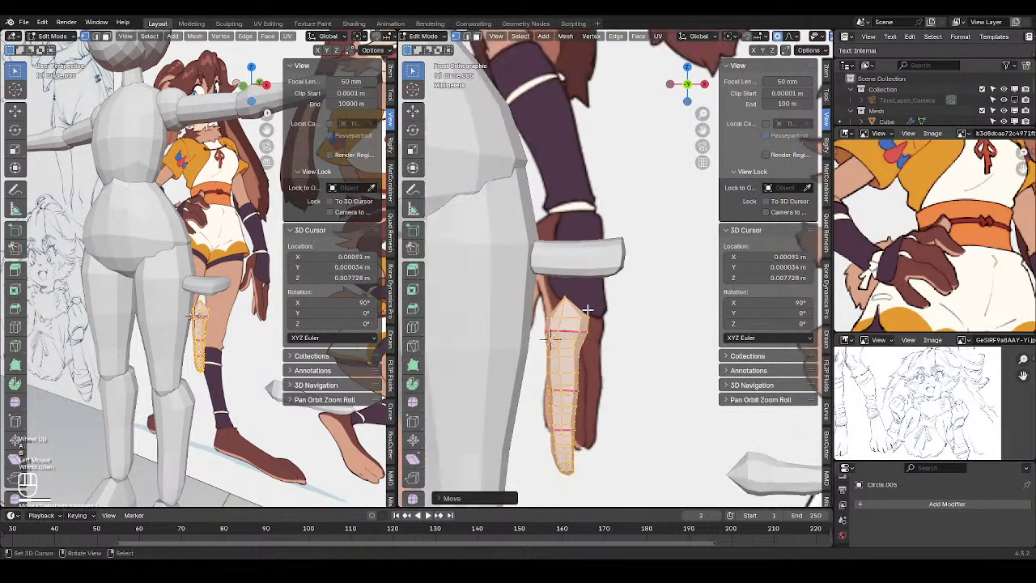
scroll(588, 312, "up", 1)
left_click(587, 315)
left_click(587, 315, "shift")
scroll(587, 315, "down", 2)
key("Tab")
In wireframe, trackball-rotate the palm block to show its broad side and move it over the reference hand's palm
mouse_move(593, 316)
middle_mouse_down("shift")
mouse_move(610, 318)
mouse_move(598, 315)
middle_mouse_up("shift")
key("z")
left_click(597, 282)
key("r")
key("r")
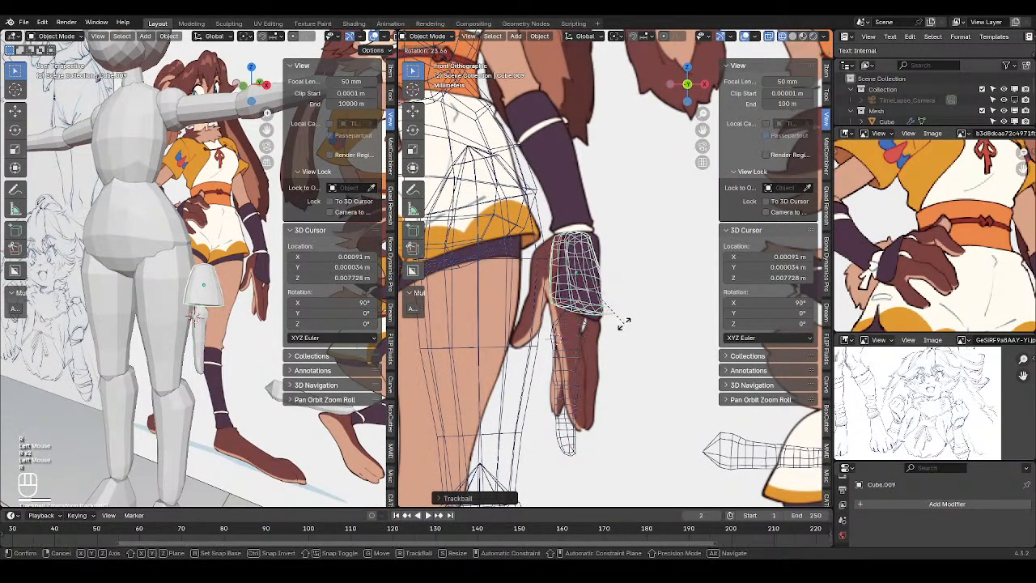
left_click(621, 327)
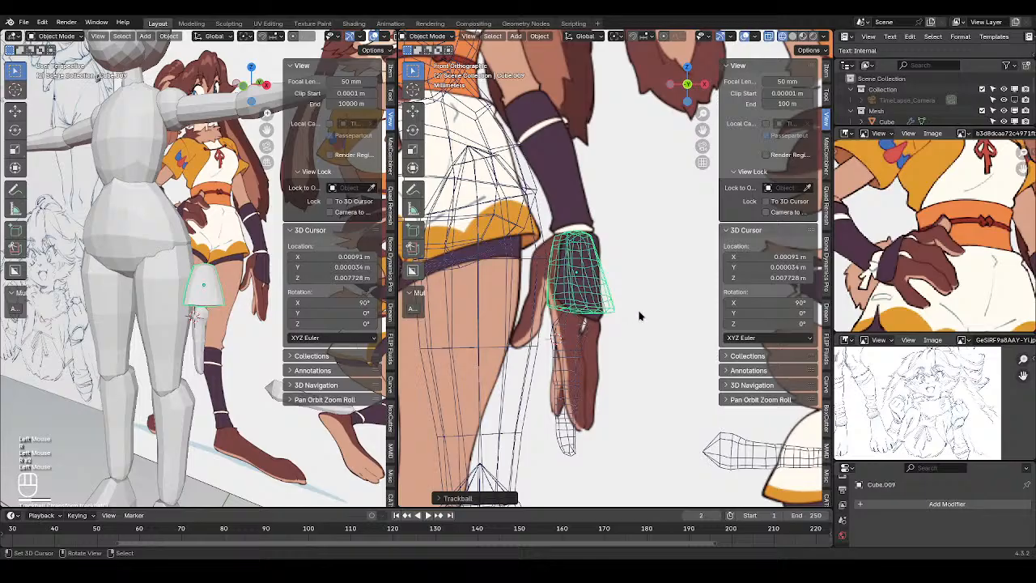
key("g")
left_click(635, 314)
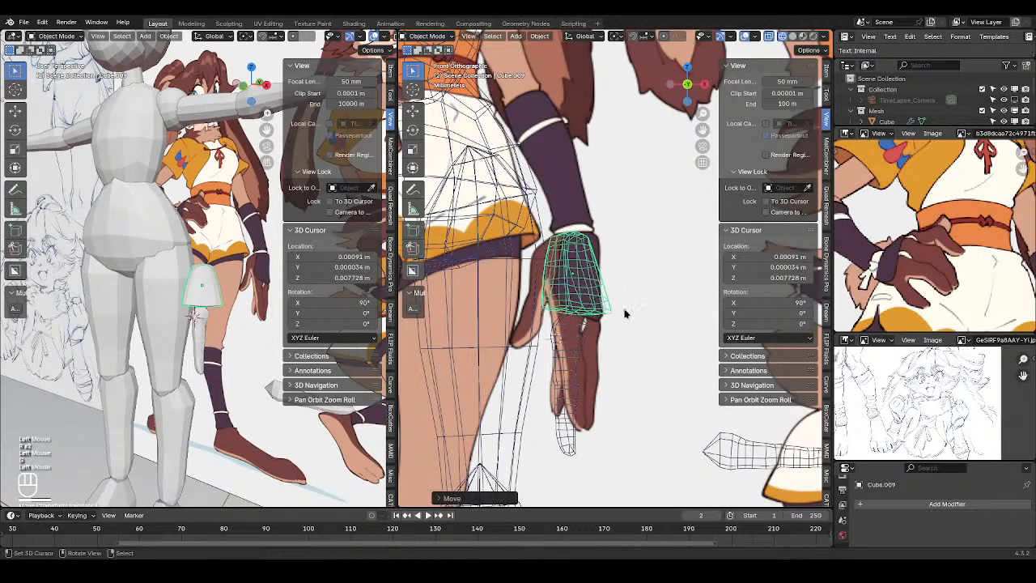
Select the finger and, in wireframe, move and rotate it to follow the reference finger below the palm
key("alt+z")
key("alt+z")
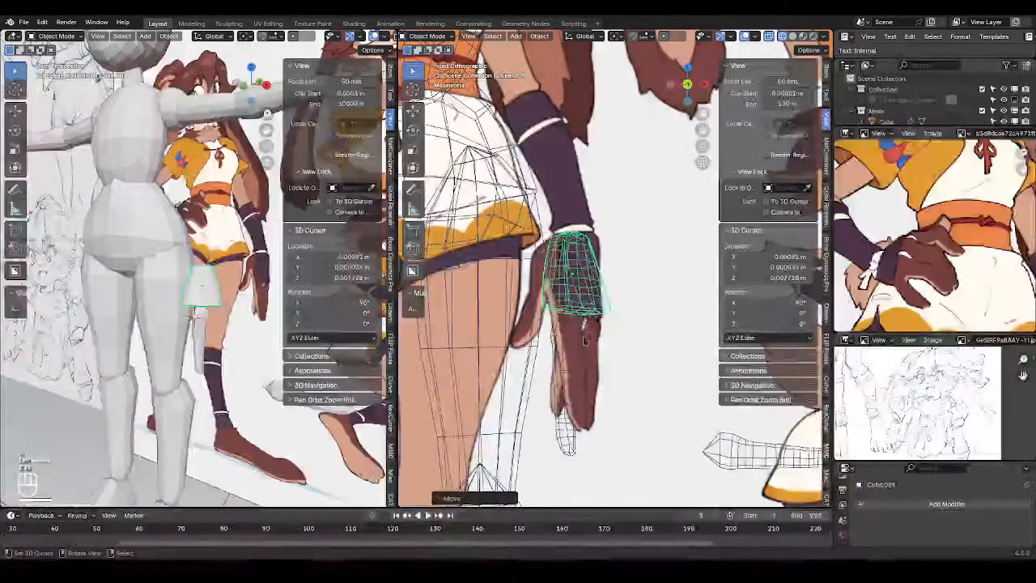
left_click(596, 316)
key("g")
left_click(590, 312)
key("r")
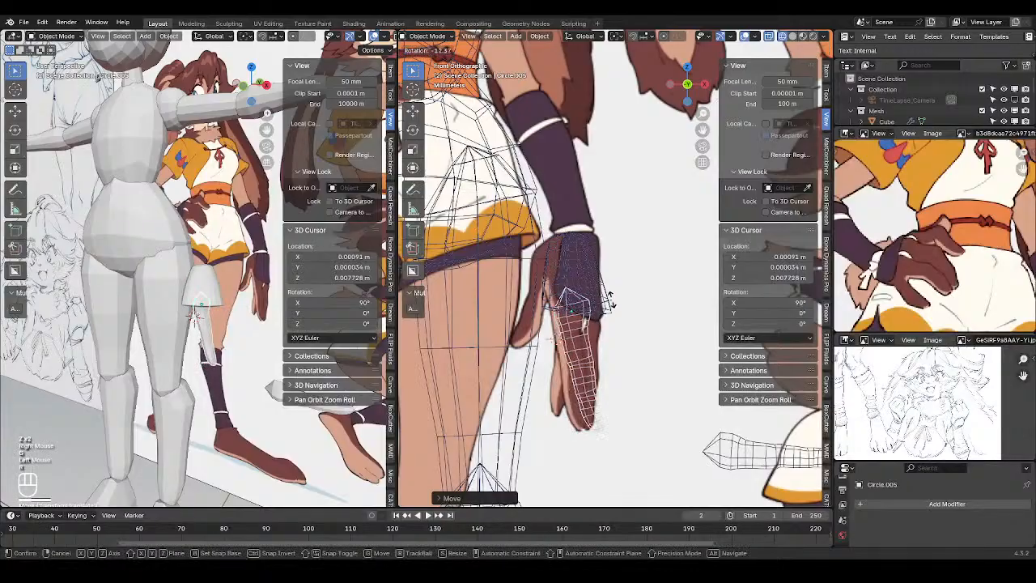
left_click(608, 301)
key("g")
left_click(572, 306)
Trackball-rotate the finger and adjust its position under the palm, checking the fit in shaded and wireframe display
key("alt+z")
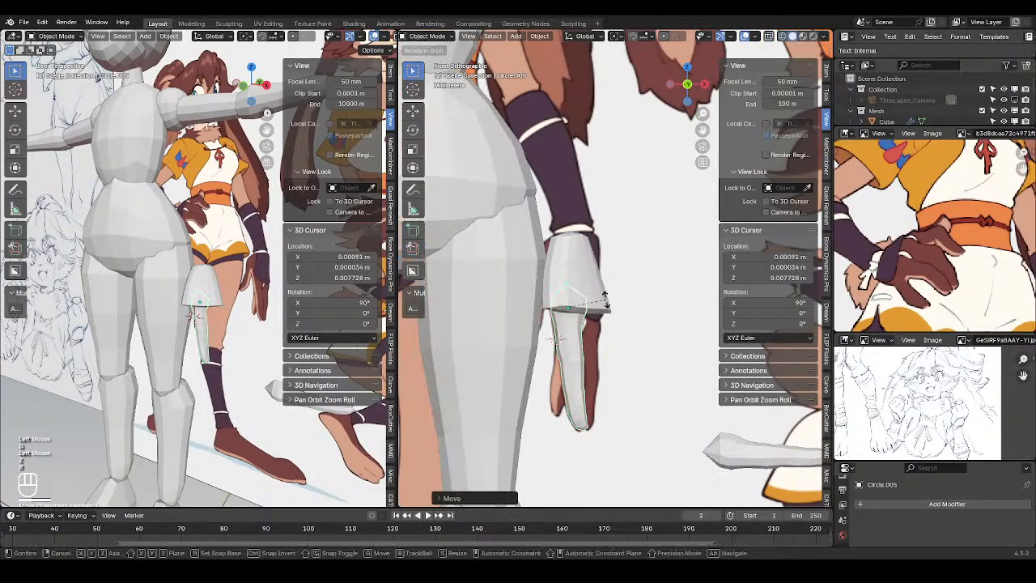
key("r")
key("r")
left_click(577, 309)
key("g")
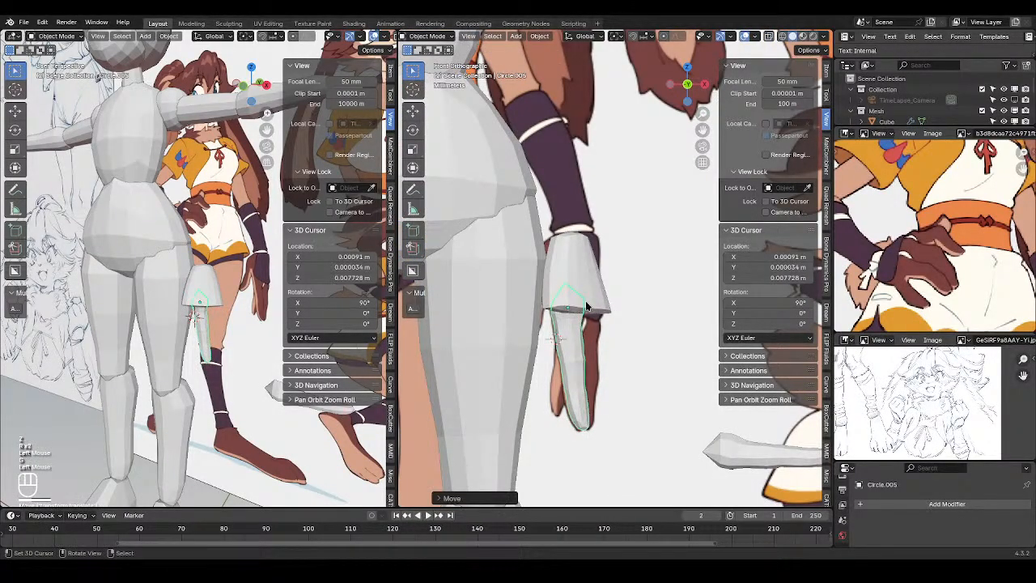
left_click(606, 301)
key("alt+z")
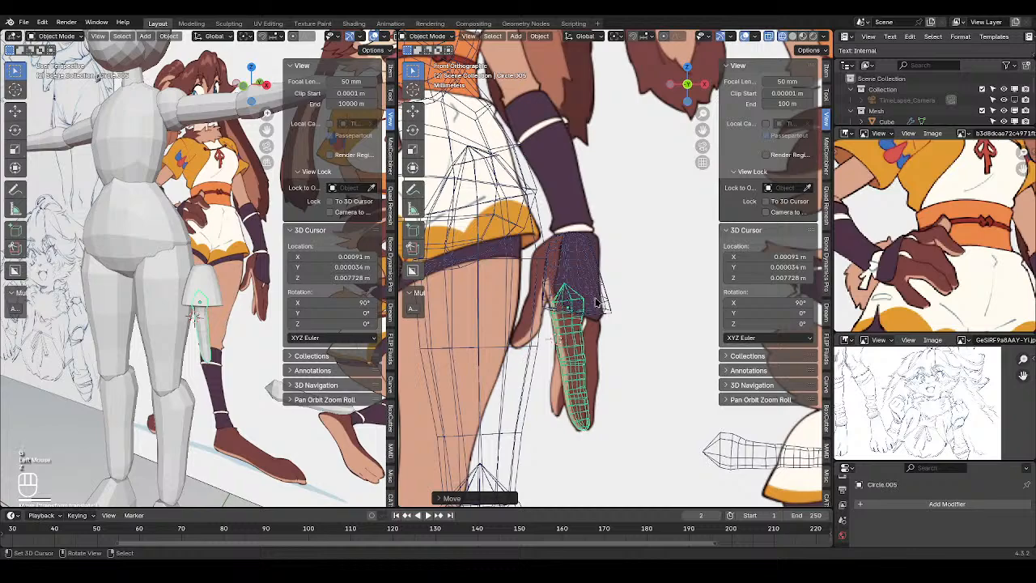
key("alt+z")
Clear the rotation of both the finger and the palm block
mouse_move(603, 302)
middle_mouse_down()
mouse_move(495, 292)
mouse_move(622, 302)
mouse_move(567, 315)
middle_mouse_up()
key("alt+r")
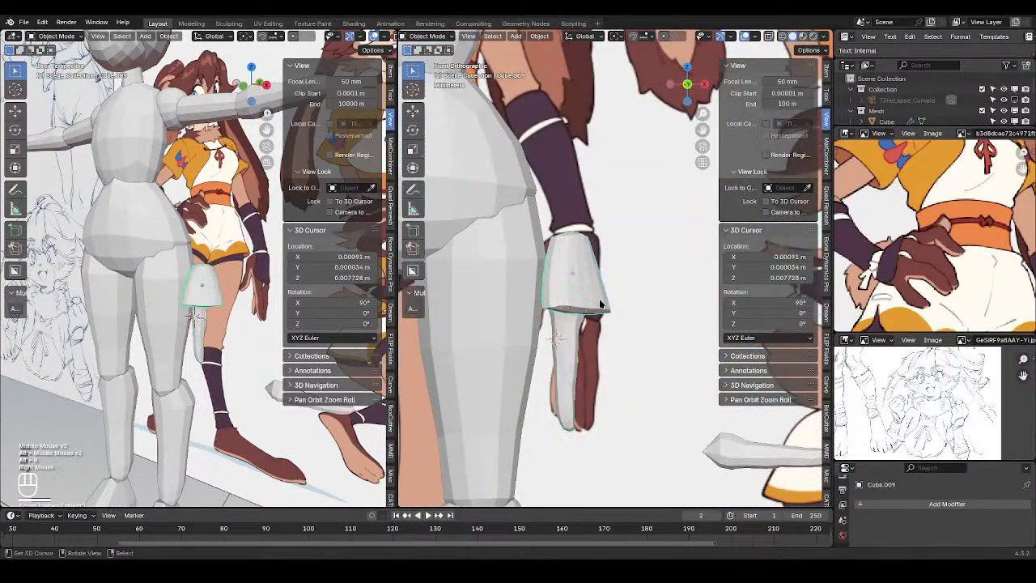
right_click(577, 275)
key("alt+r")
Select the finger in wireframe and rotate it by -90° in the front view so it lies horizontally, pointing away from the body
key("alt+z")
right_click(625, 289)
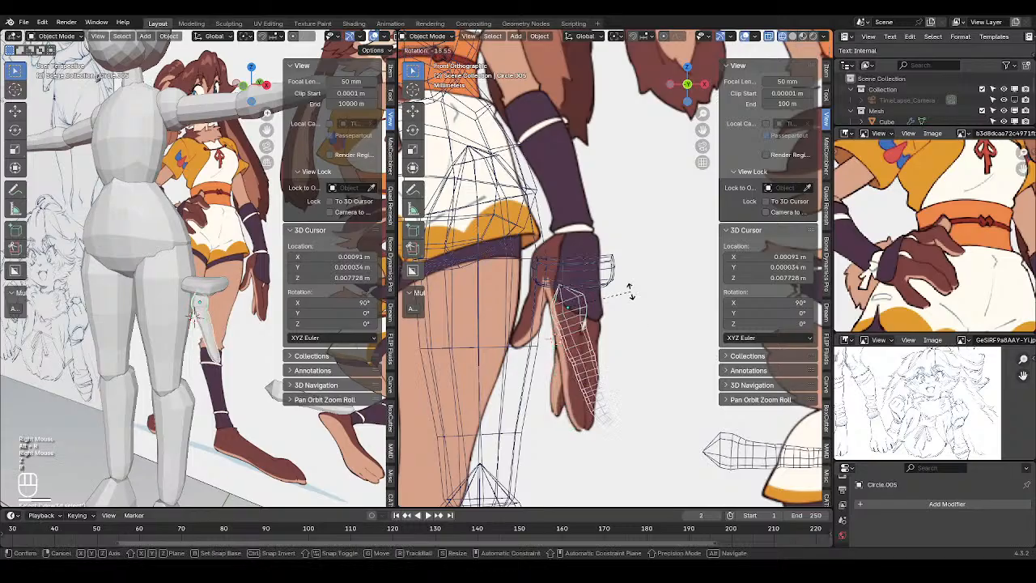
key("r")
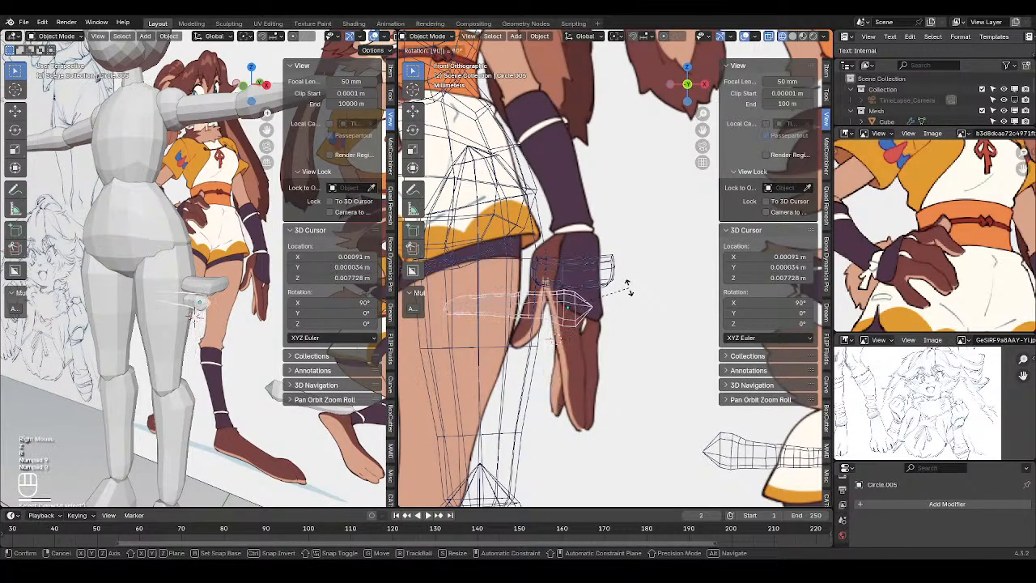
type("90")
left_click(629, 289)
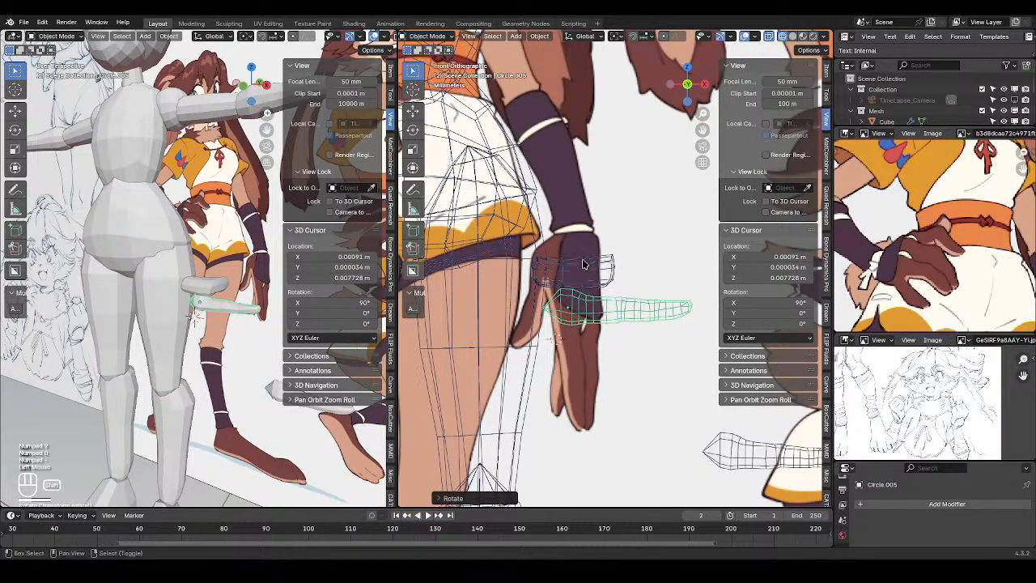
Move the finger outward to the palm block's open end and fine-tune its height so its base overlaps the palm
middle_click_drag(576, 269, 585, 279, "shift")
key("g")
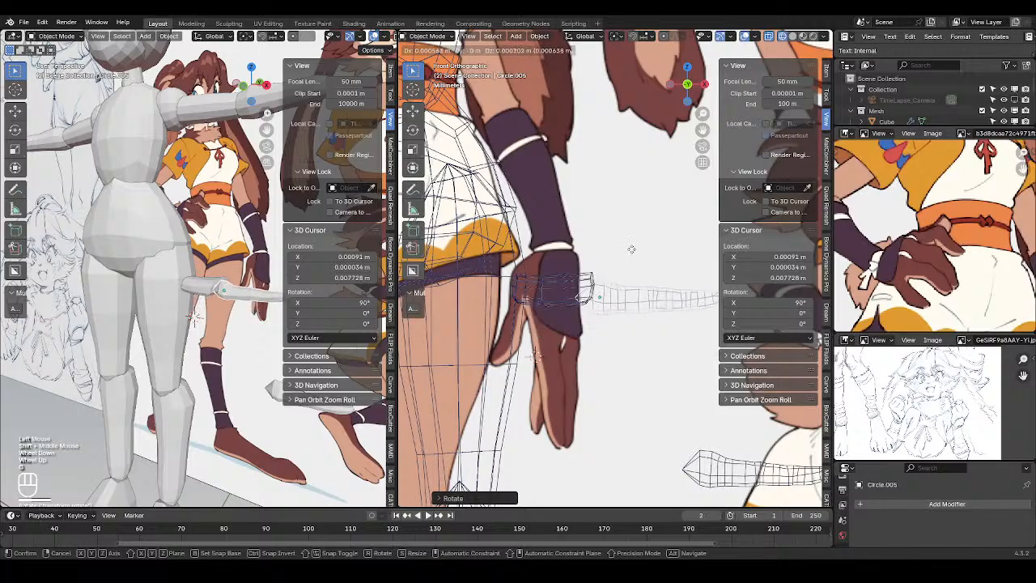
left_click(622, 253)
key("alt+z")
scroll(619, 259, "up", 3)
key("g")
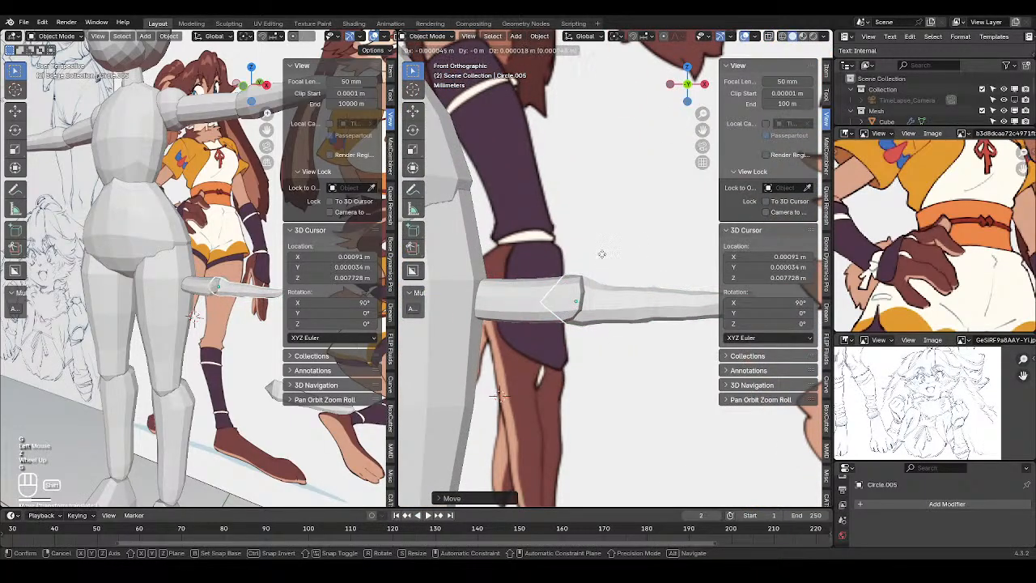
left_click(564, 230, "shift")
Add the palm block to the selection, isolate it together with the finger in local view, and save the file
scroll(564, 230, "down", 2)
middle_click_drag(563, 230, 628, 268, "alt")
scroll(596, 238, "up", 1)
scroll(576, 282, "down", 1)
right_click(583, 277, "shift")
scroll(603, 287, "down", 2)
scroll(607, 289, "up", 1)
key("KP_Divide")
scroll(608, 259, "down", 2)
key("ctrl+s")
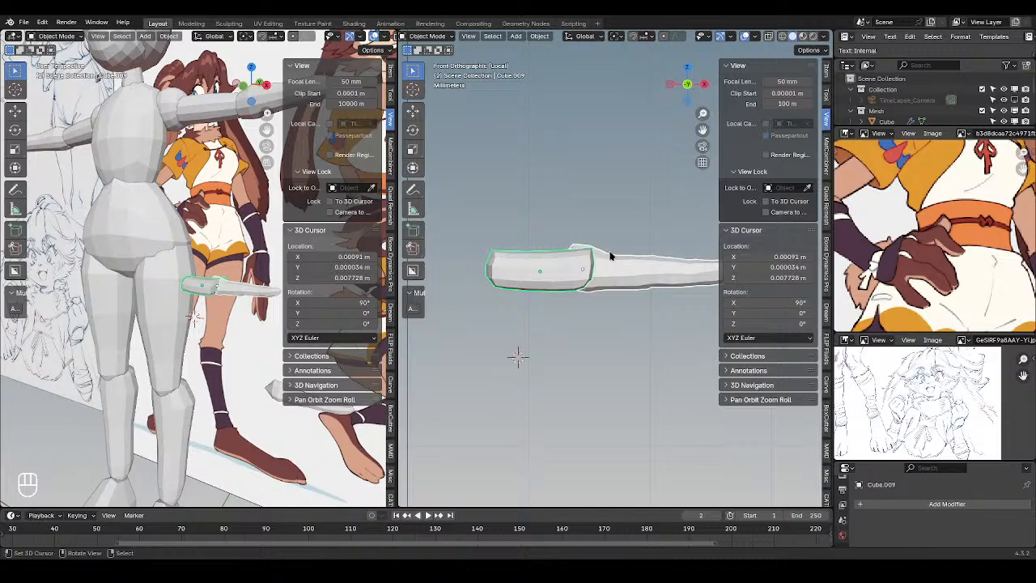
Select only the palm block in wireframe display and start editing its mesh
key("s")
scroll(541, 269, "up", 1)
middle_click_drag(588, 261, 558, 253, "shift")
scroll(557, 251, "down", 1)
key("z")
scroll(530, 258, "down", 1)
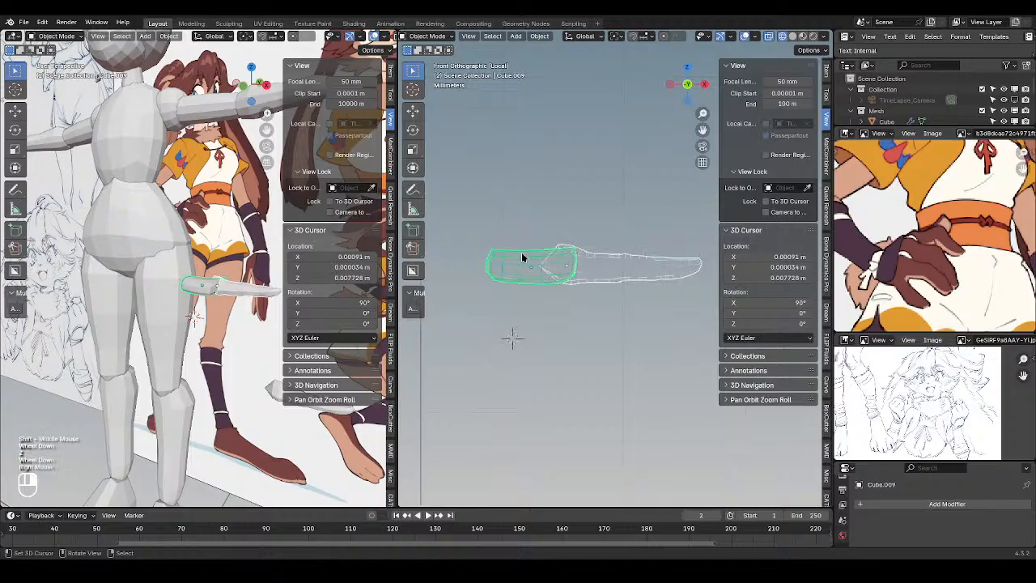
right_click(523, 260)
scroll(518, 258, "up", 2)
key("Tab")
Select the palm's middle edge loop and circle-deselect its upper vertices, keeping only those on the underside
middle_click_drag(484, 252, 547, 256, "shift")
key("alt+a")
key("c")
scroll(545, 245, "down", 2)
left_click(549, 246)
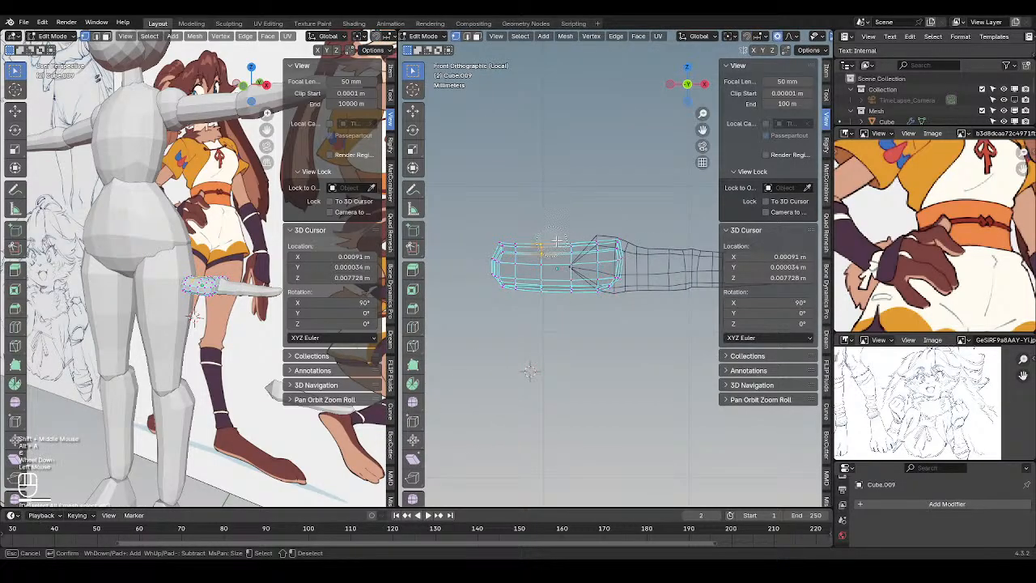
right_click(560, 246)
right_click(541, 271, "alt")
key("c")
scroll(540, 243, "down", 3)
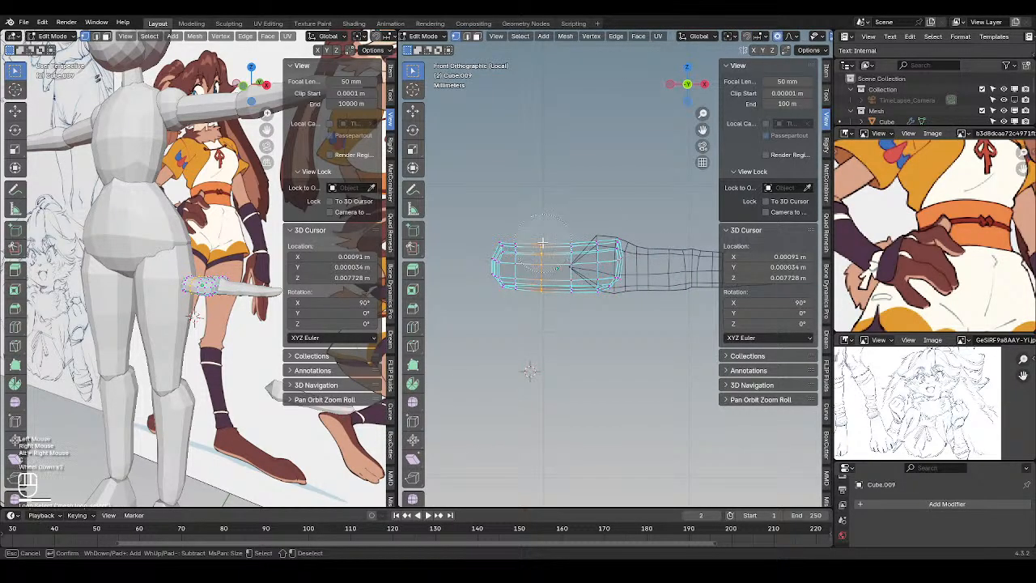
middle_click(542, 243)
right_click(544, 243)
Apply the palm block's object transform and return to editing its mesh
key("alt+s")
right_click(556, 231)
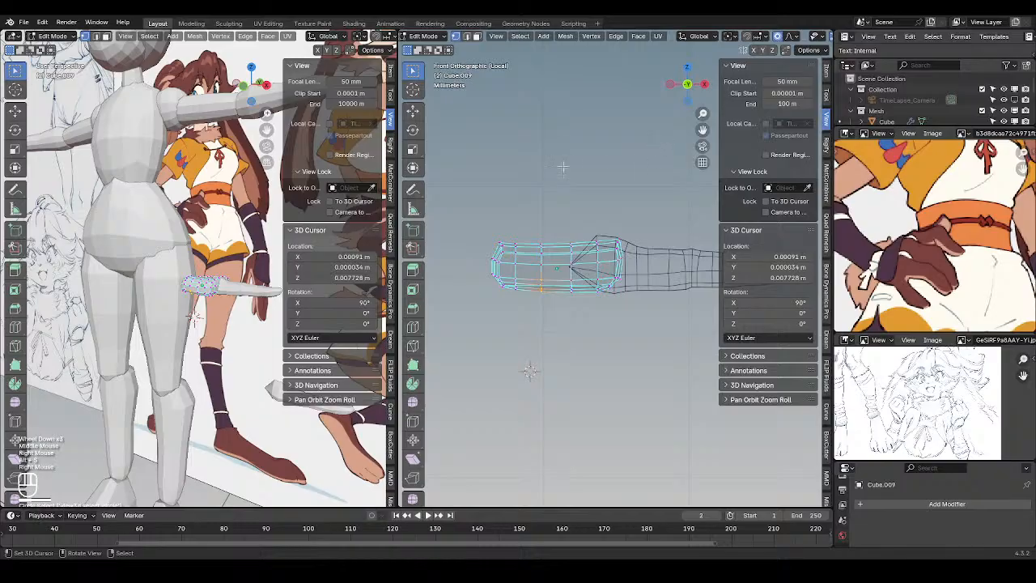
key("Tab")
key("ctrl+a")
left_click(672, 234)
key("Tab")
Fatten the palm's middle underside vertices outward with smooth proportional falloff to give the palm a slight bulge
key("alt+s")
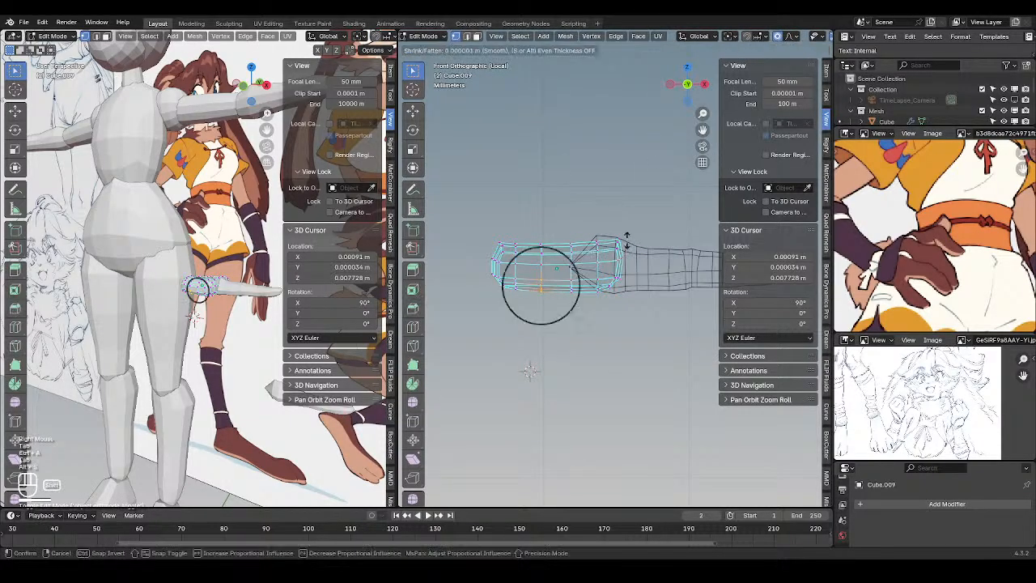
scroll(617, 197, "down", 3)
right_click(612, 202)
scroll(610, 214, "down", 1)
key("z")
key("alt+s")
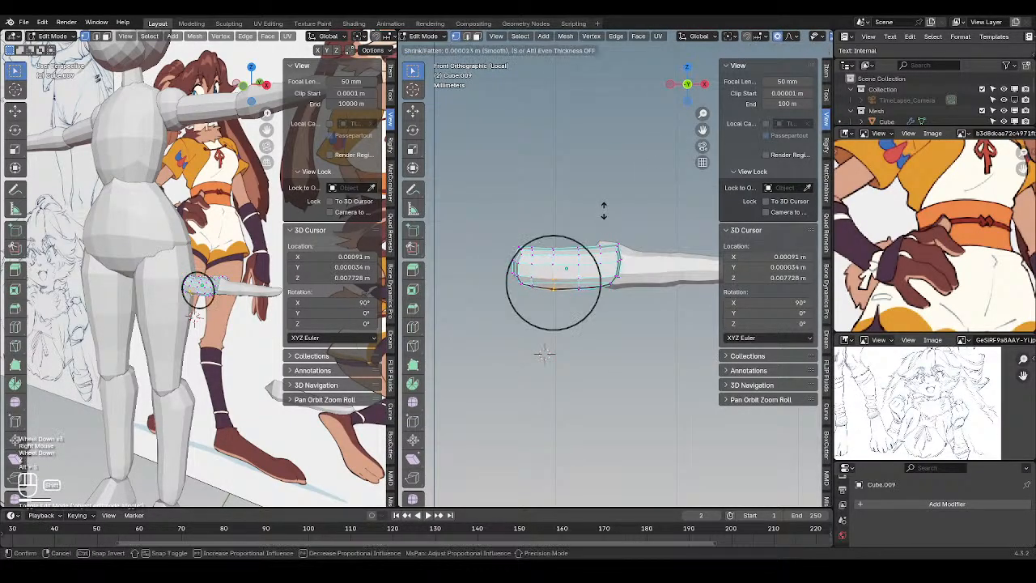
left_click(607, 195, "shift")
scroll(590, 288, "up", 1)
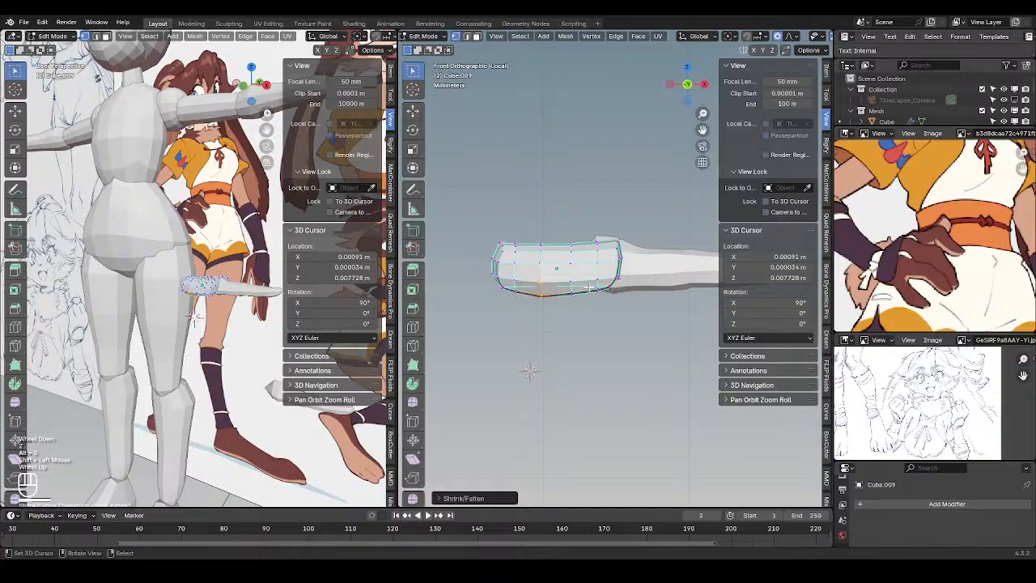
Circle-select the middle vertices on the back of the palm and adjust them slightly with proportional Shrink/Fatten
key("shift+z")
left_click(557, 246)
key("alt+s")
scroll(589, 215, "down", 1, "shift")
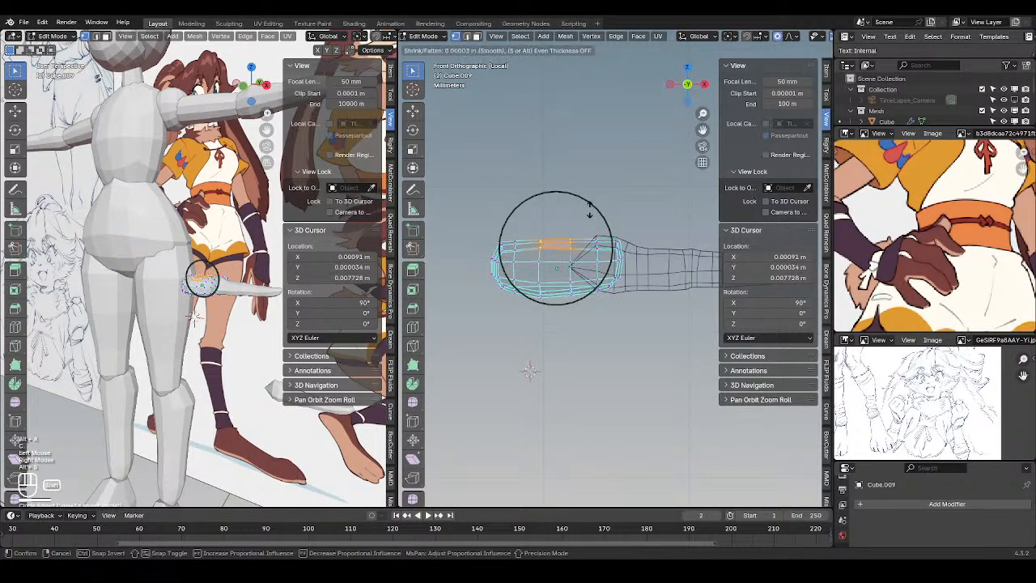
right_click(590, 209, "shift")
key("z")
key("alt+s")
left_click(595, 199, "shift")
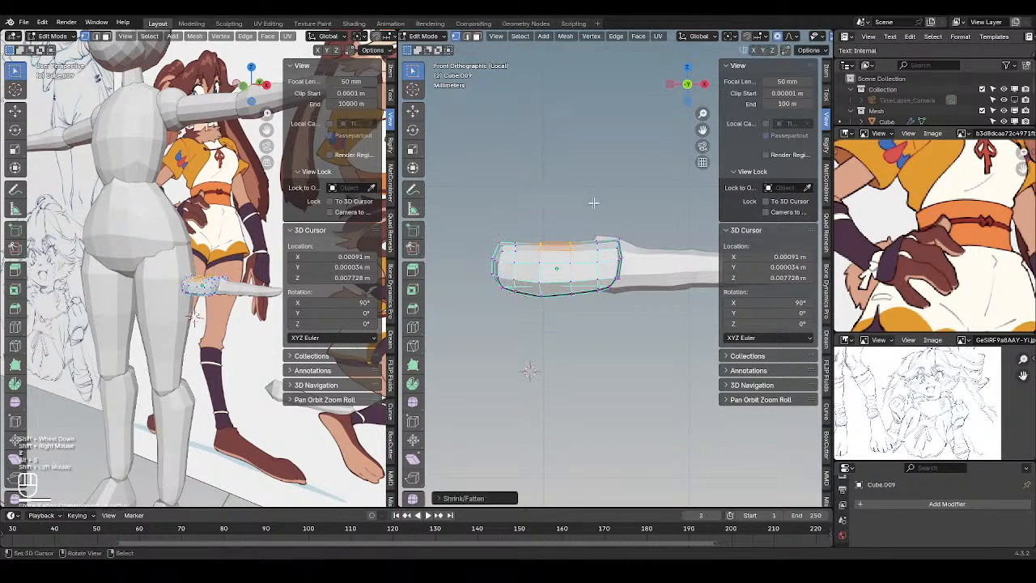
Leave mesh editing and select the finger in a wireframe top view of the hand
key("Tab")
scroll(599, 203, "down", 2)
middle_click_drag(599, 204, 543, 274)
right_click(593, 290)
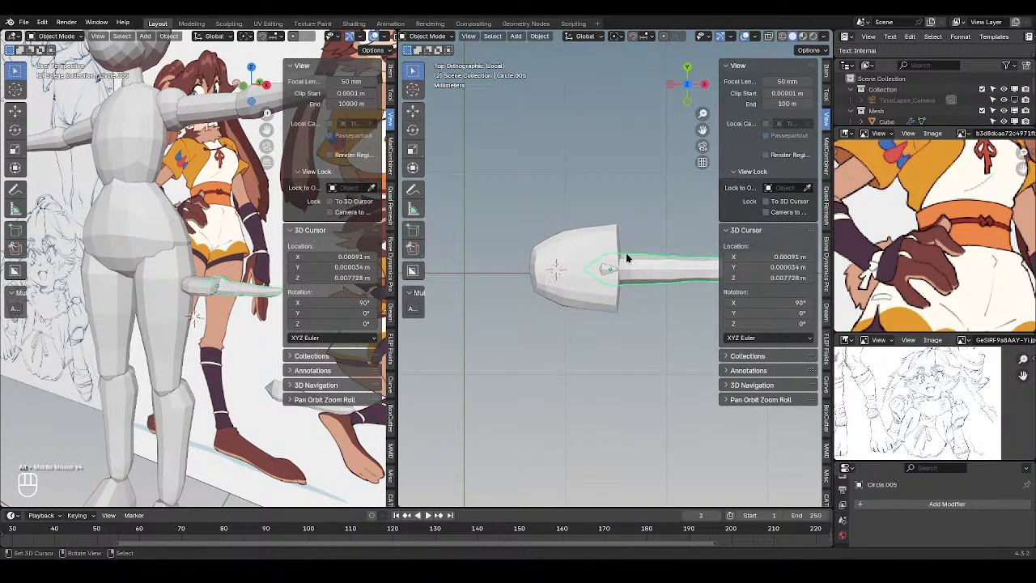
scroll(542, 279, "up", 2)
mouse_move(634, 260)
middle_mouse_down("shift")
mouse_move(541, 280)
mouse_move(642, 268)
middle_mouse_up("shift")
key("z")
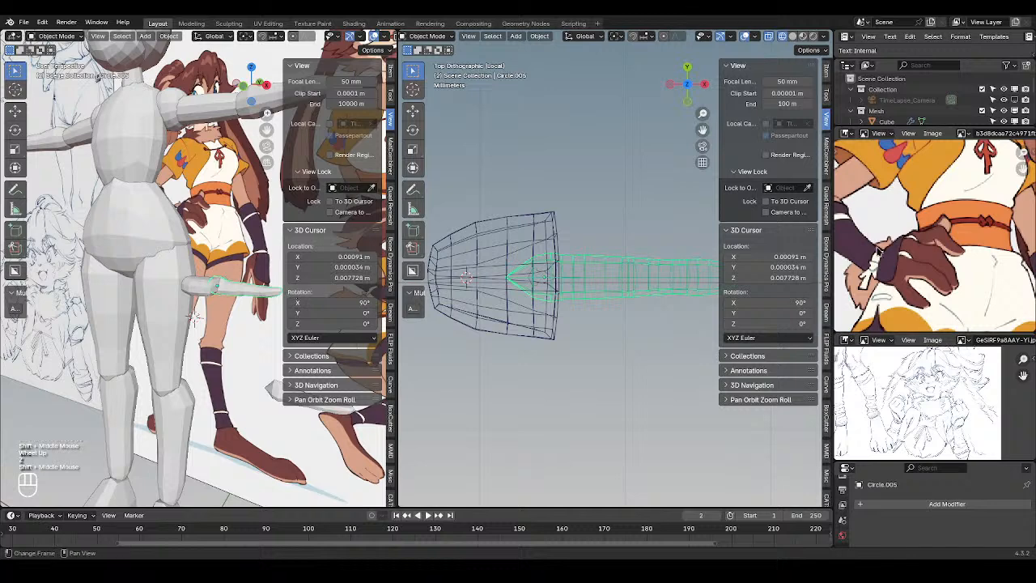
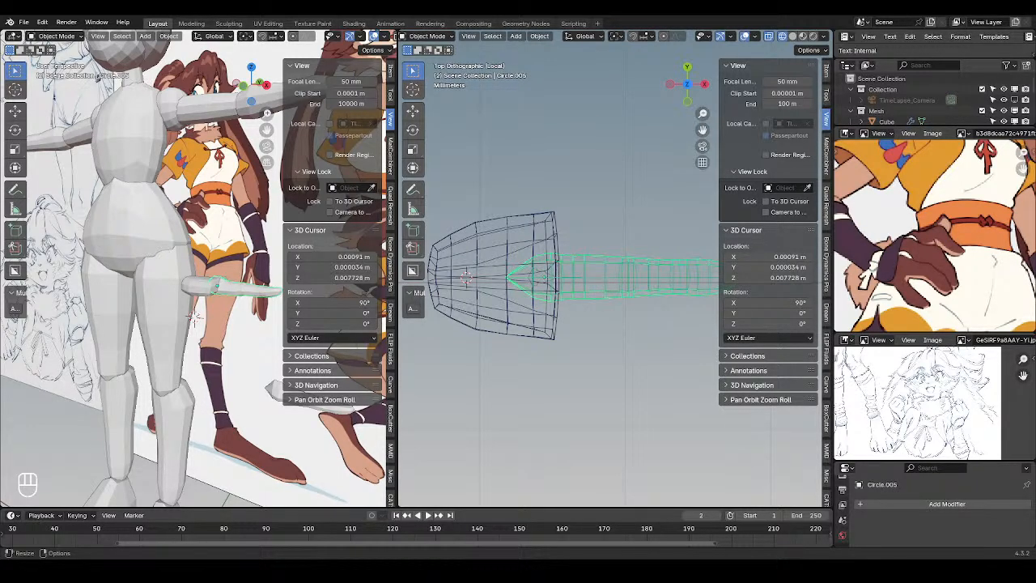
Duplicate the finger to the palm's +Y edge and rotate the copy slightly outward
middle_click_drag(598, 302, 543, 279, "shift")
right_click(553, 235)
middle_click_drag(553, 236, 599, 231, "shift")
key("shift+d")
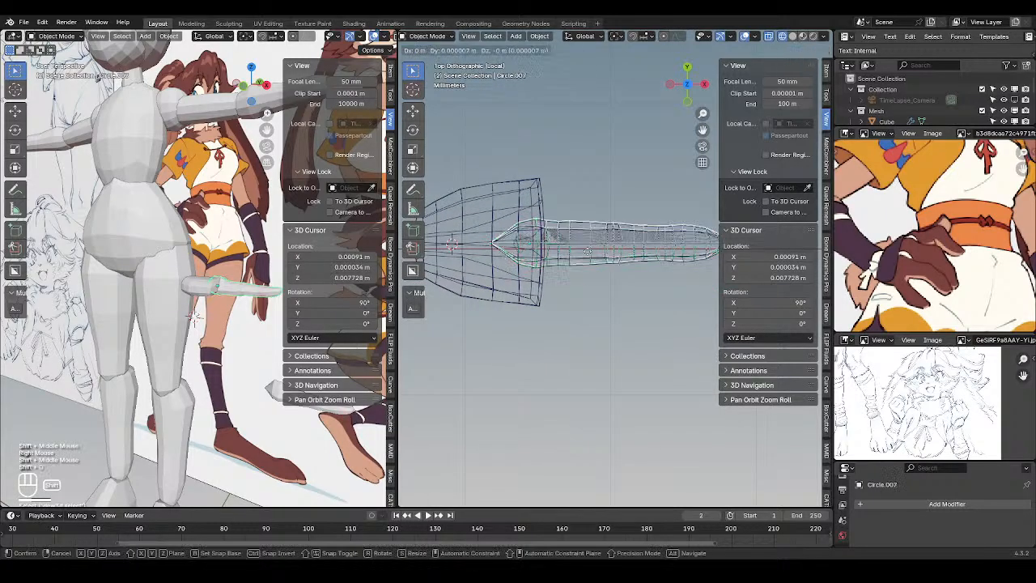
left_click(592, 219)
key("r")
left_click(642, 184)
middle_click_drag(642, 184, 623, 186, "shift")
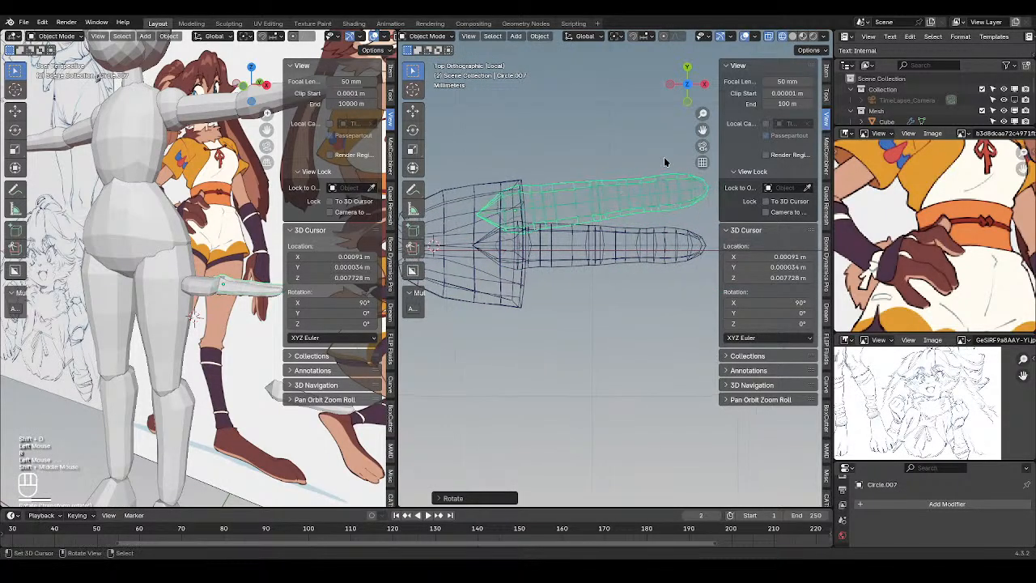
Scale the +Y finger copy down, shorten it below the middle finger's length, and adjust its position on the palm
key("s")
left_click(642, 162)
key("g")
left_click(600, 119, "shift")
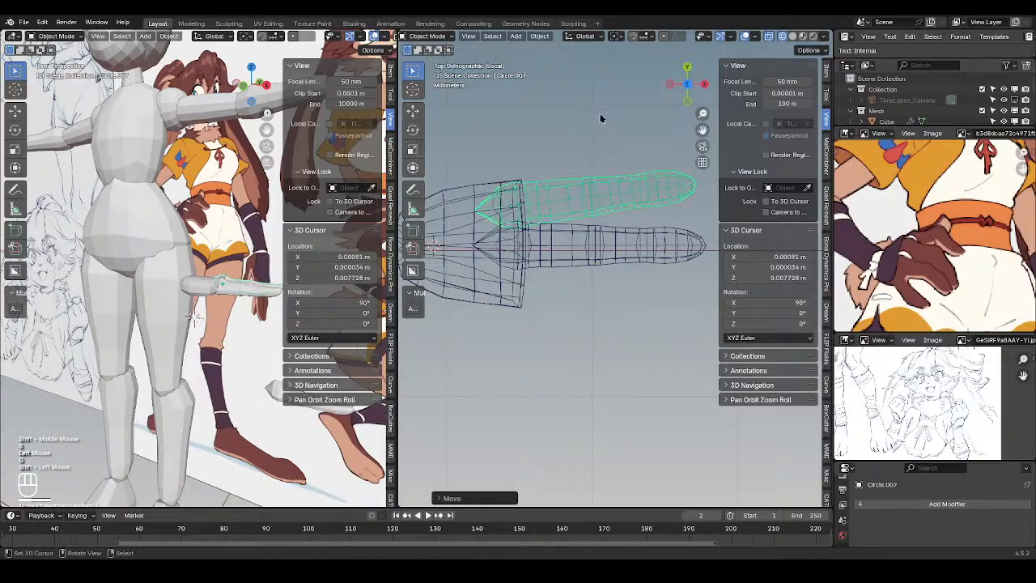
key("s")
left_click(607, 121)
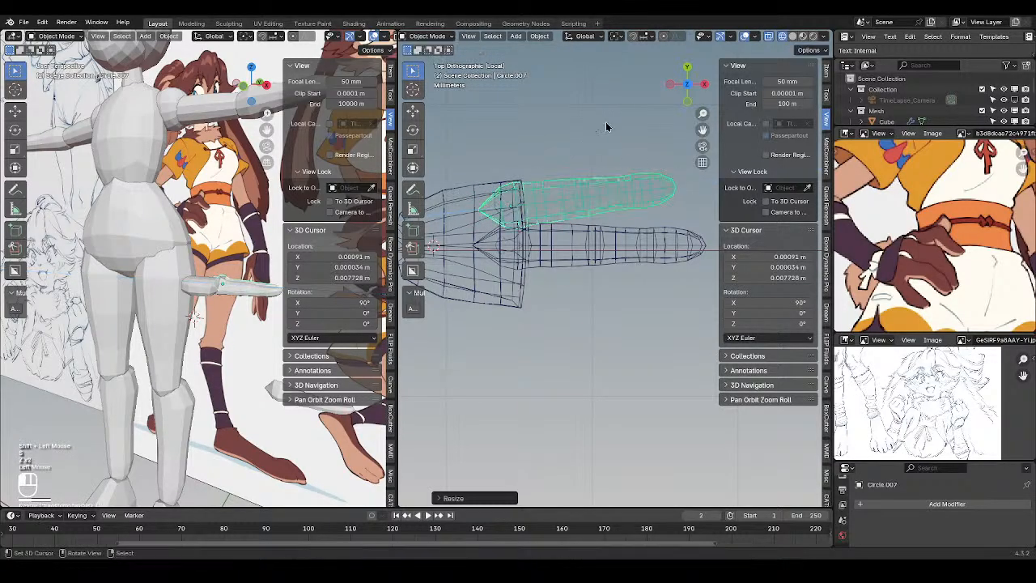
key("g")
right_click(589, 106)
Duplicate the middle finger to the palm's -Y edge and rotate the copy outward
left_click(596, 229)
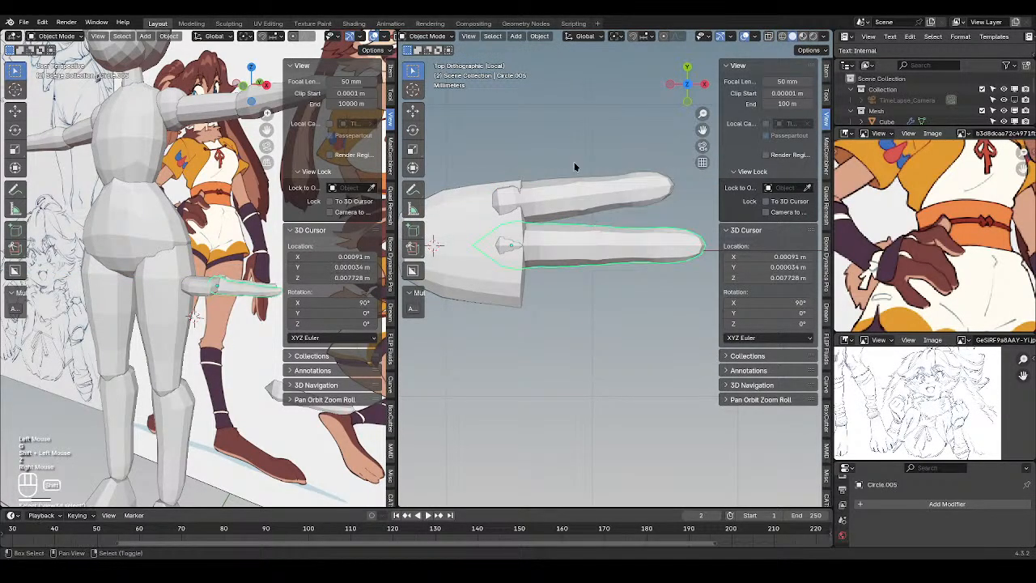
key("shift+d")
left_click(561, 211)
key("r")
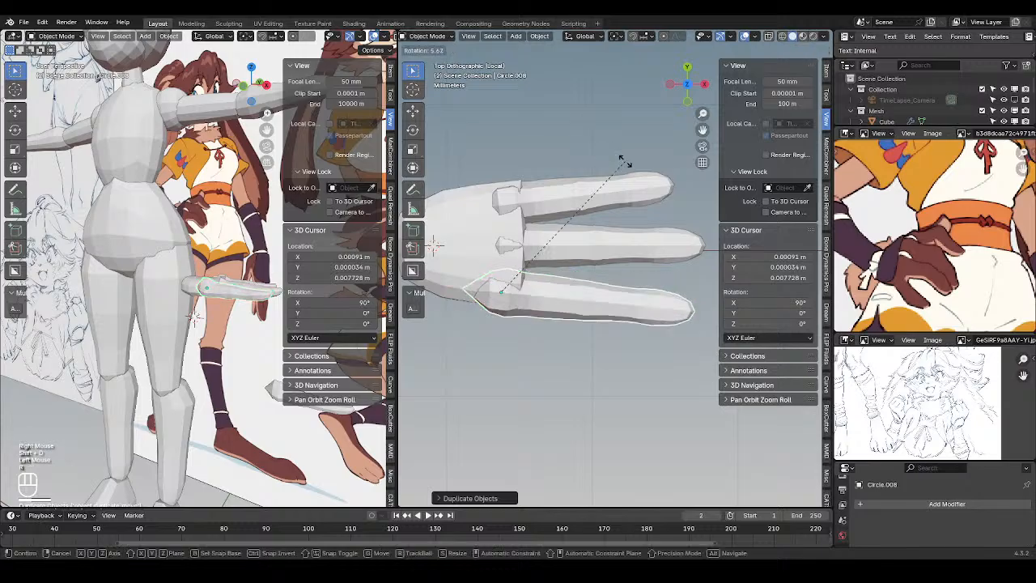
left_click(633, 172)
Shorten the -Y finger copy along its own length
key("s")
key("s")
right_click(624, 177)
key("s")
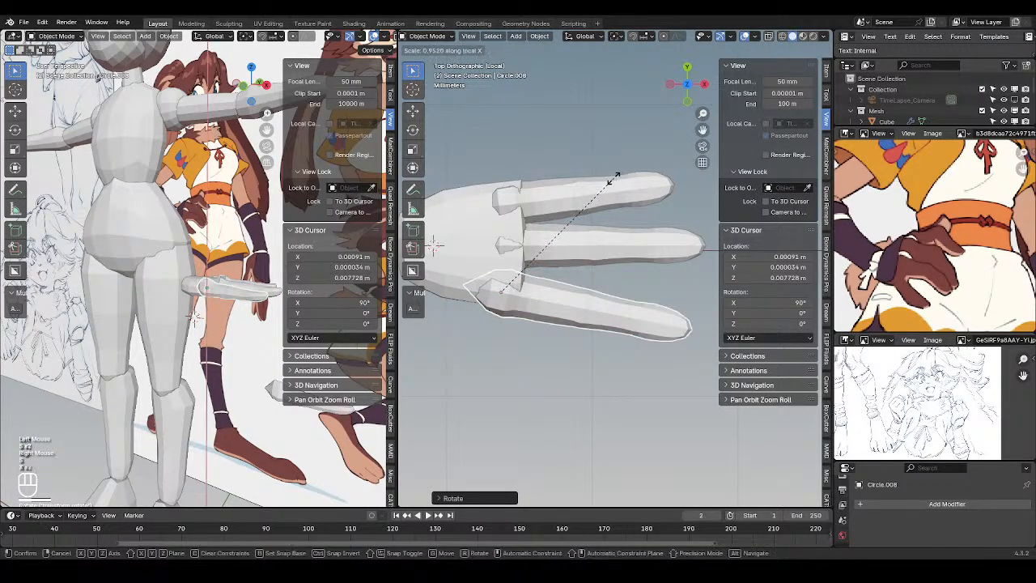
key("z")
key("z")
left_click(595, 179)
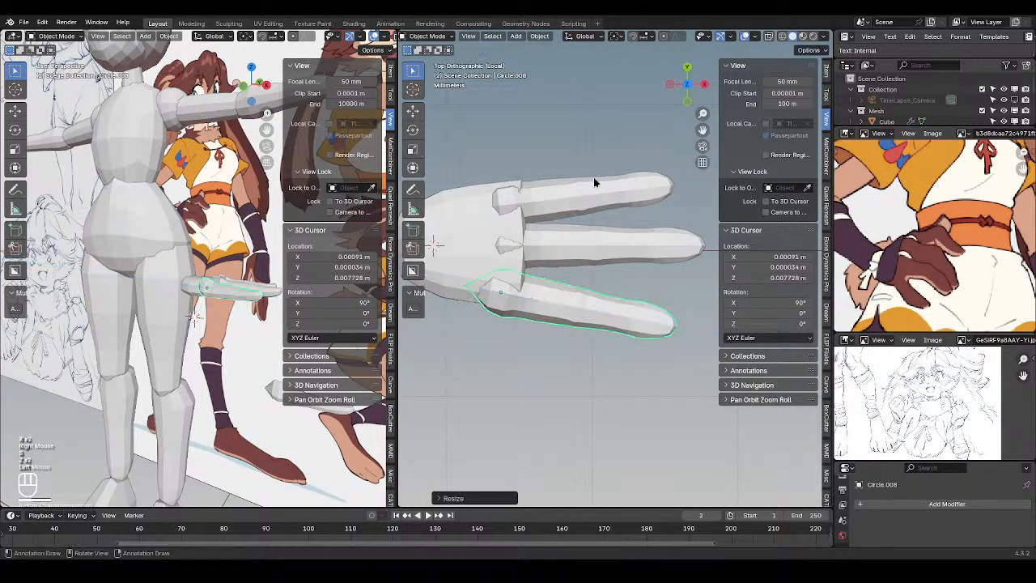
Shorten the -Y finger slightly further and move it inward against the palm's front edge
key("s")
right_click(596, 178)
key("s")
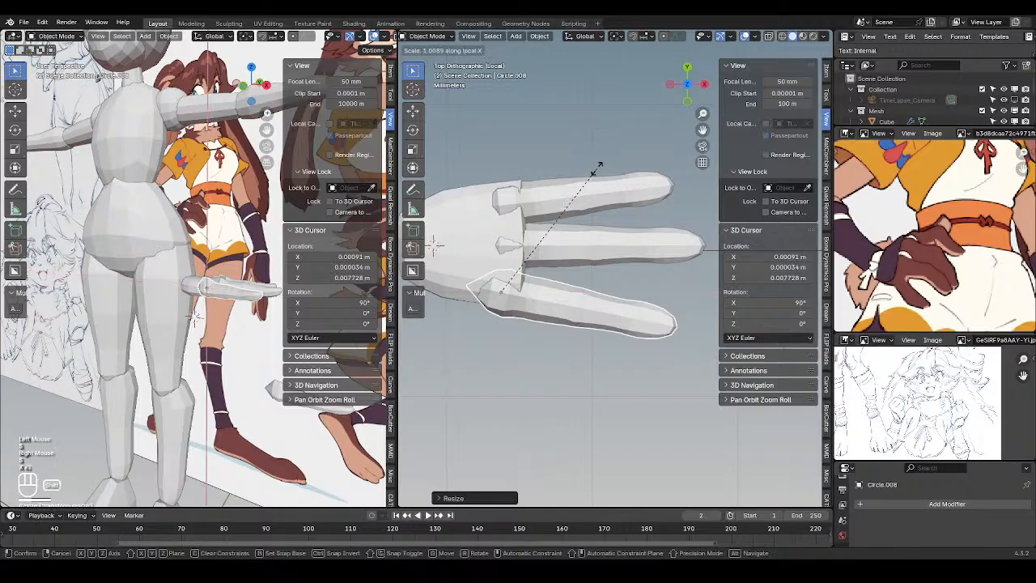
key("z")
key("z")
left_click(597, 152, "shift")
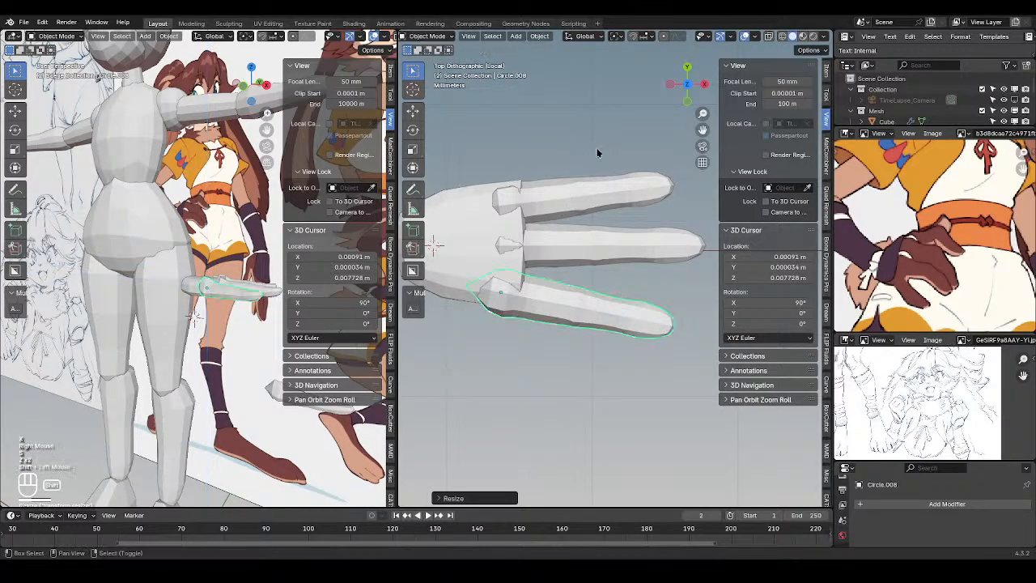
key("g")
left_click(625, 113, "shift")
scroll(482, 334, "down", 2)
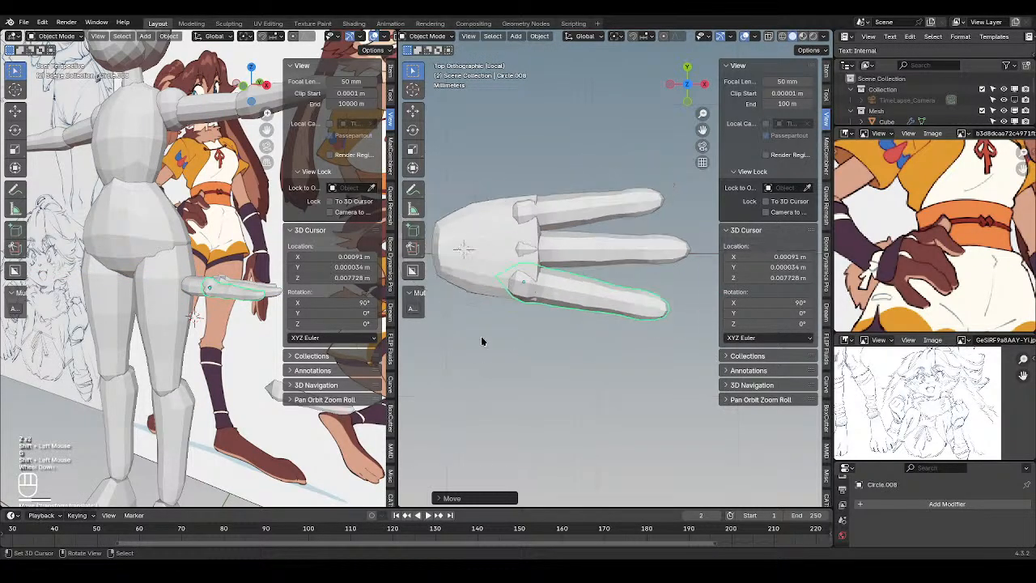
Select the middle finger in a close perspective view from the fingertips and adjust its position along the Z axis
middle_click_drag(483, 337, 504, 176)
scroll(464, 130, "up", 1)
middle_click_drag(503, 177, 549, 231)
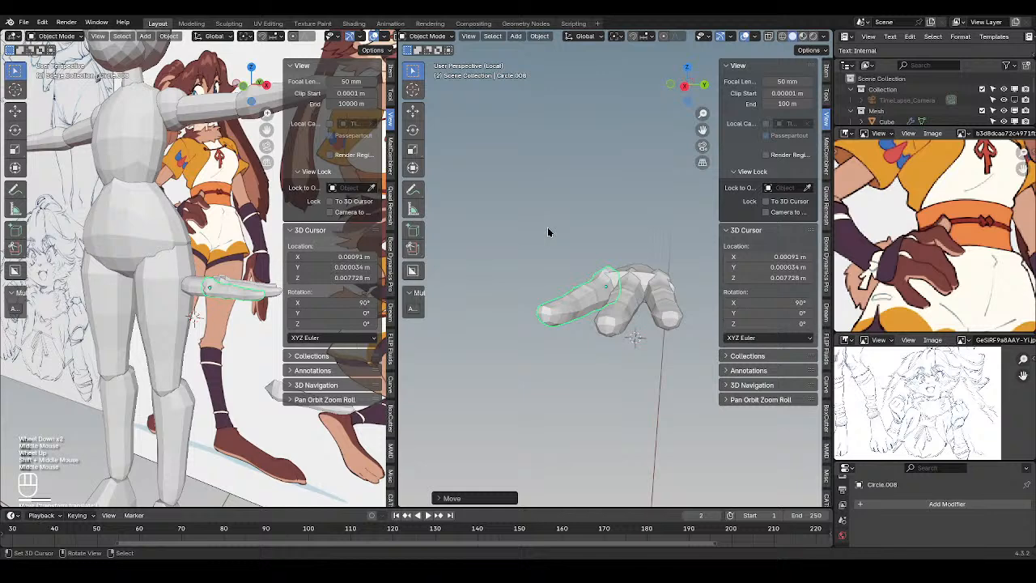
key("KP_Decimal")
scroll(564, 231, "down", 2)
middle_click_drag(700, 332, 618, 343, "shift")
scroll(617, 343, "up", 2)
right_click(591, 333)
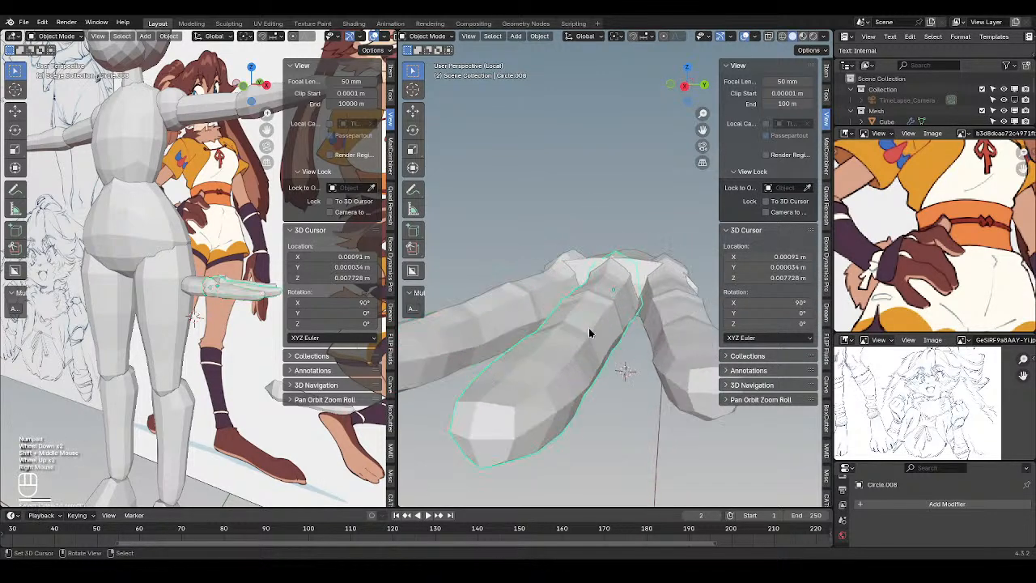
key("g")
key("z")
left_click(595, 314, "shift")
Select the +Y finger and rotate it to follow the curve of the hand, viewing it from the fingertips
right_click(683, 326)
scroll(592, 299, "down", 1)
middle_click_drag(682, 327, 577, 279, "shift")
scroll(613, 273, "down", 1)
middle_click_drag(577, 279, 619, 299)
scroll(589, 325, "up", 2)
key("r")
key("y")
key("y")
right_click(615, 316, "shift")
scroll(598, 293, "down", 1, "shift")
key("r")
key("z")
key("z")
scroll(642, 378, "down", 1)
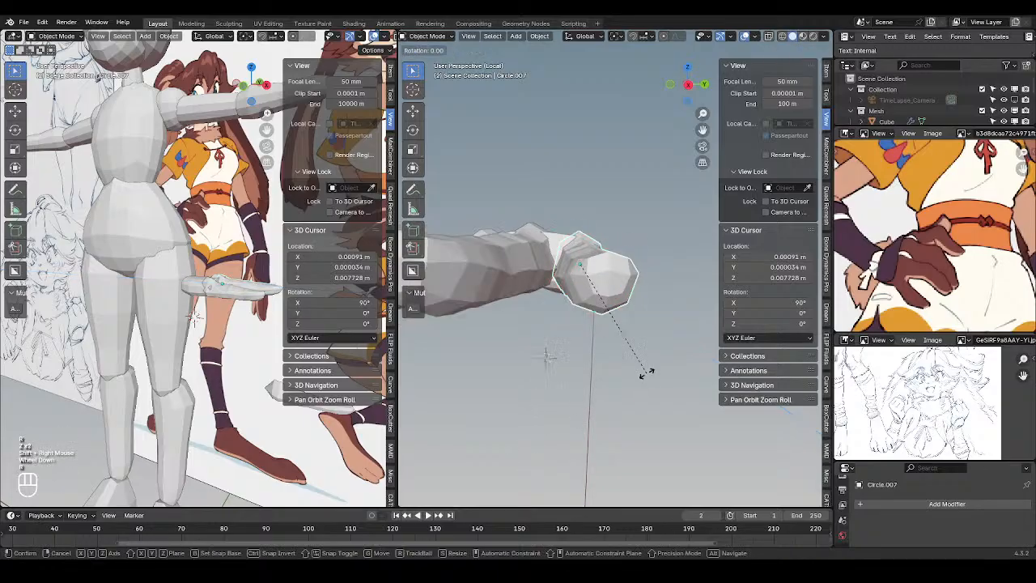
left_click(631, 400)
Select the middle finger in the right orthographic view and roll it slightly about its local Z axis
middle_click_drag(630, 395, 617, 347)
middle_click_drag(617, 346, 603, 311)
scroll(590, 315, "down", 1)
middle_click_drag(603, 311, 595, 309, "alt")
right_click(561, 249)
scroll(614, 277, "up", 1)
key("r")
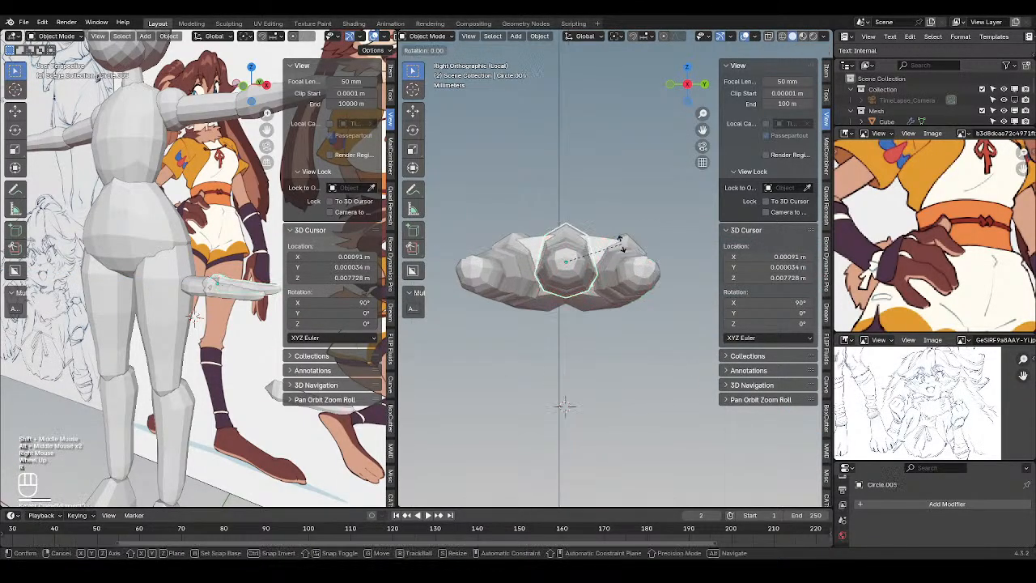
key("z")
right_click(596, 291, "shift")
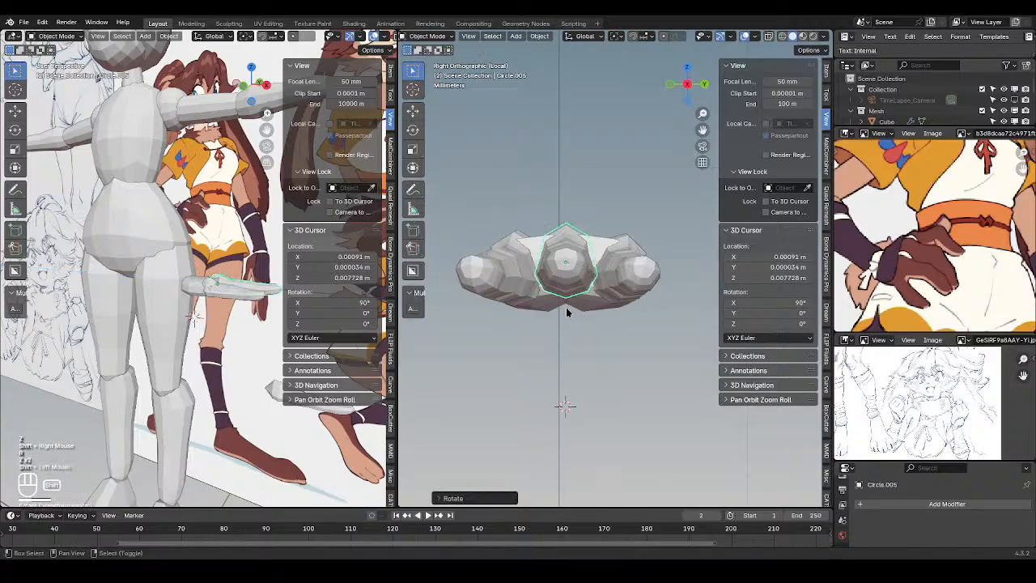
Select the -Y finger, roll it about its local Z axis to match the others, and save the file
middle_click_drag(567, 307, 635, 310, "shift")
right_click(611, 280)
key("r")
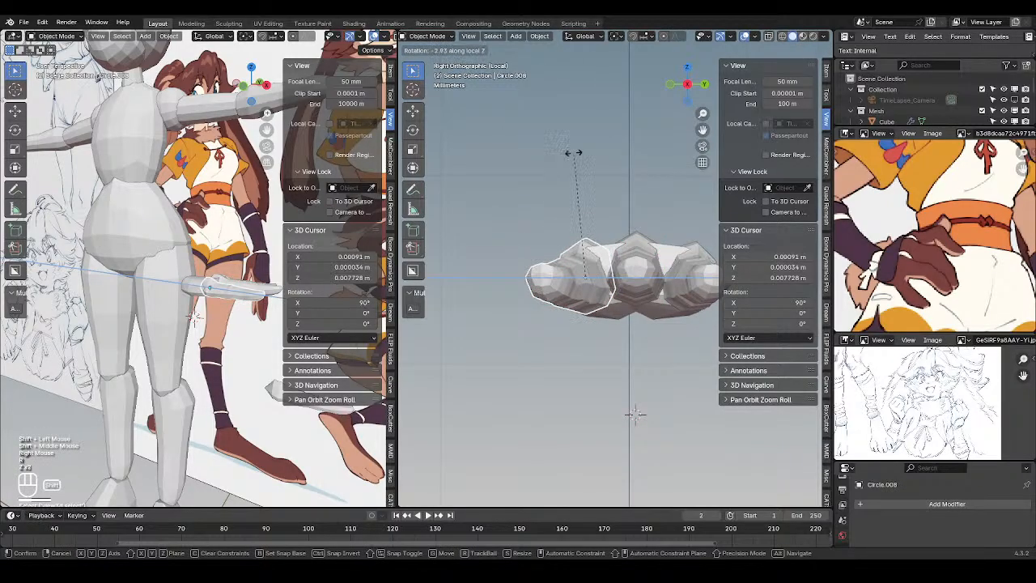
left_click(564, 170)
key("r")
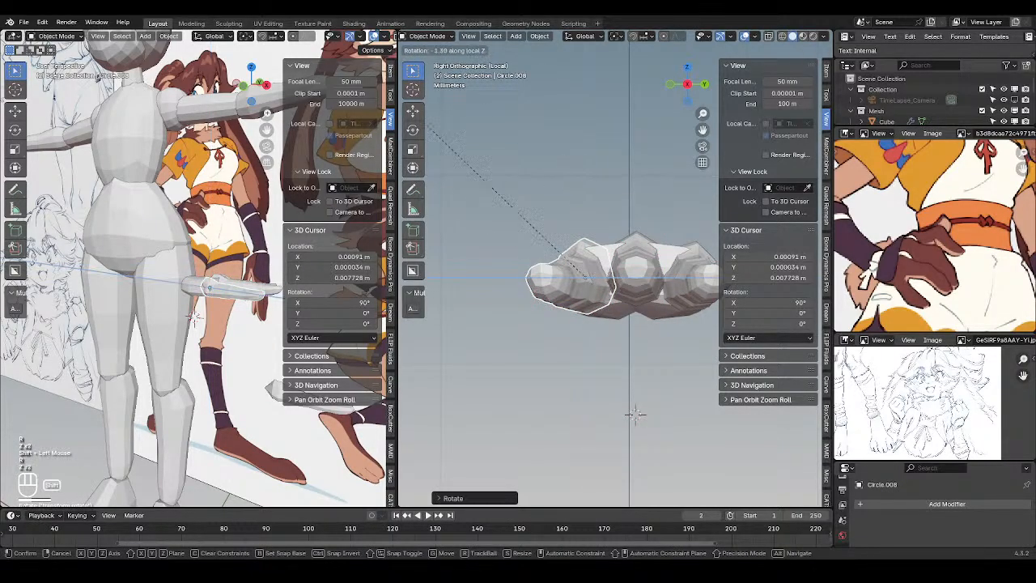
left_click(560, 237)
middle_click_drag(561, 236, 703, 306)
key("ctrl+s")
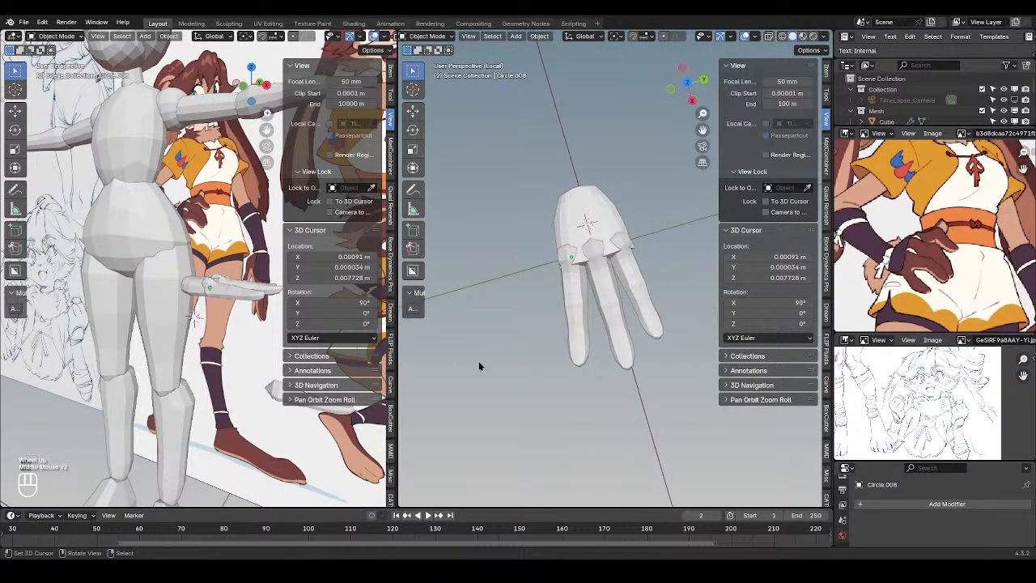
scroll(225, 386, "down", 2)
scroll(226, 387, "down", 2)
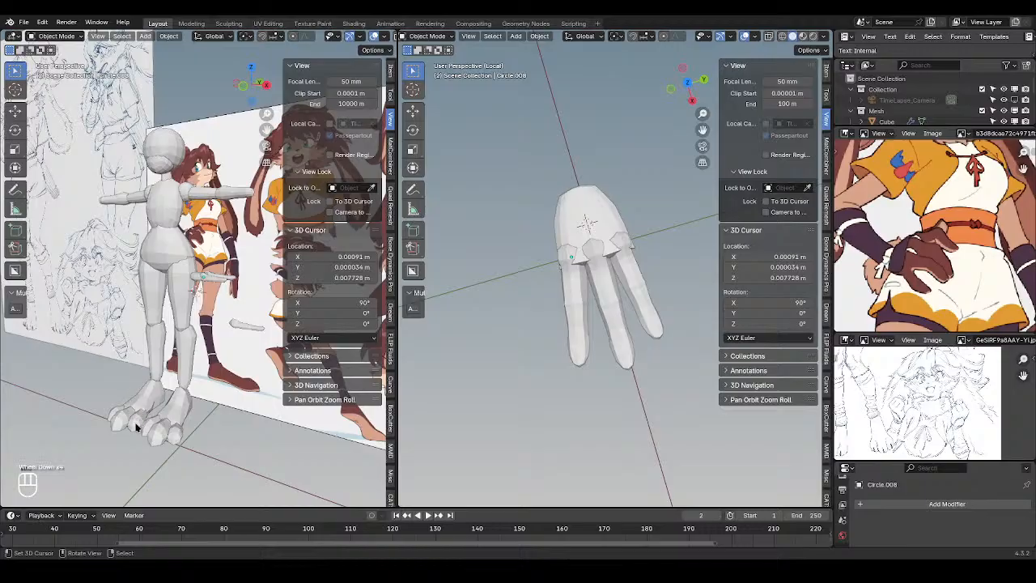
Examine the three-fingered hand from the fingertips and compare its proportions with the character's hand in the reference image
middle_click_drag(137, 427, 183, 386, "shift")
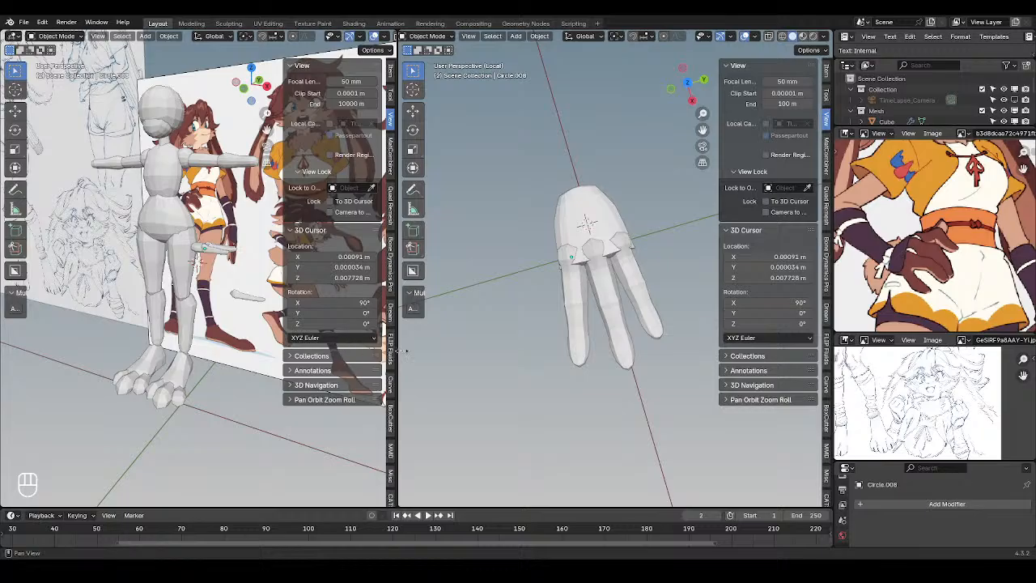
scroll(534, 338, "up", 3)
middle_click_drag(595, 319, 577, 299)
scroll(634, 252, "down", 2)
scroll(620, 278, "down", 1)
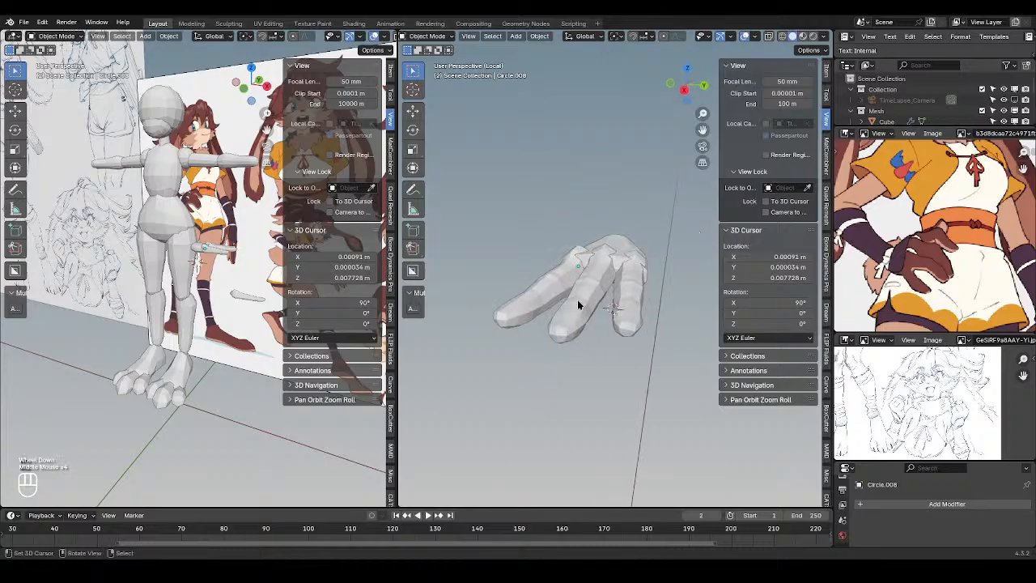
scroll(931, 242, "up", 2)
middle_click_drag(931, 243, 929, 275)
scroll(923, 271, "down", 2)
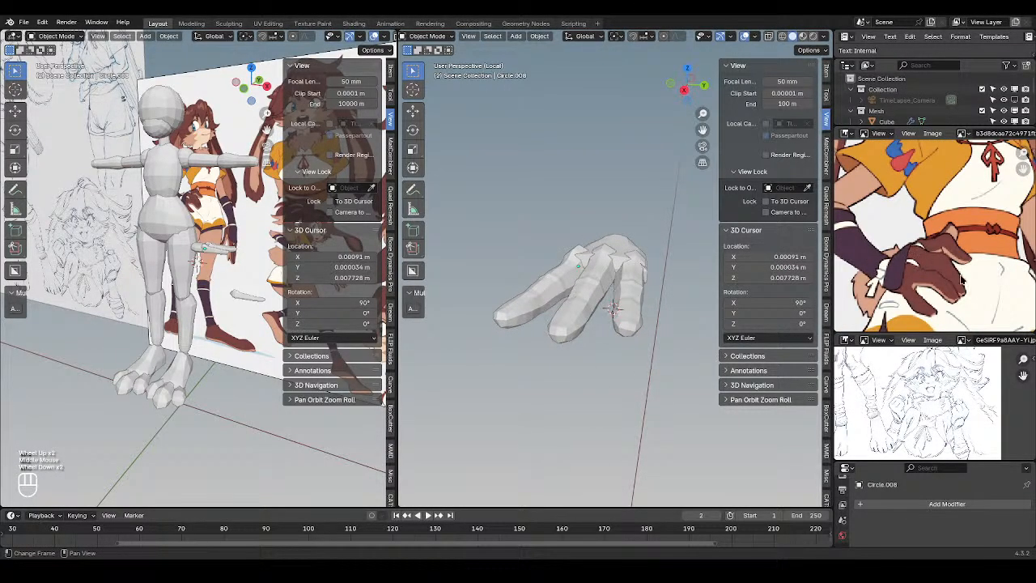
middle_click_drag(925, 260, 921, 287)
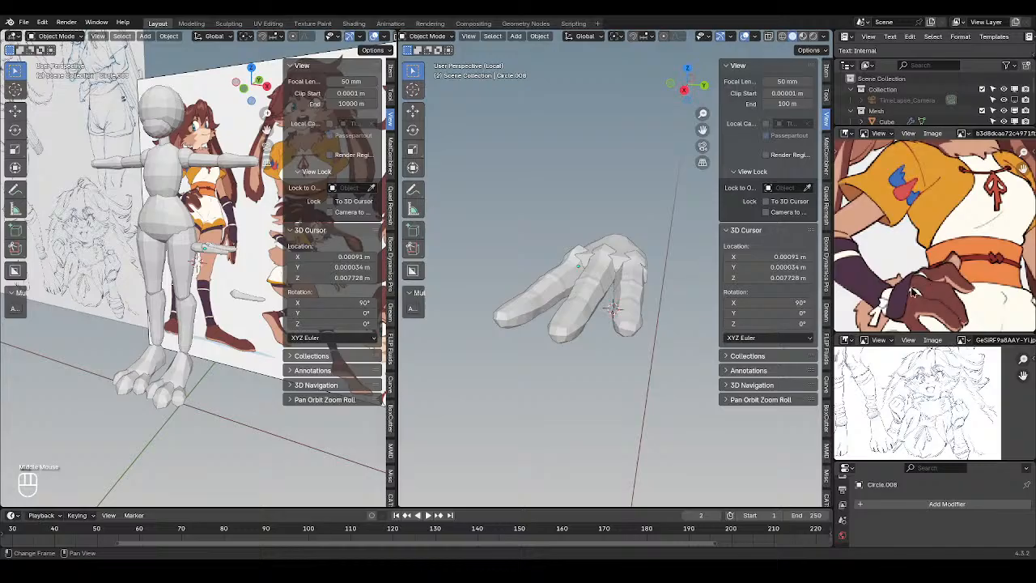
scroll(951, 312, "down", 2)
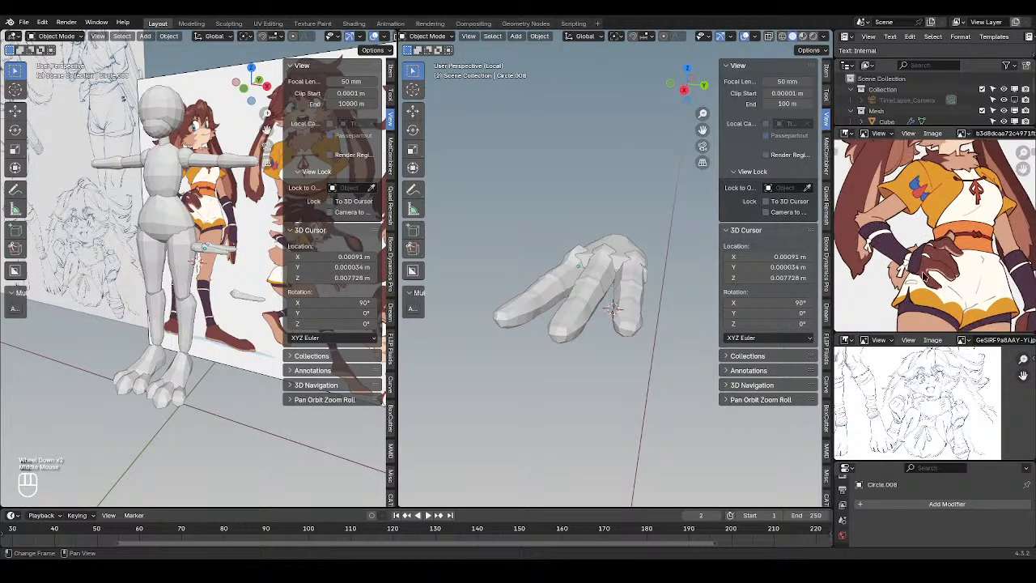
scroll(604, 247, "up", 2)
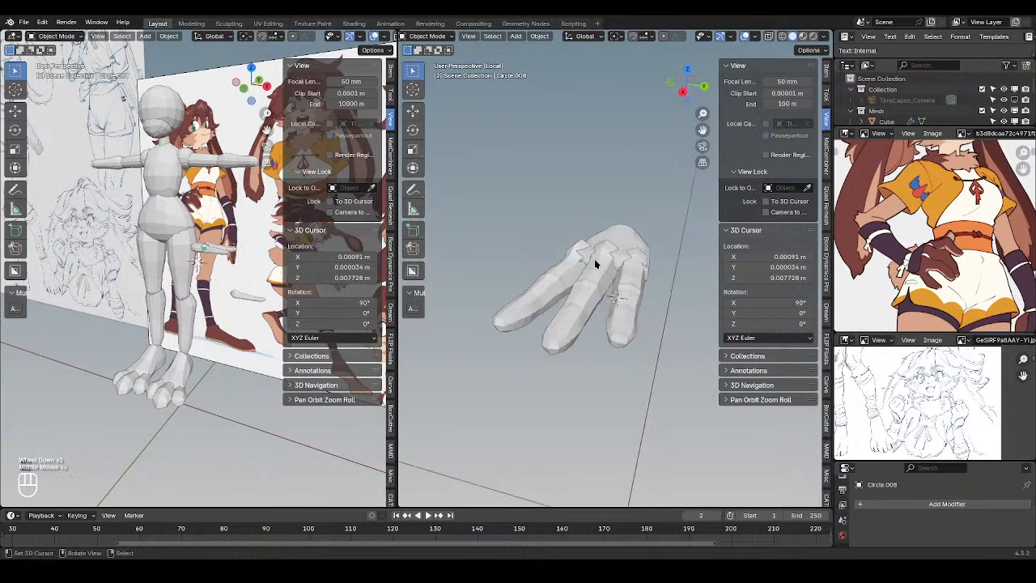
middle_click_drag(621, 238, 617, 239)
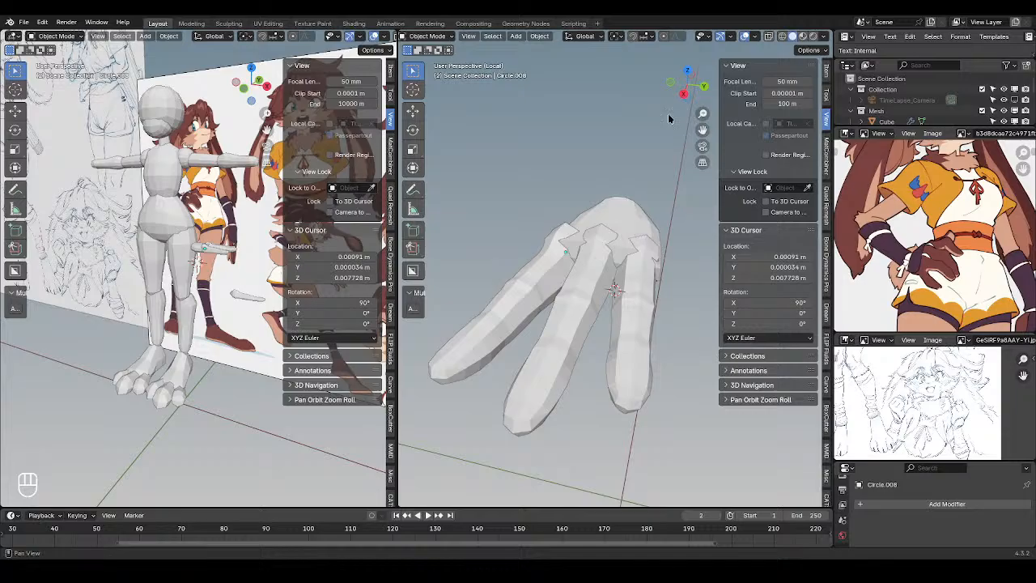
Exit local view, duplicate a finger below the hand in the front orthographic view and clear the copy's scale
middle_click_drag(633, 233, 625, 302)
scroll(583, 192, "down", 1)
scroll(631, 243, "down", 1)
key("slash")
scroll(624, 304, "up", 1)
right_click(624, 304)
scroll(624, 302, "up", 1)
middle_click_drag(640, 356, 658, 278, "shift")
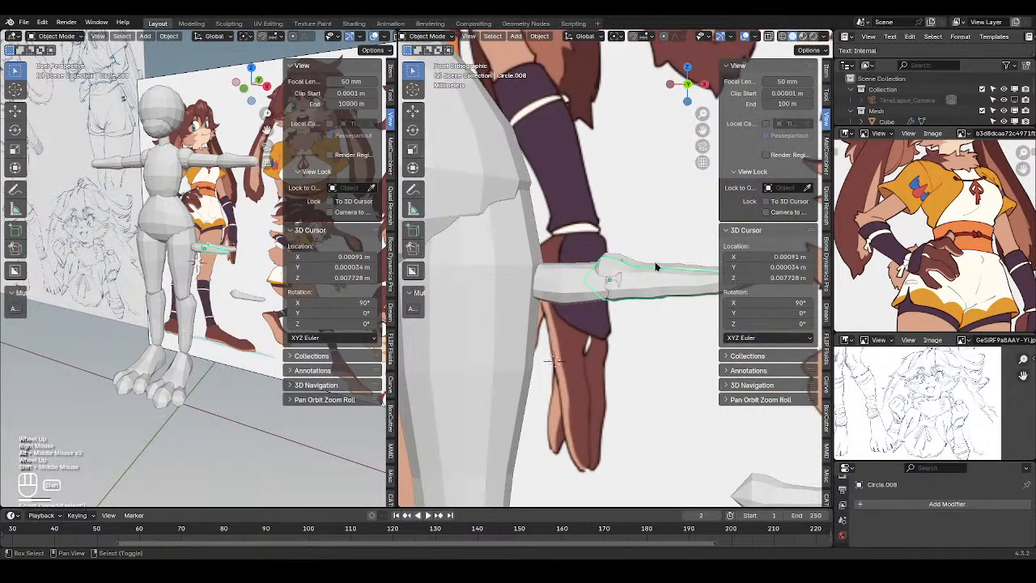
key("shift+d")
left_click(606, 369)
key("alt+s")
middle_click_drag(606, 368, 627, 322, "shift")
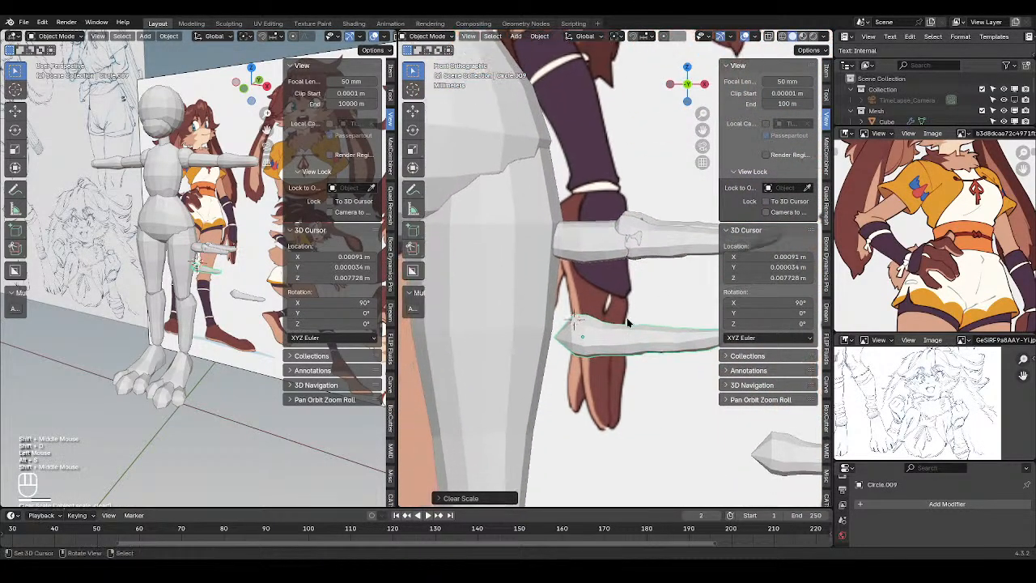
Show the model in wireframe and rotate the finger copy in front view until it points down
scroll(627, 322, "up", 1)
key("z")
scroll(638, 294, "up", 1)
scroll(638, 294, "down", 2)
key("r")
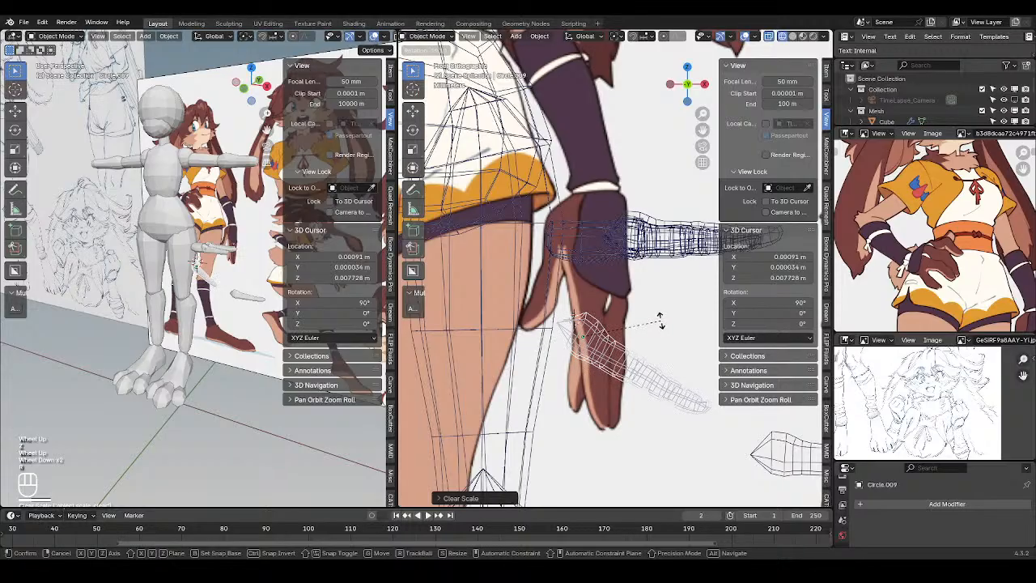
right_click(660, 319)
scroll(659, 320, "down", 1)
key("r")
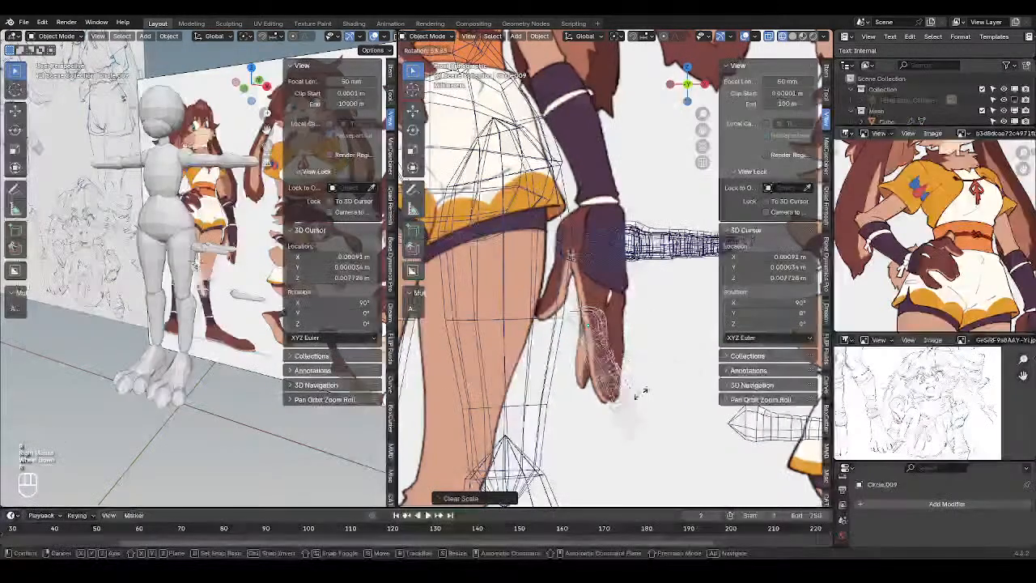
left_click(604, 398)
Flip the finger copy by rotating it 180° about its local Z axis
key("r")
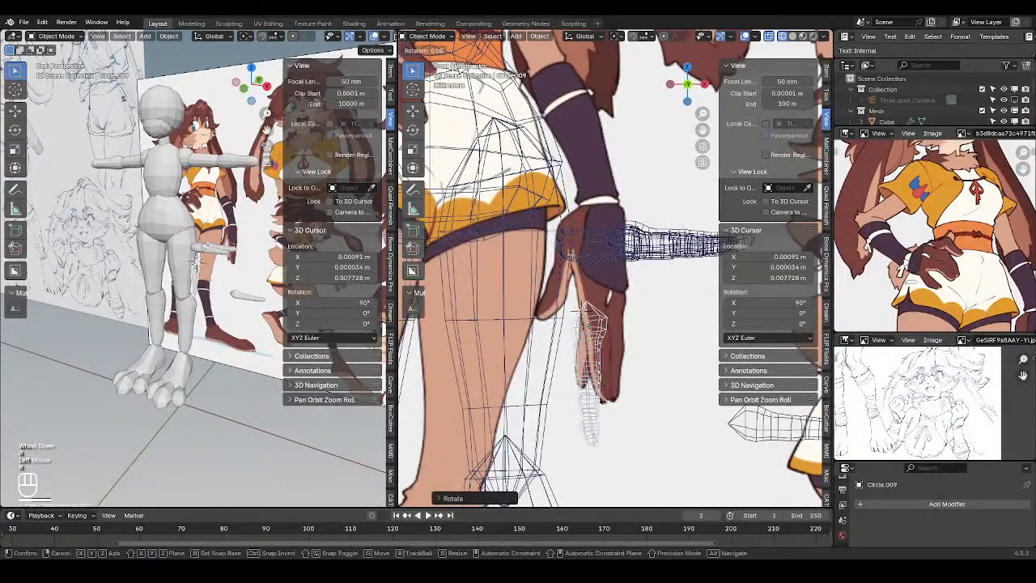
key("z")
key("z")
type("180")
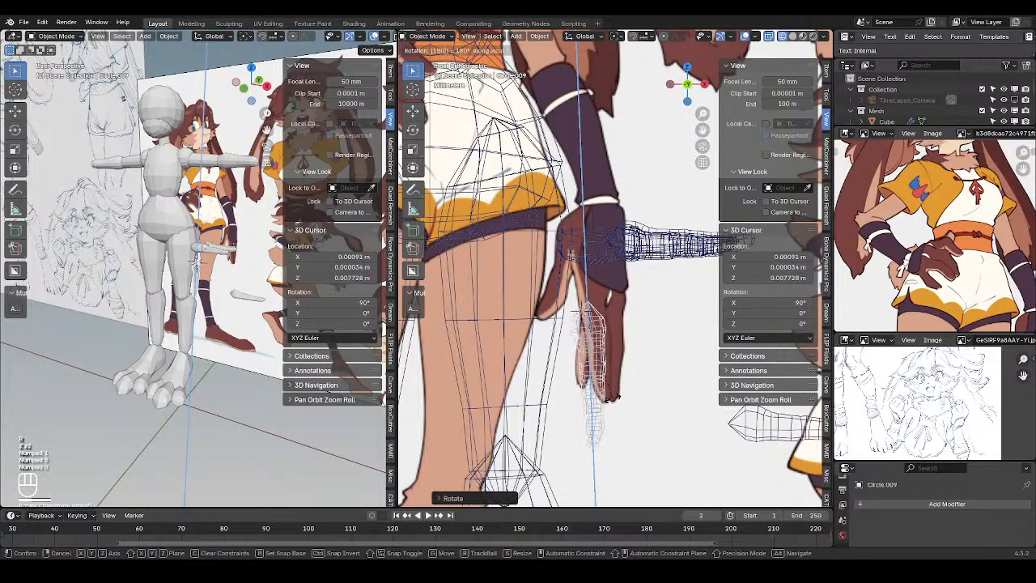
left_click(613, 398)
Move the finger copy up to the drawn thumb in the front reference and tilt it along the thumb's direction
scroll(613, 397, "up", 2)
key("g")
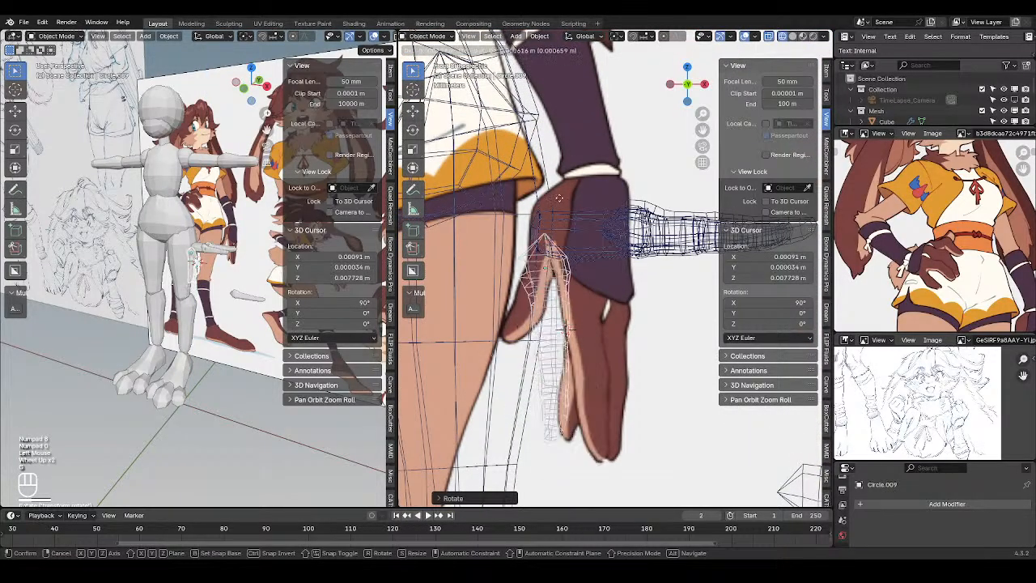
left_click(567, 193)
scroll(576, 191, "up", 1)
key("r")
left_click(606, 224)
scroll(606, 225, "up", 2)
middle_click_drag(607, 228, 691, 216, "shift")
scroll(619, 246, "down", 2)
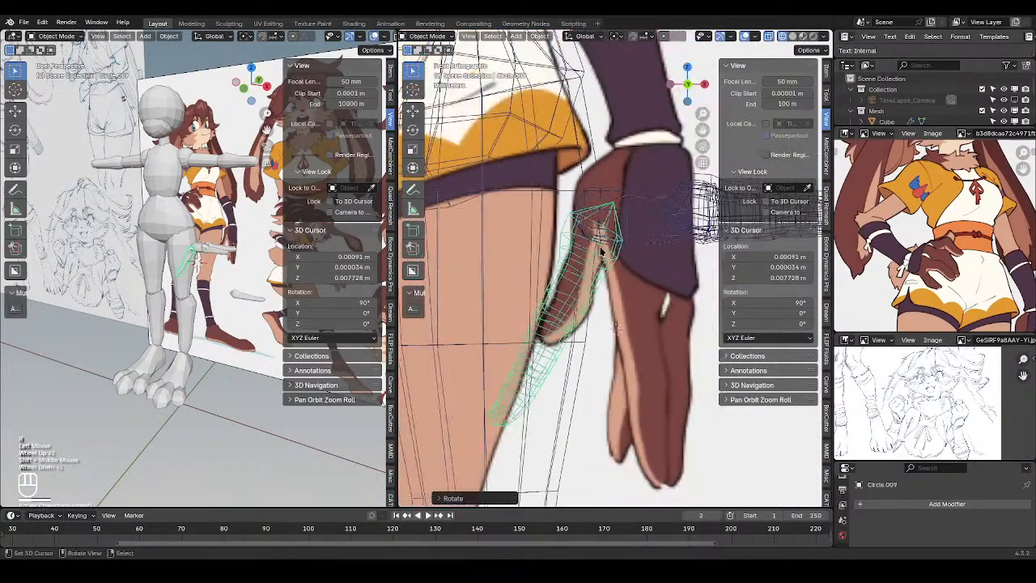
Refine the thumb's position and angle in front view so its tip lines up with the drawn thumb
key("g")
left_click(640, 188)
key("r")
left_click(646, 184)
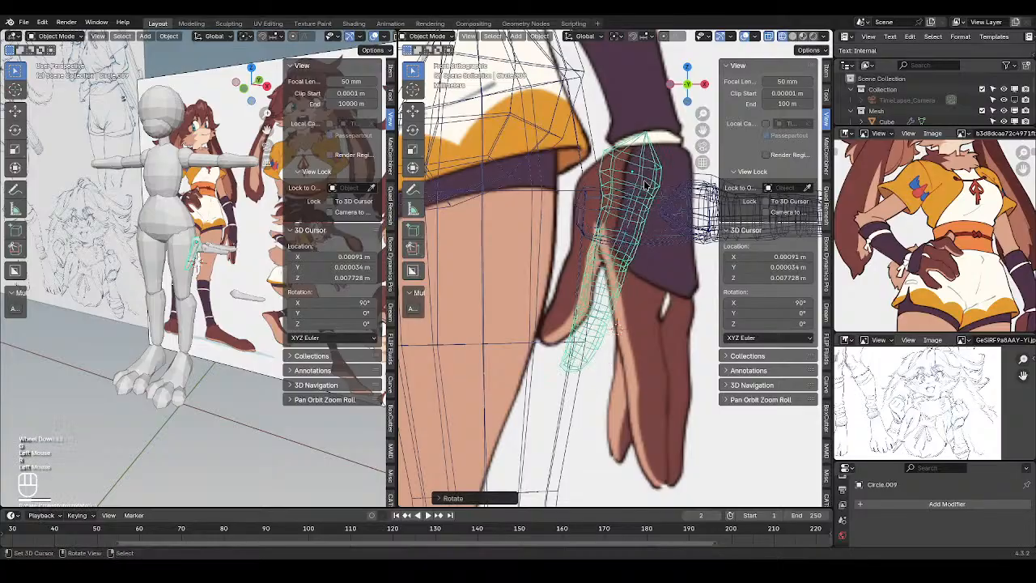
scroll(645, 185, "up", 2)
middle_click_drag(647, 186, 664, 208, "shift")
key("r")
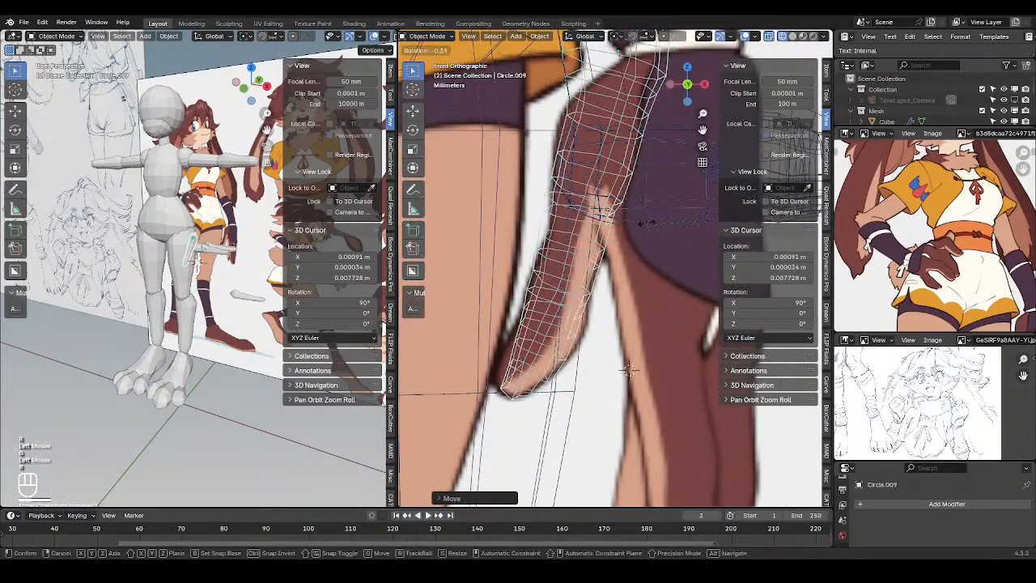
right_click(629, 364)
scroll(623, 332, "down", 3)
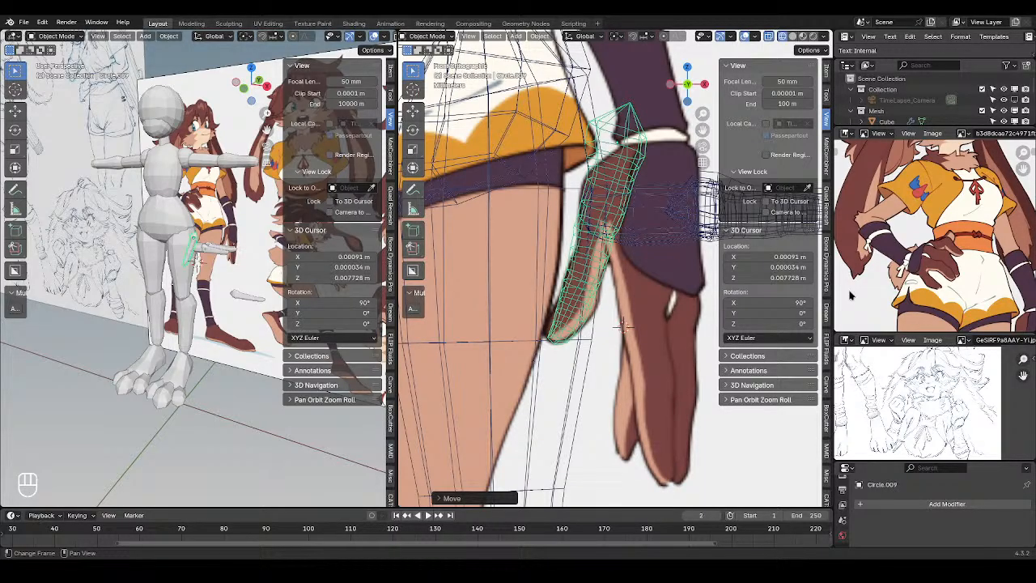
Compare the thumb with the reference images and inspect it beside the hand in solid and wireframe display
scroll(843, 316, "down", 2)
scroll(568, 312, "down", 1)
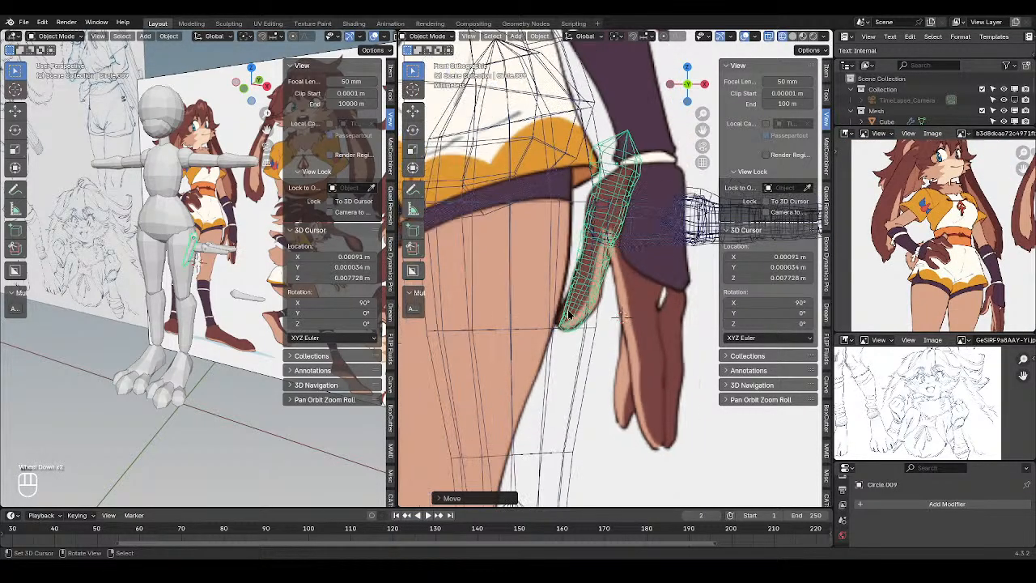
scroll(570, 312, "up", 1)
scroll(595, 305, "down", 1)
middle_click_drag(632, 272, 531, 305, "shift")
scroll(597, 313, "down", 1)
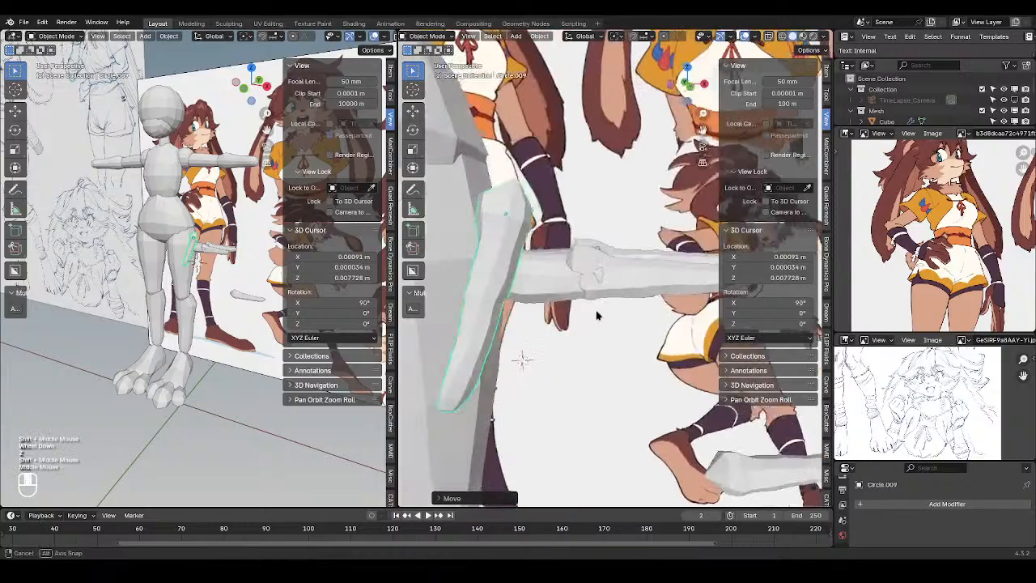
middle_click_drag(596, 312, 573, 278)
scroll(624, 259, "down", 1)
middle_click_drag(573, 277, 599, 238)
scroll(653, 236, "down", 2)
mouse_move(600, 238)
middle_mouse_down("alt")
mouse_move(624, 240)
mouse_move(580, 242)
middle_mouse_up("alt")
scroll(624, 241, "up", 2)
scroll(580, 242, "up", 1)
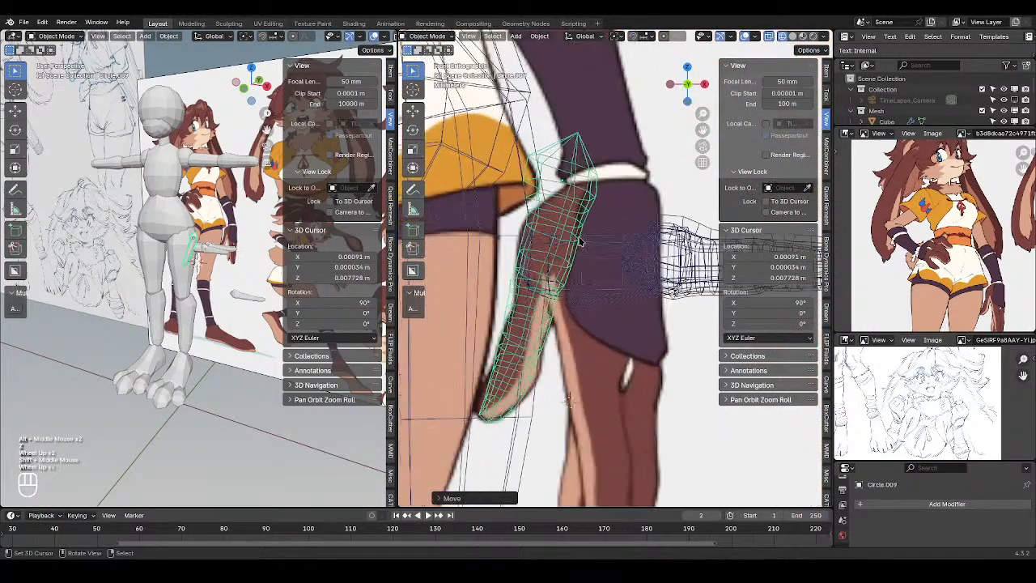
Open the thumb's mesh in Edit Mode and select a vertex at its tip, keeping the wireframe display
right_click(566, 199)
scroll(566, 199, "down", 1)
scroll(590, 356, "up", 1)
middle_click_drag(538, 368, 606, 311, "shift")
scroll(589, 357, "up", 2)
key("Tab")
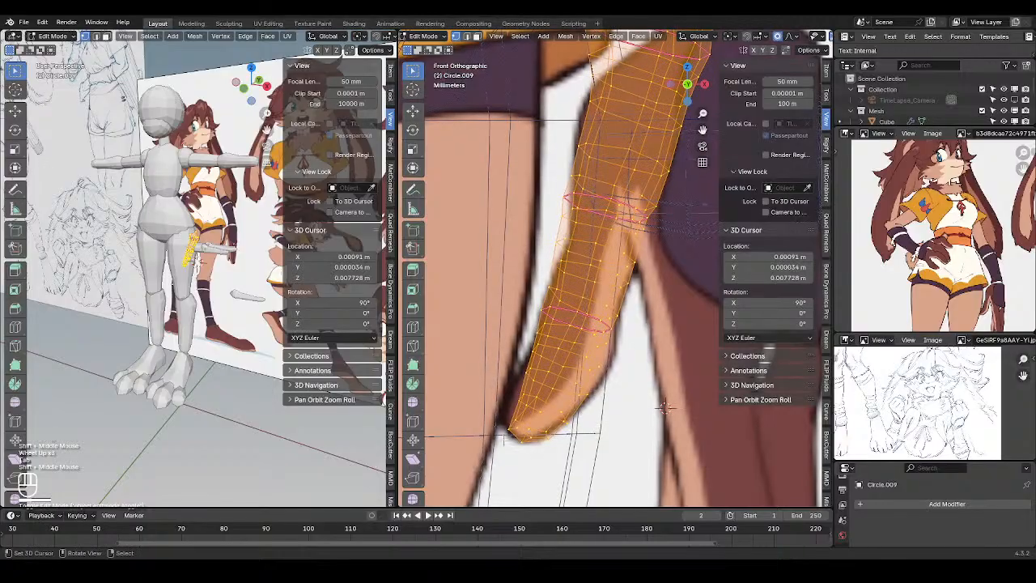
right_click(516, 439)
scroll(650, 366, "down", 2)
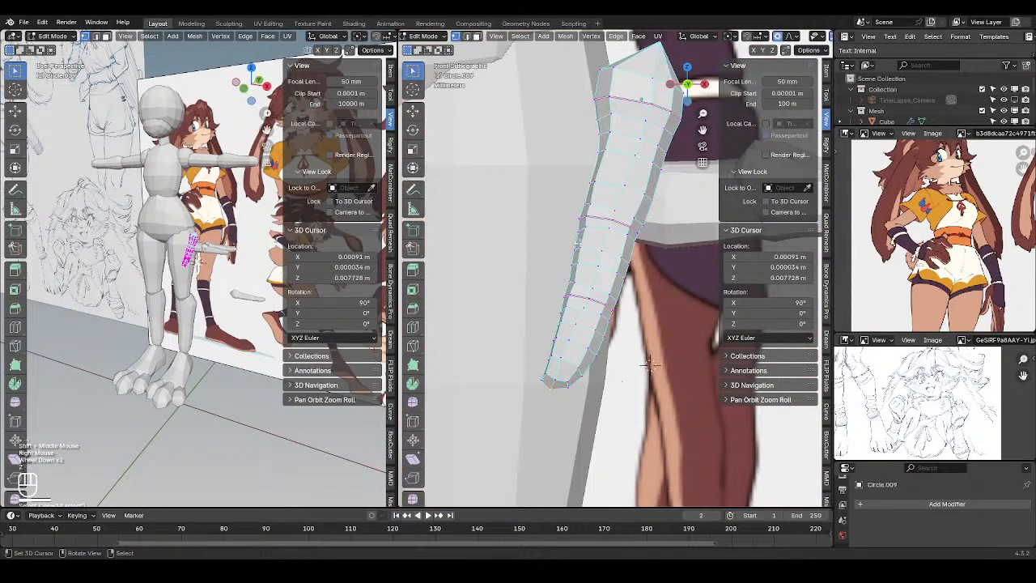
key("alt+z")
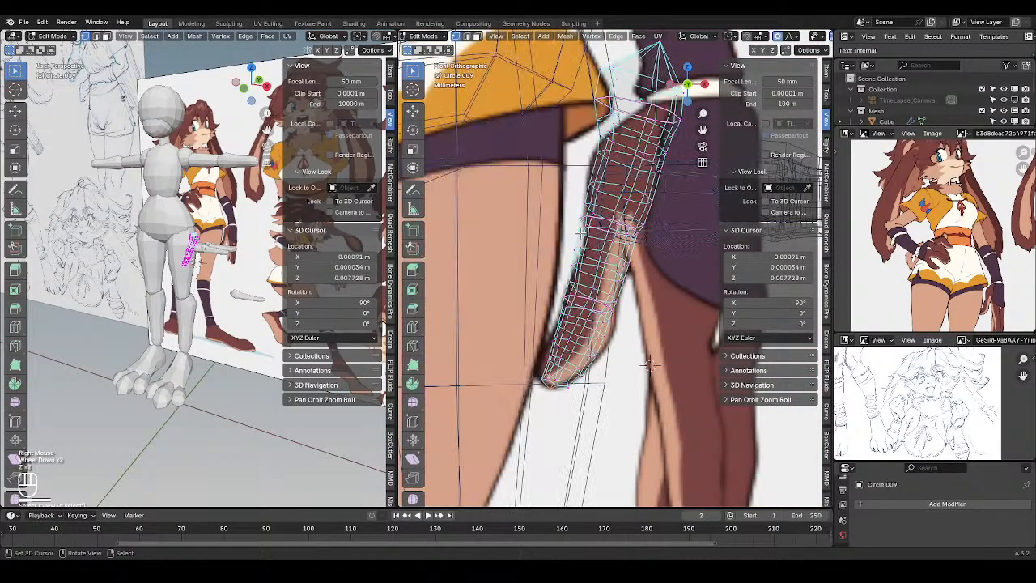
scroll(573, 332, "up", 2)
key("s")
key("z")
key("z")
right_click(593, 307)
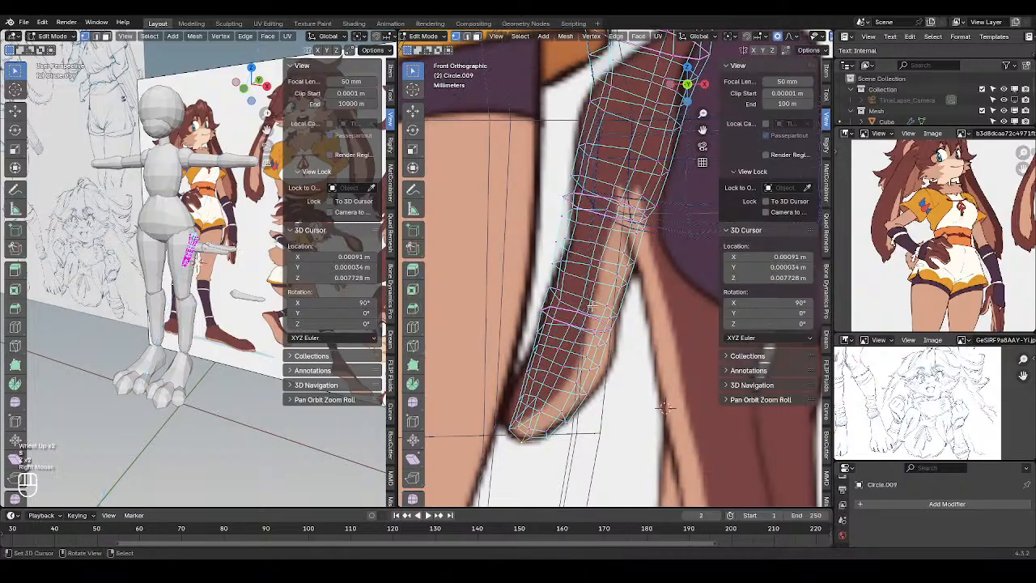
Check the thumb's size against the whole front reference drawing and its outline up close
scroll(599, 305, "down", 4)
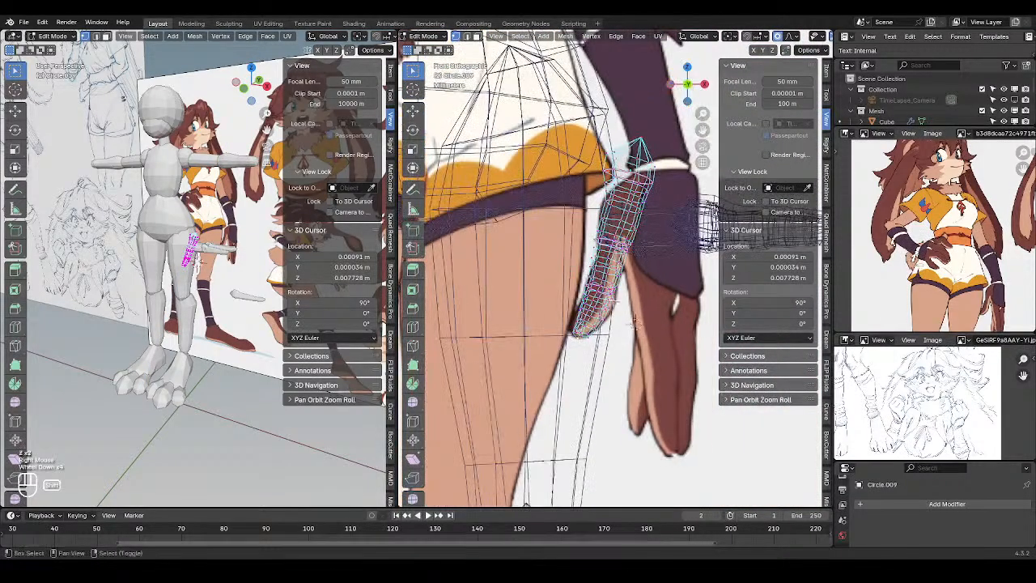
middle_click_drag(663, 370, 651, 339, "shift")
scroll(651, 338, "down", 3)
scroll(651, 340, "down", 2)
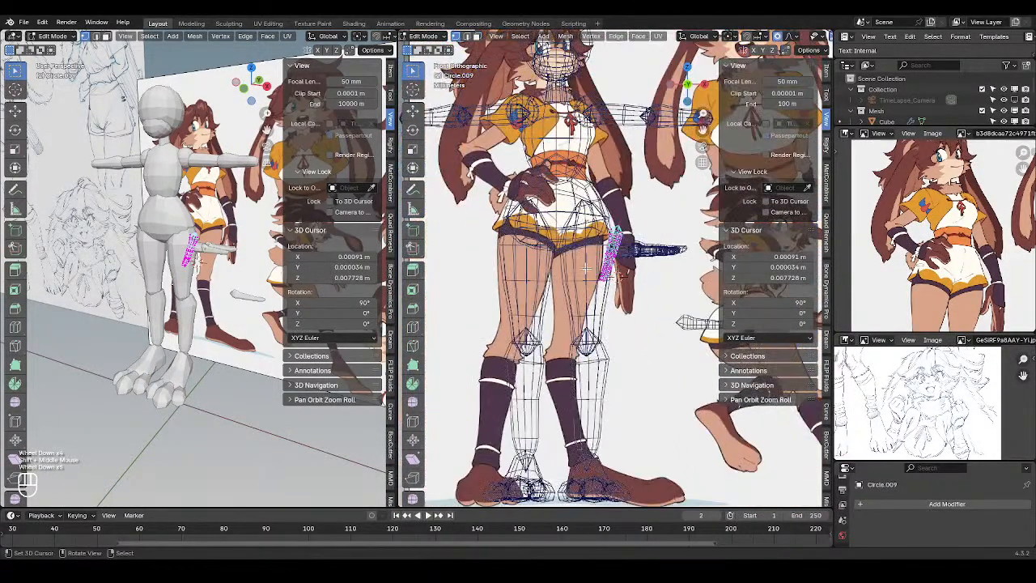
scroll(623, 307, "up", 4)
middle_click_drag(623, 311, 635, 344, "shift")
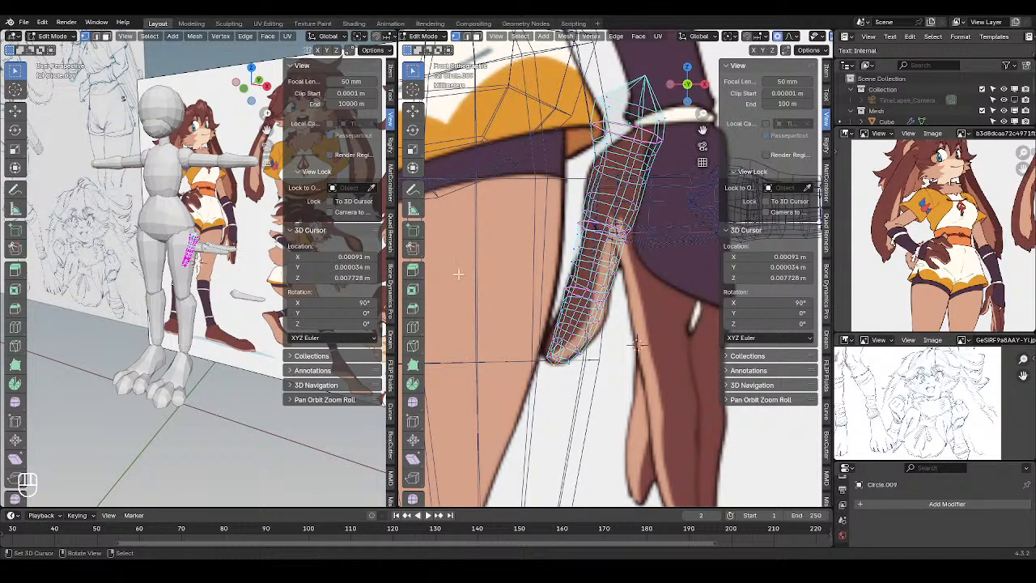
scroll(637, 344, "up", 2)
middle_click_drag(637, 344, 636, 379, "shift")
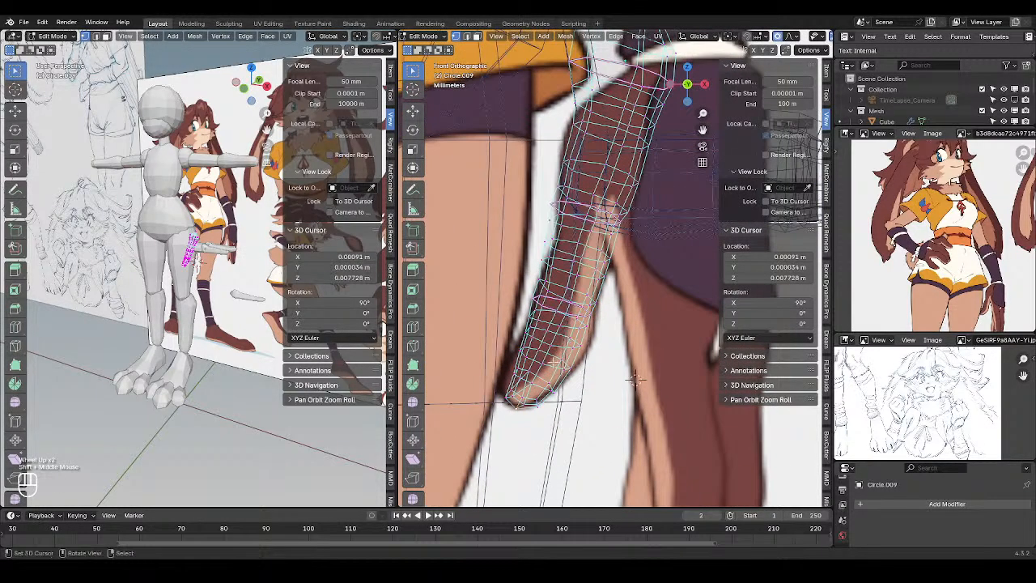
Select the whole thumb mesh and adjust its thickness slightly with Shrink/Fatten to suit the drawn outline
right_click(557, 363, "alt")
right_click(559, 362, "alt")
scroll(566, 356, "down", 1)
key("alt+s")
right_click(592, 327)
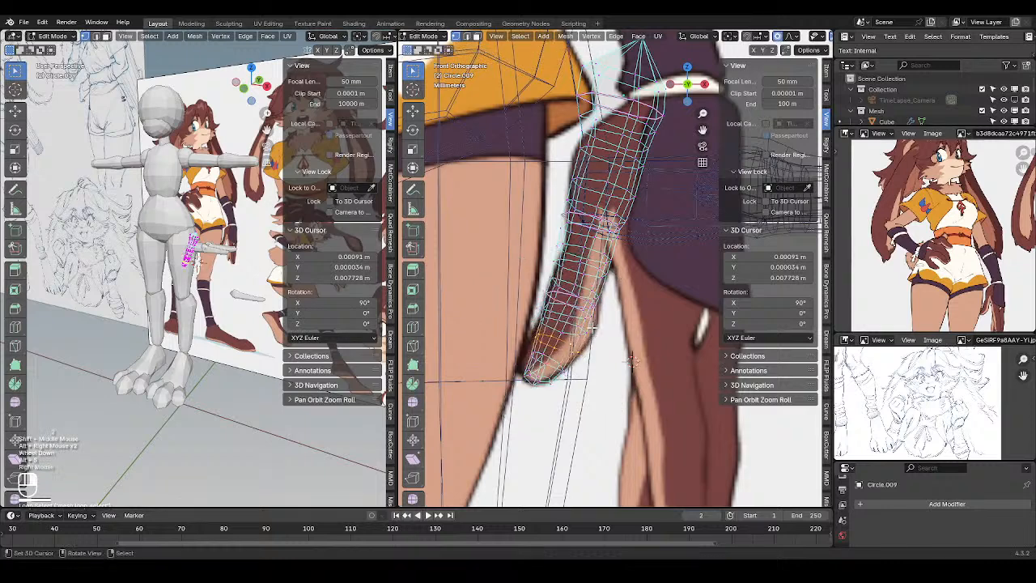
key("a")
key("alt+s")
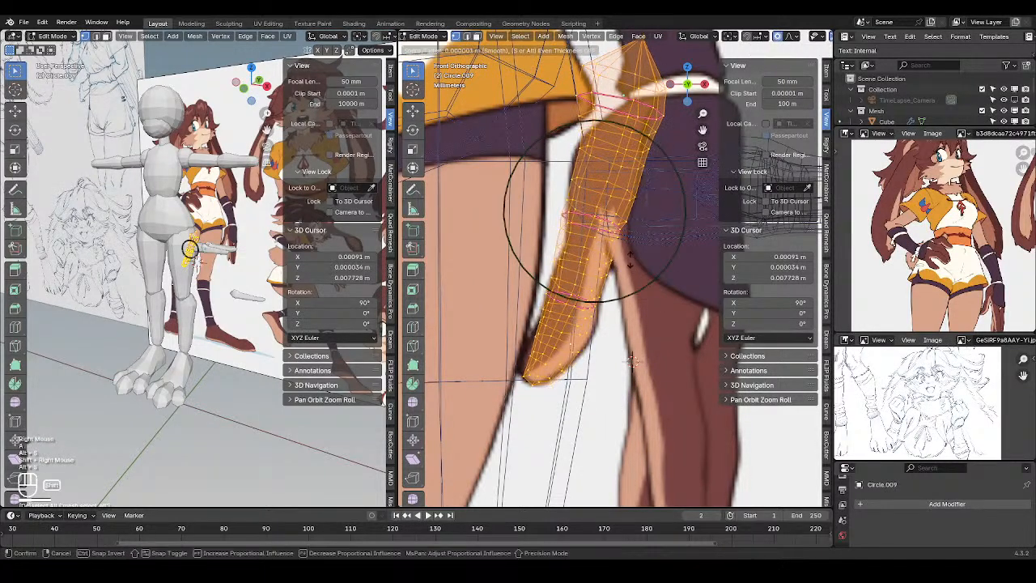
left_click(630, 251, "shift")
Select the edge loop near the thumb's tip and adjust its thickness with proportional Shrink/Fatten
right_click(571, 332, "alt")
key("alt+s")
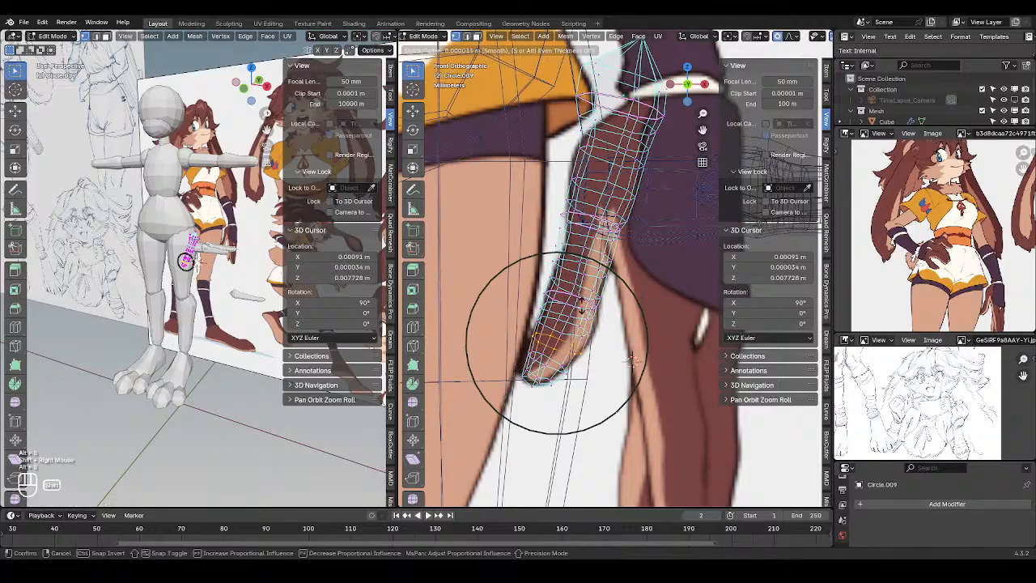
left_click(630, 361)
right_click(525, 375)
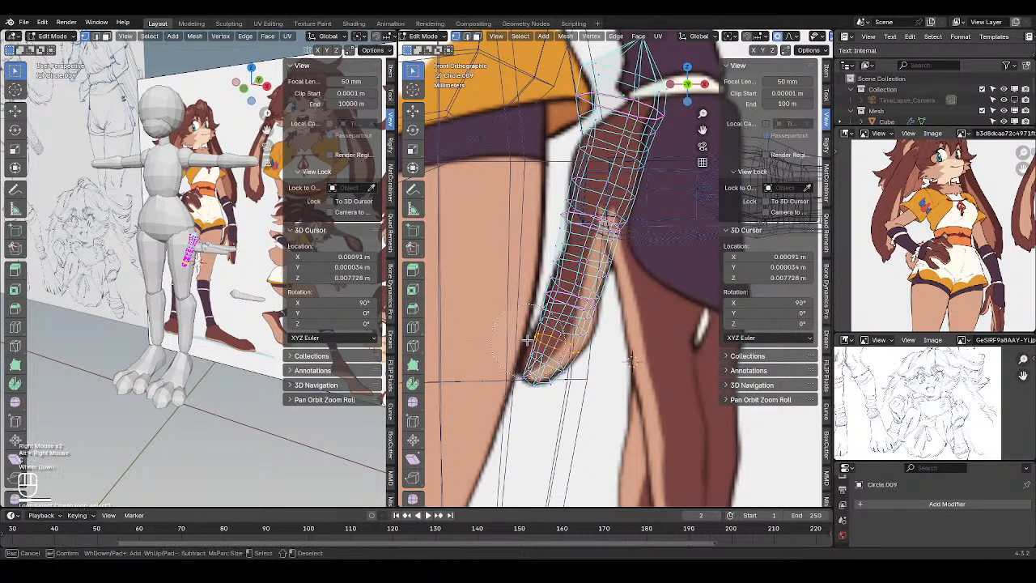
Select the mesh on the inner side of the thumb's tip and shift its surface slightly with proportional Shrink/Fatten
right_click(595, 313, "alt")
key("alt+s")
right_click(599, 284, "shift")
key("alt+s")
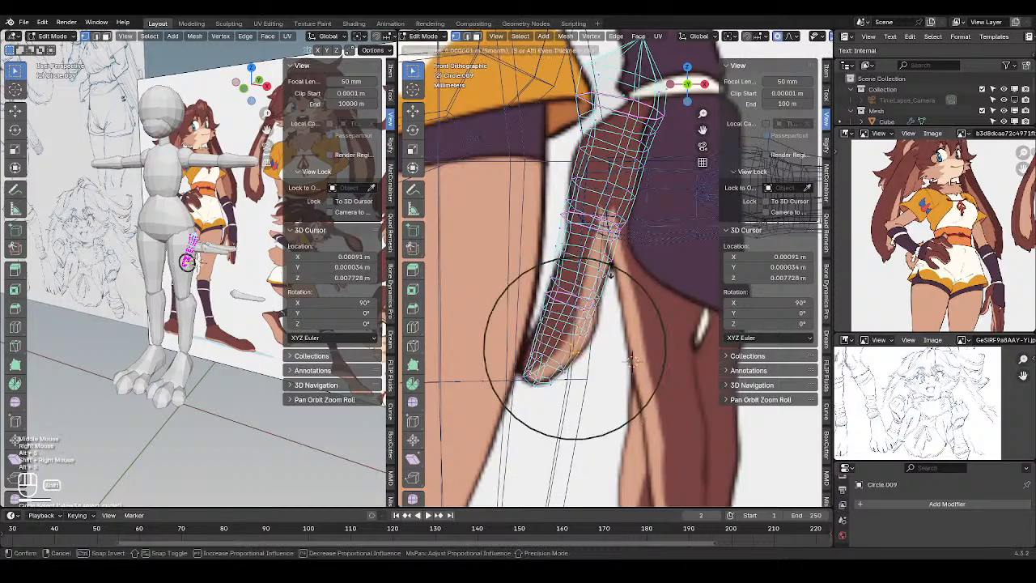
left_click(598, 247, "shift")
key("z")
key("z")
right_click(547, 289)
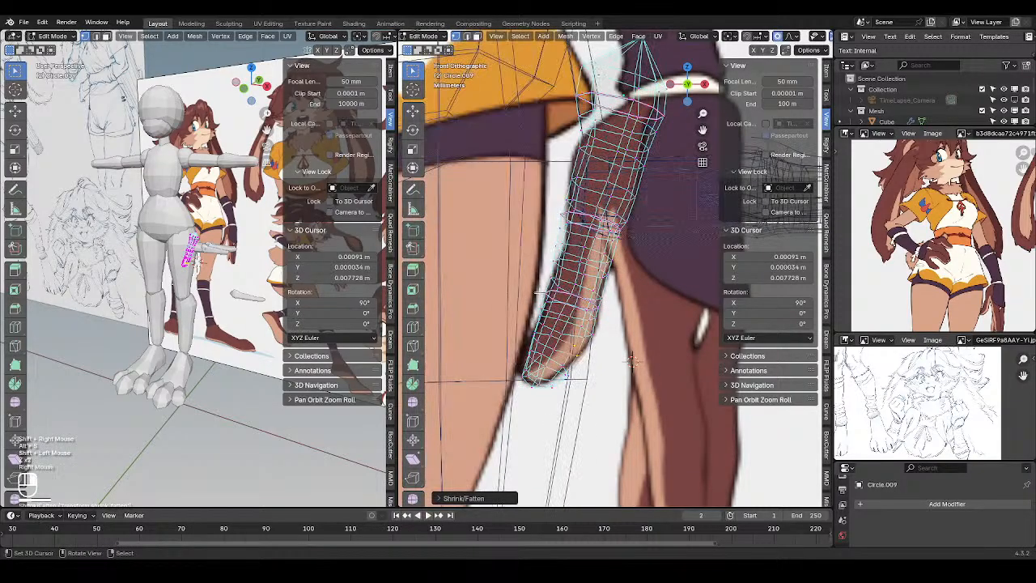
Select the mesh on the outer side of the thumb's lower joint and adjust its surface with proportional Shrink/Fatten
key("alt+s")
scroll(554, 269, "up", 2, "shift")
right_click(552, 267, "shift")
key("z")
key("alt+s")
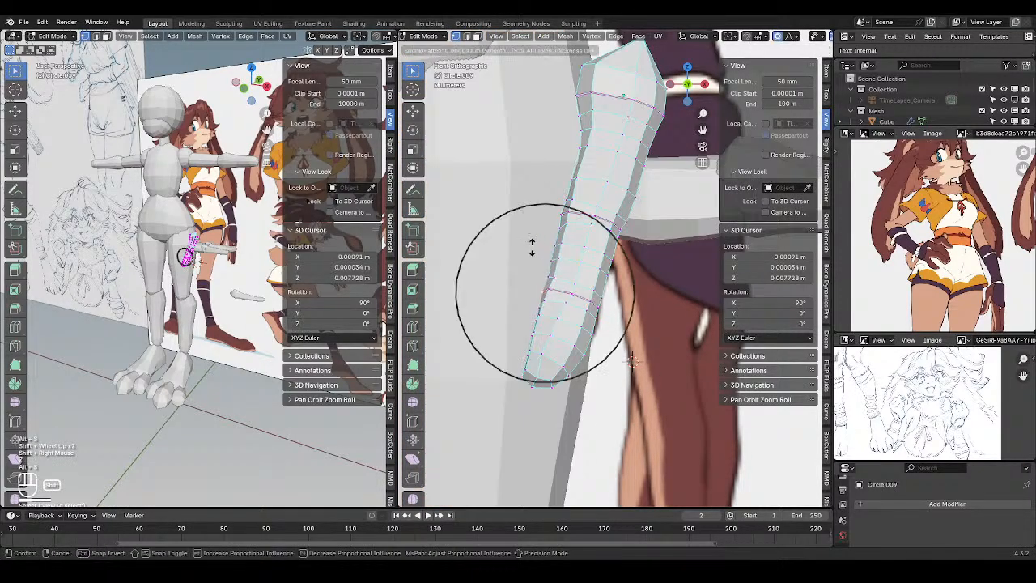
left_click(532, 247, "shift")
Select the pointed cap at the thumb's base end, grow the selection by three rings and delete it
scroll(590, 212, "down", 1)
middle_click_drag(590, 212, 588, 248, "shift")
key("z")
scroll(559, 242, "up", 1, "shift")
scroll(563, 234, "up", 1)
right_click(600, 89, "alt")
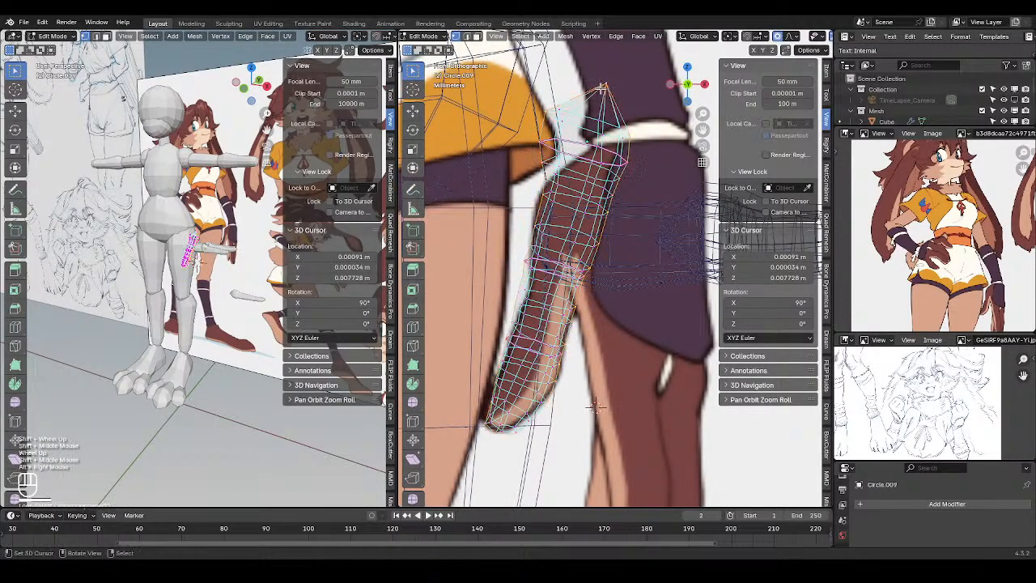
right_click(602, 87)
key("ctrl+KP_Add")
key("ctrl+KP_Add")
key("ctrl+KP_Add")
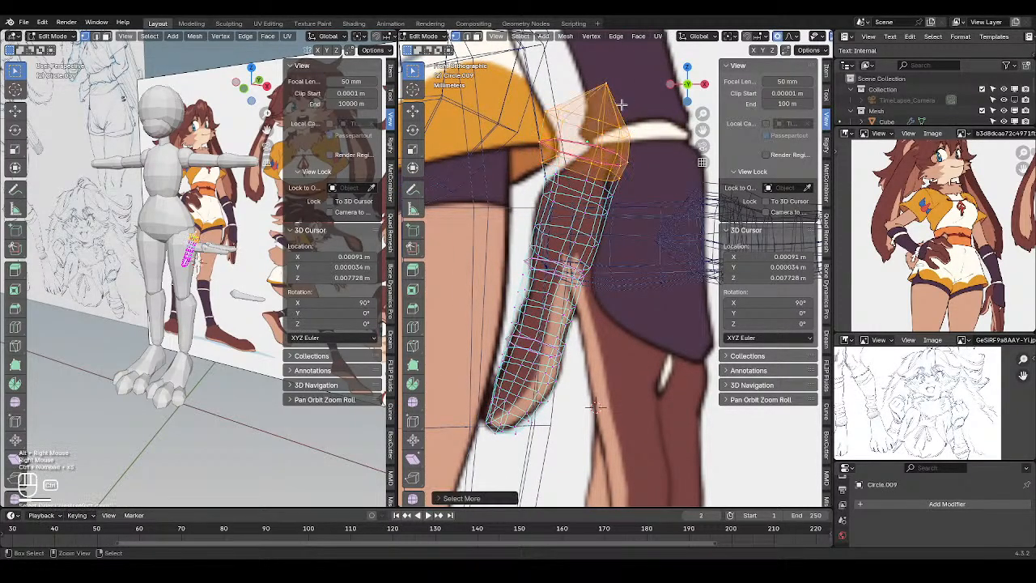
key("x")
left_click(621, 104)
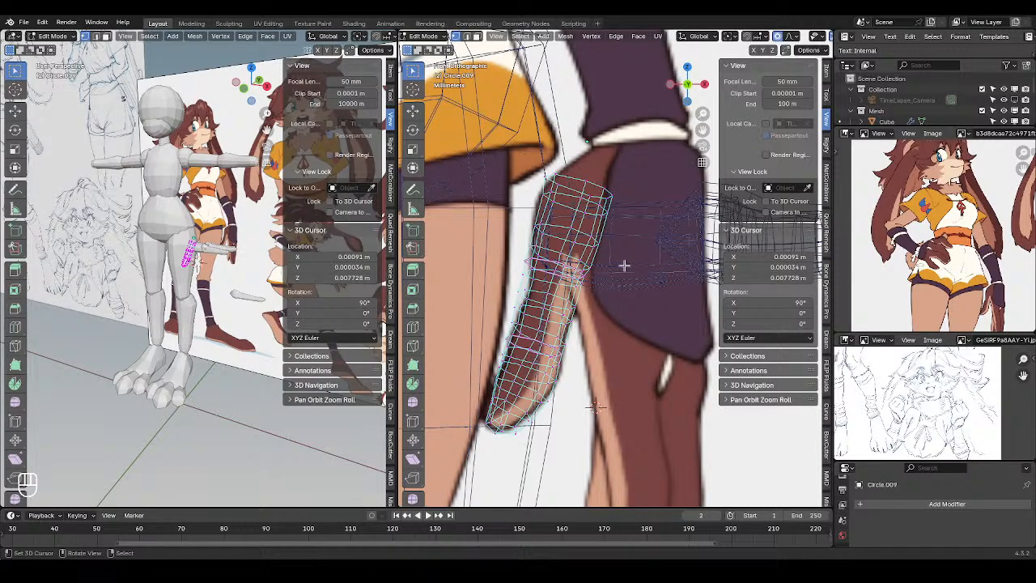
Select the open edge loop at the thumb's base and widen it with proportional Shrink/Fatten
middle_click_drag(616, 282, 623, 202, "shift")
scroll(625, 166, "up", 2)
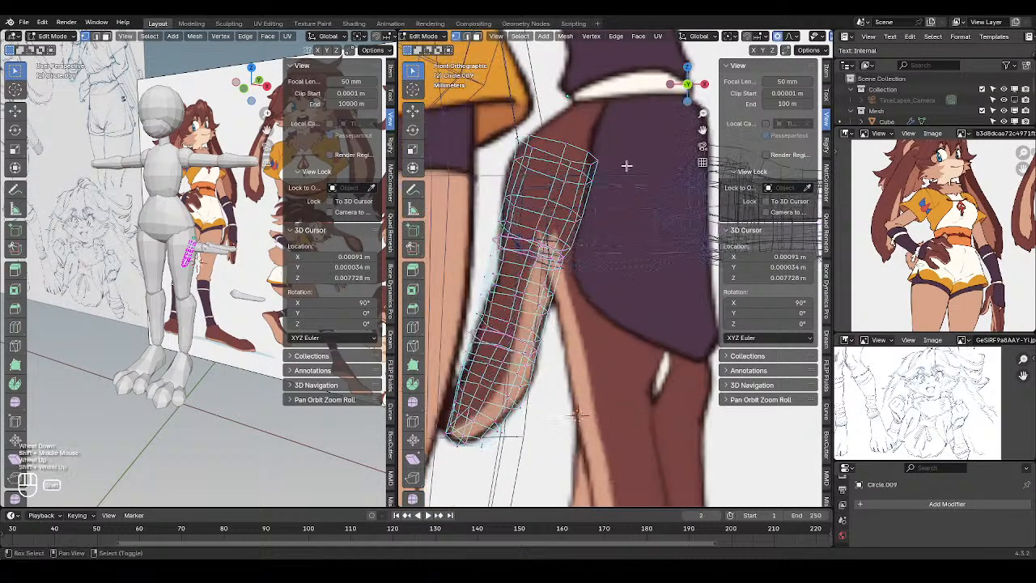
middle_click_drag(624, 167, 613, 190, "shift")
left_click(613, 191, "alt")
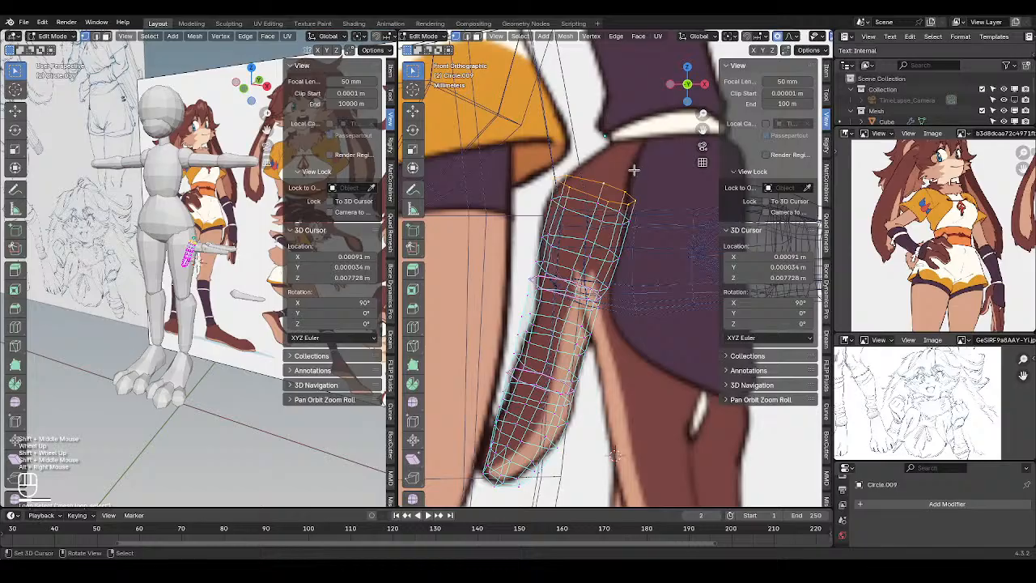
key("alt+s")
scroll(638, 155, "up", 2)
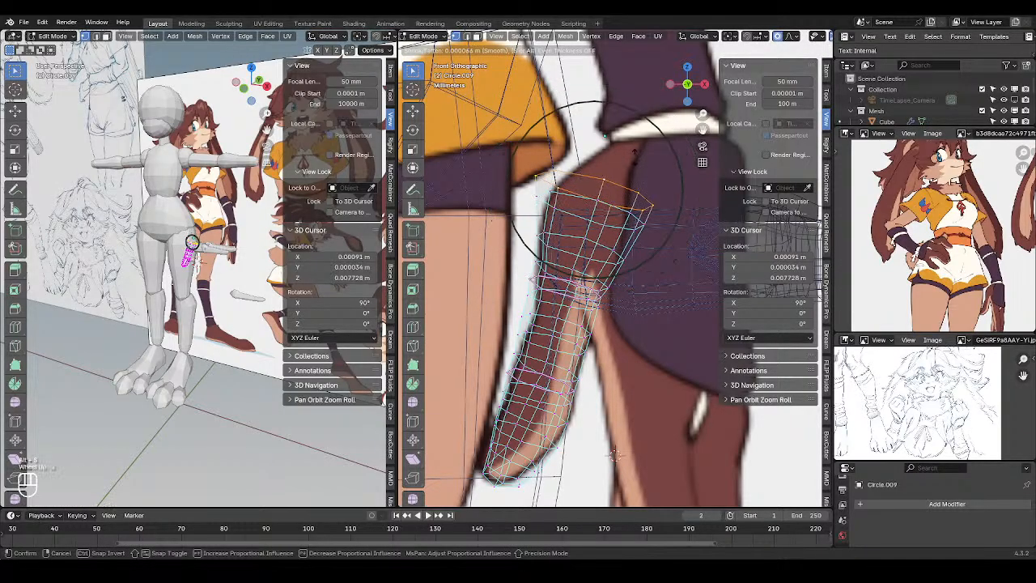
right_click(618, 156)
key("alt+s")
left_click(610, 141)
Rotate the open base loop clockwise and move it toward the palm side with a smaller proportional influence
key("r")
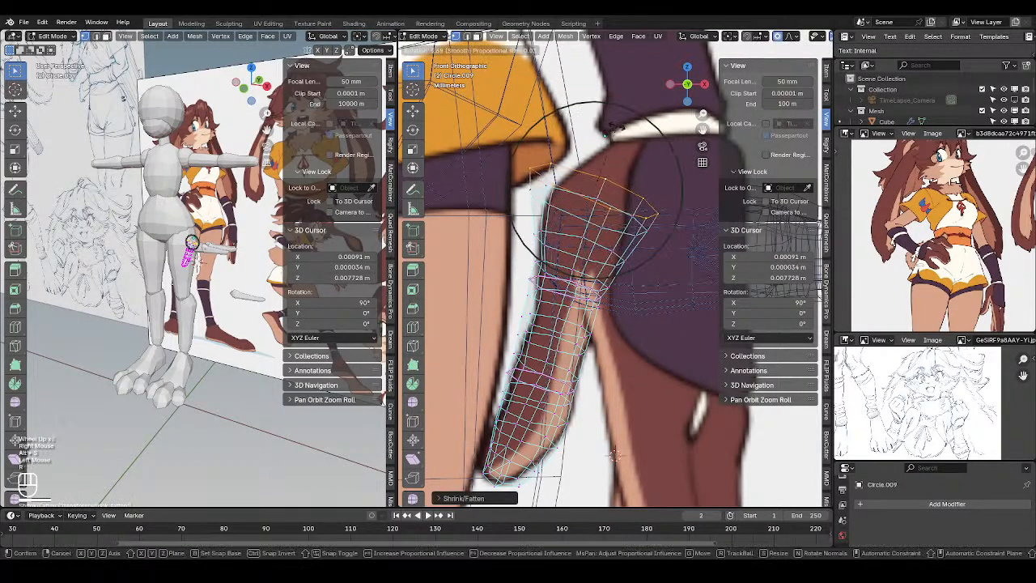
left_click(625, 136)
key("g")
scroll(656, 148, "up", 4)
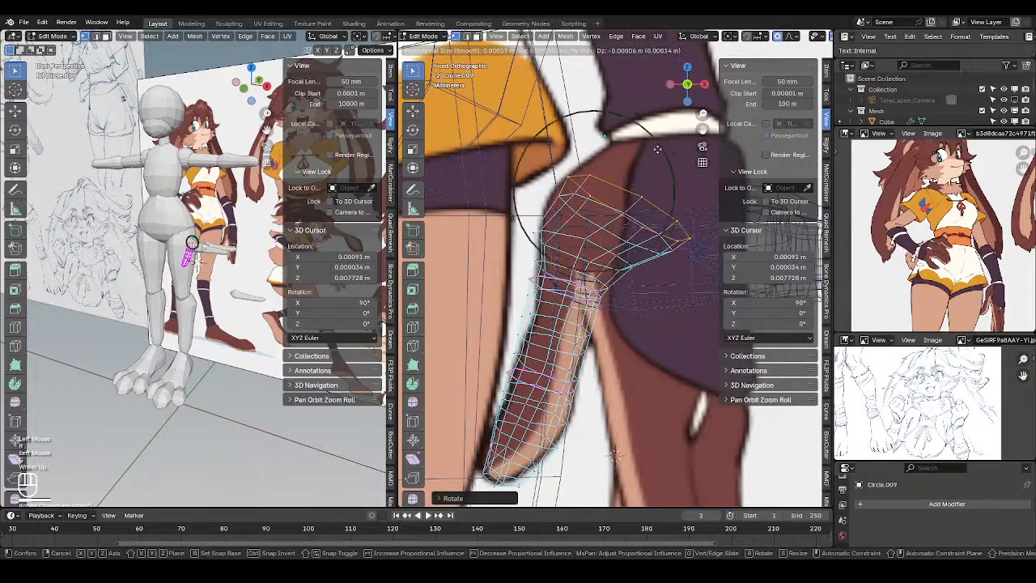
right_click(648, 142)
key("r")
left_click(661, 156)
key("g")
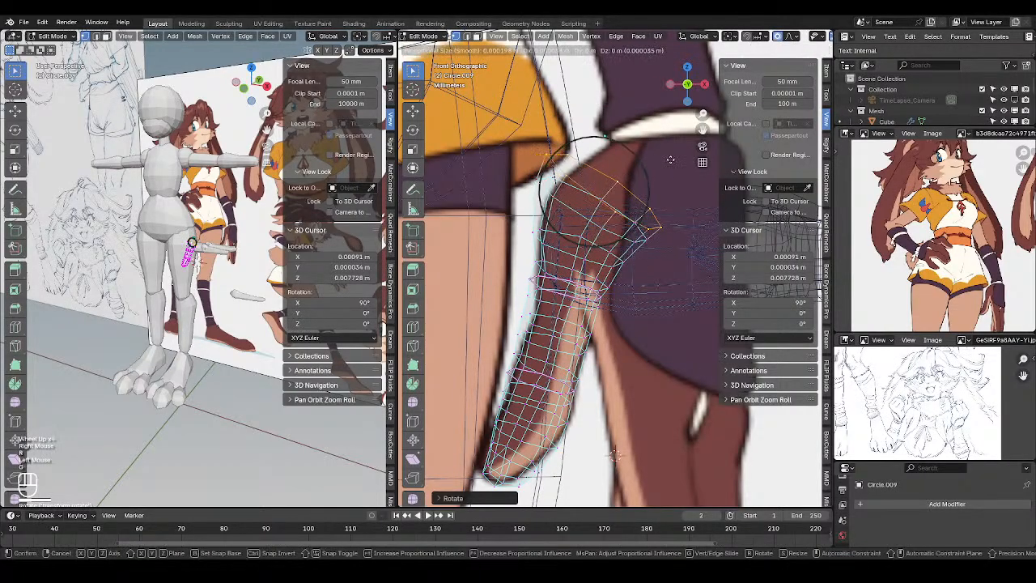
left_click(686, 165)
Adjust the base loop's width with Shrink/Fatten and move the loop slightly to follow the drawn hand
key("alt+s")
right_click(680, 164)
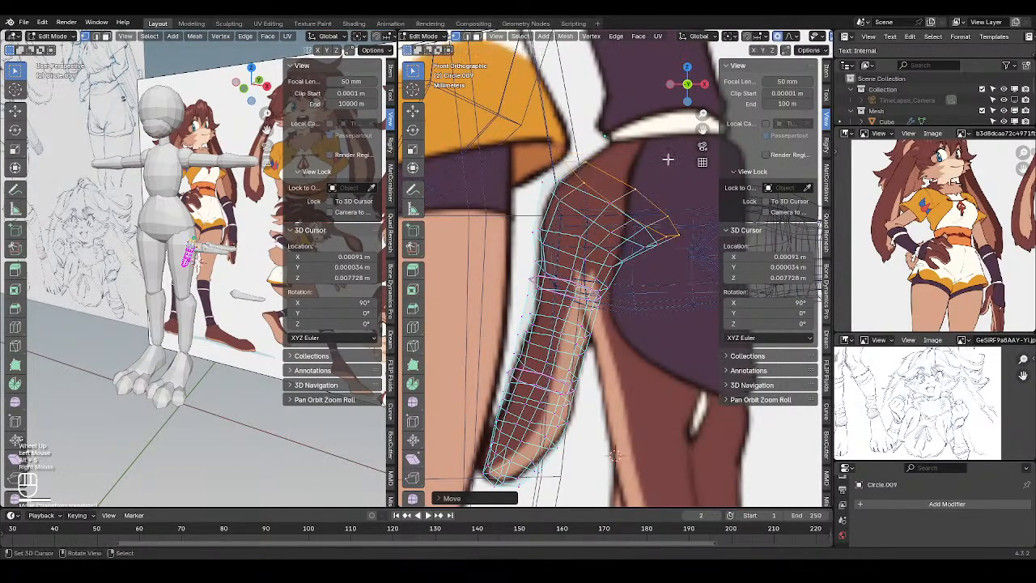
key("alt+s")
scroll(670, 163, "down", 2)
right_click(669, 165)
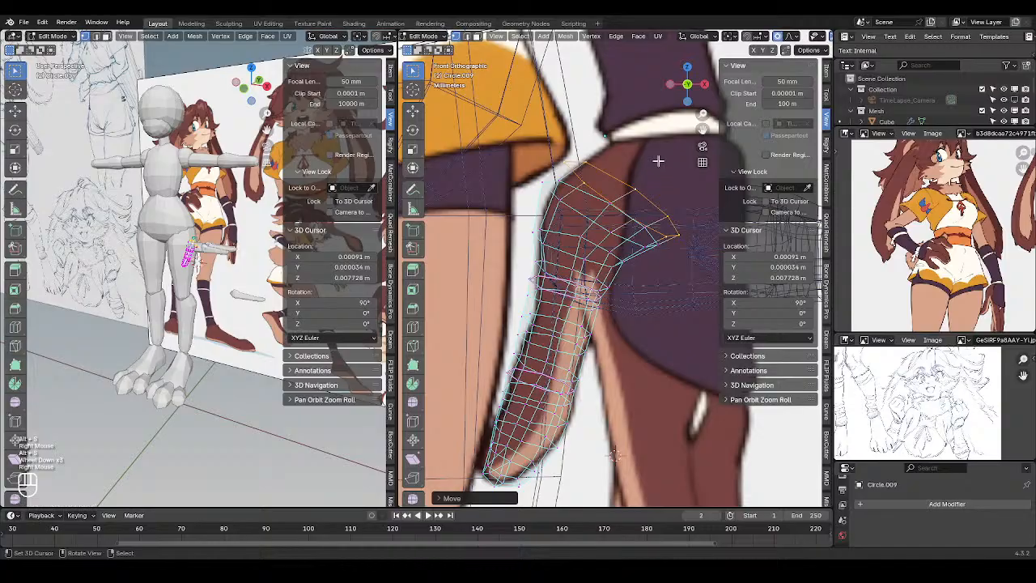
key("alt+s")
left_click(660, 167)
key("g")
left_click(677, 157)
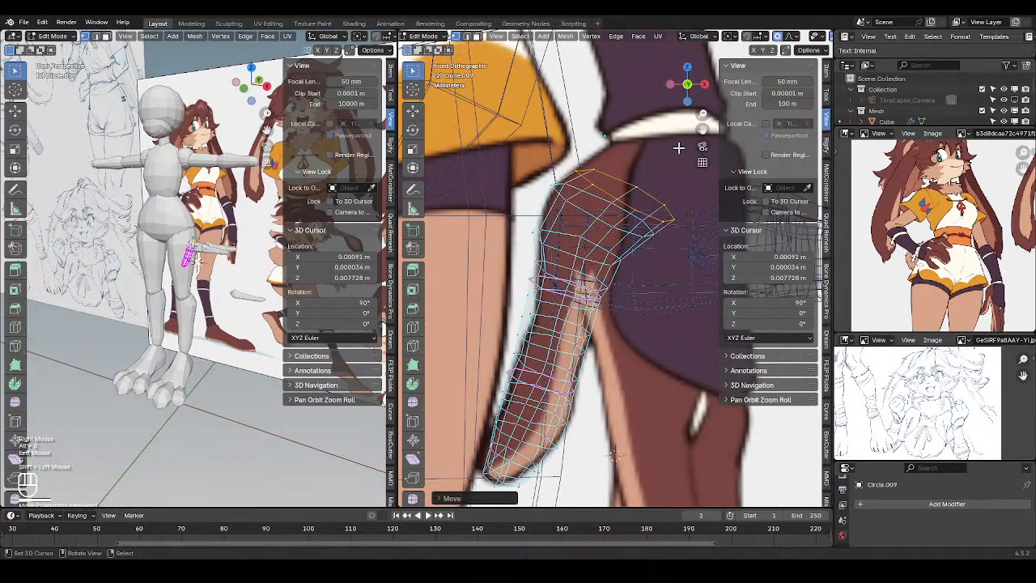
Move the vertices on the inner edge between the thumb's base and upper joint with proportional editing, and save the file
right_click(624, 262, "shift")
key("g")
scroll(612, 259, "up", 2, "shift")
right_click(612, 251)
key("g")
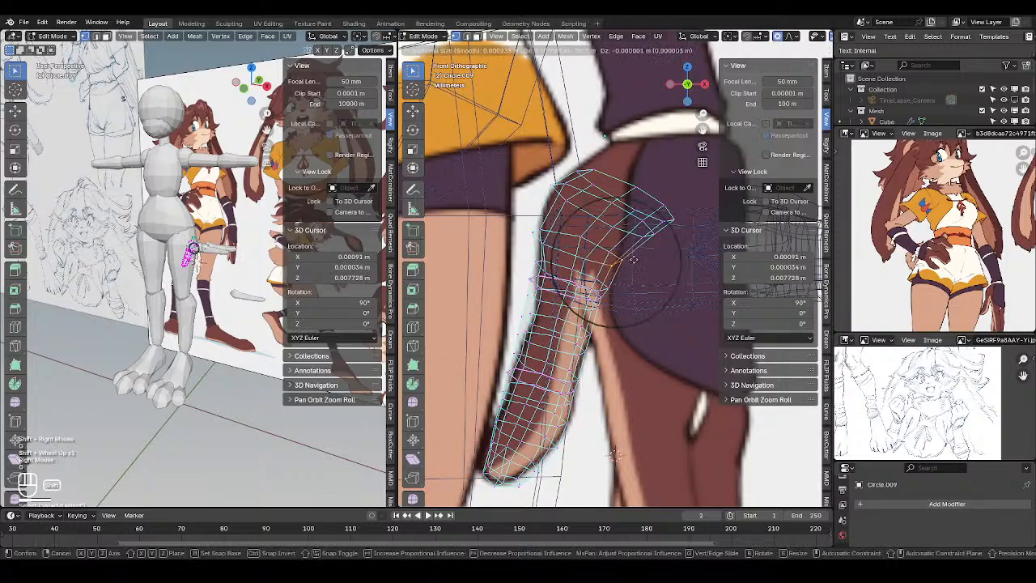
left_click(631, 257, "shift")
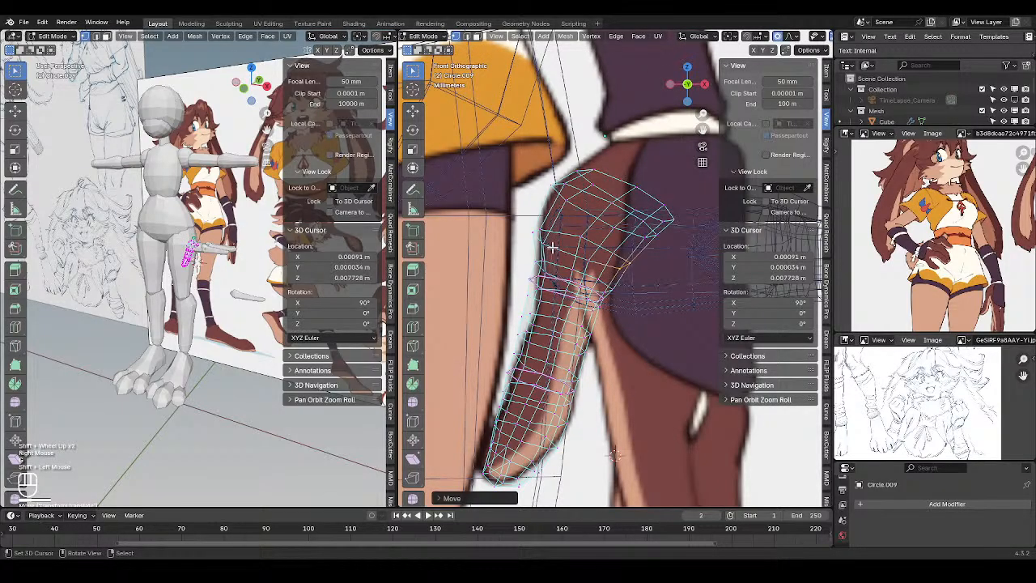
key("ctrl+s")
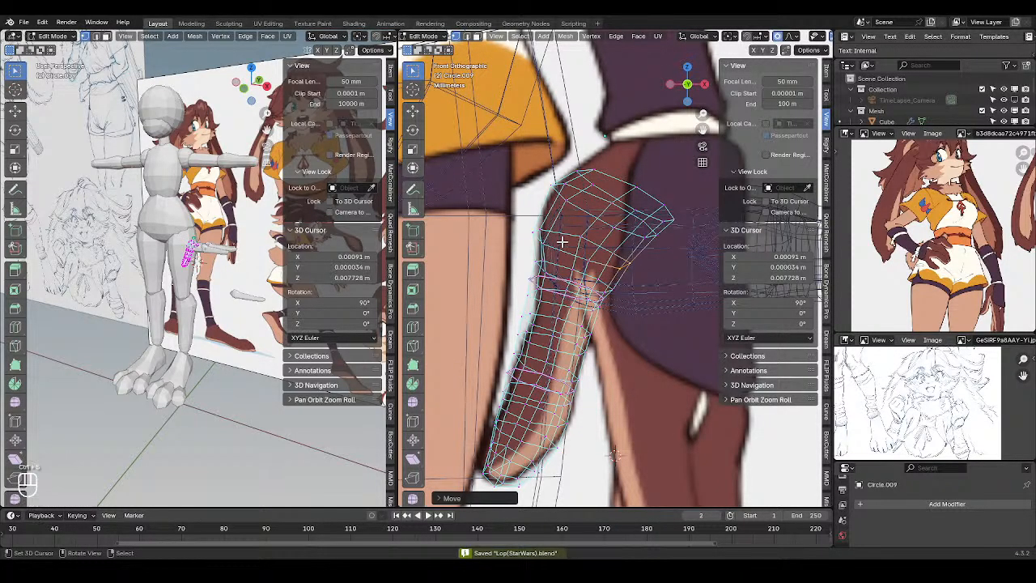
Select the outer-side vertices of the thumb's upper joint loop and push them slightly outward with Shrink/Fatten
right_click(553, 284)
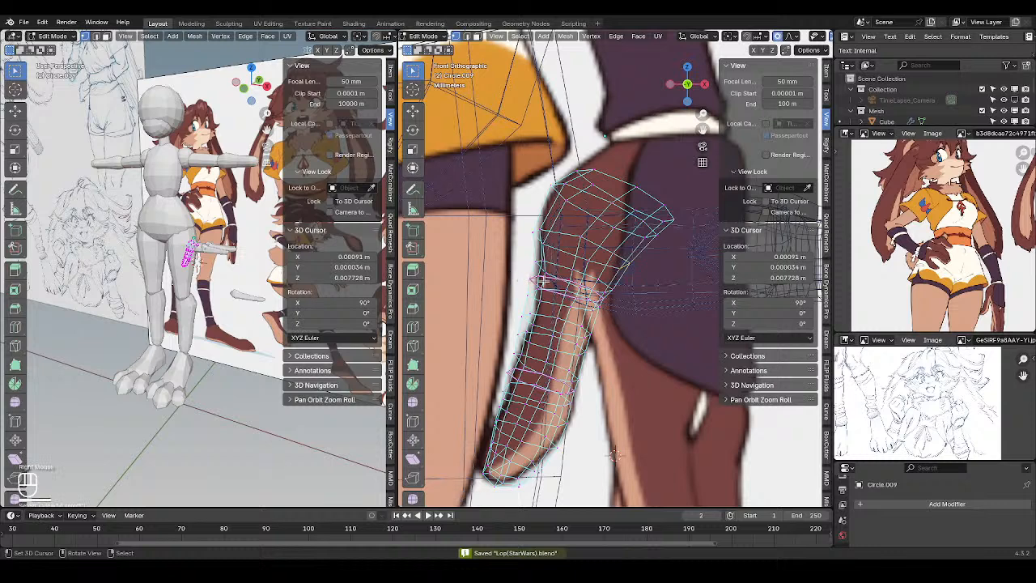
right_click(559, 289, "shift")
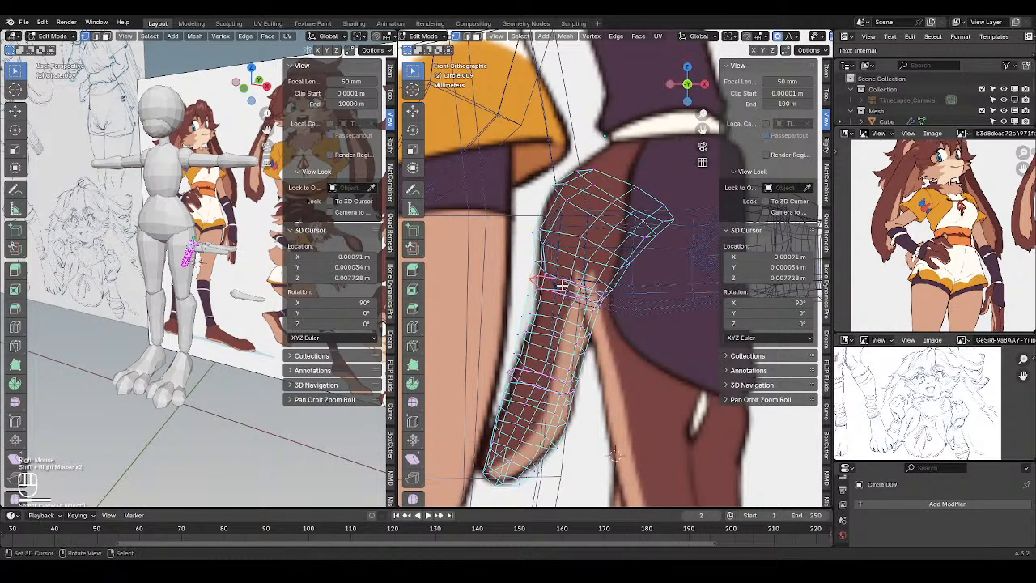
key("alt+z")
key("g")
left_click(532, 280)
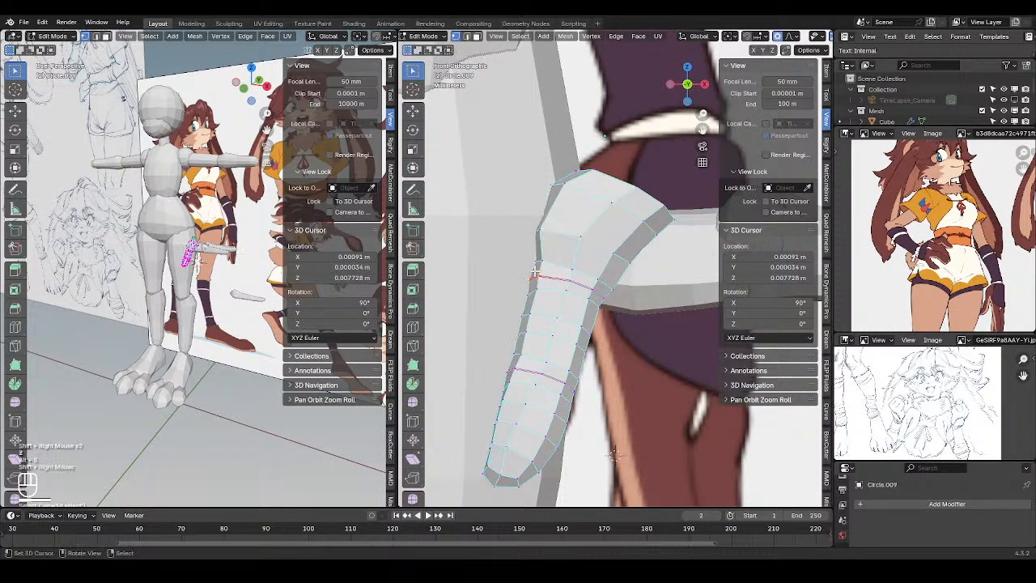
key("alt+z")
key("g")
left_click(534, 269)
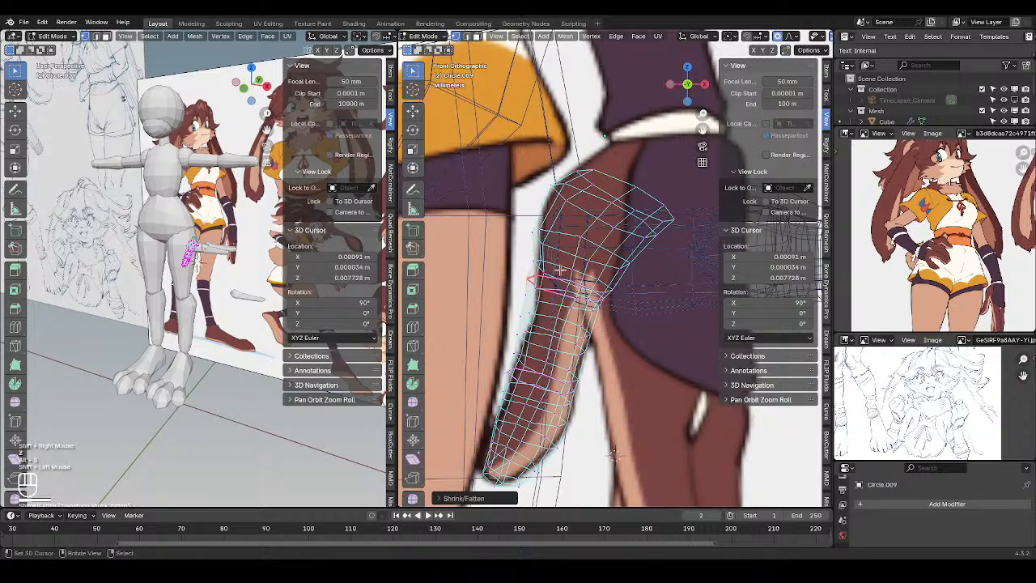
key("alt+z")
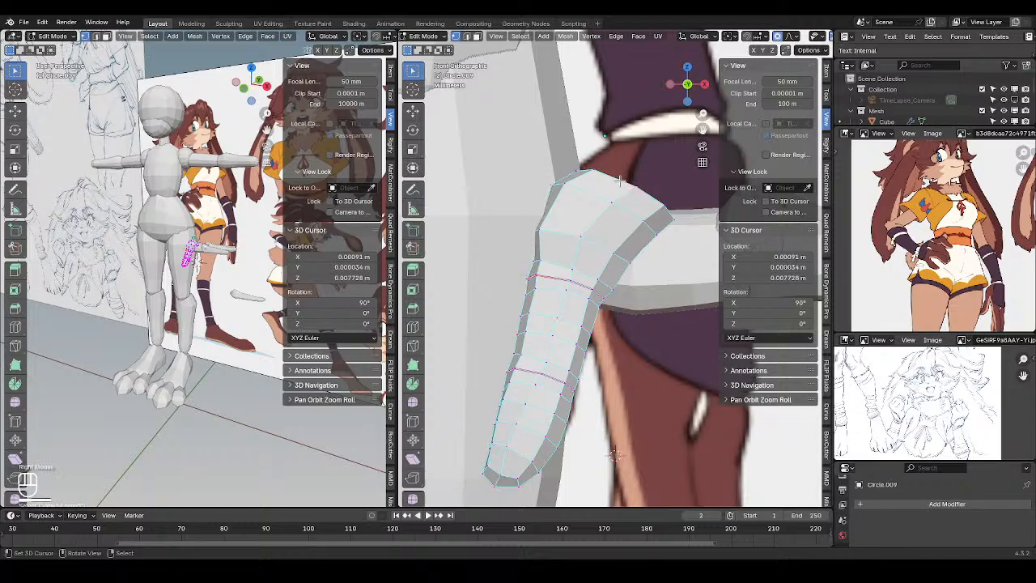
Select the whole edge loop at the thumb's upper joint and adjust its thickness with proportional Shrink/Fatten
key("shift+z")
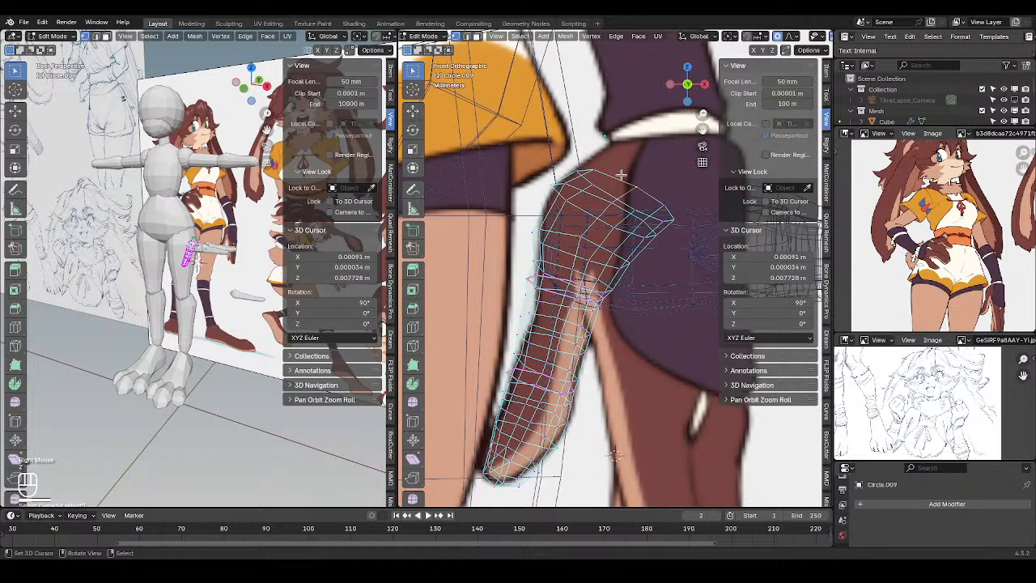
right_click(623, 177, "alt")
mouse_move(628, 188)
middle_mouse_down("shift")
mouse_move(653, 161)
mouse_move(621, 179)
middle_mouse_up("shift")
scroll(653, 161, "up", 1)
scroll(620, 178, "down", 1)
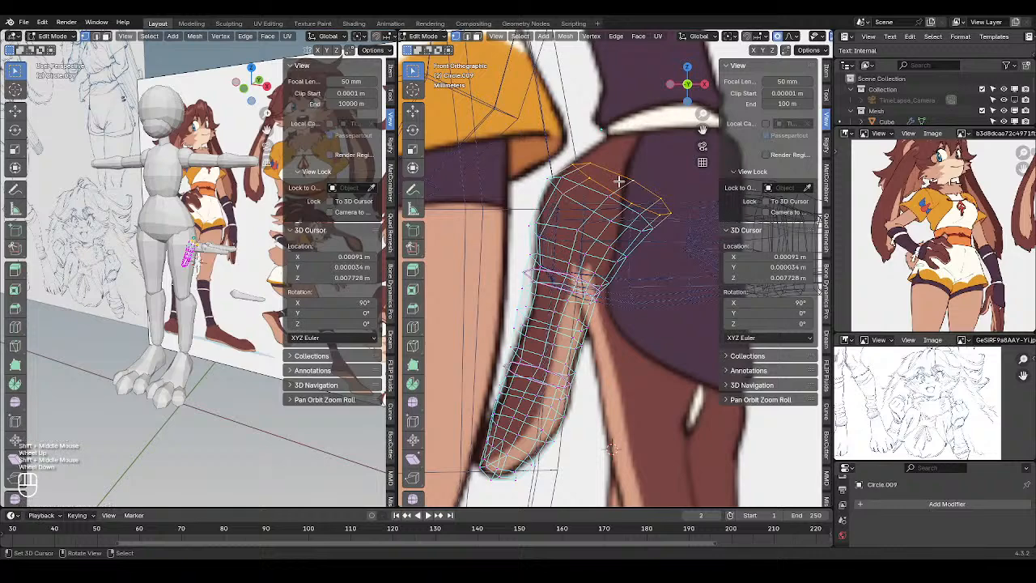
middle_click_drag(569, 305, 582, 226, "shift")
scroll(581, 227, "up", 2)
middle_click_drag(537, 158, 559, 190, "shift")
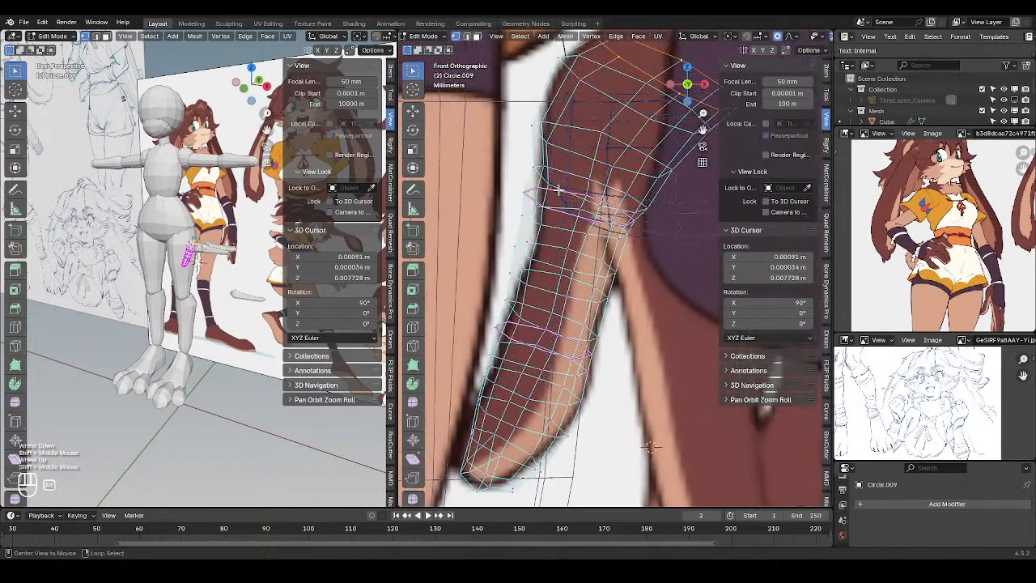
right_click(558, 191, "alt")
key("alt+s")
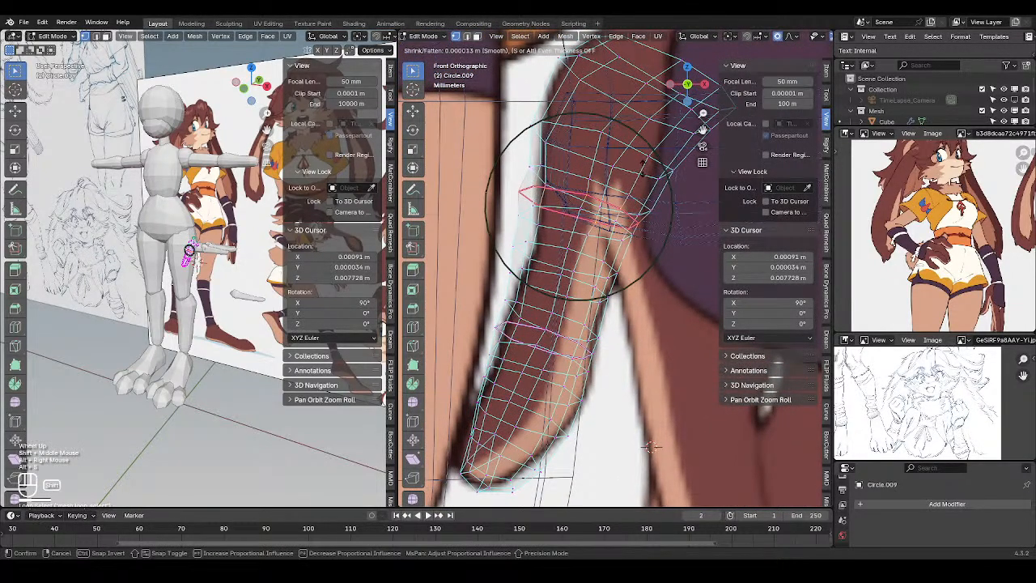
right_click(639, 172, "shift")
key("alt+s")
left_click(634, 169, "shift")
Fine-tune the upper joint loop's thickness with further Shrink/Fatten adjustments, comparing it in solid and wireframe shading
scroll(627, 169, "down", 1)
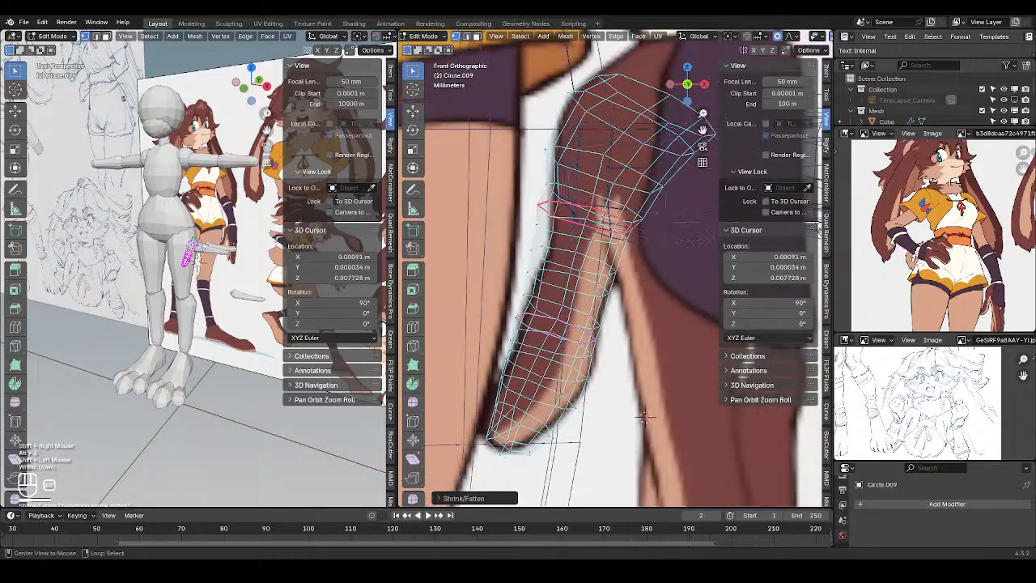
key("alt+s")
left_click(623, 170, "shift")
key("g")
right_click(638, 170, "shift")
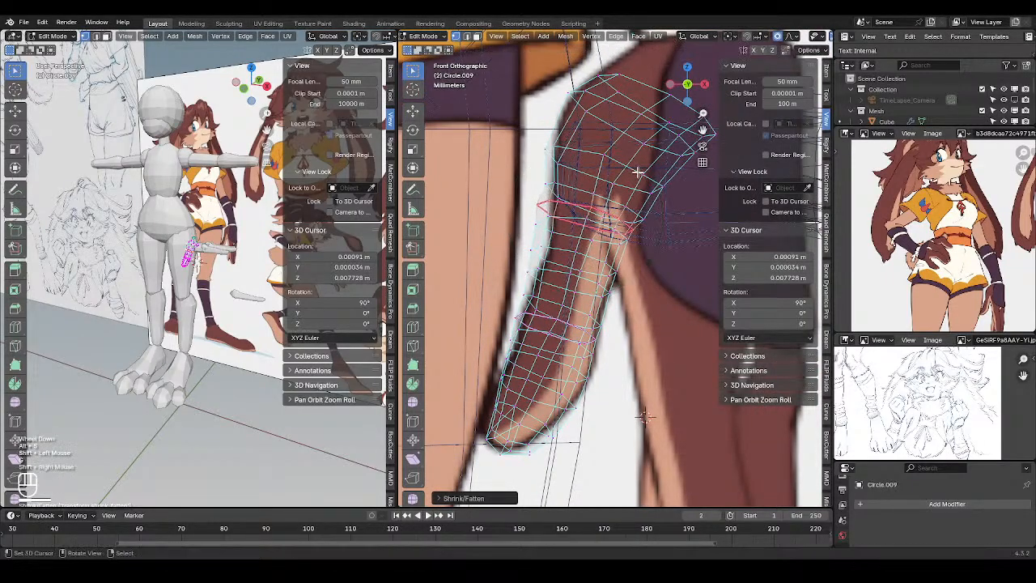
key("alt+s")
right_click(632, 197, "shift")
key("z")
key("alt+s")
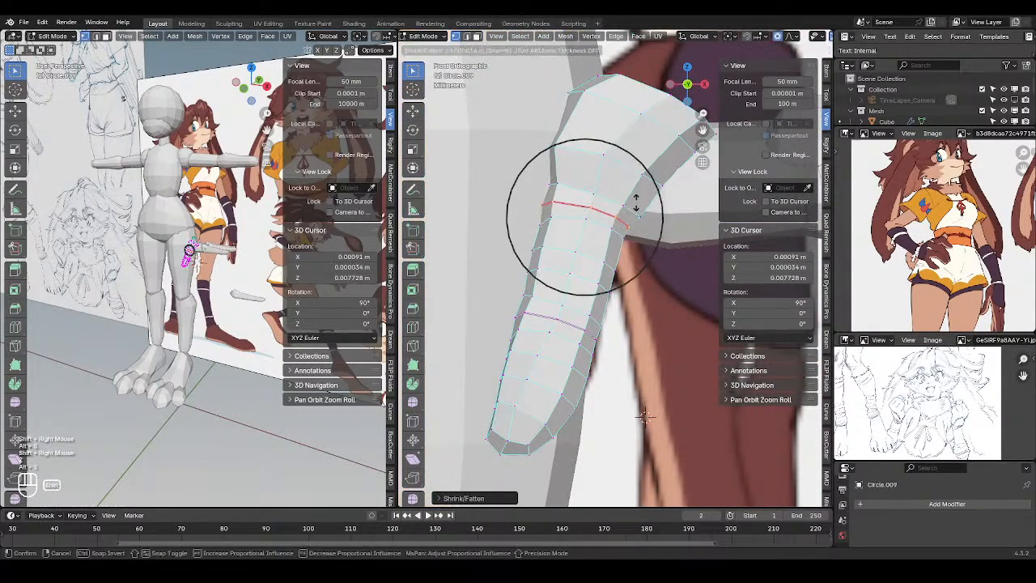
left_click(639, 212, "shift")
key("z")
key("z")
Select the two edge loops midway between the thumb's joints and slim them with proportional Shrink/Fatten
right_click(580, 275, "alt")
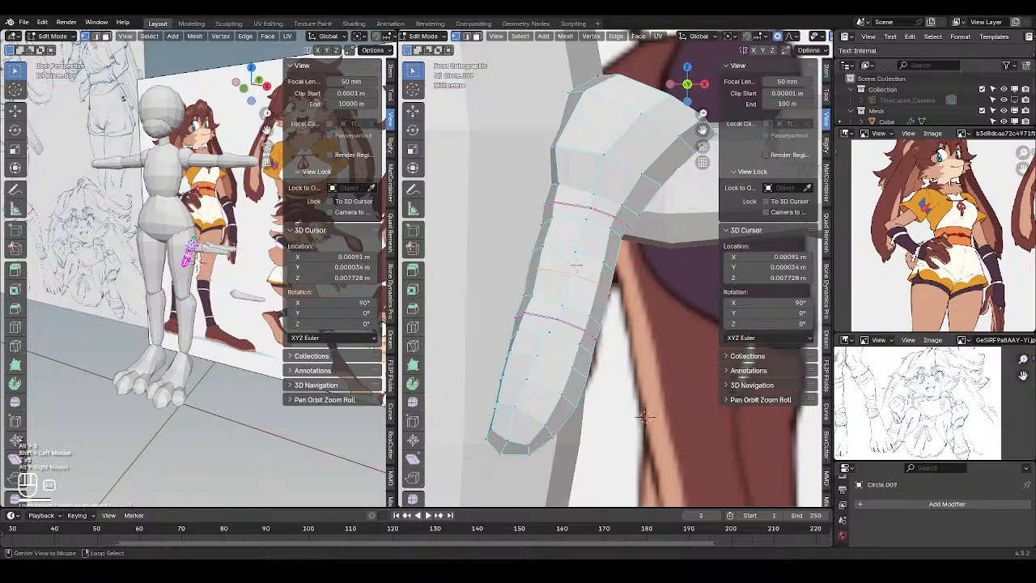
right_click(582, 254, "alt+shift")
key("alt+s")
scroll(583, 271, "up", 5)
right_click(643, 207)
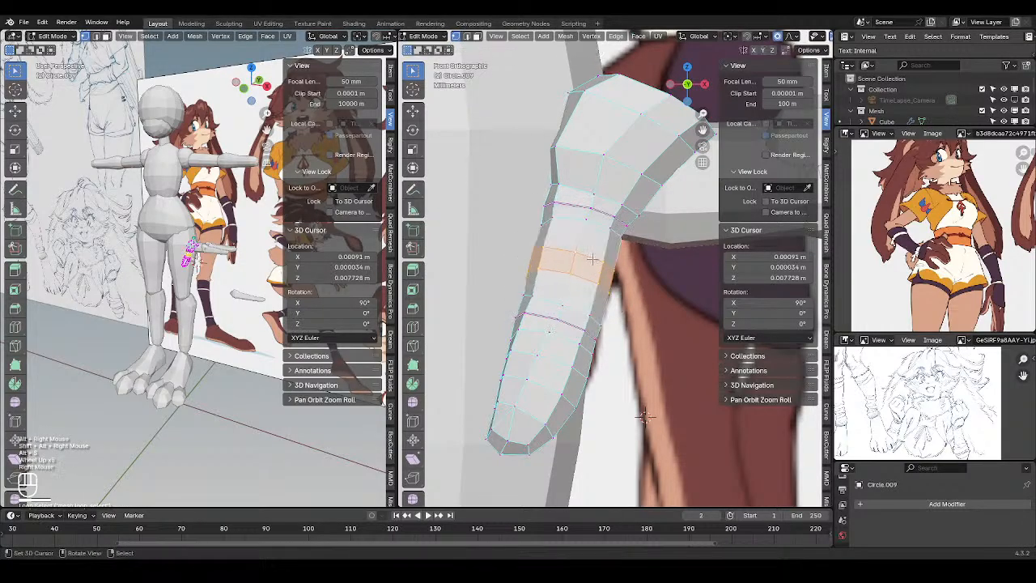
key("alt+s")
left_click(644, 219, "shift")
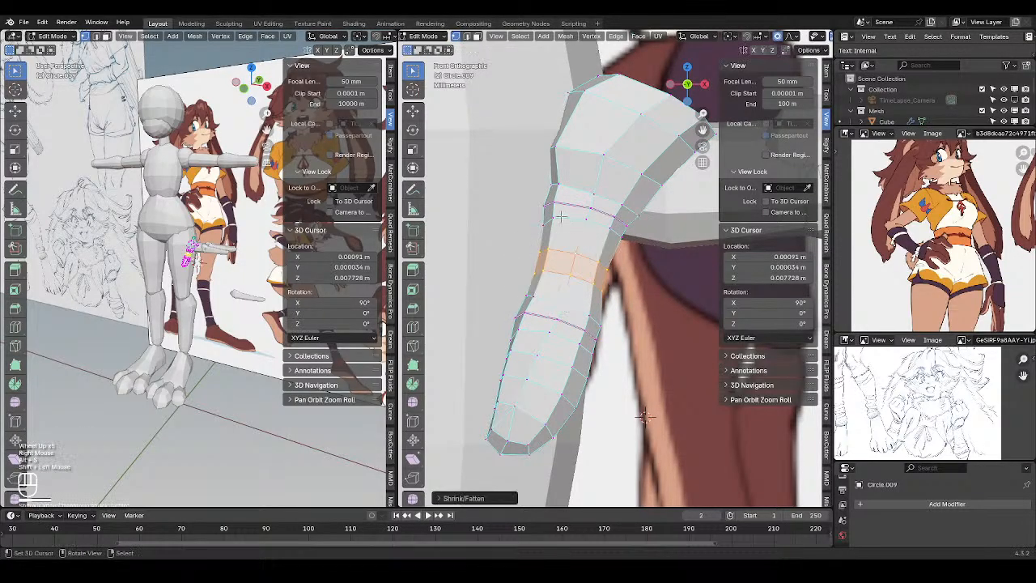
Select the outer-side vertices just above the thumb's upper joint and adjust their surface with Shrink/Fatten
key("shift+z")
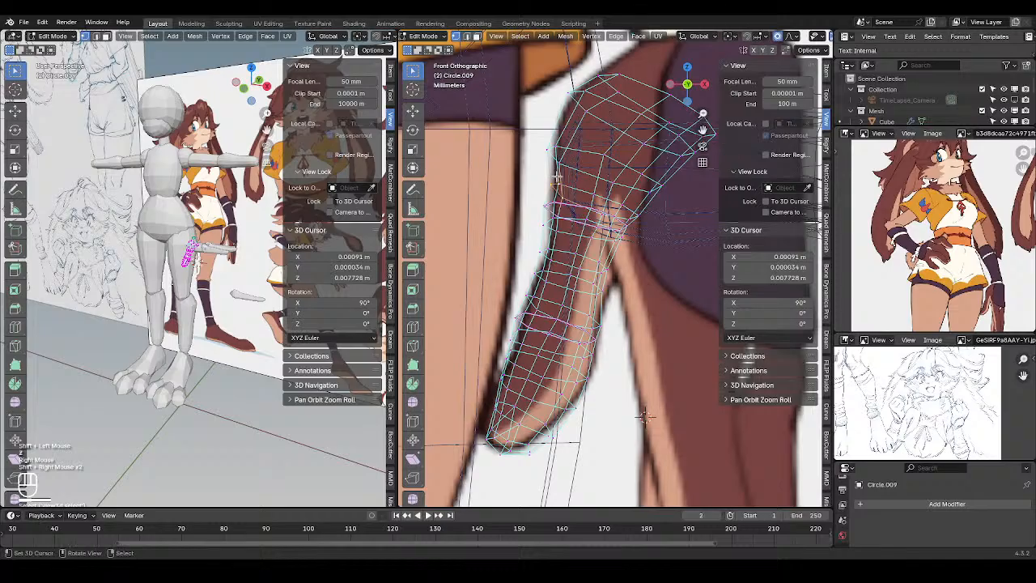
key("shift+z")
key("alt+s")
left_click(567, 150, "shift")
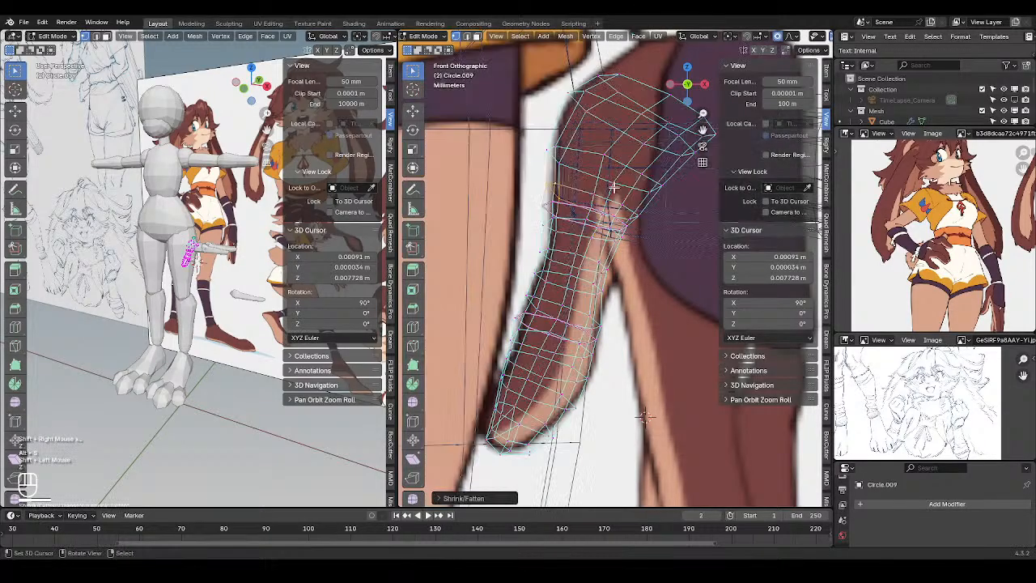
key("shift+z")
key("shift+z")
key("shift+z")
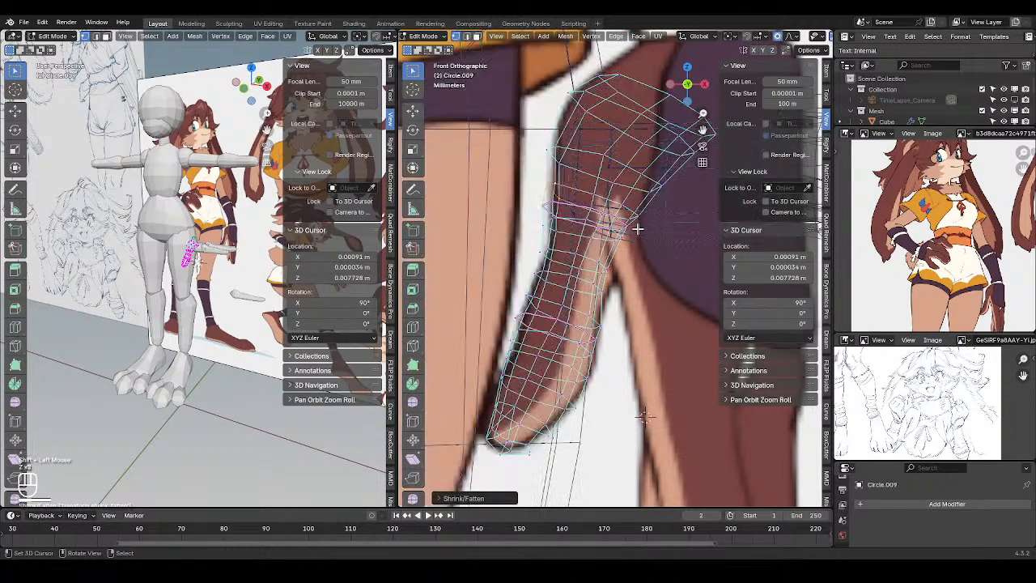
Move the finger-facing vertex at the thumb's upper joint with proportional editing to match the reference outline
key("shift+z")
key("g")
scroll(650, 233, "down", 9)
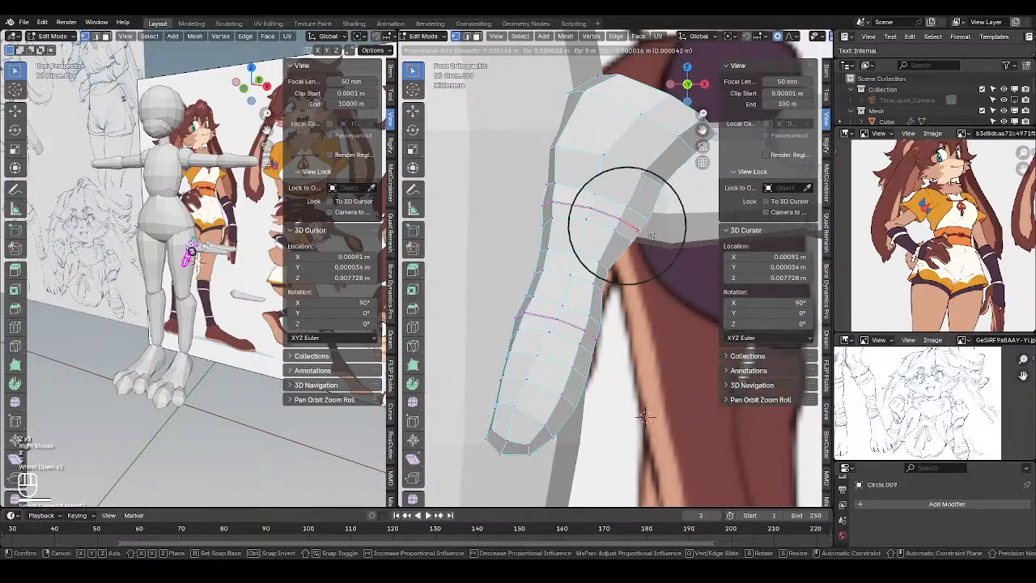
right_click(652, 234)
key("g")
left_click(634, 242)
key("shift+z")
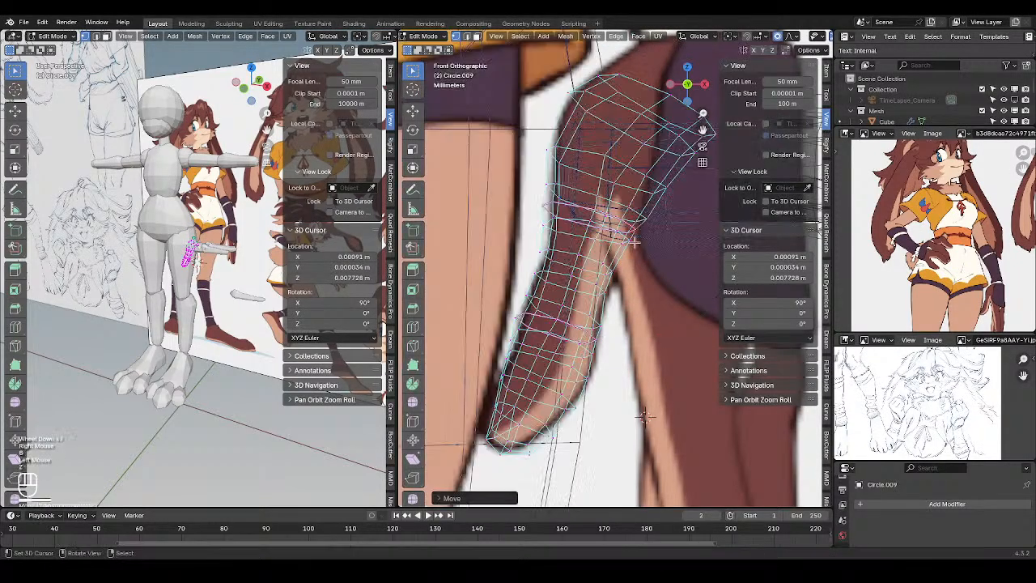
Select the finger-facing vertex at the thumb's lower joint and reposition it with a proportional move
key("z")
right_click(607, 328)
key("g")
scroll(606, 326, "up", 2, "shift")
left_click(604, 325, "shift")
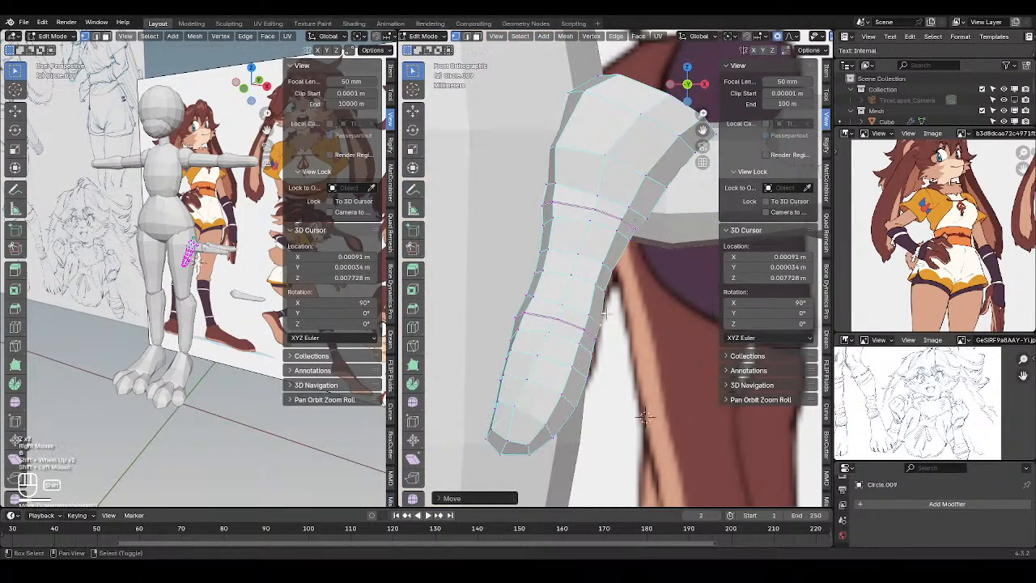
Select the finger-facing vertex near the thumb tip and adjust its surface with proportional Shrink/Fatten
key("z")
right_click(571, 407)
key("z")
key("alt+s")
scroll(619, 351, "up", 1, "shift")
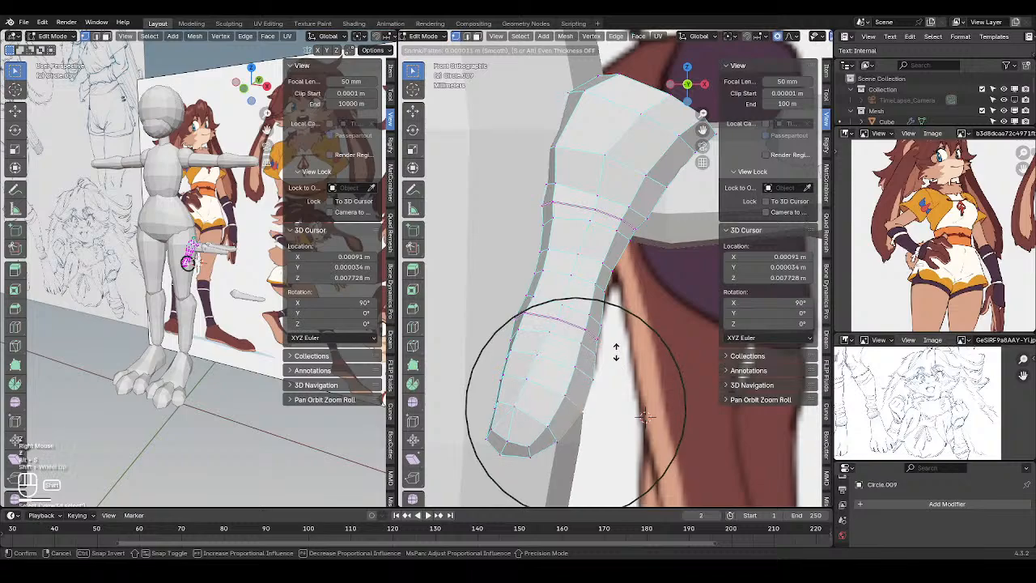
right_click(617, 347, "shift")
scroll(645, 416, "down", 2)
key("Tab")
scroll(558, 243, "down", 1)
middle_click_drag(558, 242, 649, 248)
Select the edge loop at the thumb's open base, grow the selection three times, and apply a Mesh Smoothing option
key("Tab")
scroll(648, 249, "up", 2)
right_click(647, 191, "alt")
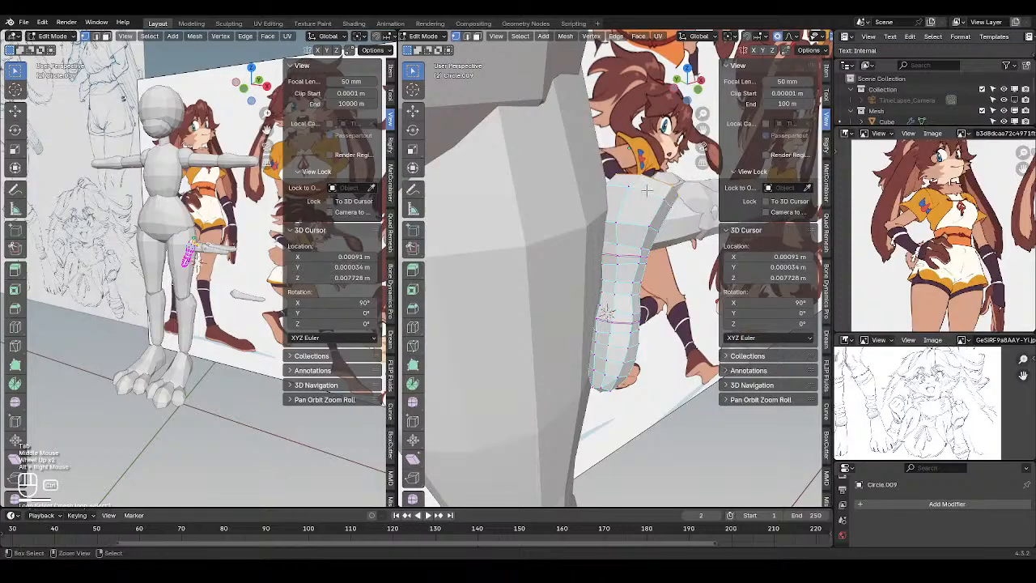
key("ctrl+KP_Add")
key("ctrl+KP_Add")
key("ctrl+KP_Add")
scroll(647, 191, "down", 1)
middle_click_drag(647, 192, 619, 223)
middle_click_drag(619, 223, 598, 275)
key("w")
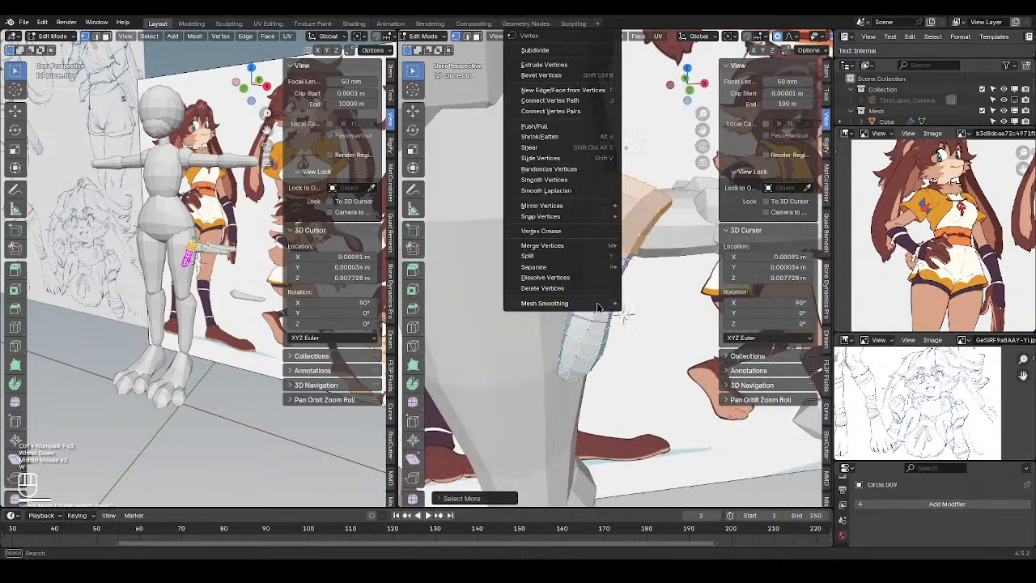
mouse_move(600, 305)
left_click(674, 327)
Select the thumb's open base loop, extrude it, and merge the new vertices to close the end
scroll(595, 244, "down", 1)
middle_click_drag(653, 298, 613, 251)
key("Tab")
scroll(613, 251, "down", 1)
key("Tab")
scroll(622, 233, "up", 1)
right_click(632, 203, "alt")
key("z")
right_click(637, 189, "alt")
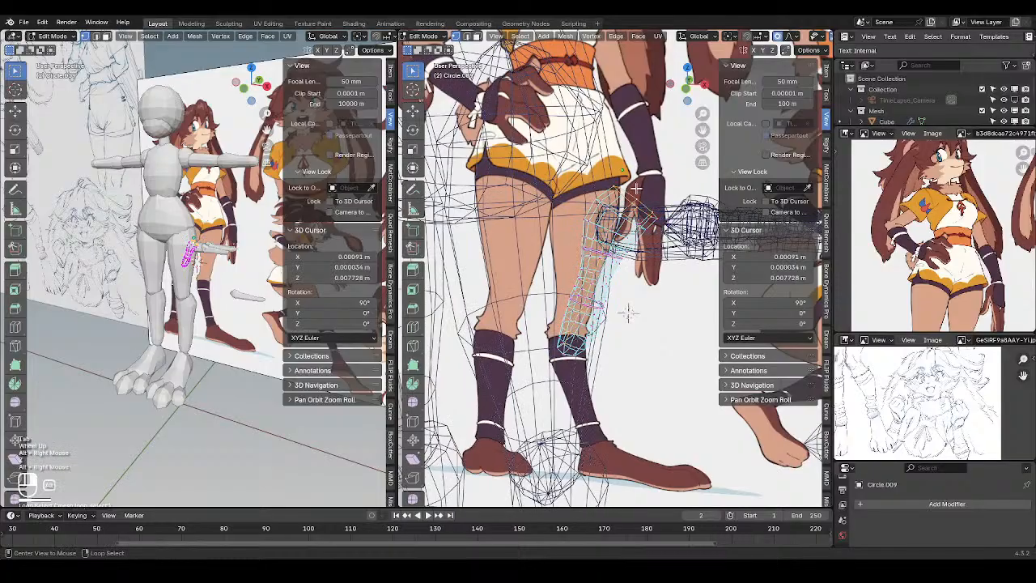
mouse_move(636, 188)
middle_mouse_down("alt")
mouse_move(652, 199)
mouse_move(601, 240)
middle_mouse_up("alt")
key("e")
left_click(635, 224)
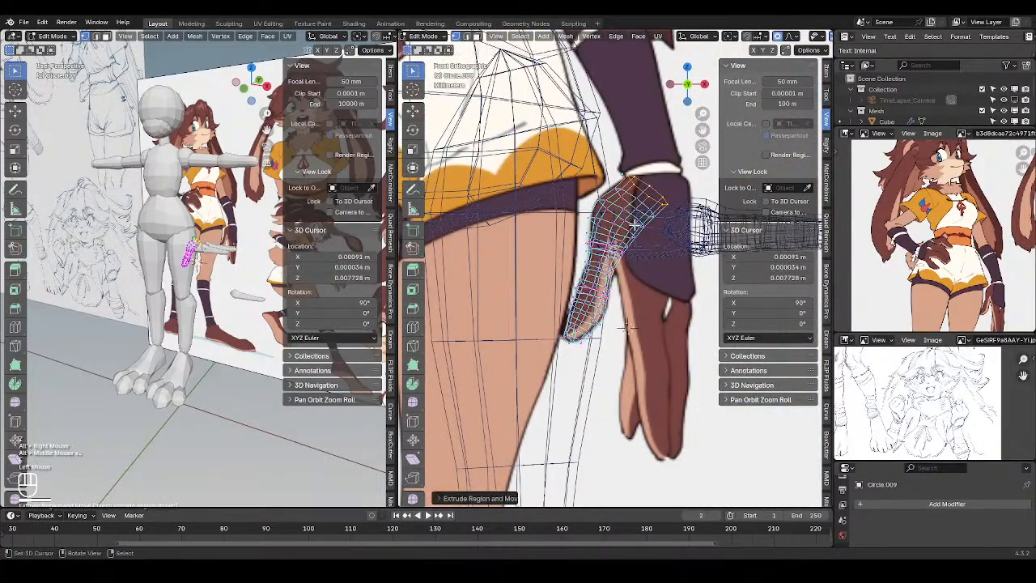
key("m")
left_click(635, 223)
key("z")
Return the thumb to Object Mode in solid shading and save the file
scroll(595, 240, "down", 2)
key("Tab")
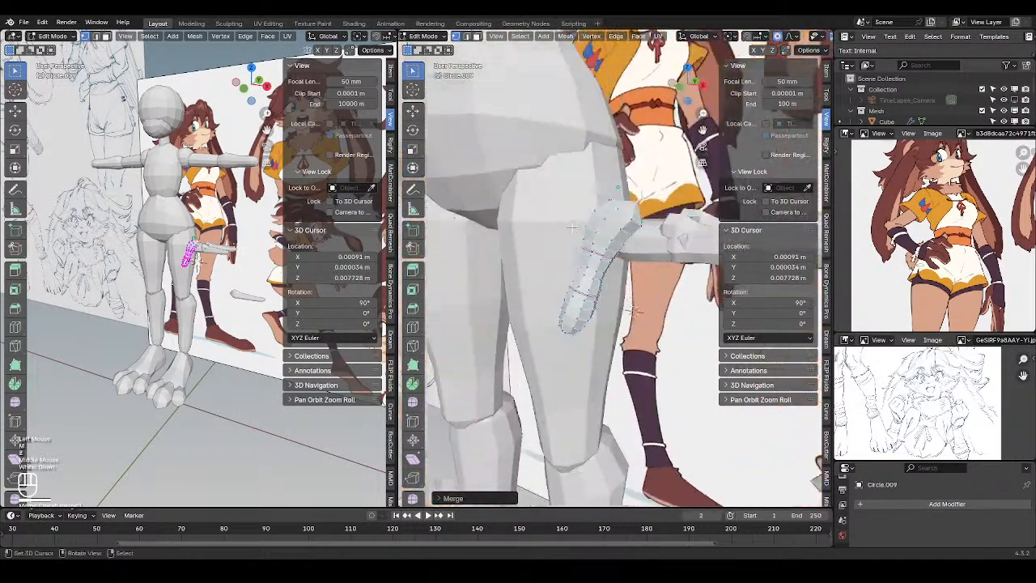
key("ctrl+s")
Duplicate the finished thumb in front view and place the copy away from the hand
scroll(594, 241, "down", 1)
mouse_move(594, 241)
middle_mouse_down("alt")
mouse_move(545, 237)
mouse_move(591, 235)
middle_mouse_up("alt")
middle_click_drag(591, 235, 578, 215, "shift")
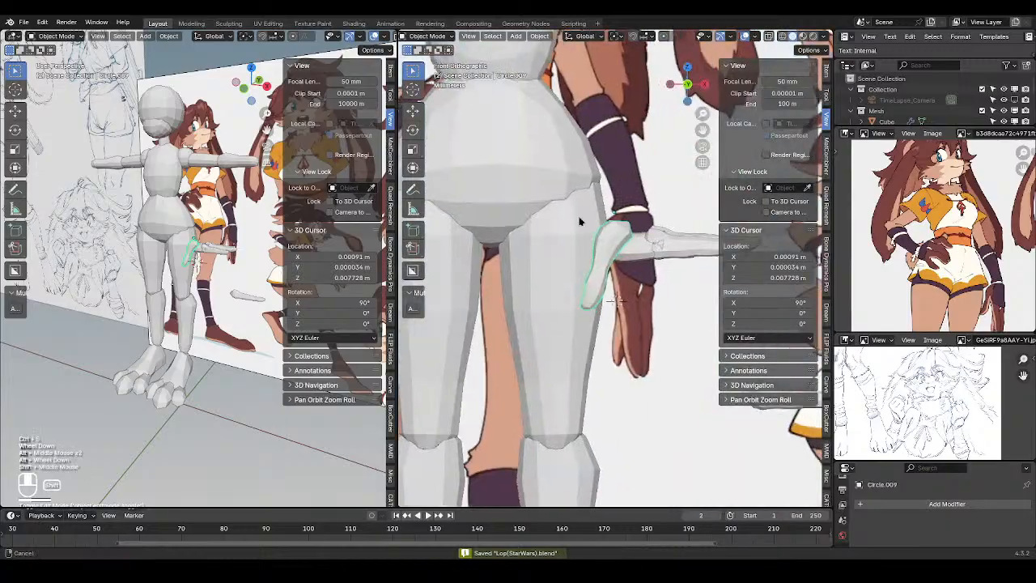
scroll(578, 216, "down", 2)
scroll(578, 216, "up", 1, "shift")
key("shift+d")
left_click(629, 256, "shift")
Rotate the thumb copy to lie roughly horizontal and park it below the spare finger
middle_click_drag(629, 256, 508, 224, "shift")
scroll(578, 256, "down", 1, "shift")
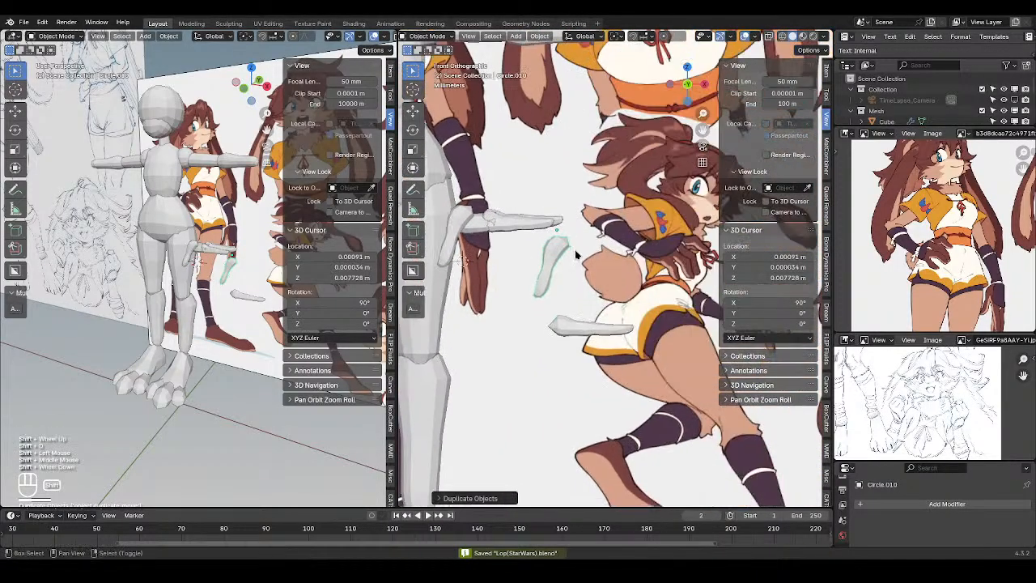
key("g")
left_click(617, 309)
left_click(580, 215)
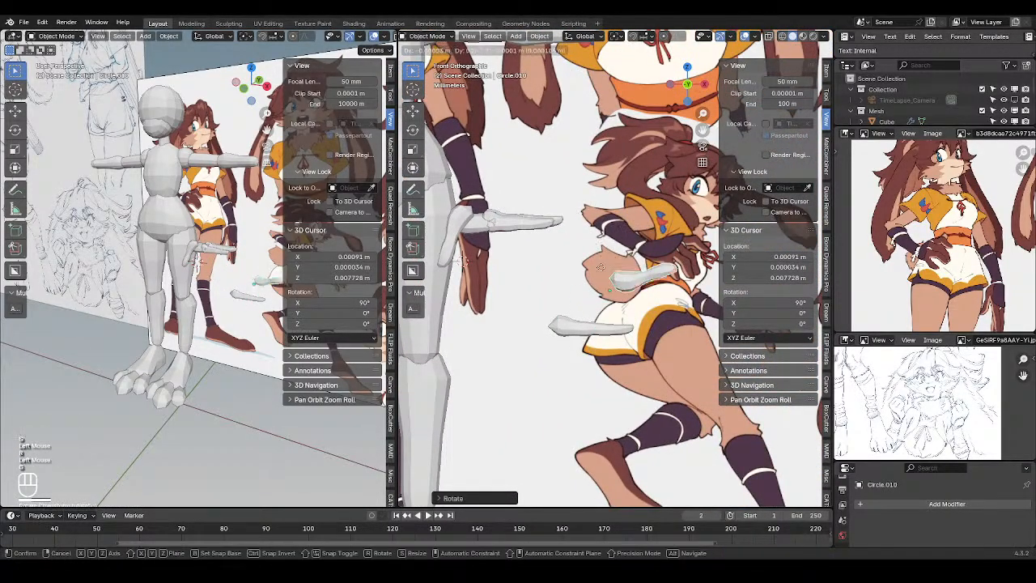
key("g")
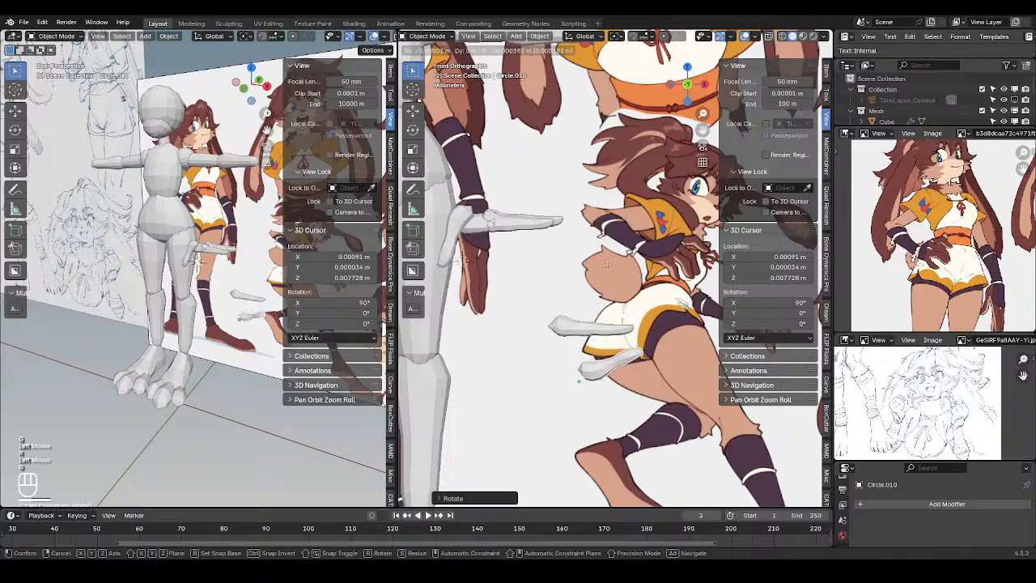
left_click(600, 356)
Select the original thumb and move its whole mesh upward in Edit Mode, bringing its base to the object origin
middle_click_drag(551, 194, 552, 259, "shift")
scroll(552, 234, "up", 2)
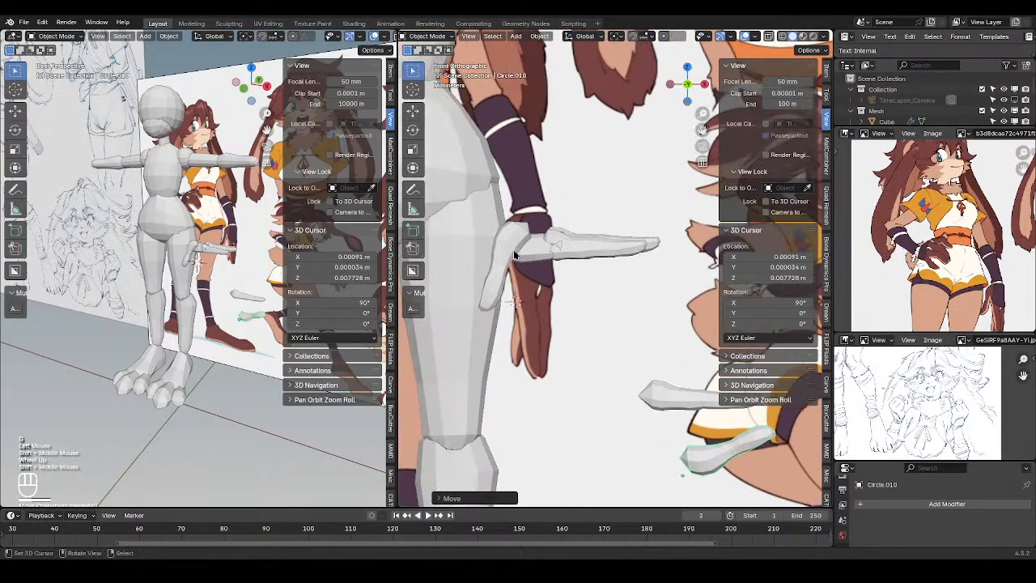
right_click(490, 267)
scroll(515, 212, "up", 1)
key("Tab")
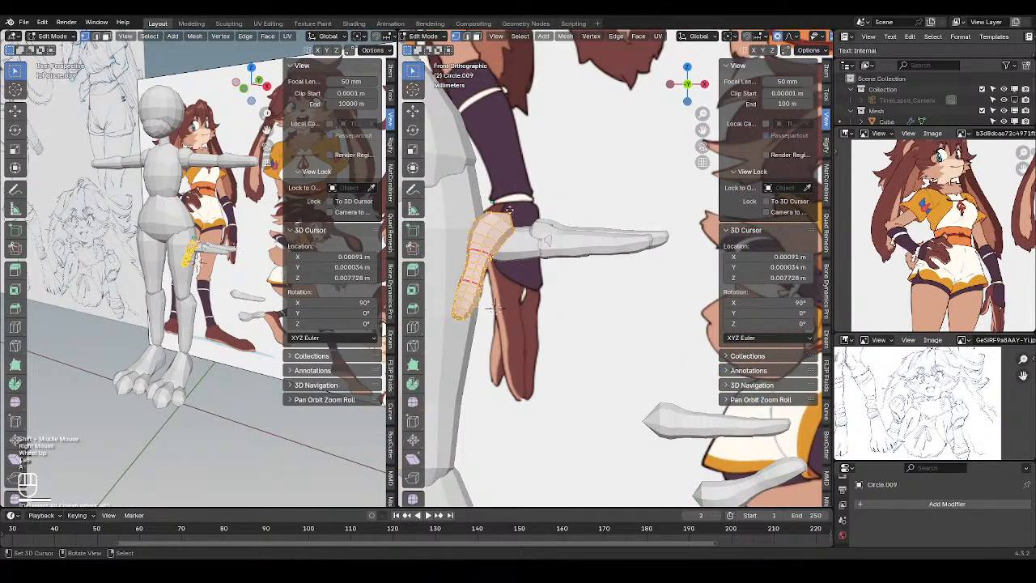
key("g")
left_click(513, 184)
Clear the thumb object's rotation while viewing it from the side in Object Mode
middle_click_drag(525, 176, 503, 170, "alt")
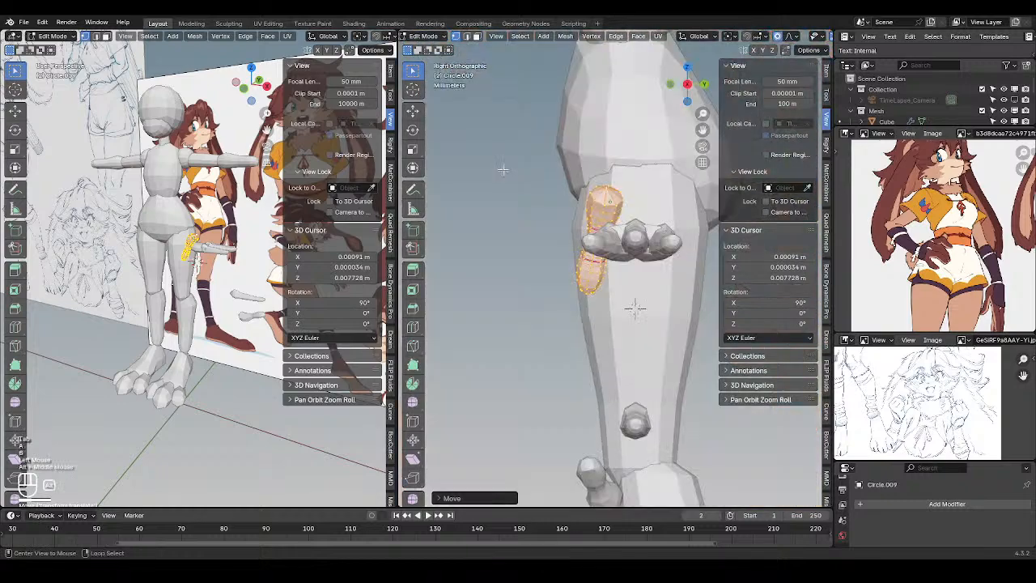
key("shift+z")
key("Tab")
key("r")
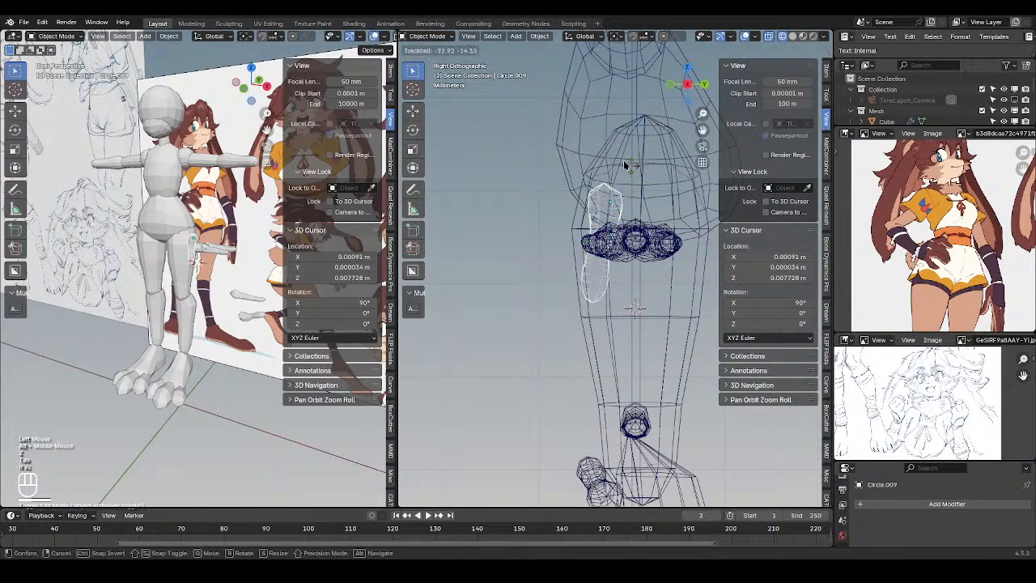
right_click(626, 193)
key("alt+r")
key("shift+z")
Move the thumb's whole mesh sideways in side view to centre its base on the object origin
scroll(624, 186, "up", 1)
key("z")
scroll(625, 187, "up", 1)
key("Tab")
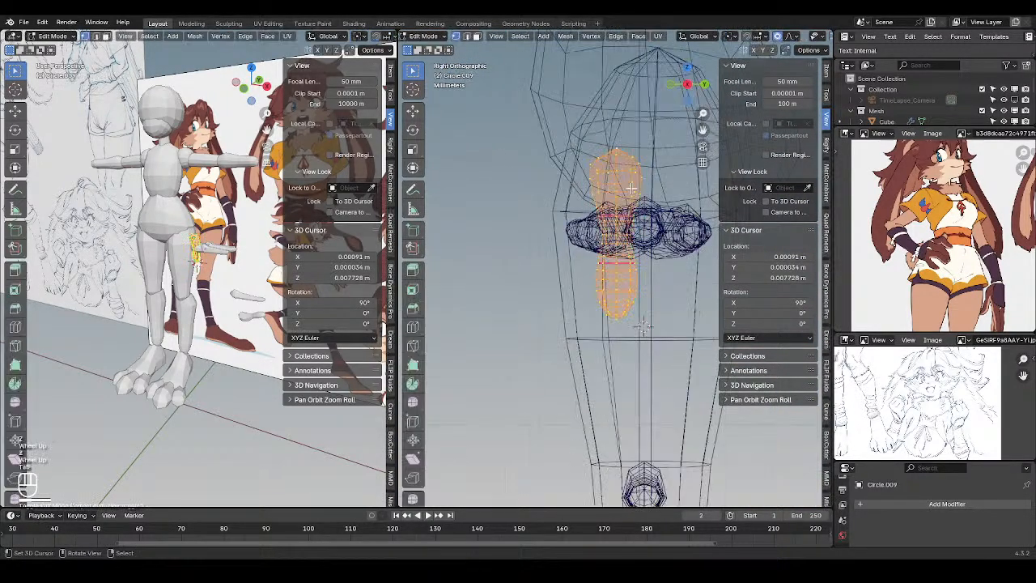
key("g")
left_click(635, 193, "shift")
Rotate the thumb's whole mesh slightly in front view to straighten it vertically
middle_click_drag(609, 196, 629, 199, "alt")
key("z")
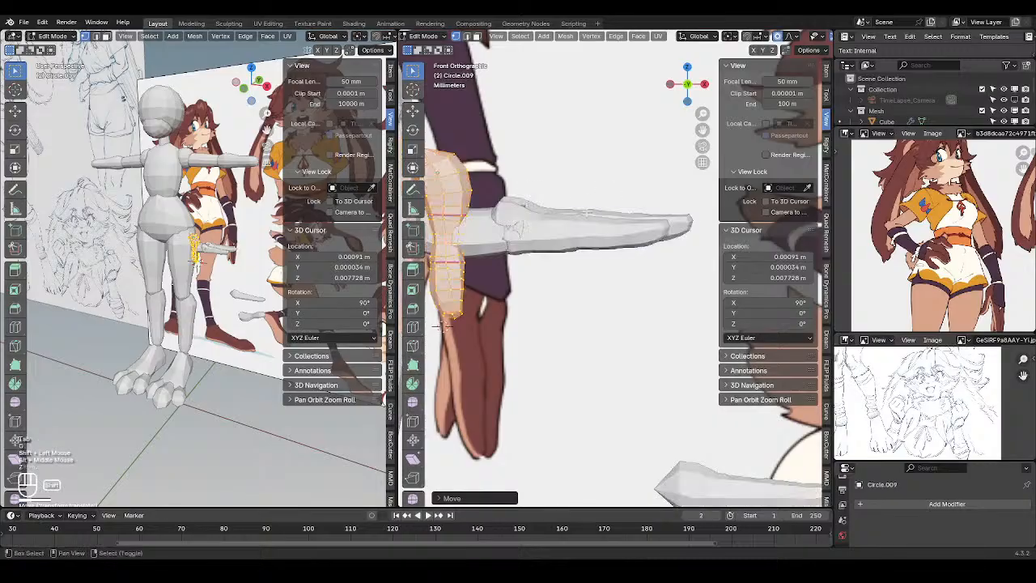
middle_click_drag(524, 172, 616, 179, "shift")
key("r")
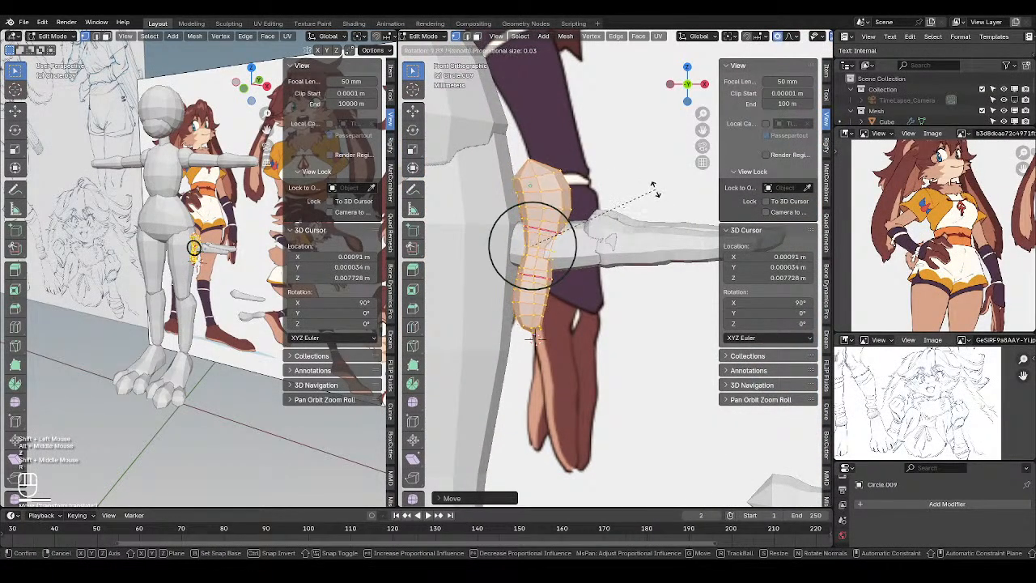
left_click(649, 184)
Turn the thumb object to horizontal with Trackball and Rotate, and move it down onto the palm
key("Tab")
key("r")
key("r")
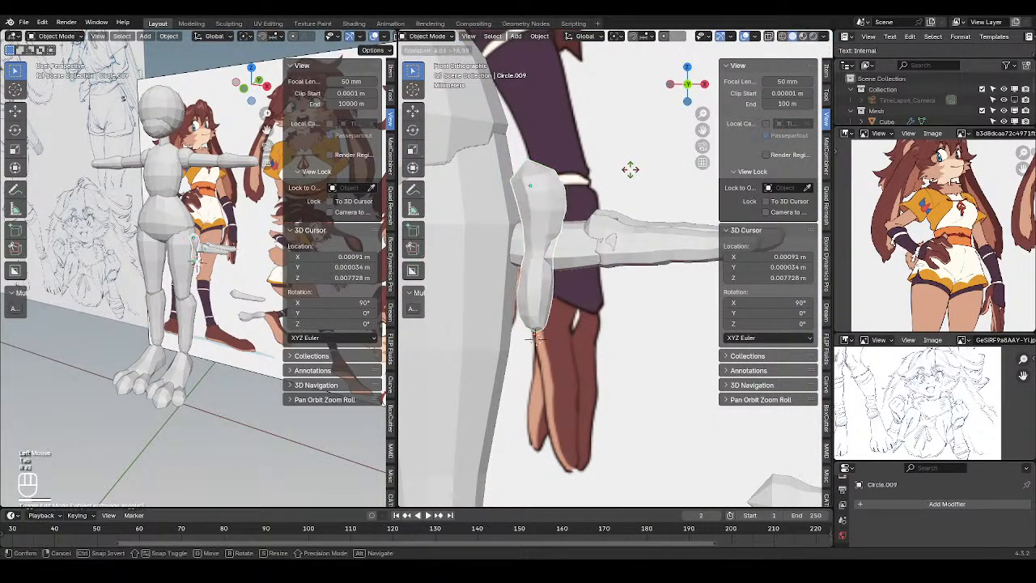
left_click(570, 183)
key("r")
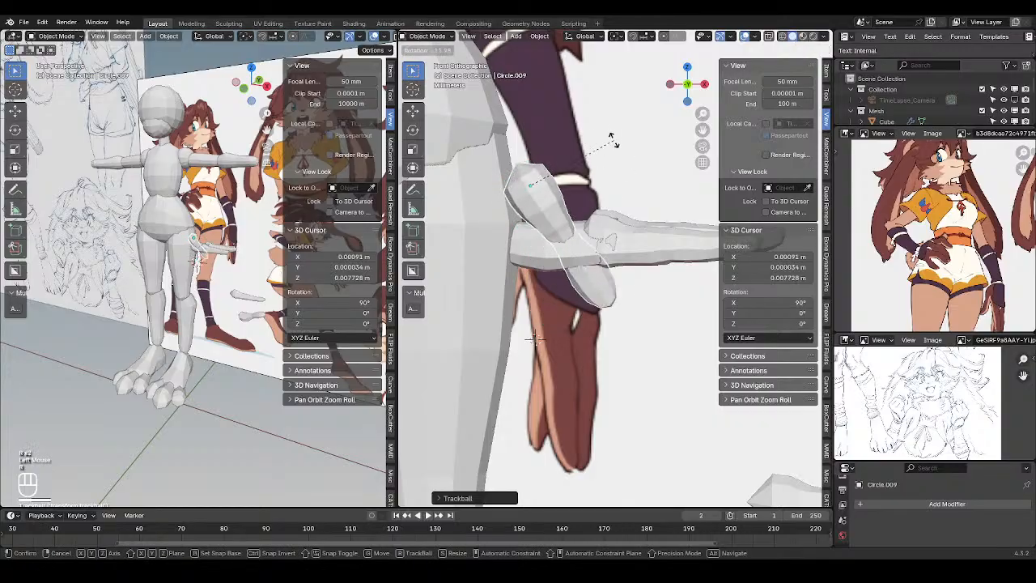
left_click(535, 85)
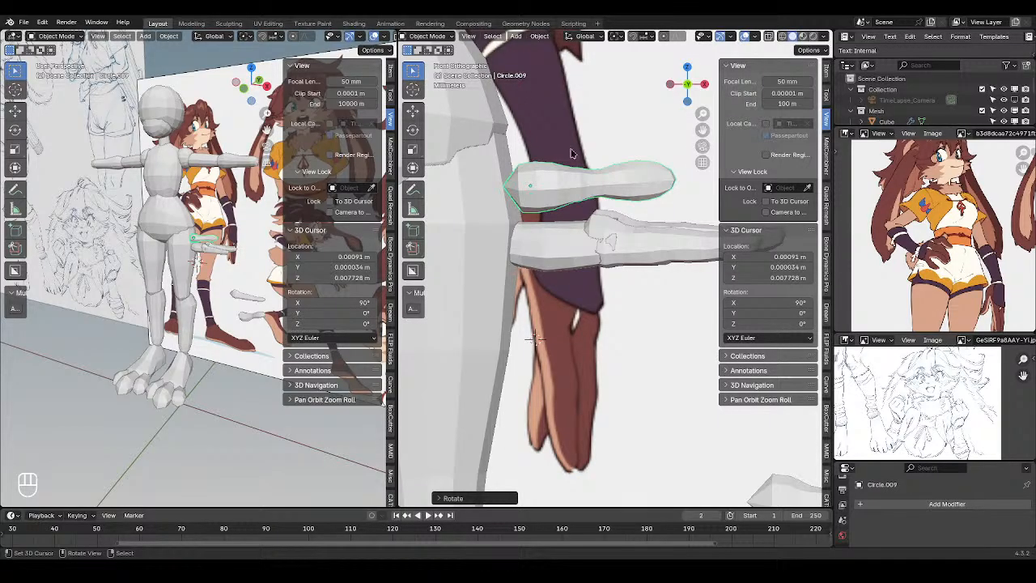
key("g")
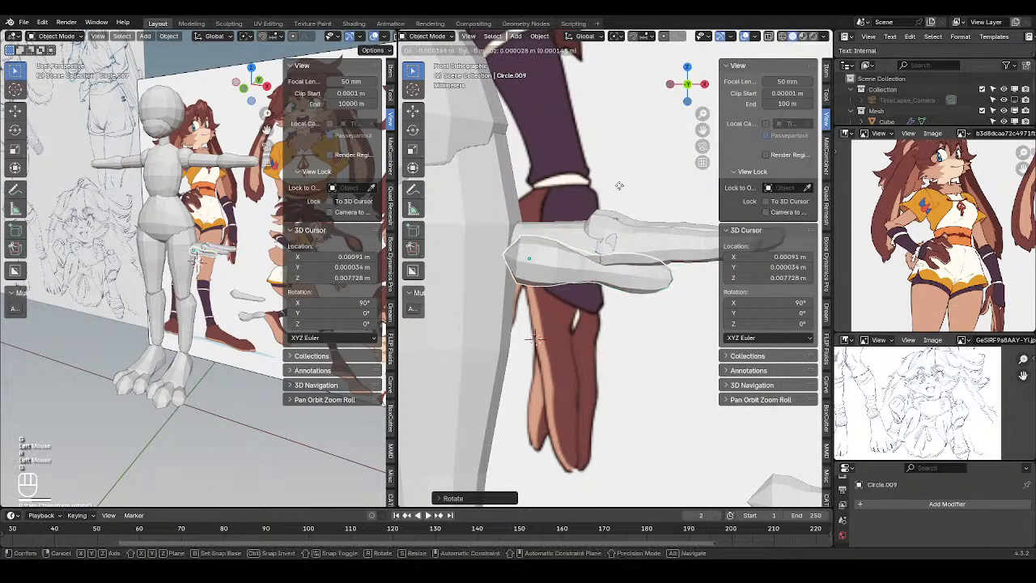
left_click(619, 185)
Rotate the thumb away from the fingers in top view and shift its base against the palm's side
middle_click_drag(620, 185, 562, 189, "alt")
scroll(597, 215, "up", 2)
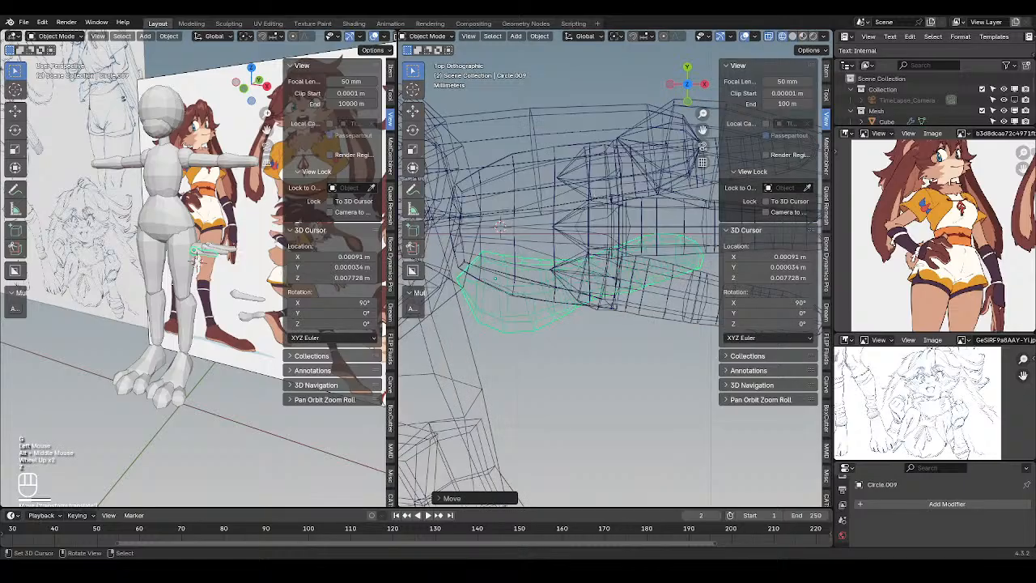
key("r")
left_click(607, 283)
key("r")
left_click(605, 261)
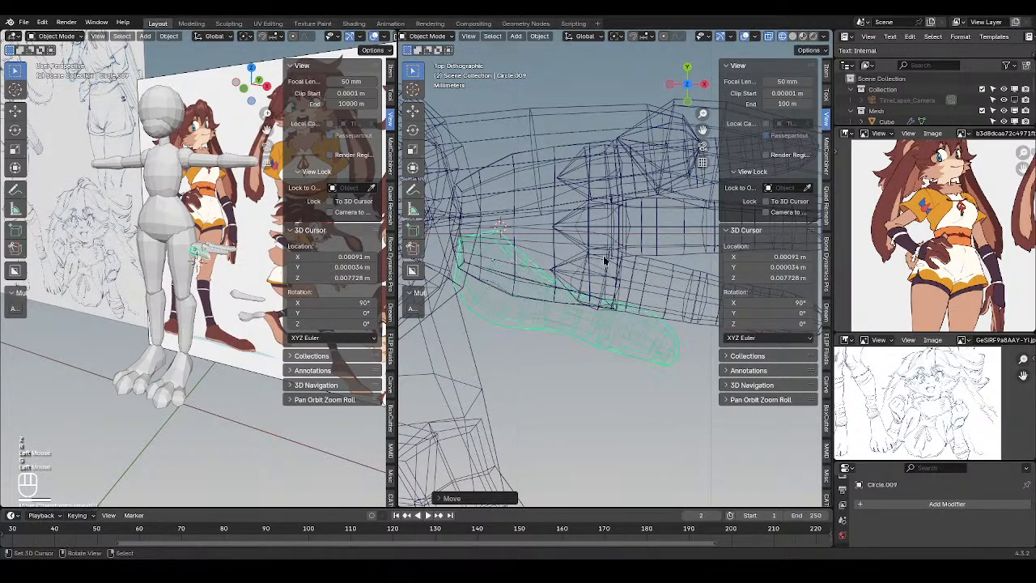
Angle the thumb further outward from the fingers in top view and nudge its position beside the palm
key("z")
key("r")
left_click(621, 304)
key("g")
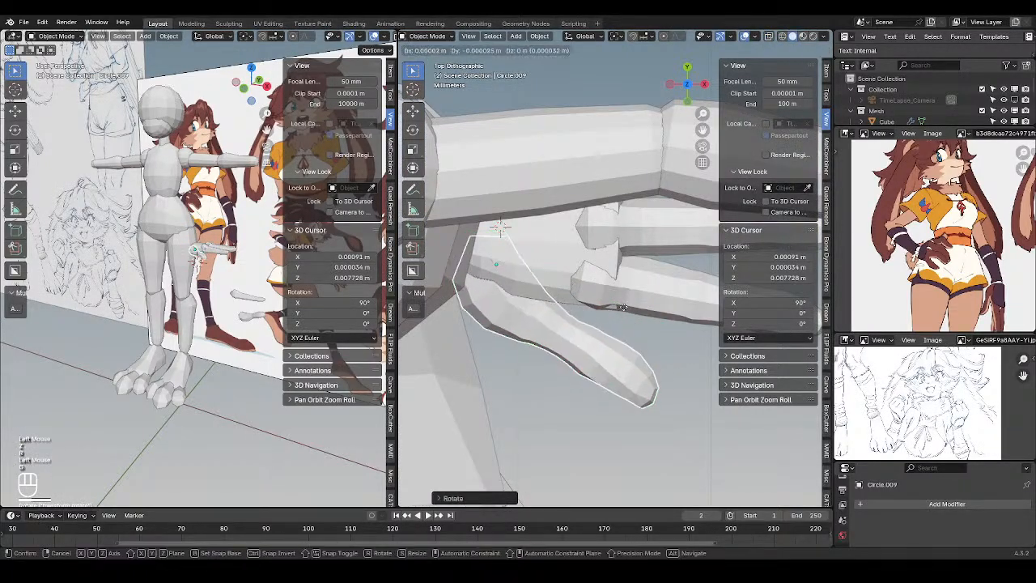
left_click(623, 308)
middle_click_drag(623, 309, 597, 268, "alt")
key("z")
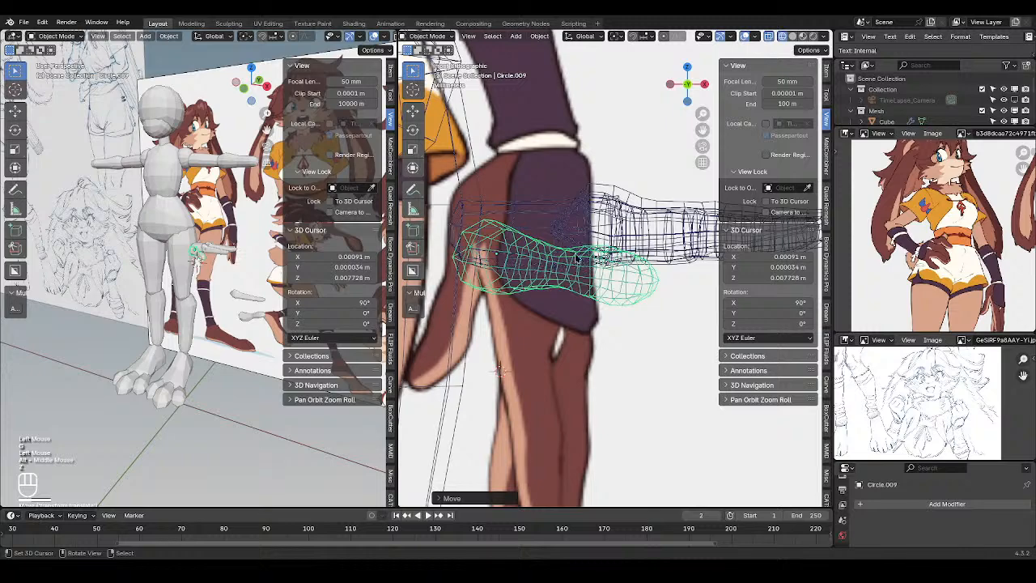
key("r")
key("r")
right_click(620, 235)
Rotate the thumb slightly in the right side view to adjust its tilt relative to the fingers
key("z")
middle_click_drag(622, 231, 523, 227, "alt")
middle_click_drag(591, 214, 590, 181, "alt")
key("z")
scroll(590, 181, "down", 1)
key("r")
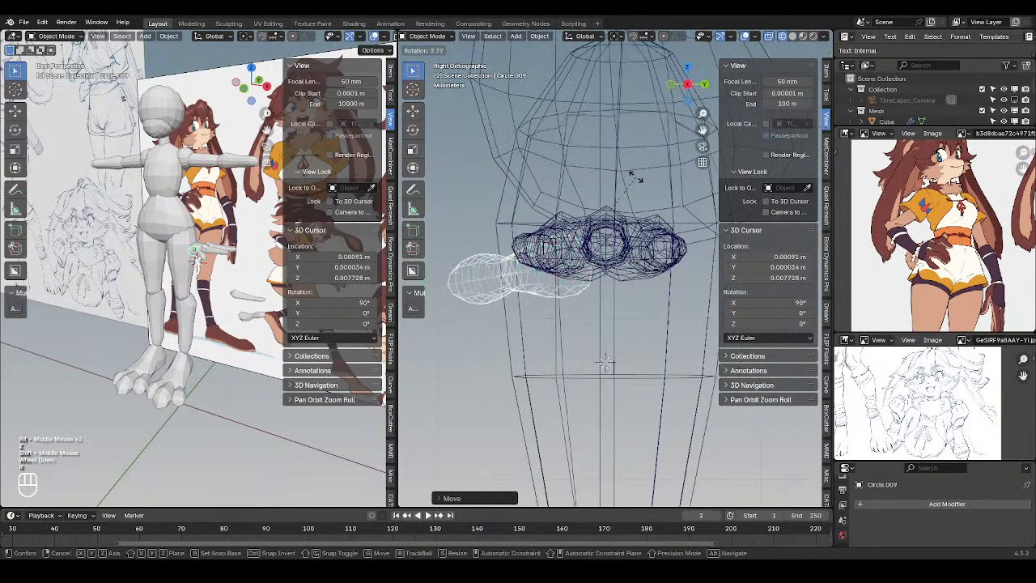
left_click(651, 188)
Reposition the thumb in top view so its base overlaps the wrist end of the palm
scroll(548, 206, "down", 1, "alt")
middle_click_drag(542, 203, 534, 263, "alt")
key("z")
scroll(548, 226, "up", 1)
key("g")
left_click(547, 219)
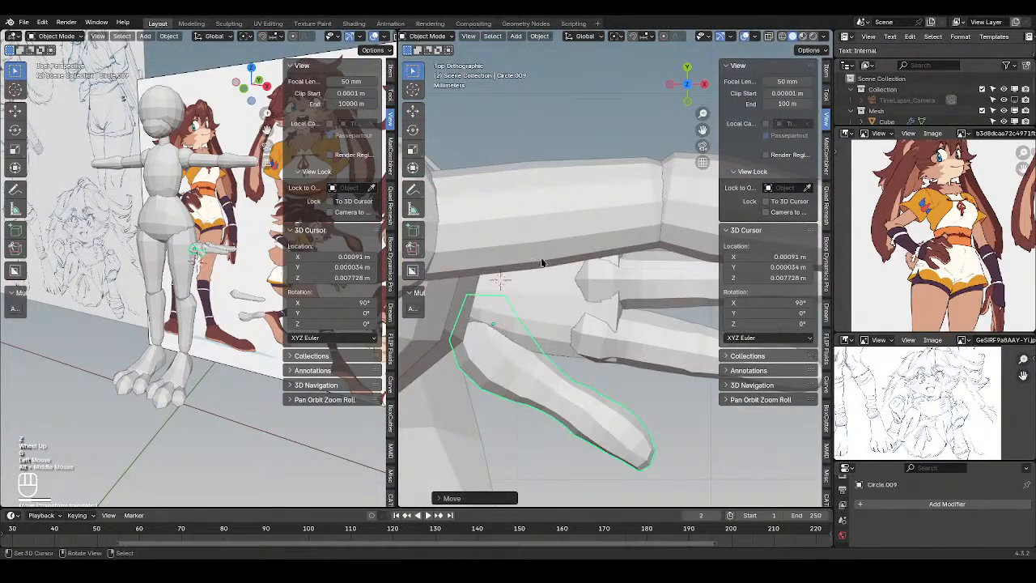
key("z")
key("g")
left_click(538, 255)
key("z")
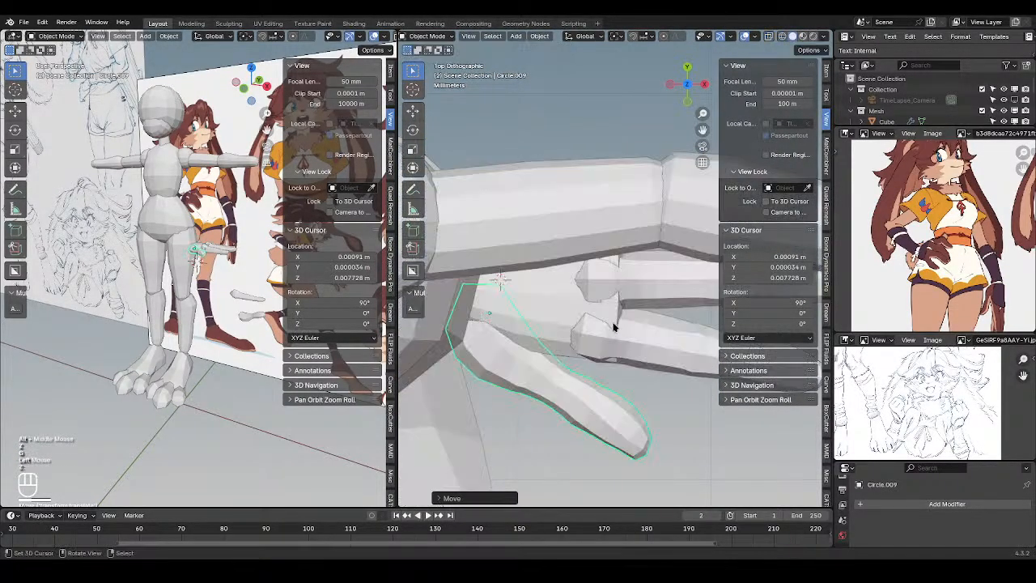
Check the thumb's placement against the palm in solid and wireframe shading, and save the file
scroll(614, 327, "down", 2)
scroll(611, 332, "up", 1)
key("z")
key("z")
middle_click_drag(599, 344, 591, 298)
middle_click_drag(591, 298, 573, 331, "alt")
key("z")
key("ctrl+s")
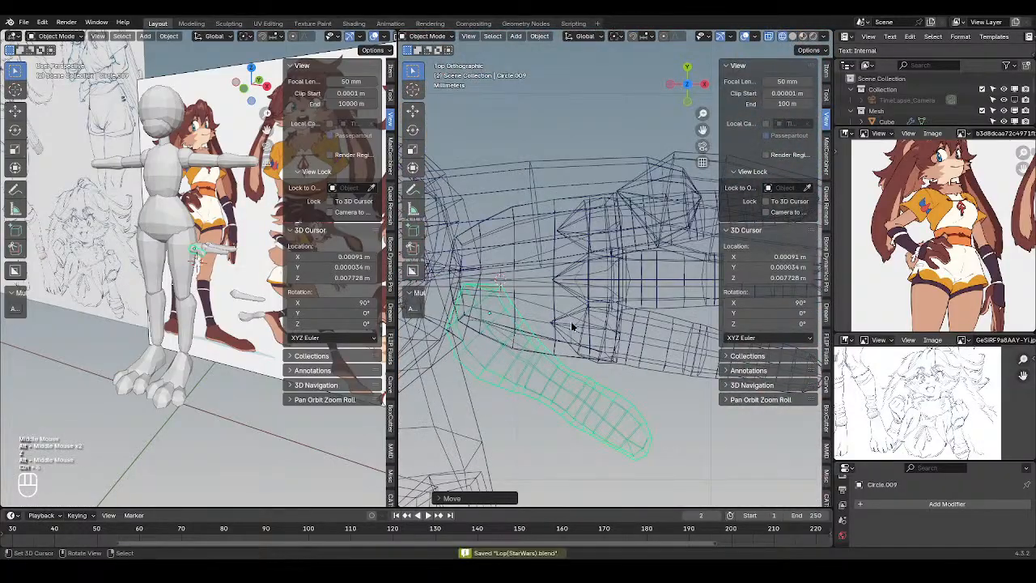
Move the thumb slightly closer to the palm's edge in top view
key("g")
left_click(575, 280)
key("z")
scroll(576, 294, "down", 2)
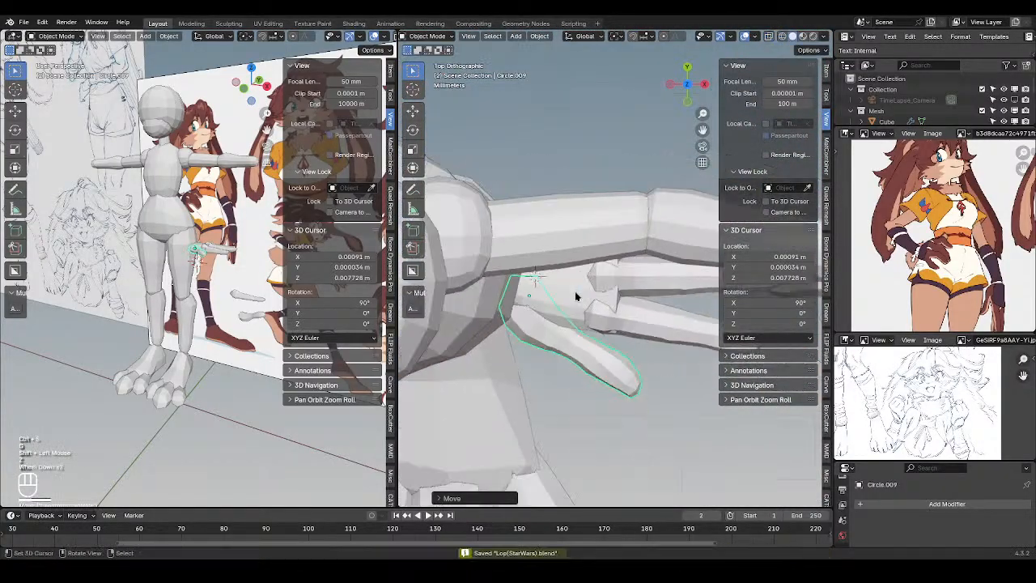
Select the palm and fingers together with the thumb and isolate the whole hand in local view
middle_click_drag(576, 297, 591, 264)
scroll(565, 245, "down", 2)
right_click(591, 264, "shift")
left_click(623, 285)
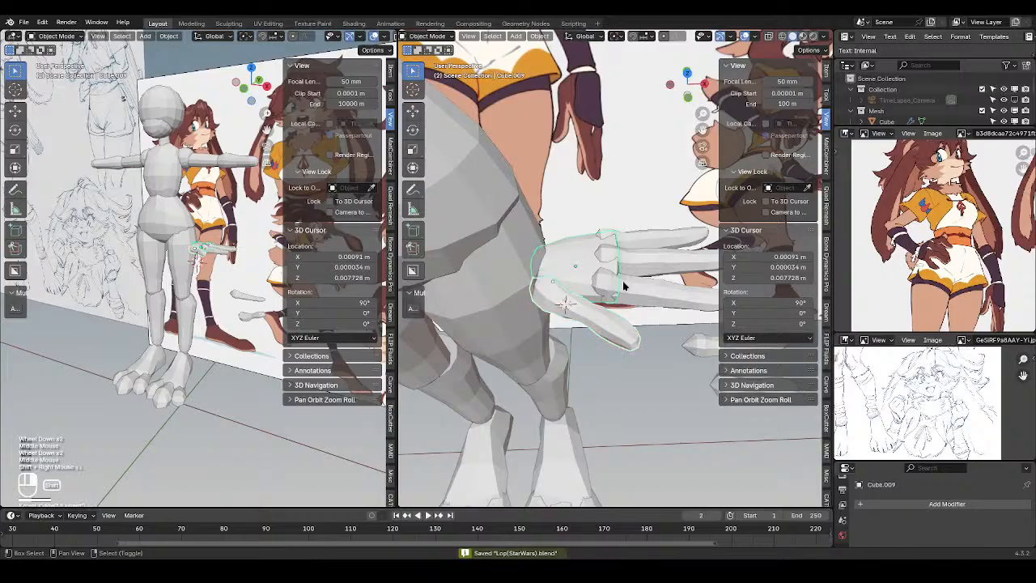
right_click(637, 242, "shift")
key("KP_Divide")
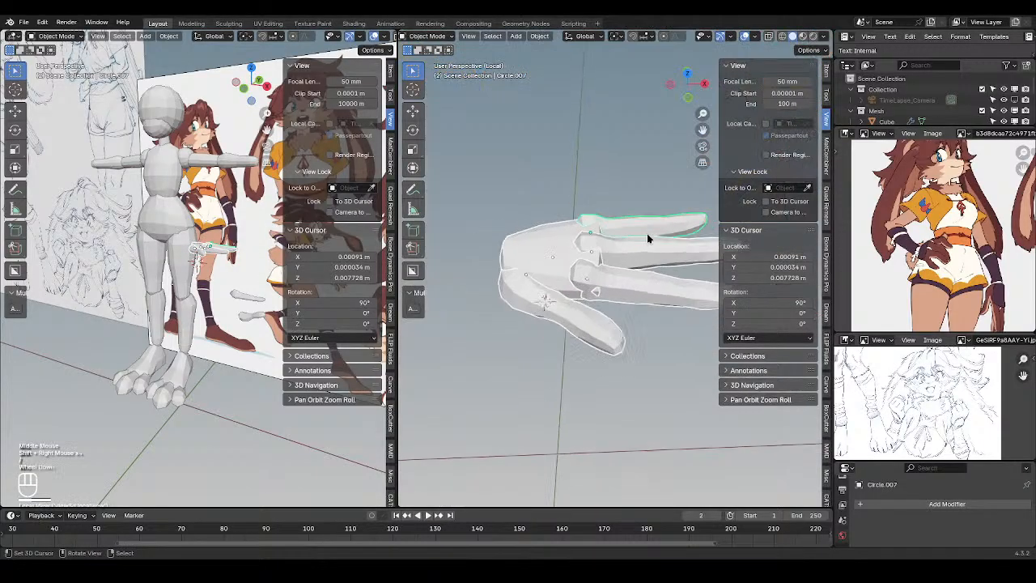
Deselect everything and inspect the whole hand from the palm side
scroll(647, 233, "down", 1)
middle_click_drag(647, 233, 576, 176)
key("alt+a")
scroll(576, 176, "up", 1)
middle_click_drag(585, 324, 618, 214)
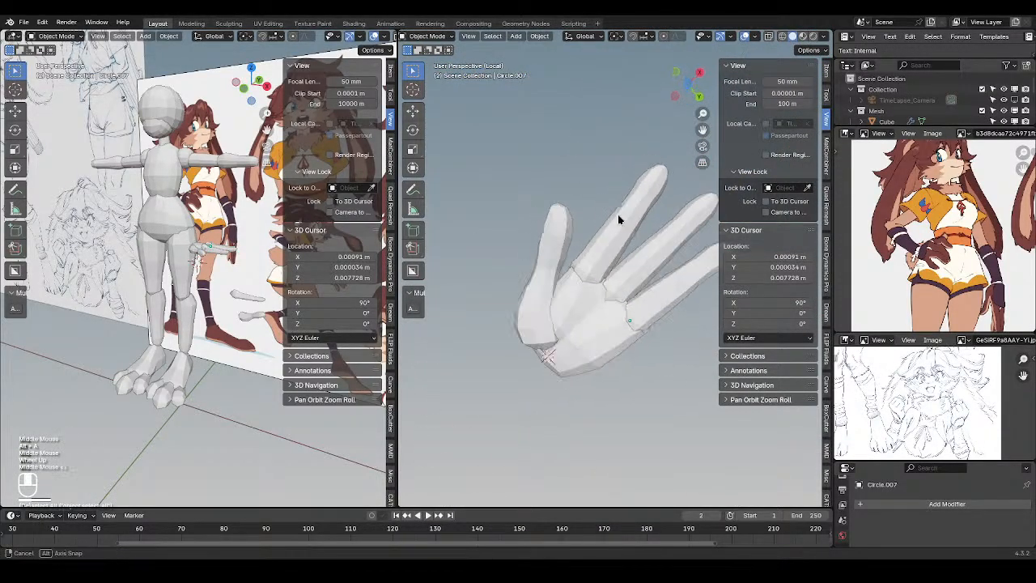
scroll(612, 234, "down", 1)
scroll(568, 320, "up", 1)
Select the thumb and check its overlap with the palm from below in solid and wireframe shading
right_click(545, 305)
key("Tab")
scroll(547, 301, "up", 1, "shift")
middle_click_drag(547, 301, 570, 316, "shift")
middle_click_drag(618, 292, 579, 242, "alt")
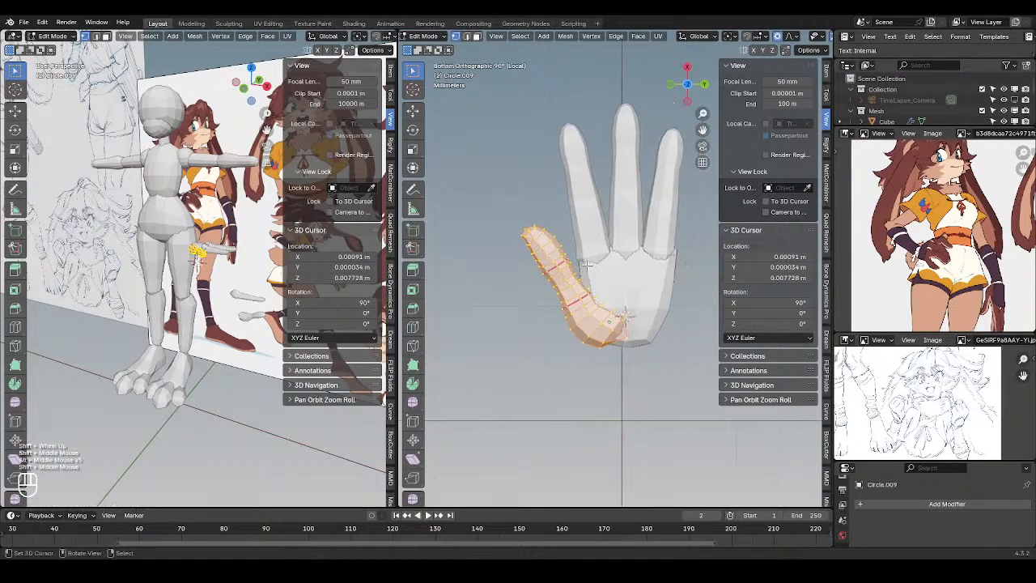
scroll(579, 242, "up", 1)
scroll(579, 241, "up", 2)
scroll(592, 278, "down", 1)
key("Tab")
scroll(597, 259, "down", 1)
key("z")
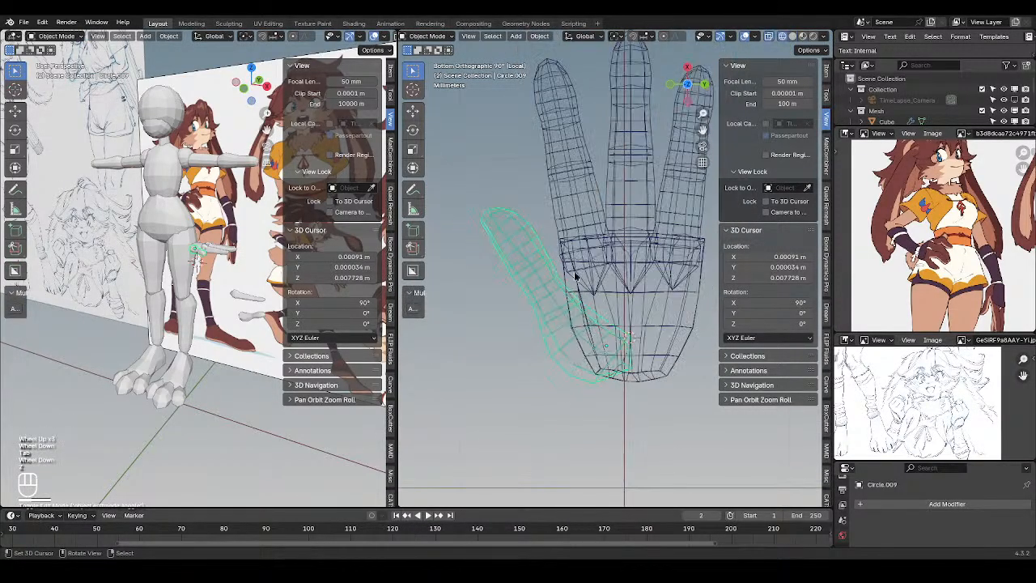
key("z")
right_click(573, 309)
scroll(593, 318, "up", 1)
key("z")
right_click(569, 326)
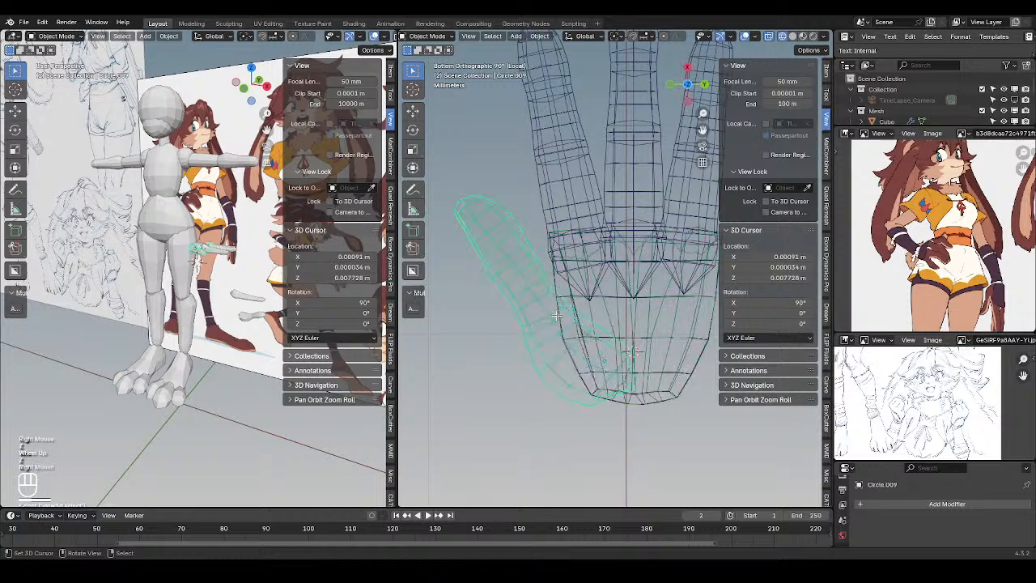
Select the vertices on the inner side of the thumb's base and fatten them slightly with proportional editing
key("Tab")
key("alt+a")
key("c")
right_click(603, 328)
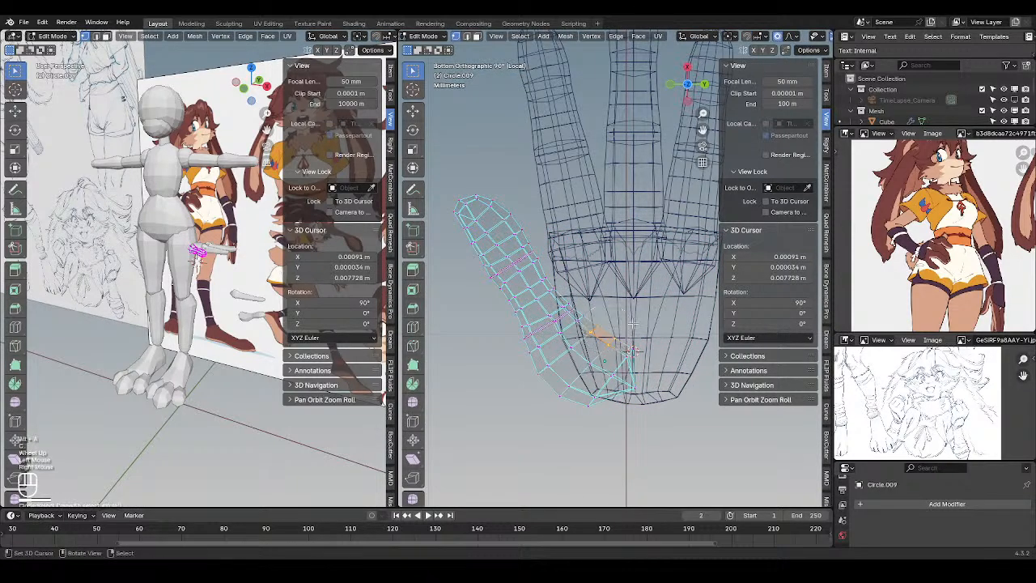
key("z")
key("alt+s")
scroll(636, 312, "up", 4)
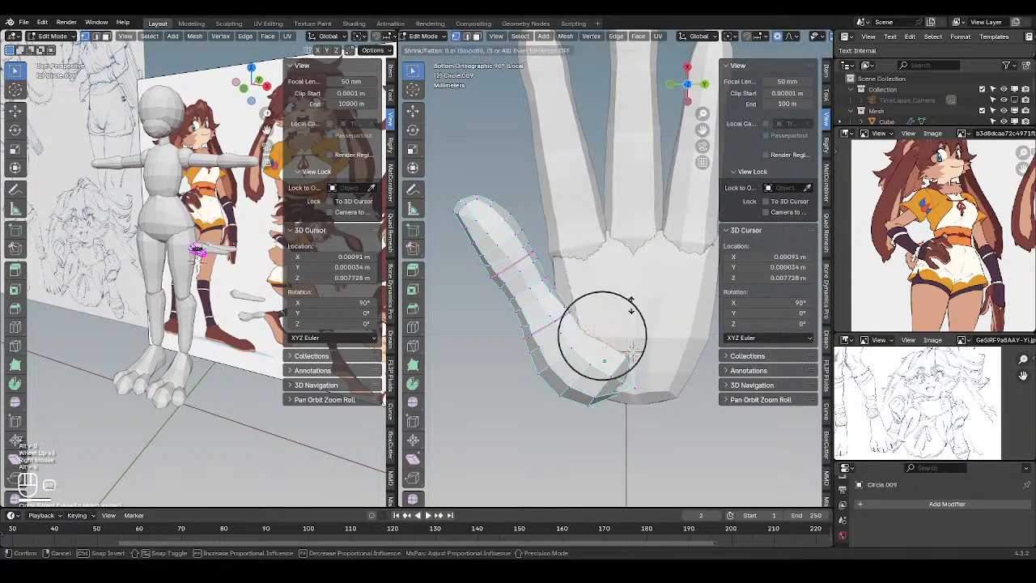
left_click(637, 300)
Pull the inner edge of the thumb near its lower joint toward the palm with proportional editing
key("z")
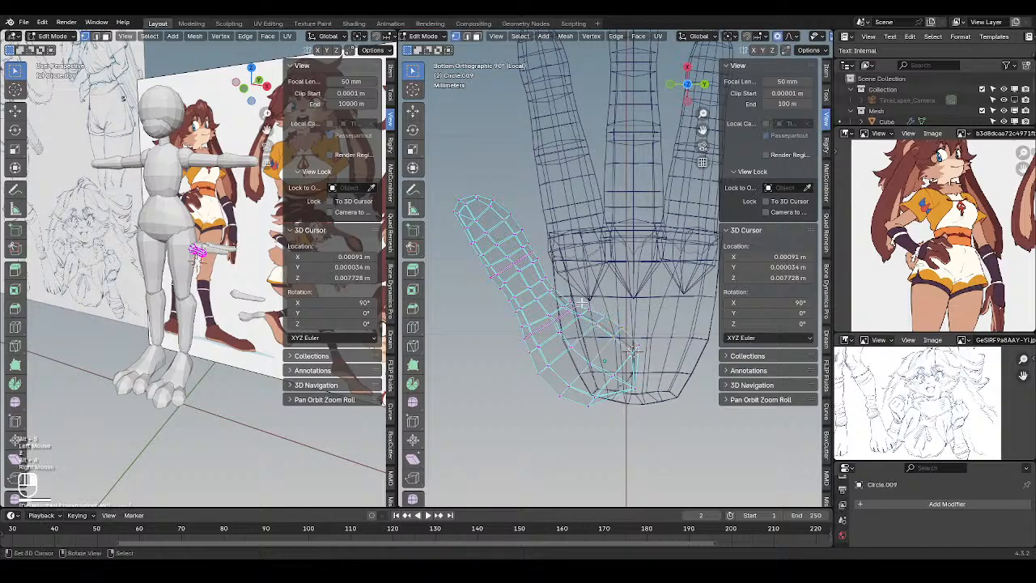
key("g")
scroll(592, 292, "down", 5)
left_click(592, 290)
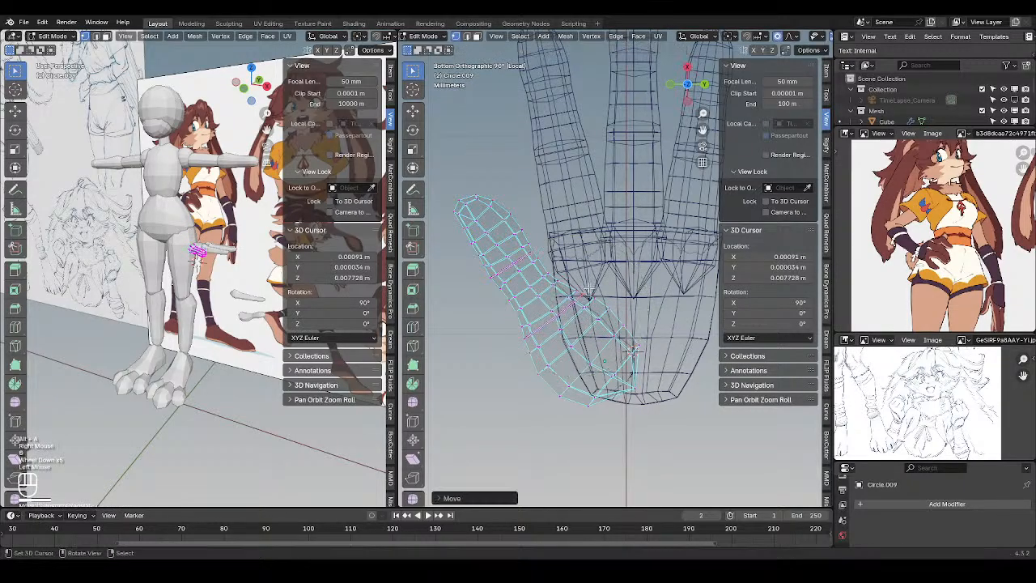
Select the thumb's lower joint edge loop and nudge it slightly with proportional editing
key("z")
key("z")
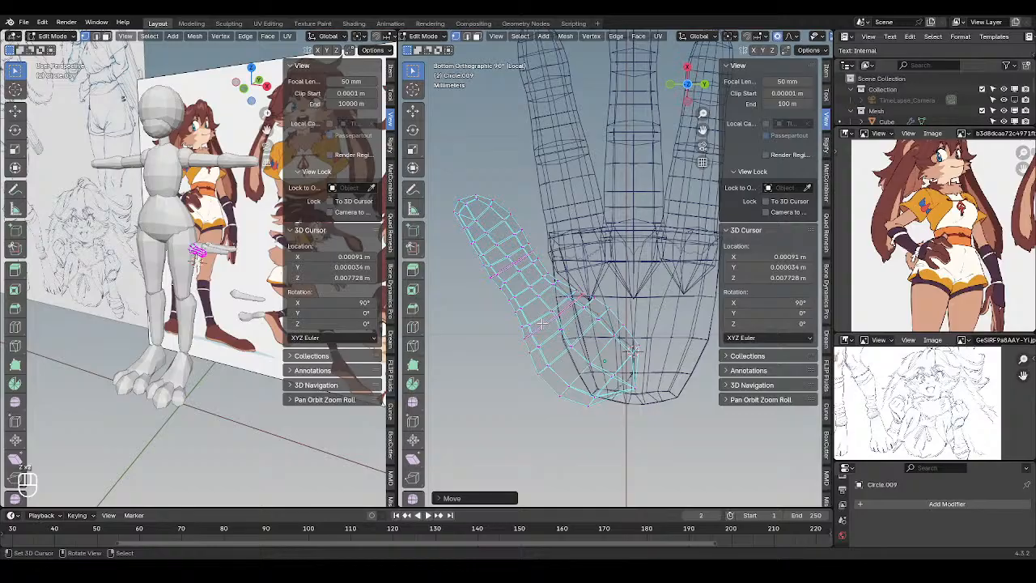
key("g")
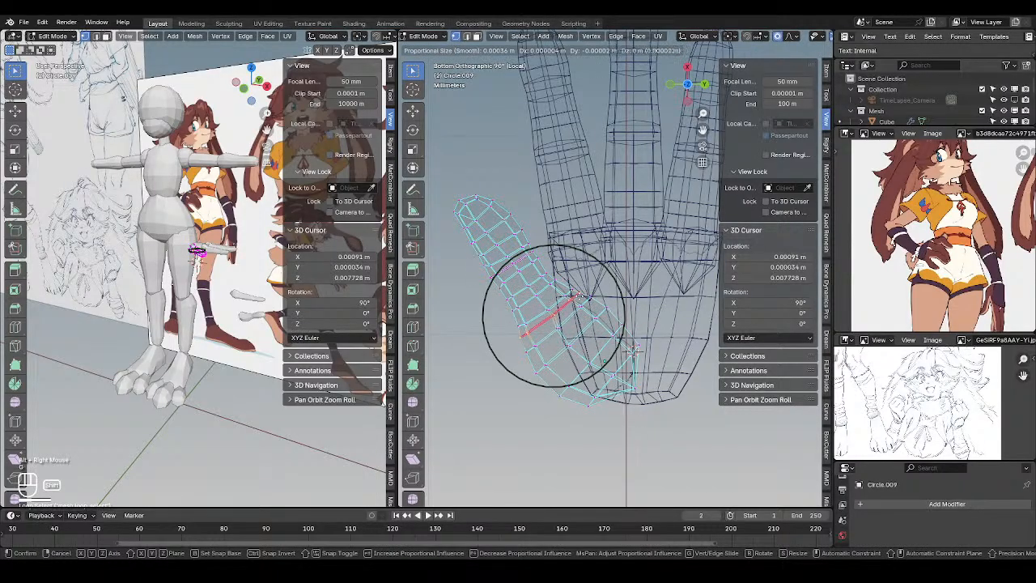
left_click(585, 298)
Move the vertices on the outer base of the thumb slightly inward toward the palm
key("z")
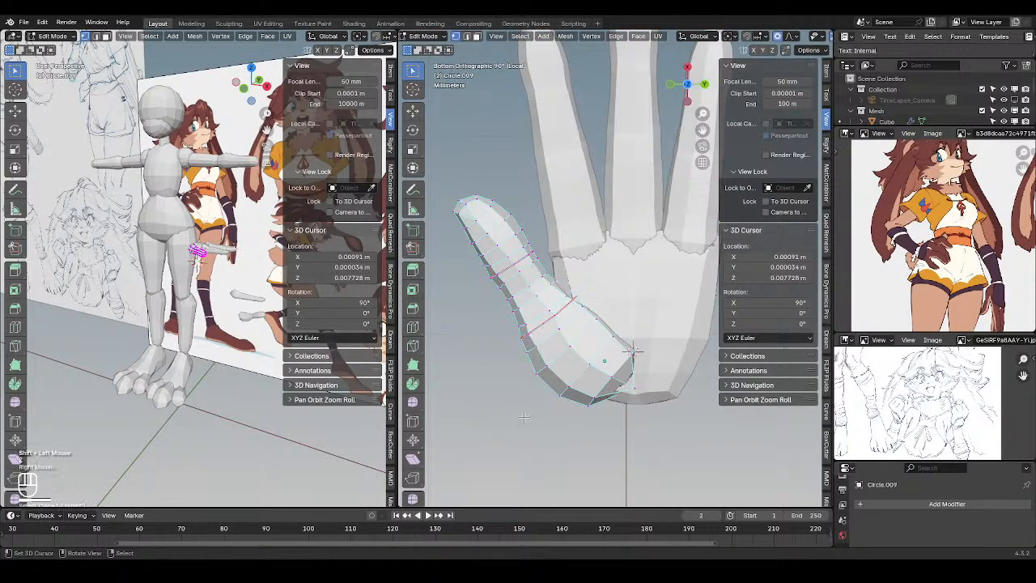
key("g")
left_click(566, 356)
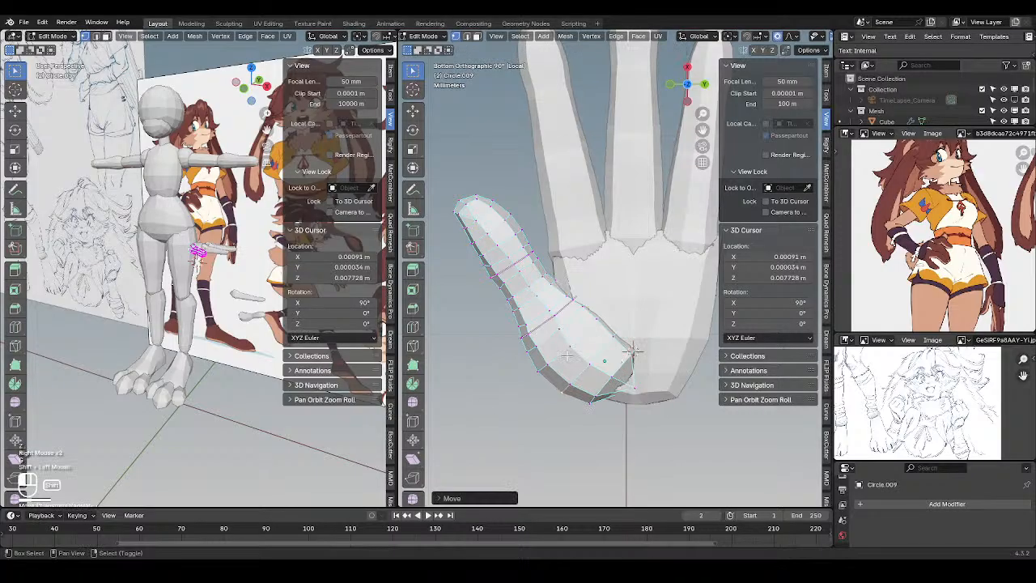
Pull the inner edge of the thumb's base outward over the palm to round it, using proportional editing
key("z")
right_click(614, 333)
key("z")
key("g")
right_click(617, 328)
right_click(617, 331)
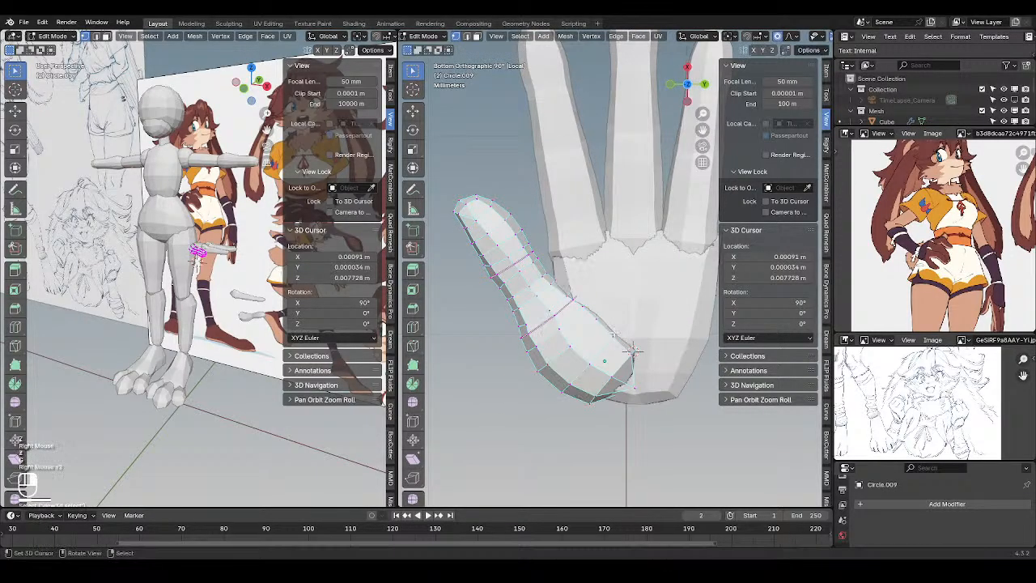
key("g")
scroll(620, 323, "down", 2)
scroll(618, 319, "up", 3)
left_click(618, 312)
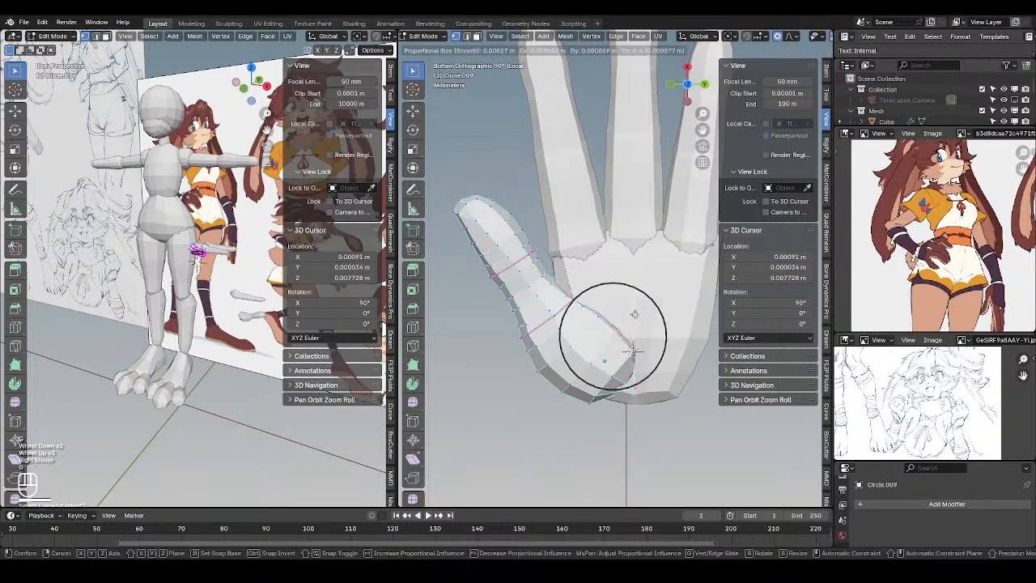
key("z")
right_click(589, 300)
key("z")
key("g")
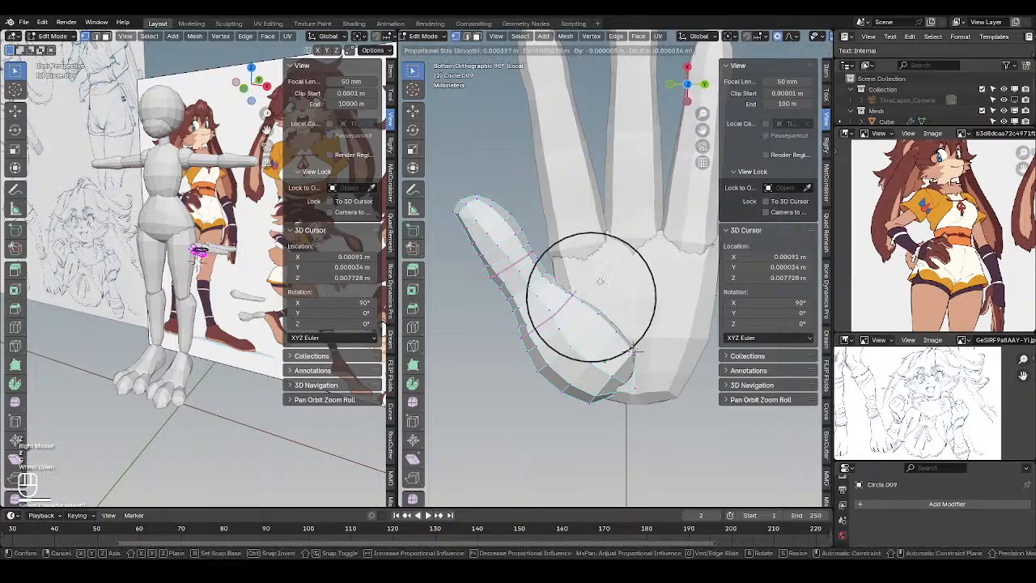
scroll(603, 280, "down", 3)
scroll(604, 280, "down", 1)
right_click(603, 280)
key("g")
right_click(601, 275)
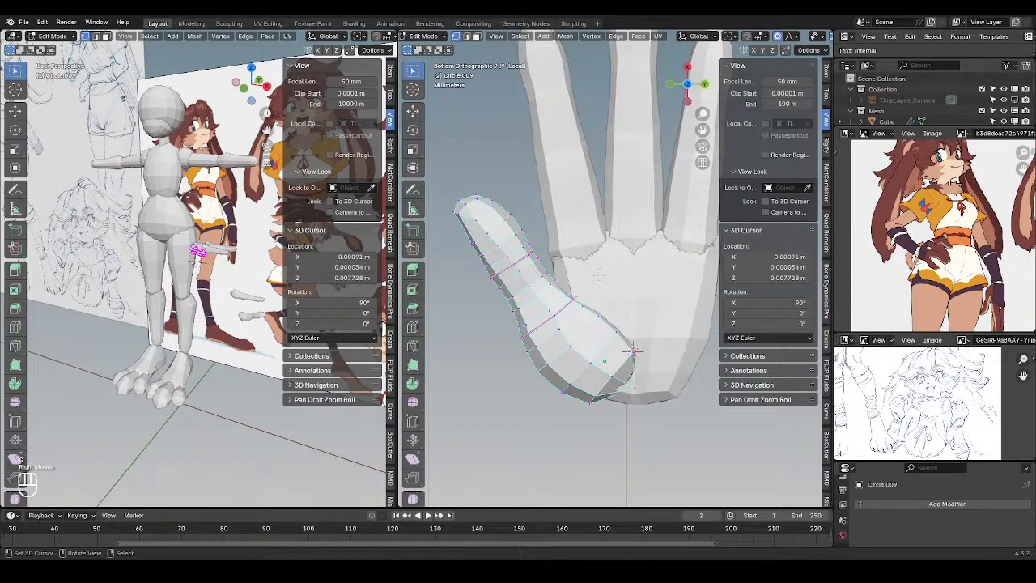
Check the thumb's profile from the front in wireframe and solid shading against the character reference, and leave Edit Mode
middle_click_drag(503, 293, 477, 294, "alt")
key("z")
scroll(486, 294, "down", 2)
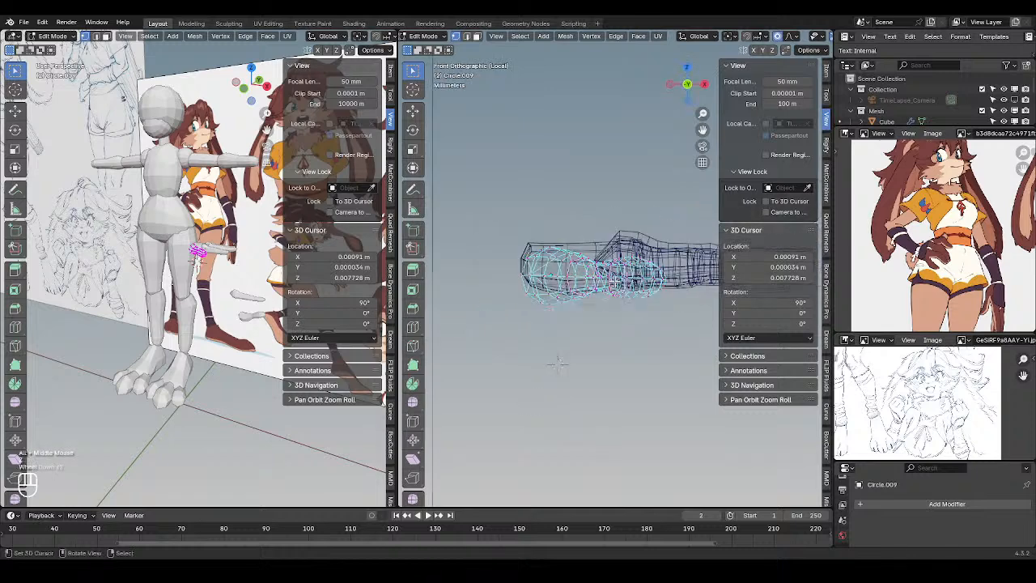
key("z")
scroll(201, 277, "up", 1)
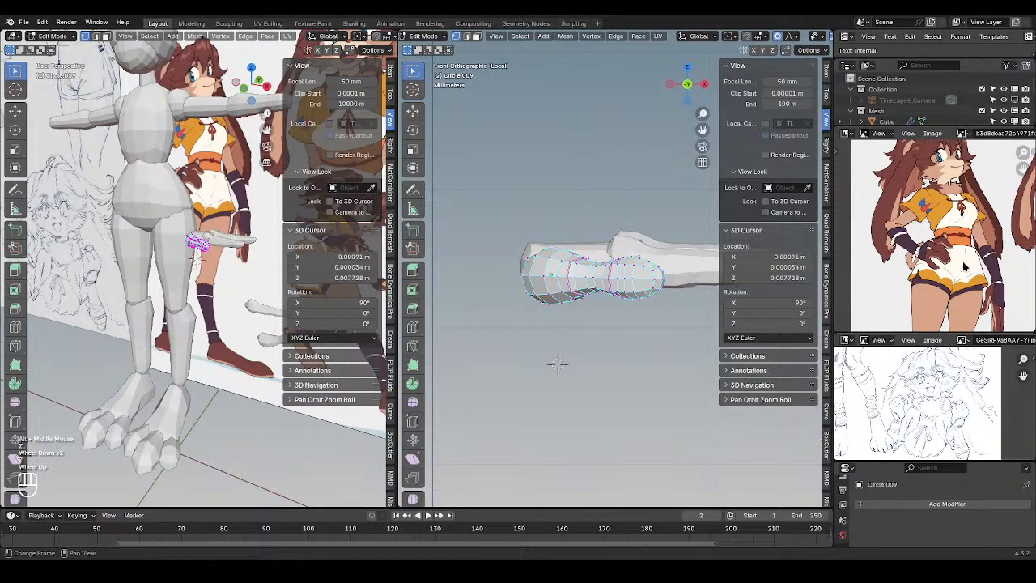
scroll(964, 265, "up", 3)
middle_click_drag(640, 270, 637, 256, "shift")
mouse_move(635, 256)
middle_mouse_down("alt")
mouse_move(634, 279)
mouse_move(653, 230)
mouse_move(625, 262)
middle_mouse_up("alt")
scroll(616, 266, "down", 1, "alt")
middle_click_drag(604, 267, 626, 280, "alt")
key("Tab")
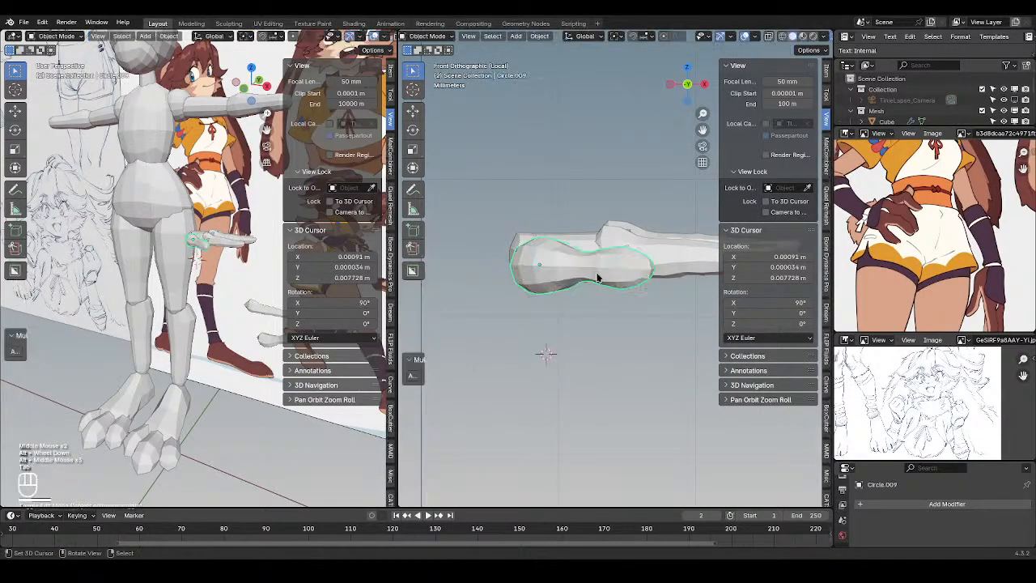
Rotate the thumb, using both plain and trackball rotation, so its tip angles downward below the palm
right_click(645, 257)
key("r")
left_click(648, 263)
key("r")
key("r")
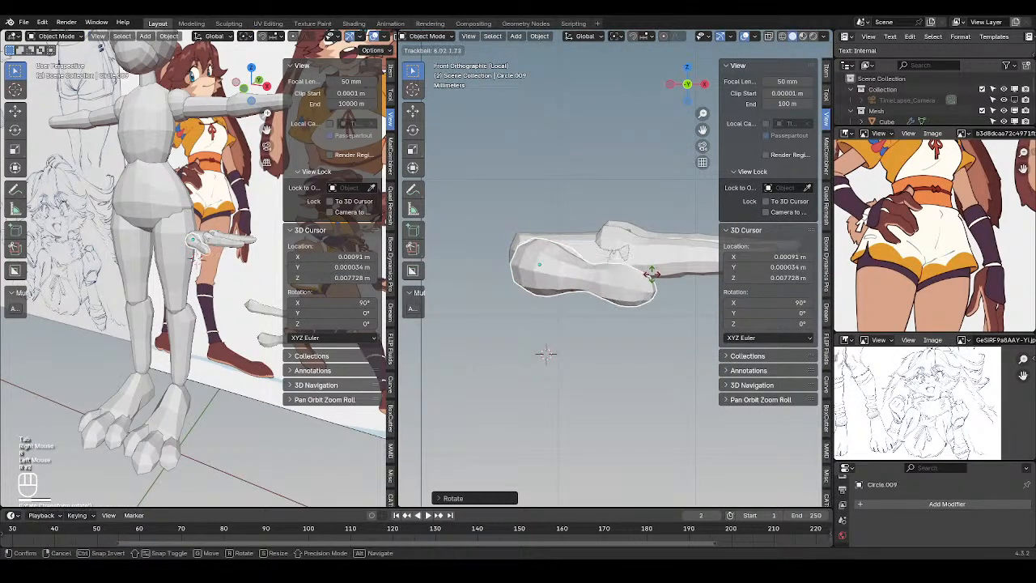
left_click(651, 271)
key("r")
left_click(657, 250)
key("r")
key("r")
left_click(649, 256)
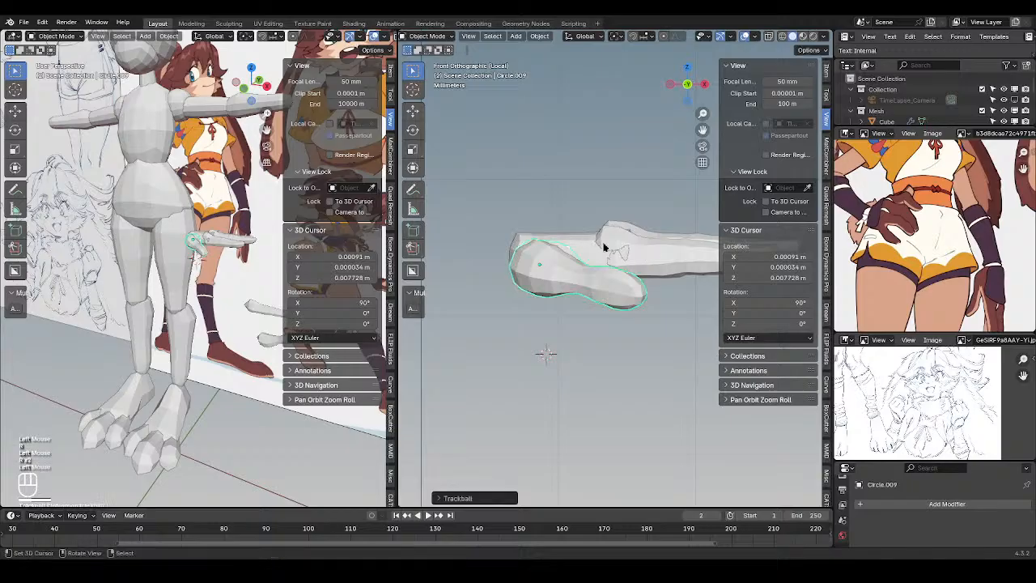
Open the palm mesh for editing in the back view and move its lower-edge geometry with proportional editing
middle_click_drag(649, 256, 599, 279)
key("alt+a")
scroll(614, 253, "down", 1)
scroll(643, 224, "down", 1)
scroll(644, 240, "up", 2)
right_click(650, 318)
right_click(589, 321)
middle_click_drag(583, 322, 632, 296, "alt")
scroll(656, 306, "up", 2)
key("Tab")
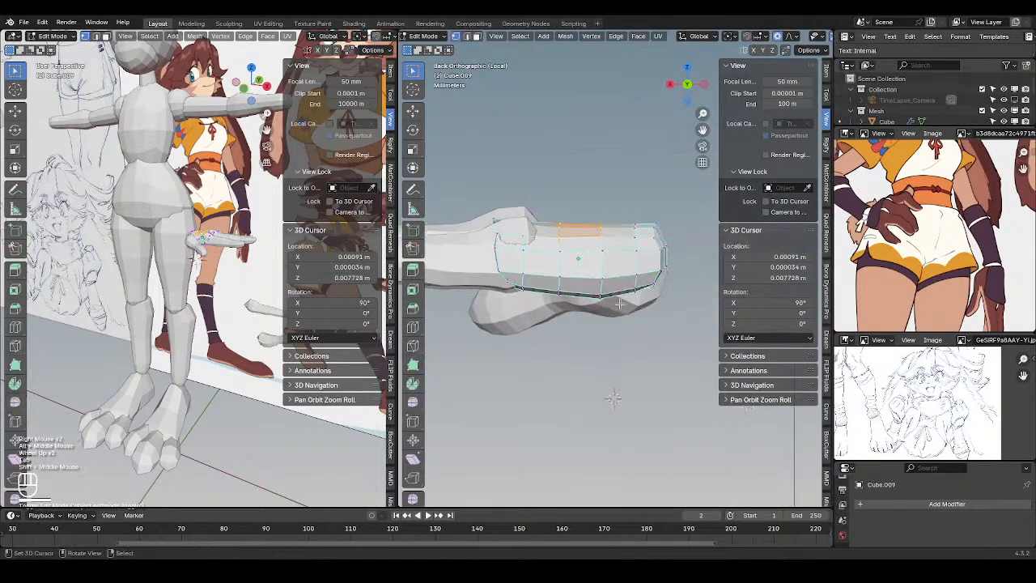
scroll(632, 296, "up", 1)
key("g")
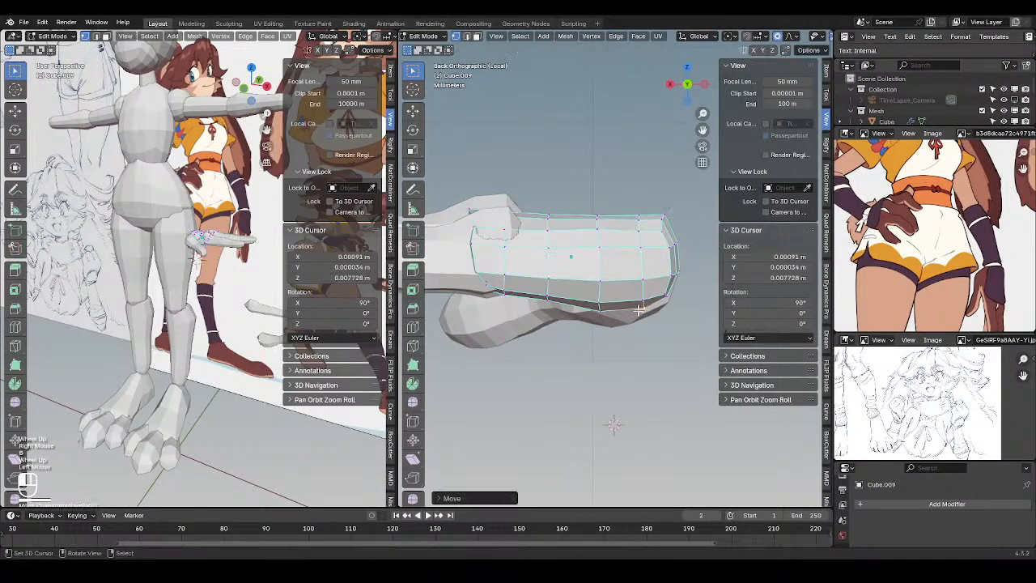
left_click(610, 321)
Move a further vertex on the palm's underside to refine its lower contour
middle_click_drag(507, 290, 689, 222, "shift")
right_click(605, 306)
key("g")
scroll(606, 305, "up", 1)
left_click(622, 293)
Select the vertices on the palm's lower edge above the thumb and adjust their fullness with Shrink/Fatten
right_click(609, 219, "alt")
key("shift+z")
scroll(609, 219, "down", 3)
scroll(648, 219, "up", 1, "alt")
key("c")
right_click(587, 238)
key("z")
scroll(623, 252, "up", 1)
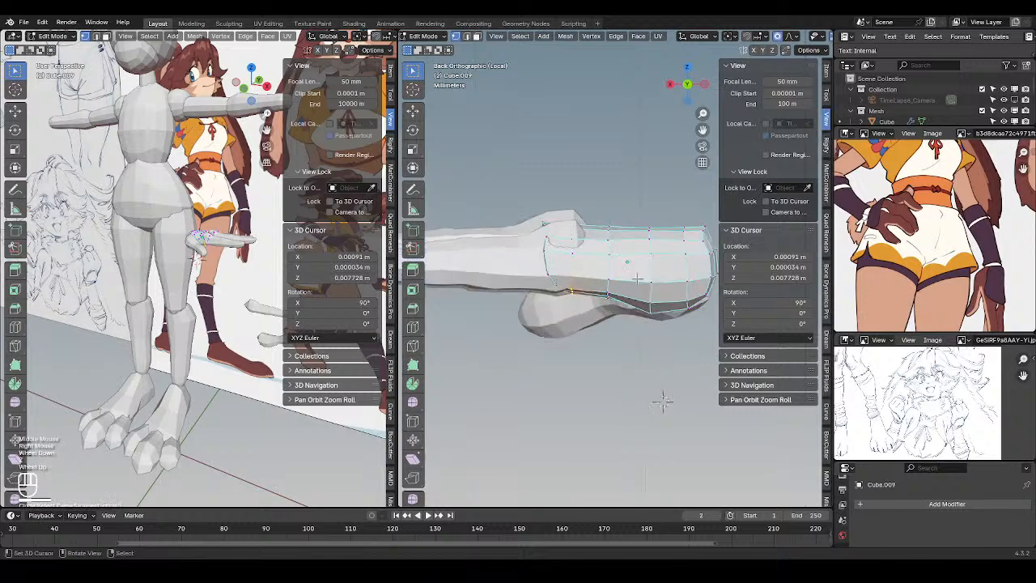
key("alt+s")
scroll(636, 259, "up", 5)
right_click(631, 256)
key("alt+s")
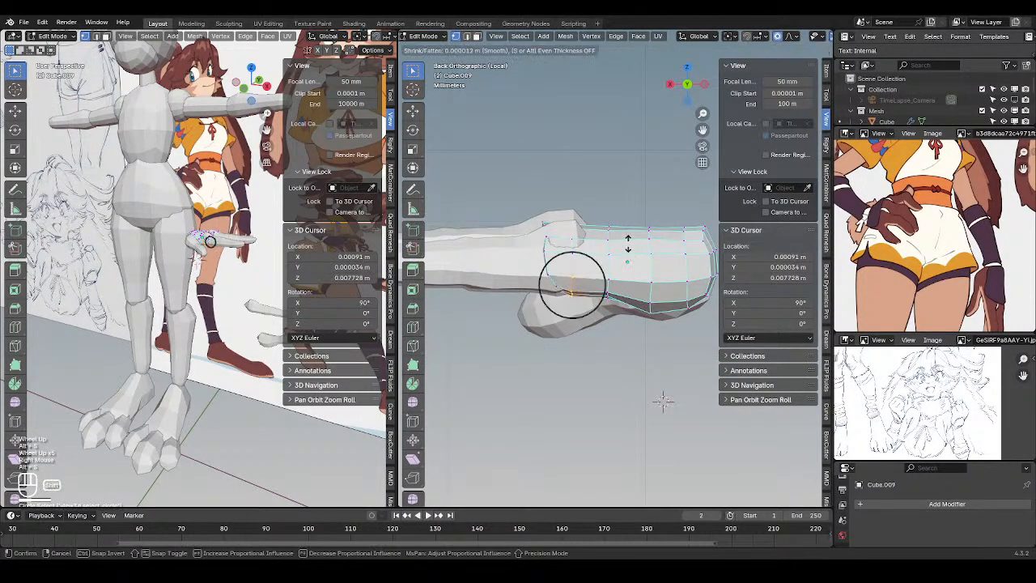
left_click(626, 239, "shift")
Check the palm against the thumb outside edit mode and reposition one of the palm's vertices
middle_click_drag(544, 275, 576, 230)
scroll(582, 258, "down", 1)
key("Tab")
scroll(581, 258, "down", 1)
key("Tab")
scroll(616, 302, "up", 2)
right_click(596, 278)
middle_click_drag(596, 280, 585, 233)
key("g")
left_click(544, 241, "shift")
In the bottom view, adjust the palm surface beside the thumb base with Shrink/Fatten and proportional falloff
scroll(571, 229, "down", 1)
key("Tab")
mouse_move(585, 233)
middle_mouse_down("alt")
mouse_move(555, 245)
mouse_move(594, 242)
middle_mouse_up("alt")
middle_click_drag(596, 235, 601, 185, "alt")
key("Tab")
key("z")
key("alt+a")
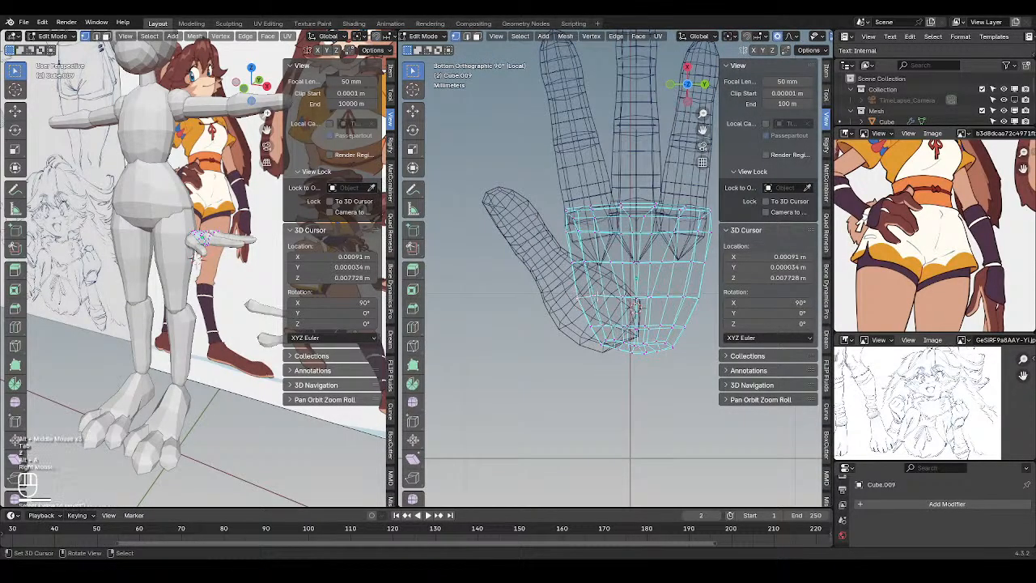
key("shift+z")
key("shift+z")
key("shift+z")
key("alt+s")
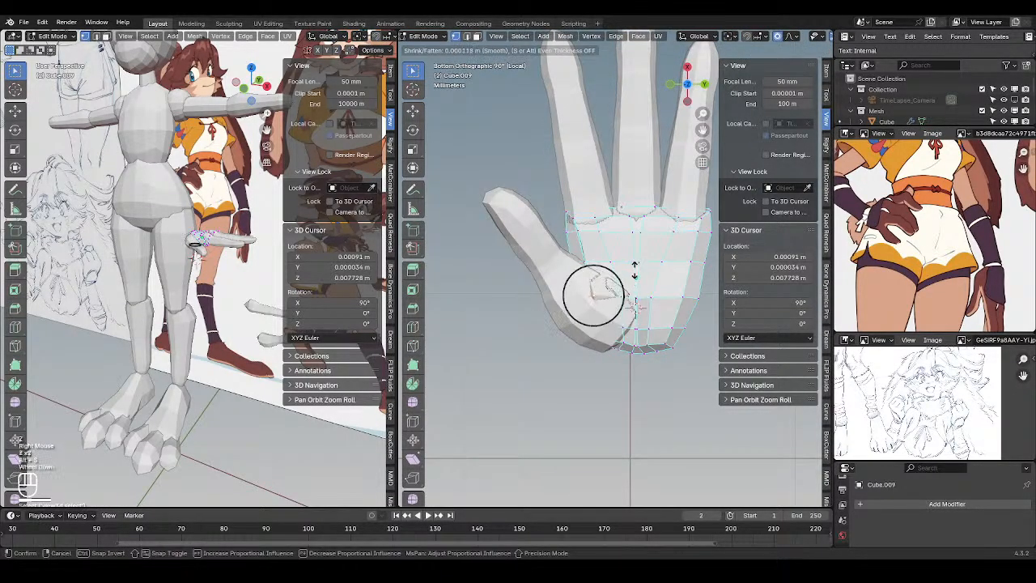
right_click(634, 271)
key("z")
key("alt+s")
left_click(624, 269)
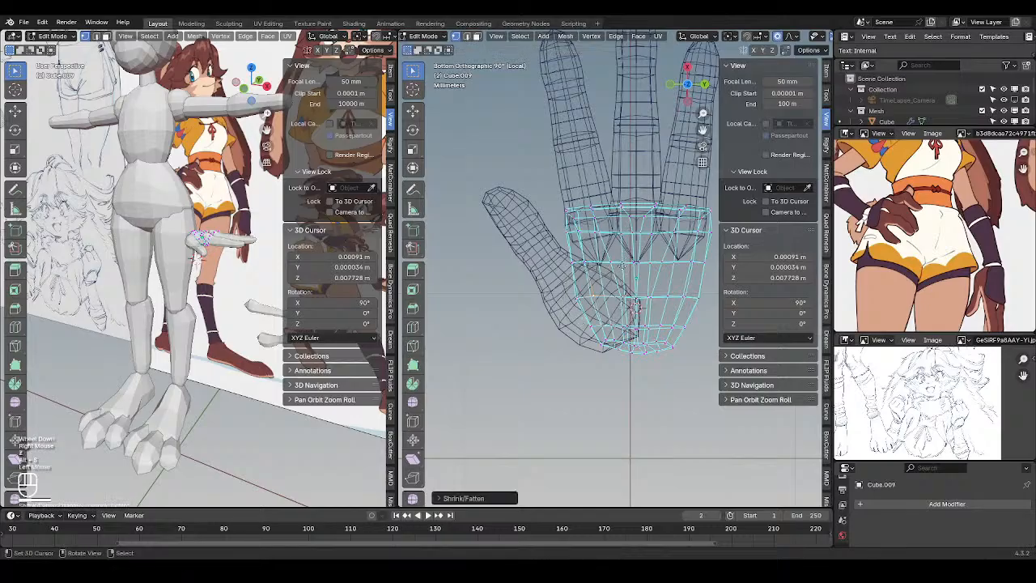
Move the selected palm area beside the thumb base, leave mesh editing and save the file
key("g")
scroll(607, 272, "down", 3)
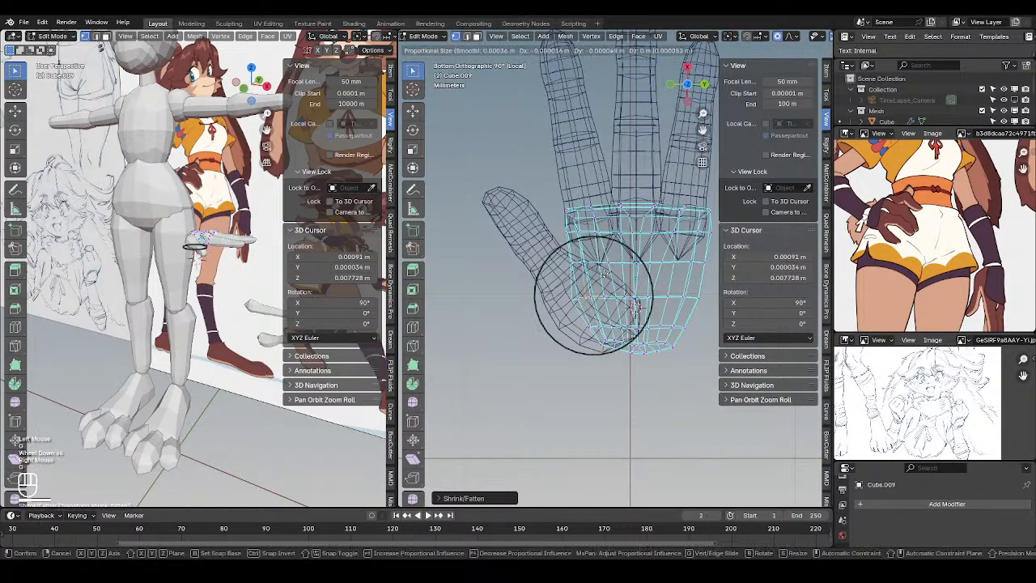
left_click(605, 273)
key("shift+z")
key("Tab")
scroll(558, 247, "down", 1)
mouse_move(546, 240)
middle_mouse_down()
mouse_move(666, 344)
mouse_move(579, 290)
middle_mouse_up()
key("ctrl+s")
Examine the hand from several angles, checking how the thumb and fingers join the palm
mouse_move(579, 290)
middle_mouse_down("ctrl")
mouse_move(586, 300)
mouse_move(523, 271)
mouse_move(567, 262)
middle_mouse_up("ctrl")
scroll(585, 300, "down", 4)
scroll(567, 262, "down", 2)
right_click(608, 298)
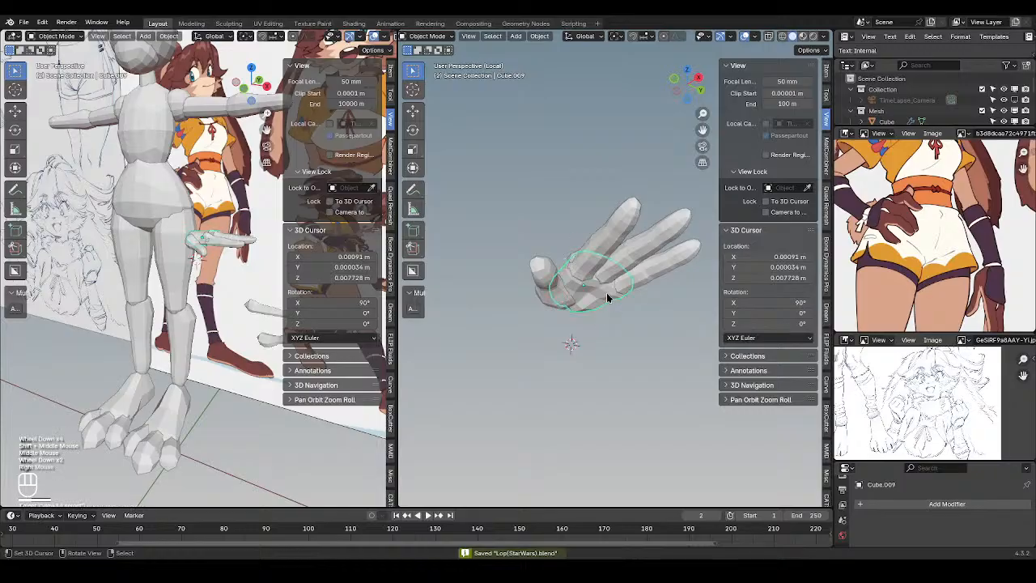
middle_click_drag(607, 294, 622, 237)
key("alt+a")
middle_click_drag(622, 236, 682, 240)
scroll(630, 268, "down", 1)
middle_click_drag(568, 262, 624, 316)
scroll(627, 328, "up", 2)
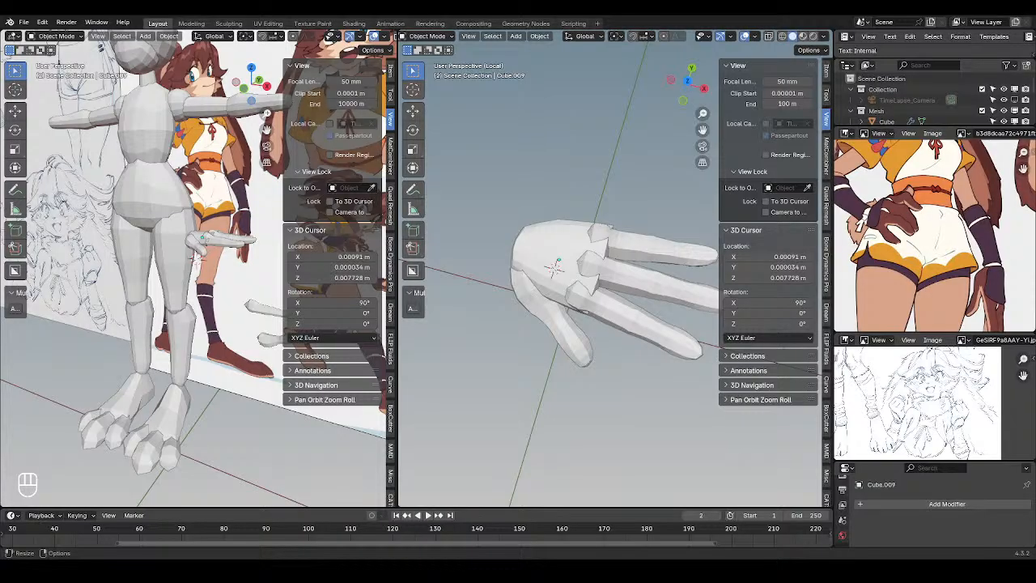
middle_click_drag(698, 230, 628, 247)
scroll(630, 244, "up", 1)
right_click(627, 243)
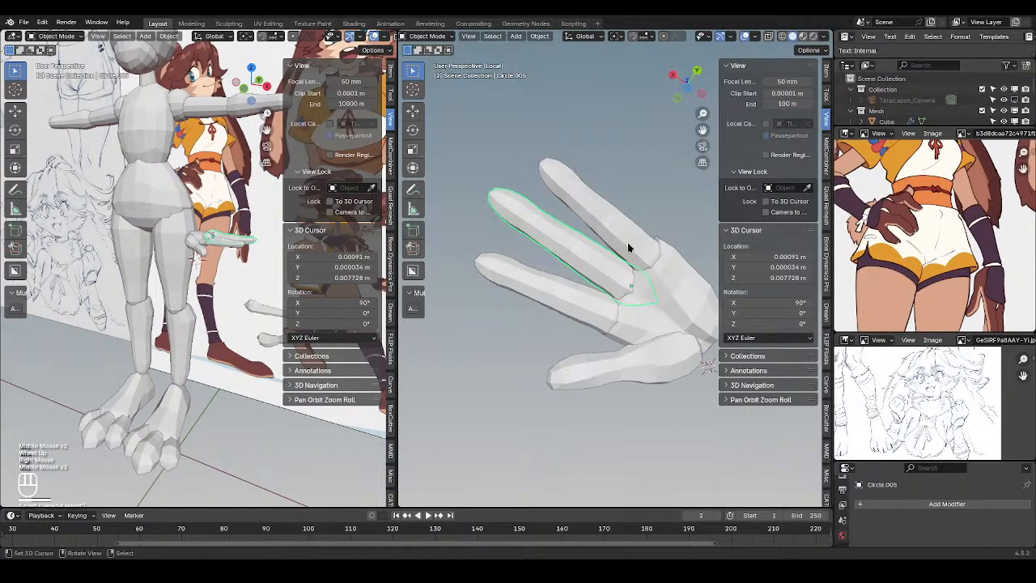
Place the 3D cursor on the middle finger in the bottom view and add a cube there
mouse_move(628, 253)
middle_mouse_down("alt")
mouse_move(660, 257)
mouse_move(620, 208)
mouse_move(624, 240)
middle_mouse_up("alt")
key("shift+z")
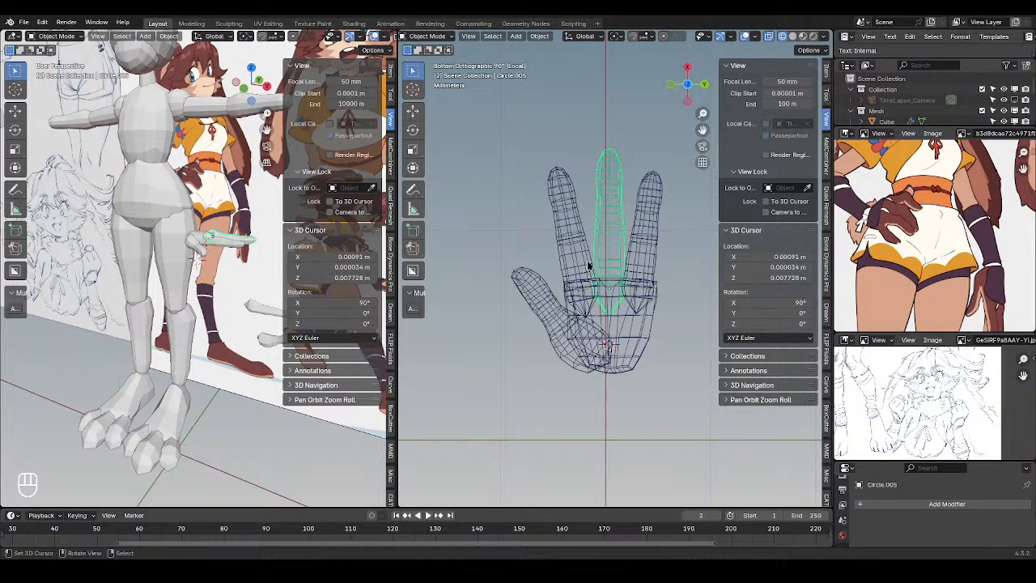
key("shift+z")
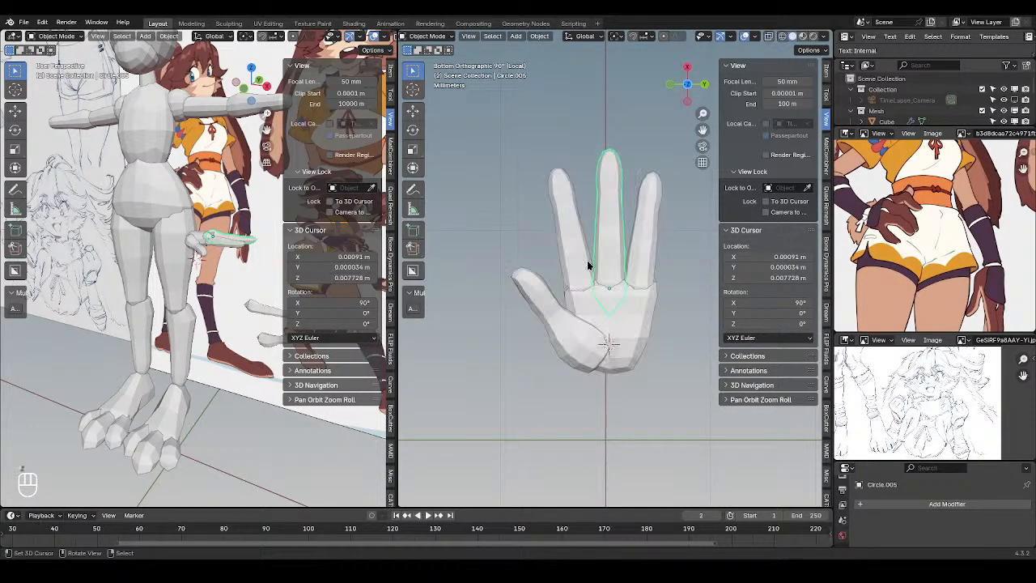
left_click(604, 260, "shift")
key("shift+a")
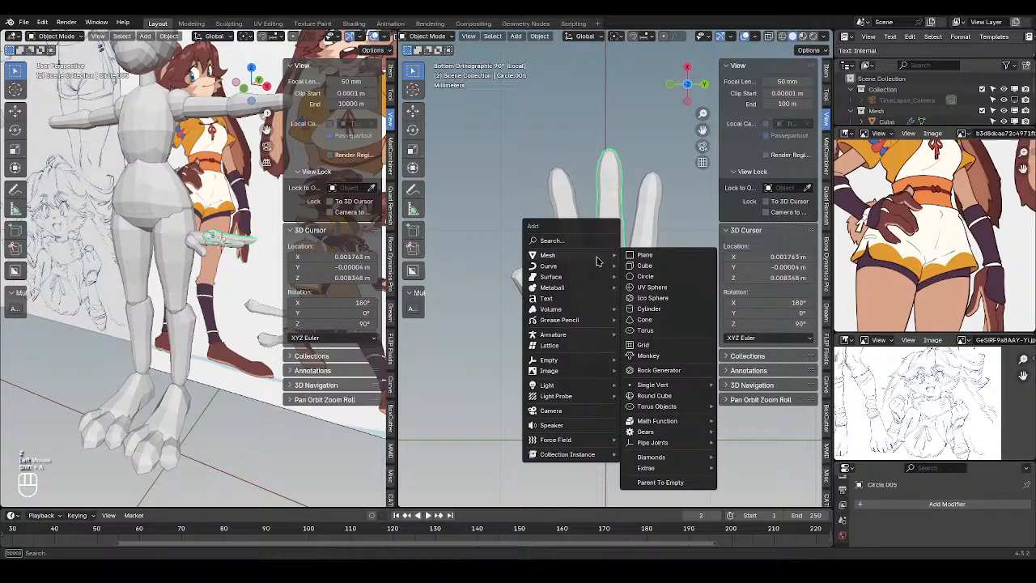
left_click(644, 265)
left_click(466, 496)
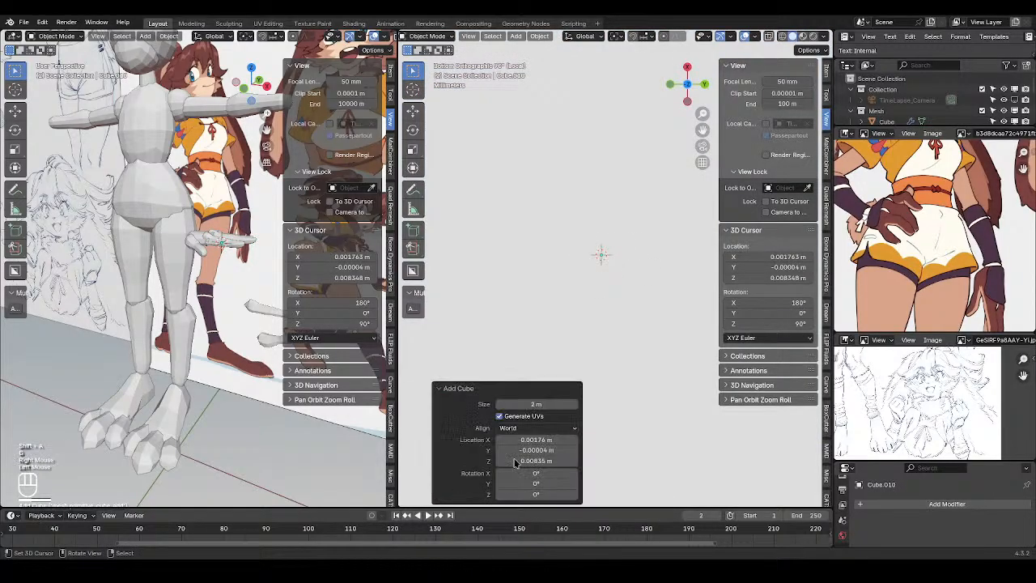
Set the new cube's size to 0.02 m
left_click(553, 403)
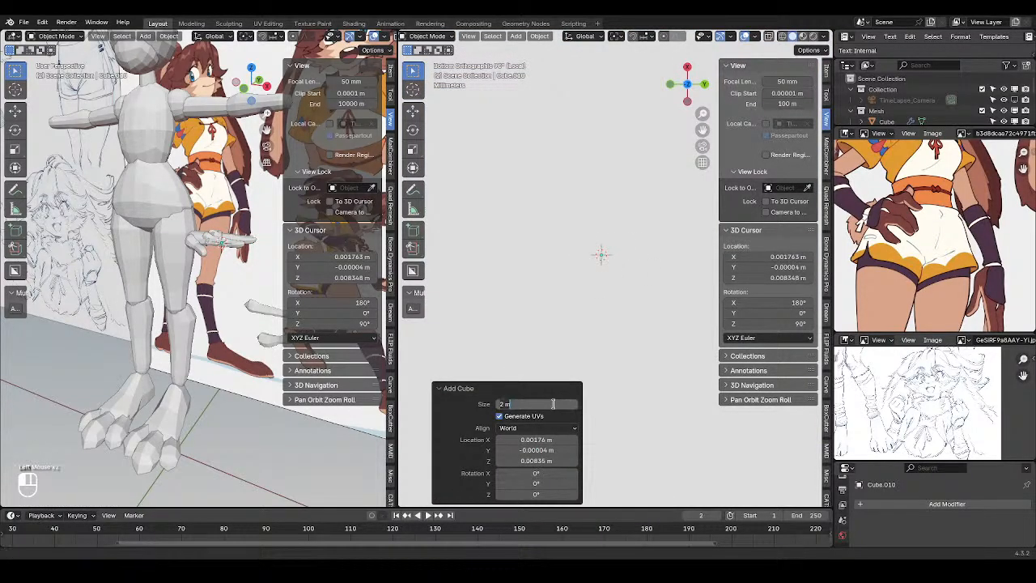
type("0.2")
key("Return")
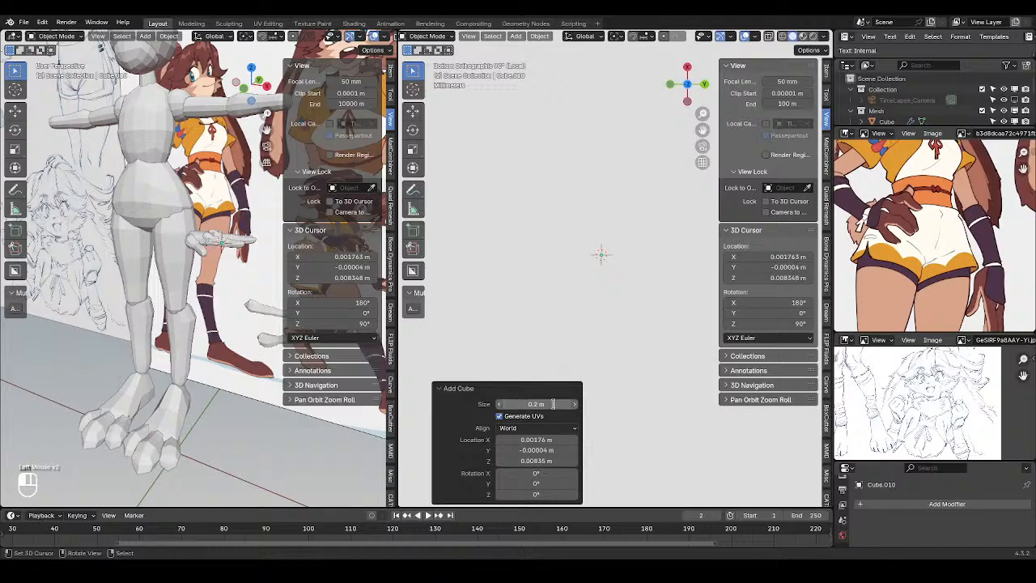
left_click(553, 403)
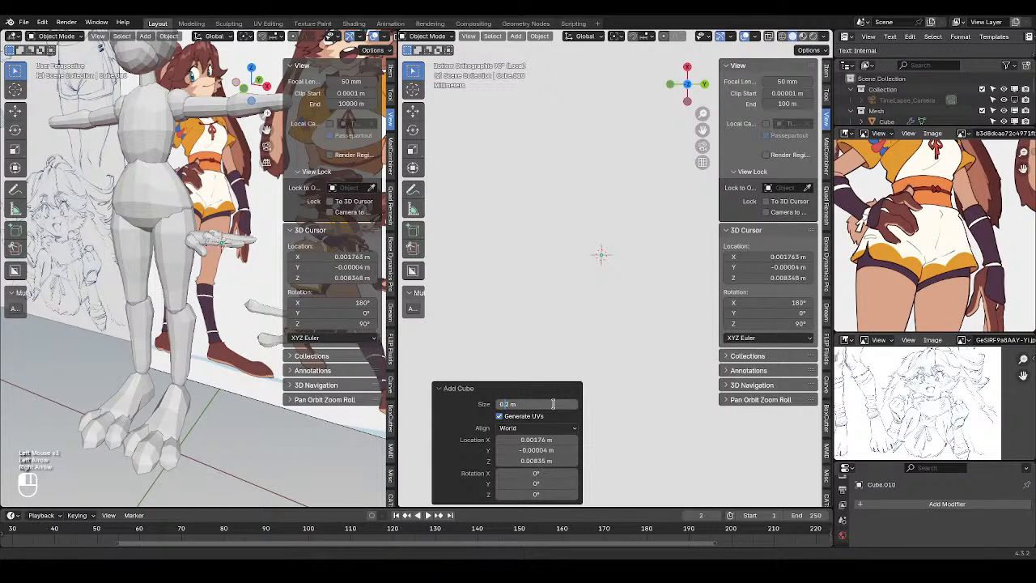
key("Return")
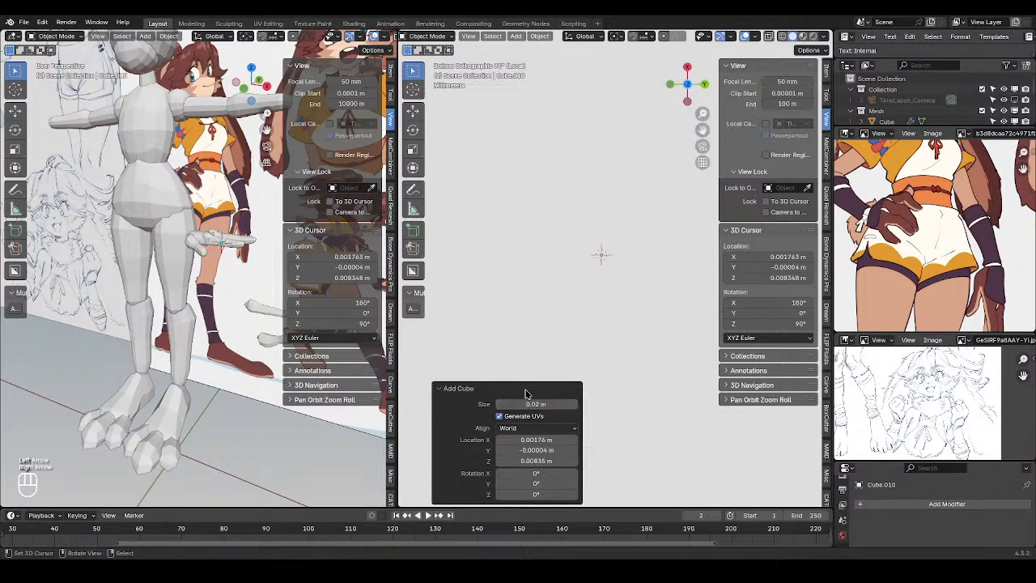
left_click(492, 390)
Scale the cube's mesh down in edit mode to roughly the width of the palm
scroll(582, 375, "down", 7)
scroll(592, 359, "up", 3)
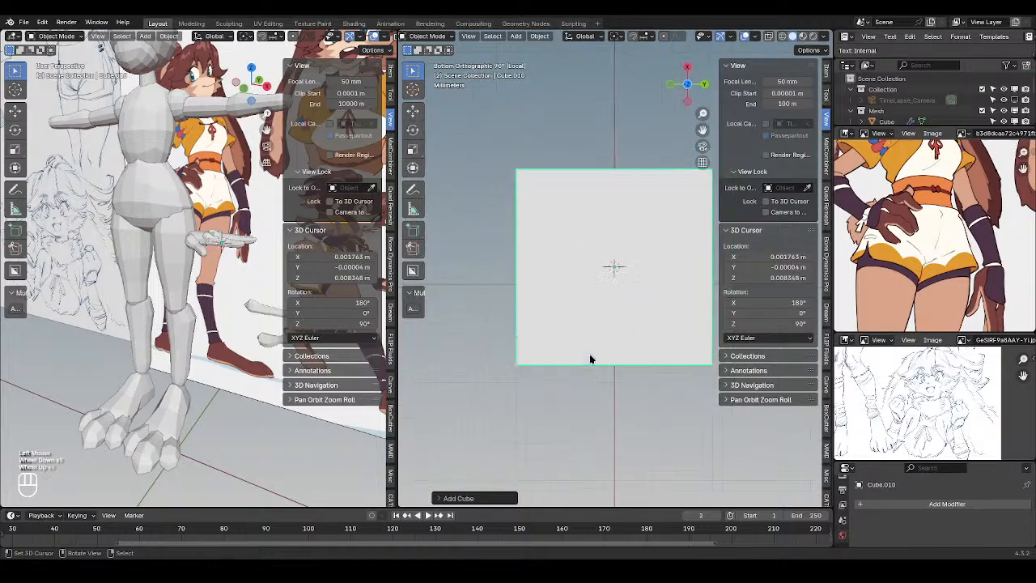
key("Tab")
key("s")
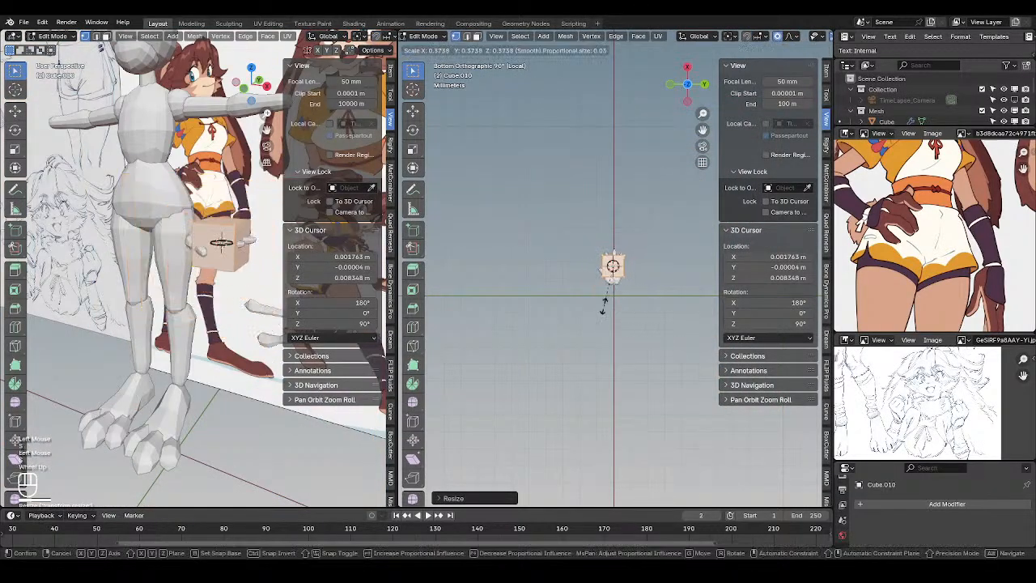
left_click(582, 291)
scroll(607, 304, "up", 3)
scroll(634, 314, "up", 2)
key("Tab")
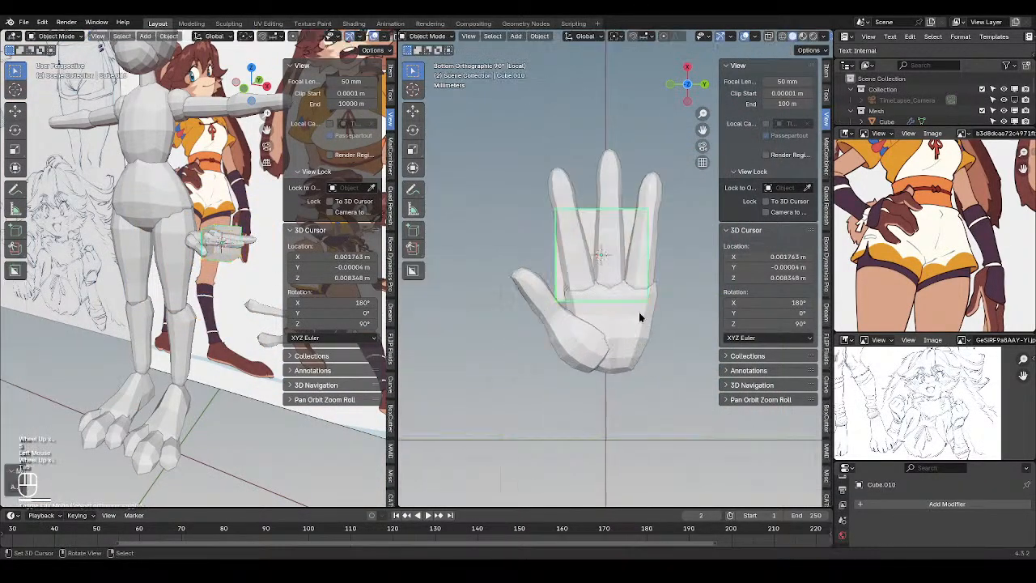
Apply the cube's transform, recalculate its normals and view it from the finger-tip side
key("ctrl+a")
left_click(636, 312)
middle_click_drag(632, 313, 594, 290, "shift")
scroll(611, 336, "down", 1)
scroll(587, 302, "up", 3)
key("Tab")
key("shift+n")
middle_click_drag(699, 266, 584, 225, "alt")
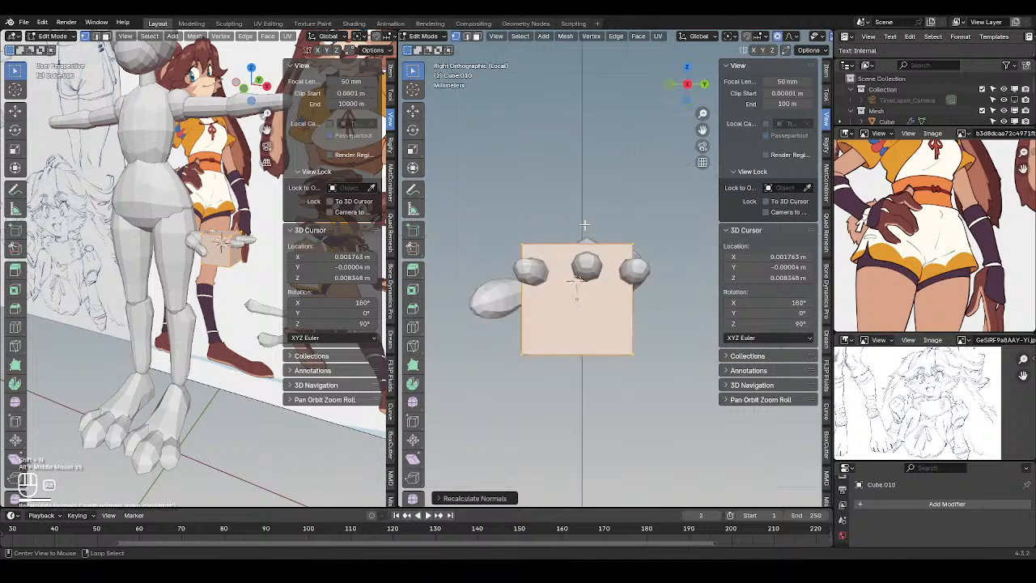
middle_click_drag(588, 315, 625, 248, "alt")
key("z")
scroll(624, 246, "down", 1)
key("g")
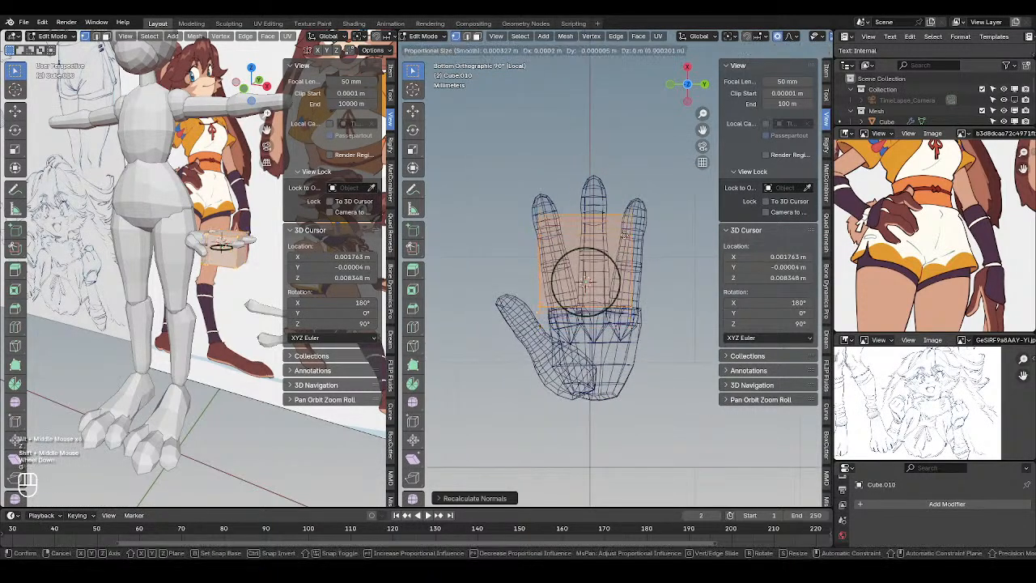
key("z")
right_click(619, 258)
key("Tab")
key("g")
key("z")
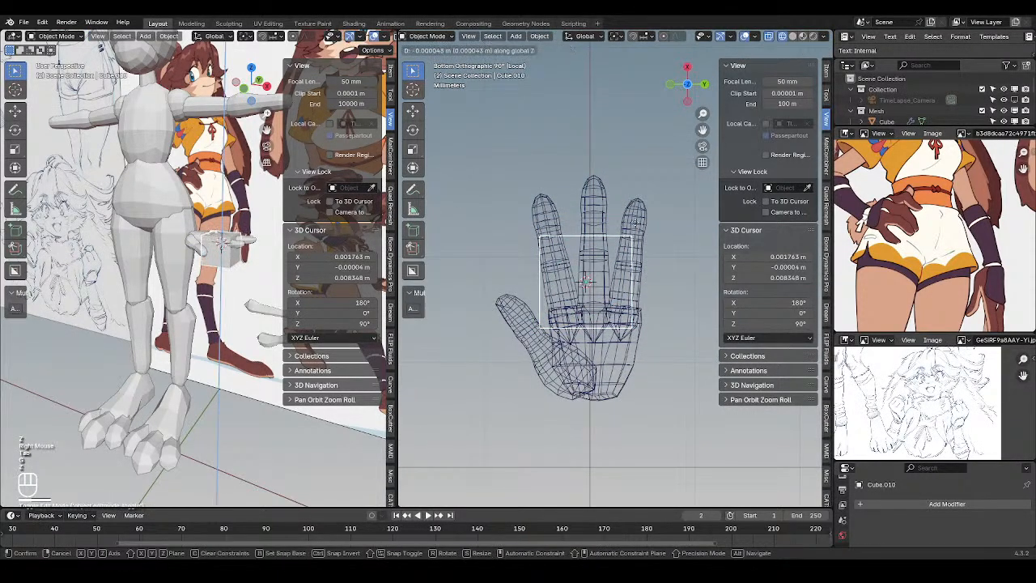
right_click(631, 268)
key("s")
right_click(644, 260)
key("s")
key("x")
key("x")
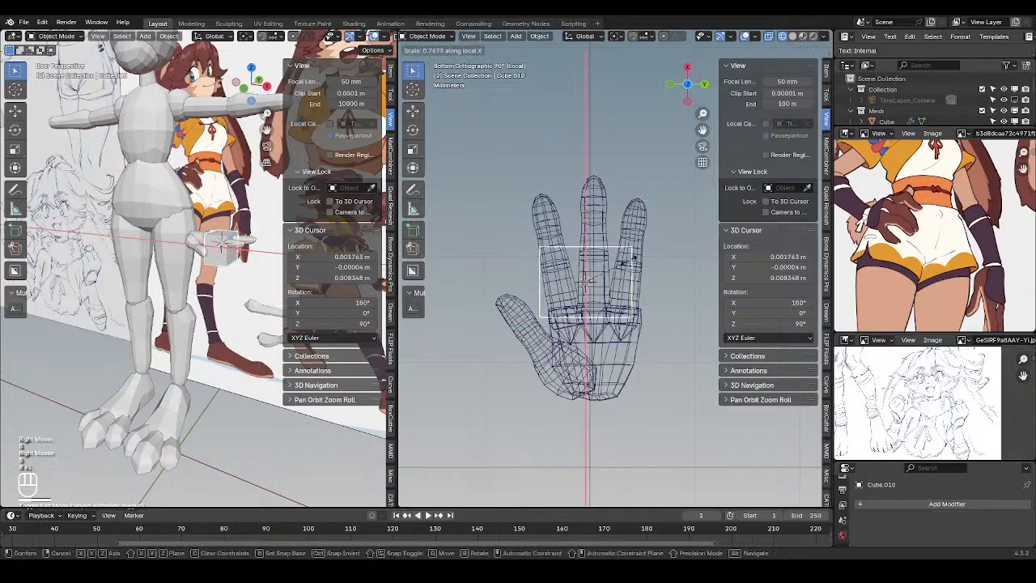
right_click(633, 265)
Narrow the cube across the fingers by scaling it along its local Y axis
key("s")
key("x")
key("x")
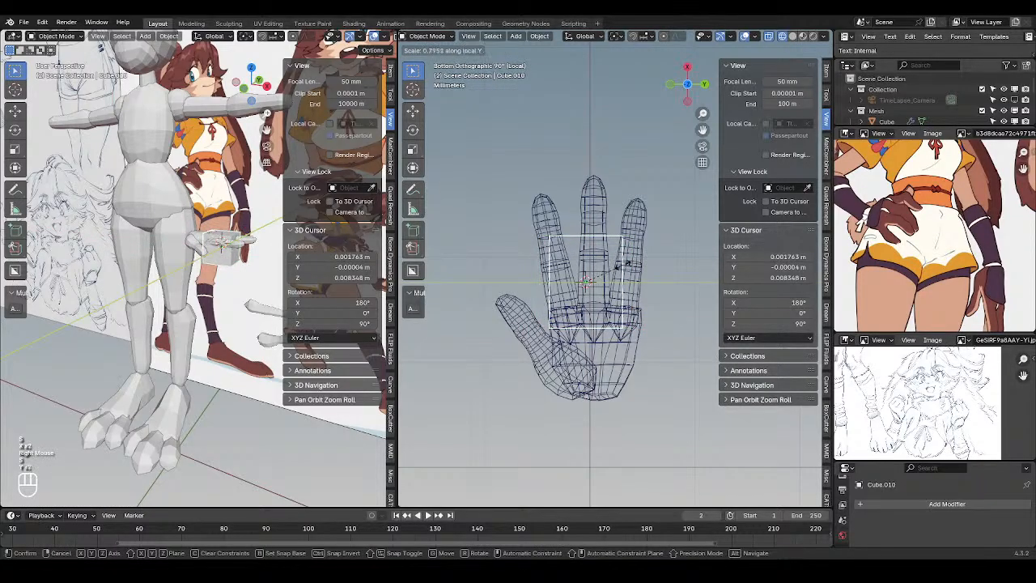
left_click(620, 270)
scroll(159, 334, "down", 2)
key("s")
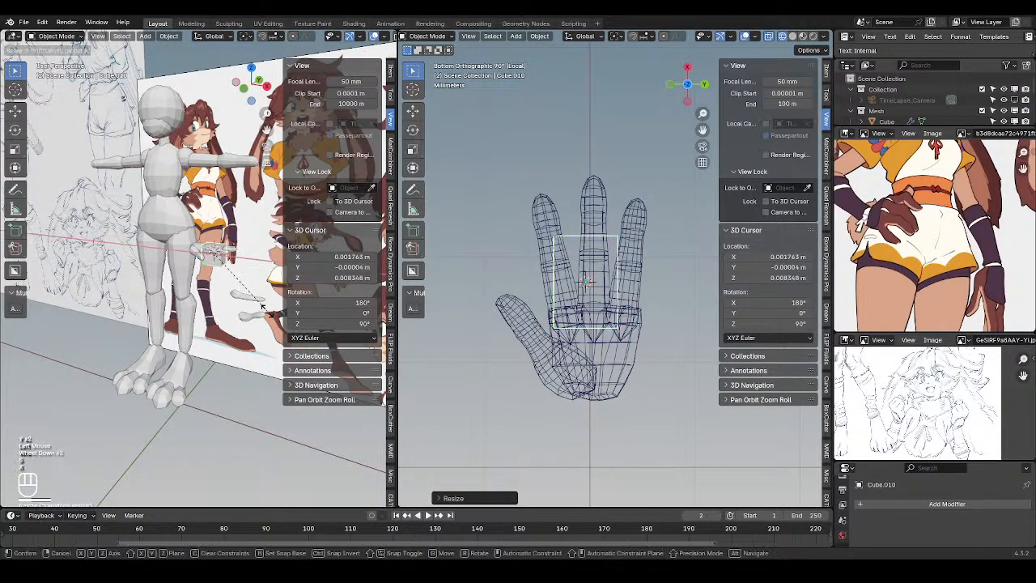
key("x")
key("x")
right_click(240, 310)
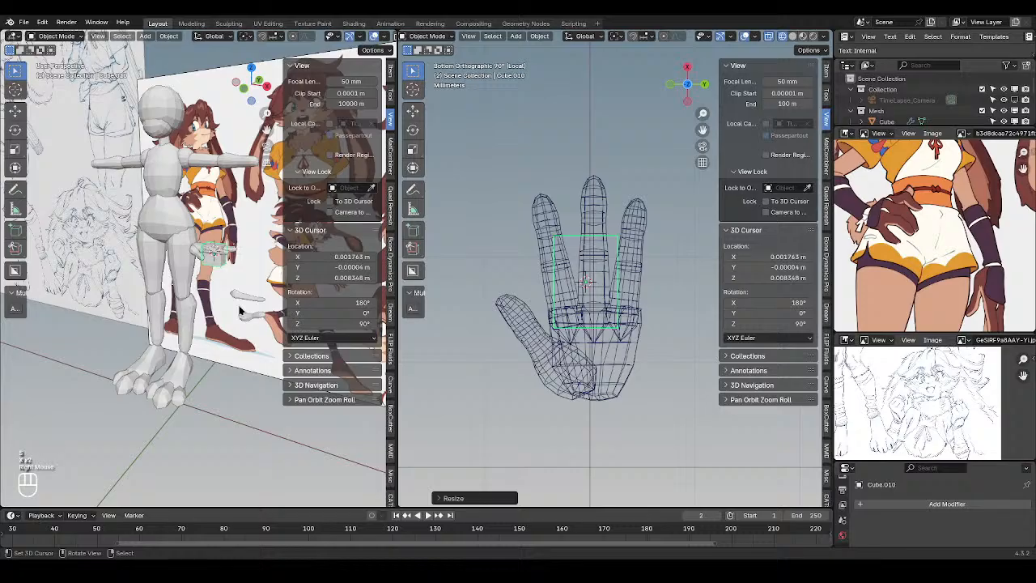
Scale the cube down along its local Y and local Z axes into a slim finger-width block
scroll(569, 291, "up", 2)
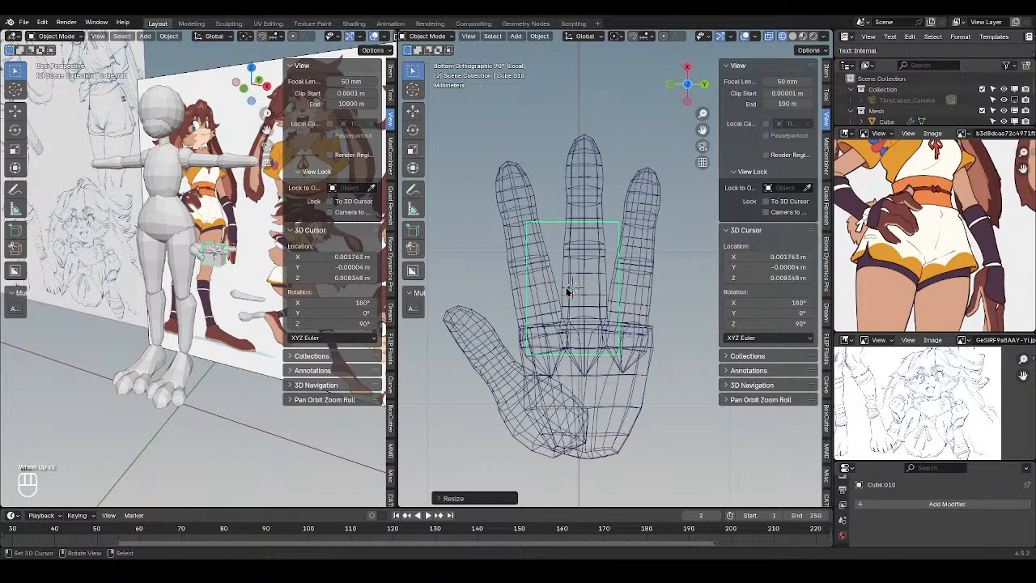
scroll(591, 297, "down", 2)
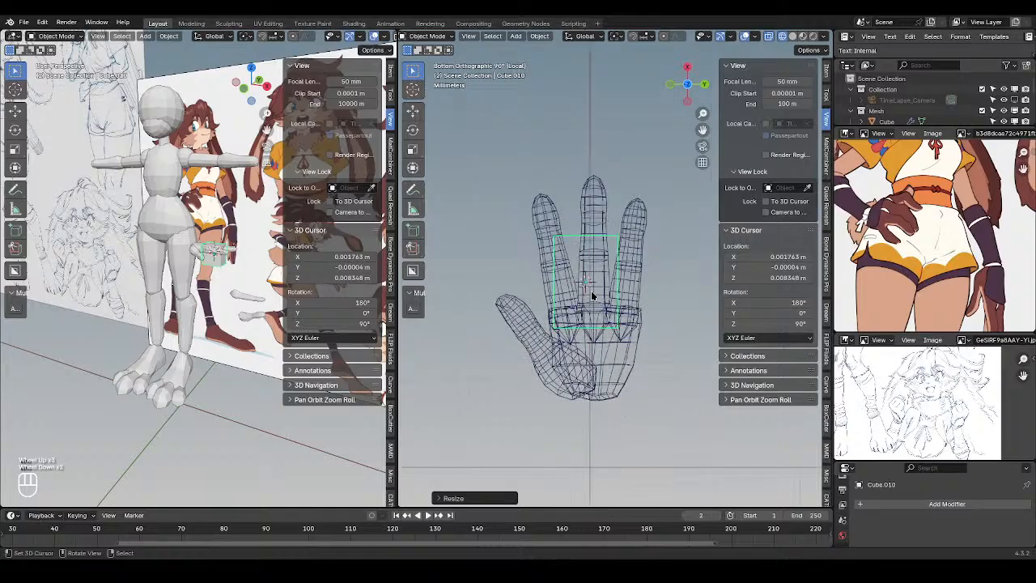
scroll(592, 296, "down", 1)
key("KP_1")
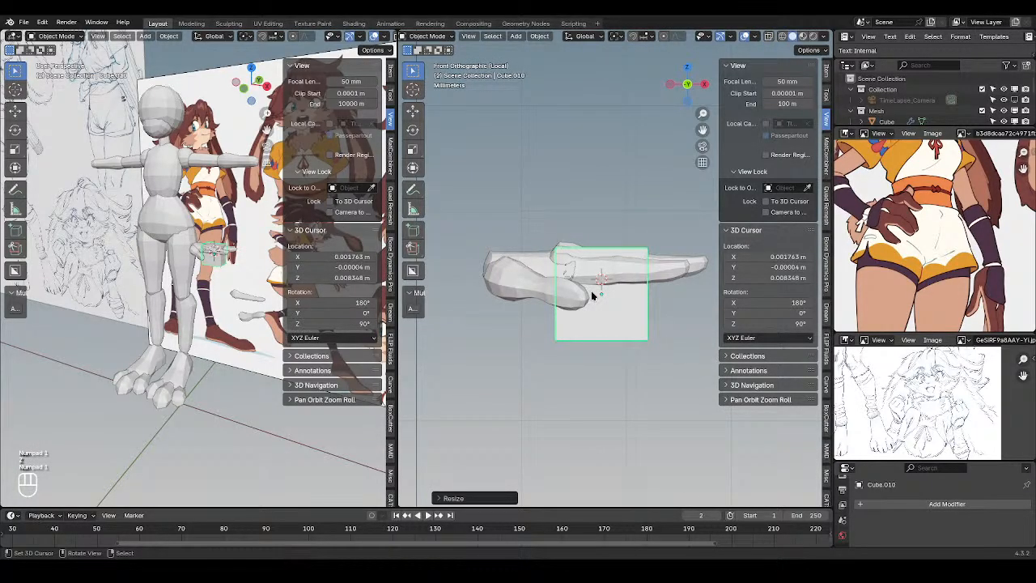
key("comma")
right_click(492, 293)
middle_click_drag(679, 298, 654, 235)
scroll(597, 331, "down", 2)
scroll(640, 261, "up", 2)
scroll(656, 231, "down", 1)
key("s")
key("y")
key("y")
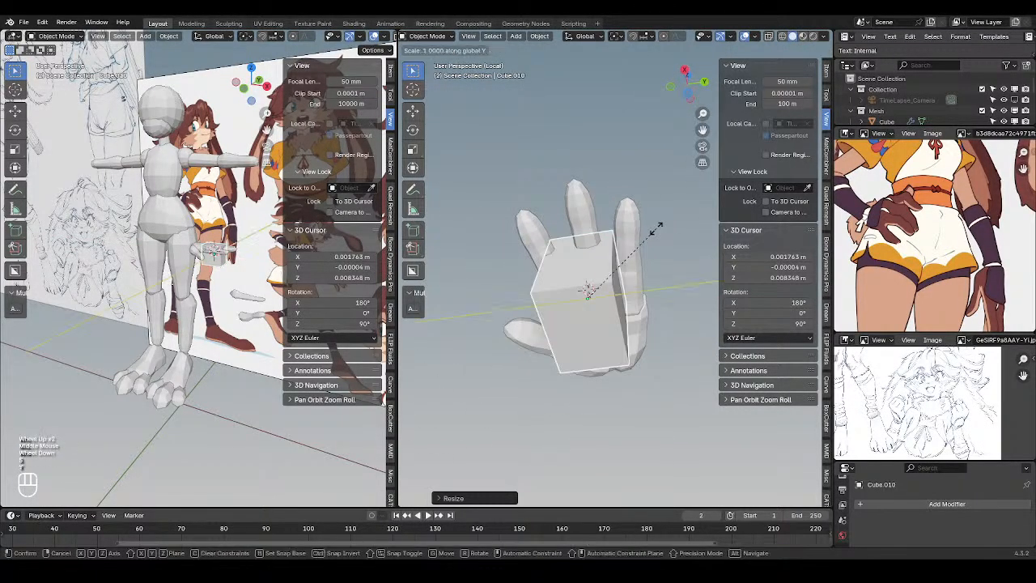
left_click(636, 239)
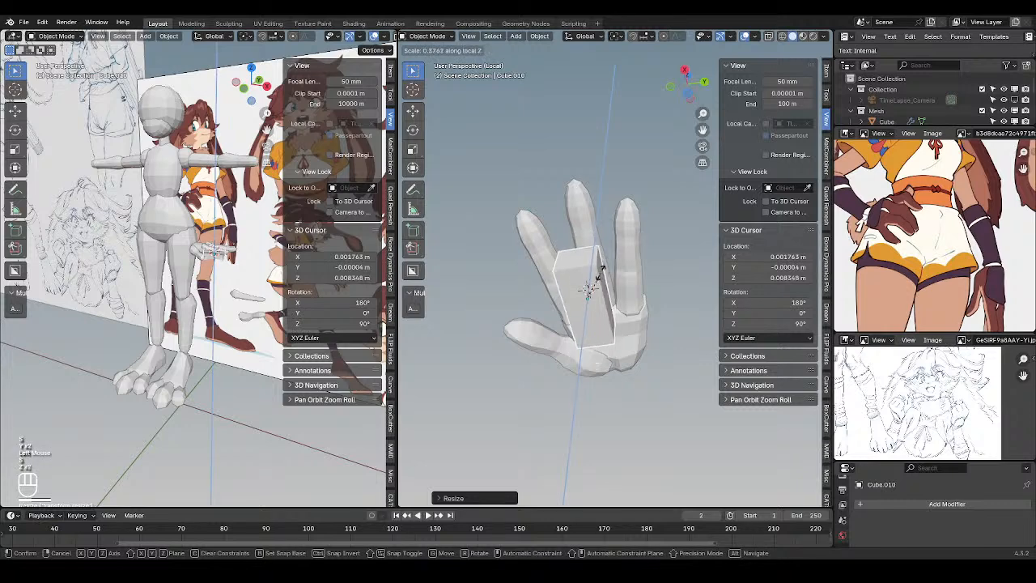
left_click(598, 283)
middle_click_drag(598, 284, 528, 288, "alt")
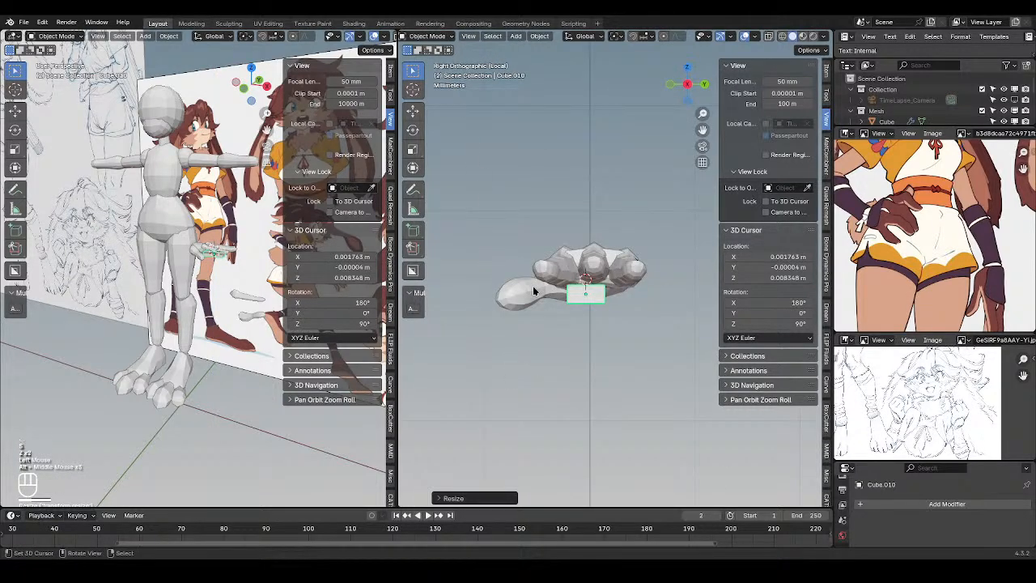
Move the block over the middle finger as seen from below, shifting its mesh in edit mode and repositioning the object
mouse_move(598, 282)
middle_mouse_down("alt")
mouse_move(566, 258)
mouse_move(593, 263)
middle_mouse_up("alt")
key("z")
scroll(592, 263, "up", 1)
key("g")
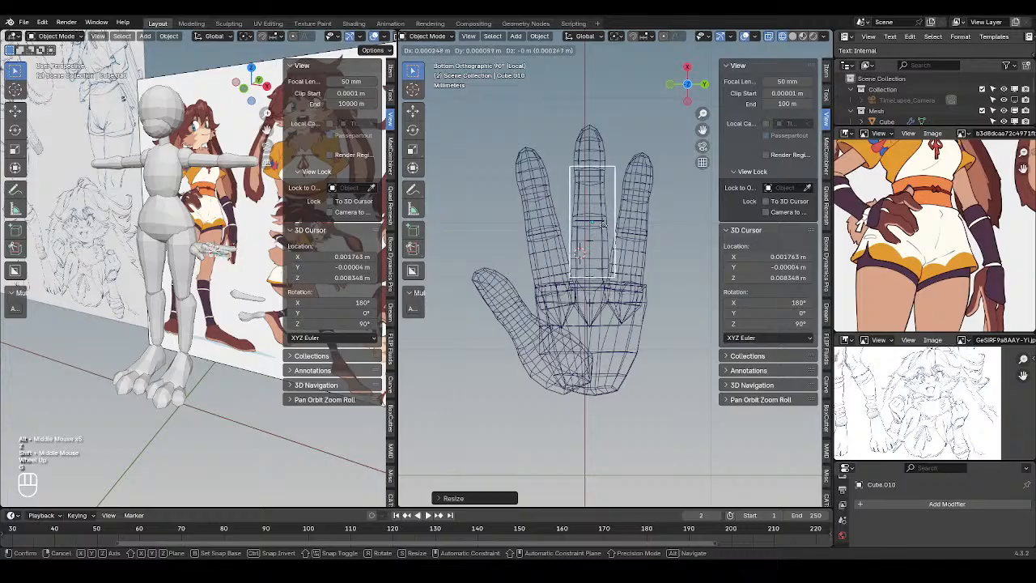
right_click(598, 231)
key("Tab")
key("g")
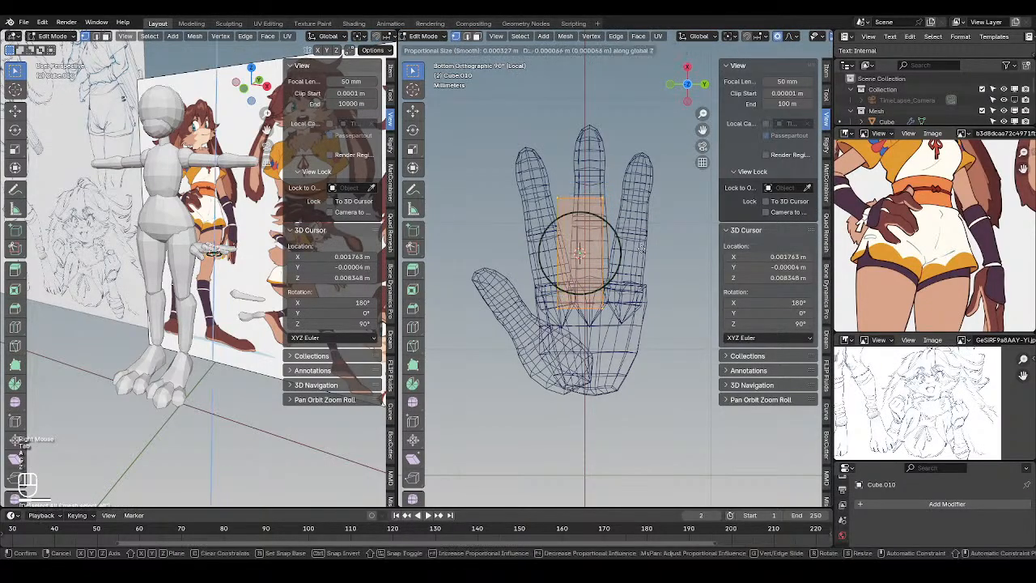
left_click(626, 275)
key("Tab")
key("g")
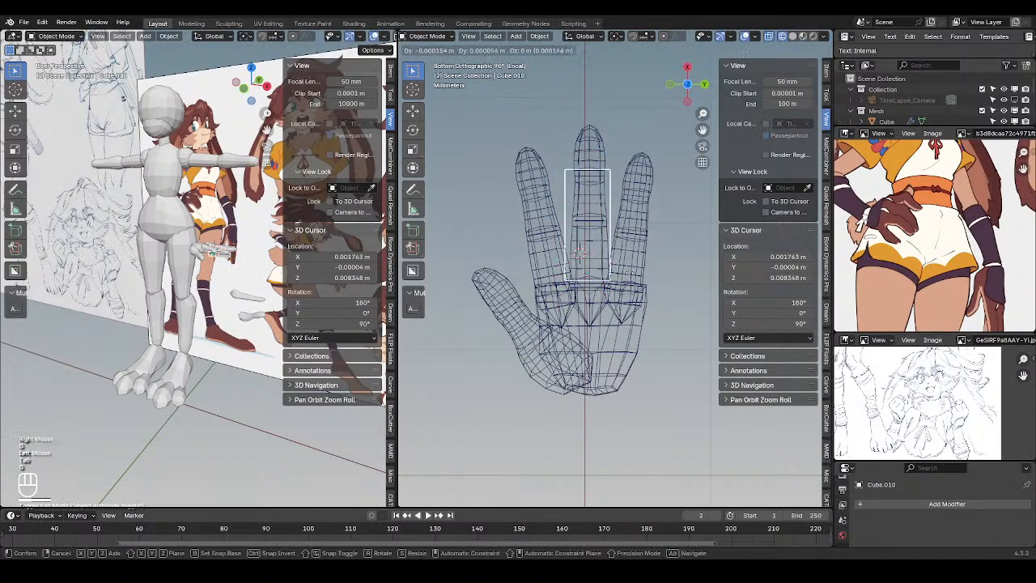
left_click(627, 285)
key("s")
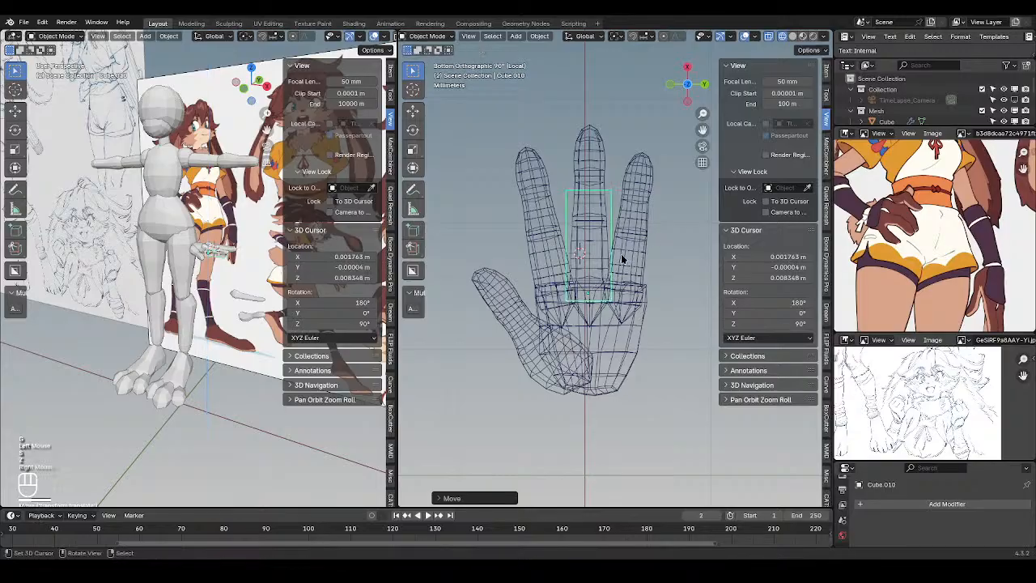
key("x")
key("x")
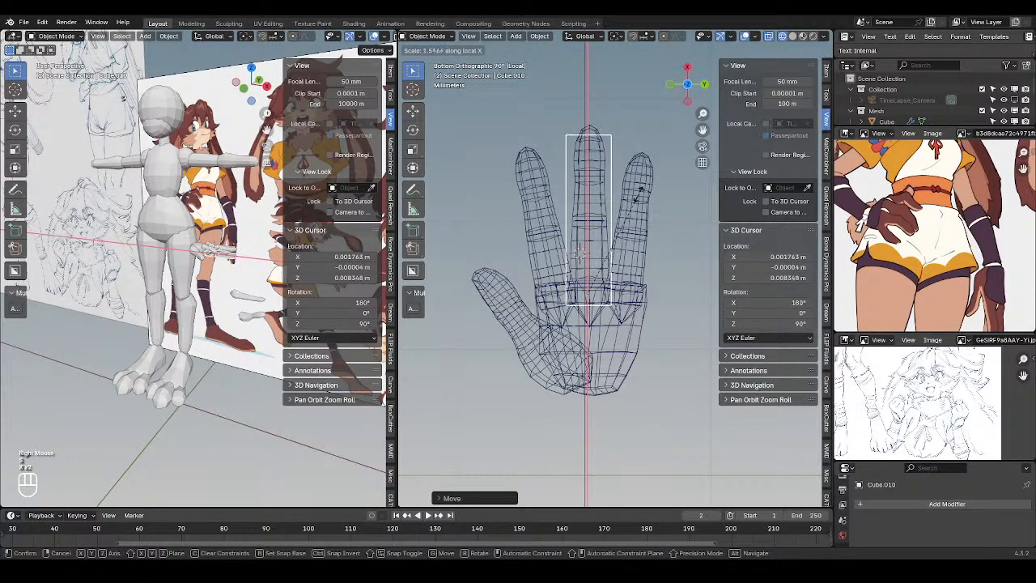
right_click(620, 251)
Shift the block's mesh along its local X axis in edit mode so the origin sits at its lower end
key("Tab")
key("g")
key("x")
key("x")
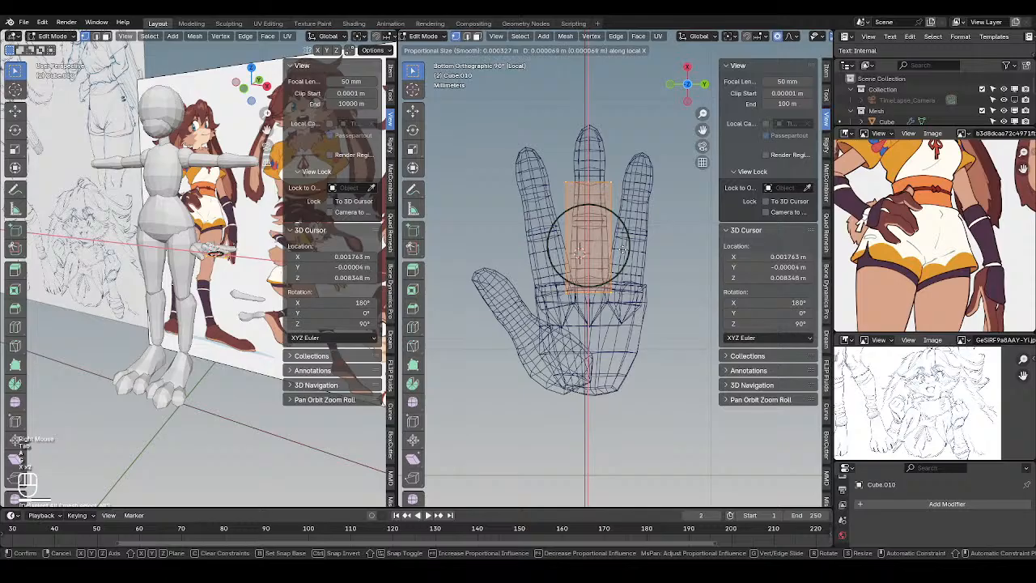
left_click(580, 254)
Stretch the block along its local X axis by about 1.5 to match the middle finger's length
key("Tab")
key("s")
key("x")
key("x")
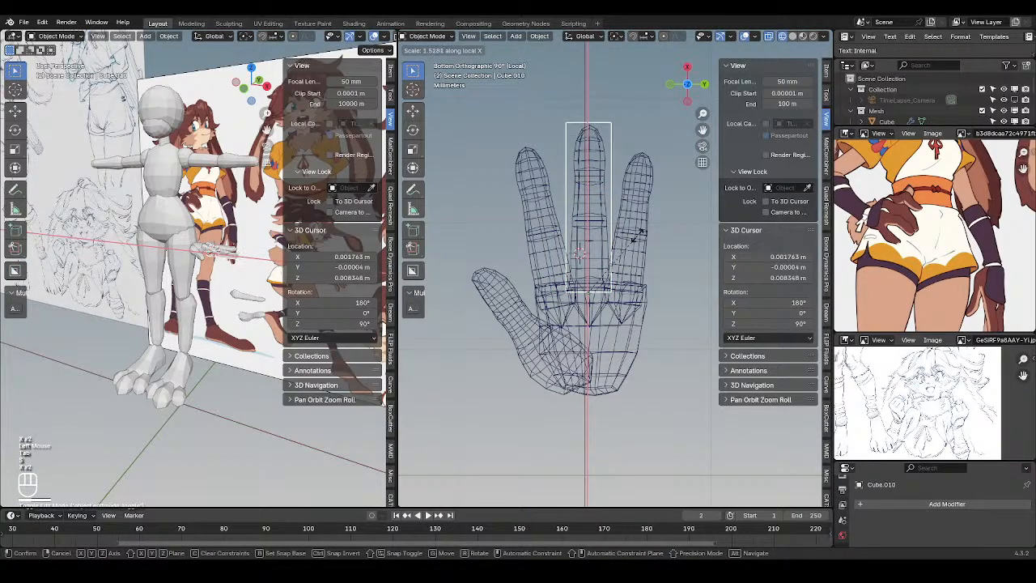
left_click(638, 238)
key("z")
middle_click_drag(618, 262, 608, 239, "shift")
key("g")
key("z")
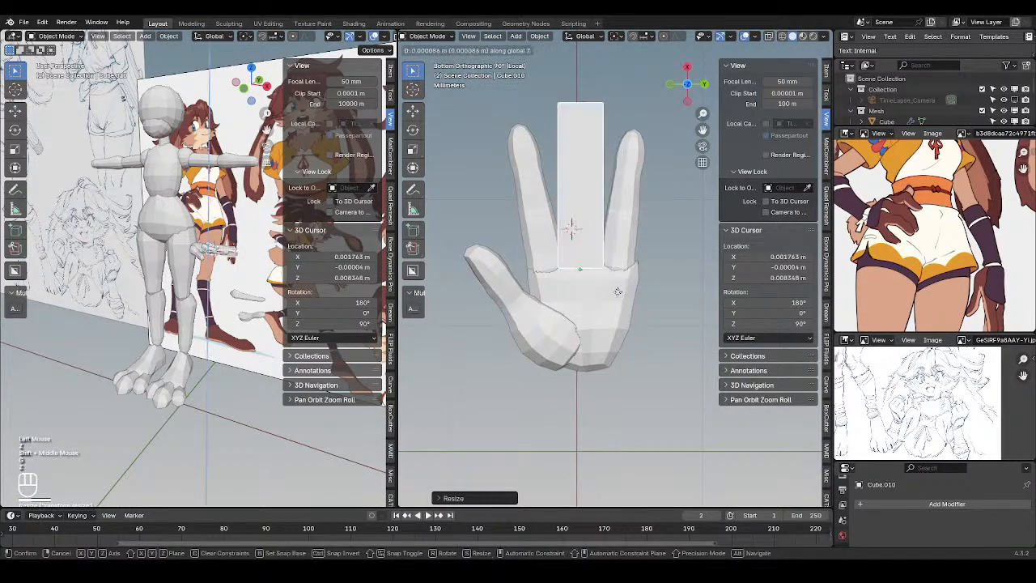
right_click(618, 292)
Rotate the block 180° in the bottom view so it extends from the finger base toward the wrist
key("shift+z")
key("r")
key("KP_1")
key("KP_8")
key("KP_0")
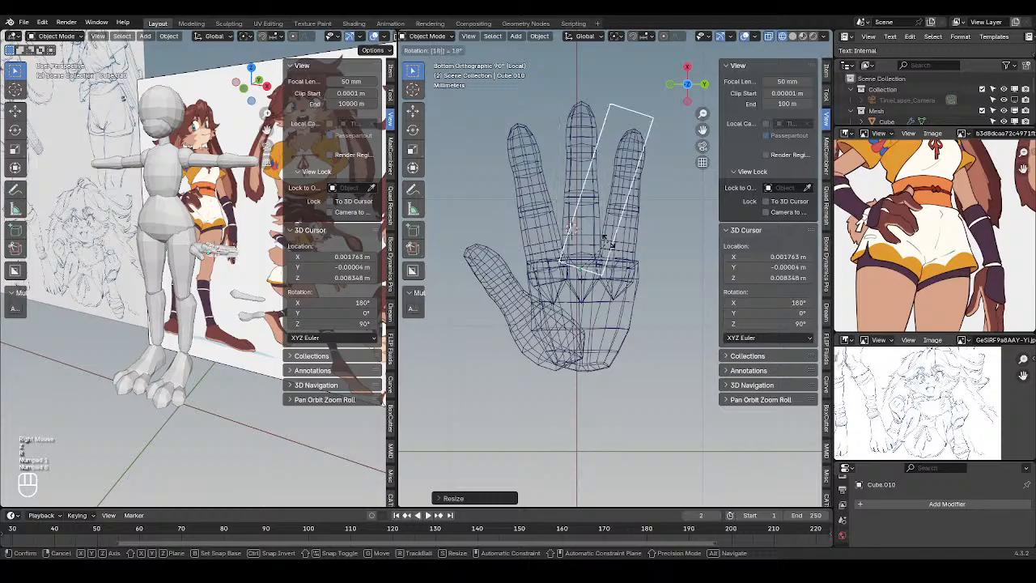
key("Return")
key("shift+z")
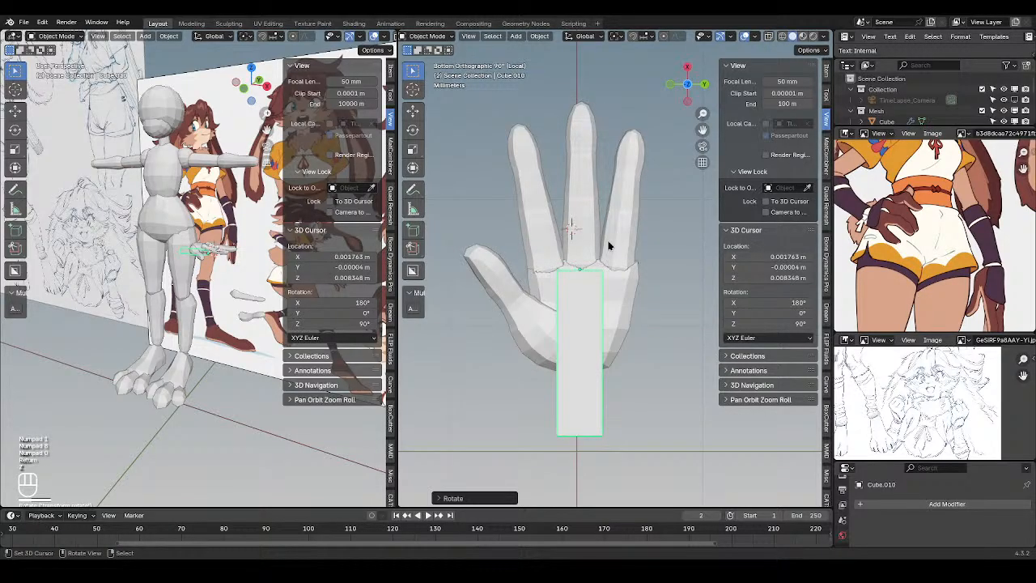
Leave local view and inspect the hand with the whole body against the reference drawing from several sides
middle_click_drag(981, 281, 986, 251)
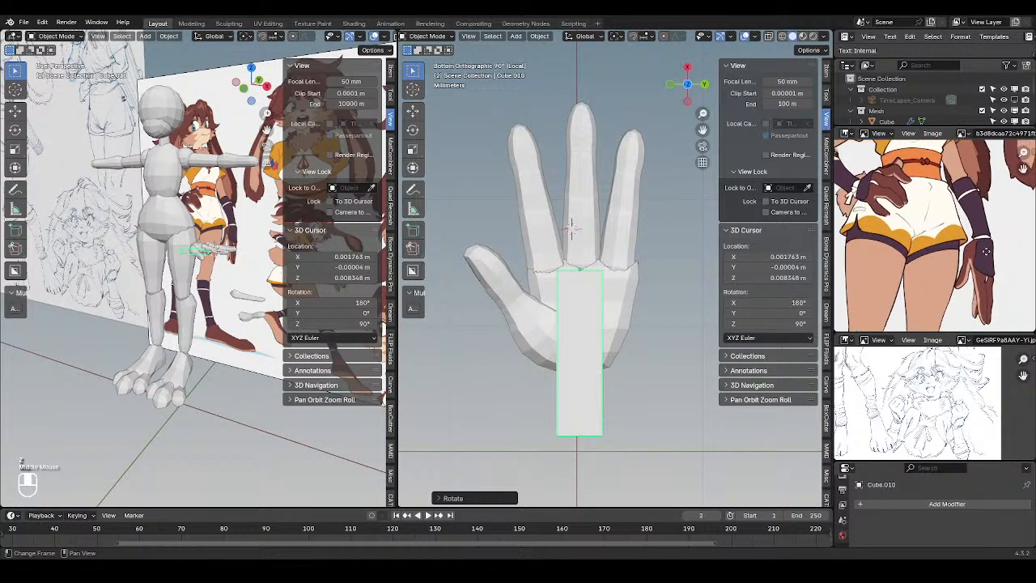
key("KP_Divide")
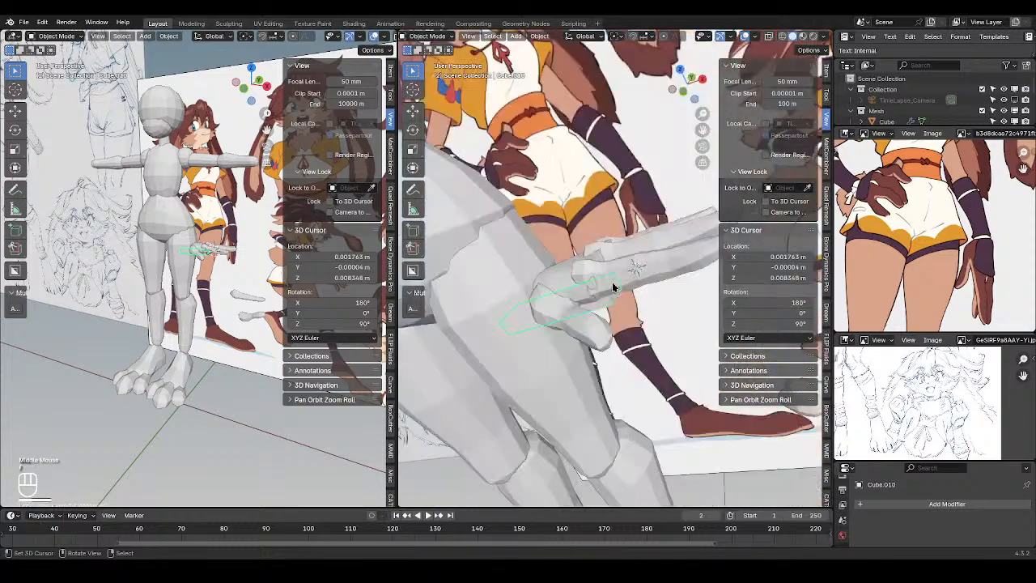
middle_click_drag(652, 314, 642, 280, "alt")
key("z")
key("z")
scroll(613, 243, "up", 1)
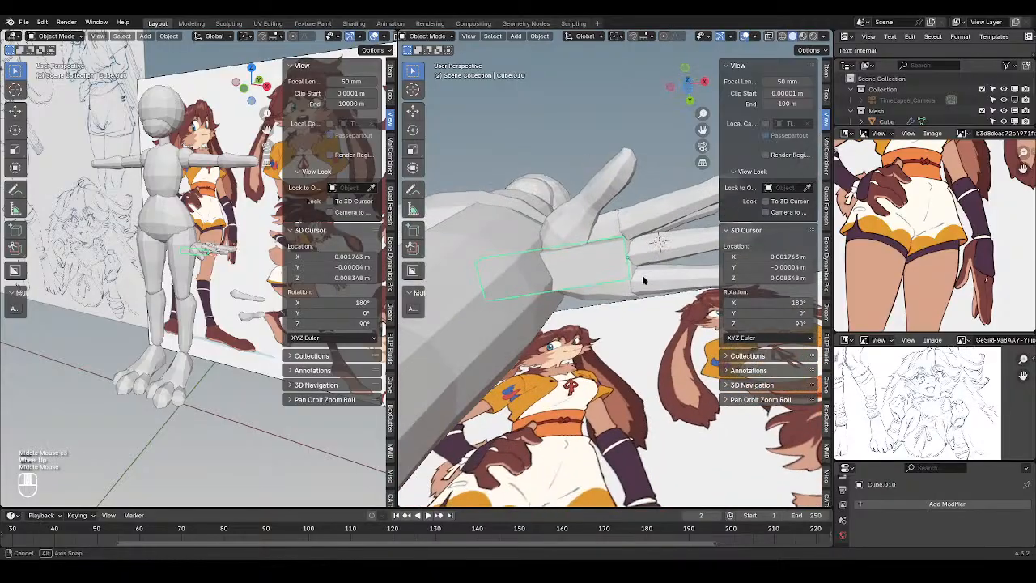
middle_click_drag(629, 239, 607, 240)
scroll(624, 259, "down", 1)
scroll(631, 259, "down", 1)
scroll(609, 238, "down", 1, "alt")
key("z")
scroll(610, 238, "up", 3)
scroll(607, 240, "down", 3)
key("z")
scroll(607, 240, "up", 1)
right_click(607, 240)
key("r")
right_click(623, 249)
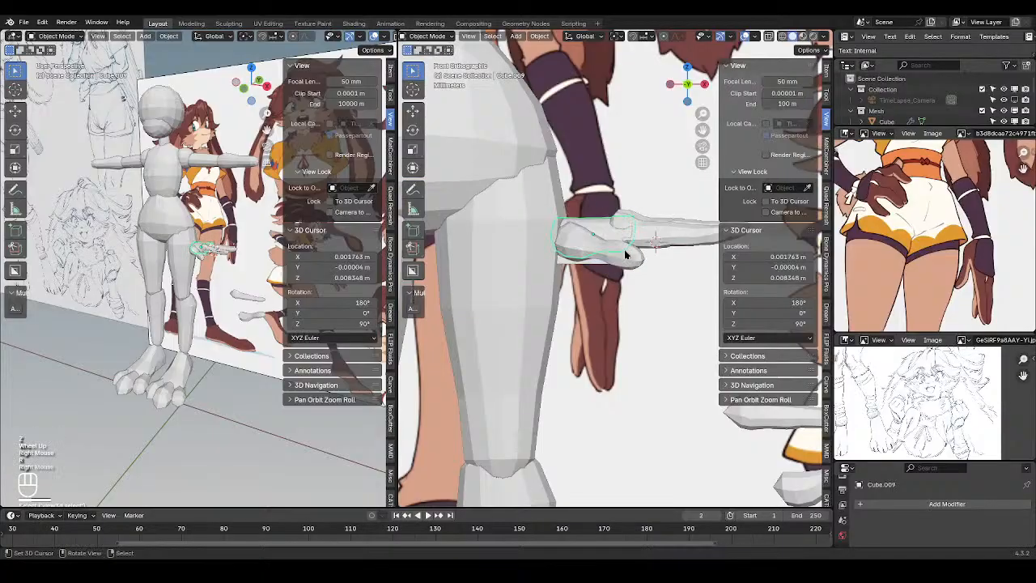
Parent the thumb and finger objects to the palm object
right_click(624, 254)
right_click(657, 231, "shift")
middle_click_drag(657, 231, 643, 283)
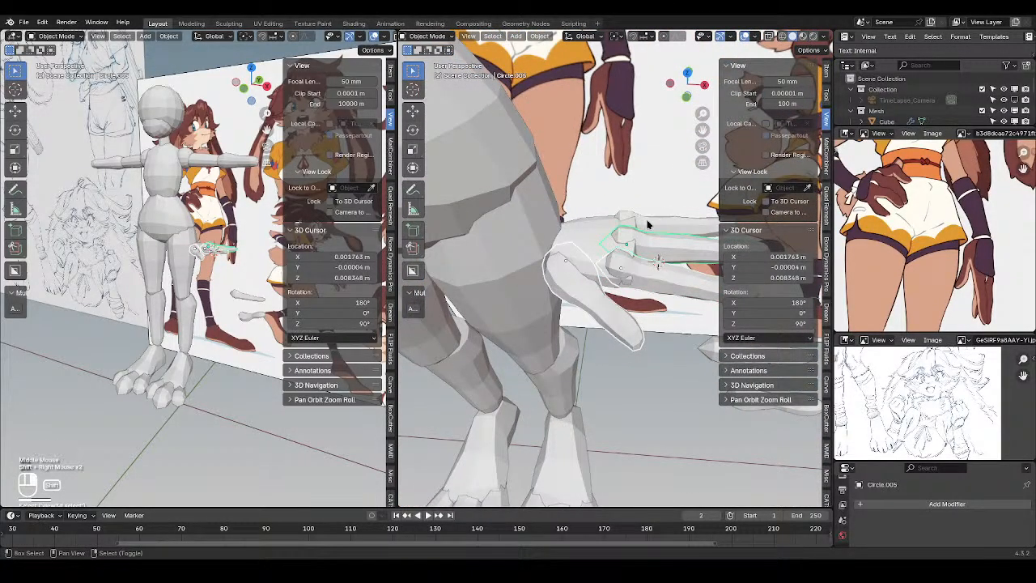
right_click(606, 233)
right_click(601, 235, "shift")
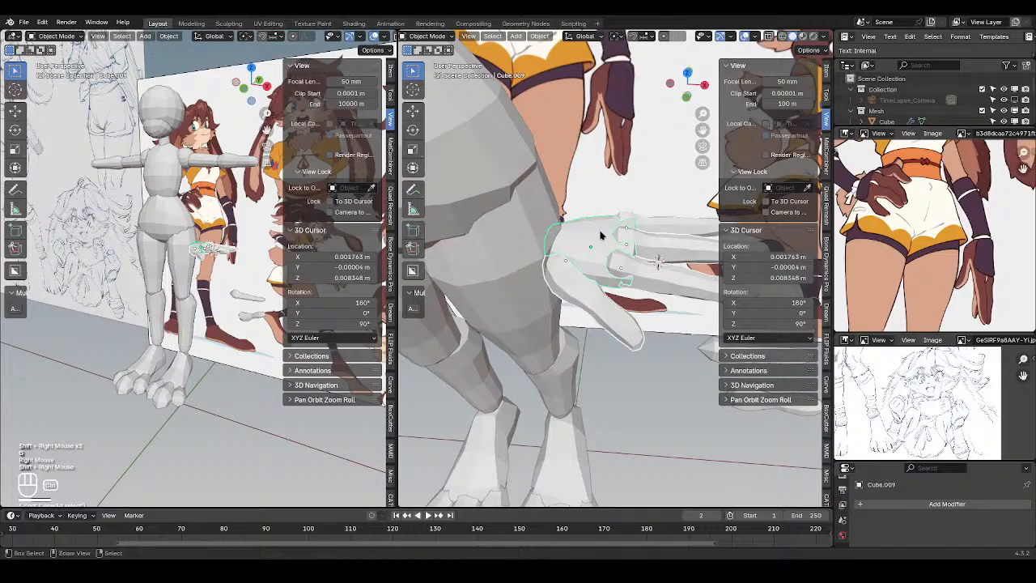
key("ctrl+p")
left_click(601, 234)
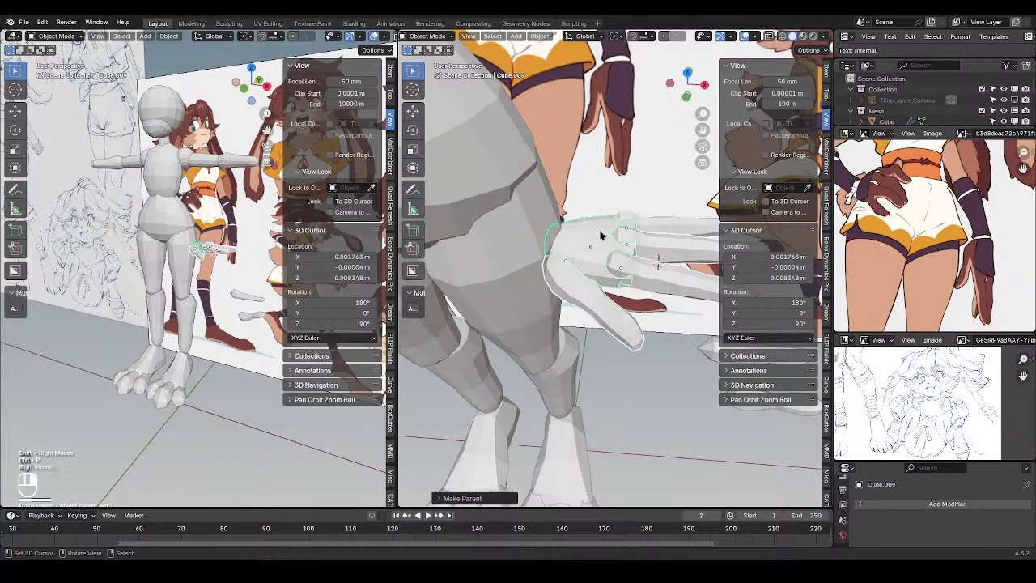
Rotate the palm in front view so the parented fingers point downward like the reference hand
right_click(601, 235)
middle_click_drag(601, 235, 595, 240, "alt")
right_click(615, 228)
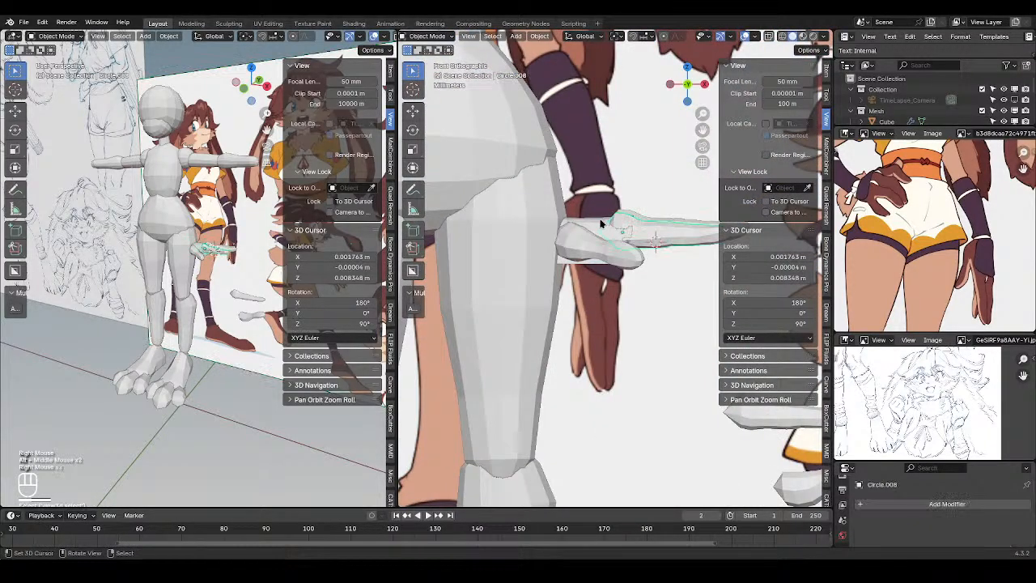
key("r")
left_click(645, 278)
Tilt the hand slightly with a free trackball rotation and move it under the reference drawing's wrist
key("r")
key("r")
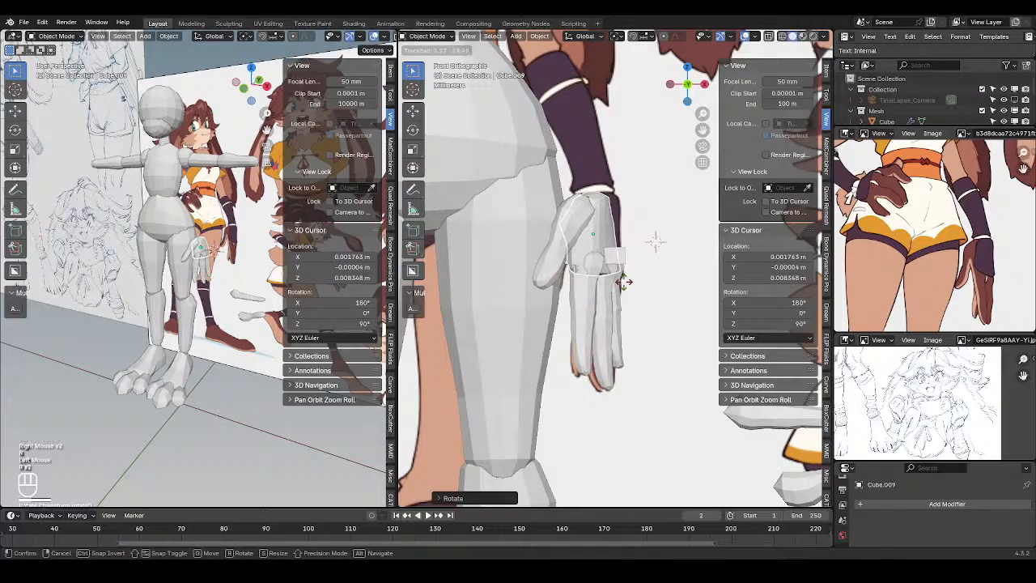
left_click(611, 287)
key("g")
left_click(616, 285)
key("z")
key("r")
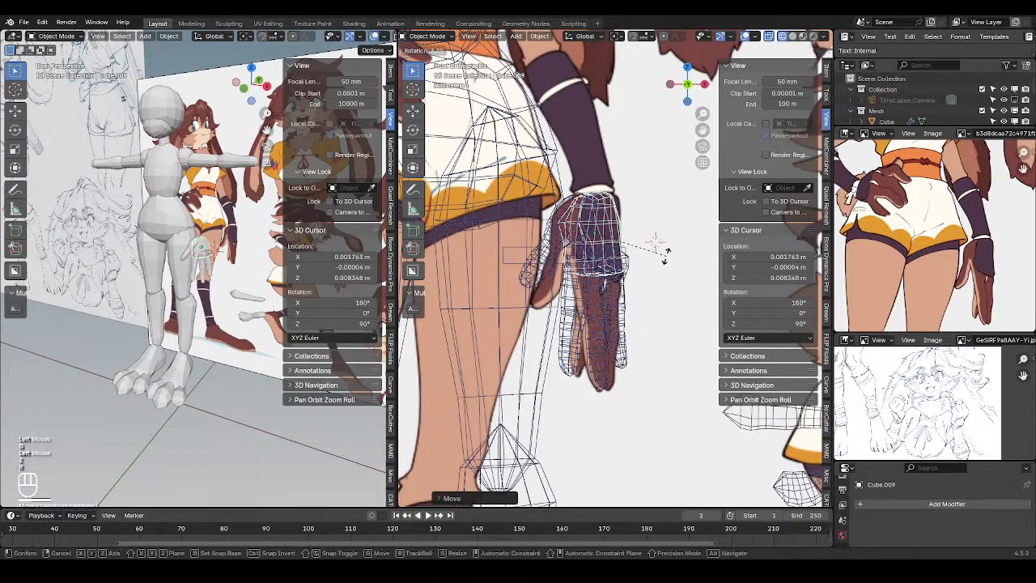
right_click(662, 259)
key("z")
mouse_move(663, 259)
middle_mouse_down()
mouse_move(564, 248)
mouse_move(589, 251)
mouse_move(574, 247)
middle_mouse_up()
key("z")
key("z")
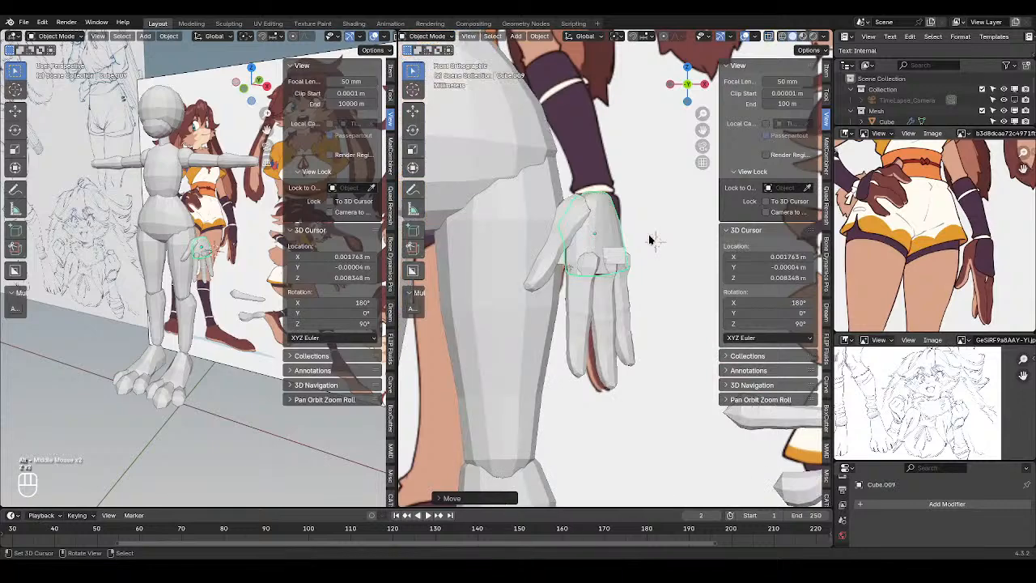
key("r")
right_click(639, 245)
key("z")
key("g")
right_click(638, 244)
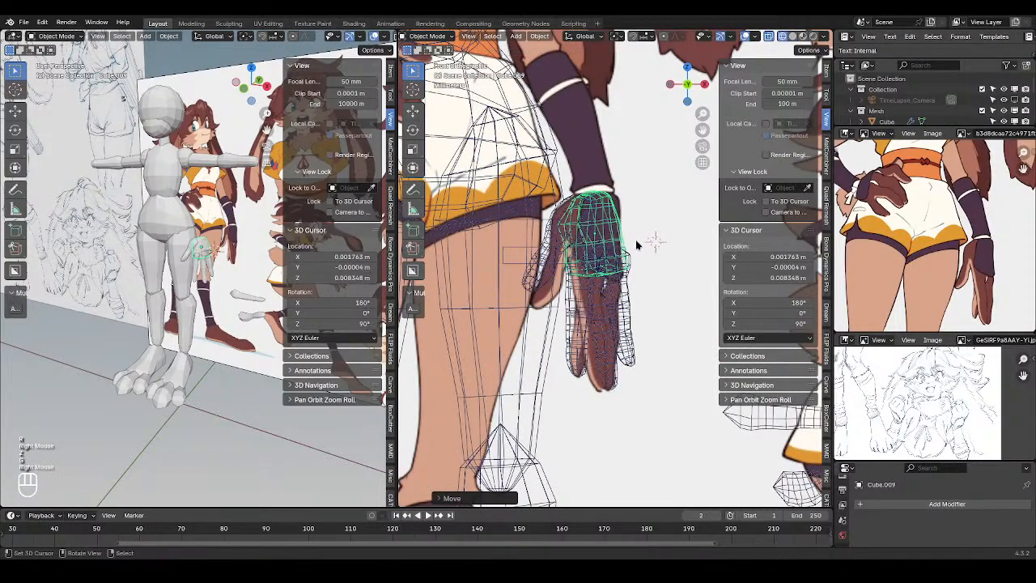
key("r")
right_click(637, 248)
scroll(639, 289, "up", 1)
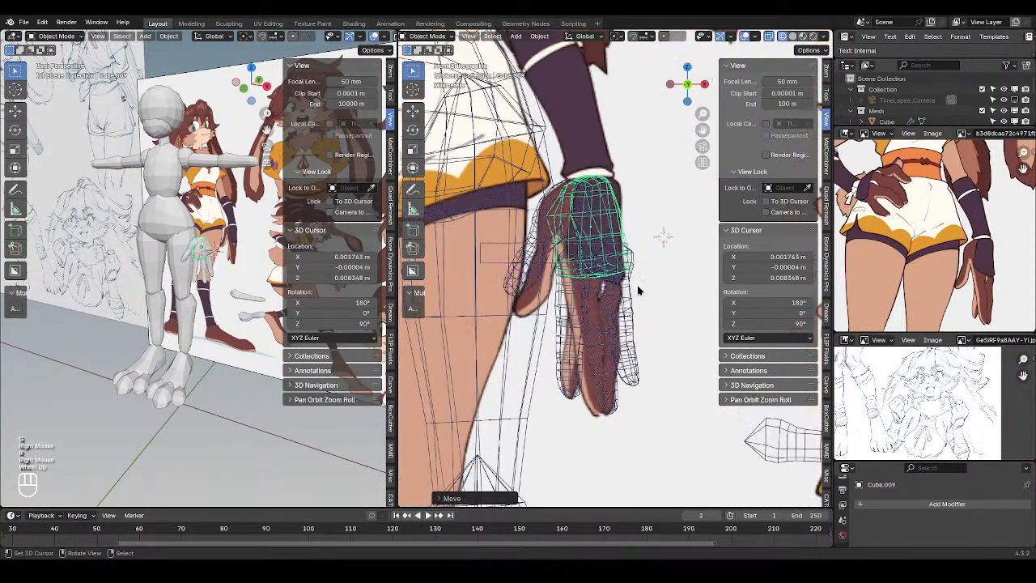
key("z")
scroll(604, 298, "up", 3)
key("z")
key("g")
right_click(594, 303)
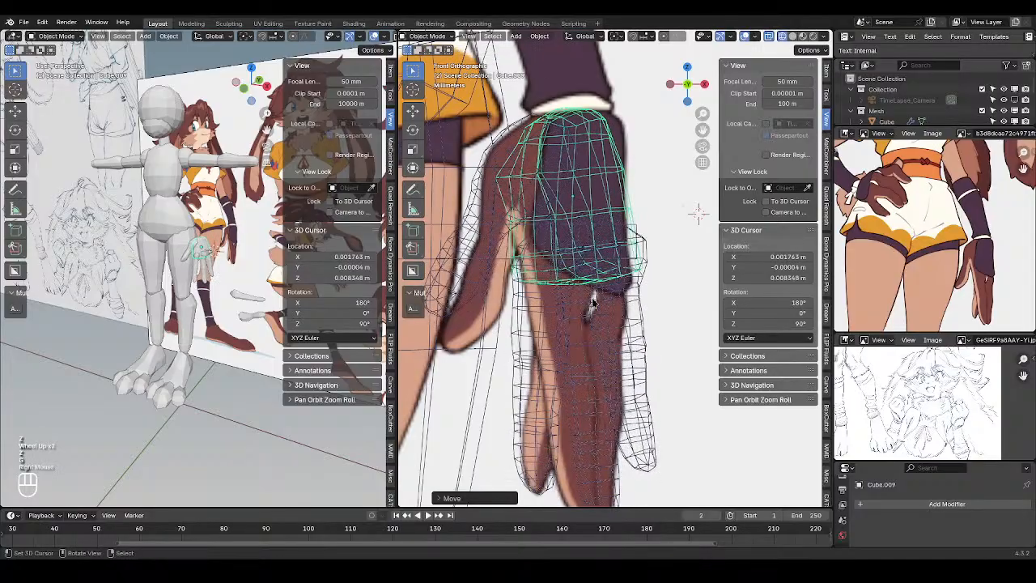
scroll(604, 239, "down", 2)
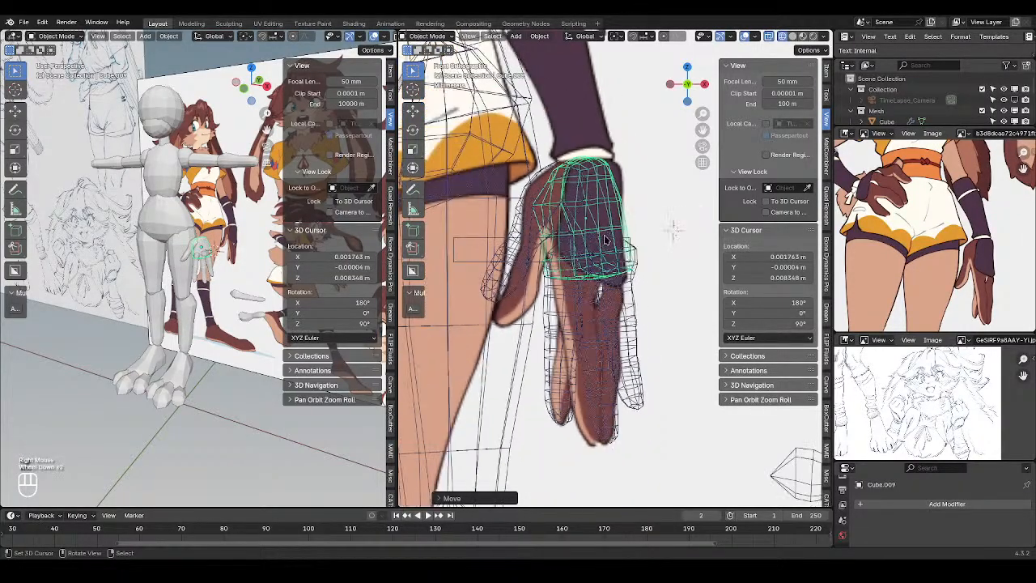
key("r")
right_click(631, 219)
Circle-select the vertices on the palm mesh's lower rim around the middle finger's base in edit mode
right_click(620, 209)
right_click(620, 205)
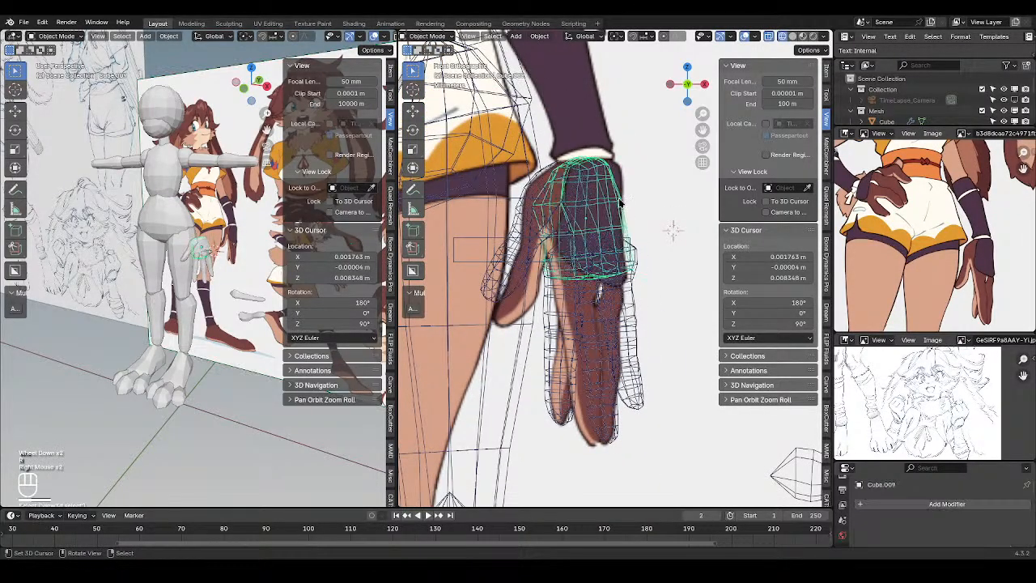
key("z")
key("Tab")
key("z")
middle_click_drag(619, 200, 623, 172)
key("alt+a")
scroll(609, 185, "up", 2)
middle_click_drag(674, 201, 664, 201)
key("c")
right_click(609, 272)
key("z")
scroll(609, 271, "down", 1)
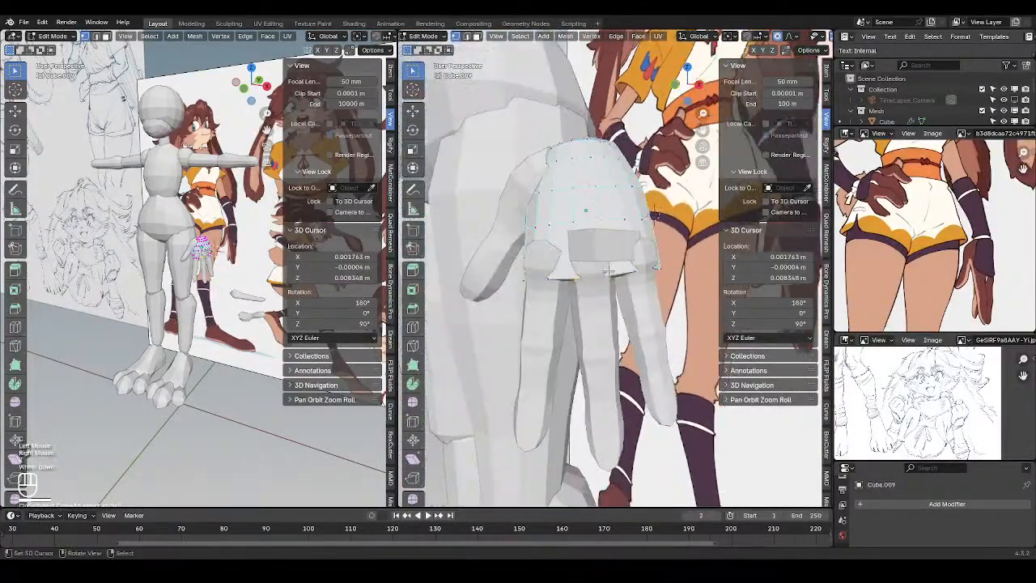
Place the 3D cursor just below the palm's finger edge in front view, at about X 0.0013 m and Z 0.0078 m
middle_click_drag(606, 280, 684, 222, "alt")
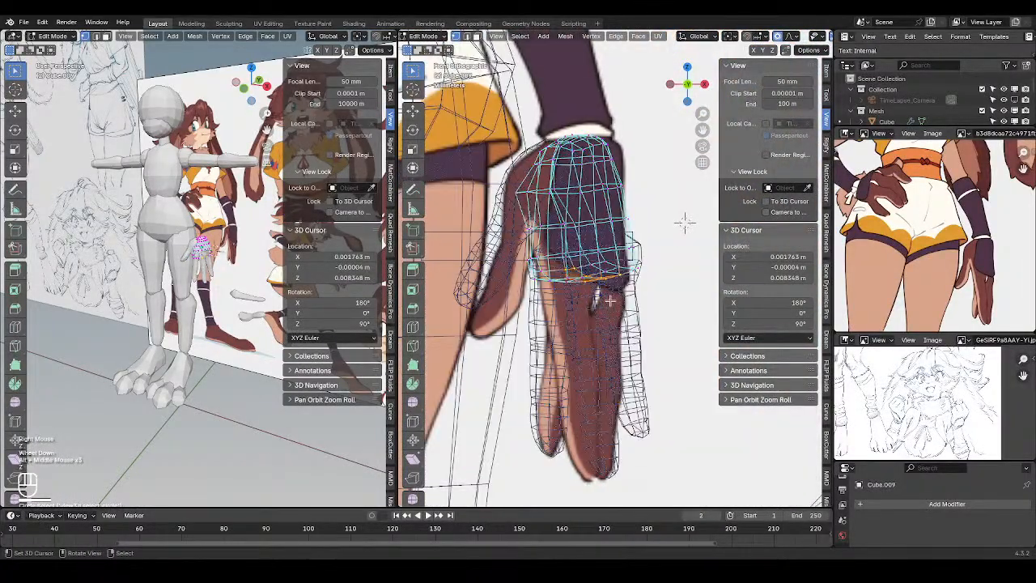
left_click(610, 306)
key("z")
middle_click_drag(685, 283, 608, 267)
mouse_move(609, 267)
middle_mouse_down("shift")
mouse_move(630, 268)
mouse_move(620, 272)
middle_mouse_up("shift")
scroll(620, 273, "up", 1)
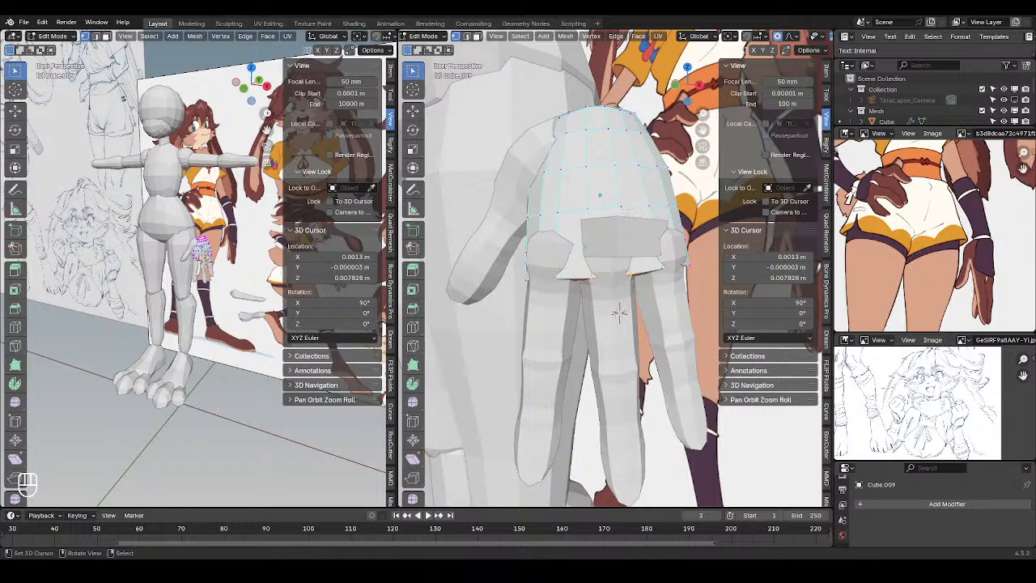
key("g")
right_click(617, 217)
key("g")
key("y")
right_click(614, 243)
key("g")
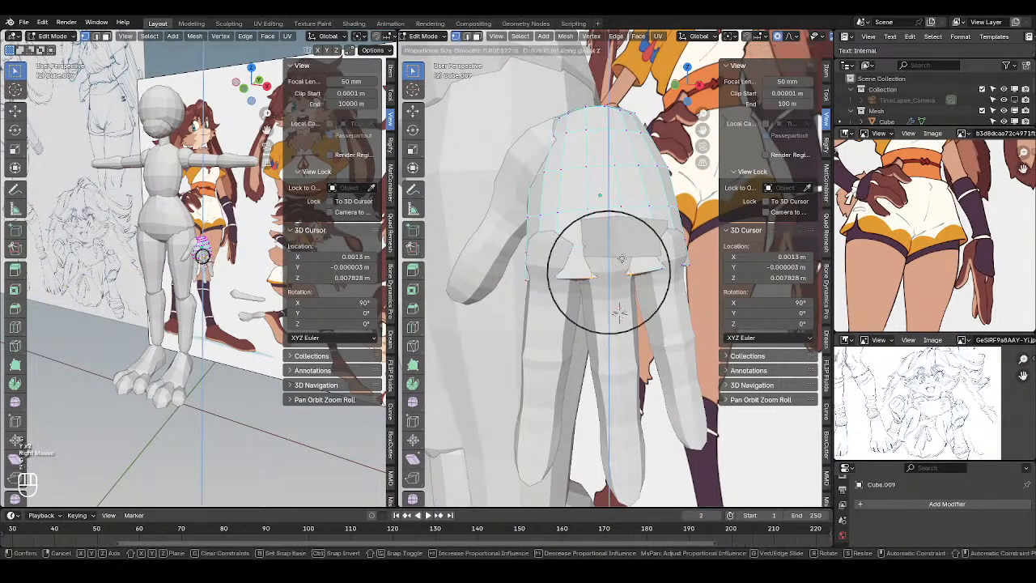
key("x")
key("x")
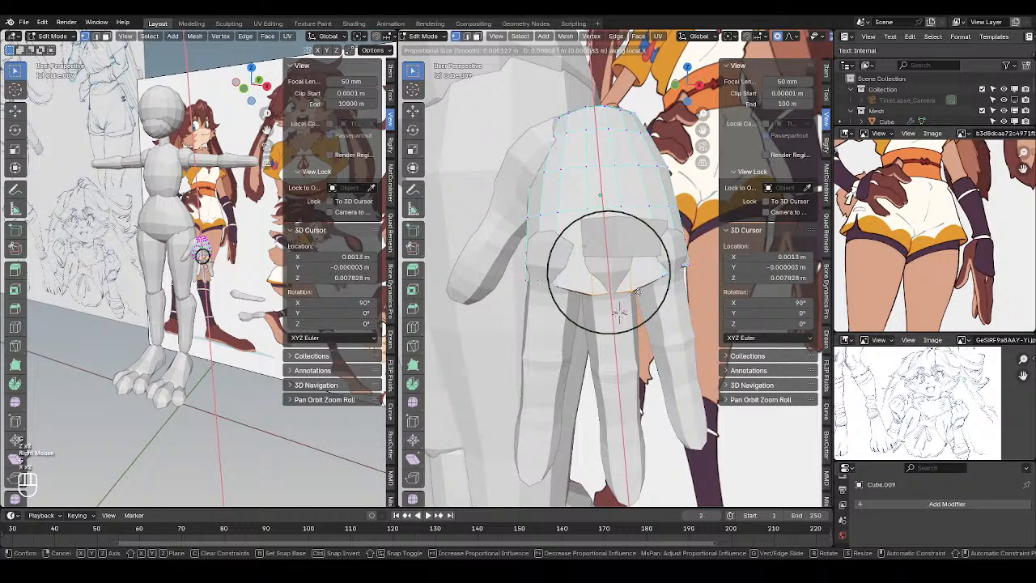
scroll(638, 289, "down", 3)
right_click(642, 293)
key("z")
key("g")
key("x")
key("x")
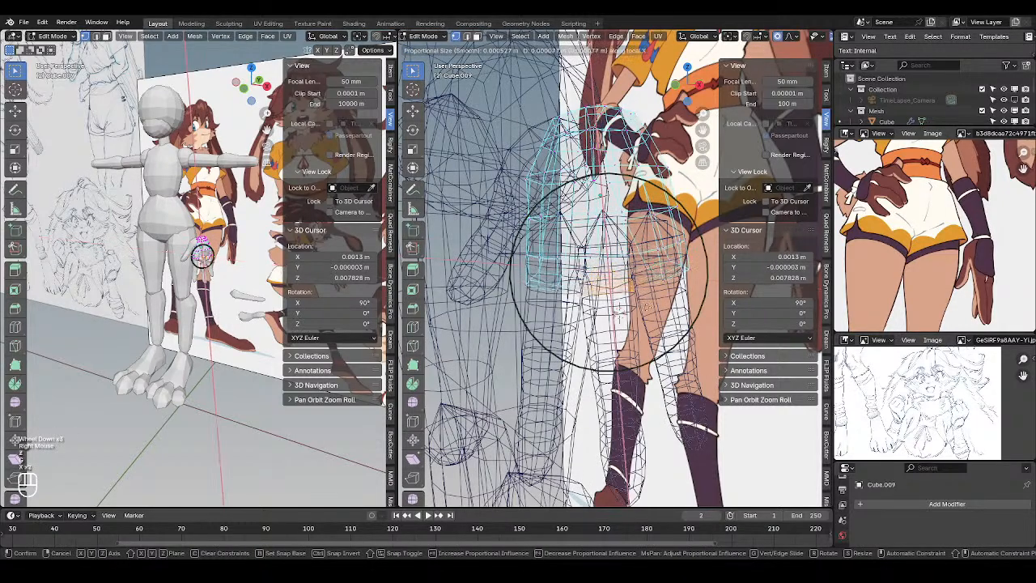
right_click(648, 295)
key("z")
Move the selected palm rim vertices along local X toward the fingers with a larger proportional influence, then leave edit mode
key("g")
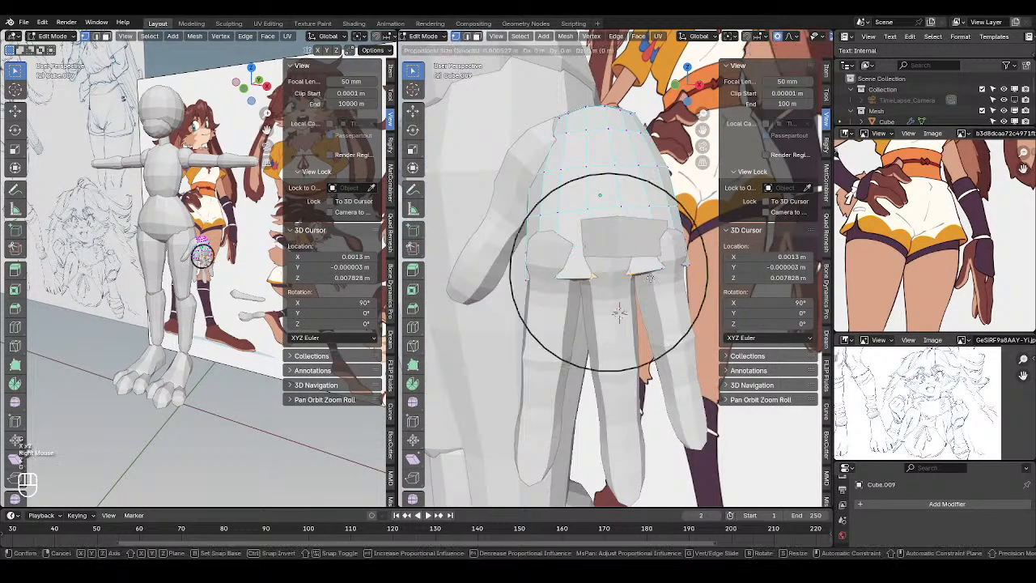
key("x")
key("x")
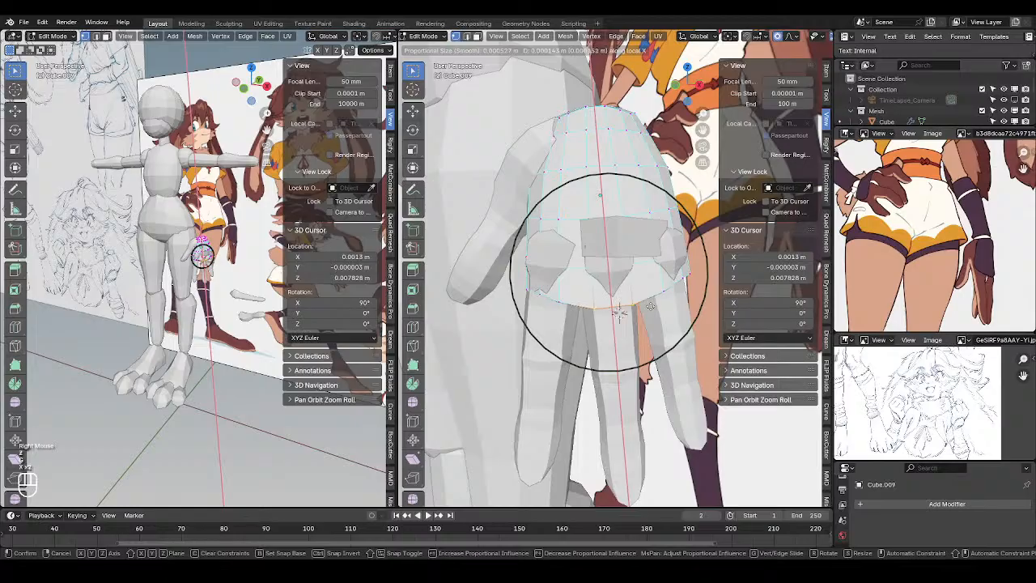
scroll(651, 306, "down", 2)
left_click(651, 308)
middle_click_drag(651, 308, 610, 337)
key("Tab")
Select the three fingers, enter edit mode and circle-select their base vertices inside the palm, growing the selection to include the base loops
right_click(609, 337)
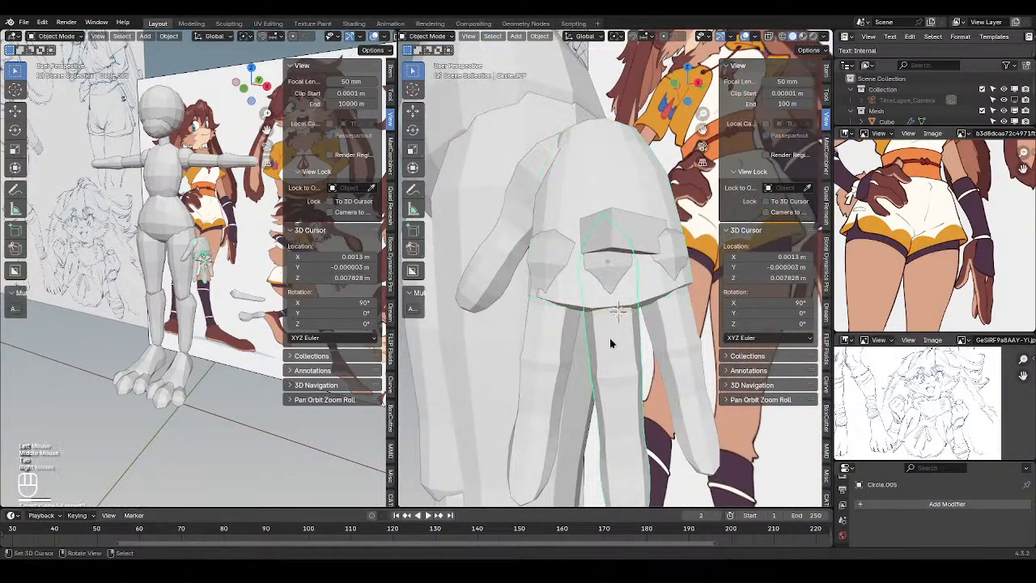
right_click(678, 324, "shift")
right_click(543, 346, "shift")
key("Tab")
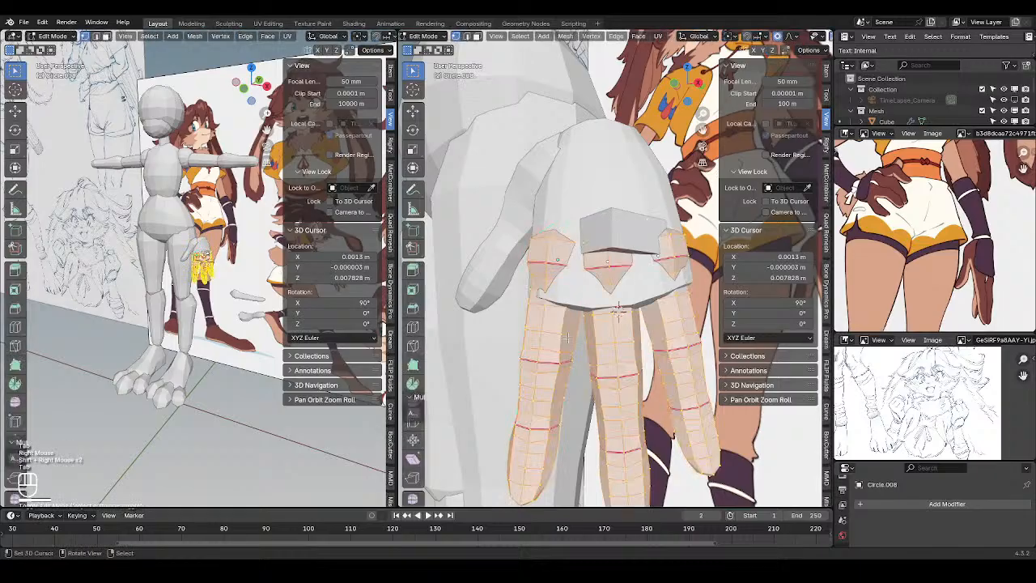
key("shift+z")
key("alt+a")
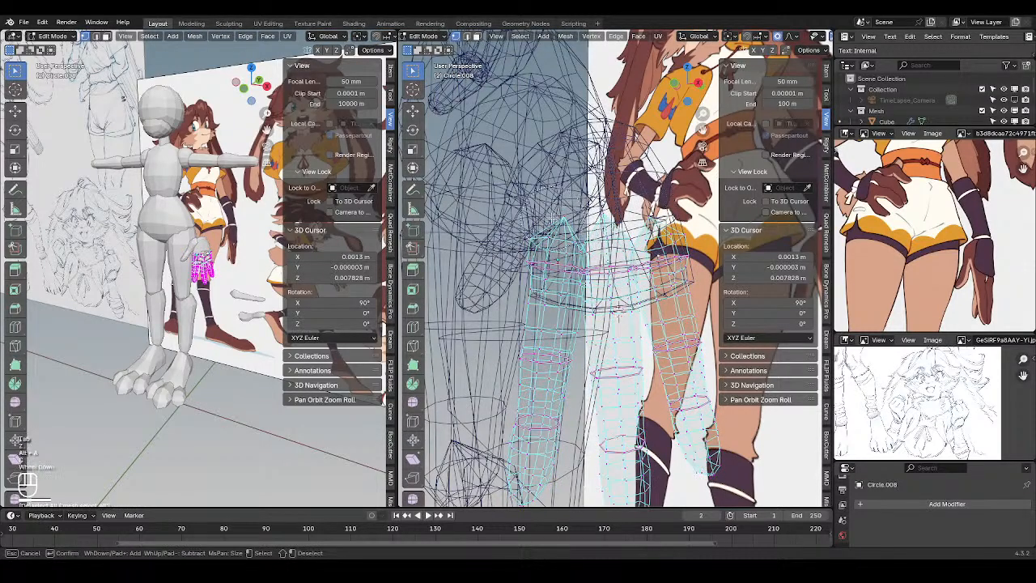
key("shift+z")
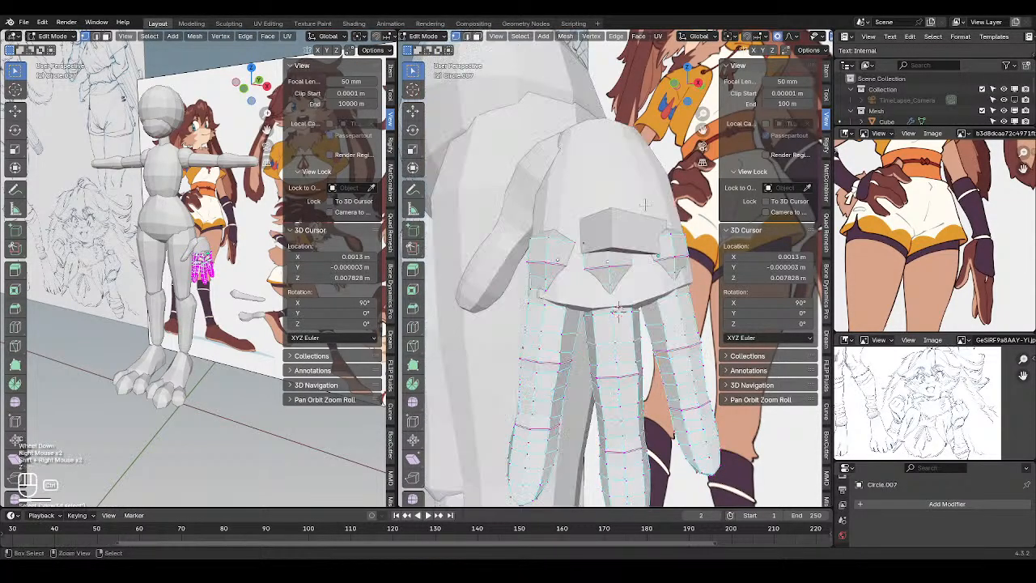
key("ctrl+KP_Add")
key("g")
key("z")
key("z")
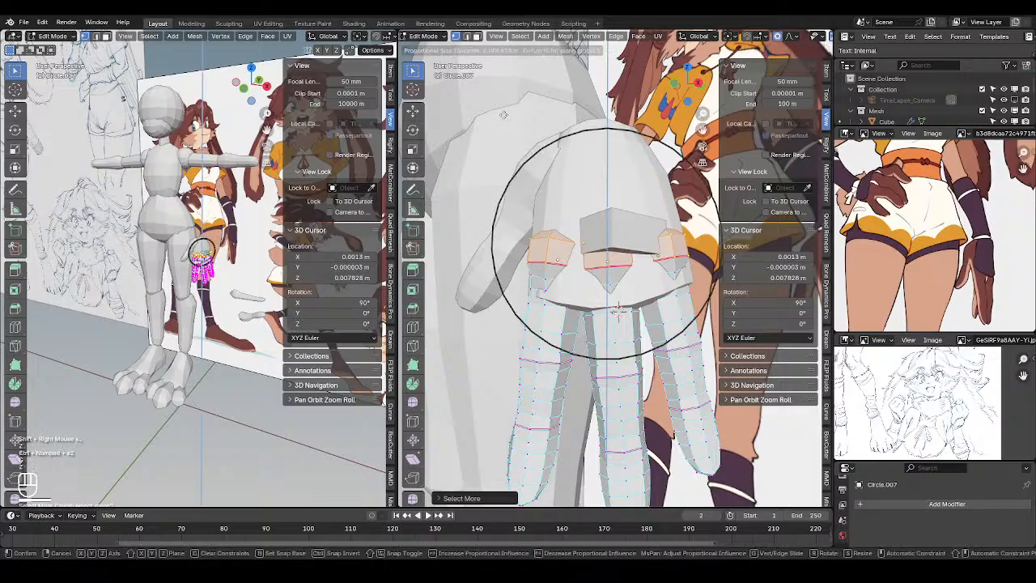
right_click(527, 129)
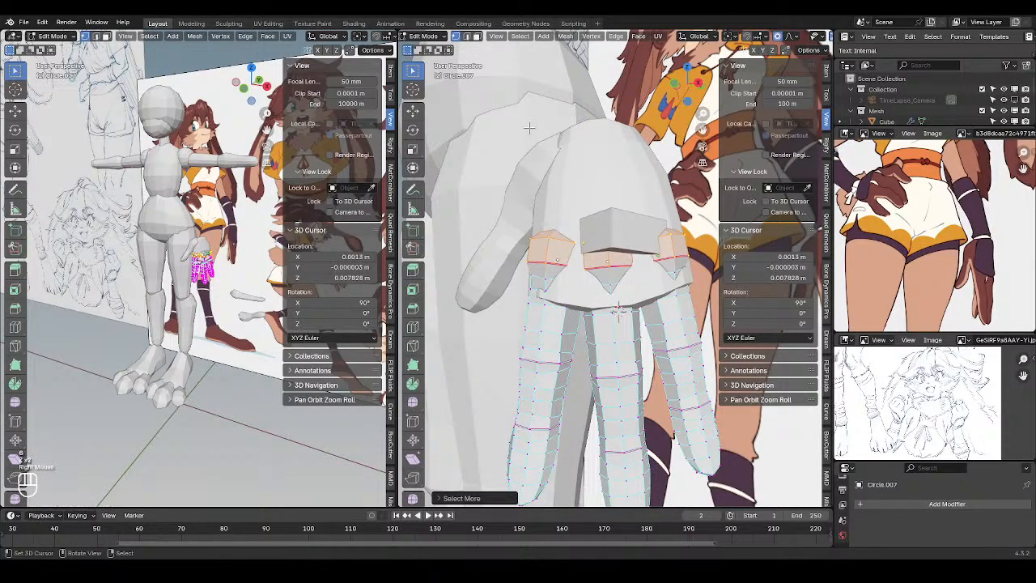
Set the transform pivot to Individual Origins and keep the orientation on Global
key("period")
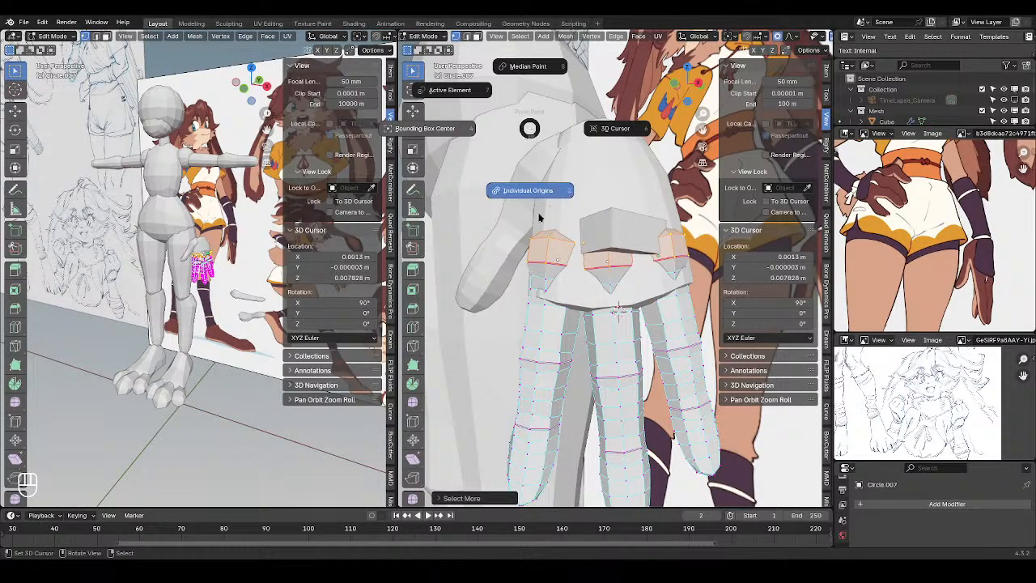
left_click(539, 217)
key("g")
key("z")
key("z")
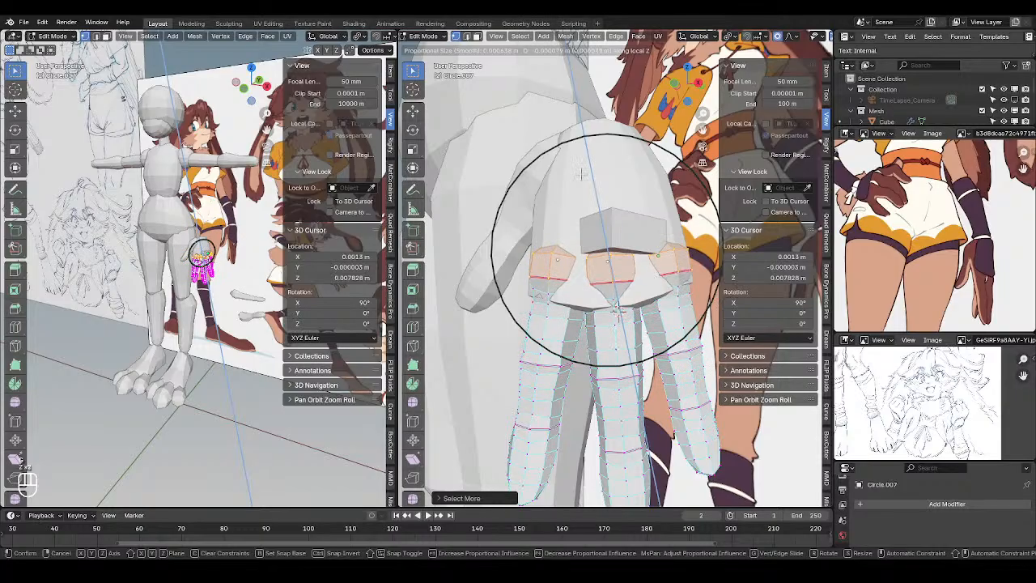
right_click(577, 184)
key("comma")
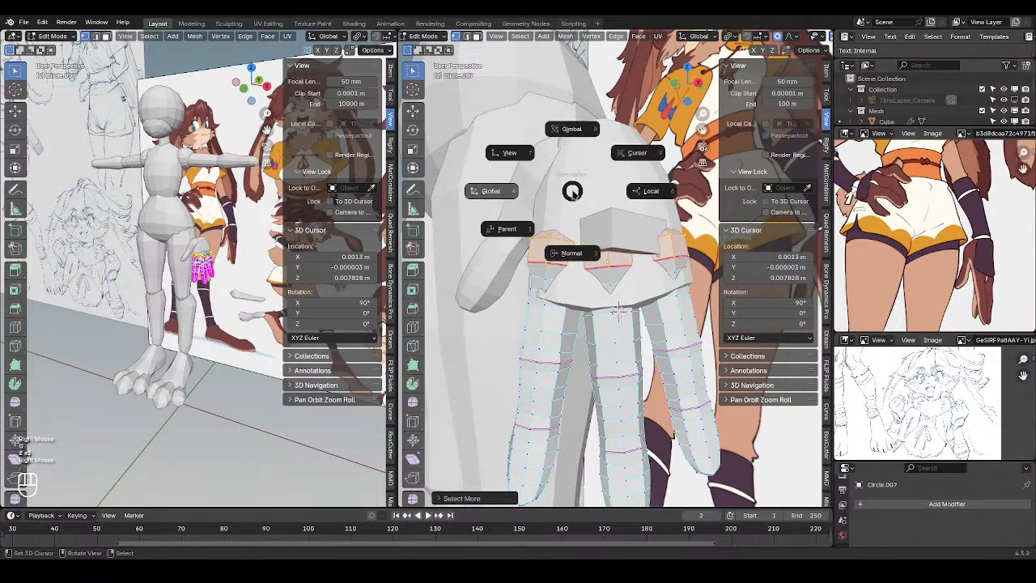
left_click(502, 192)
key("period")
left_click(551, 266)
key("shift+z")
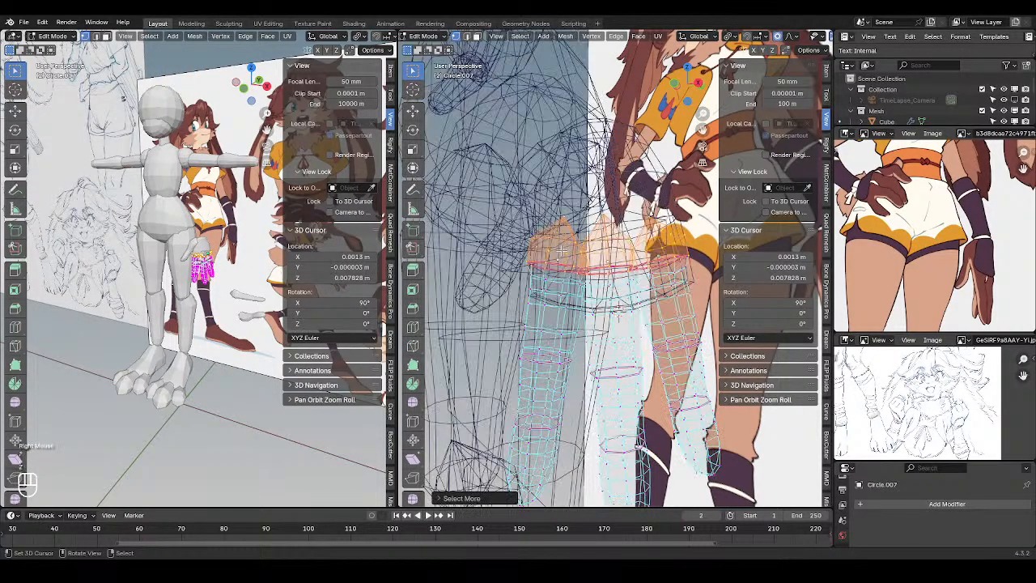
key("g")
key("z")
key("z")
scroll(602, 269, "down", 2)
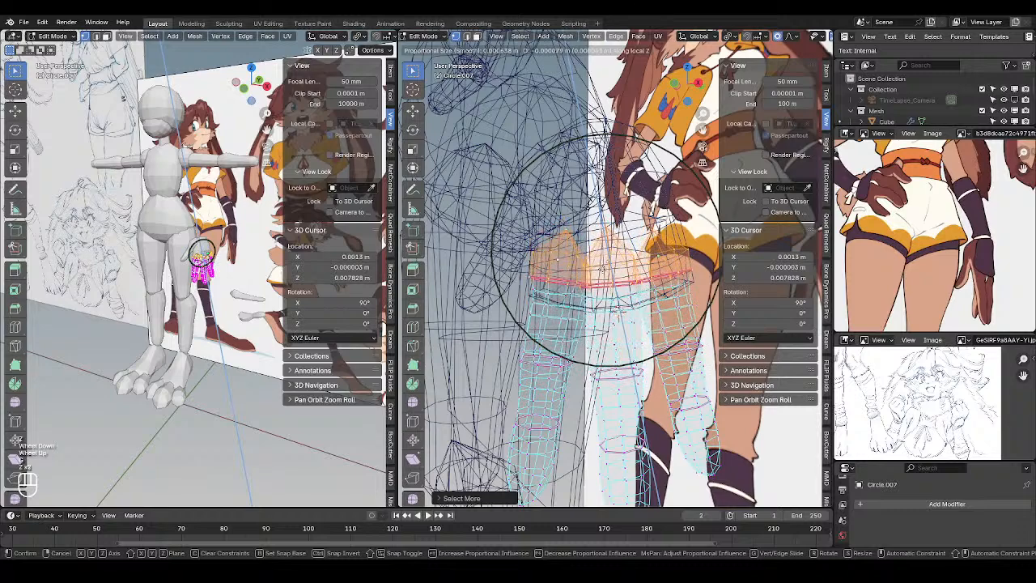
right_click(602, 270)
right_click(602, 269)
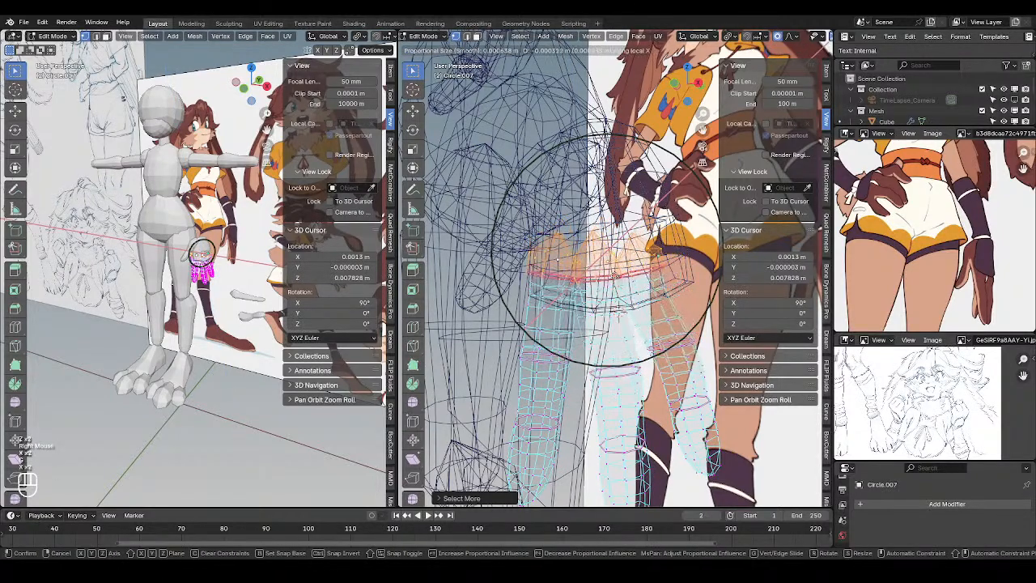
left_click(628, 252)
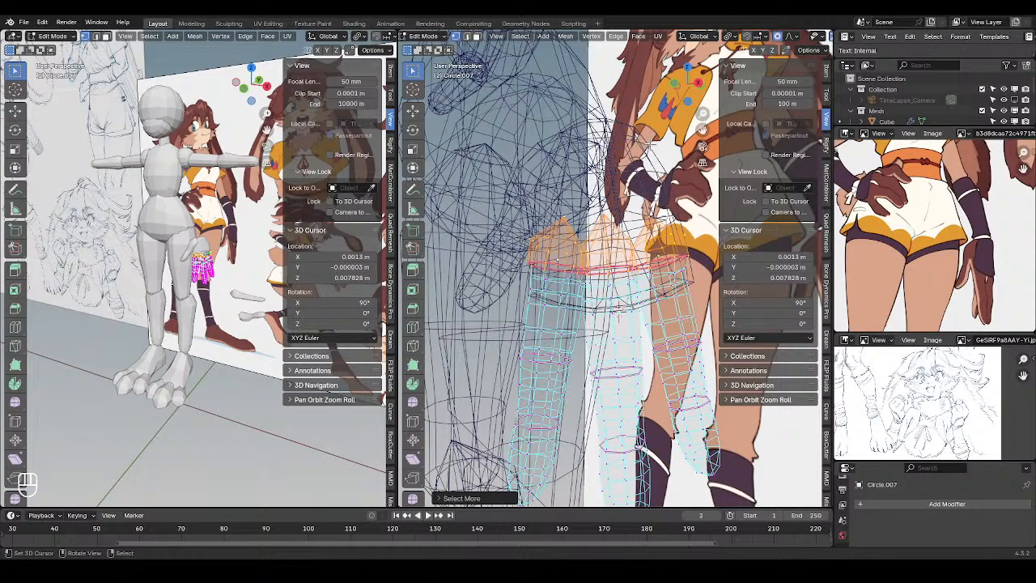
middle_click_drag(564, 290, 551, 272, "shift")
key("z")
mouse_move(636, 249)
middle_mouse_down()
mouse_move(530, 243)
mouse_move(620, 259)
middle_mouse_up()
key("z")
key("g")
key("z")
key("z")
right_click(645, 277)
key("Tab")
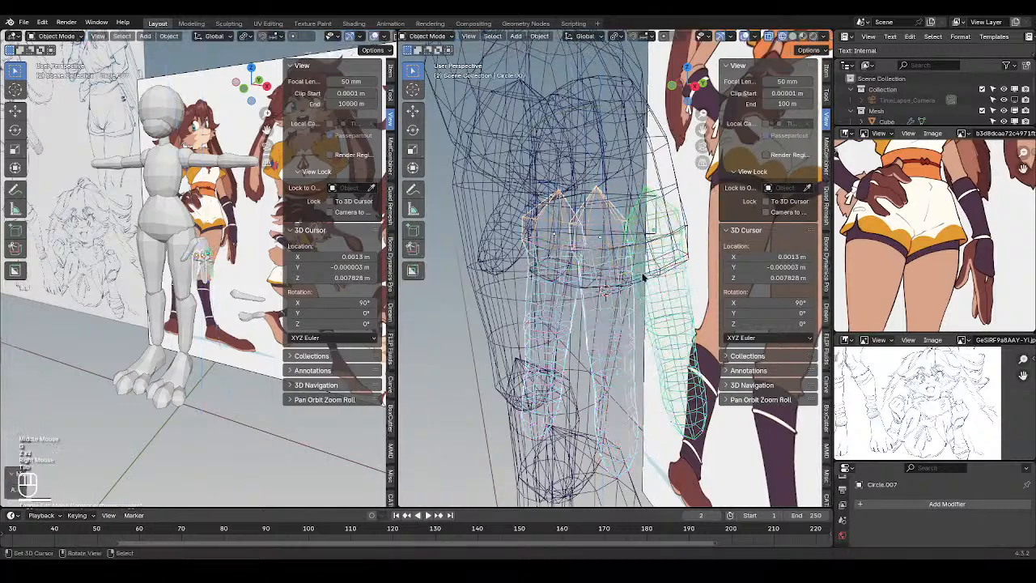
key("g")
key("z")
right_click(644, 284)
key("z")
key("g")
key("z")
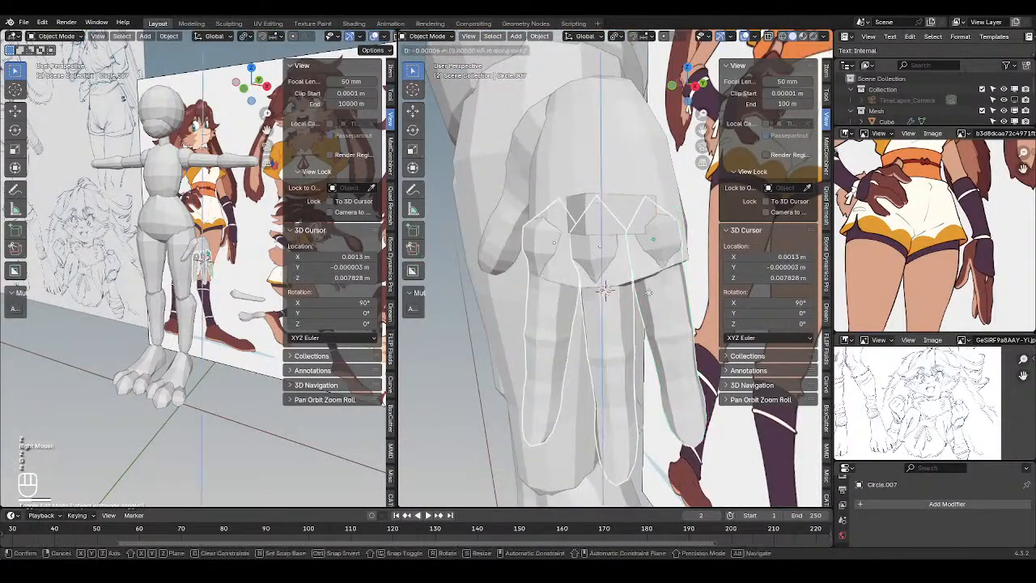
key("z")
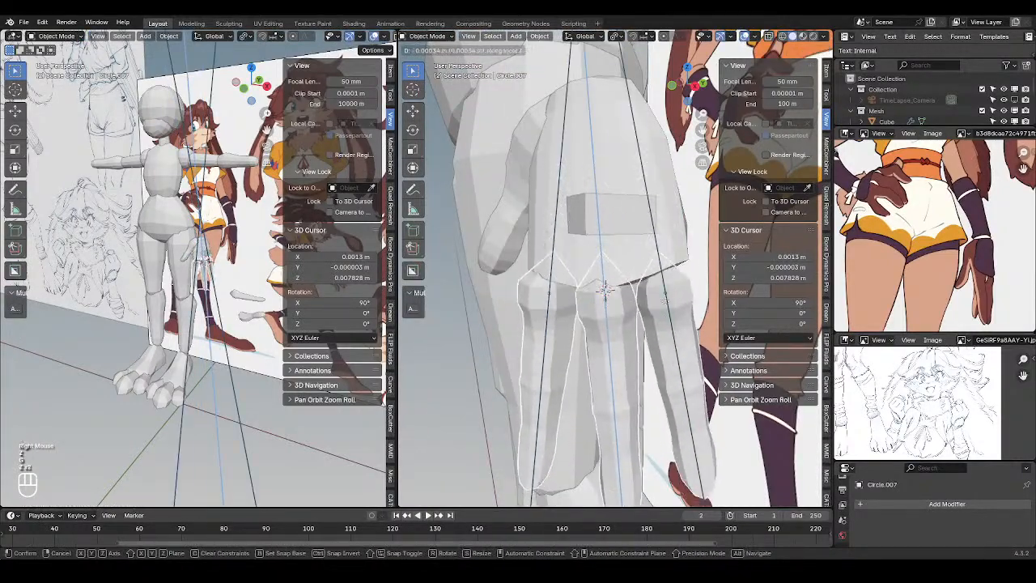
right_click(652, 277)
key("Tab")
key("g")
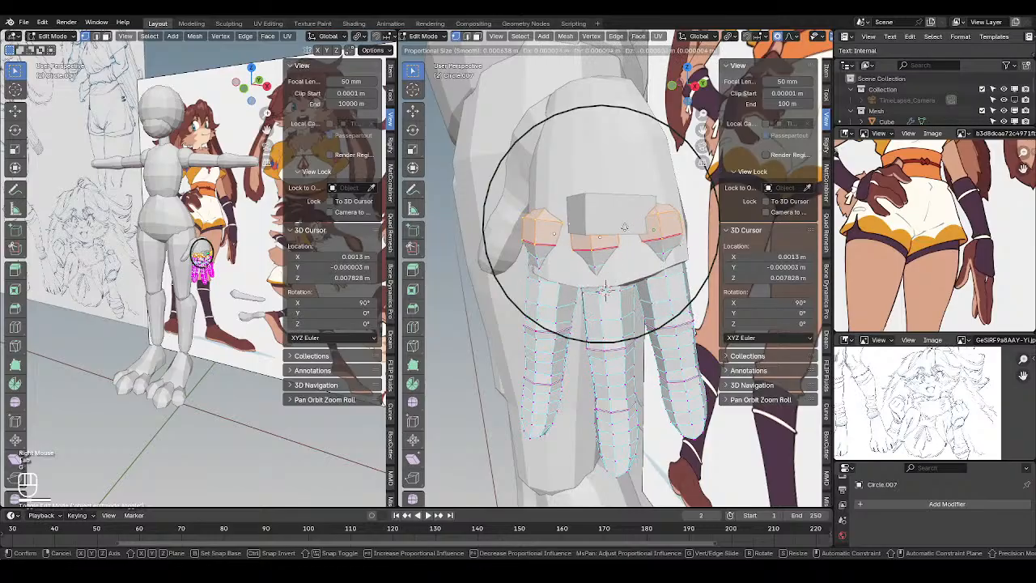
key("z")
key("z")
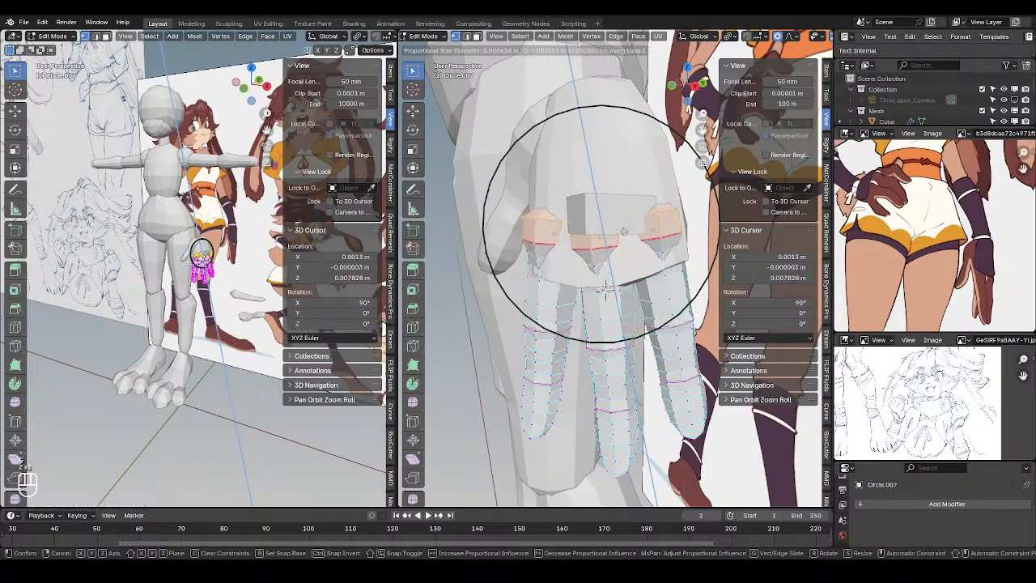
left_click(574, 249)
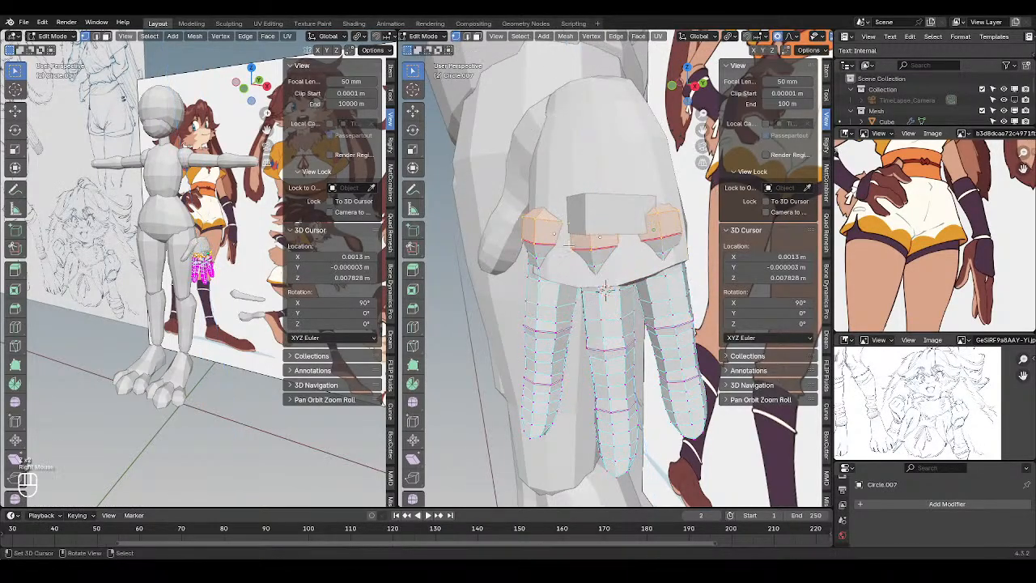
middle_click_drag(574, 248, 649, 278)
key("Tab")
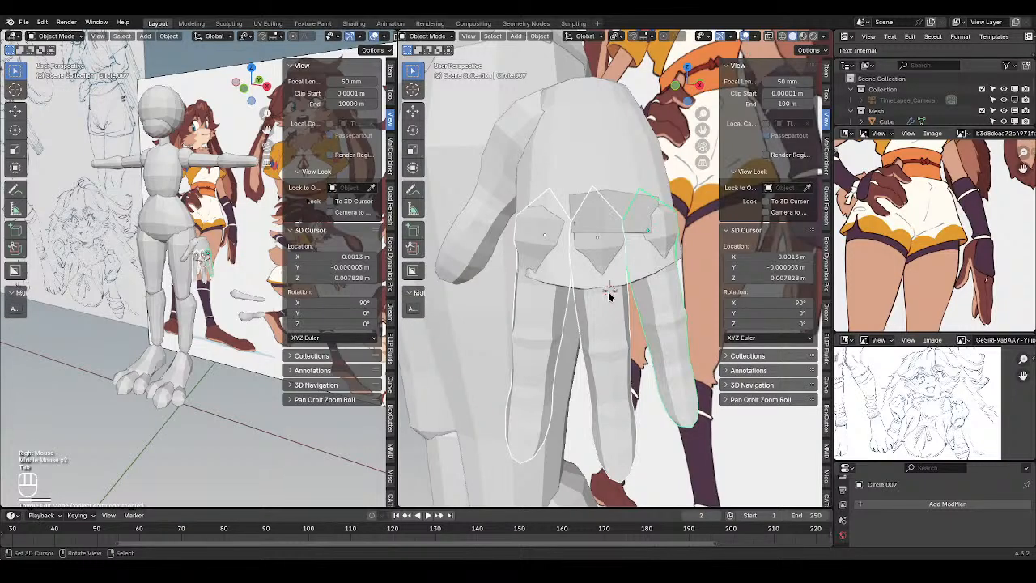
Select the three finger objects below the palm in object mode
right_click(610, 334)
right_click(649, 310, "shift")
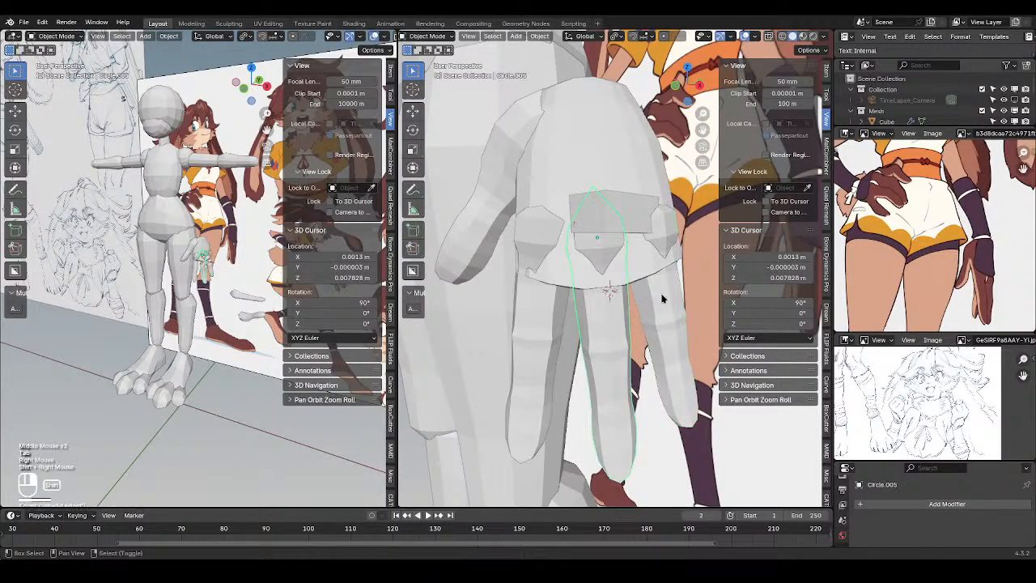
right_click(555, 313, "shift")
key("s")
right_click(677, 338)
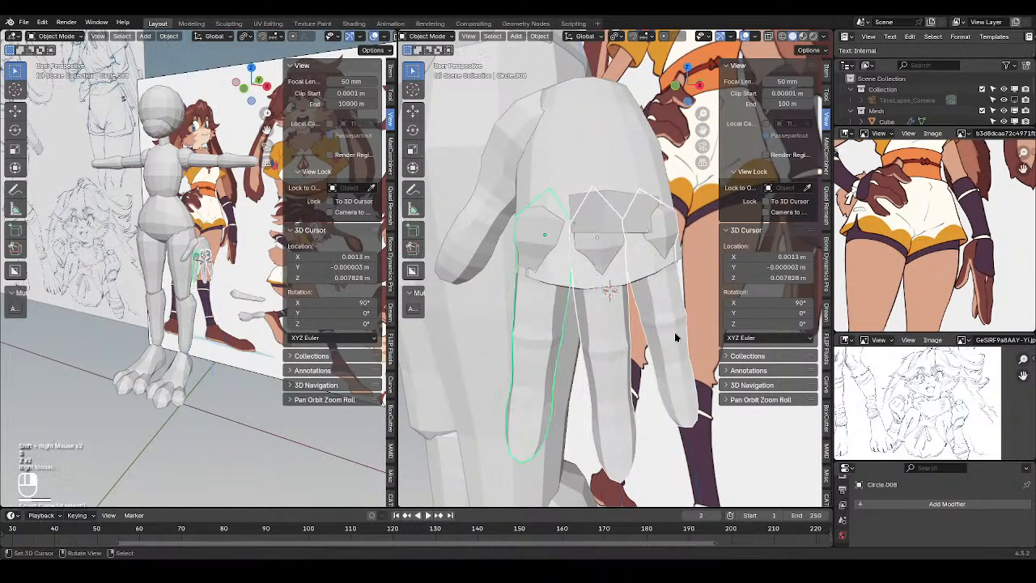
key("g")
key("z")
key("z")
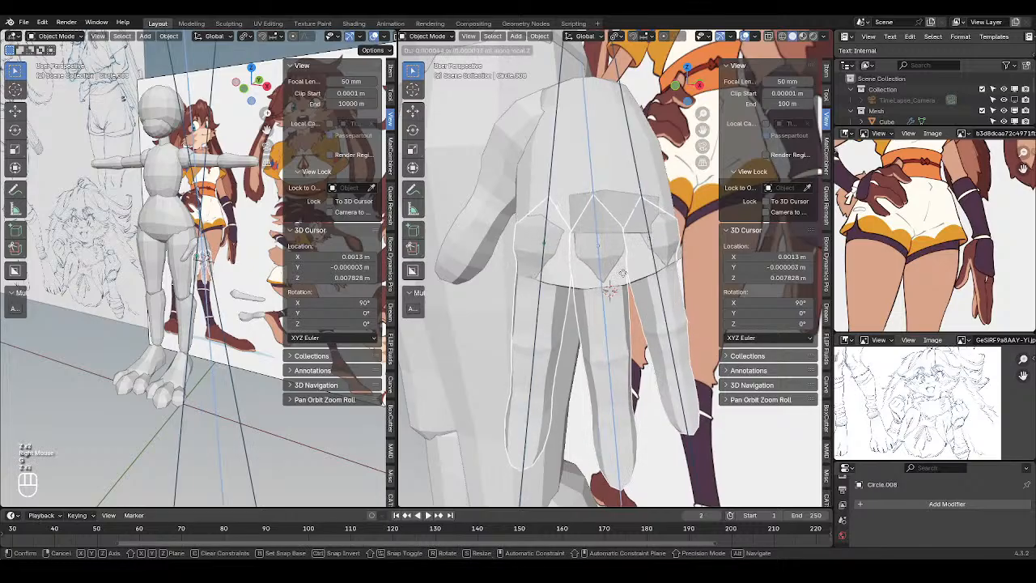
right_click(623, 298)
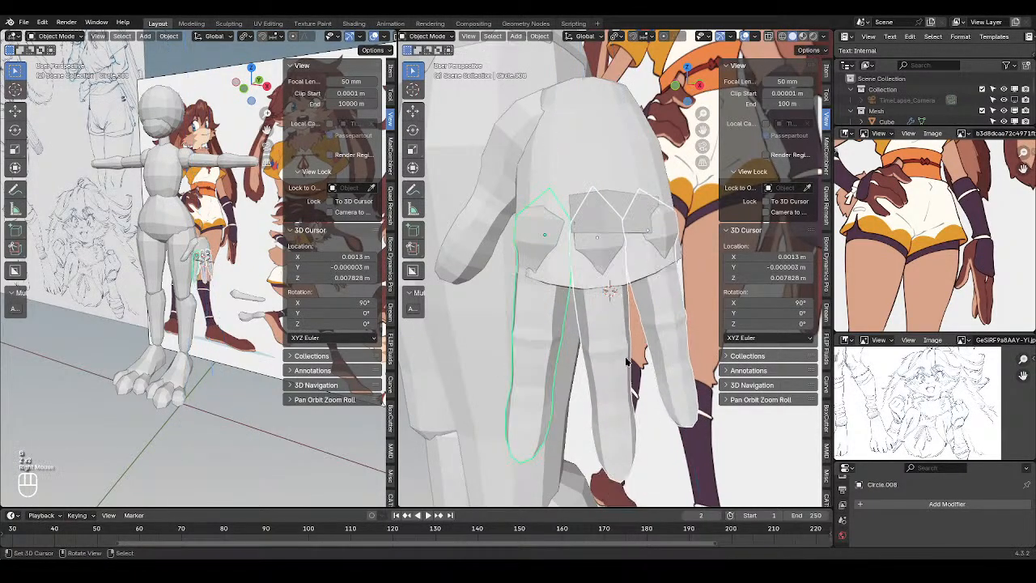
Place the 3D cursor at the middle fingertip, at about X 0.001333 m and Z 0.006792 m, and save the file
left_click(622, 484)
left_click(622, 484)
key("ctrl")
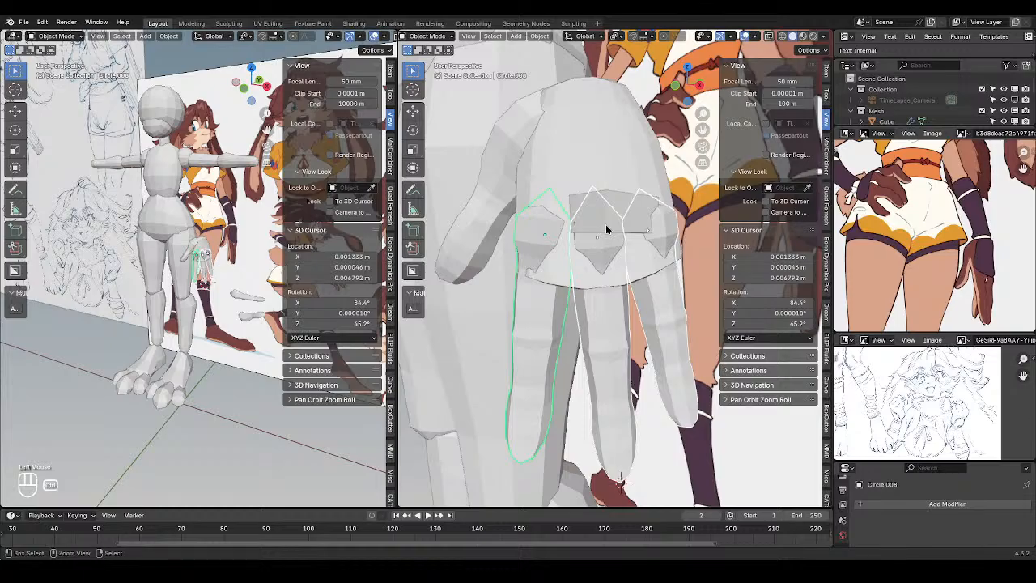
key("ctrl+s")
Move the three fingers down along their local Z axes so their bases sit near the palm's lower edge
key("g")
key("z")
key("z")
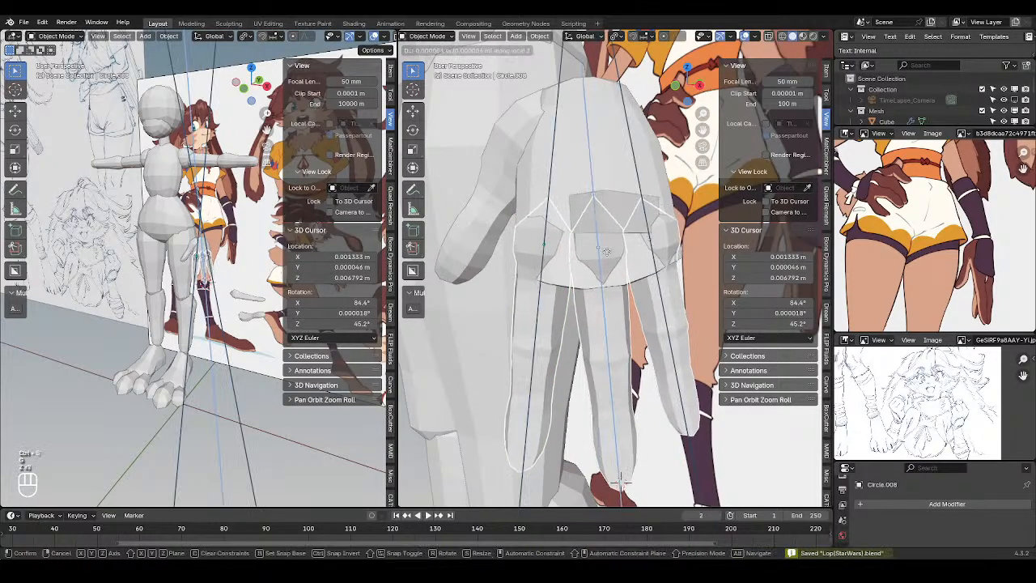
left_click(610, 273)
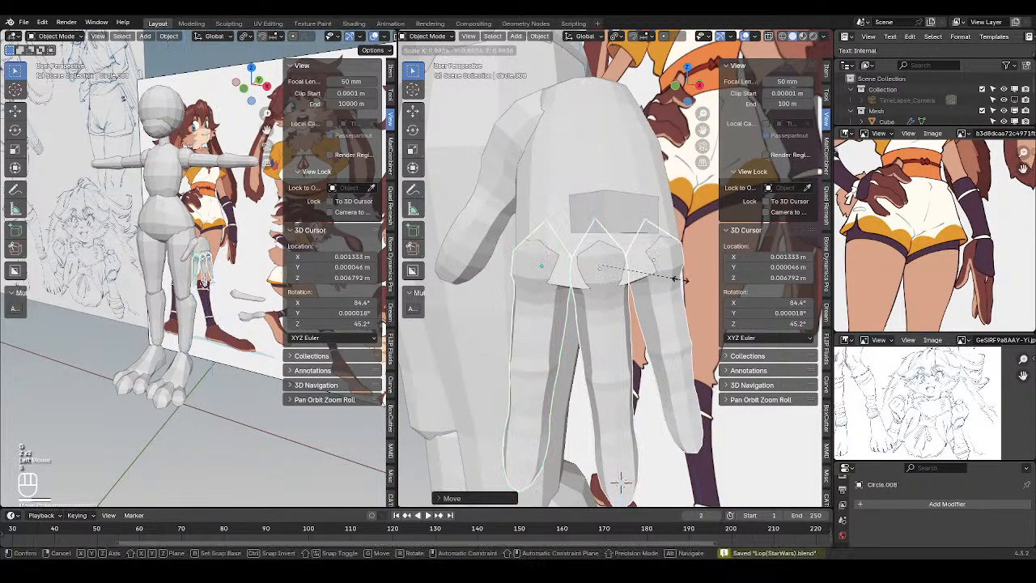
Shorten the three fingers by scaling them along their local Z axes, bringing the middle fingertip back near the 3D cursor
key("s")
key("z")
key("z")
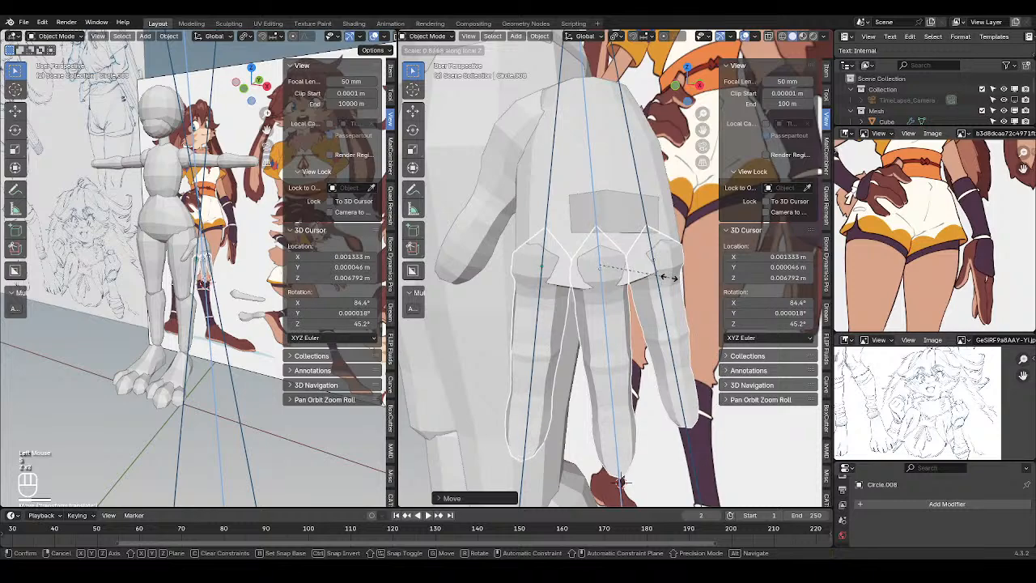
left_click(672, 279)
middle_click_drag(672, 279, 636, 260)
Select the palm and try a free trackball rotation of it with its parented fingers
right_click(626, 211)
scroll(637, 210, "down", 1)
scroll(636, 261, "down", 1)
key("r")
key("r")
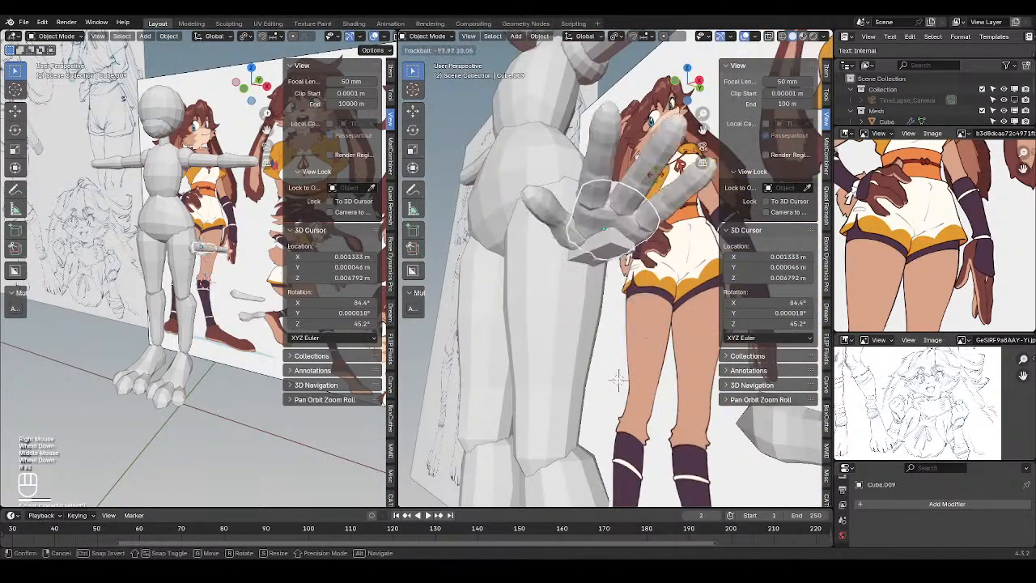
right_click(638, 196)
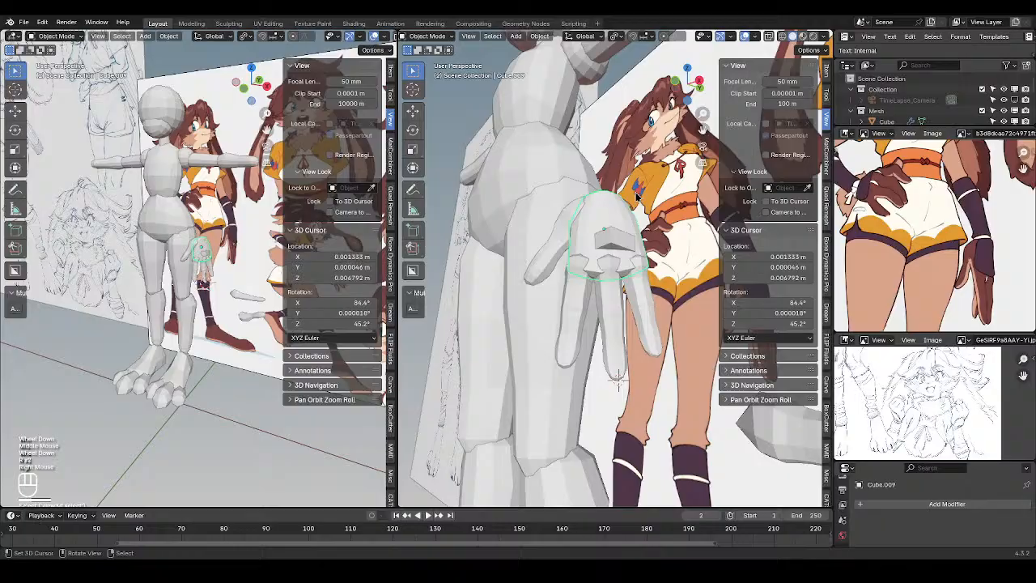
right_click(575, 301, "shift")
right_click(607, 294, "shift")
right_click(634, 287, "shift")
right_click(542, 243, "shift")
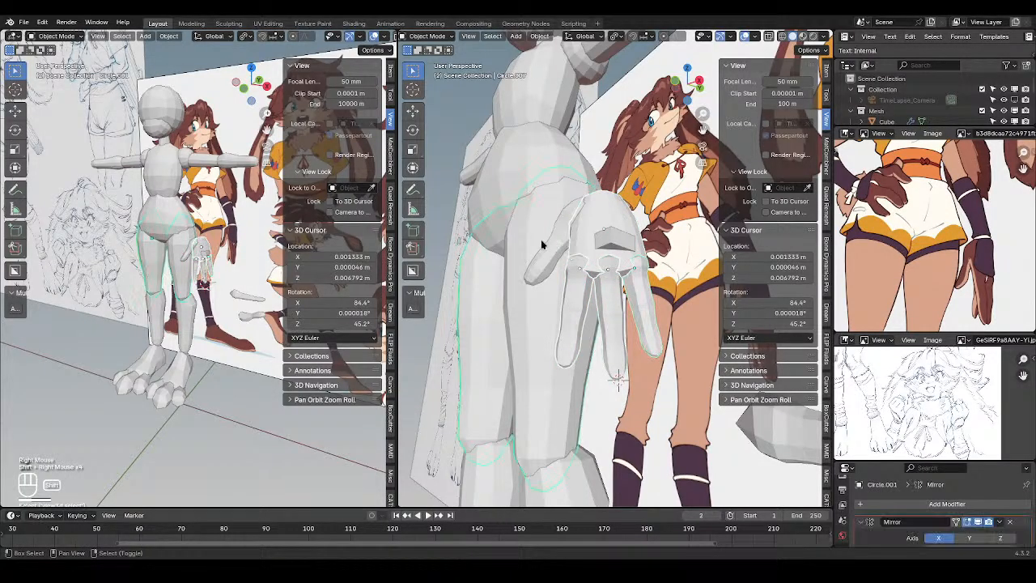
Select the thumb, palm and three fingers together and isolate them in local view
right_click(549, 246)
right_click(584, 252, "shift")
right_click(583, 252, "shift")
right_click(573, 312, "shift")
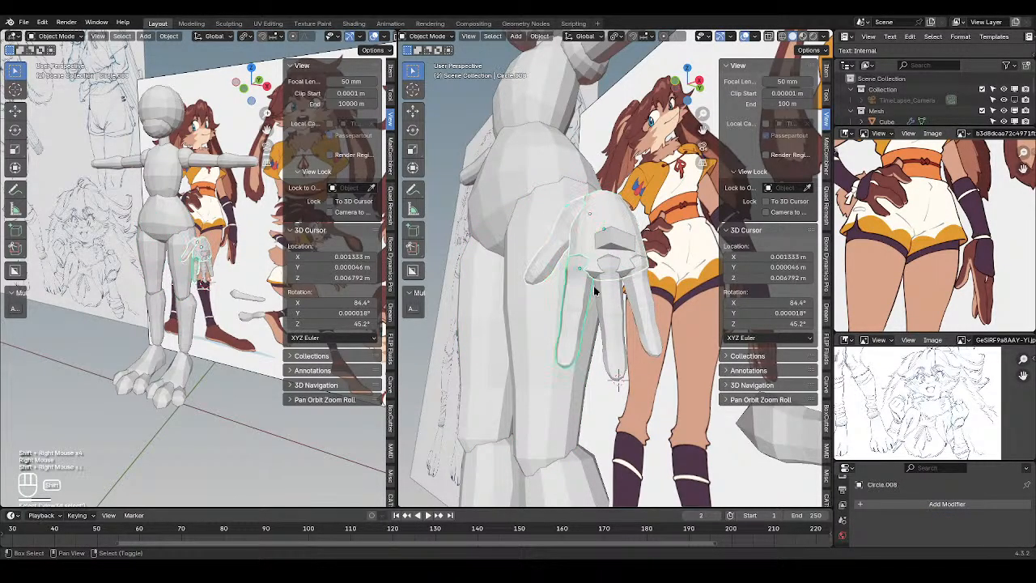
right_click(605, 306, "shift")
right_click(651, 311, "shift")
scroll(651, 311, "down", 1)
scroll(650, 267, "down", 1)
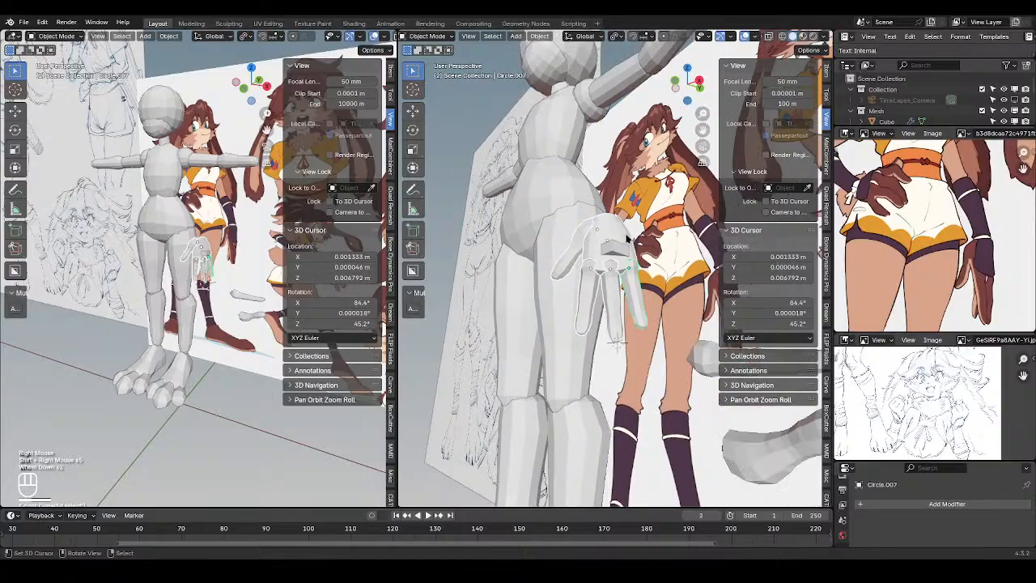
key("slash")
middle_click_drag(625, 241, 560, 260)
scroll(559, 259, "up", 2)
scroll(557, 254, "up", 1)
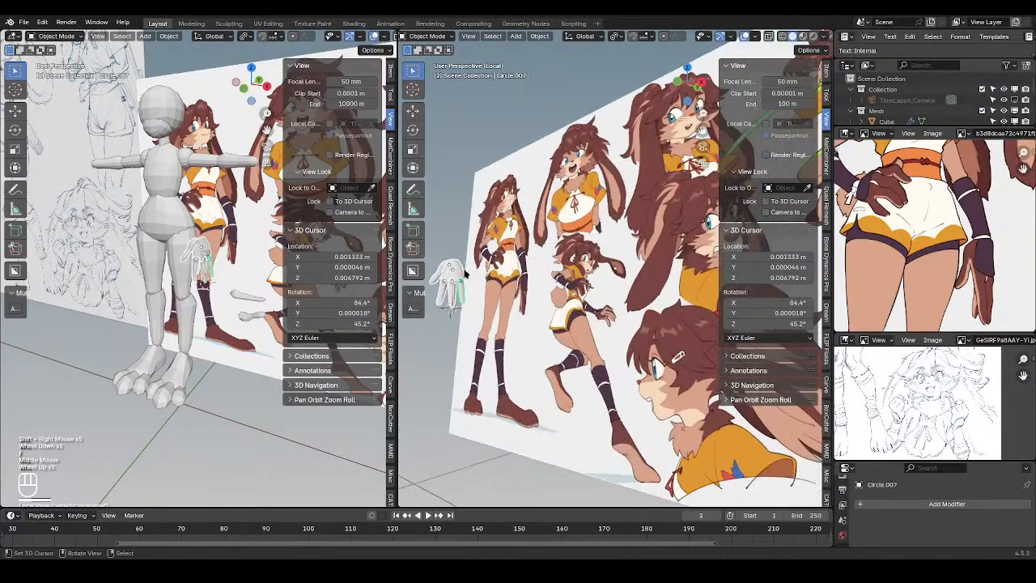
Select the palm, frame it, and examine the isolated hand's shape and finger placement from all sides
right_click(465, 271)
key("KP_Decimal")
scroll(520, 314, "down", 2)
scroll(519, 314, "down", 2)
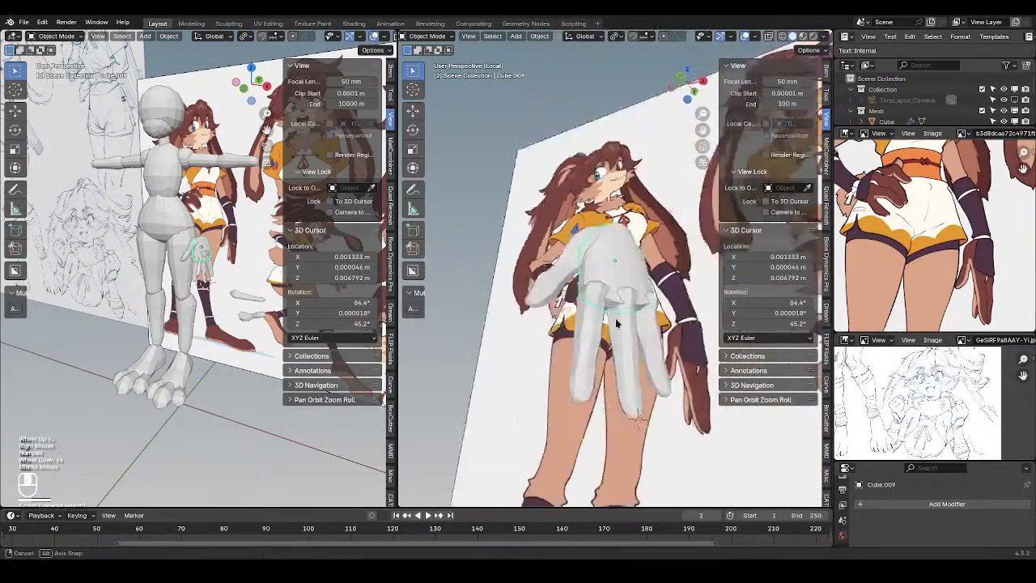
middle_click_drag(519, 314, 638, 226)
scroll(628, 259, "up", 1)
scroll(638, 223, "down", 2)
middle_click_drag(636, 218, 611, 250)
scroll(578, 229, "up", 2)
scroll(610, 249, "down", 1)
middle_click_drag(610, 249, 441, 233)
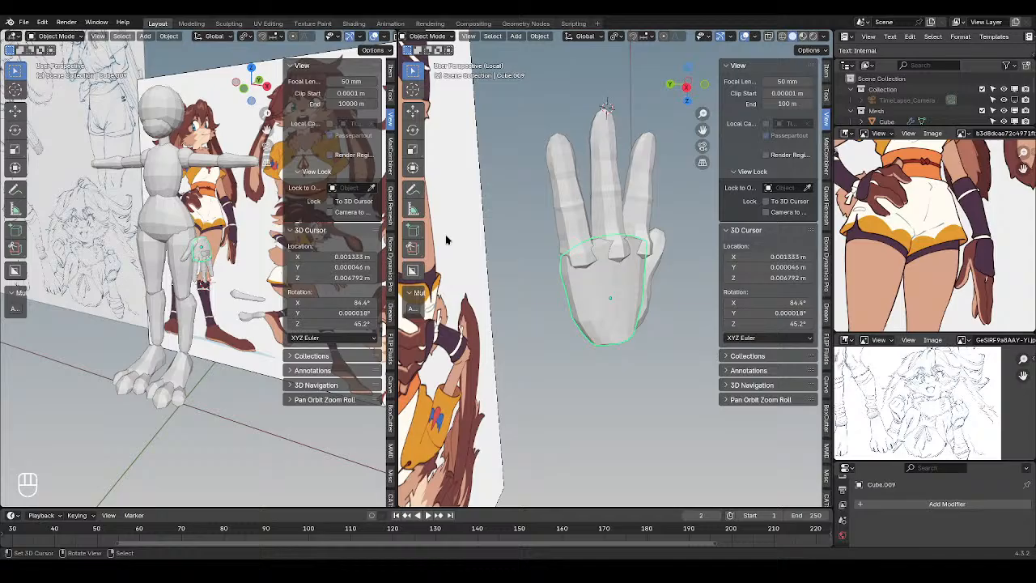
mouse_move(613, 268)
middle_mouse_down()
mouse_move(578, 245)
mouse_move(636, 235)
mouse_move(670, 278)
mouse_move(492, 257)
mouse_move(607, 264)
mouse_move(595, 260)
middle_mouse_up()
scroll(578, 244, "up", 1)
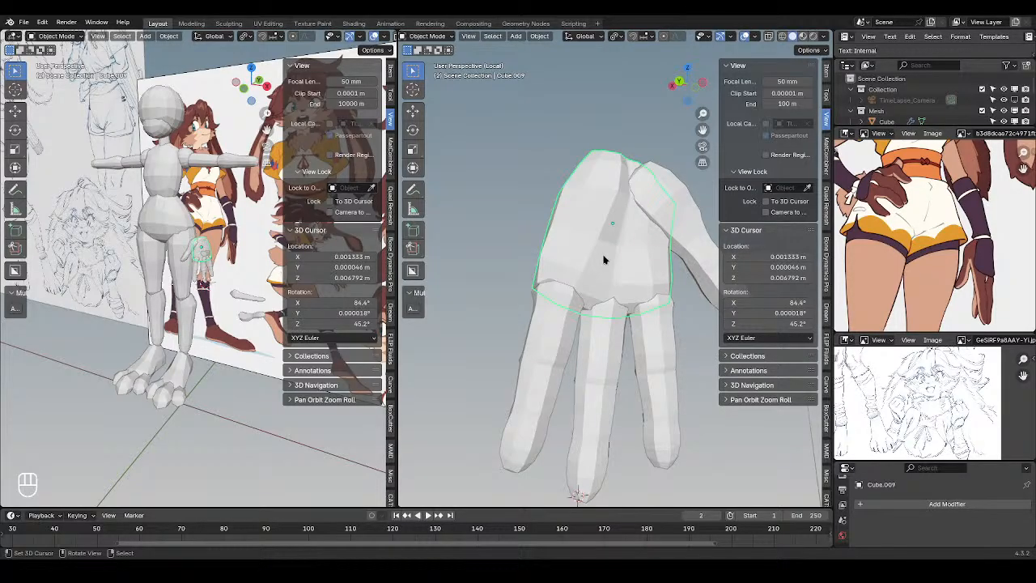
scroll(531, 239, "down", 2)
middle_click_drag(527, 247, 680, 231)
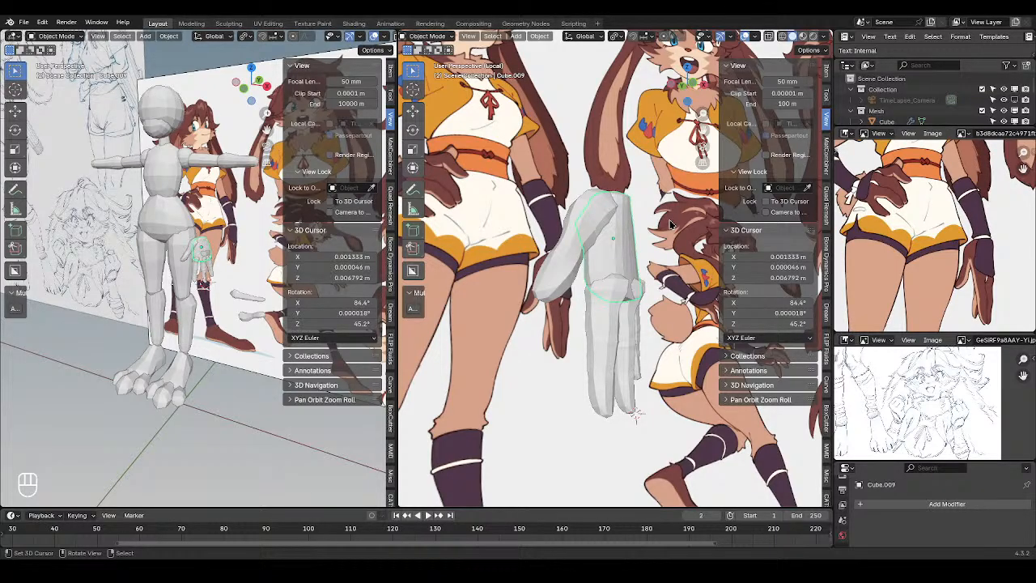
Clear the palm's rotation in front view and leave local view
scroll(687, 215, "down", 1)
middle_click_drag(710, 199, 629, 273, "shift")
scroll(671, 244, "down", 1)
scroll(600, 252, "up", 1, "alt")
key("alt+r")
scroll(645, 235, "down", 2)
scroll(629, 273, "down", 1)
key("g")
right_click(636, 215)
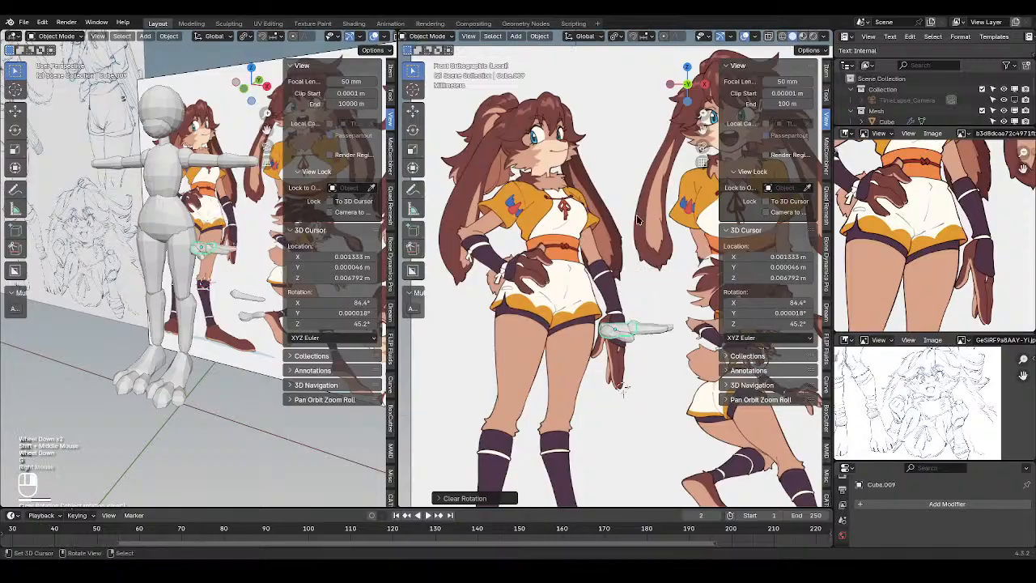
key("slash")
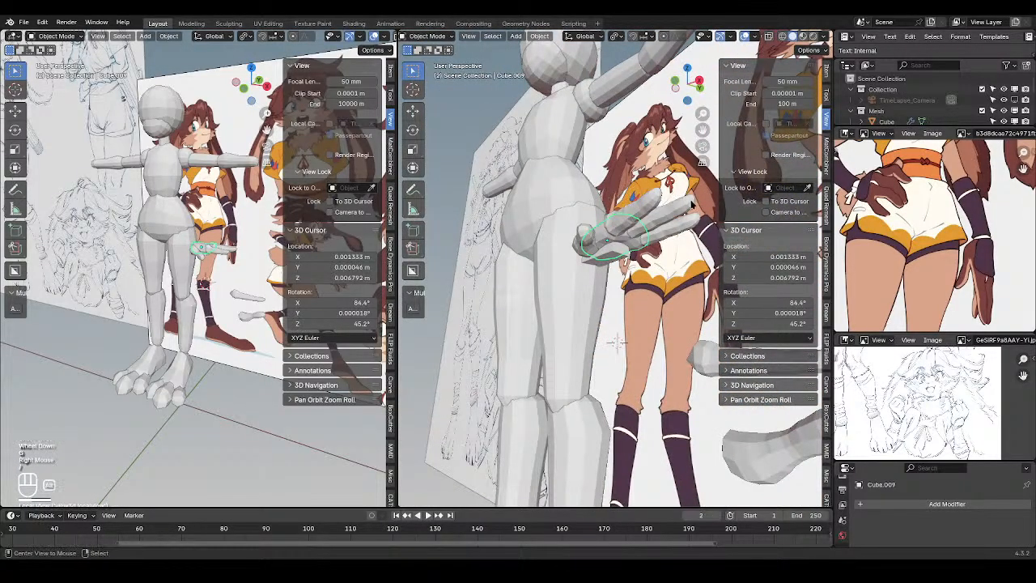
Move the hand up to the end of the outstretched forearm in front view
middle_click_drag(599, 201, 640, 170, "alt")
scroll(650, 206, "down", 1, "alt")
scroll(650, 206, "down", 1)
scroll(640, 170, "down", 1)
key("g")
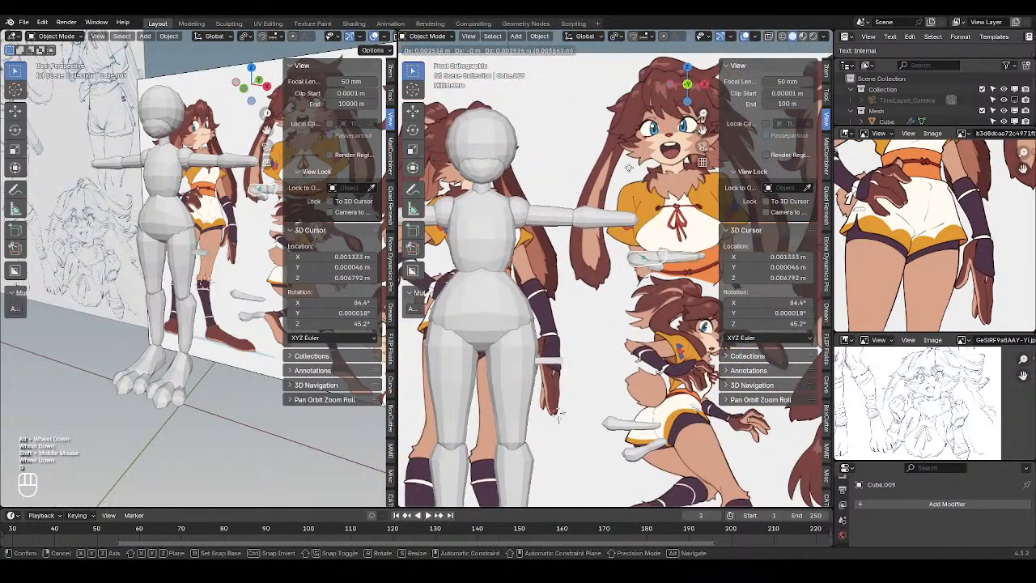
left_click(559, 414)
Check in wireframe display how the palm overlaps the wrist end of the forearm
key("shift+z")
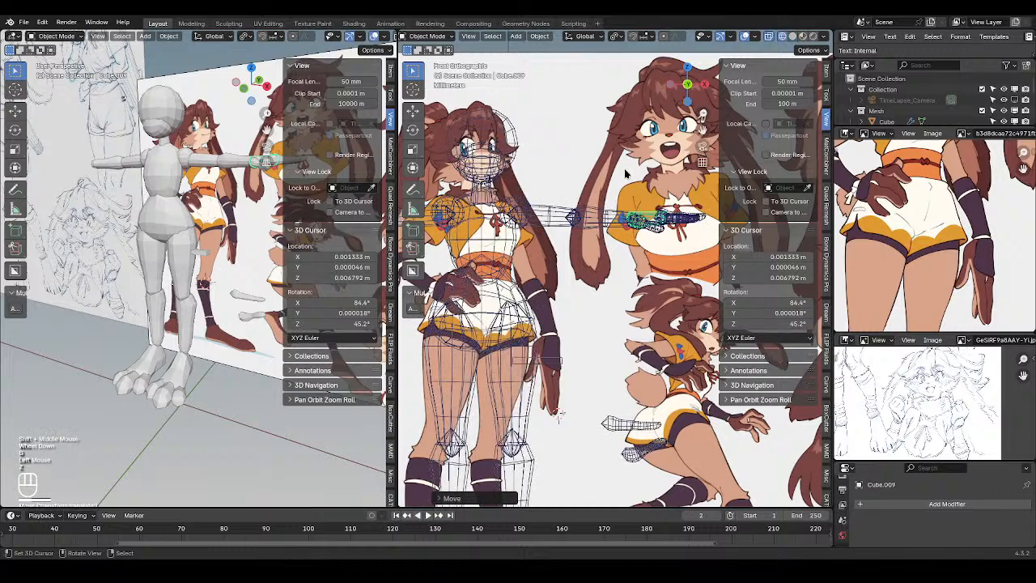
scroll(547, 442, "up", 1)
key("z")
scroll(656, 213, "up", 3)
middle_click_drag(656, 213, 599, 190, "shift")
key("z")
scroll(603, 235, "up", 1)
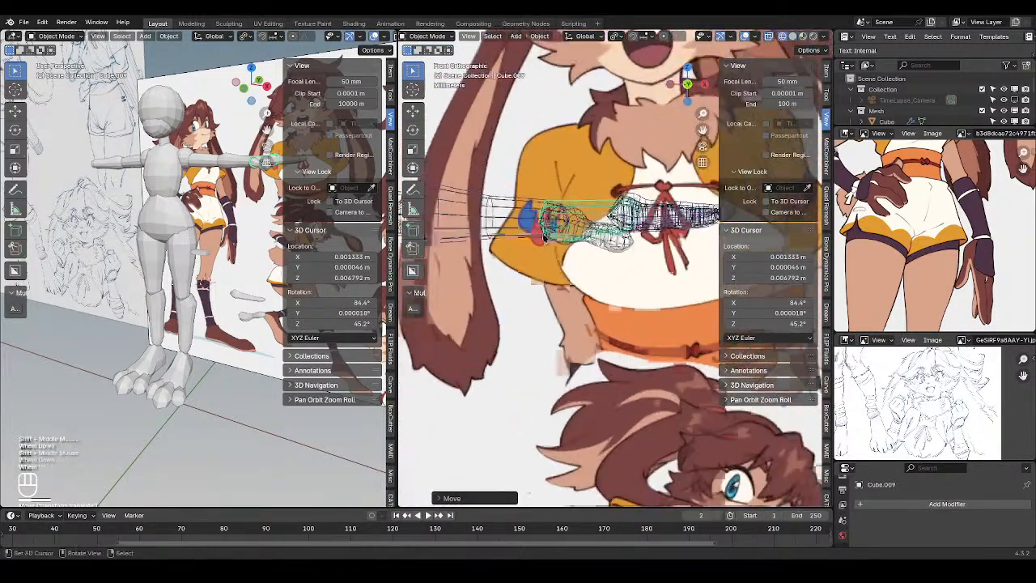
scroll(639, 302, "down", 1)
scroll(640, 301, "up", 2)
mouse_move(603, 259)
middle_mouse_down("shift")
mouse_move(639, 301)
mouse_move(595, 217)
middle_mouse_up("shift")
key("z")
Select the hand, forearm and shoulder together, set the pivot to Active Element, and try rotating the arm
scroll(640, 301, "down", 2)
scroll(595, 217, "down", 1, "shift")
scroll(594, 217, "down", 1)
right_click(600, 242, "shift")
right_click(488, 233, "shift")
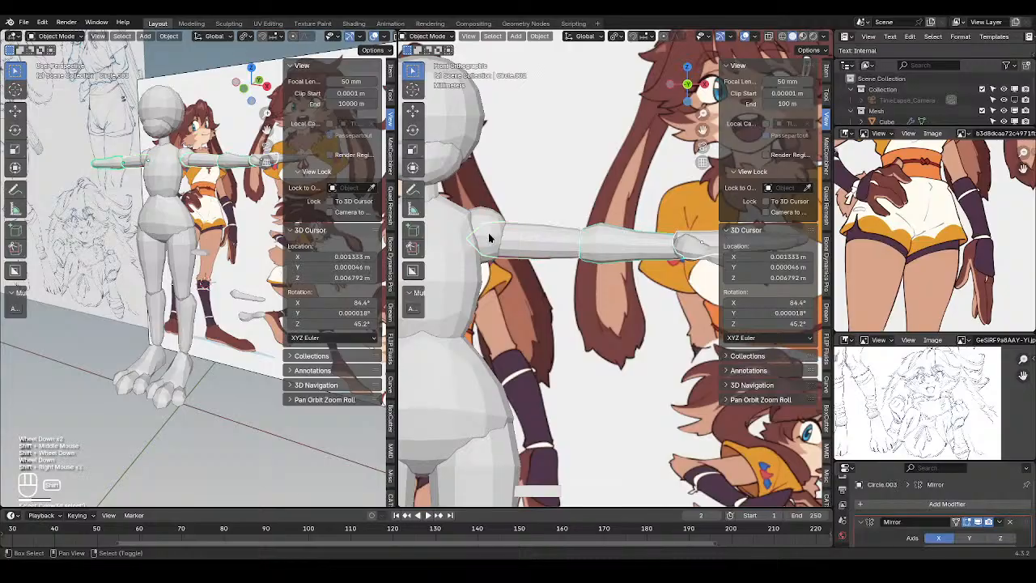
right_click(488, 217, "shift")
scroll(517, 227, "down", 1, "shift")
middle_click_drag(517, 227, 551, 243, "shift")
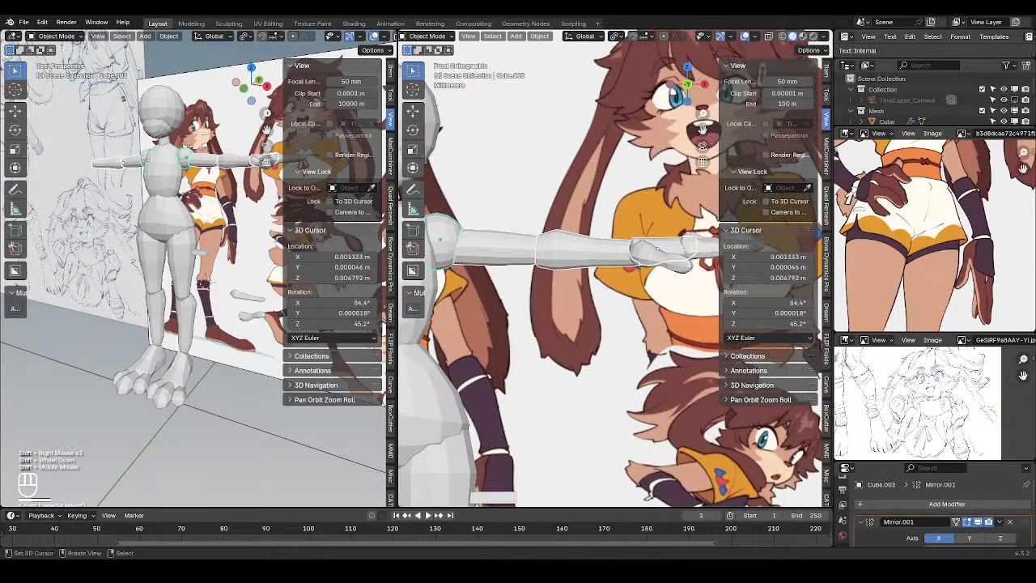
key("r")
right_click(561, 250)
key("period")
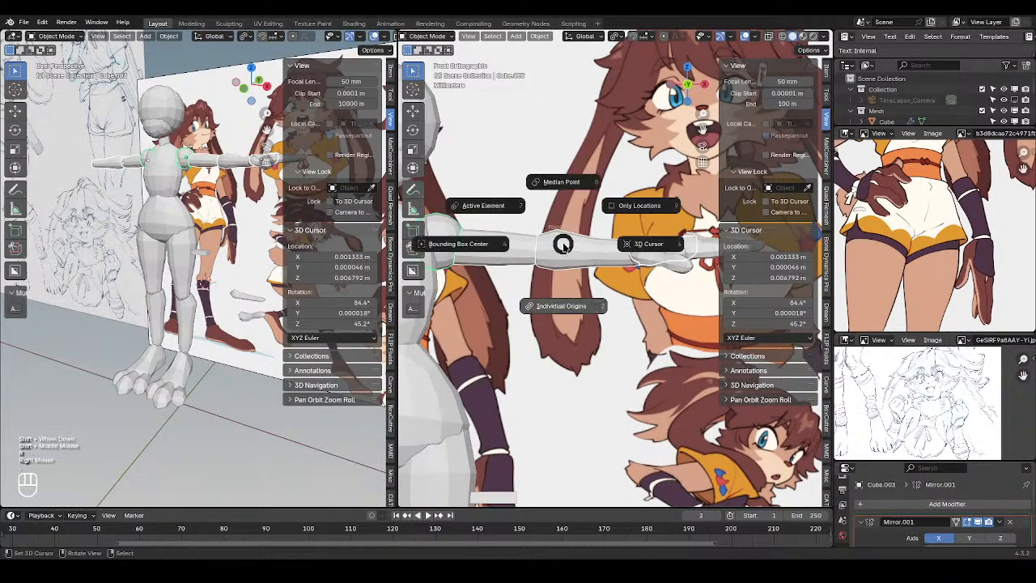
left_click(502, 208)
key("r")
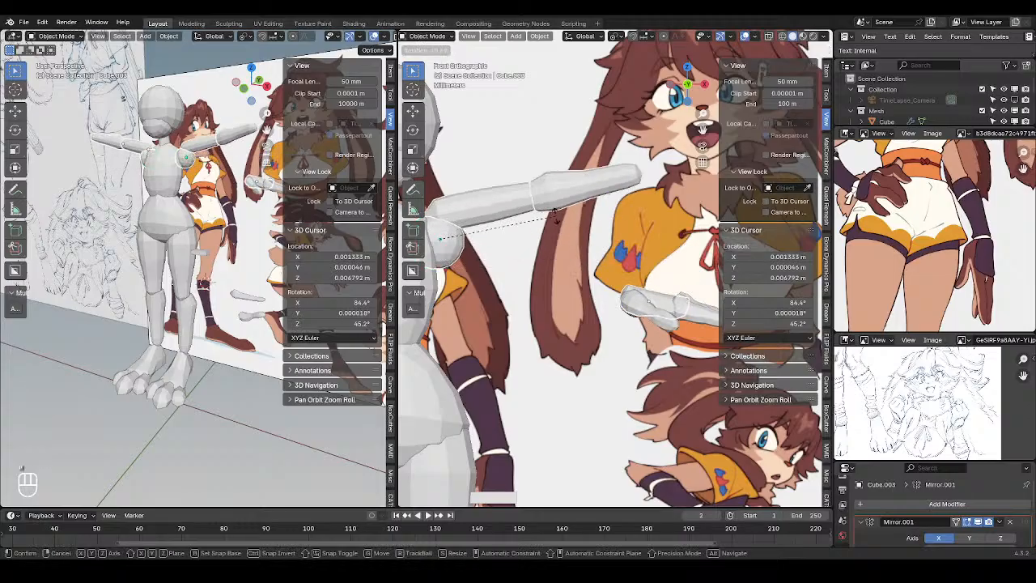
right_click(556, 217)
Change the pivot point setting and try rotating the selected arm parts about the shoulder
key("period")
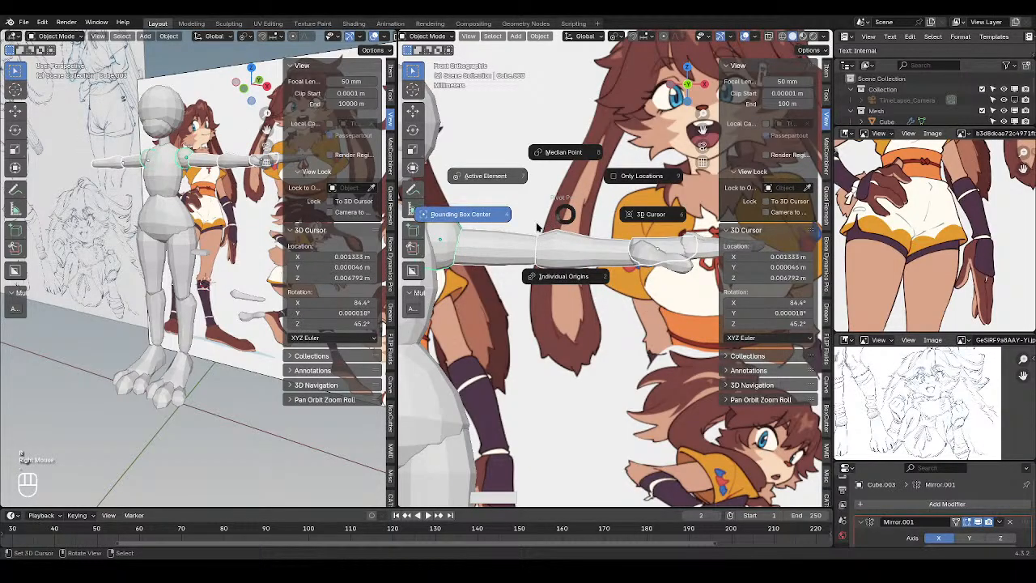
left_click(494, 213)
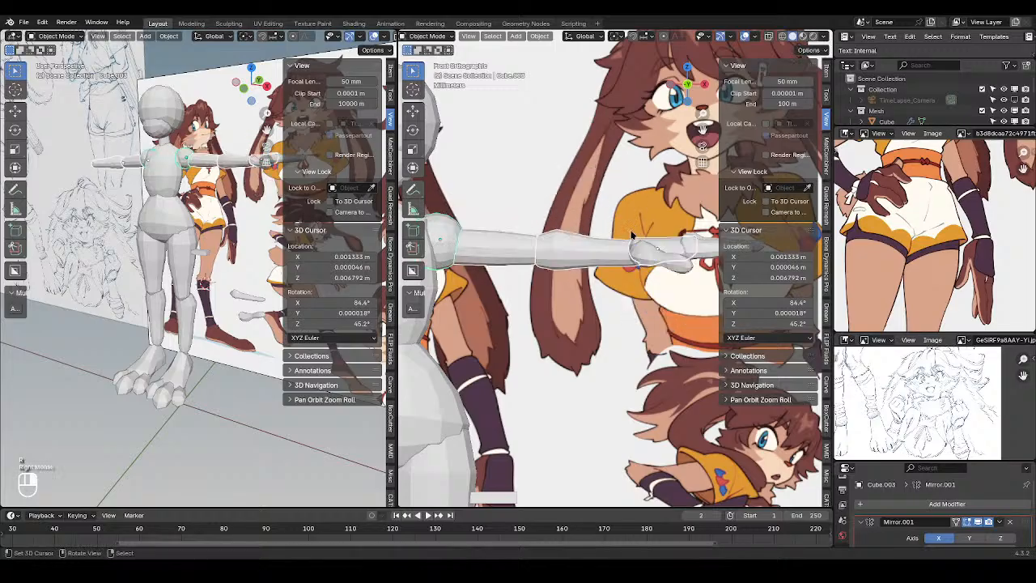
middle_click_drag(603, 185, 620, 198, "shift")
scroll(608, 194, "down", 2)
scroll(607, 195, "down", 2)
scroll(619, 198, "down", 1)
key("r")
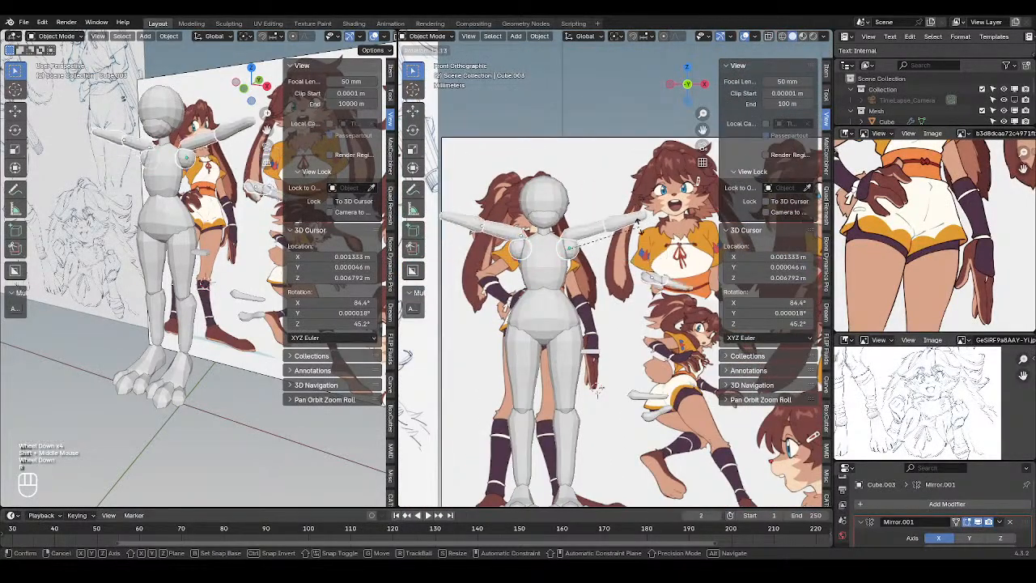
right_click(559, 241)
Place the 3D cursor at the shoulder, at about X 0.000321 m and Z 0.01217 m, and try rotating the arm around it
scroll(552, 244, "up", 2)
left_click(551, 244)
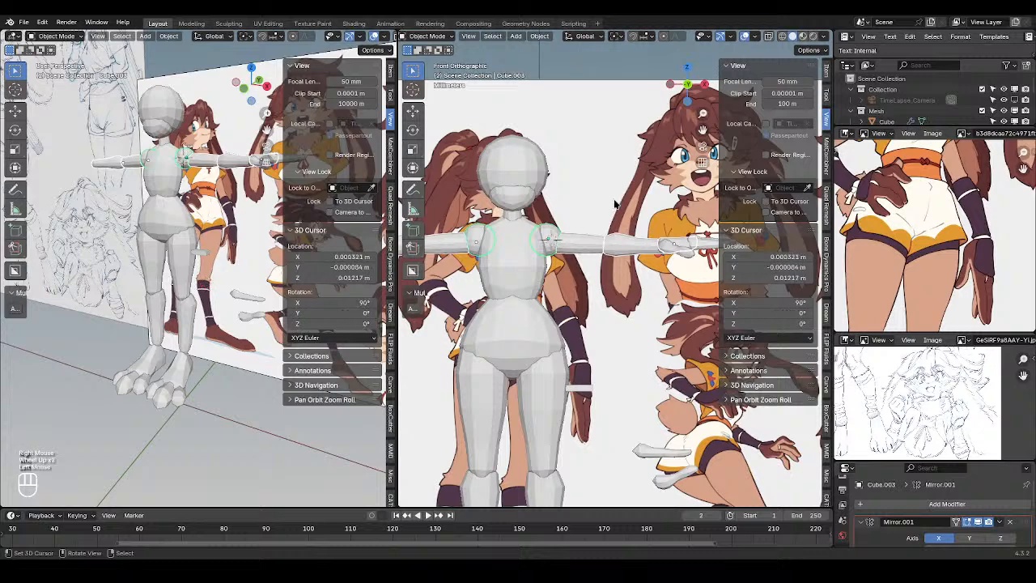
middle_click_drag(626, 228, 591, 225, "shift")
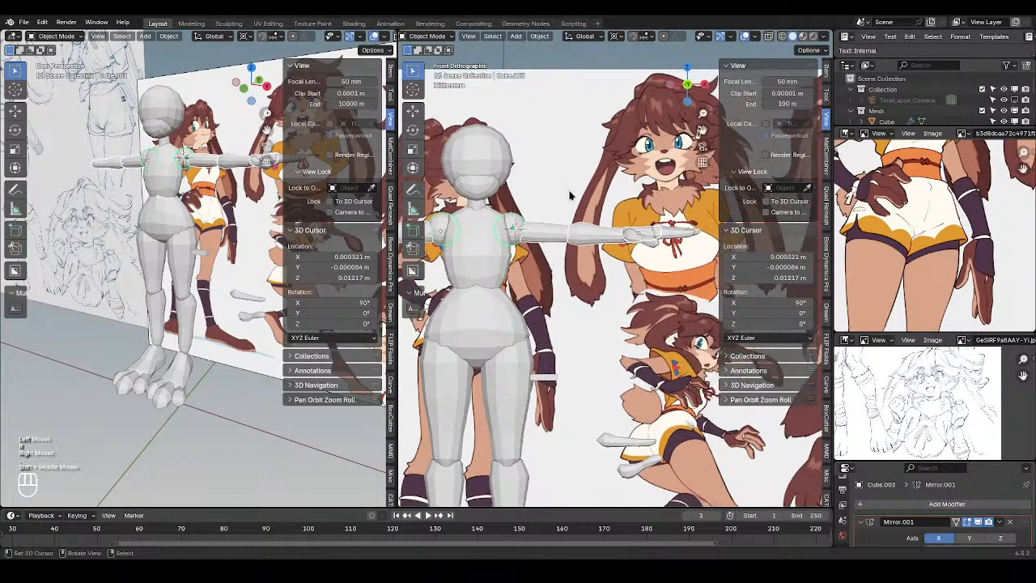
key("r")
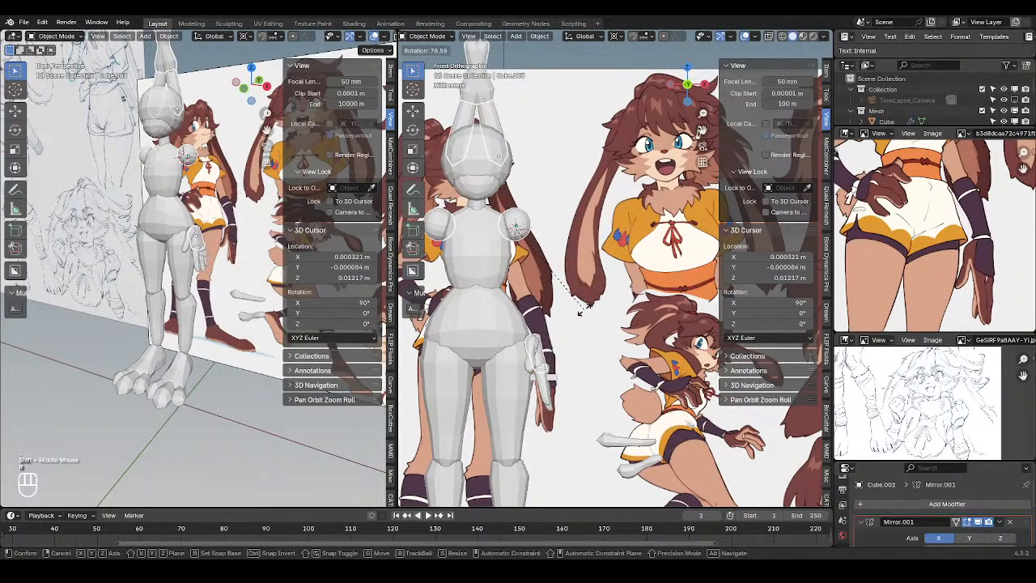
right_click(586, 301)
Move the palm with its fingers along the Y axis to line it up with the forearm
scroll(572, 199, "up", 3)
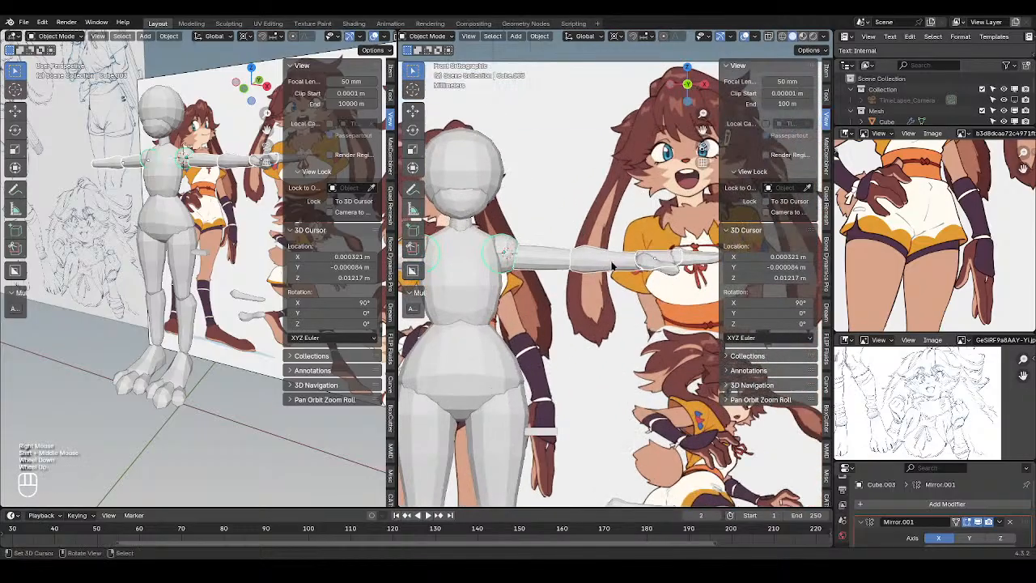
middle_click_drag(635, 248, 622, 285)
key("g")
right_click(632, 239)
key("g")
key("y")
left_click(620, 237)
Rotate the hand slightly about its own origin in front view to align it with the forearm
scroll(588, 186, "down", 1)
middle_click_drag(622, 285, 617, 237, "alt")
middle_click_drag(617, 236, 626, 211, "shift")
scroll(626, 209, "down", 1)
scroll(639, 196, "up", 1)
key("r")
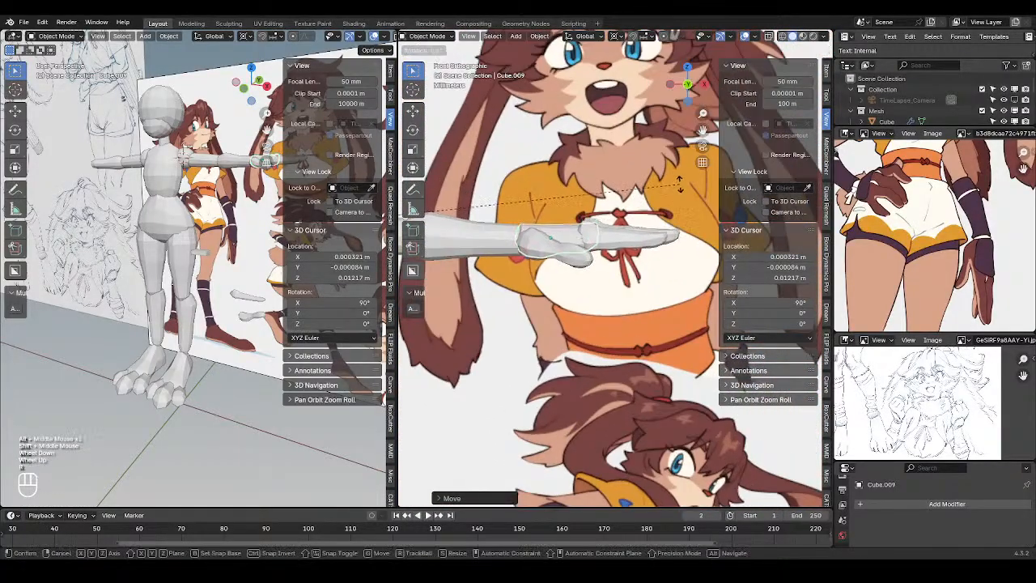
right_click(682, 191)
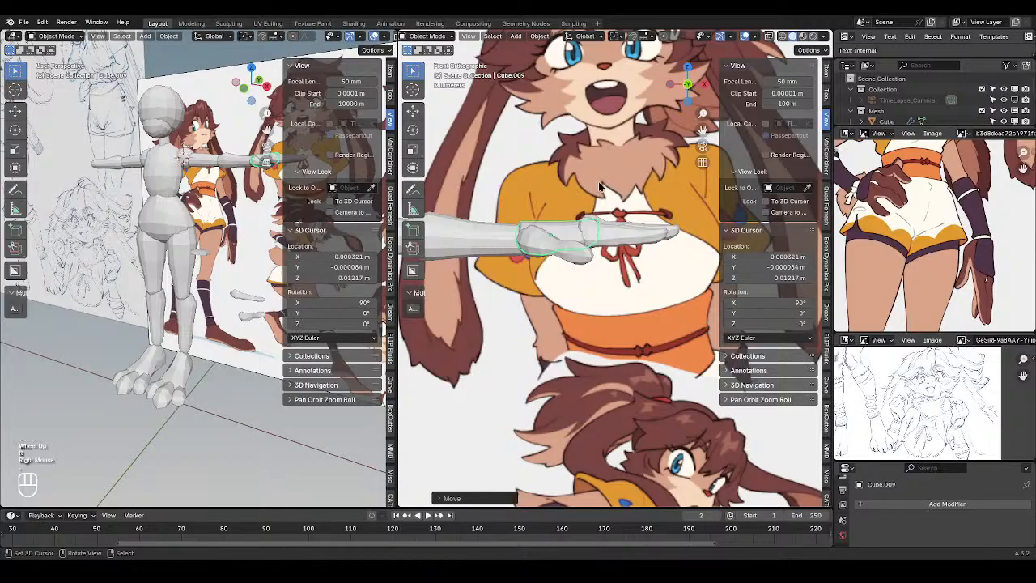
key("r")
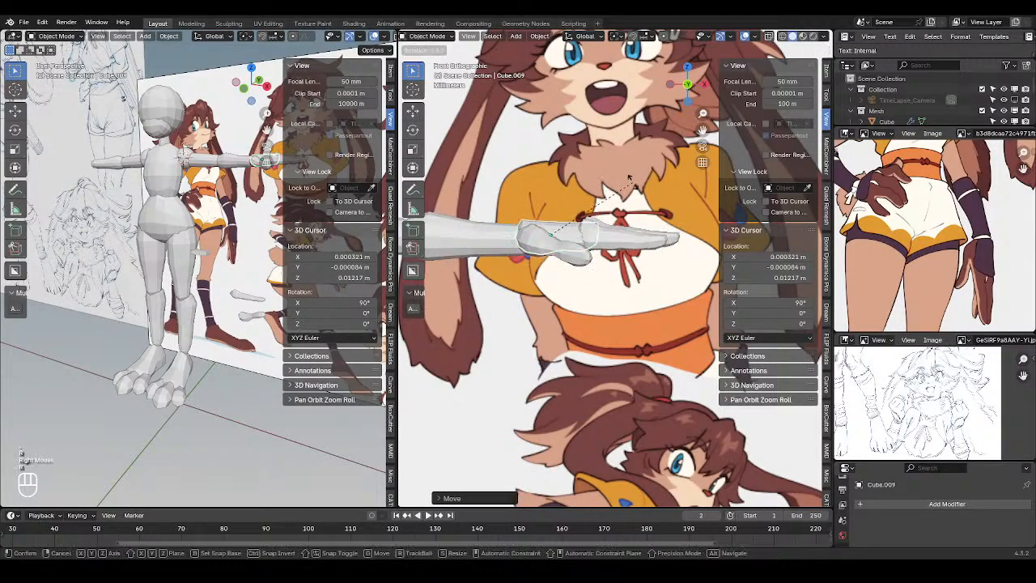
left_click(632, 187)
Nudge the hand into place at the wrist with fine moves and save the file
scroll(603, 194, "down", 2)
left_click(609, 190, "shift")
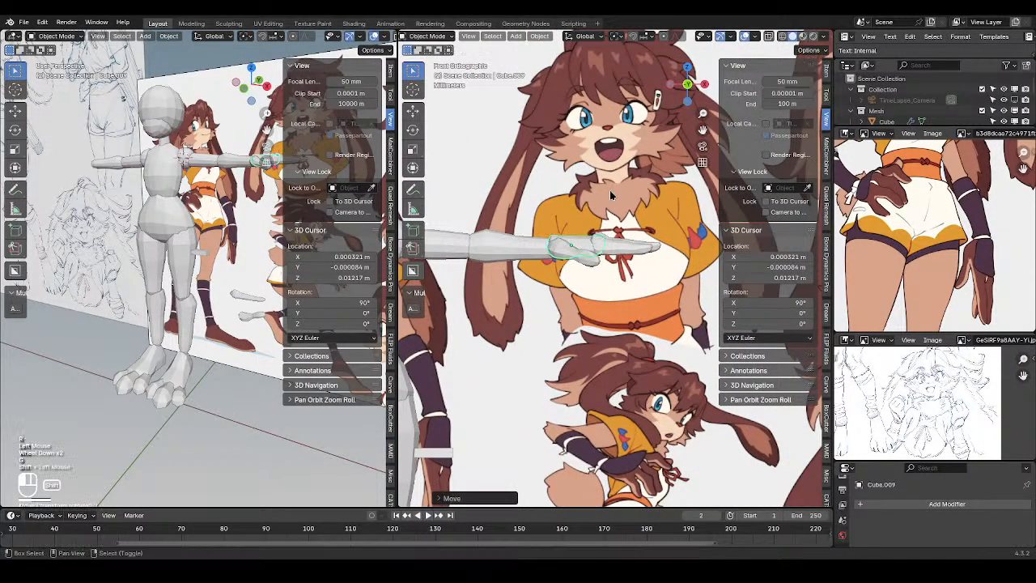
scroll(610, 190, "down", 1)
scroll(607, 193, "up", 1)
key("g")
left_click(592, 200, "shift")
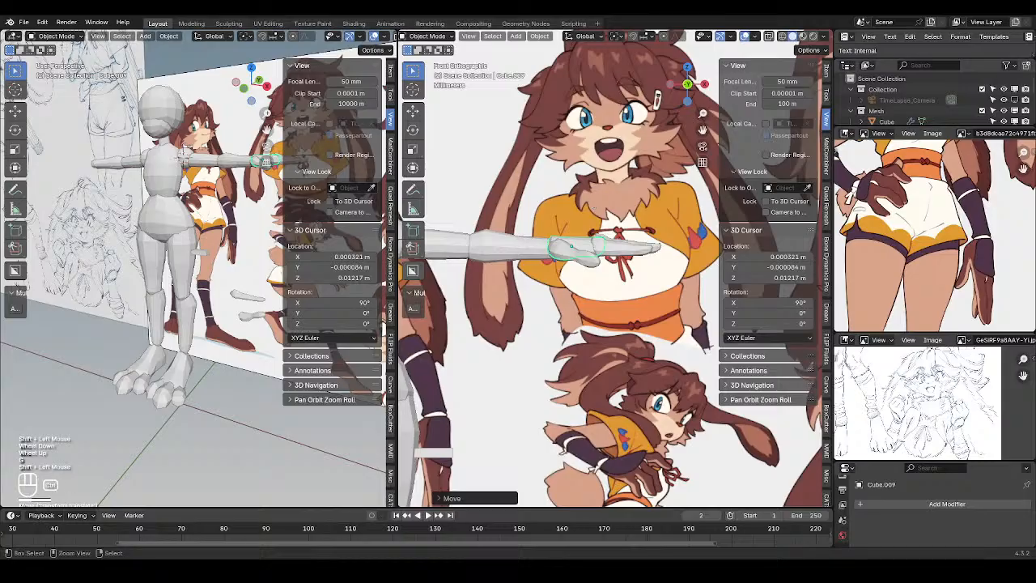
key("ctrl+s")
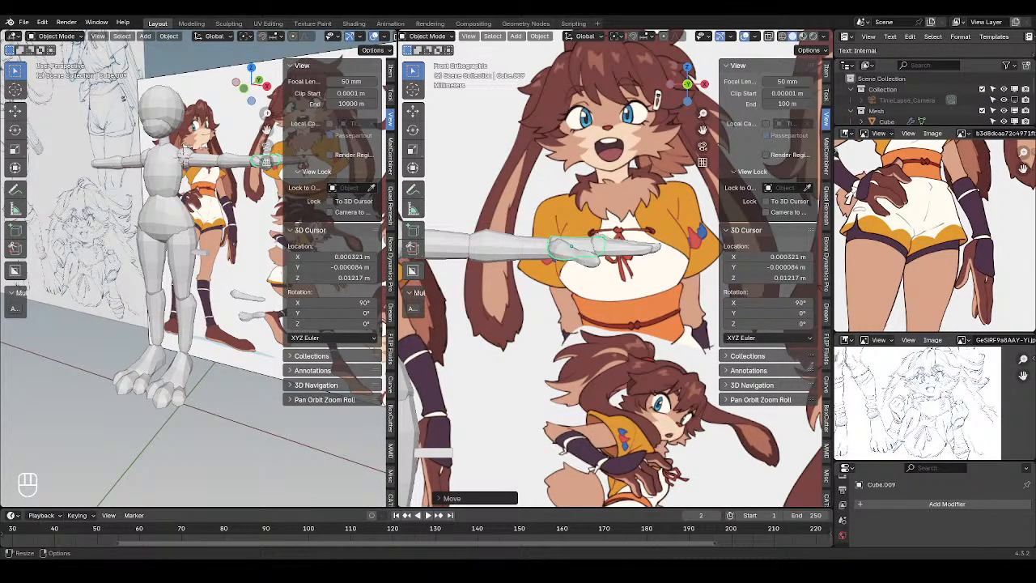
Examine the attached hand and the arm's proportions against the body in perspective and front views
scroll(567, 272, "down", 2)
middle_click_drag(551, 279, 557, 315, "shift")
scroll(559, 275, "down", 1, "shift")
scroll(613, 260, "down", 1)
scroll(615, 259, "down", 1)
scroll(530, 277, "up", 4)
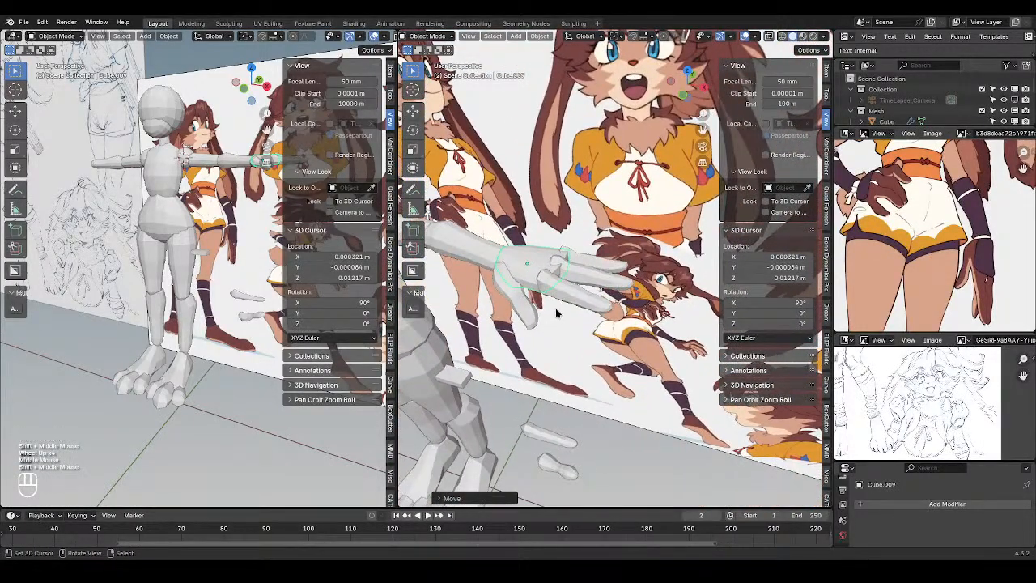
scroll(564, 302, "down", 2)
mouse_move(507, 285)
middle_mouse_down("shift")
mouse_move(547, 281)
mouse_move(526, 288)
middle_mouse_up("shift")
scroll(581, 298, "down", 2)
scroll(580, 298, "up", 1)
middle_click_drag(518, 286, 471, 283, "alt")
middle_click_drag(611, 266, 702, 255, "shift")
scroll(704, 255, "up", 1)
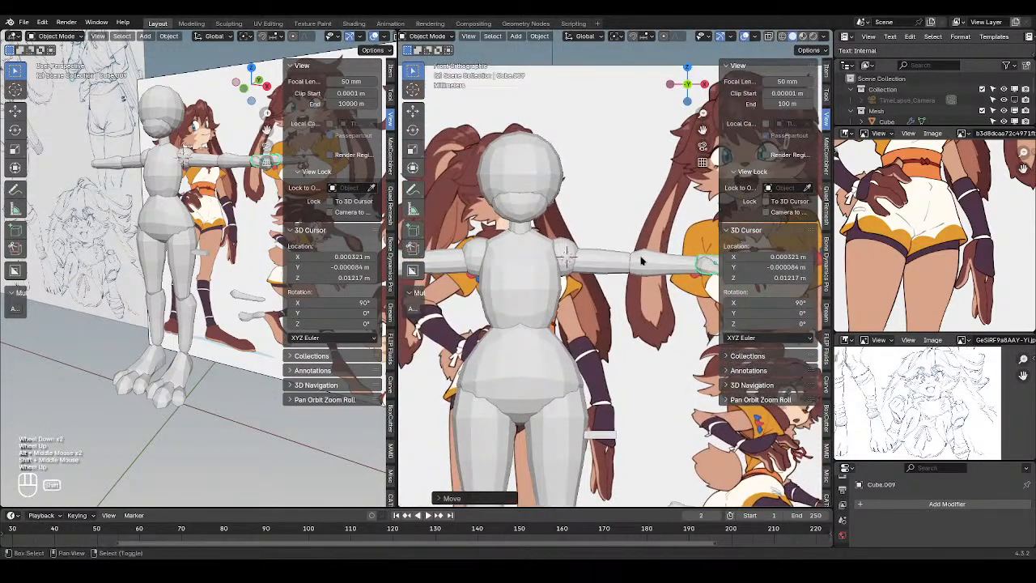
middle_click_drag(609, 224, 618, 254, "shift")
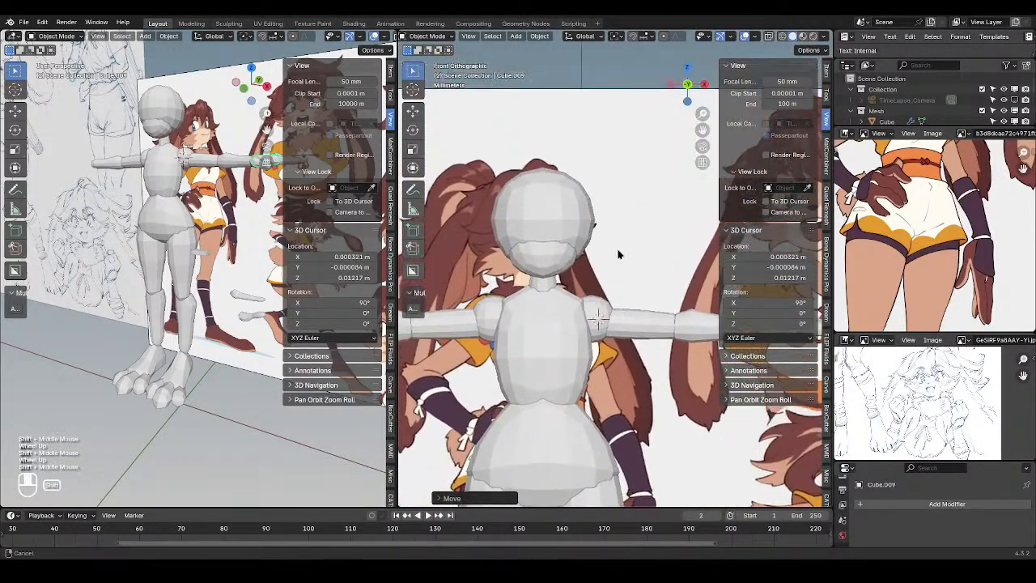
Select the head and bring the character's face into close view in the reference image
right_click(551, 231)
scroll(550, 232, "down", 2)
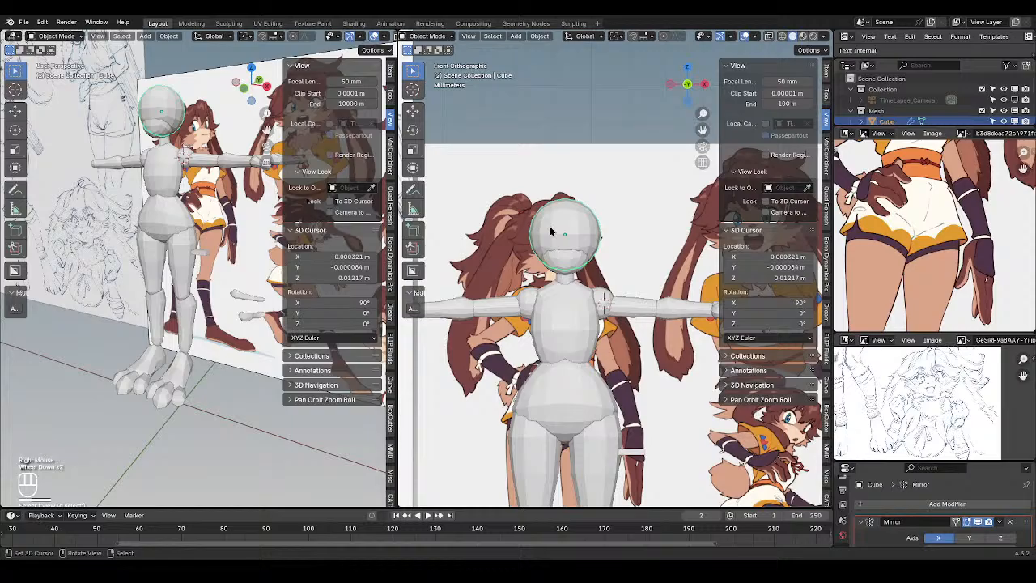
scroll(897, 164, "down", 2)
middle_click_drag(897, 164, 933, 272)
scroll(923, 211, "up", 2)
scroll(944, 251, "up", 2)
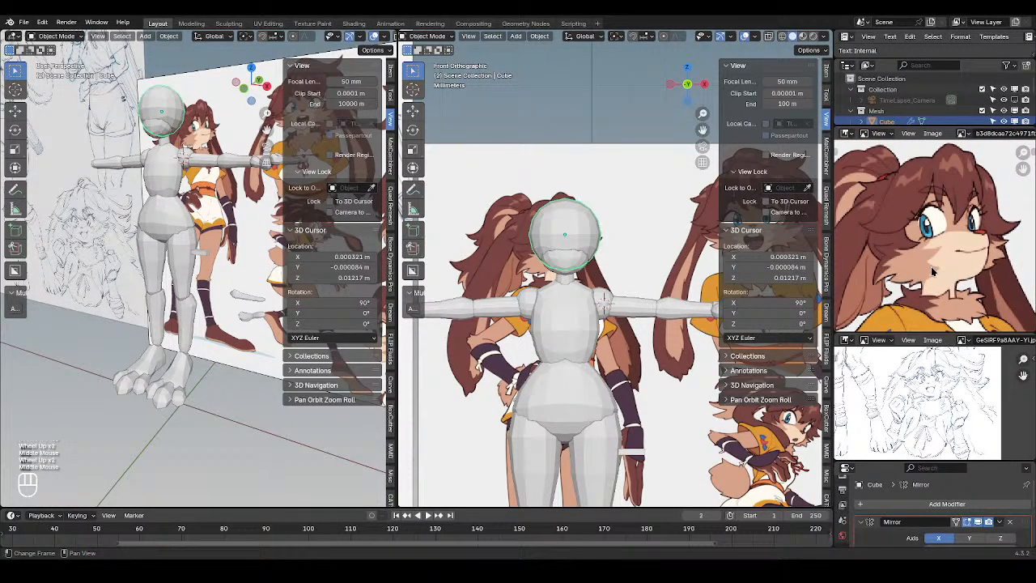
Examine the muzzle piece's mesh from the right side and the character's profile head drawing in the reference image
scroll(935, 271, "down", 1)
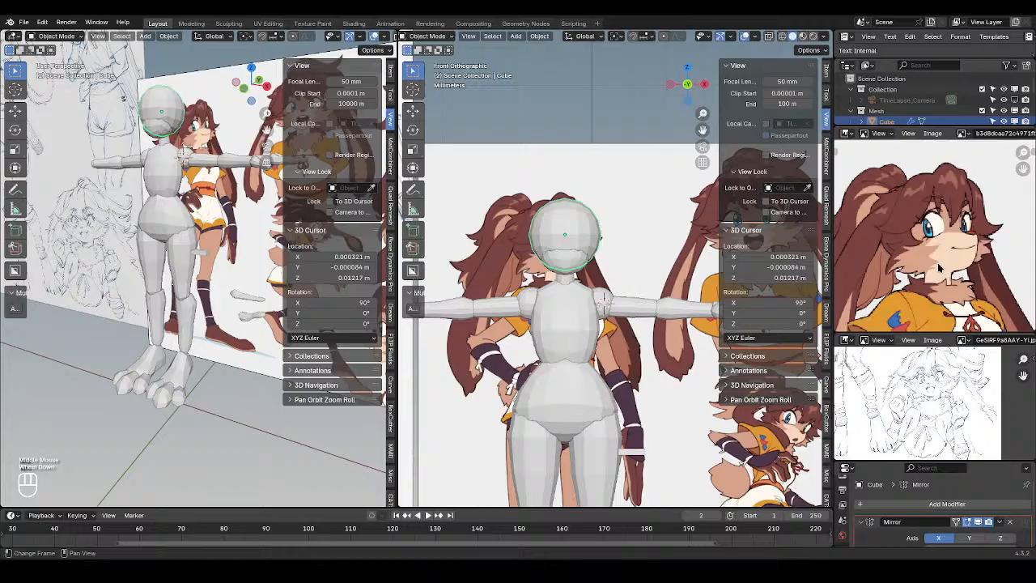
middle_click_drag(934, 270, 985, 246)
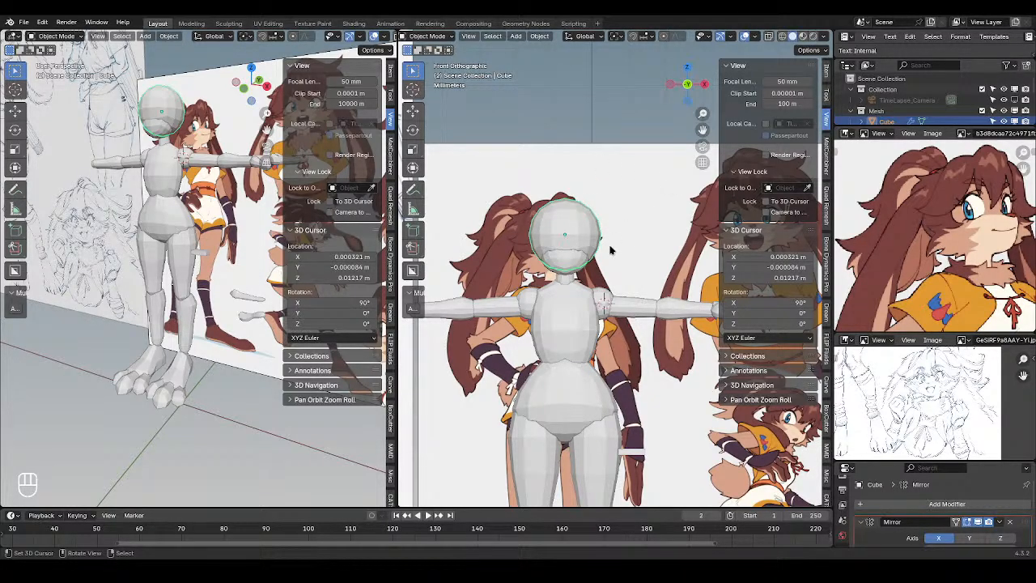
scroll(611, 250, "up", 4)
right_click(527, 249)
middle_click_drag(513, 242, 579, 253, "alt")
key("Tab")
scroll(556, 256, "up", 3)
scroll(583, 253, "down", 1)
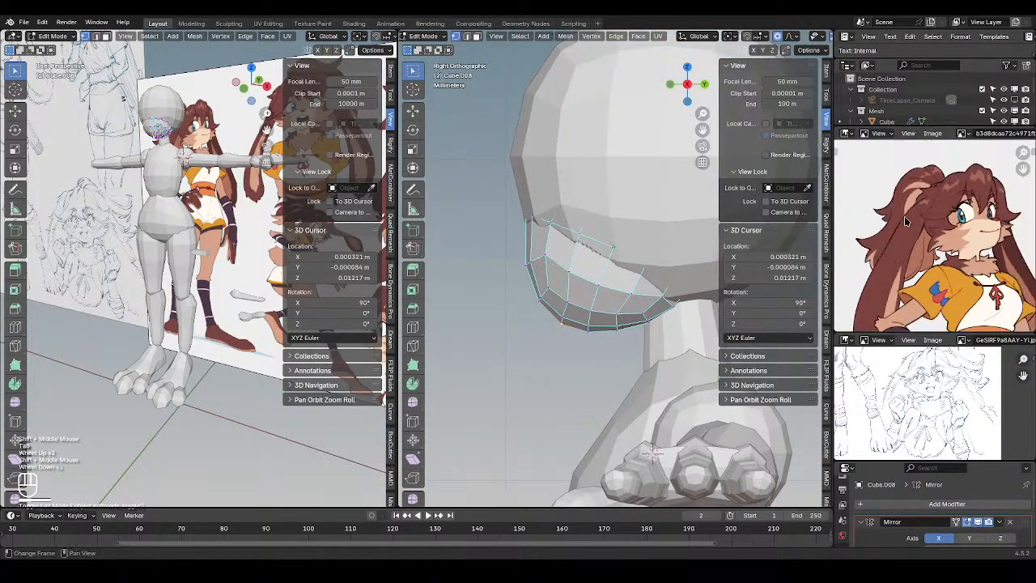
scroll(904, 217, "down", 1)
middle_click_drag(904, 217, 763, 128)
scroll(852, 223, "down", 1)
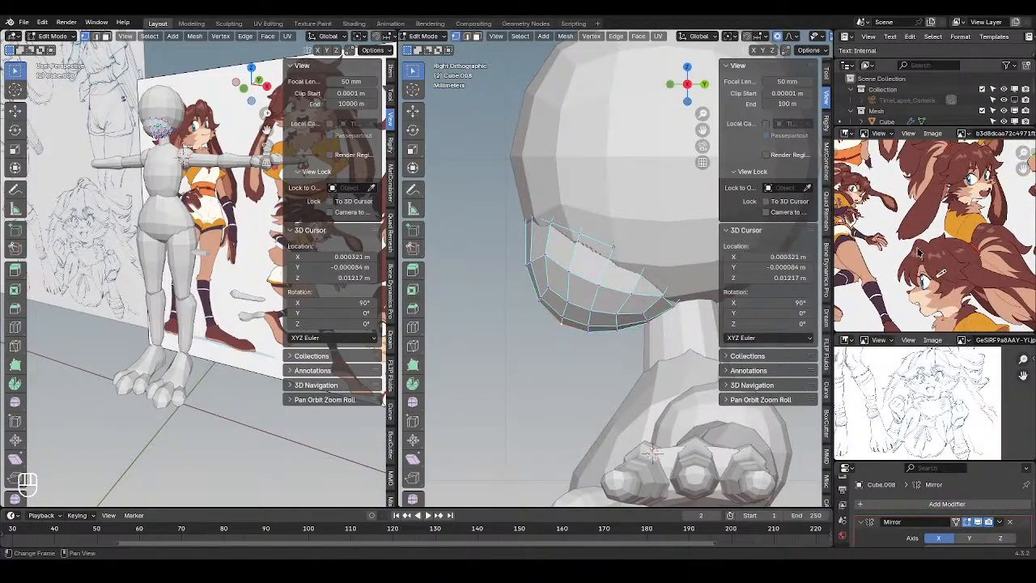
scroll(558, 280, "down", 5)
key("Tab")
Duplicate the colour reference image behind the model and move the copy horizontally, with its global Z position locked
scroll(566, 281, "down", 1)
scroll(566, 280, "down", 1)
middle_click_drag(565, 280, 646, 305)
right_click(692, 266)
middle_click_drag(694, 264, 624, 314)
key("shift+d")
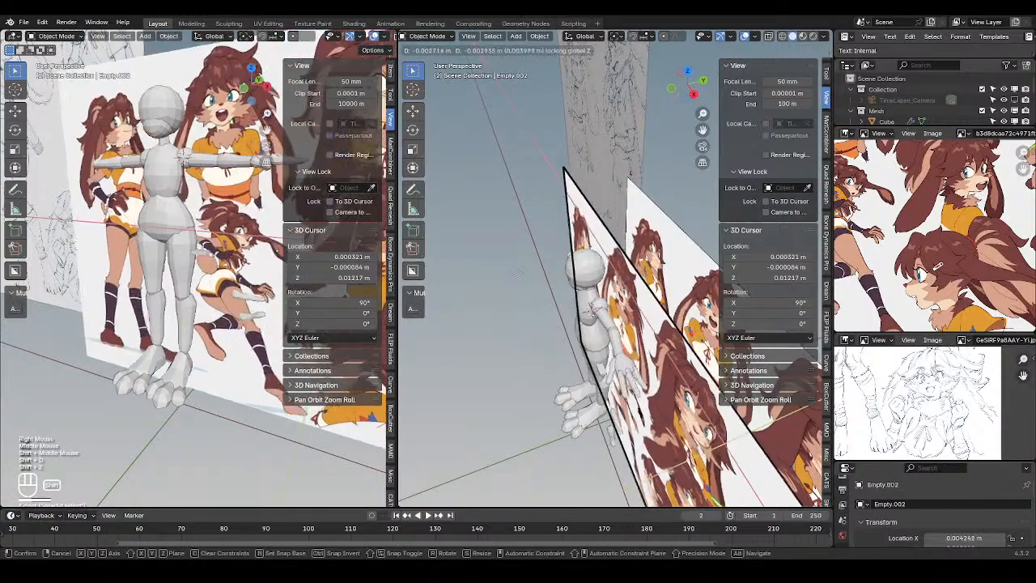
key("shift+z")
left_click(435, 162)
Rotate the duplicated reference image 90° about the global Z axis
key("r")
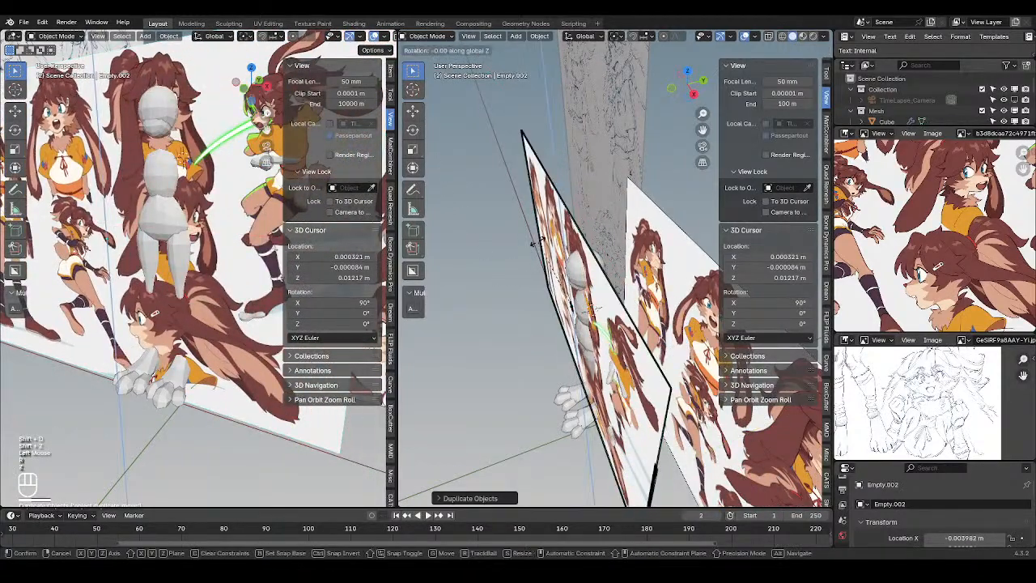
key("KP_9")
key("KP_0")
key("Return")
In right orthographic view, move the rotated reference so its profile head drawing reaches the model's head, and show the model in wireframe
key("alt")
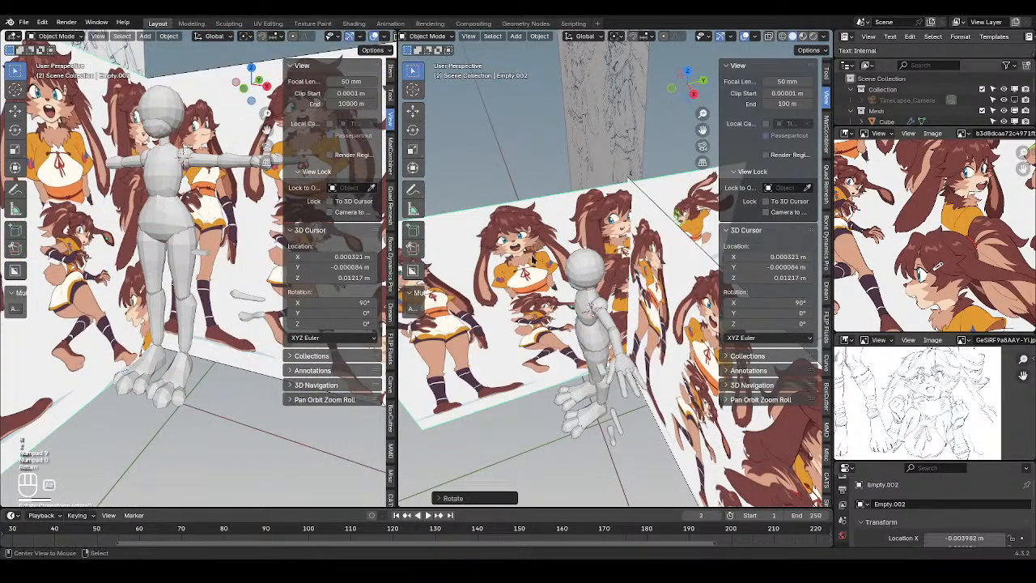
middle_click_drag(478, 305, 600, 299, "alt")
middle_click_drag(600, 300, 656, 284, "alt")
scroll(640, 299, "down", 3)
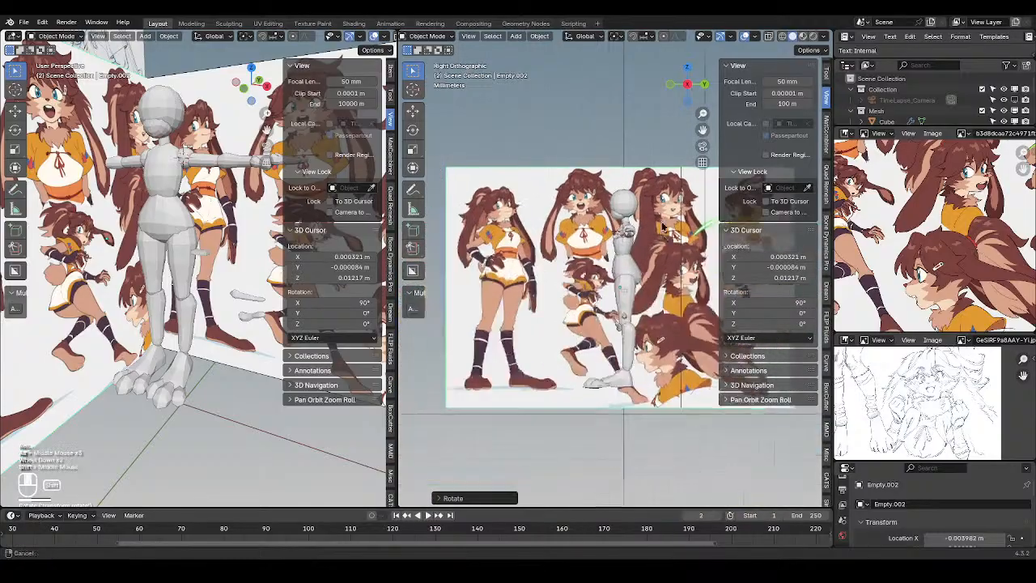
scroll(656, 284, "up", 1)
key("g")
left_click(615, 92)
scroll(628, 154, "up", 2)
key("z")
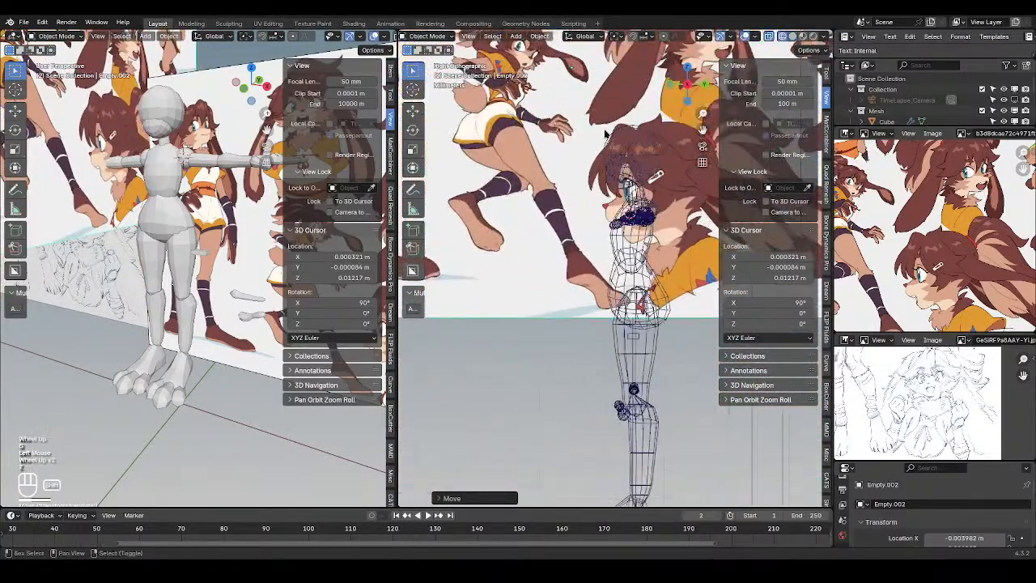
Move the profile drawing over the wireframe head and place the 3D cursor near the head's centre
middle_click_drag(642, 212, 632, 332, "shift")
scroll(639, 335, "up", 1)
key("g")
left_click(630, 293)
key("s")
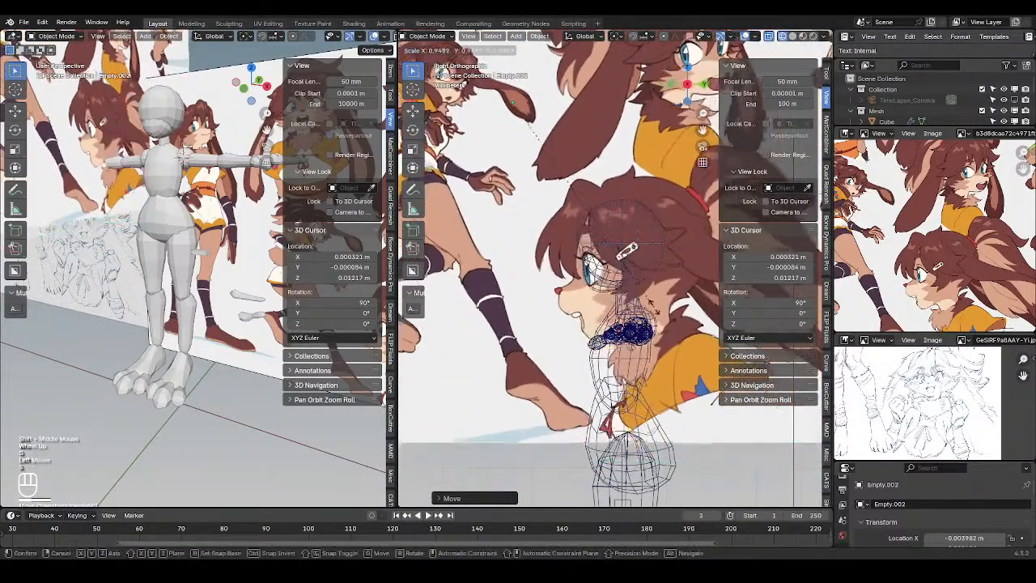
right_click(625, 266)
left_click(622, 258)
key("KP_Divide")
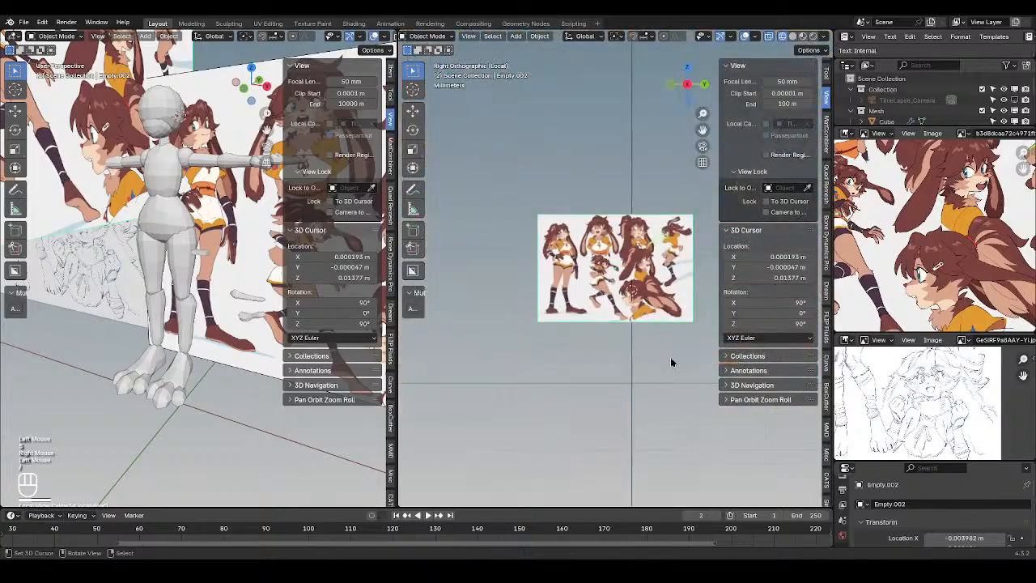
key("KP_Divide")
Scale the side reference image down and reposition it so the drawn face overlaps the model's muzzle
key("g")
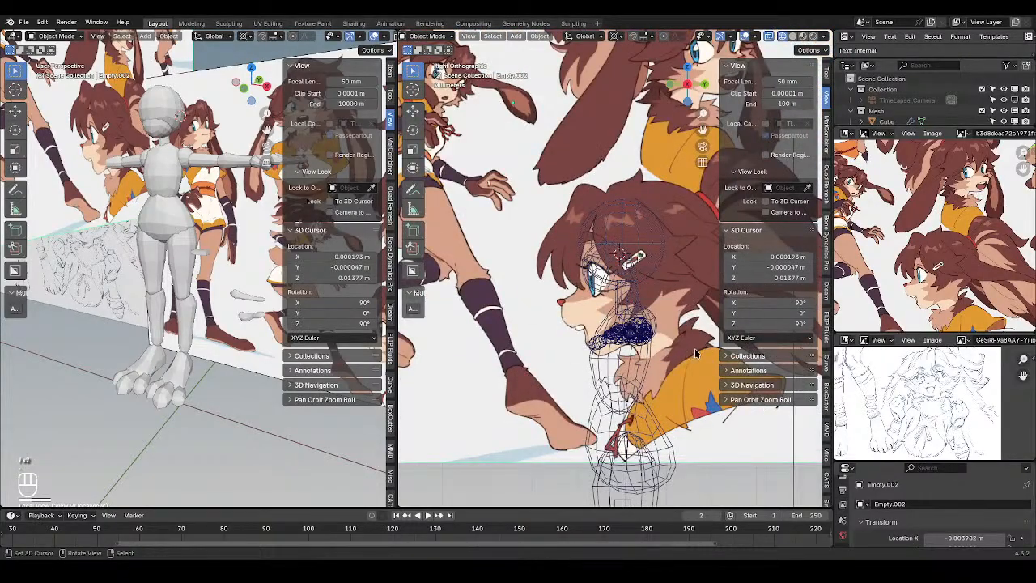
left_click(640, 289)
scroll(640, 283, "up", 2)
middle_click_drag(637, 230, 637, 258, "shift")
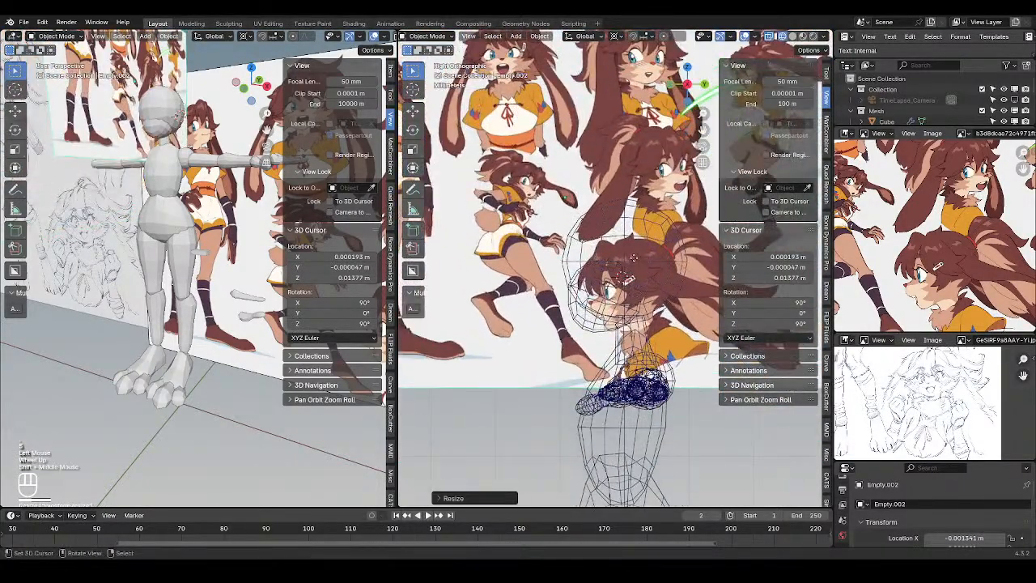
key("g")
left_click(617, 263)
key("g")
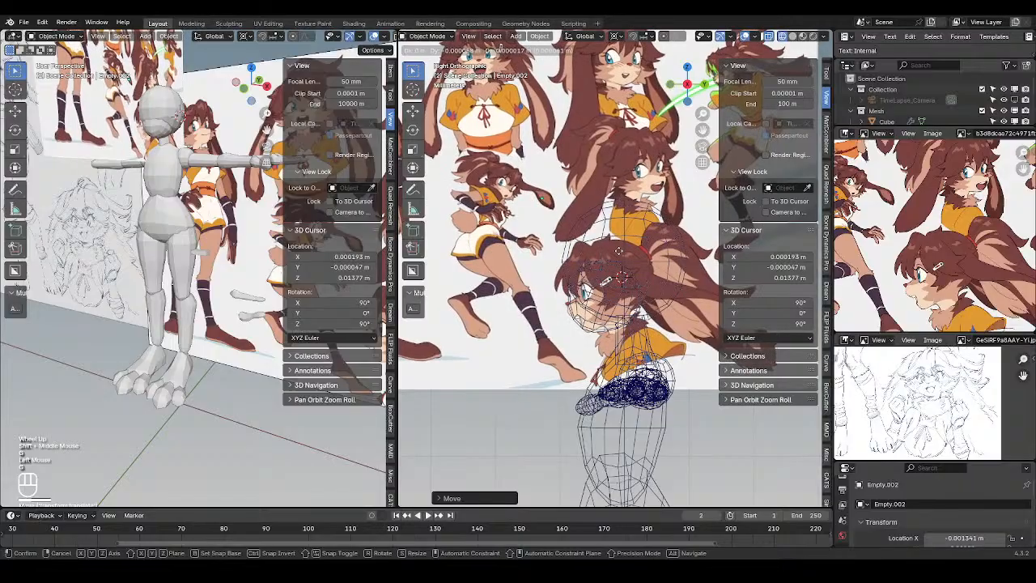
left_click(618, 251)
Scale the side reference up about 1.5 times around the 3D cursor at the chin to match the model's head
key("s")
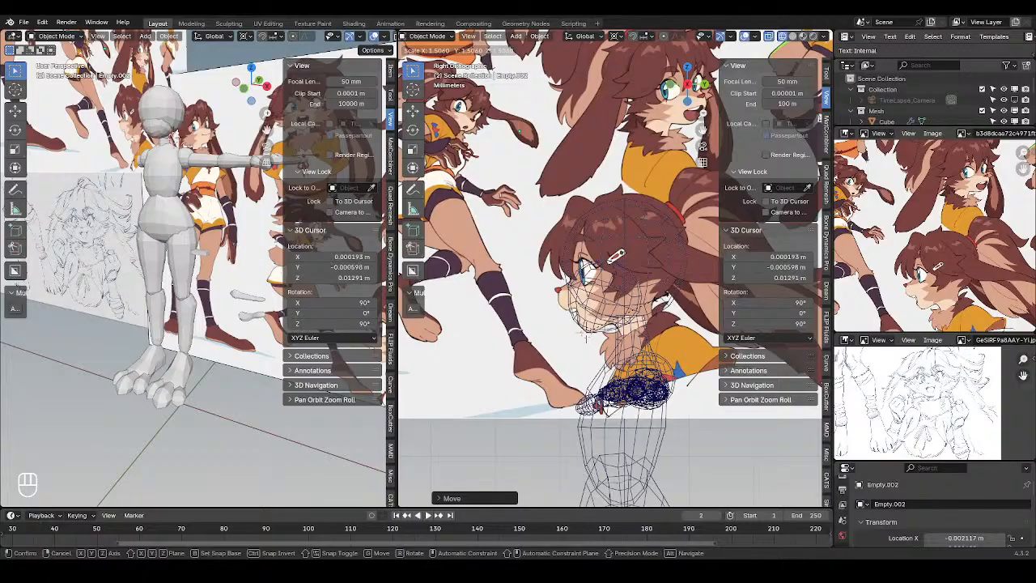
left_click(585, 339)
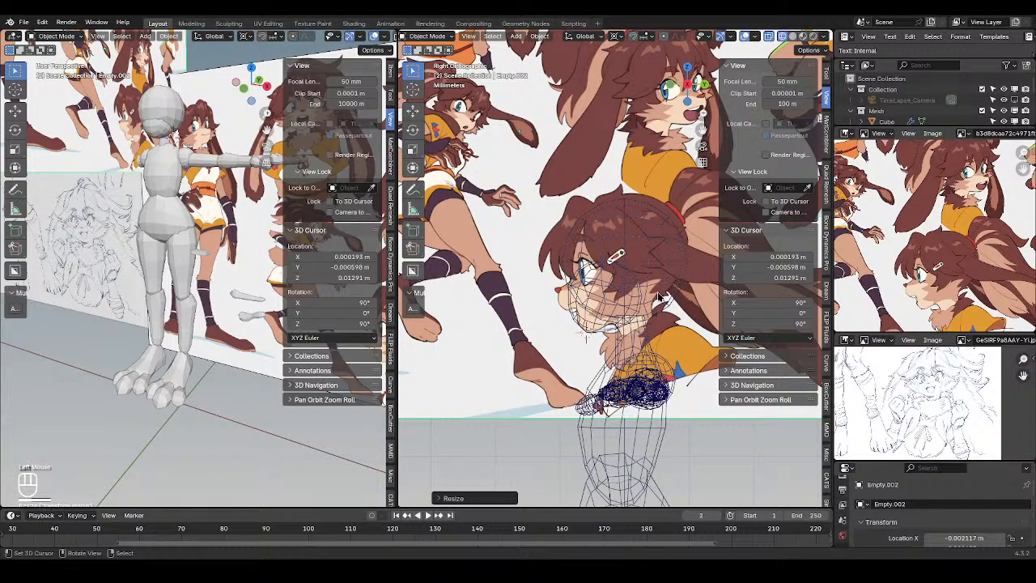
scroll(640, 284, "up", 2)
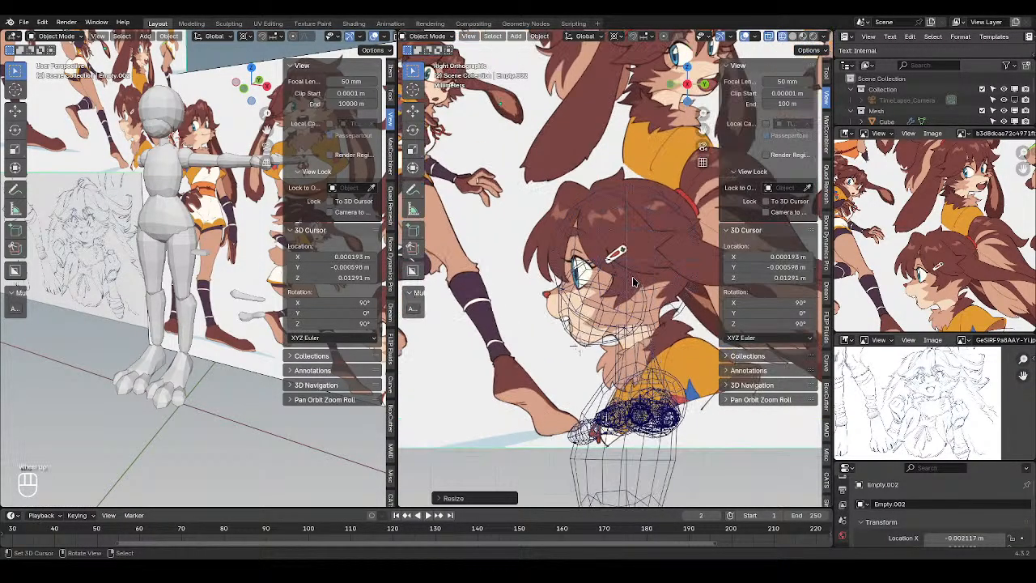
Edit the head mesh and move its front brow vertices with proportional editing to follow the drawn profile
right_click(543, 256)
key("Tab")
key("c")
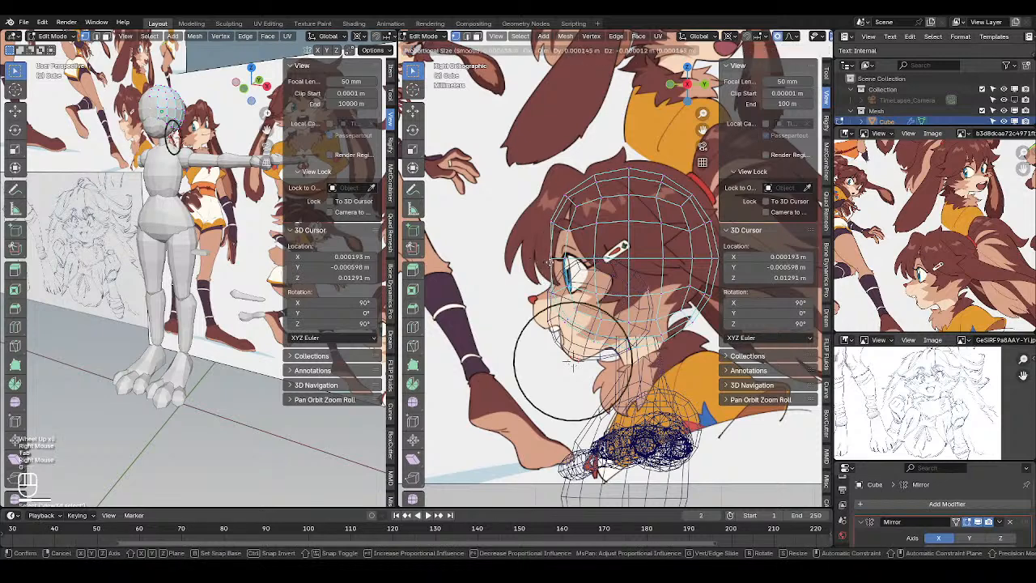
scroll(497, 381, "down", 5)
right_click(497, 381)
key("g")
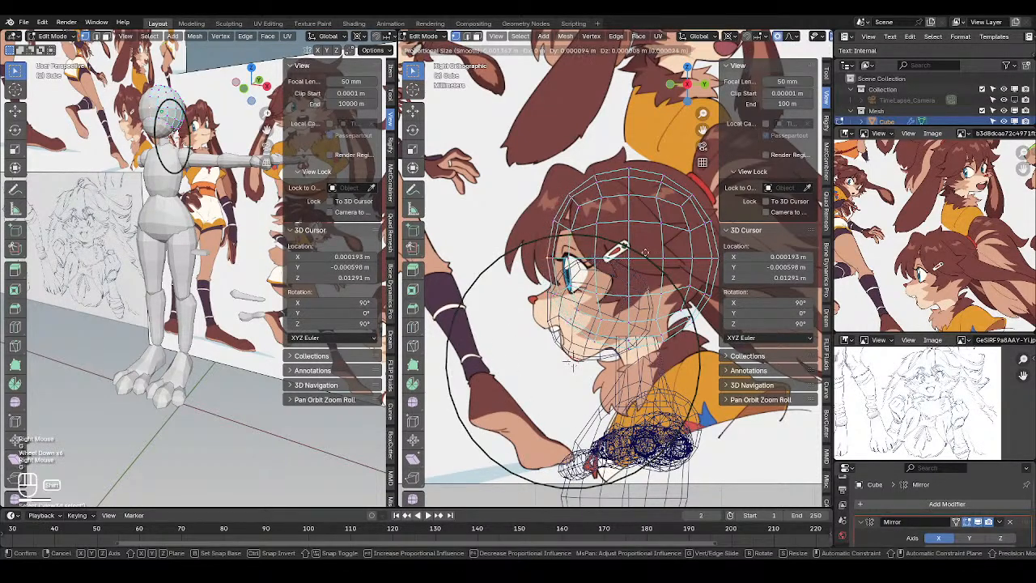
left_click(569, 259, "shift")
Place the 3D cursor inside the head and slightly rotate the selected front vertices with proportional falloff
key("r")
scroll(675, 189, "down", 1)
scroll(672, 225, "down", 1)
right_click(672, 225)
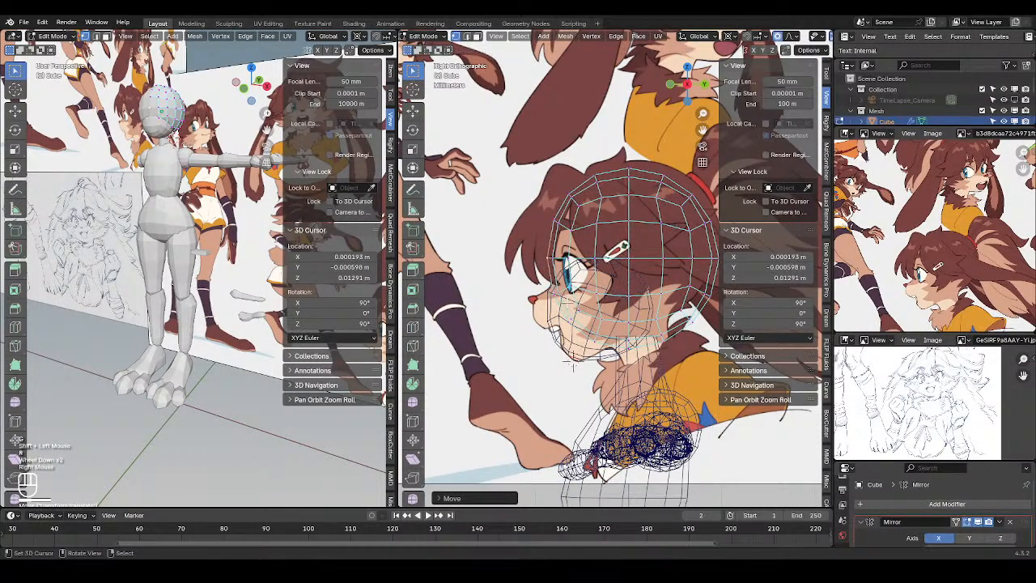
key("r")
left_click(619, 292)
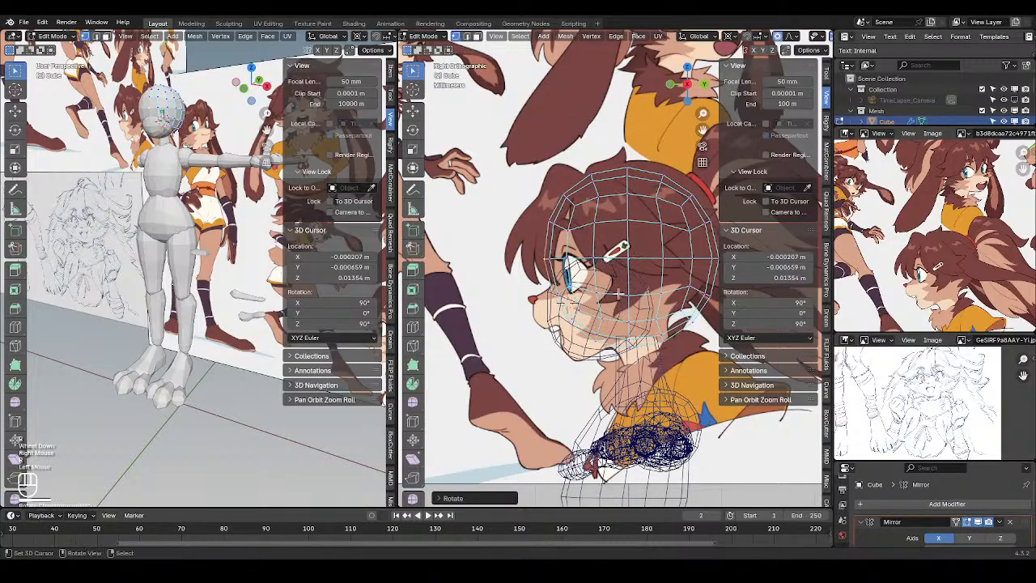
Switch to editing the muzzle piece and nudge its chin vertices toward the drawn chin with proportional editing
key("Tab")
right_click(580, 363)
key("Tab")
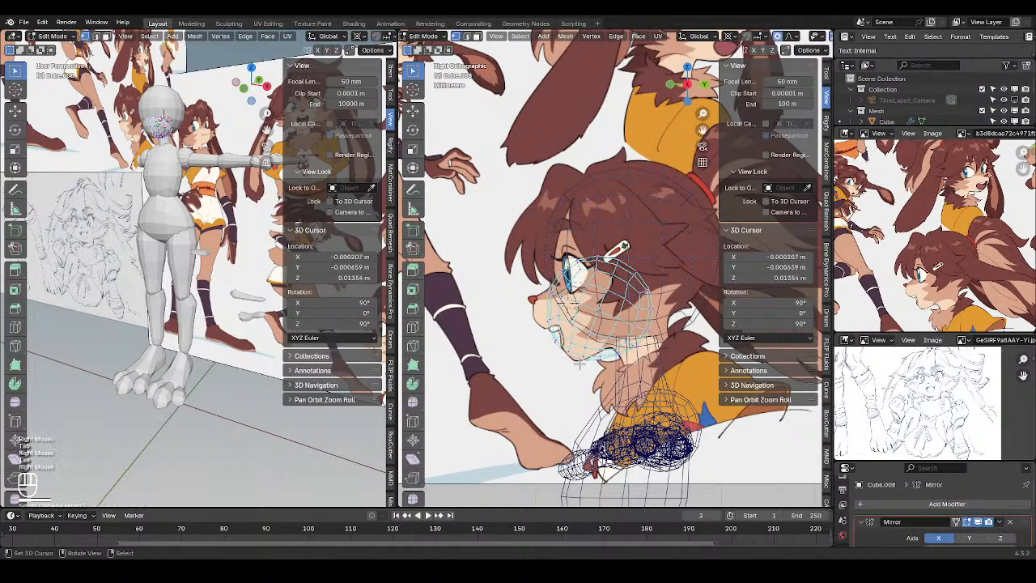
key("g")
scroll(577, 360, "up", 3)
right_click(575, 357)
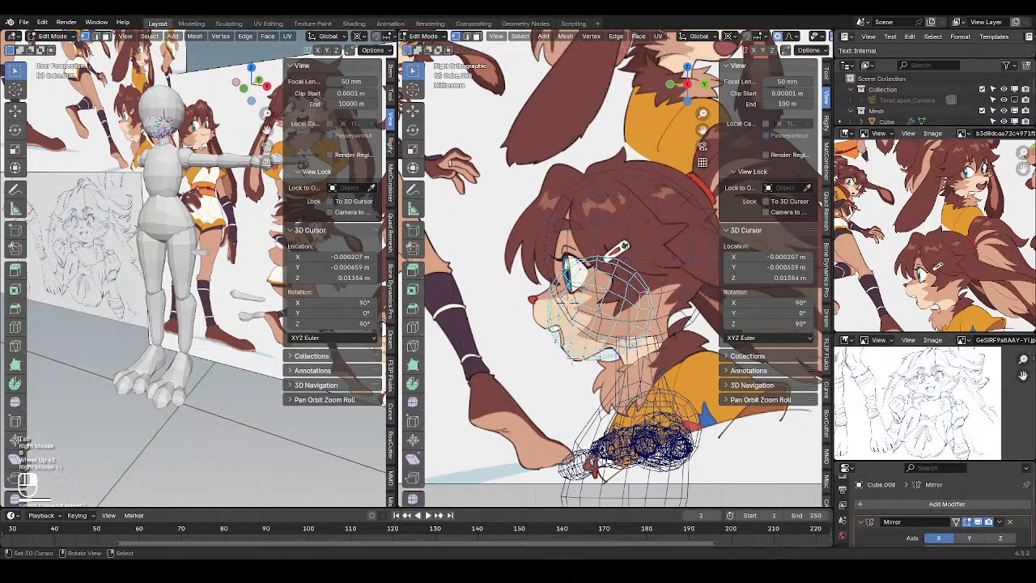
key("g")
left_click(565, 351, "shift")
Move and rotate the muzzle's rear jaw vertices with proportional editing to fit the drawn cheek and jawline
right_click(635, 351)
key("g")
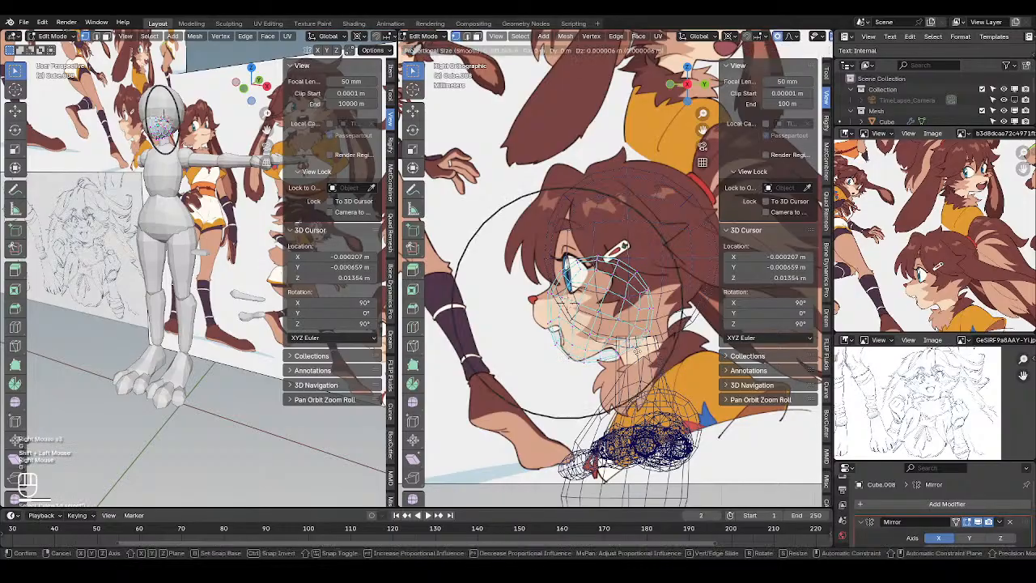
right_click(637, 350)
right_click(659, 334)
key("g")
scroll(672, 327, "down", 2)
scroll(672, 327, "up", 1)
left_click(670, 326)
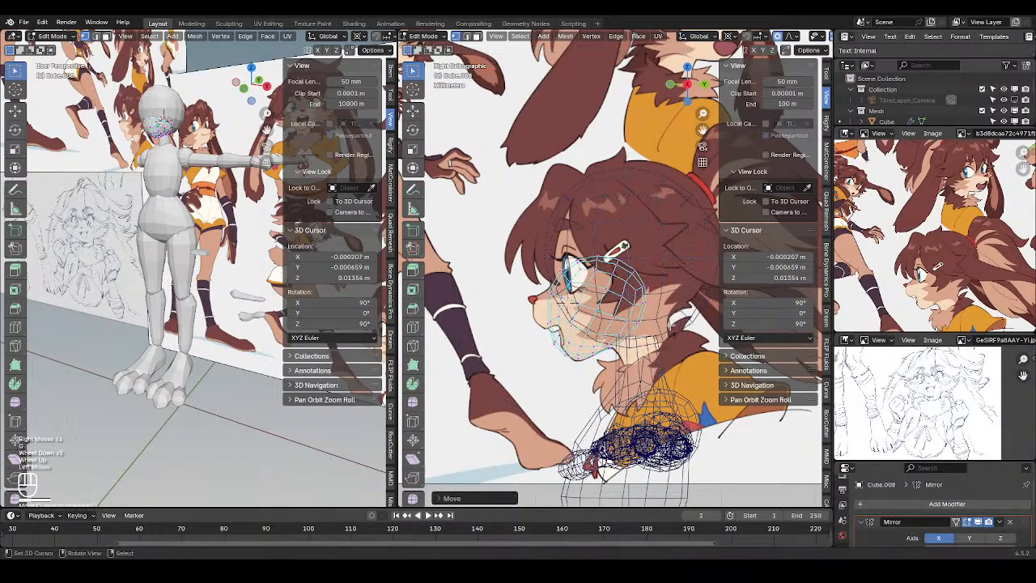
key("r")
left_click(677, 308)
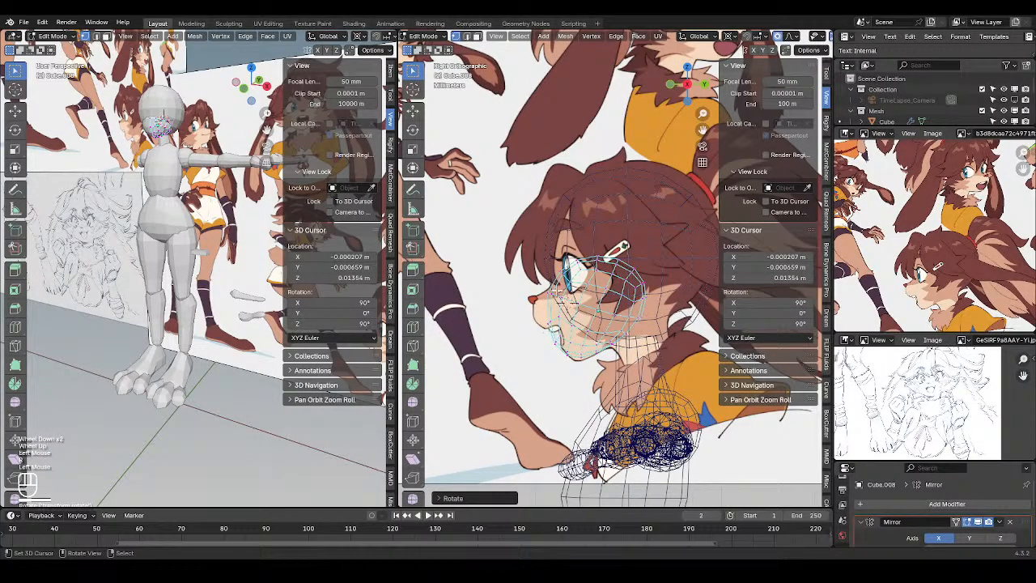
Pull the front of the muzzle forward with proportional editing to meet the drawn nose
right_click(561, 295)
scroll(560, 306, "up", 1)
key("g")
scroll(544, 304, "up", 2)
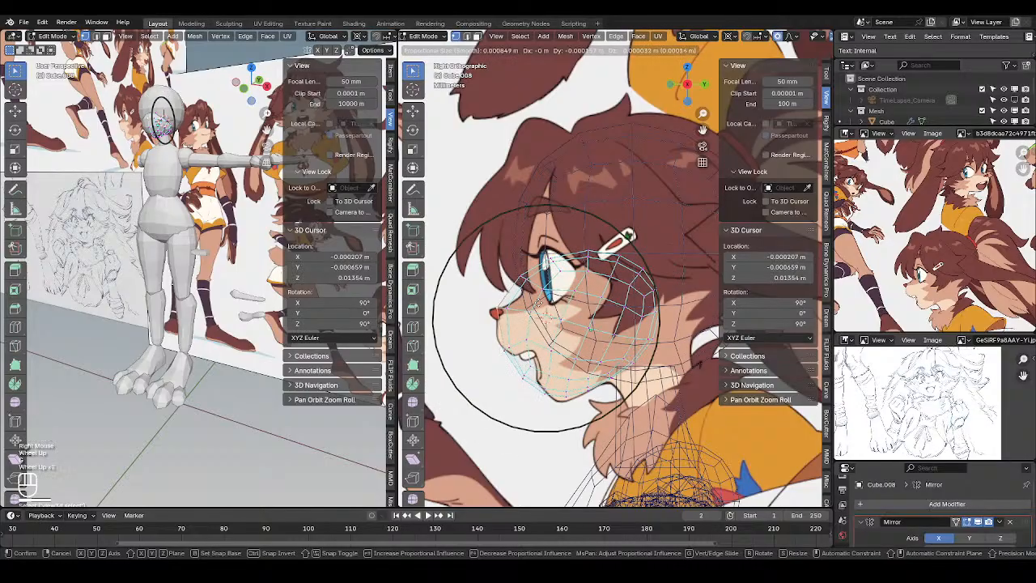
left_click(540, 303)
Lower the muzzle's upper edge vertices with proportional editing to follow the nose bridge in the side drawing
right_click(527, 270)
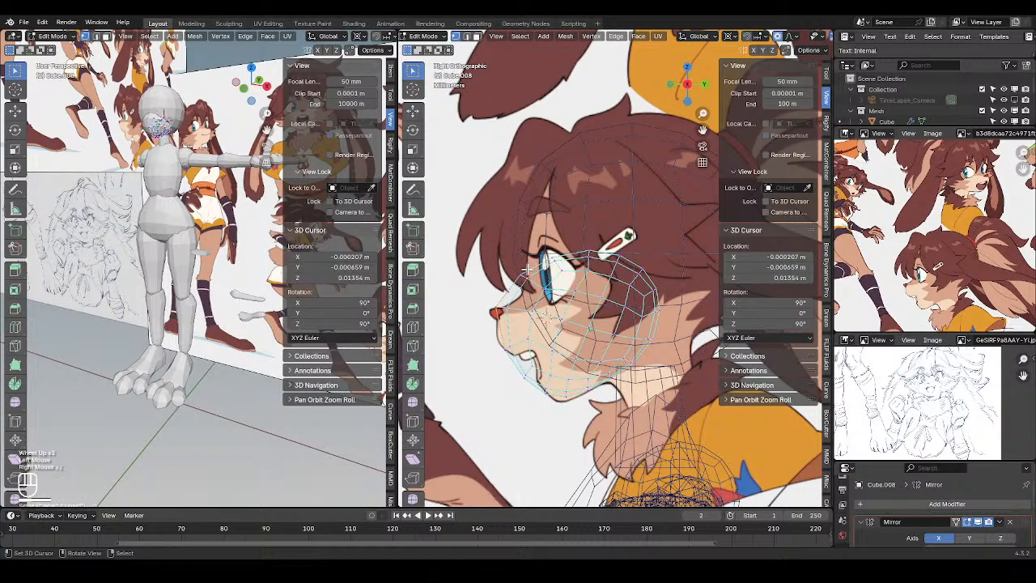
key("g")
scroll(541, 266, "down", 1)
scroll(541, 267, "up", 1)
right_click(550, 263)
right_click(559, 259)
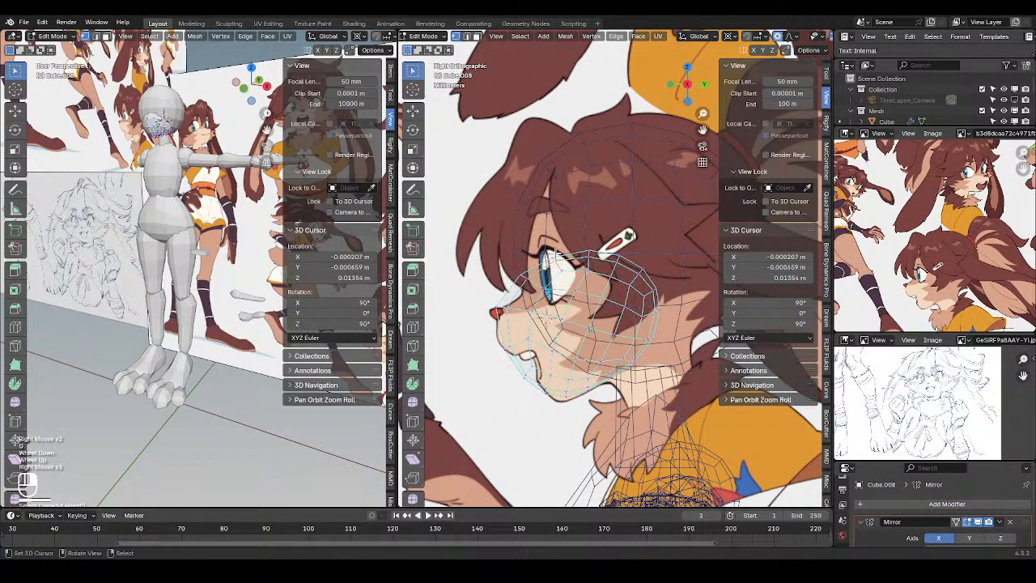
key("g")
scroll(557, 263, "down", 1)
left_click(559, 268)
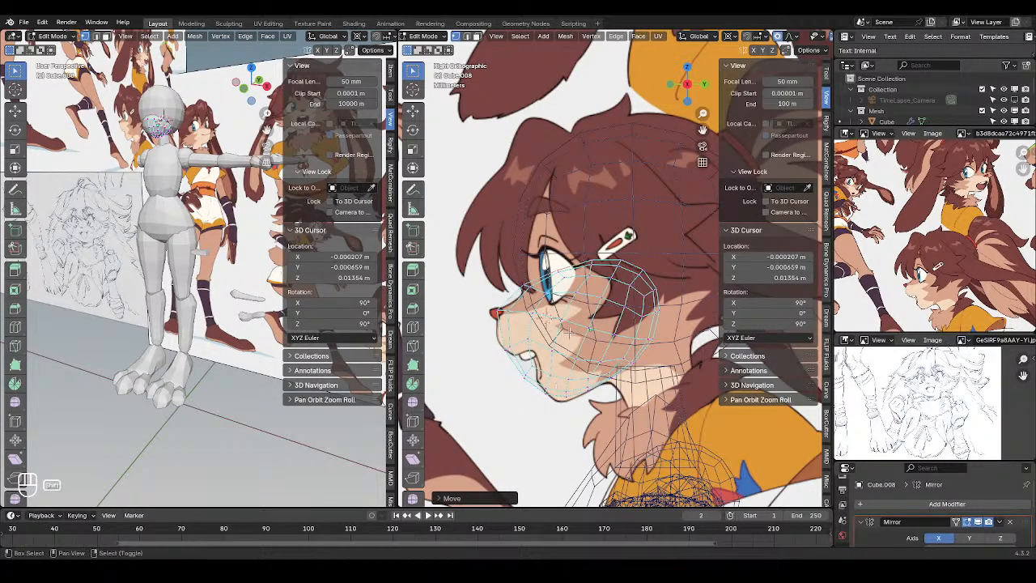
Move the muzzle's lower front vertices with proportional editing to follow the drawn mouth and chin
middle_click_drag(556, 389, 579, 374, "shift")
key("g")
scroll(557, 355, "up", 2)
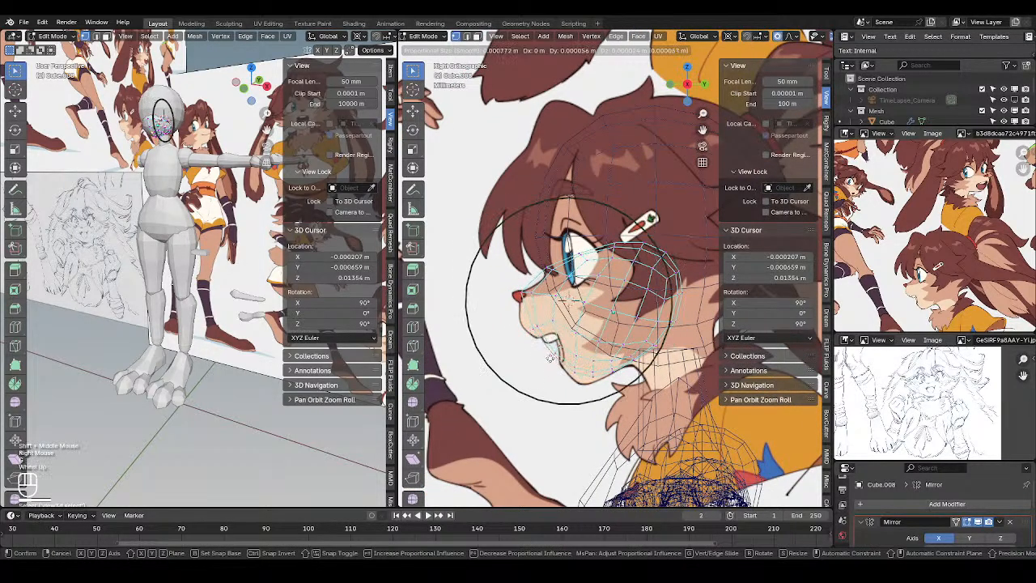
right_click(558, 355)
key("g")
left_click(561, 354)
key("g")
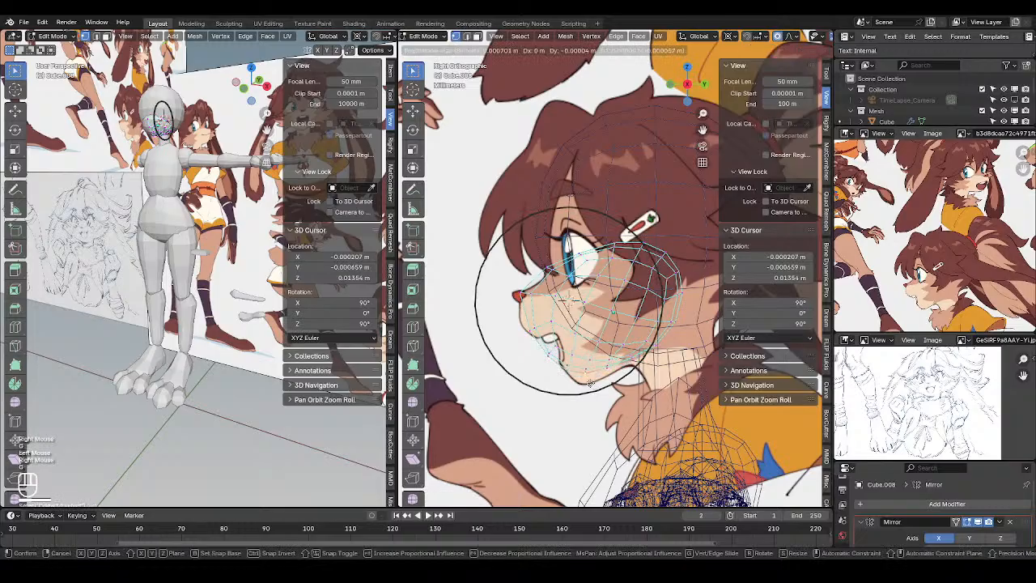
scroll(590, 380, "up", 2)
left_click(588, 382)
Fine-tune the chin and underside jaw vertices with a smaller proportional falloff to fit the drawn lower jaw
key("g")
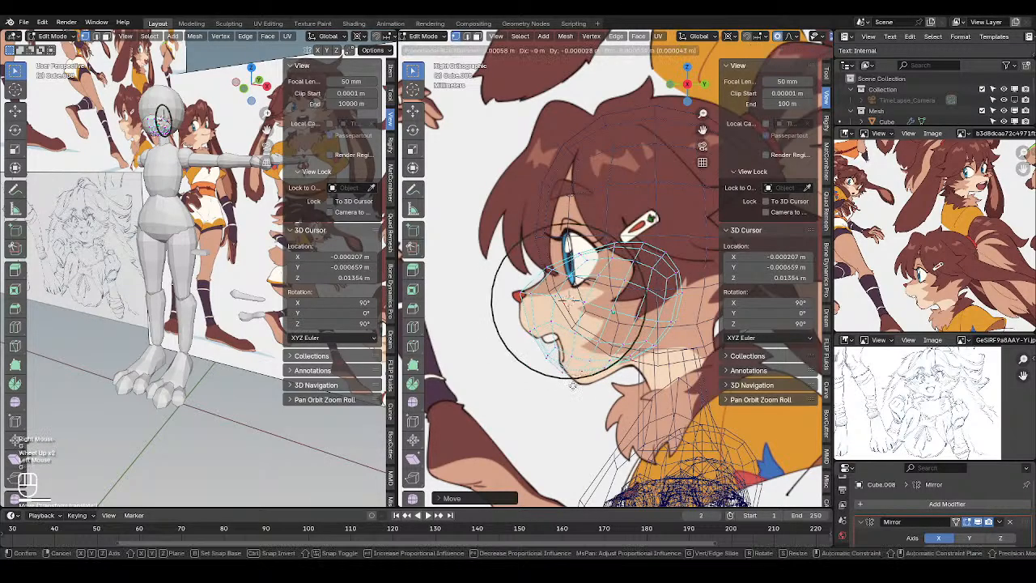
scroll(572, 383, "up", 5)
right_click(582, 382)
key("g")
left_click(590, 378)
right_click(567, 373)
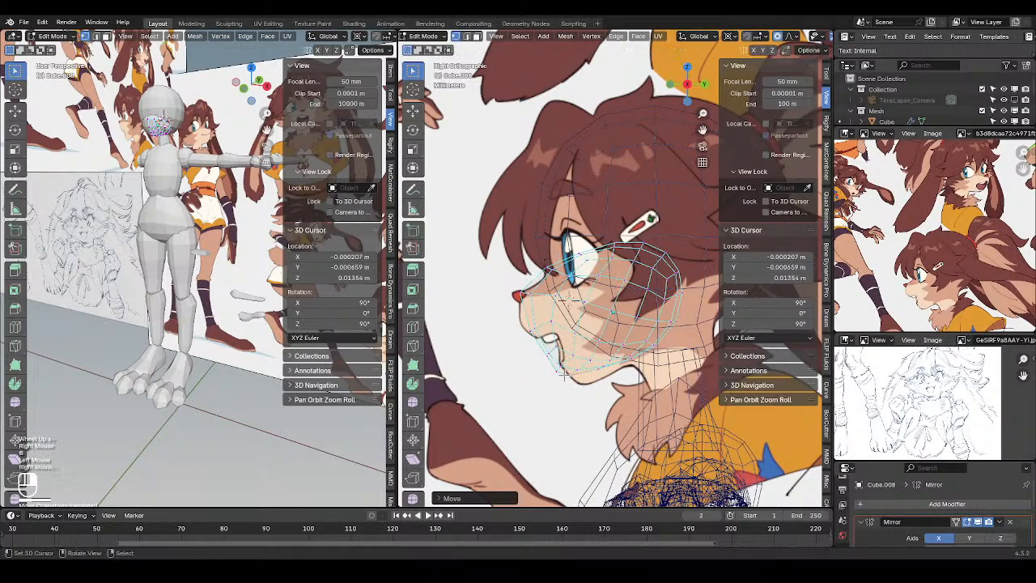
right_click(566, 371)
key("g")
left_click(588, 364)
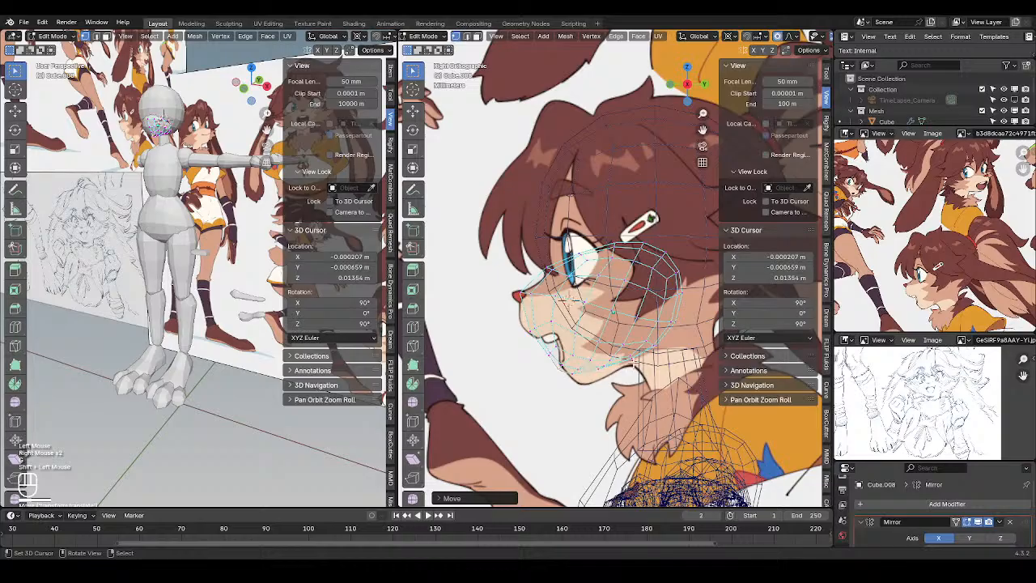
Move the rear jaw vertices with proportional editing to follow the jawline in the side drawing
right_click(621, 357)
key("g")
left_click(617, 352, "shift")
middle_click_drag(595, 290, 569, 311, "shift")
scroll(567, 309, "down", 1, "shift")
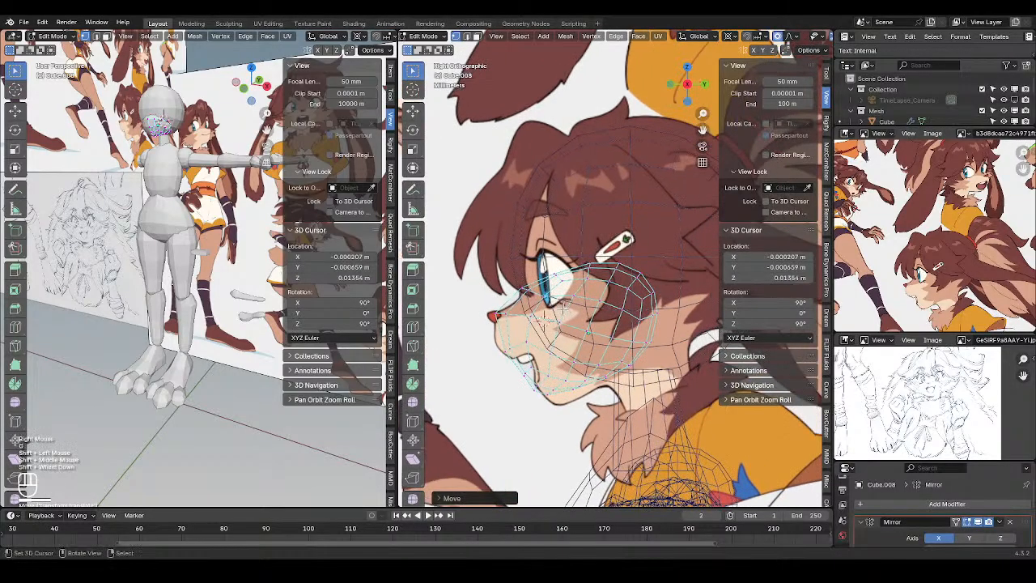
key("z")
scroll(538, 297, "down", 1)
key("z")
right_click(521, 299)
key("r")
scroll(601, 283, "down", 1)
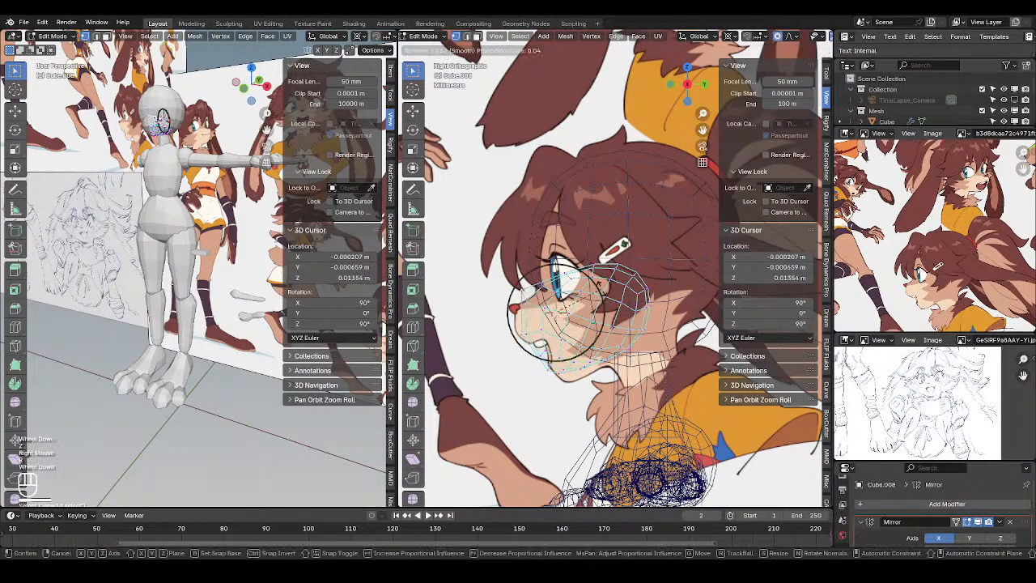
scroll(598, 290, "down", 2)
right_click(599, 301)
key("r")
scroll(601, 199, "down", 3)
right_click(596, 206)
Place the 3D cursor at the nose tip and rotate the muzzle vertices around it with proportional editing
left_click(524, 305)
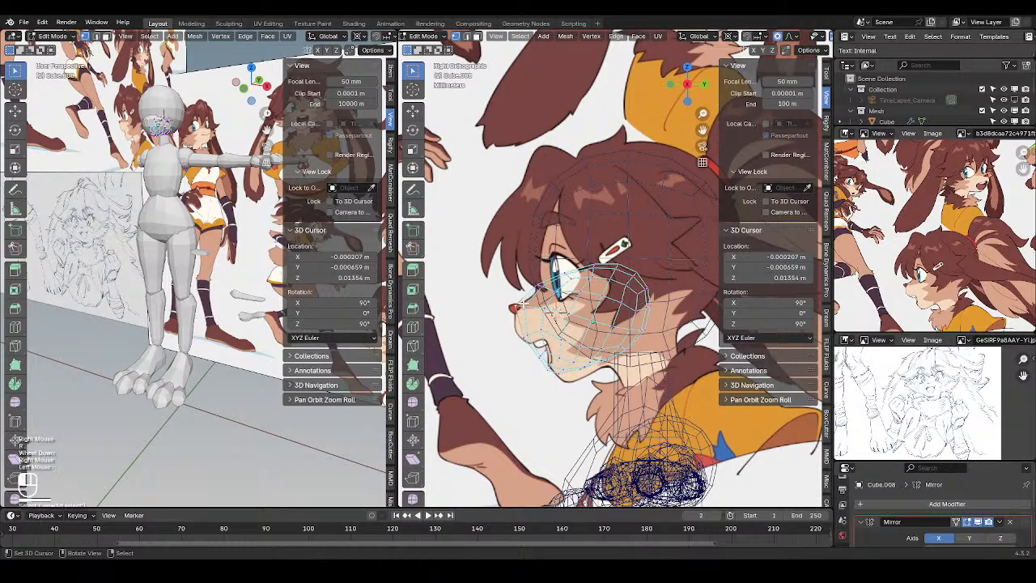
key("r")
scroll(583, 288, "down", 3)
scroll(584, 285, "up", 1)
left_click(588, 284)
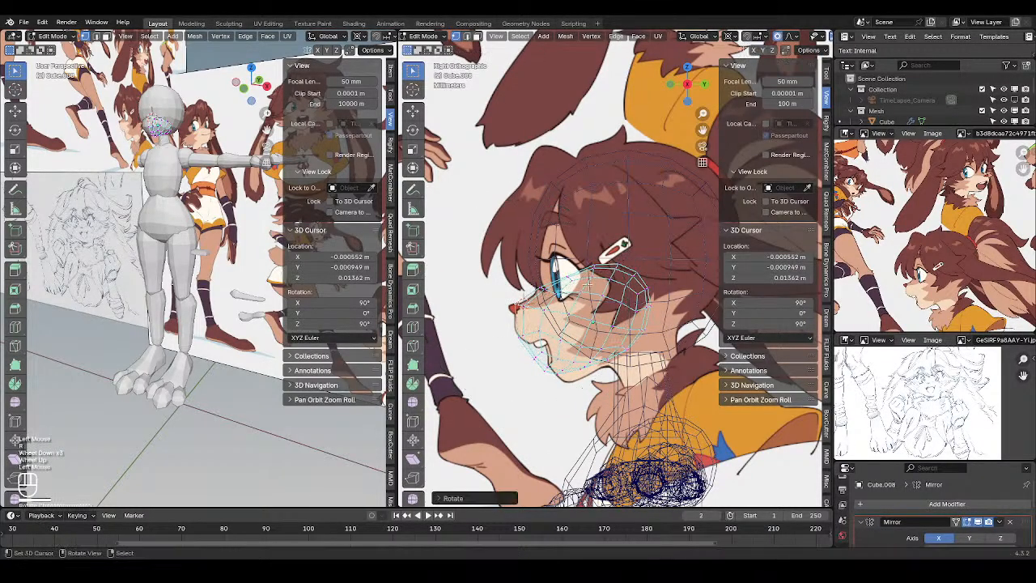
Move the chin's front and underside vertices with proportional editing to fit the drawn lower jaw
right_click(523, 362)
key("g")
left_click(538, 361, "shift")
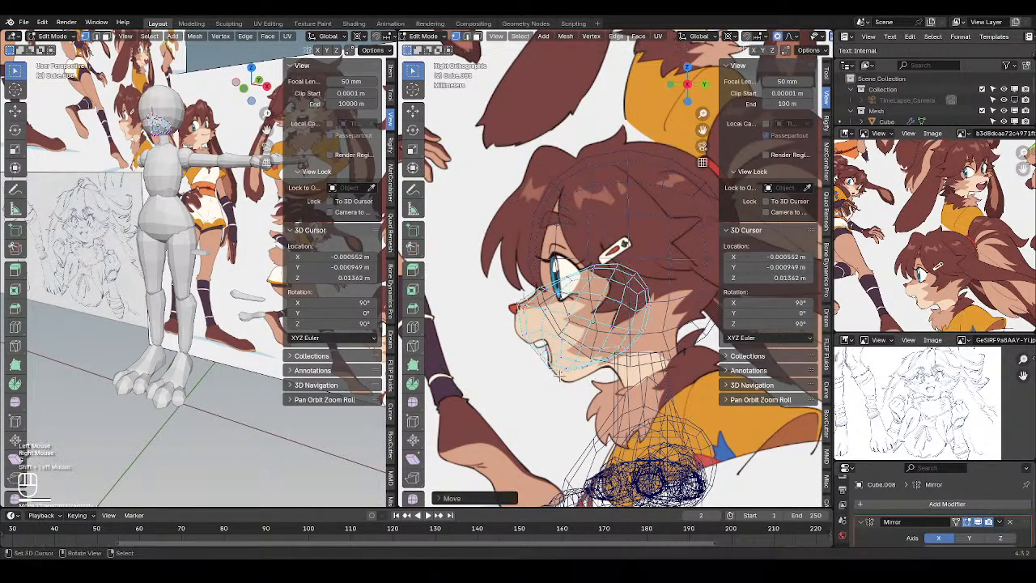
right_click(584, 378)
key("s")
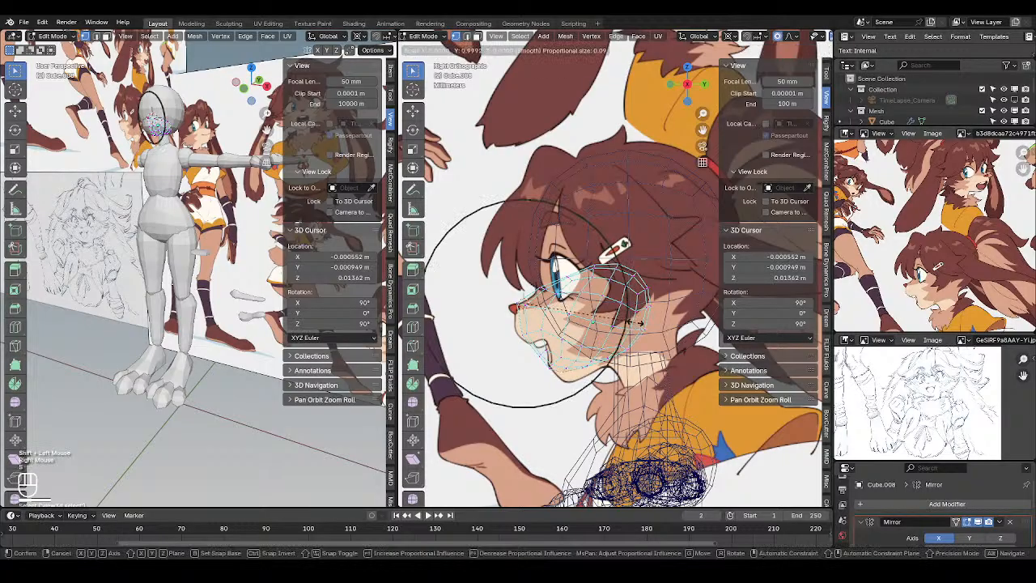
right_click(630, 320)
key("g")
scroll(550, 374, "up", 8)
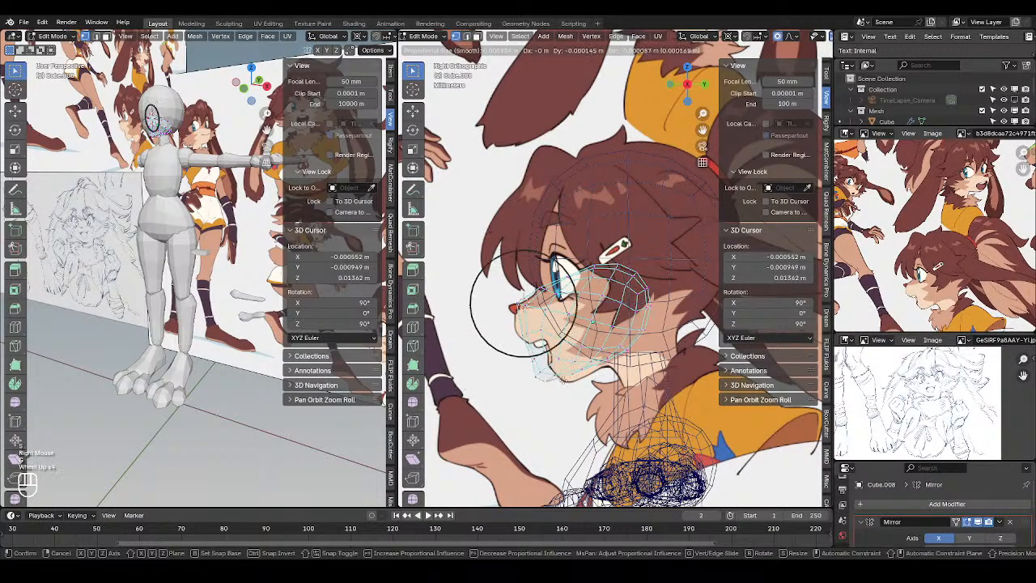
right_click(550, 377)
key("g")
scroll(584, 328, "down", 1)
left_click(585, 327)
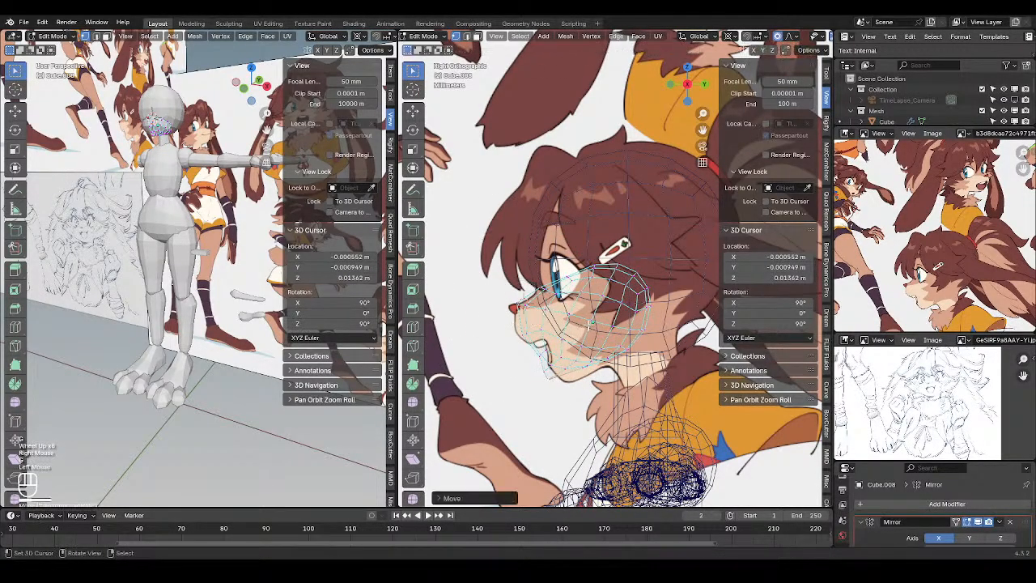
Fine-tune the muzzle's cheek vertices in the side view with small moves and an adjusted proportional falloff
key("g")
scroll(595, 321, "down", 2)
right_click(597, 320)
key("g")
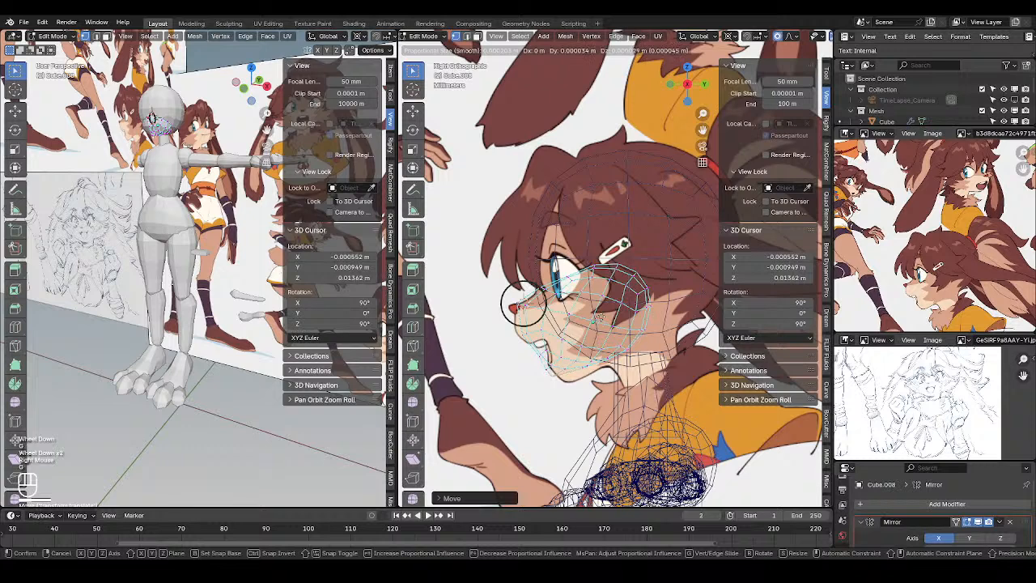
left_click(600, 318)
key("g")
scroll(595, 318, "down", 8)
right_click(592, 318)
key("g")
scroll(591, 318, "down", 3)
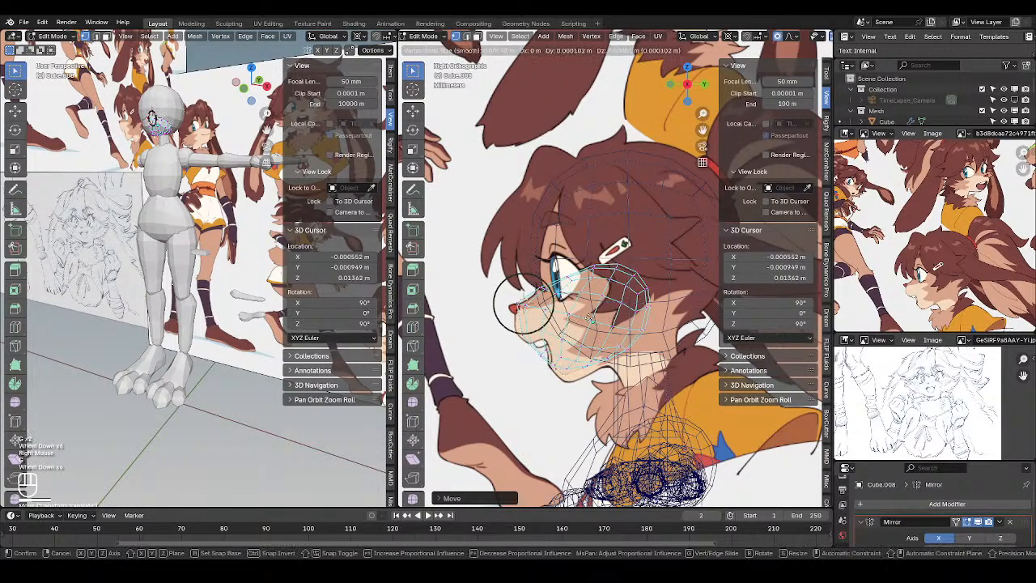
scroll(591, 318, "down", 4)
right_click(593, 317)
key("g")
left_click(594, 314, "shift")
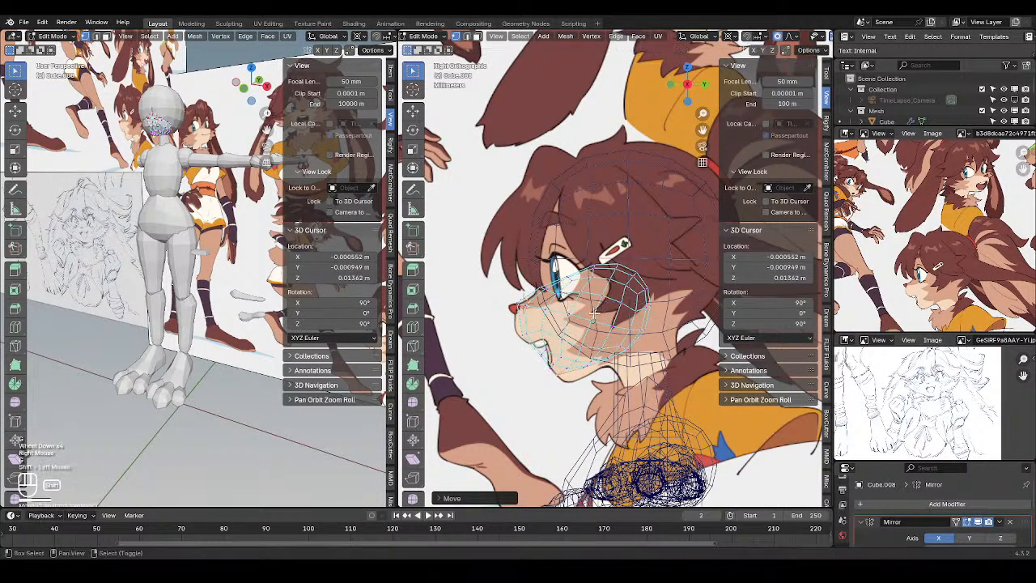
Move the outer jaw vertex of the muzzle with proportional editing in the front view
key("Tab")
scroll(594, 314, "down", 1)
mouse_move(594, 314)
middle_mouse_down("alt")
mouse_move(603, 316)
mouse_move(589, 309)
middle_mouse_up("alt")
key("Tab")
scroll(609, 341, "up", 3)
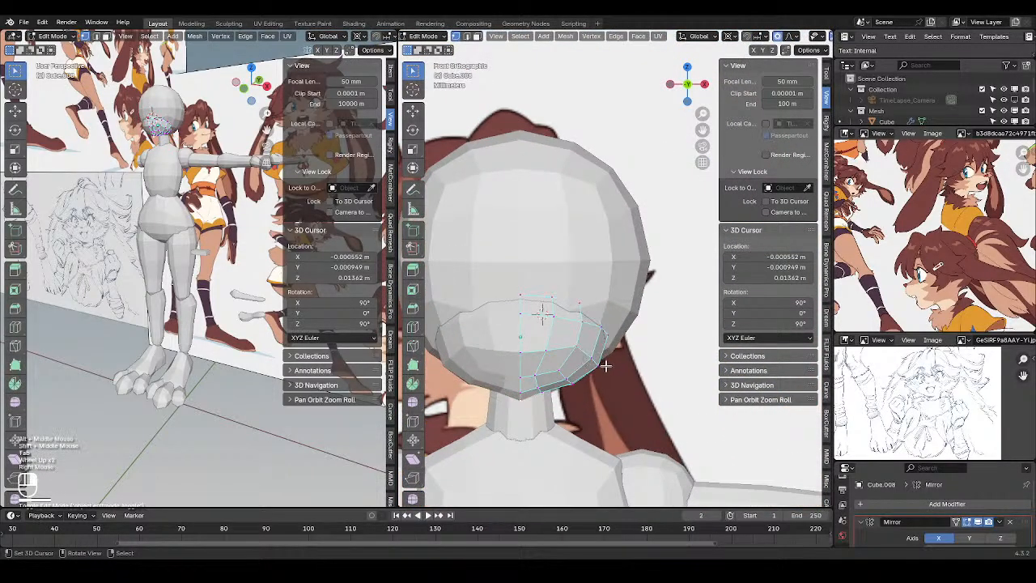
key("g")
left_click(604, 364, "shift")
Move the muzzle's outer cheek vertices along X with proportional editing to widen the face in the front view
key("alt+z")
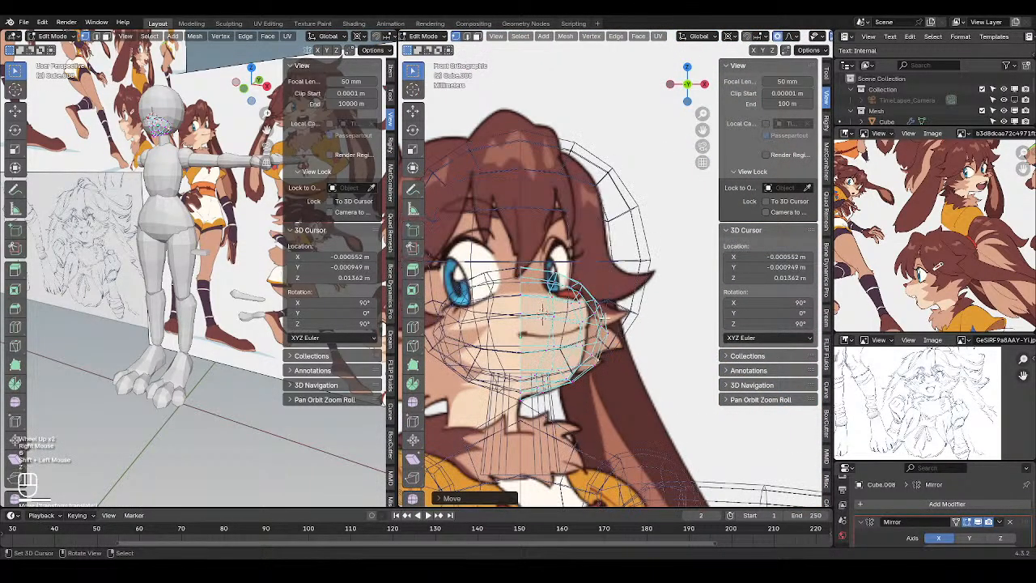
key("alt+z")
scroll(620, 328, "down", 3)
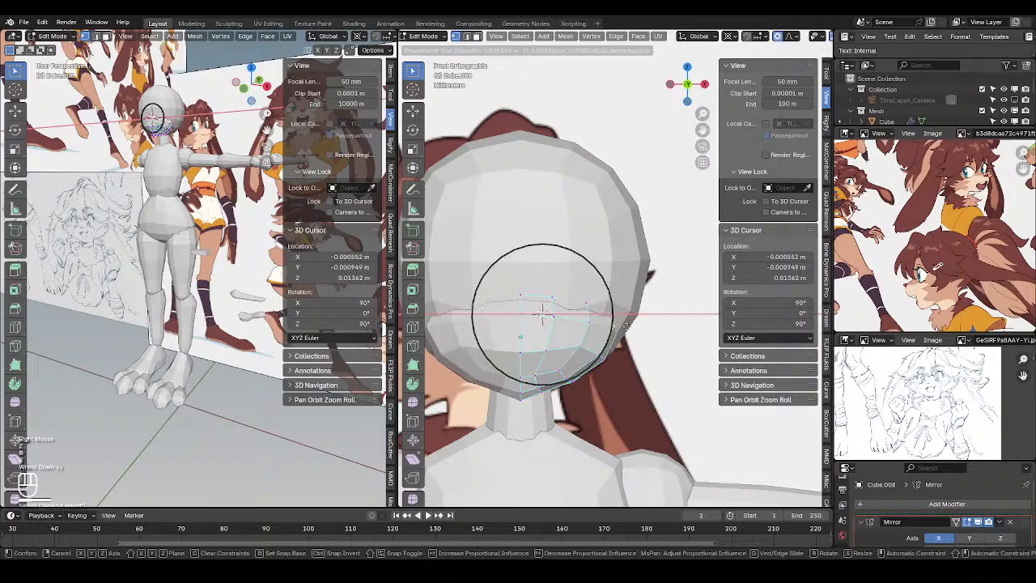
right_click(609, 326)
key("z")
key("z")
key("g")
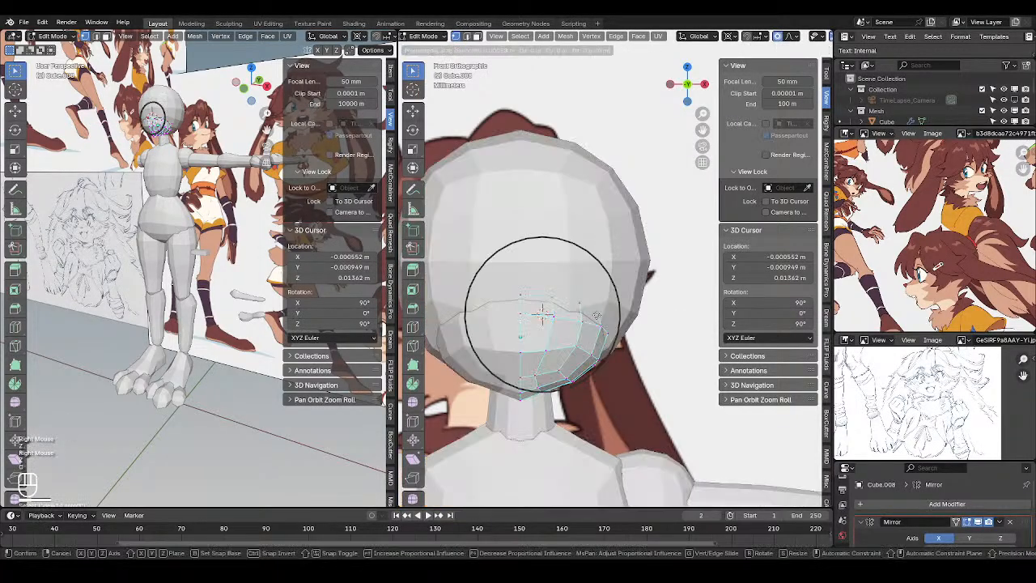
key("x")
scroll(611, 314, "down", 2)
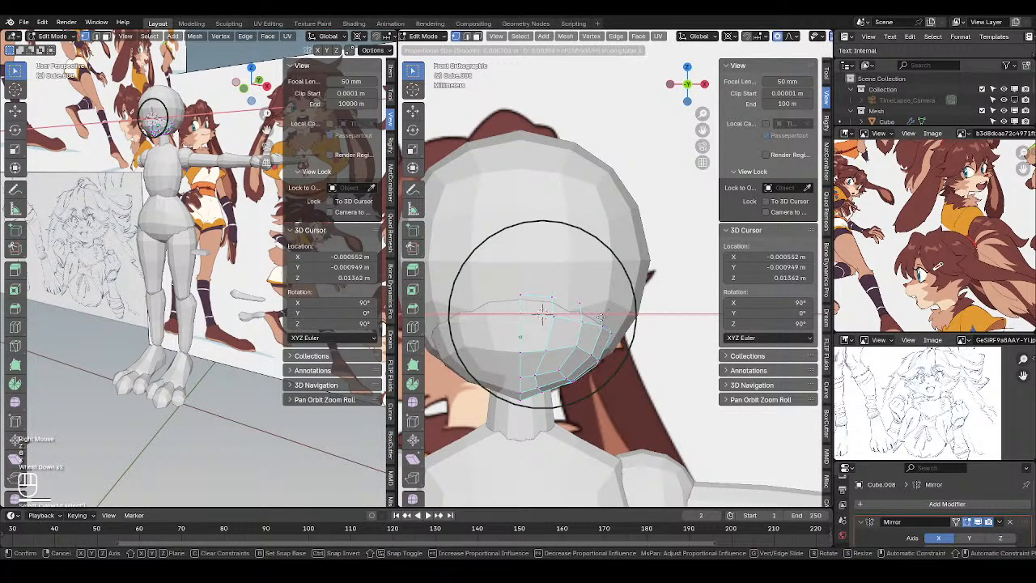
left_click(602, 316)
Select the muzzle's upper cheek vertices in the side view and move them with proportional editing to fit the drawing
middle_click_drag(602, 315, 613, 295, "alt")
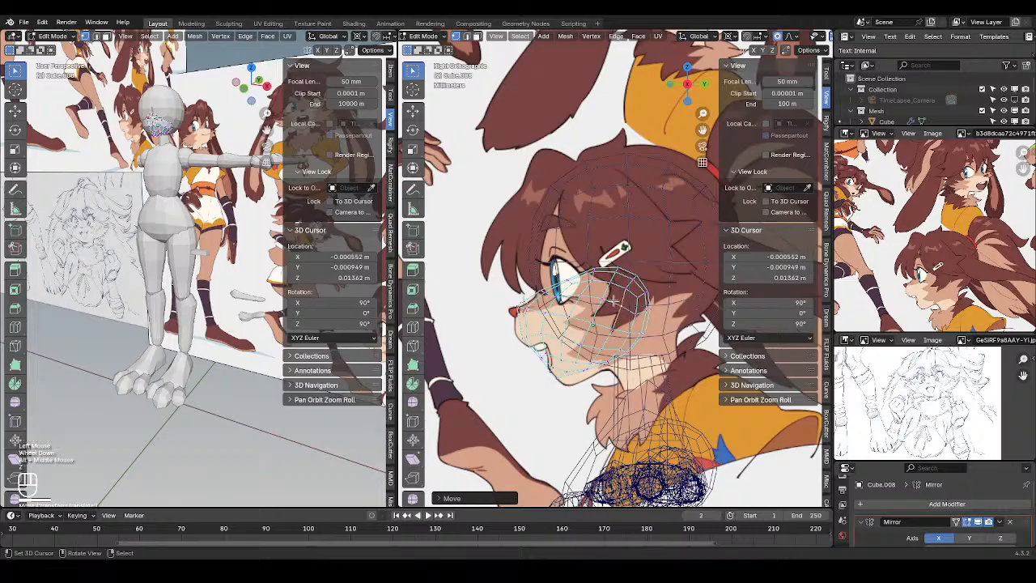
right_click(613, 302)
right_click(603, 301, "shift")
key("z")
scroll(604, 307, "down", 2)
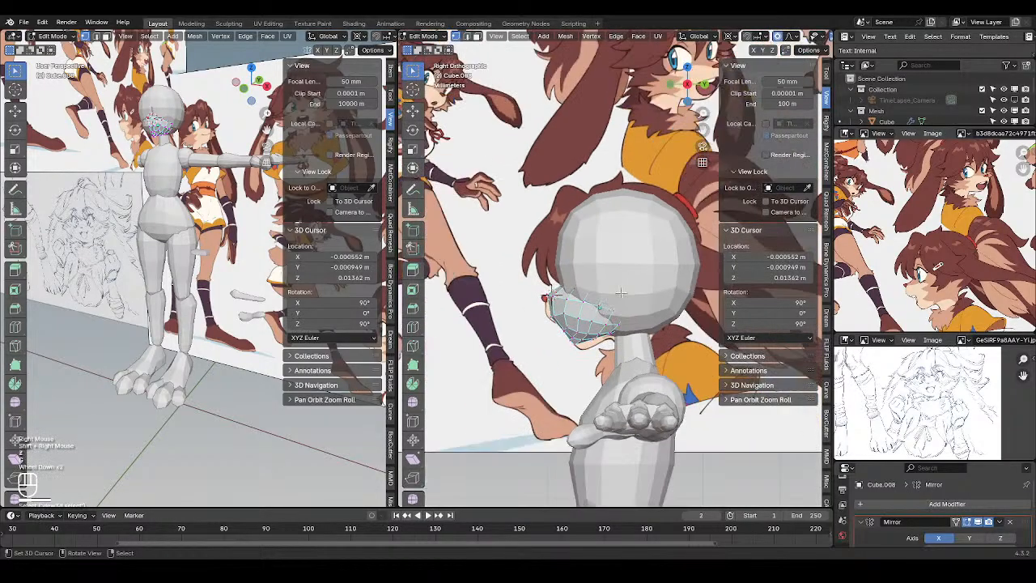
key("z")
scroll(628, 286, "up", 2)
key("g")
scroll(607, 283, "down", 1)
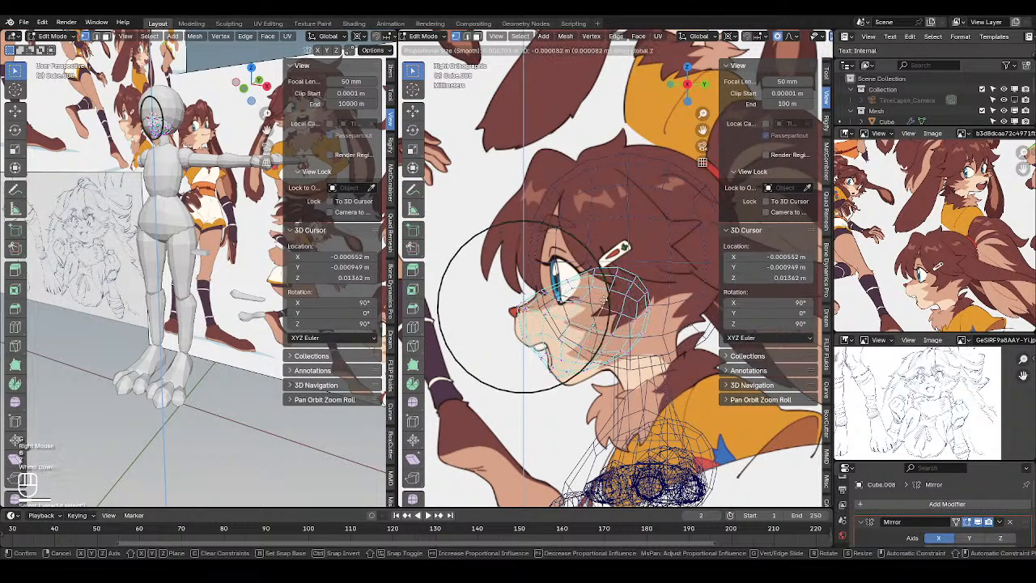
scroll(612, 283, "up", 1)
right_click(614, 286)
scroll(615, 290, "up", 1)
key("z")
key("g")
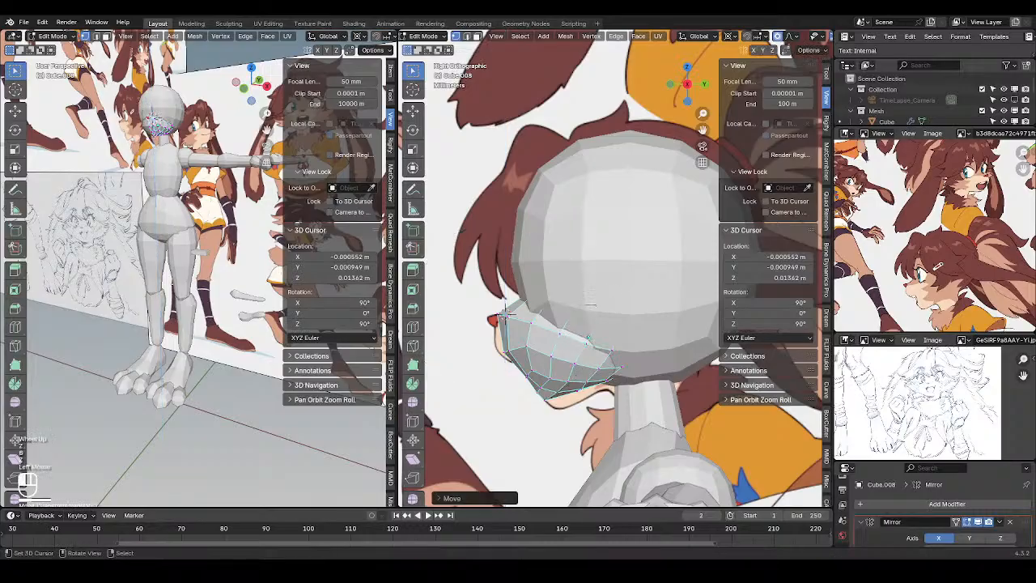
left_click(596, 307)
Edit the head mesh in the front view and pull its side vertices inward with proportional editing
key("Tab")
mouse_move(583, 307)
middle_mouse_down("alt")
mouse_move(573, 309)
mouse_move(628, 332)
middle_mouse_up("alt")
scroll(627, 332, "down", 1, "shift")
key("z")
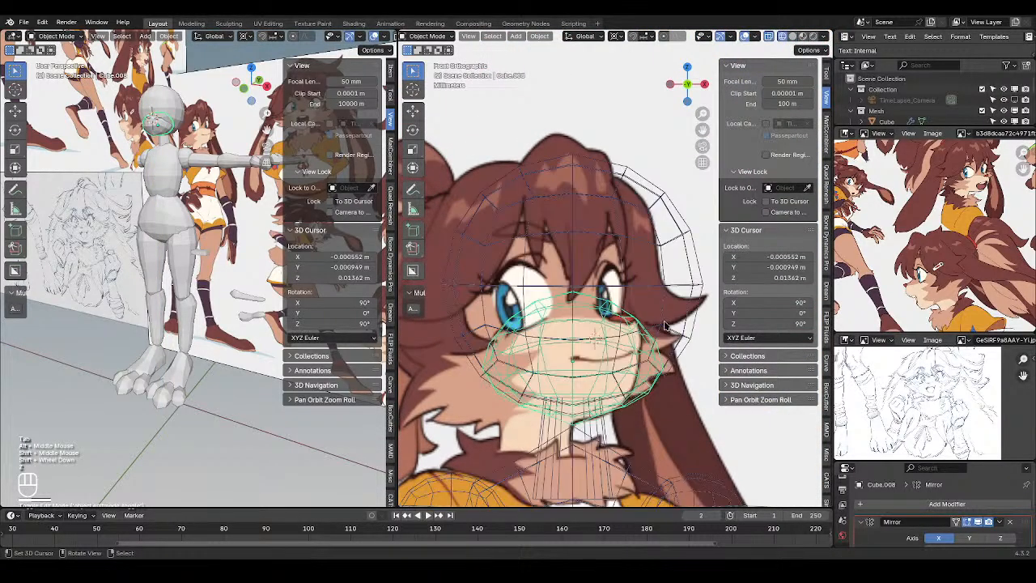
right_click(666, 326)
key("Tab")
scroll(692, 308, "down", 1)
key("shift+z")
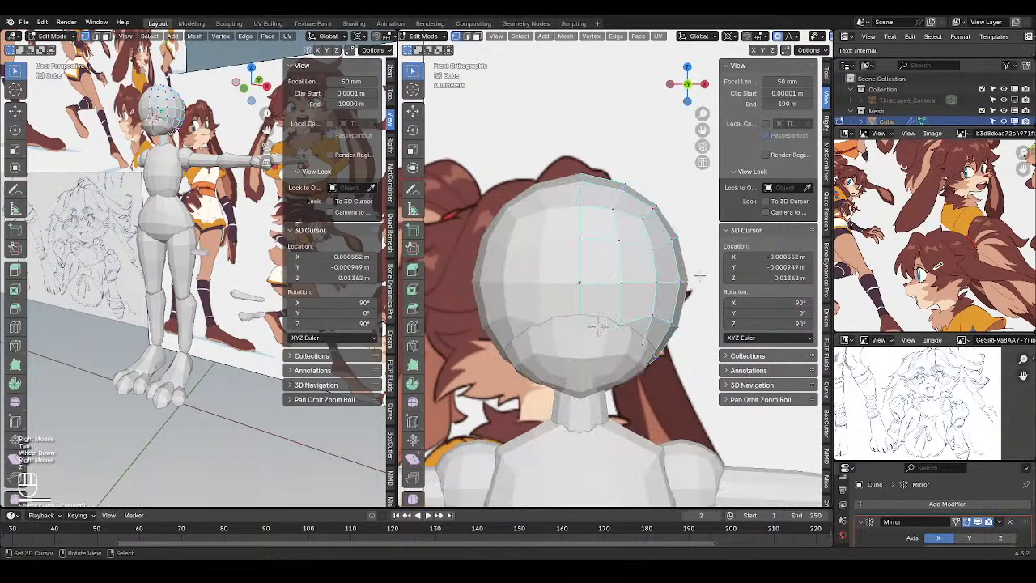
key("g")
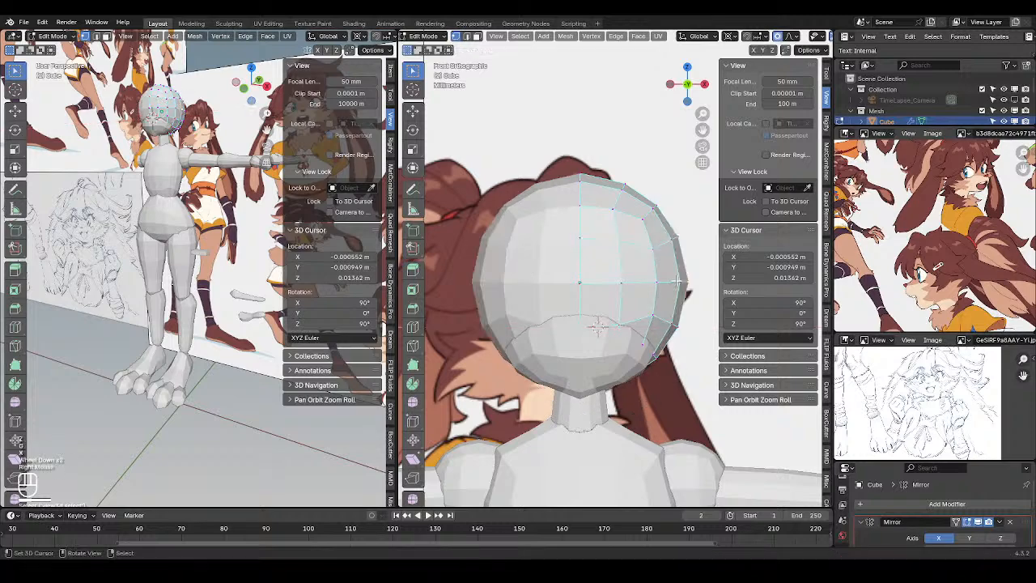
scroll(680, 308, "down", 1)
left_click(682, 332, "shift")
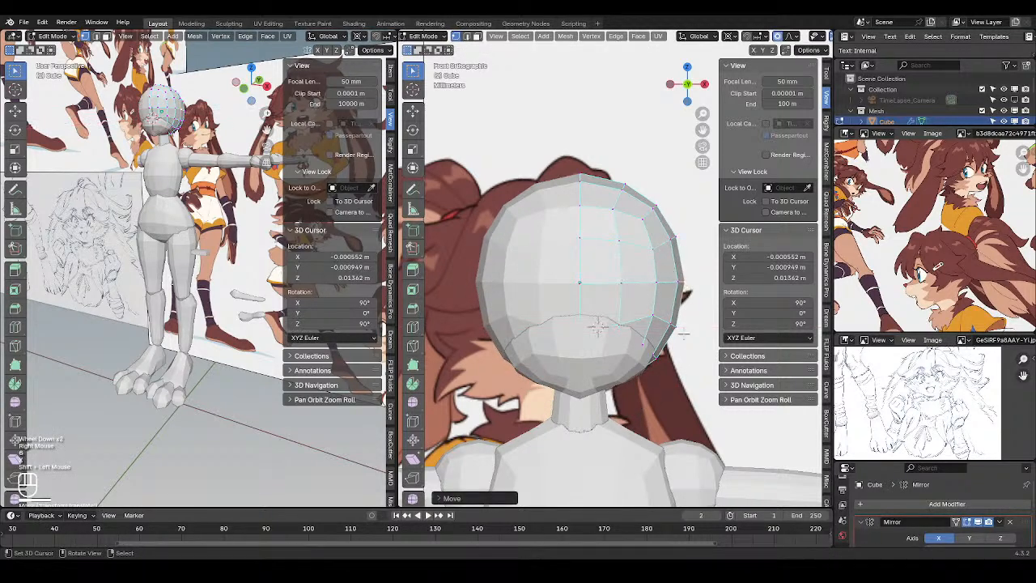
Place the 3D cursor beside the head and rotate the head's side vertices around it with proportional editing
key("r")
right_click(702, 229)
middle_click_drag(702, 231, 680, 287)
scroll(717, 287, "down", 1, "alt")
key("r")
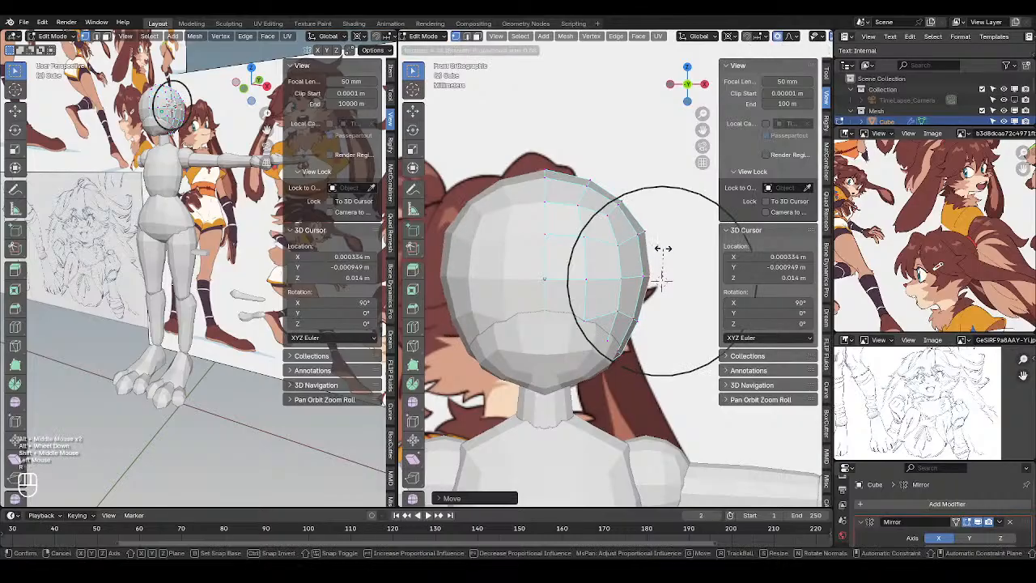
scroll(663, 249, "down", 1)
right_click(662, 249)
key("r")
left_click(674, 201)
key("z")
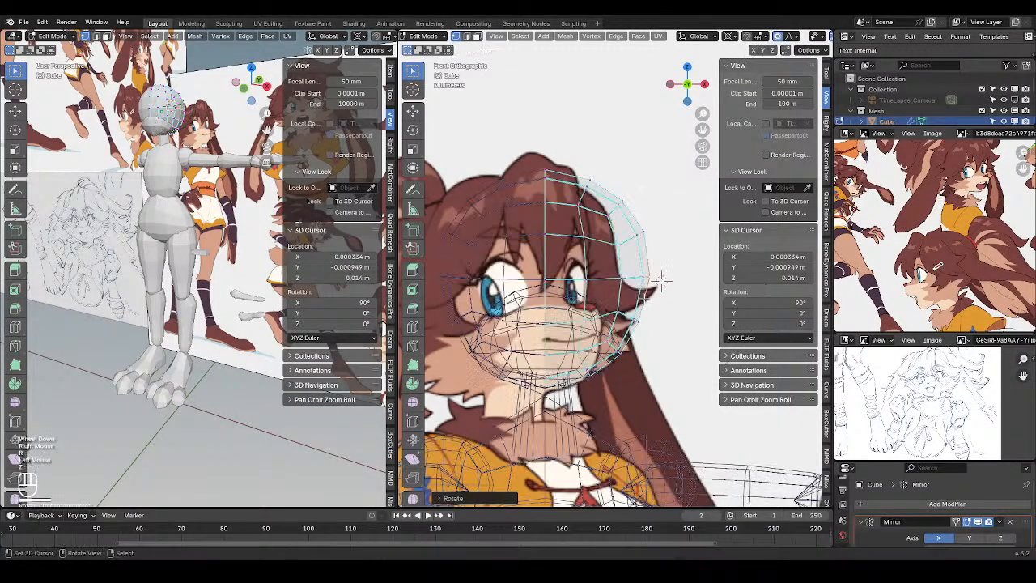
Move the head's lower back vertices in the side view with a larger proportional falloff
middle_click_drag(715, 309, 594, 317, "alt")
key("g")
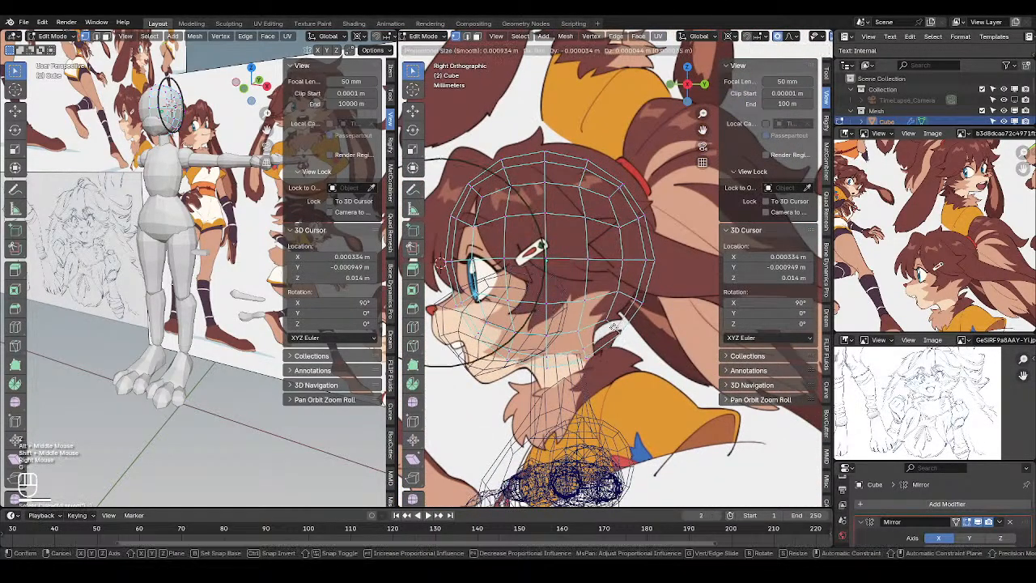
scroll(583, 292, "down", 3)
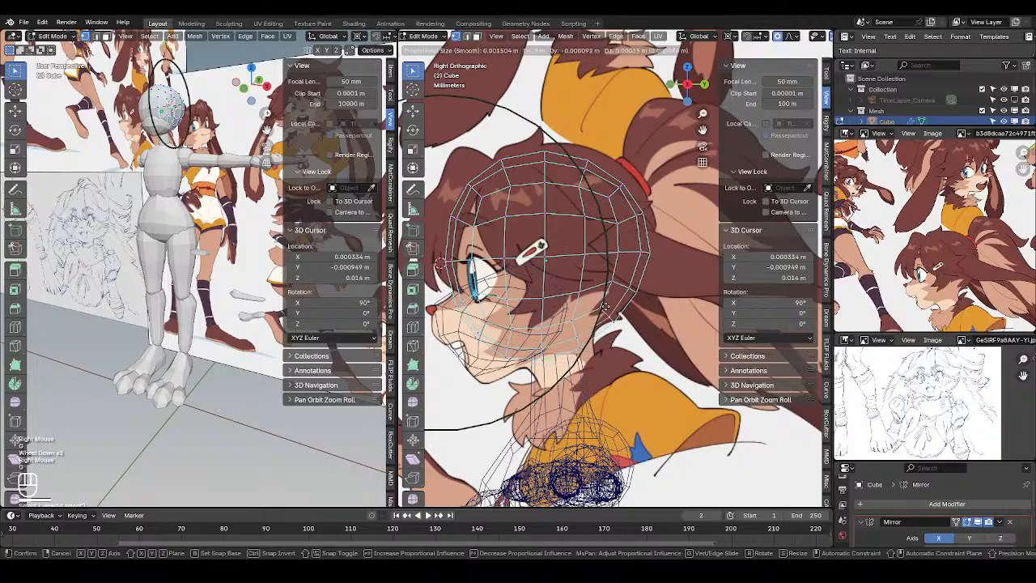
left_click(606, 306)
Adjust the head's upper back and crown vertices with proportional editing to follow the drawn skull
right_click(629, 171)
key("g")
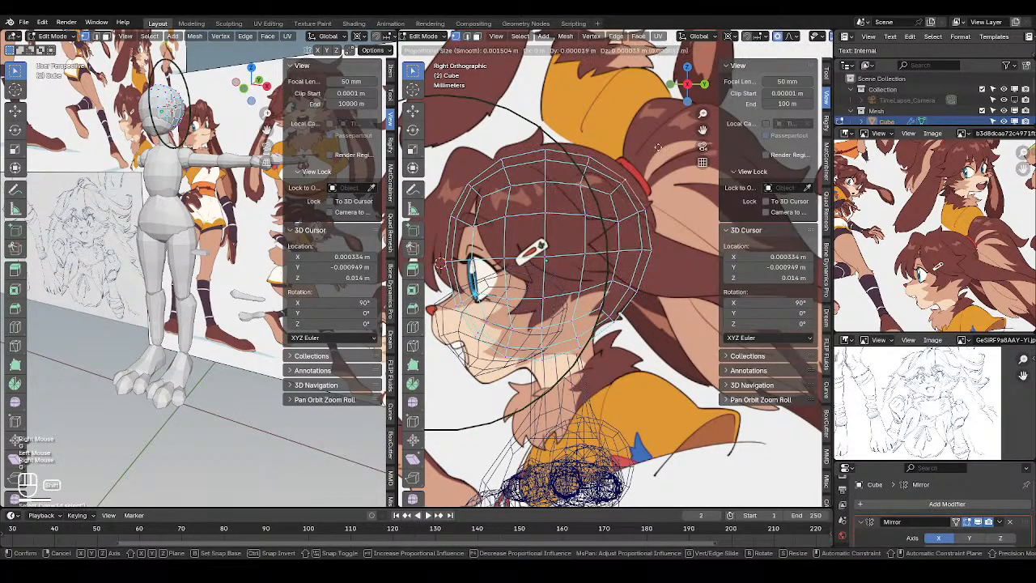
left_click(567, 130, "shift")
key("g")
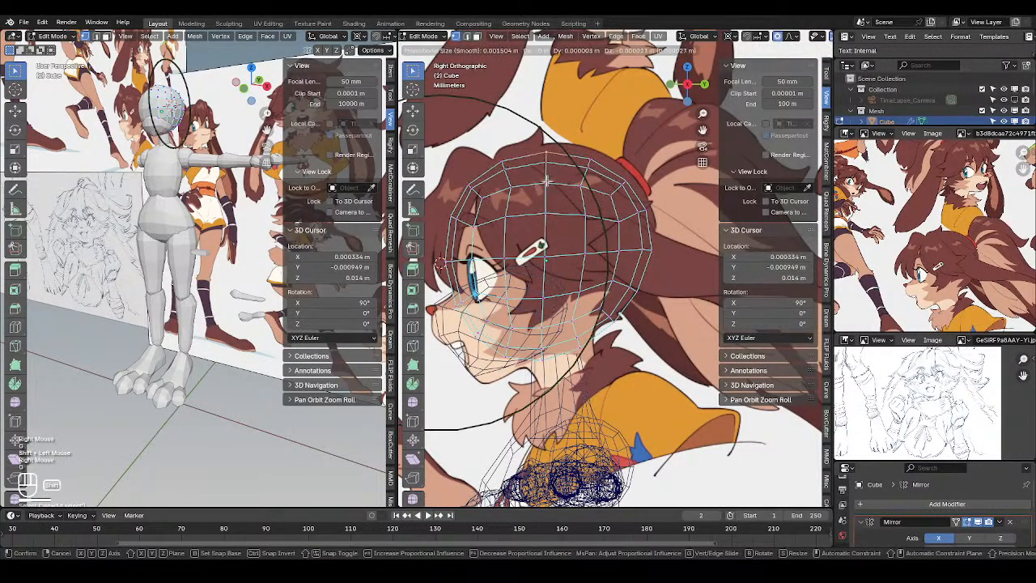
left_click(548, 185, "shift")
Move the vertex at the back of the head above the nape with proportional editing
scroll(583, 197, "down", 1)
middle_click_drag(598, 267, 616, 229, "shift")
scroll(619, 243, "up", 2)
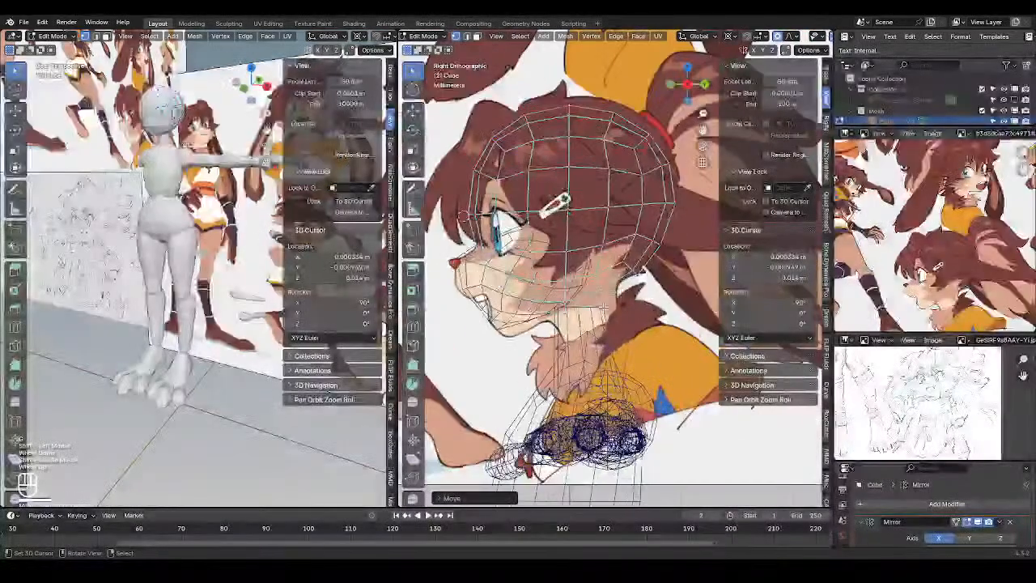
right_click(637, 275)
key("g")
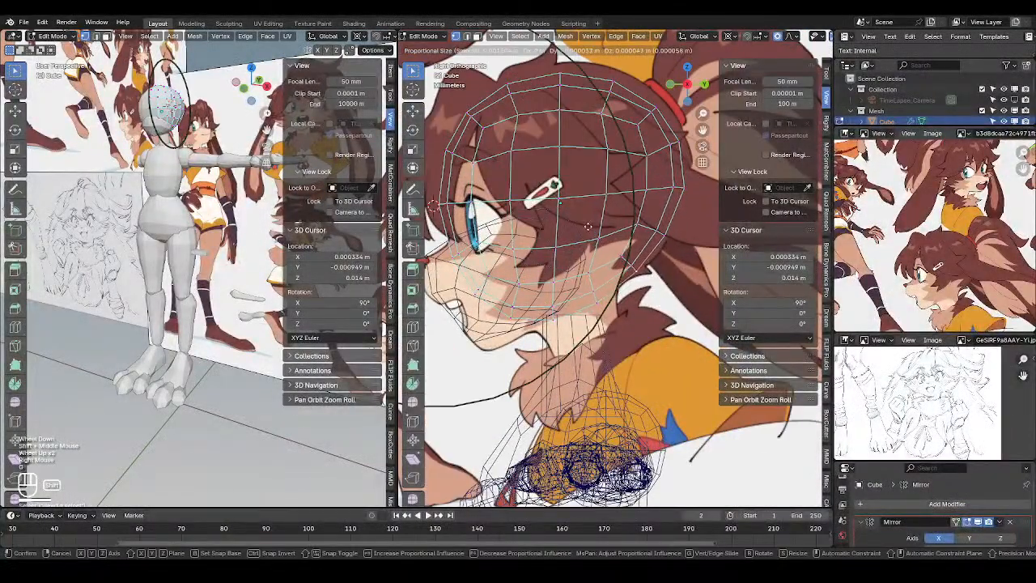
left_click(589, 227, "shift")
Switch from the head to editing the neck mesh and add a loop cut around the middle of the neck
key("Tab")
right_click(581, 323)
right_click(582, 318)
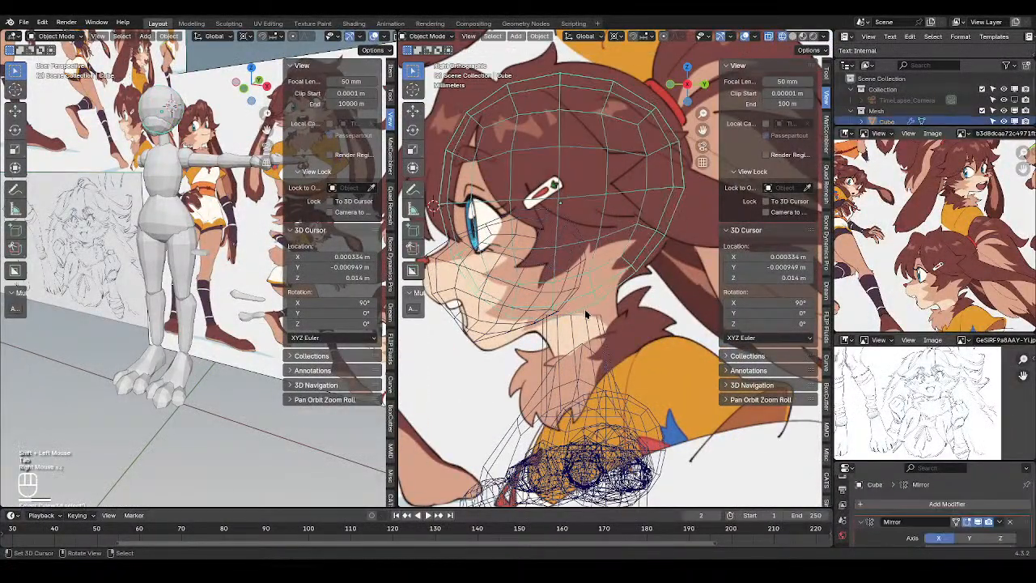
right_click(581, 318)
key("Tab")
scroll(579, 314, "up", 2)
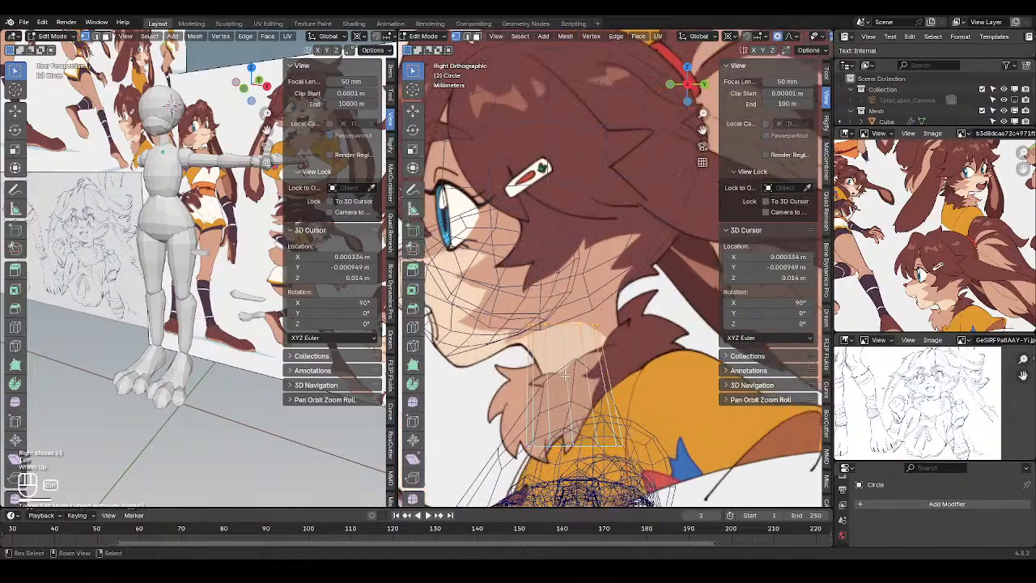
key("r")
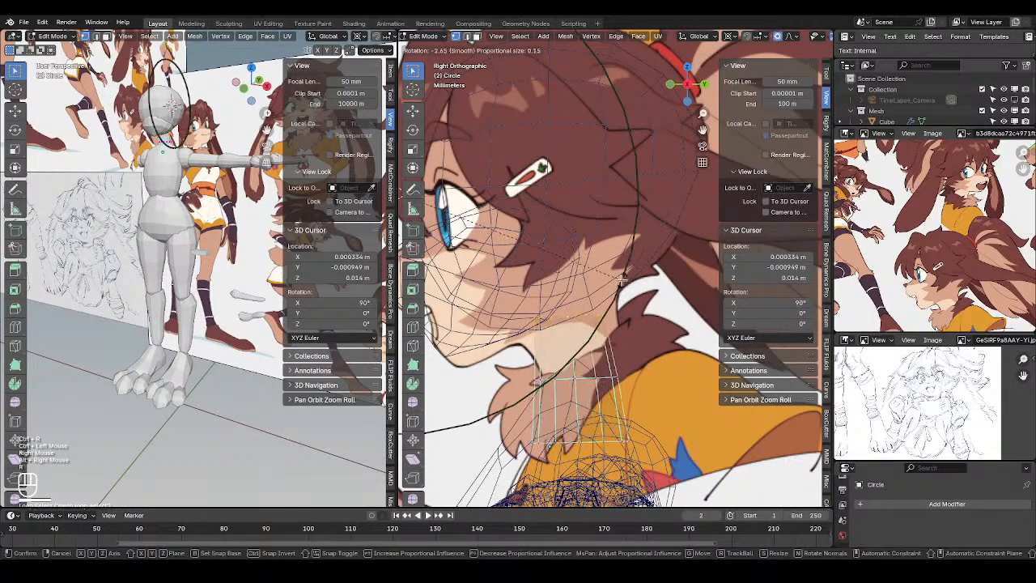
right_click(634, 282)
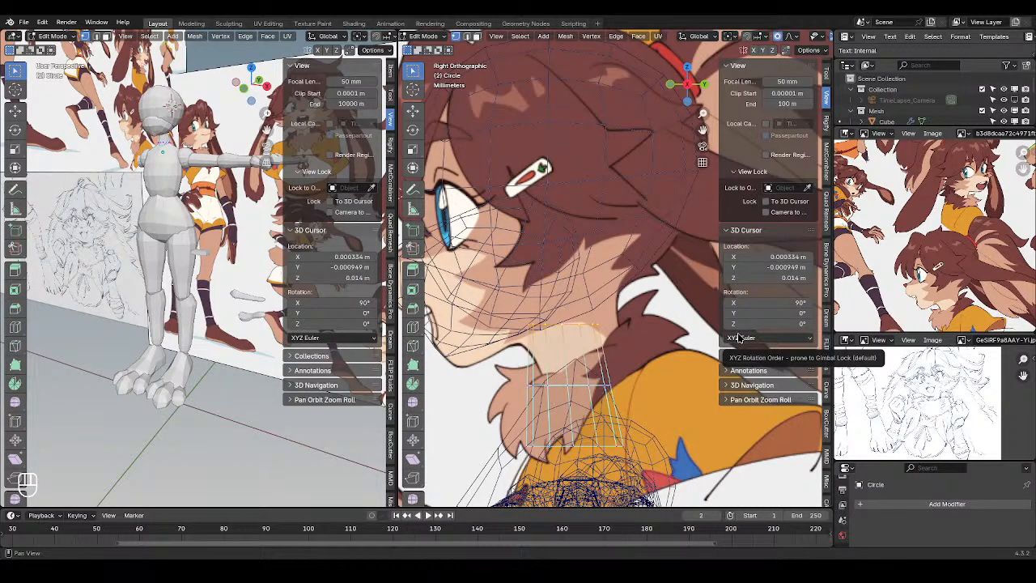
Rotate the neck's top loop with a smaller proportional falloff and move it up into the base of the head
scroll(619, 280, "up", 2)
key("r")
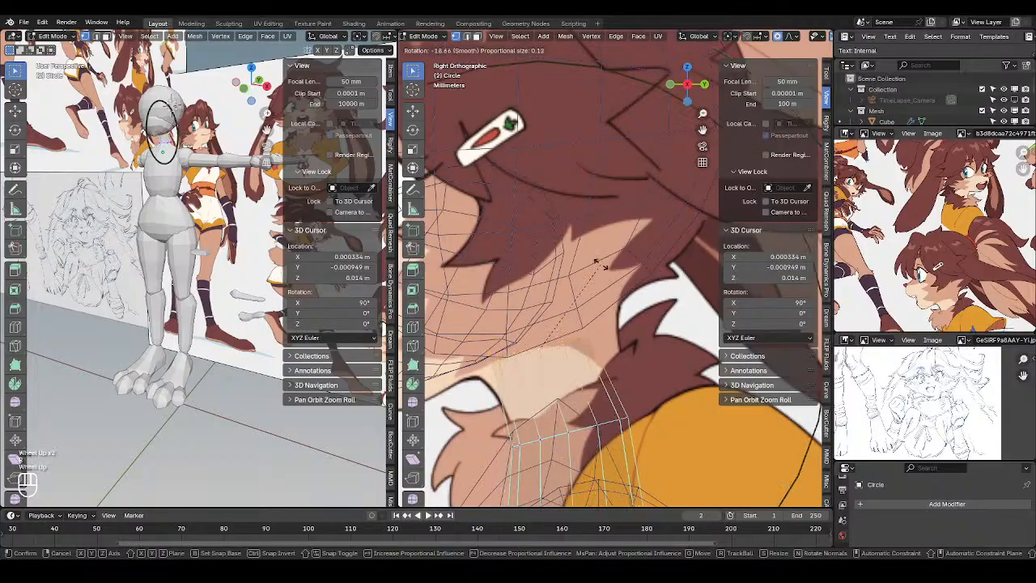
scroll(579, 258, "up", 4)
scroll(558, 251, "down", 3)
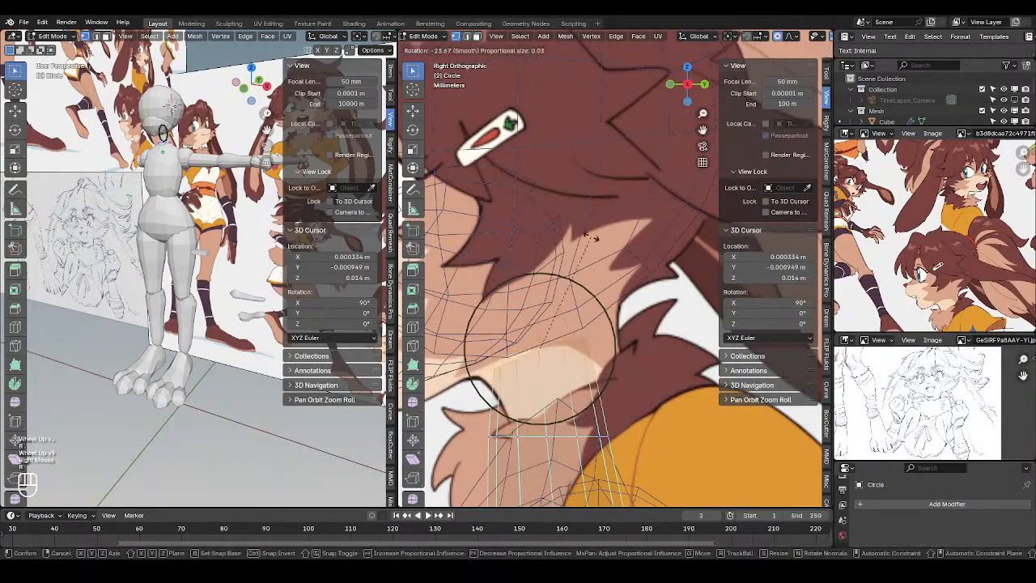
left_click(582, 230)
key("g")
left_click(565, 207)
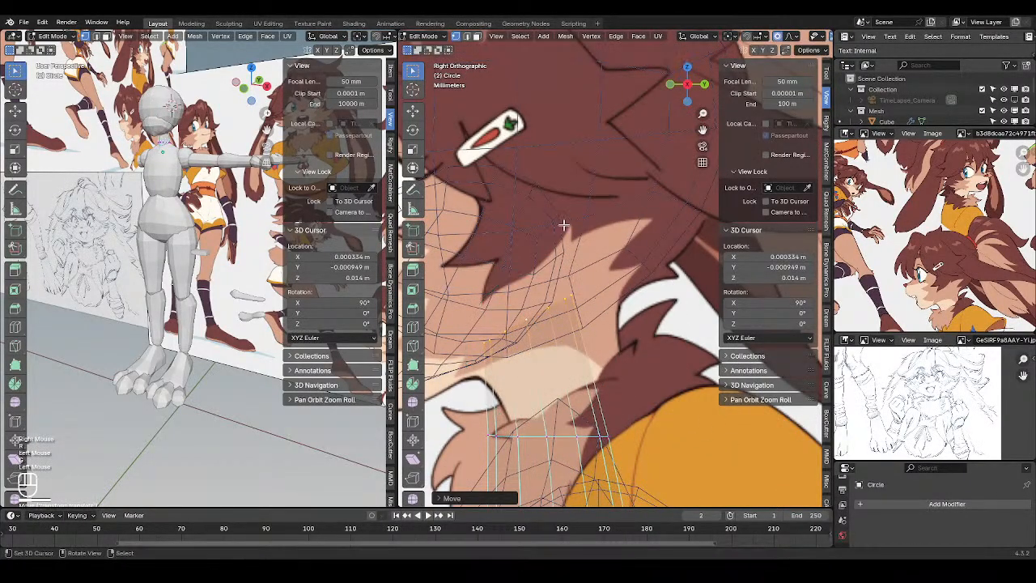
Widen the neck's top loop along Y in the side view, then rotate and reposition it to follow the skull's underside
key("s")
key("y")
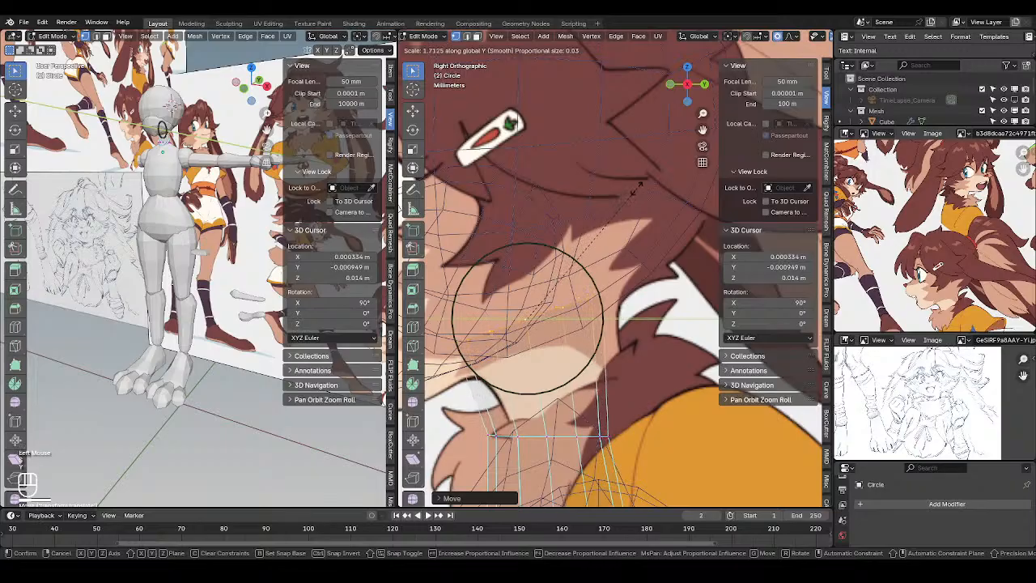
left_click(623, 213)
key("r")
left_click(645, 217)
key("g")
left_click(644, 180, "shift")
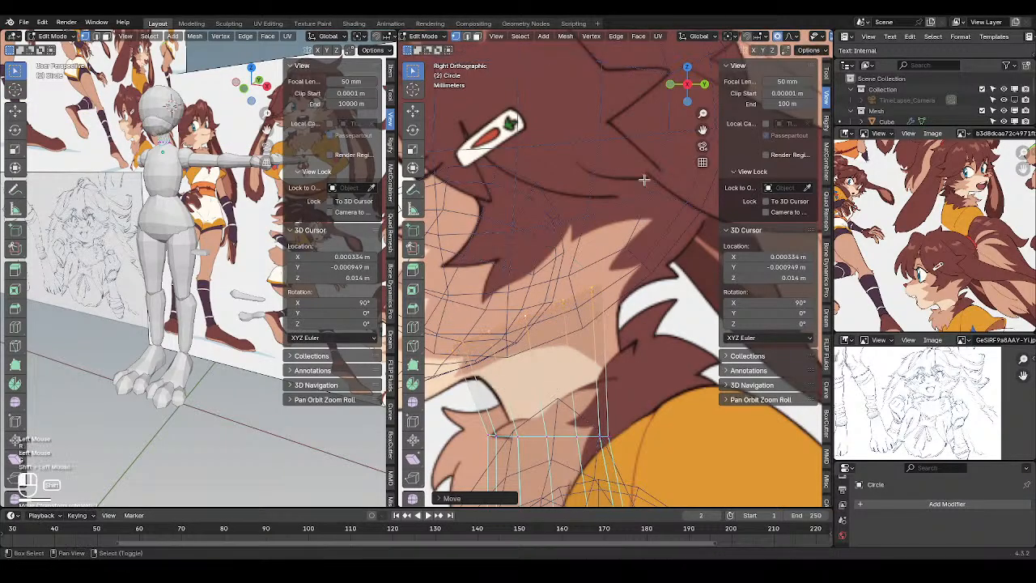
Nudge the neck's top loop up and back with proportional editing to meet the nape in the side reference
scroll(642, 182, "down", 2)
middle_click_drag(628, 242, 635, 231, "shift")
scroll(635, 231, "up", 2)
key("g")
left_click(639, 220, "shift")
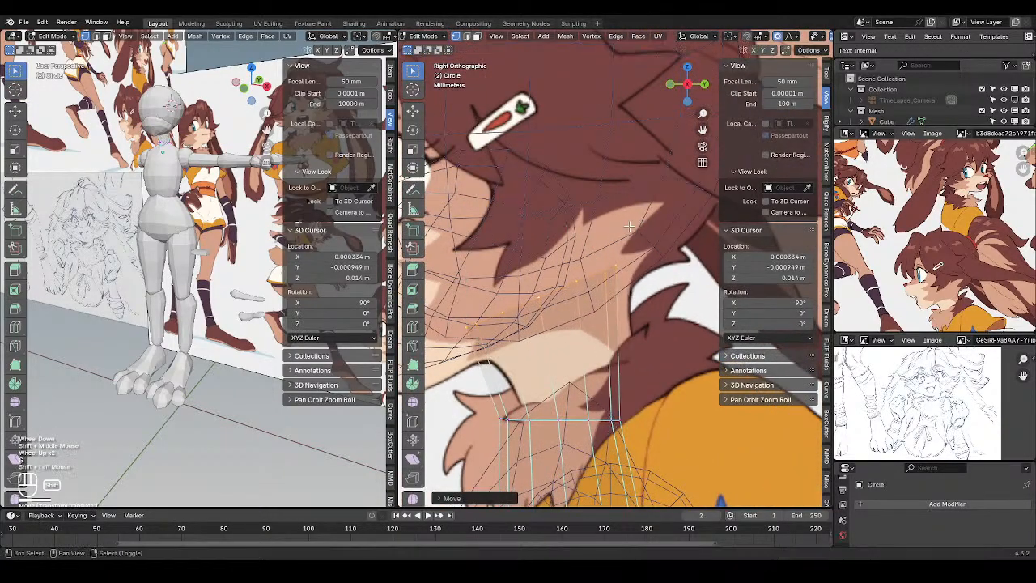
key("g")
left_click(708, 139, "shift")
key("g")
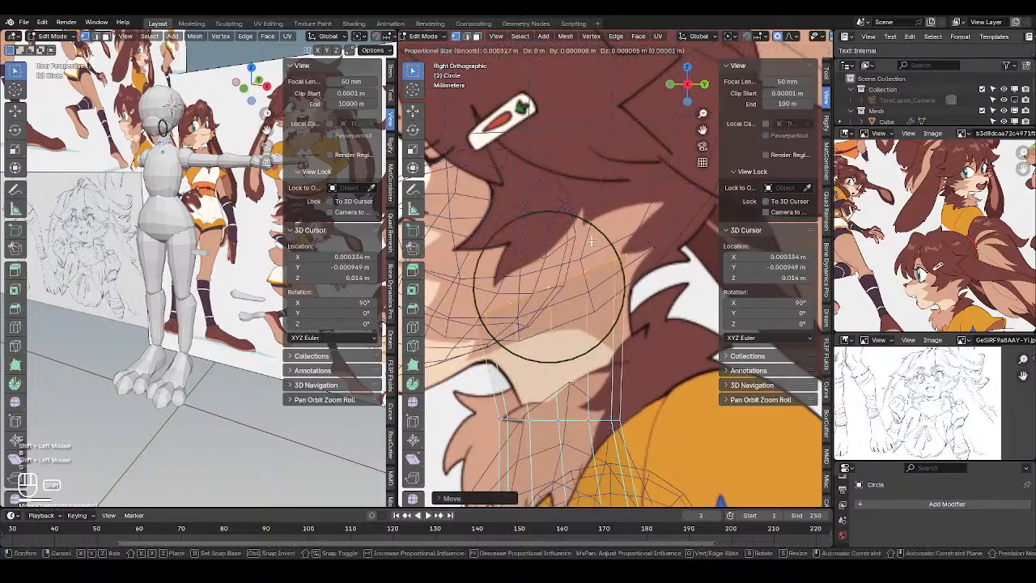
left_click(698, 155, "shift")
Move the neck's middle loop up and back, and tilt it to match the slope of the drawn neck
right_click(573, 420, "alt")
key("g")
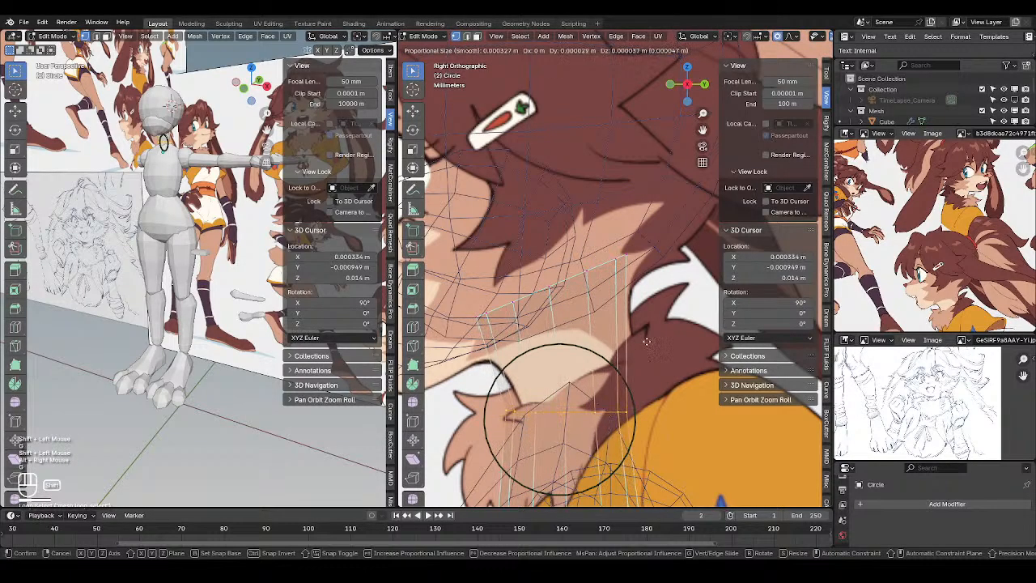
left_click(640, 336, "shift")
key("r")
left_click(649, 298)
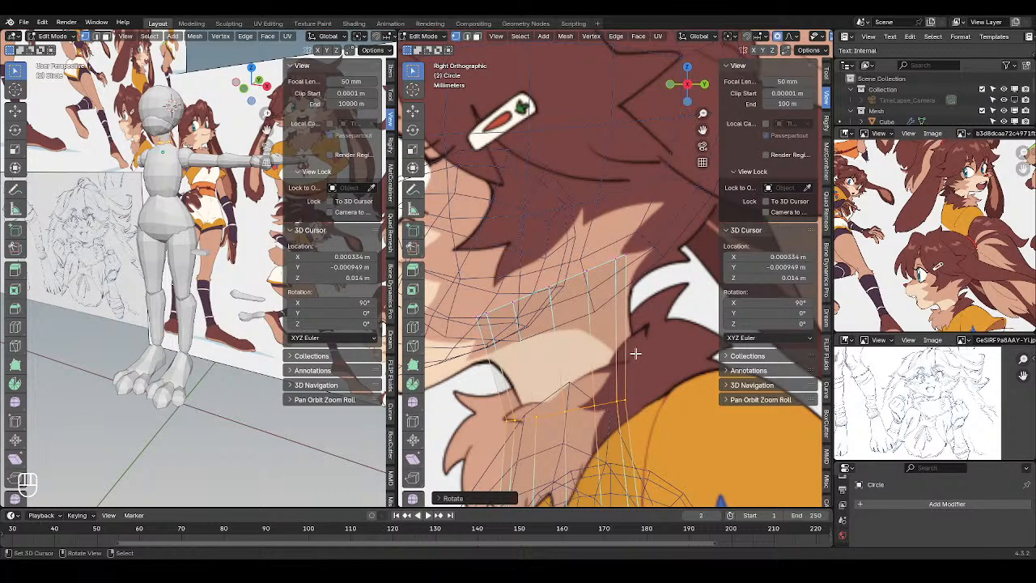
Adjust the position of the neck's tilted middle loop in small moves with proportional editing
scroll(635, 354, "down", 2)
key("g")
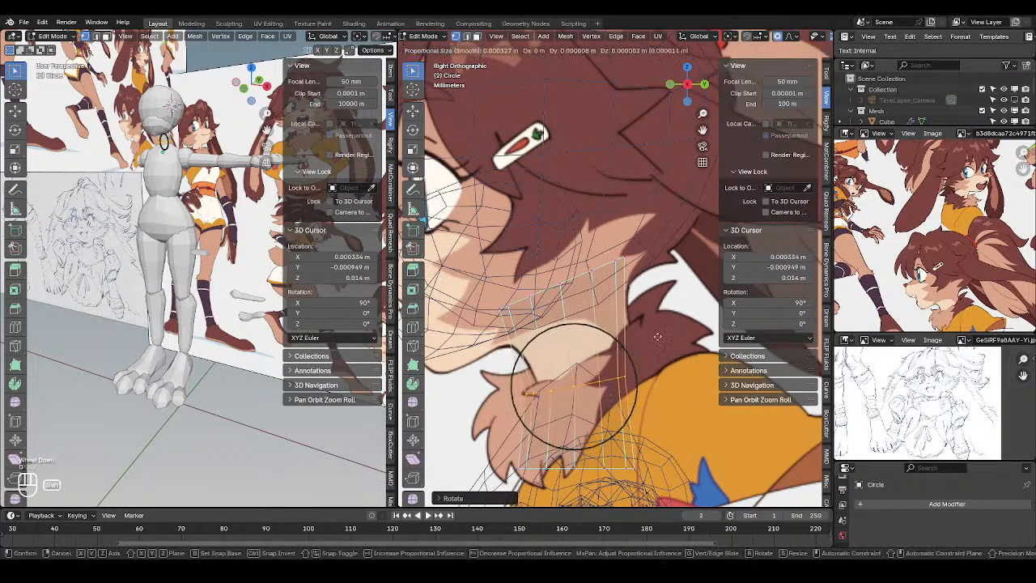
left_click(676, 316, "shift")
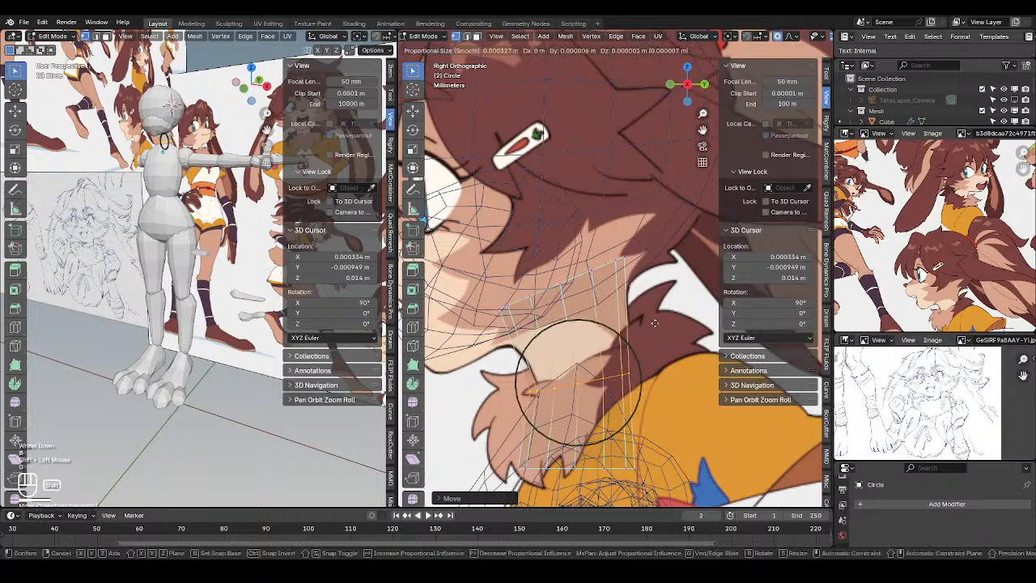
middle_click_drag(652, 324, 648, 334, "shift")
scroll(648, 335, "down", 1)
scroll(629, 364, "down", 3)
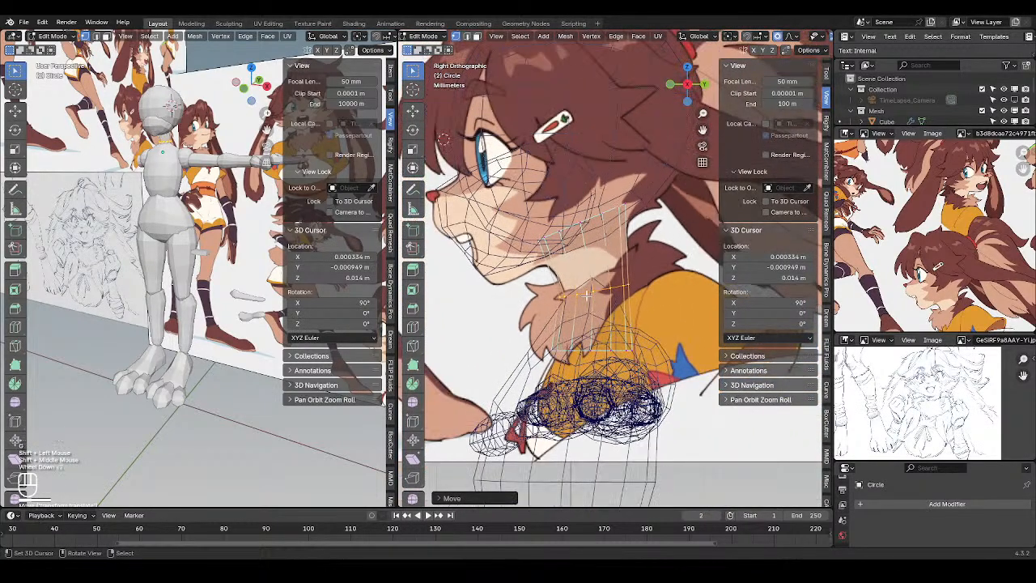
Leave neck editing, select the muzzle together with the head, and move both slightly in the side view
key("Tab")
scroll(621, 250, "up", 1)
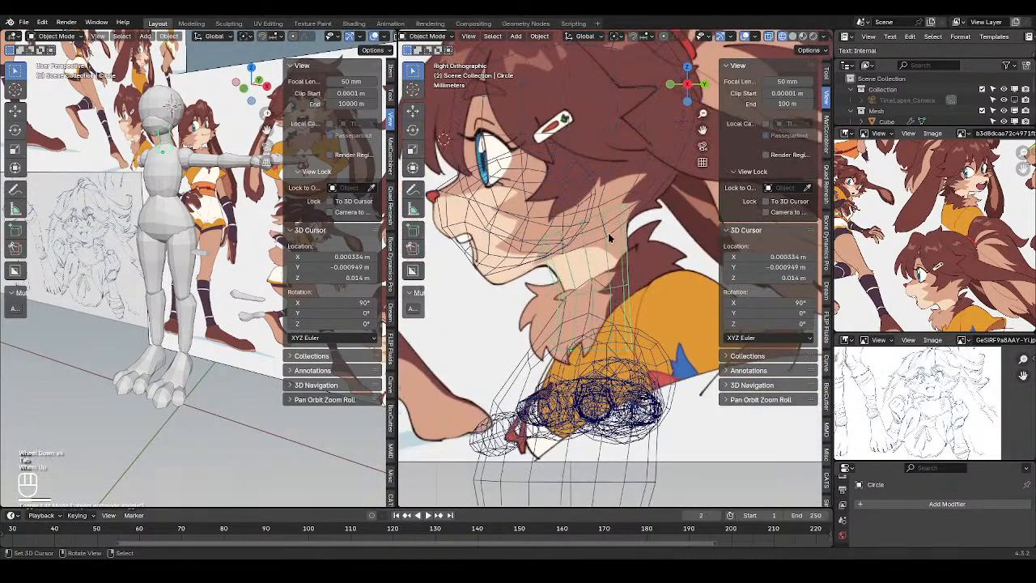
right_click(575, 166)
right_click(590, 178, "shift")
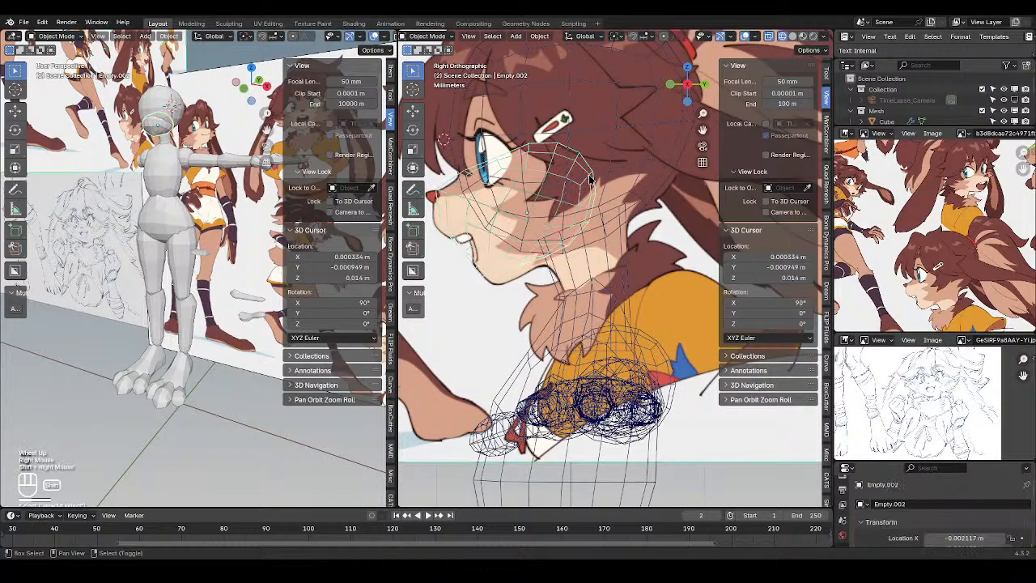
scroll(590, 178, "down", 1)
key("g")
right_click(565, 181, "shift")
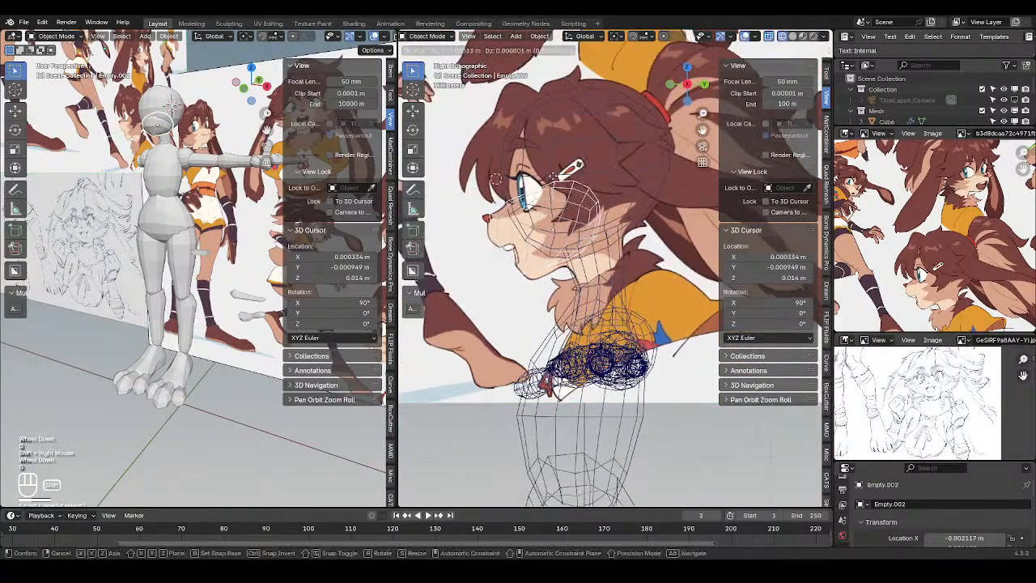
right_click(584, 171, "shift")
key("g")
left_click(596, 213, "shift")
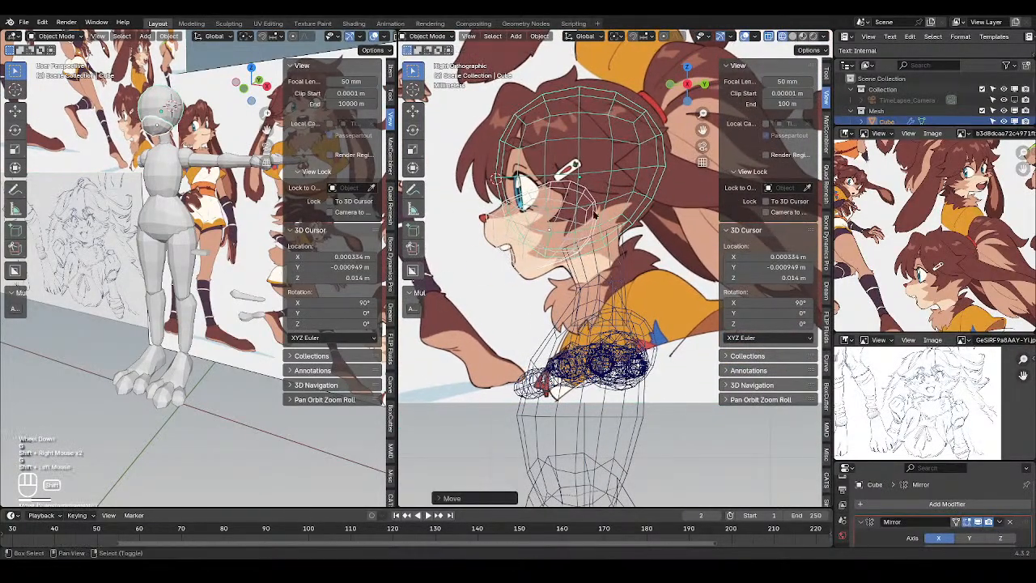
Return to the neck mesh, move its top and middle loops forward under the head, and check the shape in solid shading
right_click(577, 258)
scroll(577, 259, "up", 1)
key("Tab")
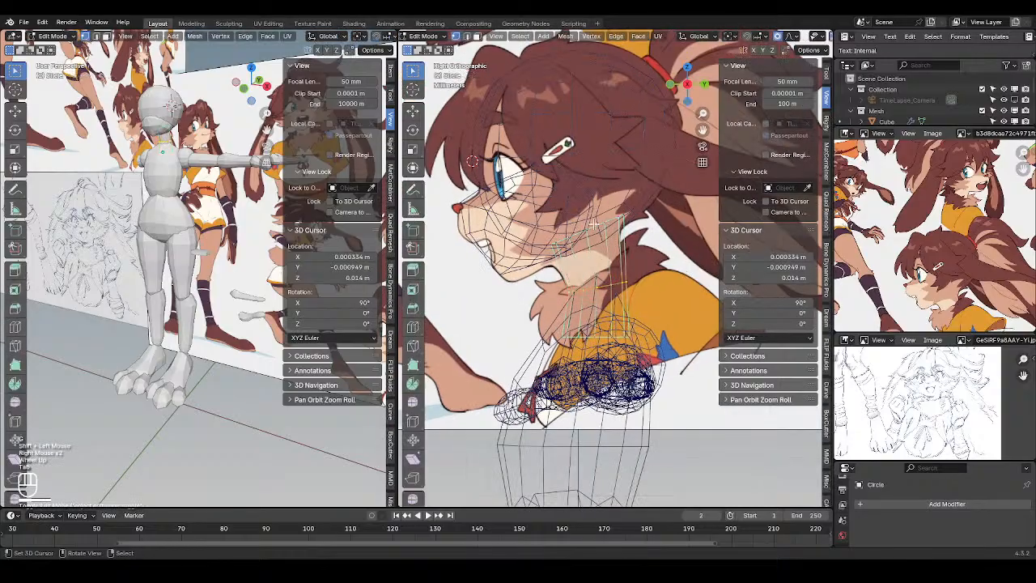
key("g")
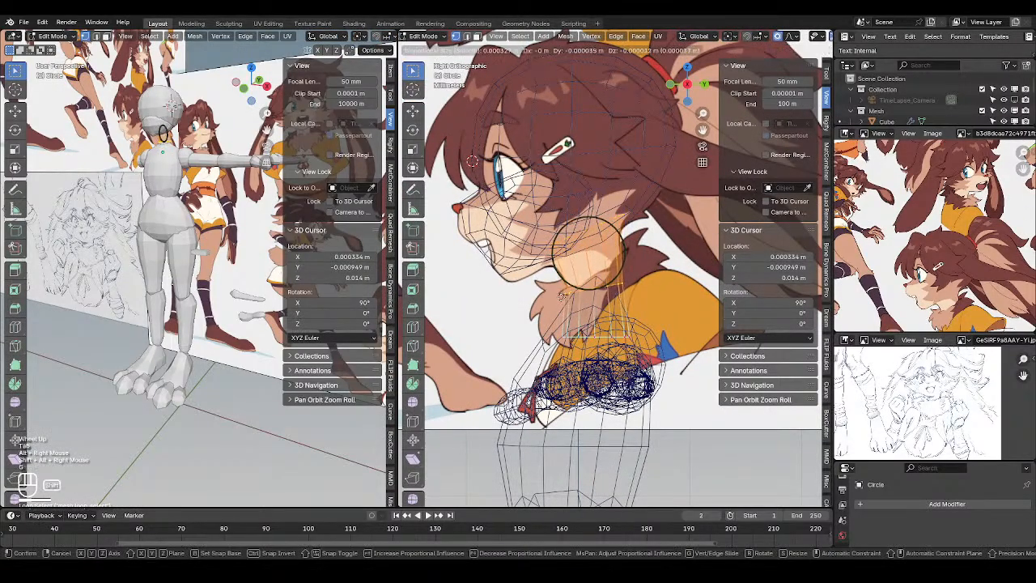
left_click(558, 298, "shift")
scroll(583, 295, "up", 2)
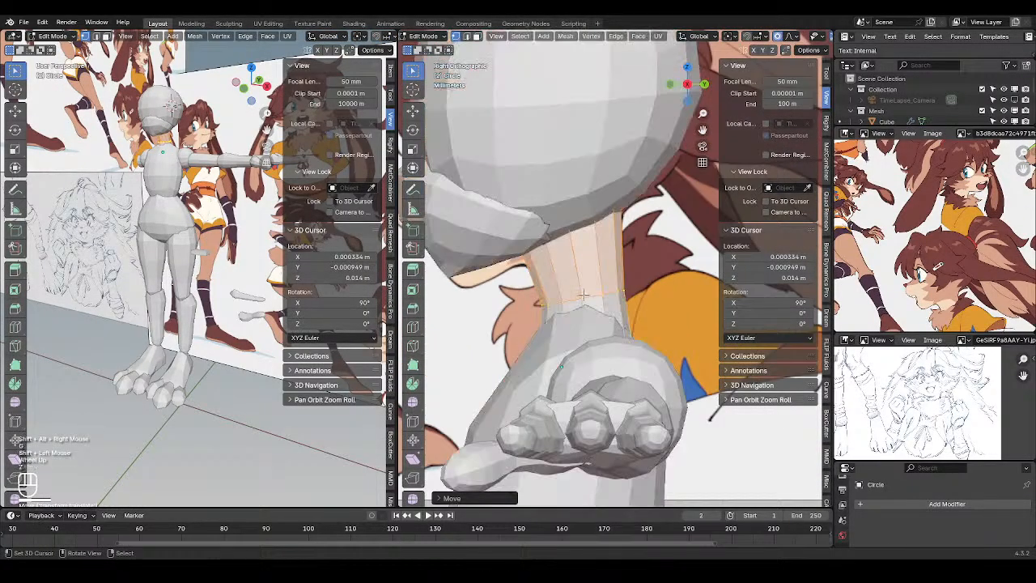
scroll(566, 278, "down", 1)
middle_click_drag(577, 271, 582, 247, "shift")
scroll(585, 253, "down", 1)
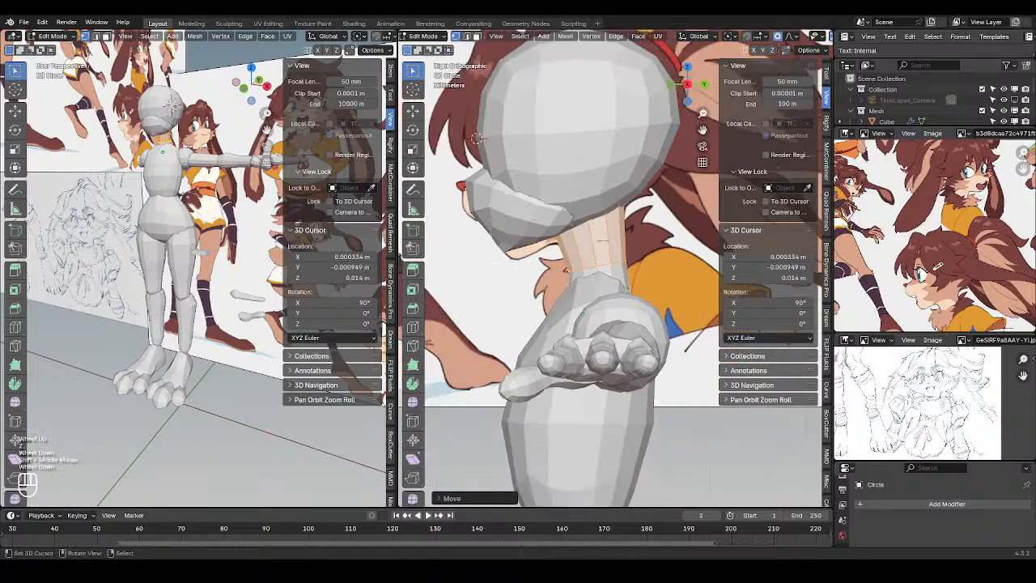
Resize the neck's bottom loop along Y in the side view and along X in the front view
key("z")
scroll(603, 284, "up", 2)
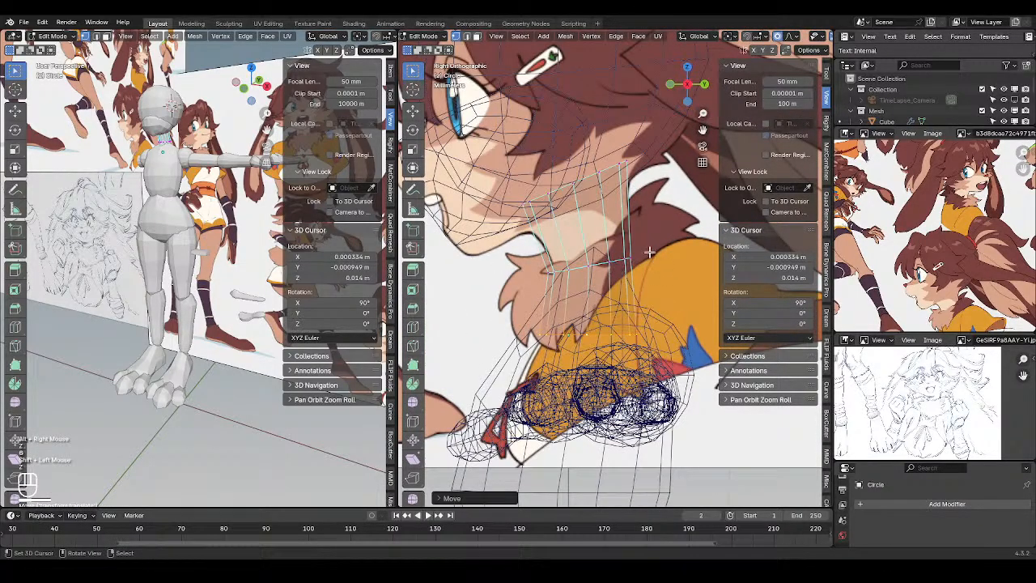
key("s")
key("y")
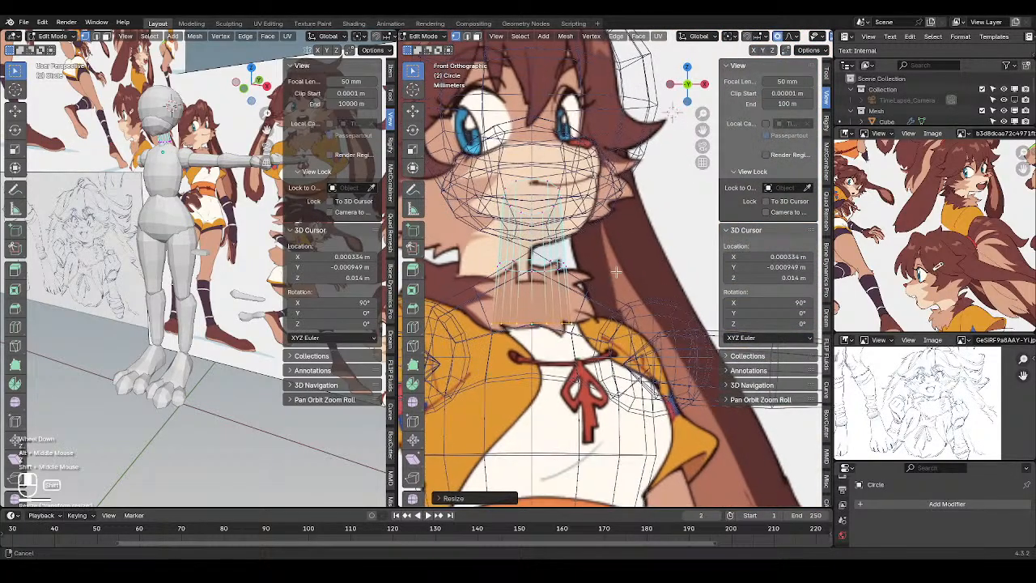
middle_click_drag(616, 272, 621, 274, "shift")
key("s")
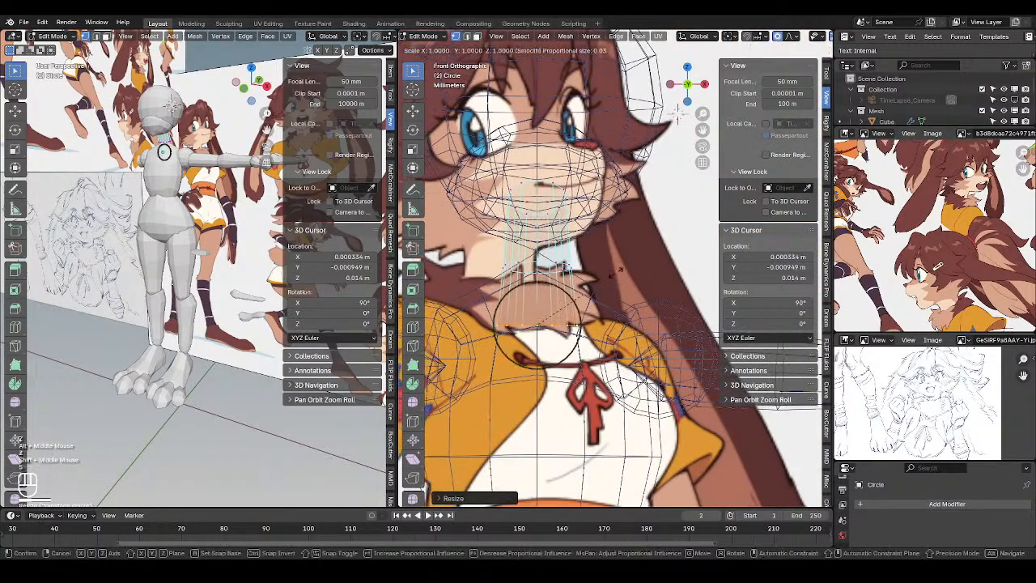
key("x")
left_click(625, 268)
key("z")
key("shift+z")
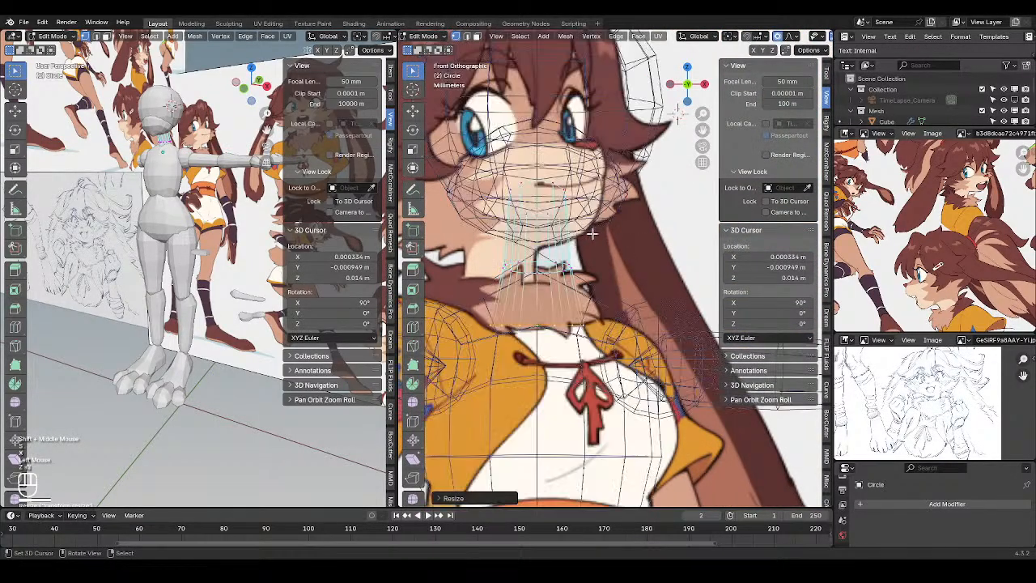
Add a loop cut in the upper half of the neck and scale it along local Y in the side view
key("ctrl+r")
left_click(541, 238)
right_click(543, 236)
key("z")
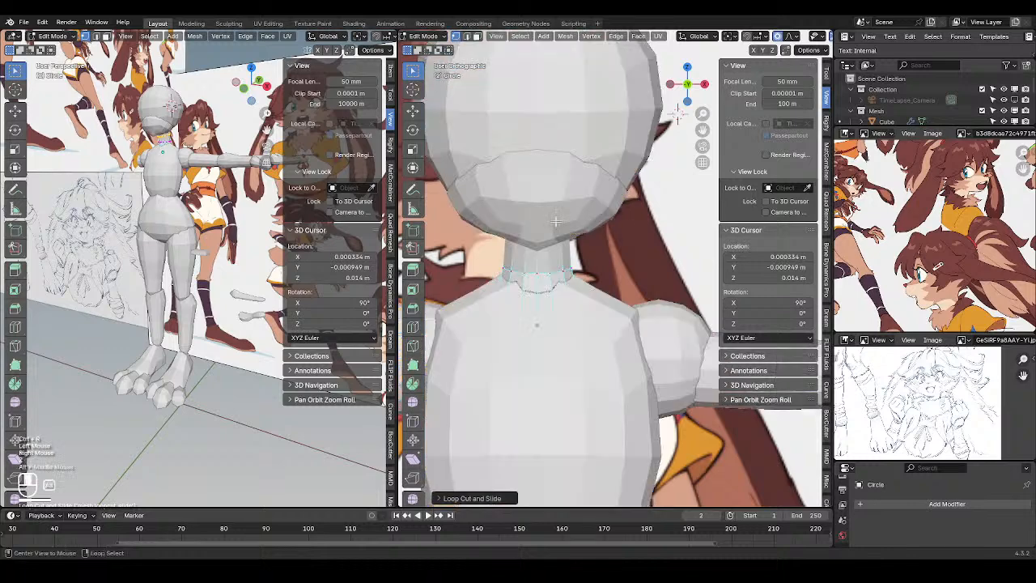
middle_click_drag(621, 221, 604, 217, "alt")
key("z")
scroll(604, 217, "up", 2)
key("s")
key("y")
key("y")
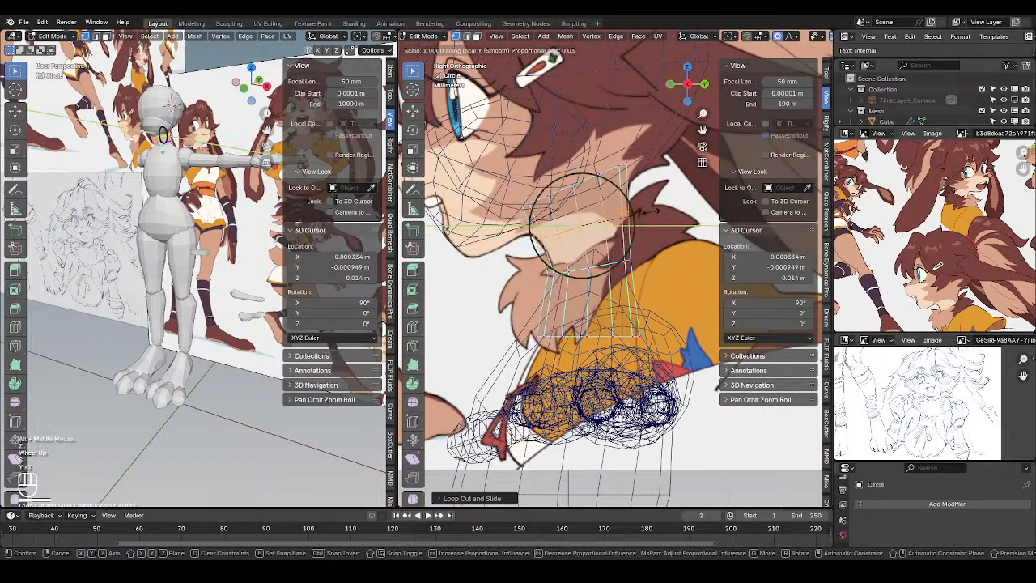
left_click(559, 235, "shift")
Select the neck's top loop and scale it along X in the front view
right_click(570, 190, "alt")
middle_click_drag(572, 189, 591, 187, "alt")
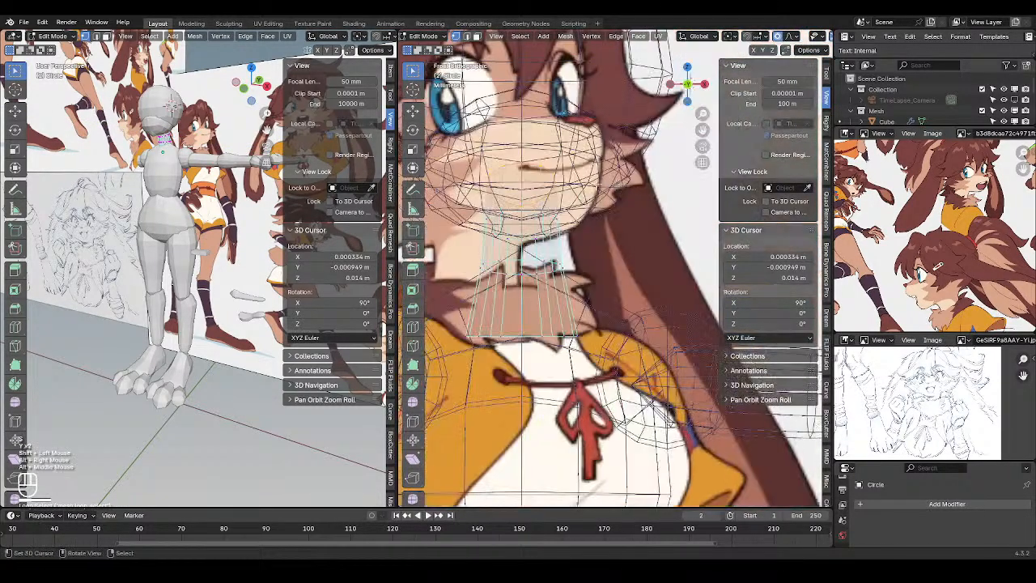
key("s")
key("x")
left_click(684, 176)
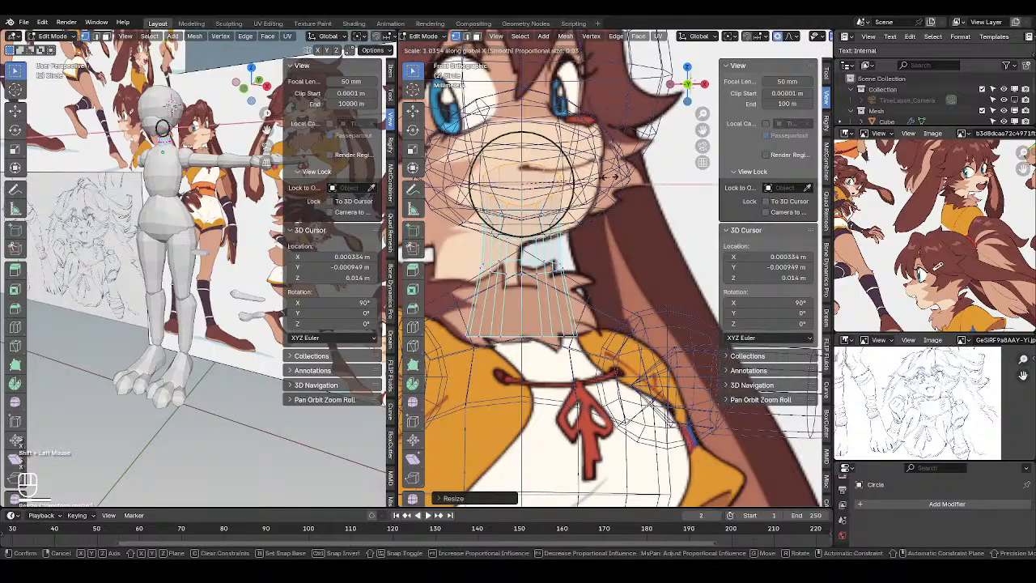
key("alt+z")
key("z")
middle_click_drag(594, 224, 571, 225, "alt")
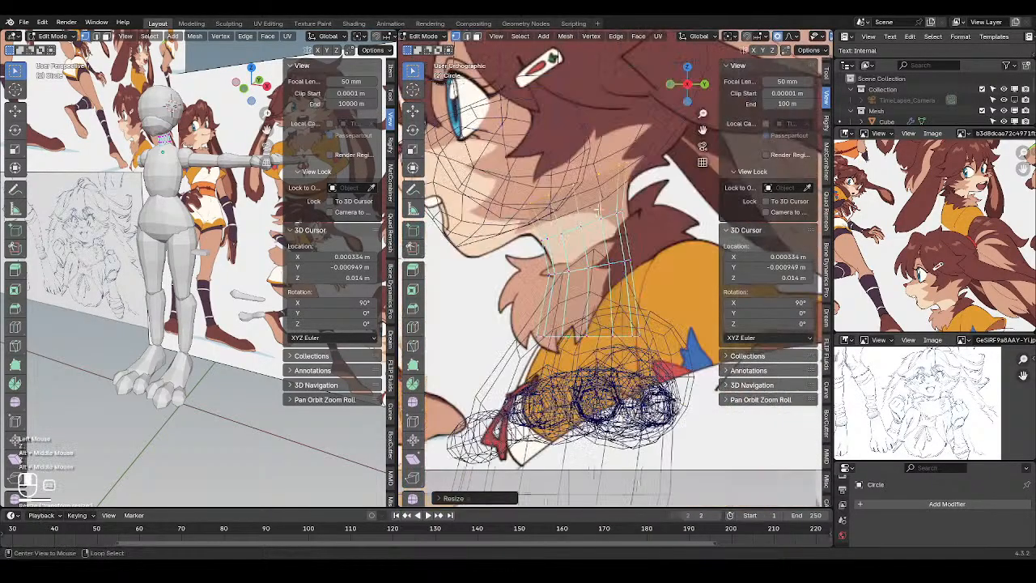
Add a loop cut in the lower half of the neck and adjust its thickness with Shrink/Fatten
key("ctrl+r")
left_click(622, 268, "ctrl")
right_click(622, 267)
key("alt+s")
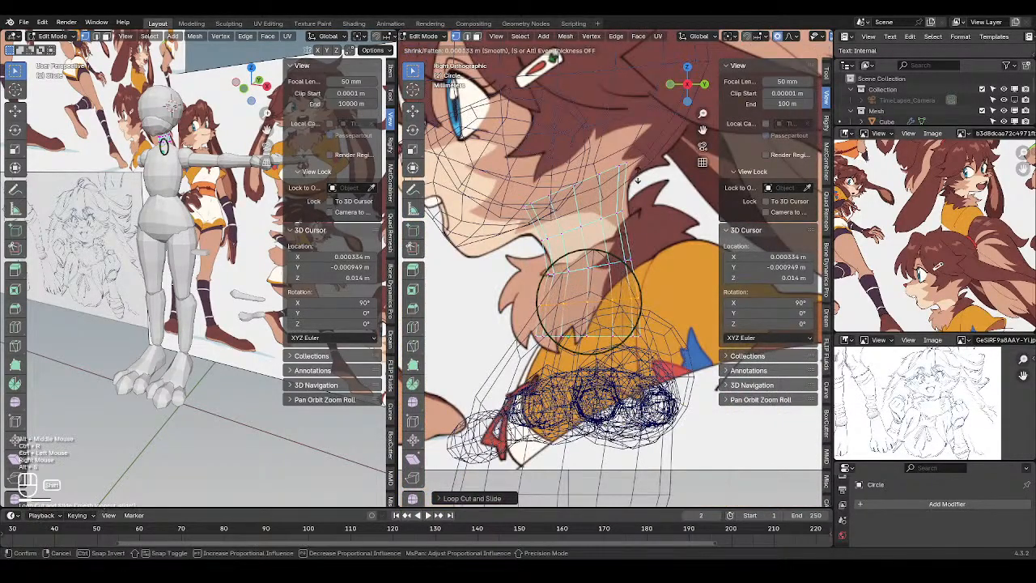
left_click(637, 162)
Scale the new lower neck loop along X in the front view and check it in solid shading
middle_click_drag(598, 227, 617, 229, "alt")
key("s")
key("x")
left_click(619, 247)
key("z")
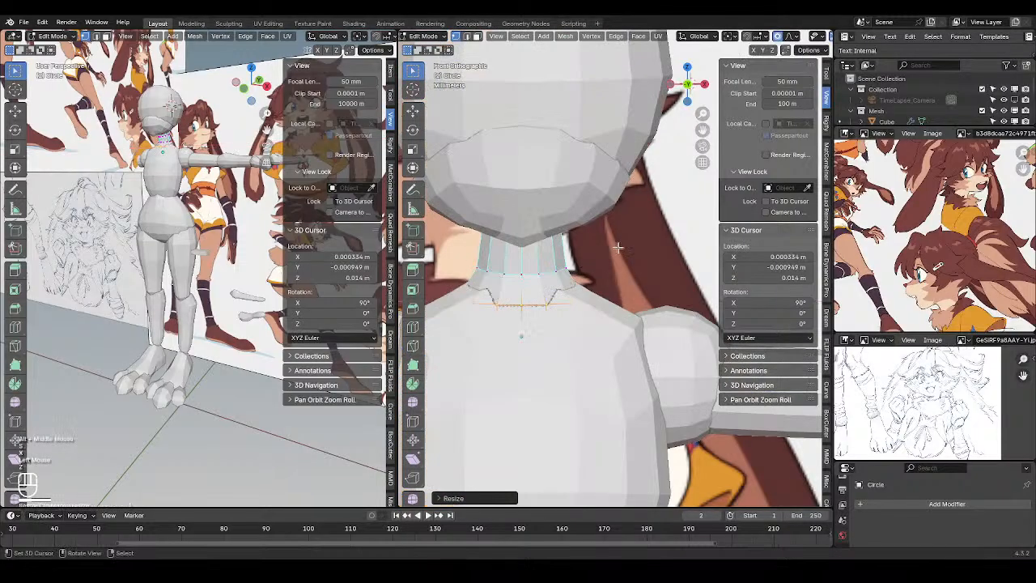
Scale the neck's bottom loop, save the file and return to Object Mode
key("s")
left_click(607, 254, "shift")
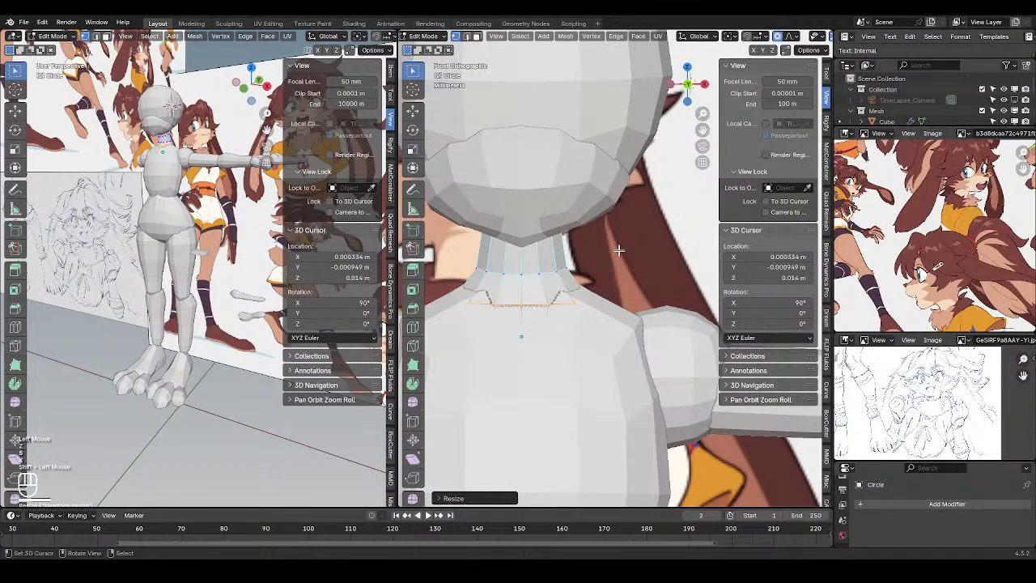
key("ctrl+s")
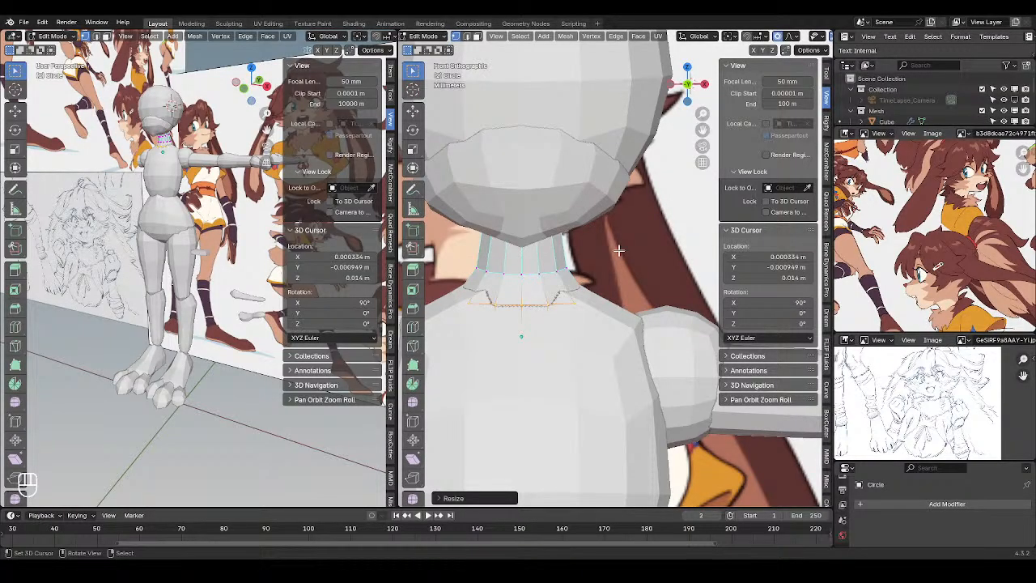
scroll(574, 280, "down", 3)
key("Tab")
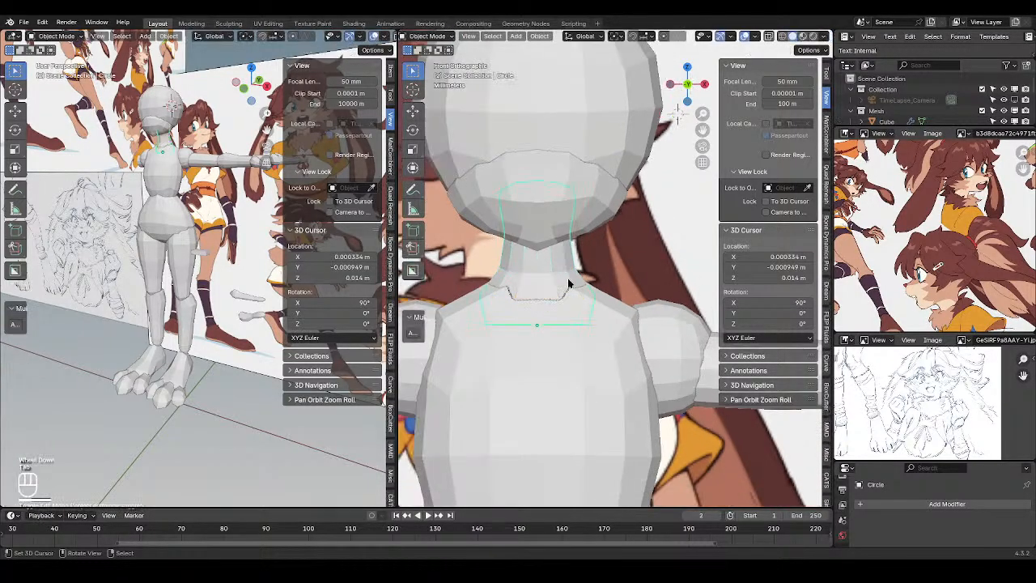
Compare the neck's profile with the side reference in wireframe and solid shading
scroll(567, 278, "up", 2)
scroll(568, 277, "down", 1)
middle_click_drag(568, 277, 599, 311, "shift")
key("Tab")
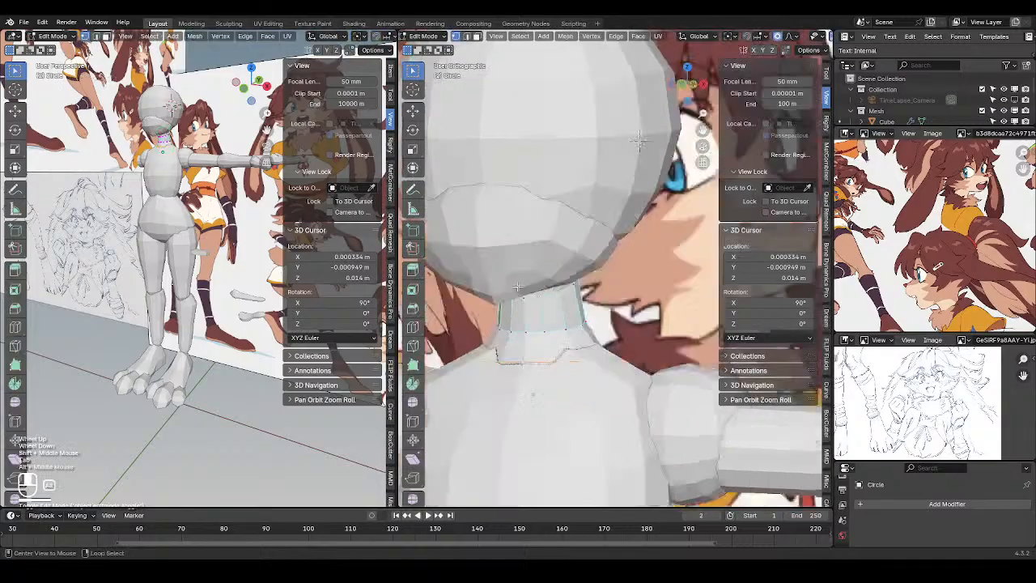
key("z")
scroll(560, 261, "up", 2)
right_click(584, 225, "alt")
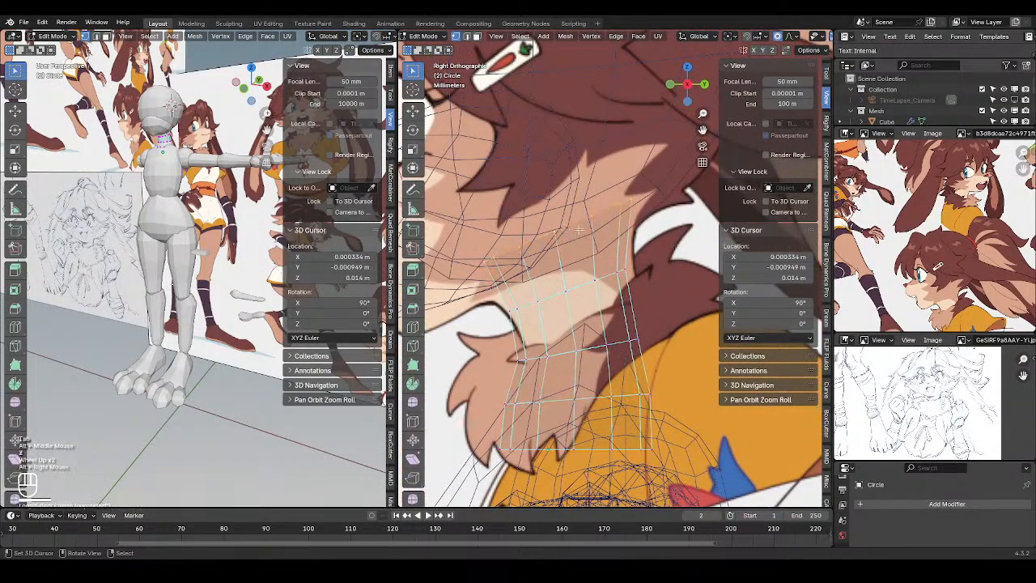
key("z")
middle_click_drag(603, 230, 519, 249)
scroll(482, 234, "down", 1)
scroll(576, 217, "down", 2)
scroll(577, 241, "down", 2)
scroll(608, 240, "down", 2)
key("Tab")
Select the horizontal loop around the middle of the torso mesh and scale it along X in the front view
middle_click_drag(564, 273, 613, 345, "alt")
right_click(613, 345)
key("Tab")
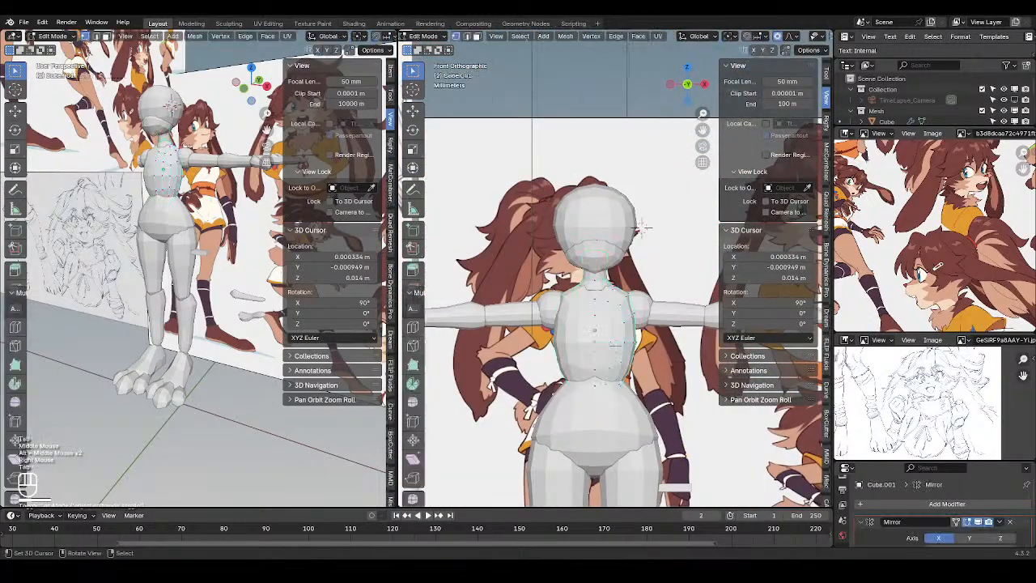
scroll(613, 377, "up", 1)
key("s")
key("x")
right_click(674, 321)
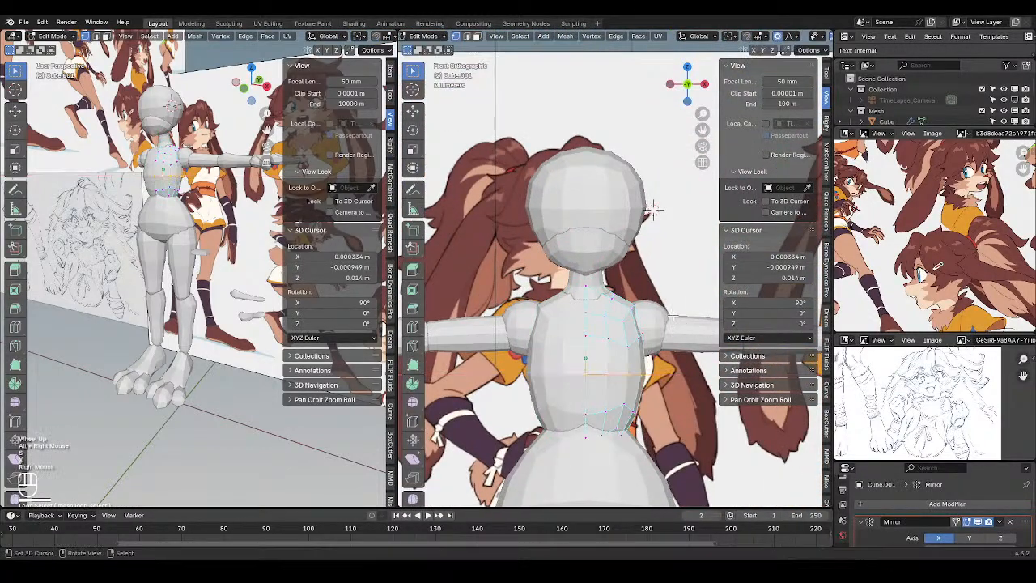
key("s")
scroll(670, 313, "up", 1)
key("x")
scroll(666, 314, "down", 4)
left_click(664, 314)
Move the torso's middle loop inward along X with proportional editing, and return to Object Mode
key("g")
key("x")
scroll(643, 315, "down", 5)
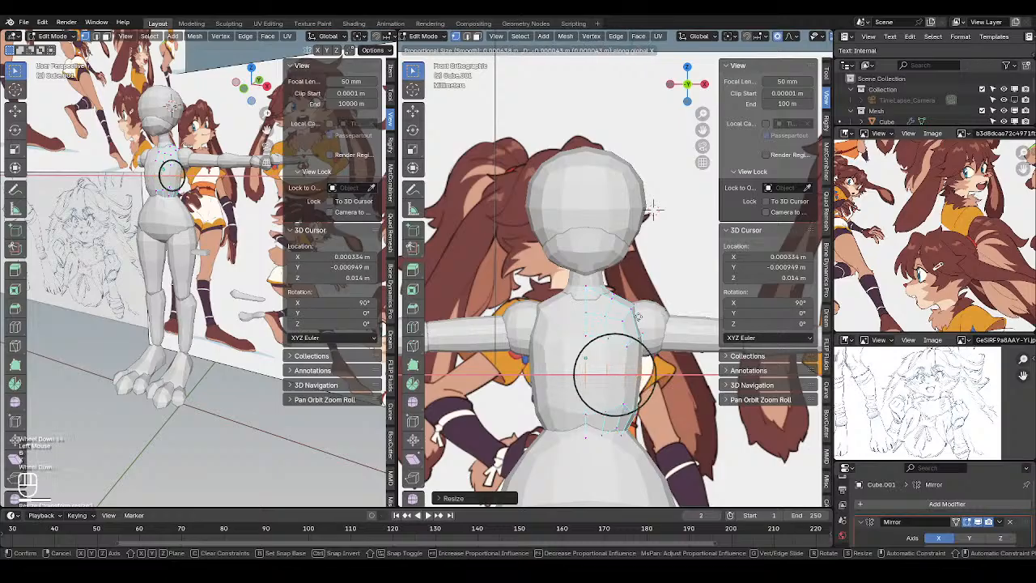
left_click(640, 315)
scroll(654, 209, "down", 1)
key("Tab")
Select the character reference image and move it so the front-facing drawing lies behind the model in the front view
scroll(616, 259, "down", 2)
key("alt+a")
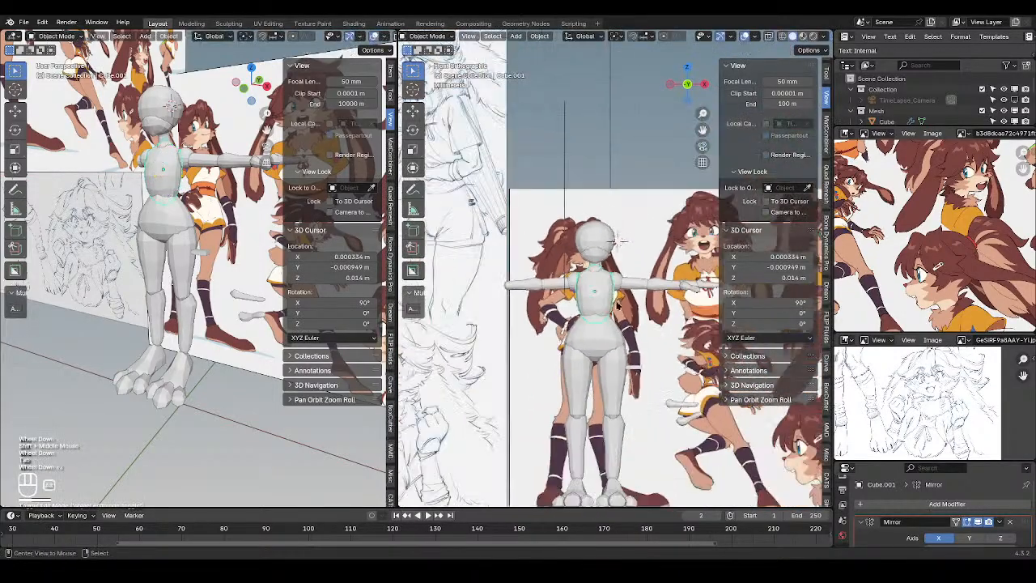
middle_click_drag(591, 275, 612, 258)
scroll(556, 305, "down", 1, "alt")
scroll(571, 298, "up", 3)
scroll(574, 296, "up", 1, "alt")
scroll(583, 292, "up", 2)
scroll(583, 292, "down", 2)
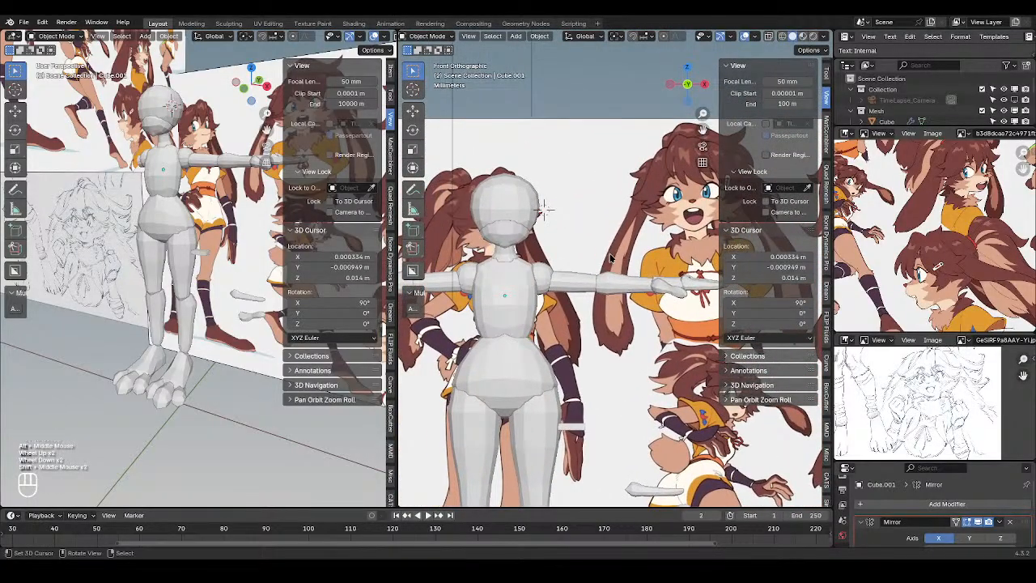
right_click(544, 210)
key("g")
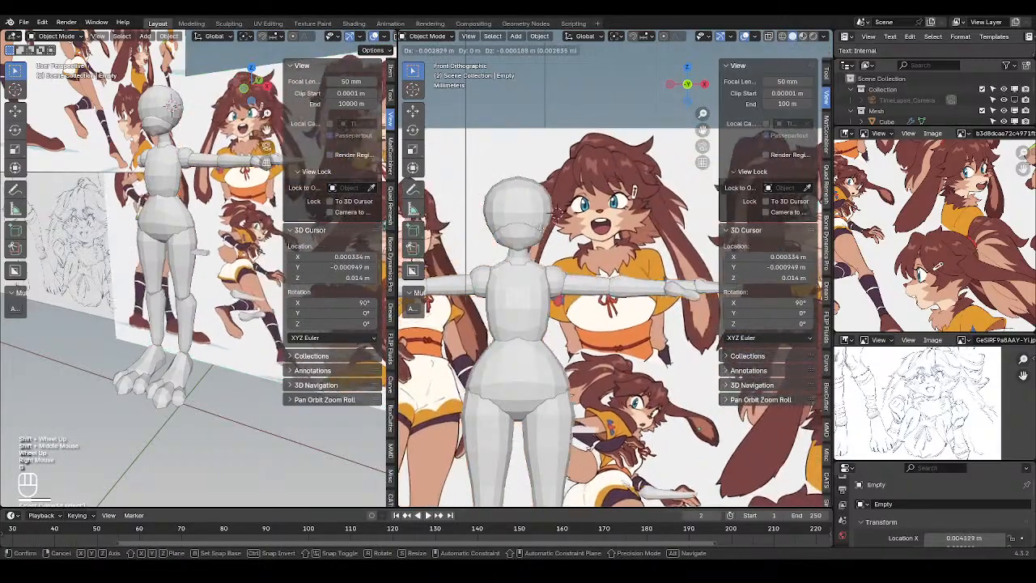
left_click(560, 240)
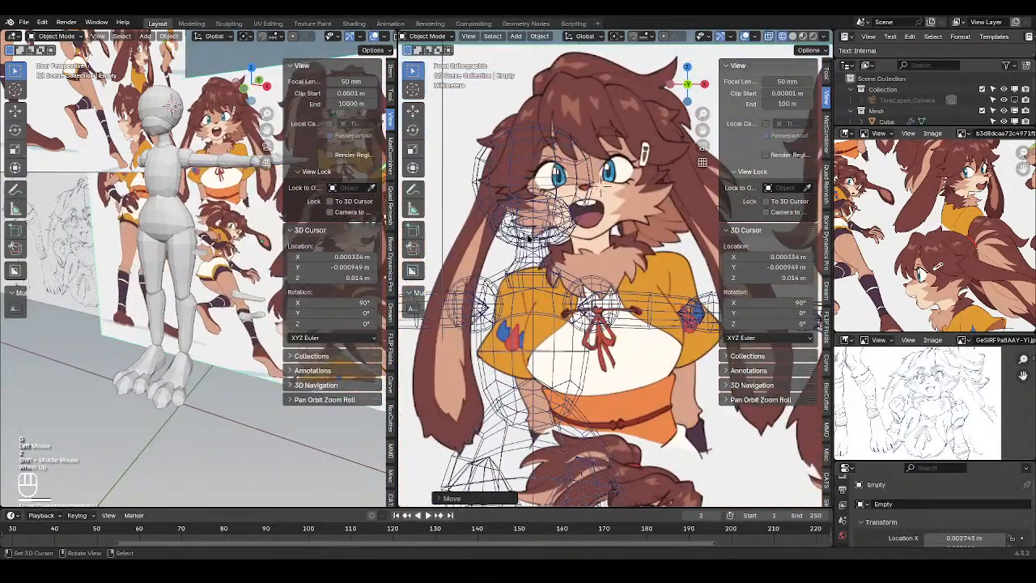
Set the pivot point to the 3D cursor, rotate the reference image slightly to straighten the face and reposition it
key("r")
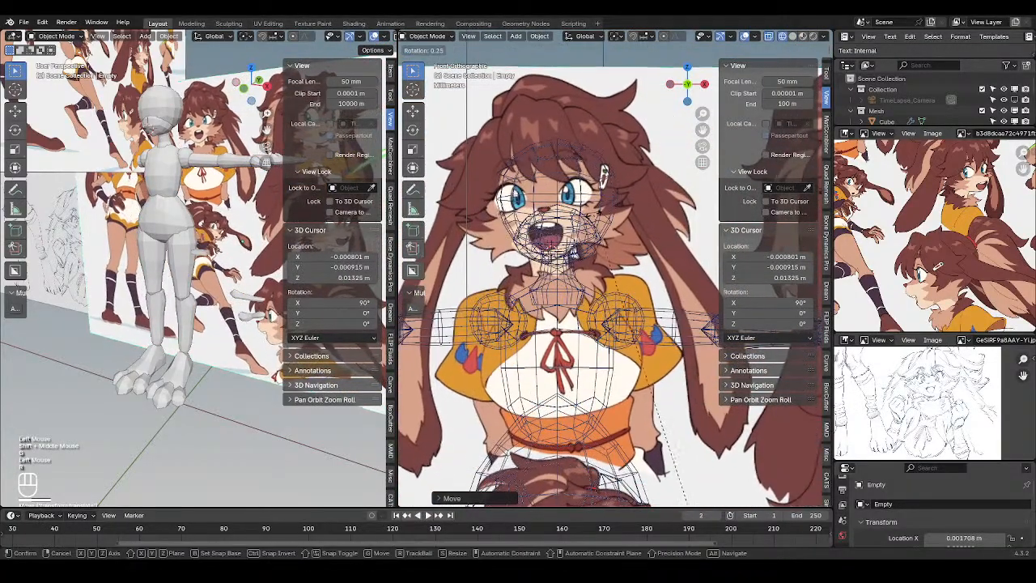
right_click(625, 224)
key("period")
left_click(641, 195)
key("r")
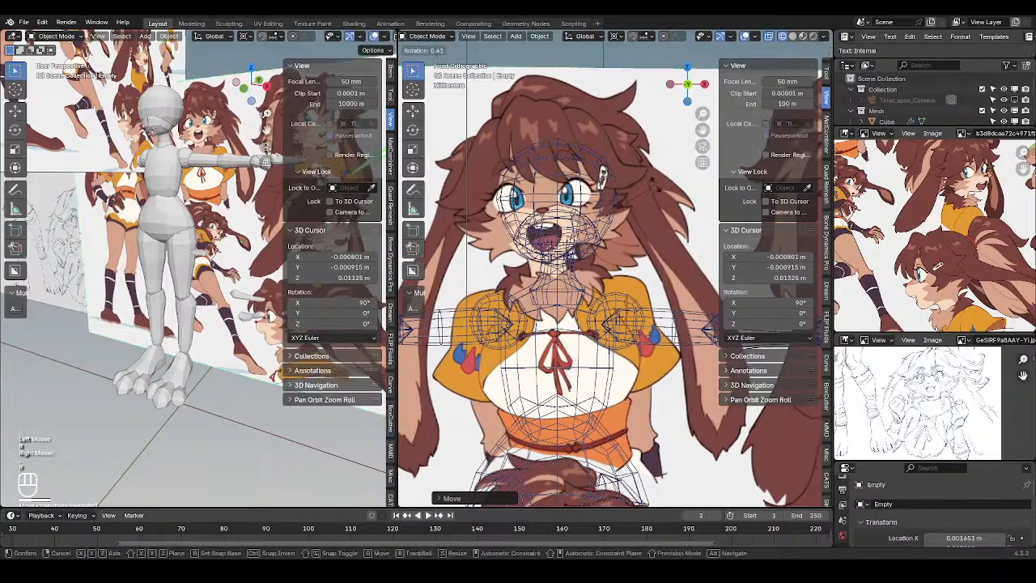
scroll(645, 201, "up", 2)
left_click(621, 218)
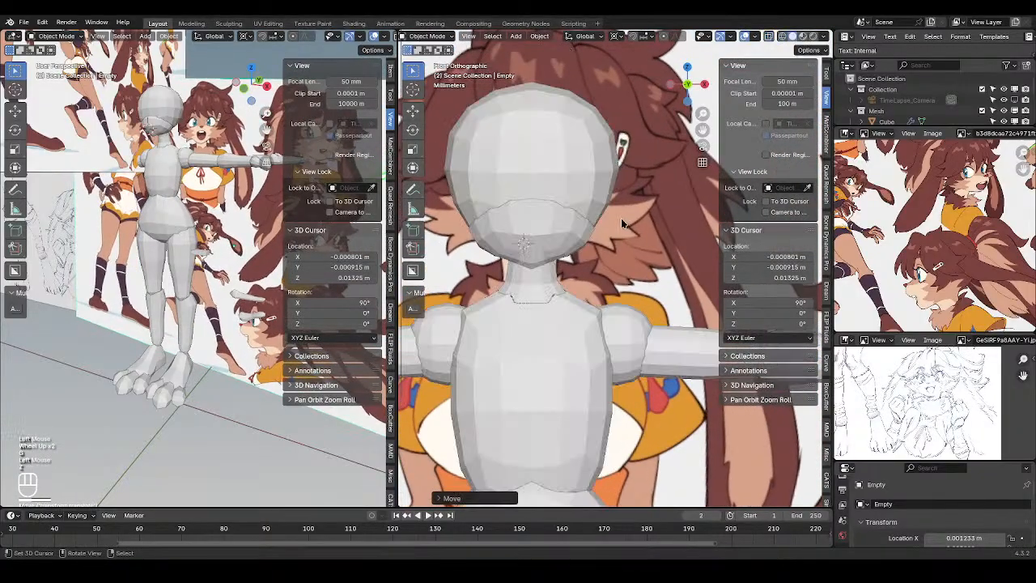
Fine-tune the reference image's position and rotation so the face centres on the model's head in wireframe shading
key("g")
left_click(606, 223, "shift")
key("z")
key("g")
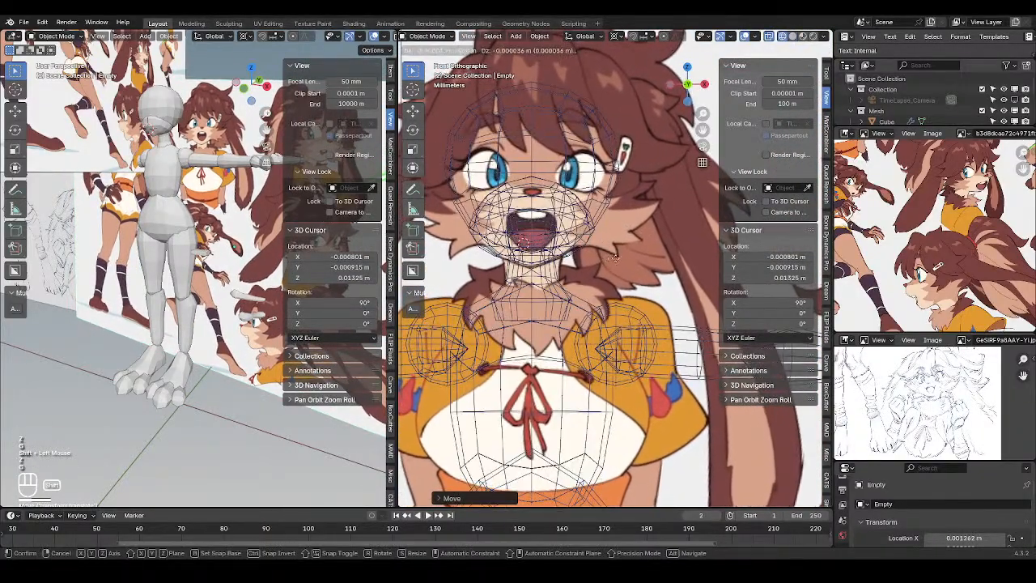
left_click(616, 258)
key("r")
left_click(634, 242)
key("r")
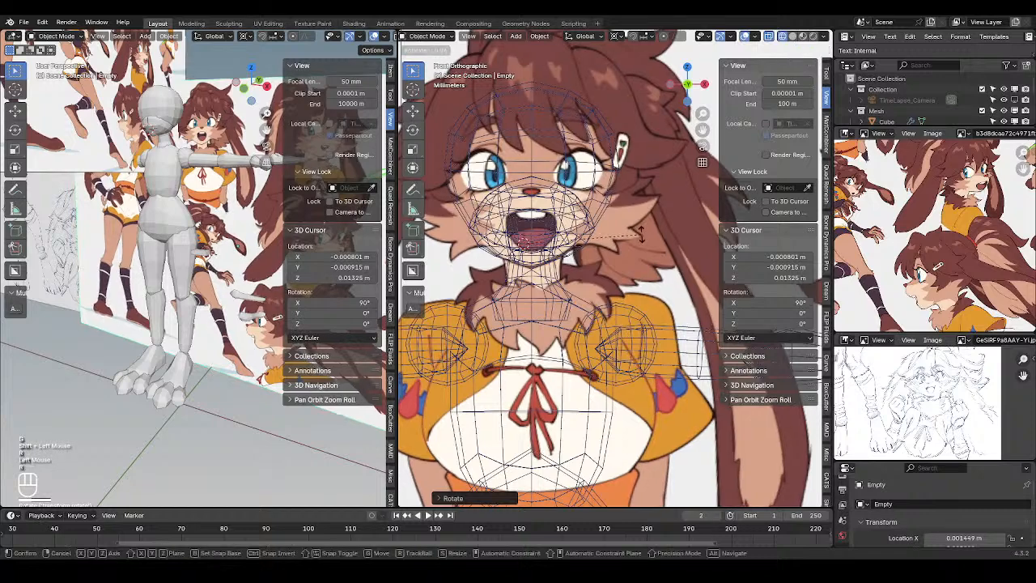
left_click(639, 234)
Scale the reference image down to about 0.84 around the 3D cursor and compare it with the head in solid shading
middle_click_drag(588, 199, 599, 227, "shift")
scroll(599, 226, "down", 1)
scroll(591, 239, "up", 1)
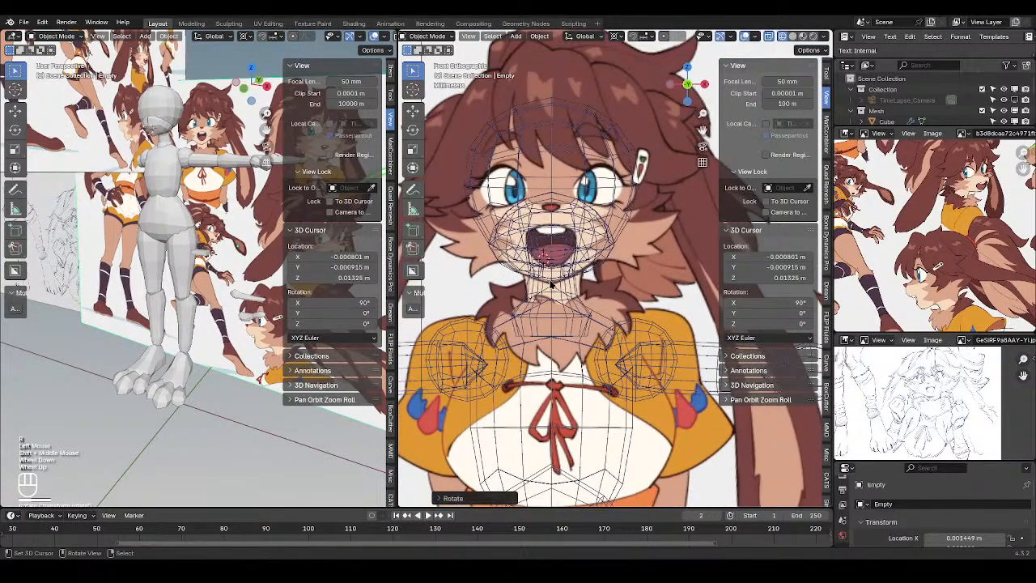
key("s")
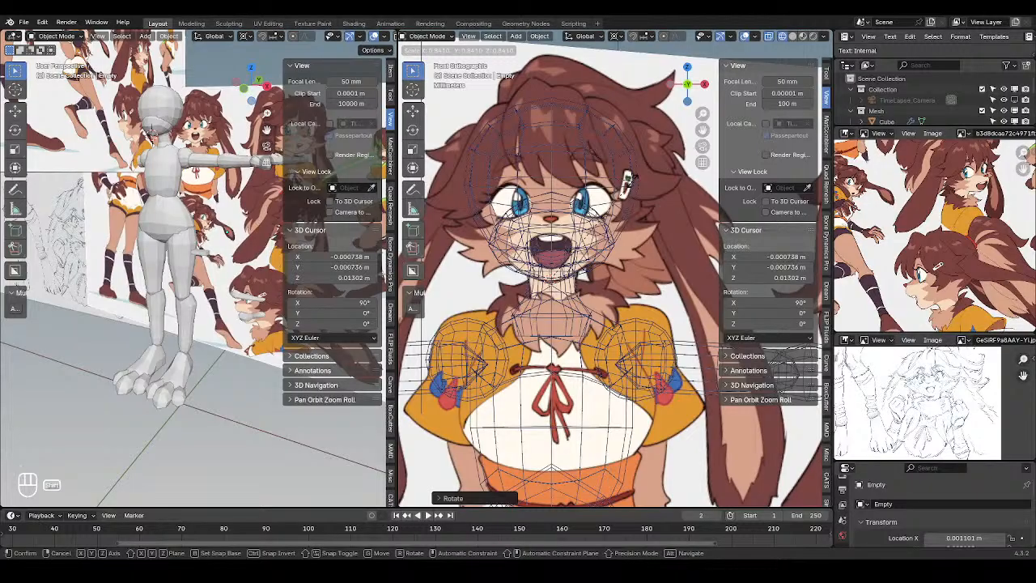
left_click(627, 183, "shift")
key("shift+z")
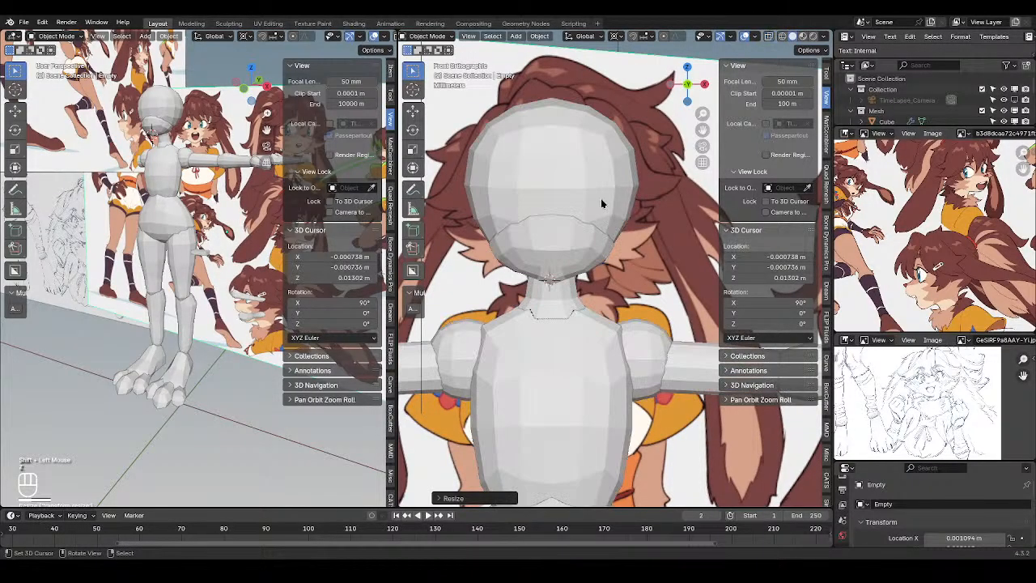
key("shift+z")
key("shift+z")
key("shift+z")
key("shift+z")
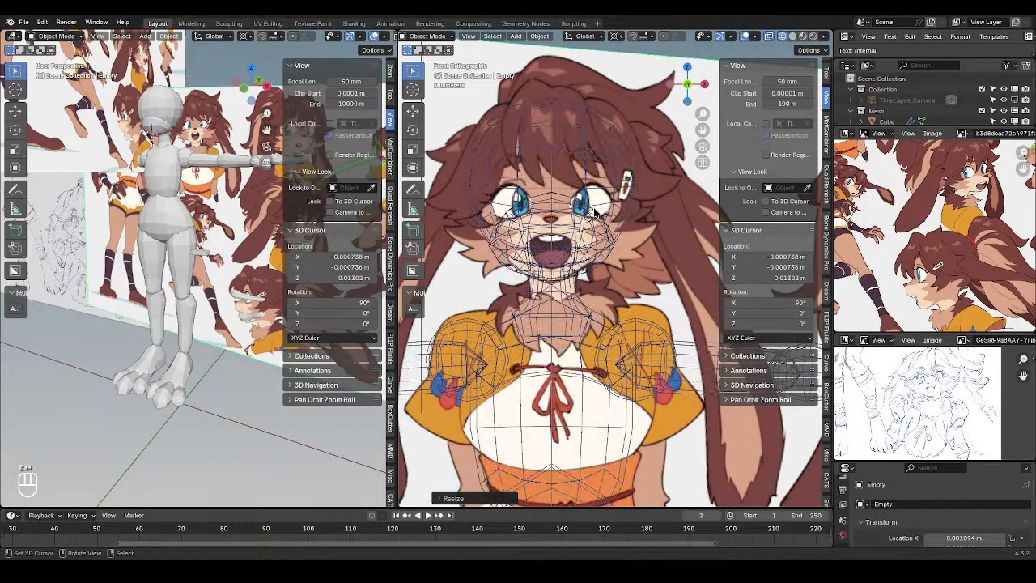
Select the muzzle mesh, enter Edit Mode and select a vertex on the side of its jaw
right_click(588, 261)
key("z")
scroll(597, 270, "up", 2)
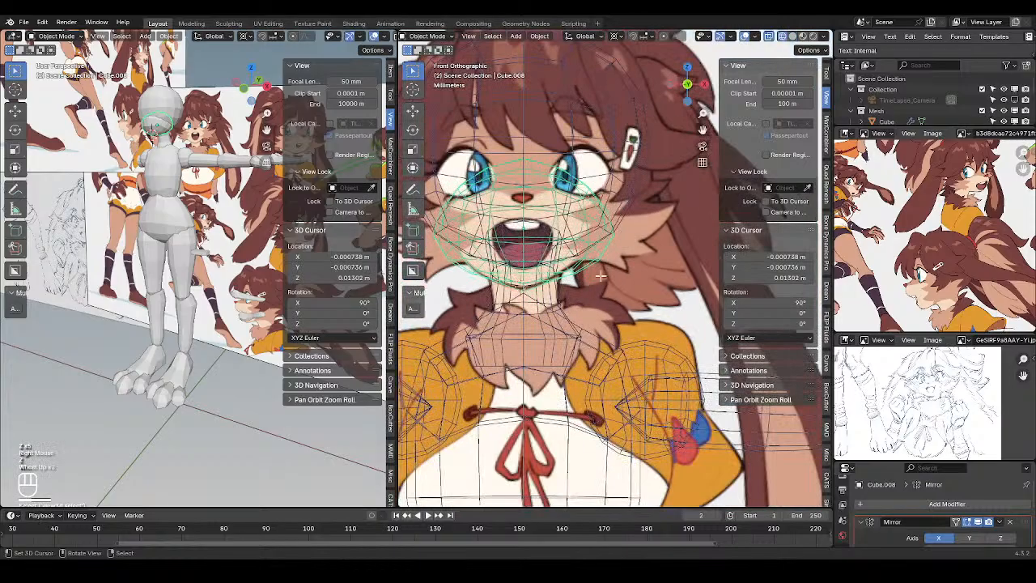
key("Tab")
right_click(603, 265)
key("g")
scroll(602, 262, "up", 2)
key("z")
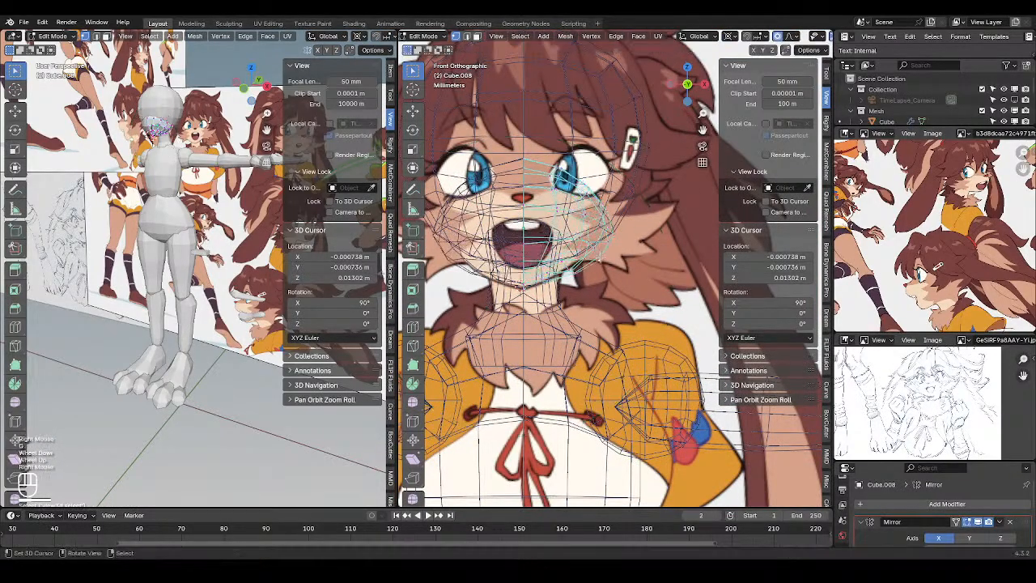
scroll(615, 250, "up", 4)
right_click(613, 253)
key("z")
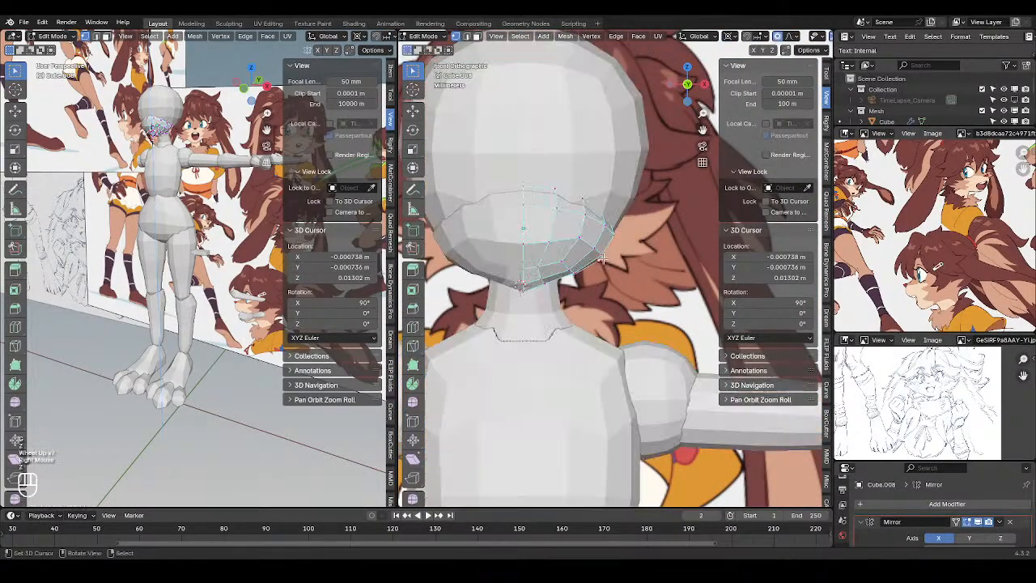
key("g")
key("z")
scroll(607, 249, "down", 1)
scroll(607, 248, "down", 3)
right_click(607, 247)
key("z")
key("g")
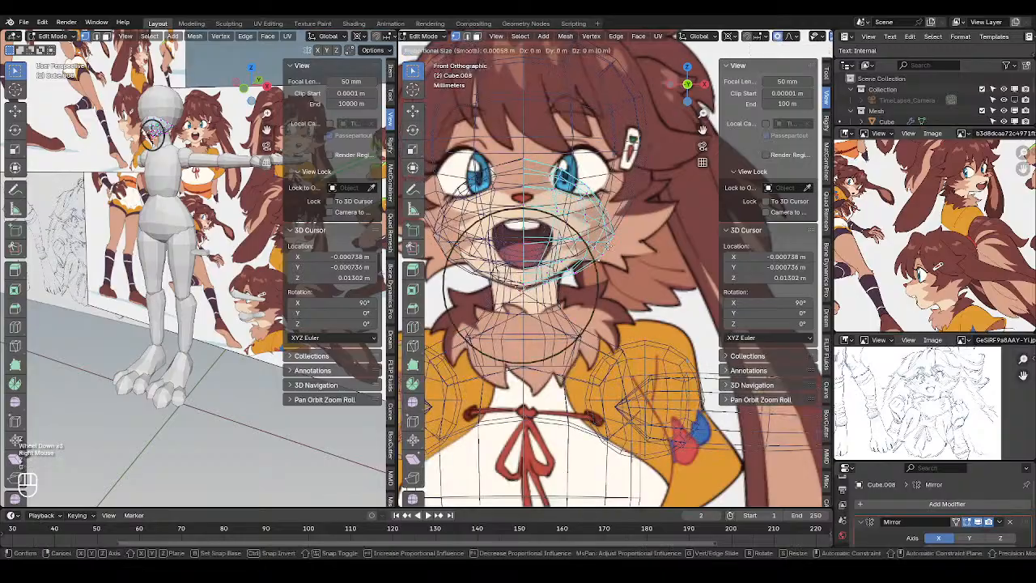
key("z")
scroll(608, 241, "down", 1)
scroll(607, 241, "down", 1)
right_click(609, 235)
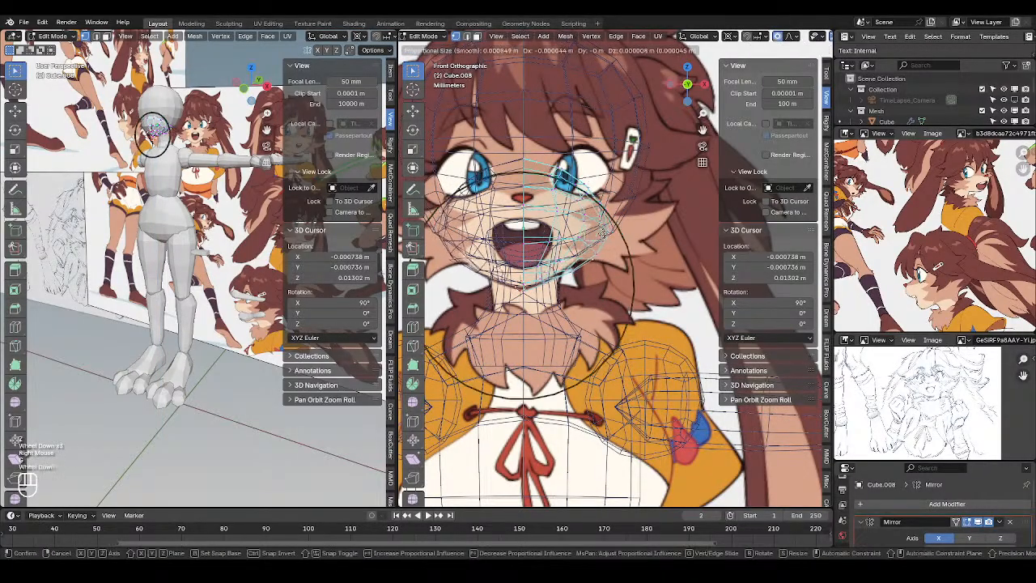
Move the muzzle's jaw-side vertex inward with proportional editing in the front view to follow the reference cheek
key("g")
scroll(607, 234, "down", 1)
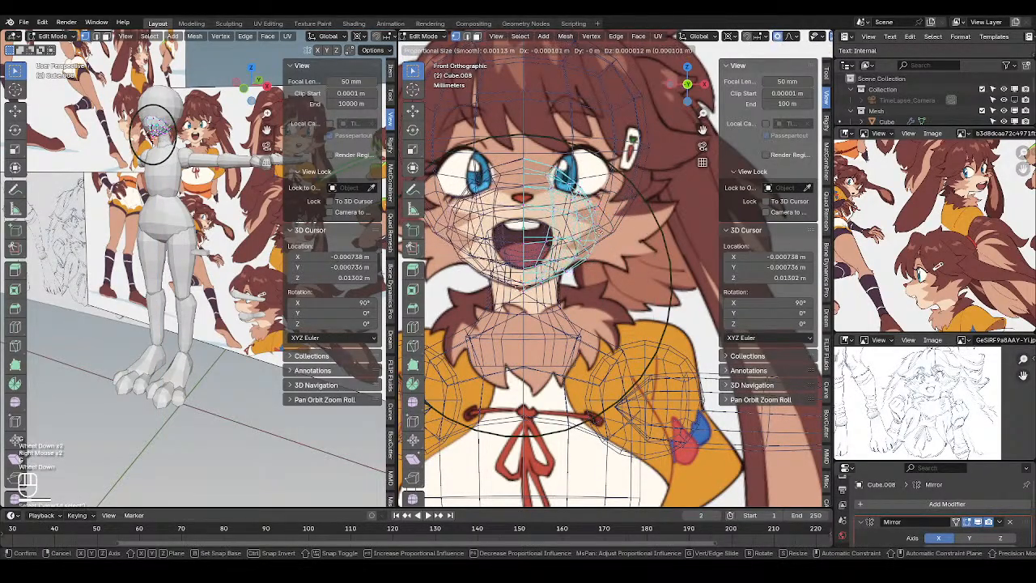
left_click(598, 232)
Compare the muzzle and jaw outline with the front reference face by alternating wireframe and solid shading
key("z")
key("z")
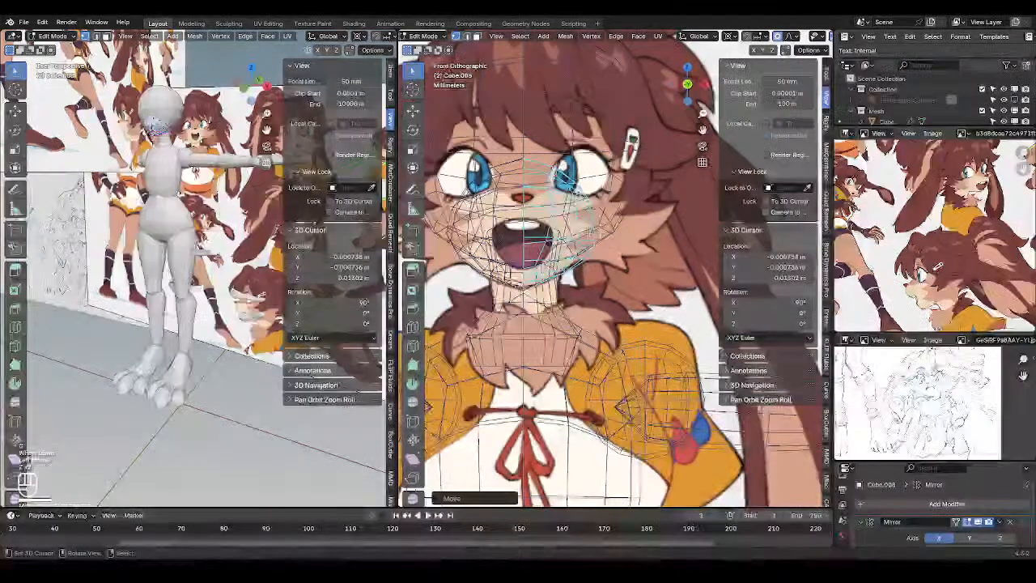
middle_click_drag(595, 230, 630, 237, "shift")
key("z")
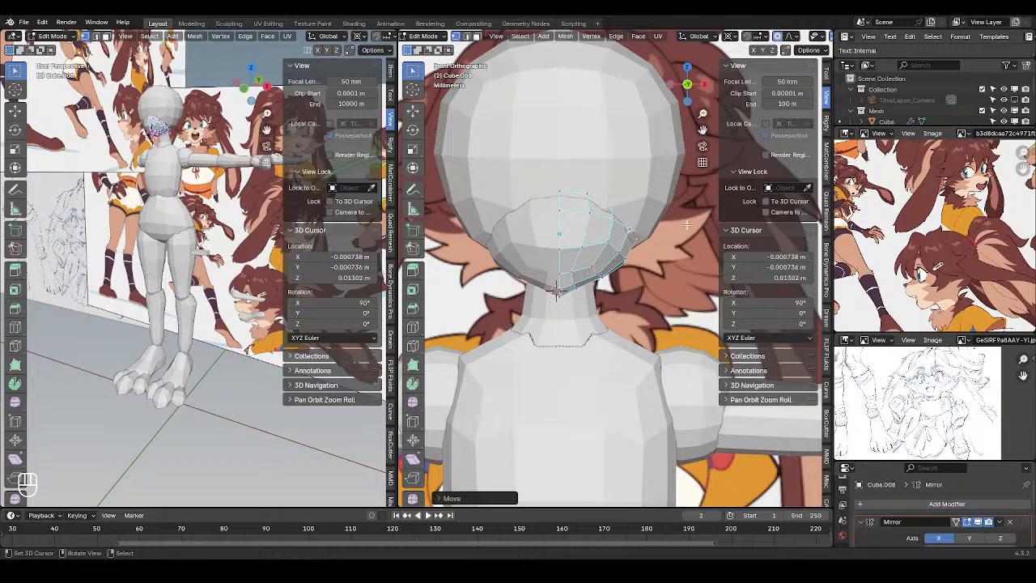
key("shift+z")
middle_click_drag(638, 260, 610, 249, "shift")
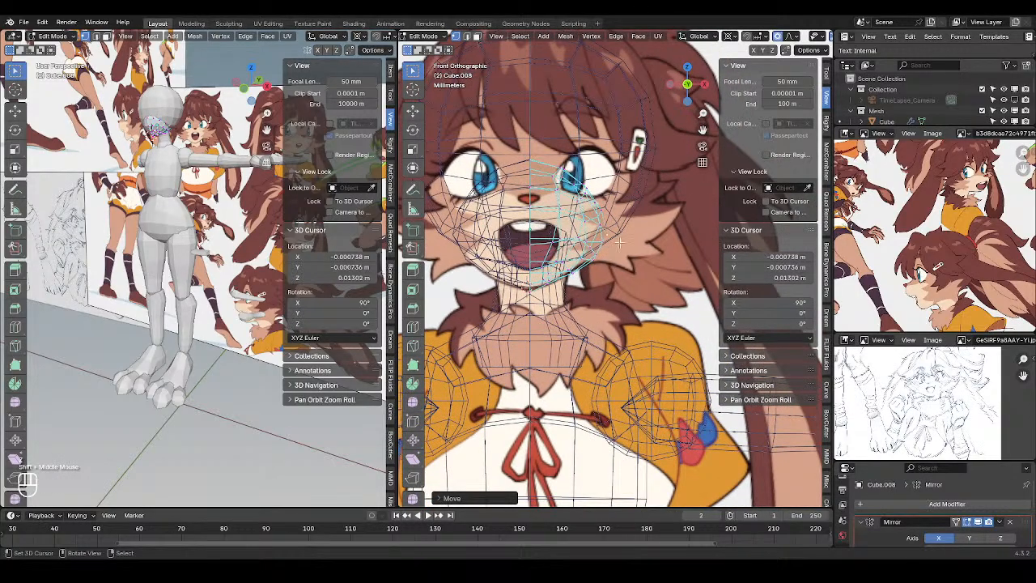
scroll(620, 241, "down", 3)
scroll(611, 232, "up", 2)
key("shift+z")
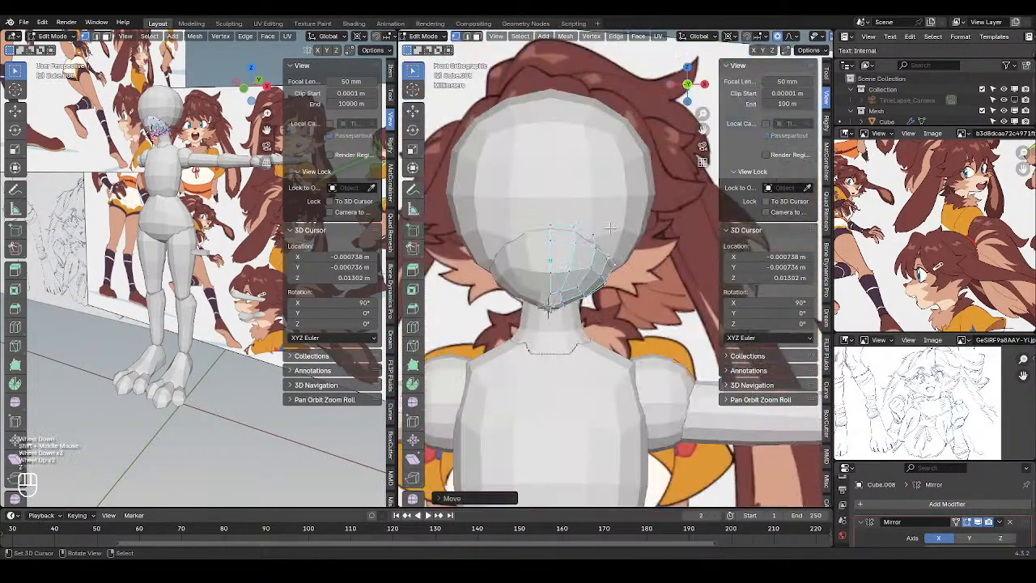
key("shift+z")
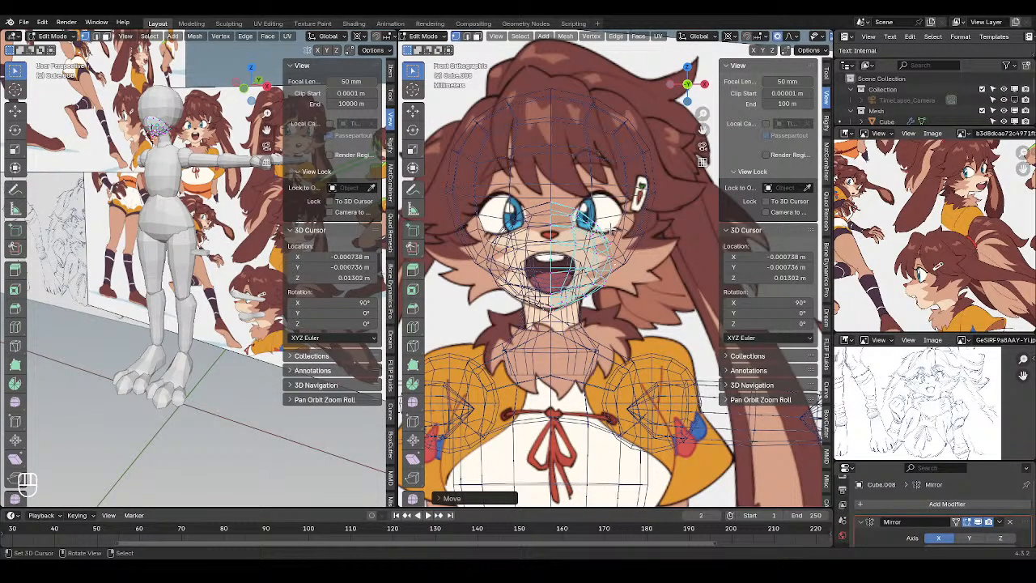
scroll(612, 230, "up", 2)
key("shift+z")
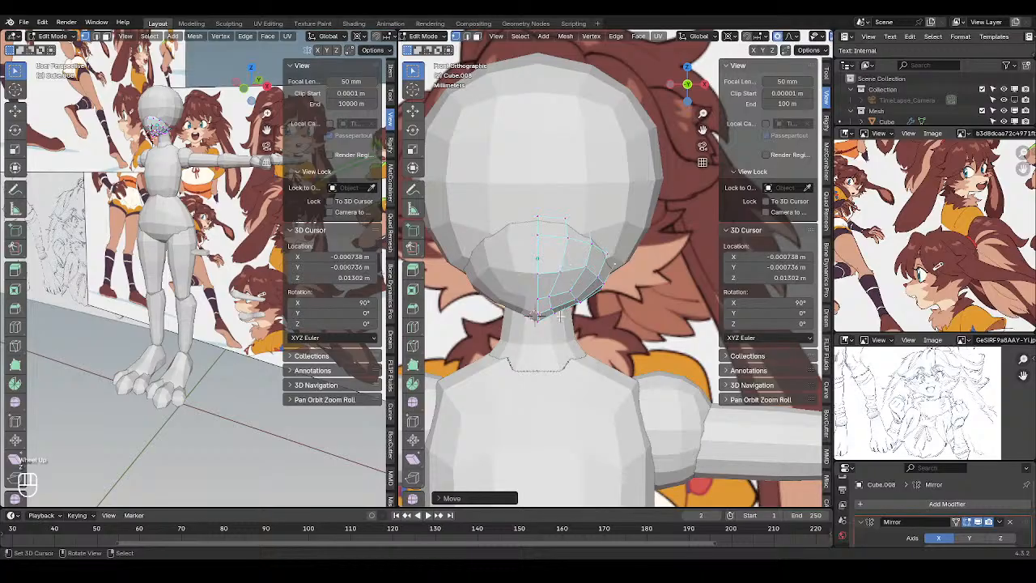
key("shift+z")
scroll(655, 281, "down", 1)
Leave Edit Mode, select the front-face reference image and move it slightly down along the Z axis
key("Tab")
right_click(654, 281)
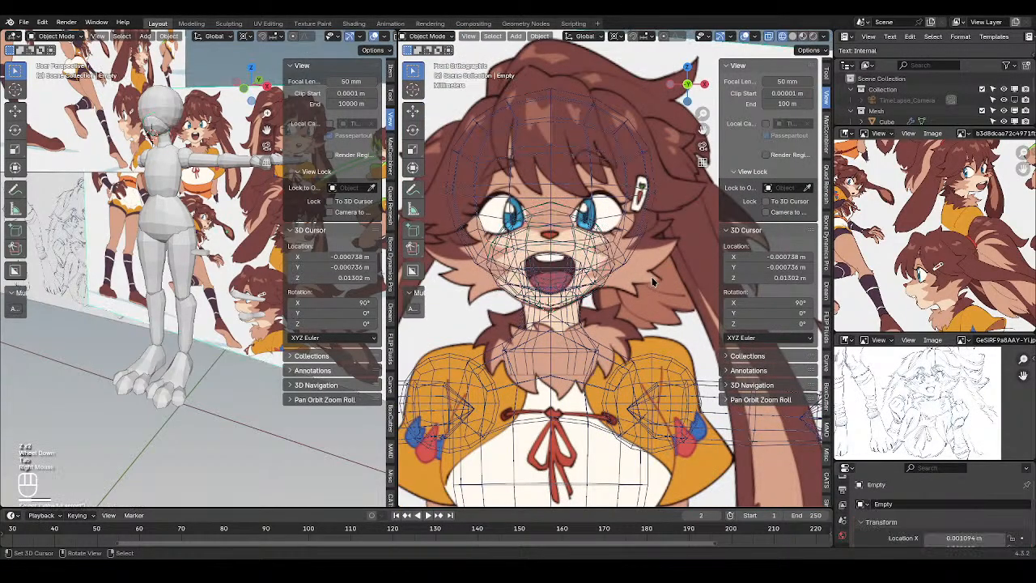
scroll(655, 281, "up", 1)
key("g")
key("z")
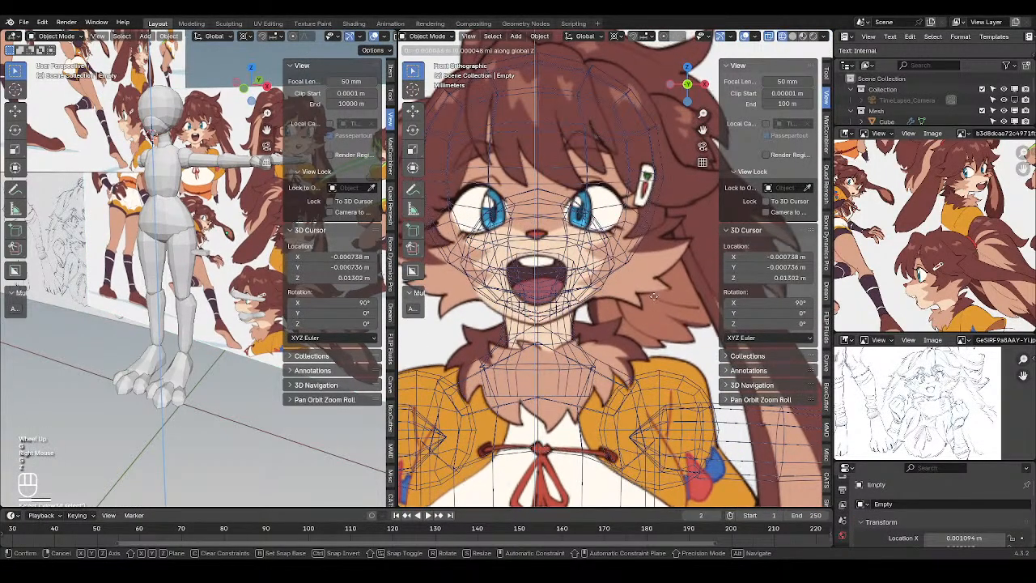
left_click(655, 300)
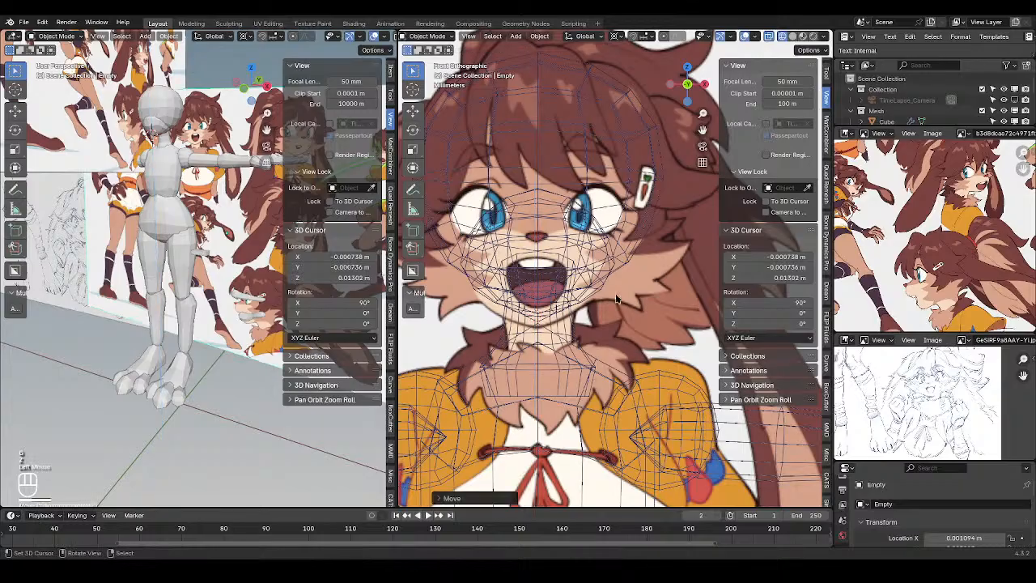
Enlarge the reference image slightly around the 3D cursor and readjust its height along Z to fit the head
scroll(597, 277, "down", 1)
key("z")
key("z")
key("s")
right_click(638, 245)
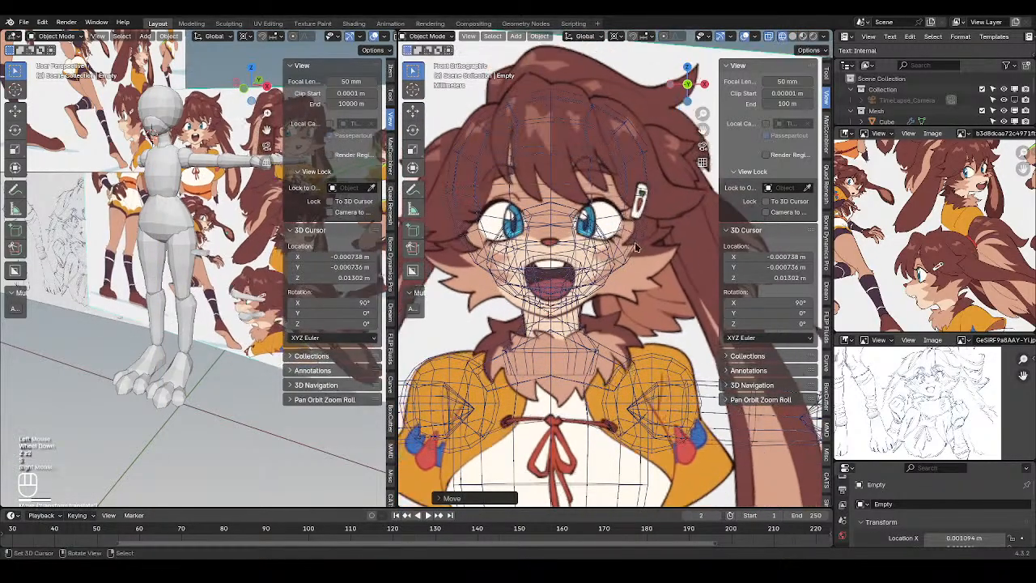
key("s")
left_click(665, 216)
key("g")
key("z")
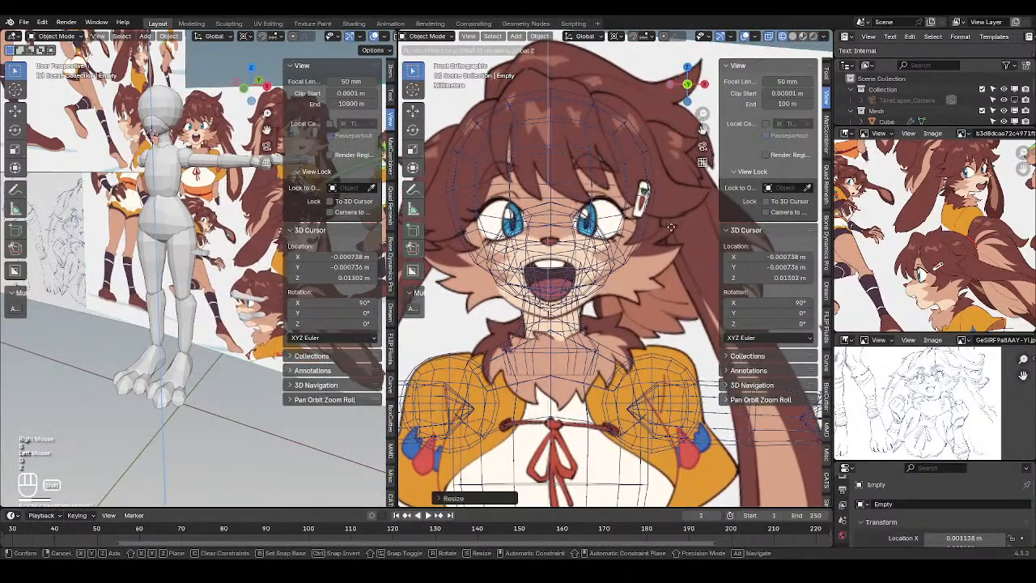
left_click(647, 216)
key("shift+z")
key("shift+z")
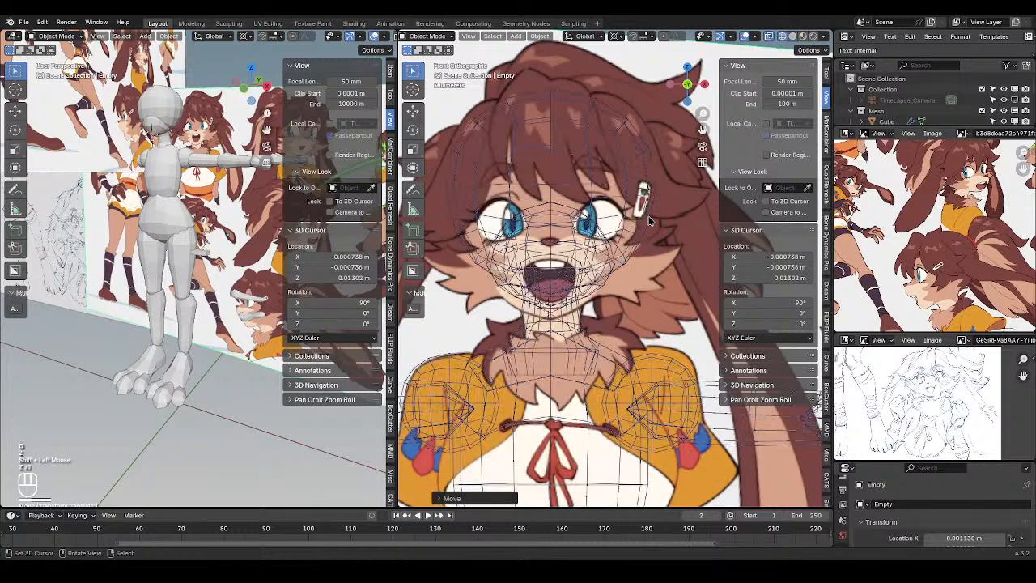
Nudge the muzzle's jaw-side vertex along Z with proportional editing and compare its outline with the reference face
right_click(608, 267)
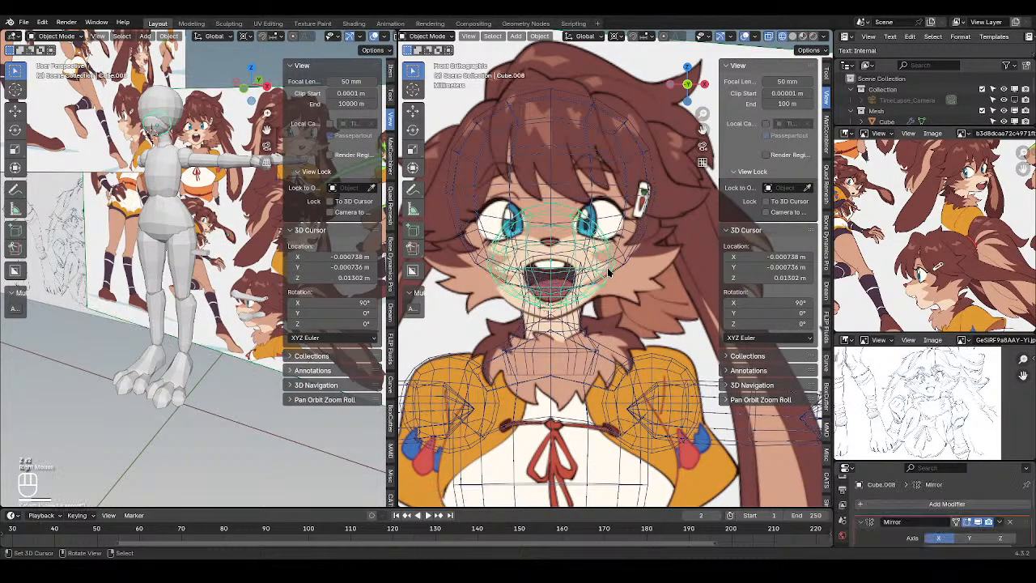
key("Tab")
key("g")
key("z")
left_click(635, 262, "shift")
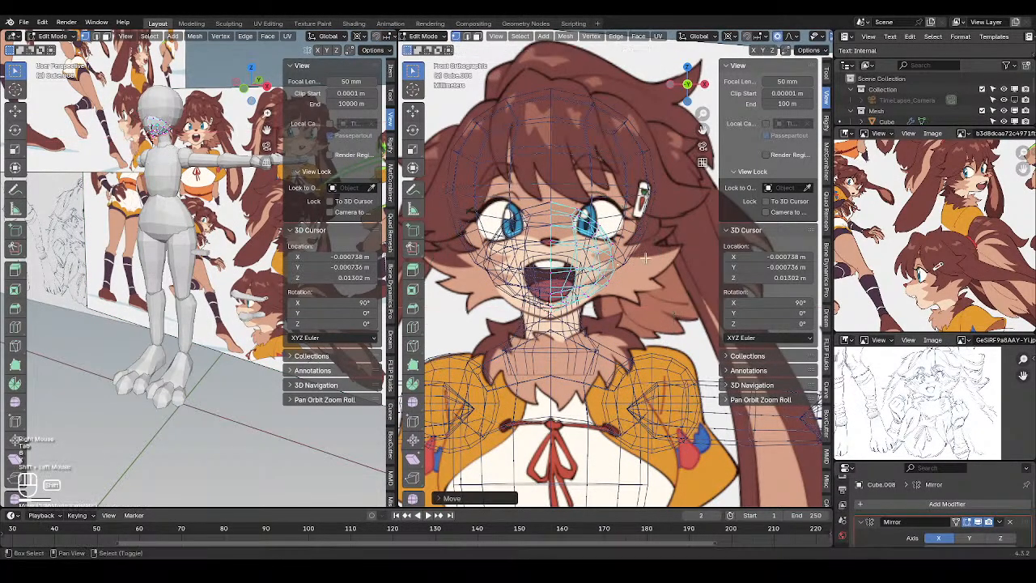
key("shift+z")
key("shift+z")
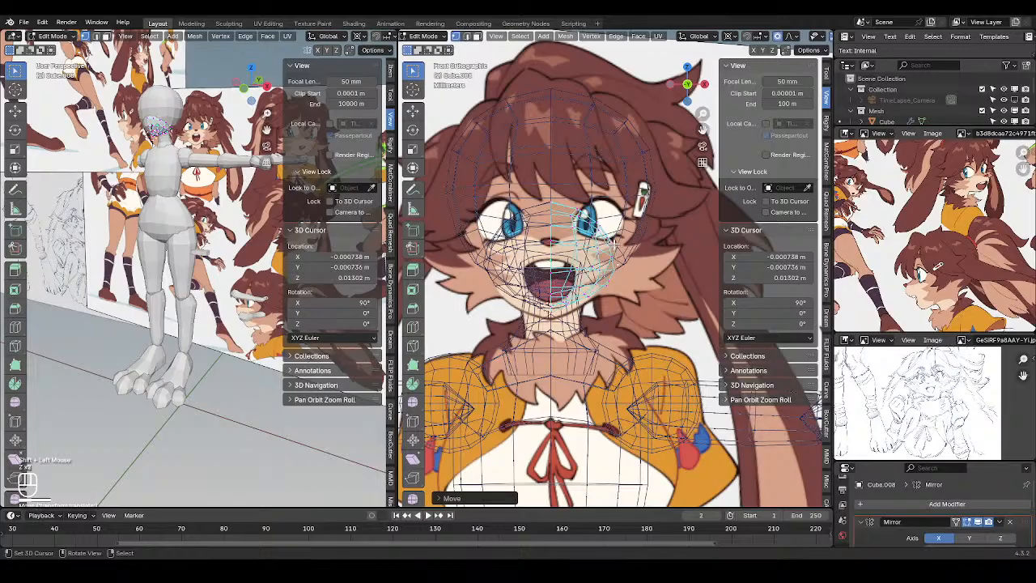
key("shift+z")
key("shift+z")
key("shift+z")
key("shift+z")
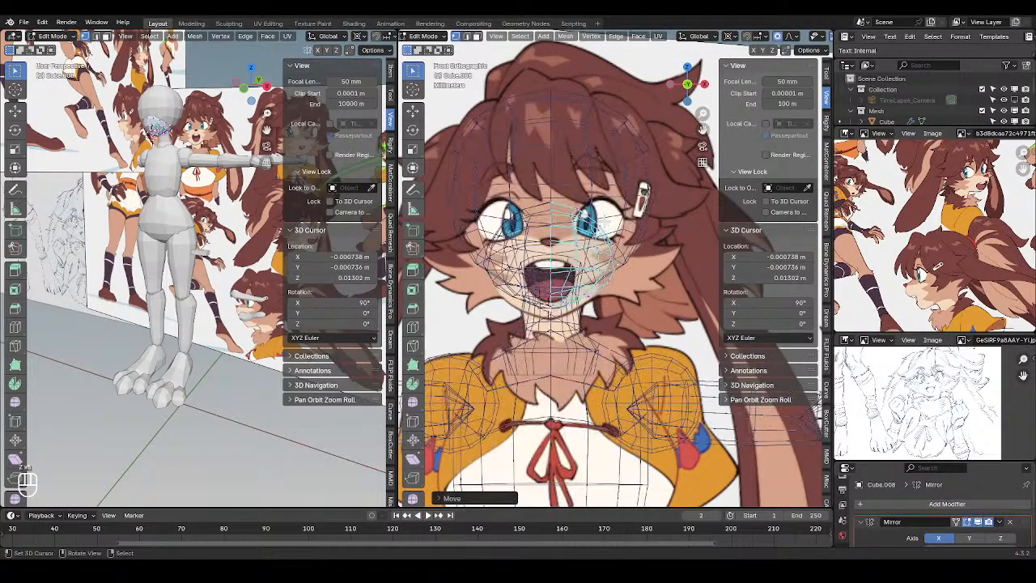
Place the 3D cursor on the reference's eye and add a UV sphere there inside the muzzle mesh
left_click(602, 221)
key("z")
key("shift+a")
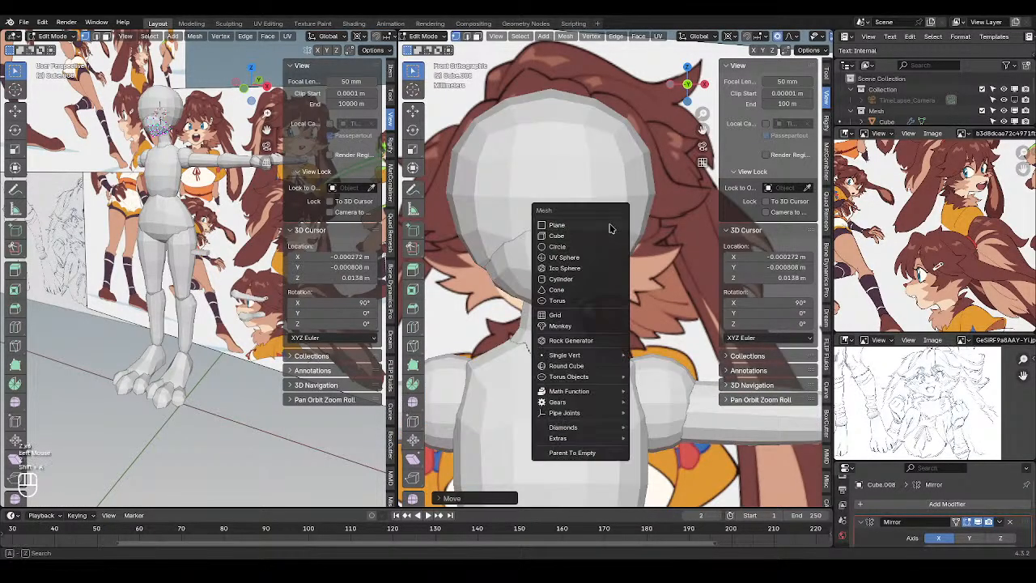
left_click(558, 262)
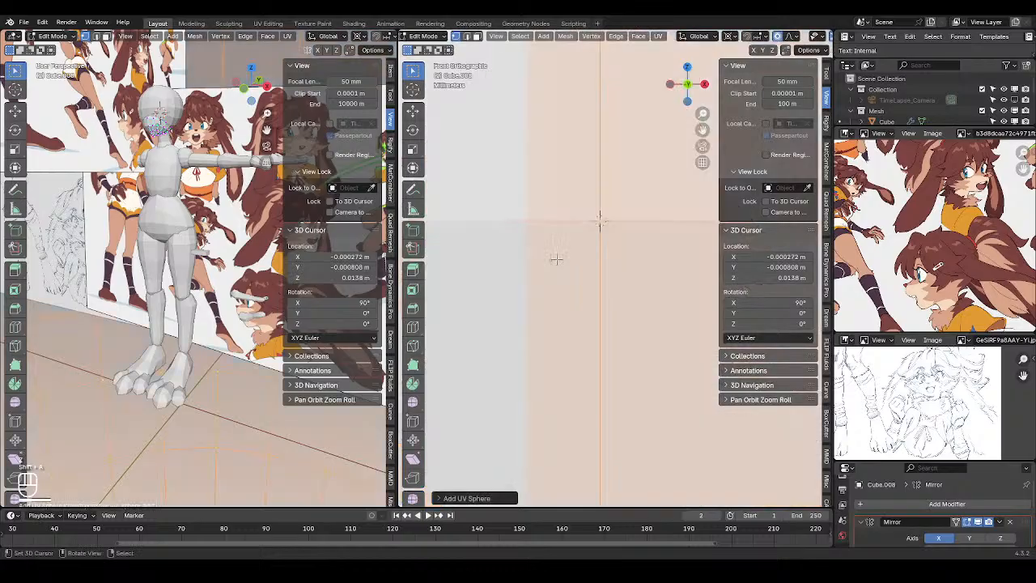
Scale the new UV sphere down repeatedly toward the size of the head
scroll(643, 321, "down", 3)
key("s")
left_click(666, 361)
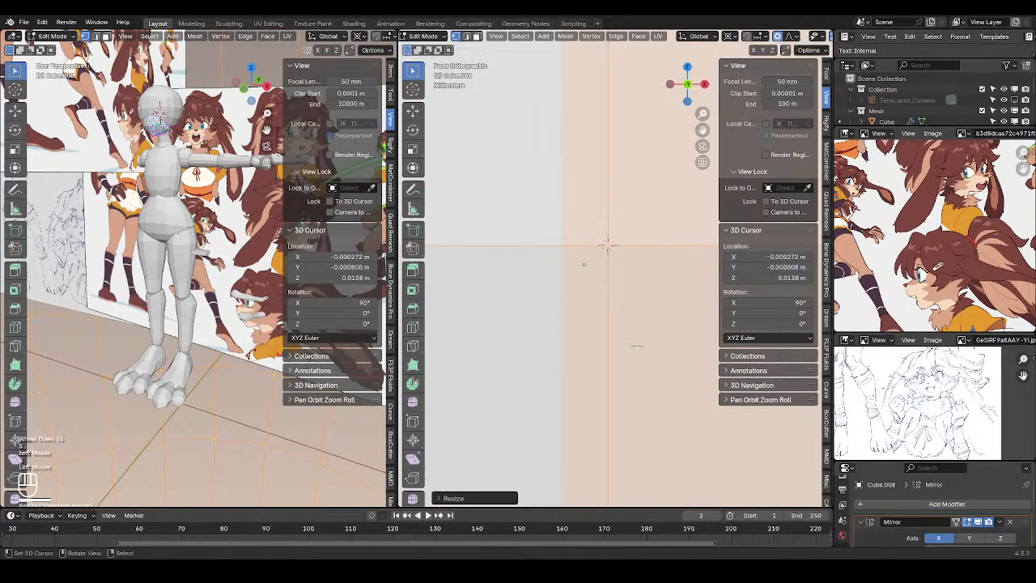
key("s")
left_click(653, 327)
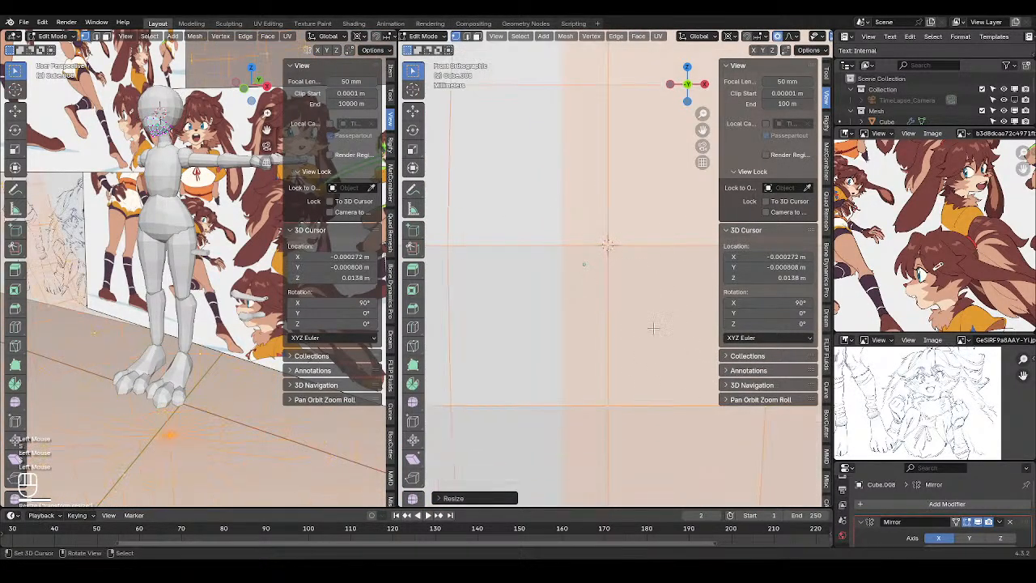
key("s")
left_click(646, 344)
key("s")
left_click(661, 338)
key("alt+a")
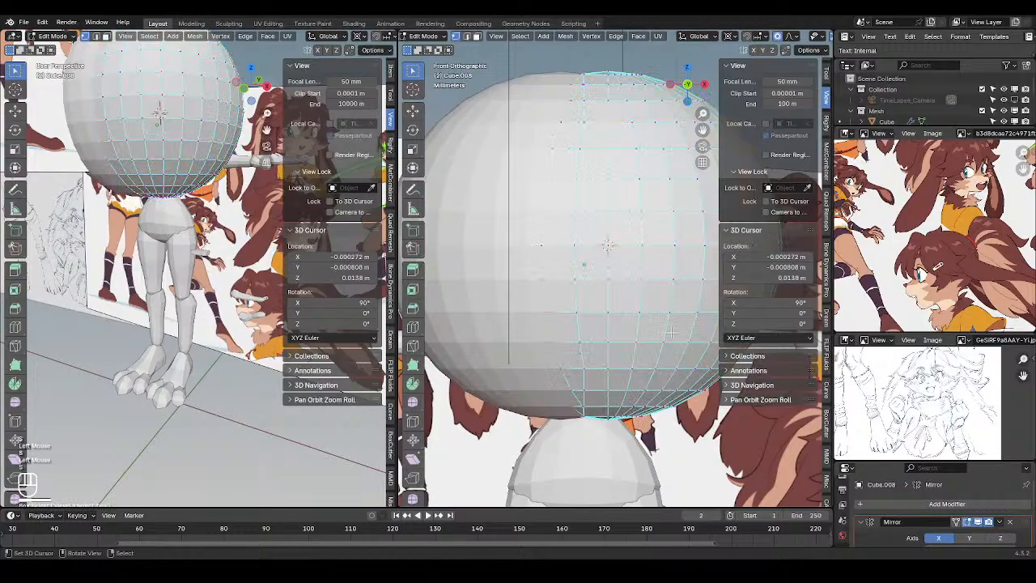
key("a")
key("s")
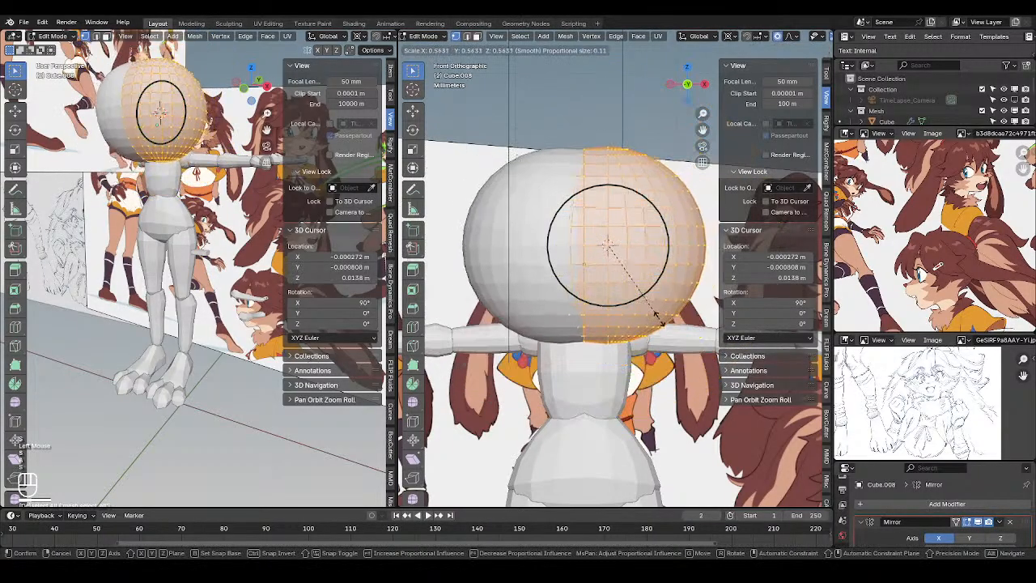
right_click(615, 301)
Delete all selected vertices of the muzzle mesh and check the head in Object Mode
key("Tab")
key("Tab")
key("x")
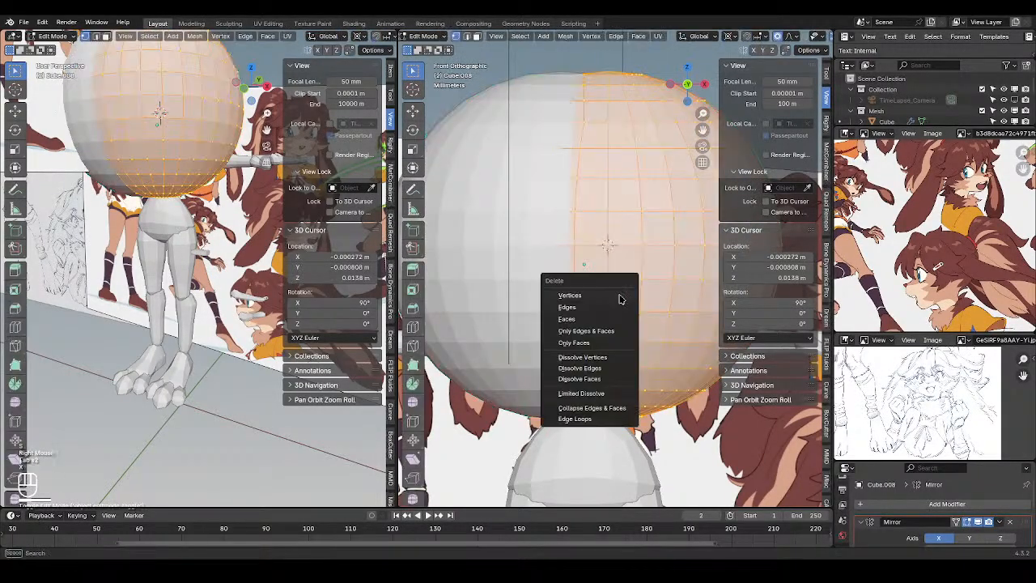
left_click(619, 296)
scroll(614, 293, "up", 2)
key("Tab")
key("z")
key("z")
key("z")
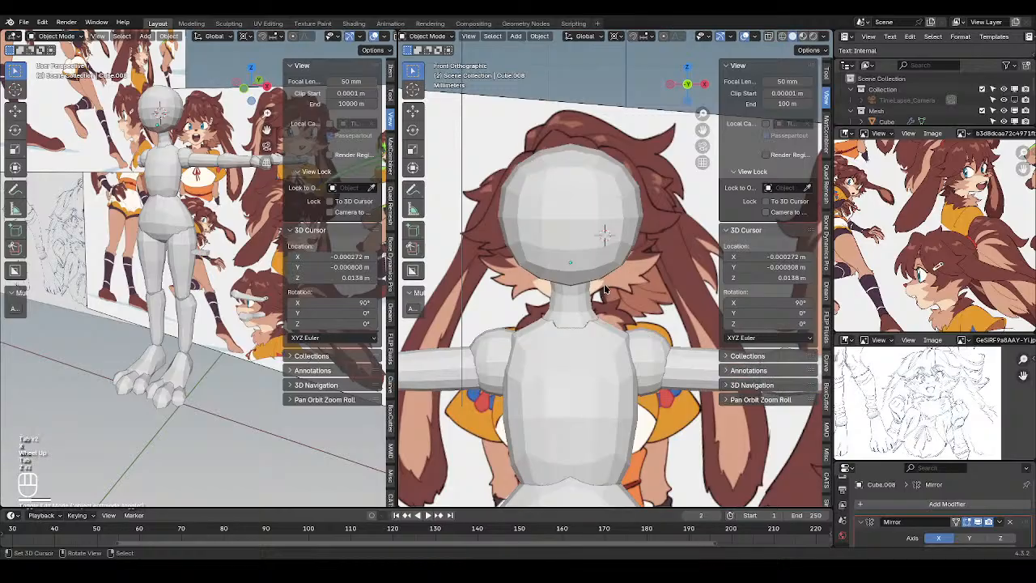
Undo the deletion of the muzzle and remove only the added UV sphere from its mesh
key("ctrl+z")
key("ctrl+z")
right_click(629, 302)
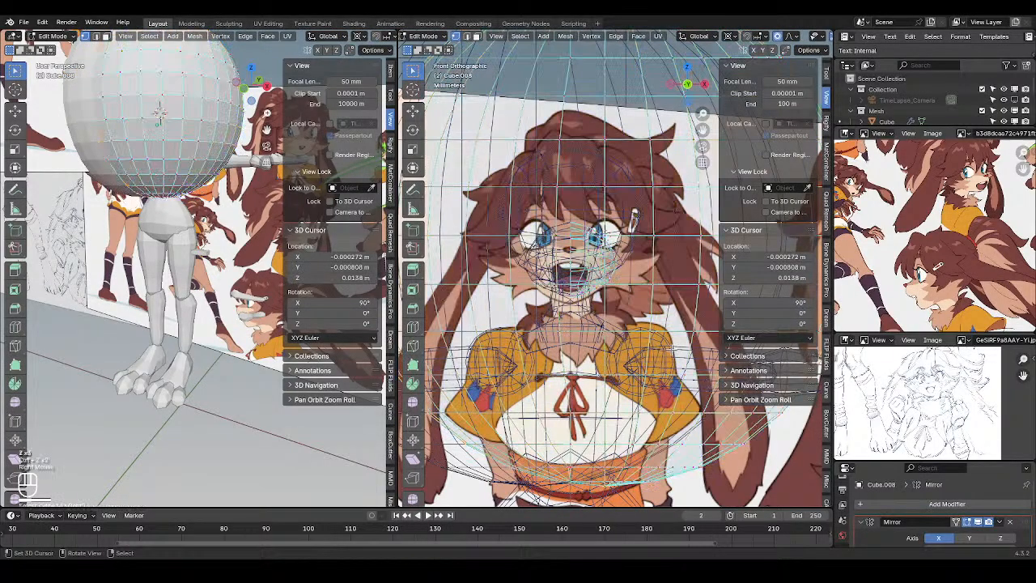
key("a")
key("x")
left_click(662, 330)
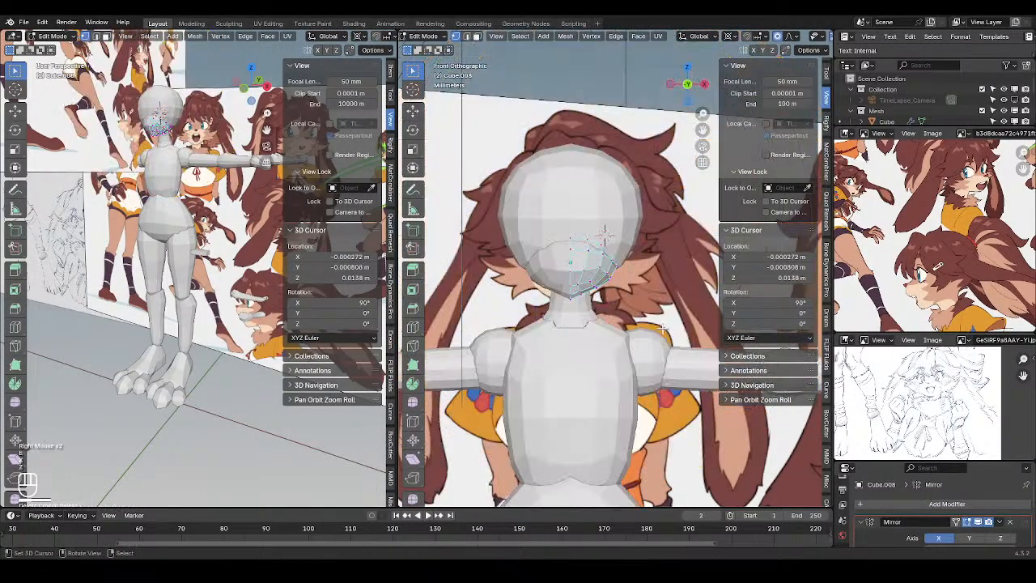
Return to Object Mode and add a UV sphere as a separate object at the 3D cursor
key("Tab")
key("shift+a")
mouse_move(657, 329)
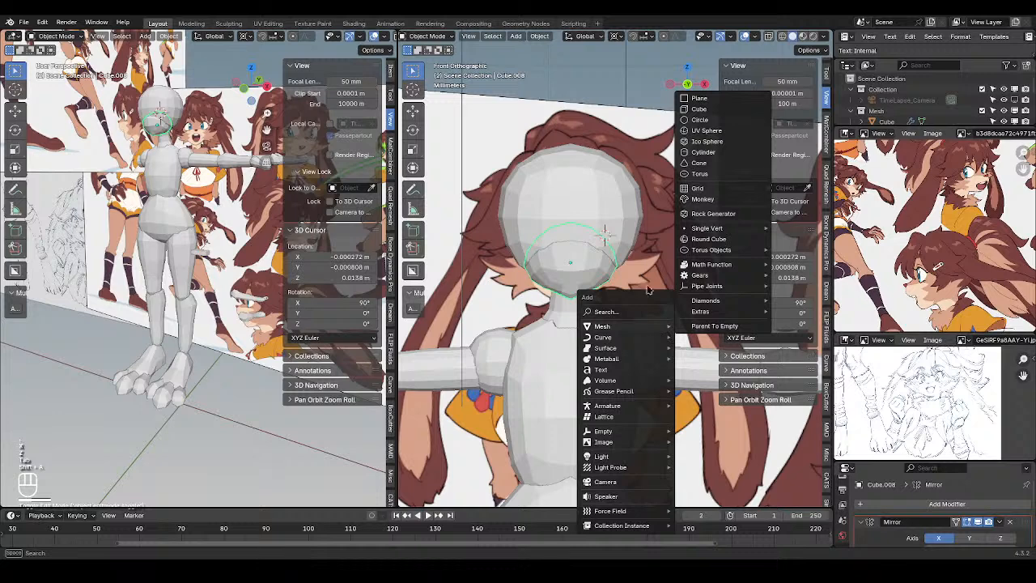
left_click(720, 133)
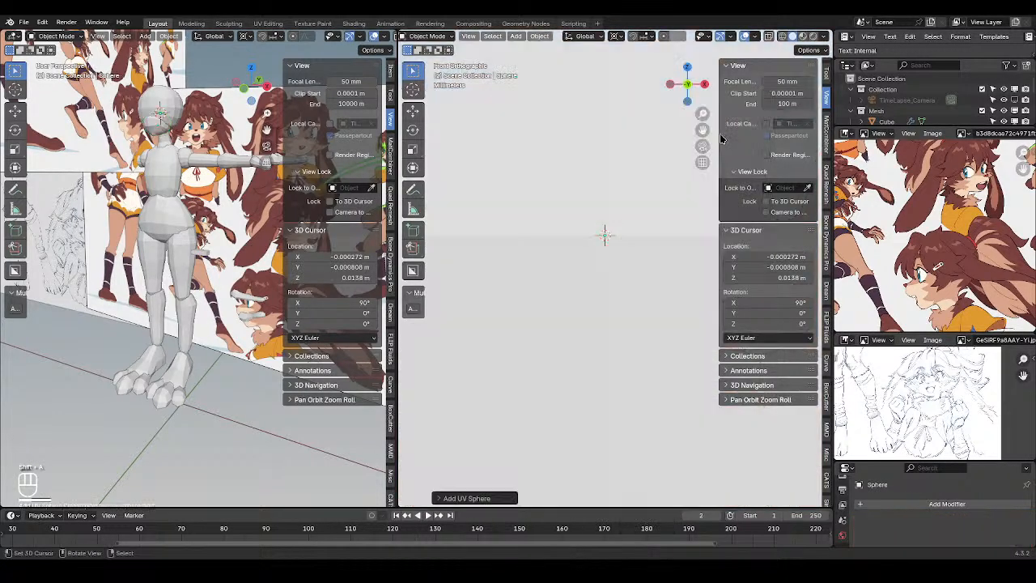
Try scaling the new sphere down to nearly head size, and undo the resizing
key("s")
left_click(673, 366)
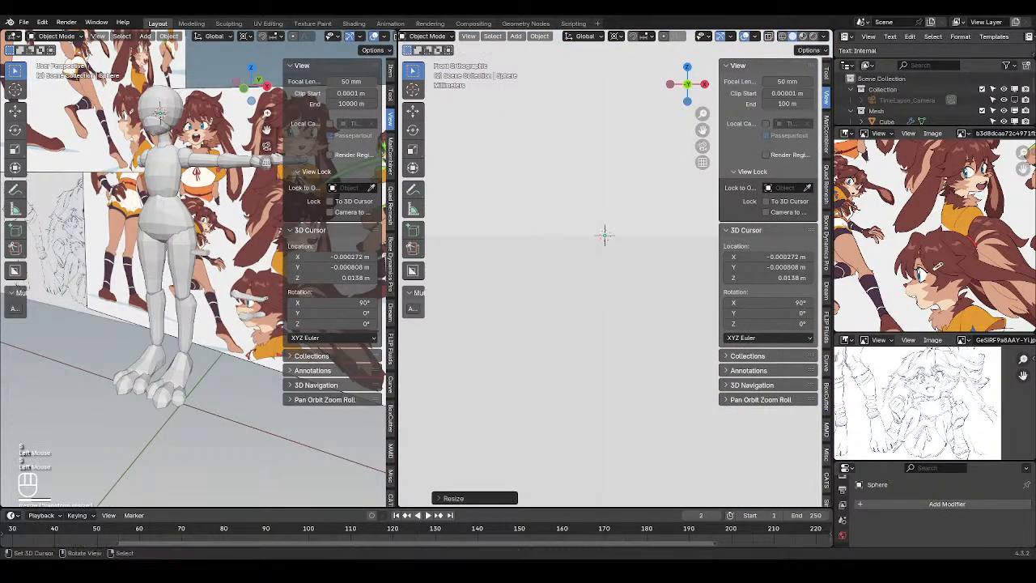
key("s")
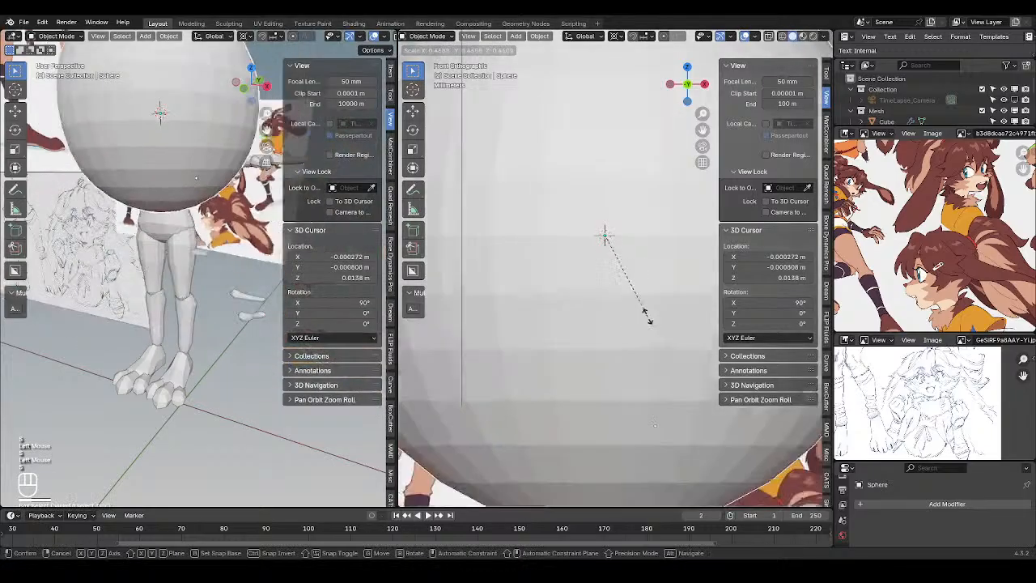
left_click(618, 230)
right_click(647, 169)
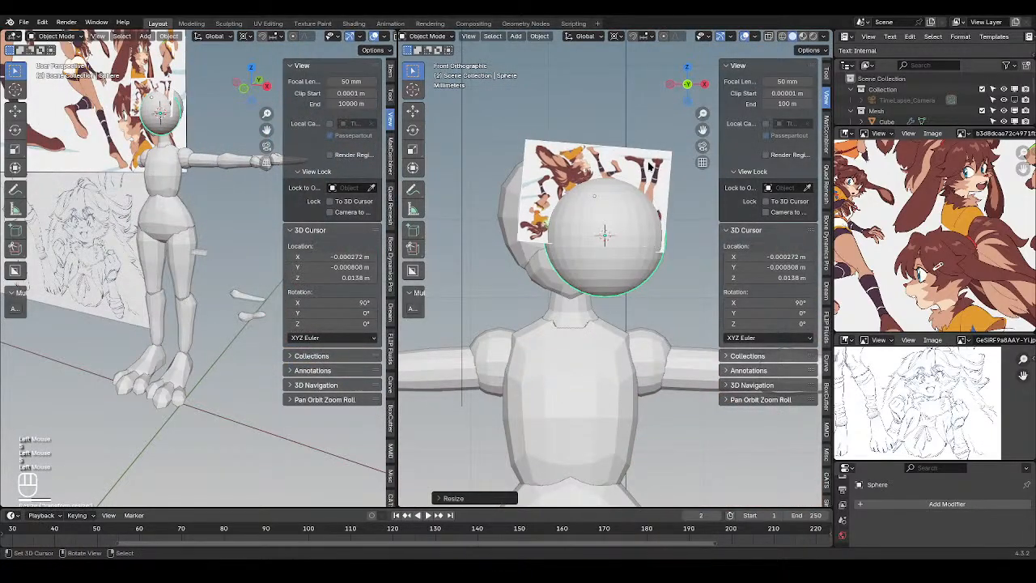
scroll(647, 169, "down", 1)
key("ctrl+z")
key("ctrl+z")
key("ctrl+z")
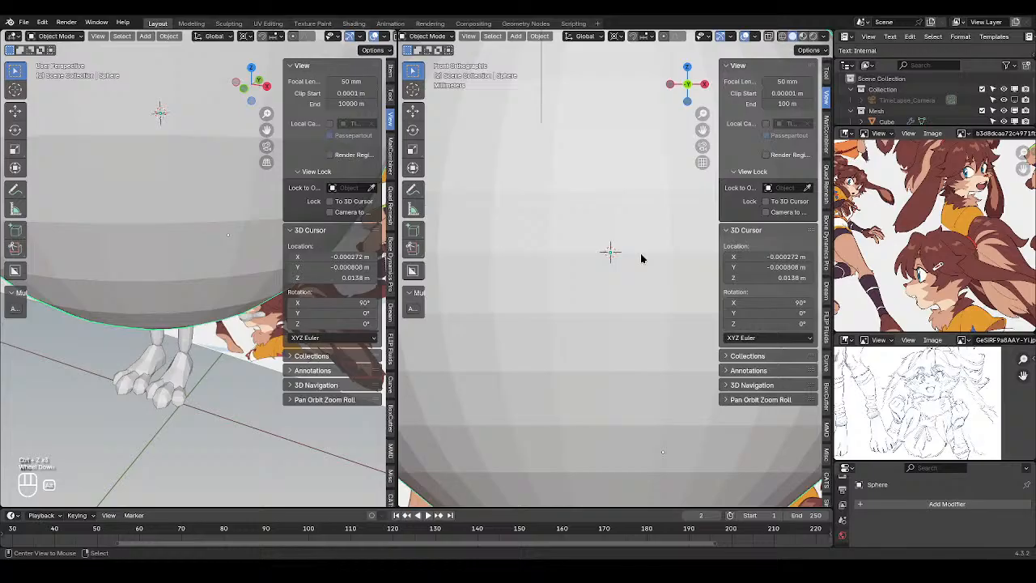
Select only the UV sphere and scale it down to a small eyeball over the face
right_click(641, 259)
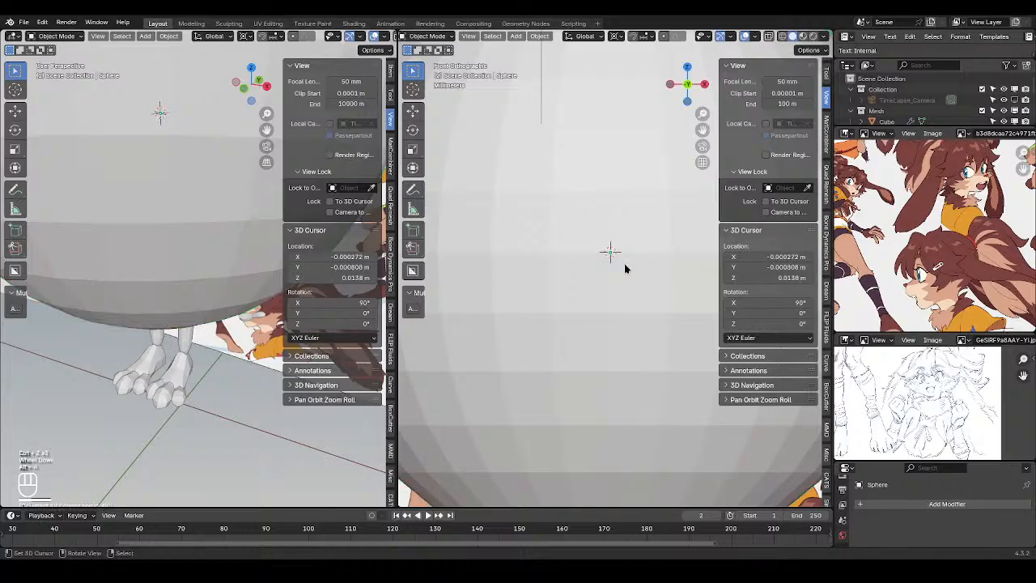
scroll(615, 273, "down", 4)
key("s")
left_click(590, 292)
key("s")
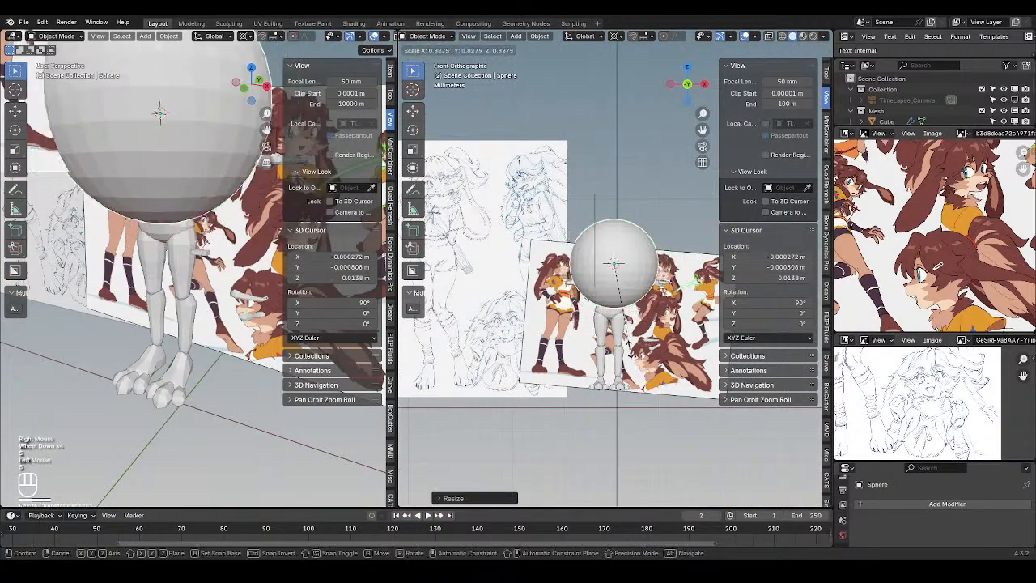
left_click(619, 254)
scroll(619, 261, "up", 5)
key("s")
left_click(625, 277)
Move the sphere over the reference's eye in wireframe and rotate it 90° around the X axis
key("z")
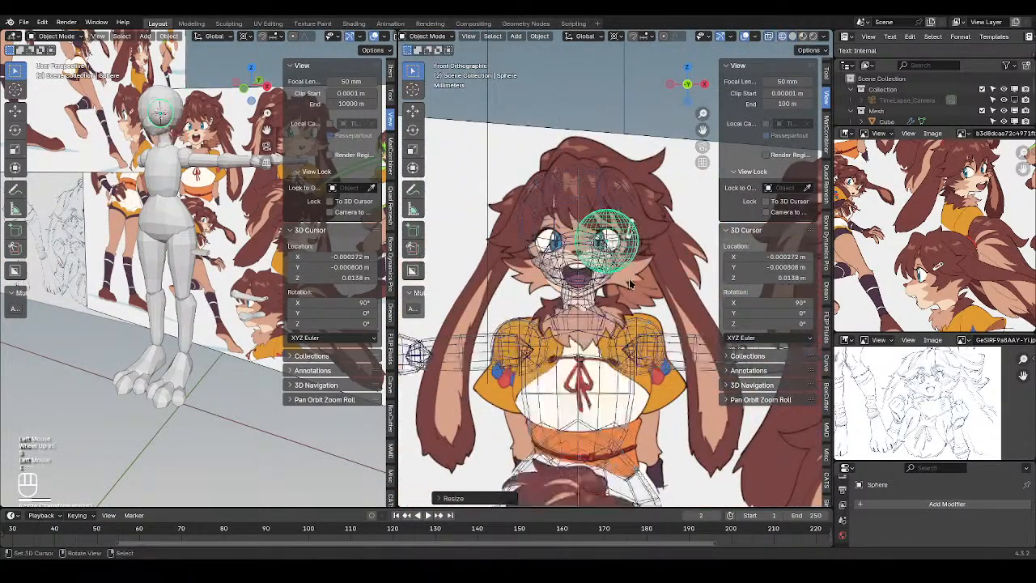
scroll(622, 276, "up", 2)
key("g")
left_click(617, 245)
key("r")
key("KP_9")
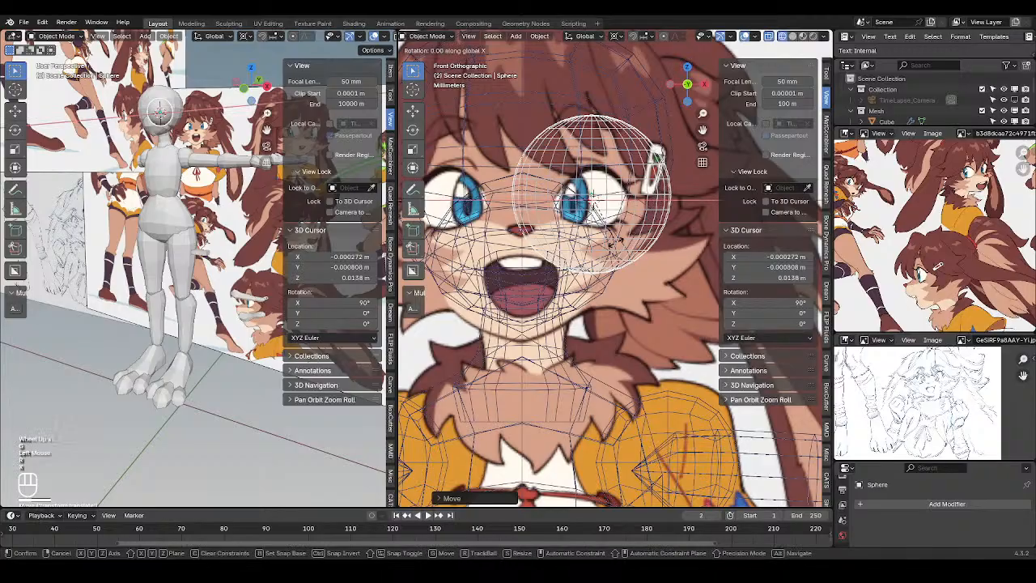
key("KP_0")
key("Return")
scroll(617, 246, "up", 2)
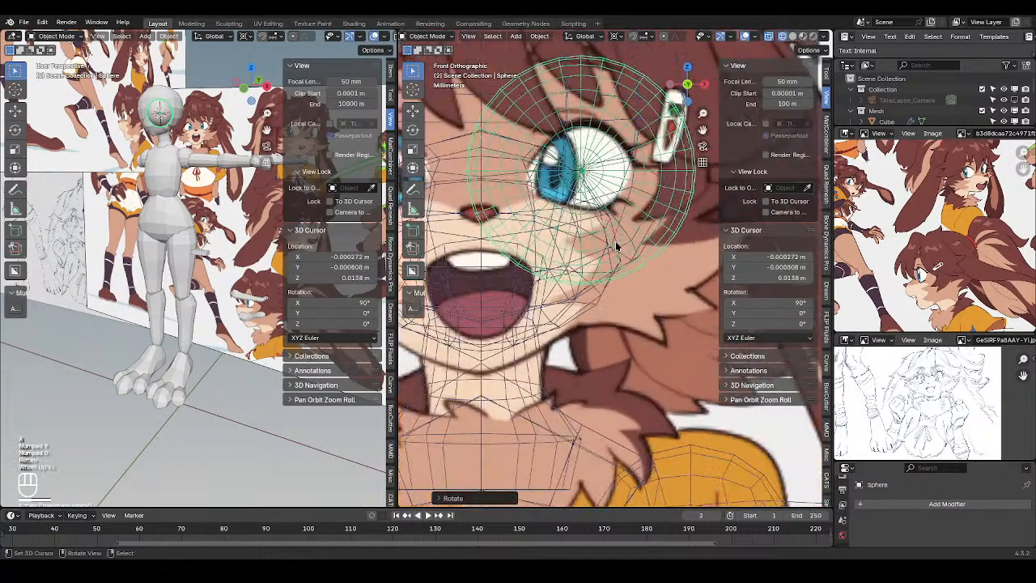
Shrink the eyeball sphere and shift it inward so it centres on the reference's iris in the front view
key("s")
left_click(640, 269)
key("g")
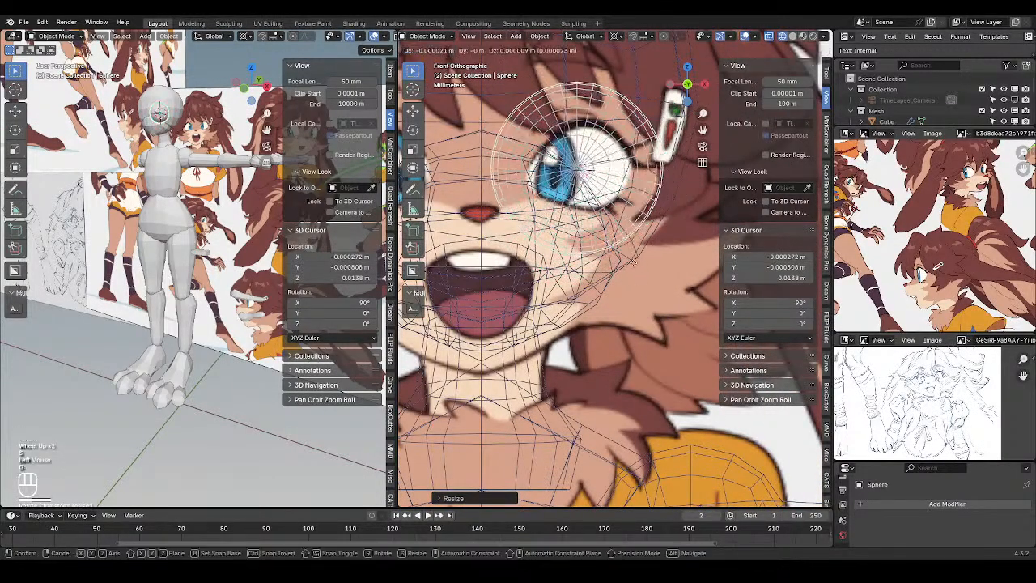
left_click(617, 260)
key("s")
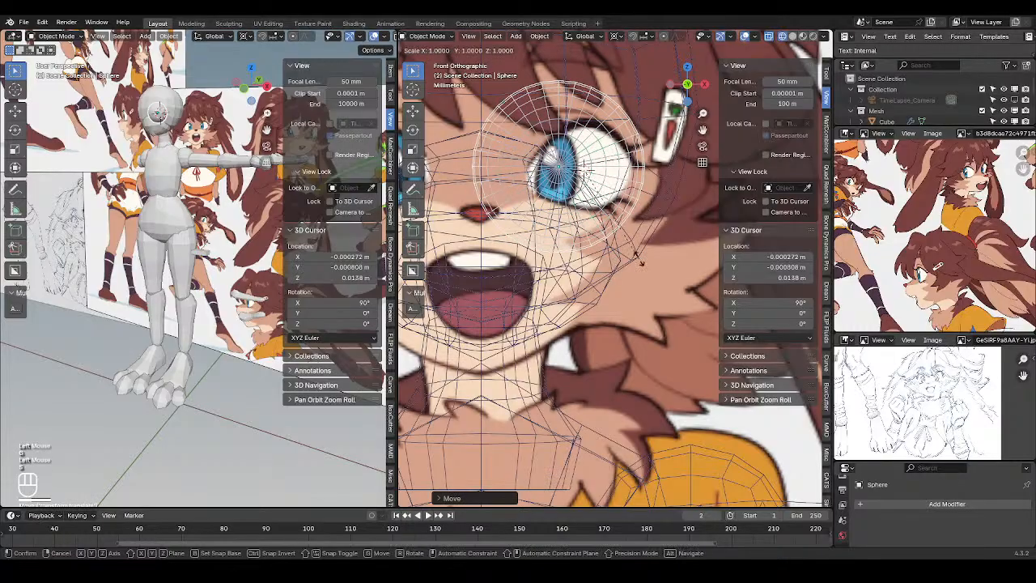
left_click(638, 258)
Move the eyeball sphere back into the head along Y in the right view to meet the profile reference's eye
key("z")
scroll(615, 251, "down", 2)
mouse_move(587, 238)
middle_mouse_down("shift")
mouse_move(624, 280)
mouse_move(594, 277)
middle_mouse_up("shift")
scroll(624, 280, "down", 1)
key("z")
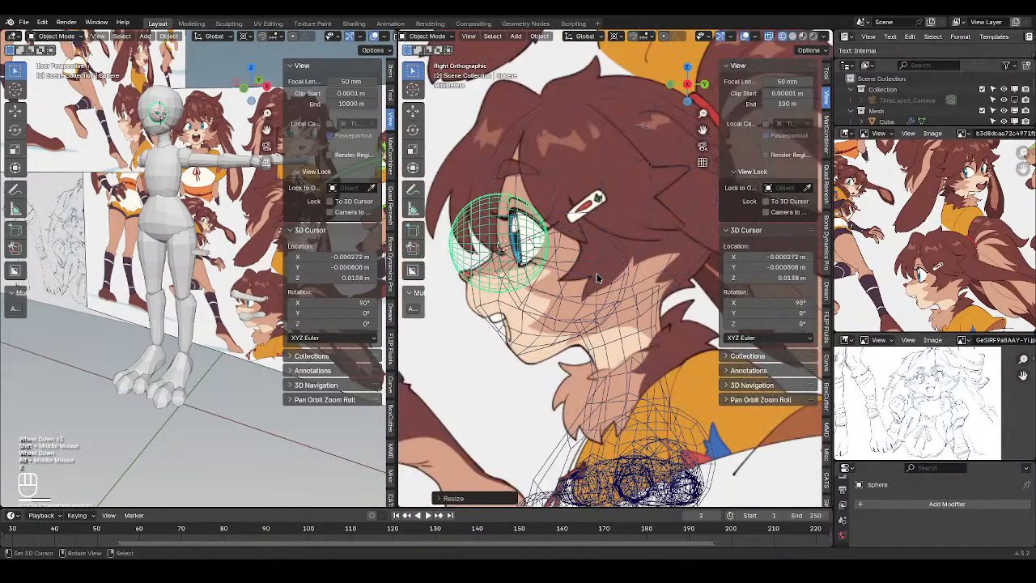
key("g")
key("y")
left_click(658, 267)
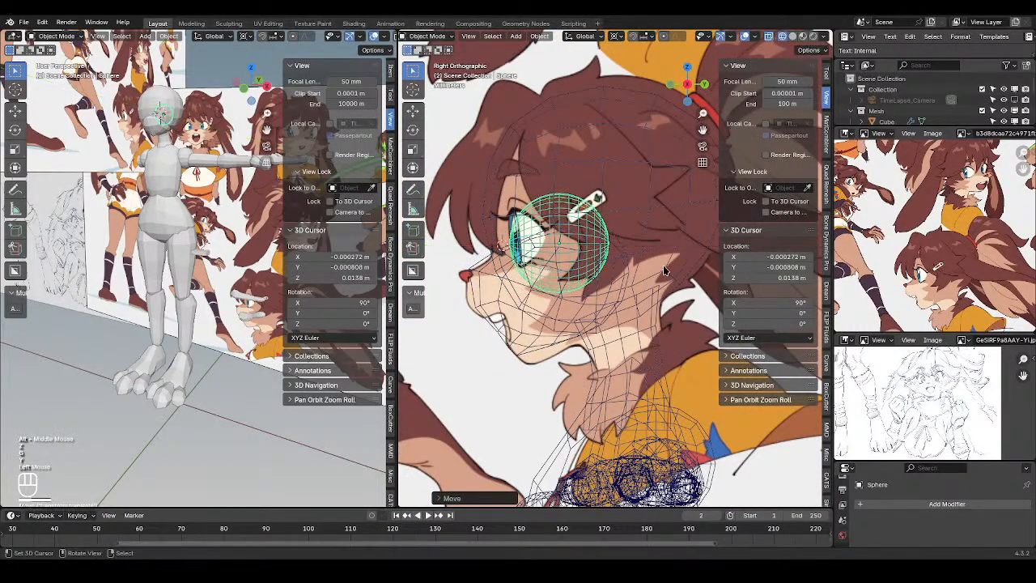
Nudge the eyeball sphere over the profile reference's eye and enlarge it to roughly skull size
key("r")
right_click(661, 246)
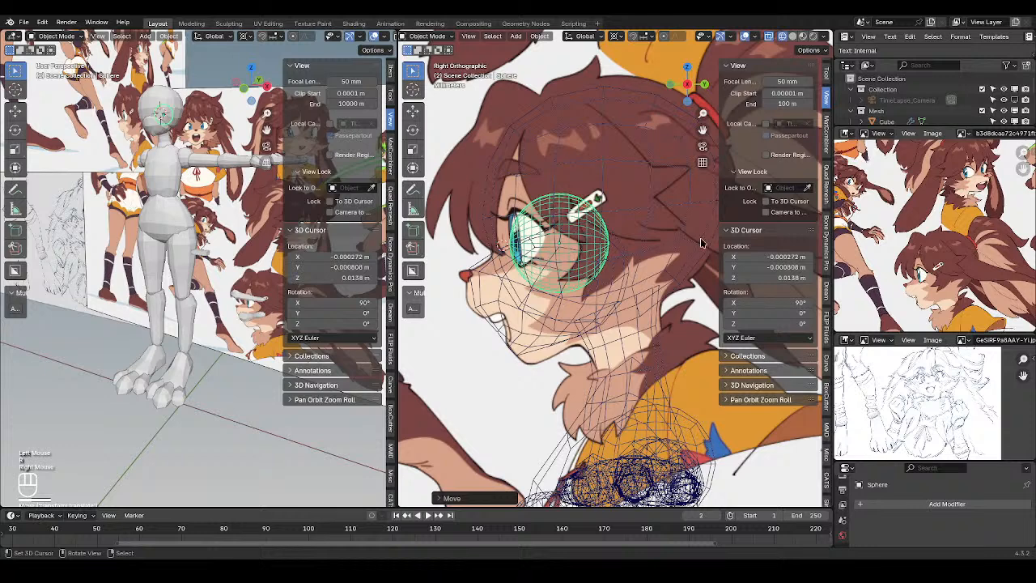
key("g")
left_click(603, 229, "shift")
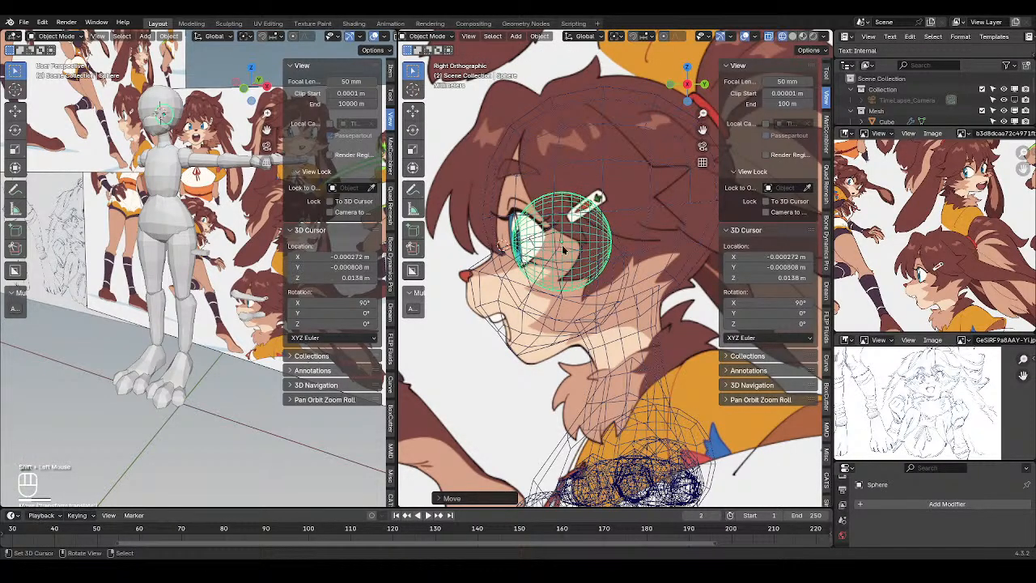
key("s")
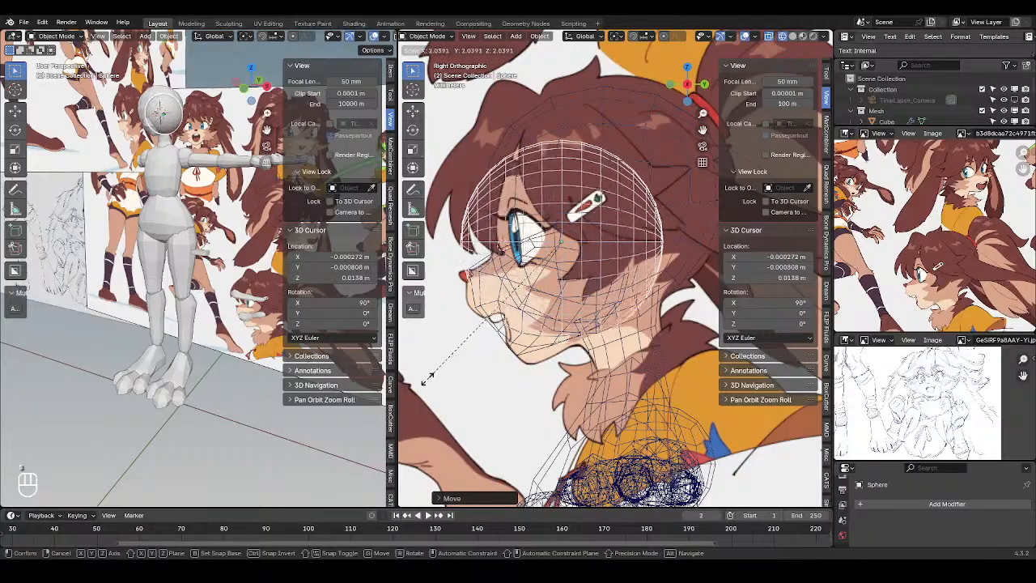
left_click(459, 328)
Move the sphere back into the head and enlarge it further so its front curve meets the profile reference's eye
key("g")
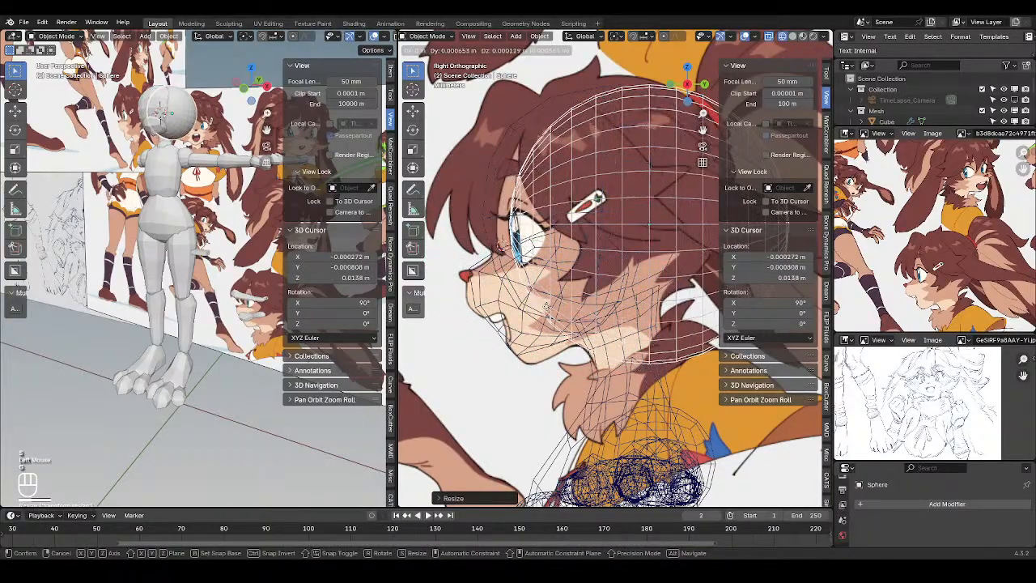
left_click(547, 311)
key("s")
left_click(512, 333)
key("g")
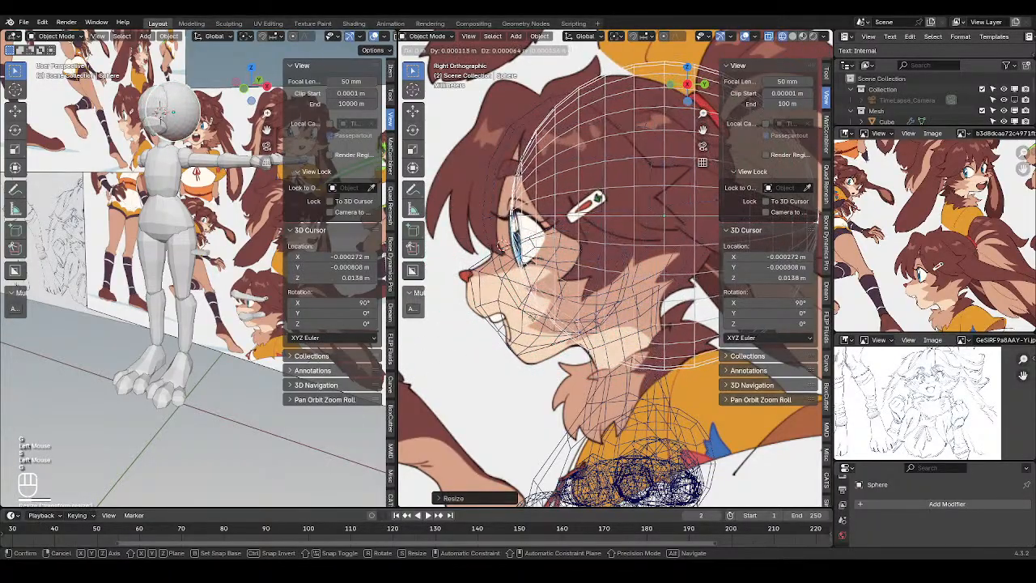
left_click(533, 322)
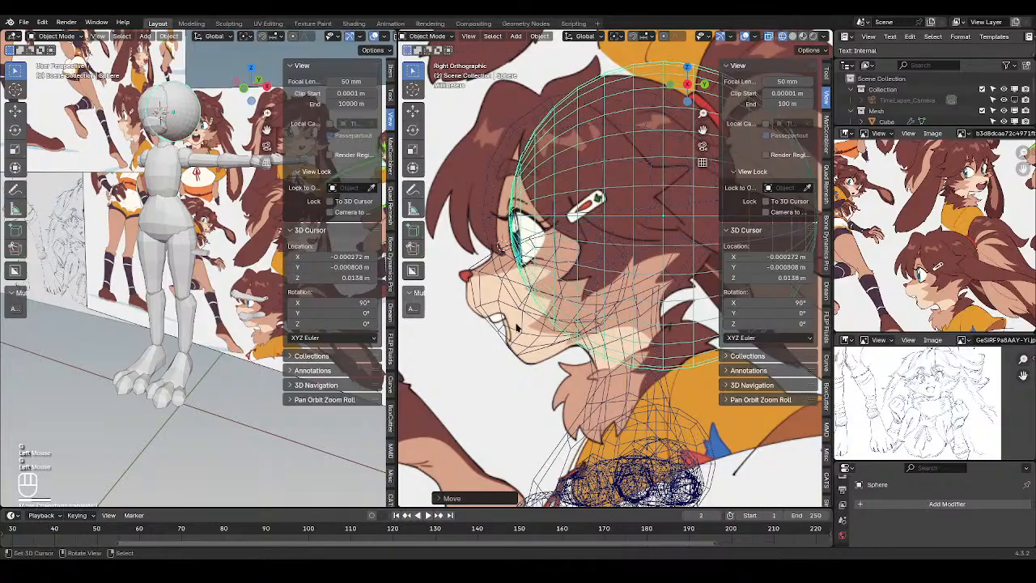
Shift the enlarged sphere along X toward the head's centre line in the top view
key("r")
right_click(528, 306)
mouse_move(532, 303)
middle_mouse_down("alt")
mouse_move(595, 285)
mouse_move(574, 268)
mouse_move(602, 284)
middle_mouse_up("alt")
key("z")
key("z")
key("g")
key("x")
right_click(600, 263)
scroll(615, 280, "down", 2)
key("z")
scroll(615, 283, "up", 2)
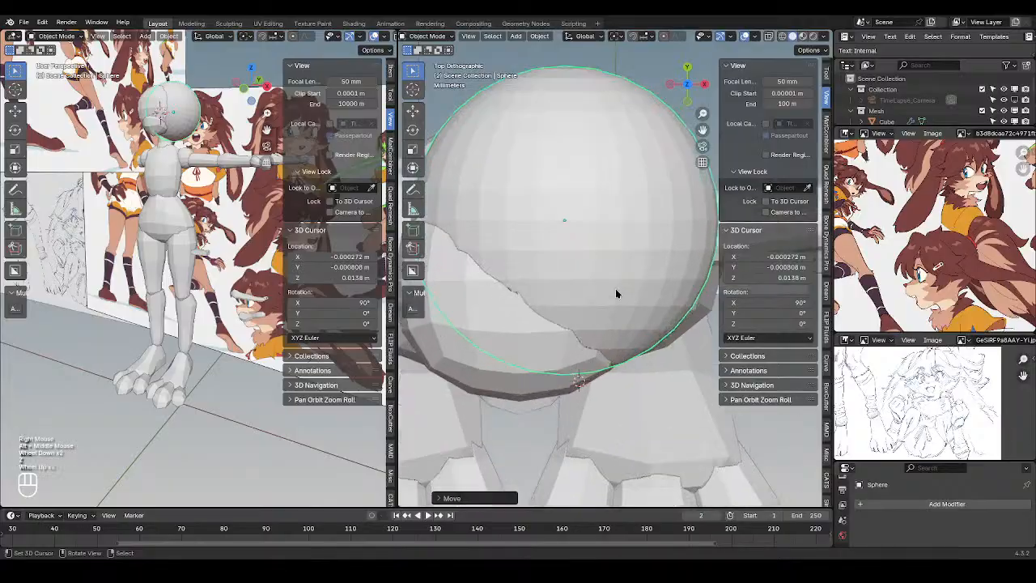
key("z")
key("g")
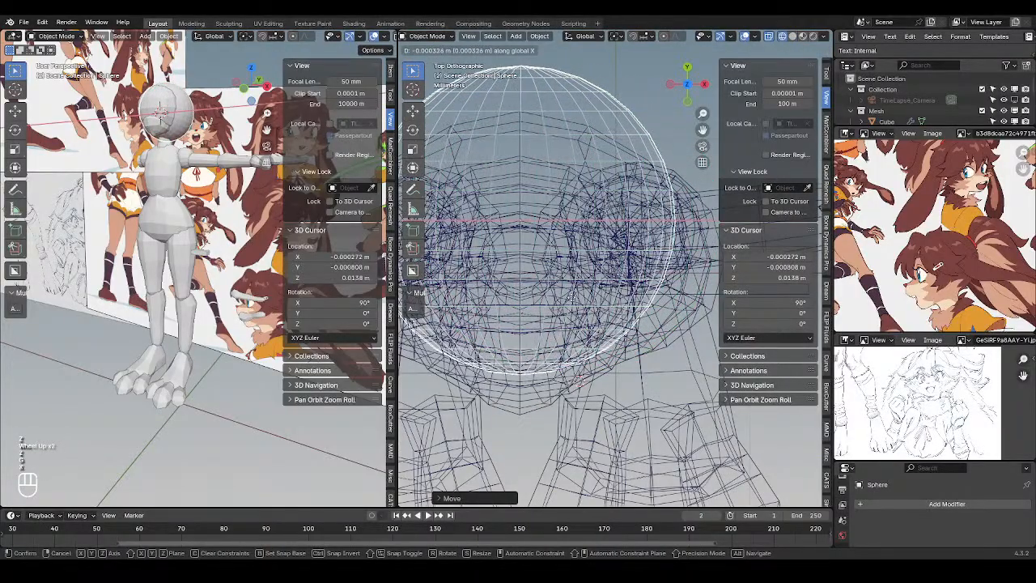
right_click(571, 301)
key("g")
key("x")
left_click(607, 297)
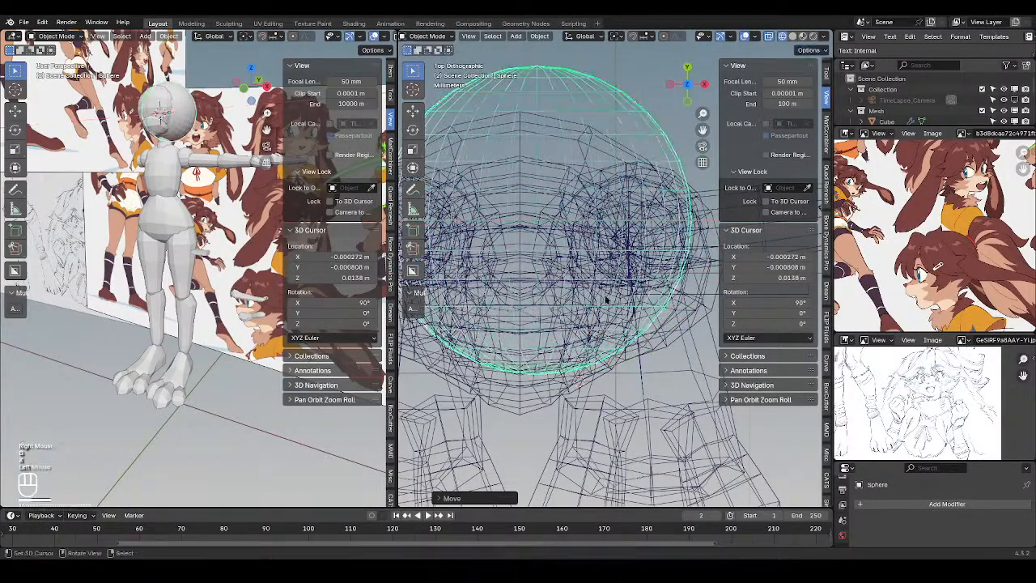
Fine-tune the sphere's position along Y in the right view so its front surface follows the reference's eye
middle_click_drag(607, 298, 577, 290, "alt")
key("z")
left_click_drag(577, 291, 617, 286, "alt")
scroll(618, 280, "down", 1)
key("g")
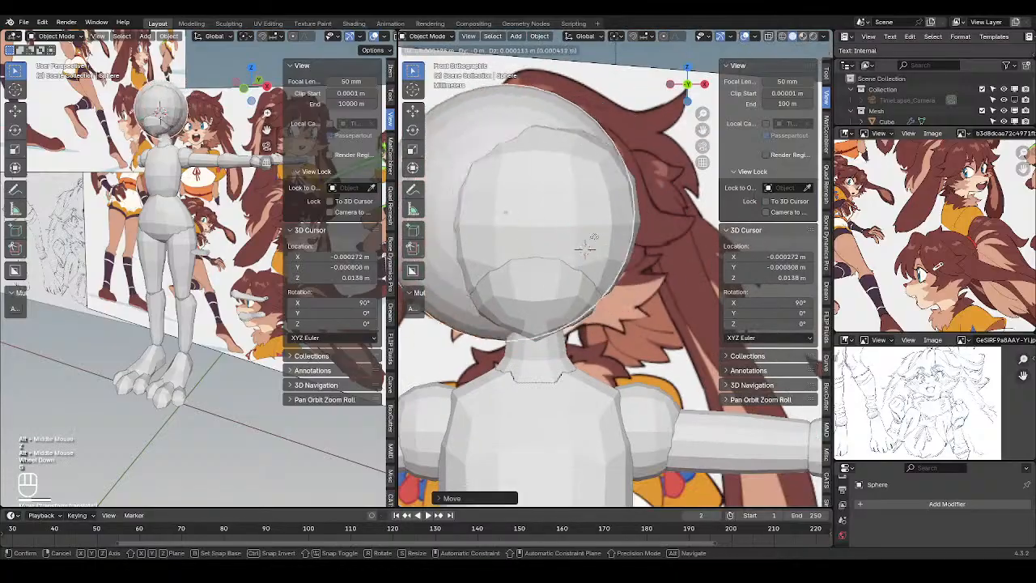
right_click(579, 224)
middle_click_drag(641, 230, 534, 288)
key("z")
scroll(534, 287, "up", 1)
key("g")
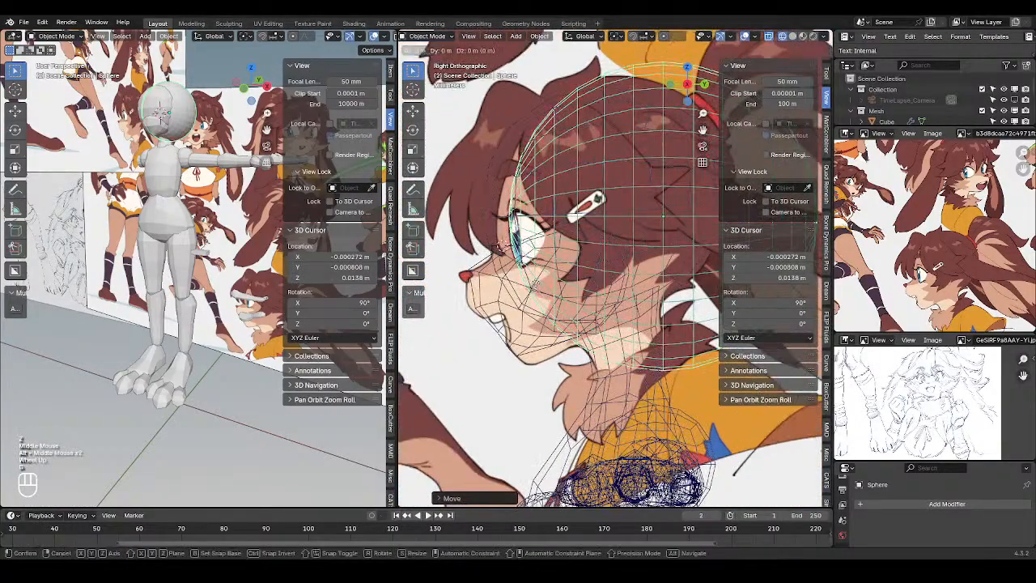
key("y")
left_click(532, 259, "shift")
Move the sphere along X in the top view to centre it on the head, and compare it with the front reference
middle_click_drag(532, 259, 667, 254, "alt")
scroll(667, 254, "down", 2)
key("g")
key("x")
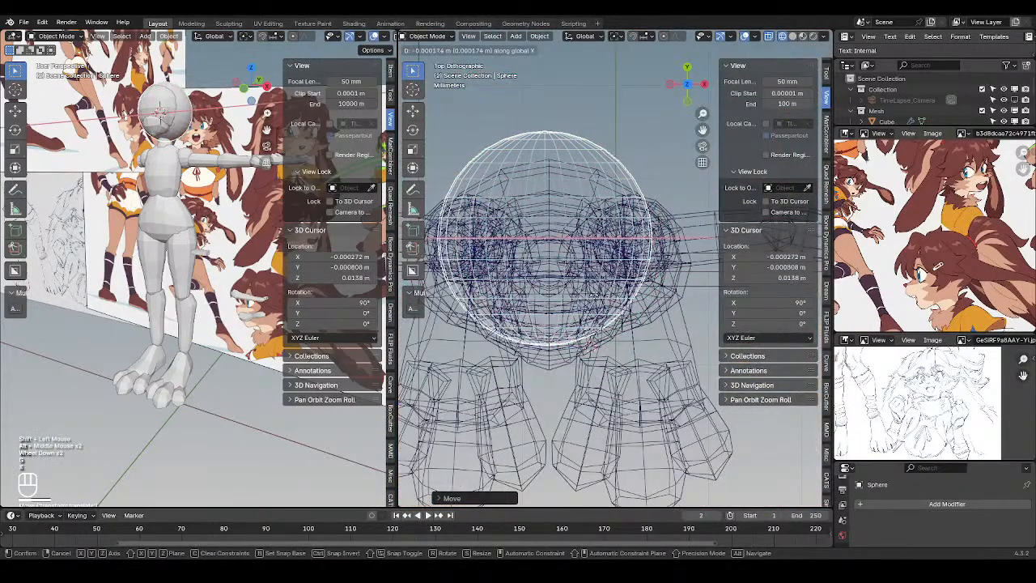
left_click(598, 294)
key("z")
middle_click_drag(627, 324, 646, 194)
key("z")
scroll(646, 194, "down", 1)
middle_click_drag(646, 194, 657, 234, "alt")
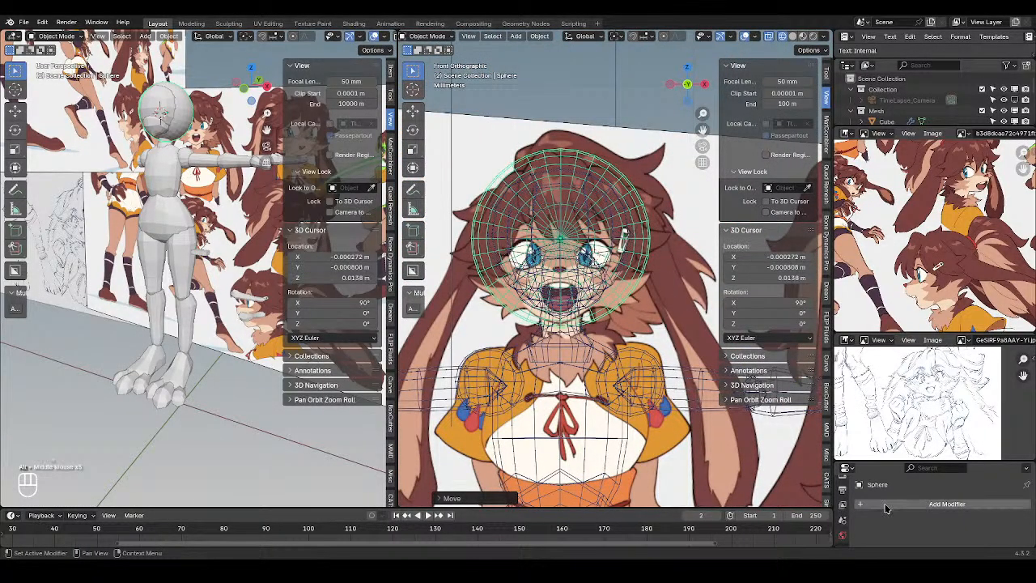
Start editing the sphere's mesh and circle-select its front vertices around the profile reference's eye
scroll(553, 298, "up", 2)
middle_click_drag(610, 277, 572, 278, "alt")
key("Tab")
scroll(570, 278, "up", 1)
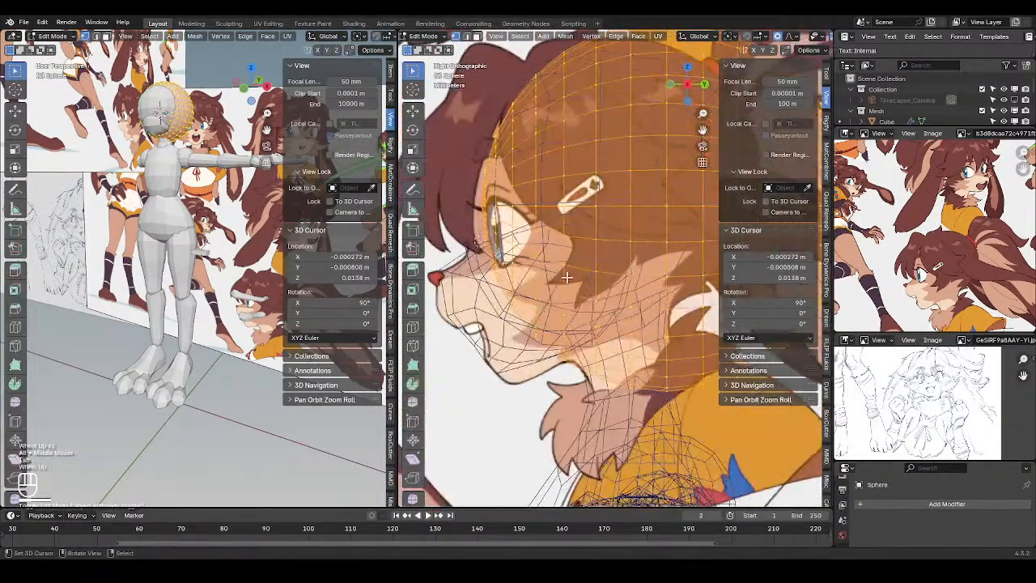
key("alt+a")
key("c")
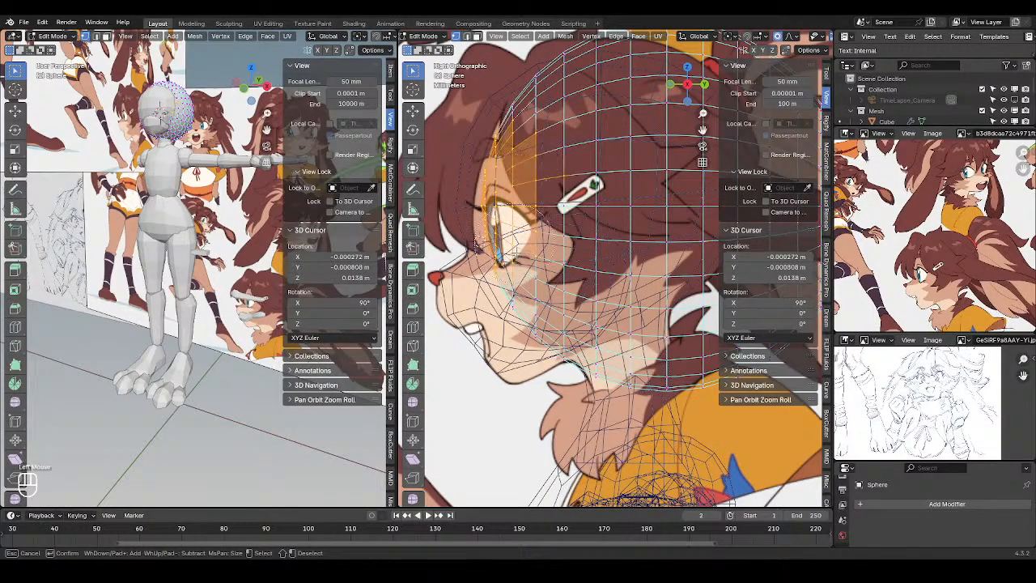
right_click(506, 283)
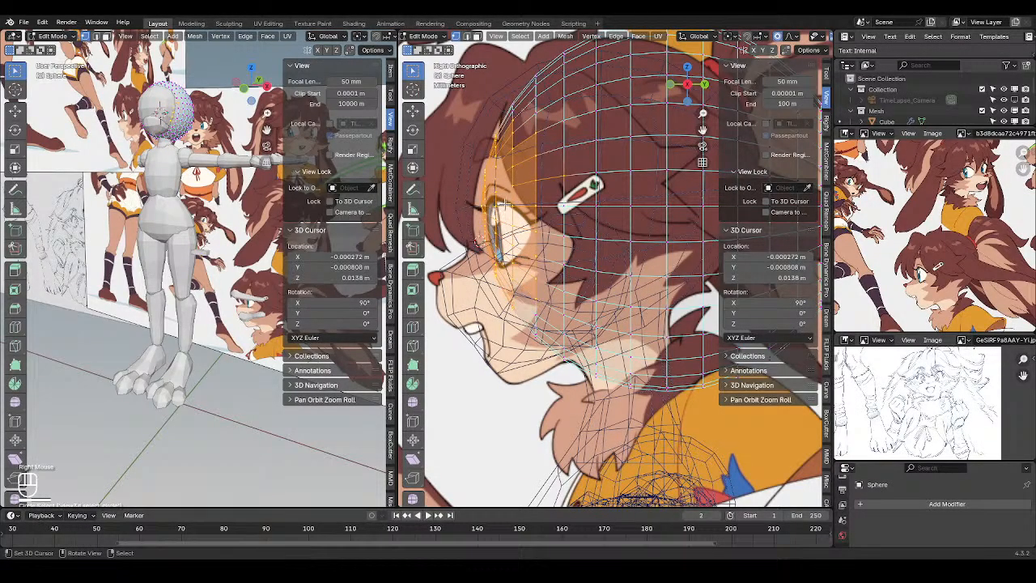
Select the vertex loop bordering the sphere's front cap and hide it to isolate the cap
mouse_move(557, 201)
middle_mouse_down("alt")
mouse_move(603, 204)
mouse_move(578, 243)
mouse_move(607, 200)
mouse_move(678, 207)
mouse_move(628, 202)
mouse_move(598, 228)
mouse_move(607, 234)
mouse_move(549, 194)
middle_mouse_up("alt")
key("z")
key("z")
scroll(678, 207, "down", 1)
key("z")
key("z")
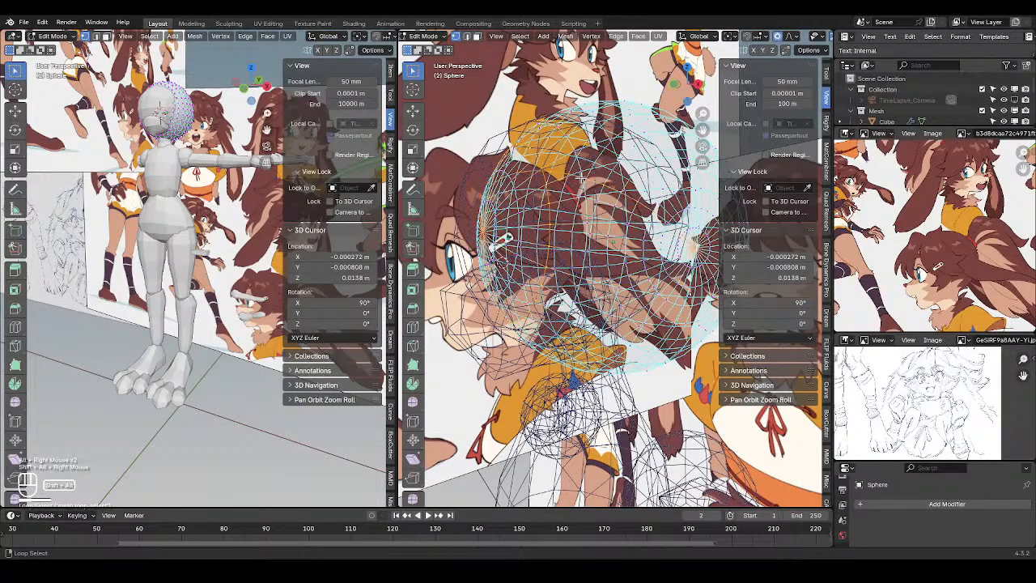
middle_click_drag(578, 160, 513, 220)
key("z")
scroll(513, 220, "down", 2)
key("z")
key("h")
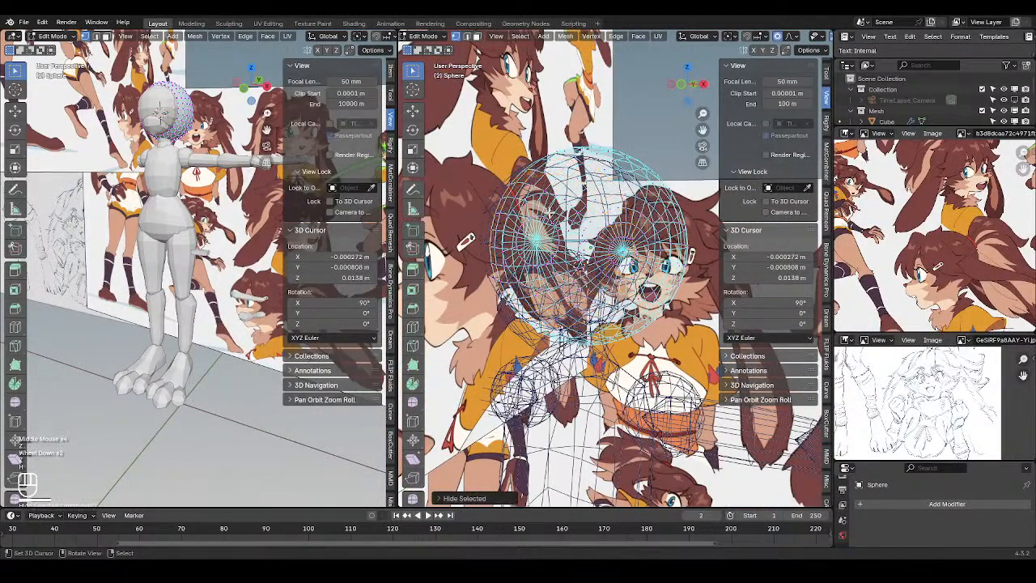
Select the linked geometry of the isolated front cap and reveal the hidden loop
key("l")
right_click(551, 223)
key("l")
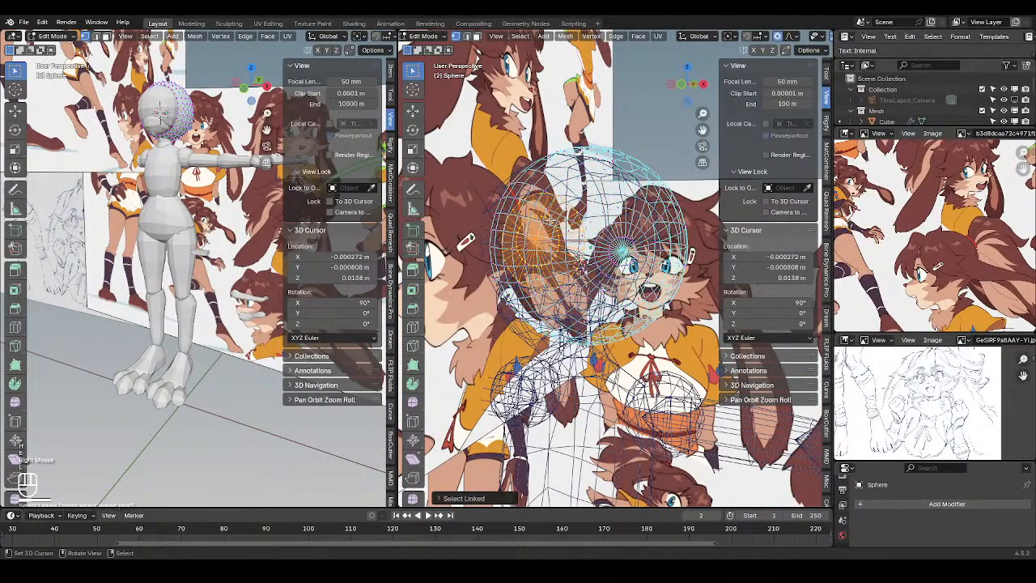
key("alt+h")
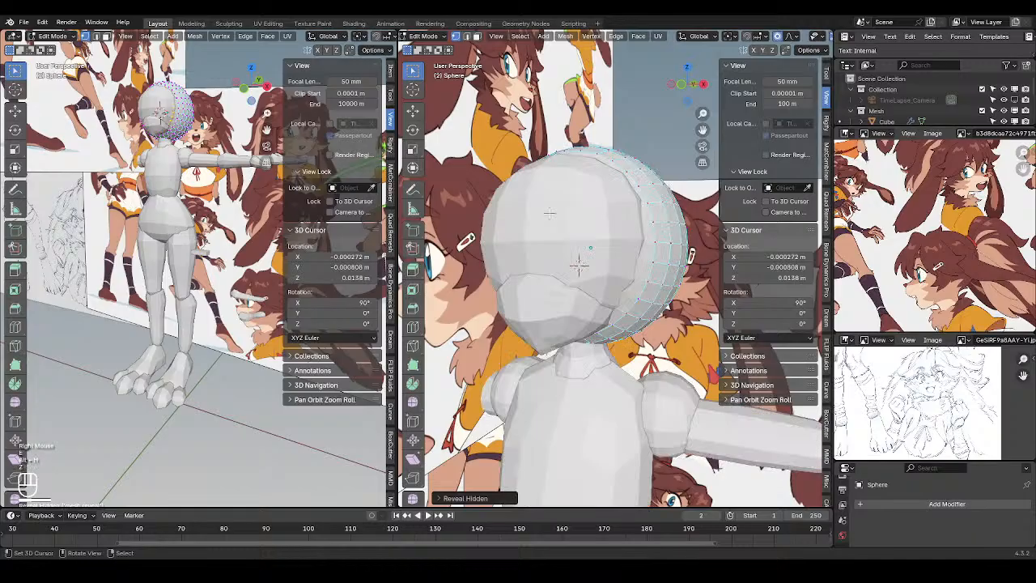
Duplicate the selected front cap in place and separate it into its own object
scroll(567, 230, "up", 3)
mouse_move(567, 230)
middle_mouse_down()
mouse_move(581, 245)
mouse_move(600, 242)
mouse_move(572, 226)
middle_mouse_up()
key("z")
key("z")
scroll(583, 235, "down", 1)
key("z")
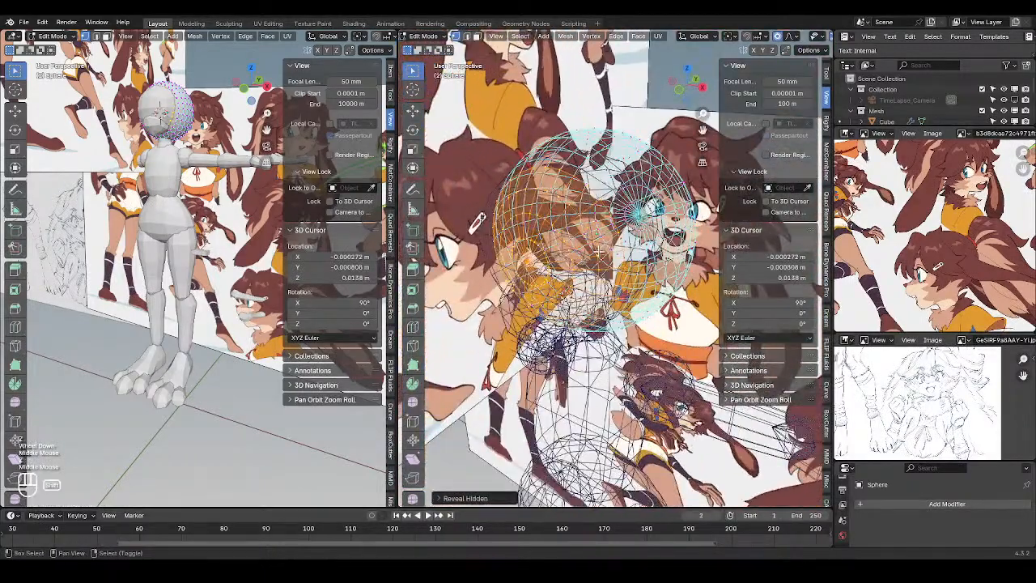
key("shift+d")
right_click(599, 253)
key("p")
left_click(599, 251)
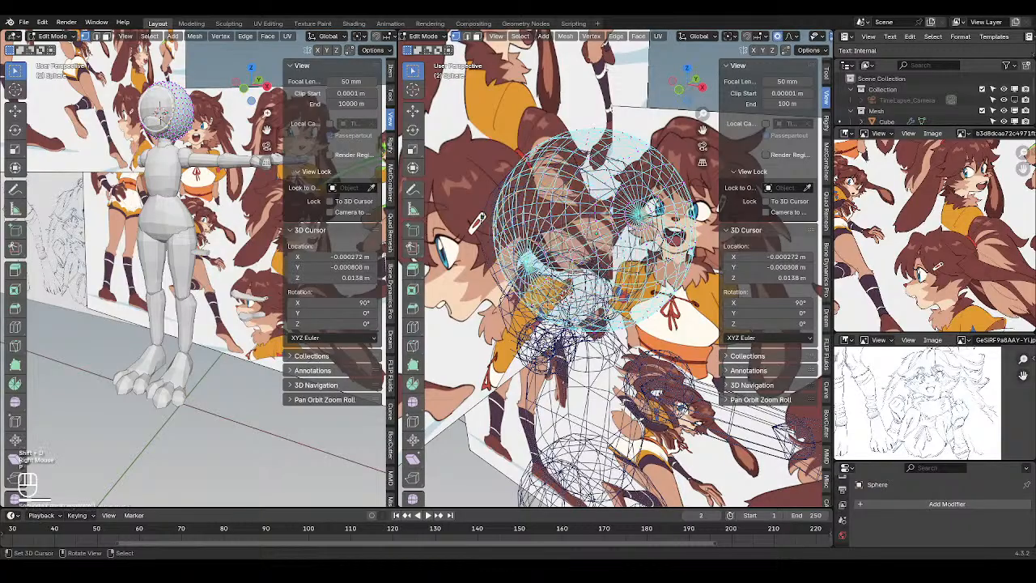
Return to Object Mode and delete the original full sphere
key("Tab")
key("z")
key("x")
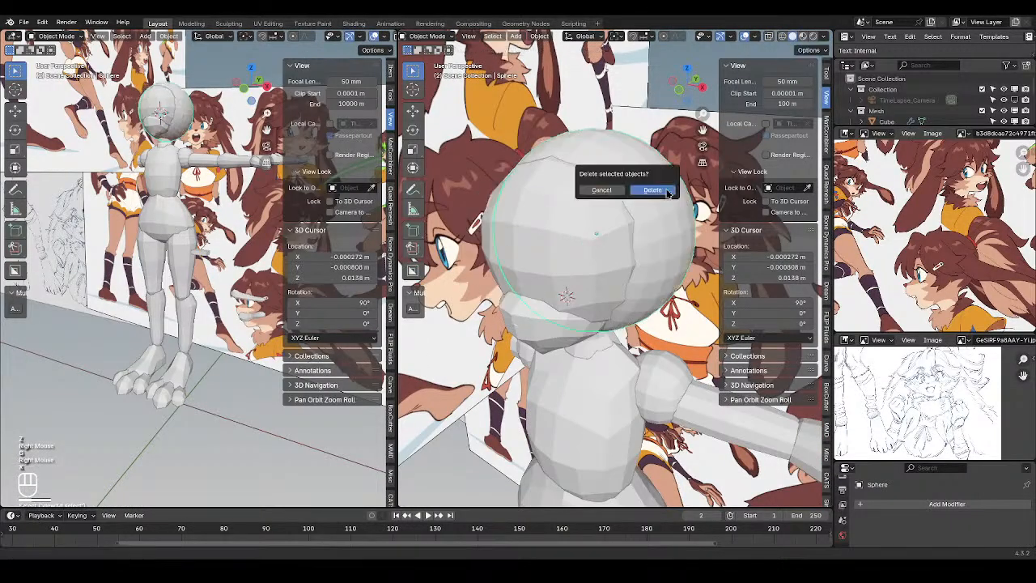
left_click(668, 193)
Select the separated cap object and check its fit against the face in the top and front views
key("z")
scroll(583, 207, "up", 1)
right_click(570, 209)
middle_click_drag(570, 208, 658, 253, "shift")
middle_click_drag(658, 253, 627, 217)
key("z")
scroll(607, 202, "down", 2)
key("z")
middle_click_drag(627, 217, 625, 245)
middle_click_drag(602, 247, 549, 275, "alt")
scroll(595, 281, "up", 2)
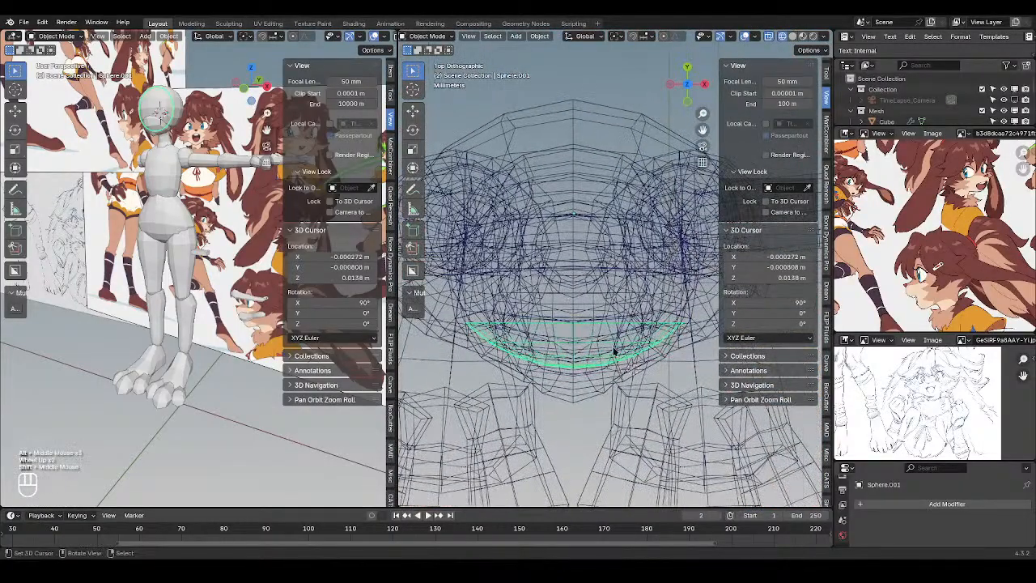
scroll(611, 351, "down", 3)
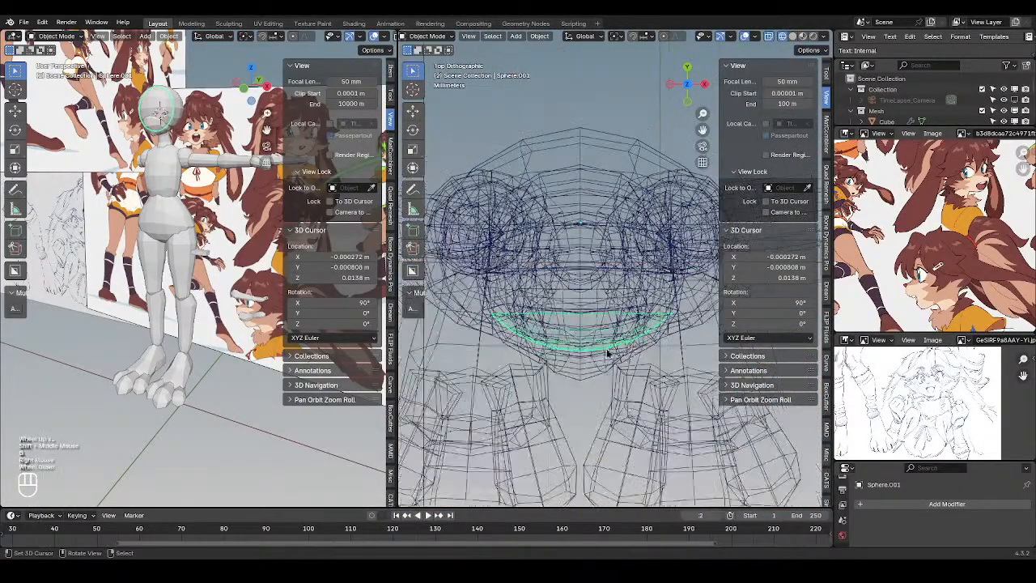
middle_click_drag(612, 351, 615, 301)
key("z")
mouse_move(615, 301)
middle_mouse_down("alt")
mouse_move(606, 283)
mouse_move(621, 294)
middle_mouse_up("alt")
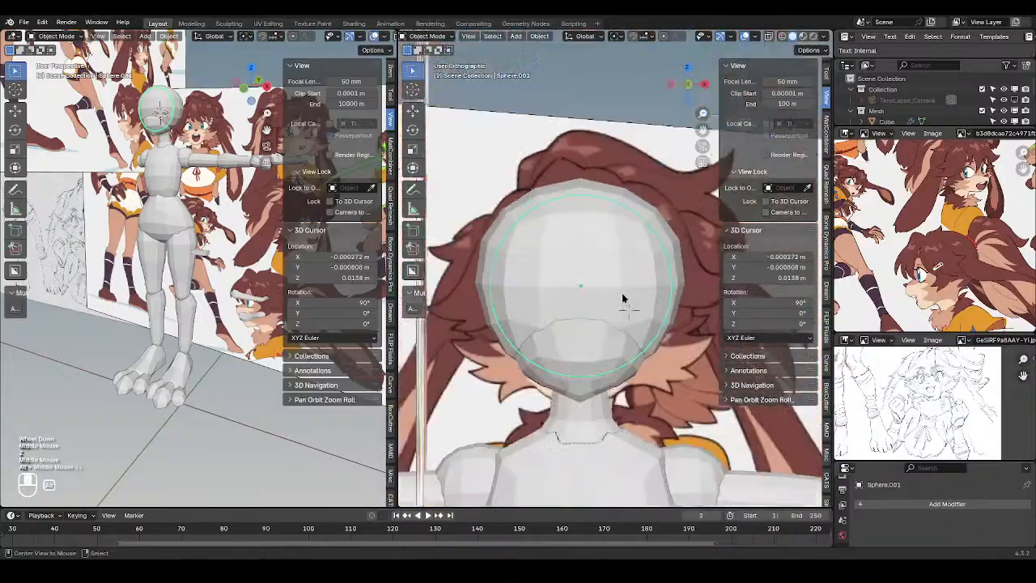
Rename the cap object as eyesphere and save the file
key("F2")
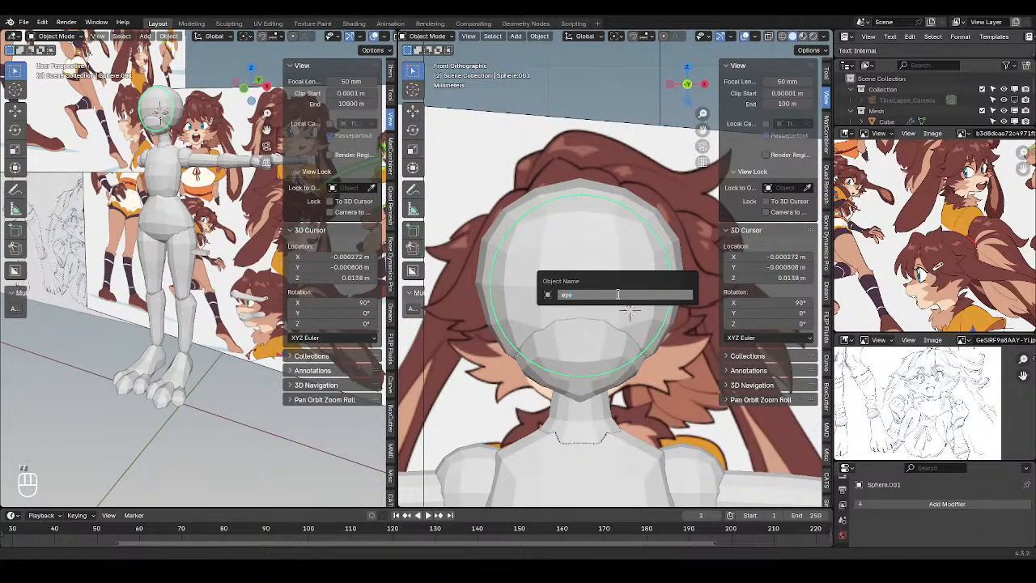
type("eyesphere")
key("Return")
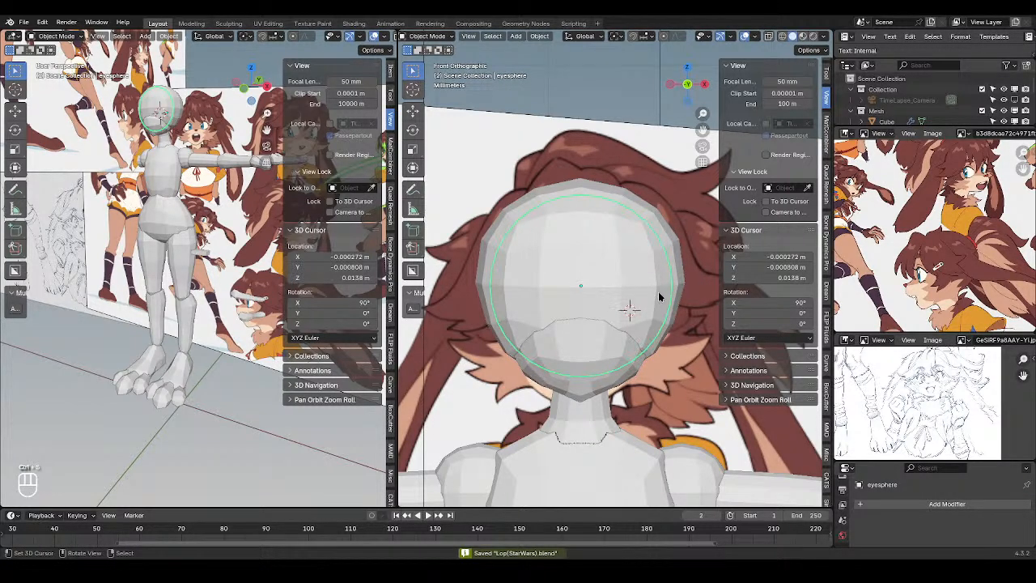
Examine the character reference image and compare the whole figure's proportions with the front reference
scroll(917, 272, "down", 3)
scroll(917, 272, "up", 1)
middle_click_drag(894, 242, 927, 273, "shift")
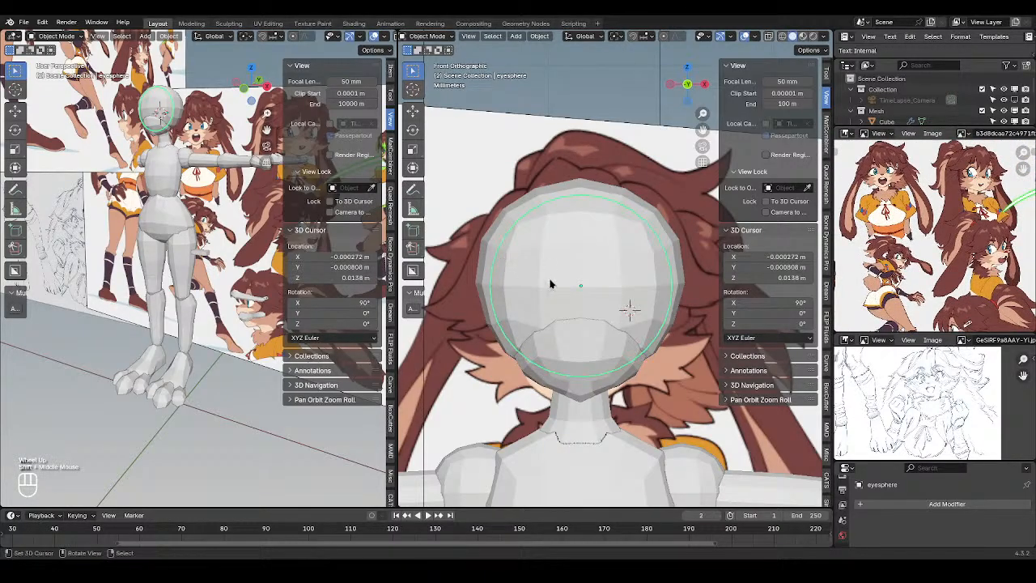
scroll(567, 280, "down", 2)
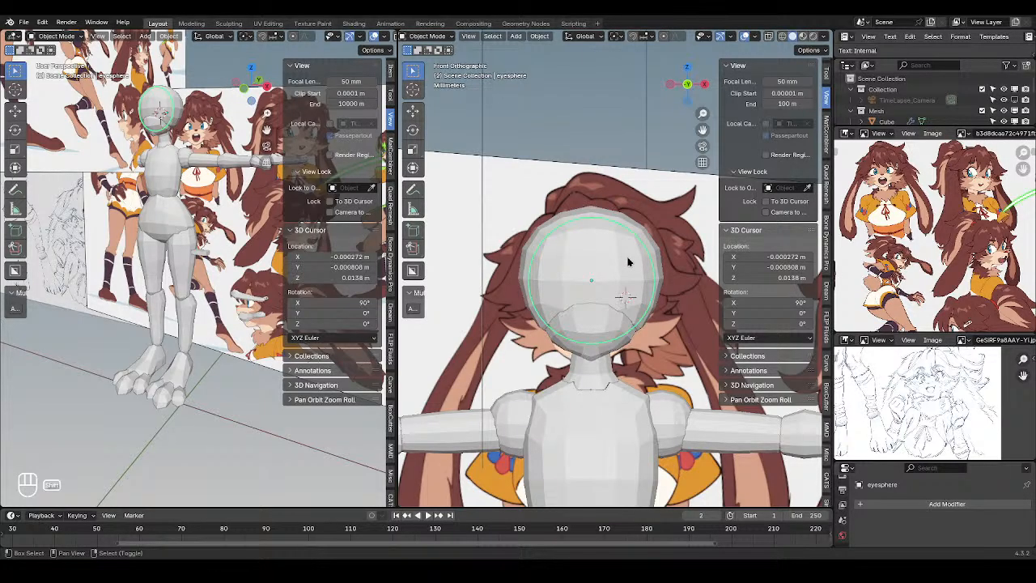
scroll(549, 257, "down", 1)
middle_click_drag(574, 285, 567, 191, "shift")
scroll(558, 261, "down", 2)
scroll(559, 261, "up", 1, "shift")
scroll(567, 278, "up", 1)
scroll(567, 278, "down", 1)
scroll(580, 213, "down", 2, "shift")
scroll(567, 190, "down", 1)
scroll(568, 191, "down", 3)
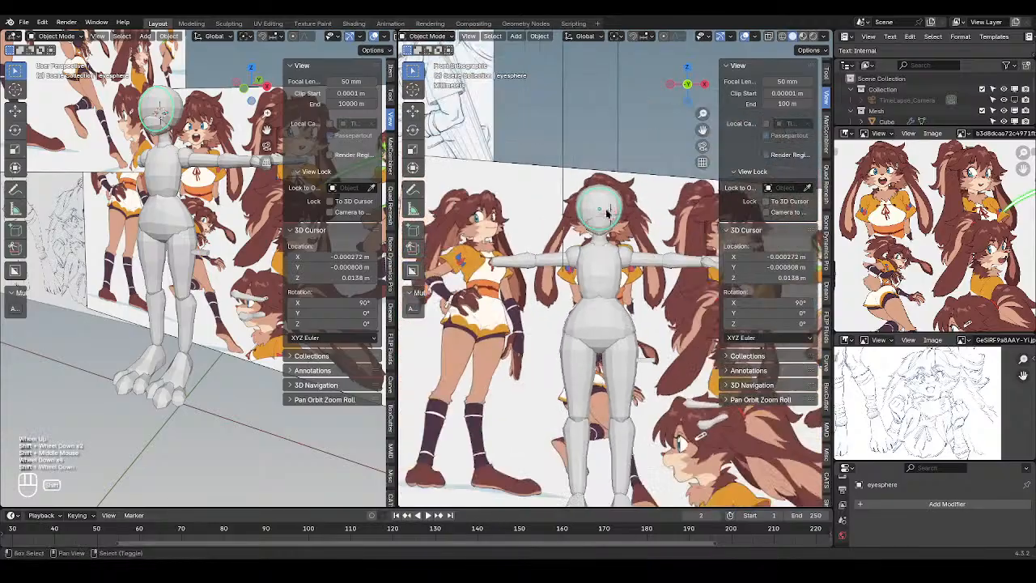
scroll(595, 231, "down", 1, "shift")
middle_click_drag(583, 251, 589, 180, "shift")
Check the figure from a perspective angle and save the blend file
middle_click_drag(595, 190, 543, 243)
scroll(551, 251, "down", 1)
scroll(567, 267, "up", 1)
mouse_move(616, 284)
middle_mouse_down()
mouse_move(581, 305)
mouse_move(504, 303)
mouse_move(624, 289)
middle_mouse_up()
scroll(504, 303, "up", 1)
key("ctrl+s")
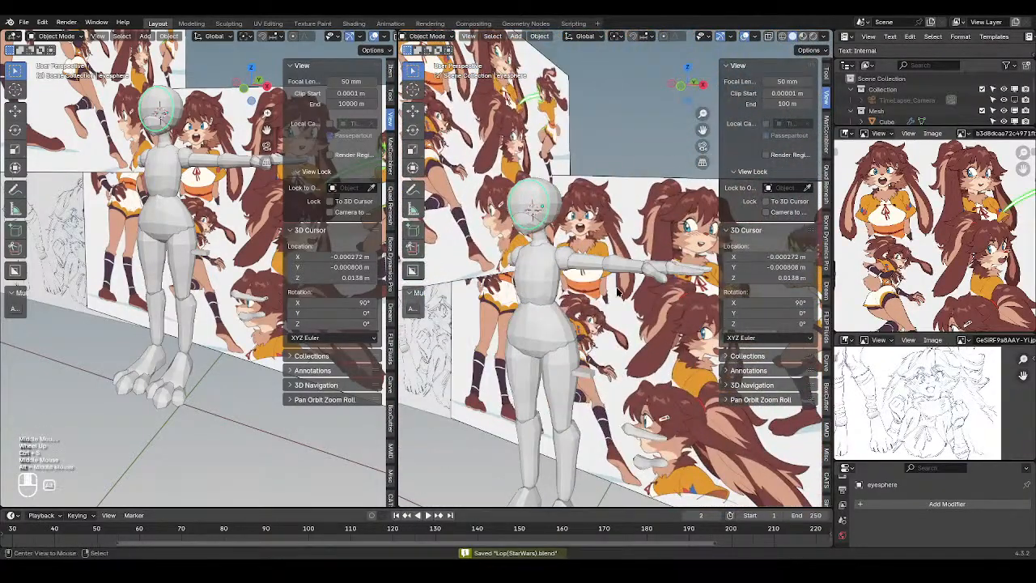
Frame the figure's head and torso in the perspective viewport and widen that viewport
mouse_move(617, 287)
middle_mouse_down("alt")
mouse_move(569, 293)
mouse_move(603, 291)
middle_mouse_up("alt")
scroll(604, 292, "down", 1, "alt")
scroll(603, 291, "down", 2)
scroll(603, 291, "up", 1)
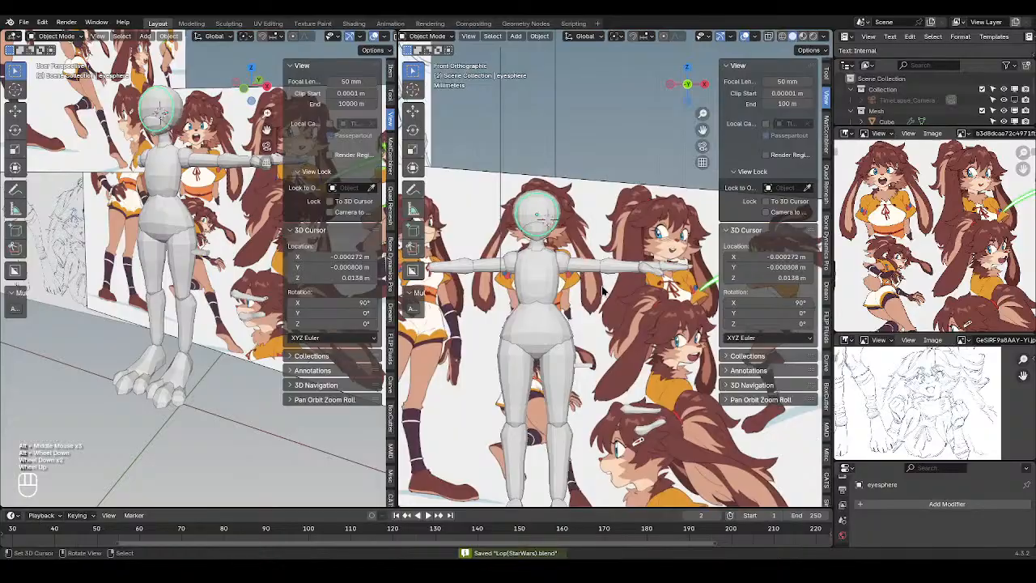
middle_click_drag(186, 386, 183, 405)
middle_click_drag(172, 308, 159, 392, "shift")
scroll(159, 392, "up", 3)
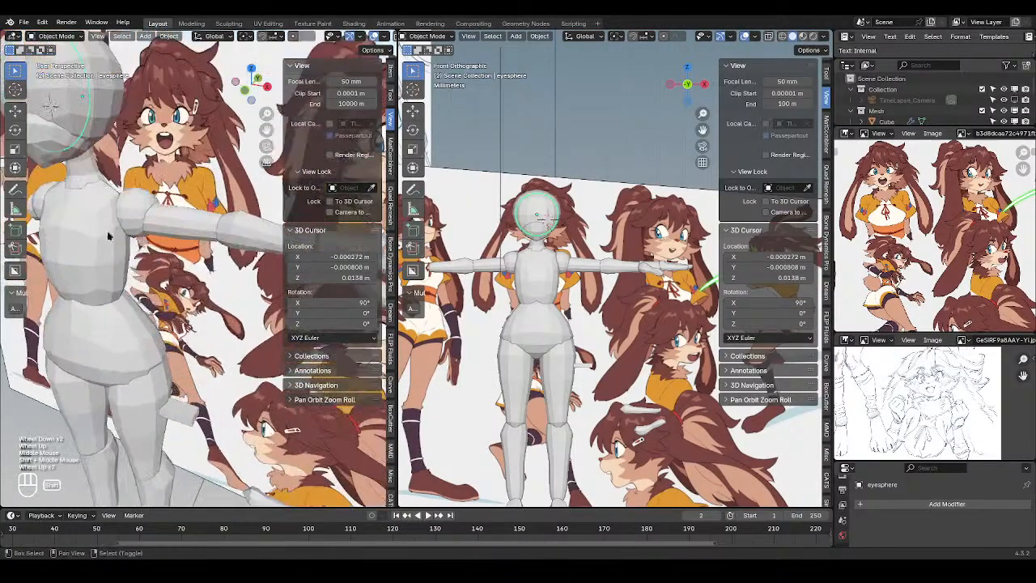
middle_click_drag(107, 231, 169, 310, "shift")
middle_click_drag(169, 311, 171, 297)
left_click_drag(397, 350, 458, 349)
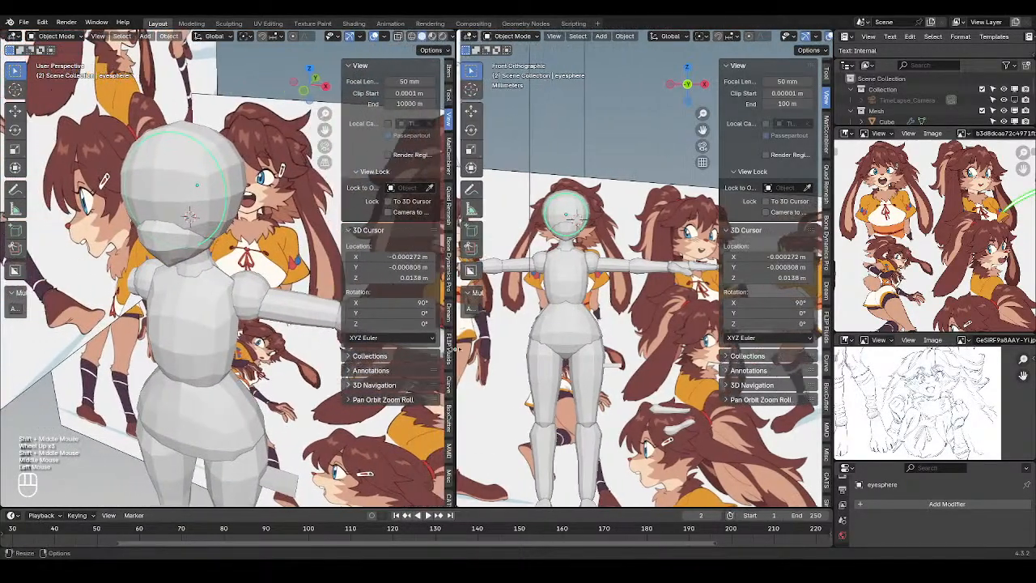
Save the file and compare the head and eye sphere with the character's head in the front reference
key("ctrl+s")
scroll(615, 308, "up", 2)
middle_click_drag(611, 308, 644, 284, "shift")
scroll(644, 283, "up", 1)
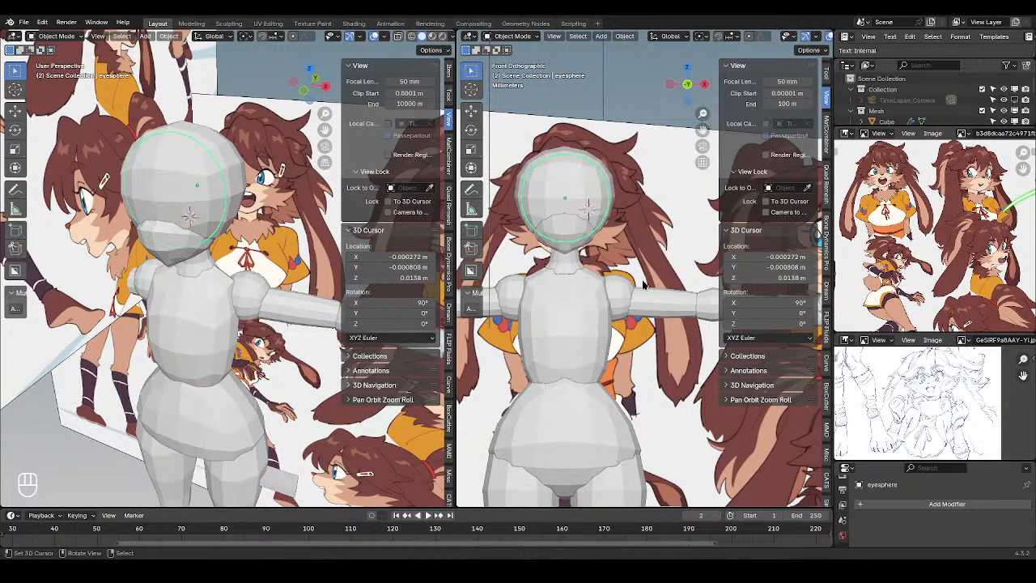
scroll(633, 280, "up", 3)
middle_click_drag(633, 279, 664, 255, "shift")
scroll(627, 429, "down", 1)
scroll(664, 255, "up", 1)
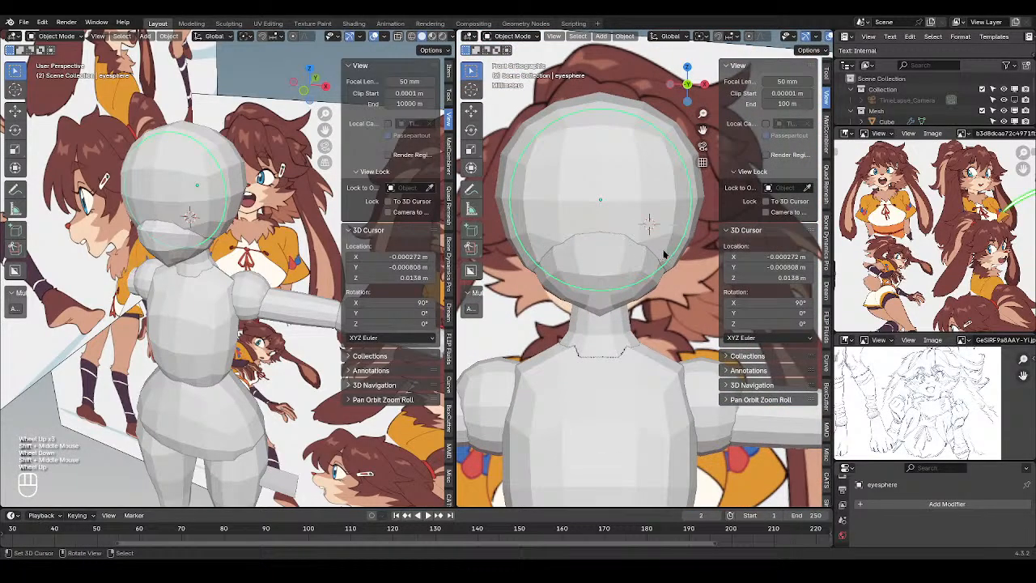
scroll(663, 255, "down", 5)
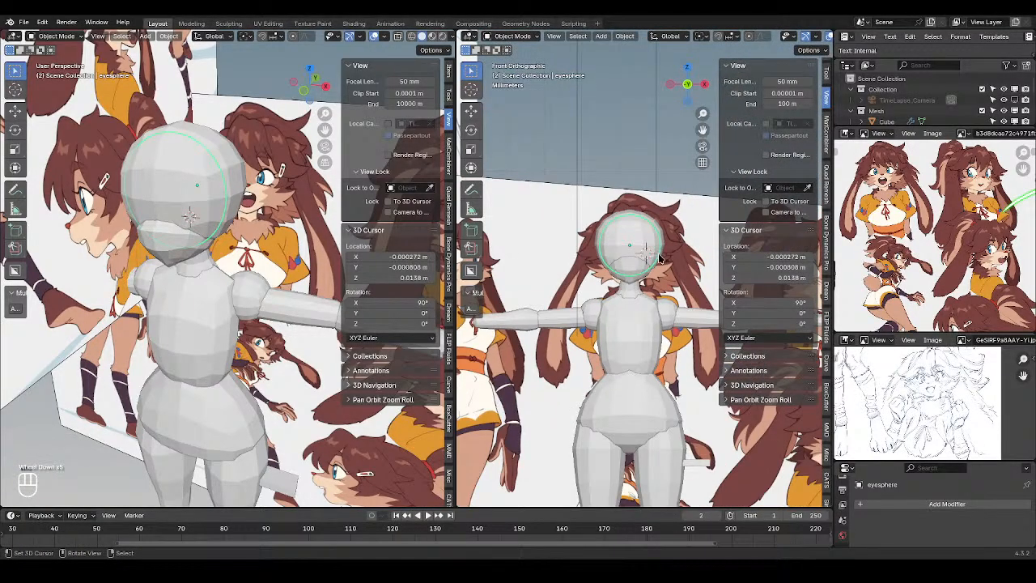
scroll(657, 258, "up", 3)
scroll(632, 262, "down", 1)
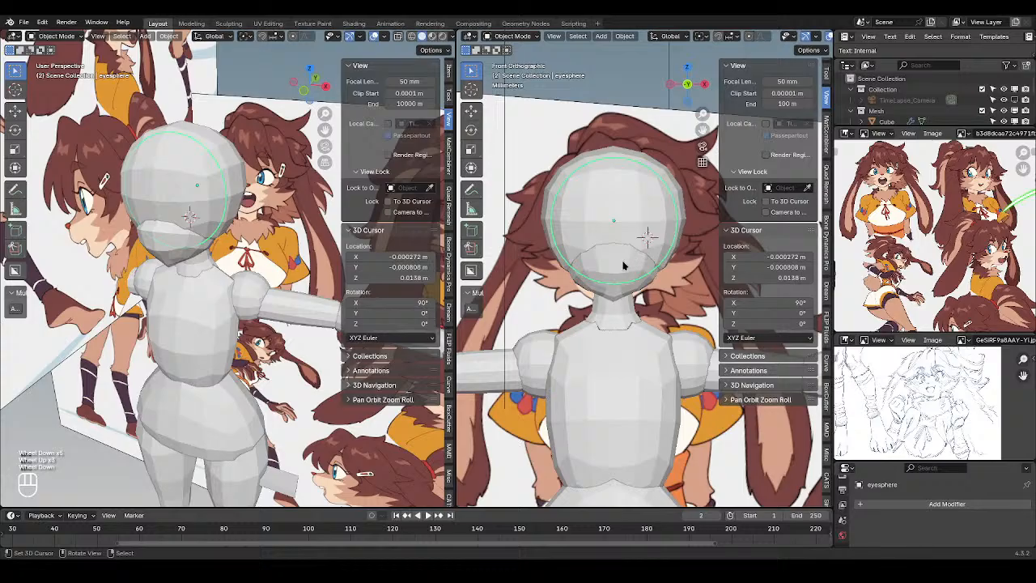
Select the sketch, side and front reference image empties together, with the front reference as the active object
scroll(623, 265, "down", 1)
middle_click_drag(624, 266, 688, 249)
scroll(630, 257, "down", 2)
scroll(630, 257, "up", 1)
scroll(690, 250, "down", 3)
right_click(691, 250)
right_click(572, 164, "shift")
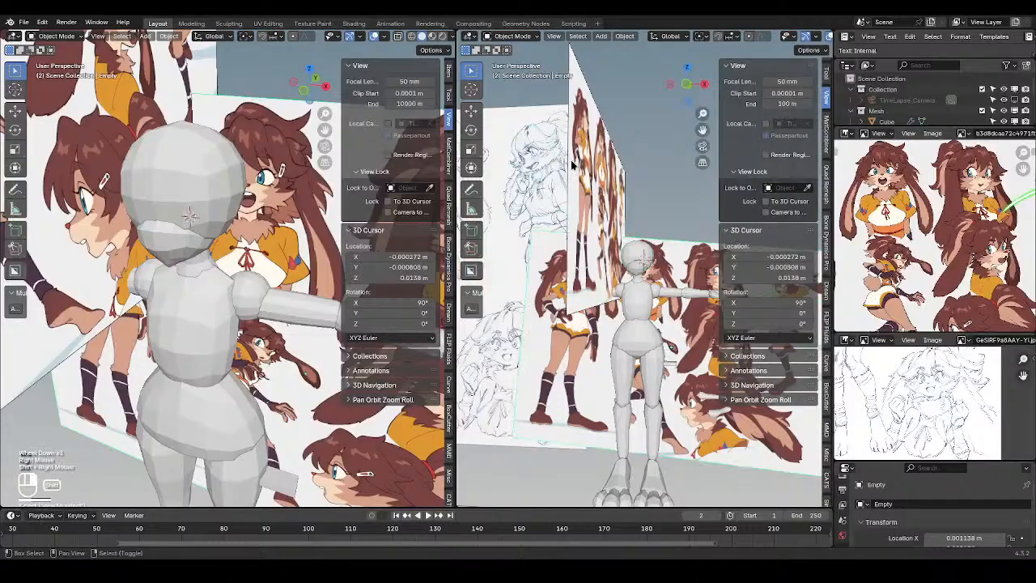
right_click(548, 172, "shift")
scroll(854, 532, "down", 2)
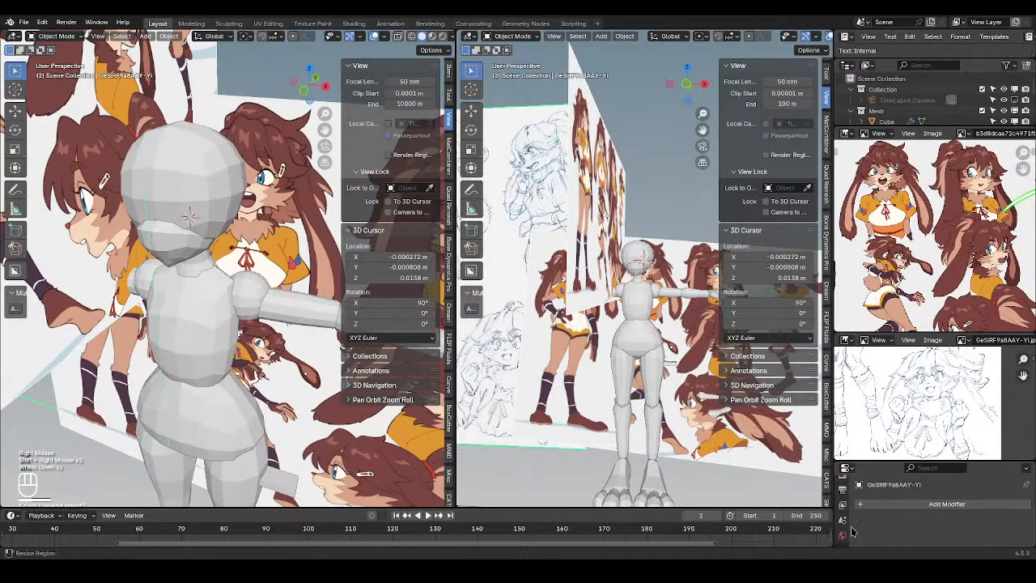
scroll(854, 532, "down", 5)
right_click(622, 199)
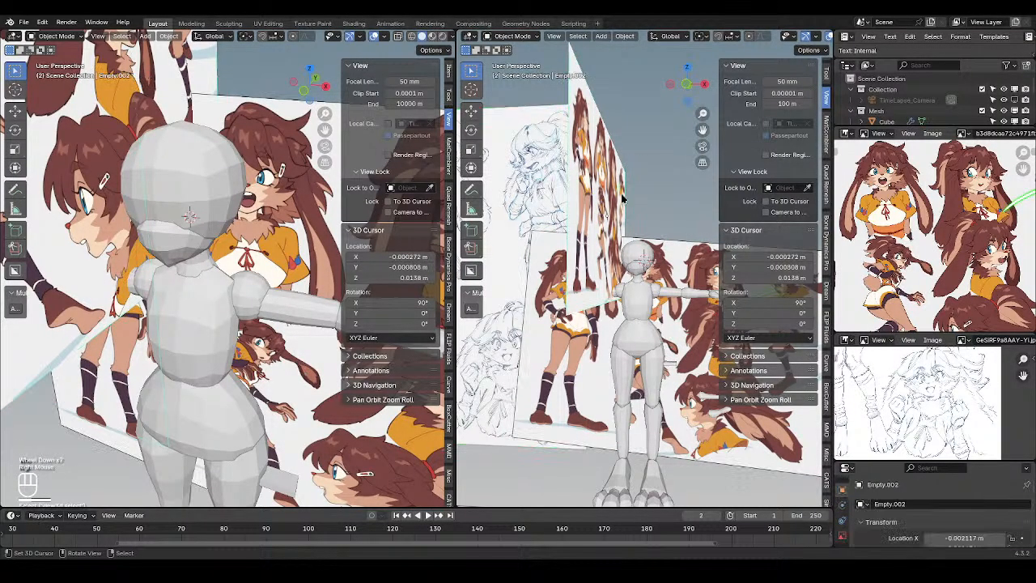
right_click(672, 243, "shift")
Set the selected reference images to show only on their Front side, with Back depth
left_click(843, 534)
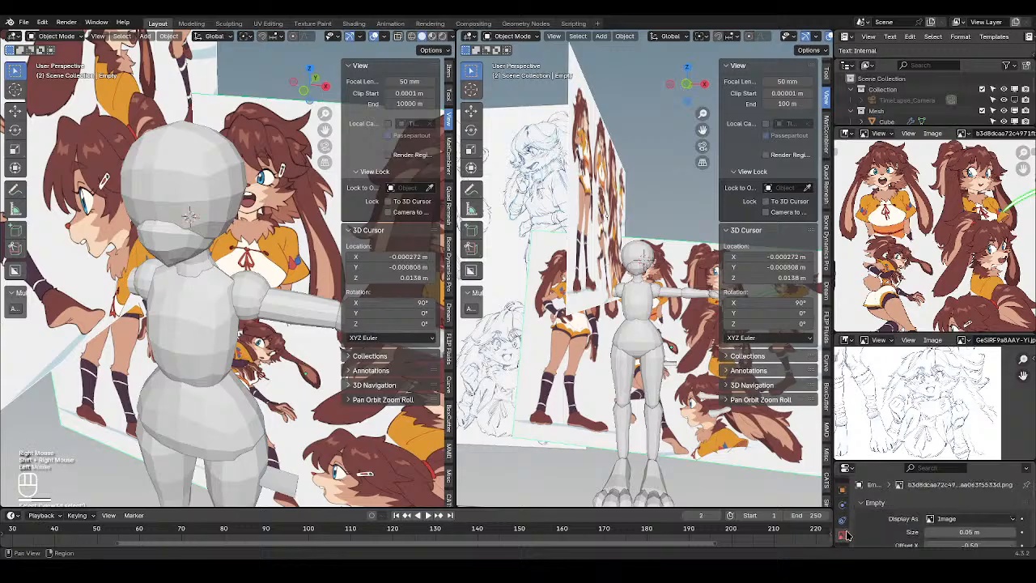
scroll(956, 519, "down", 3)
scroll(955, 518, "up", 1)
left_click(1010, 496, "alt")
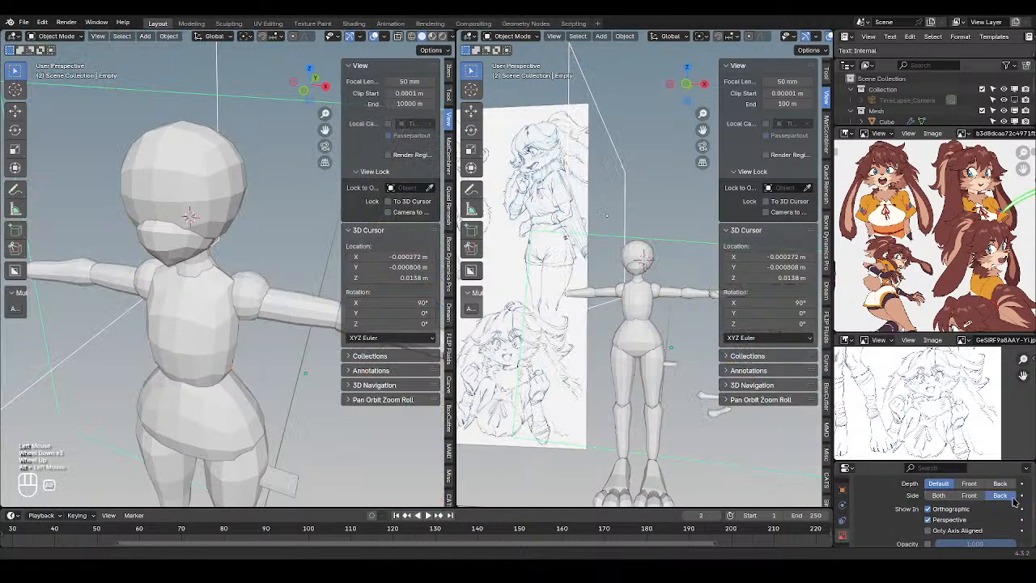
left_click(972, 497)
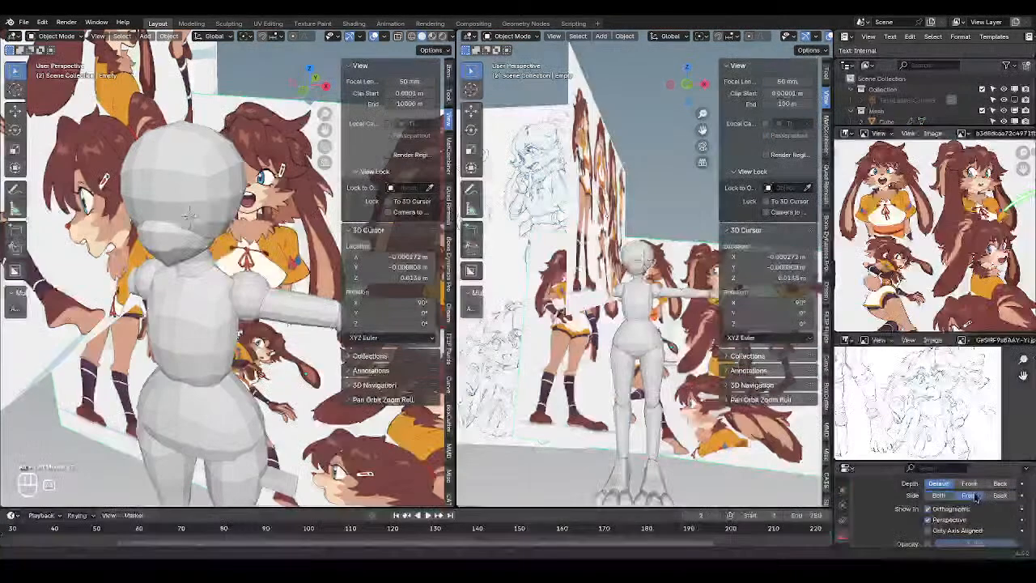
left_click(1000, 484, "alt")
Check the reference images from other angles, select the sketch reference, and save the file
mouse_move(616, 275)
middle_mouse_down()
mouse_move(435, 257)
mouse_move(427, 266)
mouse_move(488, 281)
middle_mouse_up()
right_click(540, 187)
scroll(540, 186, "down", 1)
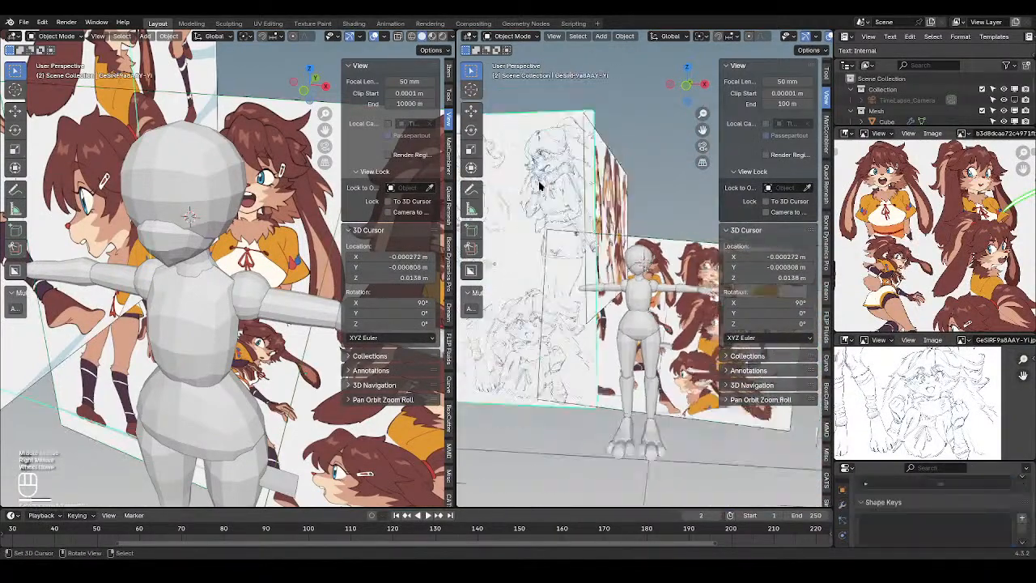
scroll(610, 233, "down", 1)
mouse_move(610, 233)
middle_mouse_down()
mouse_move(636, 237)
mouse_move(599, 243)
middle_mouse_up()
scroll(611, 240, "up", 1)
scroll(628, 239, "up", 2)
key("ctrl+s")
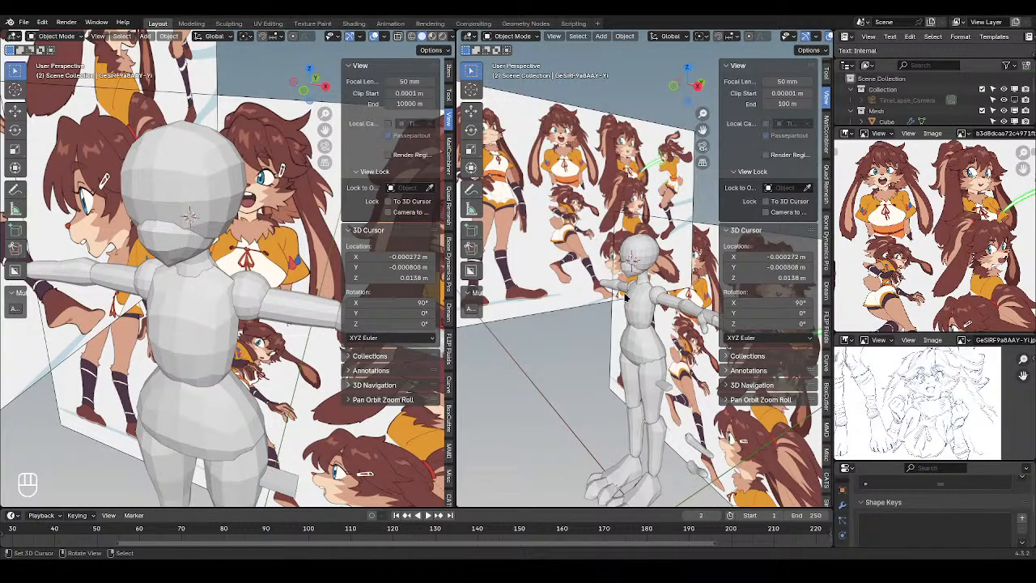
Place the 3D cursor on the figure's torso and select the torso mesh
scroll(625, 298, "up", 3)
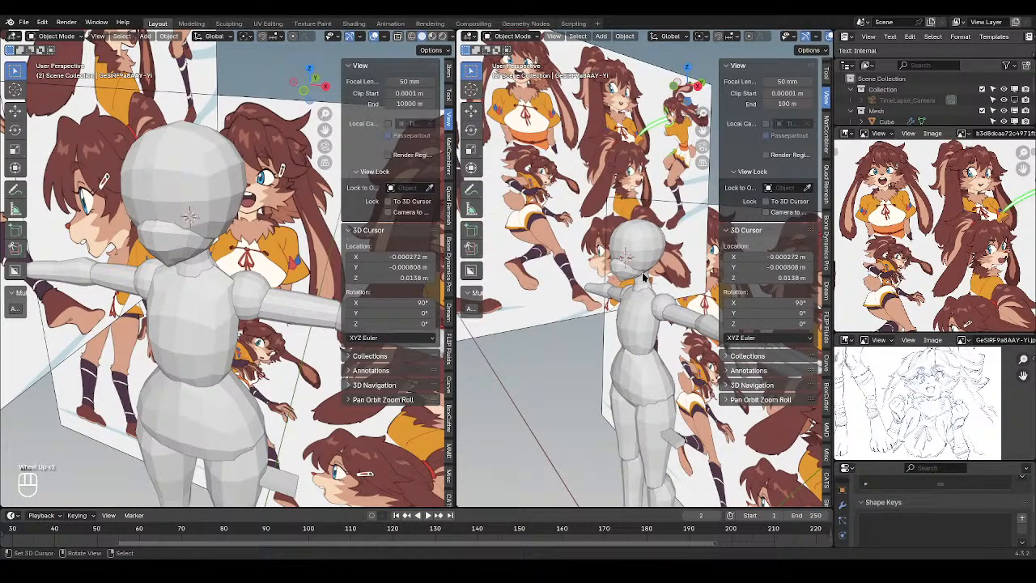
scroll(642, 272, "up", 1)
middle_click_drag(642, 272, 644, 324)
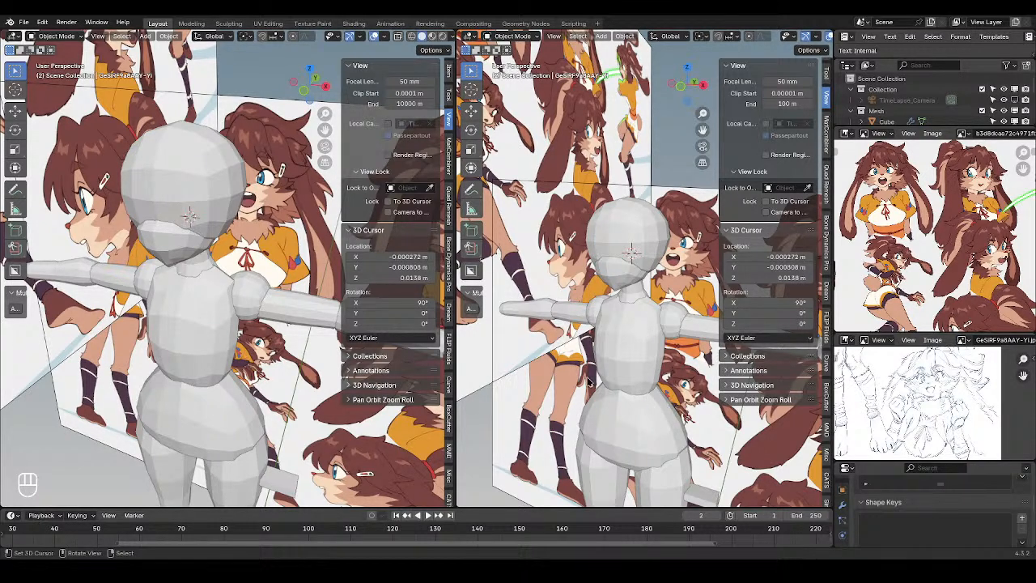
left_click(651, 343)
right_click(648, 340)
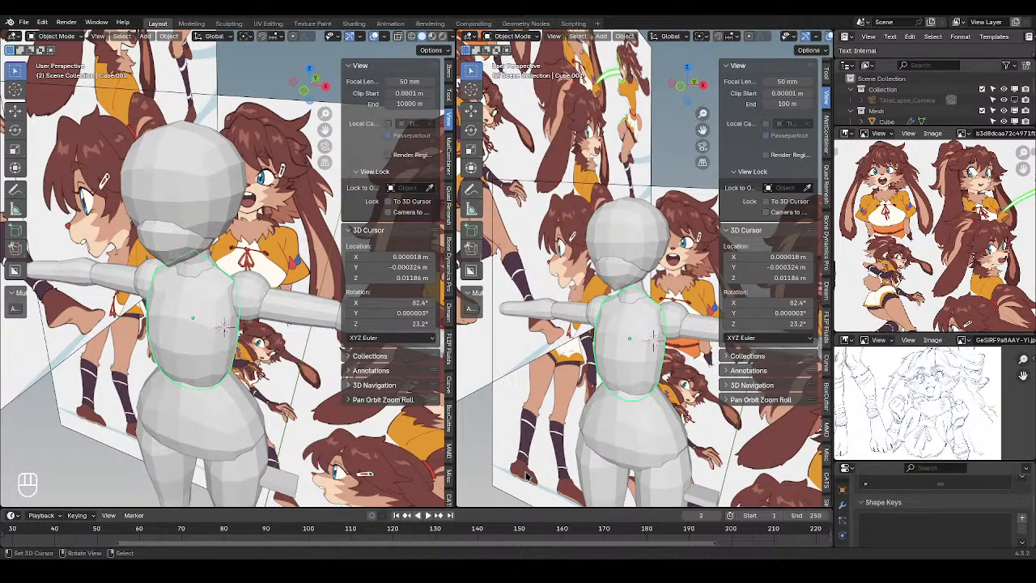
Show the front view in wireframe and compare the head mesh with the face in the front reference
scroll(622, 416, "down", 1)
middle_click_drag(627, 405, 619, 374, "shift")
scroll(591, 370, "up", 1)
scroll(545, 373, "up", 2)
scroll(620, 374, "up", 2)
scroll(669, 319, "down", 1)
key("z")
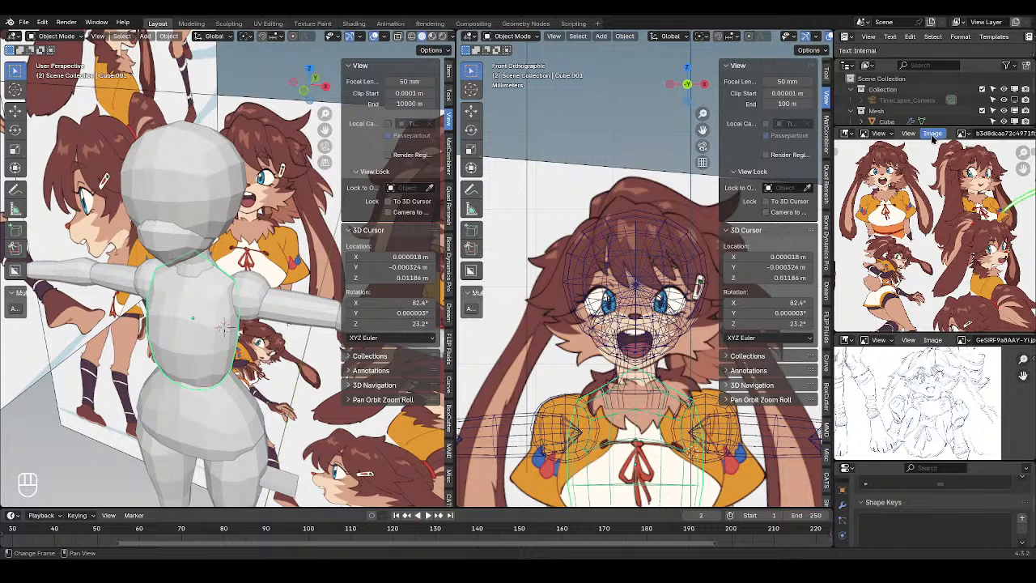
Widen the column of reference images, split the colour reference's image editor, and shrink the new area to a narrow strip
left_click_drag(835, 183, 797, 183)
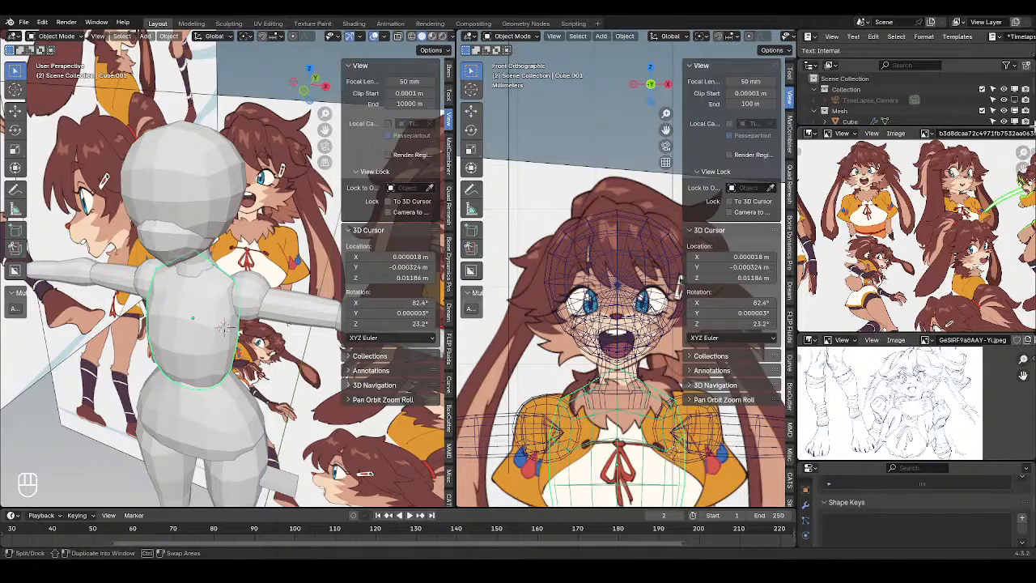
left_click_drag(1029, 129, 913, 135)
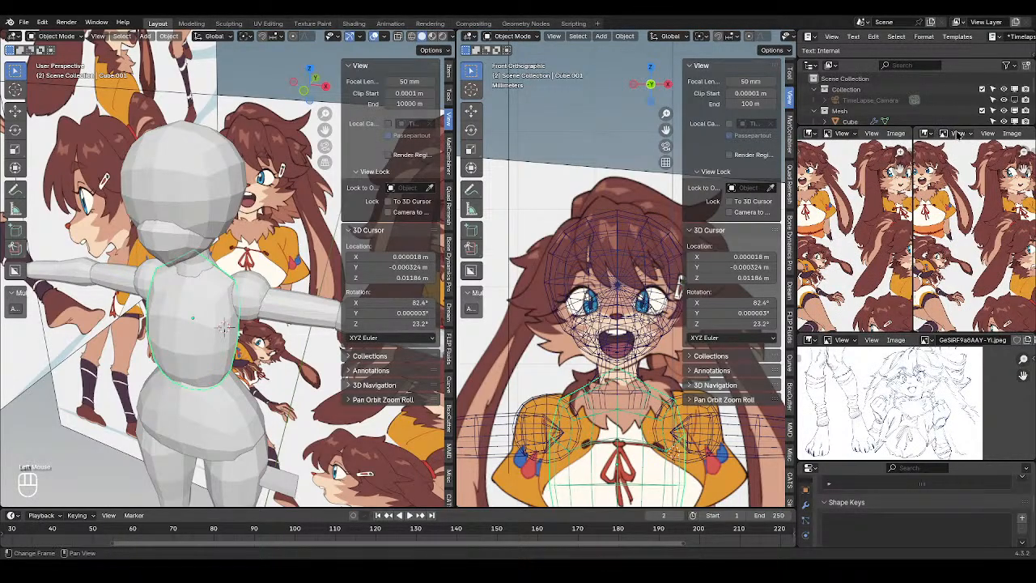
scroll(962, 134, "down", 2)
left_click(947, 132)
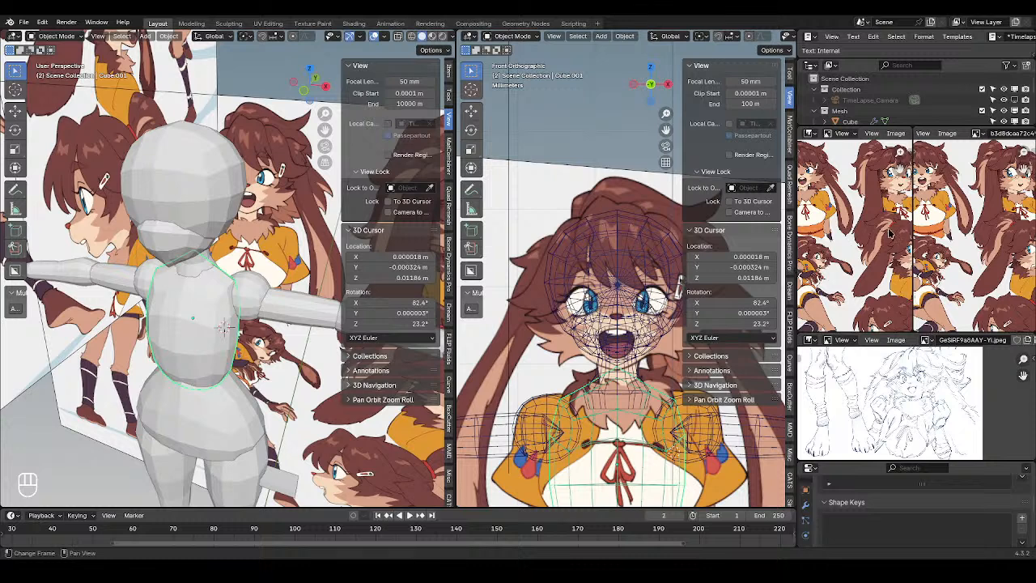
left_click(924, 216)
left_click_drag(918, 217, 1019, 215)
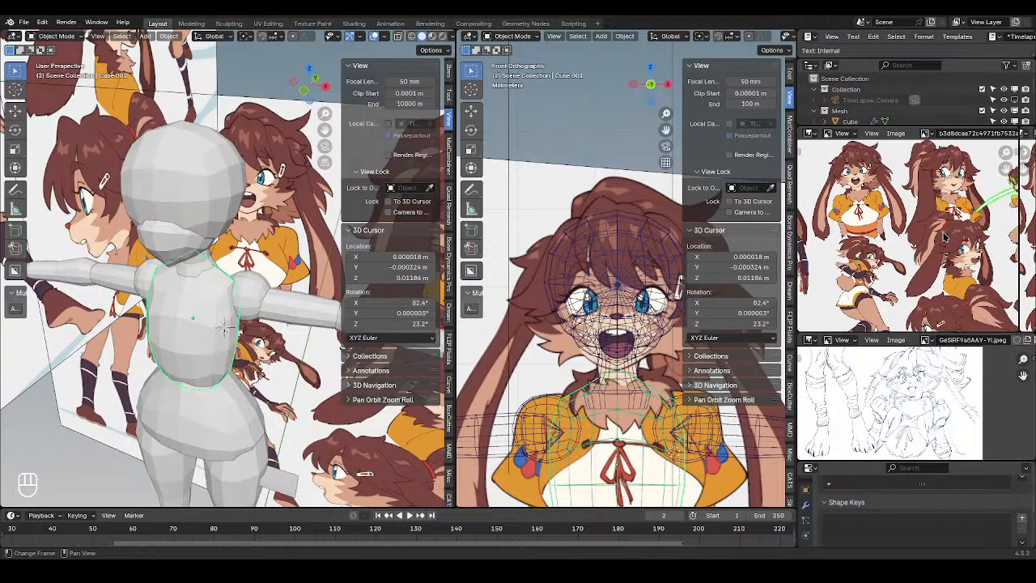
middle_click_drag(903, 394, 942, 375)
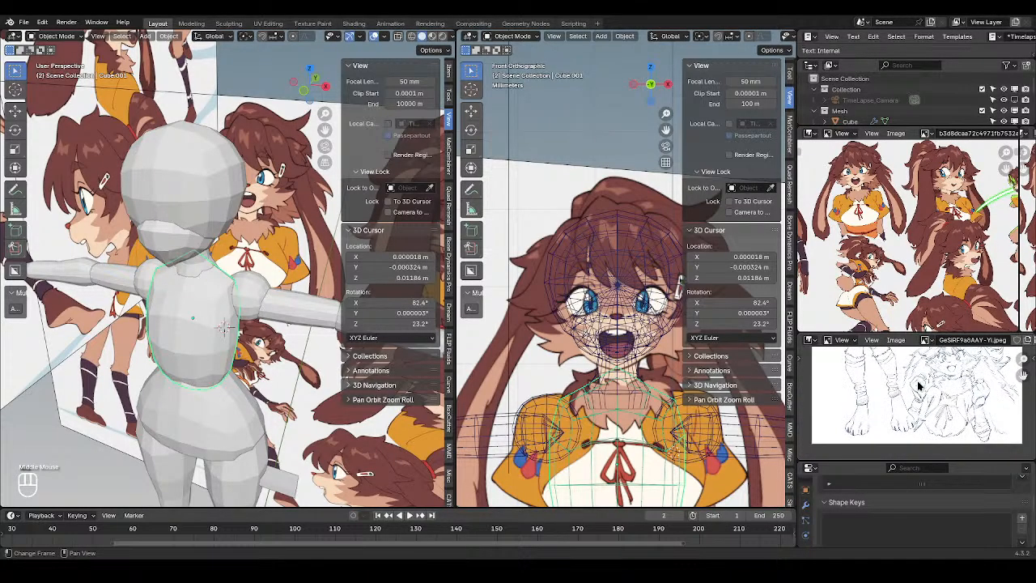
Return the front view to solid shading and select the head mesh
scroll(557, 325, "up", 1)
key("z")
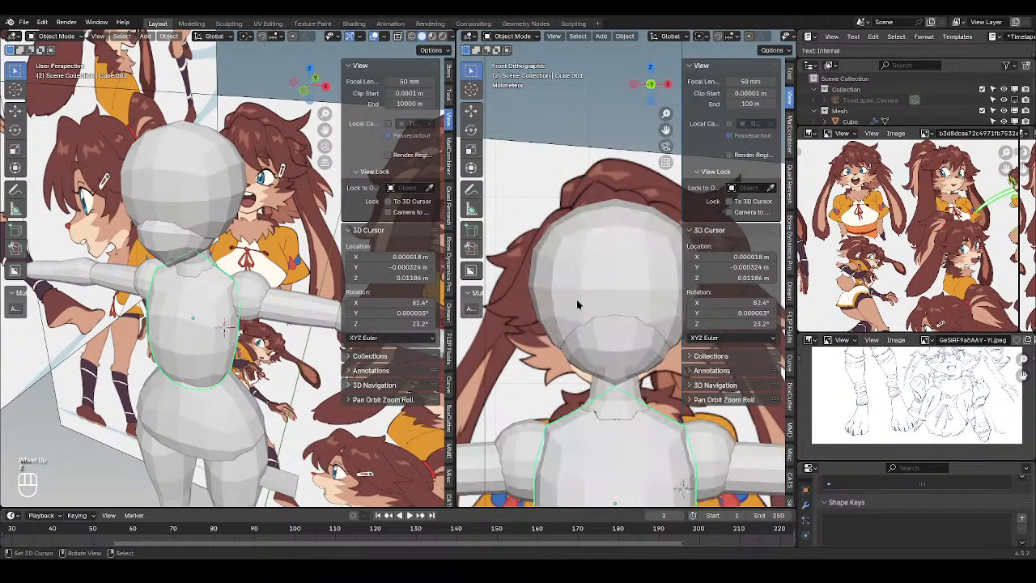
middle_click_drag(597, 290, 541, 277, "shift")
scroll(541, 277, "down", 1)
right_click(541, 277)
scroll(555, 286, "up", 1)
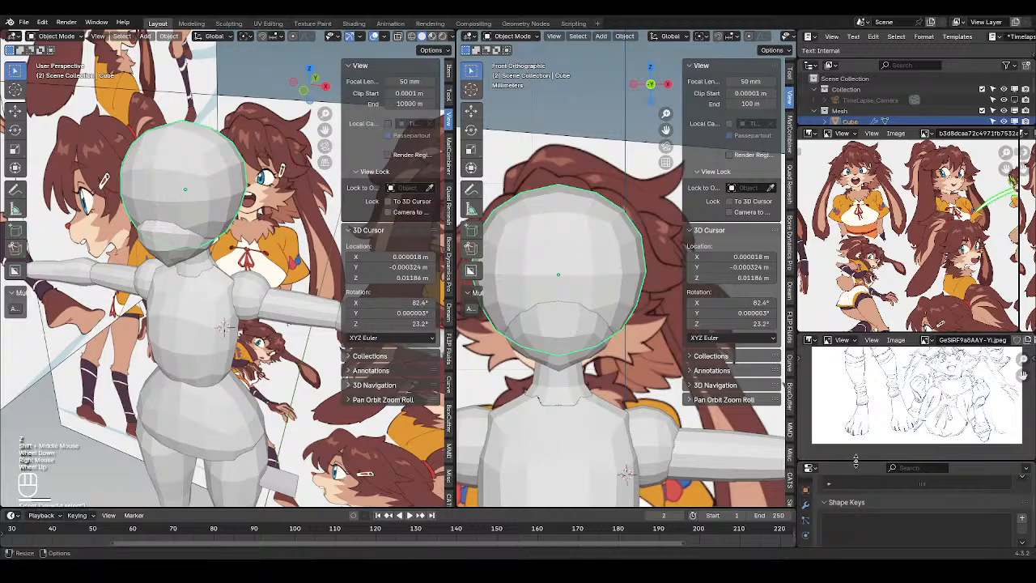
Enlarge the properties editor and switch the front-view viewport to wireframe shading
left_click_drag(856, 460, 850, 416)
scroll(624, 371, "down", 4)
middle_click_drag(604, 359, 586, 424)
scroll(586, 425, "down", 1)
key("z")
middle_click_drag(587, 203, 598, 277)
Select all the mannequin meshes, leaving out the reference image, and duplicate them in place
key("alt+a")
key("v")
key("b")
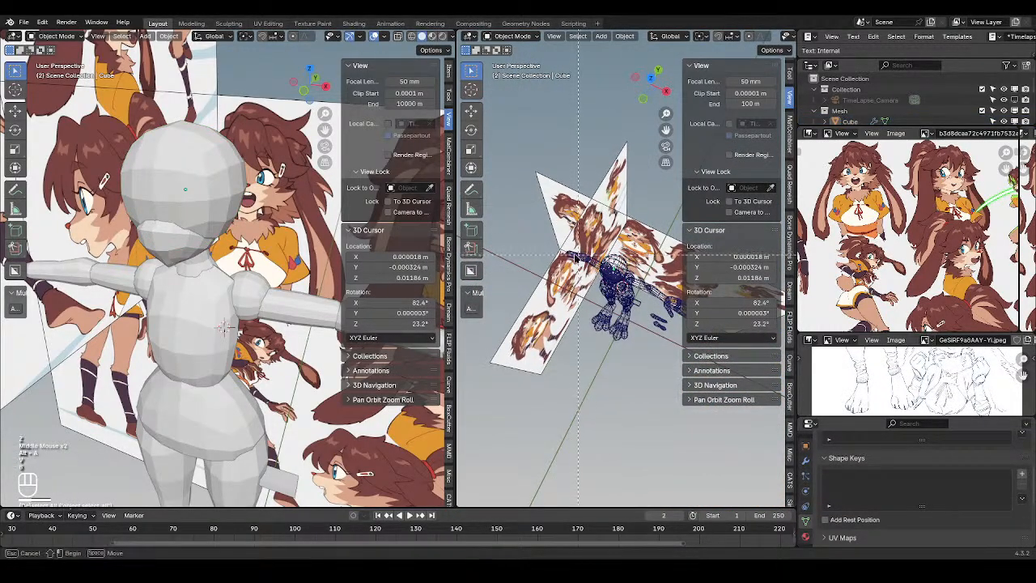
mouse_move(571, 256)
left_mouse_down()
mouse_move(636, 308)
mouse_move(671, 363)
mouse_move(692, 362)
left_mouse_up()
middle_click_drag(635, 321, 581, 309, "shift")
key("c")
scroll(619, 243, "up", 2)
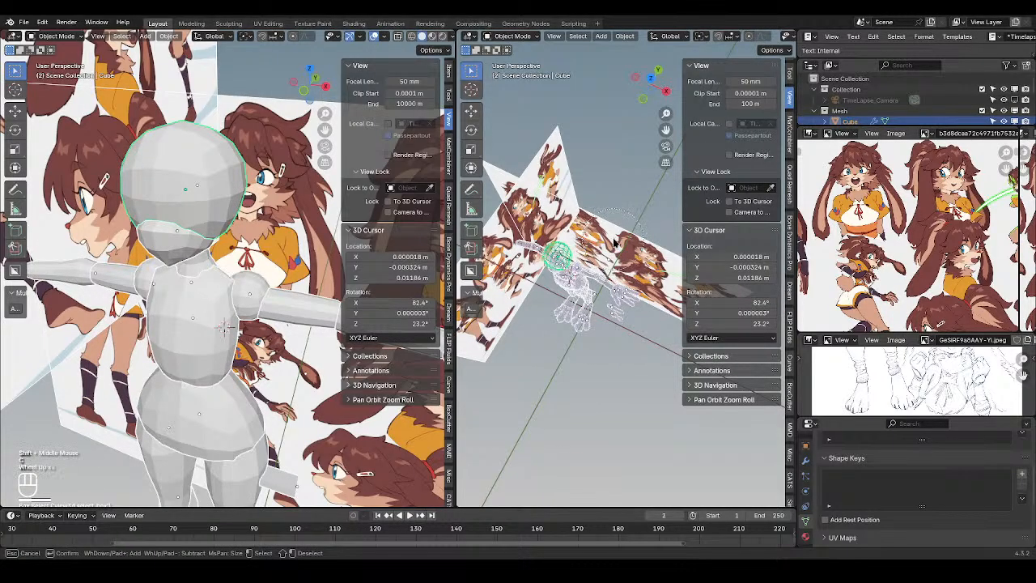
middle_click(620, 242)
right_click(620, 242)
right_click(553, 162, "shift")
right_click(553, 162, "shift")
key("g")
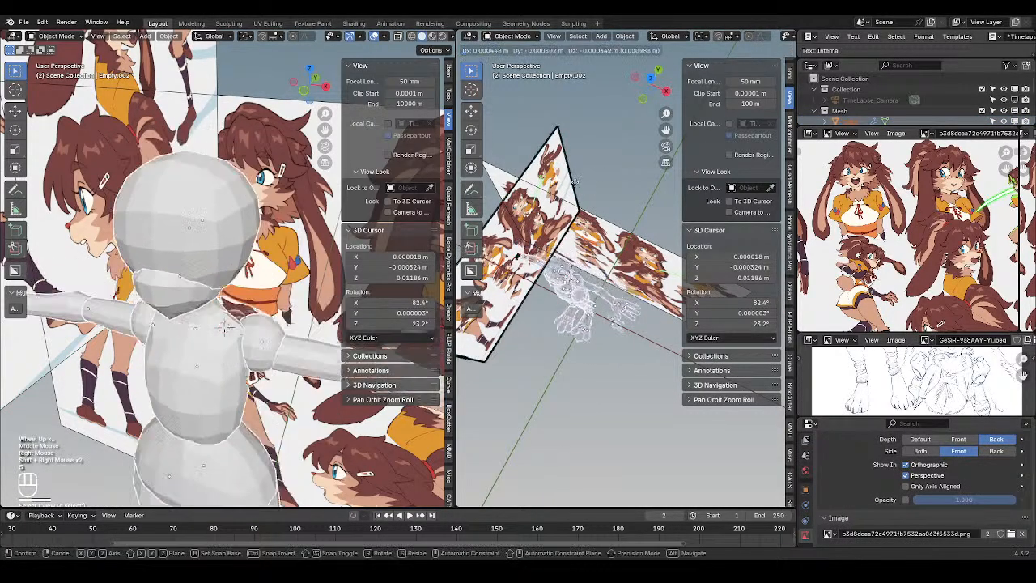
right_click(585, 180)
key("shift+d")
right_click(592, 186)
Move the duplicated mannequin meshes to a new collection named Basemesh
key("m")
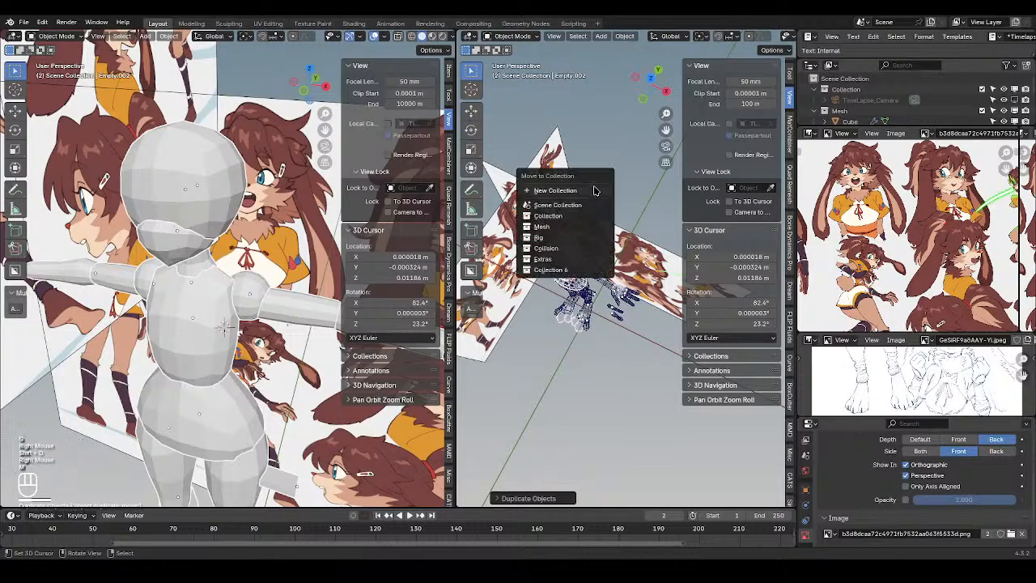
left_click(578, 189)
type("Basemesh")
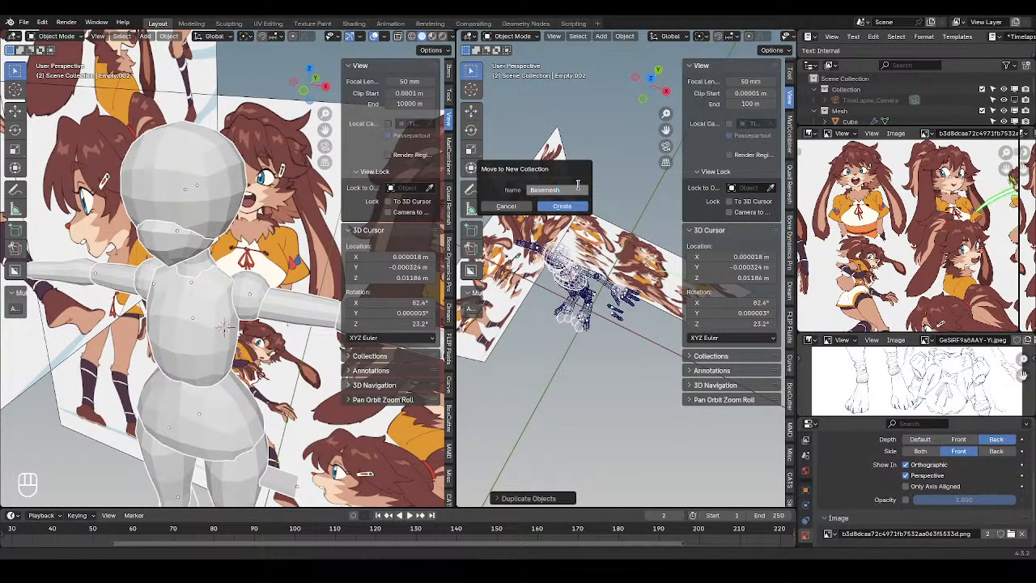
key("Return")
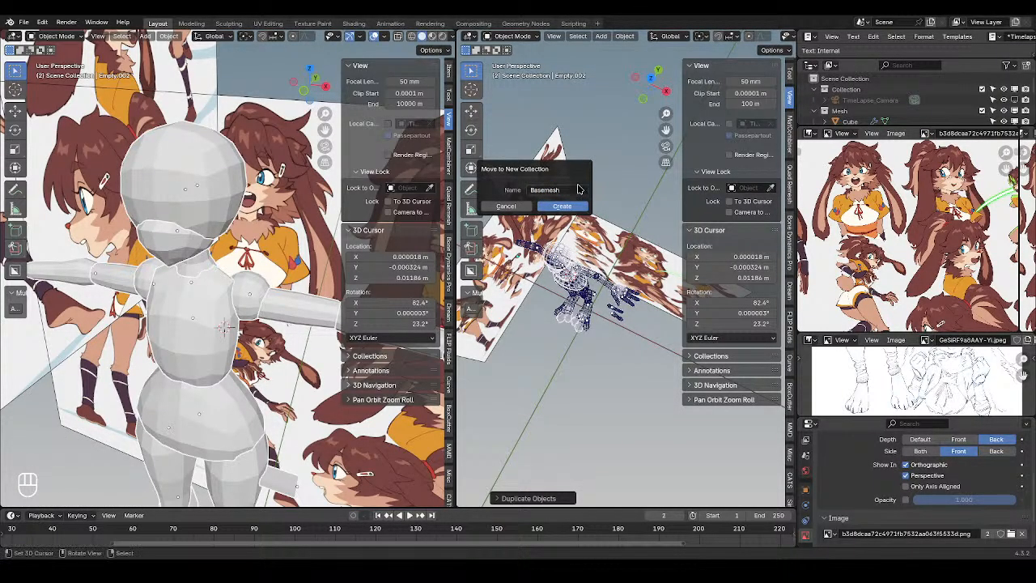
left_click(562, 208)
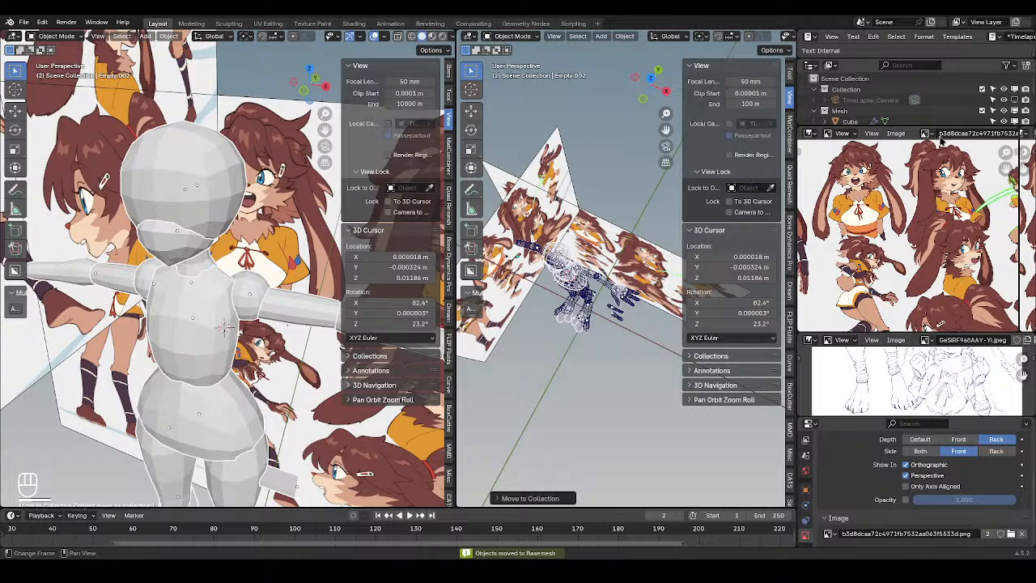
Enlarge the outliner and exclude the Basemesh collection from the view layer
left_click_drag(937, 126, 923, 208)
scroll(907, 194, "down", 3)
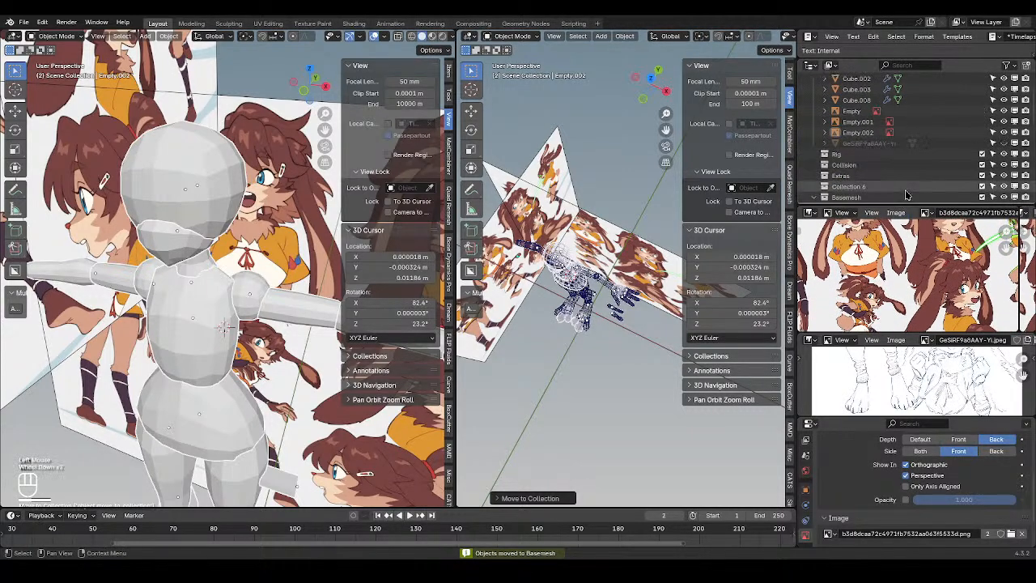
left_click(982, 154)
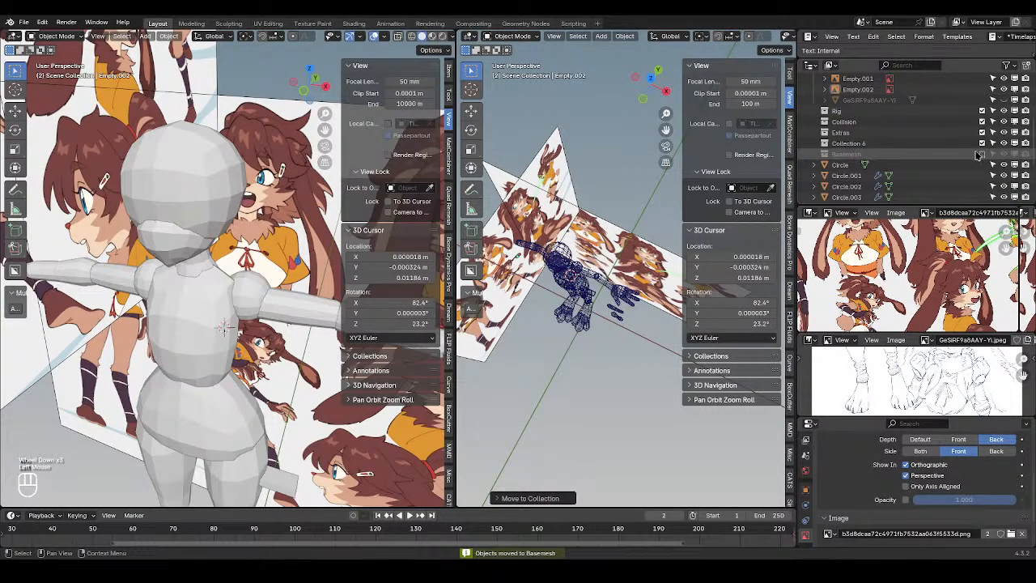
Rename the Extras collection as Trash and exclude it from the view layer
left_click(846, 132)
double_click(846, 132)
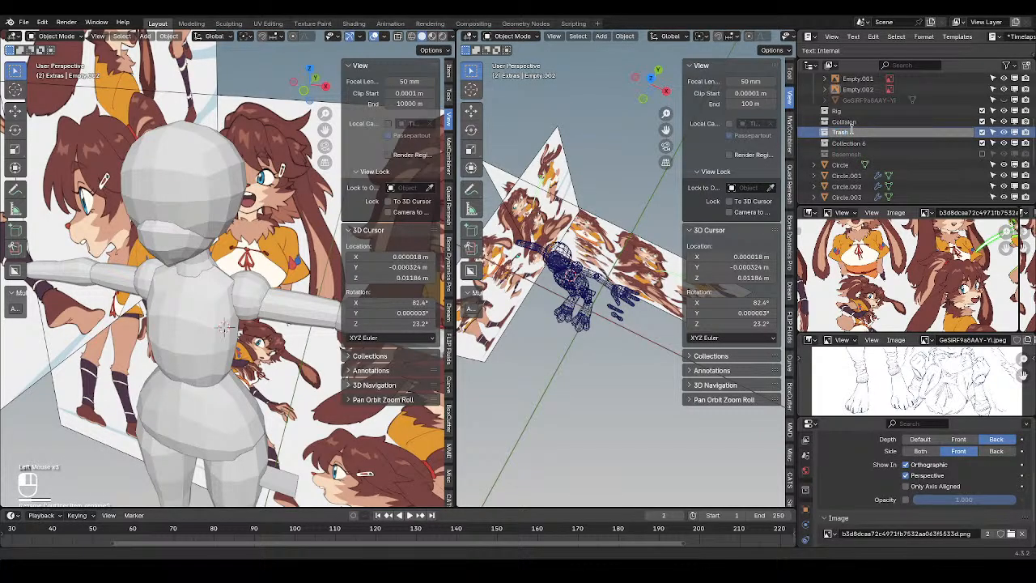
type("Trash")
key("Return")
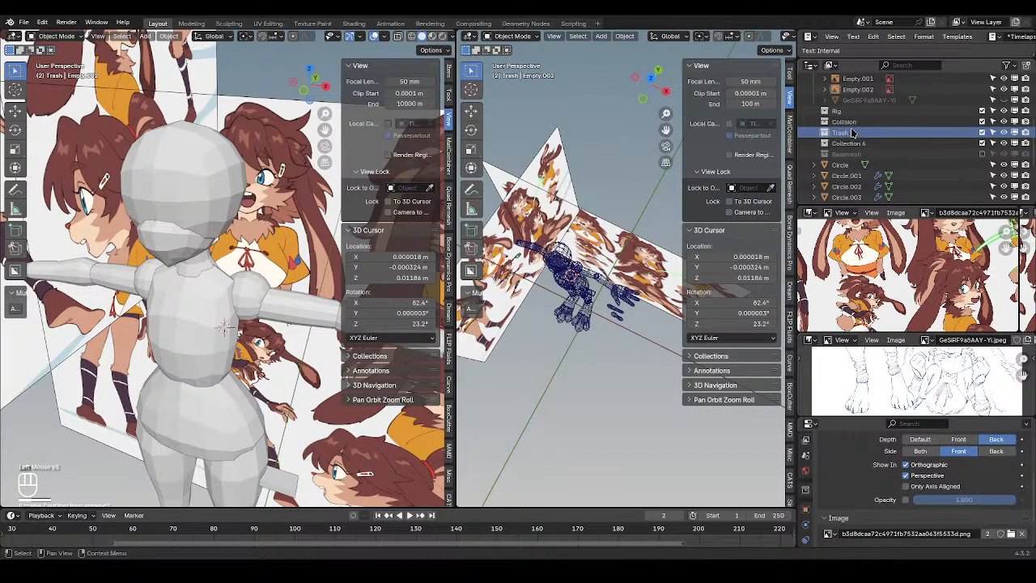
left_click(983, 132)
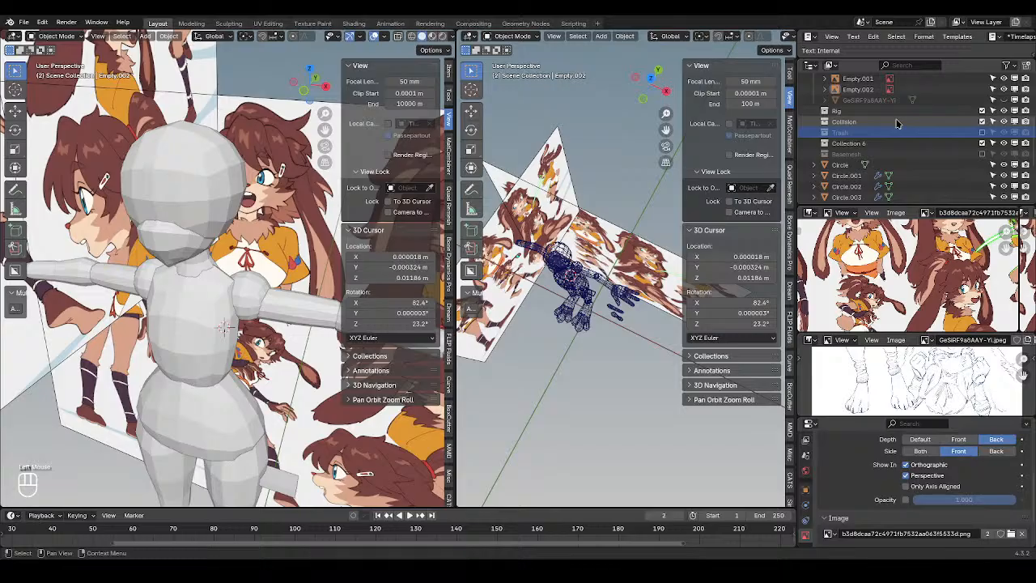
Save the current file
left_click(863, 165)
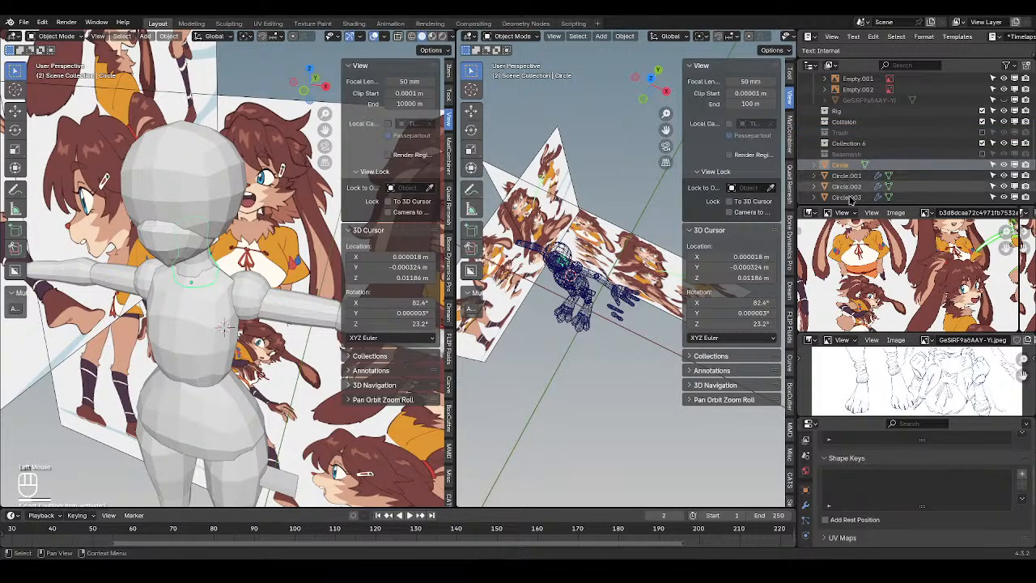
scroll(925, 149, "up", 3)
scroll(926, 149, "up", 2)
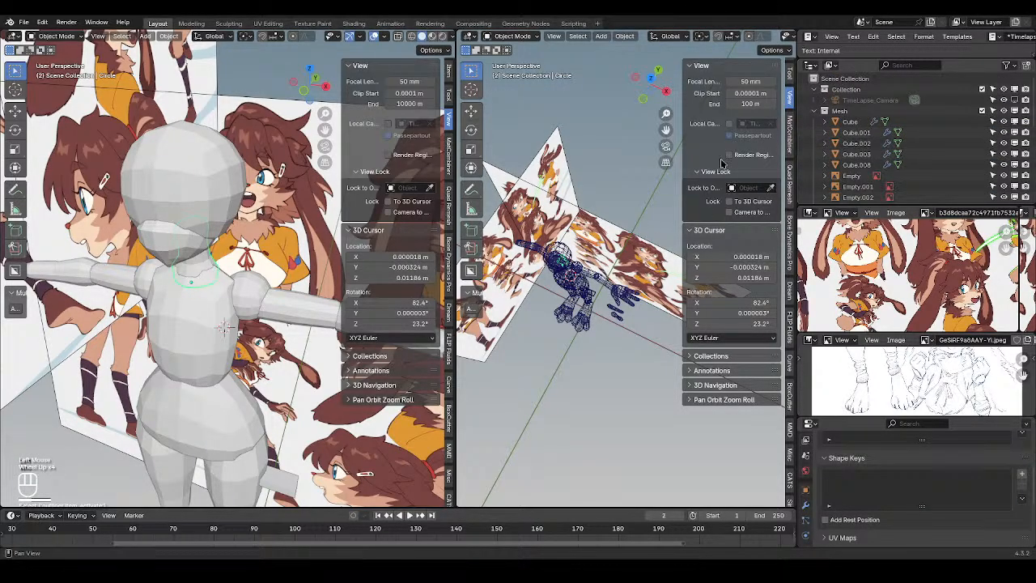
middle_click_drag(672, 190, 660, 160)
key("ctrl+s")
Move the two stray objects lying beside the mannequin on the floor to the Trash collection
right_click(609, 342)
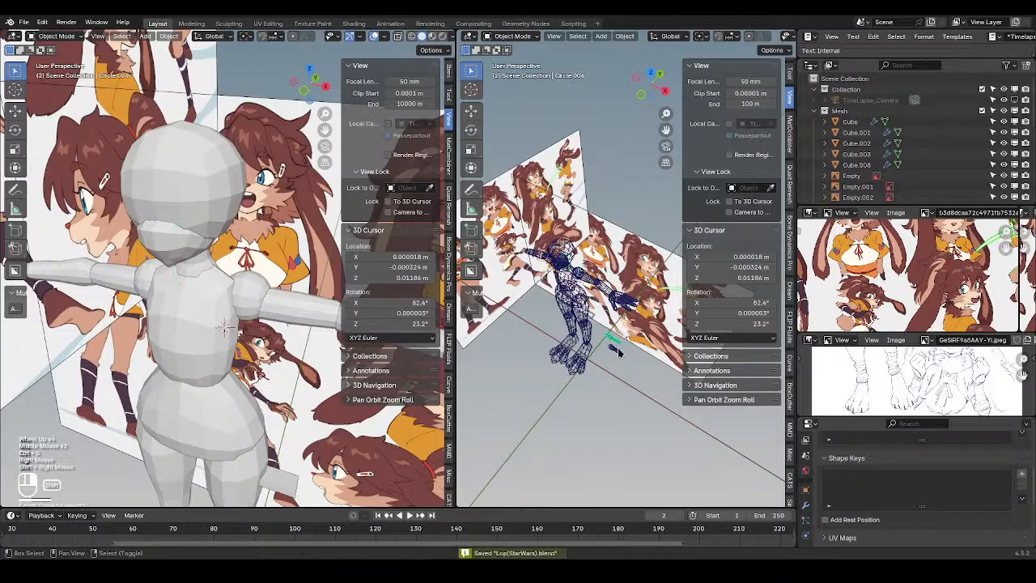
right_click(613, 346, "shift")
key("m")
left_click(565, 417)
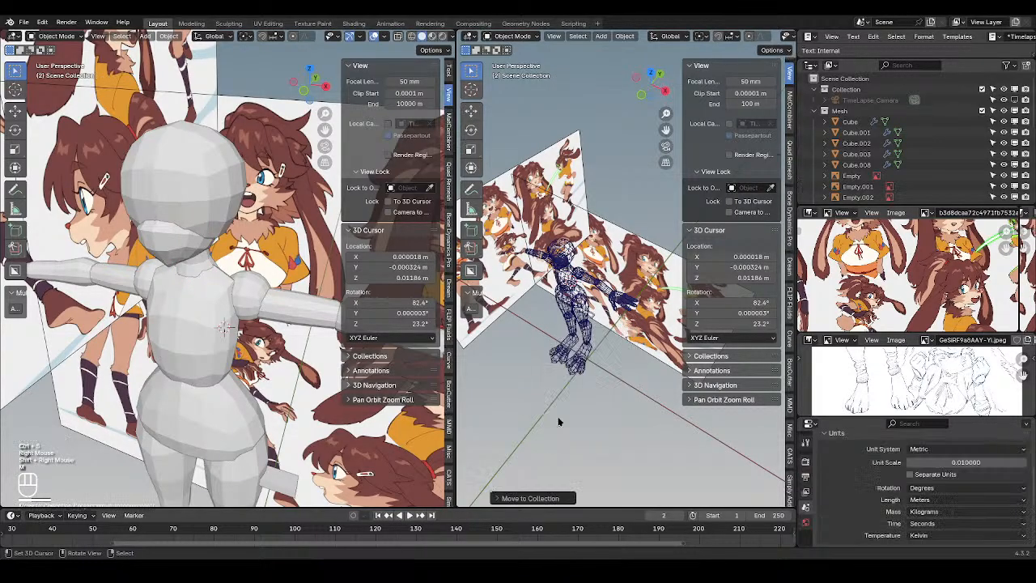
Return the viewport to solid shading and delete the Empty.002 side reference image
middle_click_drag(558, 421, 579, 414)
right_click(544, 190)
key("z")
middle_click_drag(544, 190, 596, 208)
key("x")
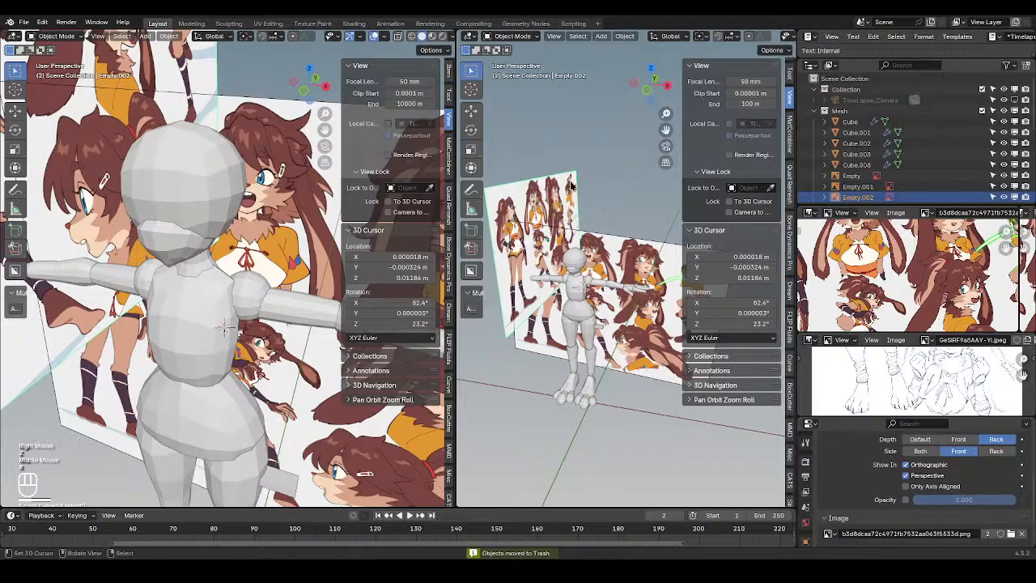
key("g")
right_click(576, 192)
key("x")
left_click(575, 194)
Hide the Empty reference image standing behind the mannequin
right_click(620, 247)
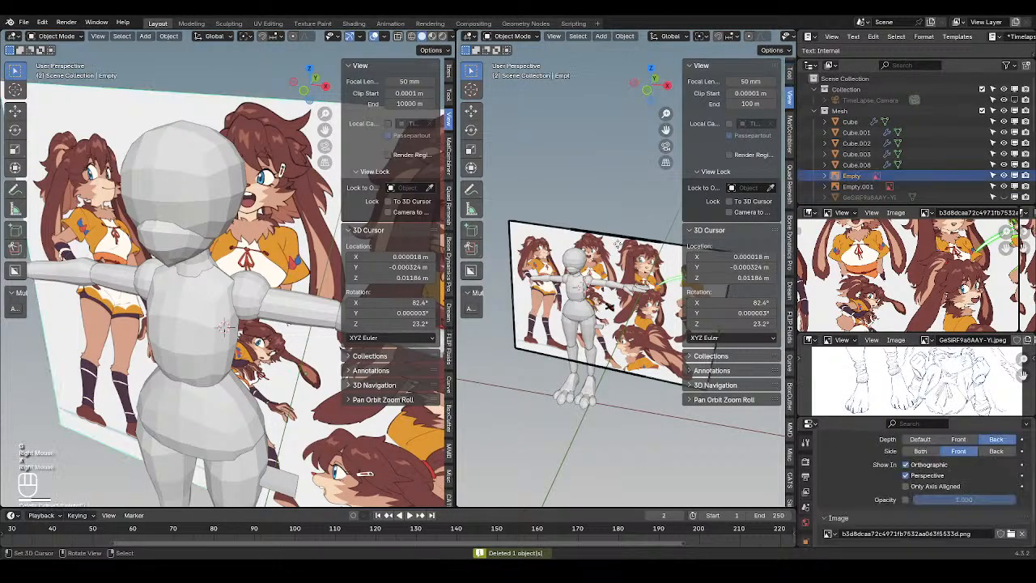
scroll(620, 248, "down", 1)
middle_click_drag(621, 248, 659, 280)
key("h")
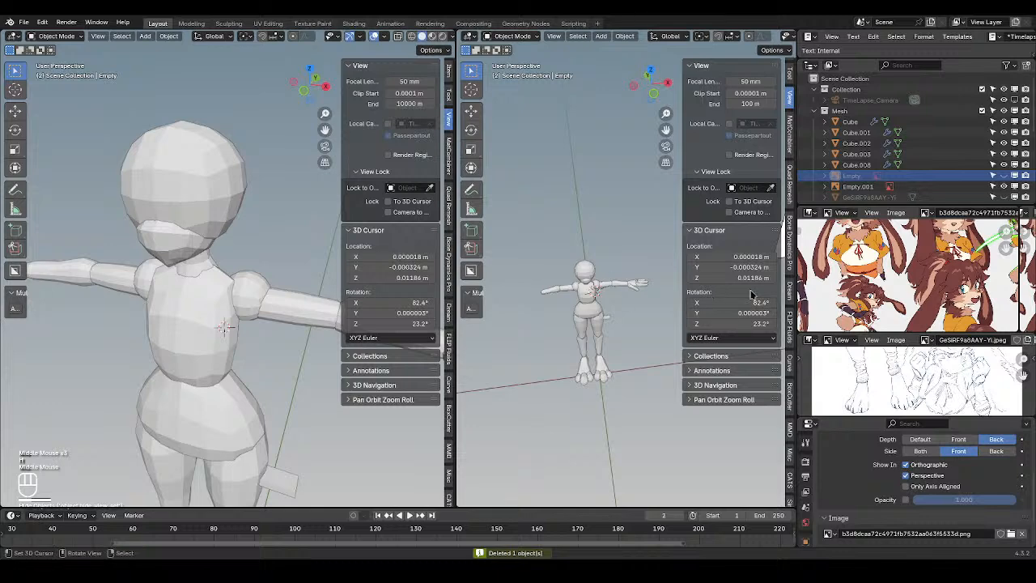
Reframe the colour reference sheet, enlarge the sketch reference's editor and show the character's face in it
scroll(884, 275, "down", 1)
mouse_move(884, 276)
middle_mouse_down()
mouse_move(924, 286)
mouse_move(900, 273)
middle_mouse_up()
middle_click_drag(921, 376, 928, 481)
mouse_move(915, 398)
middle_mouse_down()
mouse_move(943, 535)
mouse_move(921, 462)
middle_mouse_up()
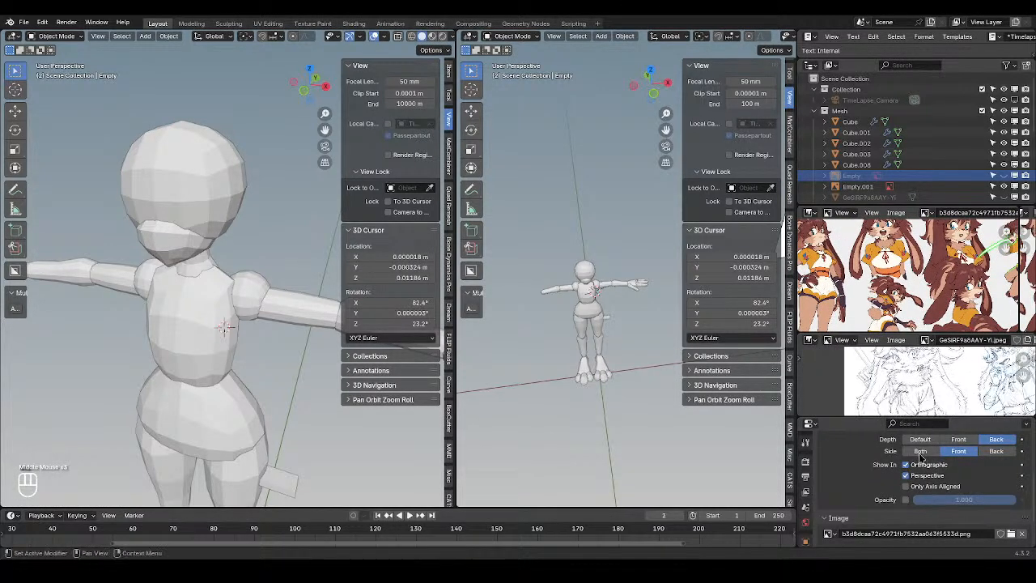
left_click_drag(881, 423, 881, 486)
scroll(878, 437, "up", 2)
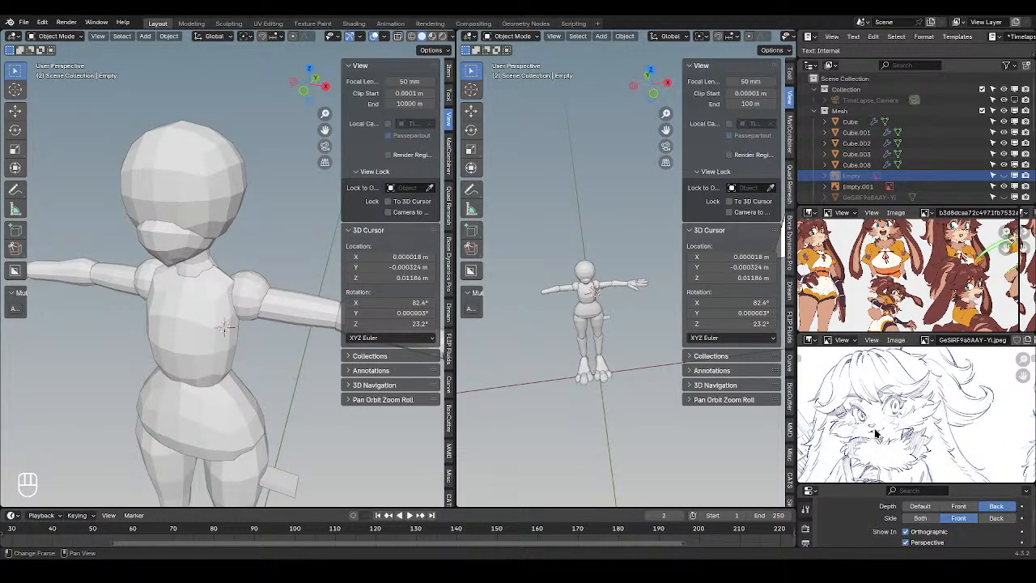
scroll(612, 274, "up", 2)
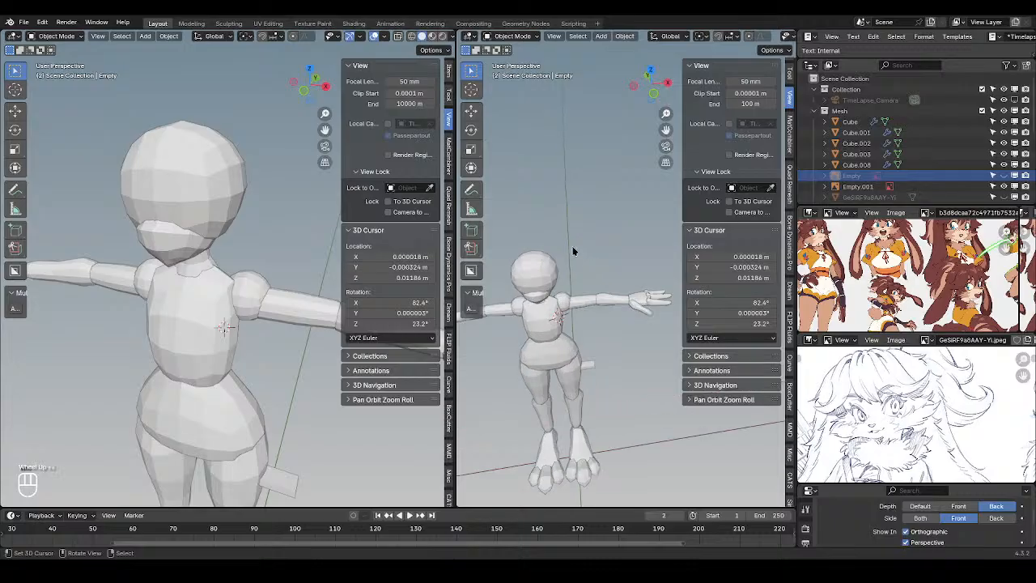
Select the mannequin's head in front orthographic view and reveal all hidden objects
middle_click_drag(574, 250, 577, 230)
middle_click_drag(577, 230, 620, 229, "shift")
scroll(567, 222, "up", 1, "alt")
left_click_drag(595, 240, 652, 282, "shift")
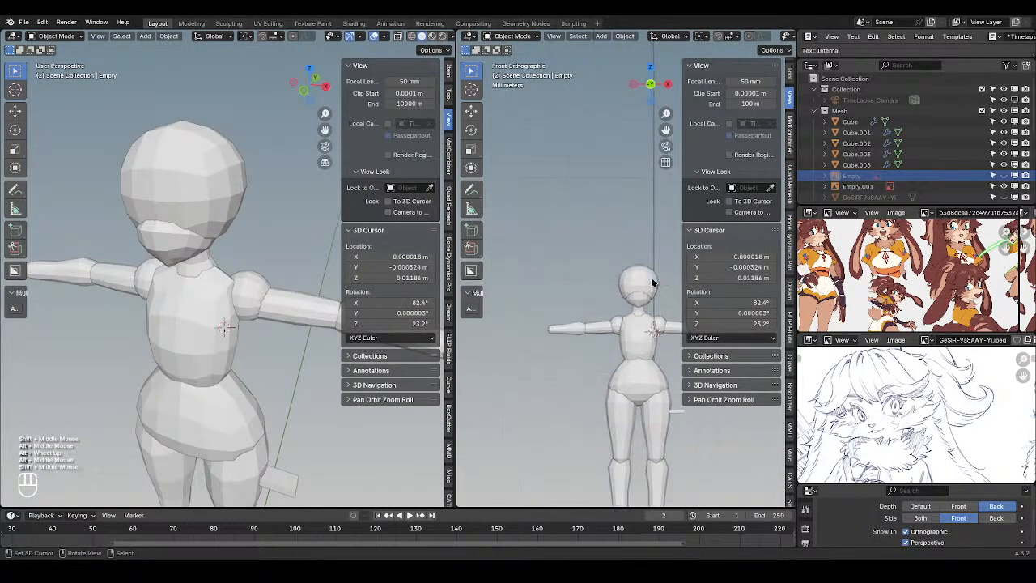
scroll(652, 283, "up", 2)
middle_click_drag(652, 282, 608, 317, "shift")
scroll(608, 318, "up", 3)
right_click(589, 319)
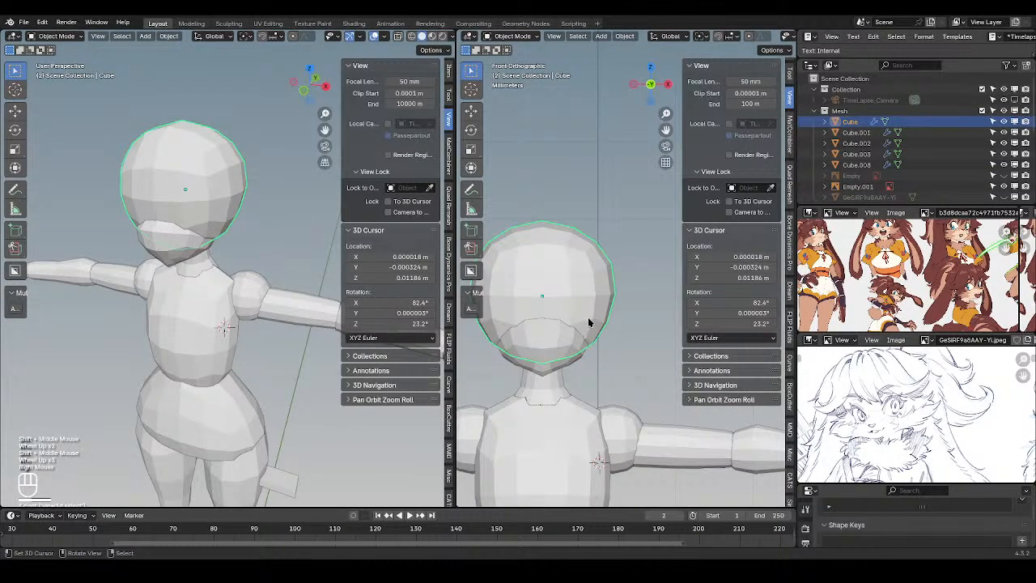
key("alt+h")
Snap the 3D cursor to the head in wireframe shading and add a UV sphere there
scroll(603, 306, "down", 1)
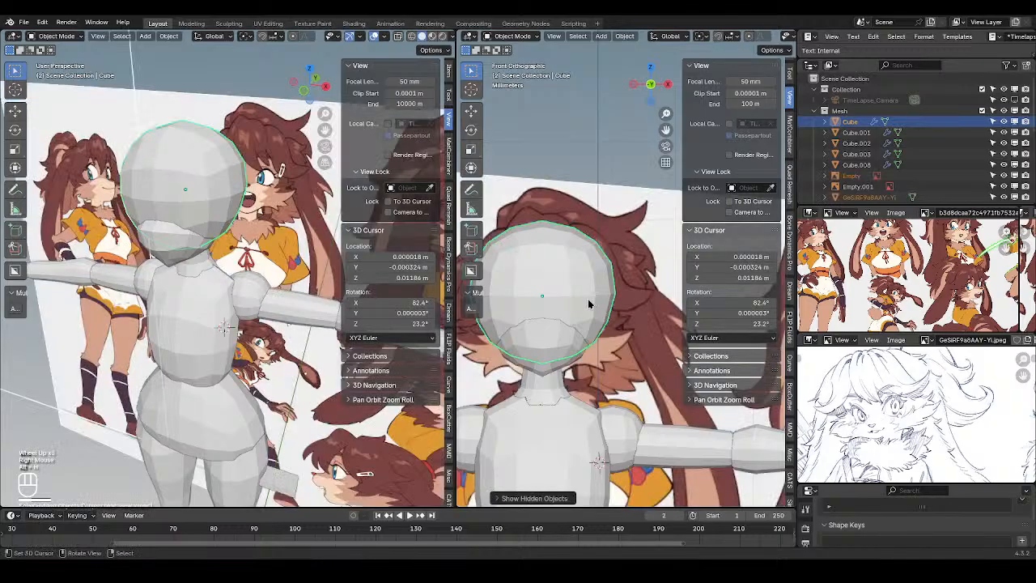
middle_click_drag(603, 306, 640, 315, "shift")
scroll(653, 324, "up", 2)
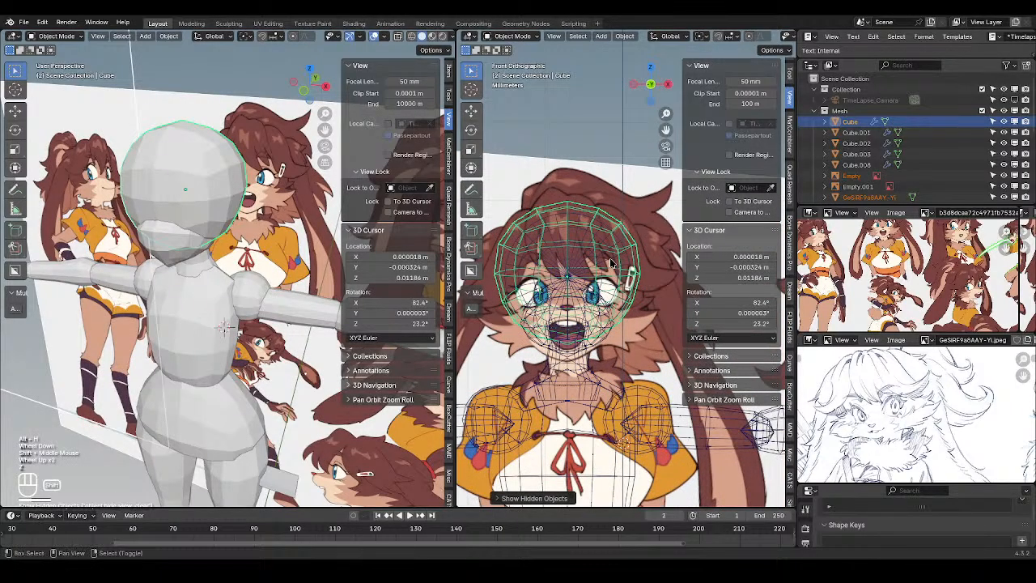
key("shift+s")
left_click(643, 333)
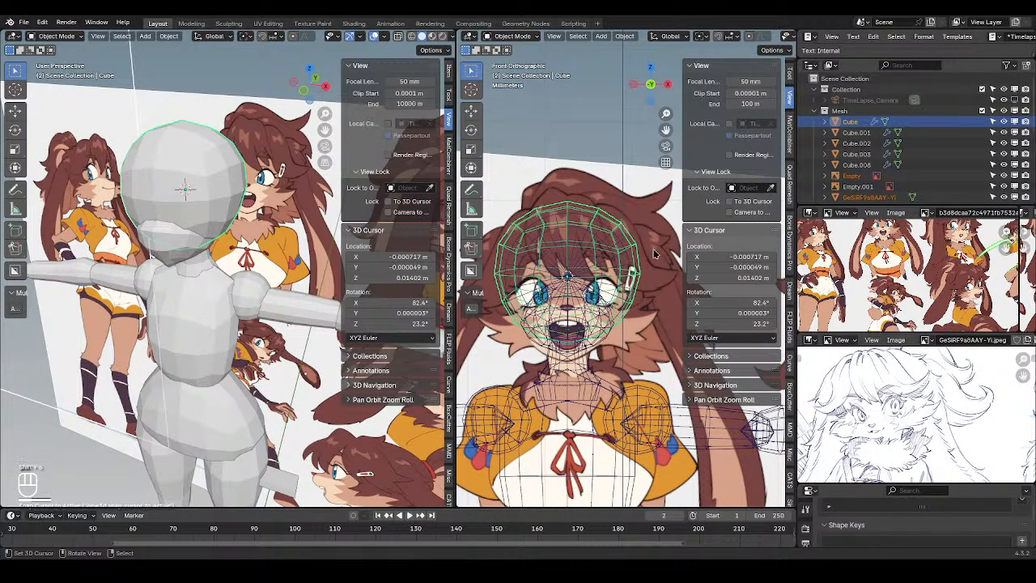
key("shift+a")
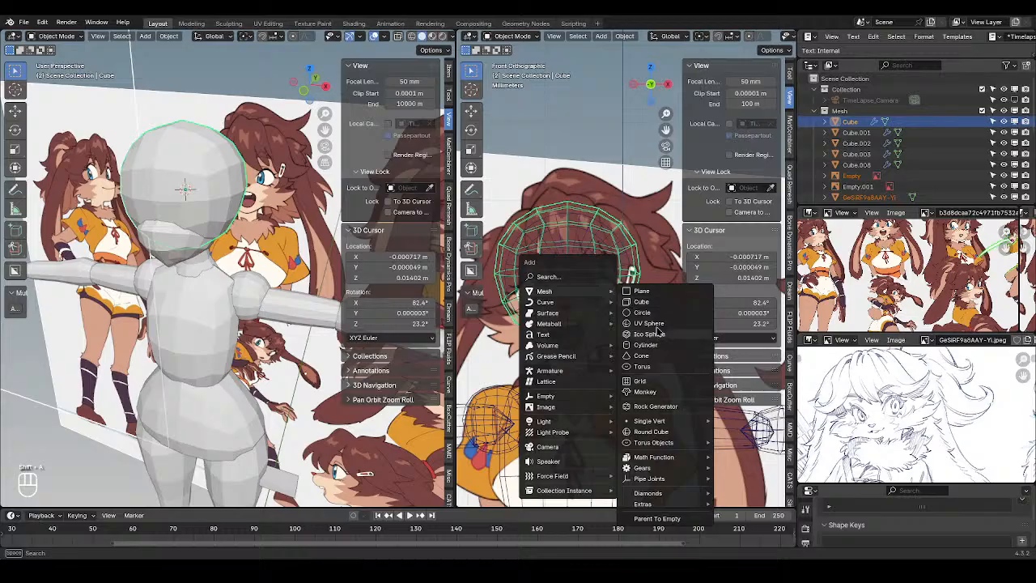
left_click(652, 324)
Scale the new sphere's mesh down in Edit Mode to roughly head size, finishing with a factor of 0.1
scroll(659, 410, "down", 2)
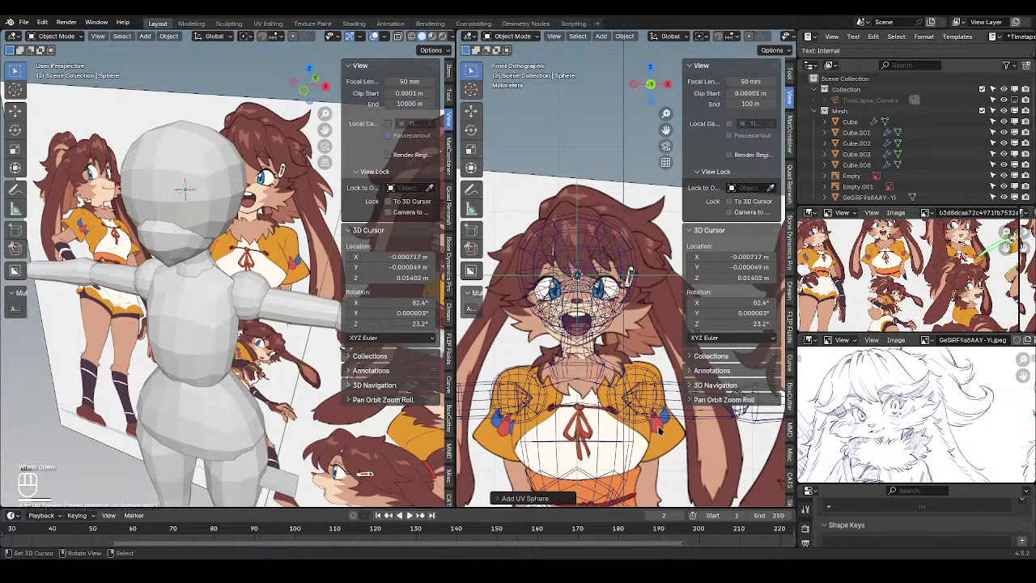
key("Tab")
key("s")
left_click(595, 324)
key("s")
left_click(592, 323)
key("s")
left_click(588, 321)
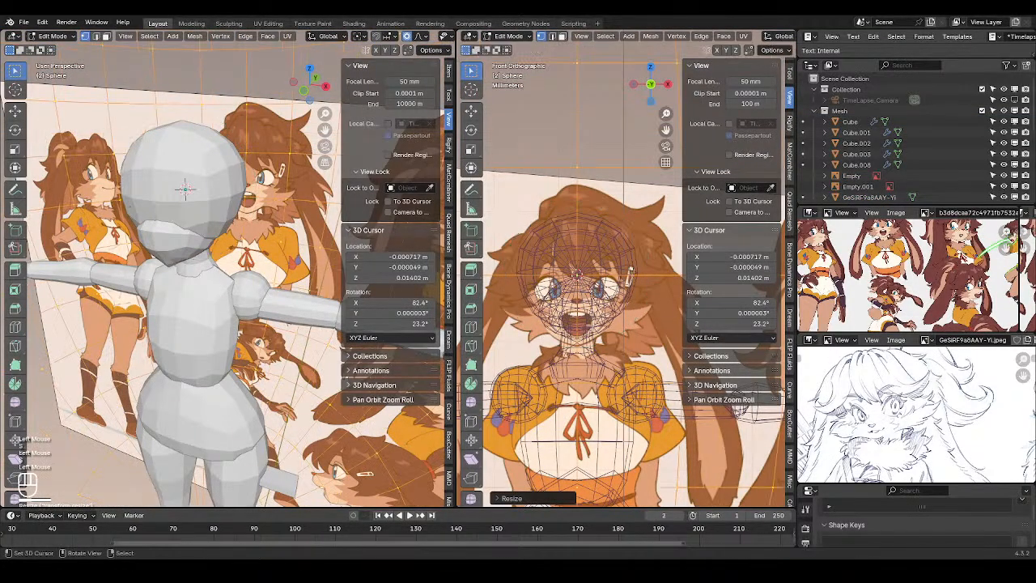
type("s.1")
key("Return")
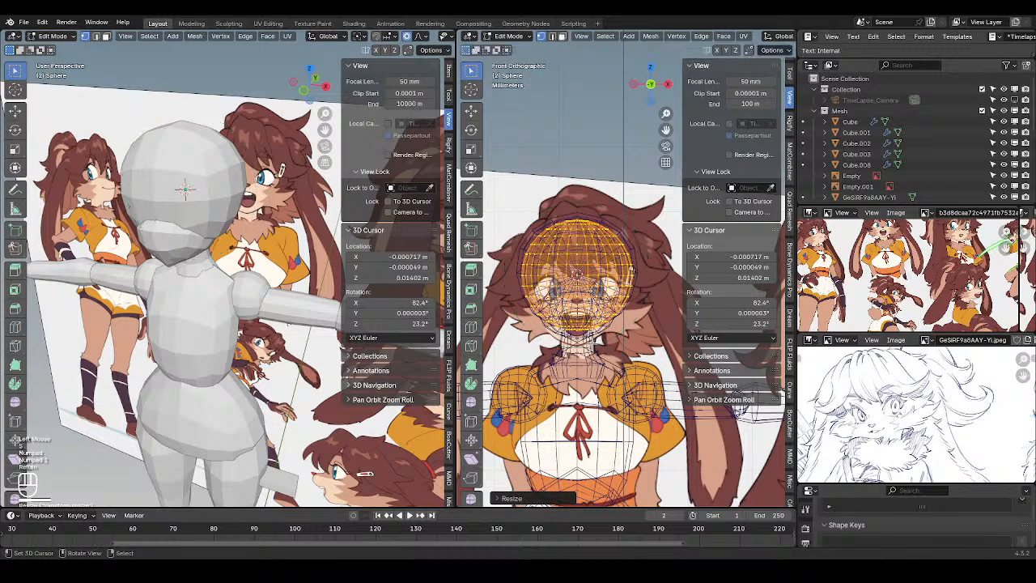
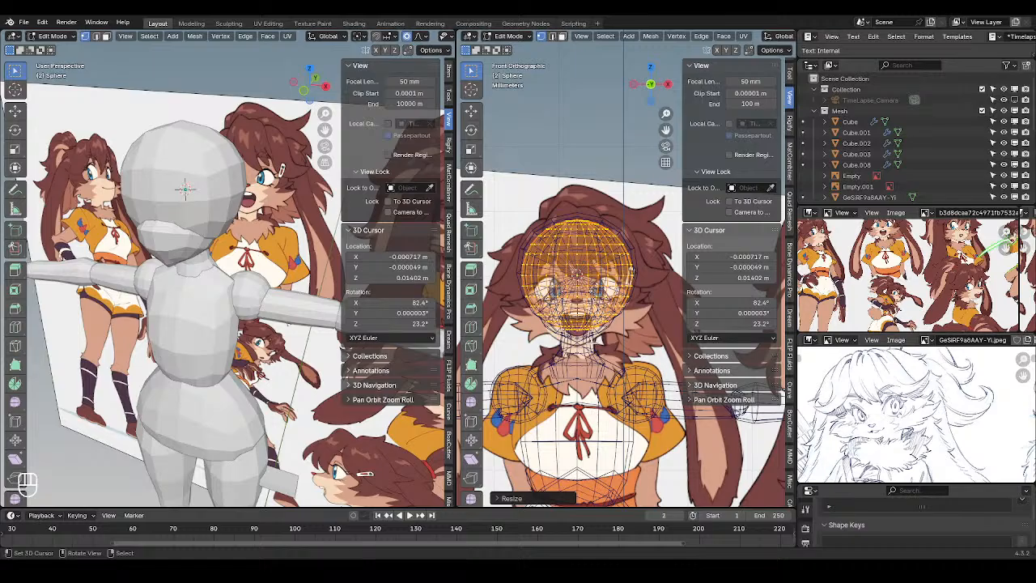
Scale the sphere's mesh down further in front view to roughly cheek size
scroll(589, 366, "up", 4)
scroll(627, 302, "down", 2)
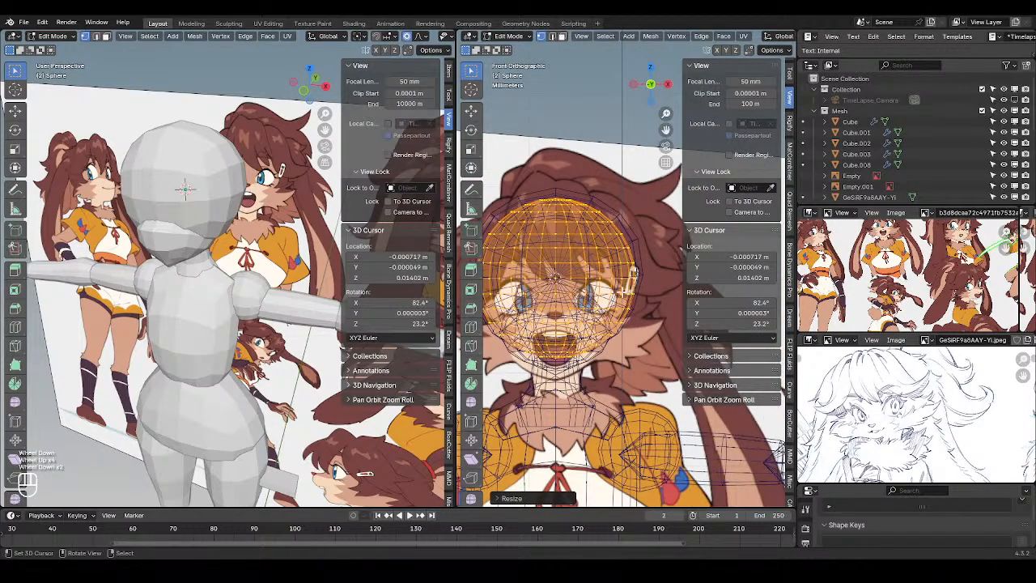
key("s")
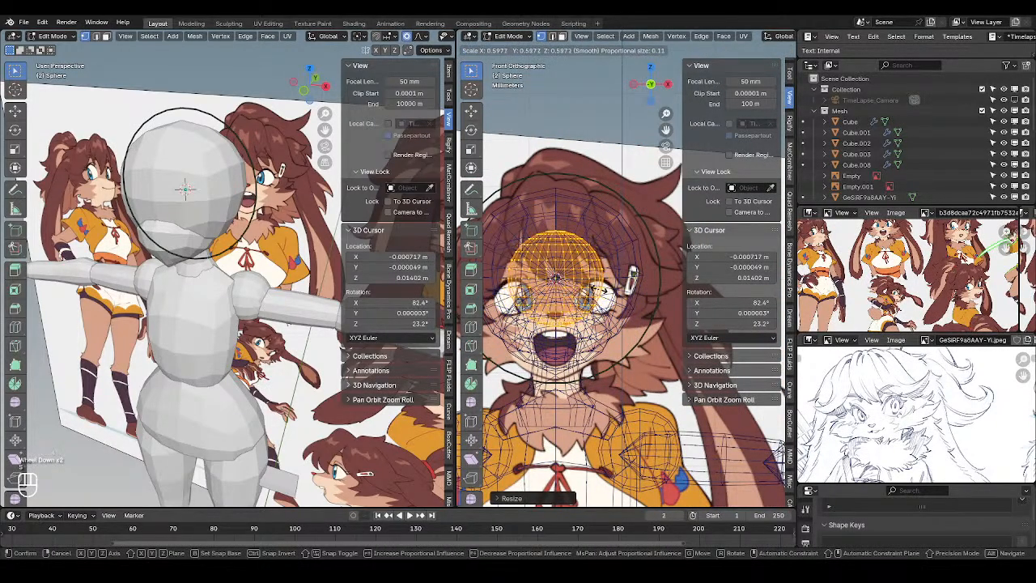
left_click(559, 267)
Move the sphere object in Object Mode onto the cheek beside the reference character's mouth in front view
key("Tab")
key("g")
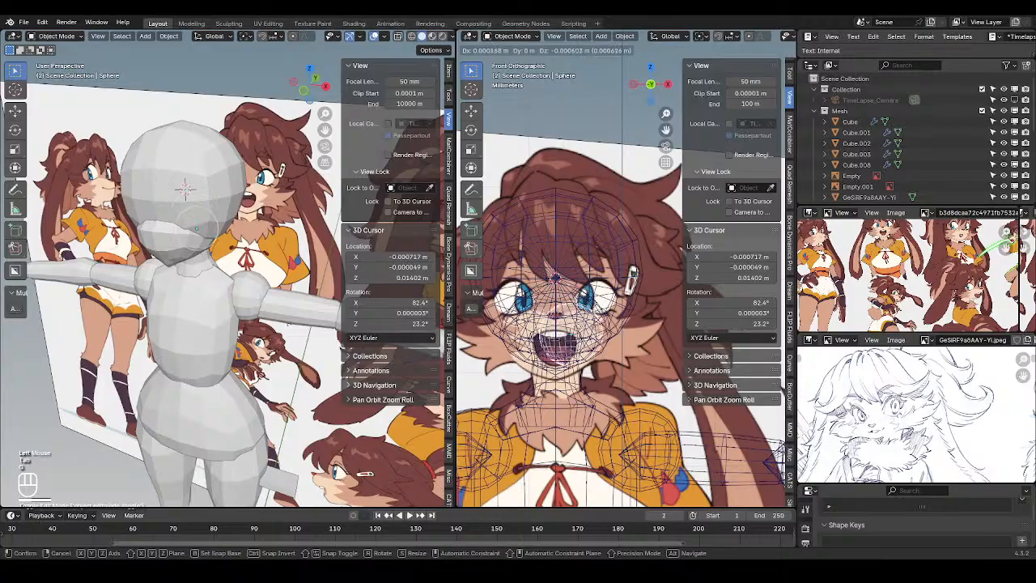
left_click(582, 322)
key("z")
key("z")
key("g")
left_click(583, 322)
Pull the sphere's outer-side vertex outward with enlarged proportional editing to form a tapered cheek tuft
key("Tab")
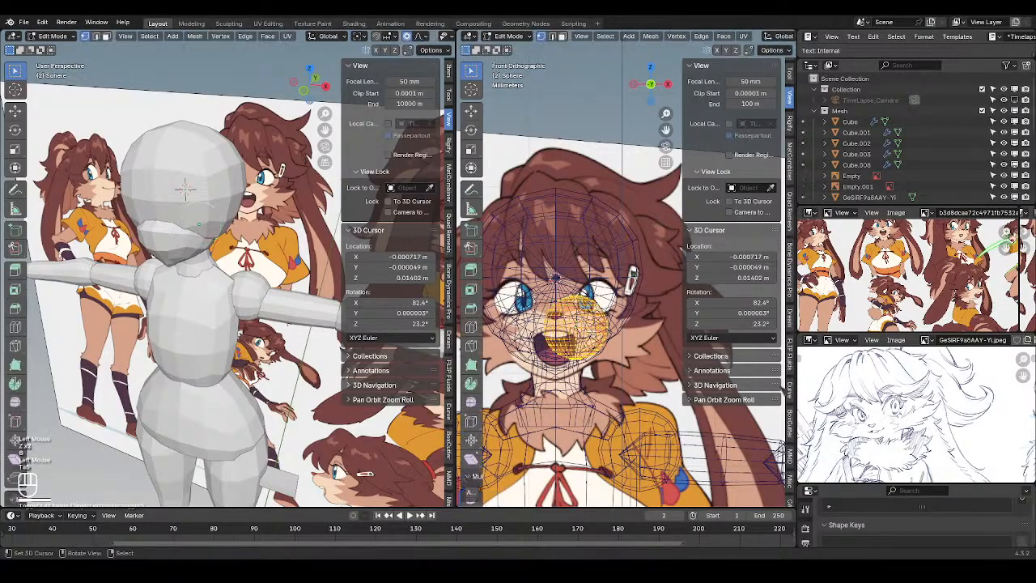
right_click(602, 335)
key("g")
scroll(639, 332, "up", 6)
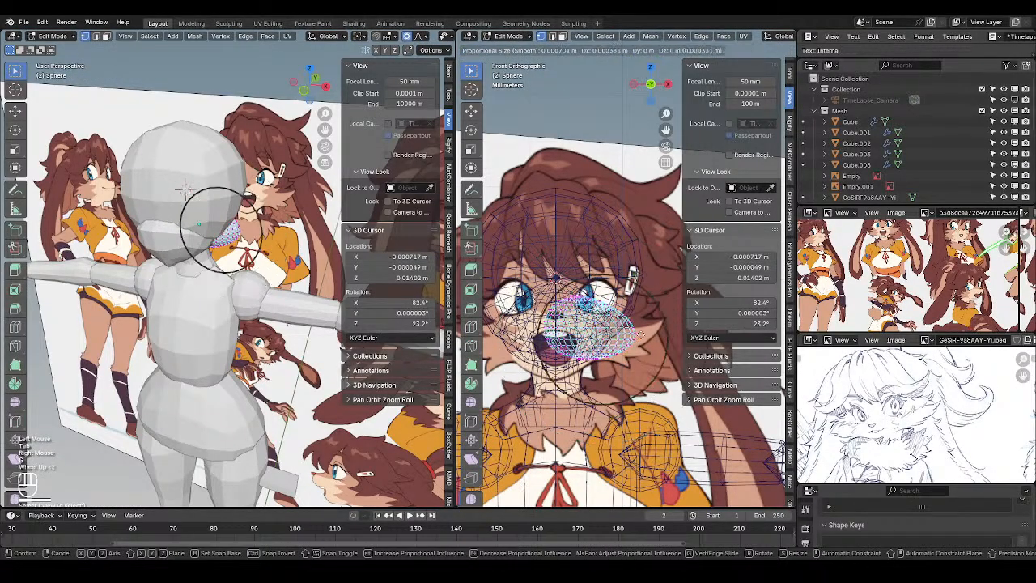
left_click(639, 334)
Move the cheek sphere forward along the Y axis in Object Mode so it emerges from the head's front
key("z")
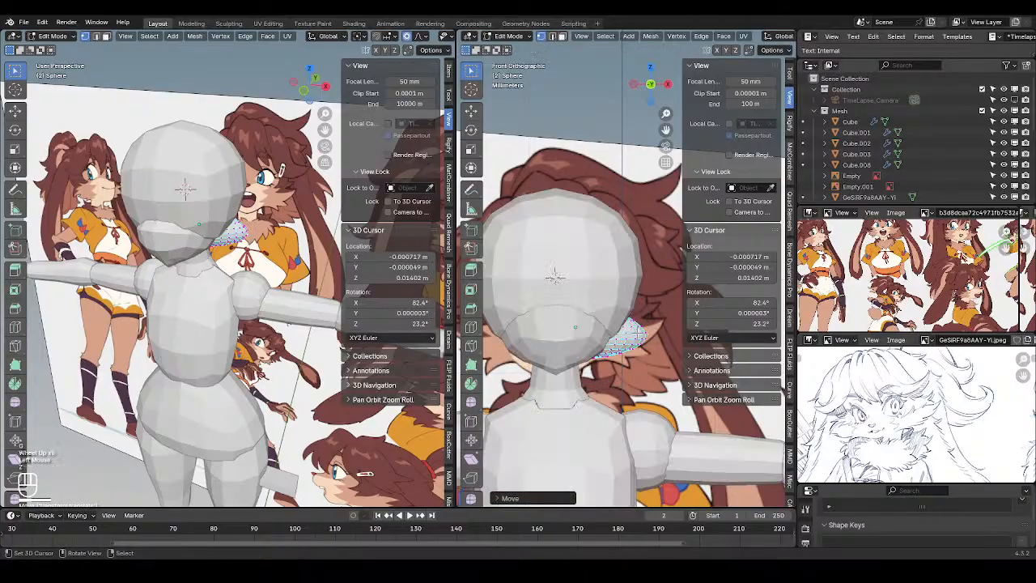
mouse_move(627, 320)
middle_mouse_down()
mouse_move(595, 389)
mouse_move(620, 311)
middle_mouse_up()
key("z")
scroll(595, 365, "down", 2)
scroll(607, 324, "up", 1)
key("Tab")
key("g")
key("y")
left_click(629, 352)
Rotate the cheek sphere about the Z axis so its tip sweeps back along the head
key("z")
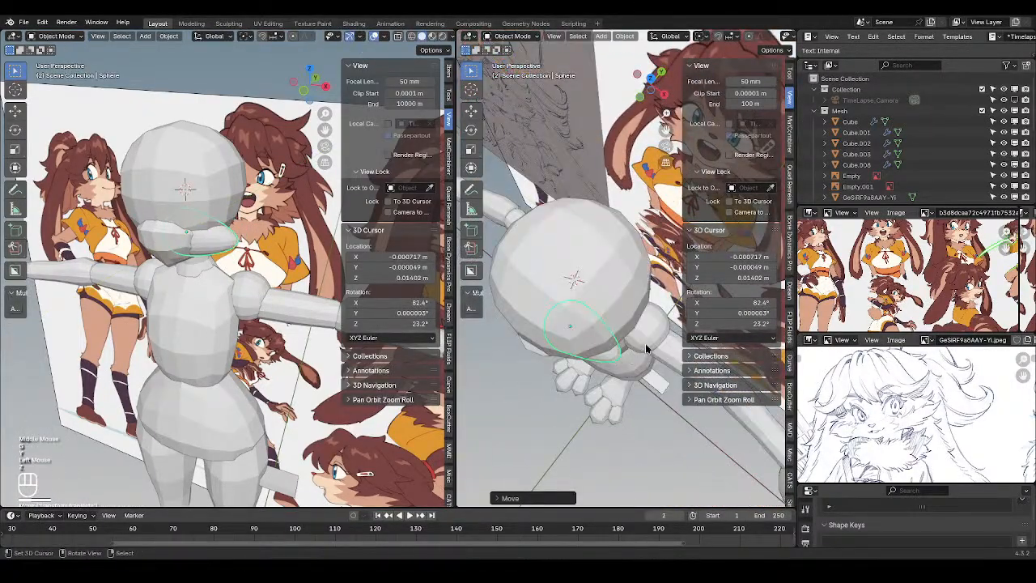
key("r")
key("z")
left_click(631, 348)
middle_click_drag(631, 347, 607, 271)
middle_click_drag(579, 267, 599, 273, "alt")
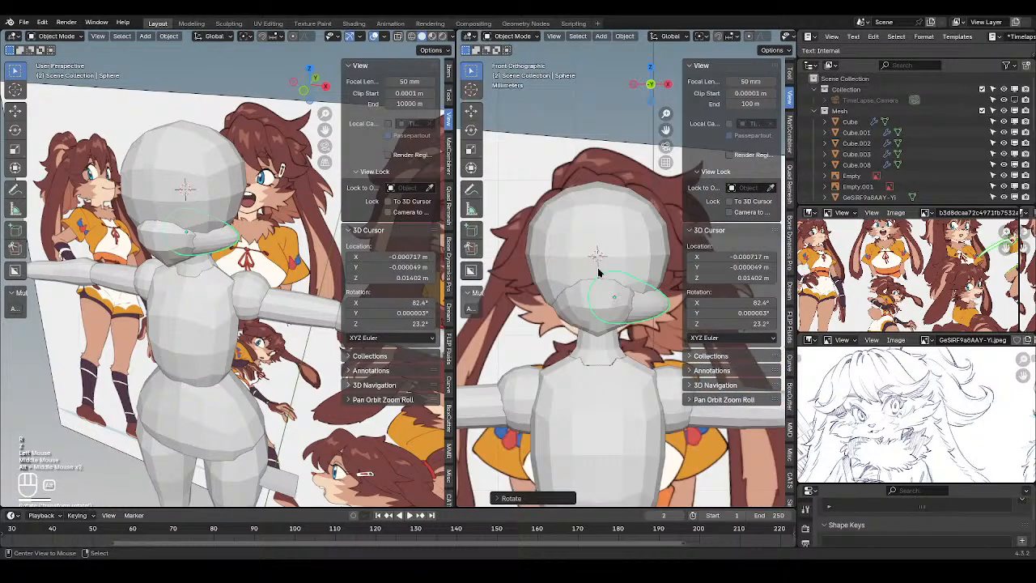
Fine-tune the cheek sphere's position and rotation from several angles so it sits snugly between muzzle and head
middle_click_drag(644, 341, 562, 244, "shift")
scroll(621, 342, "up", 1)
key("g")
left_click(663, 336, "shift")
key("r")
left_click(673, 327)
key("g")
left_click(671, 324, "shift")
middle_click_drag(562, 245, 662, 275, "shift")
key("r")
left_click(666, 299)
key("g")
left_click(602, 314, "shift")
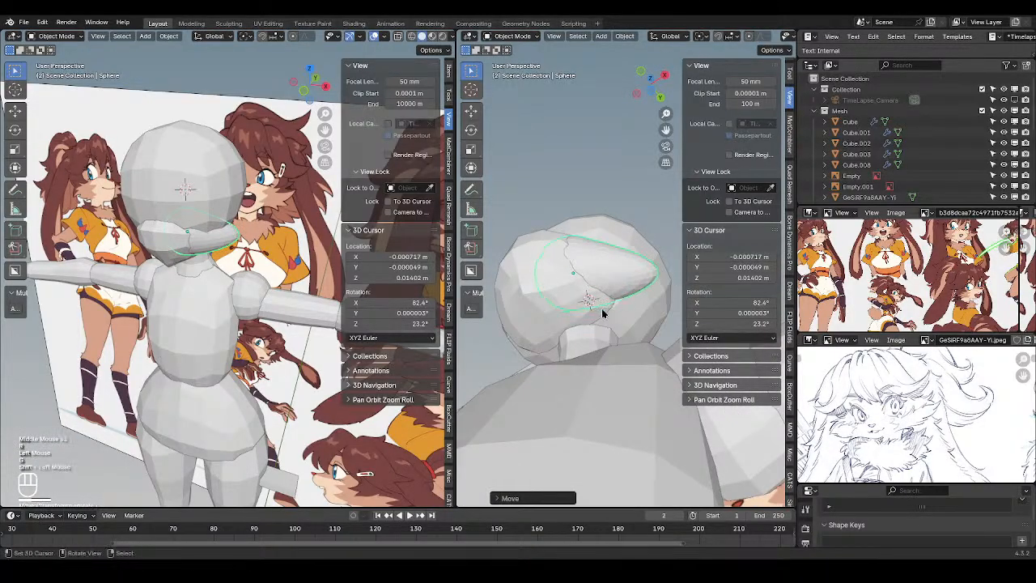
mouse_move(602, 314)
middle_mouse_down()
mouse_move(569, 298)
mouse_move(600, 346)
mouse_move(602, 325)
middle_mouse_up()
scroll(600, 346, "down", 1)
scroll(602, 326, "up", 1)
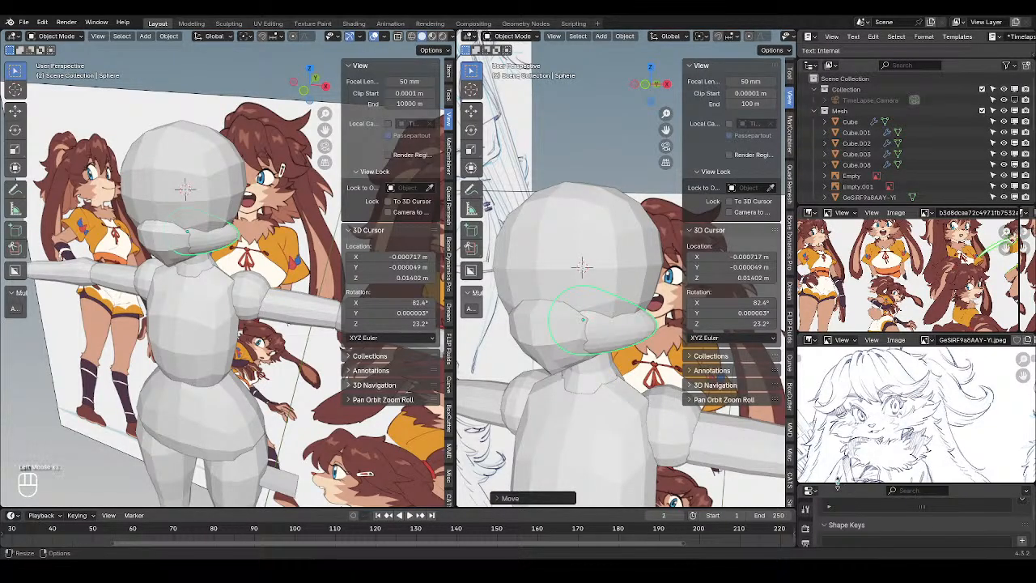
Enlarge the properties editor and add a Mirror modifier to the cheek sphere with Cube.008 as mirror object
left_click_drag(837, 487, 836, 436)
scroll(806, 476, "down", 2)
left_click(805, 506)
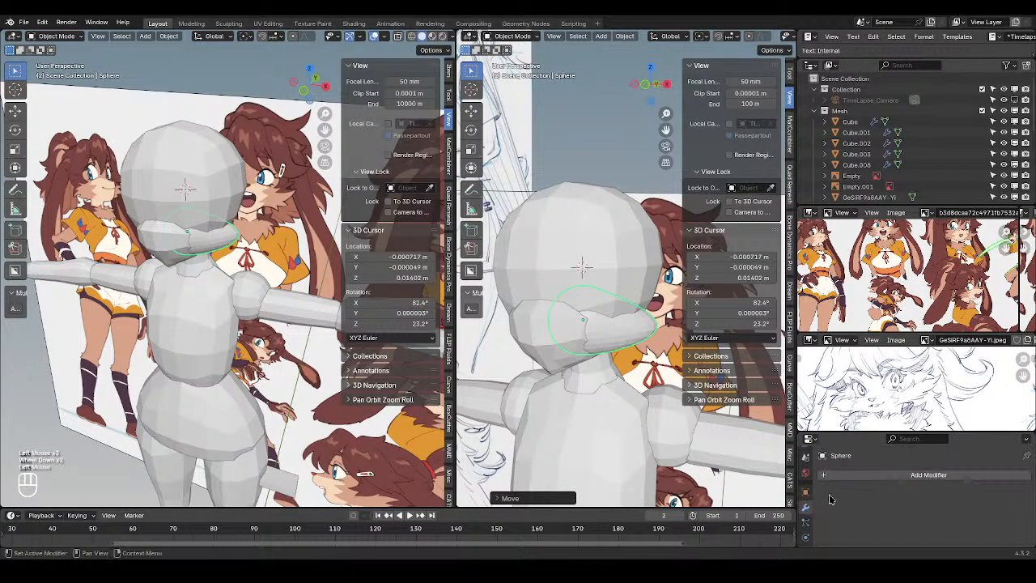
left_click(852, 477)
mouse_move(845, 478)
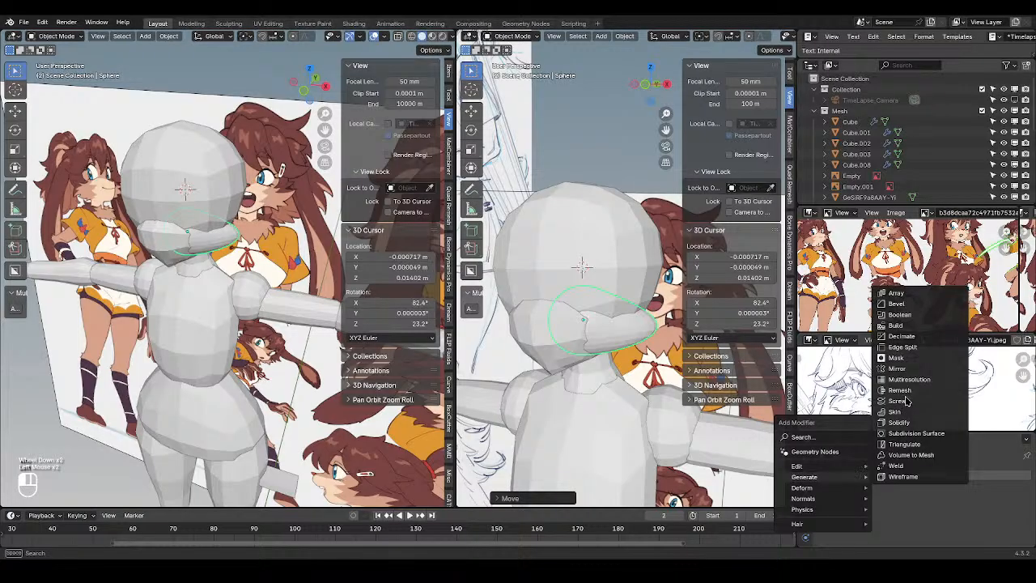
left_click(898, 369)
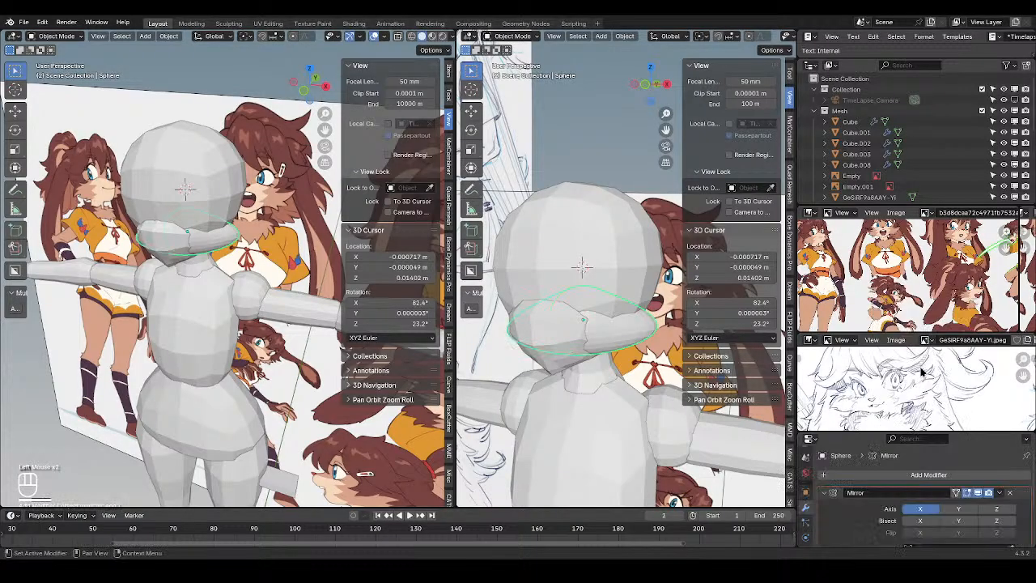
scroll(1009, 510, "down", 2)
left_click(1009, 509)
left_click(555, 361)
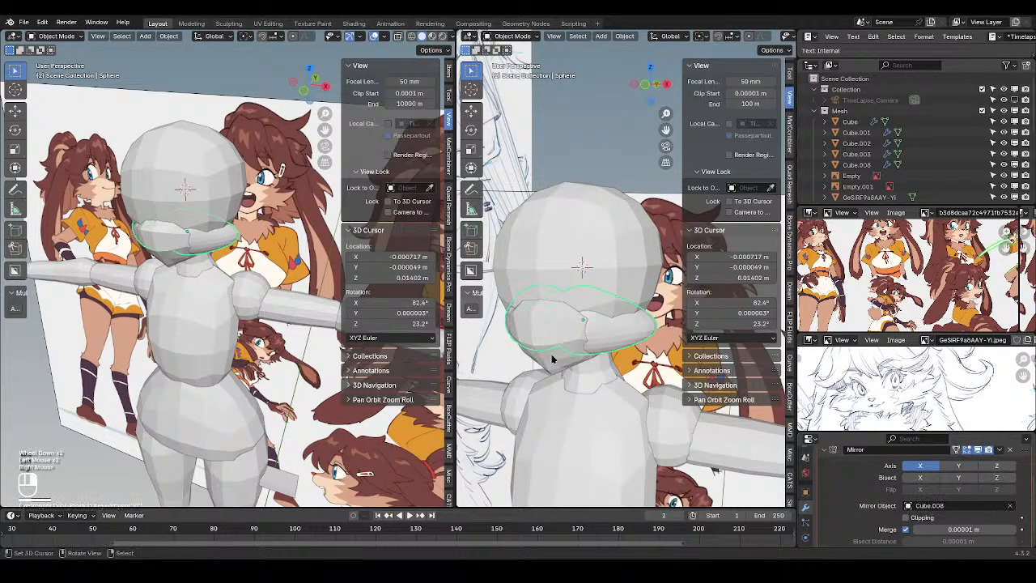
Add a Subdivision Surface modifier to the muzzle piece Cube.008
right_click(556, 361)
scroll(944, 518, "up", 4)
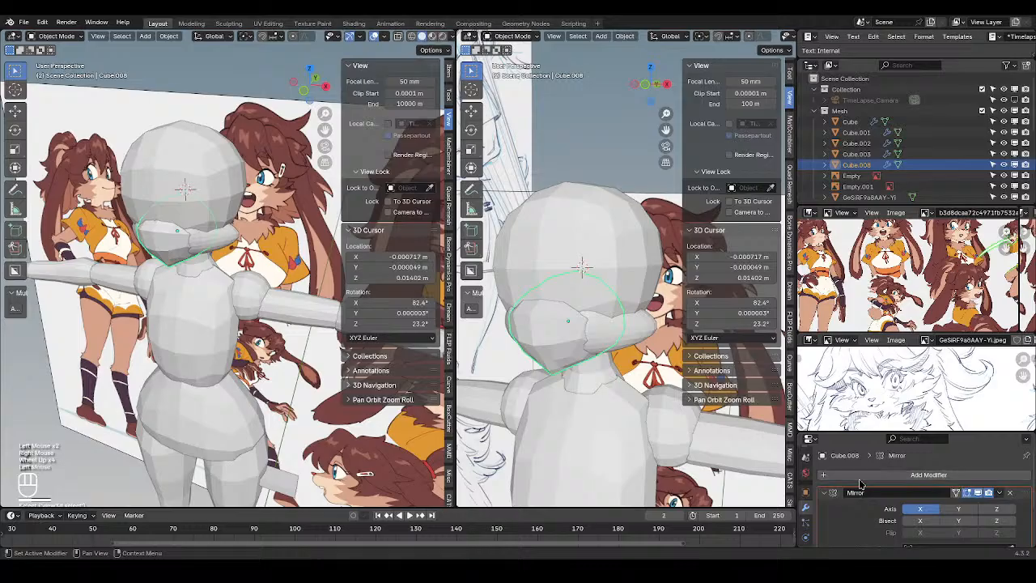
left_click(848, 476)
mouse_move(807, 474)
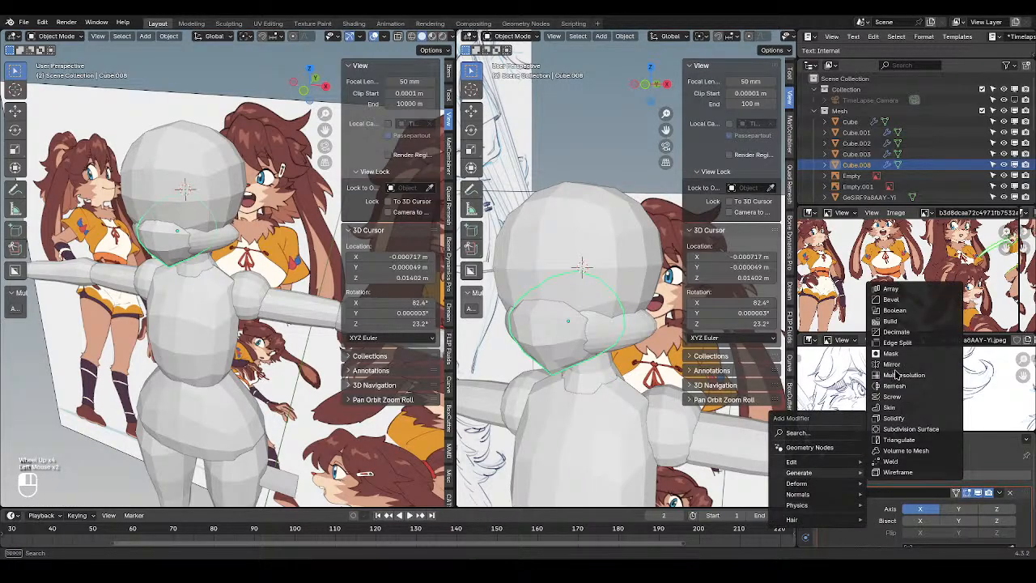
left_click(911, 430)
Add a Subdivision Surface modifier to the head object Cube
right_click(568, 258)
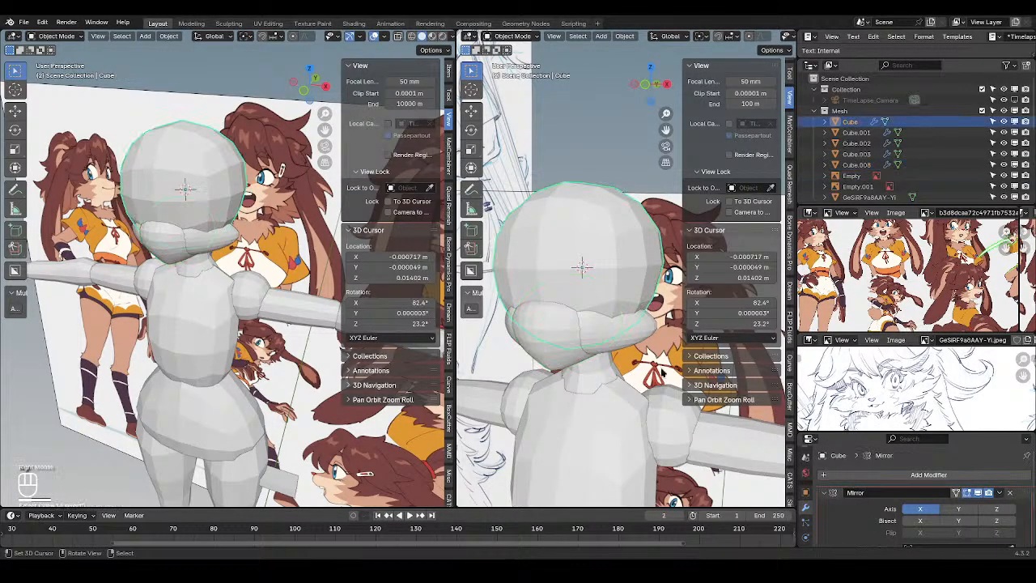
left_click(895, 478)
mouse_move(894, 480)
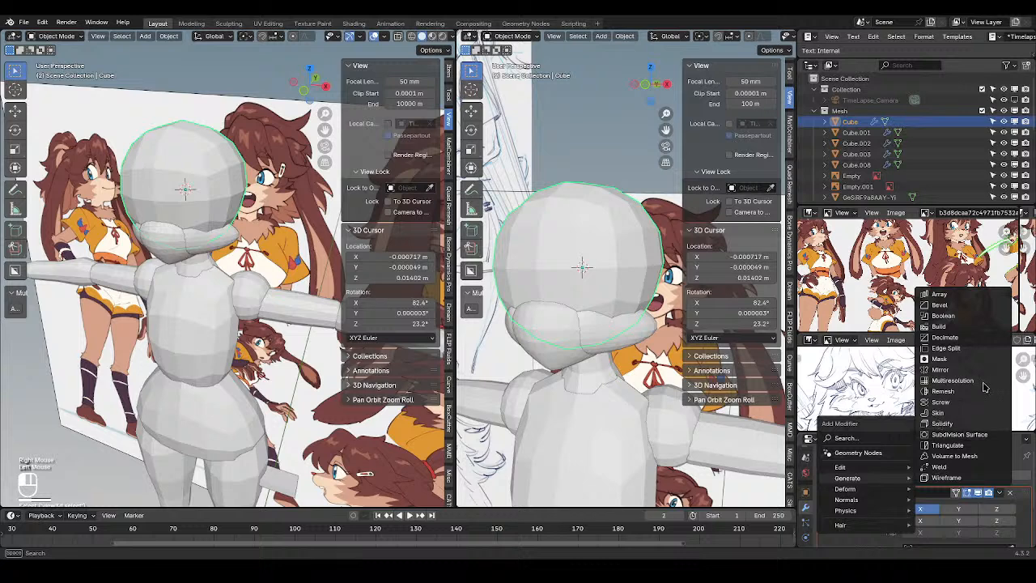
left_click(972, 435)
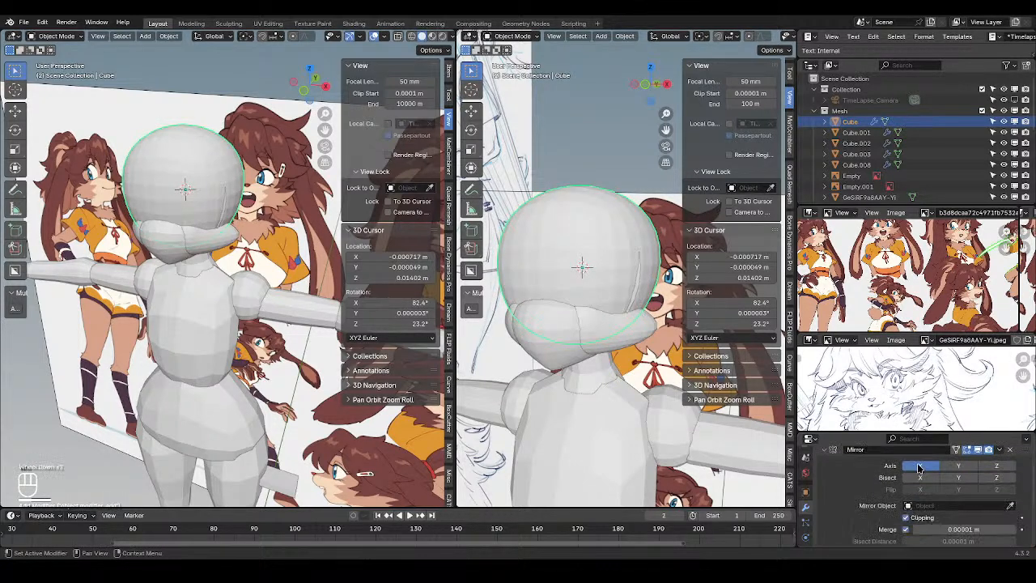
Make the muzzle piece Cube.008 active and apply its Mirror and Subdivision modifiers
scroll(531, 348, "down", 3)
right_click(555, 335, "shift")
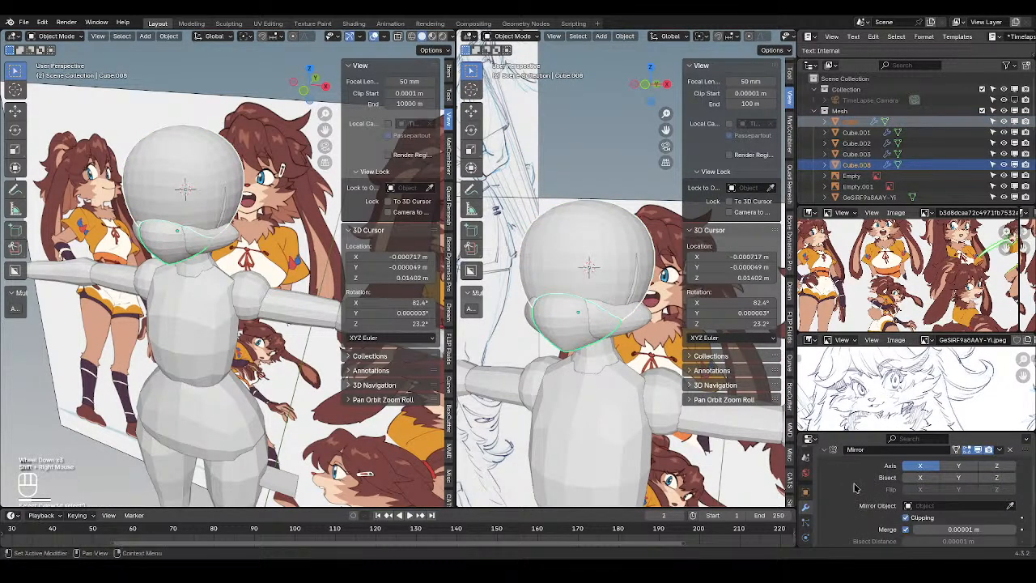
scroll(854, 484, "up", 2)
key("ctrl+a")
key("ctrl+a")
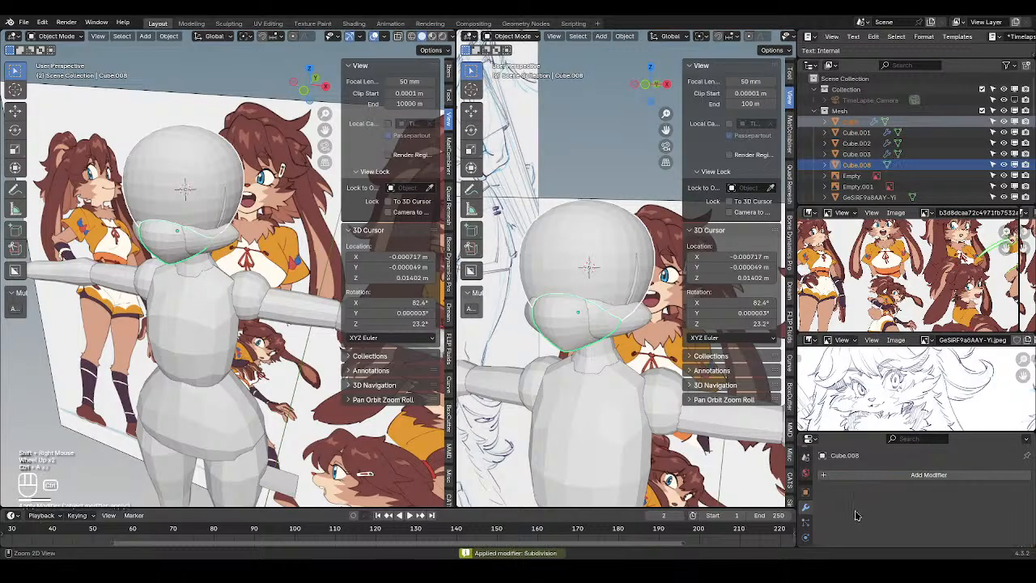
Apply the Mirror and Subdivision modifiers on the head object Cube
right_click(548, 287)
key("ctrl+a")
key("ctrl+a")
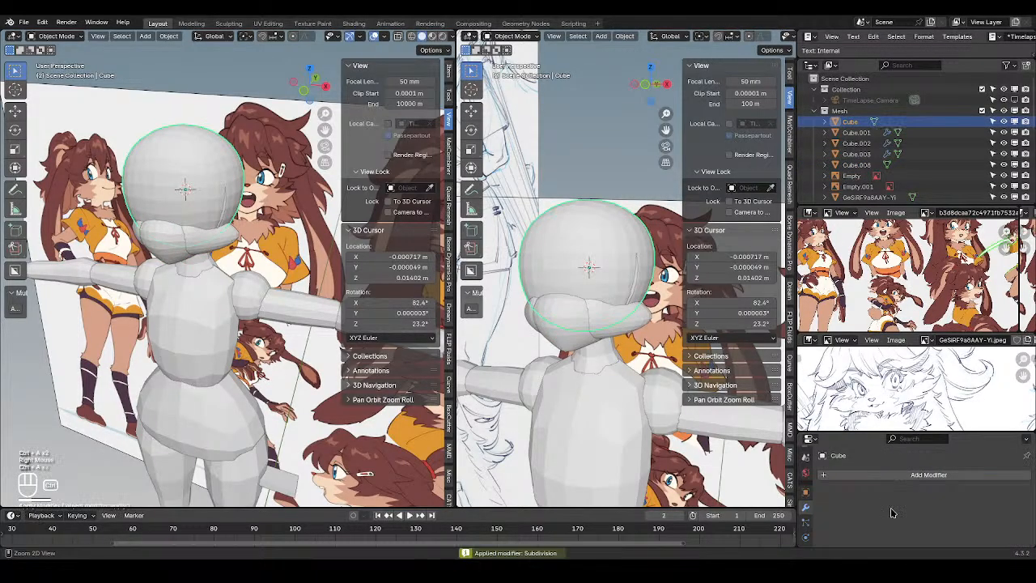
Select the cheek sphere and apply its Mirror modifier
right_click(590, 306)
mouse_move(602, 316)
middle_mouse_down()
mouse_move(609, 324)
mouse_move(614, 312)
middle_mouse_up()
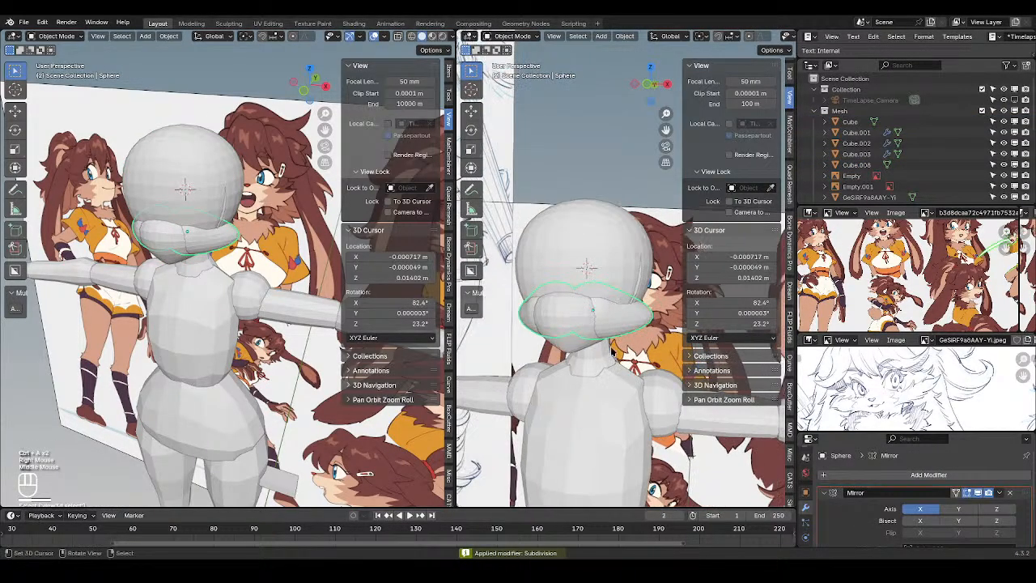
middle_click_drag(613, 354, 634, 356)
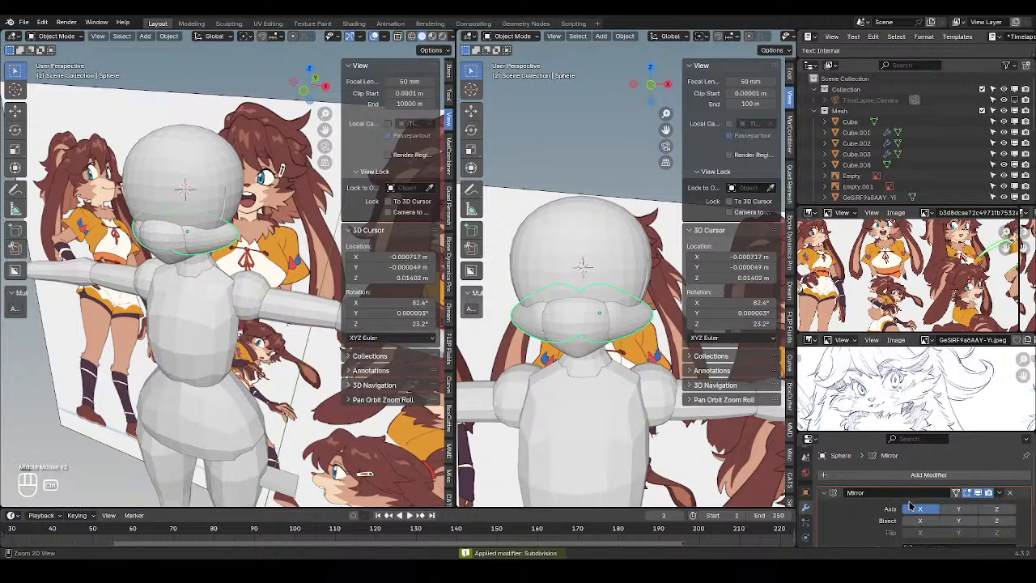
key("ctrl+a")
Add a Boolean modifier to the head, set it to Union and pick the muzzle Cube.008 as its object
right_click(603, 256)
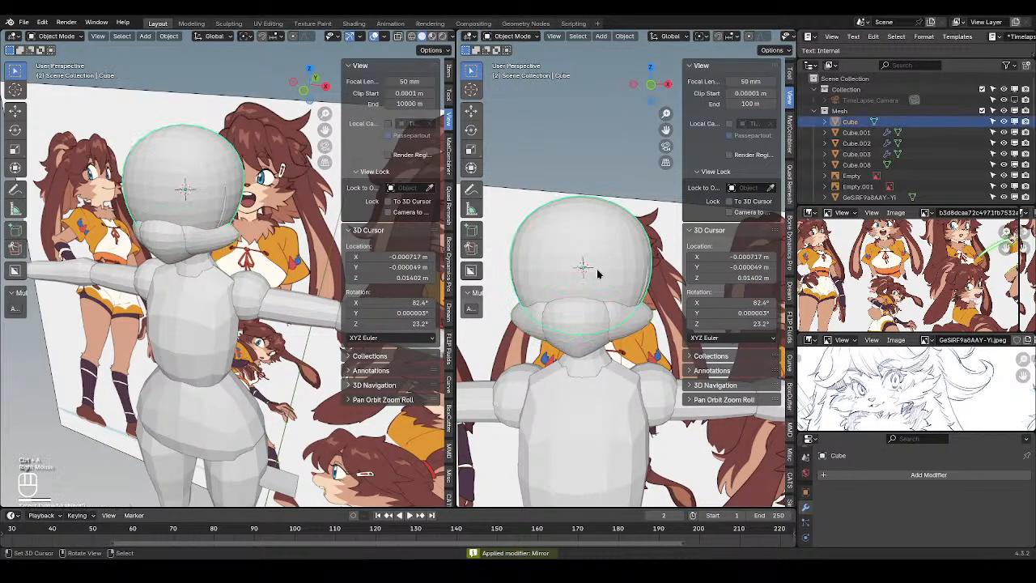
left_click(898, 478)
mouse_move(900, 479)
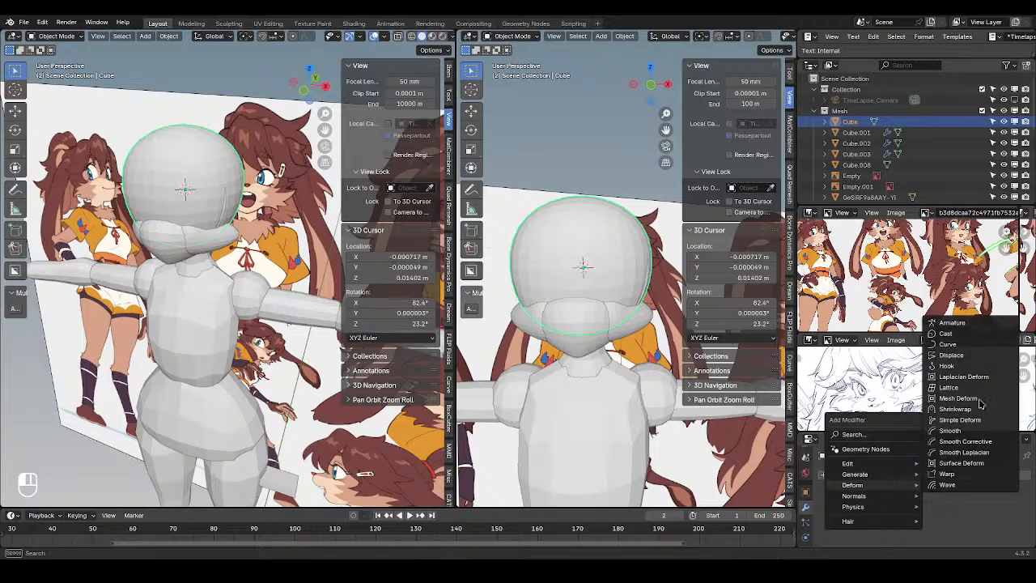
mouse_move(855, 474)
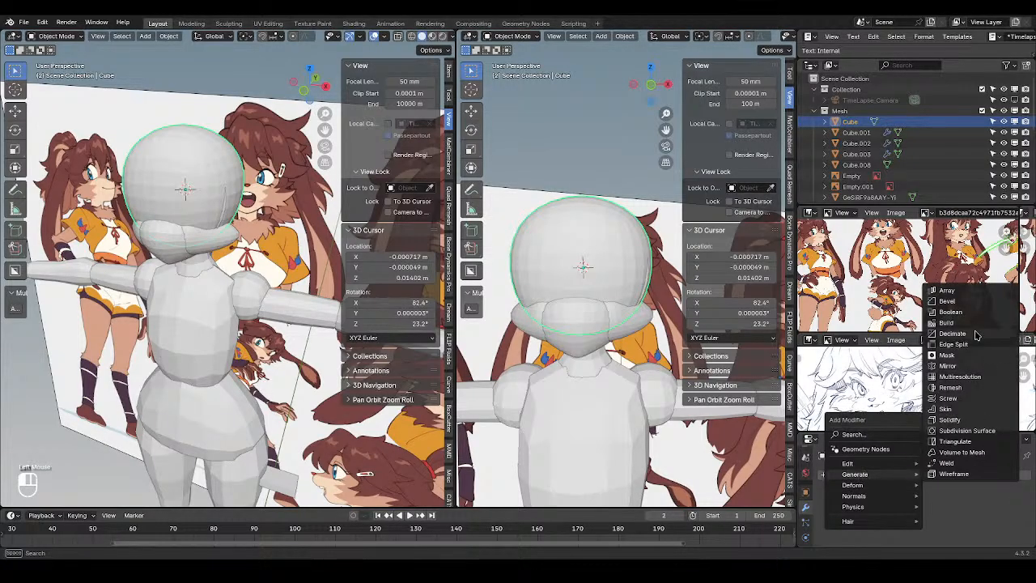
left_click(954, 311)
left_click(923, 509)
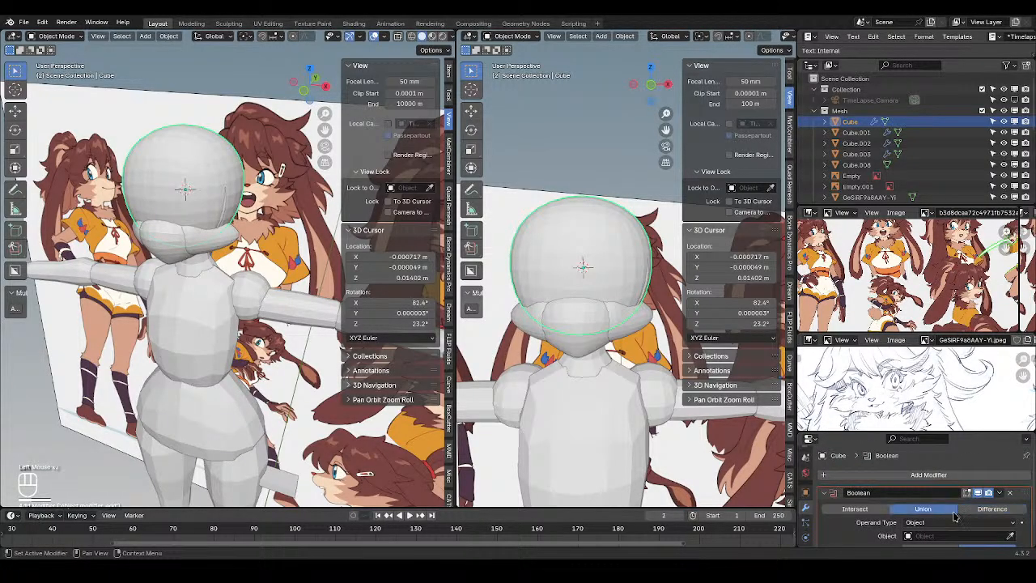
left_click(1010, 536)
left_click(583, 312)
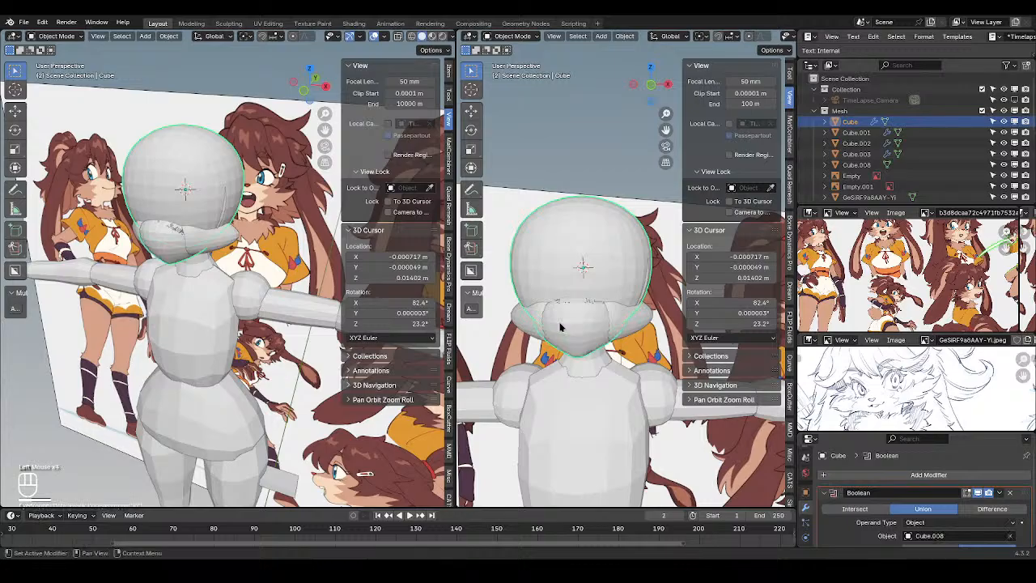
scroll(938, 523, "down", 1)
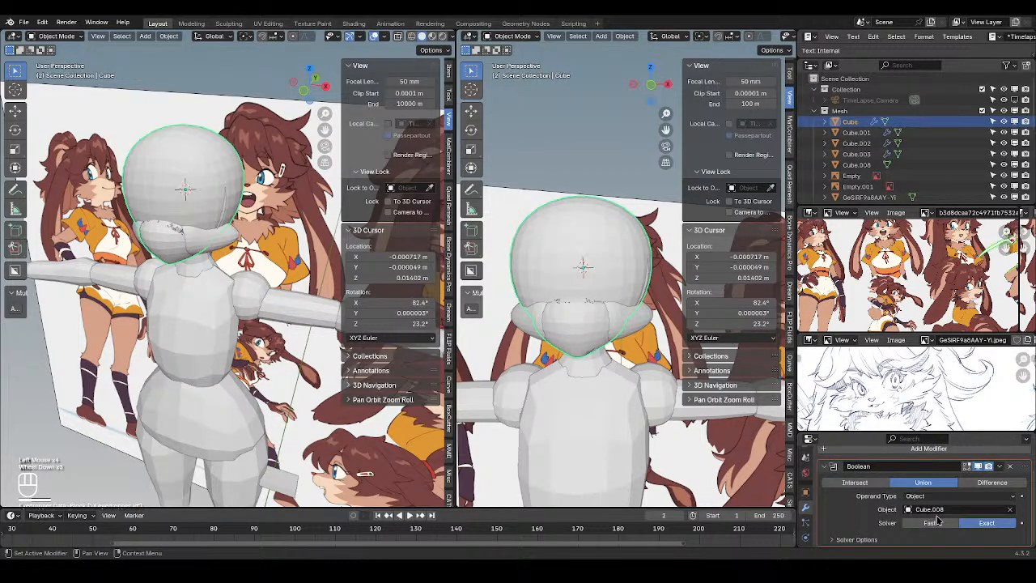
Adjust the Boolean modifier's solver options and apply the modifier to the head
mouse_move(662, 391)
middle_mouse_down()
mouse_move(571, 382)
mouse_move(626, 379)
mouse_move(646, 394)
mouse_move(584, 391)
mouse_move(648, 392)
middle_mouse_up()
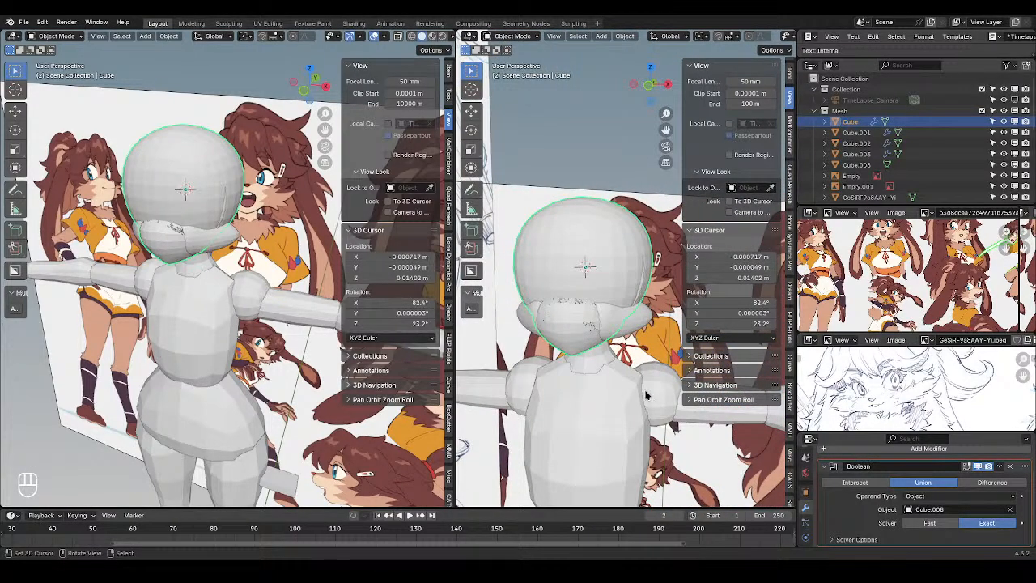
scroll(960, 509, "down", 2)
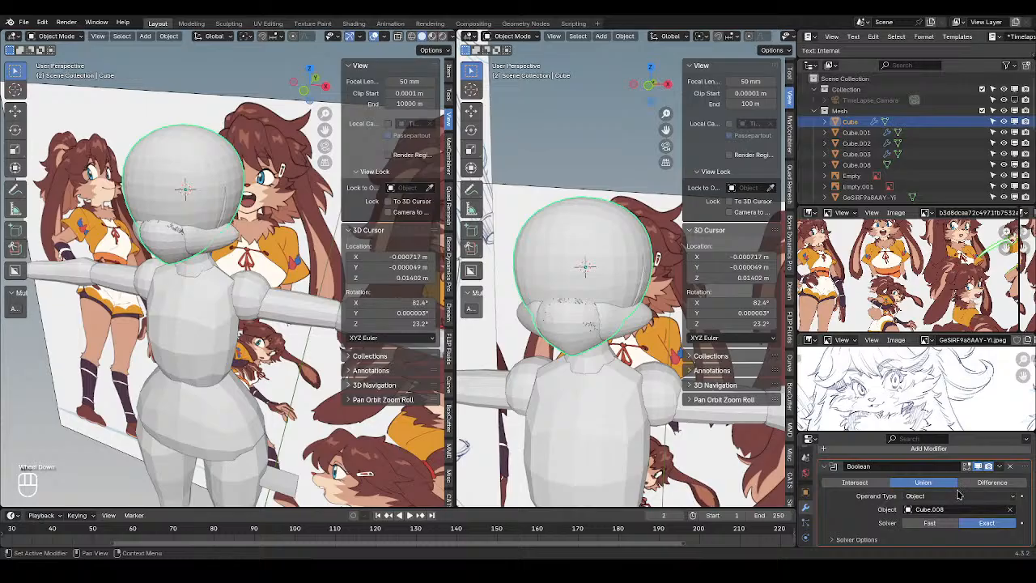
left_click(841, 537)
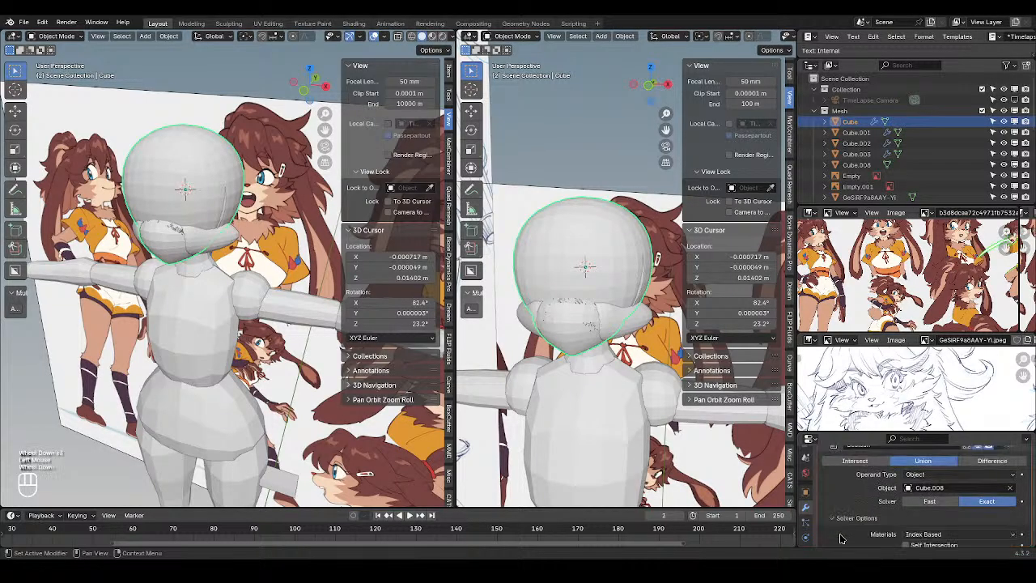
scroll(842, 538, "down", 1)
left_click(919, 532)
scroll(894, 526, "up", 1)
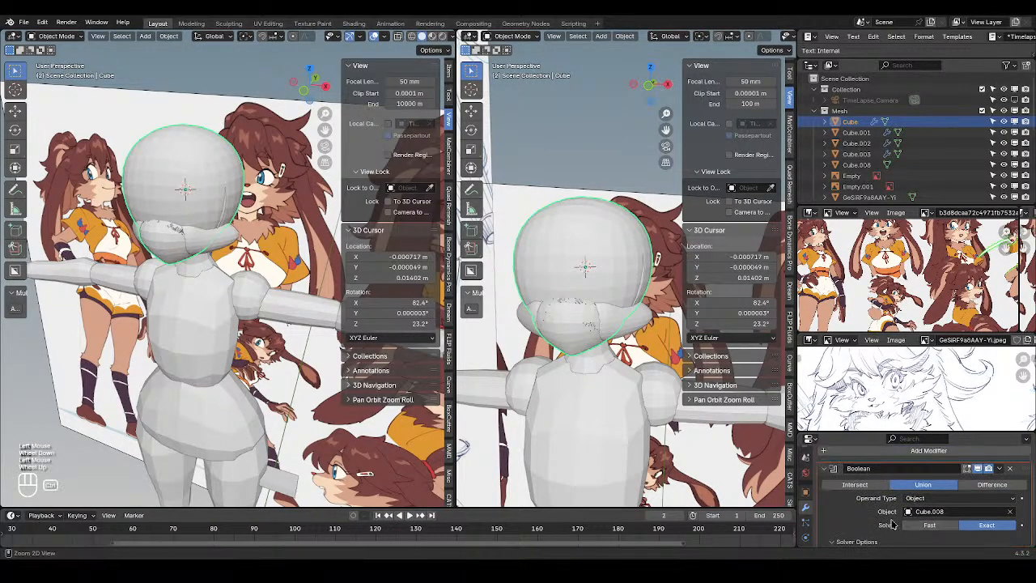
key("ctrl+a")
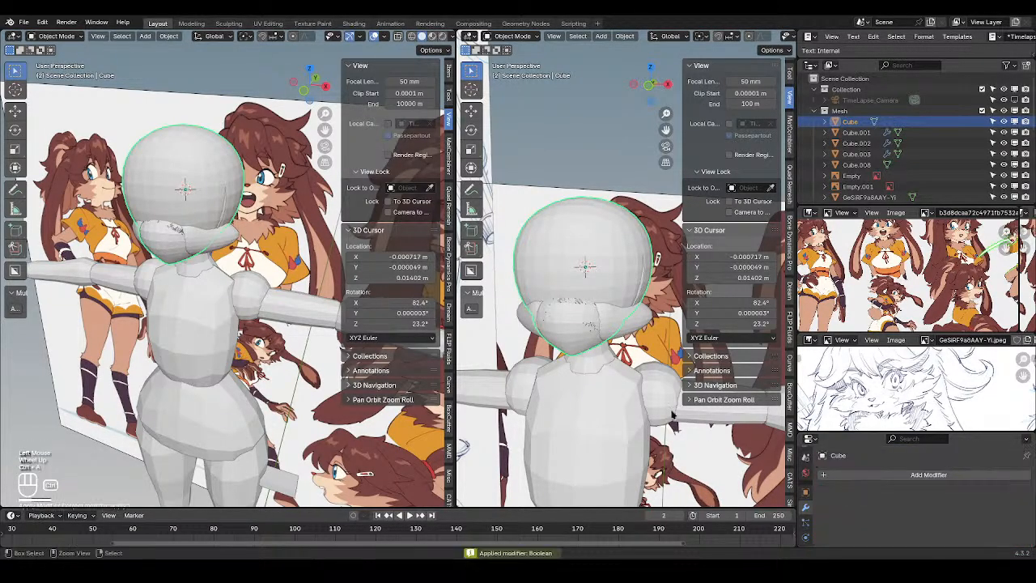
Select the leftover muzzle object Cube.008 and move it to the Trash collection
key("alt+z")
right_click(584, 313)
key("alt+z")
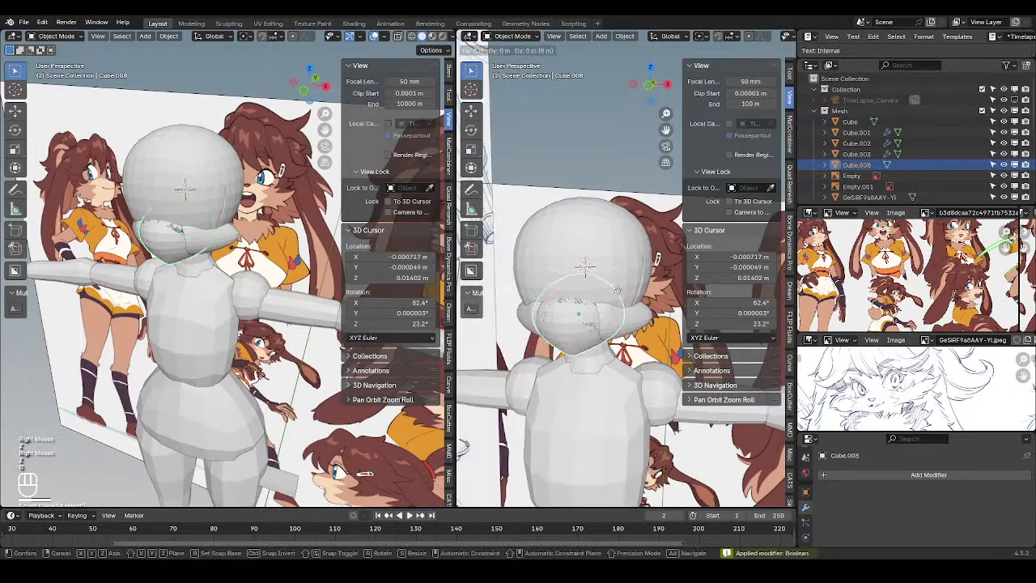
key("m")
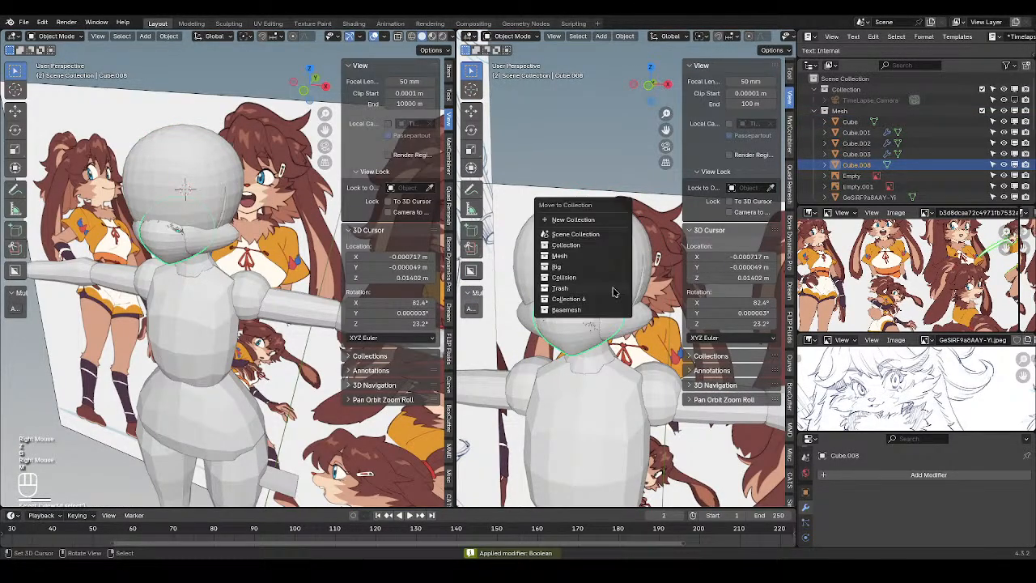
left_click(568, 287)
Add a Boolean modifier to the head, set it to Union and pick the cheek Sphere as its object
right_click(629, 332)
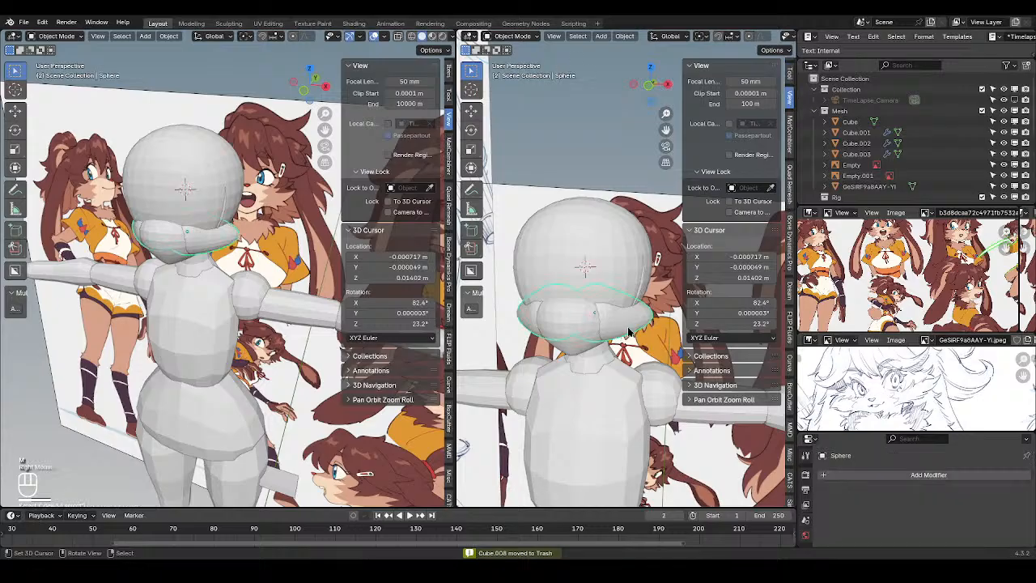
key("shift")
right_click(587, 236, "shift")
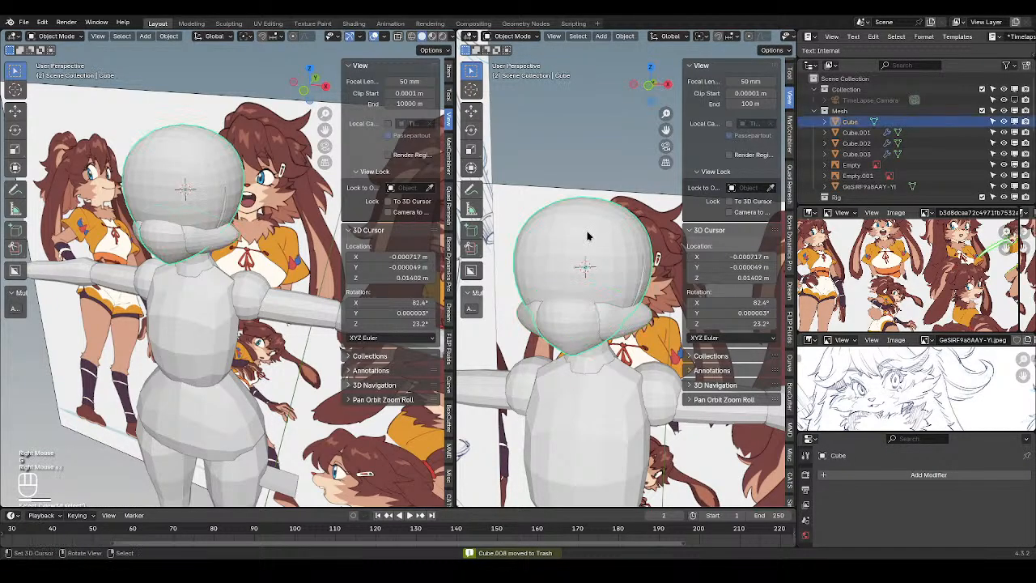
left_click(875, 474)
mouse_move(827, 476)
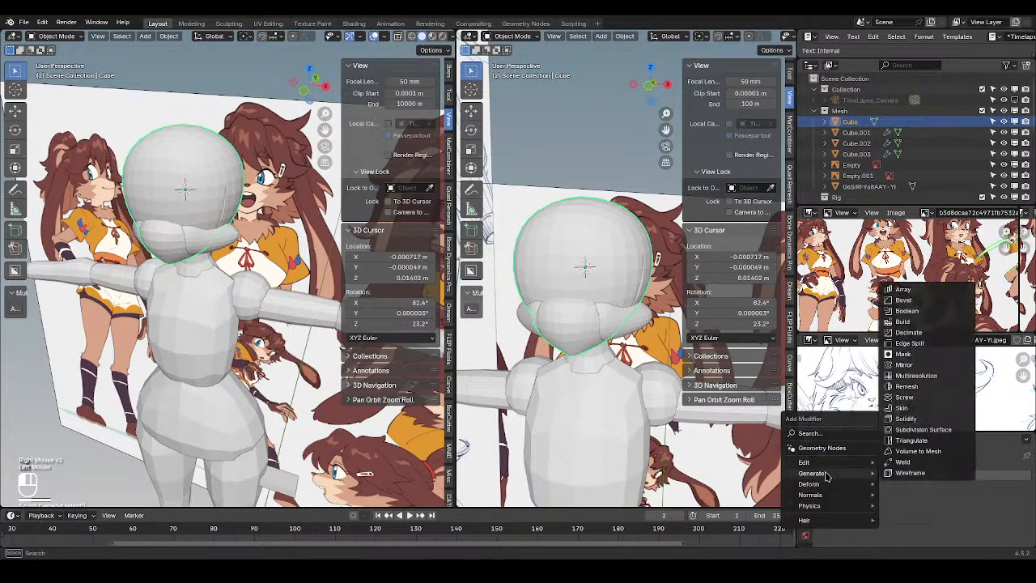
left_click(908, 311)
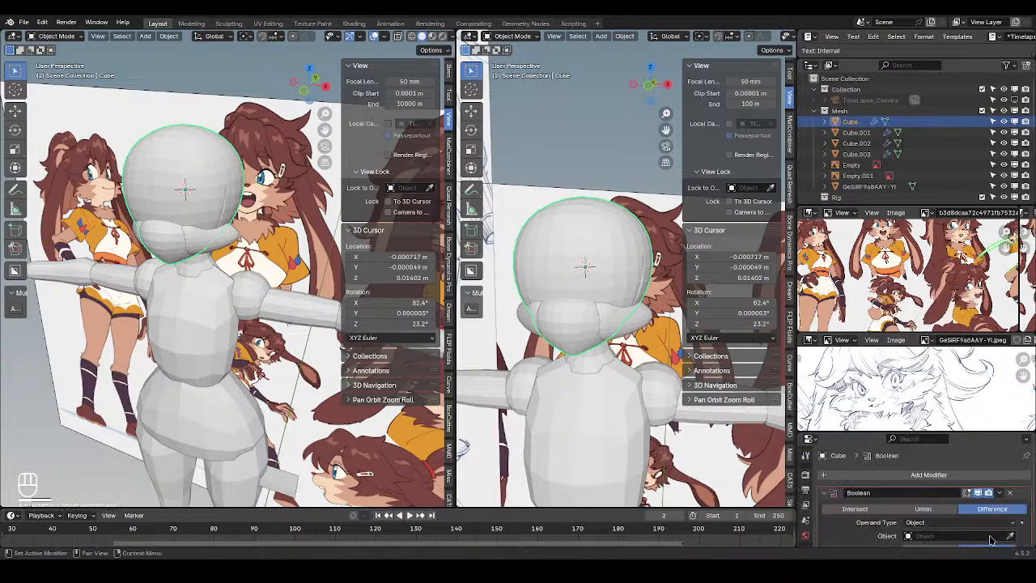
scroll(939, 501, "down", 2)
left_click(931, 487)
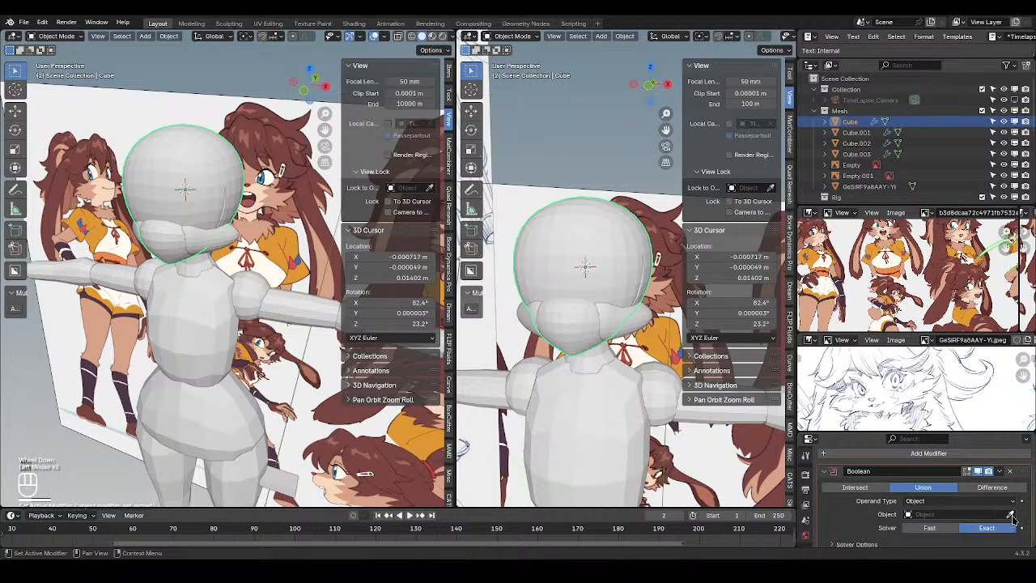
left_click(1011, 516)
left_click(623, 318)
scroll(966, 524, "down", 1)
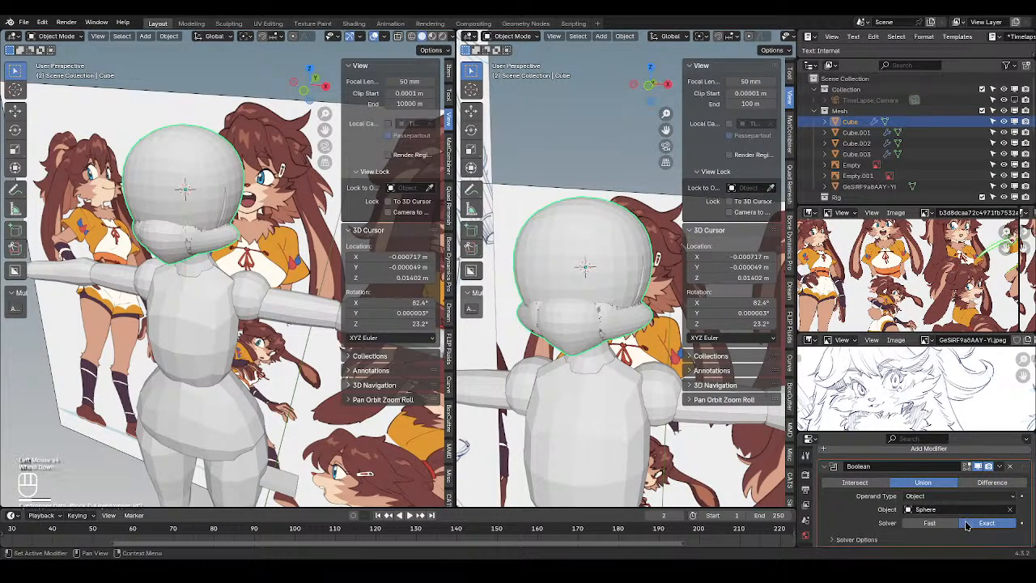
Enable Self Intersection in the solver options of the head's Boolean modifier
left_click(858, 539)
scroll(891, 518, "down", 2)
left_click(906, 525)
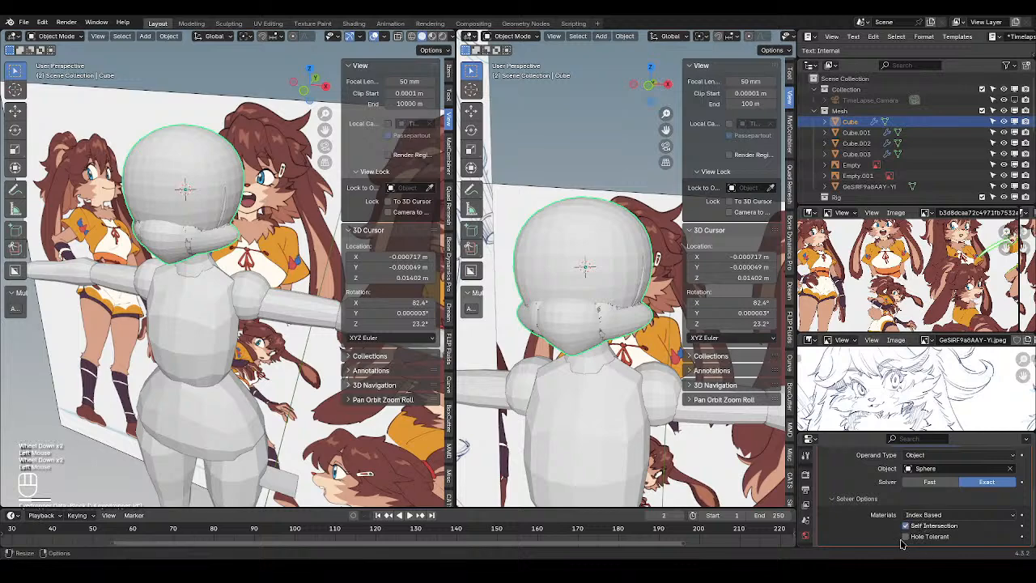
scroll(620, 304, "up", 1)
scroll(599, 289, "down", 1)
Show the scene in wireframe, select the leftover cheek Sphere and move it to the Trash collection
key("z")
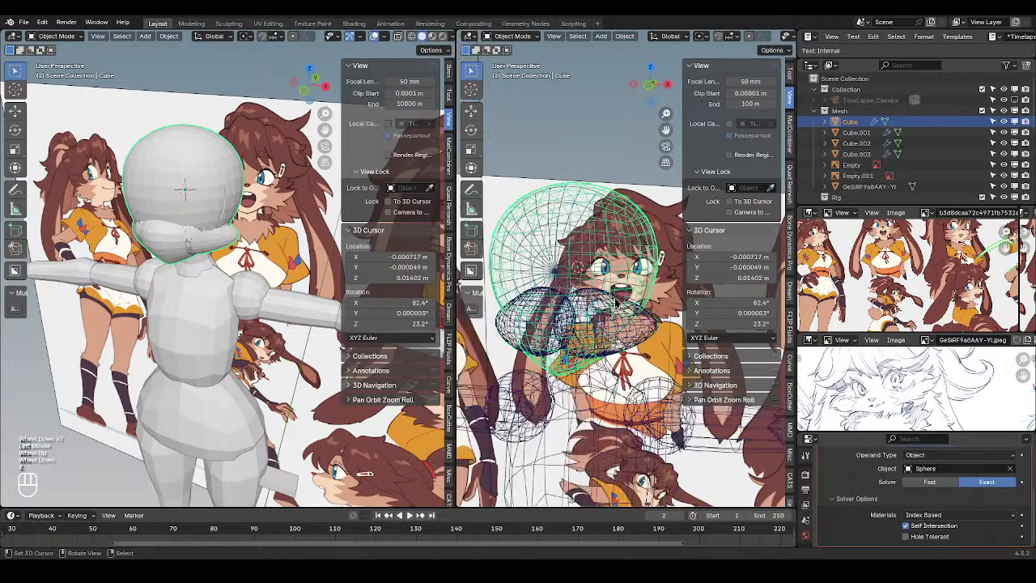
middle_click_drag(609, 290, 652, 338)
right_click(653, 343)
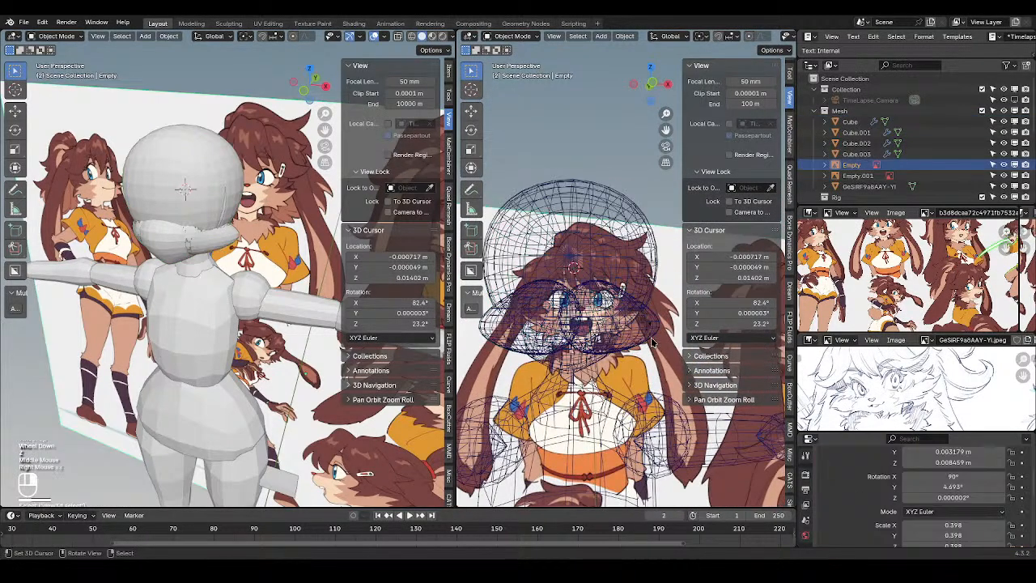
right_click(651, 341)
key("m")
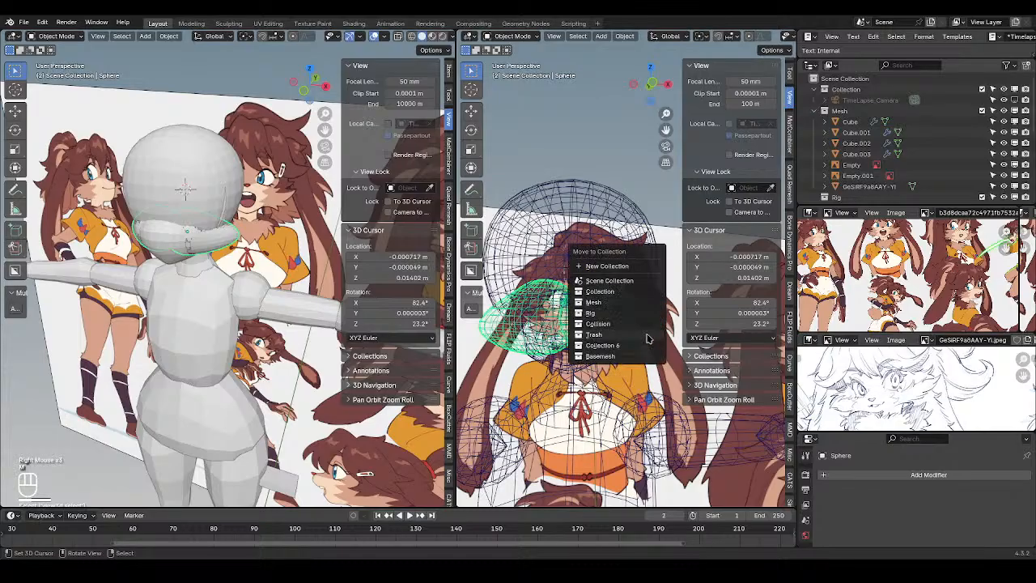
left_click(631, 329)
Select the head, apply its Boolean modifier and save the file
right_click(608, 311)
middle_click_drag(606, 307, 630, 324)
scroll(639, 300, "down", 1)
right_click(635, 314)
right_click(640, 319)
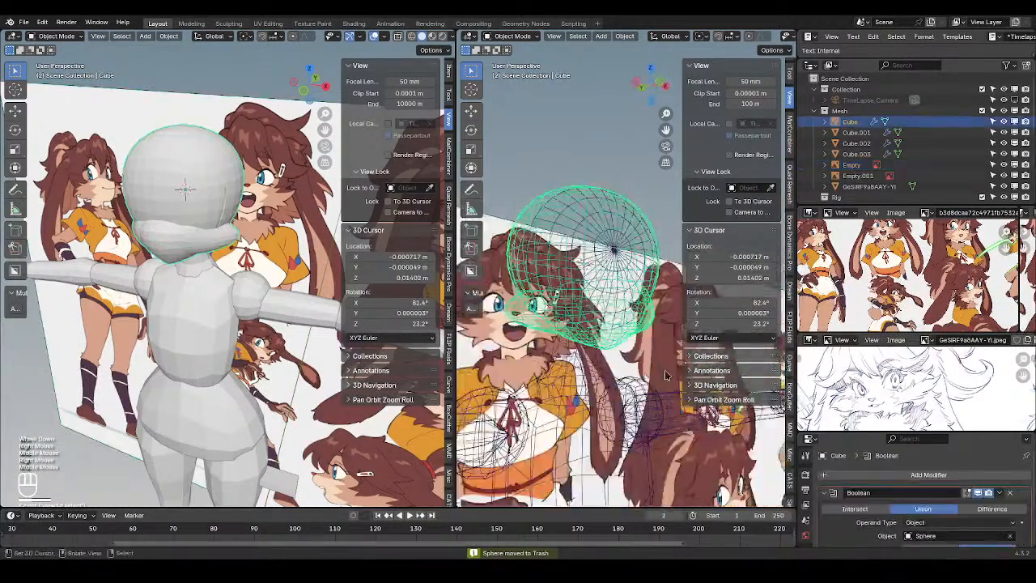
key("ctrl+a")
key("ctrl+s")
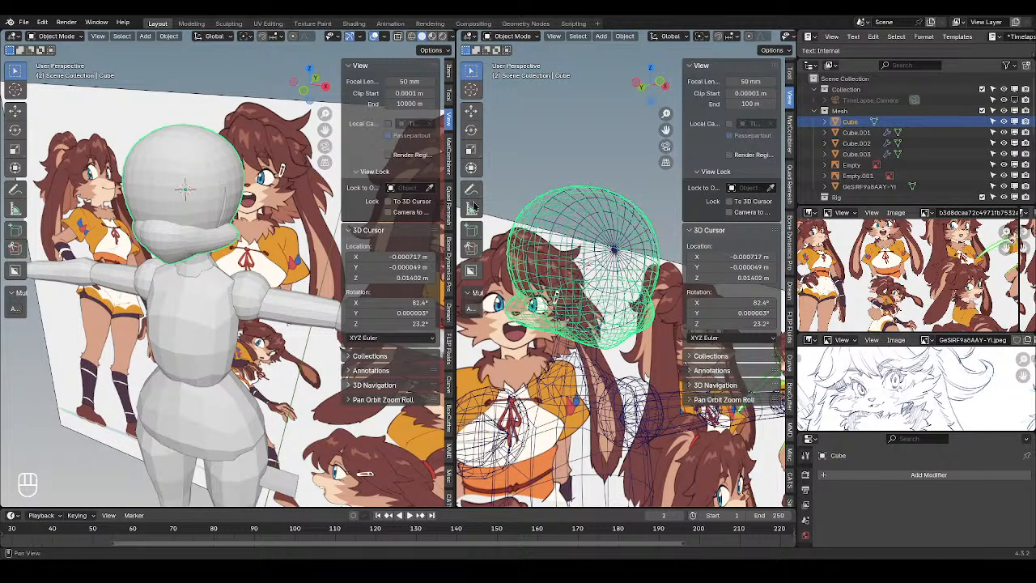
Return the second 3D viewport to solid shading and widen the main 3D viewport around the merged head
mouse_move(518, 194)
middle_mouse_down()
mouse_move(549, 197)
mouse_move(575, 259)
mouse_move(589, 217)
middle_mouse_up()
key("z")
mouse_move(589, 217)
middle_mouse_down()
mouse_move(536, 225)
mouse_move(550, 236)
mouse_move(541, 266)
mouse_move(519, 216)
middle_mouse_up()
middle_click_drag(288, 202, 337, 212)
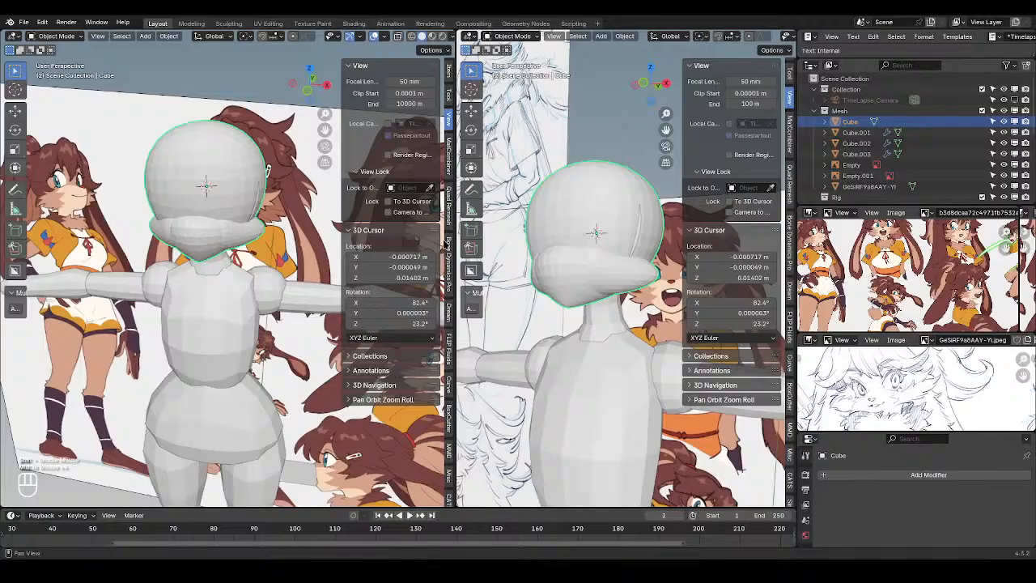
left_click_drag(456, 251, 564, 254)
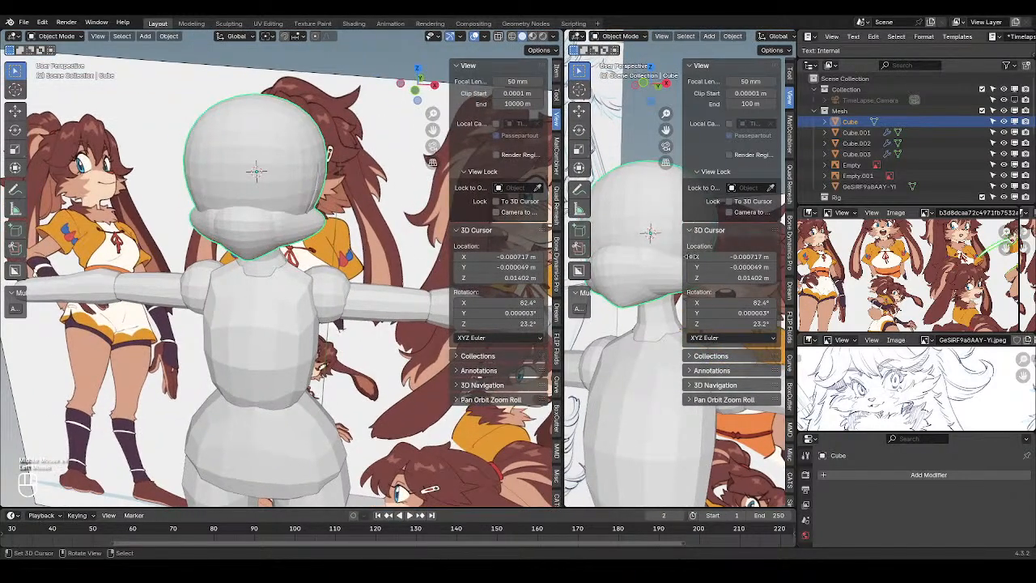
Enlarge both reference image editors and frame the character's face in the coloured art and the pencil sketch
mouse_move(907, 271)
middle_mouse_down()
mouse_move(917, 276)
mouse_move(911, 285)
middle_mouse_up()
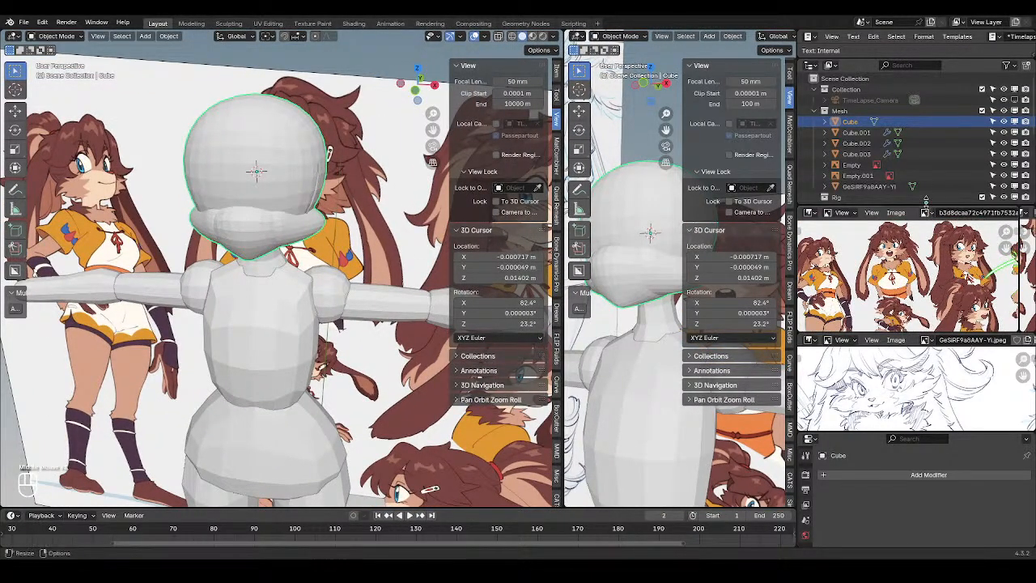
left_click_drag(932, 207, 946, 102)
middle_click_drag(928, 214, 999, 192)
middle_click_drag(922, 376, 936, 422)
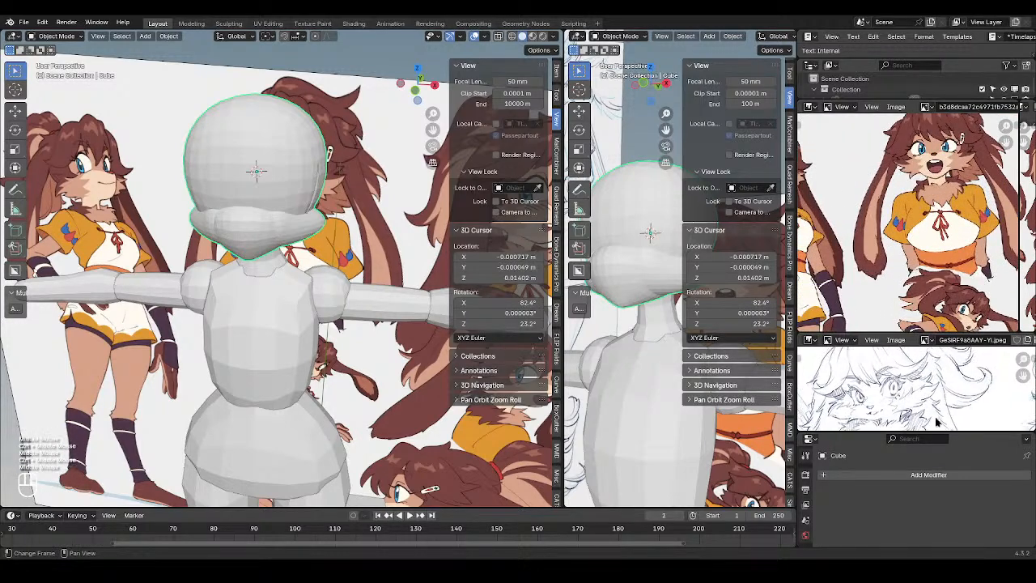
left_click_drag(977, 432, 981, 518)
scroll(964, 429, "up", 1)
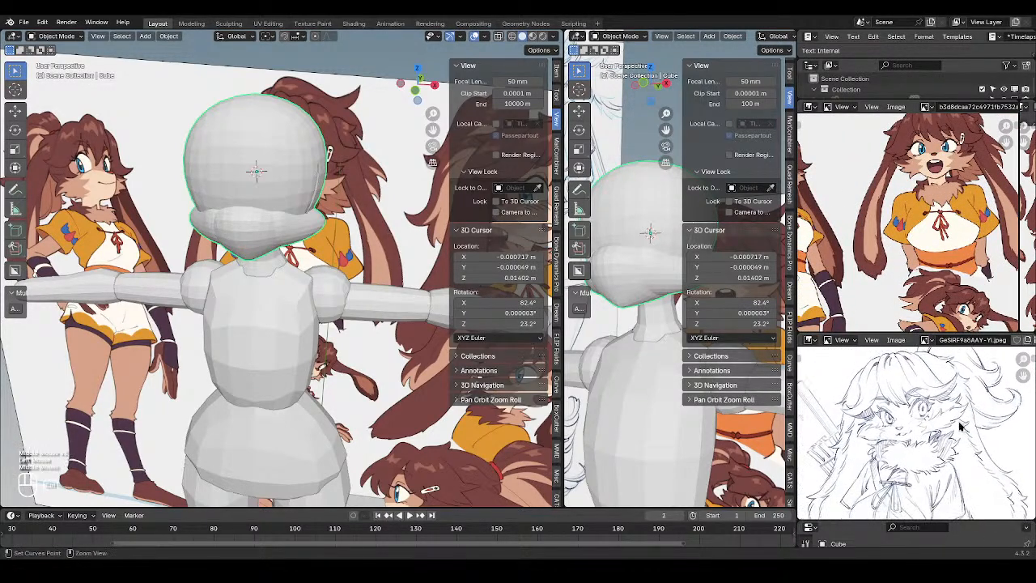
mouse_move(965, 424)
middle_mouse_down()
mouse_move(931, 413)
mouse_move(931, 429)
middle_mouse_up()
Switch the head to Sculpt Mode with Dyntopo and X symmetry enabled, and save the file
middle_click_drag(276, 143, 319, 165, "ctrl")
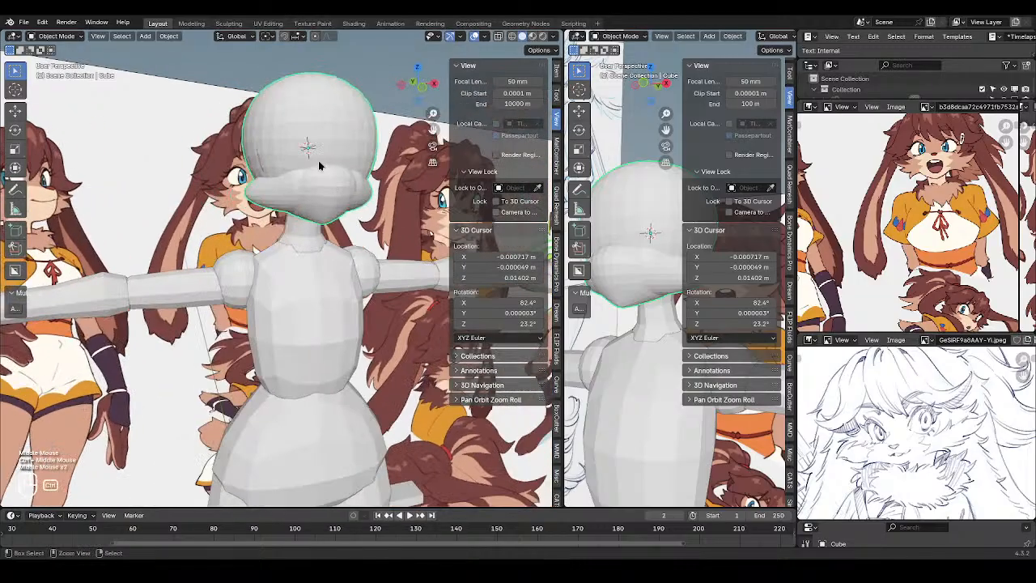
middle_click_drag(353, 208, 345, 232, "shift")
key("KP_Decimal")
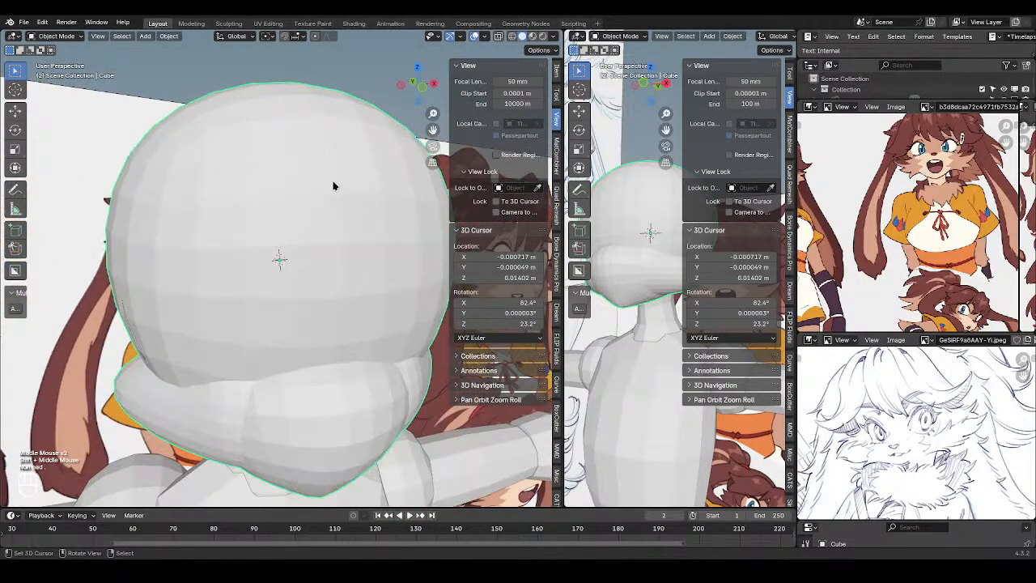
middle_click_drag(335, 185, 287, 251)
middle_click_drag(341, 227, 339, 303)
key("ctrl+Tab")
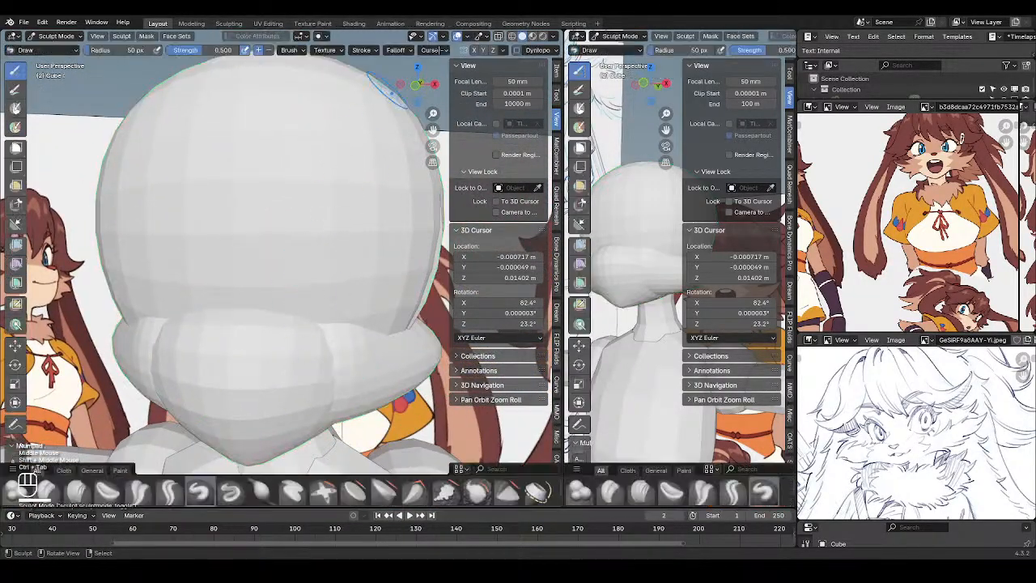
left_click(517, 51)
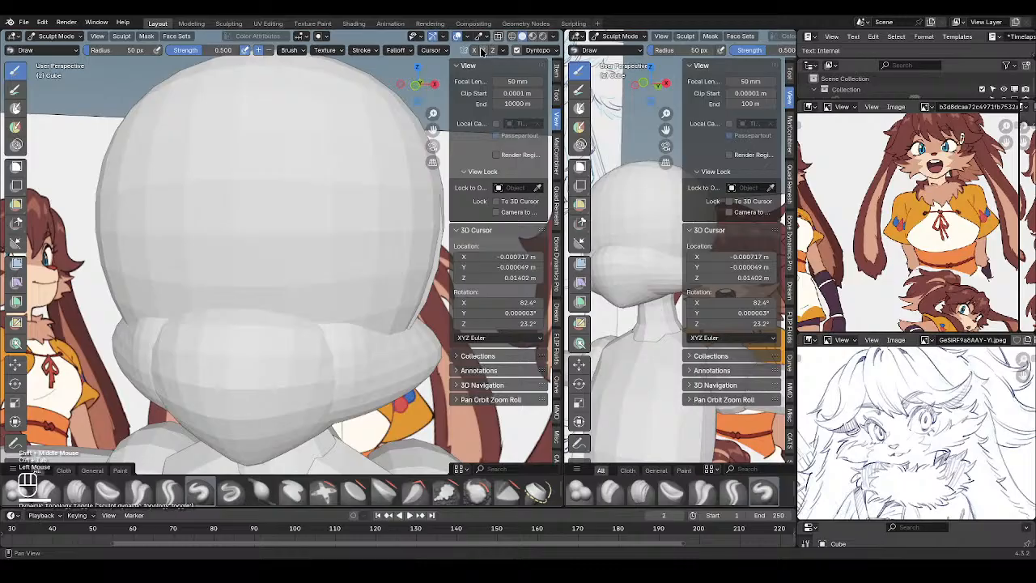
key("ctrl+s")
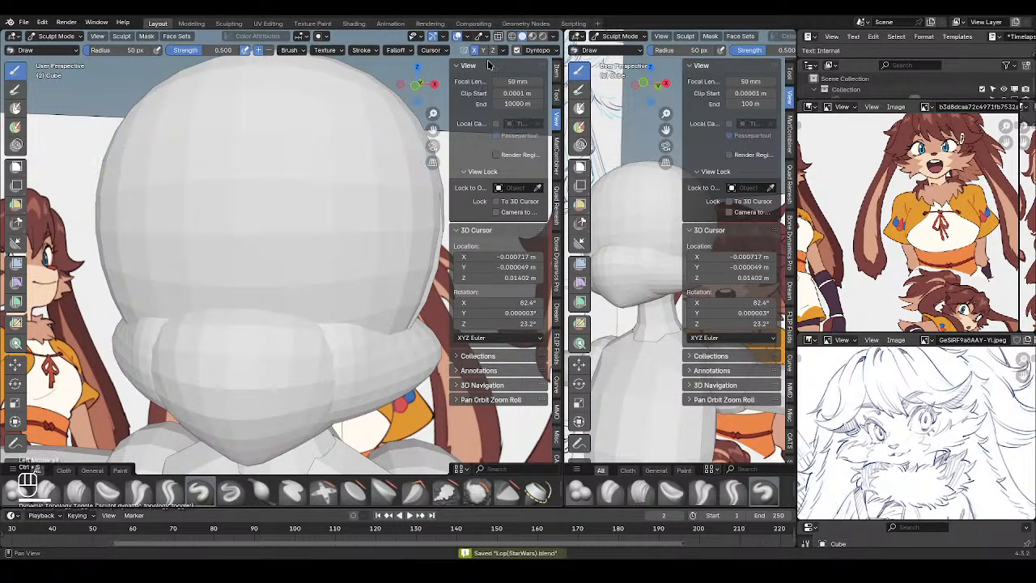
left_click(532, 51)
Set the main viewport's focal length to 75 mm and frame the whole head
middle_click_drag(290, 199, 383, 130)
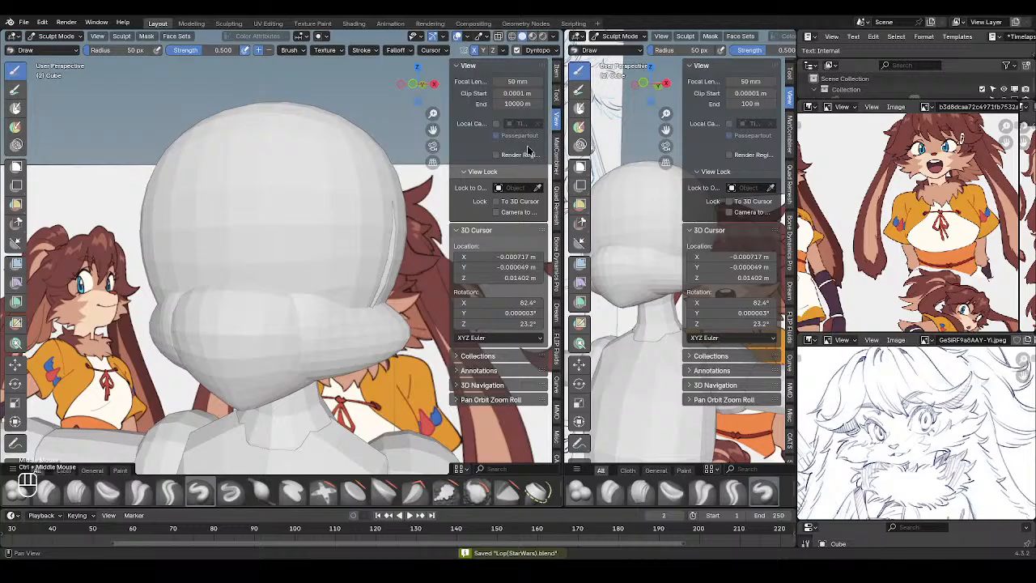
left_click(510, 81)
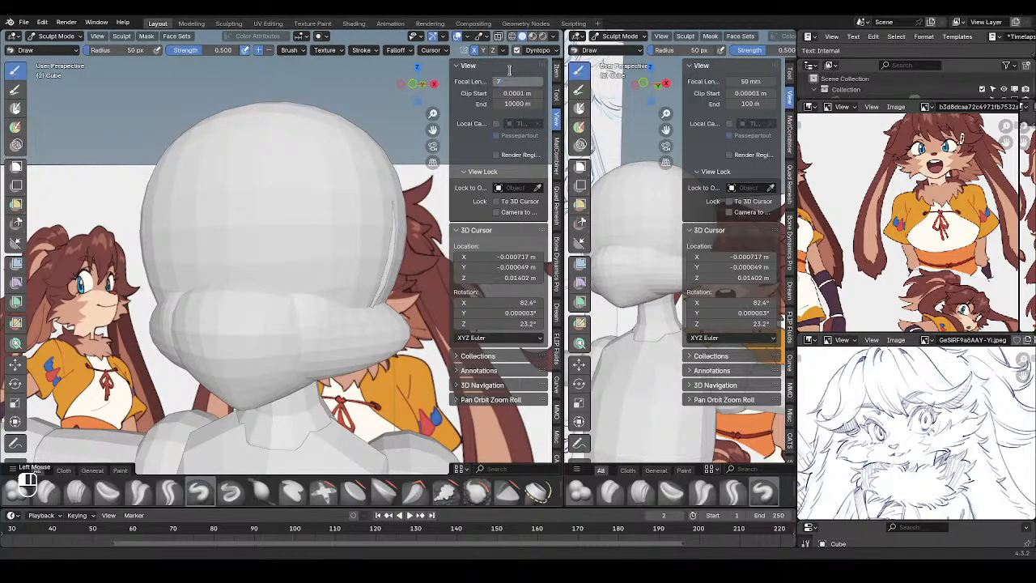
key("Return")
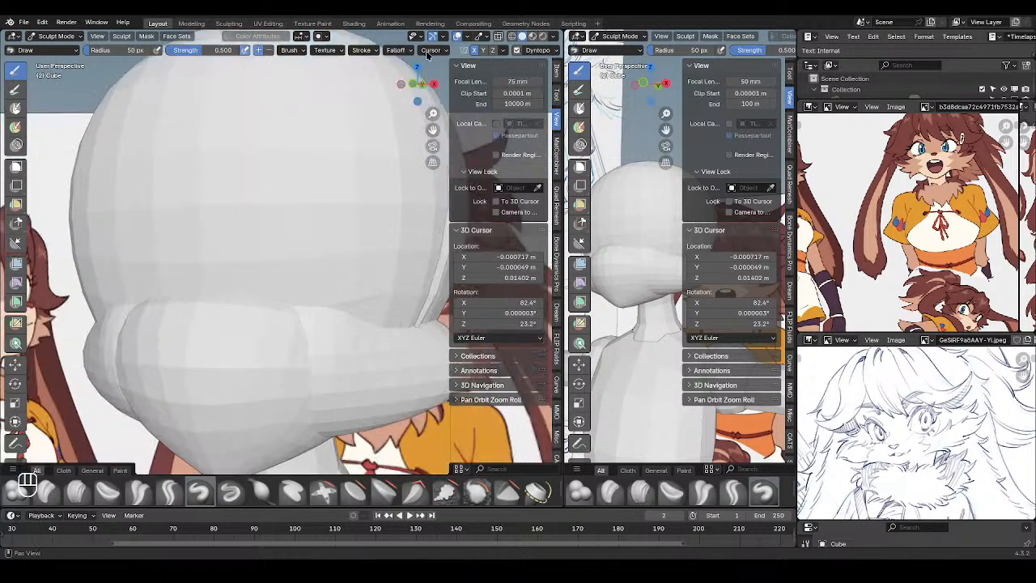
middle_click_drag(250, 162, 283, 226, "ctrl")
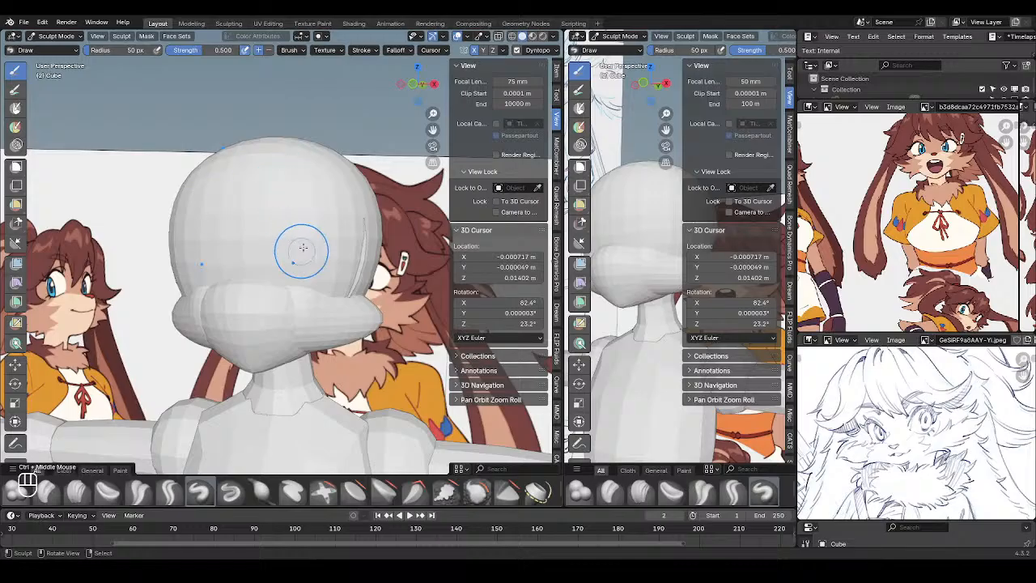
Set the Draw brush radius to about 61 px
key("f")
left_click(313, 250)
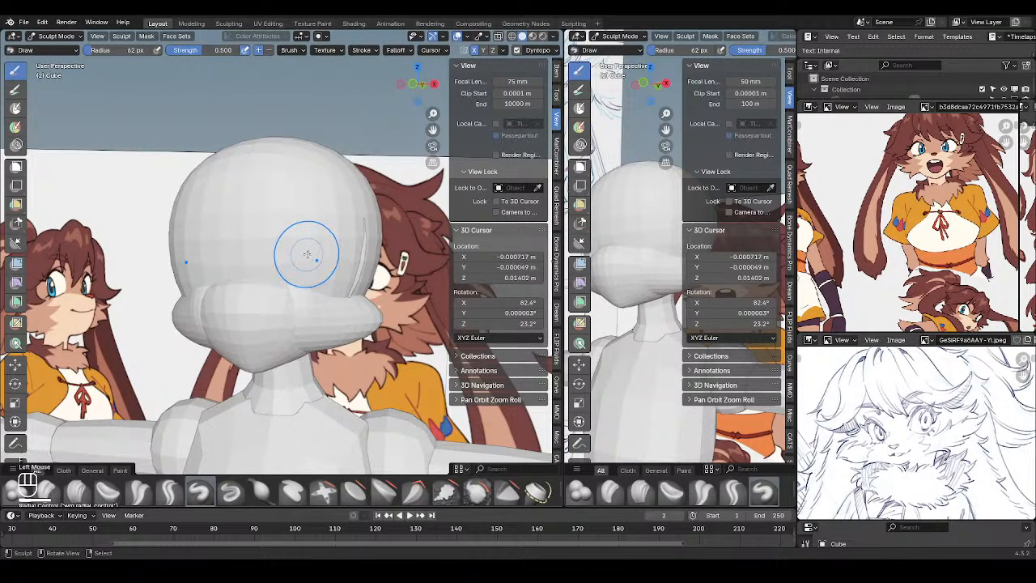
key("f")
left_click(323, 254)
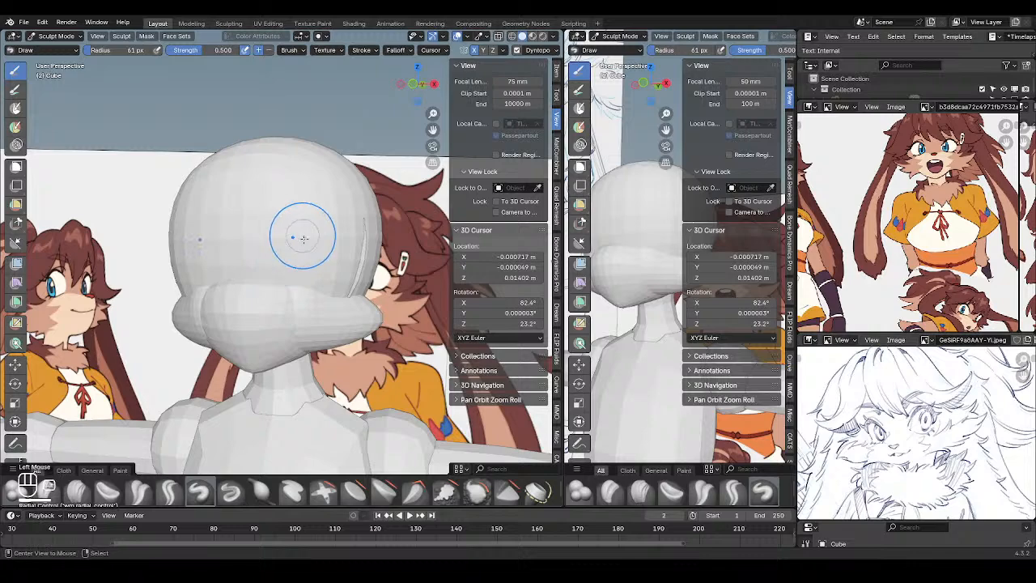
Align the second 3D viewport to the front view, widen it and show the head in wireframe over the reference eye
mouse_move(636, 207)
middle_mouse_down("alt")
mouse_move(652, 208)
mouse_move(627, 210)
middle_mouse_up("alt")
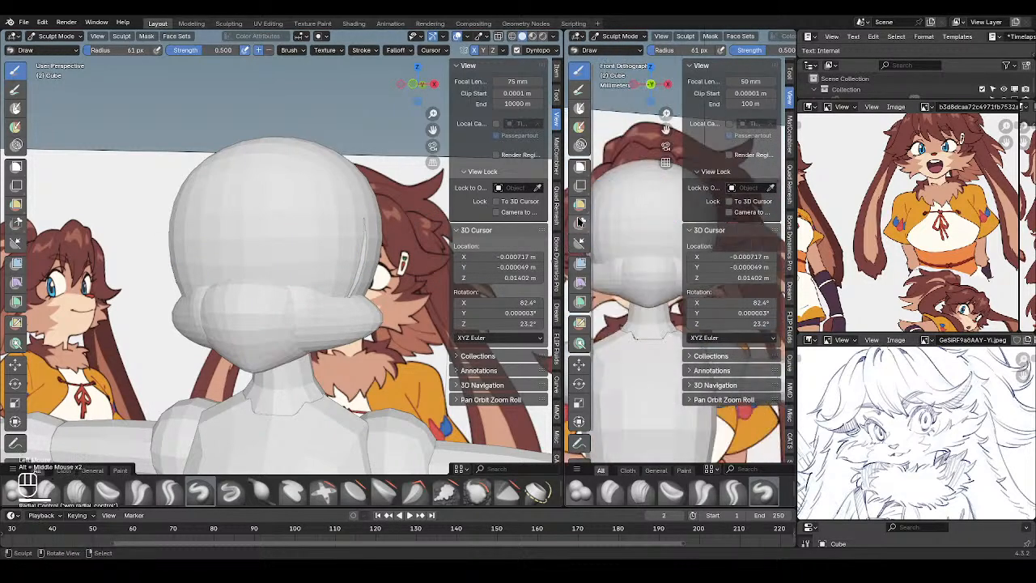
left_click_drag(564, 242, 507, 241)
key("z")
key("z")
middle_click_drag(607, 248, 631, 191, "shift")
key("z")
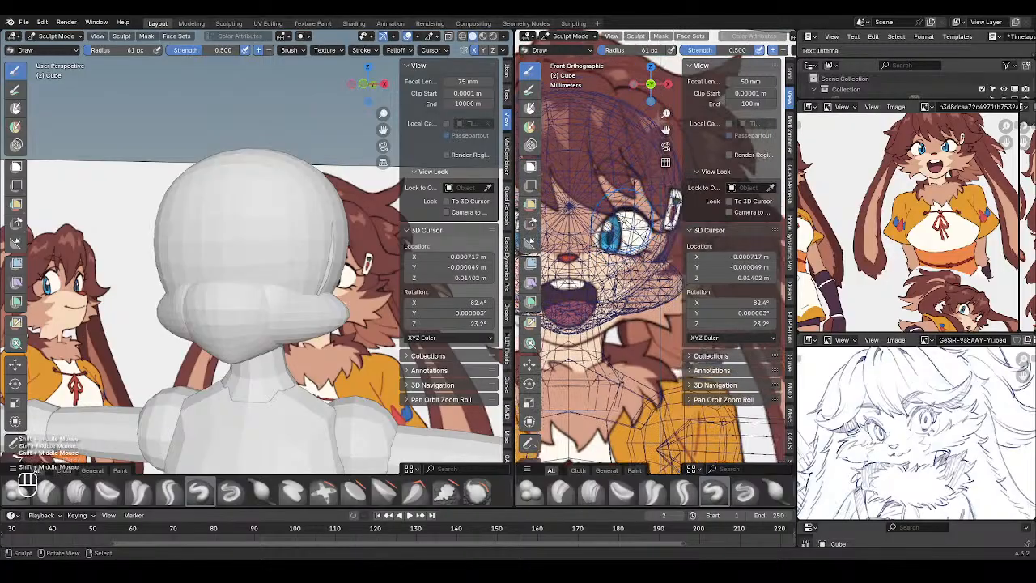
Resize the Draw brush and carve mirrored eye sockets into the head by subtracting over the reference eye
key("f")
left_click(610, 240)
left_click_drag(613, 235, 628, 230, "ctrl")
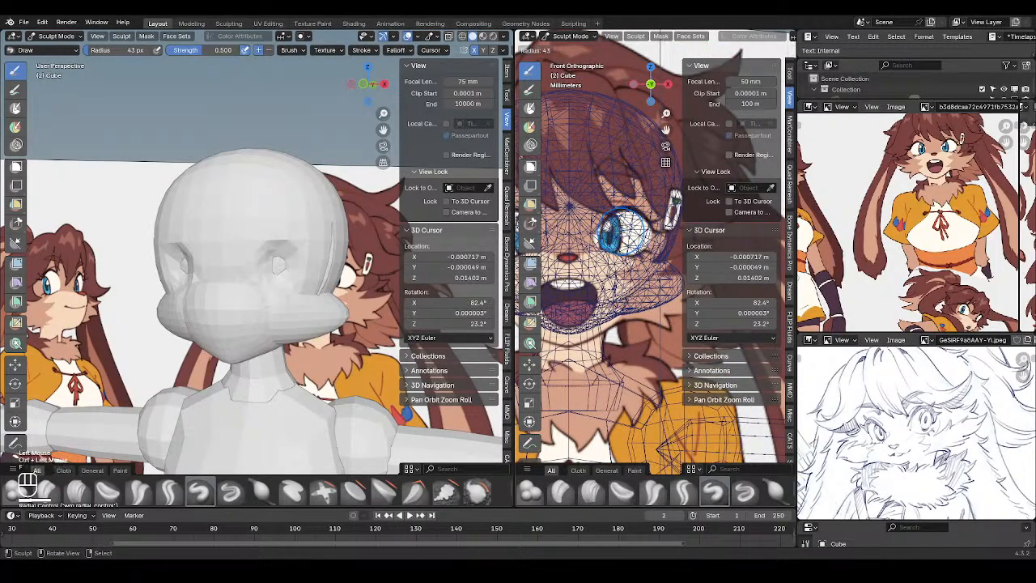
key("z")
left_click_drag(617, 237, 611, 235, "ctrl")
Reduce the Draw brush radius to 28 px and carve the eye sockets further along the reference eye's shape
key("z")
key("f")
left_click(609, 235)
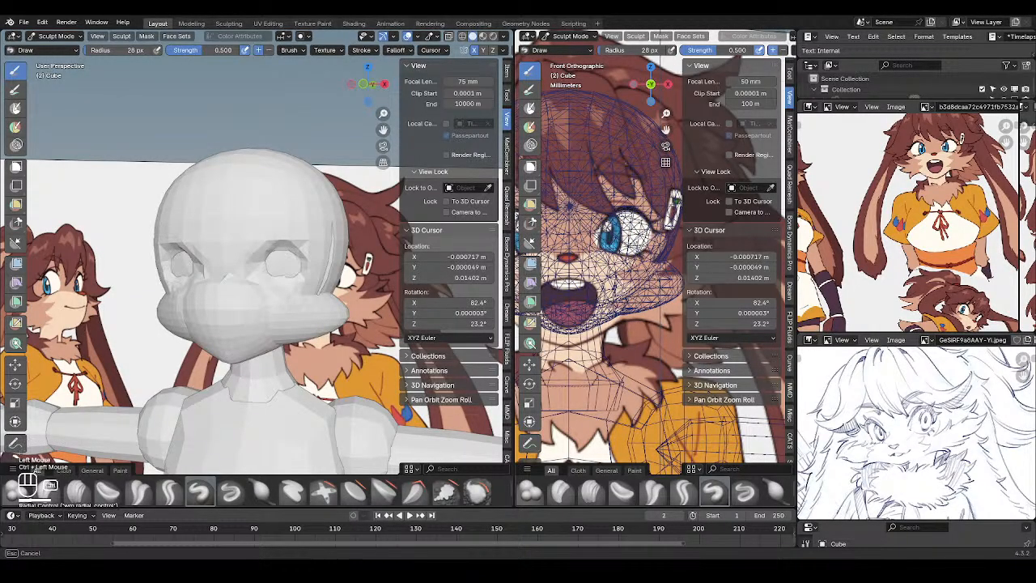
left_click_drag(614, 240, 625, 249, "ctrl")
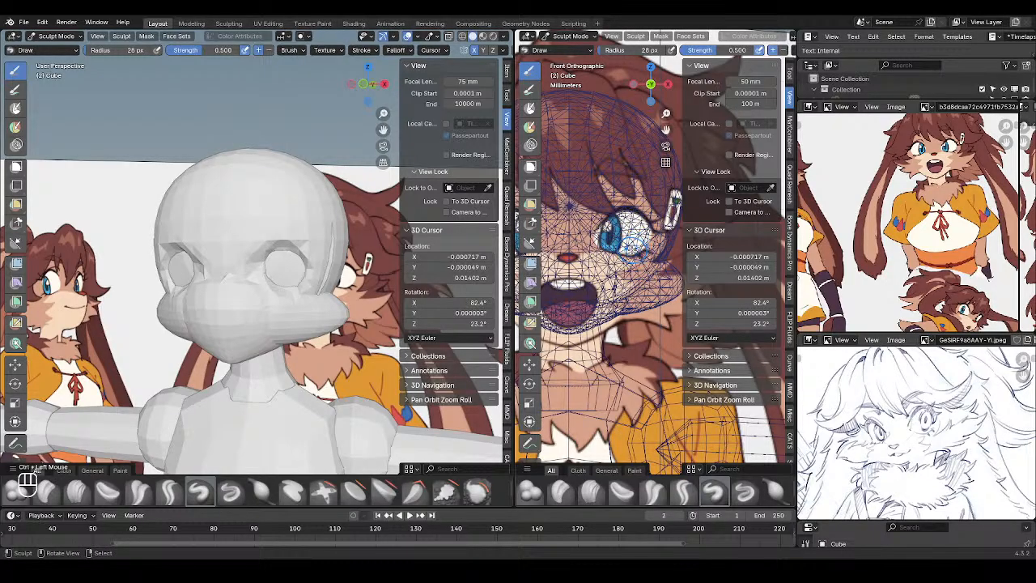
Compare the carved eye sockets with the reference eye, alternating solid and wireframe shading
key("z")
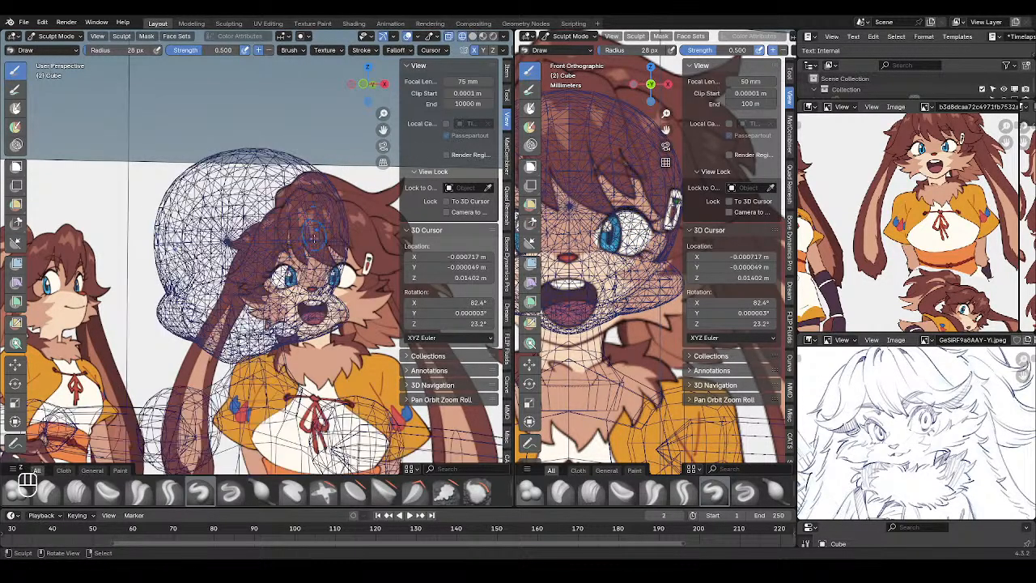
key("z")
mouse_move(300, 243)
middle_mouse_down()
mouse_move(306, 237)
mouse_move(285, 236)
middle_mouse_up()
mouse_move(538, 248)
middle_mouse_down("alt")
mouse_move(629, 241)
mouse_move(569, 256)
middle_mouse_up("alt")
key("z")
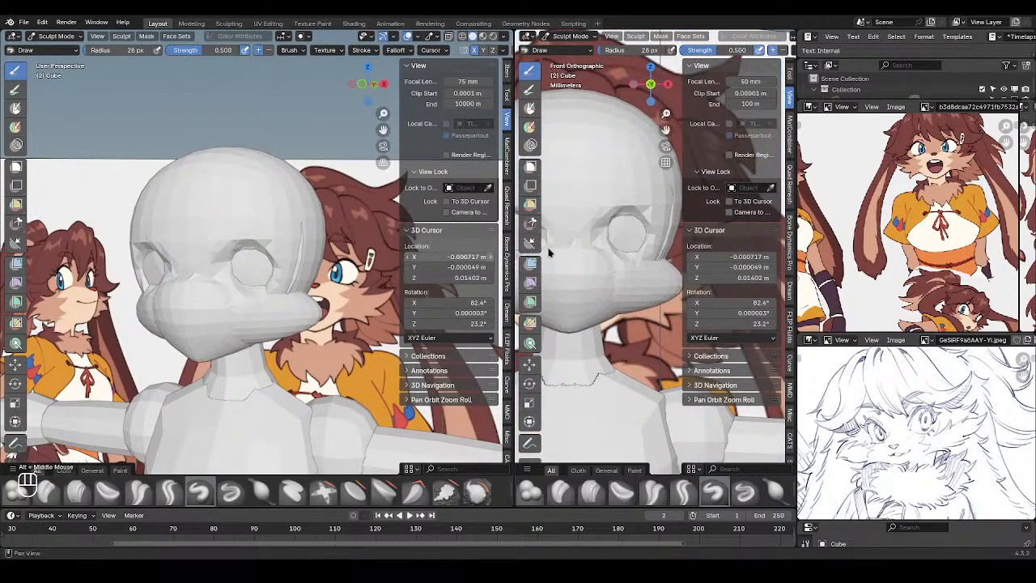
key("z")
key("z")
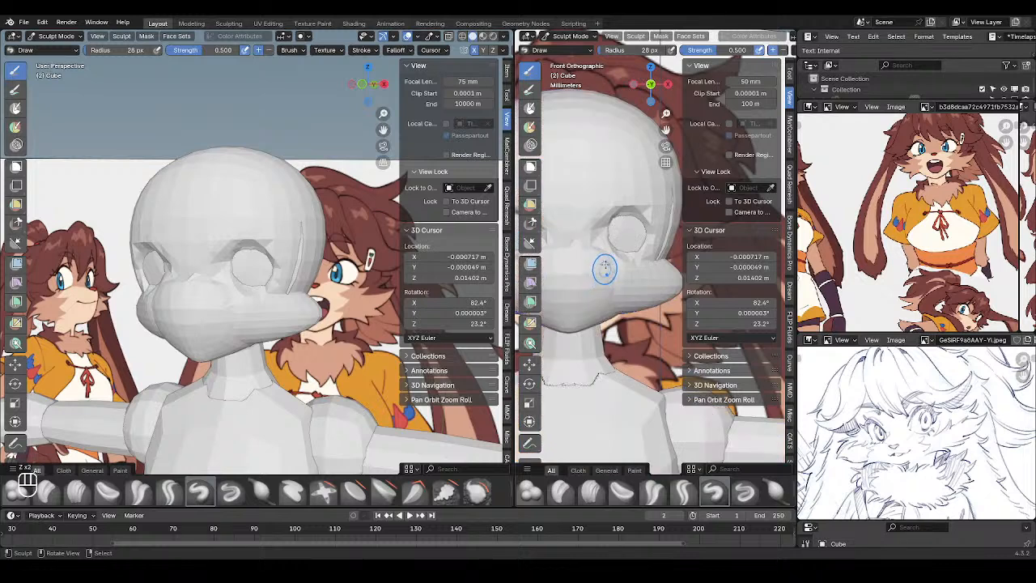
key("z")
Reduce the Draw brush radius to 22 px and carve the lower edge of the eye sockets to follow the reference eye
key("f")
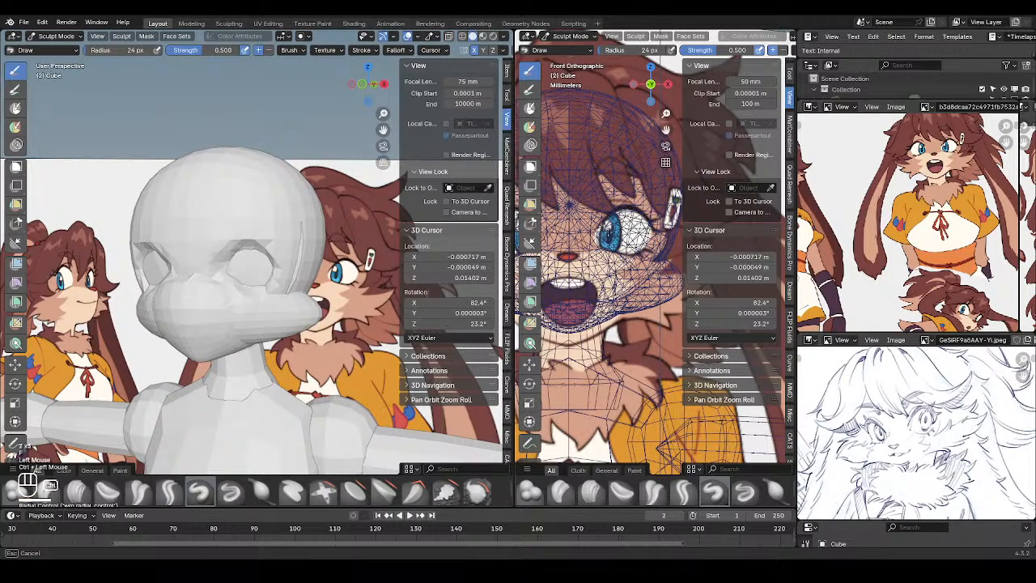
left_click(609, 246)
key("z")
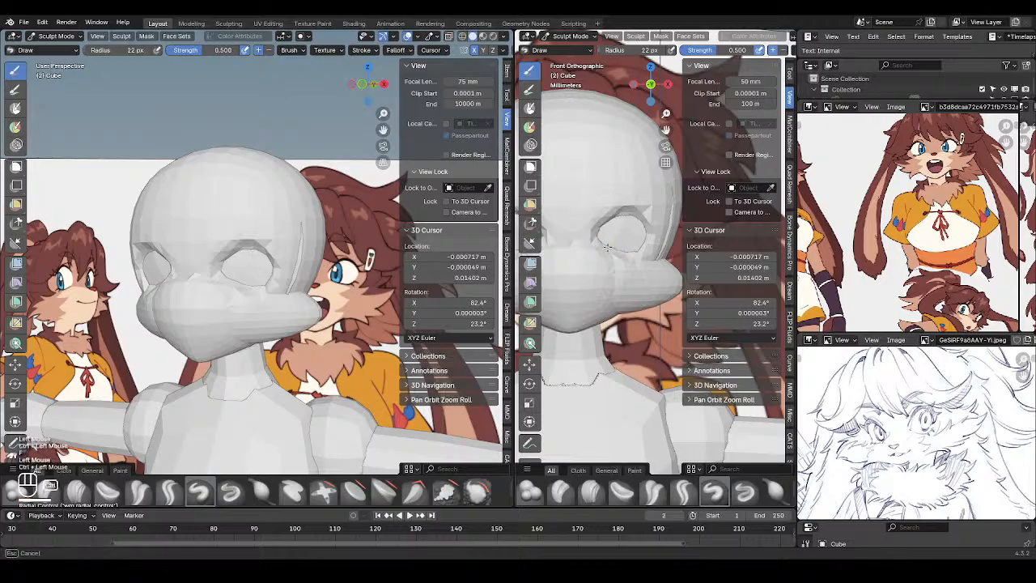
left_click(609, 246)
key("z")
key("z")
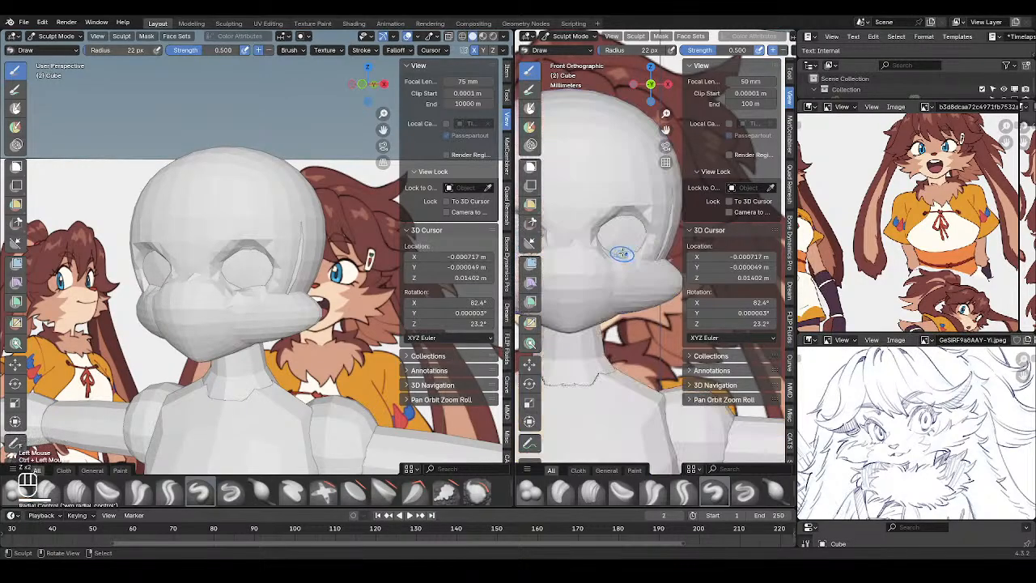
left_click(622, 243)
key("z")
key("z")
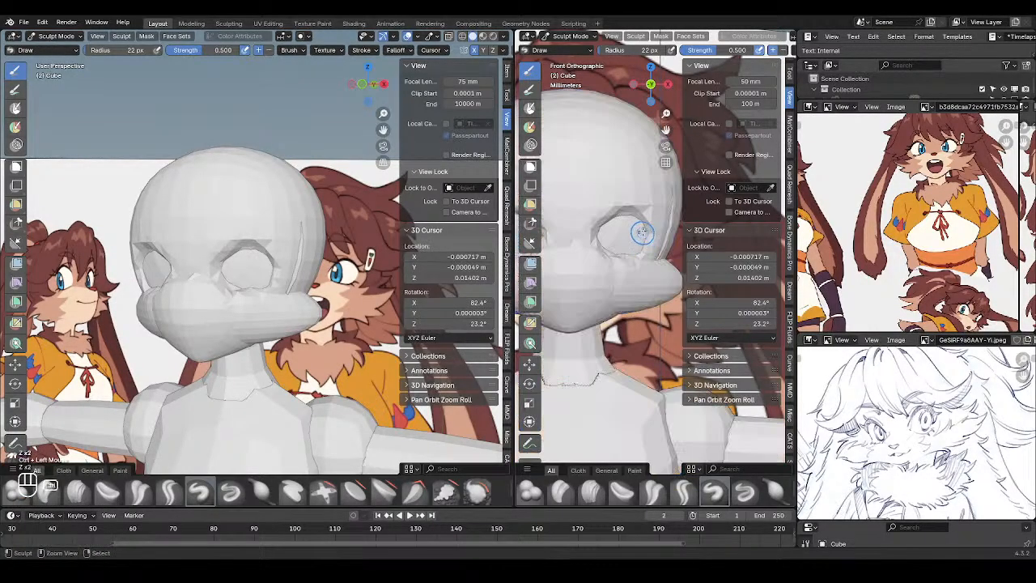
key("z")
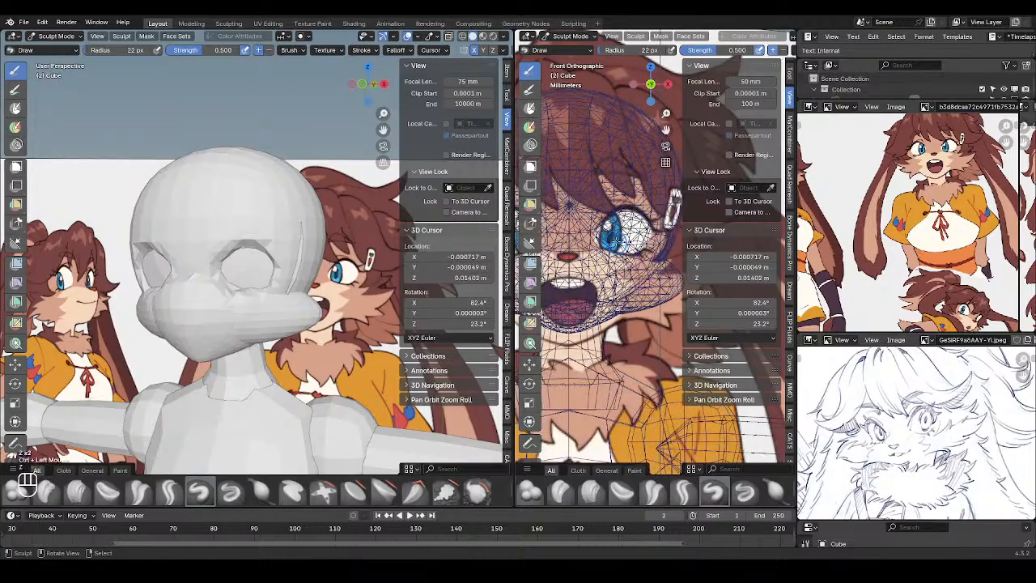
key("z")
Set the Draw brush radius to 32 px and carve along the upper edge of the eye sockets
key("f")
left_click(603, 223)
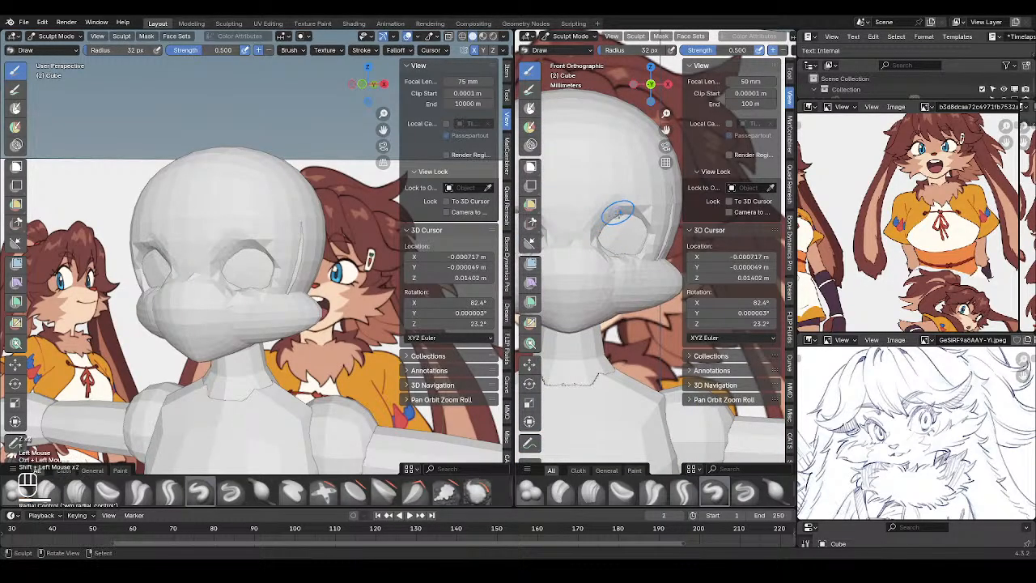
left_click_drag(617, 224, 609, 229, "ctrl")
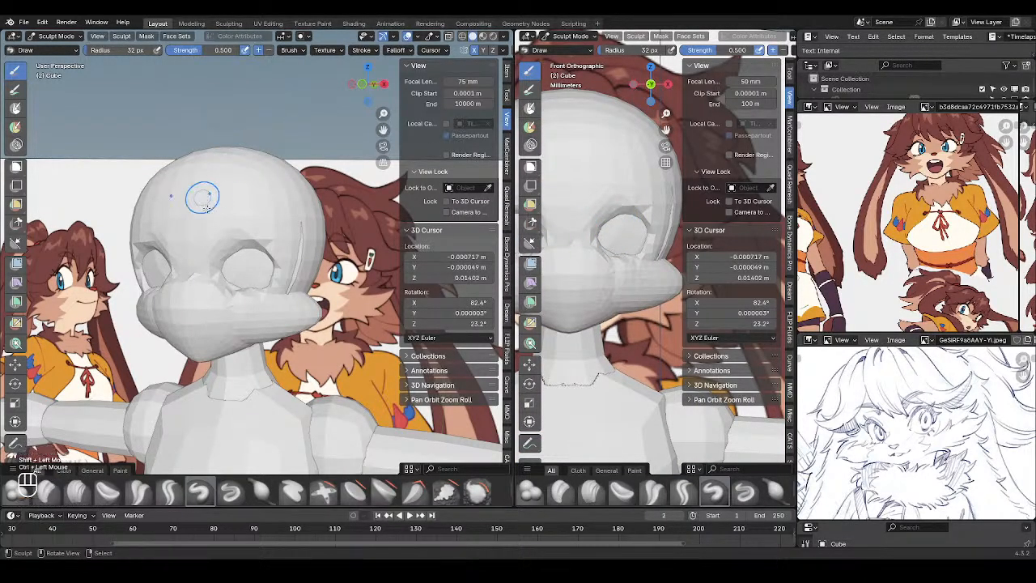
Switch to the Clay Strips brush, carve inward between the eye sockets at the nose bridge and smooth up toward the brow
middle_click_drag(207, 208, 240, 247)
middle_click_drag(240, 247, 254, 223)
mouse_move(254, 222)
middle_mouse_down("ctrl")
mouse_move(257, 199)
mouse_move(242, 252)
mouse_move(199, 227)
middle_mouse_up("ctrl")
key("c")
key("f")
left_click(246, 235)
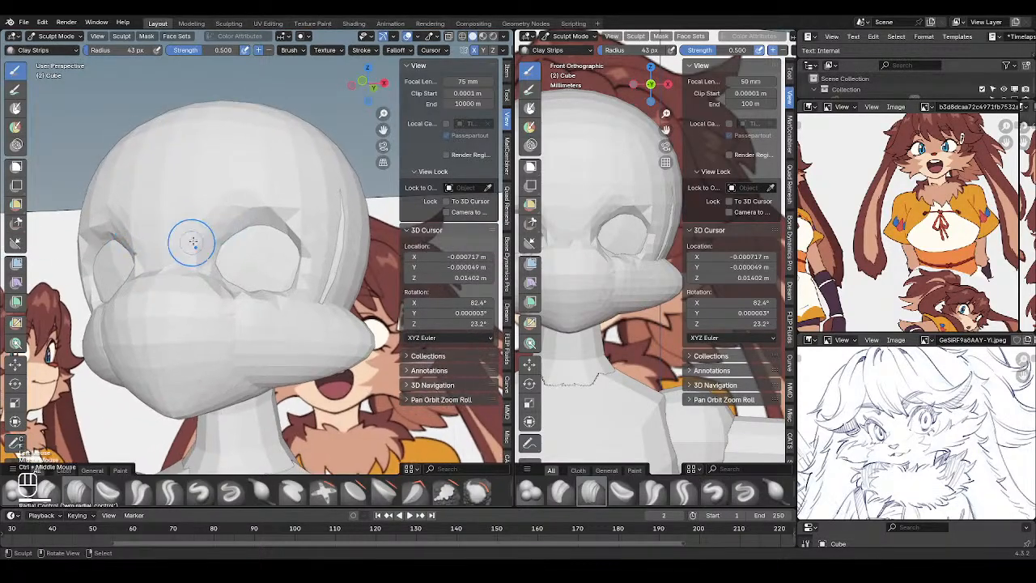
mouse_move(192, 241)
left_mouse_down("ctrl")
mouse_move(204, 208)
mouse_move(202, 243)
left_mouse_up("ctrl")
middle_click_drag(202, 250, 211, 247, "shift")
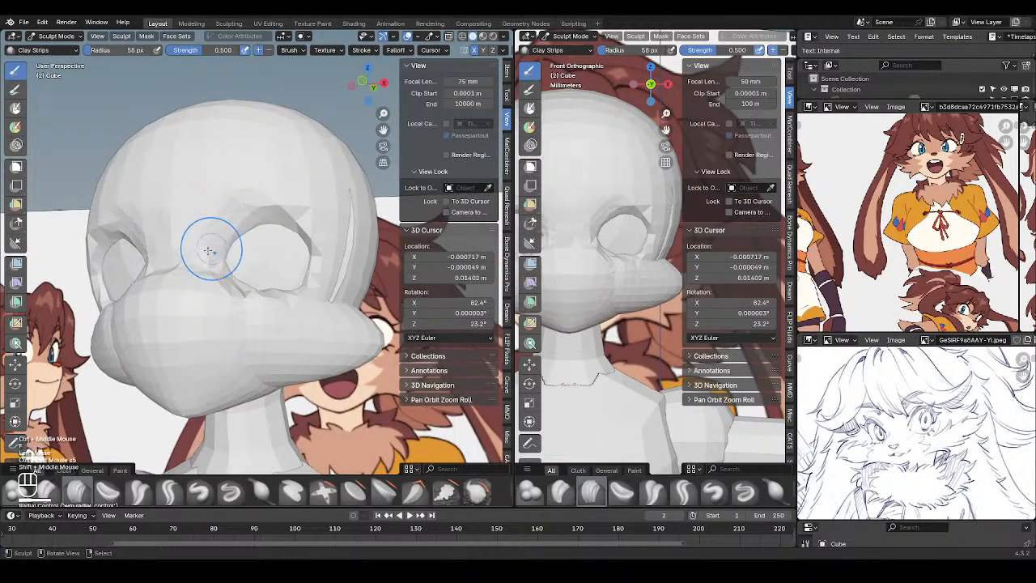
left_click_drag(211, 249, 231, 213, "shift")
Set the Clay Strips radius to 55 px, carve the inner eye corner and brow above the socket, and smooth them
mouse_move(267, 203)
middle_mouse_down()
mouse_move(144, 202)
mouse_move(186, 229)
mouse_move(227, 234)
middle_mouse_up()
key("f")
left_click(212, 267)
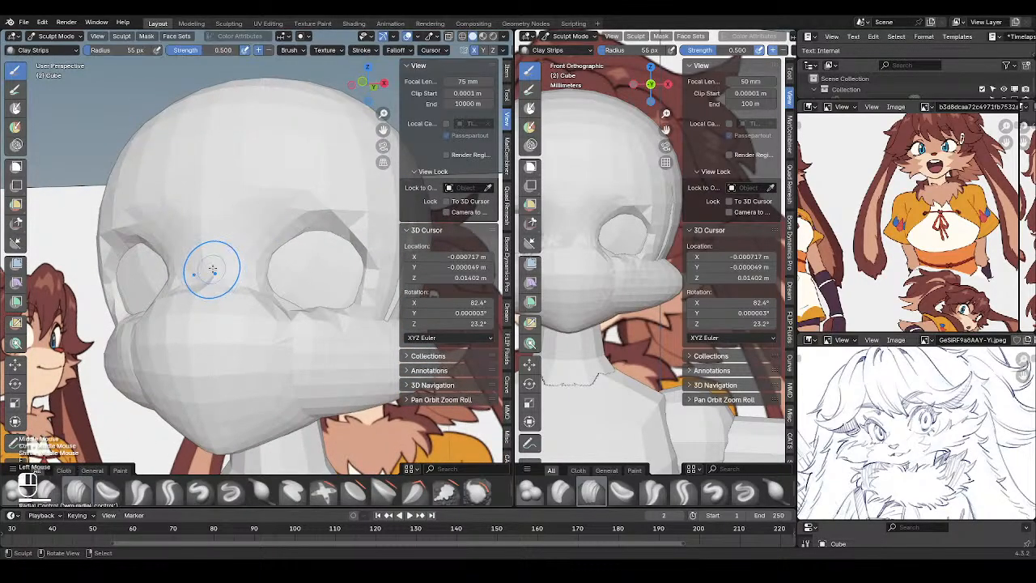
left_click_drag(241, 249, 244, 242, "ctrl")
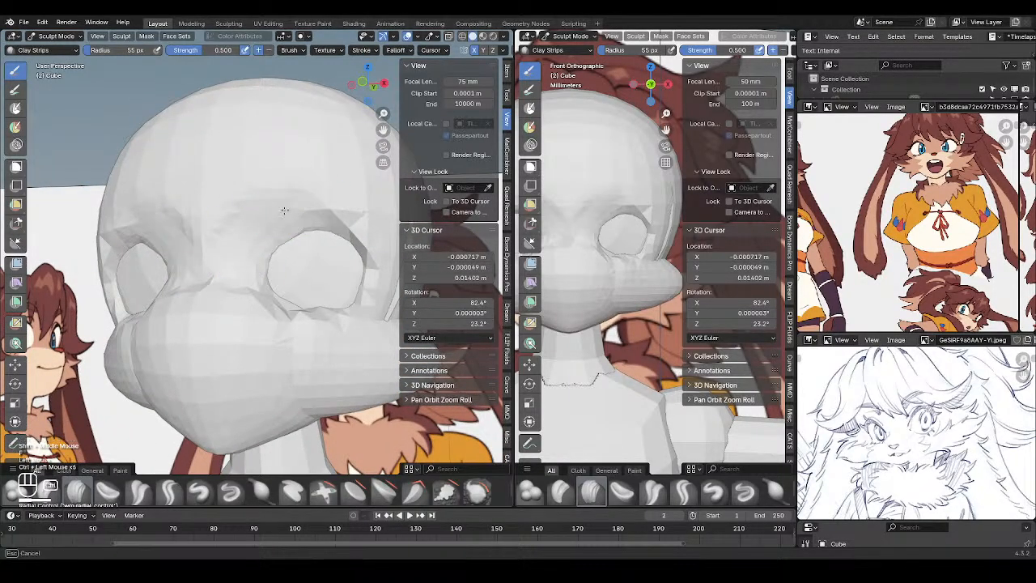
left_click_drag(285, 211, 317, 215, "ctrl")
mouse_move(233, 235)
left_mouse_down("shift")
mouse_move(296, 181)
mouse_move(318, 195)
left_mouse_up("shift")
Set the brush radius to 57 px and smooth the brow and the outer rim of the eye socket
middle_click_drag(320, 211, 241, 218, "shift")
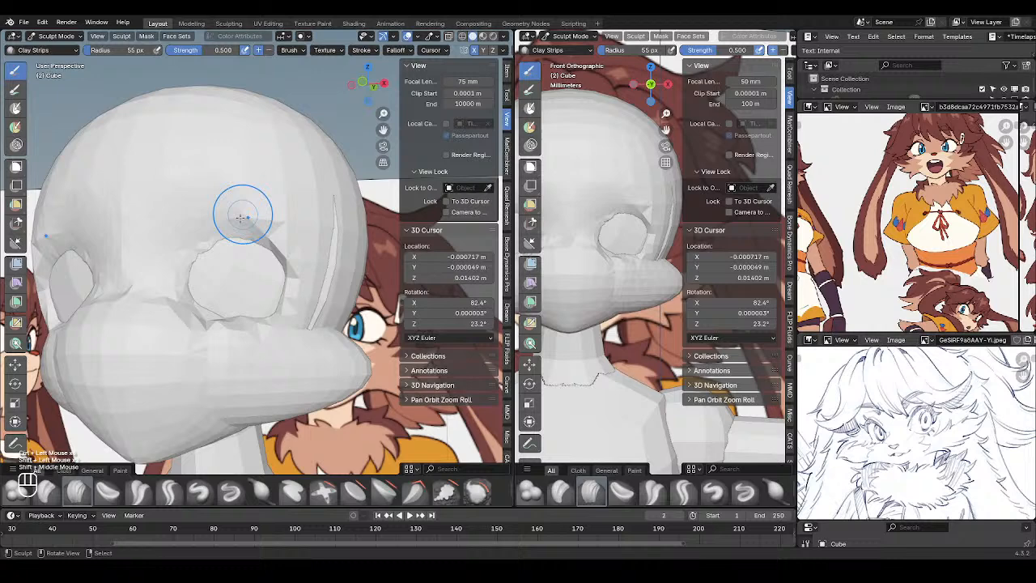
key("f")
left_click(281, 227)
left_click_drag(256, 199, 268, 187, "shift")
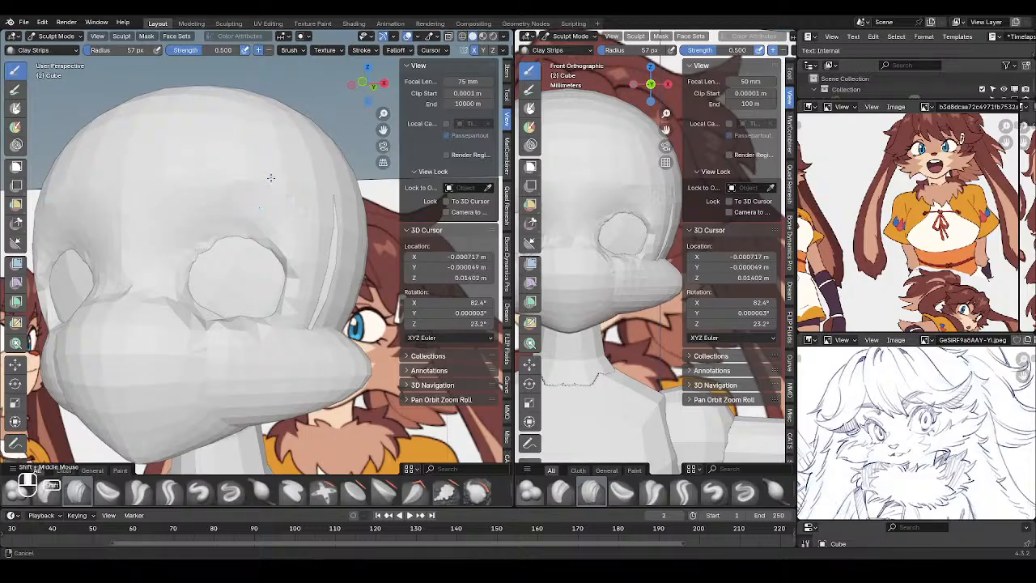
middle_click_drag(235, 195, 267, 191)
mouse_move(289, 221)
left_mouse_down("shift")
mouse_move(304, 272)
mouse_move(293, 279)
left_mouse_up("shift")
Set the Clay Strips radius to 53 px, carve down beside the outer eye corner and check the socket against the reference in wireframe
key("f")
left_click(296, 279)
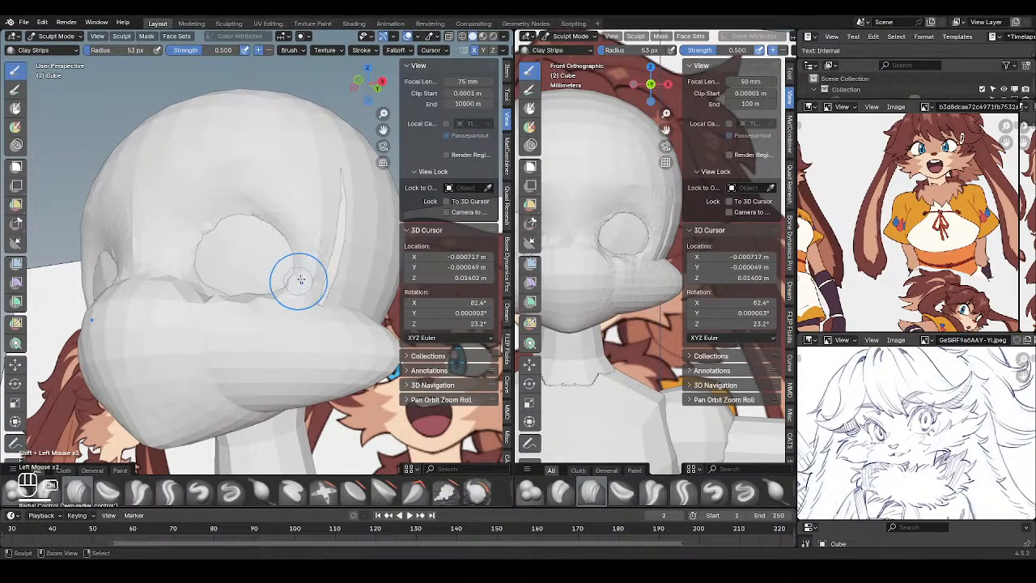
left_click_drag(314, 239, 318, 277, "ctrl")
key("z")
key("z")
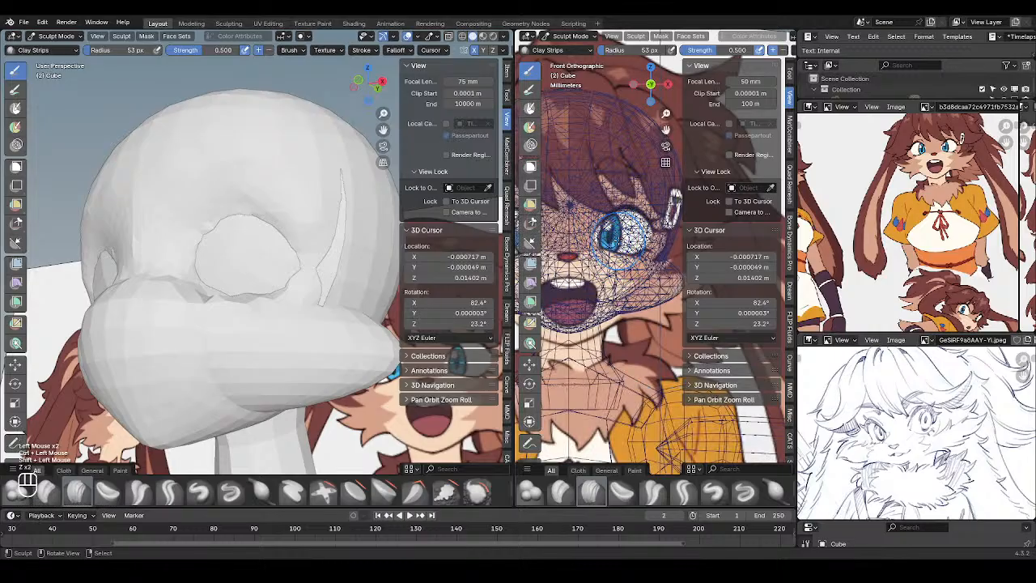
key("z")
Set the Clay Strips radius to 60 px, build up clay over the narrow slit beside the eye socket and smooth it
middle_click_drag(341, 259, 316, 269)
key("f")
left_click(318, 272)
left_click_drag(300, 281, 303, 223)
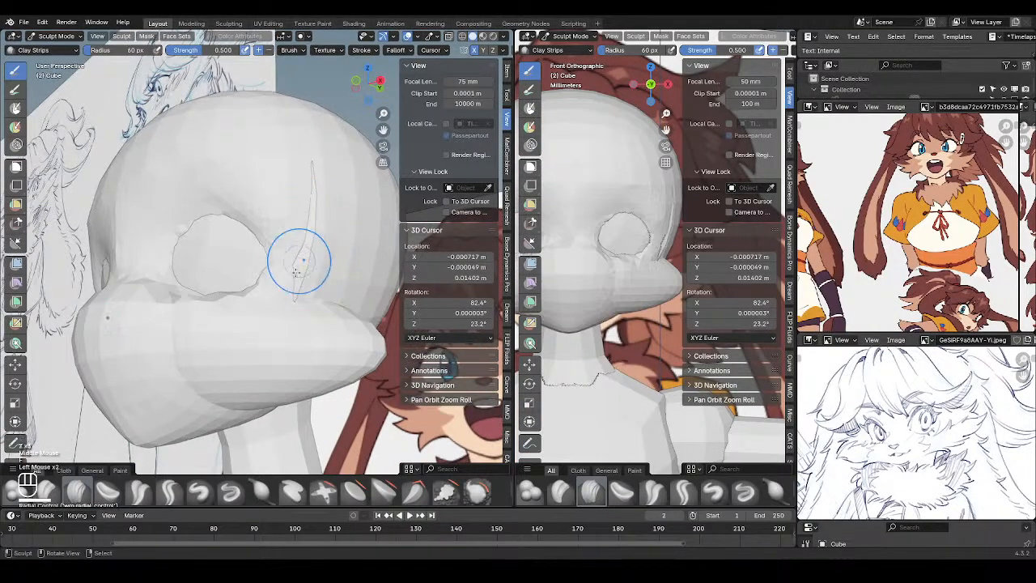
left_click_drag(298, 261, 314, 166)
left_click_drag(289, 256, 303, 283, "shift")
left_click_drag(311, 283, 333, 227, "shift")
Resize the Clay Strips brush, build up the side of the face from the cheek to the temple and smooth the area
mouse_move(332, 227)
middle_mouse_down()
mouse_move(316, 178)
mouse_move(259, 202)
mouse_move(306, 245)
mouse_move(293, 215)
mouse_move(289, 255)
mouse_move(285, 231)
middle_mouse_up()
key("f")
left_click(311, 253)
left_click_drag(280, 336, 344, 324)
left_click_drag(340, 320, 327, 190)
middle_click_drag(325, 179, 291, 215)
mouse_move(307, 243)
left_mouse_down("shift")
mouse_move(356, 283)
mouse_move(323, 235)
left_mouse_up("shift")
Choose the Smooth brush, lower its strength to 0.196 and smooth the back of the head
mouse_move(293, 231)
middle_mouse_down()
mouse_move(290, 242)
mouse_move(298, 233)
middle_mouse_up()
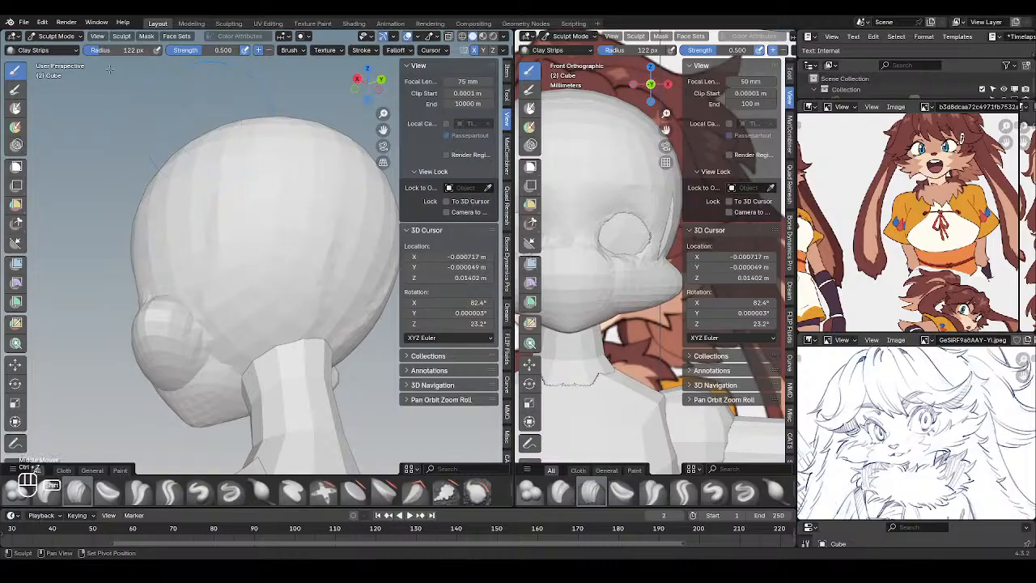
left_click(70, 38)
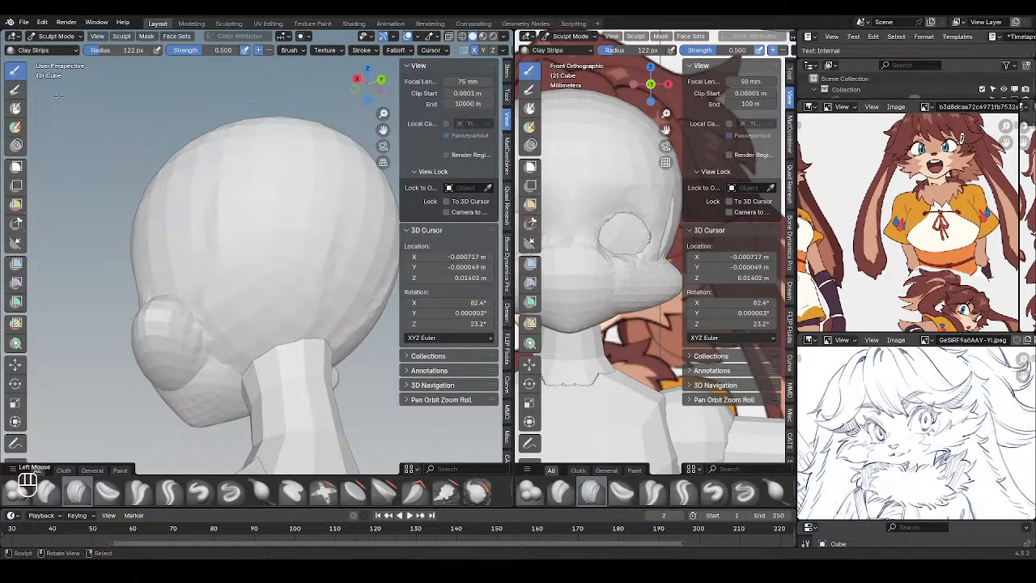
left_click(48, 51)
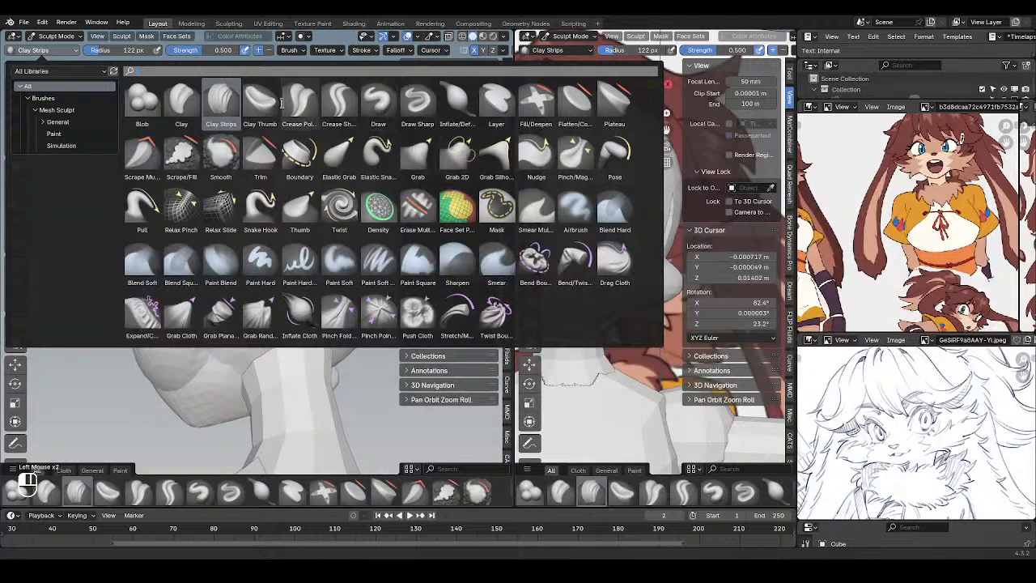
left_click(219, 156)
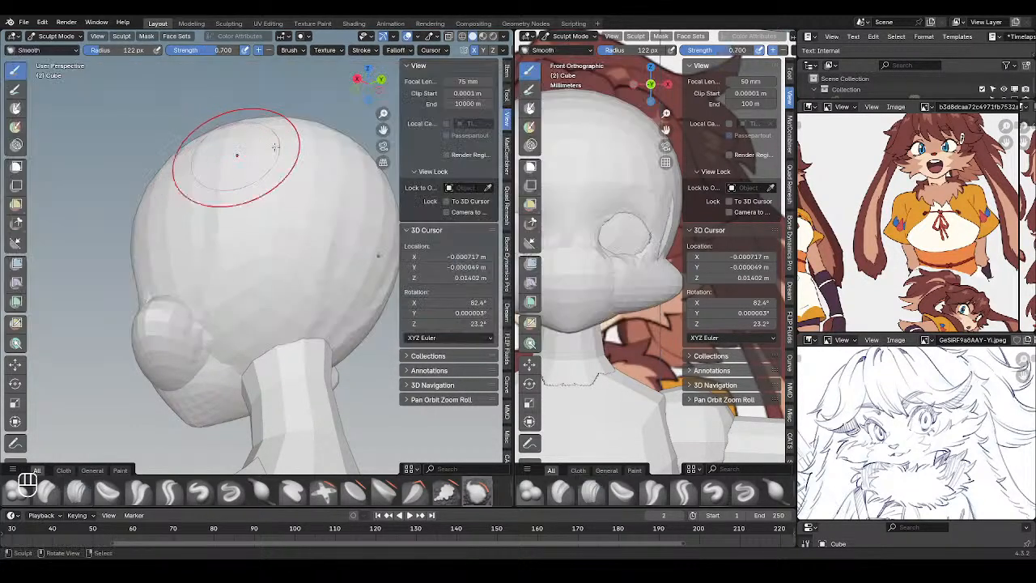
left_click(505, 94)
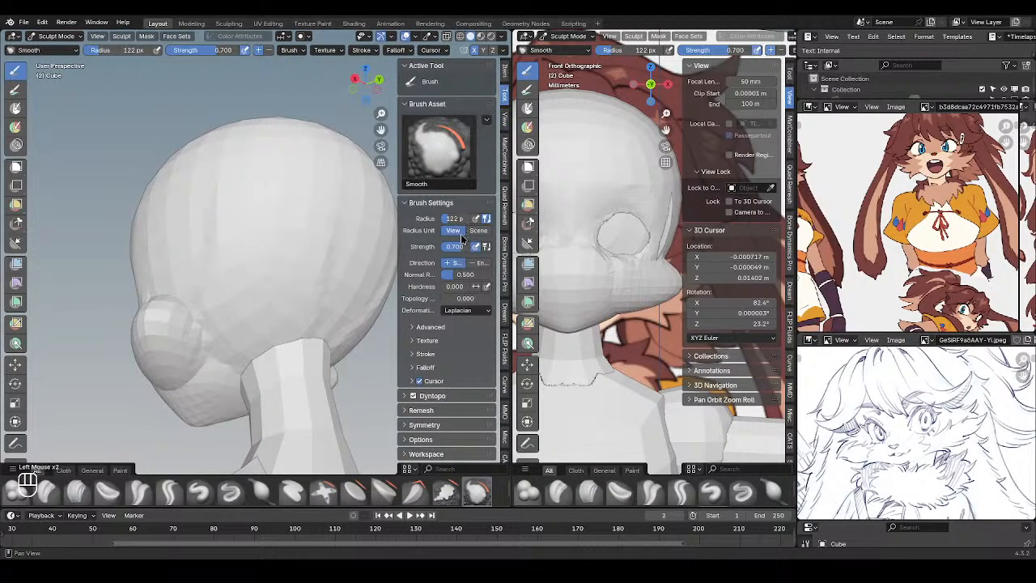
left_click_drag(449, 255, 430, 263)
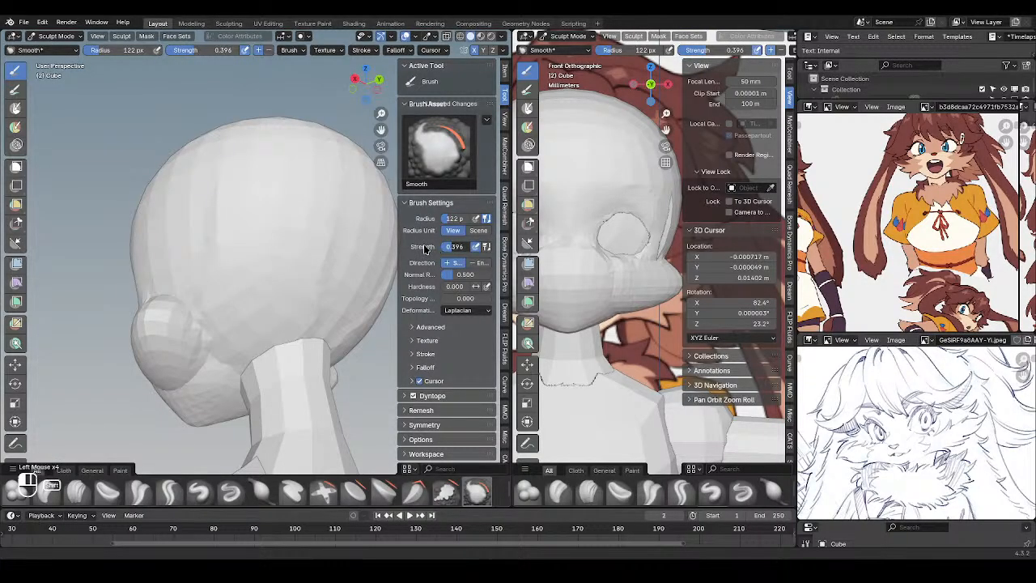
left_click(453, 251, "shift")
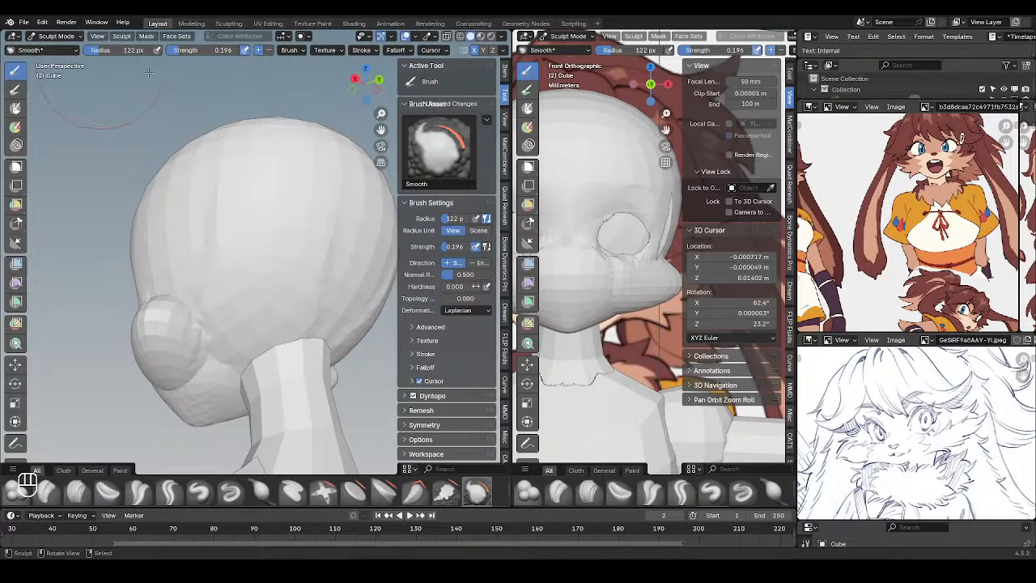
left_click_drag(231, 163, 307, 248, "shift")
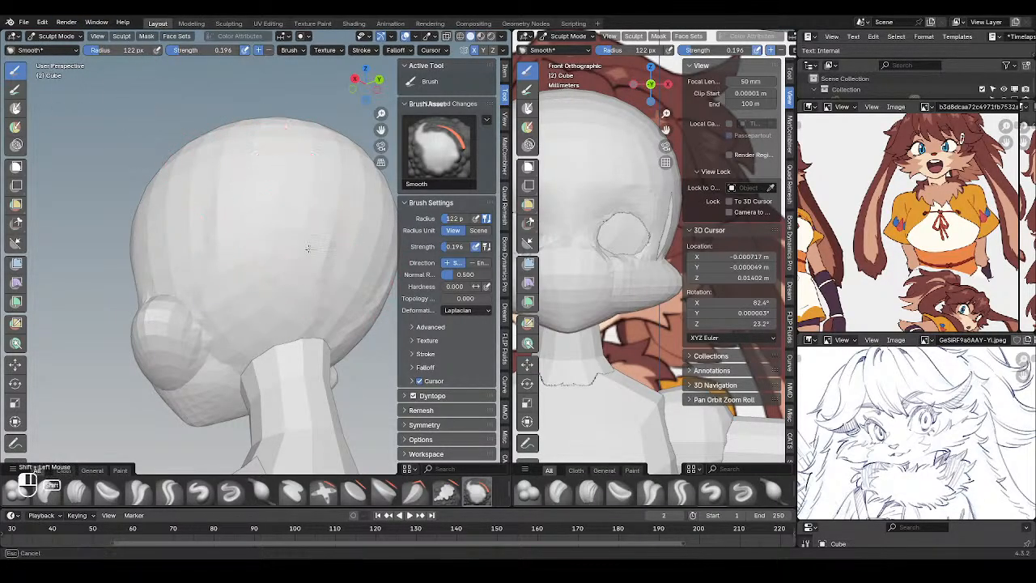
left_click_drag(312, 321, 226, 143, "shift")
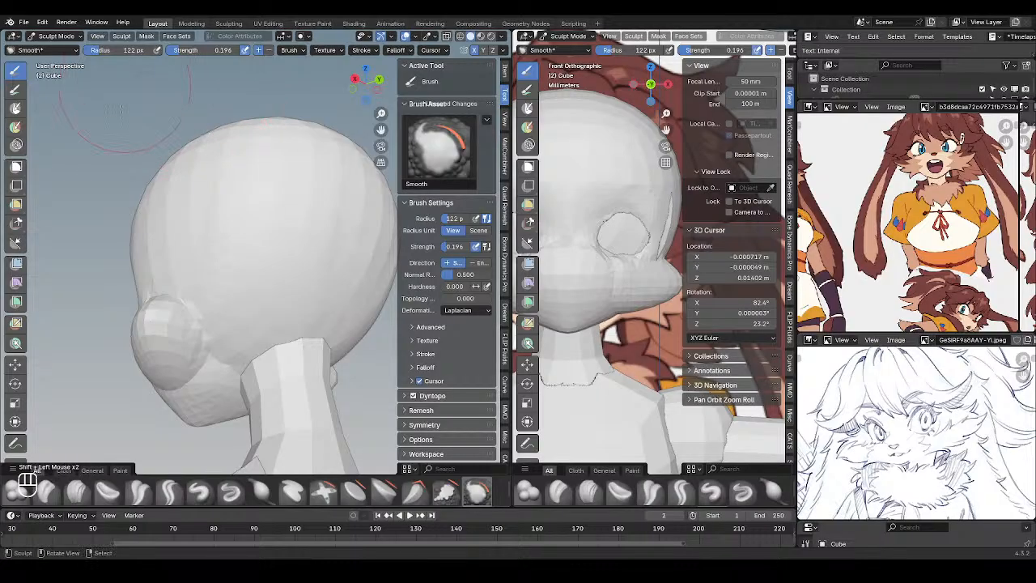
Return to Clay Strips with a 92 px radius, build up the side of the head behind the eye and smooth it
key("f")
left_click(251, 185)
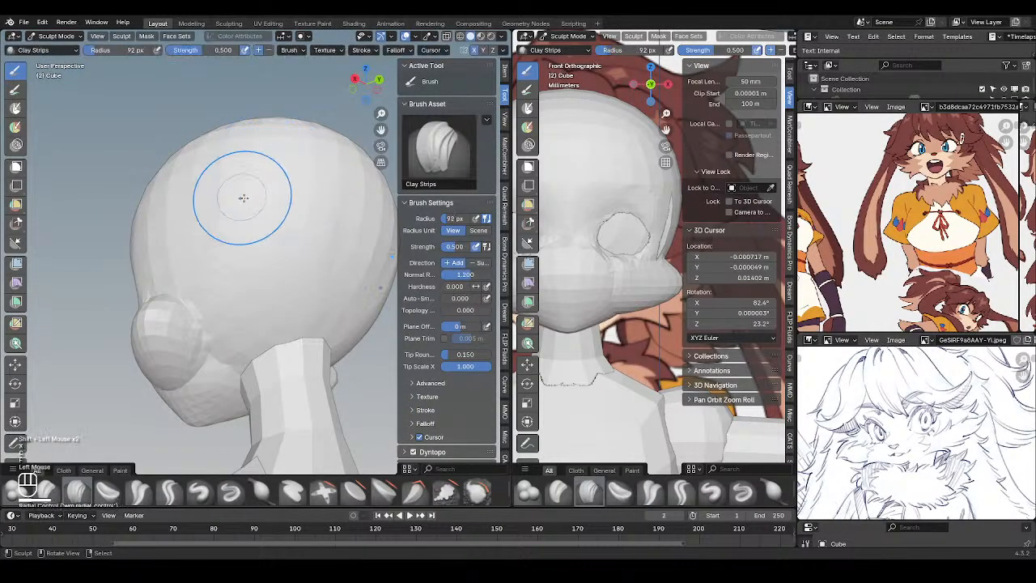
mouse_move(242, 199)
middle_mouse_down()
mouse_move(225, 241)
mouse_move(243, 186)
mouse_move(274, 230)
middle_mouse_up()
left_click(224, 243)
left_click(277, 232)
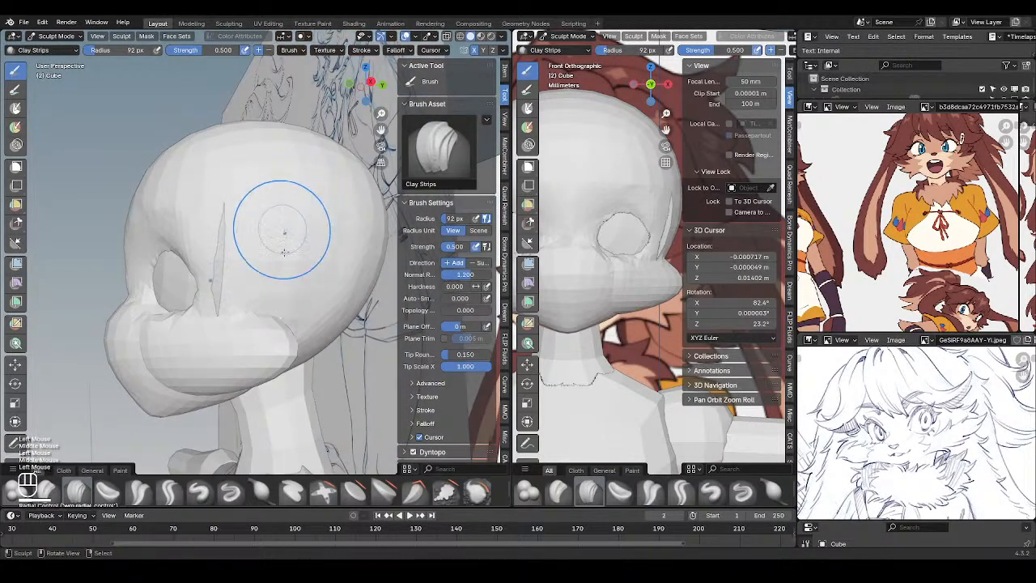
mouse_move(246, 264)
left_mouse_down()
mouse_move(266, 216)
mouse_move(293, 195)
left_mouse_up()
left_click_drag(296, 226, 282, 165)
middle_click_drag(282, 165, 224, 153)
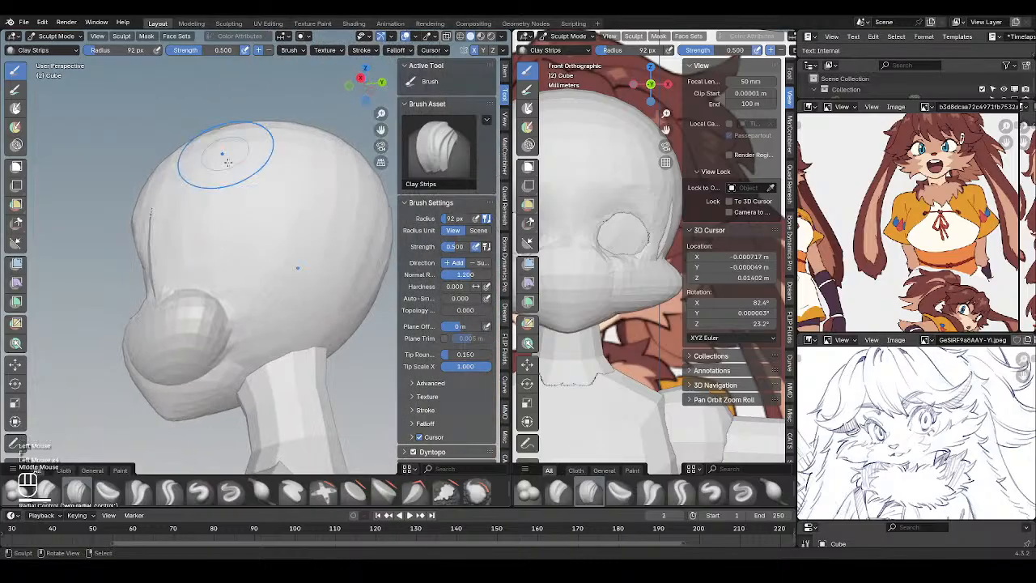
mouse_move(257, 255)
left_mouse_down("shift")
mouse_move(296, 217)
mouse_move(285, 191)
left_mouse_up("shift")
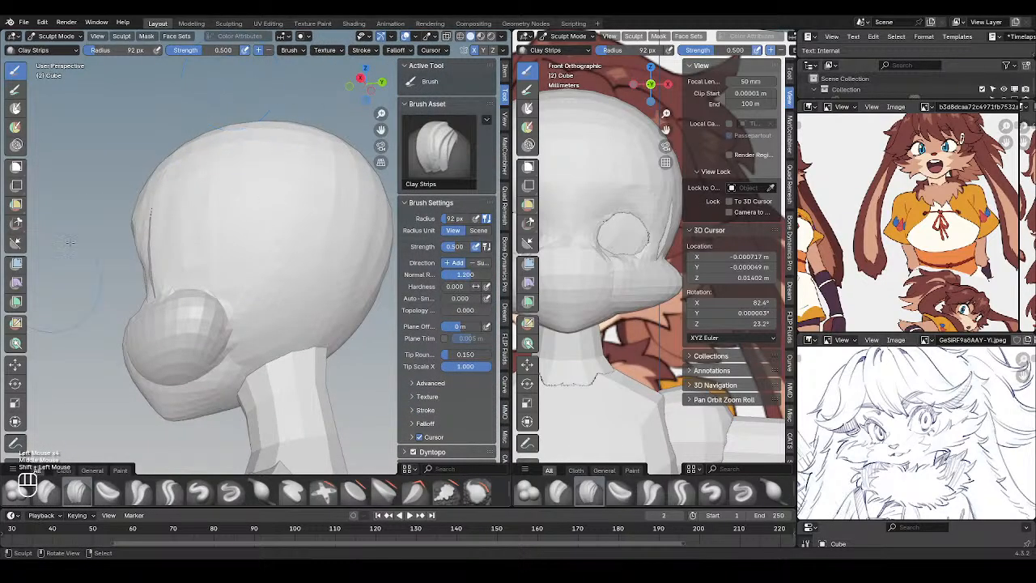
Reduce the Clay Strips radius, add clay to the temple around the slit beside the eye and smooth it
middle_click_drag(71, 243, 139, 261)
middle_click_drag(243, 267, 251, 228, "ctrl")
mouse_move(263, 226)
middle_mouse_down()
mouse_move(240, 224)
mouse_move(184, 251)
middle_mouse_up()
key("f")
left_click(166, 288)
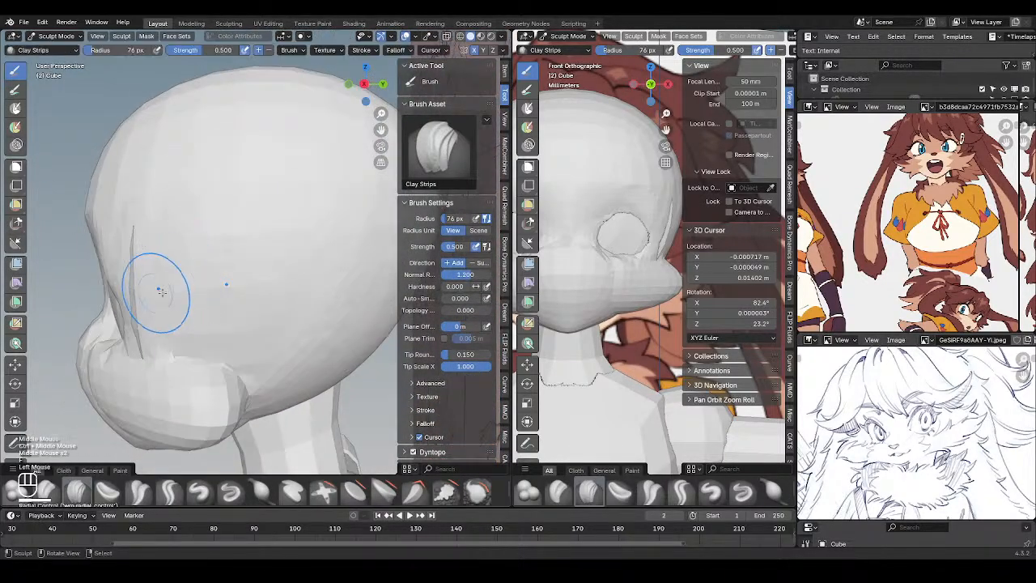
middle_click_drag(162, 292, 224, 272)
key("f")
left_click(220, 277)
mouse_move(225, 277)
left_mouse_down()
mouse_move(247, 269)
mouse_move(253, 240)
left_mouse_up()
left_click_drag(233, 198, 245, 237)
mouse_move(251, 251)
left_mouse_down("shift")
mouse_move(258, 285)
mouse_move(255, 269)
left_mouse_up("shift")
Set the Clay Strips radius to 53 px and build up the nose on the front of the muzzle
mouse_move(121, 144)
middle_mouse_down()
mouse_move(142, 190)
mouse_move(214, 219)
middle_mouse_up()
mouse_move(214, 218)
middle_mouse_down("shift")
mouse_move(219, 252)
mouse_move(225, 229)
mouse_move(200, 257)
mouse_move(236, 297)
middle_mouse_up("shift")
mouse_move(236, 297)
middle_mouse_down()
mouse_move(245, 287)
mouse_move(222, 338)
mouse_move(222, 322)
middle_mouse_up()
key("f")
left_click(198, 297)
key("f")
left_click(214, 356)
mouse_move(206, 354)
left_mouse_down()
mouse_move(205, 341)
mouse_move(243, 352)
left_mouse_up()
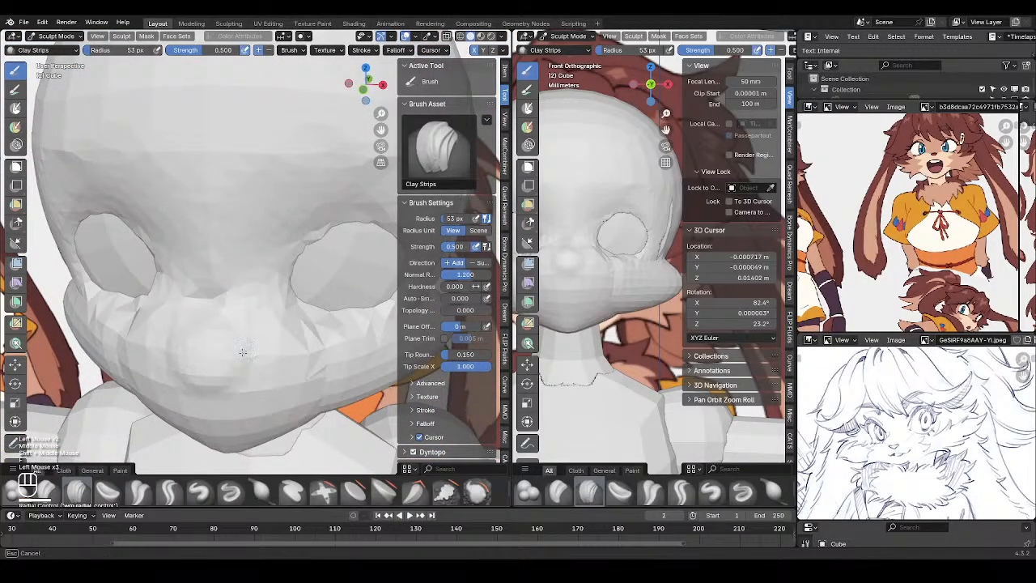
Carve the muzzle beside the nose and below the eye socket with Clay Strips and smooth the transition
middle_click_drag(243, 297, 206, 311)
mouse_move(267, 323)
left_mouse_down("ctrl")
mouse_move(255, 328)
mouse_move(291, 329)
left_mouse_up("ctrl")
middle_click_drag(290, 339, 248, 322, "shift")
left_click_drag(299, 301, 238, 308, "ctrl")
left_click_drag(271, 309, 301, 314, "shift")
Turn the second 3D viewport to the right orthographic view and check the head's profile, toggling wireframe shading
mouse_move(614, 284)
middle_mouse_down("alt")
mouse_move(594, 274)
mouse_move(609, 270)
middle_mouse_up("alt")
key("z")
key("z")
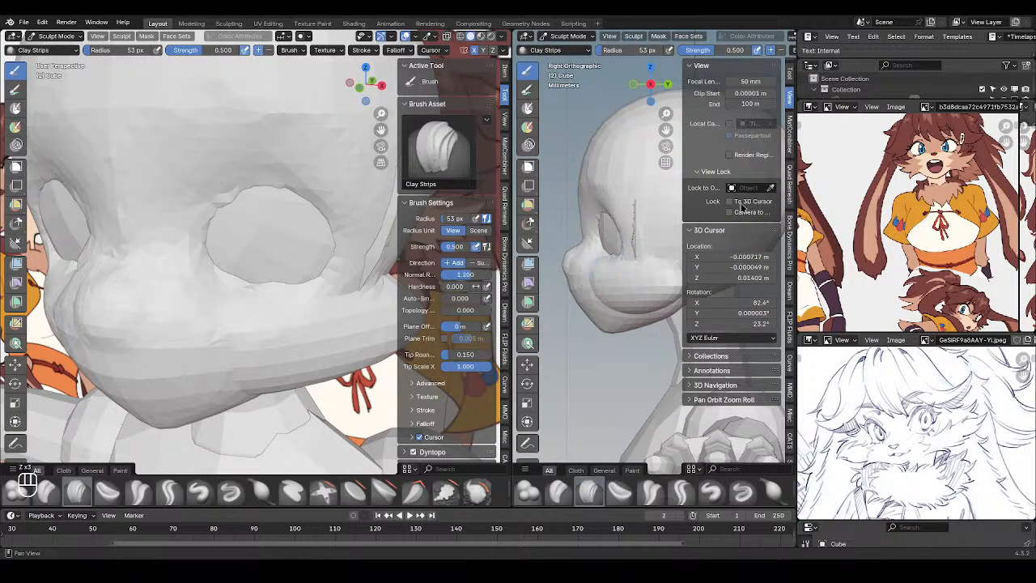
Carve the brow above the eye socket with Clay Strips at a 76 px radius and build up the socket's outer edge
middle_click_drag(882, 192, 860, 146)
middle_click_drag(931, 234, 850, 174)
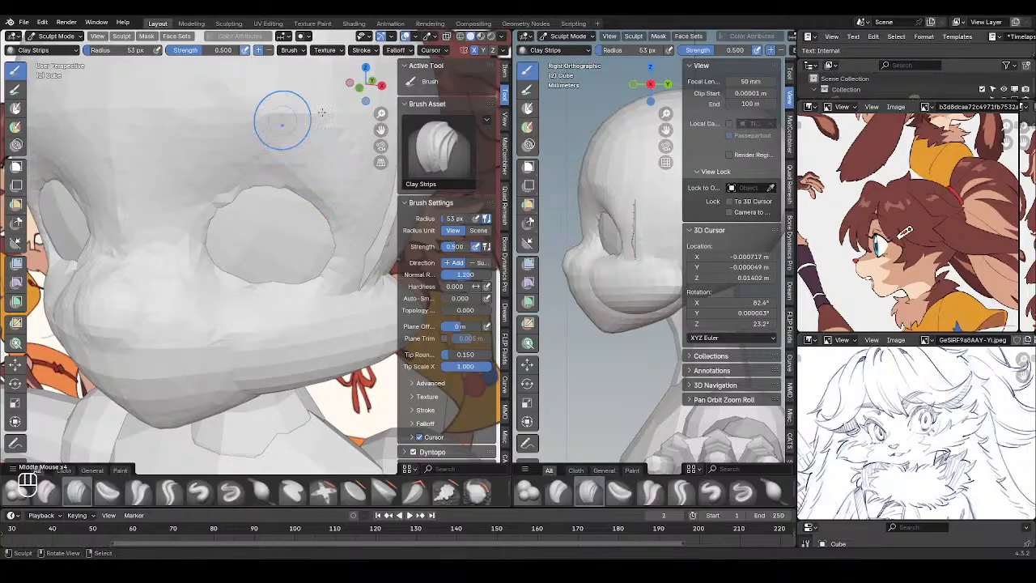
middle_click_drag(316, 162, 283, 167)
left_click_drag(283, 165, 297, 132)
middle_click_drag(301, 137, 285, 158)
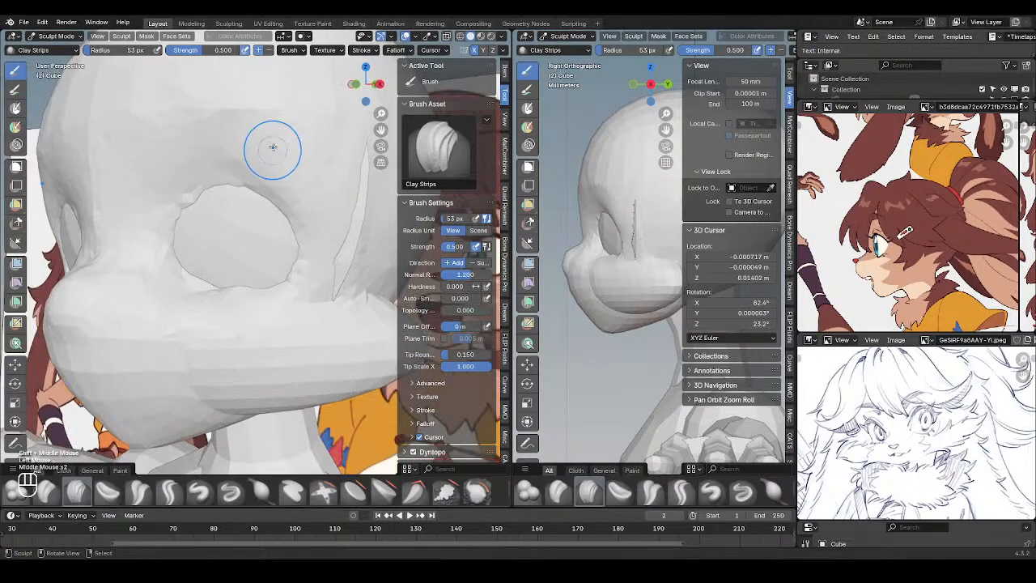
key("f")
left_click(285, 144)
left_click_drag(245, 140, 293, 158, "ctrl")
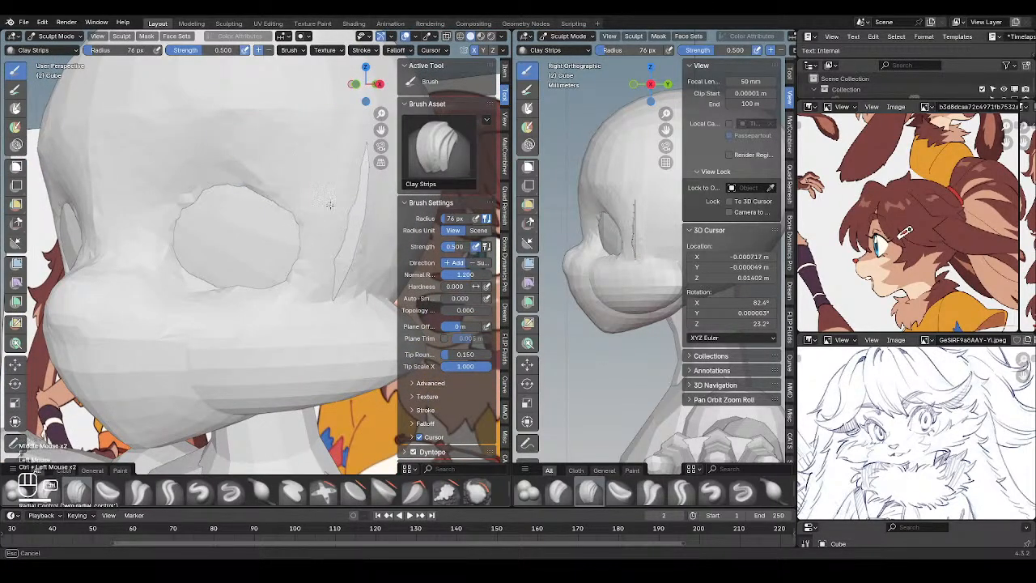
left_click_drag(222, 116, 262, 139, "ctrl")
key("f")
left_click(282, 184)
left_click_drag(285, 187, 310, 255)
Set the Clay Strips radius to 31 px and carve the inner and lower rim of the eye socket
middle_click_drag(239, 178, 257, 176, "shift")
middle_click_drag(257, 176, 284, 204)
key("f")
left_click(280, 210)
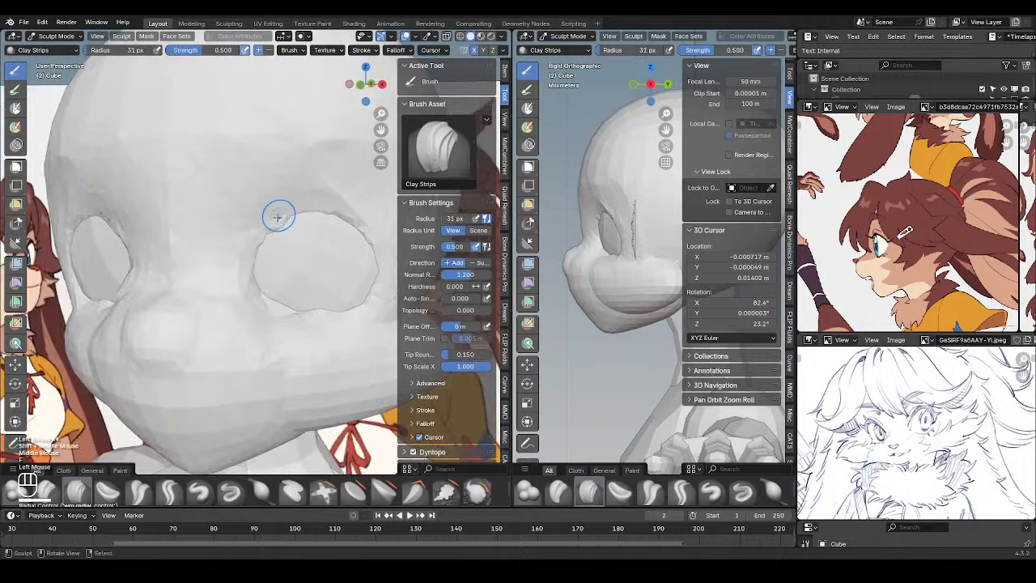
left_click_drag(277, 239, 281, 230, "ctrl")
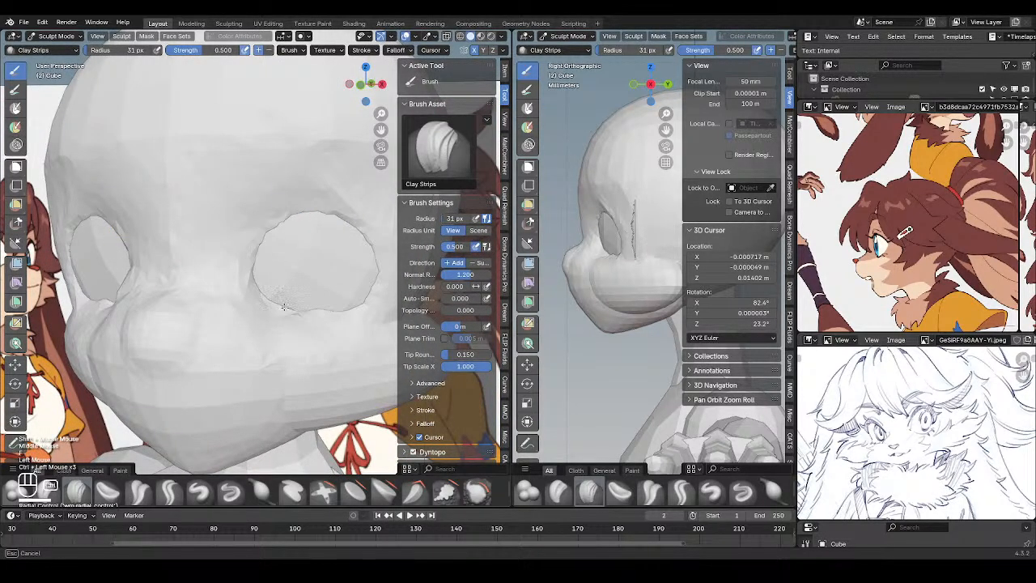
mouse_move(284, 307)
left_mouse_down("ctrl")
mouse_move(267, 295)
mouse_move(317, 317)
mouse_move(278, 311)
mouse_move(271, 288)
left_mouse_up("ctrl")
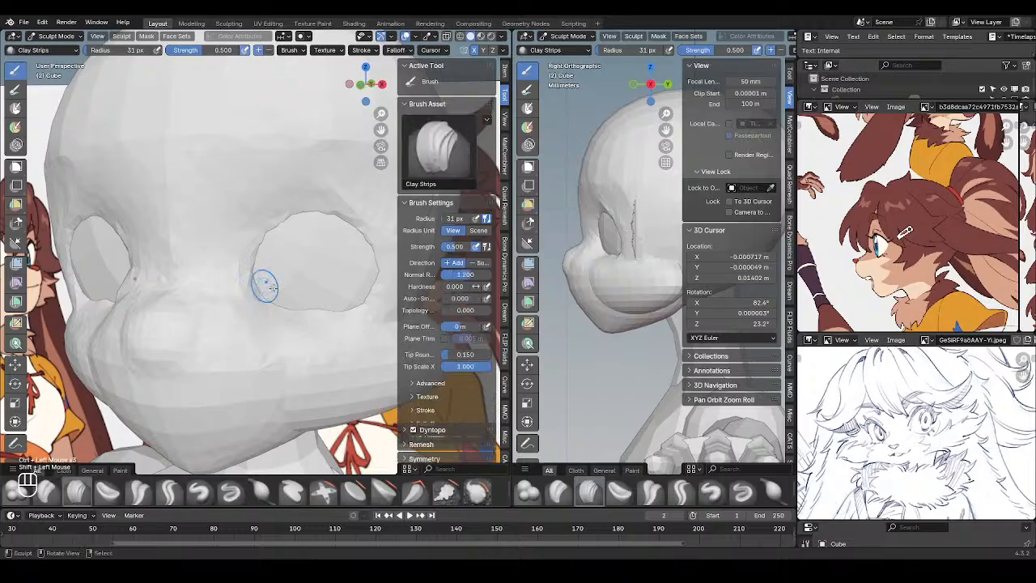
Carve between the nose and the inner eye corner with Clay Strips, using radii of 57 px and 30 px
middle_click_drag(272, 287, 245, 294)
middle_click_drag(162, 286, 211, 296, "shift")
key("f")
left_click(224, 298)
left_click_drag(227, 298, 226, 305, "ctrl")
key("f")
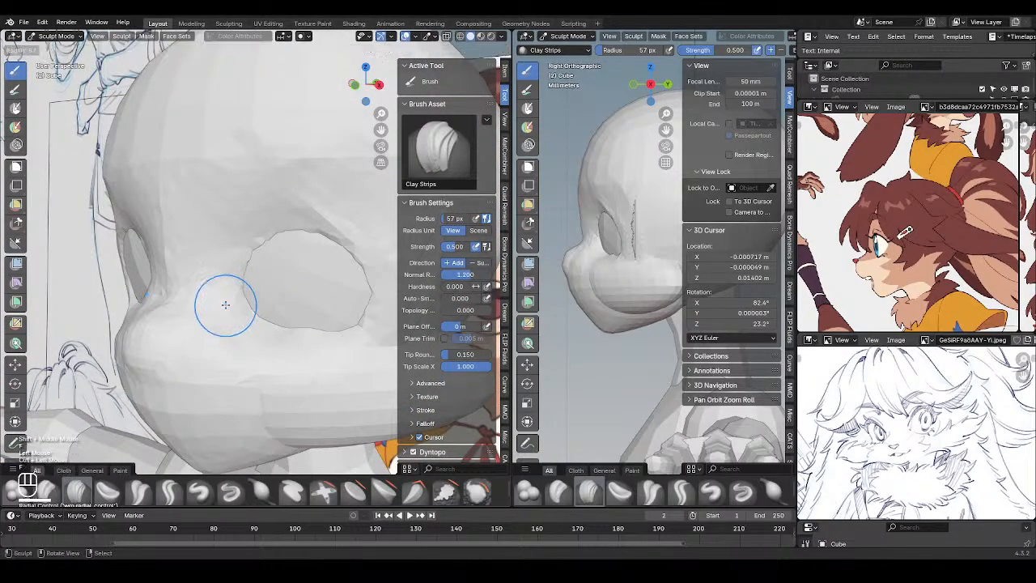
left_click(221, 301)
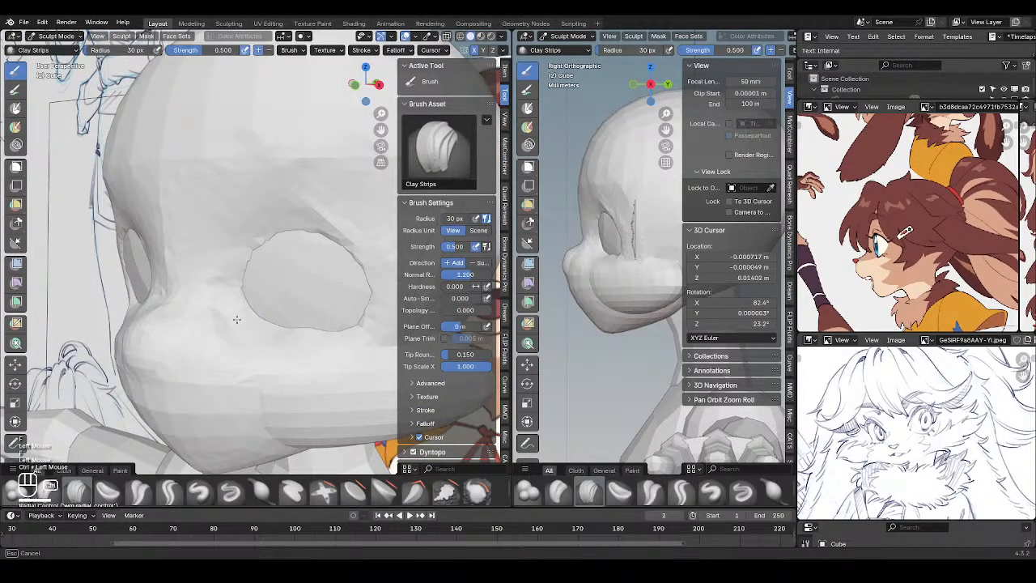
Smooth the muzzle beside the nose and below the eye socket, enlarging the brush radius to 49 px
left_click_drag(204, 293, 216, 270, "shift")
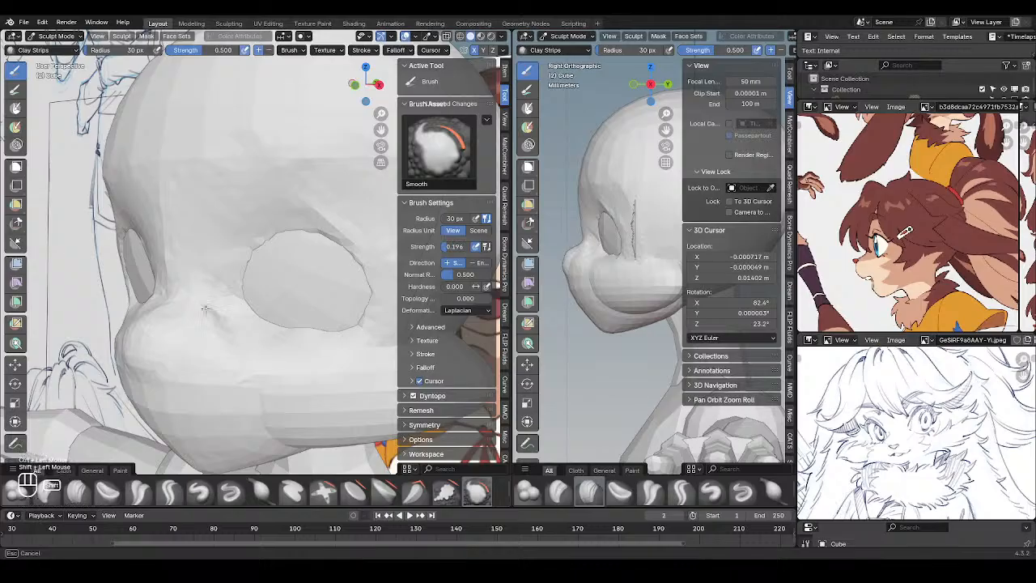
key("f")
left_click(248, 337)
left_click_drag(231, 339, 208, 318, "shift")
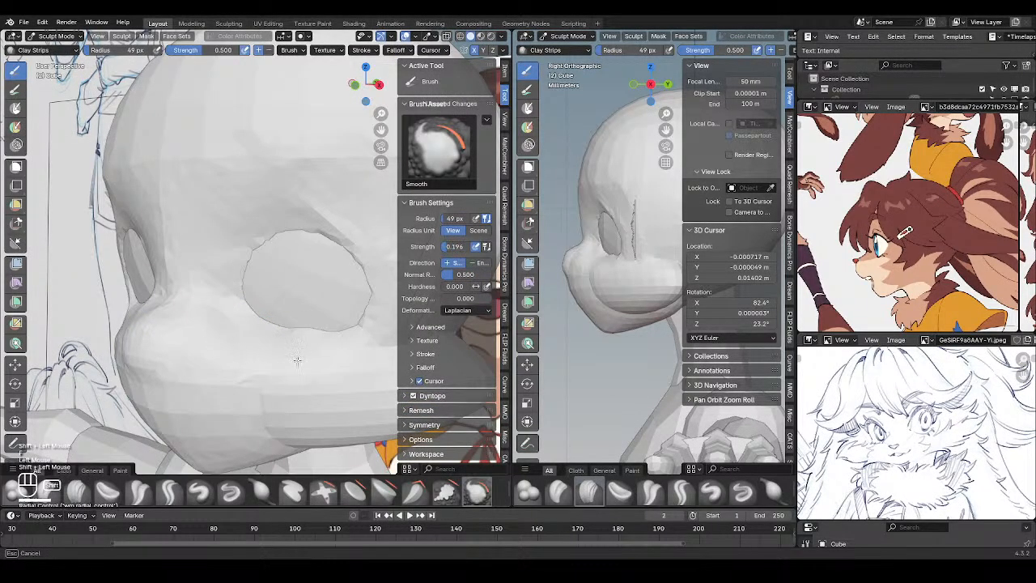
left_click_drag(317, 336, 316, 335, "shift")
Set the Clay Strips radius to 65 px, rework the brow above the eye sockets and smooth it into the forehead
mouse_move(315, 335)
middle_mouse_down()
mouse_move(252, 256)
mouse_move(259, 224)
mouse_move(239, 216)
middle_mouse_up()
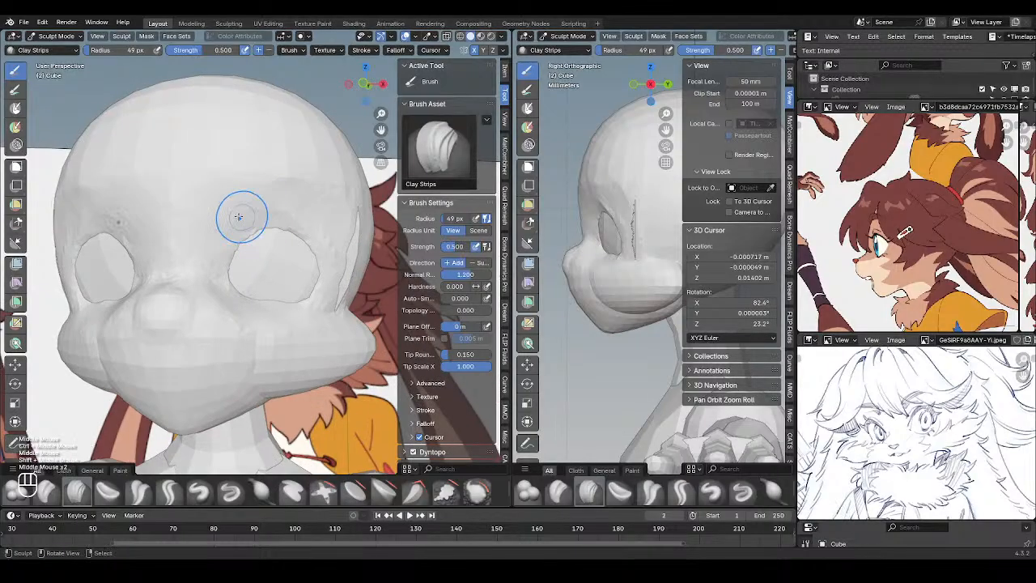
key("f")
left_click(259, 184)
left_click_drag(290, 171, 218, 183, "ctrl")
mouse_move(219, 183)
left_mouse_down("shift")
mouse_move(296, 180)
mouse_move(321, 205)
mouse_move(258, 216)
left_mouse_up("shift")
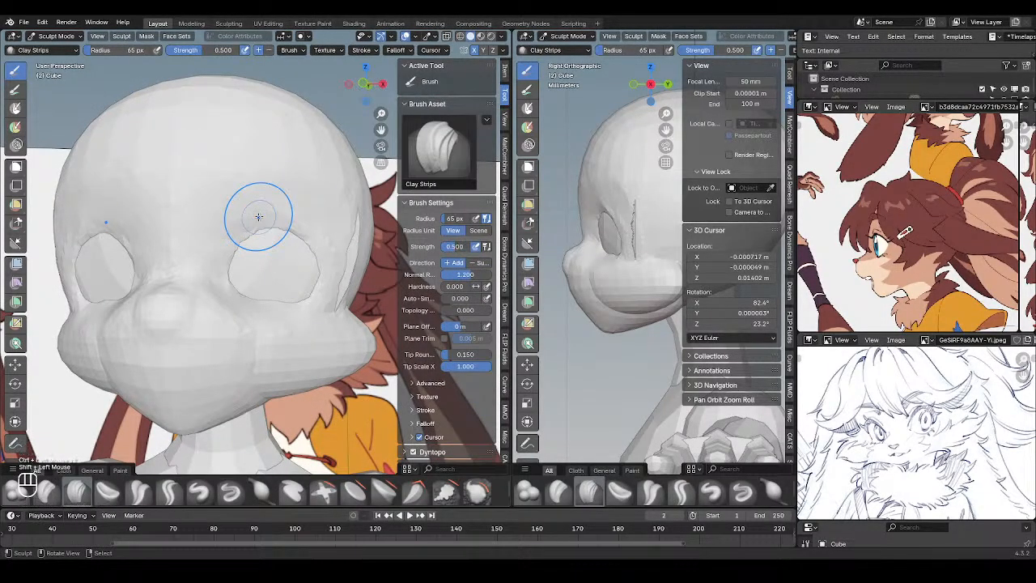
mouse_move(258, 216)
middle_mouse_down()
mouse_move(219, 203)
mouse_move(184, 234)
mouse_move(150, 231)
middle_mouse_up()
left_click_drag(172, 214, 212, 192)
mouse_move(213, 191)
left_mouse_down("shift")
mouse_move(203, 213)
mouse_move(199, 203)
left_mouse_up("shift")
Build up the forehead with Clay Strips at a 94 px radius and enlarge the brush to 133 px
middle_click_drag(272, 200, 252, 194)
mouse_move(253, 194)
middle_mouse_down("alt")
mouse_move(243, 190)
mouse_move(270, 167)
mouse_move(269, 176)
middle_mouse_up("alt")
mouse_move(269, 177)
middle_mouse_down()
mouse_move(238, 203)
mouse_move(241, 226)
middle_mouse_up()
key("f")
left_click(219, 219)
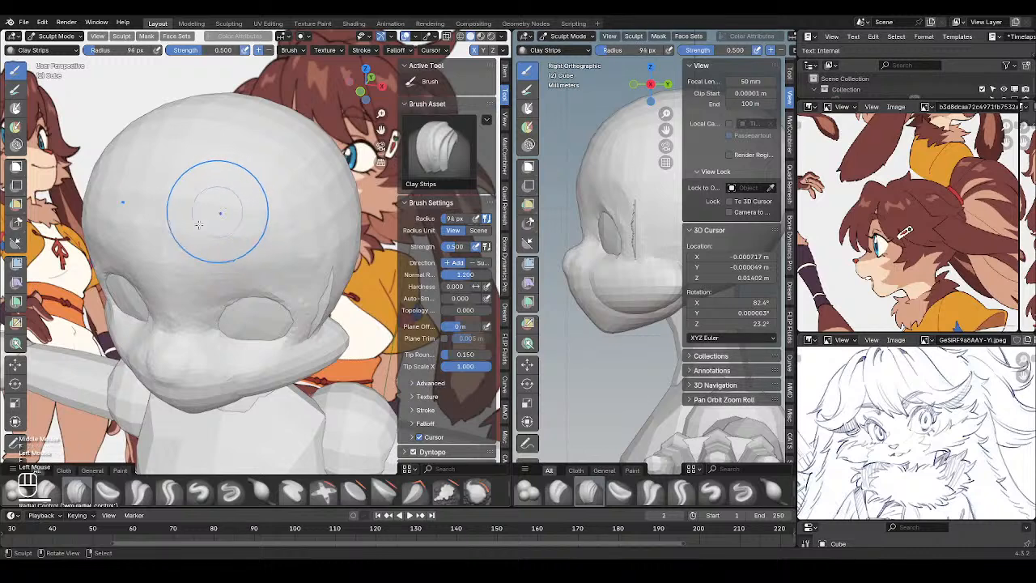
mouse_move(217, 212)
left_mouse_down()
mouse_move(169, 222)
mouse_move(270, 200)
mouse_move(261, 212)
left_mouse_up()
key("f")
left_click(199, 214)
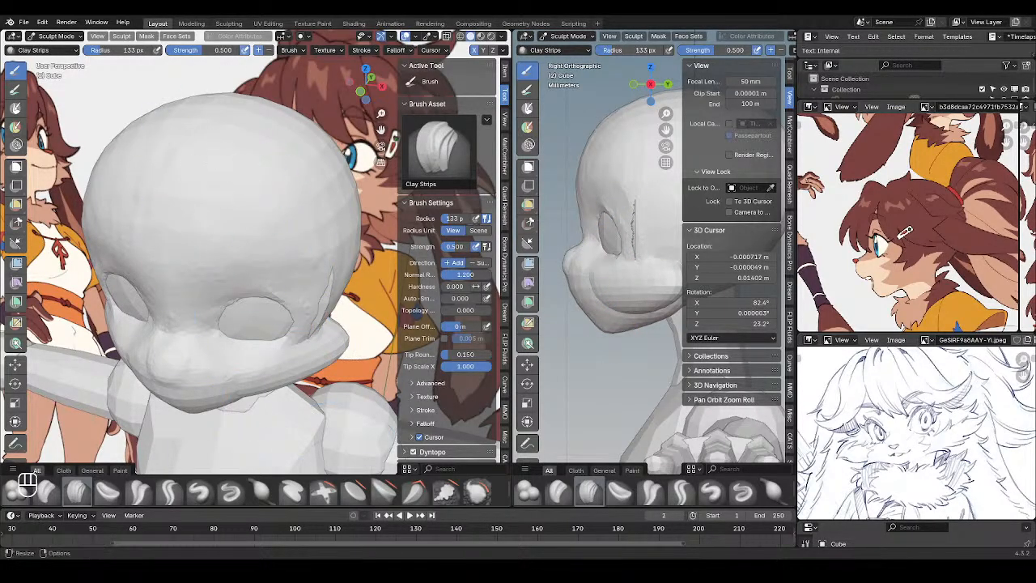
Reduce the Clay Strips radius, add clay between the eye socket and temple slit, and smooth the brow above
mouse_move(262, 249)
middle_mouse_down()
mouse_move(256, 235)
mouse_move(234, 245)
middle_mouse_up()
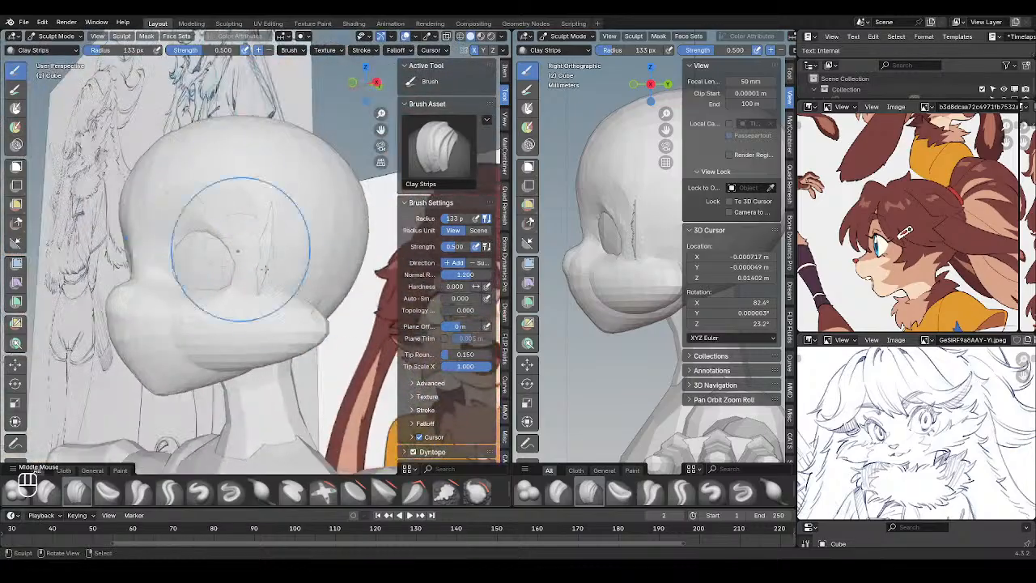
key("f")
left_click(322, 273)
middle_click_drag(304, 271, 245, 263)
key("f")
left_click(233, 270)
left_click_drag(232, 271, 234, 252)
mouse_move(234, 252)
left_mouse_down()
mouse_move(230, 233)
mouse_move(252, 215)
left_mouse_up()
middle_click_drag(252, 215, 274, 218)
left_click_drag(236, 202, 208, 173, "shift")
middle_click_drag(208, 174, 231, 201)
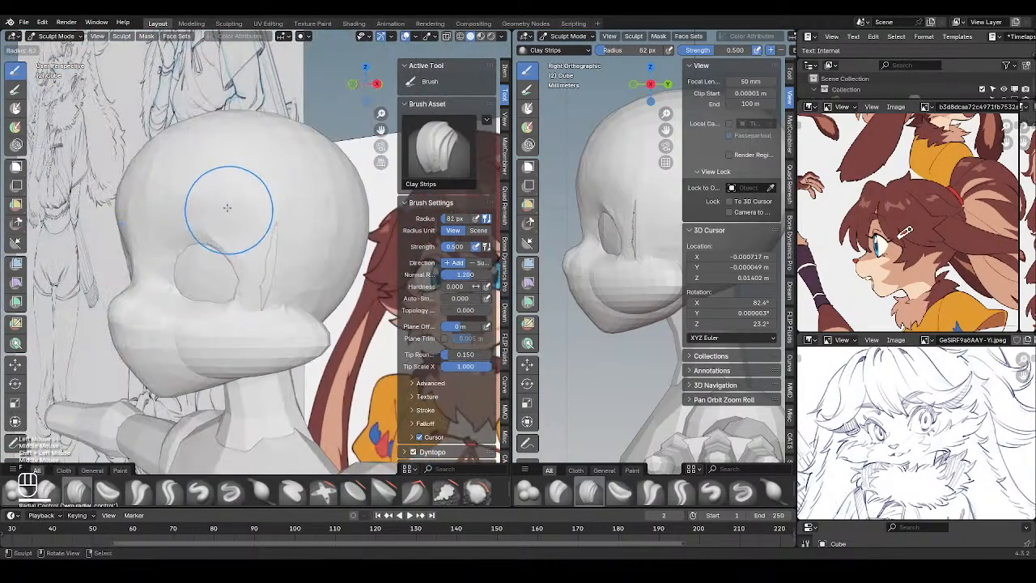
left_click_drag(234, 220, 223, 204)
middle_click_drag(222, 204, 254, 218)
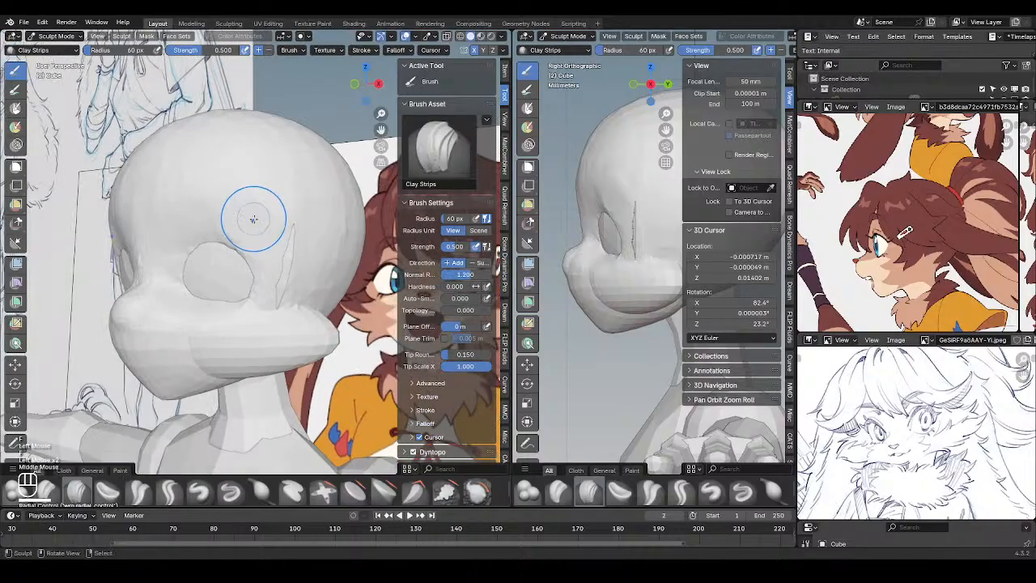
key("ctrl+z")
Set the Clay Strips radius to 50 px, add clay above the eye socket's outer corner and smooth it
key("f")
left_click(250, 211)
left_click_drag(271, 239, 244, 201)
left_click_drag(252, 216, 241, 199, "shift")
Build up the underside of the jaw from the chin toward the cheek with Clay Strips at a 50 px radius
middle_click_drag(241, 200, 292, 212)
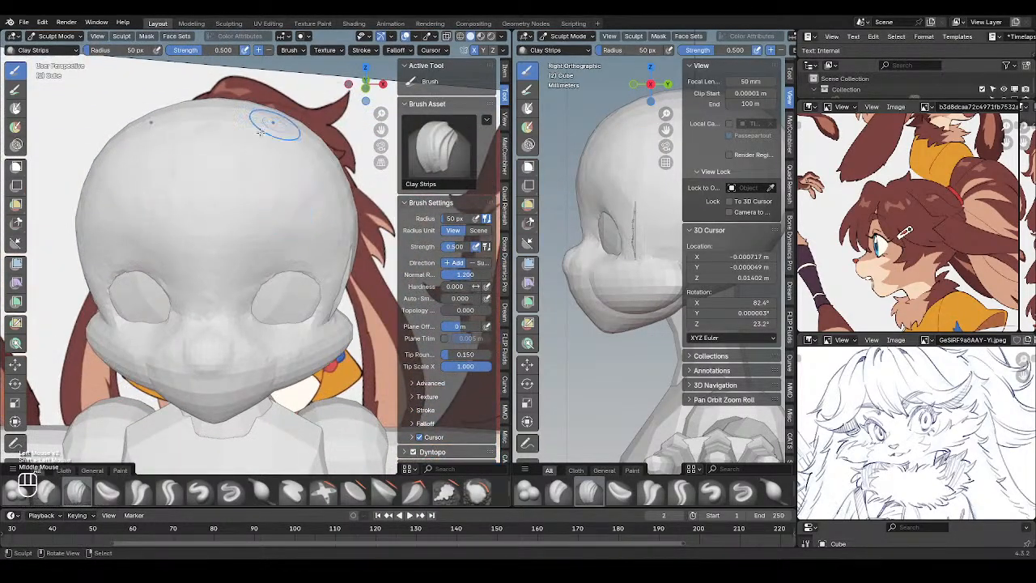
middle_click_drag(262, 132, 222, 214)
middle_click_drag(224, 218, 250, 265, "ctrl")
middle_click_drag(258, 263, 201, 249)
middle_click_drag(207, 263, 218, 178, "ctrl")
mouse_move(236, 324)
middle_mouse_down()
mouse_move(243, 231)
mouse_move(251, 262)
mouse_move(238, 188)
mouse_move(232, 212)
middle_mouse_up()
middle_click_drag(233, 261, 227, 284, "ctrl")
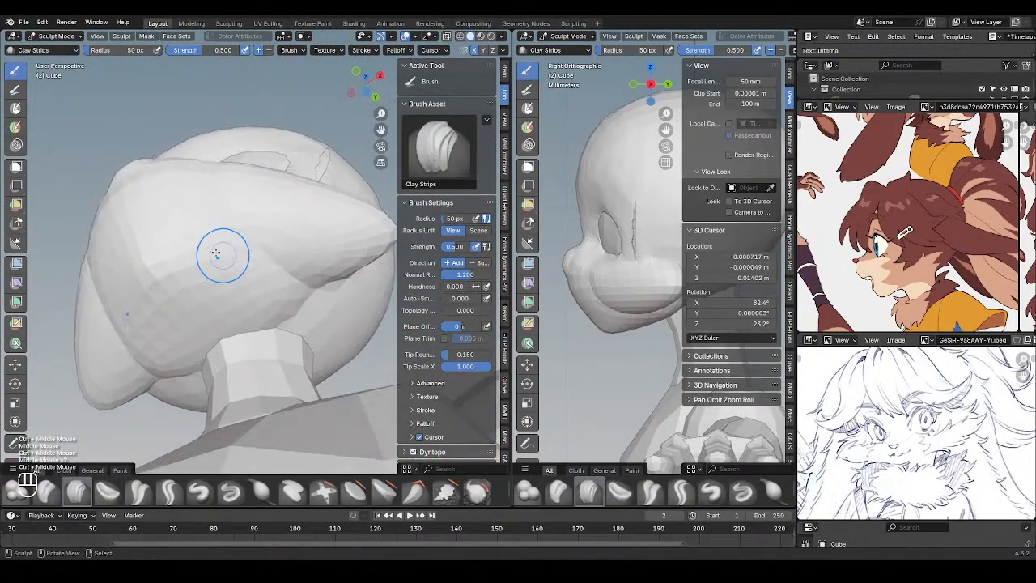
left_click_drag(219, 254, 298, 257)
left_click_drag(257, 262, 301, 261)
Set the Clay Strips radius to 38 px, add more clay along the jaw's underside and smooth it
key("f")
left_click(234, 249)
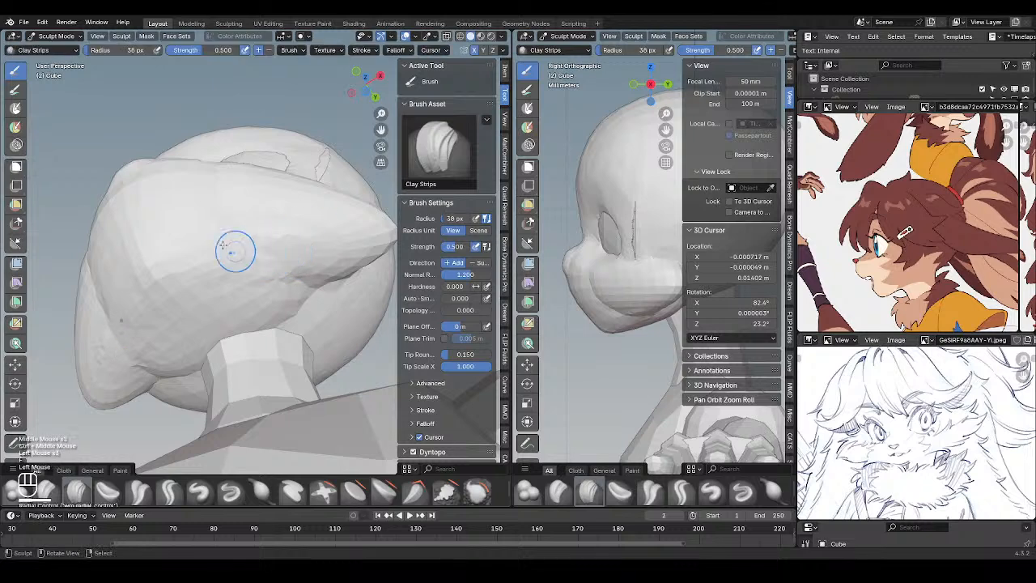
left_click_drag(239, 251, 311, 251)
left_click_drag(312, 251, 306, 248)
middle_click_drag(286, 217, 265, 219)
left_click(206, 261)
mouse_move(206, 260)
middle_mouse_down()
mouse_move(239, 257)
mouse_move(231, 262)
middle_mouse_up()
left_click_drag(176, 321, 212, 296, "shift")
Fill the underside of the cheek with further Clay Strips strokes and smooth it into the jaw
key("f")
left_click_drag(219, 293, 290, 262, "shift")
left_click(265, 271)
left_click_drag(285, 266, 311, 240)
mouse_move(275, 272)
left_mouse_down("shift")
mouse_move(227, 309)
mouse_move(228, 288)
mouse_move(220, 293)
mouse_move(283, 246)
left_mouse_up("shift")
key("f")
left_click(227, 293)
left_click_drag(283, 256, 309, 228)
mouse_move(192, 332)
left_mouse_down("shift")
mouse_move(264, 267)
mouse_move(289, 278)
mouse_move(283, 290)
left_mouse_up("shift")
Build up the chin's underside with Clay Strips and smooth the transition to the lower jaw
mouse_move(283, 289)
middle_mouse_down()
mouse_move(273, 265)
mouse_move(238, 294)
mouse_move(243, 312)
middle_mouse_up()
middle_click_drag(247, 344, 267, 323, "ctrl")
left_click_drag(221, 354, 216, 383)
left_click_drag(189, 344, 187, 379, "shift")
middle_click_drag(191, 376, 272, 326)
middle_click_drag(271, 326, 260, 348, "shift")
mouse_move(153, 335)
left_mouse_down()
mouse_move(151, 393)
mouse_move(176, 323)
mouse_move(174, 341)
left_mouse_up()
Set the Clay Strips radius to 71 px, add clay to the lower side of the muzzle and smooth it
middle_click_drag(174, 345, 257, 367)
key("f")
left_click(231, 367)
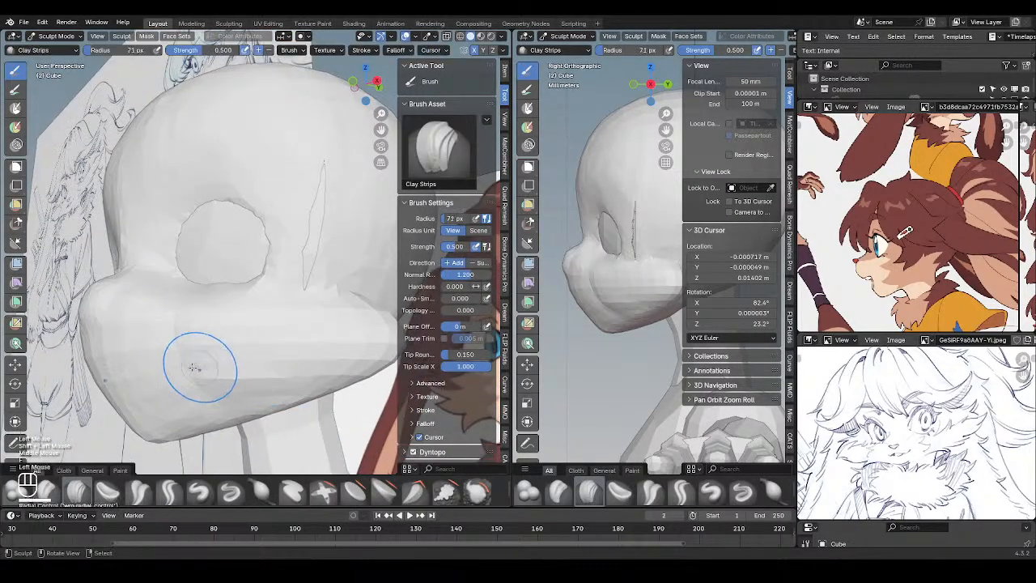
mouse_move(191, 366)
left_mouse_down()
mouse_move(161, 335)
mouse_move(193, 368)
left_mouse_up()
middle_click_drag(235, 352, 198, 341)
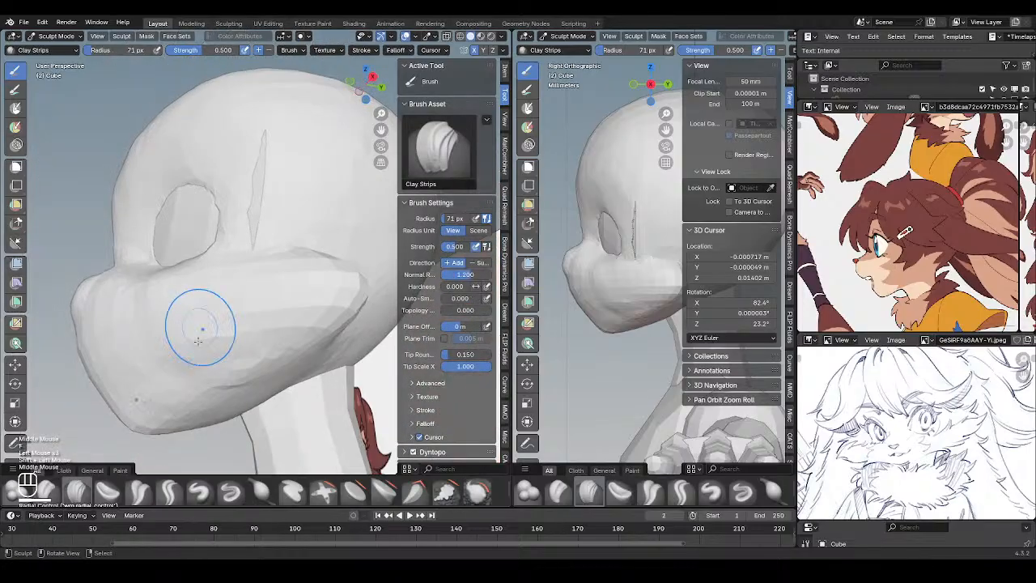
left_click_drag(143, 365, 143, 343, "shift")
Smooth the jaw's side and add clay along its lower part with the Clay Strips radius at 48 px
middle_click_drag(154, 343, 228, 330)
mouse_move(234, 330)
left_mouse_down("shift")
mouse_move(230, 321)
mouse_move(242, 324)
left_mouse_up("shift")
middle_click_drag(267, 313, 212, 275)
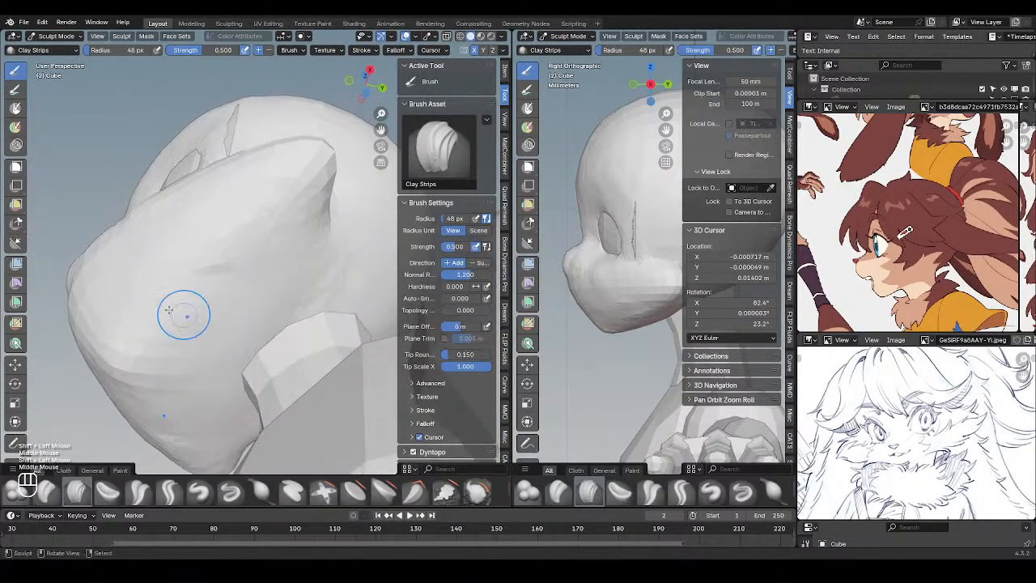
mouse_move(172, 312)
left_mouse_down()
mouse_move(228, 245)
mouse_move(218, 264)
left_mouse_up()
middle_click_drag(224, 259, 169, 316)
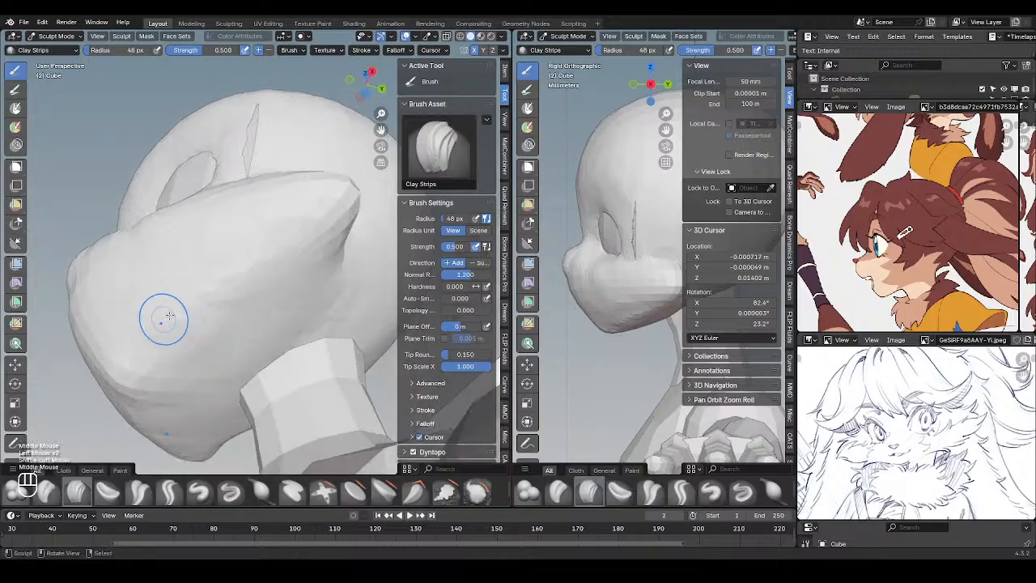
Set the Clay Strips radius to 81 px, fill out the lower muzzle surface and smooth it
key("f")
left_click(208, 280)
left_click_drag(208, 280, 185, 294)
left_click_drag(186, 294, 199, 278, "shift")
mouse_move(200, 280)
middle_mouse_down()
mouse_move(262, 313)
mouse_move(252, 364)
middle_mouse_up()
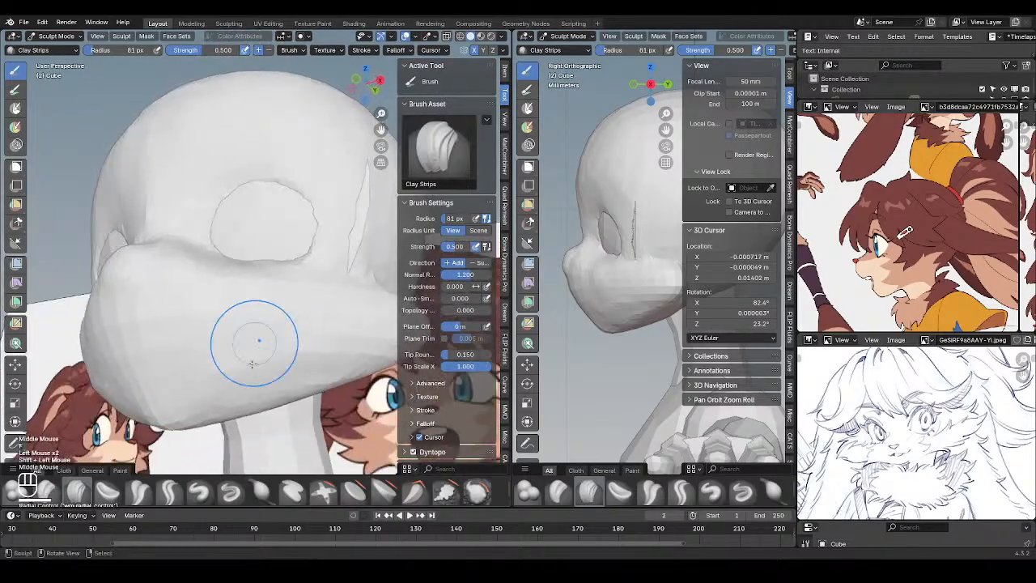
Resize the Clay Strips brush and round out the side of the muzzle toward its front
middle_click_drag(228, 317, 254, 337, "shift")
middle_click_drag(254, 338, 250, 329, "ctrl")
key("f")
left_click(241, 330)
left_click_drag(224, 335, 189, 305)
mouse_move(190, 305)
middle_mouse_down()
mouse_move(216, 341)
mouse_move(238, 307)
middle_mouse_up()
left_click_drag(238, 307, 209, 304)
middle_click_drag(209, 304, 248, 299)
Set the brush radius to 108 px and smooth the side of the muzzle below the eye socket
key("f")
left_click(307, 286)
left_click_drag(296, 286, 284, 286, "shift")
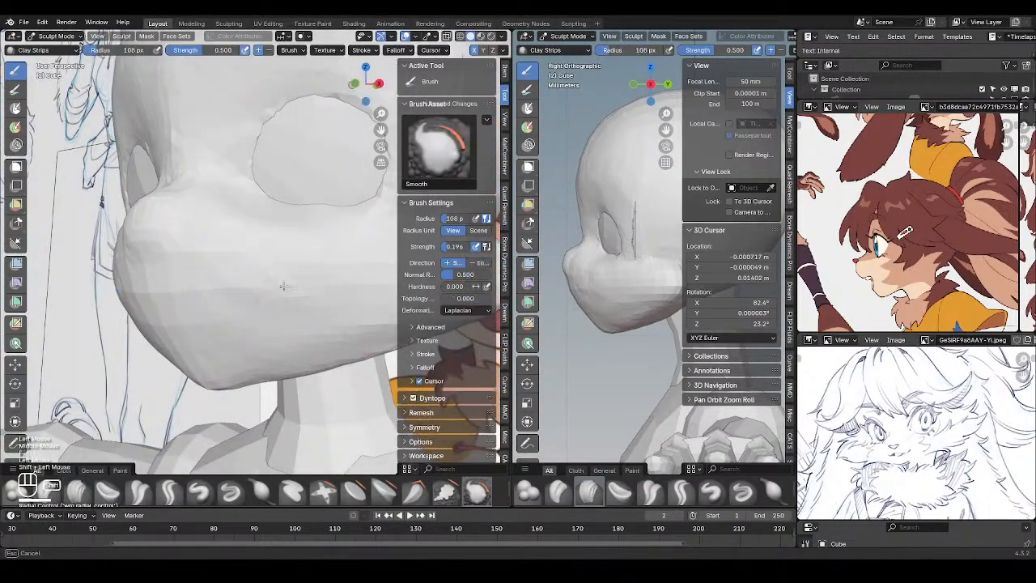
mouse_move(283, 286)
middle_mouse_down()
mouse_move(272, 268)
mouse_move(257, 317)
mouse_move(343, 273)
middle_mouse_up()
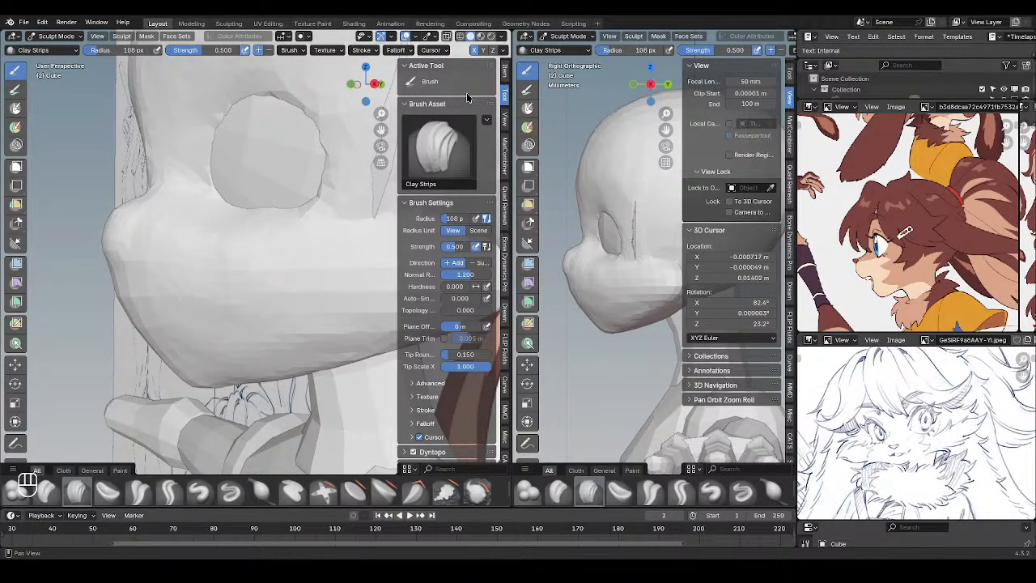
Add clay to the middle of the muzzle's side and set the Clay Strips radius to 95 px
mouse_move(271, 246)
middle_mouse_down()
mouse_move(333, 254)
mouse_move(286, 285)
middle_mouse_up()
key("f")
left_click(270, 284)
left_click_drag(269, 284, 260, 273)
mouse_move(260, 273)
left_mouse_down()
mouse_move(247, 297)
mouse_move(220, 304)
mouse_move(270, 302)
mouse_move(286, 286)
mouse_move(247, 274)
left_mouse_up()
key("f")
left_click(259, 300)
Carve the brow above the eye socket with Clay Strips, reducing the radius to 67, 53 and 40 px
middle_click_drag(247, 275, 272, 302)
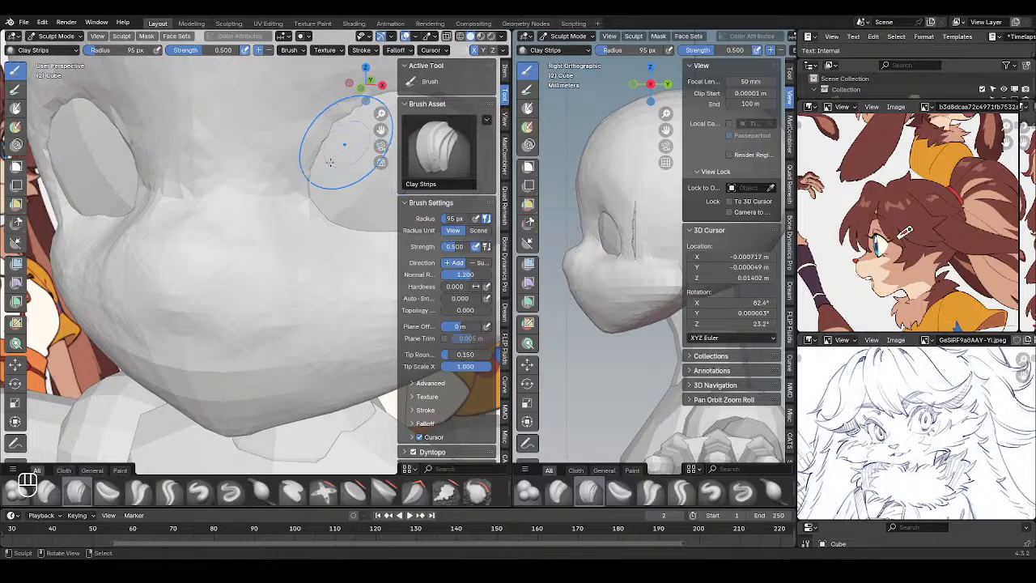
middle_click_drag(289, 139, 285, 213, "ctrl")
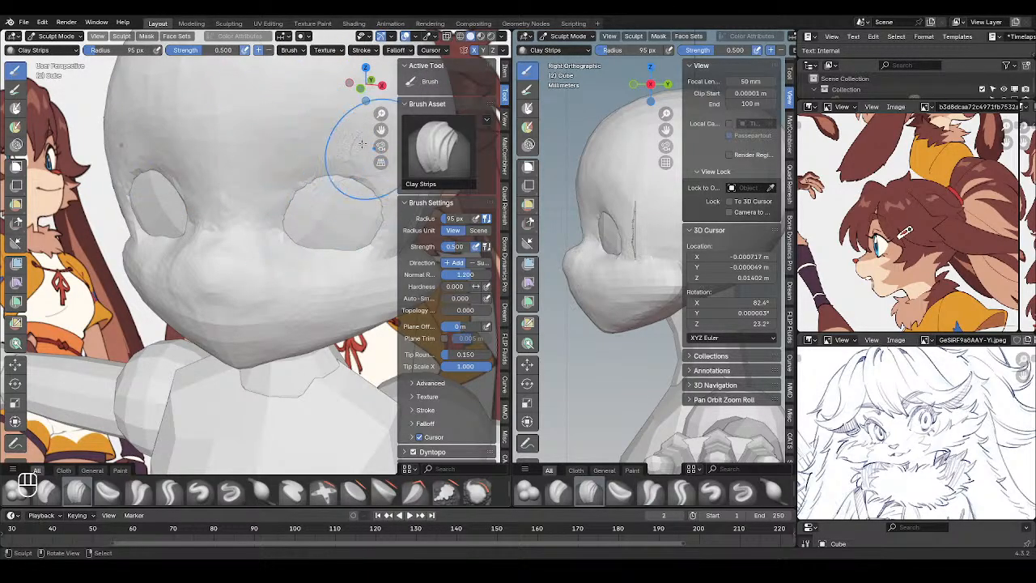
mouse_move(303, 174)
middle_mouse_down("shift")
mouse_move(308, 199)
mouse_move(268, 223)
mouse_move(272, 186)
mouse_move(290, 189)
middle_mouse_up("shift")
key("f")
left_click(253, 220)
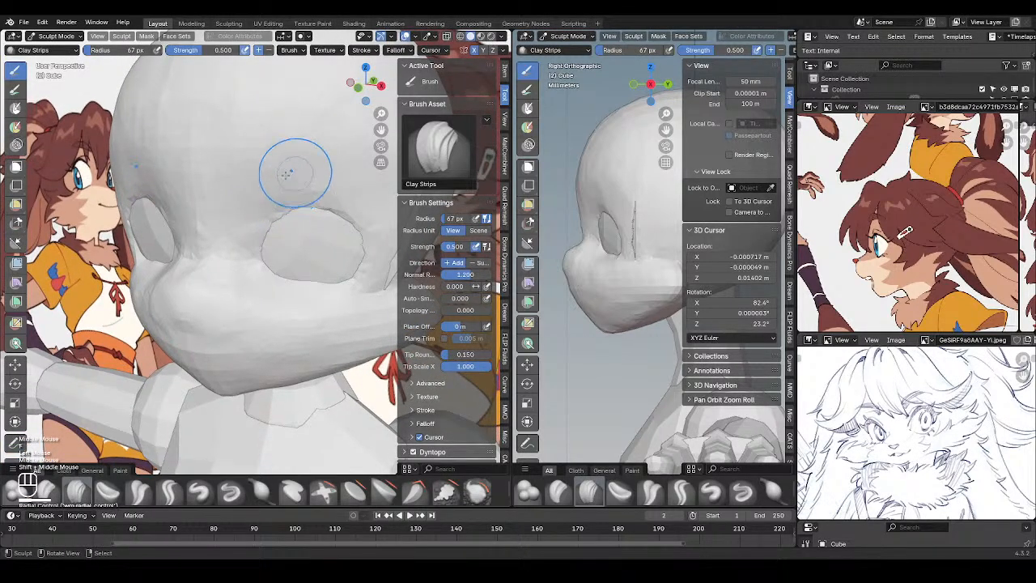
key("f")
left_click(258, 190)
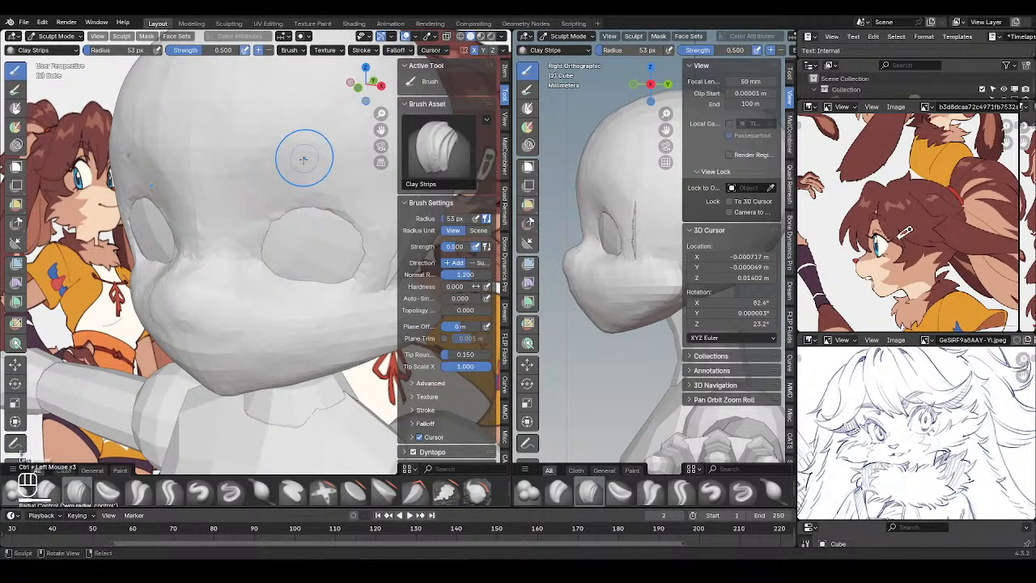
left_click(289, 183)
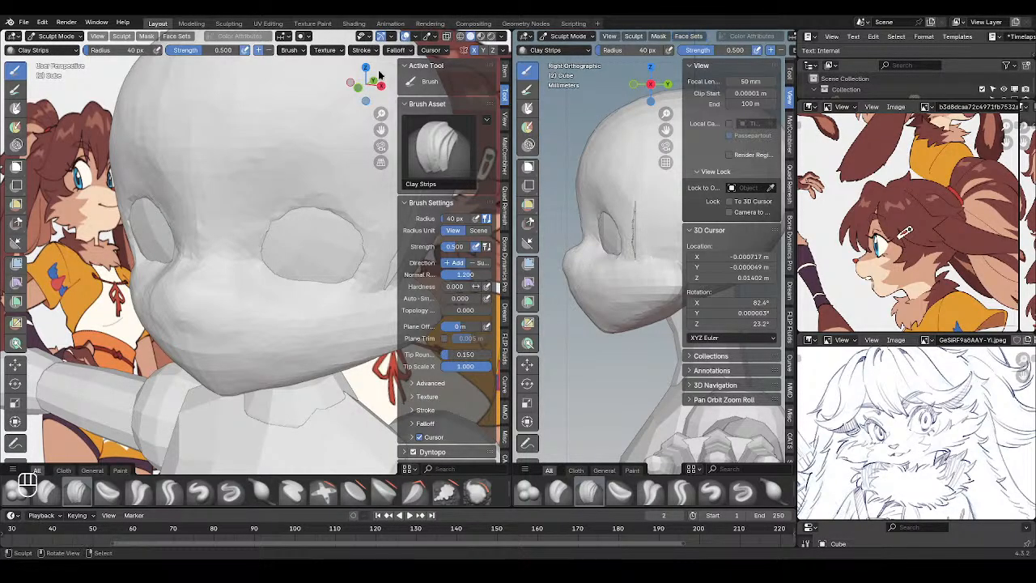
Carve the upper muzzle below the eye socket's inner corner with Clay Strips and smooth it at a 68 px radius
middle_click_drag(329, 196, 311, 180)
middle_click_drag(282, 245, 239, 312)
key("f")
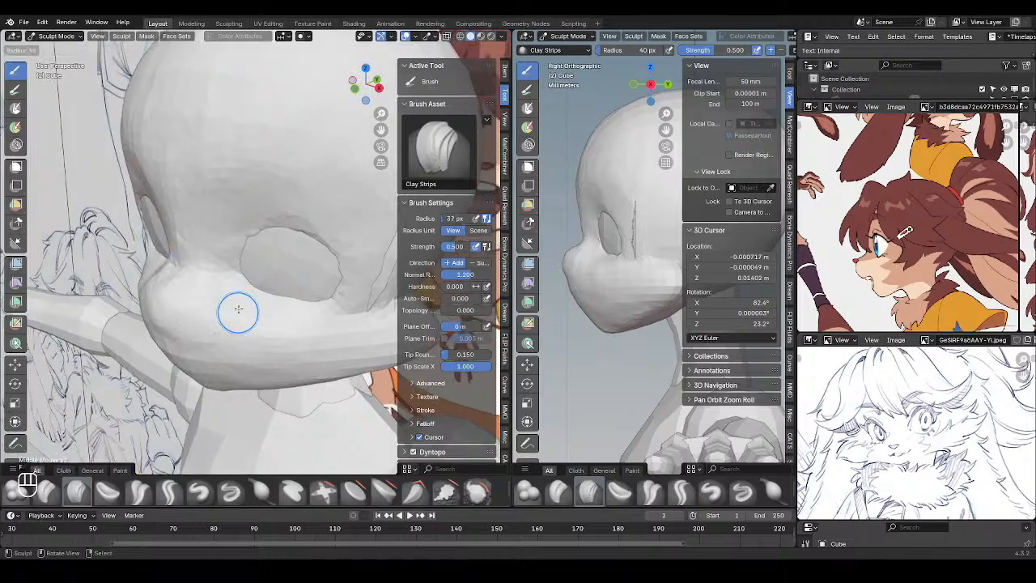
left_click(242, 309)
left_click_drag(228, 321, 203, 312, "ctrl")
left_click_drag(201, 311, 241, 325, "ctrl")
key("f")
left_click(225, 313)
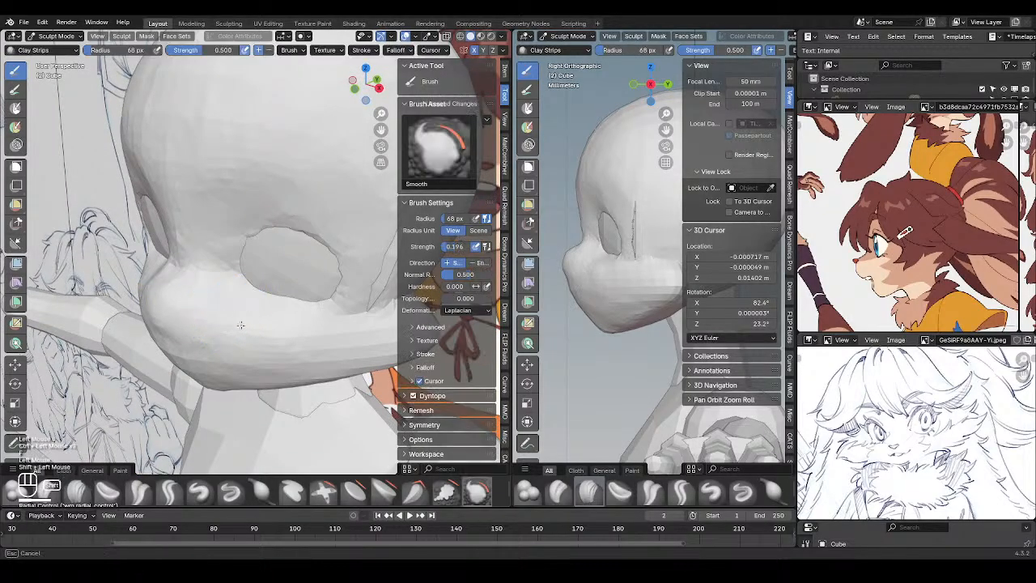
mouse_move(240, 317)
middle_mouse_down()
mouse_move(241, 303)
mouse_move(261, 303)
mouse_move(255, 283)
middle_mouse_up()
mouse_move(254, 285)
middle_mouse_down("shift")
mouse_move(252, 306)
mouse_move(233, 299)
middle_mouse_up("shift")
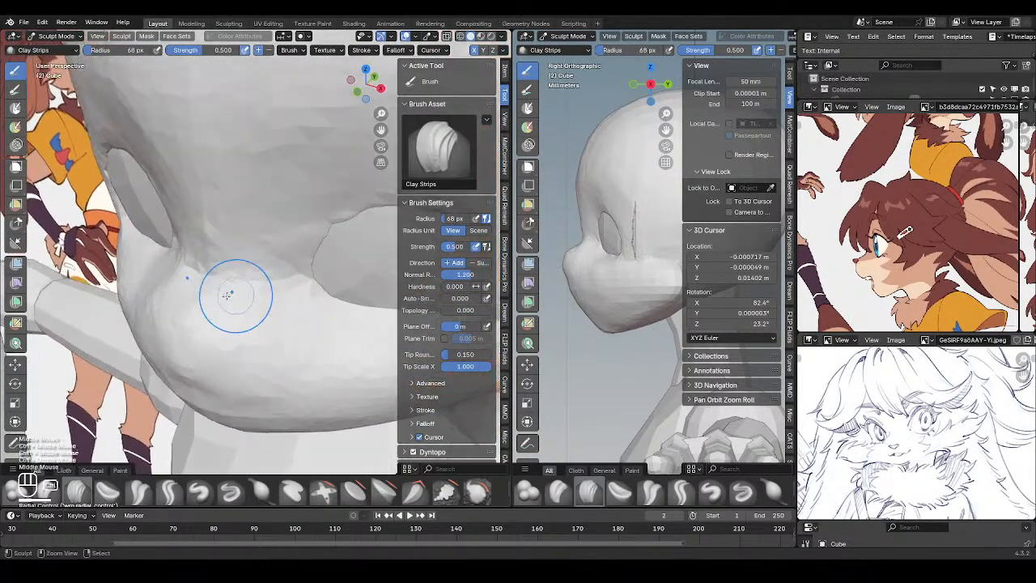
Carve the area between the muzzle's top and the eye socket's inner corner with Clay Strips and smooth it
left_click_drag(228, 296, 201, 284, "ctrl")
left_click_drag(201, 284, 214, 272, "shift")
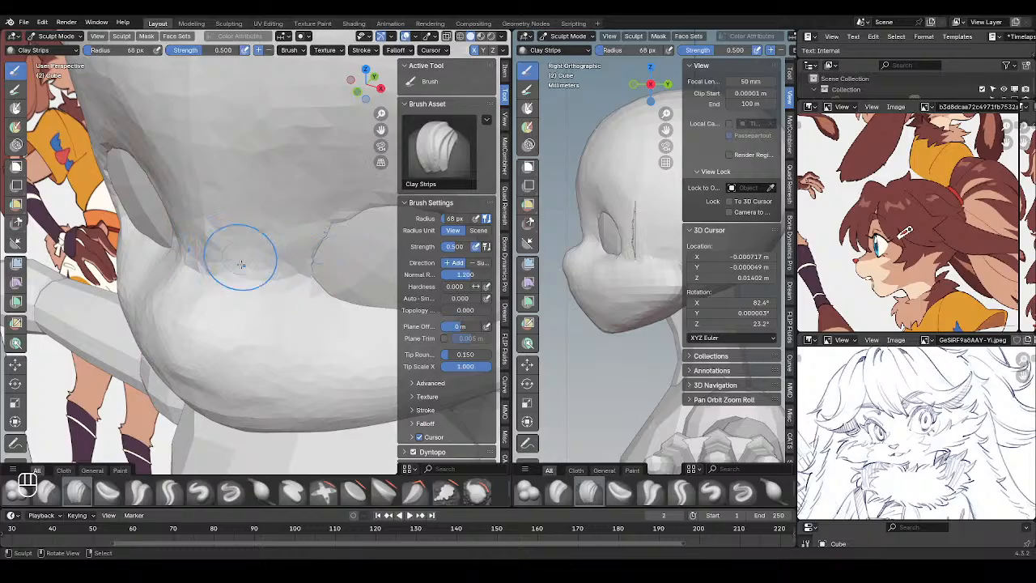
middle_click_drag(241, 264, 247, 318, "ctrl")
mouse_move(247, 317)
middle_mouse_down()
mouse_move(284, 211)
mouse_move(250, 225)
middle_mouse_up()
mouse_move(251, 276)
middle_mouse_down("ctrl")
mouse_move(253, 242)
mouse_move(234, 247)
middle_mouse_up("ctrl")
Build up the cheek below the eye socket with Clay Strips, set the radius to 81 px and smooth the muzzle's side
key("f")
left_click(305, 291)
mouse_move(313, 291)
middle_mouse_down()
mouse_move(303, 287)
mouse_move(313, 286)
middle_mouse_up()
key("f")
left_click(304, 287)
mouse_move(305, 289)
left_mouse_down()
mouse_move(303, 311)
mouse_move(286, 302)
left_mouse_up()
middle_click_drag(291, 299, 279, 302)
key("f")
left_click(297, 302)
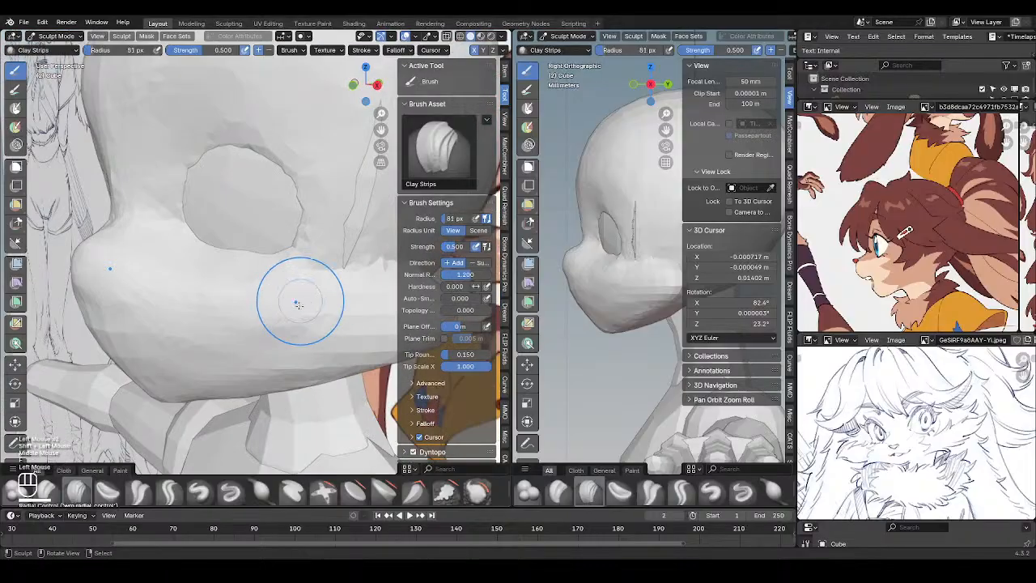
mouse_move(326, 314)
left_mouse_down("shift")
mouse_move(255, 321)
mouse_move(235, 307)
left_mouse_up("shift")
Add clay to the front of the muzzle at an 81 px radius and smooth it
middle_click_drag(199, 257, 252, 271)
mouse_move(275, 283)
middle_mouse_down("shift")
mouse_move(292, 319)
mouse_move(280, 329)
mouse_move(249, 309)
middle_mouse_up("shift")
left_click_drag(166, 302, 175, 295)
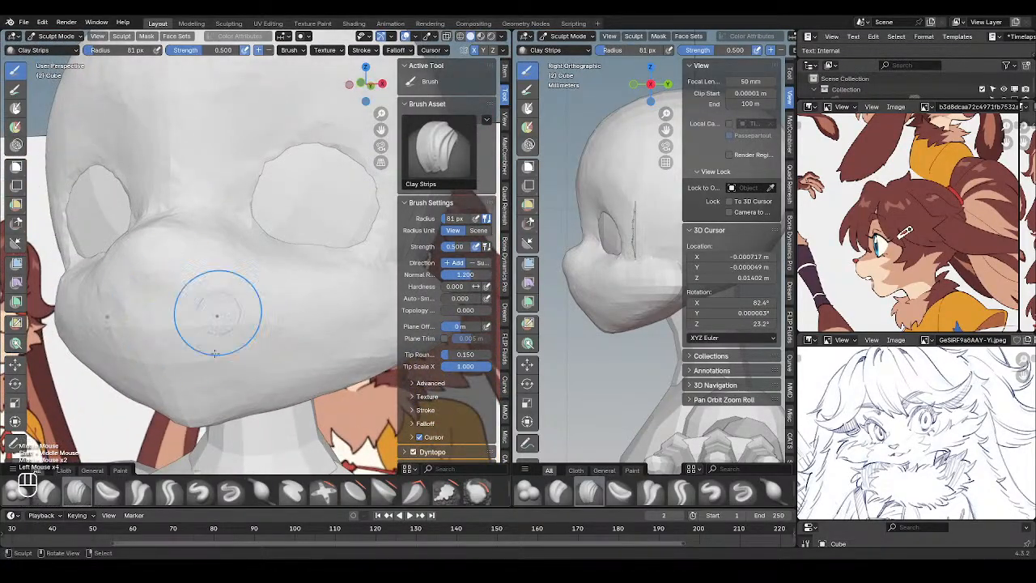
mouse_move(255, 338)
left_mouse_down("shift")
mouse_move(219, 297)
mouse_move(204, 300)
left_mouse_up("shift")
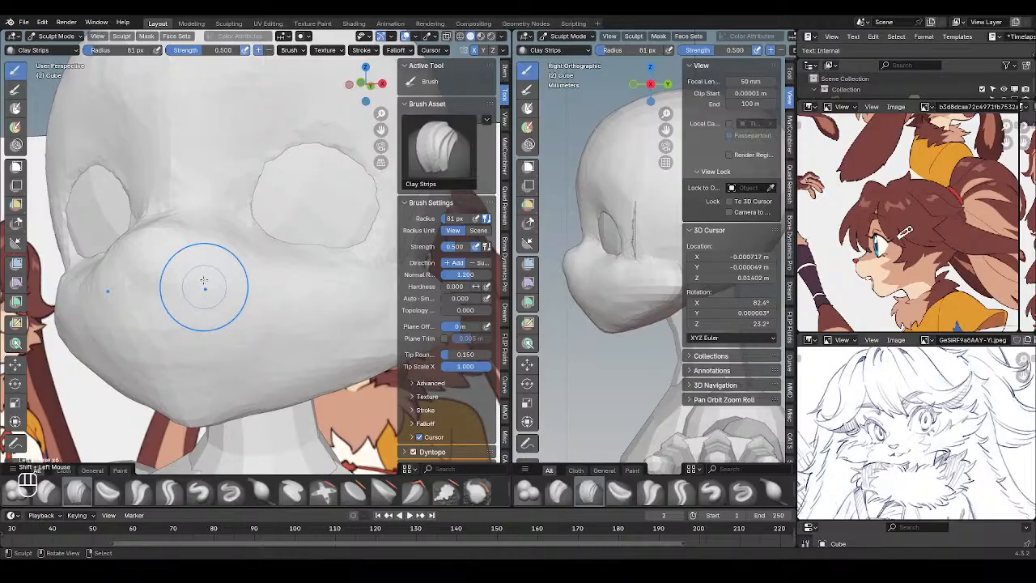
Add clay along the muzzle's lower side at a 72 px radius and smooth the strokes
mouse_move(224, 284)
middle_mouse_down()
mouse_move(185, 296)
mouse_move(212, 329)
mouse_move(206, 322)
mouse_move(247, 280)
mouse_move(298, 259)
middle_mouse_up()
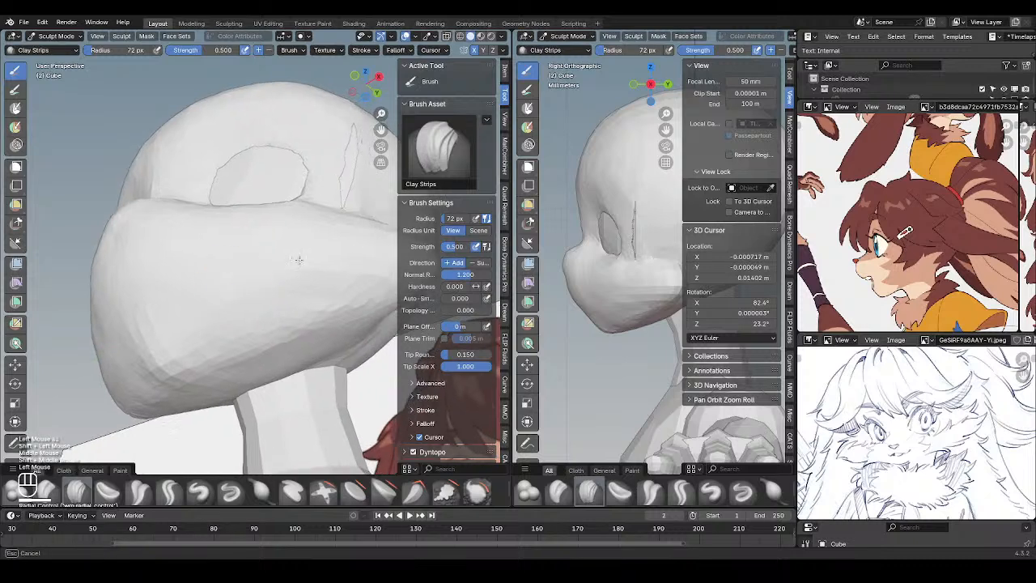
left_click_drag(298, 259, 183, 344)
left_click_drag(340, 270, 180, 340, "shift")
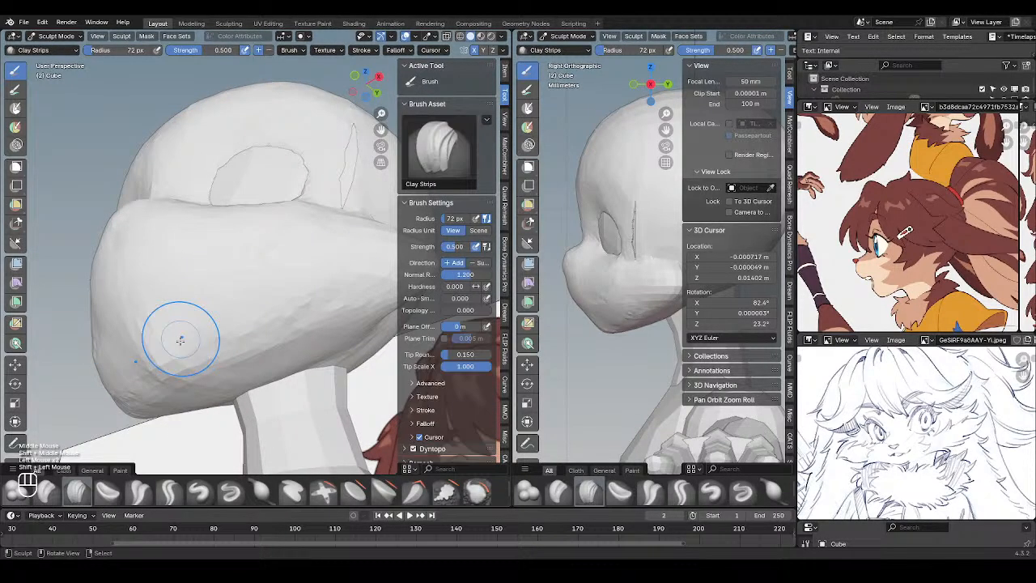
Add clay to the muzzle's side below the eye socket, then smooth it with the radius set to 61 px
middle_click_drag(196, 331, 270, 370)
middle_click_drag(273, 293, 227, 279)
key("f")
left_click(253, 335)
mouse_move(243, 347)
left_mouse_down()
mouse_move(180, 372)
mouse_move(284, 300)
left_mouse_up()
key("f")
left_click(196, 334)
mouse_move(196, 331)
left_mouse_down("shift")
mouse_move(266, 305)
mouse_move(243, 328)
mouse_move(215, 319)
mouse_move(253, 332)
left_mouse_up("shift")
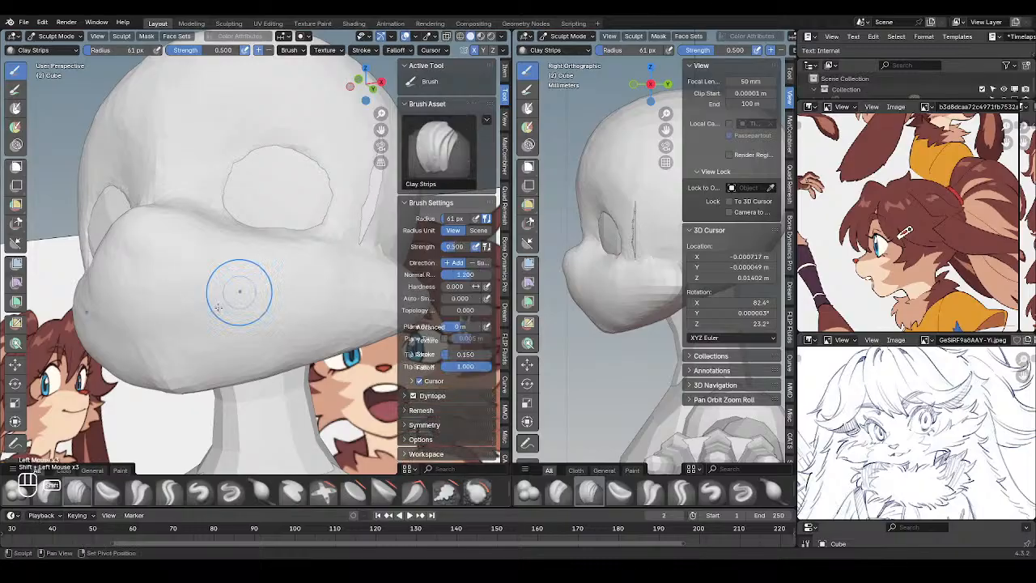
Smooth the front of the muzzle beside its centre line at a 61 px radius
mouse_move(234, 289)
middle_mouse_down()
mouse_move(268, 324)
mouse_move(220, 334)
middle_mouse_up()
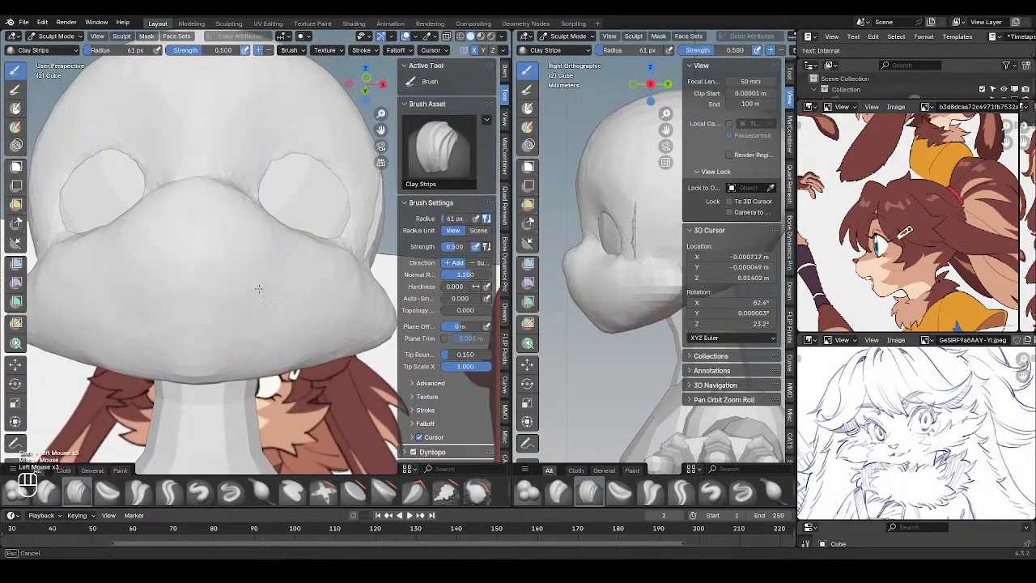
left_click_drag(266, 300, 260, 344, "shift")
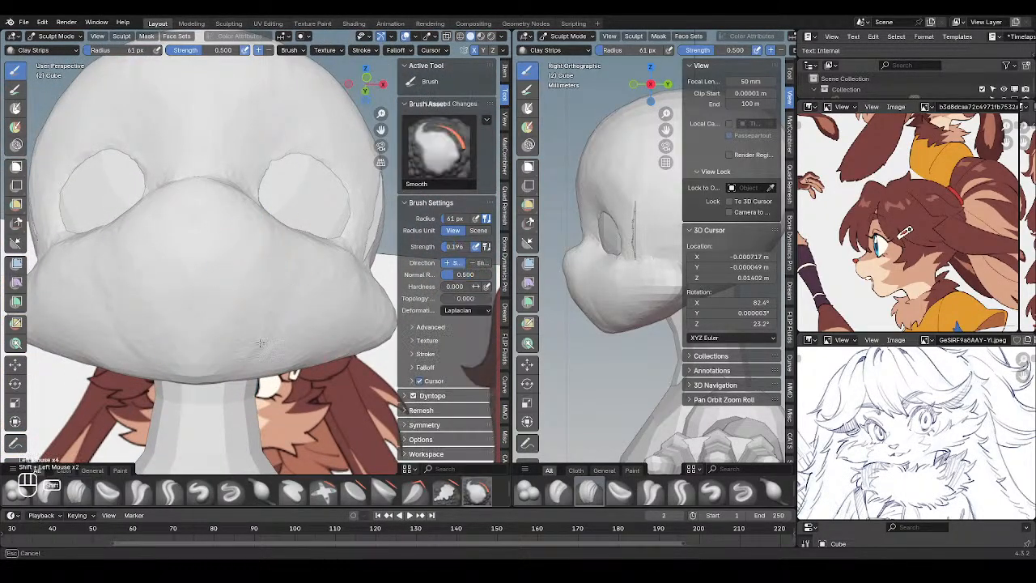
left_click_drag(236, 285, 253, 249, "shift")
mouse_move(263, 296)
middle_mouse_down()
mouse_move(217, 316)
mouse_move(205, 336)
mouse_move(230, 334)
middle_mouse_up()
mouse_move(294, 312)
middle_mouse_down("shift")
mouse_move(242, 323)
mouse_move(250, 313)
middle_mouse_up("shift")
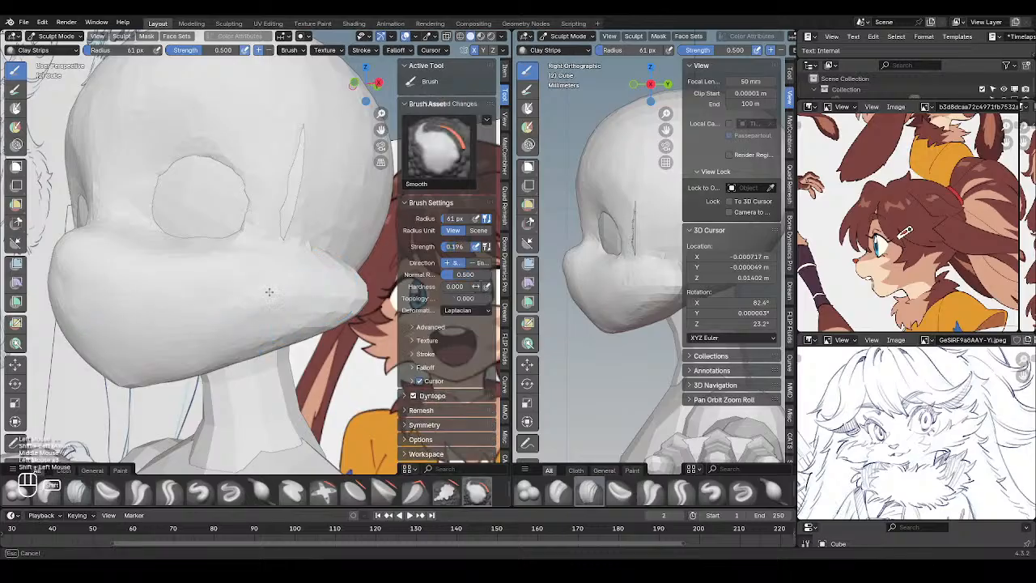
Resize the Clay Strips brush, add clay at the centre of the muzzle's front and smooth it
middle_click_drag(310, 301, 278, 310)
mouse_move(221, 336)
middle_mouse_down()
mouse_move(288, 360)
mouse_move(312, 344)
mouse_move(292, 311)
middle_mouse_up()
mouse_move(279, 311)
middle_mouse_down()
mouse_move(323, 300)
mouse_move(281, 285)
middle_mouse_up()
key("f")
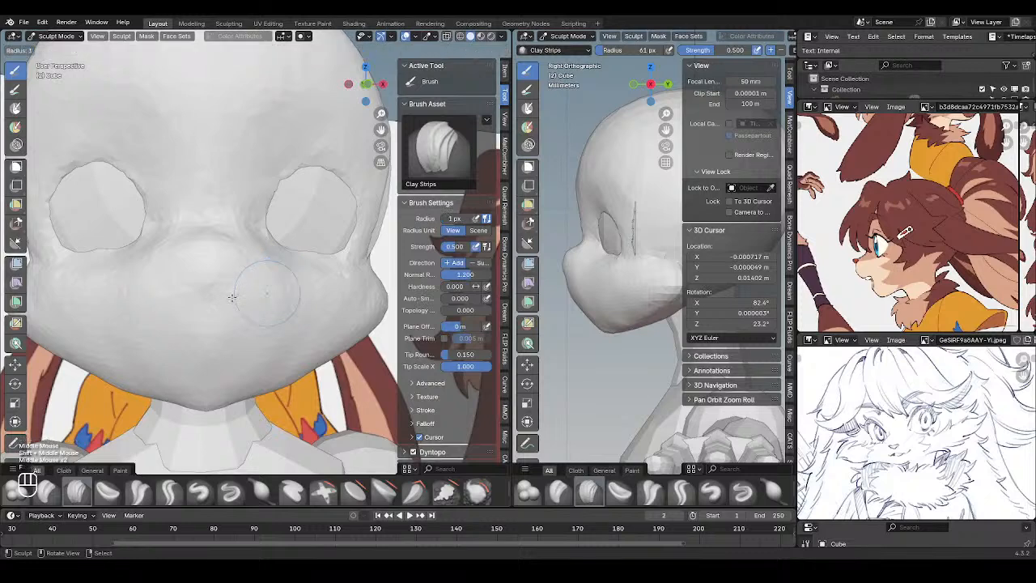
left_click(250, 297)
left_click(204, 311)
left_click_drag(208, 307, 201, 308)
left_click_drag(199, 306, 188, 306, "shift")
Set the brush radius to 55 px and smooth the upper front of the muzzle
key("f")
left_click(221, 314)
mouse_move(232, 316)
middle_mouse_down()
mouse_move(213, 324)
mouse_move(227, 312)
mouse_move(241, 318)
mouse_move(191, 325)
middle_mouse_up()
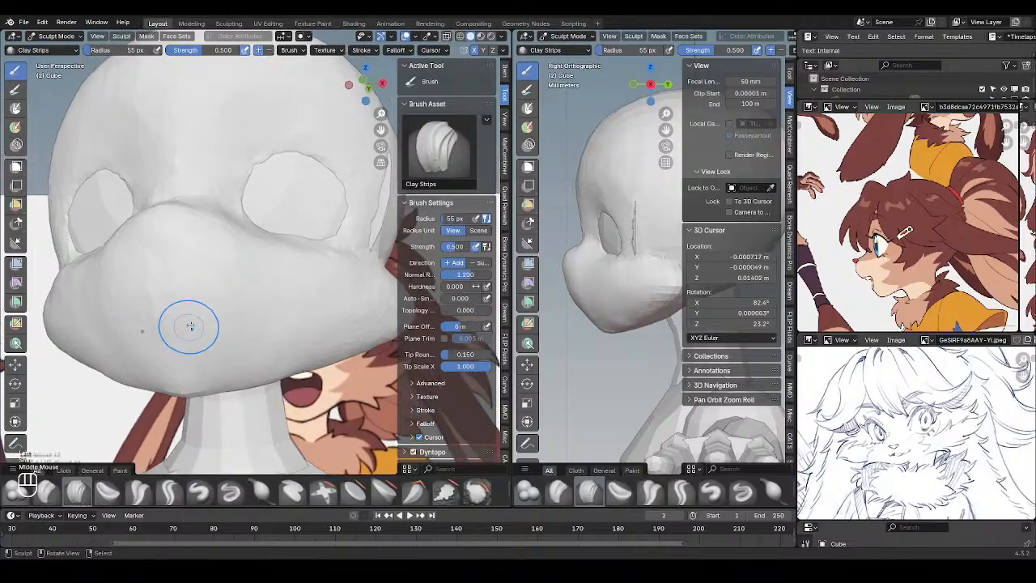
left_click_drag(169, 290, 165, 300, "shift")
middle_click_drag(209, 293, 245, 299)
mouse_move(196, 301)
left_mouse_down("shift")
mouse_move(201, 285)
mouse_move(209, 317)
left_mouse_up("shift")
Set the Clay Strips radius to 64 px, adjust it again, then carve and smooth the top of the muzzle beside the nose bridge
middle_click_drag(209, 317, 229, 387)
key("f")
left_click(201, 354)
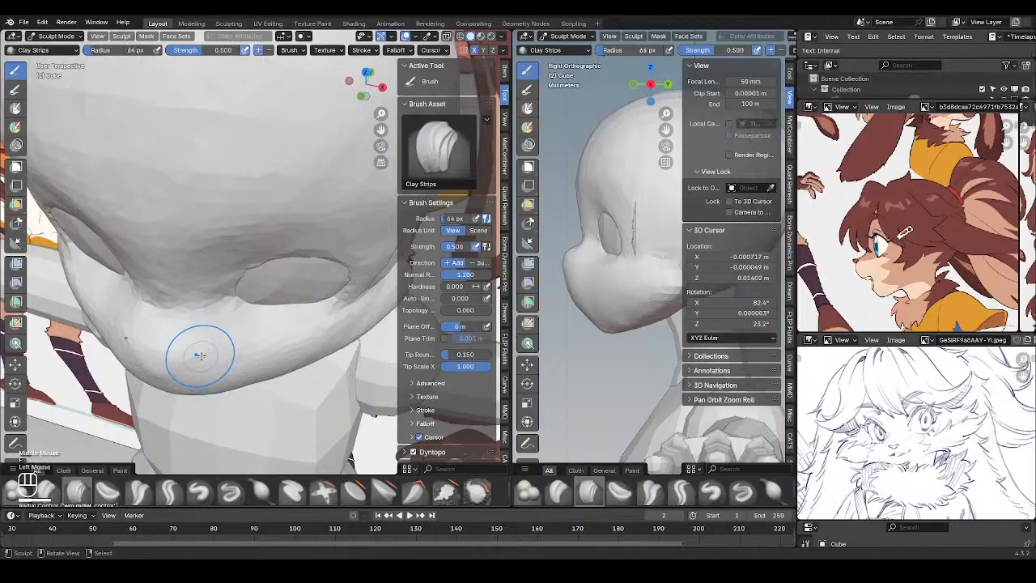
key("f")
left_click(203, 351)
left_click(213, 337, "ctrl")
mouse_move(213, 336)
left_mouse_down("ctrl")
mouse_move(215, 347)
mouse_move(220, 330)
mouse_move(223, 339)
left_mouse_up("ctrl")
left_click_drag(230, 333, 238, 343, "shift")
Add clay between the eye socket's outer corner and the slit on the head's side, and smooth it
middle_click_drag(243, 332, 270, 314, "shift")
middle_click_drag(271, 314, 278, 273)
left_click(338, 283)
left_click_drag(339, 284, 327, 292)
mouse_move(325, 293)
left_mouse_down()
mouse_move(243, 302)
mouse_move(275, 316)
mouse_move(328, 289)
left_mouse_up()
mouse_move(331, 289)
middle_mouse_down()
mouse_move(280, 285)
mouse_move(273, 301)
mouse_move(298, 298)
middle_mouse_up()
mouse_move(267, 301)
left_mouse_down("shift")
mouse_move(247, 302)
mouse_move(293, 288)
mouse_move(315, 255)
left_mouse_up("shift")
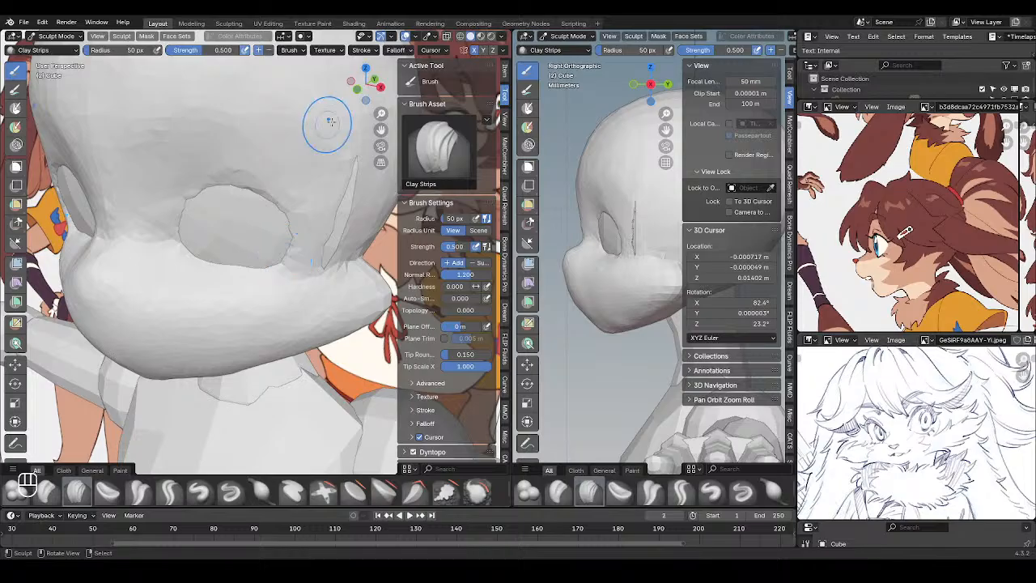
Switch to Crease Polish, set the radius to 57 px and crease the junction of the nose bridge and muzzle
mouse_move(243, 231)
middle_mouse_down()
mouse_move(300, 232)
mouse_move(271, 237)
mouse_move(284, 218)
mouse_move(319, 230)
middle_mouse_up()
key("shift+c")
key("f")
left_click(241, 314)
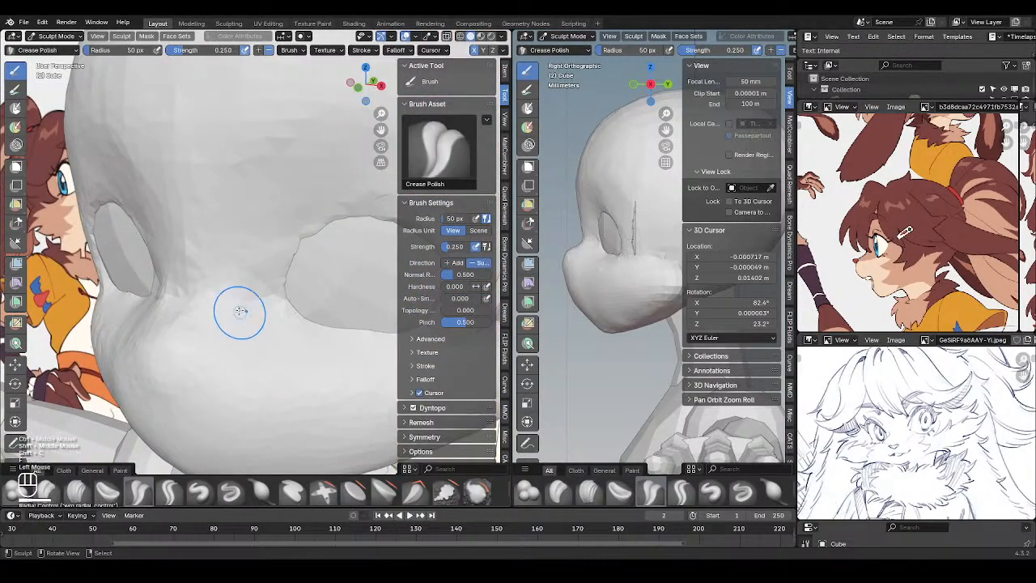
key("f")
left_click(205, 300)
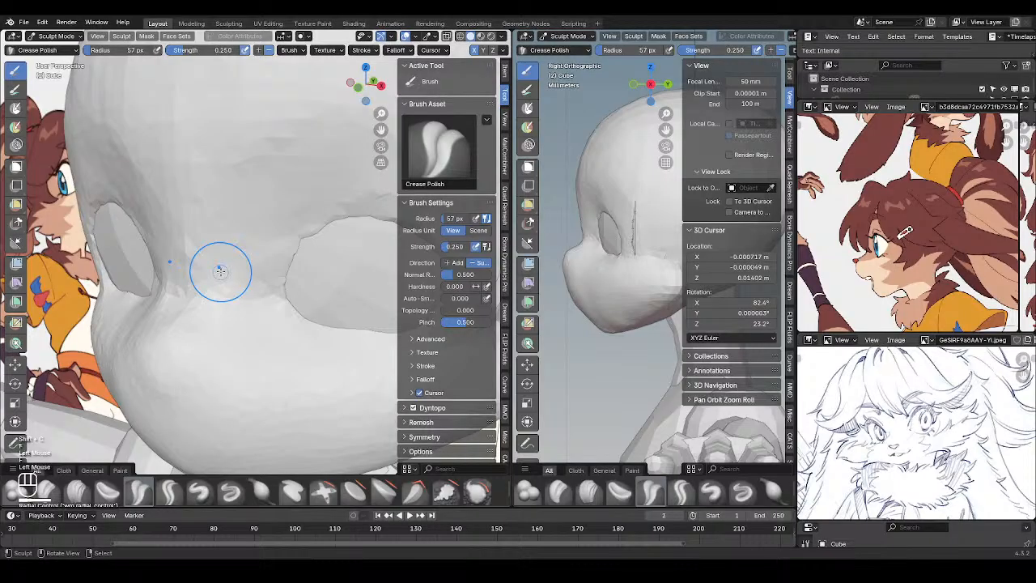
mouse_move(189, 300)
left_mouse_down()
mouse_move(223, 310)
mouse_move(186, 292)
left_mouse_up()
Extend the crease along the upper muzzle toward the eye socket's inner corner and smooth beside the socket
mouse_move(212, 290)
middle_mouse_down()
mouse_move(170, 284)
mouse_move(211, 284)
mouse_move(218, 294)
middle_mouse_up()
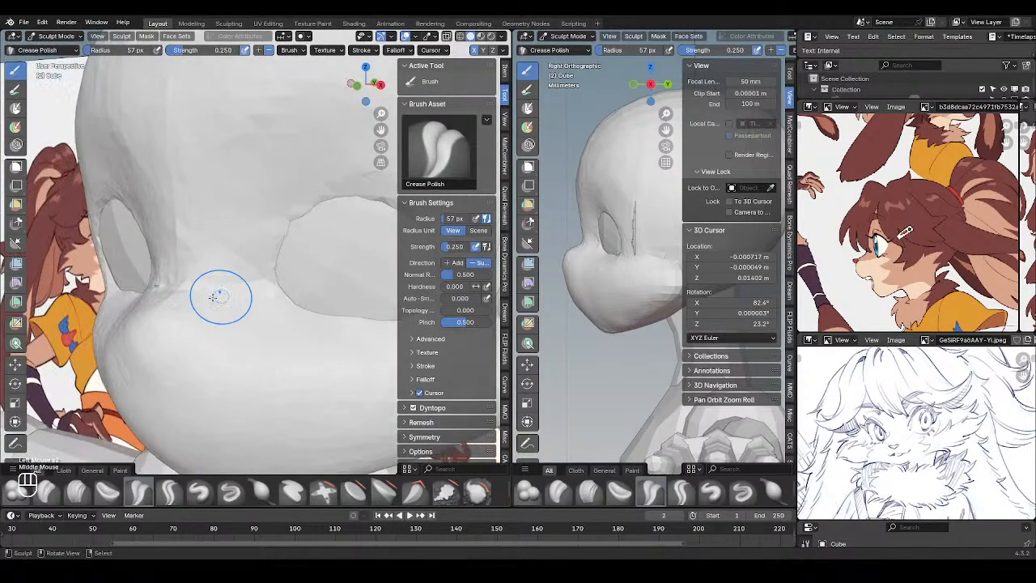
left_click_drag(213, 296, 215, 296)
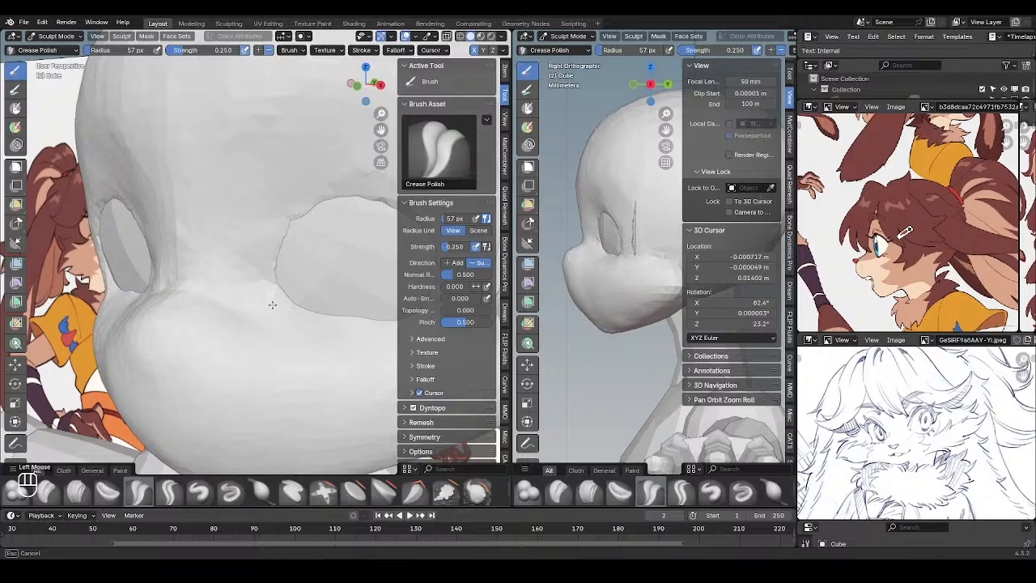
middle_click_drag(198, 283, 245, 318)
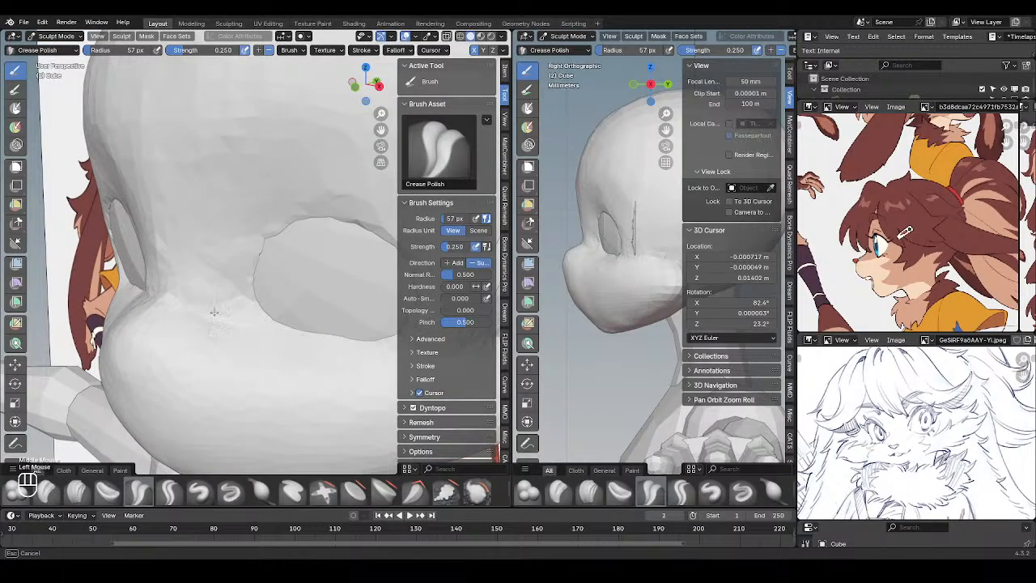
left_click_drag(213, 313, 175, 287)
middle_click_drag(180, 289, 242, 300)
mouse_move(311, 284)
left_mouse_down("shift")
mouse_move(303, 303)
mouse_move(243, 332)
mouse_move(301, 257)
left_mouse_up("shift")
Pinch the eye socket's upper and inner rim with Pinch/Magnify, reducing the radius to 47 px
key("p")
mouse_move(312, 263)
middle_mouse_down("shift")
mouse_move(316, 233)
mouse_move(321, 264)
middle_mouse_up("shift")
left_click_drag(340, 248, 289, 244)
mouse_move(287, 245)
middle_mouse_down()
mouse_move(283, 259)
mouse_move(257, 268)
middle_mouse_up()
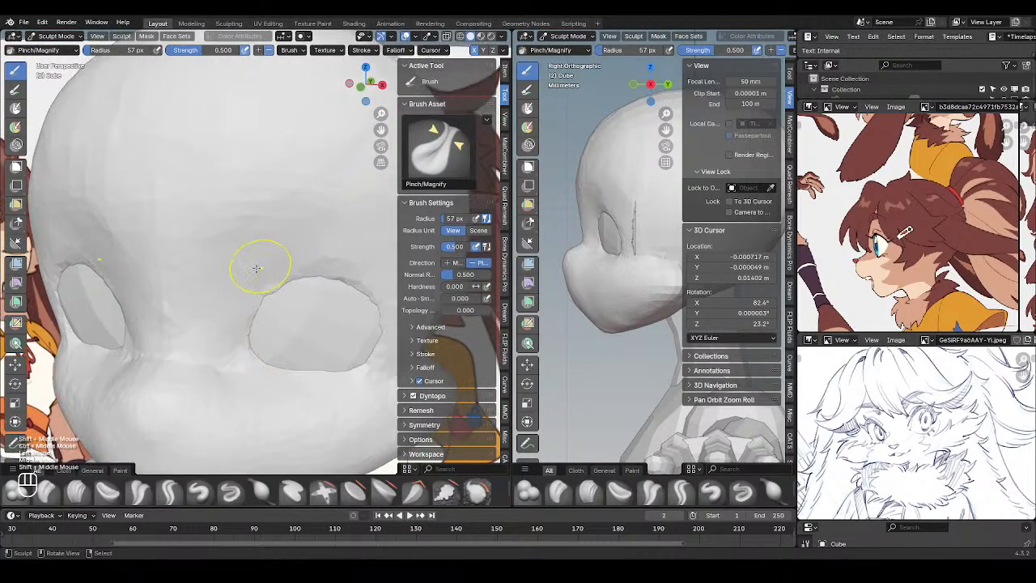
key("f")
left_click(243, 273)
mouse_move(243, 293)
left_mouse_down()
mouse_move(241, 280)
mouse_move(235, 305)
left_mouse_up()
key("f")
left_click(229, 308)
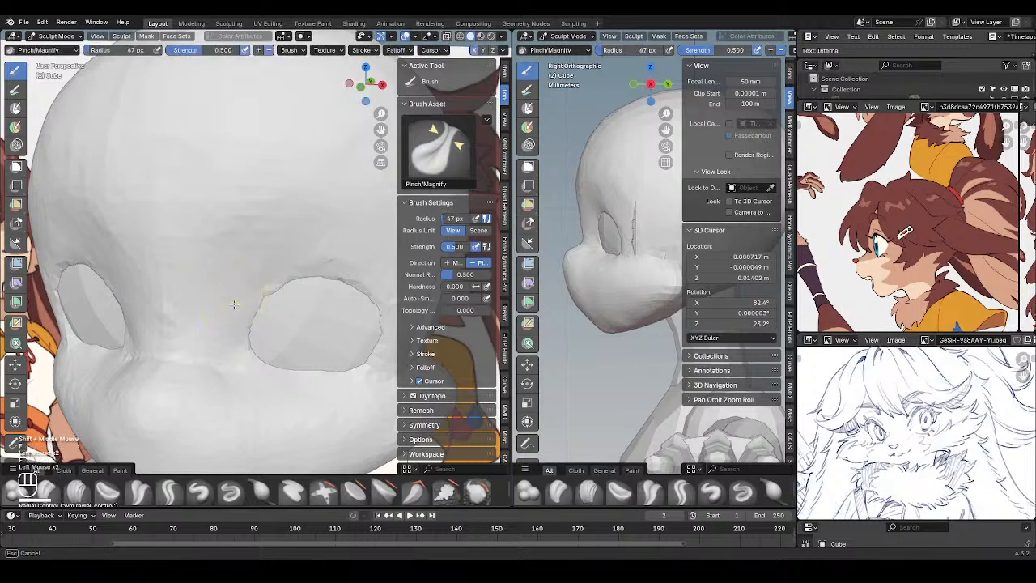
Set the Pinch/Magnify radius to 28 px and pinch the eye socket's upper inner corner
mouse_move(272, 249)
middle_mouse_down()
mouse_move(252, 235)
mouse_move(315, 157)
mouse_move(273, 278)
mouse_move(194, 324)
mouse_move(272, 301)
mouse_move(256, 251)
middle_mouse_up()
key("f")
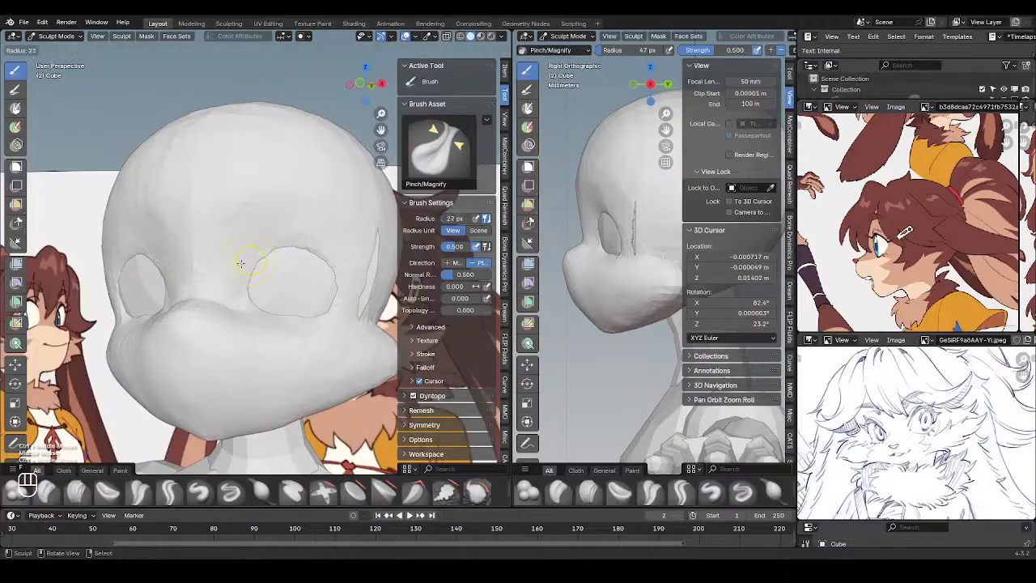
left_click(241, 264)
key("f")
left_click(233, 278)
left_click_drag(237, 273, 239, 264)
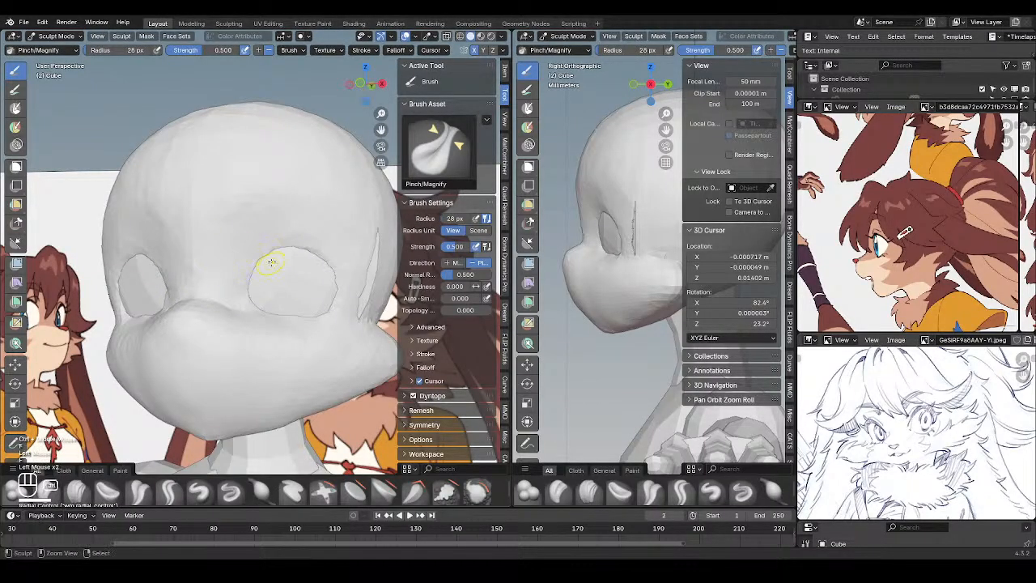
Save the file and set the Pinch/Magnify radius to 18 px for the eye socket's upper rim
mouse_move(272, 262)
middle_mouse_down("ctrl")
mouse_move(278, 235)
mouse_move(282, 278)
mouse_move(284, 258)
mouse_move(255, 273)
middle_mouse_up("ctrl")
key("ctrl+s")
key("f")
left_click(240, 271)
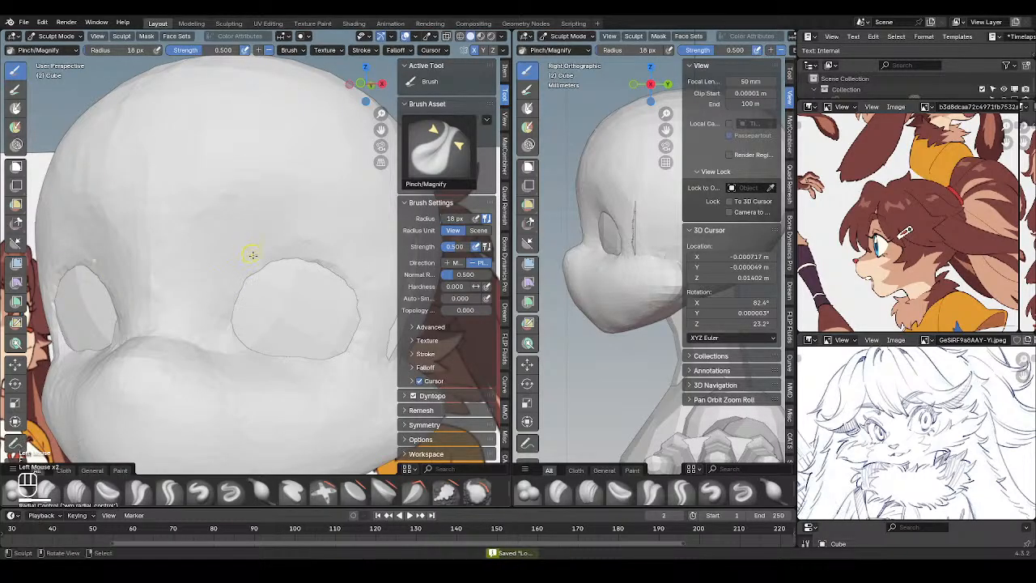
Crease the inner side of the eye socket with Crease Polish and increase the radius to 64 px
key("c")
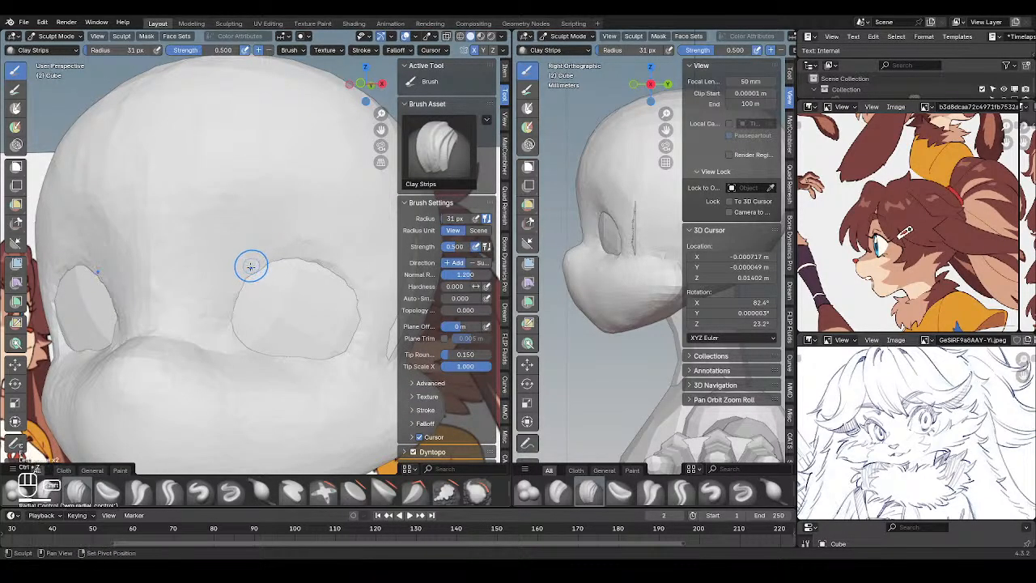
key("shift+c")
mouse_move(229, 281)
left_mouse_down()
mouse_move(229, 266)
mouse_move(216, 311)
left_mouse_up()
key("f")
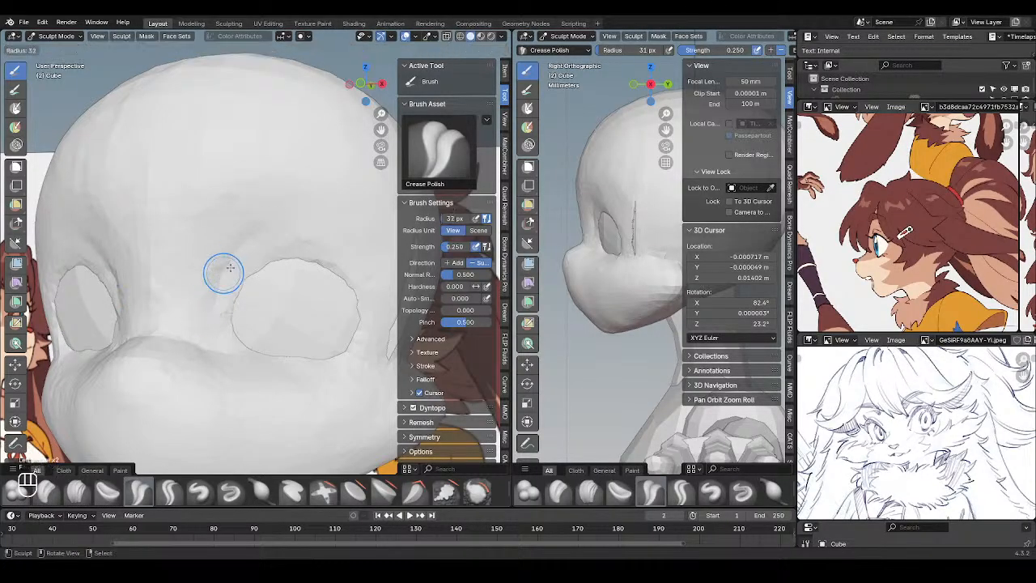
left_click(241, 275)
key("f")
left_click(243, 276)
left_click_drag(219, 269, 221, 275)
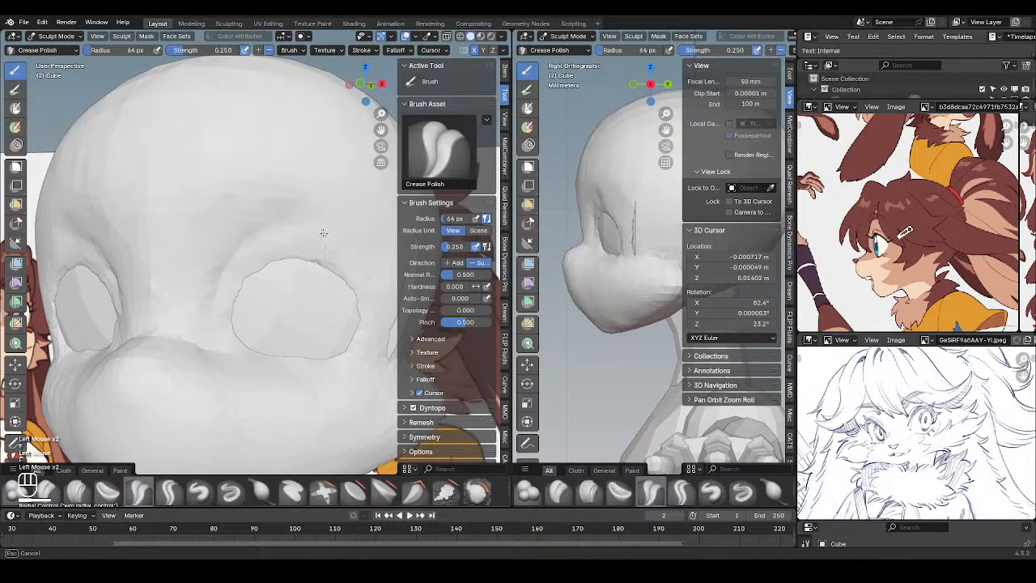
Carve the curved crease over the top of the eye socket with Crease Polish
left_click_drag(315, 227, 316, 226)
mouse_move(316, 225)
left_mouse_down()
mouse_move(254, 242)
mouse_move(251, 259)
left_mouse_up()
middle_click_drag(284, 239, 273, 250, "shift")
mouse_move(264, 246)
left_mouse_down()
mouse_move(222, 279)
mouse_move(205, 324)
mouse_move(194, 258)
mouse_move(191, 294)
mouse_move(226, 221)
left_mouse_up()
Set the Crease Polish radius to 31 px, crease above the eye socket's outer corner and smooth it
key("f")
left_click(202, 307)
key("f")
left_click(199, 302)
middle_click_drag(246, 225, 253, 229, "shift")
mouse_move(256, 231)
middle_mouse_down()
mouse_move(241, 233)
mouse_move(231, 213)
middle_mouse_up()
key("f")
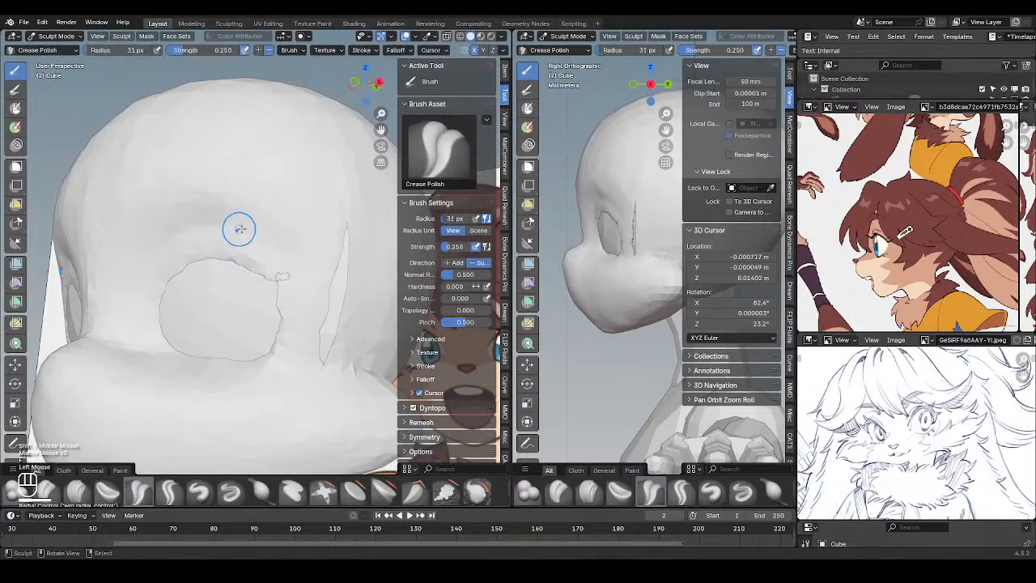
left_click(268, 255)
left_click_drag(240, 230, 272, 249)
mouse_move(277, 249)
left_mouse_down("shift")
mouse_move(294, 241)
mouse_move(234, 257)
mouse_move(267, 285)
left_mouse_up("shift")
Set the Crease Polish radius to 48 px and sharpen the eye socket's rim from its lower inner corner upward
key("f")
left_click(293, 257)
middle_click_drag(265, 284, 315, 251)
middle_click_drag(315, 251, 315, 259, "ctrl")
middle_click_drag(262, 279, 270, 283, "ctrl")
left_click_drag(200, 353, 207, 371, "ctrl")
mouse_move(203, 373)
left_mouse_down()
mouse_move(193, 336)
mouse_move(209, 303)
left_mouse_up()
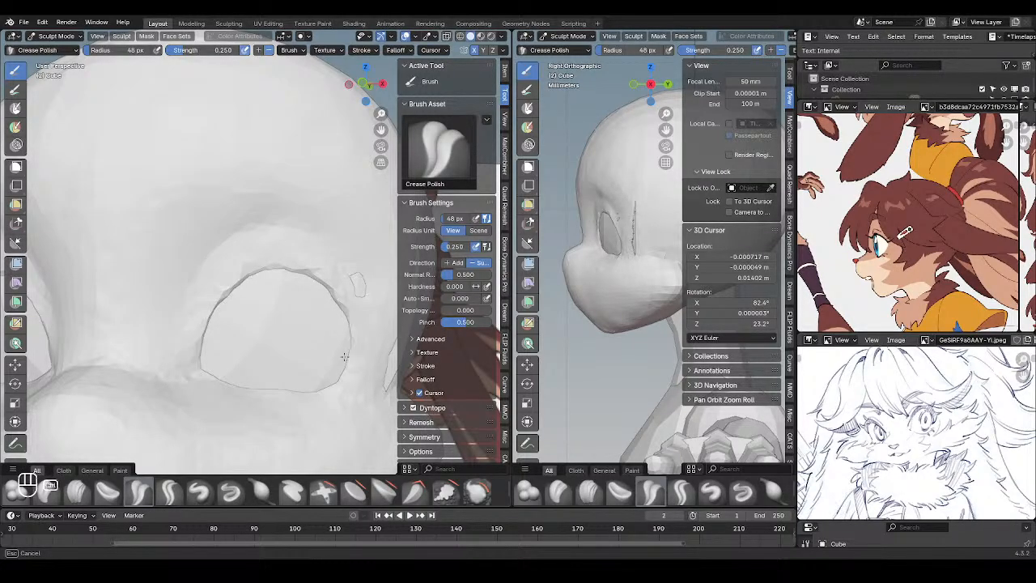
Adjust the eye socket's lower edge with the Grab brush at a 115 px radius
middle_click_drag(285, 322, 265, 357)
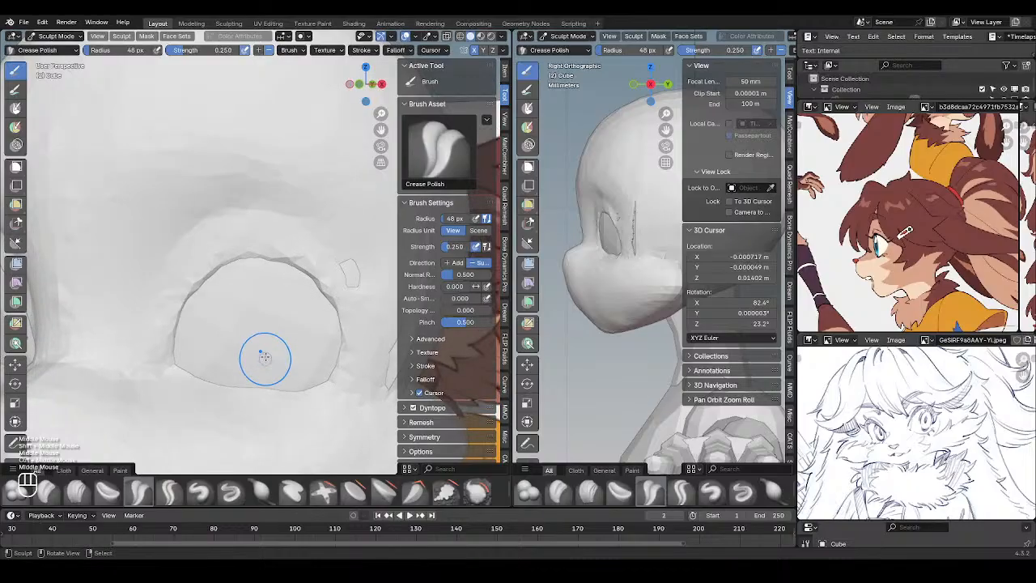
key("g")
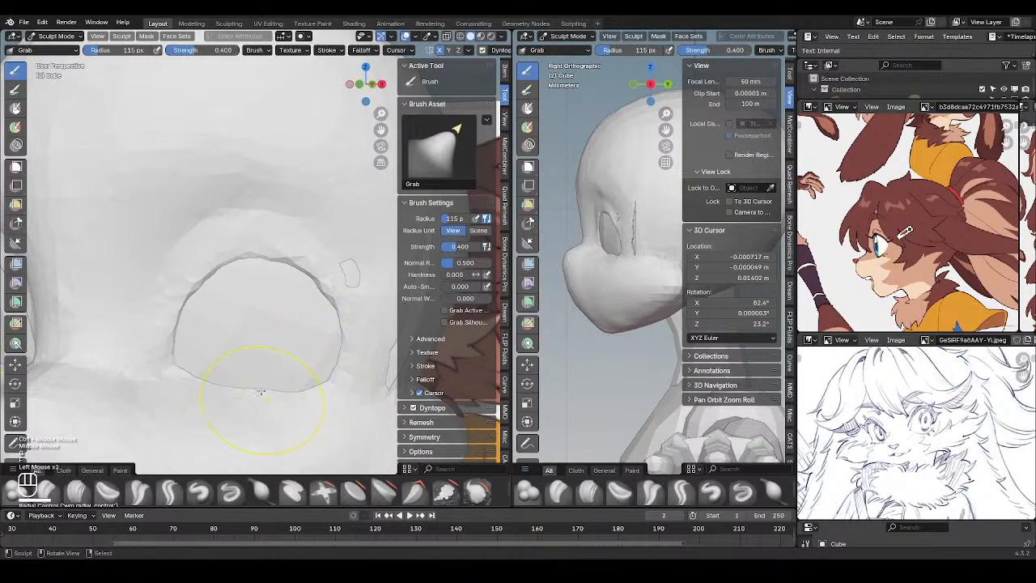
left_click_drag(261, 393, 262, 395)
mouse_move(264, 367)
middle_mouse_down()
mouse_move(248, 397)
mouse_move(257, 336)
middle_mouse_up()
Return to Crease Polish, set the radius to 52 px and raise a ridge along the eye socket's lower rim
key("shift+c")
mouse_move(258, 336)
middle_mouse_down()
mouse_move(242, 350)
mouse_move(308, 335)
mouse_move(280, 363)
mouse_move(237, 310)
middle_mouse_up()
key("f")
left_click(207, 373)
middle_click_drag(238, 309, 250, 324)
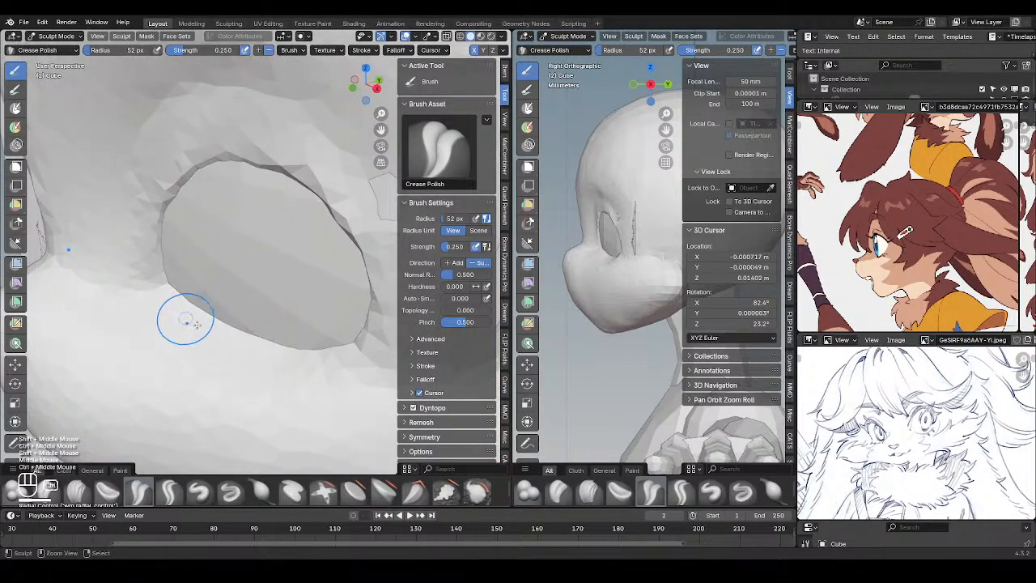
left_click_drag(194, 319, 208, 321, "ctrl")
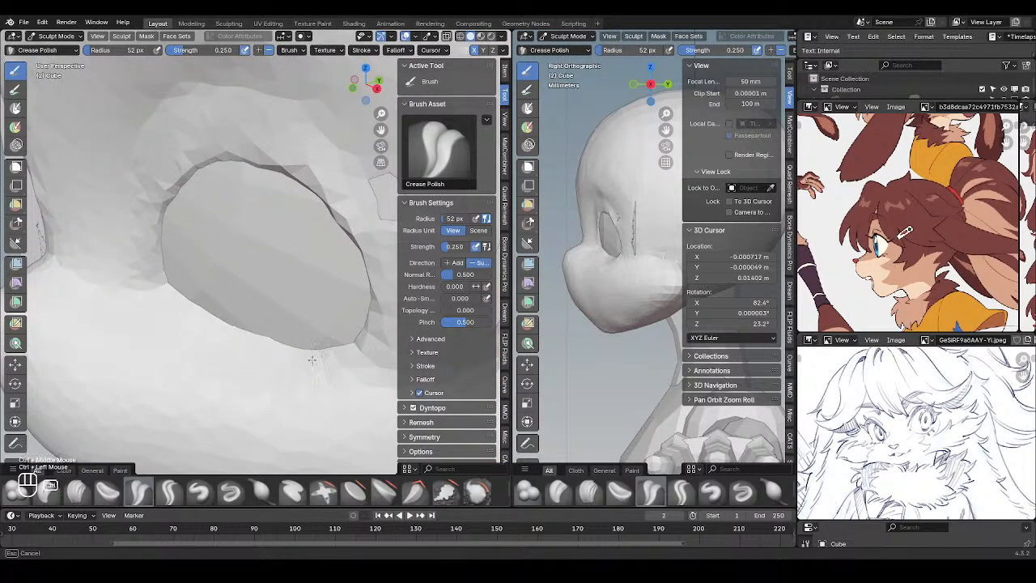
Raise the eye socket's rim at its lower outer corner with inverted Crease Polish strokes and smooth it
middle_click_drag(322, 315, 277, 319, "shift")
middle_click_drag(277, 319, 293, 292)
middle_click_drag(293, 292, 306, 314, "ctrl")
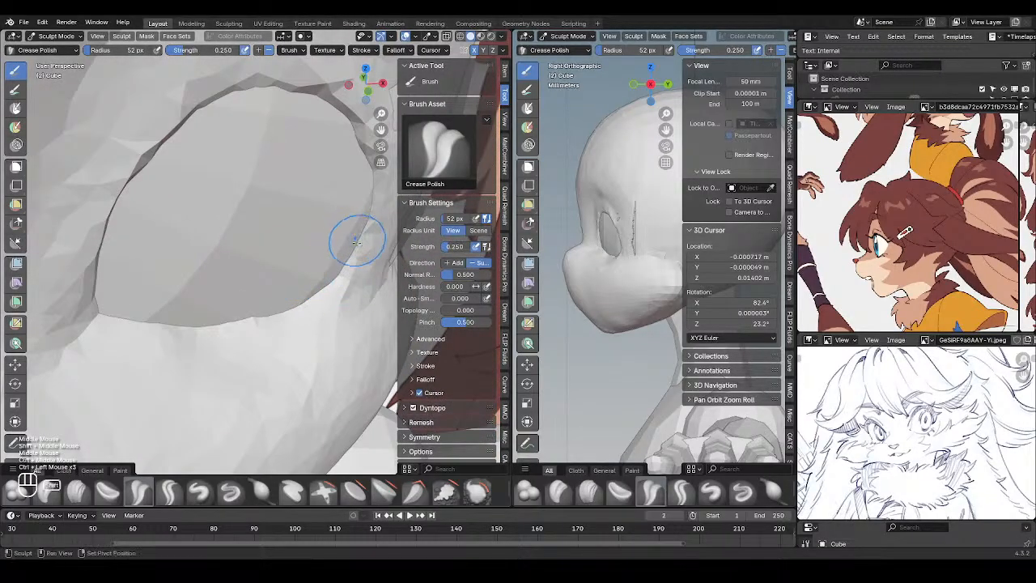
middle_click_drag(356, 241, 306, 298, "shift")
left_click_drag(328, 212, 327, 220, "ctrl")
left_click_drag(330, 206, 328, 219, "ctrl")
middle_click_drag(327, 219, 309, 210)
left_click_drag(313, 227, 309, 247, "shift")
mouse_move(309, 248)
middle_mouse_down("shift")
mouse_move(315, 333)
mouse_move(295, 312)
middle_mouse_up("shift")
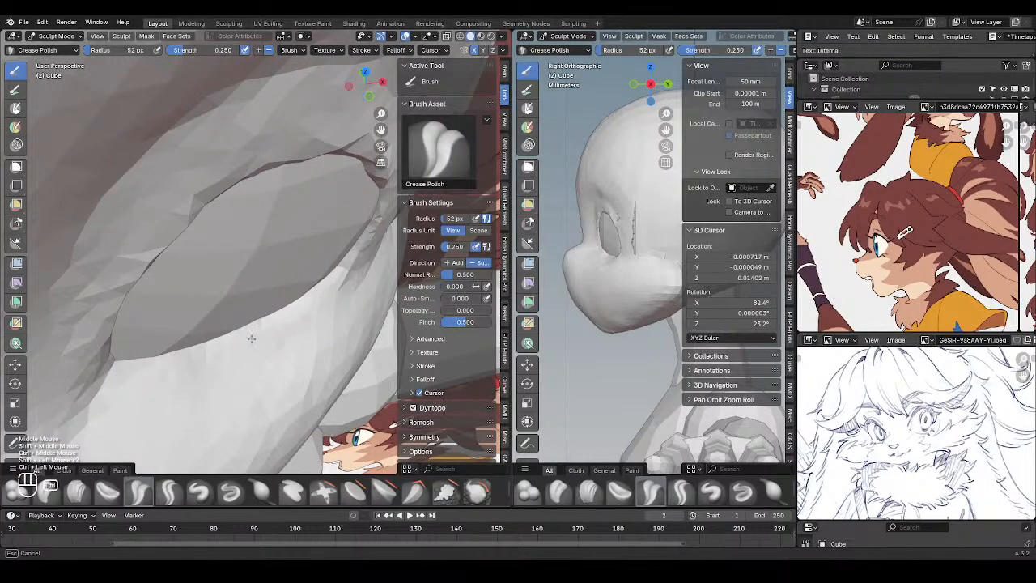
Define the eye socket's lower rim and inner corner with Crease Polish strokes at a 52 px radius
middle_click_drag(197, 355, 203, 303)
mouse_move(202, 303)
middle_mouse_down()
mouse_move(220, 285)
mouse_move(262, 299)
mouse_move(240, 302)
mouse_move(275, 297)
middle_mouse_up()
mouse_move(276, 296)
middle_mouse_down("ctrl")
mouse_move(266, 320)
mouse_move(254, 313)
middle_mouse_up("ctrl")
left_click_drag(252, 314, 261, 315)
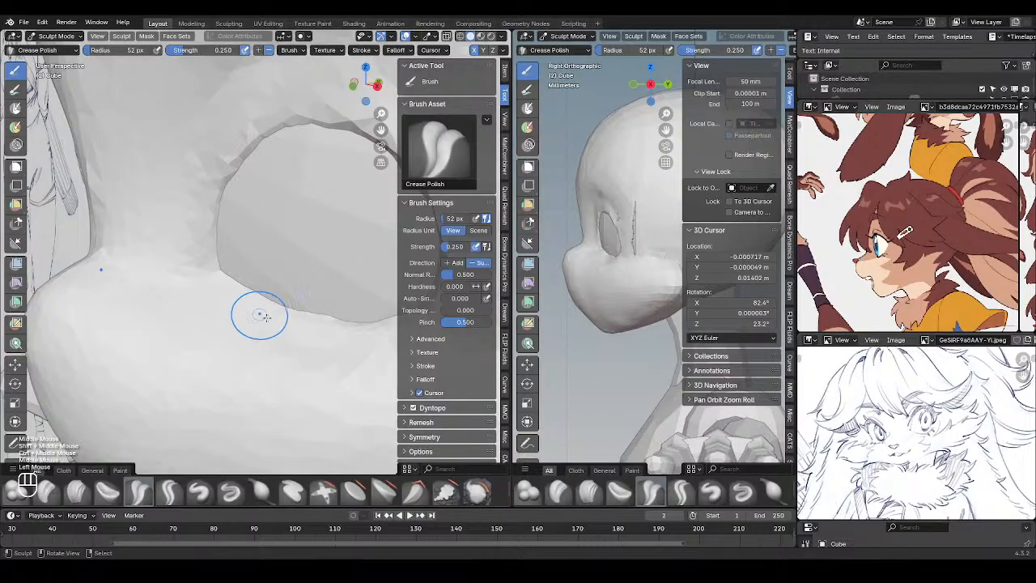
mouse_move(262, 315)
middle_mouse_down()
mouse_move(235, 318)
mouse_move(270, 342)
mouse_move(224, 324)
mouse_move(262, 308)
mouse_move(342, 350)
mouse_move(280, 327)
middle_mouse_up()
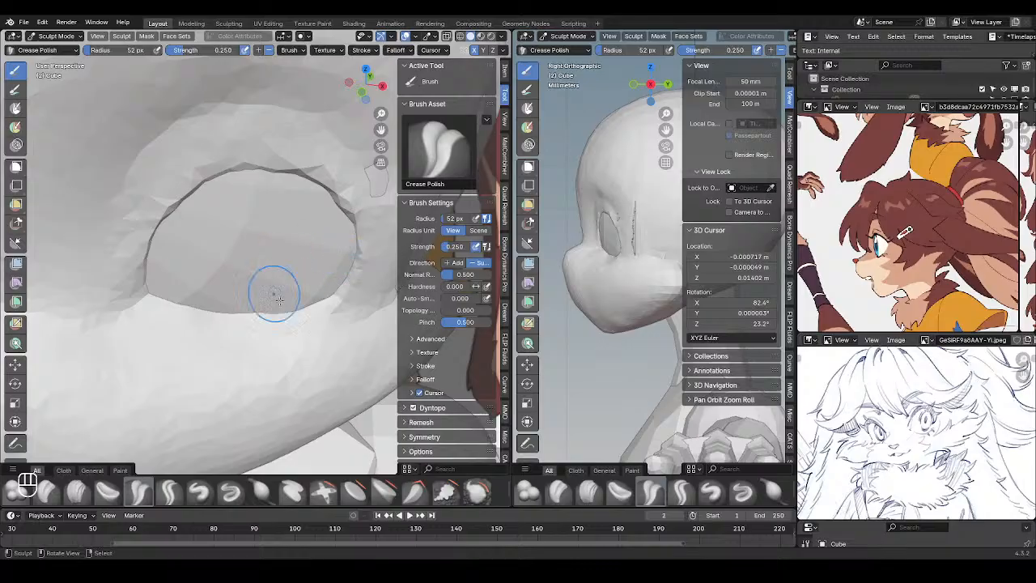
middle_click_drag(279, 300, 261, 296, "shift")
middle_click_drag(261, 296, 250, 362)
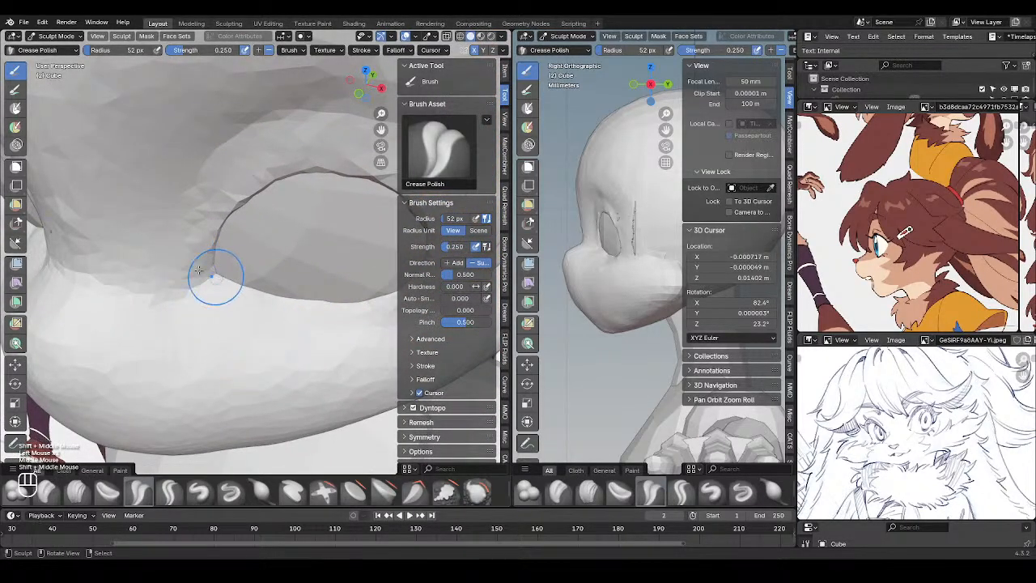
mouse_move(199, 270)
middle_mouse_down("shift")
mouse_move(242, 264)
mouse_move(188, 259)
middle_mouse_up("shift")
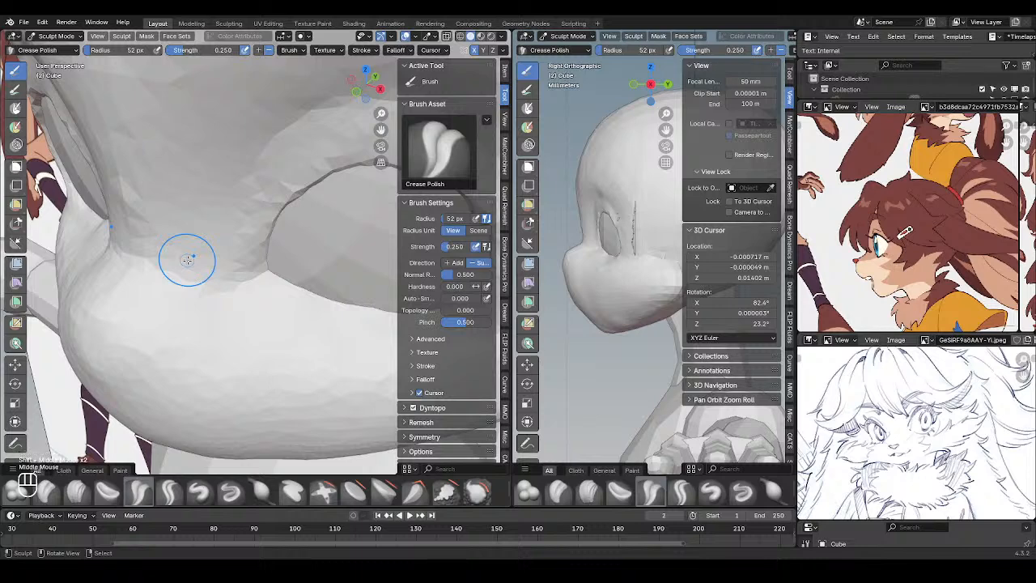
mouse_move(275, 270)
middle_mouse_down()
mouse_move(243, 274)
mouse_move(235, 310)
middle_mouse_up()
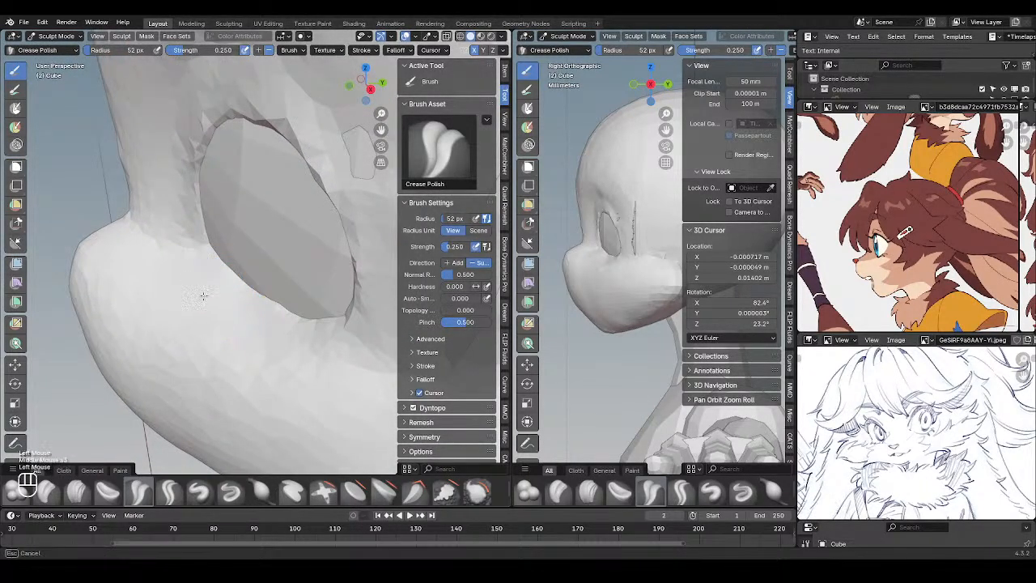
middle_click_drag(316, 333, 260, 323, "shift")
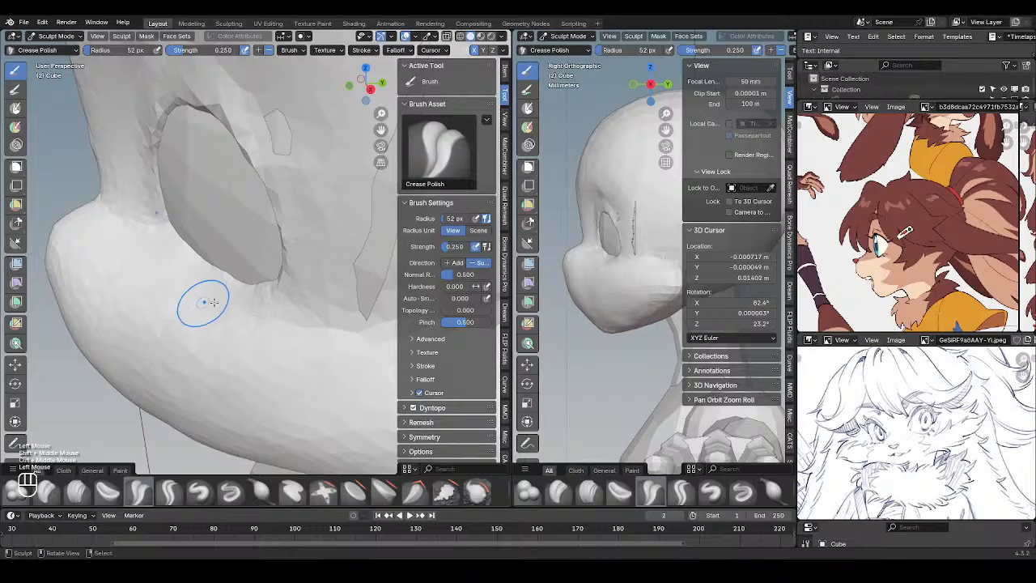
Adjust the brush radius and smooth the surface between the eye socket and the muzzle
mouse_move(223, 301)
left_mouse_down("shift")
mouse_move(294, 336)
mouse_move(235, 310)
mouse_move(241, 333)
mouse_move(162, 293)
left_mouse_up("shift")
key("f")
left_click(252, 312)
middle_click_drag(155, 292, 166, 294, "shift")
middle_click_drag(166, 293, 219, 312)
mouse_move(219, 312)
left_mouse_down("shift")
mouse_move(150, 305)
mouse_move(169, 305)
left_mouse_up("shift")
middle_click_drag(171, 304, 229, 293)
middle_click_drag(230, 293, 234, 277)
Build up the front of the muzzle with Clay Strips, bringing the brush radius to 77 px
key("f")
left_click(208, 301)
key("c")
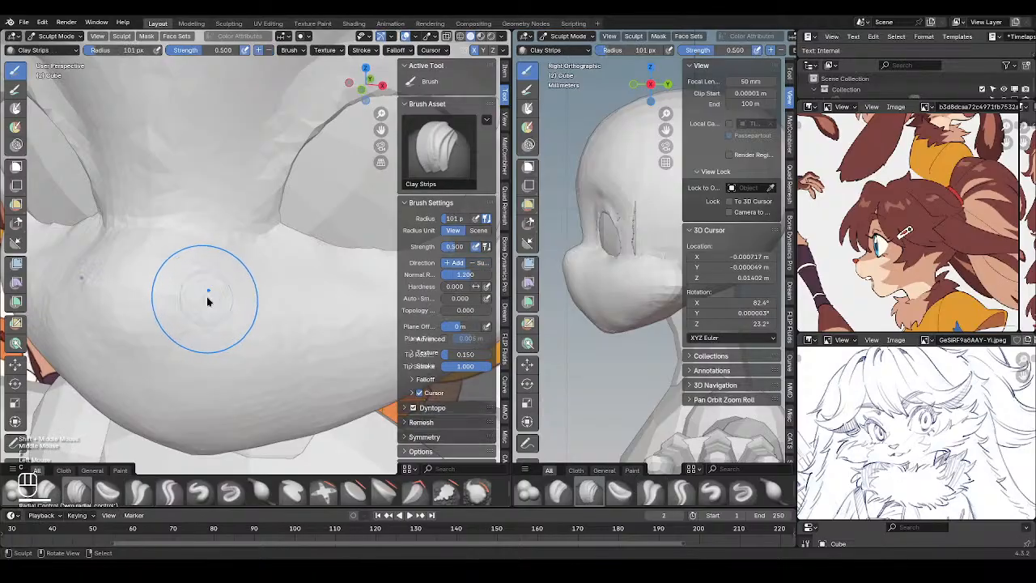
key("f")
left_click(228, 292)
left_click_drag(228, 291, 188, 319)
key("f")
left_click(188, 314)
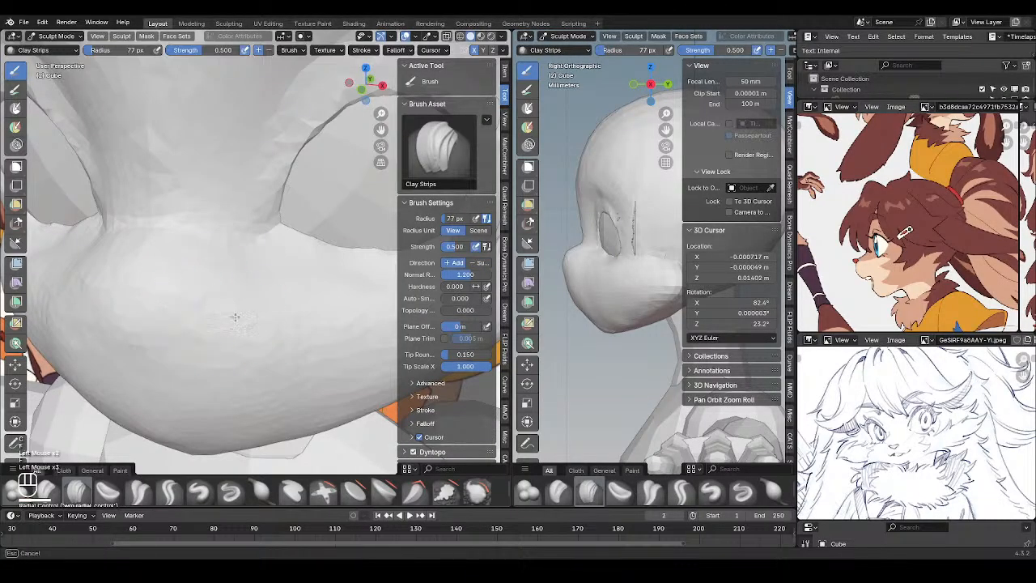
left_click_drag(212, 352, 197, 353)
mouse_move(212, 355)
left_mouse_down()
mouse_move(190, 353)
mouse_move(218, 370)
mouse_move(221, 356)
left_mouse_up()
Add short Clay Strips strokes on top of the muzzle near the nose and smooth them
mouse_move(221, 352)
middle_mouse_down()
mouse_move(229, 283)
mouse_move(219, 293)
middle_mouse_up()
middle_click_drag(219, 293, 226, 287)
left_click_drag(204, 298, 201, 295)
left_click_drag(203, 294, 200, 284)
mouse_move(202, 285)
left_mouse_down()
mouse_move(215, 316)
mouse_move(204, 301)
left_mouse_up()
left_click_drag(203, 300, 191, 285, "shift")
Save the file and widen the main viewport, with the second viewport showing the front view
mouse_move(254, 250)
middle_mouse_down()
mouse_move(220, 267)
mouse_move(247, 247)
mouse_move(266, 283)
middle_mouse_up()
middle_click_drag(261, 284, 336, 224, "ctrl")
key("ctrl+s")
middle_click_drag(560, 211, 565, 233, "alt")
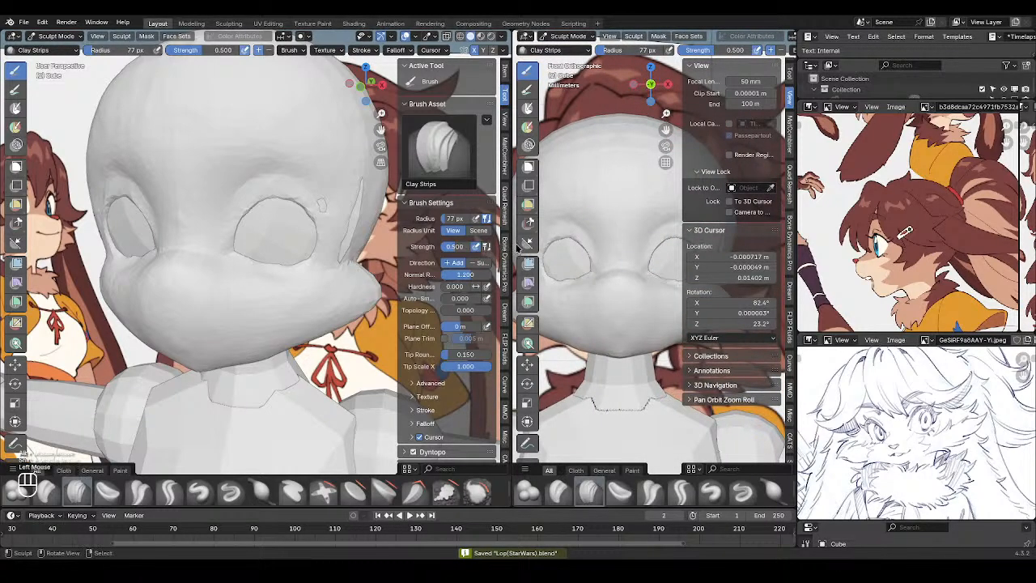
left_click_drag(504, 259, 577, 254)
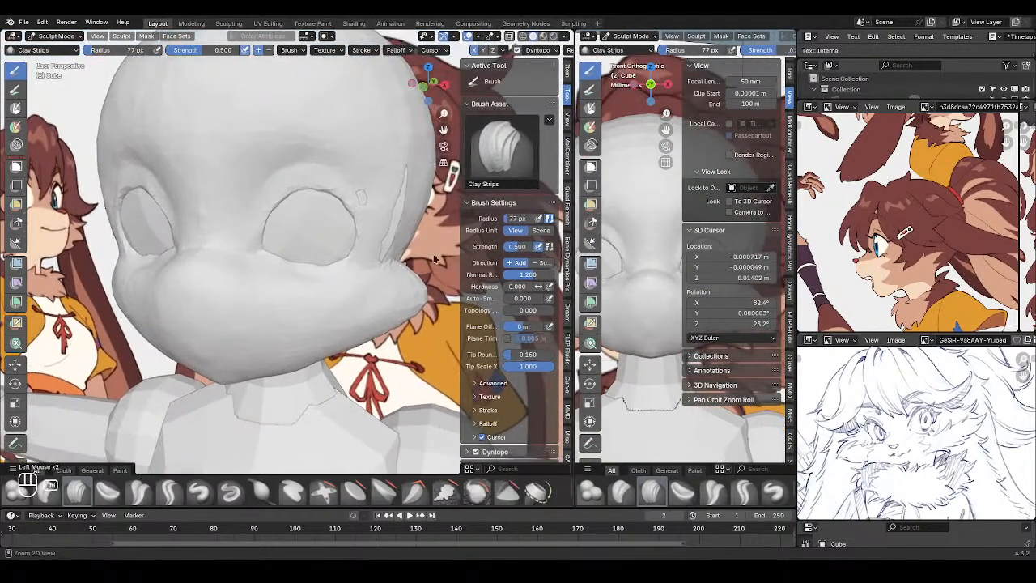
Even out the middle of the eye socket's lower edge with the Grab brush at a 97 px radius
mouse_move(330, 262)
middle_mouse_down("ctrl")
mouse_move(321, 213)
mouse_move(331, 212)
mouse_move(303, 222)
mouse_move(289, 243)
mouse_move(244, 245)
middle_mouse_up("ctrl")
key("g")
key("f")
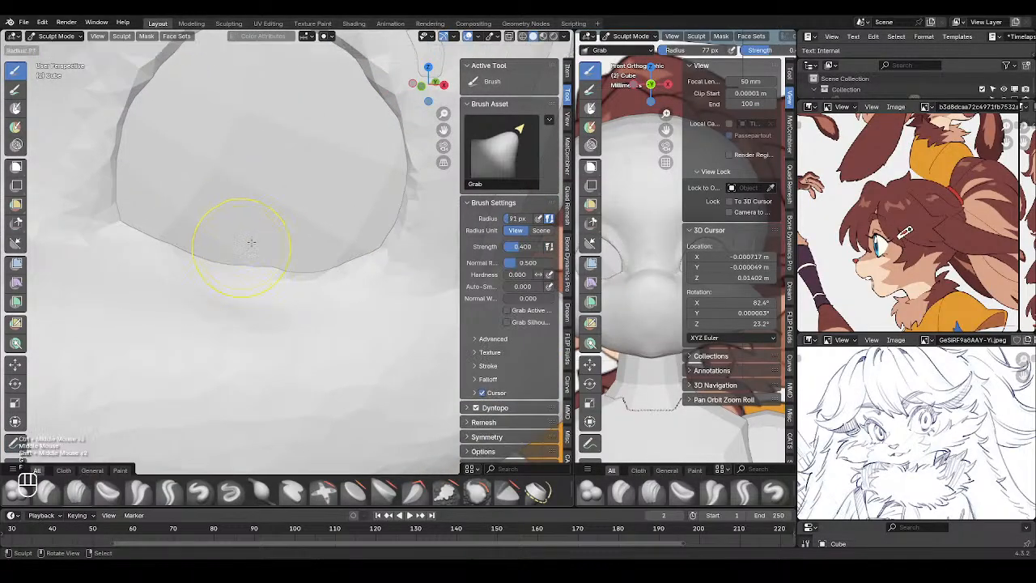
left_click(250, 242)
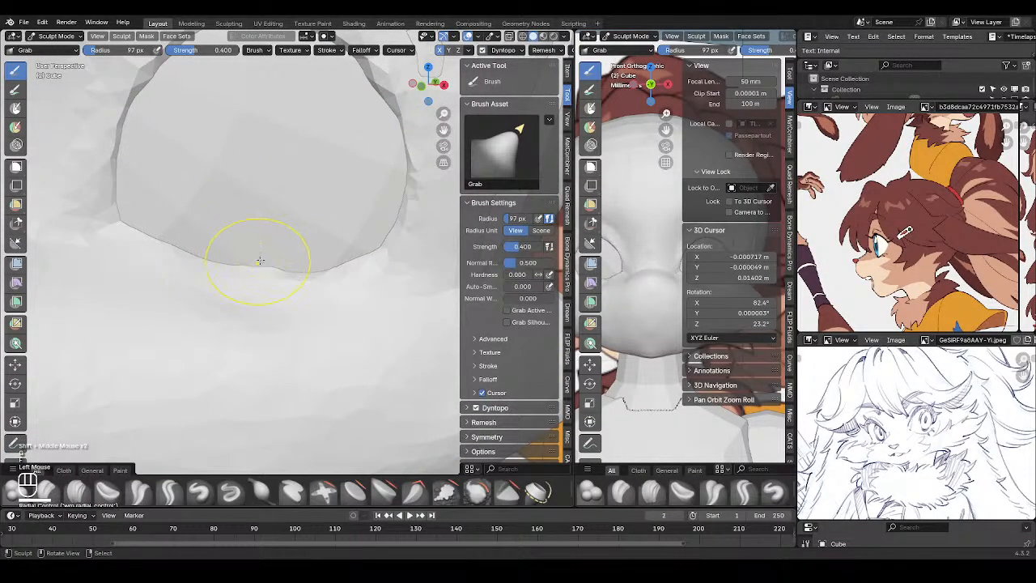
left_click_drag(259, 261, 259, 268)
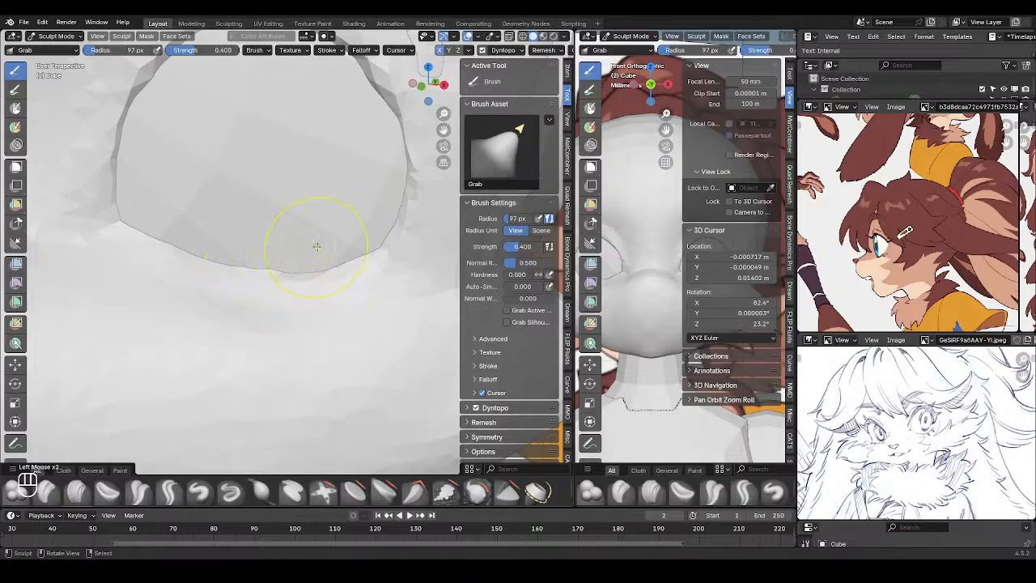
Set the Grab radius to 70 px and pull the eye socket's lower edge down toward its inner corner
key("f")
left_click(271, 270)
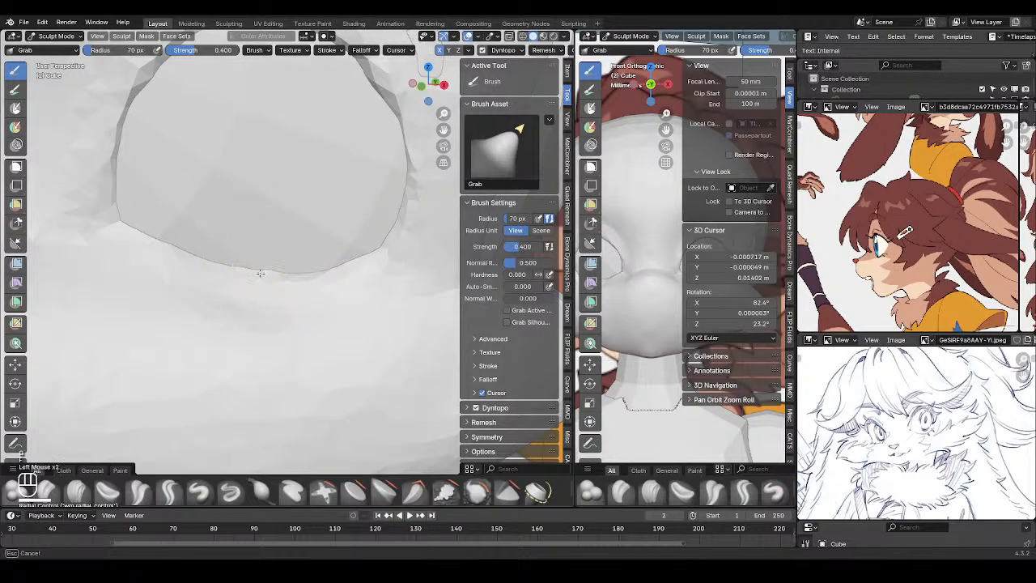
middle_click_drag(214, 214, 285, 242, "shift")
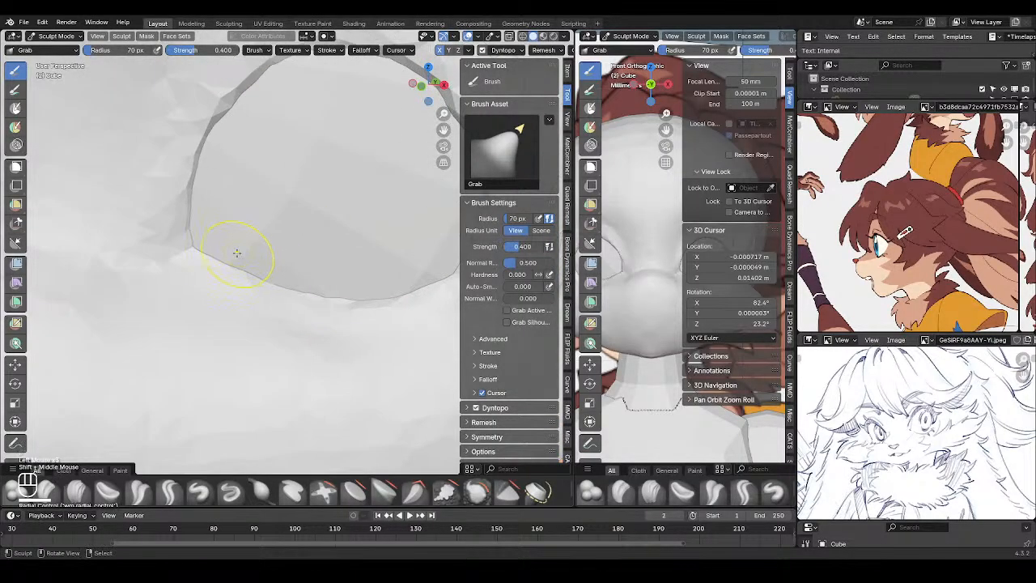
left_click_drag(236, 253, 234, 264)
Set the Grab radius to 116 px and reshape the eye socket's lower rim in depth from the side
key("f")
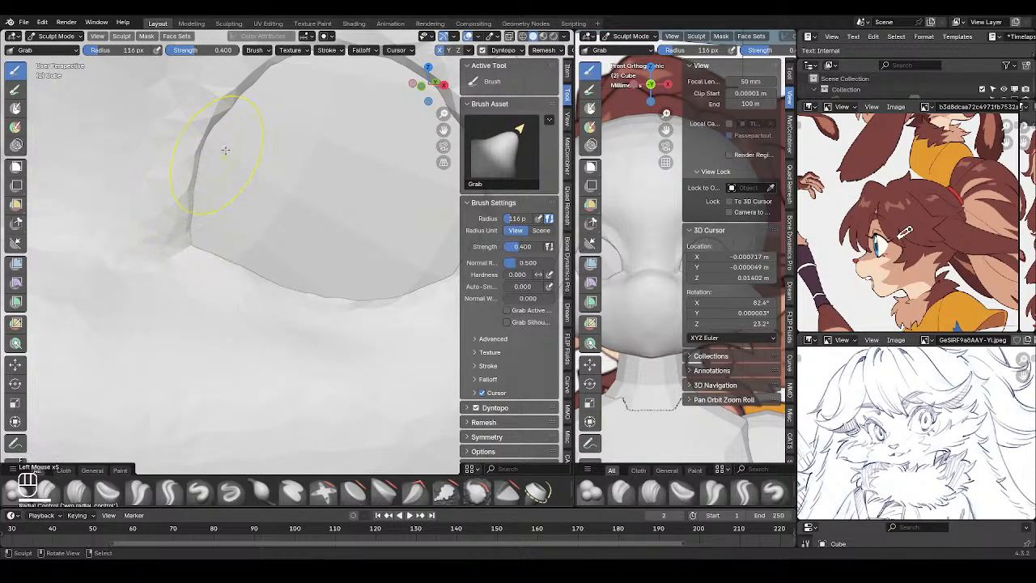
mouse_move(225, 151)
middle_mouse_down("ctrl")
mouse_move(219, 213)
mouse_move(224, 190)
mouse_move(170, 192)
mouse_move(224, 299)
mouse_move(241, 261)
middle_mouse_up("ctrl")
left_click(217, 211)
mouse_move(241, 261)
middle_mouse_down("ctrl")
mouse_move(246, 249)
mouse_move(250, 284)
mouse_move(253, 261)
middle_mouse_up("ctrl")
middle_click_drag(253, 261, 254, 272)
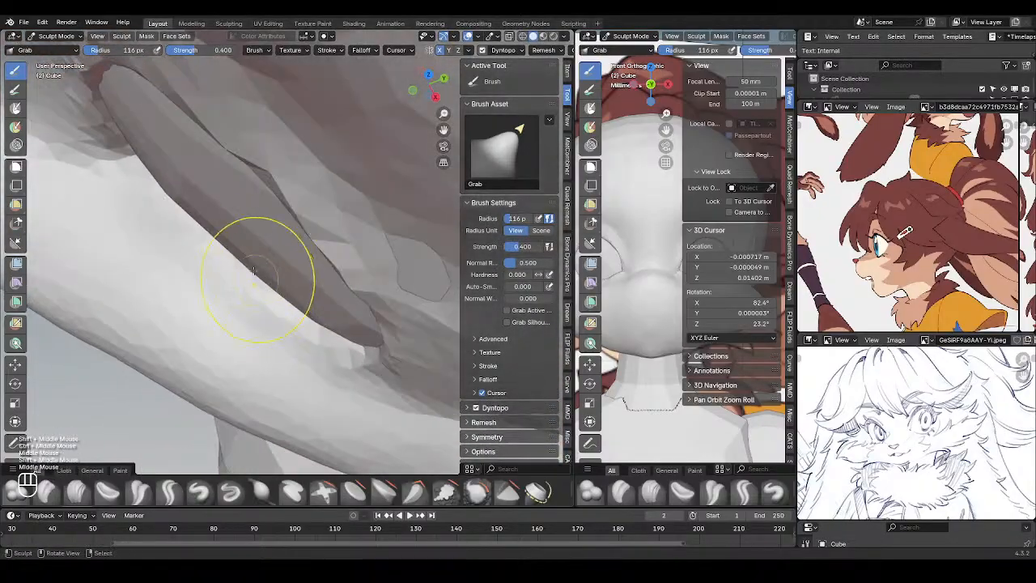
left_click_drag(253, 270, 246, 260)
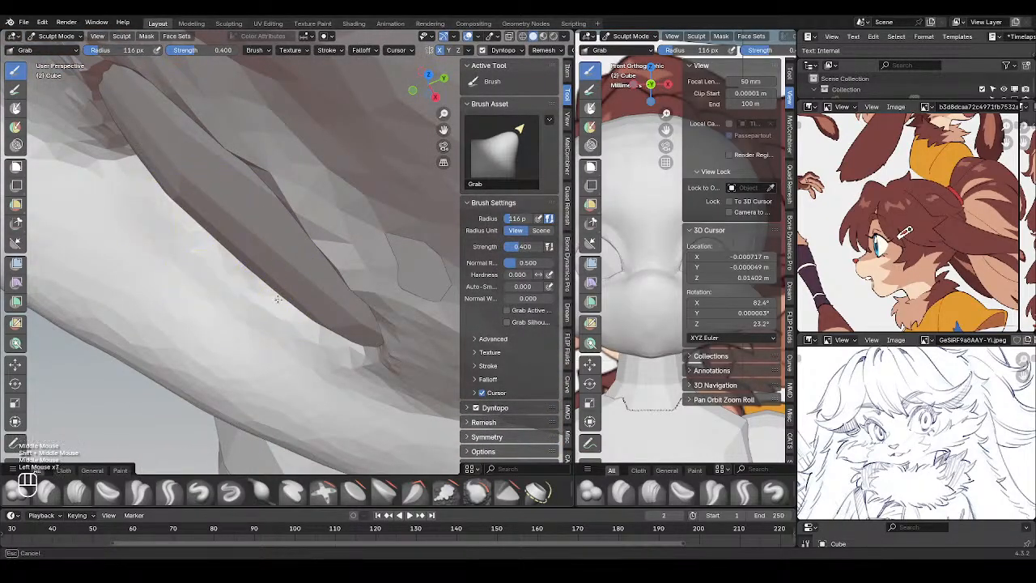
mouse_move(277, 300)
middle_mouse_down()
mouse_move(235, 212)
mouse_move(261, 259)
middle_mouse_up()
Raise a ridge along the eye socket's lower rim with inverted Crease Polish strokes at a 50 px radius
key("shift+c")
left_click_drag(264, 279, 238, 258, "ctrl")
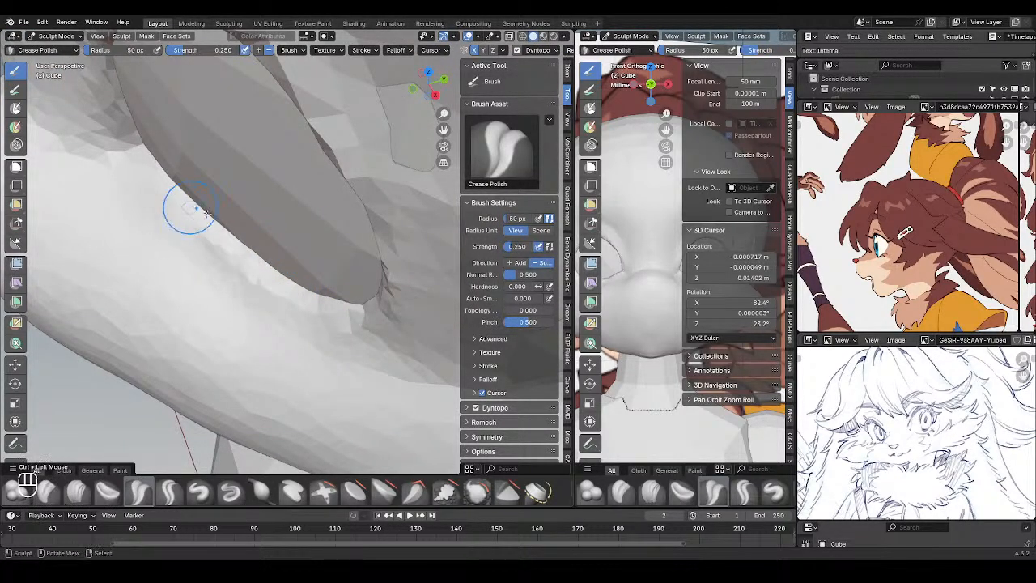
middle_click_drag(185, 209, 247, 261, "shift")
left_click_drag(212, 218, 201, 206, "ctrl")
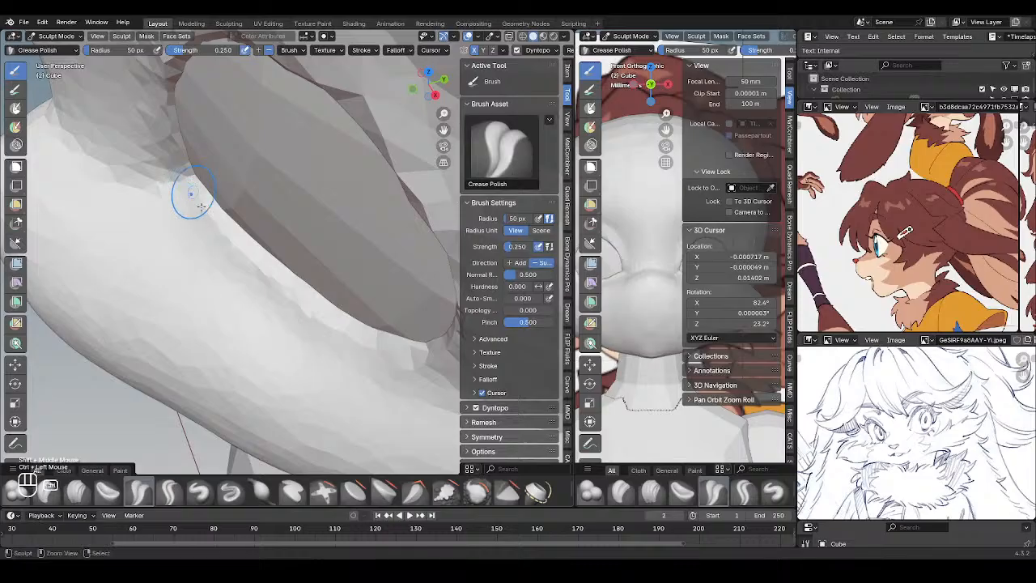
left_click_drag(370, 342, 355, 327, "ctrl")
Extend the raised rim around the eye socket's lower outer corner with inverted Crease Polish and smooth it
mouse_move(354, 327)
middle_mouse_down("shift")
mouse_move(243, 251)
mouse_move(357, 235)
middle_mouse_up("shift")
middle_click_drag(356, 235, 299, 275, "shift")
middle_click_drag(299, 275, 293, 257, "ctrl")
left_click_drag(285, 257, 318, 193, "ctrl")
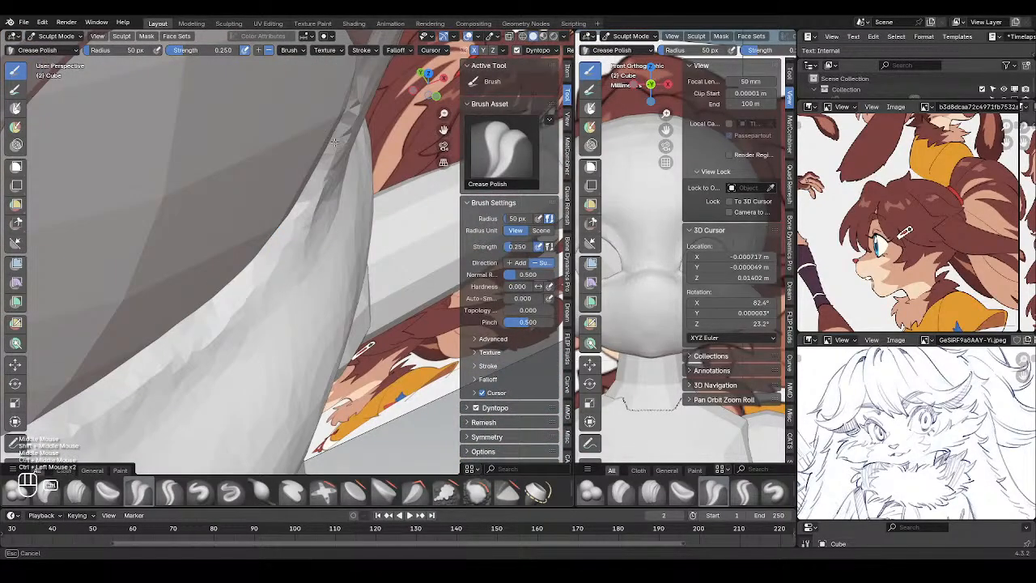
left_click_drag(274, 255, 257, 272, "ctrl")
left_click_drag(258, 272, 299, 222, "shift")
Carve the surface below the eye socket's outer corner with Crease Polish strokes
mouse_move(299, 222)
middle_mouse_down()
mouse_move(288, 170)
mouse_move(279, 186)
middle_mouse_up()
mouse_move(279, 186)
middle_mouse_down("ctrl")
mouse_move(275, 207)
mouse_move(295, 234)
middle_mouse_up("ctrl")
middle_click_drag(296, 235, 314, 251)
middle_click_drag(314, 251, 314, 229, "ctrl")
middle_click_drag(314, 229, 320, 230)
left_click_drag(317, 229, 268, 293)
mouse_move(316, 256)
left_mouse_down()
mouse_move(243, 319)
mouse_move(206, 319)
left_mouse_up()
Smooth the cheek beneath the eye socket and set the brush radius to 97 px
middle_click_drag(304, 237, 252, 182, "ctrl")
mouse_move(252, 182)
middle_mouse_down()
mouse_move(282, 246)
mouse_move(241, 289)
middle_mouse_up()
left_click_drag(244, 296, 279, 291, "shift")
mouse_move(280, 291)
left_mouse_down("shift")
mouse_move(280, 307)
mouse_move(328, 262)
left_mouse_up("shift")
key("f")
left_click(285, 300)
mouse_move(328, 263)
middle_mouse_down()
mouse_move(277, 240)
mouse_move(285, 282)
middle_mouse_up()
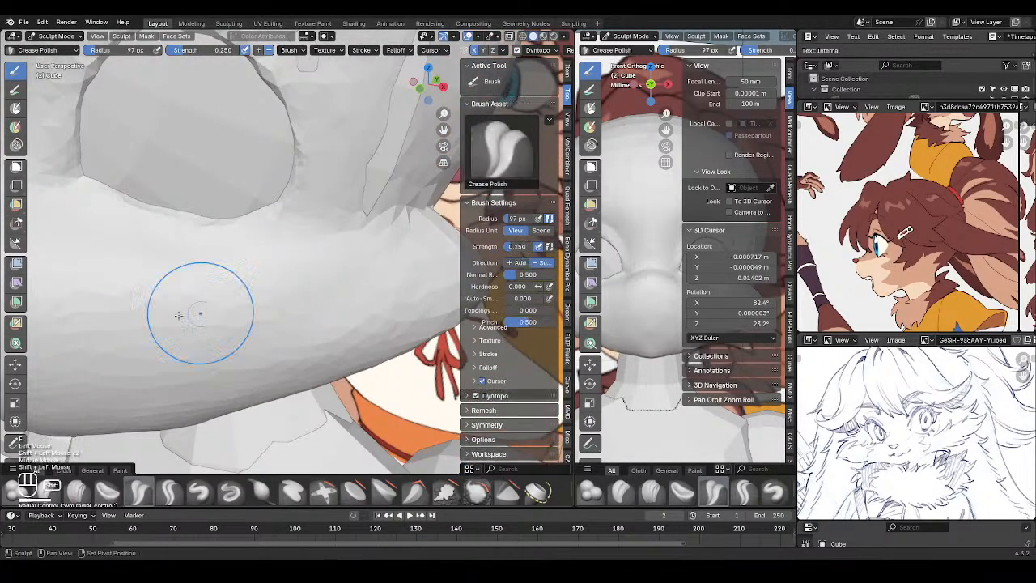
Build up the cheek toward its outer tip with Clay Strips at an 85 px radius
key("c")
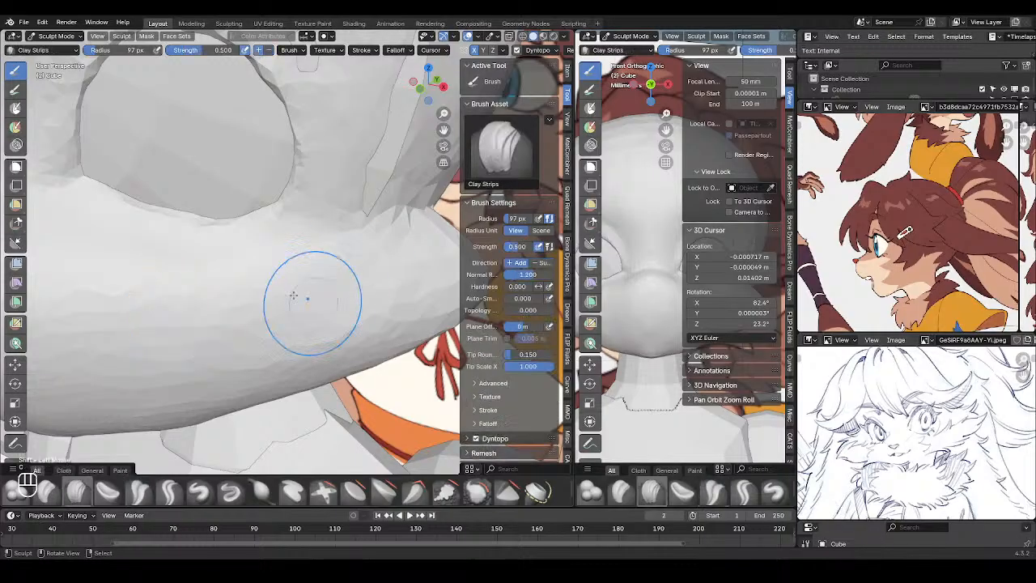
mouse_move(312, 313)
middle_mouse_down()
mouse_move(301, 397)
mouse_move(338, 311)
mouse_move(301, 296)
middle_mouse_up()
key("f")
left_click(332, 312)
mouse_move(295, 302)
left_mouse_down()
mouse_move(340, 285)
mouse_move(364, 261)
left_mouse_up()
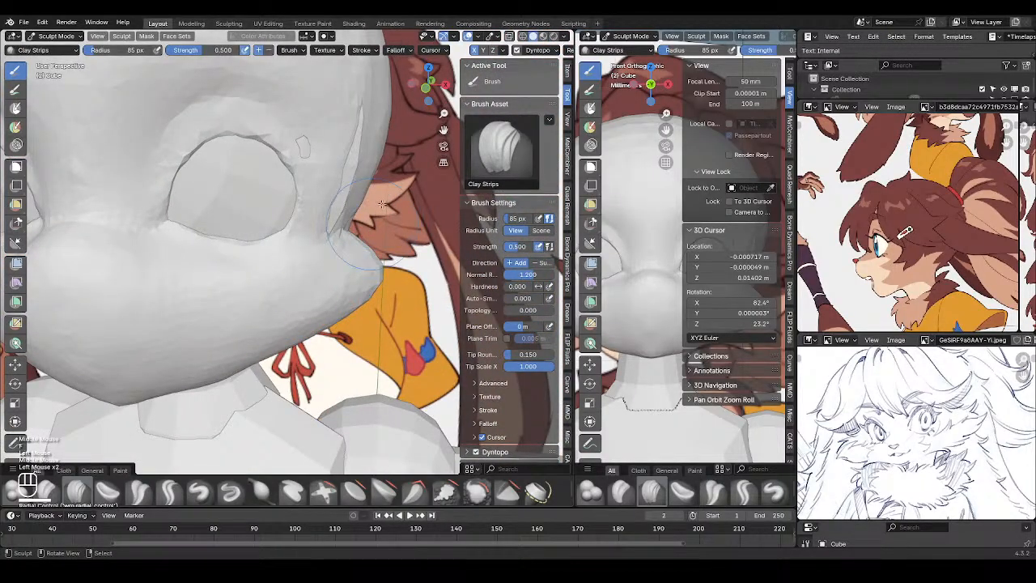
Reduce the Clay Strips radius to 75 px and add more volume across the cheek and under the eye
left_click(539, 50)
middle_click_drag(346, 247, 324, 240)
middle_click_drag(324, 240, 314, 262, "ctrl")
key("f")
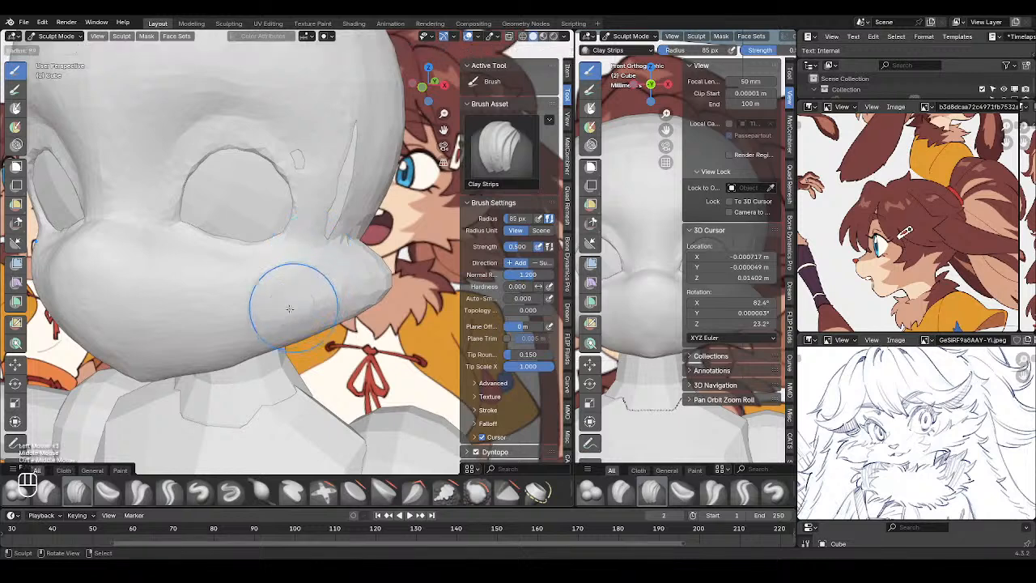
left_click(332, 292)
left_click_drag(289, 306, 361, 275)
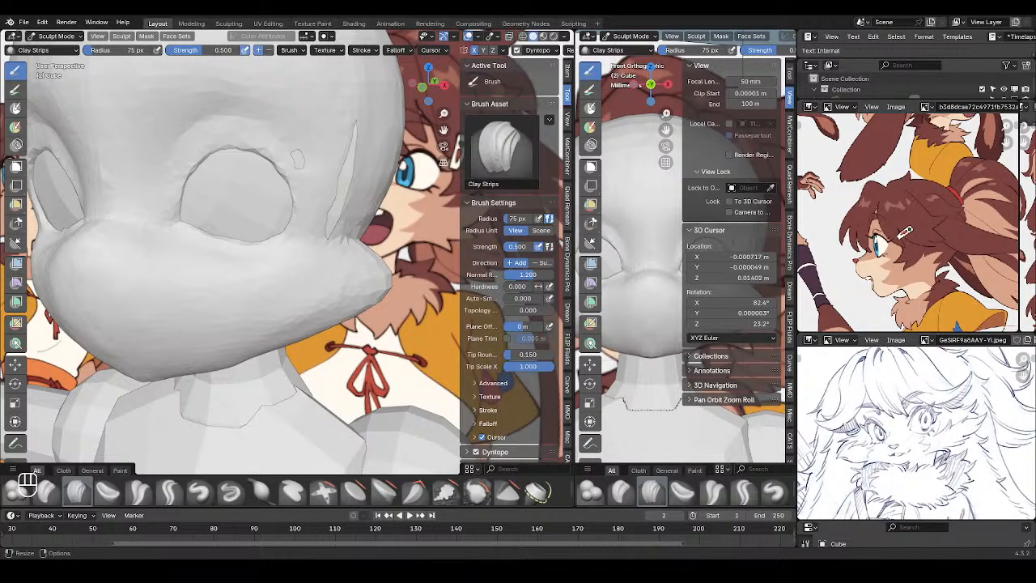
middle_click_drag(312, 113, 303, 154)
middle_click_drag(304, 154, 312, 315, "ctrl")
middle_click_drag(311, 316, 315, 234, "ctrl")
left_click_drag(298, 245, 265, 257)
middle_click_drag(266, 257, 223, 243)
mouse_move(242, 247)
middle_mouse_down("shift")
mouse_move(310, 287)
mouse_move(318, 276)
mouse_move(302, 272)
middle_mouse_up("shift")
Carve the cheek surface beneath the eye's outer corner with Crease Polish at a 66 px radius
key("shift+c")
key("f")
left_click(349, 274)
left_click_drag(298, 270, 327, 297)
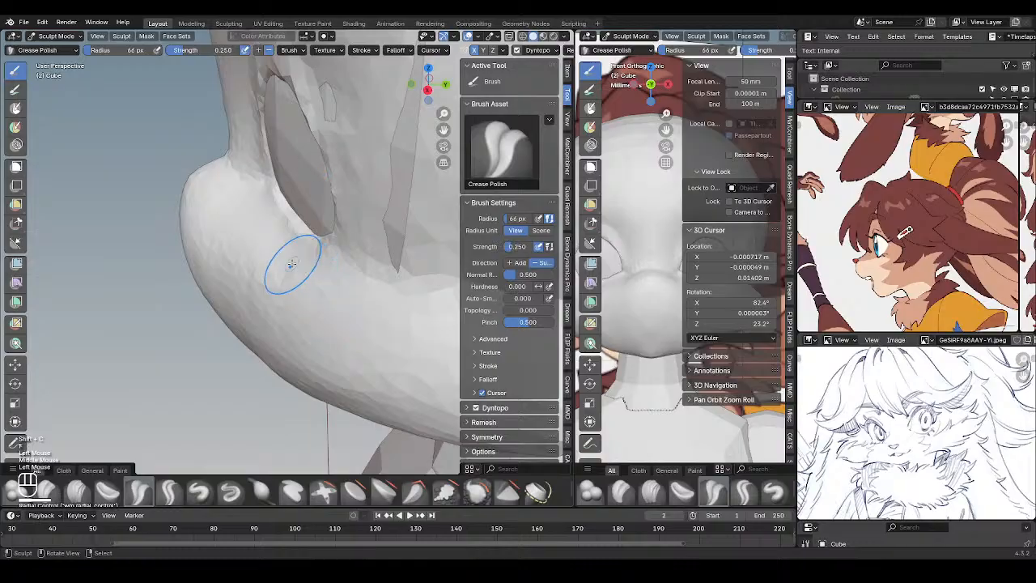
left_click_drag(291, 262, 363, 334)
left_click_drag(346, 316, 371, 340)
left_click_drag(344, 315, 366, 334)
Smooth the carved cheek area, enlarging the brush radius to 126 px
mouse_move(348, 303)
left_mouse_down("shift")
mouse_move(358, 313)
mouse_move(363, 305)
mouse_move(218, 229)
mouse_move(242, 264)
mouse_move(369, 320)
mouse_move(389, 312)
left_mouse_up("shift")
key("f")
left_click(384, 285)
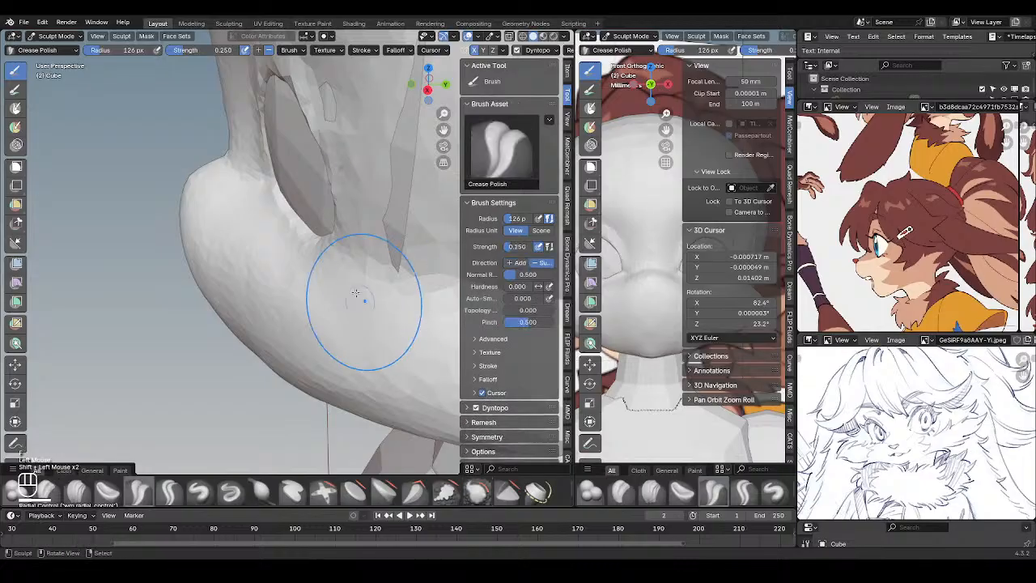
mouse_move(363, 296)
middle_mouse_down("shift")
mouse_move(321, 237)
mouse_move(300, 268)
middle_mouse_up("shift")
left_click_drag(304, 275, 361, 308, "shift")
mouse_move(369, 306)
middle_mouse_down()
mouse_move(345, 257)
mouse_move(402, 246)
mouse_move(355, 277)
middle_mouse_up()
mouse_move(324, 263)
middle_mouse_down()
mouse_move(356, 251)
mouse_move(324, 268)
mouse_move(311, 230)
middle_mouse_up()
Build up the lower side of the cheek with Clay Strips at a 79 px radius
key("c")
key("f")
left_click(313, 270)
key("f")
left_click(287, 297)
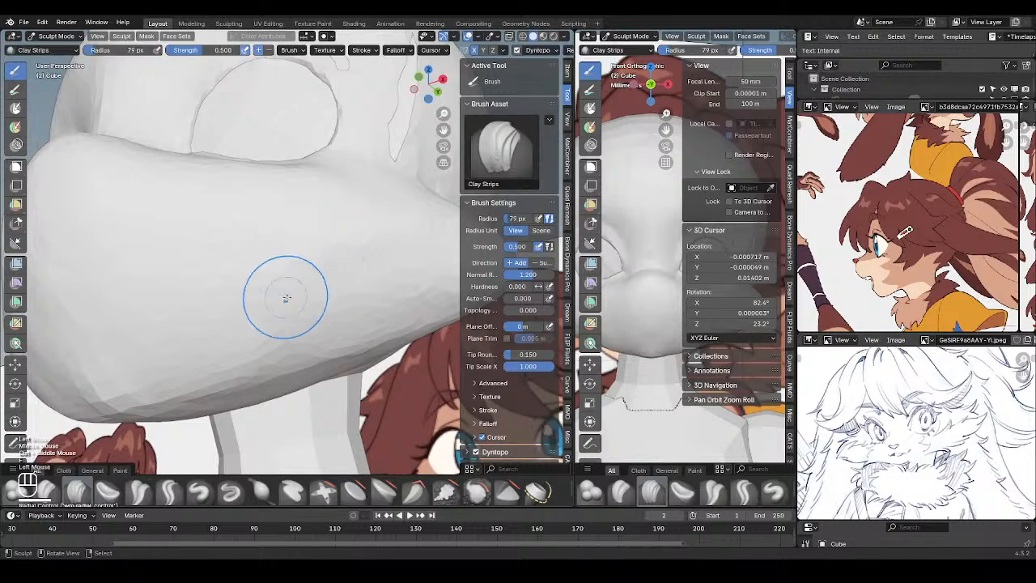
mouse_move(331, 290)
left_mouse_down()
mouse_move(278, 332)
mouse_move(296, 262)
mouse_move(335, 246)
left_mouse_up()
mouse_move(334, 245)
middle_mouse_down()
mouse_move(331, 270)
mouse_move(368, 275)
middle_mouse_up()
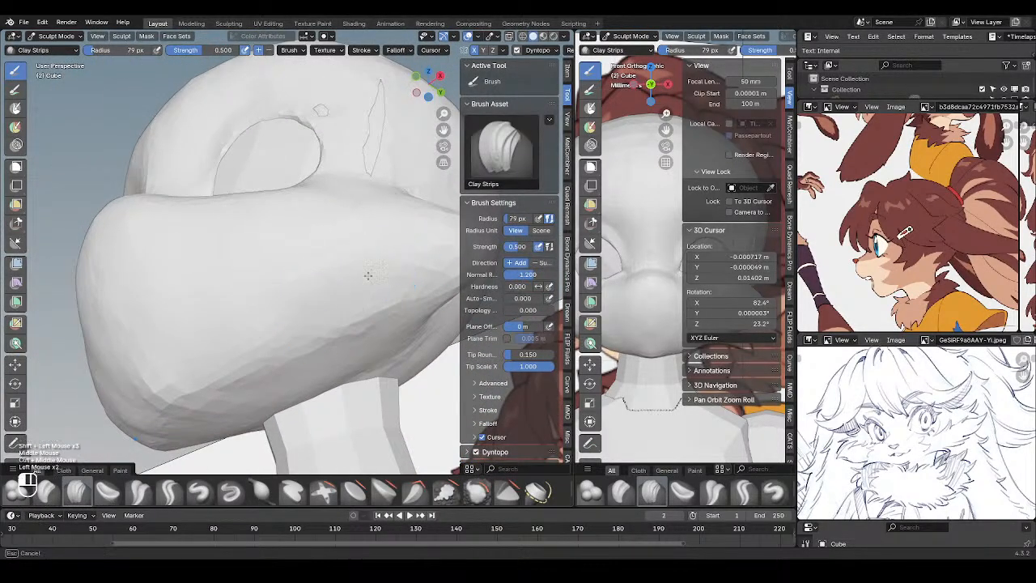
Set the brush radius to 53 px and smooth the side of the muzzle and cheek
key("f")
left_click(305, 290)
left_click_drag(296, 294, 321, 278, "shift")
middle_click_drag(322, 277, 311, 249)
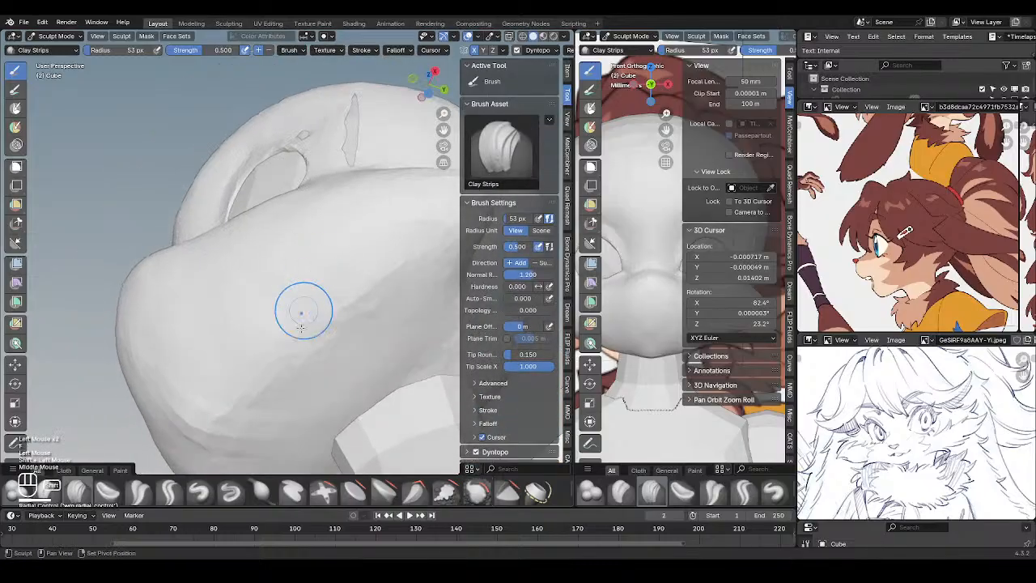
mouse_move(302, 311)
left_mouse_down("shift")
mouse_move(312, 354)
mouse_move(320, 328)
left_mouse_up("shift")
left_click_drag(329, 289, 298, 322, "shift")
mouse_move(298, 322)
middle_mouse_down()
mouse_move(289, 340)
mouse_move(308, 317)
mouse_move(324, 324)
middle_mouse_up()
Fill the underside of the cheek and jaw with Clay Strips, bring the radius to 48 px and smooth the result
mouse_move(324, 324)
middle_mouse_down("shift")
mouse_move(332, 352)
mouse_move(364, 357)
middle_mouse_up("shift")
middle_click_drag(364, 357, 300, 317, "ctrl")
left_click_drag(332, 352, 369, 358)
middle_click_drag(289, 313, 310, 313)
key("f")
left_click(319, 313)
mouse_move(255, 344)
left_mouse_down()
mouse_move(207, 326)
mouse_move(222, 353)
mouse_move(204, 355)
left_mouse_up()
key("f")
left_click(208, 354)
mouse_move(216, 270)
left_mouse_down()
mouse_move(225, 268)
mouse_move(219, 301)
left_mouse_up()
left_click_drag(219, 302, 258, 257, "shift")
Bring the whole head into view from the front and narrow the main viewport
middle_click_drag(270, 245, 292, 284, "ctrl")
middle_click_drag(291, 283, 280, 267)
mouse_move(279, 268)
middle_mouse_down()
mouse_move(324, 279)
mouse_move(259, 280)
mouse_move(292, 282)
mouse_move(295, 245)
mouse_move(357, 248)
mouse_move(351, 290)
middle_mouse_up()
middle_click_drag(352, 290, 351, 257, "ctrl")
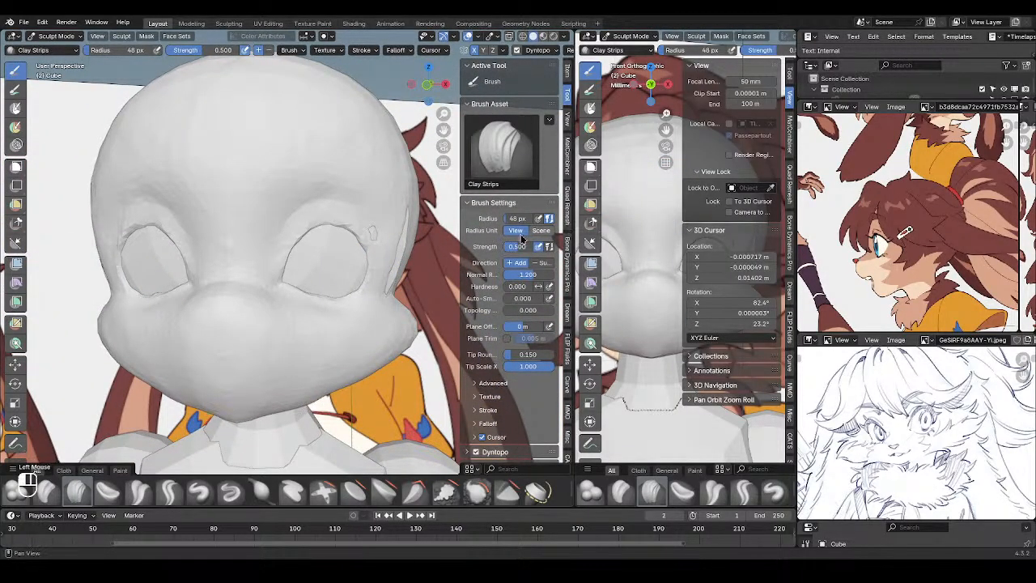
left_click_drag(573, 229, 516, 212)
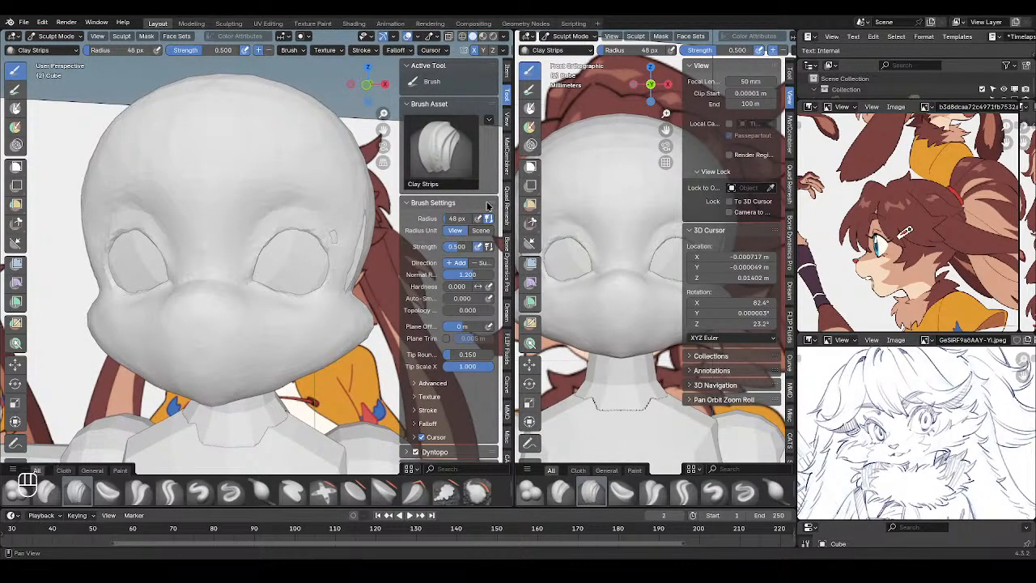
In Object Mode, select the eye sphere inside the head and shade it smooth
middle_click_drag(250, 204, 298, 225)
right_click(316, 265)
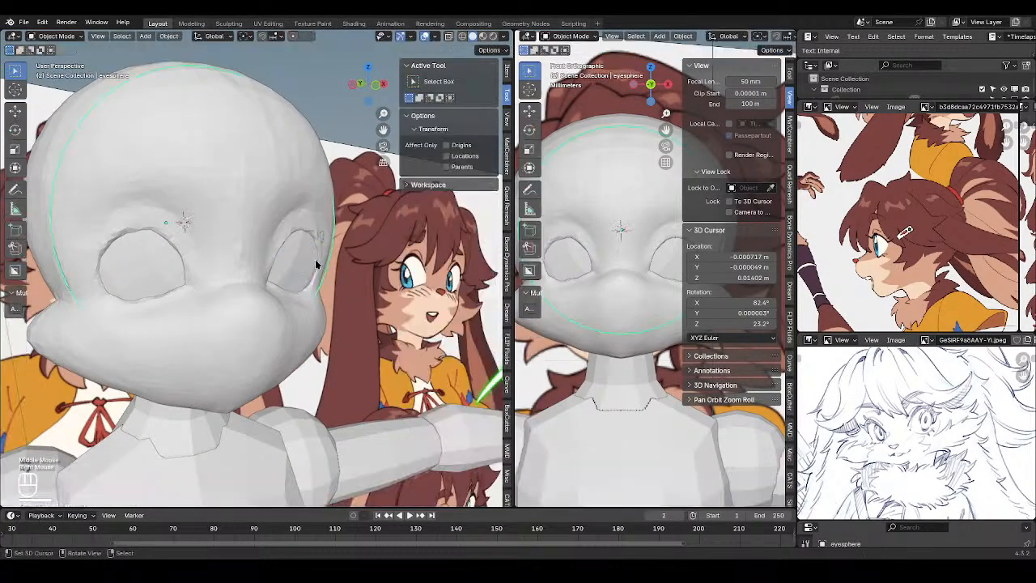
left_click(170, 37)
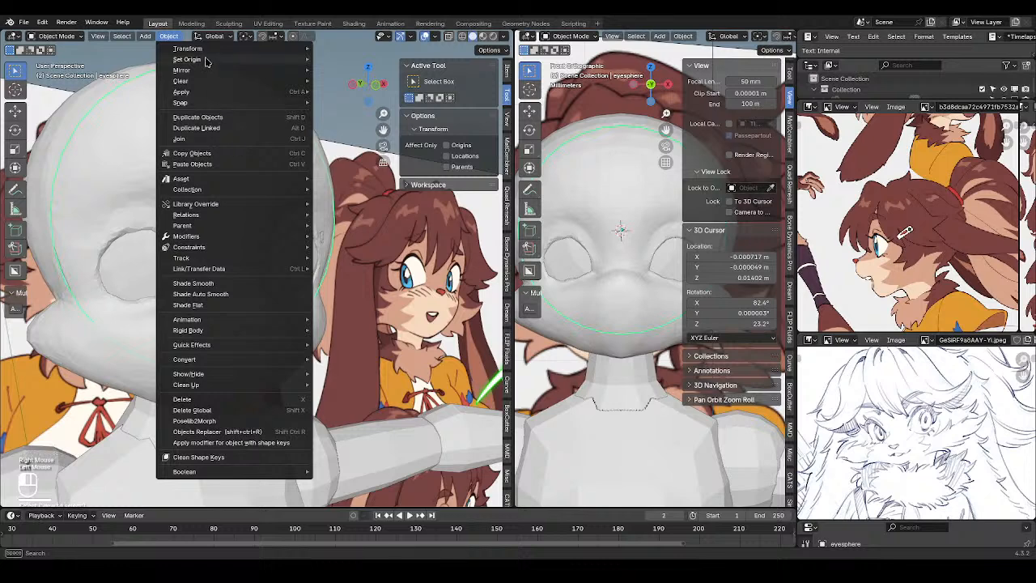
left_click(199, 285)
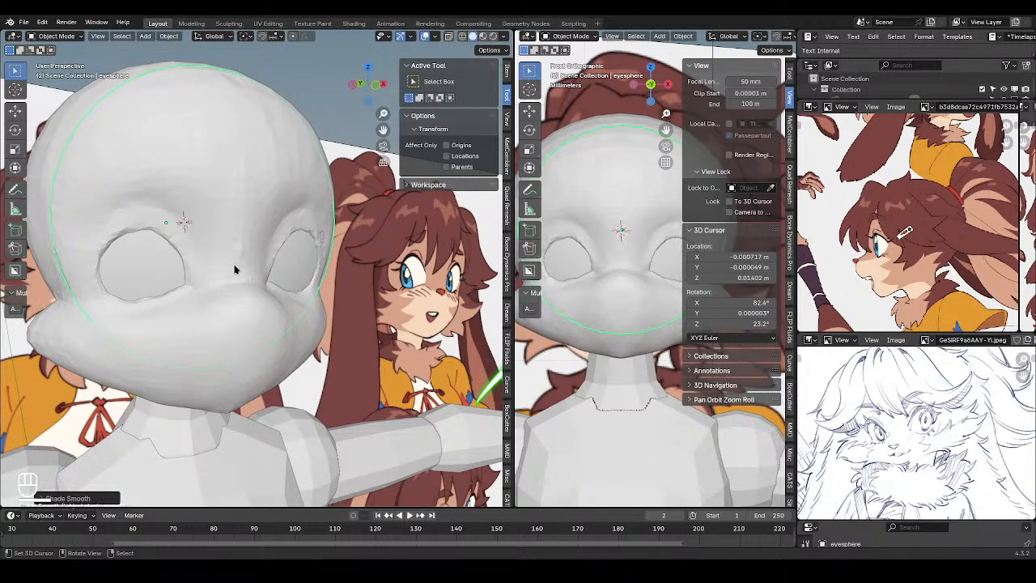
From the front view, place the 3D cursor on the character's left eye and add a mesh circle there
middle_click_drag(523, 320, 643, 266)
key("shift+s")
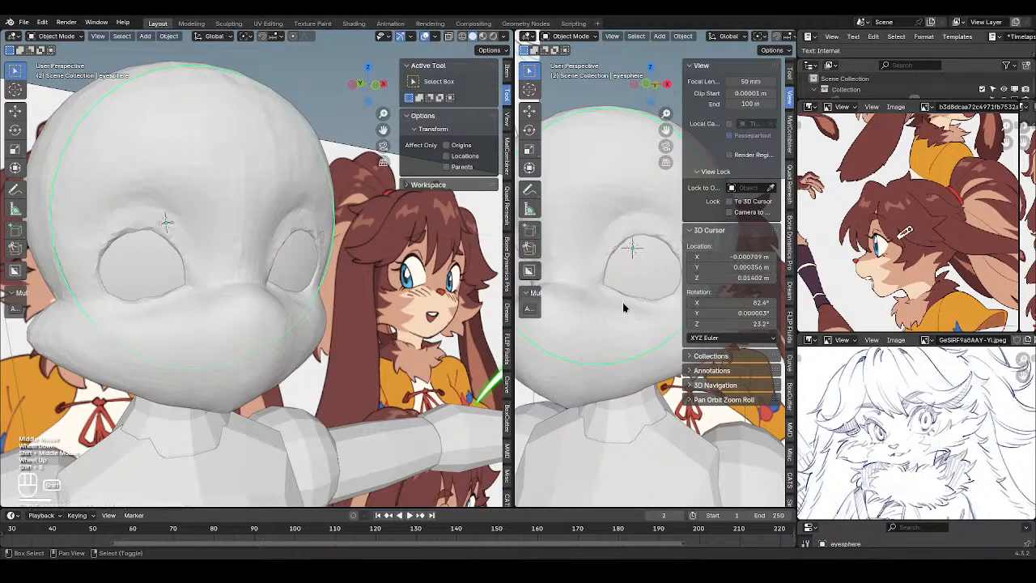
scroll(641, 279, "up", 1)
scroll(652, 272, "down", 2)
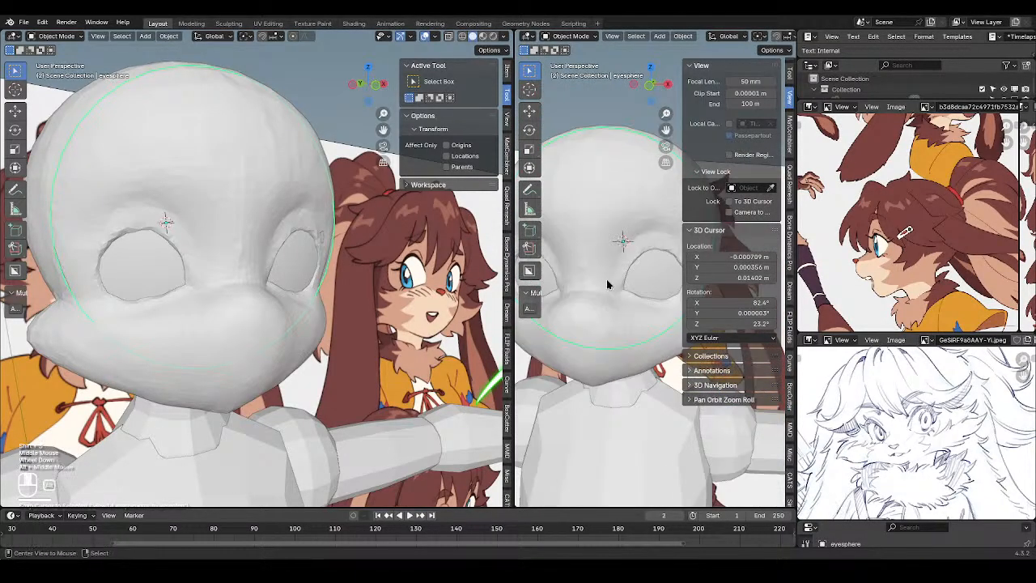
middle_click_drag(615, 282, 636, 278, "alt")
key("shift+a")
mouse_move(661, 268)
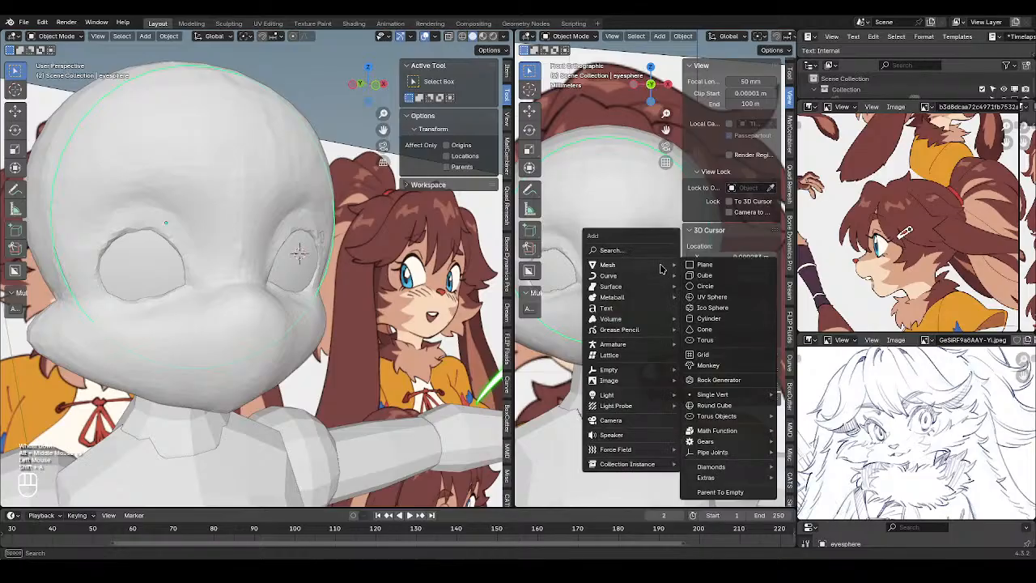
left_click(694, 286)
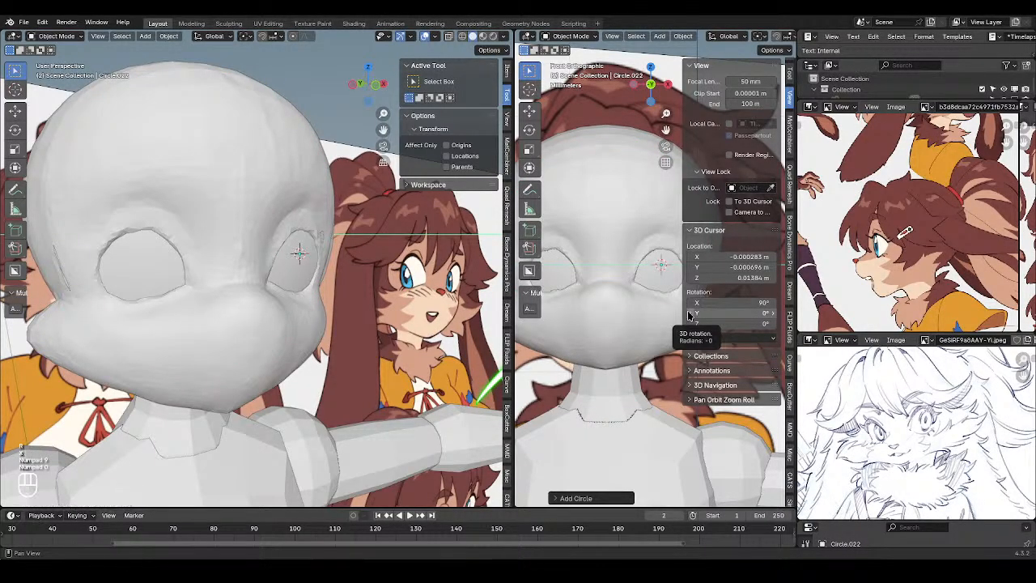
Rotate the new circle 90° about the X axis and scale it down around the eye socket
key("n")
key("r")
key("x")
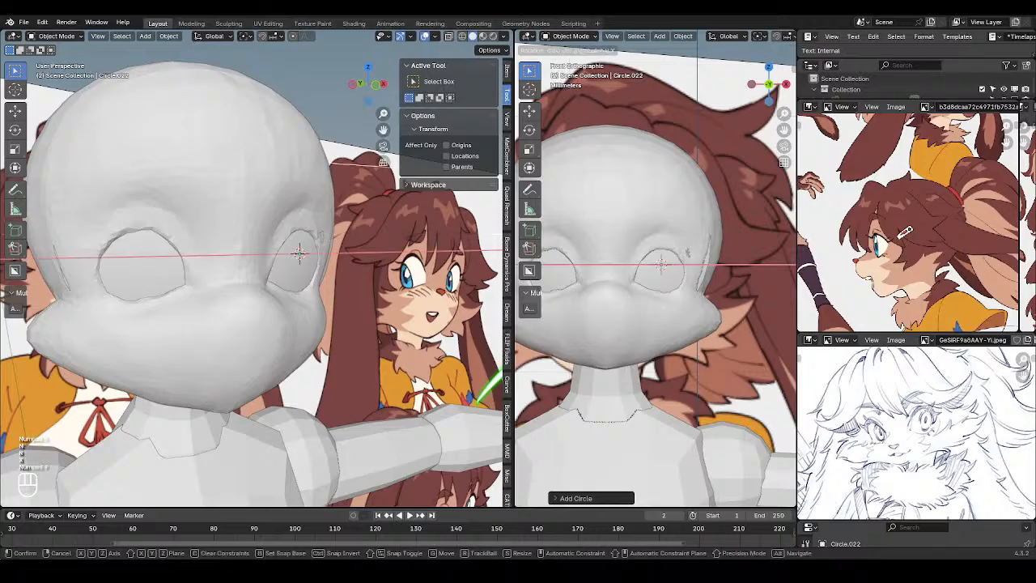
key("Return")
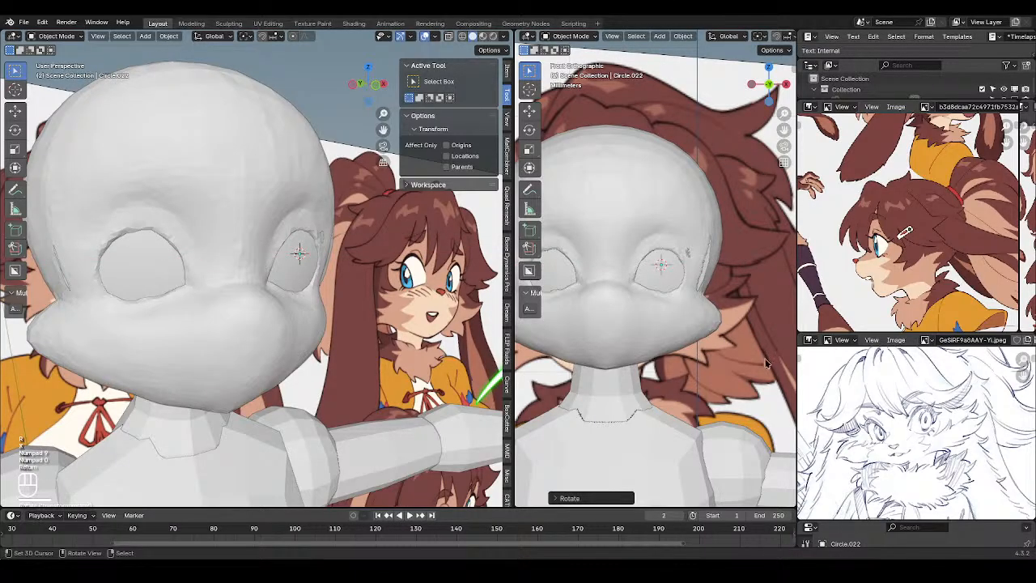
key("s")
left_click(690, 320)
key("s")
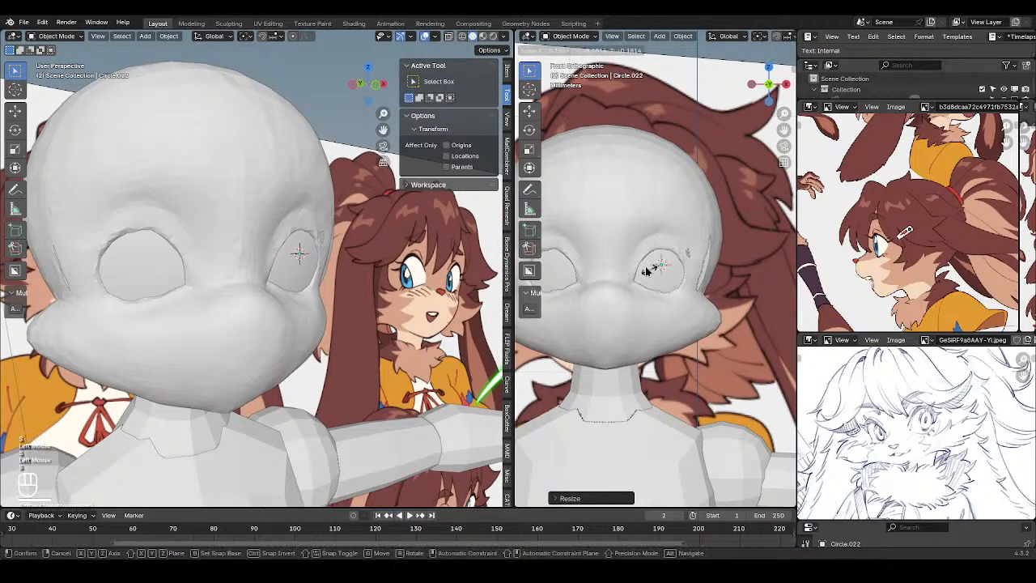
left_click(687, 291)
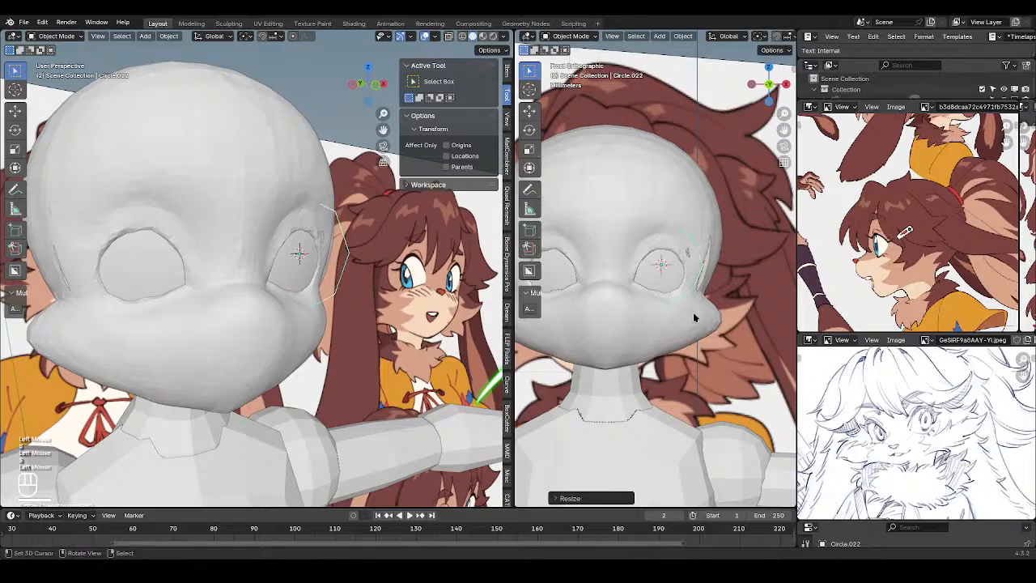
Edit the circle in wireframe display and extrude its edge loop inward to form a first ring of faces
key("Tab")
scroll(694, 317, "up", 4)
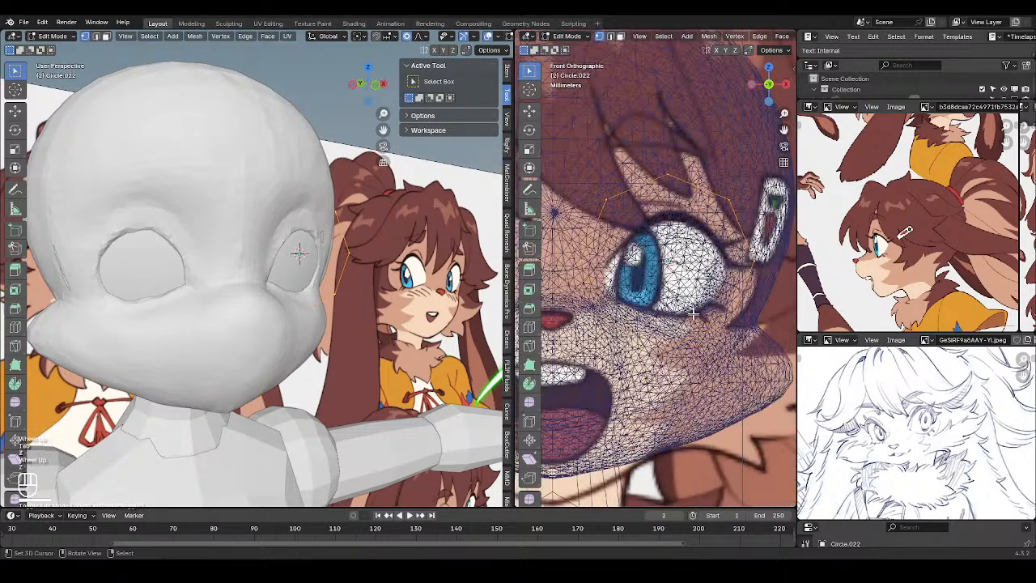
key("e")
right_click(698, 315)
key("s")
right_click(716, 314)
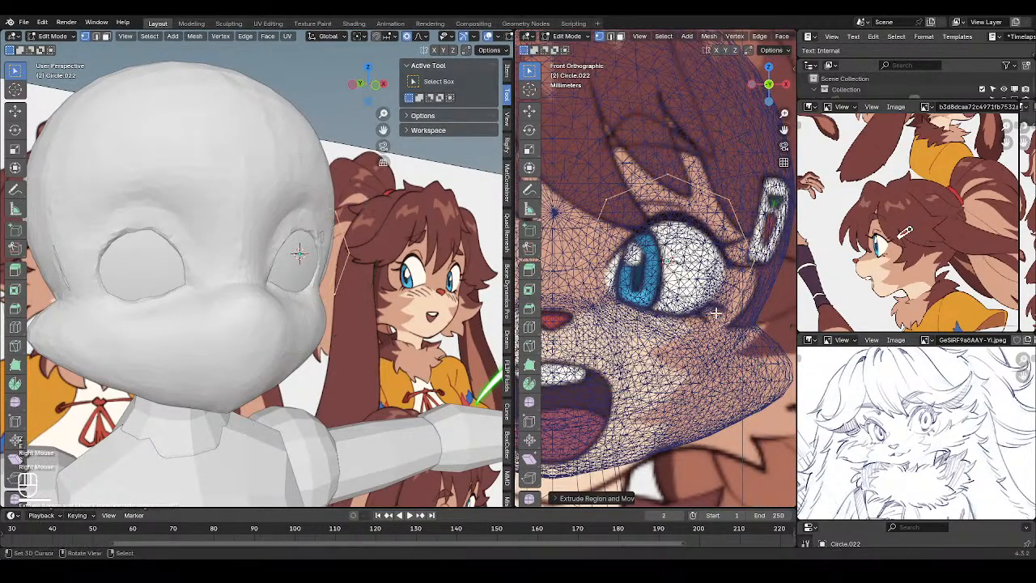
key("s")
left_click(702, 345)
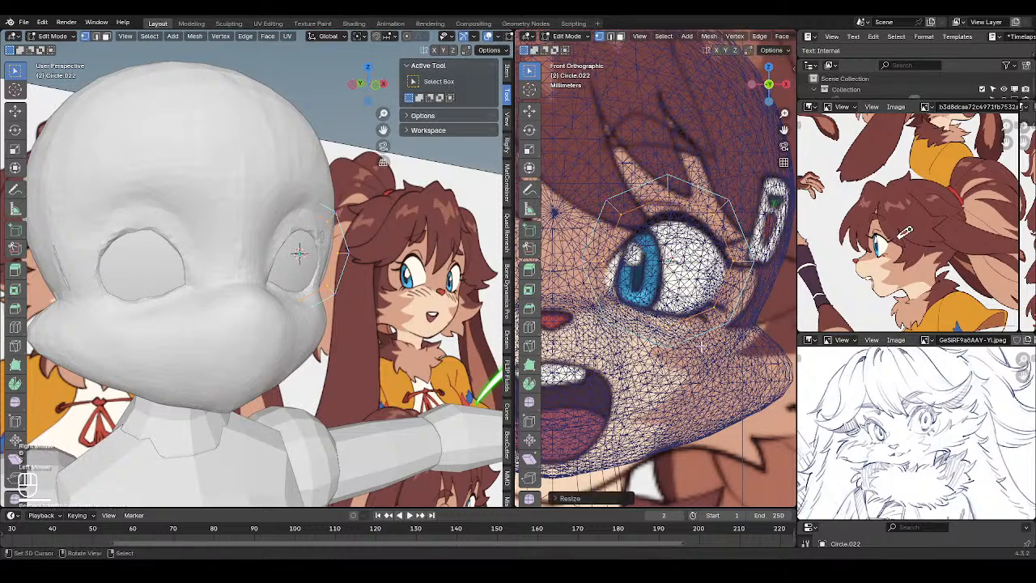
Extrude a second ring inward and merge the final extruded loop into one center point to close the disc
key("e")
right_click(702, 346)
key("s")
left_click(714, 314)
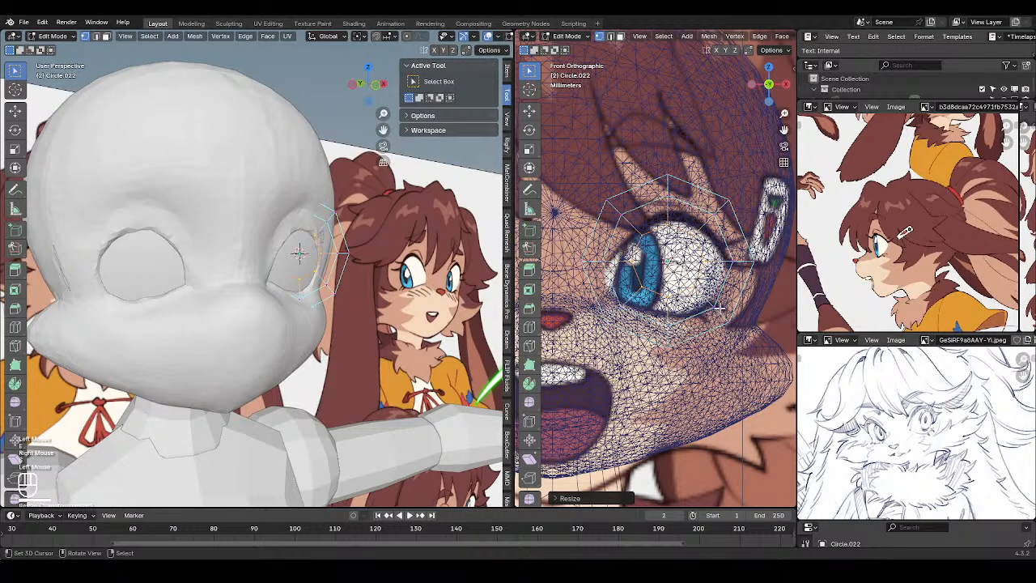
key("e")
right_click(721, 308)
key("m")
left_click(725, 306)
Narrow the whole disc horizontally into an oval and scale it down toward the size of the reference iris
key("a")
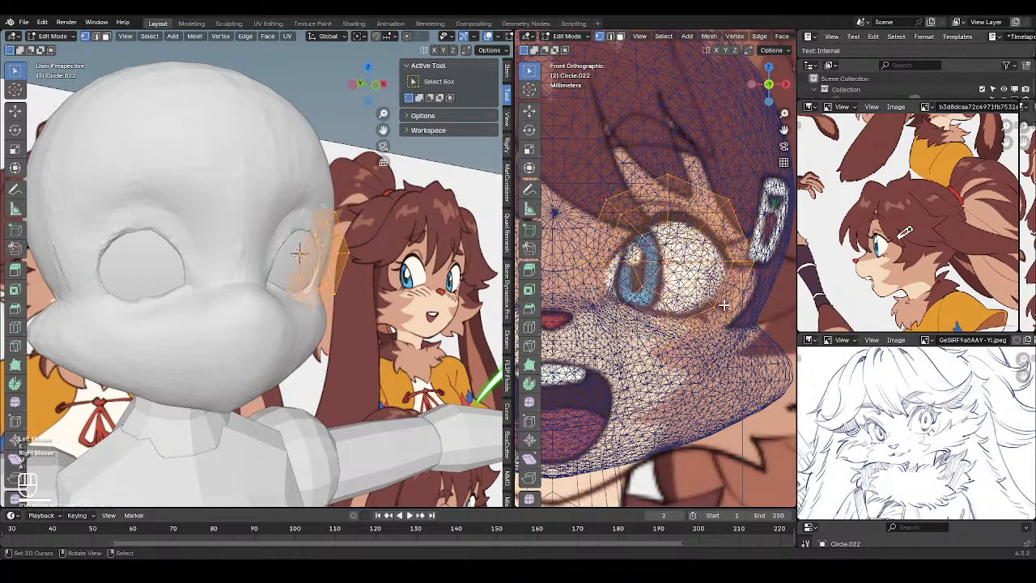
key("s")
left_click(677, 297)
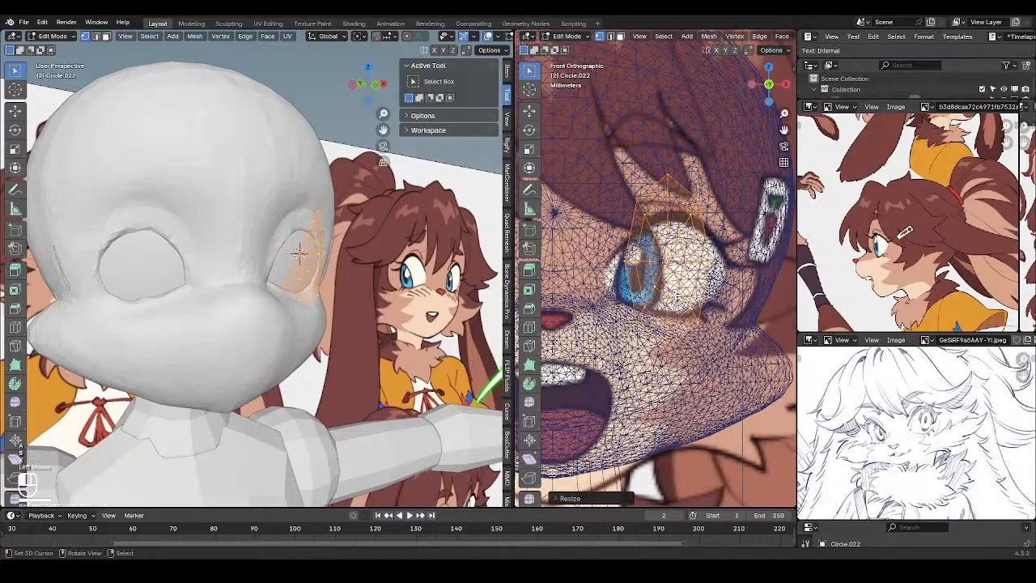
key("s")
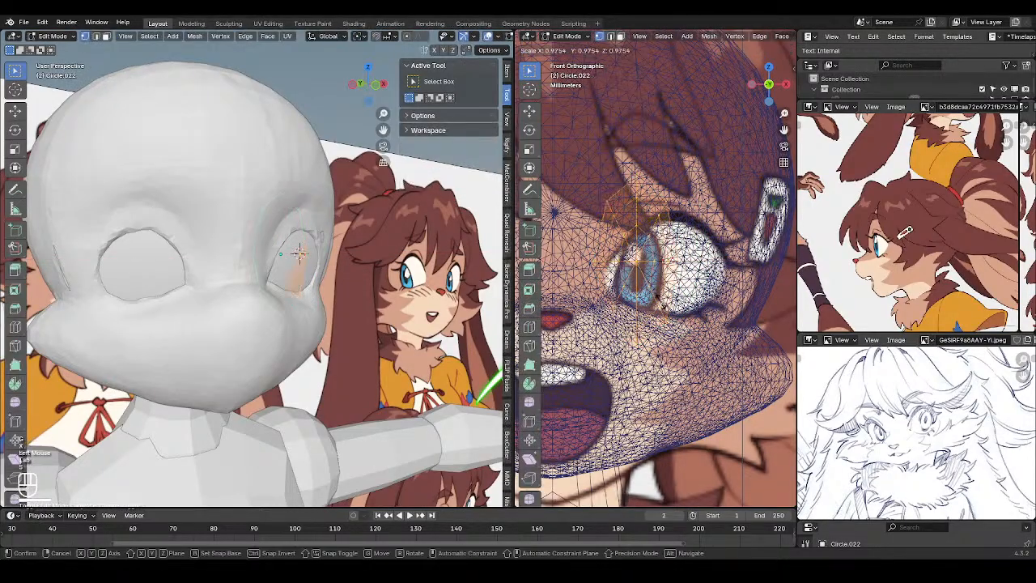
left_click(299, 254)
In Object Mode, move the oval disc over the reference iris and scale it to match the iris outline
key("g")
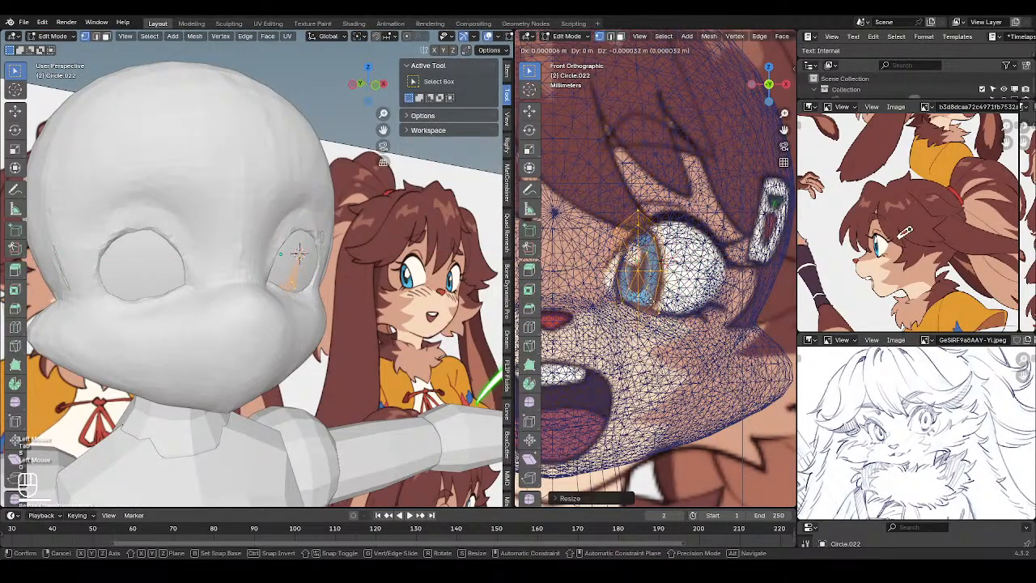
right_click(662, 273)
key("Tab")
key("g")
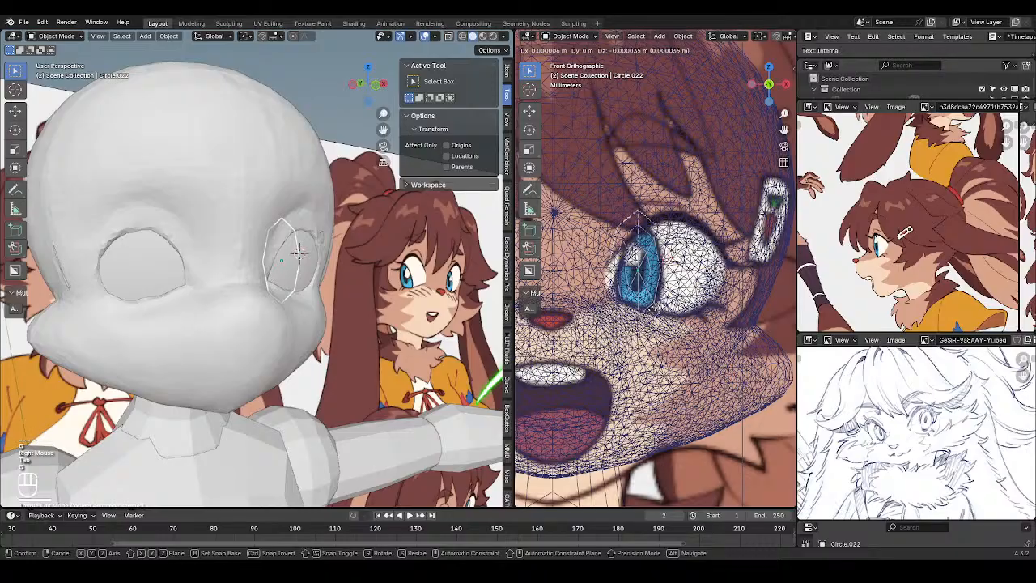
left_click(652, 310)
key("s")
left_click(691, 318)
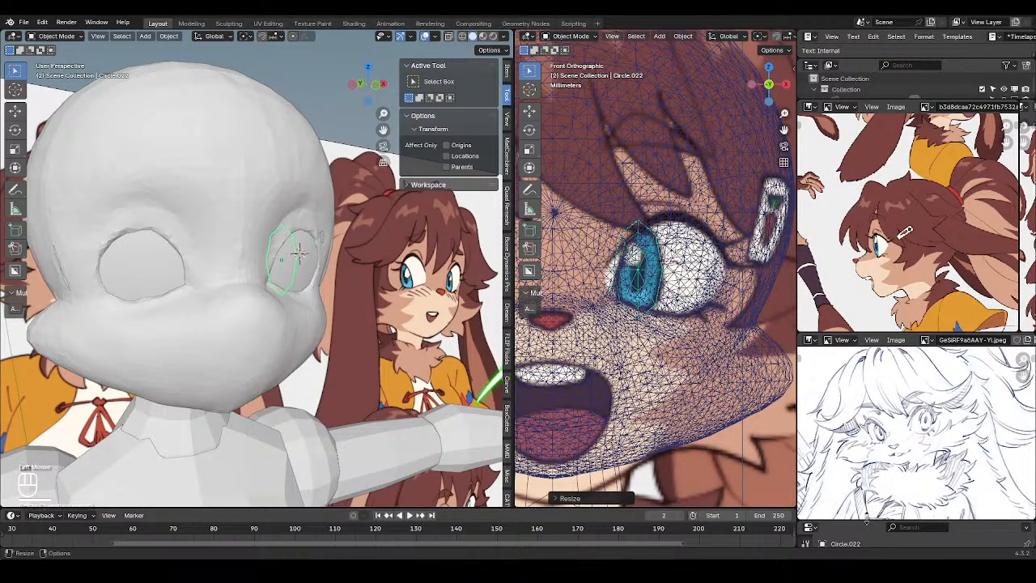
Enlarge the modifier area, add a Shrinkwrap modifier to the iris disc and pick the eyesphere as its target
left_click_drag(868, 522, 869, 496)
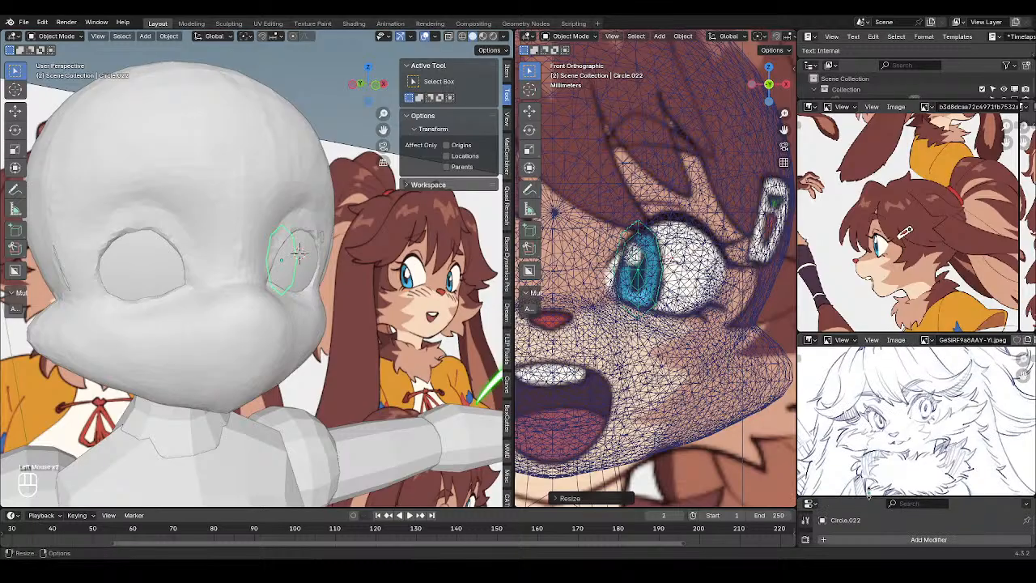
scroll(843, 532, "down", 2)
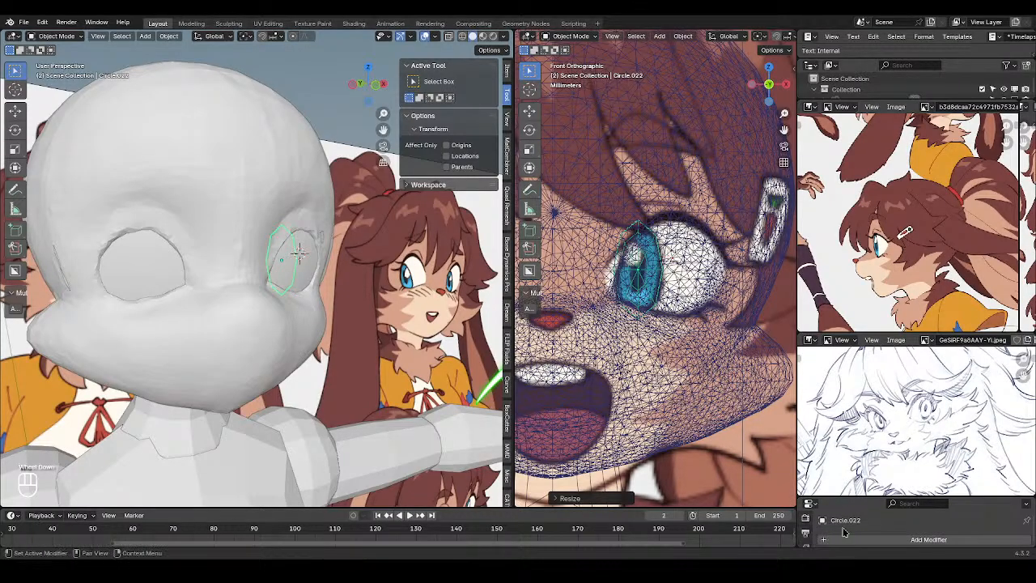
left_click(857, 537)
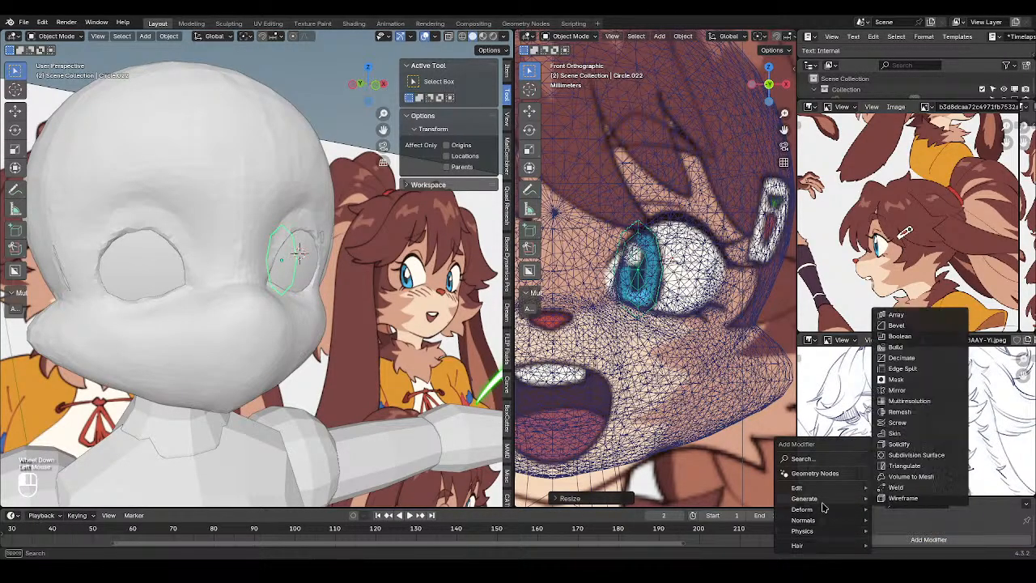
mouse_move(816, 510)
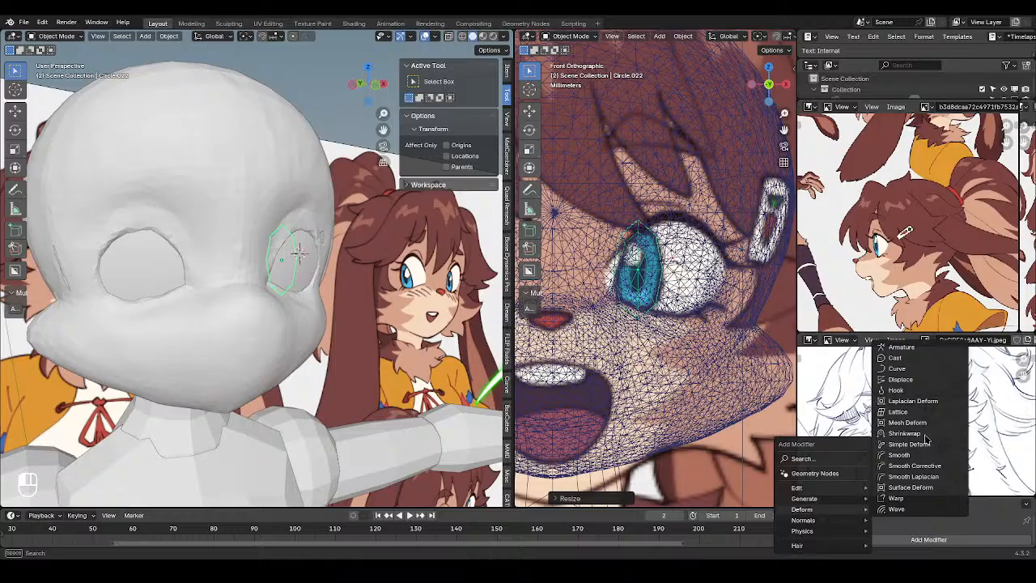
left_click(925, 436)
left_click_drag(956, 497, 960, 414)
left_click(1010, 519)
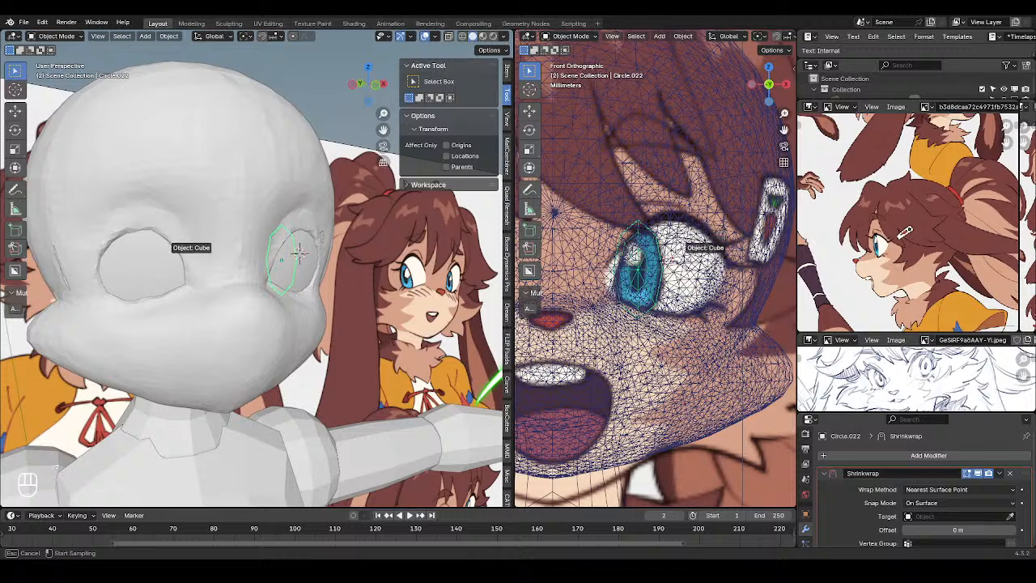
left_click(298, 252)
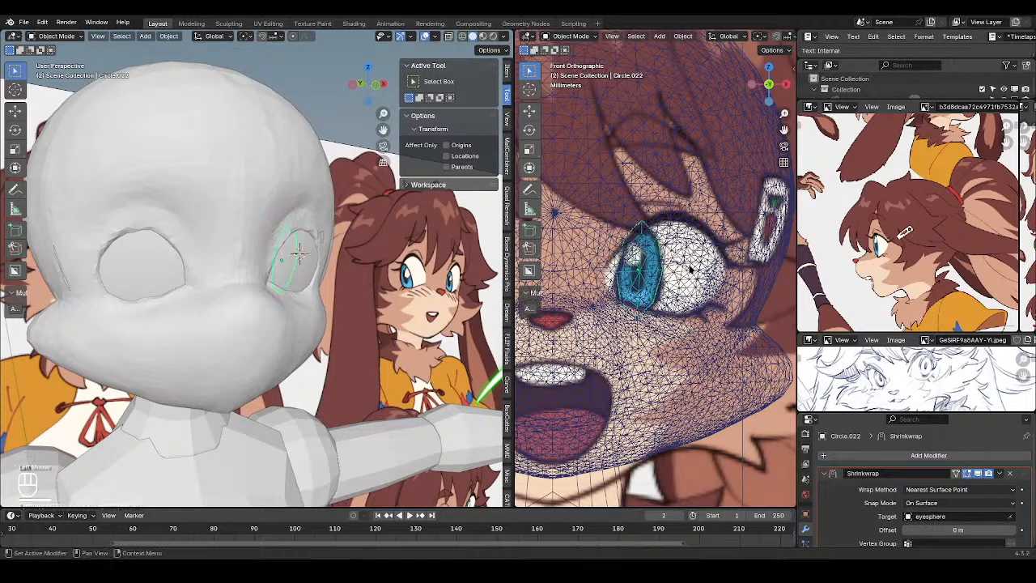
Set the Shrinkwrap snap mode to Above Surface with an offset of 0.0015 m
scroll(965, 508, "down", 2)
left_click(944, 495)
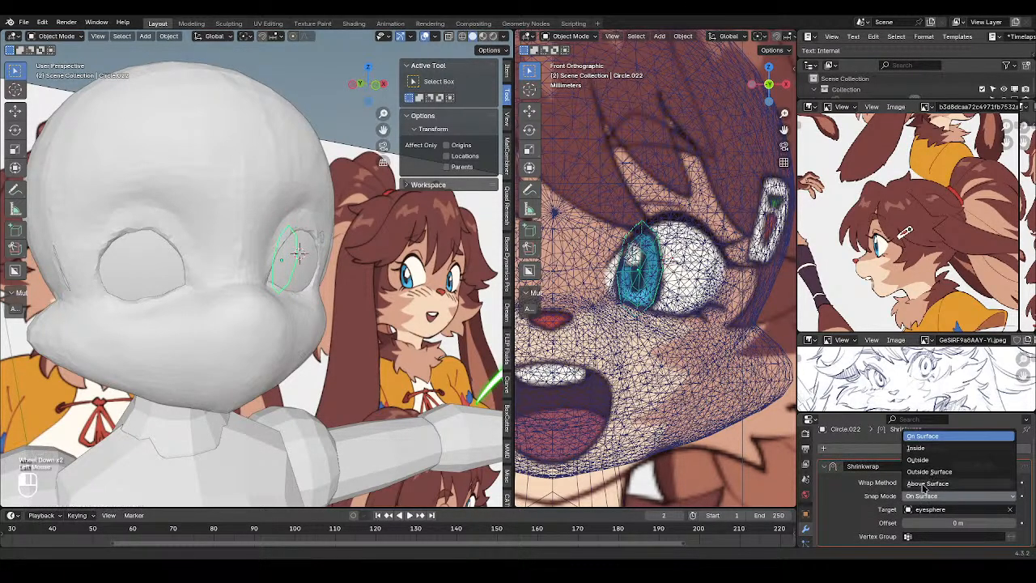
left_click(926, 484)
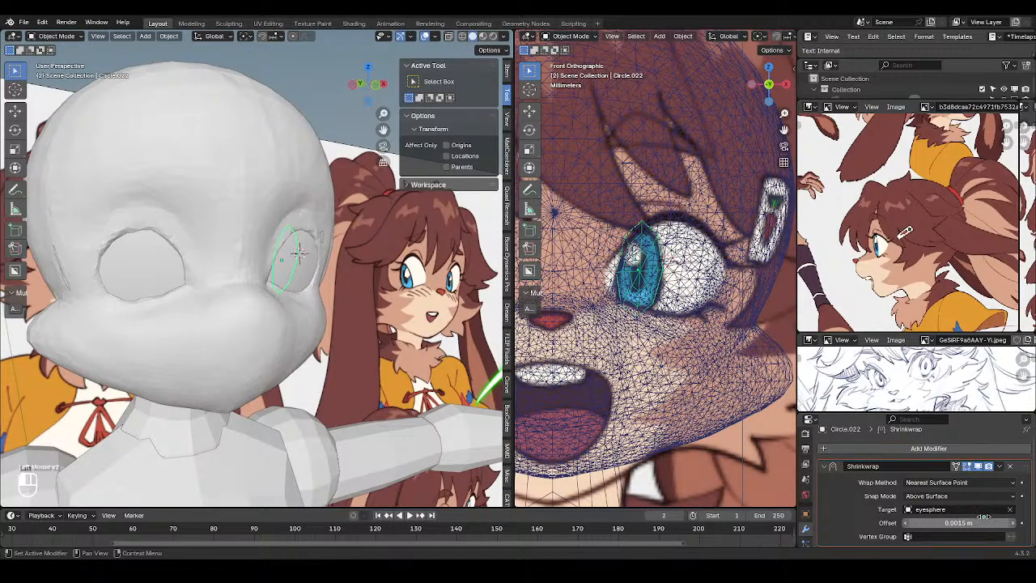
Add a Subdivision Surface modifier to the iris disc and place it above Shrinkwrap in the stack
left_click(869, 446)
mouse_move(869, 444)
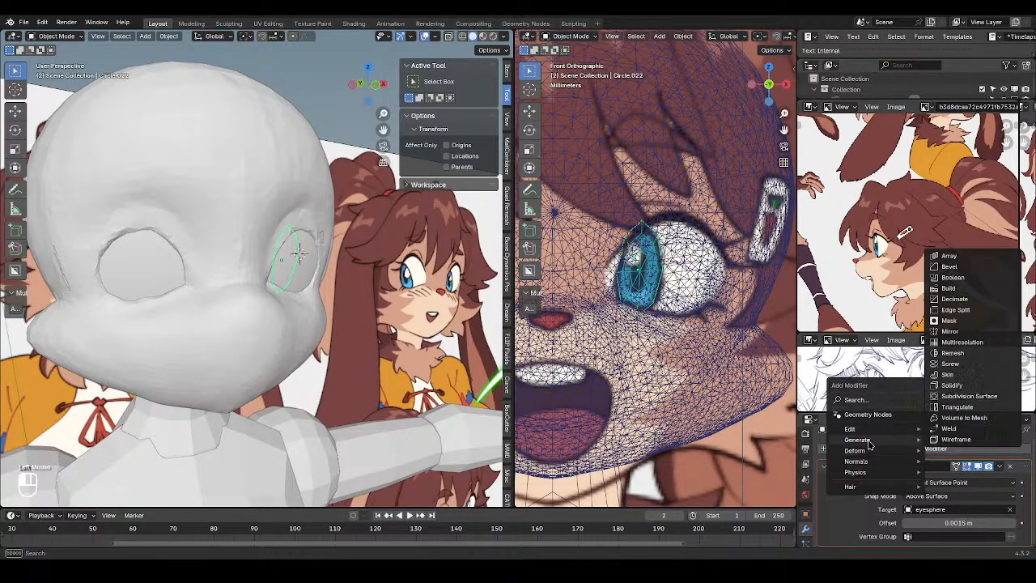
left_click(970, 396)
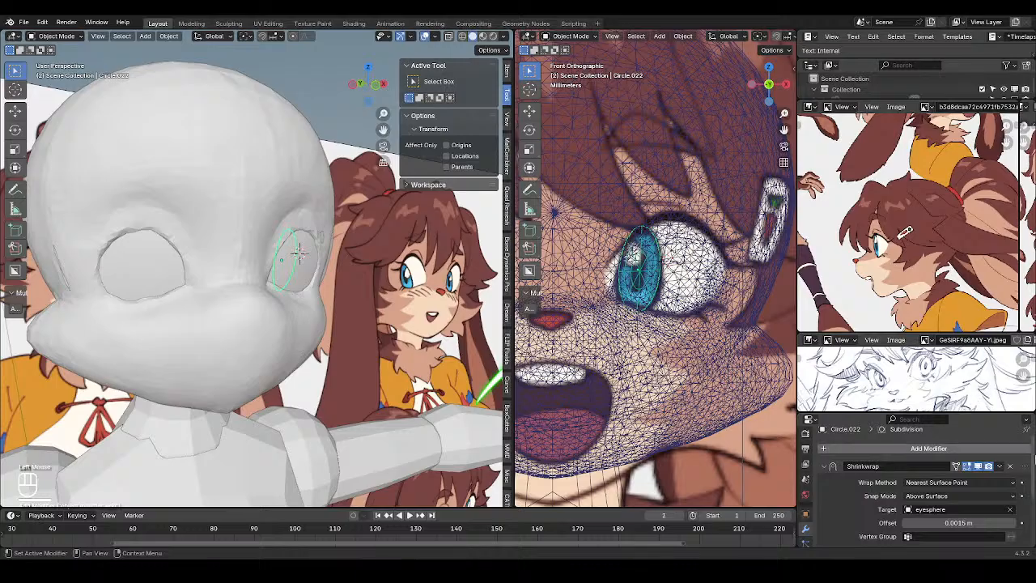
scroll(832, 486, "down", 1)
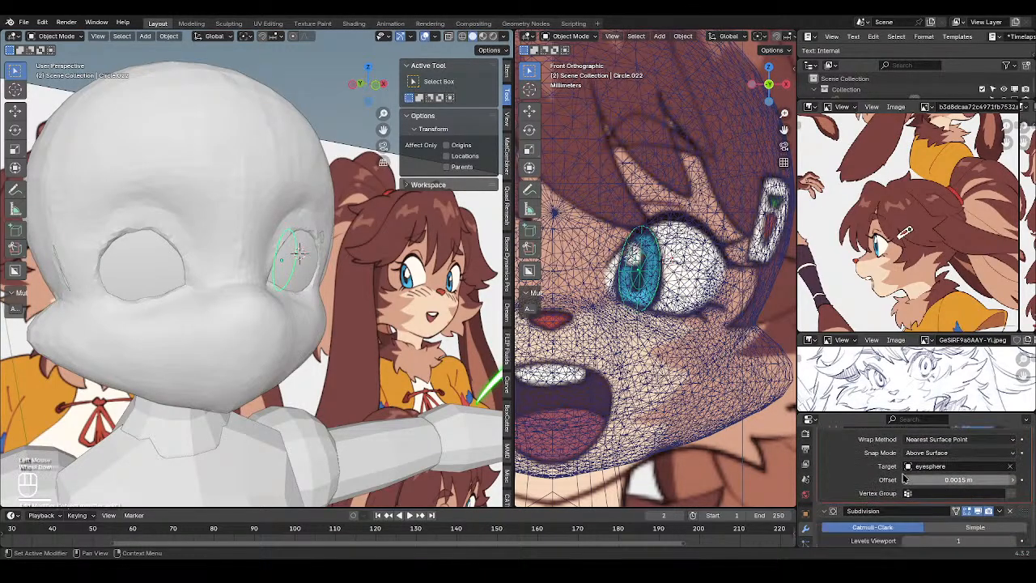
scroll(833, 478, "up", 2)
left_click(830, 467)
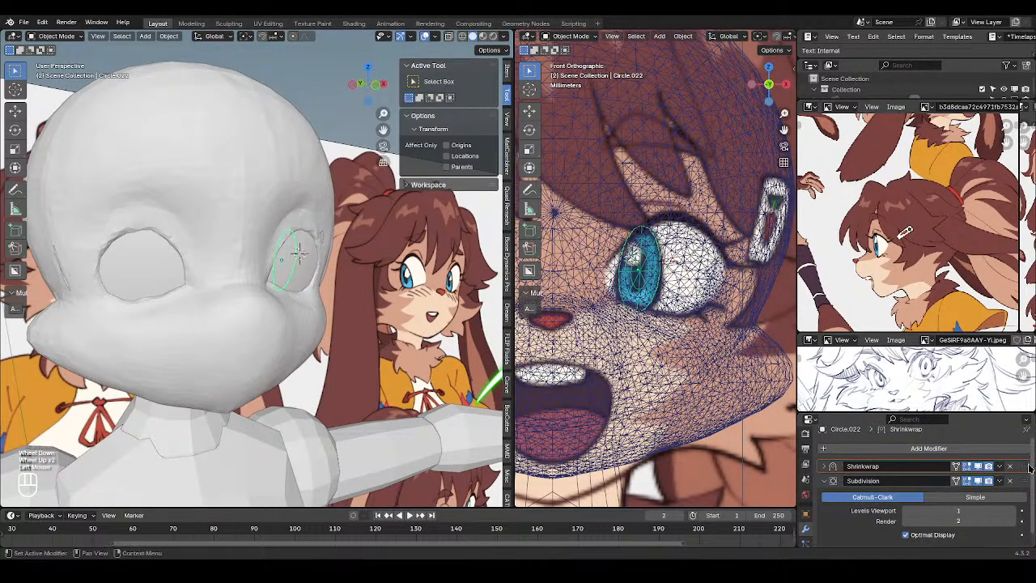
left_click_drag(1029, 468, 1029, 532)
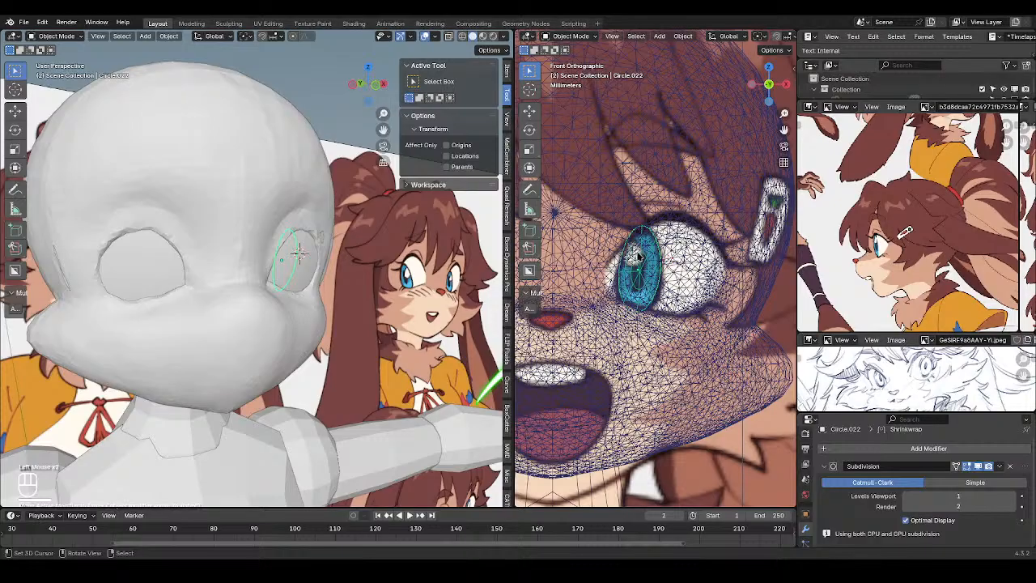
key("z")
mouse_move(639, 256)
middle_mouse_down()
mouse_move(654, 259)
mouse_move(613, 280)
mouse_move(569, 280)
mouse_move(626, 274)
mouse_move(650, 252)
middle_mouse_up()
scroll(570, 280, "down", 1)
scroll(650, 253, "up", 2)
key("g")
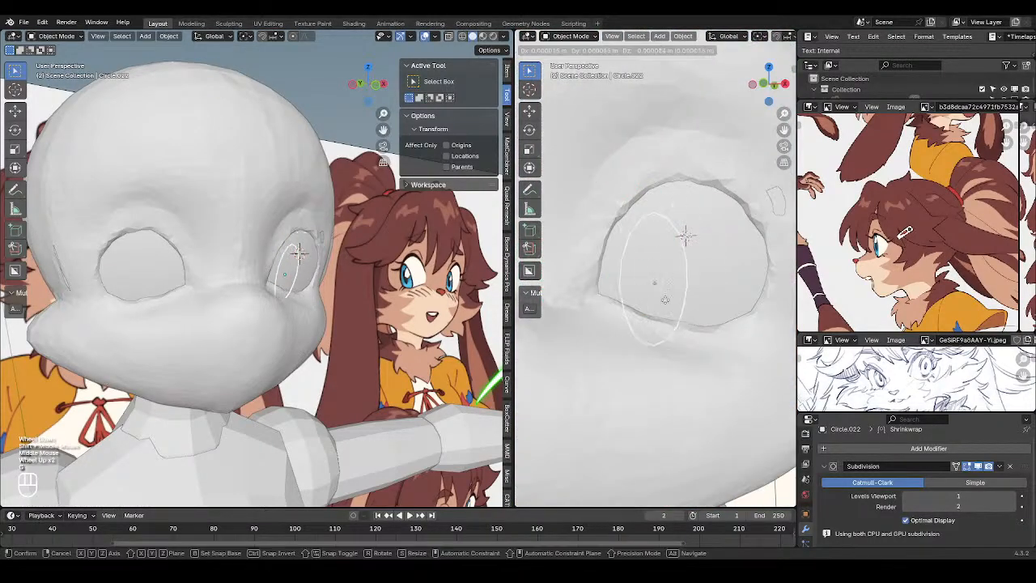
right_click(665, 298)
Give the iris disc a new material and set its viewport display colour to black
scroll(806, 518, "down", 3)
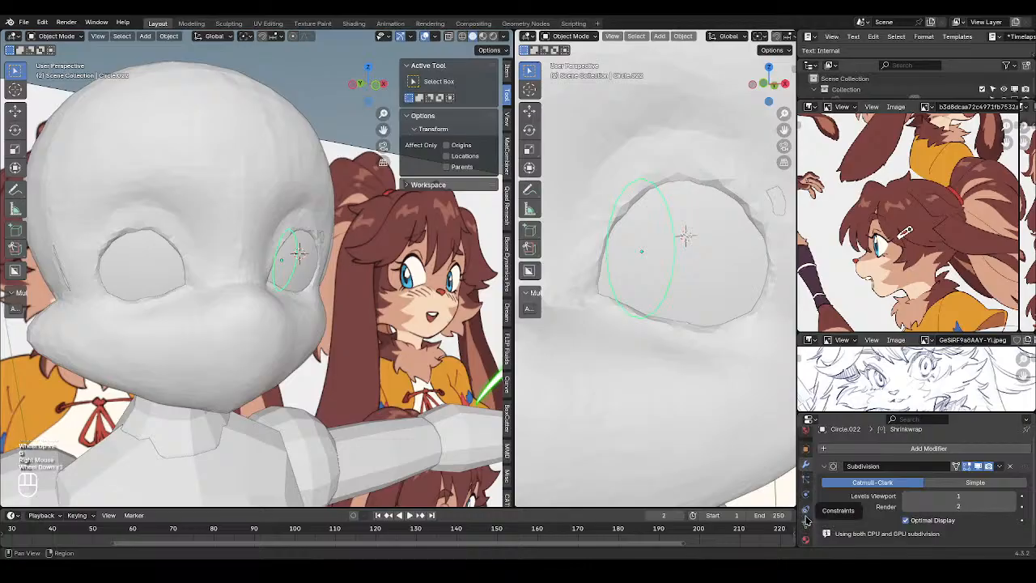
left_click(806, 539)
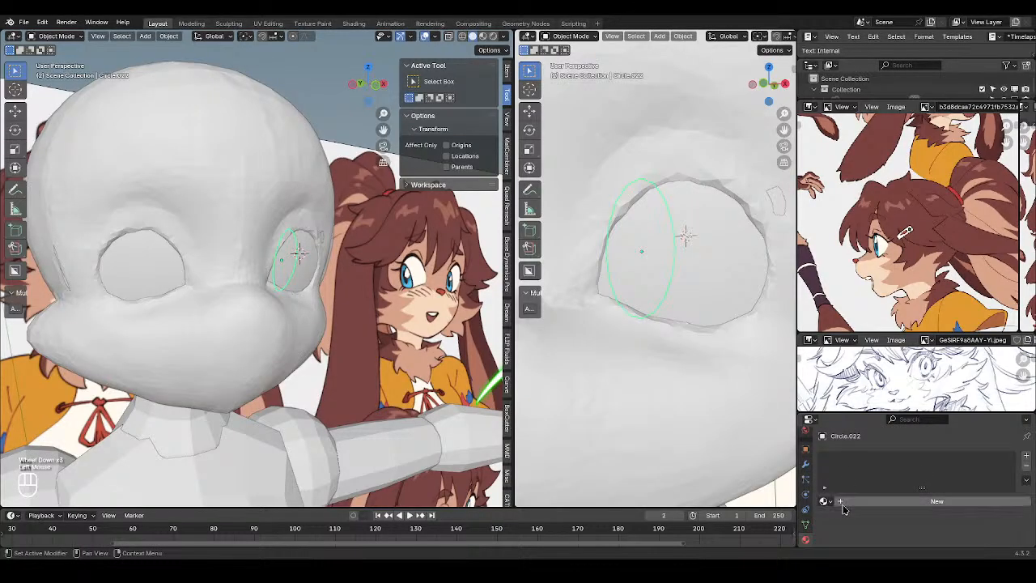
left_click(847, 500)
scroll(904, 518, "down", 3)
scroll(905, 518, "down", 12)
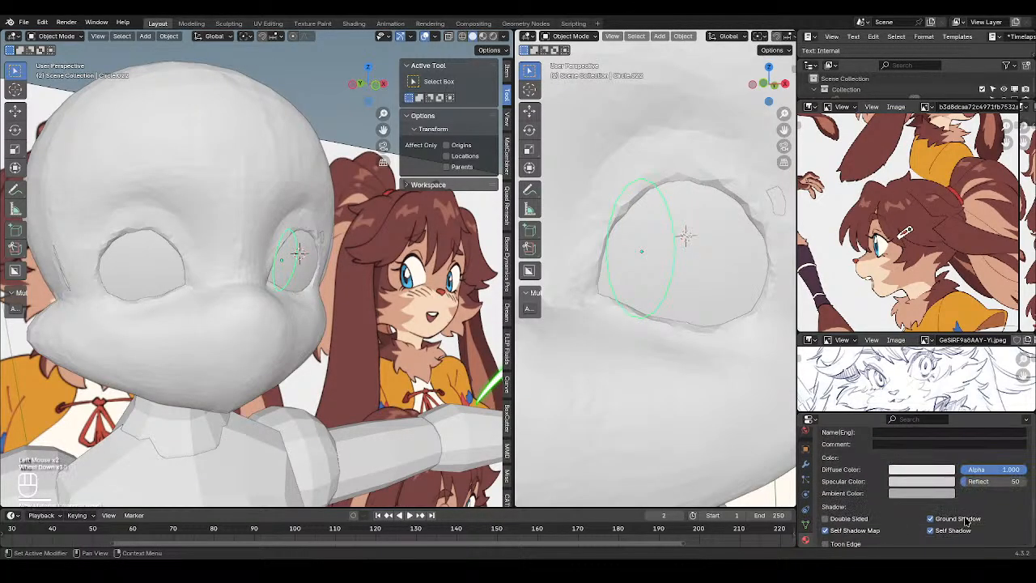
left_click(979, 484)
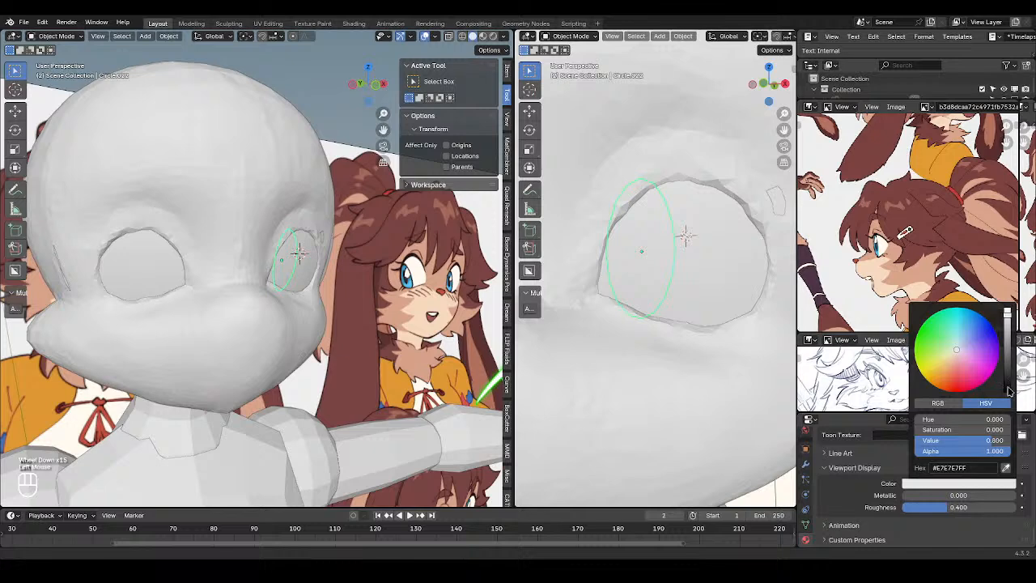
left_click(1010, 391)
In Edit Mode, recalculate the iris disc's normals so its faces point outward, and return to Object Mode
key("Tab")
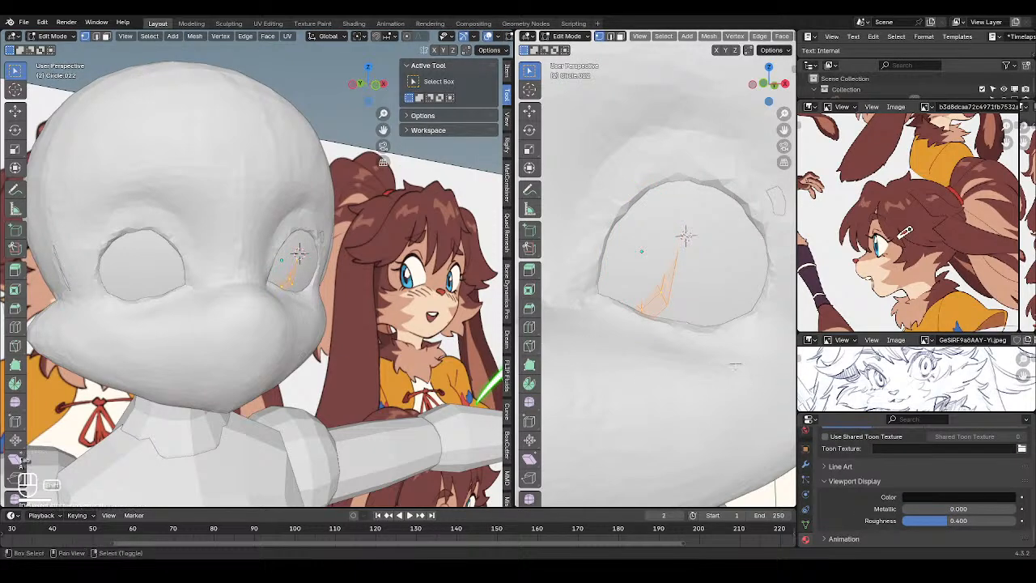
key("shift+n")
key("Tab")
key("Tab")
key("shift+n")
middle_click_drag(774, 325, 712, 308)
left_click(583, 498)
left_click(631, 493)
left_click(603, 487)
key("Tab")
Set the iris material's viewport roughness to 0.015 and metallic to 1.000, and inspect the iris from the side
scroll(712, 308, "down", 2)
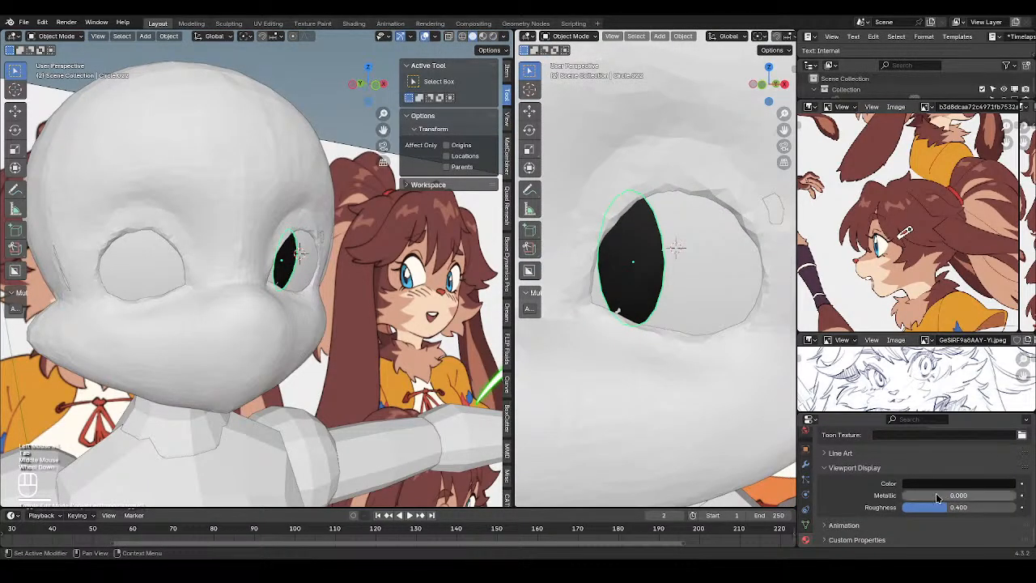
left_click_drag(935, 507, 882, 520)
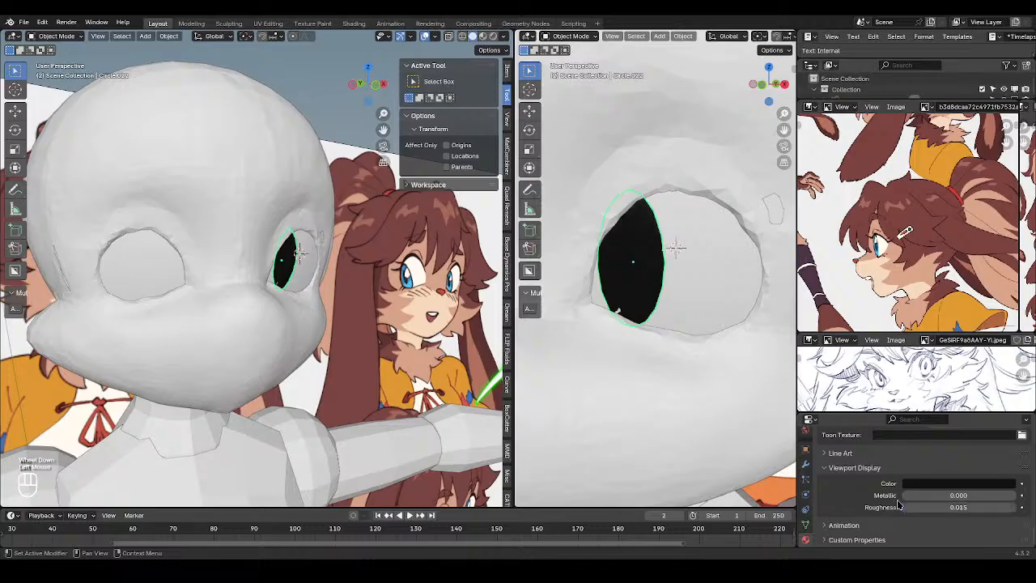
left_click_drag(982, 496, 1017, 495)
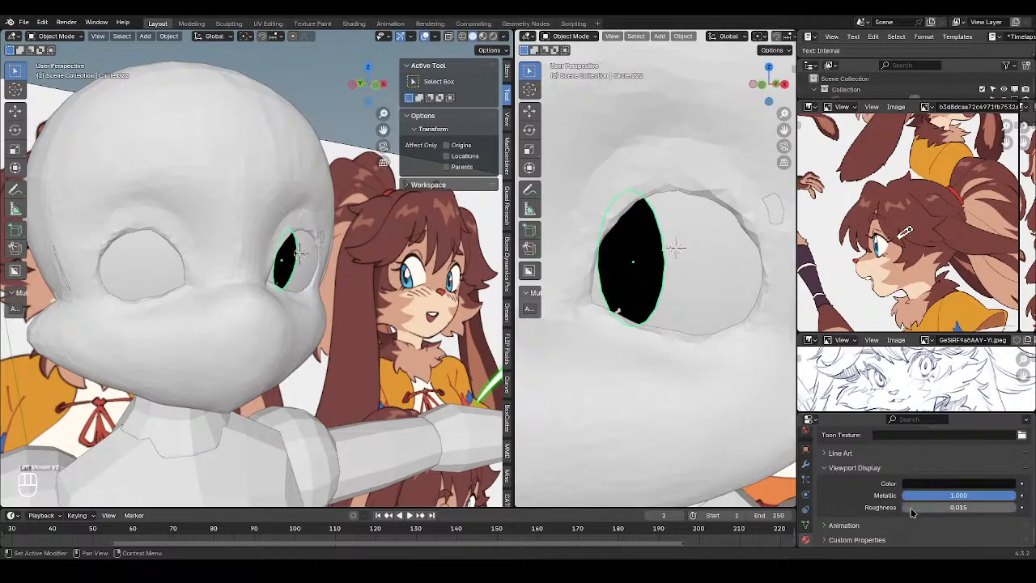
middle_click_drag(580, 322, 627, 329)
middle_click_drag(357, 308, 301, 301)
key("alt+a")
scroll(304, 299, "down", 2)
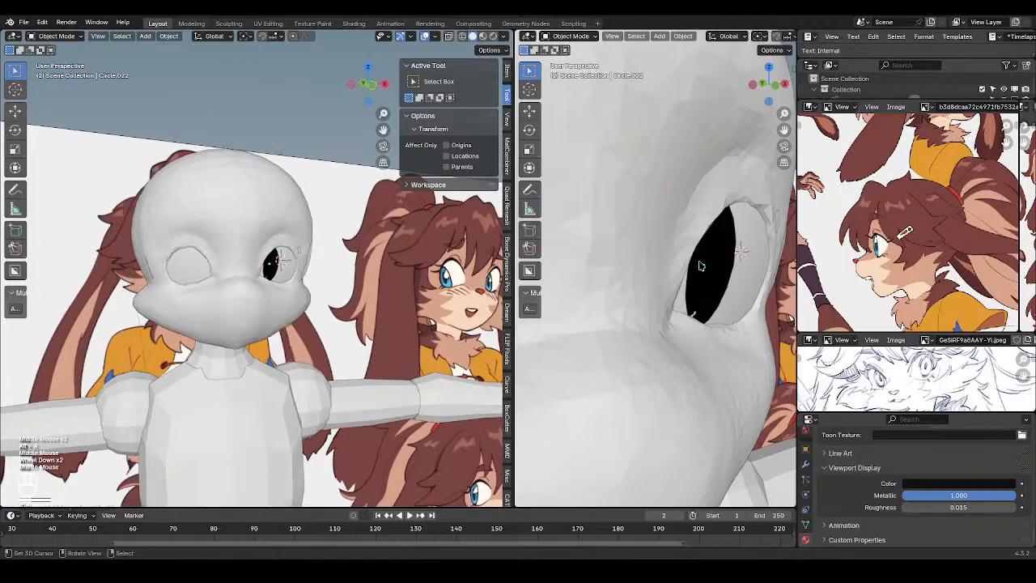
Add a Mirror modifier on the X axis to the iris disc, with the head mesh Cube as mirror object
left_click(723, 263)
left_click(806, 463)
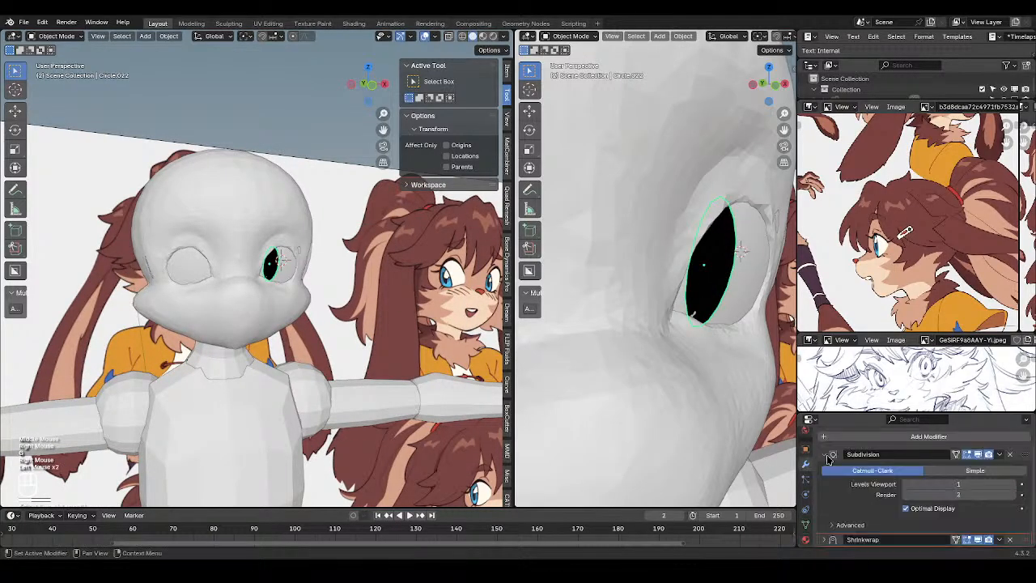
left_click(841, 440)
mouse_move(835, 443)
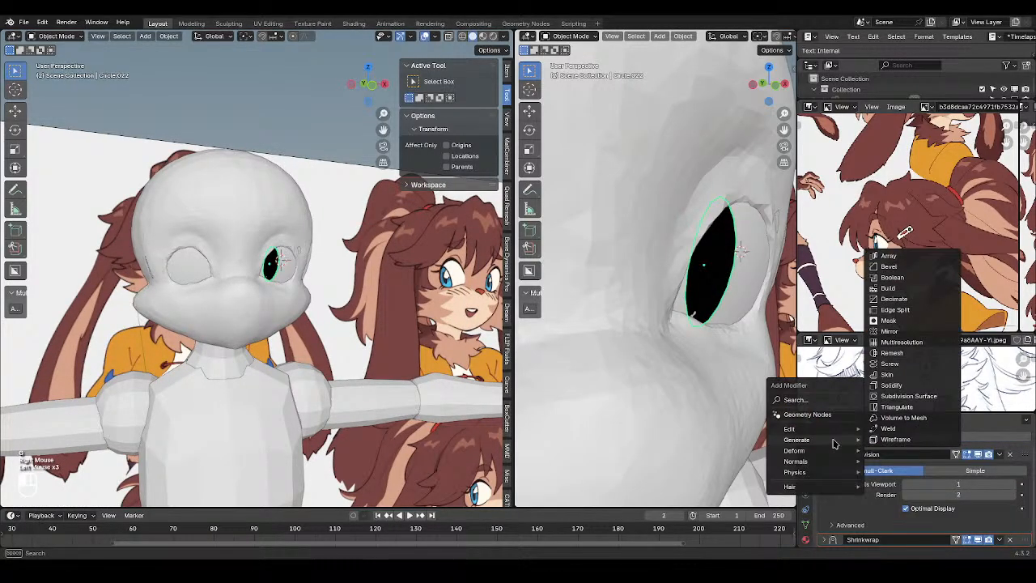
left_click(889, 331)
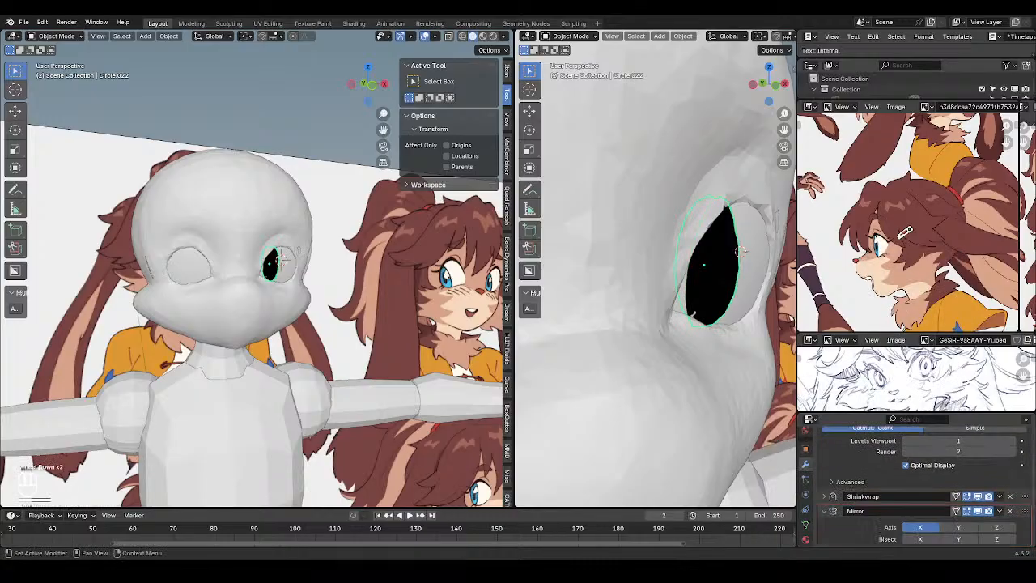
scroll(971, 486, "down", 4)
left_click(1011, 504)
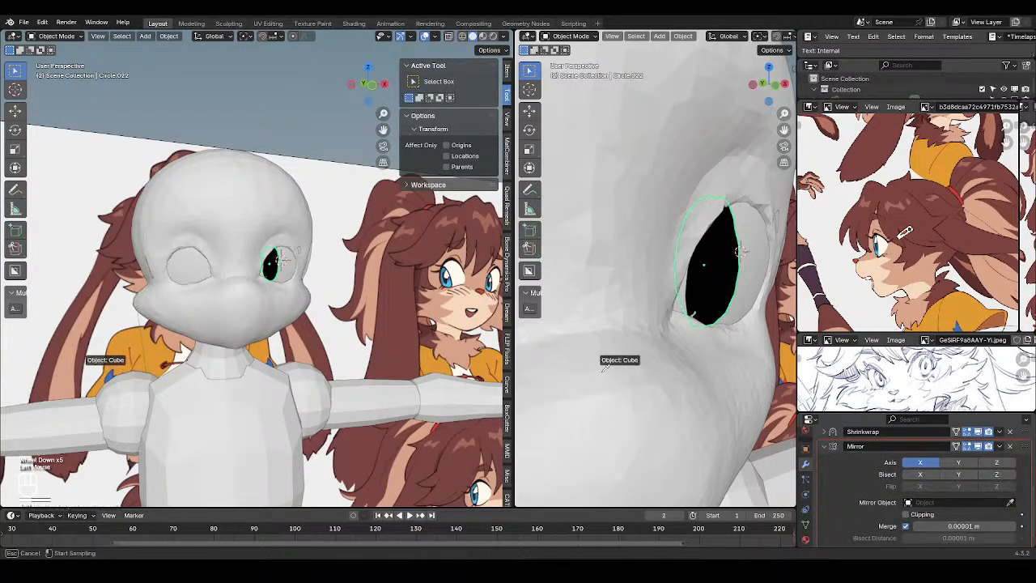
left_click(601, 375)
Over the front reference, sculpt the head mesh's cheek and jaw with the Grab brush enlarged to 196 px
scroll(620, 273, "down", 2)
middle_click_drag(621, 273, 625, 274, "alt")
middle_click_drag(618, 275, 621, 279, "alt")
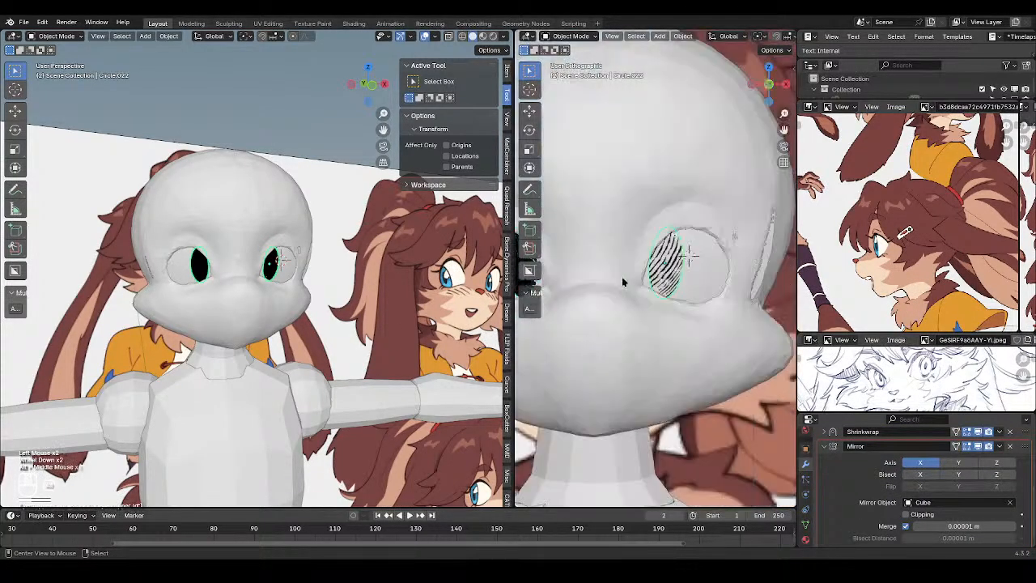
key("z")
scroll(635, 293, "down", 1)
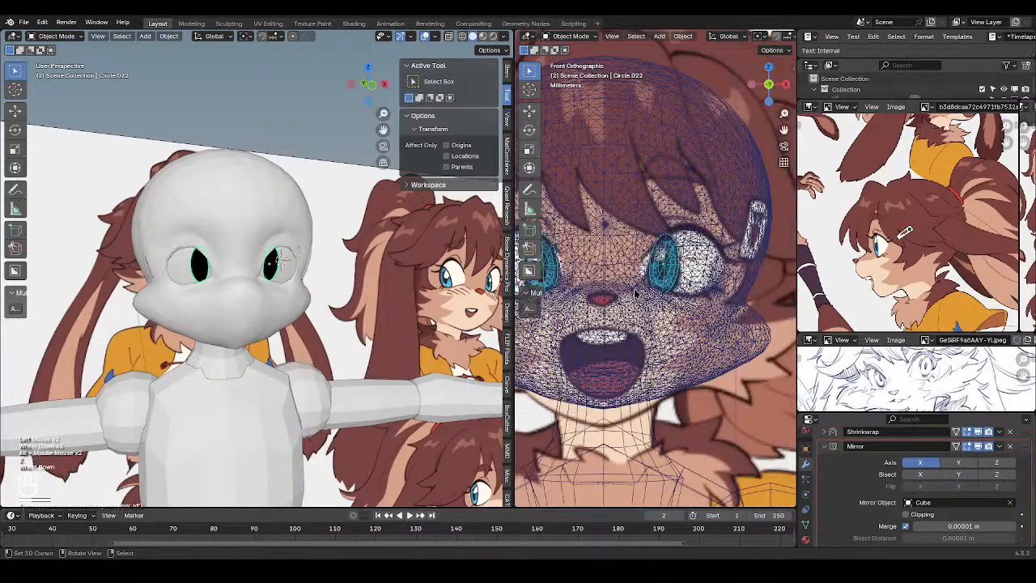
right_click(711, 330)
key("g")
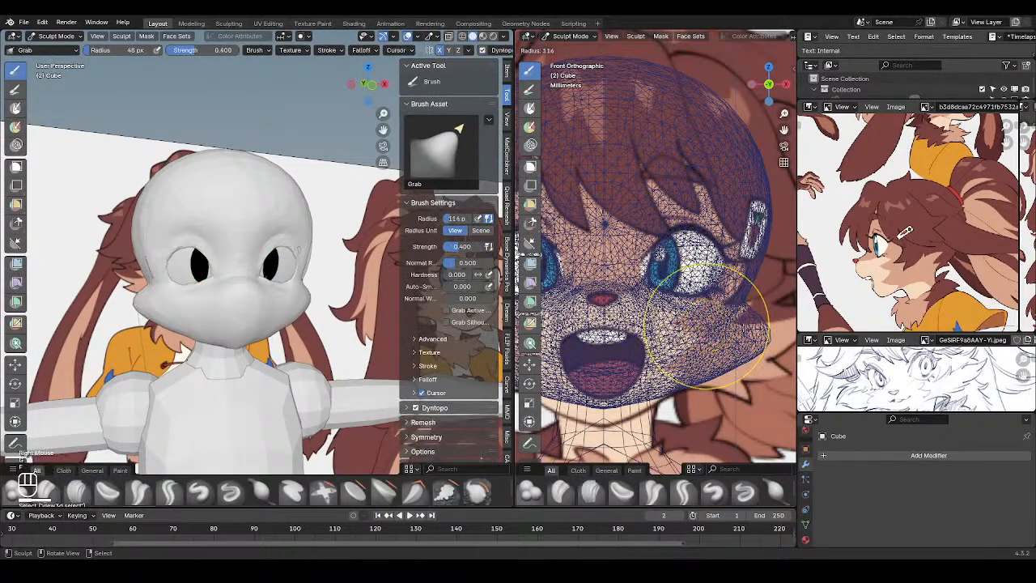
key("f")
left_click_drag(712, 373, 740, 357)
left_click(797, 364)
left_click_drag(661, 377, 662, 376)
Nudge the lower jaw toward the reference outline with the Grab brush and set its radius to 143 px
middle_click_drag(664, 377, 684, 373, "shift")
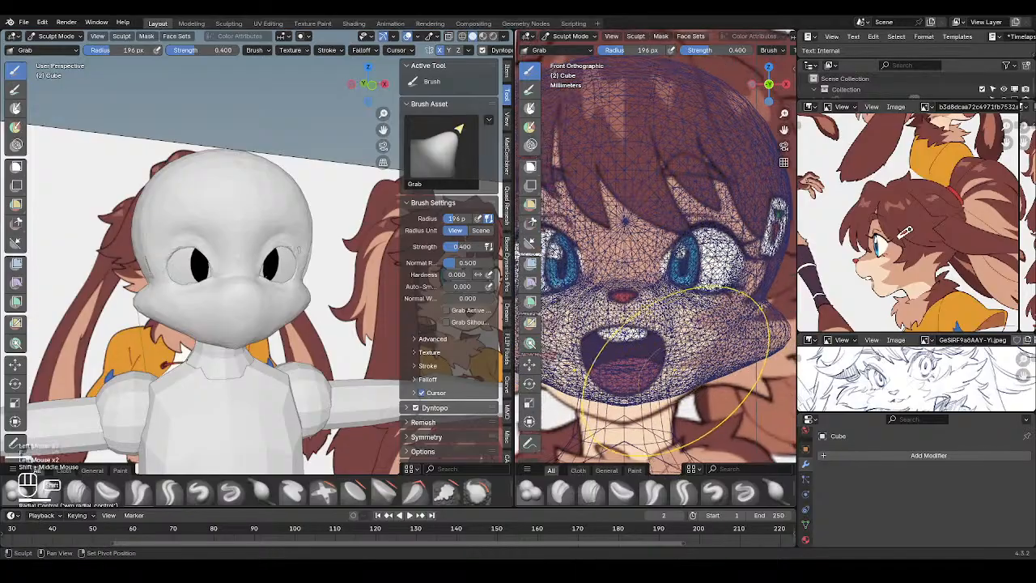
key("f")
left_click(697, 377)
left_click_drag(693, 380, 691, 375)
key("f")
left_click(693, 379)
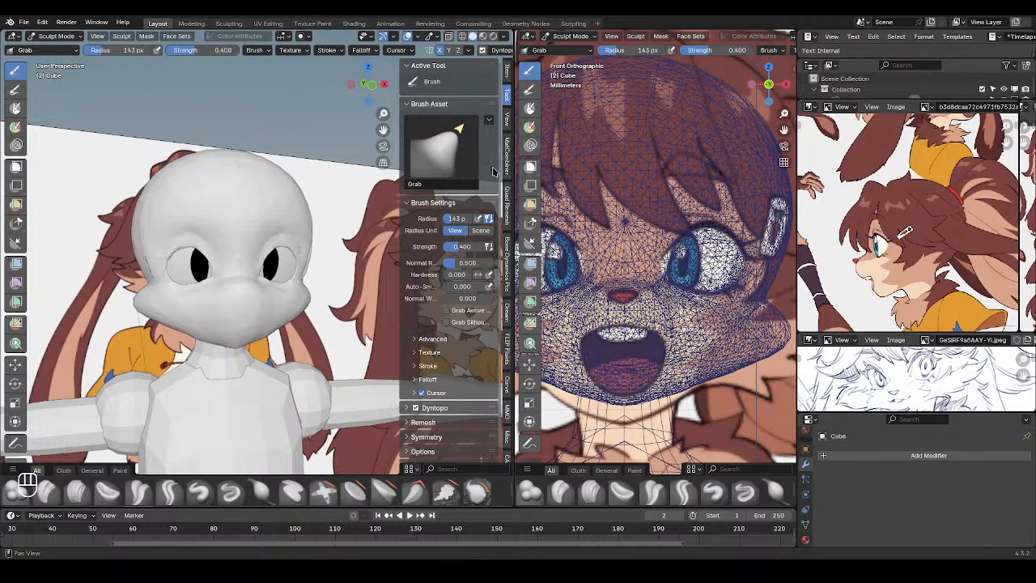
Compare the head mesh and eye opening with the front reference in wireframe and solid shading
middle_click_drag(534, 202, 592, 212, "shift")
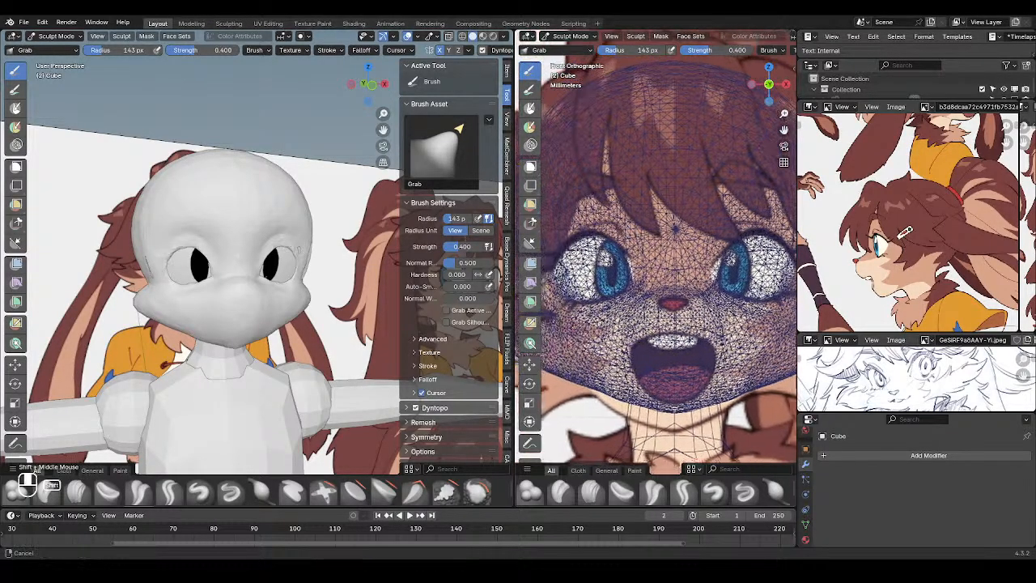
mouse_move(651, 246)
middle_mouse_down("shift")
mouse_move(645, 228)
mouse_move(612, 228)
middle_mouse_up("shift")
key("z")
key("z")
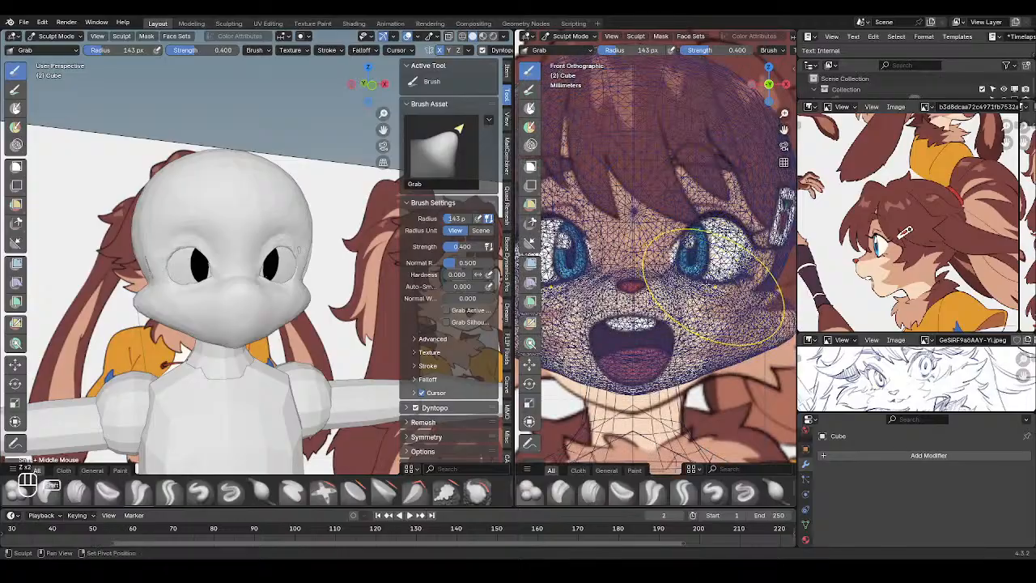
middle_click_drag(714, 287, 689, 275, "shift")
middle_click_drag(689, 275, 694, 220, "ctrl")
key("z")
key("z")
key("z")
Try to pull the lower edge of the eye opening downward with a 69 px Grab brush
key("f")
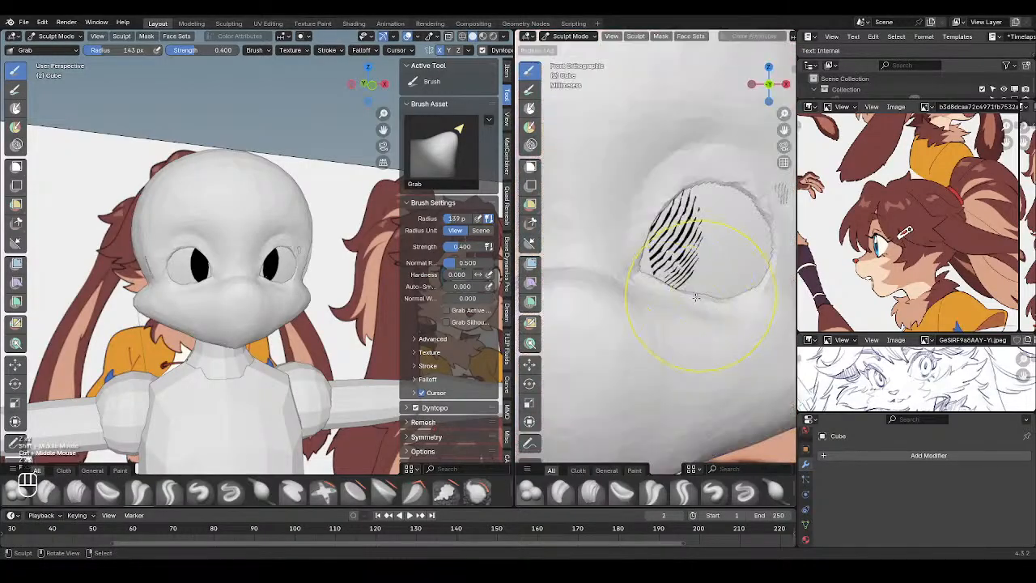
left_click(657, 304)
left_click_drag(698, 287, 695, 298)
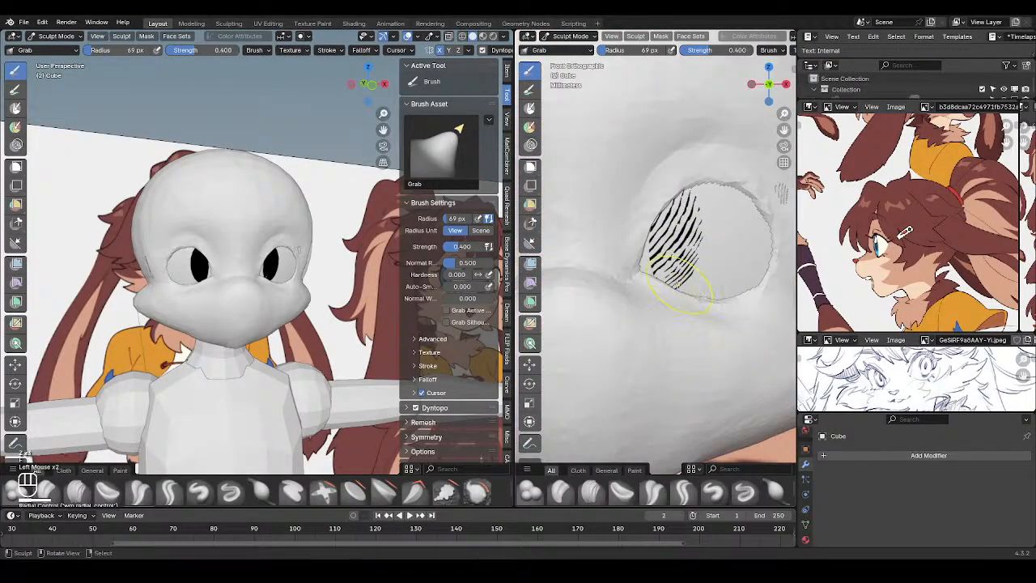
key("ctrl+z")
Pull the lower eyelid near the inner eye corner downward with the Grab brush at 103 px
key("f")
left_click(730, 282)
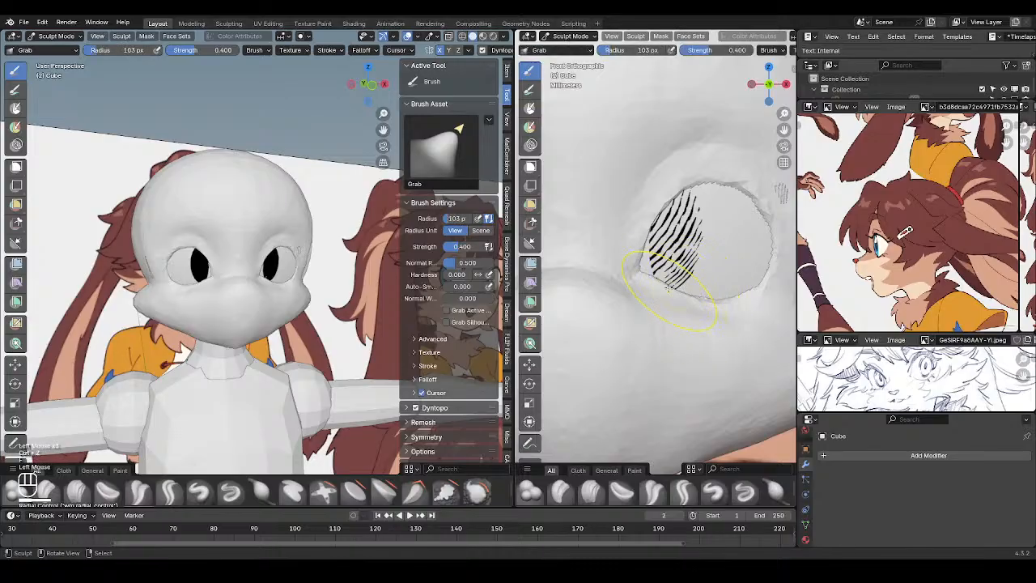
left_click_drag(676, 287, 661, 297)
Refine the lower and outer rim of the eye opening against the reference with the Grab brush at 63 and 60 px
key("f")
left_click(680, 293)
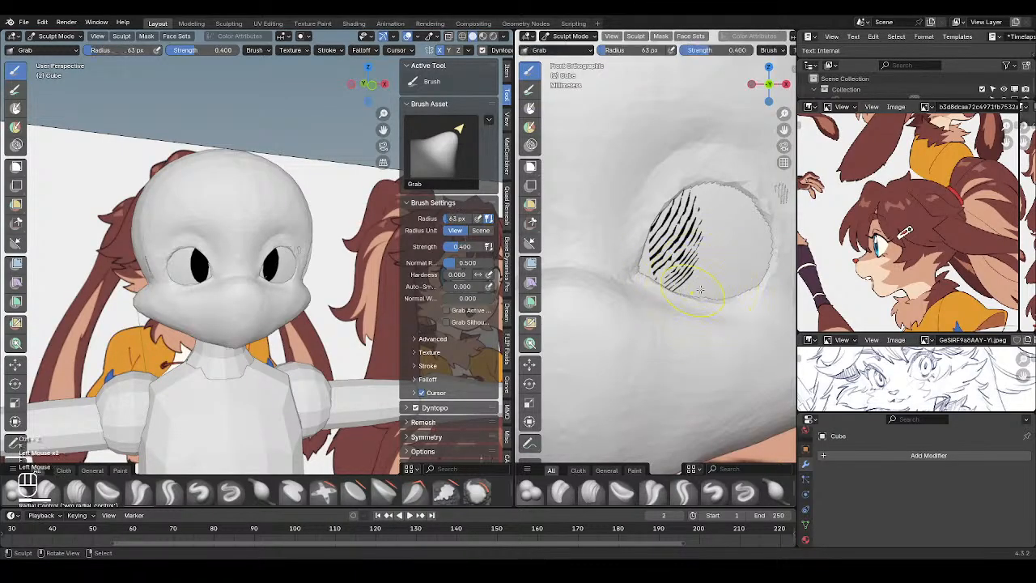
key("z")
middle_click_drag(740, 280, 710, 285, "shift")
key("z")
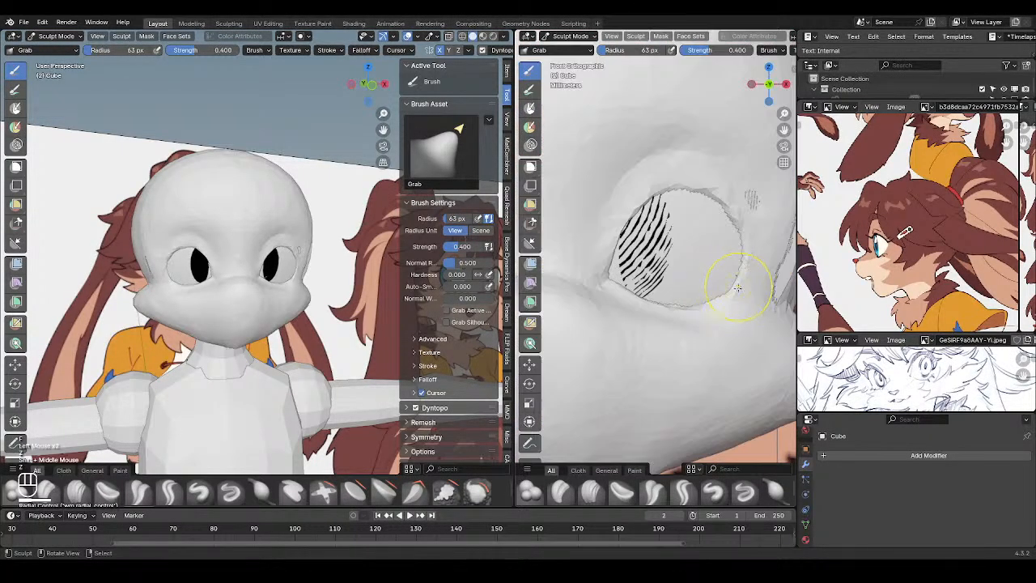
key("f")
left_click(720, 296)
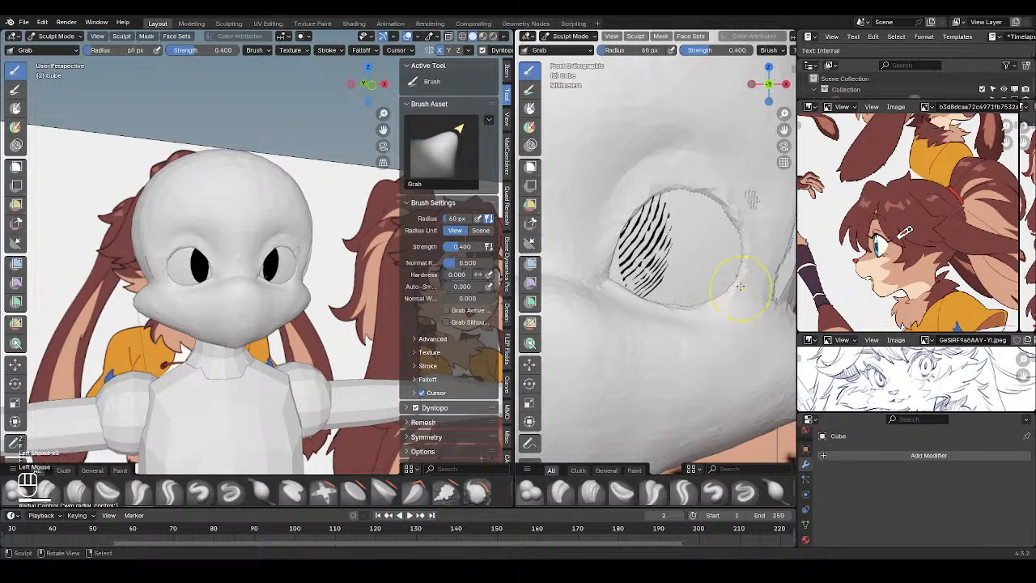
key("z")
key("z")
Reshape the upper and outer rim of the eye opening to the reference with the Grab brush at 96, 147 and 137 px
key("f")
key("z")
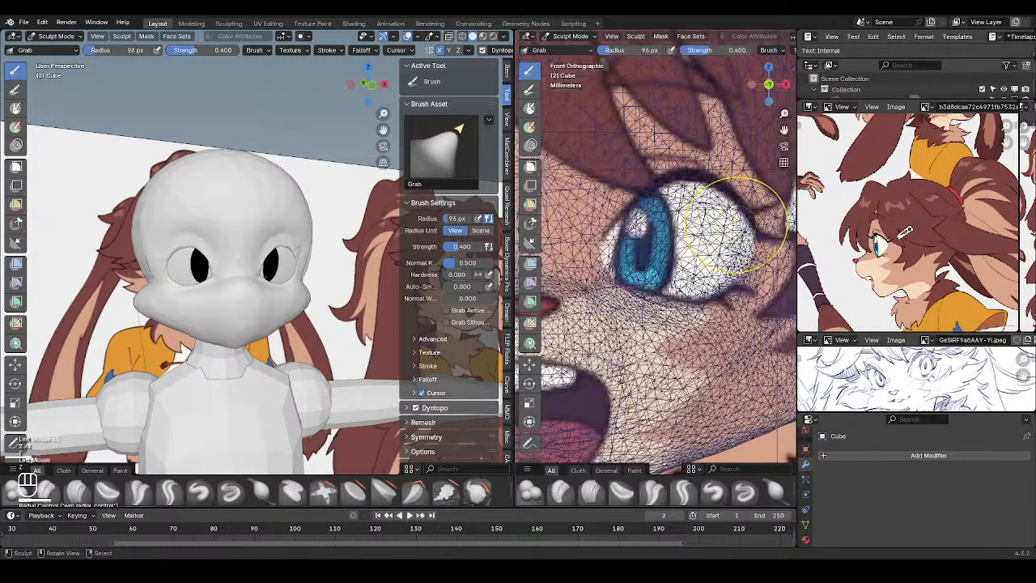
key("z")
left_click(739, 217)
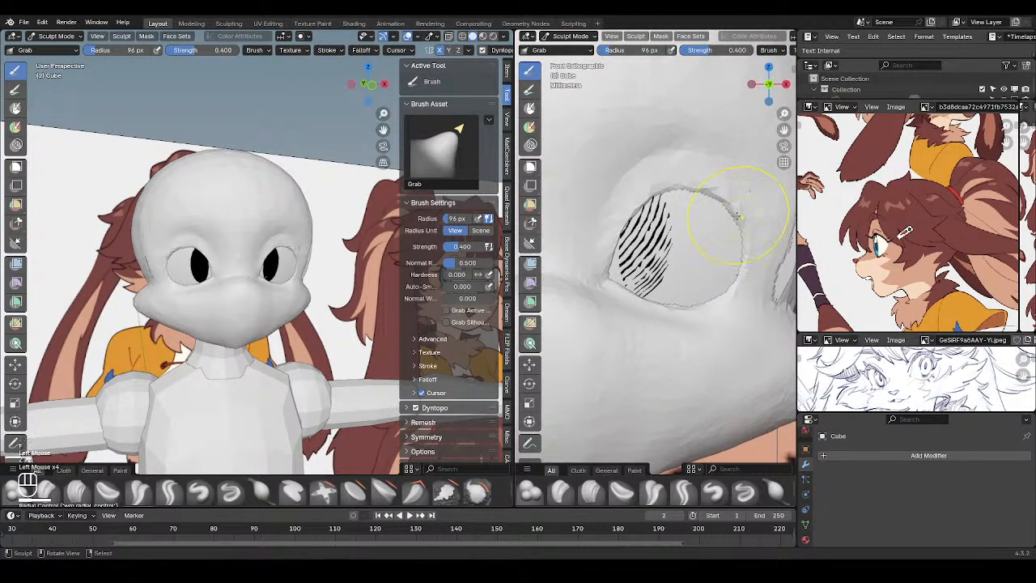
key("f")
left_click(741, 218)
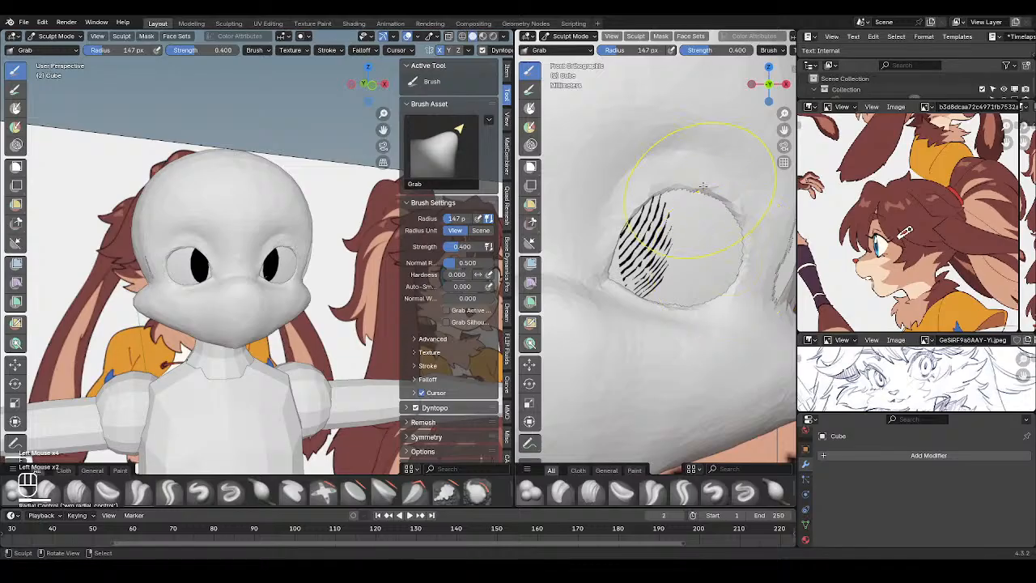
key("z")
key("z")
key("f")
left_click(741, 219)
key("z")
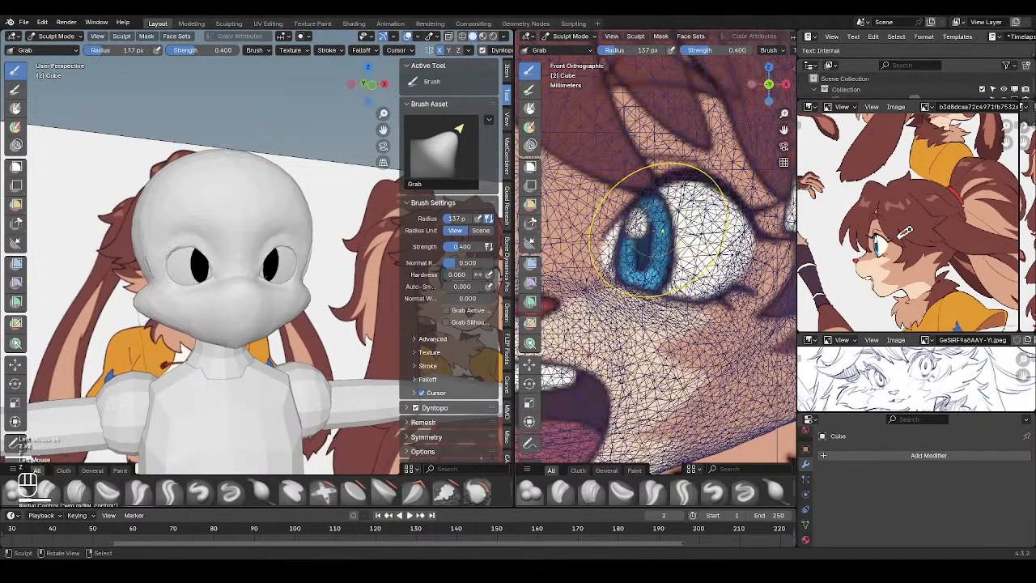
key("z")
Pull the inner rim and corner of the eye opening to the reference with the Grab brush at 110 and 76 px
key("f")
left_click(634, 239)
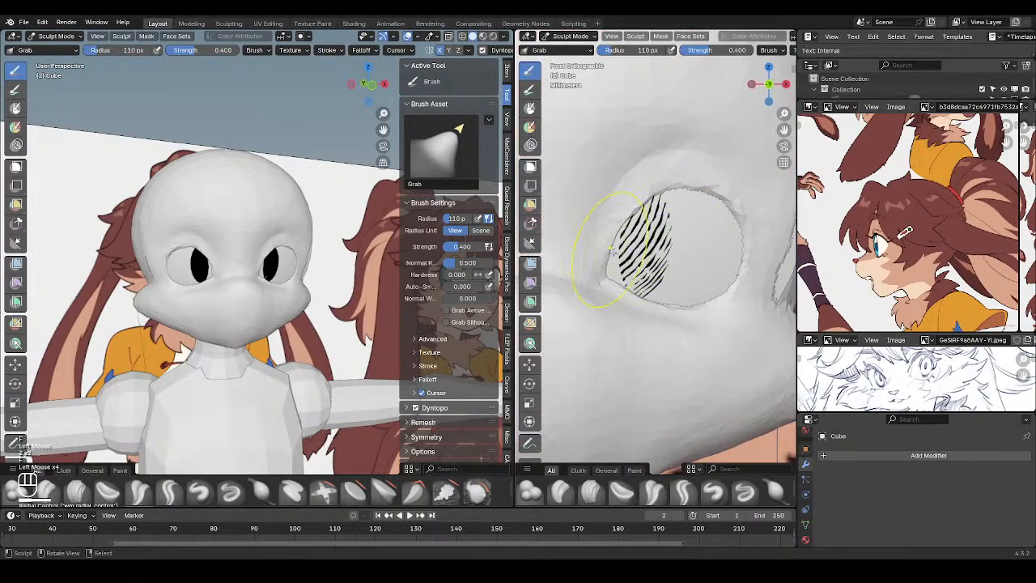
left_click_drag(642, 214, 636, 207)
mouse_move(644, 210)
left_mouse_down()
mouse_move(638, 204)
mouse_move(629, 233)
left_mouse_up()
key("z")
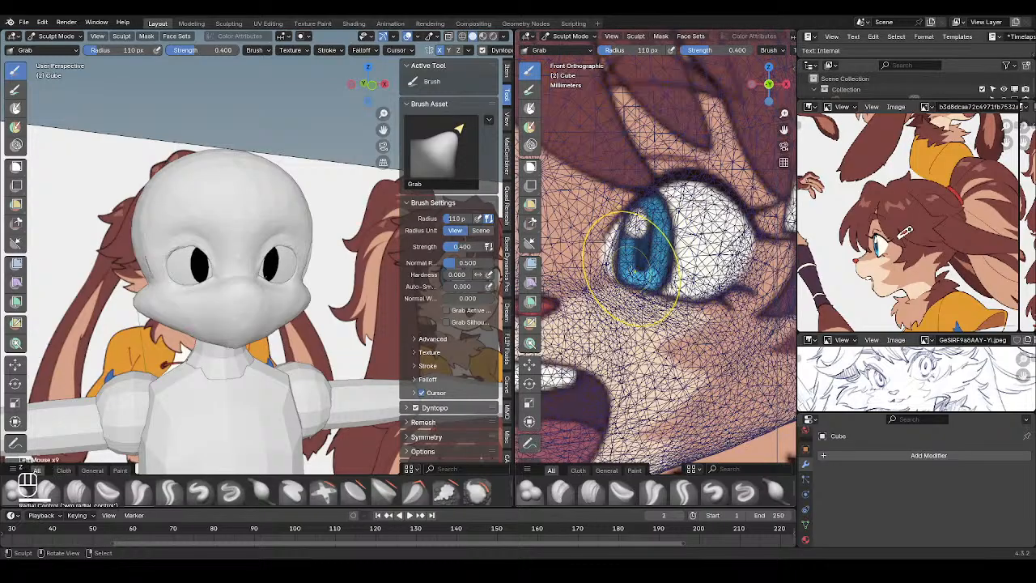
key("z")
key("z")
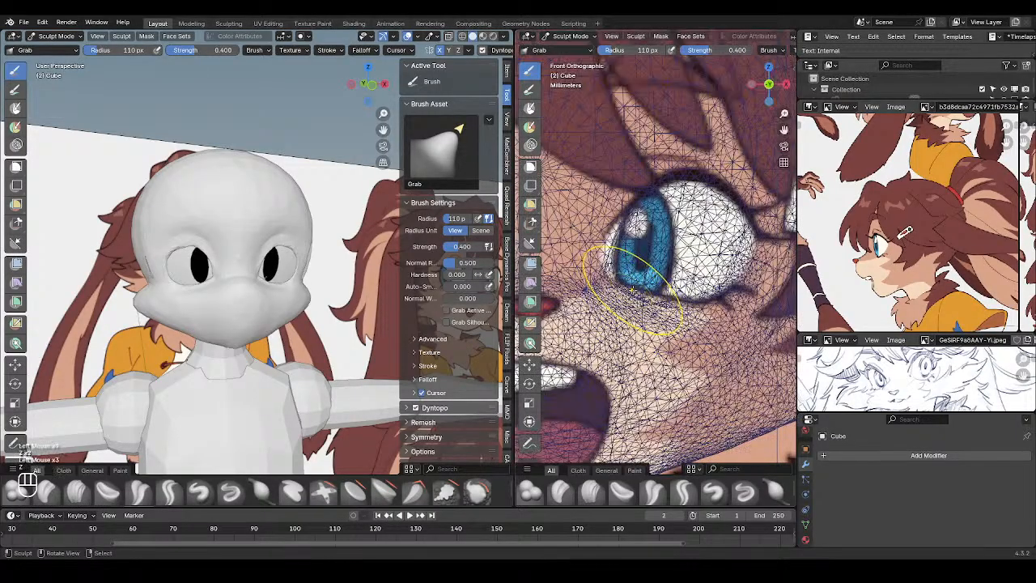
key("z")
key("f")
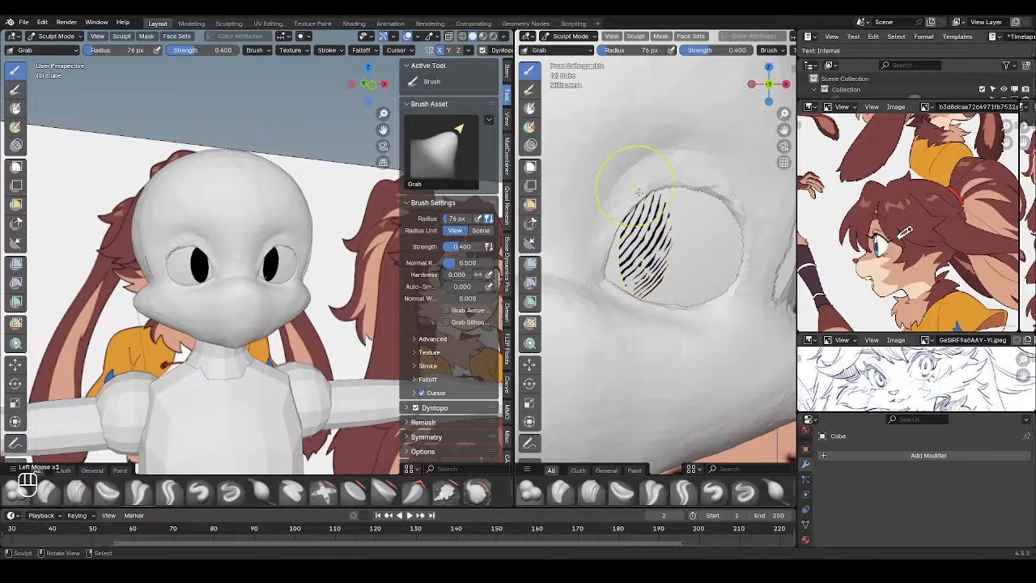
Check the eyes from the front, return the head to Object Mode and save the file
key("ctrl+Tab")
right_click(666, 250)
middle_click_drag(667, 251, 640, 253)
right_click(610, 249)
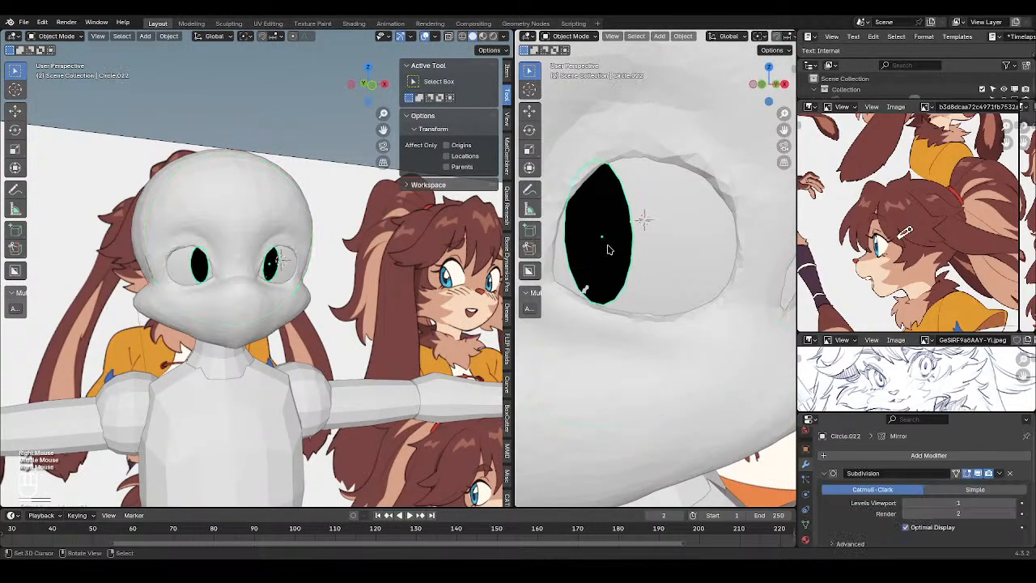
middle_click_drag(308, 255, 369, 274)
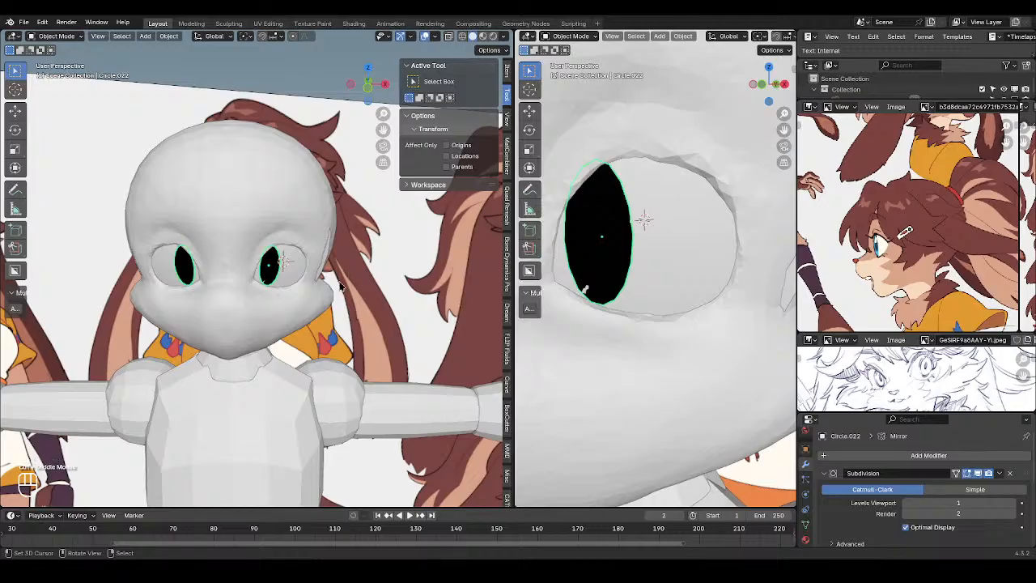
middle_click_drag(297, 264, 317, 267)
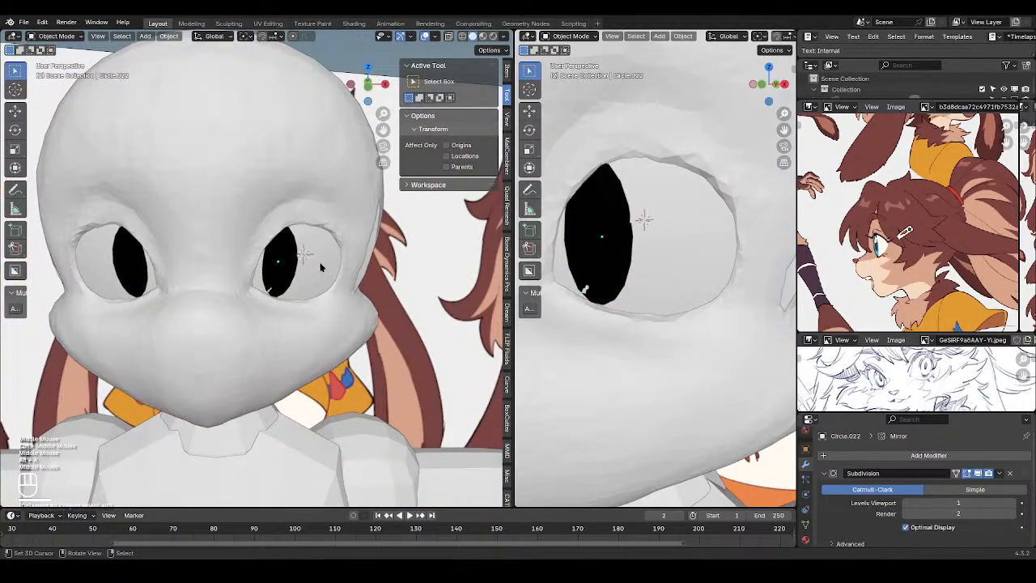
right_click(298, 315)
key("ctrl+Tab")
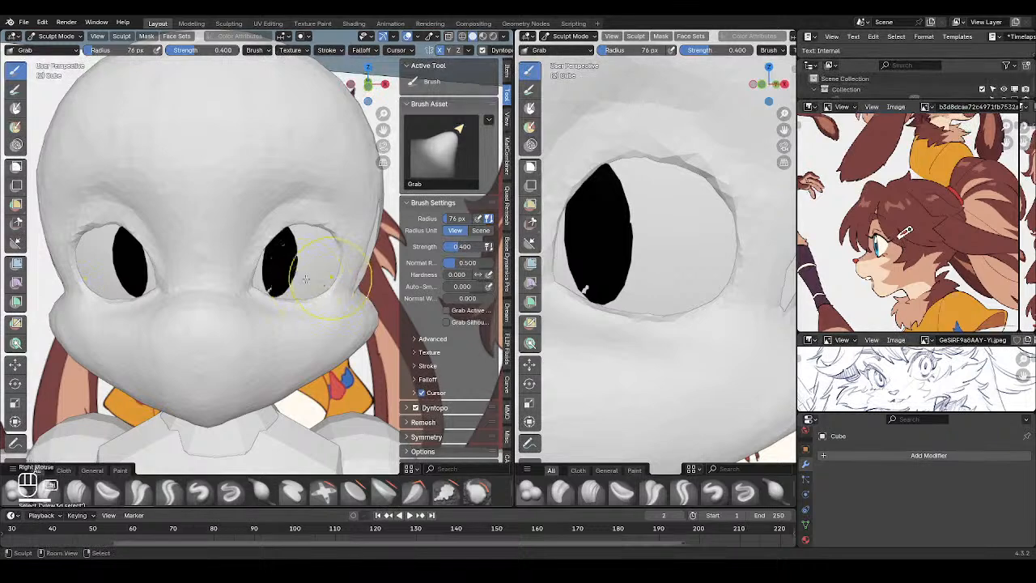
key("ctrl+Tab")
key("ctrl+s")
Add a new beveled curve at the eye with the Bevel Curve Tools
key("shift+a")
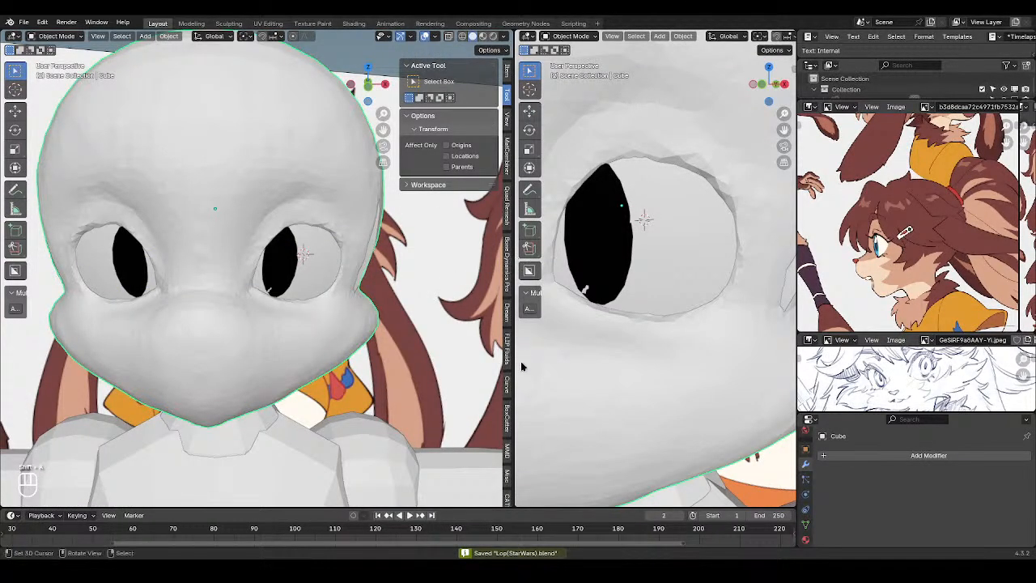
left_click(508, 385)
left_click(454, 93)
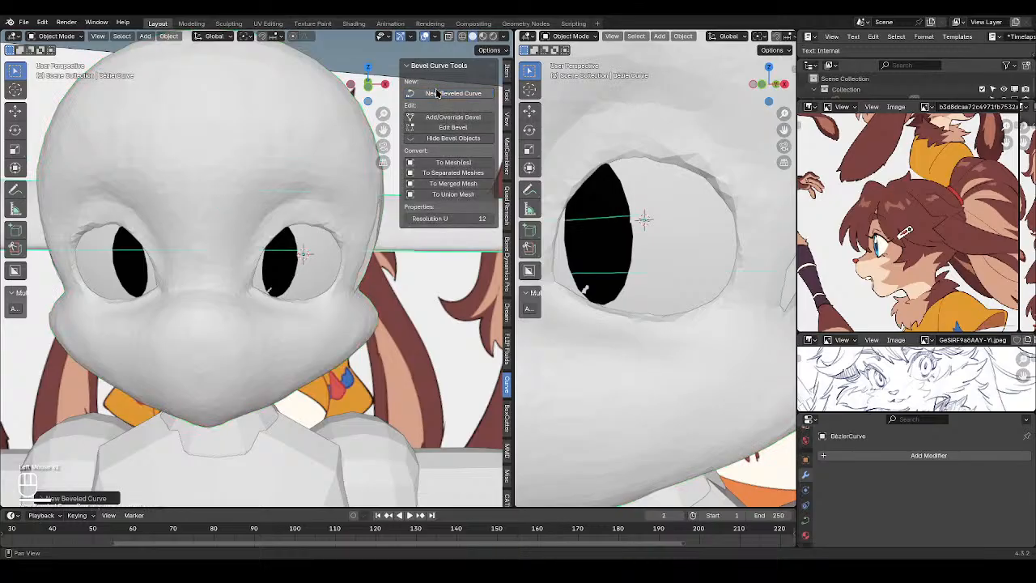
Give the curve a new material with a near-black viewport colour and a viewport roughness of 1.000
left_click(805, 535)
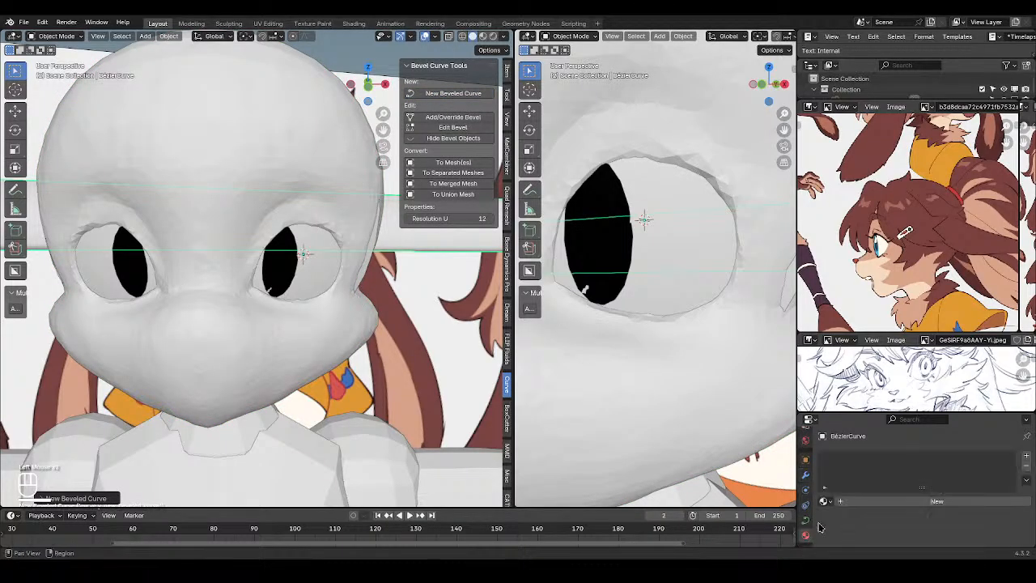
left_click(882, 503)
scroll(906, 527, "down", 5)
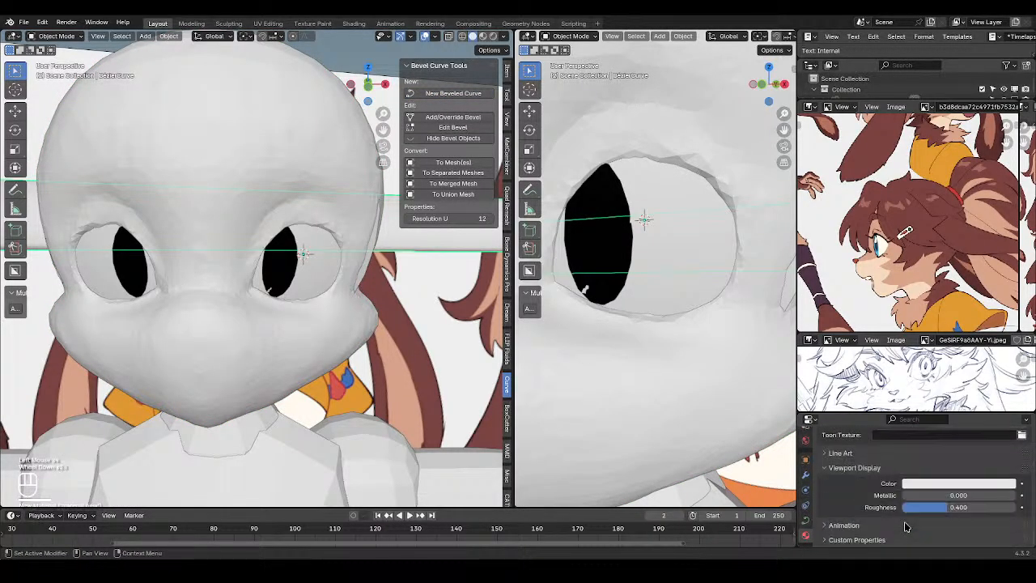
left_click(1009, 386)
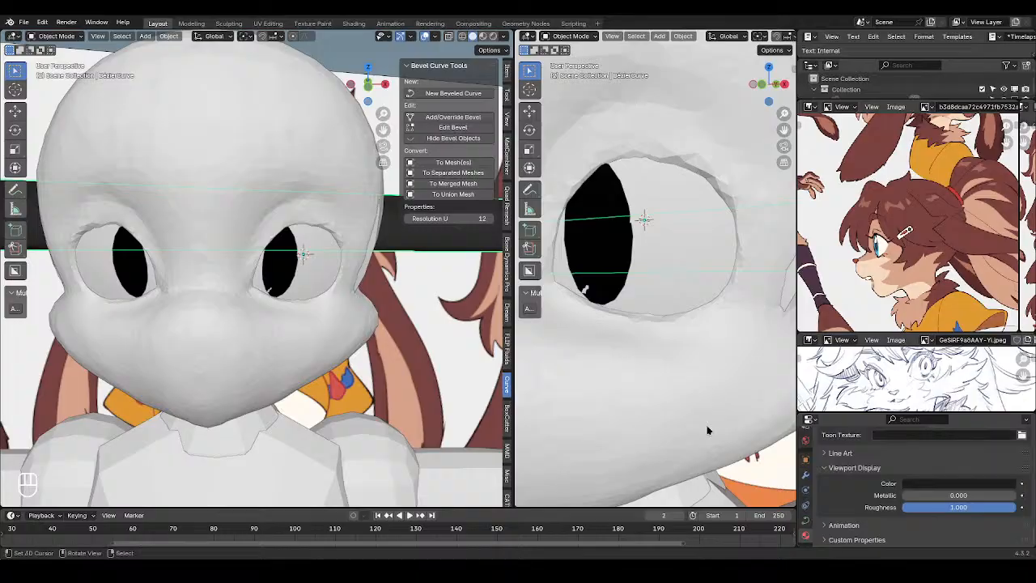
Enter Edit Mode on the curve and scale its control points down toward the eye
middle_click_drag(267, 336, 293, 311, "shift")
scroll(293, 311, "down", 2)
key("Tab")
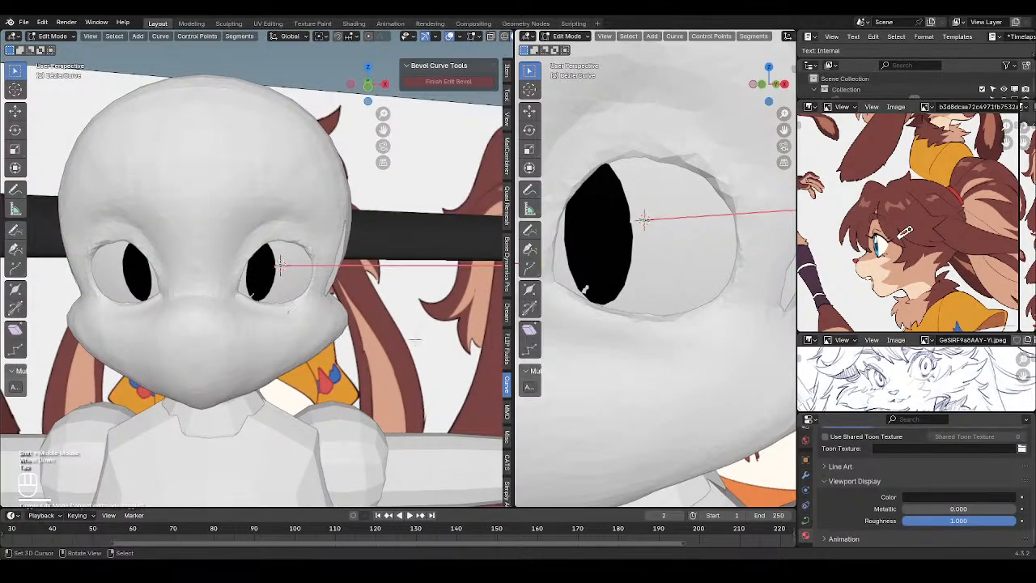
key("s")
right_click(349, 290)
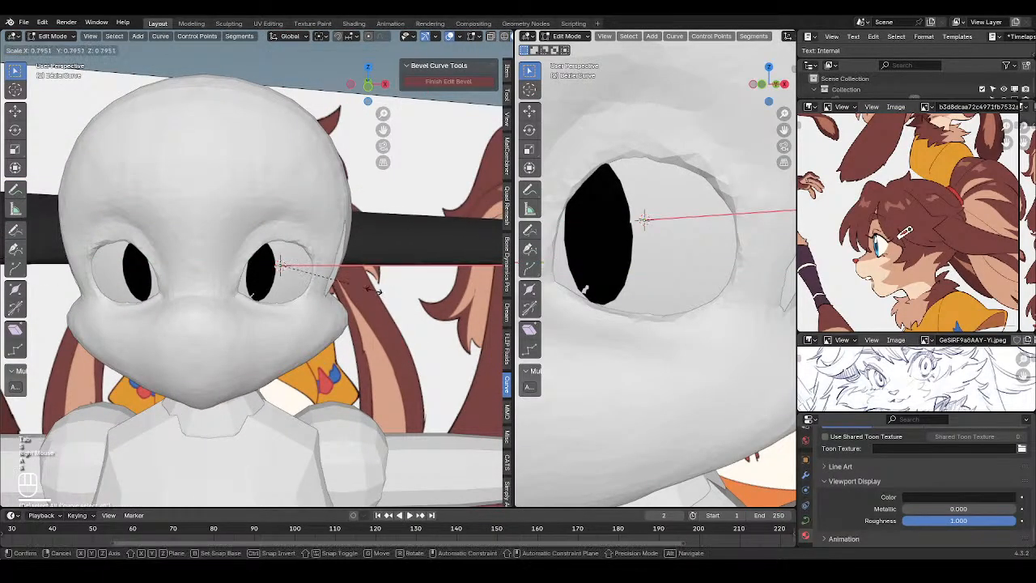
key("s")
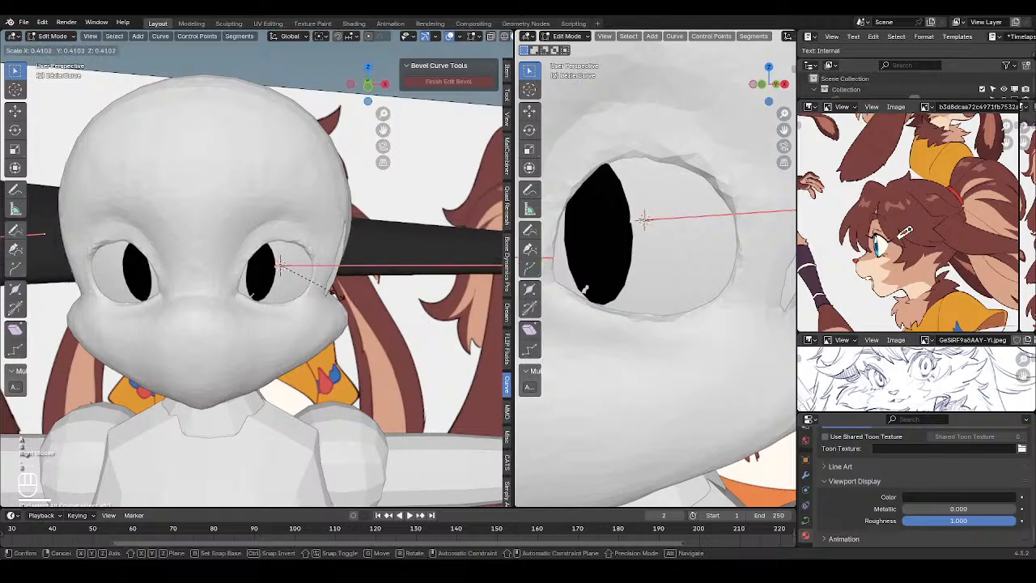
left_click(274, 279)
Shrink the radius of the curve's control points to make a thin lash strip over the eye
key("alt+s")
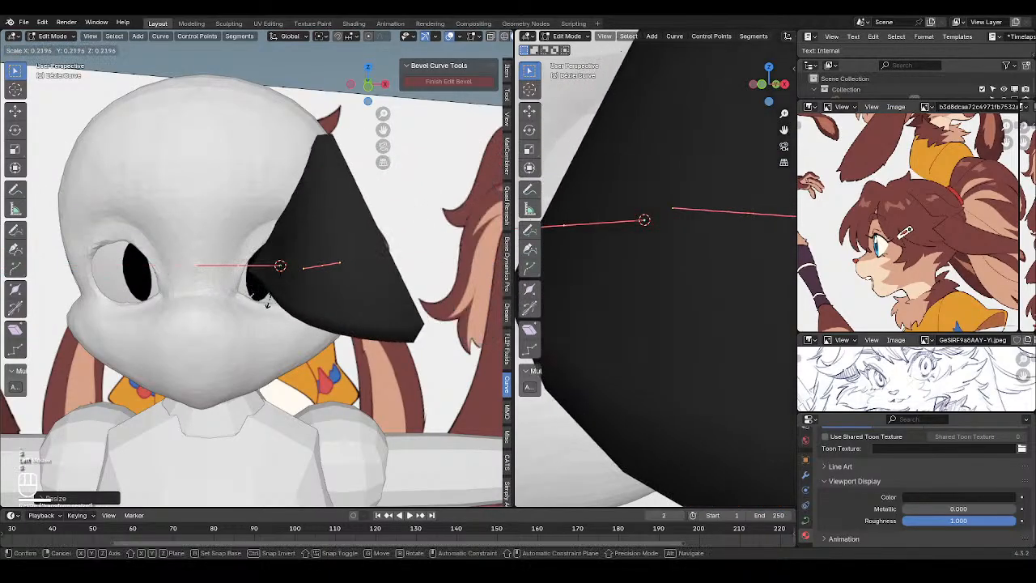
left_click(302, 311)
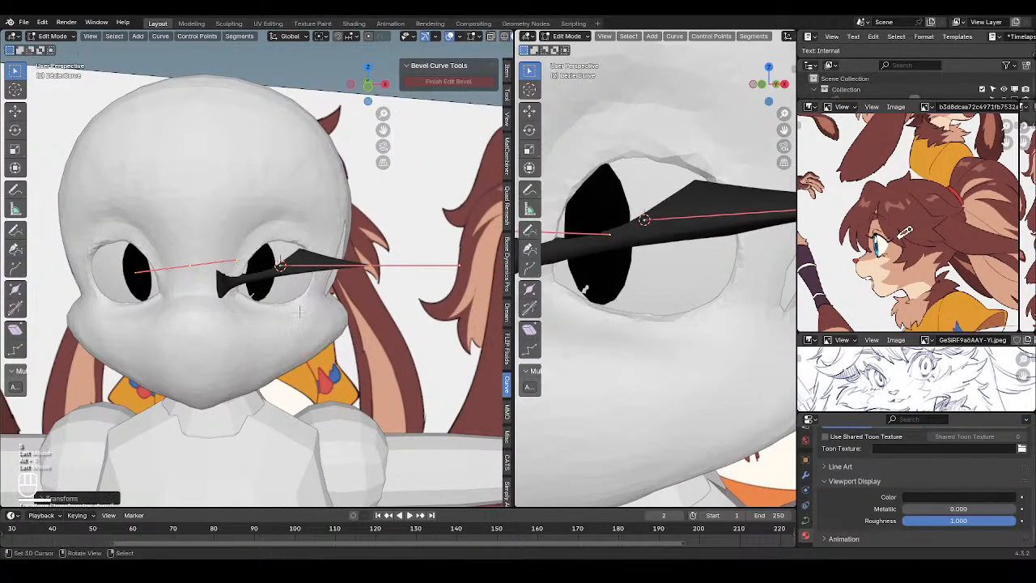
key("z")
scroll(301, 312, "up", 1)
key("z")
key("alt+s")
left_click(361, 317)
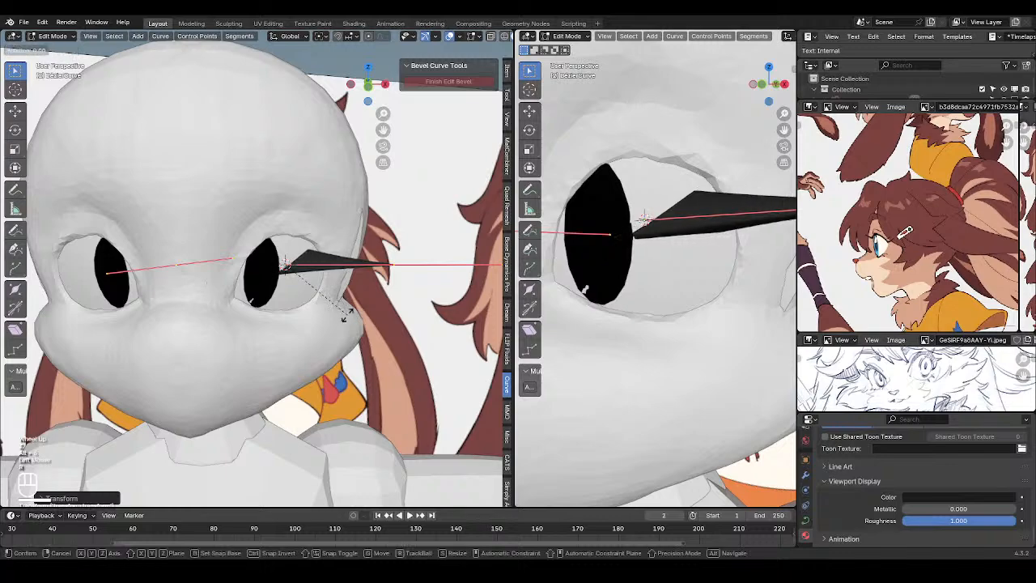
Rotate the lash curve freely with the trackball so it slants up toward the outer side of the eye
key("r")
key("r")
right_click(388, 374)
key("r")
key("r")
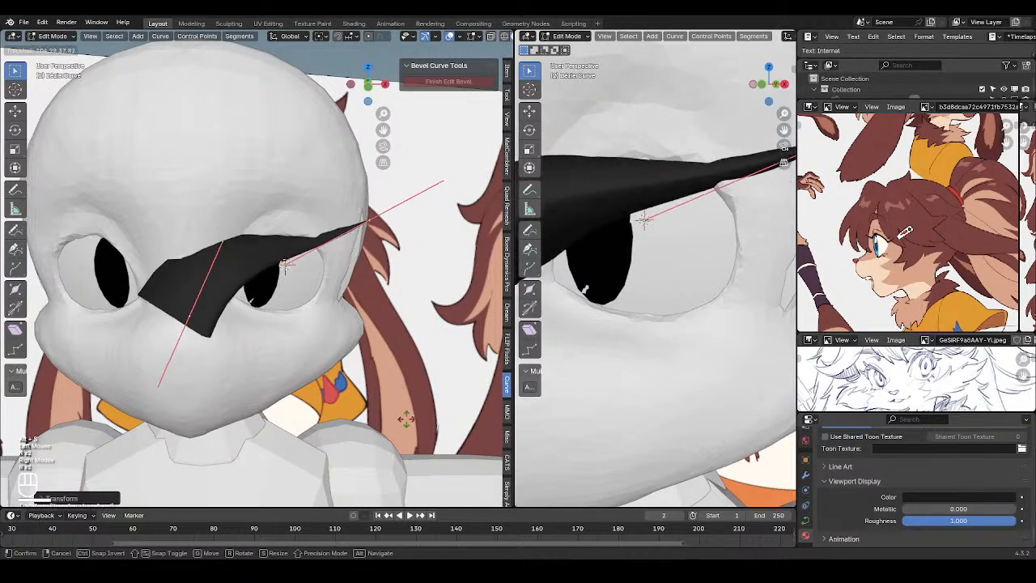
left_click(401, 392)
Widen the second 3D viewport, set it to a front view of the eye and save the file
middle_click_drag(401, 392, 348, 308, "alt")
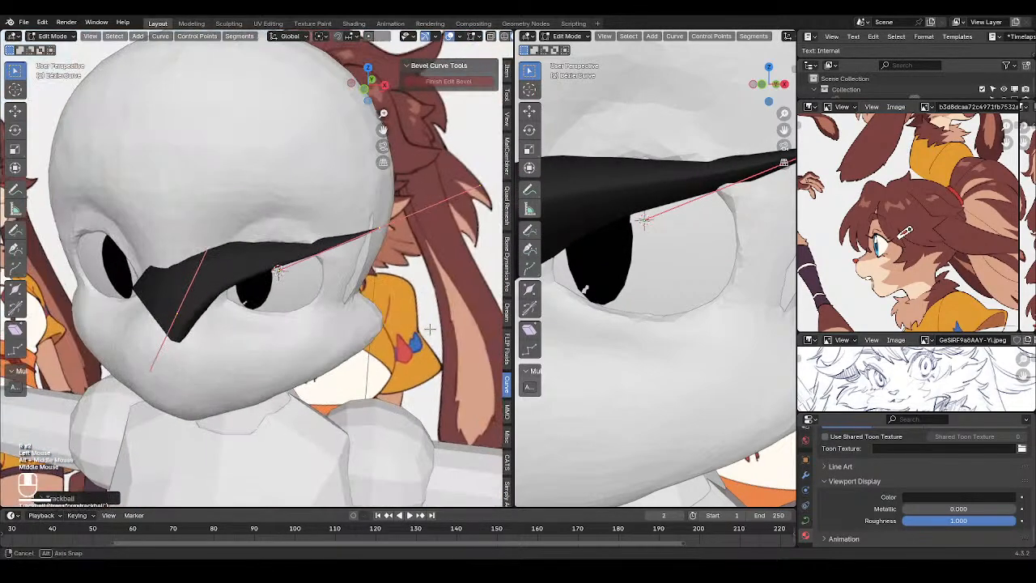
scroll(348, 307, "down", 2)
left_click_drag(516, 320, 444, 318)
scroll(591, 278, "down", 2)
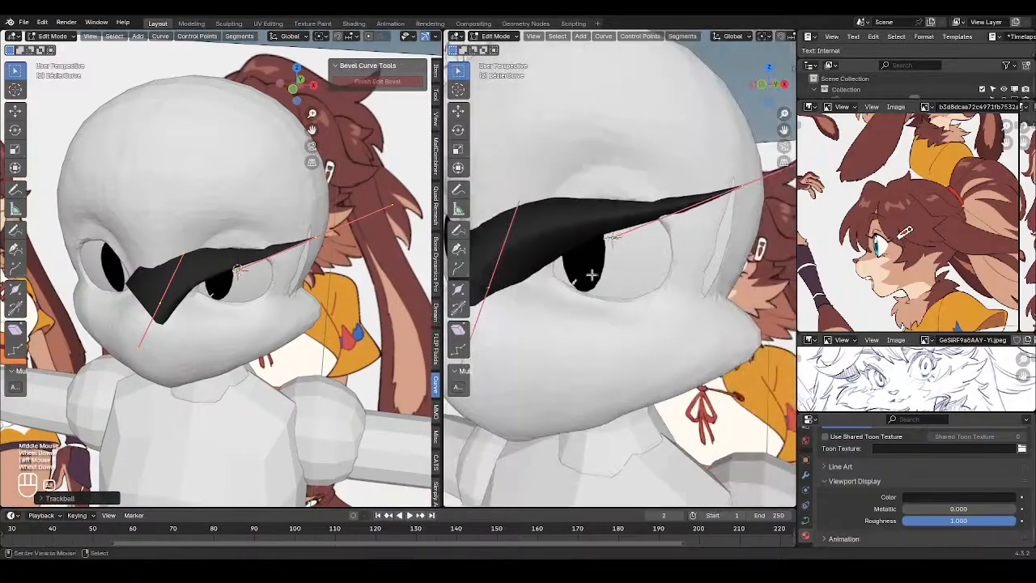
middle_click_drag(590, 278, 486, 283, "alt")
scroll(316, 292, "up", 2)
middle_click_drag(316, 293, 279, 280, "shift")
key("ctrl+s")
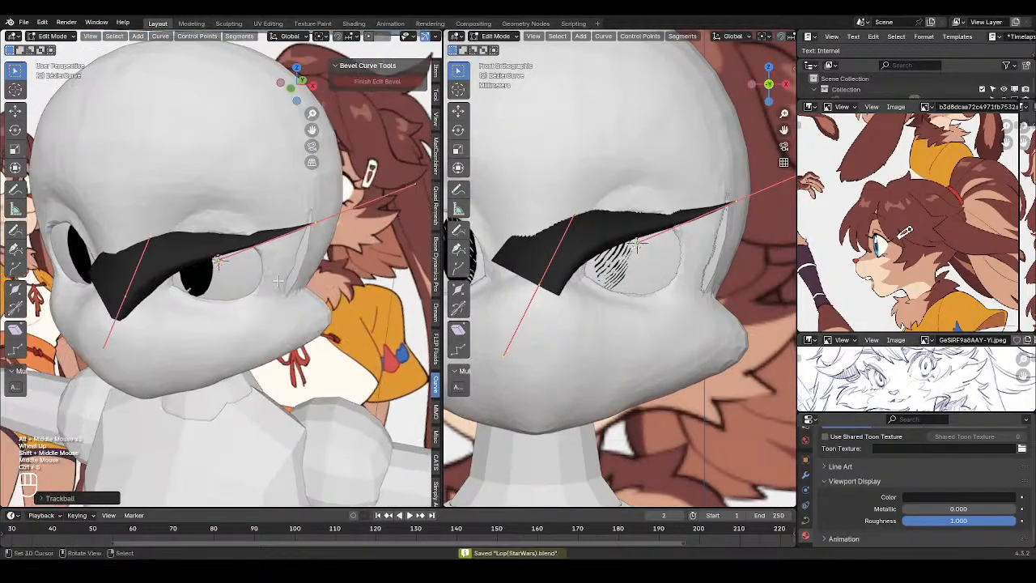
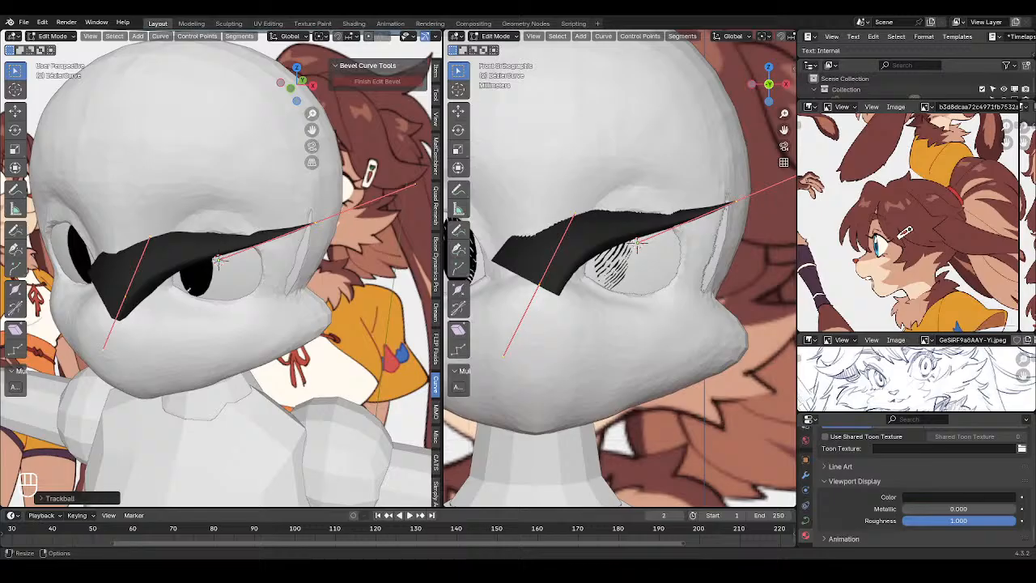
Select the lash curve's outer end point, shorten and rotate its handles nearly upright, and move it to the outer eye corner
scroll(632, 142, "up", 1)
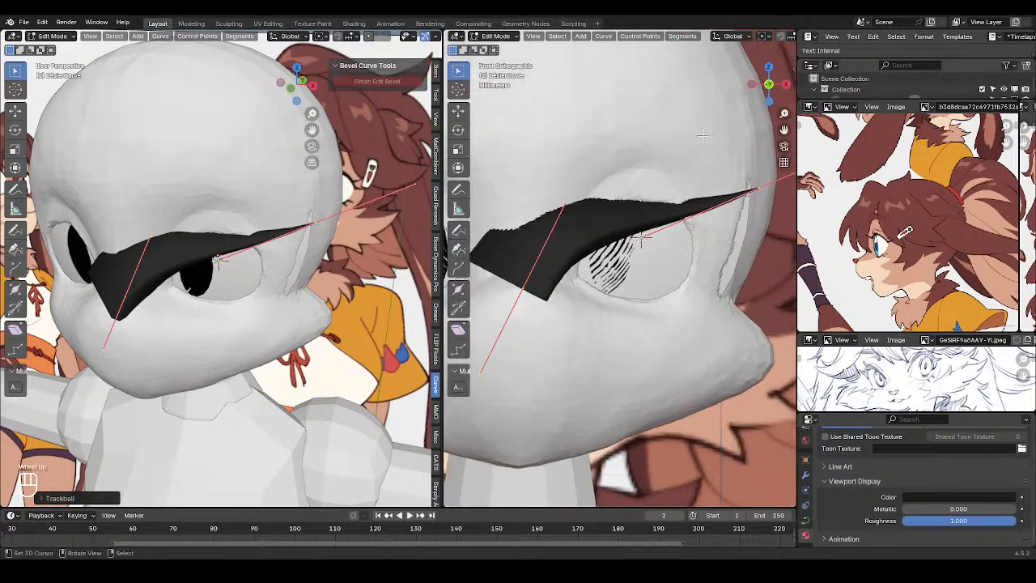
middle_click_drag(701, 146, 613, 148, "shift")
right_click(673, 178)
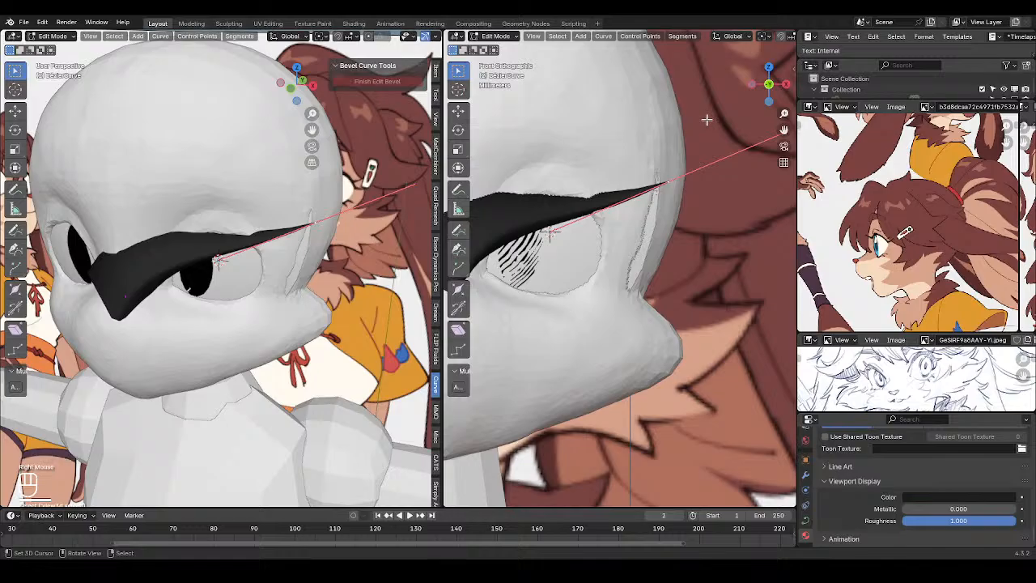
scroll(680, 138, "up", 1)
middle_click_drag(680, 137, 668, 154, "shift")
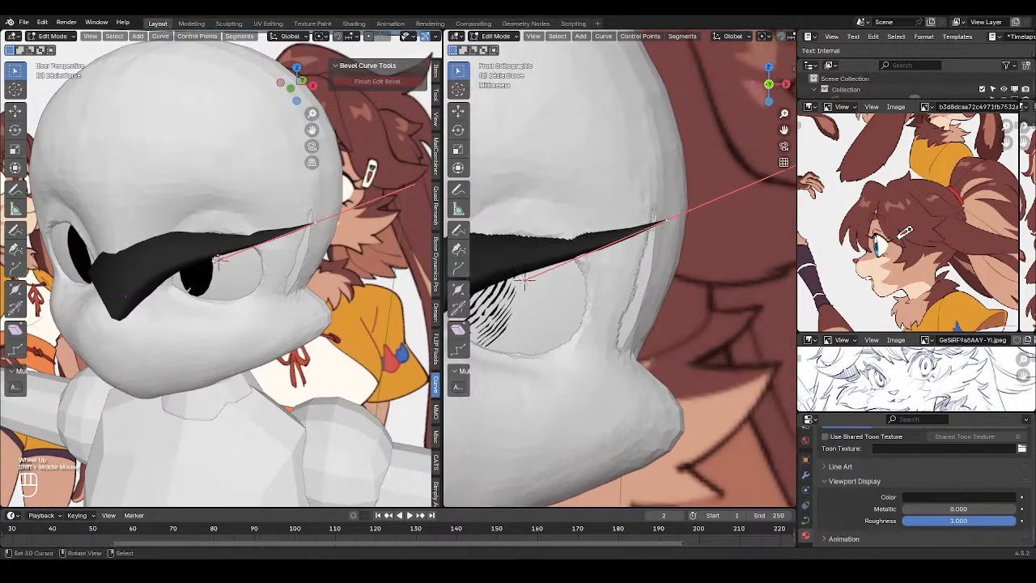
key("s")
left_click(662, 164)
key("r")
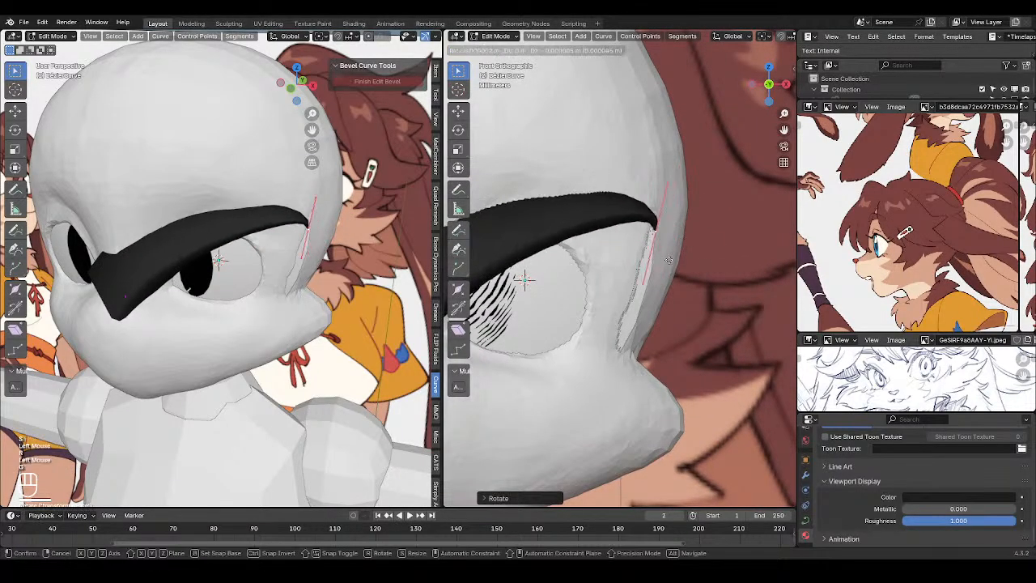
left_click(640, 242)
key("g")
left_click(619, 320)
key("g")
right_click(616, 330, "ctrl")
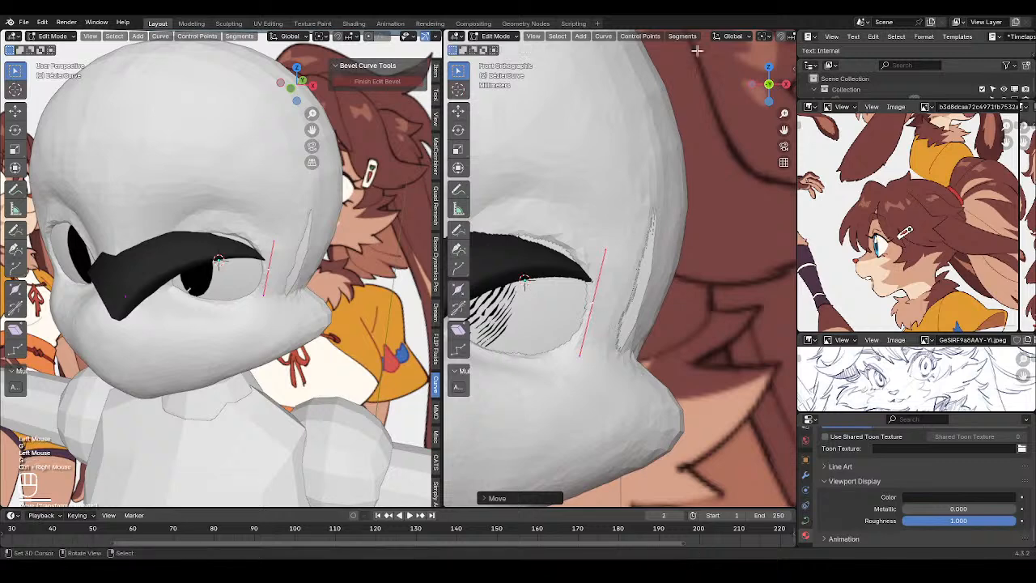
Turn on snapping with Face Project, save the file and try moving the lash curve's outer end point
scroll(615, 39, "down", 4)
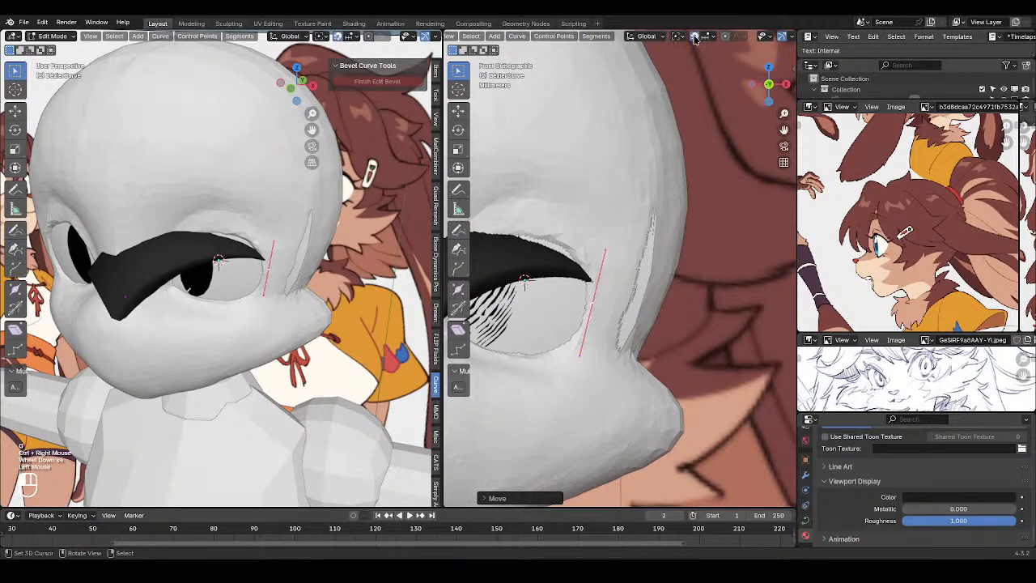
scroll(697, 49, "up", 1)
left_click(707, 37)
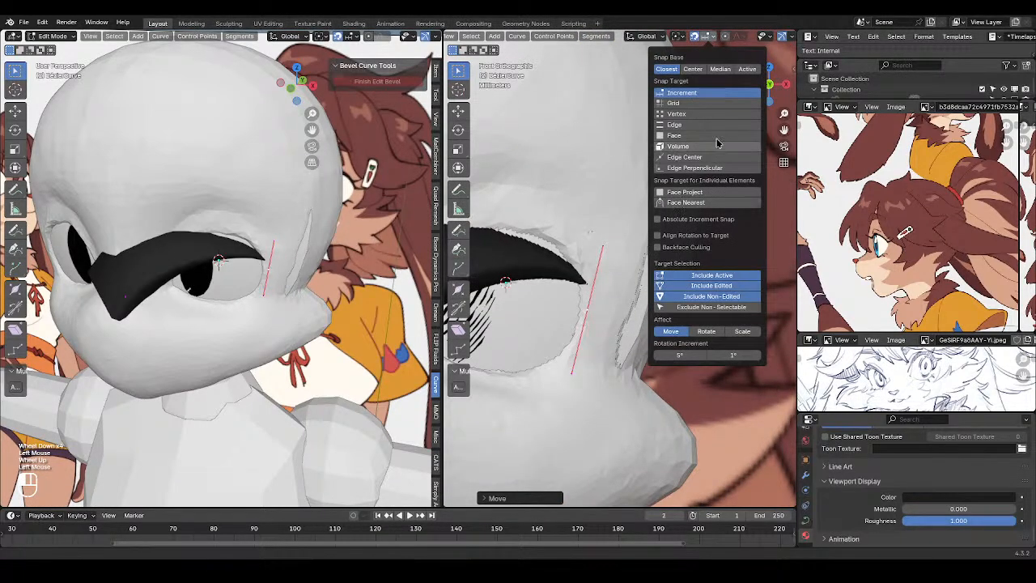
left_click(702, 193)
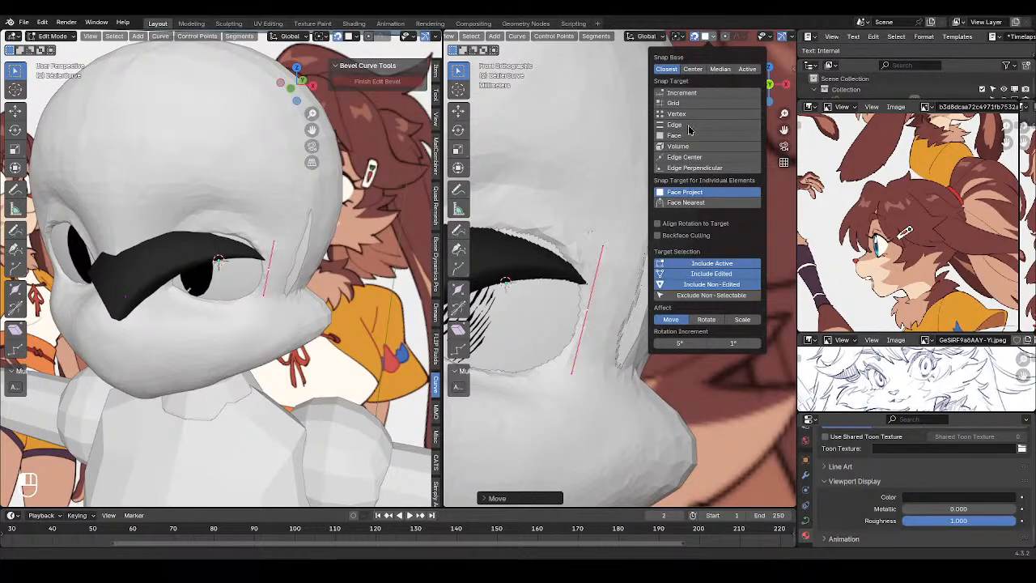
key("ctrl+s")
key("g")
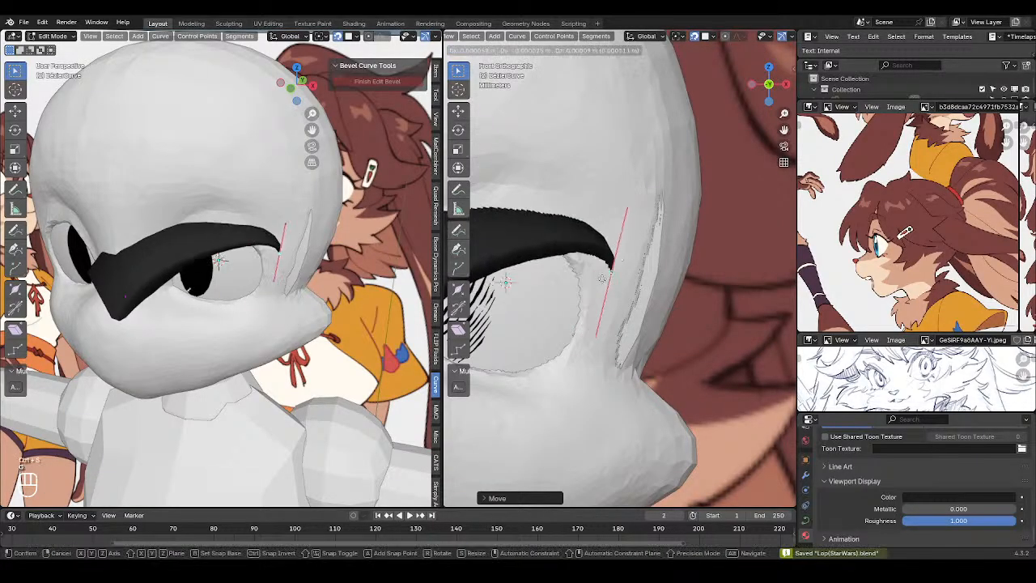
right_click(586, 306)
Set the snap target to Face and snap the lash curve's outer end point onto the surface at the outer eye corner
left_click(713, 39)
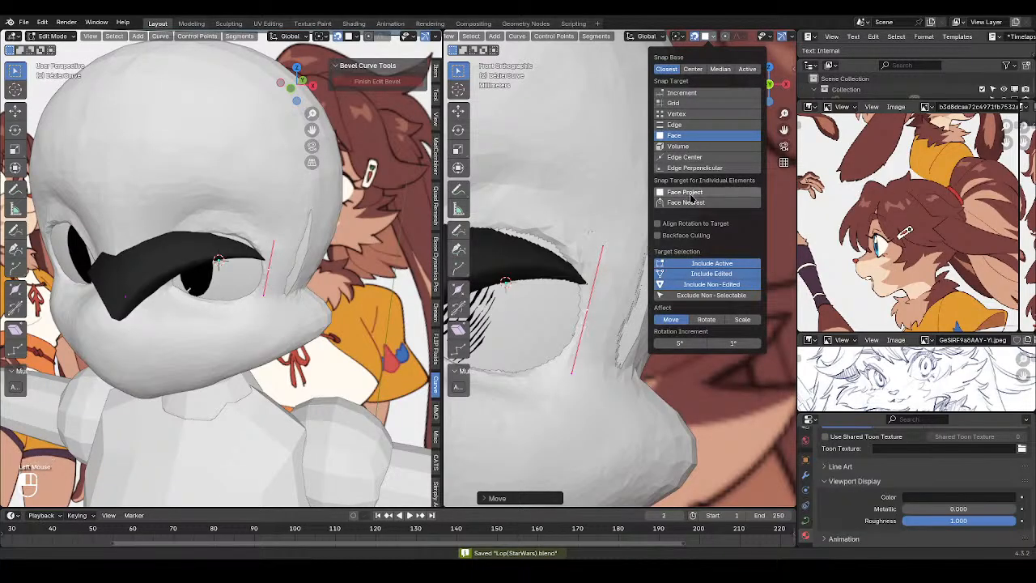
key("g")
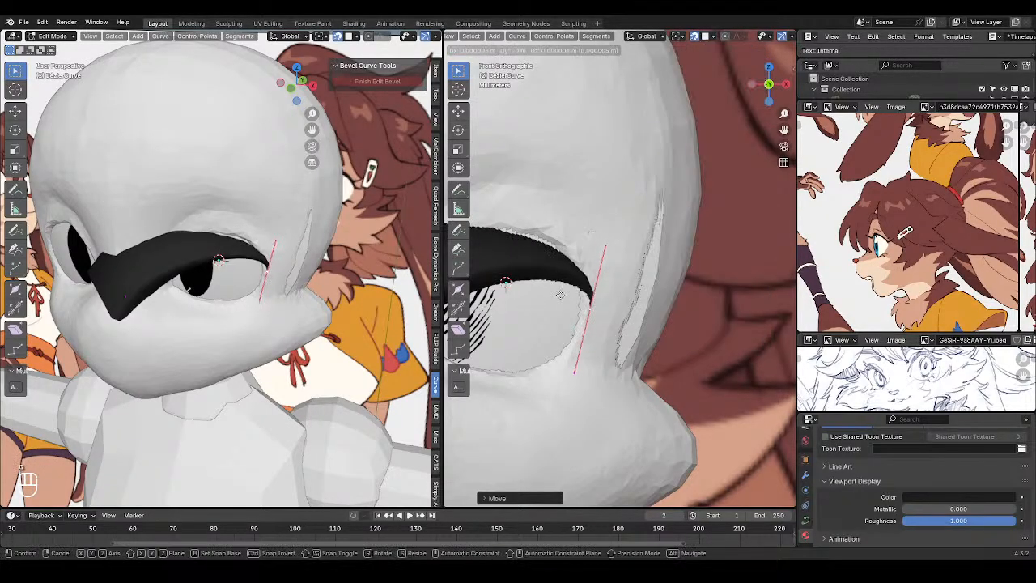
right_click(567, 265)
key("g")
right_click(573, 237)
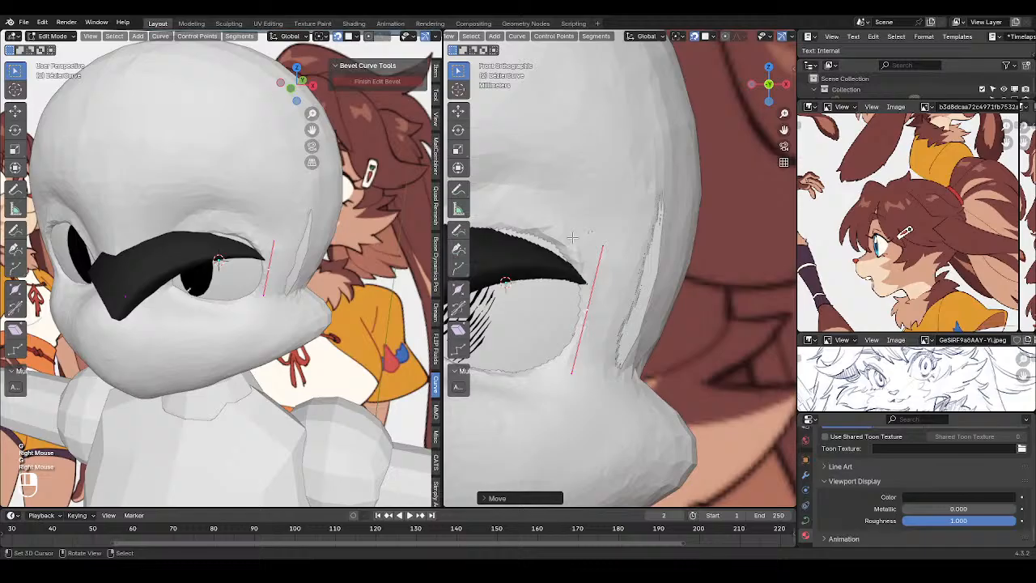
key("g")
right_click(691, 130)
key("g")
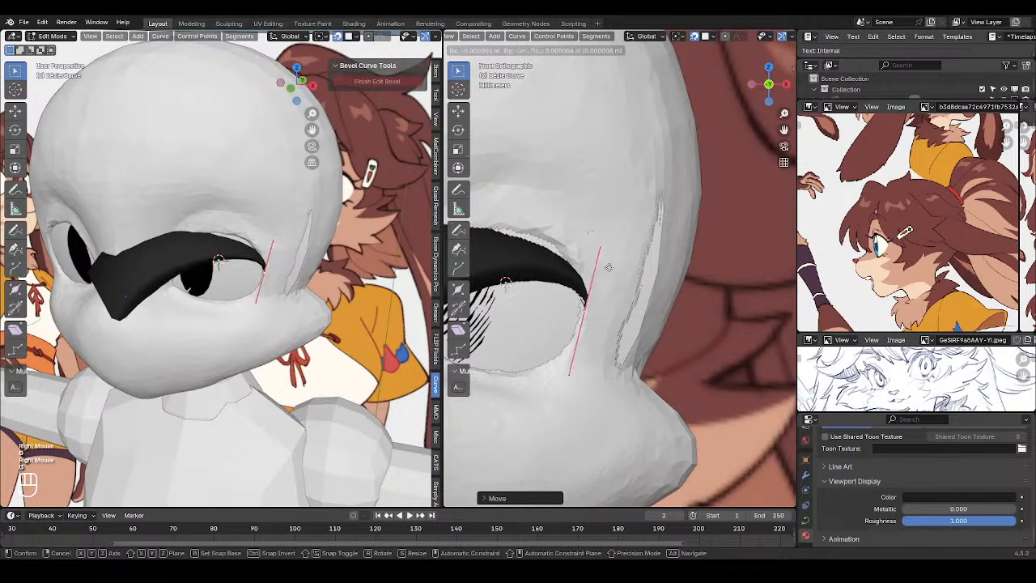
left_click(609, 267)
Enlarge the area showing the pencil sketch reference and examine the drawn eyes and lashes
middle_click_drag(600, 270, 636, 238, "shift")
middle_click_drag(636, 238, 639, 234, "shift")
scroll(914, 361, "up", 2)
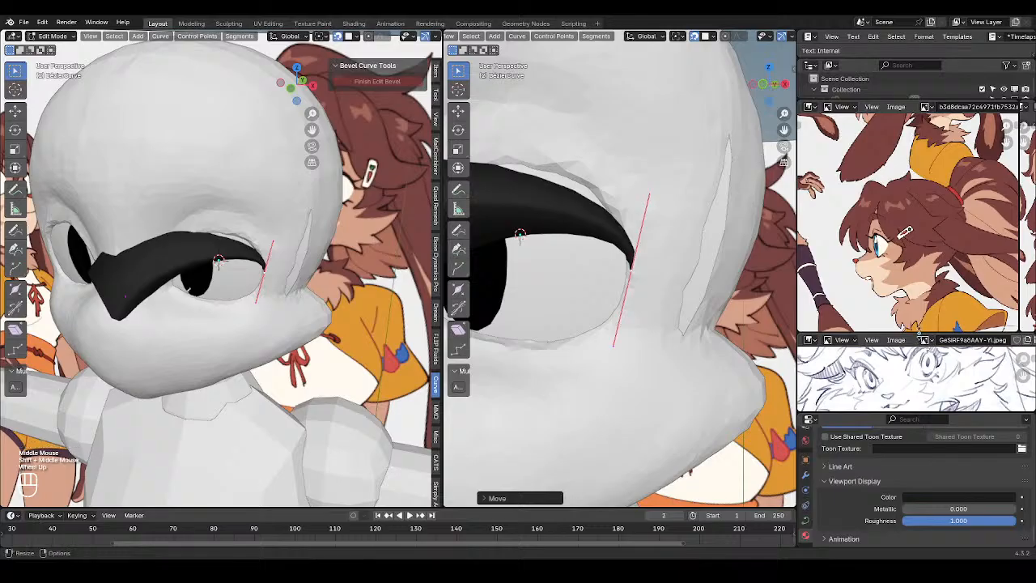
left_click_drag(919, 334, 911, 217)
scroll(905, 315, "up", 1)
middle_click_drag(906, 313, 914, 306)
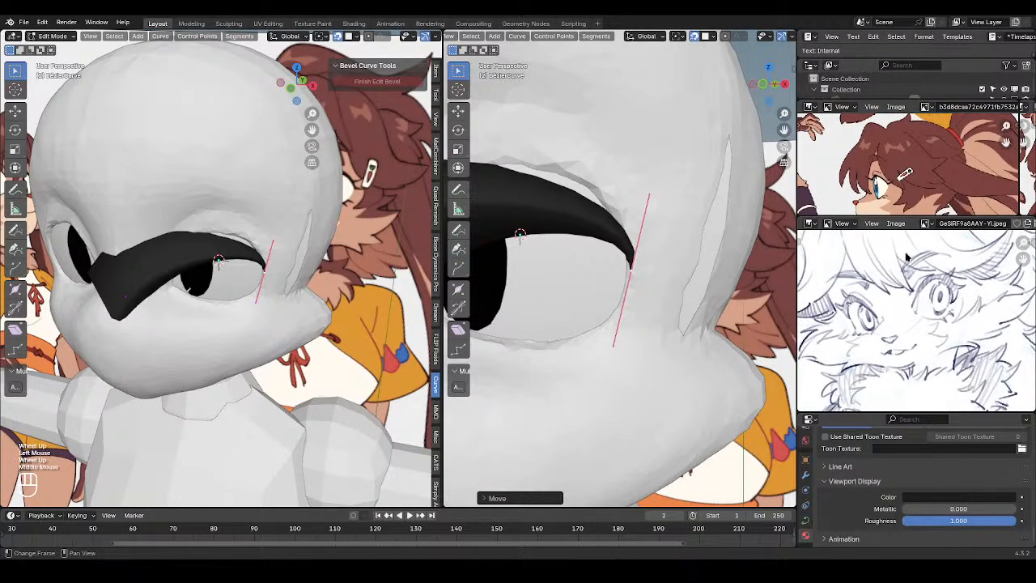
Examine the color artwork and the pencil sketches for the shape of the drawn eyes and upper lashes
scroll(939, 162, "down", 1)
middle_click_drag(938, 162, 985, 204)
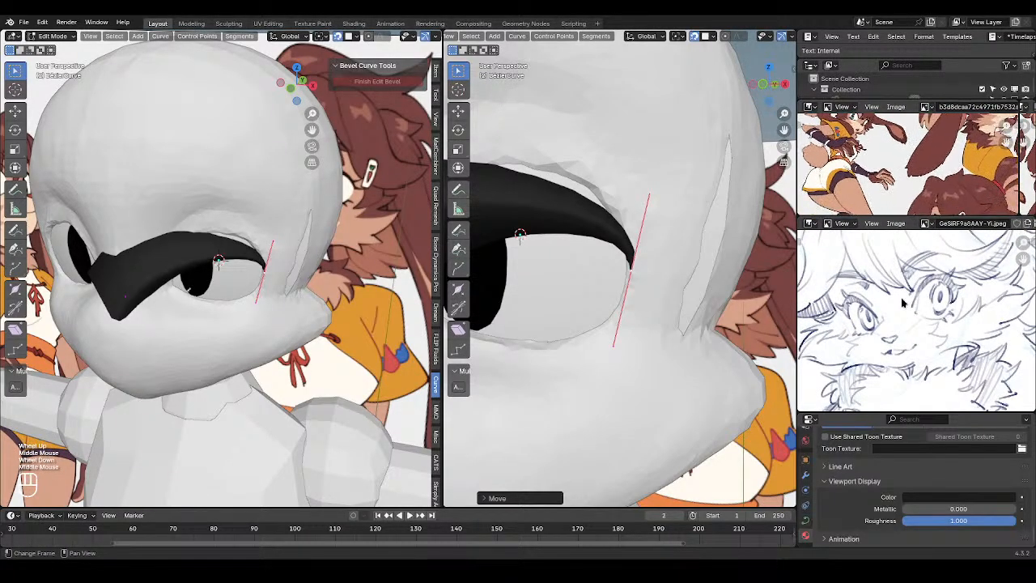
scroll(905, 301, "down", 2)
mouse_move(905, 301)
middle_mouse_down()
mouse_move(888, 193)
mouse_move(671, 232)
mouse_move(703, 283)
mouse_move(770, 308)
middle_mouse_up()
scroll(947, 337, "up", 4)
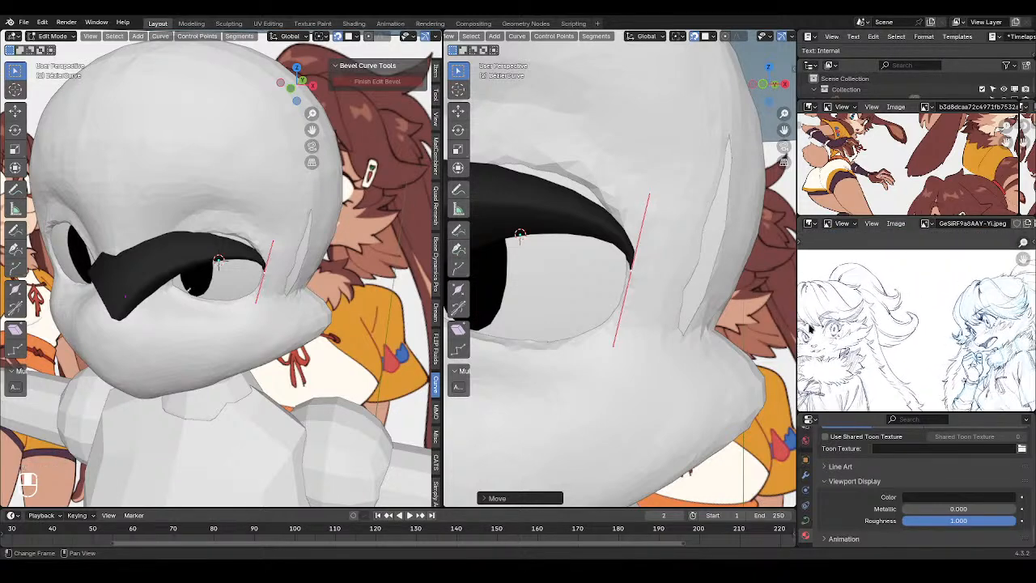
scroll(948, 337, "up", 1)
mouse_move(948, 337)
middle_mouse_down()
mouse_move(813, 310)
mouse_move(927, 322)
mouse_move(987, 345)
middle_mouse_up()
mouse_move(864, 327)
middle_mouse_down()
mouse_move(930, 338)
mouse_move(945, 296)
mouse_move(903, 260)
middle_mouse_up()
scroll(940, 305, "up", 1)
scroll(929, 314, "down", 2)
middle_click_drag(956, 281, 992, 297)
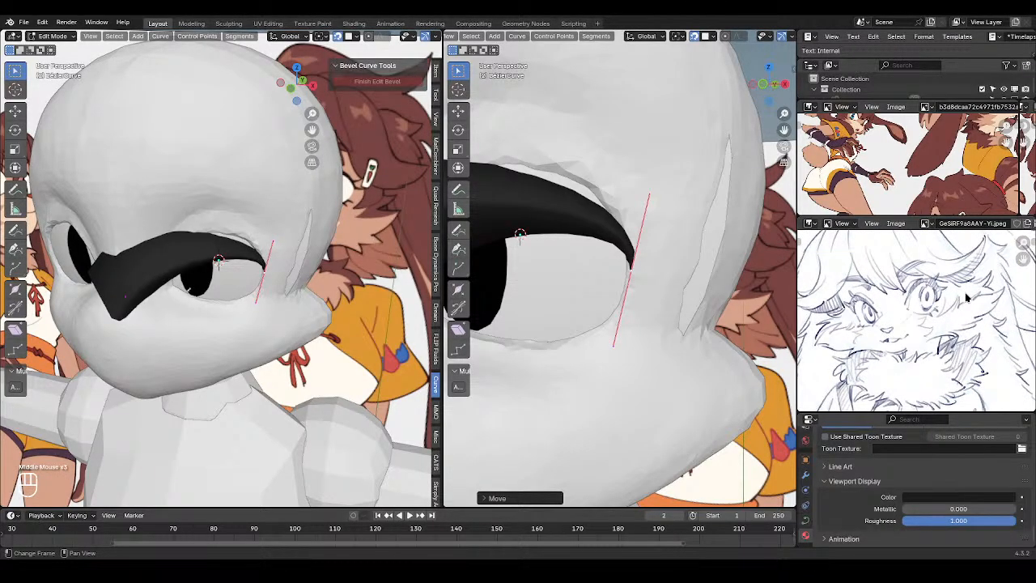
scroll(616, 220, "down", 2)
scroll(615, 220, "up", 1)
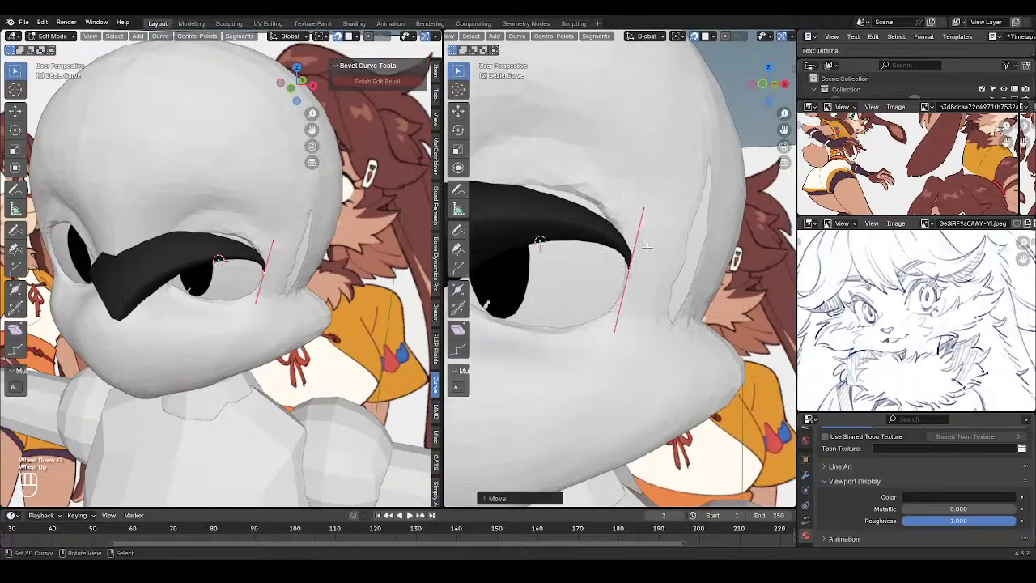
Tilt the handles of the lash curve's outer end point outward and snap the point back onto the outer eye corner
key("g")
right_click(649, 286)
key("r")
left_click(675, 252)
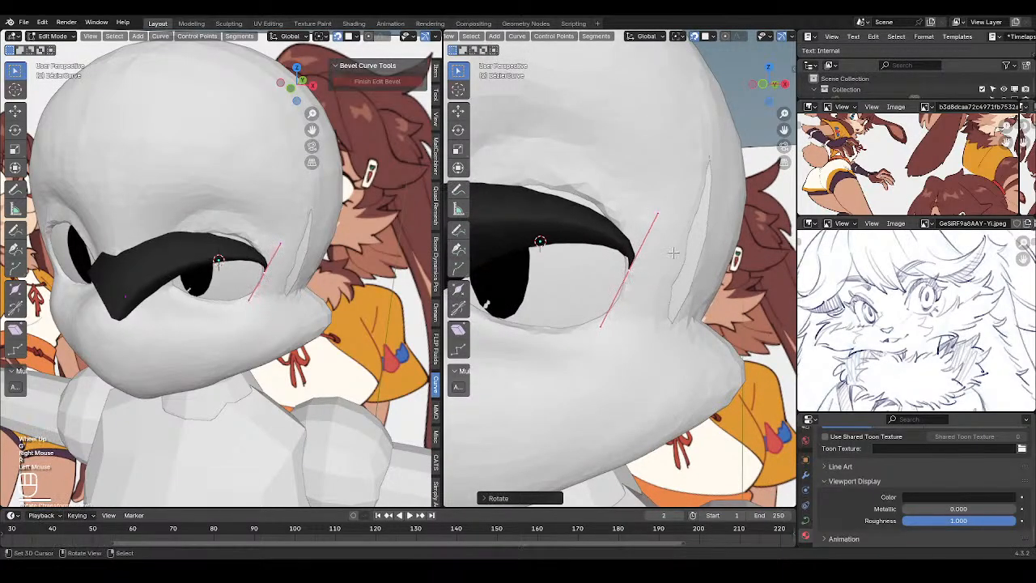
key("g")
left_click(666, 271)
Select the lash curve's inner end point, reduce its radius and move it toward the inner eye corner
scroll(624, 261, "down", 4)
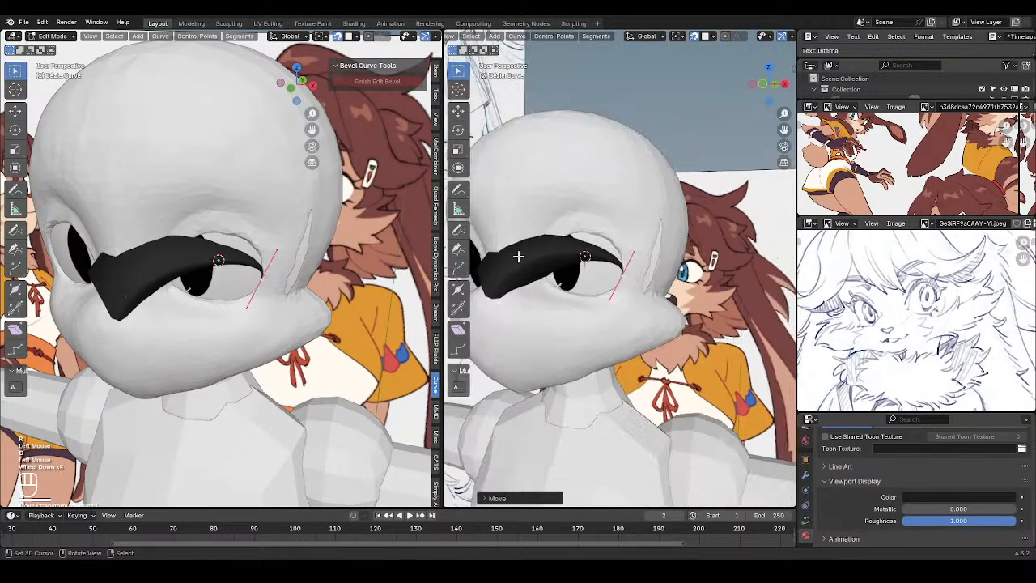
middle_click_drag(521, 257, 541, 253, "shift")
right_click(531, 282)
scroll(541, 280, "up", 1)
key("g")
right_click(585, 268)
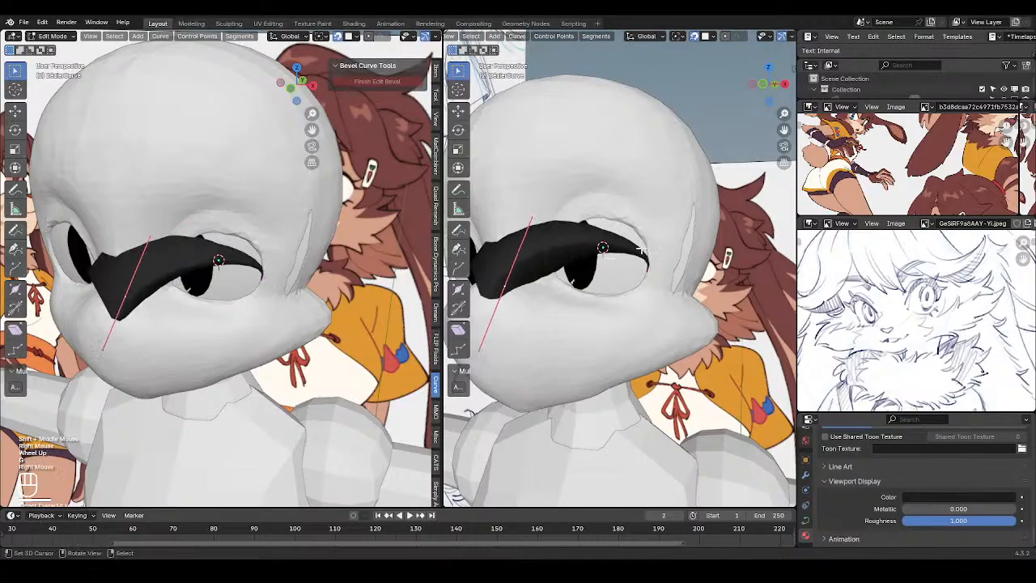
key("alt+s")
left_click(593, 268)
key("g")
left_click(599, 264)
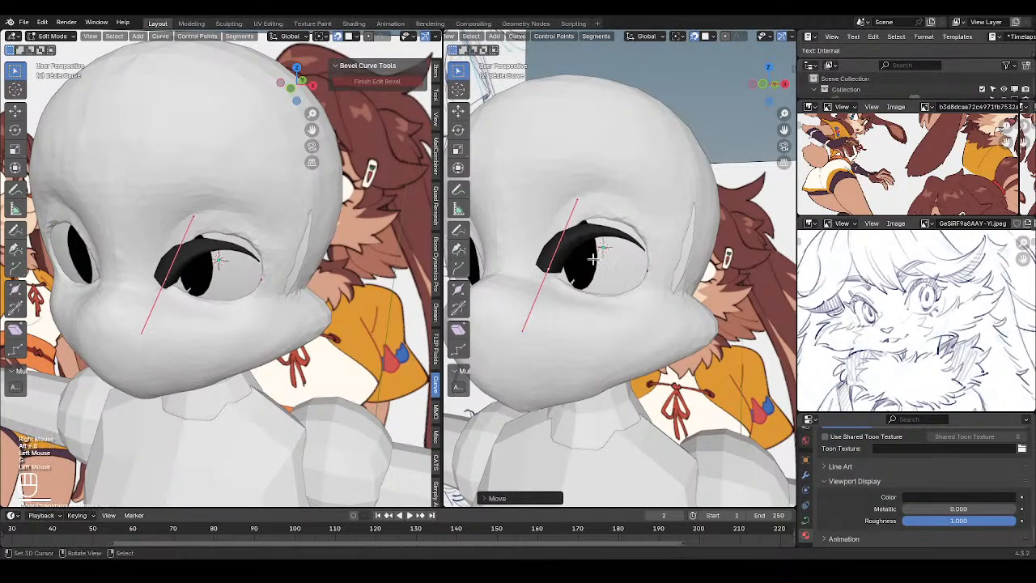
Thin the lash curve's inner end further and place that point beside the pupil at the inner eye corner
scroll(616, 265, "up", 1)
middle_click_drag(615, 266, 626, 248)
scroll(634, 266, "up", 2)
mouse_move(626, 248)
middle_mouse_down()
mouse_move(580, 243)
mouse_move(620, 254)
middle_mouse_up()
key("alt+s")
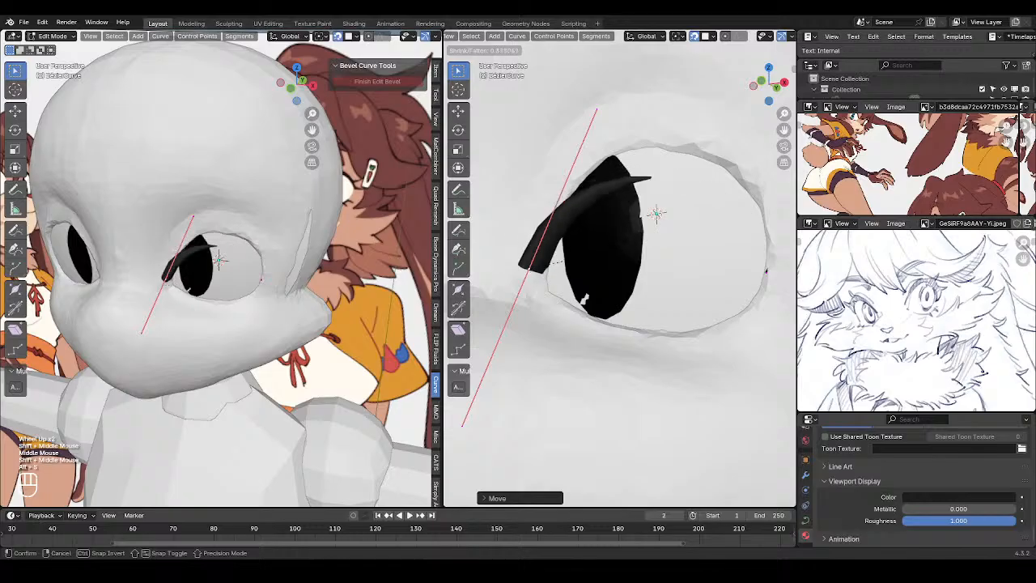
left_click(596, 247)
scroll(594, 248, "down", 1)
key("g")
left_click(611, 234)
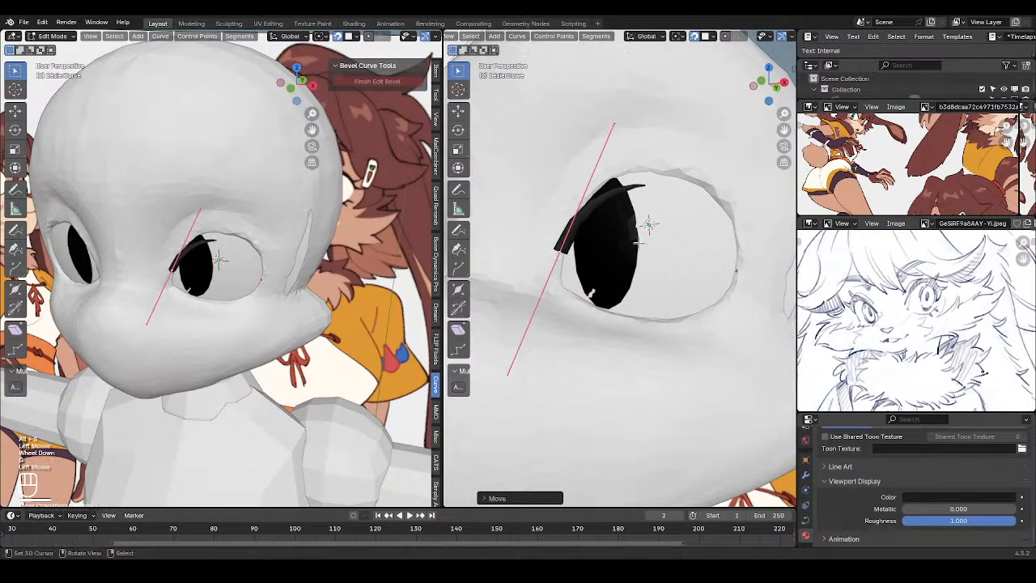
Subdivide the whole lash curve and move the new middle point up onto the upper eyelid edge
key("a")
key("w")
left_click(648, 236)
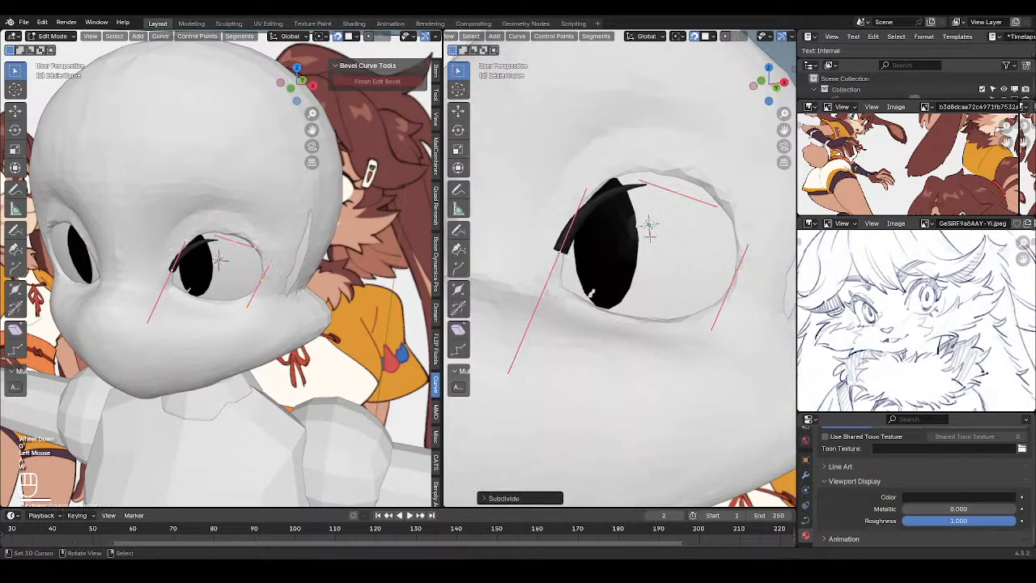
key("g")
left_click(698, 177)
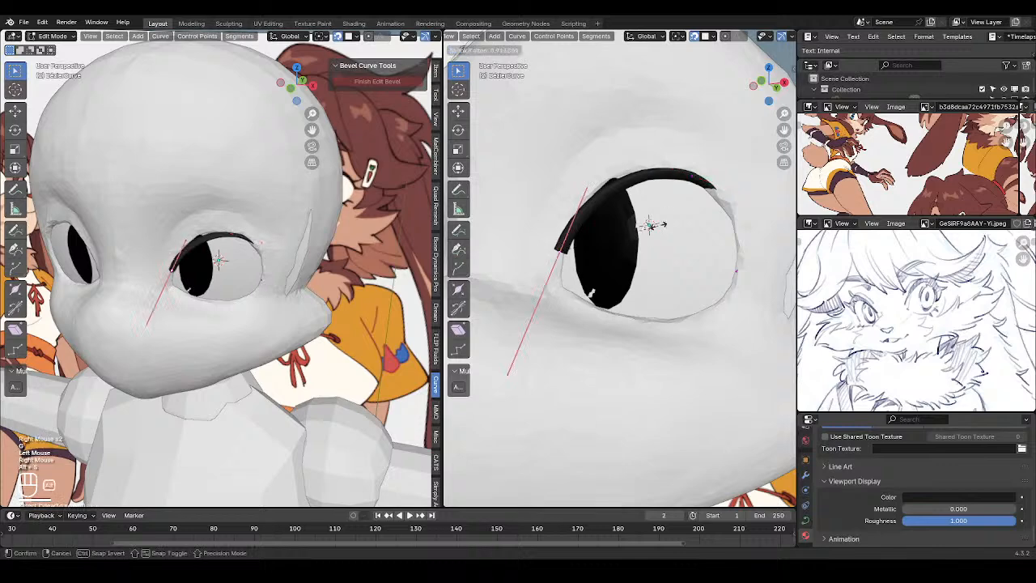
Taper the lash curve's inner end point to a fine tip and rotate its handles to follow the eyelid
left_click(567, 256)
scroll(612, 239, "up", 1)
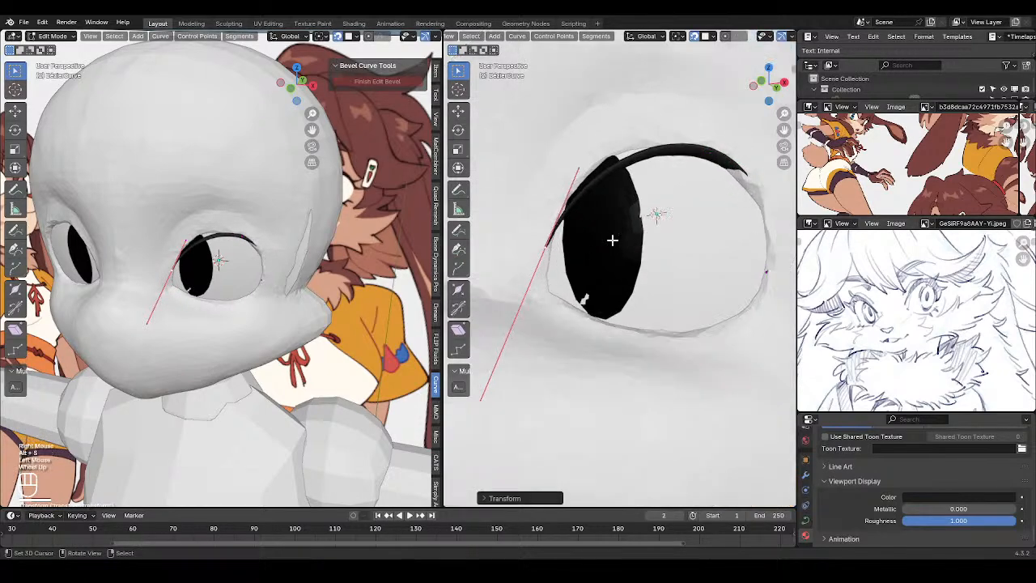
key("r")
left_click(640, 204)
Select the lash curve's middle point, thicken its radius and rotate its handles to line up with the eye surface
right_click(740, 147)
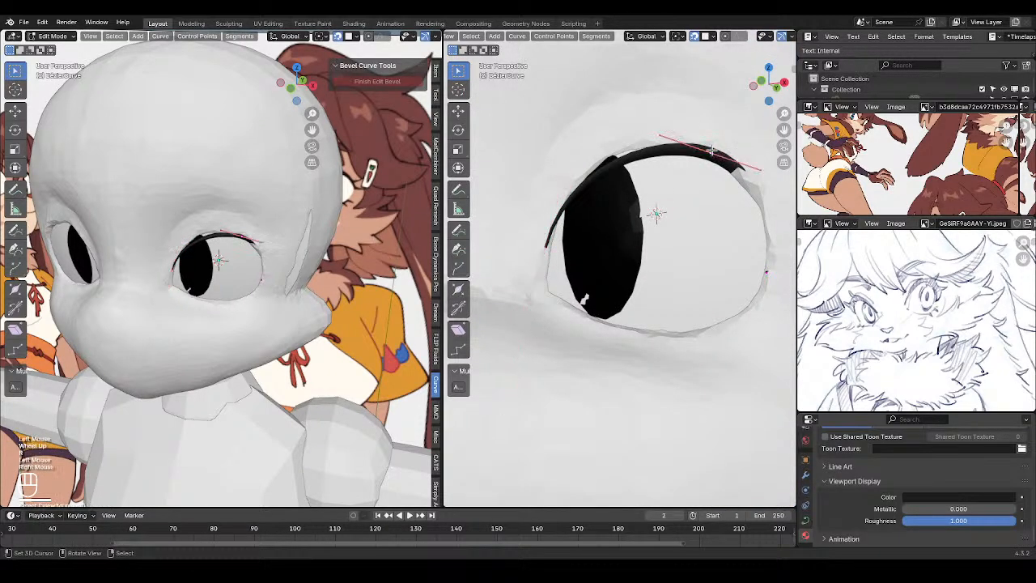
middle_click_drag(772, 124, 712, 214, "shift")
key("alt+s")
left_click(789, 117)
scroll(698, 140, "down", 1)
key("r")
left_click(689, 158)
key("r")
left_click(707, 230)
Reposition the lash curve's middle point in depth against the head and raise it to the upper eyelid edge
key("g")
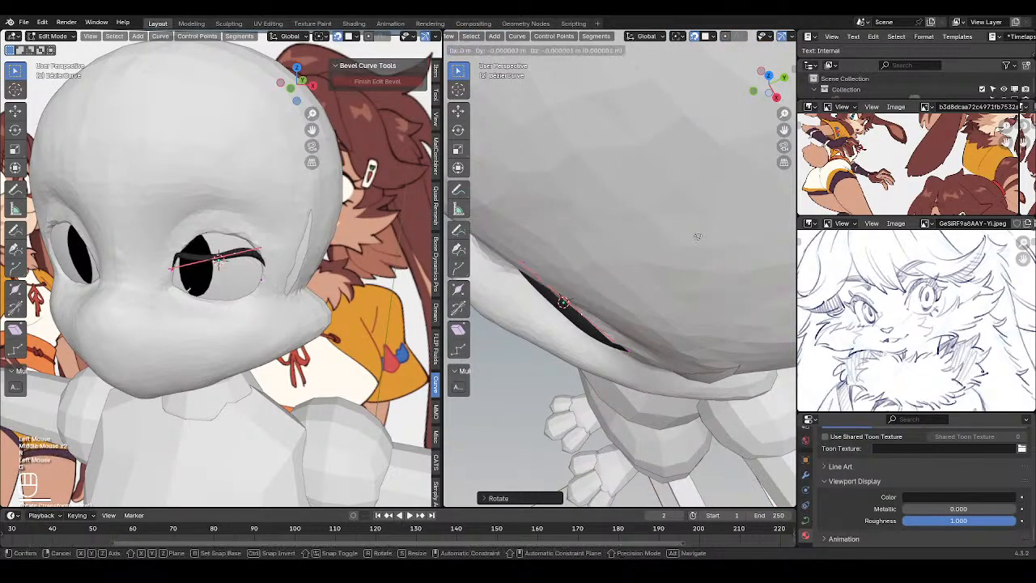
left_click(679, 241)
key("g")
left_click(639, 232, "ctrl")
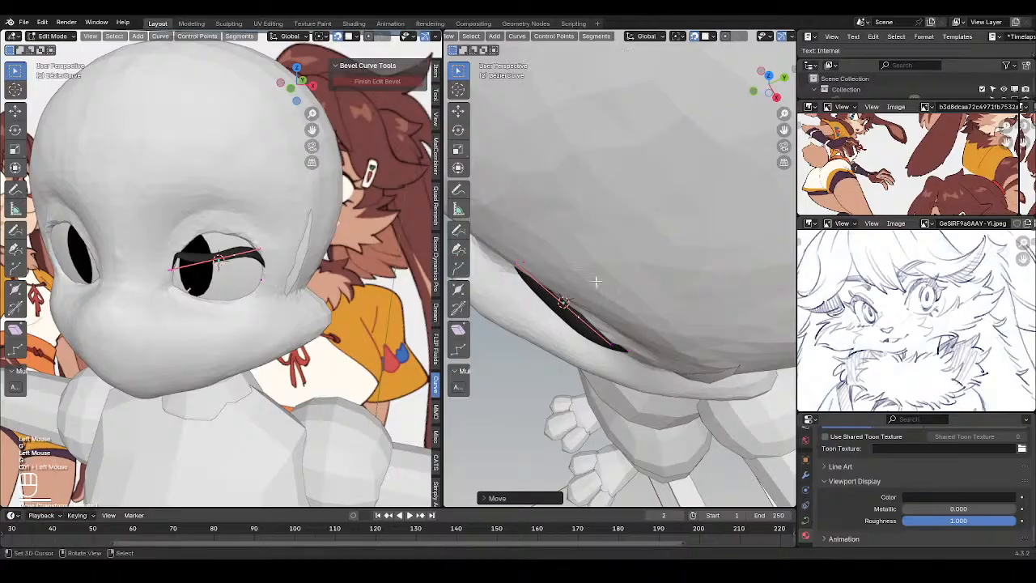
middle_click_drag(640, 232, 647, 217)
key("g")
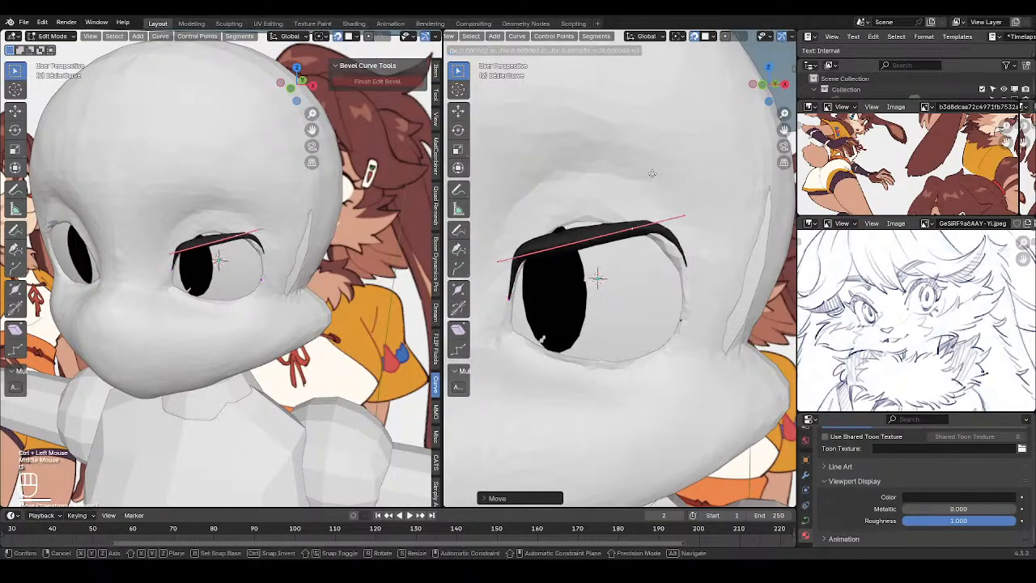
left_click(657, 173)
Rotate the middle point's handles to slope down toward the outer corner and shorten them into an even lash arc
key("r")
left_click(689, 208)
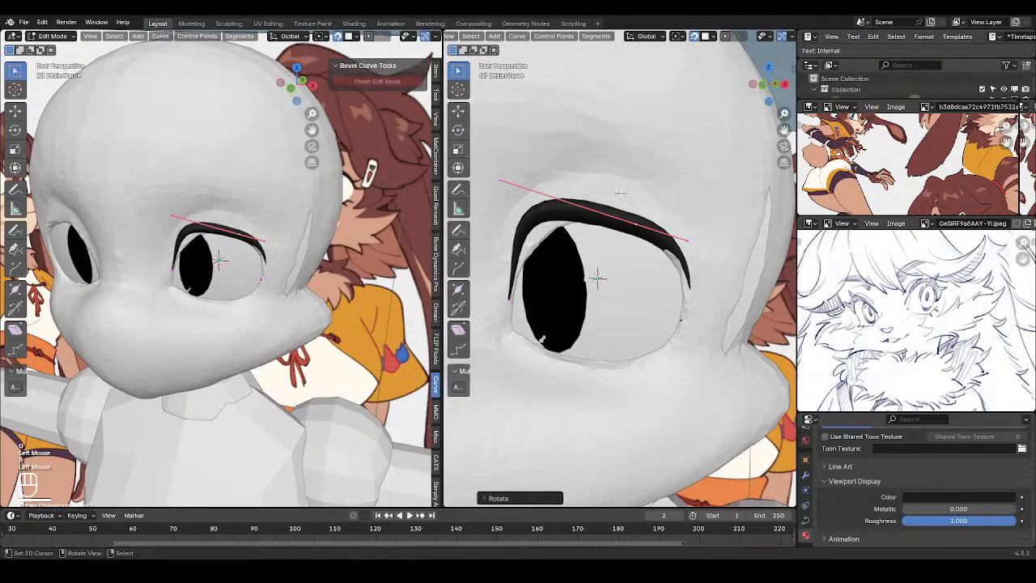
key("s")
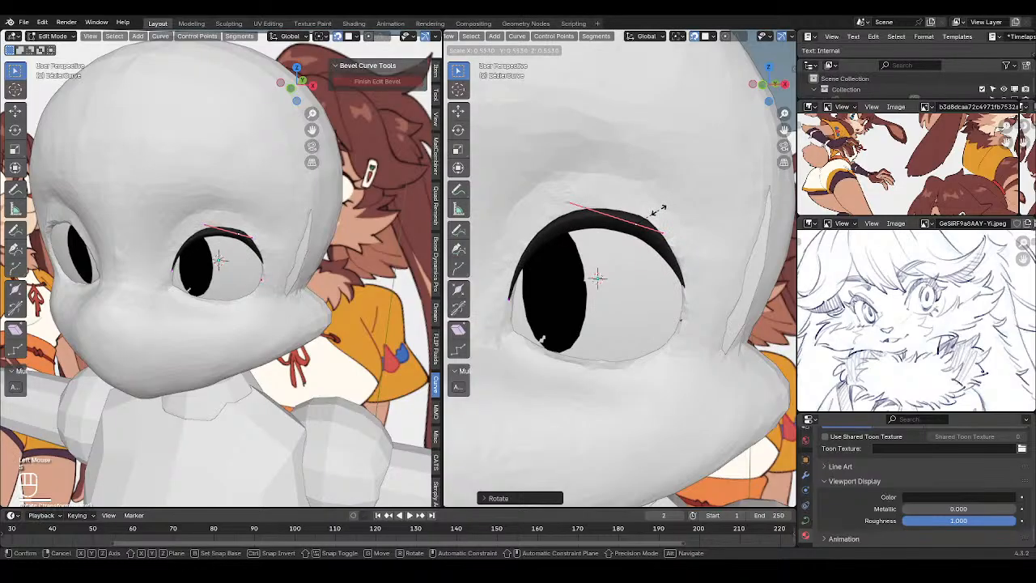
Scale the handles of the control point at the top of the eyelash curve
left_click(661, 211)
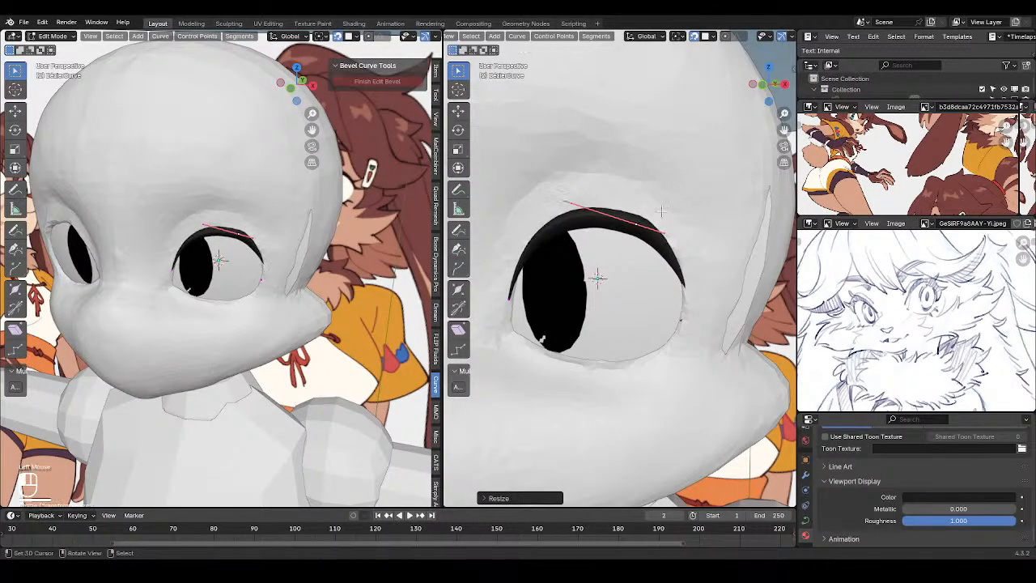
middle_click_drag(667, 211, 713, 222)
scroll(713, 222, "down", 1)
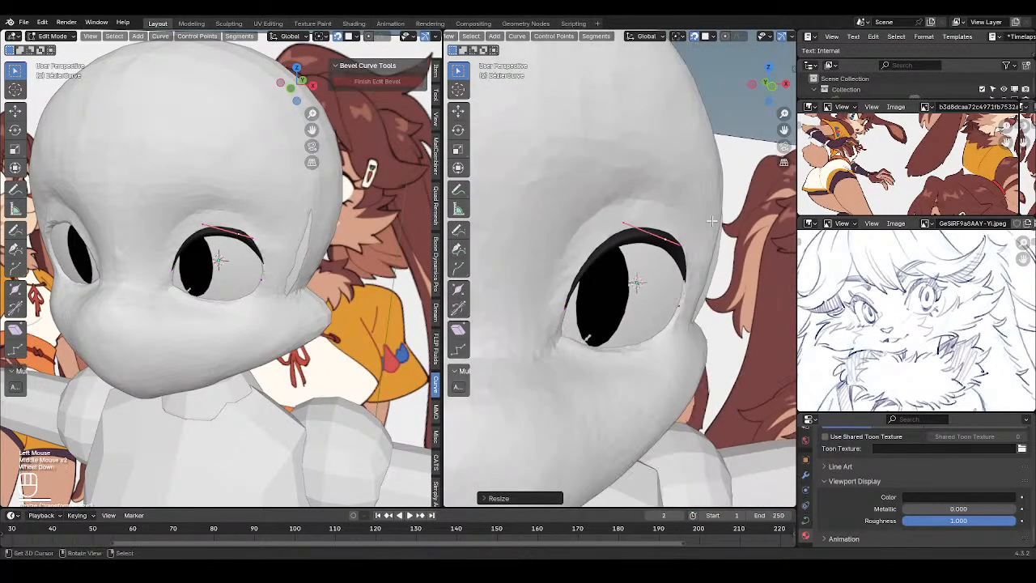
Open the eyelash curve's bevel profile and move its lower end point and its outer upper corner point
key("Tab")
left_click(397, 129)
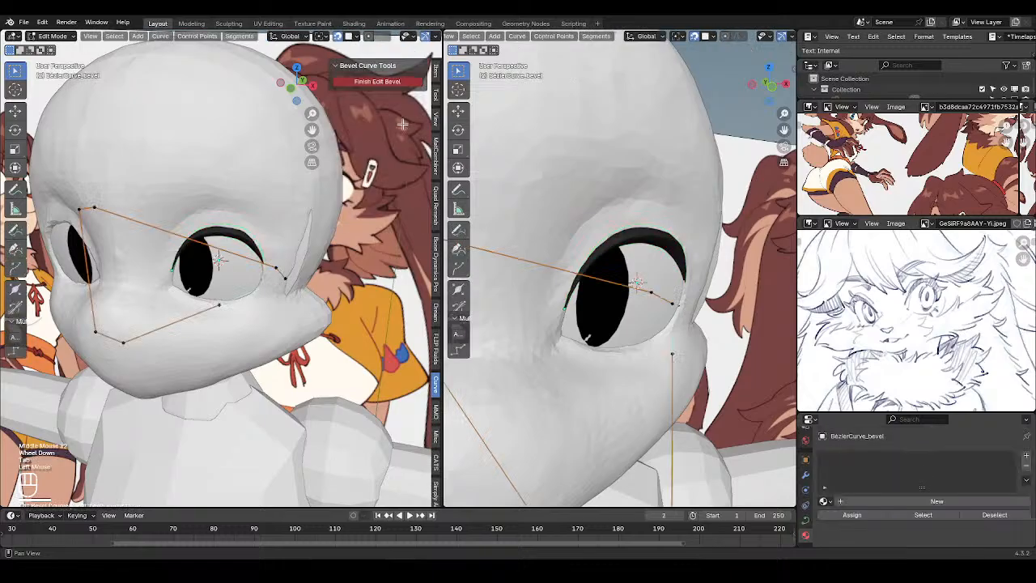
scroll(584, 263, "down", 3)
middle_click_drag(571, 268, 592, 290)
scroll(583, 263, "down", 1)
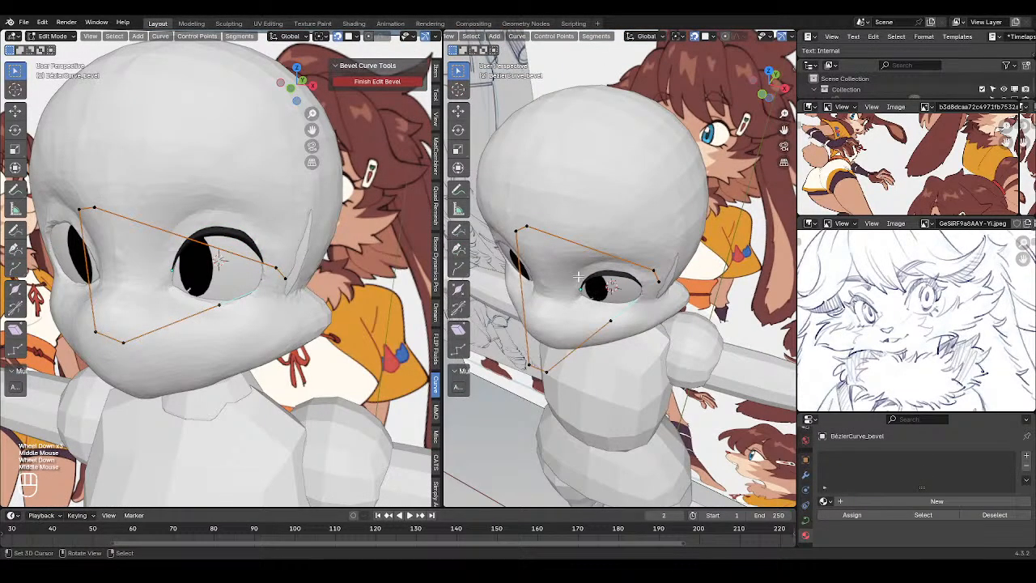
scroll(626, 325, "up", 2)
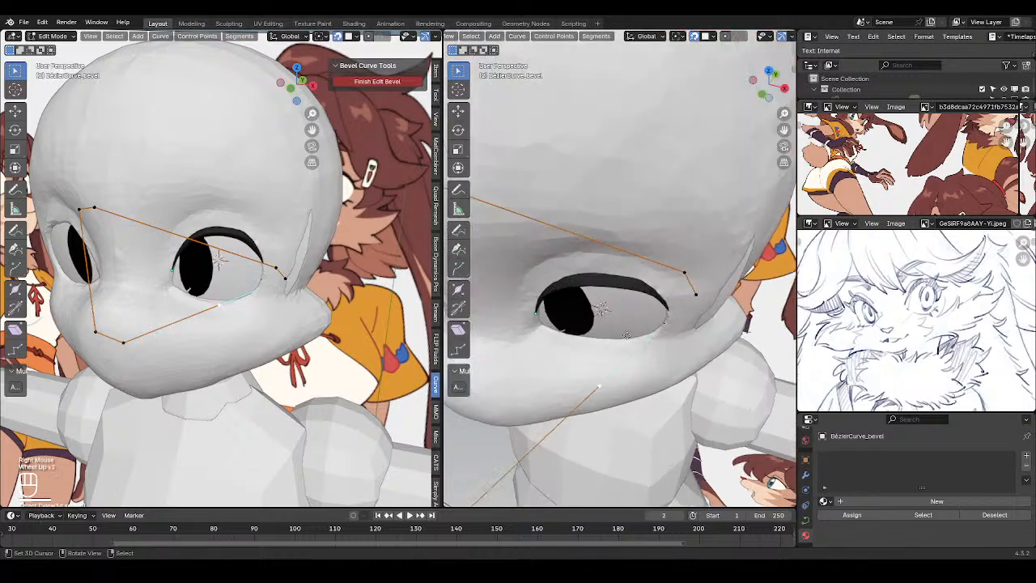
right_click(624, 295)
scroll(630, 281, "down", 3)
key("g")
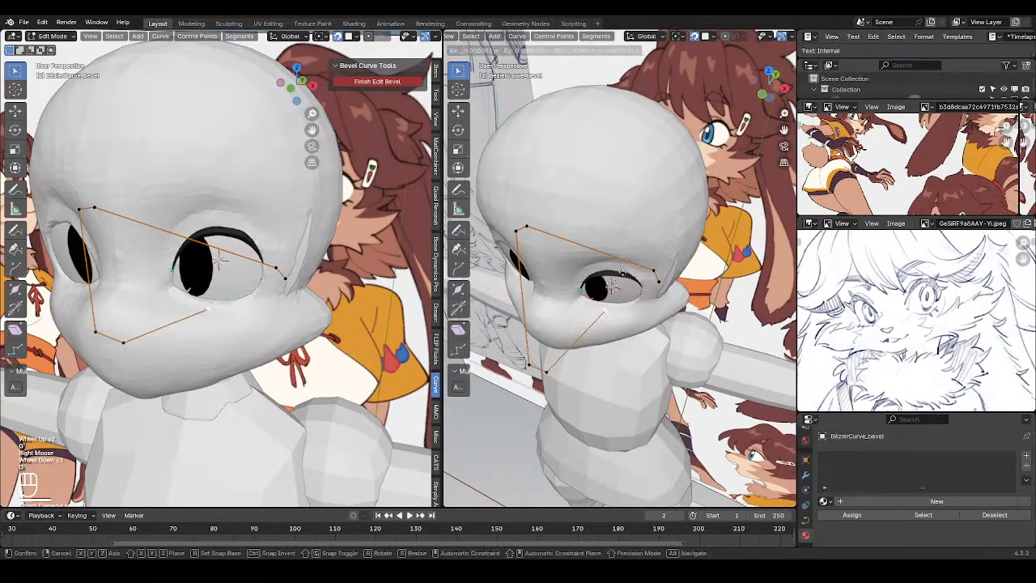
left_click(654, 279)
key("g")
left_click(657, 254)
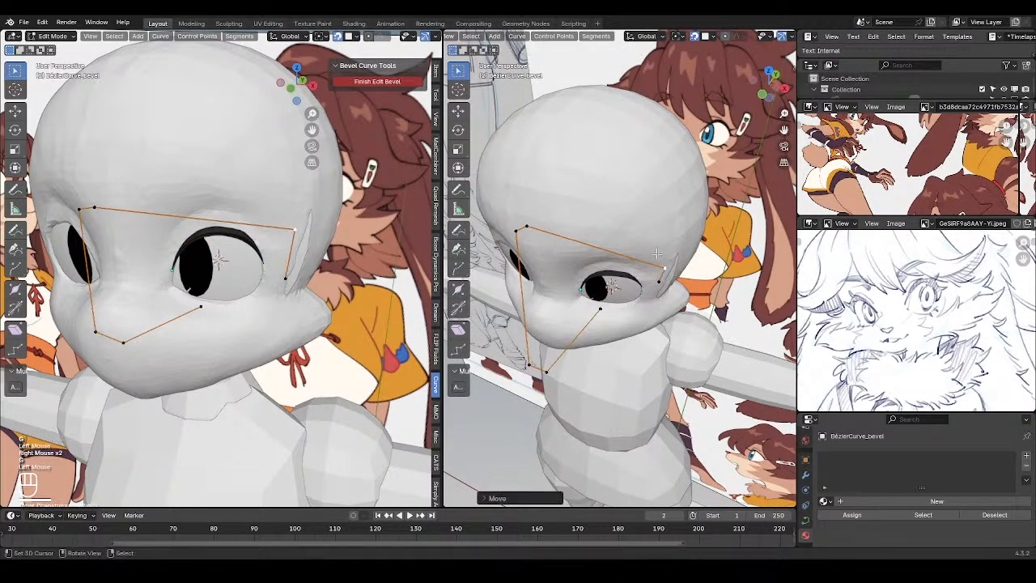
Move the bevel profile's two upper inner points closer to the eye and its two lower corner points away from the face
key("g")
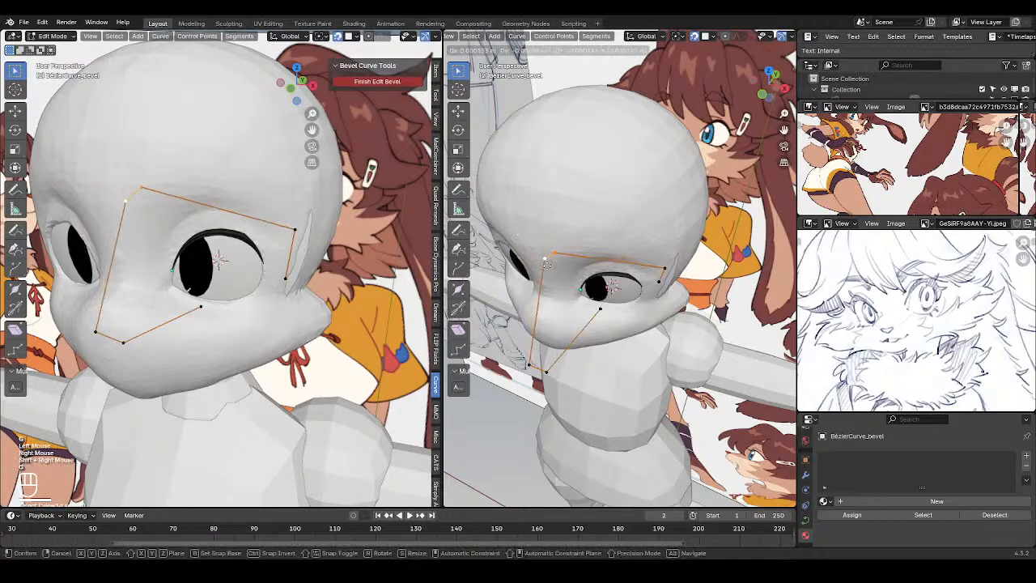
left_click(565, 270)
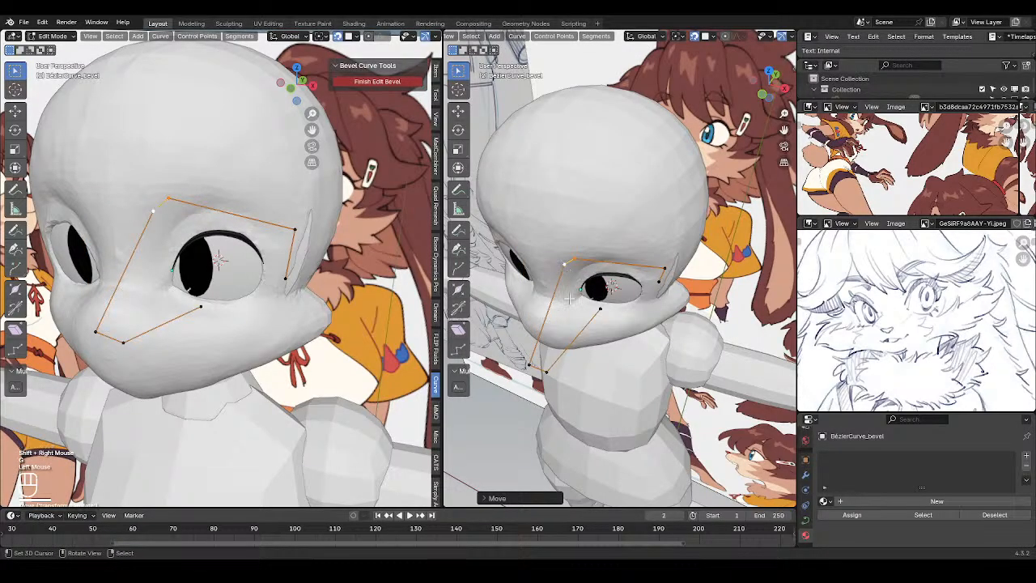
key("g")
left_click(533, 365)
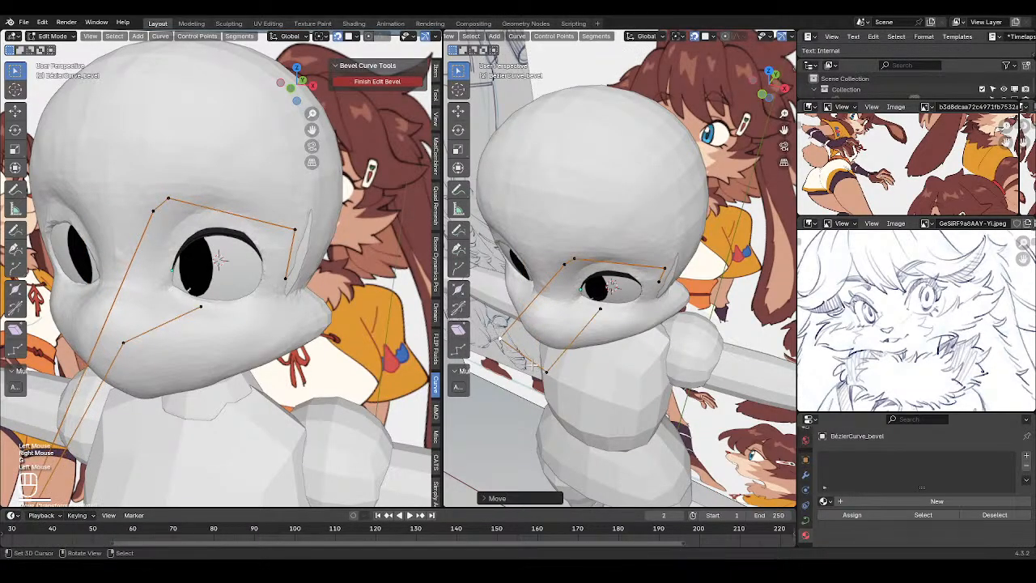
key("g")
left_click(565, 376)
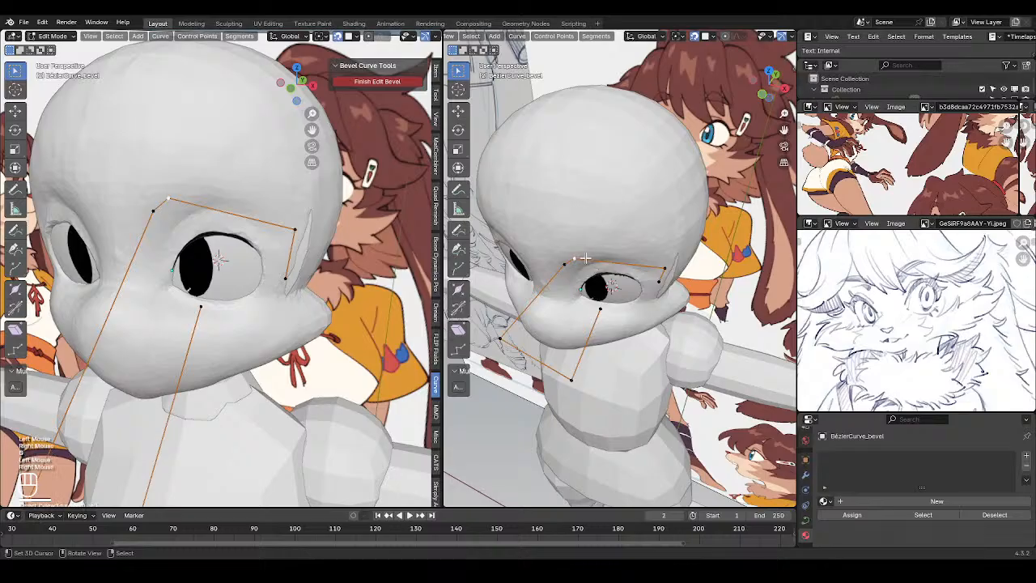
Shift one upper point of the bevel profile above the eye and finish editing the bevel
key("g")
left_click(613, 285, "shift")
key("Tab")
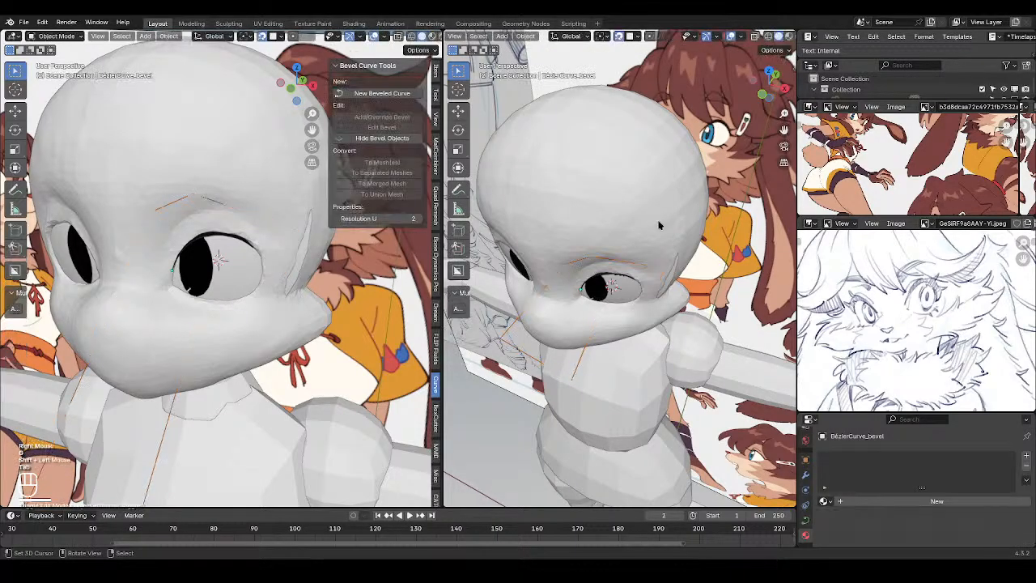
scroll(613, 287, "up", 2)
scroll(613, 287, "down", 2)
scroll(613, 289, "up", 1)
key("Tab")
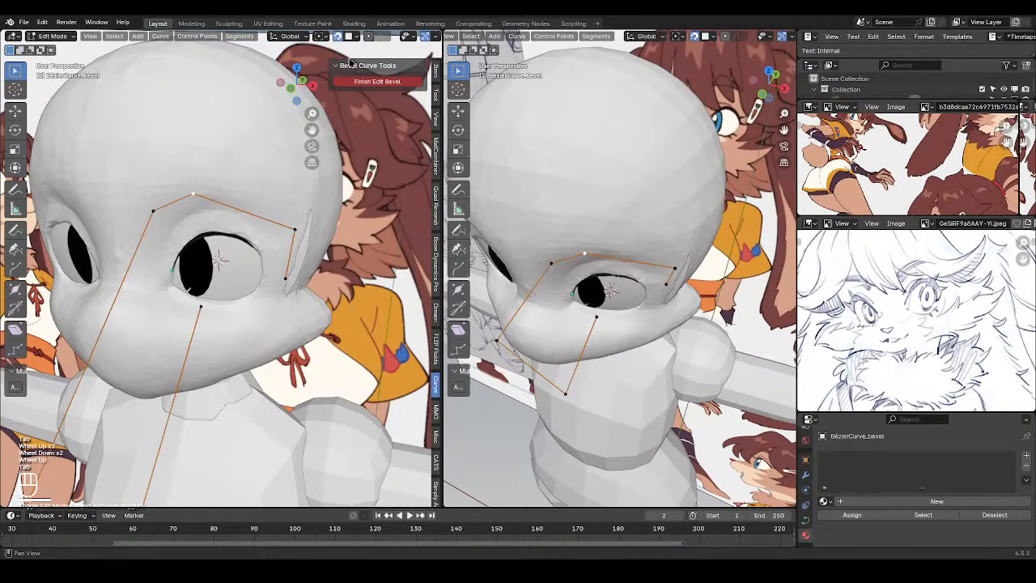
left_click(377, 81)
Tilt all control points of the eyelash curve so its band fans out around the eye
middle_click_drag(692, 285, 603, 236)
scroll(661, 272, "up", 1)
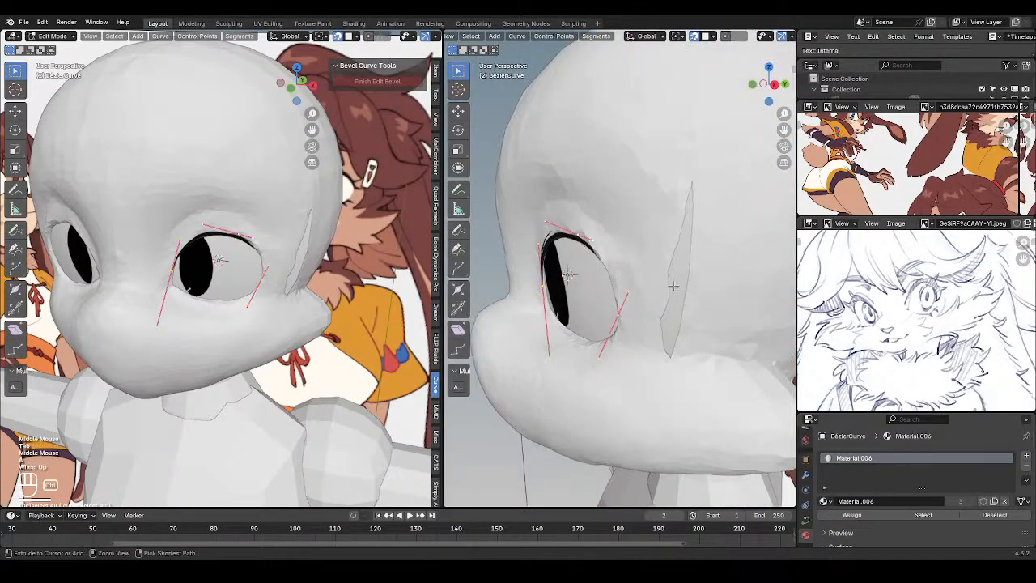
key("ctrl+t")
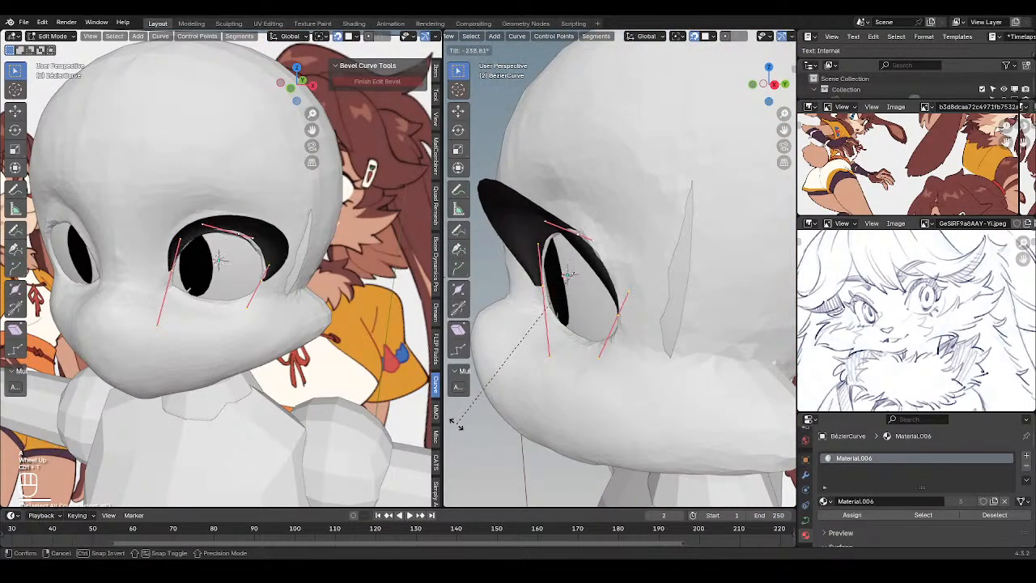
left_click(484, 373)
middle_click_drag(484, 373, 552, 302)
key("Tab")
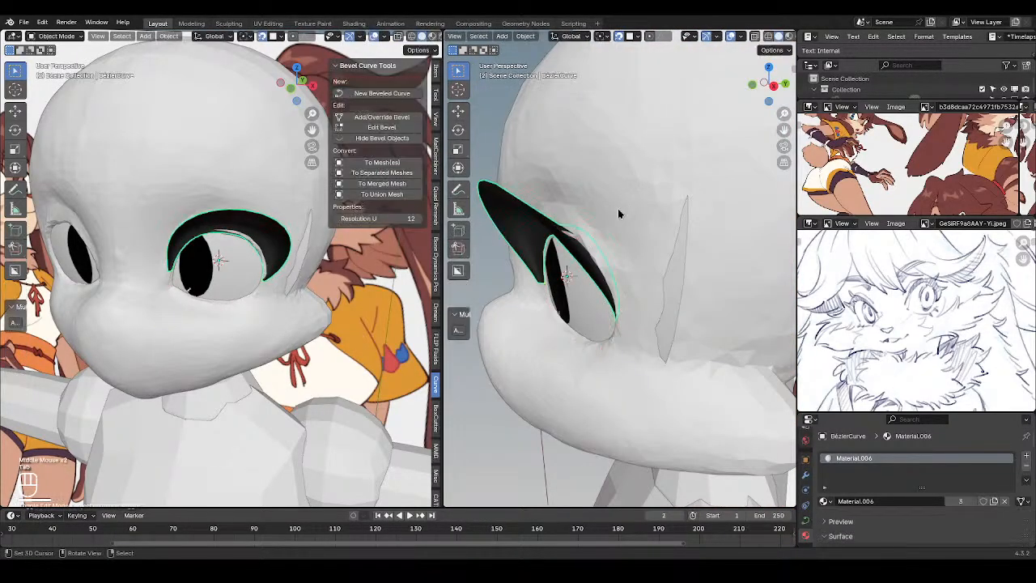
Open the tilted eyelash's bevel profile and try scaling all of its points together
left_click(373, 130)
middle_click_drag(573, 227, 637, 229, "shift")
scroll(637, 230, "down", 1)
key("a")
key("s")
right_click(562, 301)
Examine the bevel profile from several angles against the whole figure and finish editing the bevel
middle_click_drag(561, 301, 664, 263)
scroll(609, 247, "down", 3)
scroll(635, 184, "down", 1)
scroll(551, 169, "down", 2)
scroll(717, 324, "down", 3)
mouse_move(603, 320)
middle_mouse_down()
mouse_move(502, 331)
mouse_move(685, 366)
mouse_move(567, 366)
middle_mouse_up()
scroll(569, 346, "up", 2)
key("z")
scroll(580, 350, "down", 1)
middle_click_drag(450, 415, 641, 435)
scroll(636, 405, "down", 4)
scroll(632, 379, "up", 1)
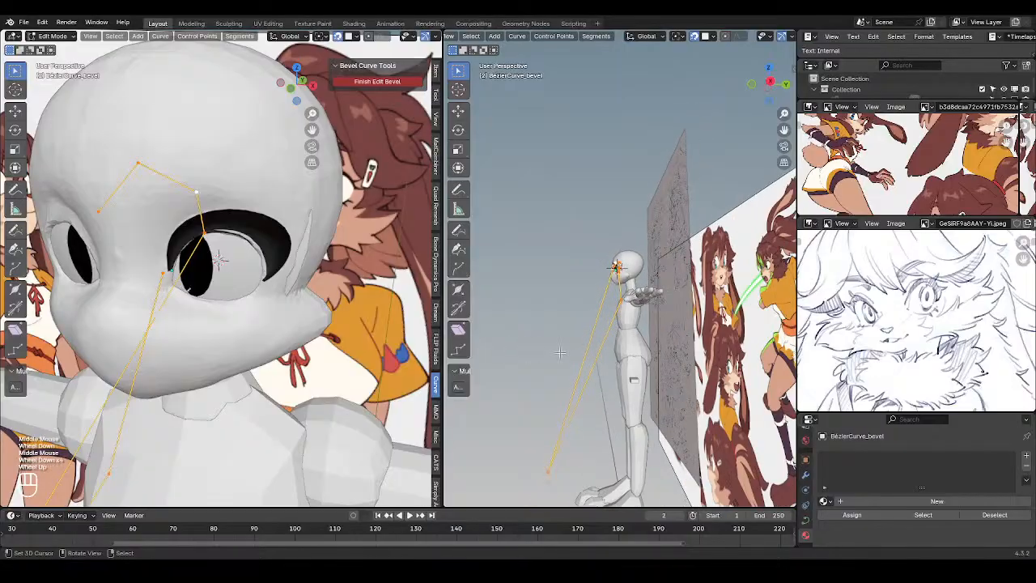
middle_click_drag(632, 378, 680, 376)
scroll(647, 340, "up", 6)
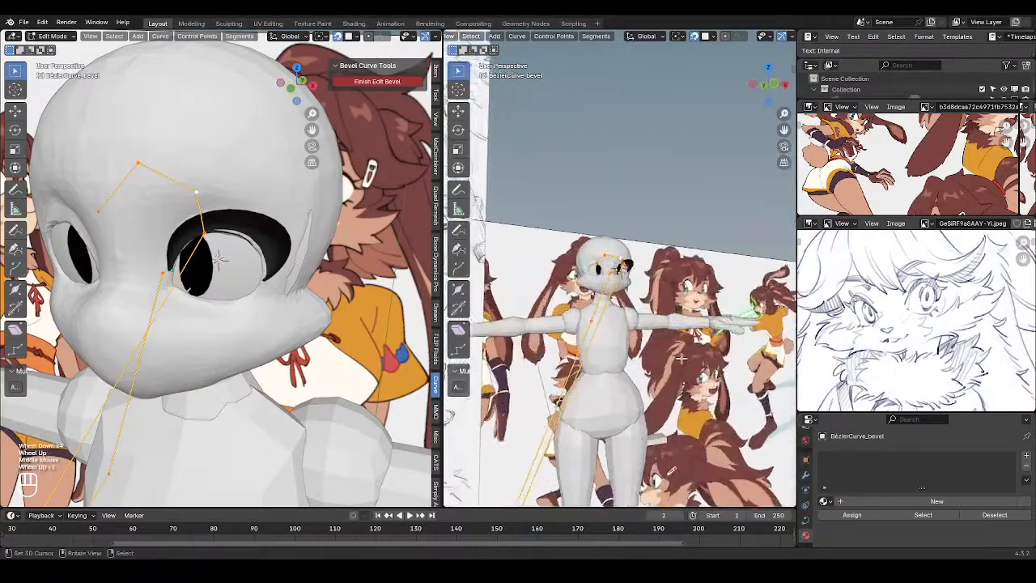
mouse_move(630, 324)
middle_mouse_down()
mouse_move(628, 298)
mouse_move(626, 330)
middle_mouse_up()
key("Tab")
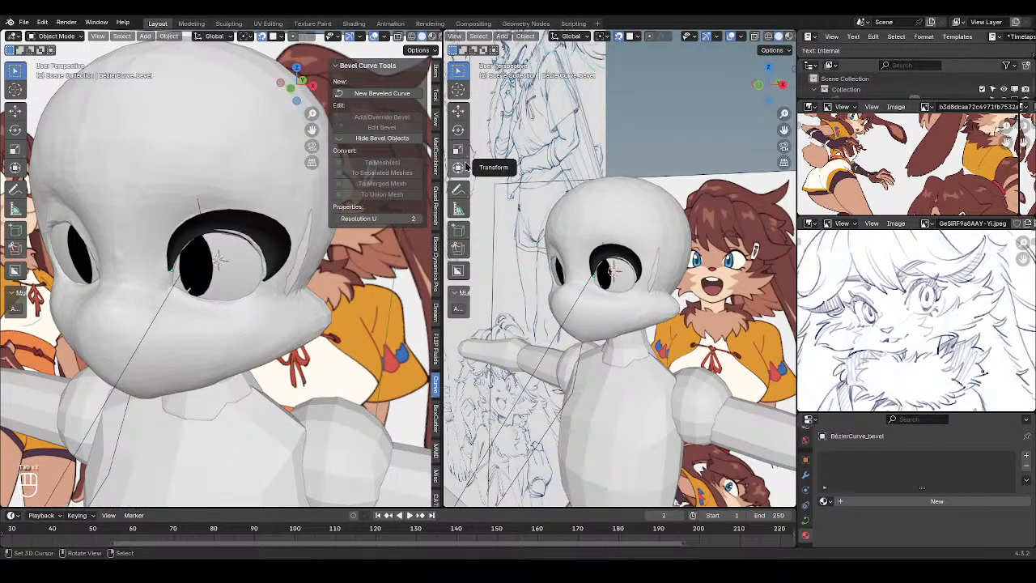
key("Tab")
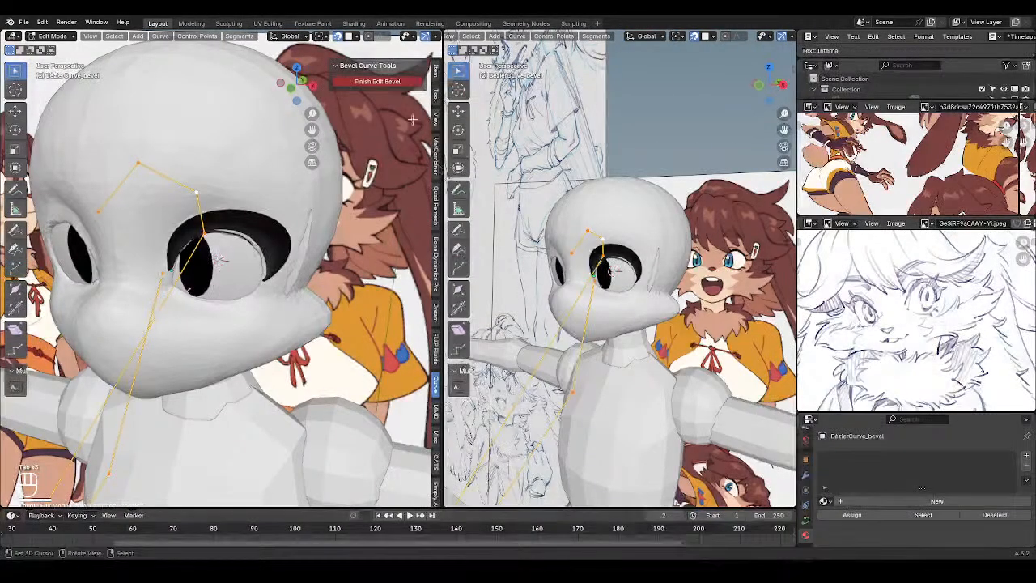
left_click(402, 82)
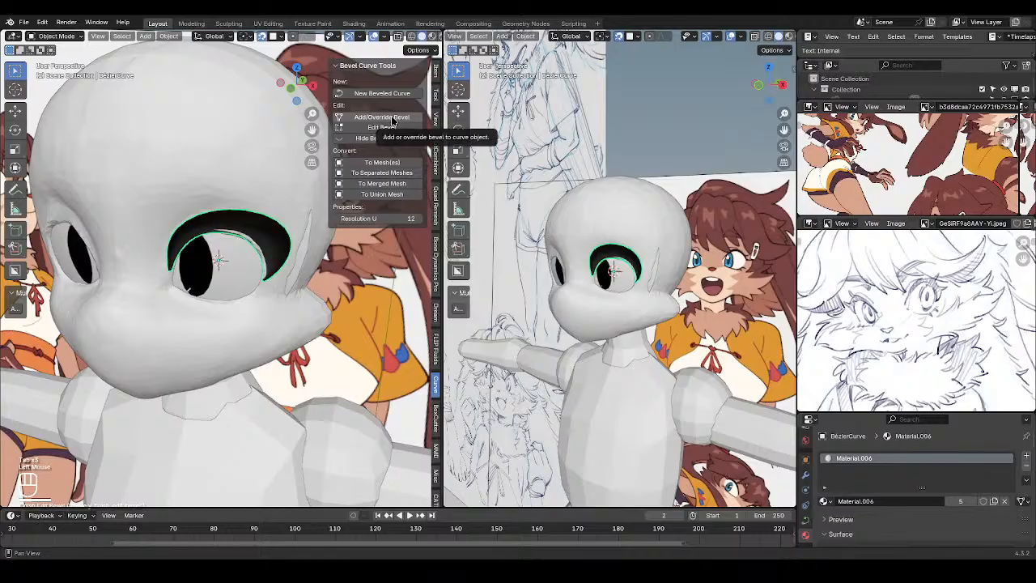
Override the eyelash curve's bevel with a fresh profile and open that profile for editing
left_click(394, 119)
scroll(594, 250, "up", 3)
key("Tab")
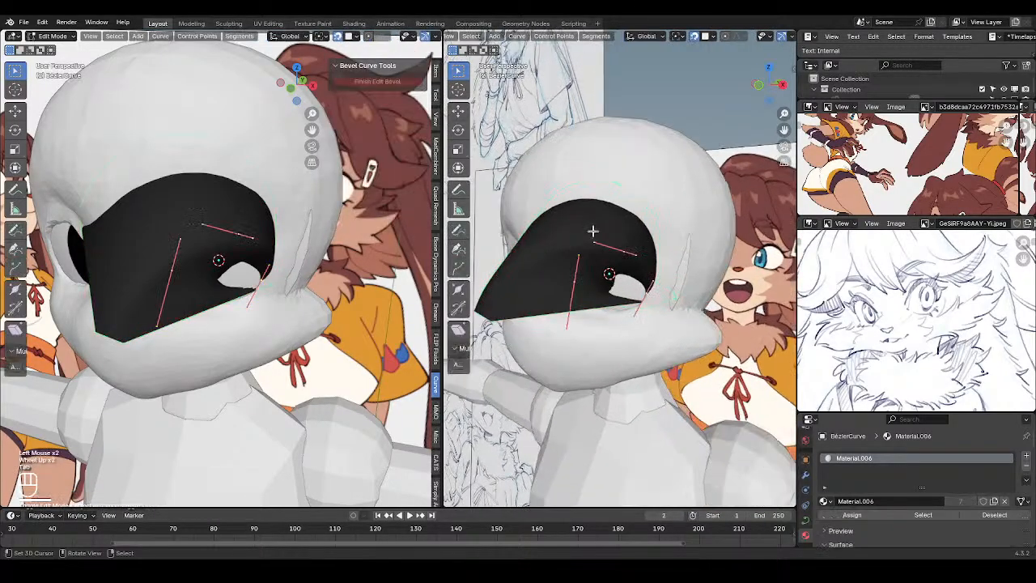
key("z")
key("z")
mouse_move(592, 231)
middle_mouse_down()
mouse_move(623, 227)
mouse_move(497, 213)
mouse_move(535, 204)
mouse_move(567, 212)
middle_mouse_up()
key("z")
key("Tab")
key("z")
left_click(381, 127)
Try moving points of the new bevel profile, including along the X axis
key("z")
mouse_move(648, 273)
middle_mouse_down()
mouse_move(613, 260)
mouse_move(614, 312)
mouse_move(659, 264)
middle_mouse_up()
key("z")
right_click(592, 319)
key("g")
right_click(595, 301)
key("z")
key("z")
middle_click_drag(660, 264, 615, 316)
key("g")
key("x")
key("x")
right_click(667, 272)
key("z")
Select the whole bevel profile and scale it down twice to make the eyelash a narrower band
key("a")
key("s")
left_click(636, 303)
scroll(648, 299, "down", 1)
scroll(648, 299, "up", 2)
key("s")
left_click(627, 299)
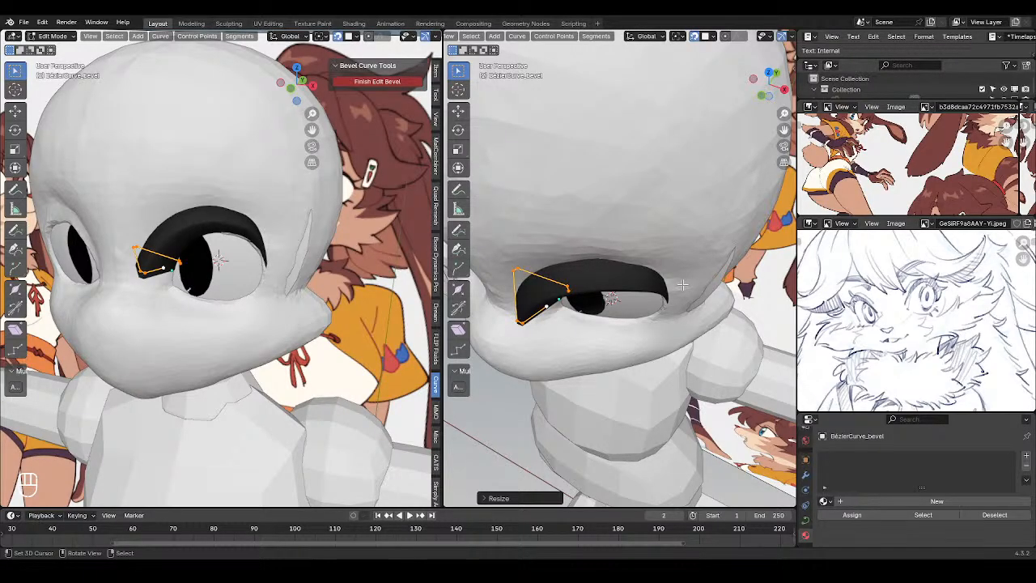
Turn off snapping and move the bevel profile's lower end point slightly down at the inner corner of the eye
middle_click_drag(566, 255, 594, 242, "shift")
scroll(630, 240, "up", 2)
scroll(594, 242, "down", 1)
scroll(595, 241, "up", 1)
right_click(594, 293)
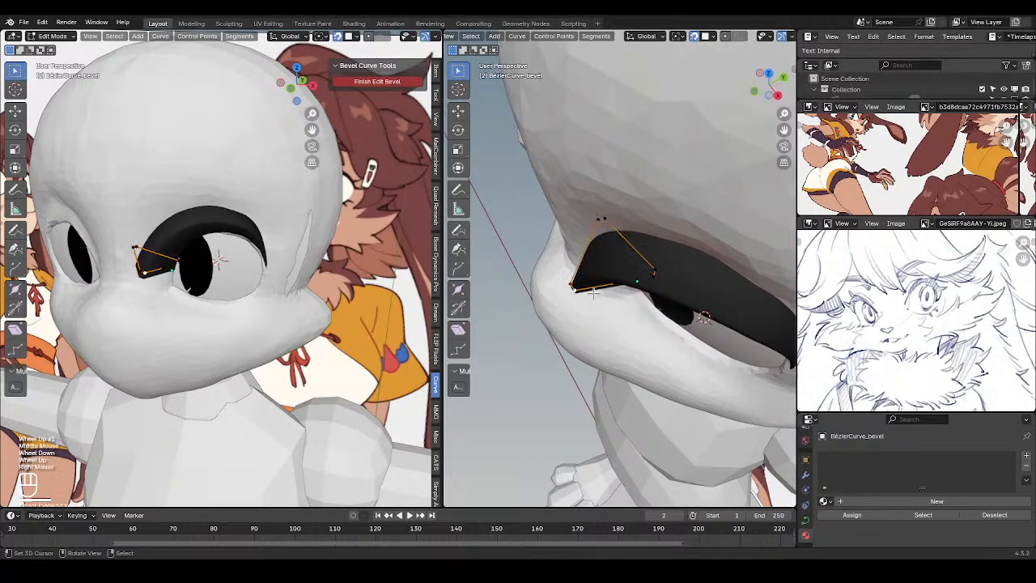
key("g")
right_click(600, 288)
middle_click_drag(600, 283, 603, 273)
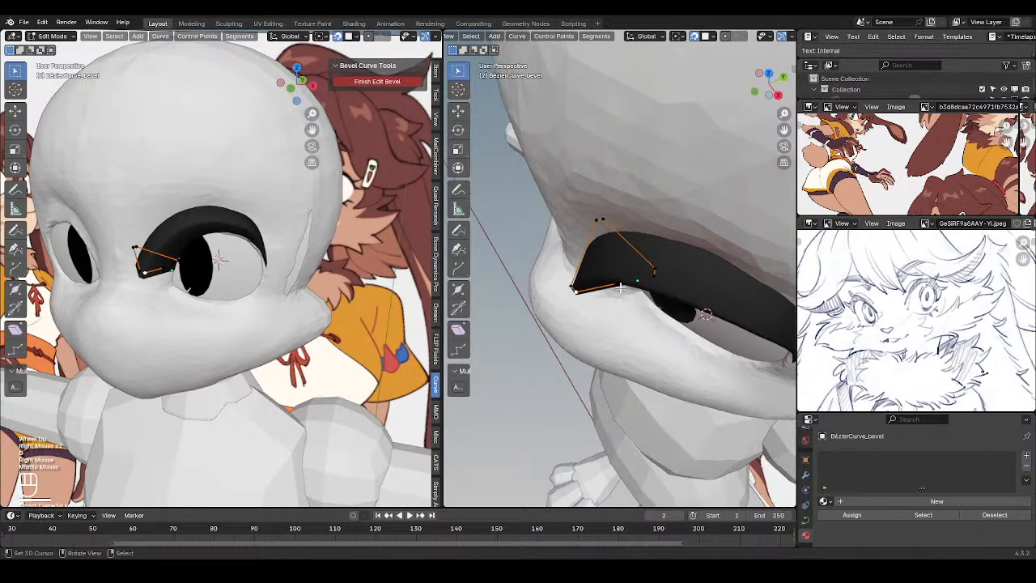
scroll(603, 273, "up", 1)
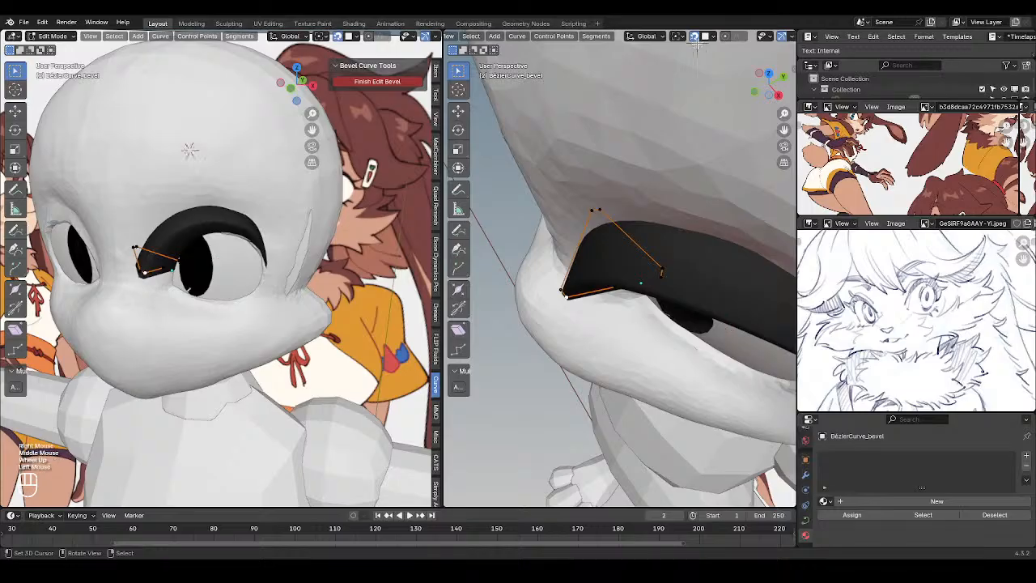
key("g")
right_click(608, 210)
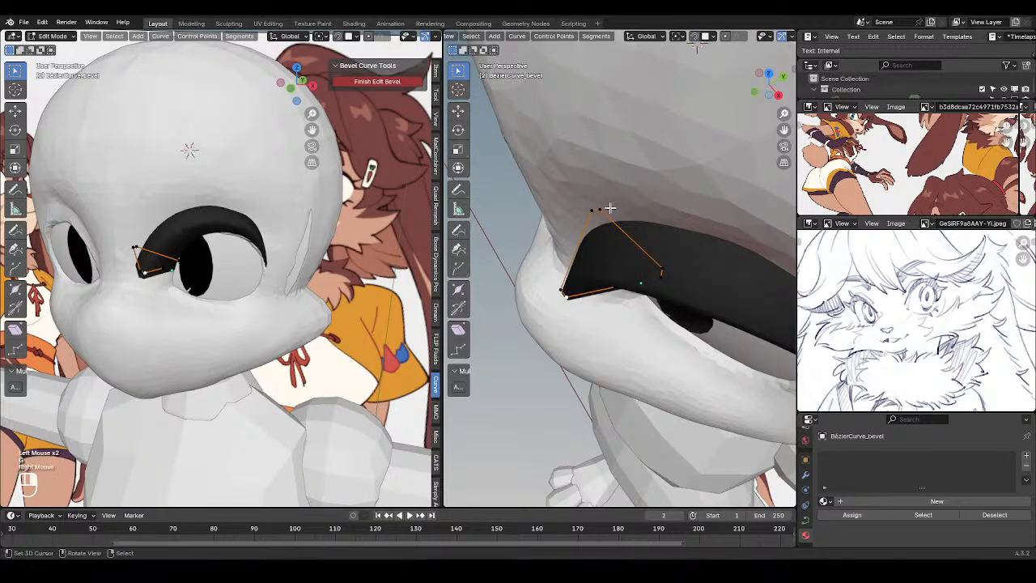
middle_click_drag(607, 211, 622, 270)
key("g")
left_click(625, 286)
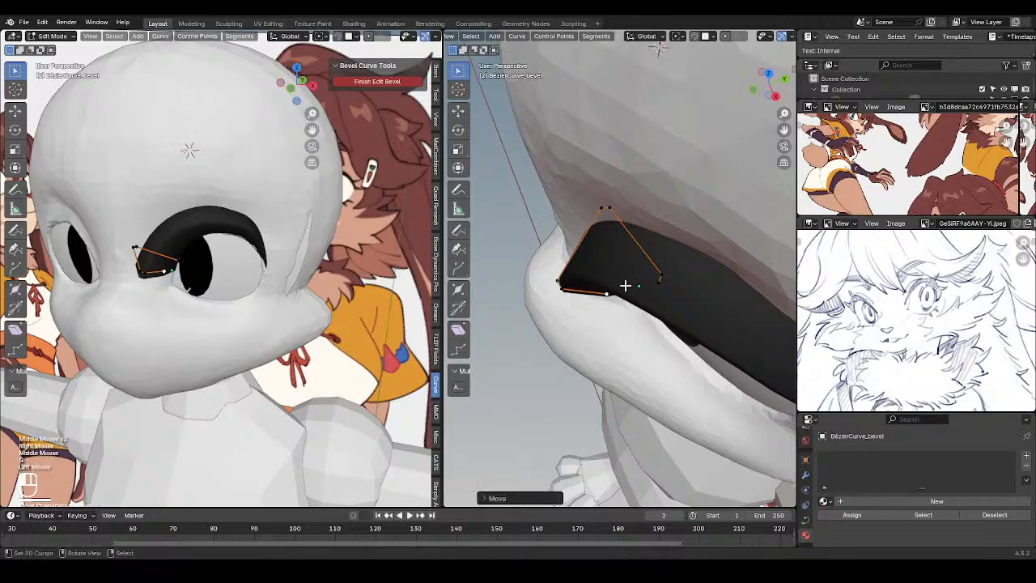
Adjust the bevel profile's lower corner point and pull one upper corner point down toward the eyelash's outer edge
key("g")
left_click(580, 289)
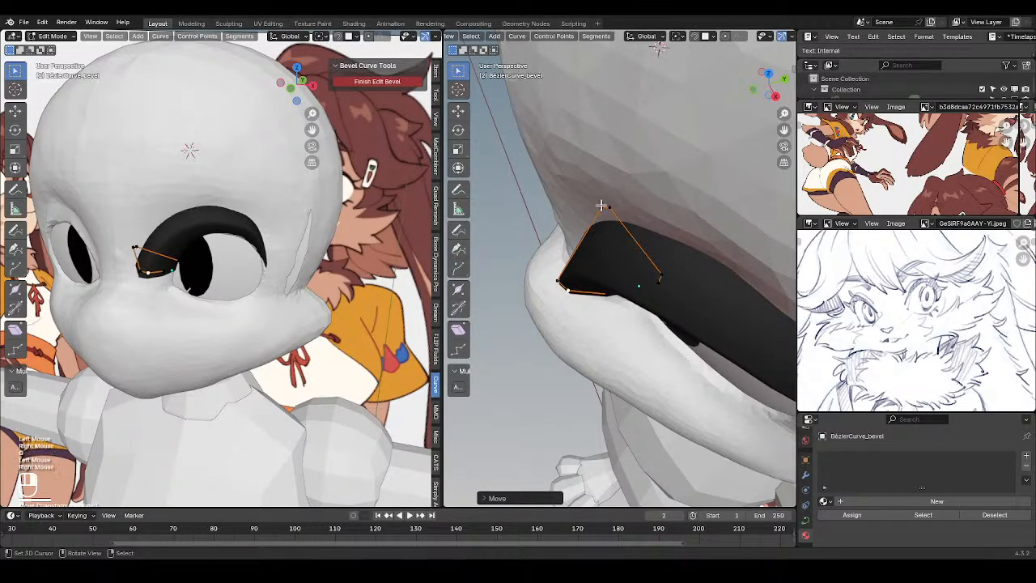
key("g")
left_click(594, 256)
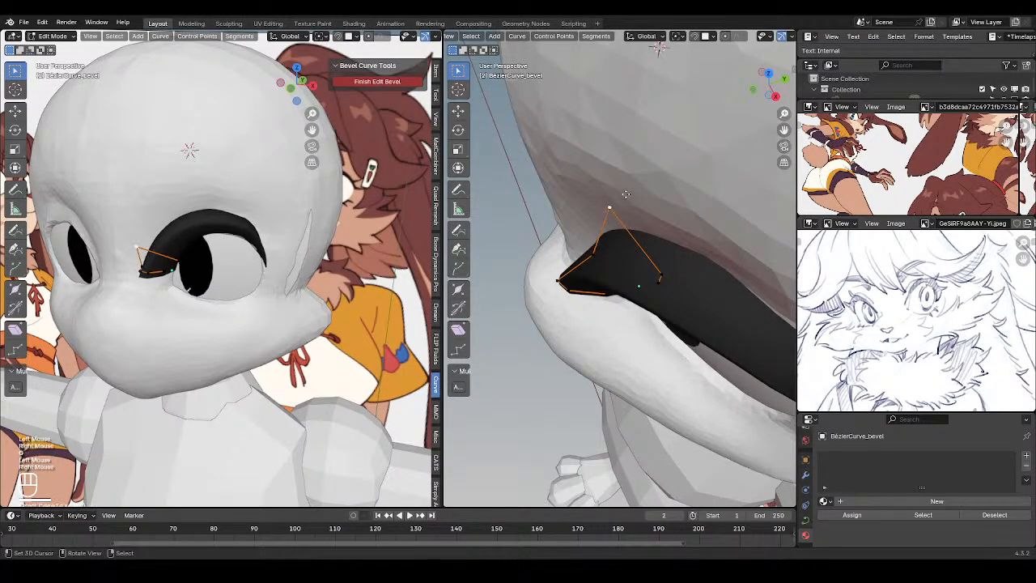
Reposition the bevel profile's remaining upper points and the point nearest the eye, and finish editing the bevel
key("g")
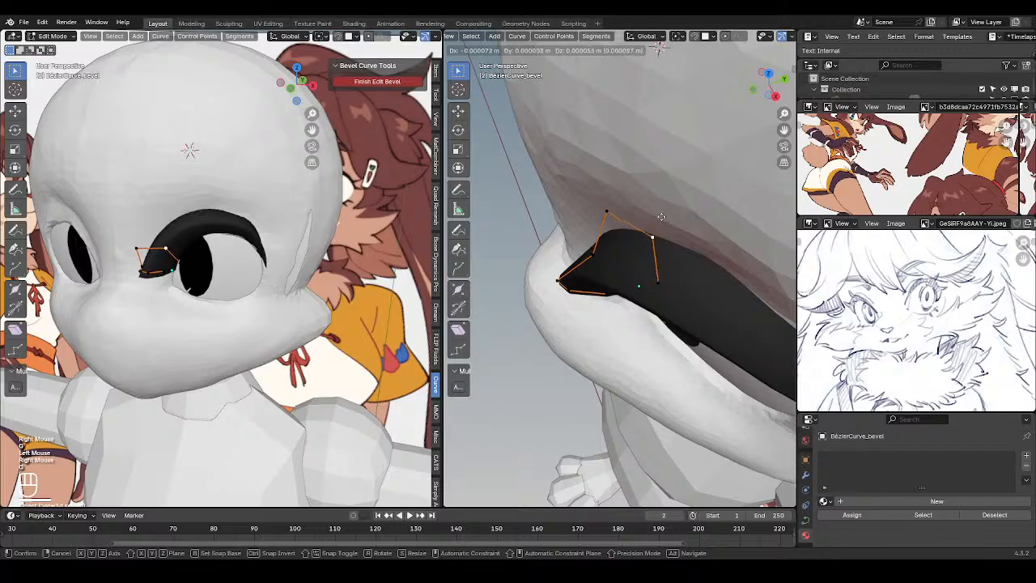
left_click(666, 215)
key("g")
left_click(677, 212)
right_click(660, 277)
key("g")
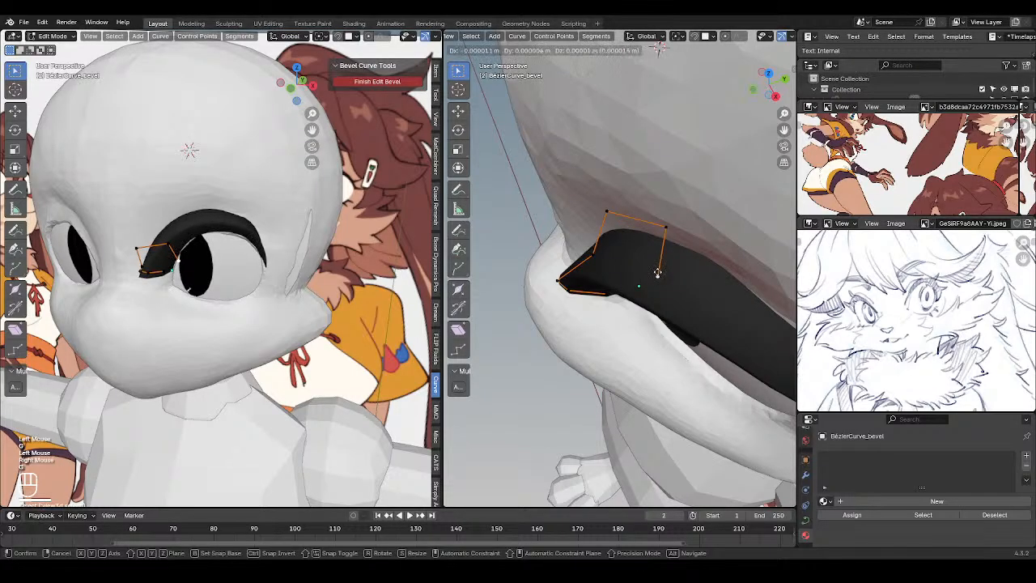
left_click(656, 272)
middle_click_drag(654, 273, 661, 105)
scroll(688, 243, "down", 1)
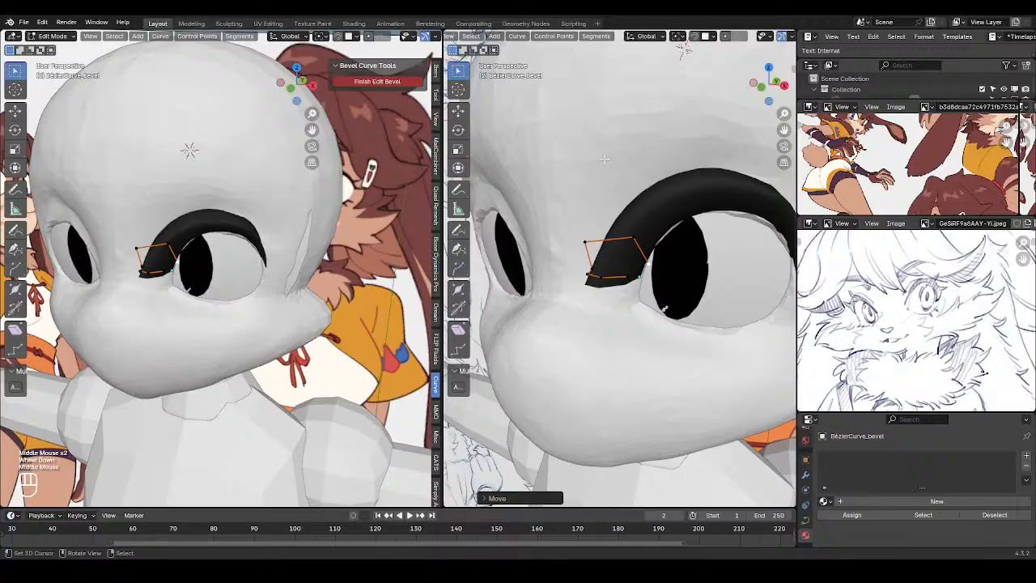
key("Tab")
key("Tab")
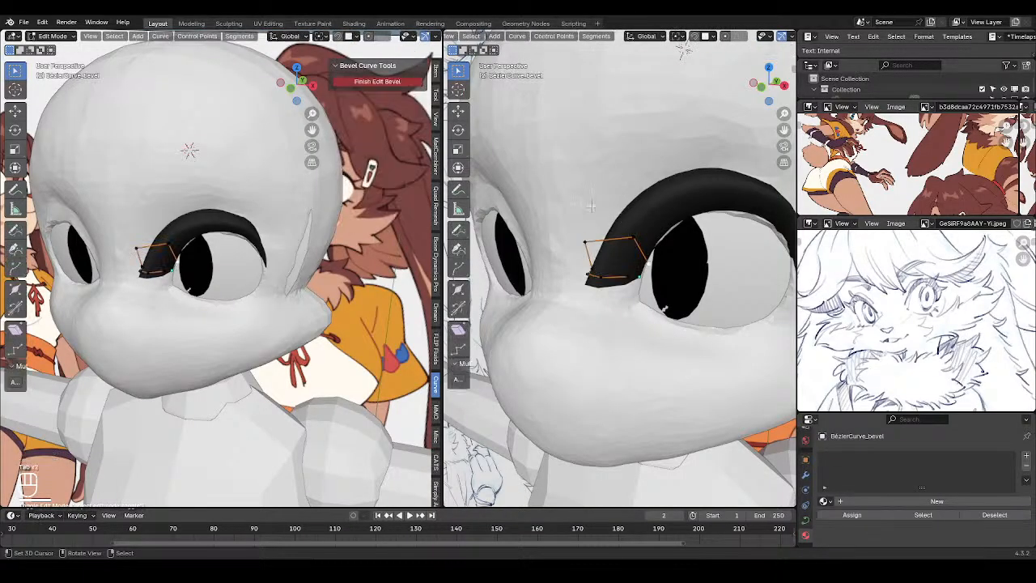
left_click(397, 82)
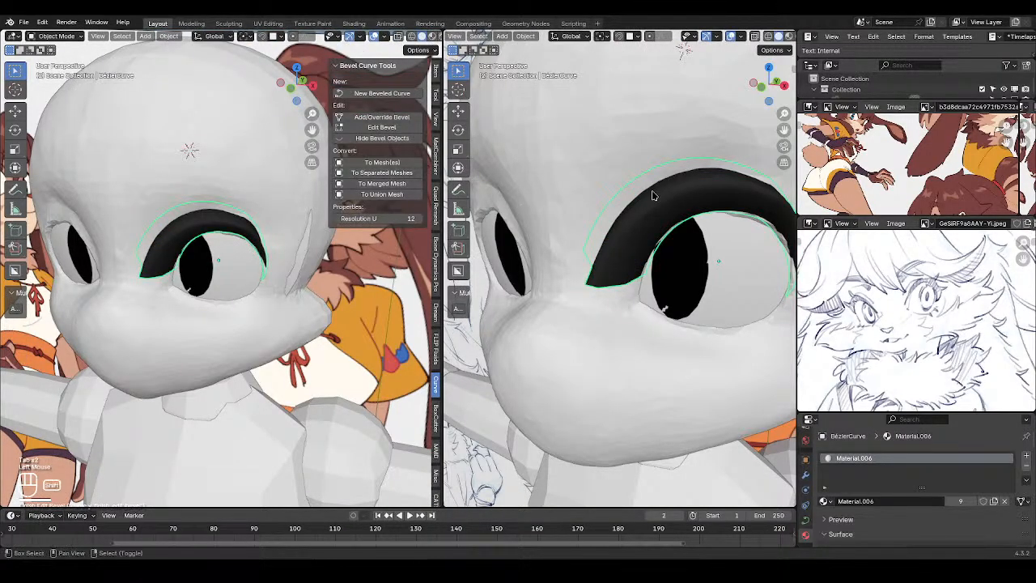
Enter curve editing and shrink the radius of the eyelash's inner end point so that end tapers
middle_click_drag(653, 195, 566, 263, "shift")
key("Tab")
mouse_move(567, 264)
middle_mouse_down()
mouse_move(554, 225)
mouse_move(573, 260)
middle_mouse_up()
scroll(546, 233, "down", 1)
scroll(604, 287, "up", 2)
key("alt+s")
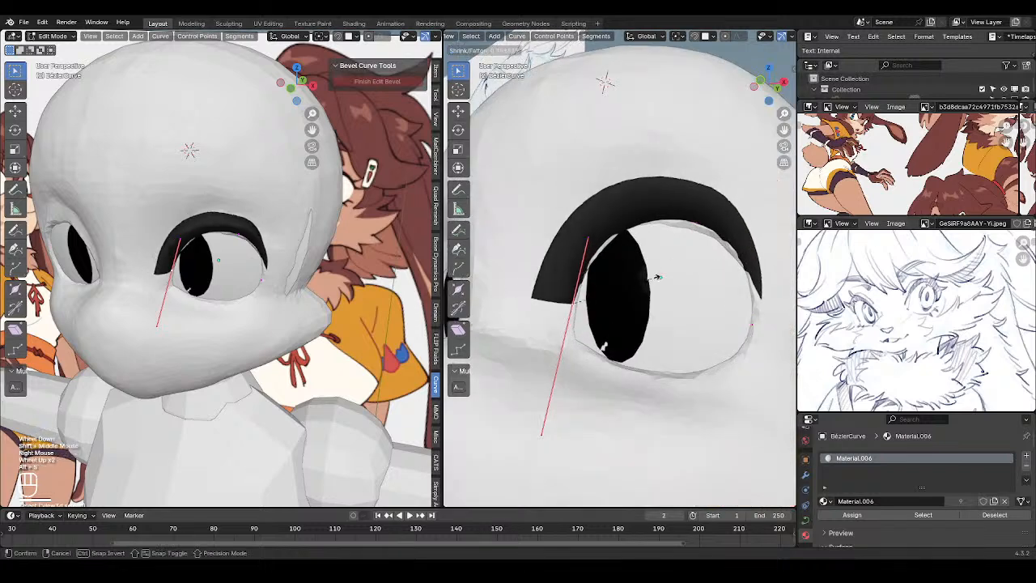
left_click(664, 235)
key("alt+s")
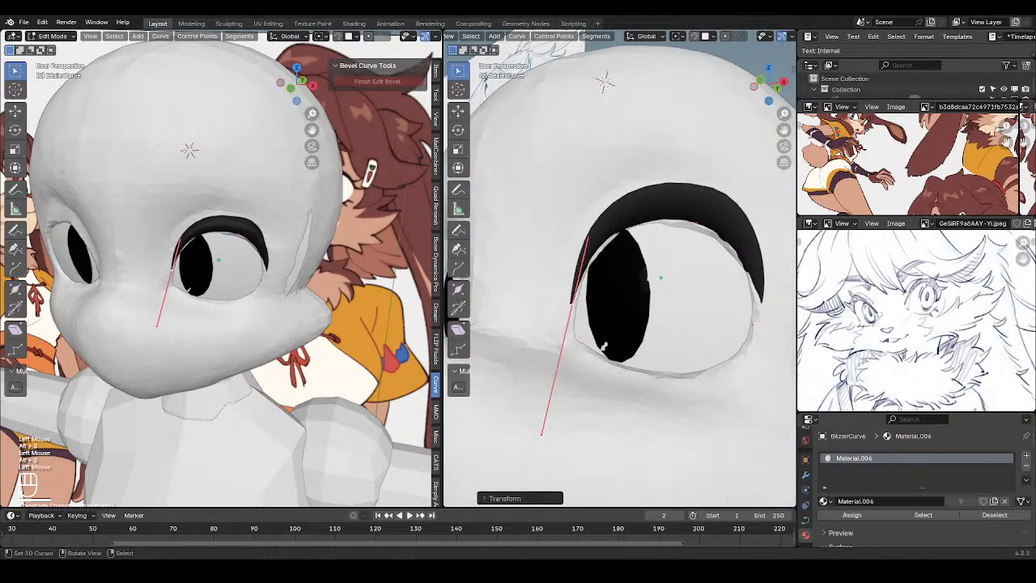
Shrink the radius of the eyelash's outer end point so the outer corner tapers too
right_click(692, 290)
middle_click_drag(692, 290, 726, 257, "shift")
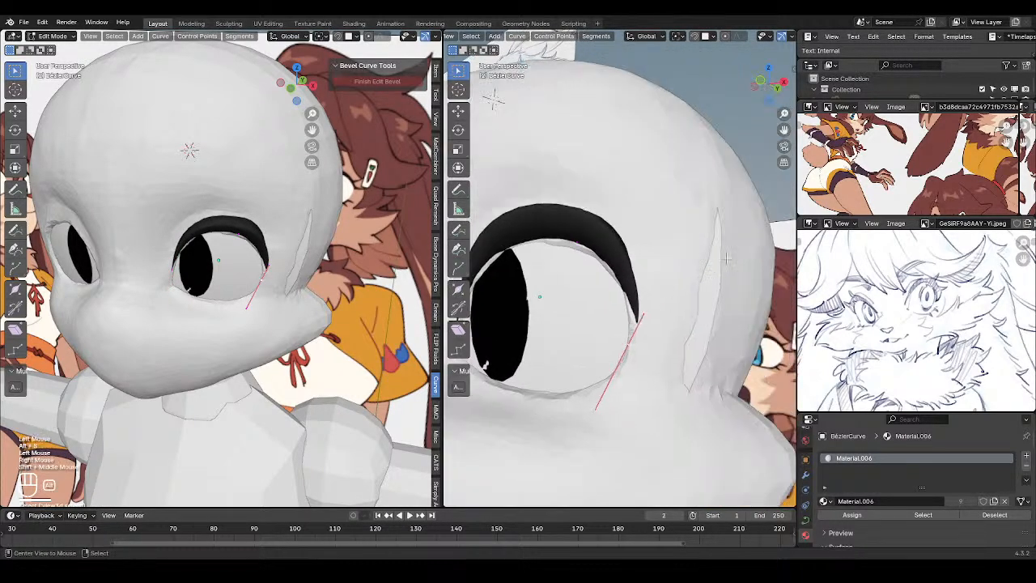
left_click(597, 324)
scroll(597, 327, "down", 1)
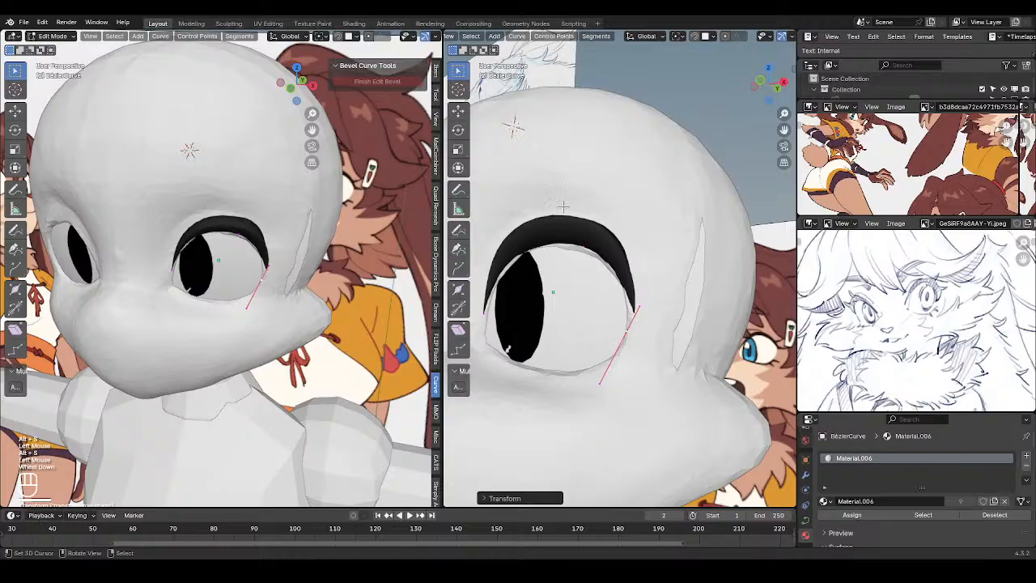
Rotate the outer end point's handles in side view to follow the side of the eye
middle_click_drag(614, 208, 512, 212)
scroll(670, 237, "up", 1, "shift")
middle_click_drag(670, 236, 677, 253, "shift")
scroll(676, 254, "up", 1)
key("r")
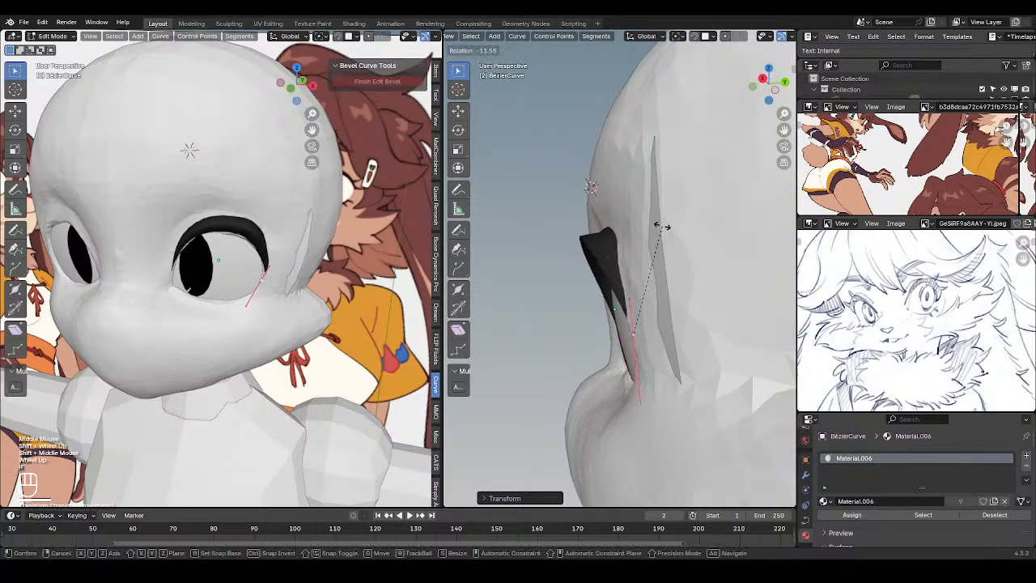
left_click(625, 182)
Tilt the eyelash's top point and move it to fit the upper edge of the eye
mouse_move(624, 181)
middle_mouse_down()
mouse_move(614, 215)
mouse_move(706, 220)
mouse_move(620, 199)
middle_mouse_up()
right_click(580, 243)
scroll(718, 246, "up", 2)
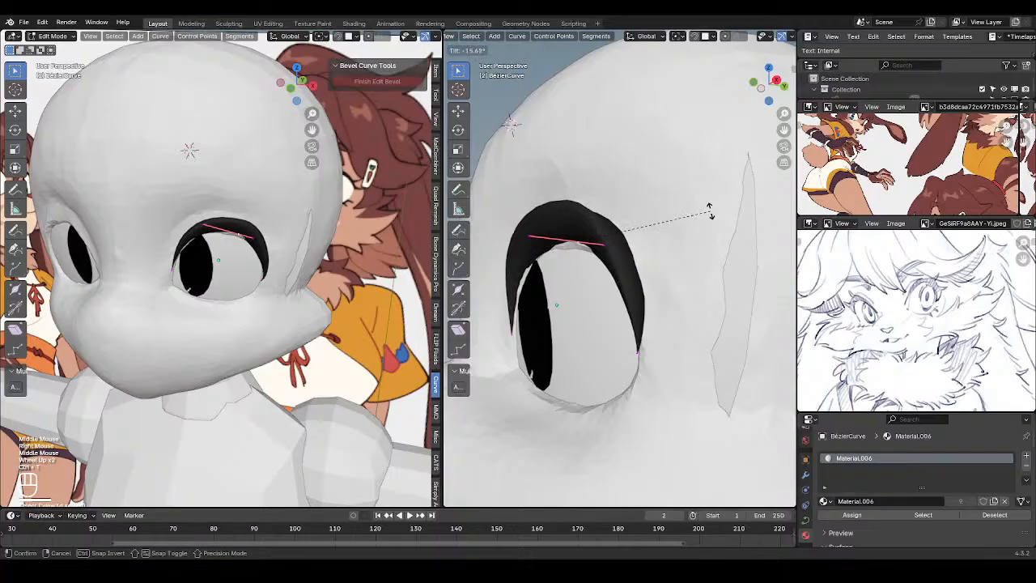
left_click(709, 210)
middle_click_drag(709, 211, 685, 233)
key("g")
left_click(597, 237)
scroll(663, 238, "down", 2)
mouse_move(607, 231)
middle_mouse_down("shift")
mouse_move(681, 224)
mouse_move(628, 230)
middle_mouse_up("shift")
Move the inner end point slightly and rotate its handles in side view to follow the face
right_click(498, 305)
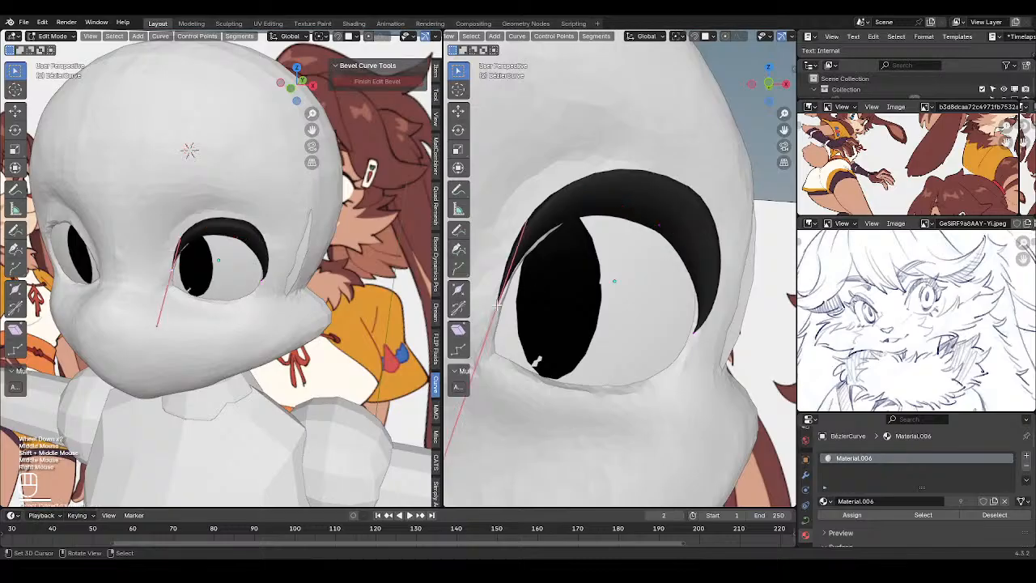
middle_click_drag(498, 305, 492, 306)
key("g")
left_click(494, 308, "shift")
middle_click_drag(688, 271, 574, 263)
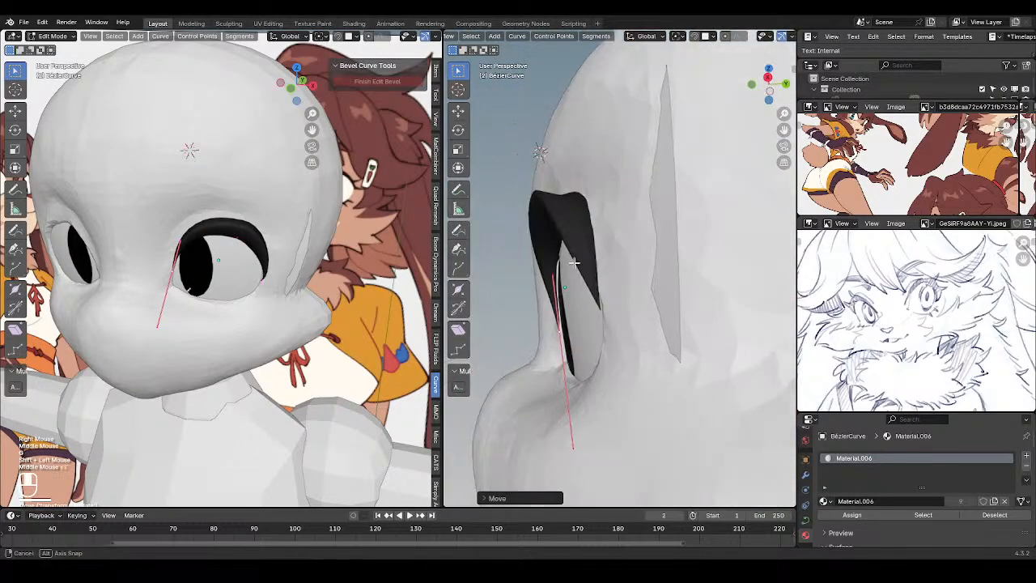
key("r")
left_click(562, 223)
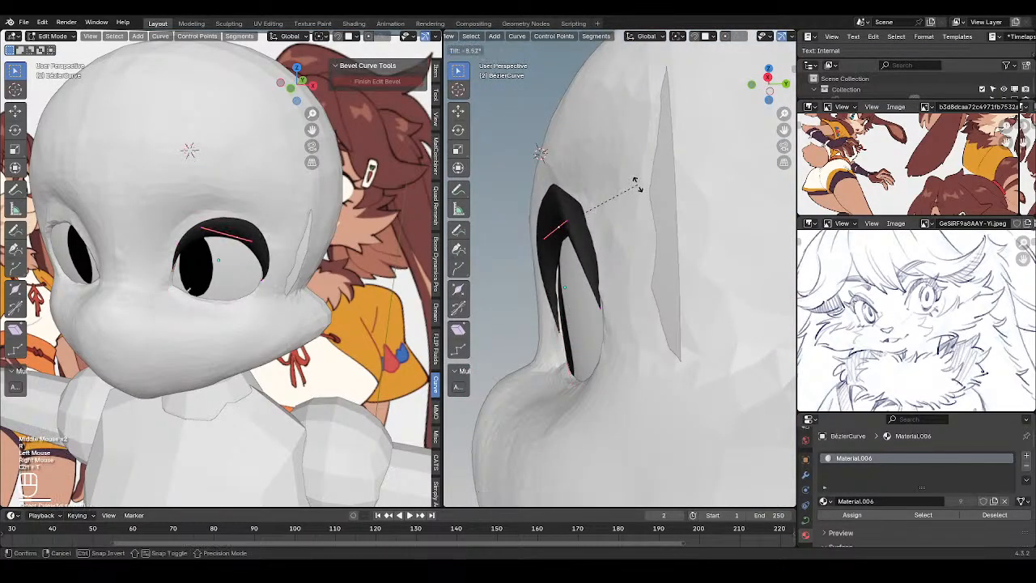
Refine the tilt of the top point from the side so the lash sits against the eye socket
left_click(660, 217)
key("r")
right_click(648, 170)
key("ctrl+t")
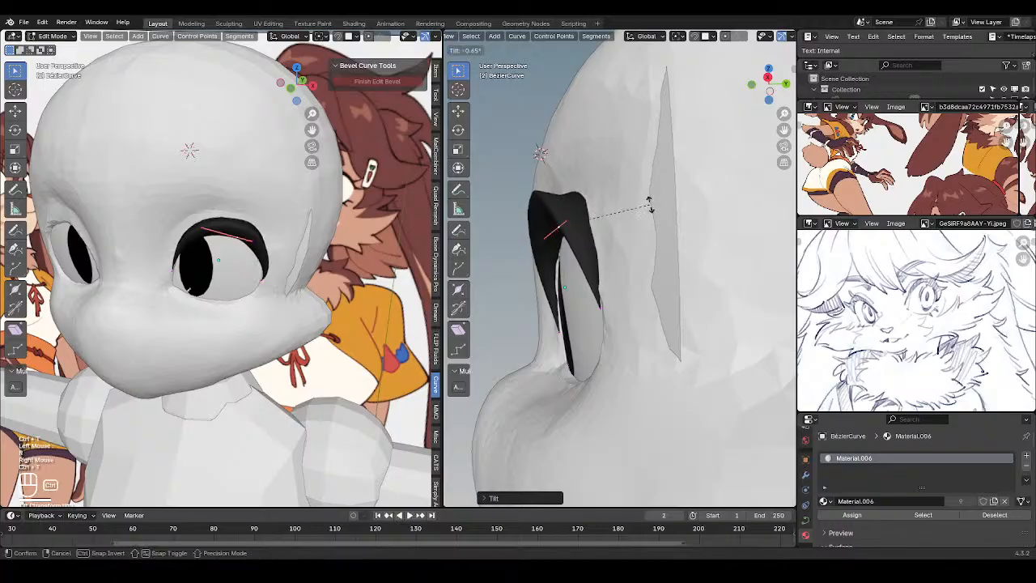
left_click(647, 172)
middle_click_drag(623, 194, 676, 224)
key("g")
right_click(687, 215)
key("g")
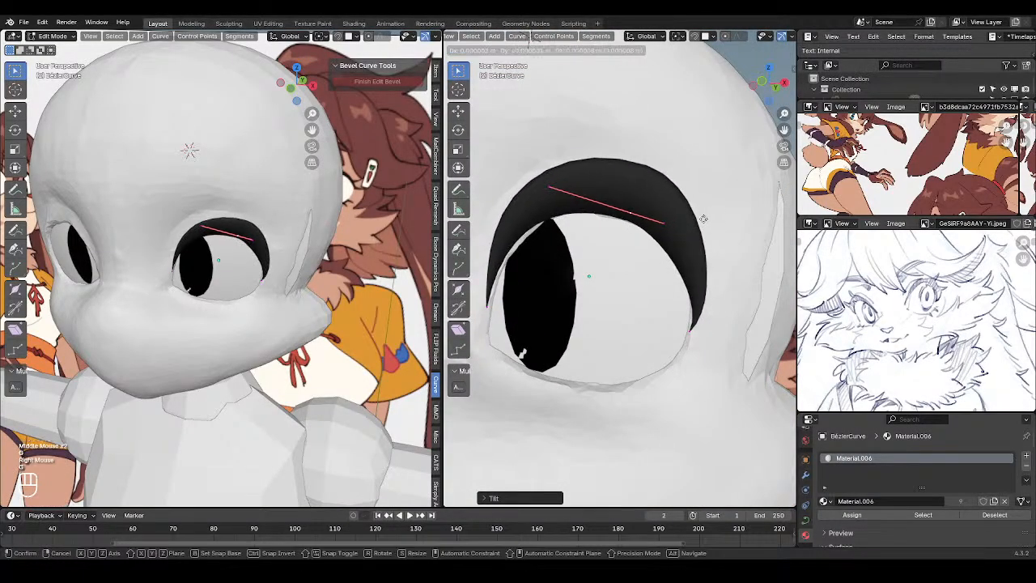
right_click(704, 219)
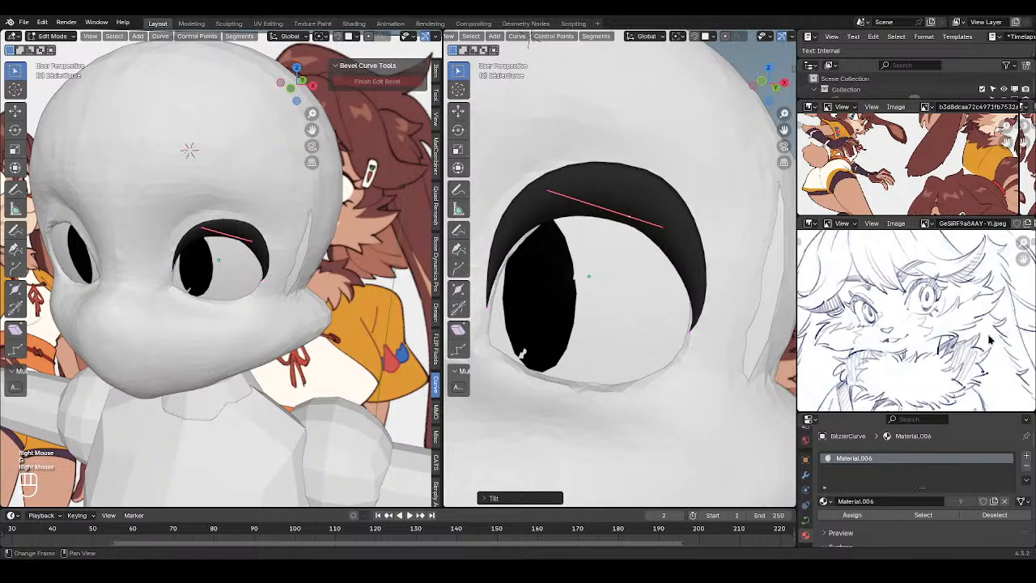
Rotate the outer end point's handles in front view to steepen the lash at the outer corner
middle_click_drag(775, 314, 728, 297, "shift")
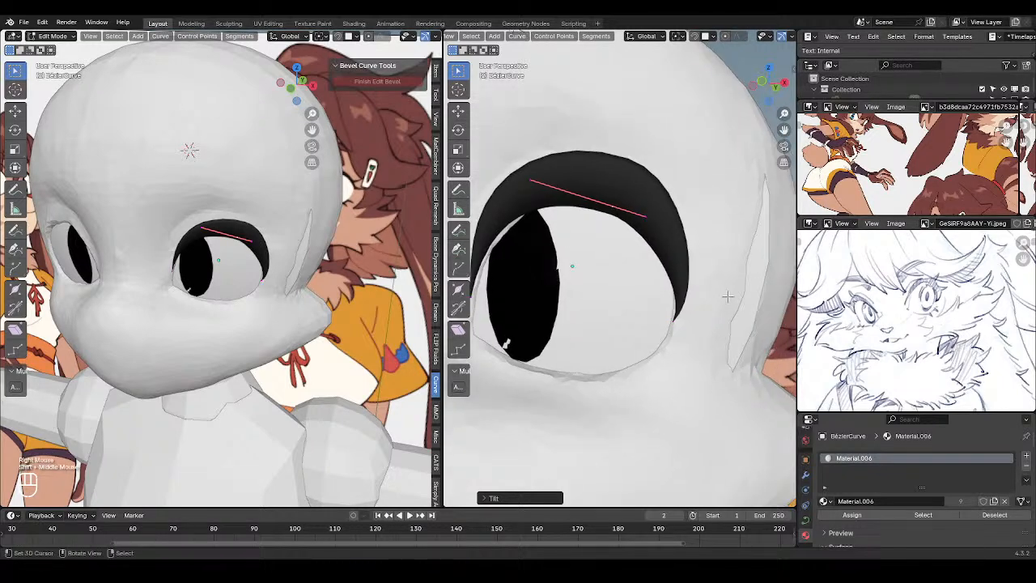
right_click(682, 325)
key("s")
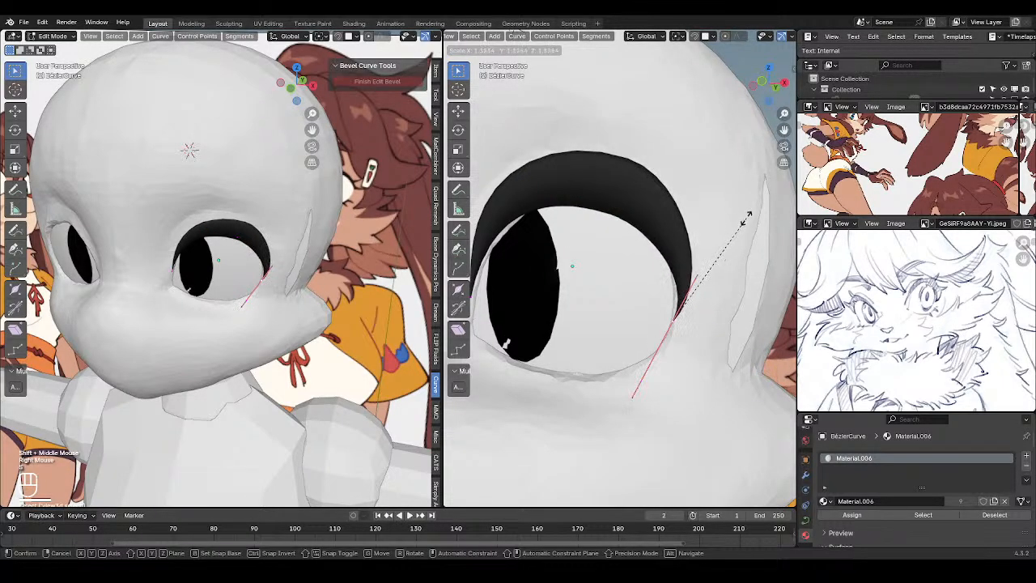
right_click(729, 235)
key("r")
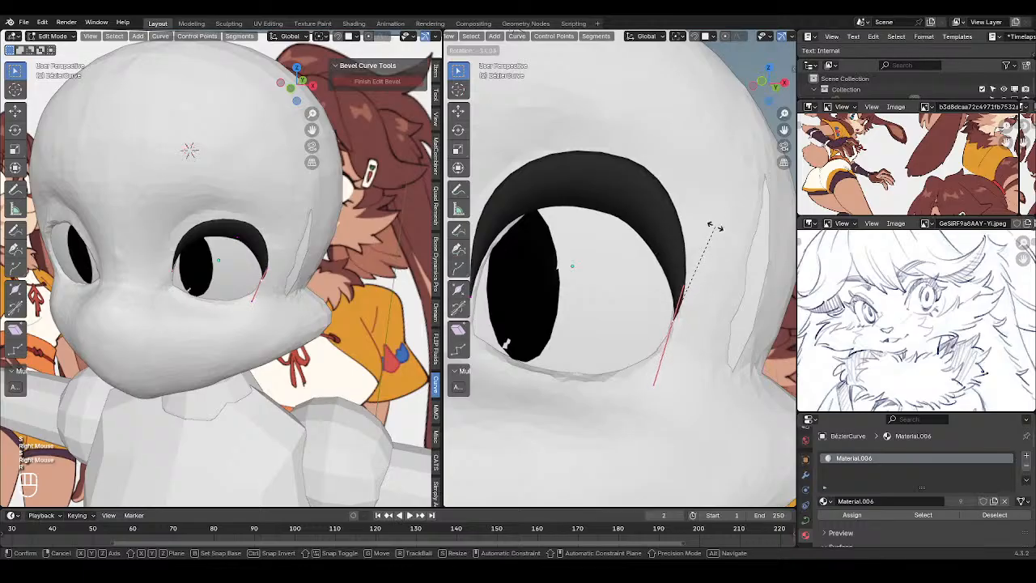
left_click(716, 227)
Rotate the inner end point's handles slightly and adjust the top point's handle on the inner side
middle_click_drag(534, 204, 587, 207, "shift")
right_click(521, 308)
key("r")
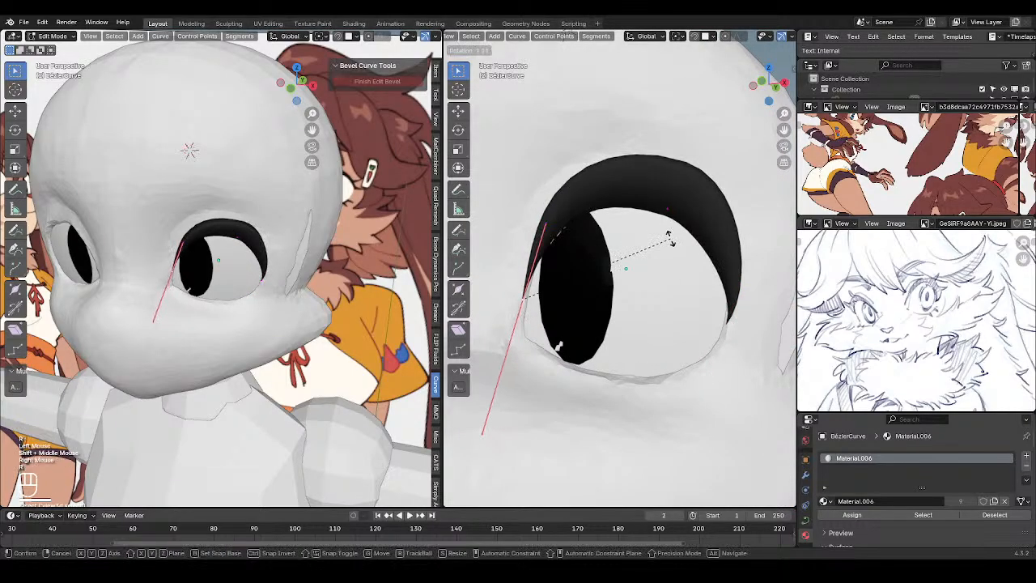
right_click(668, 237)
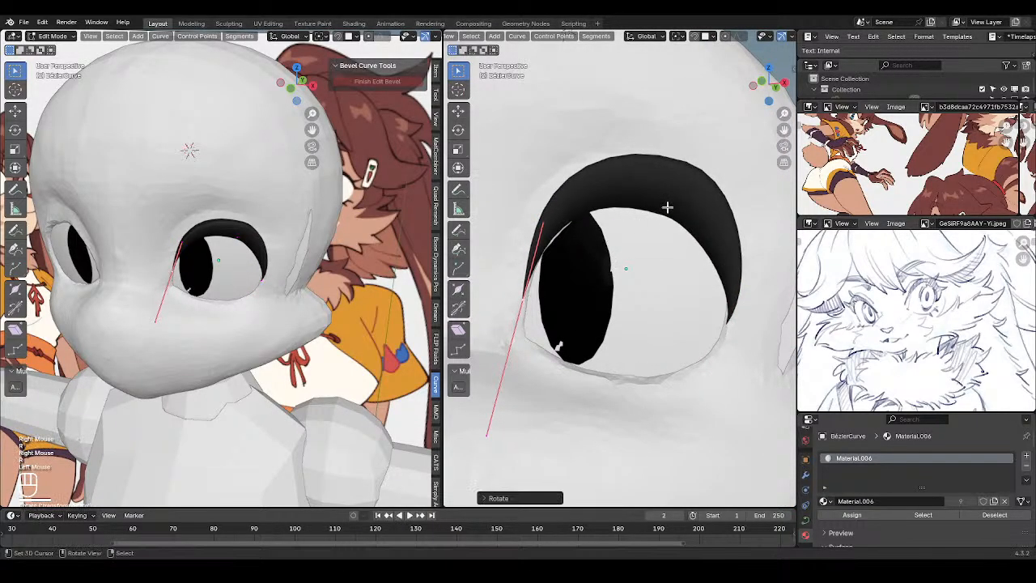
right_click(667, 209)
key("g")
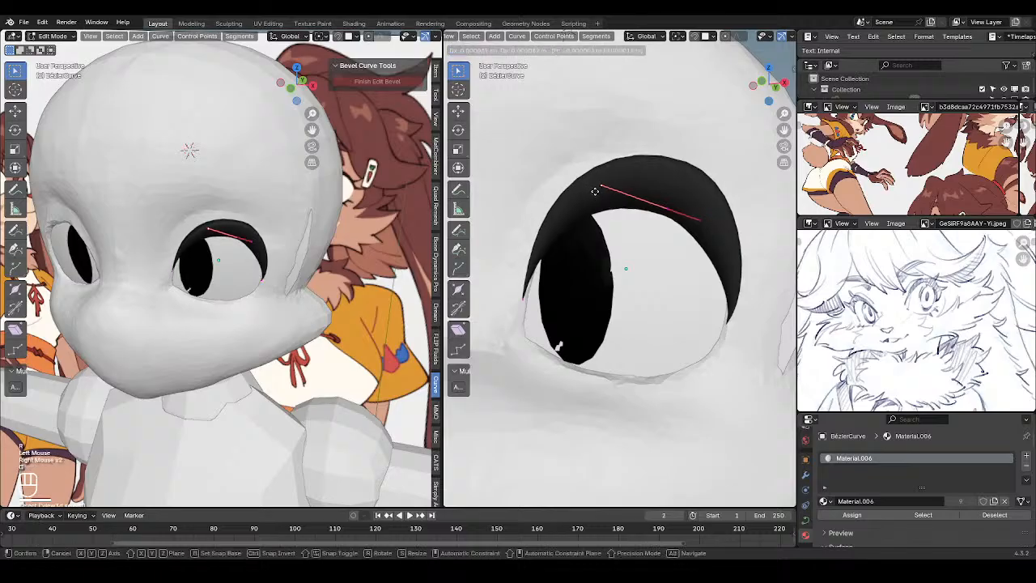
left_click(591, 187)
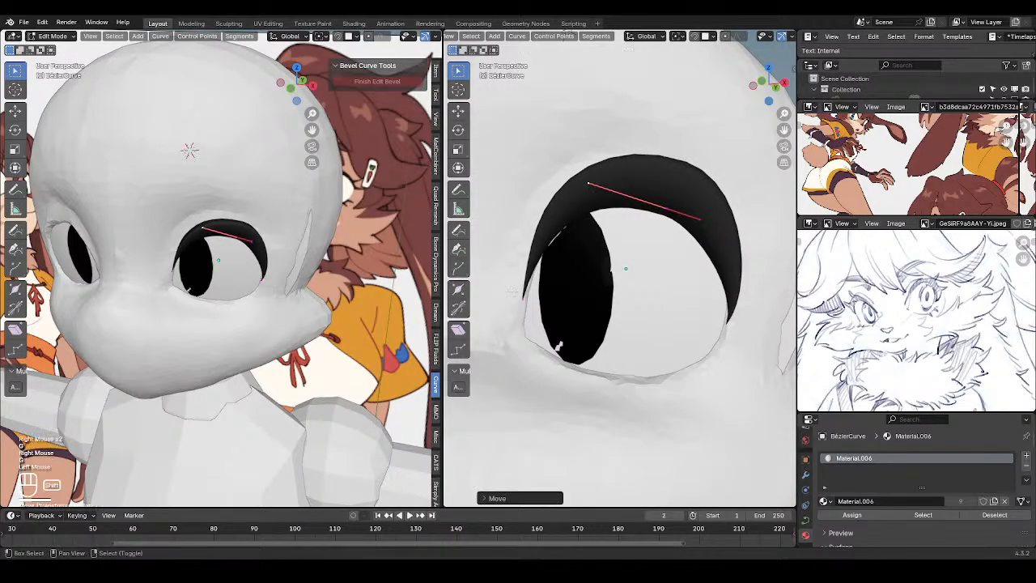
Try extruding the curve from the top and inner end points, and undo it
right_click(526, 268, "shift")
key("w")
left_click(512, 278)
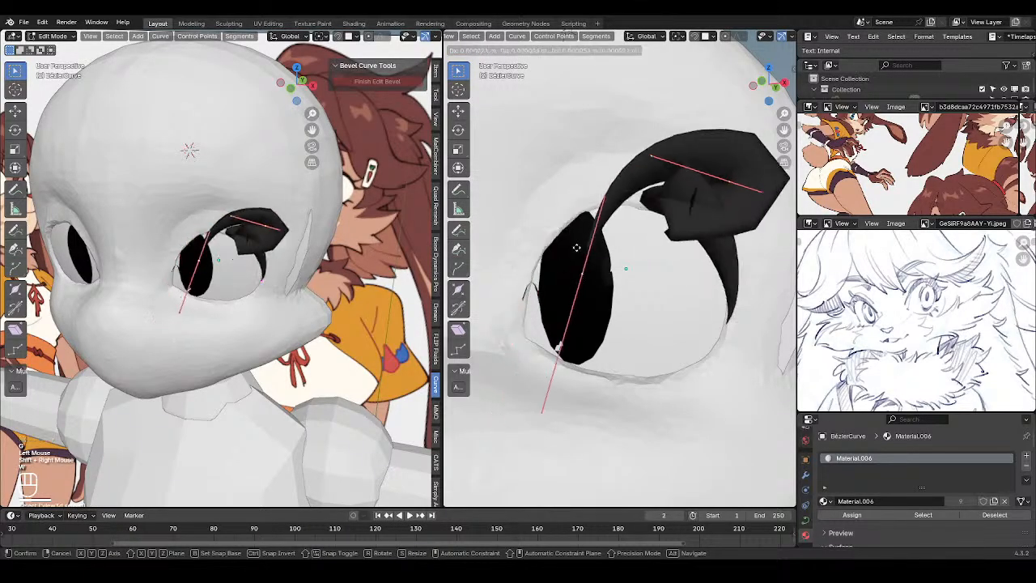
left_click(589, 249)
key("ctrl+z")
Subdivide the segment between the inner end point and the top point, and adjust the new point's radius
key("w")
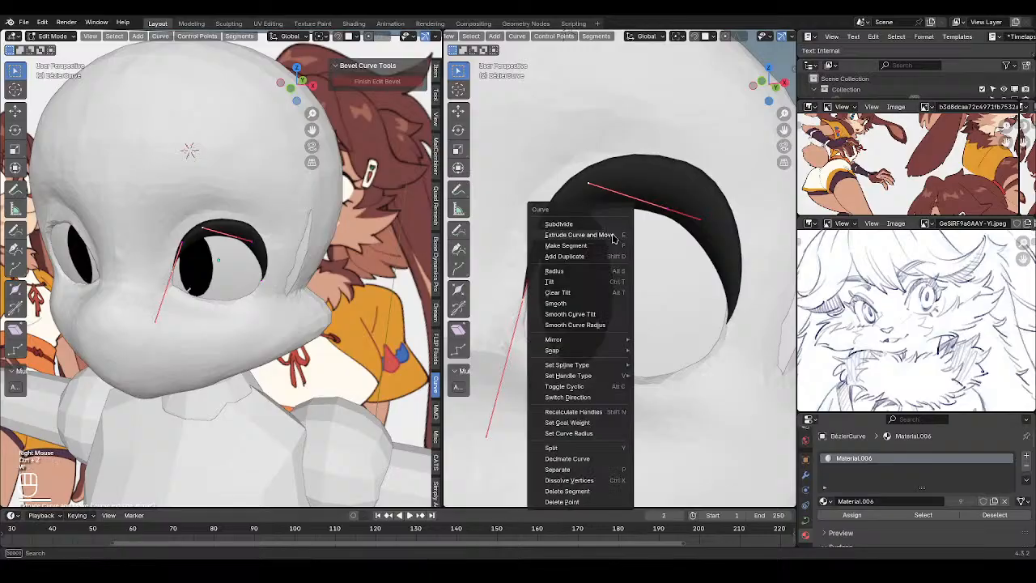
left_click(560, 225)
left_click(682, 197)
key("alt+s")
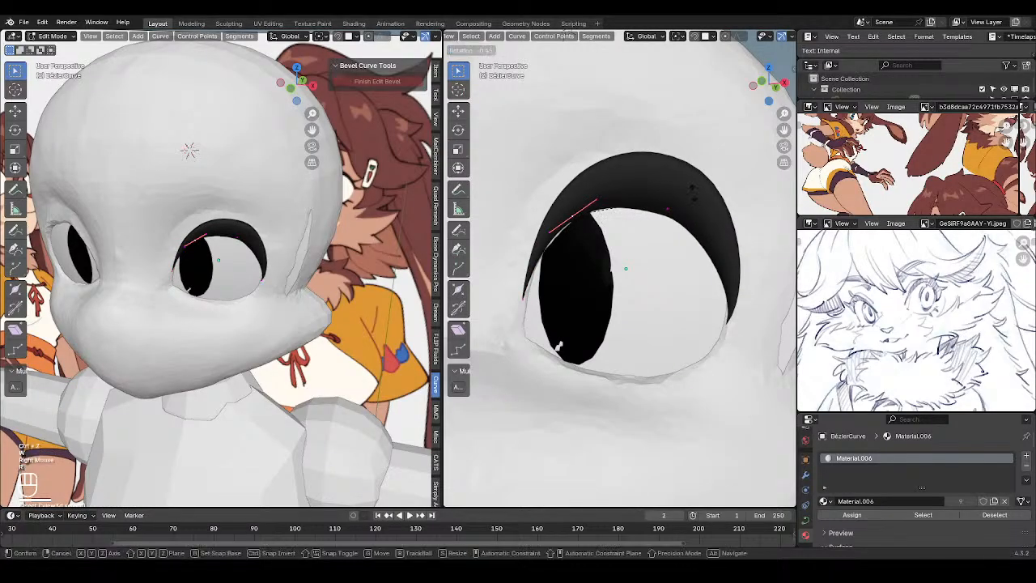
left_click(668, 197)
Rotate the new point's handles slightly and nudge it along the inner upper edge of the eye
key("r")
left_click(669, 194)
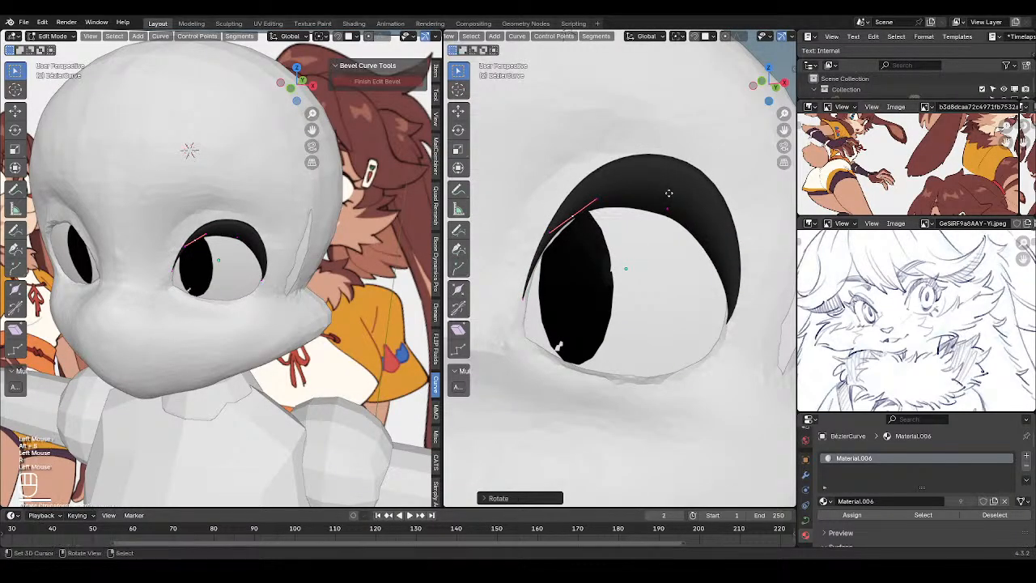
key("g")
left_click(676, 206, "shift")
Tilt the new point, then fine-tune its position and handle angle from a slightly different view
middle_click_drag(662, 201, 646, 177)
key("ctrl+t")
key("g")
right_click(644, 192, "shift")
key("g")
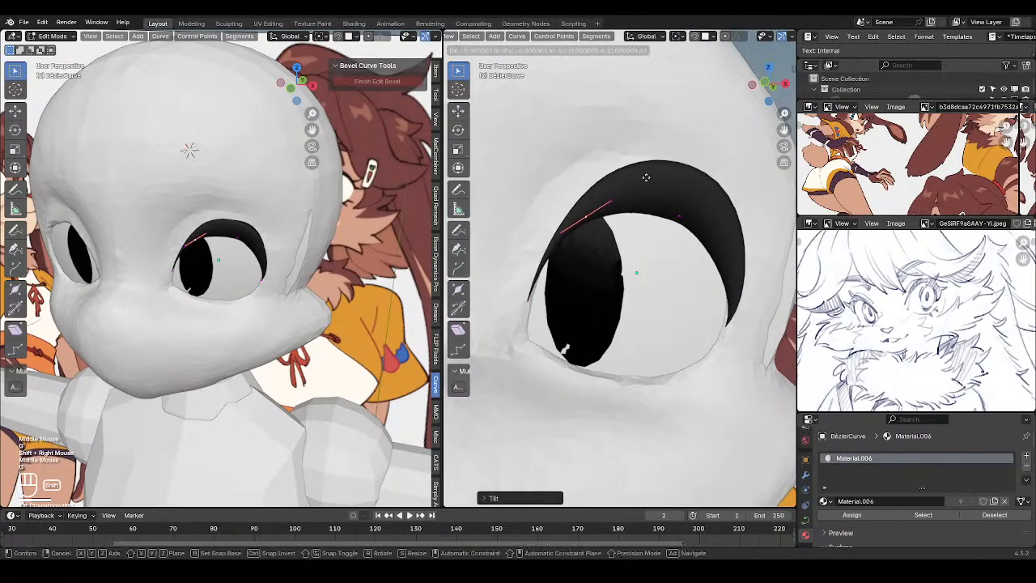
left_click(638, 159, "shift")
key("r")
left_click(652, 158)
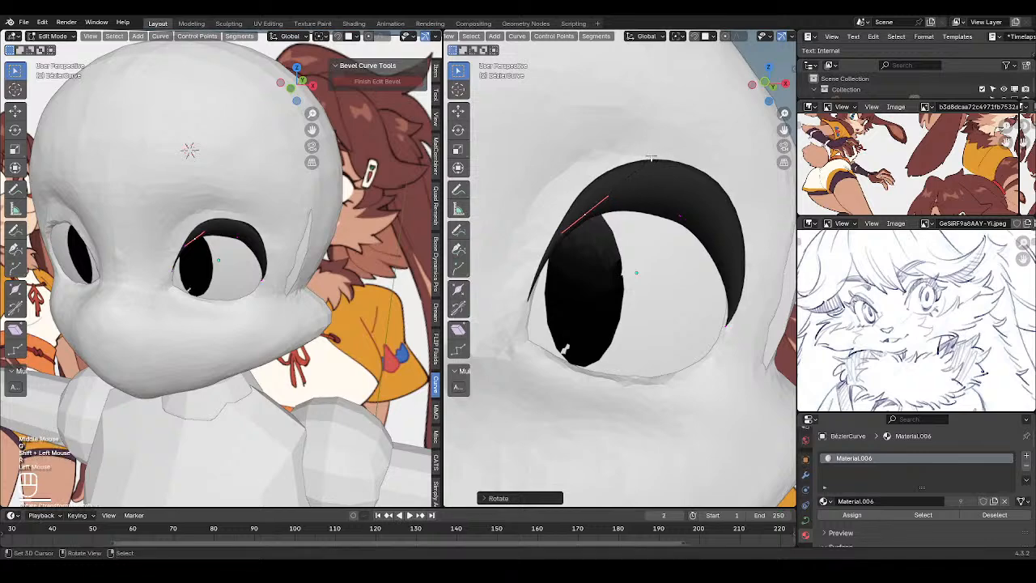
Increase the radius of the inner end point a little to make the lash tip less thin
middle_click_drag(141, 227, 96, 227)
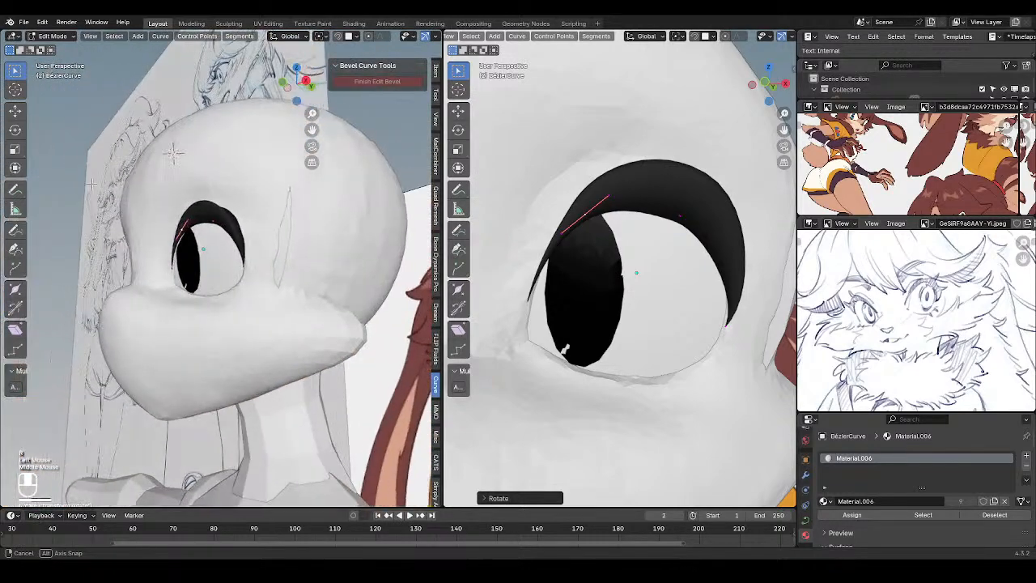
scroll(101, 228, "down", 1)
scroll(654, 302, "up", 2)
right_click(484, 312)
middle_click_drag(539, 285, 617, 274, "shift")
scroll(588, 280, "down", 1)
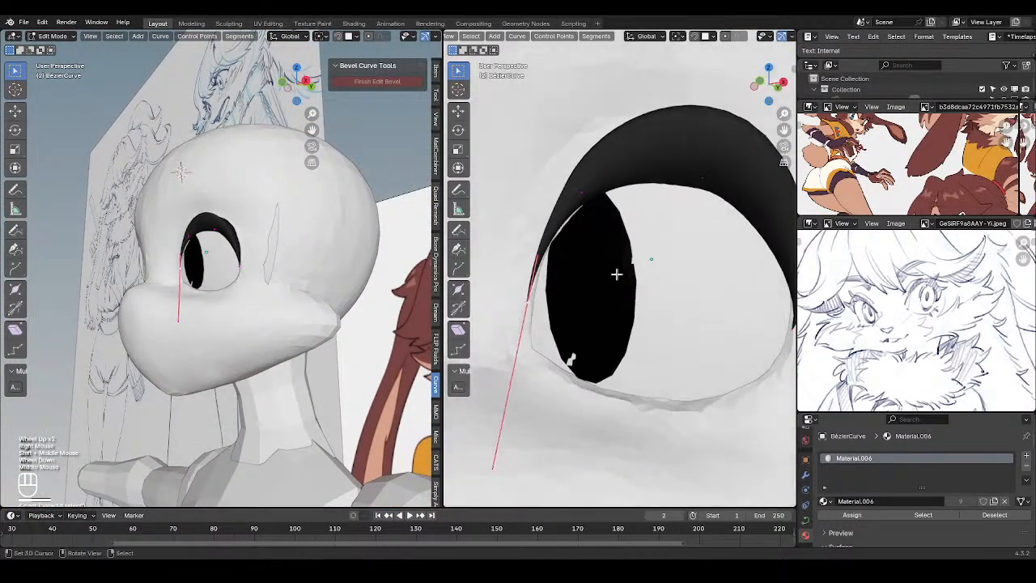
left_click(658, 235)
left_click(640, 231)
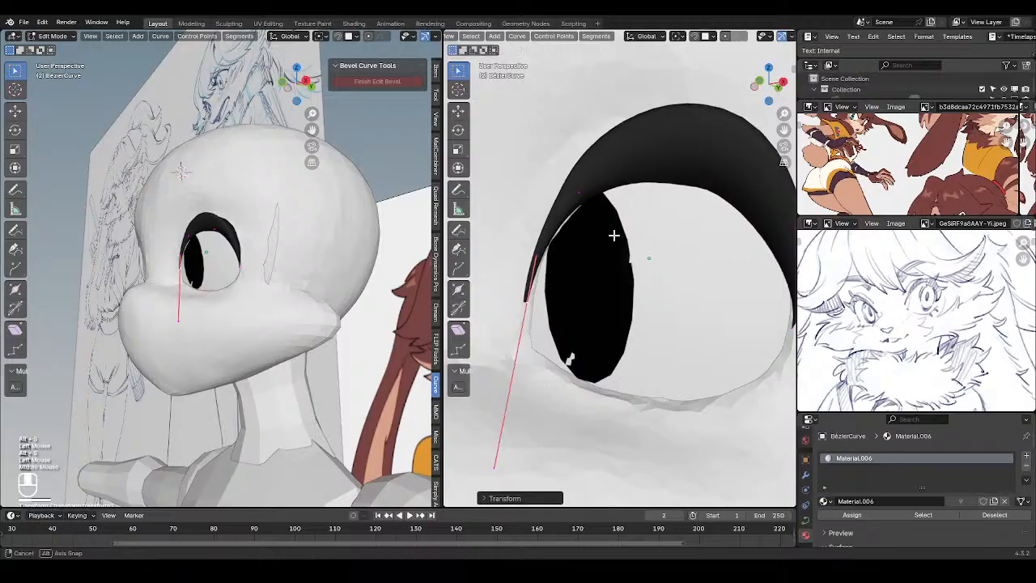
Tilt the inner end point, checking the lash tip's orientation from a close low angle
middle_click_drag(640, 230, 619, 235)
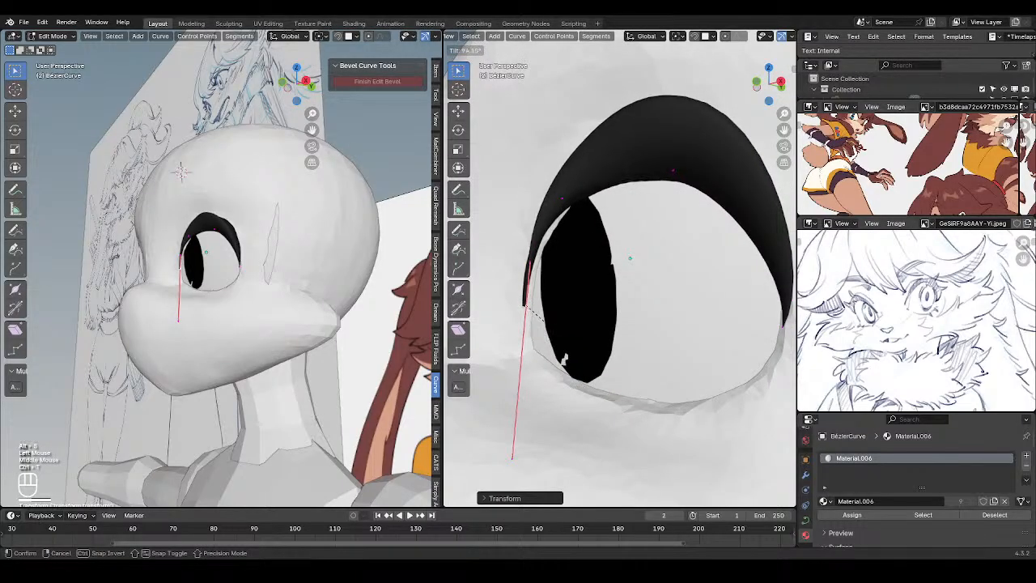
right_click(545, 322)
middle_click_drag(558, 308, 650, 294)
key("z")
scroll(595, 211, "up", 1)
key("z")
scroll(546, 247, "up", 2)
scroll(676, 301, "up", 1)
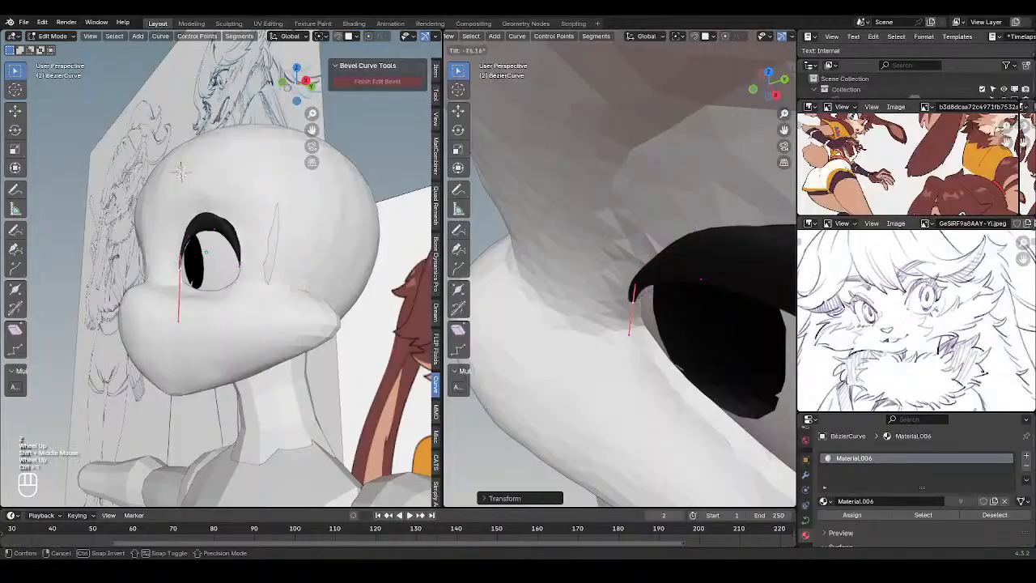
middle_click_drag(693, 333, 656, 254)
Fatten the inner end point further and shift it against the inner corner of the eye
key("alt+s")
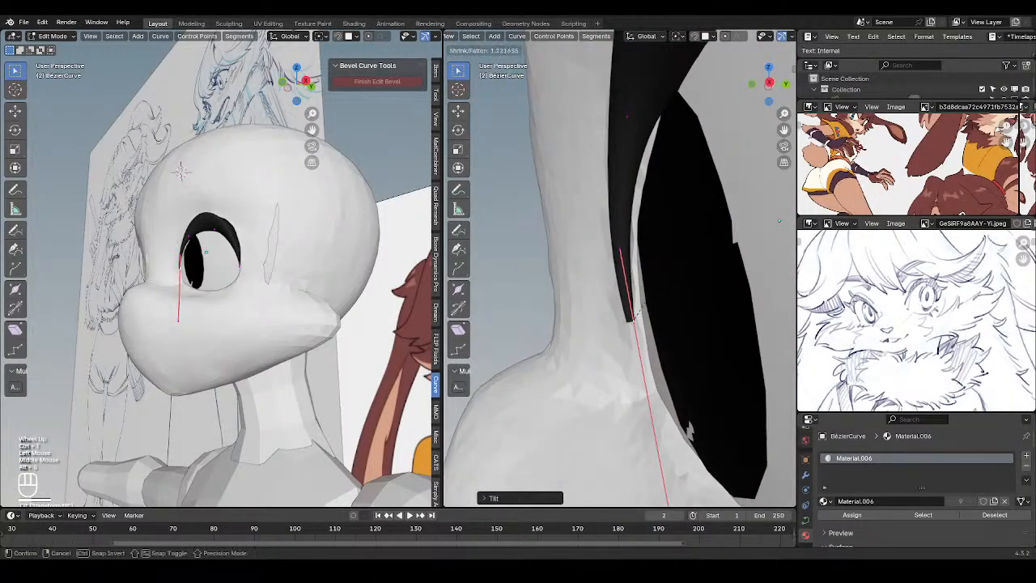
scroll(694, 252, "down", 1)
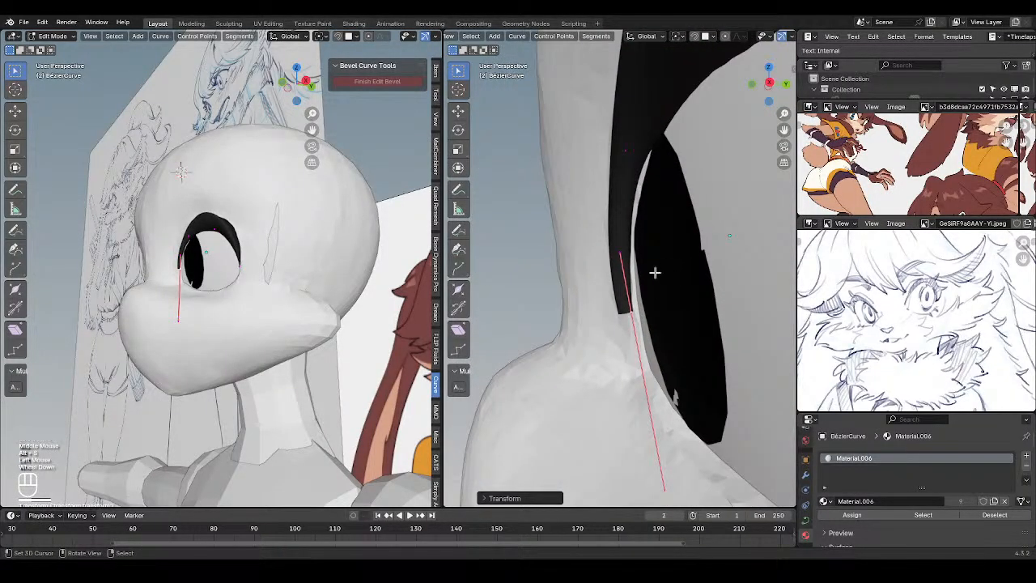
middle_click_drag(655, 273, 717, 243)
key("g")
left_click(661, 238)
Rotate the inner end point's handles and readjust its tilt
key("r")
left_click(661, 221)
scroll(651, 229, "down", 1)
key("ctrl+t")
left_click(647, 281)
Adjust the tilt of the point between the inner end and the top of the lash
middle_click_drag(686, 208, 617, 256, "shift")
right_click(624, 224)
key("ctrl+t")
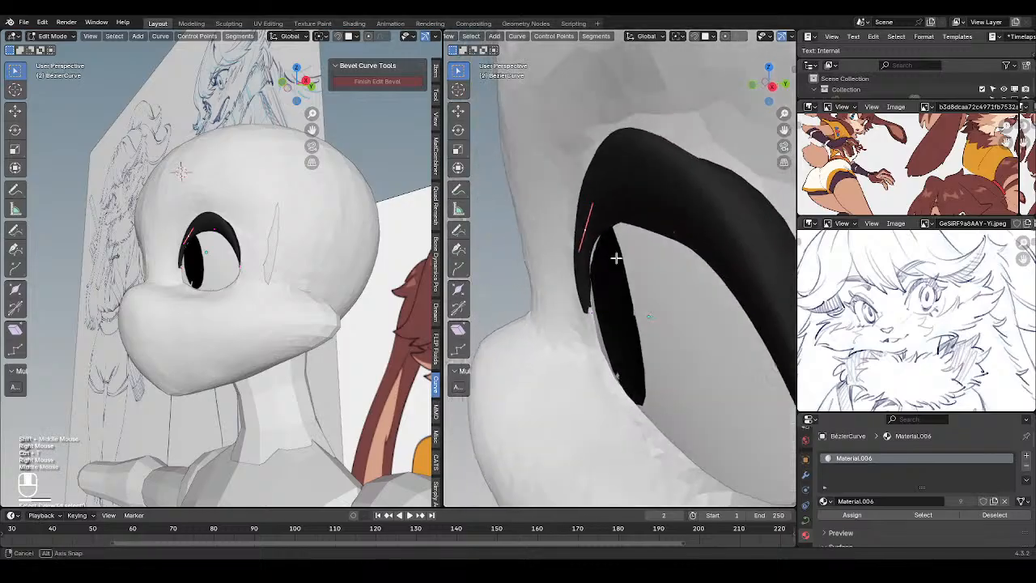
scroll(618, 257, "down", 1)
key("ctrl+t")
Reposition the point between the inner end and the top in two small moves to hug the eye's edge
middle_click_drag(648, 216, 694, 186)
scroll(672, 212, "up", 2)
key("g")
left_click(682, 212)
key("g")
left_click(730, 199, "shift")
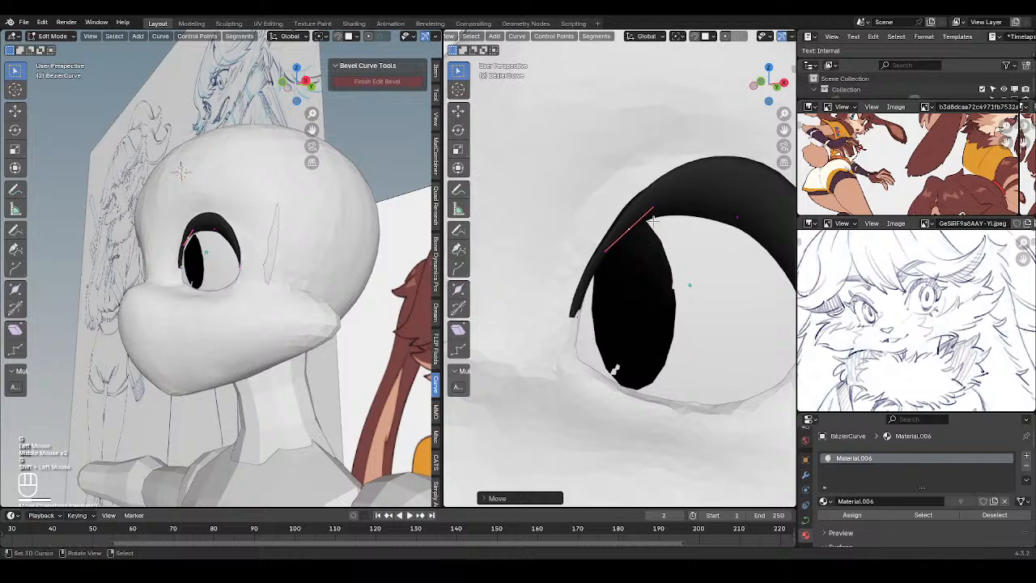
Finish editing the eyelash curve, return to Object Mode and deselect everything
scroll(680, 230, "down", 2)
middle_click_drag(653, 221, 725, 238)
scroll(720, 240, "down", 1)
middle_click_drag(217, 241, 397, 271)
key("Tab")
key("alt+a")
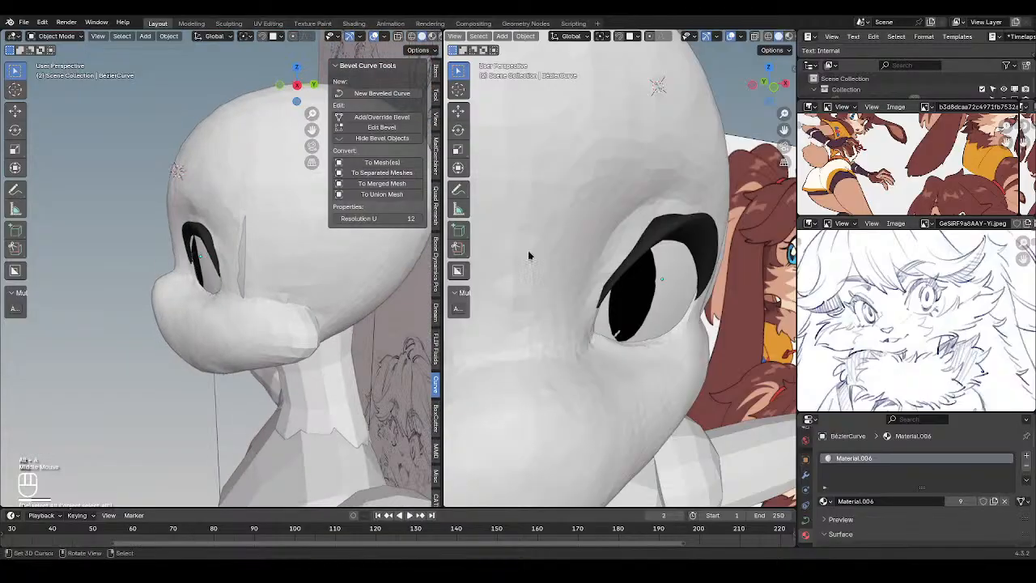
Reopen the upper eyelash curve for editing and nudge one of its control points to follow the eye's edge
middle_click_drag(529, 256, 638, 253)
key("Tab")
left_click(625, 212)
key("g")
left_click(622, 216, "shift")
key("z")
Fine-tune the position of the eyelash control point and rotate its handles to follow the eye's contour
middle_click_drag(579, 271, 611, 267, "shift")
middle_click_drag(611, 268, 599, 286)
scroll(591, 287, "up", 2)
key("g")
left_click(588, 289, "shift")
middle_click_drag(599, 287, 676, 195, "shift")
key("r")
left_click(604, 287)
key("g")
scroll(585, 289, "down", 2)
key("z")
middle_click_drag(676, 194, 595, 288)
Rotate the handles of the point near the top of the lash and shift that point slightly
scroll(705, 231, "up", 3)
key("z")
key("r")
left_click(704, 207)
key("g")
left_click(747, 190, "shift")
key("z")
Return to Object Mode and inspect how the eyelash fits around the eye
key("Tab")
scroll(615, 298, "down", 3)
scroll(581, 295, "down", 1)
scroll(595, 288, "up", 3)
middle_click_drag(664, 271, 636, 265)
scroll(672, 267, "down", 1)
scroll(636, 264, "up", 1)
key("Tab")
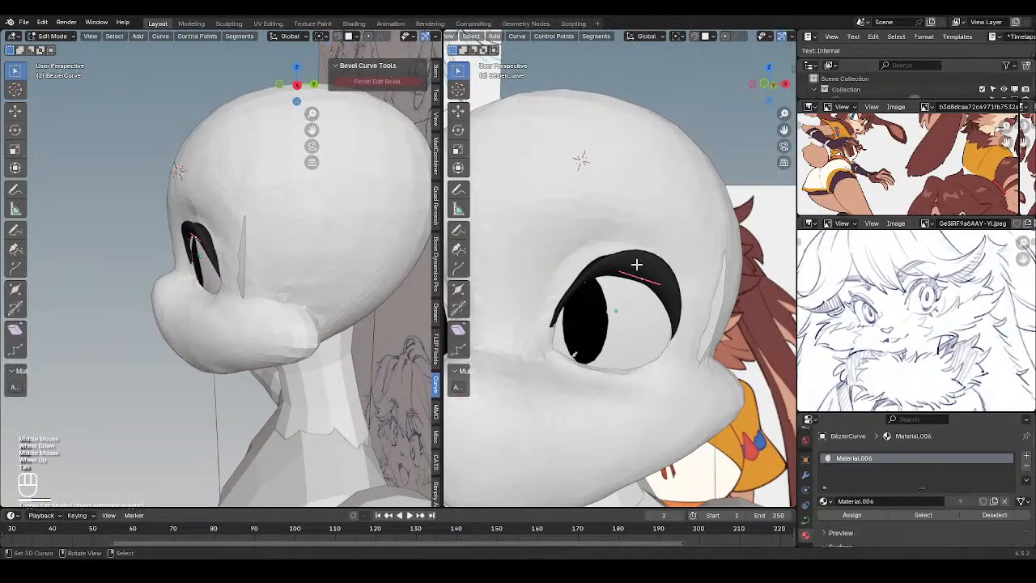
key("Tab")
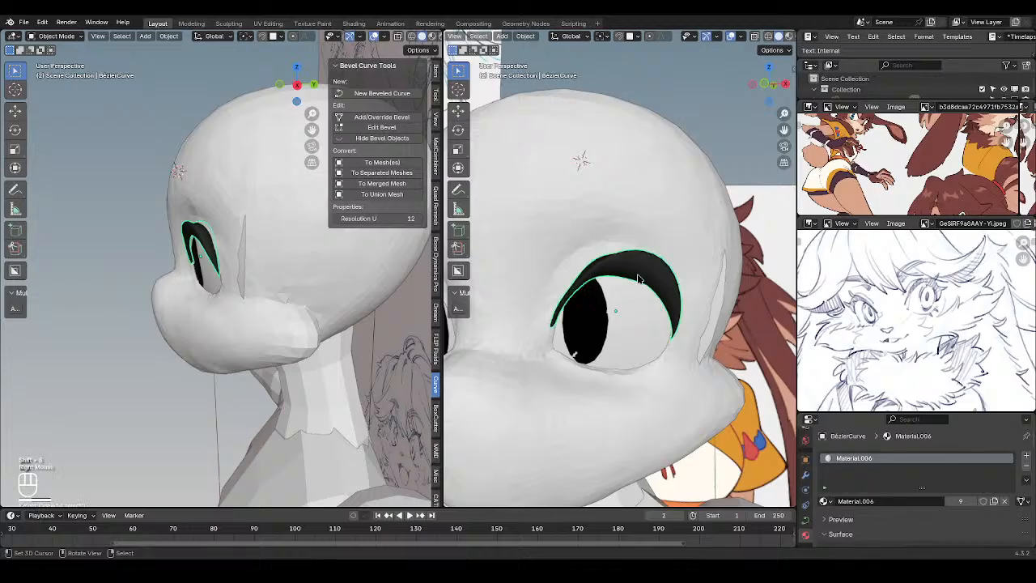
Add a new beveled curve at the eye and assign it the existing Material.006
left_click(404, 97)
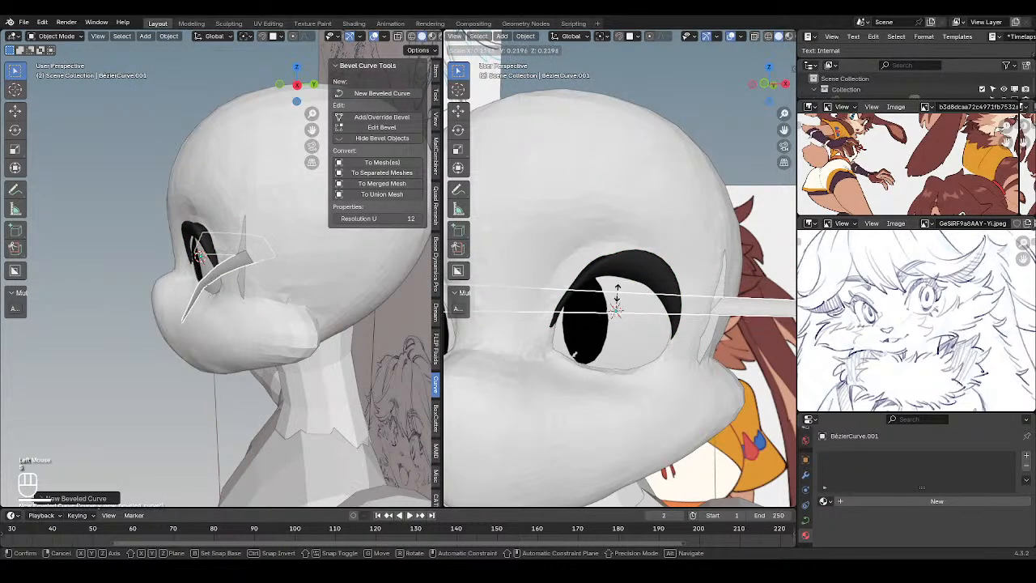
right_click(631, 279)
key("s")
right_click(645, 222)
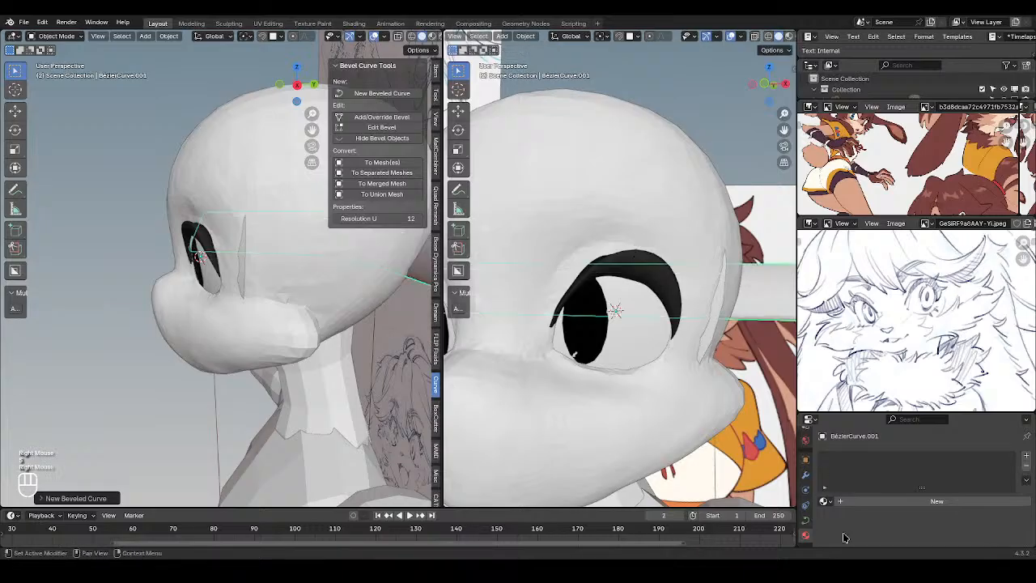
left_click(824, 500)
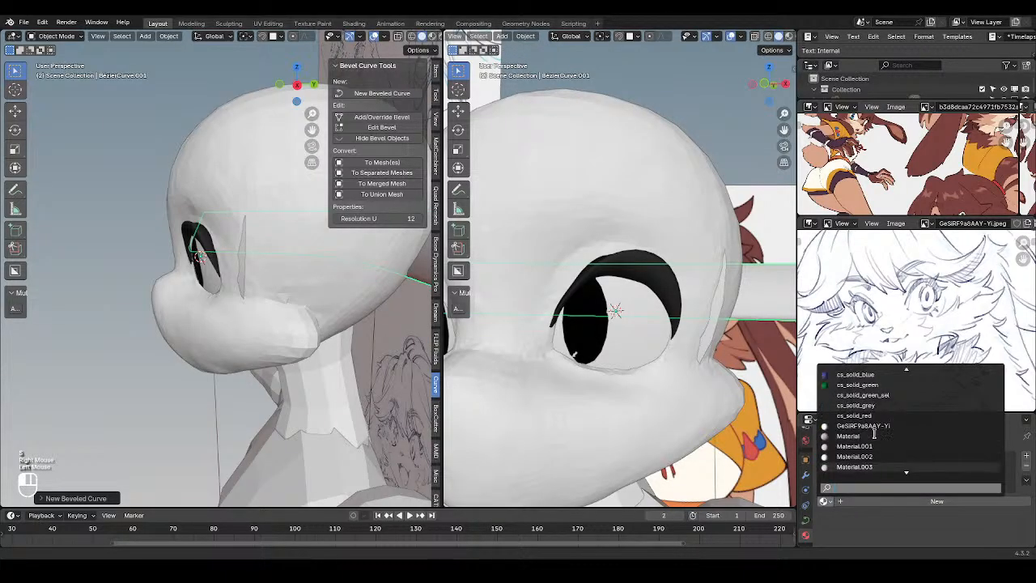
left_click(873, 468)
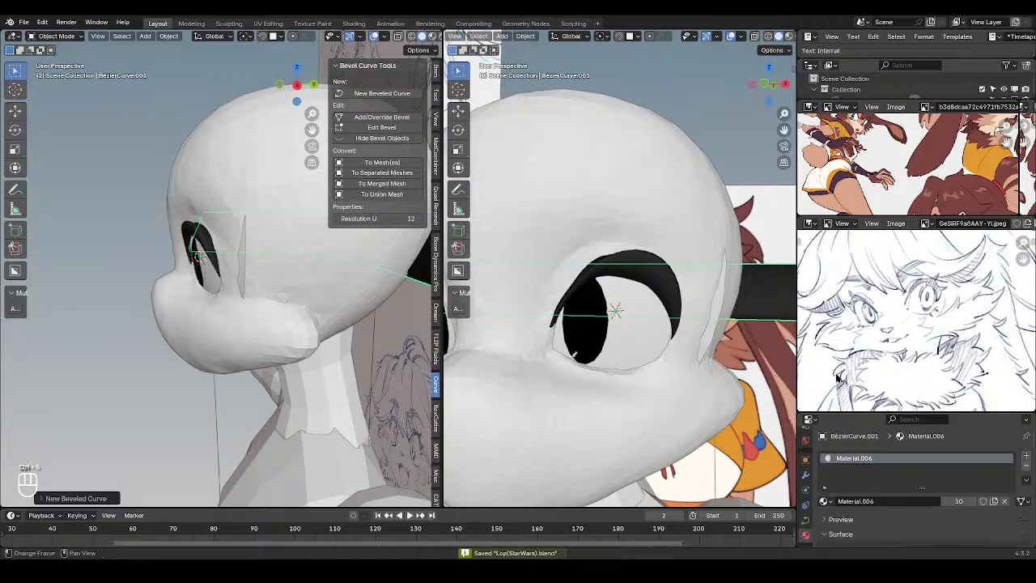
Scale the new beveled curve down to less than the head's width and apply its scale
scroll(789, 340, "down", 2)
middle_click_drag(789, 340, 720, 304)
scroll(721, 303, "down", 4)
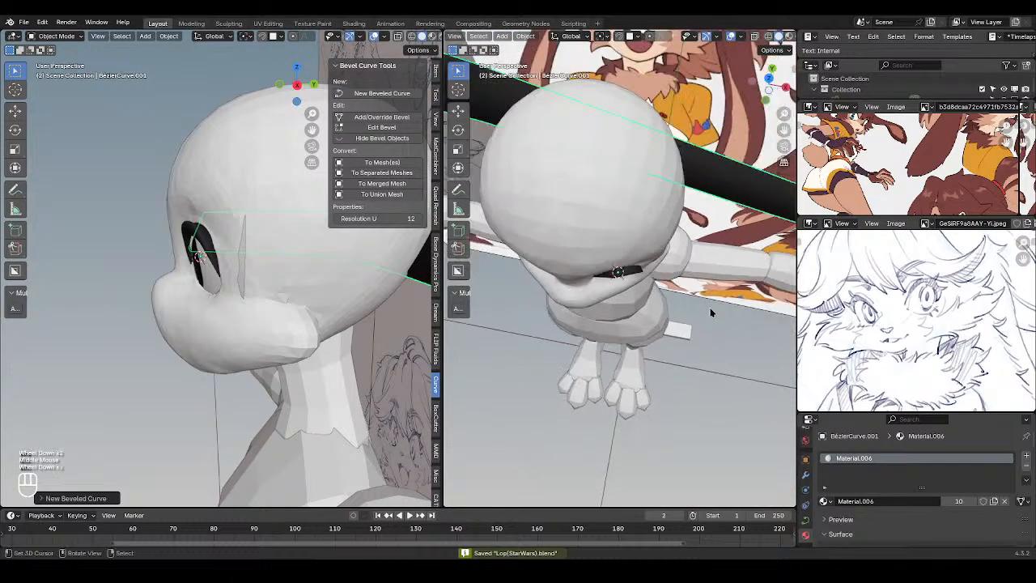
key("Tab")
key("Tab")
key("s")
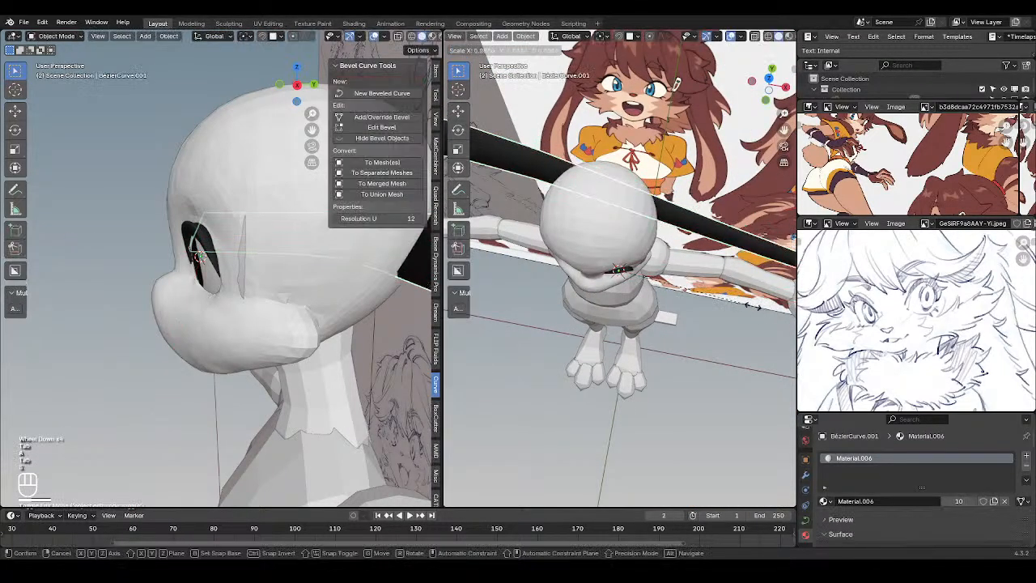
left_click(664, 284)
key("s")
left_click(659, 281)
key("s")
left_click(665, 288)
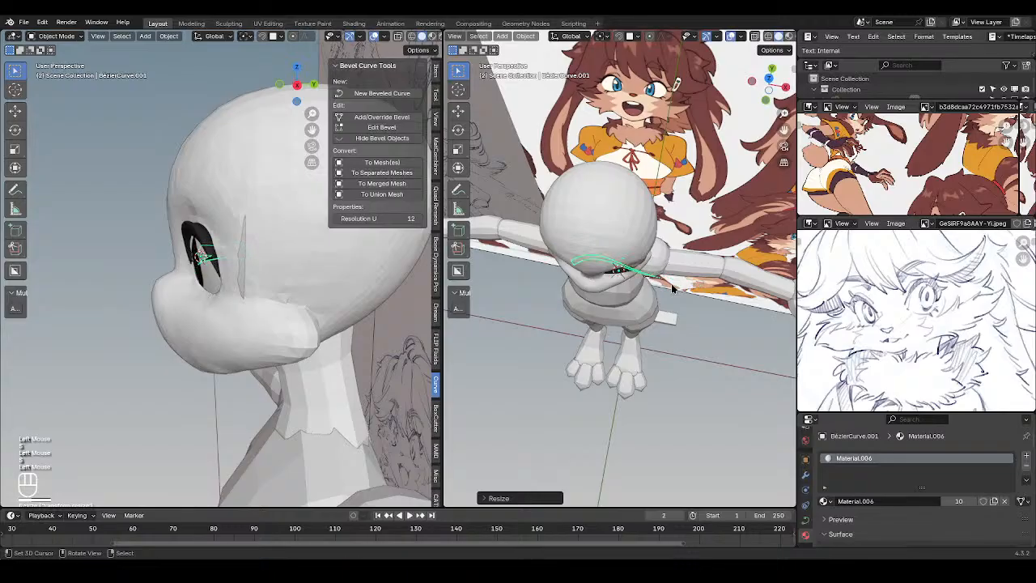
key("ctrl+a")
left_click(671, 283)
Scale all control points of the new curve down in Edit Mode
scroll(672, 293, "up", 2)
key("Tab")
middle_click_drag(671, 301, 643, 257)
key("a")
scroll(660, 246, "up", 1)
key("s")
left_click(662, 270)
Move the new curve outward in the front view so it extends sideways from the eye's outer corner
scroll(669, 254, "down", 1)
middle_click_drag(642, 257, 530, 264)
middle_click_drag(530, 264, 551, 265, "alt")
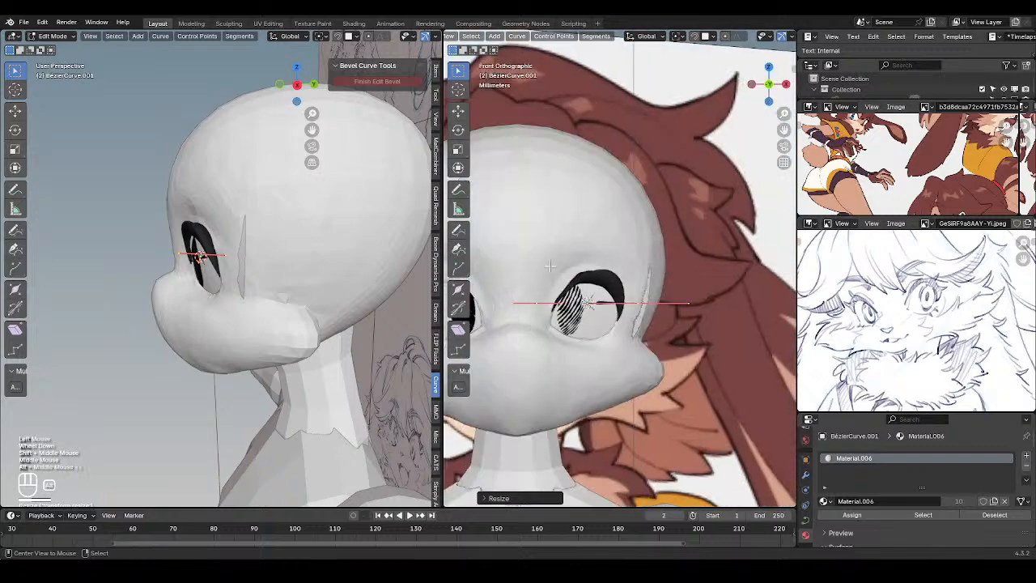
middle_click_drag(279, 262, 333, 264)
scroll(573, 285, "up", 1)
mouse_move(574, 285)
middle_mouse_down()
mouse_move(530, 295)
mouse_move(591, 285)
middle_mouse_up()
scroll(559, 296, "down", 1)
middle_click_drag(591, 285, 622, 274, "alt")
scroll(623, 270, "up", 2)
key("g")
left_click(729, 277)
key("z")
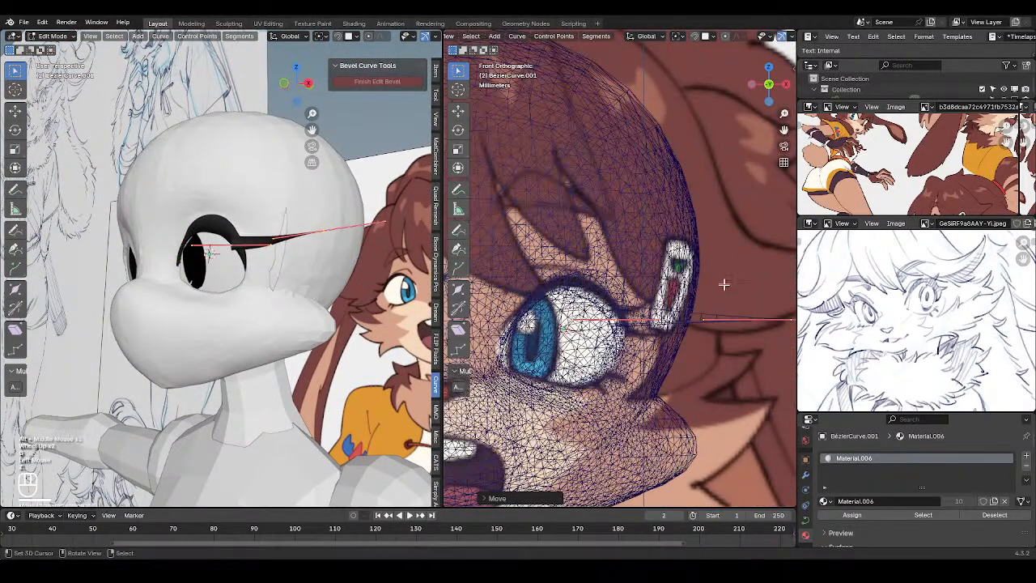
scroll(697, 305, "up", 2)
key("z")
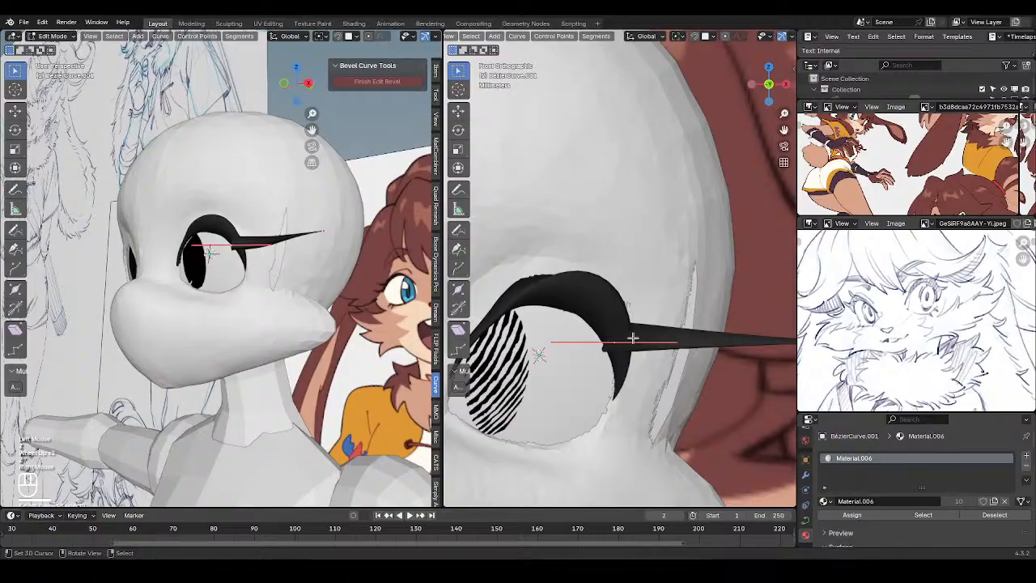
Move the new curve's inner end point onto the eyelash's outer edge and rotate its handles
scroll(633, 338, "up", 1)
key("g")
right_click(637, 325)
key("z")
key("z")
key("g")
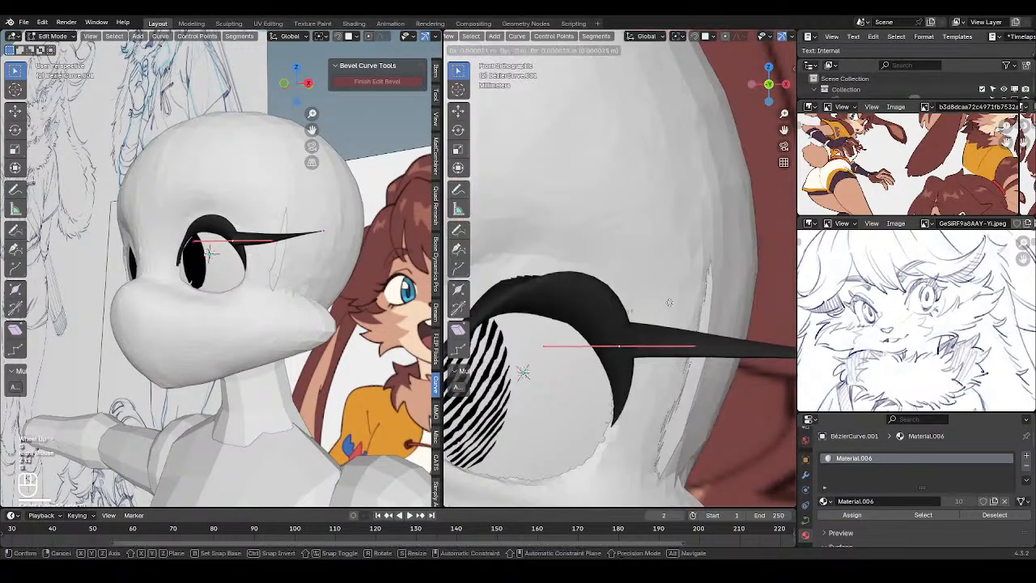
left_click(673, 304)
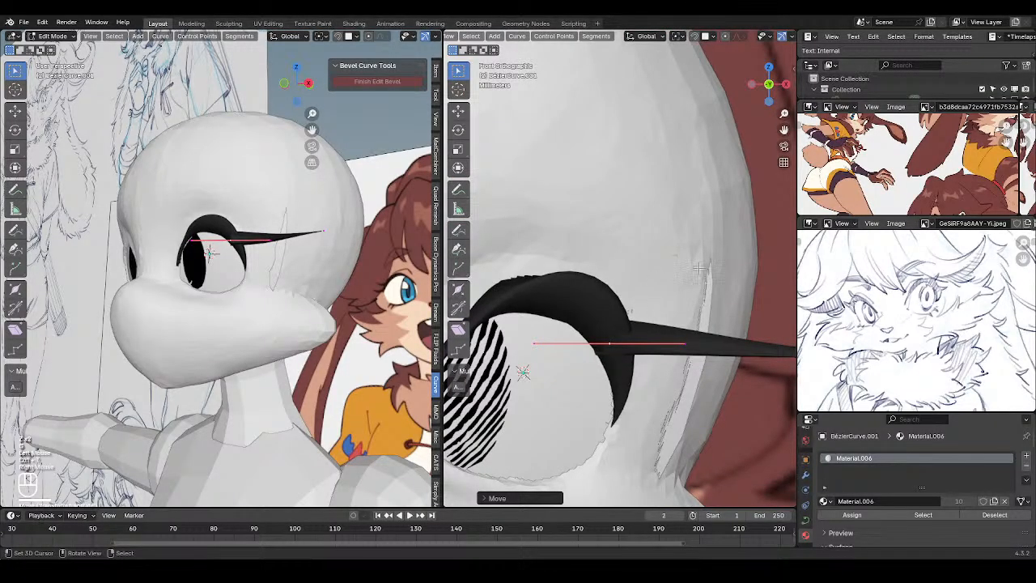
key("r")
left_click(686, 245)
Move the new curve's outer tip inward and upward, and shorten its handles
scroll(692, 276, "down", 1)
middle_click_drag(698, 296, 614, 311, "shift")
right_click(756, 366)
key("g")
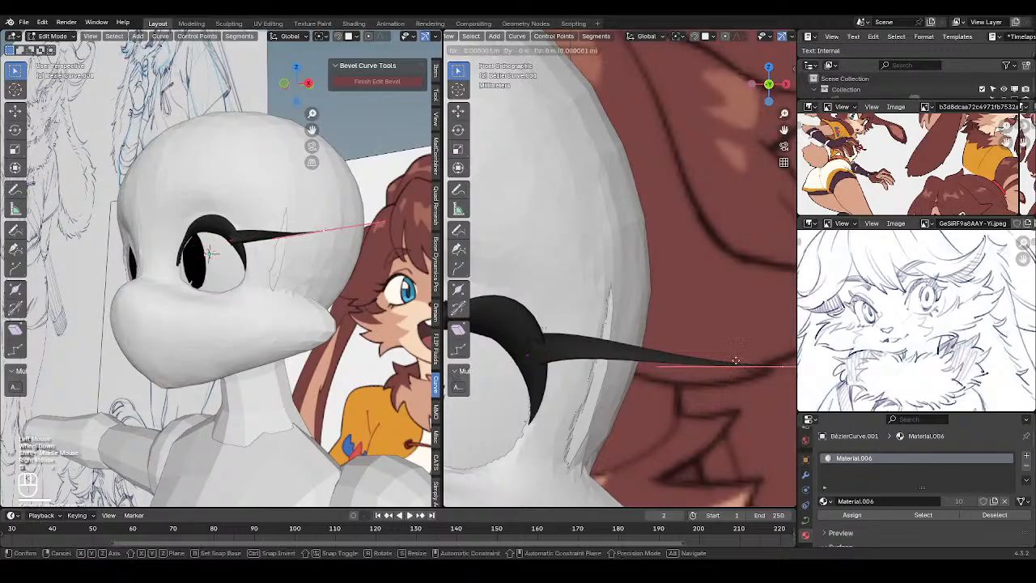
left_click(637, 325)
key("shift+z")
key("shift+z")
key("s")
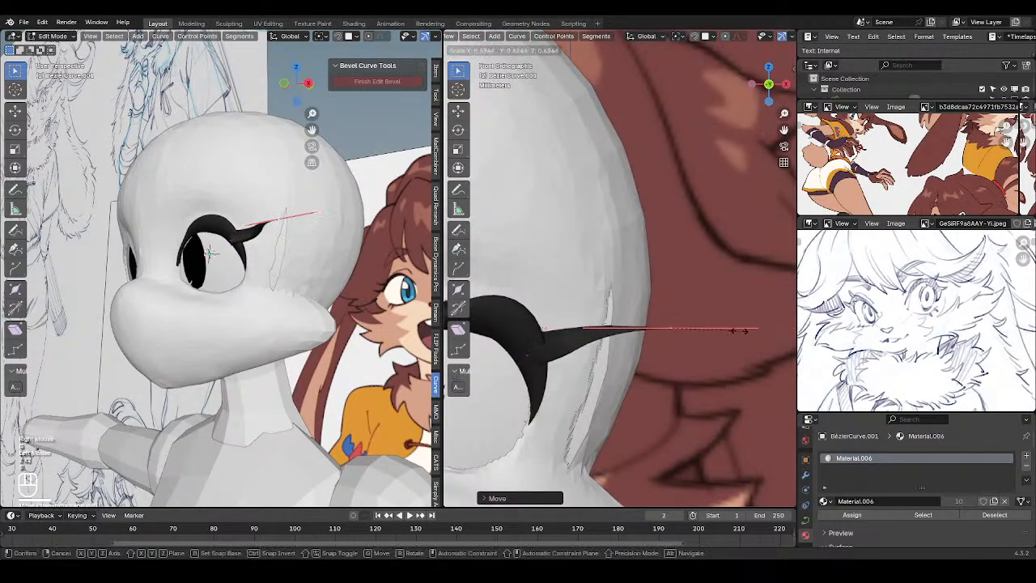
Rotate the tip's handles so the lash wing curls upward, and pull the tip closer to the eye
key("r")
left_click(707, 267)
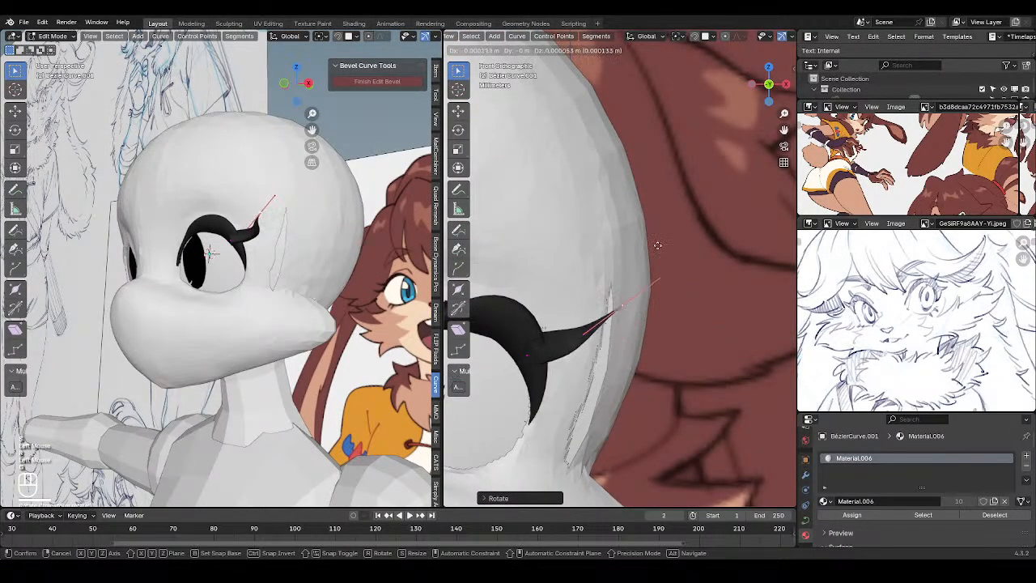
left_click(659, 246)
key("r")
left_click(662, 262)
Move the wing's tip backward along the head in the side view
middle_click_drag(657, 263, 638, 261, "alt")
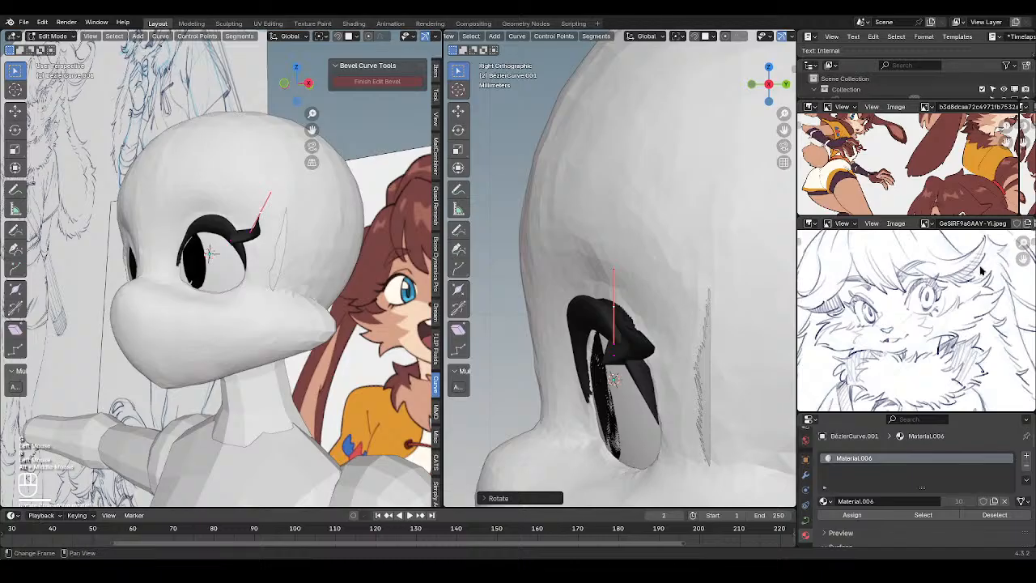
middle_click_drag(982, 272, 834, 264)
key("g")
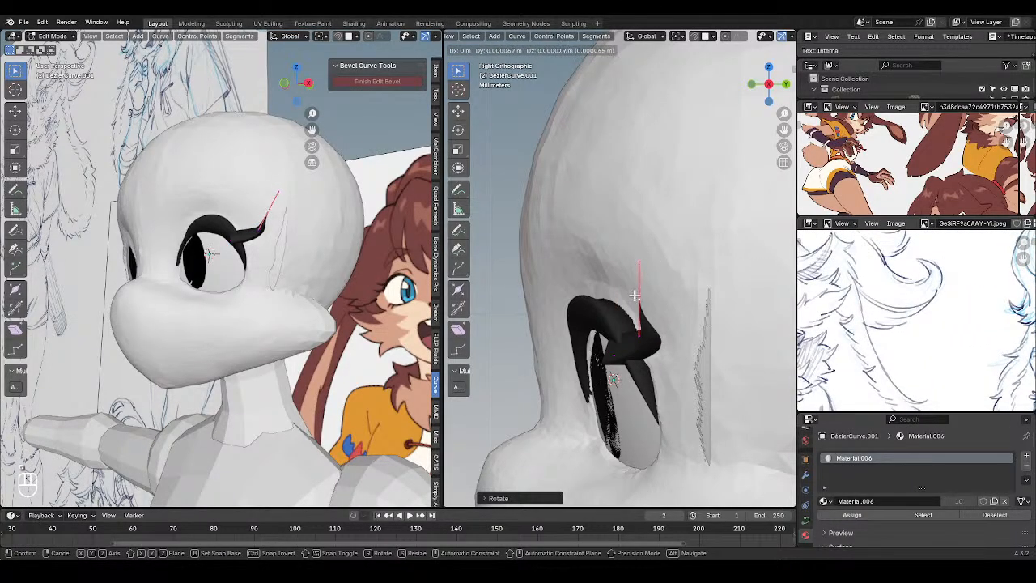
left_click(635, 295)
Rotate and move the wing's inner end point so it merges with the upper eyelash when seen from above
middle_click_drag(631, 343, 725, 413)
scroll(688, 340, "up", 1)
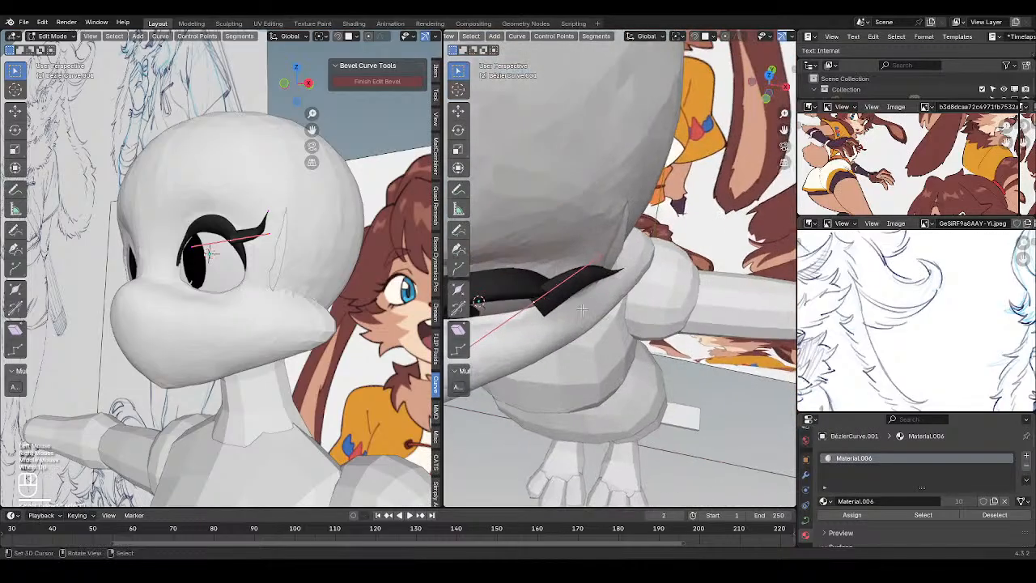
middle_click_drag(611, 259, 654, 268, "shift")
scroll(654, 267, "down", 1)
scroll(654, 267, "up", 2)
left_click(649, 364)
key("g")
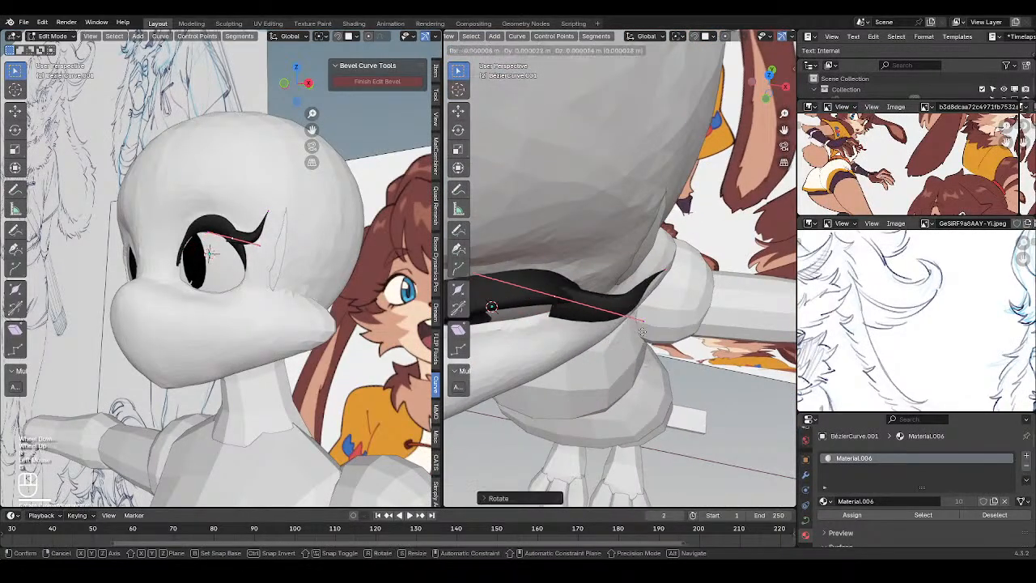
left_click(634, 321)
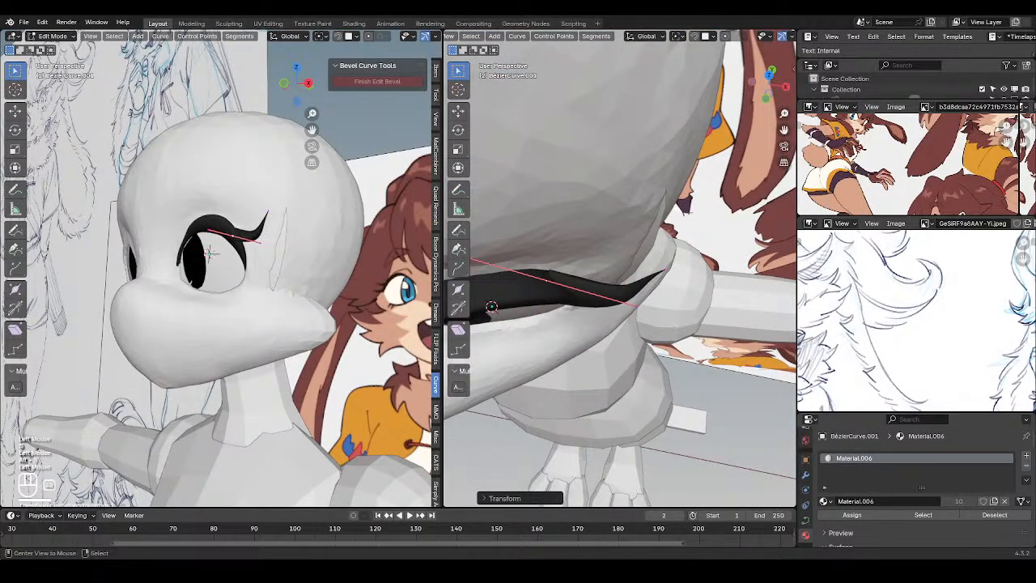
Shorten the handles at the wing's tip and reposition the tip to soften its upward curl
mouse_move(668, 333)
middle_mouse_down()
mouse_move(659, 250)
mouse_move(620, 307)
mouse_move(667, 313)
middle_mouse_up()
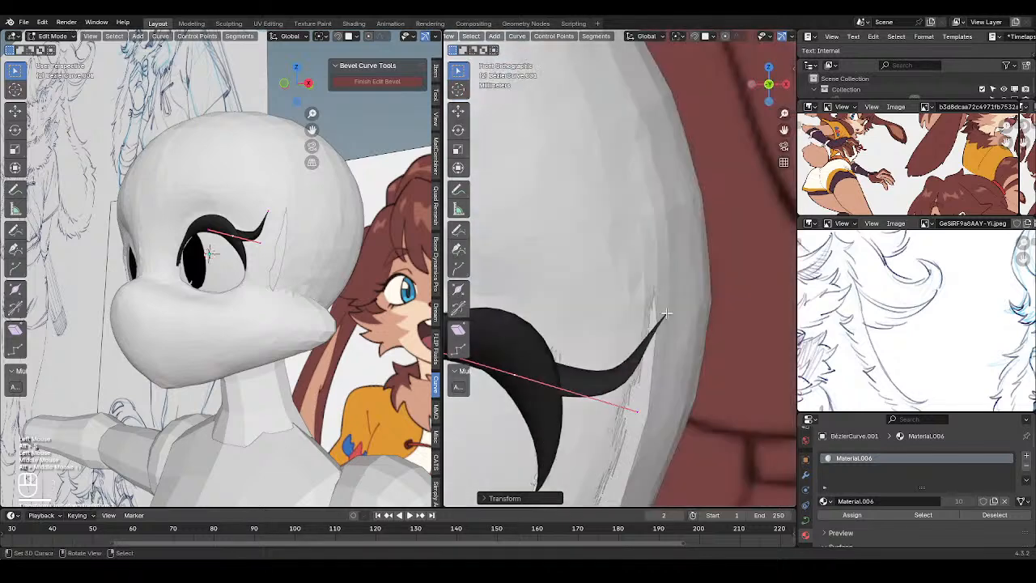
key("s")
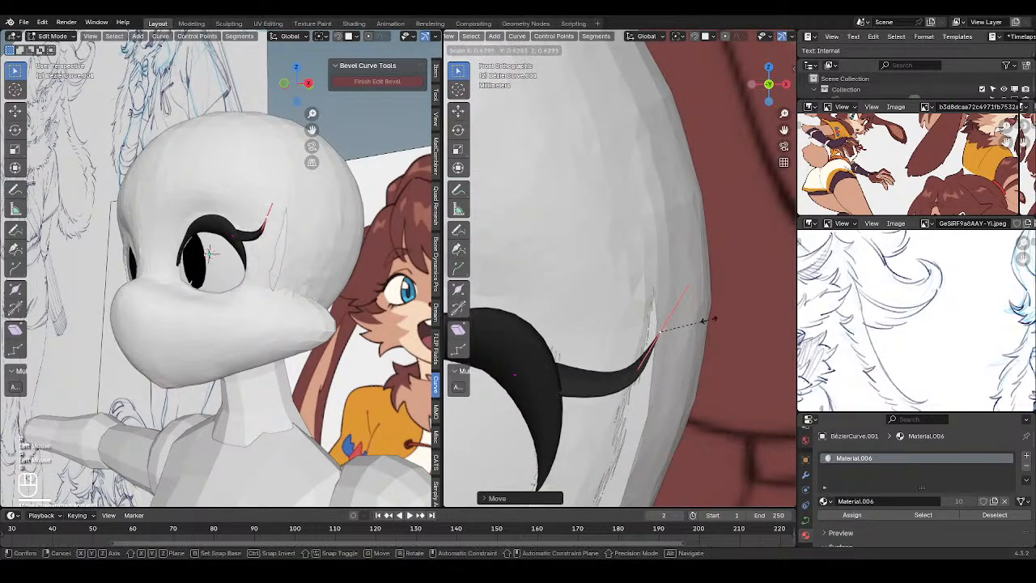
key("g")
left_click(699, 347)
scroll(699, 346, "down", 1)
middle_click_drag(699, 347, 721, 421, "alt")
key("g")
left_click(691, 328, "shift")
Rotate the wing's inner end point, adjust its tilt and shift it slightly in the side view
middle_click_drag(596, 299, 609, 303)
key("r")
left_click(655, 276)
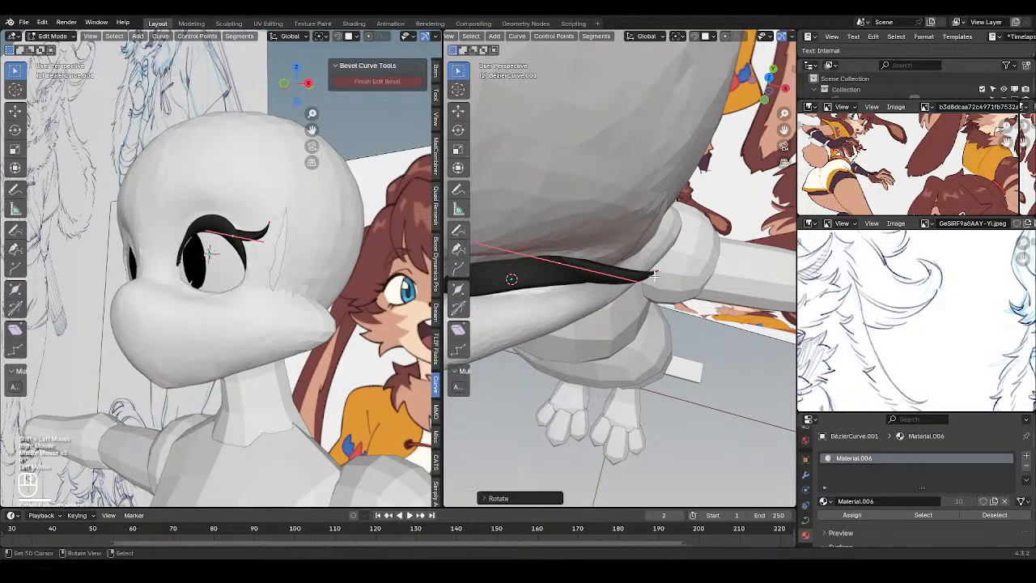
mouse_move(655, 276)
middle_mouse_down()
mouse_move(559, 280)
mouse_move(645, 264)
middle_mouse_up()
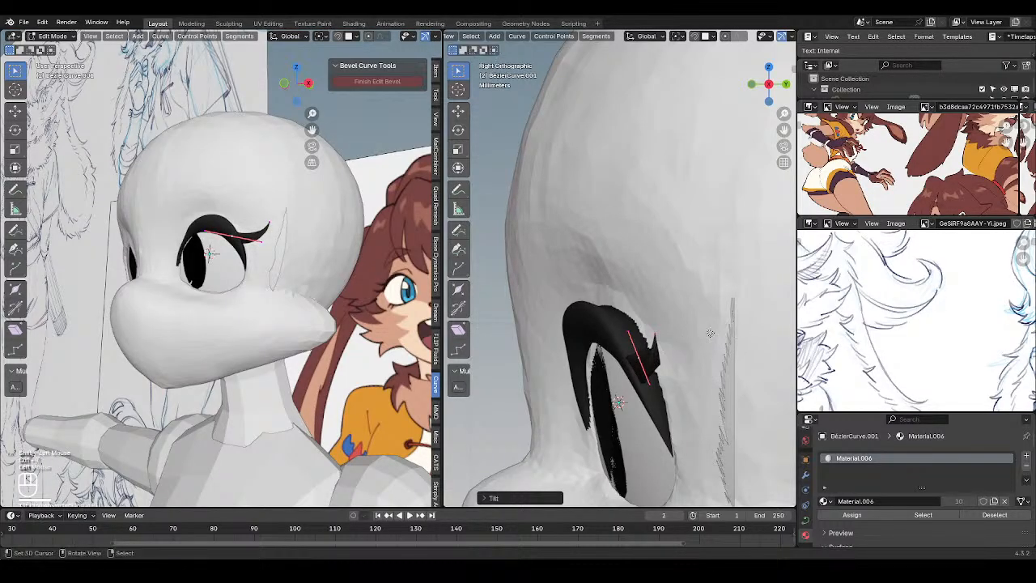
key("g")
left_click(684, 331, "shift")
Examine the lash wing from the front, from a distance and at an angle
middle_click_drag(579, 312, 531, 273, "alt")
scroll(341, 238, "down", 1)
middle_click_drag(287, 241, 407, 267)
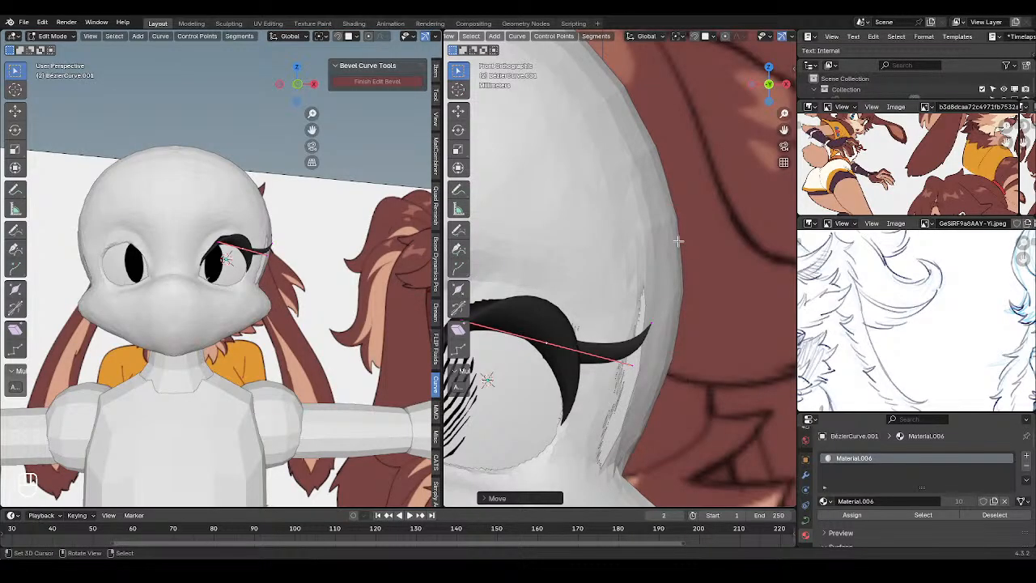
scroll(601, 280, "down", 3)
middle_click_drag(707, 264, 684, 298, "alt")
scroll(621, 296, "down", 2)
scroll(684, 298, "down", 1)
scroll(284, 250, "down", 2)
middle_click_drag(284, 250, 240, 288)
scroll(240, 277, "up", 4)
scroll(627, 270, "up", 2)
middle_click_drag(637, 272, 620, 268, "shift")
scroll(659, 254, "up", 2)
Finish editing the lash wing and open the upper eyelash curve for editing
key("Tab")
right_click(655, 254)
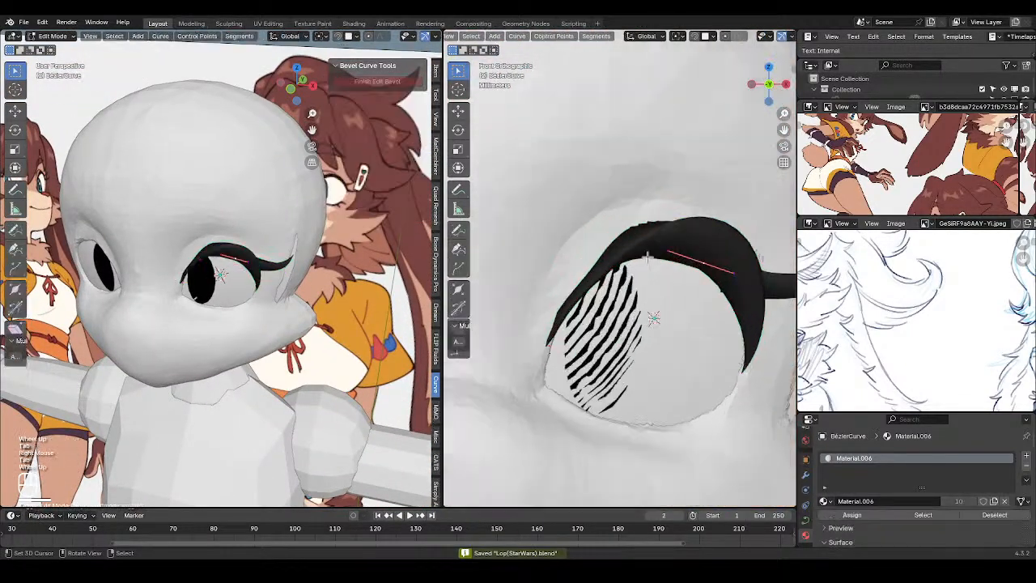
key("Tab")
scroll(656, 255, "up", 2)
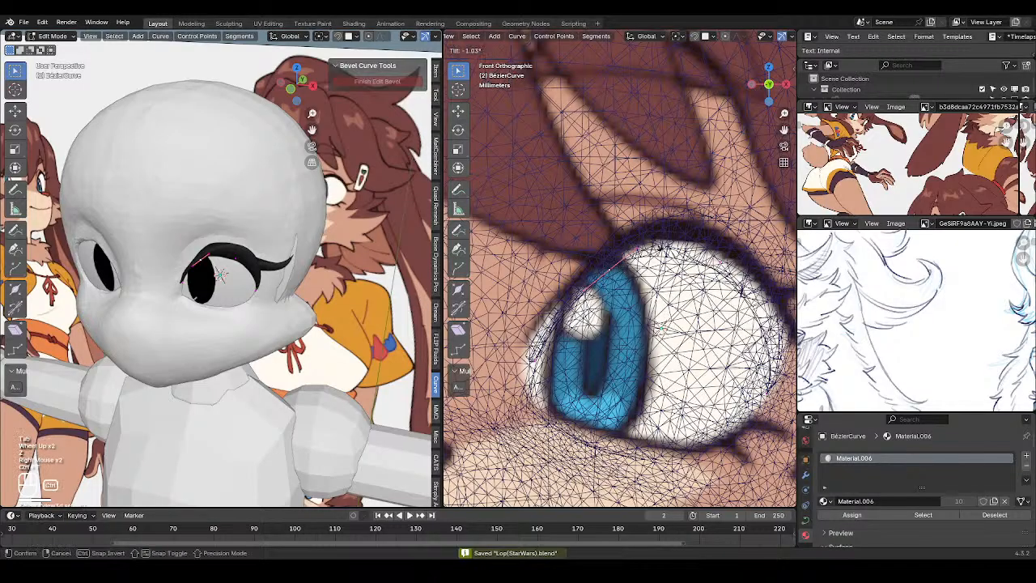
Adjust the tilt of the upper eyelash point between the inner end and the top
right_click(658, 252)
key("z")
middle_click_drag(657, 253, 631, 235)
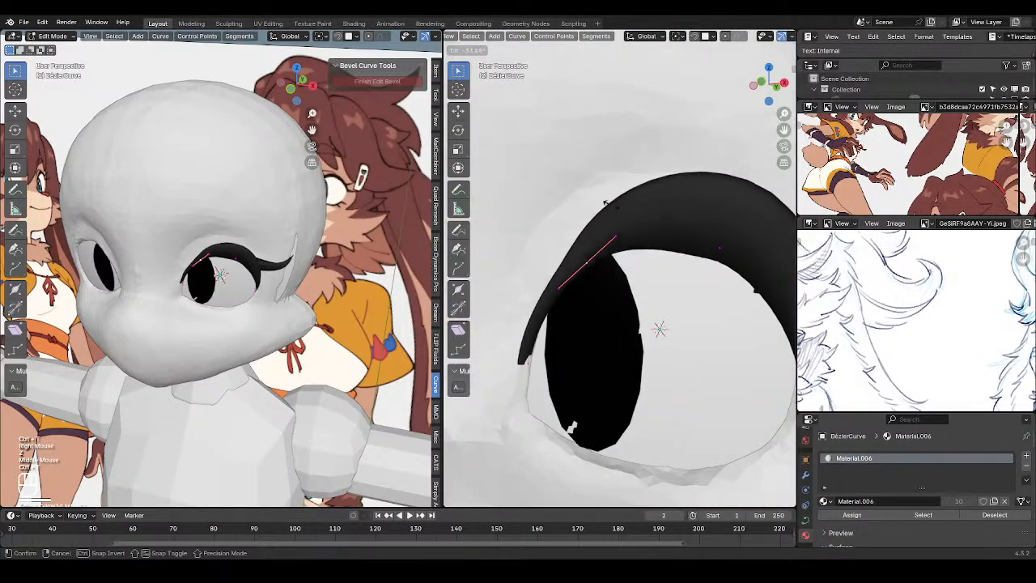
right_click(606, 202)
middle_click_drag(605, 202, 725, 266)
left_click(626, 142)
Move the point between the inner end and the top slightly and rotate its handles
scroll(627, 146, "down", 1)
key("g")
left_click(677, 254, "shift")
left_click(645, 295)
Lengthen the handles of the point between the inner end and the top to smooth the lash curve
middle_click_drag(645, 296, 667, 181)
key("s")
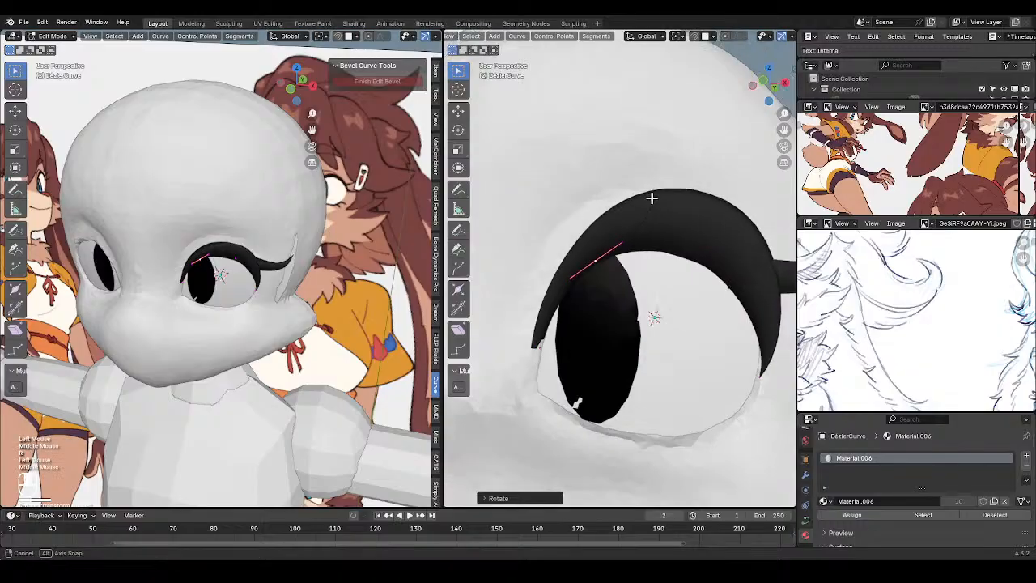
left_click(678, 180)
key("g")
right_click(628, 154, "shift")
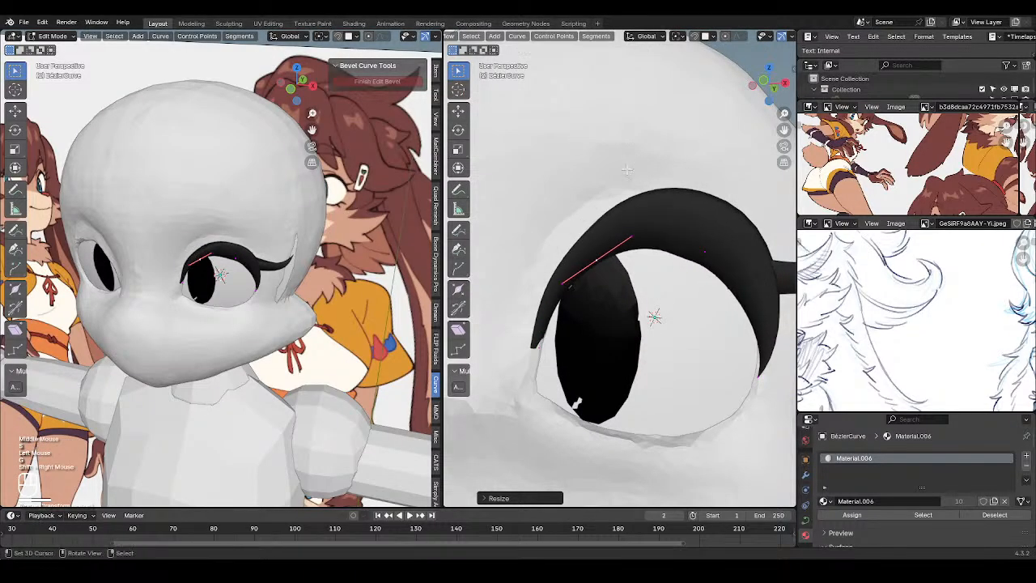
Finish editing the upper eyelash, return to Object Mode and check both lash curves
scroll(648, 176, "down", 2)
middle_click_drag(653, 181, 606, 148)
middle_click_drag(615, 154, 641, 174)
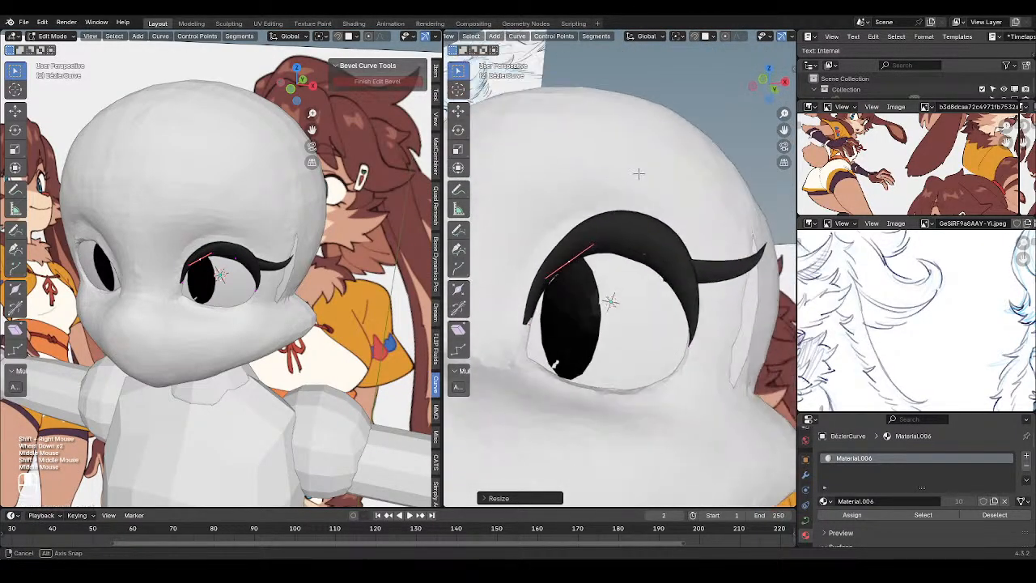
key("Tab")
middle_click_drag(682, 218, 706, 245)
scroll(717, 263, "down", 1)
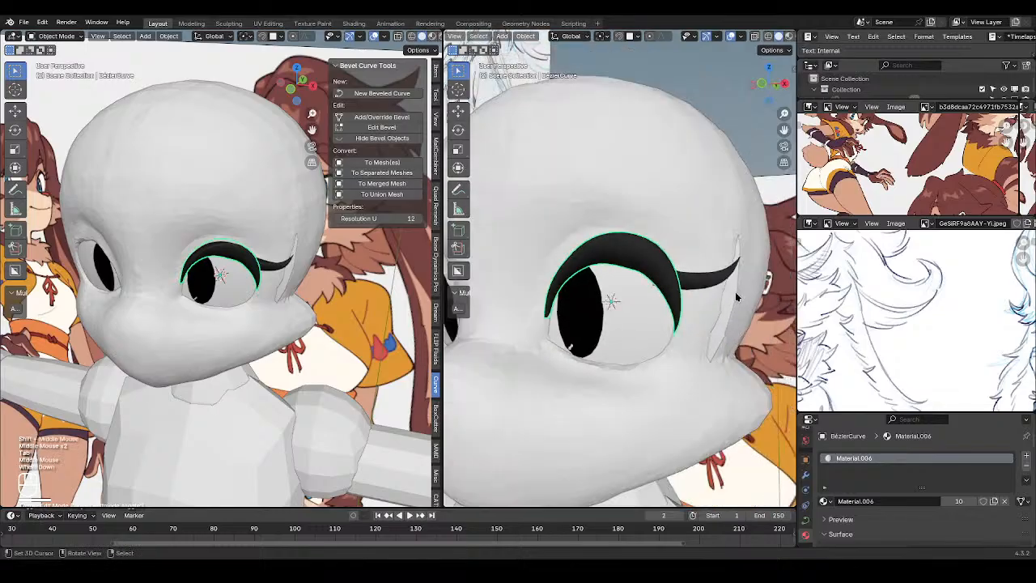
Select the outer lash wing, bring the sketched face into view in the reference image, and open the wing's curve for point editing
right_click(729, 285)
right_click(711, 282)
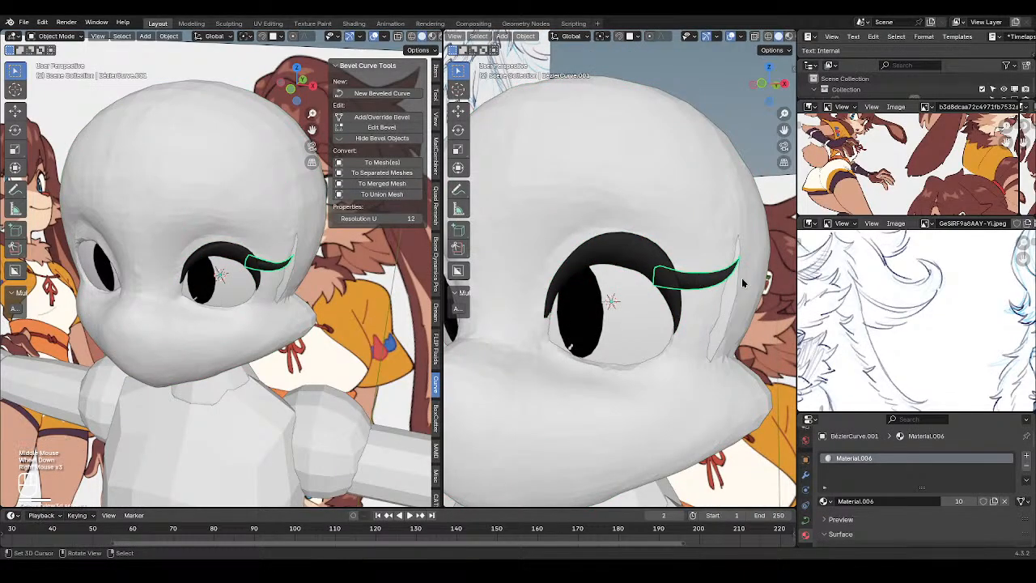
middle_click_drag(869, 295, 979, 286)
middle_click_drag(933, 311, 948, 316)
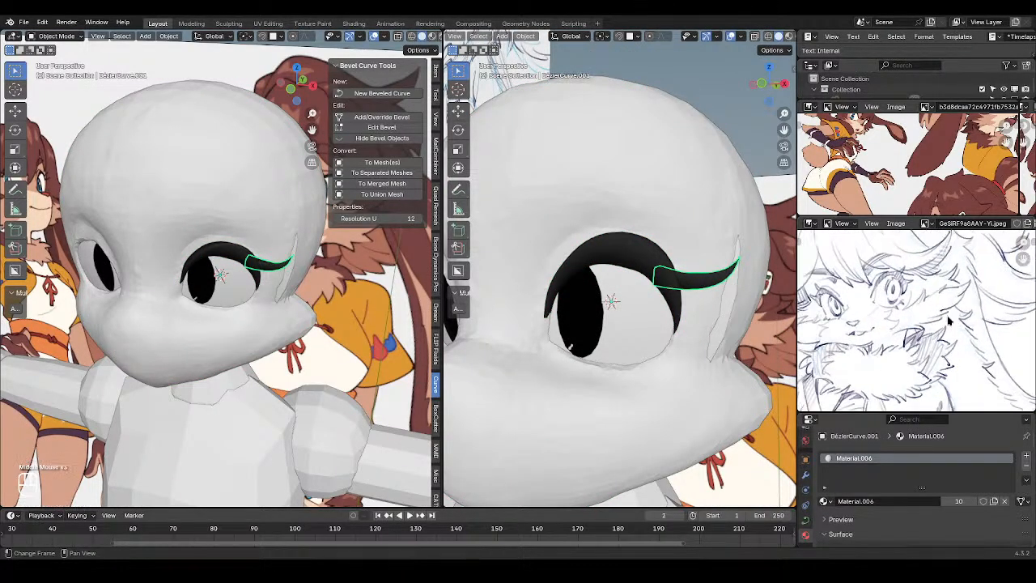
scroll(684, 295, "down", 1)
middle_click_drag(684, 295, 533, 237, "alt")
scroll(673, 295, "up", 2)
key("Tab")
key("z")
right_click(672, 204)
key("z")
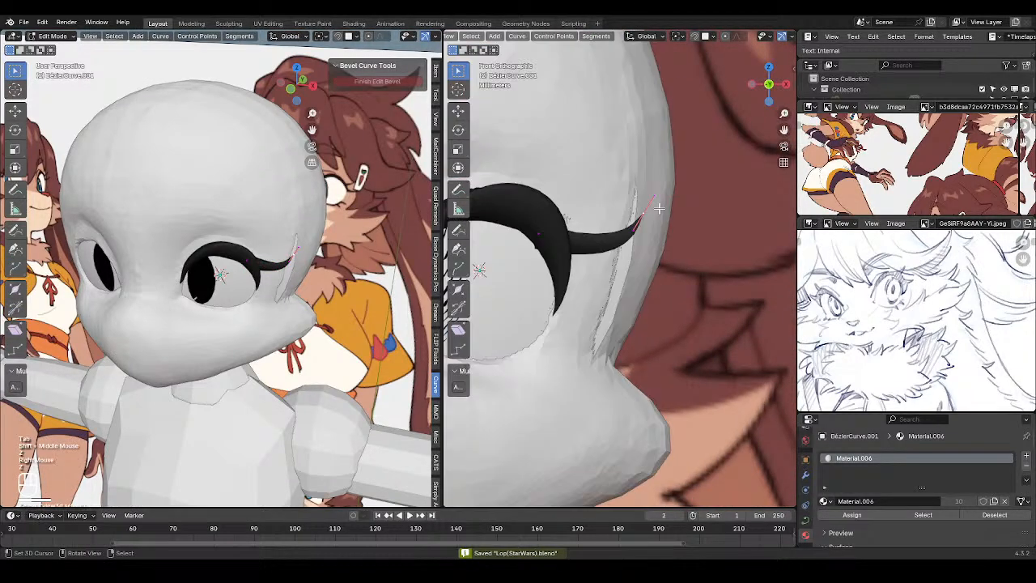
Save the file and duplicate the outer lash wing's curve, placing the copy just below the original
middle_click_drag(588, 246, 648, 247, "shift")
middle_click_drag(648, 247, 696, 330)
scroll(621, 233, "up", 1)
key("ctrl+s")
scroll(684, 253, "down", 1)
scroll(684, 253, "up", 2)
key("shift+d")
left_click(713, 323)
scroll(713, 324, "down", 1)
Scale down and rotate the lower lash copy, and move its base against the upper eyelash
key("s")
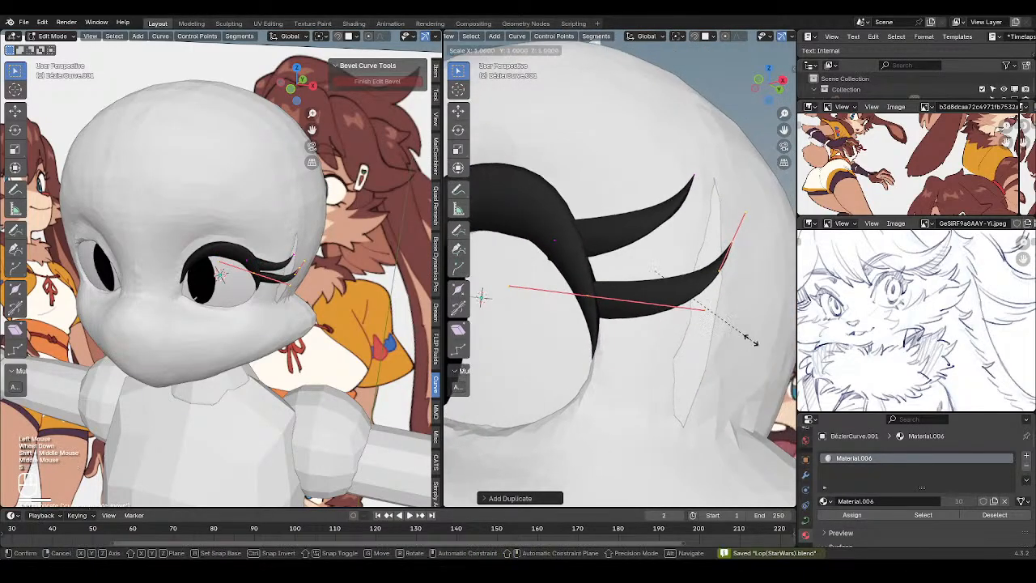
left_click(677, 343)
key("r")
left_click(746, 291)
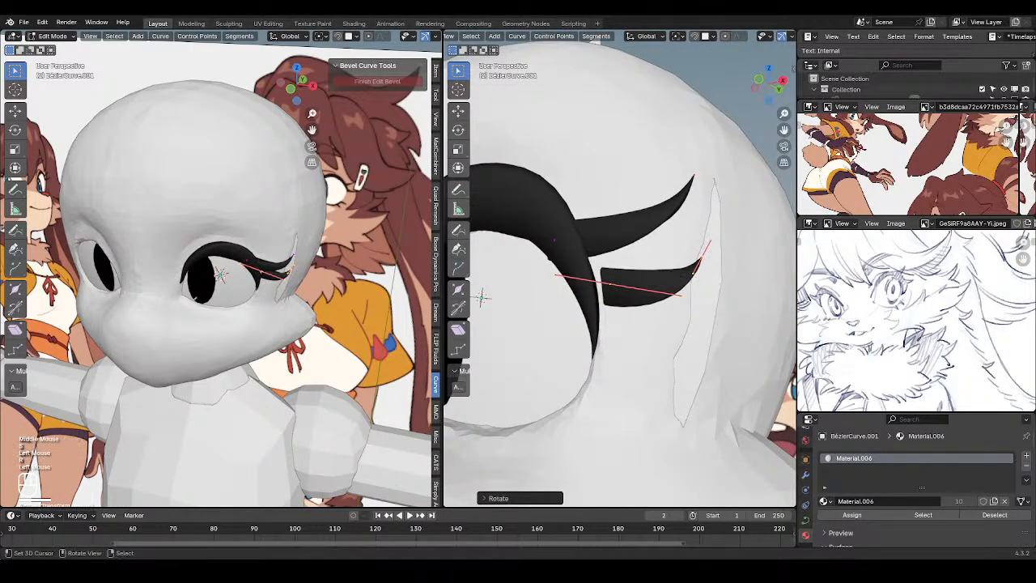
key("g")
left_click(708, 301)
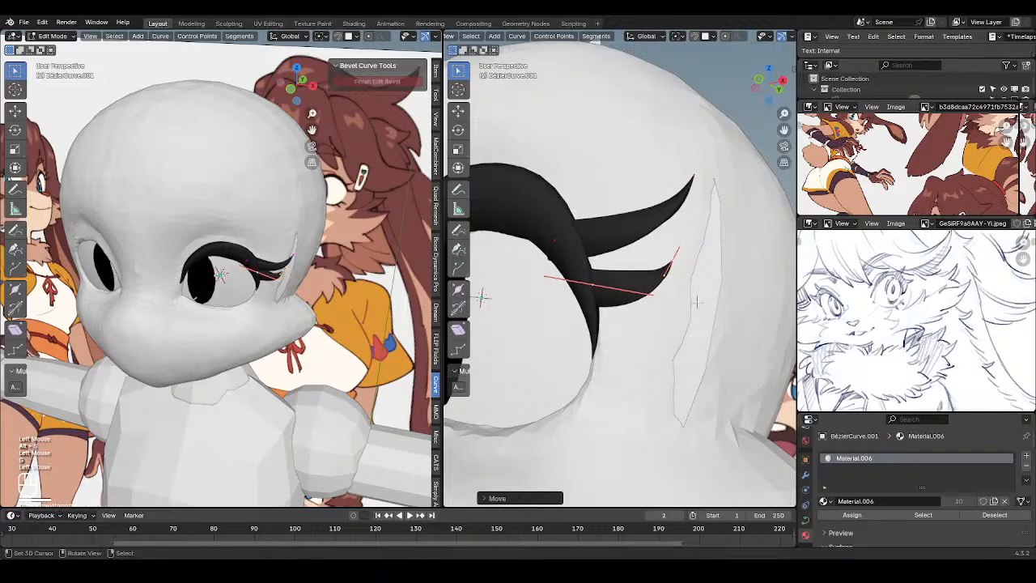
Refine the lower lash copy's rotation and position so its base overlaps the outer part of the upper eyelash
key("r")
left_click(733, 295)
key("g")
left_click(727, 292)
middle_click_drag(727, 292, 690, 260)
key("g")
left_click(640, 265, "shift")
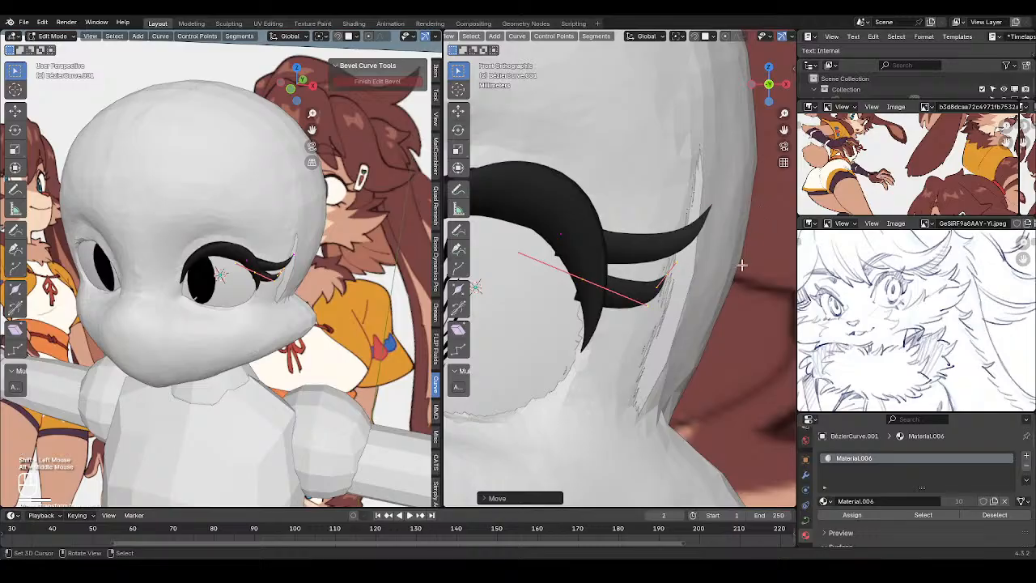
Move the lower lash's tip point outward and rotate its handles to straighten the tip
key("g")
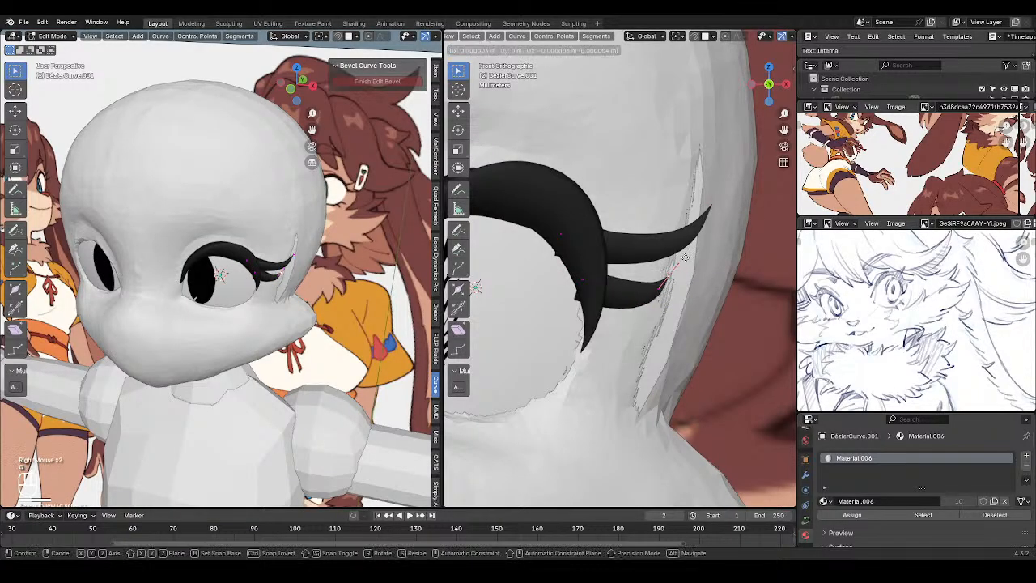
left_click(691, 272)
key("r")
left_click(715, 299)
key("r")
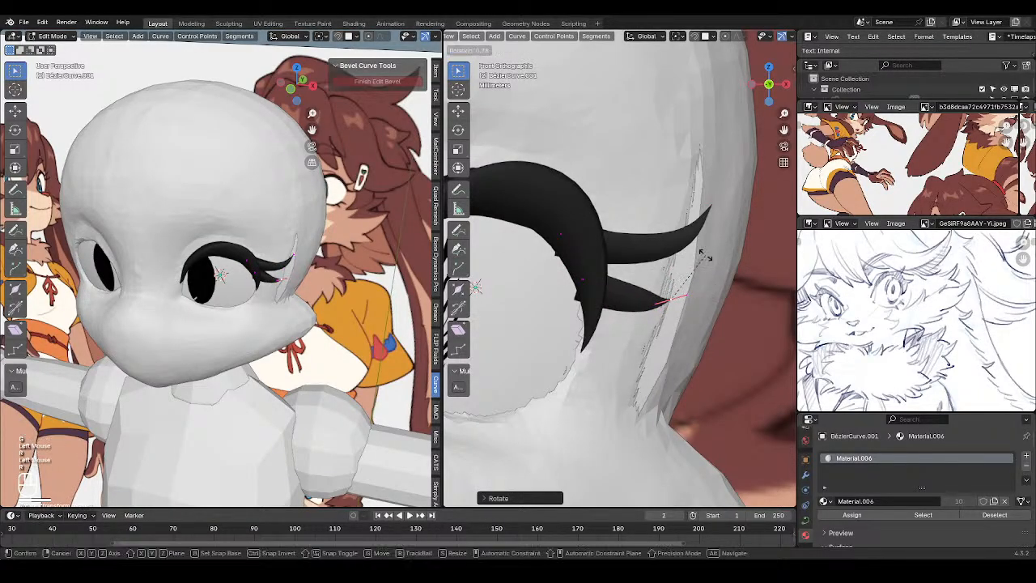
key("r")
right_click(660, 261)
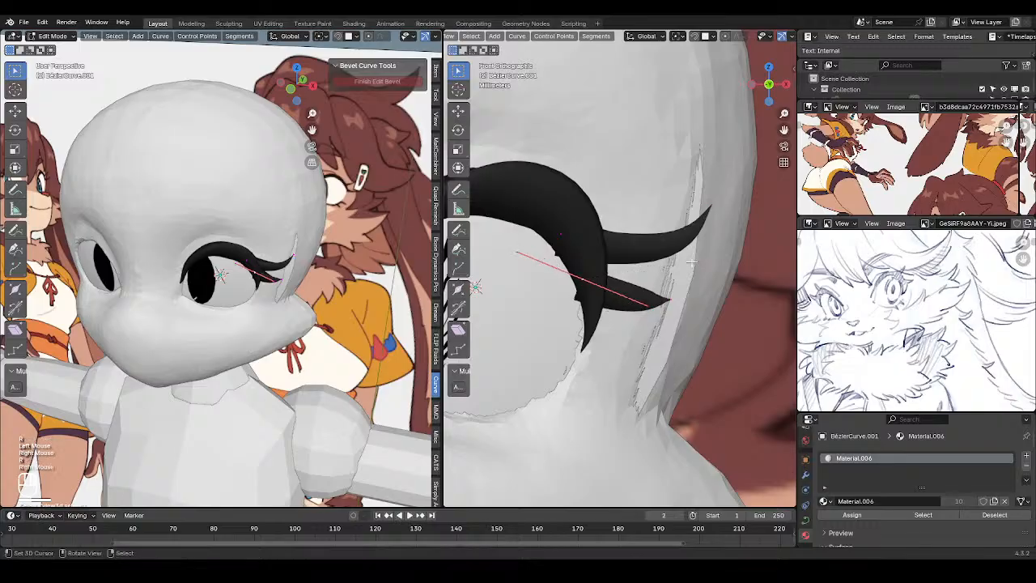
Shorten and rotate the handles of the lower lash's base point
key("s")
left_click(663, 260)
key("r")
left_click(675, 270)
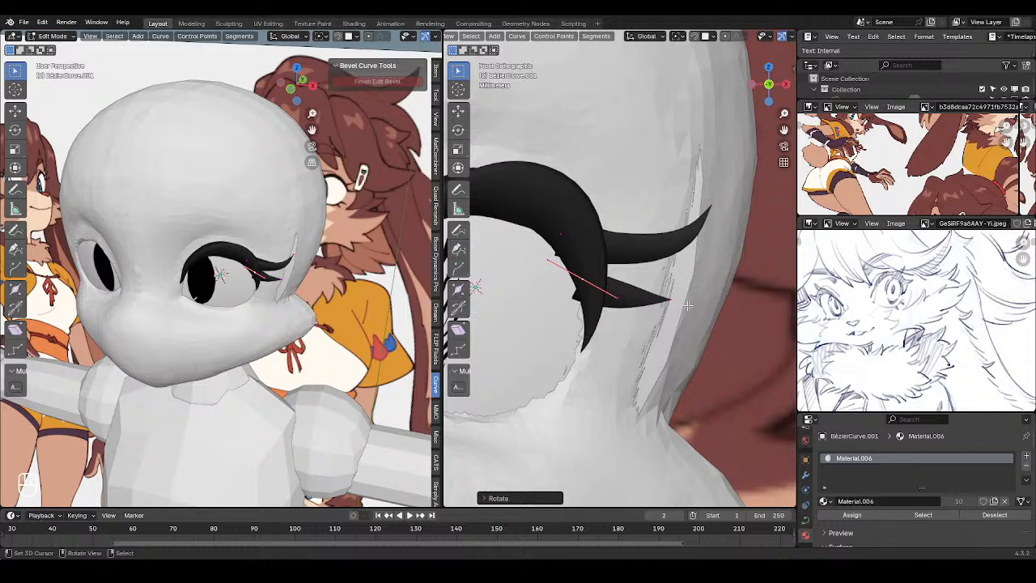
Rotate and reposition the lower lash's tip point, adjusting it from the front and side to follow the head
left_click(685, 305)
key("r")
left_click(712, 273)
key("g")
left_click(723, 262)
middle_click_drag(724, 262, 690, 280)
scroll(697, 303, "down", 1)
scroll(713, 273, "up", 1)
key("g")
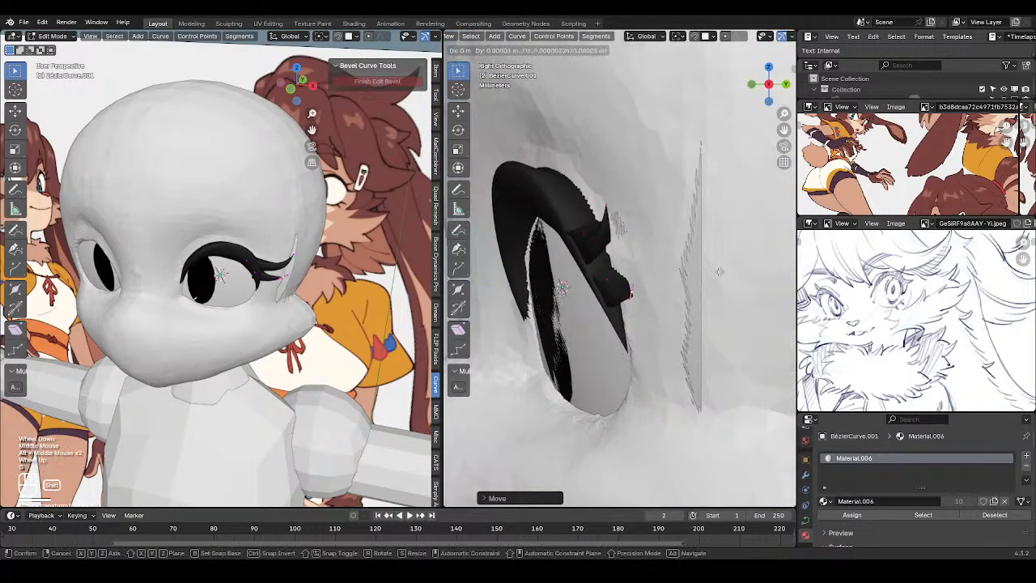
left_click(741, 253)
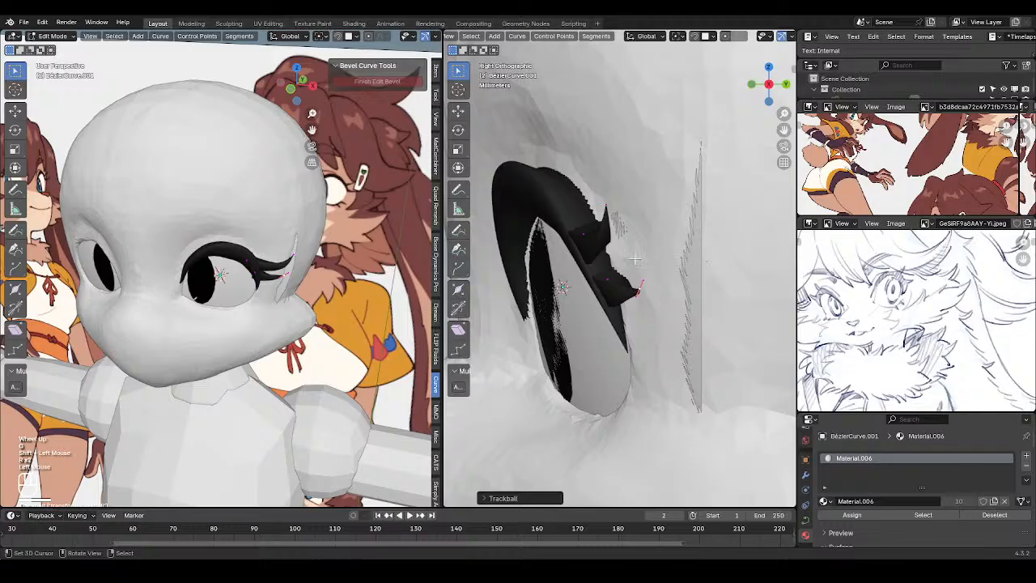
Trackball-rotate the handles of the lower lash's base point, return to Object Mode and deselect everything
left_click(616, 287)
key("r")
key("r")
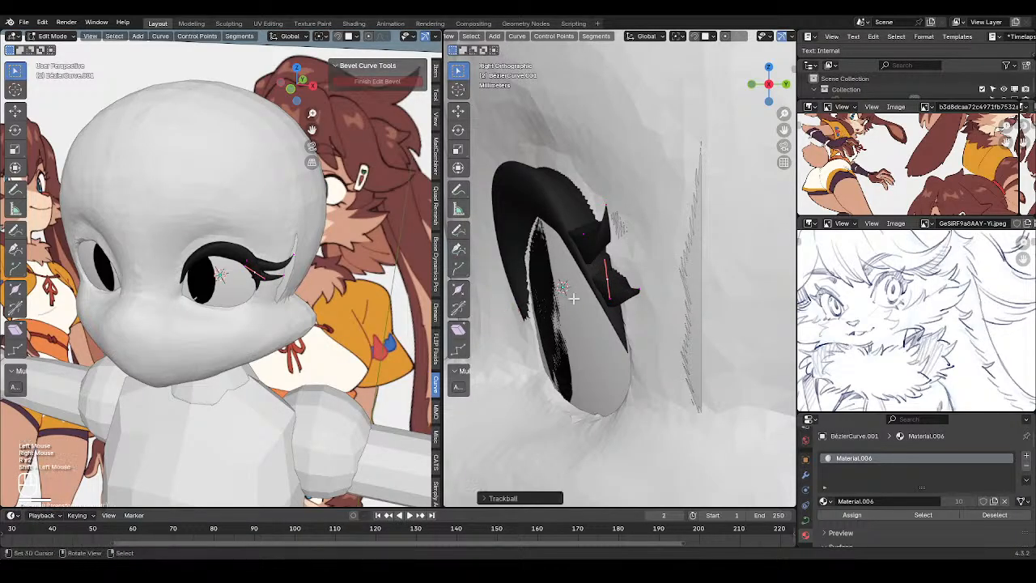
mouse_move(681, 287)
middle_mouse_down()
mouse_move(640, 270)
mouse_move(673, 275)
middle_mouse_up()
key("Tab")
key("alt+a")
scroll(673, 274, "down", 3)
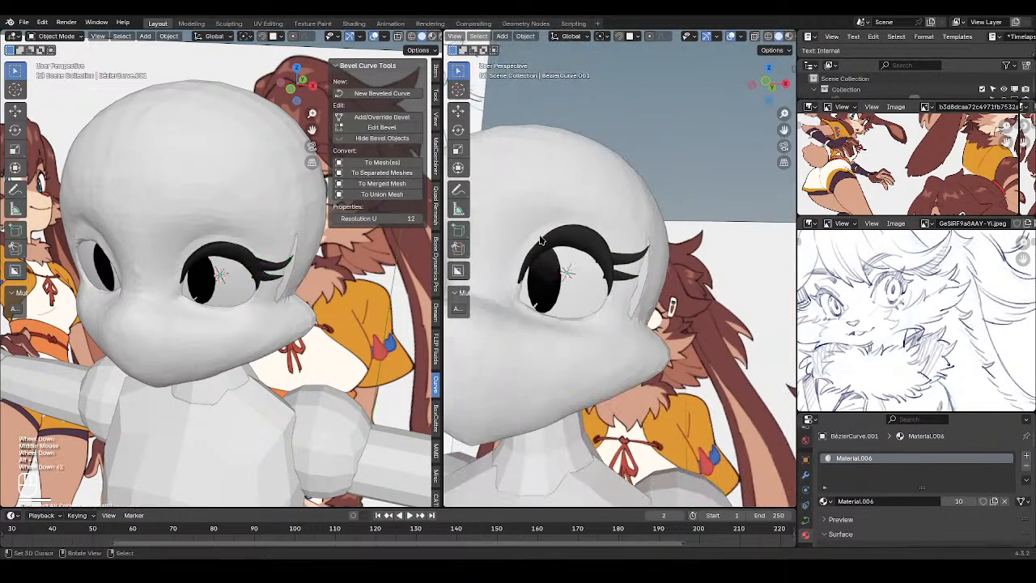
Examine the two outer lashes from the front and side and compare them with the sketch reference
middle_click_drag(567, 242, 648, 245, "shift")
scroll(647, 245, "down", 1)
middle_click_drag(648, 246, 618, 276)
scroll(637, 236, "up", 2)
scroll(637, 236, "up", 1)
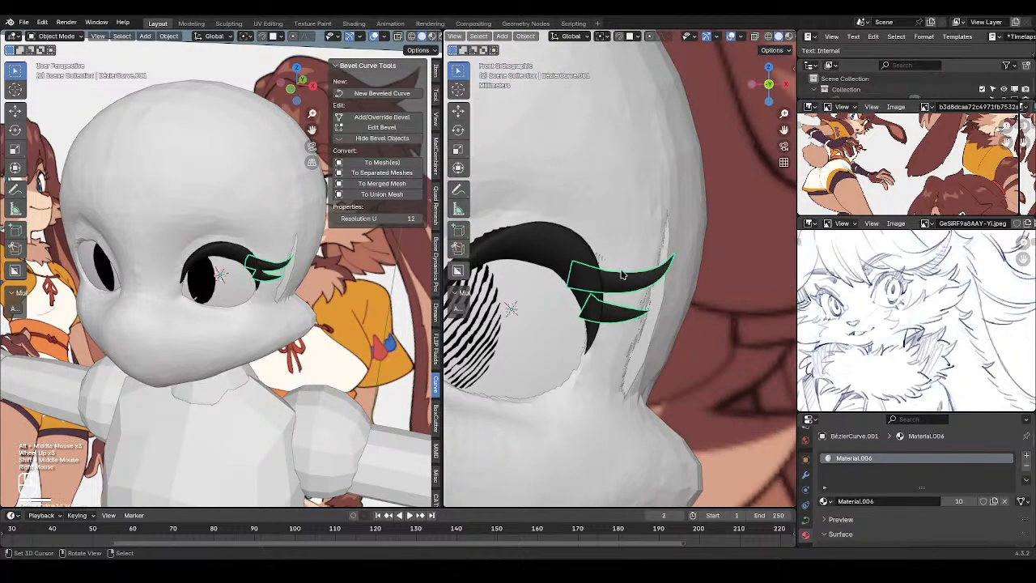
middle_click_drag(299, 304, 165, 294)
scroll(911, 335, "down", 1)
mouse_move(911, 335)
middle_mouse_down()
mouse_move(701, 336)
mouse_move(942, 340)
middle_mouse_up()
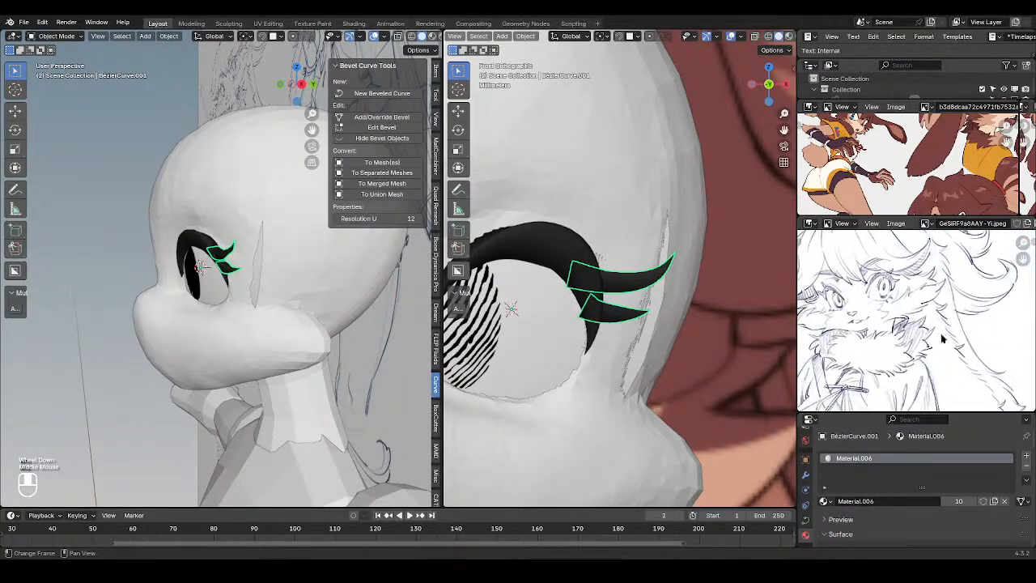
scroll(696, 261, "up", 1)
Edit the outer lash curves and duplicate the upper outer lash
key("Tab")
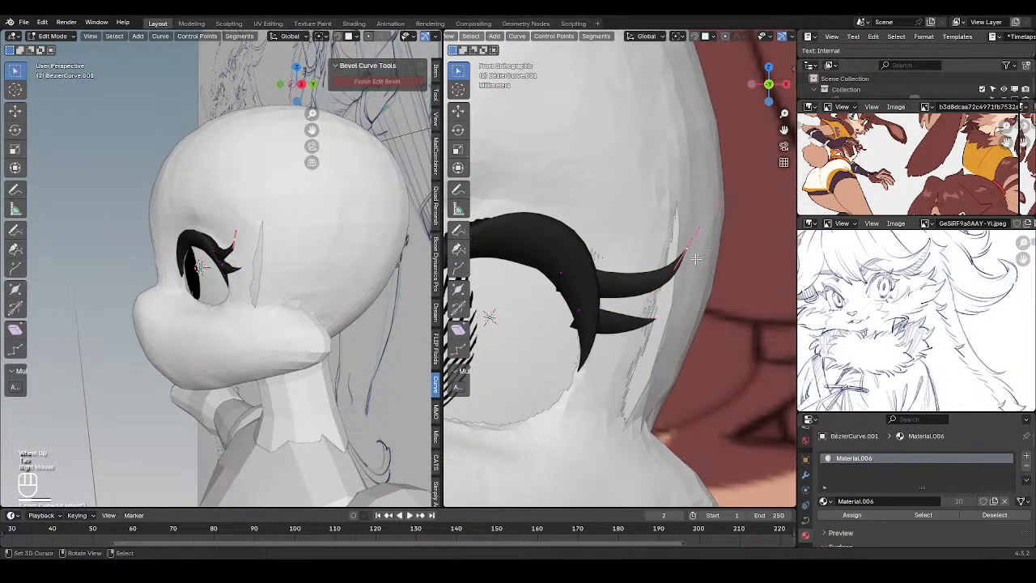
middle_click_drag(624, 249, 528, 446, "shift")
scroll(710, 230, "down", 2)
key("shift+d")
left_click(683, 234)
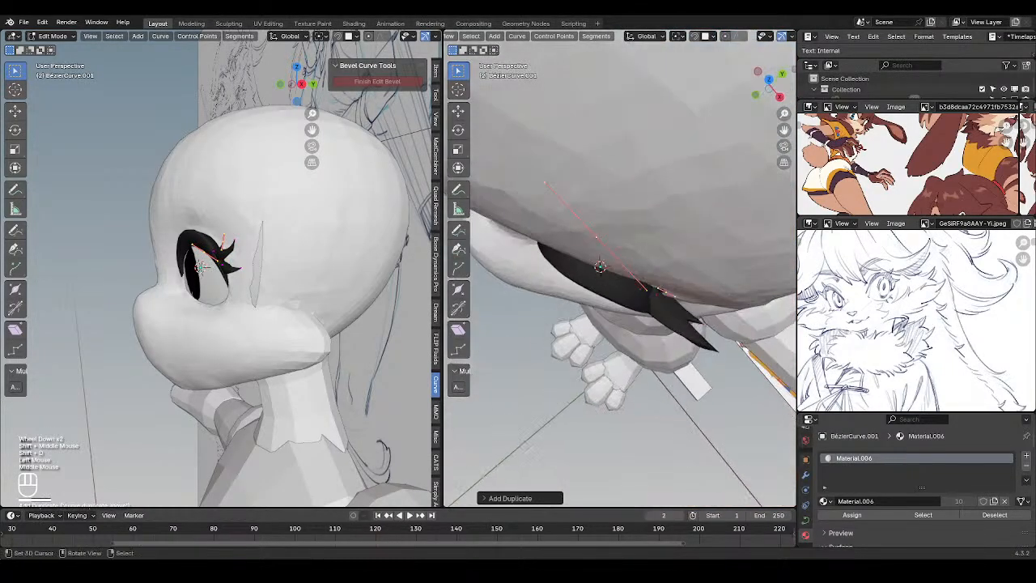
Rotate the lash copy about the Z axis and move it to the inner side of the eye, pointing forward
key("r")
key("z")
left_click(597, 358)
key("g")
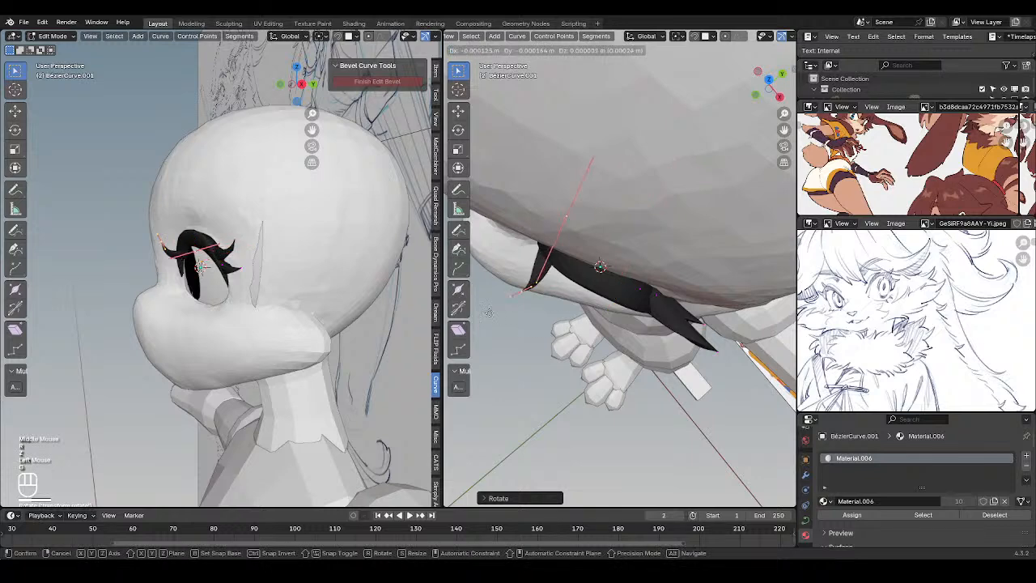
left_click(489, 310)
key("r")
left_click(605, 301)
Position the inner lash copy on the upper eyelash in side view and scale it to about a third of its size
middle_click_drag(605, 300, 599, 237)
middle_click_drag(923, 311, 779, 315)
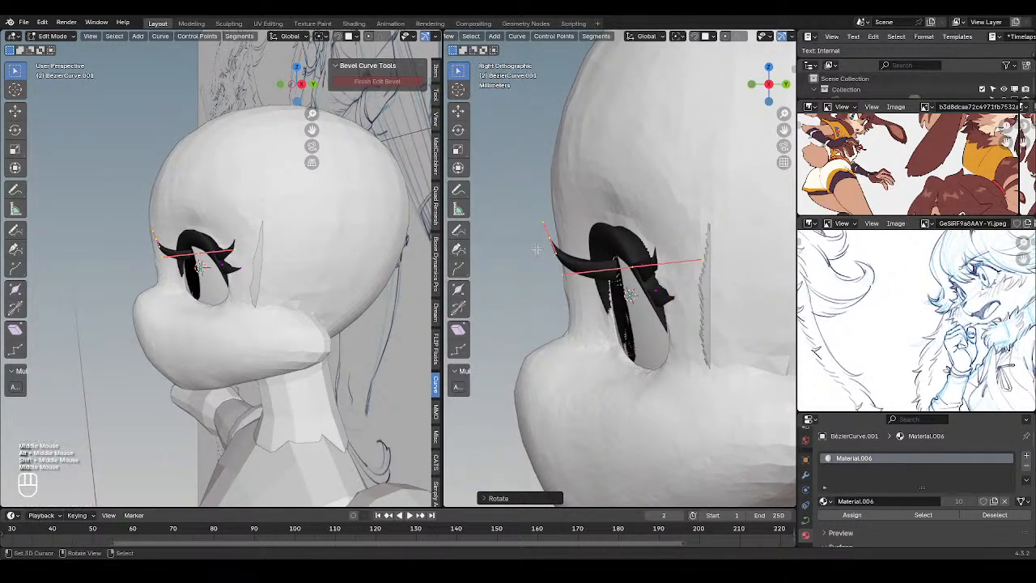
scroll(537, 249, "up", 3)
key("g")
left_click(590, 238)
key("s")
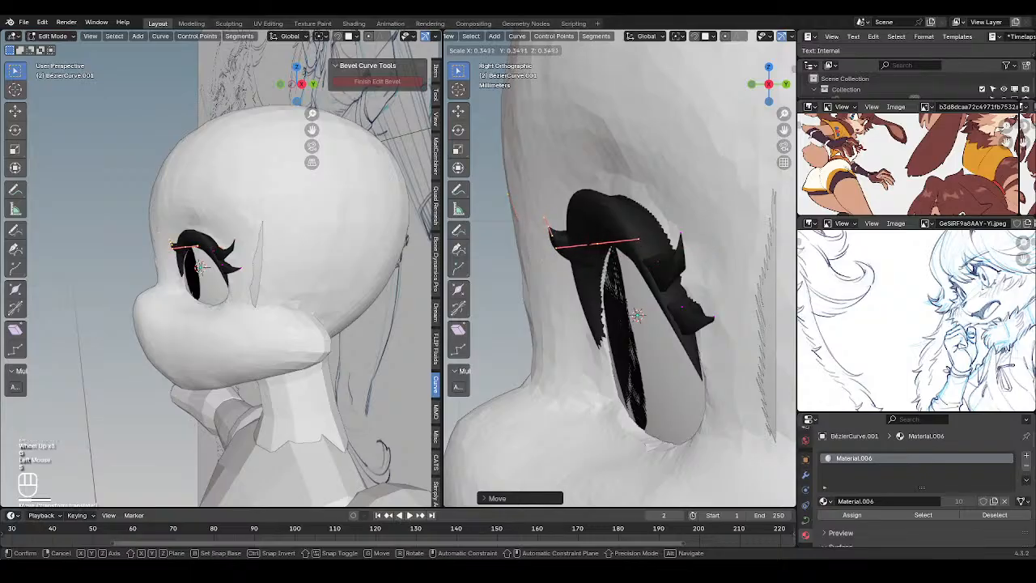
left_click(605, 247)
Rotate and move the small inner lash so it sprouts from the inner part of the upper eyelash
middle_click_drag(605, 247, 636, 257)
scroll(603, 243, "down", 1)
left_click(621, 219)
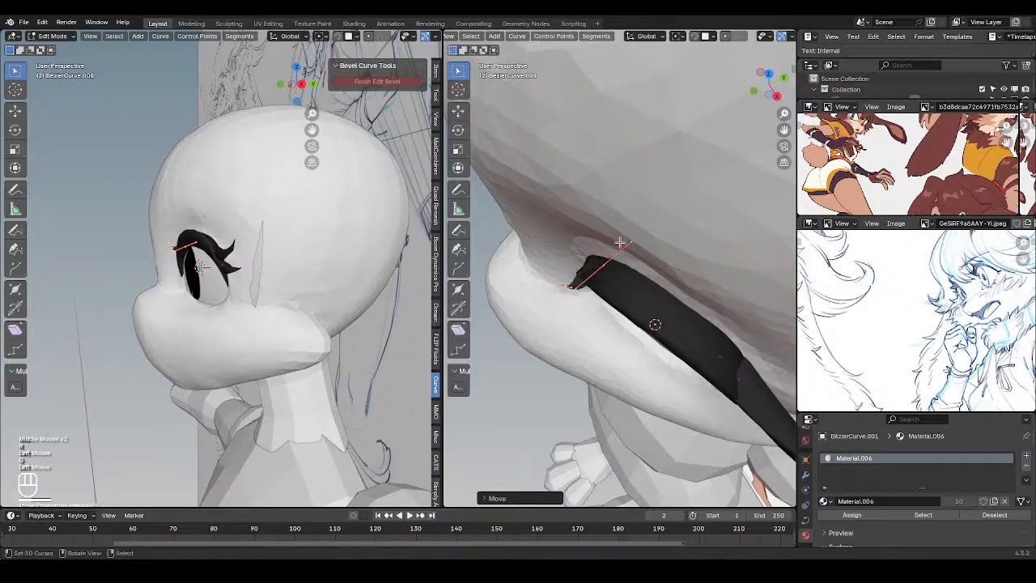
mouse_move(621, 218)
middle_mouse_down()
mouse_move(650, 201)
mouse_move(640, 222)
middle_mouse_up()
scroll(639, 223, "up", 2)
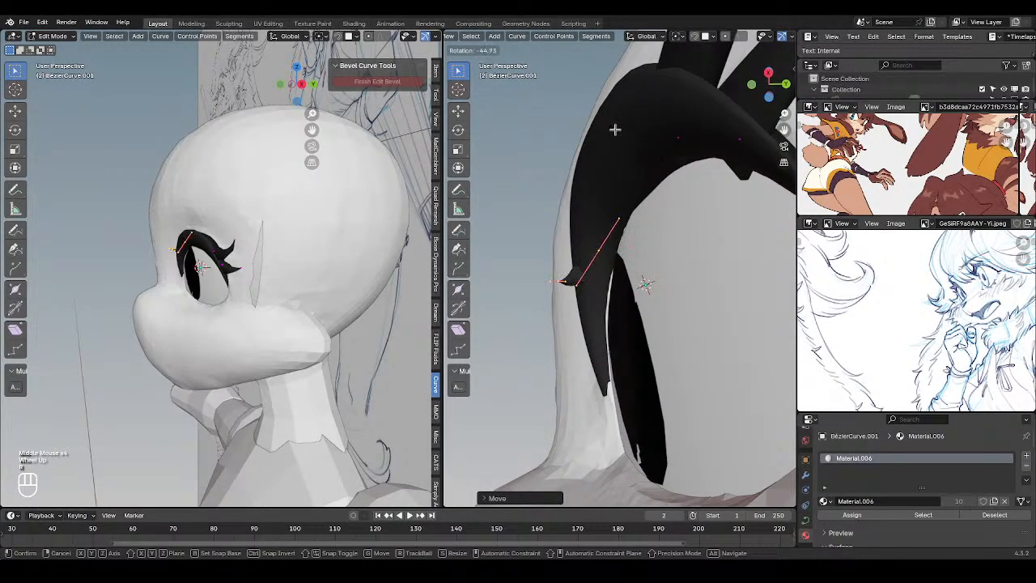
middle_click_drag(620, 150, 652, 245)
scroll(636, 208, "down", 1)
scroll(652, 223, "down", 2)
mouse_move(652, 244)
middle_mouse_down("alt")
mouse_move(630, 249)
mouse_move(673, 243)
mouse_move(633, 241)
middle_mouse_up("alt")
scroll(673, 244, "up", 2)
scroll(694, 243, "down", 1)
scroll(633, 241, "up", 1)
scroll(610, 247, "up", 1)
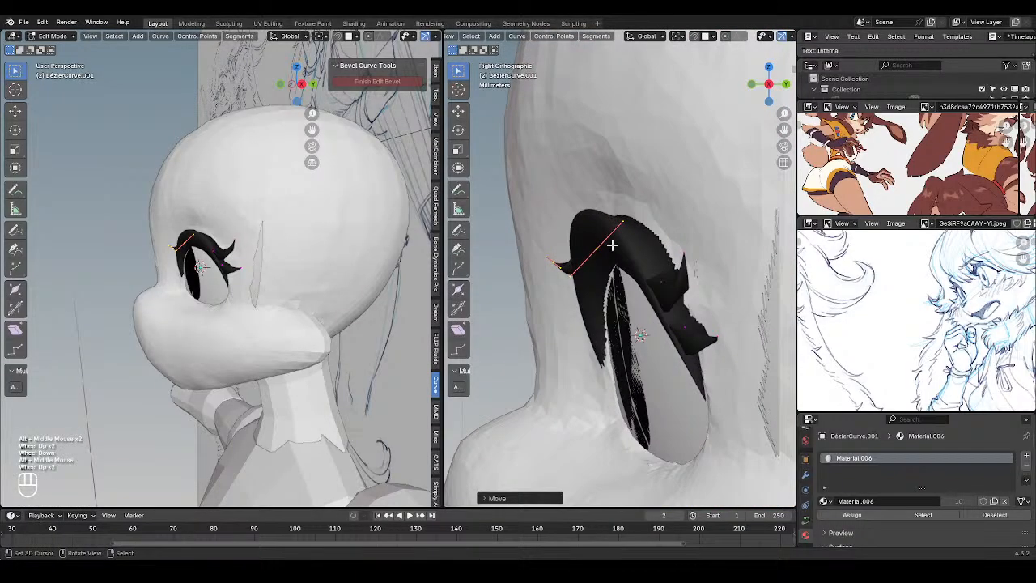
Duplicate the small inner lash higher up the eyelash and rotate the copy upward
key("shift+d")
left_click(669, 213)
key("r")
left_click(664, 240)
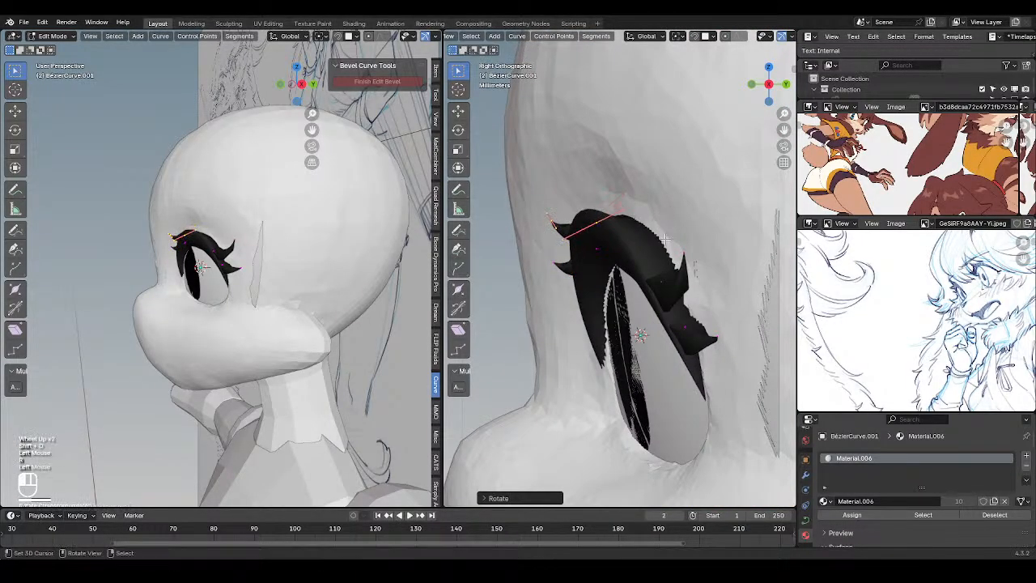
left_click(677, 215)
Adjust the second inner lash's position and rotation to seat it on the upper eyelash
middle_click_drag(677, 215, 544, 222)
key("g")
left_click(667, 311)
key("r")
scroll(678, 232, "up", 1)
scroll(664, 233, "down", 2)
Leave Edit Mode, deselect everything and examine the complete set of lashes on the face from the front
key("Tab")
scroll(682, 272, "down", 1)
key("alt+a")
scroll(567, 227, "down", 3)
middle_click_drag(624, 243, 671, 242)
scroll(575, 225, "down", 2)
middle_click_drag(319, 291, 384, 302)
middle_click_drag(609, 297, 671, 292, "alt")
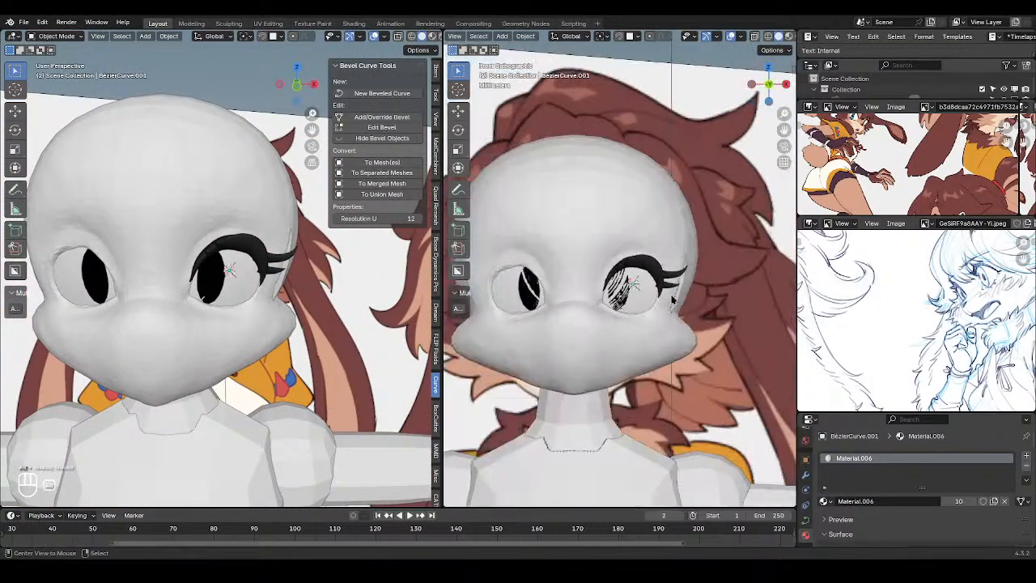
Edit the upper eyelash curve and slightly thin it at the point near the top by shrinking the point radius
scroll(676, 270, "up", 3)
right_click(677, 270)
key("Tab")
scroll(684, 263, "up", 2)
right_click(721, 272)
key("alt+s")
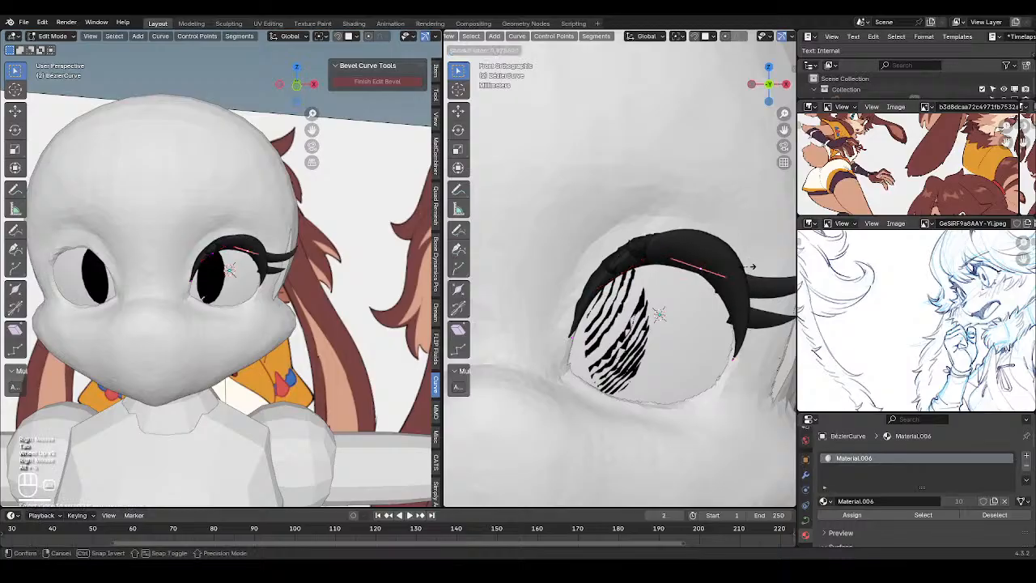
right_click(713, 268, "shift")
key("alt+s")
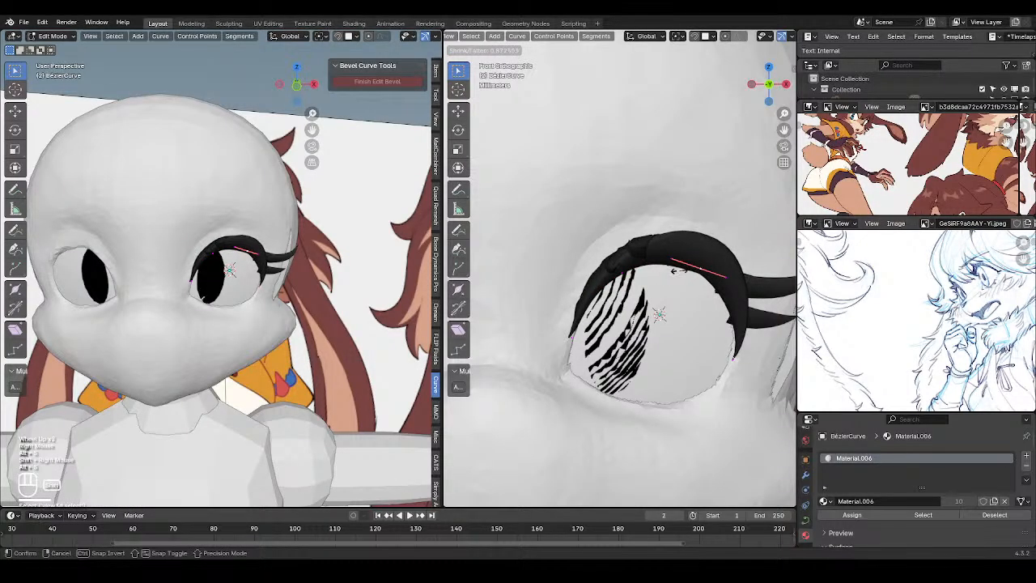
left_click(668, 275)
Check the eyelash at an angle, save the file and return to Object Mode
middle_click_drag(668, 275, 658, 278)
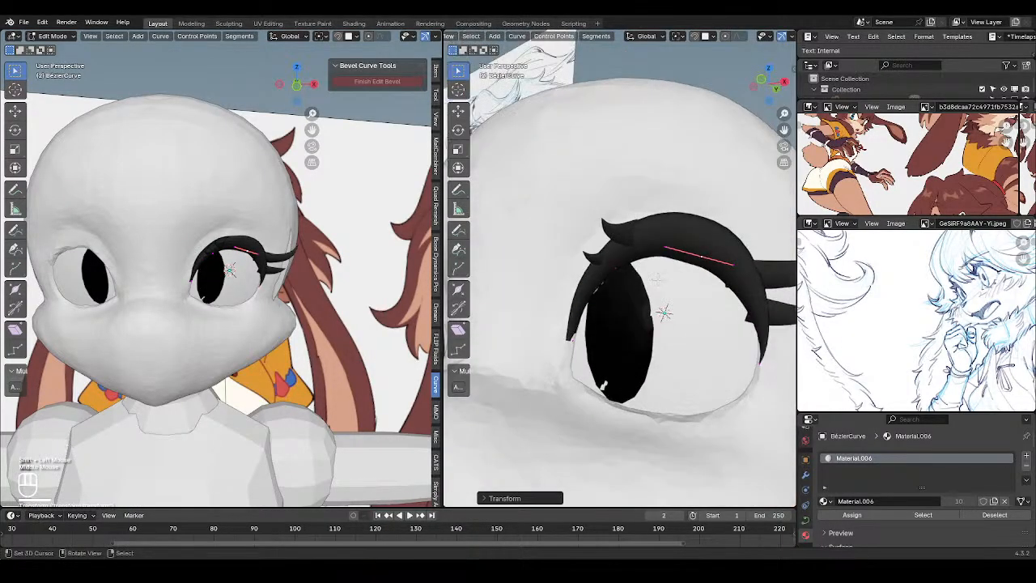
key("ctrl+s")
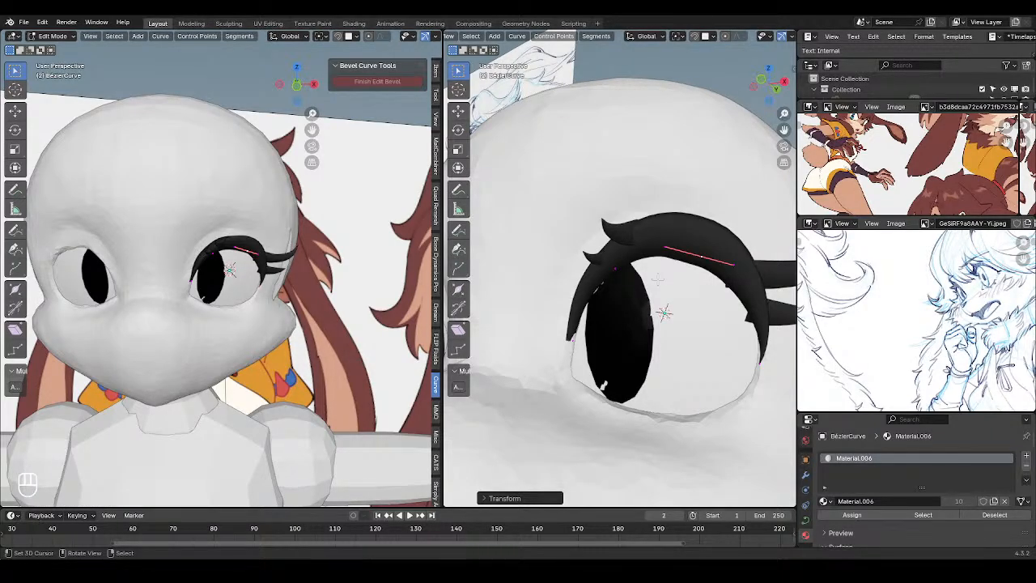
key("Tab")
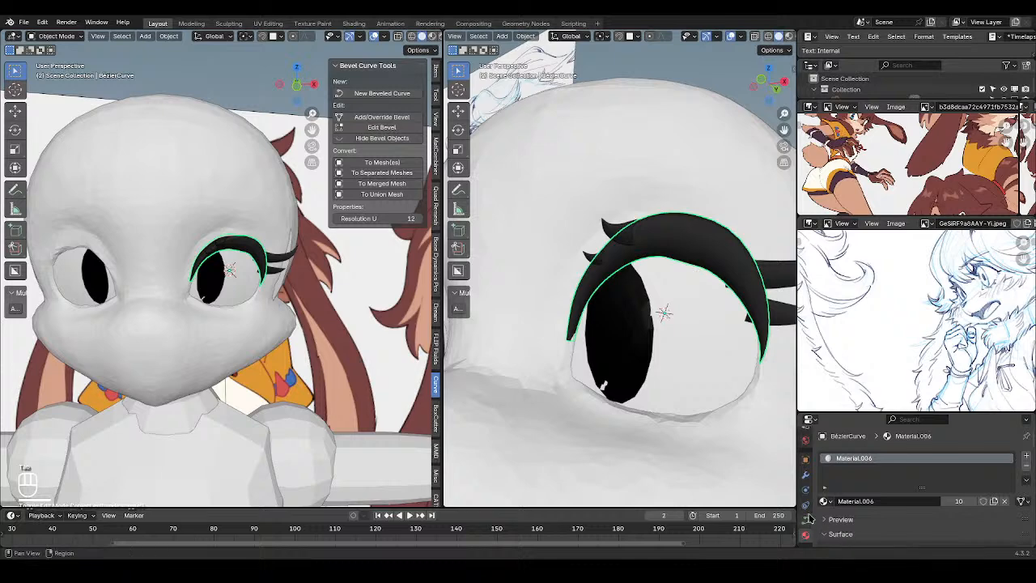
Add a Mirror modifier to the upper eyelash curve, mirroring on X with Cube as the mirror object
left_click(805, 473)
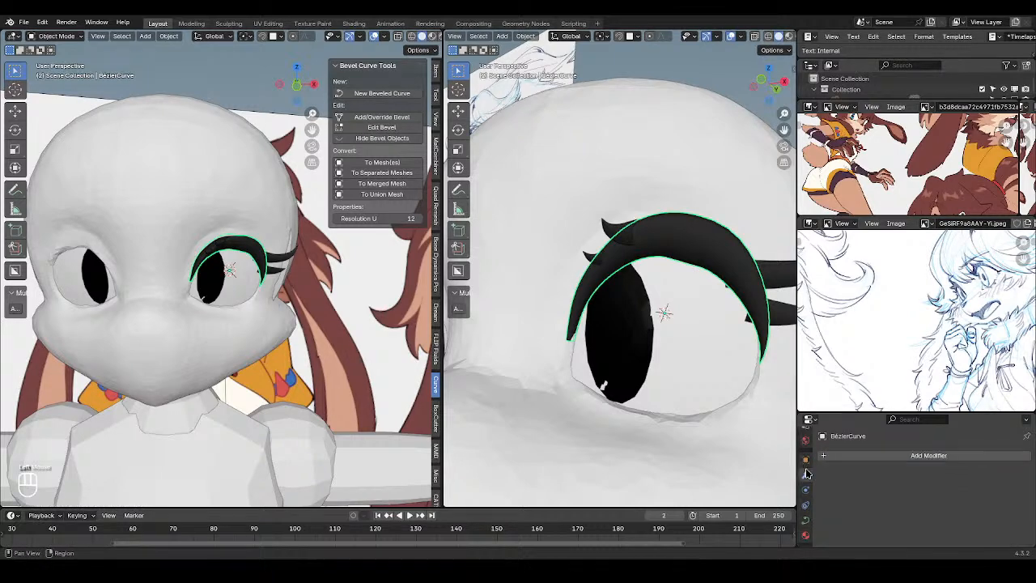
left_click(895, 456)
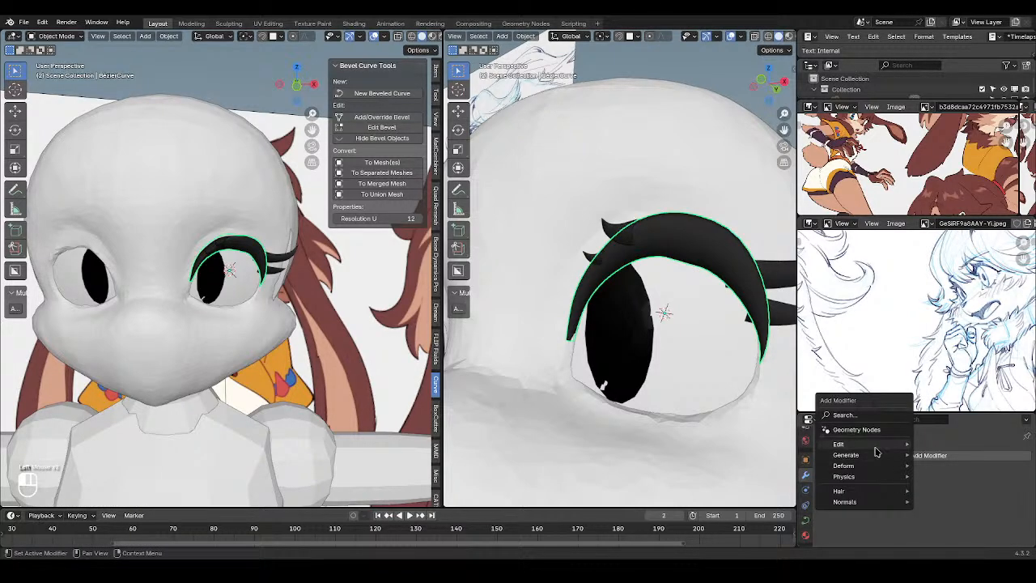
mouse_move(872, 447)
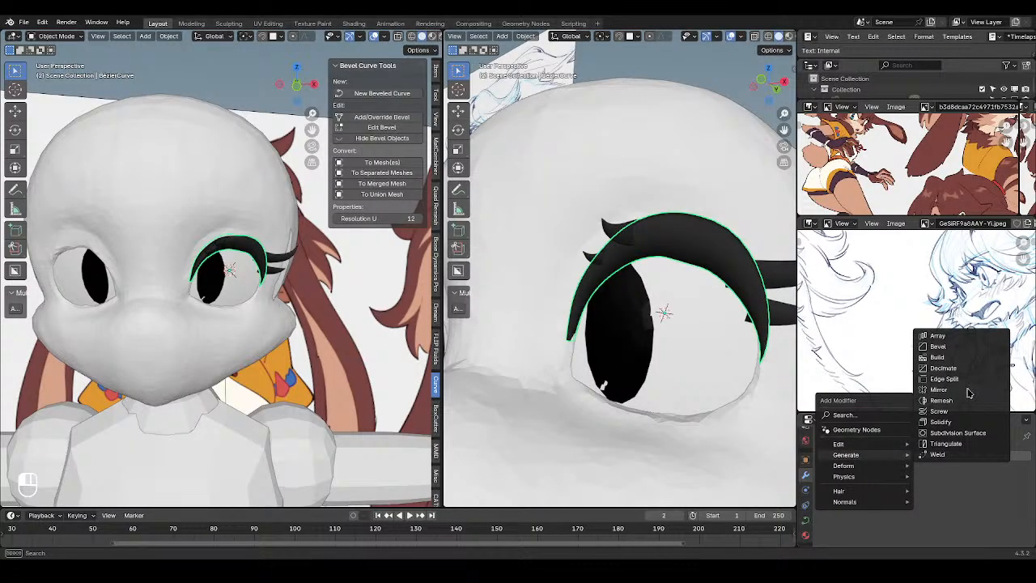
left_click(939, 389)
left_click(677, 143)
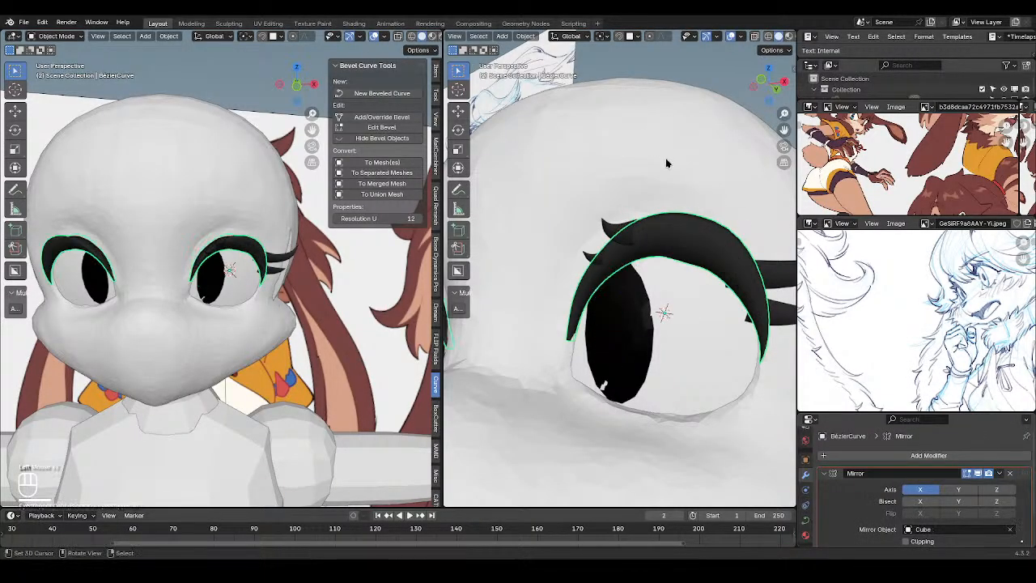
Mirror the lash spikes to the other eye with a Mirror modifier on X using Cube as mirror object
left_click(773, 285)
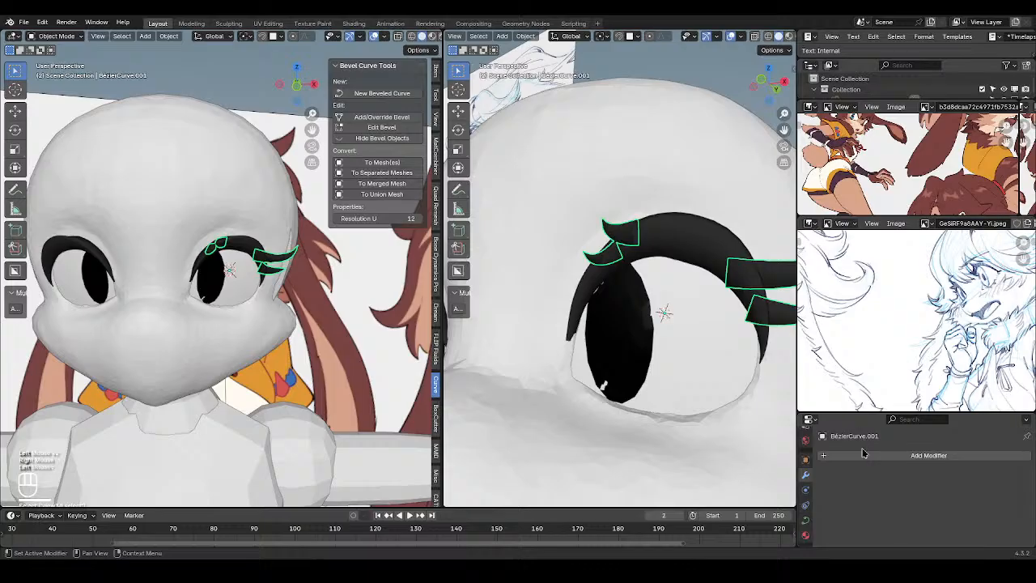
left_click(864, 454)
mouse_move(826, 454)
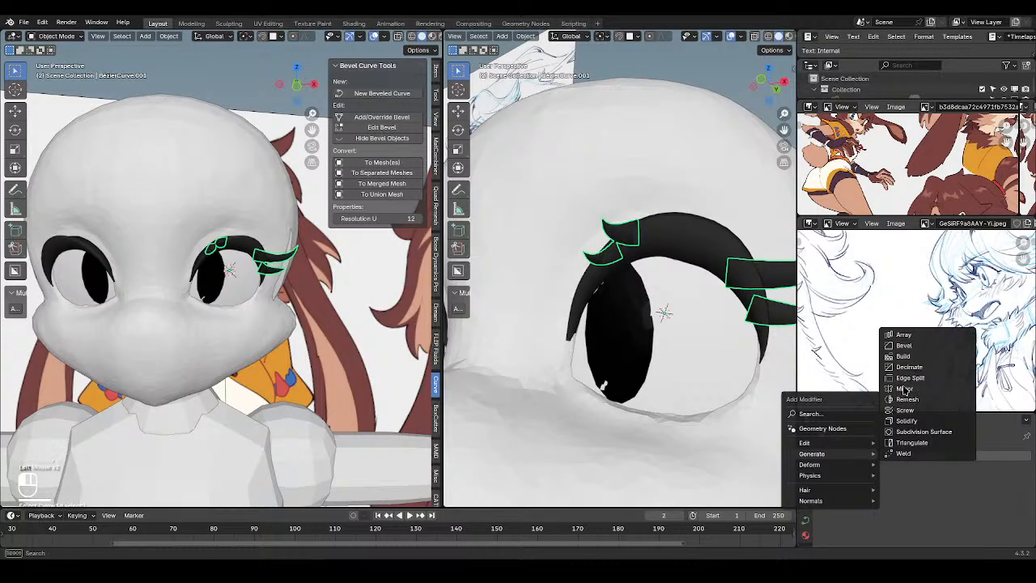
left_click(904, 388)
left_click(1011, 535)
left_click(650, 176)
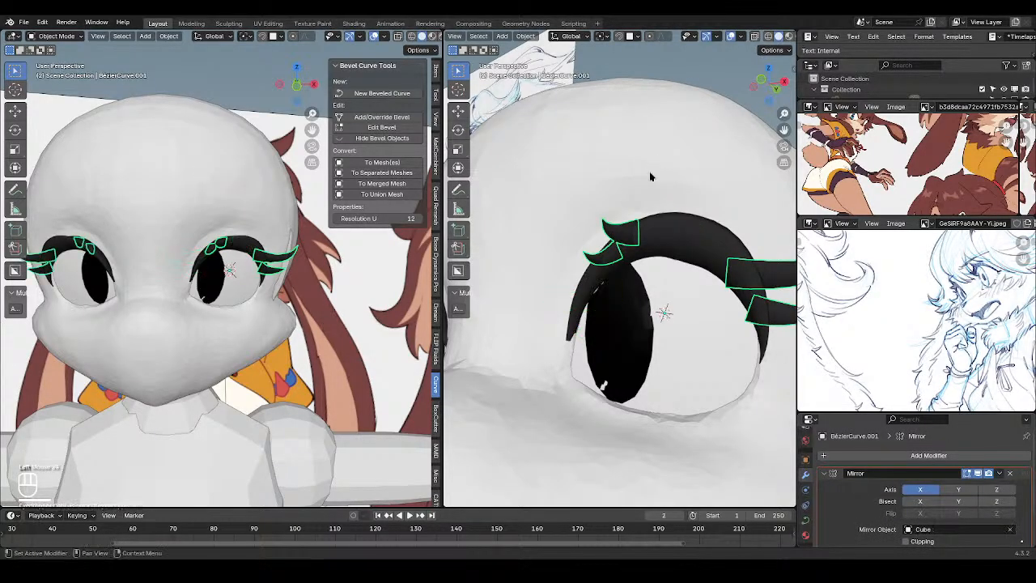
Deselect everything, check the mirrored lashes at an angle and save the file
scroll(261, 265, "down", 1)
key("alt+a")
mouse_move(261, 265)
middle_mouse_down()
mouse_move(265, 289)
mouse_move(327, 269)
middle_mouse_up()
key("ctrl+s")
Select the head mesh and switch it to Sculpt Mode
scroll(313, 282, "down", 2)
scroll(526, 328, "down", 1)
right_click(557, 264)
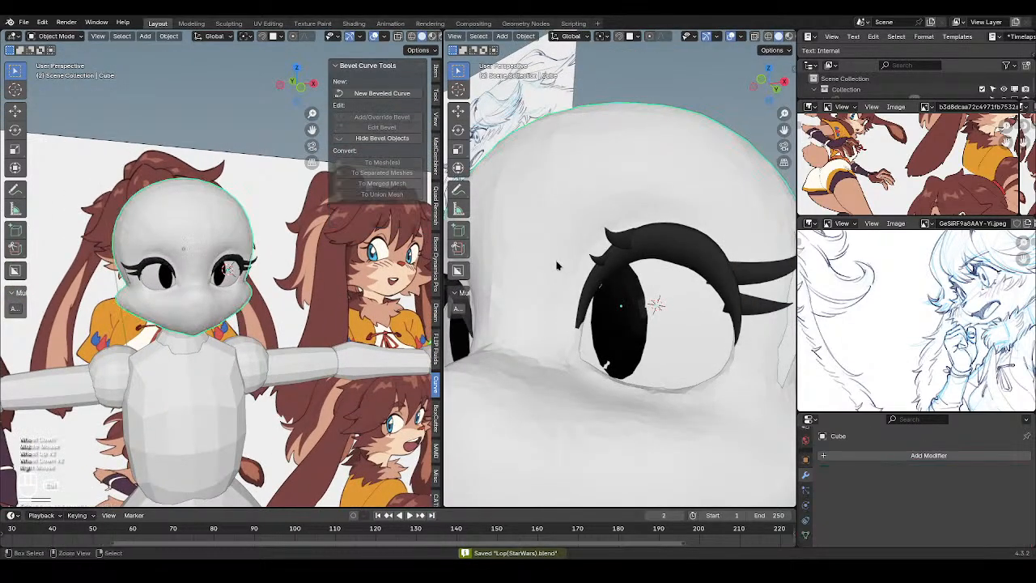
key("ctrl+Tab")
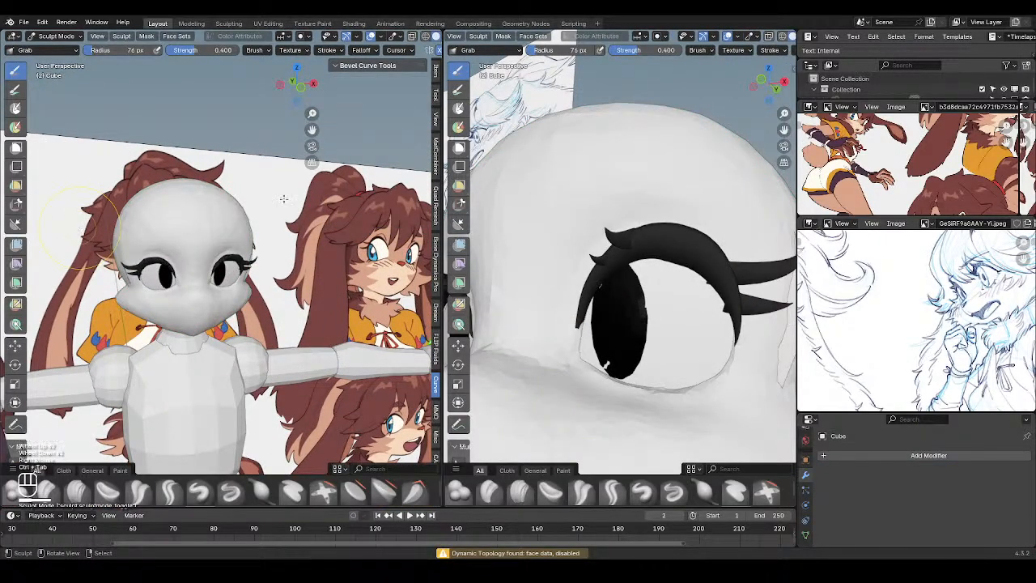
Examine the head from several angles and compare its face and profile with the reference artwork
middle_click_drag(193, 204, 247, 235)
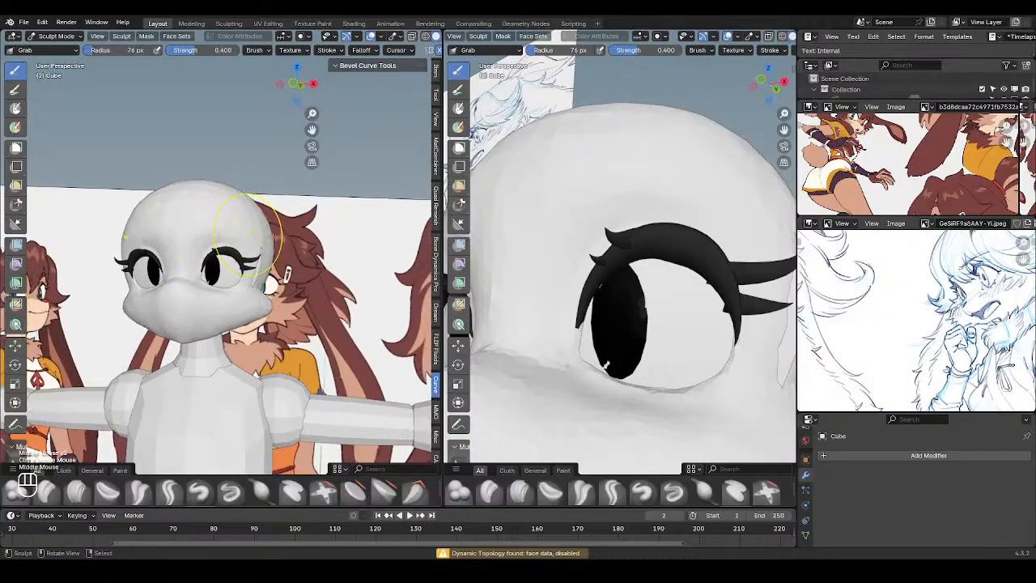
scroll(565, 226, "down", 3)
middle_click_drag(565, 226, 583, 282)
middle_click_drag(948, 158, 825, 184)
scroll(881, 177, "up", 2)
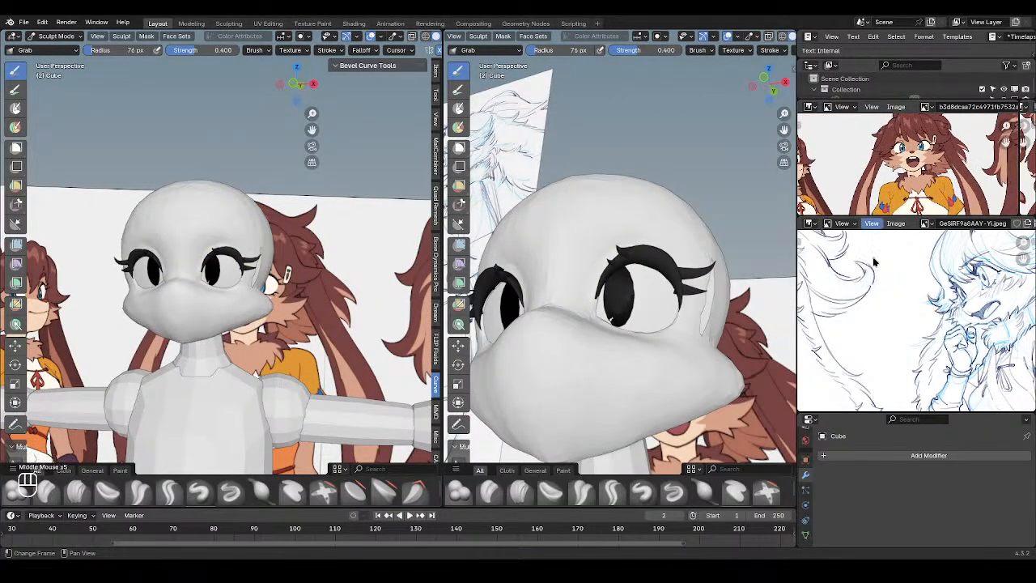
middle_click_drag(907, 303, 861, 304)
middle_click_drag(947, 303, 882, 312)
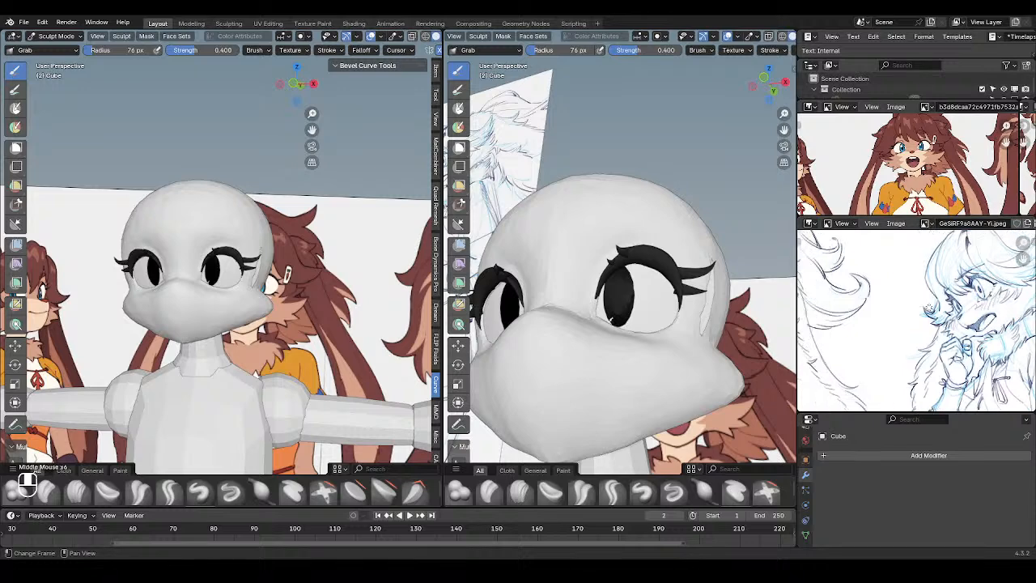
mouse_move(972, 316)
middle_mouse_down()
mouse_move(919, 324)
mouse_move(935, 328)
middle_mouse_up()
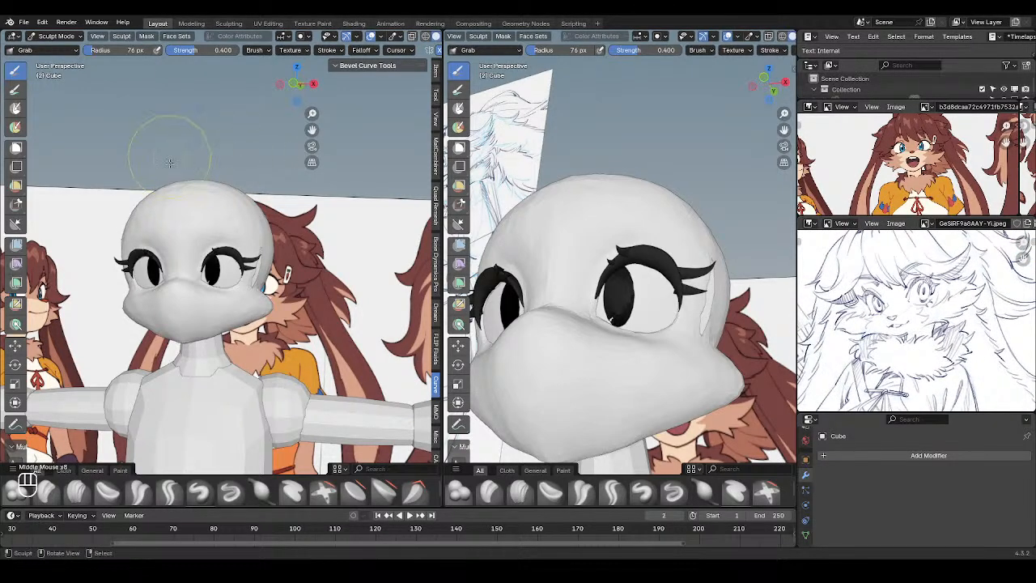
mouse_move(169, 164)
middle_mouse_down()
mouse_move(269, 326)
mouse_move(231, 332)
mouse_move(316, 326)
mouse_move(295, 325)
middle_mouse_up()
middle_click_drag(656, 285, 623, 290, "alt")
key("z")
key("z")
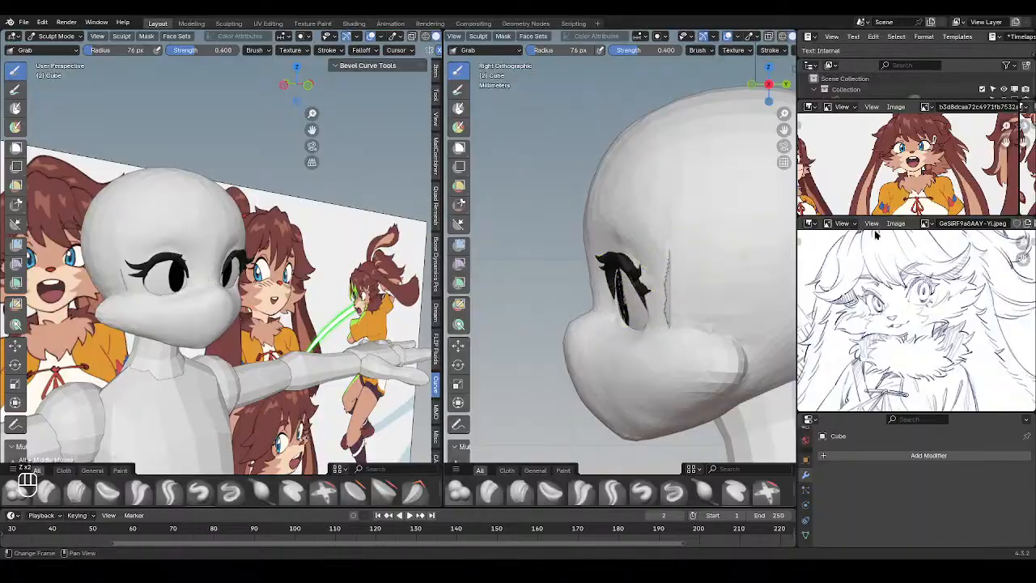
middle_click_drag(951, 262, 887, 284)
middle_click_drag(901, 202, 907, 147)
Reshape the outer lower rim of the eye opening using the Grab brush with a 96 px radius
middle_click_drag(668, 301, 690, 293)
middle_click_drag(679, 318, 675, 285, "ctrl")
middle_click_drag(676, 285, 664, 249)
middle_click_drag(258, 247, 212, 235)
middle_click_drag(212, 235, 230, 267)
middle_click_drag(230, 267, 293, 264, "ctrl")
key("f")
left_click(275, 270)
middle_click_drag(293, 263, 302, 234, "ctrl")
mouse_move(290, 302)
middle_mouse_down("ctrl")
mouse_move(278, 265)
mouse_move(286, 295)
middle_mouse_up("ctrl")
left_click(289, 300)
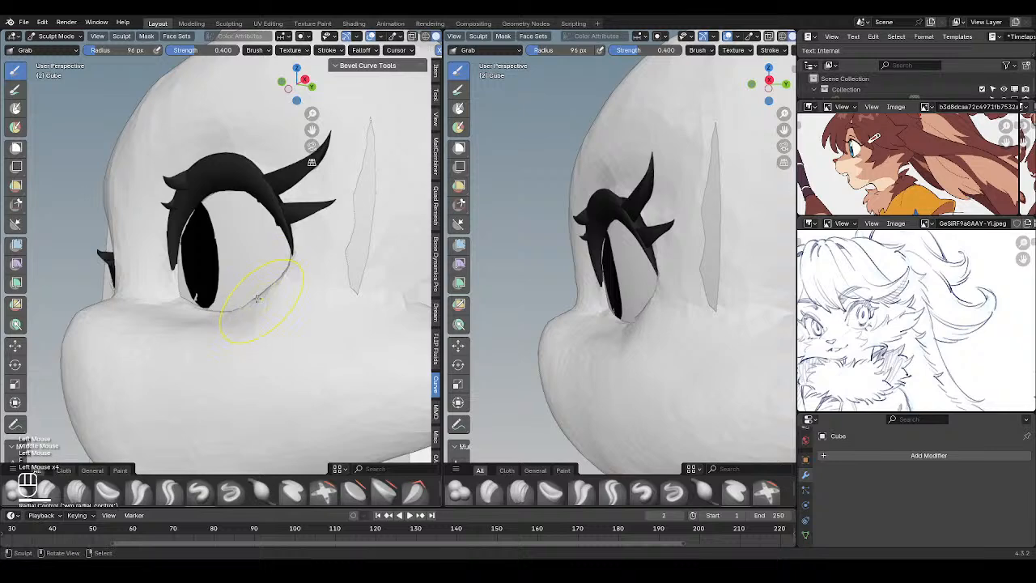
Refine the lower eyelid edge using the Grab brush with a 49 px radius
key("f")
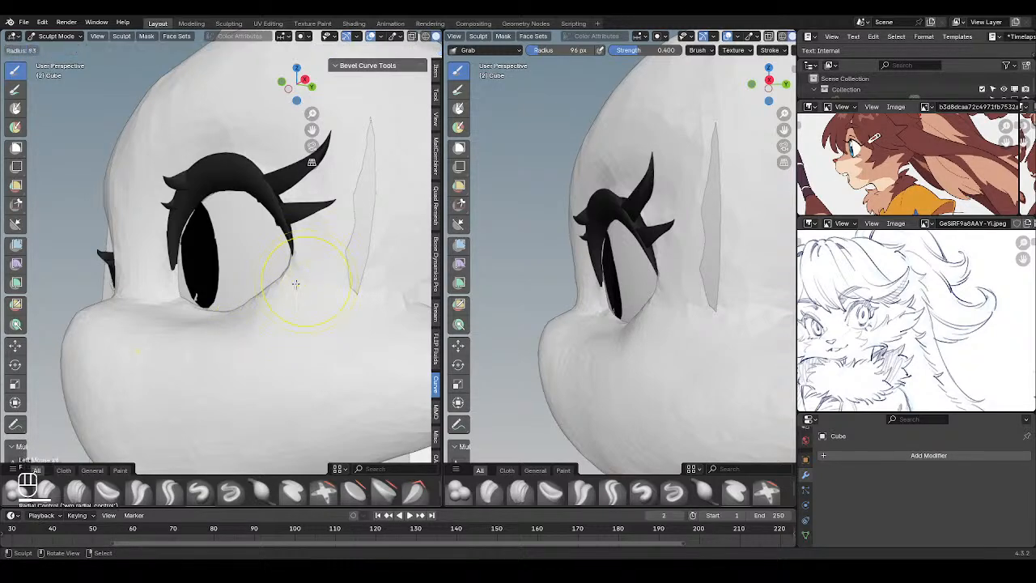
left_click(279, 285)
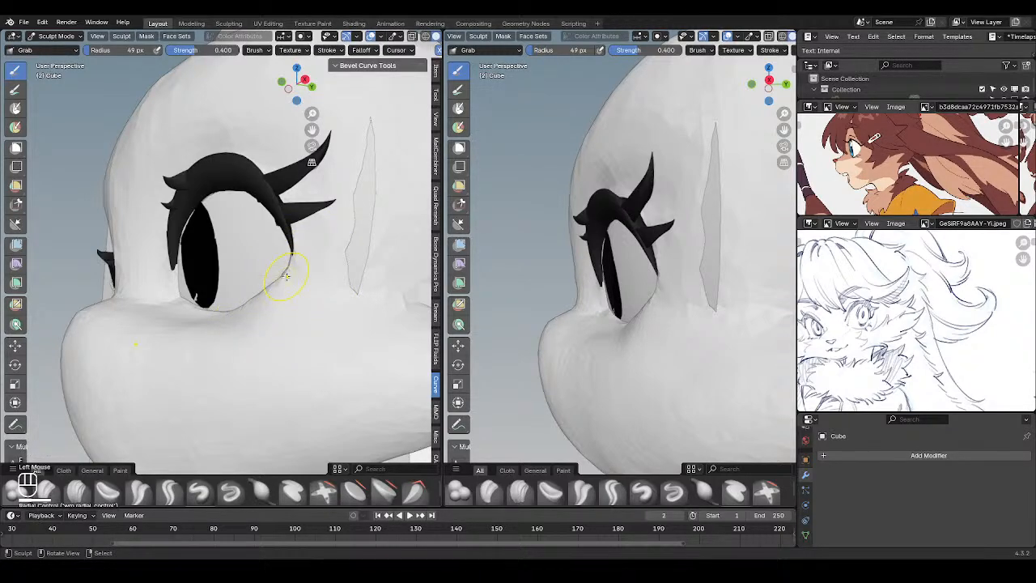
middle_click_drag(267, 294, 246, 314)
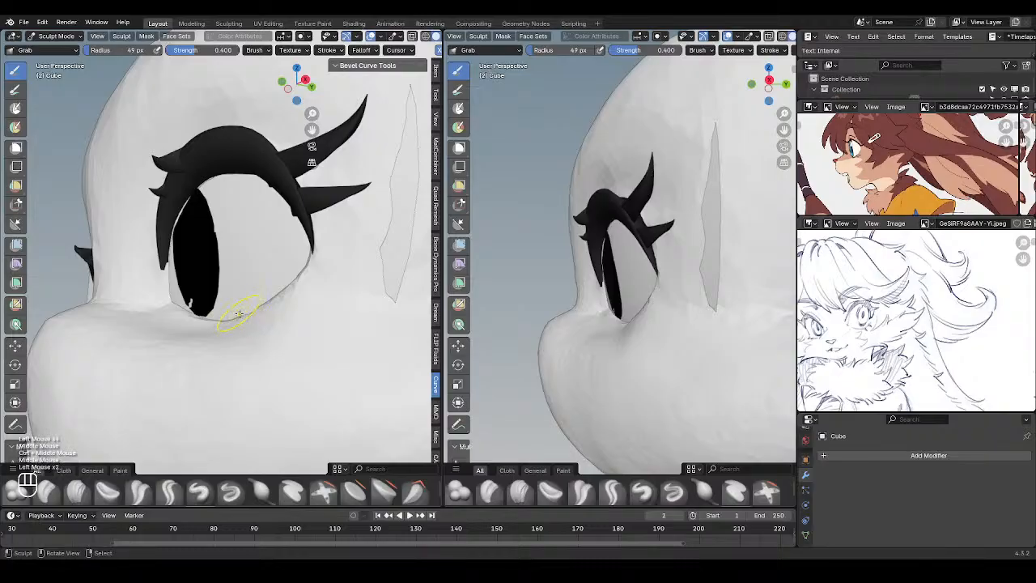
left_click_drag(244, 313, 248, 314)
Polish the surface around the outer eye corner using the Crease Polish brush with a 52 px radius
mouse_move(249, 313)
middle_mouse_down()
mouse_move(317, 335)
mouse_move(331, 356)
mouse_move(336, 302)
mouse_move(344, 326)
mouse_move(328, 356)
middle_mouse_up()
middle_click_drag(328, 357, 334, 267)
mouse_move(334, 267)
middle_mouse_down()
mouse_move(366, 299)
mouse_move(296, 270)
mouse_move(299, 244)
middle_mouse_up()
key("shift+c")
mouse_move(300, 244)
middle_mouse_down("shift")
mouse_move(270, 257)
mouse_move(277, 283)
middle_mouse_up("shift")
key("f")
left_click(300, 330)
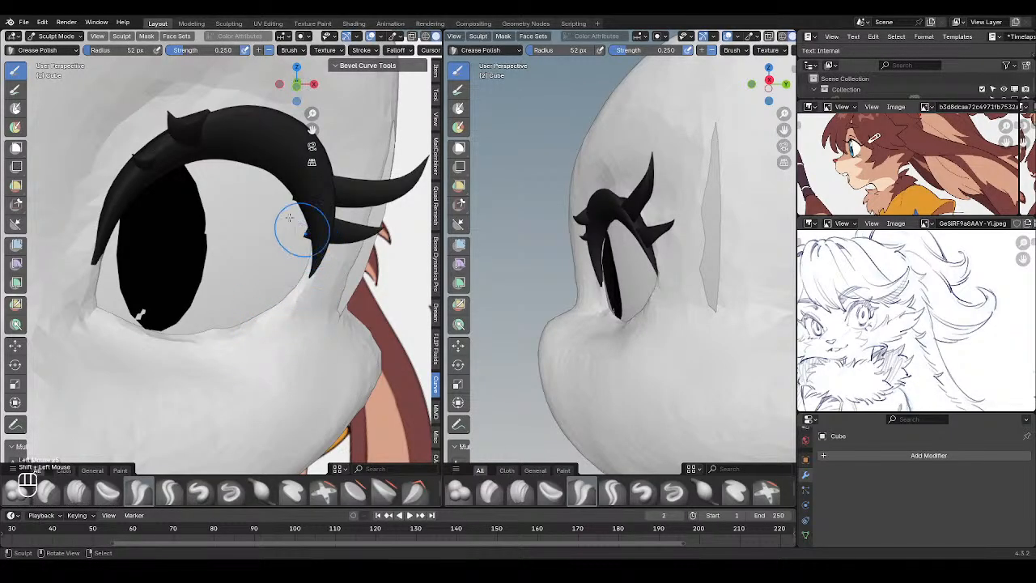
Carve an eyelid fold above the upper eyelash using Crease Polish with a 28 px radius
middle_click_drag(294, 260, 322, 271)
middle_click_drag(322, 271, 316, 315, "ctrl")
middle_click_drag(316, 314, 310, 340)
middle_click_drag(311, 340, 276, 288, "ctrl")
left_click(248, 272)
key("f")
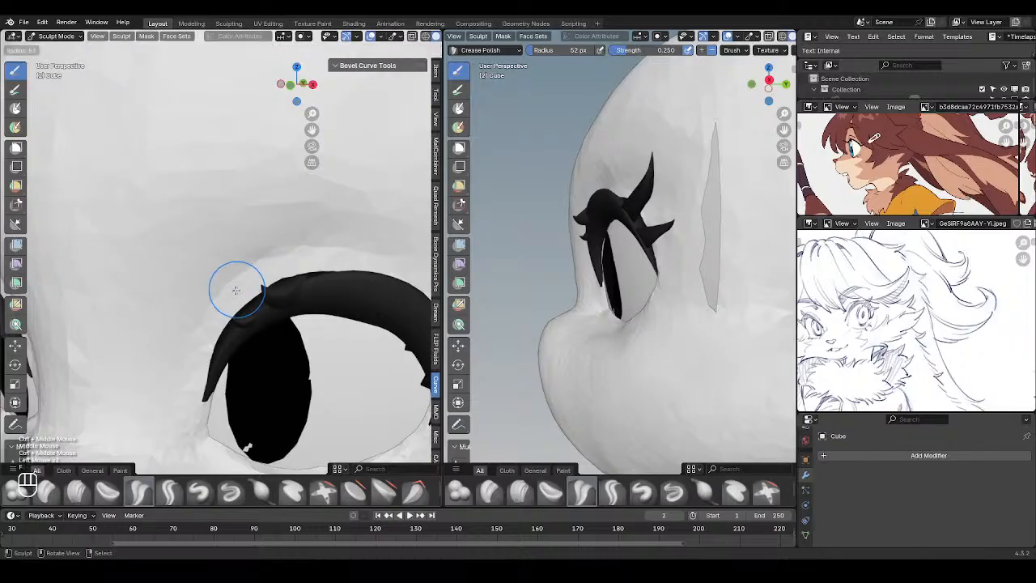
left_click(233, 276)
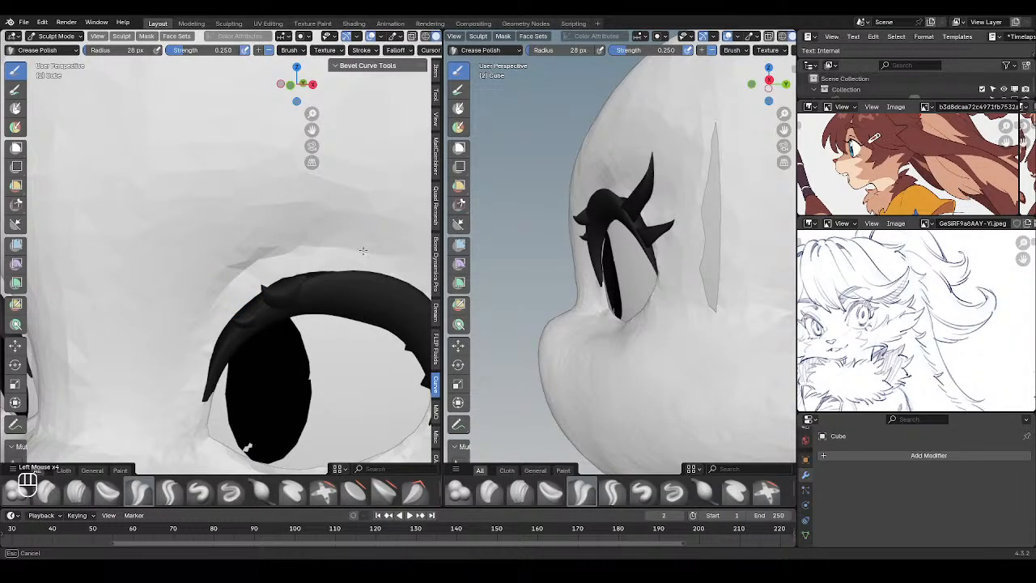
Carve a mouth line across the front of the muzzle with Crease Polish and soften it at a 55 px radius
middle_click_drag(332, 207, 283, 280, "ctrl")
mouse_move(283, 279)
middle_mouse_down("shift")
mouse_move(301, 303)
mouse_move(298, 274)
middle_mouse_up("shift")
middle_click_drag(298, 274, 292, 271)
mouse_move(291, 272)
middle_mouse_down("shift")
mouse_move(290, 281)
mouse_move(301, 269)
middle_mouse_up("shift")
mouse_move(283, 298)
middle_mouse_down("ctrl")
mouse_move(280, 286)
mouse_move(306, 298)
middle_mouse_up("ctrl")
middle_click_drag(306, 298, 293, 287, "ctrl")
left_click_drag(293, 287, 293, 309)
middle_click_drag(301, 293, 267, 280, "shift")
left_click_drag(267, 281, 262, 303)
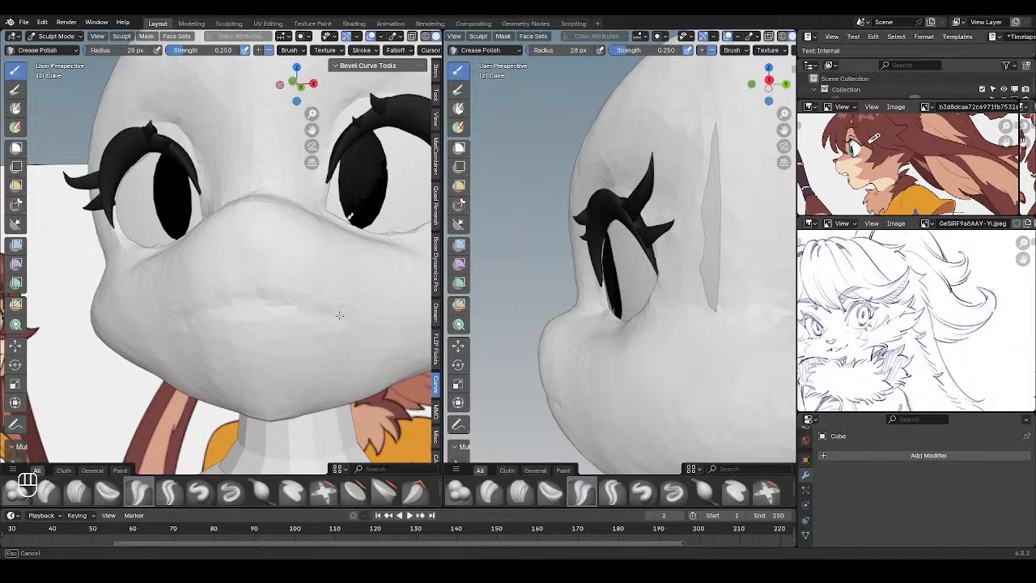
mouse_move(257, 302)
left_mouse_down()
mouse_move(269, 272)
mouse_move(280, 325)
mouse_move(233, 321)
left_mouse_up()
key("f")
left_click(272, 273)
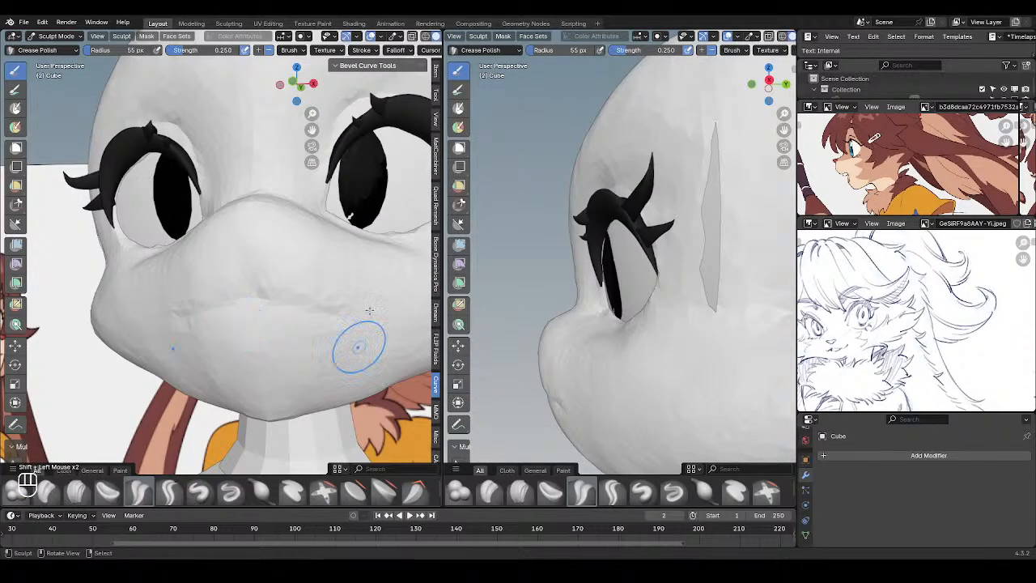
Examine the whole face and compare its front view with the reference image in wireframe and solid shading
middle_click_drag(544, 279, 587, 277)
middle_click_drag(583, 279, 571, 312, "ctrl")
middle_click_drag(308, 187, 319, 245, "ctrl")
middle_click_drag(317, 251, 309, 276, "ctrl")
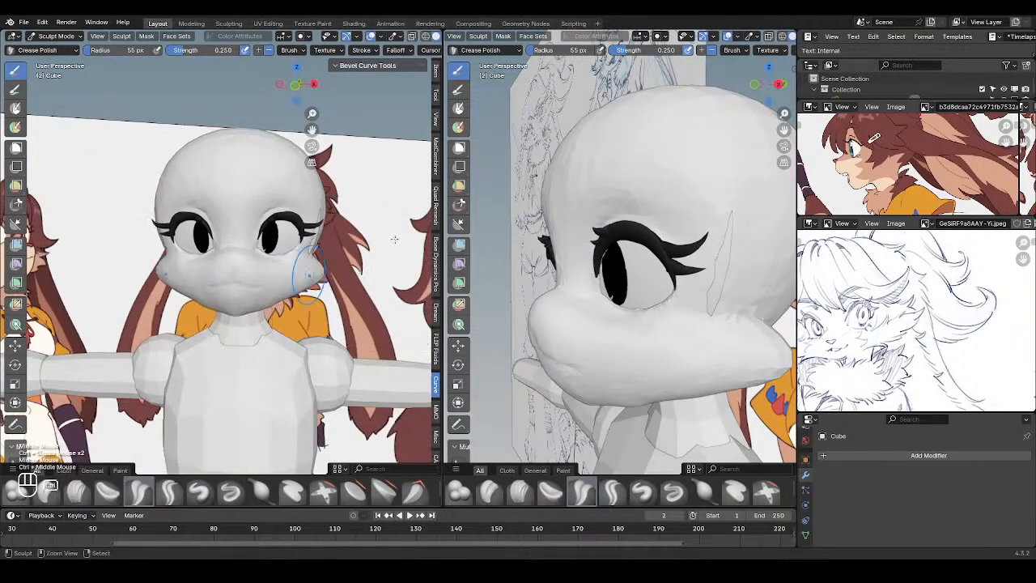
mouse_move(563, 252)
middle_mouse_down("alt")
mouse_move(627, 255)
mouse_move(604, 200)
middle_mouse_up("alt")
middle_click_drag(604, 200, 586, 266, "ctrl")
key("z")
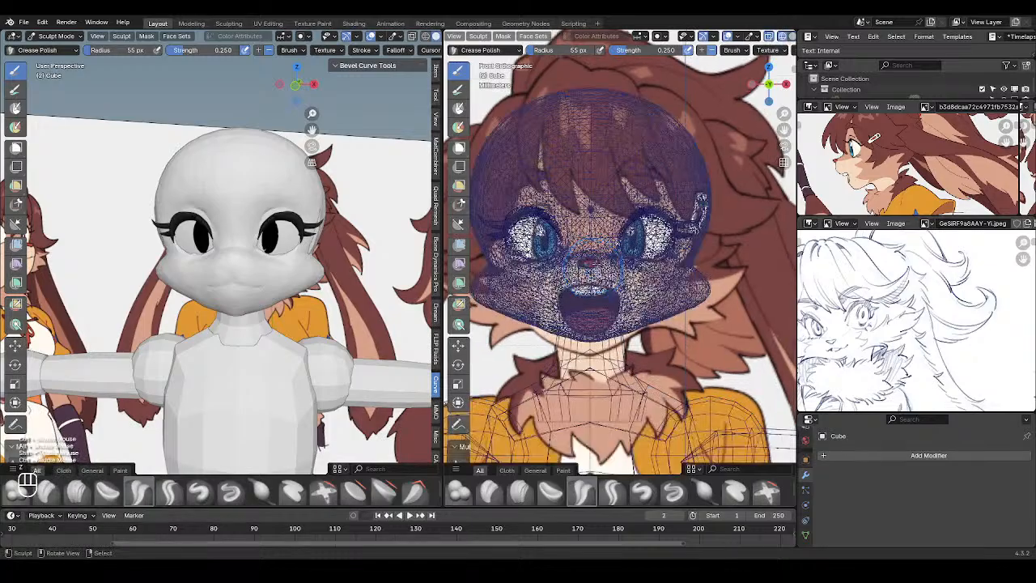
key("z")
key("z")
key("z")
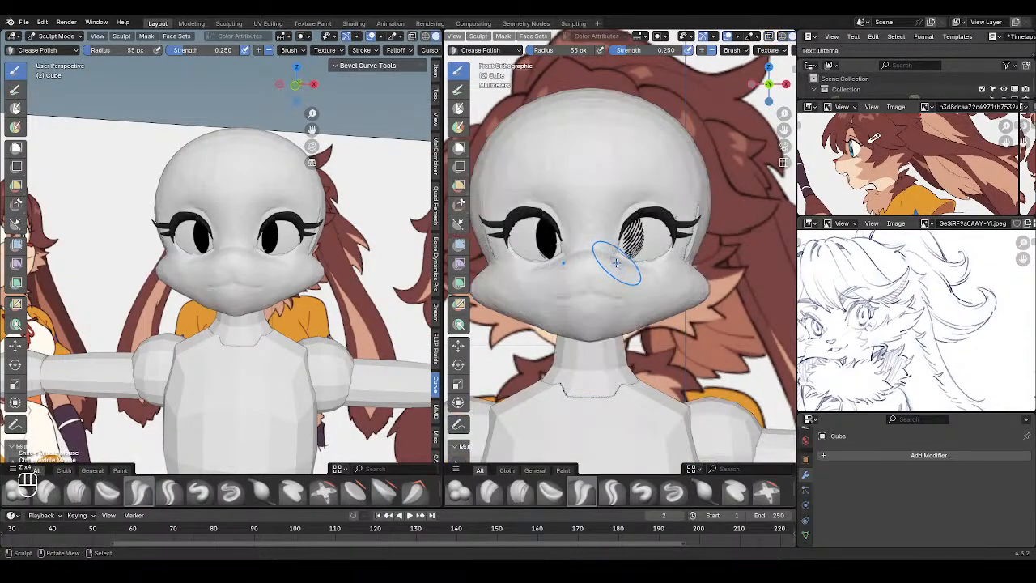
Inspect the mouth crease up close, against the front reference and in side profile
middle_click_drag(291, 256, 285, 215, "ctrl")
middle_click_drag(279, 300, 264, 249)
middle_click_drag(271, 281, 259, 273, "shift")
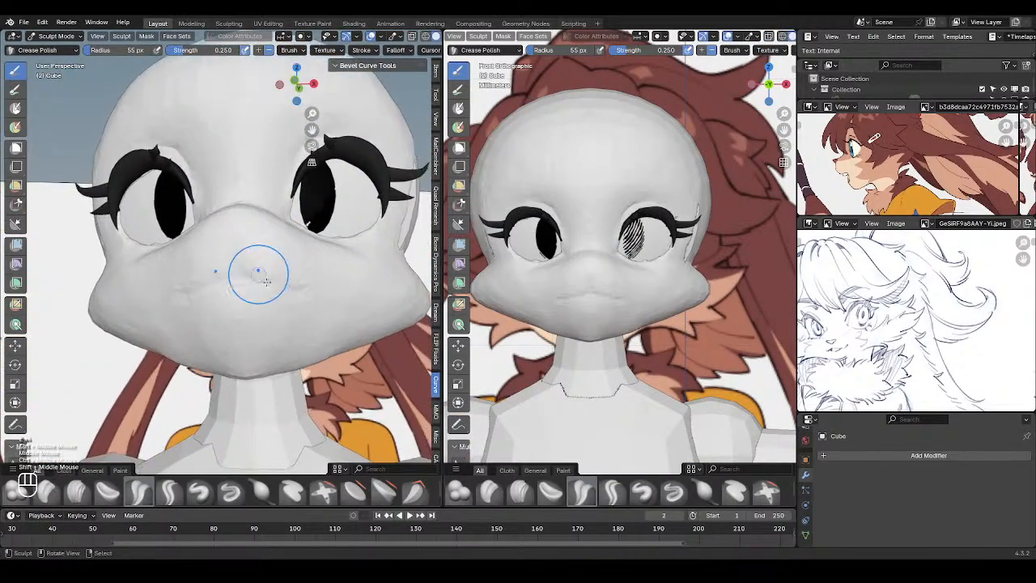
key("z")
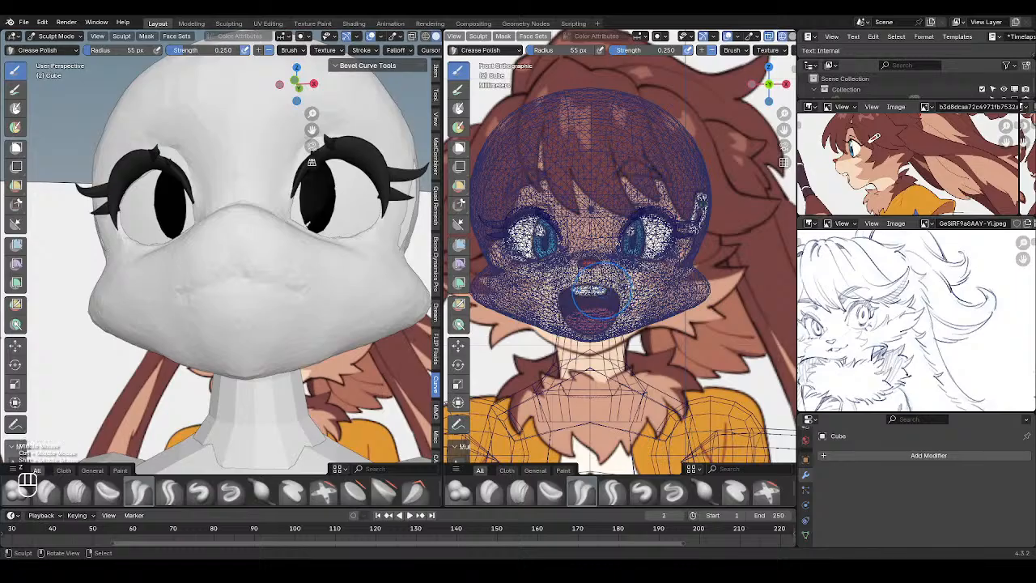
key("z")
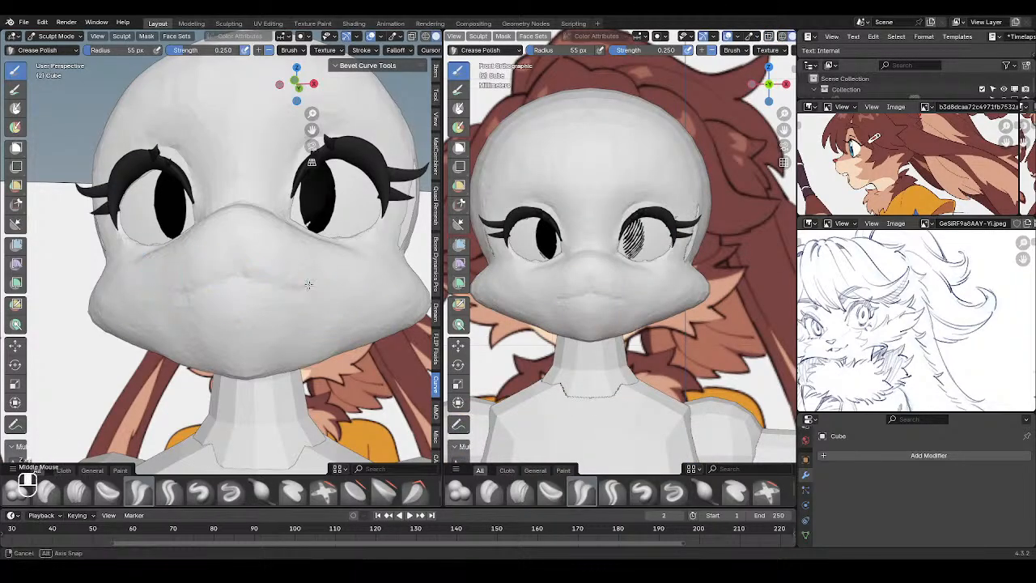
middle_click_drag(304, 285, 267, 296)
middle_click_drag(267, 296, 241, 298, "ctrl")
middle_click_drag(242, 298, 217, 312)
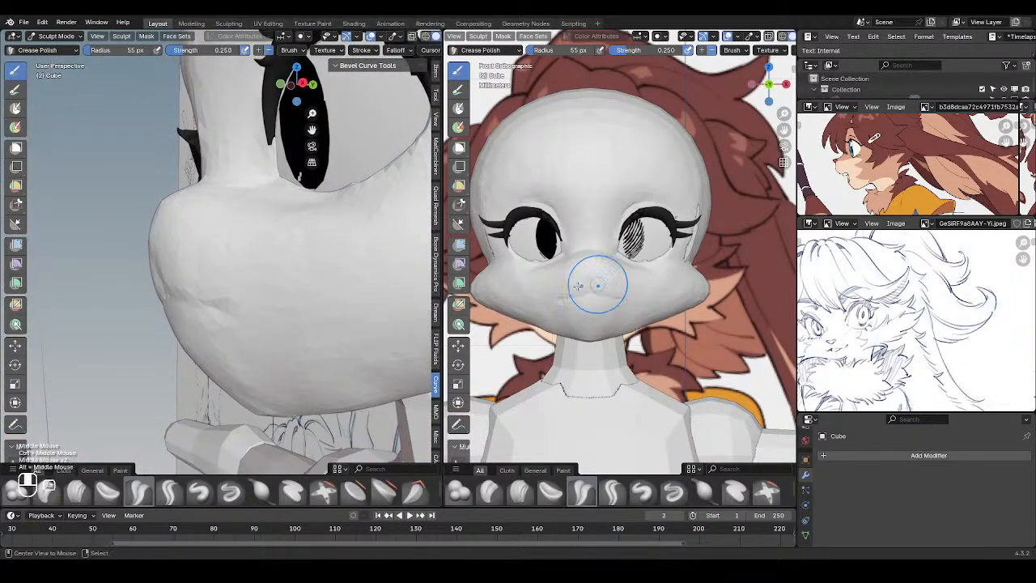
middle_click_drag(597, 278, 572, 267, "alt")
middle_click_drag(572, 268, 567, 247, "ctrl")
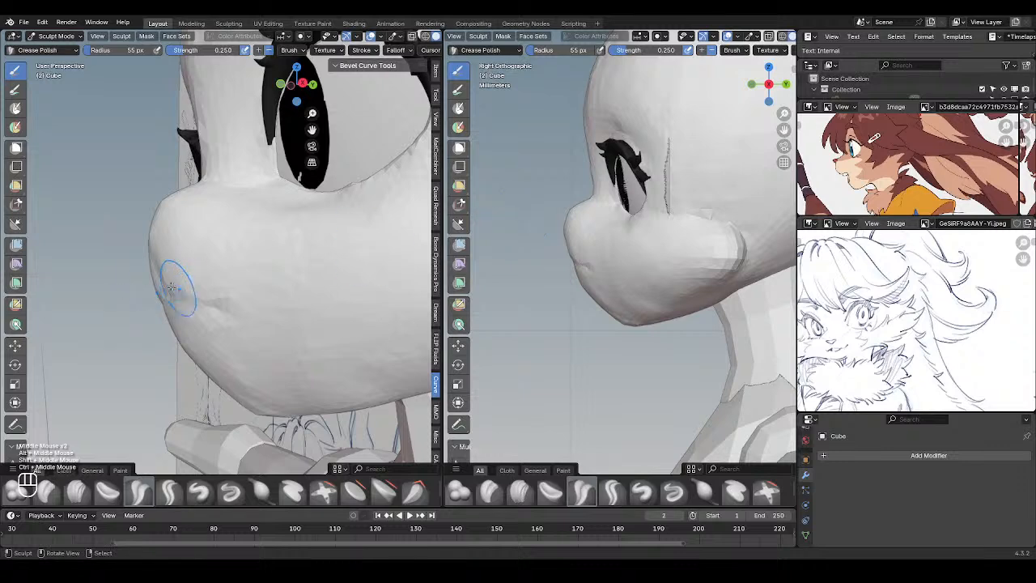
Smooth out the mouth crease on the muzzle using a 131 px brush radius
mouse_move(172, 287)
middle_mouse_down()
mouse_move(243, 285)
mouse_move(252, 262)
mouse_move(273, 289)
mouse_move(259, 290)
middle_mouse_up()
key("f")
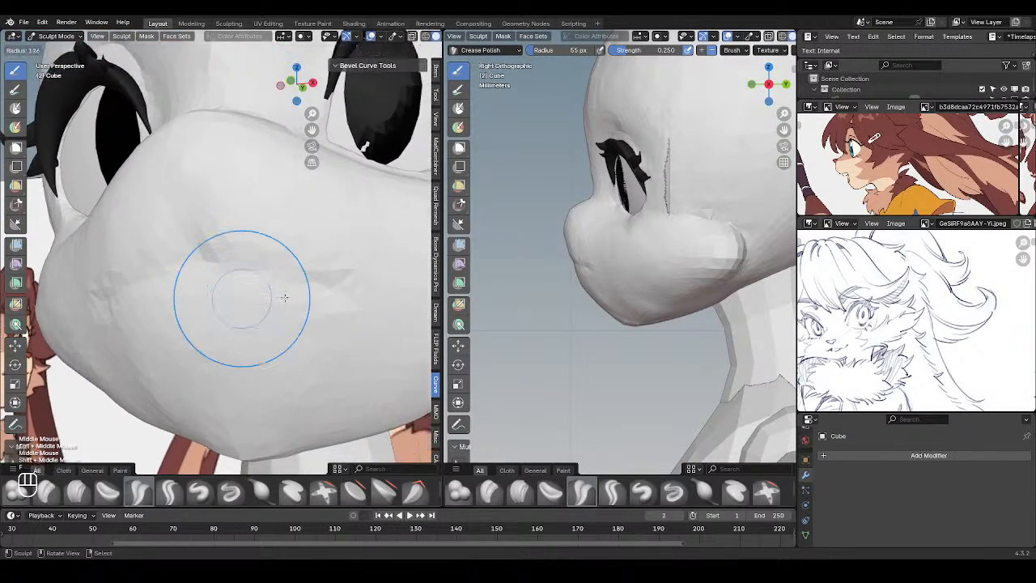
left_click(313, 298)
mouse_move(313, 310)
left_mouse_down("shift")
mouse_move(315, 328)
mouse_move(235, 352)
left_mouse_up("shift")
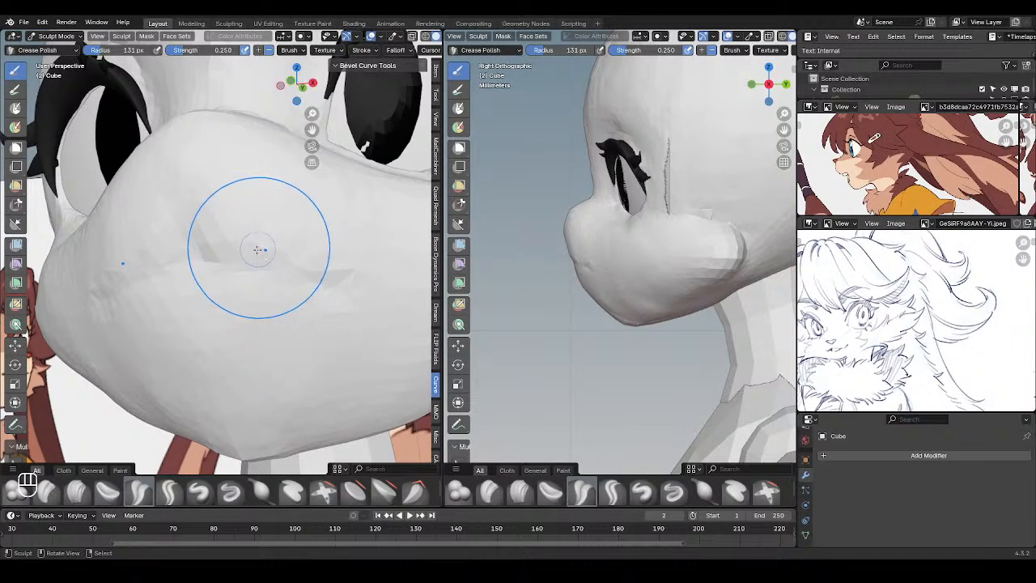
middle_click_drag(309, 292, 301, 293)
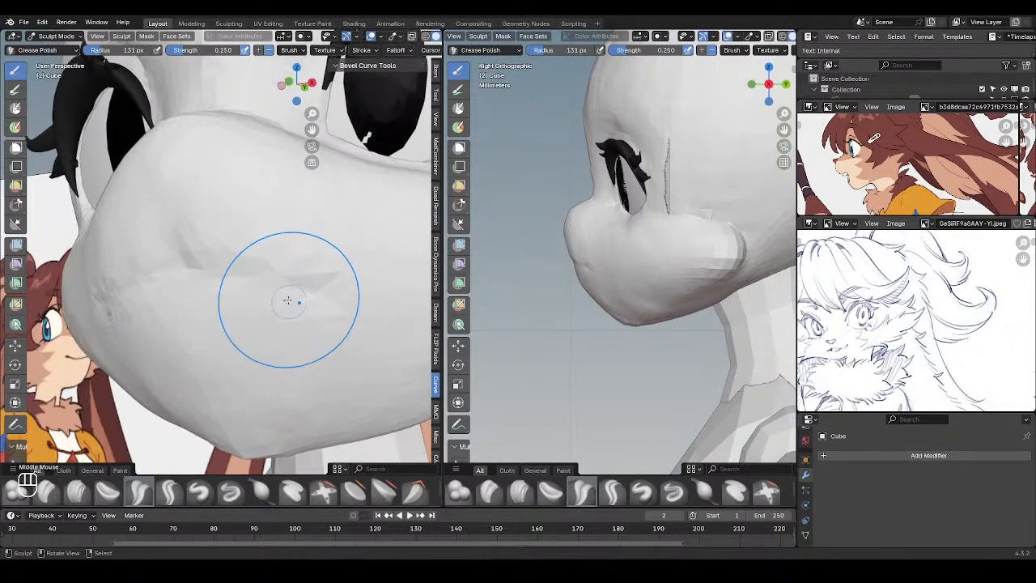
Carve a new curved mouth line across the muzzle using Crease Polish with a 49 px radius
key("shift+c")
key("f")
left_click(235, 289)
left_click_drag(203, 272, 272, 286)
middle_click_drag(210, 275, 280, 265)
left_click_drag(228, 251, 276, 240)
Compare the mouth line's placement with the reference mouth in the front wireframe view
middle_click_drag(590, 231, 697, 235, "alt")
key("z")
key("z")
key("z")
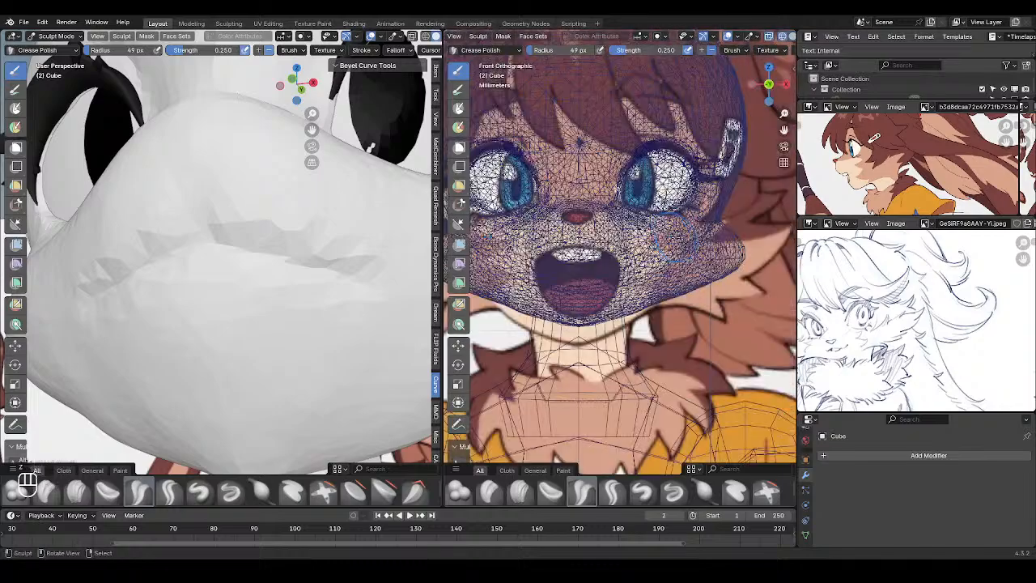
Try to reshape the mouth line in solid shading using the Grab brush with a 74 px radius
key("z")
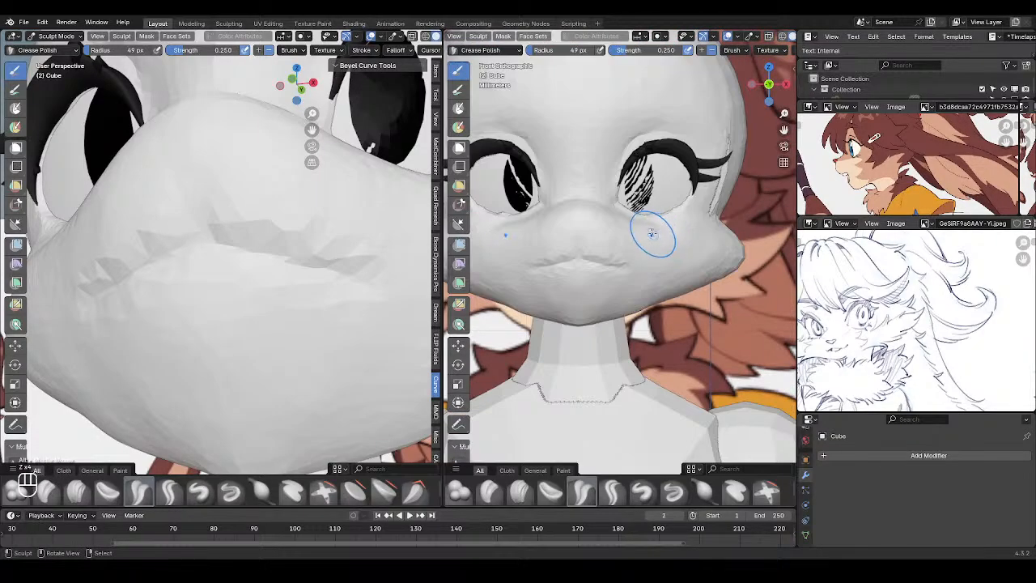
middle_click_drag(671, 235, 583, 240, "alt")
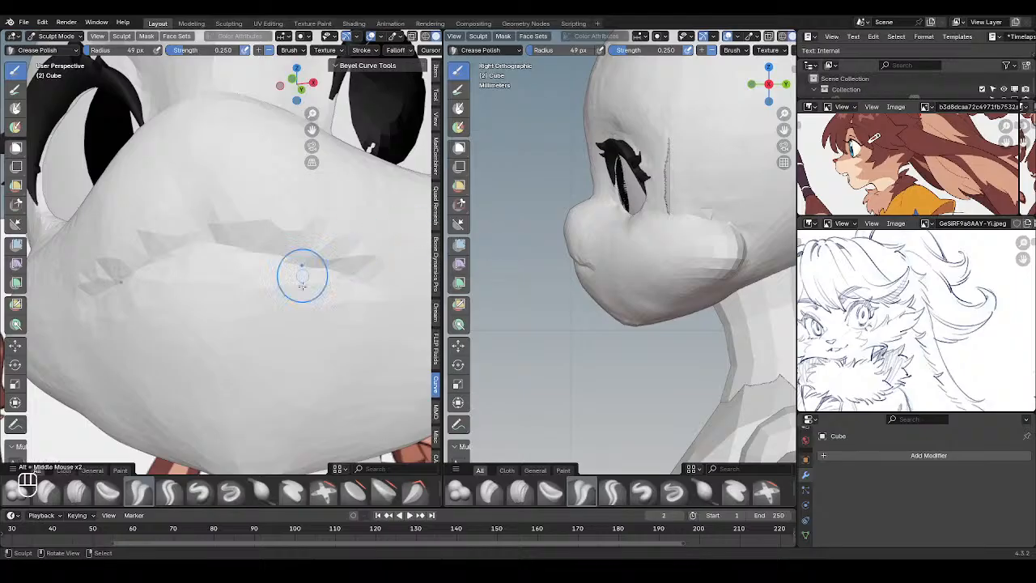
key("g")
key("f")
left_click(584, 280)
mouse_move(584, 280)
left_mouse_down()
mouse_move(597, 286)
mouse_move(584, 265)
left_mouse_up()
key("f")
left_click(557, 272)
left_click_drag(583, 263, 581, 265)
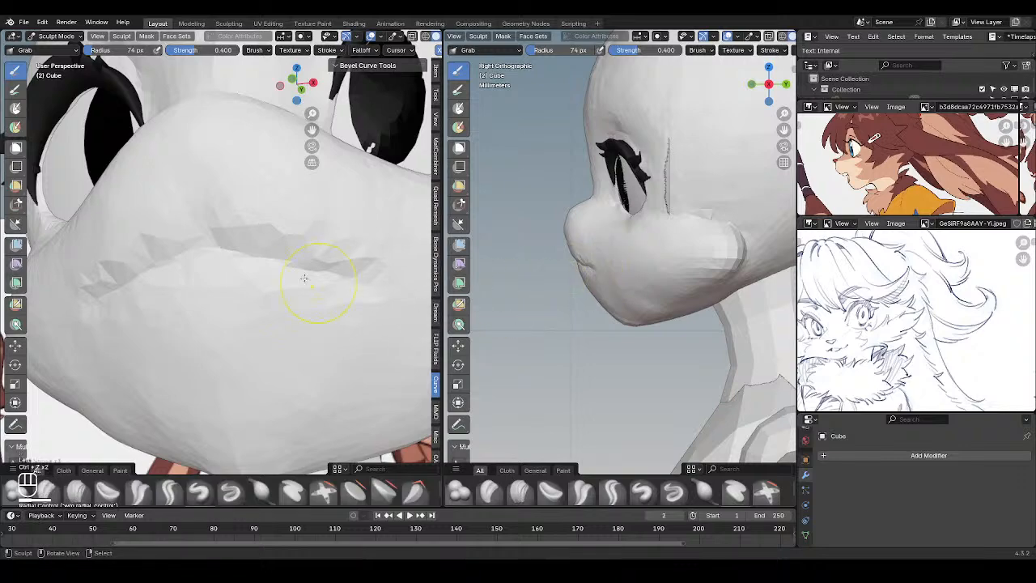
Build up and smooth the side of the muzzle beside the mouth corner using the Clay Strips brush
mouse_move(308, 277)
middle_mouse_down()
mouse_move(202, 343)
mouse_move(204, 324)
mouse_move(266, 238)
mouse_move(262, 277)
middle_mouse_up()
key("c")
key("f")
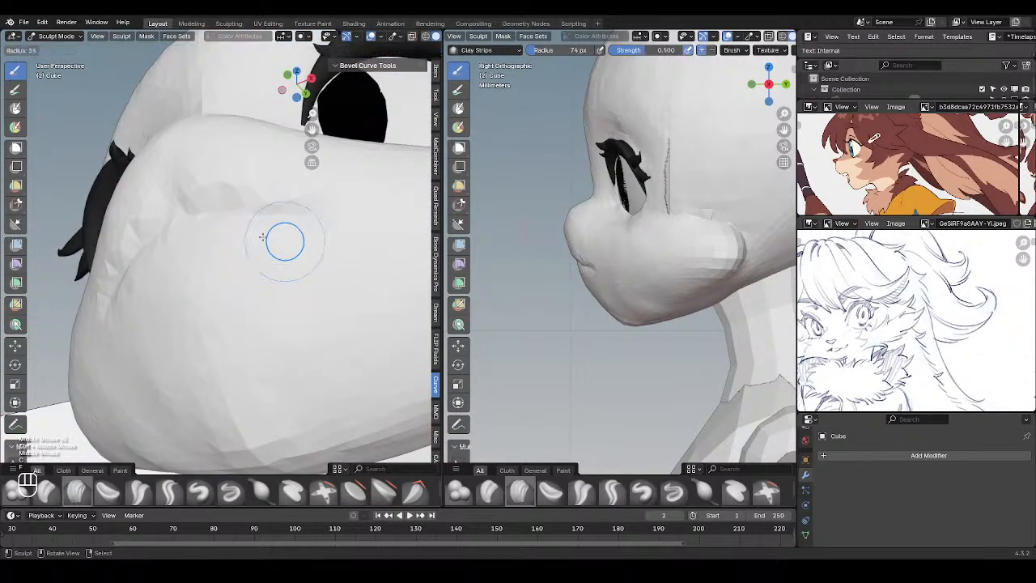
left_click(292, 231)
mouse_move(293, 232)
left_mouse_down("shift")
mouse_move(245, 249)
mouse_move(268, 241)
left_mouse_up("shift")
key("f")
left_click(271, 245)
left_click_drag(249, 297, 247, 304, "shift")
middle_click_drag(247, 304, 252, 335, "ctrl")
mouse_move(278, 337)
left_mouse_down("shift")
mouse_move(294, 349)
mouse_move(283, 347)
mouse_move(273, 300)
left_mouse_up("shift")
Smooth the lower jaw and muzzle side with the Clay Strips radius set to 80 px
middle_click_drag(288, 369, 274, 340)
key("f")
left_click(280, 333)
key("f")
left_click(232, 345)
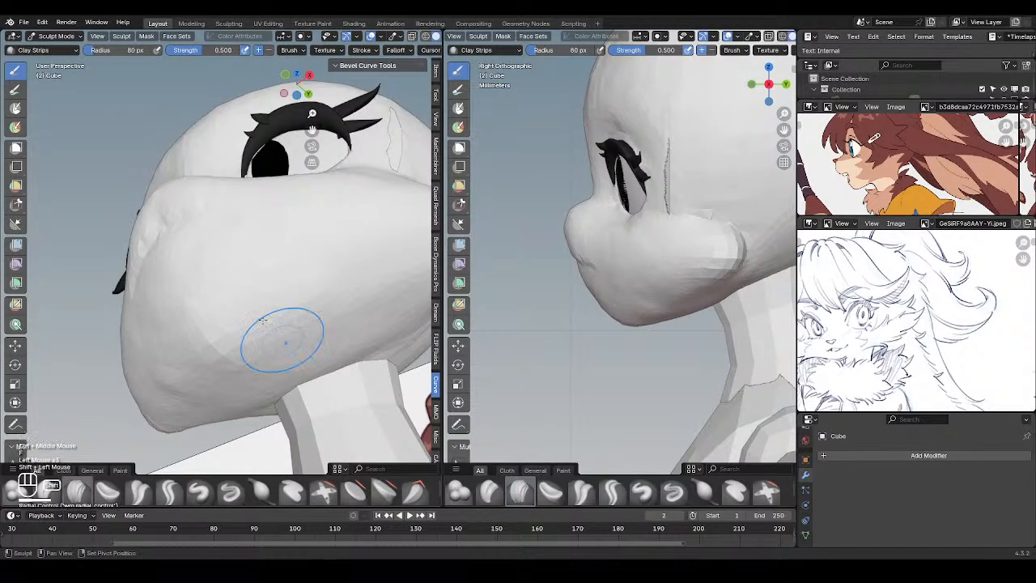
left_click_drag(216, 241, 222, 252, "shift")
Fill out and smooth the cheek behind the mouth corner using Clay Strips with a 77 px radius
middle_click_drag(235, 243, 272, 271)
middle_click_drag(271, 271, 267, 215, "ctrl")
middle_click_drag(267, 214, 260, 227, "shift")
mouse_move(261, 226)
middle_mouse_down("ctrl")
mouse_move(259, 213)
mouse_move(250, 242)
middle_mouse_up("ctrl")
key("f")
left_click(246, 276)
mouse_move(248, 273)
left_mouse_down()
mouse_move(319, 203)
mouse_move(321, 230)
left_mouse_up()
left_click_drag(322, 230, 255, 301, "shift")
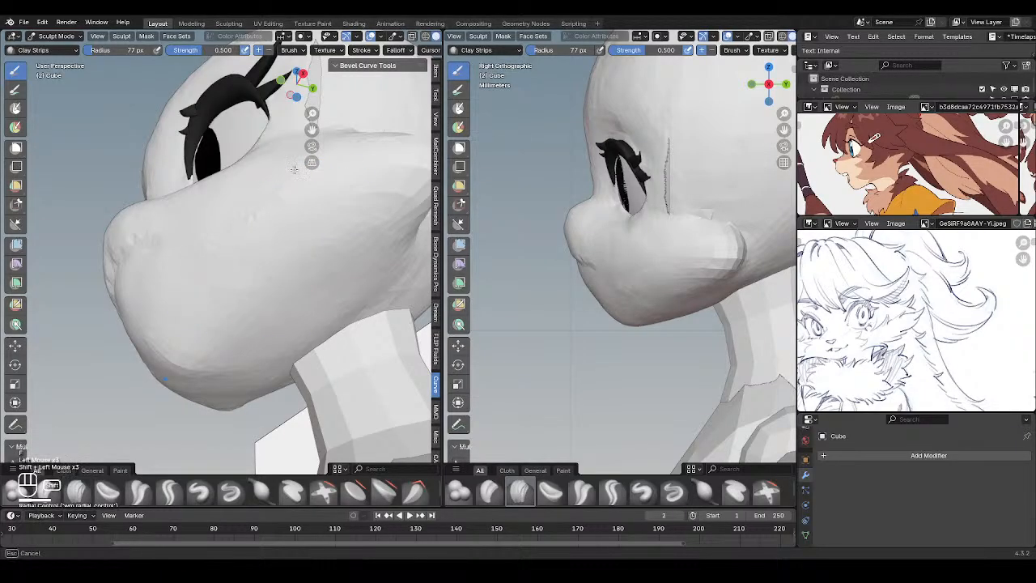
middle_click_drag(294, 168, 296, 275)
middle_click_drag(296, 276, 286, 256)
middle_click_drag(286, 256, 285, 270, "ctrl")
left_click_drag(307, 290, 290, 304)
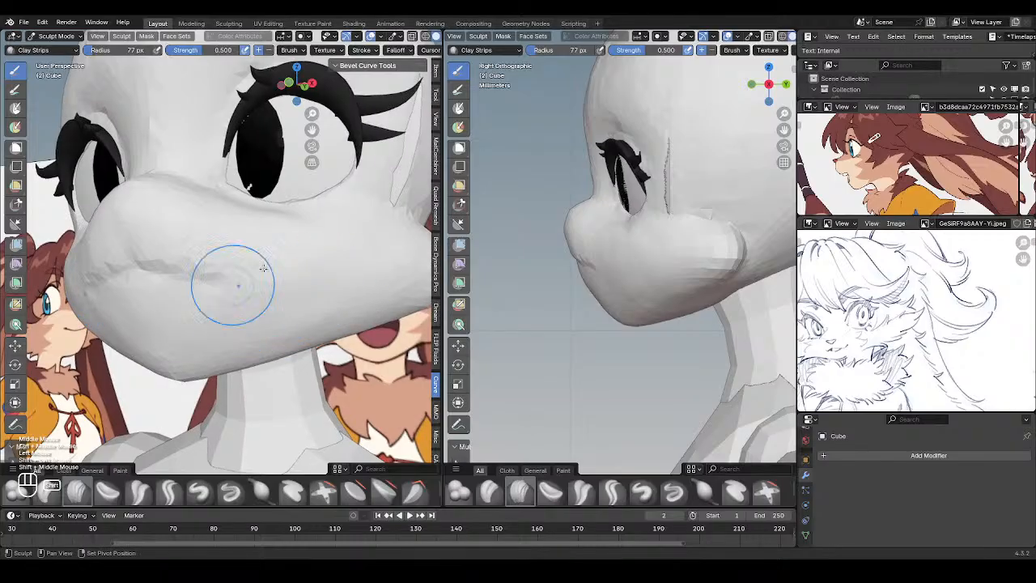
Reshape the muzzle and cheek contour from below using the Grab brush with a 185 px radius
middle_click_drag(232, 289, 226, 199)
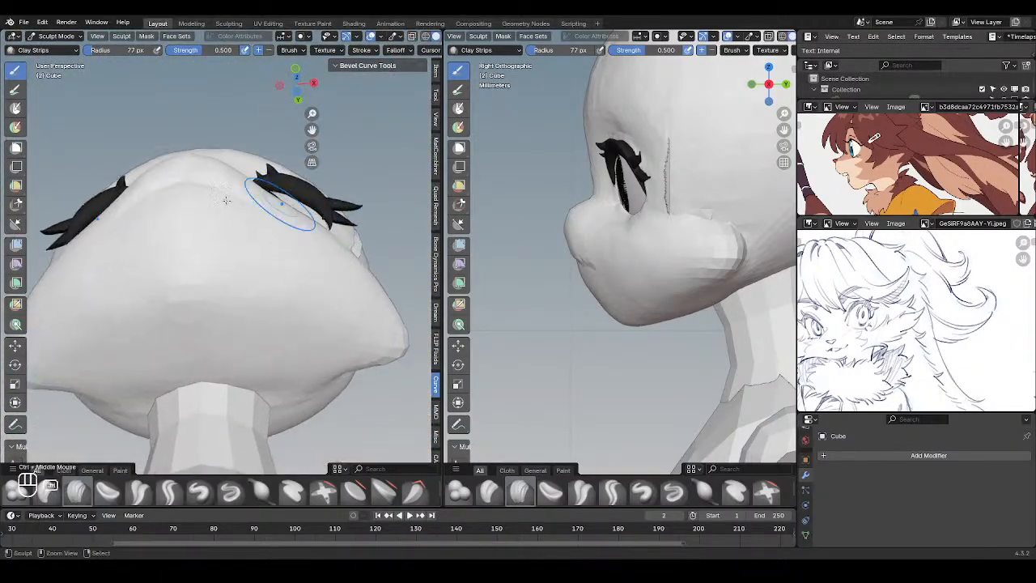
key("g")
key("f")
left_click(270, 214)
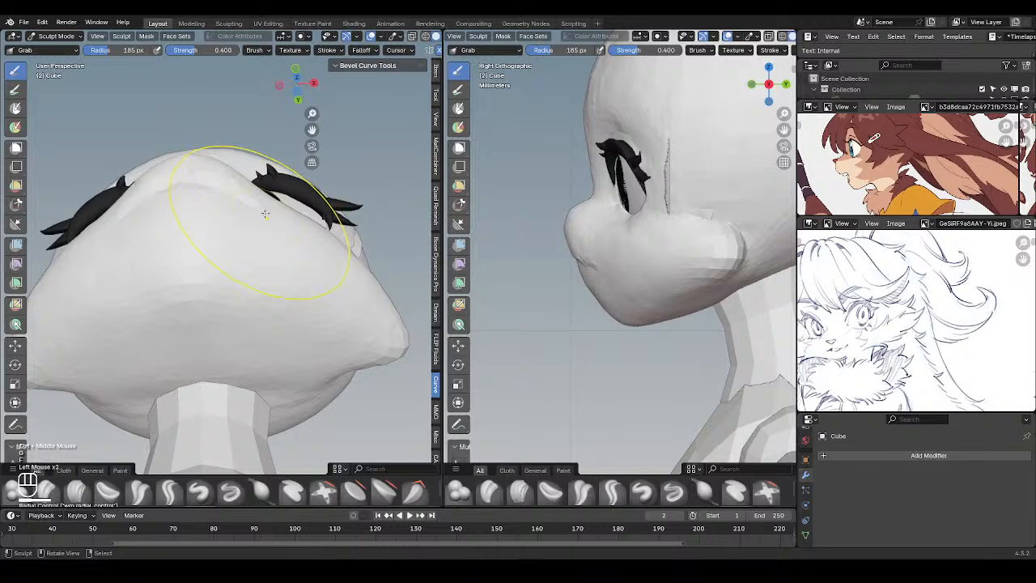
middle_click_drag(297, 228, 315, 217)
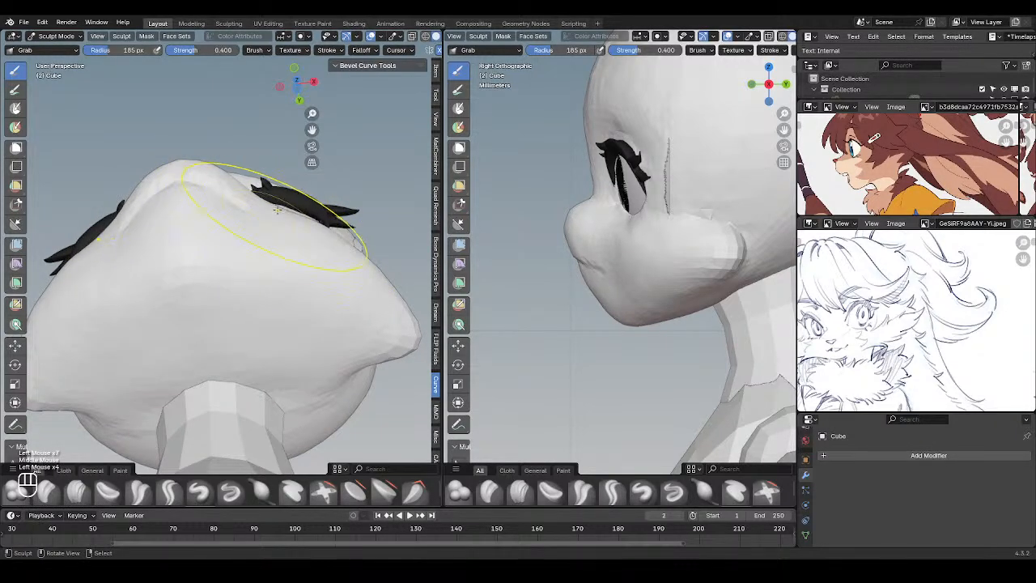
mouse_move(288, 258)
middle_mouse_down()
mouse_move(295, 212)
mouse_move(310, 245)
middle_mouse_up()
left_click_drag(311, 246, 305, 257)
Adjust the front shape of the muzzle with the Grab brush at a 185 px radius
middle_click_drag(301, 265, 290, 374)
middle_click_drag(290, 365, 296, 258)
mouse_move(296, 258)
middle_mouse_down("shift")
mouse_move(293, 269)
mouse_move(285, 209)
middle_mouse_up("shift")
middle_click_drag(285, 209, 282, 240, "ctrl")
mouse_move(282, 240)
middle_mouse_down("shift")
mouse_move(271, 251)
mouse_move(275, 226)
middle_mouse_up("shift")
left_click_drag(302, 213, 296, 195)
Carve a vertical crease from the nose area down to the mouth line using Crease Polish with a 74 px radius
mouse_move(293, 198)
middle_mouse_down()
mouse_move(243, 268)
mouse_move(197, 301)
mouse_move(259, 260)
middle_mouse_up()
key("shift+c")
key("f")
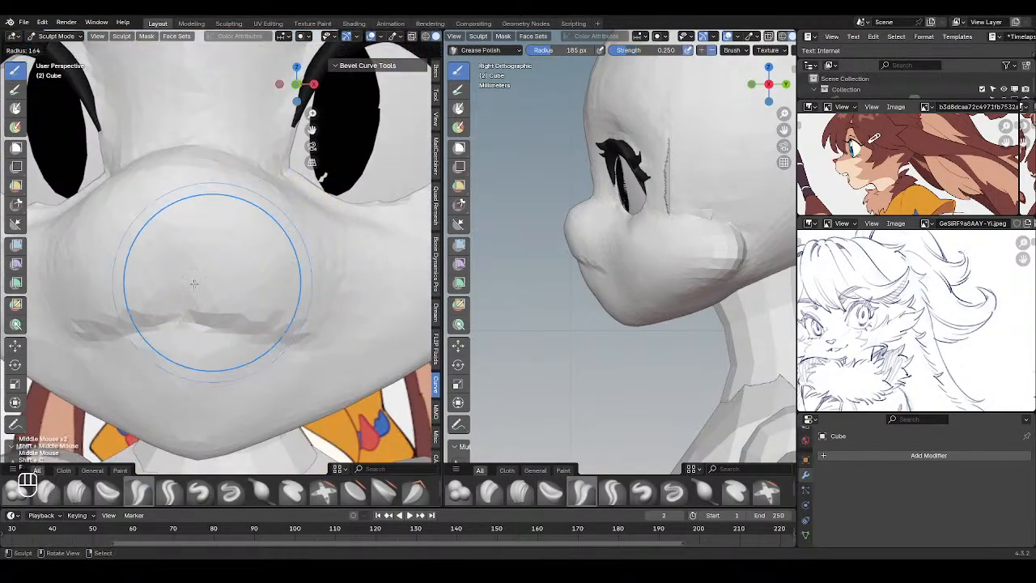
left_click(145, 294)
left_click_drag(177, 289, 174, 291)
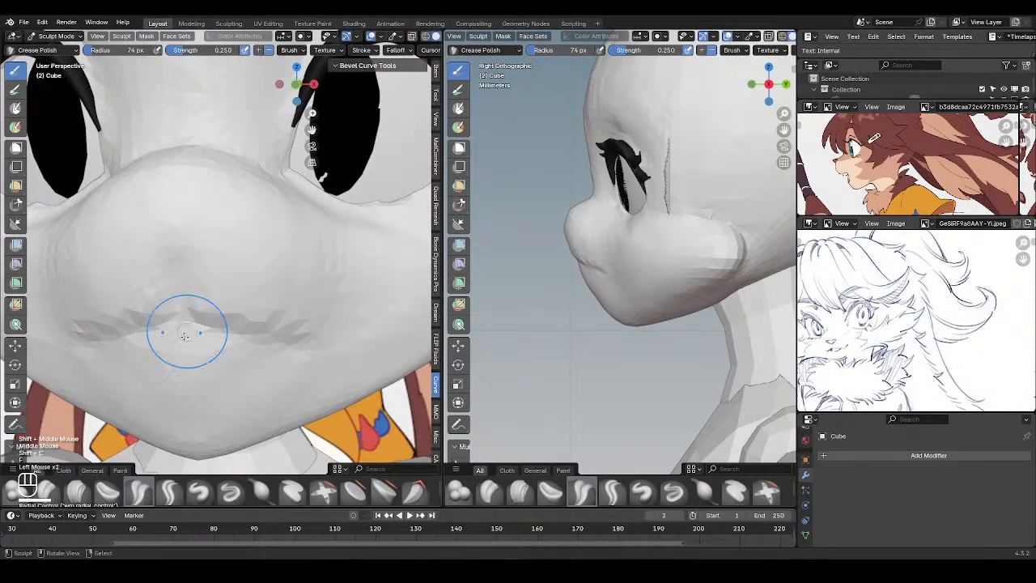
Refine and smooth the top of the muzzle using the Clay Strips brush
middle_click_drag(210, 226, 204, 241)
middle_click_drag(230, 197, 209, 250)
key("c")
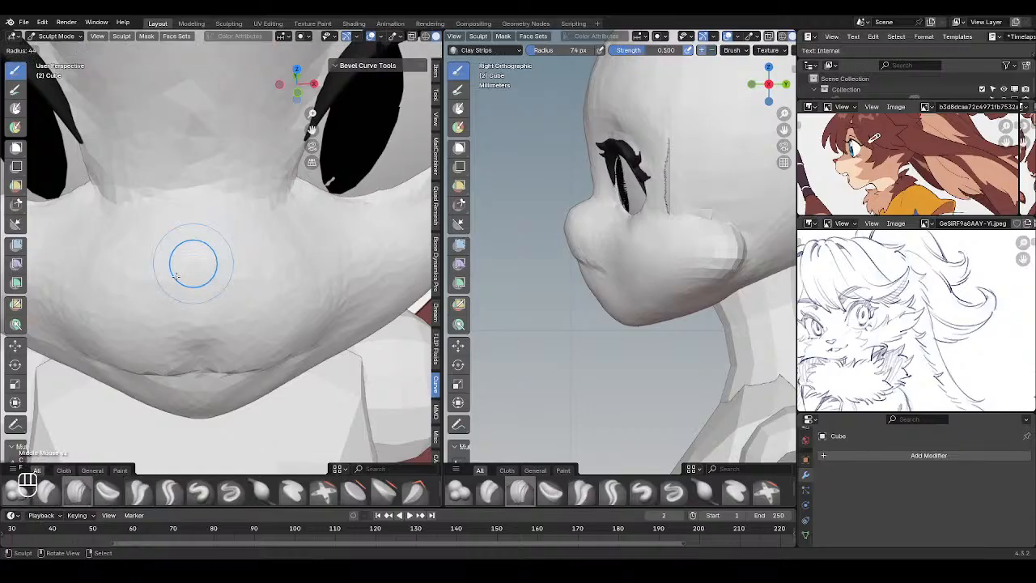
key("f")
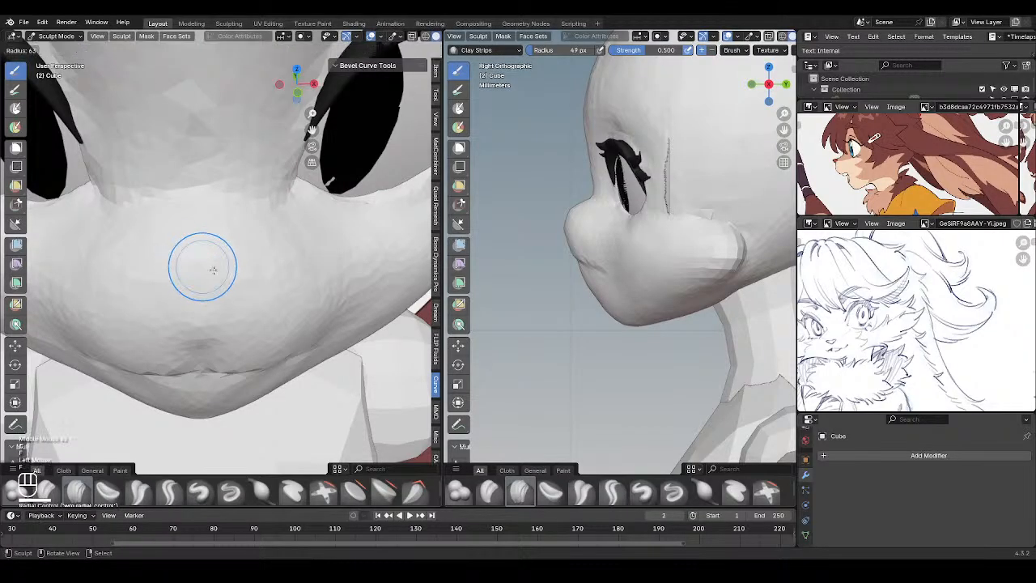
left_click(243, 268)
mouse_move(245, 298)
left_mouse_down("shift")
mouse_move(195, 283)
mouse_move(215, 273)
mouse_move(248, 290)
left_mouse_up("shift")
Puff out the sides of the muzzle above the mouth line using Inflate/Deflate with a 91 px radius, smoothing between strokes
key("f")
left_click(269, 257)
key("i")
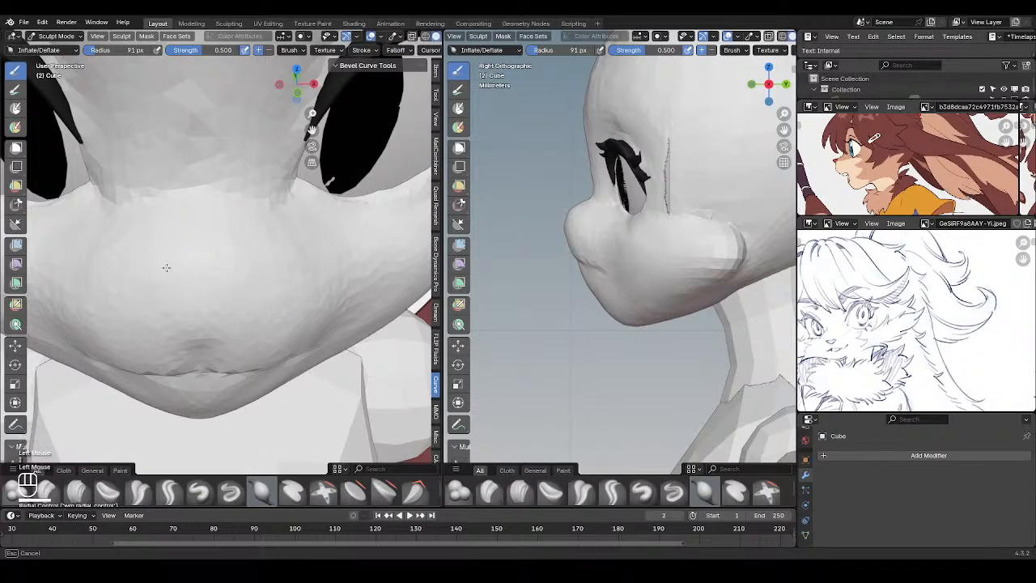
mouse_move(166, 268)
left_mouse_down()
mouse_move(128, 300)
mouse_move(72, 265)
left_mouse_up()
left_click_drag(169, 204, 160, 243, "shift")
middle_click_drag(258, 243, 200, 246)
mouse_move(205, 249)
left_mouse_down()
mouse_move(251, 266)
mouse_move(262, 287)
mouse_move(291, 278)
mouse_move(270, 257)
left_mouse_up()
middle_click_drag(295, 258, 268, 275)
mouse_move(264, 313)
left_mouse_down()
mouse_move(259, 344)
mouse_move(284, 275)
mouse_move(272, 228)
left_mouse_up()
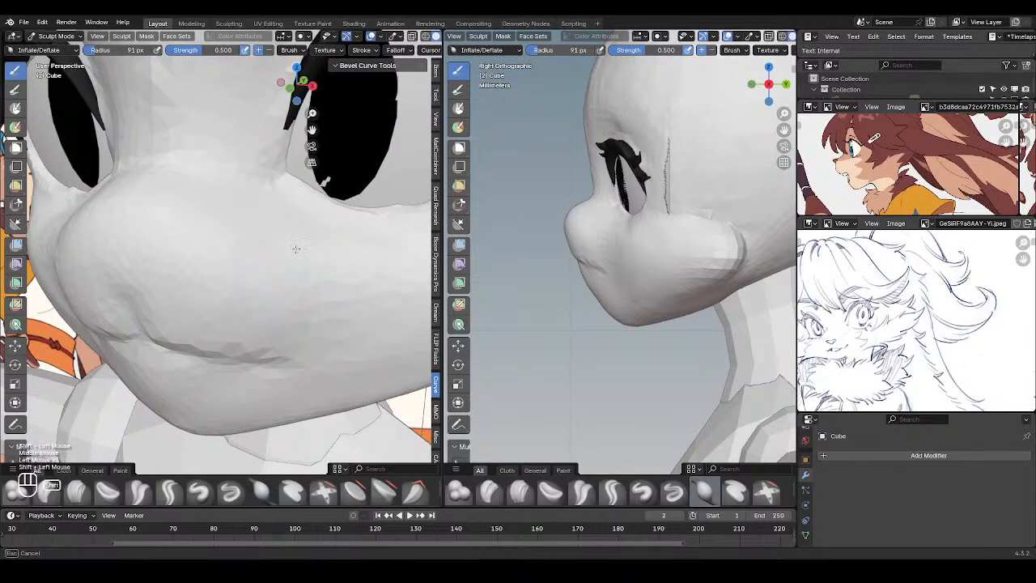
mouse_move(272, 228)
middle_mouse_down()
mouse_move(264, 266)
mouse_move(249, 272)
middle_mouse_up()
mouse_move(245, 284)
left_mouse_down()
mouse_move(214, 258)
mouse_move(208, 222)
left_mouse_up()
Refine the crease above the mouth's center using Crease Polish with a 42 px radius and smooth the surrounding upper lip
key("shift+c")
key("f")
left_click(247, 273)
left_click_drag(200, 261, 207, 278, "shift")
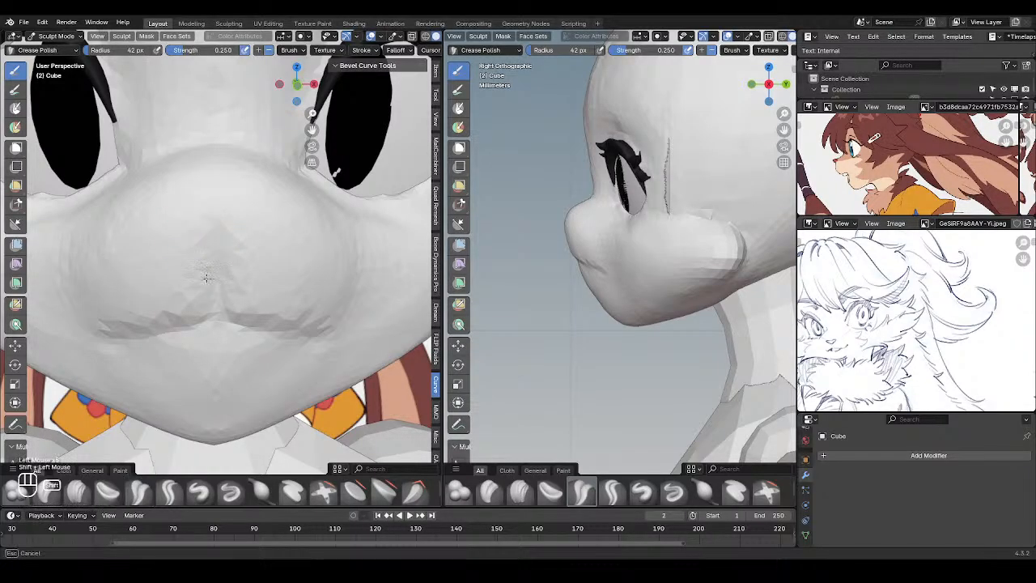
middle_click_drag(205, 246, 186, 248)
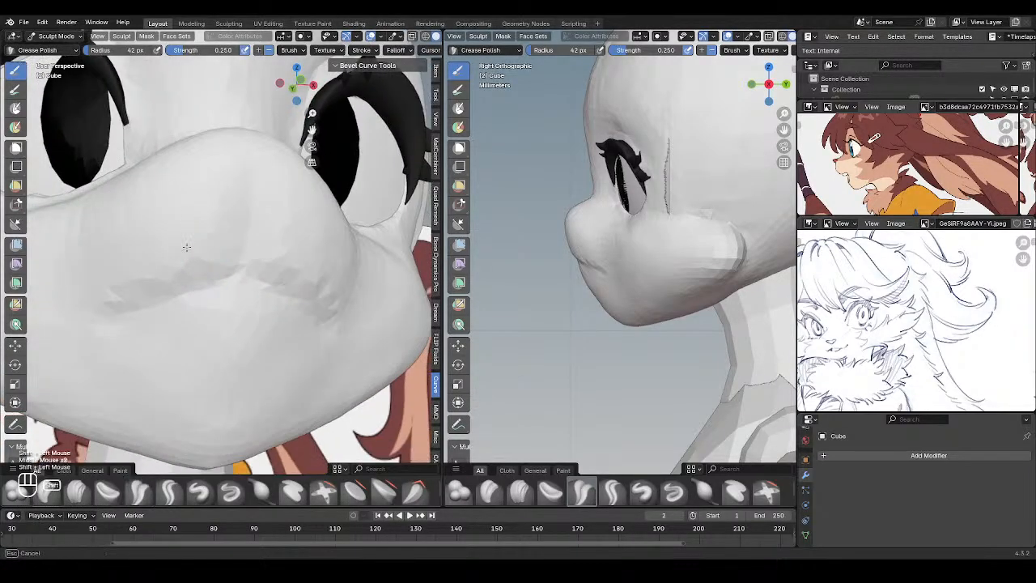
left_click_drag(113, 284, 111, 284, "shift")
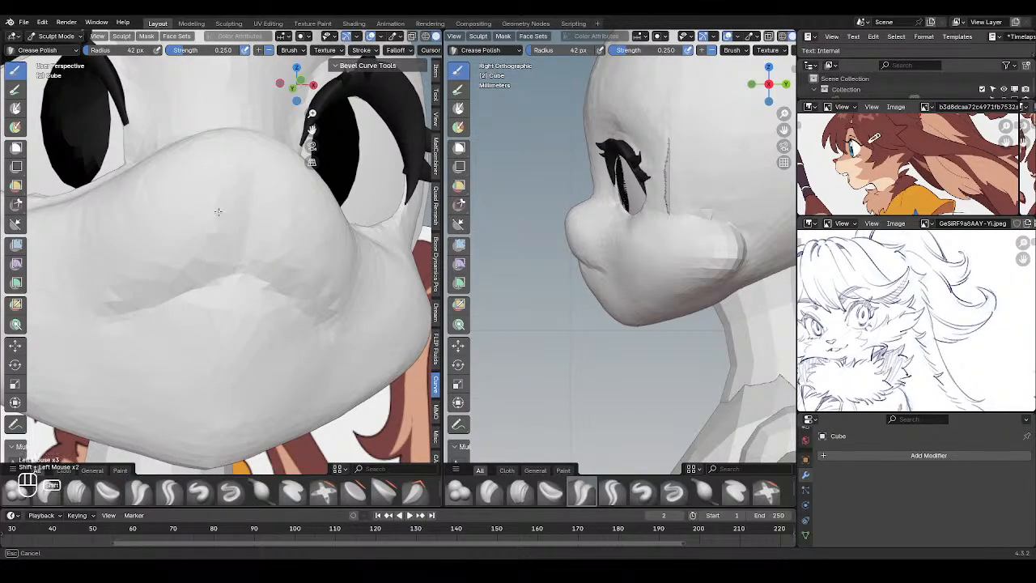
Soften the surface below the mouth line with an 89 px brush radius
middle_click_drag(218, 211, 235, 267)
key("f")
left_click(221, 302)
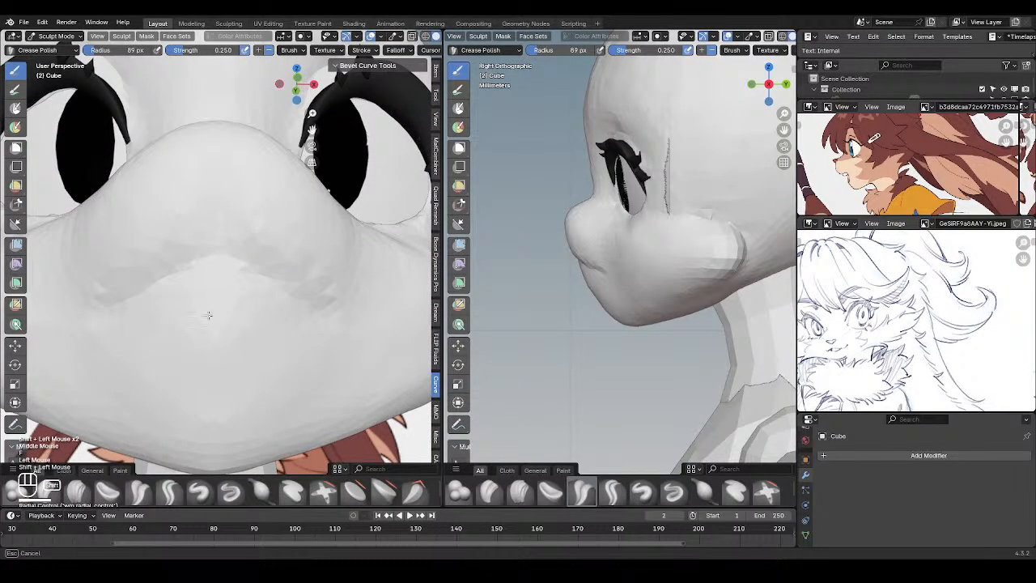
Build up and smooth the chin and lower muzzle using Clay Strips with an 83 px radius
middle_click_drag(208, 316, 243, 259)
key("c")
key("f")
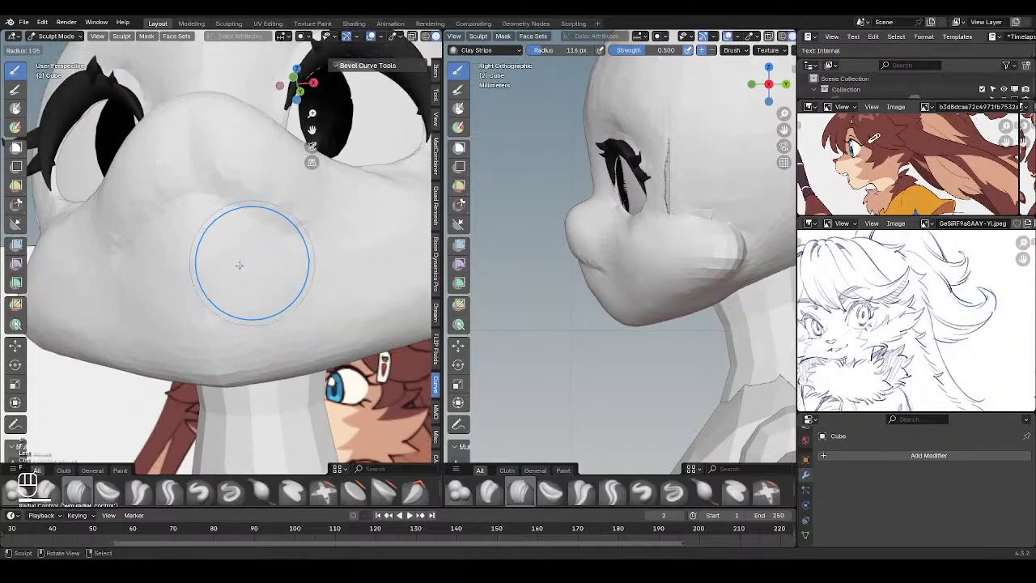
left_click(293, 251)
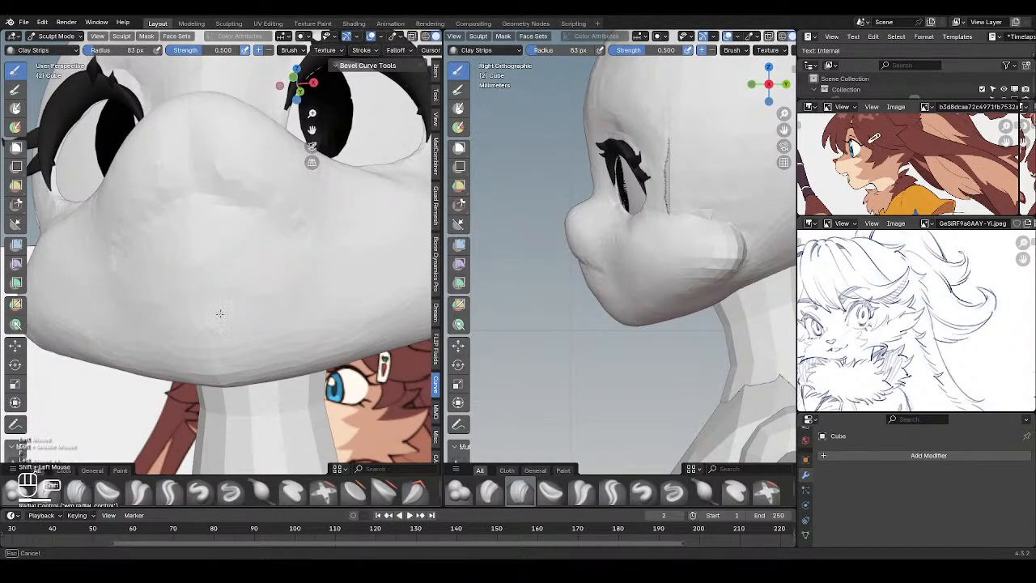
middle_click_drag(268, 279, 267, 261)
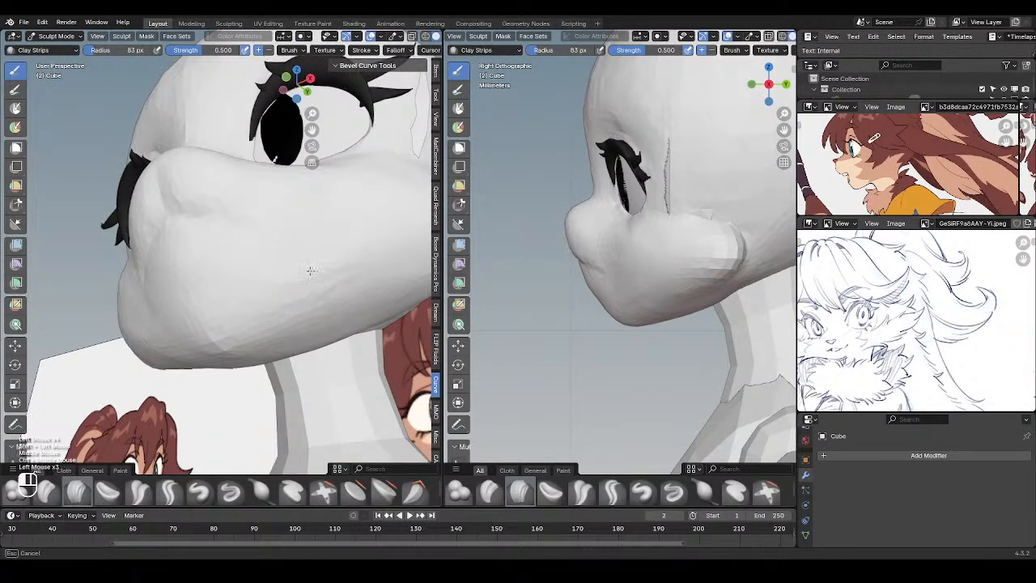
mouse_move(268, 233)
middle_mouse_down()
mouse_move(301, 262)
mouse_move(310, 242)
middle_mouse_up()
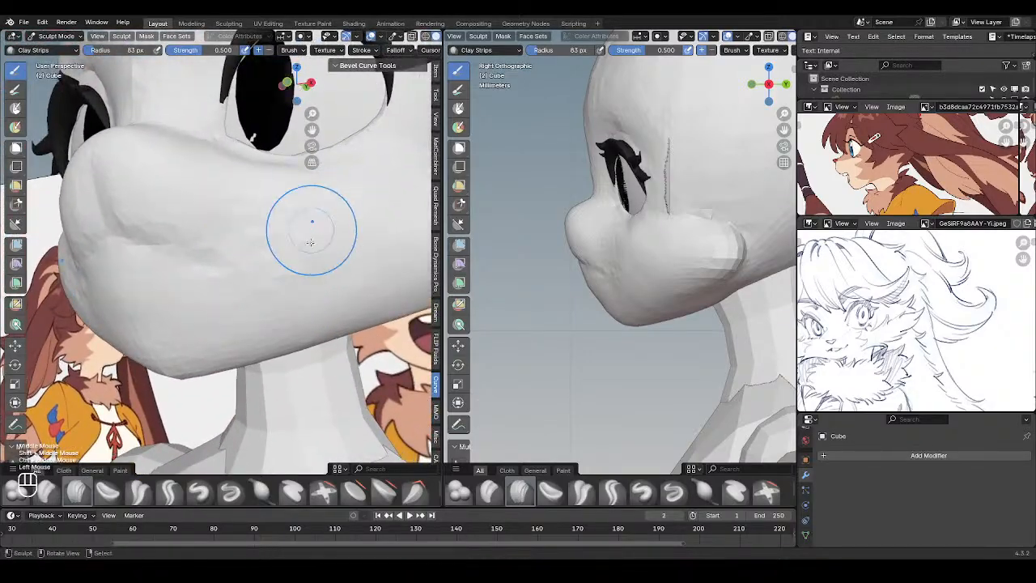
Smooth the cheek from the mouth corner out to its pointed tip below the eye using an 83 px radius
left_click_drag(356, 269, 356, 253, "shift")
mouse_move(353, 236)
middle_mouse_down("shift")
mouse_move(273, 227)
mouse_move(319, 277)
mouse_move(321, 303)
middle_mouse_up("shift")
mouse_move(321, 303)
middle_mouse_down()
mouse_move(341, 257)
mouse_move(326, 264)
middle_mouse_up()
mouse_move(325, 264)
middle_mouse_down()
mouse_move(309, 230)
mouse_move(277, 248)
mouse_move(285, 241)
middle_mouse_up()
mouse_move(285, 241)
middle_mouse_down("shift")
mouse_move(293, 247)
mouse_move(296, 233)
middle_mouse_up("shift")
middle_click_drag(297, 233, 225, 266)
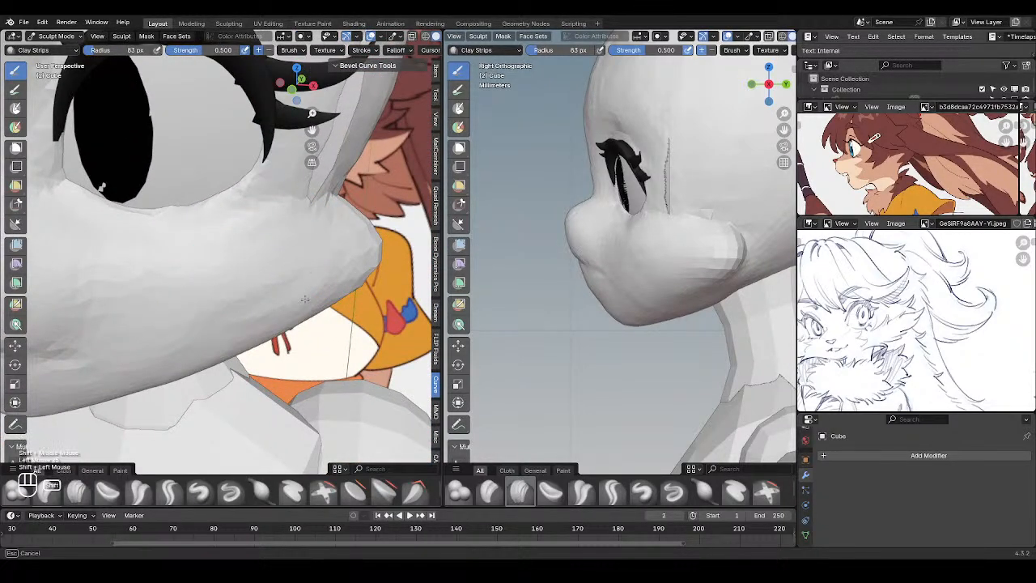
middle_click_drag(305, 299, 268, 268)
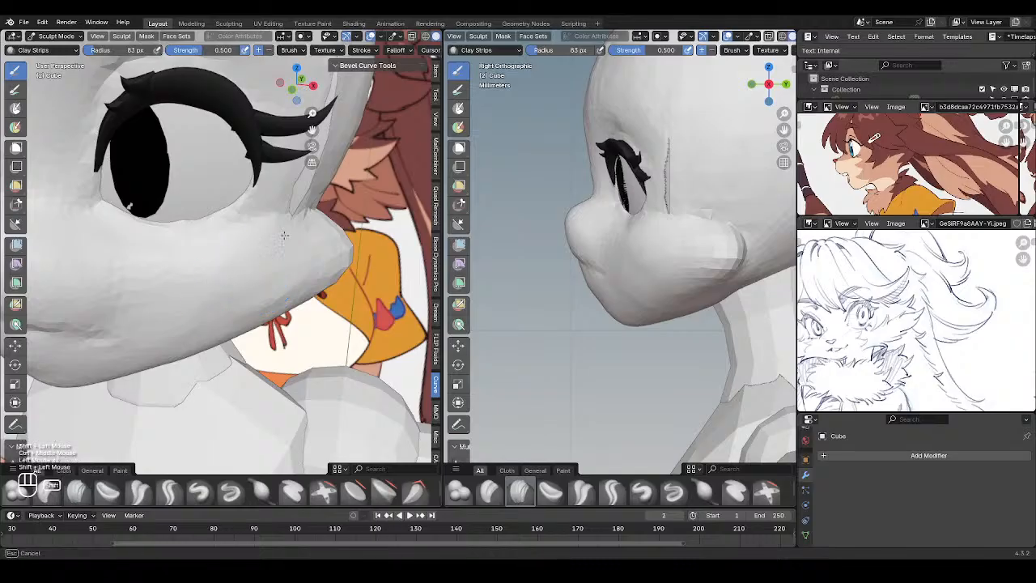
left_click_drag(283, 236, 292, 229, "shift")
mouse_move(291, 229)
middle_mouse_down()
mouse_move(265, 190)
mouse_move(260, 241)
mouse_move(271, 243)
middle_mouse_up()
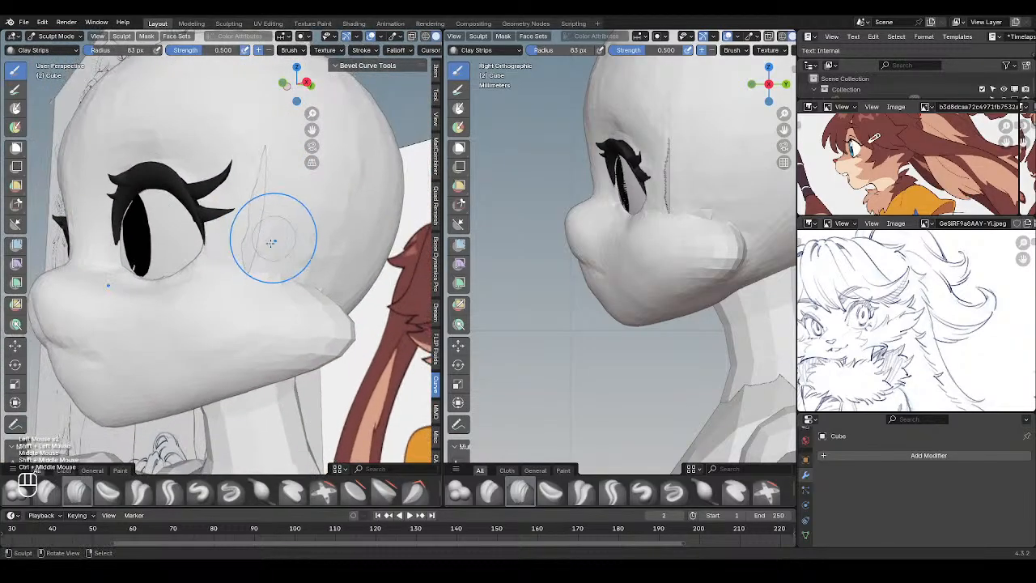
mouse_move(273, 239)
left_mouse_down()
mouse_move(248, 125)
mouse_move(271, 247)
left_mouse_up()
Touch up the center of the mouth in the front view using Clay Strips with an 83 px radius
mouse_move(287, 221)
middle_mouse_down()
mouse_move(325, 226)
mouse_move(322, 249)
middle_mouse_up()
middle_click_drag(296, 249, 334, 256)
middle_click_drag(320, 259, 312, 296, "ctrl")
mouse_move(311, 296)
middle_mouse_down()
mouse_move(309, 315)
mouse_move(306, 301)
middle_mouse_up()
mouse_move(303, 293)
middle_mouse_down("ctrl")
mouse_move(279, 255)
mouse_move(302, 210)
middle_mouse_up("ctrl")
middle_click_drag(559, 248, 661, 257, "alt")
mouse_move(660, 257)
middle_mouse_down("ctrl")
mouse_move(671, 272)
mouse_move(608, 262)
middle_mouse_up("ctrl")
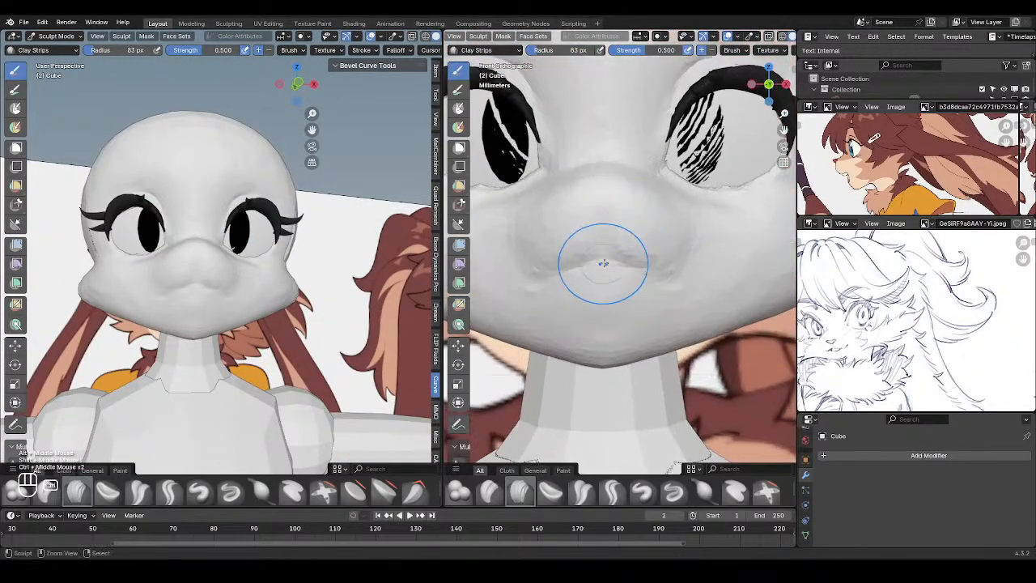
mouse_move(606, 264)
left_mouse_down()
mouse_move(602, 254)
mouse_move(634, 269)
left_mouse_up()
Set the Clay Strips radius to 140 px and save the file
key("f")
left_click(695, 264)
middle_click_drag(647, 229, 598, 240, "ctrl")
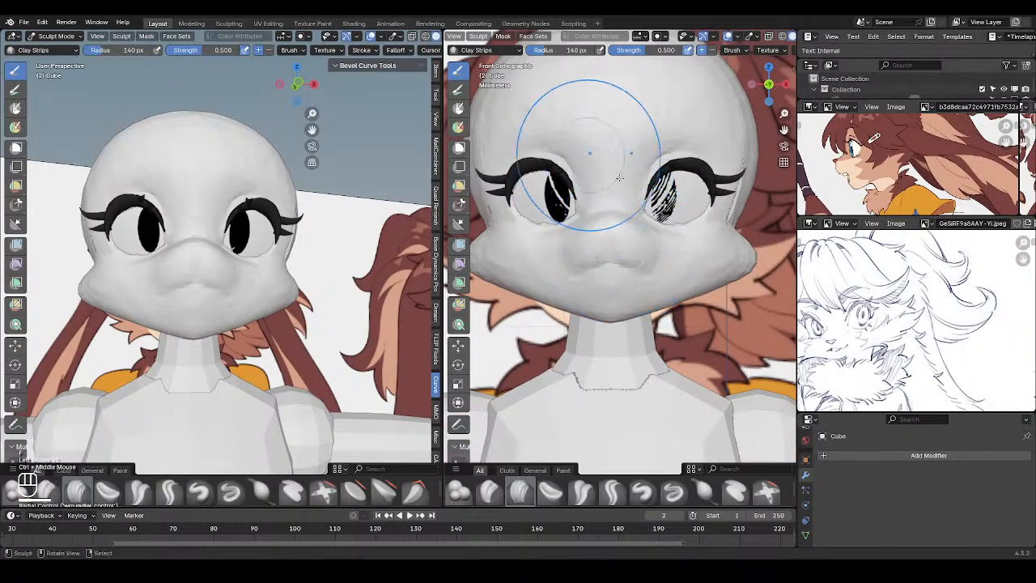
middle_click_drag(613, 202, 654, 259, "ctrl")
mouse_move(654, 260)
middle_mouse_down()
mouse_move(630, 235)
mouse_move(635, 252)
middle_mouse_up()
middle_click_drag(635, 252, 677, 243)
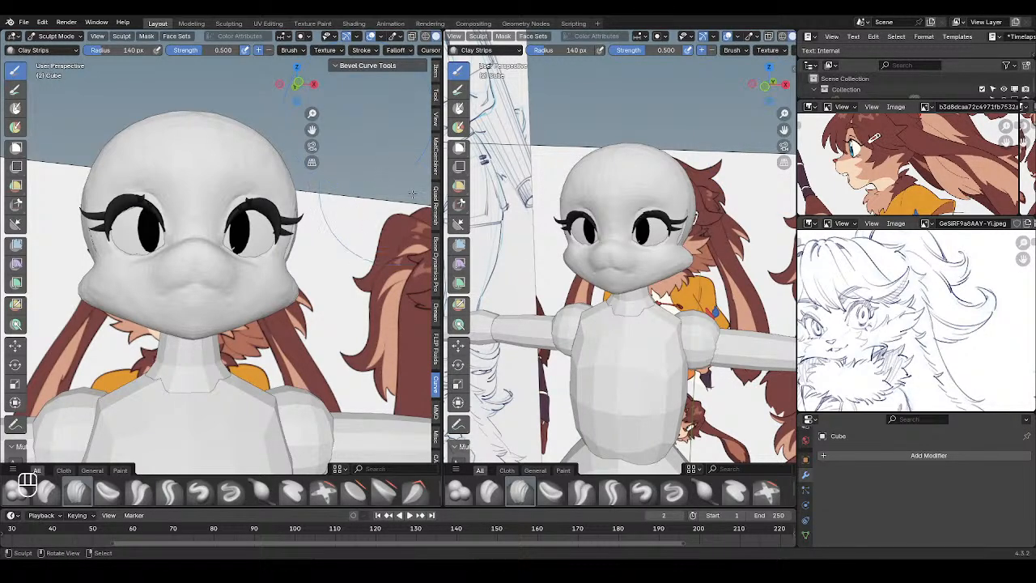
middle_click_drag(634, 230, 631, 213, "ctrl")
key("ctrl+s")
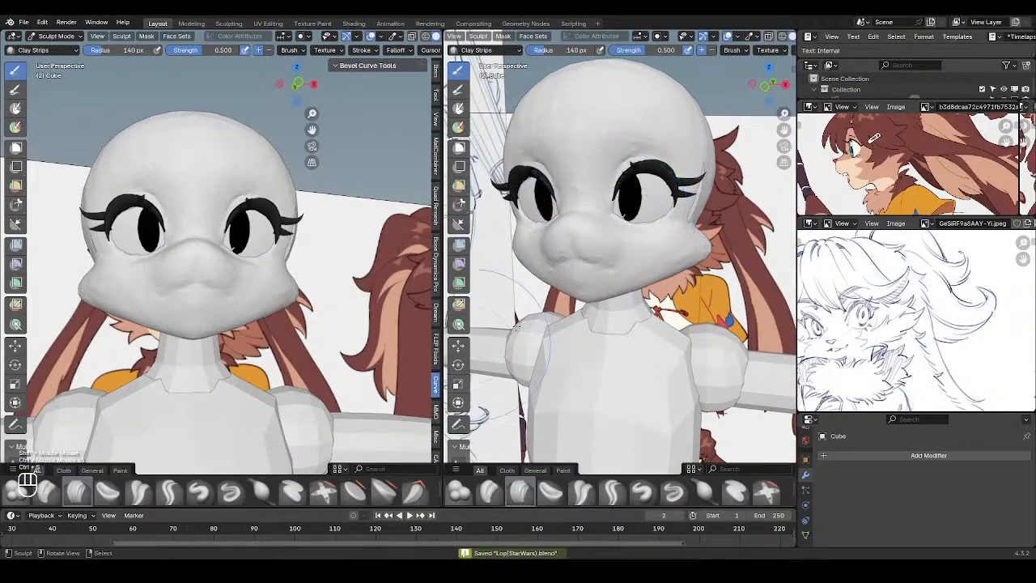
Inspect the head's proportions from several angles and compare them with the sketch and front references
middle_click_drag(571, 182, 668, 174, "shift")
middle_click_drag(680, 166, 623, 251)
middle_click_drag(607, 249, 674, 193)
mouse_move(674, 192)
middle_mouse_down("ctrl")
mouse_move(648, 239)
mouse_move(674, 233)
mouse_move(617, 230)
mouse_move(552, 264)
middle_mouse_up("ctrl")
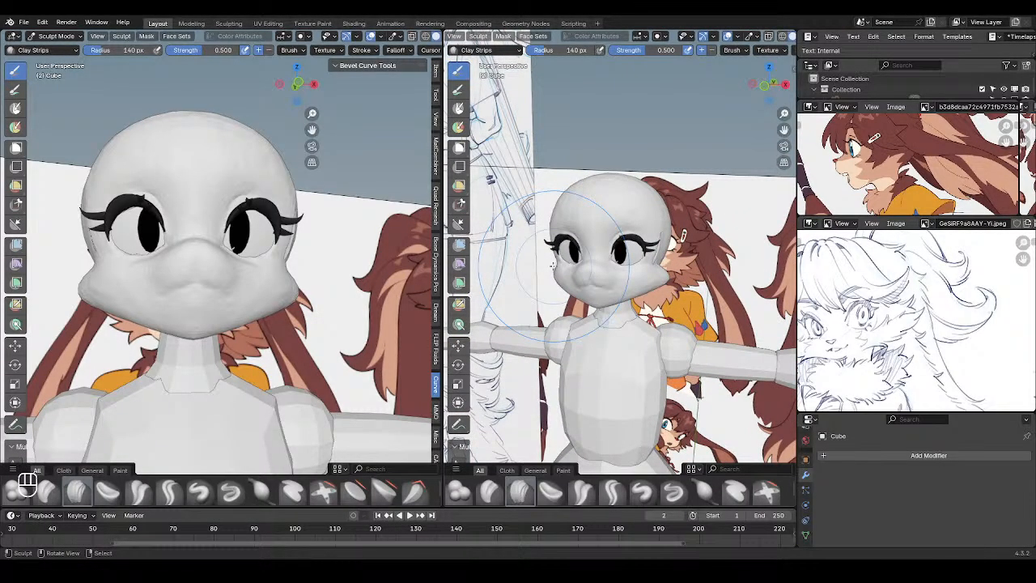
scroll(915, 362, "up", 2)
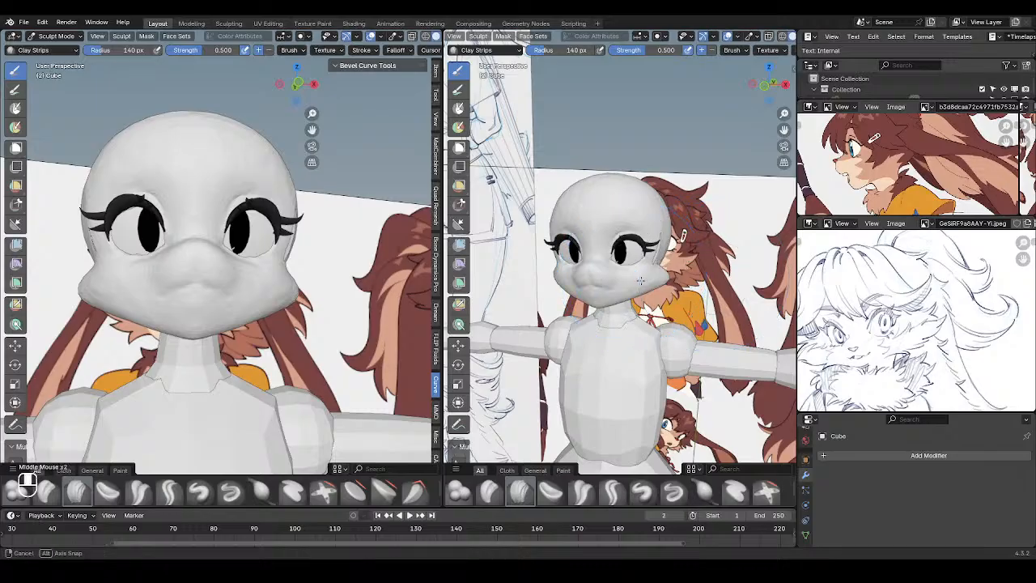
mouse_move(640, 281)
middle_mouse_down()
mouse_move(630, 285)
mouse_move(653, 267)
mouse_move(636, 269)
middle_mouse_up()
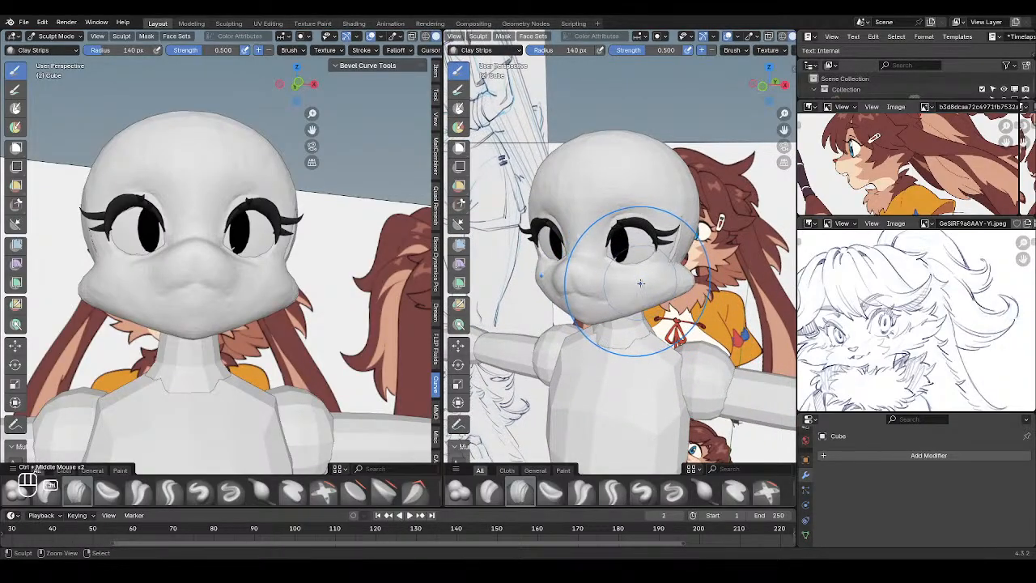
middle_click_drag(626, 289, 678, 340, "ctrl")
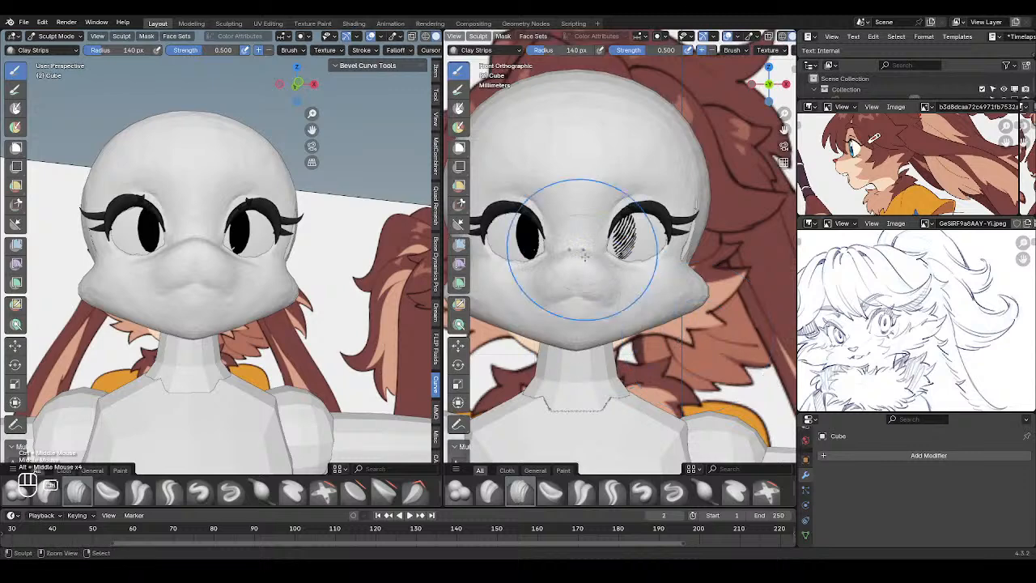
Pull the center of the mouth line slightly down in the front view using Grab with a 161 px radius
middle_click_drag(585, 256, 640, 260, "ctrl")
middle_click_drag(631, 275, 622, 245, "ctrl")
mouse_move(622, 280)
middle_mouse_down("ctrl")
mouse_move(622, 293)
mouse_move(621, 268)
middle_mouse_up("ctrl")
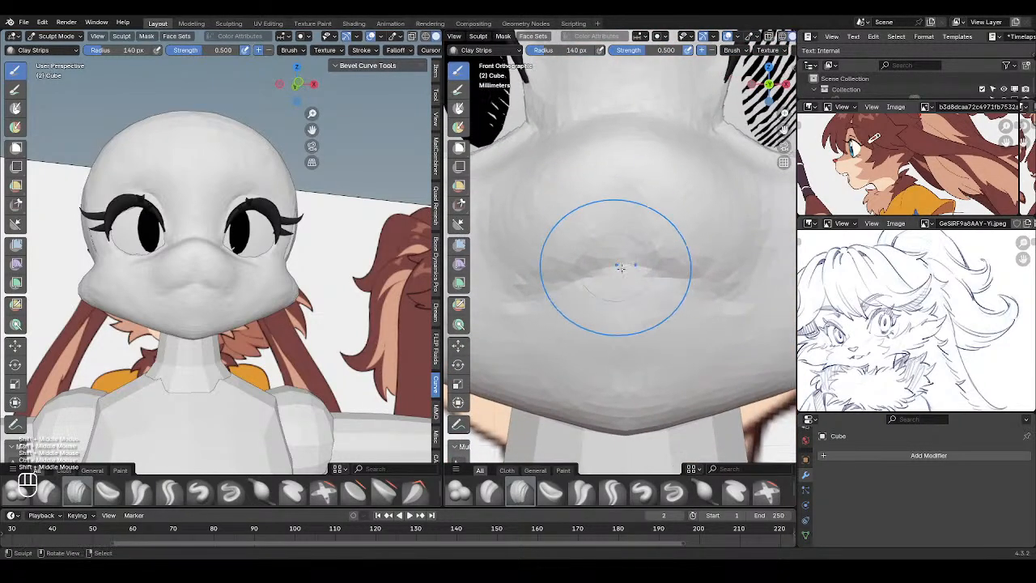
key("f")
left_click(640, 263)
key("g")
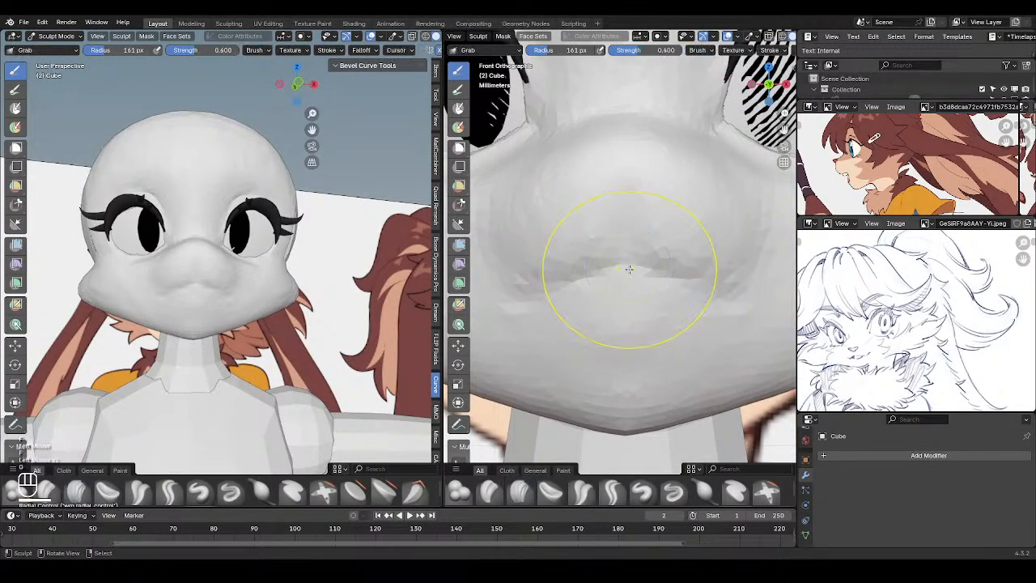
left_click_drag(628, 270, 630, 277)
left_click_drag(648, 281, 654, 290)
Set the Grab radius to 200 px and smooth the side of the muzzle and cheek
mouse_move(686, 304)
middle_mouse_down("shift")
mouse_move(607, 259)
mouse_move(650, 222)
mouse_move(657, 180)
mouse_move(647, 195)
middle_mouse_up("shift")
key("f")
left_click(615, 274)
key("f")
left_click(649, 237)
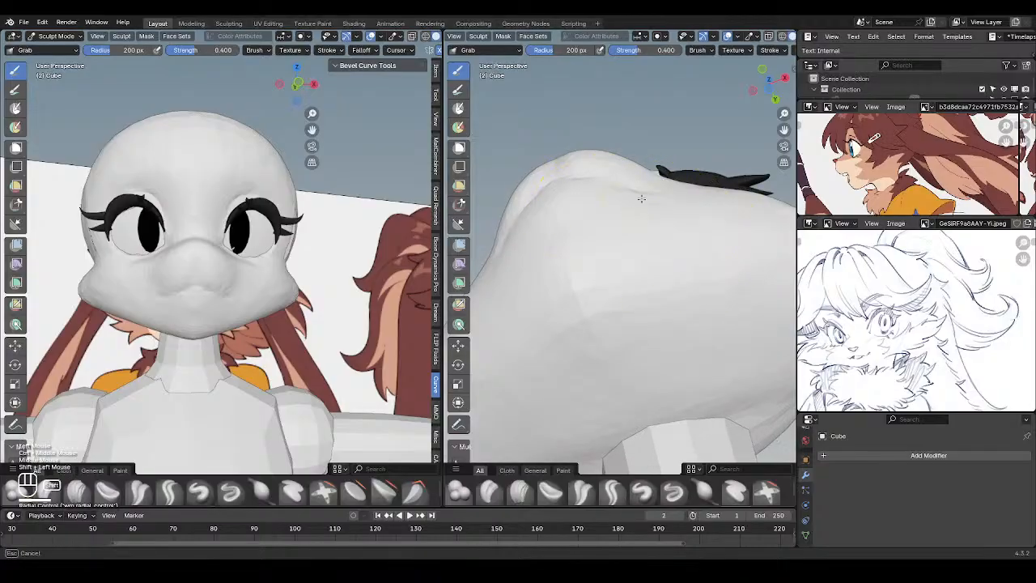
middle_click_drag(649, 250, 680, 212)
middle_click_drag(680, 213, 646, 283, "ctrl")
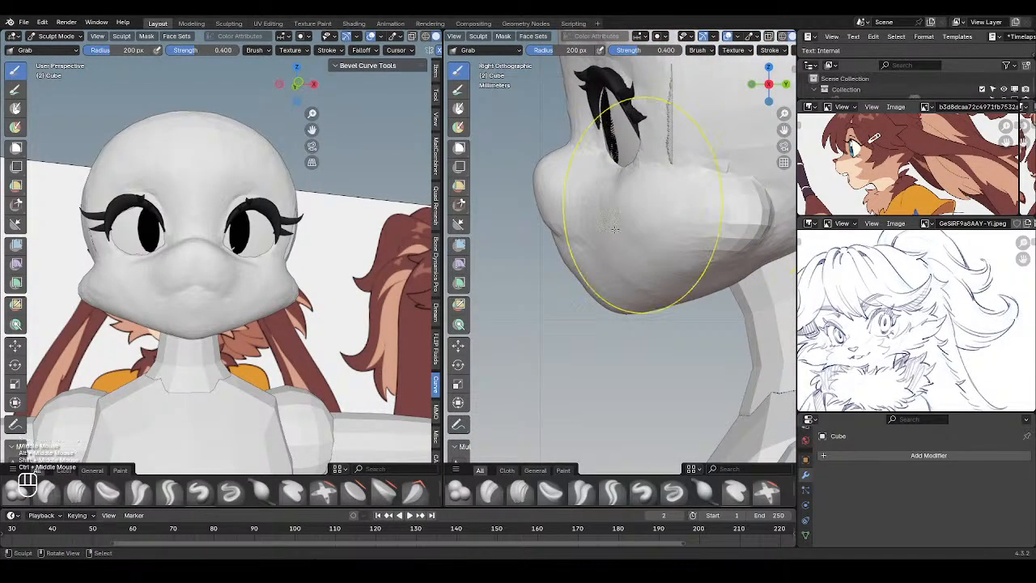
Refine the underside of the cheek with Pinch/Magnify at 99 px and Crease Polish at 63 px, smoothing the surface between strokes
key("p")
mouse_move(655, 265)
middle_mouse_down()
mouse_move(620, 284)
mouse_move(689, 204)
mouse_move(685, 217)
middle_mouse_up()
key("f")
left_click(593, 298)
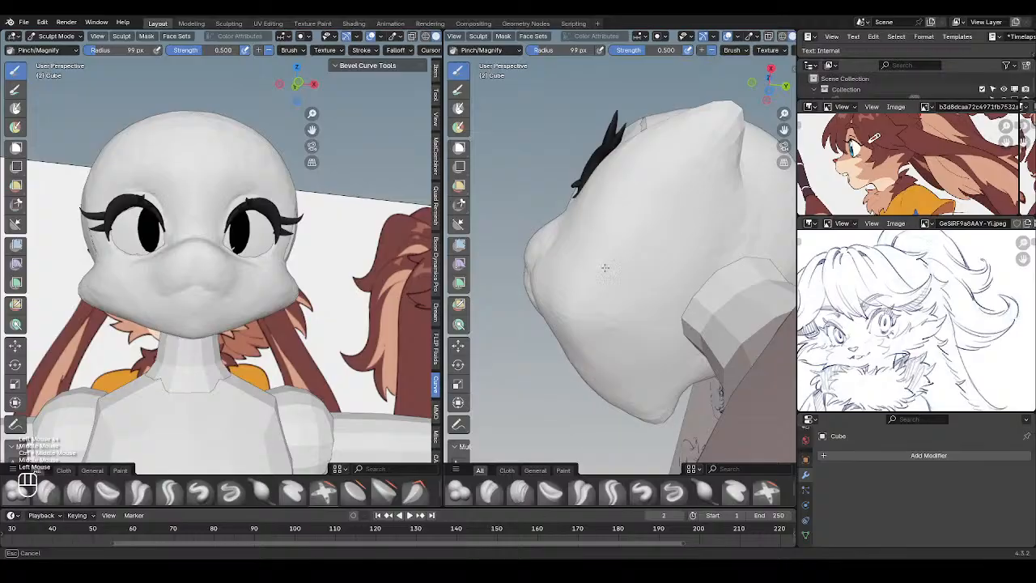
key("shift+c")
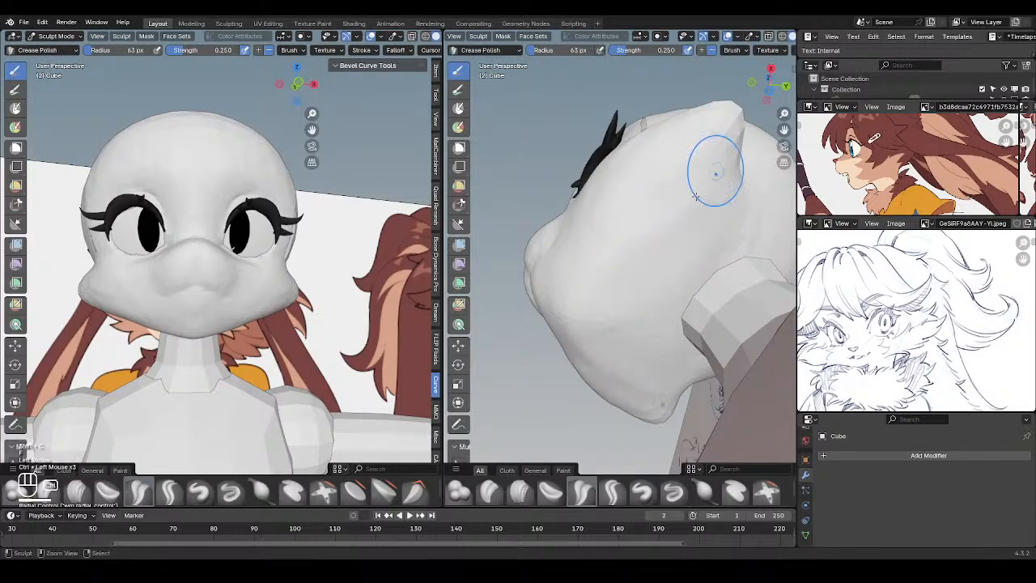
mouse_move(626, 261)
left_mouse_down("shift")
mouse_move(603, 292)
mouse_move(634, 297)
left_mouse_up("shift")
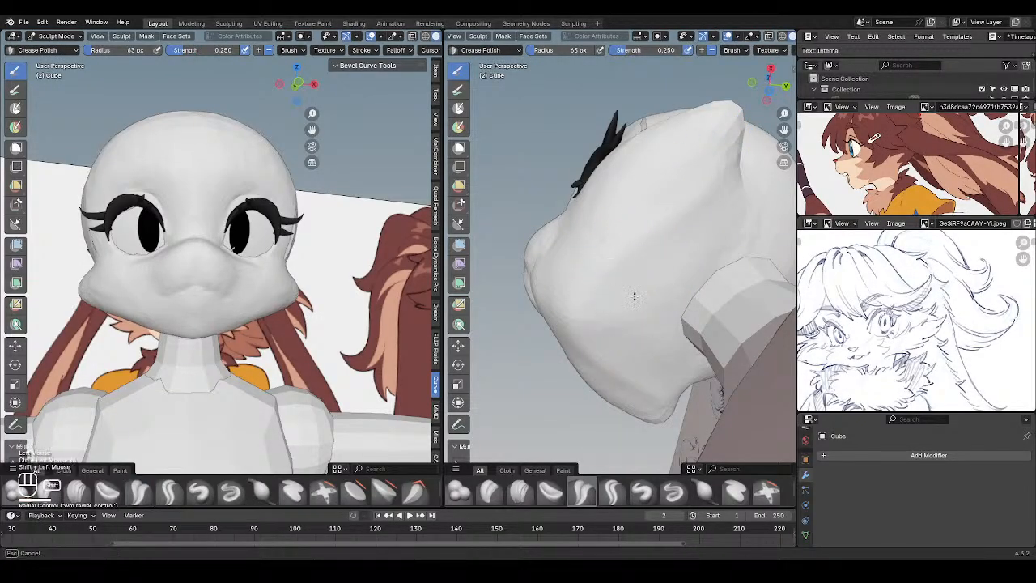
Rework the underside of the cheek using Clay Strips at 96 px, undoing the first strokes, and smooth the lower cheek
key("c")
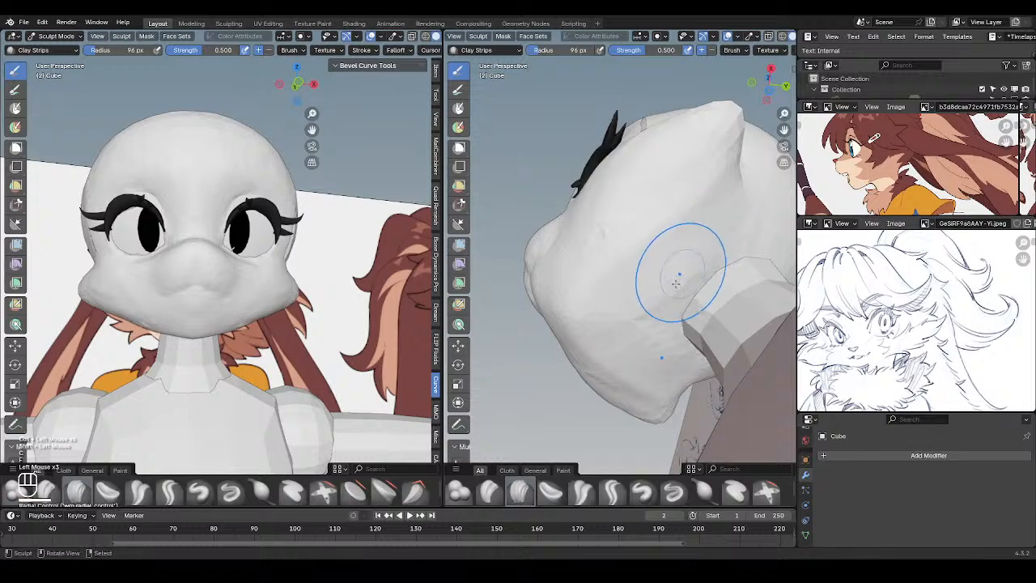
key("ctrl+z")
key("ctrl+z")
mouse_move(659, 299)
left_mouse_down()
mouse_move(647, 296)
mouse_move(722, 231)
left_mouse_up()
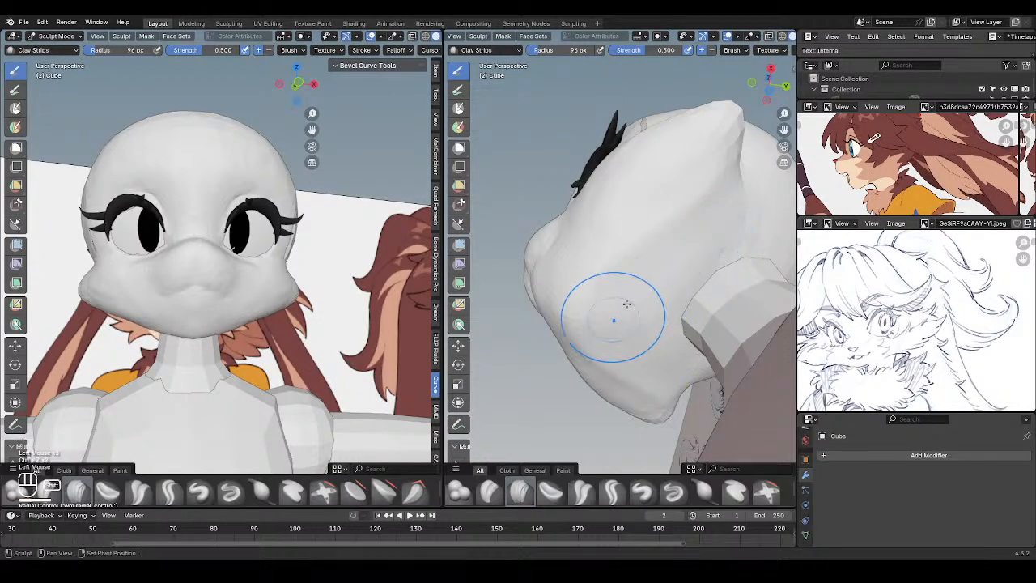
middle_click_drag(628, 303, 675, 263)
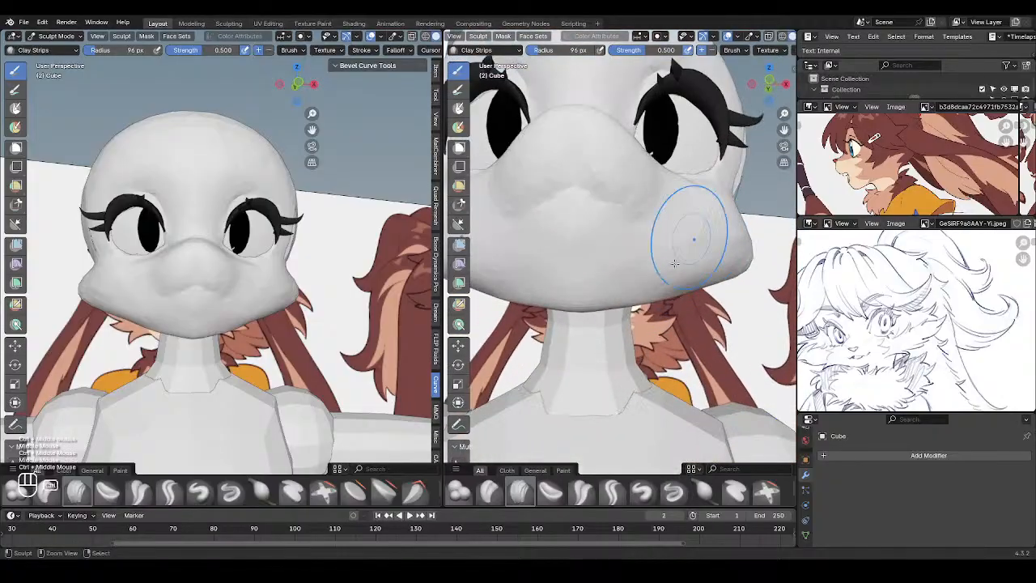
mouse_move(674, 263)
left_mouse_down("shift")
mouse_move(556, 261)
mouse_move(650, 269)
left_mouse_up("shift")
mouse_move(698, 264)
middle_mouse_down("alt")
mouse_move(591, 255)
mouse_move(695, 277)
middle_mouse_up("alt")
middle_click_drag(717, 240, 684, 276, "ctrl")
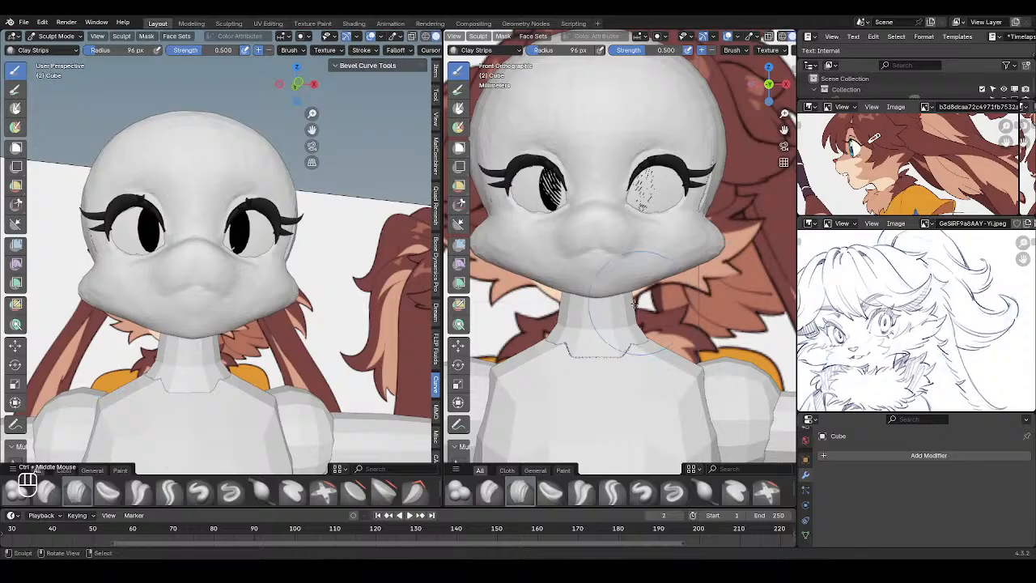
Raise the tip of the chin in the front view using Grab with a 213 px radius
key("g")
key("f")
left_click(679, 295)
key("f")
left_click(664, 285)
left_click_drag(595, 297, 593, 280)
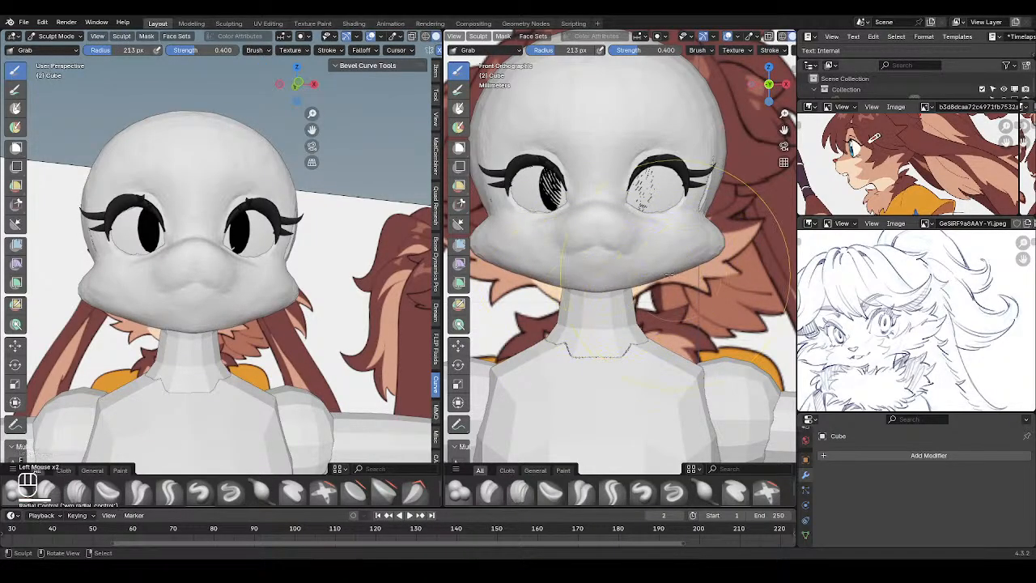
Try to push up the jawline beside the chin using Grab with a 146 px radius
key("f")
left_click(614, 306)
key("f")
left_click(740, 269)
left_click_drag(671, 281, 668, 274)
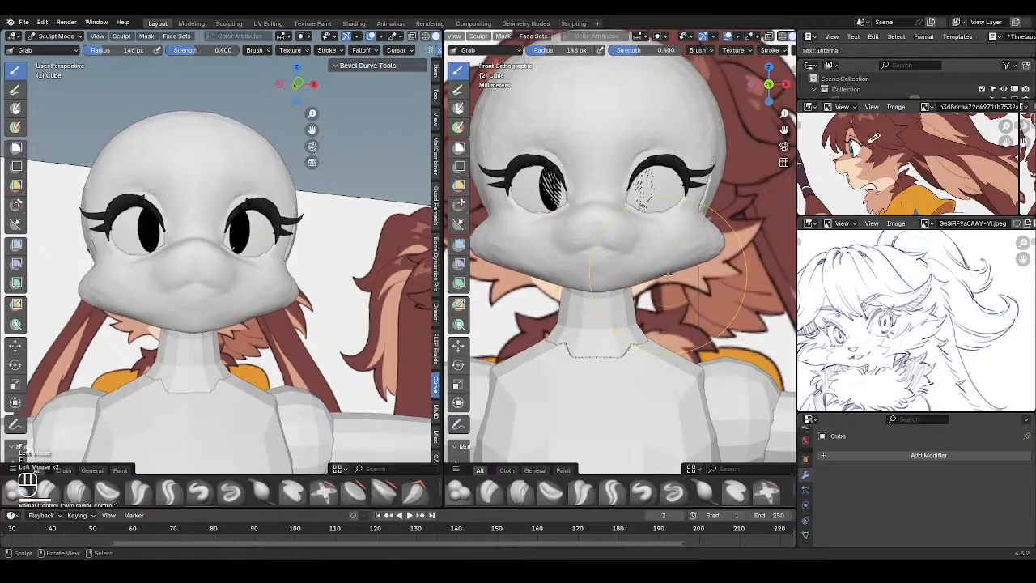
key("ctrl+z")
Save the file and set the Grab radius to 141 px
middle_click_drag(670, 293, 680, 300)
mouse_move(681, 300)
middle_mouse_down("ctrl")
mouse_move(707, 330)
mouse_move(779, 327)
mouse_move(715, 324)
mouse_move(653, 257)
mouse_move(616, 178)
mouse_move(597, 191)
mouse_move(600, 166)
mouse_move(600, 195)
mouse_move(632, 191)
mouse_move(659, 203)
middle_mouse_up("ctrl")
key("ctrl+s")
mouse_move(658, 204)
middle_mouse_down("ctrl")
mouse_move(656, 186)
mouse_move(653, 199)
mouse_move(629, 199)
middle_mouse_up("ctrl")
key("f")
left_click(619, 193)
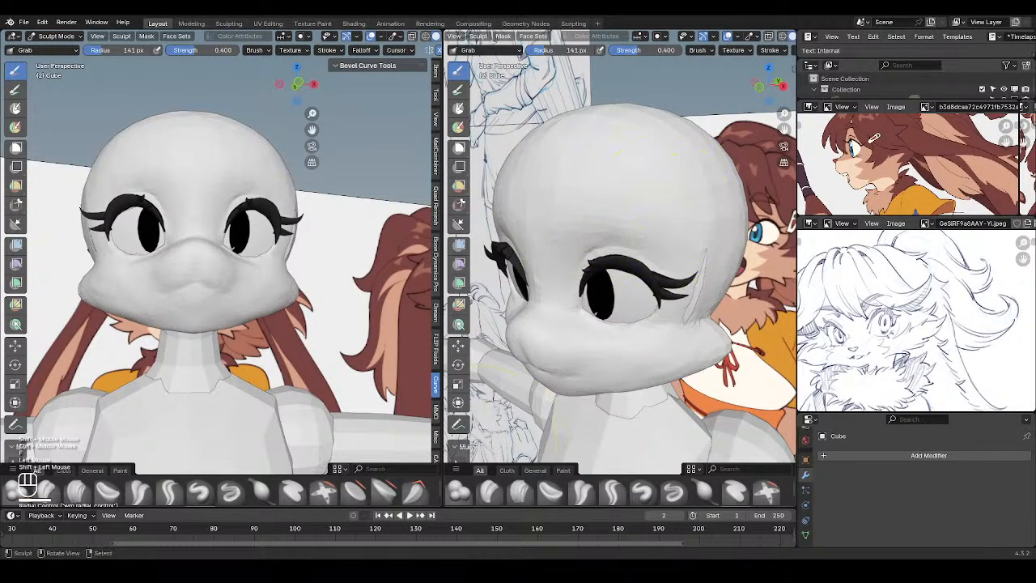
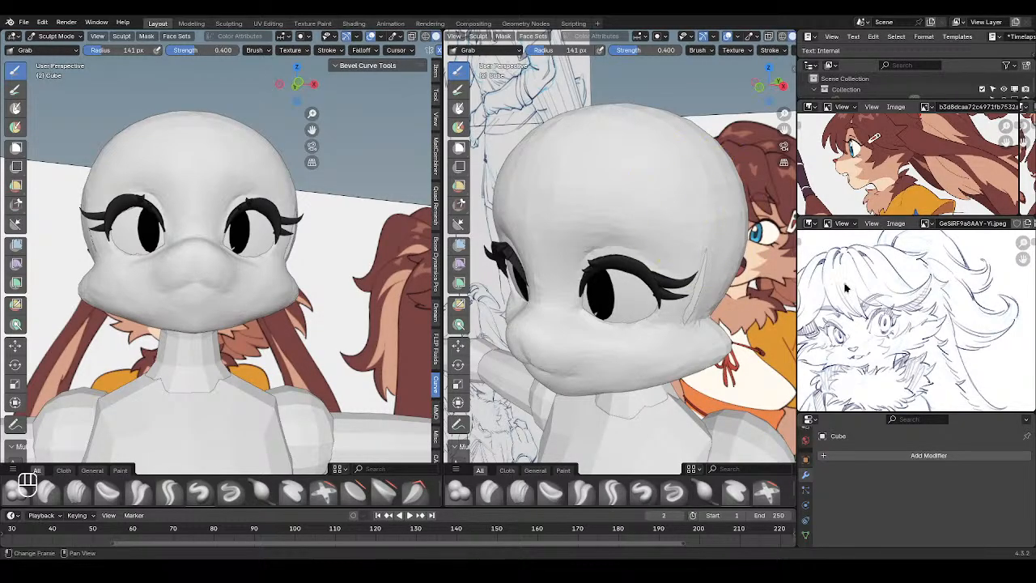
Widen the front-facing 3D viewport and set the Grab radius to 92 px
middle_click_drag(642, 275, 687, 301)
mouse_move(686, 301)
middle_mouse_down("ctrl")
mouse_move(687, 334)
mouse_move(678, 314)
mouse_move(656, 307)
mouse_move(657, 214)
mouse_move(674, 345)
mouse_move(718, 238)
mouse_move(677, 294)
middle_mouse_up("ctrl")
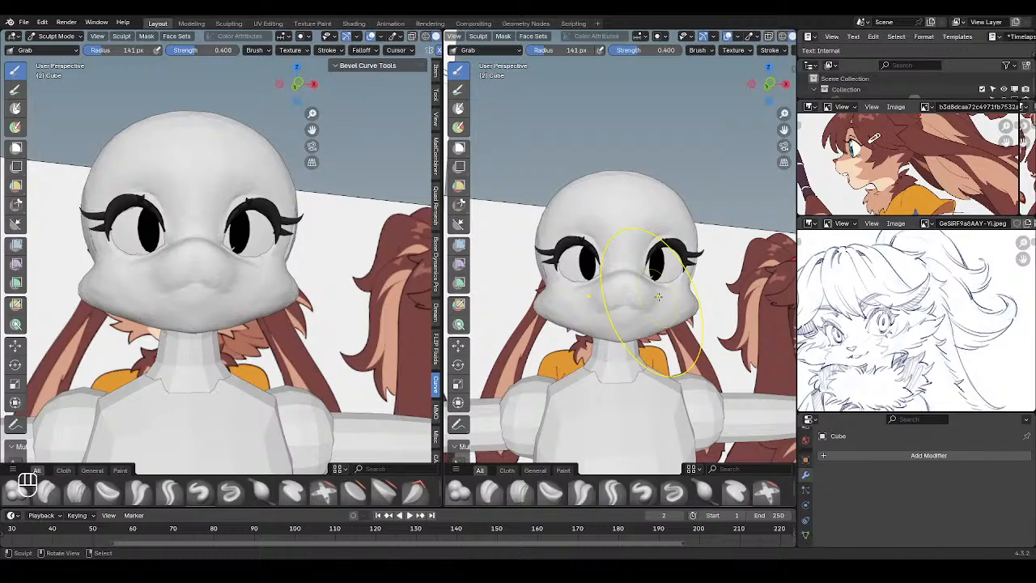
left_click_drag(444, 142, 396, 144)
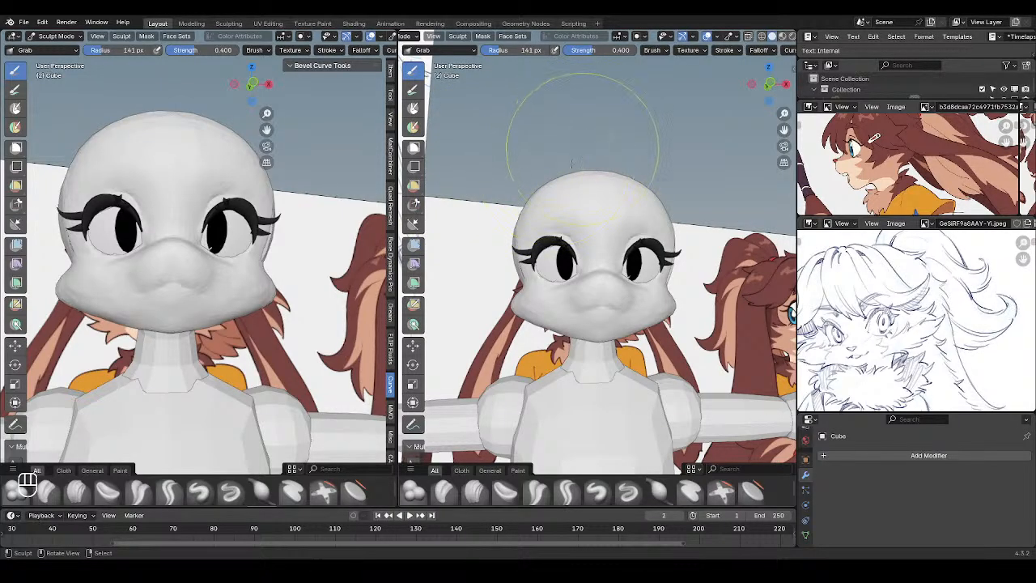
middle_click_drag(564, 121, 598, 91)
middle_click_drag(598, 90, 597, 115)
mouse_move(616, 198)
middle_mouse_down("ctrl")
mouse_move(629, 143)
mouse_move(613, 150)
middle_mouse_up("ctrl")
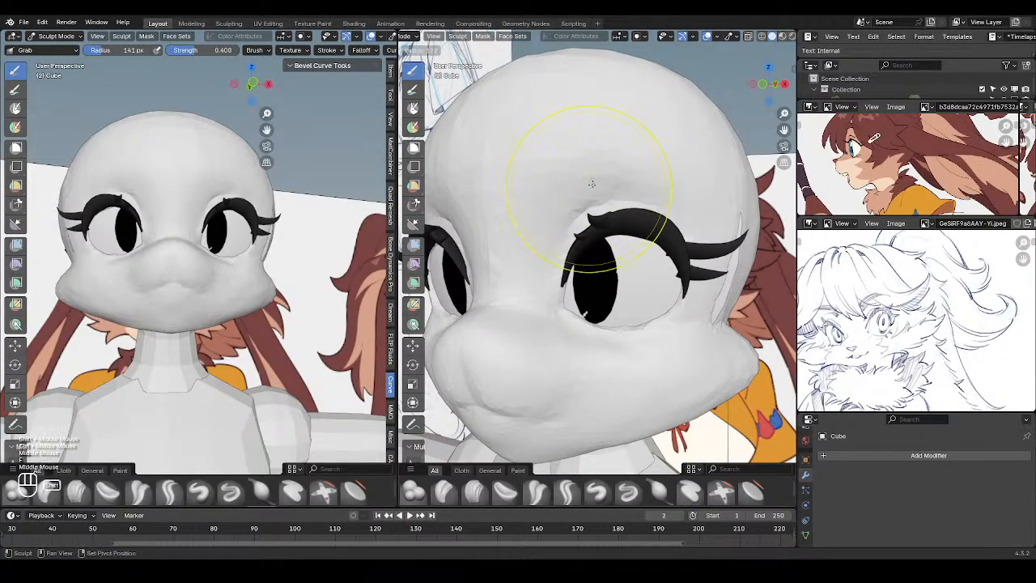
left_click(576, 195)
Examine the head's proportions from several angles and distances against the body and the front reference
mouse_move(577, 194)
middle_mouse_down("ctrl")
mouse_move(583, 220)
mouse_move(558, 137)
mouse_move(544, 177)
middle_mouse_up("ctrl")
middle_click_drag(544, 177, 528, 180)
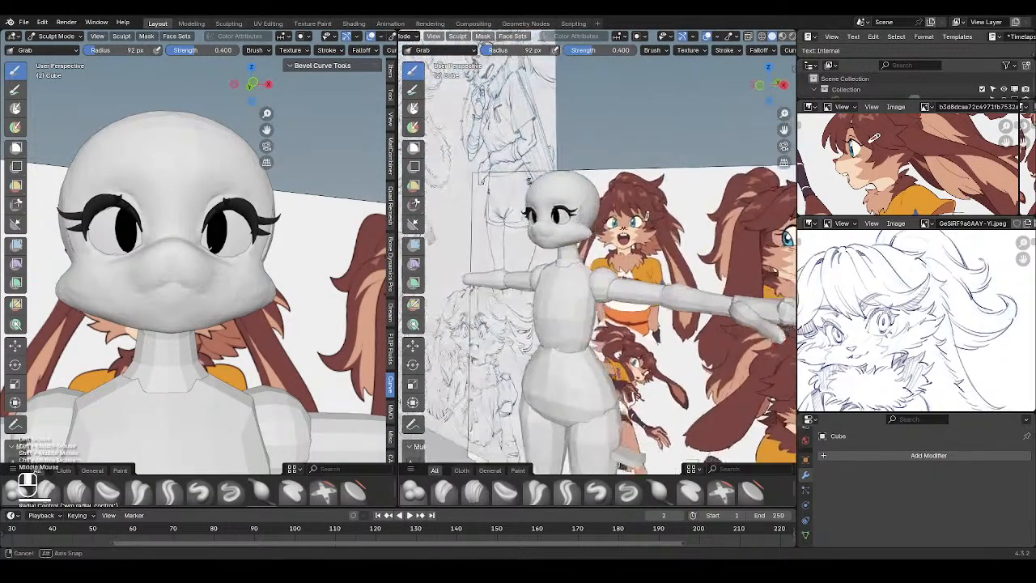
mouse_move(645, 236)
middle_mouse_down()
mouse_move(597, 236)
mouse_move(559, 198)
mouse_move(570, 186)
mouse_move(664, 230)
mouse_move(596, 202)
middle_mouse_up()
mouse_move(560, 155)
middle_mouse_down("shift")
mouse_move(615, 208)
mouse_move(629, 188)
mouse_move(636, 218)
middle_mouse_up("shift")
middle_click_drag(640, 235, 609, 203, "ctrl")
middle_click_drag(609, 194, 539, 190)
middle_click_drag(607, 193, 534, 218)
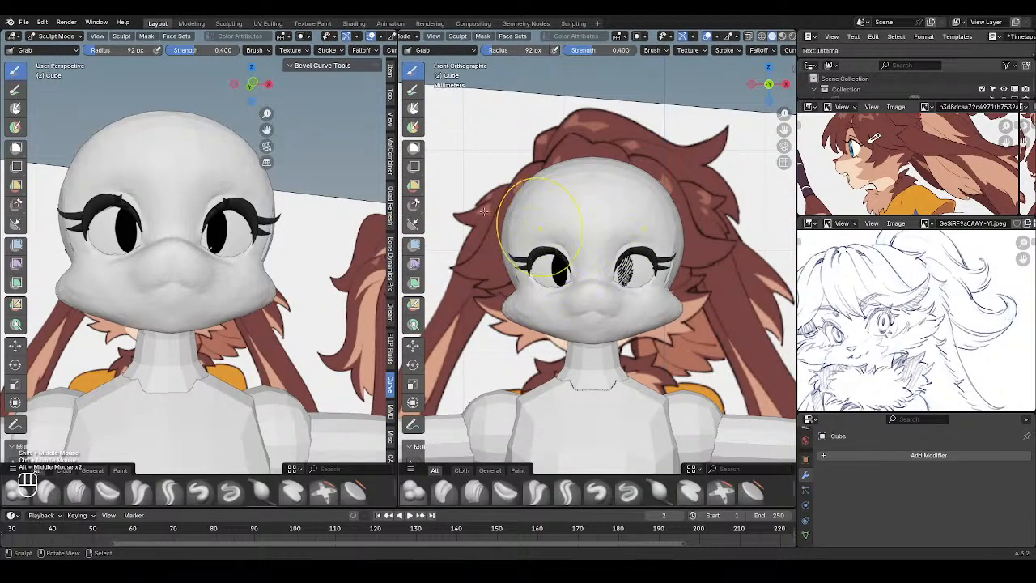
mouse_move(239, 252)
middle_mouse_down()
mouse_move(246, 301)
mouse_move(241, 271)
middle_mouse_up()
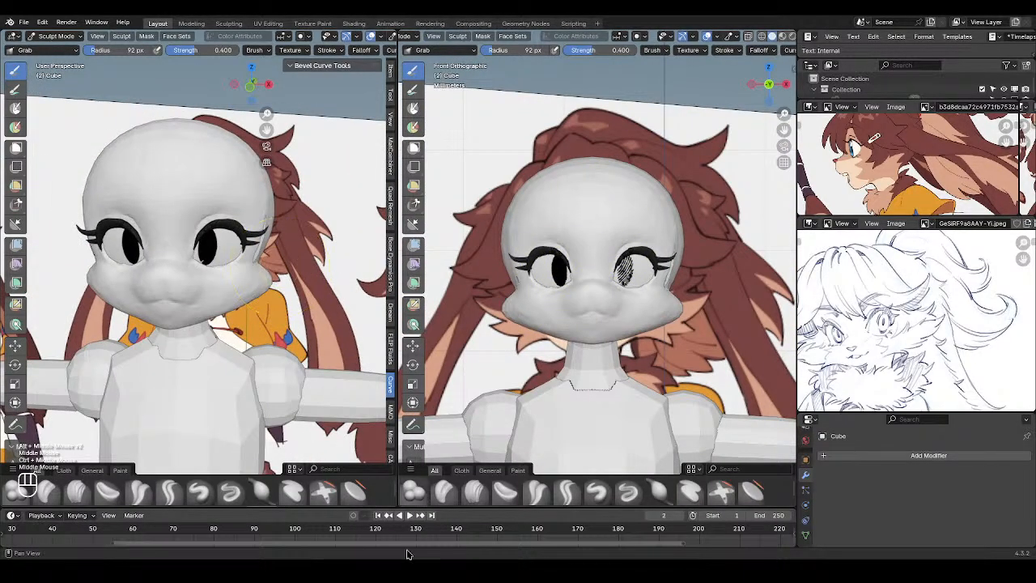
Switch from Sculpt Mode to Object Mode and deselect everything
left_click(953, 359)
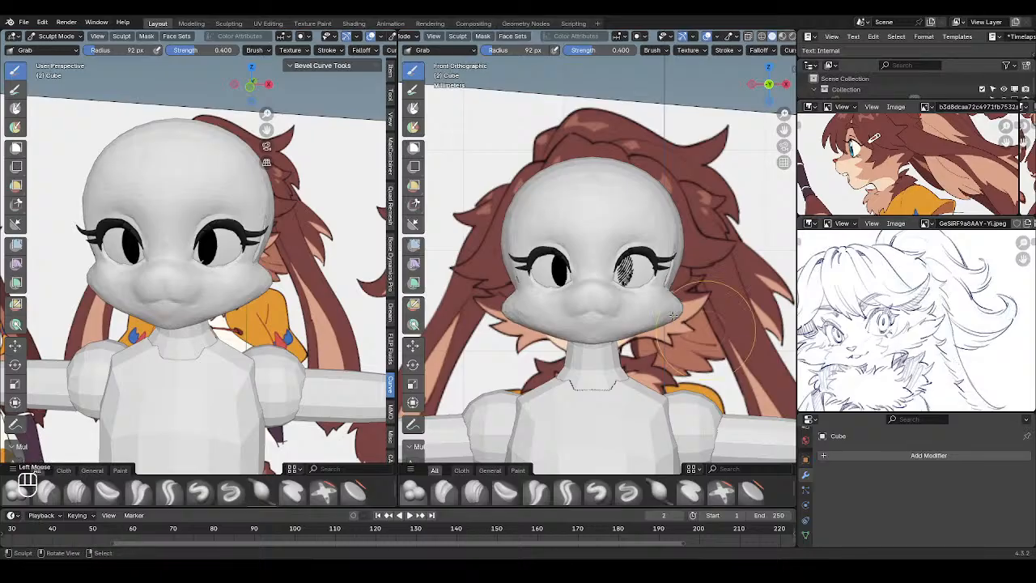
key("ctrl+Tab")
left_click(577, 318)
scroll(592, 281, "down", 1)
middle_click_drag(592, 281, 623, 279)
key("alt+a")
mouse_move(624, 280)
middle_mouse_down()
mouse_move(668, 278)
mouse_move(591, 277)
middle_mouse_up()
scroll(668, 278, "down", 1)
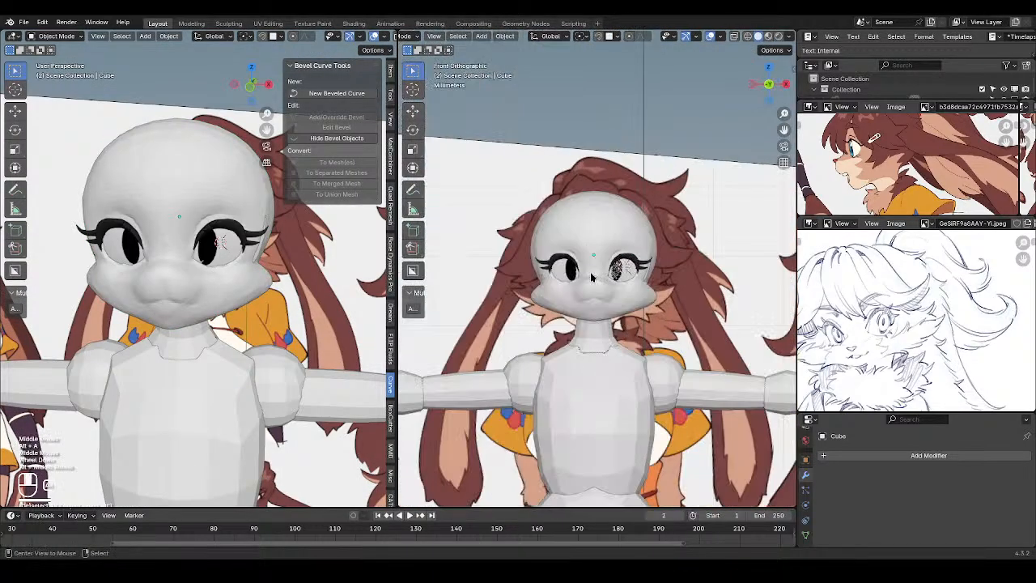
scroll(592, 278, "up", 2)
scroll(641, 290, "down", 2)
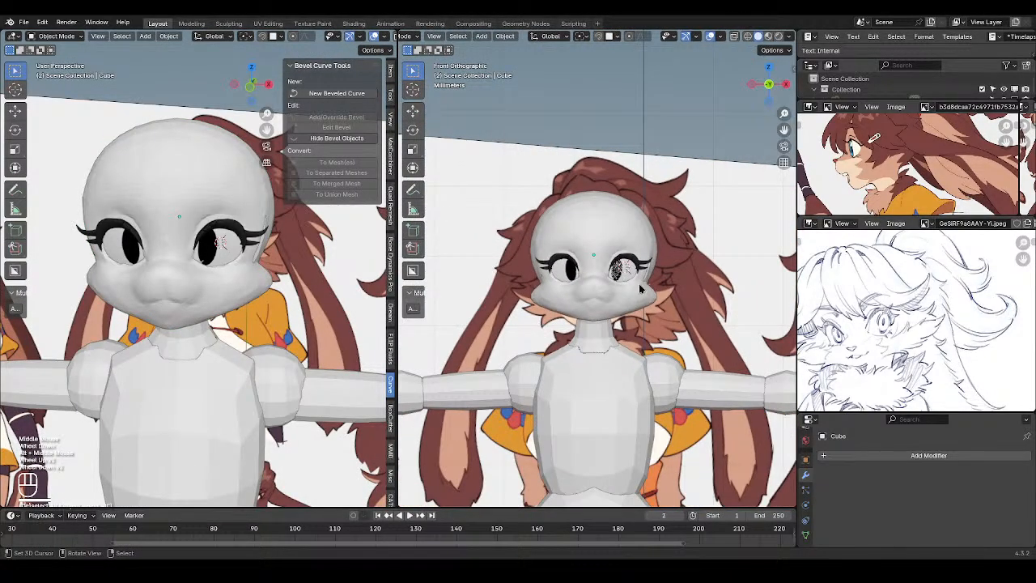
Select the head mesh and save the file
right_click(639, 233)
key("shift+s")
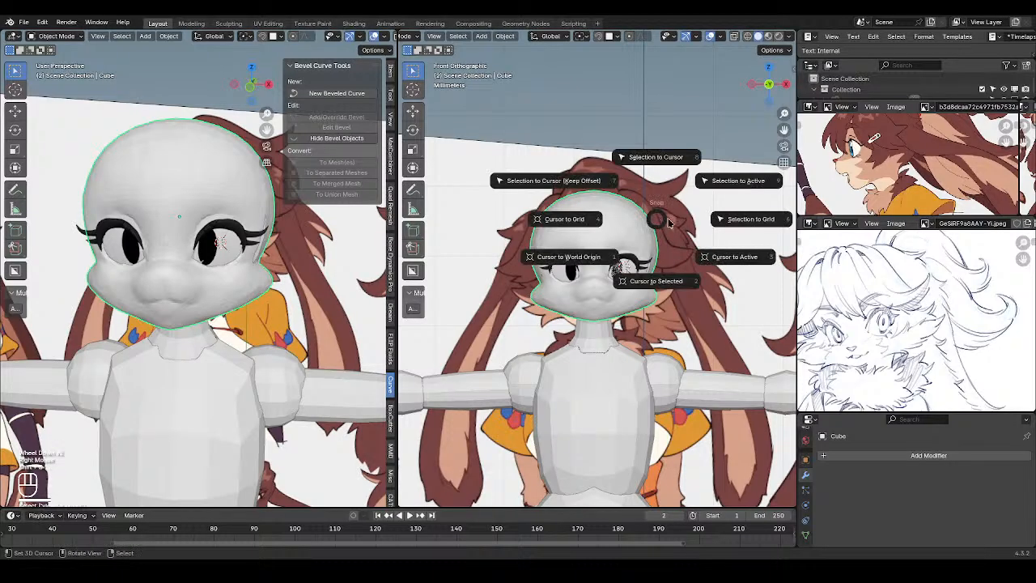
left_click(710, 236)
key("ctrl+s")
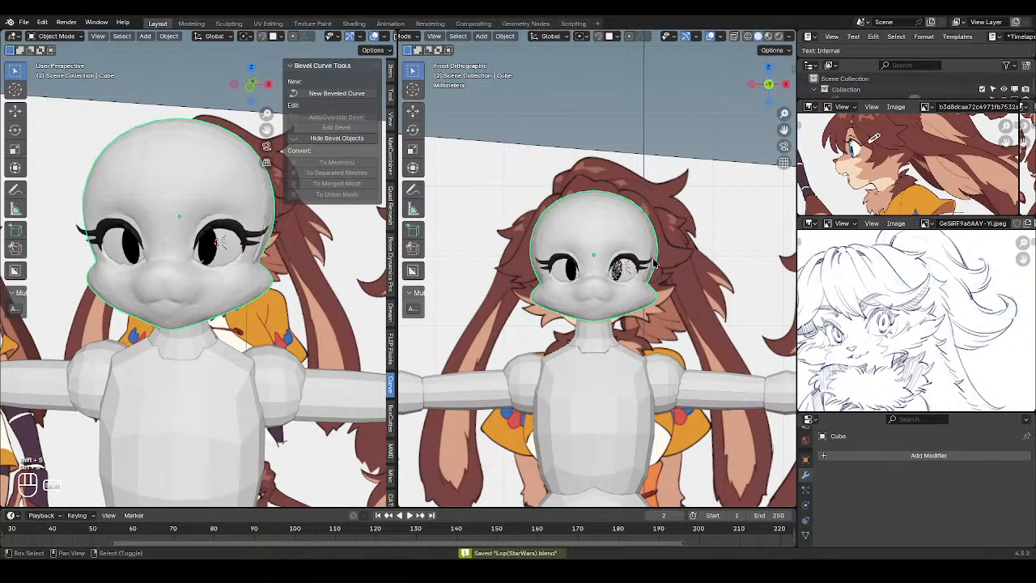
Add a cube at the 3D cursor and scale it down to slightly larger than the eye
scroll(655, 264, "up", 2)
key("shift+a")
mouse_move(618, 267)
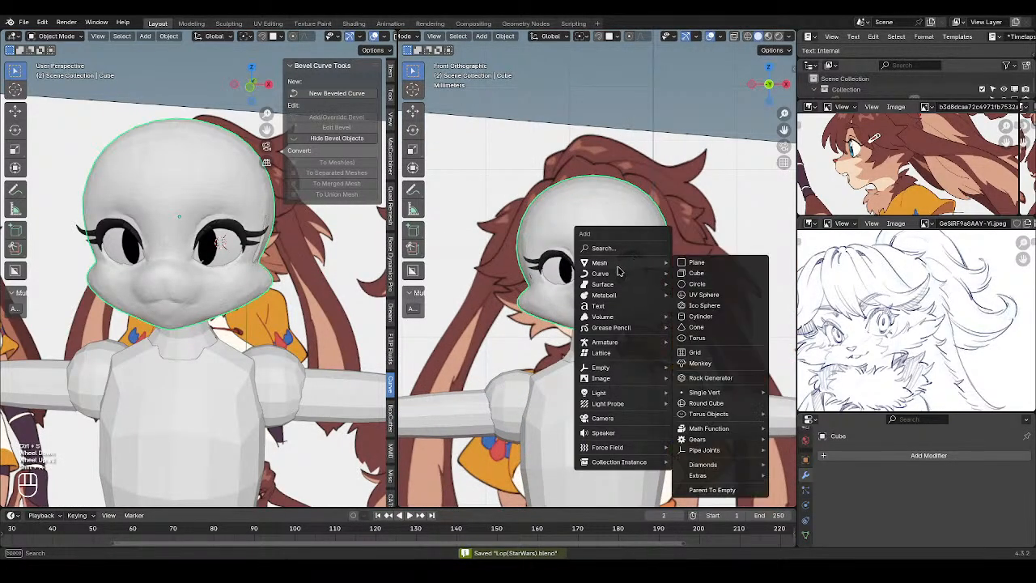
left_click(690, 274)
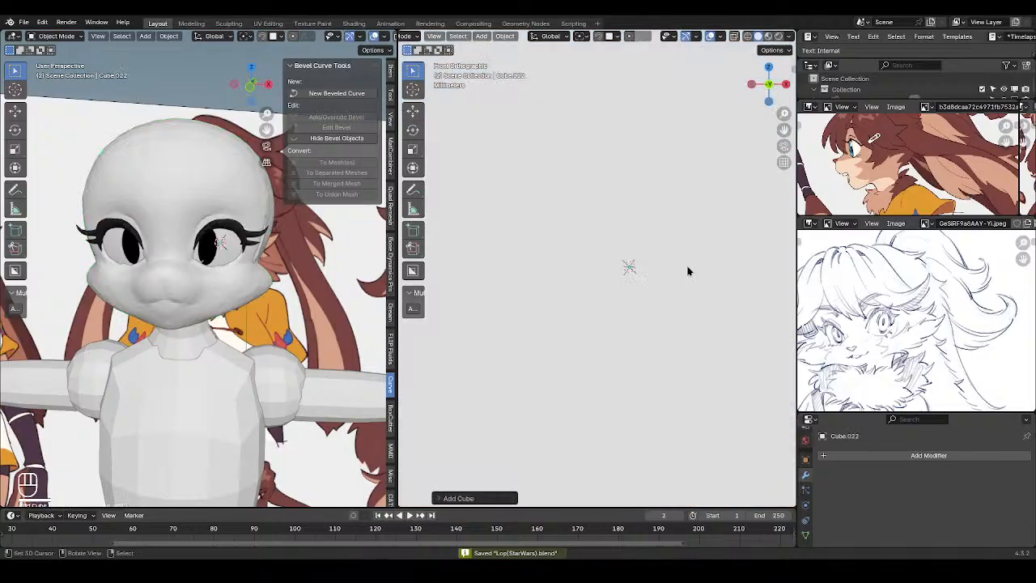
key("s")
left_click(619, 267)
key("s")
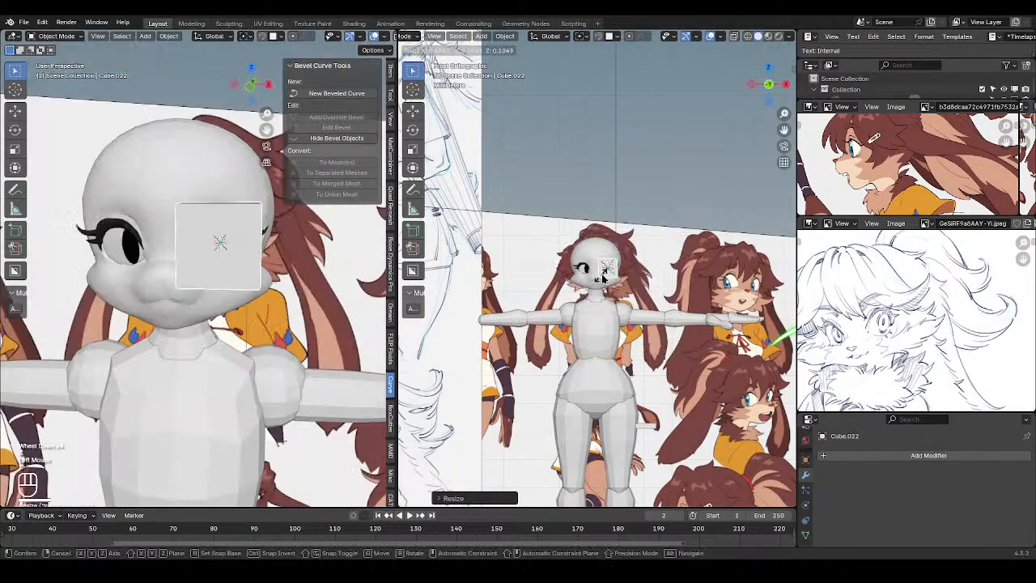
left_click(619, 268)
Display the front view in wireframe and move the cube onto the head of the three-quarter standing reference
scroll(622, 266, "up", 5)
middle_click_drag(625, 268, 622, 266, "shift")
scroll(614, 268, "up", 2)
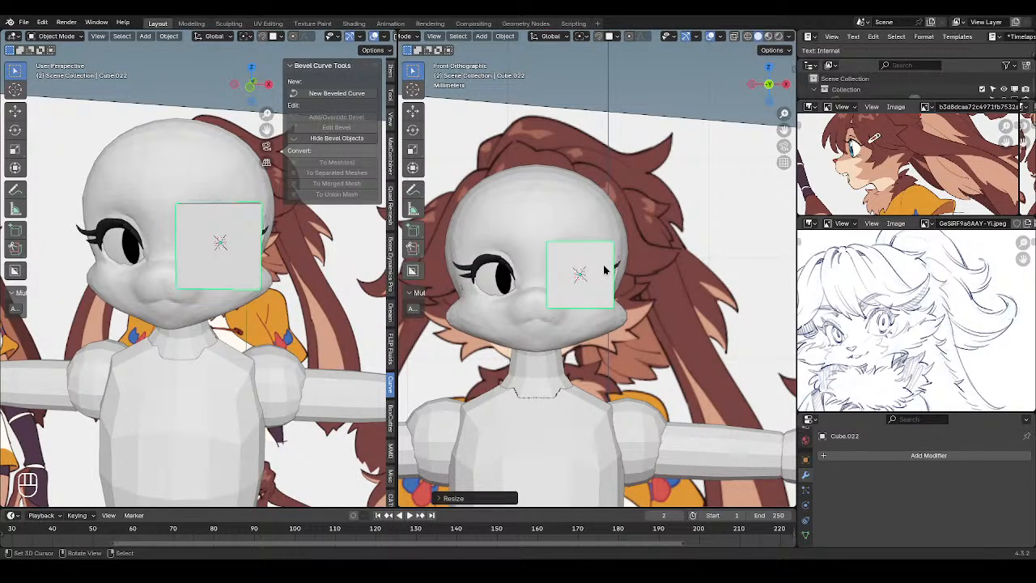
scroll(586, 285, "down", 2)
middle_click_drag(599, 298, 594, 271, "shift")
scroll(649, 292, "down", 3)
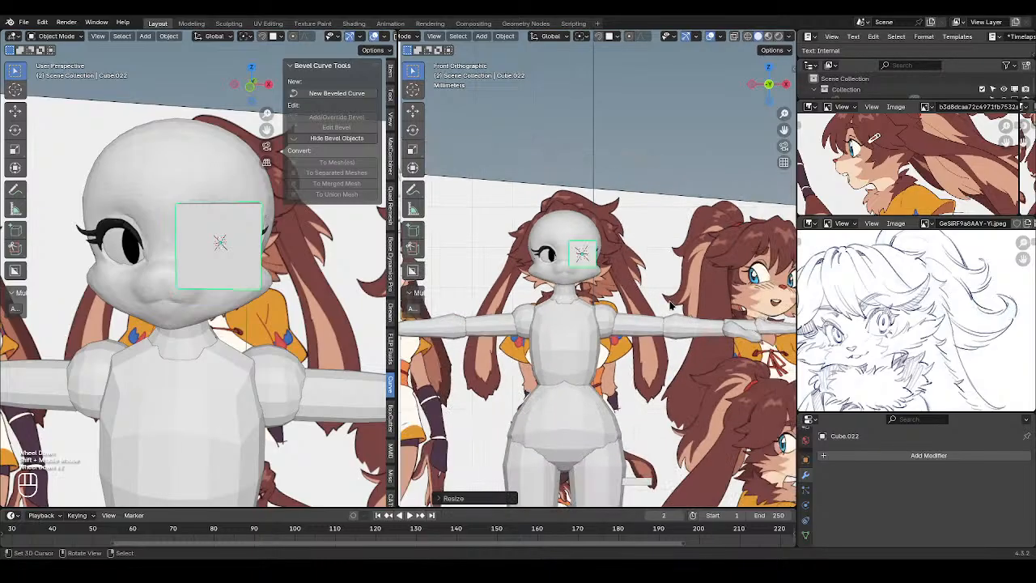
scroll(671, 304, "down", 2)
mouse_move(676, 275)
middle_mouse_down("shift")
mouse_move(634, 253)
mouse_move(645, 258)
mouse_move(583, 279)
mouse_move(840, 281)
mouse_move(762, 281)
middle_mouse_up("shift")
key("shift+z")
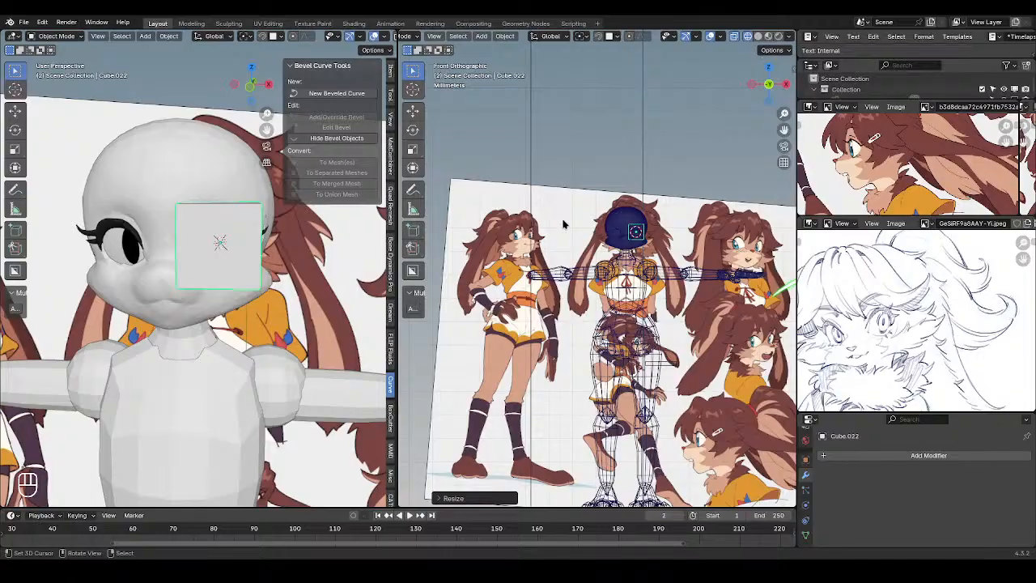
middle_click_drag(565, 225, 575, 227, "shift")
key("g")
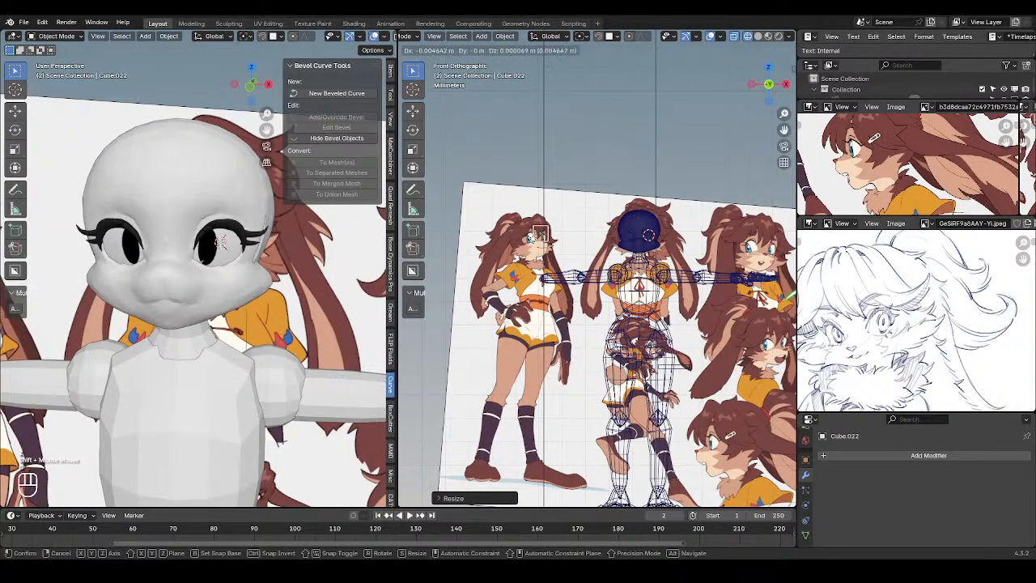
left_click(513, 238)
Rotate the cube to the ear's slant and move it onto the ear root of the three-quarter standing reference
scroll(498, 233, "up", 3)
scroll(620, 248, "down", 1)
middle_click_drag(492, 231, 711, 275, "shift")
scroll(619, 248, "up", 2)
scroll(642, 242, "up", 2)
scroll(627, 261, "up", 2)
scroll(712, 283, "down", 1)
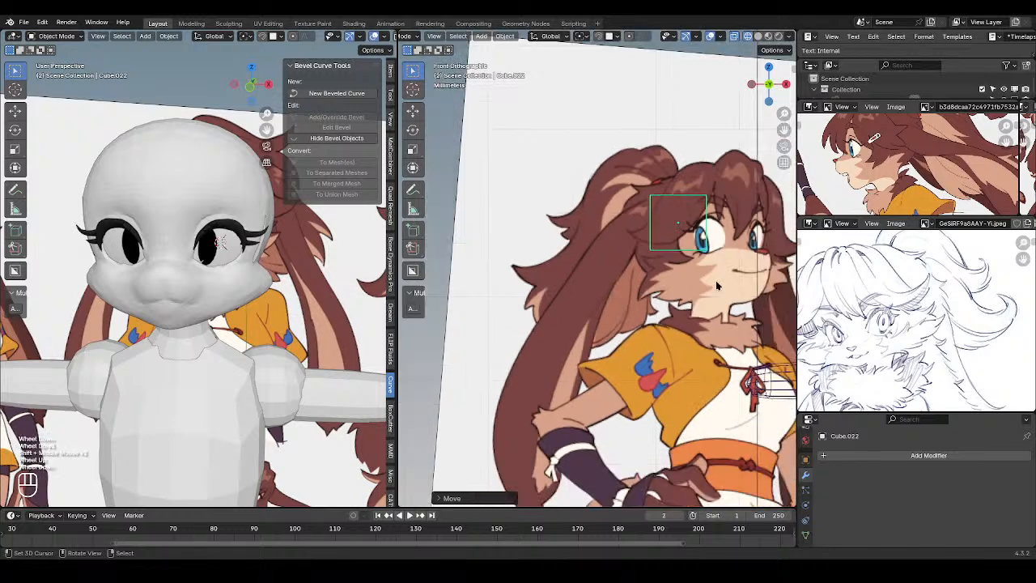
key("r")
left_click(703, 279)
key("g")
left_click(651, 274)
key("r")
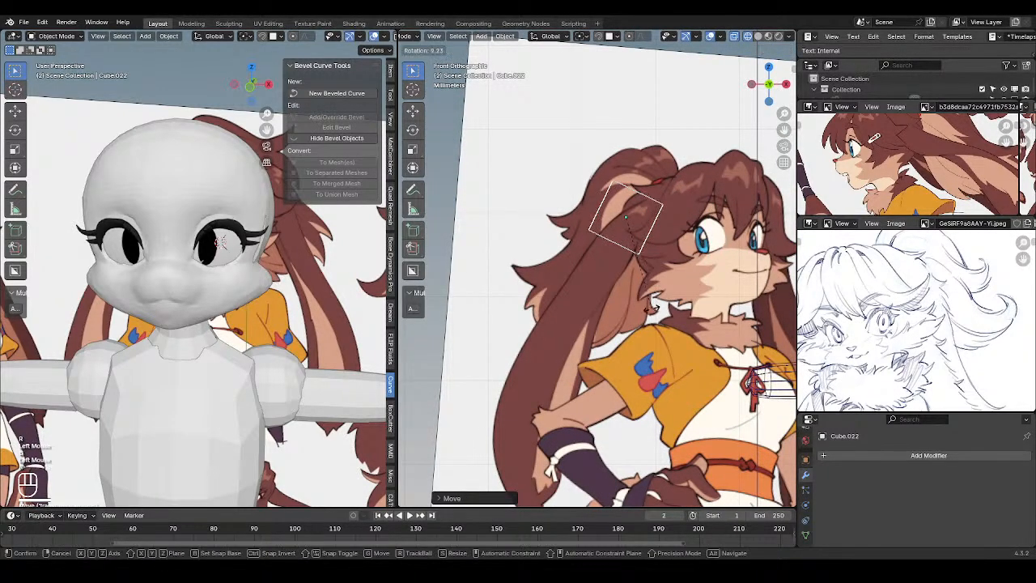
left_click(657, 328)
Scale the cube down slightly to match the ear's width at its root
scroll(595, 275, "down", 1)
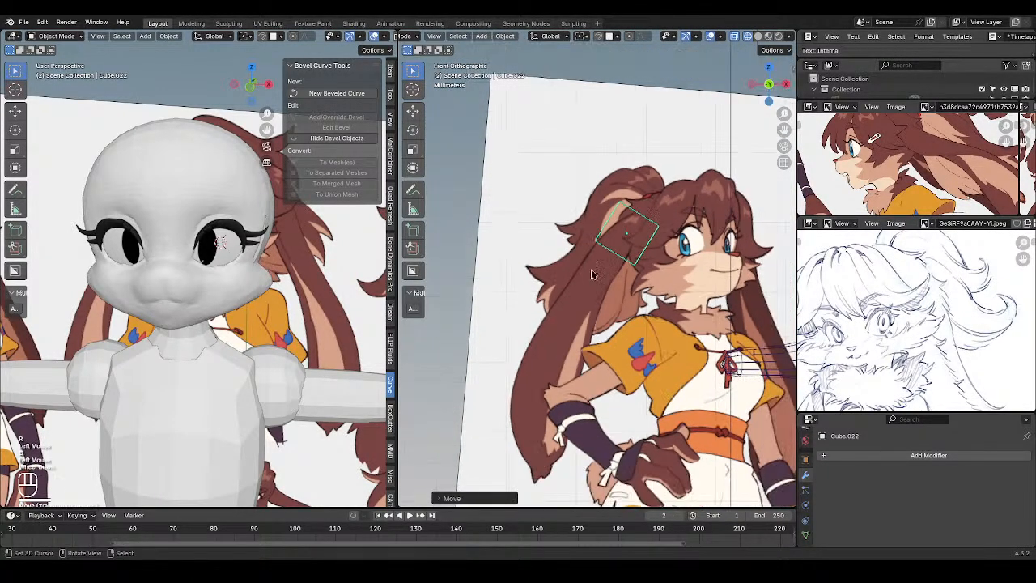
middle_click_drag(592, 273, 601, 271, "shift")
scroll(615, 261, "down", 1, "shift")
scroll(624, 254, "up", 1)
key("s")
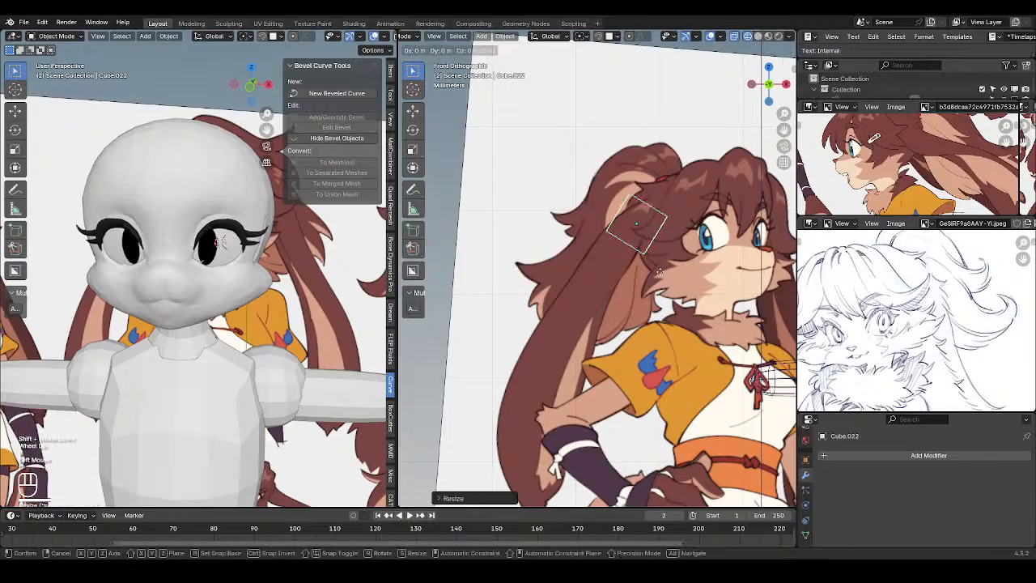
left_click(643, 250)
Enter Edit Mode, shift the cube's upper end up along the ear and narrow it along its local X axis
key("Tab")
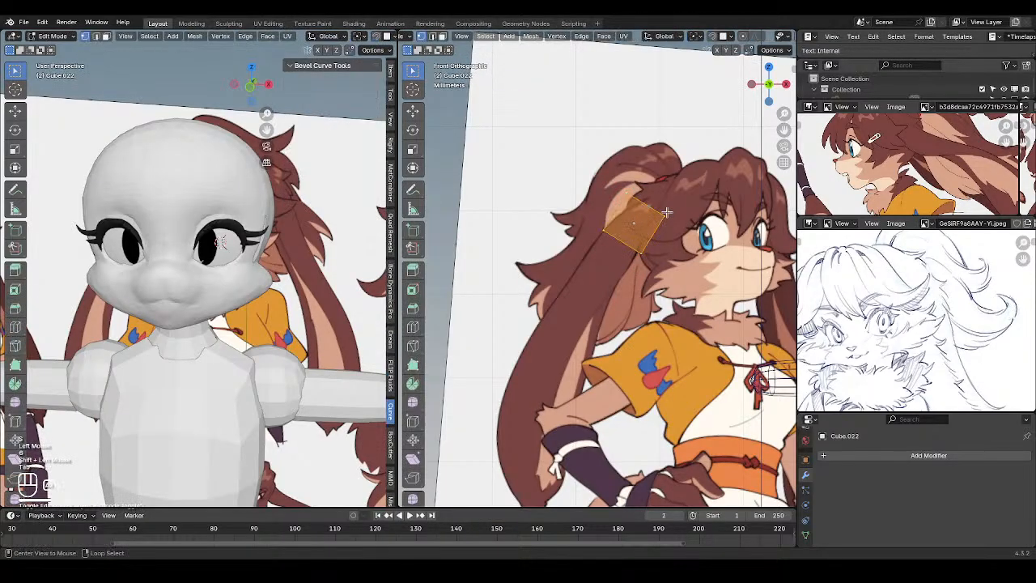
key("alt+a")
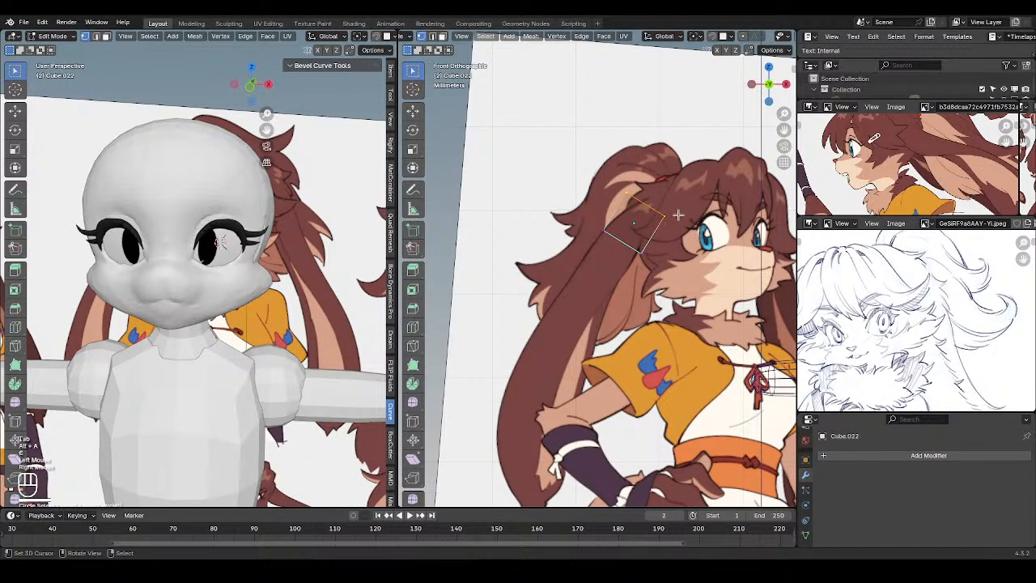
key("g")
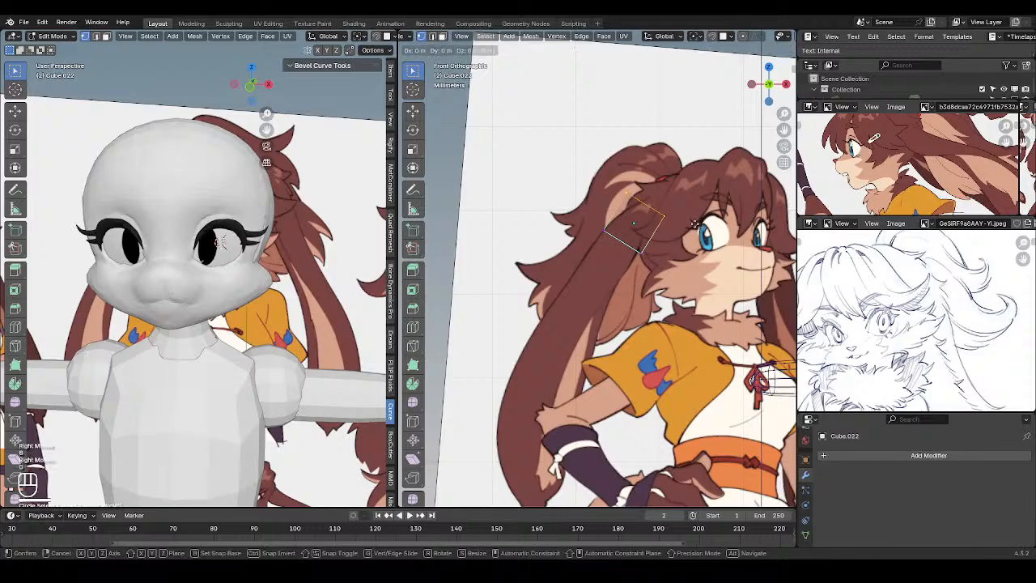
left_click(698, 227)
key("s")
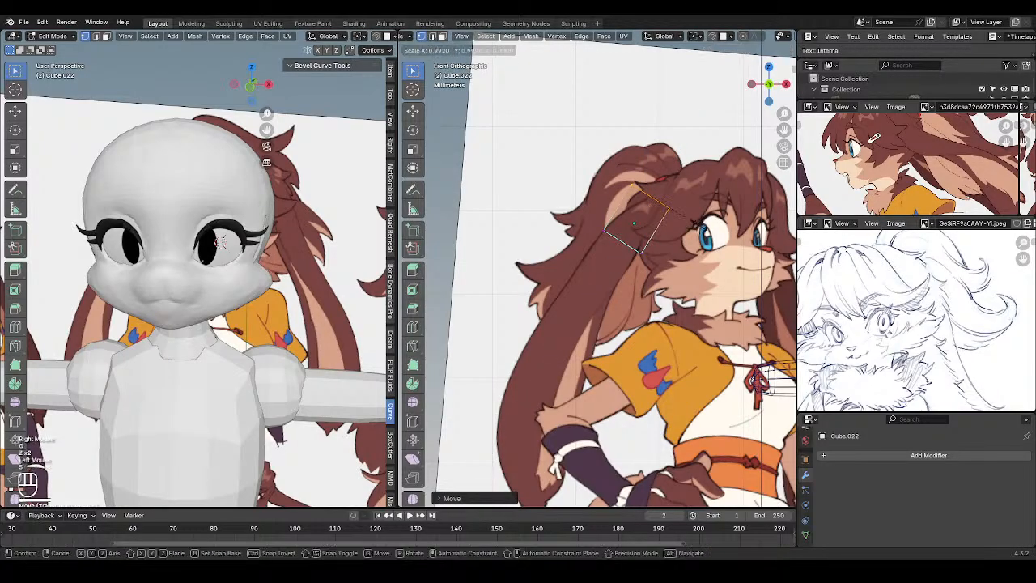
key("x")
key("x")
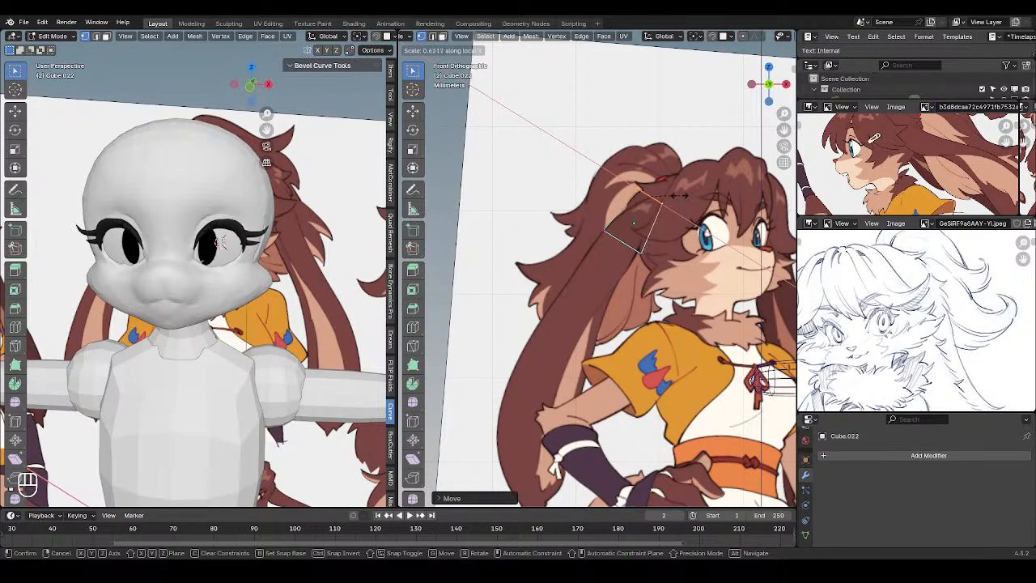
left_click(683, 195)
Select the cube's lower end and narrow it slightly along its local X axis to fit the ear outline
middle_click_drag(637, 228, 683, 215, "shift")
key("c")
scroll(651, 233, "down", 2)
left_click(639, 234)
right_click(639, 235)
key("s")
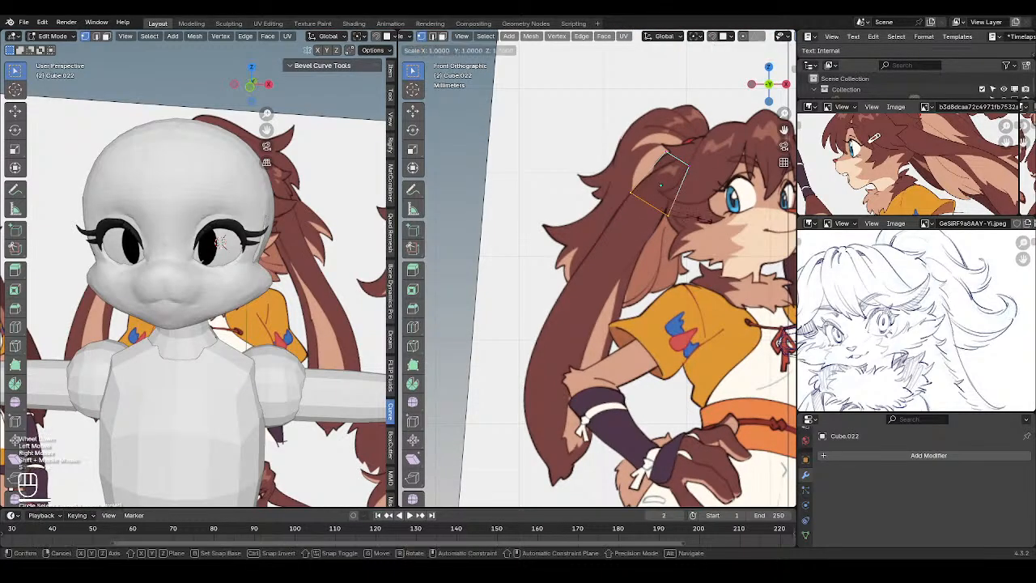
key("z")
key("z")
key("x")
key("x")
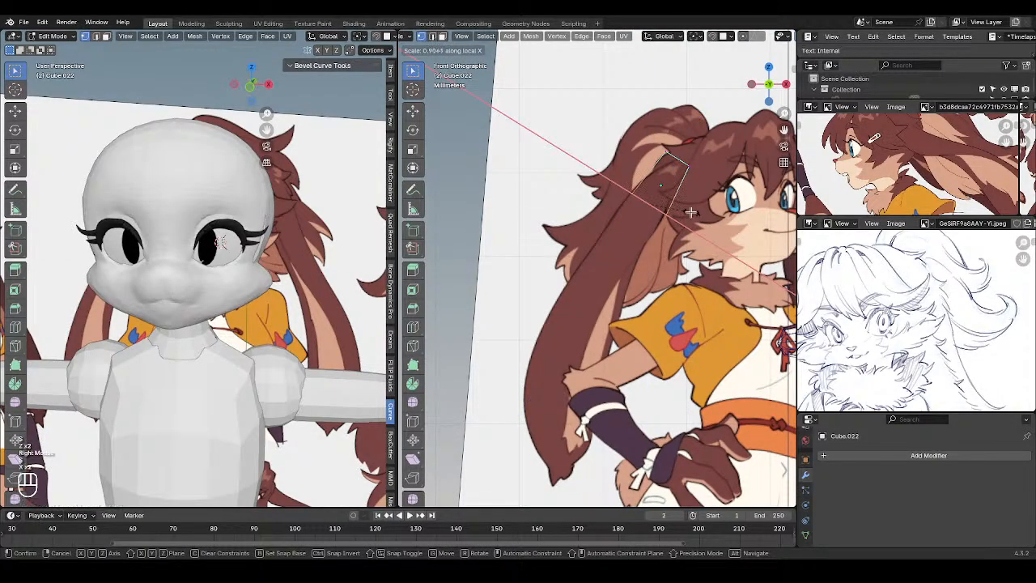
left_click(688, 213)
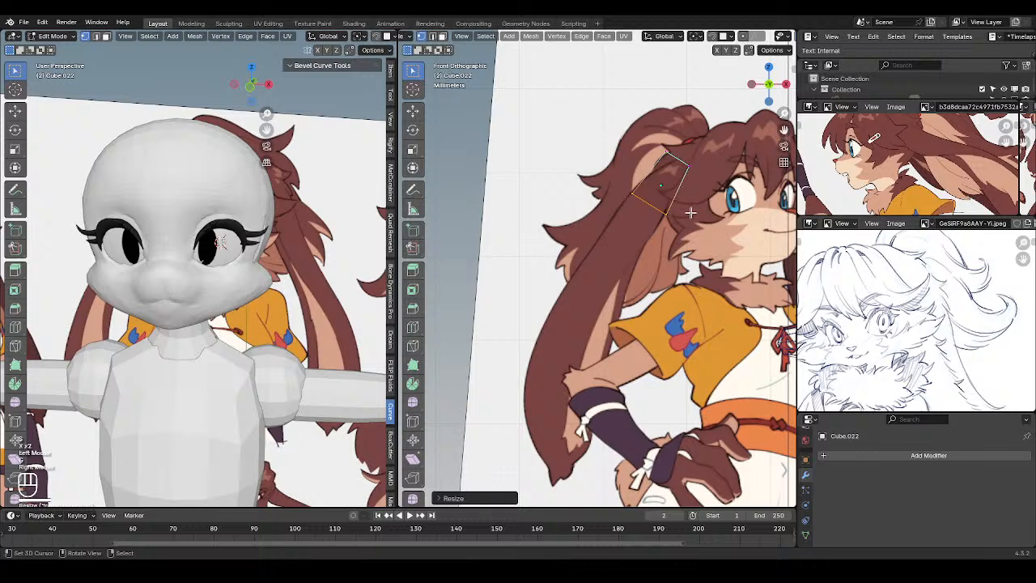
Extrude the lower end and slide it along the local Z axis down to the ear's wide part beside the elbow
key("e")
left_click(678, 245)
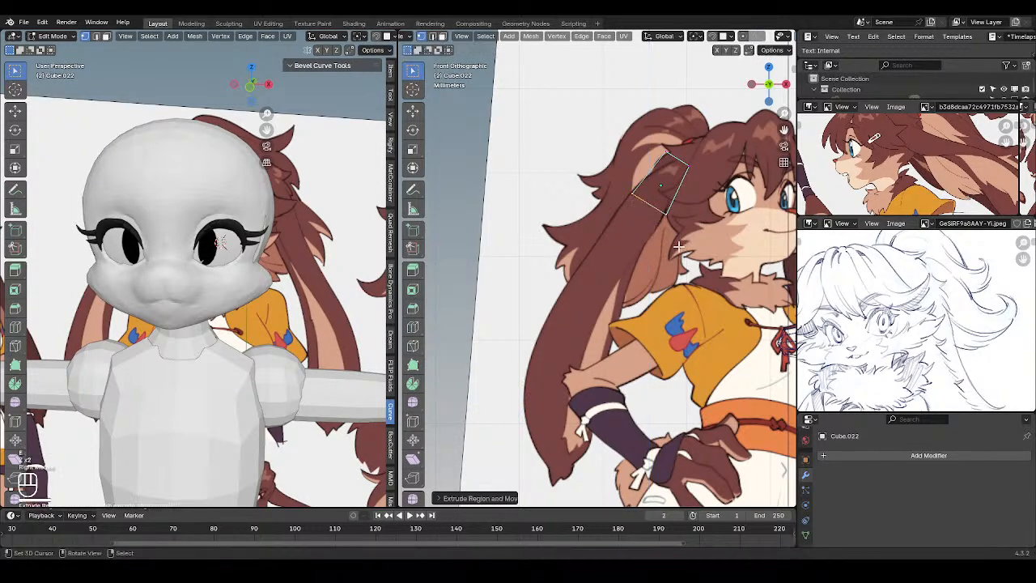
key("g")
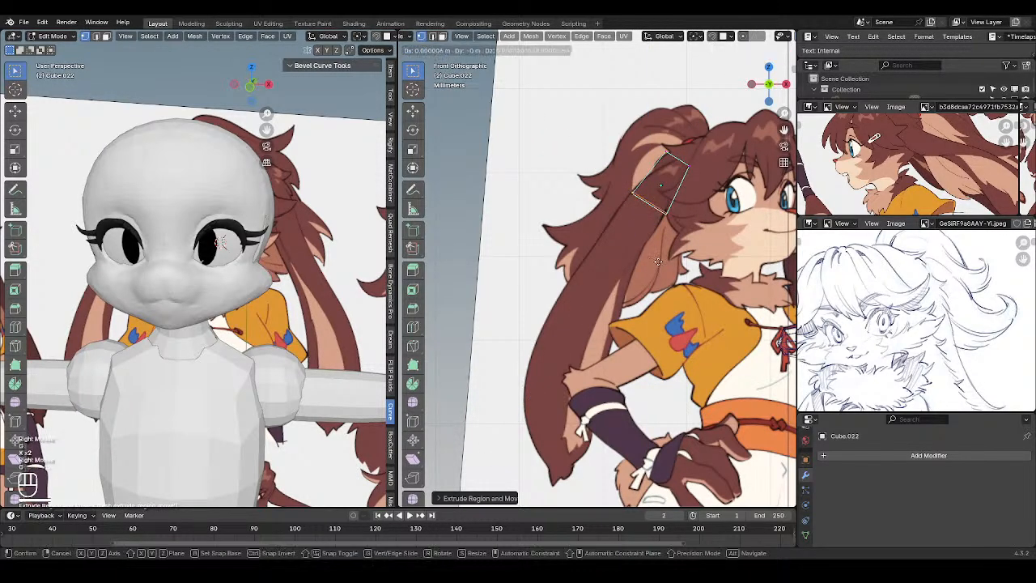
key("z")
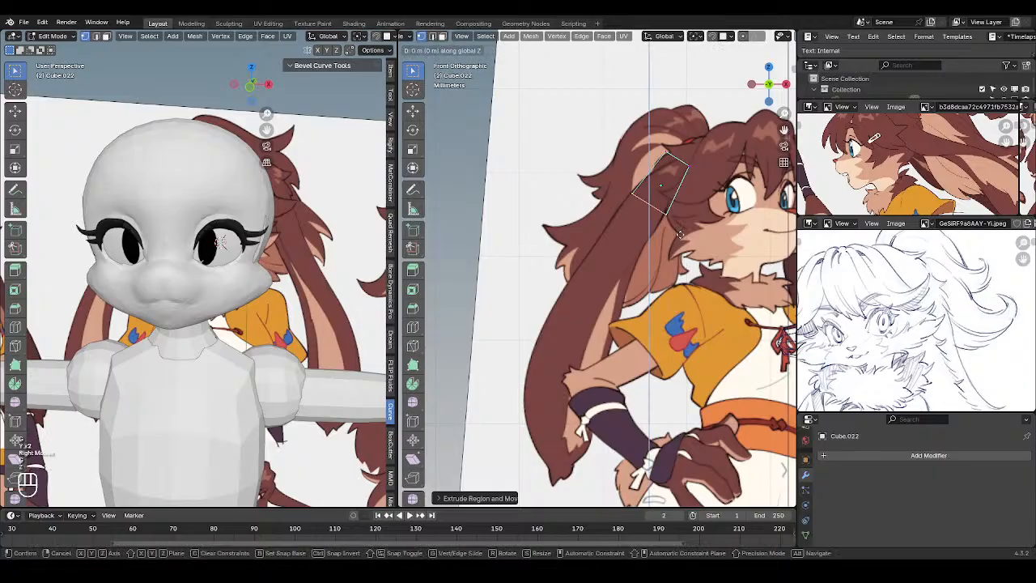
key("z")
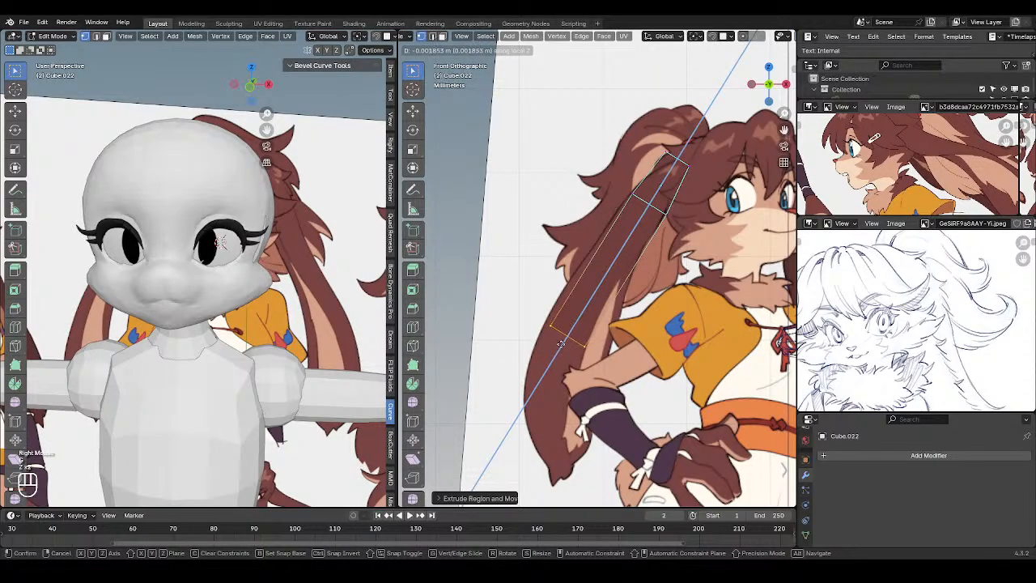
left_click(541, 392)
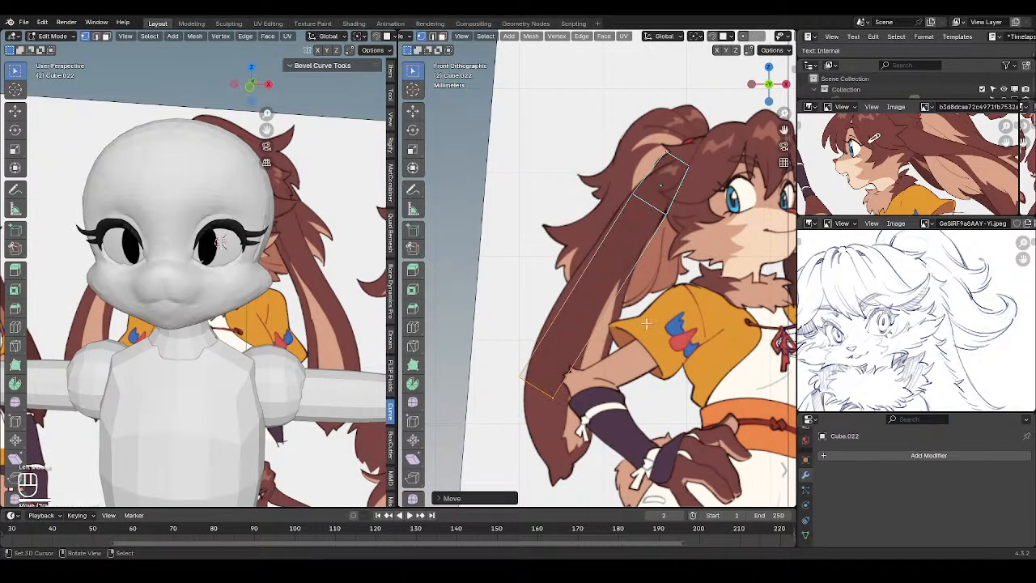
Widen the extruded end along its local X axis and rotate it slightly to follow the ear's curve
key("s")
key("z")
key("z")
key("s")
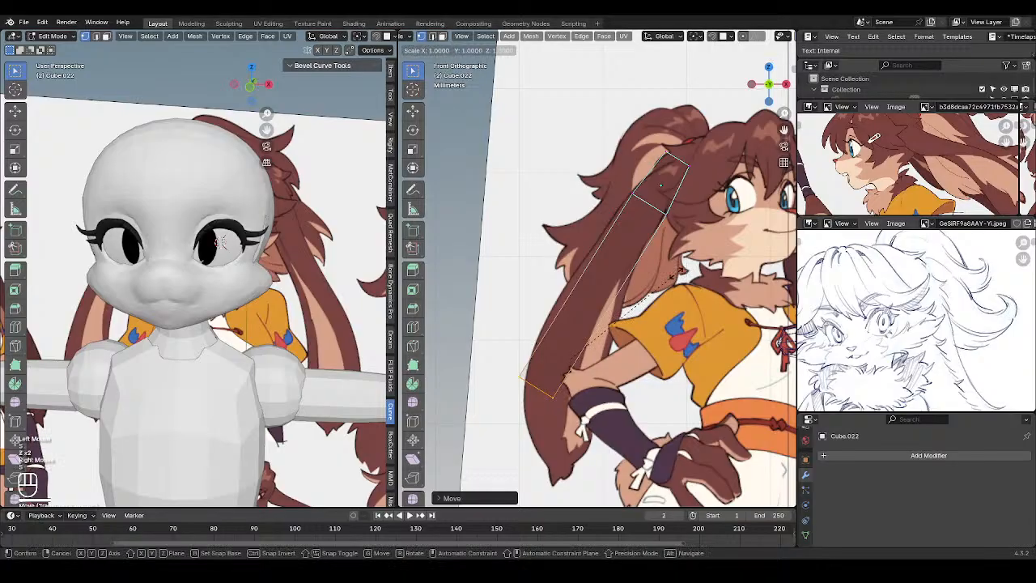
key("x")
key("x")
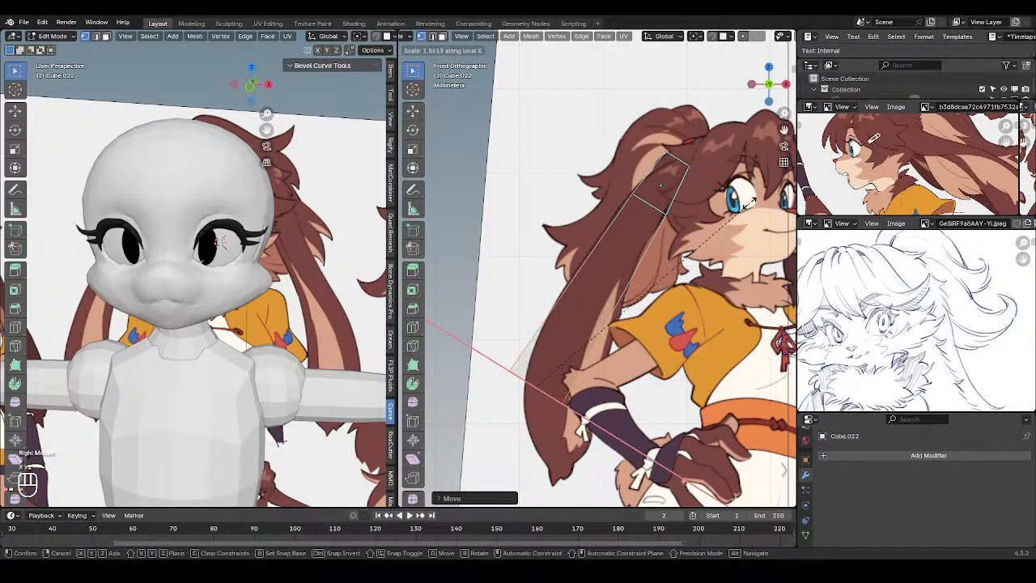
left_click(733, 207)
key("r")
left_click(660, 276)
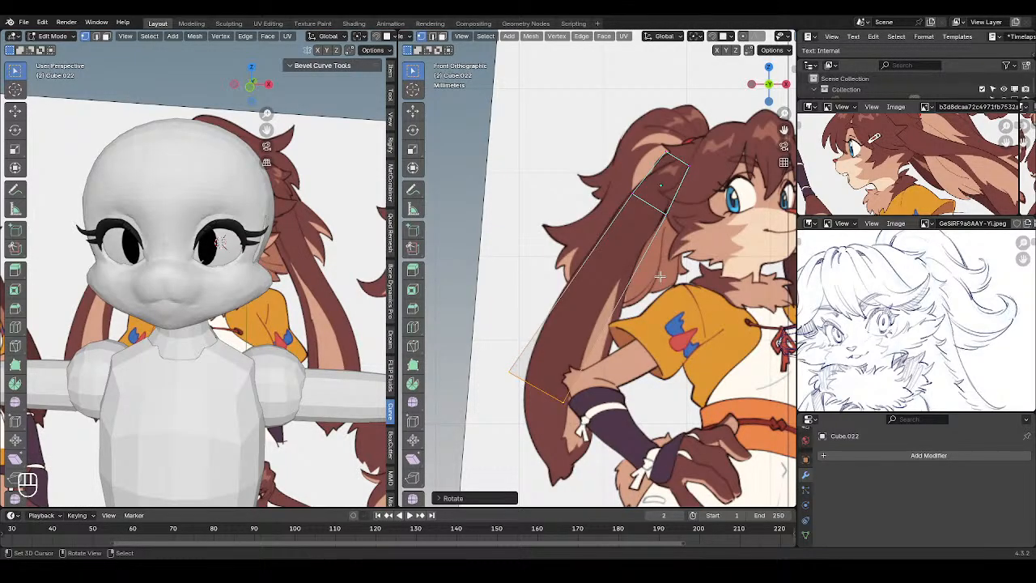
Extrude the lower end by another short segment towards the ear tip
scroll(698, 311, "down", 1, "shift")
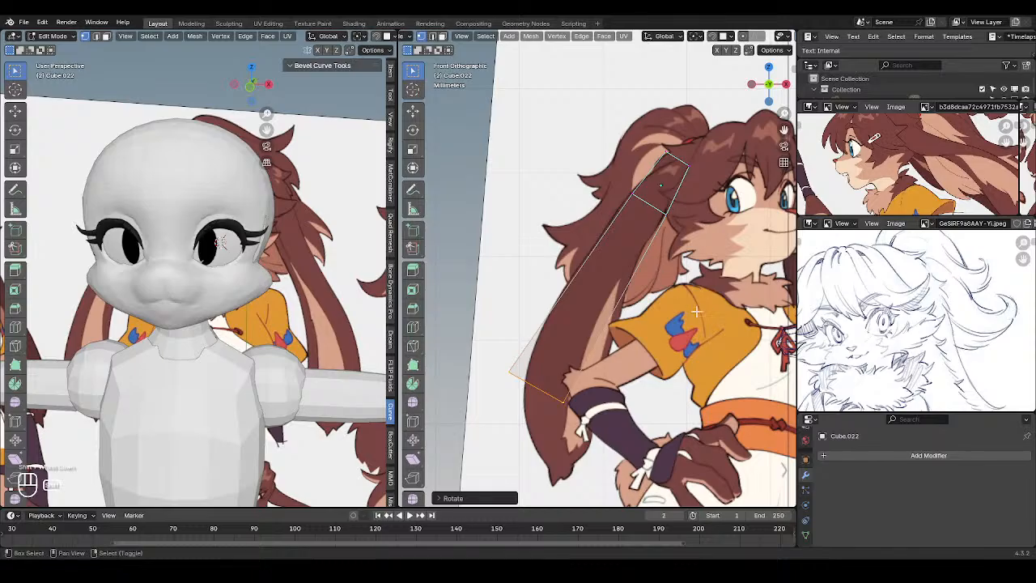
middle_click_drag(663, 313, 673, 302, "shift")
key("e")
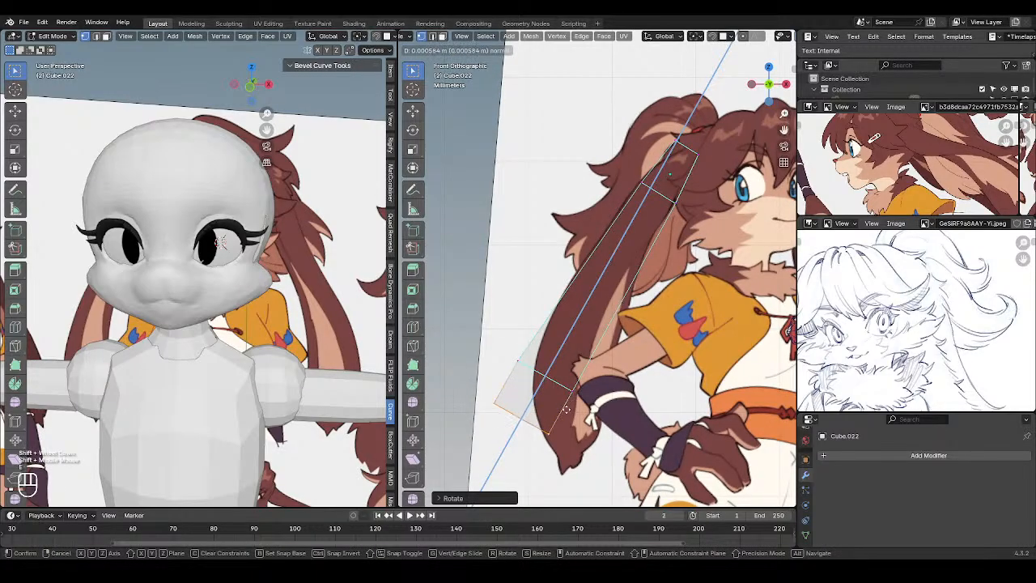
left_click(568, 414)
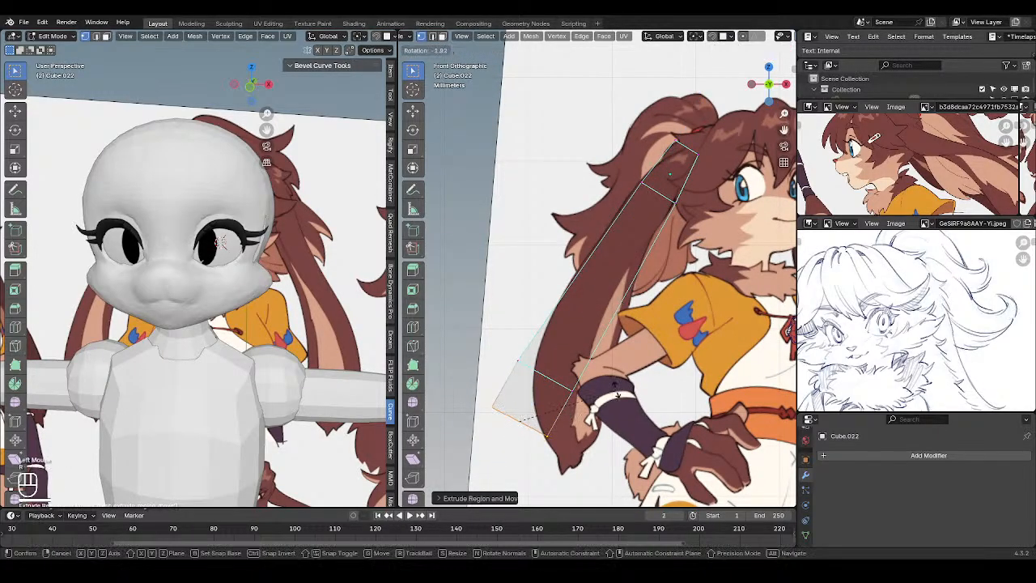
Narrow the new tip end along its local X axis and shift it sideways along the same axis
key("s")
key("x")
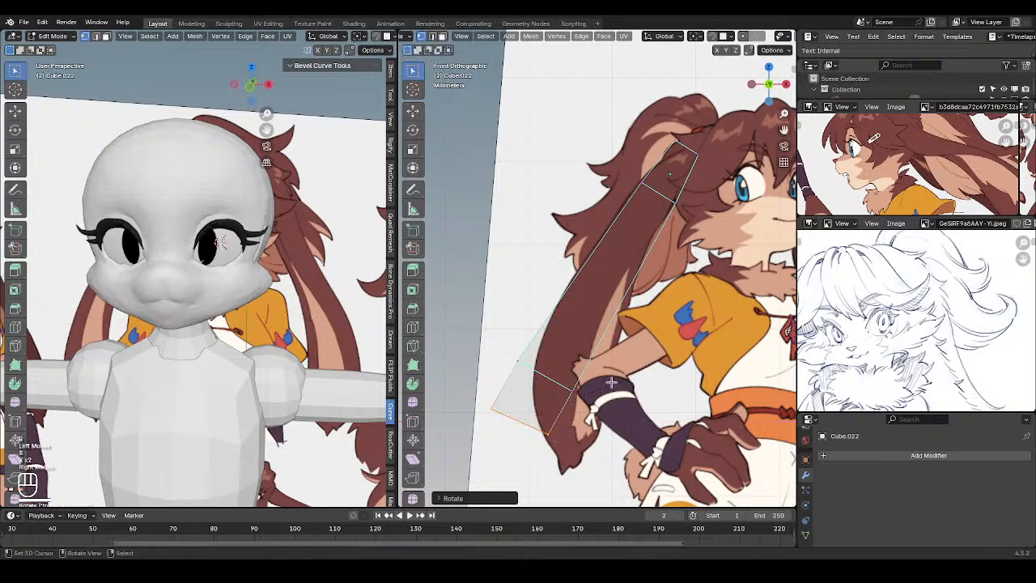
key("x")
left_click(588, 374)
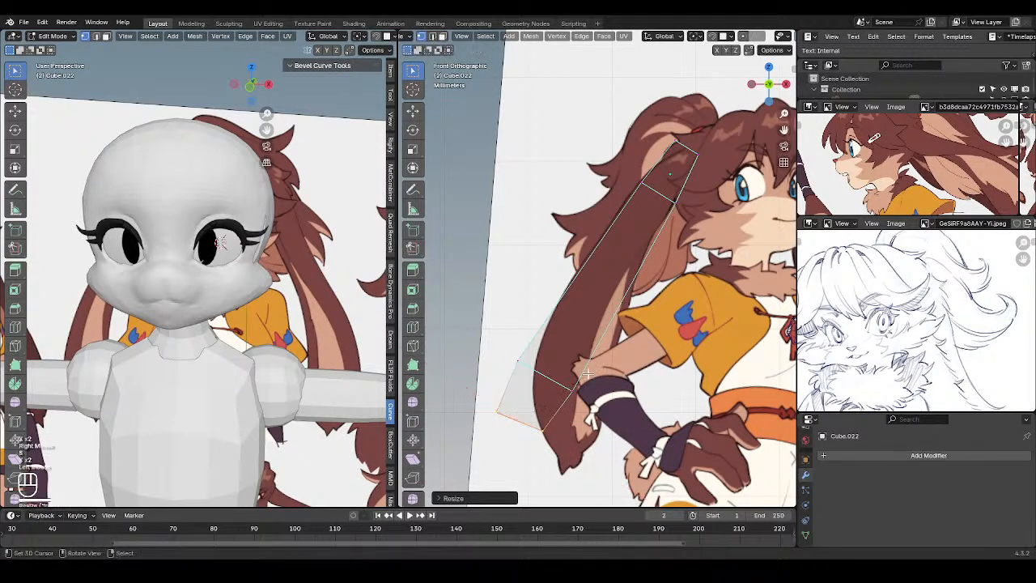
key("g")
key("x")
key("x")
left_click(588, 375)
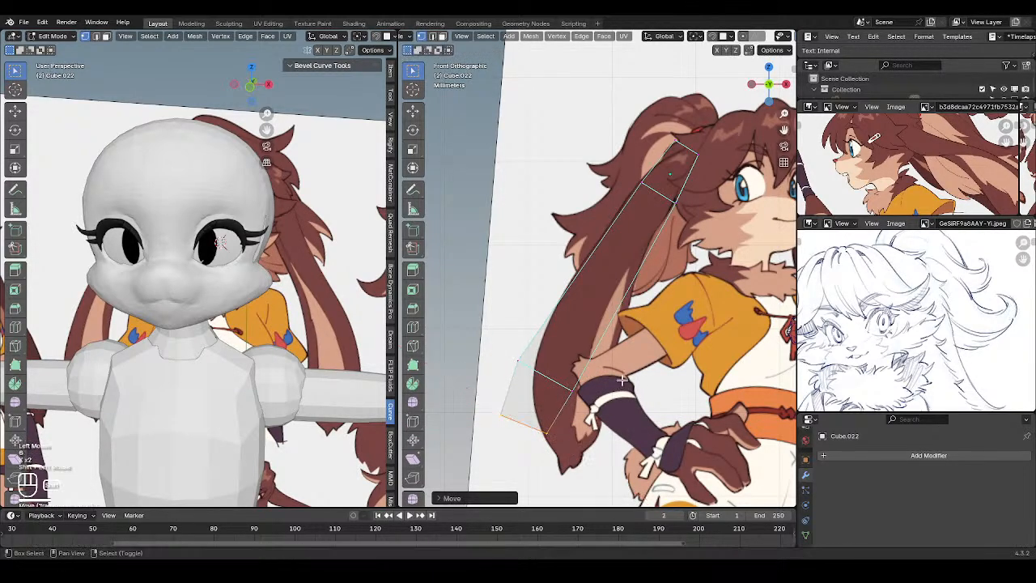
Deepen the ear's lower section by scaling its two end loops along the local Y axis
middle_click_drag(626, 377, 627, 326, "shift")
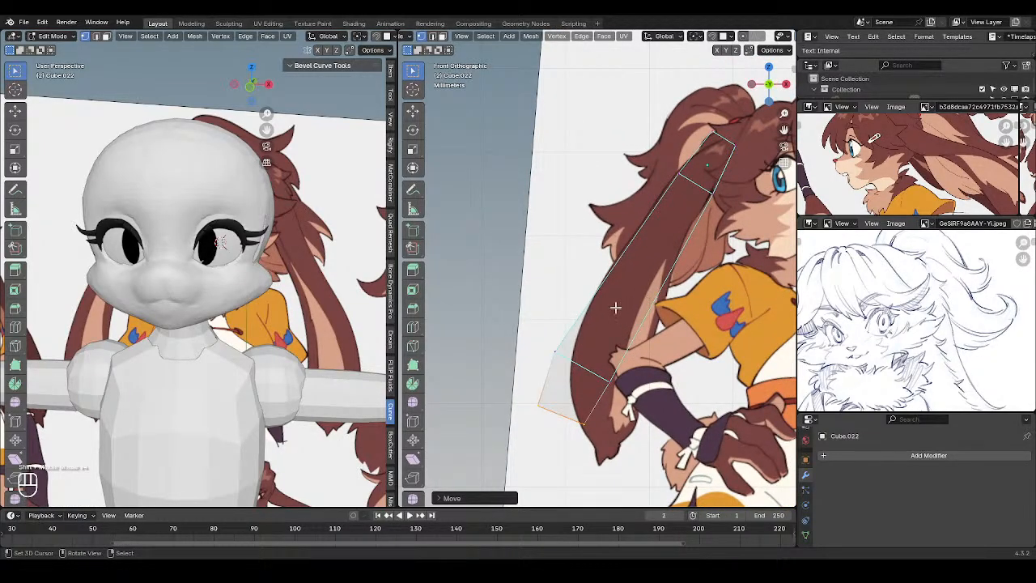
scroll(615, 289, "down", 2)
middle_click_drag(636, 266, 679, 276)
scroll(679, 271, "down", 1)
middle_click_drag(677, 263, 641, 336, "shift")
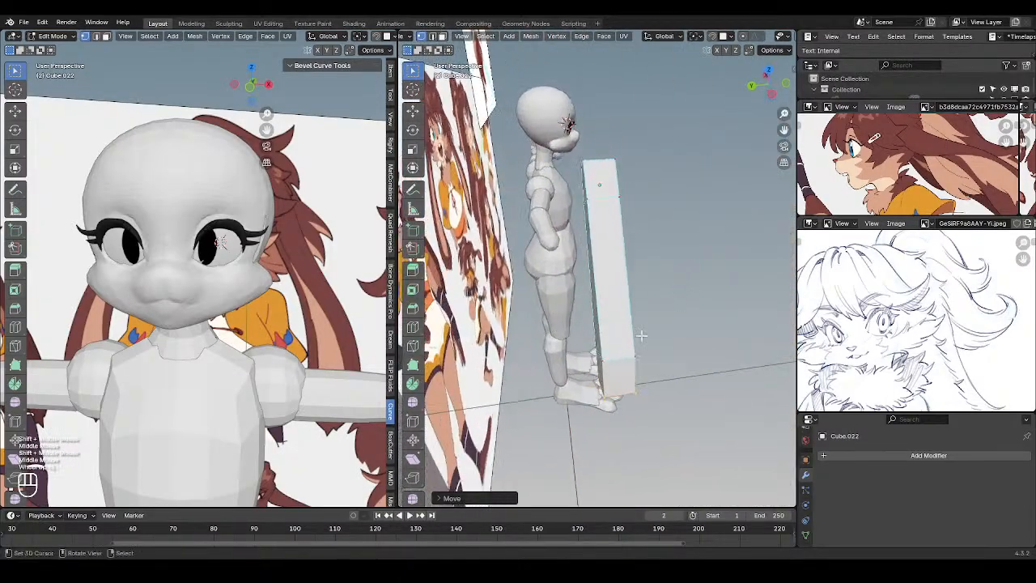
key("s")
key("y")
key("y")
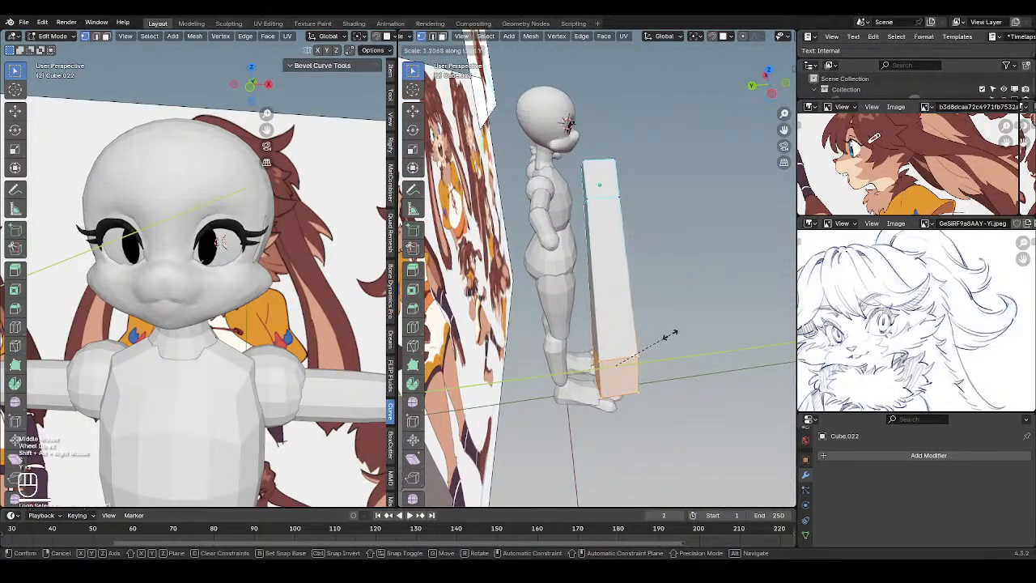
left_click(698, 316)
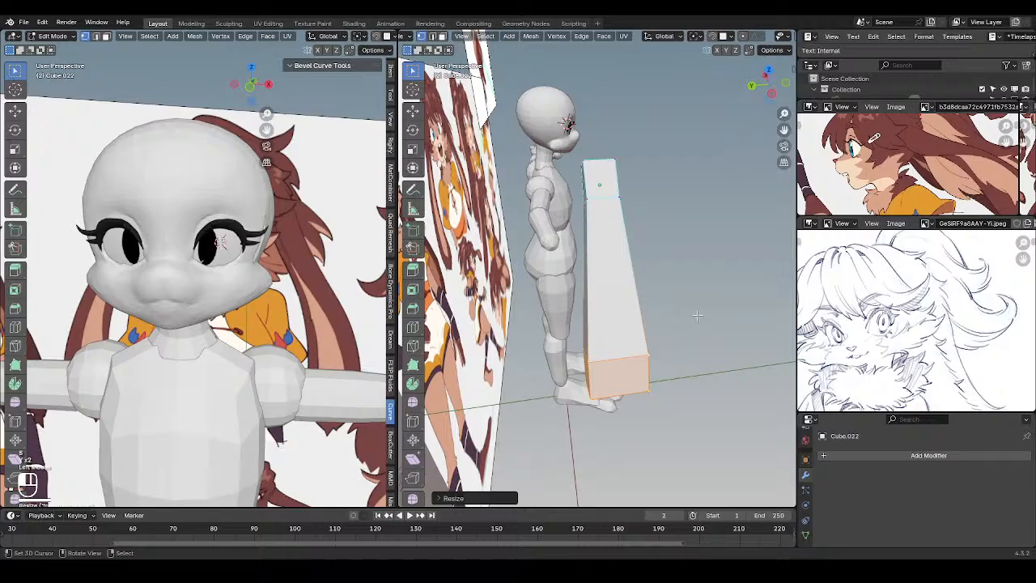
Select the edge loop near the ear root and scale it up slightly along the local Y axis
left_click(616, 195)
key("s")
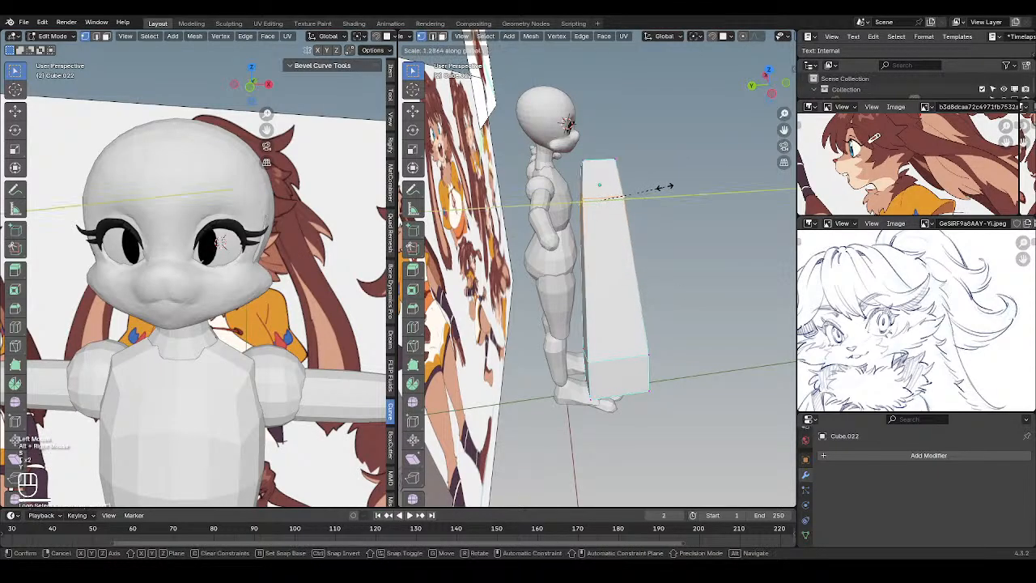
key("y")
key("y")
left_click(664, 186)
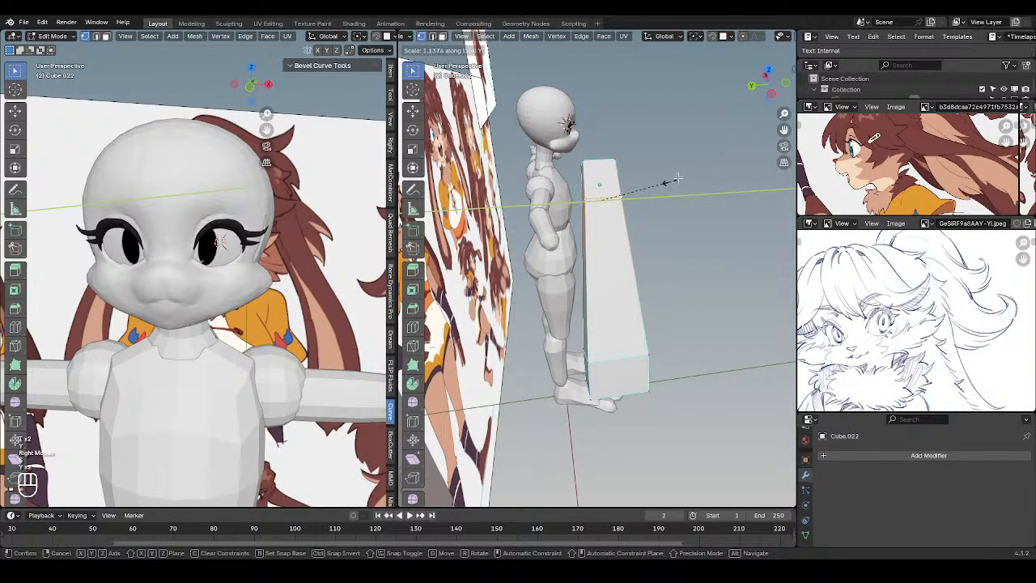
Add a centred lengthwise loop cut around the ear and offset it along its normals with Shrink/Fatten
key("ctrl+r")
left_click(640, 392)
right_click(668, 370)
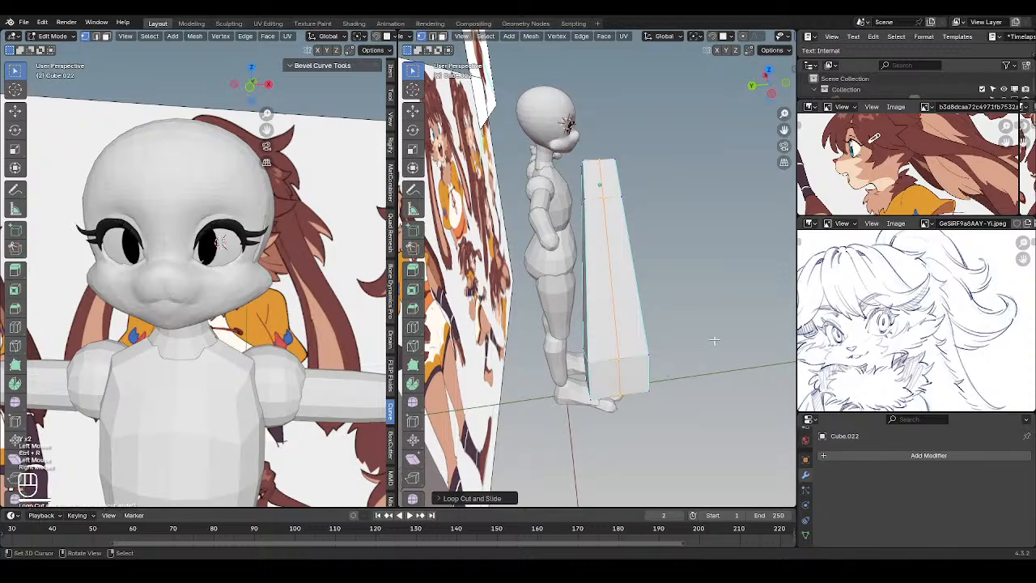
key("alt+s")
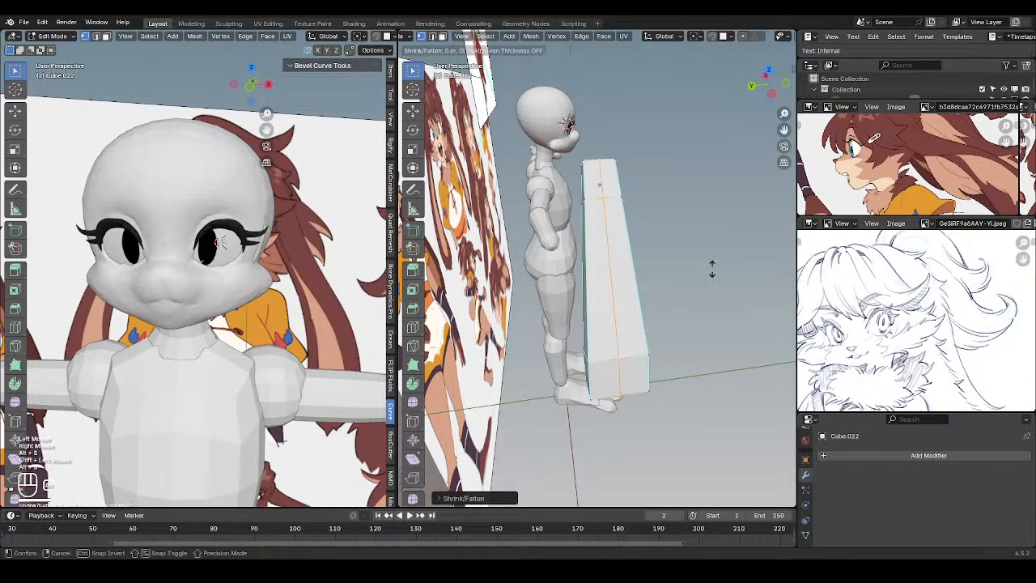
left_click(742, 232)
Return to Object Mode and apply the ear object's transform
key("Tab")
key("ctrl+a")
left_click(710, 268)
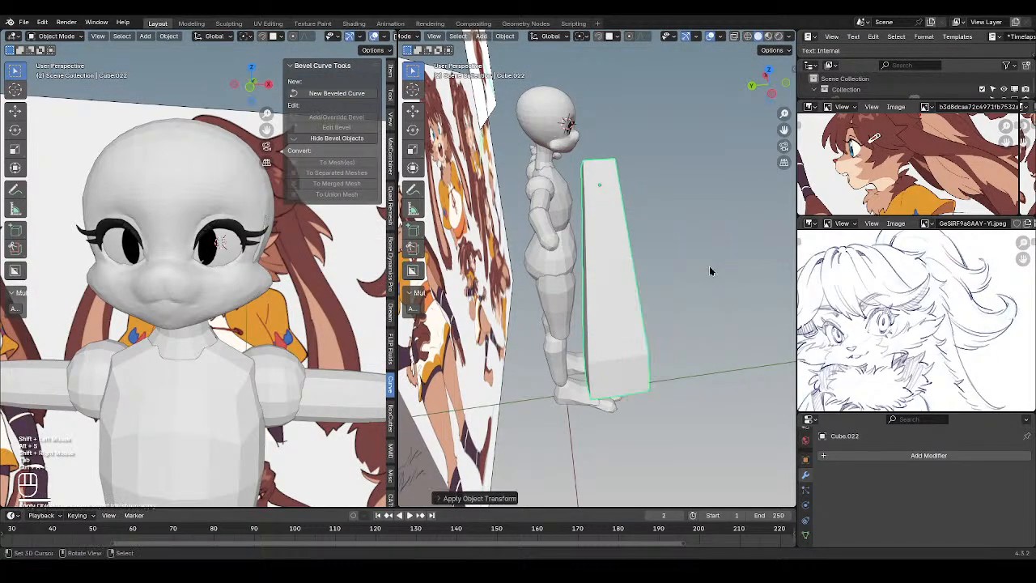
Offset the ear's lengthwise centre loop again with Shrink/Fatten, compare it with the front reference, and save the file
key("Tab")
key("alt+s")
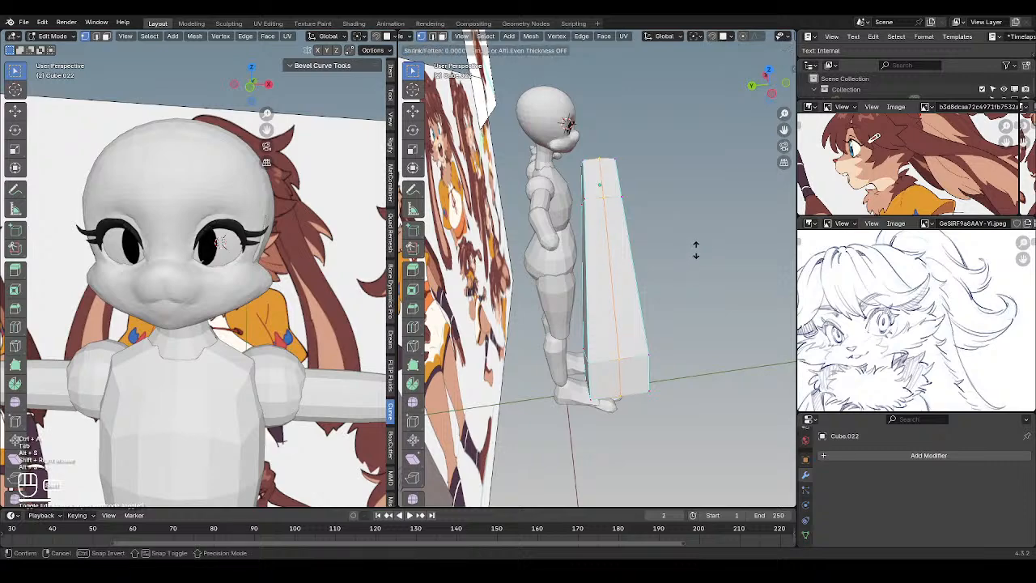
left_click(702, 251)
middle_click_drag(703, 253, 597, 298)
scroll(301, 320, "down", 2)
scroll(301, 321, "down", 2)
mouse_move(301, 321)
middle_mouse_down()
mouse_move(290, 324)
mouse_move(328, 334)
mouse_move(236, 318)
middle_mouse_up()
scroll(290, 324, "down", 1)
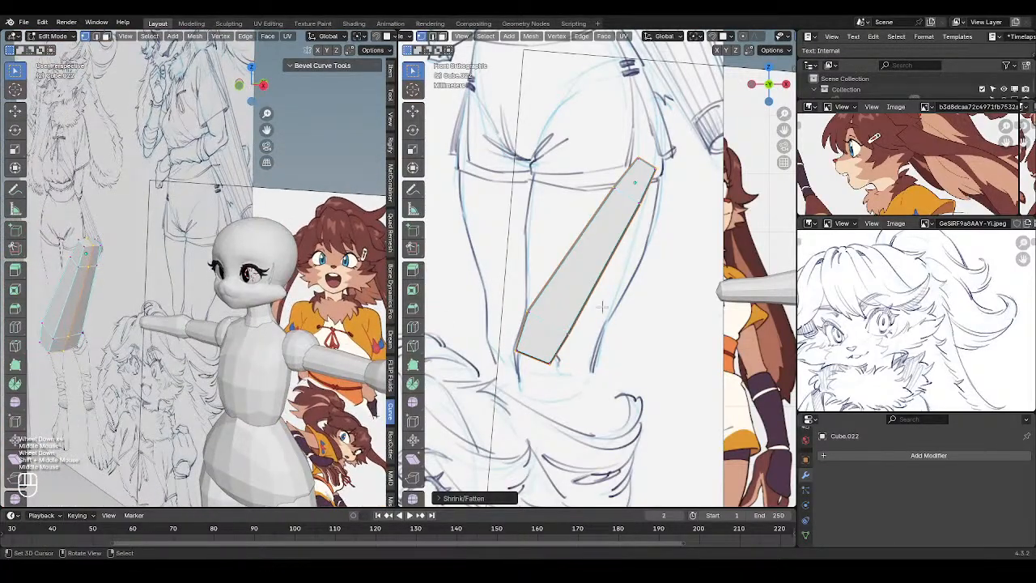
key("ctrl+s")
Add another centred lengthwise loop cut around the ear and offset it along its normals with Shrink/Fatten
scroll(597, 305, "up", 1)
key("ctrl+r")
left_click(541, 332, "ctrl")
right_click(541, 333)
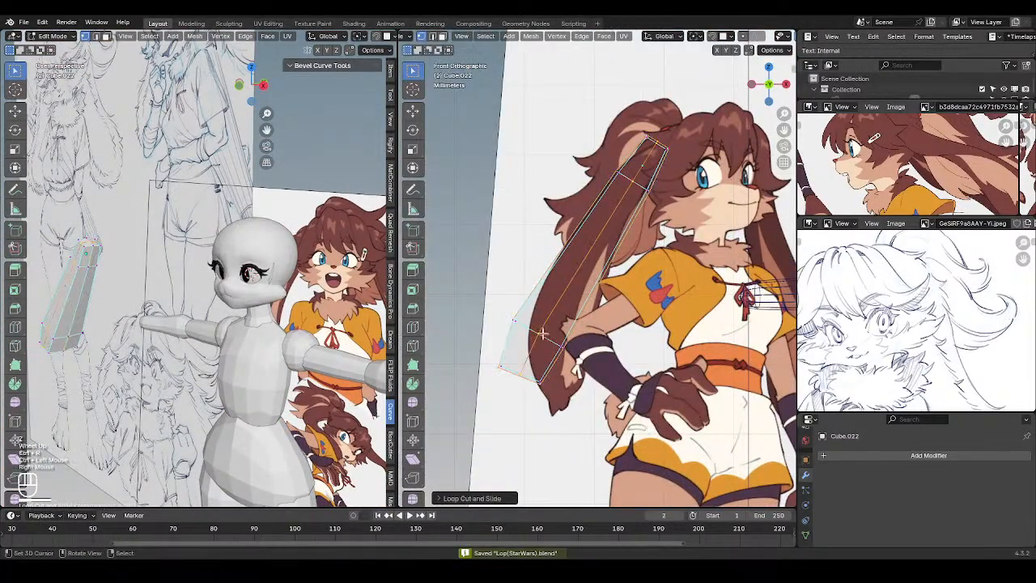
middle_click_drag(602, 276, 592, 299)
key("alt+s")
left_click(690, 270)
middle_click(622, 245, "alt")
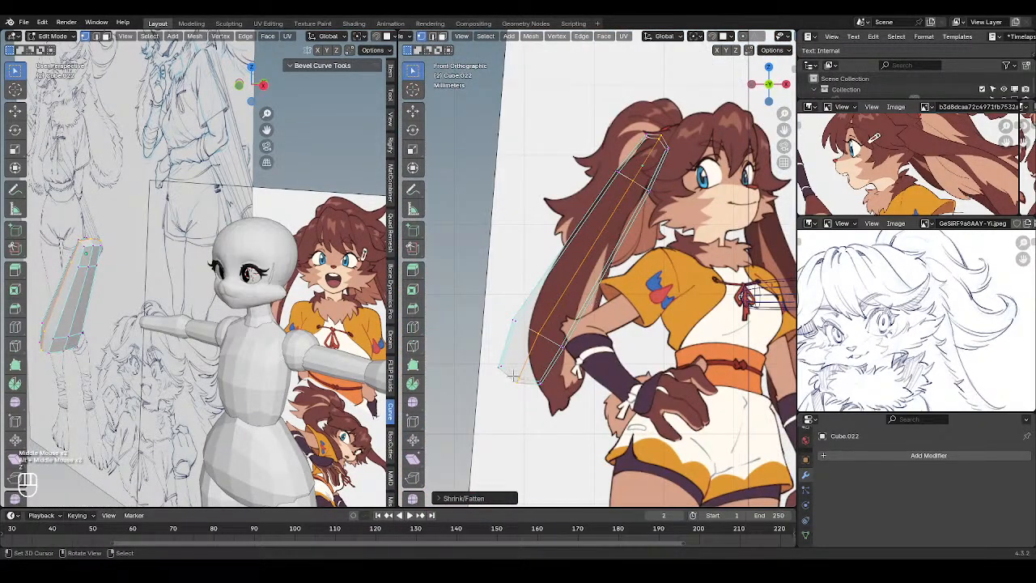
Select the middle vertices of the ear's lower end and pull them down along local Z to form a pointed tip
scroll(536, 371, "down", 3)
middle_click_drag(536, 371, 631, 353)
key("z")
key("x")
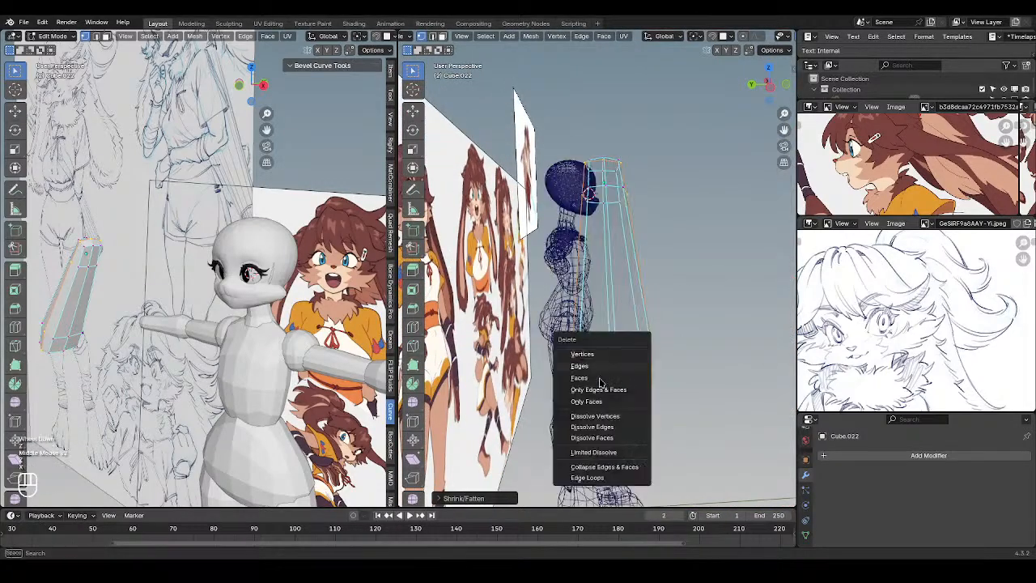
key("alt+a")
key("c")
right_click(610, 398)
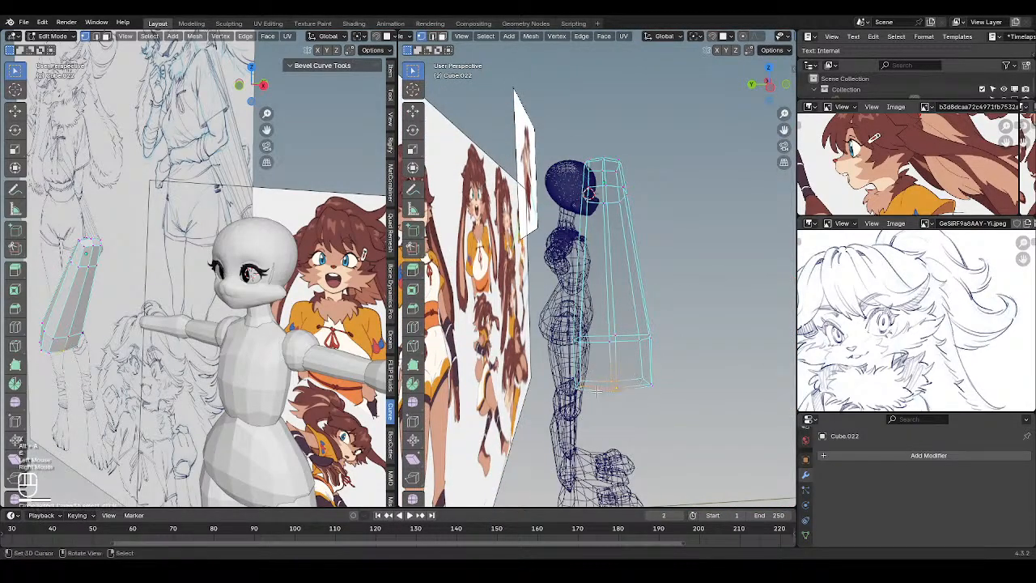
key("c")
middle_click(583, 394)
right_click(595, 380)
scroll(627, 349, "up", 1)
key("g")
key("z")
key("z")
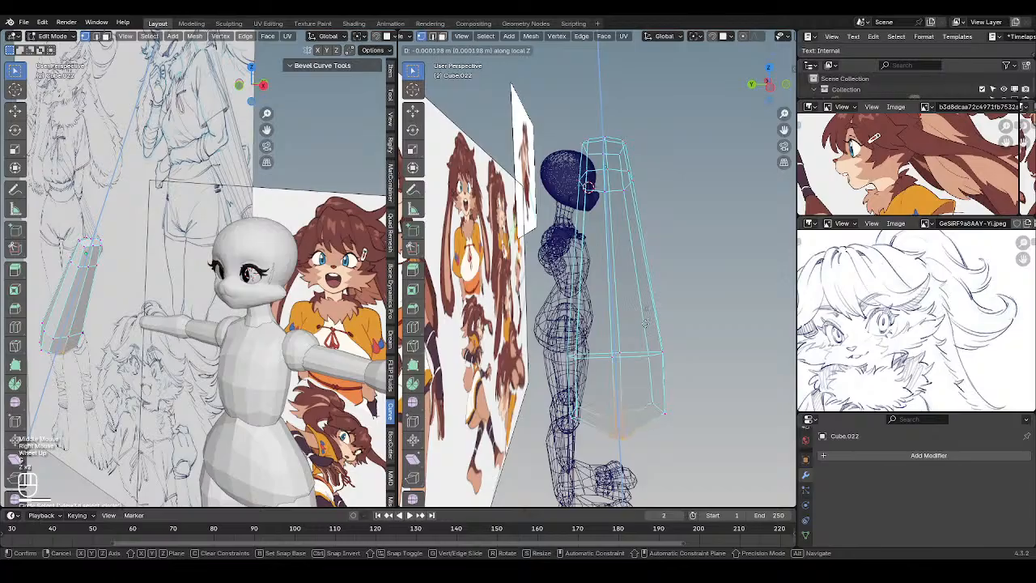
left_click(645, 325)
Bevel the edge loop above the ear tip with one segment to split it into two loops
key("shift+z")
key("shift+z")
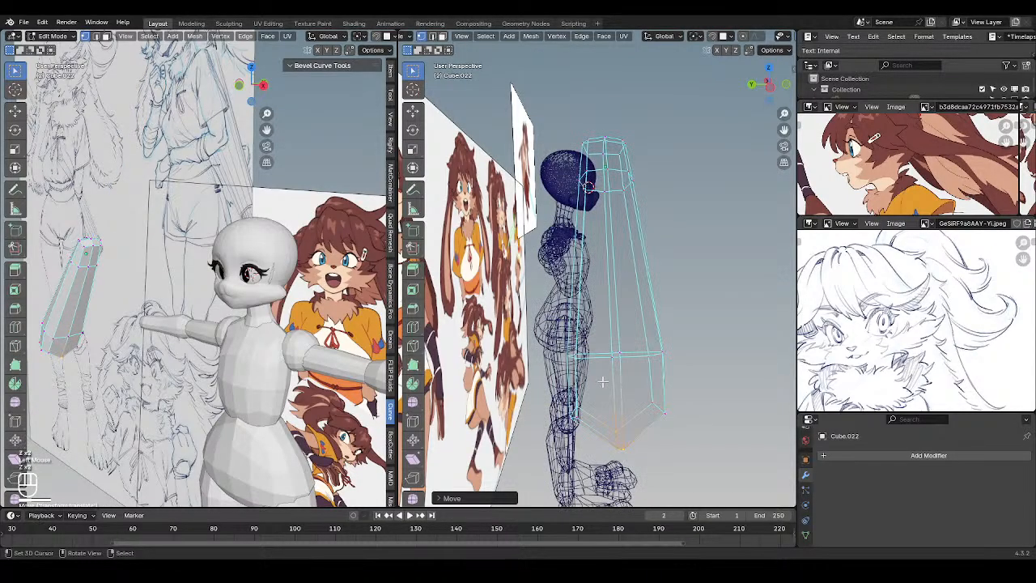
left_click(588, 354, "alt")
key("ctrl+b")
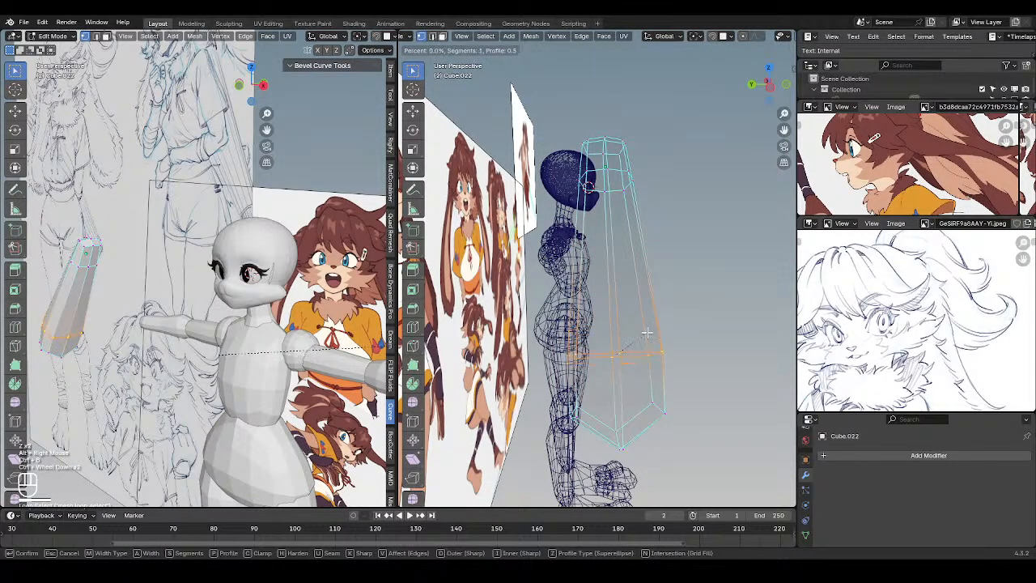
left_click(685, 297, "shift")
Edge-slide the corner edges on both sides of the ear tip toward its point
right_click(576, 411, "alt")
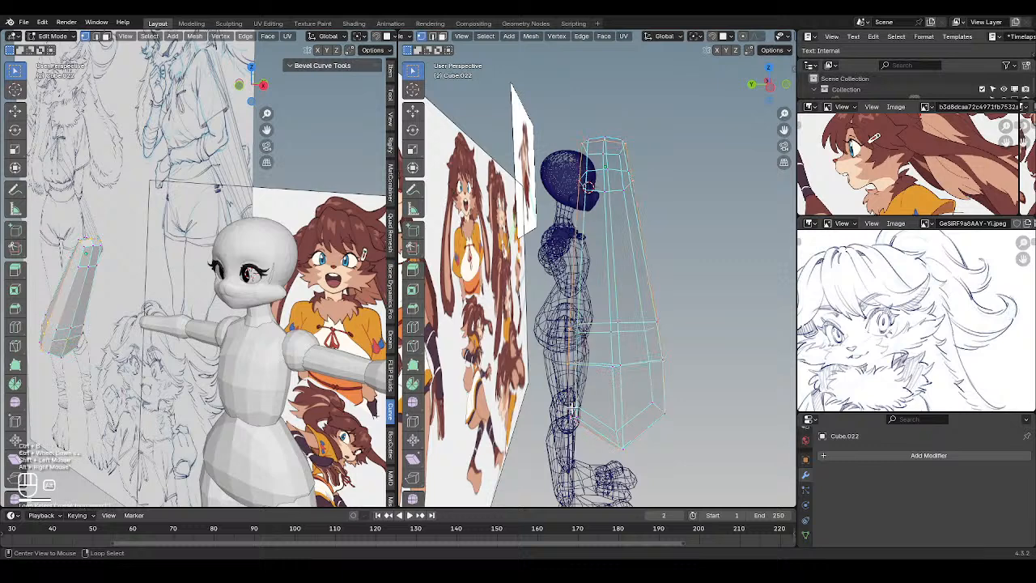
right_click(574, 410, "alt")
key("g")
key("g")
left_click(660, 385)
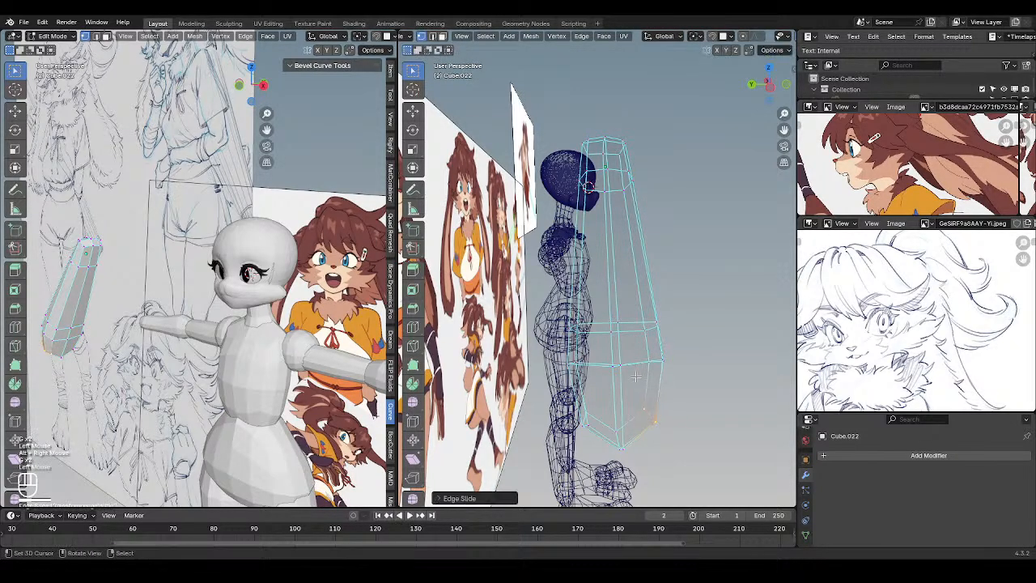
Move the lower loop of the bevelled pair down along local Z toward the ear tip
right_click(636, 363, "alt")
key("g")
key("z")
key("z")
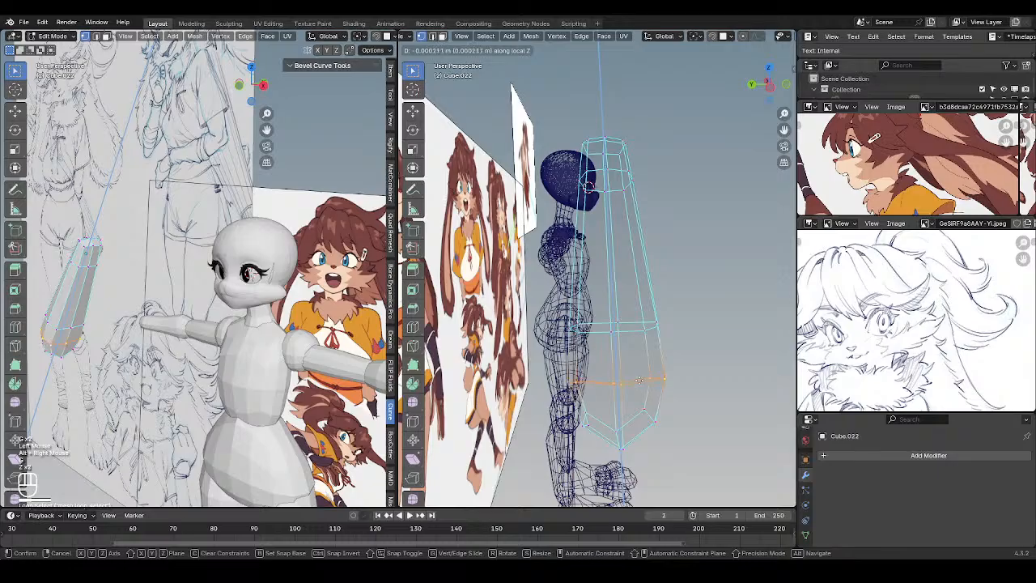
left_click(639, 378)
key("z")
Select the outer edge at the ear tip and edge-slide it inward against the front reference
middle_click_drag(640, 366, 544, 263)
scroll(588, 325, "down", 1)
key("Tab")
key("Tab")
mouse_move(543, 257)
middle_mouse_down()
mouse_move(532, 227)
mouse_move(530, 243)
middle_mouse_up()
right_click(518, 355, "alt")
scroll(535, 349, "down", 1)
key("z")
middle_click_drag(551, 340, 638, 327, "alt")
scroll(633, 326, "up", 1)
key("g")
key("g")
left_click(637, 329)
Refine the tip's outer edge with a further edge slide to round that side
key("g")
key("g")
key("g")
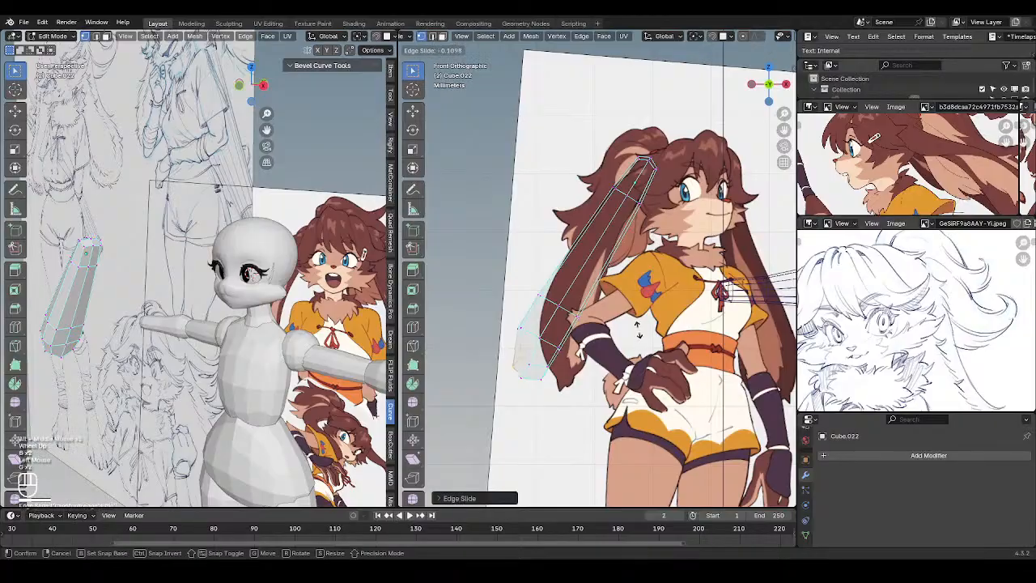
right_click(624, 332)
key("g")
key("g")
left_click(573, 365)
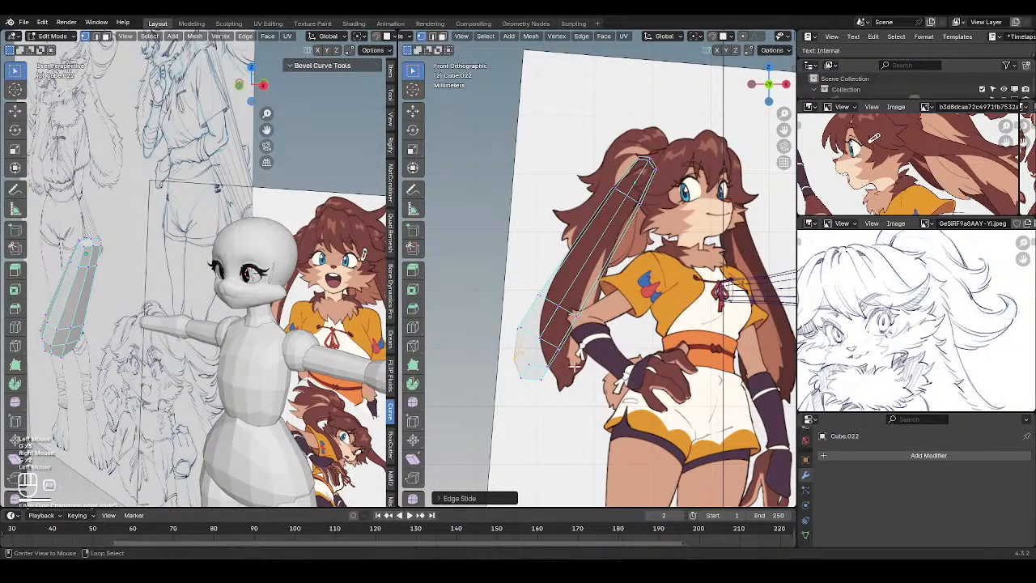
Select the inner edge at the ear tip and edge-slide it to round that corner
right_click(548, 373, "alt")
right_click(544, 372, "alt")
key("g")
key("g")
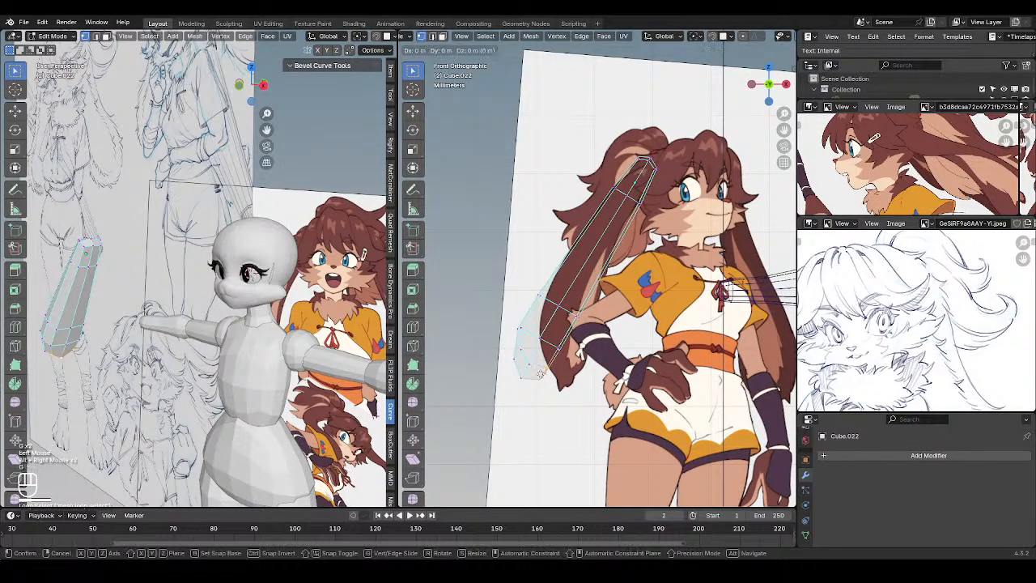
left_click(537, 372)
left_click(522, 375, "shift")
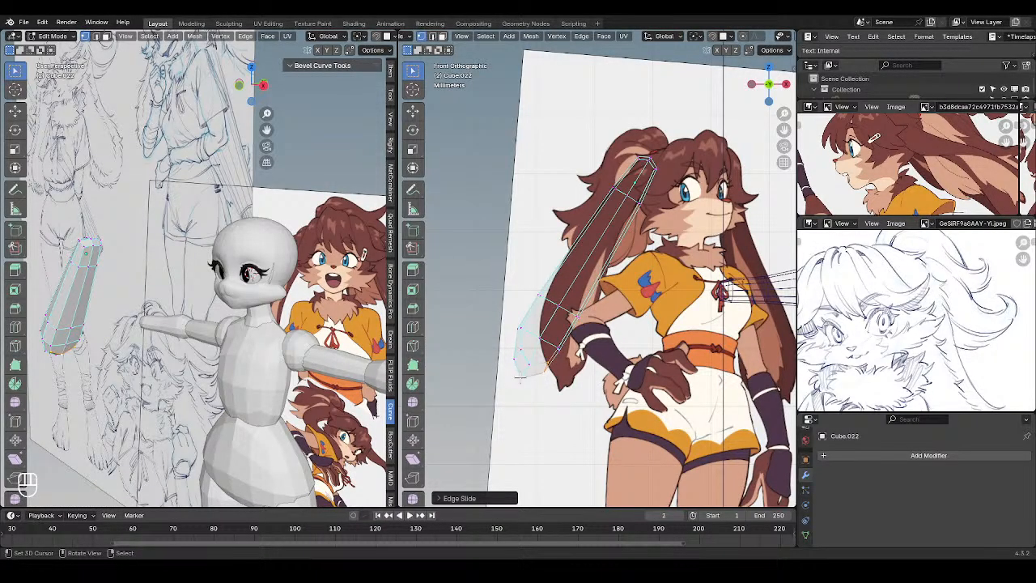
Select the vertices on the lower part of the ear and nudge them to smooth its outline in front view
scroll(537, 311, "up", 1)
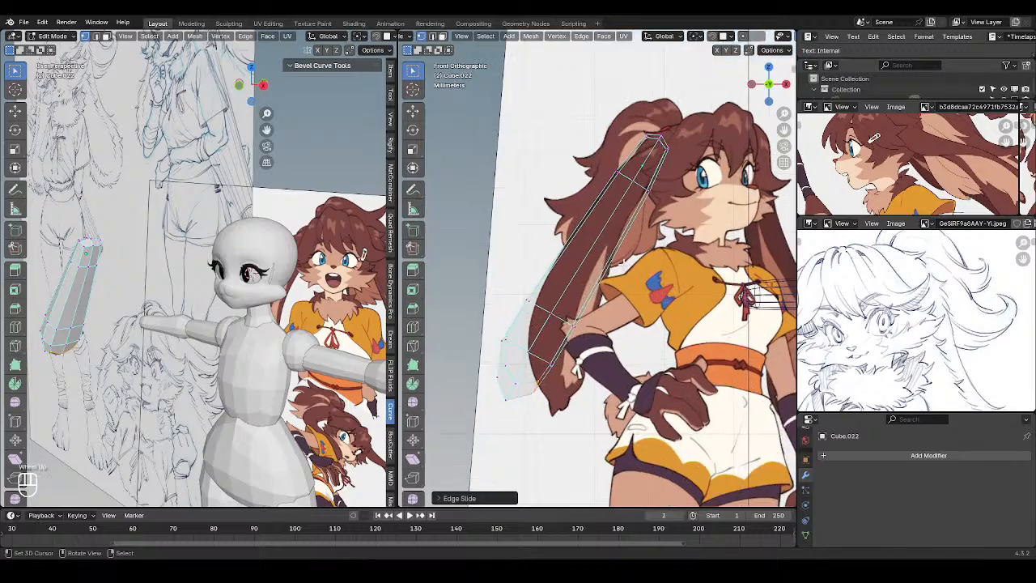
middle_click_drag(619, 264, 625, 269, "shift")
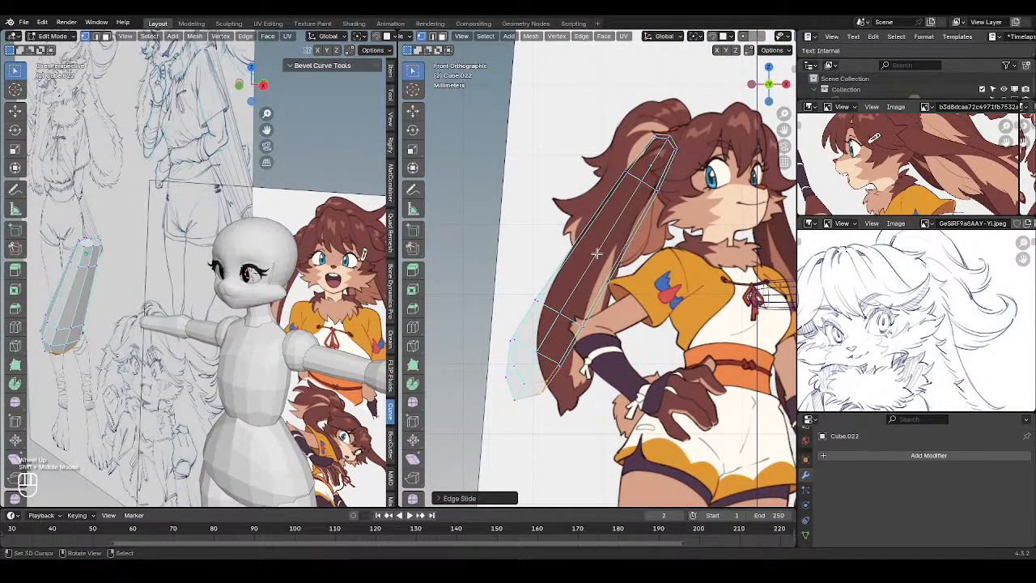
scroll(672, 159, "up", 1)
middle_click_drag(657, 171, 602, 208, "shift")
scroll(599, 208, "down", 1)
scroll(597, 209, "down", 1)
key("z")
key("z")
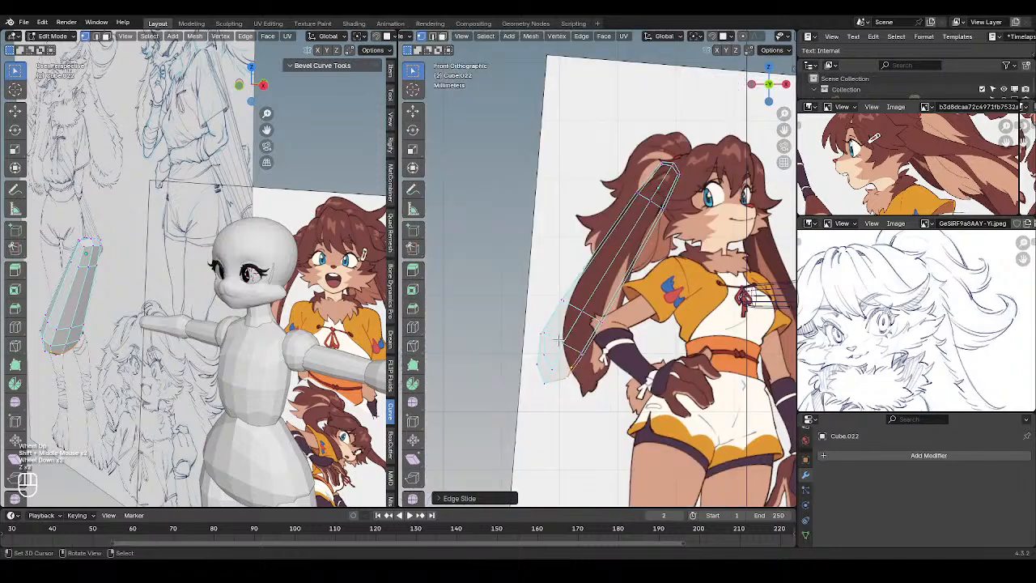
right_click(559, 341)
right_click(564, 341, "shift")
key("shift+g")
left_click(572, 334, "shift")
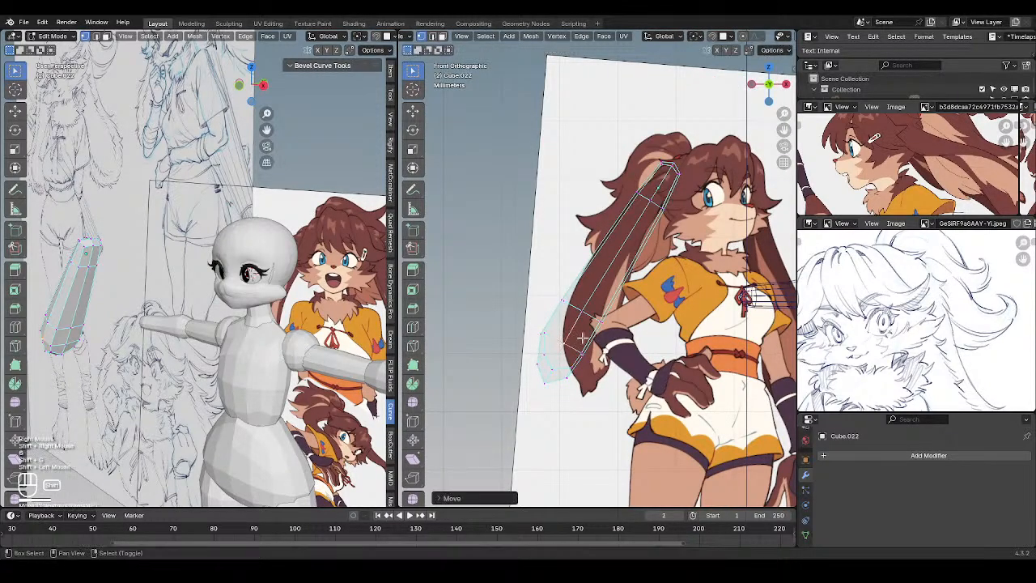
Add a centred loop cut across the ear's long section and bevel it into three segments
scroll(574, 334, "down", 1)
key("z")
mouse_move(575, 334)
middle_mouse_down()
mouse_move(720, 354)
mouse_move(676, 341)
middle_mouse_up()
scroll(676, 341, "up", 2)
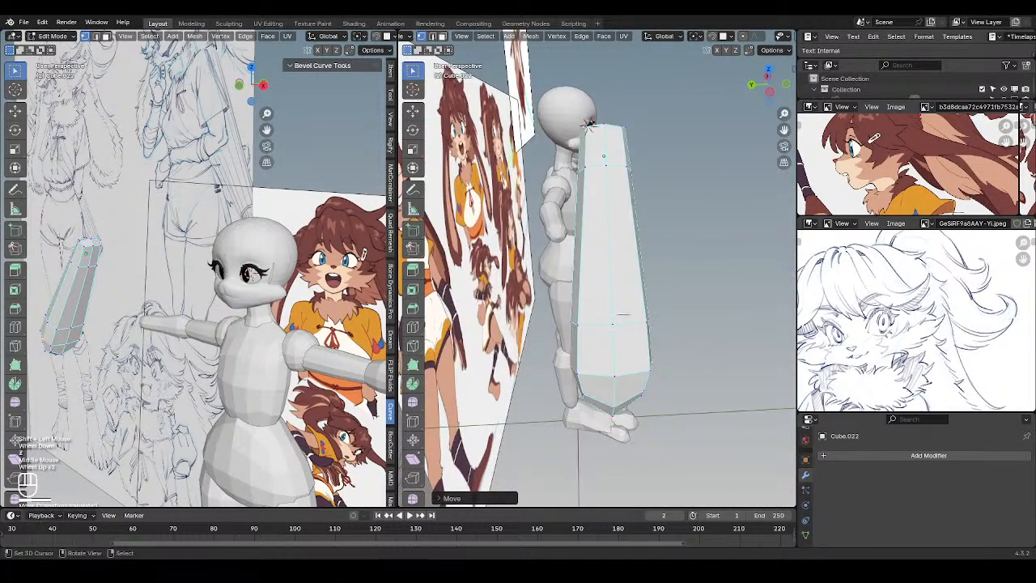
key("ctrl+r")
scroll(623, 275, "up", 4)
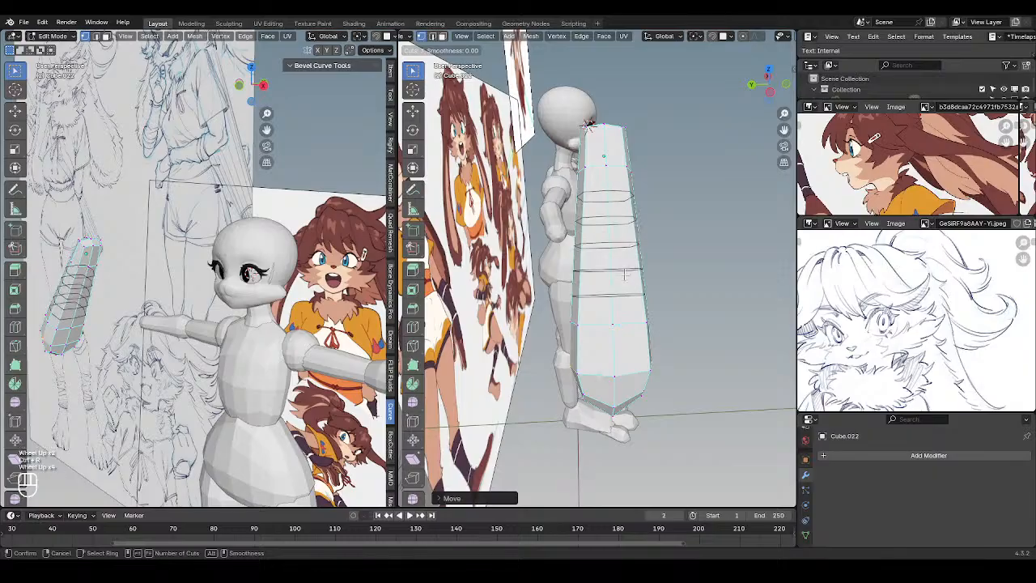
scroll(623, 275, "down", 3)
left_click(624, 276)
right_click(623, 275)
key("ctrl+b")
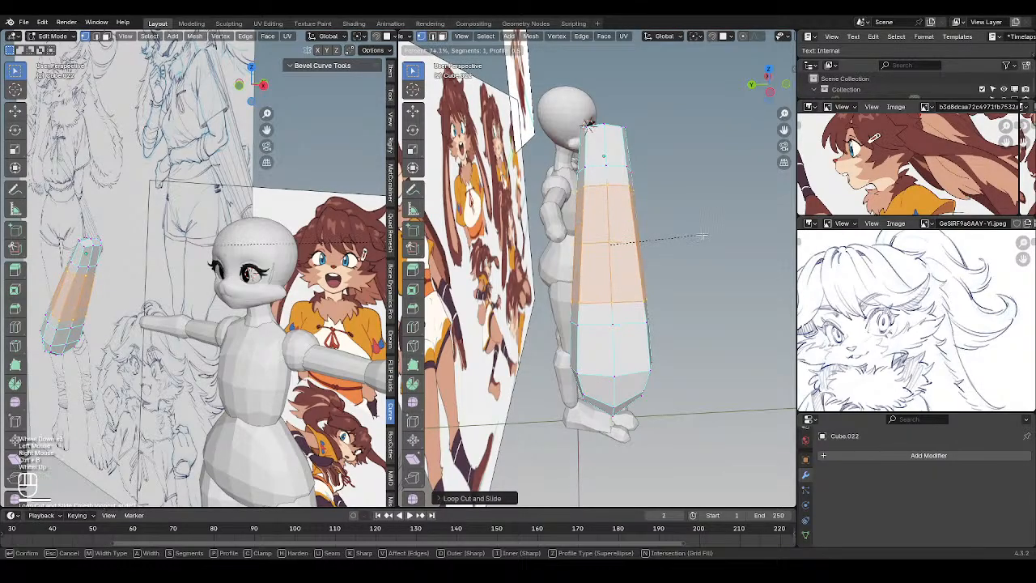
left_click(703, 235, "shift")
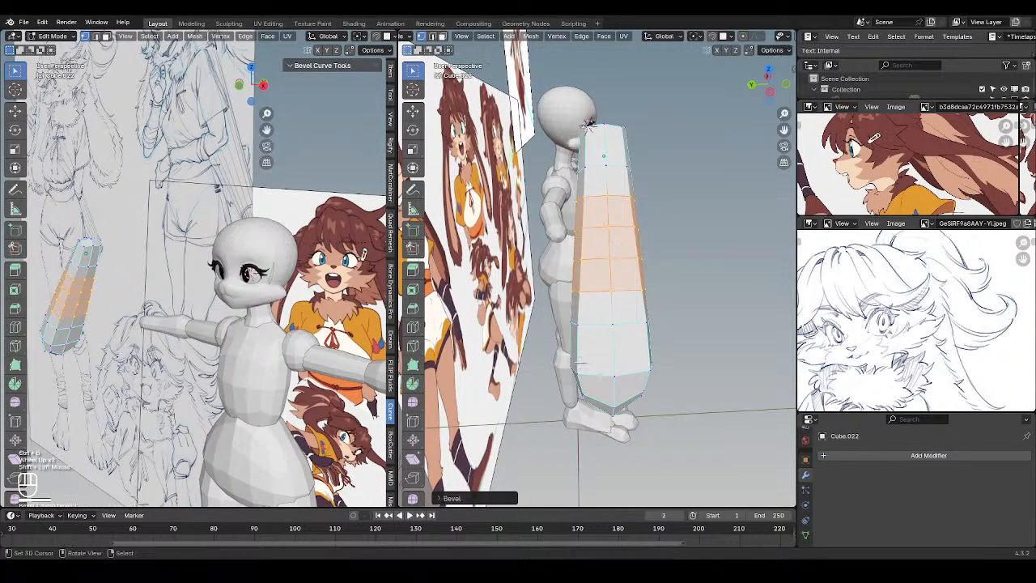
Add a centred loop cut across the ear's lower section and bevel it
key("ctrl+r")
left_click(646, 348, "ctrl")
right_click(646, 348, "ctrl")
middle_click_drag(647, 349, 684, 279)
key("ctrl+b")
left_click(595, 324)
Edge-slide the corner edges at the ear's end to round its cross-section
scroll(595, 324, "down", 1)
key("alt+a")
right_click(590, 266, "alt")
scroll(588, 266, "up", 2)
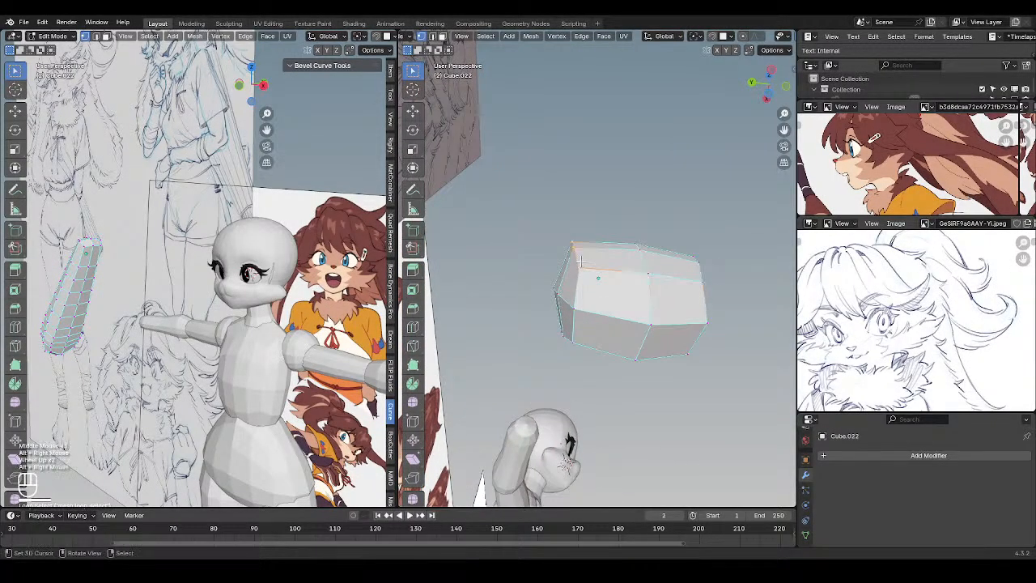
key("g")
key("g")
left_click(588, 259)
key("g")
key("g")
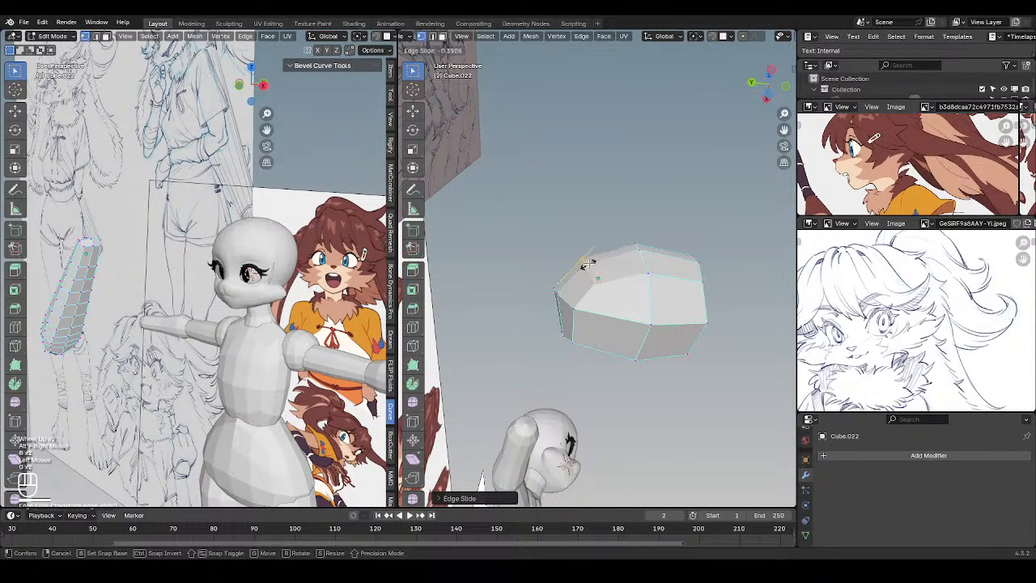
mouse_move(589, 263)
middle_mouse_down()
mouse_move(685, 259)
mouse_move(636, 241)
mouse_move(533, 288)
middle_mouse_up()
left_click(684, 267)
scroll(637, 240, "down", 2)
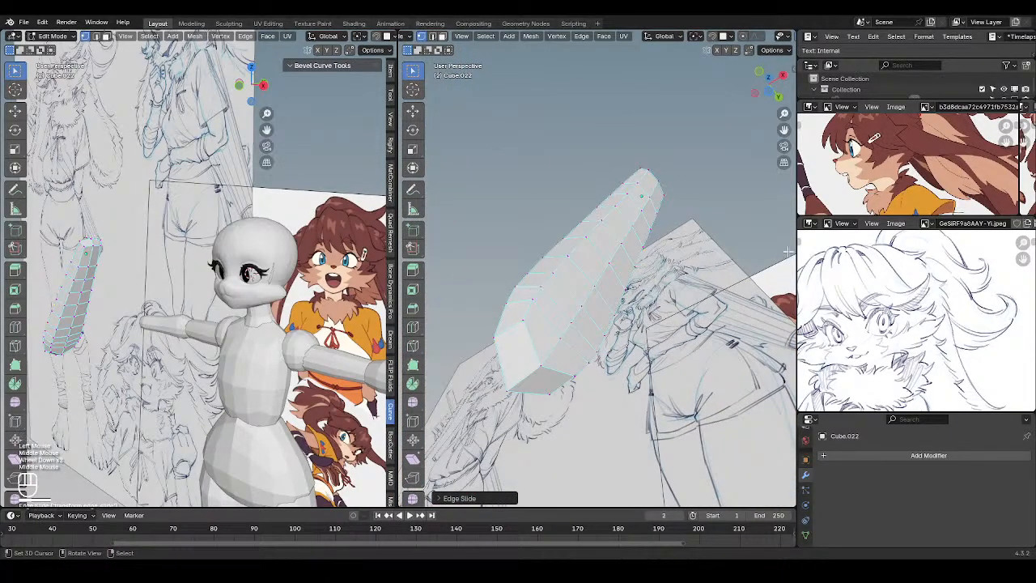
scroll(891, 178, "down", 1)
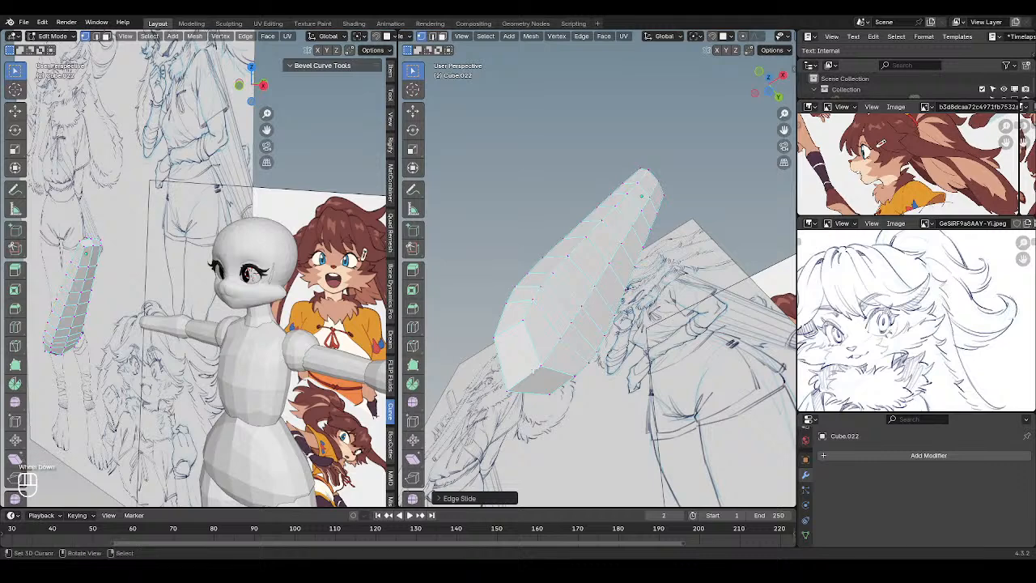
Select a lengthwise vertex path along the middle of the ear's broad side and grow the selection over the surrounding faces
right_click(570, 339)
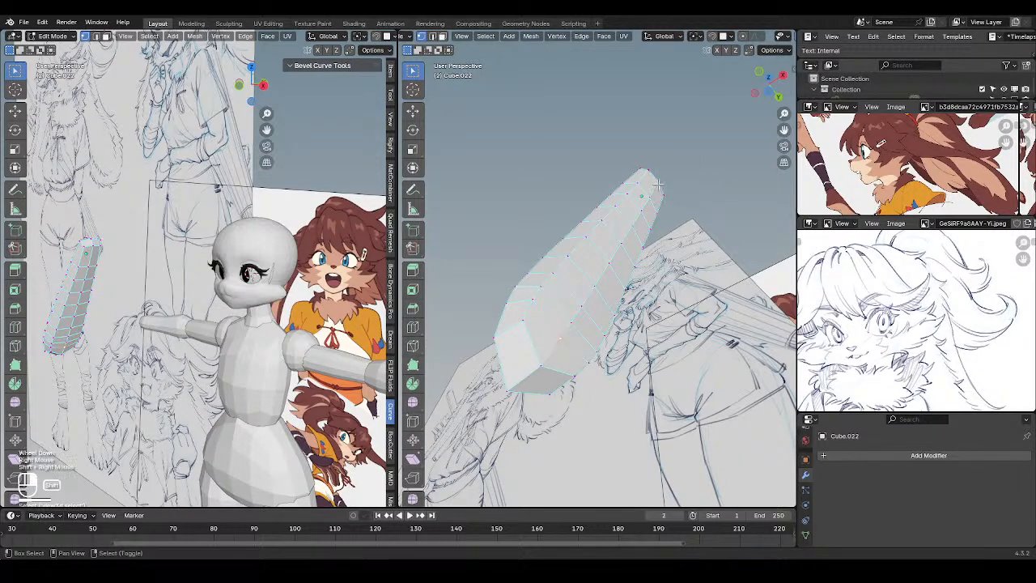
key("q")
left_click(685, 201)
key("ctrl+KP_Add")
key("ctrl+KP_Add")
key("ctrl+KP_Add")
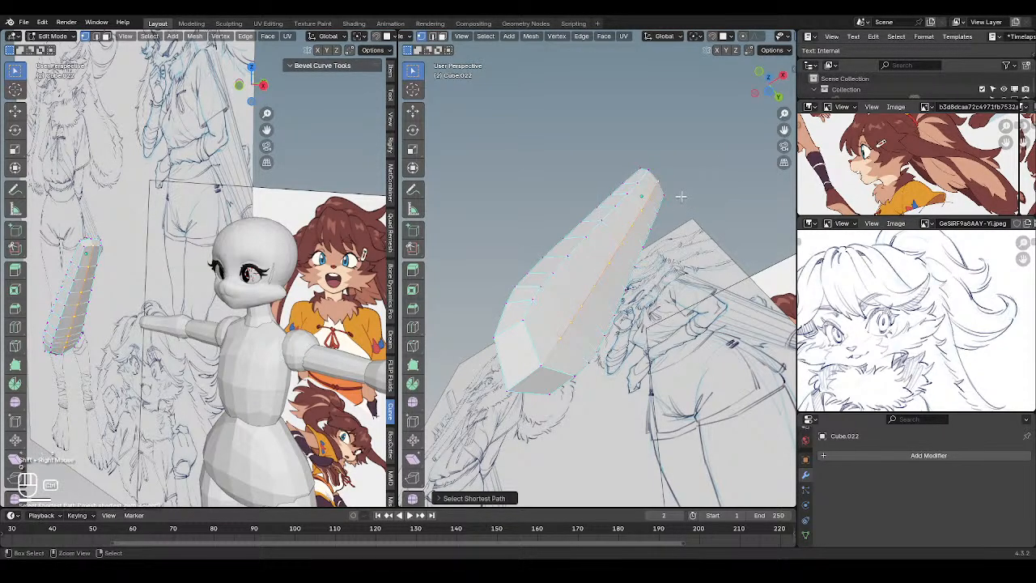
Deselect the vertices at the ear's root with circle select in X-ray view, keeping the broad side's faces selected
key("alt+z")
key("c")
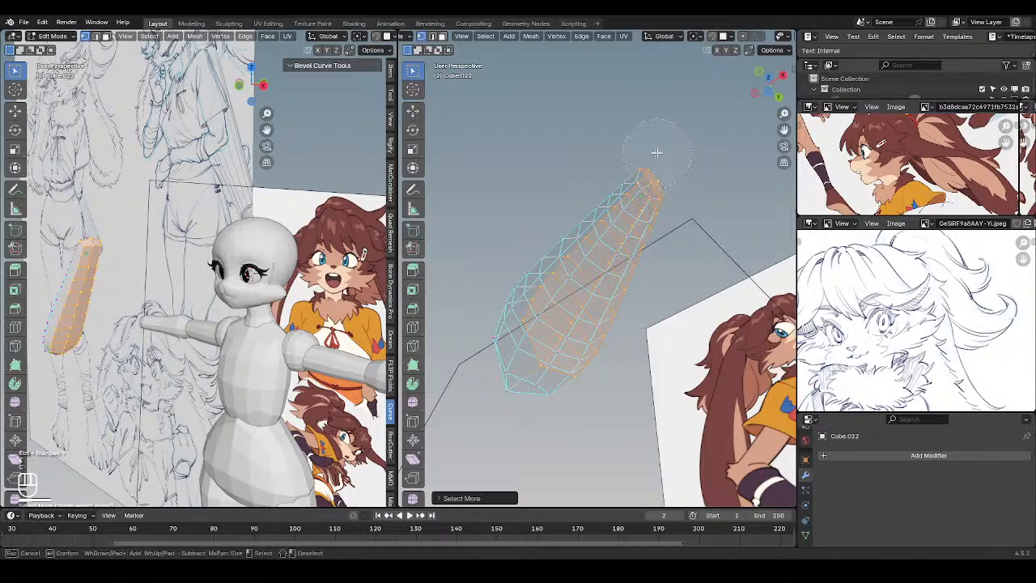
middle_click(668, 152)
right_click(684, 175)
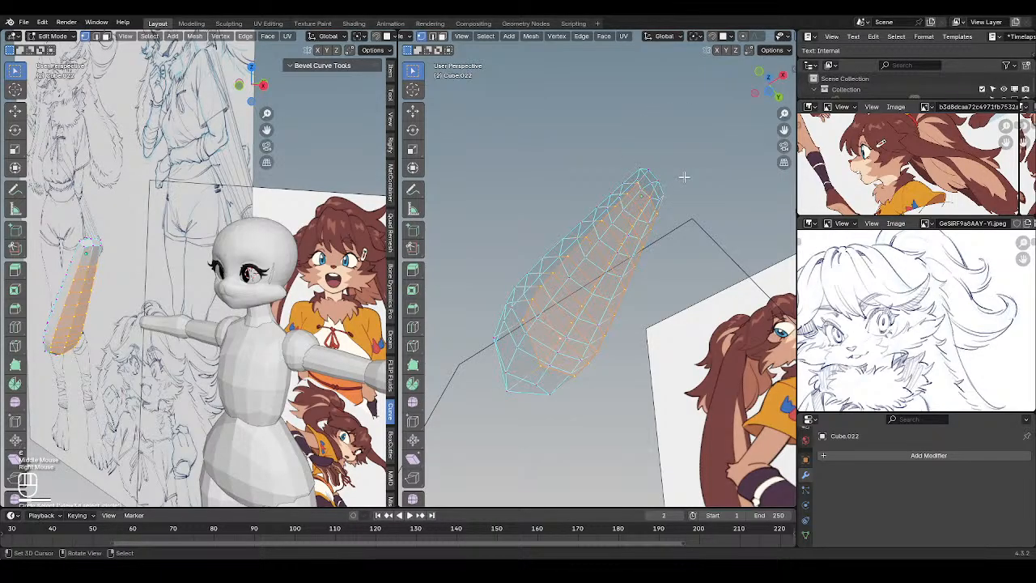
key("alt+z")
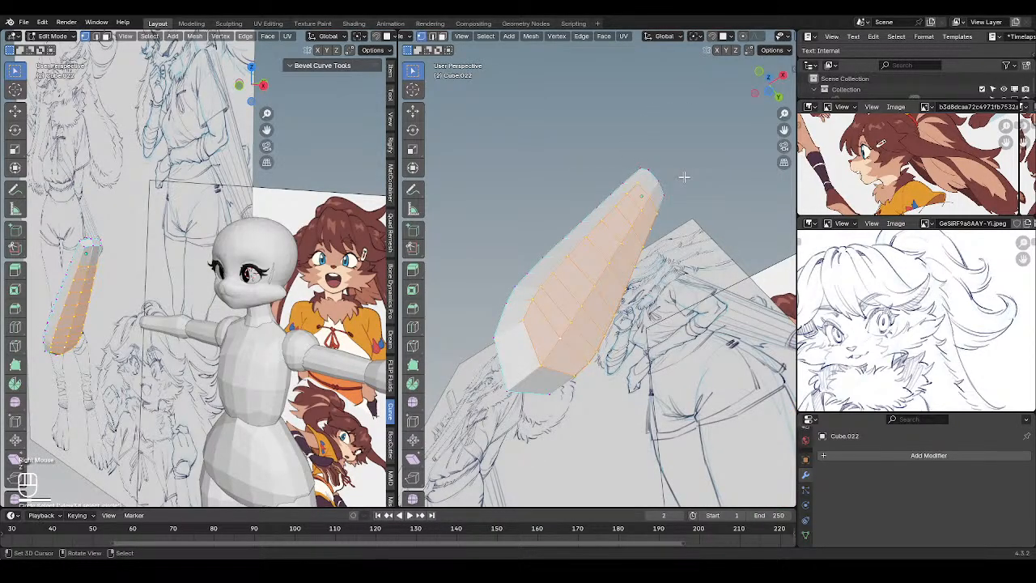
Enable proportional editing and try to inset the selected faces along the ear's broad side
middle_click_drag(673, 197, 682, 233)
key("o")
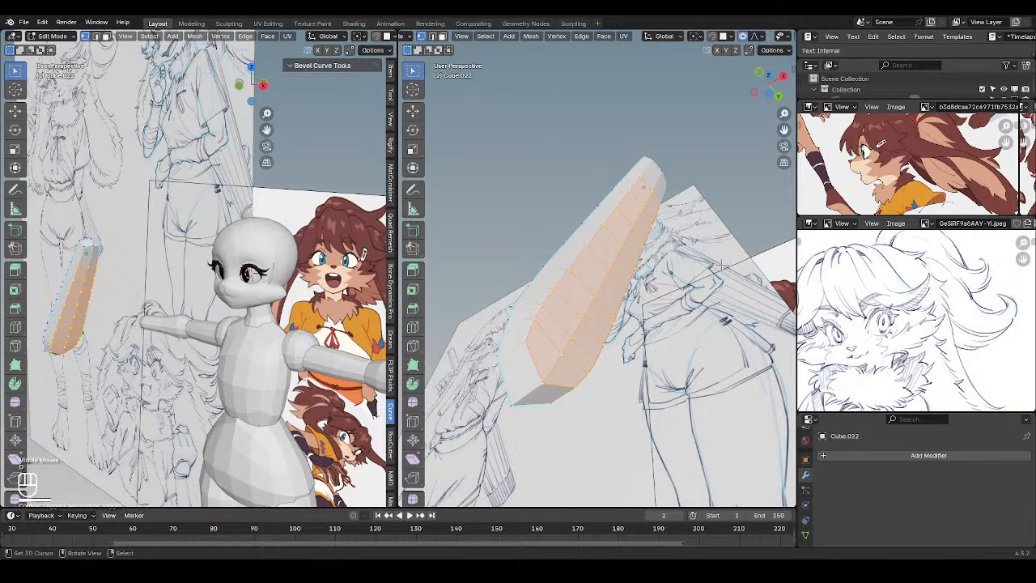
scroll(605, 210, "down", 1)
scroll(638, 267, "up", 2)
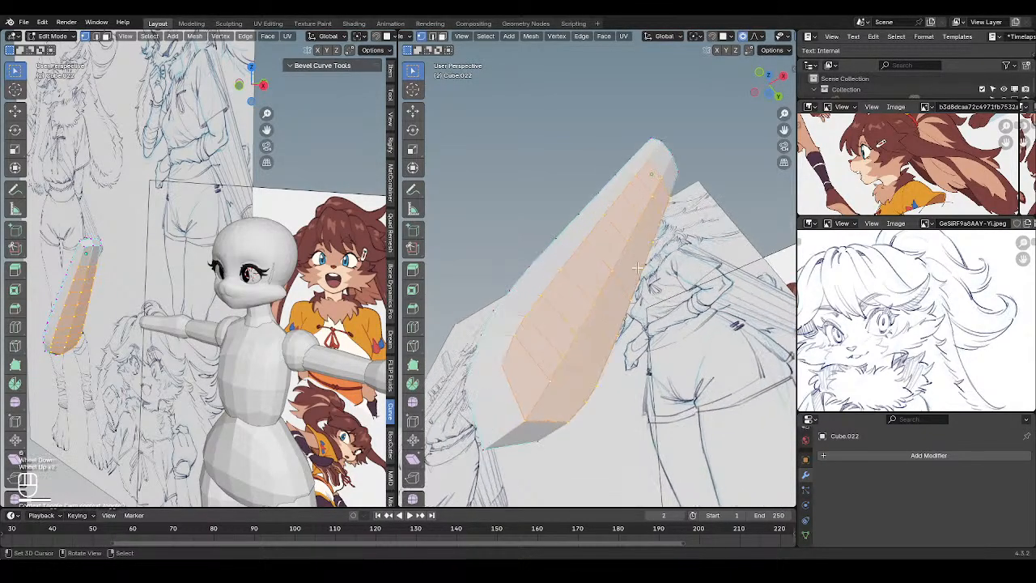
middle_click_drag(643, 287, 611, 287)
scroll(645, 344, "up", 1)
middle_click_drag(645, 344, 617, 333)
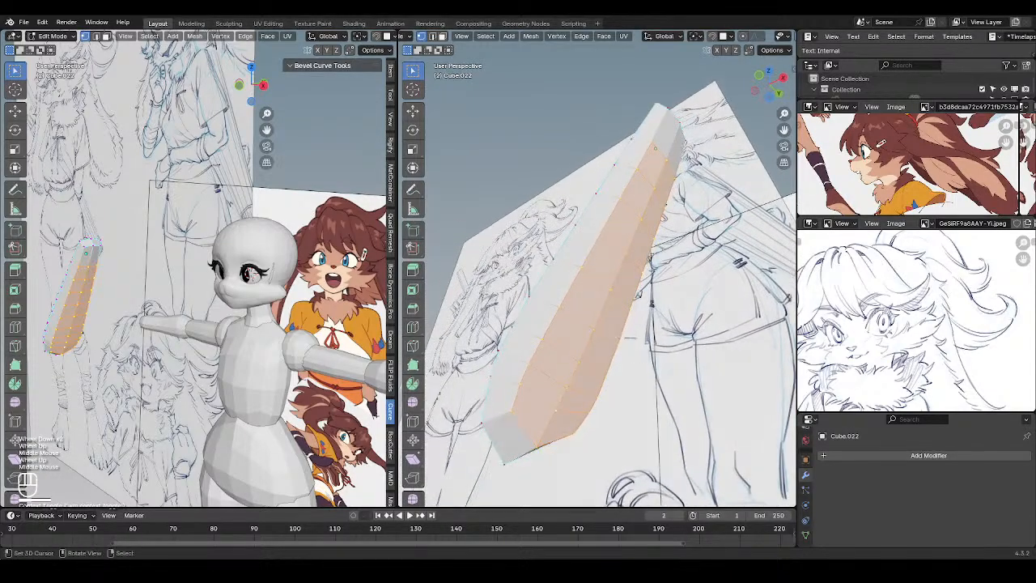
key("i")
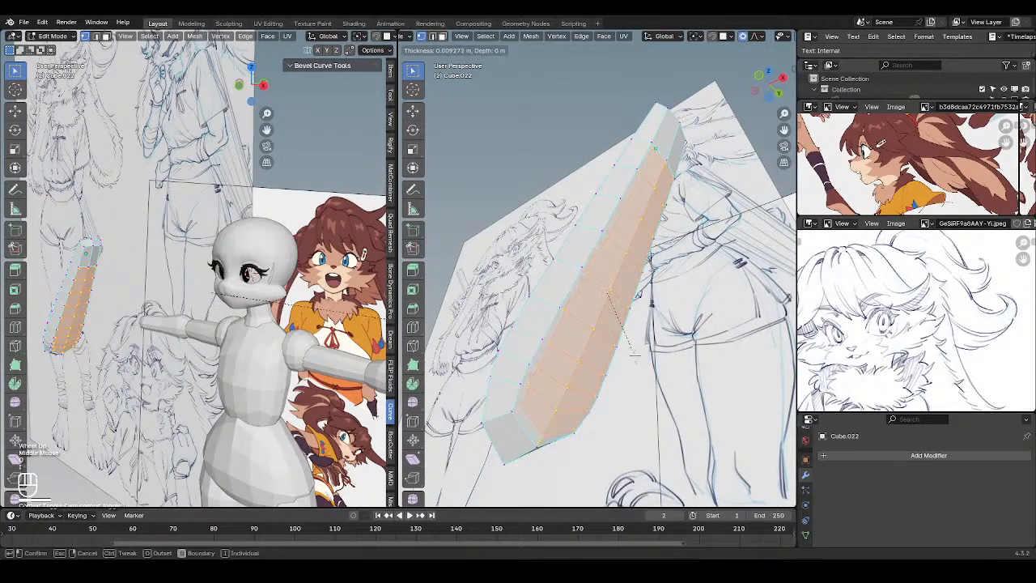
left_click(637, 355)
middle_click_drag(639, 355, 699, 396)
scroll(638, 365, "down", 2)
key("Tab")
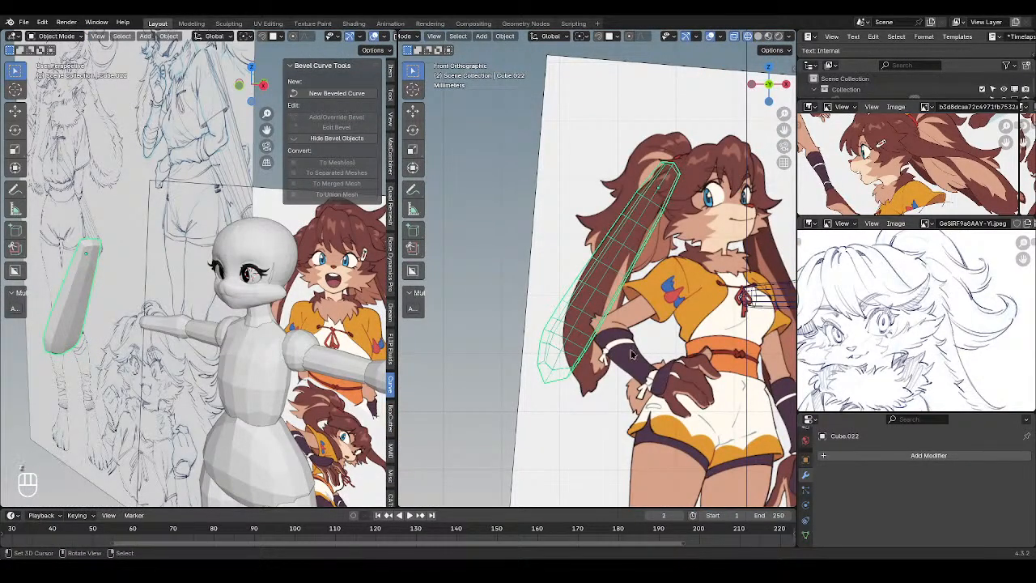
key("Tab")
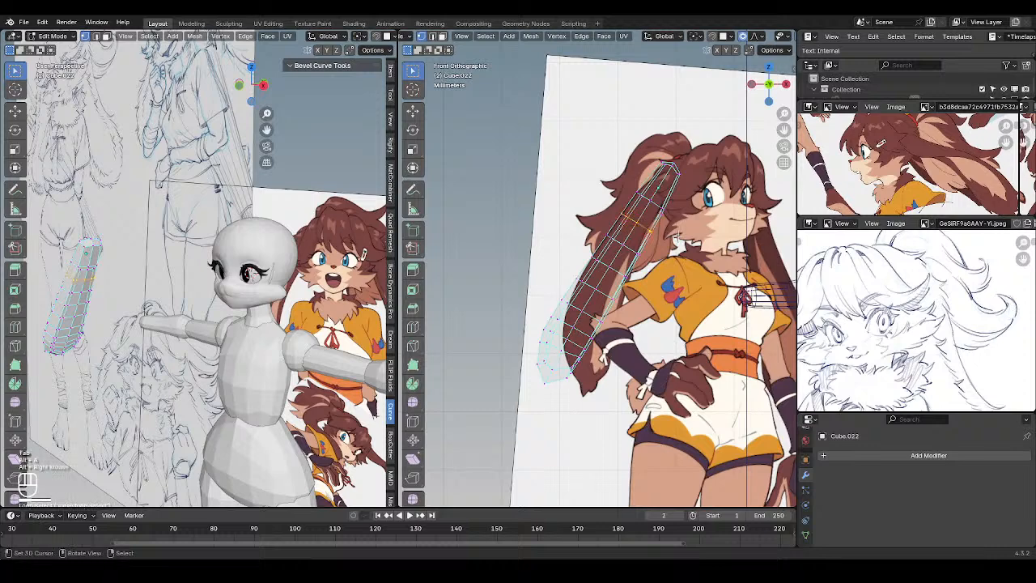
key("s")
key("x")
key("x")
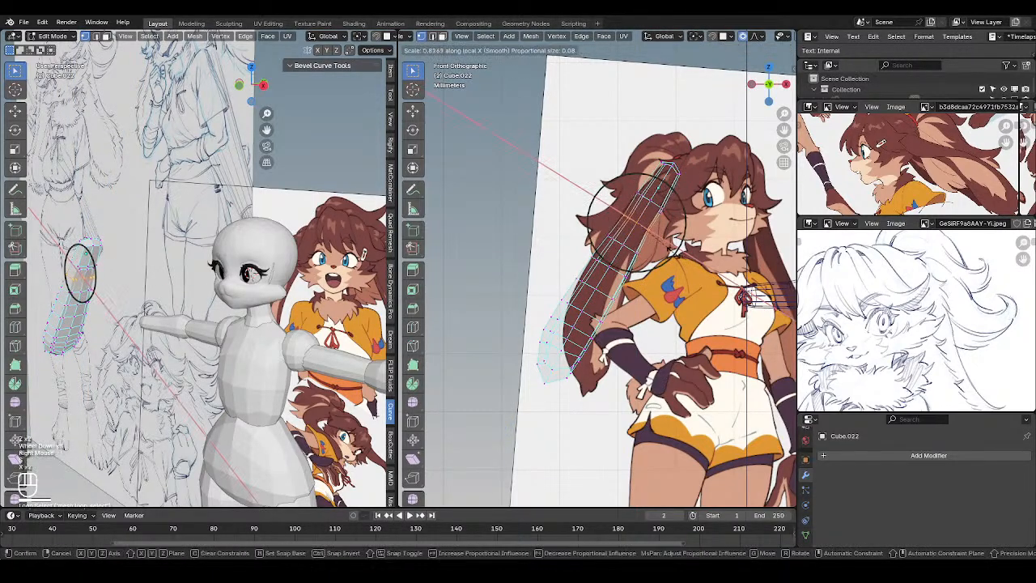
scroll(660, 248, "down", 10)
left_click(660, 249)
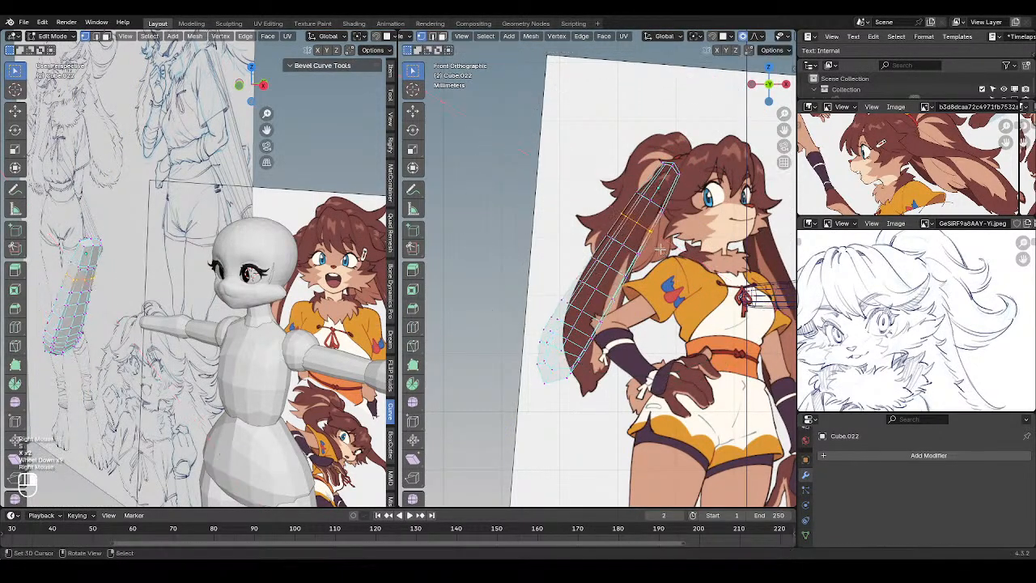
Scale the selected cross loop on the upper ear to about 0.79 along local X with proportional falloff
key("s")
key("x")
key("x")
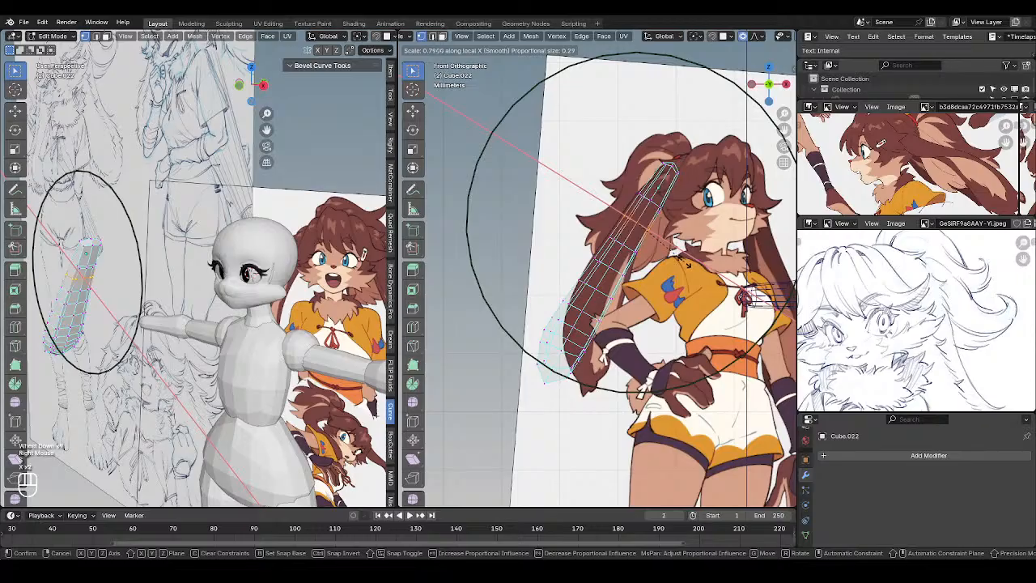
left_click(684, 262)
Add a centred loop cut across the ear near its root
key("ctrl+r")
left_click(662, 195)
right_click(663, 195)
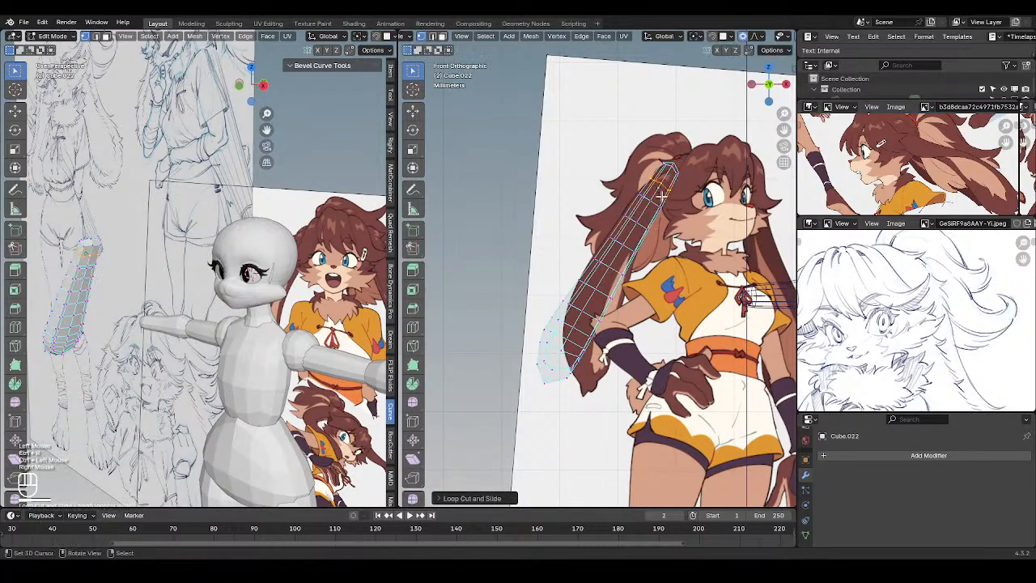
key("ctrl+r")
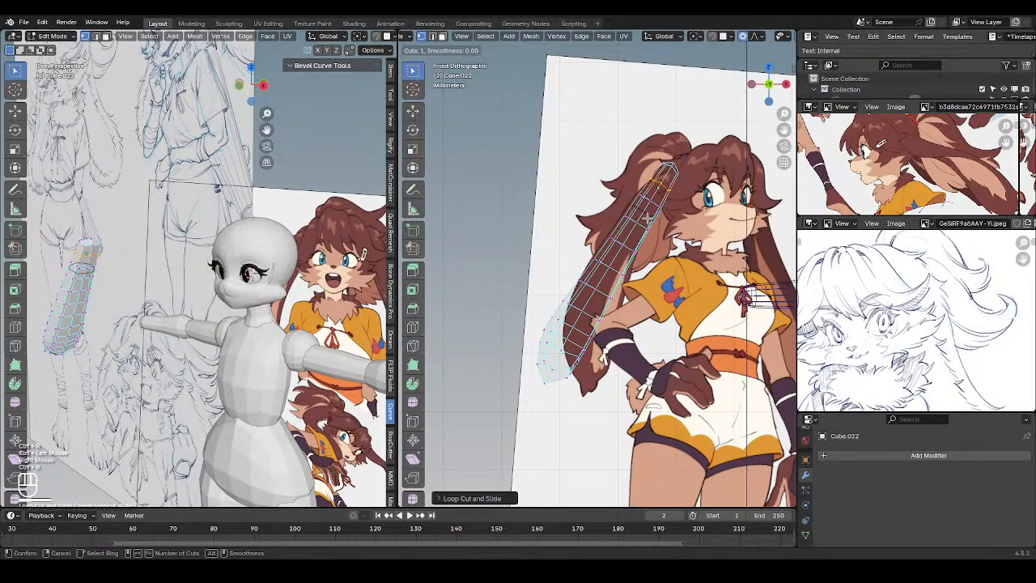
right_click(648, 218)
key("z")
scroll(648, 223, "down", 3)
middle_click_drag(648, 218, 780, 284)
key("Tab")
scroll(613, 194, "up", 3)
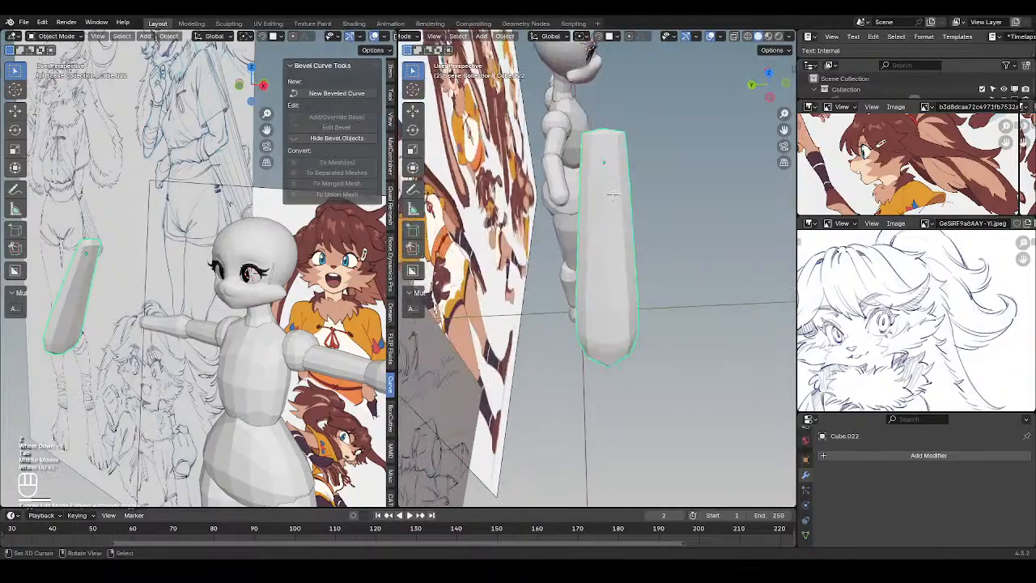
key("Tab")
middle_click_drag(613, 195, 620, 199, "shift")
scroll(615, 201, "up", 1)
key("s")
key("x")
key("x")
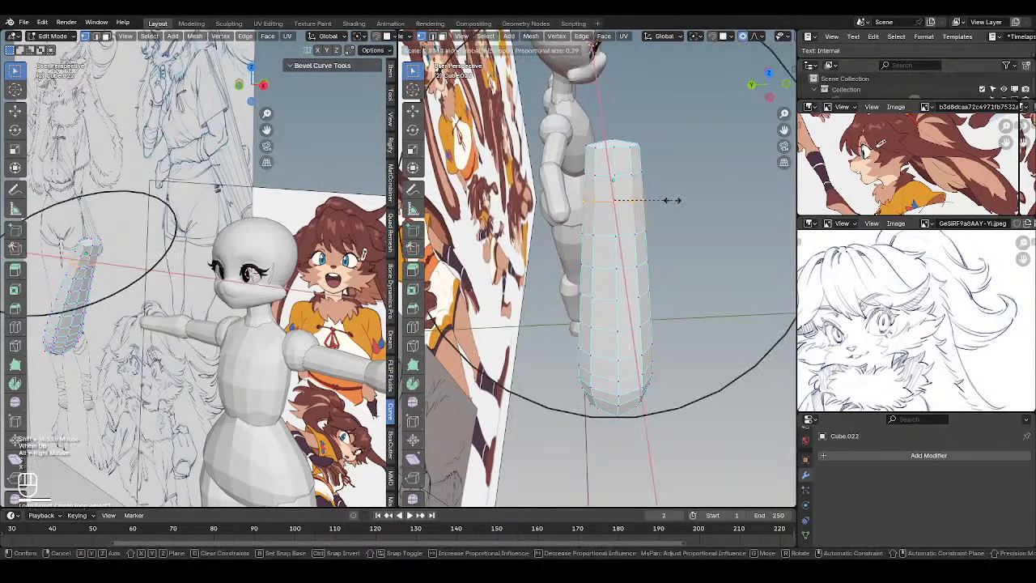
right_click(672, 199)
key("s")
key("z")
key("z")
right_click(672, 198)
key("s")
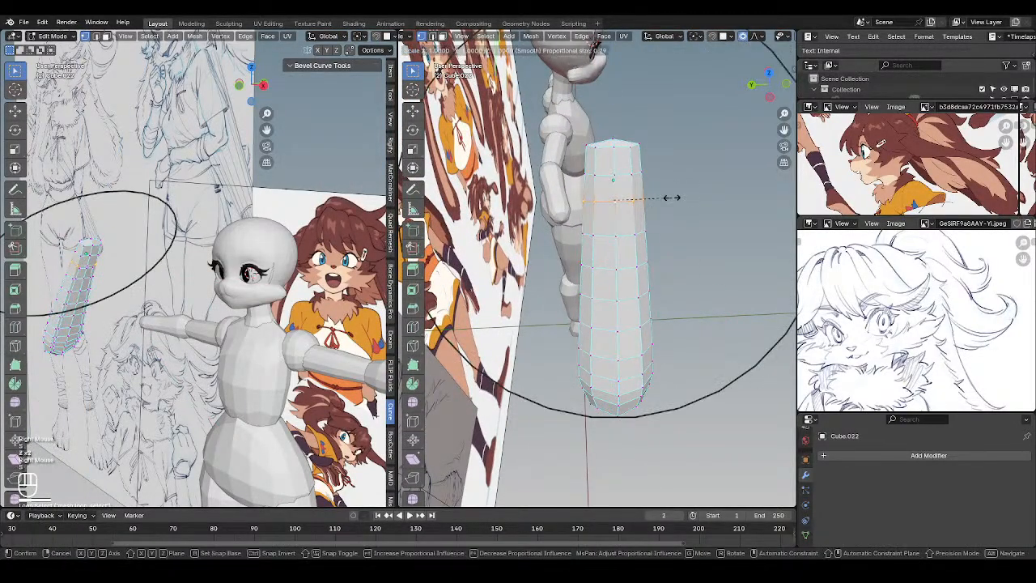
key("y")
key("y")
right_click(662, 199)
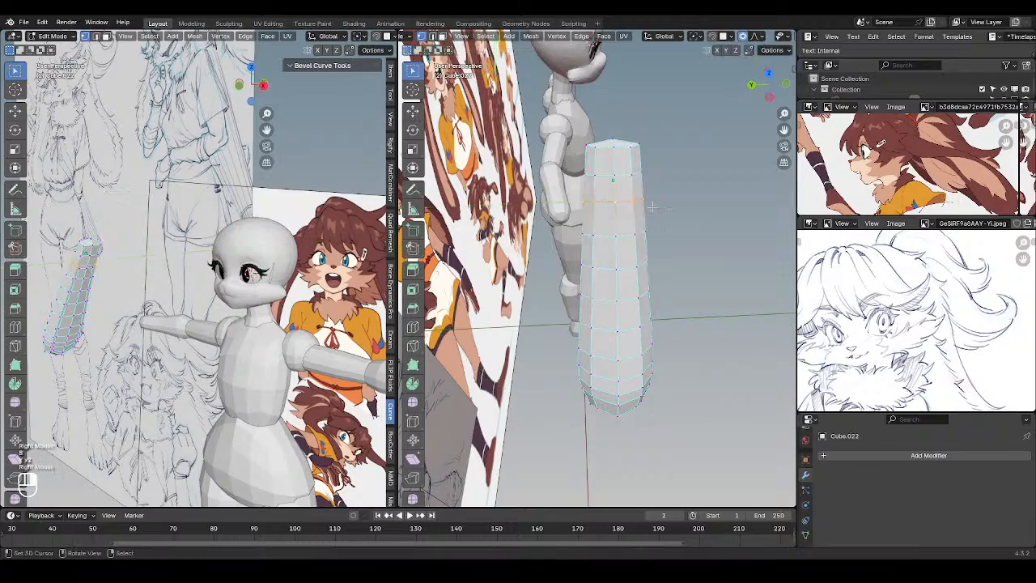
Select the cross loop on the upper-middle part of the ear and narrow it along local Y with proportional falloff
scroll(662, 199, "down", 1)
middle_click_drag(661, 199, 643, 215)
right_click(624, 238, "alt")
key("s")
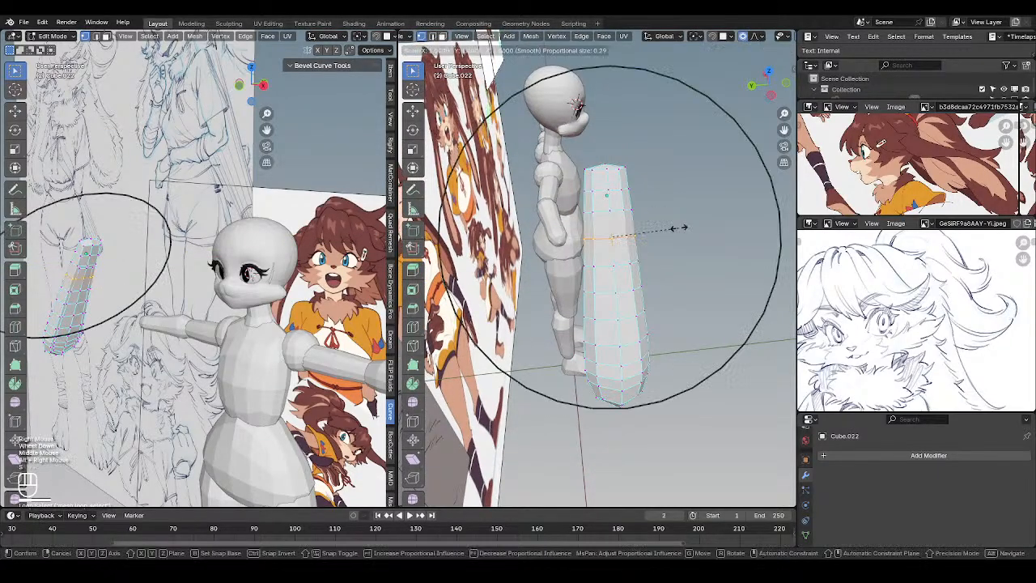
key("y")
key("y")
left_click(666, 233)
Edge-slide the cross loop near the ear's tip towards the end to make the tip fuller
middle_click_drag(666, 232, 685, 323)
scroll(673, 337, "down", 1)
scroll(648, 356, "up", 1)
right_click(617, 378, "alt")
key("g")
key("g")
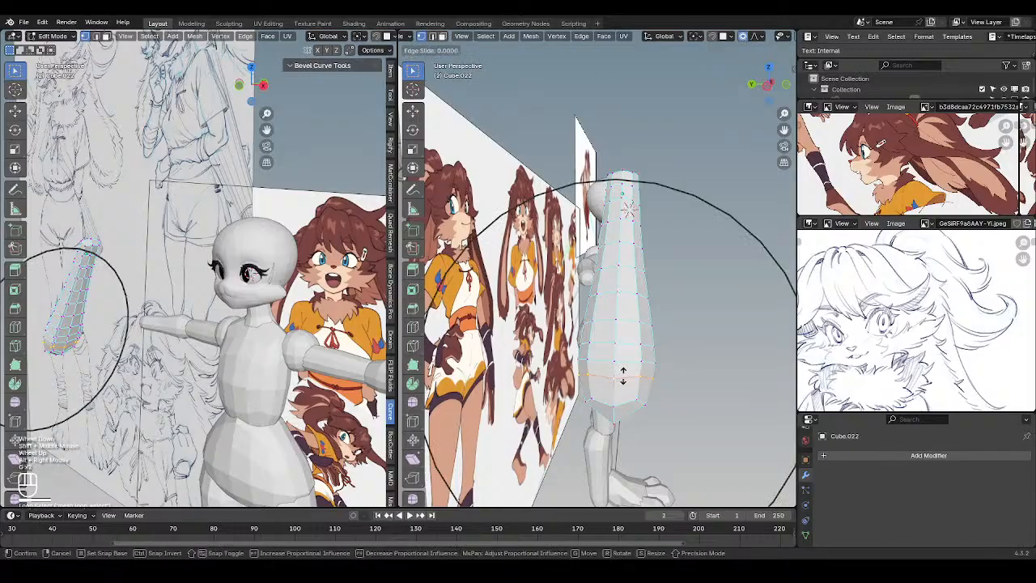
left_click(611, 413)
Bevel the lengthwise centre edge loop of the ear with 2 segments at about 49 percent
middle_click_drag(611, 413, 650, 380)
right_click(623, 397, "alt")
key("ctrl+b")
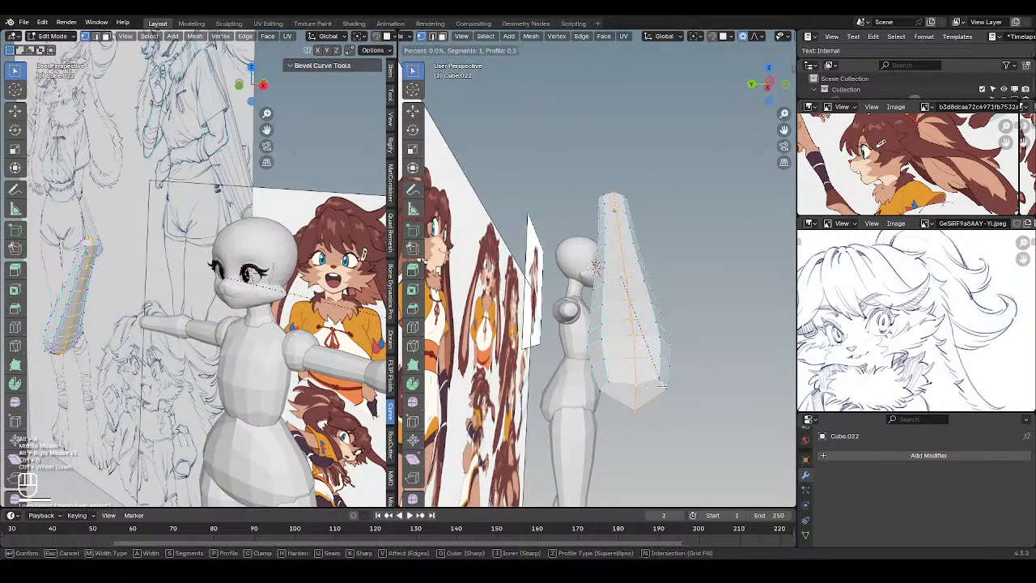
scroll(689, 381, "up", 1)
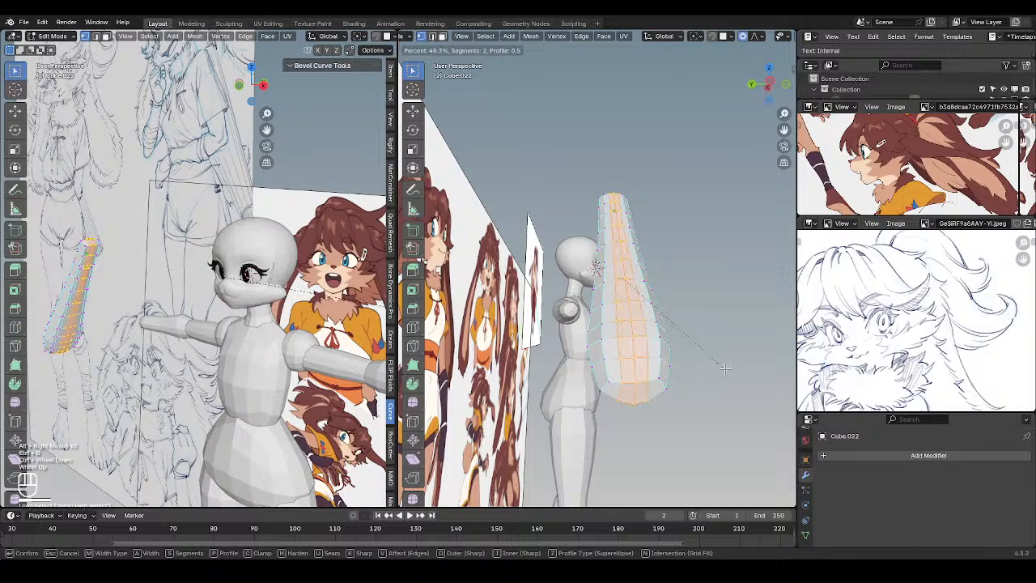
left_click(725, 368)
Bevel another lengthwise edge loop along the ear and check the rounded shape in Object Mode
middle_click_drag(725, 369, 654, 334)
middle_click_drag(643, 281, 601, 296)
right_click(592, 288, "alt")
key("ctrl+b")
scroll(645, 276, "down", 1, "ctrl")
left_click(640, 279)
key("Tab")
middle_click_drag(601, 298, 614, 331)
scroll(534, 317, "down", 1)
scroll(662, 300, "up", 1)
key("Tab")
scroll(636, 309, "up", 1)
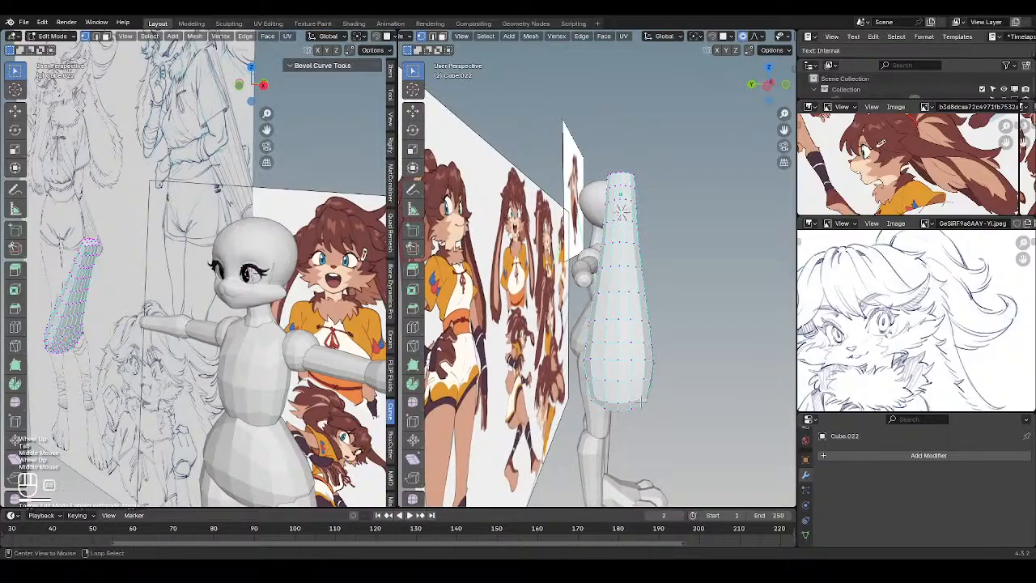
Edge-slide the corner edges on both sides of the ear's tip to round off the end
right_click(642, 400, "alt")
right_click(593, 398, "alt+shift")
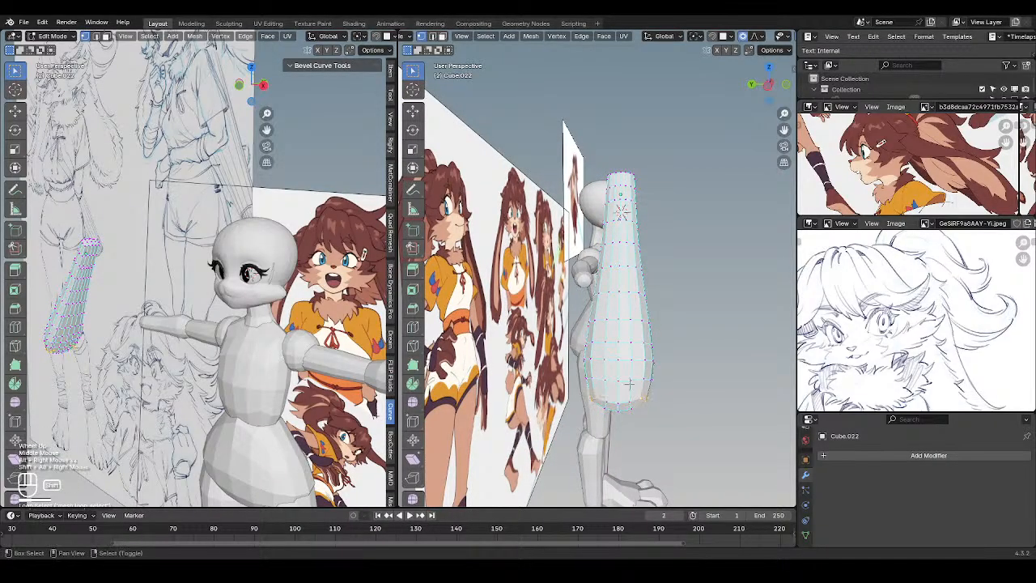
key("g")
key("g")
left_click(637, 328, "shift")
key("g")
key("g")
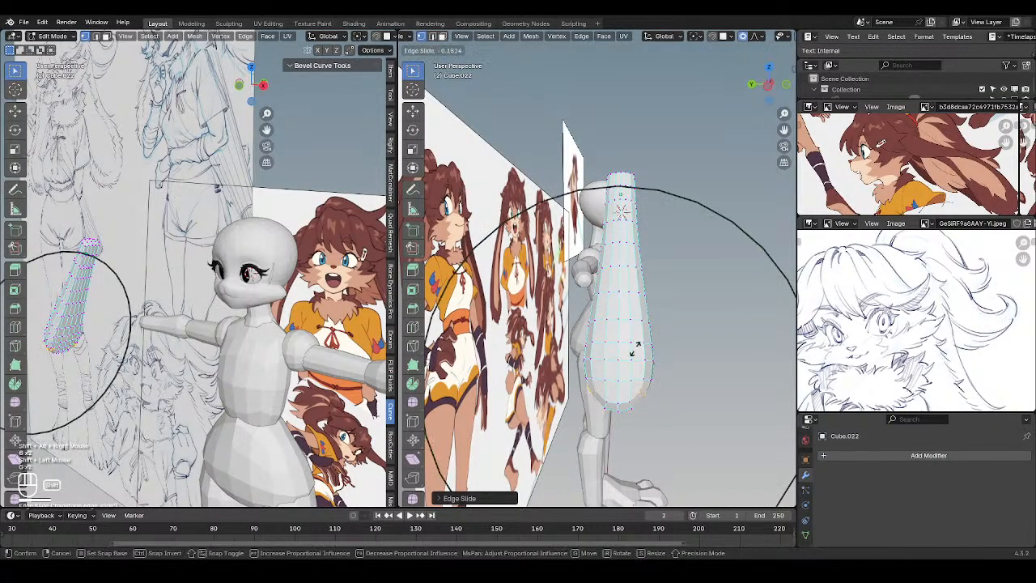
left_click(632, 372, "shift")
Edge-slide a lengthwise loop of the ear in the front wireframe view to even out the spacing
scroll(648, 368, "down", 3)
key("Tab")
middle_click_drag(666, 364, 622, 325)
scroll(617, 305, "down", 1)
scroll(622, 325, "up", 1)
key("Tab")
key("z")
middle_click_drag(587, 356, 598, 321, "shift")
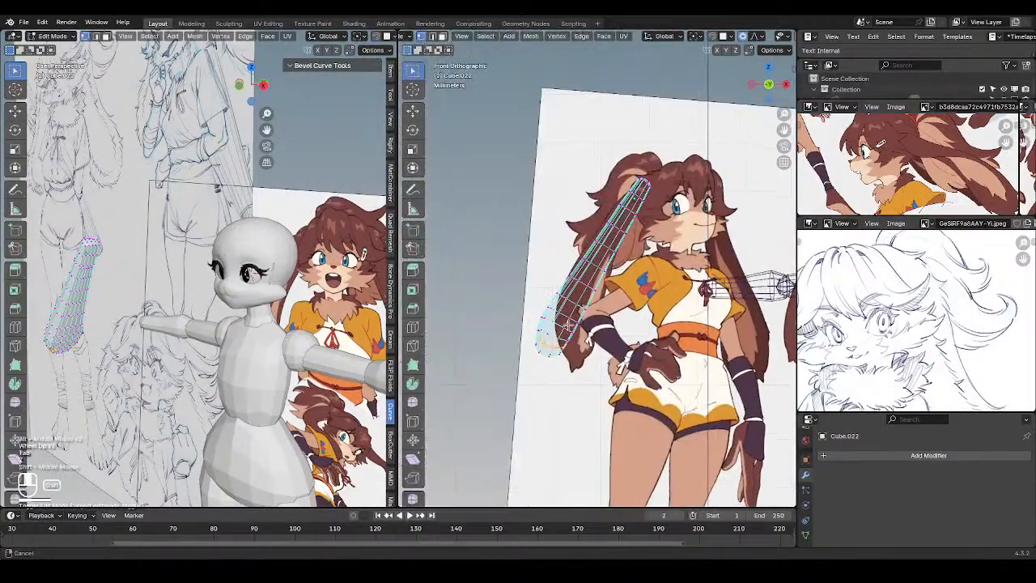
scroll(575, 349, "up", 3)
middle_click_drag(559, 361, 586, 330, "shift")
right_click(569, 355, "alt")
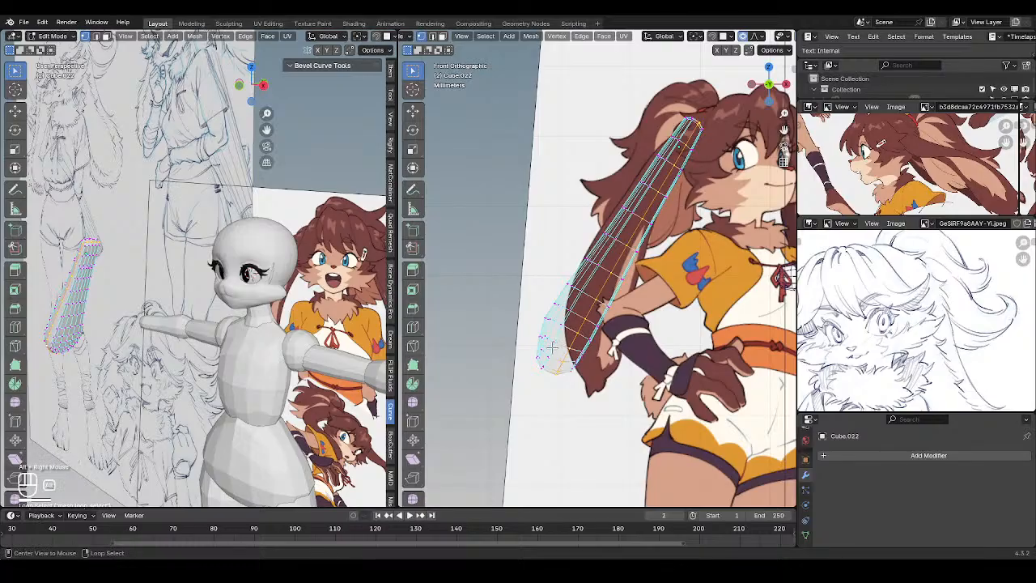
key("g")
key("g")
left_click(565, 354, "shift")
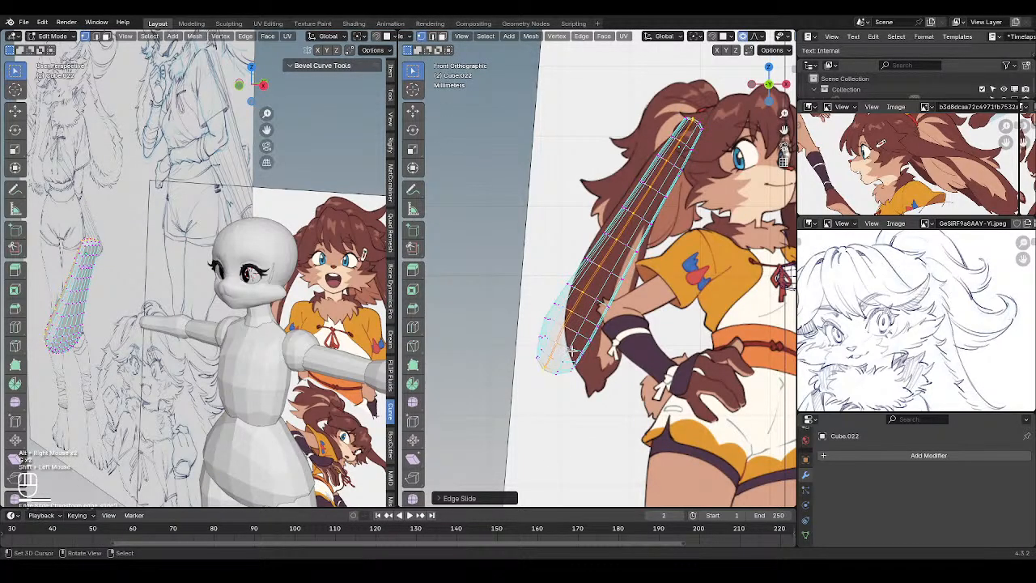
right_click(553, 374)
key("g")
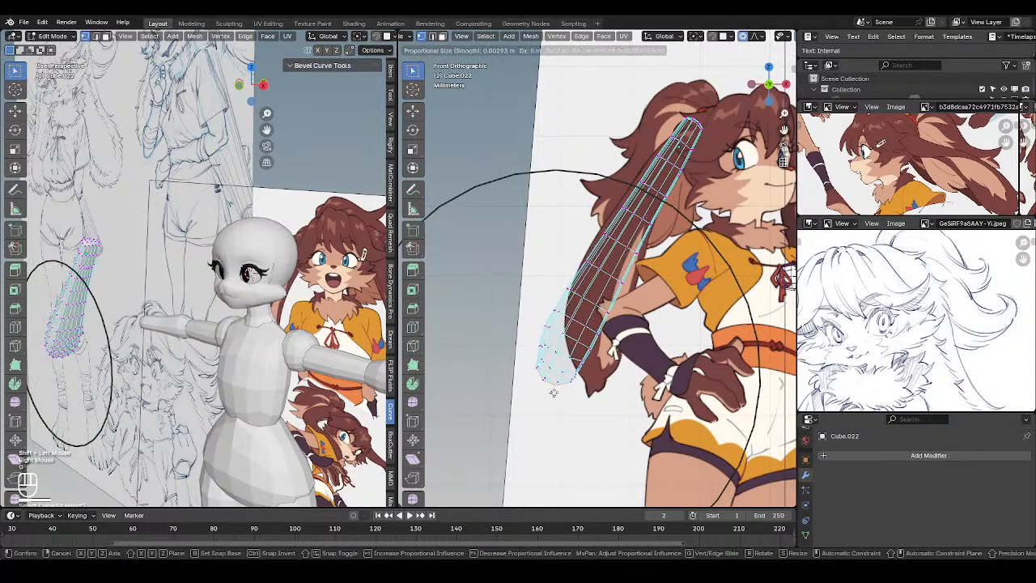
scroll(544, 389, "up", 6)
scroll(543, 397, "up", 4)
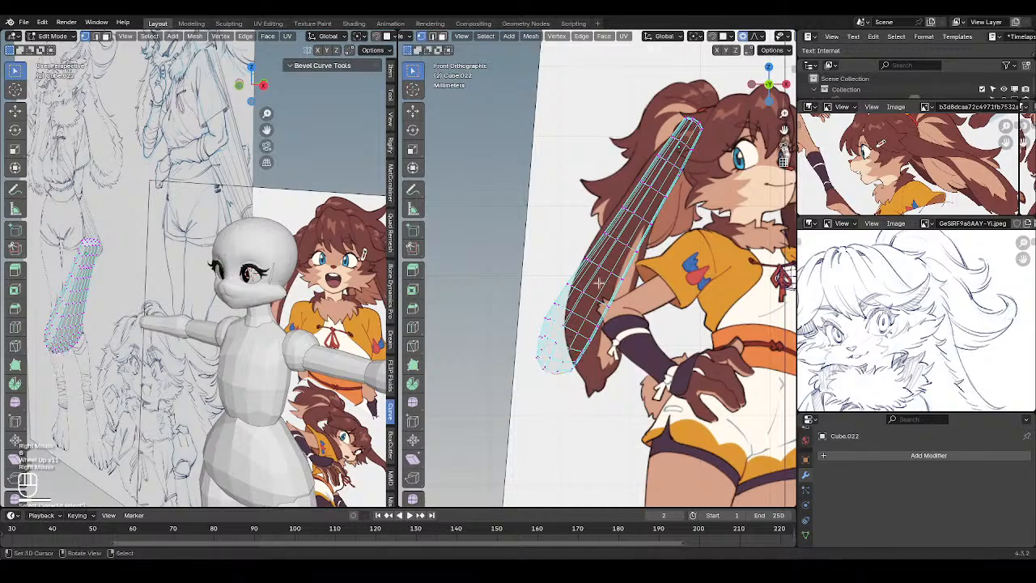
left_click(556, 374, "shift")
Return to Object Mode and move the ear from the reference drawing to the side of the character's head
key("z")
scroll(558, 364, "down", 1)
key("Tab")
middle_click_drag(558, 356, 557, 295)
scroll(634, 292, "down", 3)
middle_click(591, 271, "alt")
scroll(636, 274, "down", 1)
scroll(556, 297, "down", 2)
scroll(559, 293, "up", 2)
key("g")
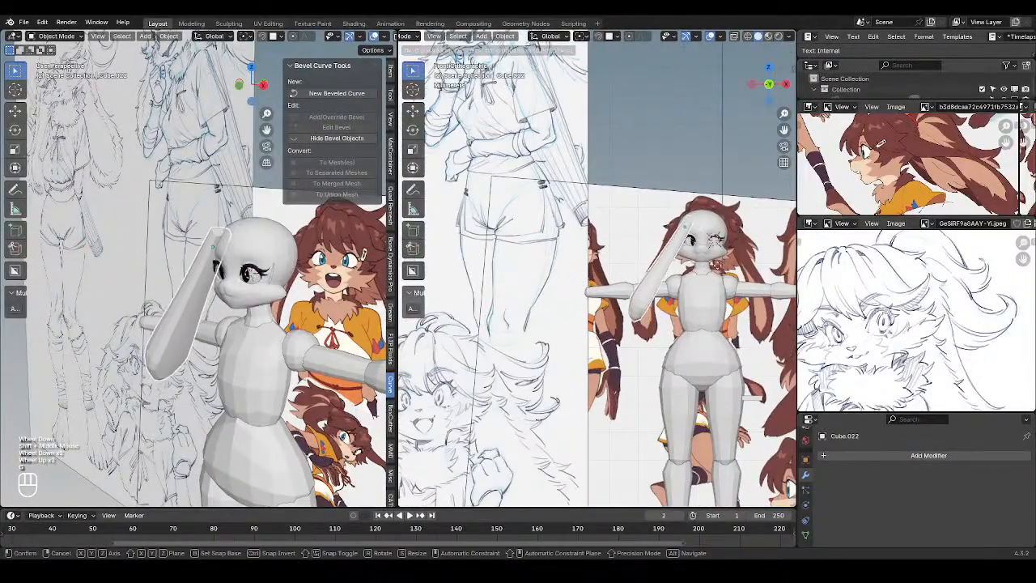
left_click(711, 267)
Fine-tune the ear's position in the front wireframe view so its root meets the side of the head
scroll(619, 257, "up", 3)
key("z")
scroll(644, 255, "up", 1)
middle_click_drag(654, 256, 540, 245, "shift")
key("g")
left_click(567, 240, "shift")
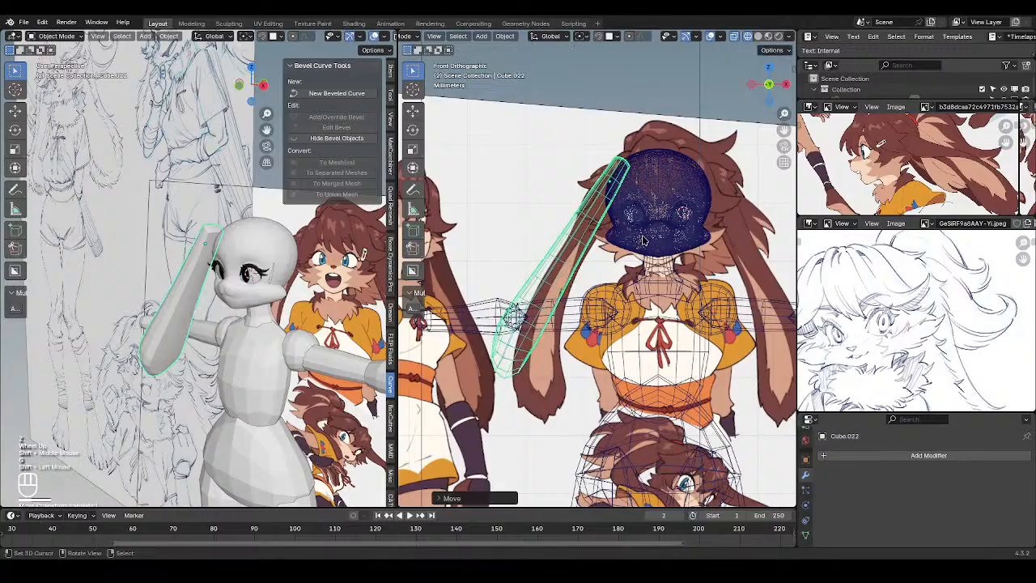
Move the ear along the Y axis to align its depth with the head
scroll(641, 242, "down", 2)
key("z")
middle_click(619, 192, "alt")
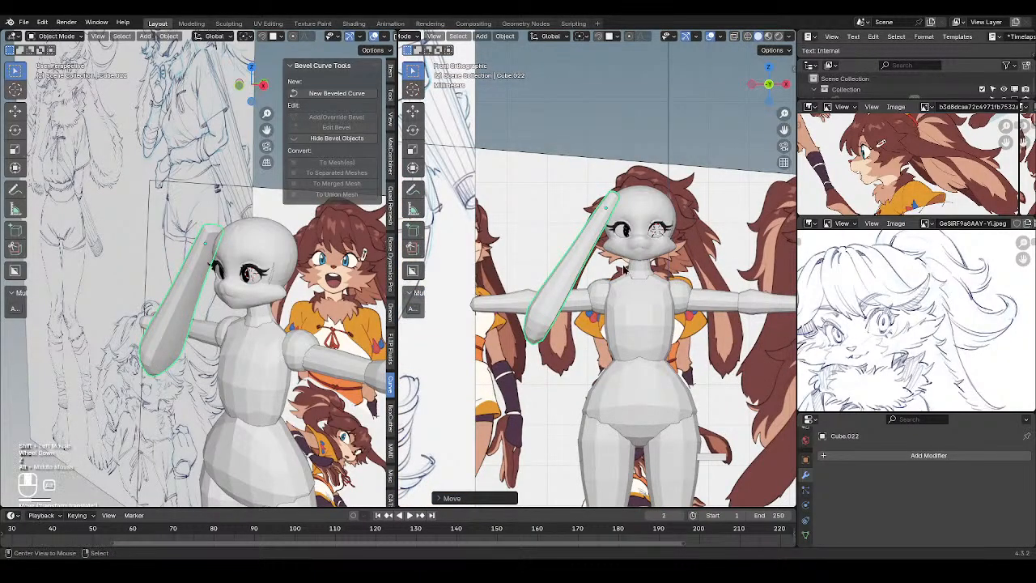
scroll(649, 205, "down", 1, "alt")
scroll(651, 194, "down", 1)
middle_click_drag(674, 169, 686, 266, "alt")
scroll(665, 291, "up", 1)
key("g")
key("y")
left_click(661, 290)
scroll(662, 293, "down", 1)
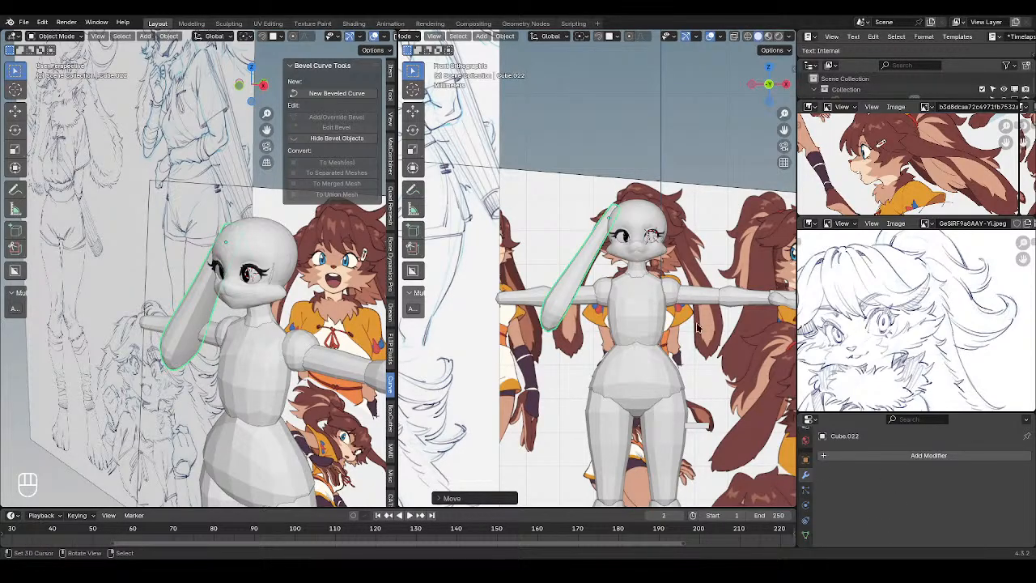
Snap the 3D cursor to the world origin and try to mirror the ear along its local X axis
key("shift+s")
left_click(616, 369)
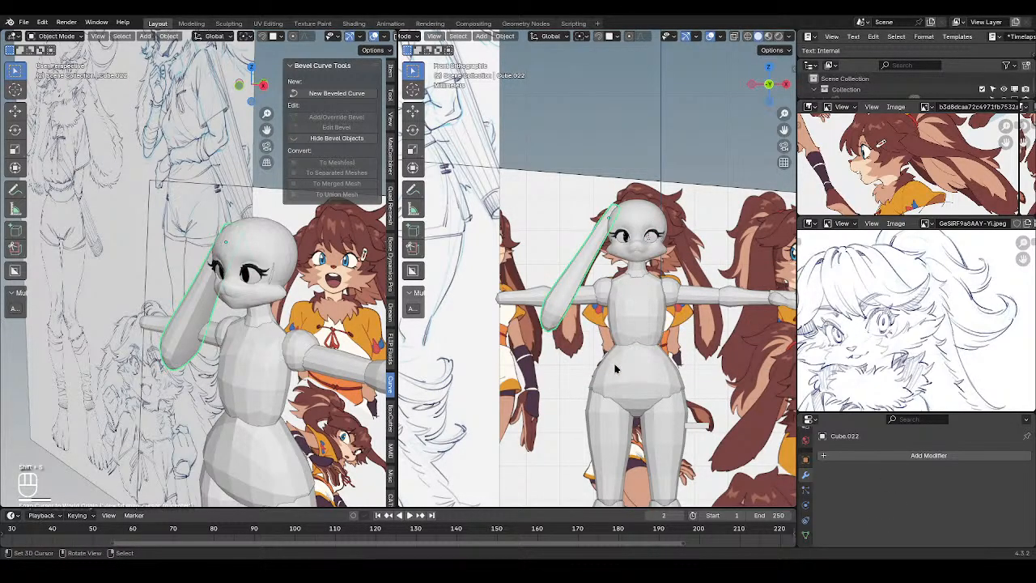
key("ctrl+m")
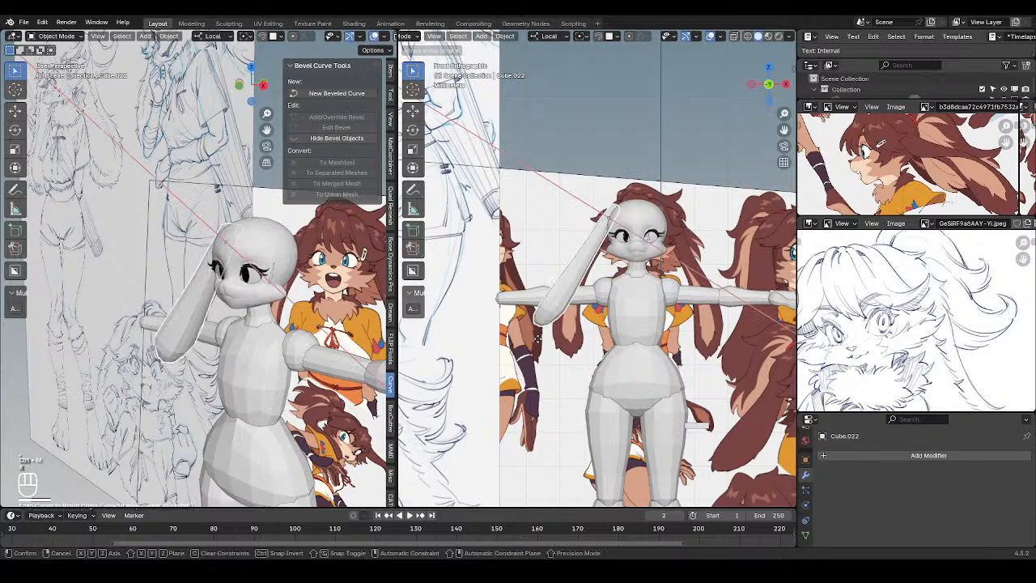
right_click(601, 274)
key("shift+s")
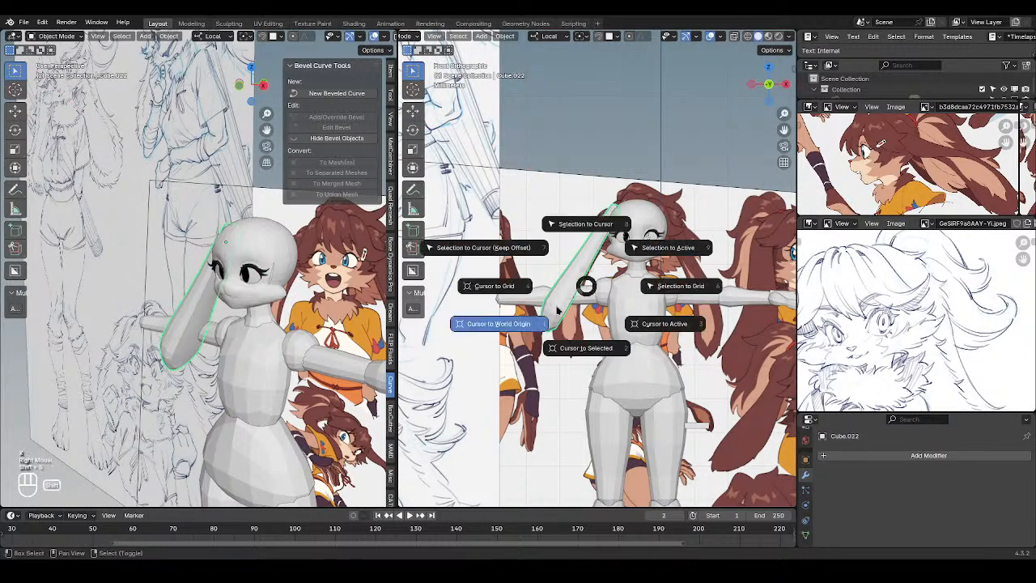
left_click(525, 324)
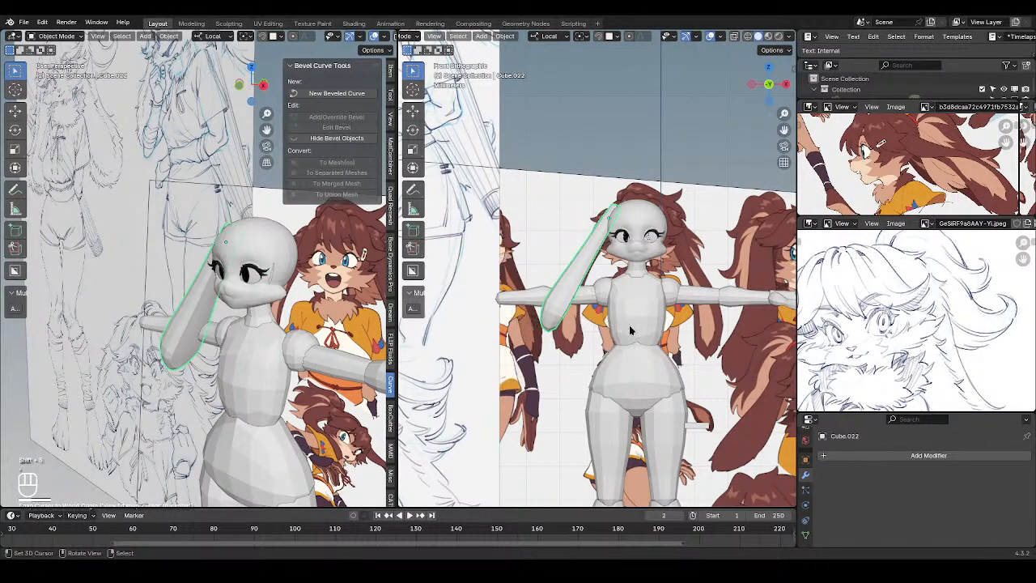
Switch the transform orientation to Global and mirror the ear along the X axis
key("comma")
left_click(541, 330)
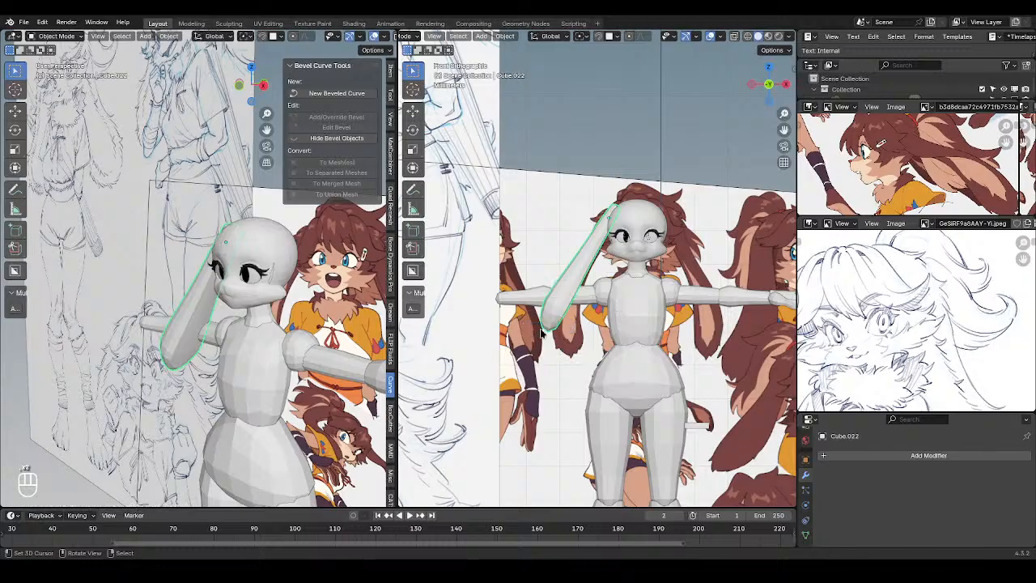
key("period")
left_click(650, 332)
key("ctrl+n")
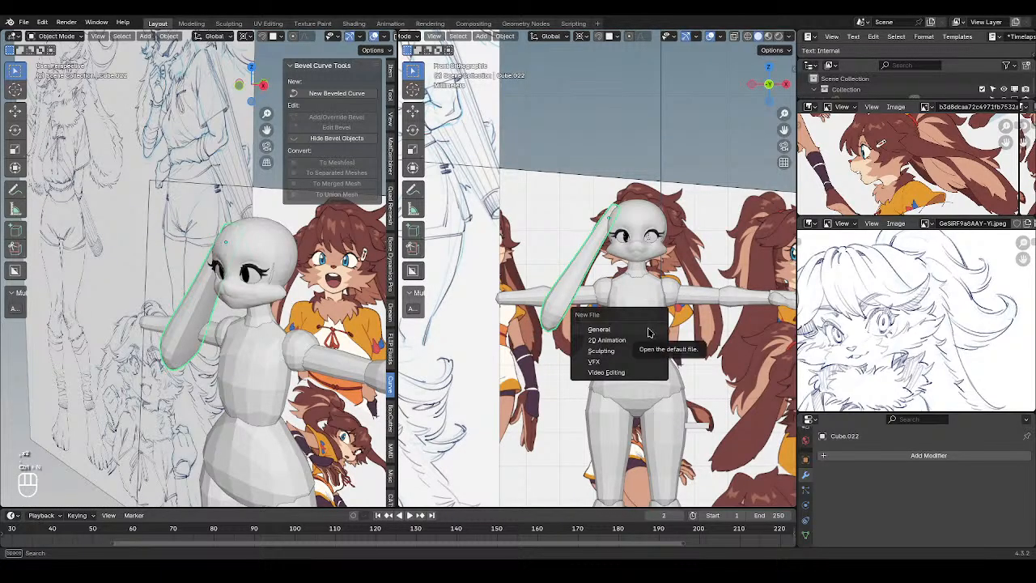
key("Escape")
key("ctrl+m")
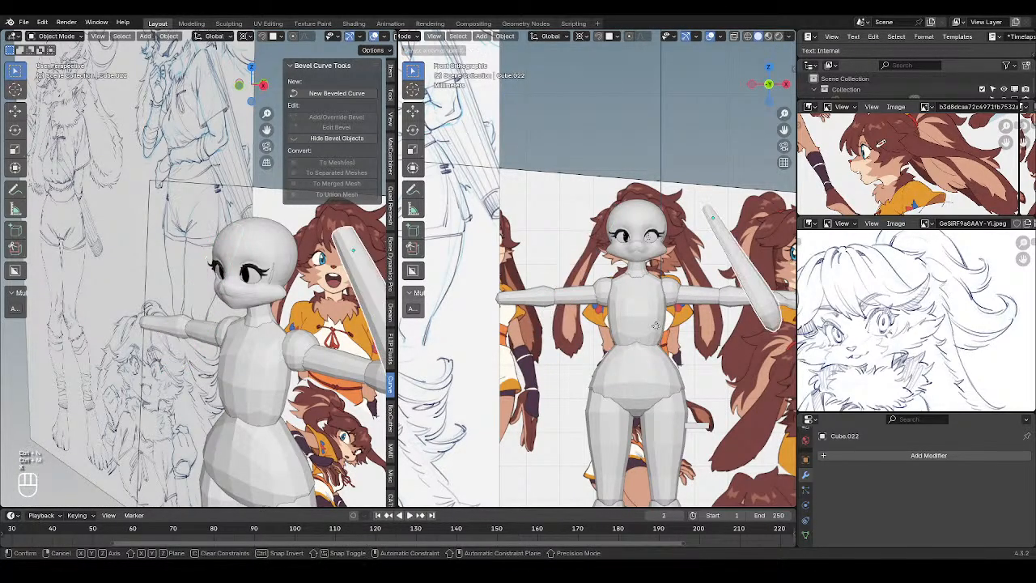
left_click(653, 331)
Move the mirrored ear along the global X axis so its root meets the opposite side of the head
key("g")
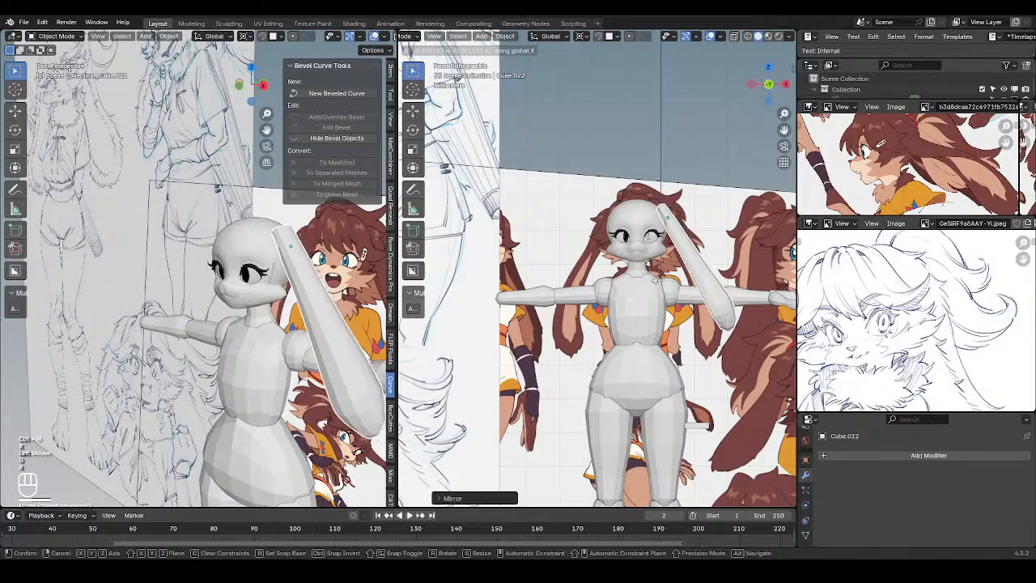
left_click(656, 285)
scroll(694, 275, "down", 1)
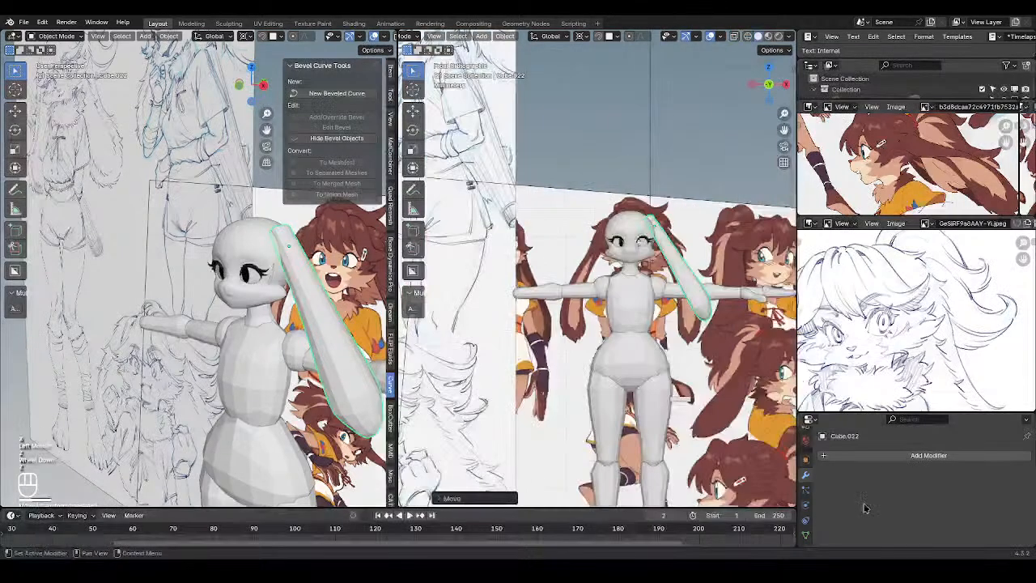
Add a Mirror modifier to the ear on the X axis with the head (Cube) as the mirror object, and save the file
left_click(877, 455)
mouse_move(864, 457)
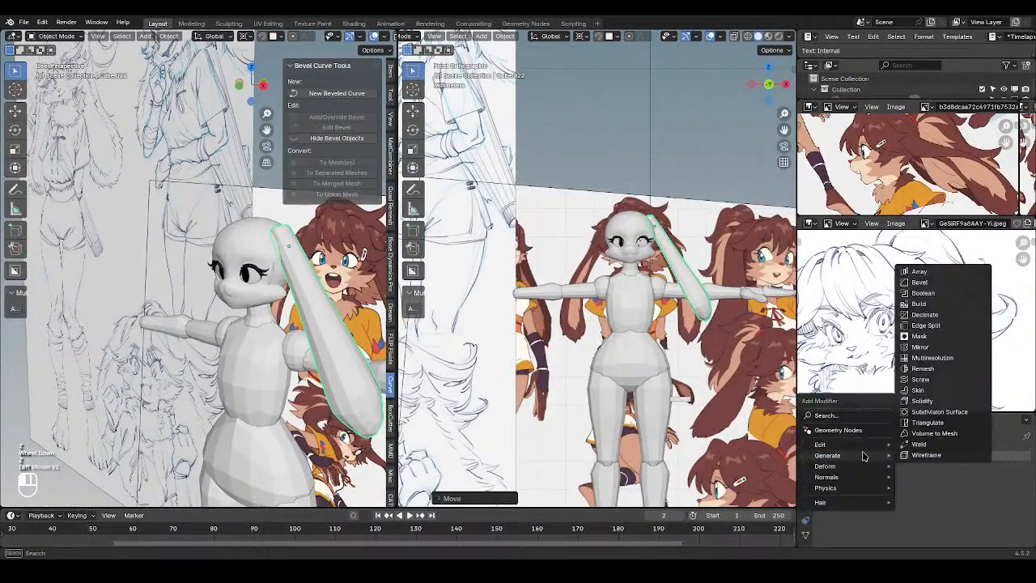
left_click(927, 347)
left_click(1009, 530)
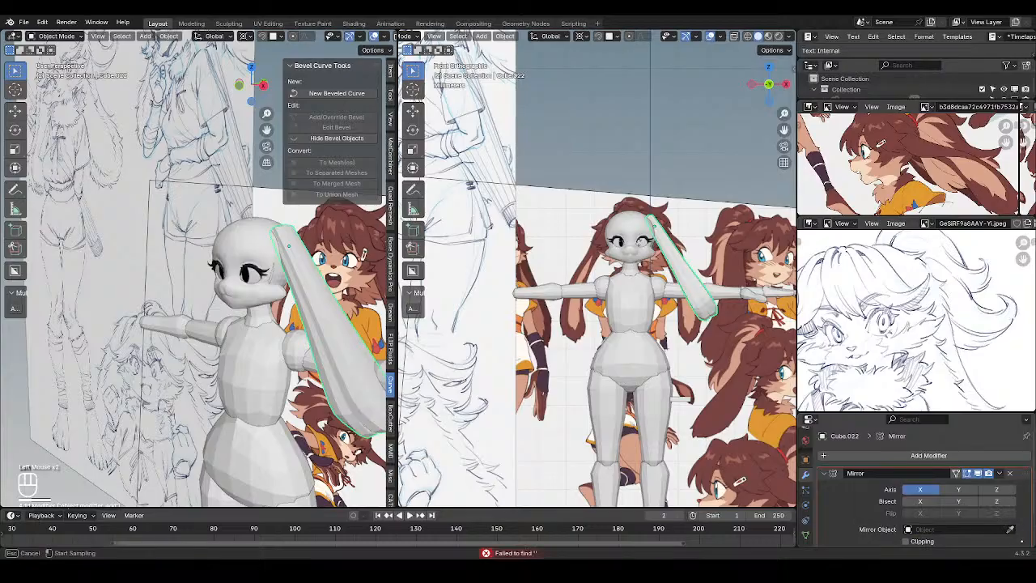
left_click(639, 231)
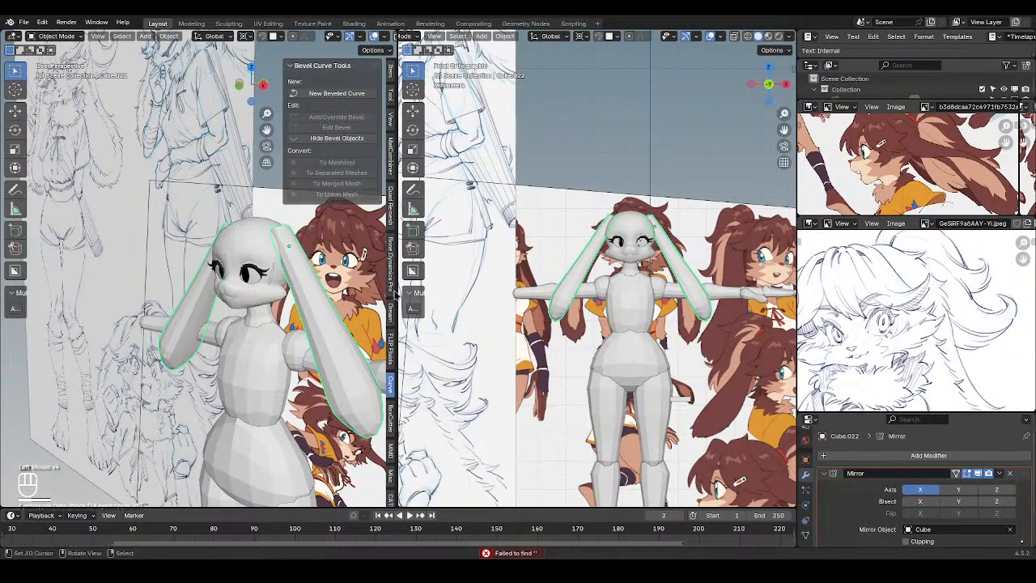
middle_click_drag(340, 308, 308, 320)
key("ctrl+s")
In Edit Mode with wireframe shading, select the outer corner vertices at the ear's root and slide them along their edges
scroll(648, 308, "up", 2)
middle_click_drag(648, 308, 652, 267, "shift")
scroll(686, 293, "up", 1)
key("Tab")
key("shift+z")
scroll(680, 290, "up", 2)
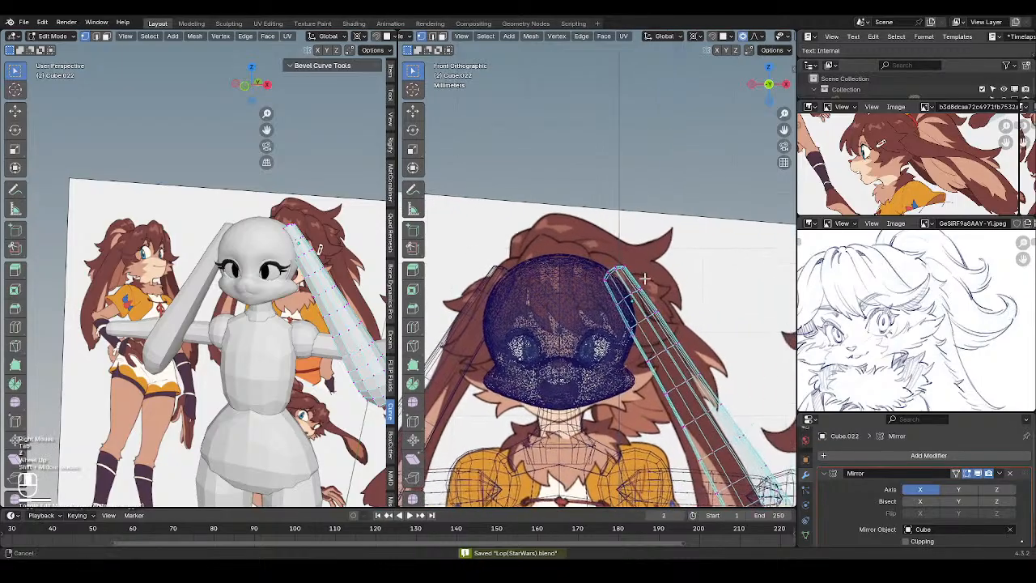
scroll(653, 263, "up", 1)
key("alt+a")
key("c")
left_click(660, 258)
right_click(660, 257)
key("g")
key("g")
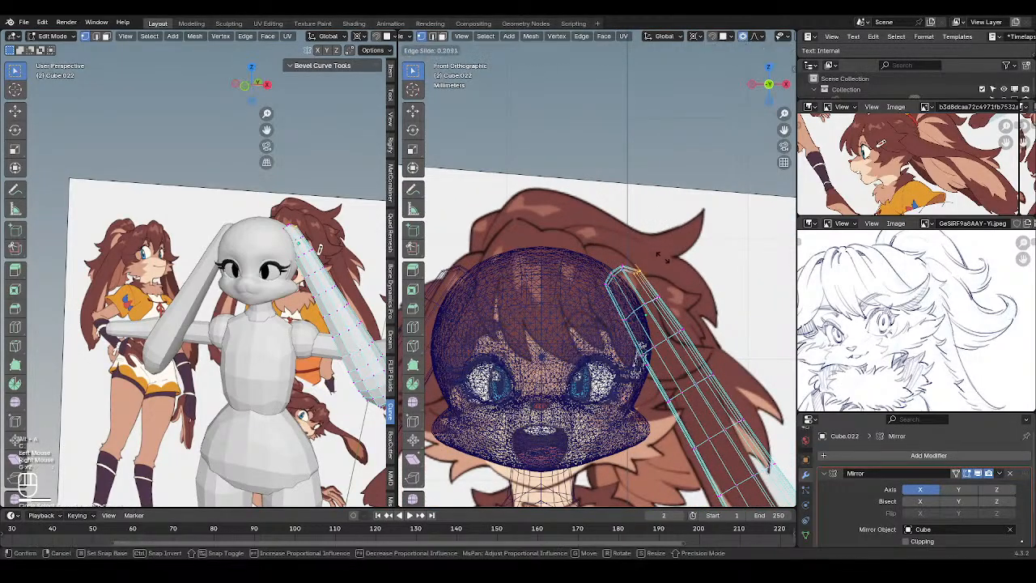
left_click(670, 271)
key("g")
key("g")
left_click(659, 265)
Select the topmost vertices of the ear's root in the front view and edge-slide them toward the head
key("alt+a")
key("c")
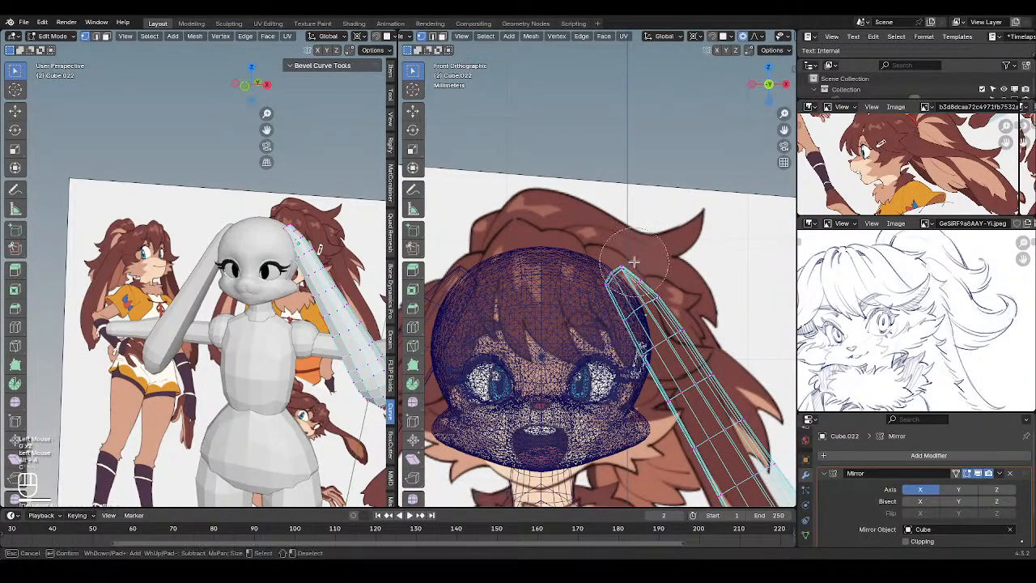
left_click(643, 248)
right_click(642, 245)
key("c")
middle_click(658, 283)
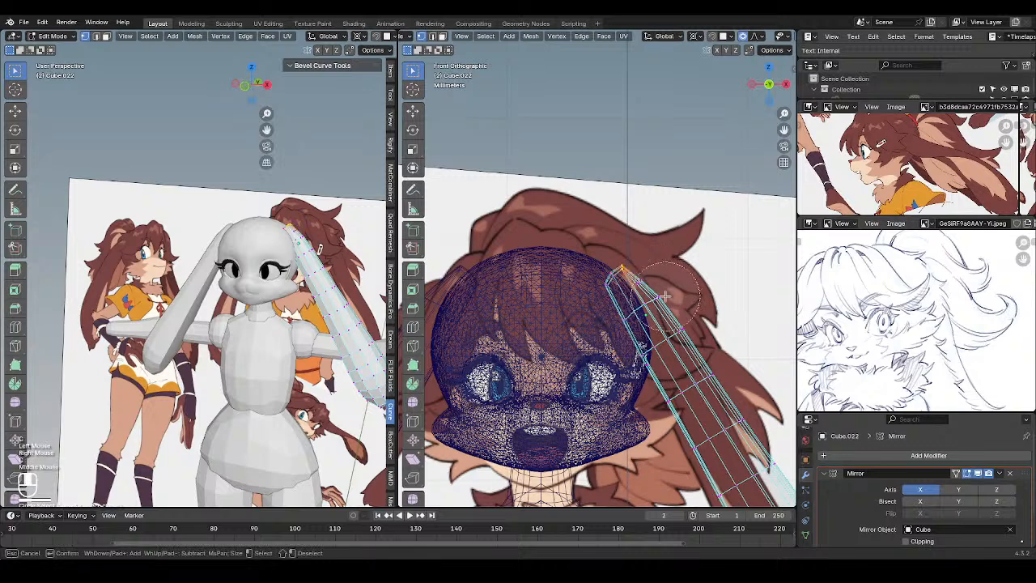
right_click(661, 291)
key("g")
key("g")
left_click(660, 302)
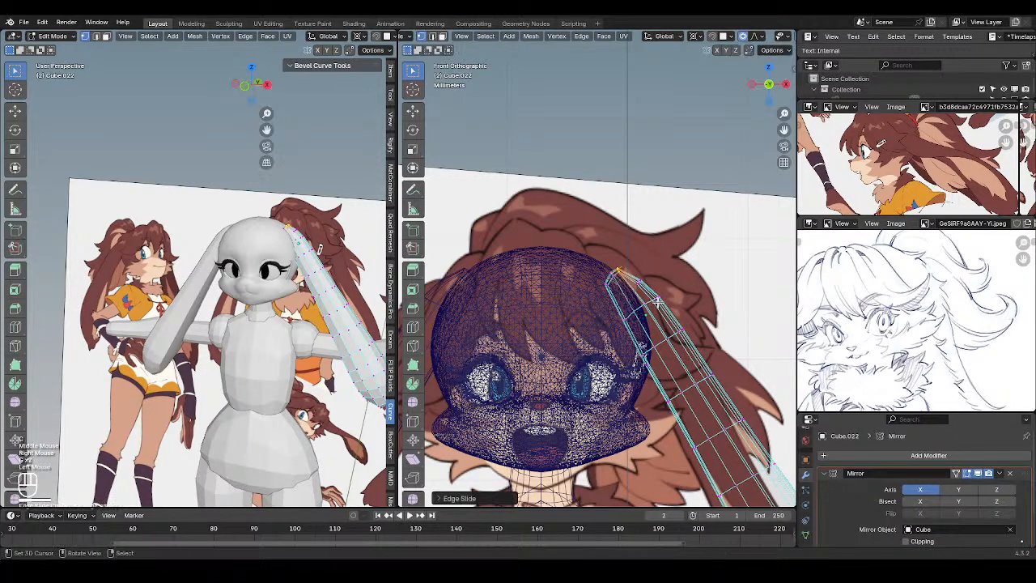
Edge-slide the ear's topmost vertices further to flatten the pointed root, and return to Object Mode in solid shading
key("g")
key("g")
left_click(661, 305)
key("g")
key("g")
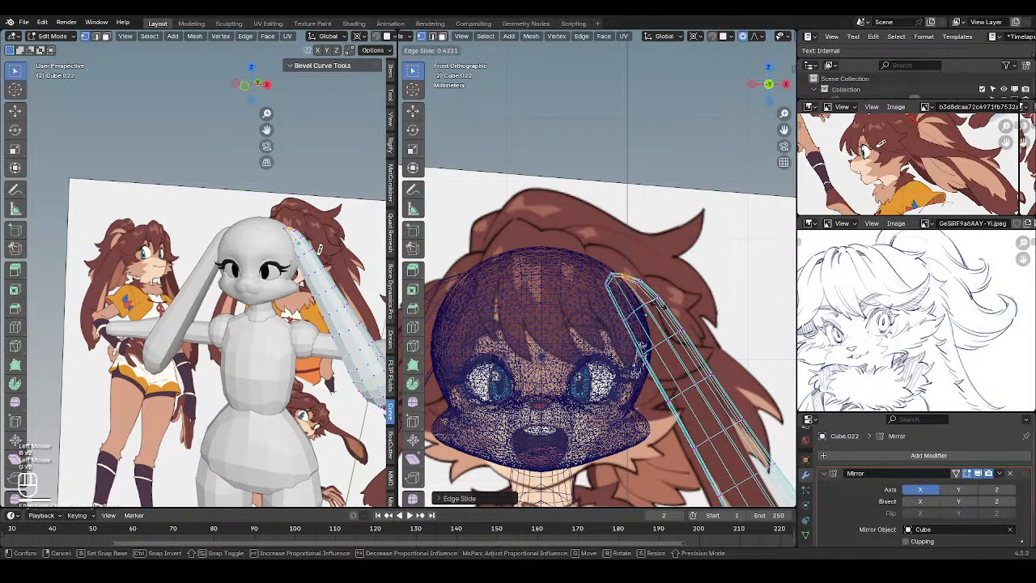
left_click(664, 305)
key("shift+z")
scroll(665, 304, "down", 3)
key("Tab")
scroll(668, 302, "down", 2)
key("alt+a")
middle_click_drag(669, 303, 579, 318)
In Edit Mode, loop-select the corner edges on both sides of the ear's root and slide them down the ear to round its top
key("Tab")
scroll(560, 315, "up", 1)
scroll(590, 317, "up", 1)
scroll(578, 317, "up", 2)
middle_click_drag(579, 317, 547, 340)
scroll(557, 325, "up", 1)
key("z")
right_click(544, 350, "alt")
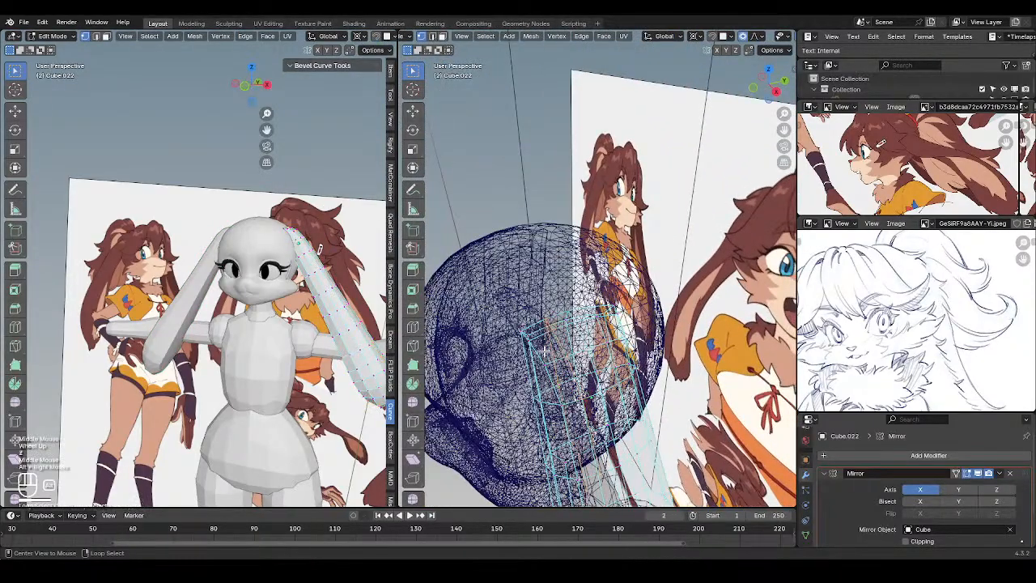
key("shift+z")
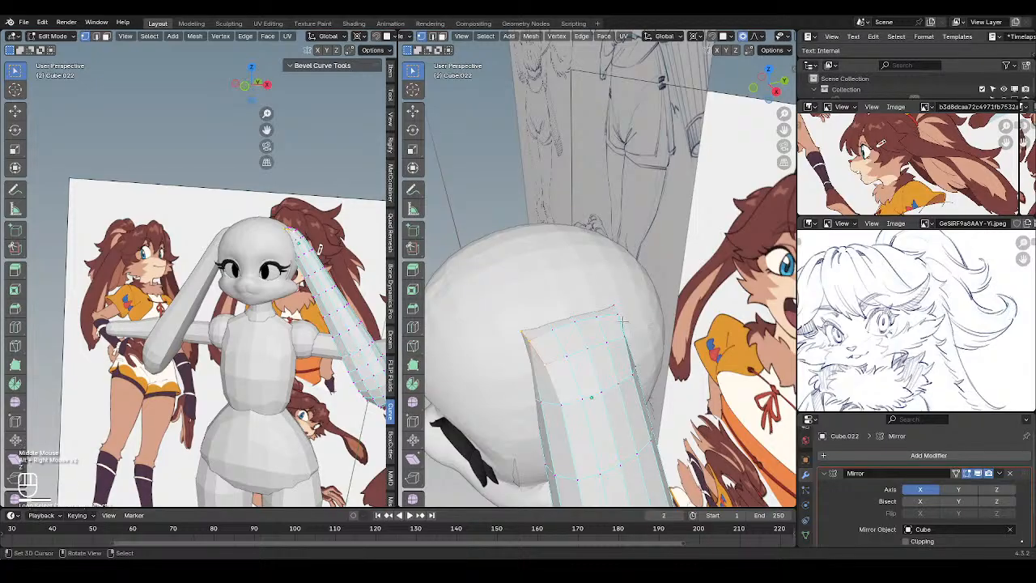
right_click(623, 323, "alt+shift")
key("ctrl+z")
key("g")
key("g")
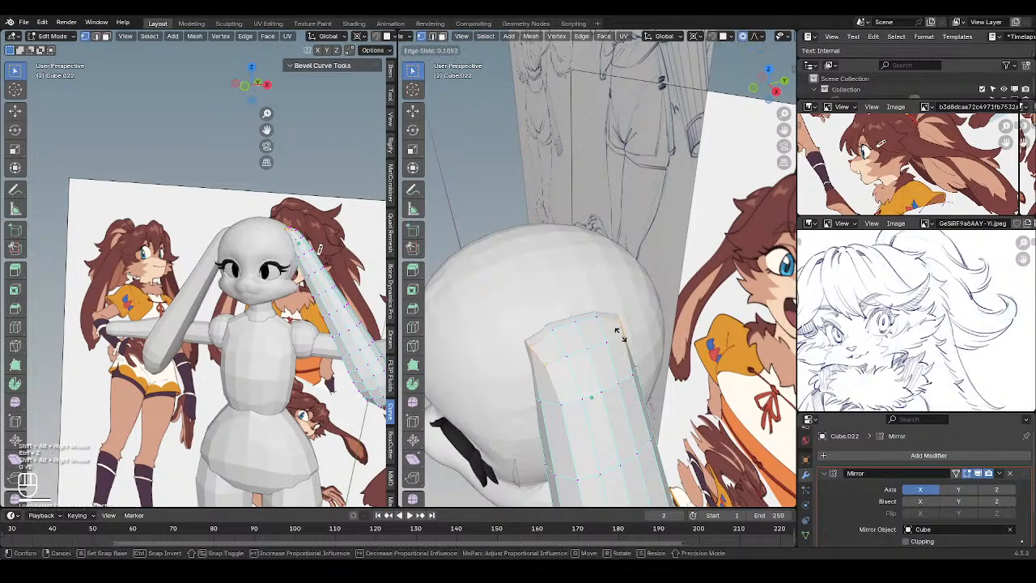
right_click(618, 334)
key("g")
key("g")
left_click(617, 340)
key("g")
key("g")
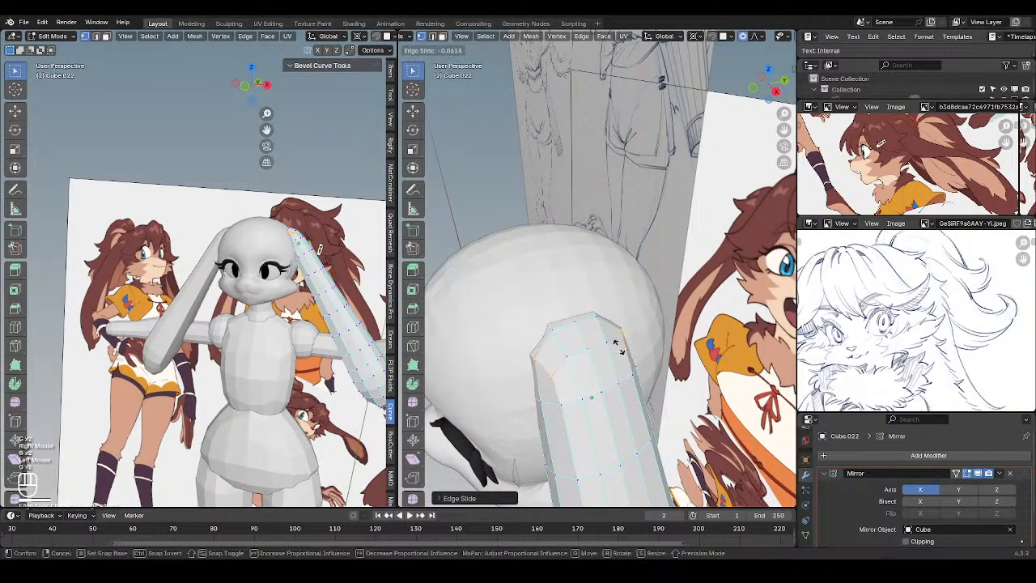
left_click(609, 340)
Return to Object Mode and save the file with the reshaped ears
scroll(615, 344, "down", 3)
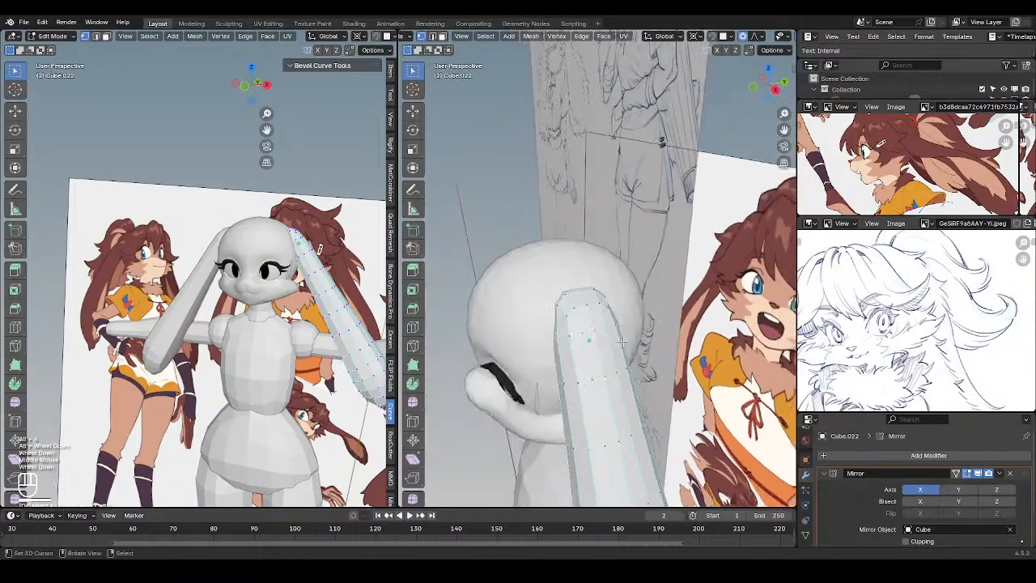
key("Tab")
scroll(618, 345, "down", 2)
key("ctrl+s")
scroll(622, 346, "down", 2)
scroll(619, 346, "down", 2)
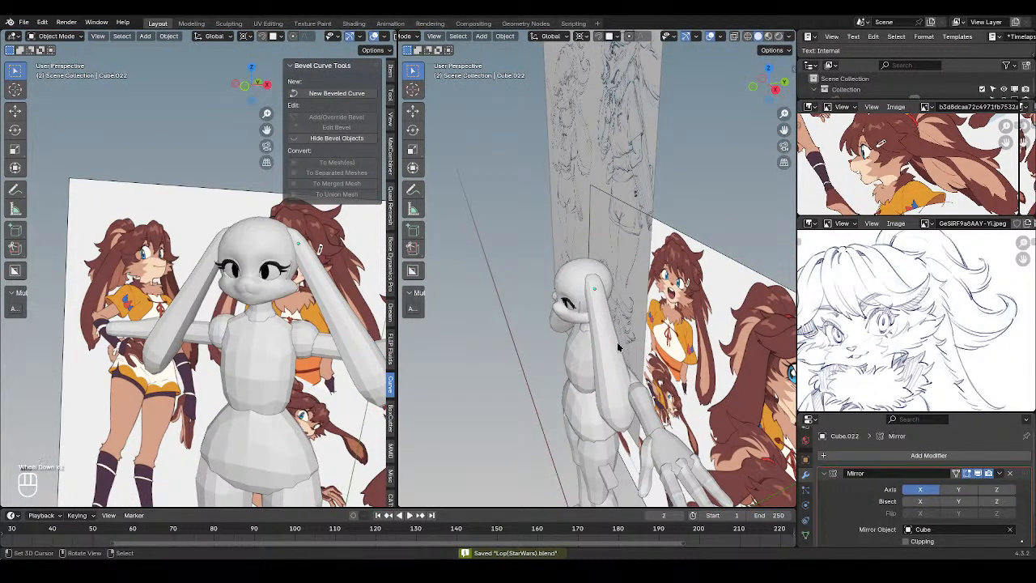
middle_click_drag(617, 342, 586, 345)
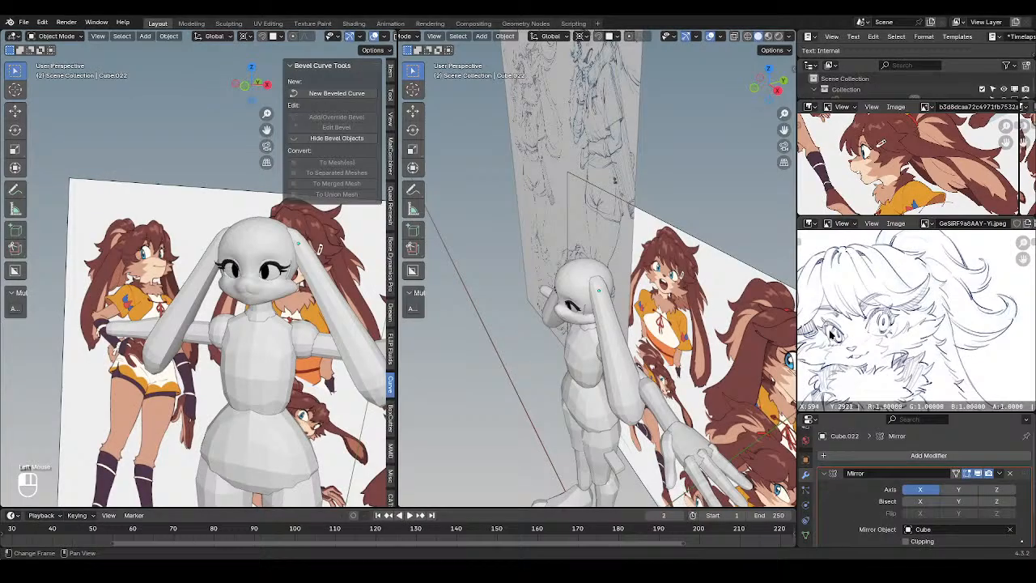
Save the blend file and view the character in the orthographic side view
middle_click_drag(639, 308, 654, 267)
key("ctrl+s")
scroll(719, 285, "down", 1)
scroll(719, 283, "up", 1)
scroll(735, 272, "down", 2)
scroll(589, 306, "up", 3)
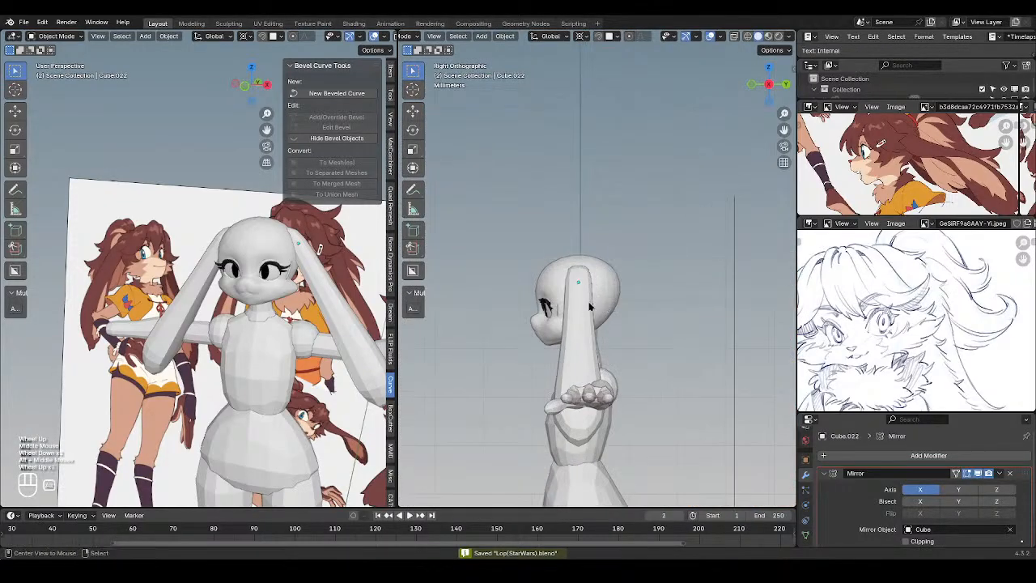
left_click(580, 340)
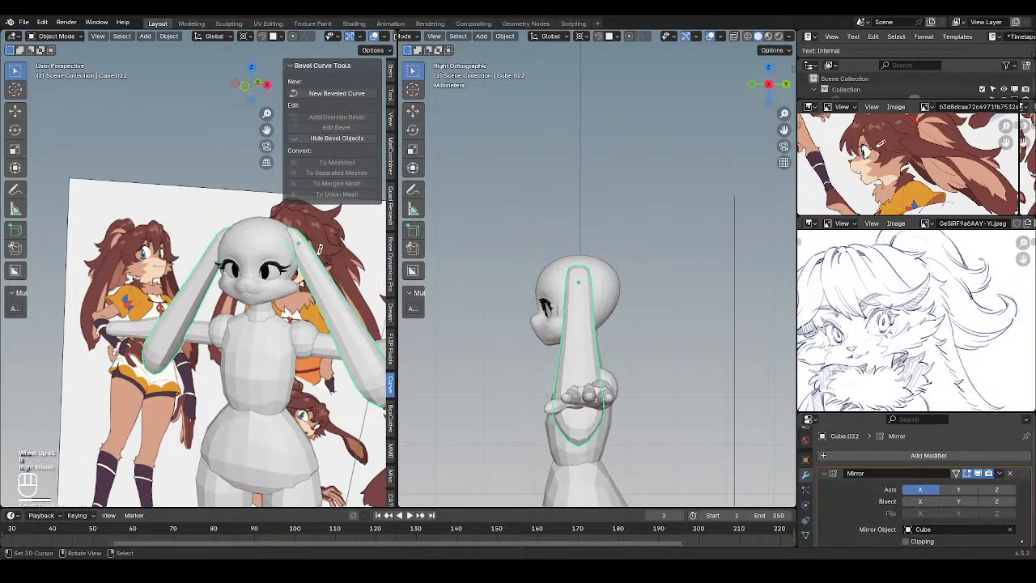
key("r")
right_click(629, 322)
key("r")
right_click(632, 319)
Switch to the orthographic front view of the character and save the file again
scroll(625, 321, "up", 3)
middle_click_drag(606, 316, 629, 319, "alt")
scroll(629, 318, "down", 1)
mouse_move(623, 316)
middle_mouse_down("alt")
mouse_move(577, 309)
mouse_move(628, 314)
middle_mouse_up("alt")
key("ctrl+s")
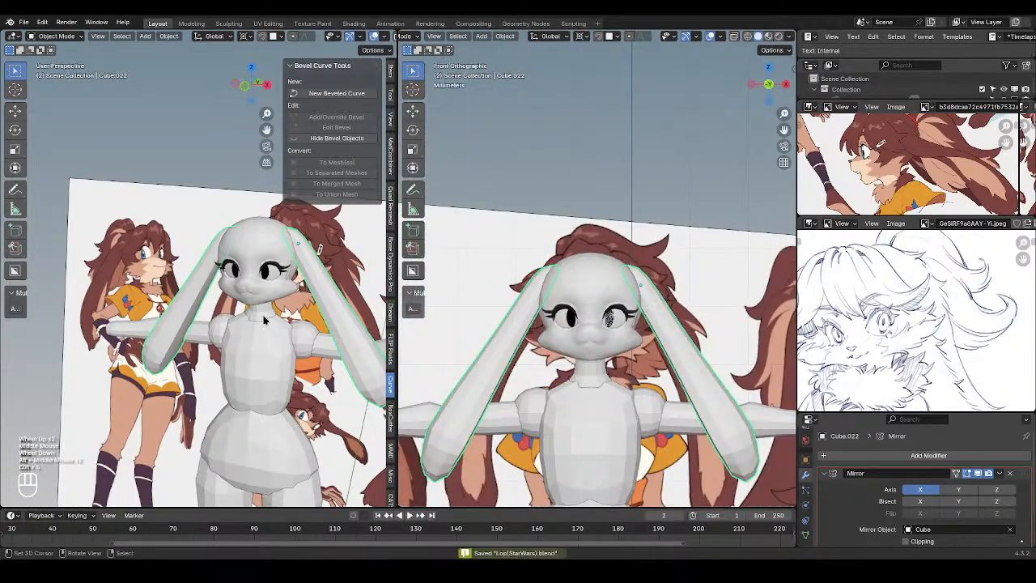
Compare the head mesh with the front reference drawing, alternating between solid and wireframe shading over the face
mouse_move(264, 319)
middle_mouse_down()
mouse_move(298, 317)
mouse_move(274, 323)
middle_mouse_up()
scroll(575, 338, "up", 1)
key("z")
scroll(576, 338, "up", 3)
key("z")
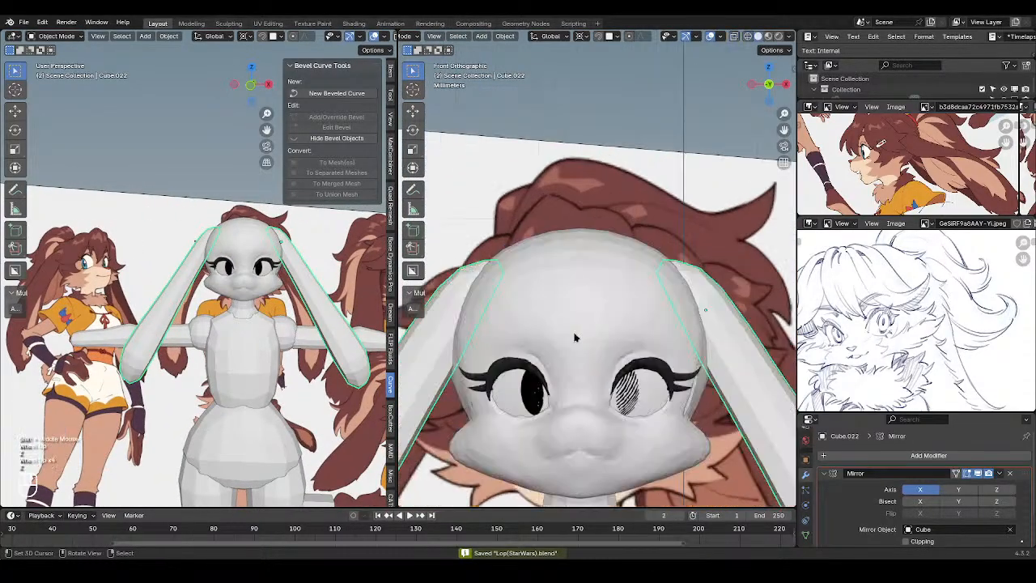
scroll(606, 313, "up", 1)
middle_click_drag(576, 338, 603, 263, "shift")
key("z")
scroll(619, 335, "up", 3)
key("z")
key("z")
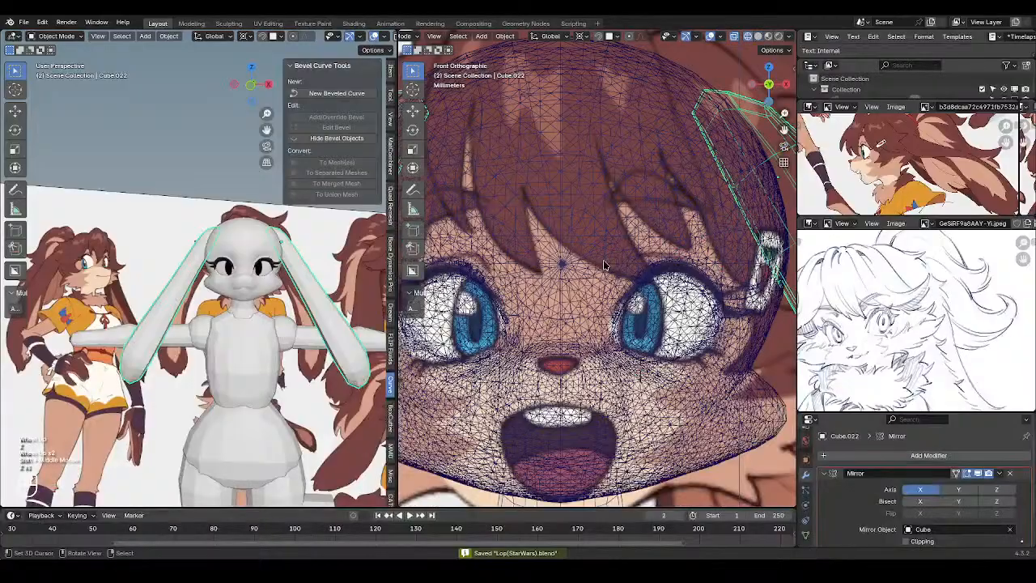
key("z")
key("z")
key("z")
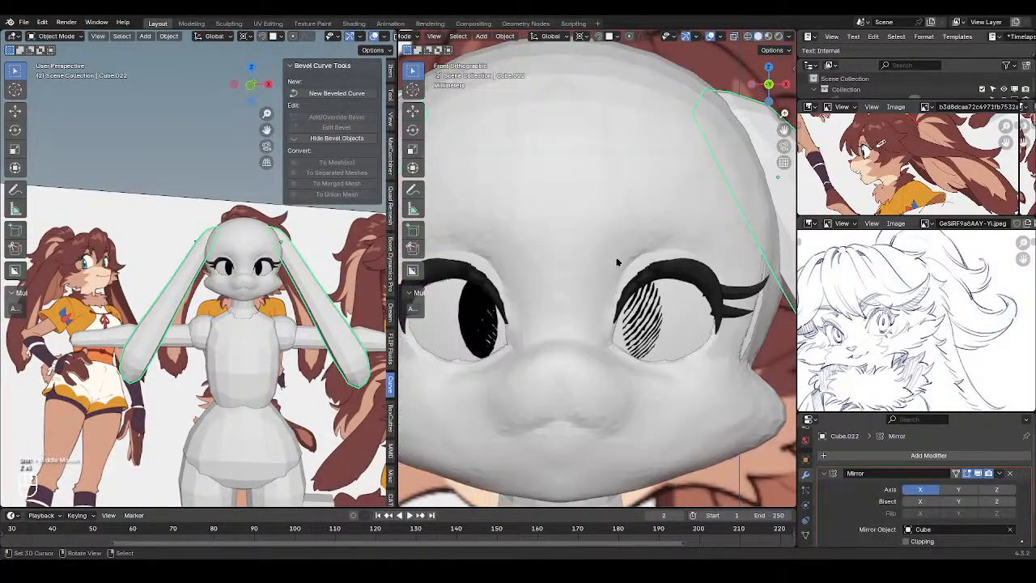
key("z")
key("z")
key("z")
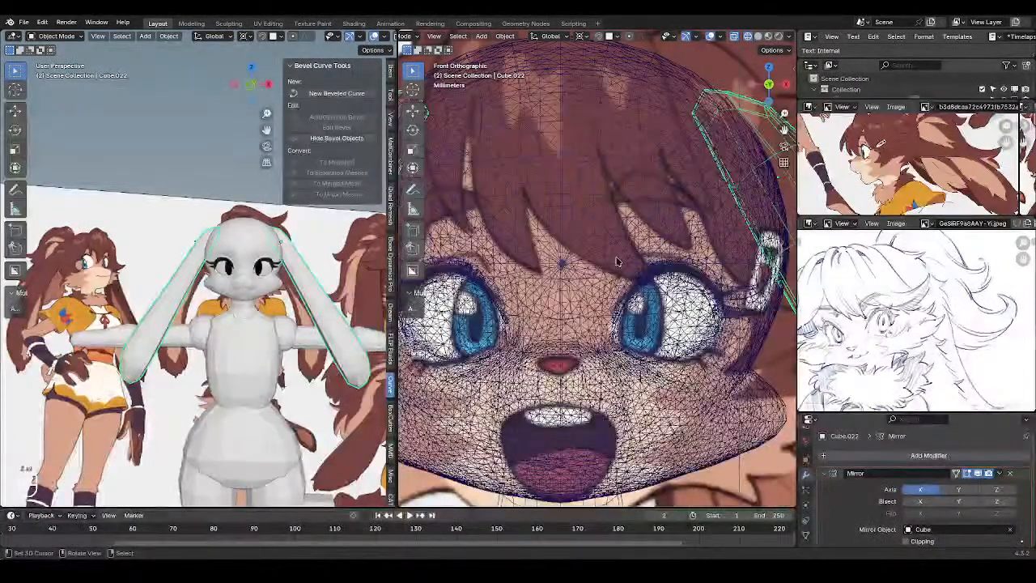
Add a cube of size 0.000534 m at the drawn eyebrow above the eye on the hair-clip side
scroll(668, 191, "down", 1)
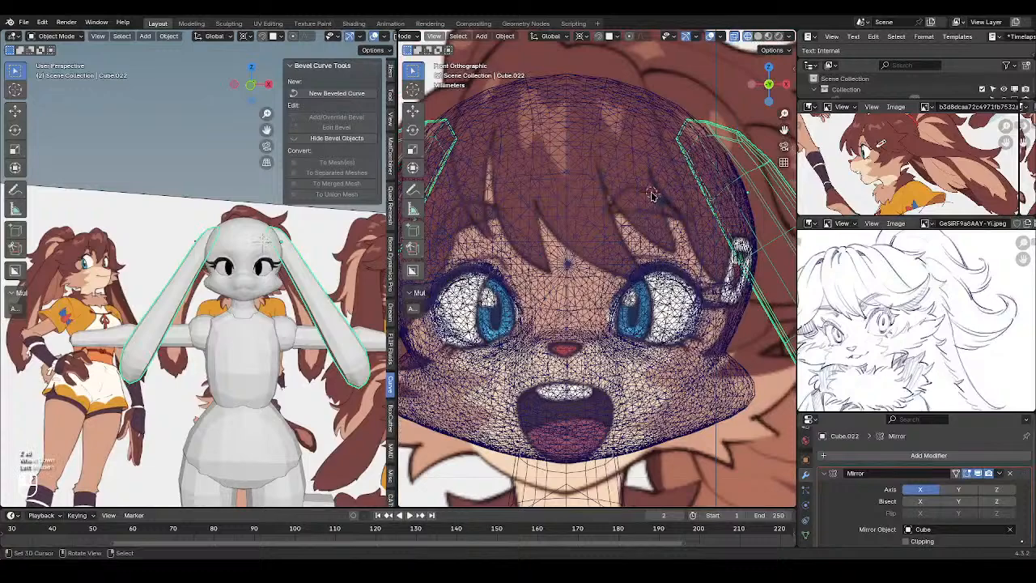
key("shift+a")
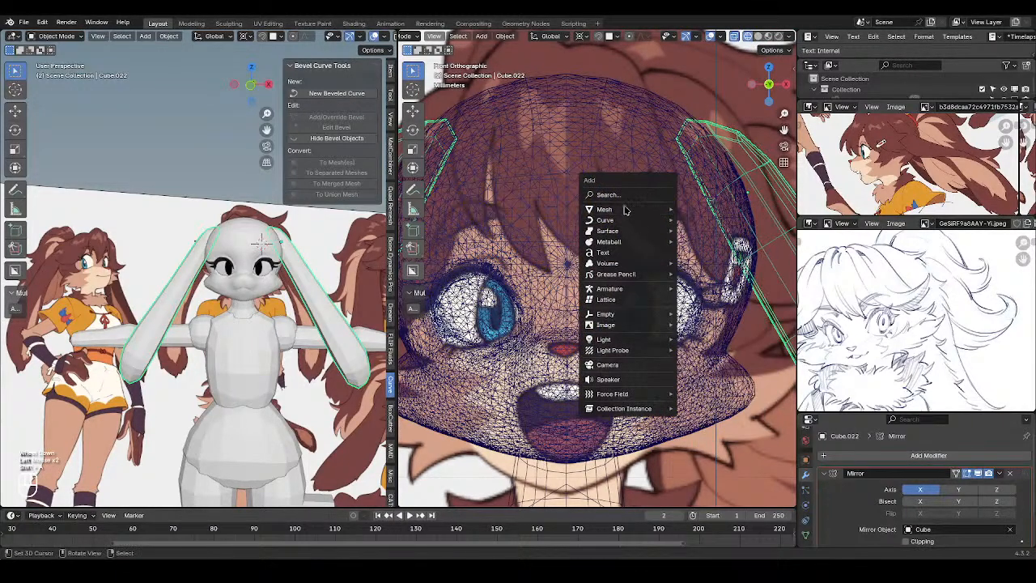
mouse_move(651, 209)
left_click(701, 222)
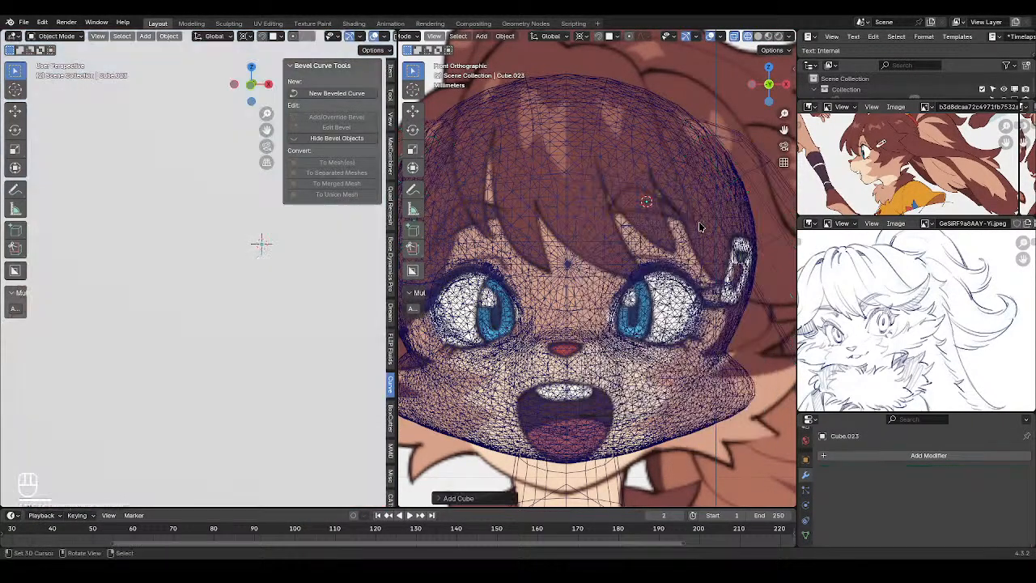
scroll(655, 293, "down", 10)
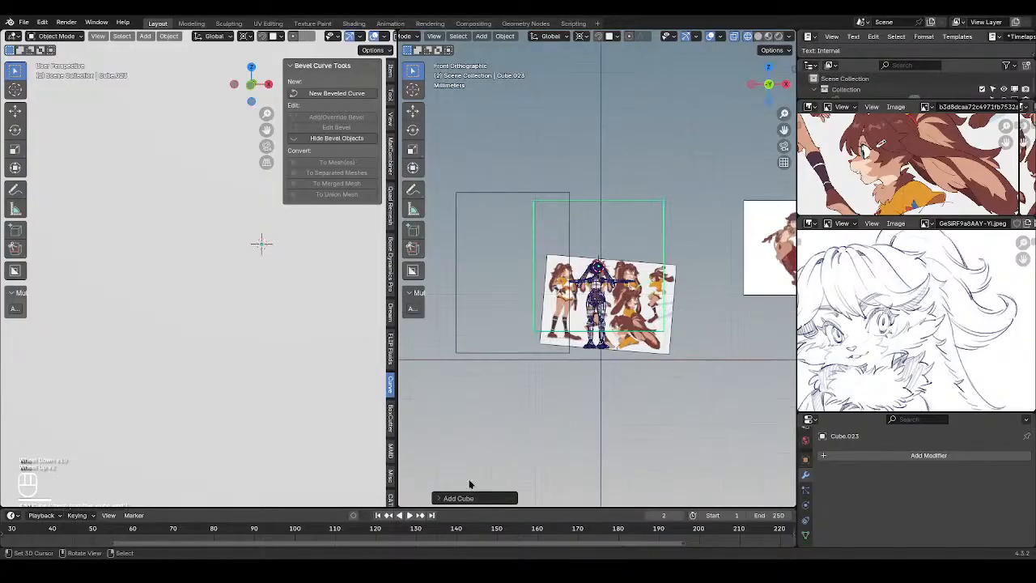
left_click(443, 499)
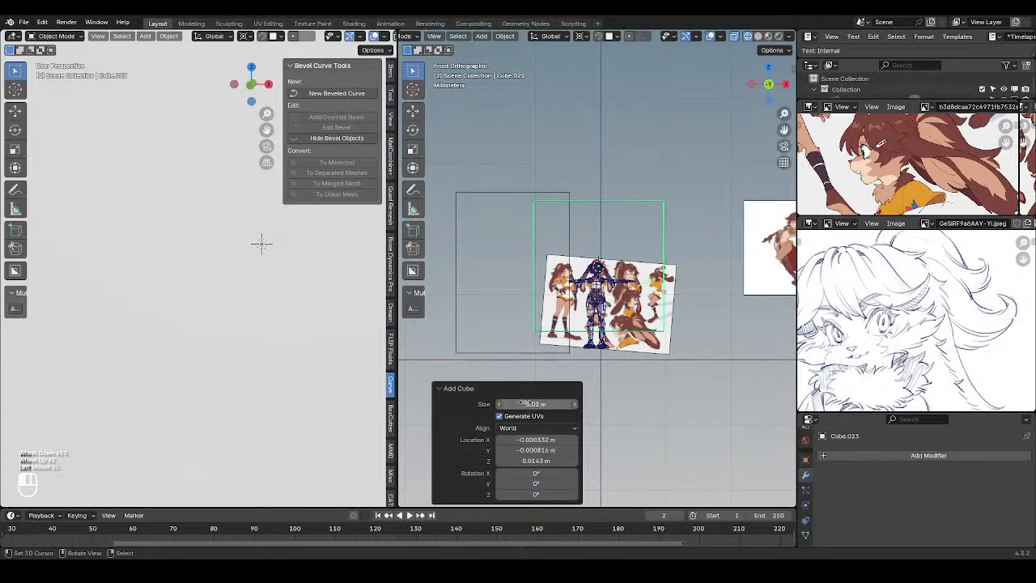
left_click_drag(524, 403, 166, 429)
key("KP_Decimal")
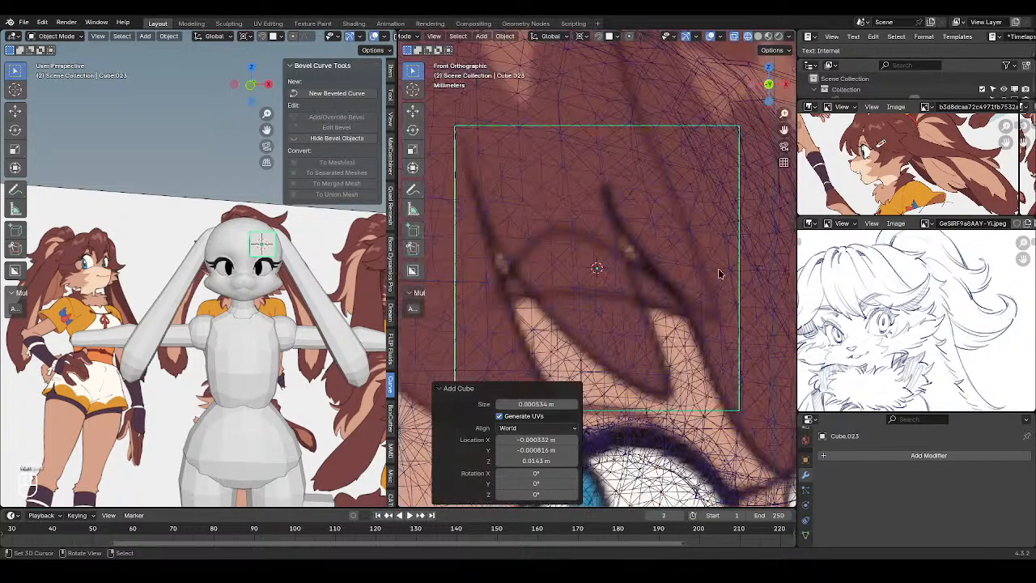
Shrink the cube's mesh to roughly the eyebrow's height and move the object -0.000048 m in X and 0.000009 m in Z
scroll(719, 274, "down", 2)
key("Tab")
key("s")
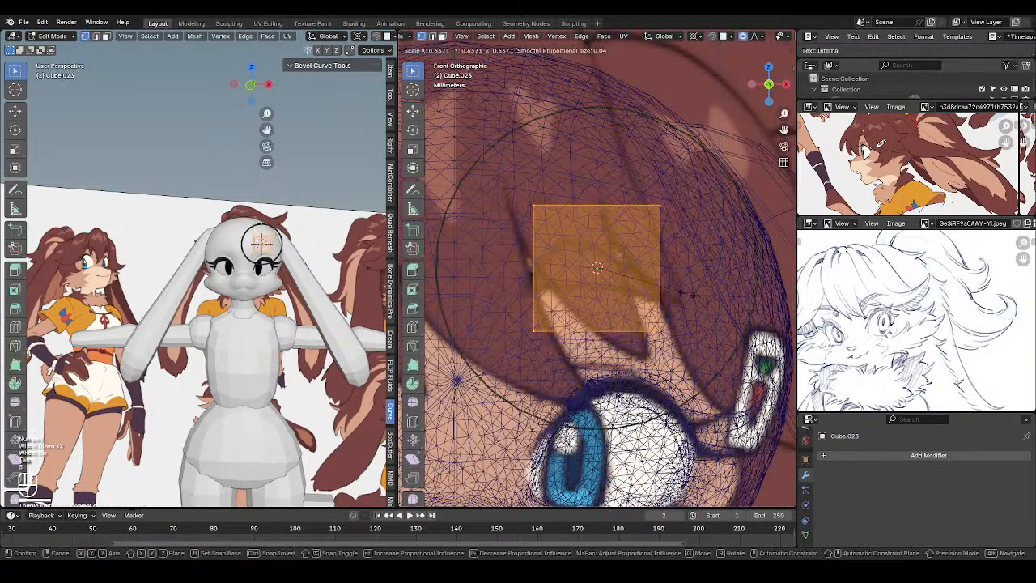
left_click(607, 291)
key("Tab")
key("g")
left_click(621, 280)
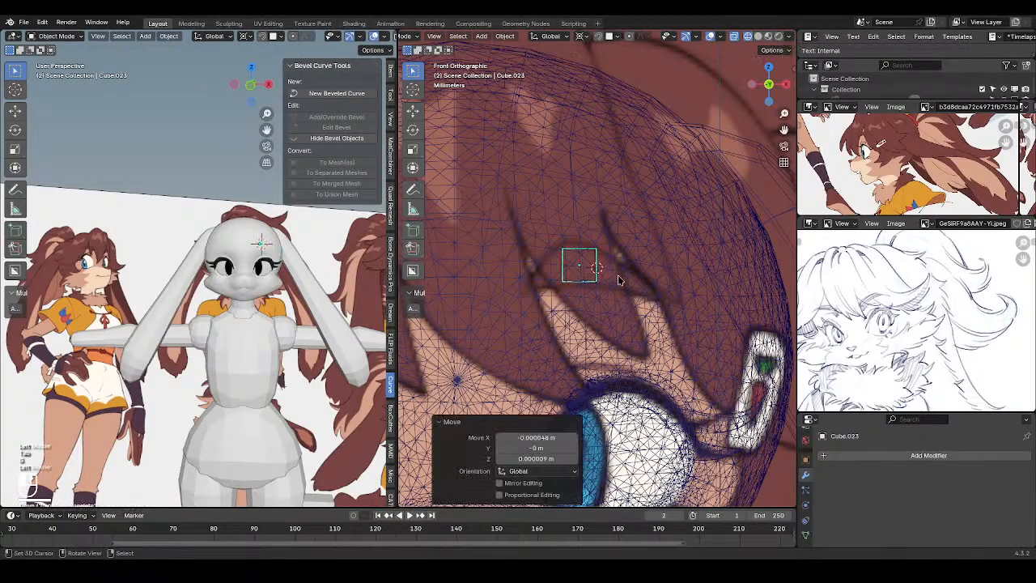
Enlarge the cube's mesh slightly and fine-tune the object's position over the drawn eyebrow
key("Tab")
key("s")
left_click(631, 267)
key("Tab")
key("g")
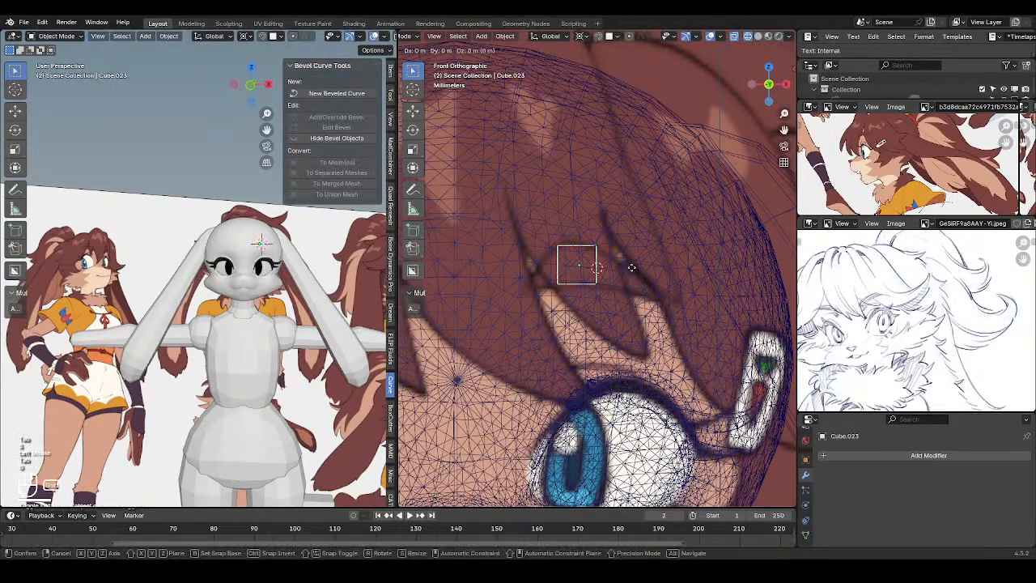
left_click(627, 275, "shift")
Add one centred vertical loop cut through the eyebrow cube
key("Tab")
key("ctrl+r")
left_click(566, 247)
left_click(597, 268)
scroll(596, 264, "up", 3)
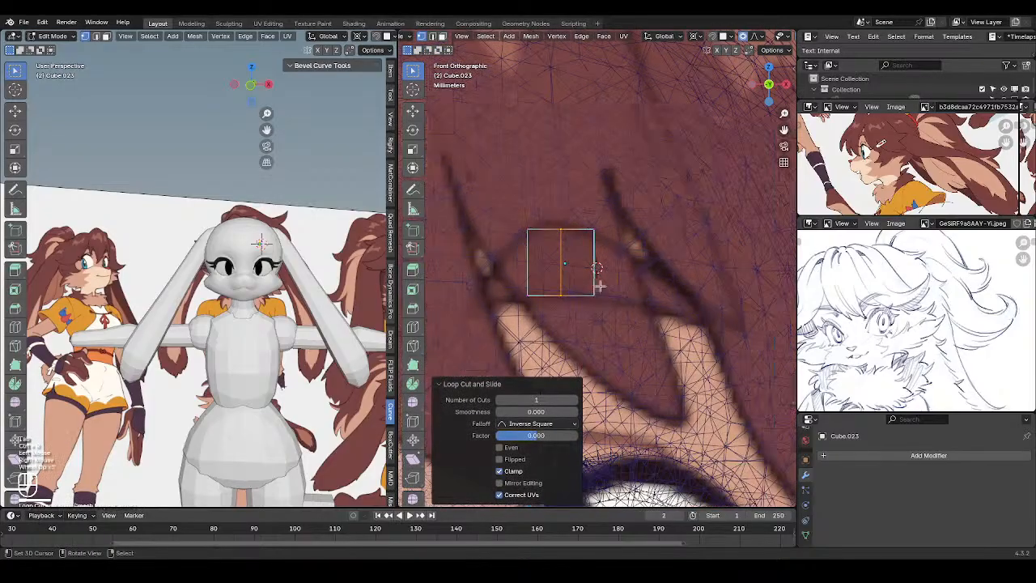
Raise only the upper vertices of the centre loop slightly along Z, with proportional editing off, to arch the top
key("c")
middle_click(566, 302)
right_click(570, 305)
key("g")
key("z")
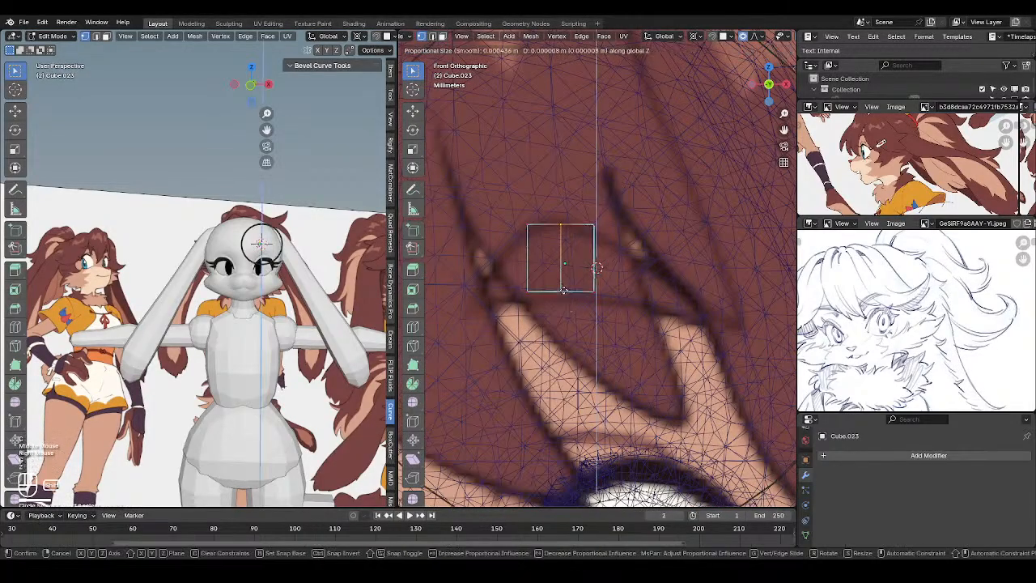
right_click(571, 283)
key("g")
key("z")
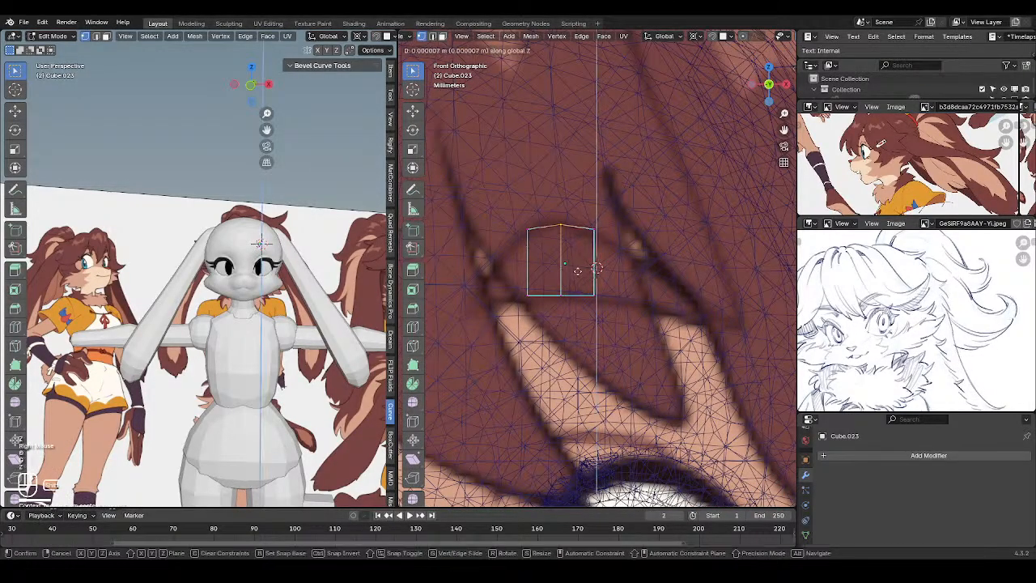
left_click(576, 267)
Rotate the inner end of the eyebrow block by -9.05° in the front view to follow the drawn curve
key("alt+a")
key("c")
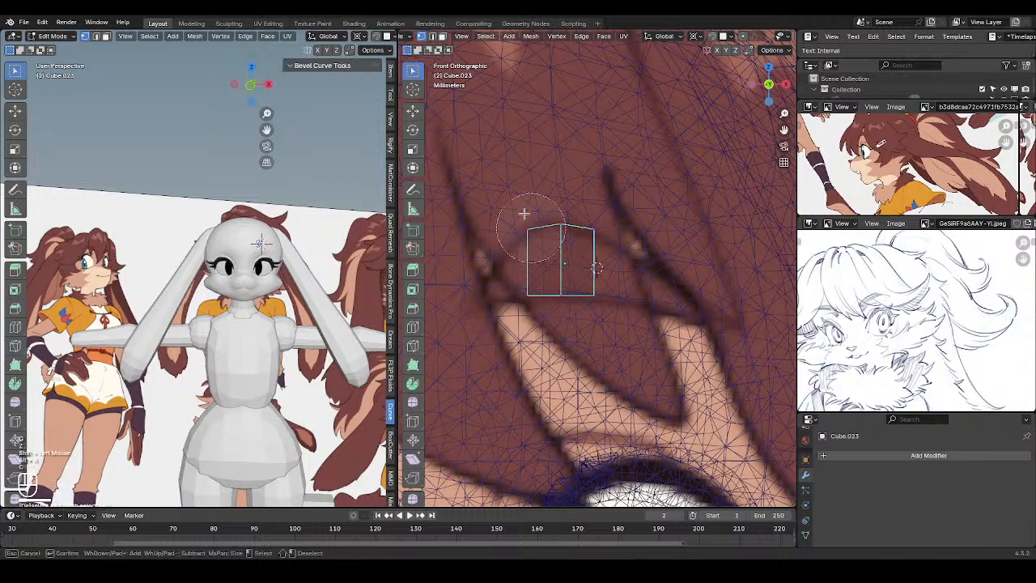
left_click_drag(512, 219, 502, 295)
right_click(502, 298)
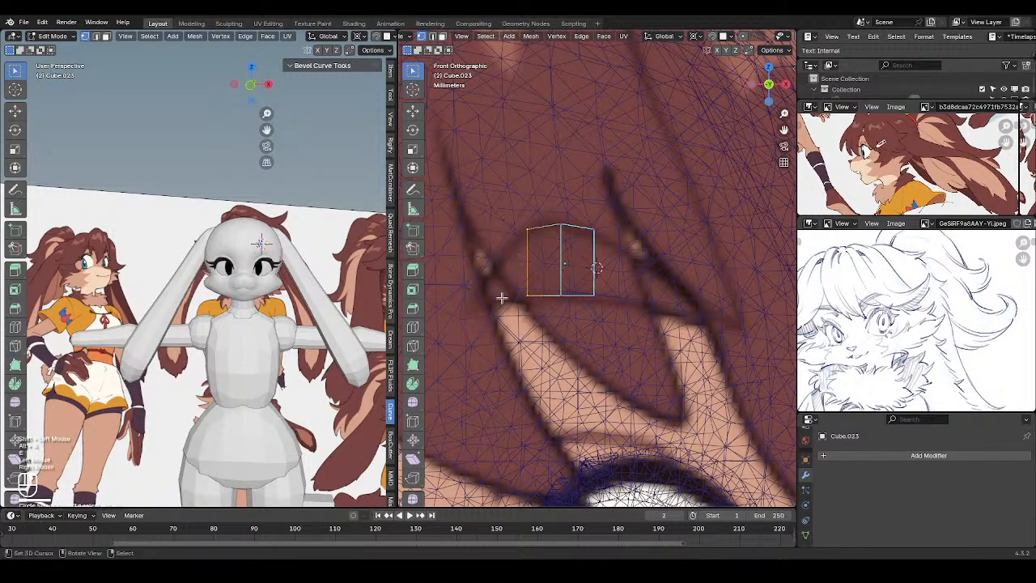
key("r")
right_click(593, 245)
key("period")
left_click(636, 250)
key("r")
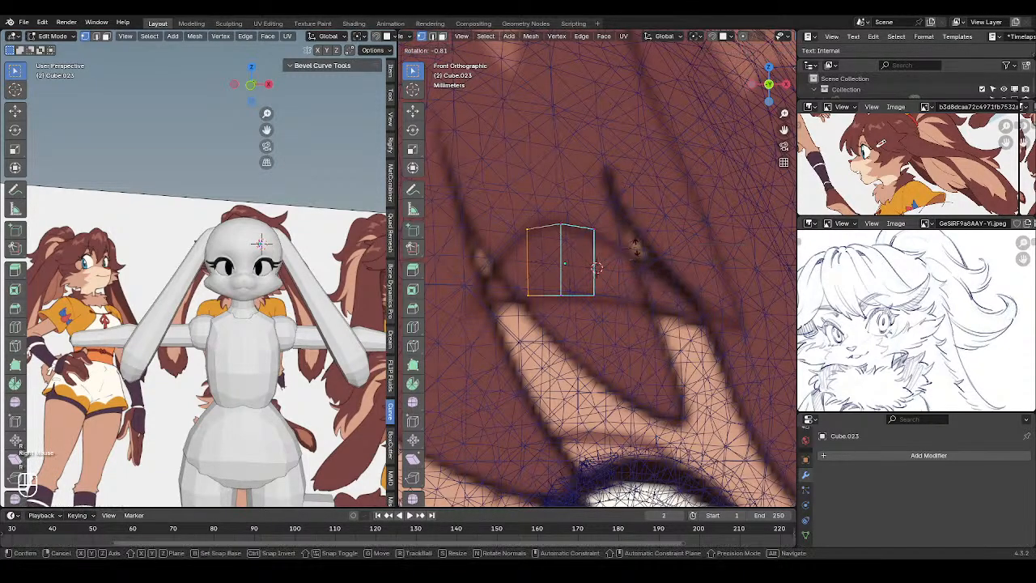
left_click(635, 234)
Adjust the inner end's height along Z and lower it by about 0.000003 m to match the drawn eyebrow
key("s")
right_click(648, 234)
key("s")
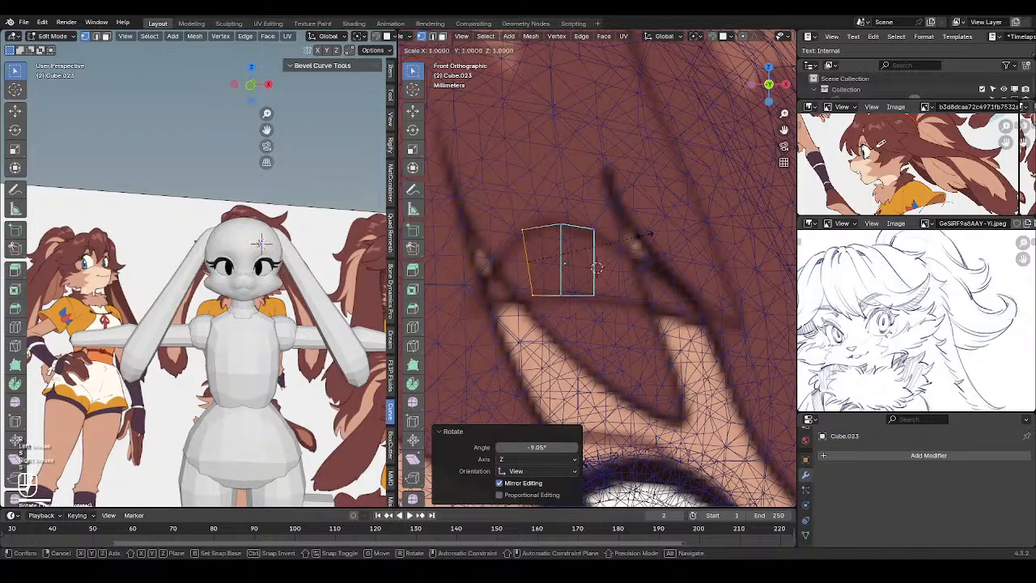
key("z")
left_click(643, 236)
key("g")
left_click(640, 252, "shift")
Extrude the inner end outward about 0.000037 m, then taper it to 0.522 along Z and angle it by -4.61°
key("e")
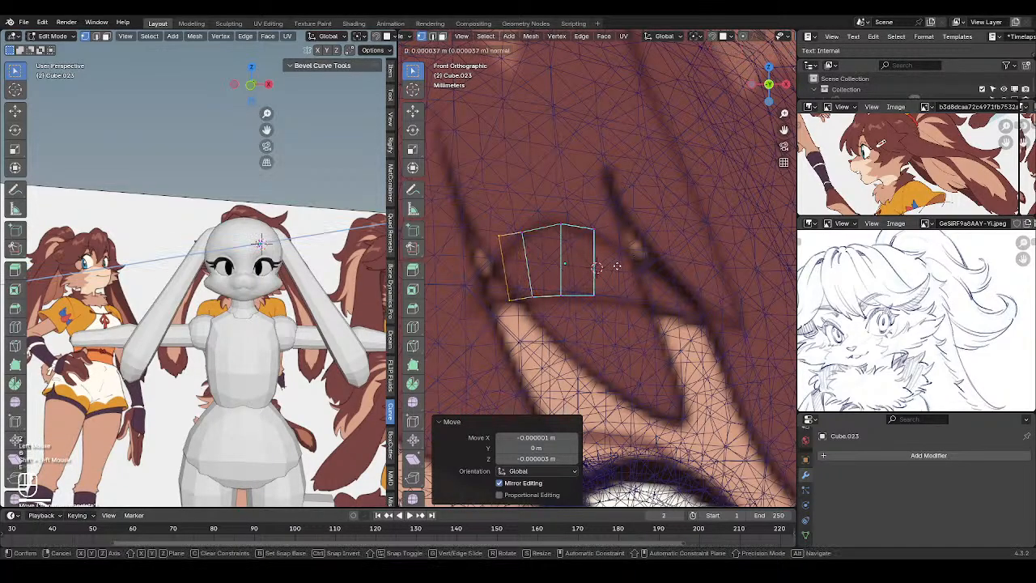
left_click(615, 268)
key("s")
key("z")
left_click(551, 278)
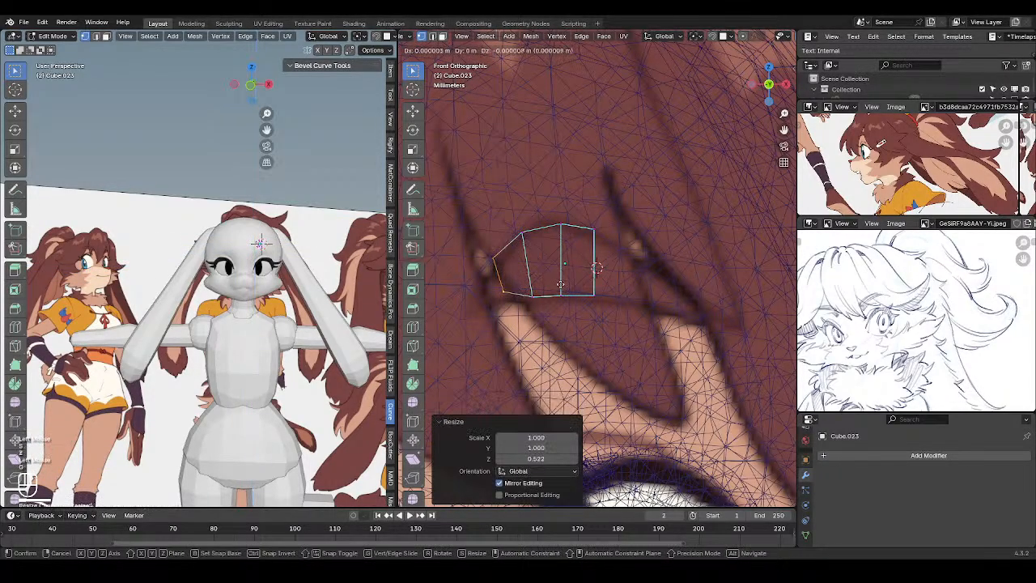
key("r")
left_click(573, 279)
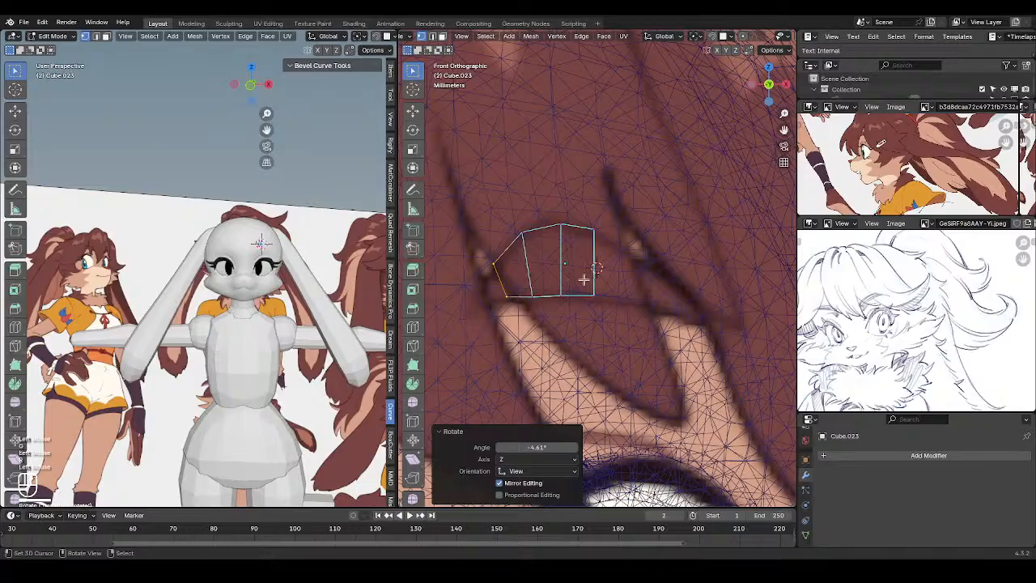
Extrude the outer end of the eyebrow block along the drawn brow and taper it to 0.425 along Z
left_click(594, 279)
key("e")
key("x")
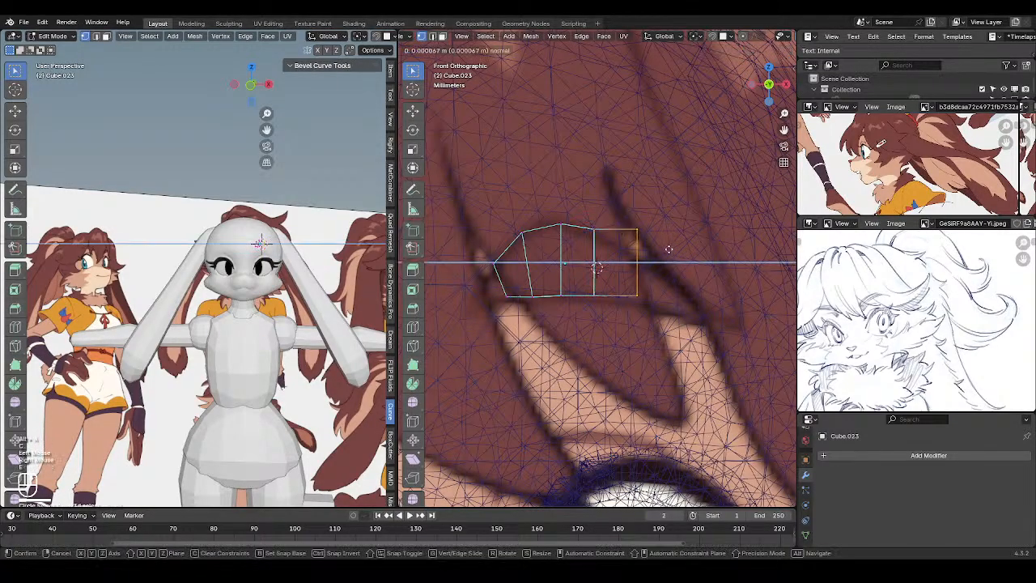
left_click(688, 255)
key("s")
key("z")
left_click(688, 256)
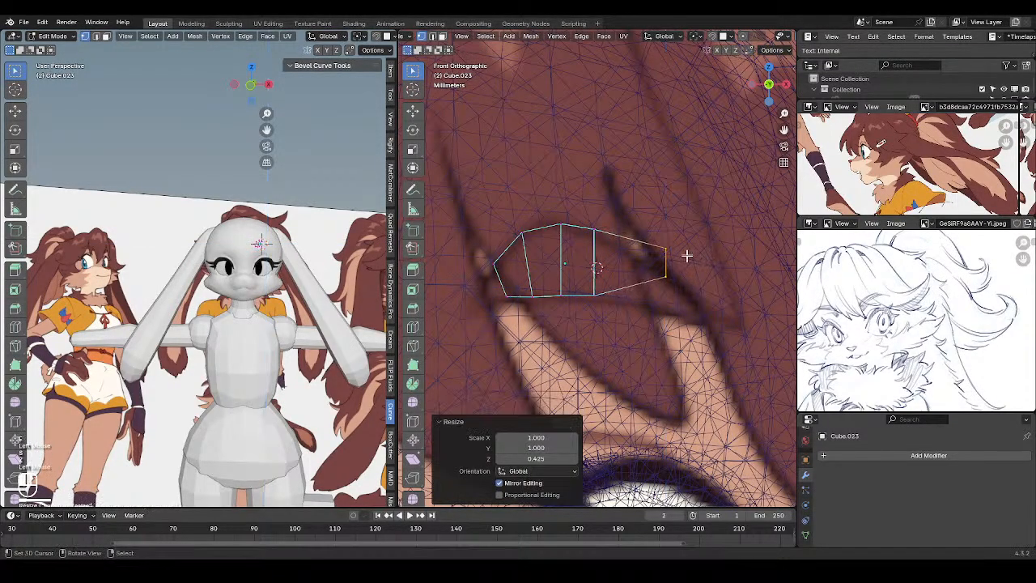
Angle the outer end and move it 0.000008 m in X and -0.000058 m in Z, scaling it to 0.893 along Z
key("r")
left_click(706, 265)
key("g")
left_click(711, 300)
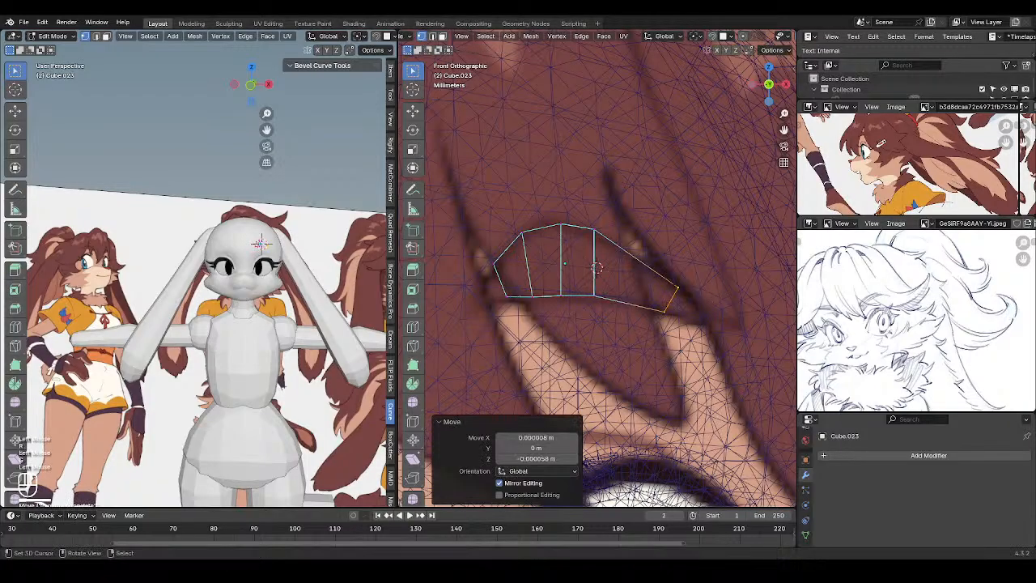
key("r")
left_click(723, 294)
key("s")
key("z")
left_click(717, 295)
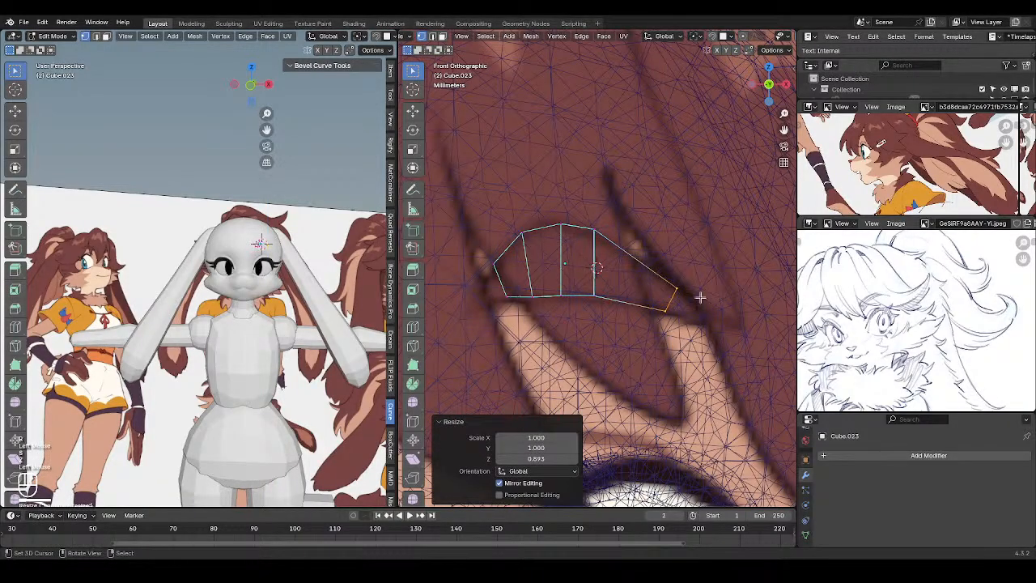
Add a centred vertical loop cut across the eyebrow's outer segment, then select the vertices of the outer end
key("s")
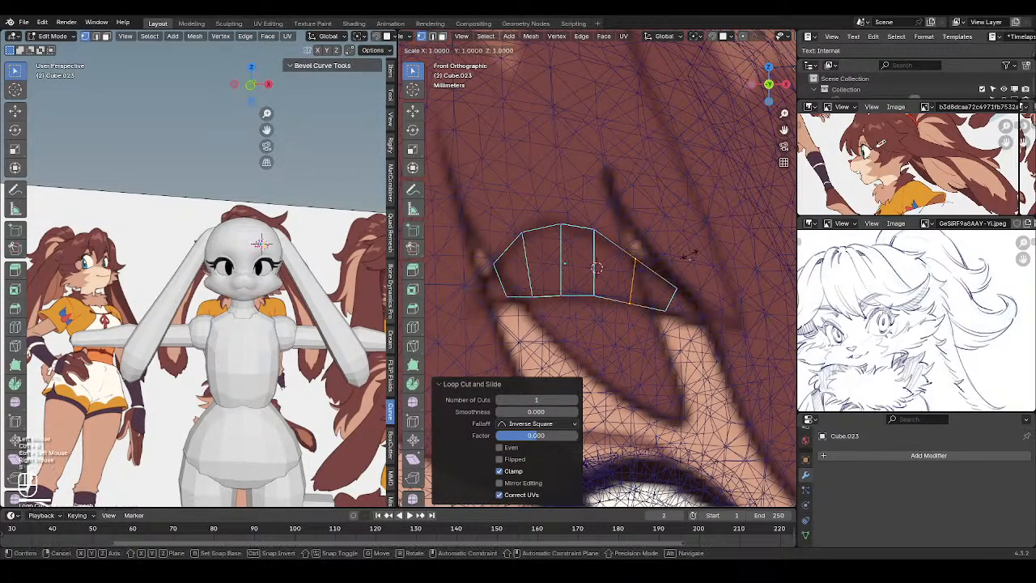
left_click(689, 254)
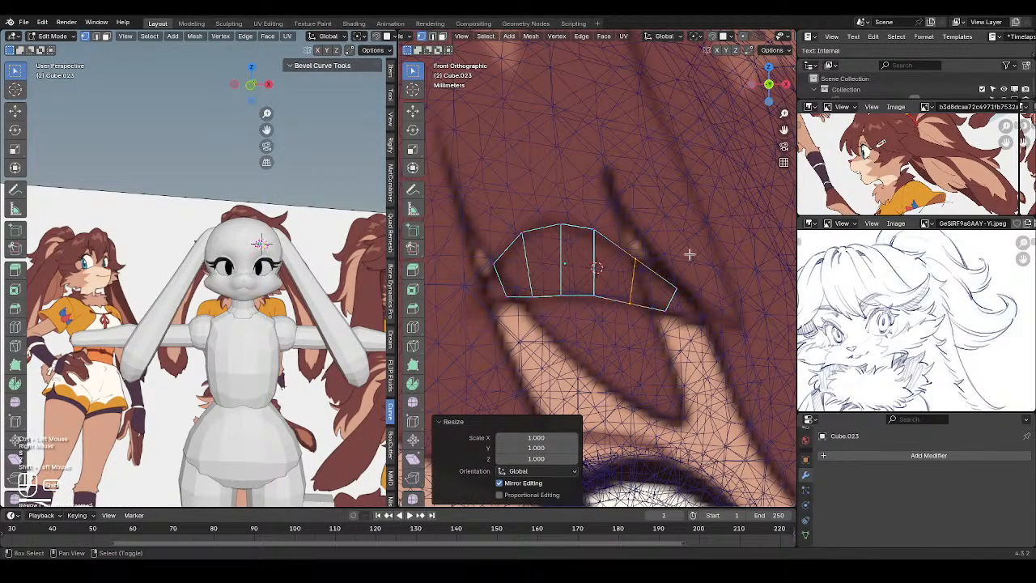
left_click(674, 306)
middle_click_drag(695, 259, 672, 247, "shift")
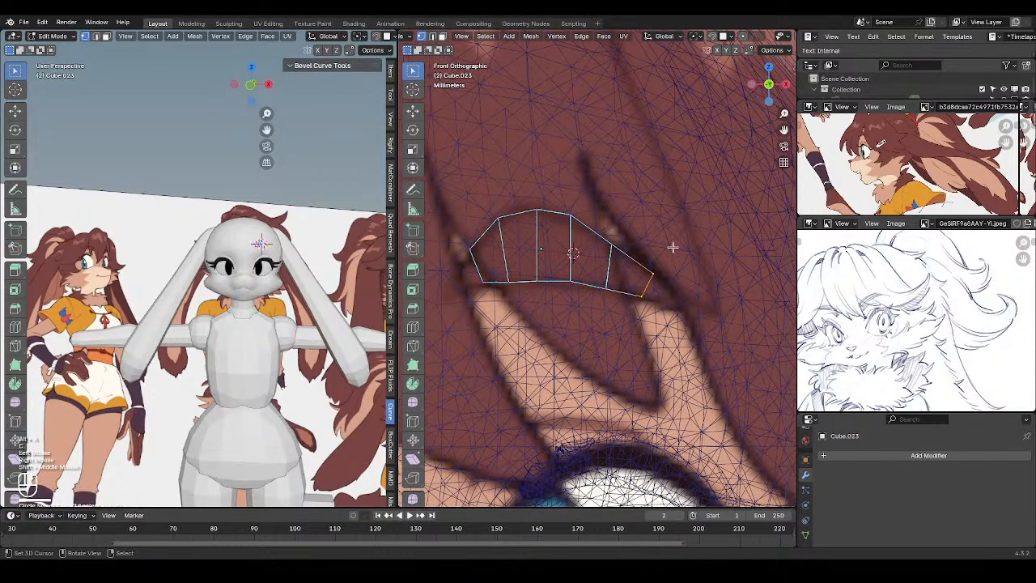
Add one horizontal loop cut along the middle of the eyebrow and widen that loop slightly along X
key("ctrl+r")
left_click(646, 285)
right_click(646, 285)
key("s")
key("x")
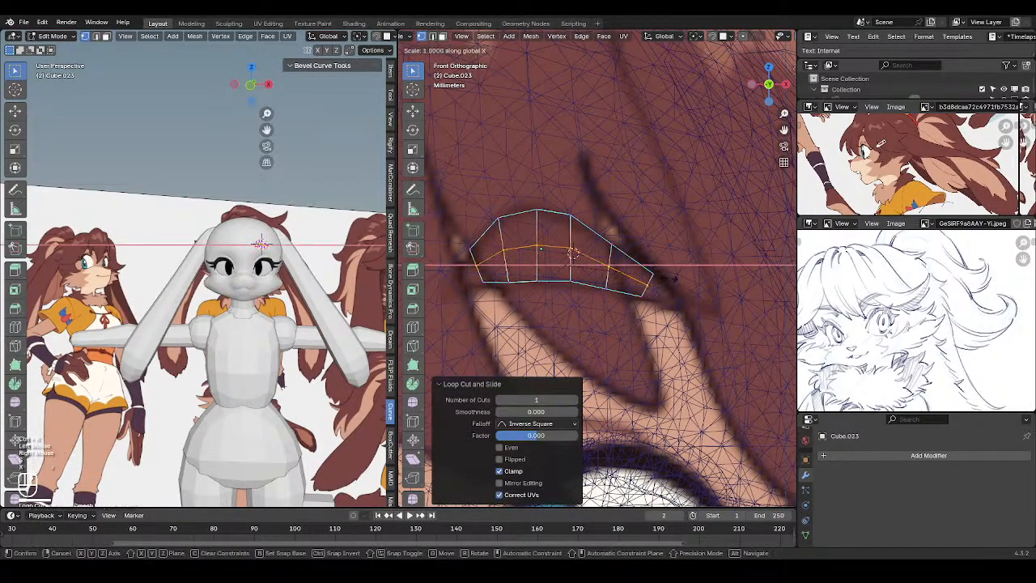
left_click(676, 279)
Select the middle vertices of the eyebrow's outer end and move them slightly outward and down to start a pointed tip
key("alt+a")
key("c")
scroll(664, 291, "up", 2)
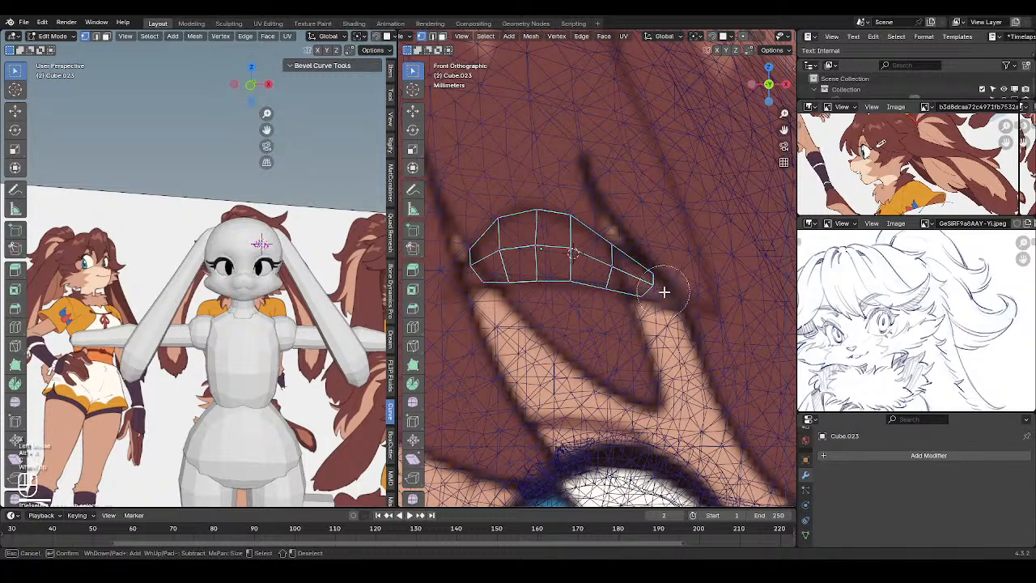
left_click(665, 292)
right_click(666, 294)
key("g")
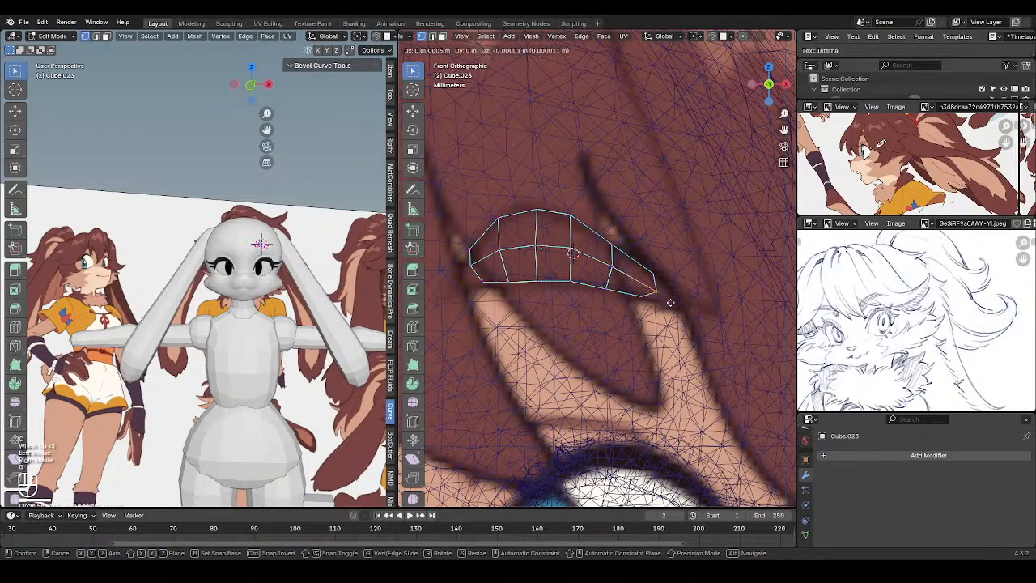
left_click(672, 303)
Select the middle vertices of the eyebrow's inner end and move them 0.000001 m in X and -0.000008 m in Z
key("alt+a")
key("c")
left_click(465, 273)
right_click(464, 273)
key("g")
left_click(466, 293, "shift")
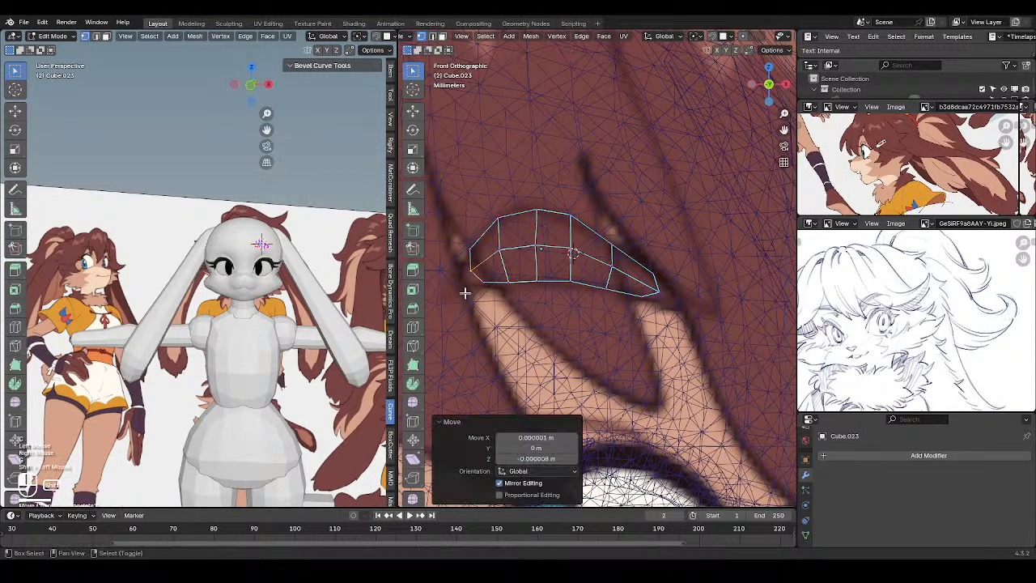
Move the inner-end vertices with proportional editing about -0.000008 m in both X and Z to follow the drawn brow
key("c")
right_click(471, 271)
key("g")
scroll(507, 257, "down", 3)
right_click(507, 256)
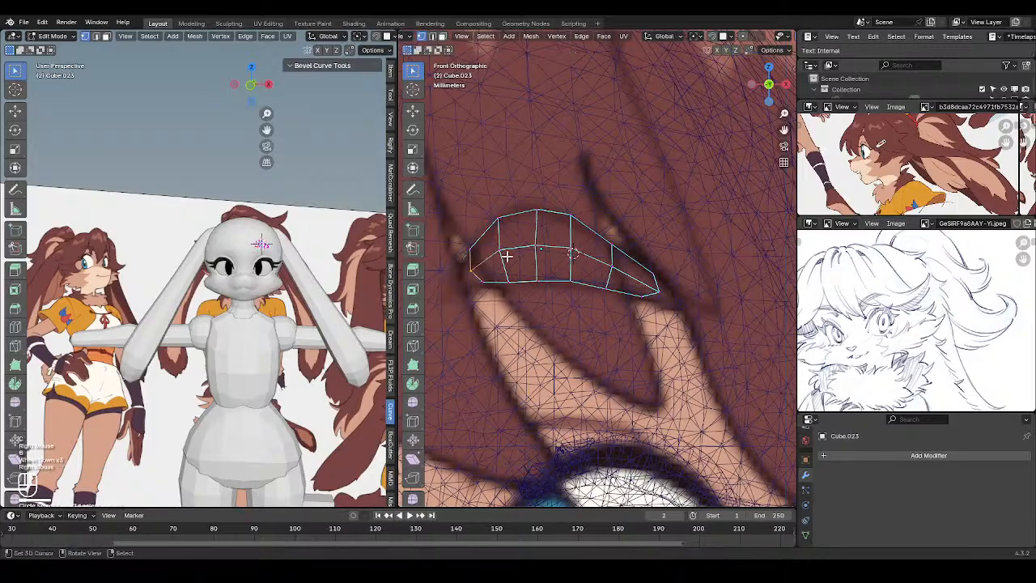
key("g")
scroll(501, 258, "down", 1)
scroll(493, 267, "up", 17)
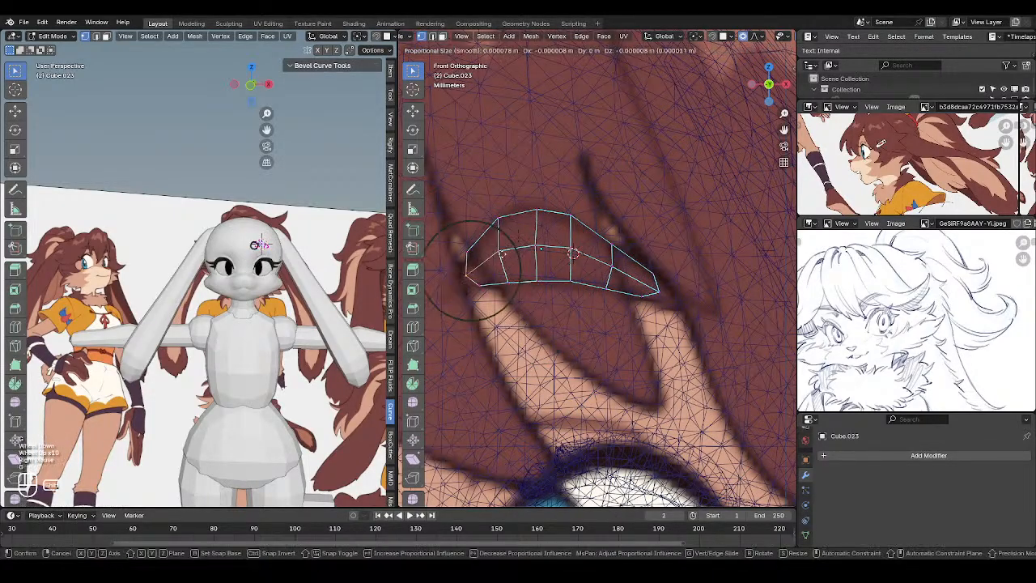
left_click(494, 259)
Pull the eyebrow's outer tip about 0.000034 m in X and -0.000018 m in Z with proportional editing
right_click(677, 295)
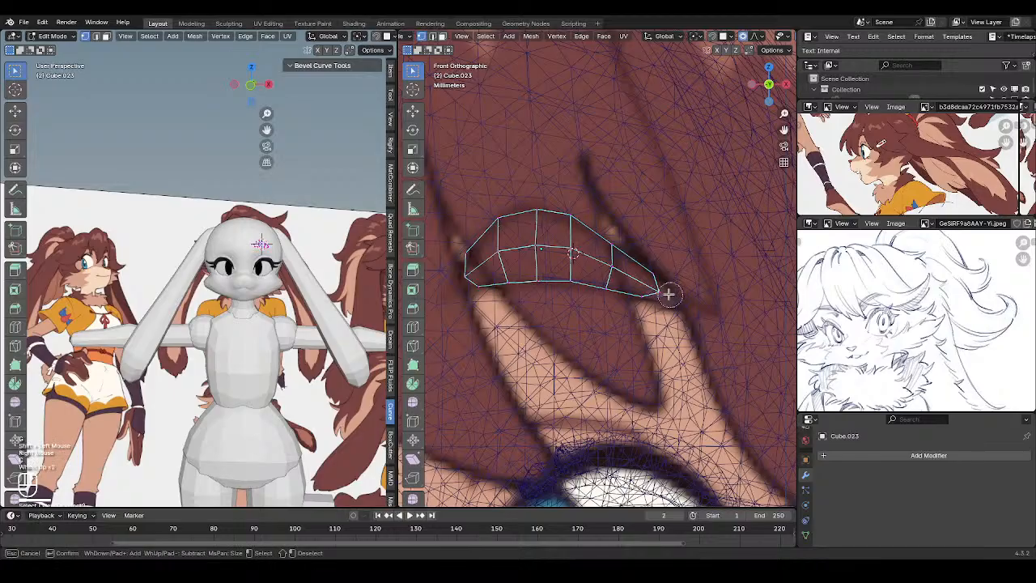
key("g")
scroll(688, 307, "down", 5)
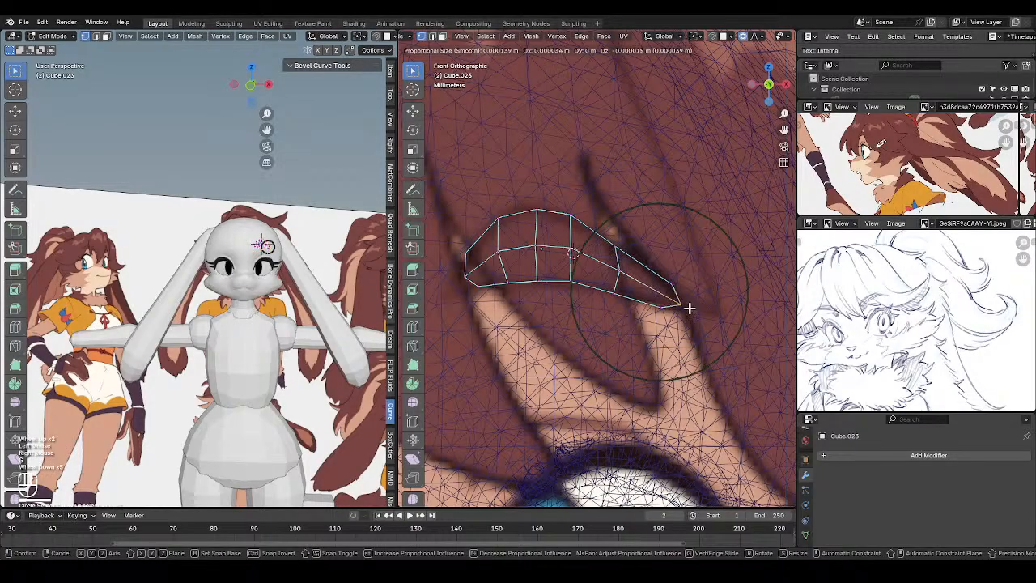
left_click(689, 308)
Edge-slide the two vertical loops of the eyebrow's outer half toward the tip to even out their spacing
right_click(612, 259, "alt")
key("g")
key("g")
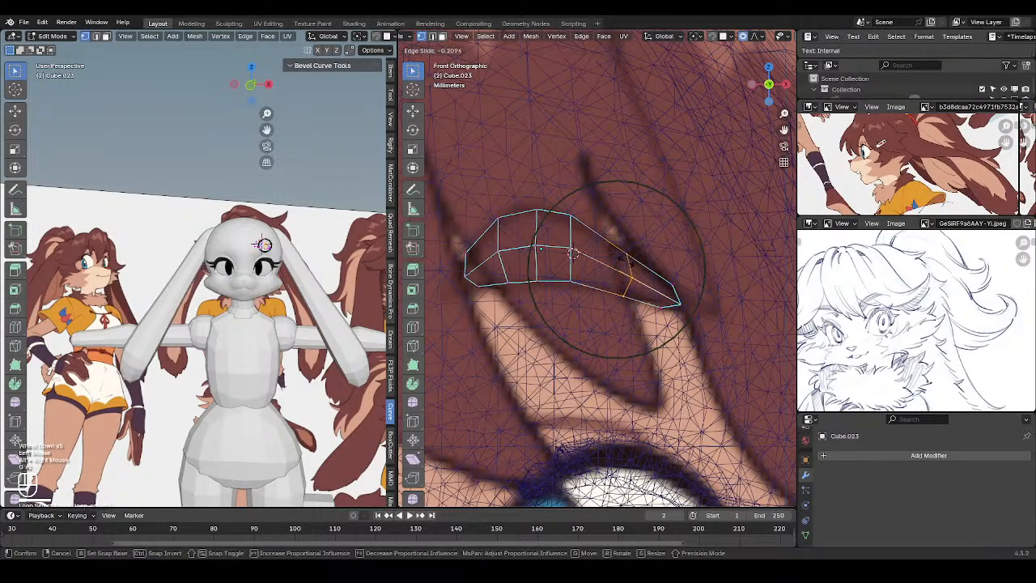
left_click(623, 258)
right_click(577, 238, "alt")
key("g")
key("g")
left_click(580, 234)
Bevel the vertical loop nearest the outer tip into two loops with one segment and a width of 41.584%
right_click(634, 268, "alt")
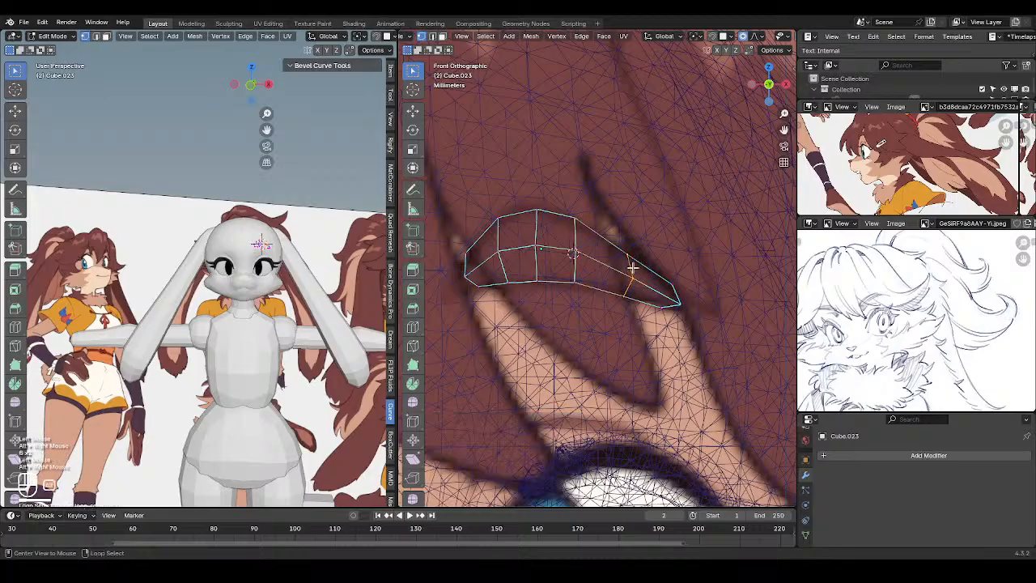
key("ctrl+b")
left_click(656, 257)
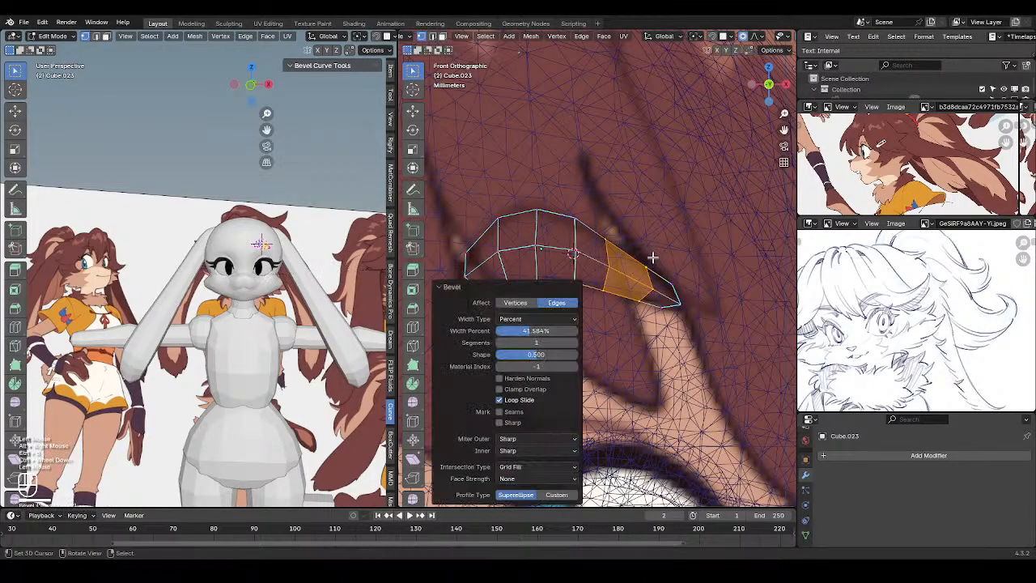
scroll(624, 244, "down", 2)
scroll(621, 241, "up", 2)
key("alt+z")
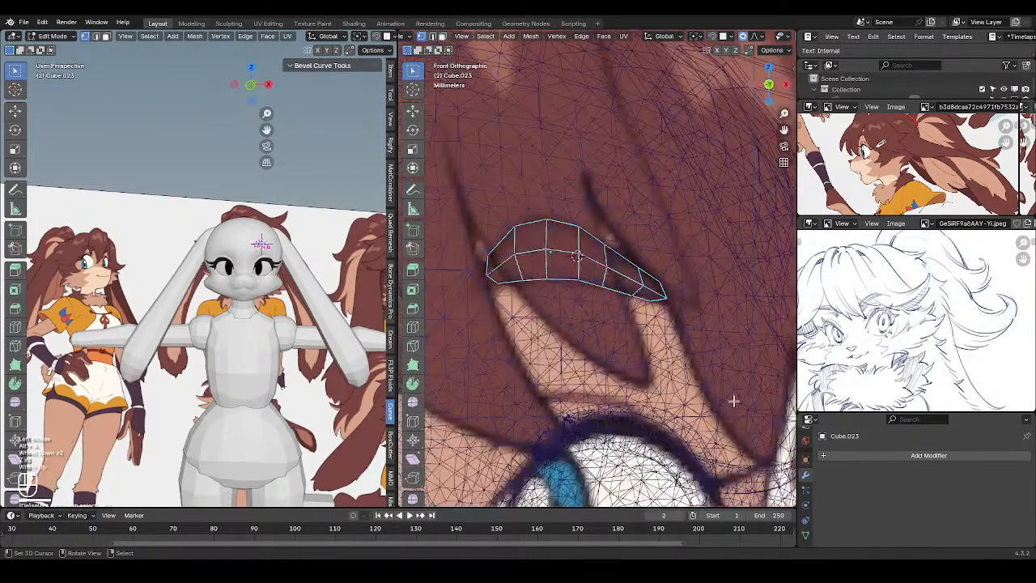
Select the eyebrow's outer tip and scale it along Z with proportional editing
right_click(674, 302)
key("g")
right_click(702, 296)
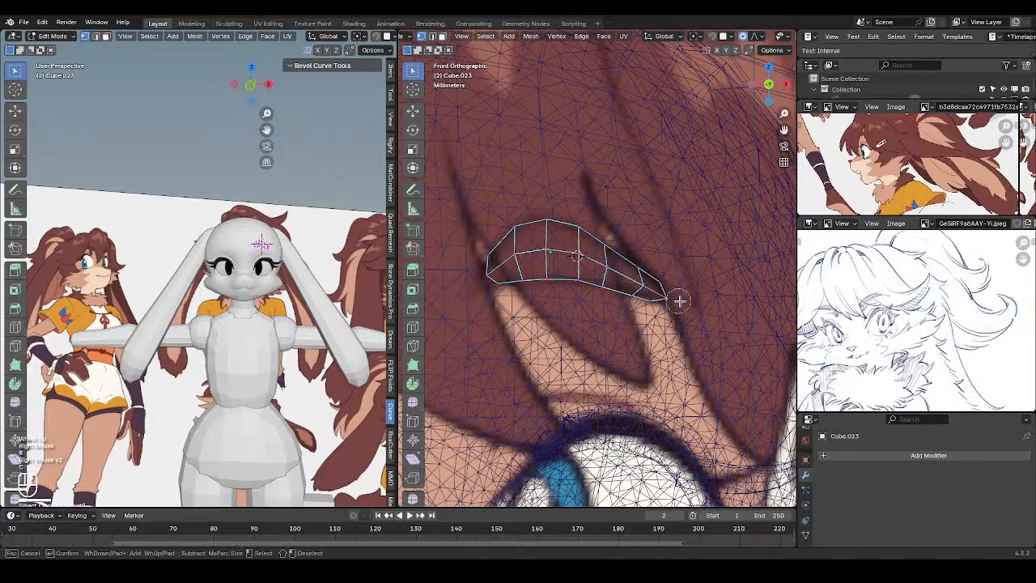
key("s")
key("z")
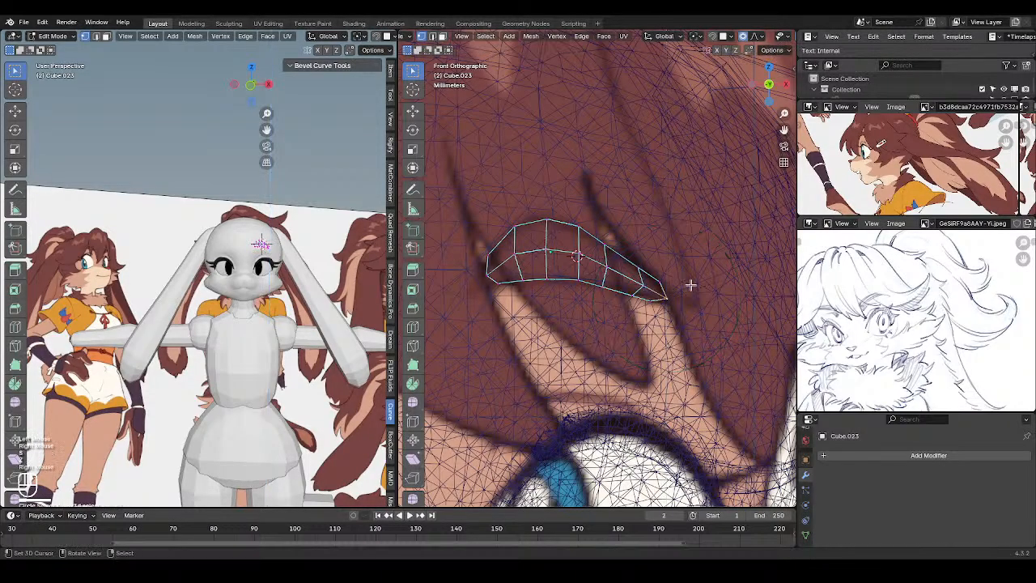
scroll(703, 284, "up", 4)
left_click(711, 272)
Rotate the outer tip by 16° and nudge it slightly outward and down onto the drawn brow's end
key("r")
left_click(715, 287)
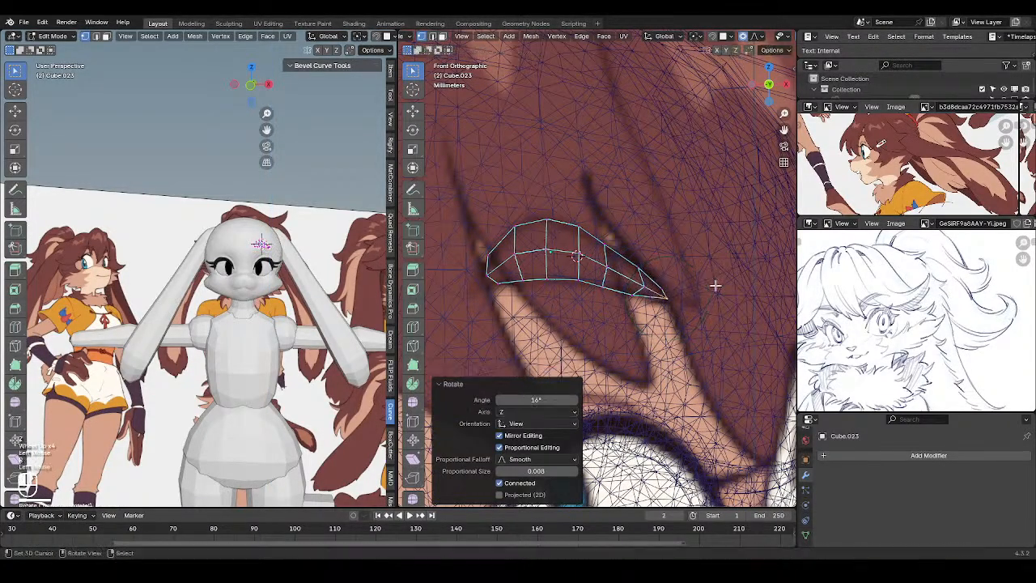
key("g")
left_click(718, 292)
Narrow the eyebrow's inner end along Z and move it -0.000005 m in X and -0.000012 m in Z
middle_click_drag(507, 277, 539, 269, "shift")
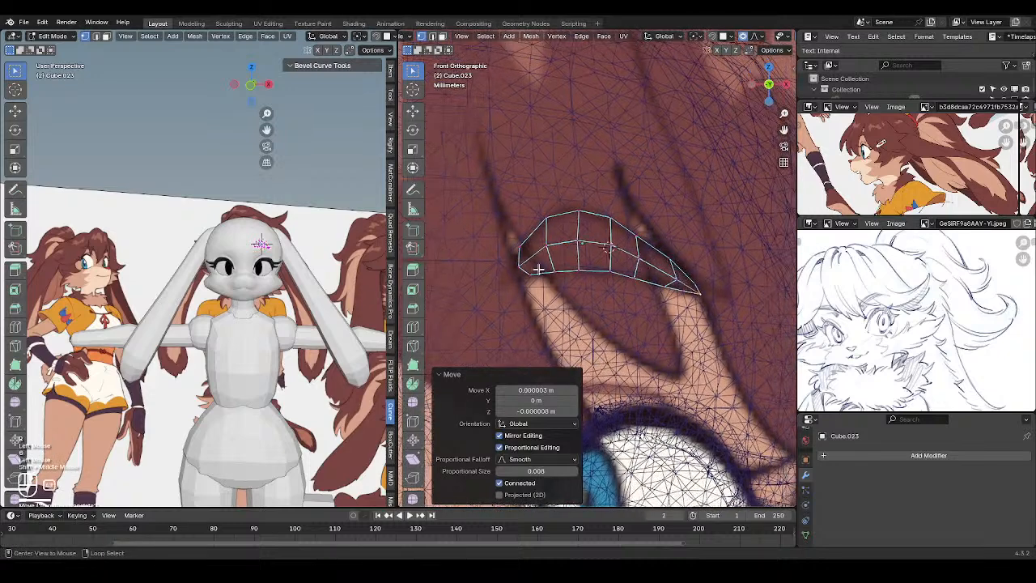
key("alt+a")
left_click(512, 269)
right_click(513, 269)
key("r")
key("z")
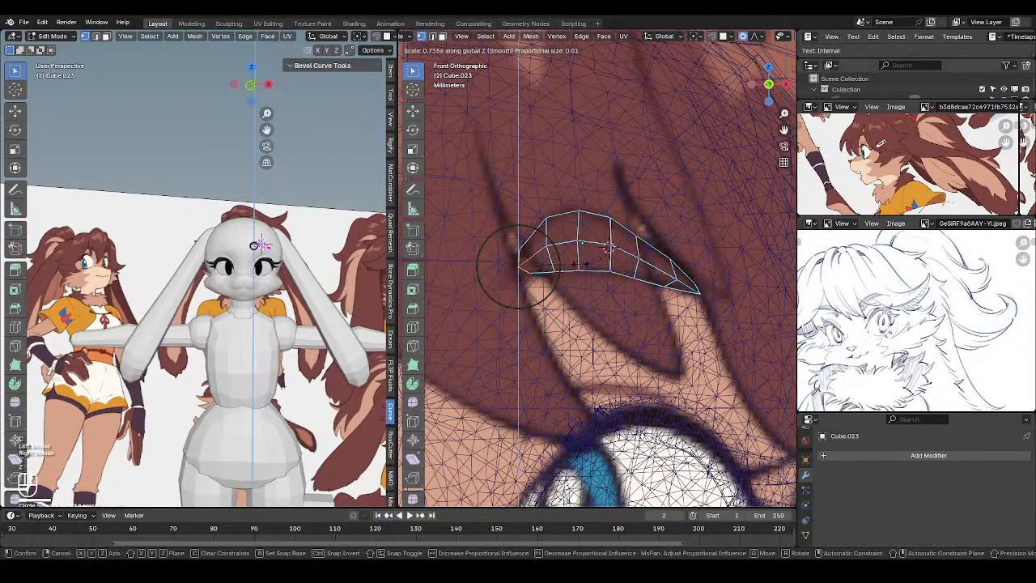
left_click(591, 247)
key("g")
left_click(584, 260)
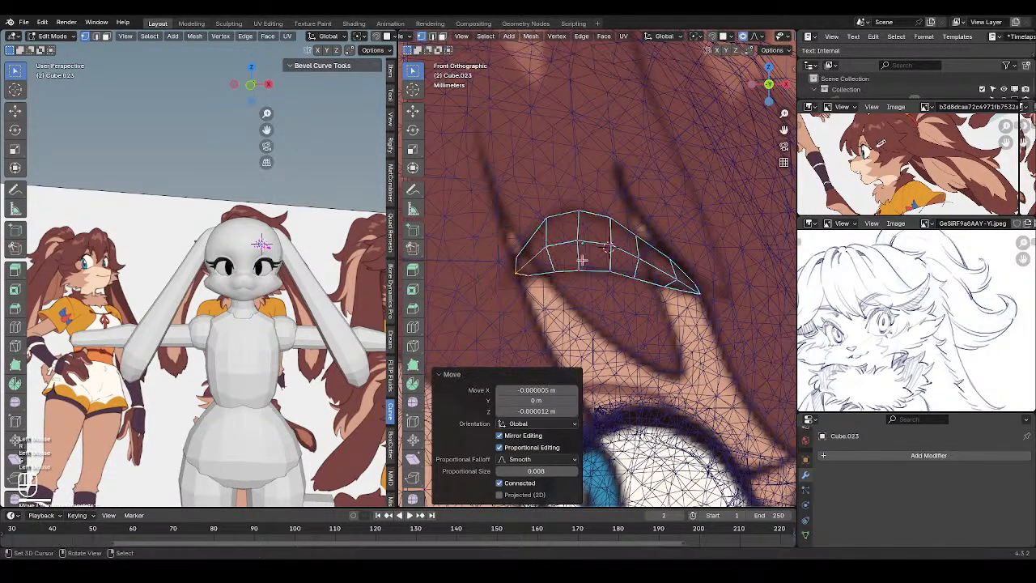
Bevel the vertical loop nearest the inner end into two loops with one segment
right_click(557, 261, "alt")
key("ctrl+v")
key("ctrl+v")
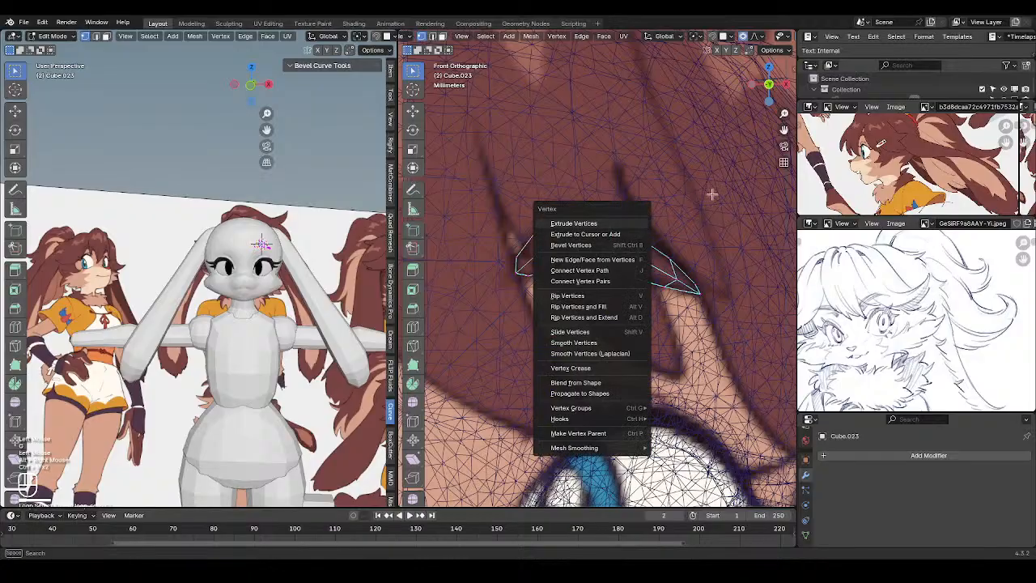
key("ctrl+b")
scroll(608, 227, "down", 1)
left_click(604, 228)
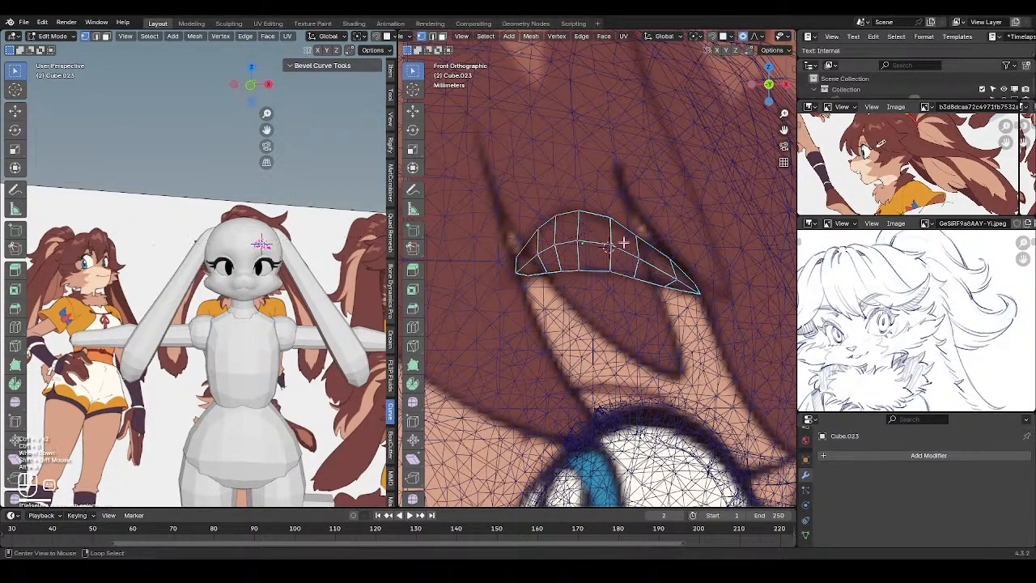
Edge-slide the two vertical loops in the outer half for even spacing, using a factor of -0.069 on the more central one
scroll(631, 256, "down", 1)
right_click(632, 265, "alt")
key("g")
key("g")
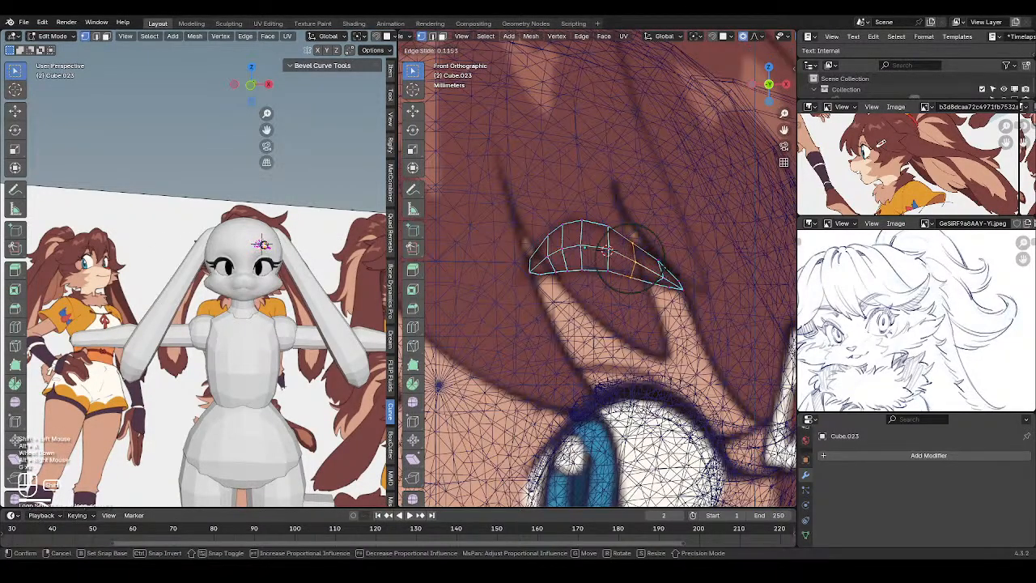
left_click(685, 275, "shift")
right_click(606, 260, "alt")
key("g")
key("g")
left_click(620, 261)
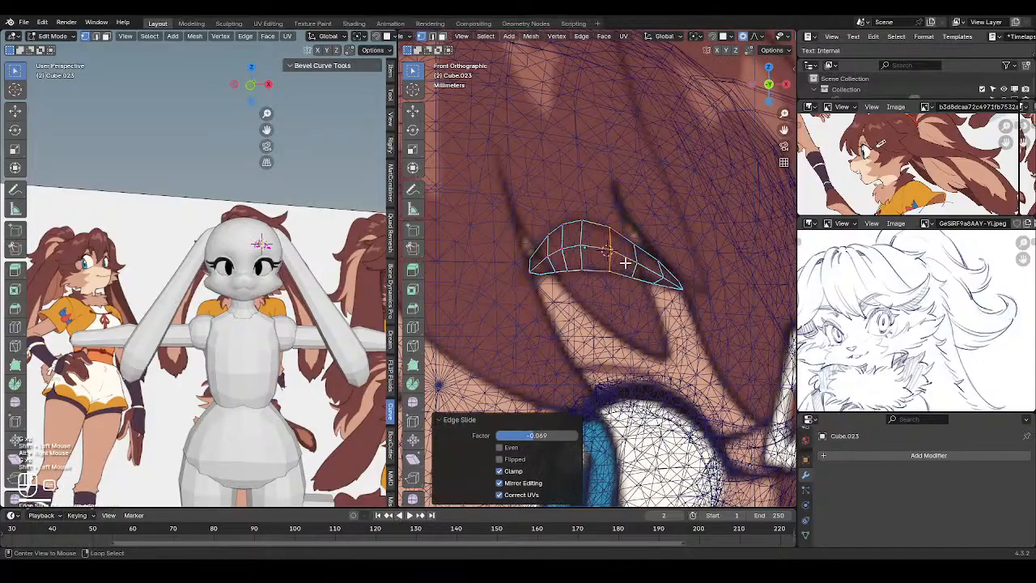
Move the whole eyebrow object along Y and rotate it about Z to follow the curve of the forehead
key("Tab")
scroll(626, 267, "down", 1)
middle_click_drag(626, 267, 621, 336)
key("g")
key("y")
left_click(622, 349)
key("r")
key("z")
left_click(680, 318)
Add one centred loop cut around the eyebrow through its thickness and fatten it outward with Shrink/Fatten
key("Tab")
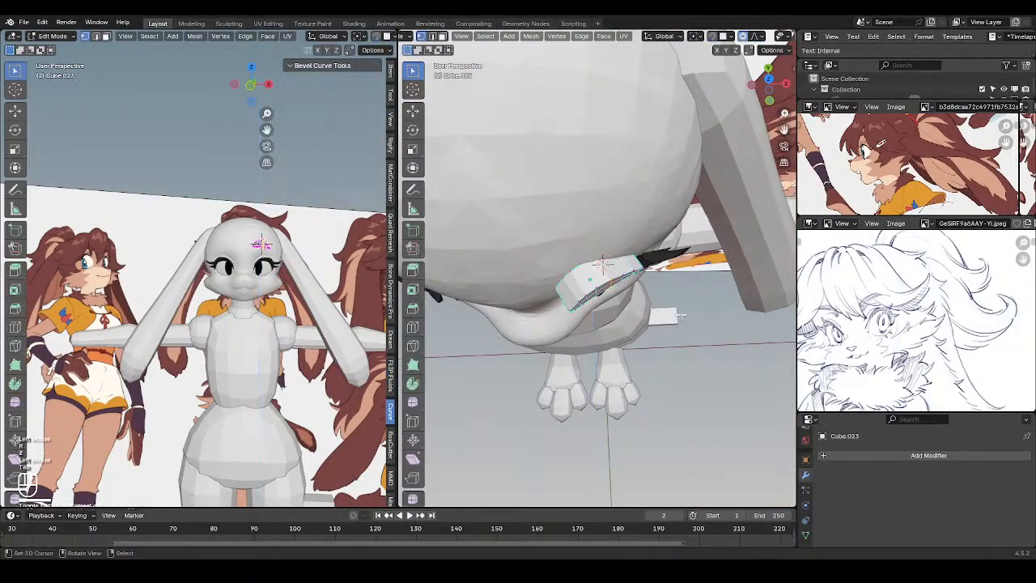
key("ctrl+r")
left_click(589, 283)
right_click(586, 281)
key("alt+s")
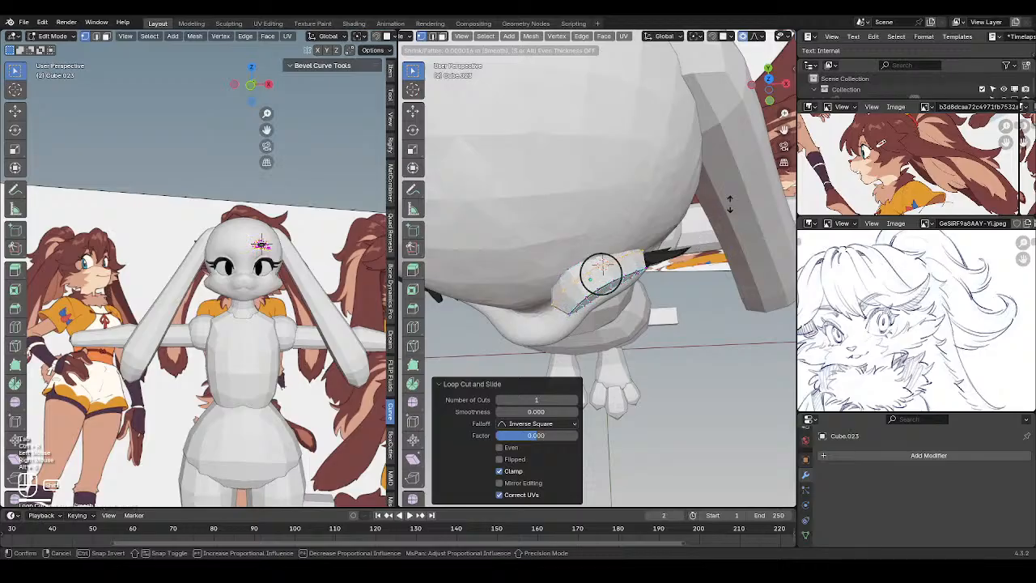
left_click(703, 249)
Apply Volume Smoothing to the entire eyebrow mesh and save the file
right_click(688, 297)
mouse_move(694, 553)
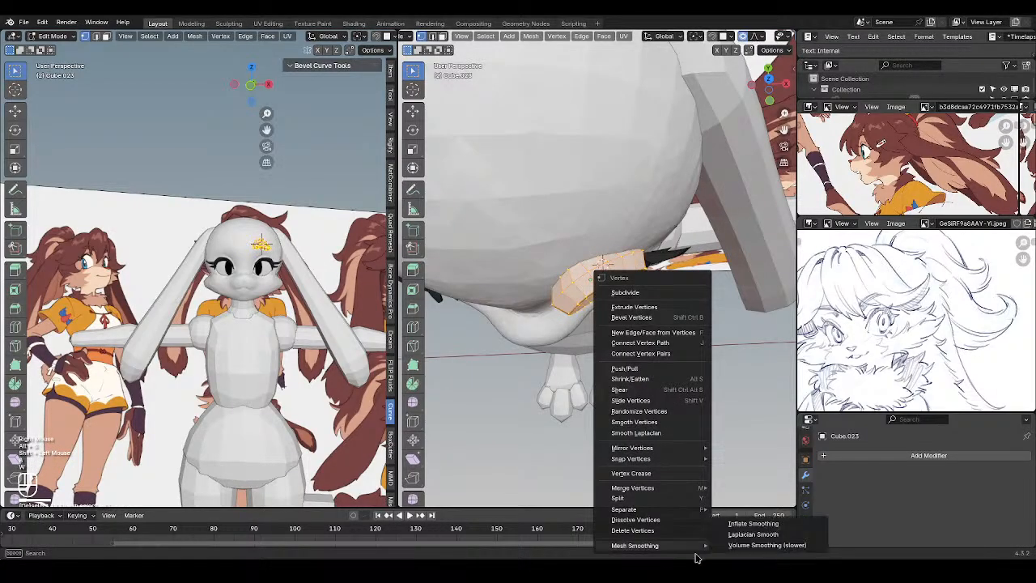
left_click(727, 544)
mouse_move(620, 327)
middle_mouse_down()
mouse_move(600, 220)
mouse_move(653, 237)
mouse_move(620, 276)
mouse_move(650, 290)
mouse_move(716, 249)
middle_mouse_up()
key("z")
scroll(650, 289, "up", 1)
key("z")
key("ctrl+s")
Edge-slide a lengthwise loop of the smoothed eyebrow by a factor of -0.223
scroll(656, 250, "up", 1)
middle_click_drag(652, 249, 573, 242)
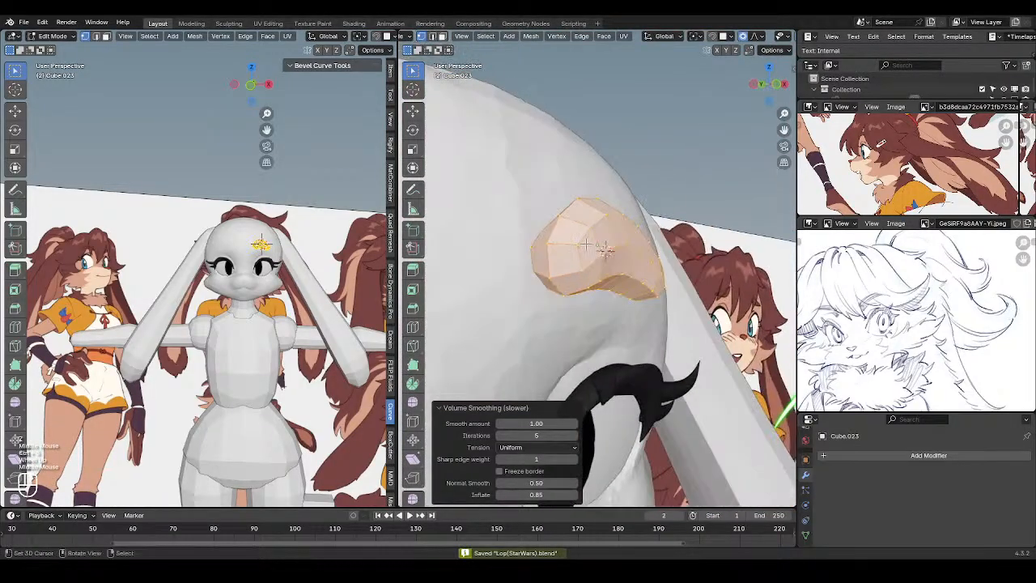
key("z")
key("z")
right_click(578, 241, "alt")
key("g")
key("g")
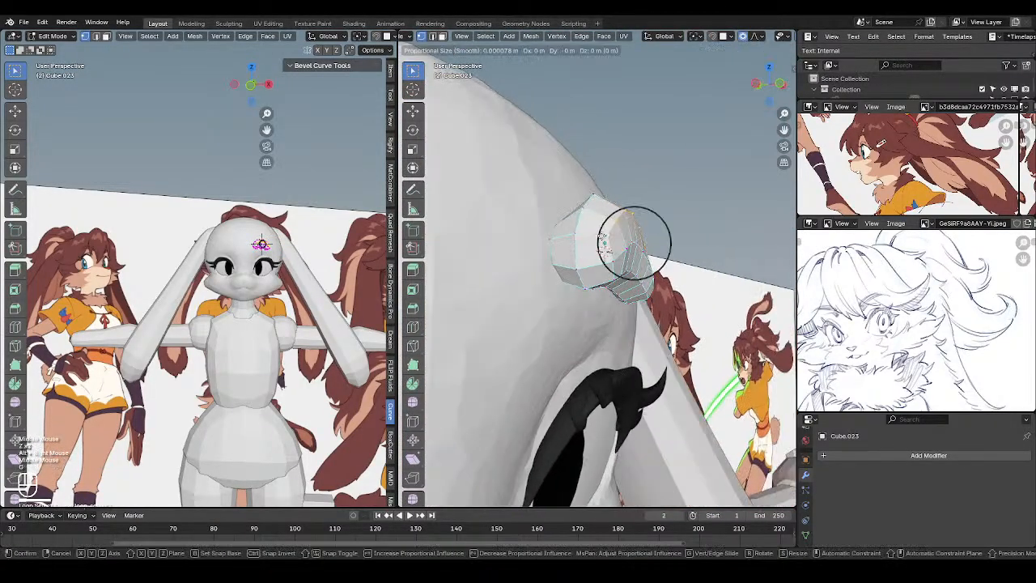
left_click(605, 239)
Edge-slide the lower front loop along the eyebrow by a factor of 0.259, and slide the upper loop slightly
middle_click_drag(606, 239, 608, 235)
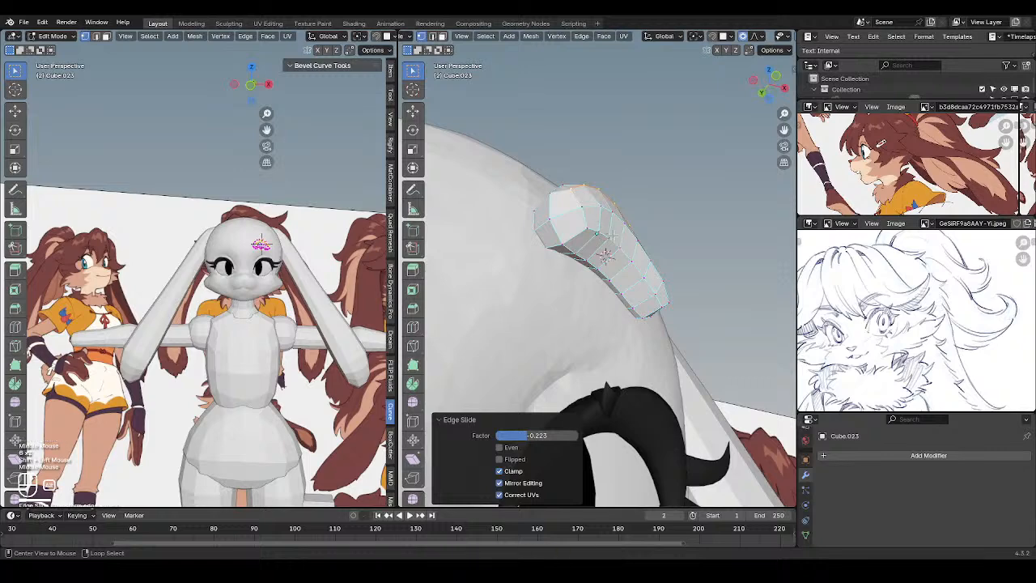
key("g")
key("g")
left_click(580, 302)
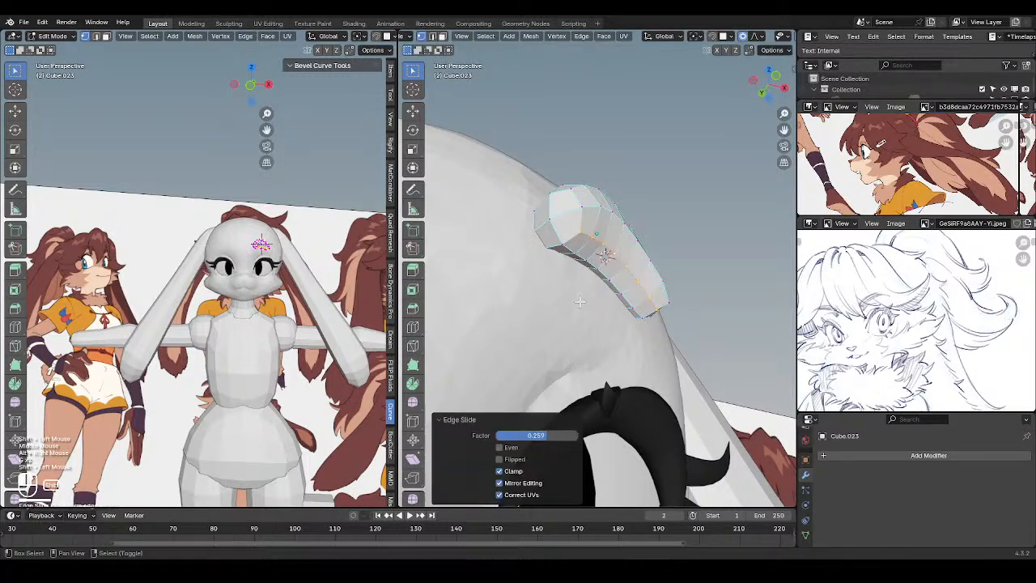
right_click(584, 212, "alt")
key("g")
key("g")
left_click(583, 213)
Thin the whole eyebrow object by scaling it to about 0.55 along its local Y axis
middle_click_drag(583, 215, 683, 272)
key("Tab")
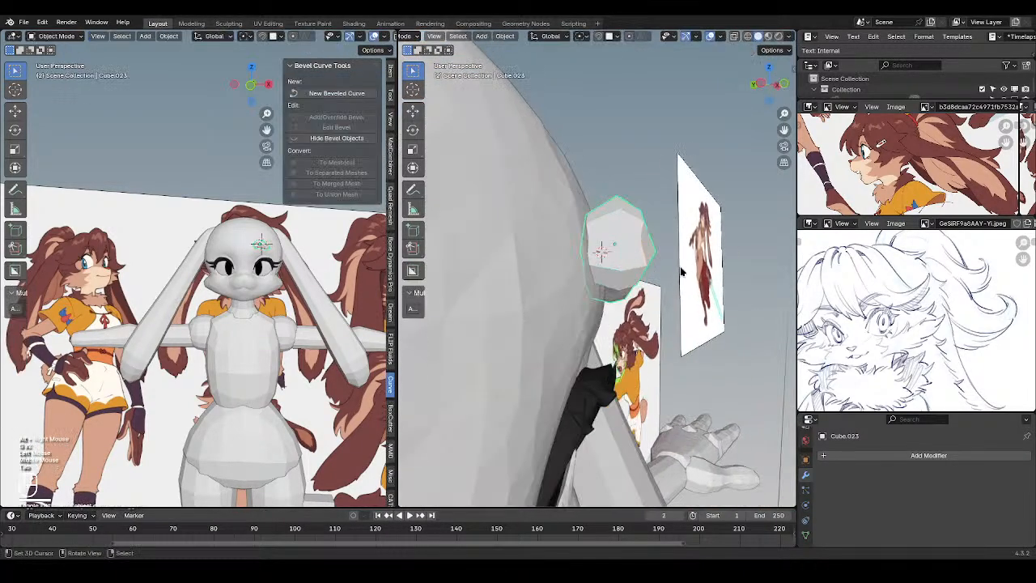
key("s")
key("x")
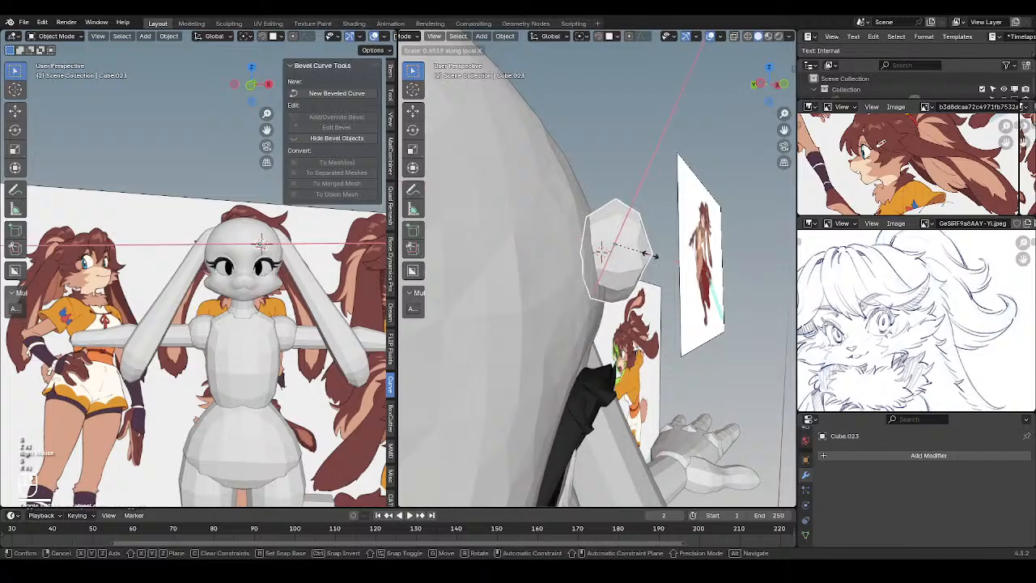
key("y")
key("y")
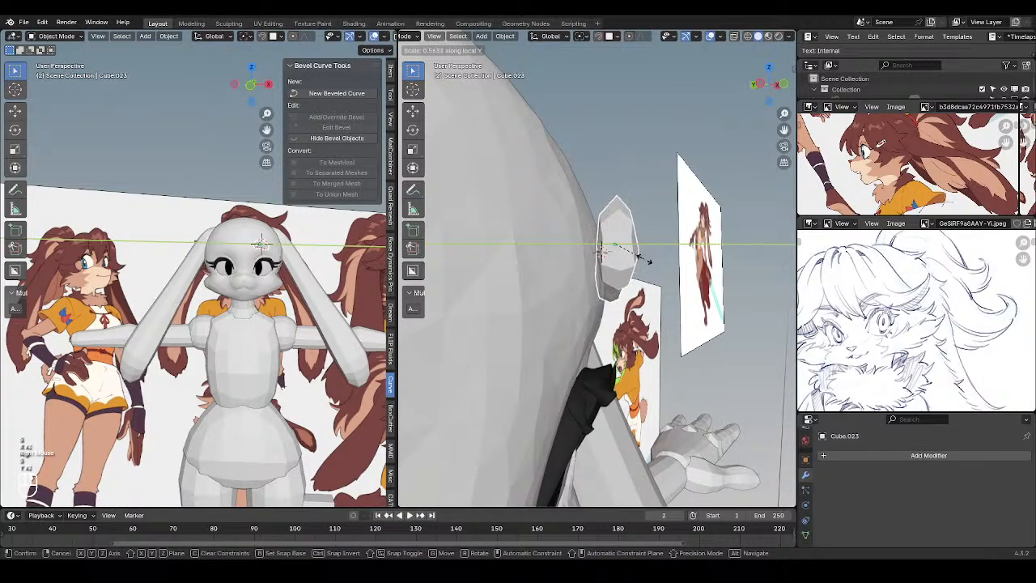
left_click(642, 260)
Return to editing the eyebrow mesh in a front wireframe view over the reference drawing
middle_click_drag(643, 262, 565, 277)
scroll(511, 262, "down", 3)
key("Tab")
scroll(518, 261, "down", 2)
scroll(565, 276, "up", 1)
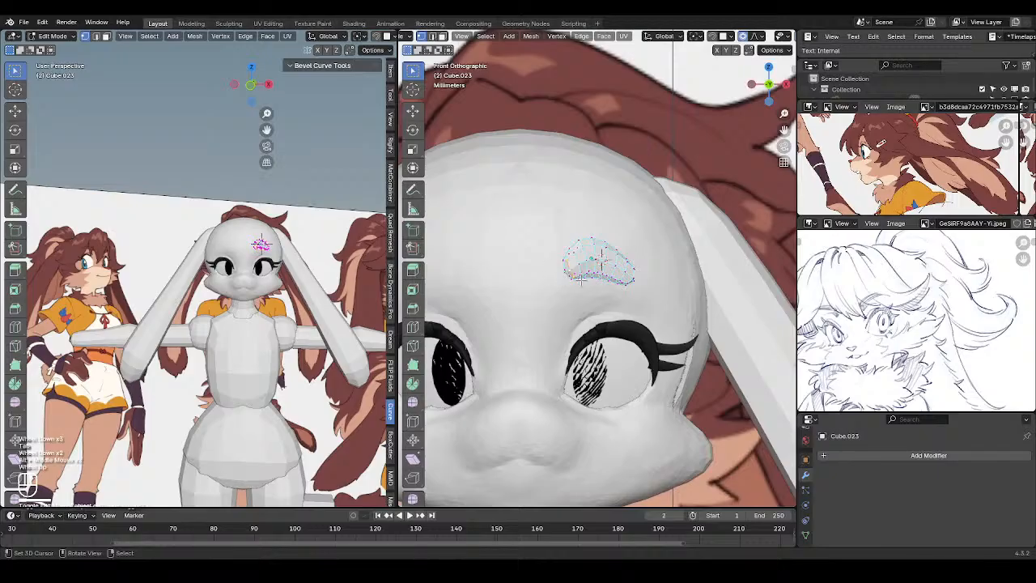
key("shift+z")
scroll(635, 267, "up", 3)
key("shift+z")
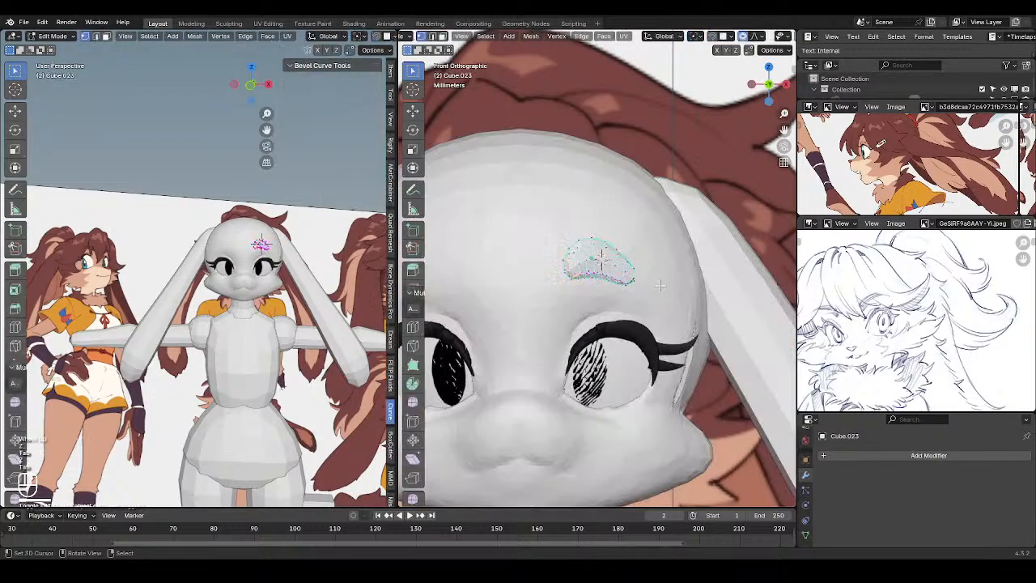
key("shift+z")
key("s")
key("z")
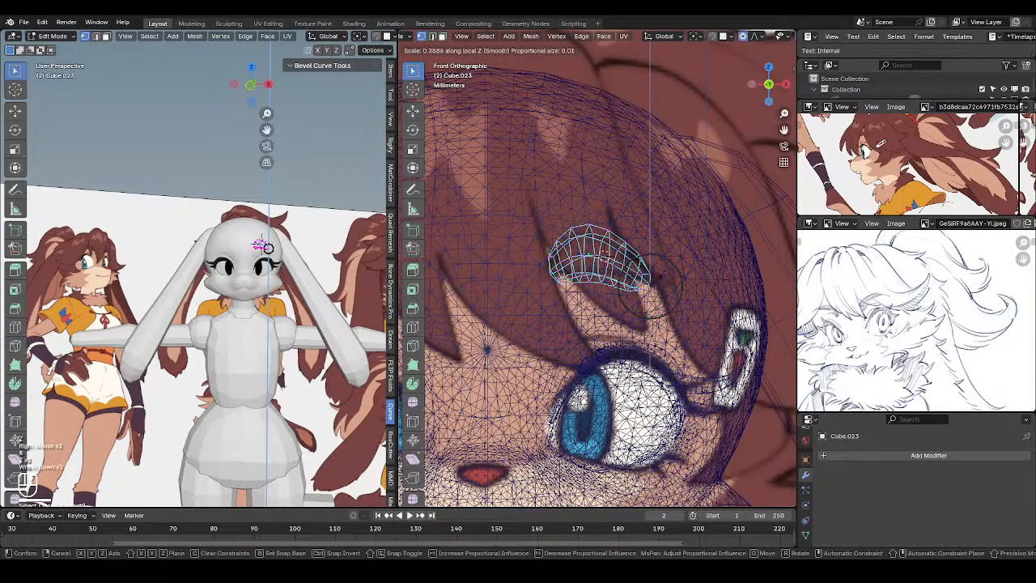
right_click(646, 286)
Taper the eyebrow's outer tip to 0.476 along local Z using proportional editing with a size of 0.036
scroll(647, 285, "down", 1)
middle_click_drag(650, 285, 619, 275)
key("s")
key("z")
key("z")
scroll(655, 273, "down", 1)
left_click(652, 273)
key("shift+z")
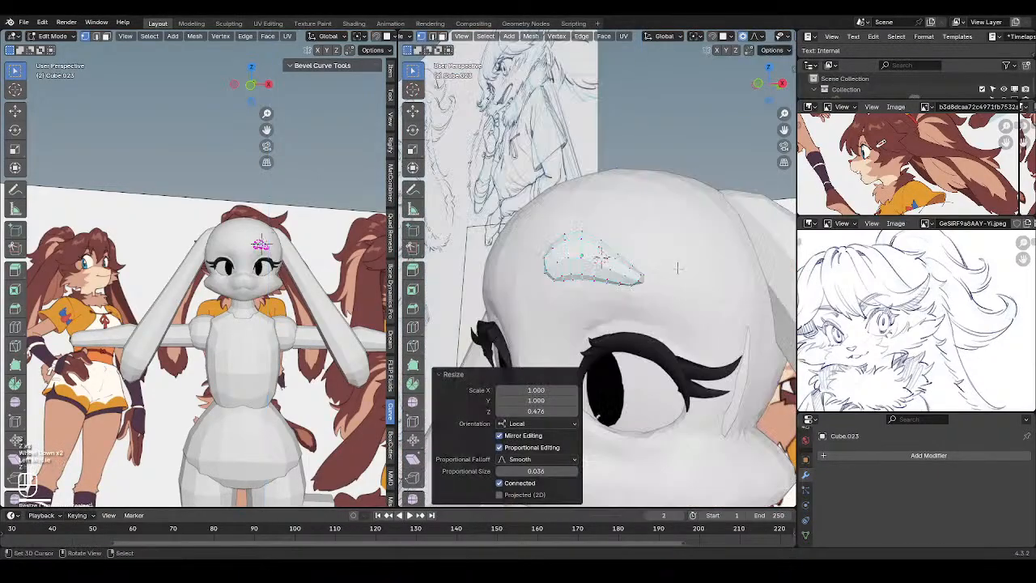
Rotate the eyebrow's outer tip slightly using proportional editing and nudge its vertices to refine the outline
key("r")
scroll(682, 286, "up", 2)
right_click(682, 287)
middle_click_drag(670, 289, 681, 293)
key("r")
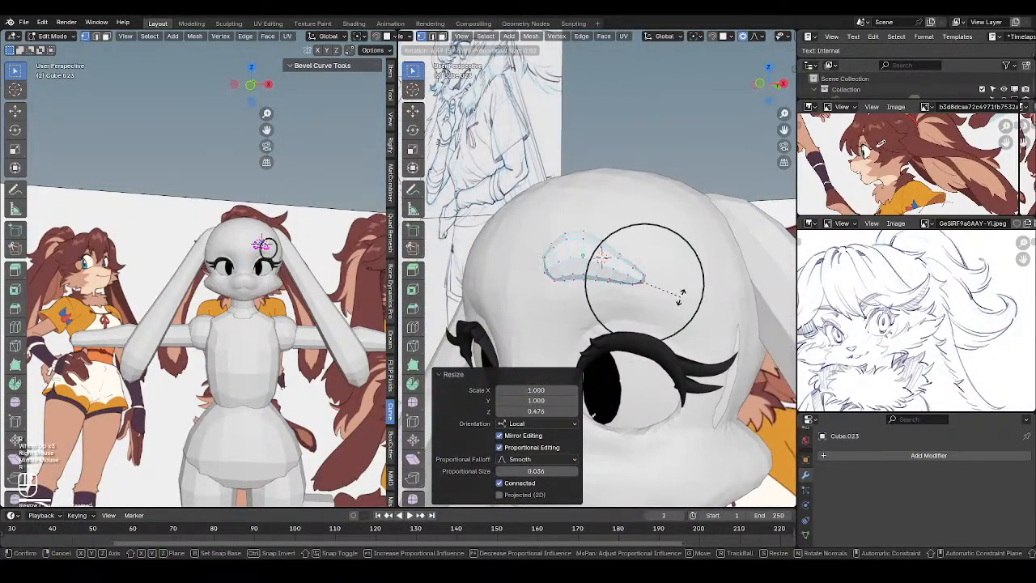
left_click(670, 301)
right_click(620, 256)
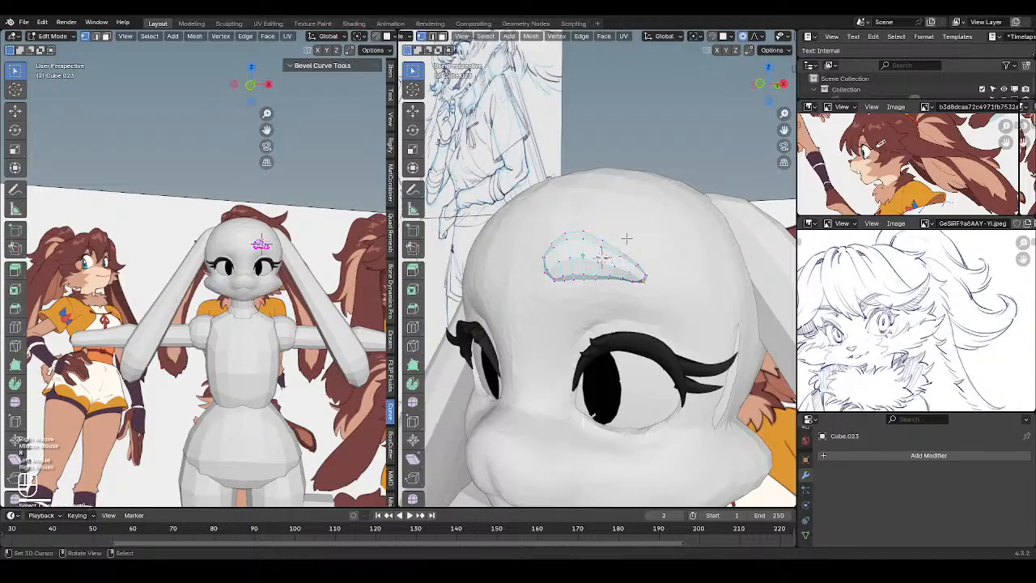
key("g")
left_click(654, 214, "shift")
right_click(586, 268)
Taper the eyebrow's inner end to 0.544 along local Z with a proportional size of 0.020, and rotate it slightly
middle_click_drag(586, 269, 628, 264)
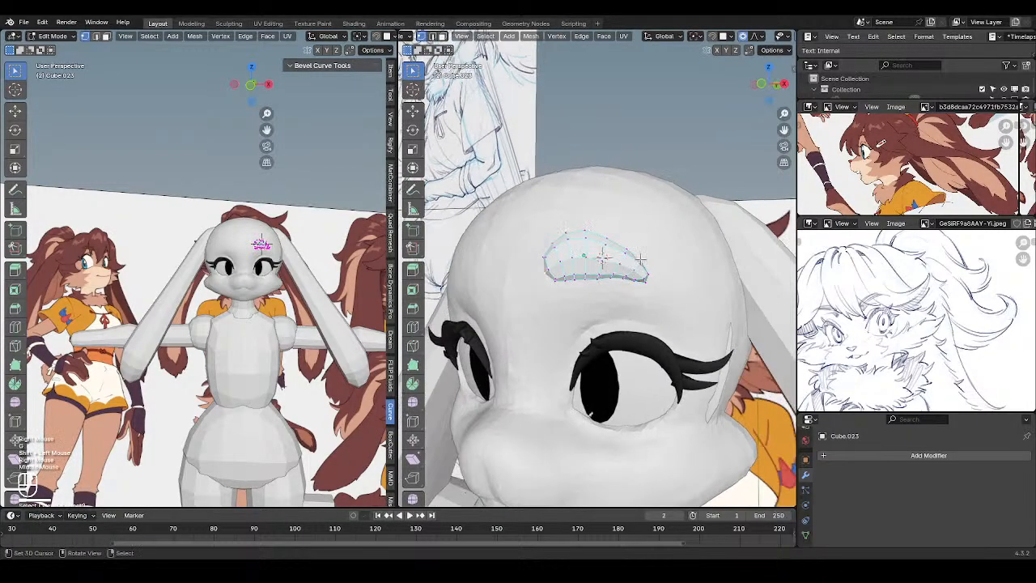
key("s")
key("z")
key("z")
scroll(613, 263, "down", 1)
left_click(600, 272)
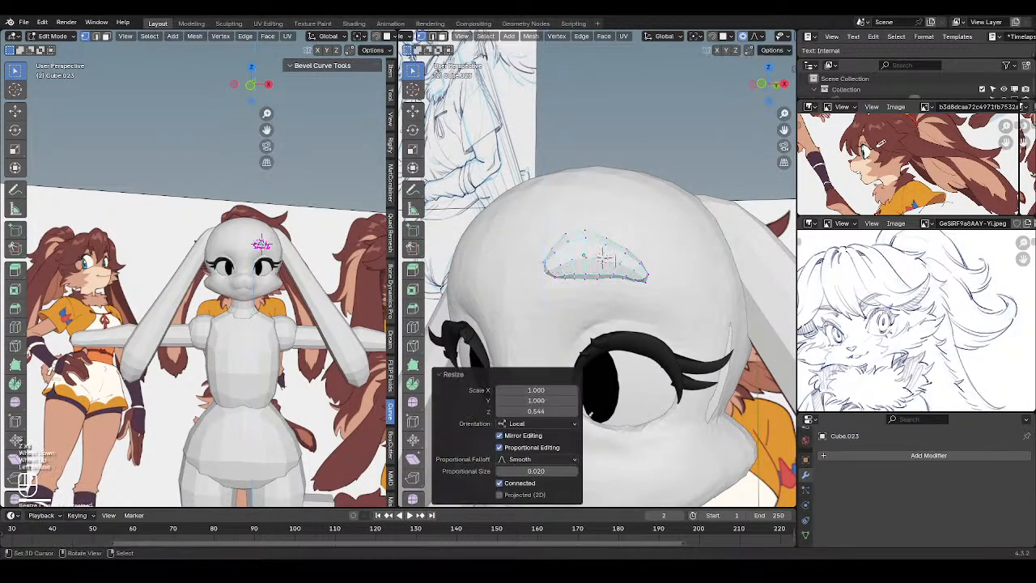
key("r")
left_click(606, 266)
Nudge the inner end and raise the middle of the eyebrow's lower edge with proportional editing, then return to Object Mode
key("g")
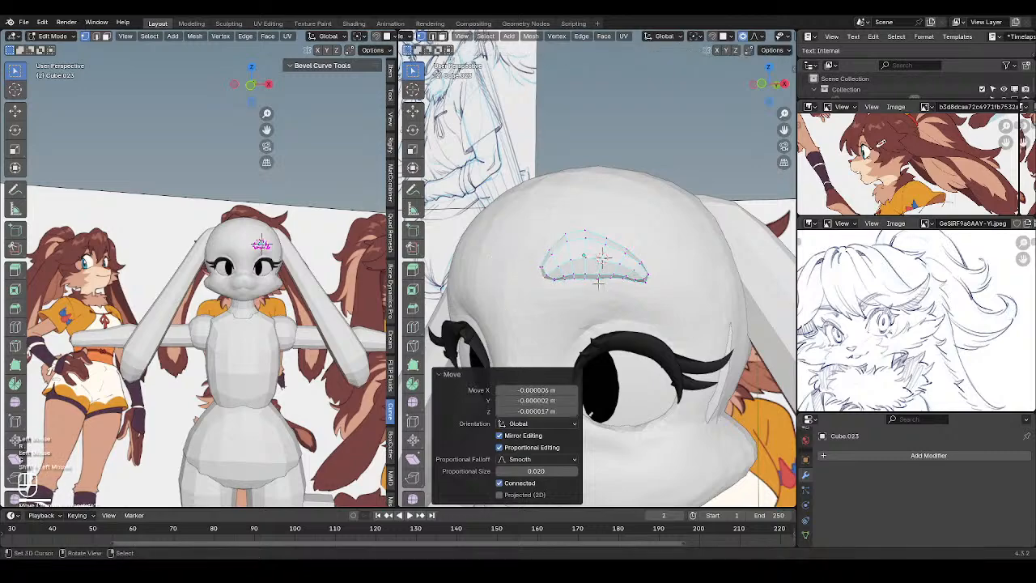
scroll(599, 287, "up", 4)
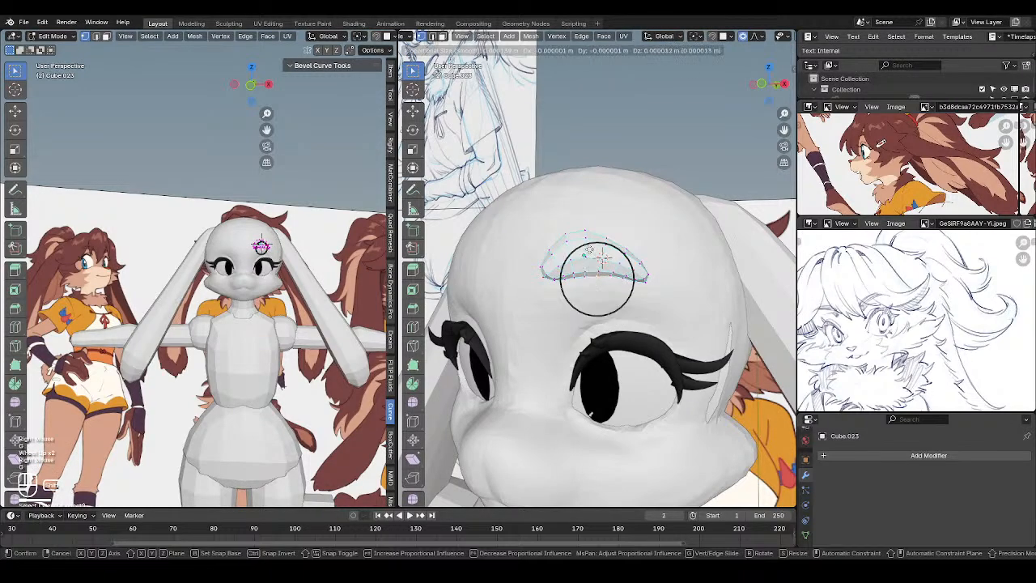
left_click(628, 275, "shift")
scroll(629, 275, "down", 2)
key("Tab")
middle_click_drag(629, 275, 664, 273)
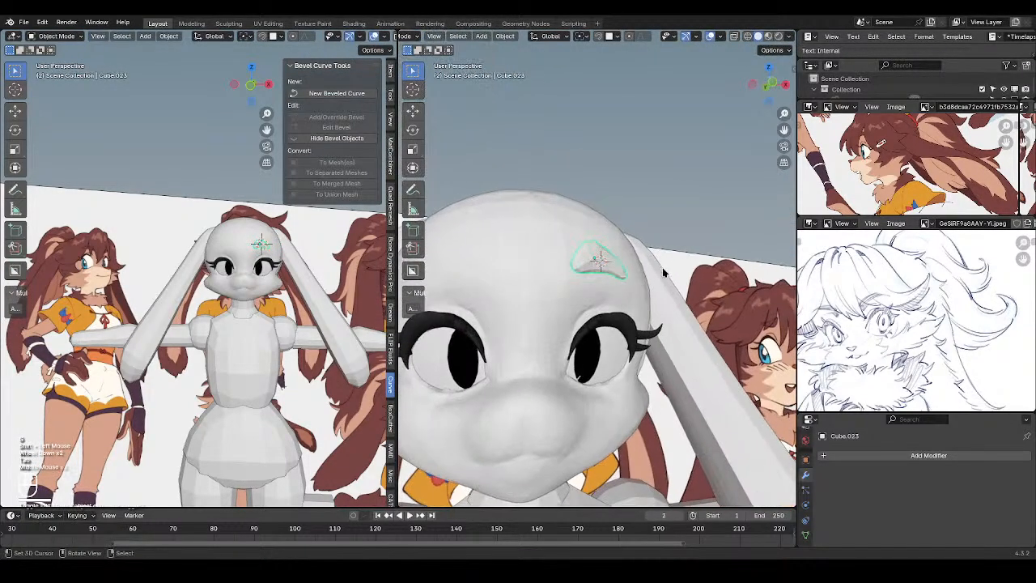
middle_click_drag(637, 305, 621, 293, "alt")
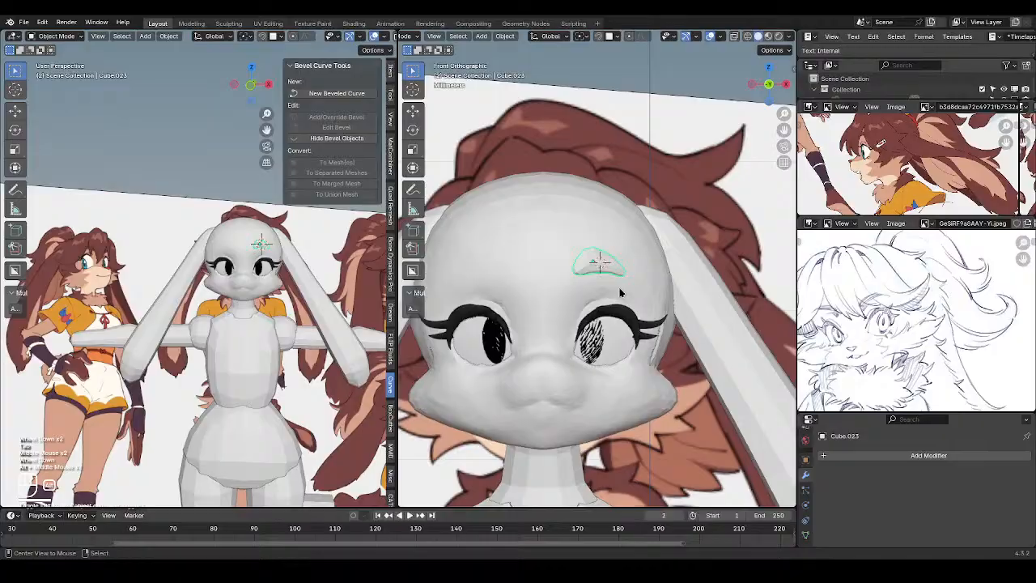
Add a Mirror modifier to the eyebrow on the X axis with Cube as the mirror object
left_click(917, 456)
mouse_move(915, 456)
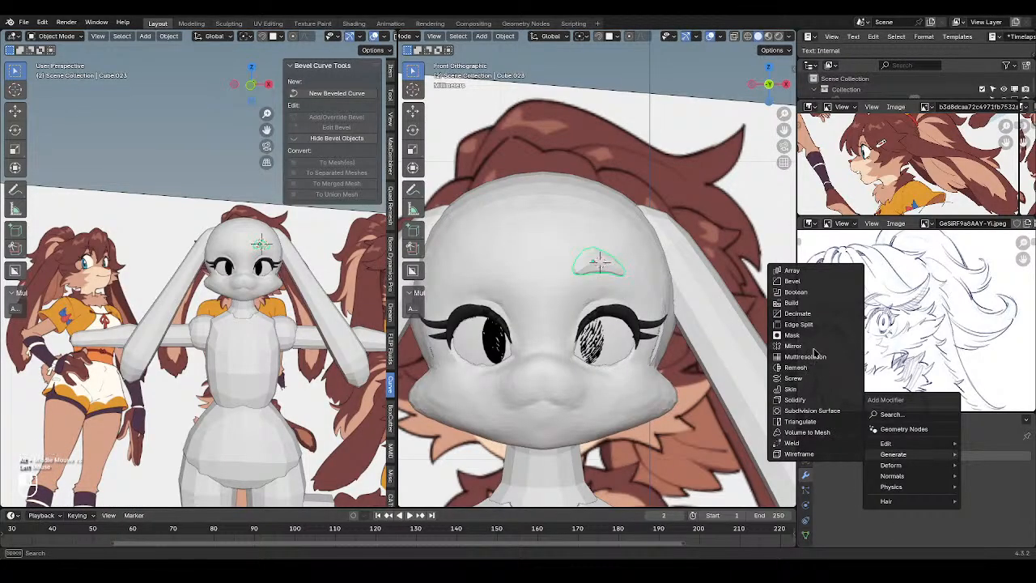
left_click(813, 348)
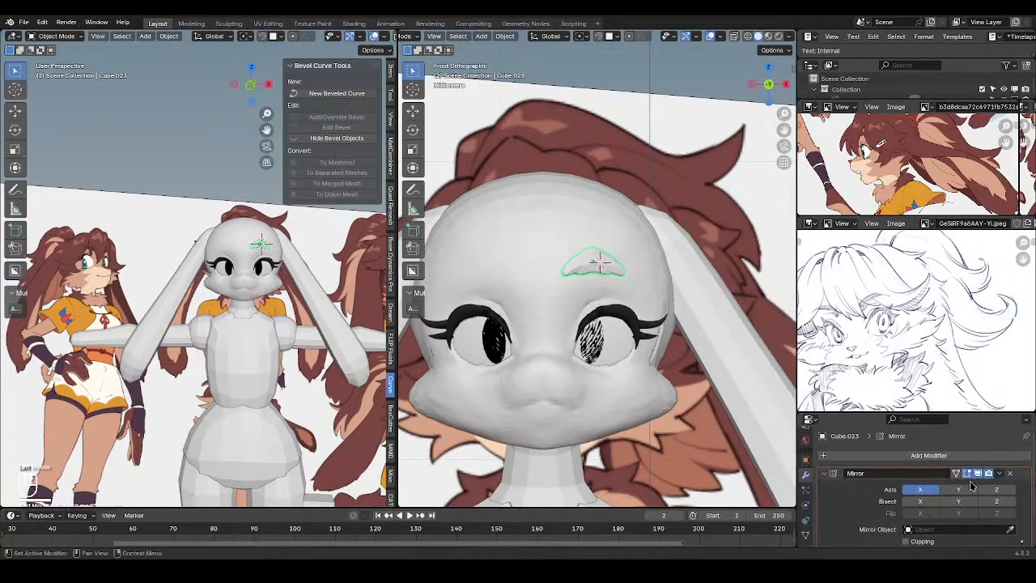
left_click(489, 206)
scroll(597, 266, "up", 1)
key("z")
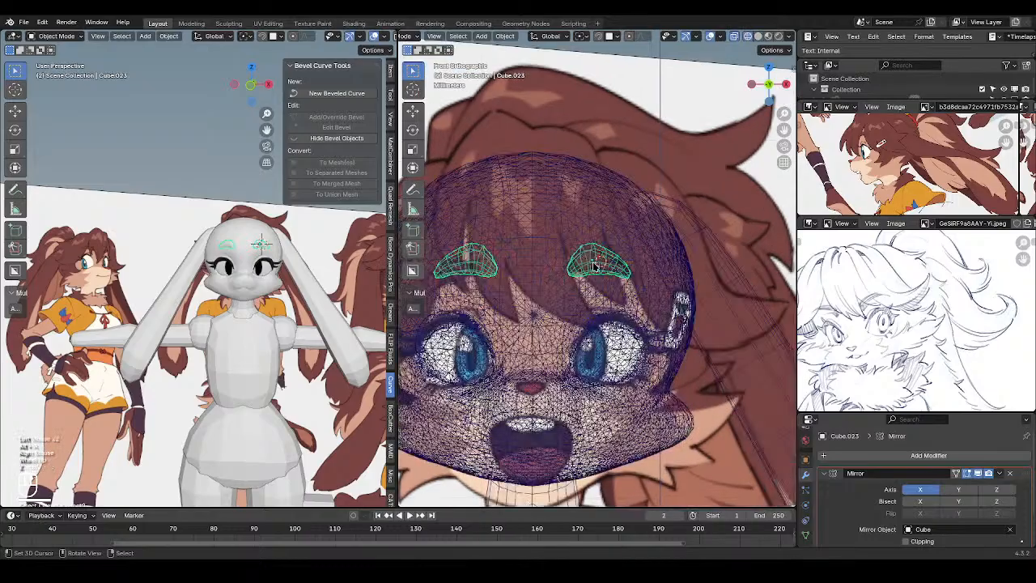
Rotate the eyebrow about 8.82° in the front view and move it slightly outward and down
key("z")
key("r")
left_click(671, 241)
key("g")
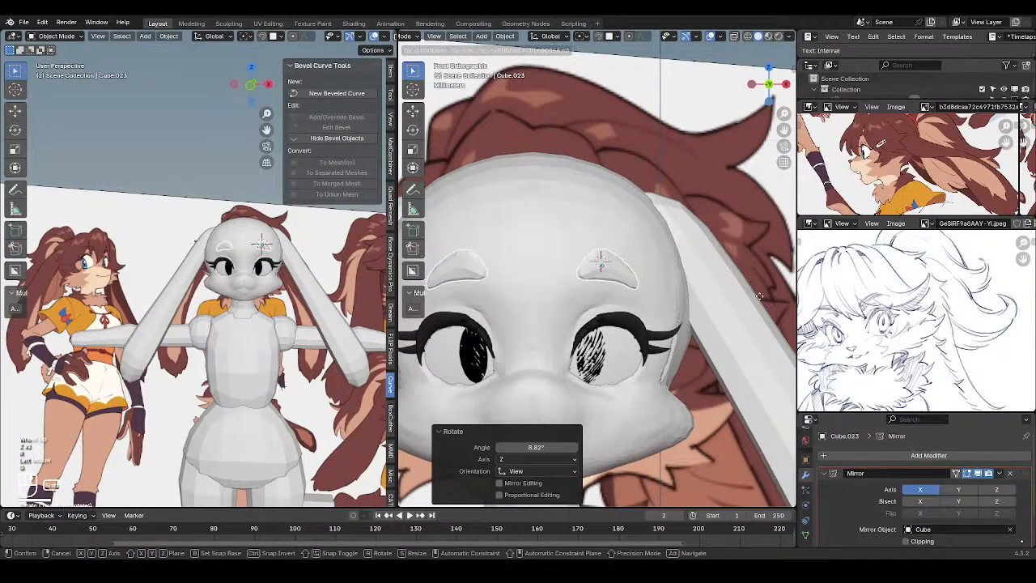
left_click(777, 286)
Flatten the eyebrow to 0.845 along its local Z axis and rotate it about -2.31° in the front view
scroll(682, 295, "up", 1)
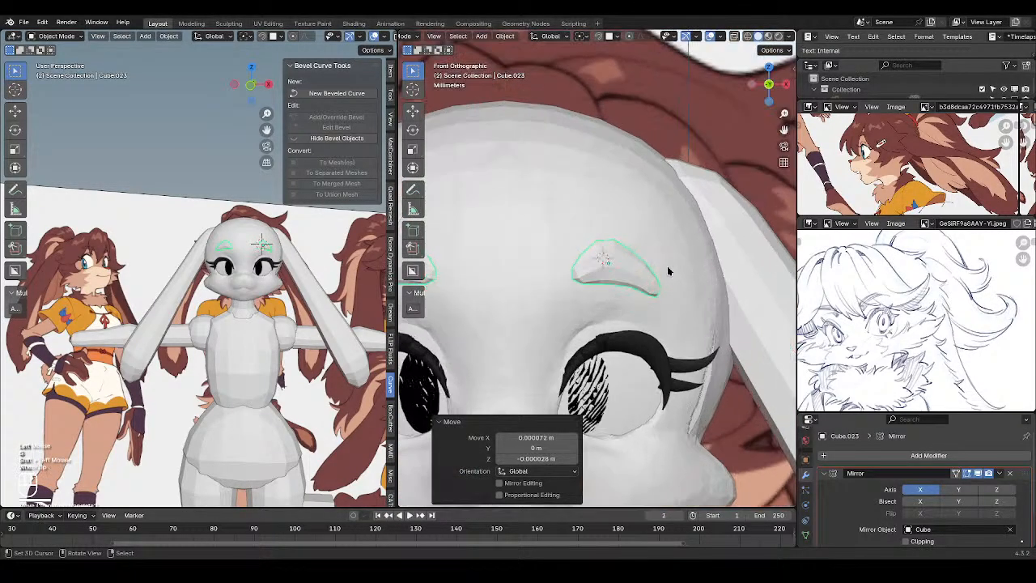
key("s")
key("z")
key("z")
left_click(657, 271)
scroll(685, 276, "down", 3)
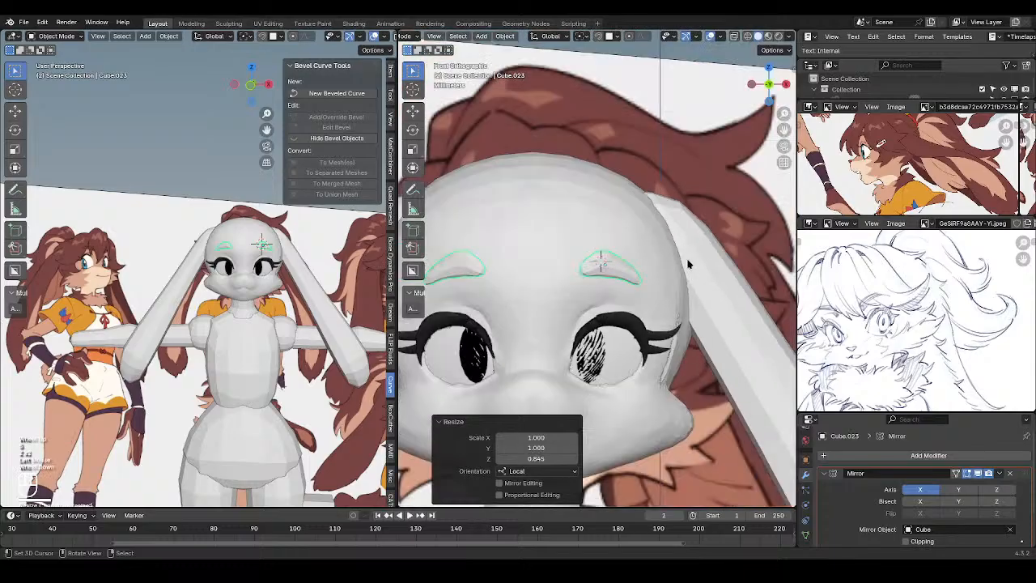
key("r")
left_click(687, 262)
Move the eyebrow along the Y axis in side view and rotate it to follow the forehead's surface
scroll(604, 251, "down", 2)
key("ctrl+KP_3")
key("g")
key("y")
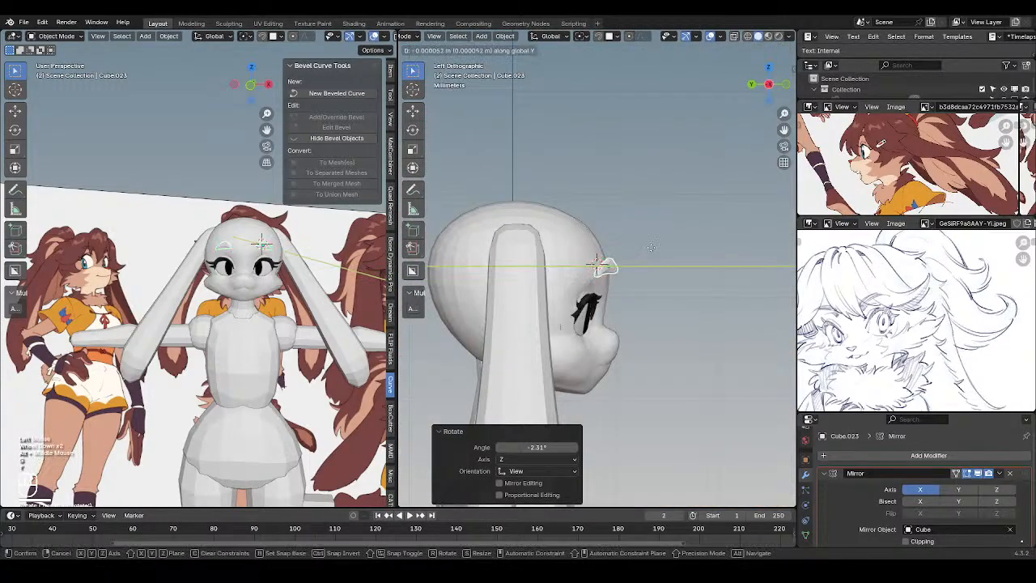
left_click(658, 254)
middle_click_drag(641, 260, 571, 261)
key("r")
left_click(617, 237)
Deselect everything and save the file
middle_click_drag(617, 237, 615, 272)
key("alt+a")
key("ctrl+s")
Add a new cube at the 3D cursor in a front wireframe view over the reference drawings
scroll(712, 257, "down", 1)
key("KP_1")
key("alt+z")
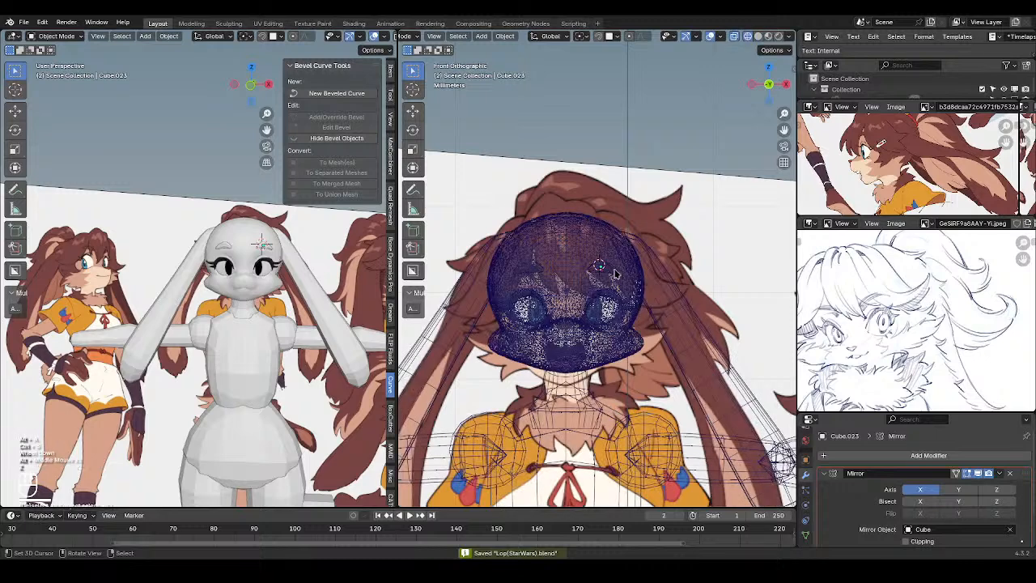
scroll(615, 274, "down", 2)
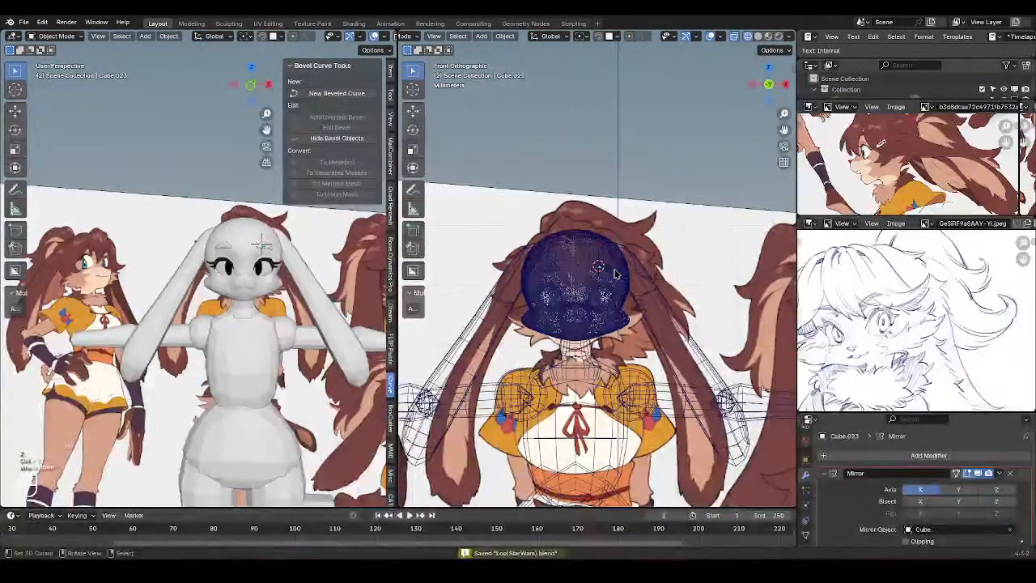
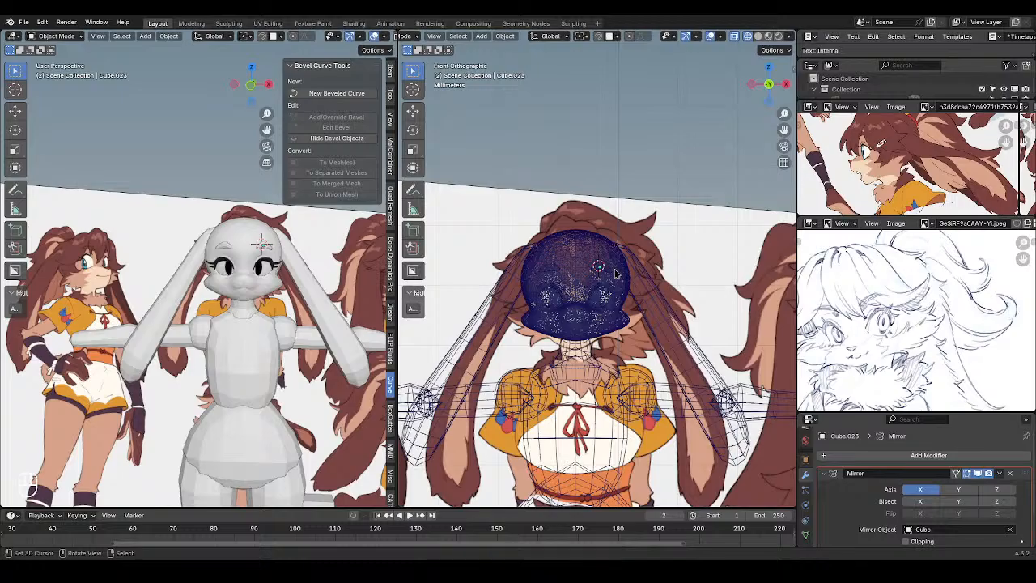
key("shift+a")
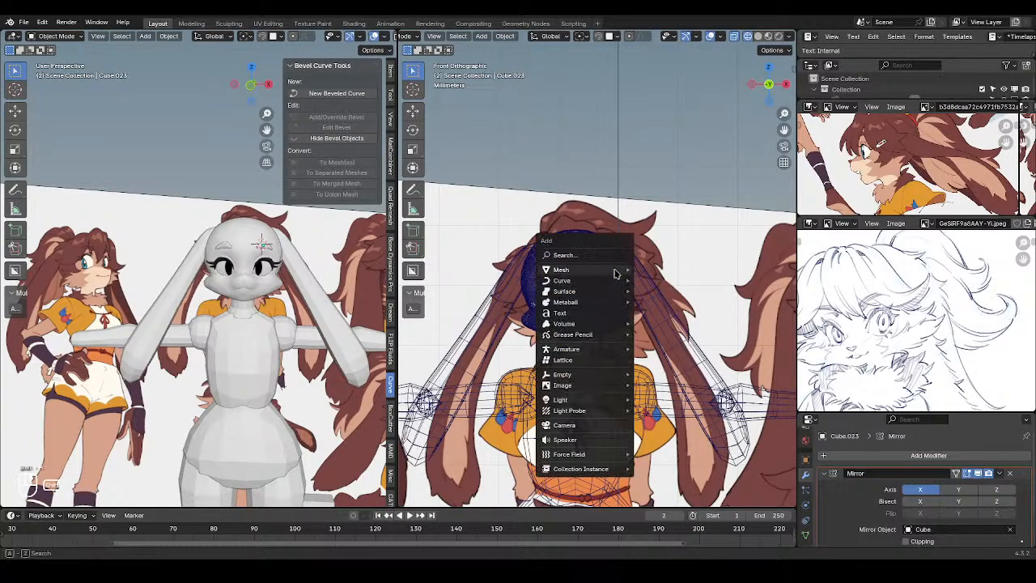
mouse_move(616, 273)
left_click(662, 282)
scroll(657, 255, "down", 2)
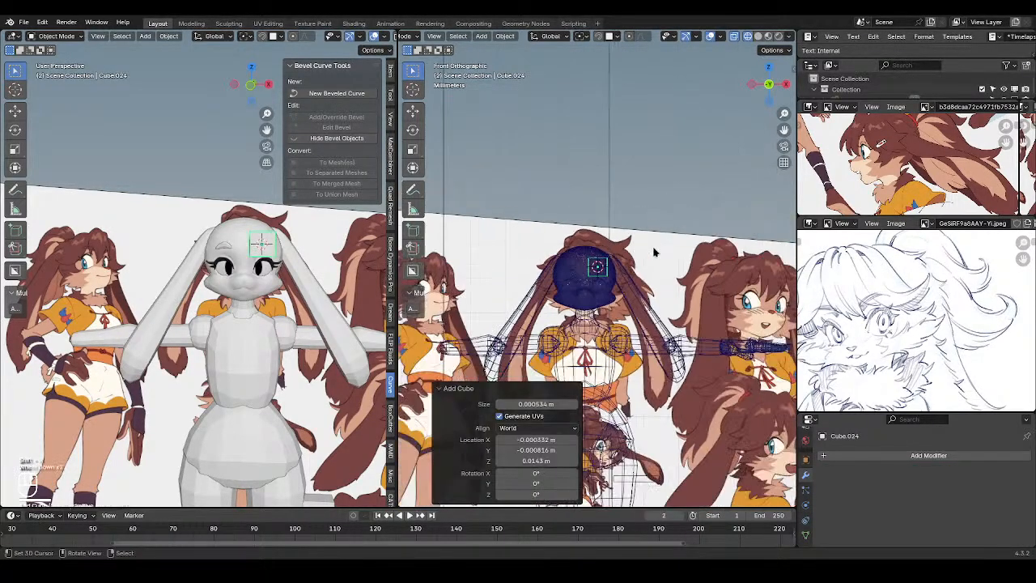
Move the new cube onto the base of the ponytail in the side-profile reference drawing
scroll(660, 255, "up", 2)
scroll(664, 261, "down", 2)
middle_click_drag(684, 257, 586, 110)
key("g")
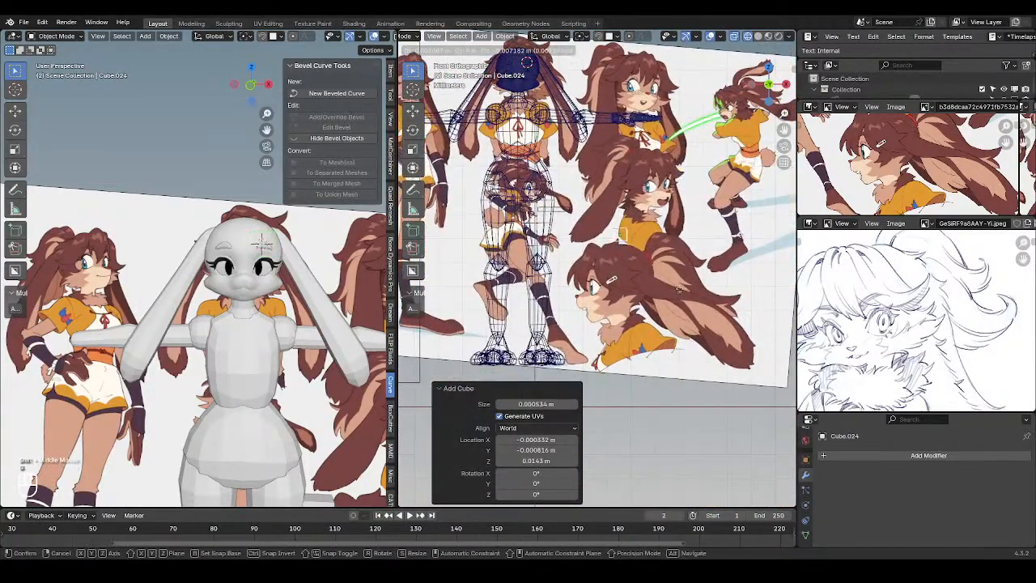
left_click(716, 318)
Subdivide the whole cube mesh with 1 cut and a smoothness of 1.000
scroll(716, 318, "up", 3)
middle_click_drag(716, 319, 571, 212, "shift")
key("Tab")
right_click(535, 201)
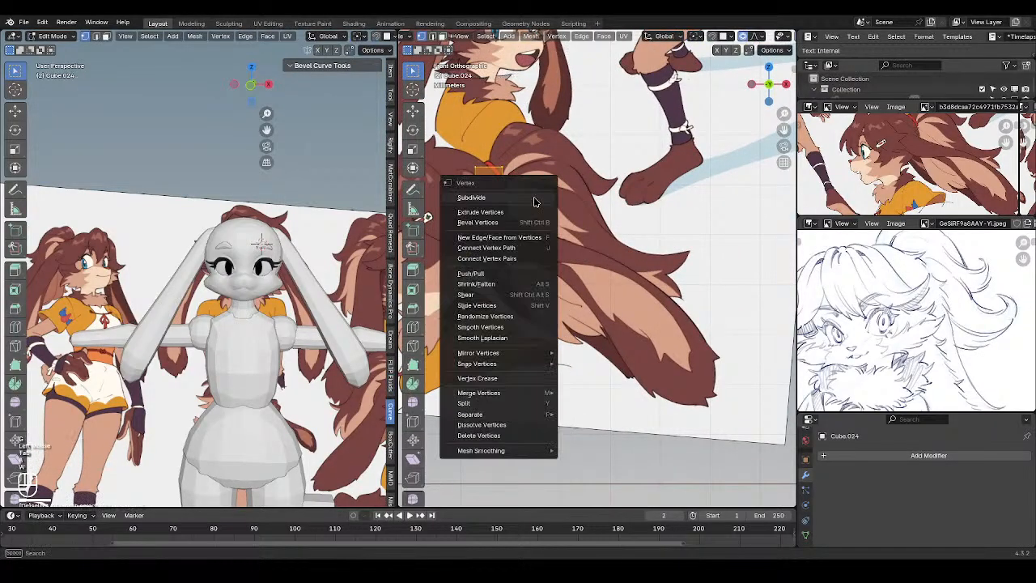
left_click(518, 201)
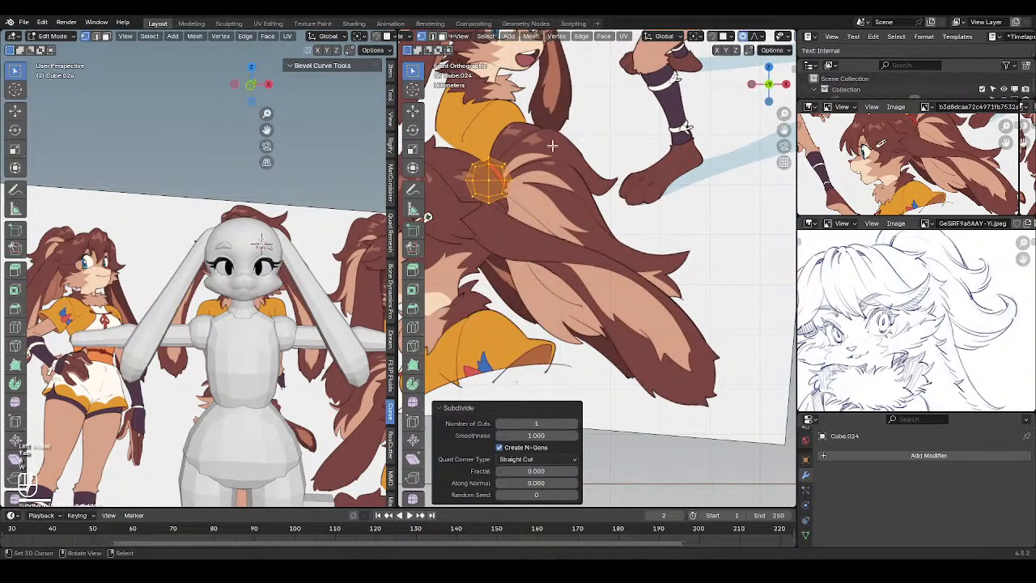
Scale the rounded cube mesh up by 1.673, enlarge it slightly more, and position it over the ponytail's upper part
key("g")
left_click(591, 151)
key("s")
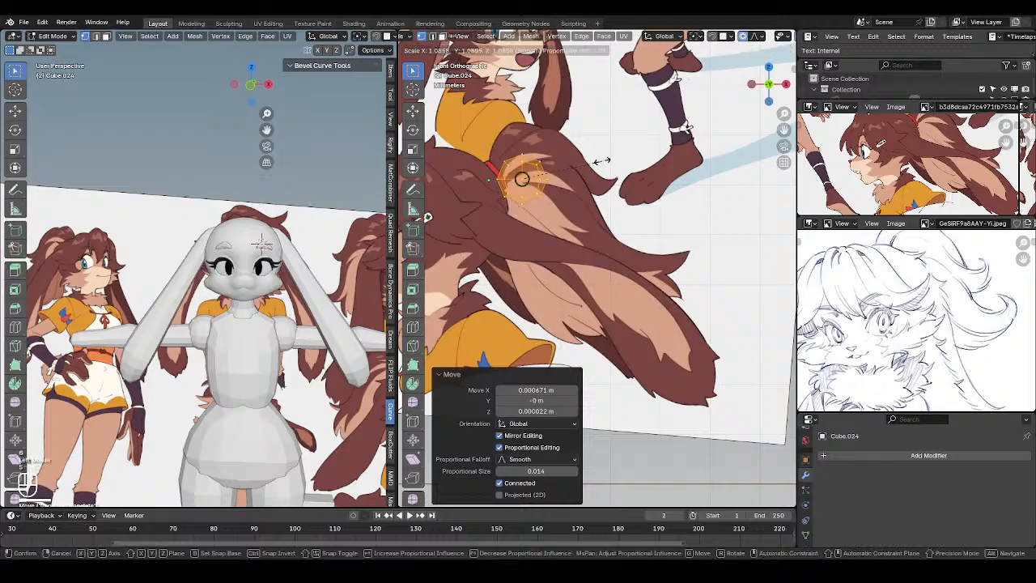
left_click(643, 142)
key("g")
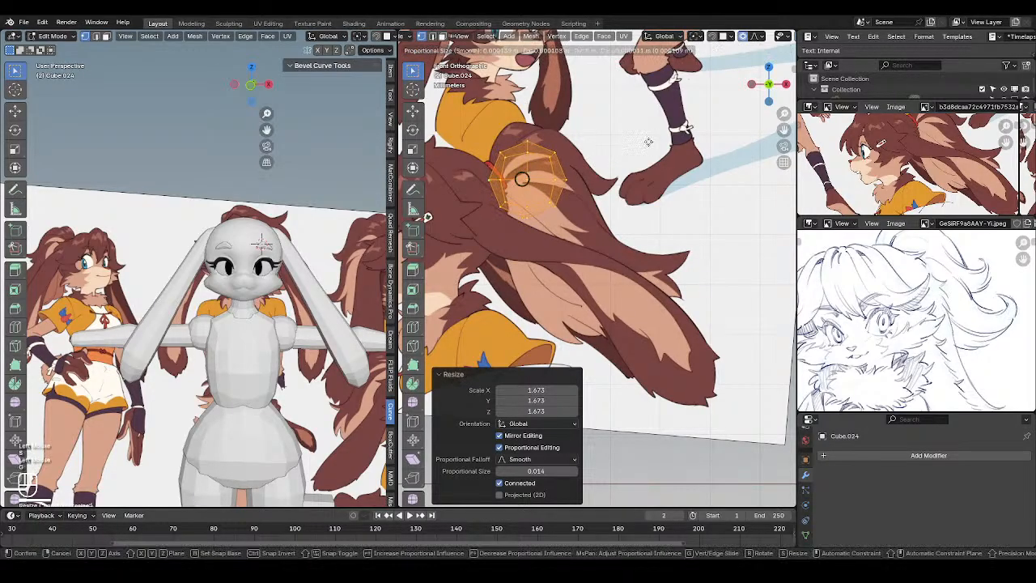
left_click(650, 142)
key("s")
left_click(658, 141)
key("g")
left_click(620, 170)
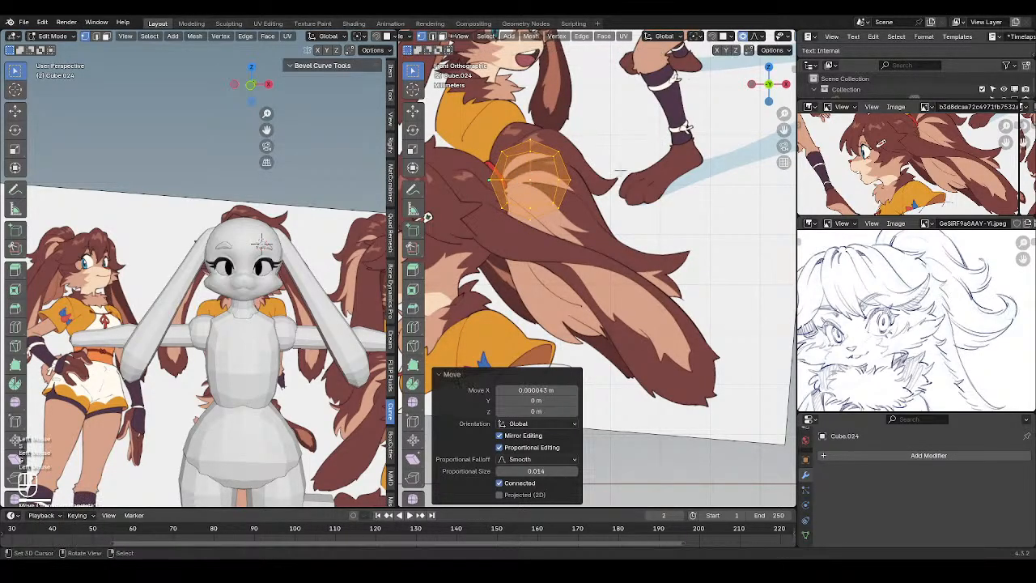
Extrude the lower part of the rounded cube about 0.001857 m down along the ponytail drawing
key("alt+a")
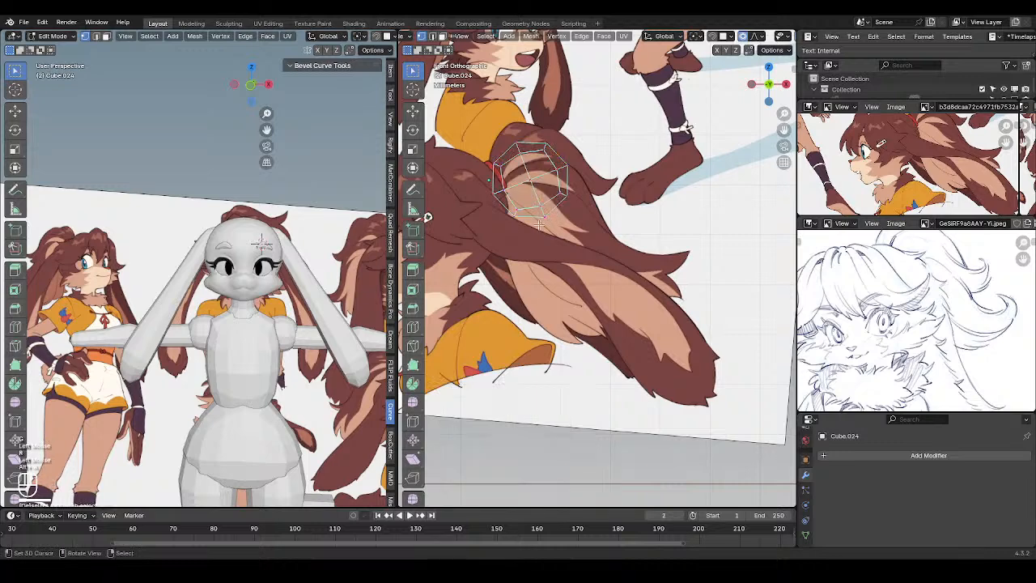
key("c")
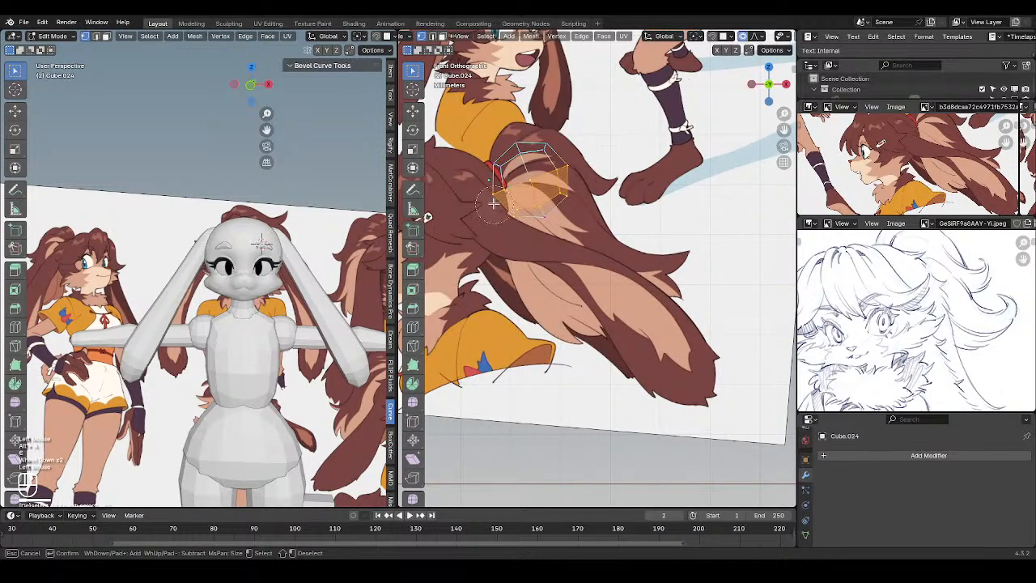
right_click(543, 214)
scroll(559, 214, "down", 2)
scroll(585, 214, "up", 1)
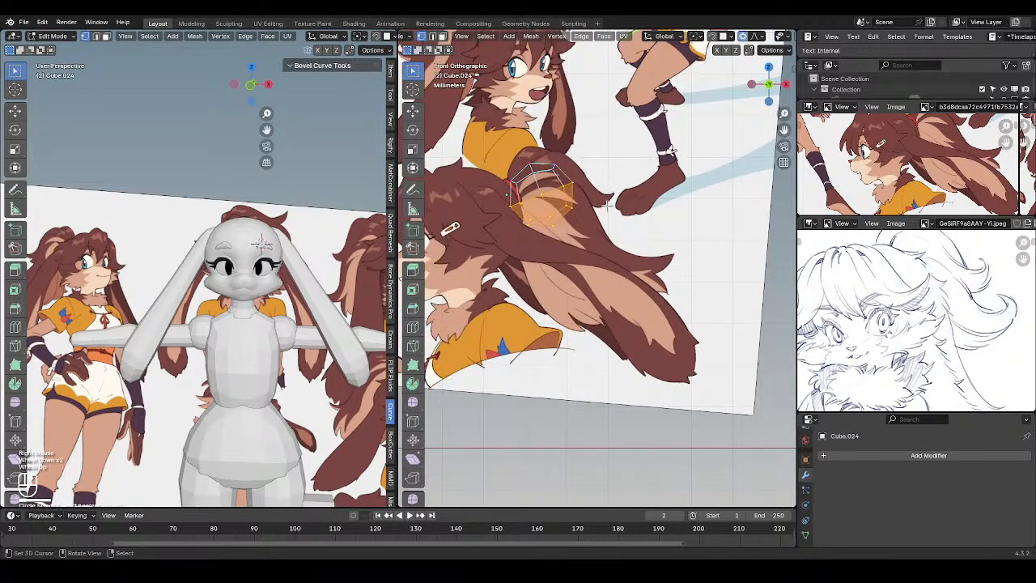
key("e")
left_click(657, 278)
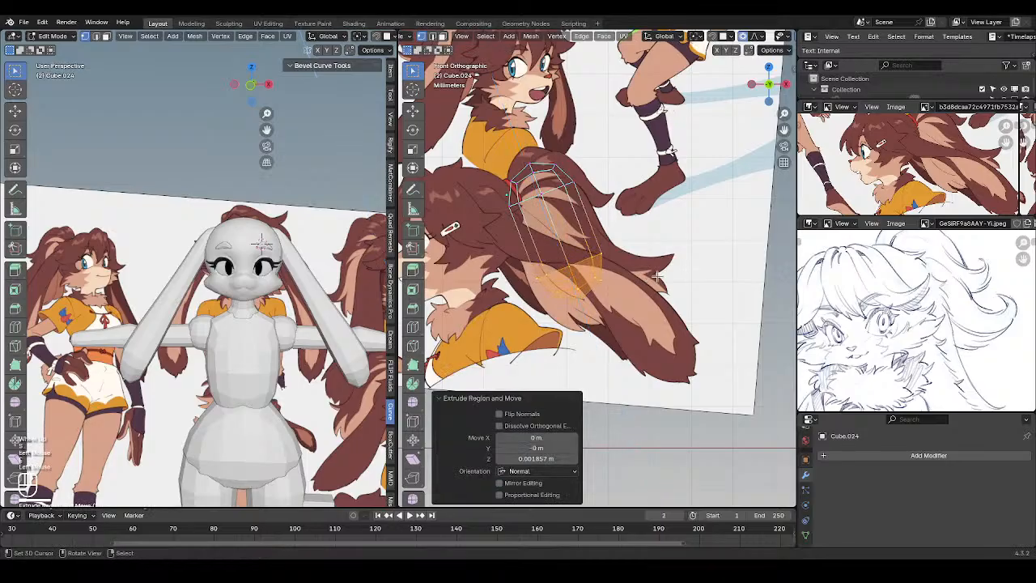
Rotate and scale the extruded end, then shift it about 0.000156 m in X and -0.000169 m in Z
key("r")
left_click(660, 264)
key("s")
left_click(677, 257)
key("g")
left_click(684, 264)
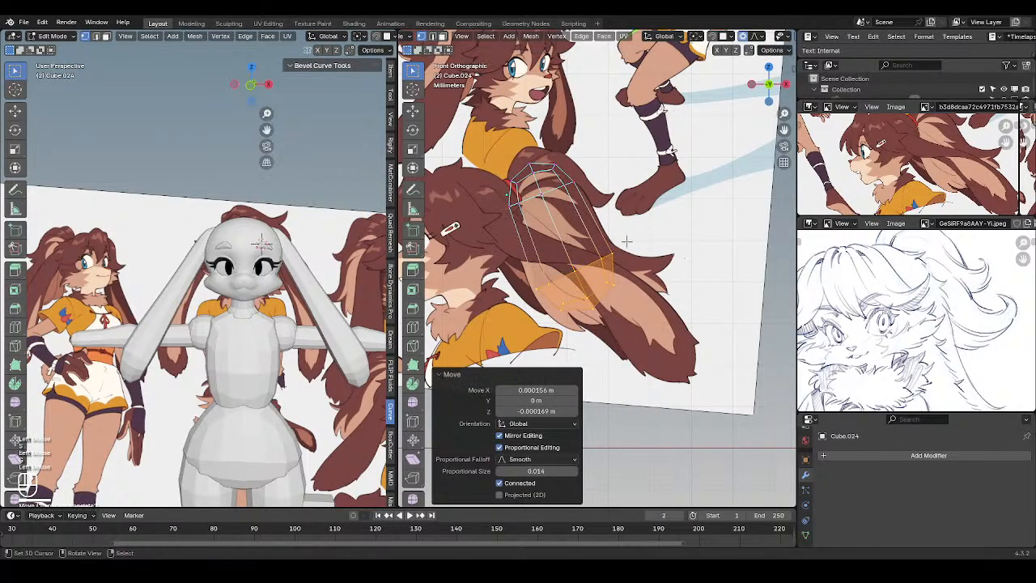
Refine the extruded end's position and rotation against the ponytail drawing, and scale it by 1.010
key("g")
left_click(666, 224)
key("r")
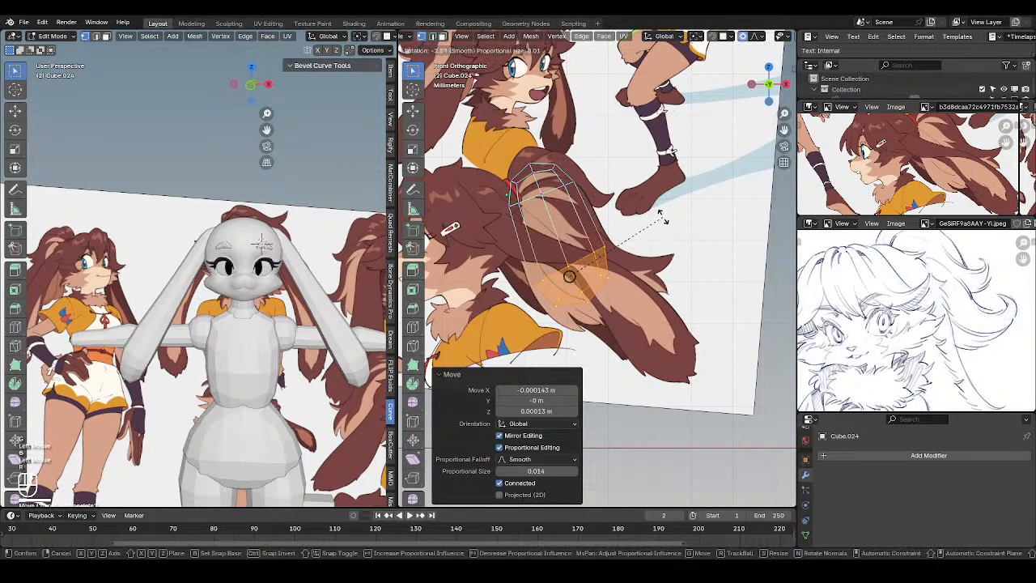
left_click(661, 212)
key("g")
left_click(655, 207)
key("s")
left_click(654, 226)
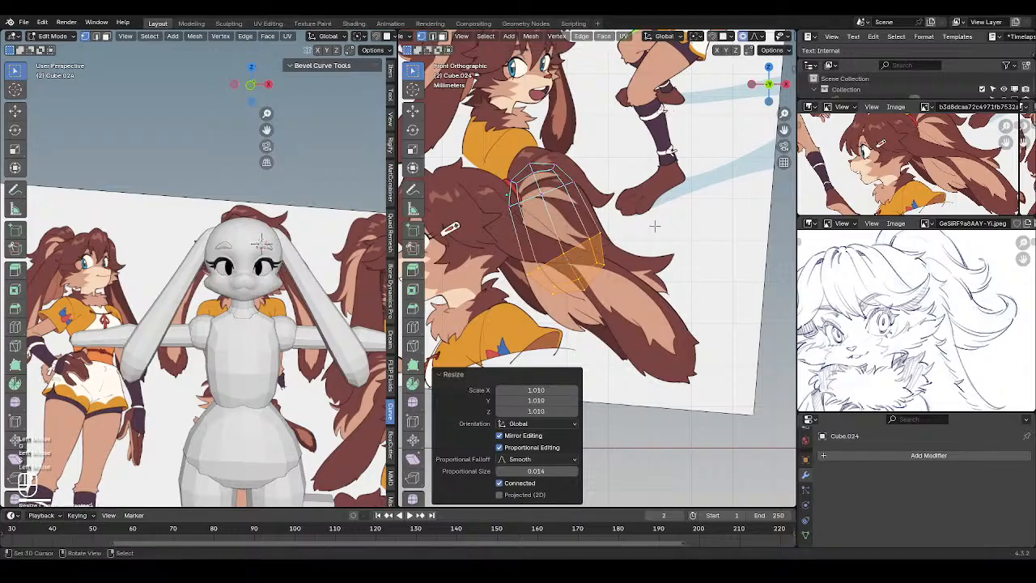
Extrude the mesh end further down the ponytail drawing, rotate it -26.5°, and scale it up slightly
key("e")
left_click(705, 270)
key("r")
left_click(678, 229)
key("s")
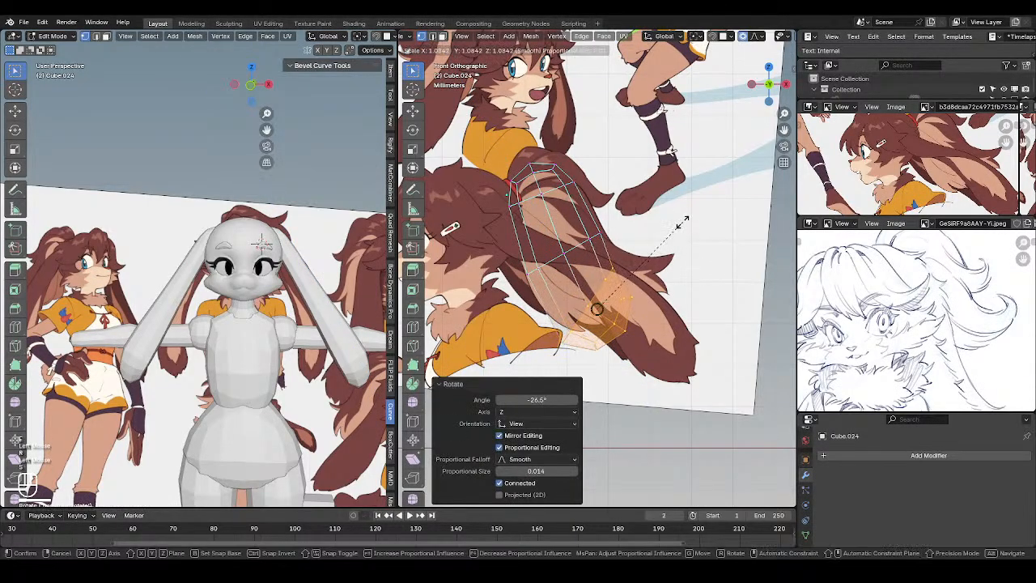
left_click(686, 222)
Shift the newly extruded end along the ponytail drawing, rotate it -5.02°, and scale it down slightly
key("g")
left_click(717, 231)
key("s")
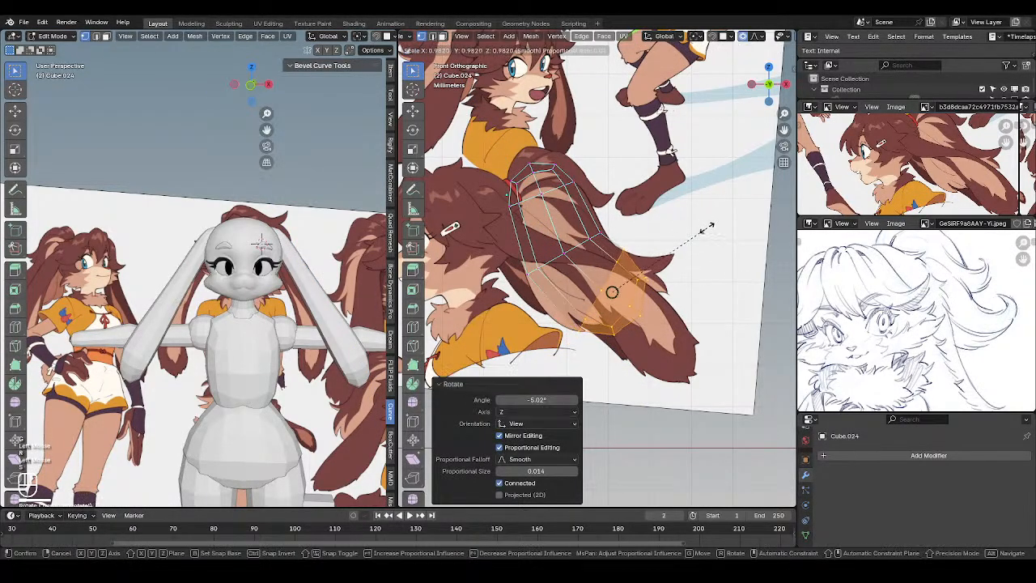
left_click(700, 232)
Widen the two lower edge loops of the ponytail mesh by scaling them 1.198 along Y
middle_click_drag(694, 260, 643, 267)
key("s")
key("y")
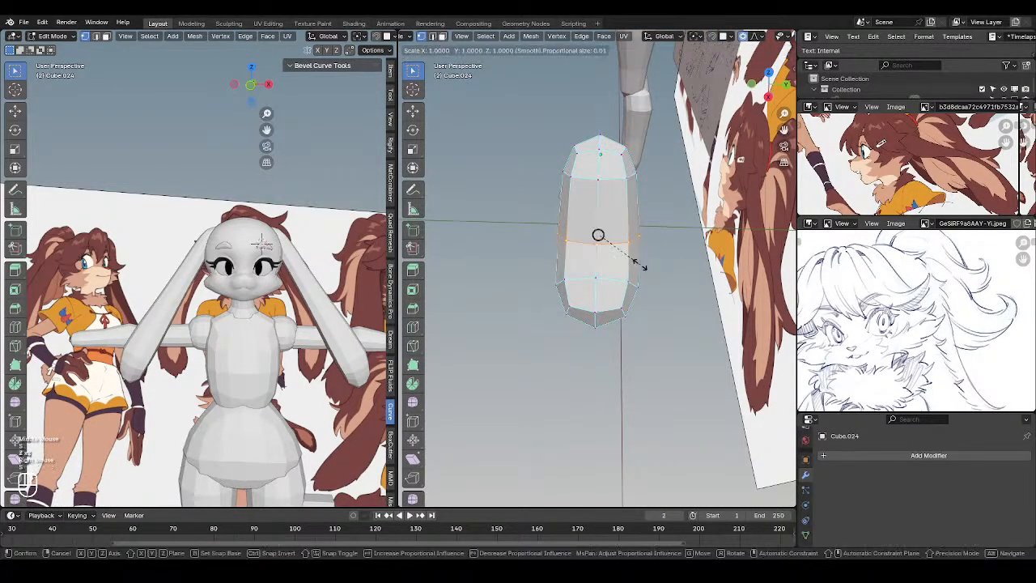
right_click(660, 262)
right_click(618, 277, "alt+shift")
key("s")
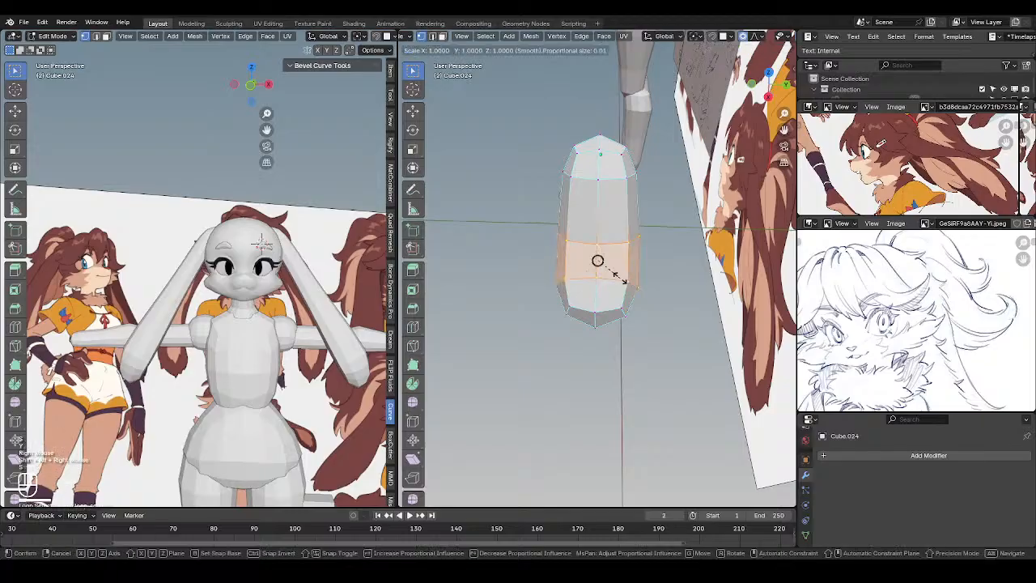
key("y")
left_click(598, 261)
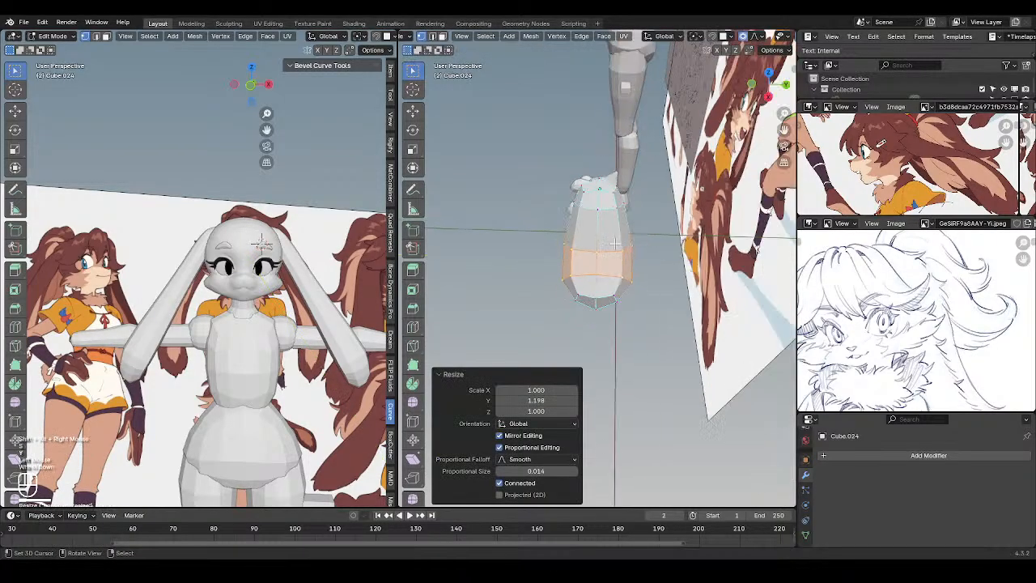
Rotate the whole ponytail object 90° about Z and apply its scale and rotation
key("Tab")
middle_click_drag(597, 260, 579, 214)
scroll(591, 212, "down", 2)
type("rz")
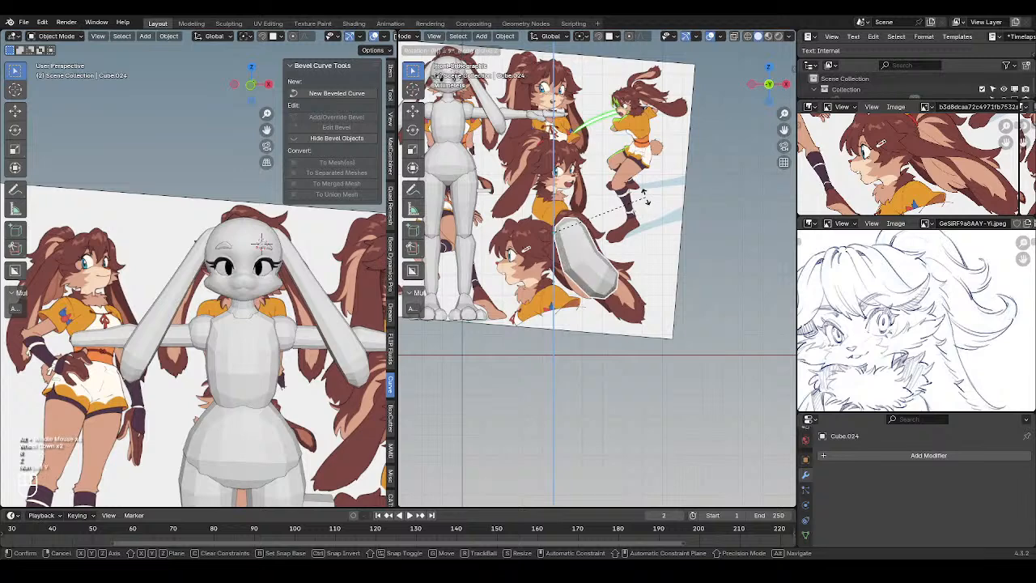
type("90")
key("Return")
key("ctrl+a")
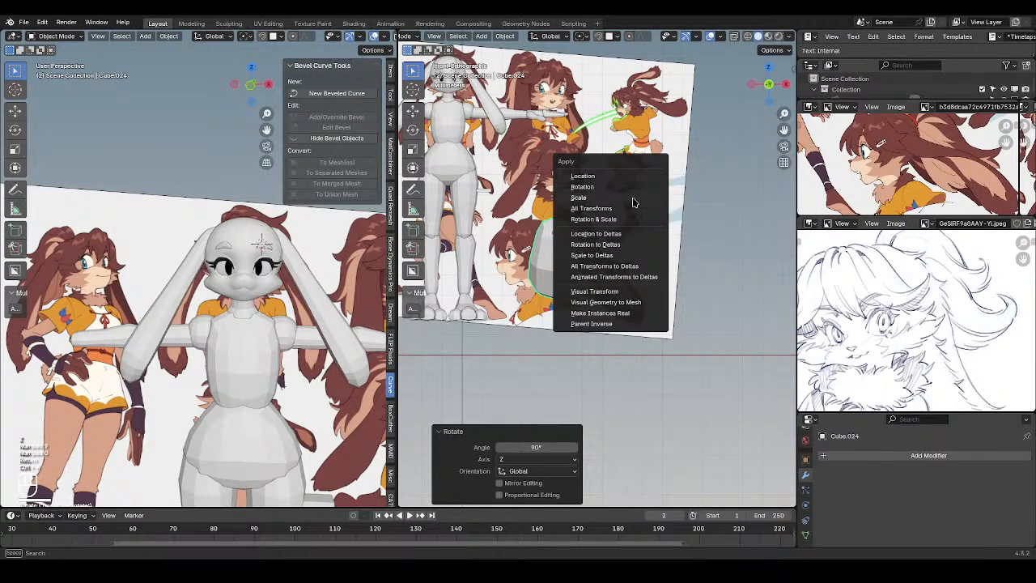
left_click(634, 198)
key("ctrl+a")
left_click(632, 191)
Move the ponytail up beside the character's head, about -0.003259 m in X and 0.007056 m in Z
middle_click_drag(552, 200, 694, 331, "shift")
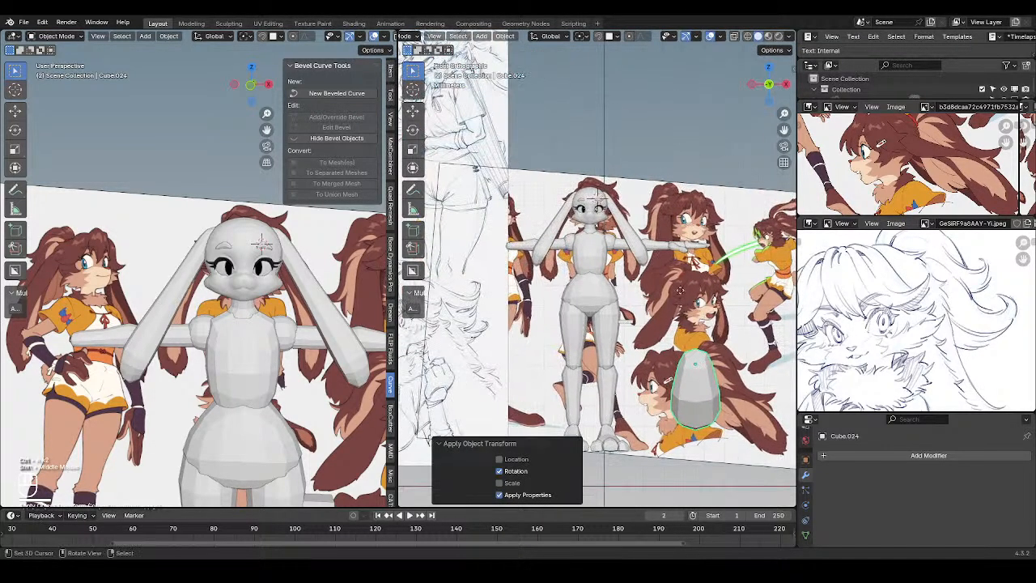
key("g")
left_click(629, 189)
Center the ponytail over the head in wireframe, about -0.001851 m in X and 0.001916 m in Z, and scale it to 0.723
key("z")
mouse_move(629, 191)
middle_mouse_down("shift")
mouse_move(673, 261)
mouse_move(698, 277)
middle_mouse_up("shift")
scroll(704, 283, "up", 2)
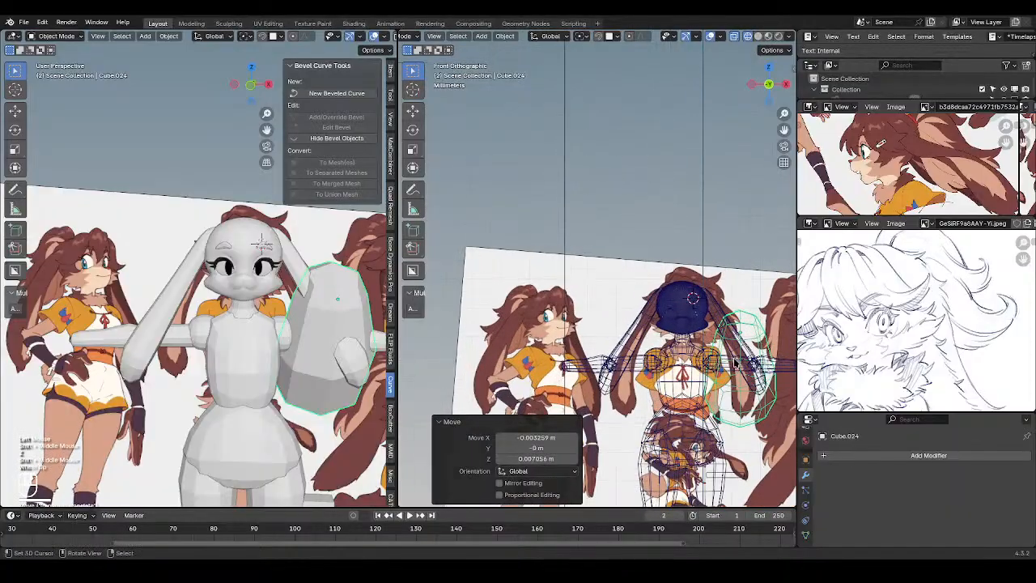
scroll(755, 331, "up", 4)
mouse_move(791, 379)
middle_mouse_down("shift")
mouse_move(755, 331)
mouse_move(704, 328)
middle_mouse_up("shift")
scroll(705, 328, "down", 2)
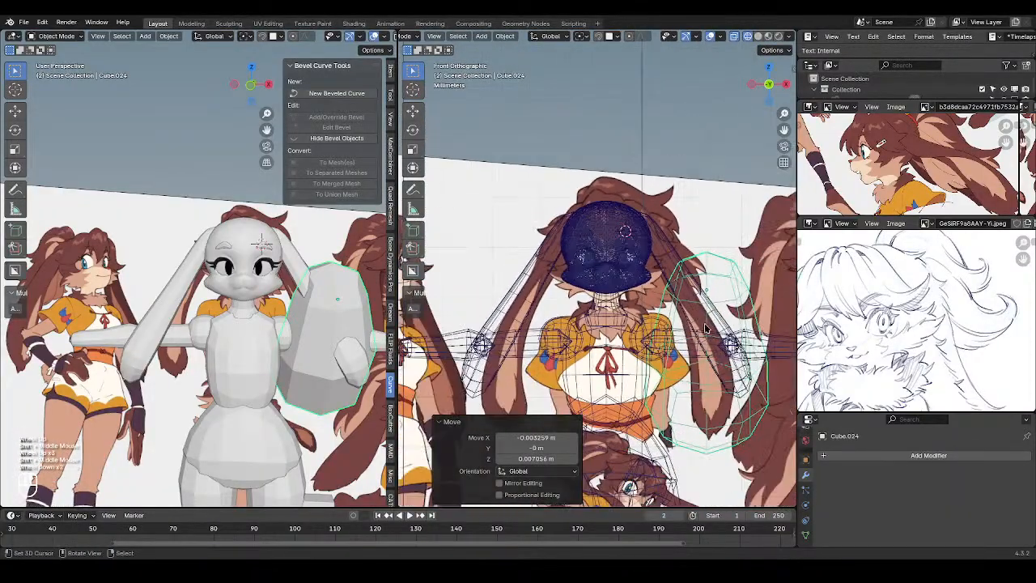
key("g")
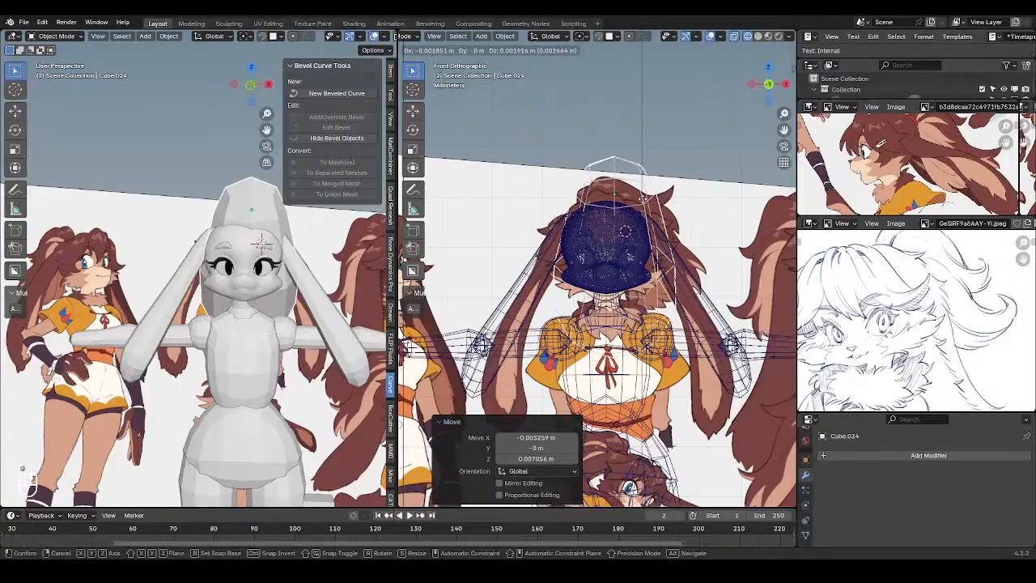
left_click(645, 201)
key("g")
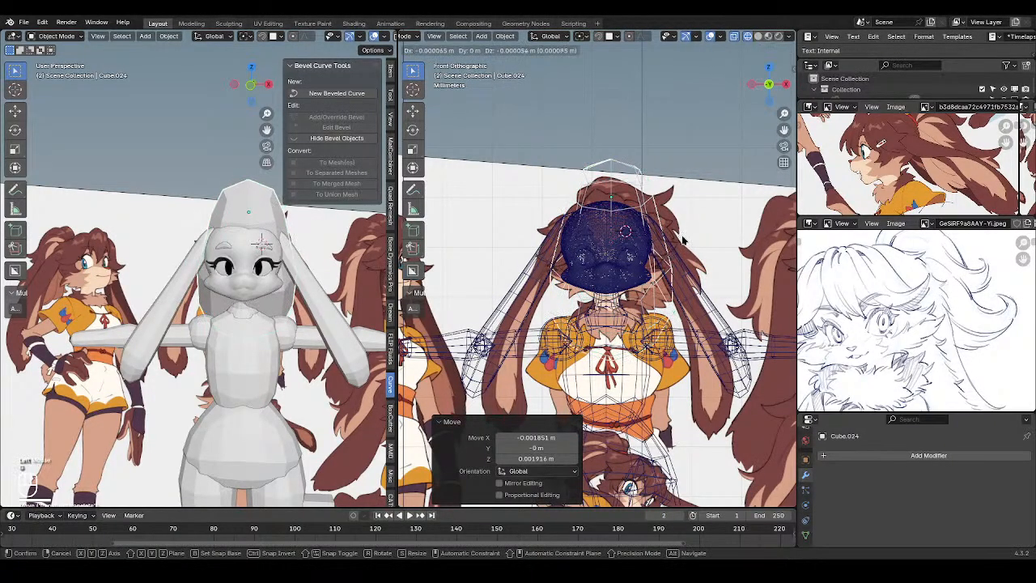
left_click(690, 241)
key("s")
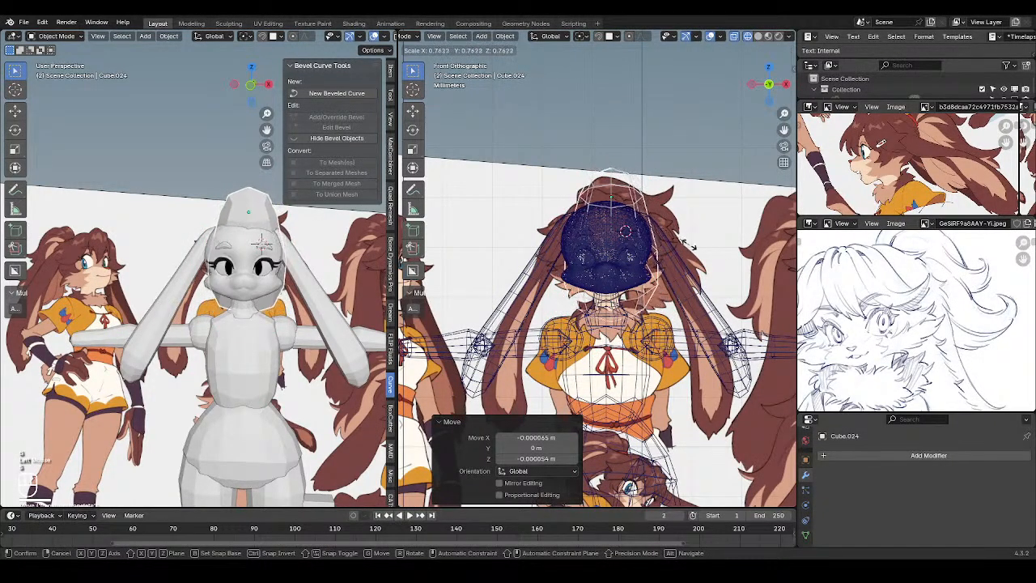
left_click(688, 247)
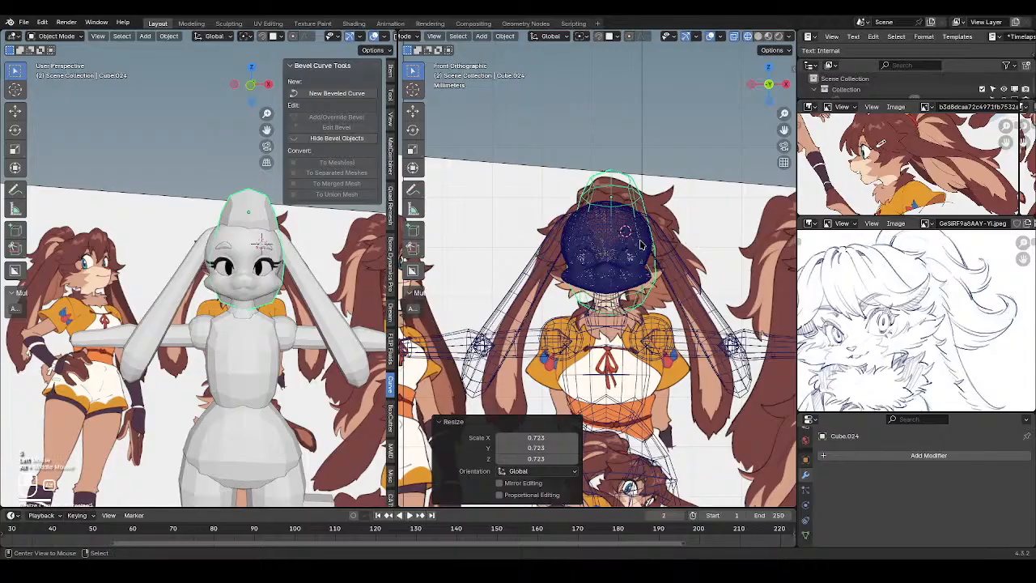
Move the ponytail behind the head in side view, about 0.00131 m in Y and -0.000152 m in Z, and nudge it slightly further back
key("KP_3")
key("g")
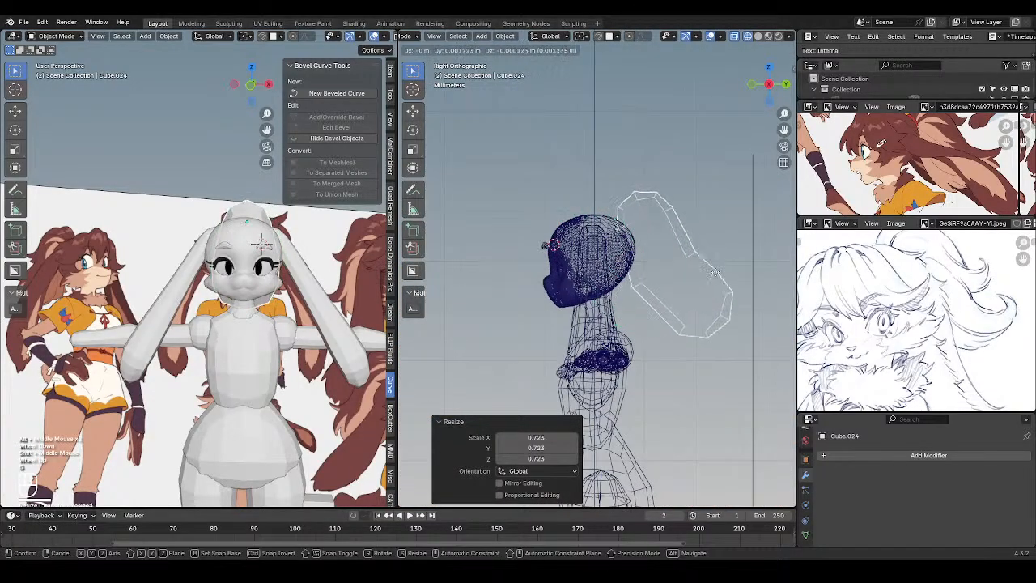
left_click(720, 275)
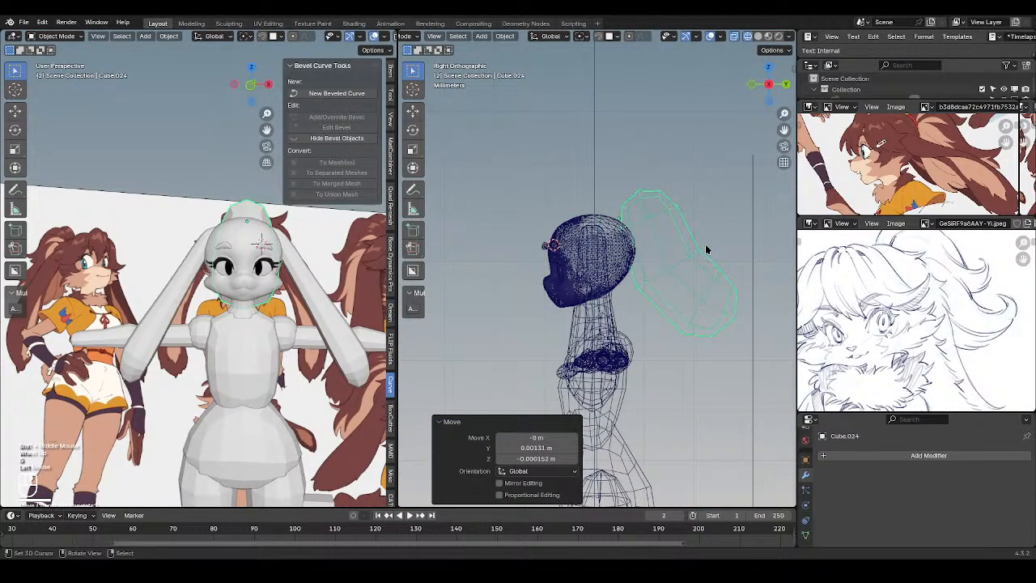
key("g")
left_click(708, 251, "shift")
Compare the ponytail's size and placement with the head and reference drawings from the front and side, in solid and wireframe shading
key("z")
scroll(668, 261, "down", 2)
scroll(662, 264, "up", 1)
middle_click_drag(641, 270, 666, 275, "alt")
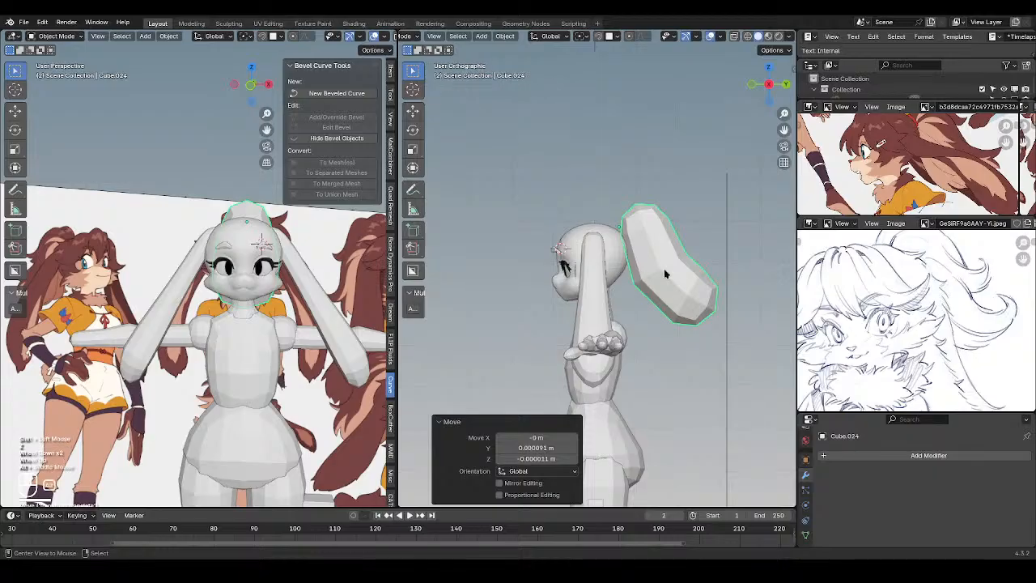
key("KP_1")
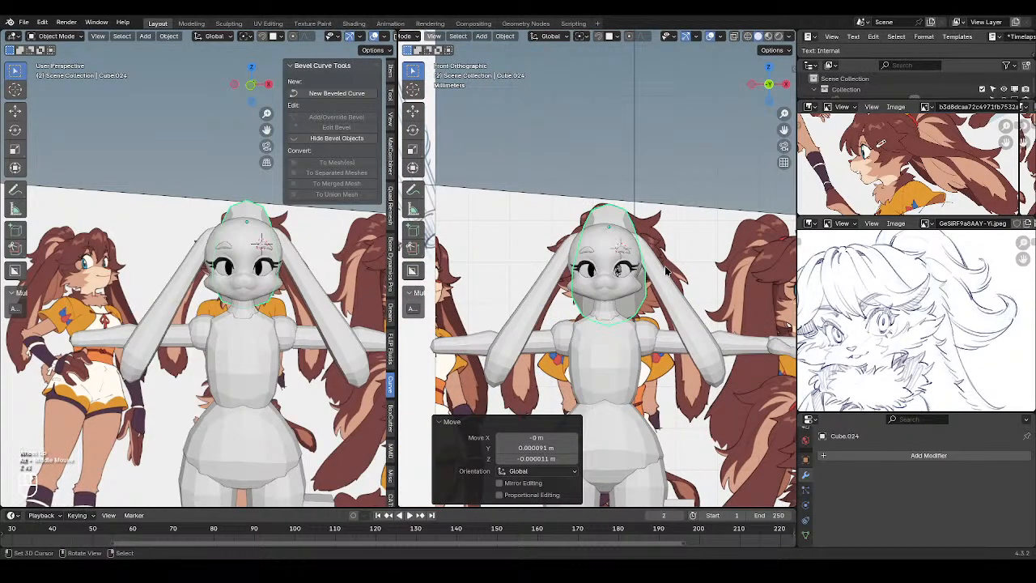
scroll(665, 265, "down", 3)
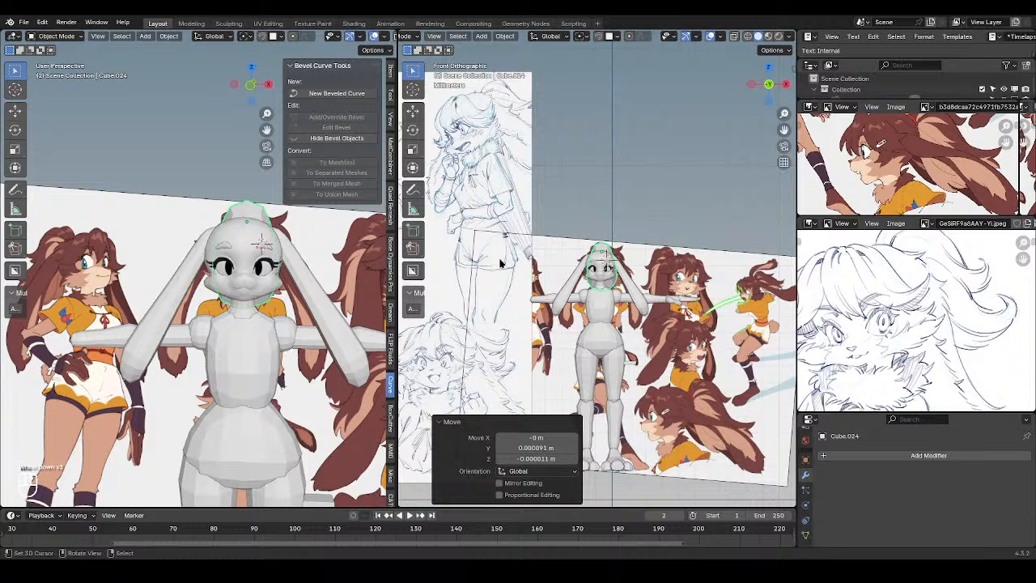
scroll(499, 262, "down", 1)
scroll(892, 194, "down", 3)
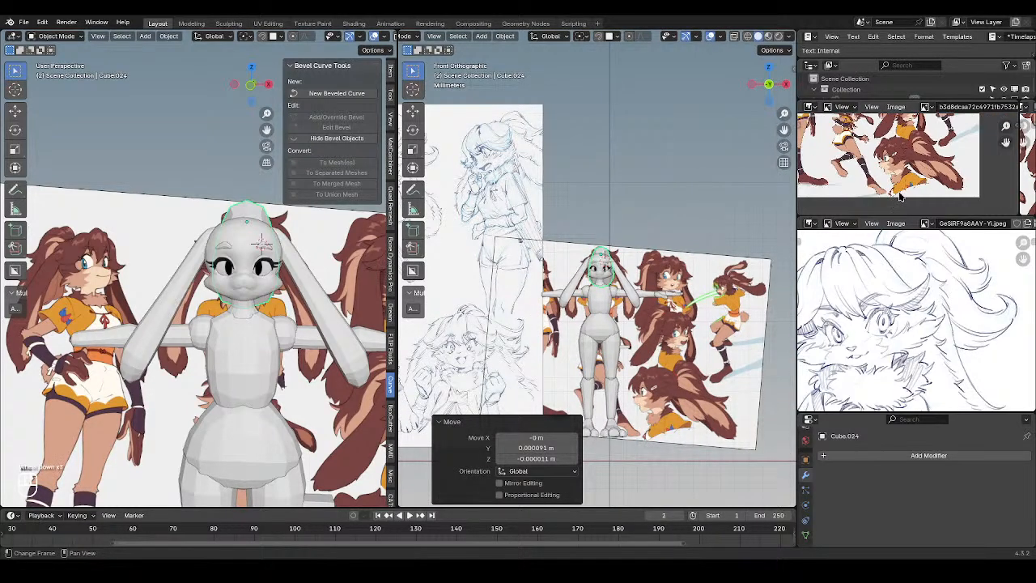
scroll(874, 162, "up", 1)
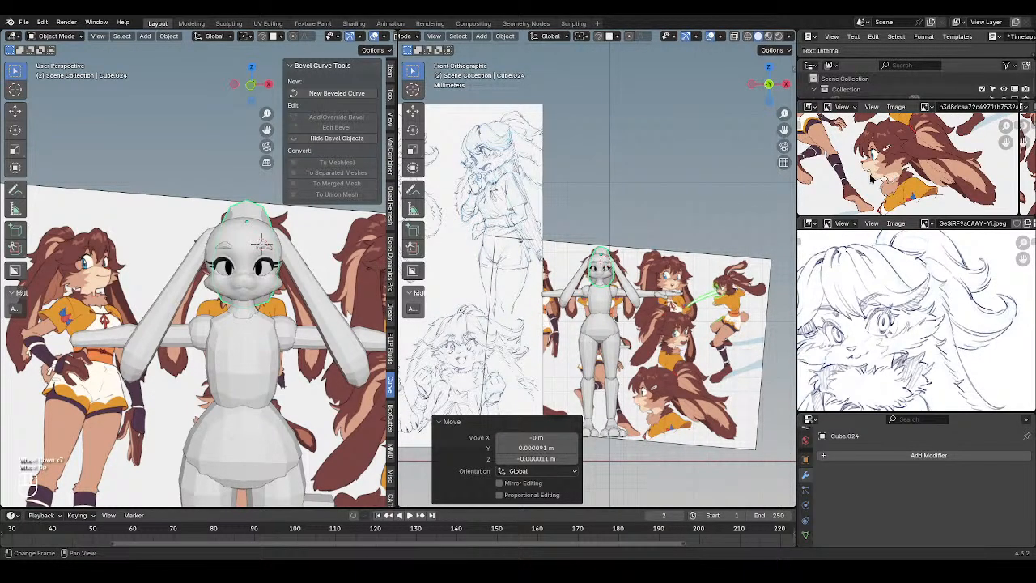
scroll(621, 254, "up", 3)
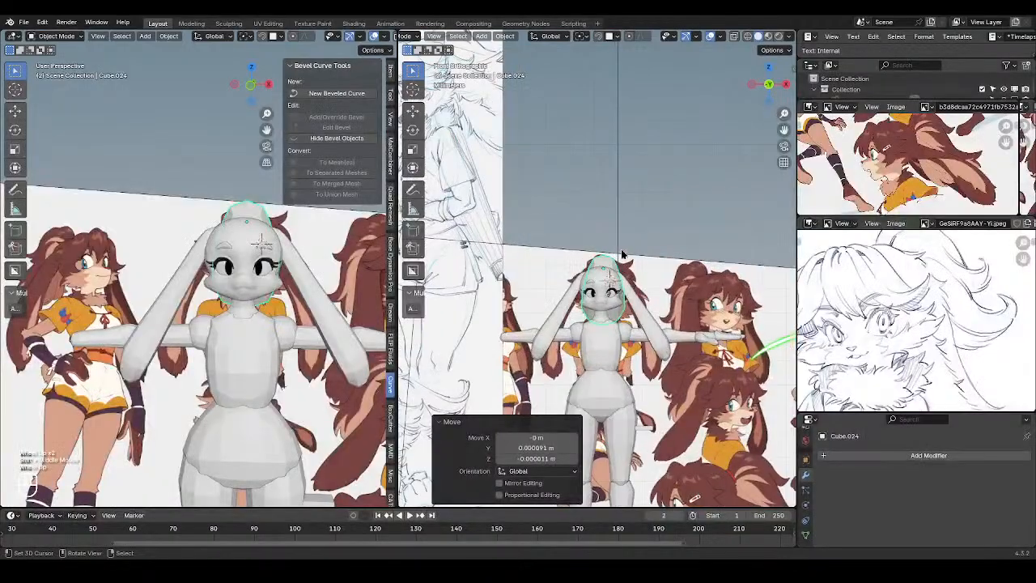
scroll(676, 276, "up", 3)
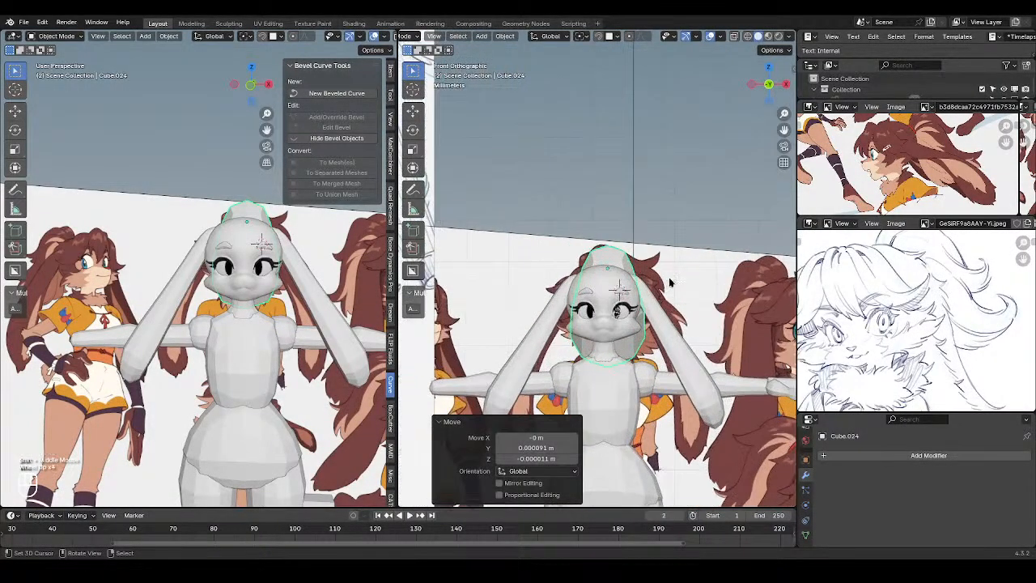
scroll(601, 269, "down", 2)
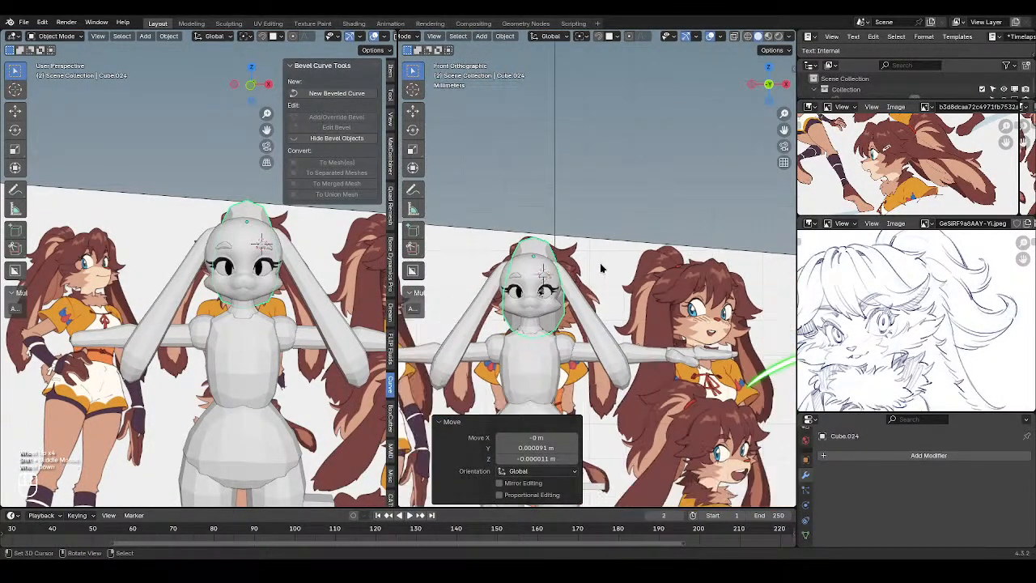
middle_click_drag(630, 287, 599, 312, "alt")
scroll(594, 316, "up", 3)
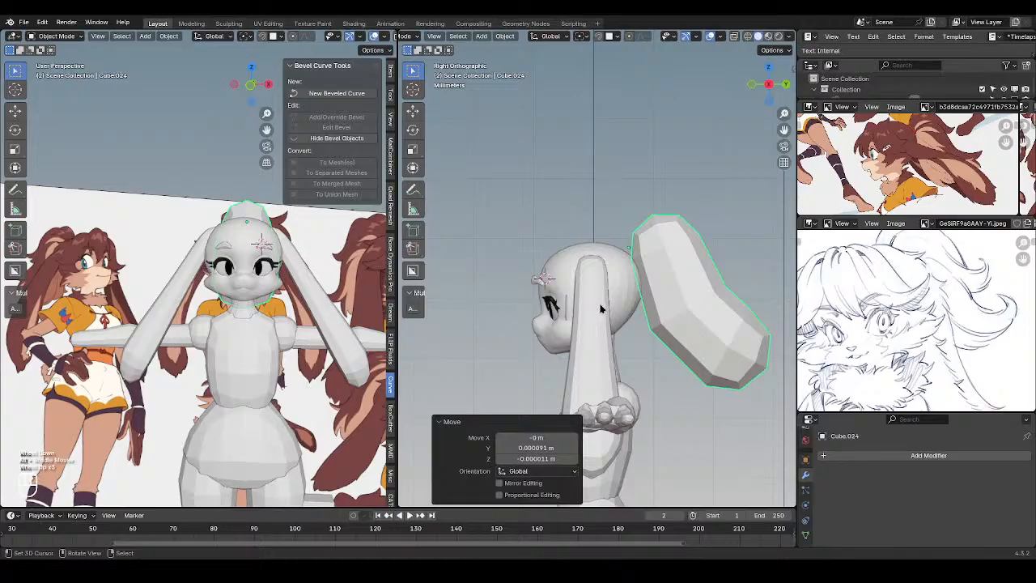
key("shift+z")
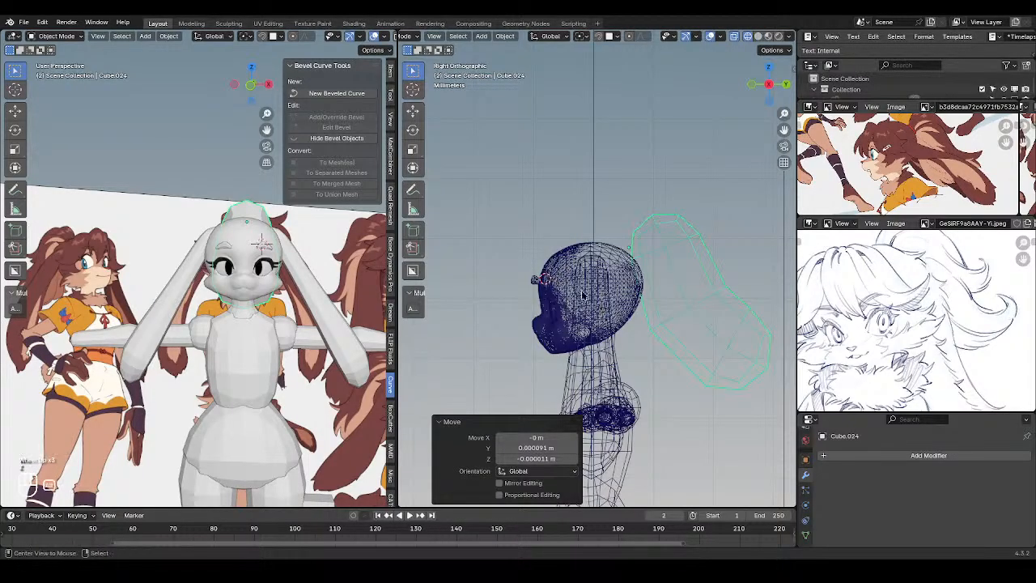
key("z")
middle_click_drag(583, 295, 647, 322, "alt")
scroll(597, 296, "up", 1)
key("z")
scroll(629, 308, "up", 1)
scroll(616, 309, "up", 1, "shift")
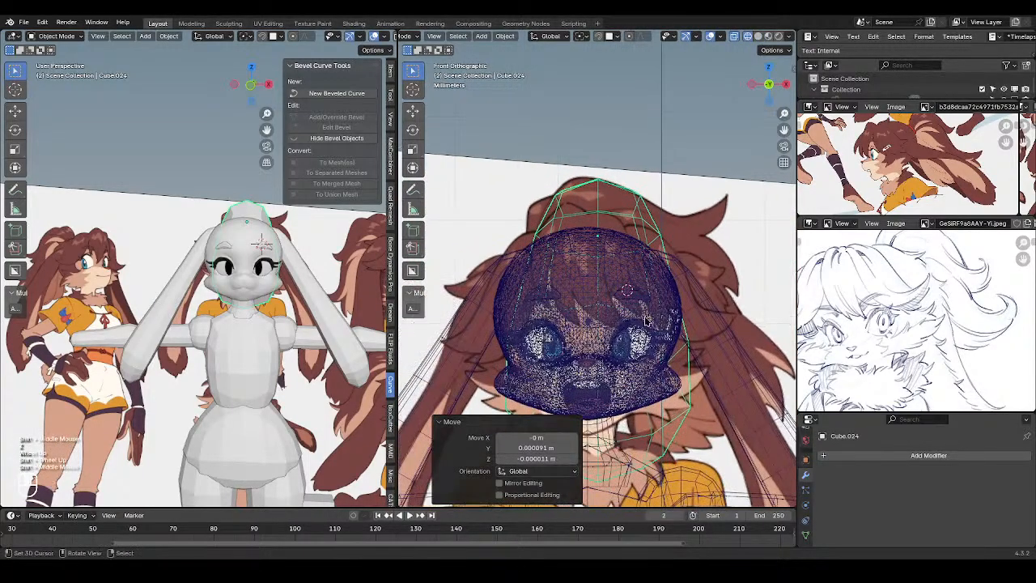
scroll(646, 321, "up", 1)
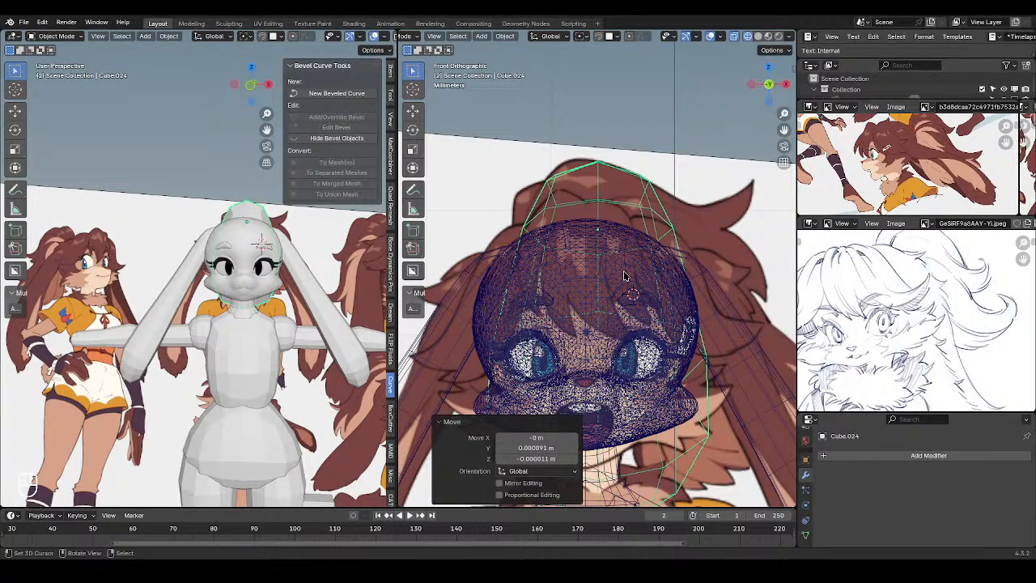
scroll(626, 279, "down", 1)
key("z")
middle_click_drag(631, 303, 595, 280, "shift")
Select the head mesh, check the model from several angles, and save the file
key("ctrl+s")
scroll(630, 280, "down", 1, "ctrl")
scroll(630, 280, "down", 2)
left_click(571, 276)
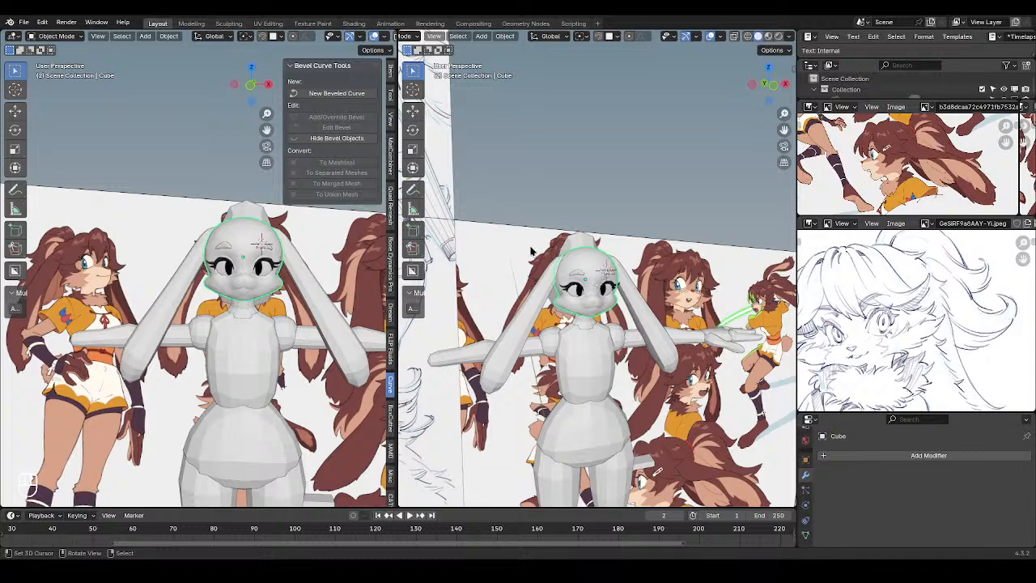
middle_click_drag(580, 269, 528, 256)
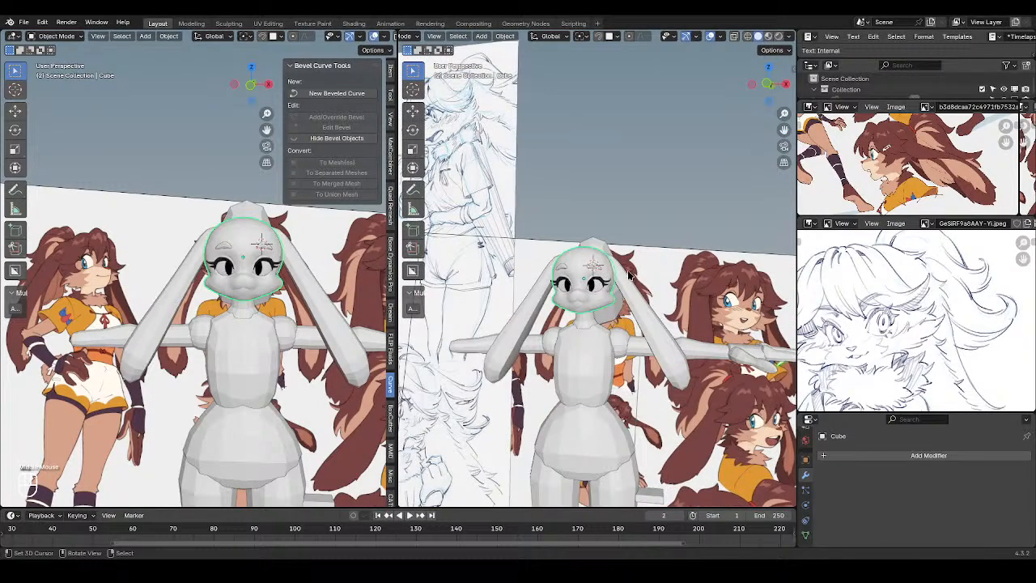
middle_click_drag(630, 277, 596, 271)
scroll(616, 275, "down", 1)
key("ctrl+s")
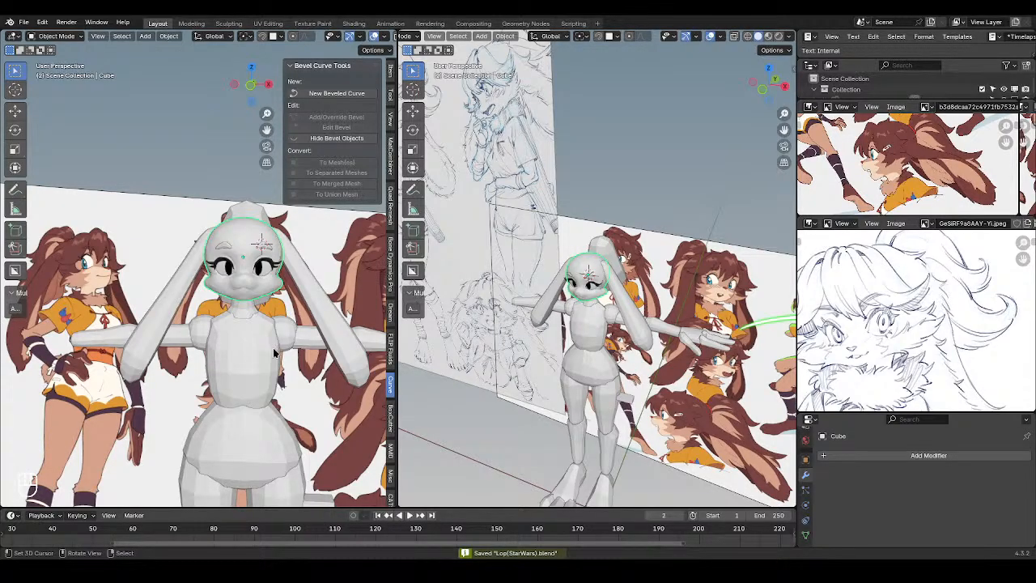
Place the 3D cursor on the face beside the mouth and add a new beveled curve there
scroll(275, 349, "up", 3)
middle_click_drag(721, 285, 576, 278)
scroll(587, 285, "up", 3)
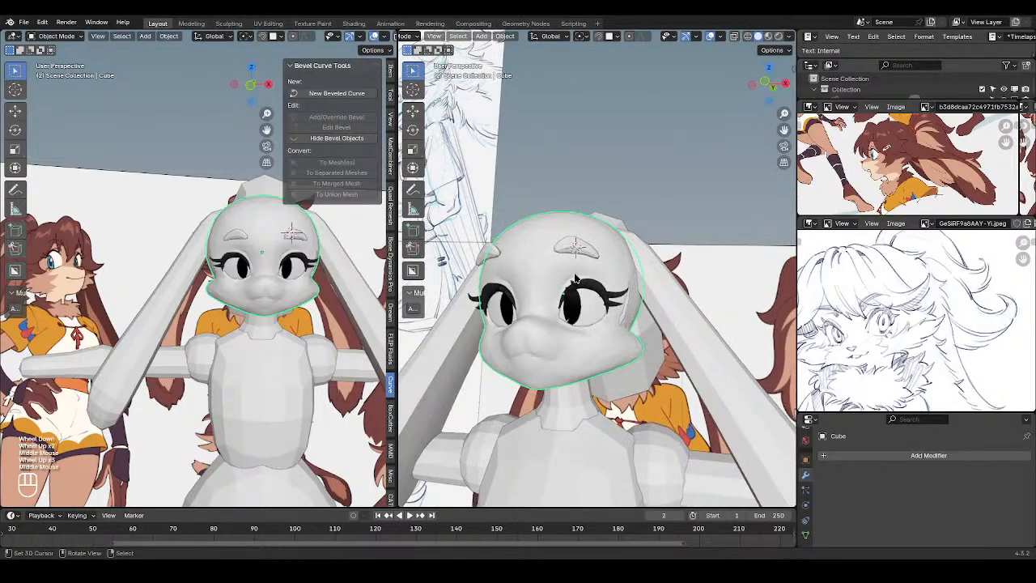
left_click(572, 358)
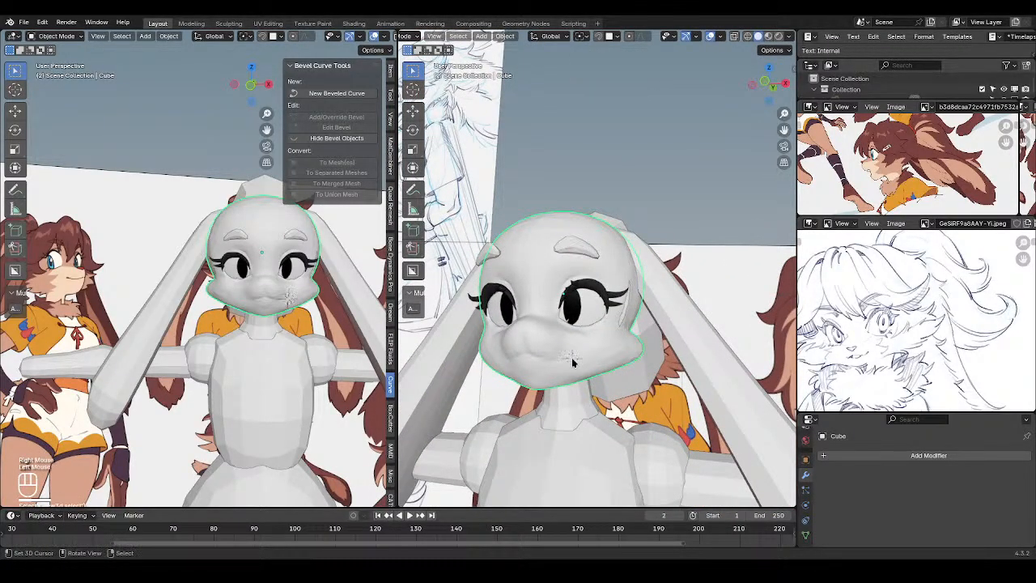
left_click(353, 96)
Move the beveled curve's points in Edit Mode about 0.000997 m in X, -0.001391 m in Y and -0.001114 m in Z
scroll(642, 272, "down", 2)
middle_click_drag(642, 271, 615, 309)
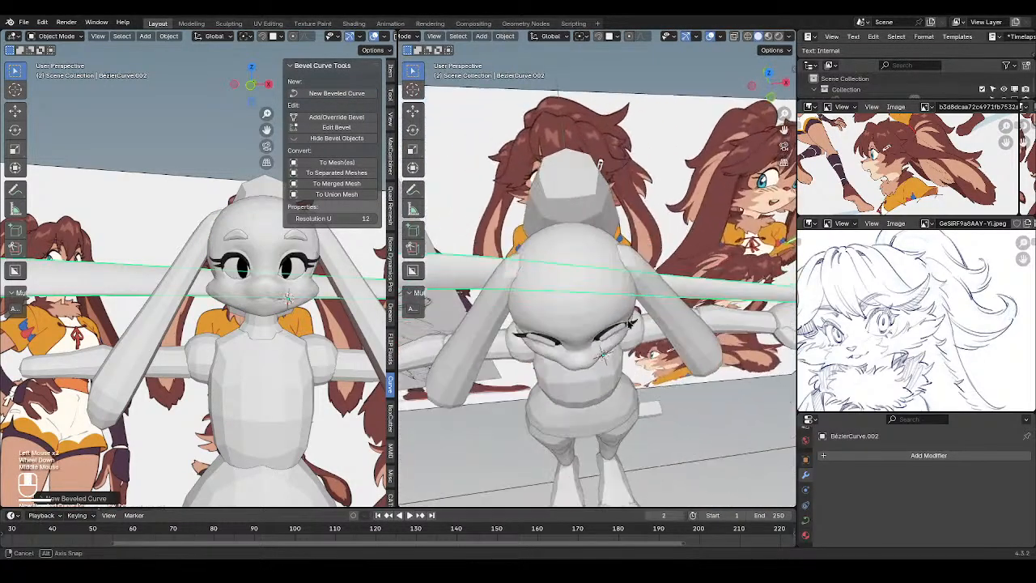
key("Tab")
key("g")
left_click(616, 349)
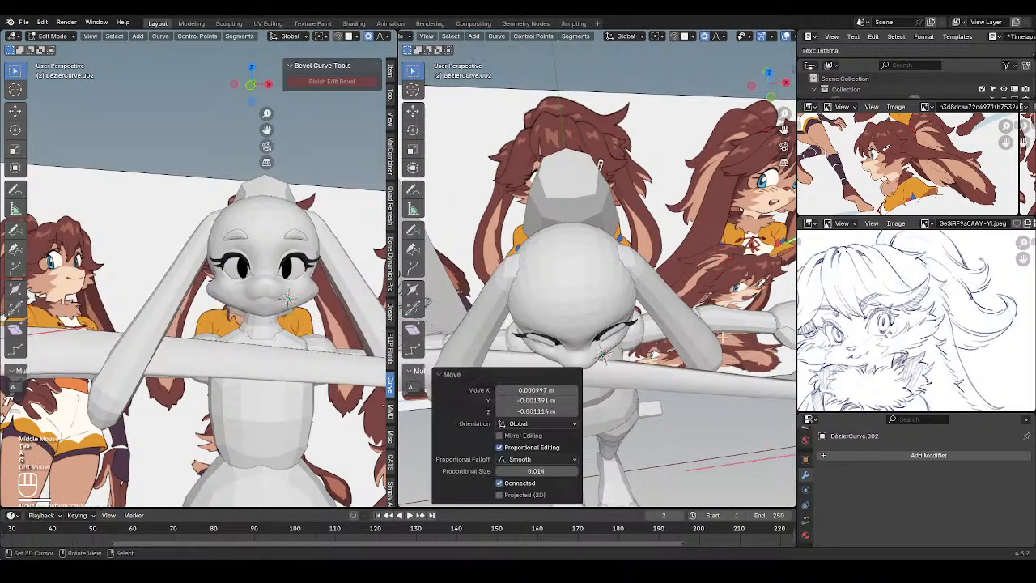
key("s")
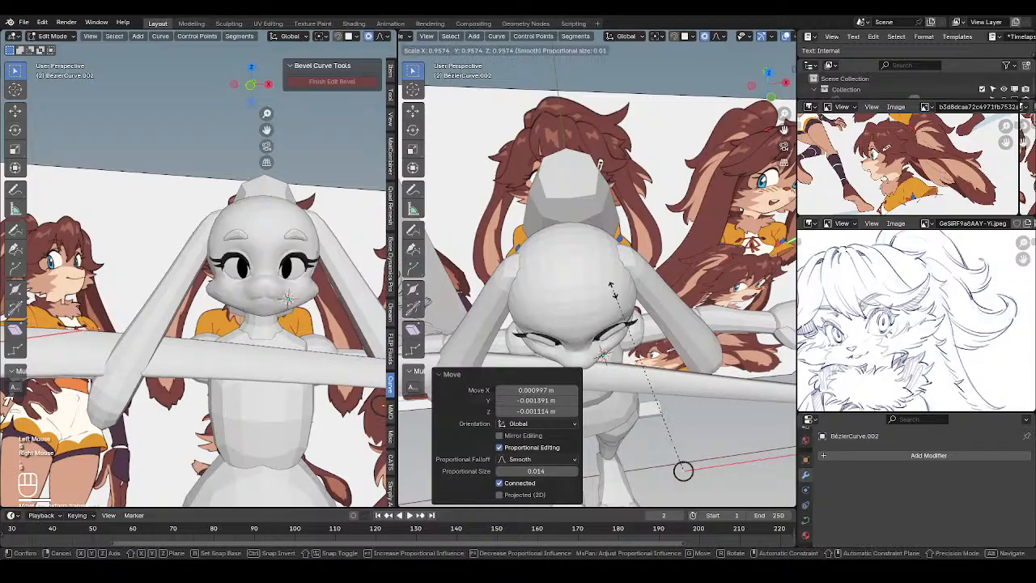
right_click(603, 326)
key("slash")
key("slash")
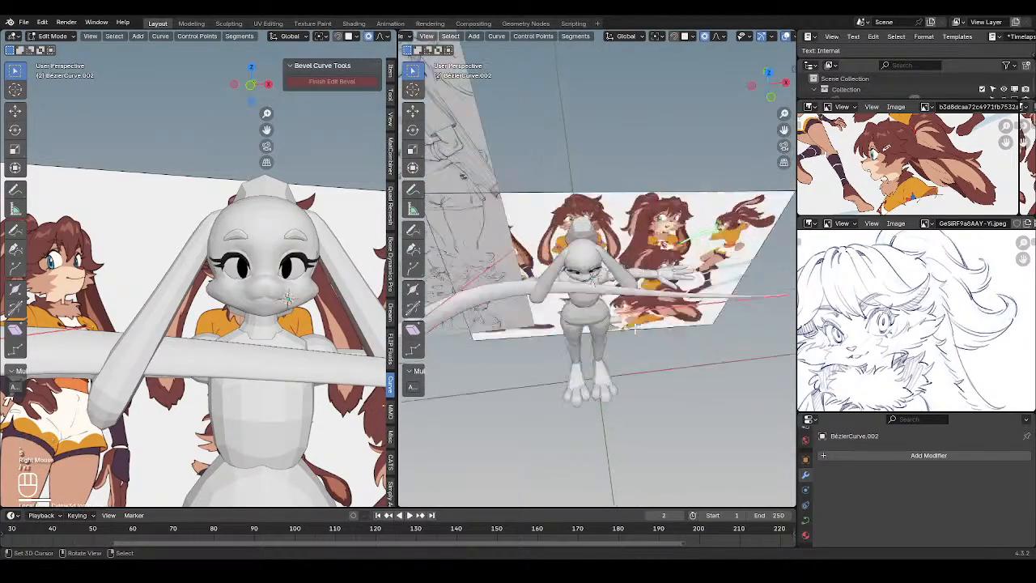
key("period")
left_click(566, 343)
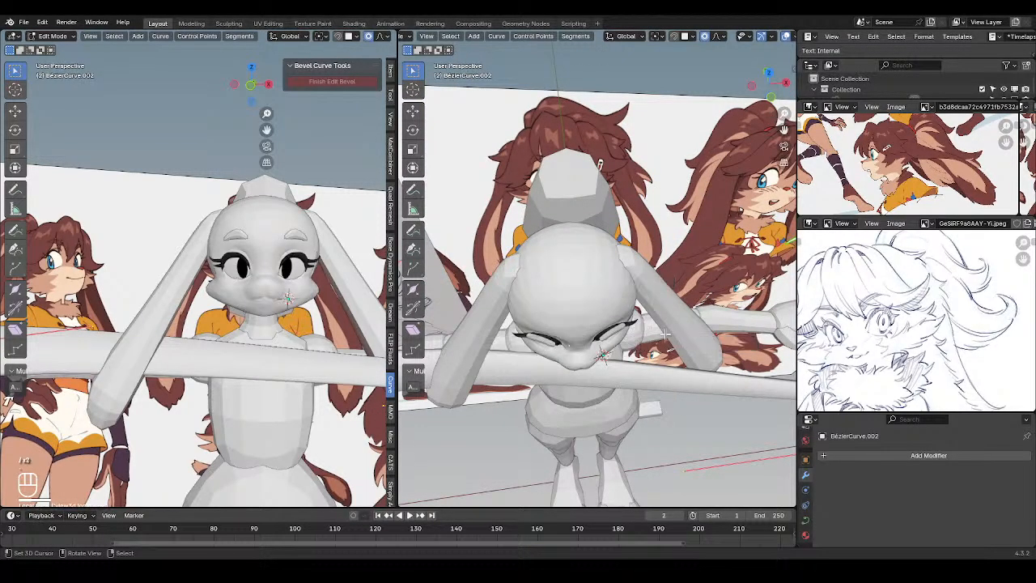
Scale the beveled curve down to a small strand and shrink its radius to thin it
key("s")
left_click(684, 470)
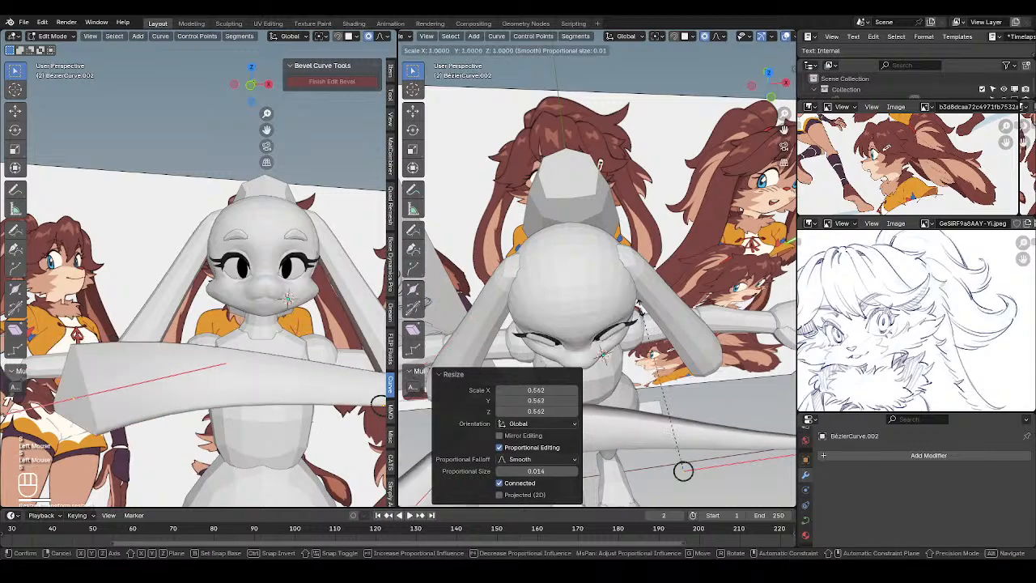
scroll(683, 470, "down", 2)
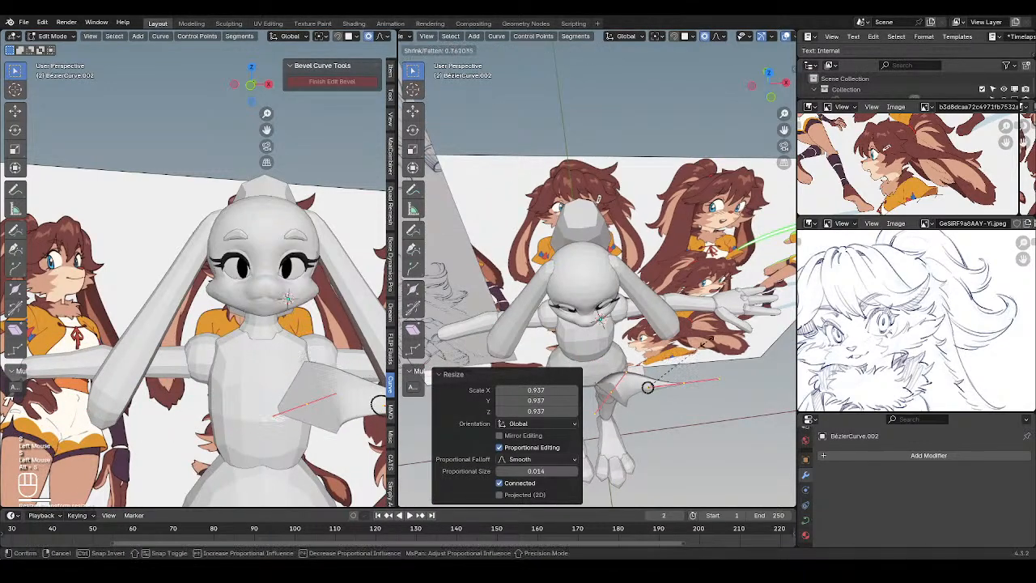
left_click(586, 366)
left_click(451, 353)
scroll(579, 356, "up", 2)
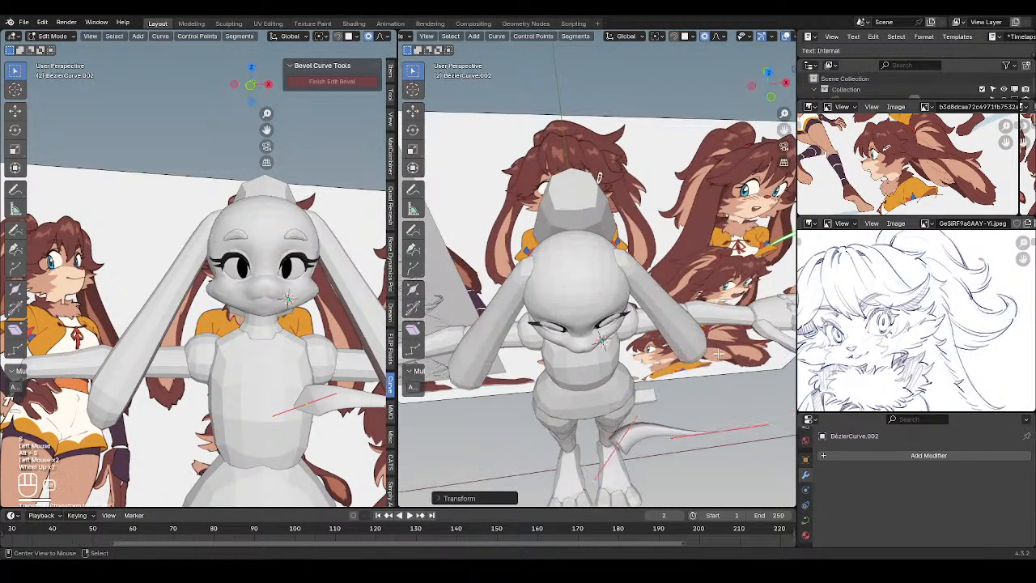
Move the strand up to the lower face in front view and rotate it freely with trackball rotation
middle_click_drag(639, 361, 689, 363, "alt")
middle_click_drag(640, 405, 667, 417, "alt")
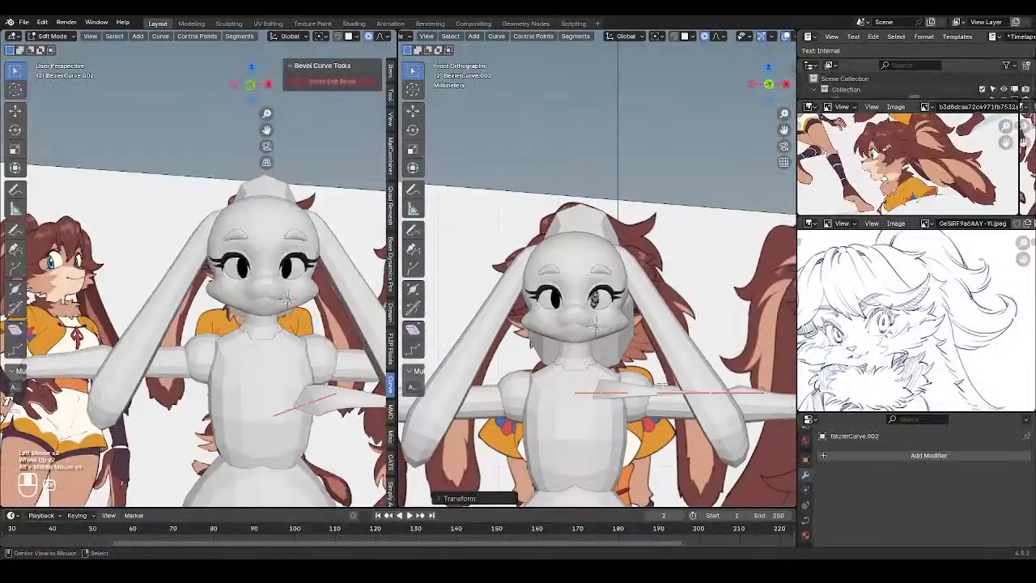
scroll(667, 417, "up", 2)
key("g")
left_click(630, 307)
key("r")
key("r")
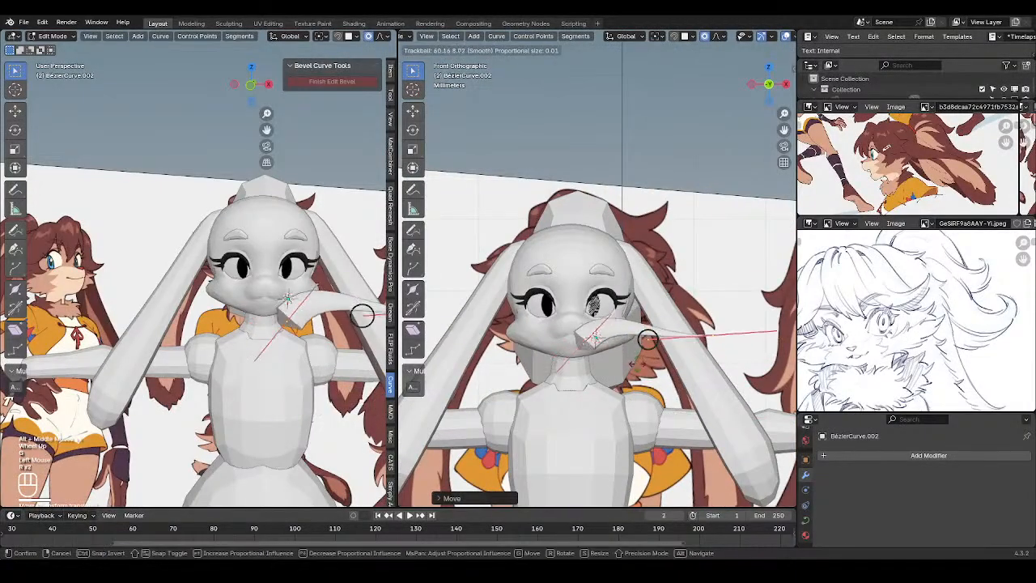
left_click(727, 337)
Scale the strand down to tuft size, thin its radius, and place it at the outer edge of the cheek
key("s")
left_click(689, 347)
scroll(690, 349, "up", 2)
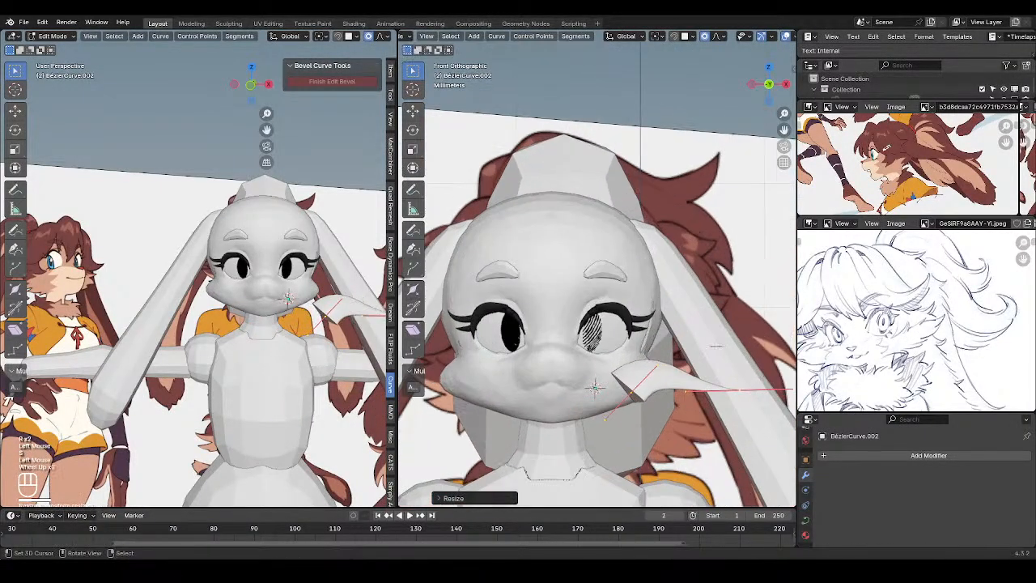
key("s")
left_click(700, 353)
middle_click_drag(701, 352, 685, 332, "shift")
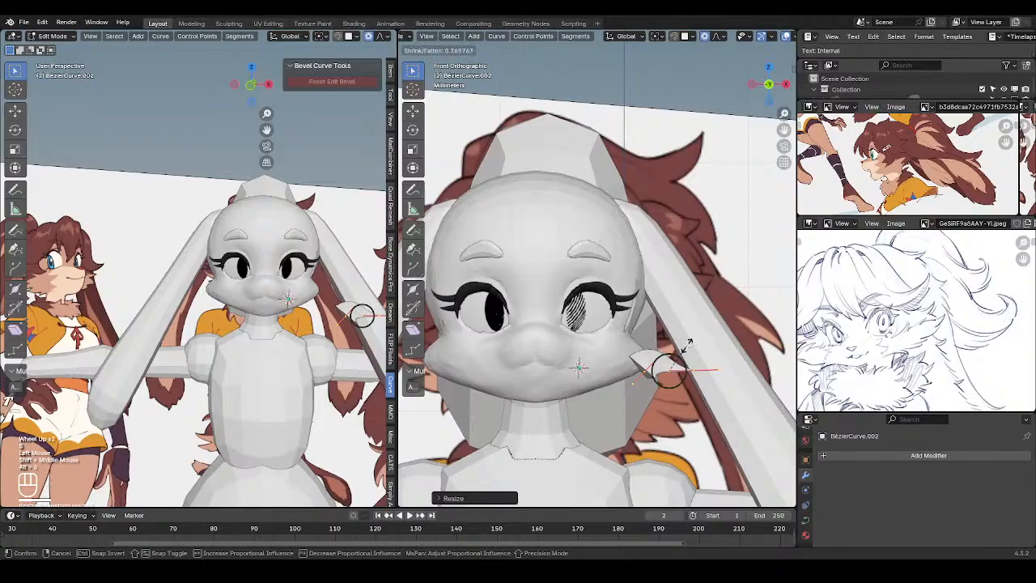
key("g")
left_click(651, 331)
Rotate the strand's control points in wireframe front view to follow the reference's cheek fur
key("z")
scroll(678, 357, "up", 3)
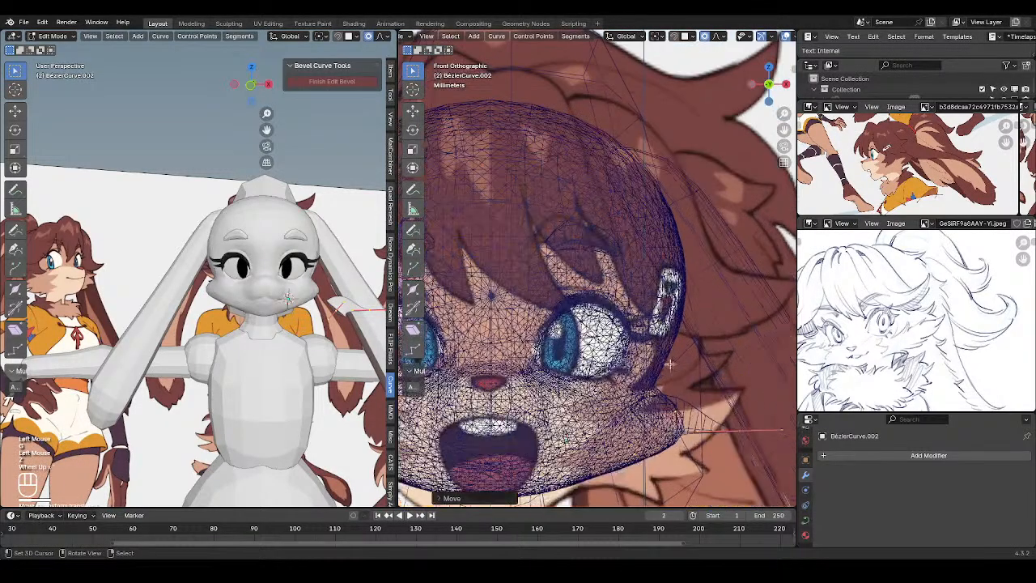
middle_click_drag(667, 360, 651, 295, "shift")
key("r")
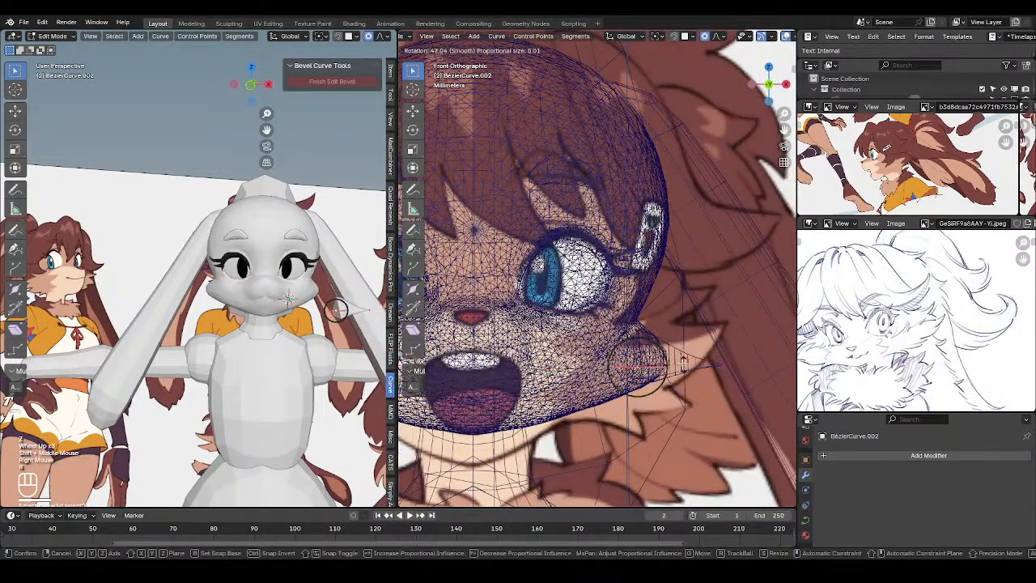
left_click(685, 361)
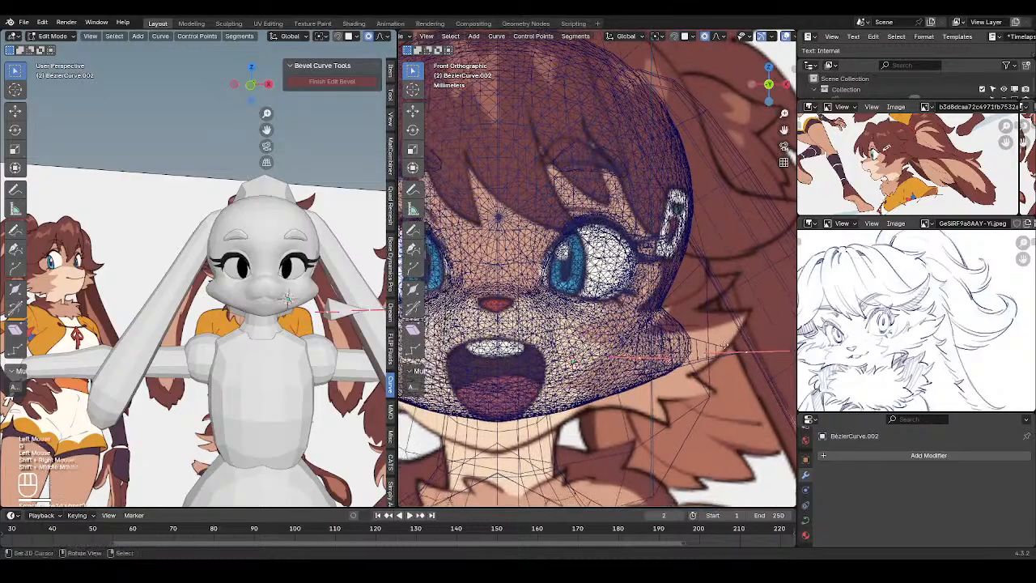
middle_click_drag(719, 365, 722, 344, "shift")
Rotate the tip point downward and move it onto the lowest cheek tuft of the reference drawing
key("r")
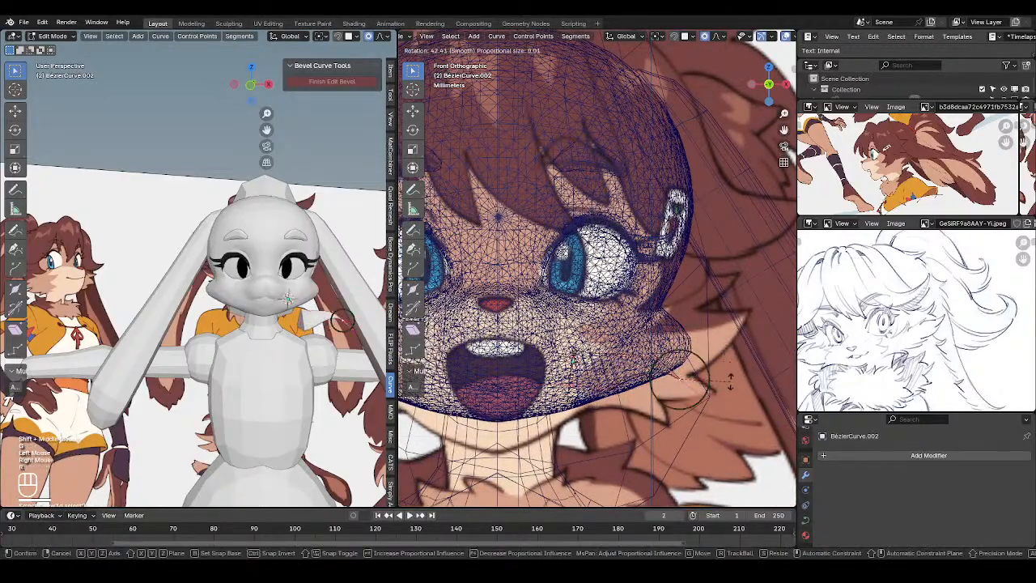
left_click(720, 398)
key("g")
left_click(709, 438)
key("r")
left_click(719, 387)
Shrink and nudge the tip point, and rescale the base point's handles to refine the tuft's curvature
key("s")
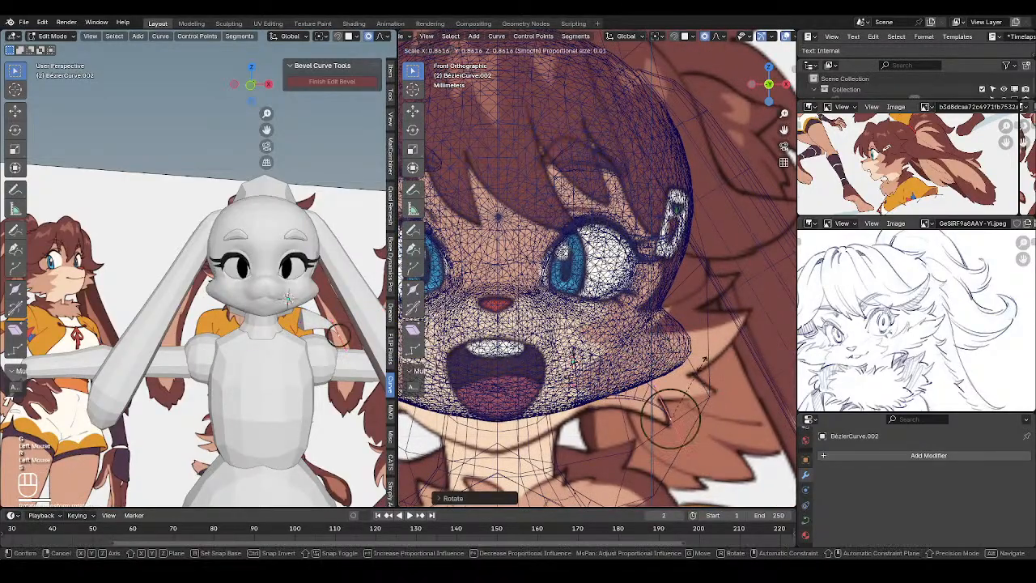
left_click(685, 361)
key("g")
left_click(687, 367)
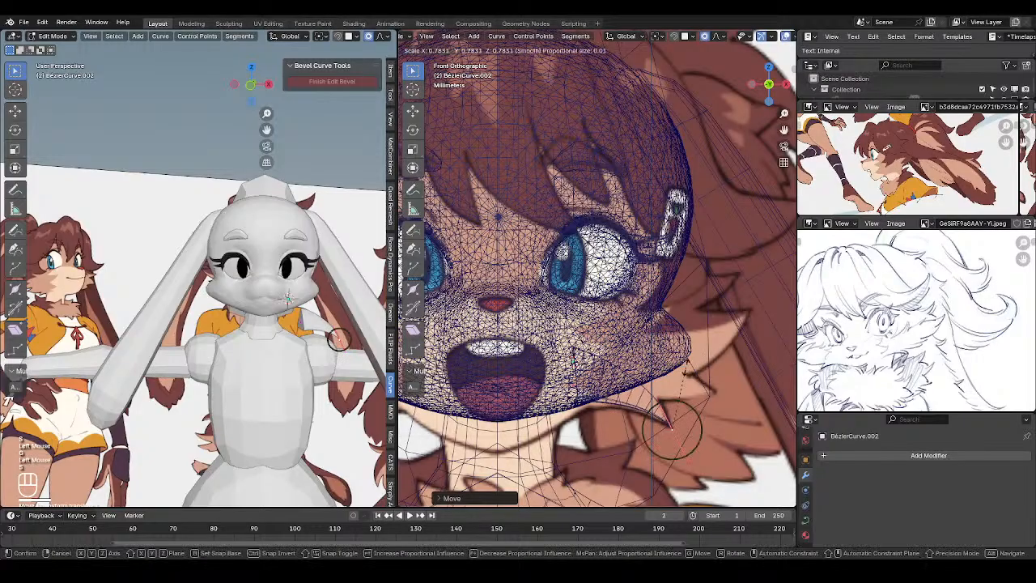
right_click(580, 387)
key("s")
left_click(745, 356)
Move the cheek tuft back along the Y axis to the side of the jaw in solid shading
key("z")
middle_click_drag(753, 348, 688, 316)
scroll(694, 314, "down", 2)
middle_click_drag(702, 312, 648, 307, "shift")
scroll(695, 293, "down", 1)
scroll(631, 312, "down", 3)
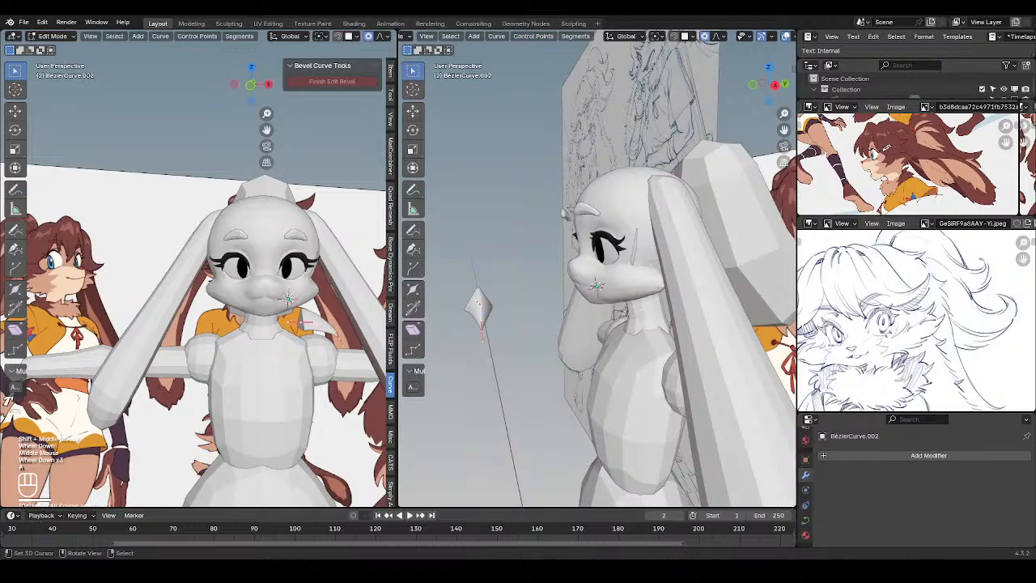
key("g")
key("y")
left_click(780, 298)
Nudge the tuft's tip point in wireframe front view onto the reference's lower cheek fur spike
middle_click_drag(776, 297, 696, 349, "alt")
scroll(737, 289, "up", 2)
scroll(689, 366, "up", 3)
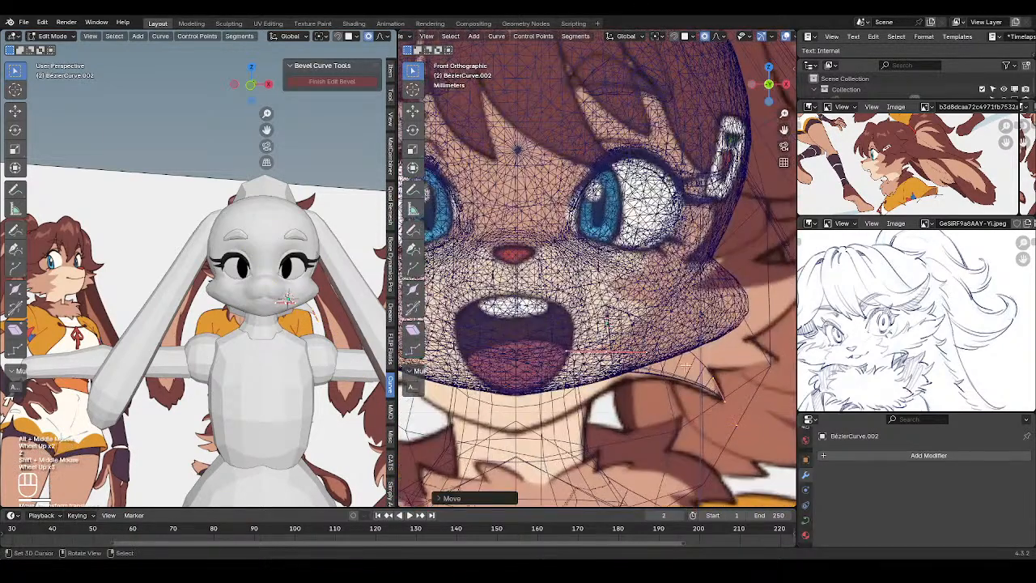
key("g")
left_click(726, 377)
scroll(728, 375, "up", 1)
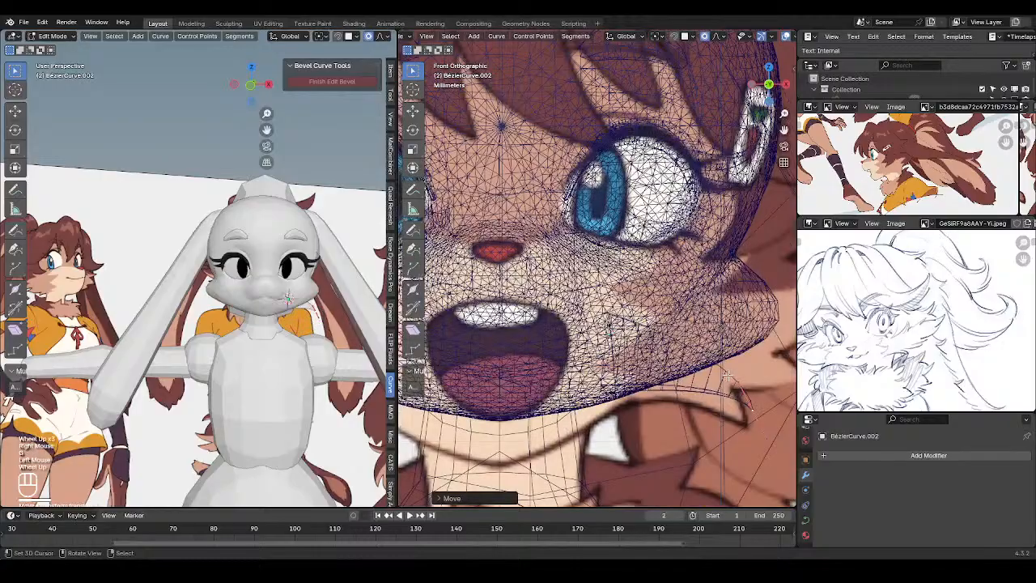
Rotate the tip point about the global Z axis from a side angle in solid shading and shift it slightly backward
scroll(729, 372, "down", 1)
middle_click_drag(732, 366, 648, 322)
key("z")
scroll(615, 331, "down", 1)
key("r")
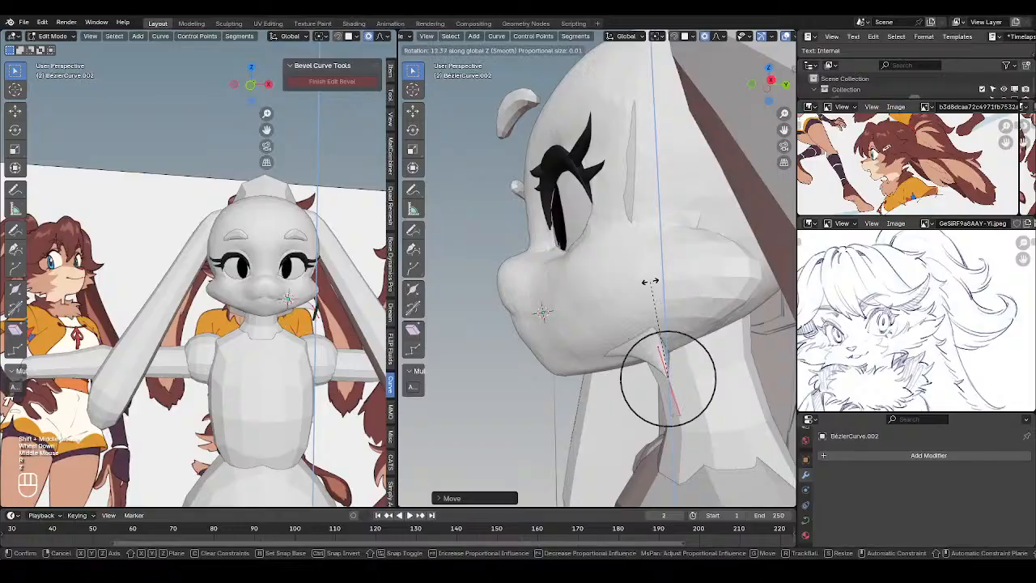
left_click(647, 282)
key("g")
left_click(655, 282)
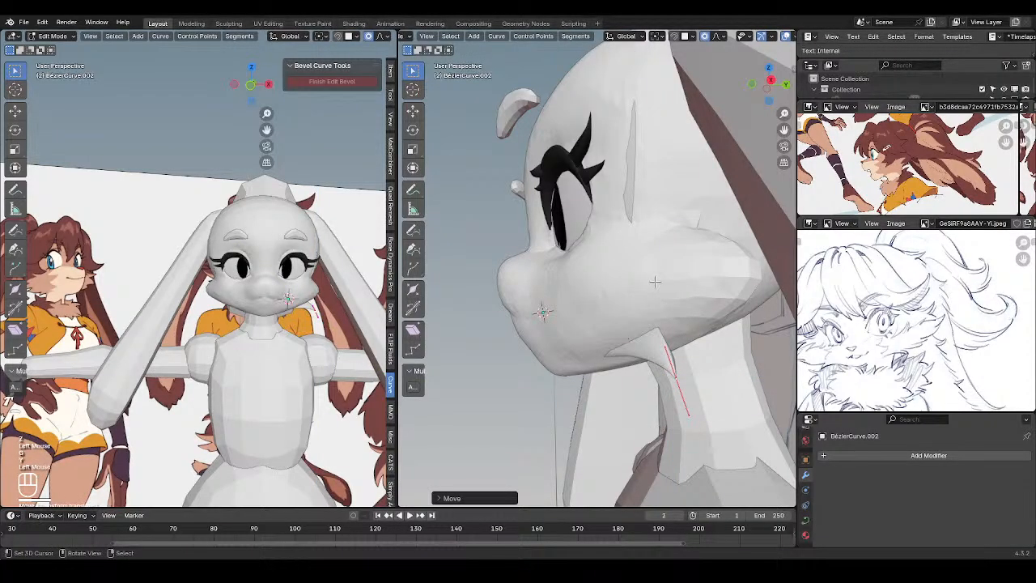
Leave the tuft curve's Edit Mode and open its bevel profile for editing
key("Tab")
scroll(647, 324, "up", 1)
key("Tab")
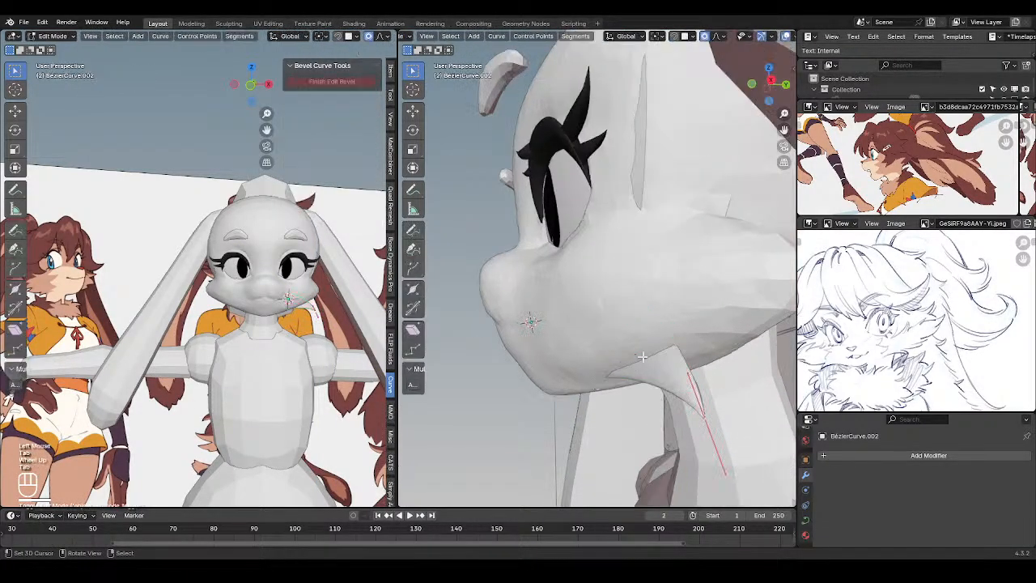
key("shift+z")
key("shift+z")
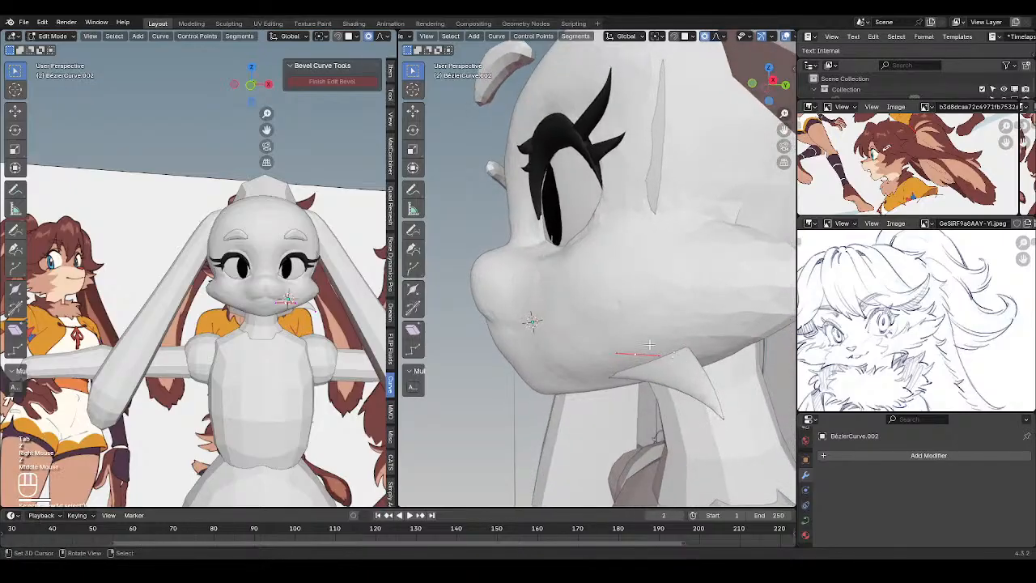
key("Tab")
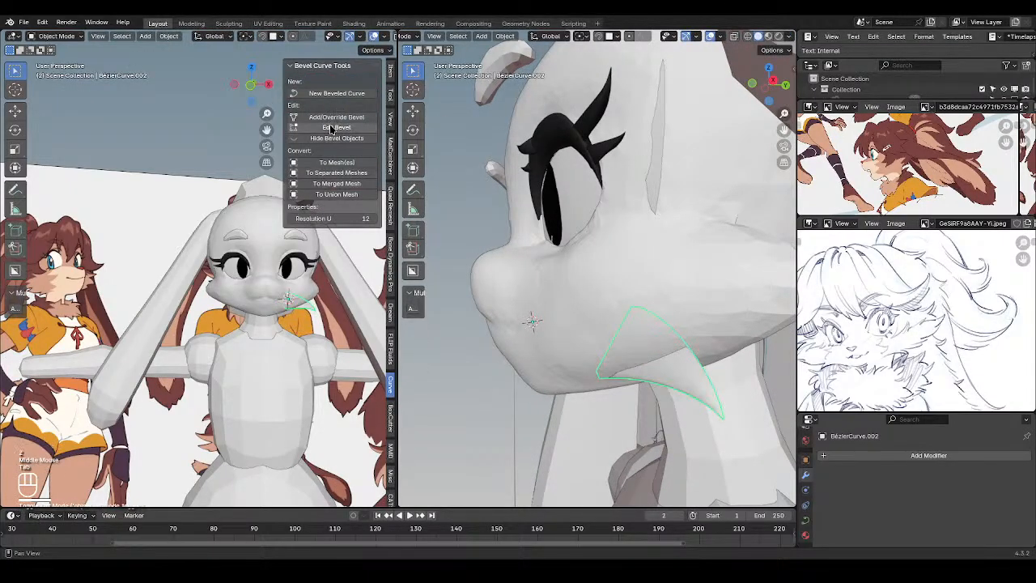
left_click(331, 127)
scroll(490, 359, "down", 2)
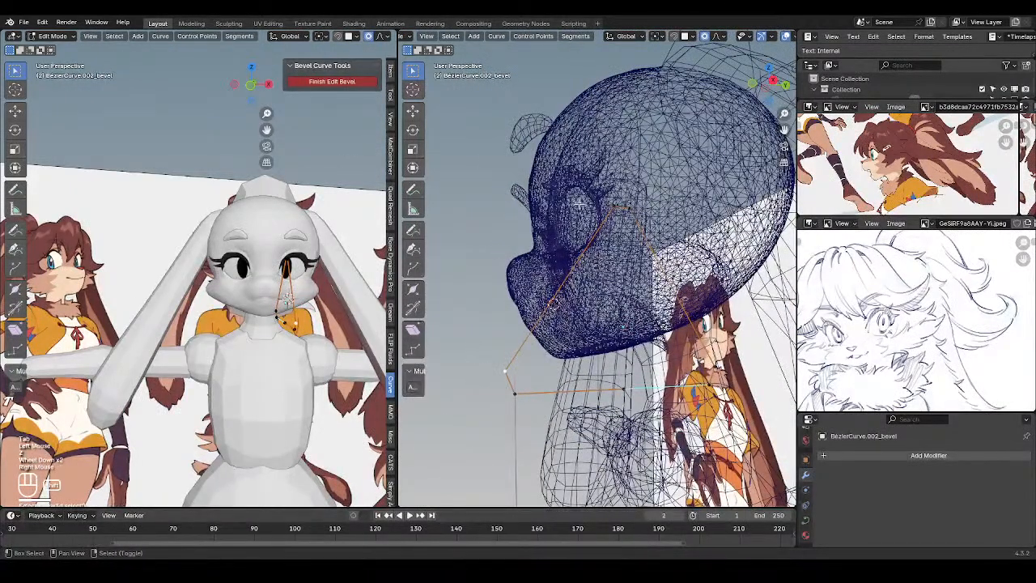
Subdivide the two long side segments of the bevel profile to add a point on each
right_click(617, 209)
right_click(564, 236, "shift")
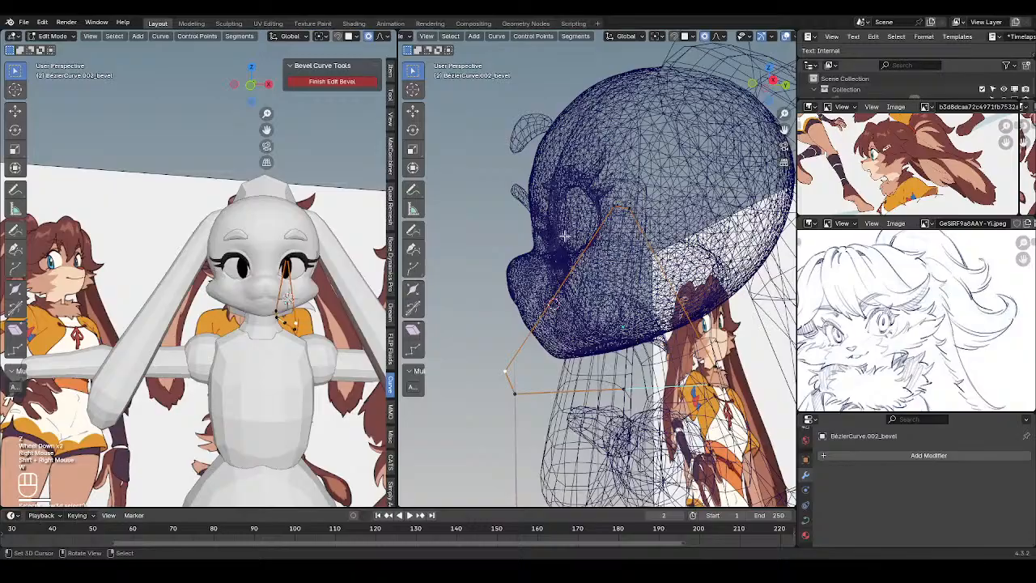
key("w")
left_click(615, 209)
right_click(629, 209)
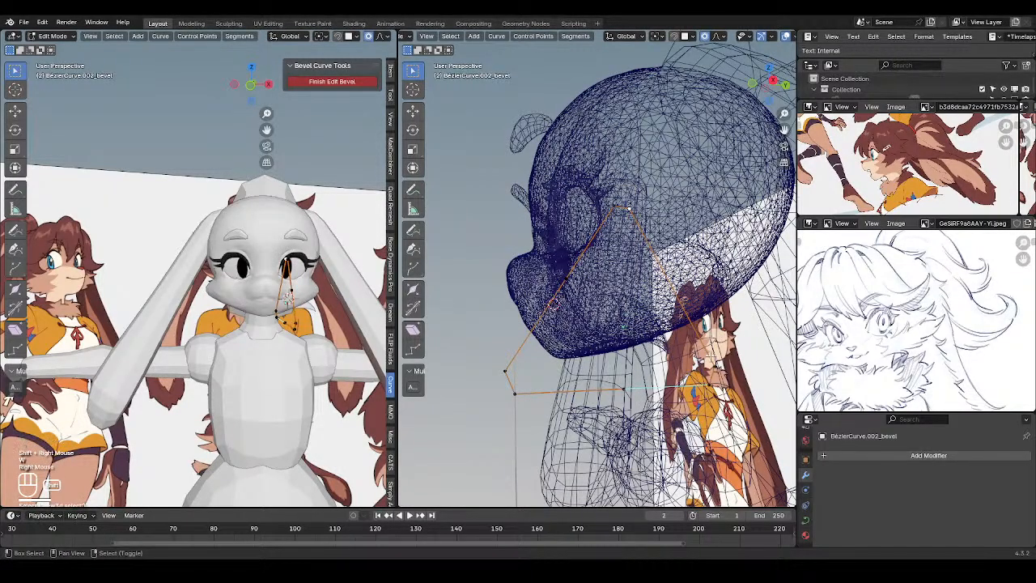
key("w")
left_click(659, 268)
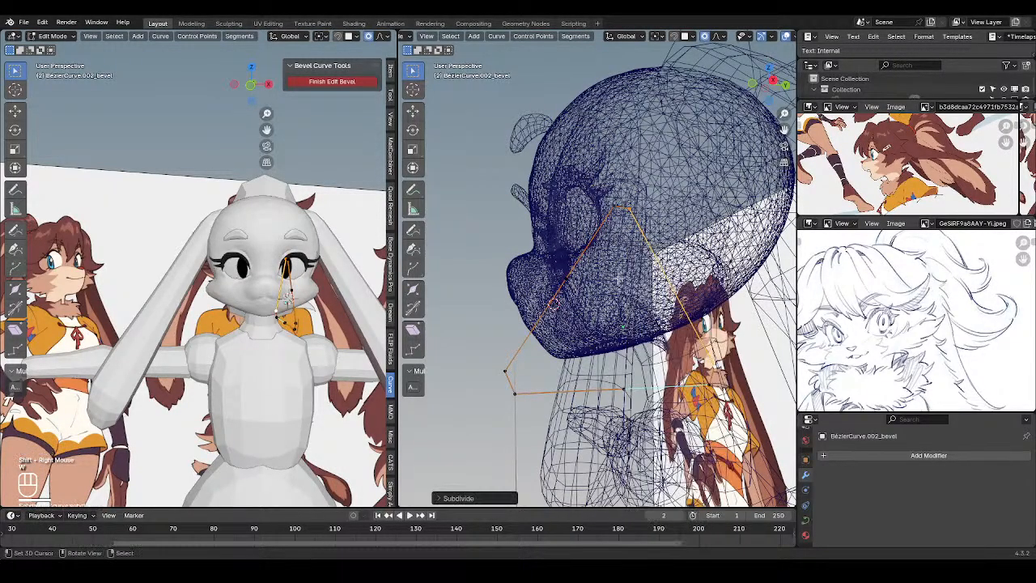
Spread the two new profile points apart, lower the bottom middle point, and finish editing the bevel
right_click(582, 281)
key("g")
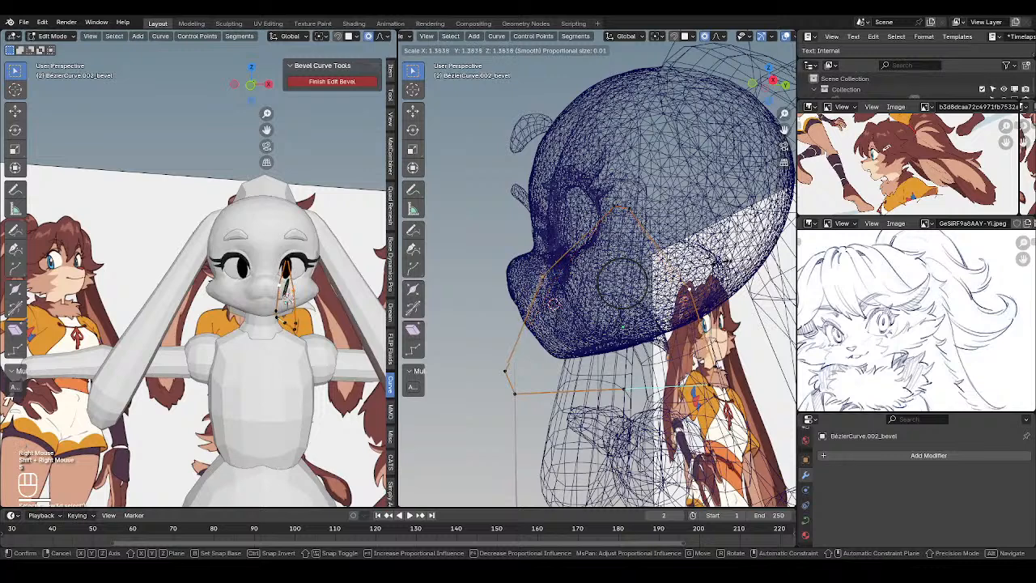
left_click(625, 409)
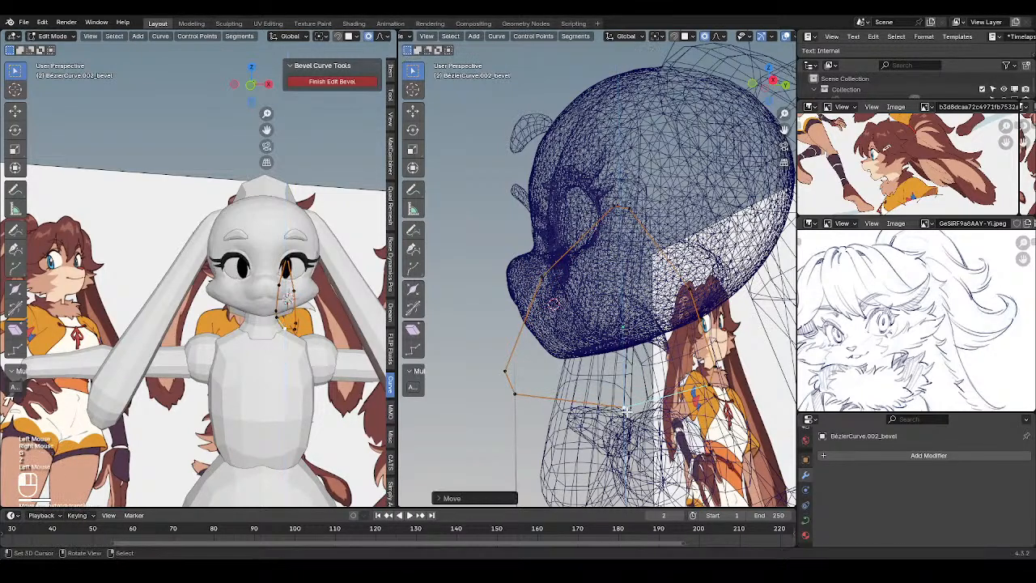
key("shift+z")
key("Tab")
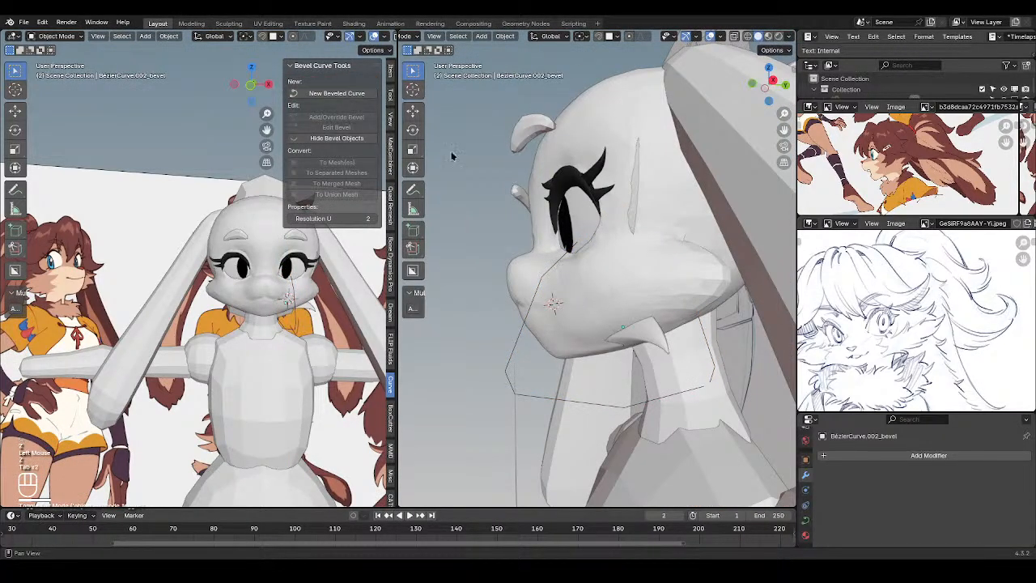
key("Tab")
left_click(332, 87)
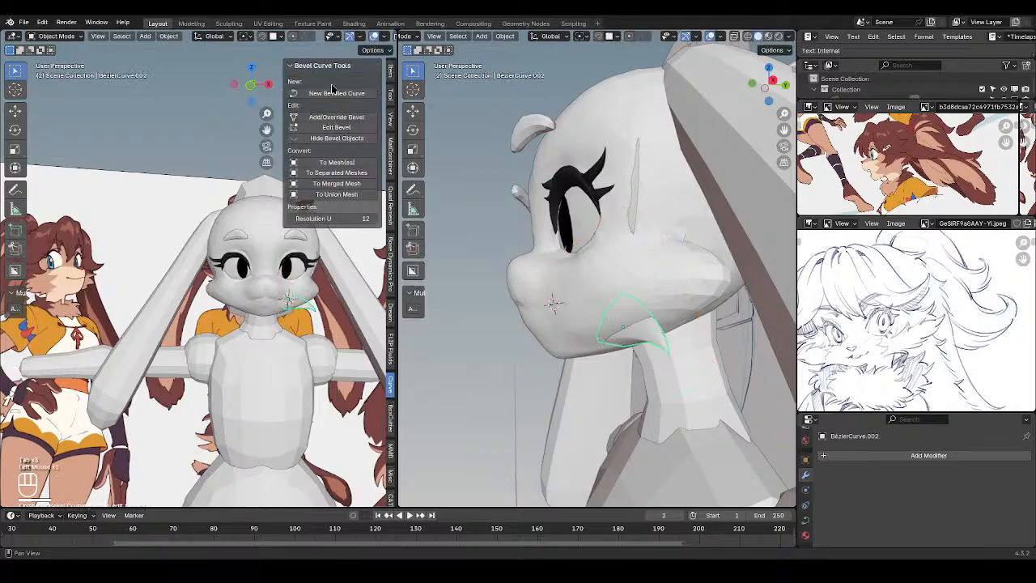
Adjust the tilt of the cheek tuft curve in Edit Mode from the front view
middle_click_drag(628, 273, 643, 301, "alt")
key("Tab")
scroll(680, 283, "up", 2)
key("ctrl+t")
left_click(726, 306)
Duplicate the cheek tuft in wireframe and place the copy just above and outward of the first one
key("z")
key("shift+d")
left_click(695, 282)
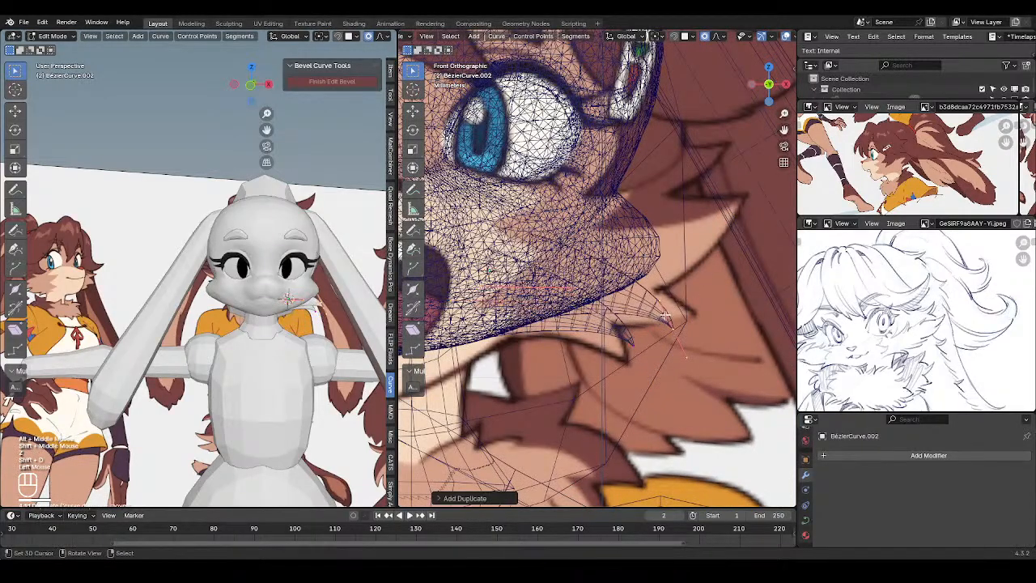
key("g")
left_click(671, 321)
Rotate, move and scale the copy's tip point so it points outward along the reference's next cheek tuft
right_click(684, 345)
key("r")
left_click(689, 277)
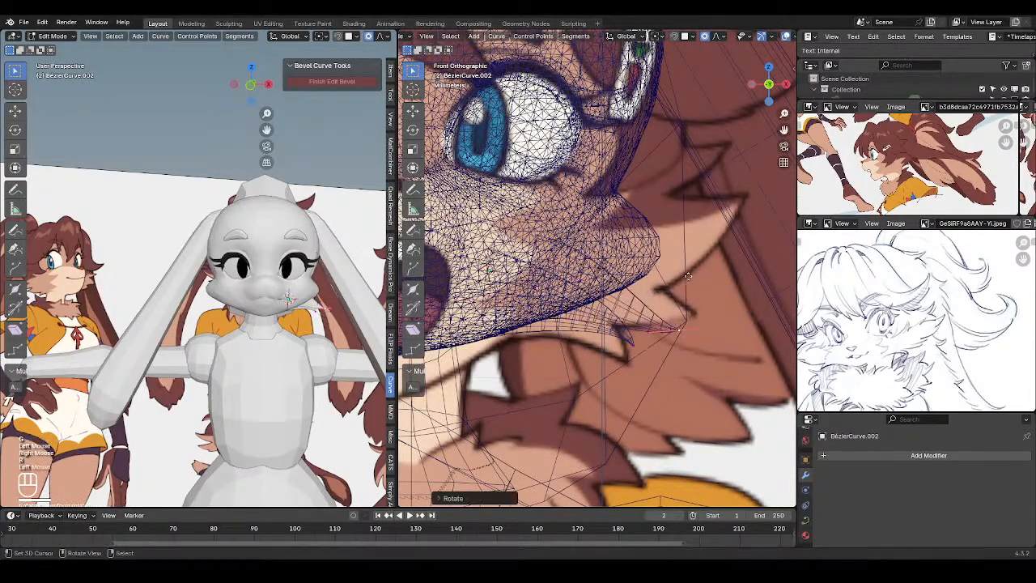
key("g")
left_click(703, 261)
key("s")
left_click(725, 278)
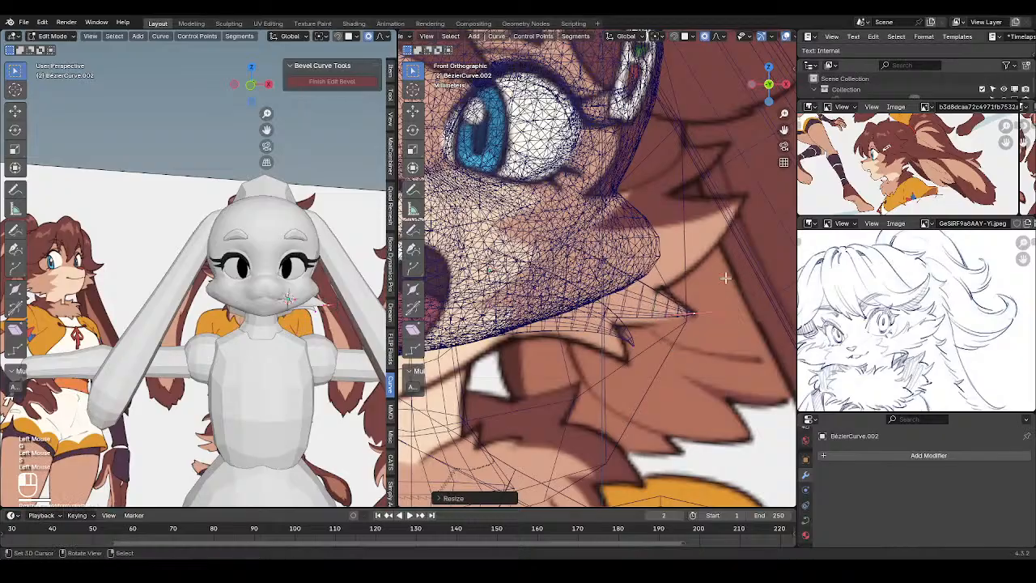
Thicken the second cheek tuft at its base point and move that point in the front view
right_click(528, 274)
key("alt+s")
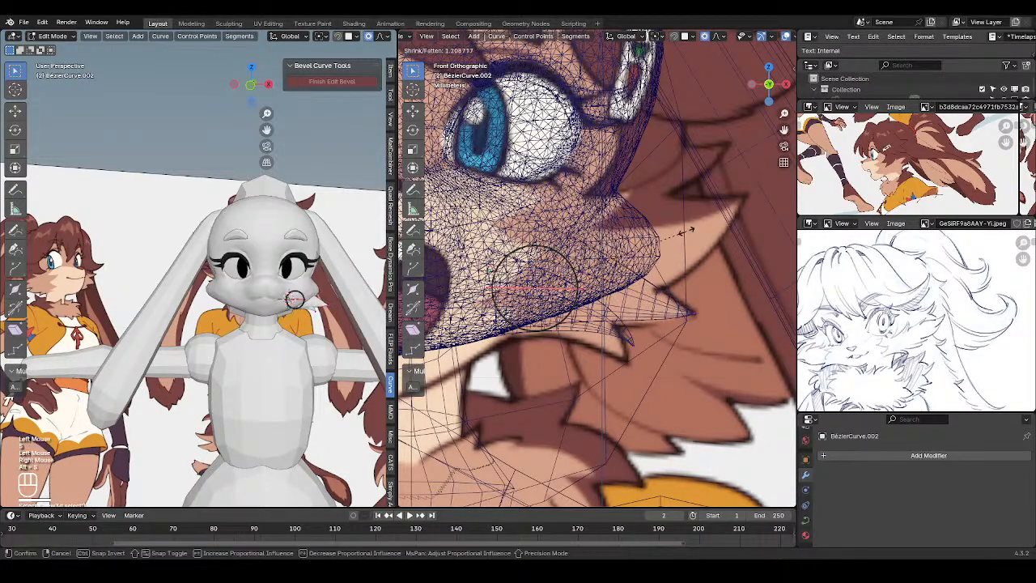
left_click(693, 225)
key("z")
key("g")
left_click(685, 253)
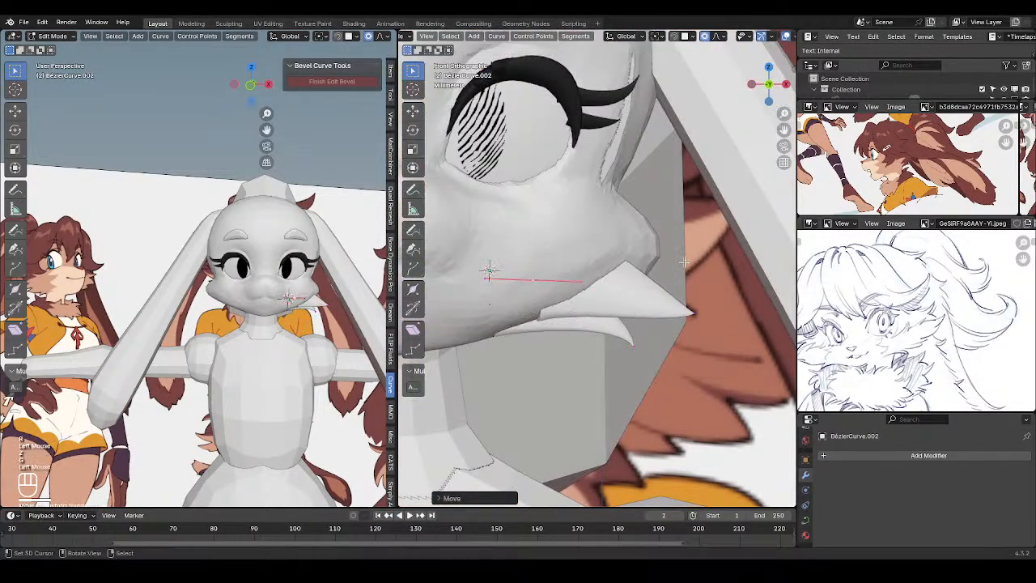
Rotate and move the second cheek tuft's base point in a raised perspective view so it follows the cheek
middle_click_drag(664, 276, 583, 187)
key("z")
middle_click_drag(518, 275, 469, 287)
key("r")
left_click(684, 267)
key("g")
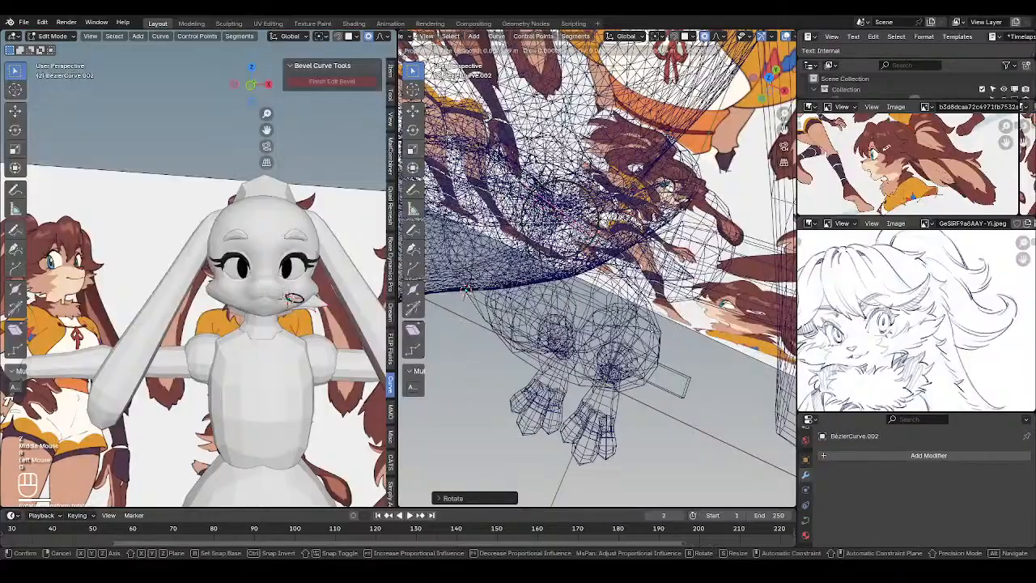
left_click(676, 235)
Move the second cheek tuft's base point along the Y axis to set its depth against the cheek
key("z")
middle_click_drag(624, 178, 660, 243)
middle_click_drag(659, 242, 669, 222, "alt")
key("z")
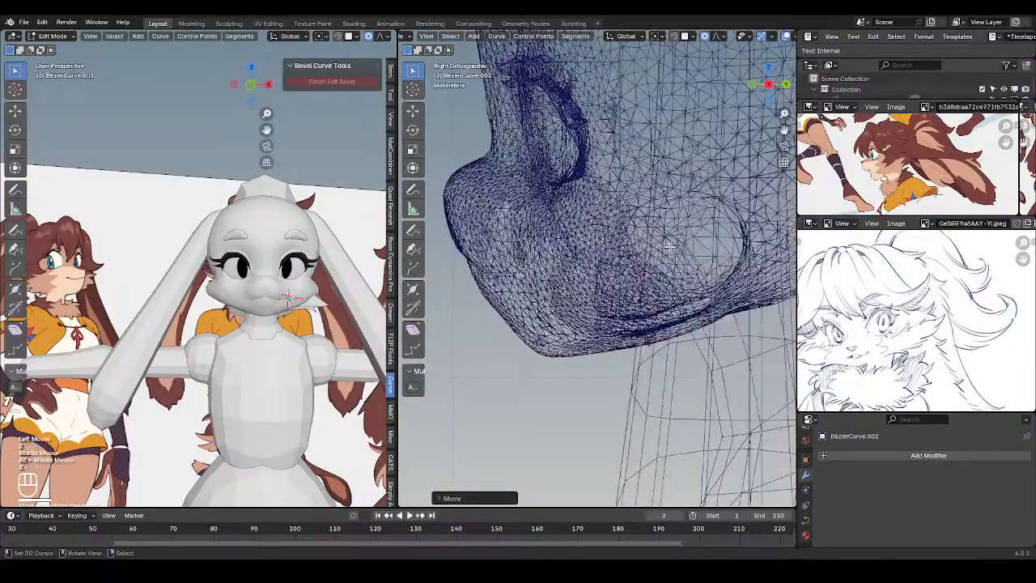
key("z")
middle_click_drag(654, 267, 688, 311)
right_click(711, 317)
mouse_move(688, 311)
middle_mouse_down("alt")
mouse_move(658, 308)
mouse_move(684, 306)
middle_mouse_up("alt")
key("z")
key("g")
key("y")
left_click(634, 296)
key("z")
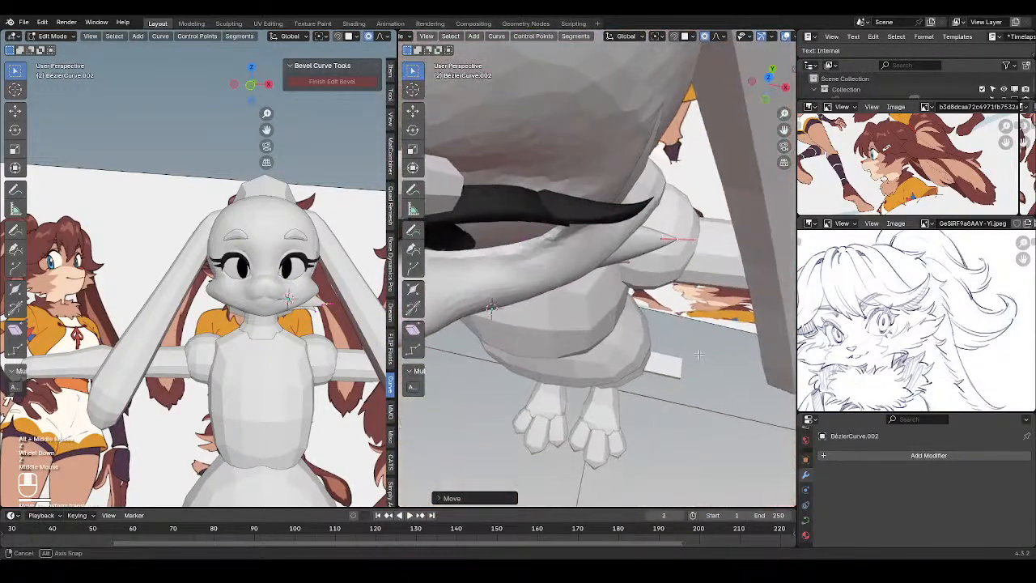
Rotate the selected point of the second cheek tuft around the Z axis and finish editing the curve
key("r")
key("z")
left_click(732, 321)
middle_click_drag(686, 320, 657, 278)
scroll(621, 277, "down", 1, "alt")
scroll(660, 277, "down", 2)
key("Tab")
Add a Mirror modifier on the X axis to the cheek tufts with Cube as the mirror object
left_click(918, 454)
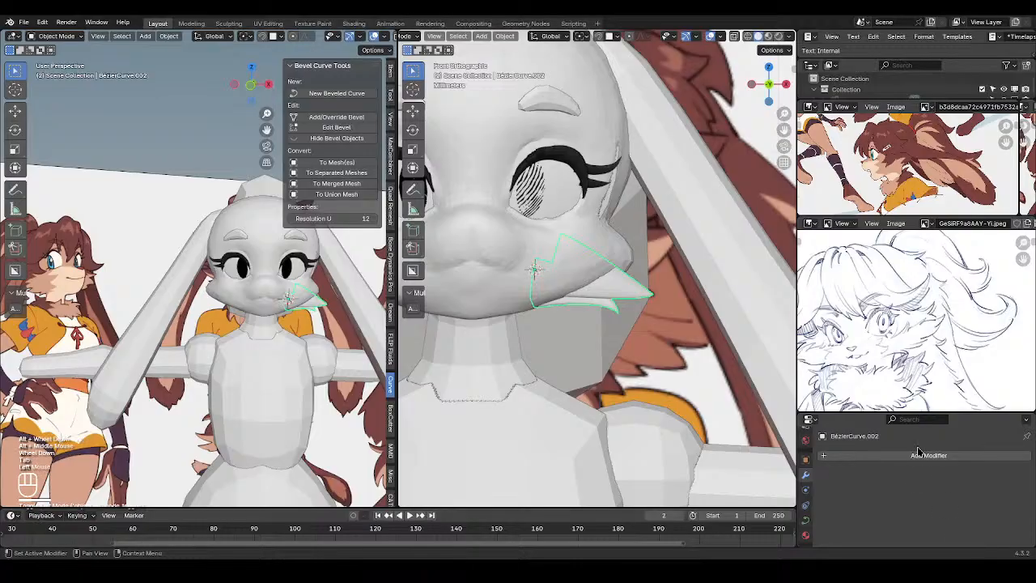
left_click(921, 451)
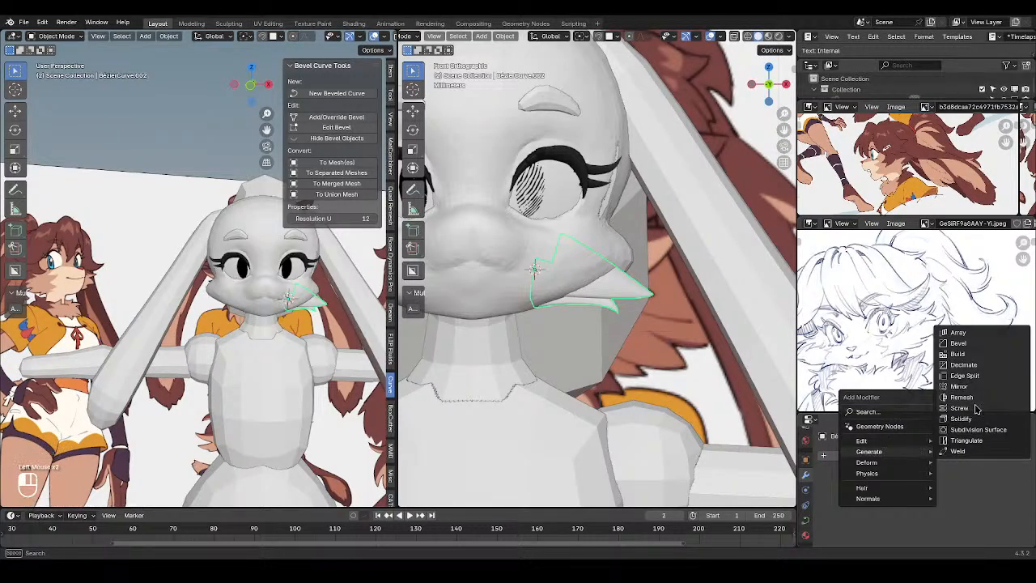
left_click(960, 386)
left_click(1009, 531)
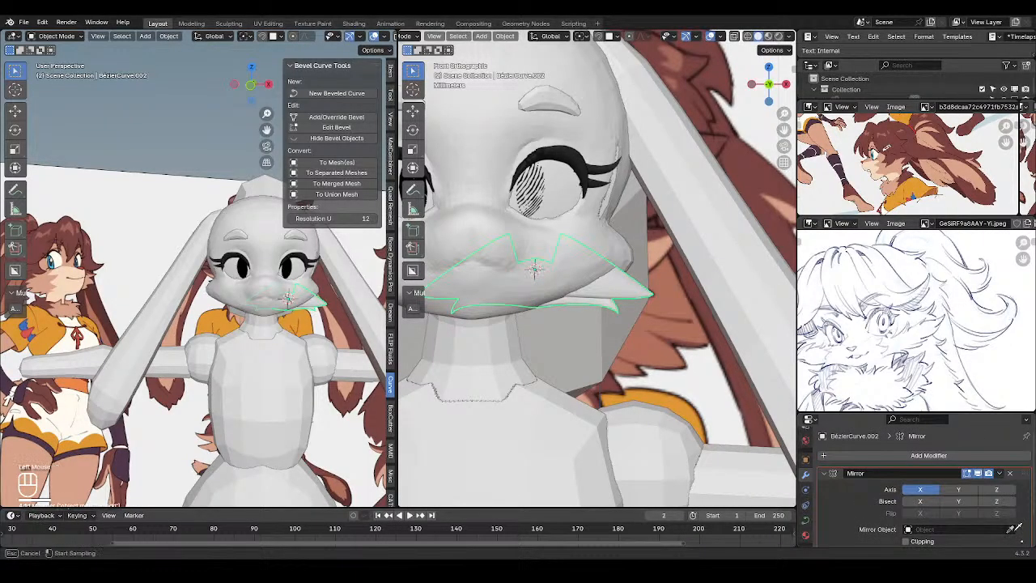
left_click(466, 73)
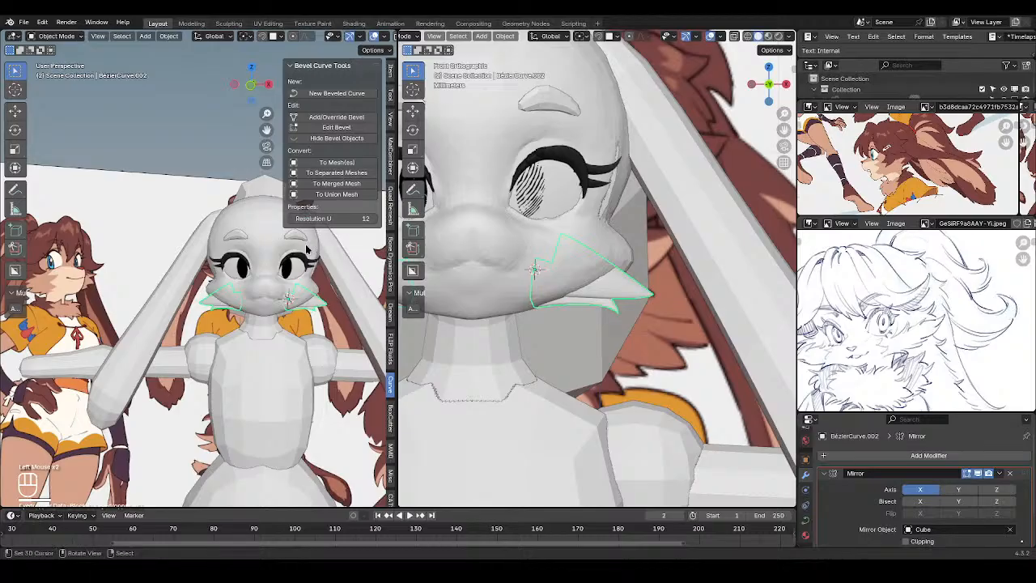
Hide the overlays in the perspective viewport and frame the mirrored cheek tufts on the head
middle_click_drag(243, 212, 229, 240)
left_click(373, 37)
scroll(256, 212, "up", 2)
scroll(228, 241, "down", 2)
middle_click_drag(229, 241, 199, 245, "shift")
scroll(570, 274, "up", 2)
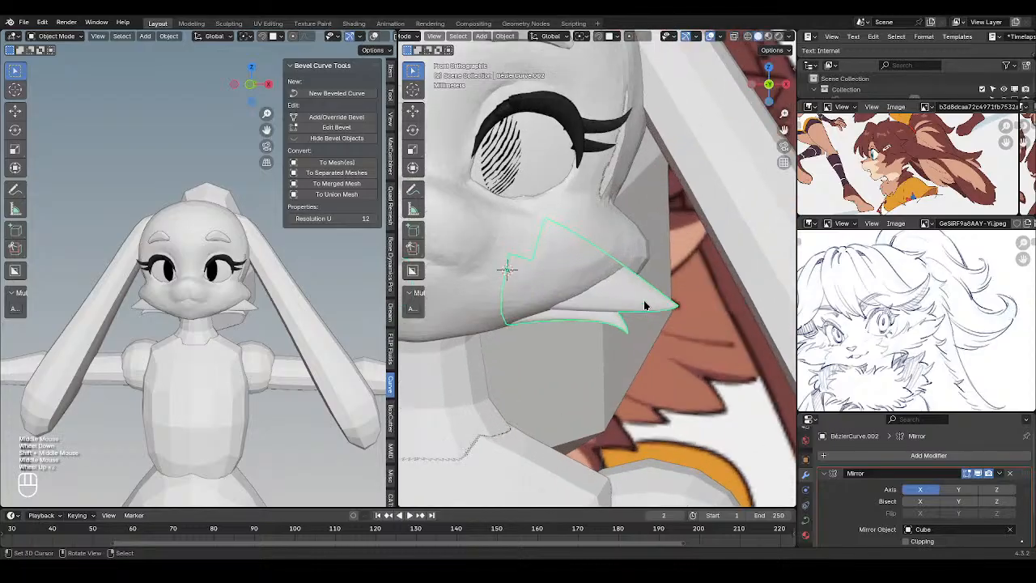
Bring the open-mouthed face into close view in the colored reference image
middle_click_drag(932, 140, 956, 277)
scroll(919, 176, "up", 2)
middle_click_drag(892, 159, 889, 213)
scroll(895, 198, "up", 2)
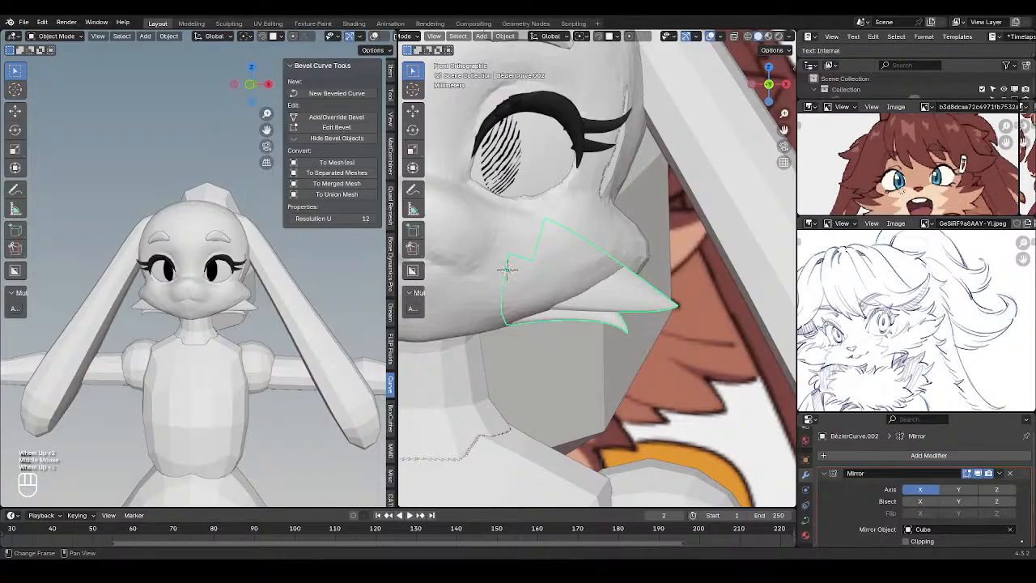
Duplicate the second cheek tuft in wireframe, placing the copy above it and rotating it upward toward the reference's largest tuft
key("Tab")
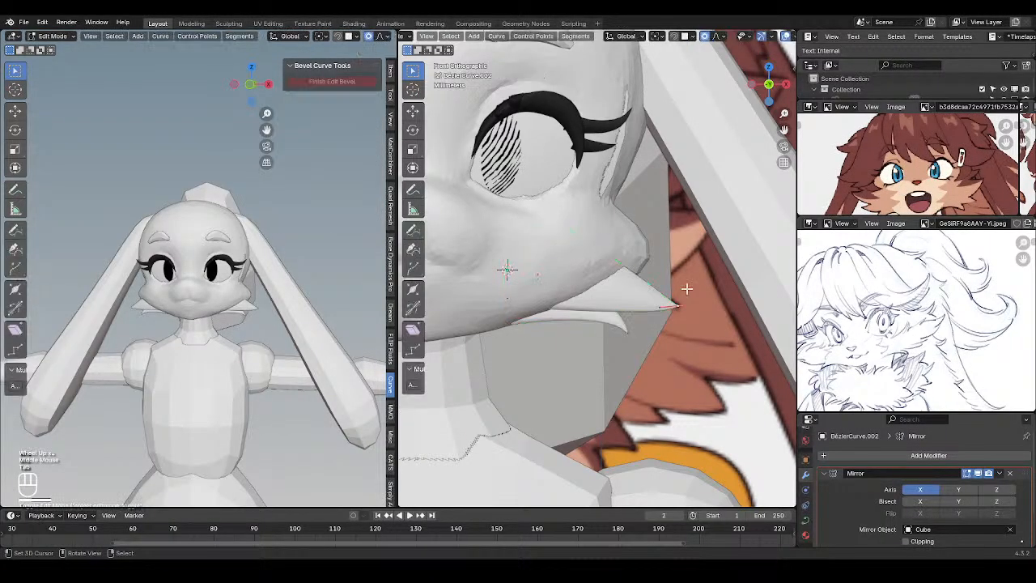
scroll(699, 314, "up", 1)
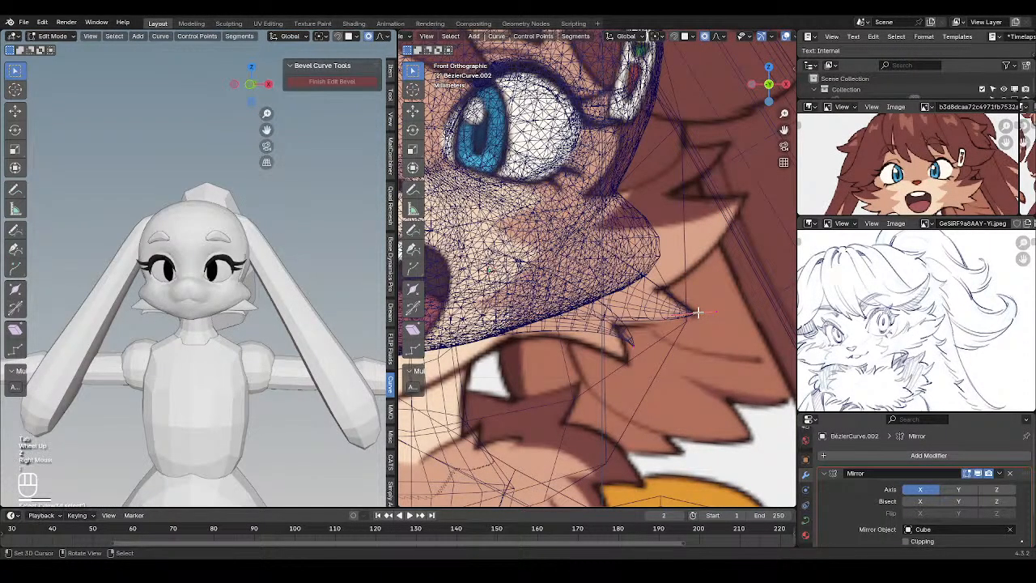
middle_click_drag(703, 291, 679, 324, "shift")
key("shift+d")
left_click(712, 281)
key("r")
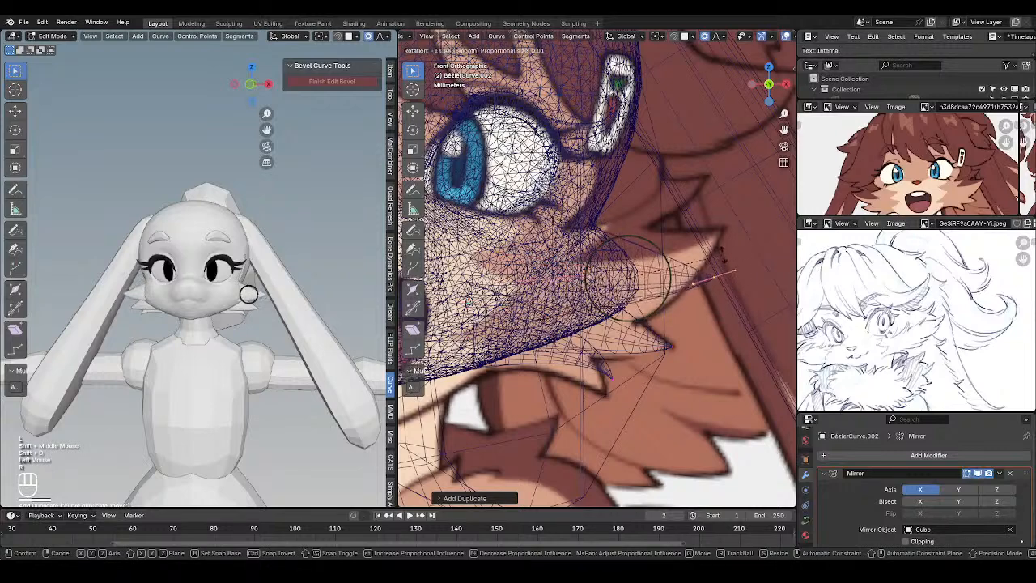
left_click(716, 242)
Thicken the new upper cheek tuft and scale and move its tip point to match the reference's curved tip
key("alt+s")
left_click(735, 225)
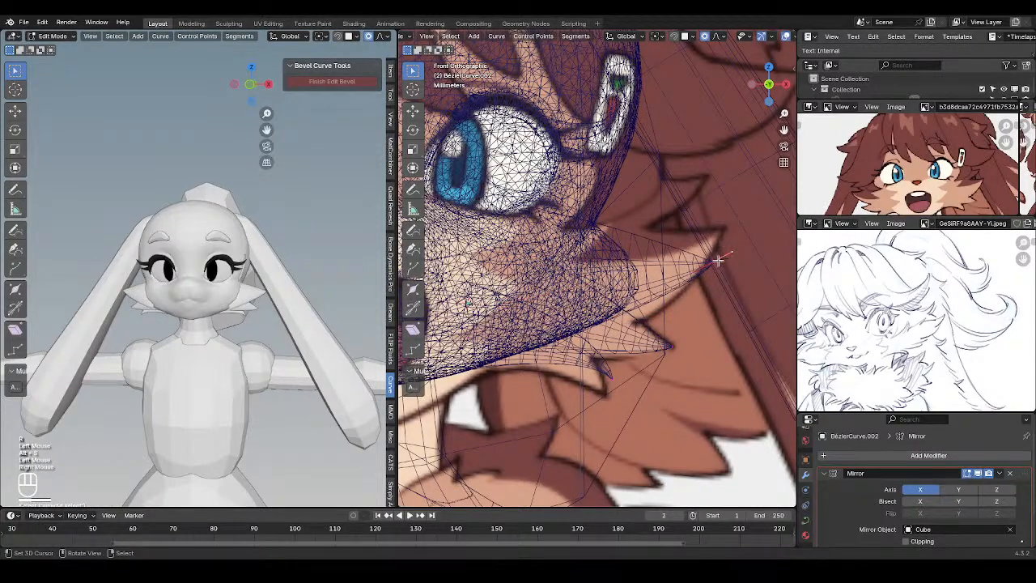
key("s")
left_click(780, 182)
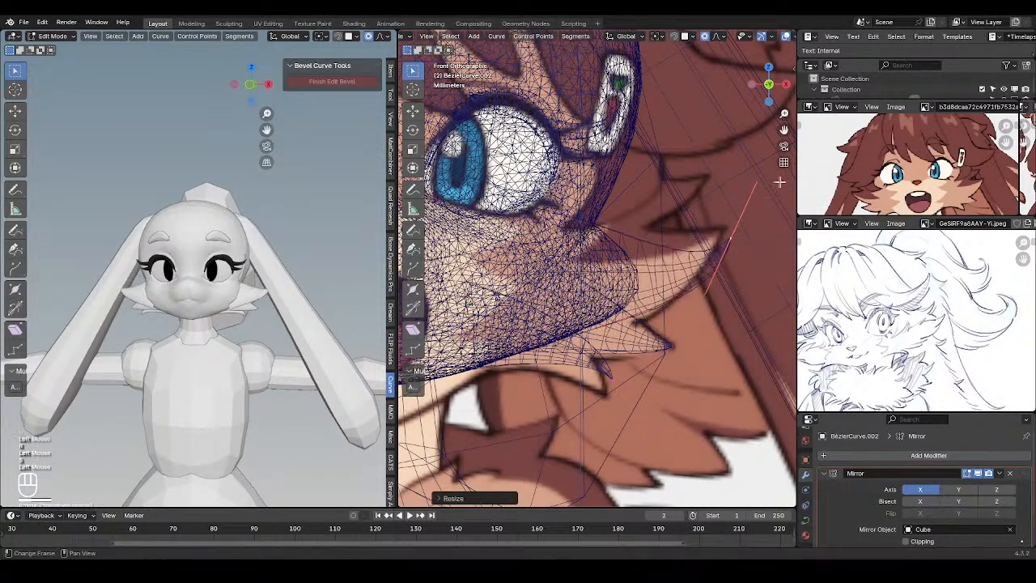
key("g")
left_click(753, 198)
key("z")
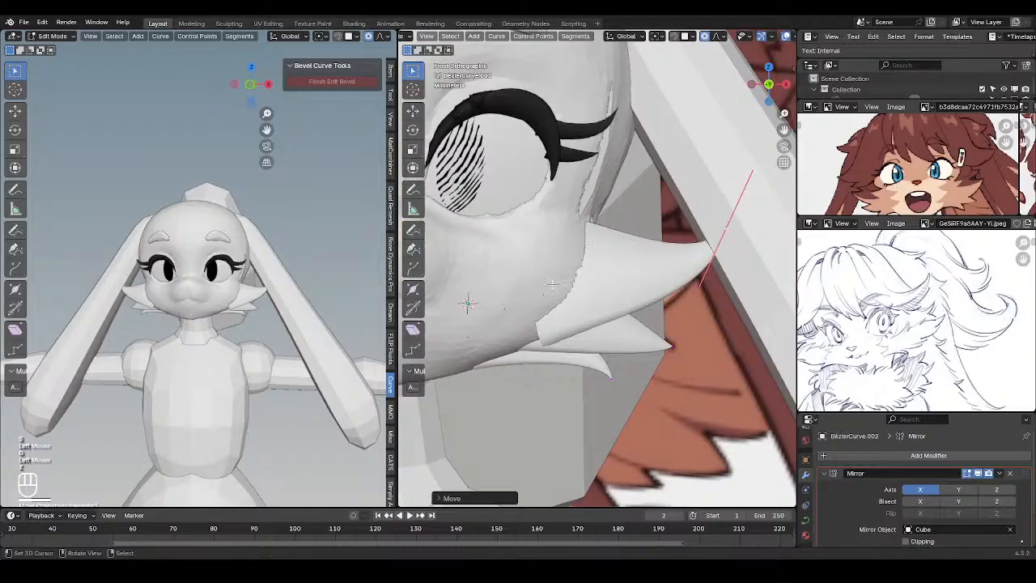
Rotate, move and scale the upper tuft's base point in a raised view so its root sits inside the cheek
key("z")
left_click(552, 285)
key("g")
right_click(554, 286)
key("z")
middle_click_drag(553, 287, 551, 323)
scroll(551, 324, "down", 1)
key("z")
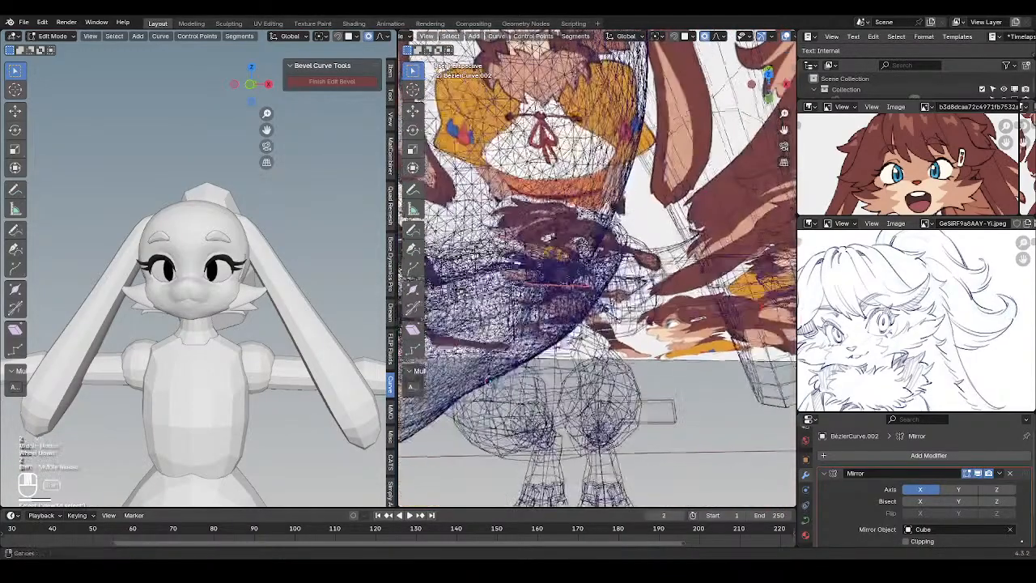
key("r")
left_click(653, 287)
key("g")
left_click(651, 272)
key("s")
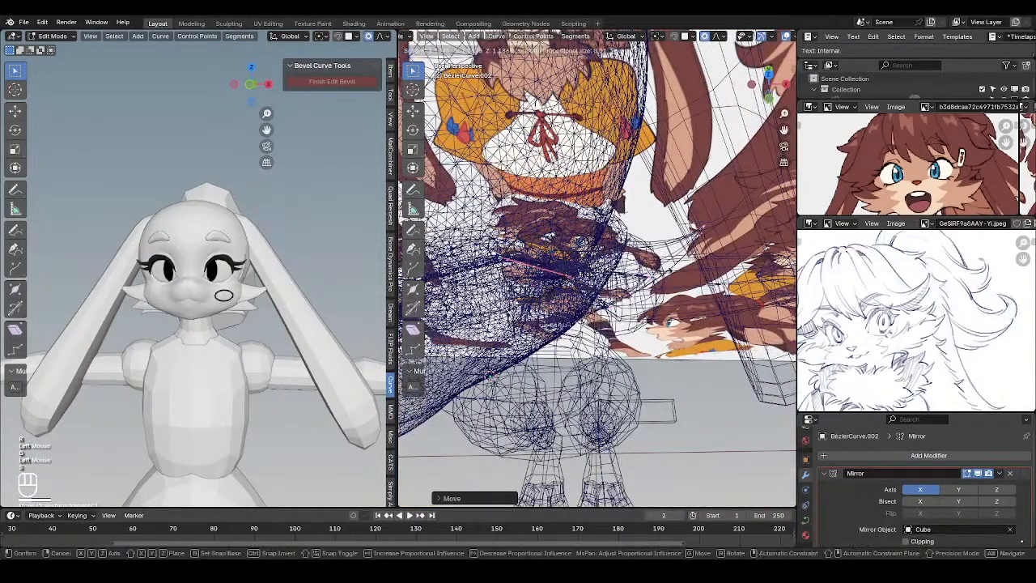
left_click(671, 270)
Move and rotate the upper tuft's base point in the front view to align with the reference
key("z")
middle_click_drag(670, 270, 676, 248, "alt")
key("z")
key("g")
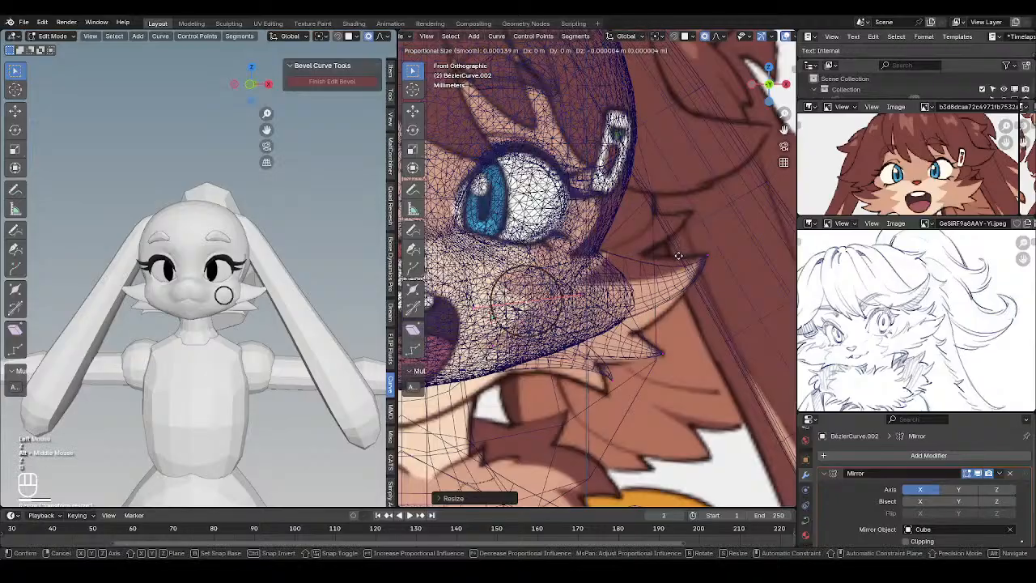
left_click(679, 256)
key("r")
left_click(705, 261)
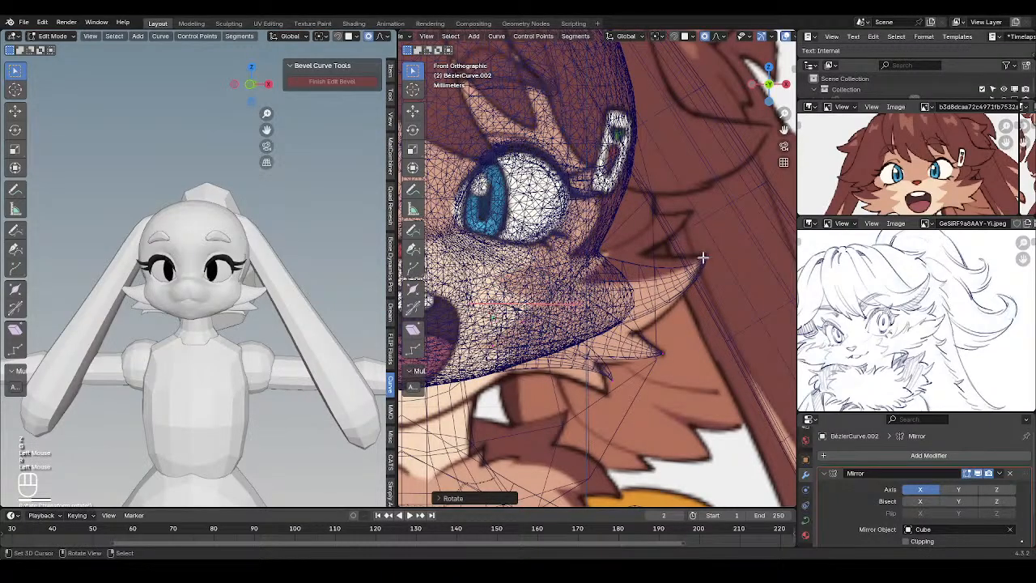
Adjust the thickness of the upper cheek tuft at its middle point
right_click(704, 258)
left_click(689, 256)
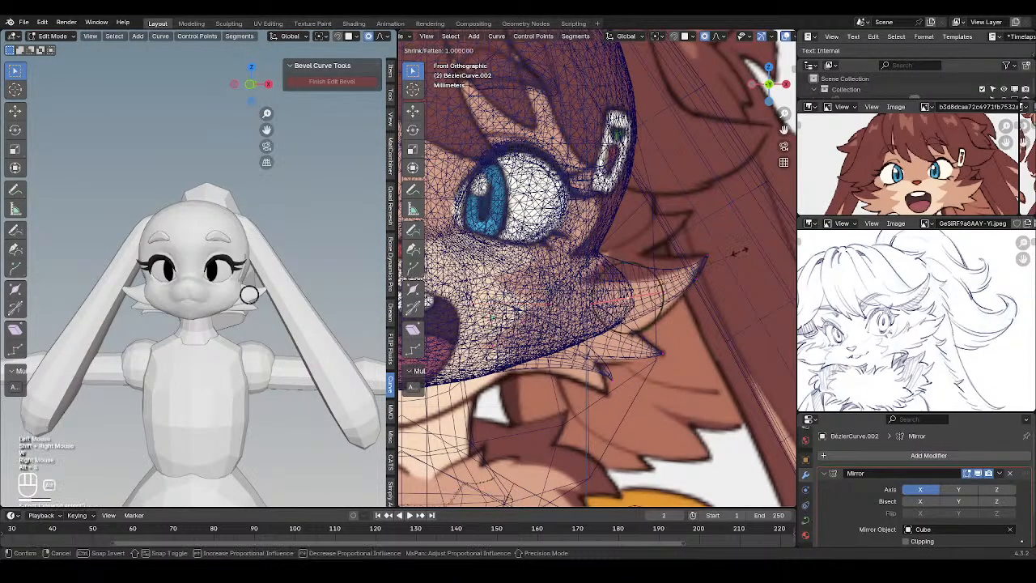
left_click(776, 217)
key("z")
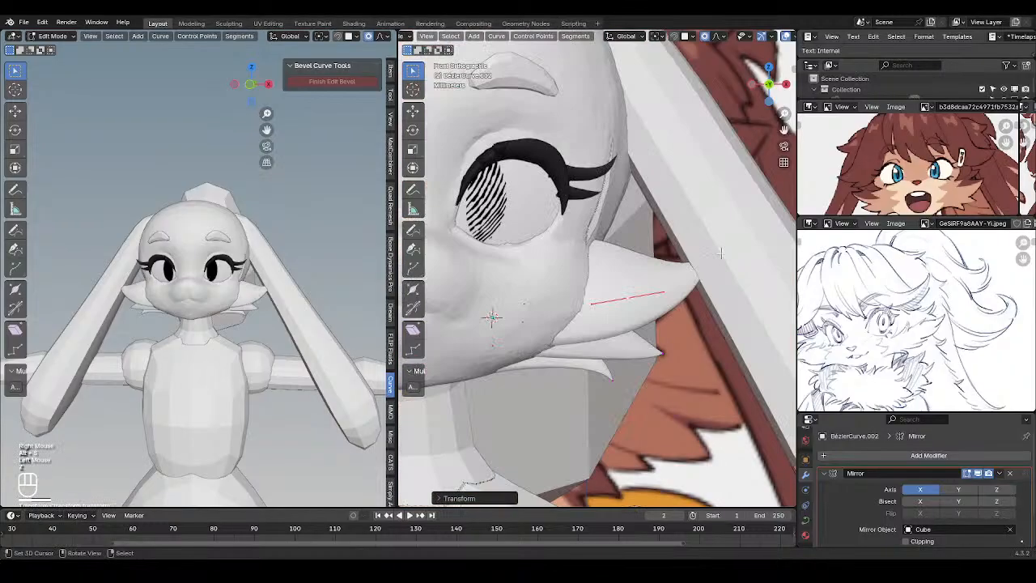
Extend the selection to the upper tuft's neighboring points and adjust their tilt against the cheek
mouse_move(491, 317)
middle_mouse_down()
mouse_move(442, 315)
mouse_move(443, 324)
middle_mouse_up()
key("z")
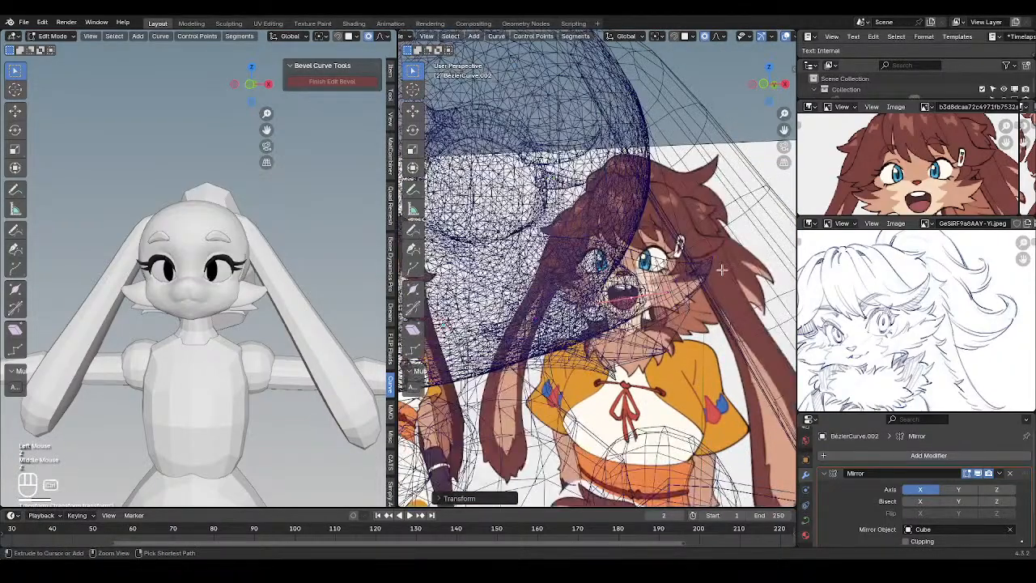
key("z")
middle_click_drag(671, 230, 645, 215)
key("ctrl+t")
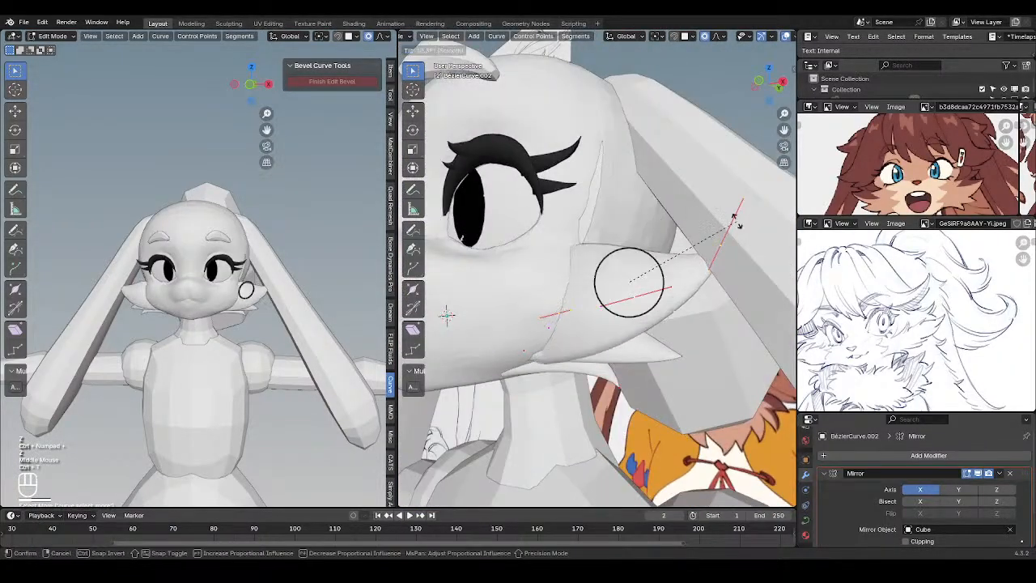
left_click(677, 196)
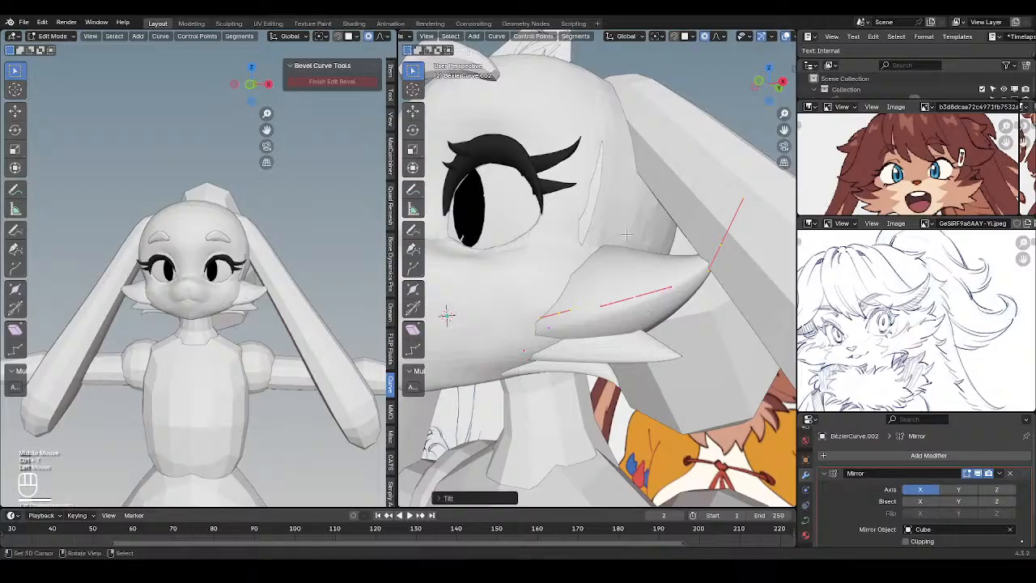
Rotate the upper tuft's selected points around the Z axis from a raised view
middle_click_drag(615, 236, 656, 233)
middle_click_drag(656, 233, 629, 245, "alt")
key("shift+z")
key("z")
key("z")
scroll(609, 294, "down", 1)
key("r")
key("z")
left_click(640, 304)
Move the upper tuft's selected points within the horizontal plane to fit the cheek, and finish editing the curve
key("z")
key("g")
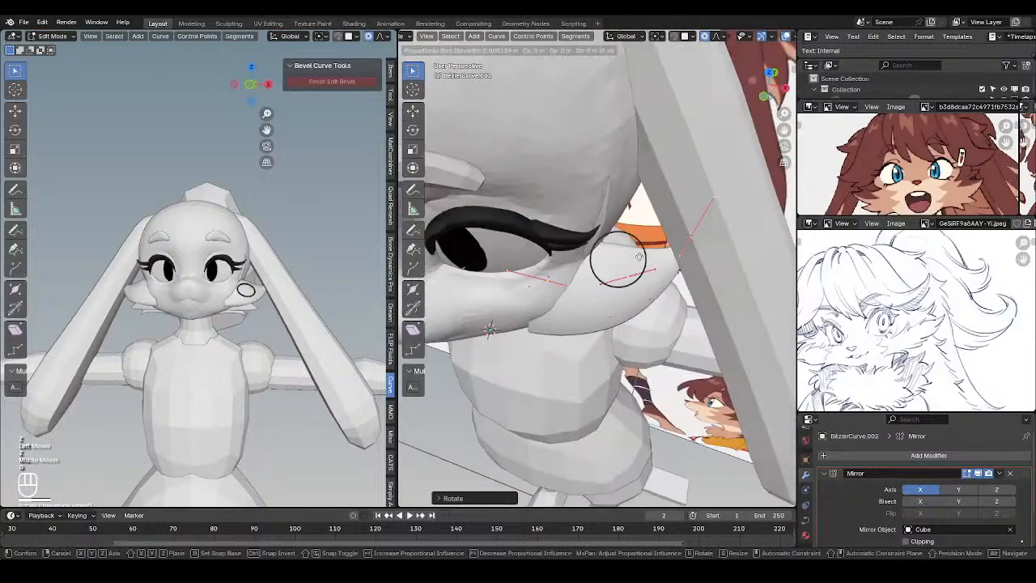
key("shift+z")
left_click(639, 237)
middle_click_drag(660, 205, 681, 195, "alt")
key("z")
key("z")
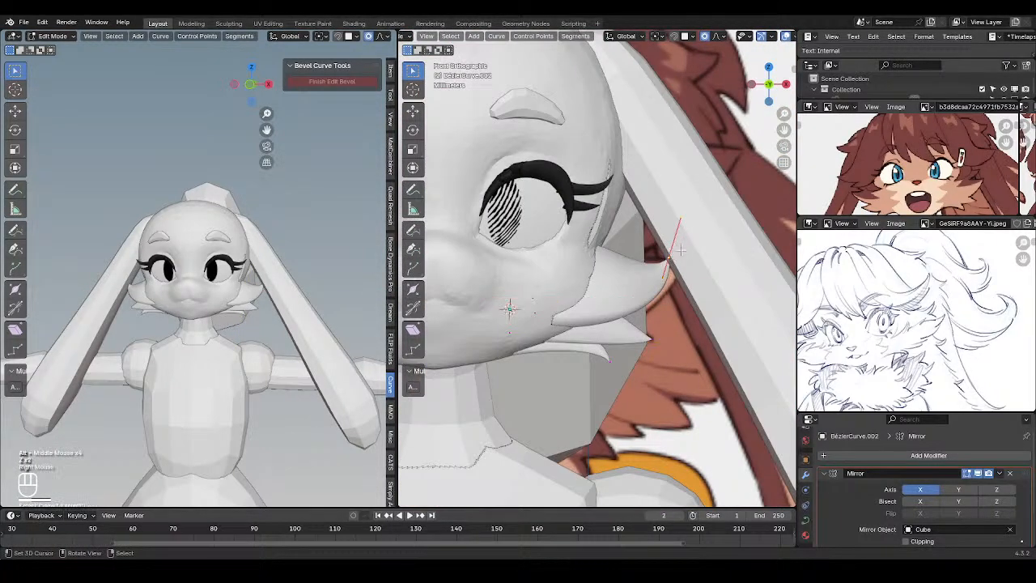
scroll(681, 252, "down", 5)
scroll(679, 259, "up", 4)
scroll(677, 266, "down", 1)
key("Tab")
scroll(674, 271, "down", 1)
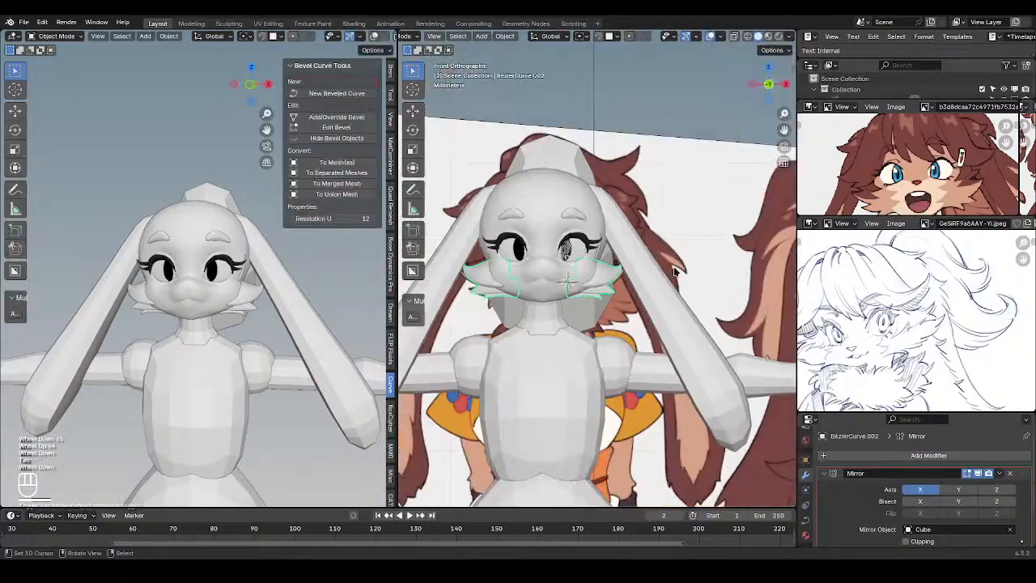
Turn off the outline in both viewports' shading and specular lighting in the reference viewport, and save the file
middle_click_drag(674, 271, 630, 274)
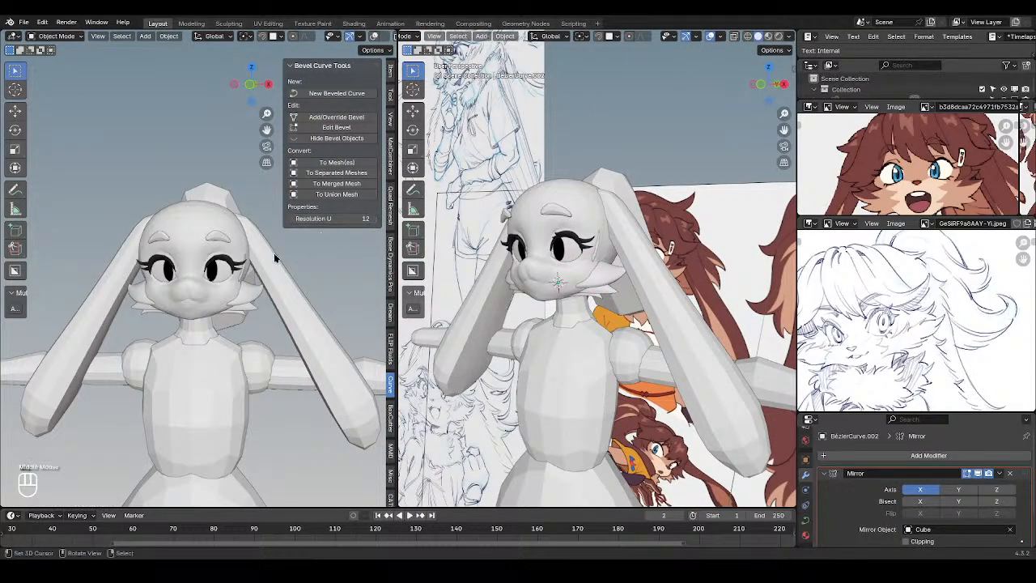
middle_click_drag(273, 257, 238, 267)
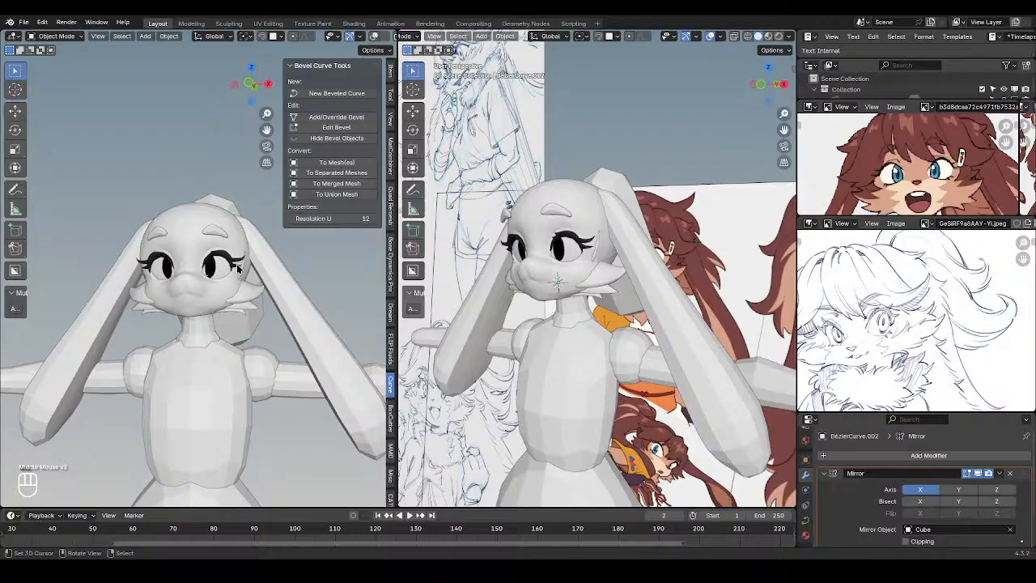
left_click(790, 36)
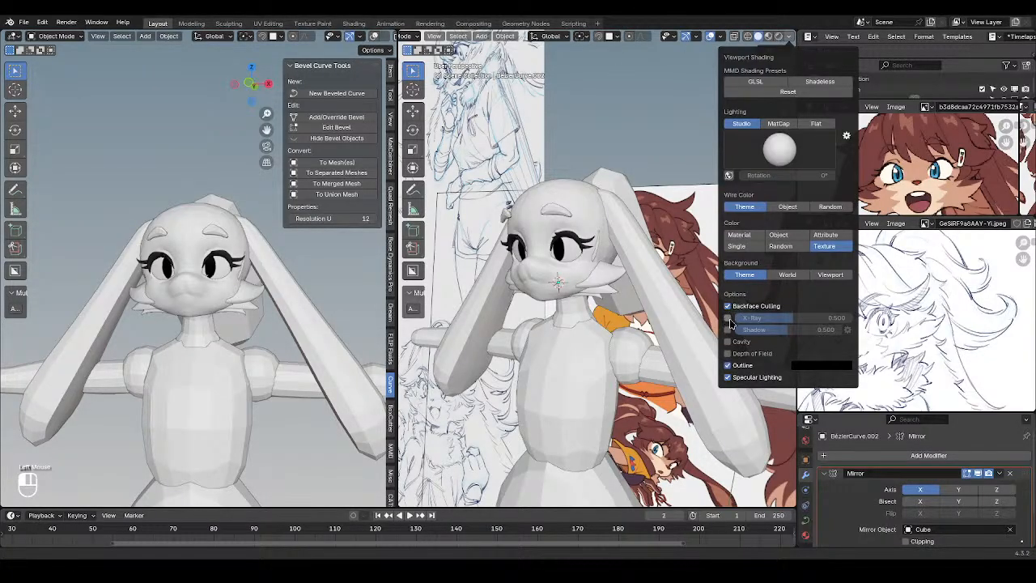
left_click(728, 378)
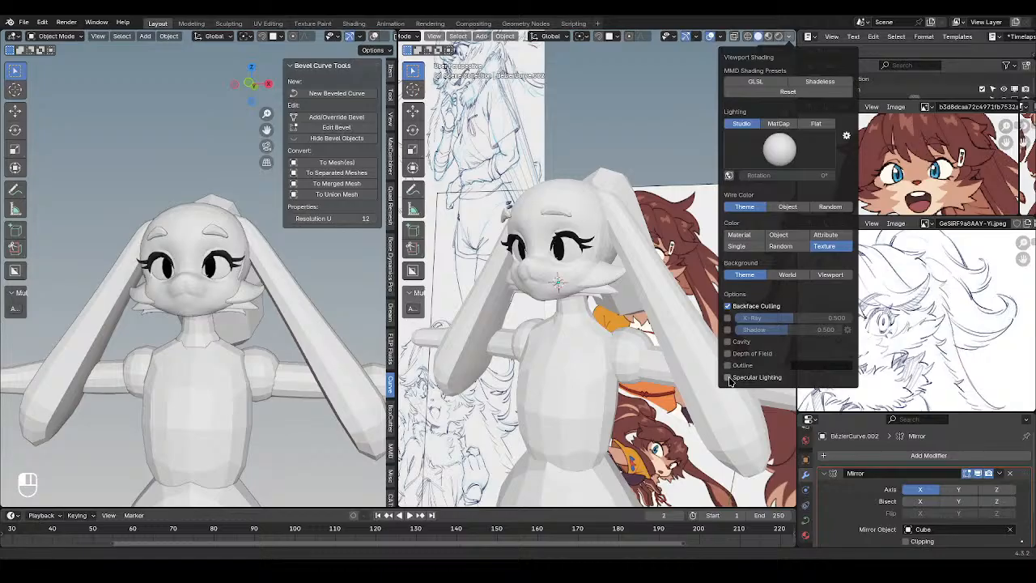
scroll(373, 38, "down", 4)
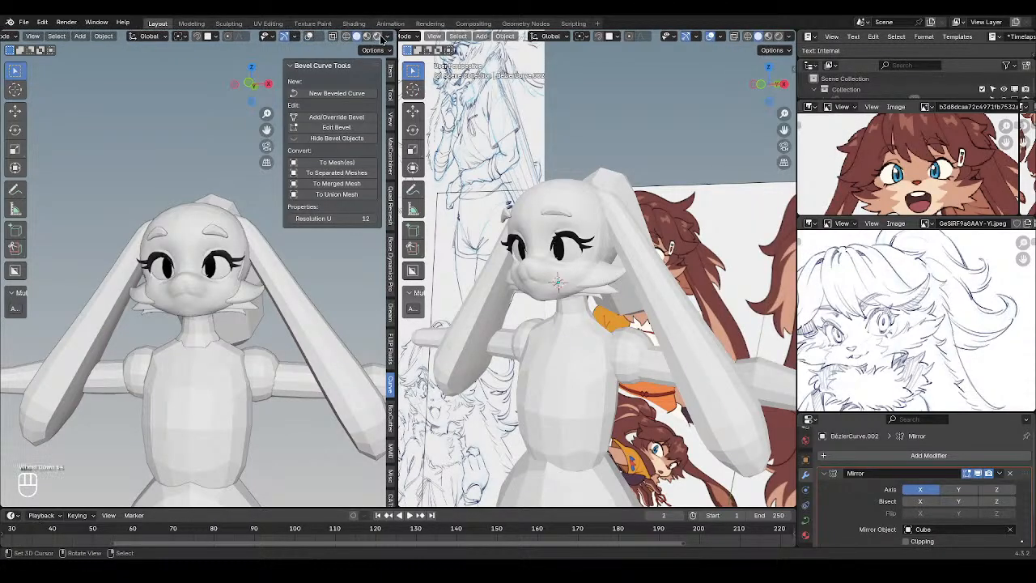
left_click(387, 37)
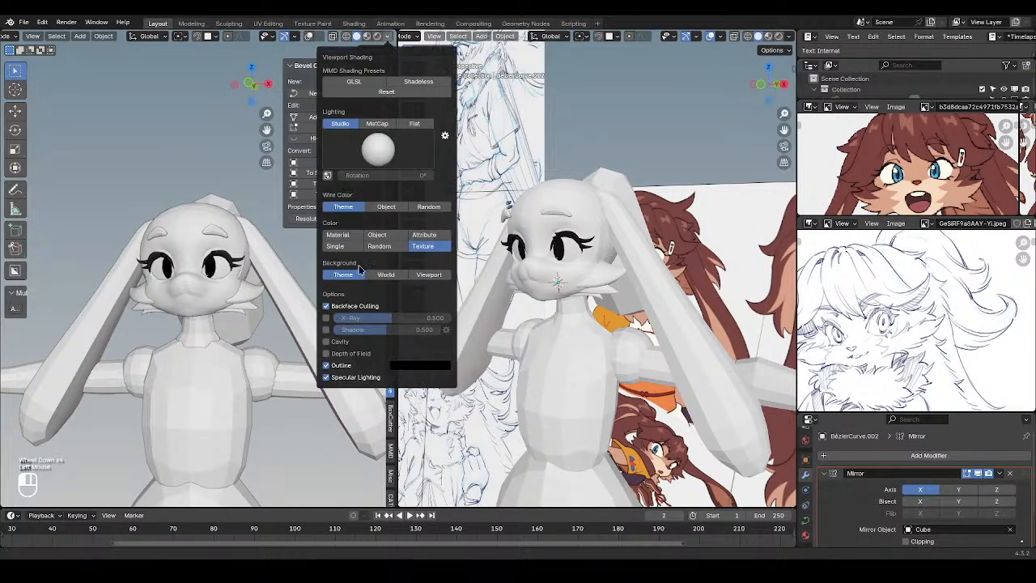
left_click(336, 366)
mouse_move(108, 319)
middle_mouse_down()
mouse_move(139, 338)
mouse_move(250, 294)
mouse_move(267, 299)
middle_mouse_up()
scroll(140, 337, "up", 2)
key("ctrl+s")
Edit the cheek fur curve in front wireframe view and duplicate a tuft's points, placing the copy above the main cheek tuft
scroll(552, 254, "up", 1)
middle_click_drag(601, 292, 501, 273, "alt")
key("Tab")
scroll(550, 274, "up", 2)
key("z")
scroll(583, 272, "up", 1, "shift")
middle_click_drag(664, 253, 655, 277, "shift")
scroll(655, 276, "up", 1)
scroll(656, 273, "up", 1)
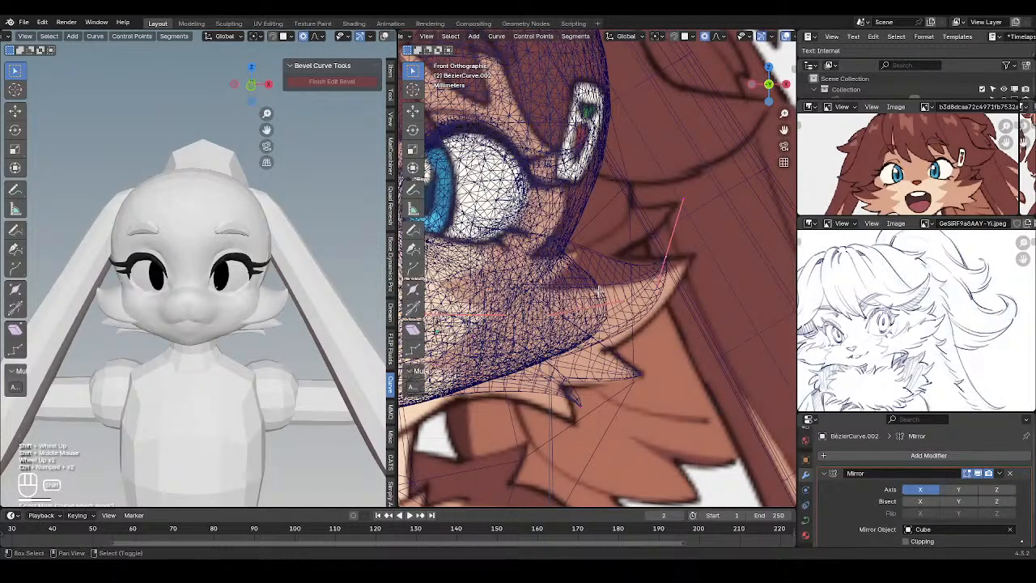
key("shift+d")
right_click(627, 267)
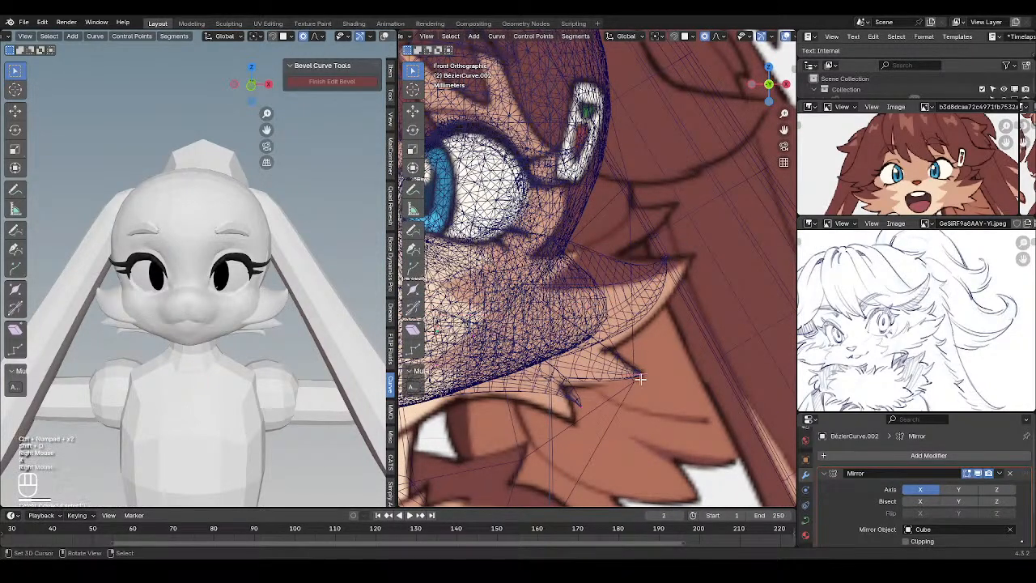
key("shift+d")
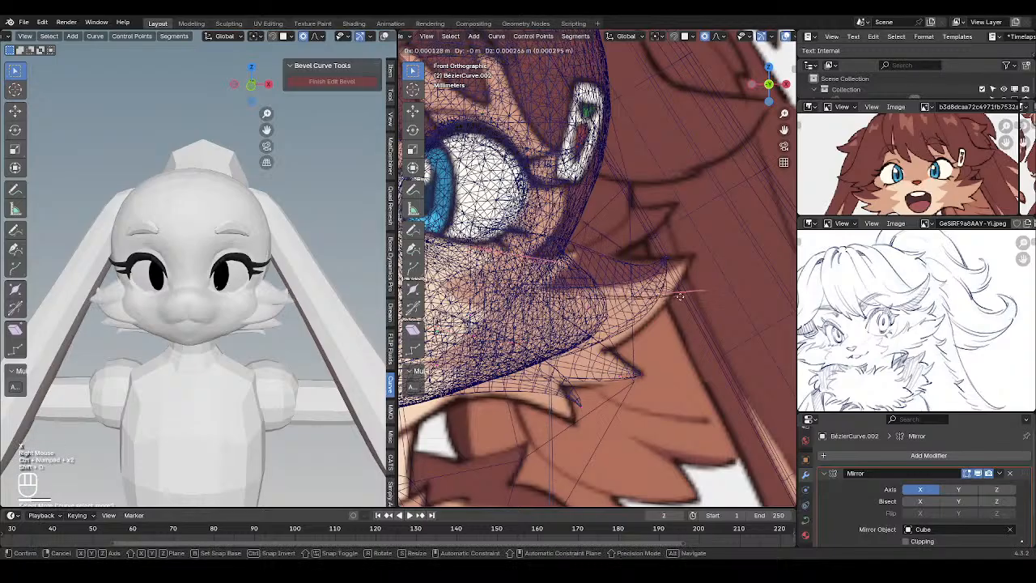
left_click(689, 287)
Rotate the copied tuft's points upward, then enlarge and move them to match the upper fur spike in the reference
key("r")
left_click(714, 226)
key("g")
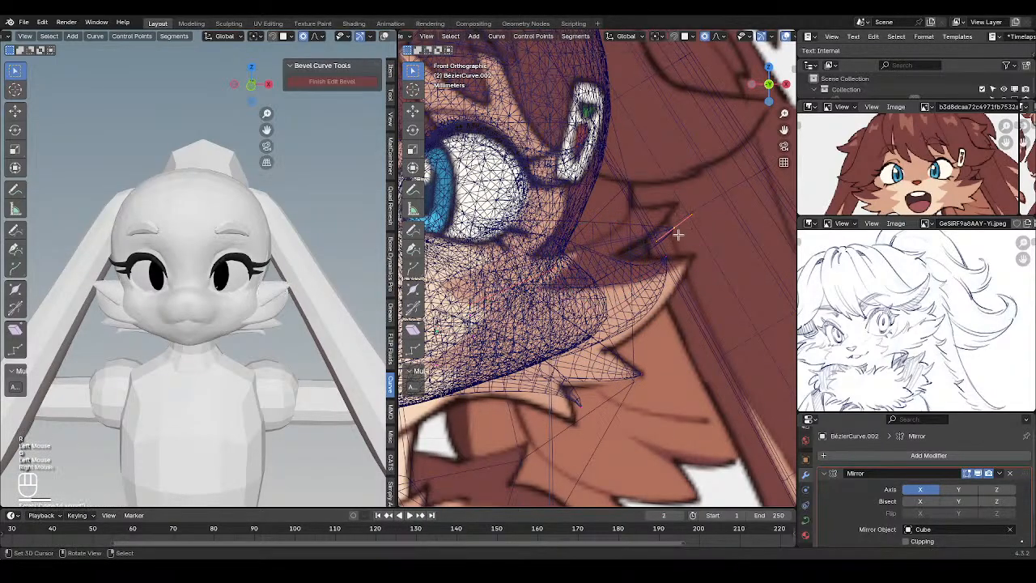
left_click(709, 191)
key("s")
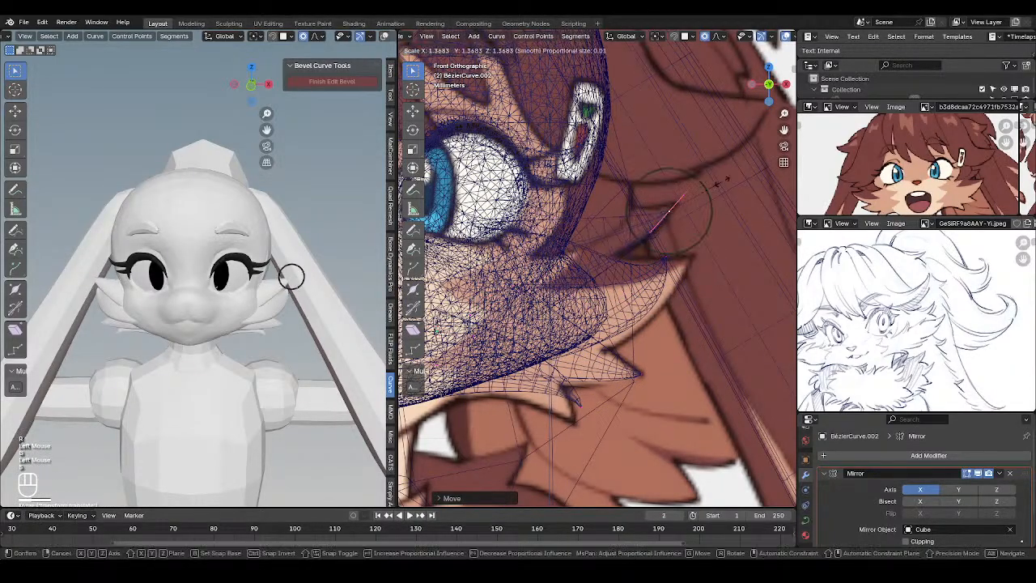
left_click(744, 170)
key("g")
left_click(717, 183)
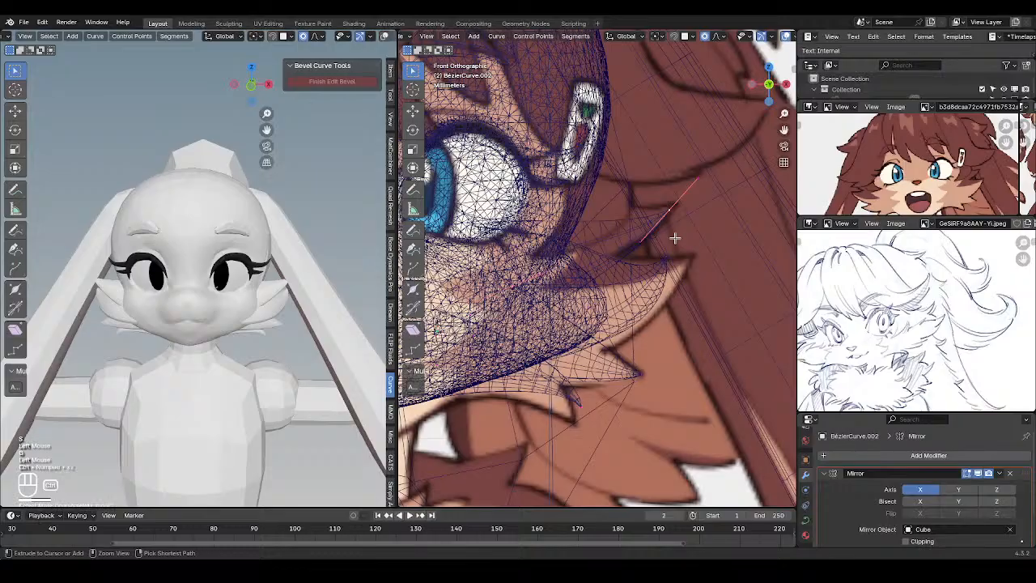
Return to solid shading and rotate and move the upper tuft's points from the side so it hugs the head
key("shift+z")
middle_click_drag(700, 278, 650, 233)
key("r")
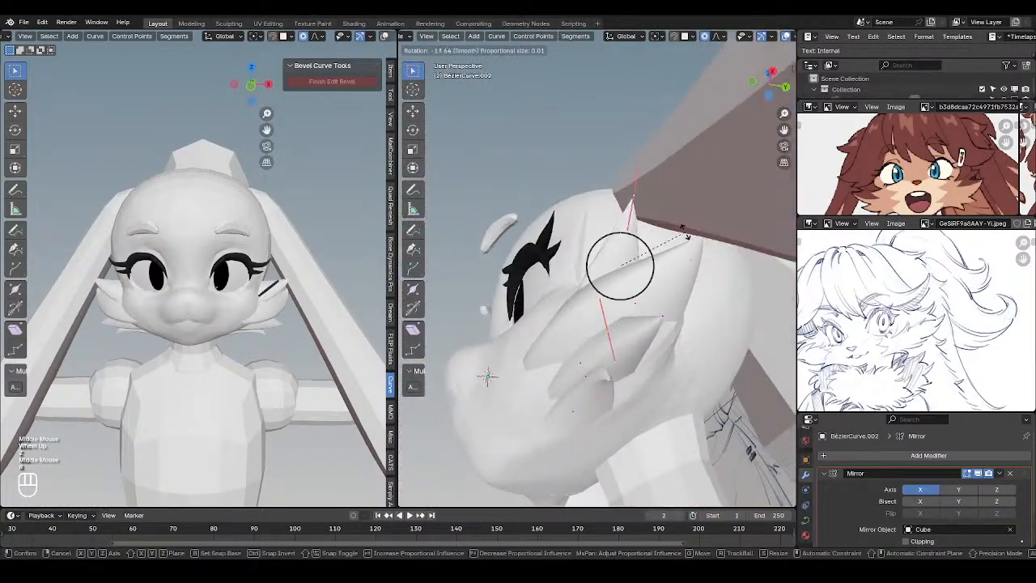
left_click(686, 236)
key("g")
left_click(688, 230)
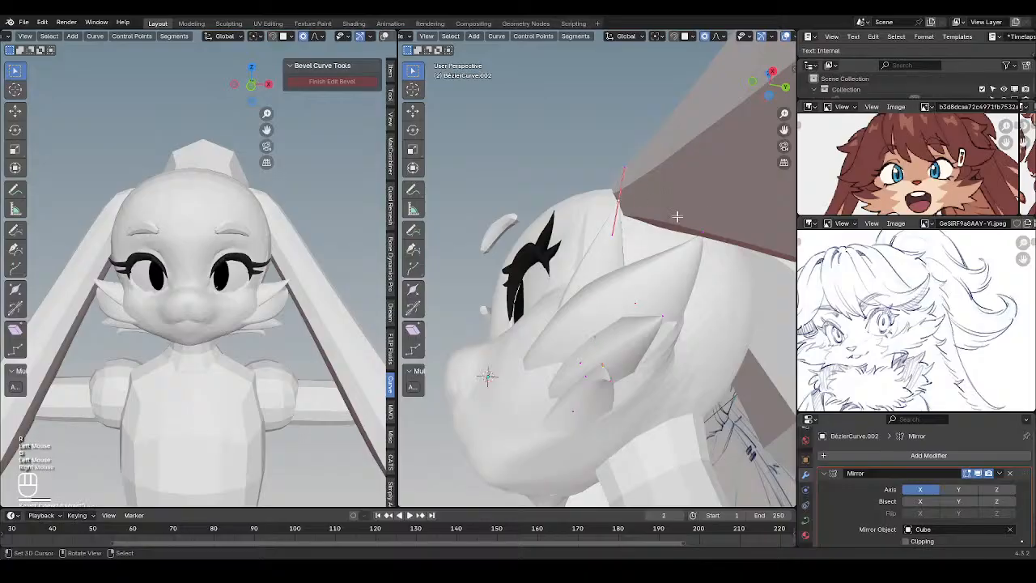
Refine the angle and placement of the upper tuft's points from the front and from above
scroll(672, 231, "down", 2)
scroll(672, 231, "up", 1)
mouse_move(656, 233)
middle_mouse_down("alt")
mouse_move(672, 231)
mouse_move(689, 247)
middle_mouse_up("alt")
key("shift+z")
key("r")
left_click(712, 222)
key("z")
middle_click_drag(703, 190, 721, 217)
key("r")
left_click(707, 255)
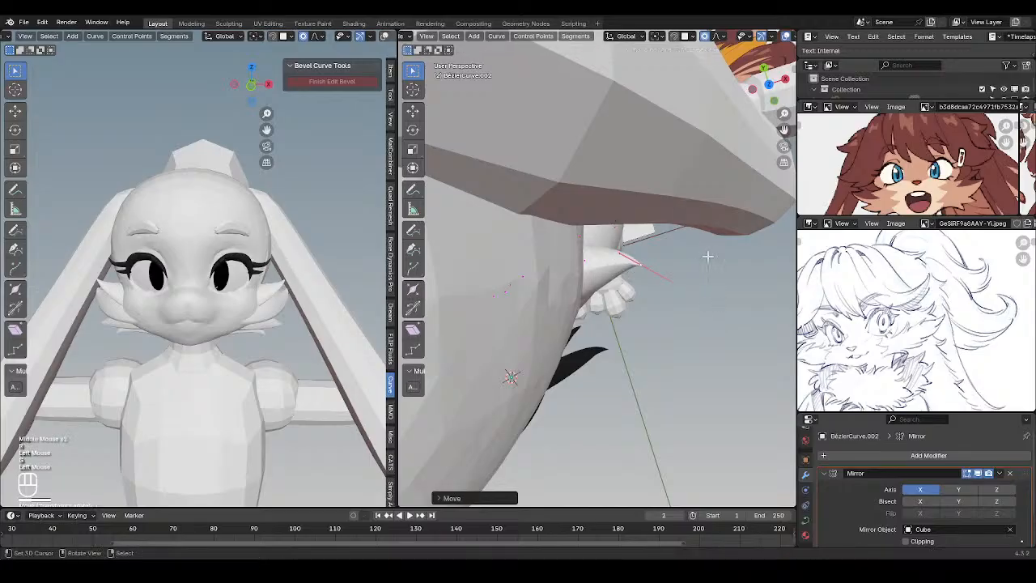
Finish editing the tuft curve and clear the selection
mouse_move(736, 249)
middle_mouse_down("alt")
mouse_move(610, 243)
mouse_move(669, 243)
mouse_move(589, 280)
mouse_move(678, 265)
mouse_move(664, 266)
middle_mouse_up("alt")
key("z")
key("z")
scroll(652, 255, "down", 3)
scroll(652, 255, "down", 2)
scroll(652, 255, "up", 1)
key("Tab")
key("alt+a")
Reopen the cheek curve for editing and duplicate a tuft's points, placing the copy beneath the large cheek tuft
mouse_move(664, 265)
middle_mouse_down()
mouse_move(537, 259)
mouse_move(594, 259)
mouse_move(606, 273)
mouse_move(648, 267)
middle_mouse_up()
scroll(587, 262, "up", 2)
key("Tab")
scroll(606, 276, "up", 2)
key("shift+d")
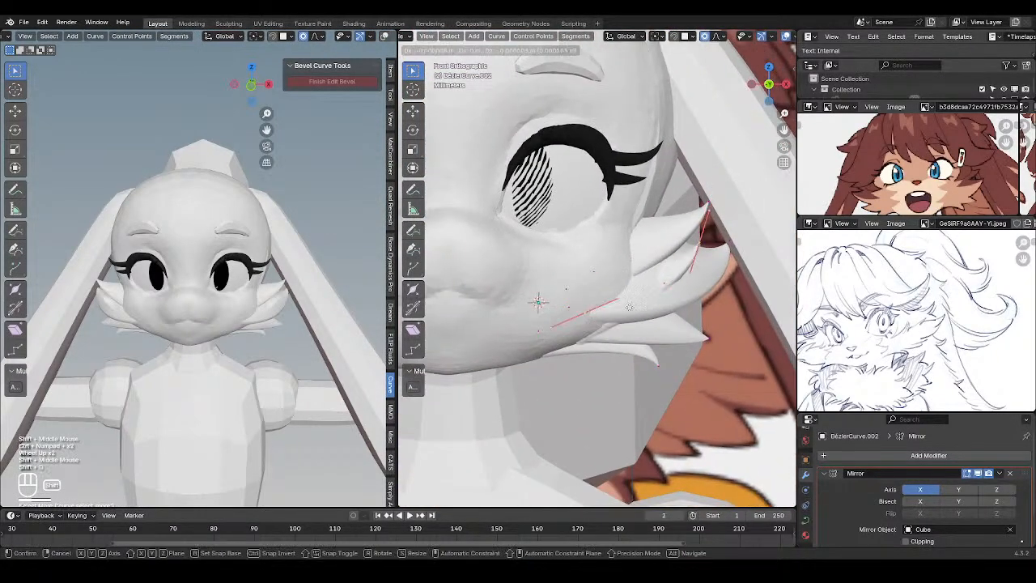
left_click(717, 306)
Rotate, scale down and move the copied tuft in front view so it sits between the large and lower tufts
key("r")
left_click(693, 354)
key("s")
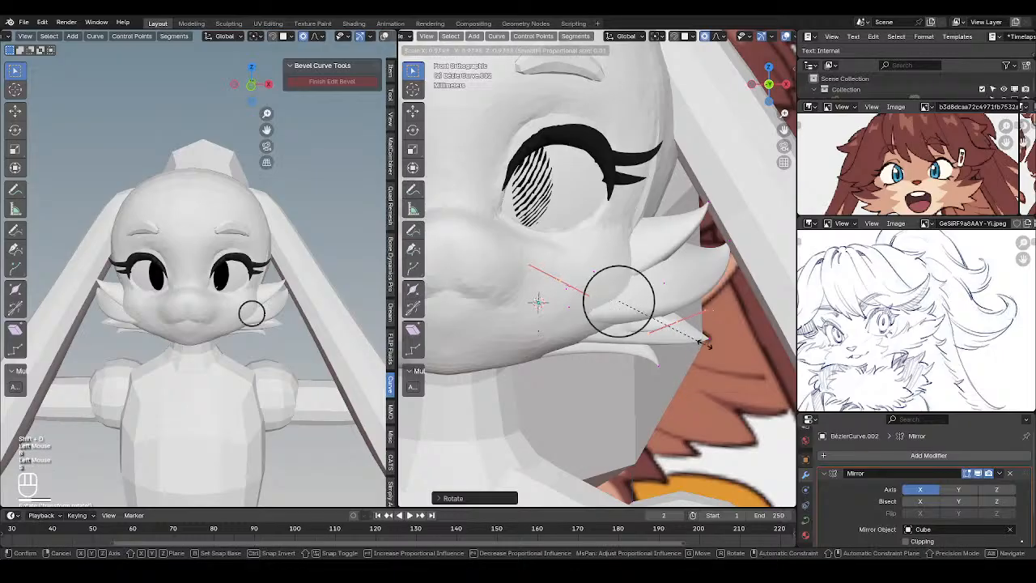
left_click(703, 338)
key("g")
left_click(686, 326)
Rotate and move the copied tuft from above and from the side to seat it against the cheek
middle_click_drag(651, 301, 616, 361)
key("r")
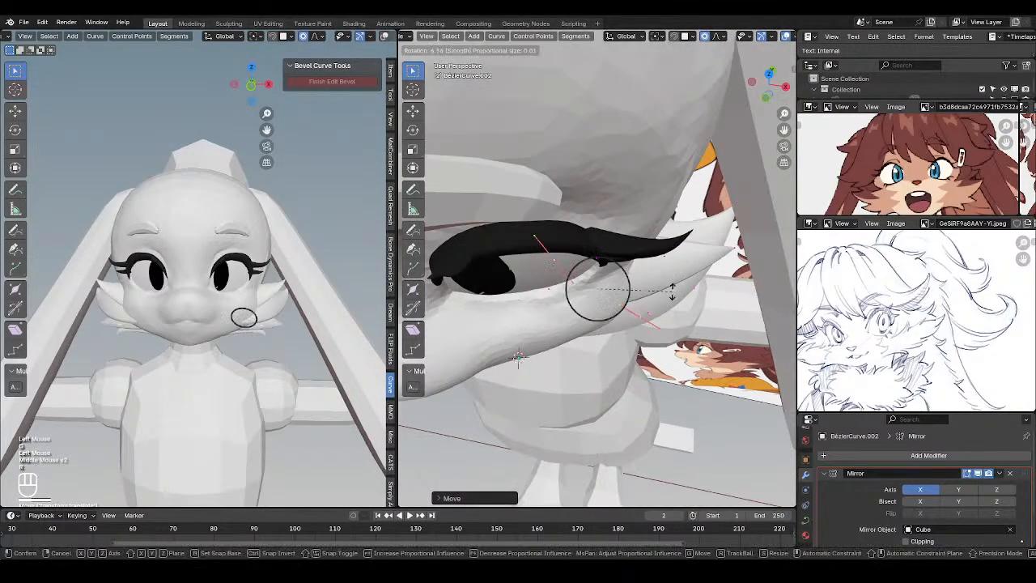
left_click(672, 291)
key("g")
left_click(664, 279)
middle_click_drag(644, 259, 590, 226)
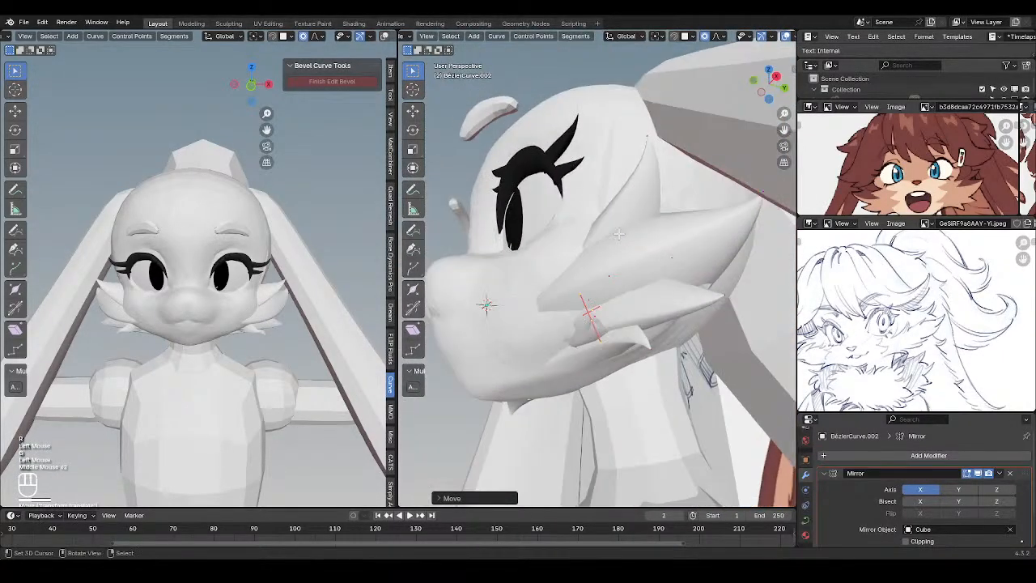
key("g")
right_click(596, 236)
key("g")
left_click(591, 302)
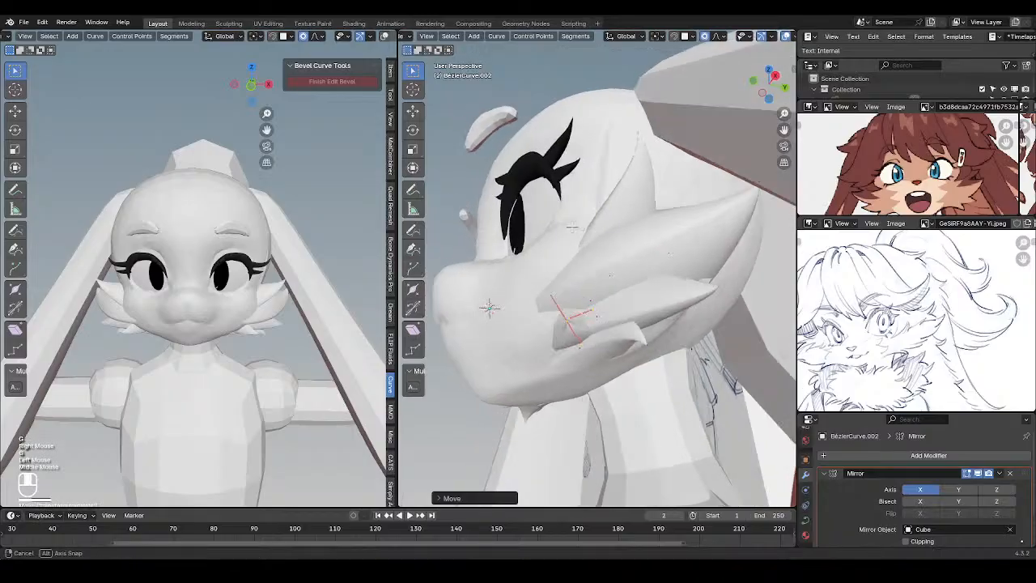
Freely rotate the copied tuft with trackball rotation from several angles to align it with the cheek surface
scroll(587, 281, "up", 1)
middle_click_drag(591, 302, 670, 296)
left_click(591, 284)
scroll(660, 290, "down", 1)
scroll(668, 293, "down", 1)
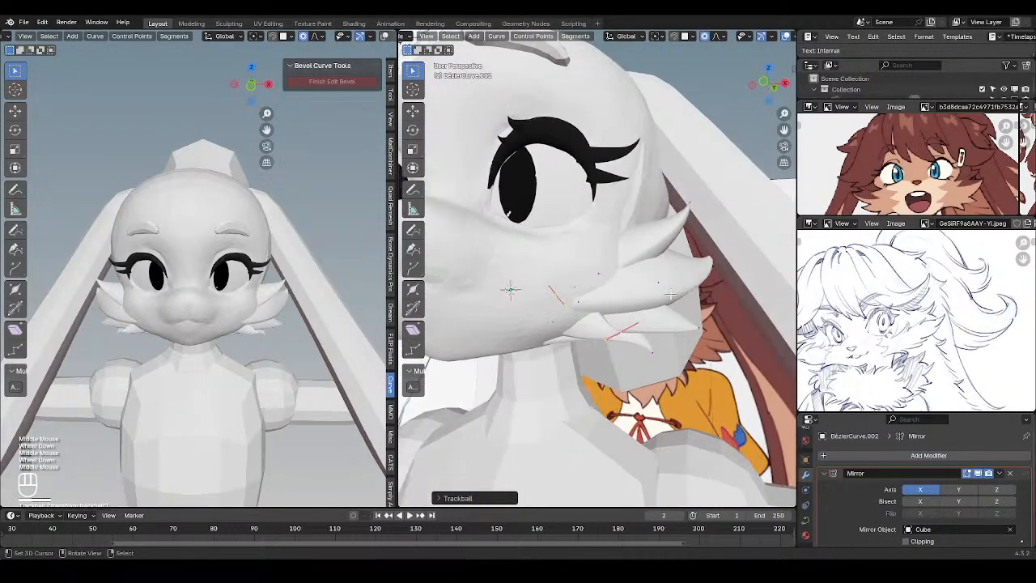
middle_click_drag(606, 265, 576, 258)
middle_click_drag(635, 279, 698, 288)
scroll(640, 276, "up", 1)
key("r")
key("r")
left_click(636, 256)
scroll(663, 275, "down", 1, "alt")
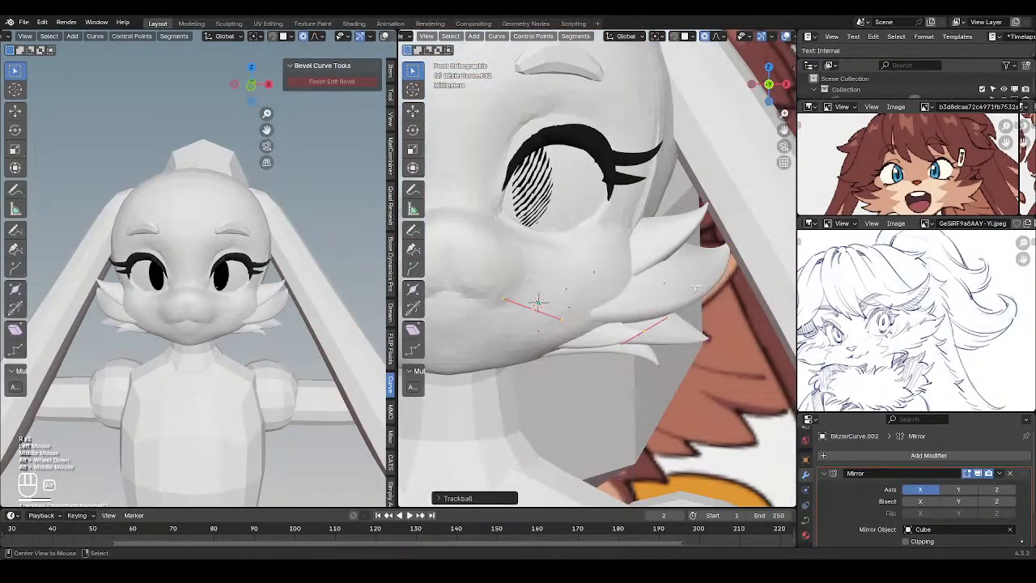
Select the copied tuft's tip point, then rotate and move it from the side to bend the tuft along the cheek
right_click(646, 332)
key("r")
key("r")
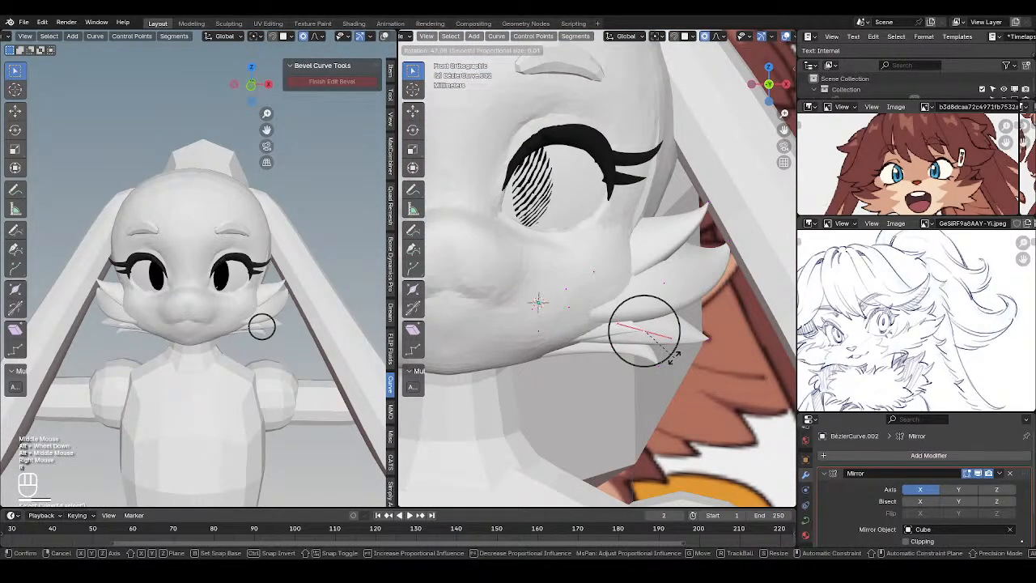
right_click(673, 357)
middle_click_drag(673, 357, 663, 276)
key("r")
left_click(679, 215)
key("g")
left_click(685, 208)
scroll(566, 296, "up", 1)
key("r")
left_click(660, 249)
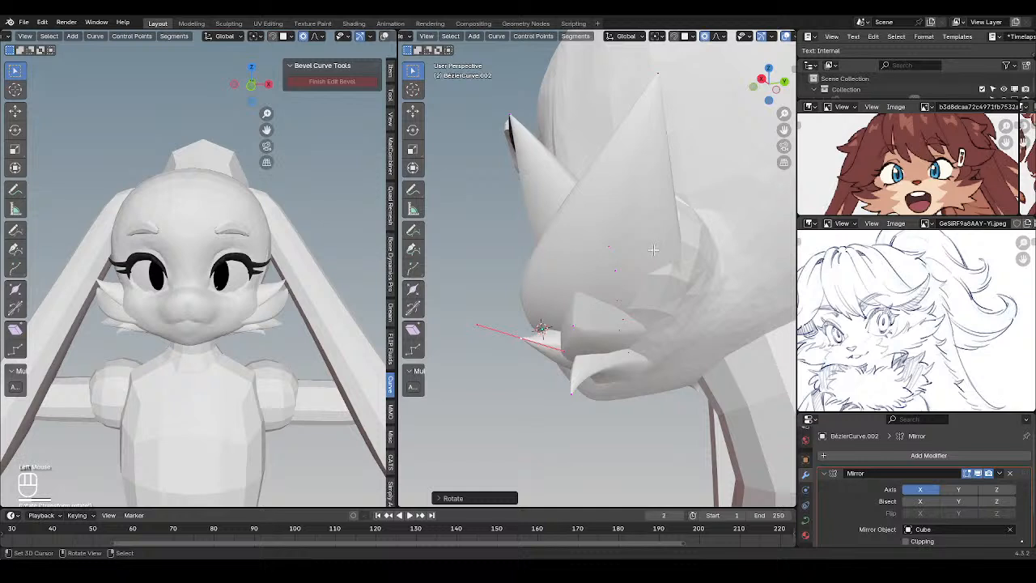
Readjust the rotation and position of the copied tuft's tip from the side
key("r")
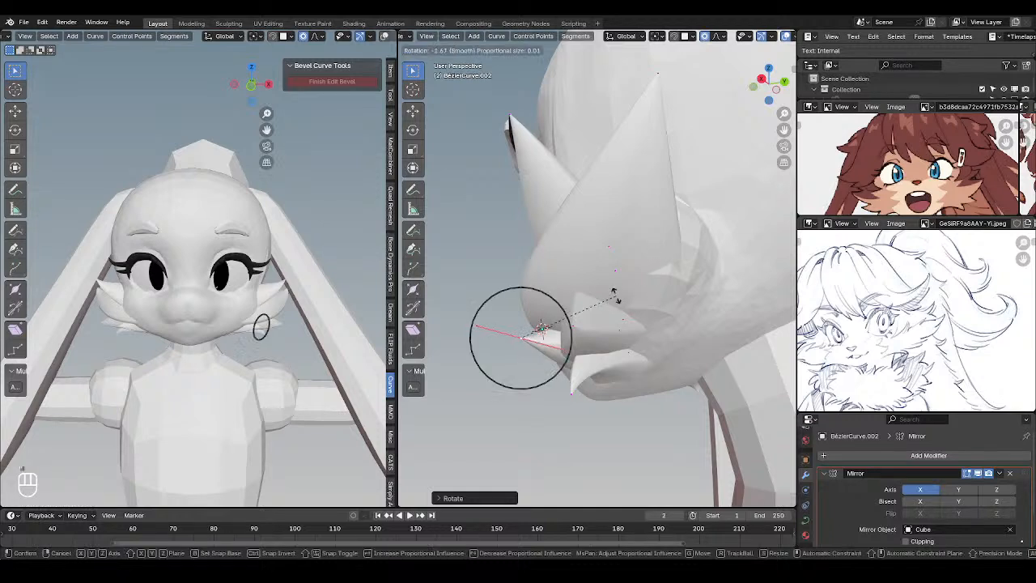
key("g")
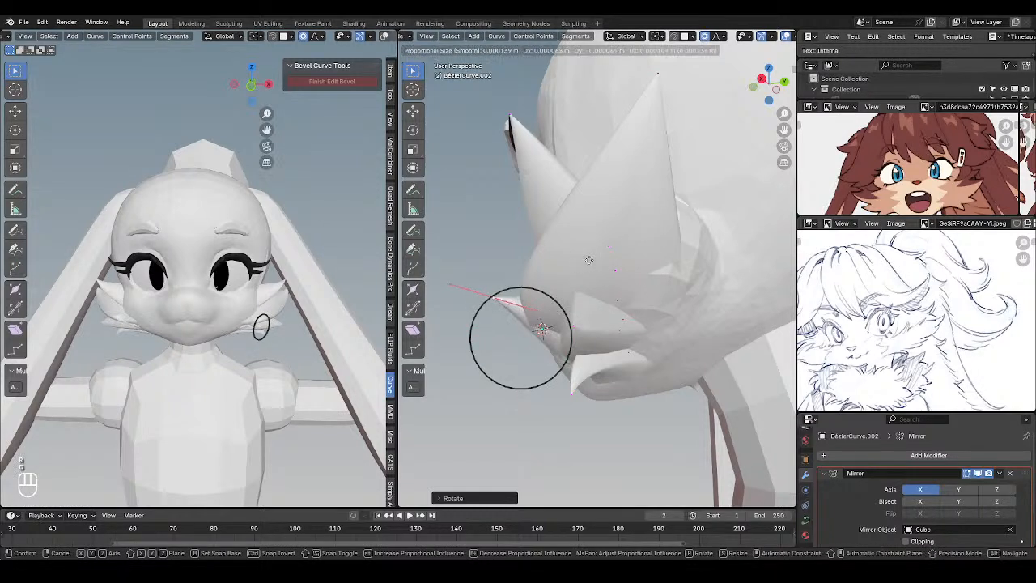
right_click(593, 260)
key("r")
left_click(541, 237)
key("g")
left_click(544, 247)
middle_click_drag(545, 247, 628, 261, "alt")
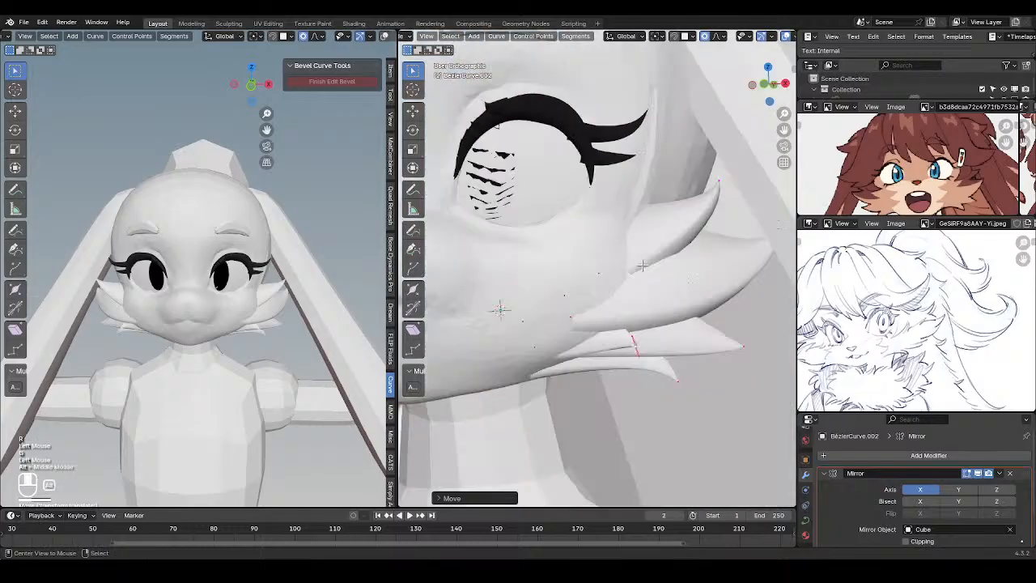
Scale, rotate and move the copied tuft's tip from front and side views to refine its curl
key("s")
left_click(685, 328)
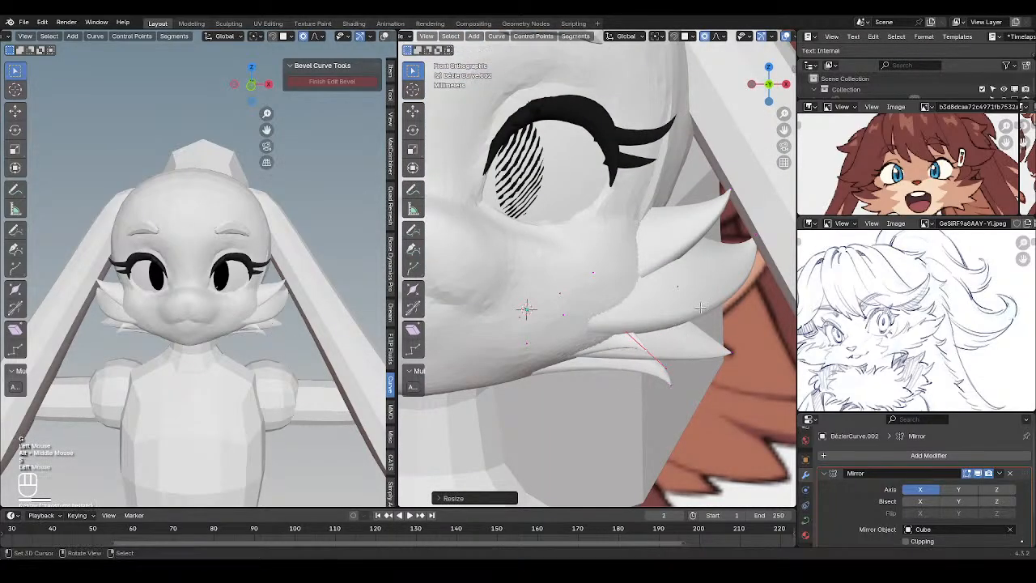
key("r")
left_click(709, 341)
middle_click_drag(709, 341, 647, 349)
scroll(655, 347, "down", 1)
middle_click_drag(713, 343, 660, 333)
key("r")
left_click(597, 256)
middle_click_drag(597, 256, 682, 243)
key("g")
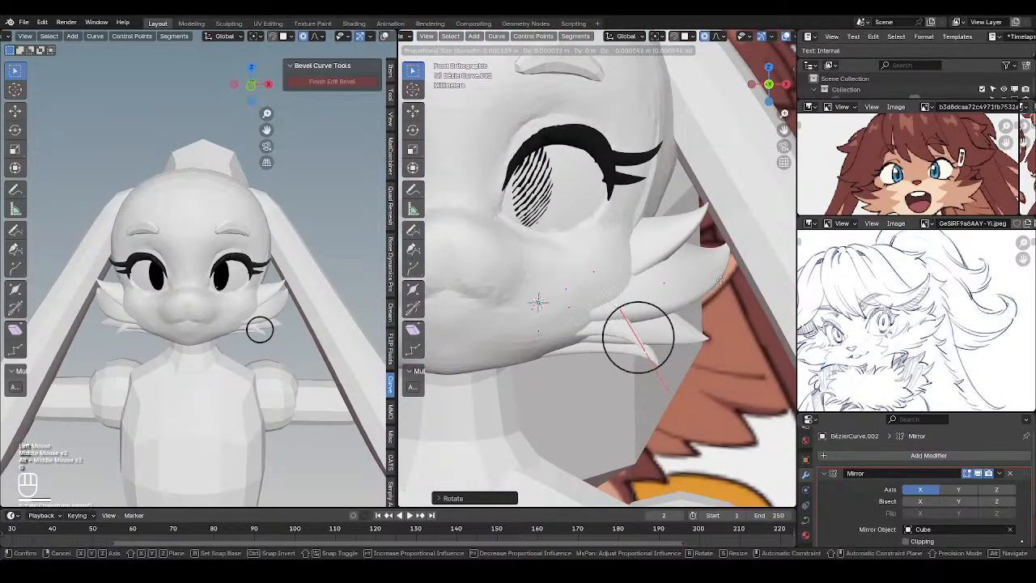
left_click(720, 280)
Duplicate the small lower tuft, place the copy by the cheek, and shift it within the horizontal plane
middle_click_drag(612, 272, 689, 265)
scroll(641, 313, "down", 2)
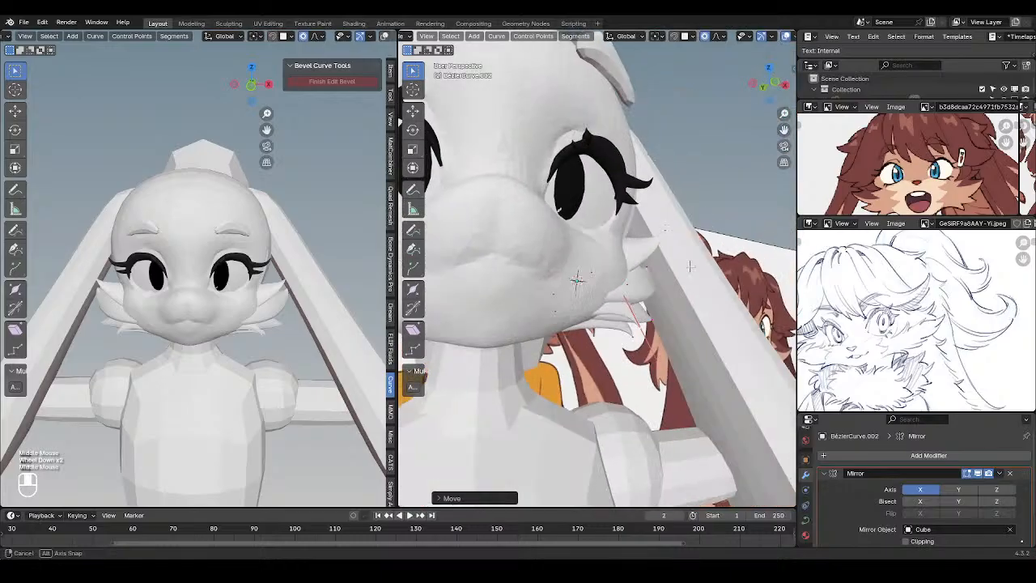
scroll(689, 266, "up", 1)
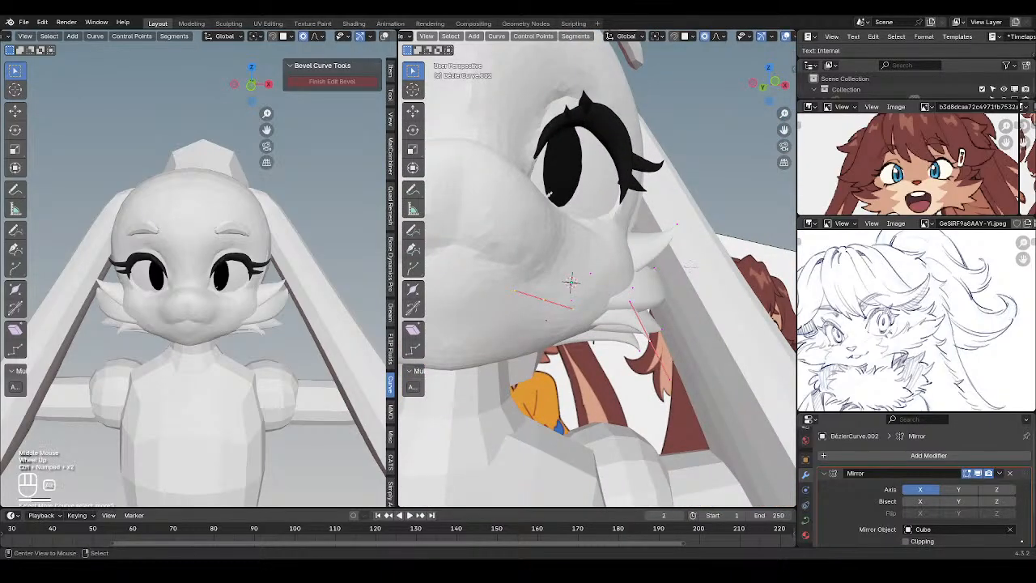
mouse_move(656, 317)
middle_mouse_down("alt")
mouse_move(622, 336)
mouse_move(589, 314)
mouse_move(610, 293)
mouse_move(594, 378)
mouse_move(669, 328)
middle_mouse_up("alt")
scroll(590, 314, "up", 2)
key("shift+d")
left_click(580, 283)
scroll(593, 378, "down", 1)
key("g")
key("shift+z")
left_click(585, 391)
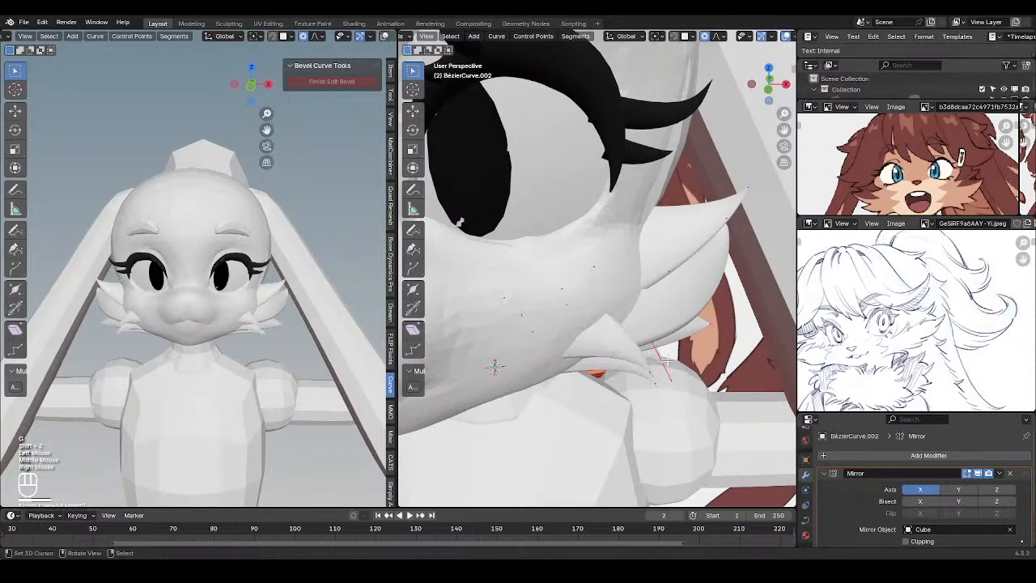
Rotate the copied tuft's tip to lie nearly horizontal and raise it on the cheek from the front view
middle_click_drag(654, 368, 627, 349, "alt")
left_click_drag(572, 354, 639, 352, "alt")
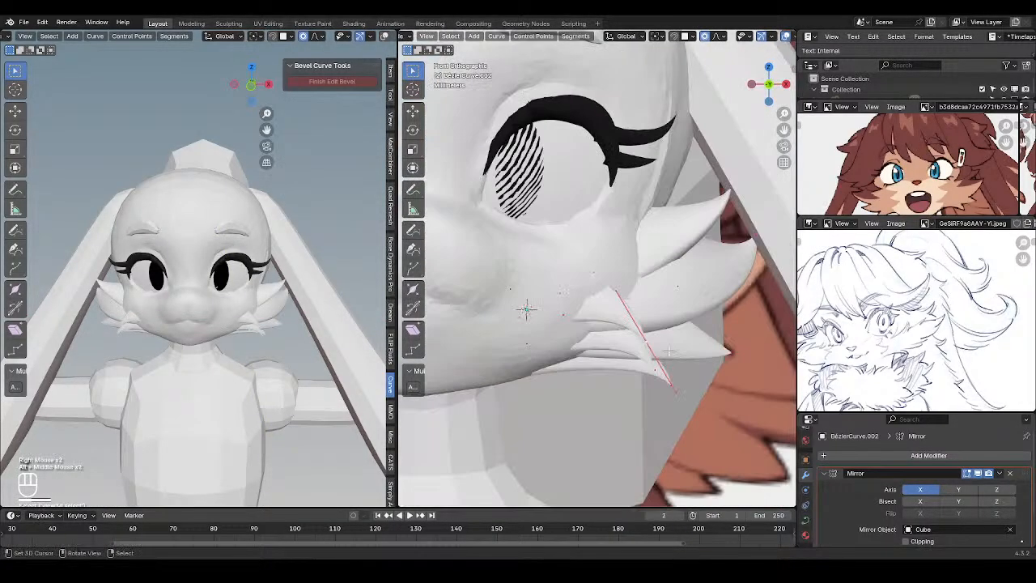
key("r")
left_click(674, 287)
key("g")
left_click(678, 264)
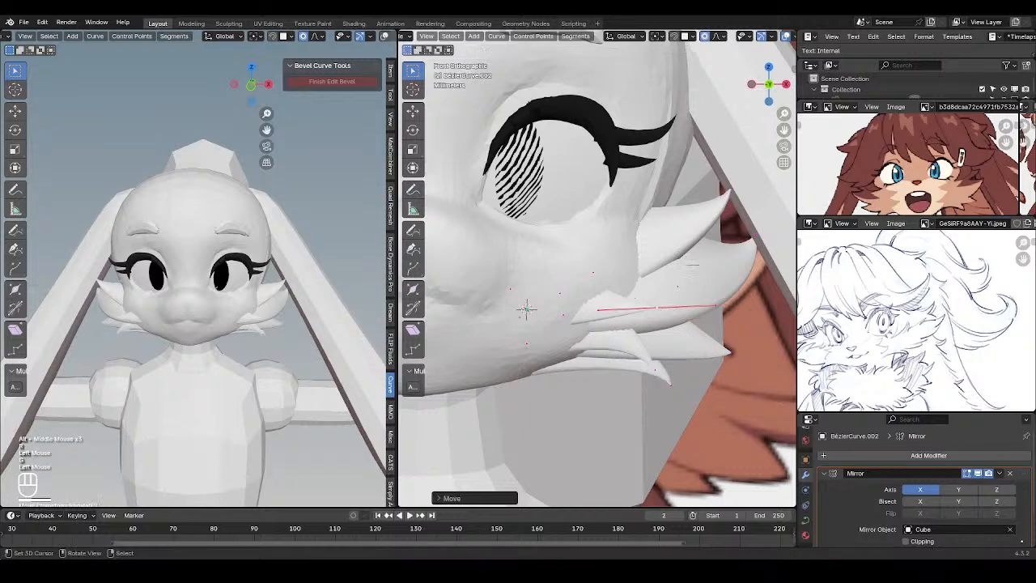
Move the copied tuft's tip up and back from the side, adjusting the proportional editing radius
middle_click_drag(648, 267, 606, 213)
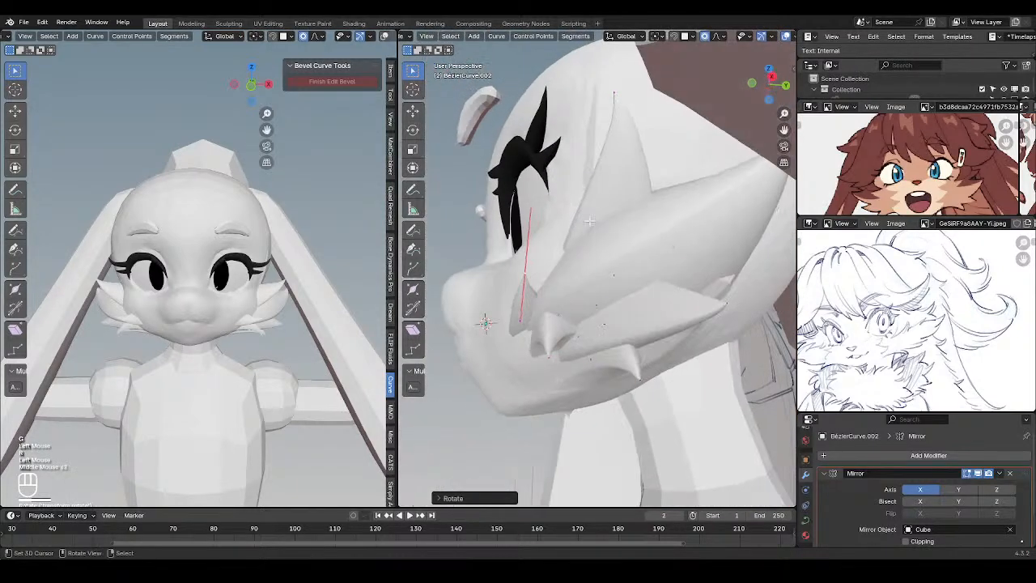
key("g")
scroll(622, 201, "down", 4)
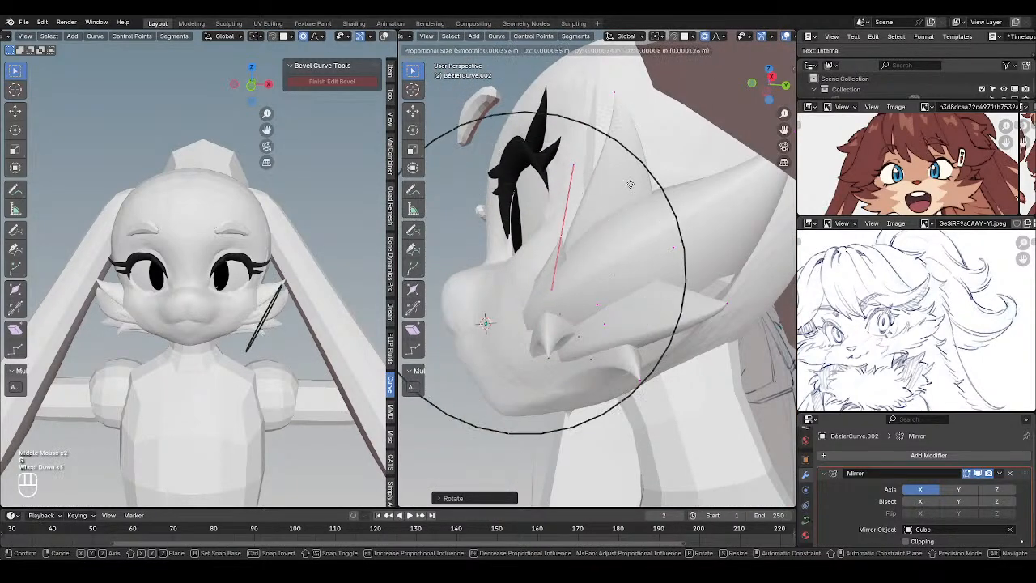
scroll(630, 185, "down", 3)
left_click(636, 190)
middle_click_drag(635, 190, 650, 203, "alt")
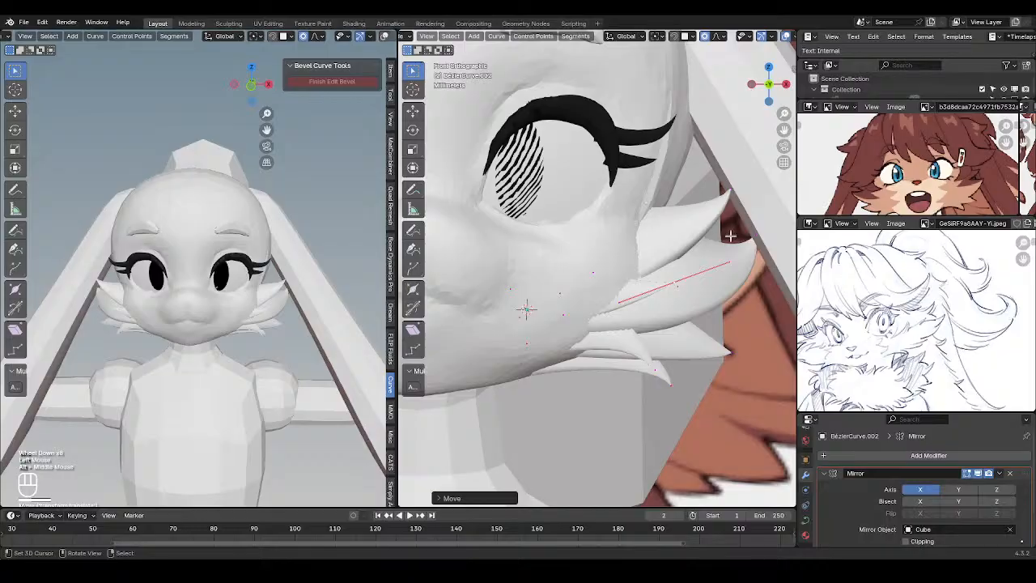
Rotate the copied tuft's tip from the front and from above so it angles upward along the cheek
key("r")
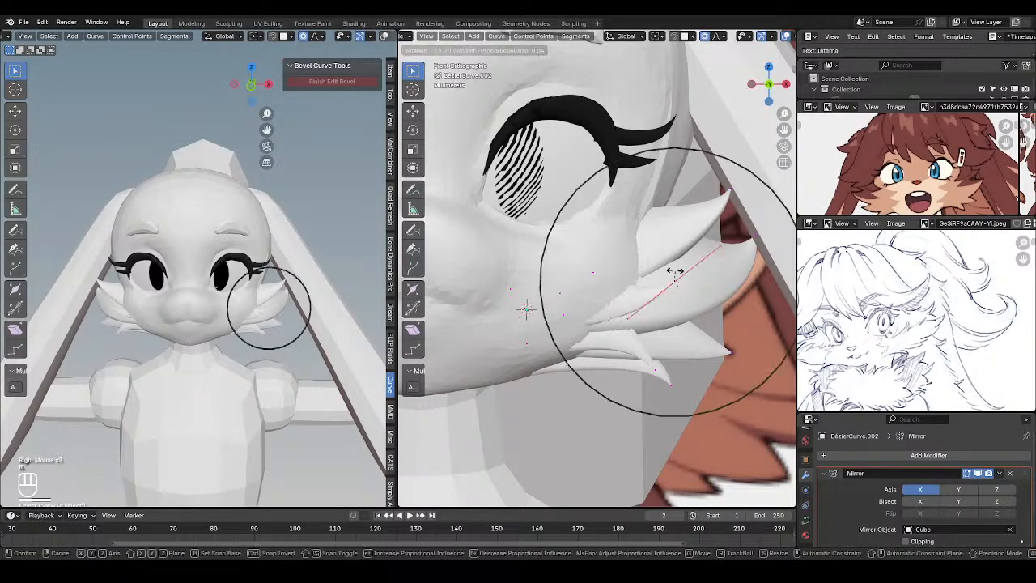
scroll(673, 269, "up", 3)
right_click(676, 263)
key("r")
scroll(707, 238, "up", 2)
left_click(709, 237)
middle_click_drag(709, 236, 715, 296)
scroll(702, 320, "down", 1)
scroll(703, 315, "up", 1)
key("r")
left_click(734, 340)
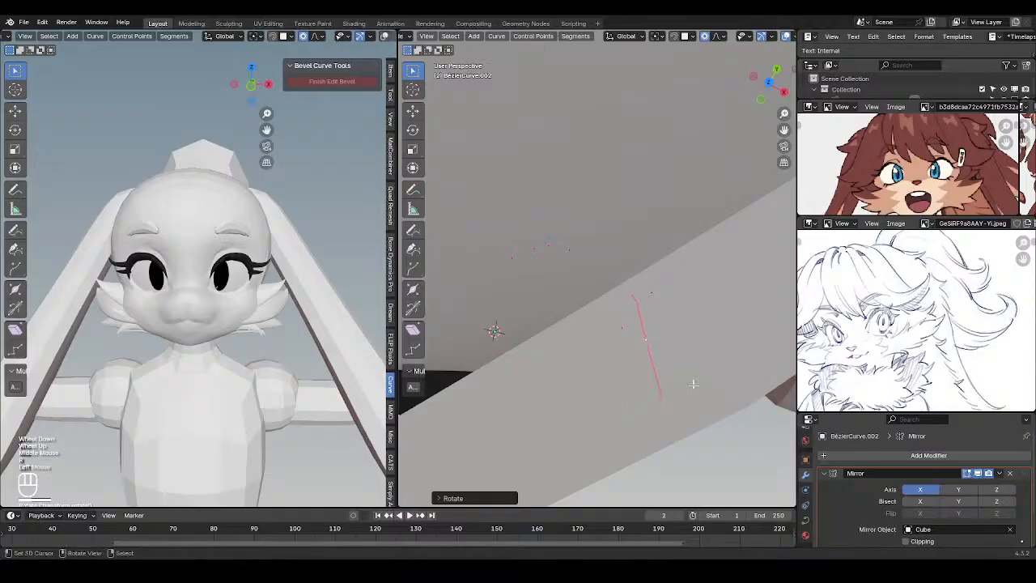
Select the whole copied tuft and shift its position on the upper cheek
middle_click_drag(734, 340, 598, 274)
key("z")
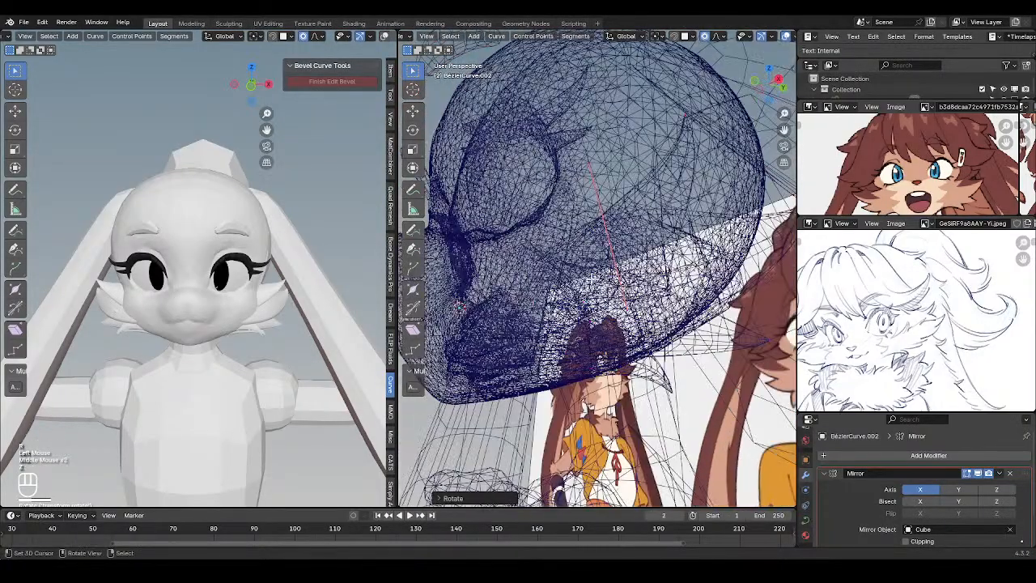
key("z")
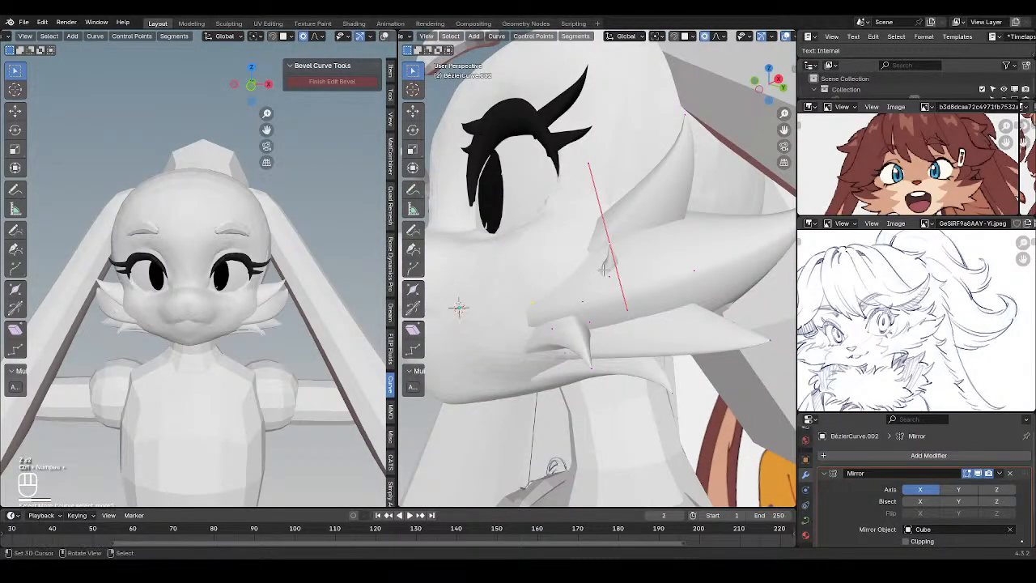
key("g")
left_click(461, 168, "shift")
middle_click_drag(462, 169, 619, 223)
scroll(619, 223, "down", 2)
scroll(717, 174, "up", 4)
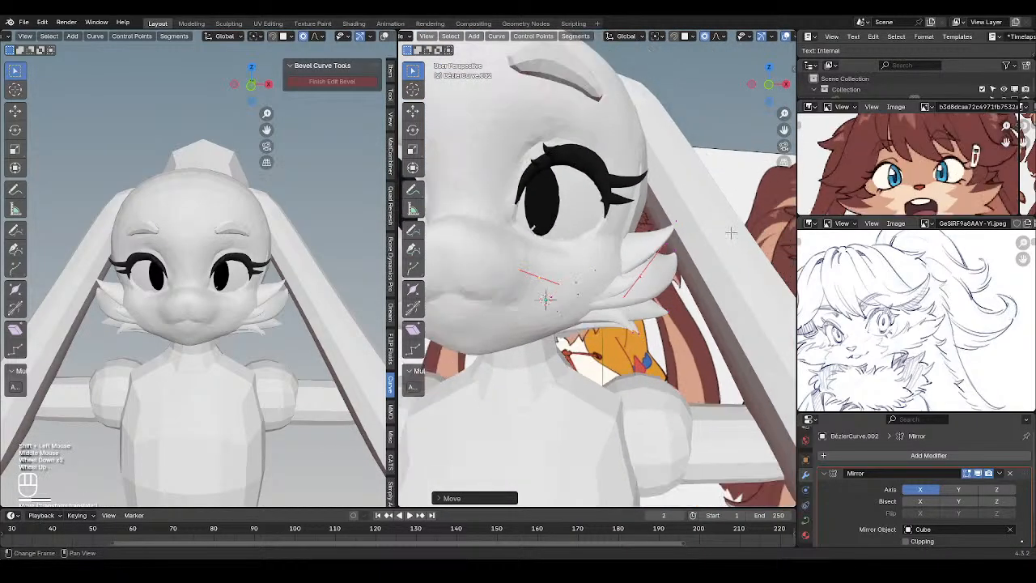
Rotate and move the whole copied tuft so it sits in front of the larger upper cheek tufts
key("r")
left_click(712, 217)
key("g")
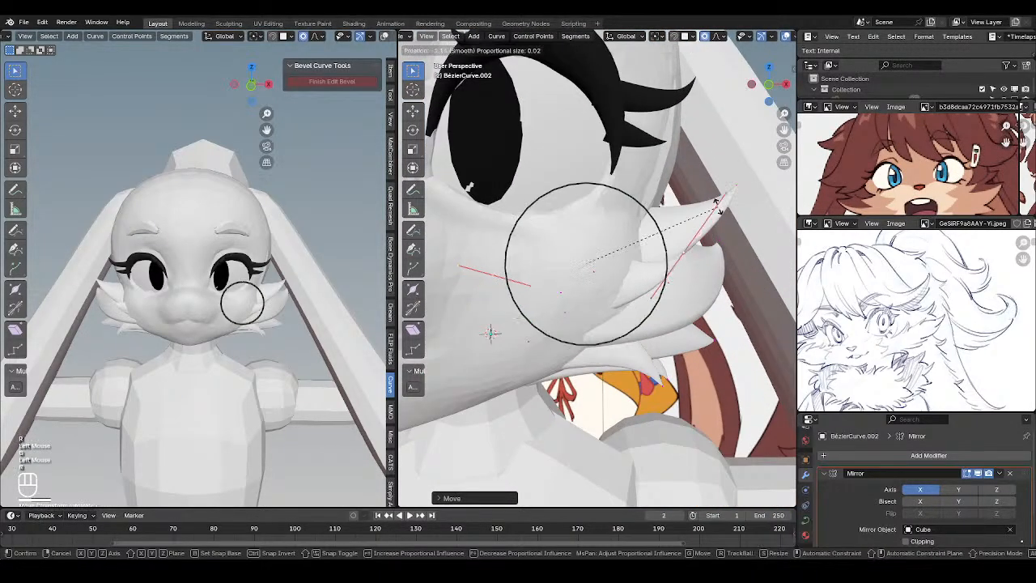
left_click(714, 212)
key("r")
left_click(713, 205)
middle_click_drag(713, 204, 599, 296)
key("r")
left_click(715, 180)
Leave Edit Mode, deselect everything, and examine the cheek tufts around the face
key("Tab")
scroll(668, 281, "down", 2)
key("alt+a")
scroll(668, 281, "down", 3)
scroll(589, 256, "down", 1)
scroll(591, 257, "up", 3)
scroll(613, 296, "up", 3)
right_click(608, 315)
Return to editing the curve, duplicate the selected cheek tuft below the others, and rotate the copy
key("Tab")
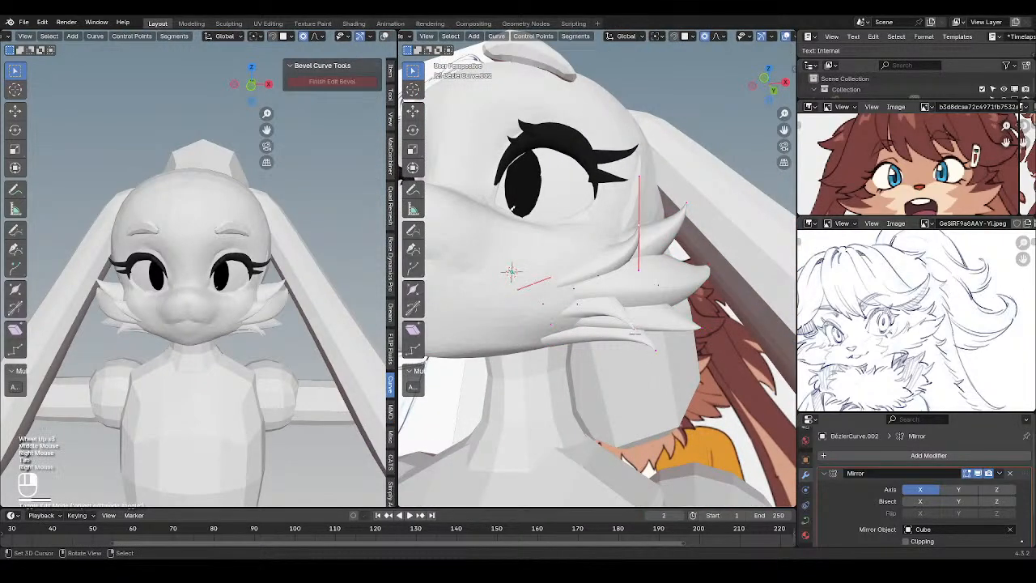
middle_click_drag(636, 334, 649, 271)
scroll(641, 283, "up", 1)
key("shift+d")
left_click(671, 360)
key("r")
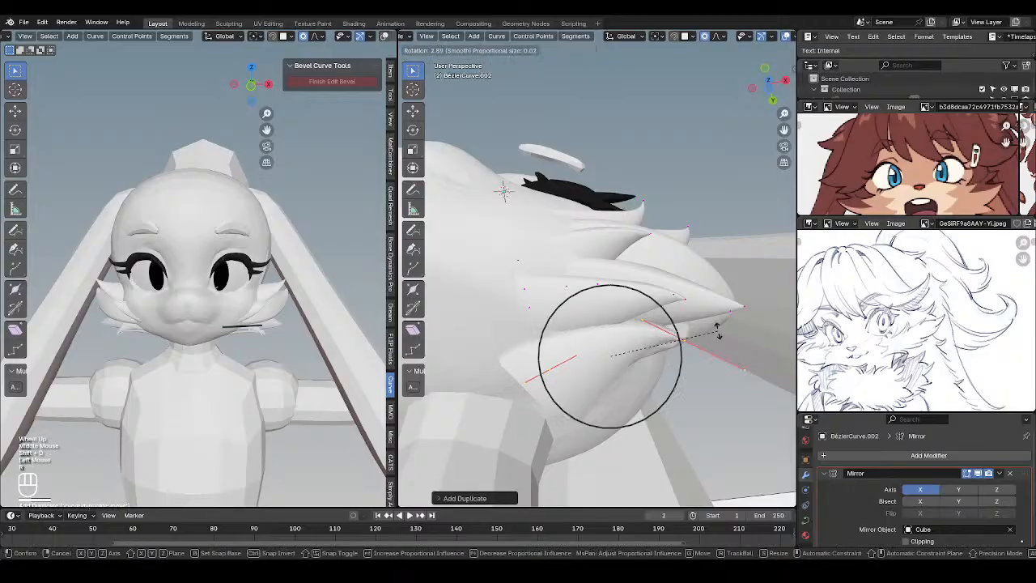
left_click(707, 384)
Rotate and move the new copy under the lower cheek tufts from the front view
mouse_move(661, 341)
middle_mouse_down("alt")
mouse_move(724, 314)
mouse_move(652, 330)
middle_mouse_up("alt")
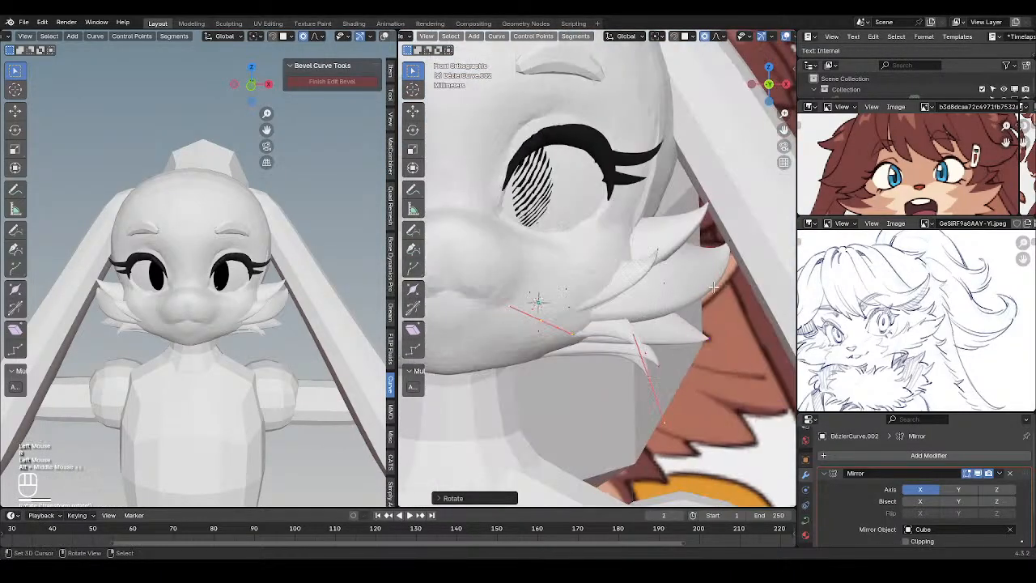
key("r")
left_click(720, 325)
key("g")
left_click(713, 317)
In wireframe from the side, rotate and move the new lower tuft and its tip along the jaw
middle_click_drag(712, 318, 647, 279)
scroll(648, 279, "down", 1)
key("z")
middle_click_drag(648, 300, 659, 348, "shift")
key("r")
left_click(620, 350)
key("g")
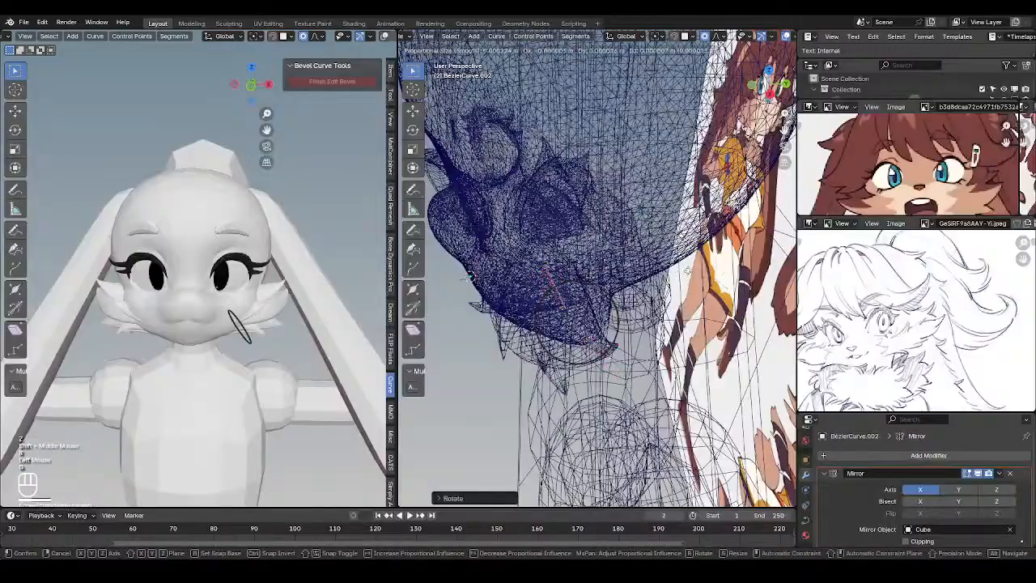
left_click(625, 356)
key("r")
left_click(244, 332)
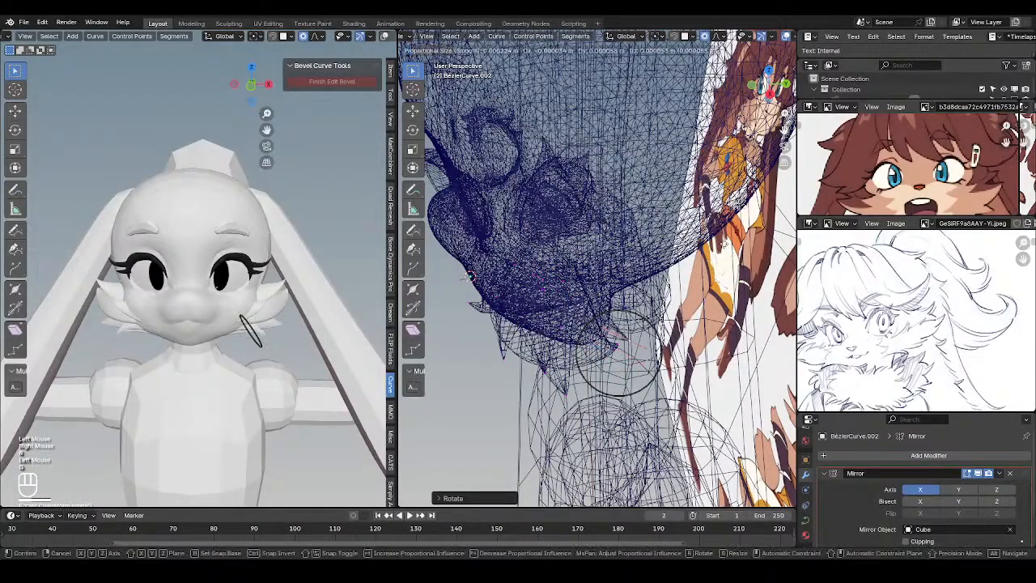
Restore solid shading and refine the lower tuft's tip from the front by rotating and moving it
key("z")
middle_click_drag(708, 304, 719, 368, "alt")
key("r")
left_click(613, 237)
key("g")
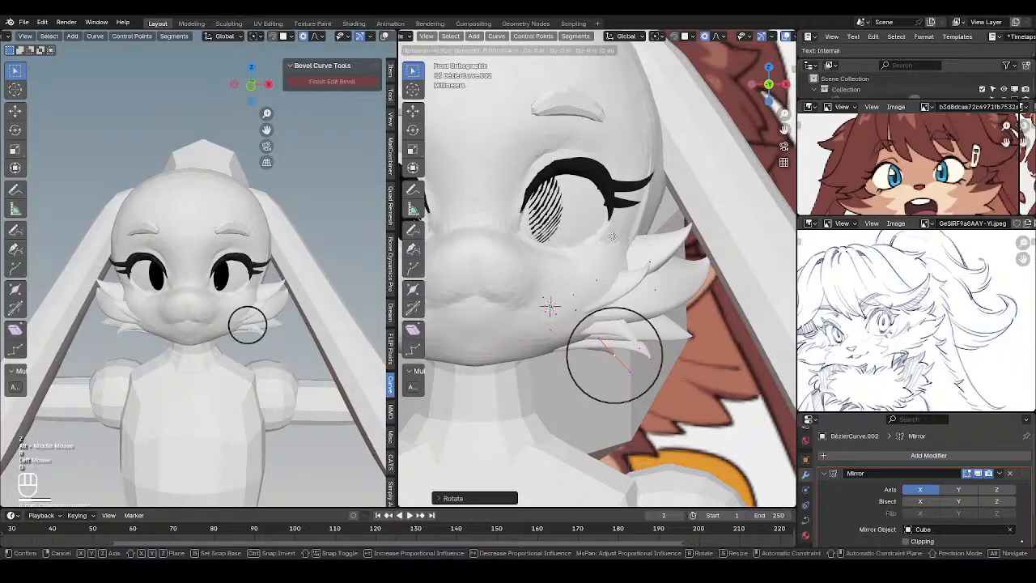
left_click(618, 235)
key("r")
left_click(629, 212)
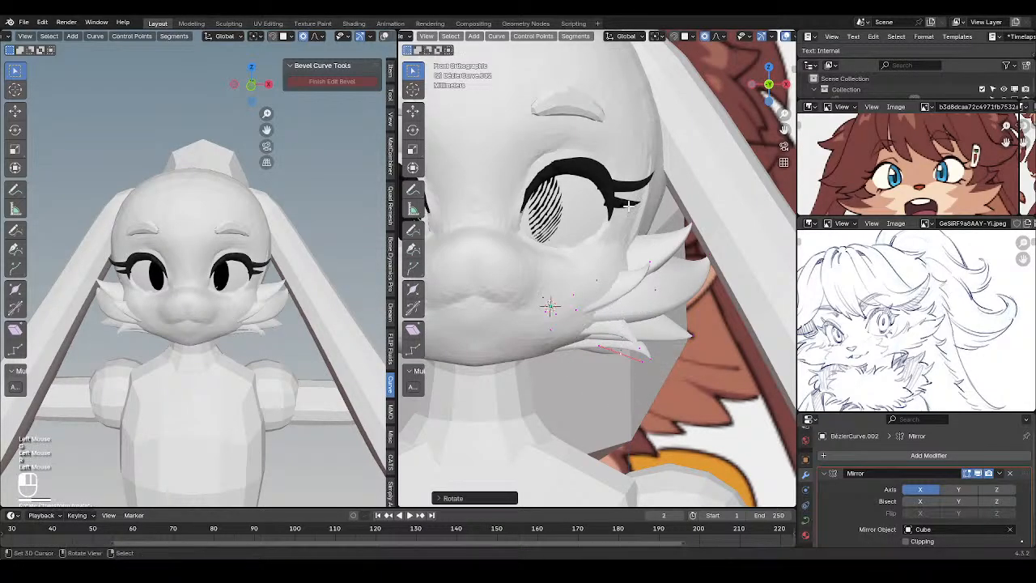
Leave Edit Mode, deselect the fur curves, and examine the cheek silhouette from several angles
middle_click_drag(630, 216, 675, 262)
middle_click_drag(637, 247, 599, 257)
key("Tab")
scroll(599, 258, "down", 3)
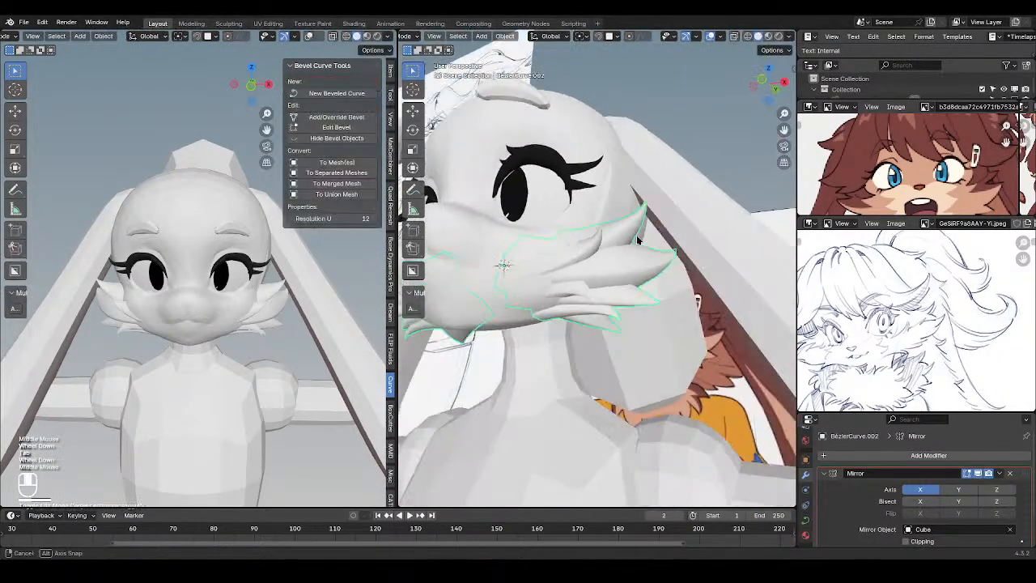
key("alt+a")
middle_click_drag(506, 274, 578, 273)
scroll(548, 271, "down", 1)
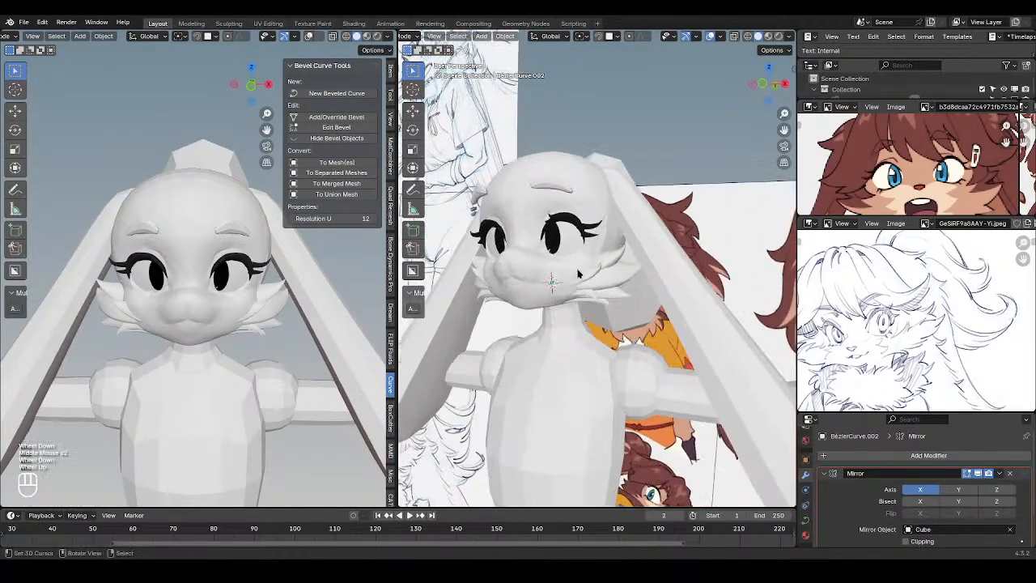
scroll(579, 273, "up", 2)
middle_click_drag(647, 291, 618, 302)
scroll(608, 272, "up", 2)
Duplicate the rear lower cheek tuft, place the copy higher behind the cheek, and rotate it freely
key("Tab")
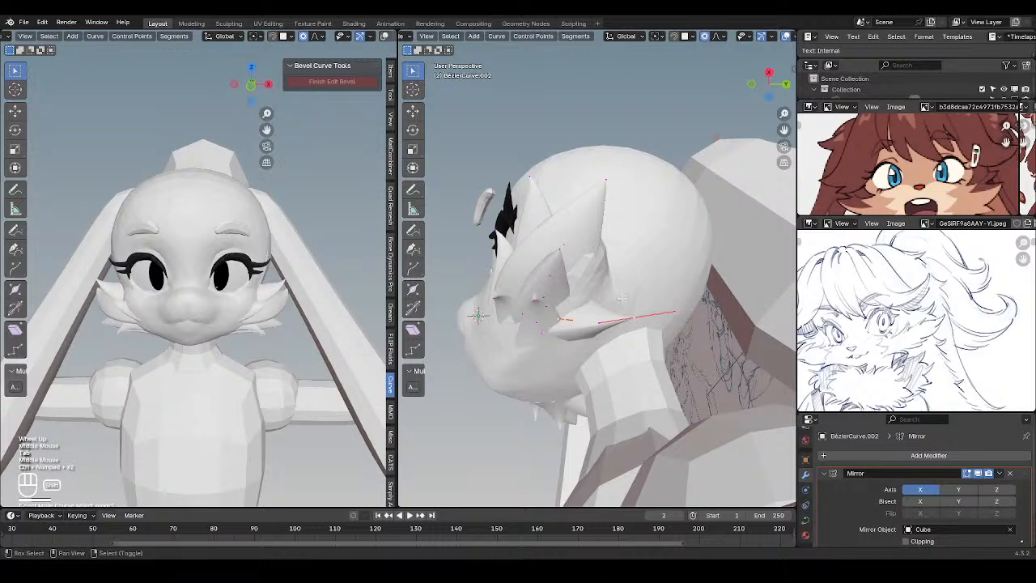
key("shift+d")
left_click(660, 253)
key("r")
left_click(654, 227)
key("r")
key("r")
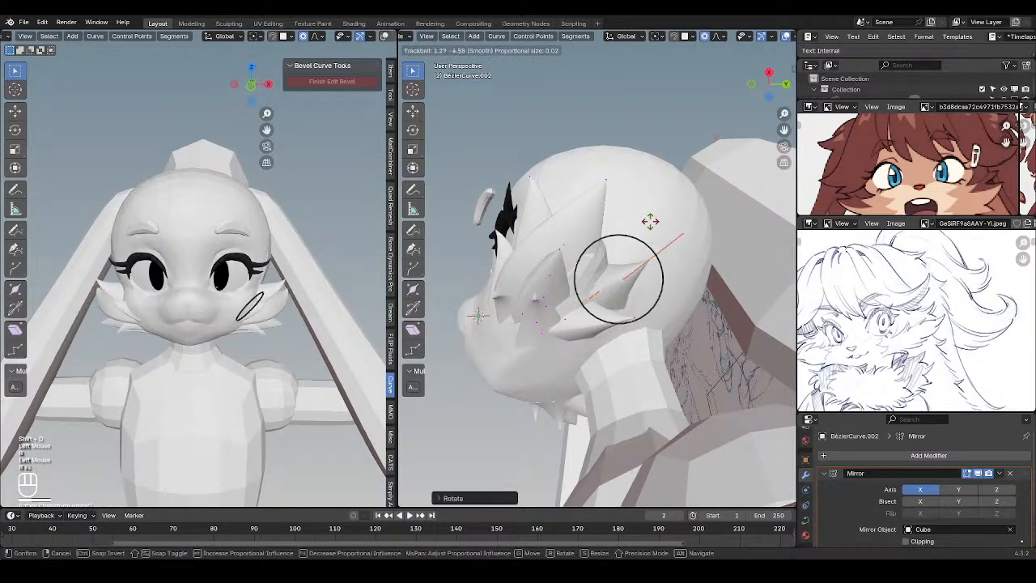
In front wireframe, rotate the copy against the reference drawing, and adjust its tip's rotation and position
middle_click_drag(651, 221, 688, 267, "alt")
scroll(688, 267, "down", 1)
scroll(689, 267, "up", 2)
key("g")
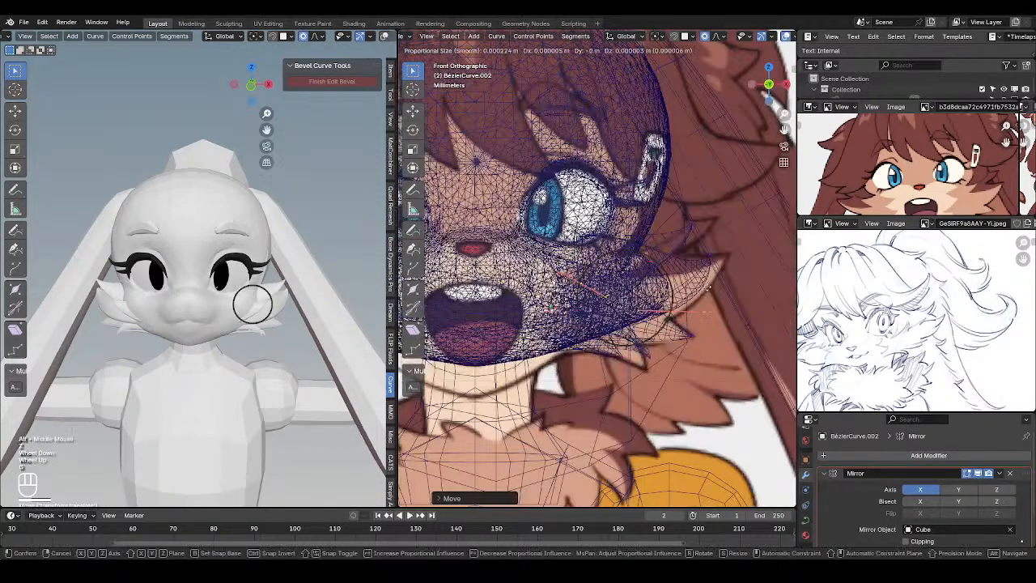
right_click(709, 286)
key("r")
left_click(716, 281)
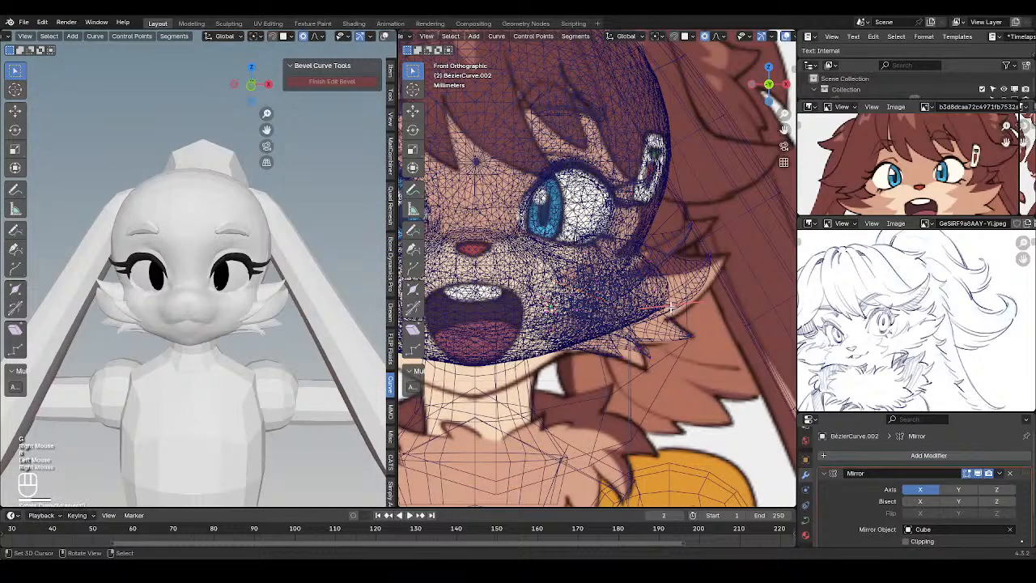
key("r")
left_click(743, 298)
key("g")
left_click(731, 332)
Return to solid shading and rotate and move the rear tuft's tip from the side
key("z")
mouse_move(731, 333)
middle_mouse_down()
mouse_move(658, 286)
mouse_move(694, 232)
mouse_move(678, 254)
middle_mouse_up()
key("r")
left_click(688, 243)
key("g")
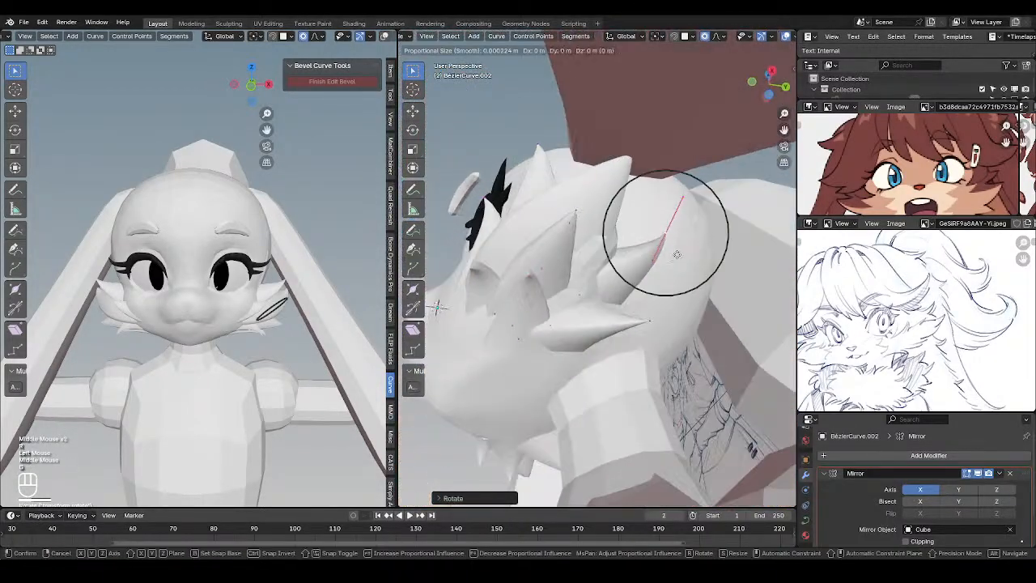
left_click(673, 253)
Select the rear tuft's root point, adjust its radius and tilt, and leave Edit Mode to check the shape
right_click(580, 295)
middle_click_drag(580, 295, 526, 327)
middle_click_drag(595, 311, 546, 313)
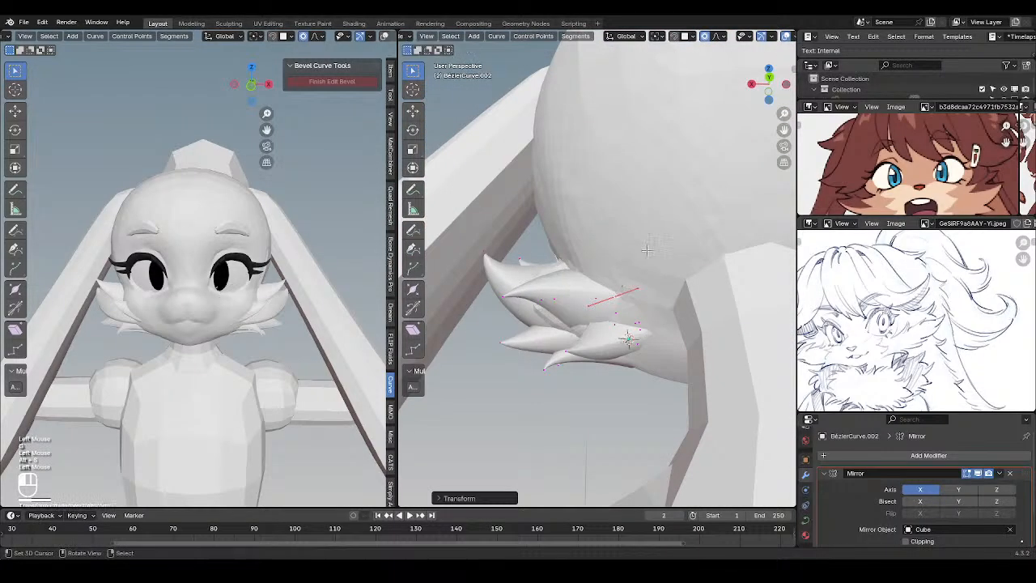
middle_click_drag(647, 250, 685, 281)
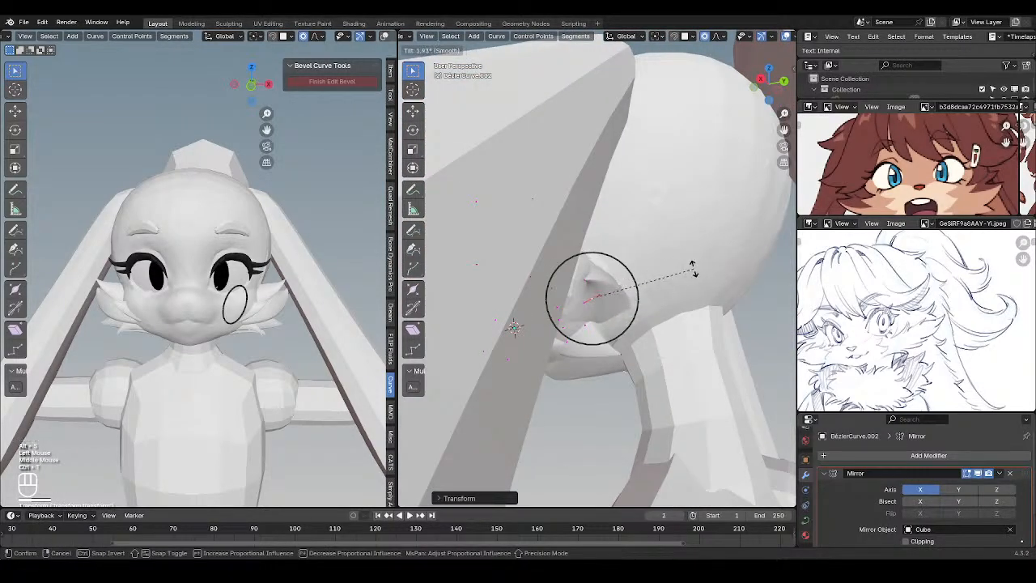
left_click(676, 321)
middle_click_drag(677, 320, 626, 280)
key("Tab")
scroll(654, 287, "down", 2)
Select the whole middle cheek tuft in Edit Mode, duplicate it, and place the copy farther back
key("Tab")
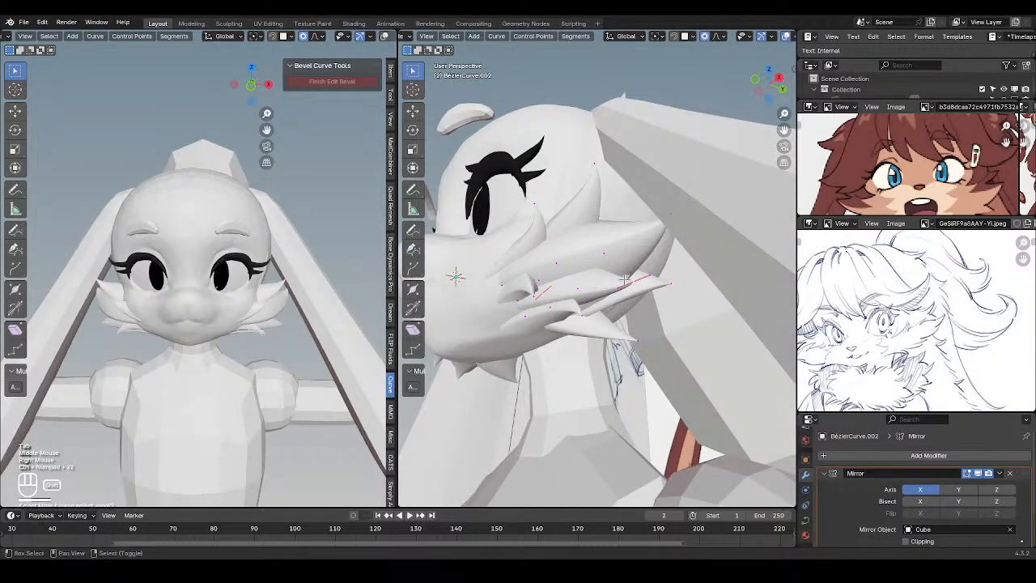
middle_click_drag(579, 245, 572, 216)
scroll(576, 235, "up", 1)
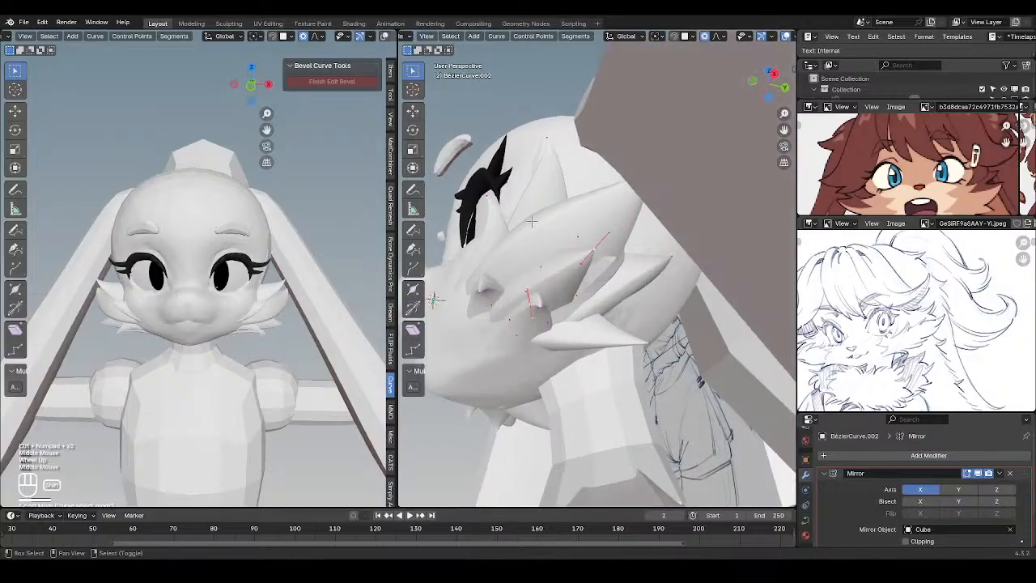
key("shift+d")
left_click(600, 211)
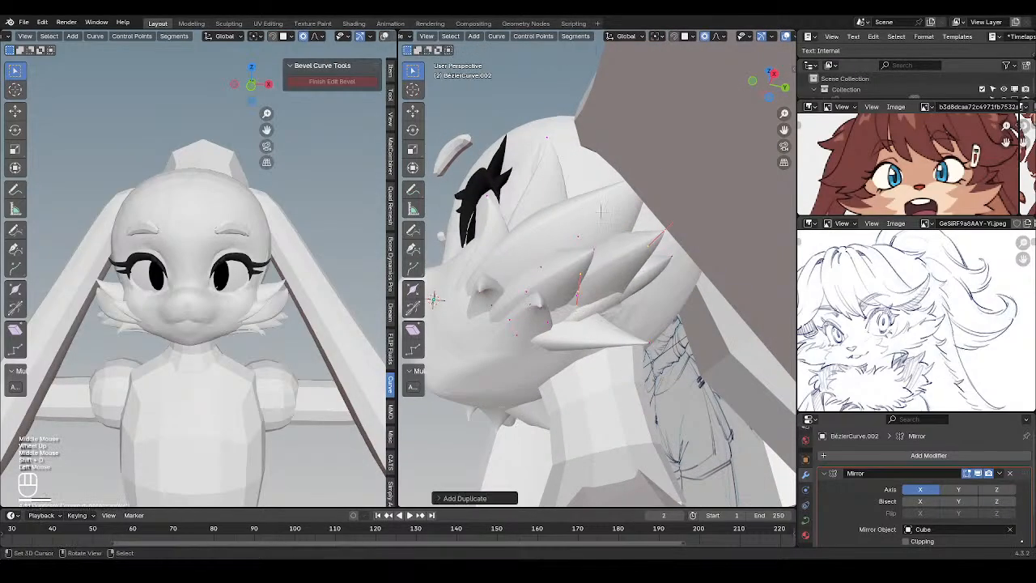
Tilt, rotate and move the new copy so it fits between the rear cheek tufts
left_click(688, 248)
key("ctrl+t")
left_click(689, 243)
mouse_move(710, 233)
middle_mouse_down()
mouse_move(696, 213)
mouse_move(719, 228)
middle_mouse_up()
key("t")
key("r")
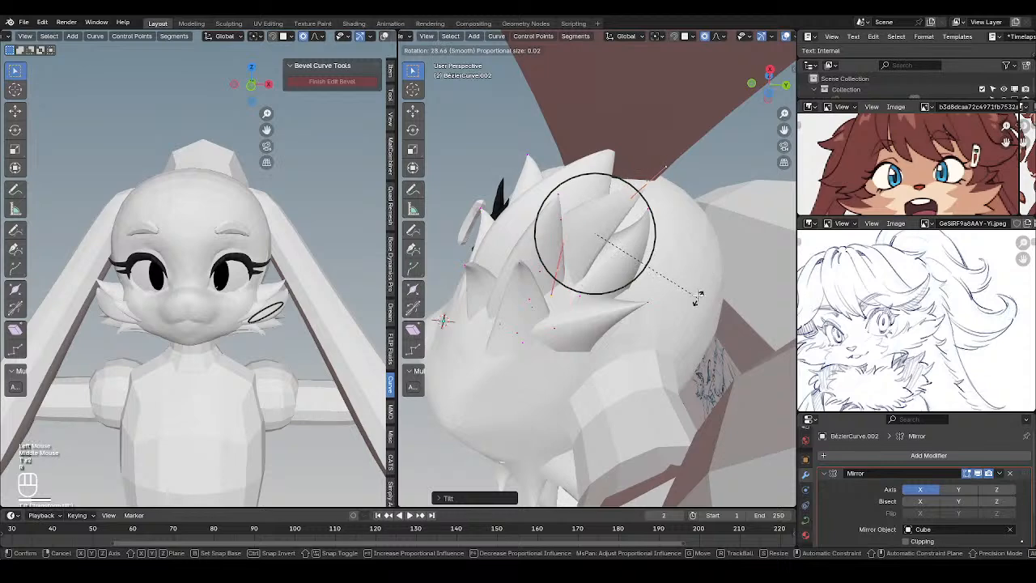
left_click(696, 298)
key("ctrl+t")
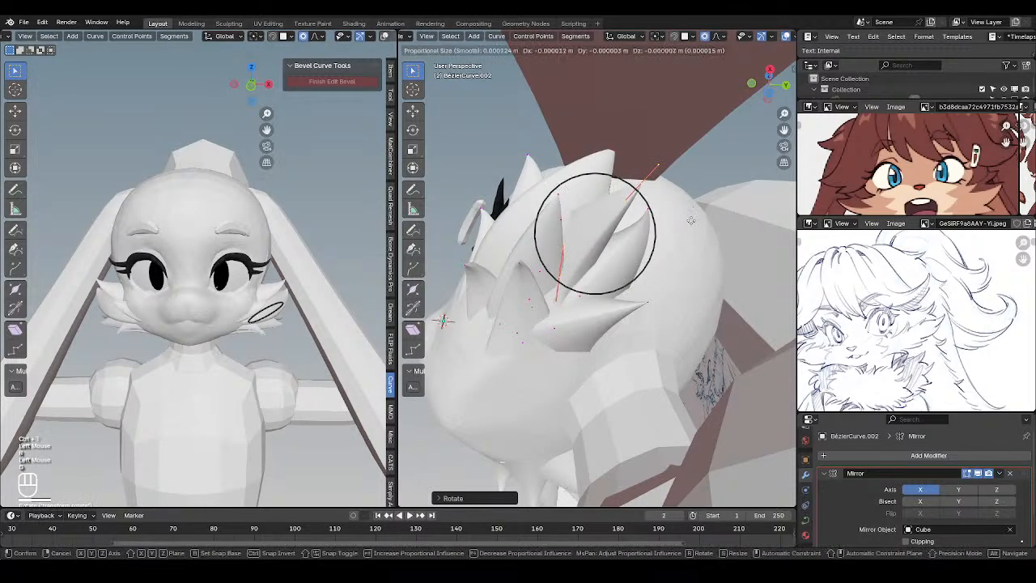
left_click(684, 217)
Select the new tuft's tip from the front, then move, rotate and scale it beside the large tuft
middle_click_drag(684, 217, 729, 267)
middle_click_drag(599, 284, 716, 281)
right_click(706, 332)
key("g")
left_click(702, 316)
key("r")
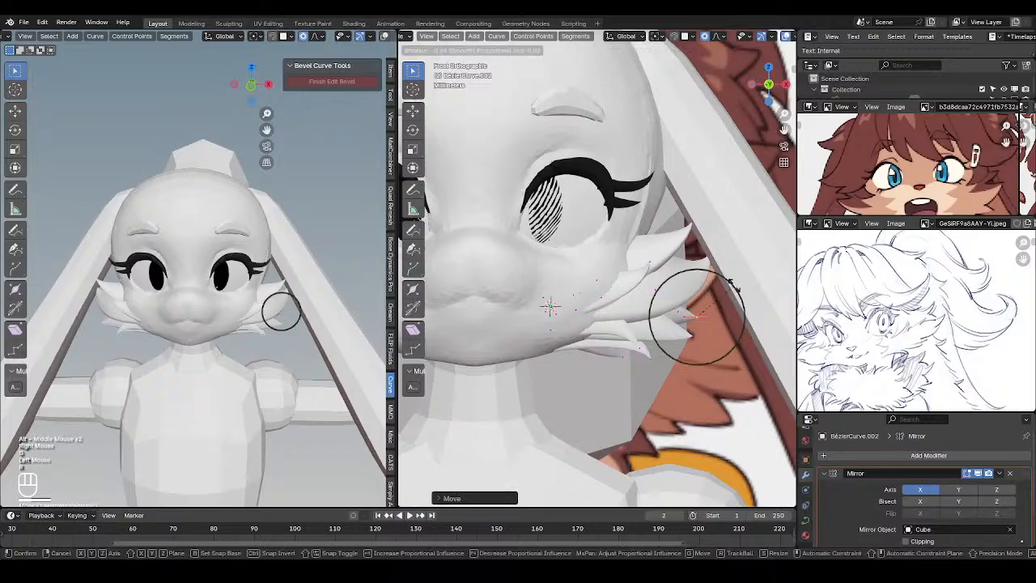
left_click(728, 273)
key("s")
left_click(746, 253)
key("r")
left_click(738, 249)
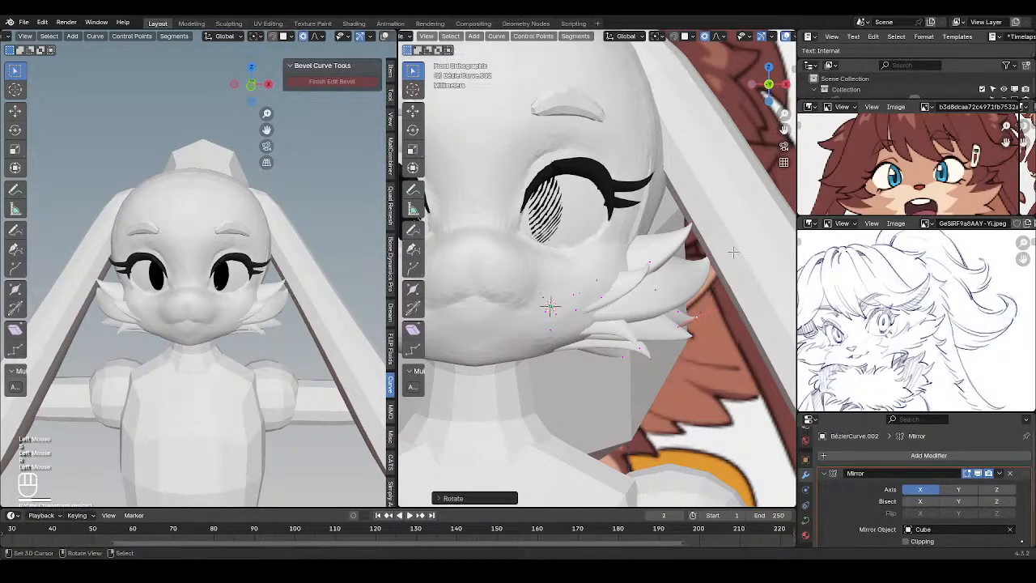
Fine-tune the new tuft's tip from the front with small moves and rotations so it curls upward
key("g")
left_click(732, 236)
key("r")
left_click(727, 233)
key("g")
left_click(728, 231)
key("r")
left_click(727, 230)
key("g")
left_click(718, 224)
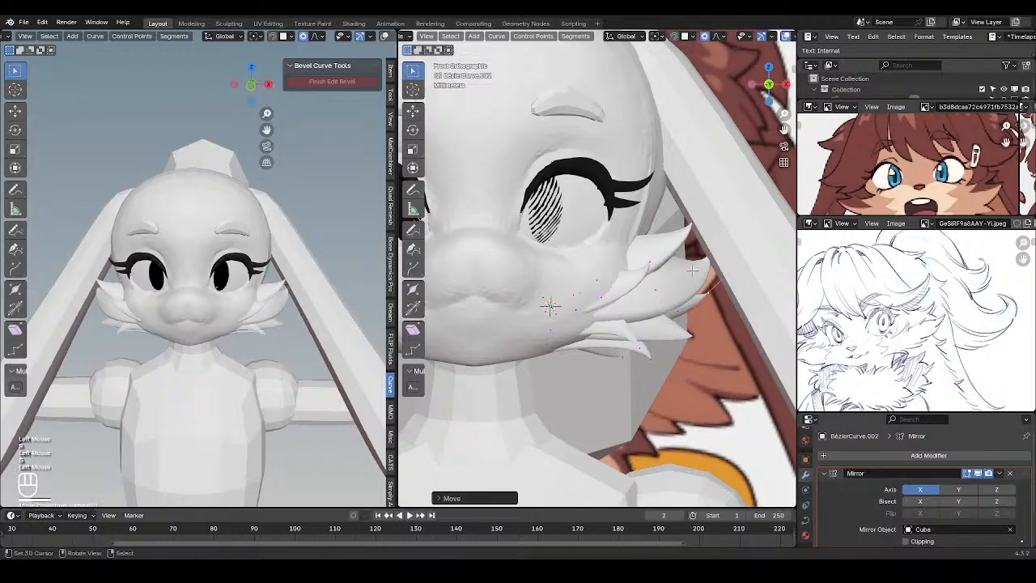
Duplicate the newest cheek tuft, place the copy farther back on the cheek, thin its radius and rotate it
middle_click_drag(702, 243, 581, 247)
scroll(578, 254, "down", 1)
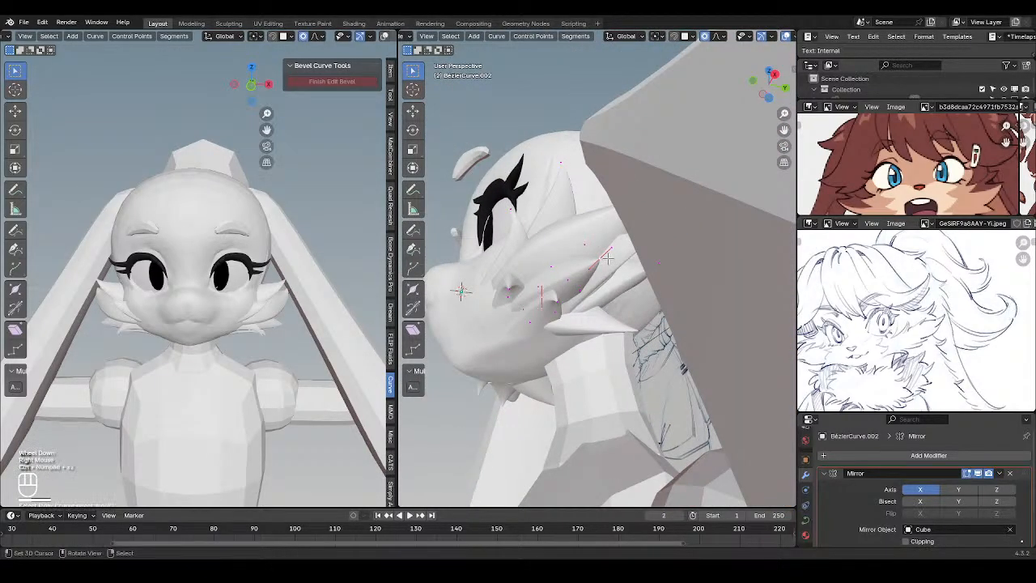
key("shift+d")
left_click(618, 284, "shift")
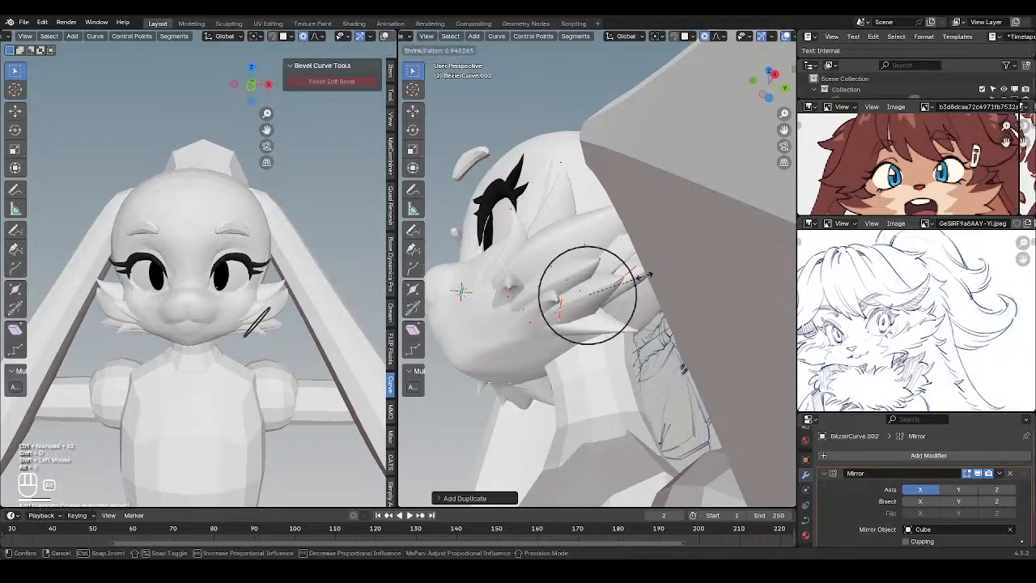
key("r")
left_click(591, 300)
From the front, scale, rotate and move the duplicated tuft's tip so it tucks in among the lower cheek tufts
middle_click_drag(591, 300, 664, 294, "alt")
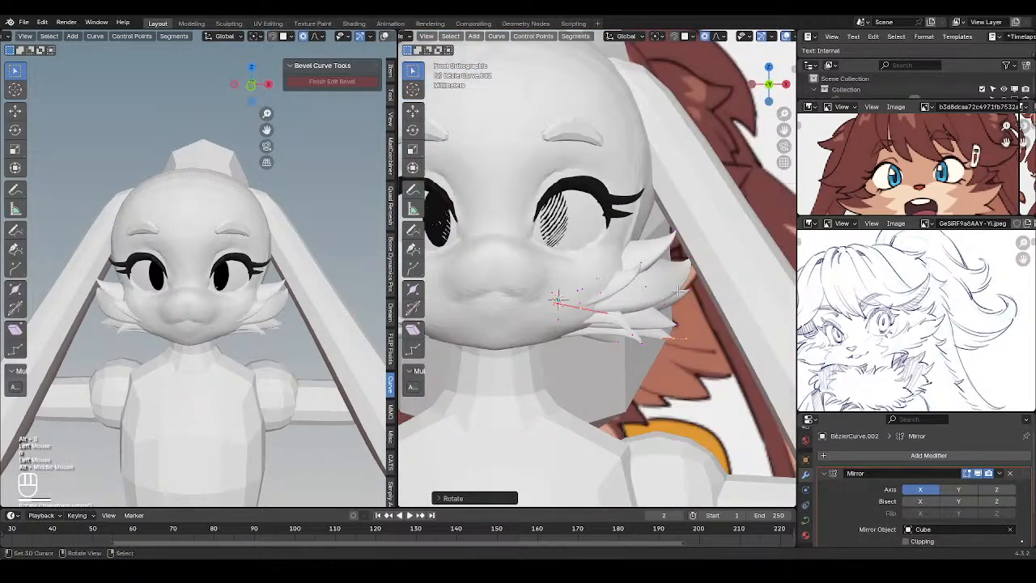
scroll(678, 292, "up", 2)
key("s")
left_click(718, 317)
key("alt+s")
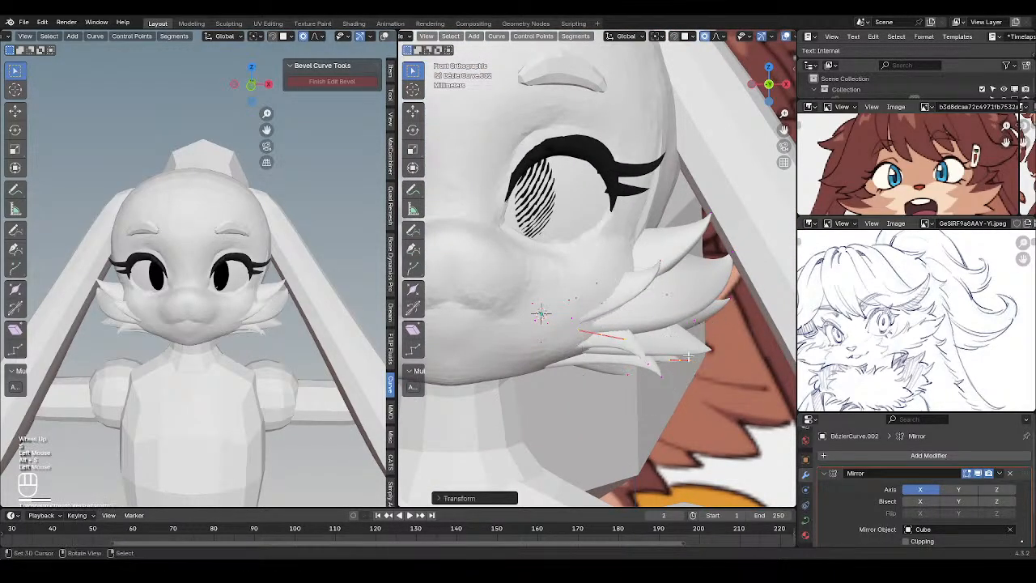
key("r")
left_click(746, 384)
key("s")
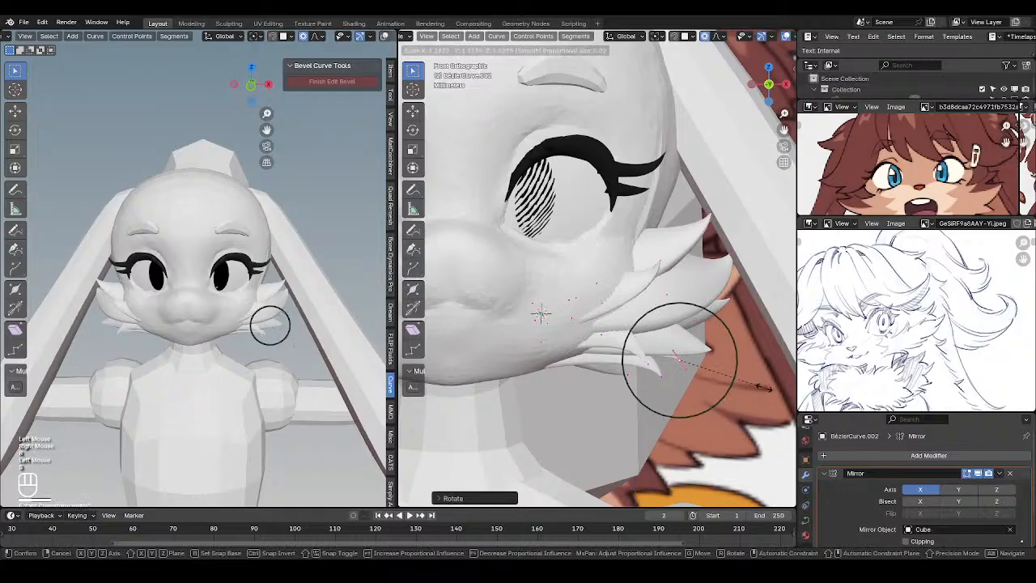
left_click(723, 348)
key("g")
left_click(726, 353)
Refine the duplicated tuft's rotation and position from an angled view, then leave Edit Mode and save the file
middle_click_drag(726, 354, 681, 275)
key("r")
left_click(711, 230)
key("g")
left_click(711, 205)
key("Tab")
key("Tab")
key("g")
left_click(696, 258)
key("Tab")
scroll(652, 243, "down", 2)
scroll(671, 288, "down", 2)
key("ctrl+s")
Examine the mirrored cheek tufts on the head from the front and from both sides
scroll(693, 291, "up", 1)
scroll(711, 299, "down", 1)
scroll(678, 282, "up", 1)
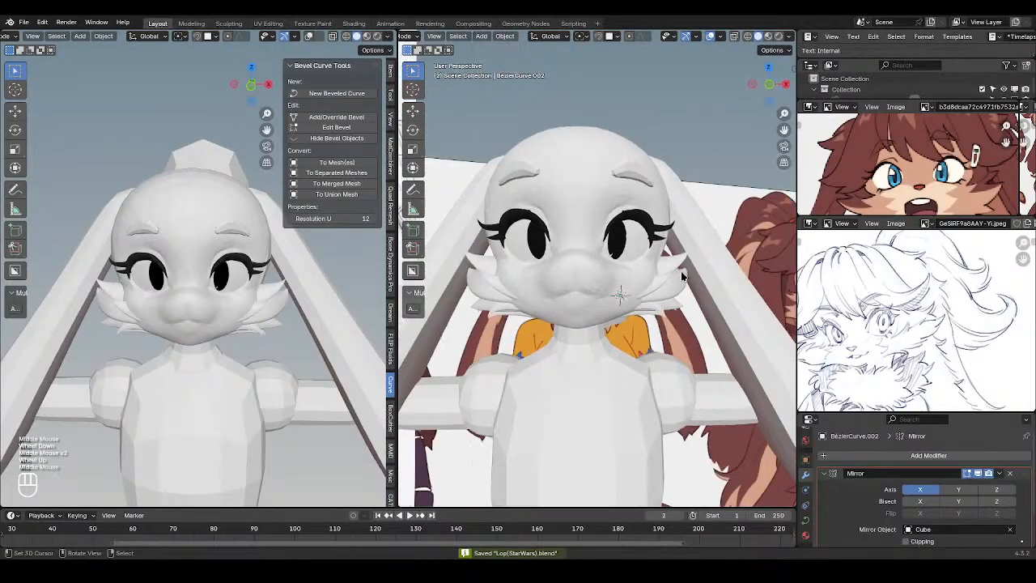
middle_click_drag(618, 289, 650, 298)
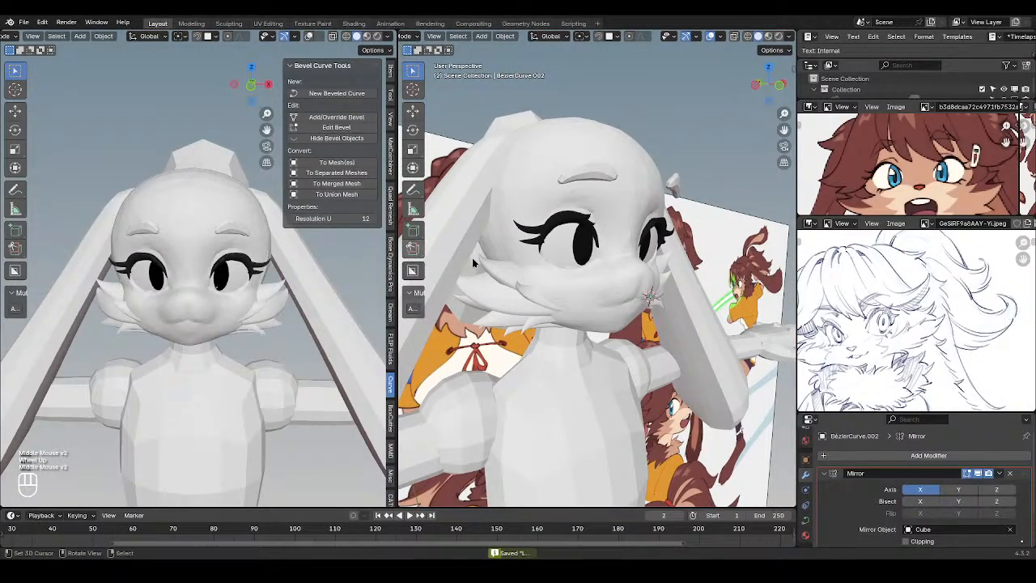
scroll(474, 262, "down", 1)
middle_click_drag(474, 261, 648, 258)
scroll(609, 252, "down", 1)
middle_click_drag(701, 209, 599, 196)
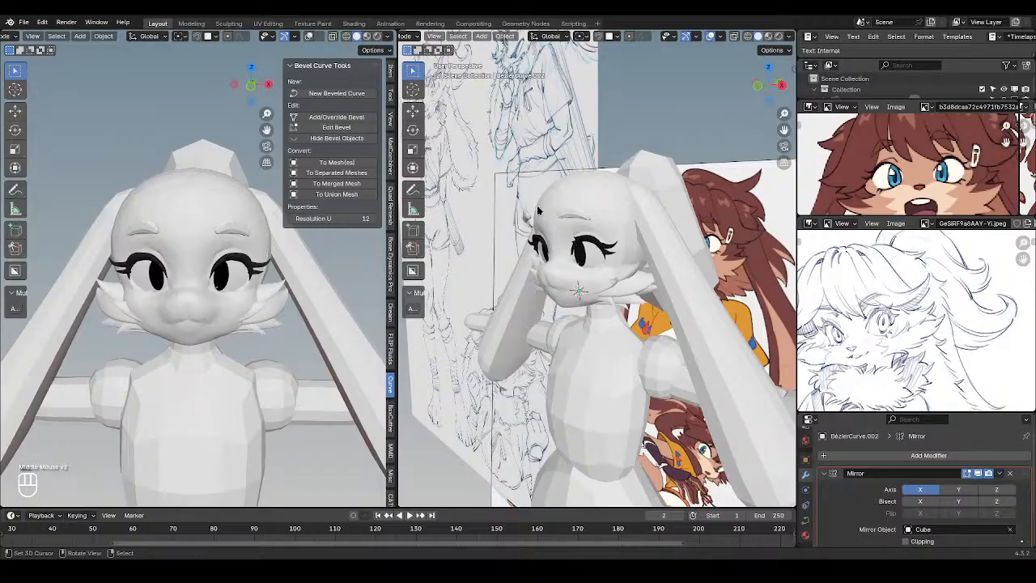
From the front, place the 3D cursor at the centre of the upper forehead and add a mesh plane there
middle_click_drag(539, 208, 581, 322, "alt")
scroll(583, 202, "down", 1, "alt")
key("z")
scroll(572, 191, "up", 1)
scroll(581, 322, "up", 2)
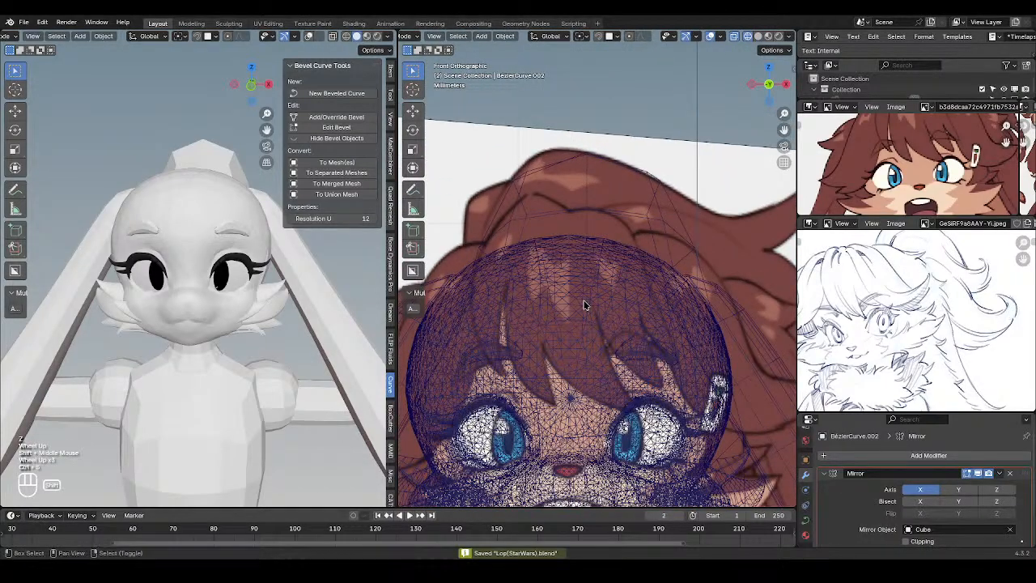
scroll(574, 290, "down", 1)
key("z")
left_click(568, 293)
key("shift+a")
mouse_move(567, 294)
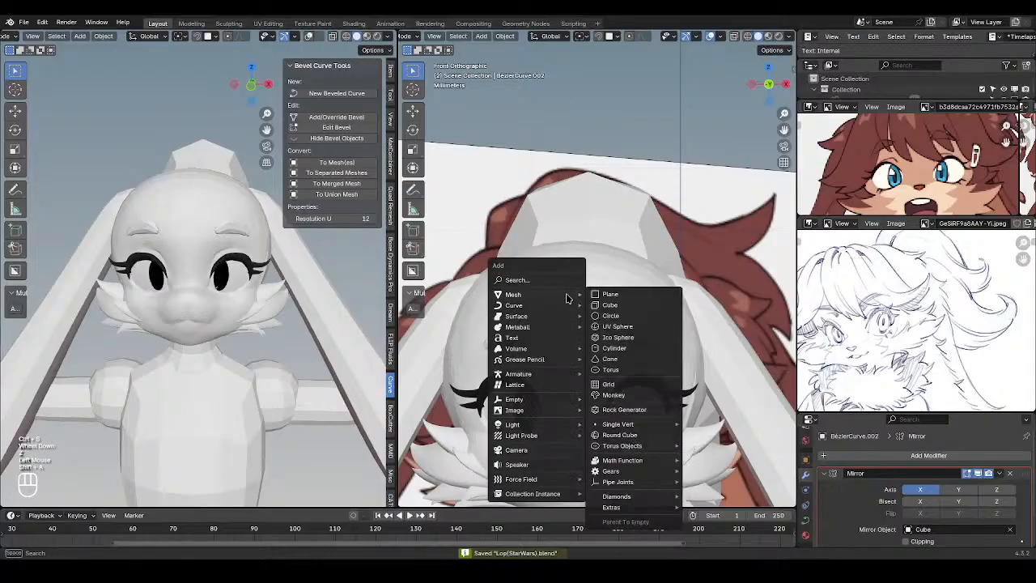
left_click(609, 294)
Rotate the plane 90 degrees about X, scale it down to the width of the central forehead, and apply its transform
type("rx")
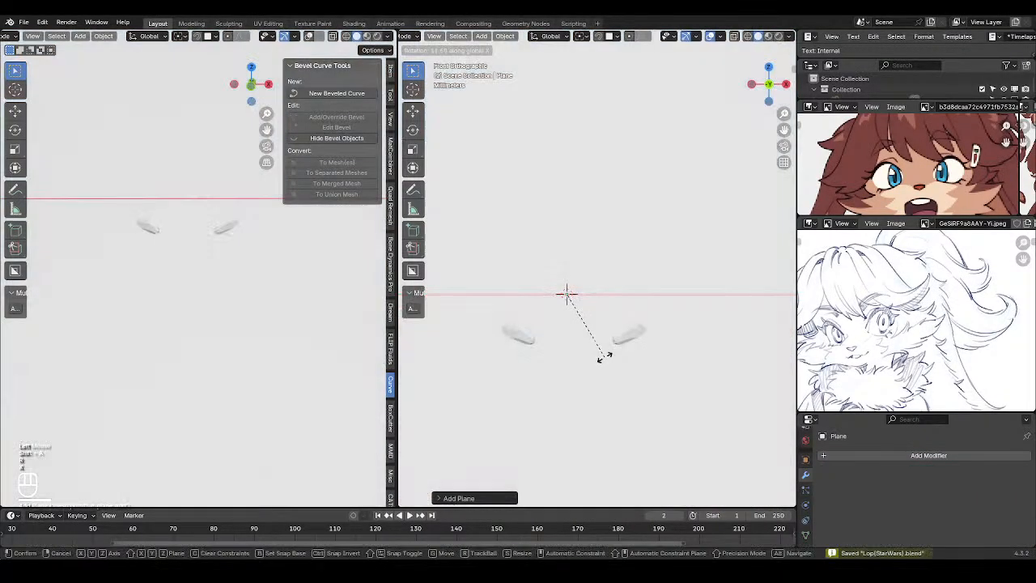
type("90")
key("Return")
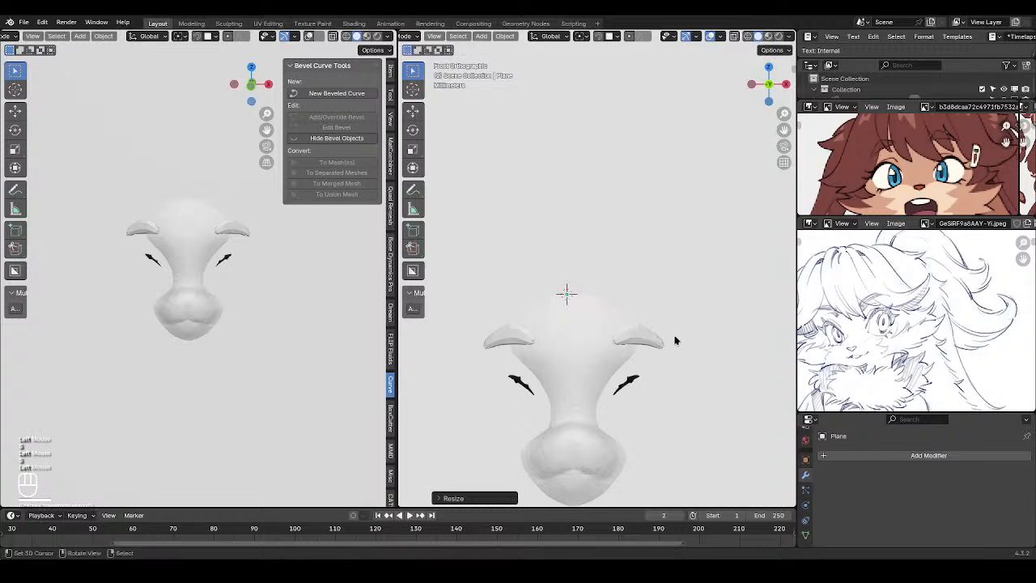
key("s")
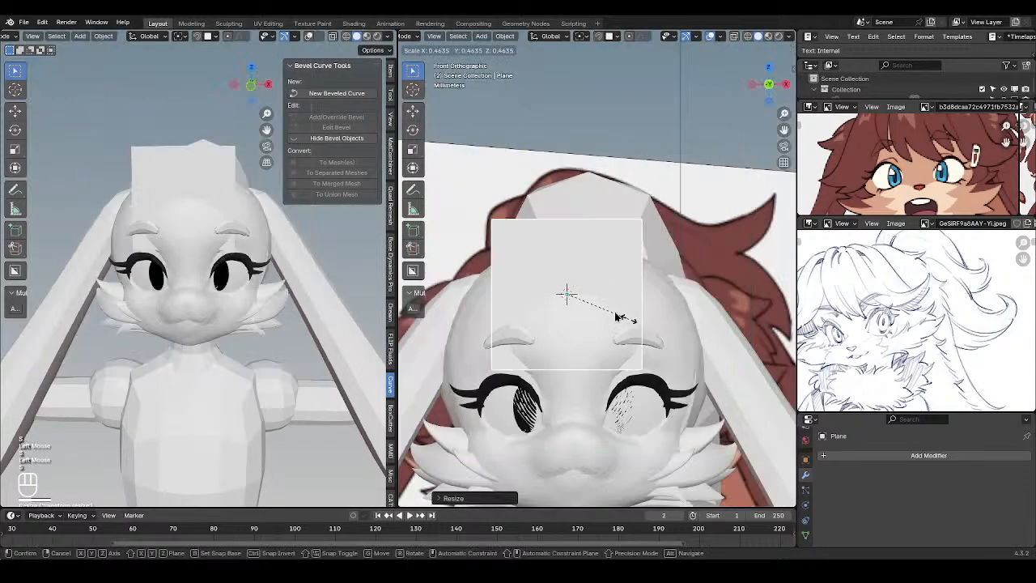
left_click(633, 322)
key("ctrl+a")
left_click(617, 330)
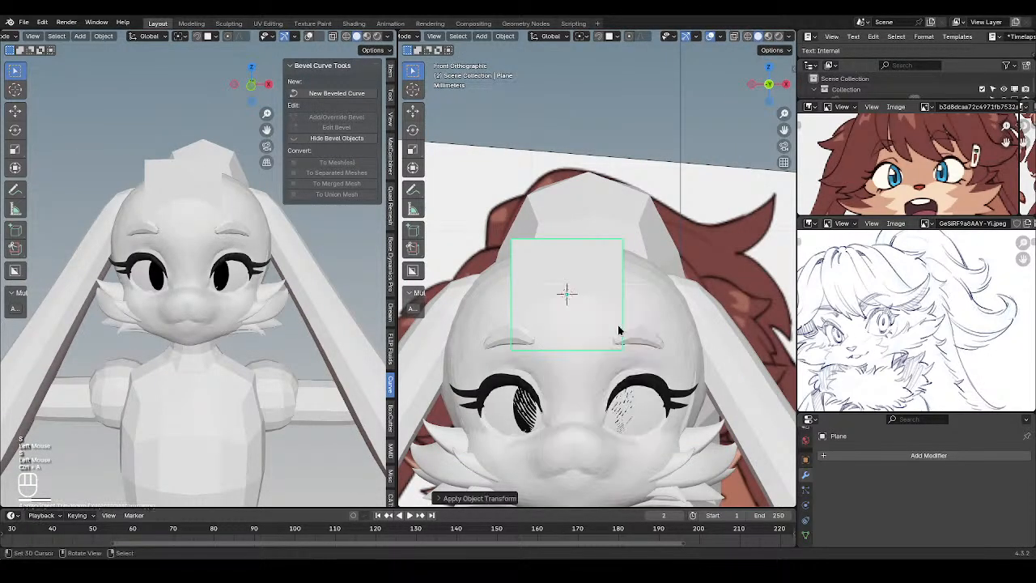
Edit the plane in wireframe, moving and rotating its upper edge to follow the slant of the reference bangs
key("Tab")
scroll(618, 318, "up", 1)
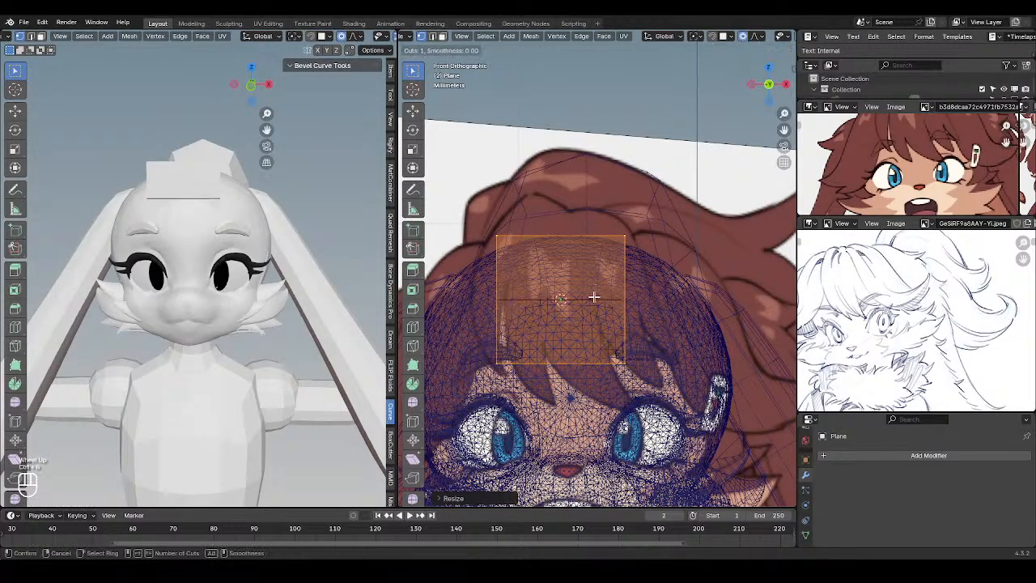
key("g")
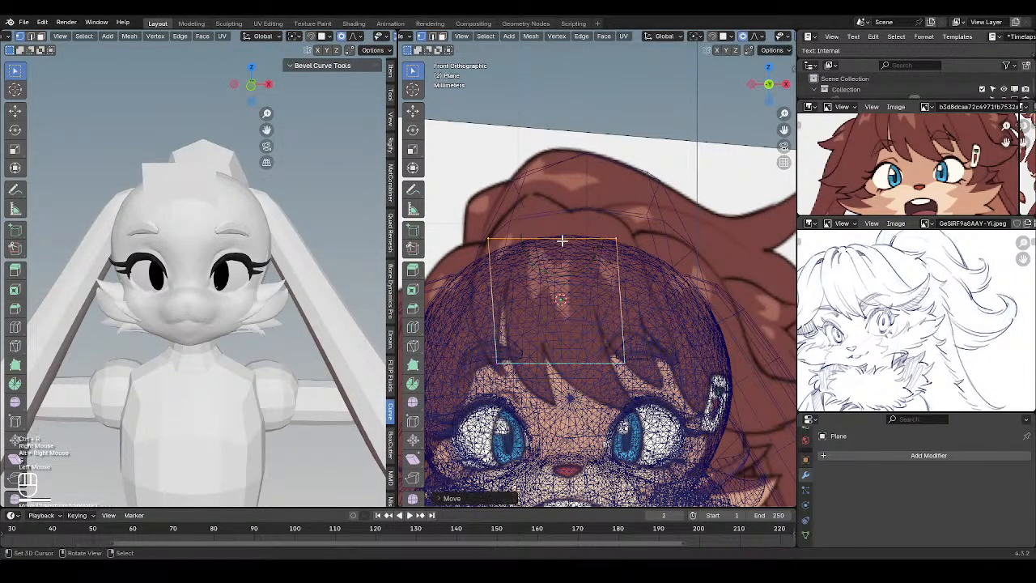
key("r")
left_click(654, 187)
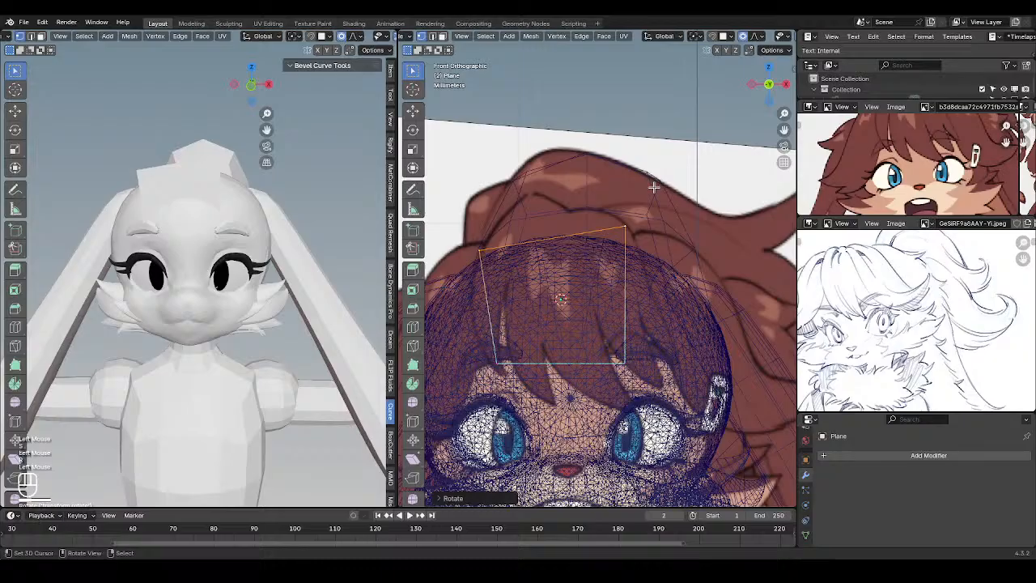
Rotate, scale and move the plane's lower edge to match the slant of the reference fringe
left_click(539, 365, "alt")
key("r")
left_click(676, 292)
key("s")
left_click(707, 271)
key("g")
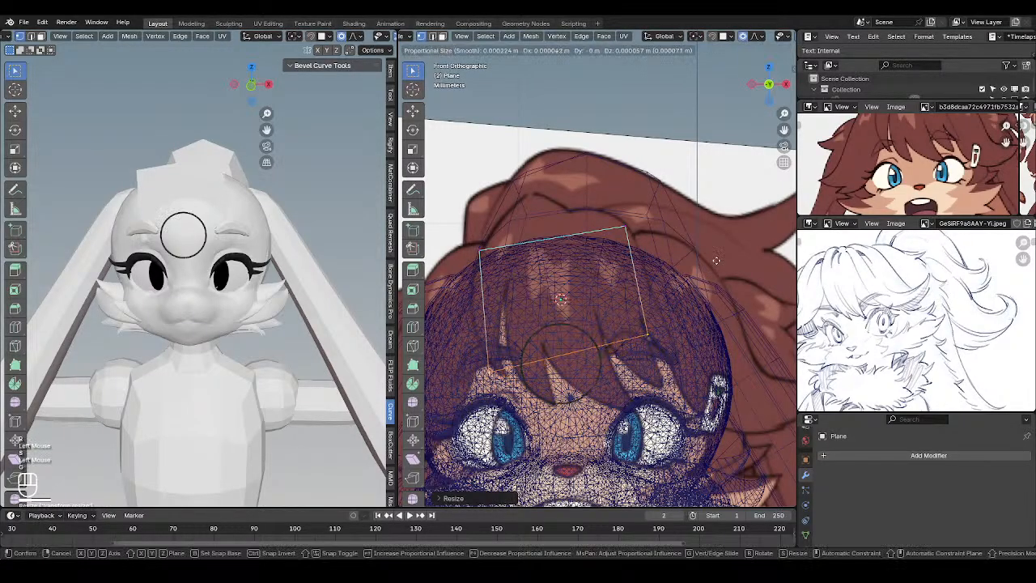
left_click(717, 263)
key("r")
left_click(728, 287)
Add a vertical loop cut through the plane and pull its lower and upper ends out to the bang outline
key("g")
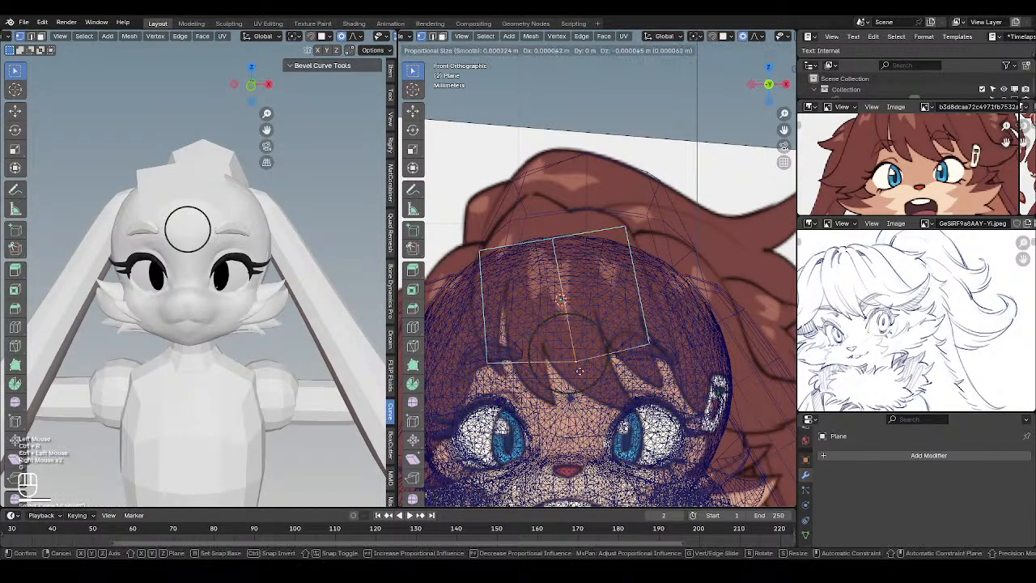
left_click(613, 426)
right_click(559, 233)
key("g")
left_click(564, 209)
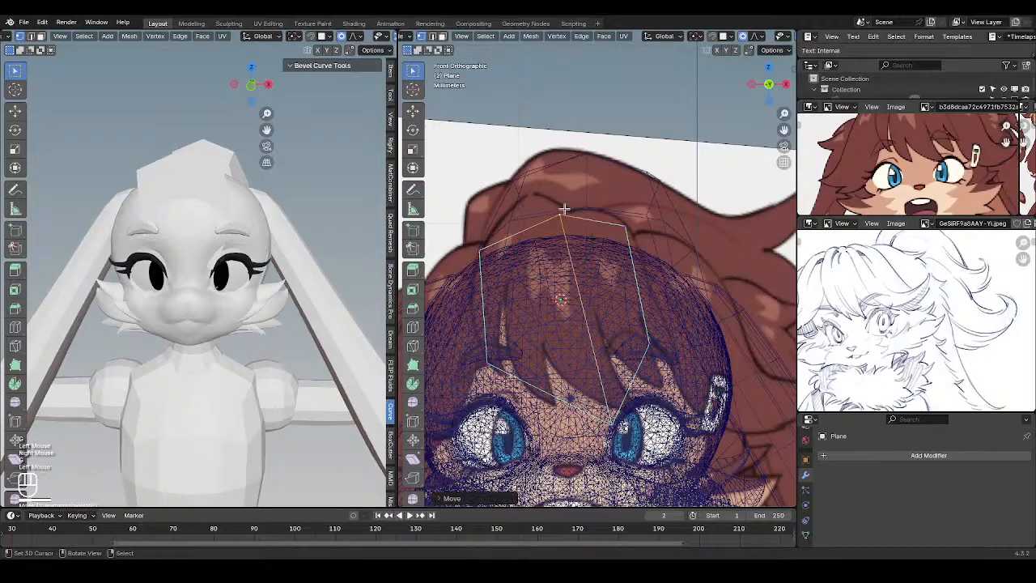
Add a vertical loop cut on each side of the middle one and raise their upper vertices to the hairline
left_click(595, 216)
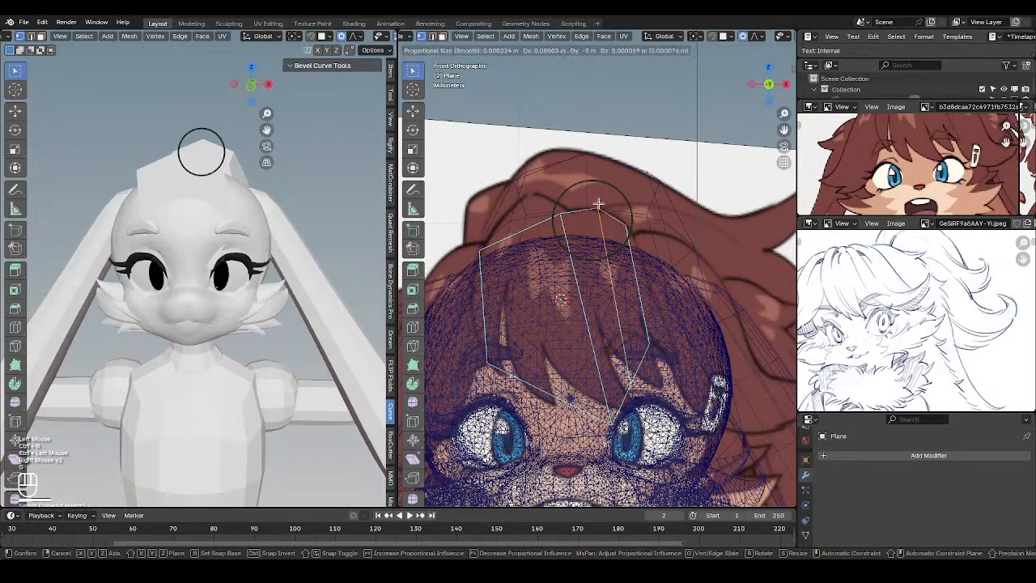
right_click(517, 235)
key("g")
left_click(523, 192)
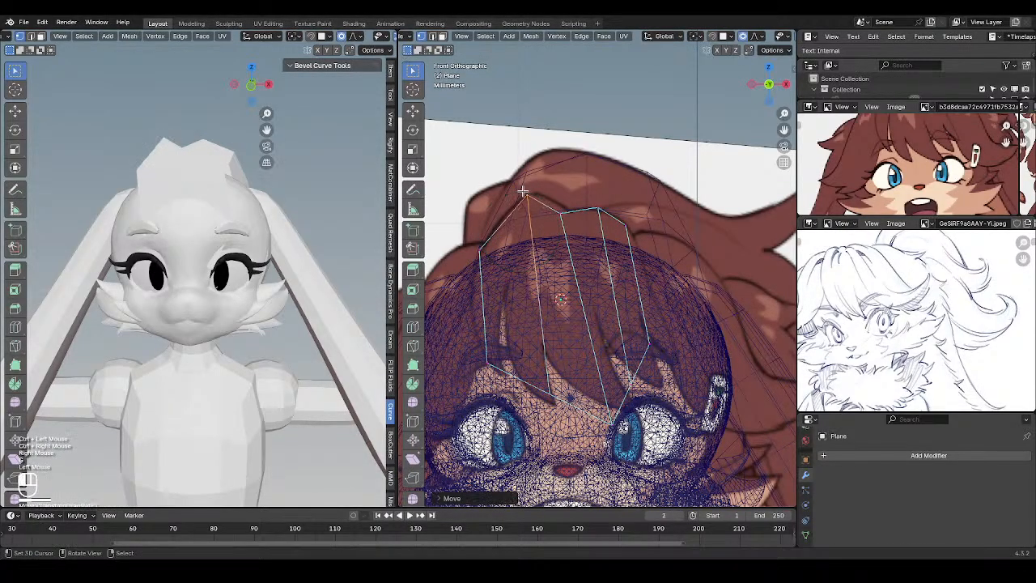
Move the lower vertices of the two side cuts onto the tips of the reference bangs
right_click(548, 393)
key("g")
left_click(550, 402)
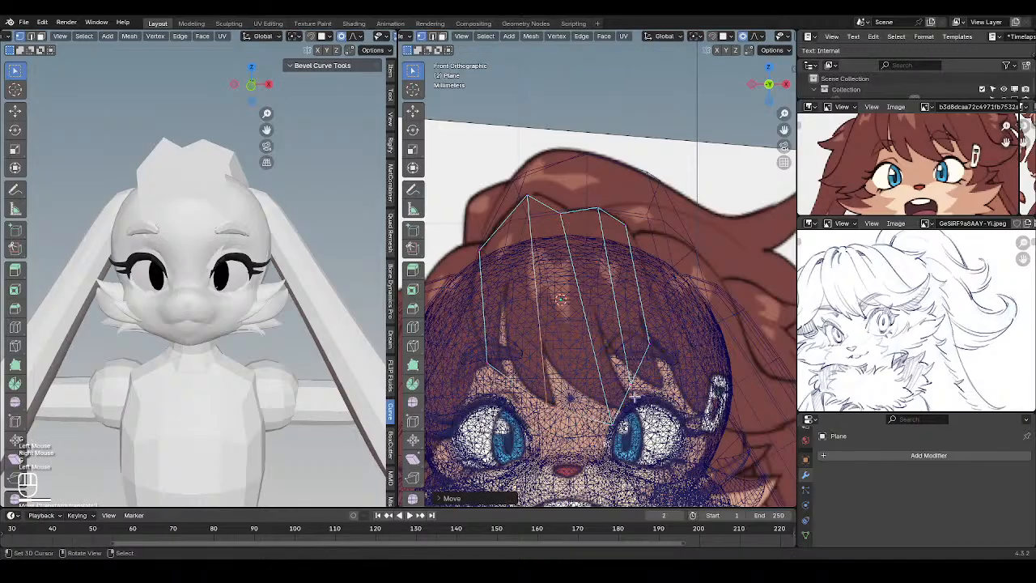
right_click(635, 379)
key("g")
left_click(661, 382)
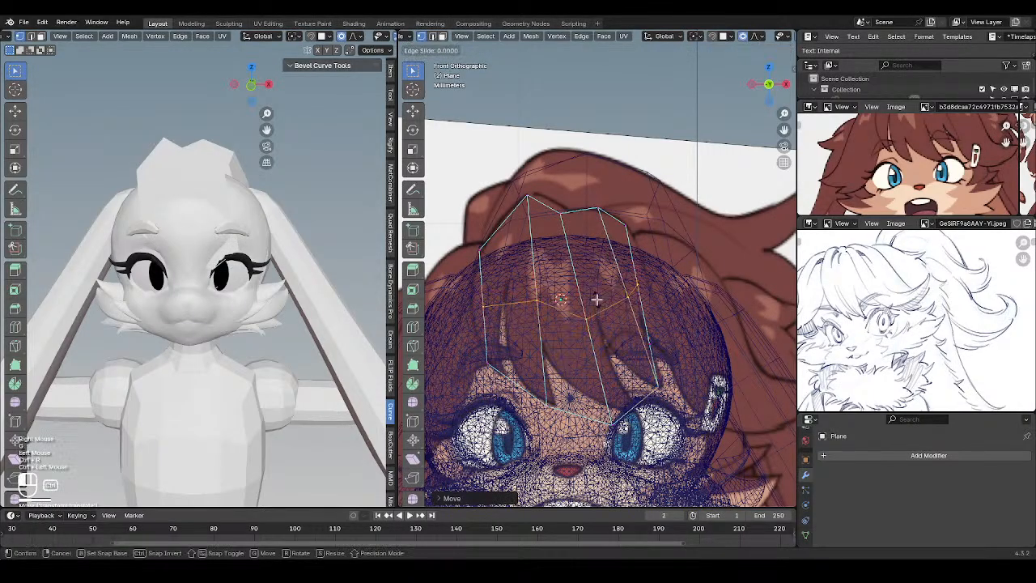
Add a horizontal loop cut across the bang mesh and push it forward from the side view with Shrink/Fatten
right_click(596, 299)
middle_click_drag(596, 299, 571, 300, "alt")
key("alt+s")
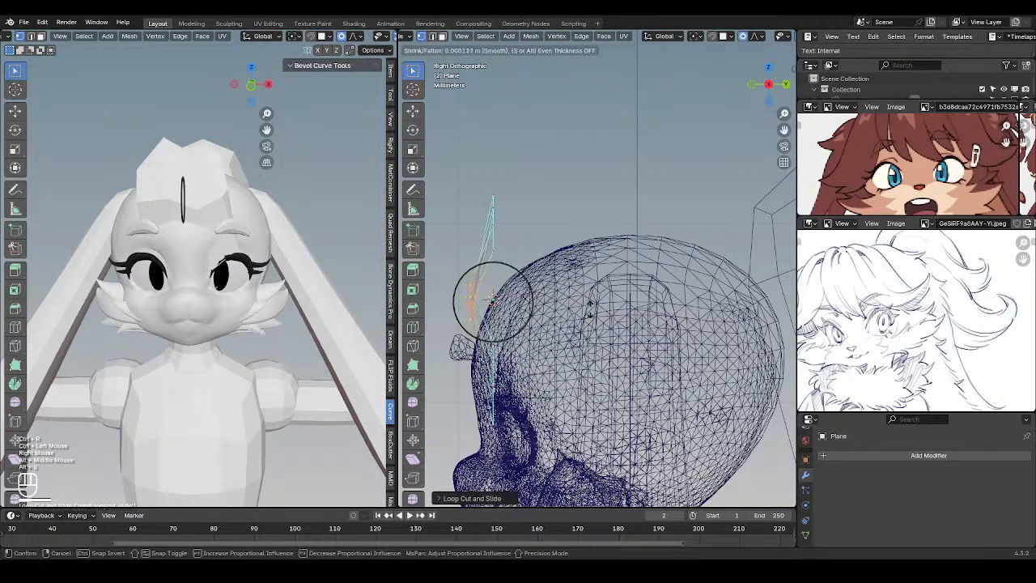
left_click(473, 362)
Rotate the whole bang mesh from the side and move it so it slopes in front of the forehead
key("r")
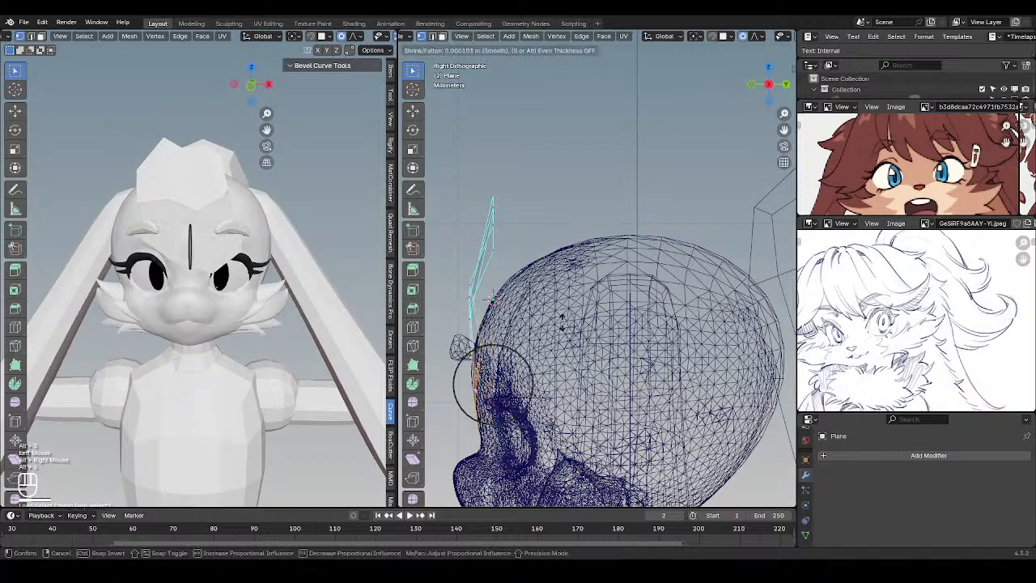
left_click(588, 312)
key("g")
left_click(581, 311)
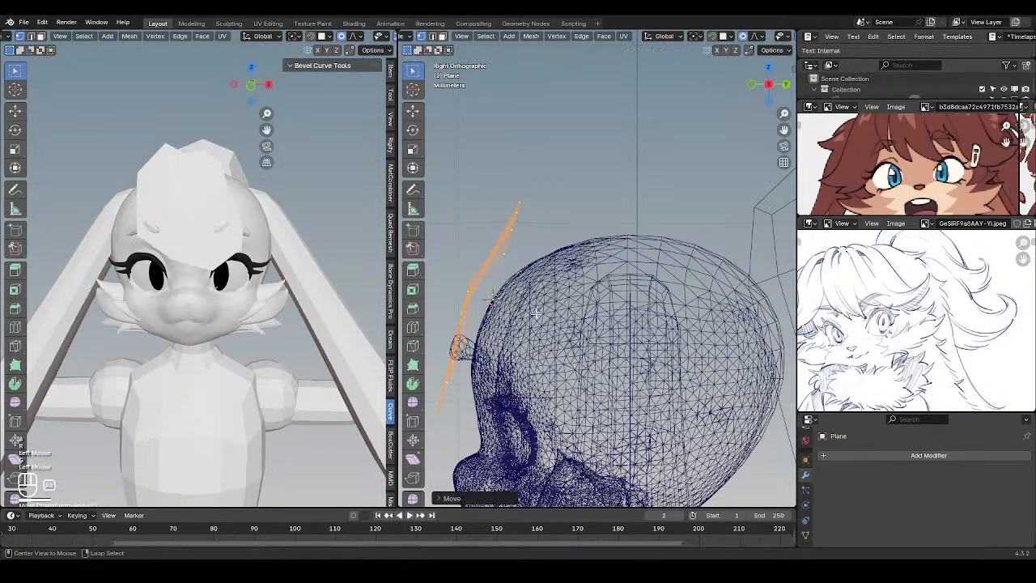
From the front, select the bang mesh's upper edge loop and nudge it to the reference hairline
middle_click_drag(566, 312, 586, 313, "alt")
key("z")
key("z")
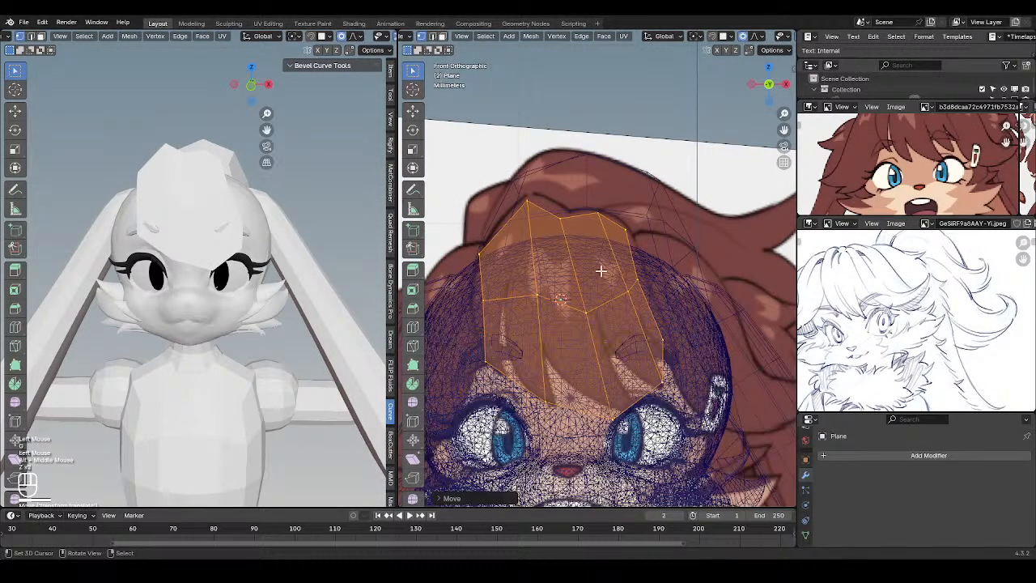
right_click(549, 214, "alt")
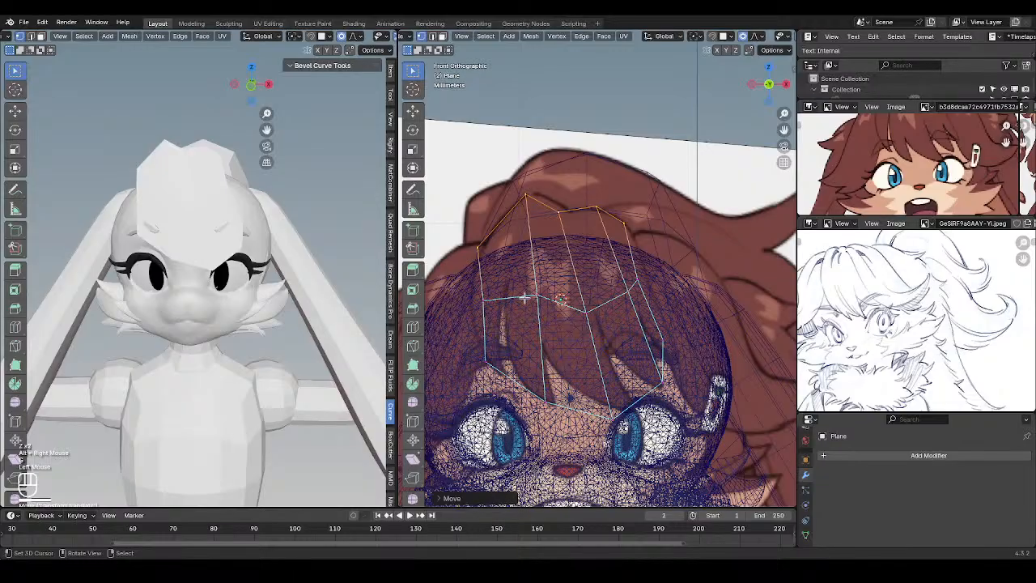
Move the middle row's vertices one by one so the bang strands widen and curve like the reference
key("g")
left_click(490, 304)
right_click(532, 302)
key("g")
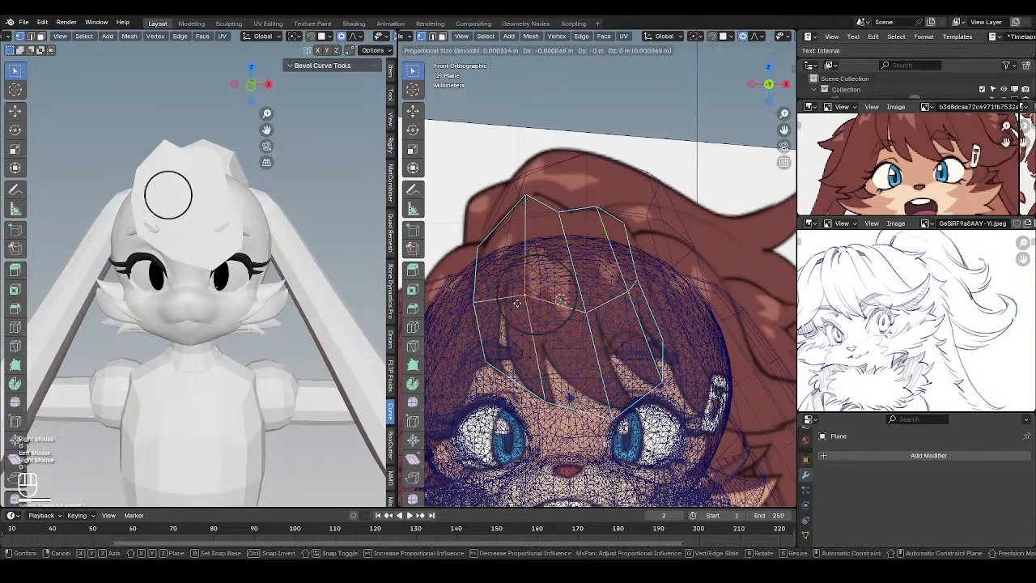
left_click(515, 303)
right_click(591, 300)
key("g")
left_click(582, 301)
right_click(640, 283)
key("g")
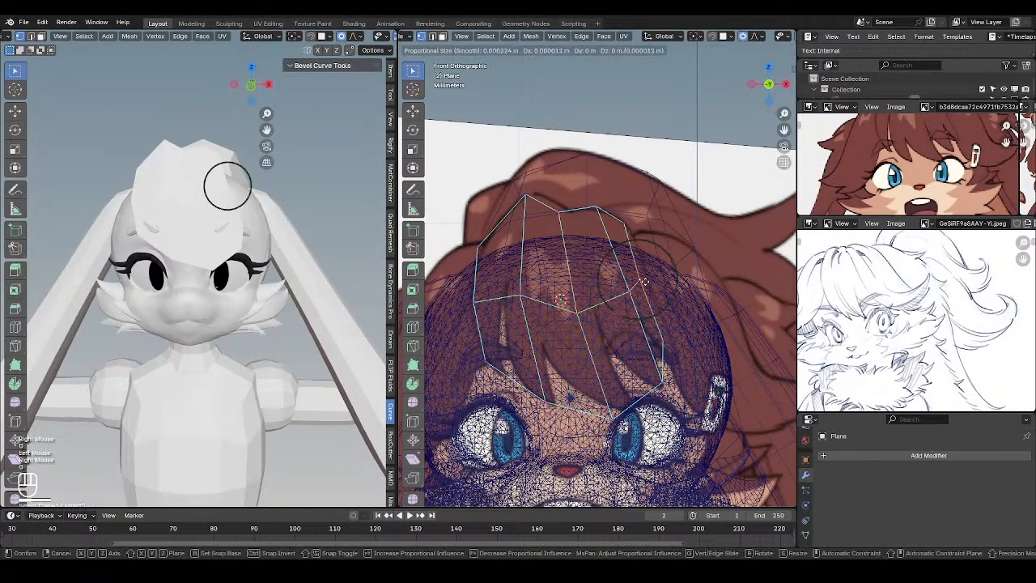
left_click(644, 281)
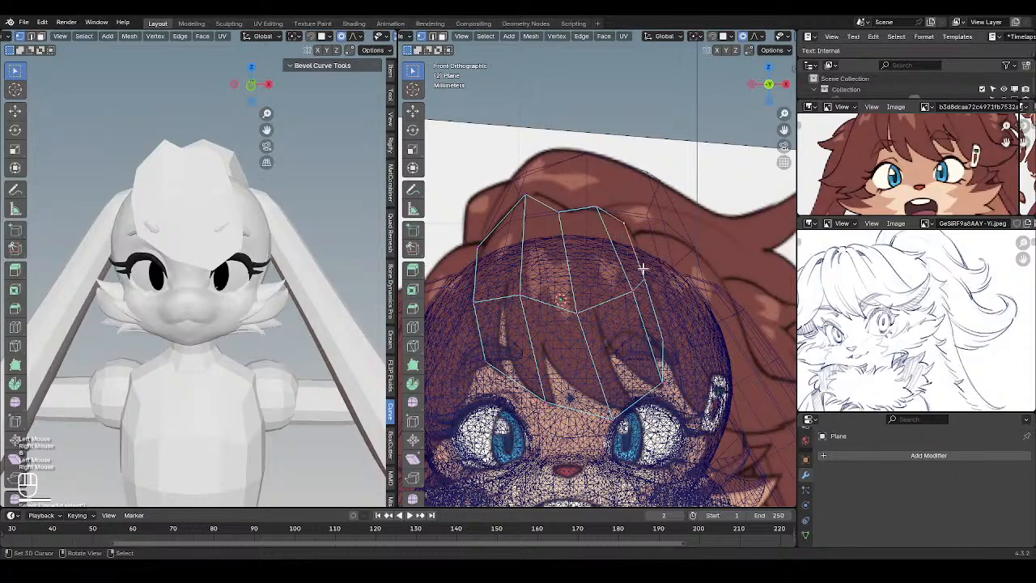
Rotate the bang mesh's side edge on the character's left with proportional editing so it curves back around the forehead
scroll(636, 279, "down", 2)
key("Tab")
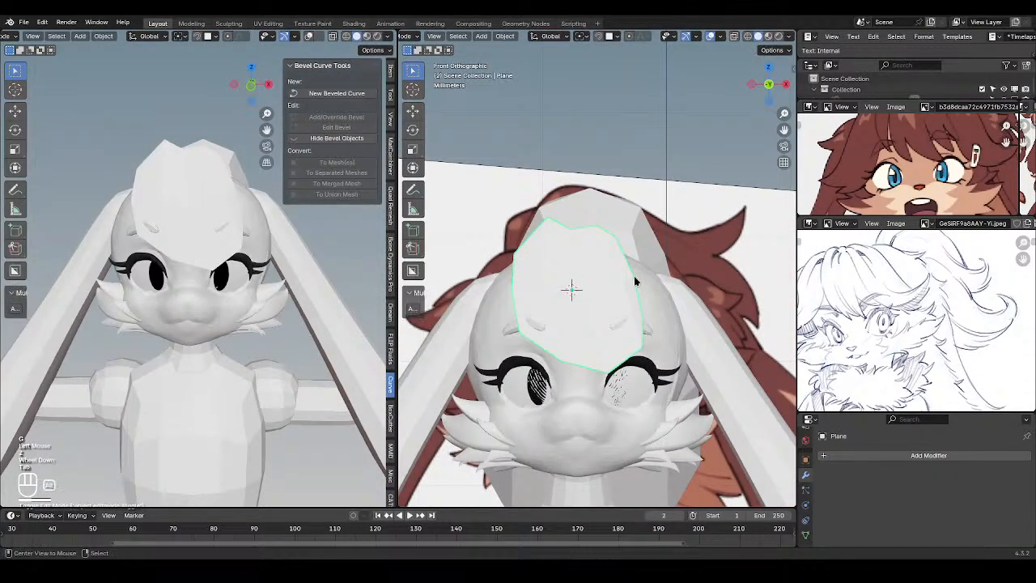
middle_click_drag(634, 276, 580, 279, "alt")
key("Tab")
middle_click_drag(541, 224, 627, 180)
right_click(618, 194, "alt")
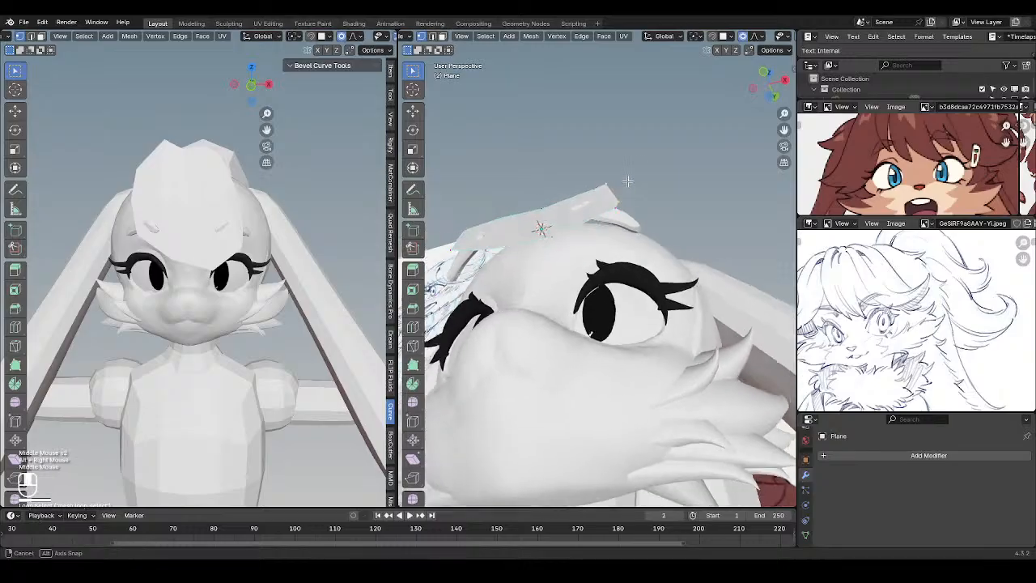
key("shift+z")
key("g")
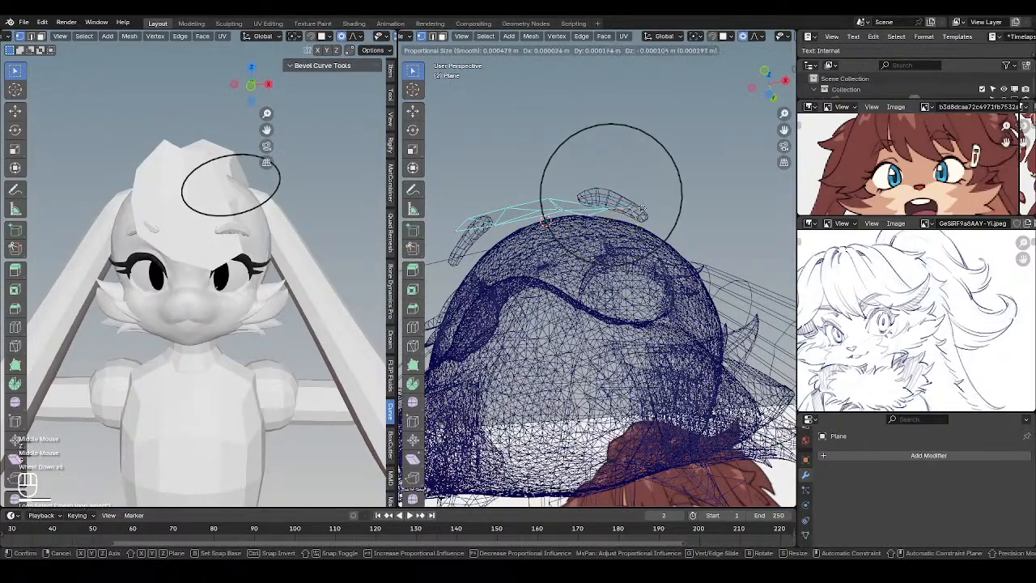
right_click(638, 203)
middle_click_drag(637, 200, 618, 209)
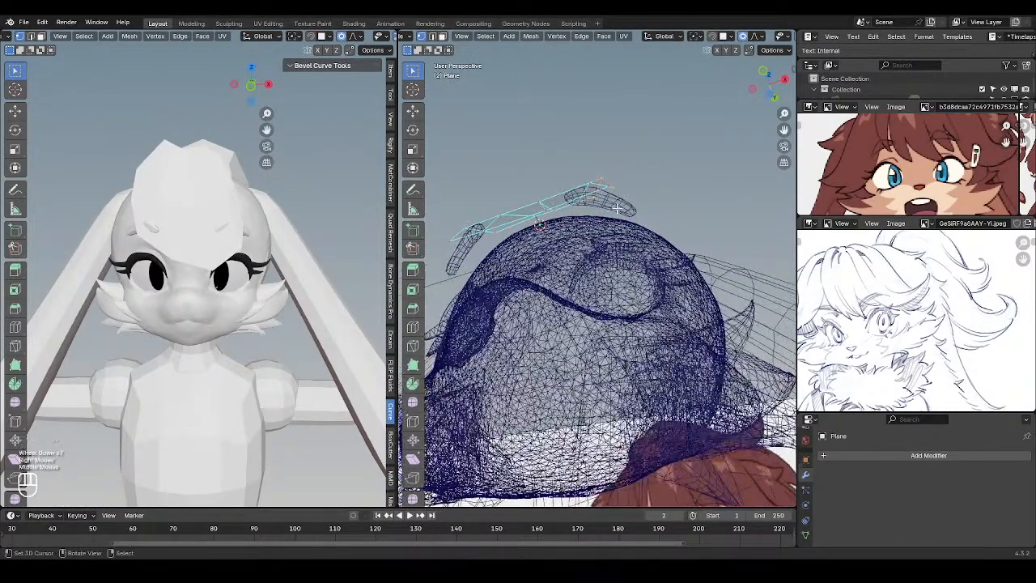
key("r")
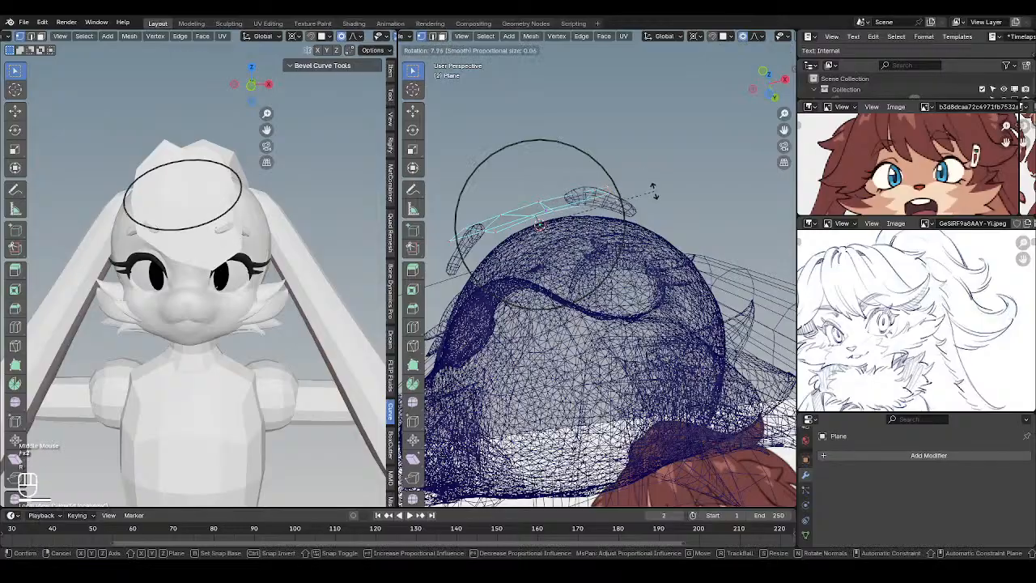
scroll(654, 189, "down", 3)
left_click(502, 231)
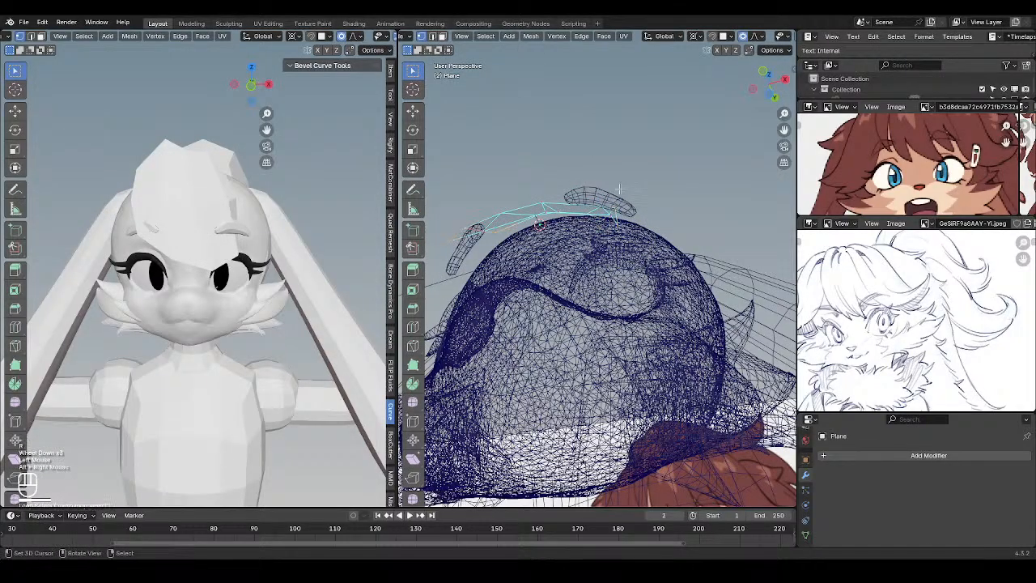
Move the opposite side edge of the bang mesh back so that side also wraps around the head
key("g")
left_click(589, 175)
key("Tab")
middle_click_drag(588, 176, 611, 256)
scroll(611, 256, "down", 1)
key("z")
middle_click_drag(611, 258, 621, 271)
Add a new material to the bang mesh and set its viewport display color to grey #ADADAD
left_click(806, 535)
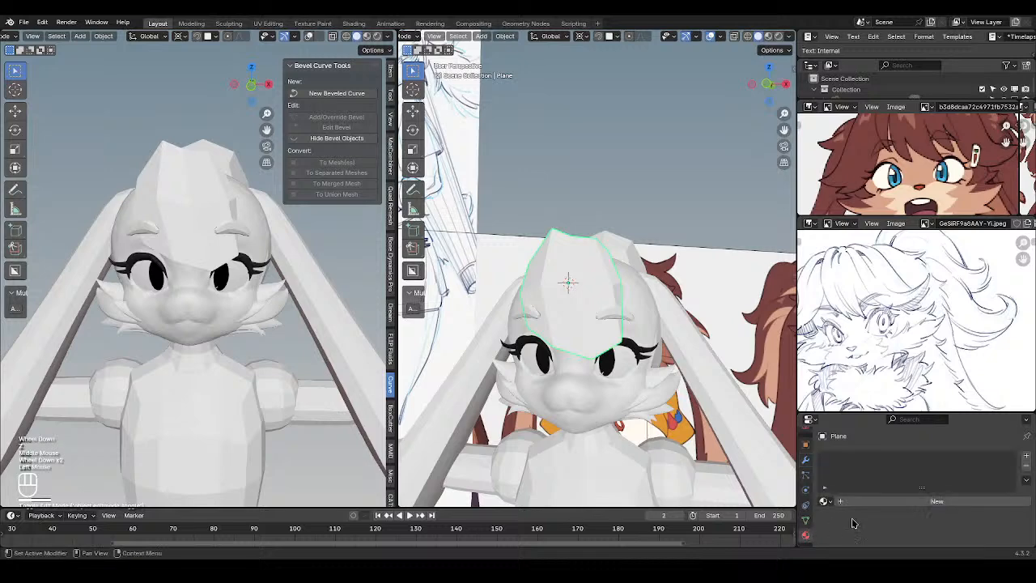
left_click(897, 504)
scroll(915, 504, "down", 8)
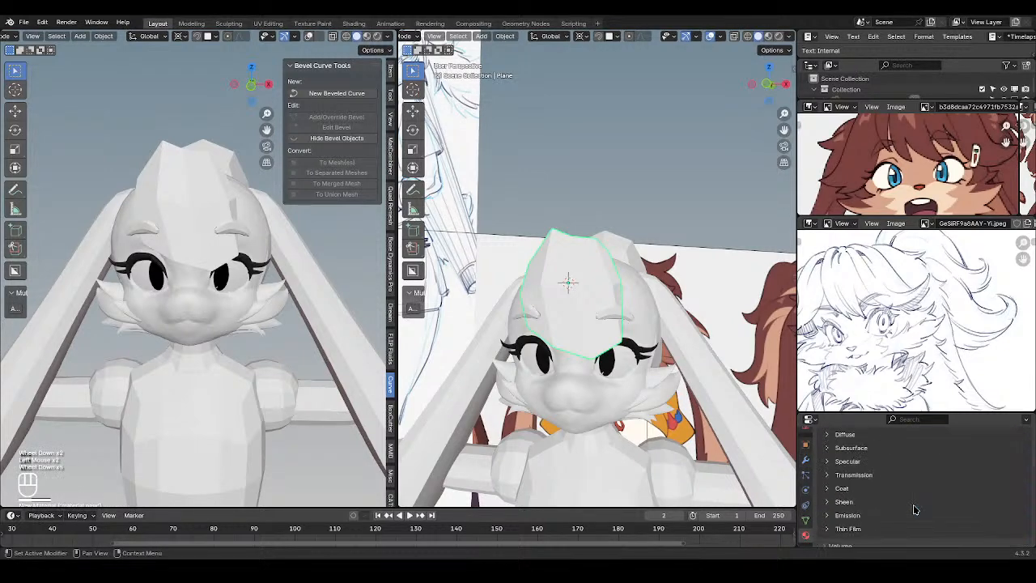
scroll(931, 506, "down", 7)
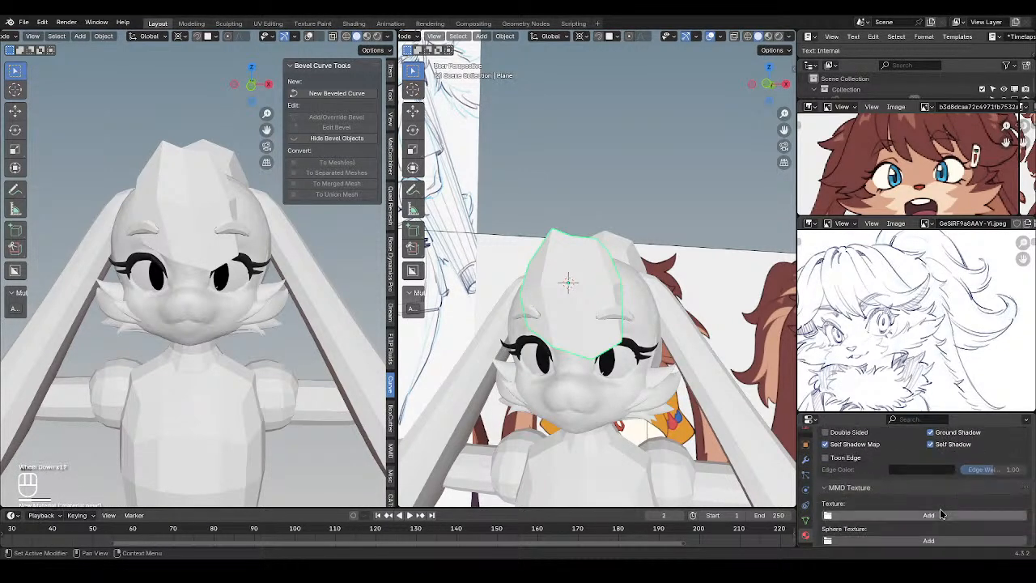
left_click(941, 519)
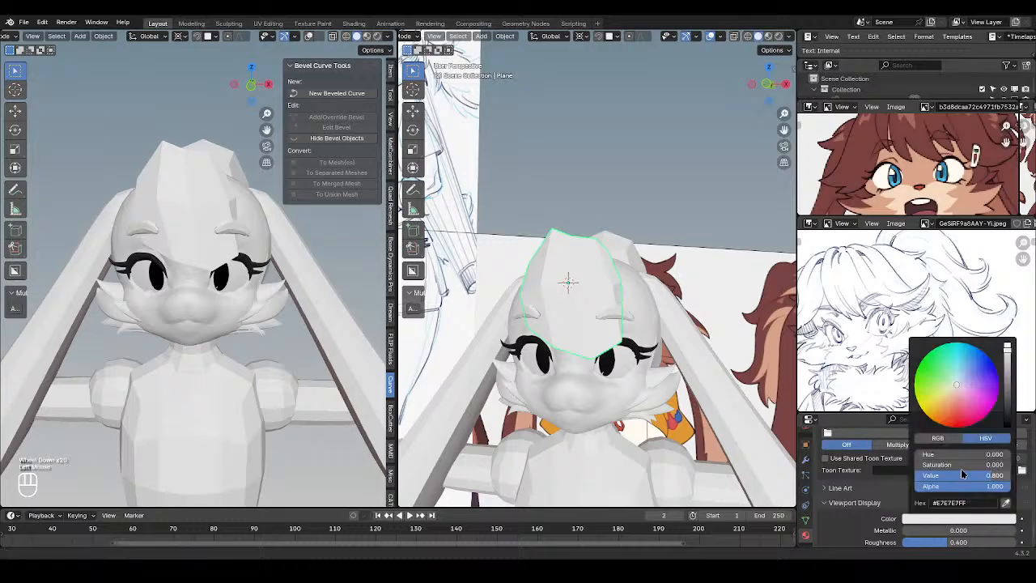
left_click_drag(1010, 387, 1010, 370)
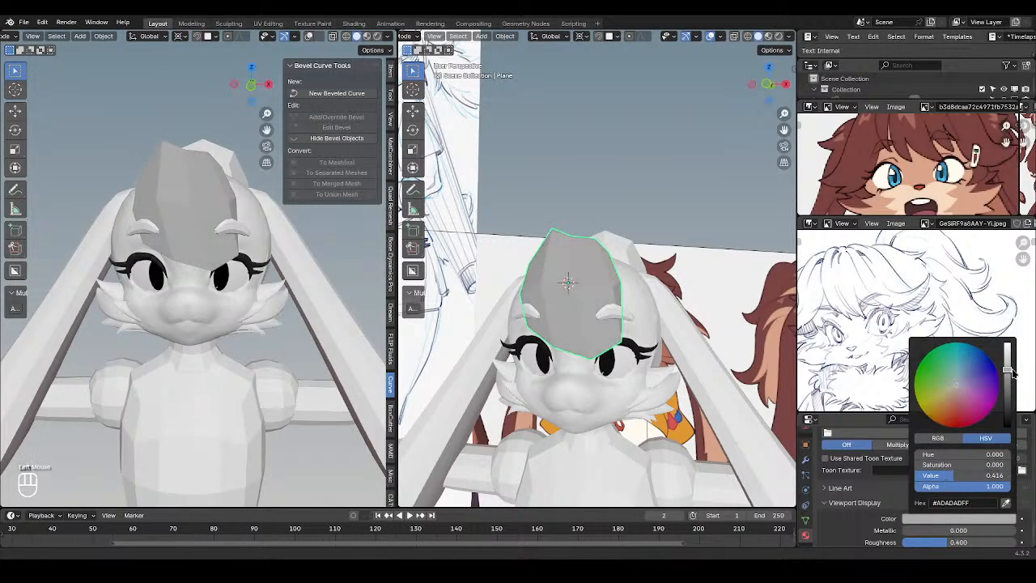
scroll(602, 302, "down", 1)
From the side, add a horizontal loop cut across the bang mesh's upper half and move it outward with a smaller proportional radius
middle_click_drag(605, 280, 567, 281, "alt")
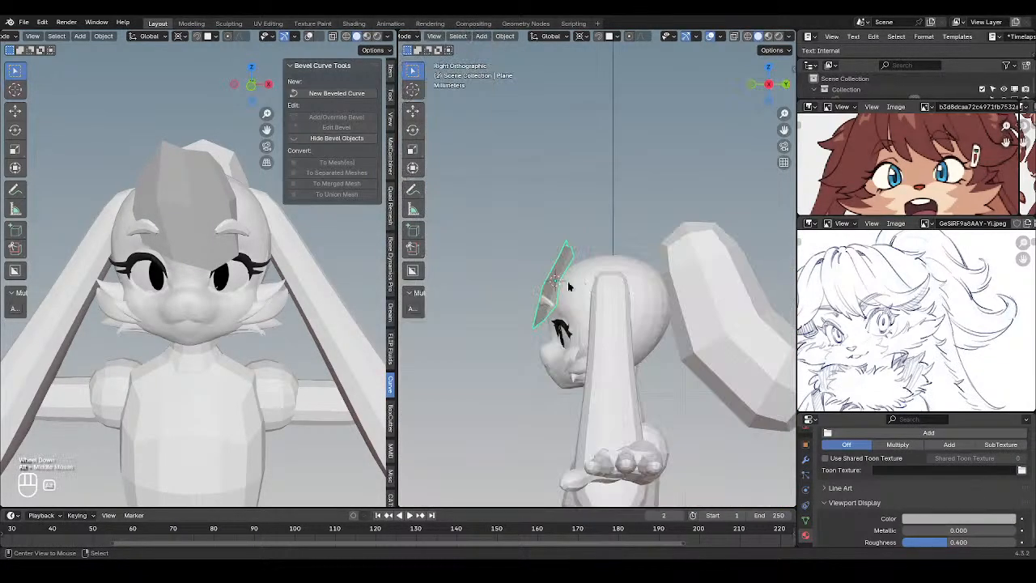
scroll(613, 281, "up", 2)
key("Tab")
key("shift+z")
key("ctrl+r")
left_click(549, 238, "ctrl")
right_click(549, 238, "ctrl")
scroll(549, 236, "up", 1)
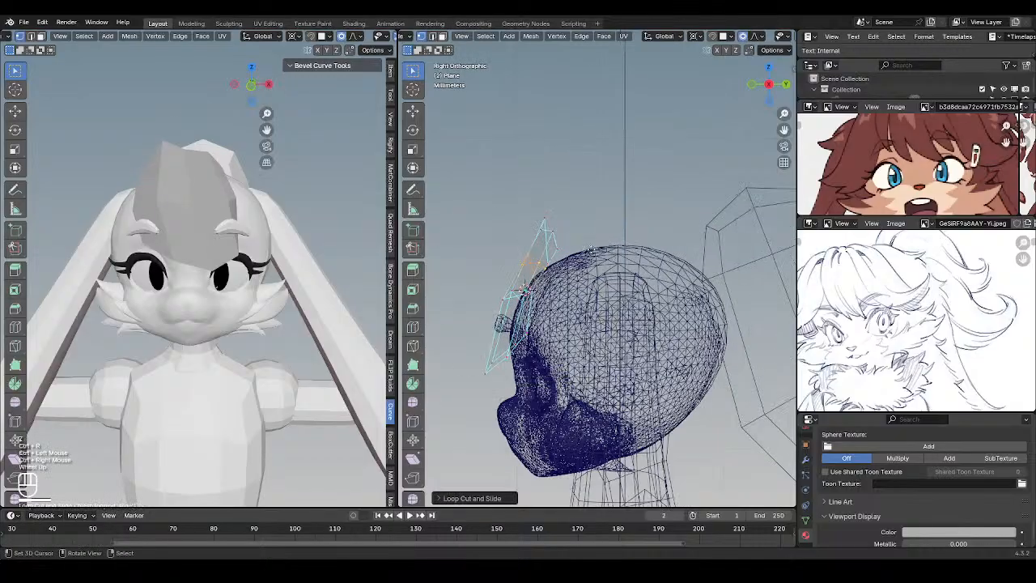
key("g")
scroll(549, 230, "up", 7)
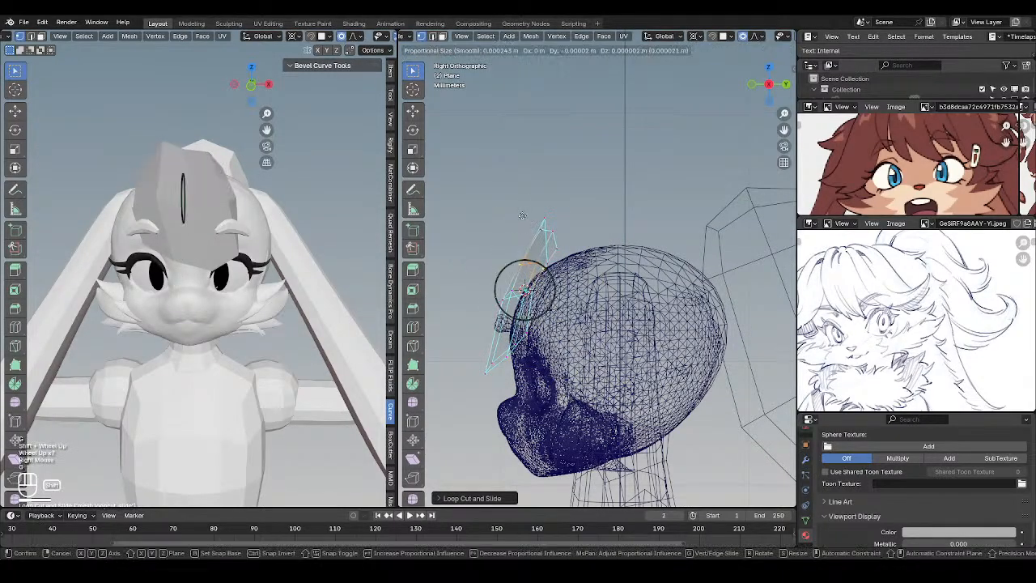
left_click(518, 207, "shift")
Move the bang mesh's uppermost edge row back over the top of the head and rotate it slightly
key("g")
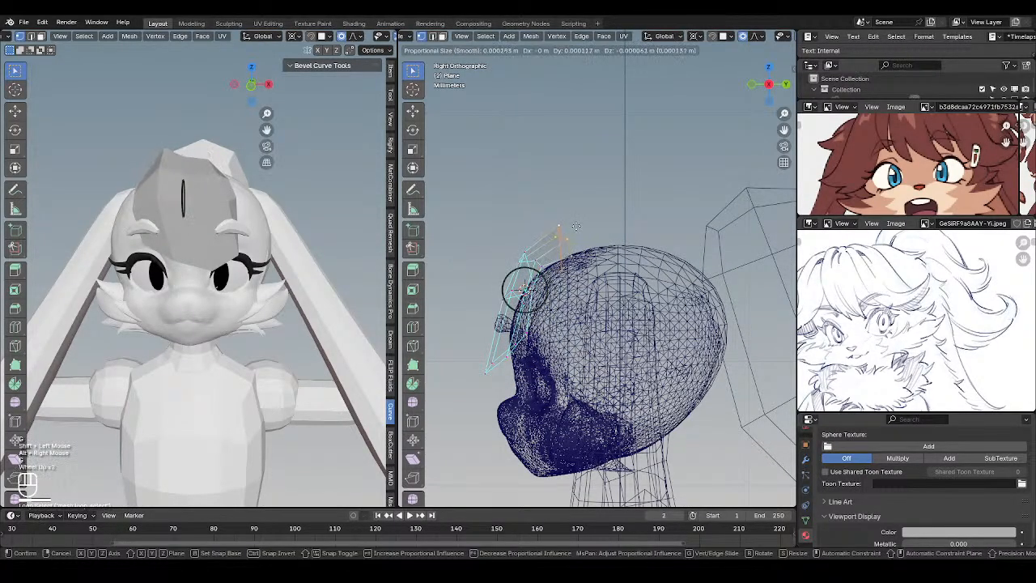
scroll(576, 227, "up", 1)
right_click(576, 226)
key("g")
left_click(661, 265, "shift")
key("r")
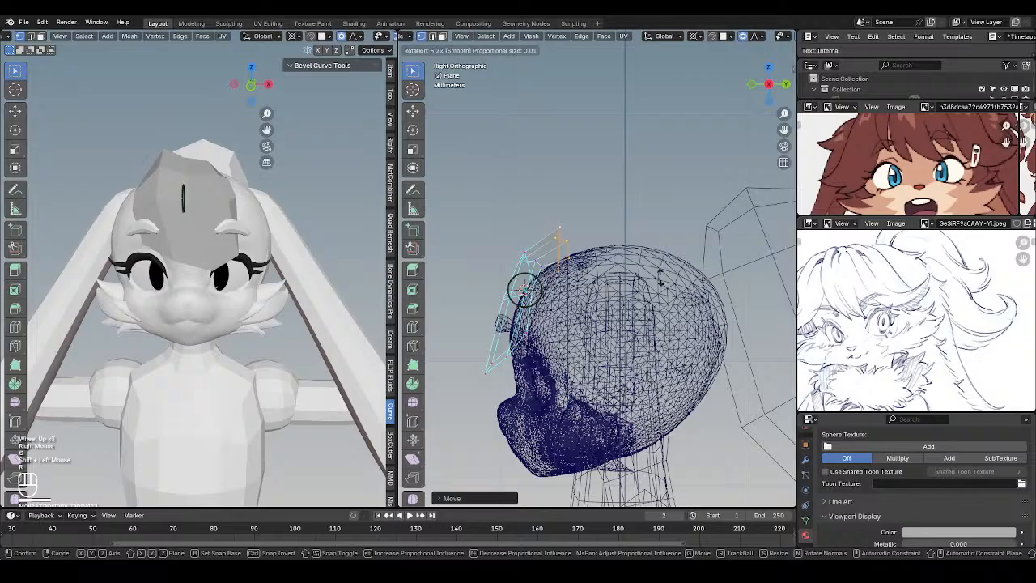
left_click(660, 277)
key("z")
middle_click_drag(422, 240, 526, 311, "alt")
key("Tab")
scroll(530, 250, "down", 1)
key("Tab")
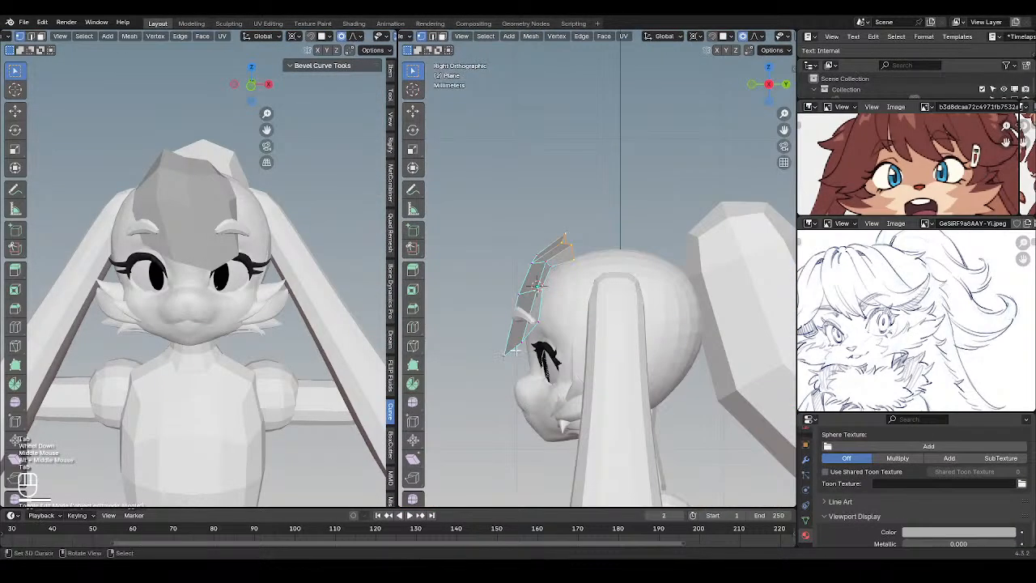
Select the bang mesh's middle and lower edge rows in turn and shift each from the side to follow the forehead
left_click(536, 321)
right_click(553, 310)
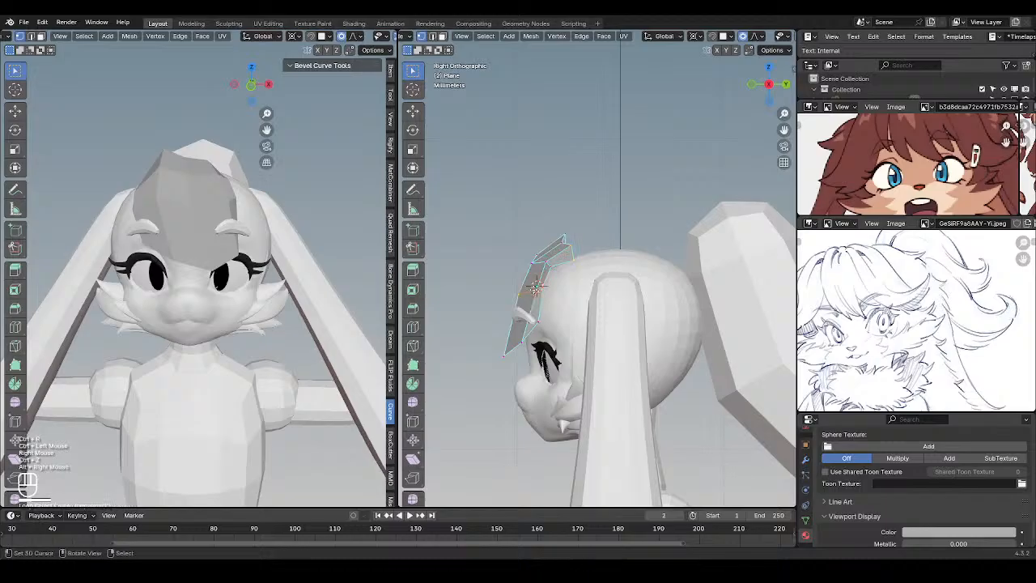
key("g")
left_click(536, 299, "shift")
right_click(510, 350, "alt")
key("g")
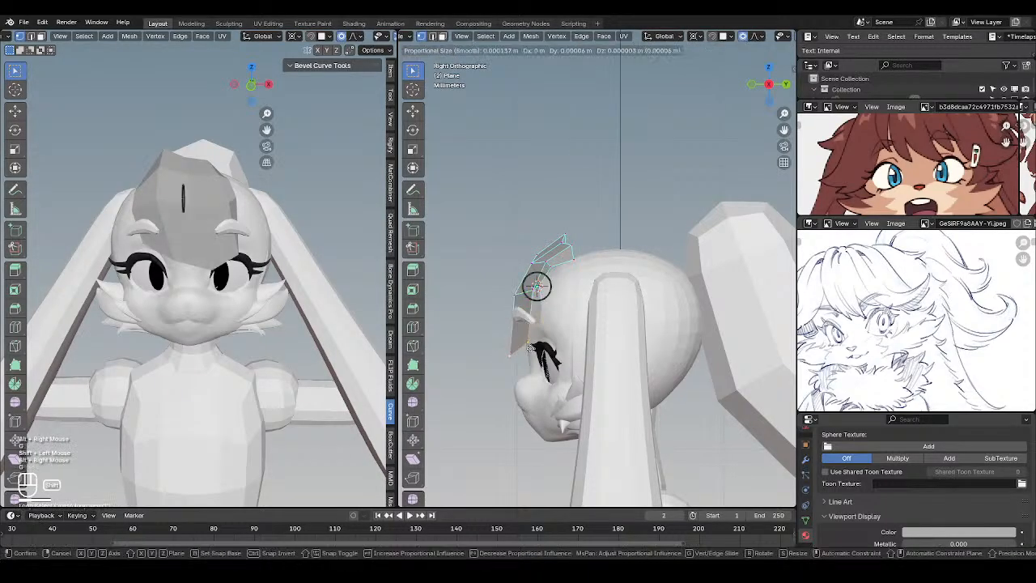
left_click(518, 351, "shift")
In the side view, move the bang mesh's side vertices near the middle row closer to the head surface
scroll(523, 323, "up", 2)
right_click(522, 297)
key("g")
right_click(544, 299, "shift")
key("shift+z")
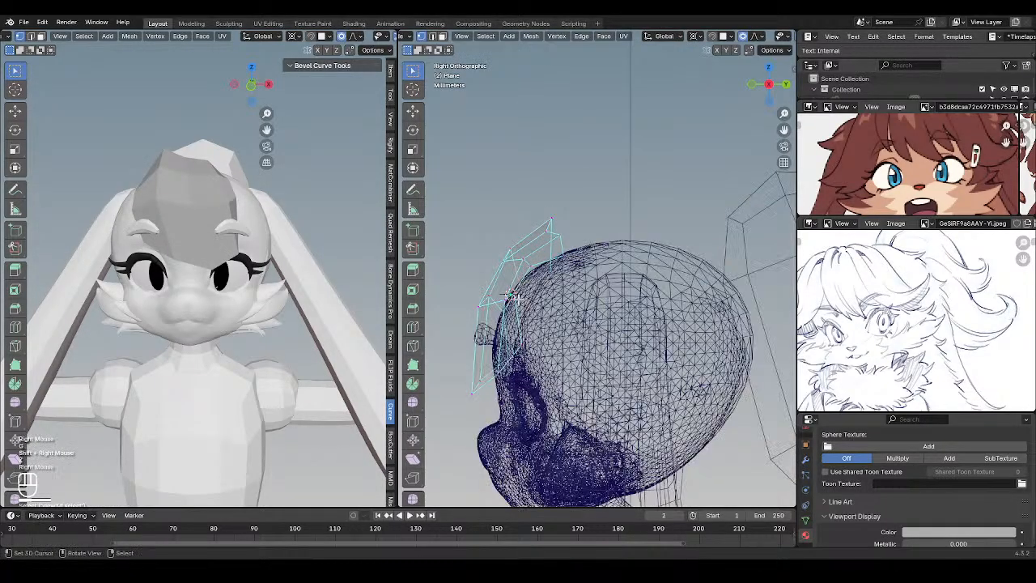
key("g")
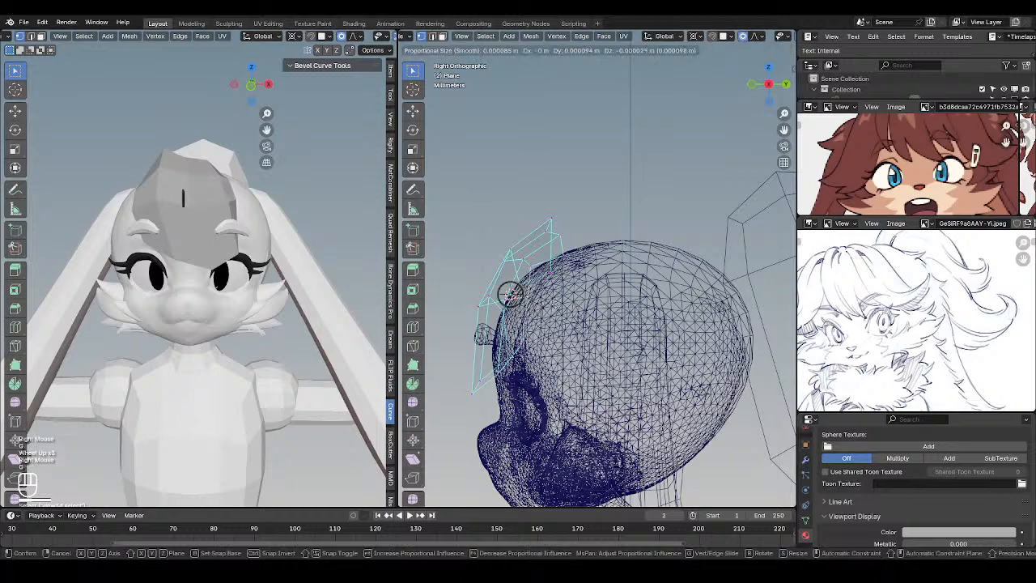
left_click(518, 298)
key("shift+z")
Orbit around the head and pull the bang mesh's side-edge vertices in one by one against the scalp
mouse_move(518, 298)
middle_mouse_down()
mouse_move(590, 300)
mouse_move(691, 324)
middle_mouse_up()
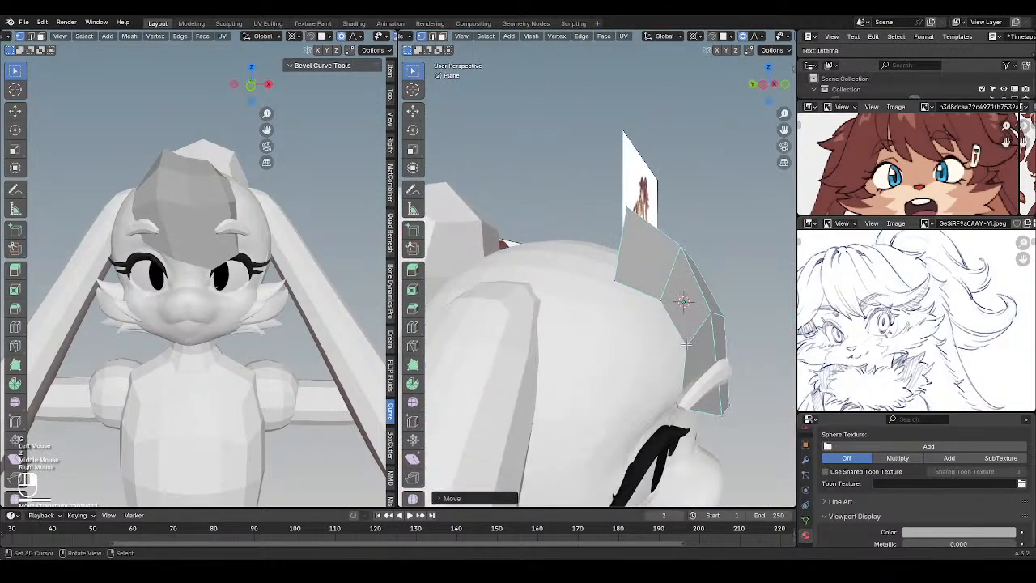
right_click(685, 344)
key("g")
left_click(590, 307, "shift")
key("g")
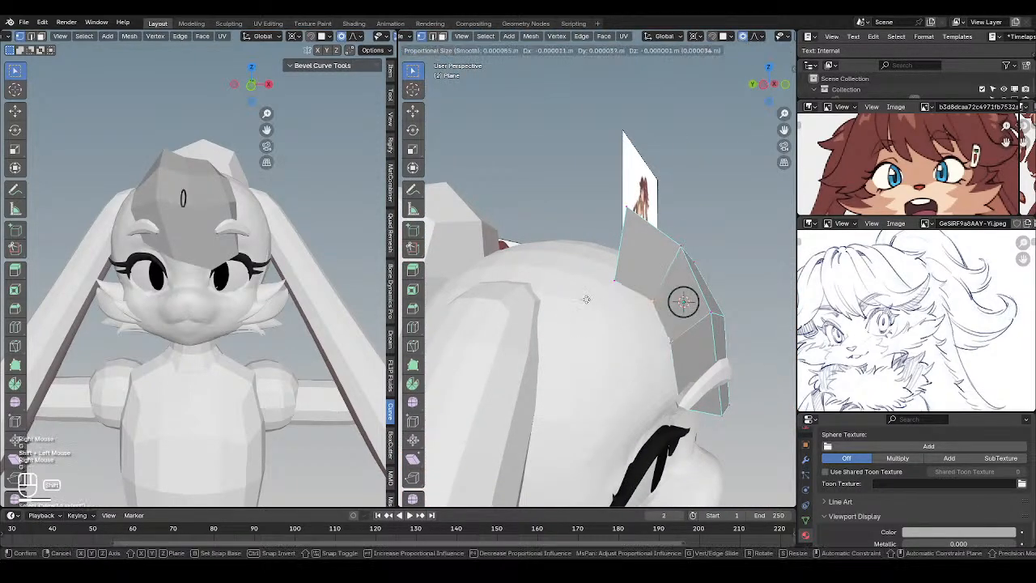
left_click(590, 298, "shift")
scroll(640, 294, "down", 2)
mouse_move(654, 291)
middle_mouse_down()
mouse_move(532, 275)
mouse_move(570, 299)
mouse_move(596, 295)
middle_mouse_up()
scroll(569, 291, "up", 2)
right_click(570, 265)
key("g")
left_click(560, 282, "shift")
Duplicate the bang object in the front view and place the copy over the character's left side of the head
key("Tab")
scroll(538, 289, "down", 1)
mouse_move(596, 295)
middle_mouse_down("alt")
mouse_move(651, 284)
mouse_move(548, 268)
middle_mouse_up("alt")
key("z")
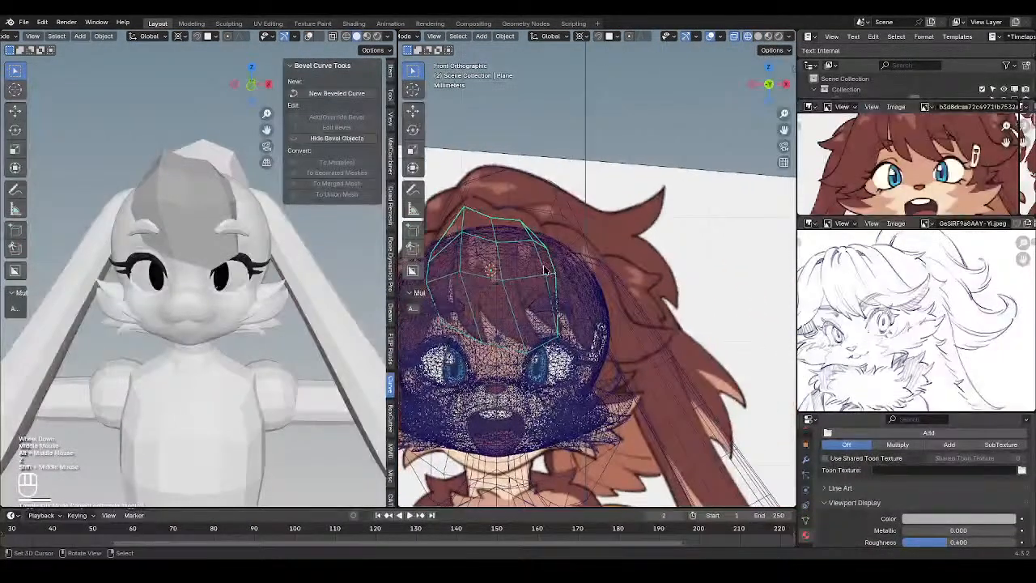
scroll(547, 270, "down", 3)
middle_click_drag(866, 162, 861, 166)
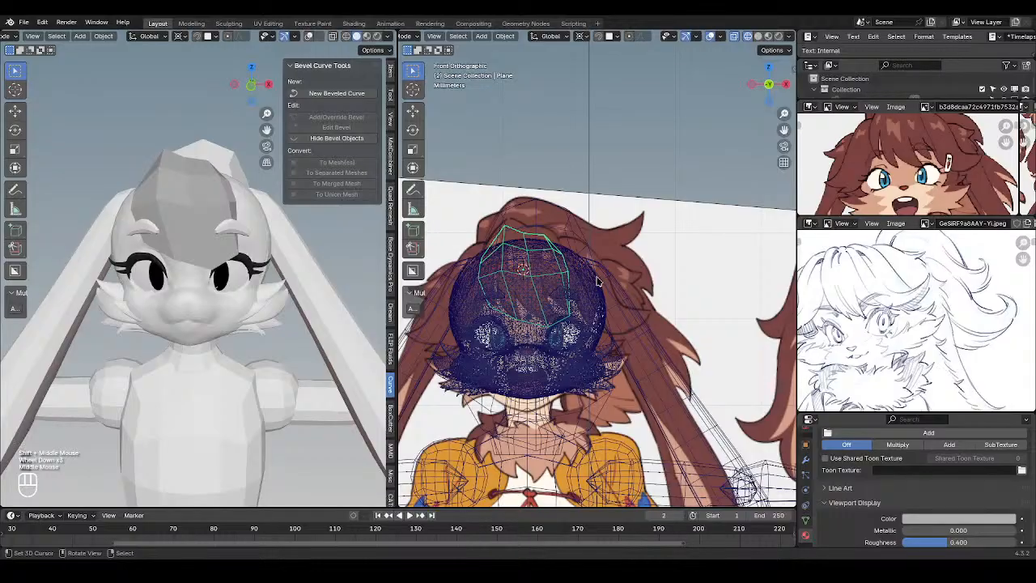
scroll(530, 247, "up", 1)
key("shift+d")
left_click(625, 280)
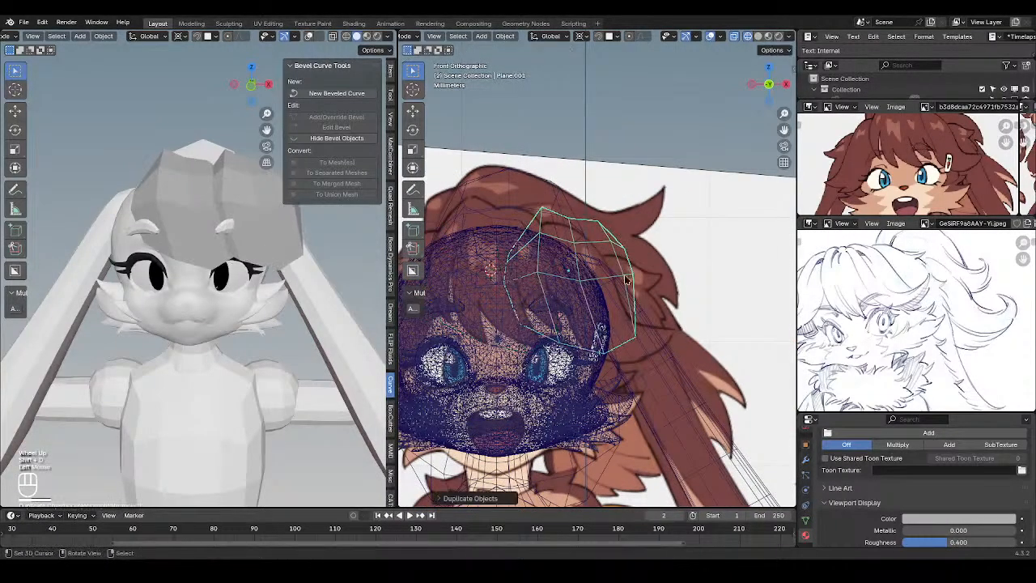
Scale the copied bang to about 0.61 along its local X axis and move it out to the side of the head
key("s")
key("x")
key("x")
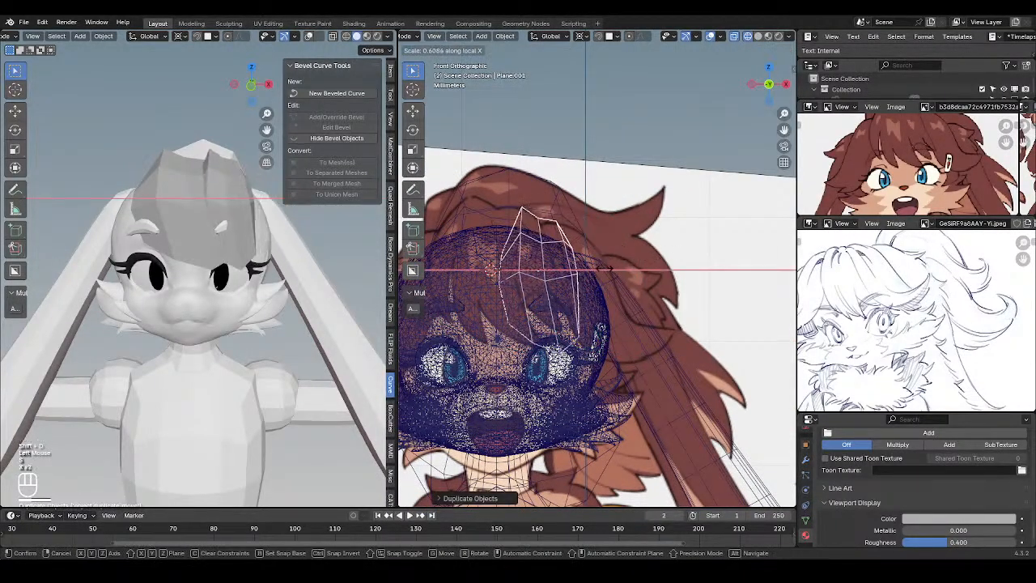
left_click(603, 272)
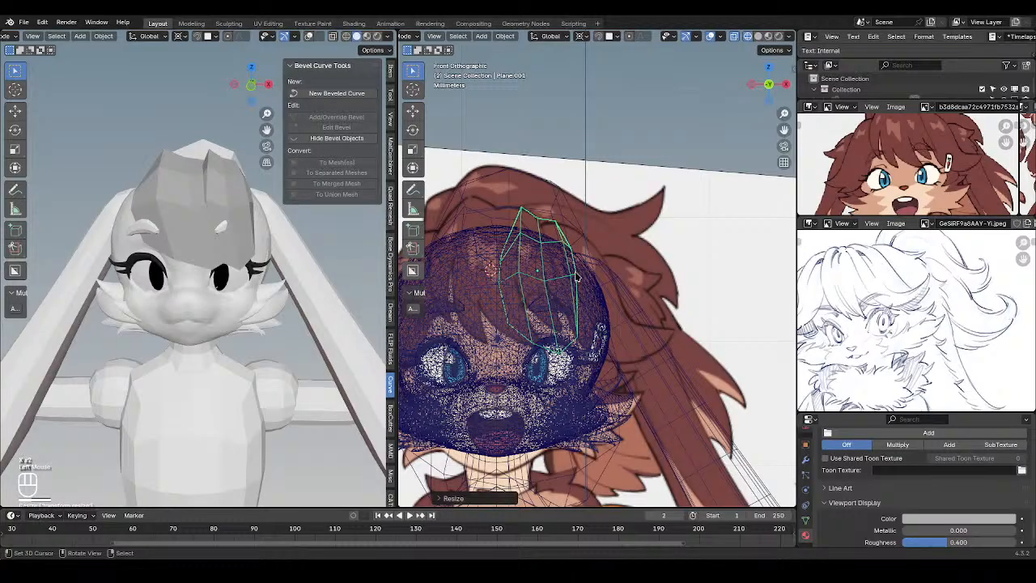
key("g")
left_click(664, 271)
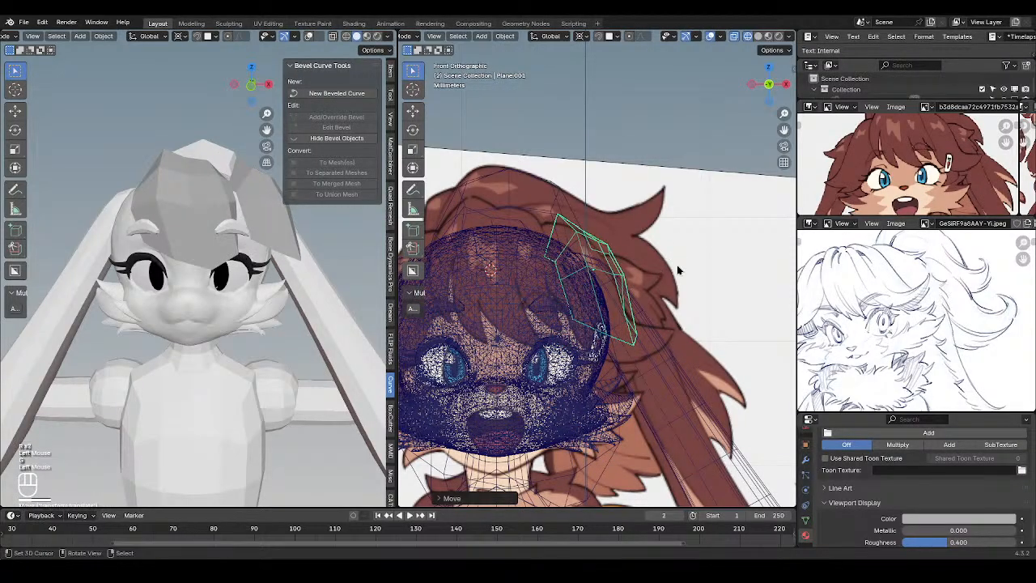
Rotate and move the copied bang until it overlaps the main bang and slants along the reference's side hair
key("z")
key("g")
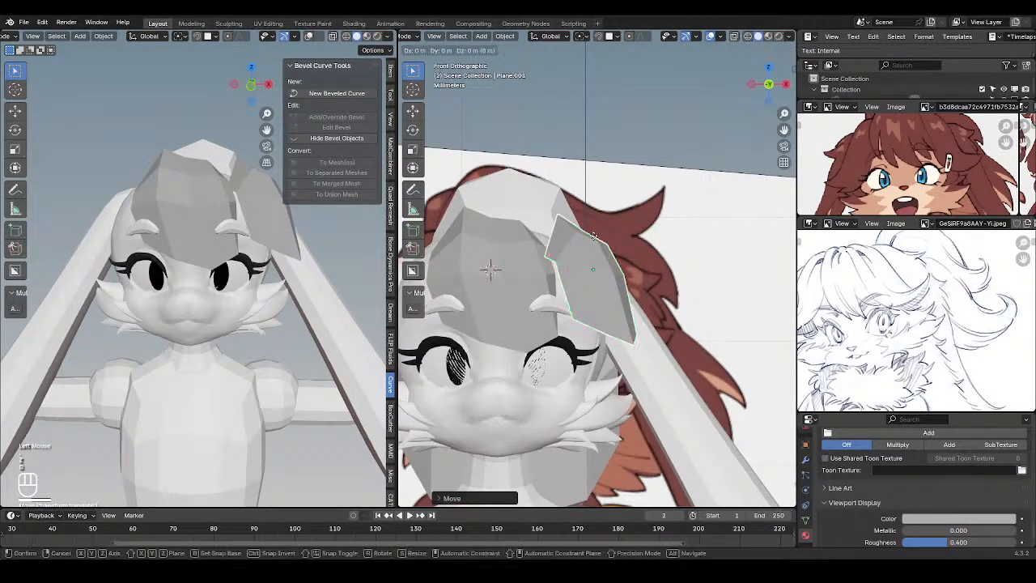
left_click(594, 242)
key("r")
left_click(597, 238)
key("z")
key("r")
left_click(656, 226)
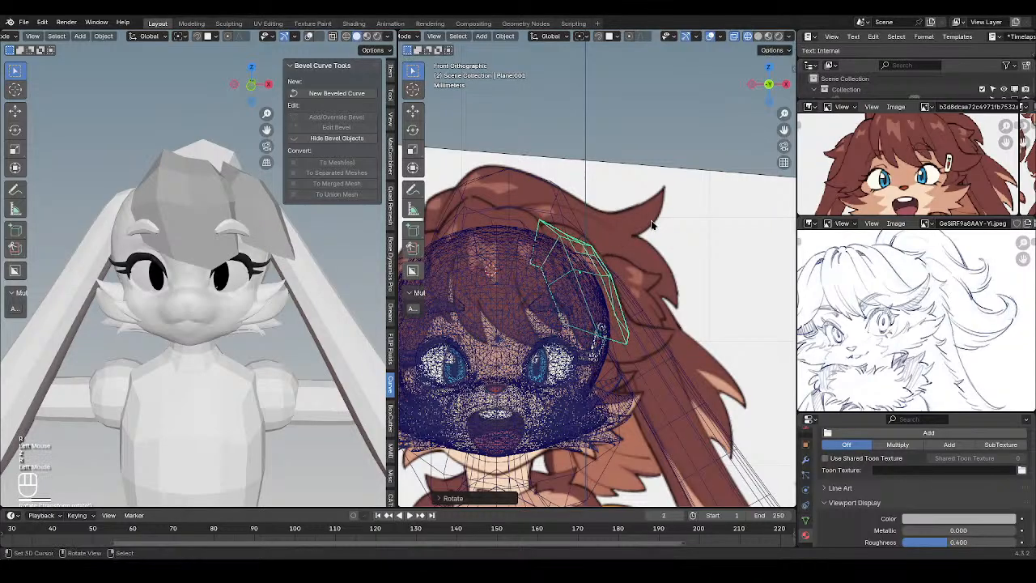
key("g")
left_click(657, 222)
key("r")
left_click(649, 223)
key("z")
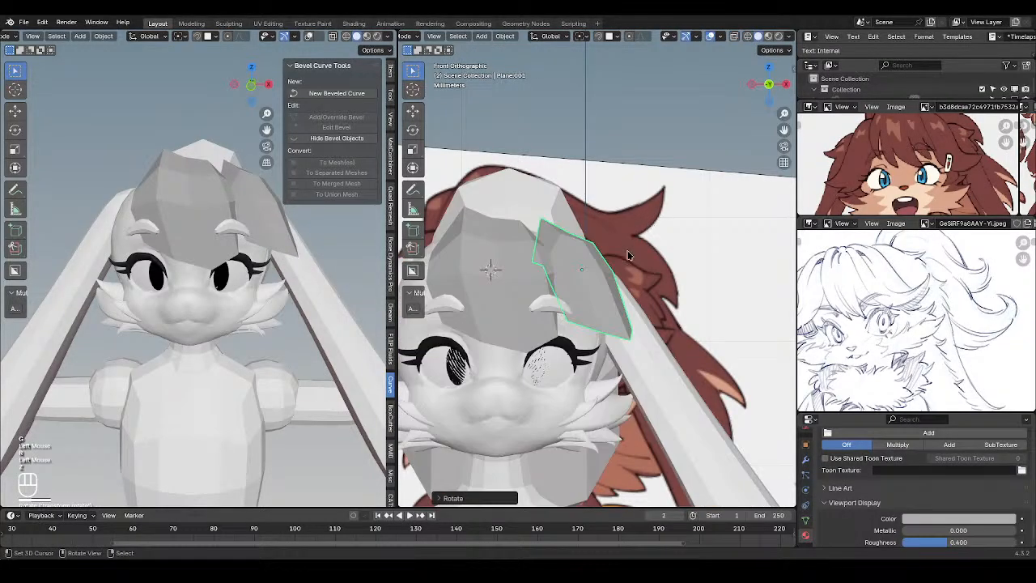
Edge-slide the lower vertices of the side strand upward in the front view and rotate its bottom edge to follow the reference hair
key("Tab")
key("z")
key("g")
key("g")
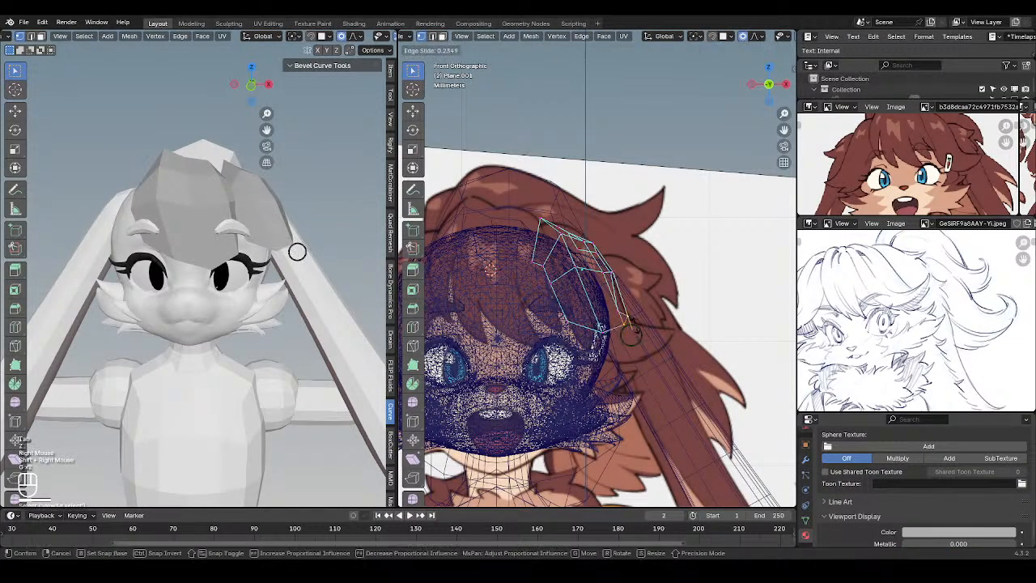
left_click(631, 328)
key("z")
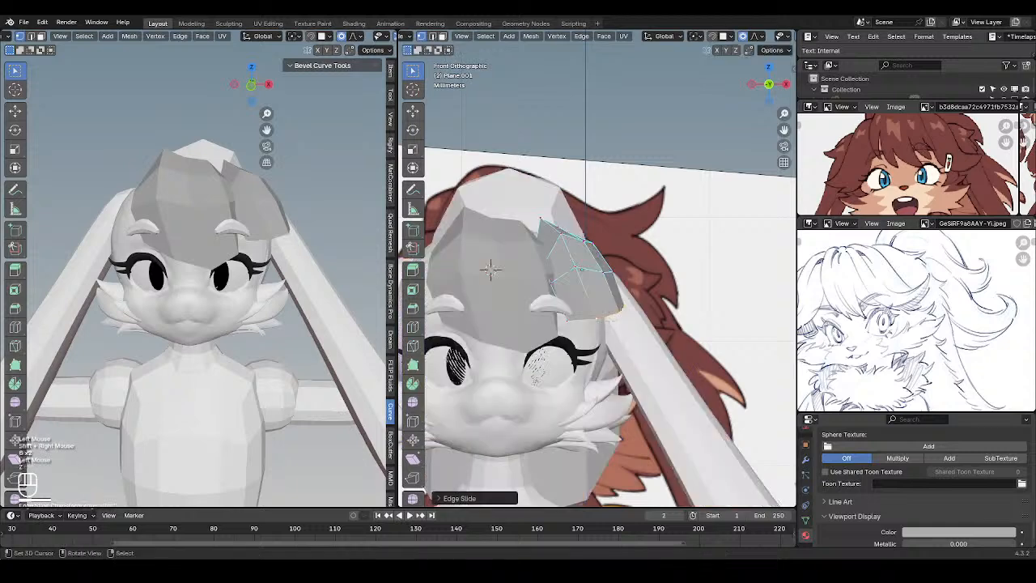
key("z")
key("r")
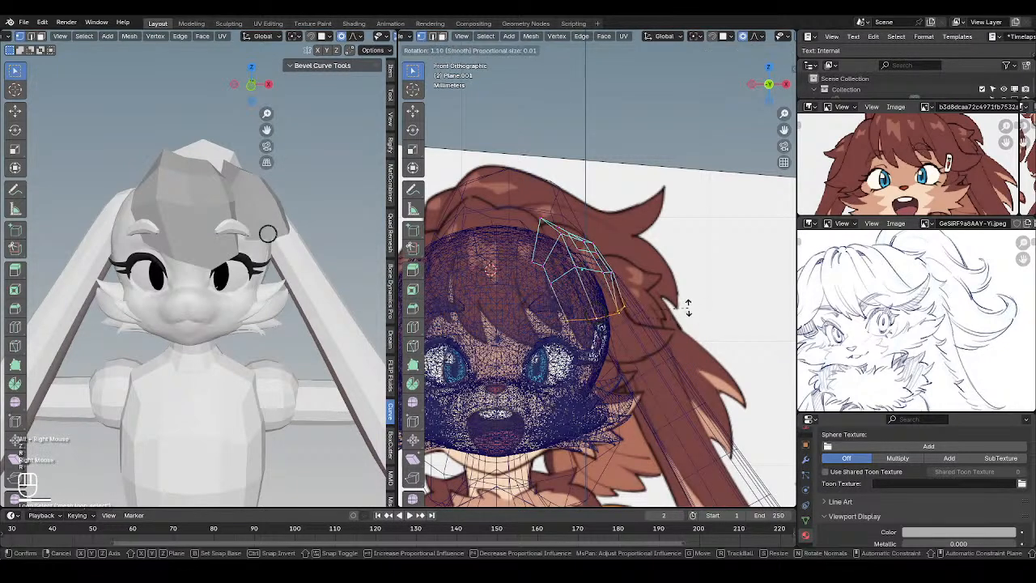
right_click(687, 307)
key("r")
left_click(688, 292)
Extrude the strand's bottom edge twice along the reference hair, rotating and adjusting the new edge so the tip flicks outward
key("e")
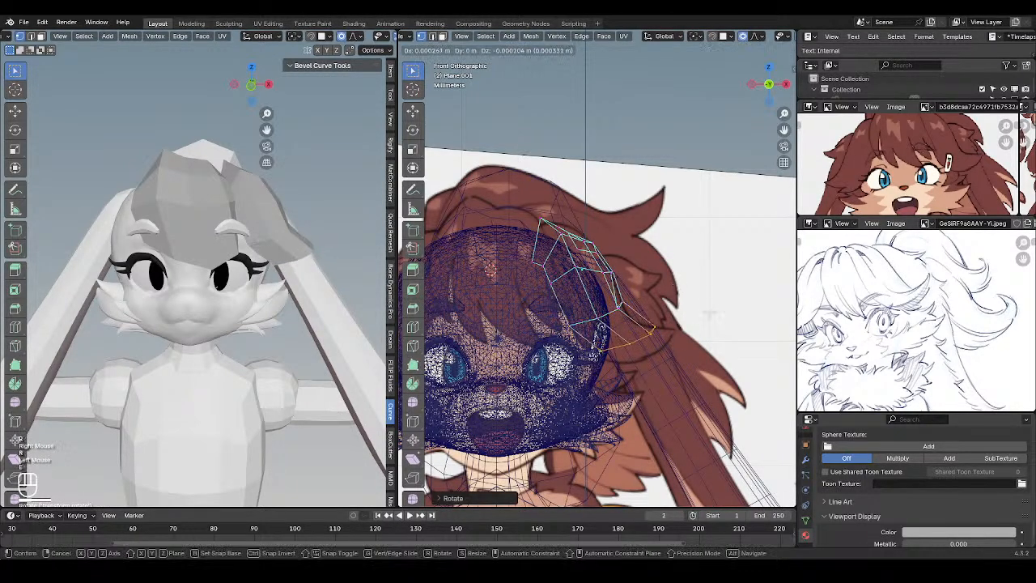
left_click(706, 314)
key("r")
left_click(689, 283)
key("g")
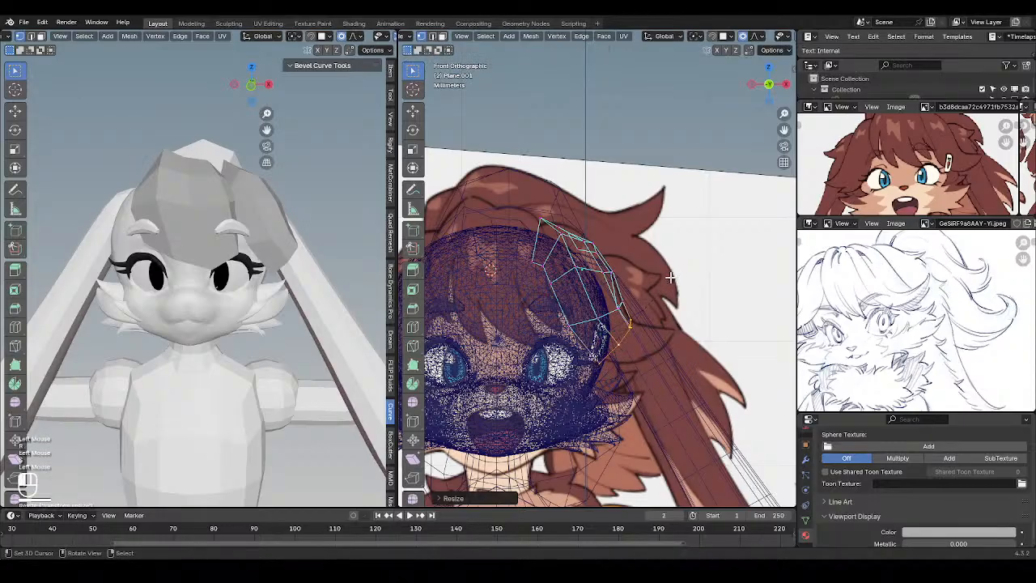
left_click(671, 277)
key("e")
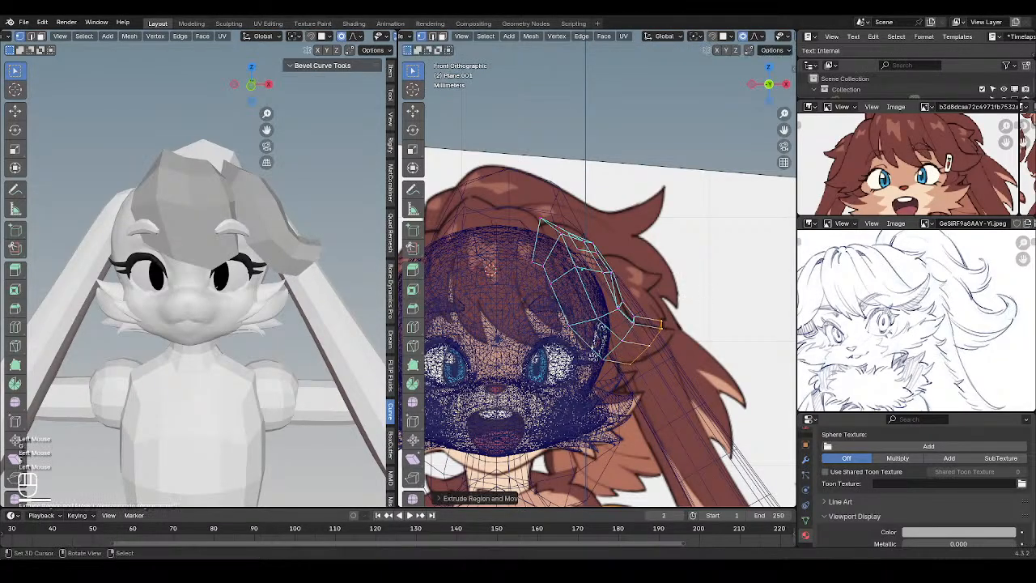
left_click(693, 292)
Leave mesh editing and rotate the whole side strand in a side perspective view so it follows the side of the head
key("shift+z")
middle_click_drag(695, 291, 619, 344)
scroll(629, 328, "up", 1)
scroll(618, 345, "down", 1)
key("Tab")
scroll(618, 345, "down", 1)
key("r")
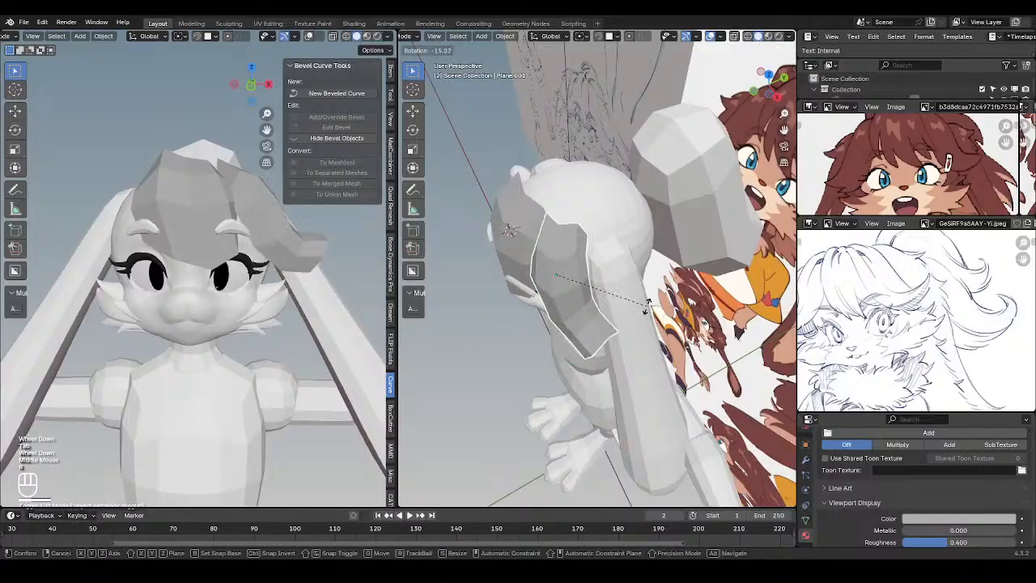
left_click(636, 300)
Rotate and move the side strand in the front view until it lines up with the reference's side hair
mouse_move(636, 300)
middle_mouse_down()
mouse_move(626, 294)
mouse_move(666, 254)
mouse_move(639, 297)
middle_mouse_up()
scroll(648, 283, "down", 1)
scroll(640, 297, "up", 1)
key("z")
scroll(689, 276, "up", 2)
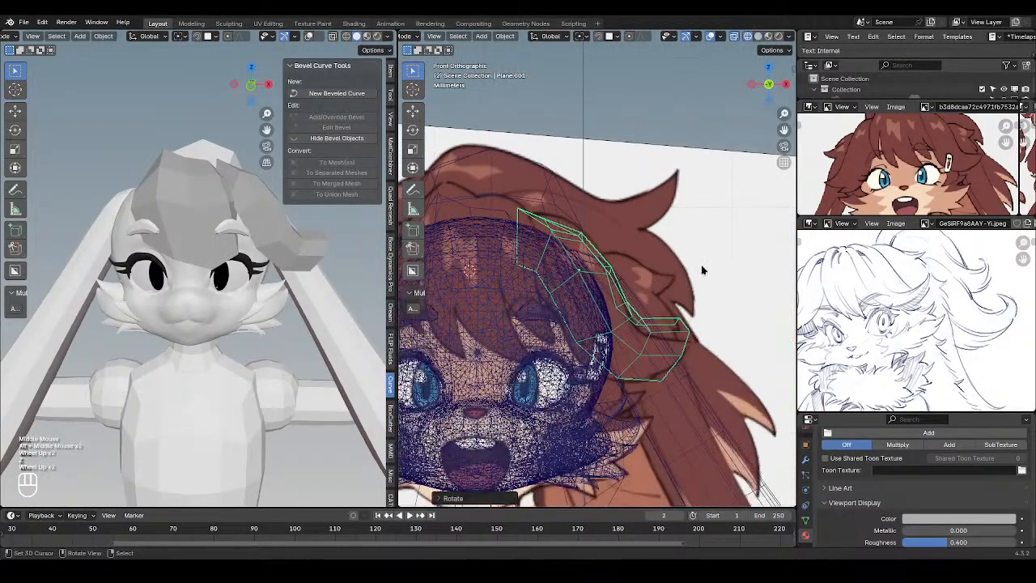
key("r")
left_click(664, 303)
key("g")
left_click(658, 307)
key("z")
scroll(630, 327, "down", 2)
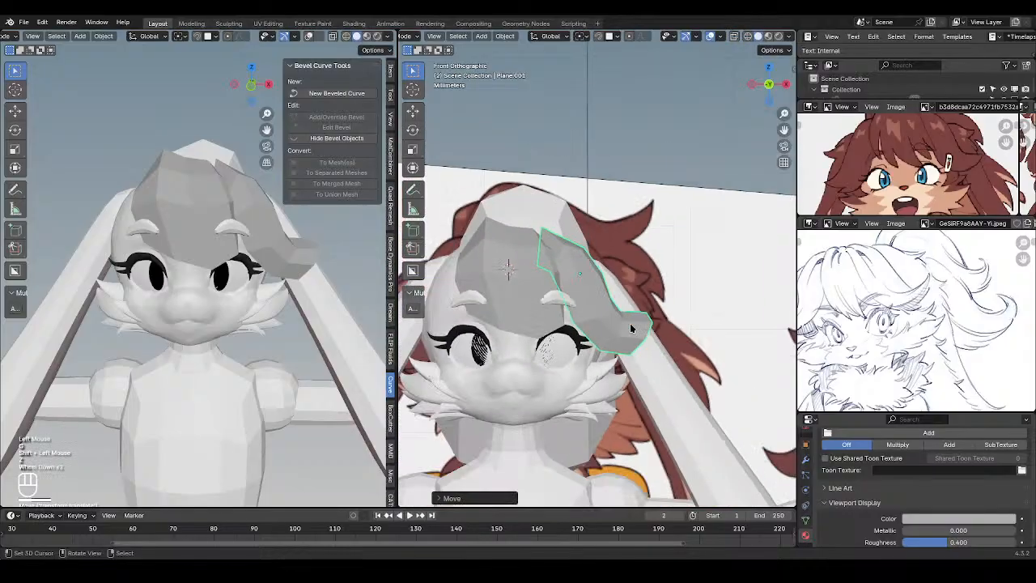
Add a Mirror modifier on the X axis to the side strand with Cube as the mirror object, and save the file
left_click(806, 460)
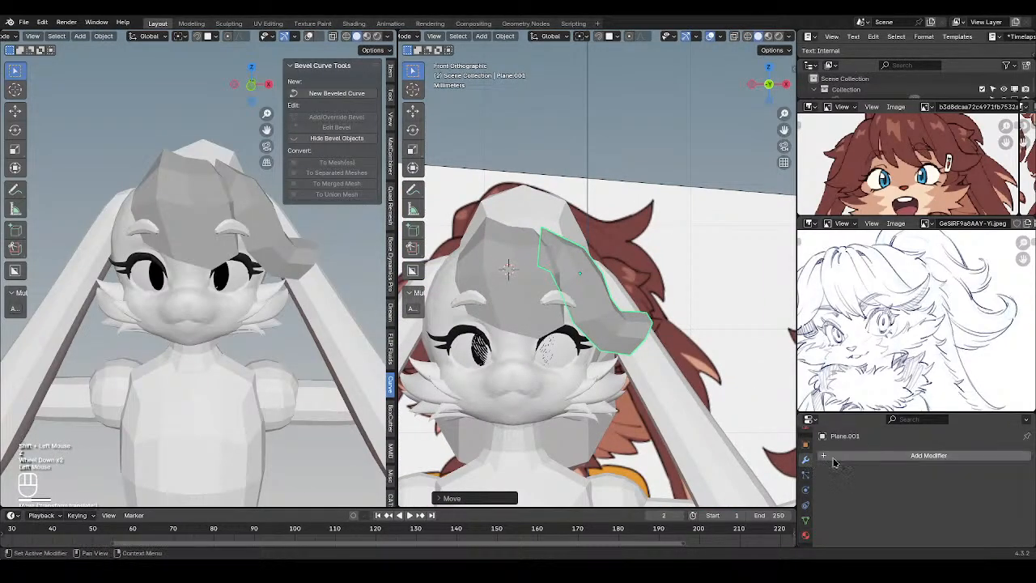
left_click(822, 459)
mouse_move(810, 458)
left_click(891, 350)
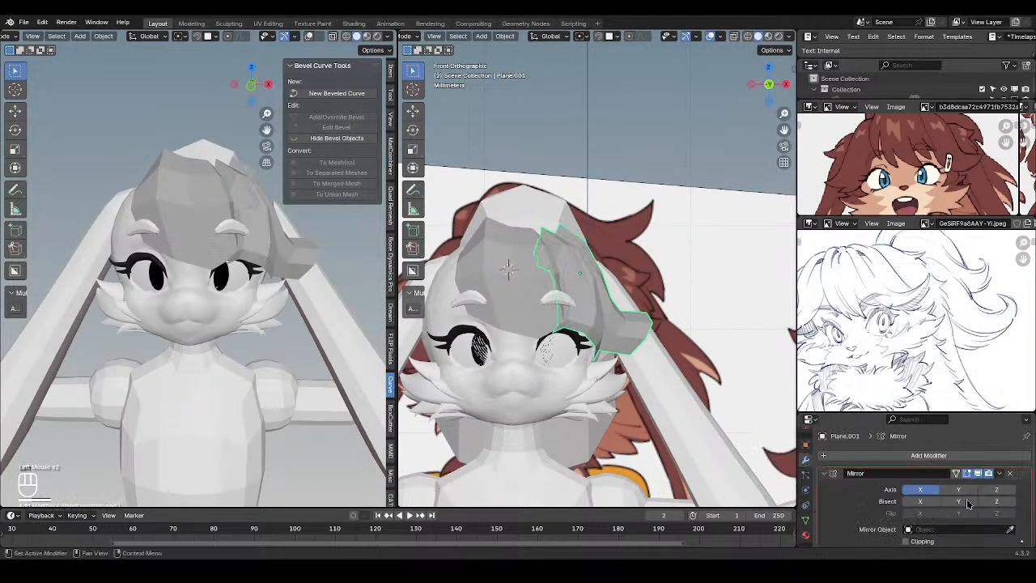
left_click(1010, 529)
left_click(525, 377)
scroll(194, 340, "down", 1)
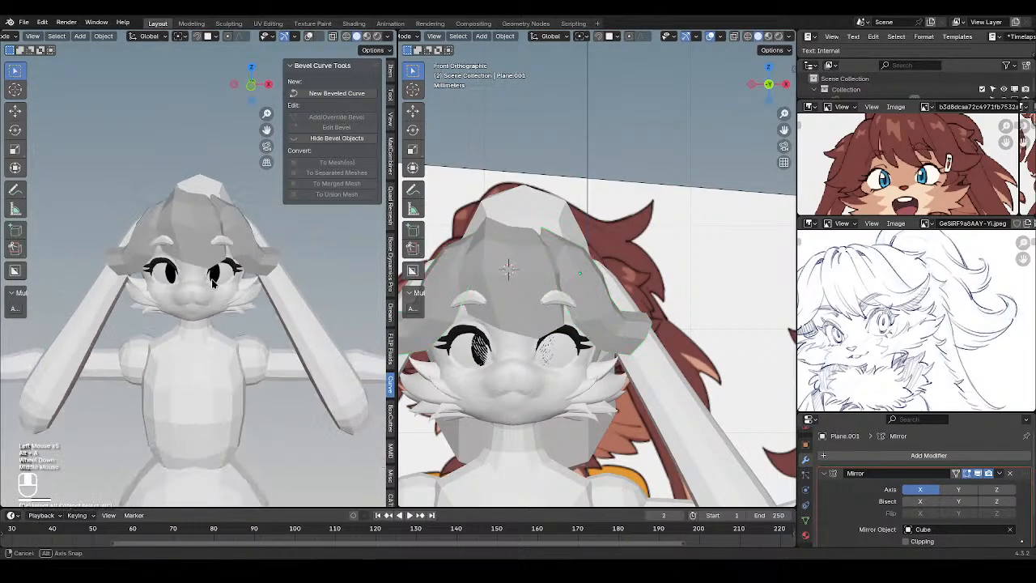
middle_click(194, 340)
scroll(194, 340, "down", 2)
key("ctrl+s")
scroll(685, 394, "down", 1)
Assign the existing hair material Material.007 to the long drooping ears
left_click(684, 394)
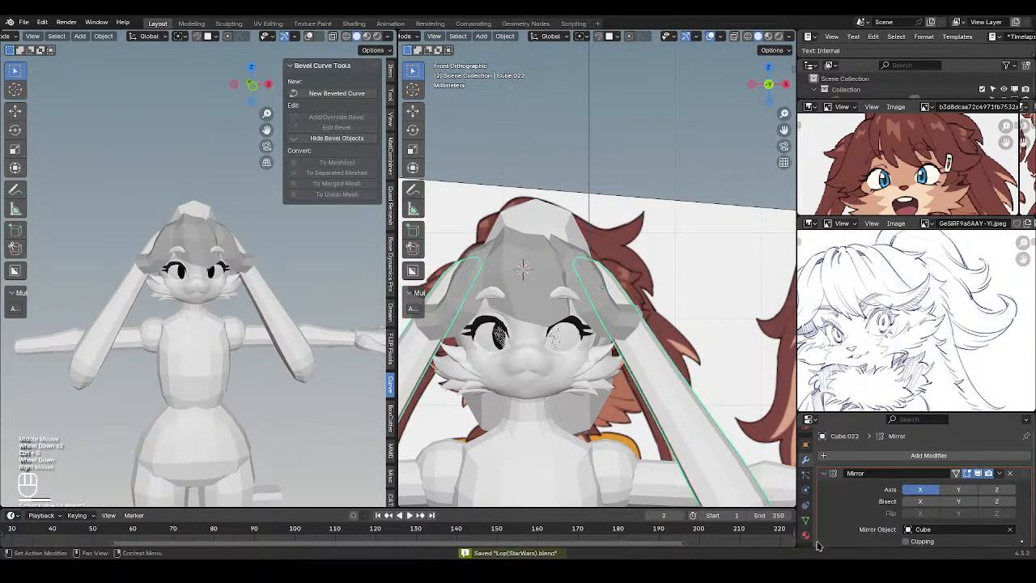
left_click(806, 535)
left_click(825, 501)
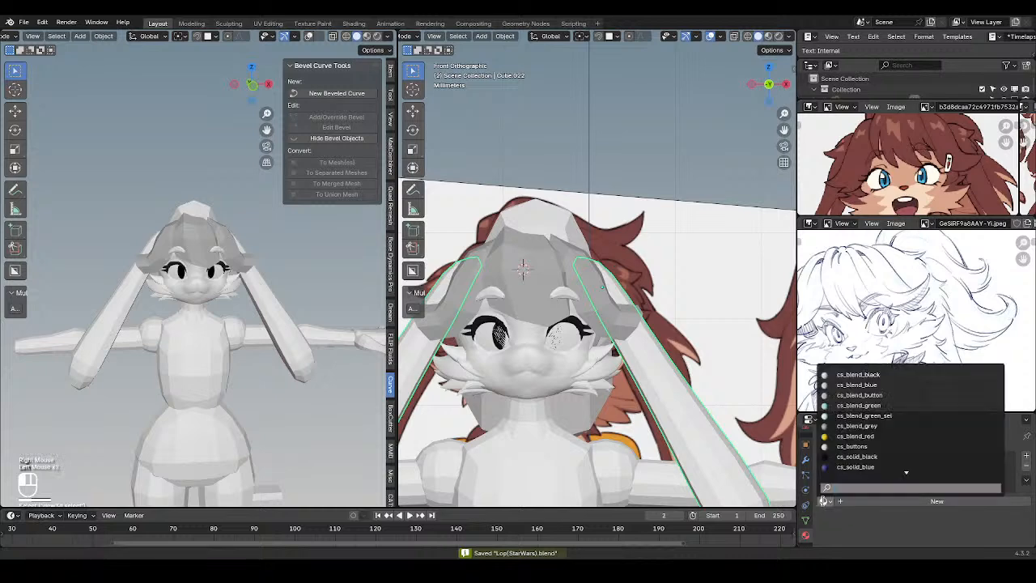
scroll(919, 458, "down", 5)
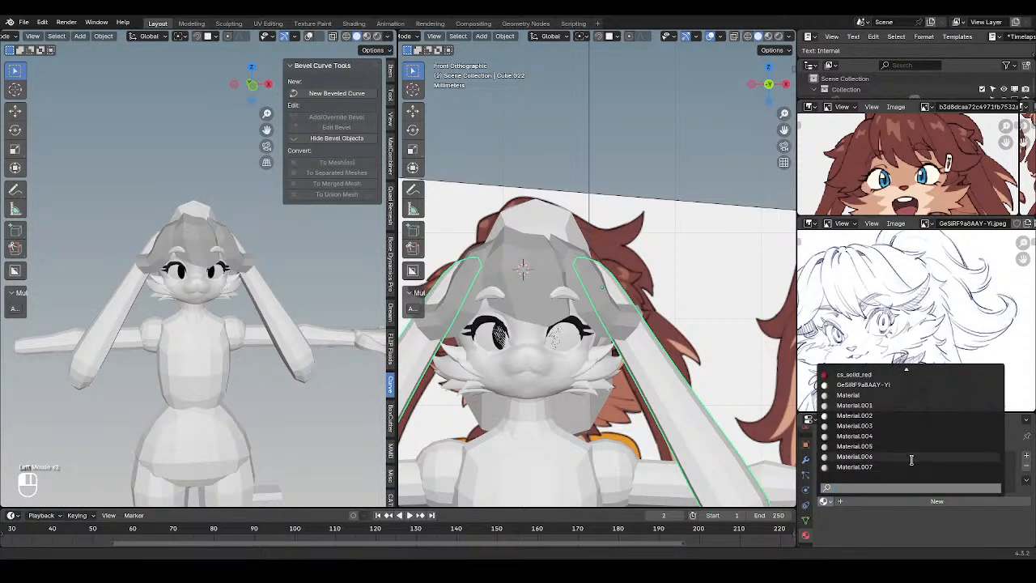
Assign Material.007 to the large hair mesh behind the head and save the file
right_click(527, 219)
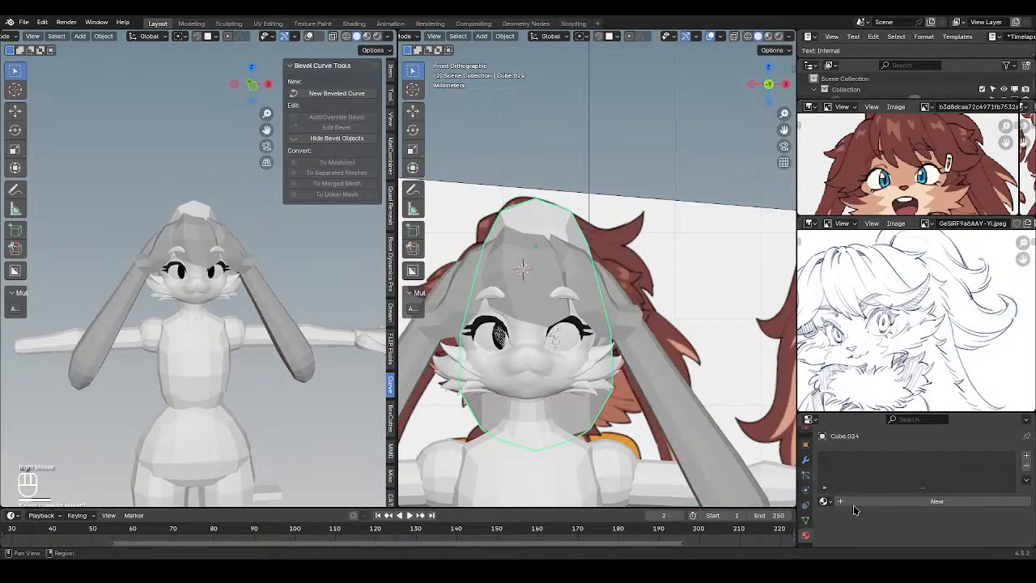
left_click(825, 501)
scroll(860, 480, "down", 5)
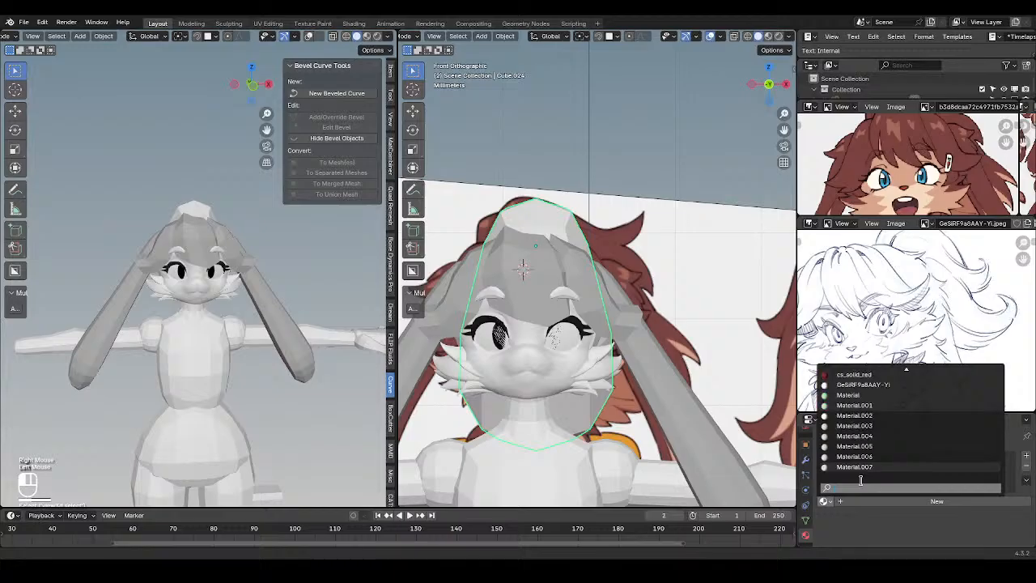
left_click(858, 467)
middle_click_drag(289, 324, 299, 299)
scroll(239, 307, "up", 1)
key("ctrl+s")
scroll(260, 306, "up", 2)
scroll(907, 162, "down", 1)
middle_click_drag(907, 162, 902, 166)
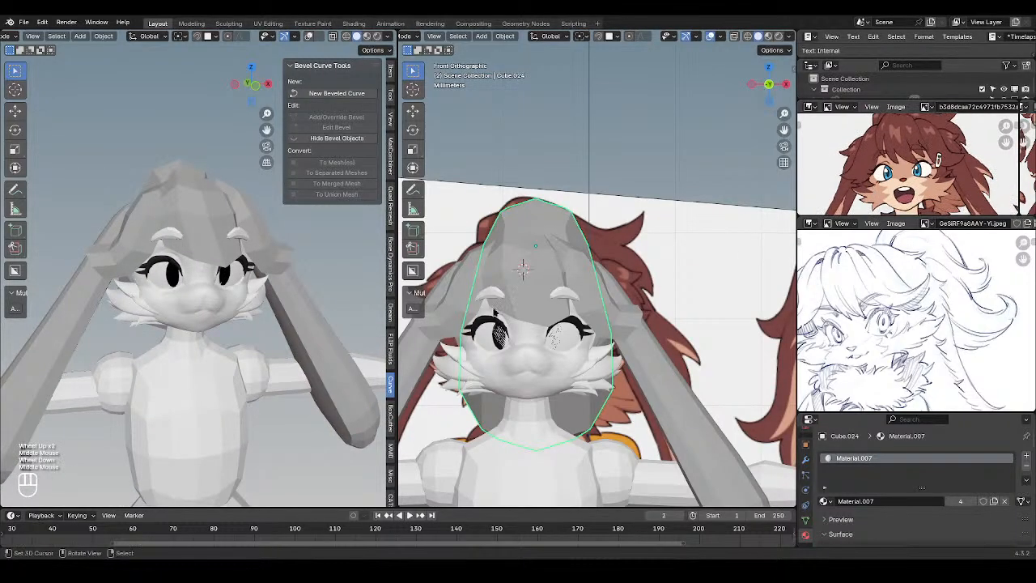
Set the pupil material's viewport display to metallic 0 and a dark grey colour
scroll(530, 352, "up", 1)
right_click(531, 351)
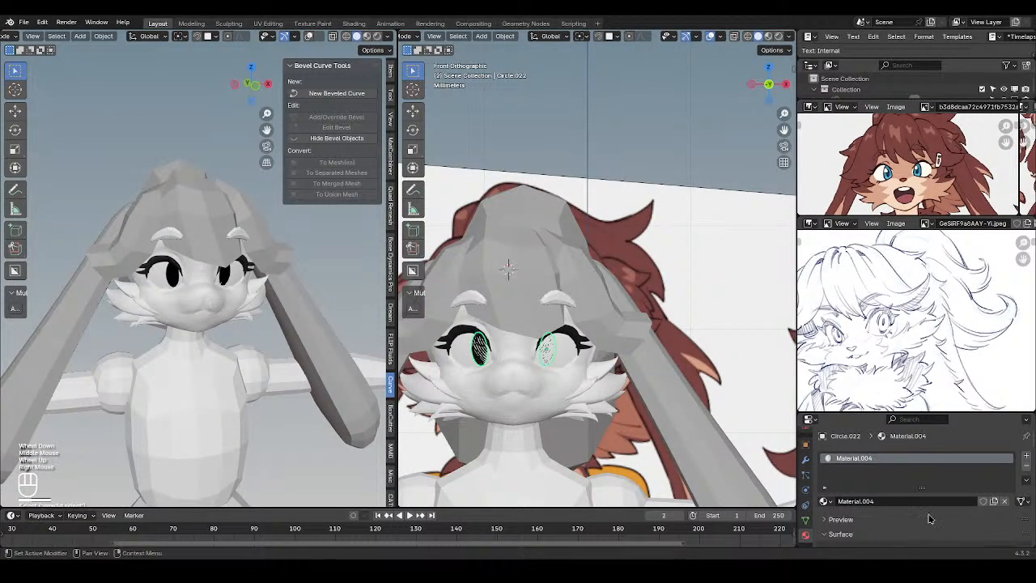
scroll(963, 517, "down", 5)
scroll(963, 518, "down", 10)
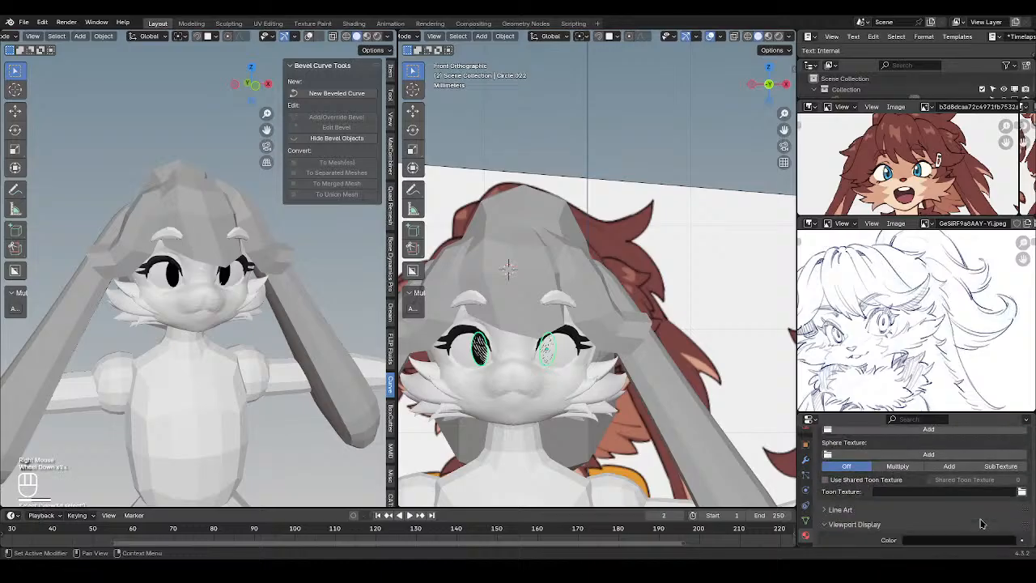
left_click(973, 485)
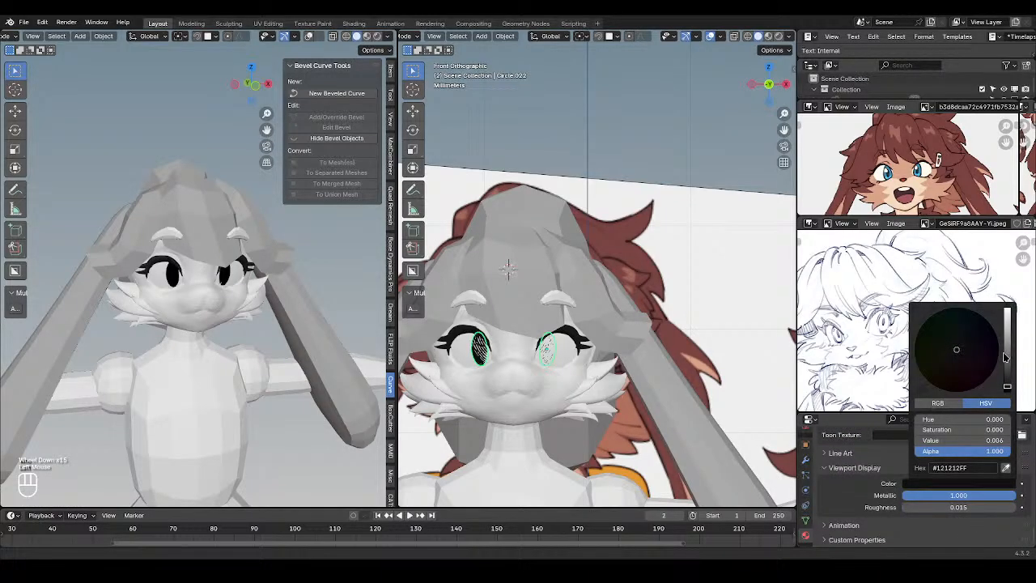
left_click_drag(1006, 341, 1027, 405)
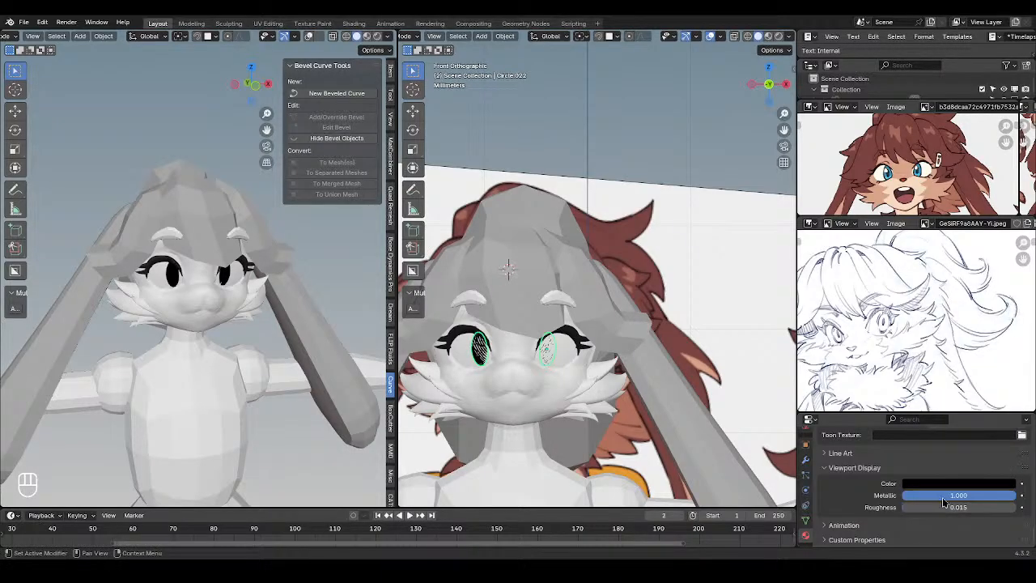
left_click_drag(934, 498, 687, 499)
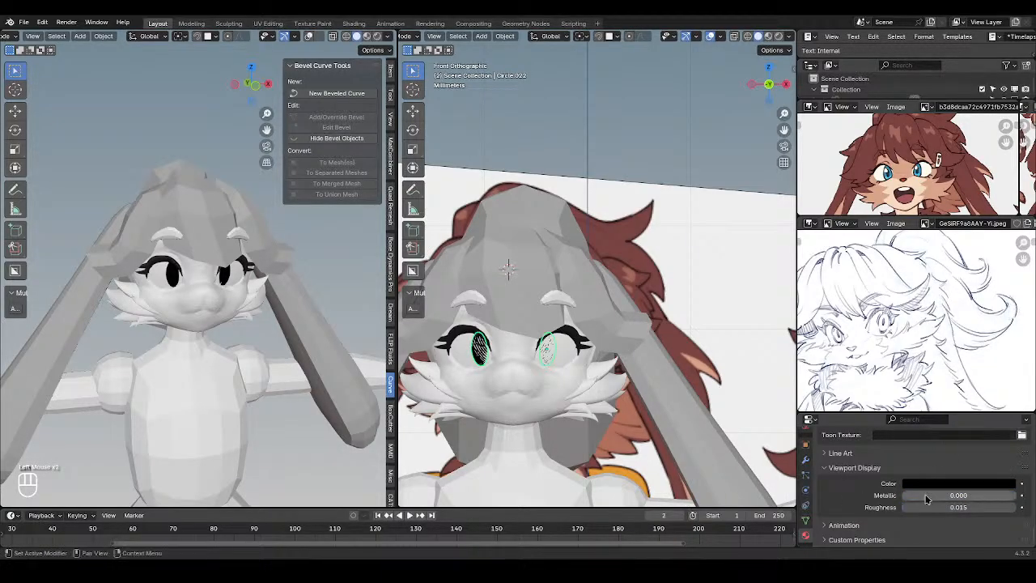
left_click(960, 483)
left_click_drag(1004, 344, 1019, 365)
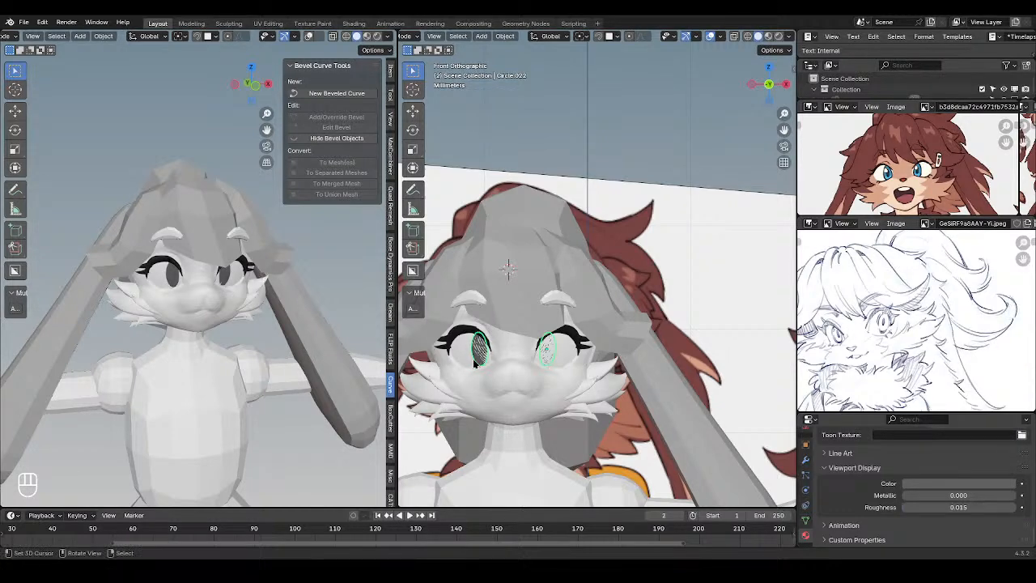
Give the eyesphere object a new material and set its viewport display colour's value to 5
left_click(475, 358)
left_click(935, 501)
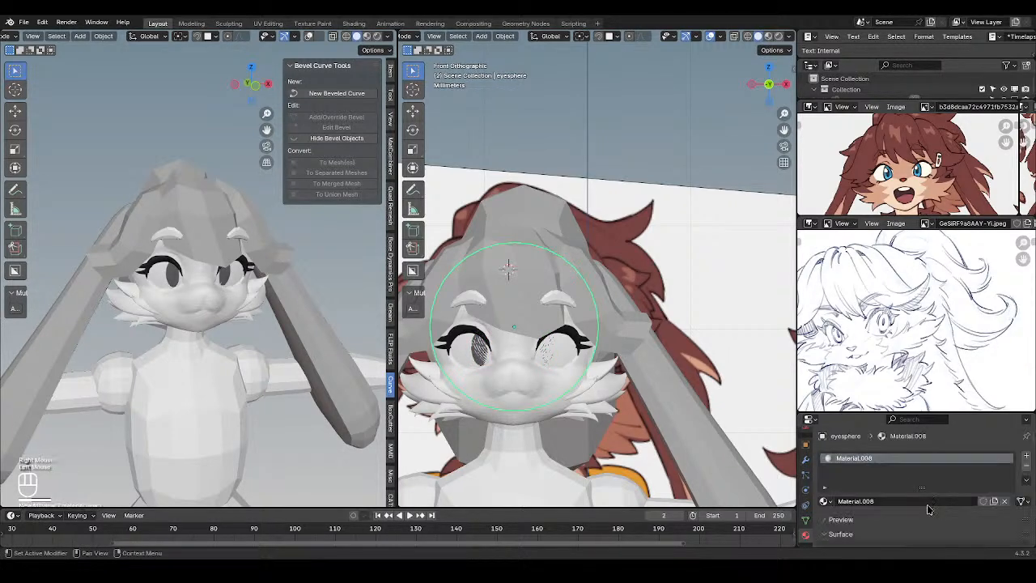
scroll(947, 486, "down", 7)
left_click(960, 484)
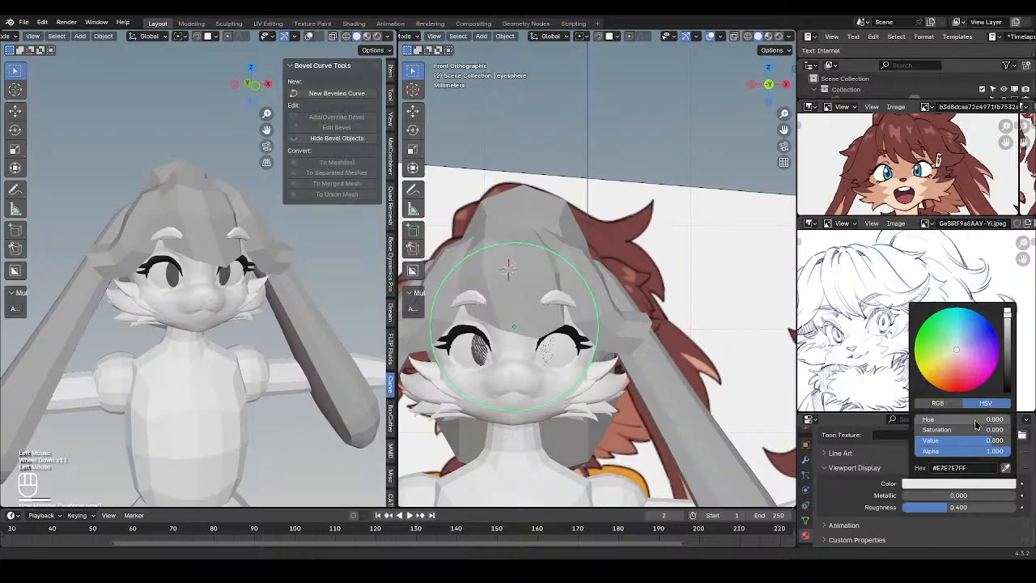
left_click(958, 446)
type("5")
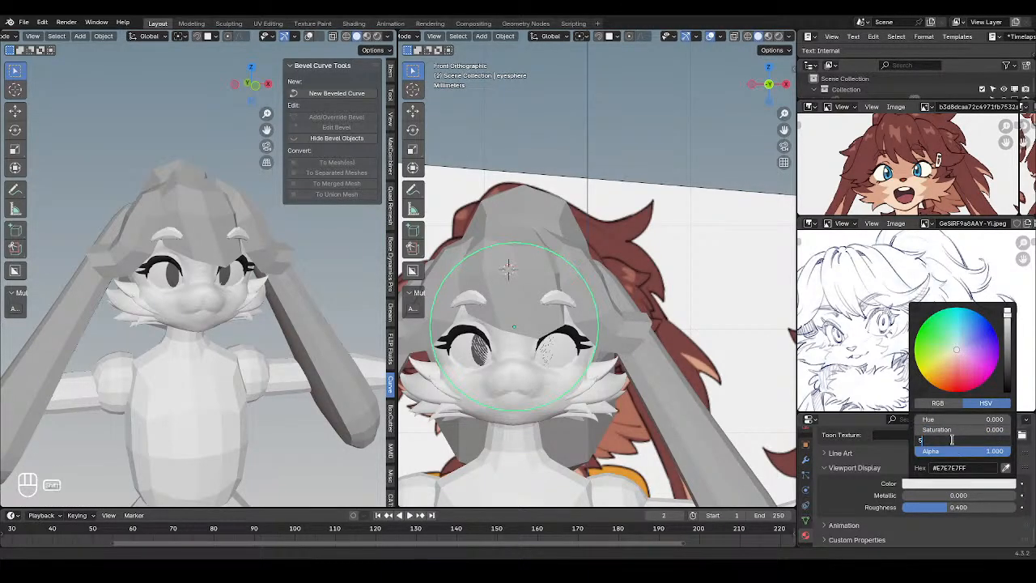
key("Return")
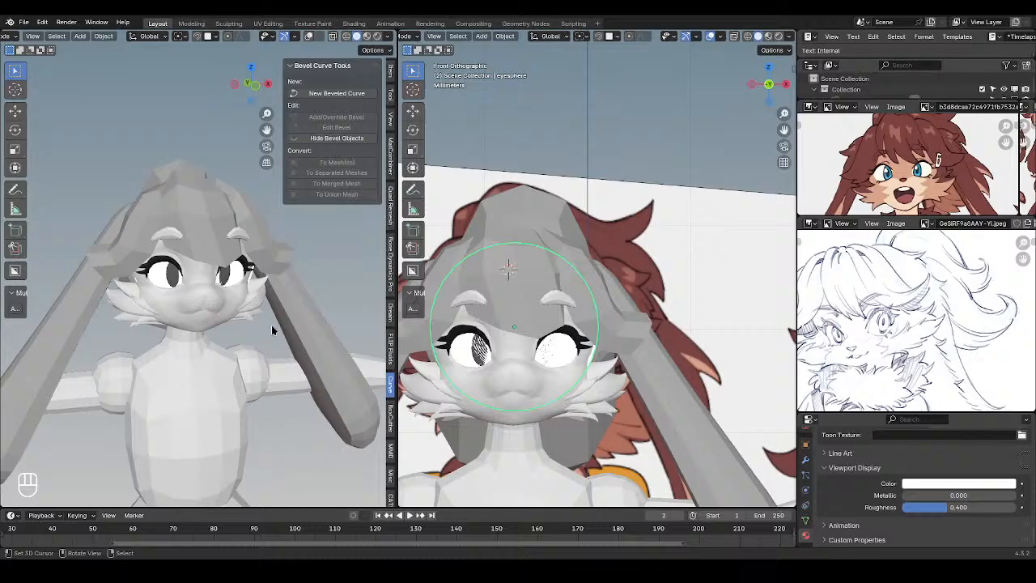
Inspect the recoloured eyes and hair from several angles and save the file
middle_click_drag(271, 325, 216, 231)
key("ctrl+s")
scroll(212, 256, "up", 2)
scroll(198, 240, "down", 2)
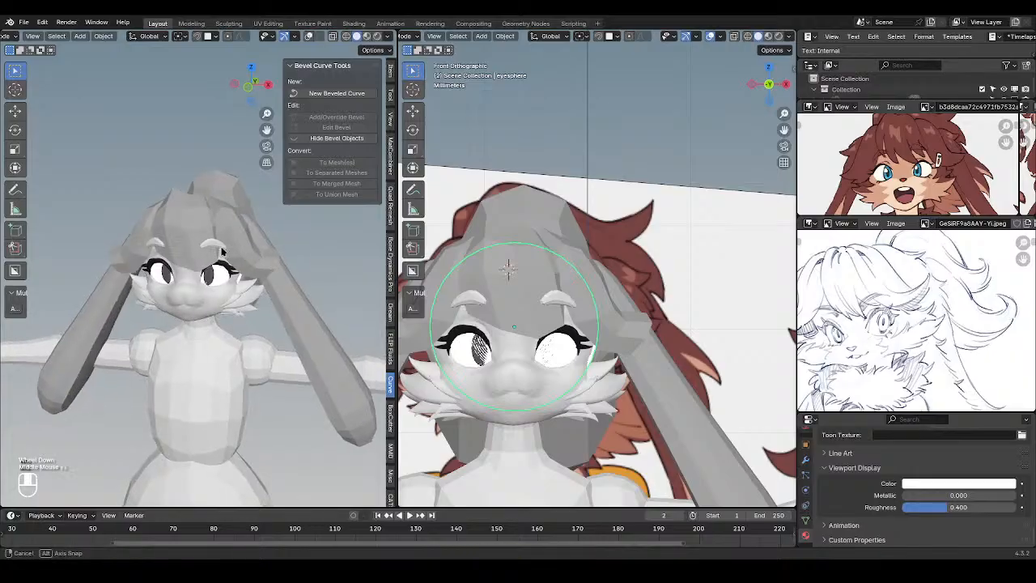
scroll(216, 231, "up", 2)
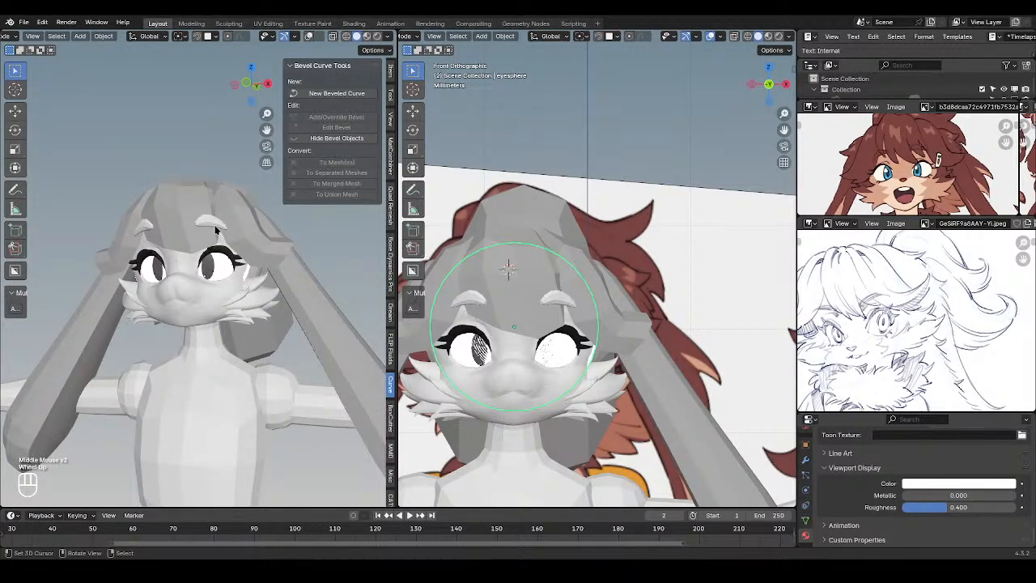
middle_click_drag(215, 266, 192, 284)
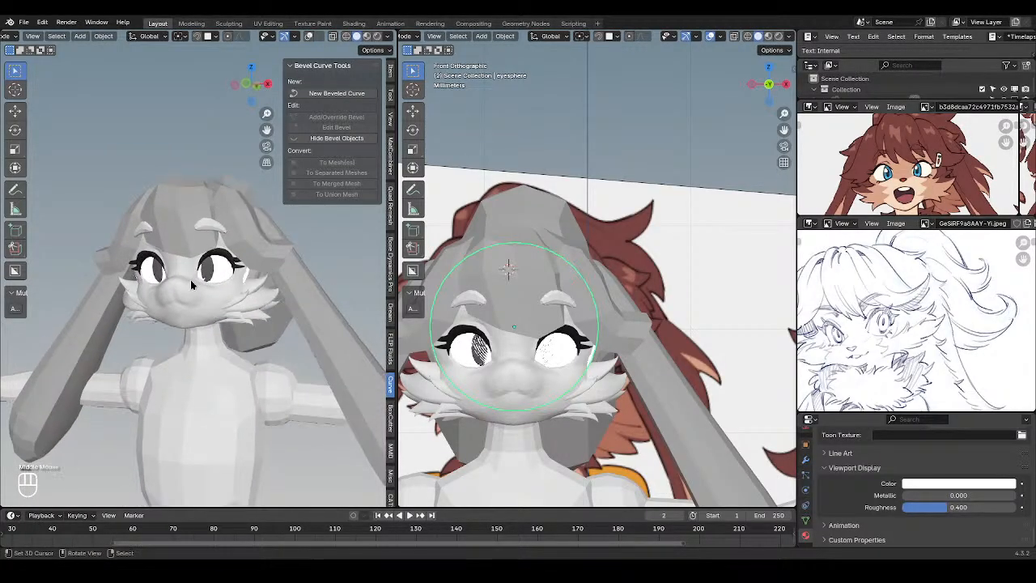
key("ctrl+s")
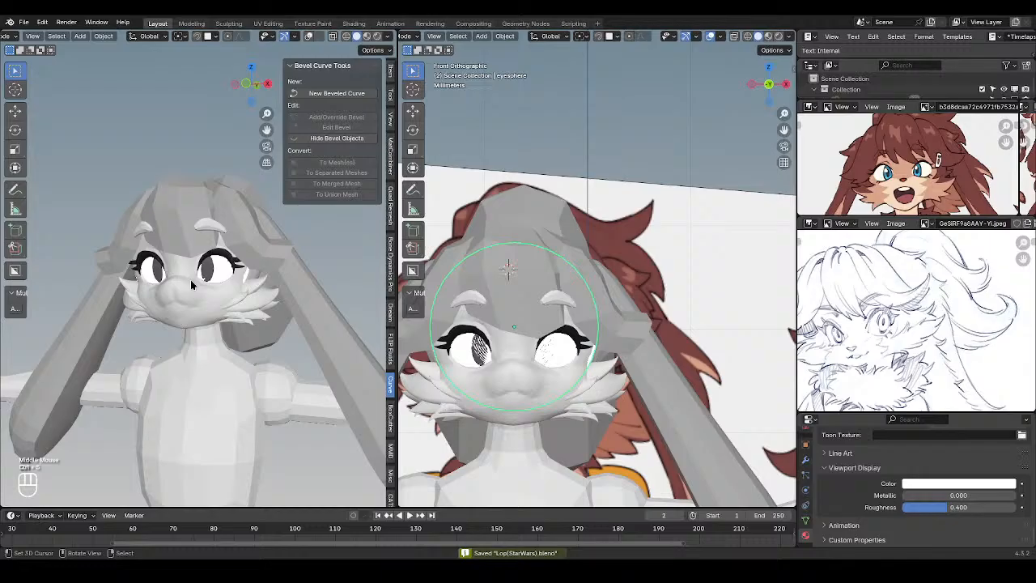